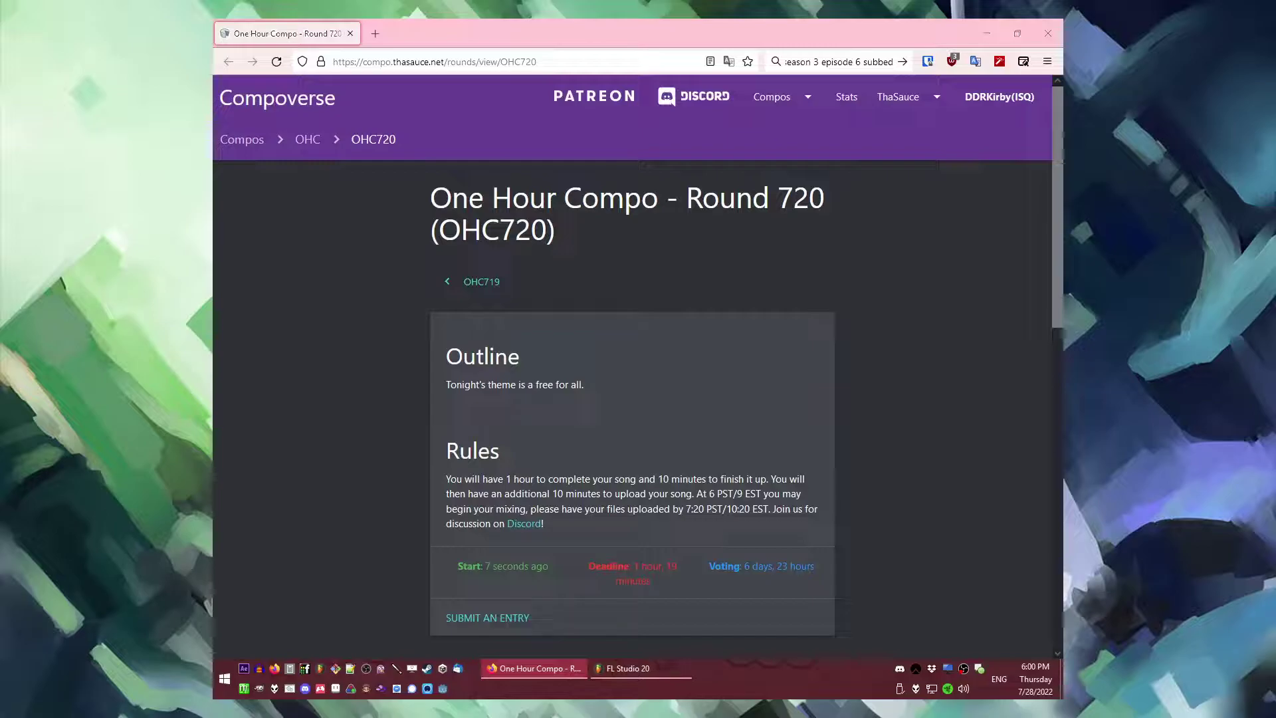
# - Switch to FL Studio and audition the wet acoustic guitar melodics in the LoFi Cymatics Eternity Sample Pack
pyautogui.click(625, 668)
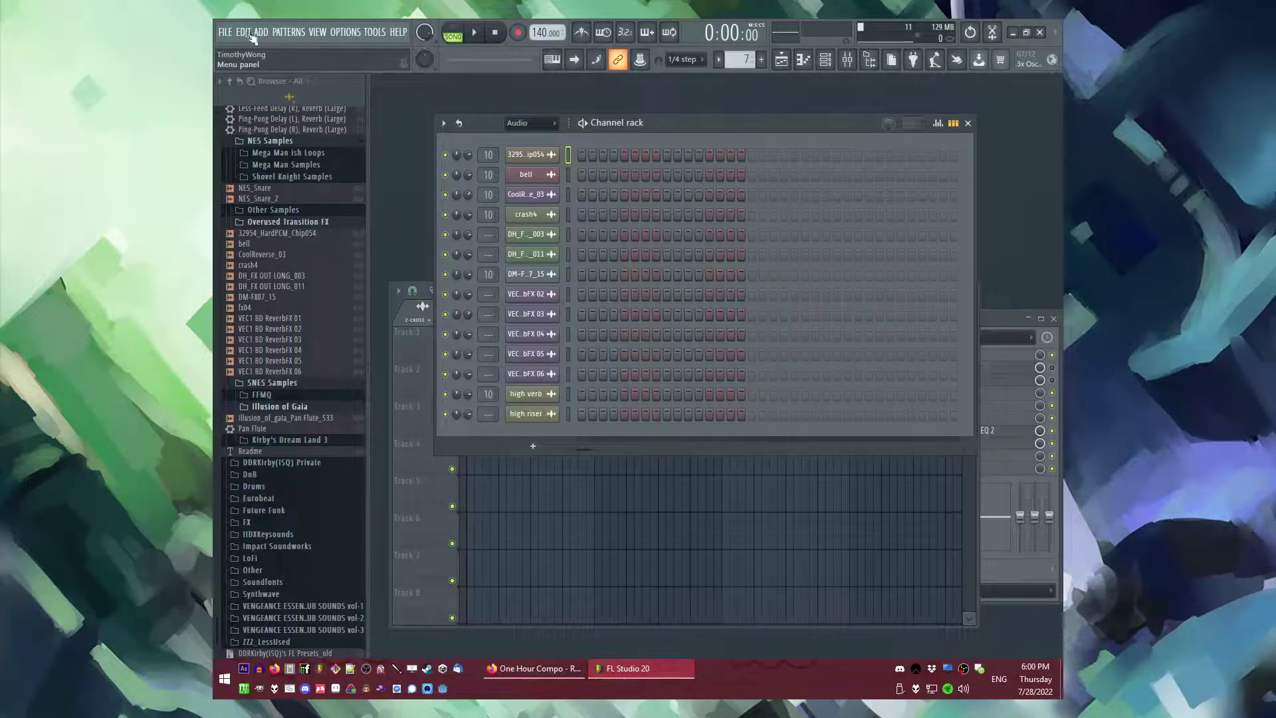
pyautogui.click(229, 35)
pyautogui.scroll(-1, 309, 339)
pyautogui.scroll(1, 301, 591)
pyautogui.click(298, 558)
pyautogui.click(295, 450)
pyautogui.click(296, 510)
pyautogui.click(284, 509)
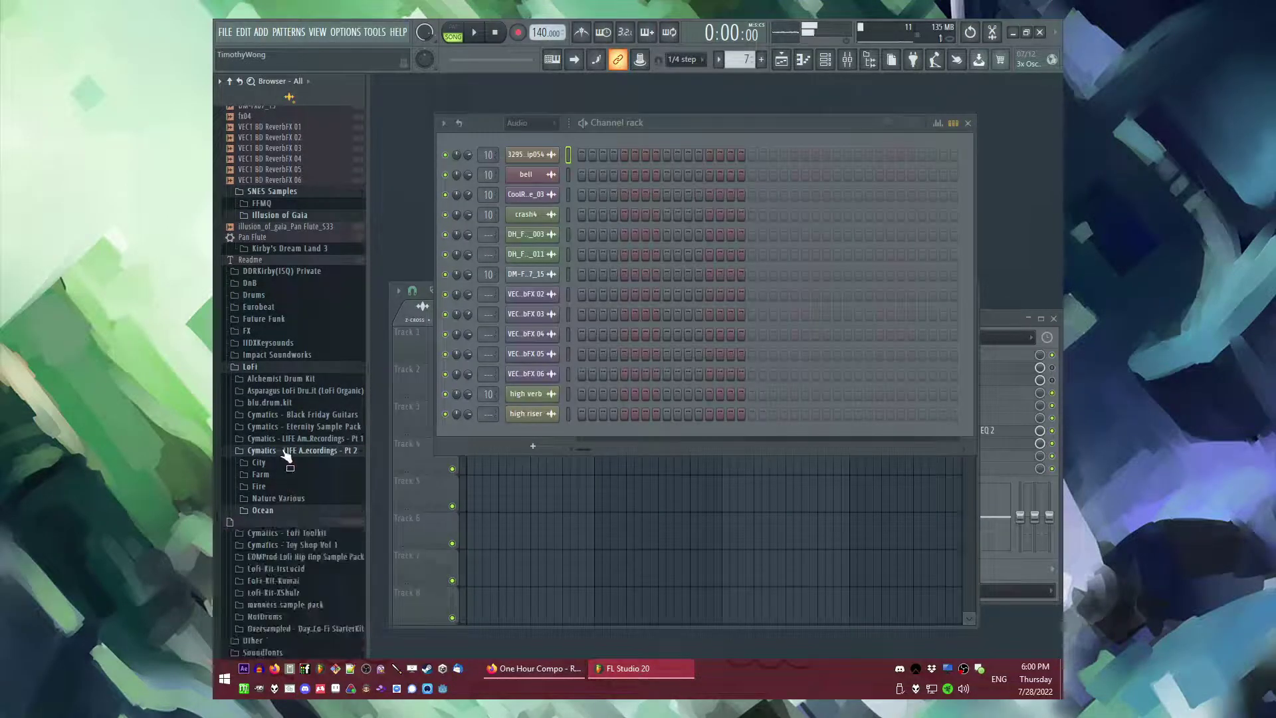
pyautogui.click(285, 451)
pyautogui.click(288, 429)
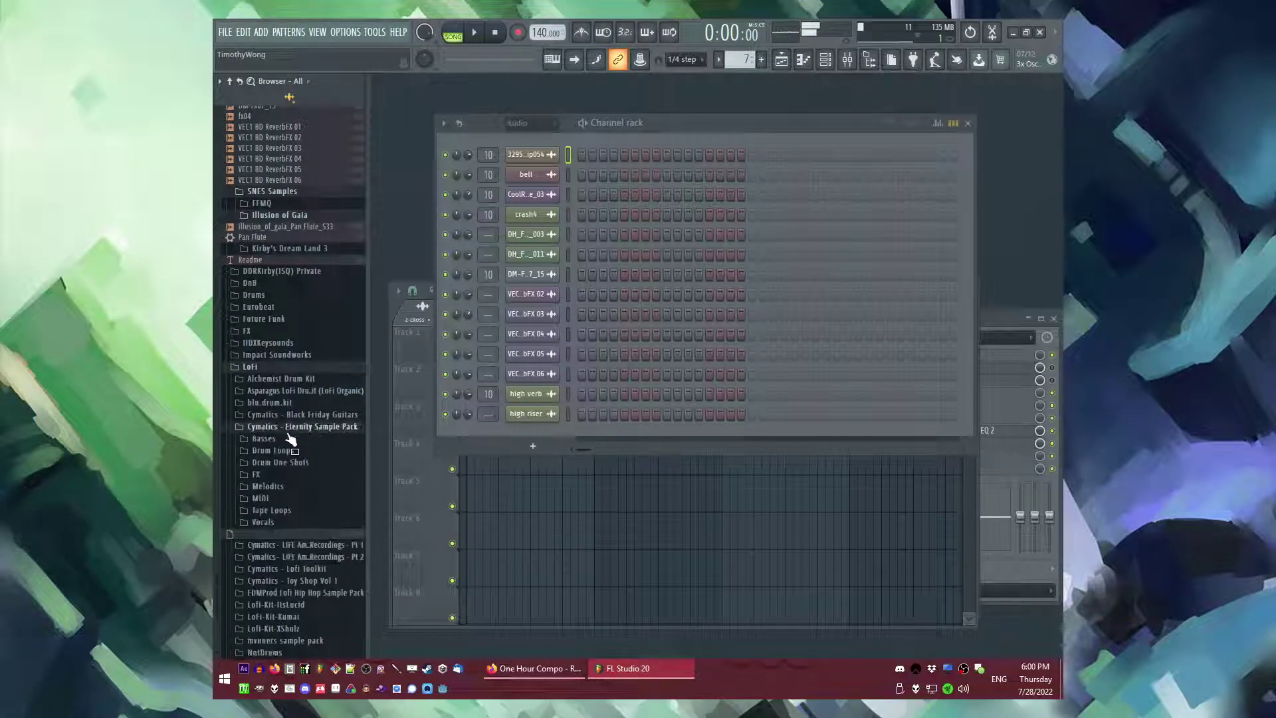
pyautogui.click(276, 486)
pyautogui.click(279, 509)
pyautogui.click(278, 535)
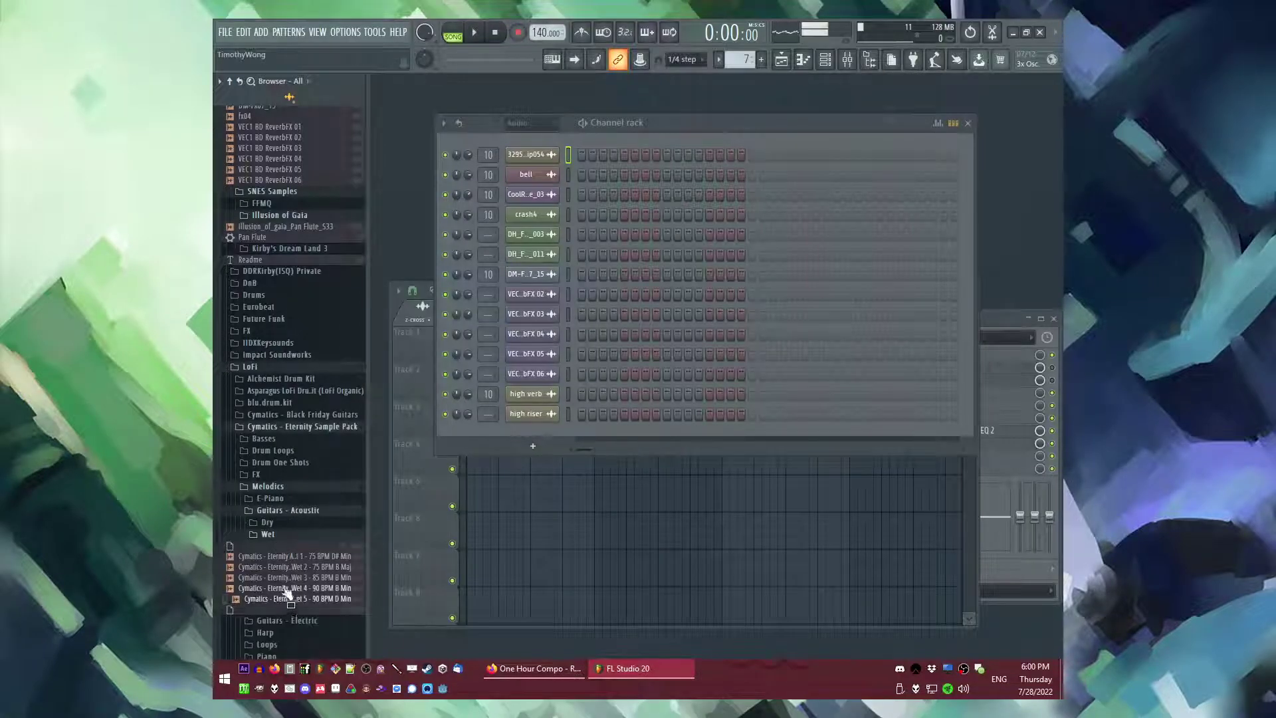
# - Audition the wet harp melodics and the lofi loops in the Cymatics Eternity Sample Pack
pyautogui.scroll(-4, 287, 594)
pyautogui.click(298, 421)
pyautogui.click(294, 443)
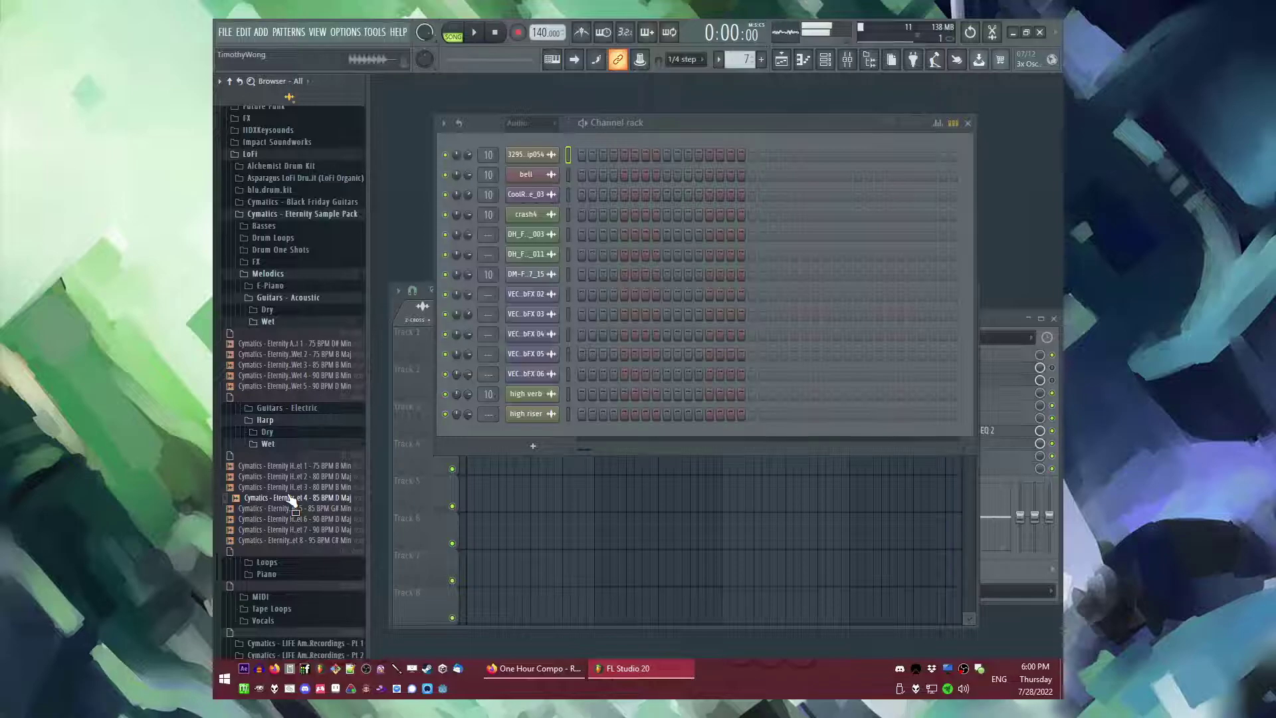
pyautogui.scroll(-2, 292, 501)
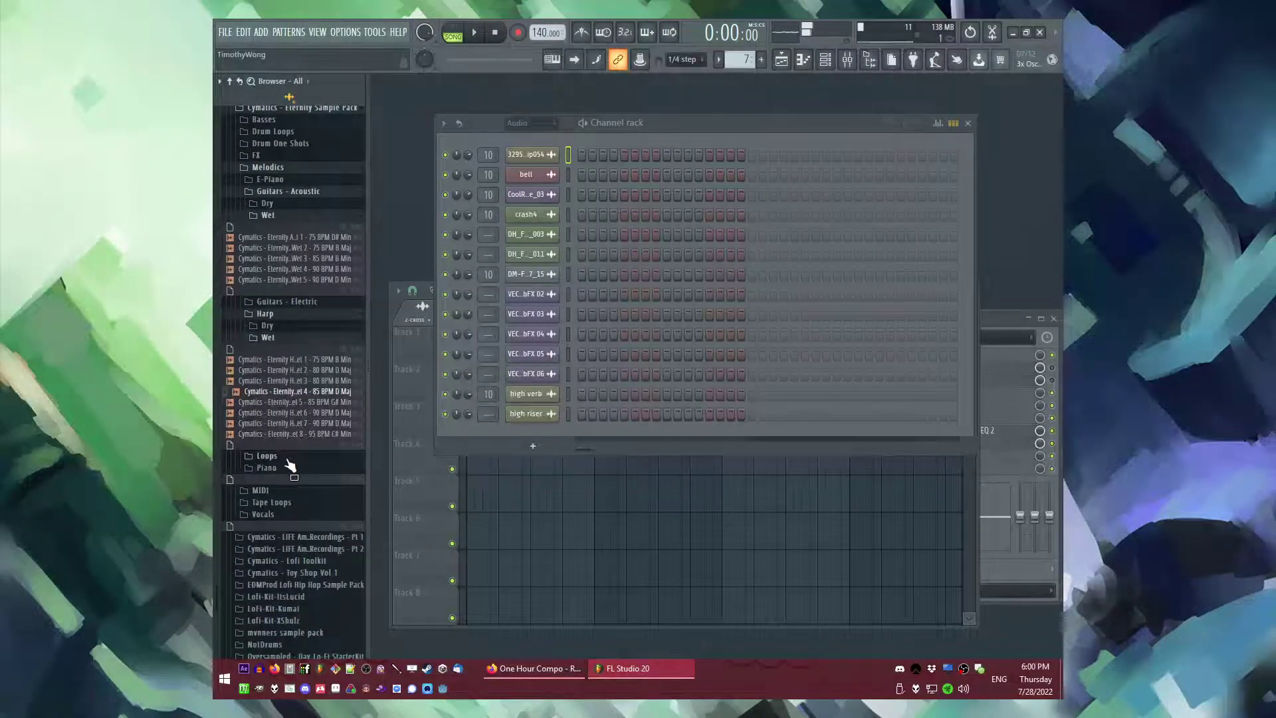
pyautogui.click(287, 458)
pyautogui.click(293, 480)
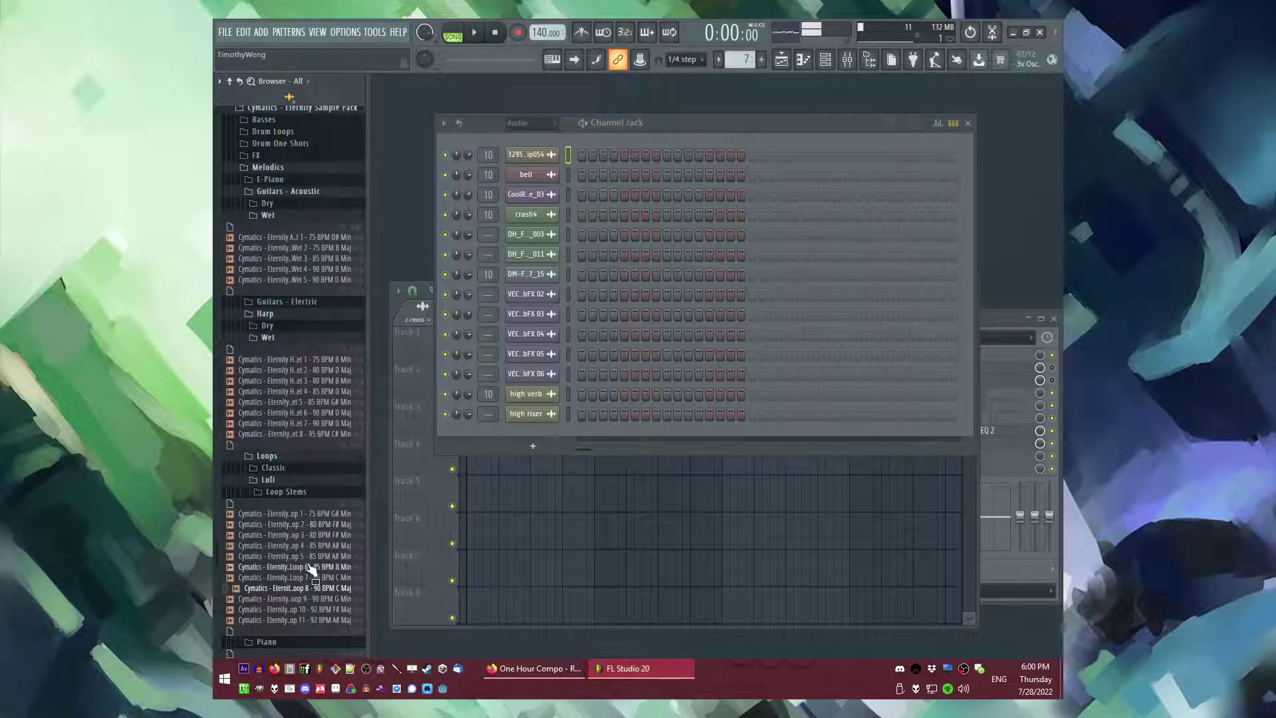
# - Audition the pad samples among the Eternity pack's tape loops and look over the remaining sample folders
pyautogui.scroll(-15, 301, 425)
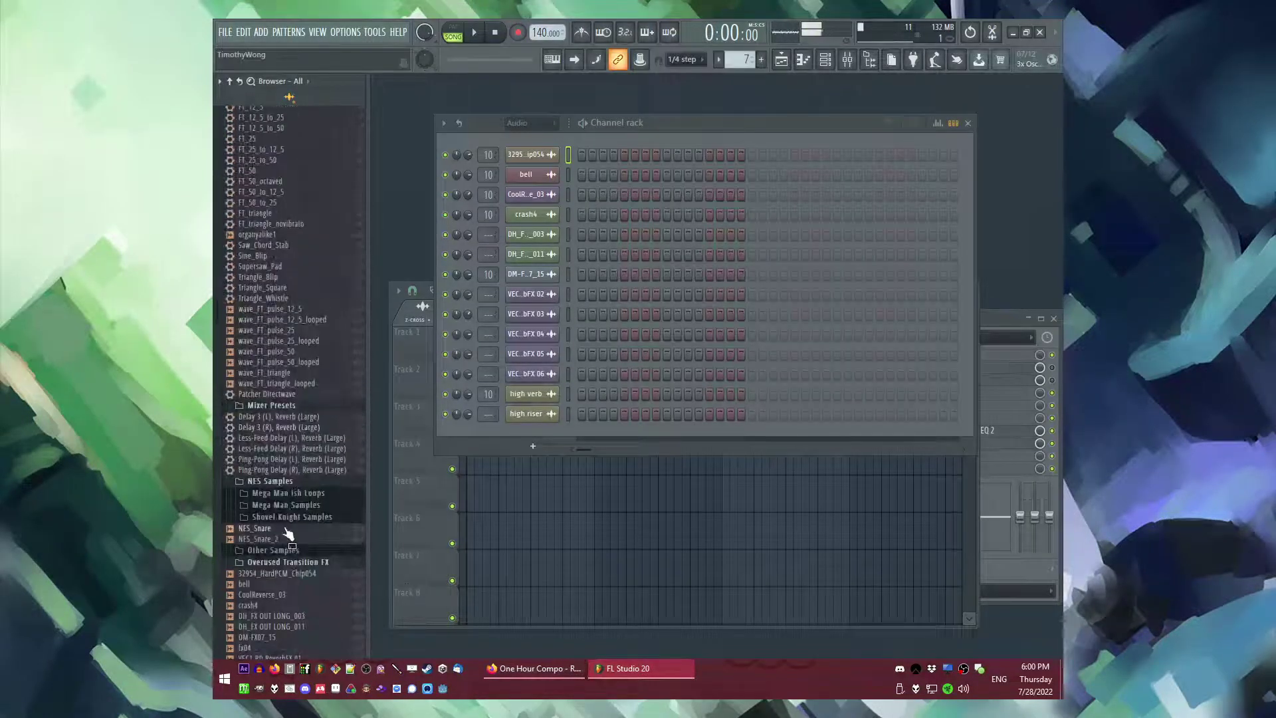
pyautogui.scroll(15, 278, 396)
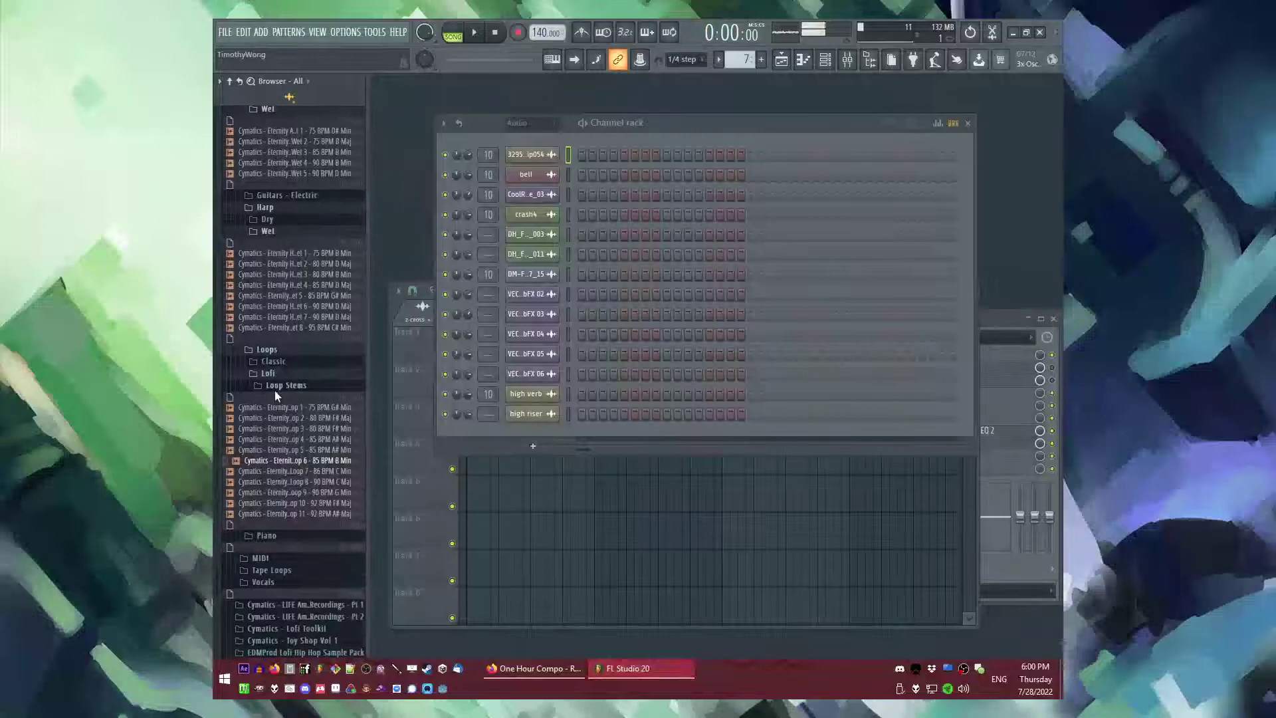
pyautogui.click(310, 514)
pyautogui.click(279, 570)
pyautogui.click(300, 627)
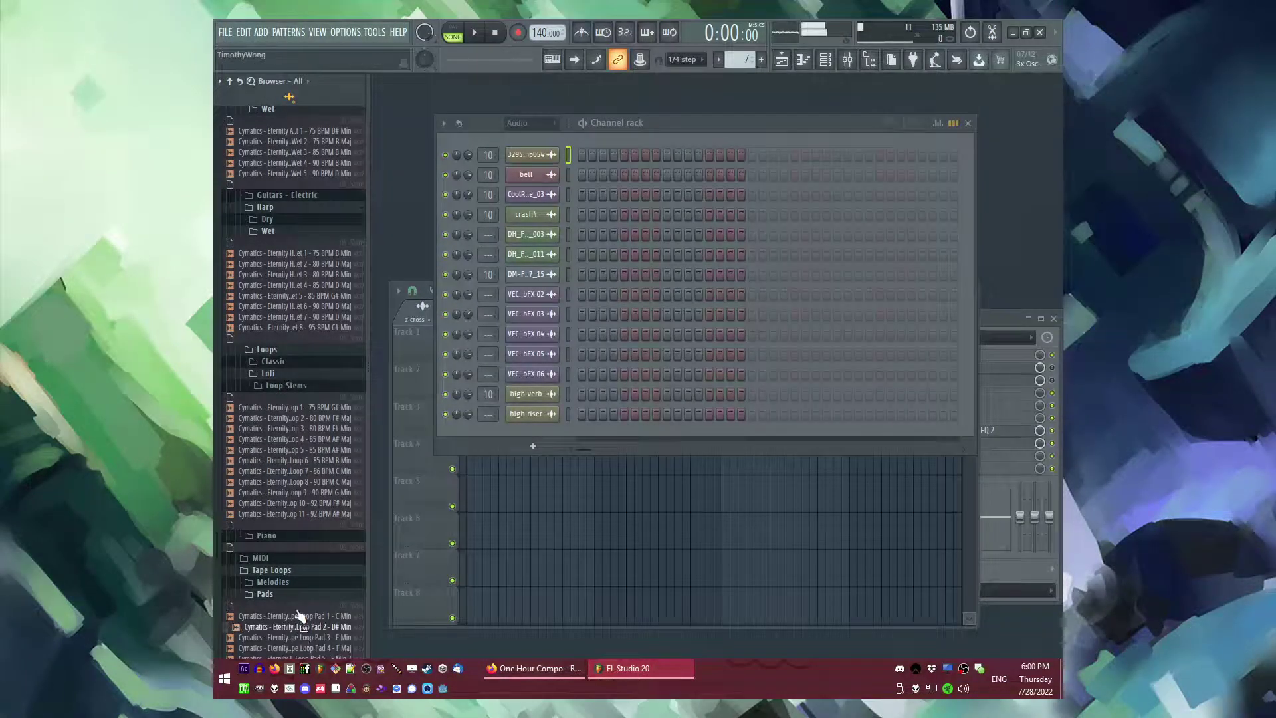
pyautogui.scroll(-15, 301, 618)
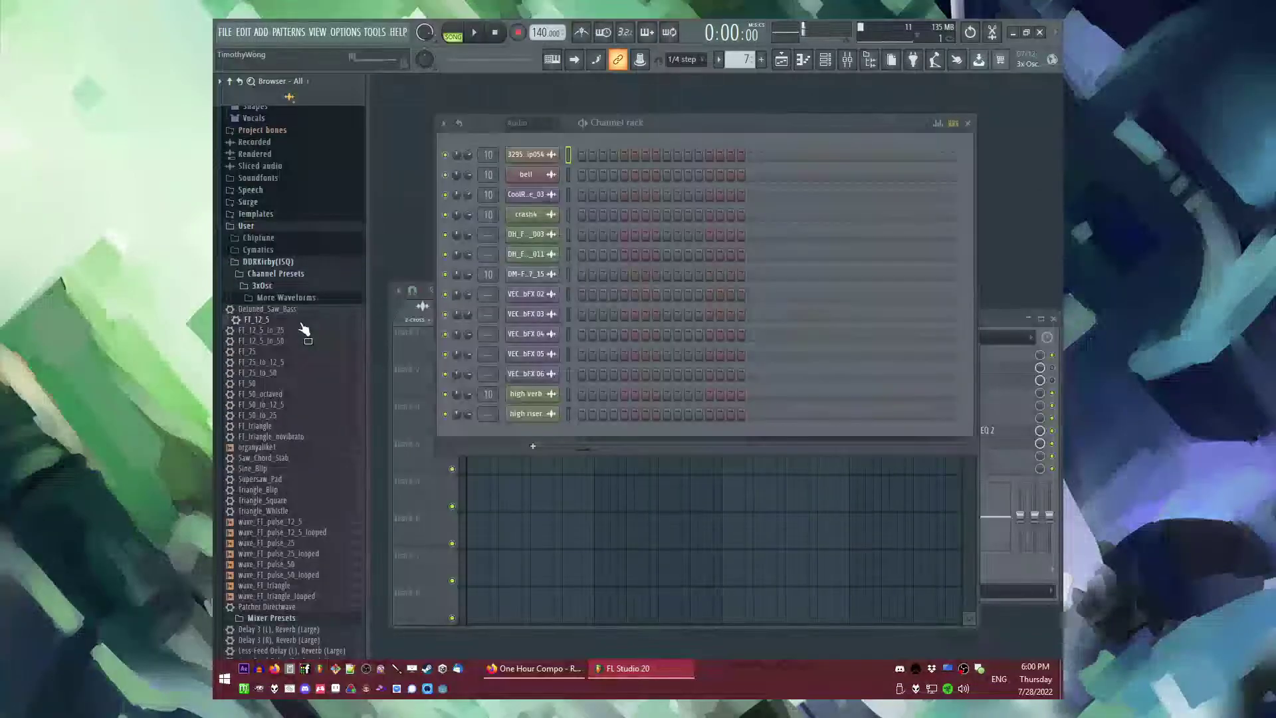
# - Add an Ample Guitar M II Lite instrument channel
pyautogui.click(260, 33)
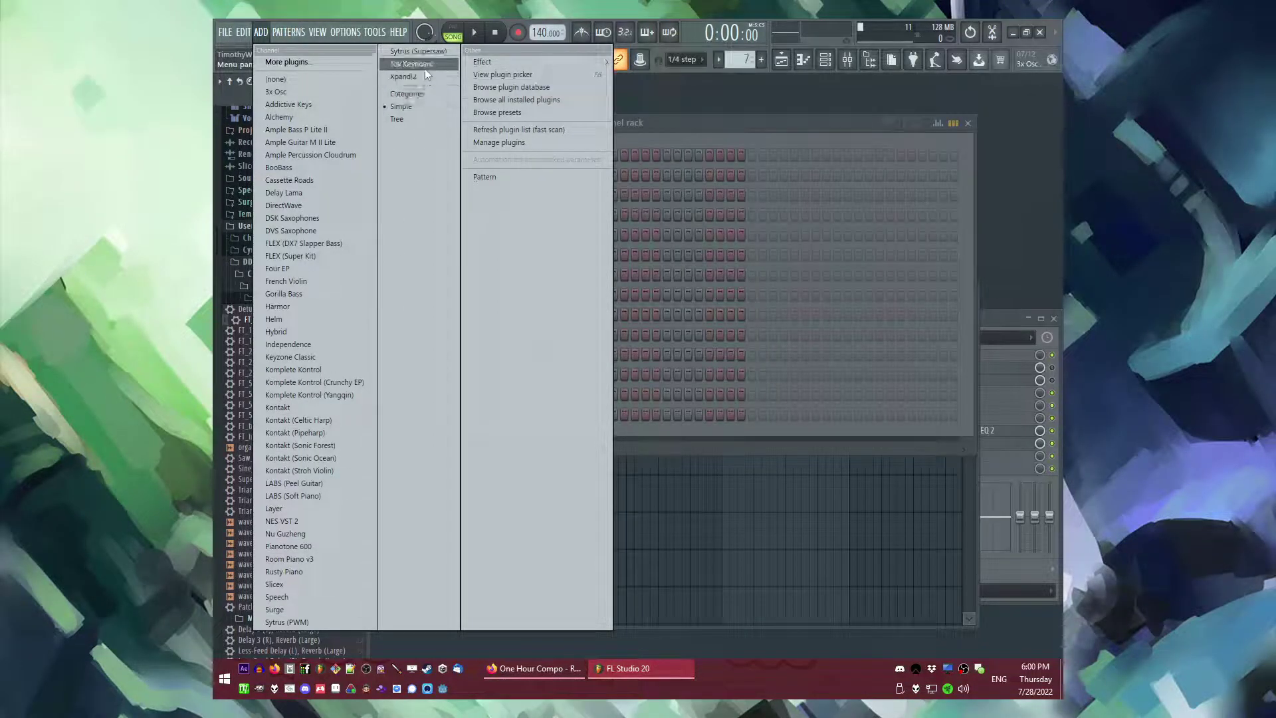
pyautogui.click(359, 142)
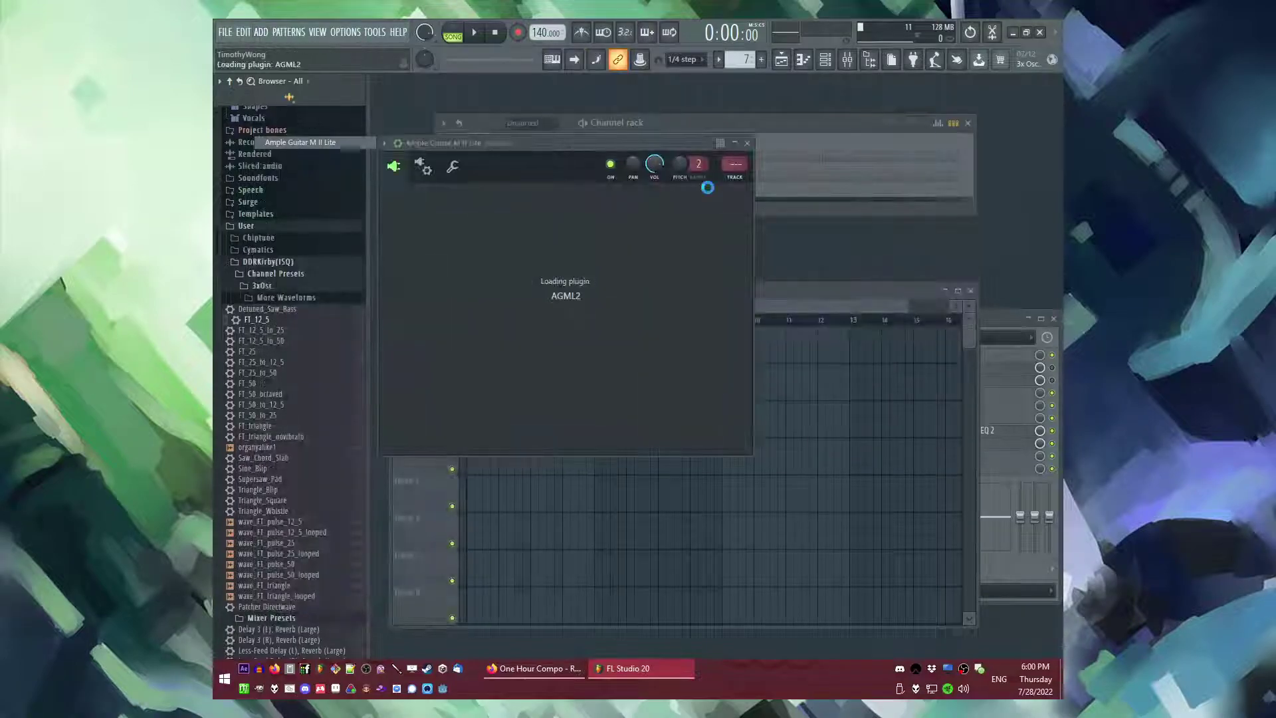
# - Set the project tempo to 80 BPM and listen to it with the metronome
pyautogui.rightClick(541, 31)
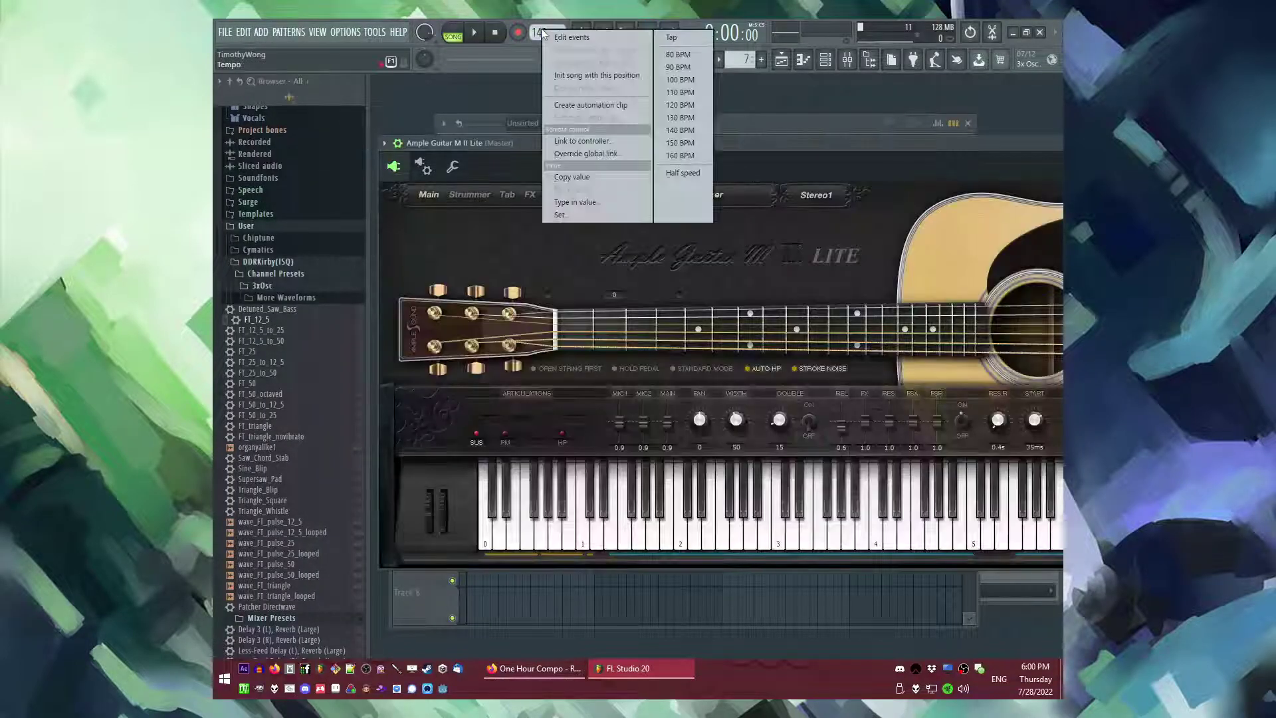
pyautogui.click(676, 55)
pyautogui.press('space')
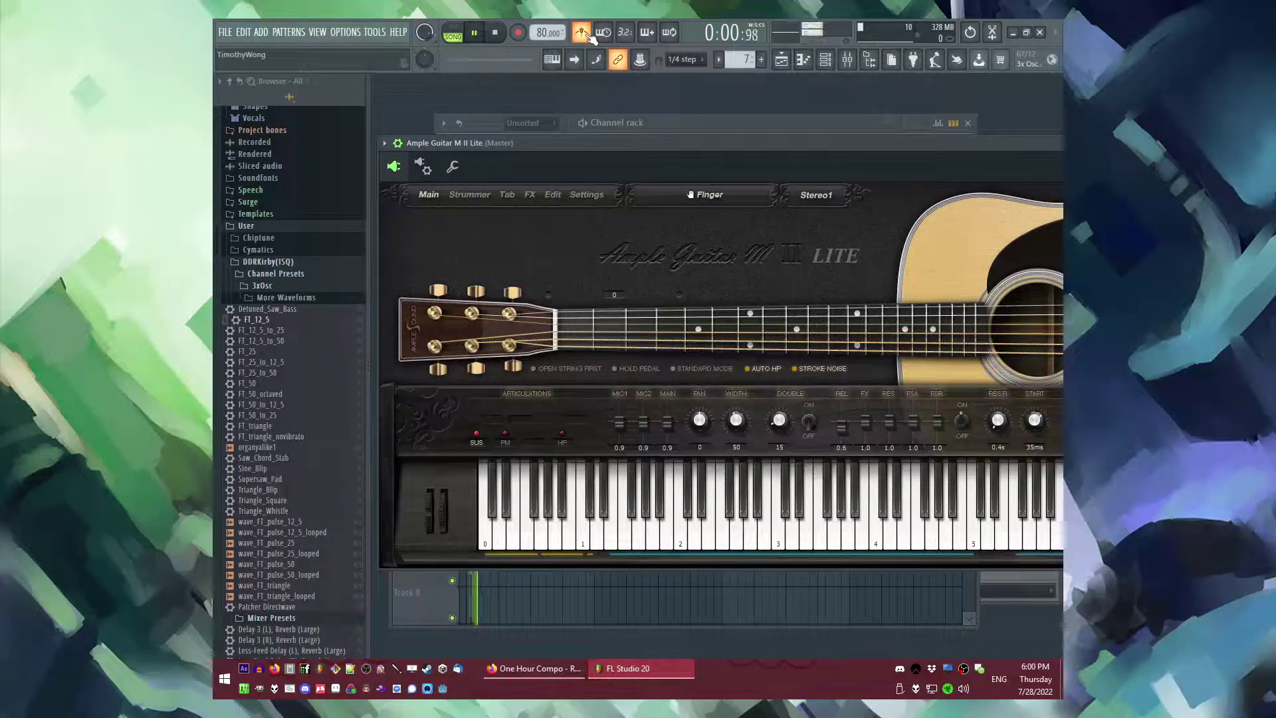
pyautogui.press('space')
# - Open the Ample Guitar's piano roll and place C5 and G5 notes at the start of the pattern
pyautogui.click(681, 123)
pyautogui.rightClick(561, 168)
pyautogui.click(585, 174)
pyautogui.click(461, 330)
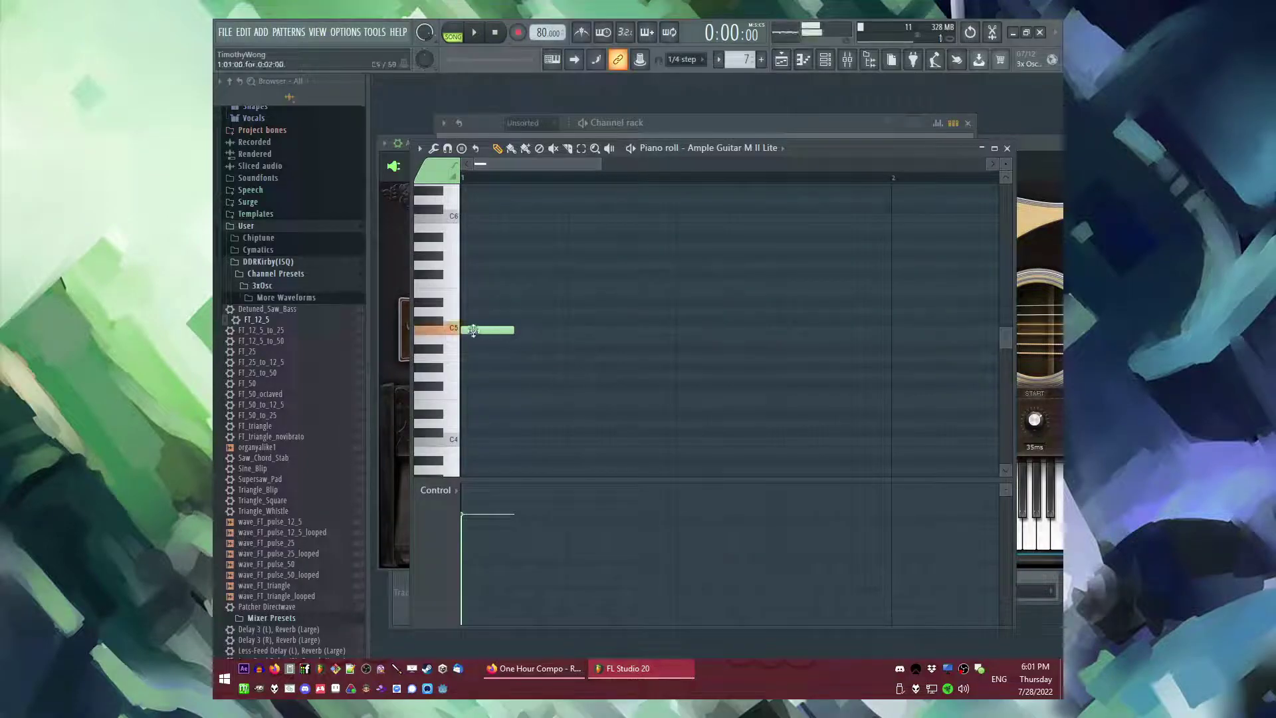
pyautogui.scroll(3, 472, 322)
pyautogui.click(462, 321)
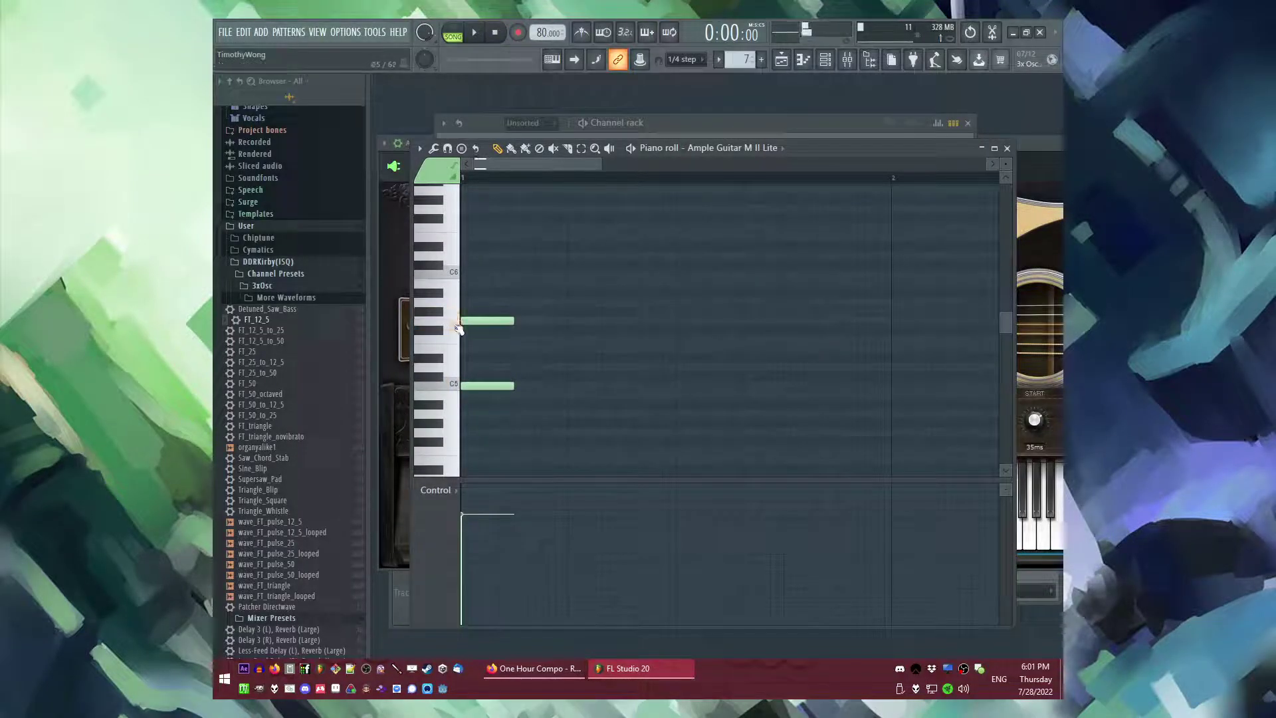
# - Place the Pattern 7 clip at bar 1 of Track 1 in the playlist and play it
pyautogui.press('F9')
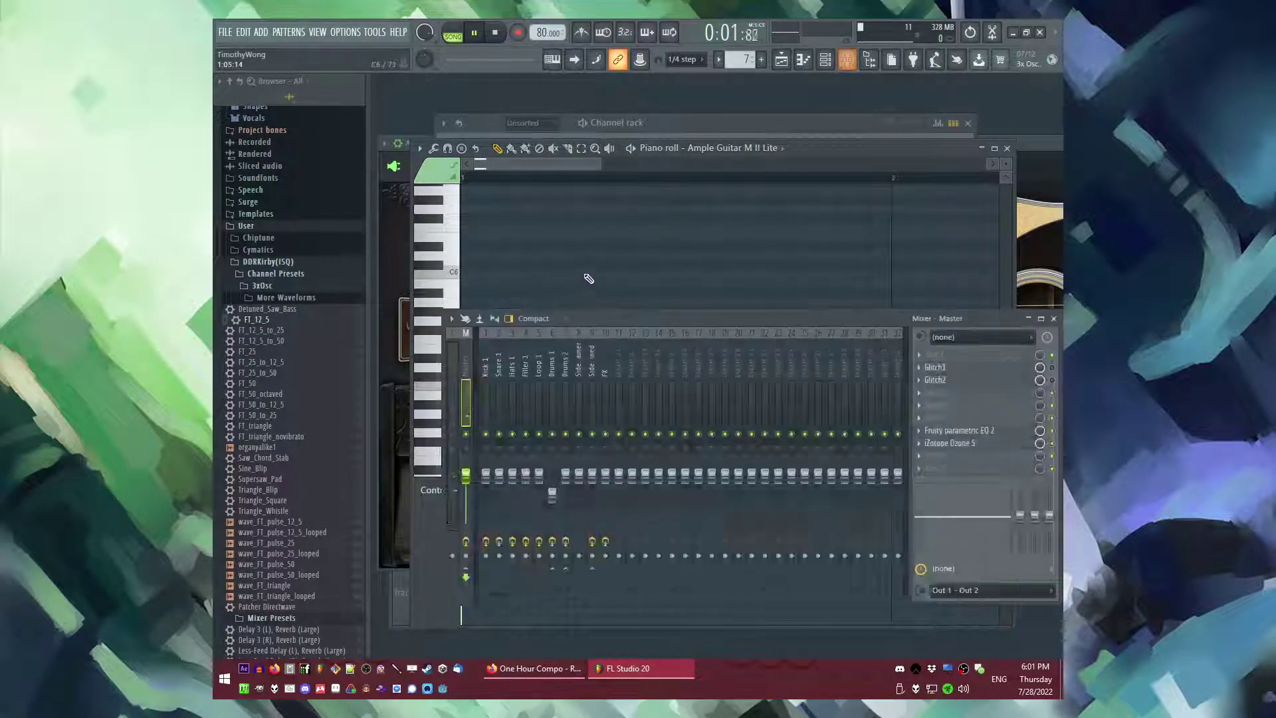
pyautogui.press('F5')
pyautogui.moveTo(630, 351); pyautogui.dragTo(484, 336)
pyautogui.press('space')
pyautogui.press('space')
pyautogui.press('F7')
pyautogui.press('space')
# - Lengthen both guitar notes to one beat, audition alternative pitches, and erase everything except the C5 note
pyautogui.scroll(2, 518, 305)
pyautogui.hotkey('ctrl', 'a')
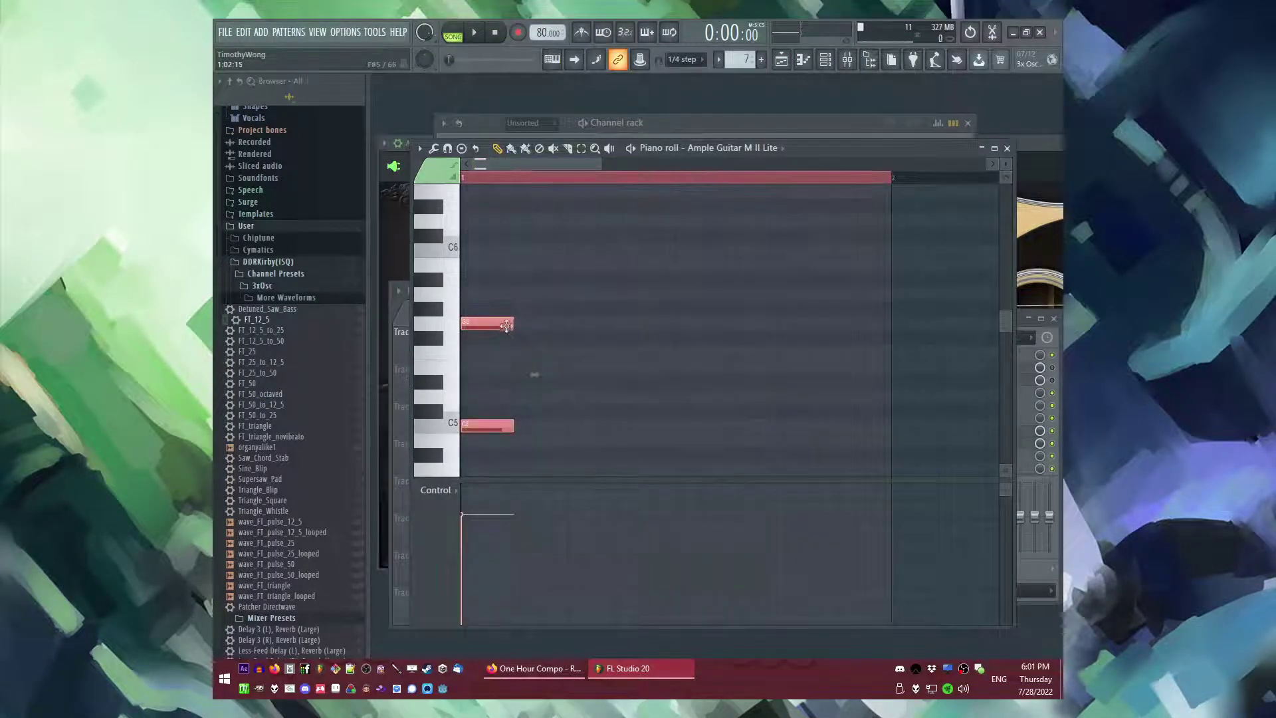
pyautogui.moveTo(566, 324); pyautogui.dragTo(573, 325)
pyautogui.click(510, 380)
pyautogui.press('space')
pyautogui.click(484, 279)
pyautogui.rightClick(479, 279)
pyautogui.rightClick(479, 381)
pyautogui.press('space')
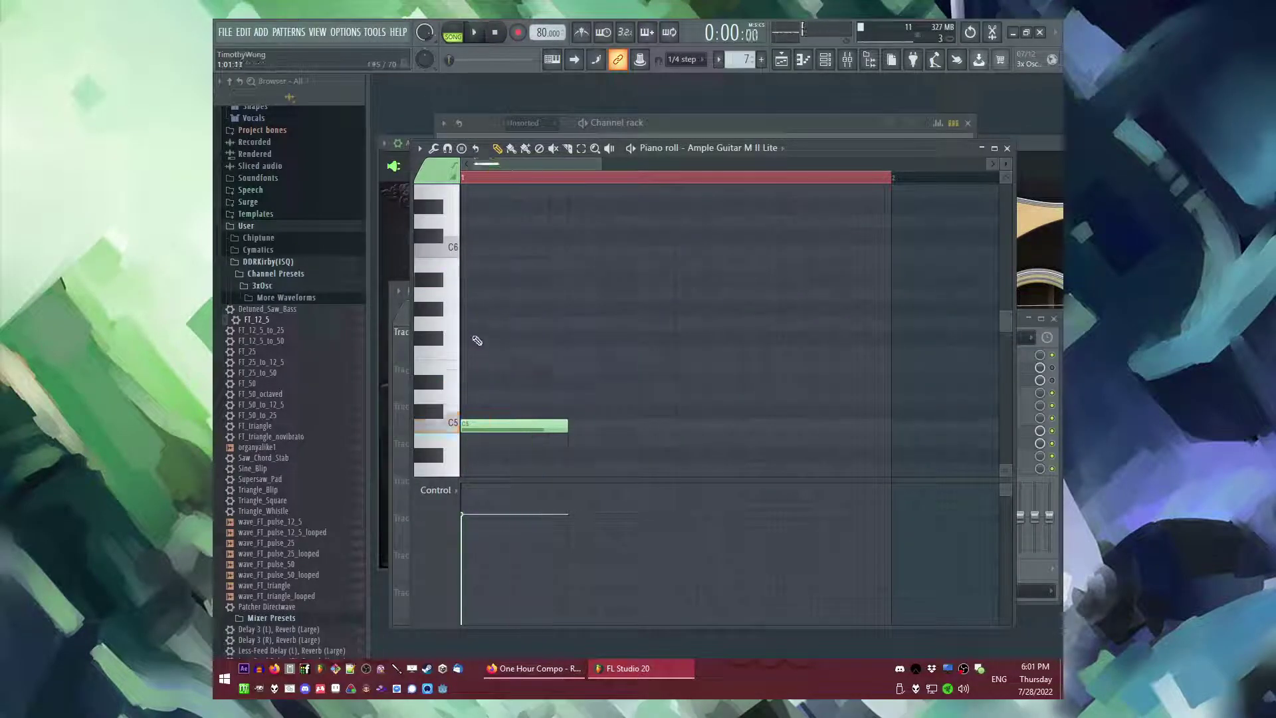
# - Add a G5 note above the C5 note in the guitar's piano roll and play them
pyautogui.click(476, 324)
pyautogui.press('space')
pyautogui.press('space')
pyautogui.keyDown('ctrl'); pyautogui.click(474, 324); pyautogui.keyUp('ctrl')
pyautogui.press('space')
pyautogui.hotkey('ctrl', 'a')
pyautogui.press('space')
# - Rework the guitar notes as D#5 followed half a beat later by A#5, and play the phrase
pyautogui.moveTo(477, 325)
pyautogui.mouseDown()
pyautogui.moveTo(478, 222)
pyautogui.moveTo(477, 327)
pyautogui.moveTo(477, 283)
pyautogui.moveTo(508, 318)
pyautogui.moveTo(563, 285)
pyautogui.mouseUp()
pyautogui.press('space')
pyautogui.press('space')
pyautogui.press('space')
pyautogui.press('space')
pyautogui.press('space')
pyautogui.press('space')
pyautogui.hotkey('ctrl', 'd')
pyautogui.press('space')
# - Add a one-beat C5 note right after the A#5 note and try the first note at E5
pyautogui.scroll(-2, 598, 299)
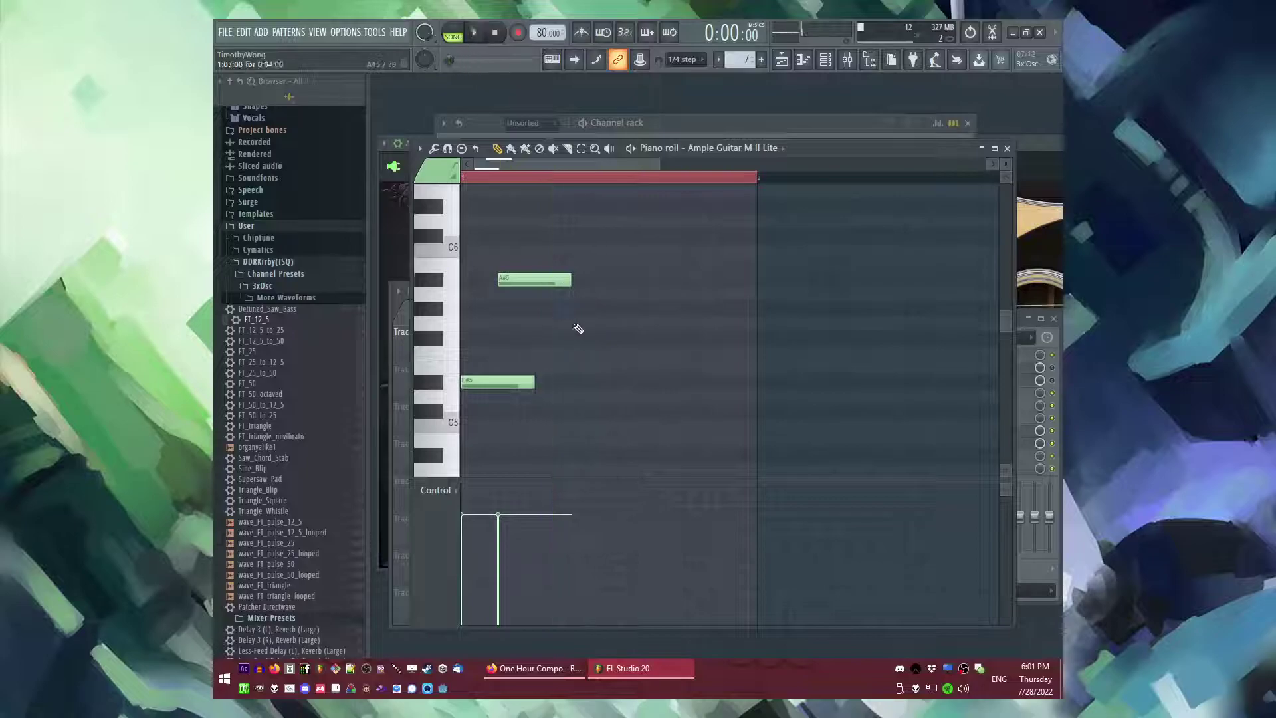
pyautogui.scroll(-1, 570, 296)
pyautogui.click(577, 396)
pyautogui.moveTo(570, 378); pyautogui.dragTo(571, 361)
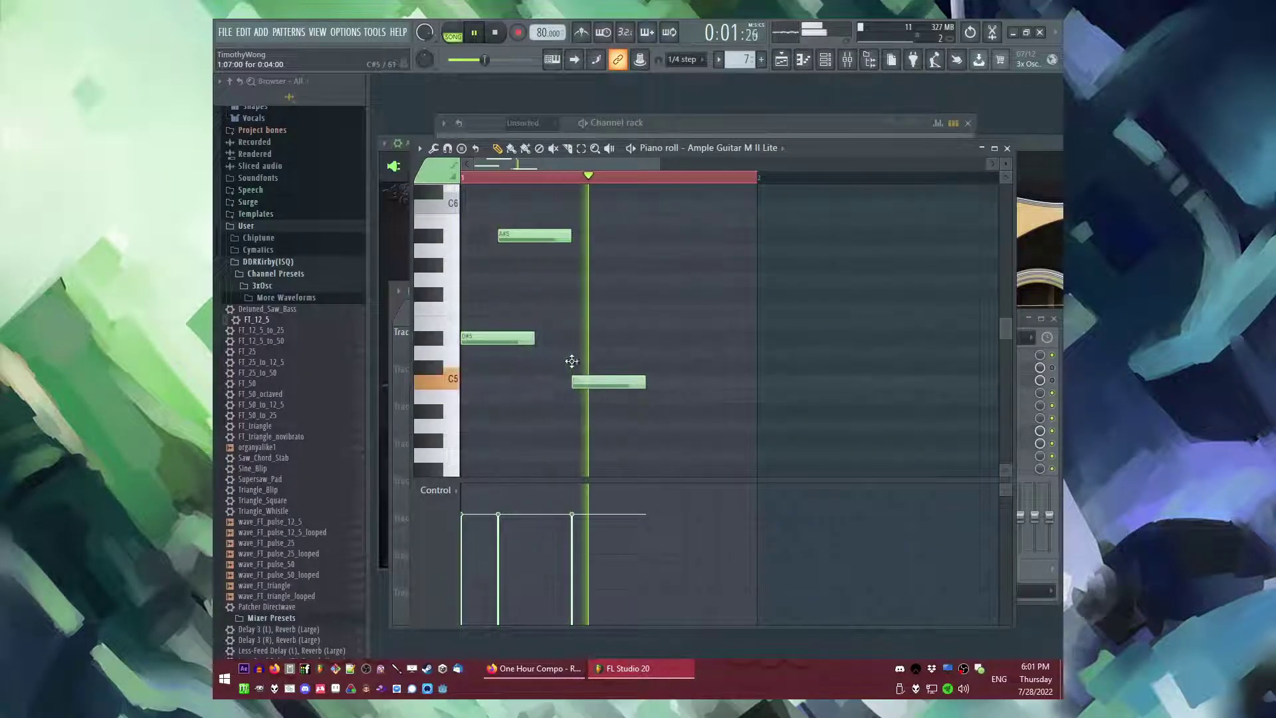
pyautogui.press('space')
pyautogui.moveTo(495, 338); pyautogui.dragTo(495, 323)
pyautogui.press('space')
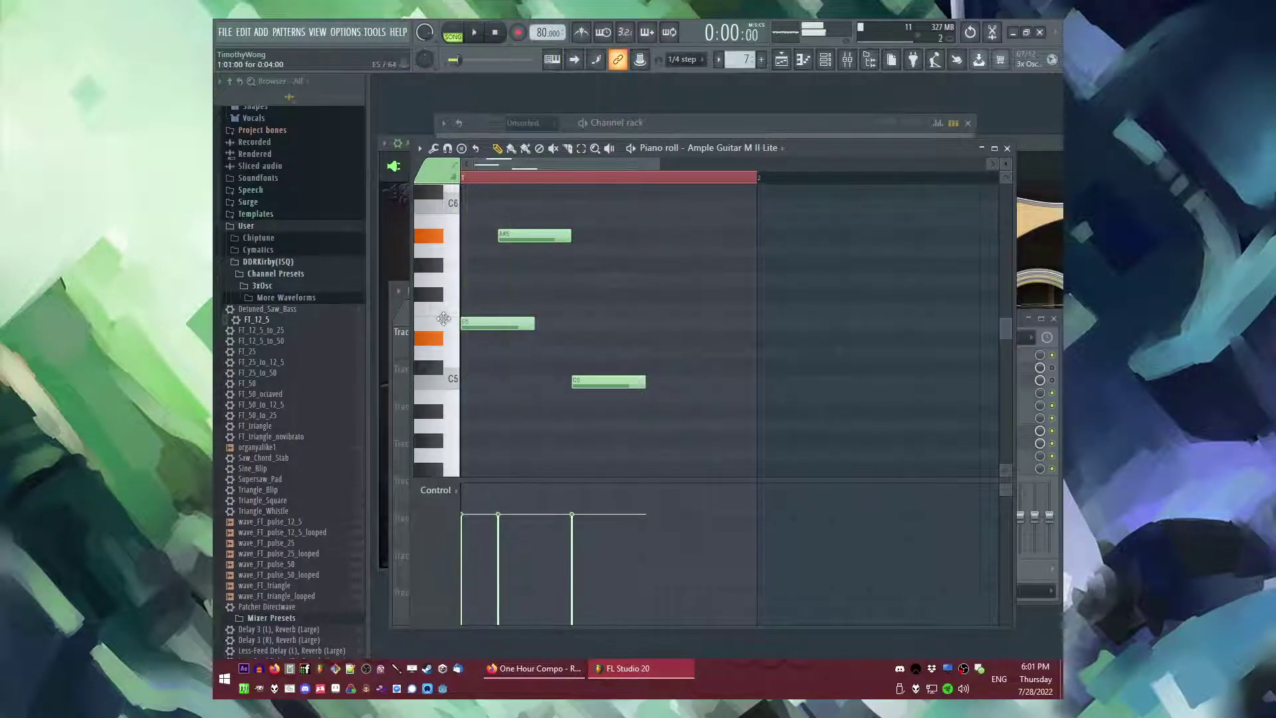
# - Transpose the three-note guitar phrase to C5, G5 and G#4 and play it
pyautogui.moveTo(498, 236); pyautogui.dragTo(519, 288)
pyautogui.hotkey('ctrl', 'a')
pyautogui.click(524, 318)
pyautogui.scroll(-3, 565, 299)
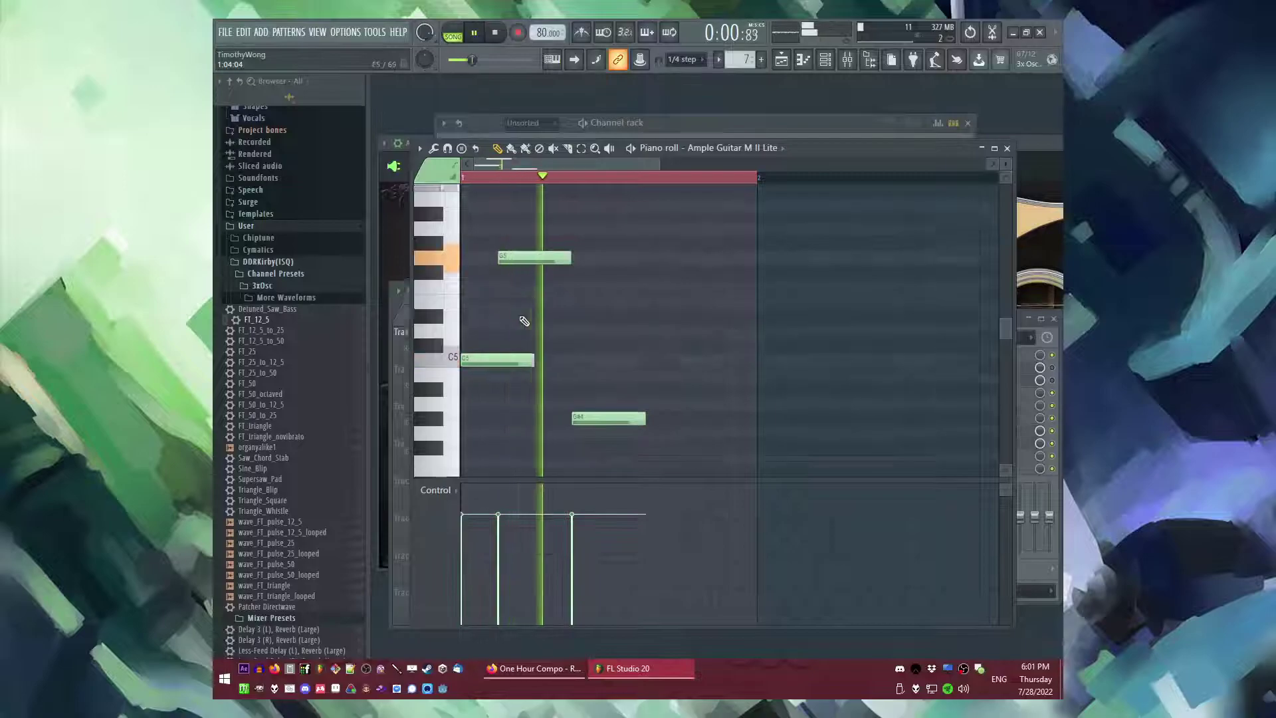
pyautogui.press('space')
# - Clear all notes from the guitar's piano roll
pyautogui.click(601, 250)
pyautogui.rightClick(601, 250)
pyautogui.hotkey('ctrl', 'x')
pyautogui.click(262, 34)
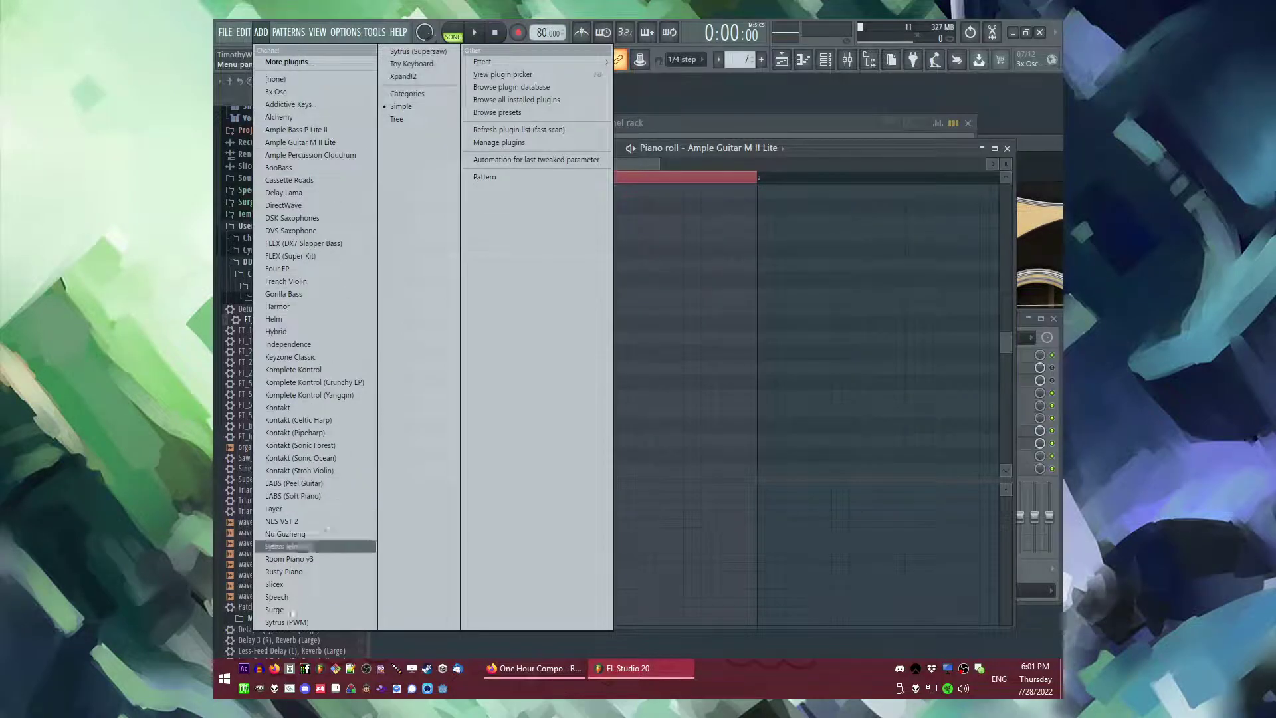
pyautogui.click(232, 467)
pyautogui.scroll(-10, 293, 304)
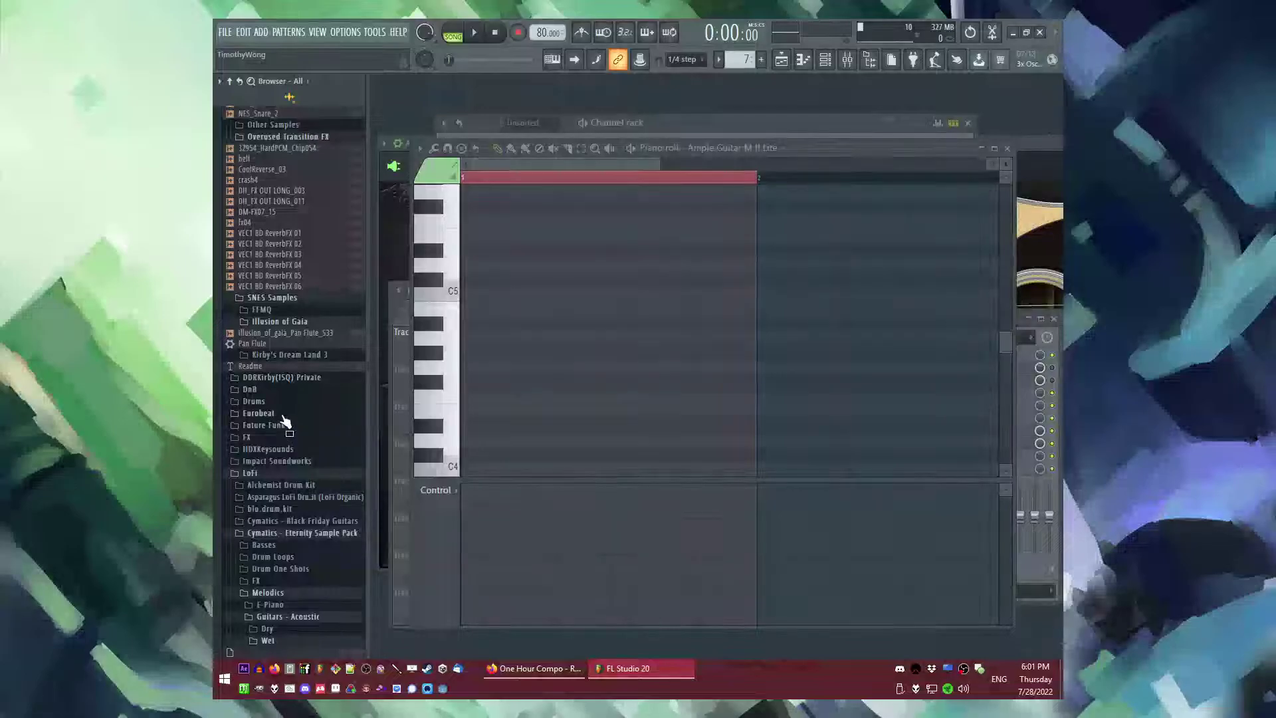
pyautogui.scroll(6, 561, 300)
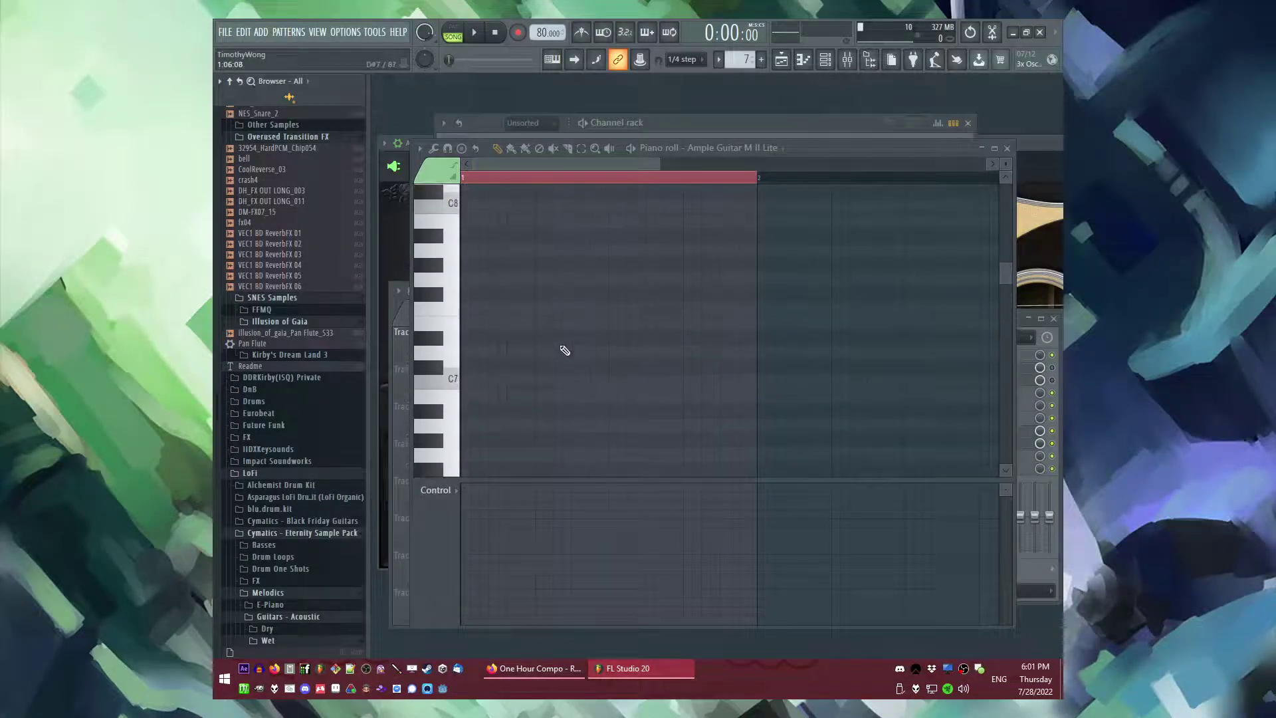
# - Delete the Ample Guitar M II Lite channel from the channel rack
pyautogui.press('F6')
pyautogui.press('F5')
pyautogui.rightClick(560, 183)
pyautogui.click(664, 320)
pyautogui.click(685, 392)
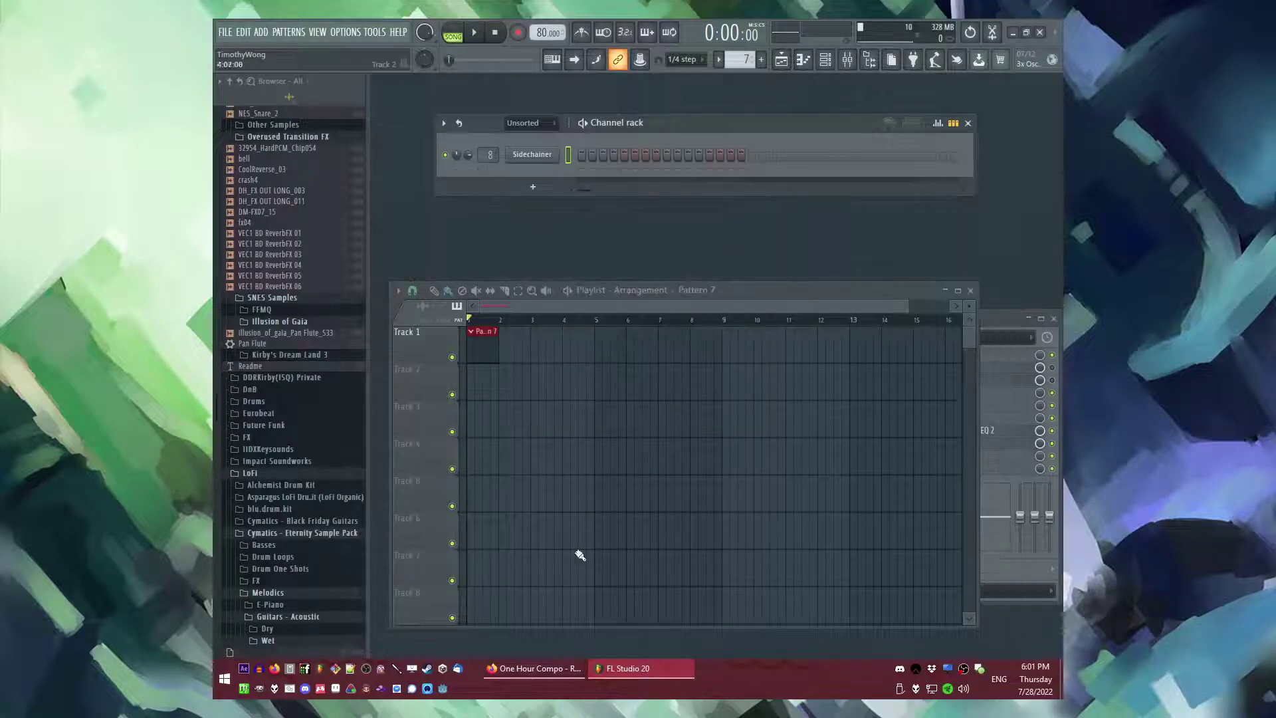
# - Save the project as OHC720_temp in the Temp Stuff folder under My Stuff
pyautogui.click(549, 672)
pyautogui.click(549, 671)
pyautogui.hotkey('ctrl', 's')
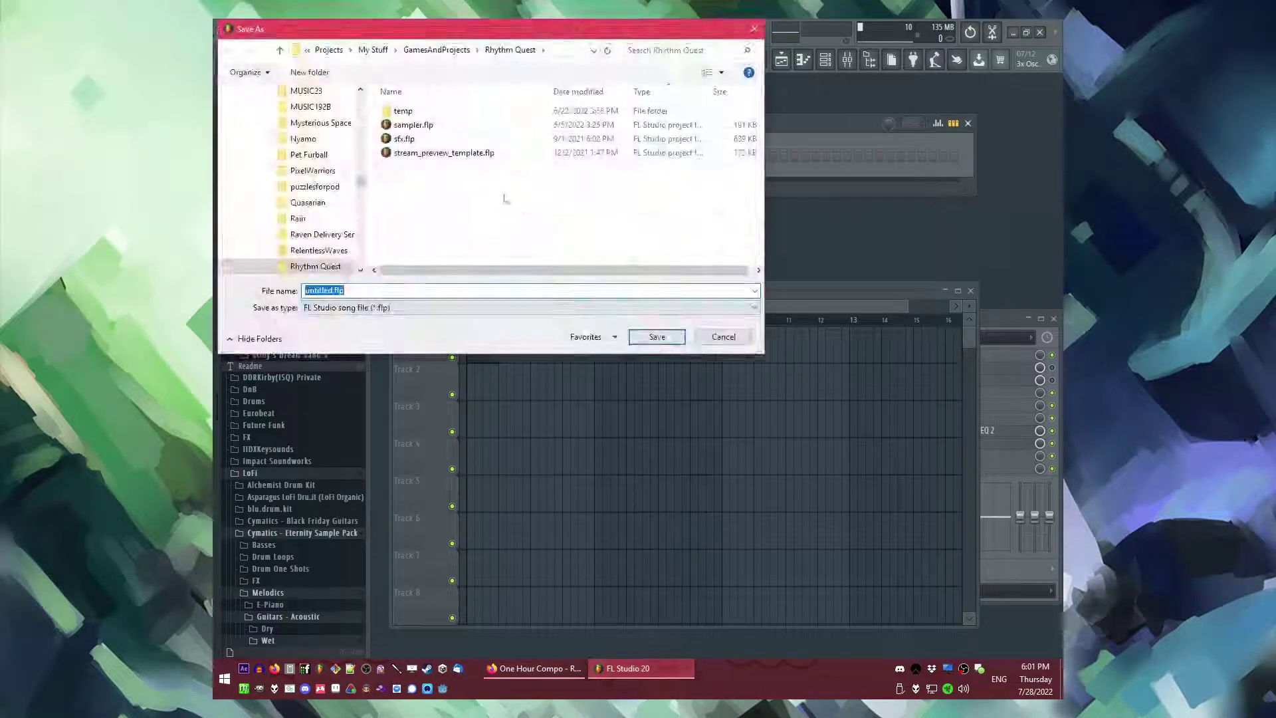
pyautogui.click(372, 50)
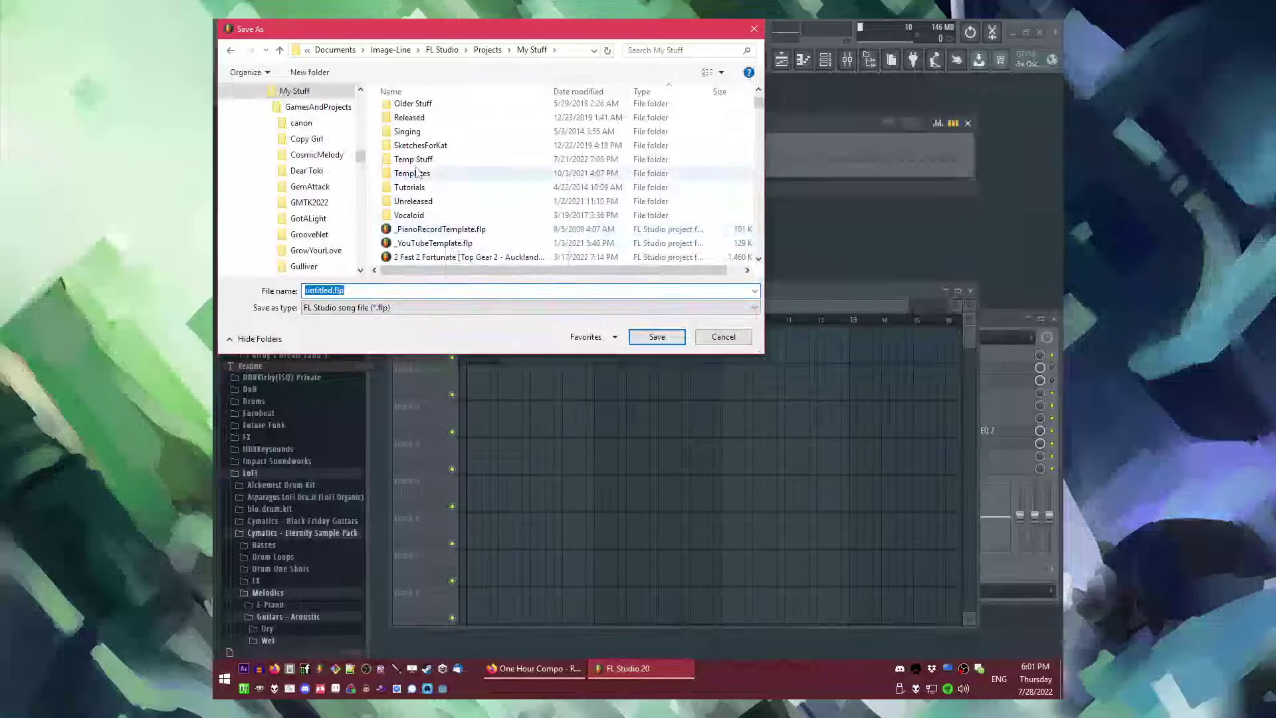
pyautogui.doubleClick(409, 174)
pyautogui.write('OHC720_temp')
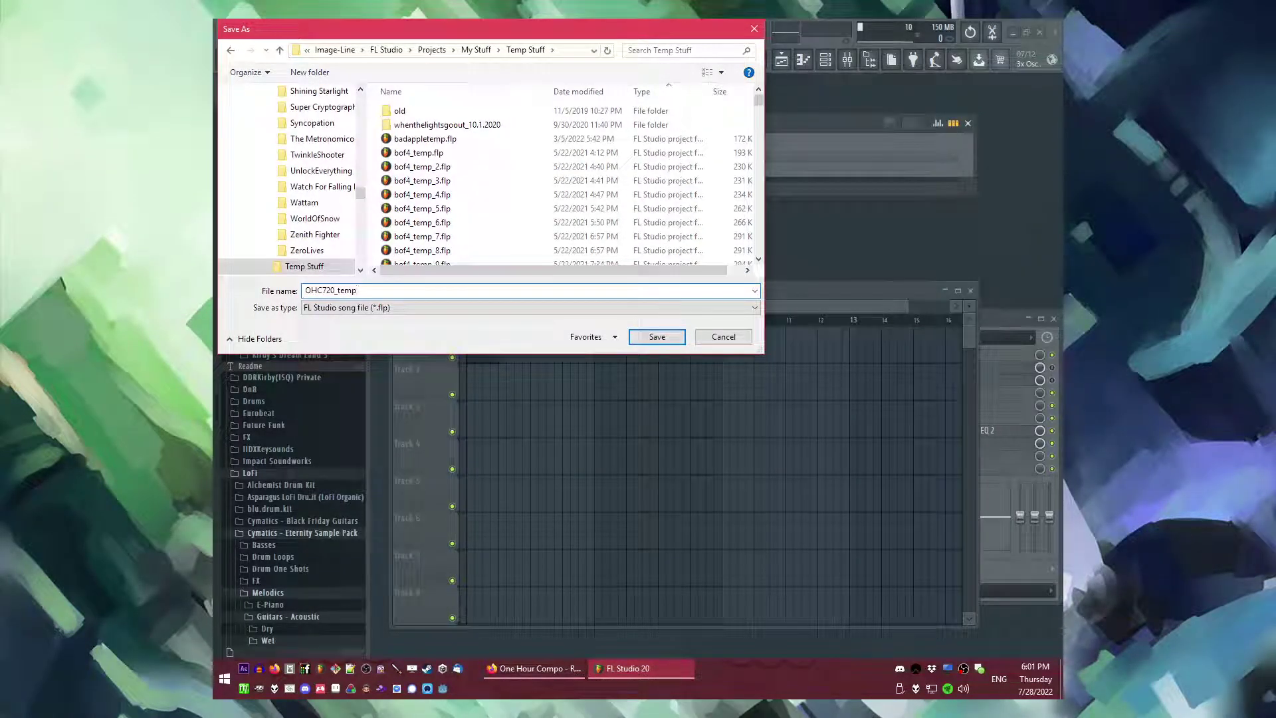
pyautogui.press('Return')
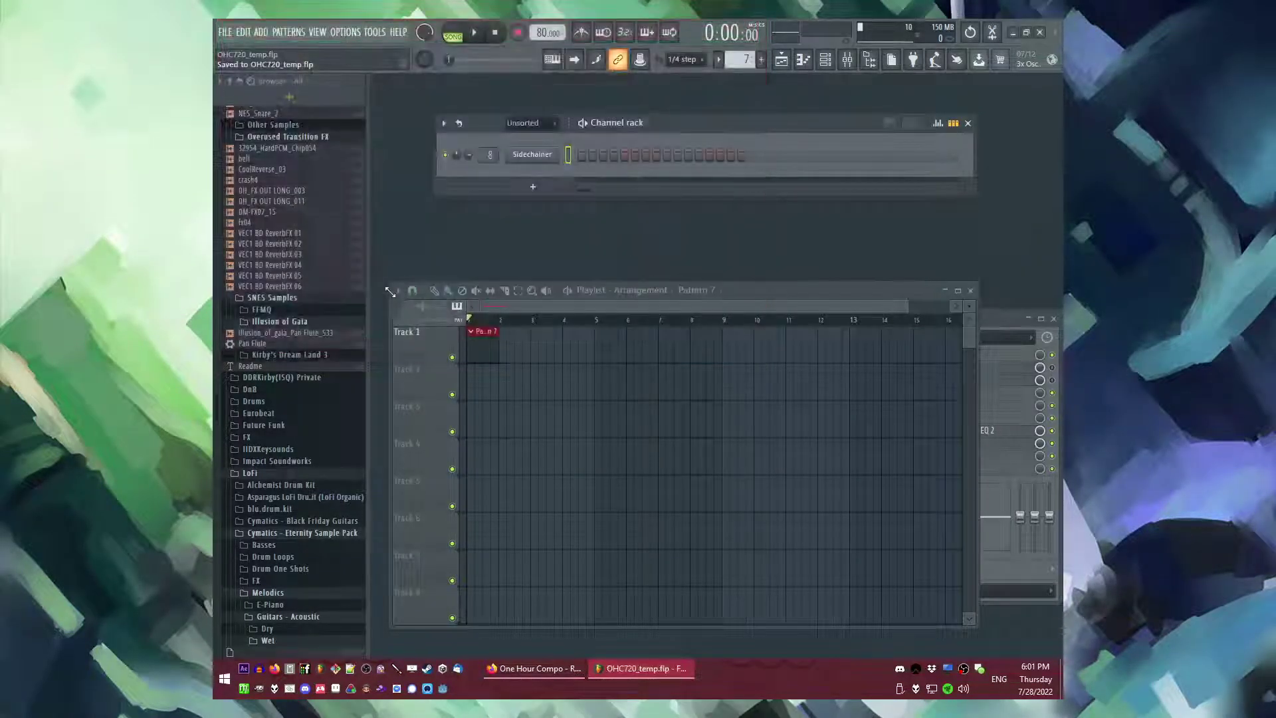
# - Look through the sample browser and add a Hybrid instrument channel
pyautogui.scroll(-15, 293, 287)
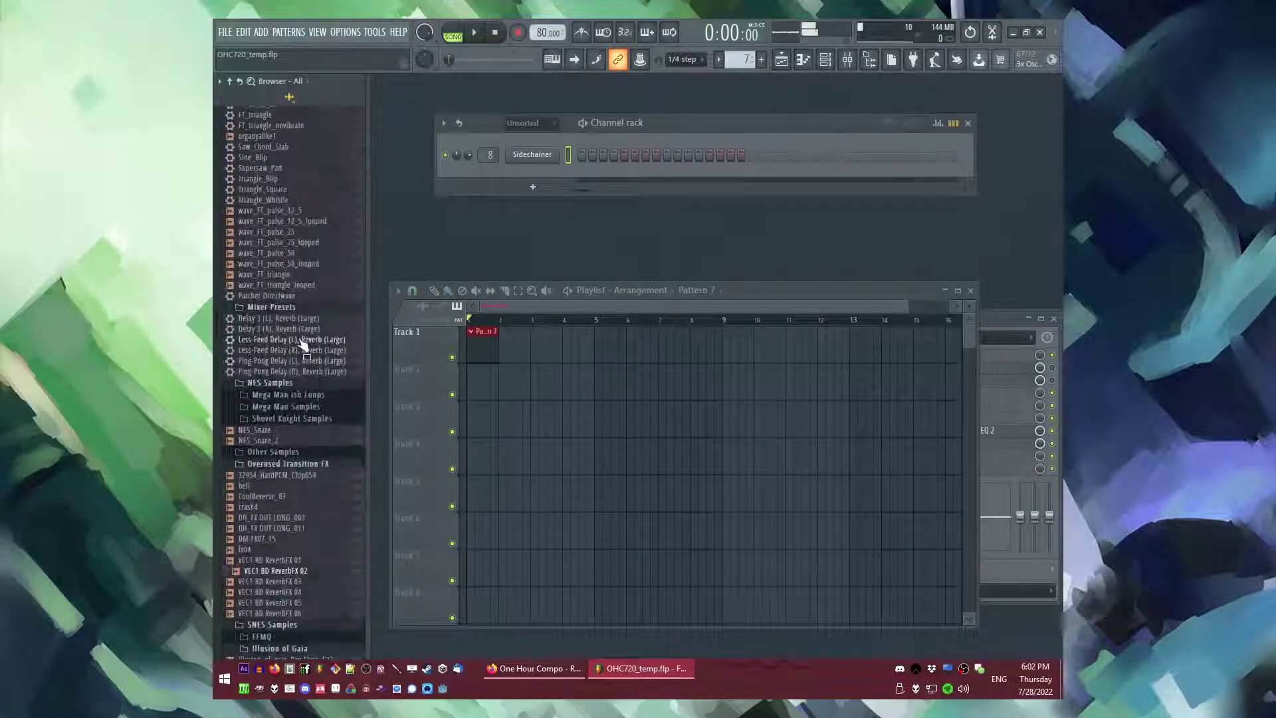
pyautogui.click(257, 32)
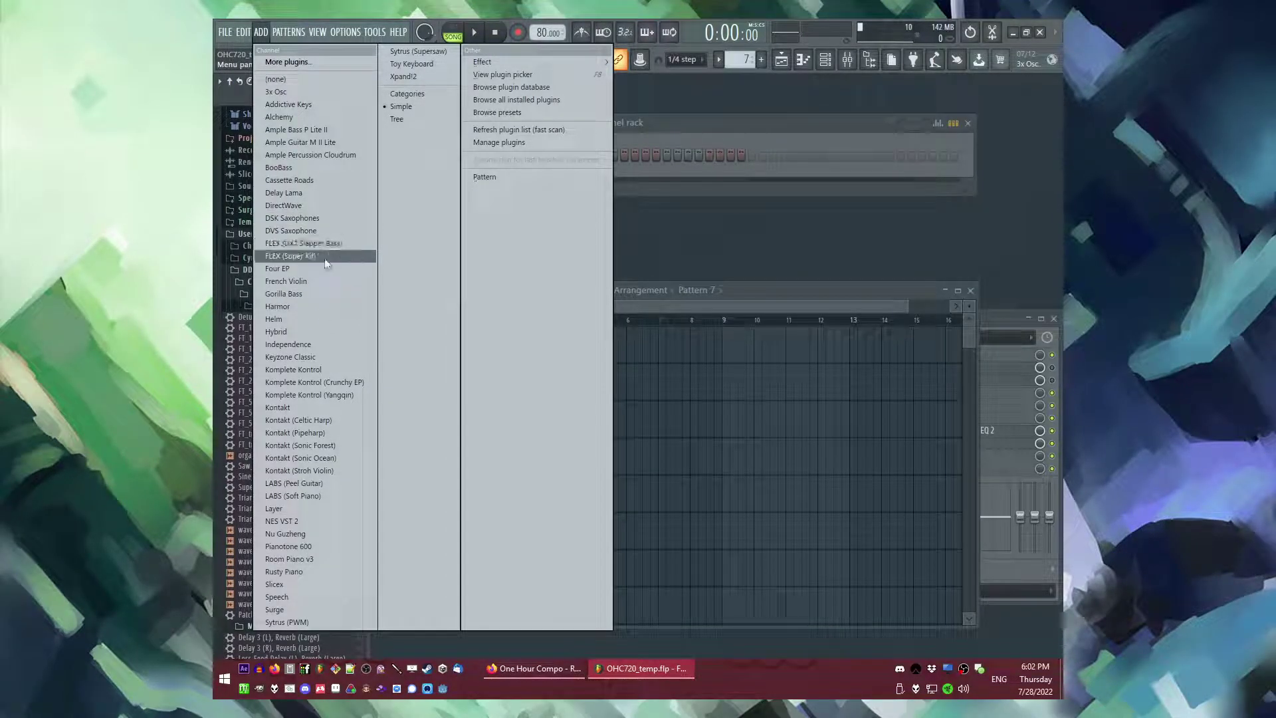
pyautogui.click(325, 328)
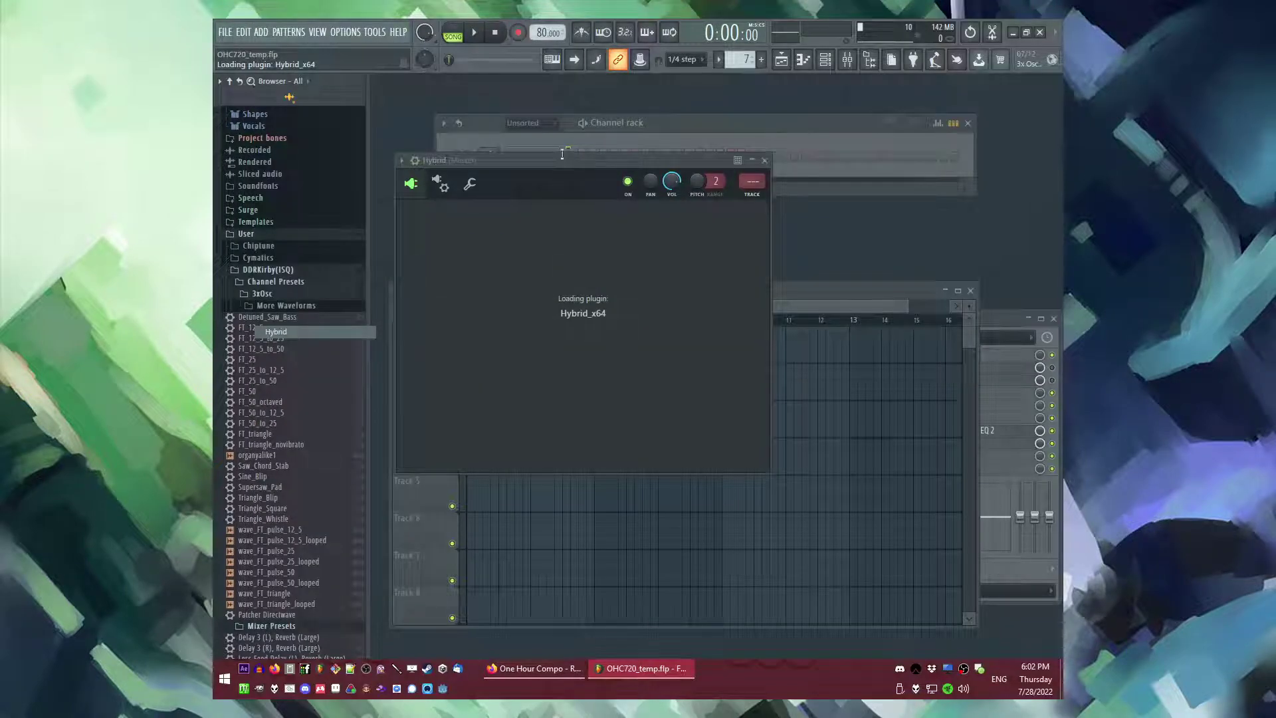
# - Open the Hybrid channel's piano roll and enter overlapping C5, C6, G5 and G6 notes starting two steps apart
pyautogui.rightClick(554, 171)
pyautogui.click(577, 175)
pyautogui.click(501, 330)
pyautogui.scroll(2, 530, 321)
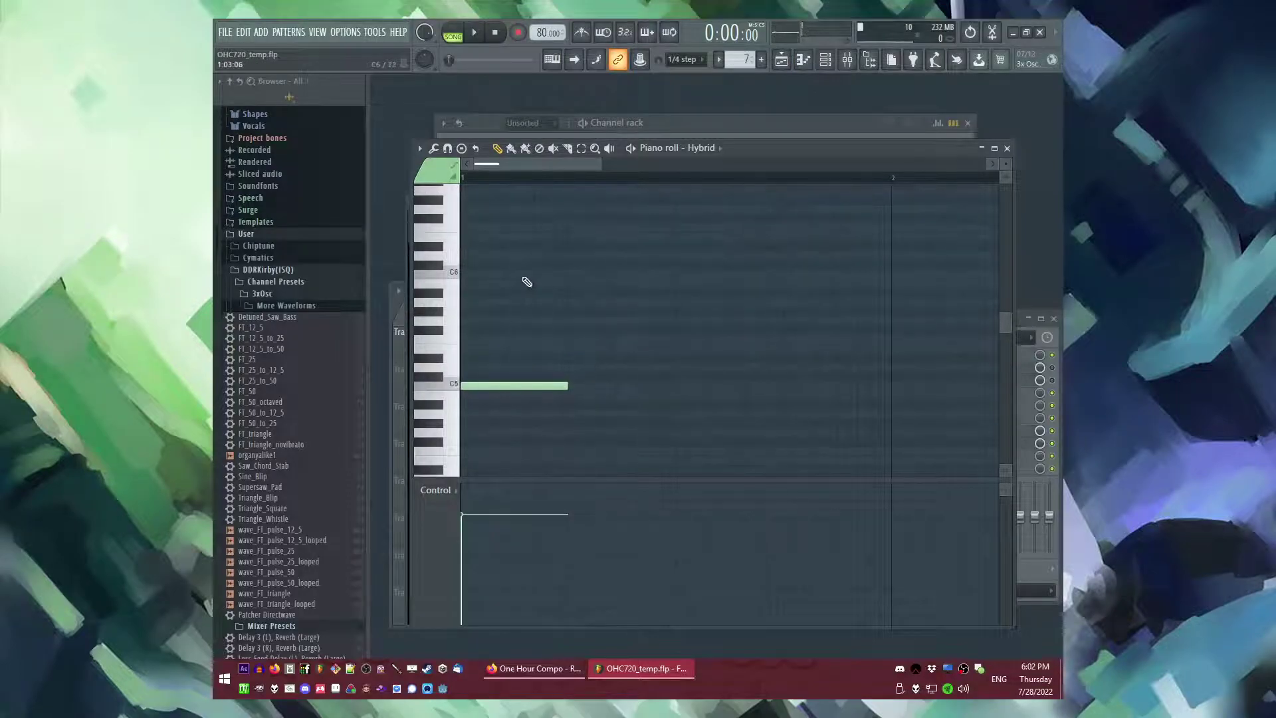
pyautogui.click(527, 282)
pyautogui.keyDown('ctrl'); pyautogui.scroll(-1, 549, 305); pyautogui.keyUp('ctrl')
pyautogui.click(549, 322)
pyautogui.scroll(2, 568, 301)
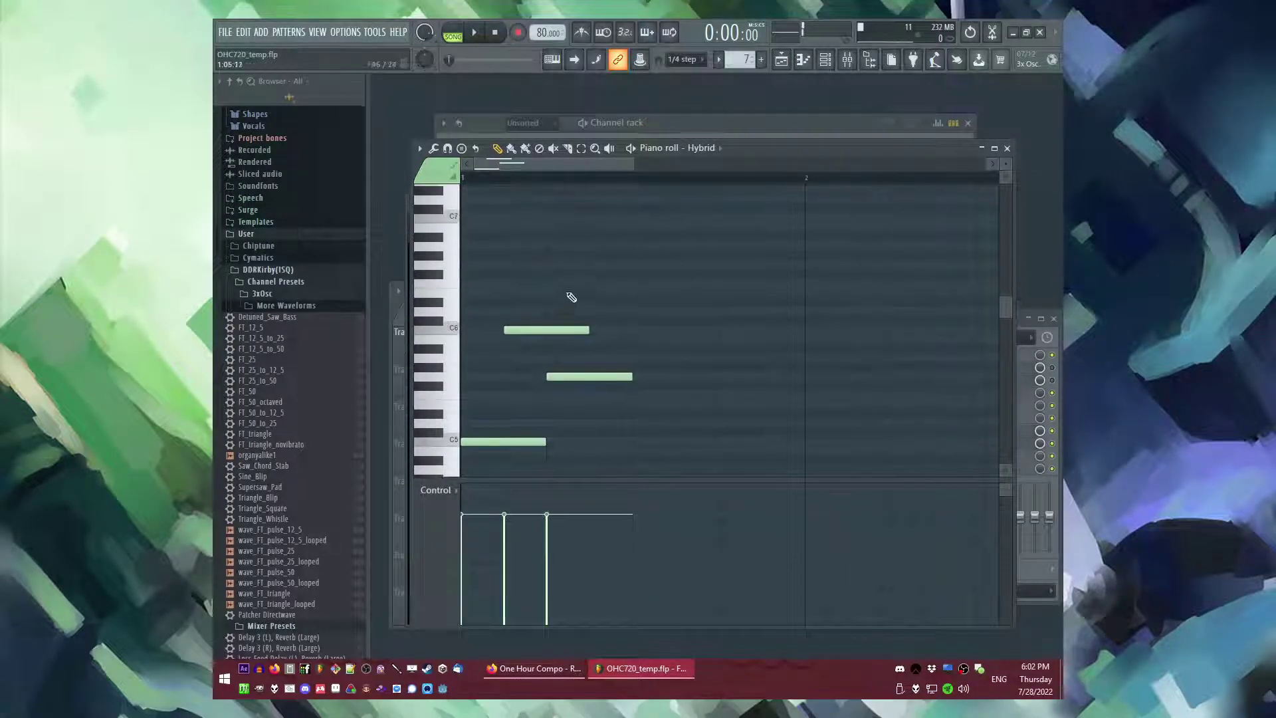
pyautogui.click(591, 267)
pyautogui.press('space')
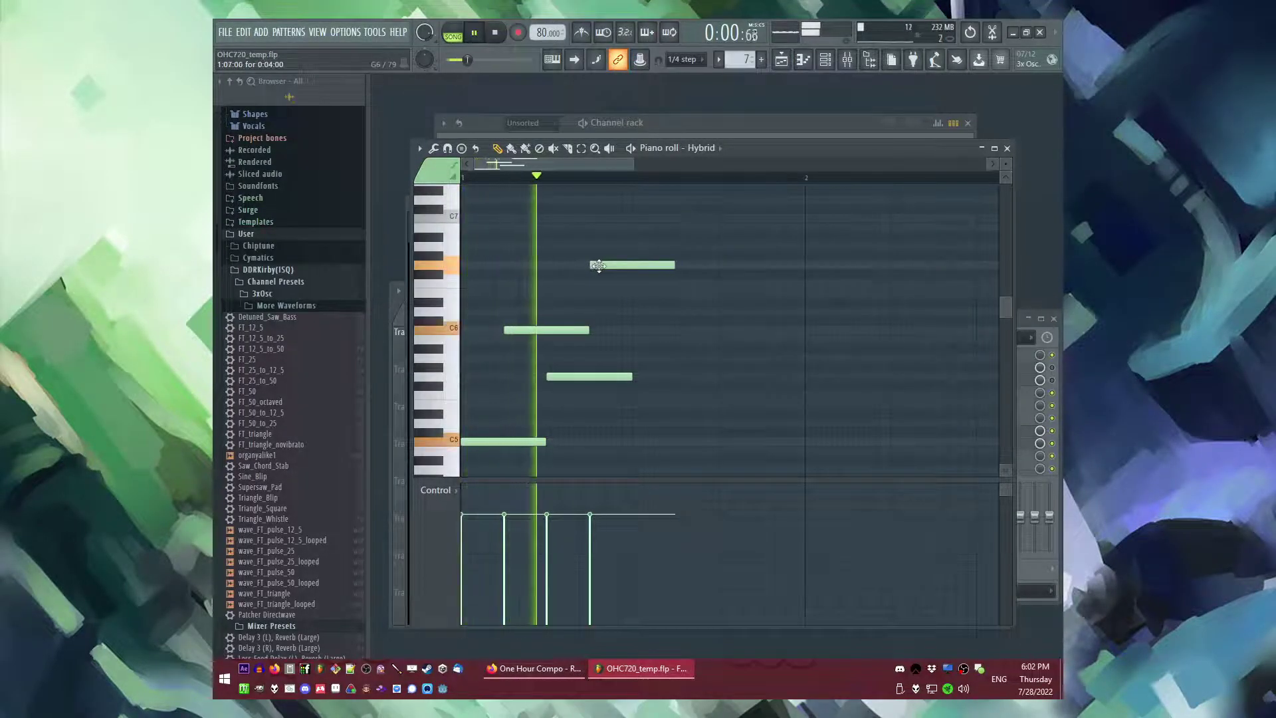
# - Select all four Hybrid notes and shorten them together to roughly half their length
pyautogui.scroll(1, 607, 296)
pyautogui.hotkey('ctrl', 'a')
pyautogui.press('space')
pyautogui.moveTo(673, 238); pyautogui.dragTo(631, 241)
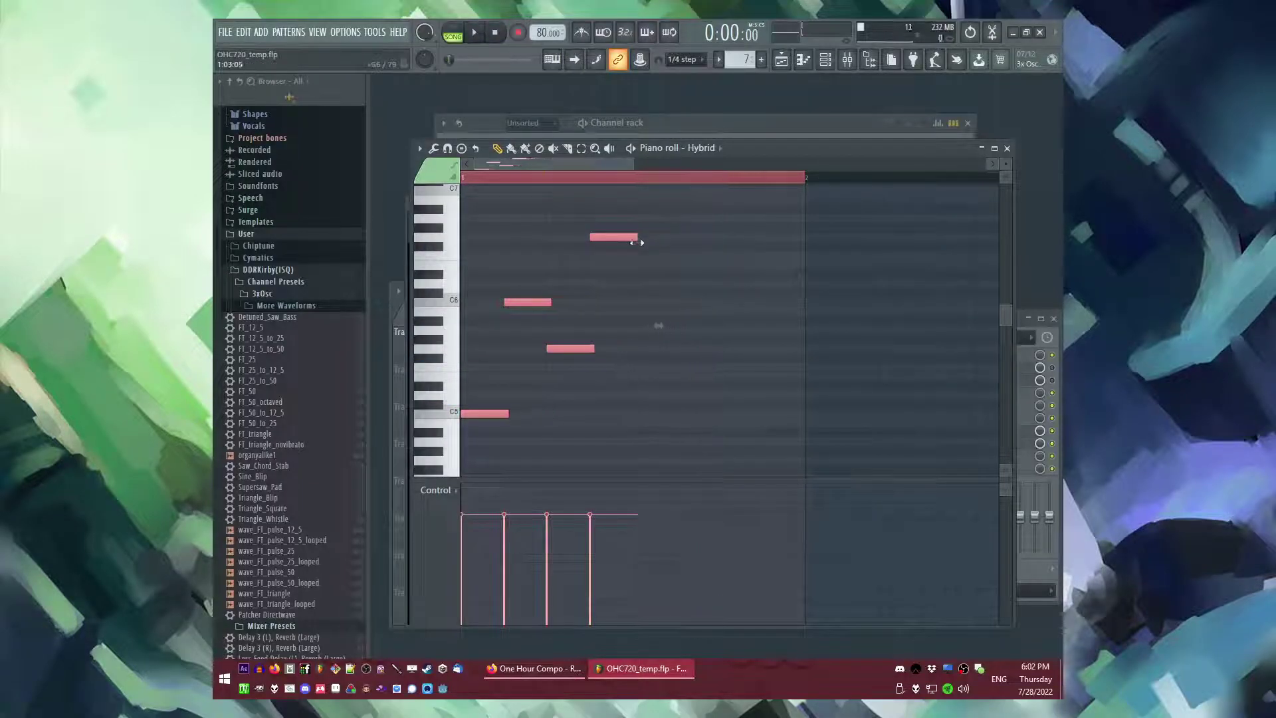
# - Route Hybrid to mixer track 11 and add ValhallaSupermassive in that track's sixth effect slot
pyautogui.press('F6')
pyautogui.click(546, 178)
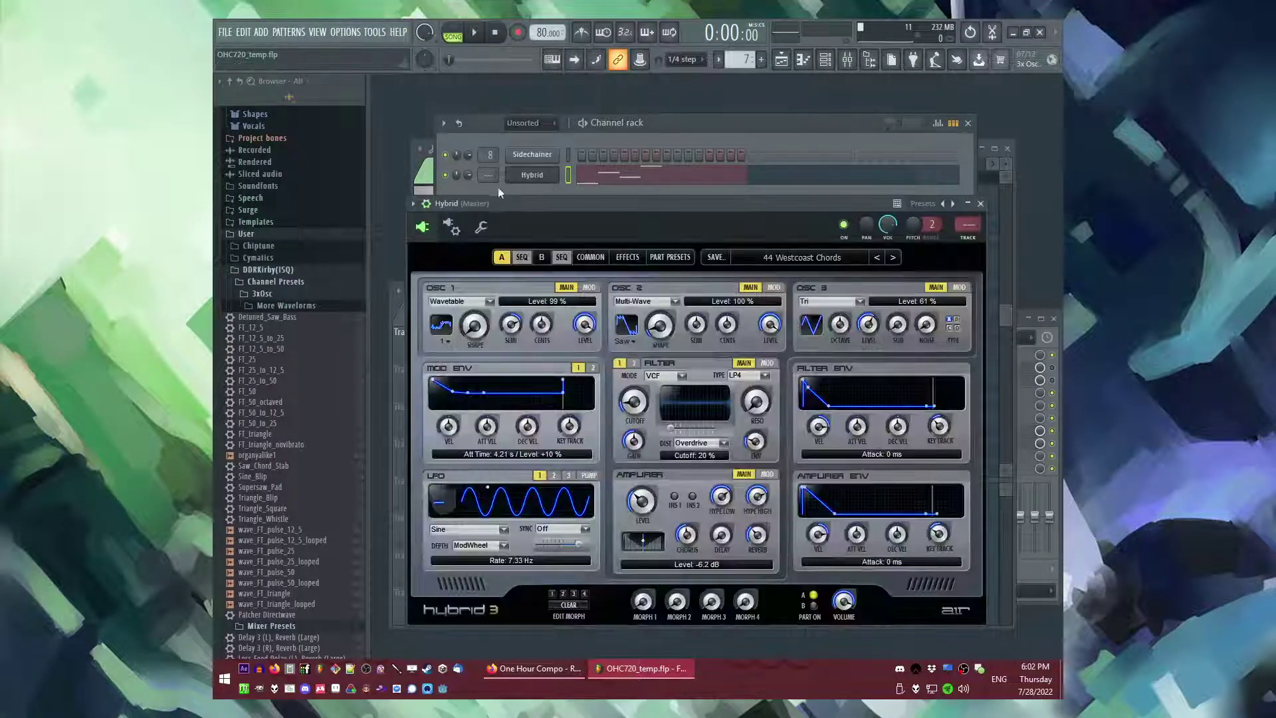
pyautogui.doubleClick(967, 234)
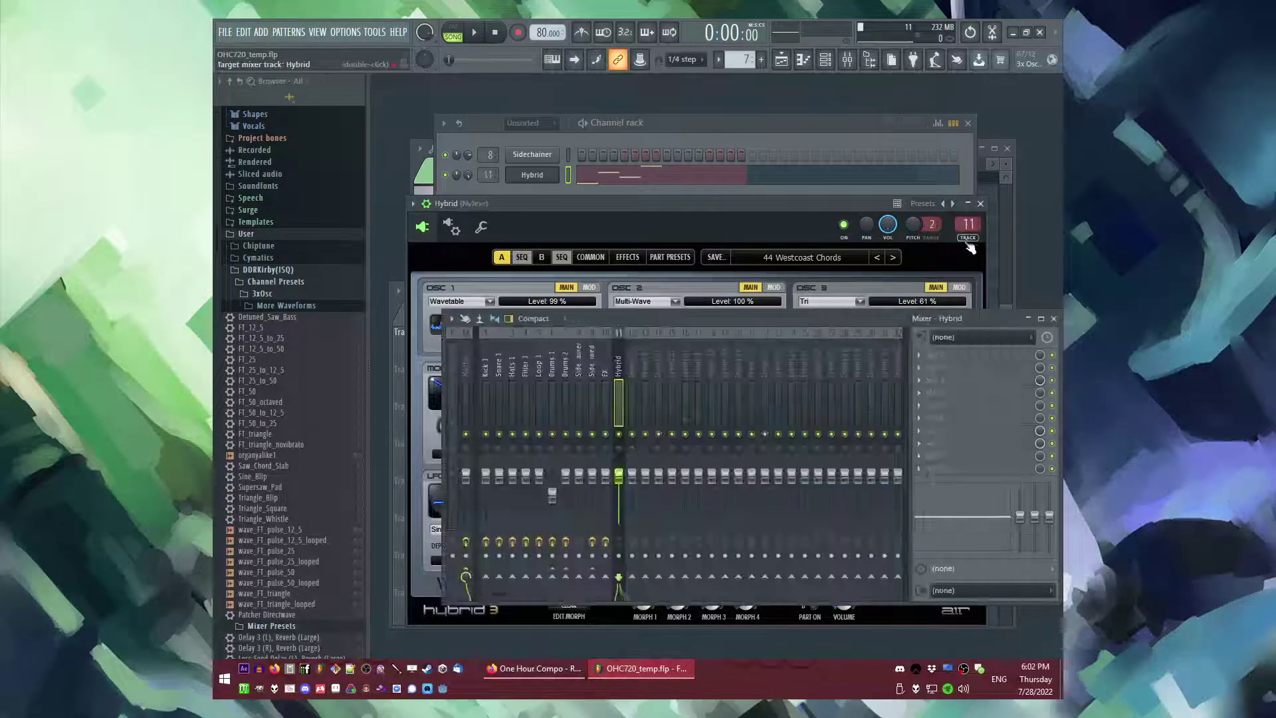
pyautogui.click(922, 355)
pyautogui.click(871, 583)
pyautogui.press('space')
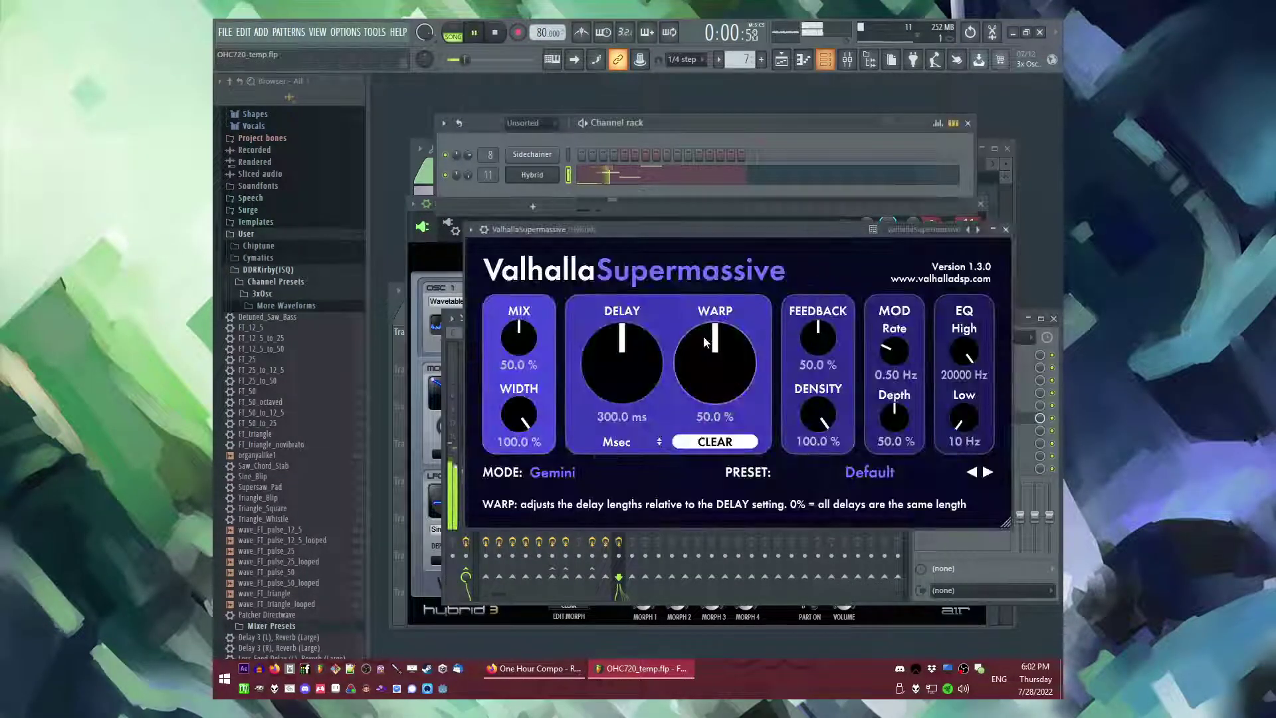
# - Switch playback from song to pattern mode and reopen the Hybrid instrument
pyautogui.click(536, 178)
pyautogui.press('F5')
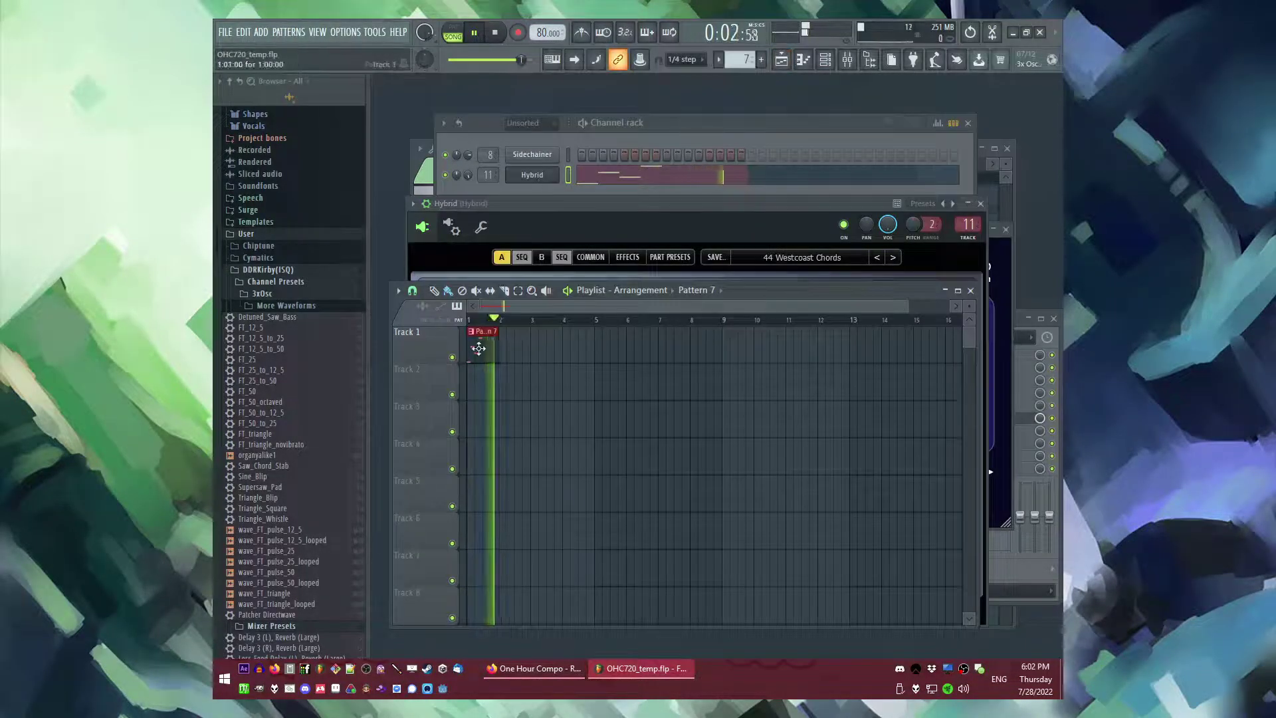
pyautogui.press('l')
pyautogui.click(531, 177)
pyautogui.press('space')
# - Audition two presets from Hybrid's preset library against the looping pattern
pyautogui.click(752, 258)
pyautogui.moveTo(777, 307)
pyautogui.click(858, 311)
pyautogui.press('space')
pyautogui.click(772, 258)
pyautogui.moveTo(783, 353)
pyautogui.click(859, 374)
pyautogui.press('space')
pyautogui.press('space')
# - Audition Hybrid's 42 Supercleaner from Poly Synths and 09 Phaser Stage Piano from Keyboards
pyautogui.click(769, 259)
pyautogui.moveTo(776, 387)
pyautogui.click(864, 407)
pyautogui.press('space')
pyautogui.press('space')
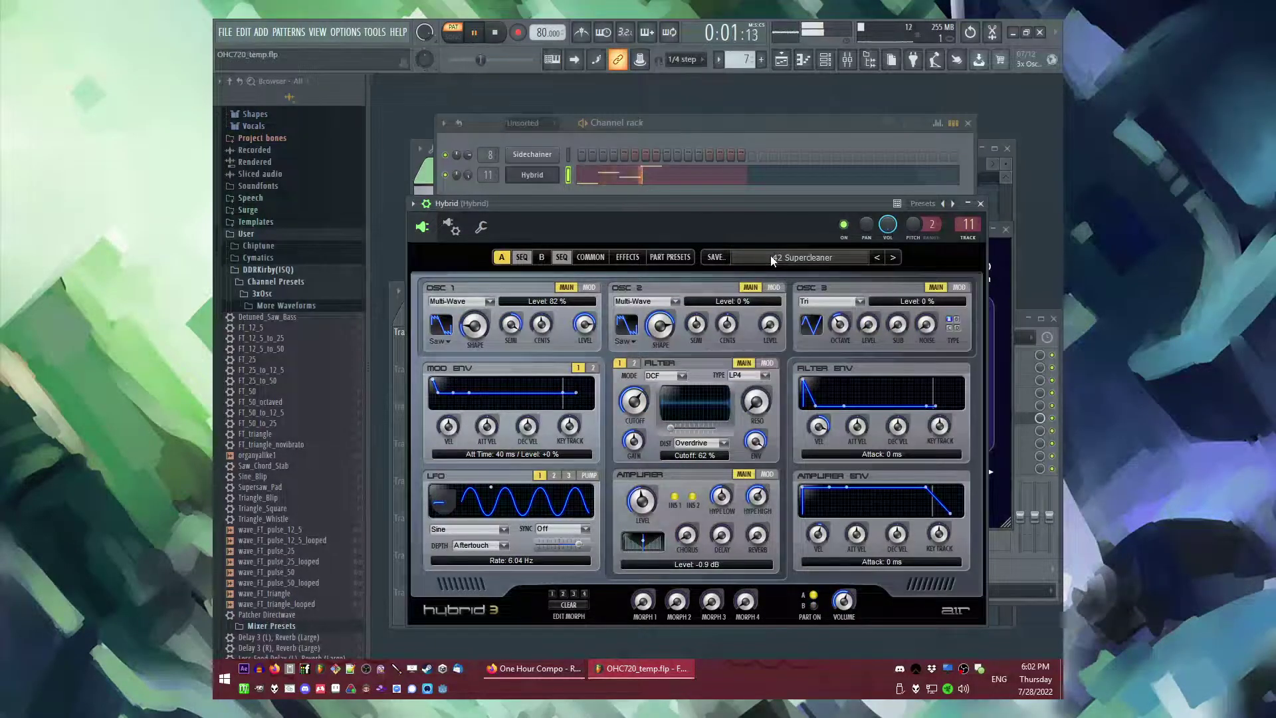
pyautogui.press('space')
pyautogui.click(770, 259)
pyautogui.click(865, 476)
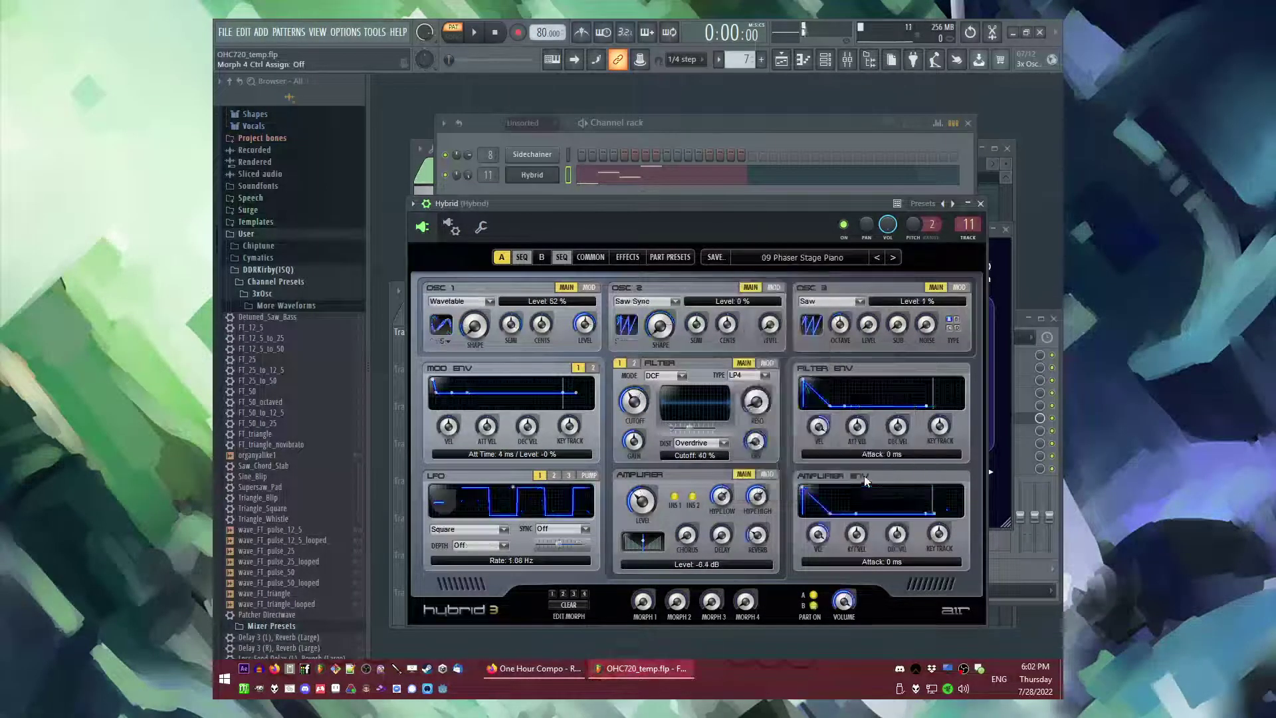
# - Audition more Poly Synths presets in Hybrid, including 46 Synth Orchestra and 48 11bit Classic
pyautogui.click(775, 260)
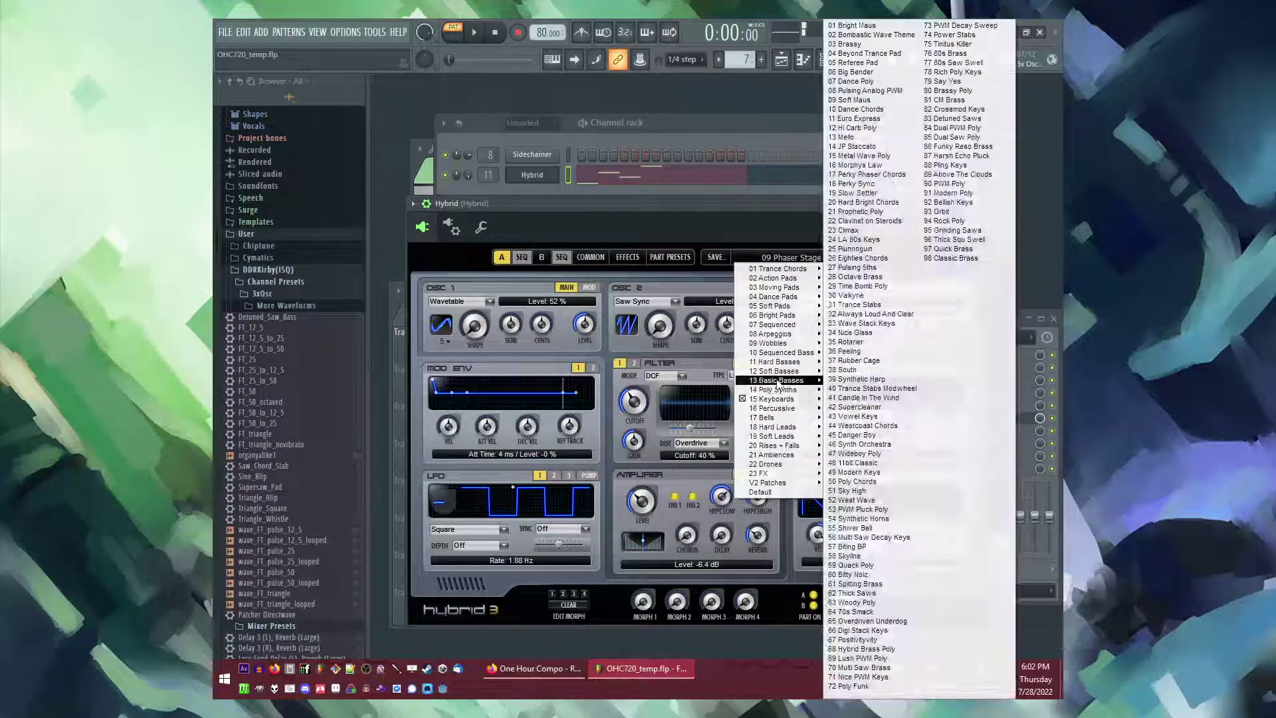
pyautogui.click(847, 386)
pyautogui.press('space')
pyautogui.click(892, 257)
pyautogui.click(892, 257)
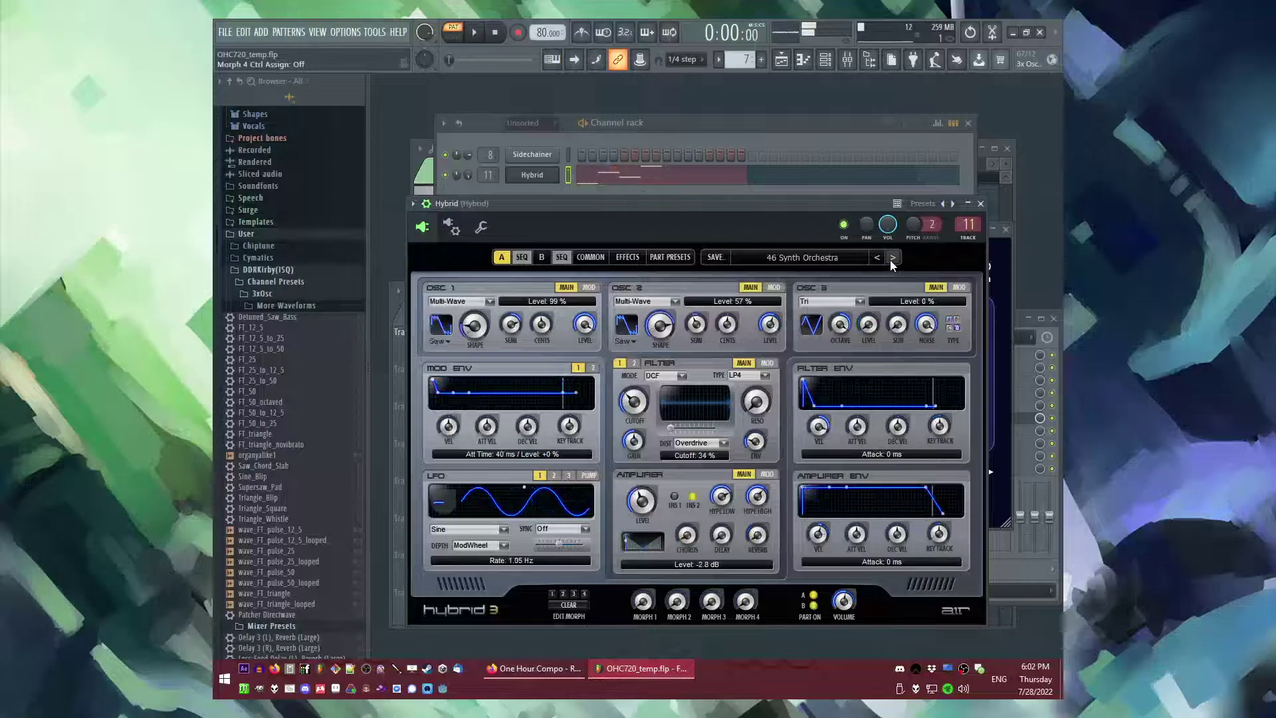
pyautogui.press('space')
pyautogui.click(892, 257)
pyautogui.click(892, 257)
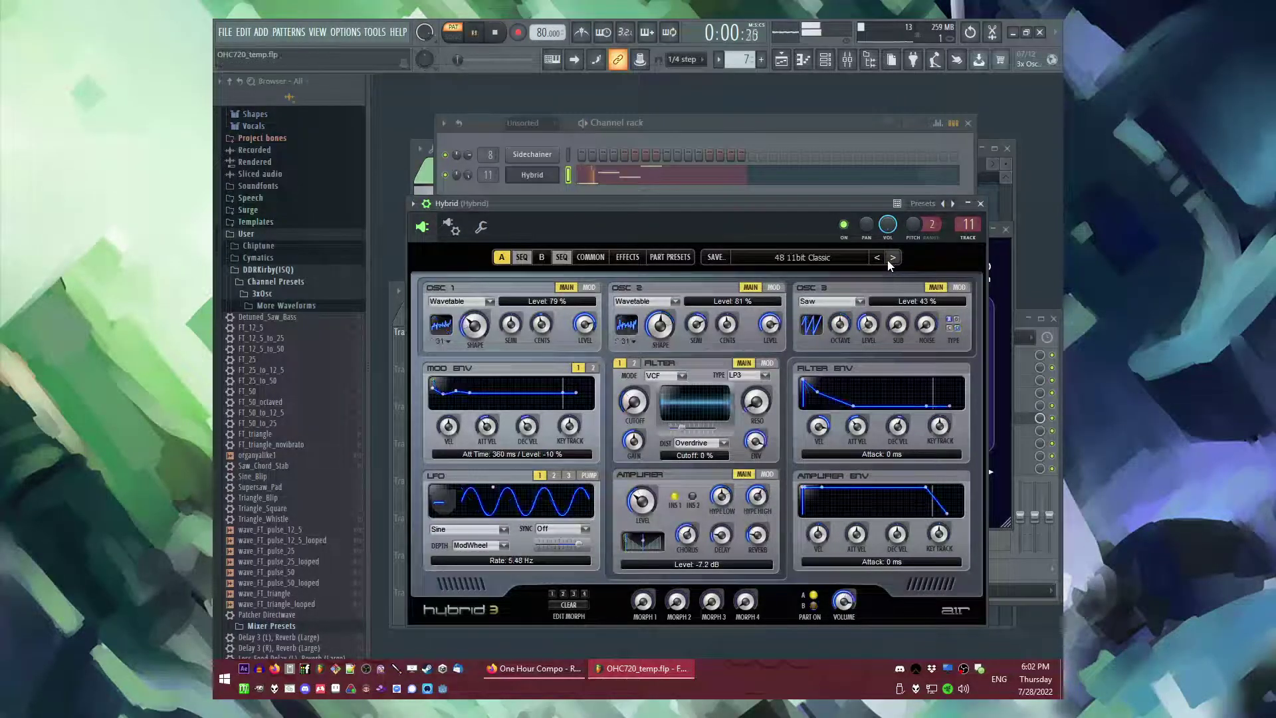
pyautogui.press('space')
# - Load Hybrid's preset 08 from the Bells category and the lead preset 54 Dual Saw Lead in turn
pyautogui.click(847, 258)
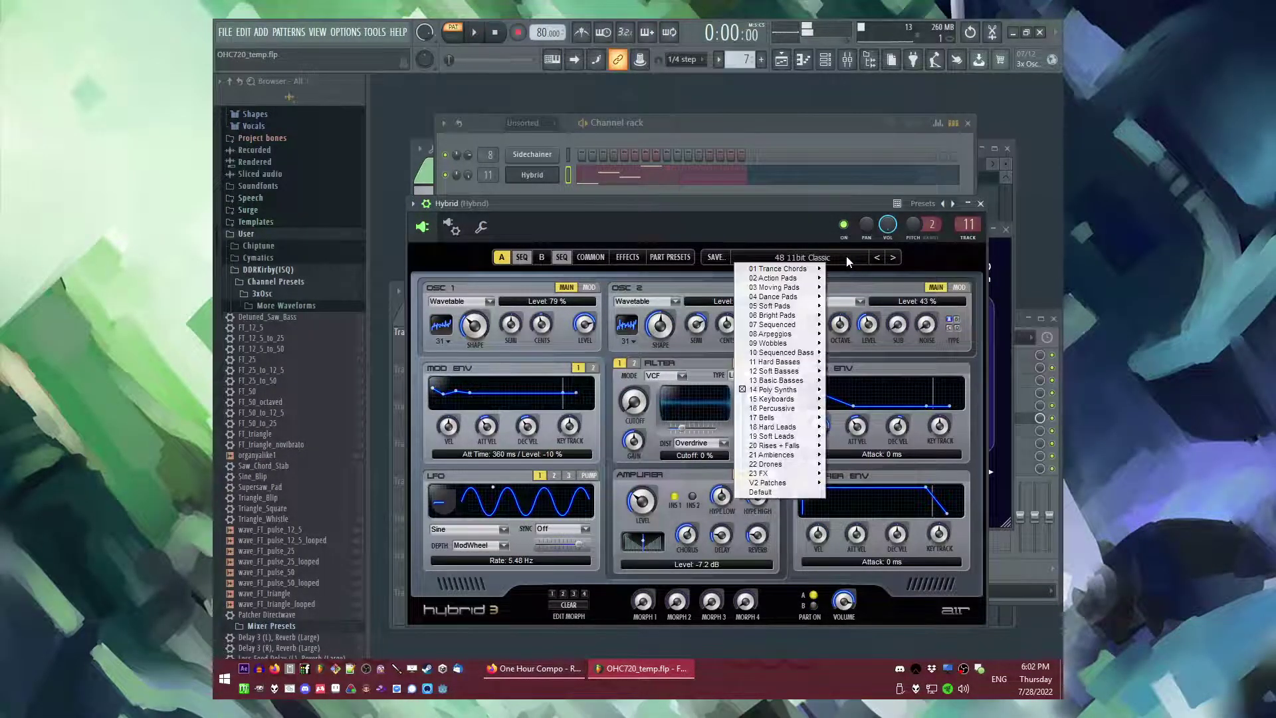
pyautogui.moveTo(795, 428)
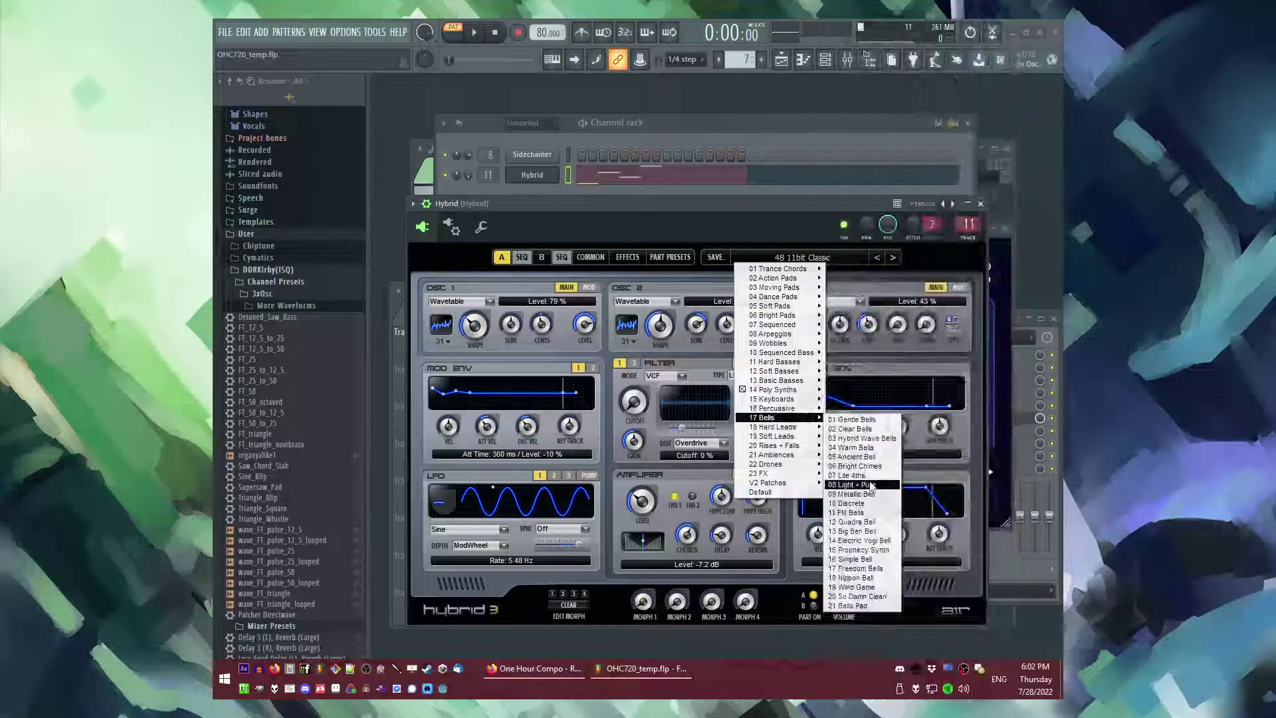
pyautogui.click(871, 486)
pyautogui.click(755, 258)
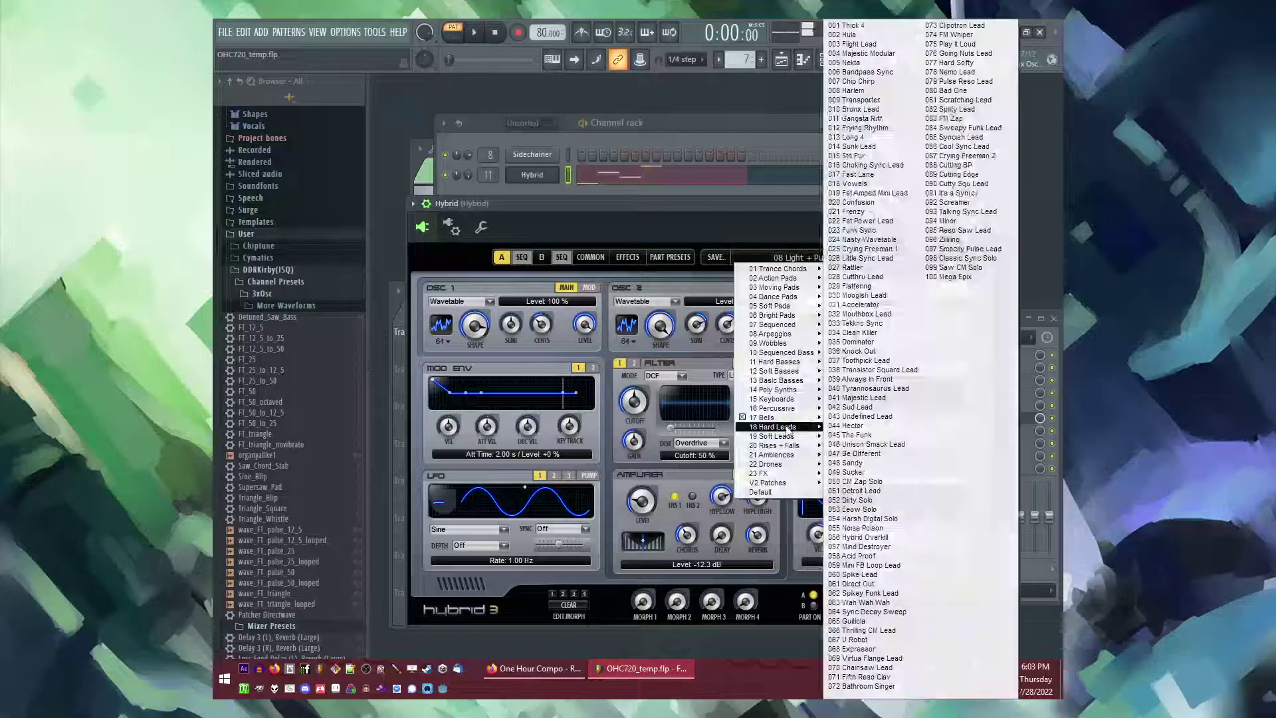
pyautogui.click(857, 518)
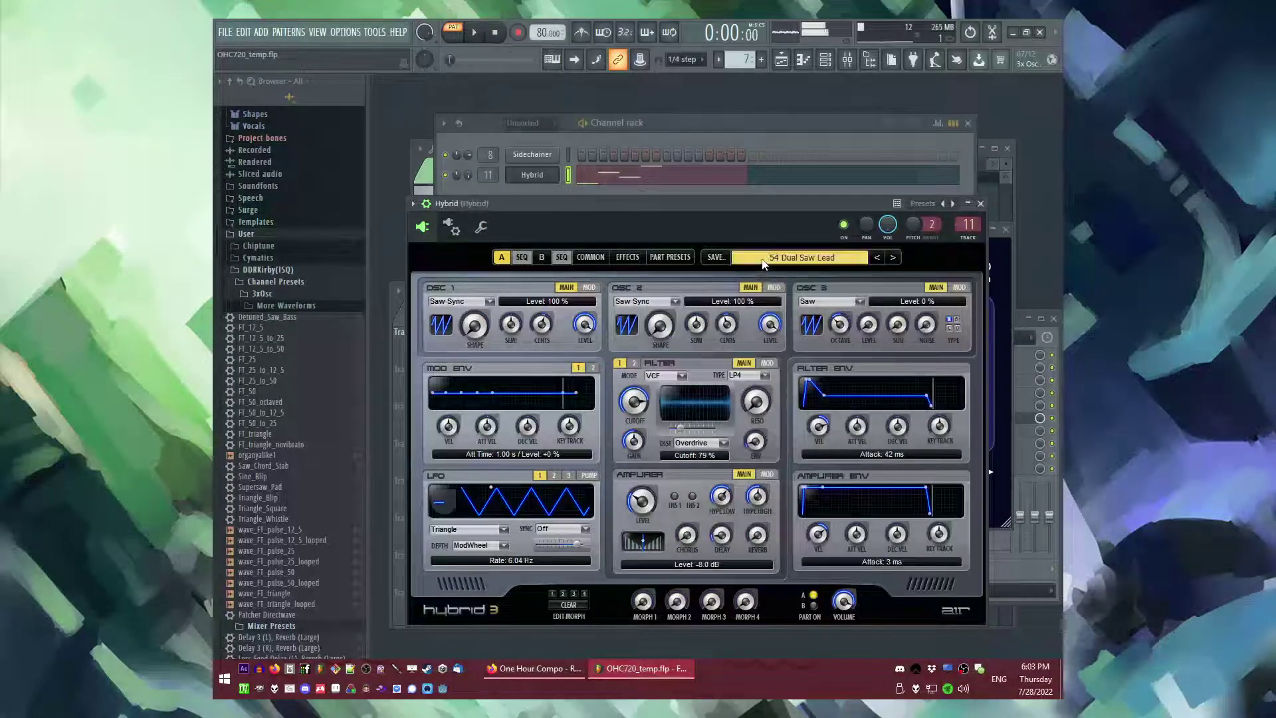
# - Load the Poly Synths preset 60 Bitty Noiz in Hybrid and listen to the pattern with it
pyautogui.click(762, 259)
pyautogui.moveTo(783, 388)
pyautogui.click(873, 671)
pyautogui.press('space')
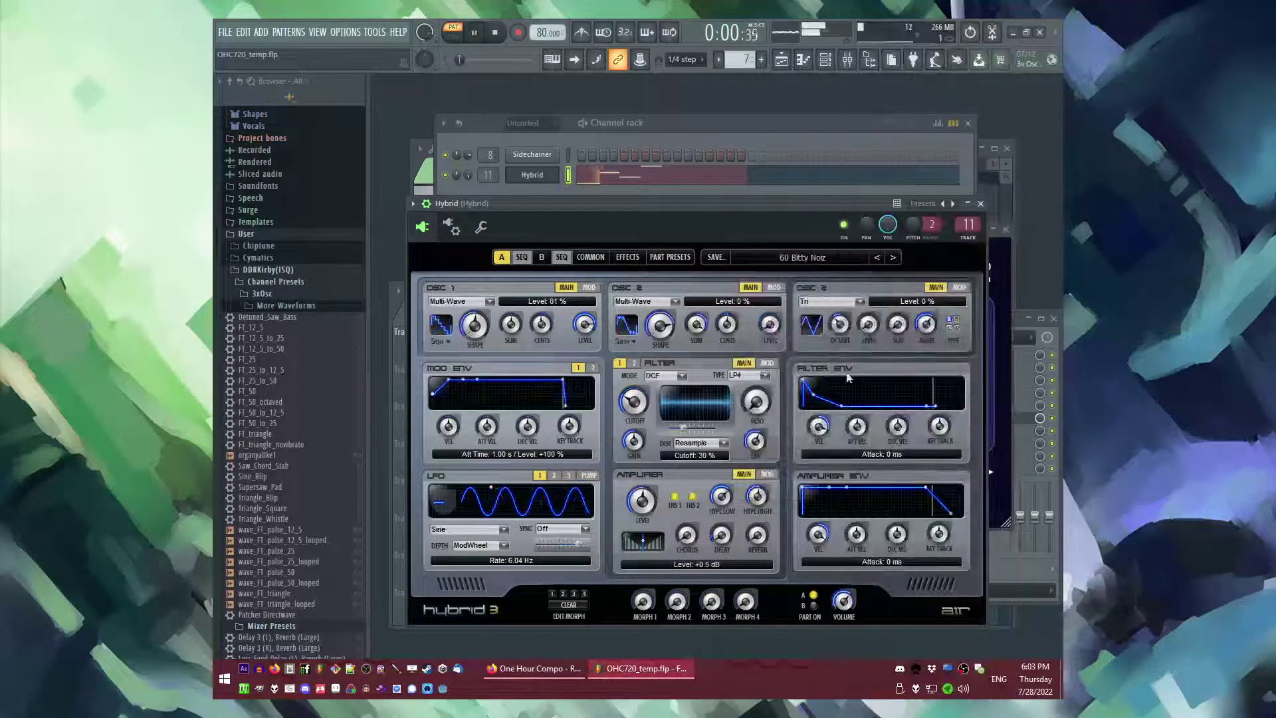
pyautogui.press('space')
# - Step through Hybrid's following Poly Synths presets one by one up to 78 Rich Poly Keys, listening along the way
pyautogui.click(893, 258)
pyautogui.click(893, 257)
pyautogui.click(893, 258)
pyautogui.click(892, 258)
pyautogui.click(893, 258)
pyautogui.click(893, 258)
pyautogui.click(893, 258)
pyautogui.click(893, 258)
pyautogui.click(892, 258)
pyautogui.click(888, 258)
pyautogui.click(888, 258)
pyautogui.click(888, 258)
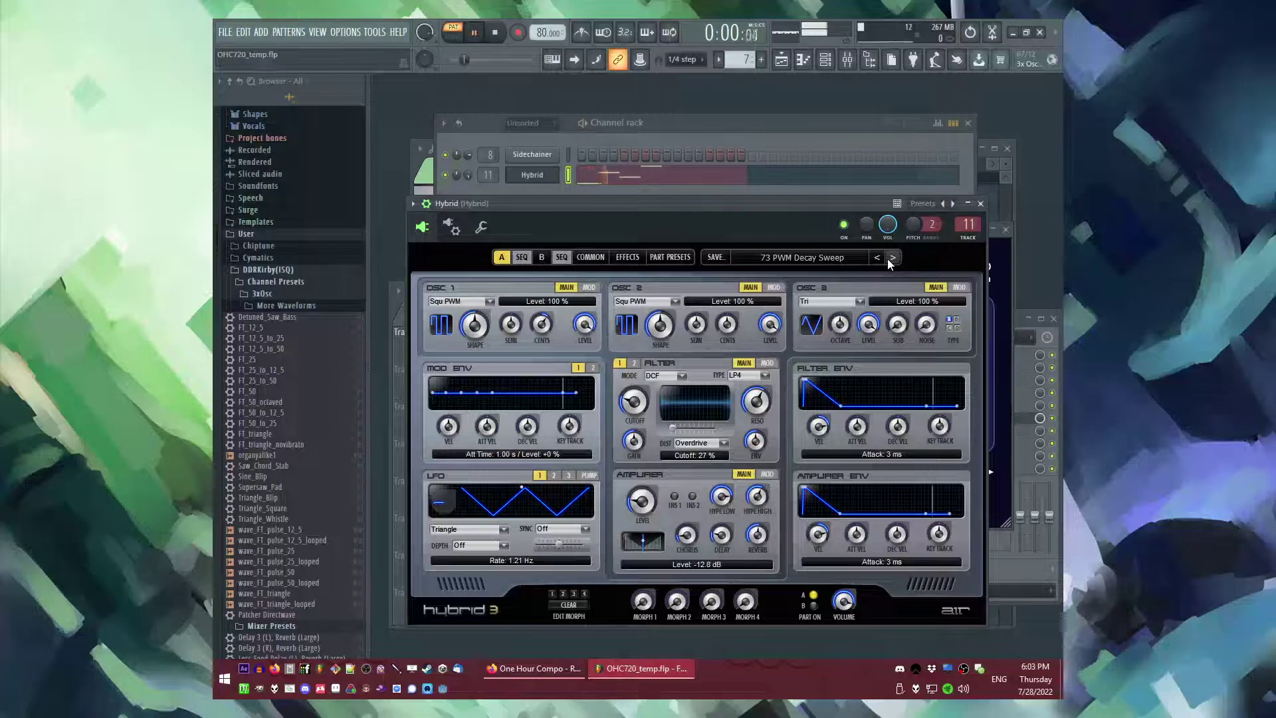
pyautogui.click(888, 258)
pyautogui.click(888, 258)
pyautogui.press('space')
pyautogui.click(889, 257)
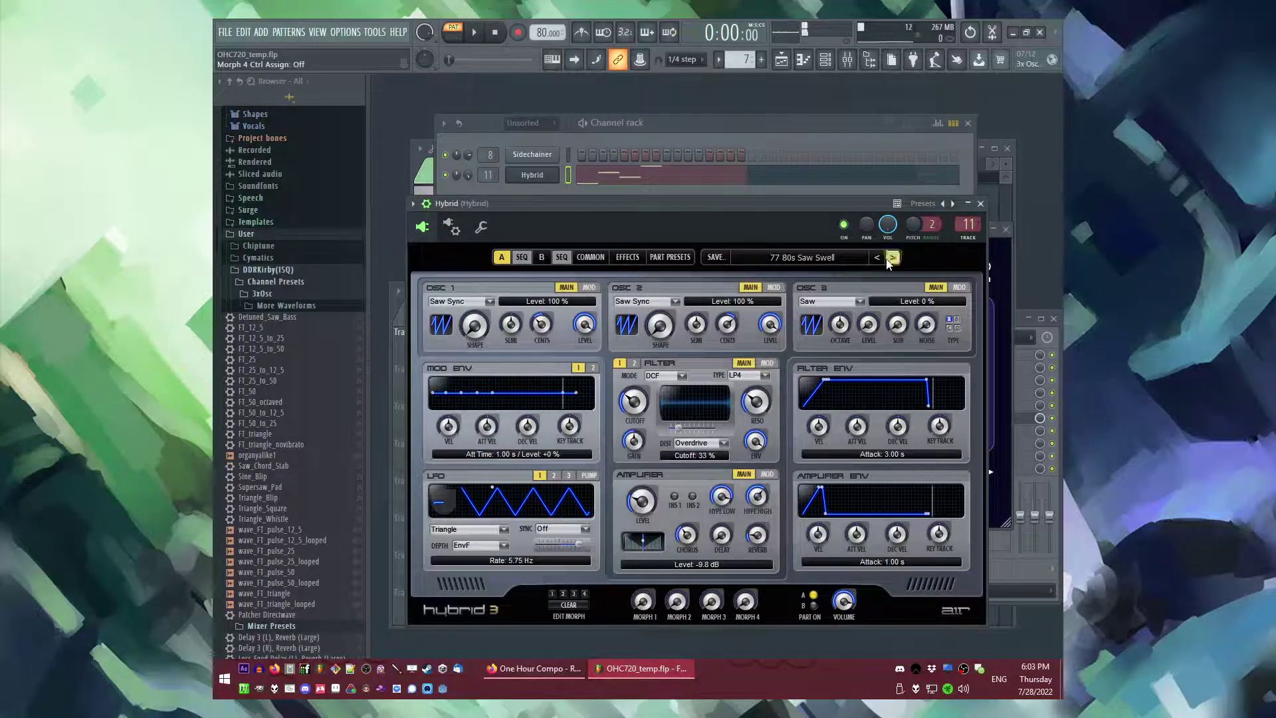
pyautogui.click(888, 258)
# - Load the Poly Synths preset 14 JP Staccato in Hybrid and advance to 16 Morphys Law while listening
pyautogui.click(839, 257)
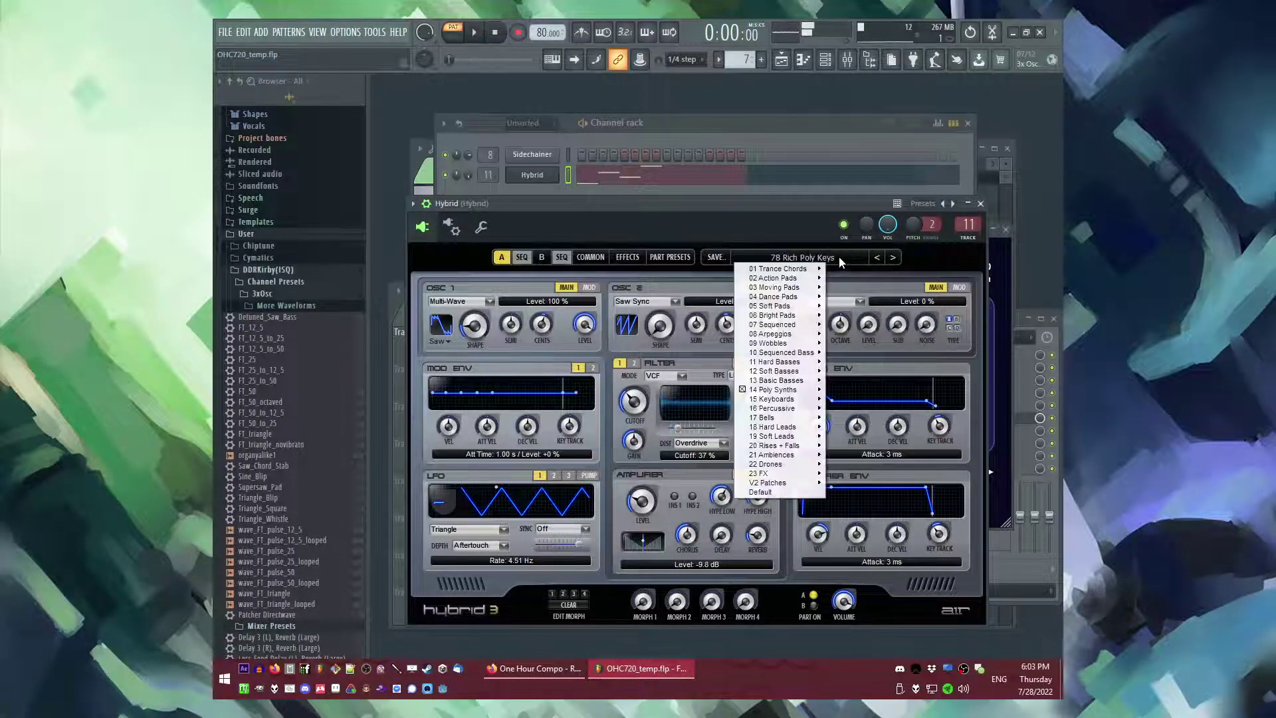
pyautogui.moveTo(768, 402)
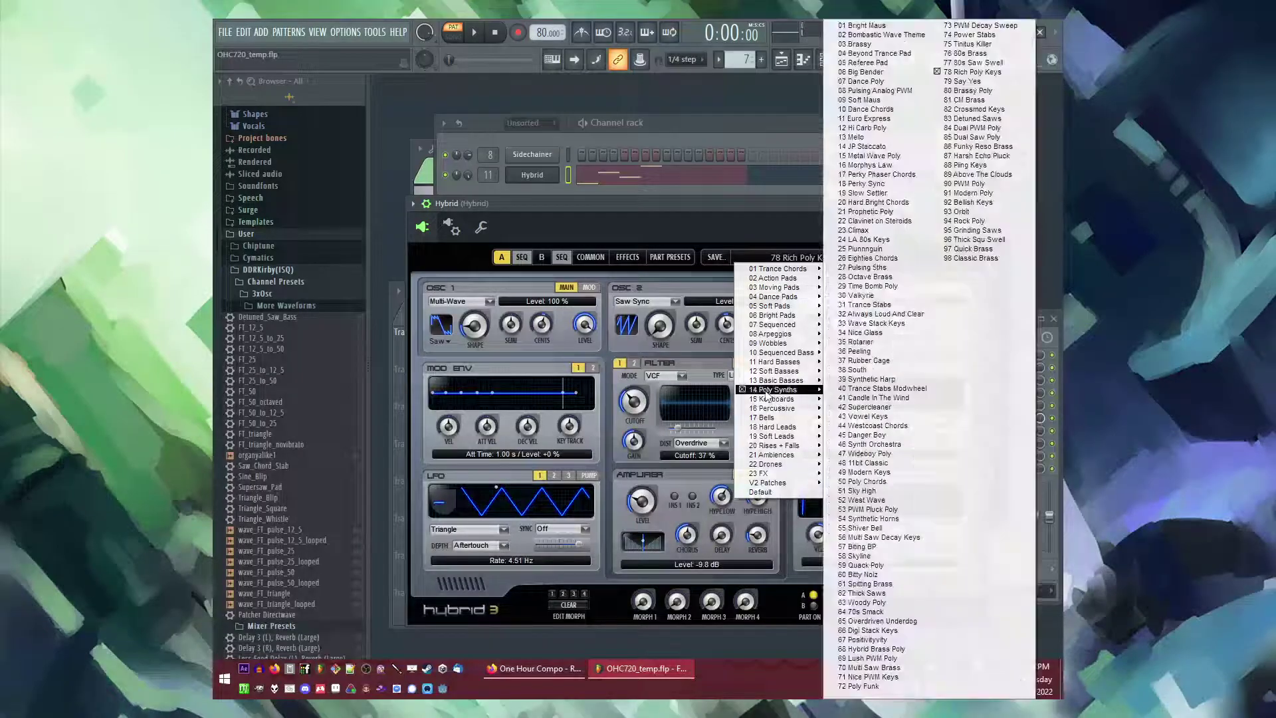
pyautogui.click(864, 146)
pyautogui.press('space')
pyautogui.doubleClick(889, 261)
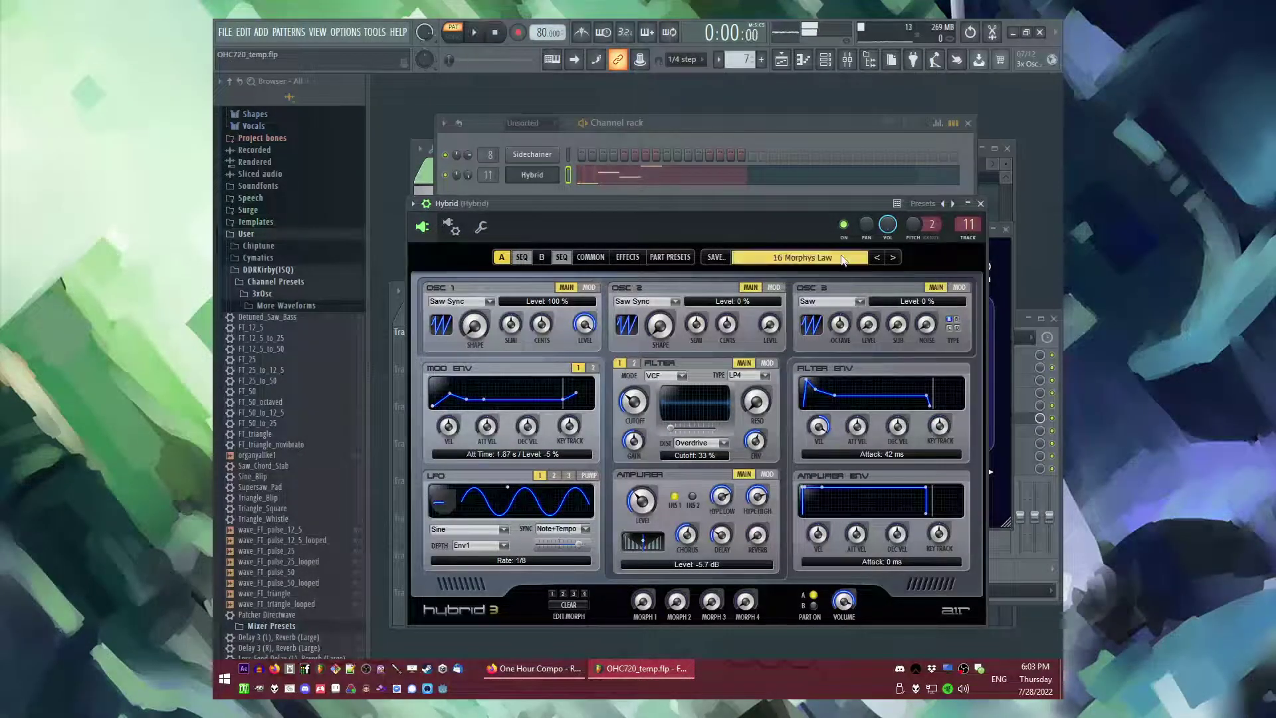
# - Audition Hybrid's Poly Synths presets from 10 Dance Chords onward, and settle on 63 Woody Poly
pyautogui.click(831, 258)
pyautogui.moveTo(789, 391)
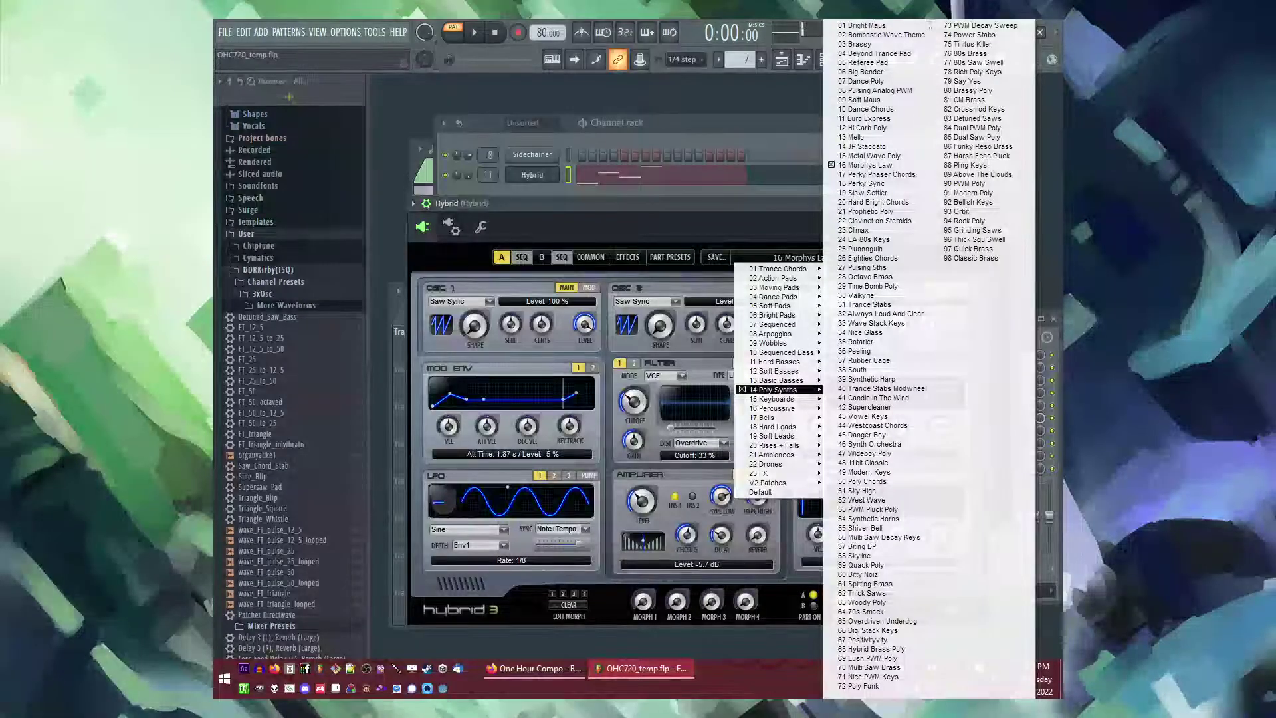
pyautogui.click(864, 109)
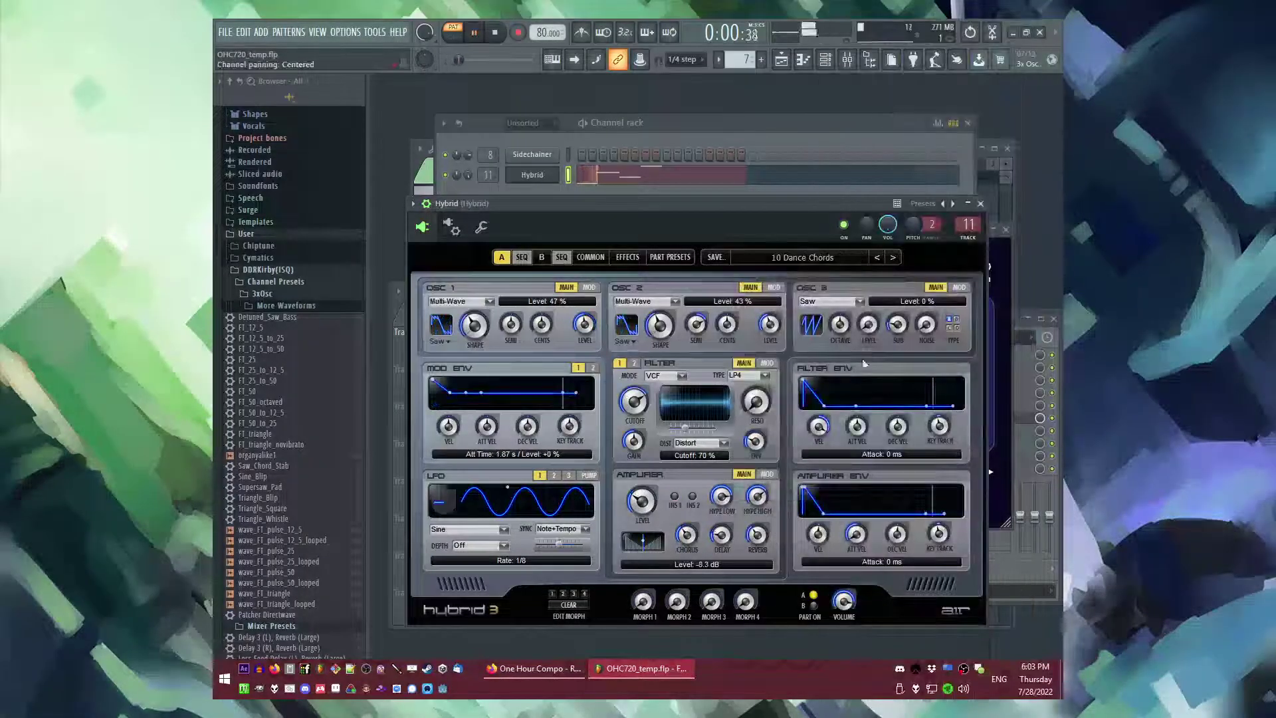
pyautogui.doubleClick(893, 257)
pyautogui.press('space')
pyautogui.click(831, 258)
pyautogui.moveTo(808, 392)
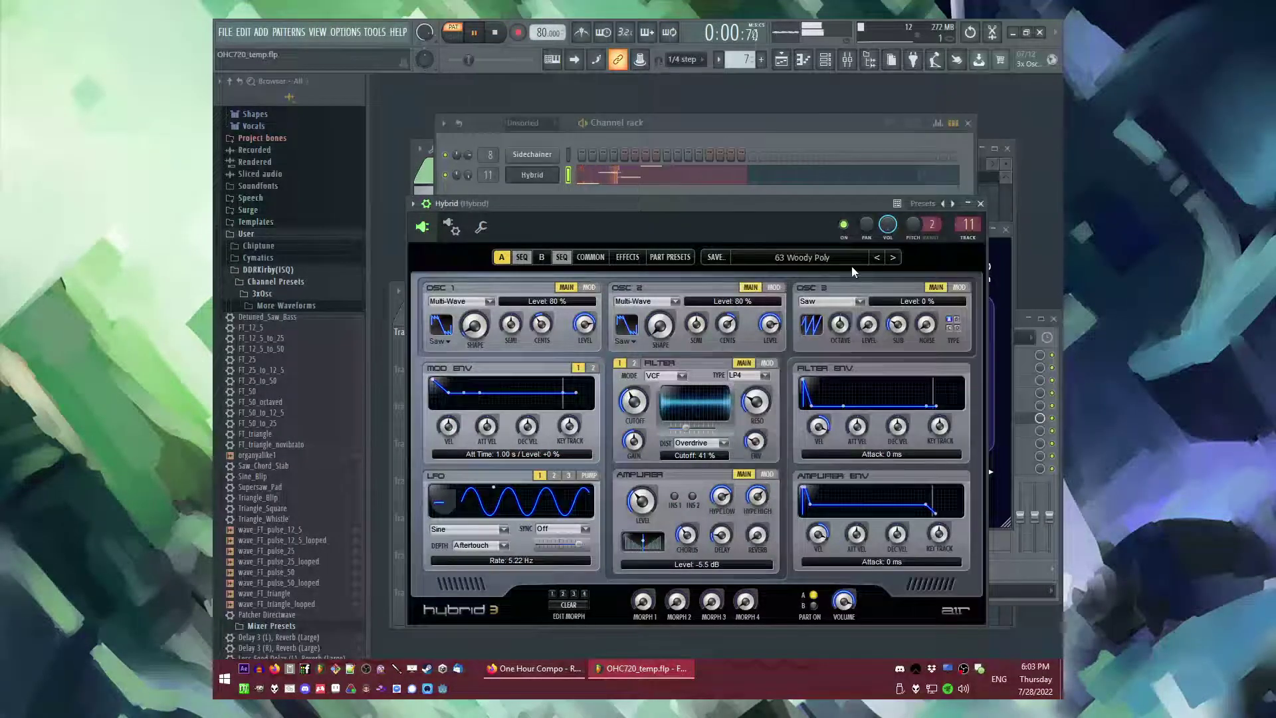
# - Reduce the Hybrid pattern to its C5 and C6 notes and move C6 one step later
pyautogui.click(709, 176)
pyautogui.scroll(-1, 638, 342)
pyautogui.hotkey('ctrl', 'a')
pyautogui.hotkey('ctrl', 'd')
pyautogui.moveTo(531, 272); pyautogui.dragTo(553, 272)
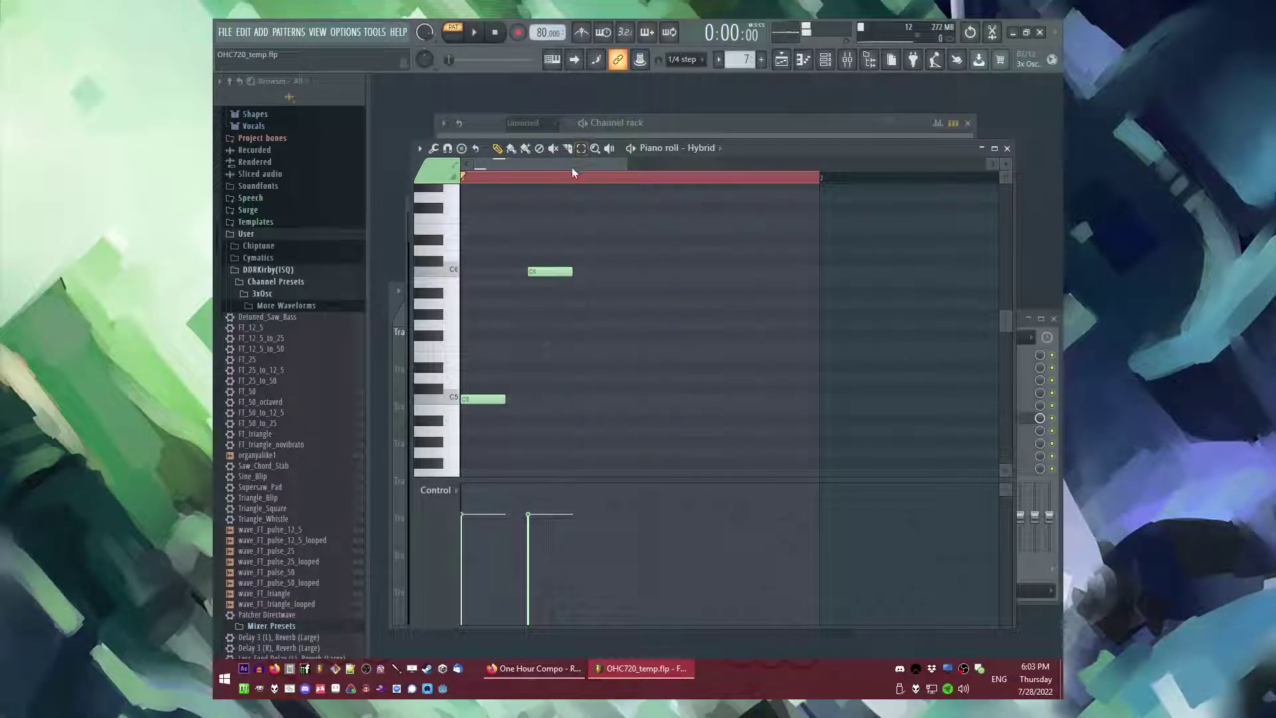
# - Add Fruity Blood Overdrive in the third effect slot of Hybrid's mixer track
pyautogui.press('space')
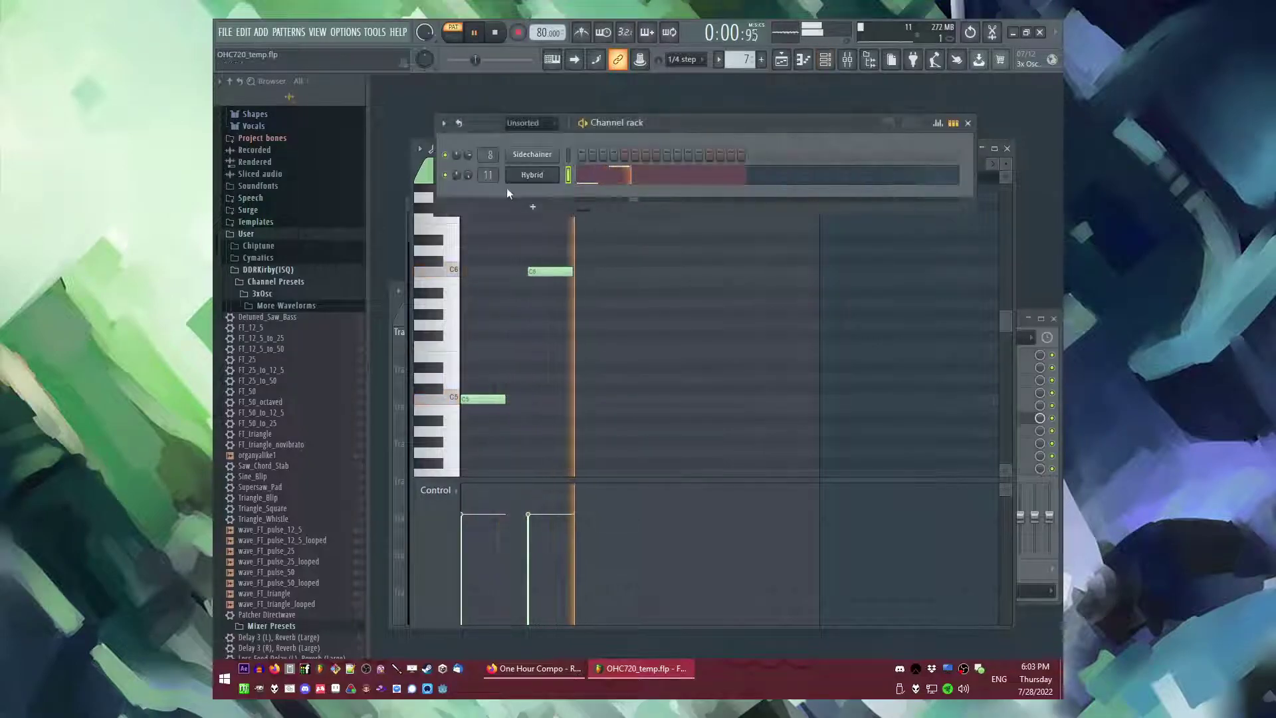
pyautogui.doubleClick(488, 175)
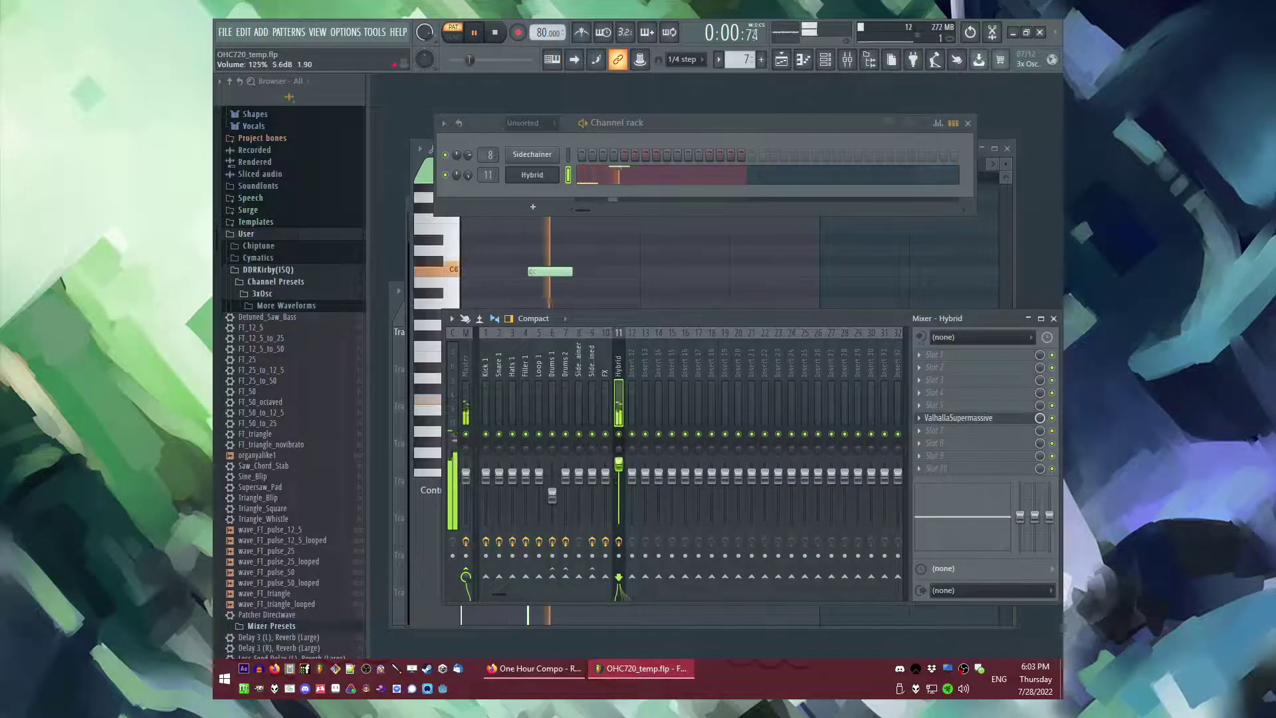
pyautogui.click(927, 380)
pyautogui.click(857, 360)
pyautogui.click(688, 177)
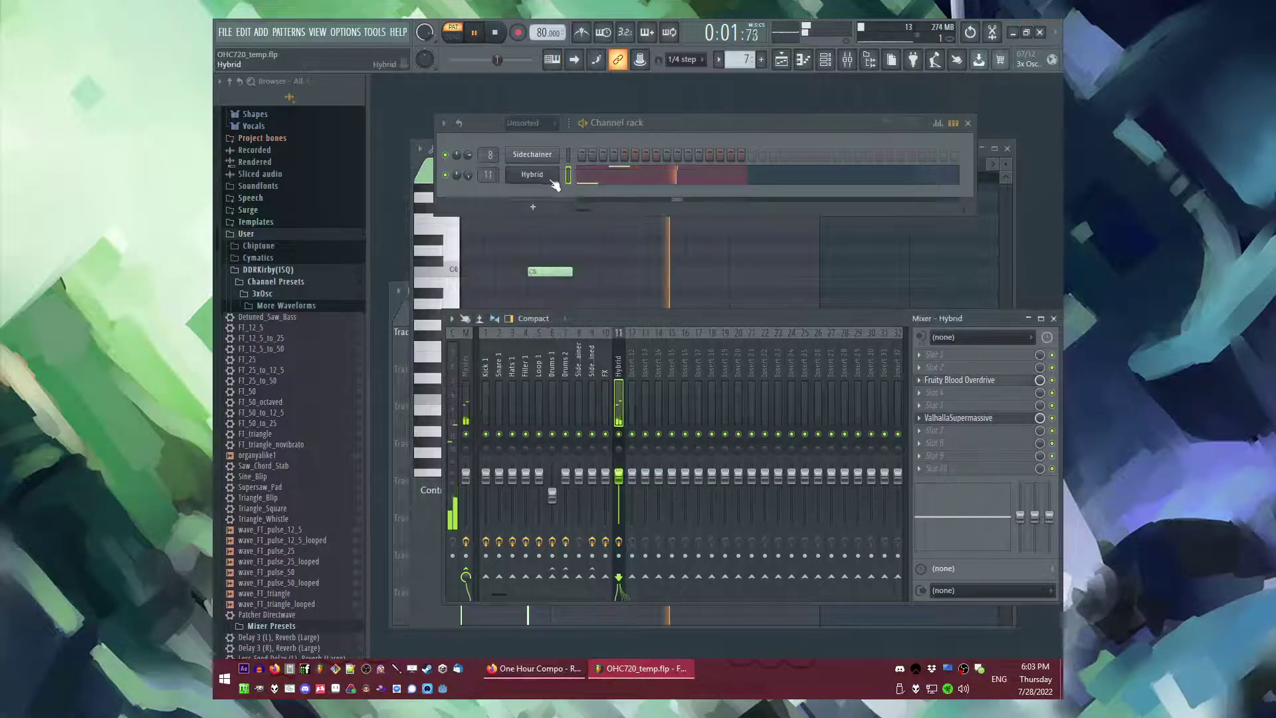
# - Audition the Hybrid presets neighbouring 63 Woody Poly, such as 64 70s Smack, and return to 63 Woody Poly
pyautogui.click(893, 258)
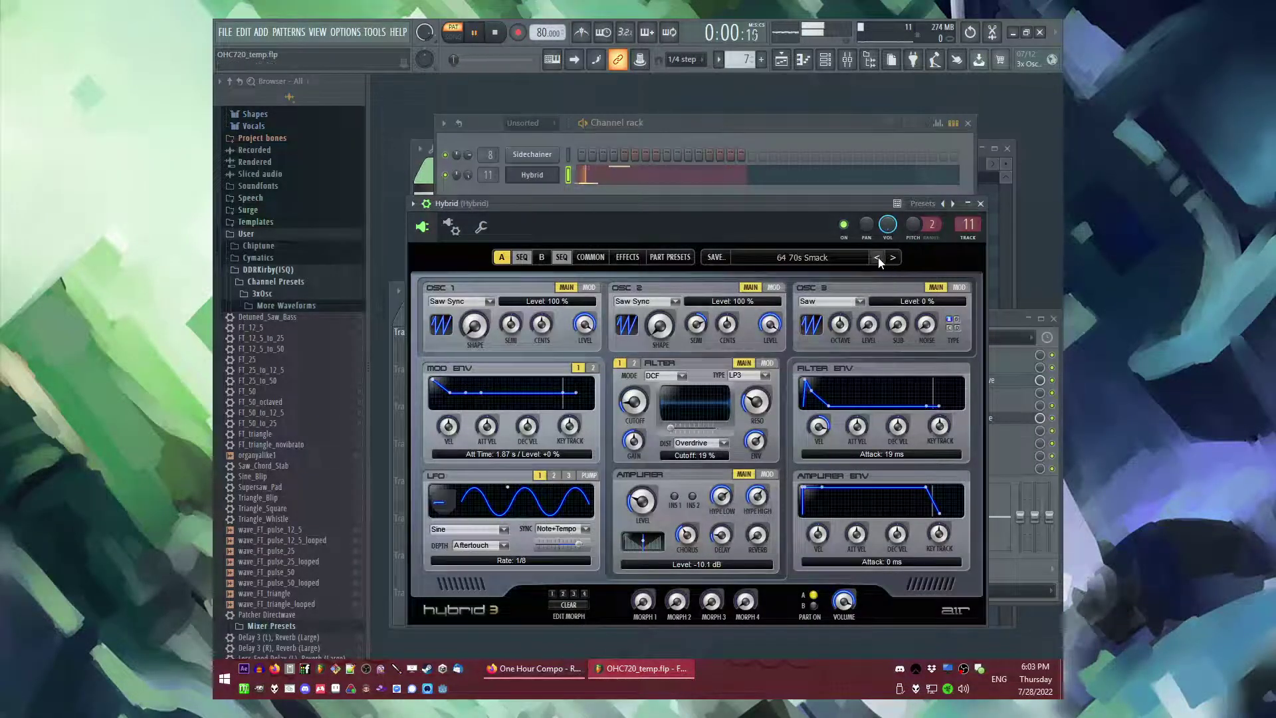
pyautogui.click(892, 258)
pyautogui.press('space')
pyautogui.click(878, 258)
pyautogui.press('space')
pyautogui.click(877, 257)
pyautogui.click(878, 258)
pyautogui.click(893, 257)
pyautogui.click(805, 258)
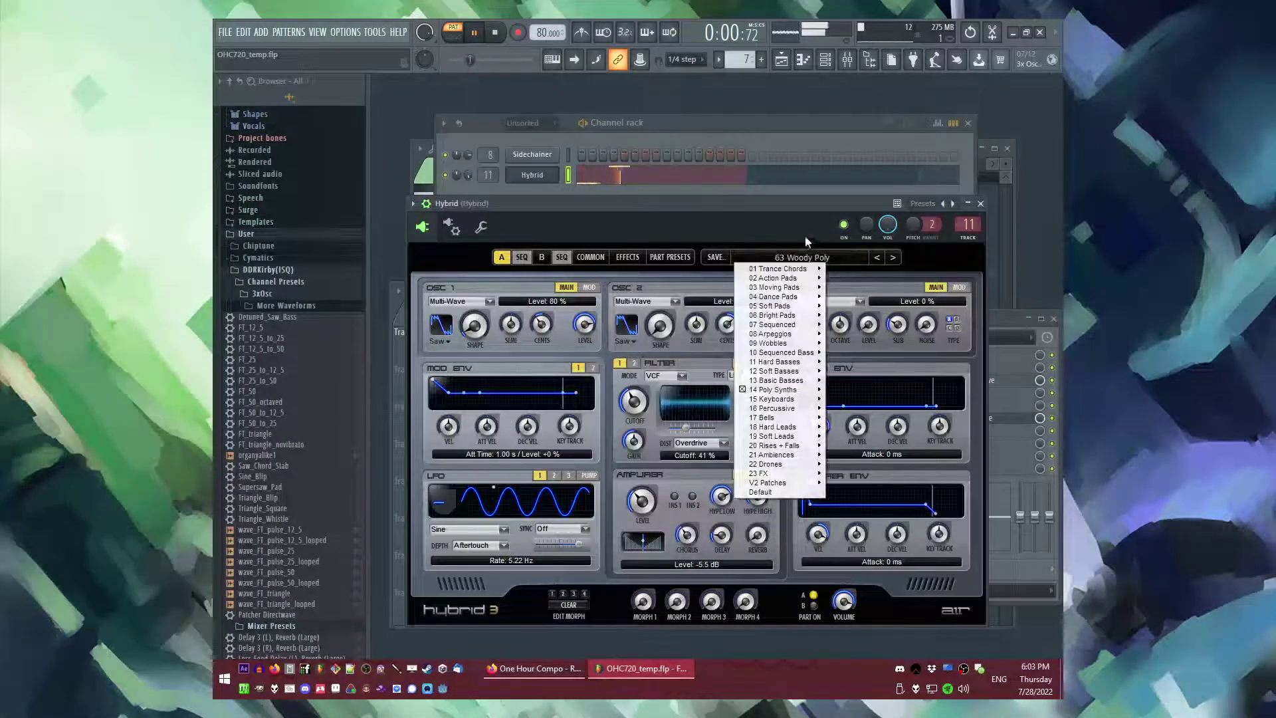
pyautogui.click(727, 178)
# - Add Fruity delay bank in the fourth effect slot of Hybrid's mixer track and close its window
pyautogui.click(710, 176)
pyautogui.press('F9')
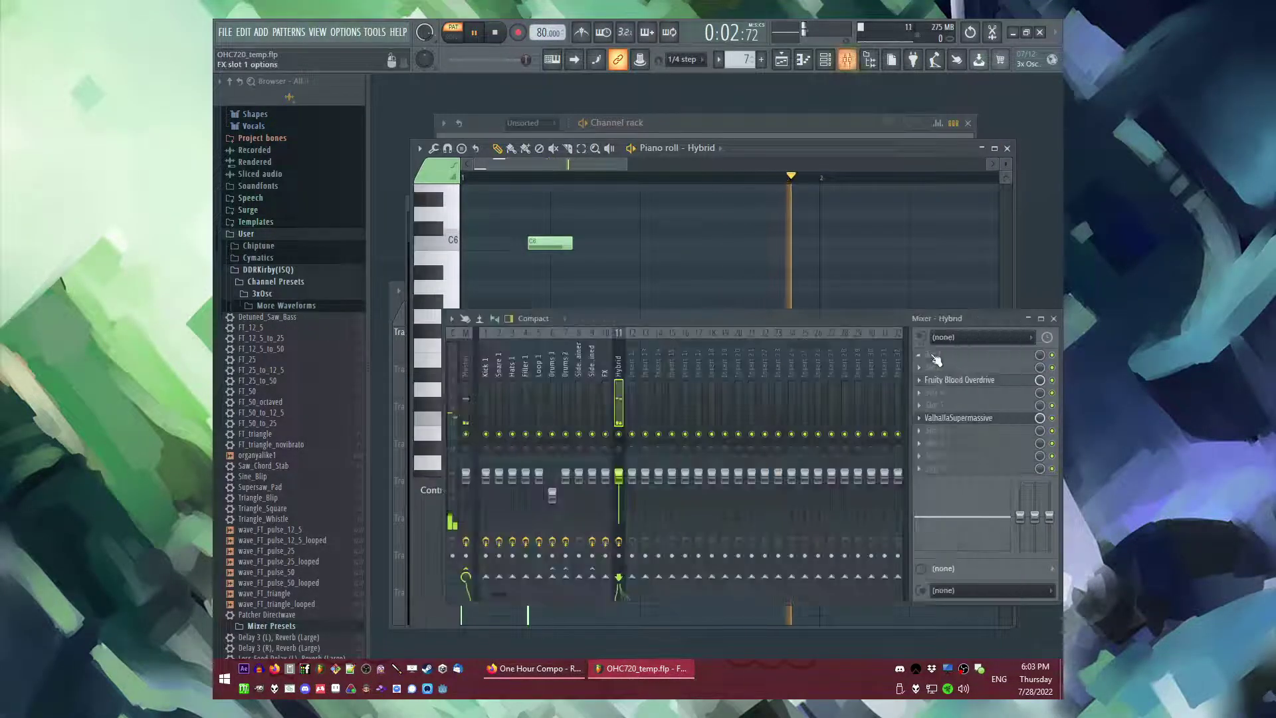
pyautogui.click(917, 393)
pyautogui.click(834, 368)
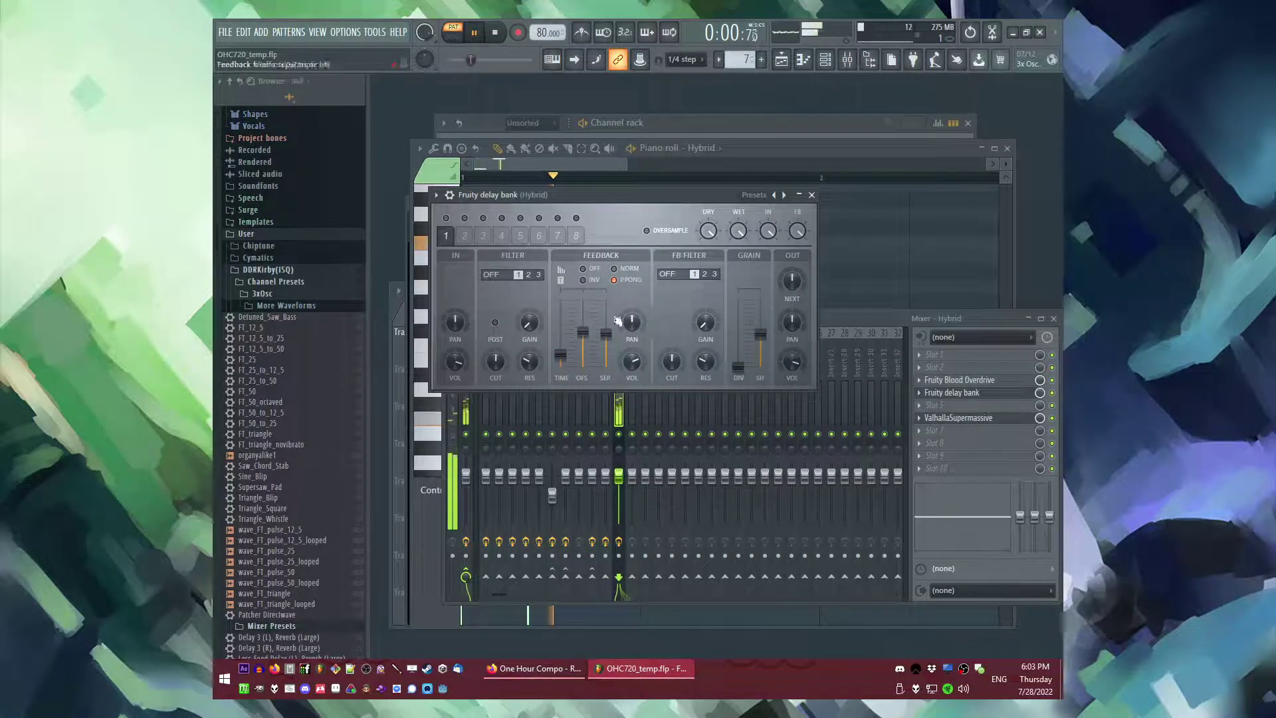
pyautogui.click(811, 195)
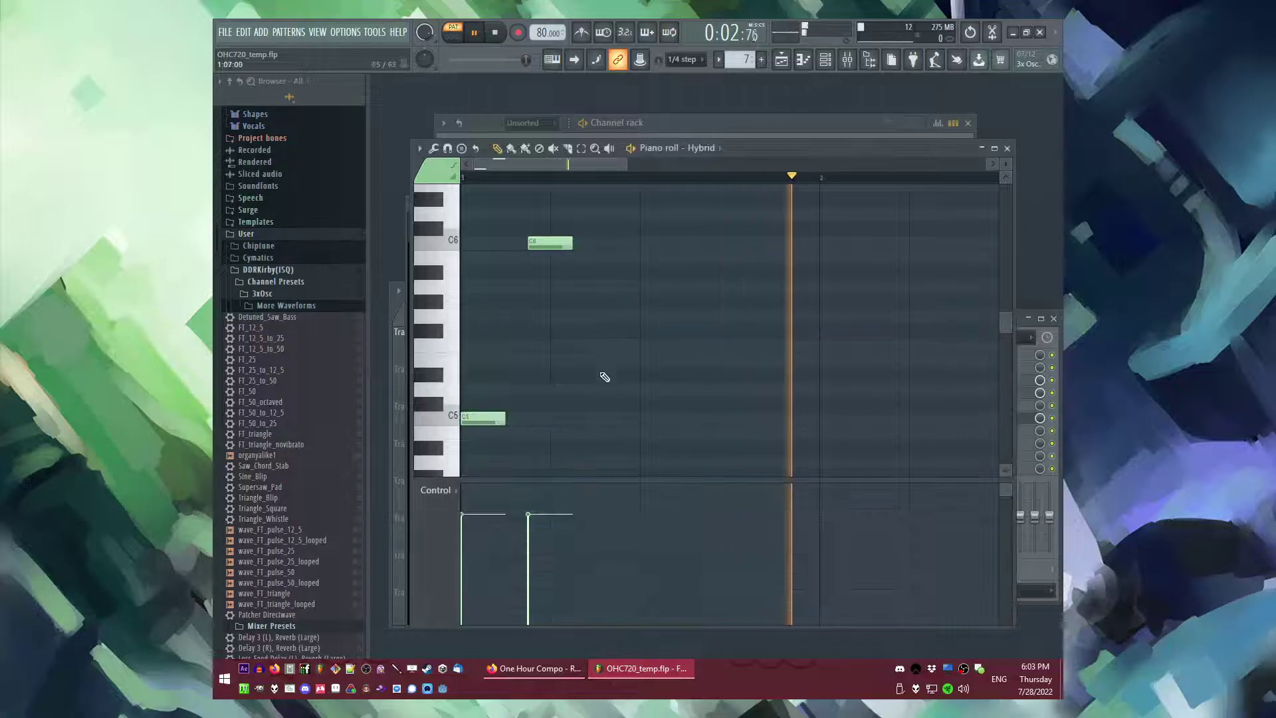
# - Add a C5 note after C6 in the Hybrid riff and set Fruity delay bank's delay time to 2:00
pyautogui.click(601, 417)
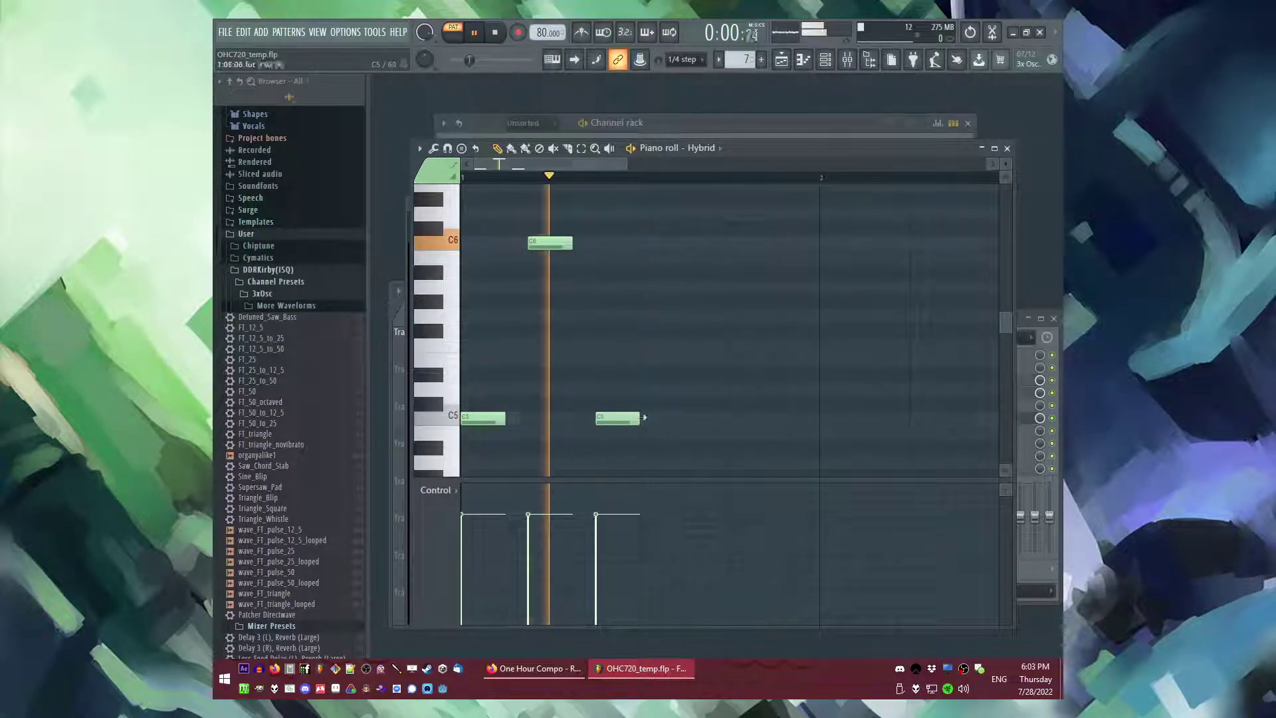
pyautogui.press('F9')
pyautogui.click(1008, 394)
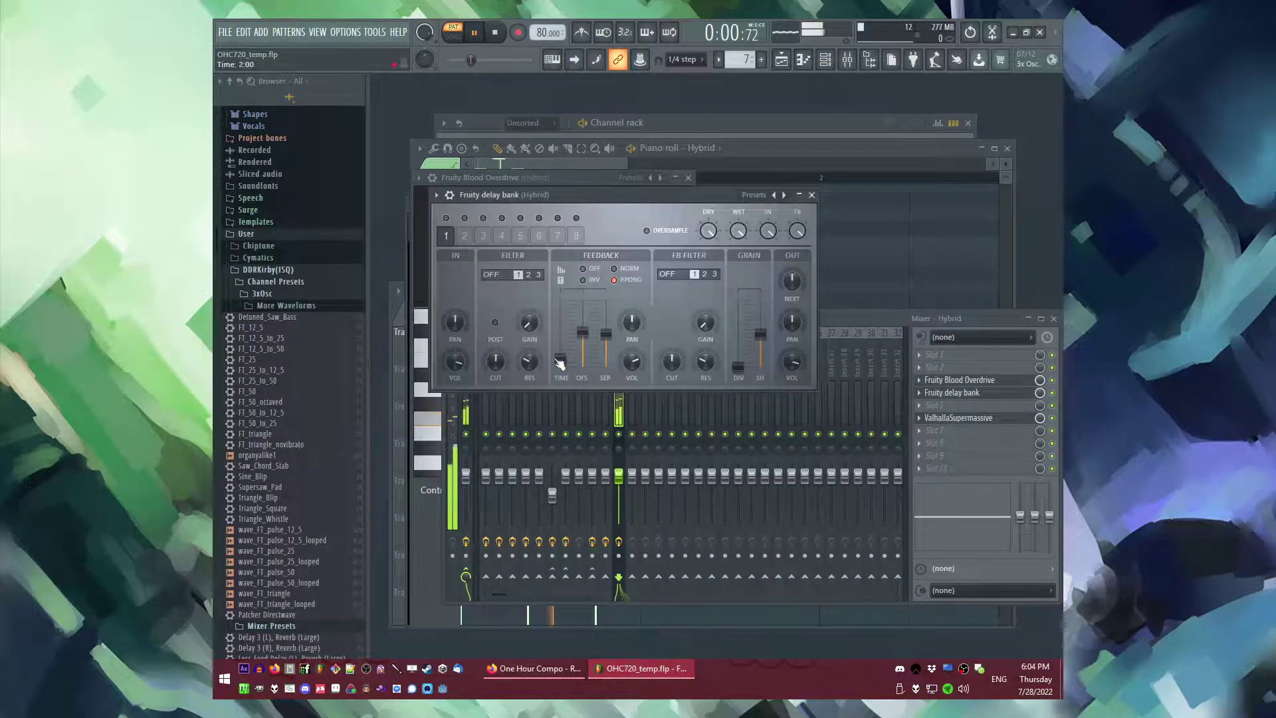
# - Extend the Hybrid riff with A#5 and a closing C5, and duplicate the five-note phrase into bar 2
pyautogui.press('F7')
pyautogui.press('space')
pyautogui.click(685, 274)
pyautogui.press('space')
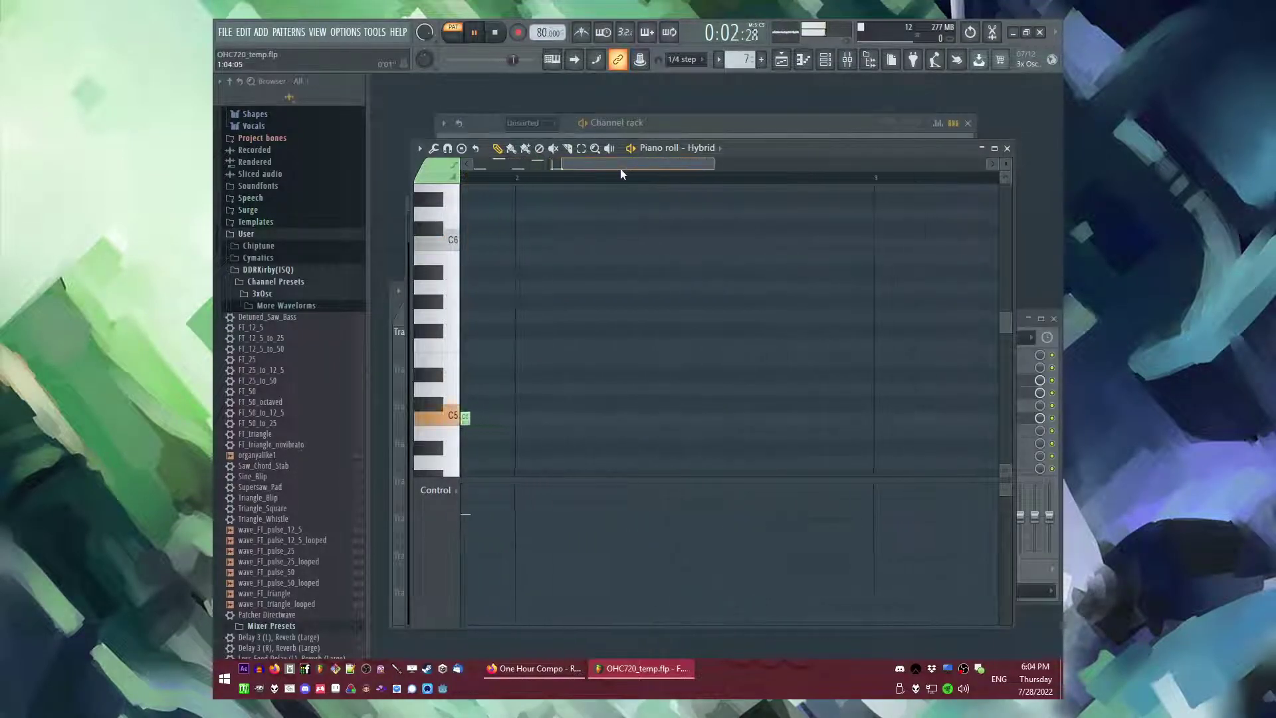
pyautogui.press('space')
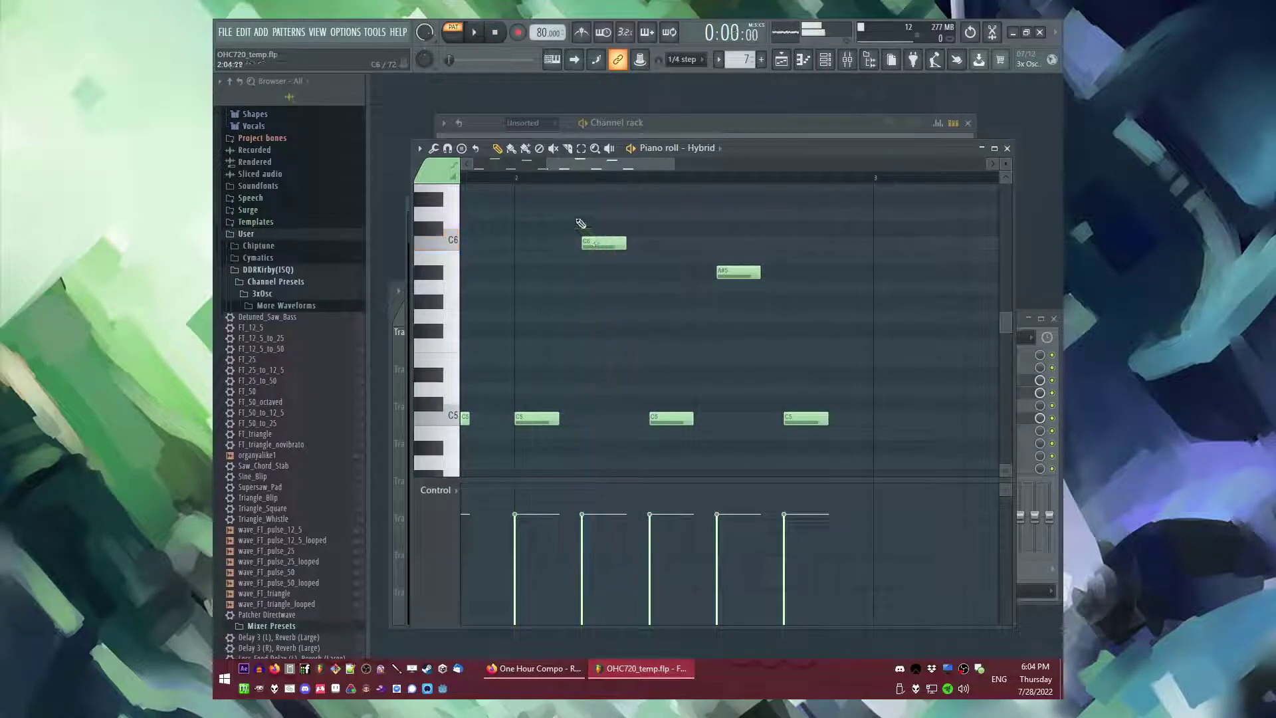
# - Try transposing the copied bar 2 phrase down two semitones
pyautogui.keyDown('ctrl'); pyautogui.moveTo(576, 204); pyautogui.dragTo(857, 324); pyautogui.keyUp('ctrl')
pyautogui.keyDown('ctrl'); pyautogui.moveTo(512, 225); pyautogui.dragTo(851, 442); pyautogui.keyUp('ctrl')
pyautogui.scroll(-1, 848, 425)
pyautogui.press('space')
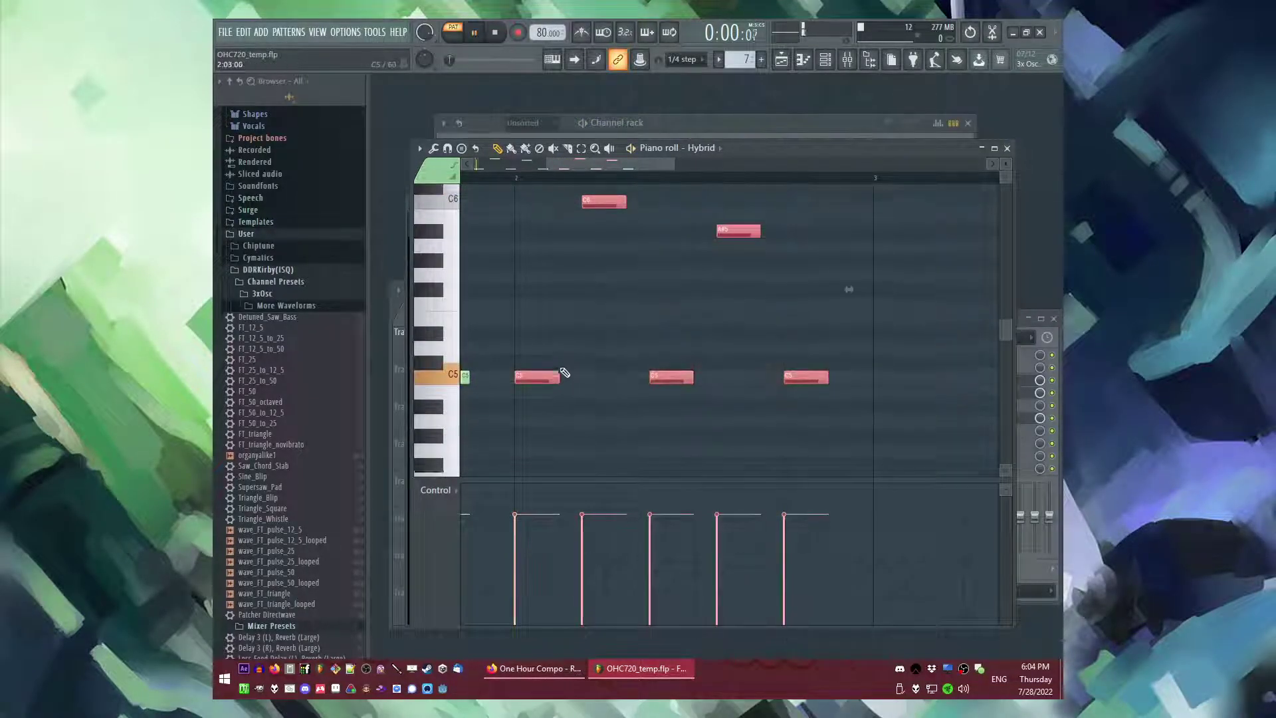
pyautogui.moveTo(543, 379); pyautogui.dragTo(540, 414)
pyautogui.scroll(1, 589, 255)
pyautogui.keyDown('ctrl'); pyautogui.click(568, 243); pyautogui.keyUp('ctrl')
pyautogui.scroll(-1, 567, 241)
pyautogui.press('space')
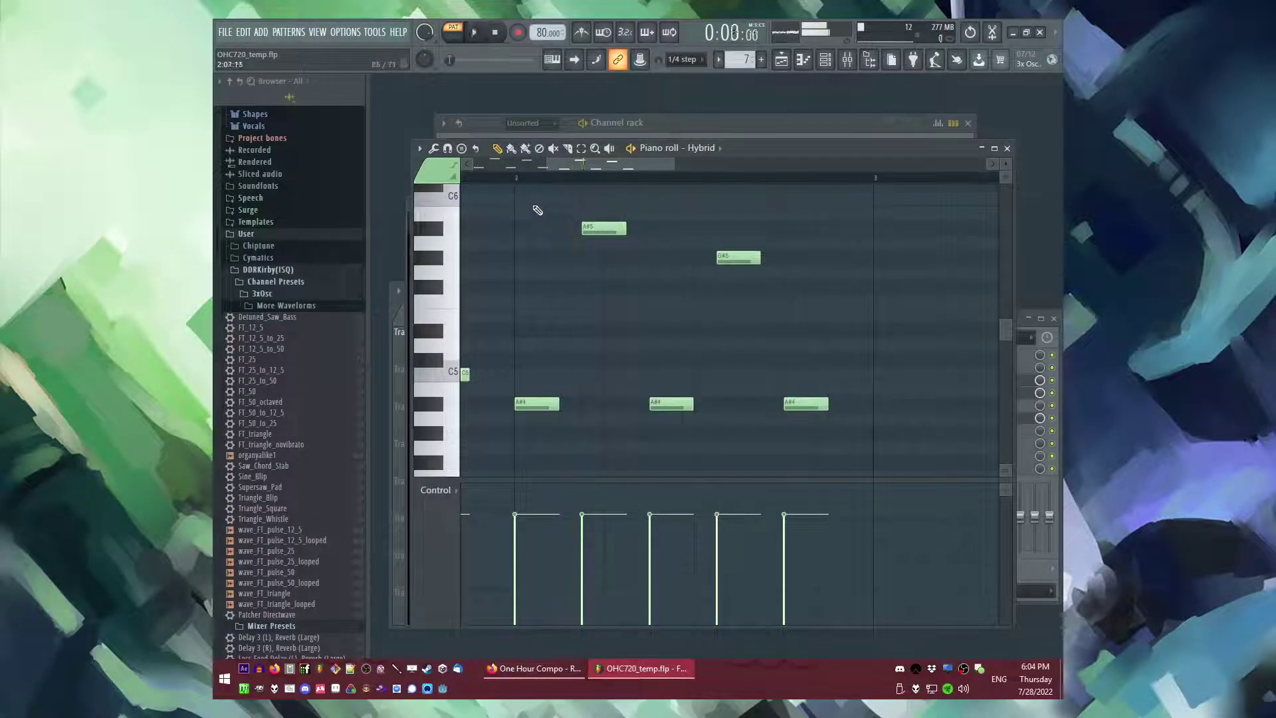
# - Move the bar 2 phrase back up two semitones so its low notes sit on C5
pyautogui.keyDown('ctrl'); pyautogui.moveTo(514, 201); pyautogui.dragTo(854, 423); pyautogui.keyUp('ctrl')
pyautogui.press('space')
pyautogui.moveTo(515, 403); pyautogui.dragTo(515, 372)
pyautogui.keyDown('ctrl'); pyautogui.click(560, 313); pyautogui.keyUp('ctrl')
# - Replace the bar 2 phrase's C6 with G5 and its A#5 with a lower note, and play the pattern
pyautogui.scroll(2, 560, 312)
pyautogui.rightClick(591, 283)
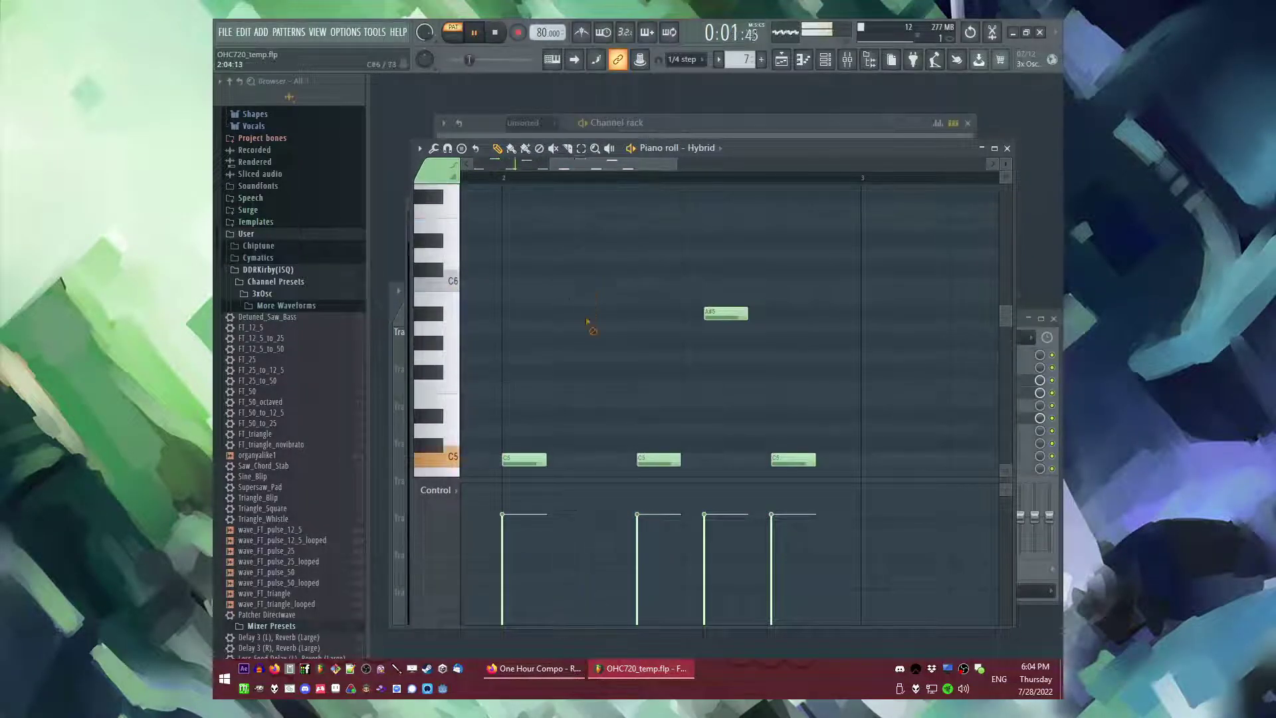
pyautogui.scroll(-1, 729, 365)
pyautogui.rightClick(725, 268)
pyautogui.press('space')
pyautogui.click(726, 373)
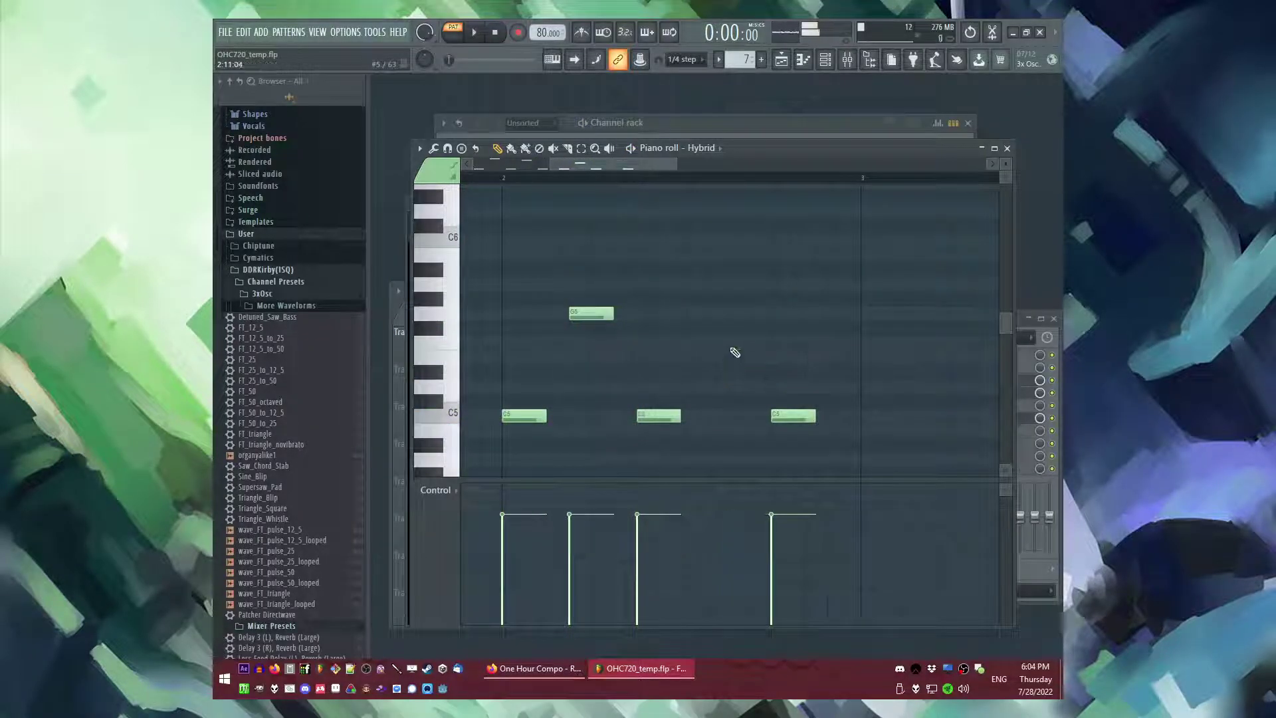
pyautogui.click(492, 178)
pyautogui.press('space')
# - Place two consecutive Pattern 7 clips from bar 1 on playlist Track 1 and switch playback to song mode
pyautogui.press('F9')
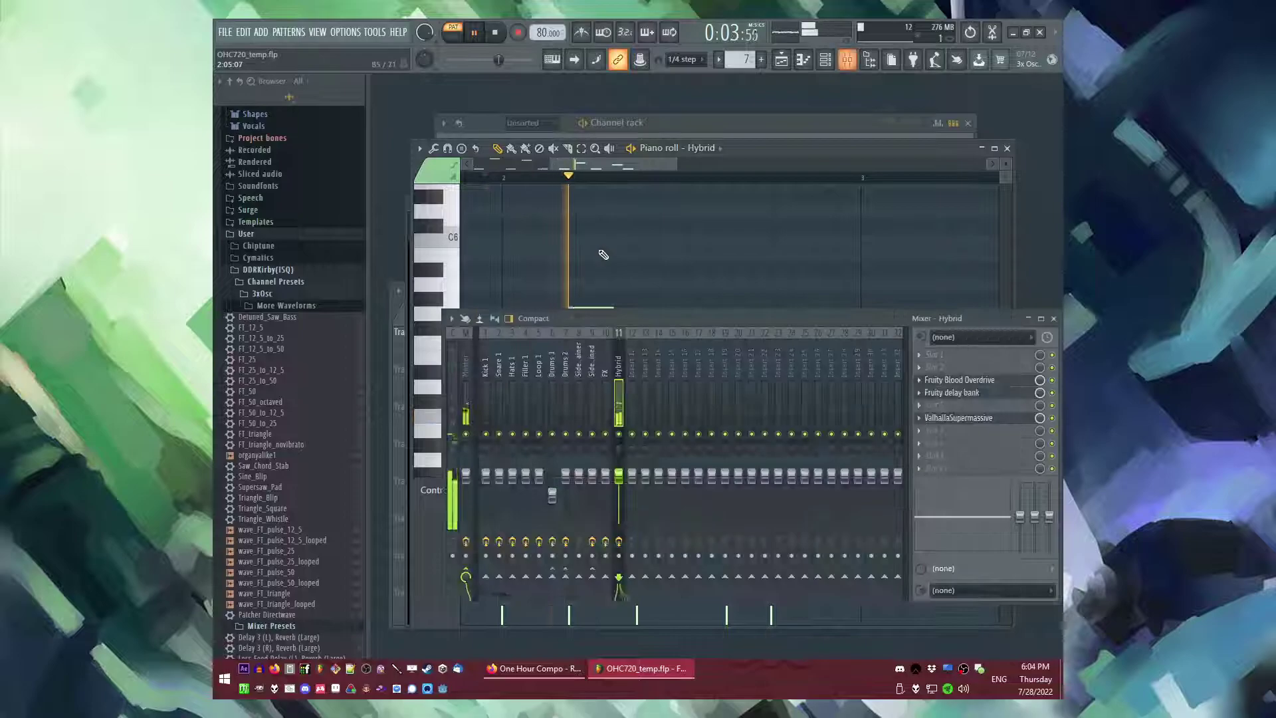
pyautogui.press('F5')
pyautogui.click(549, 358)
pyautogui.press('l')
# - Set bar 2's second high note to F5 in the bar 1 rhythm and add a closing A#4 after the last C5
pyautogui.press('F7')
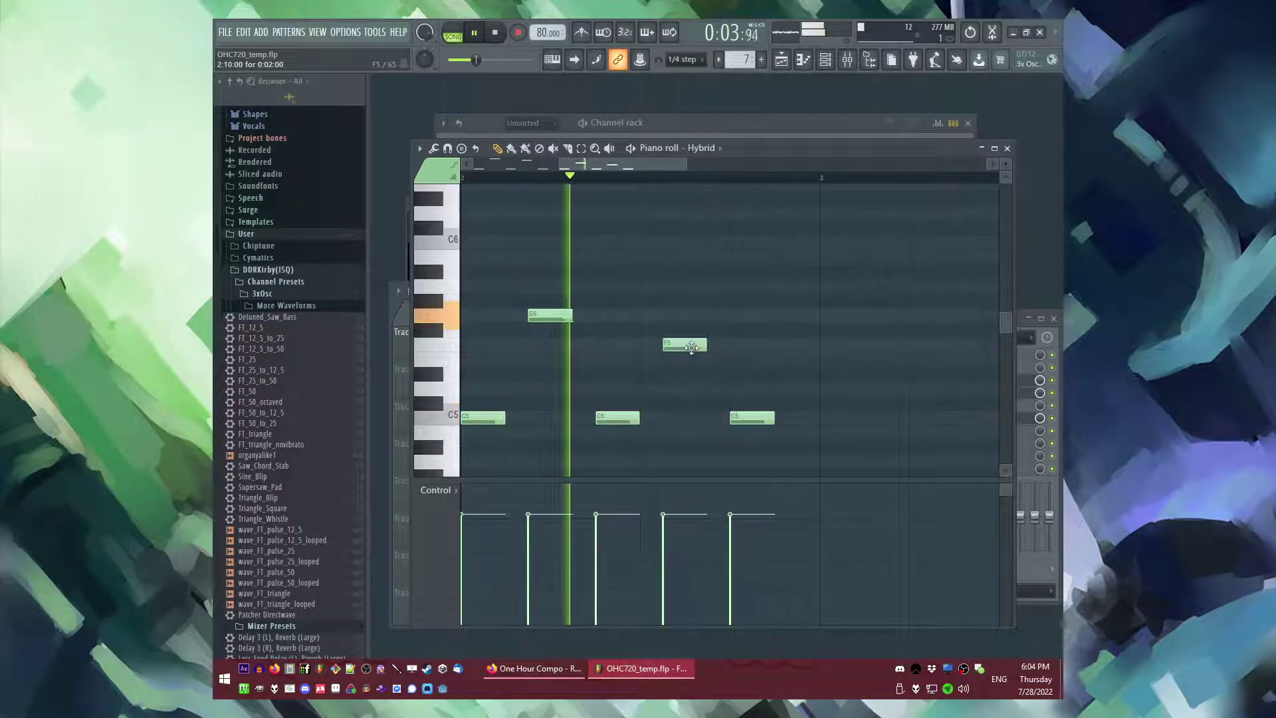
pyautogui.scroll(-3, 835, 319)
pyautogui.press('F6')
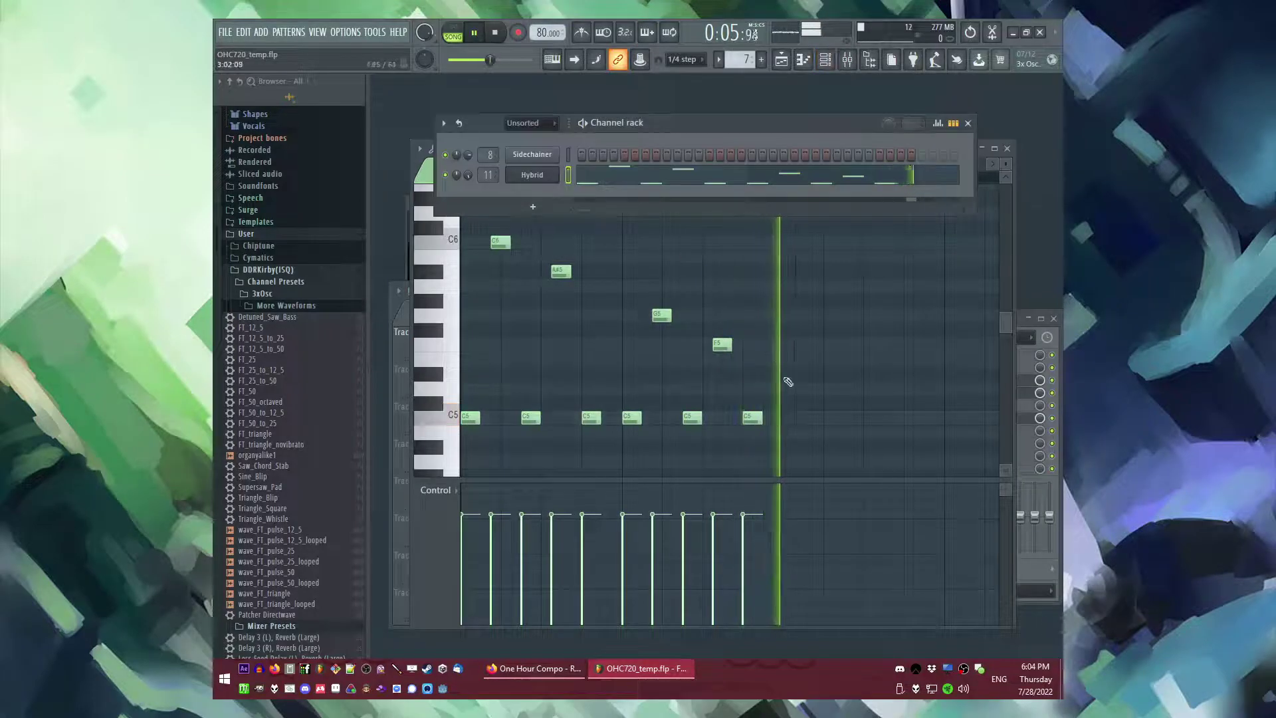
pyautogui.press('space')
pyautogui.press('F7')
pyautogui.press('space')
pyautogui.press('F5')
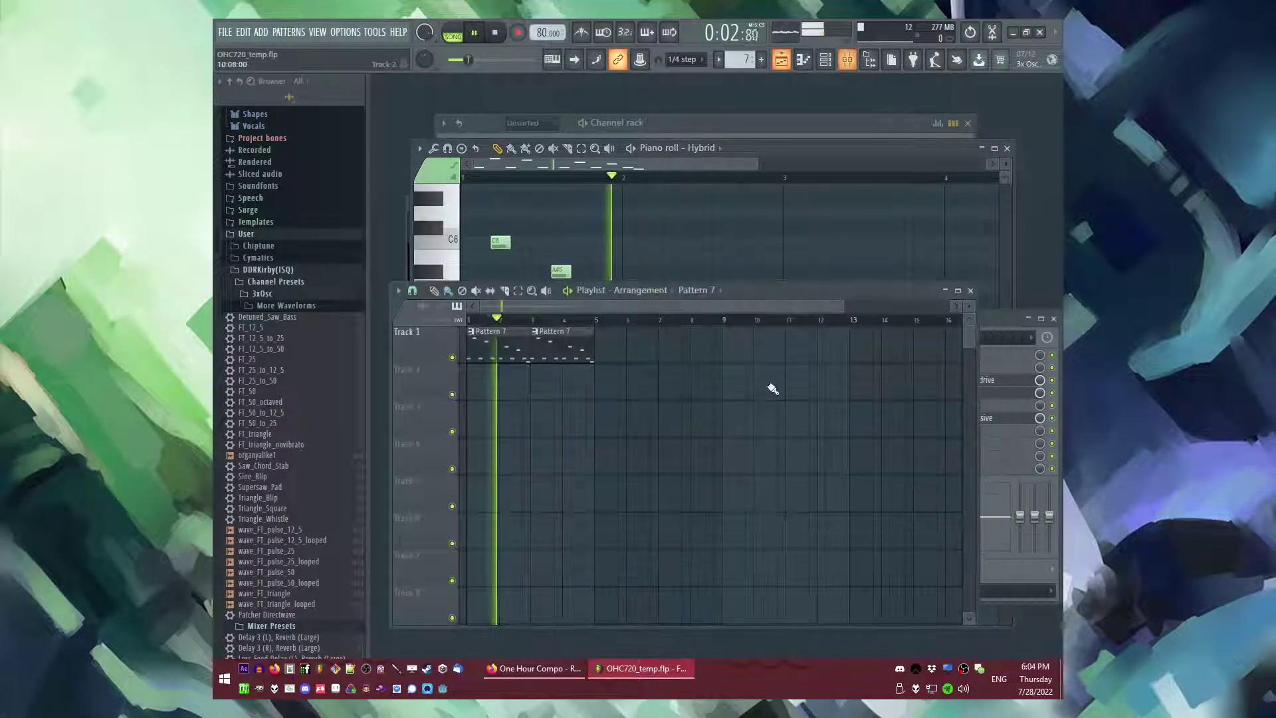
pyautogui.scroll(4, 491, 347)
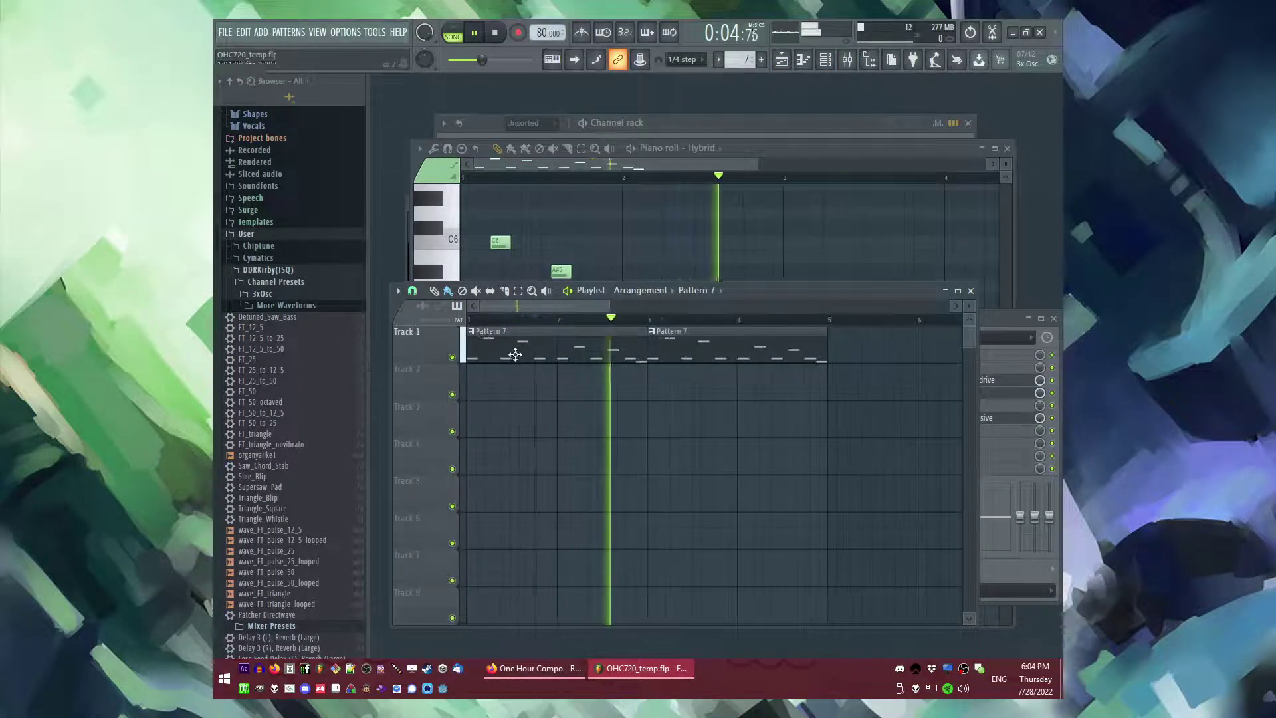
# - Add a Komplete Kontrol (Crunchy EP) channel below Hybrid and paste the Hybrid riff into it
pyautogui.press('F6')
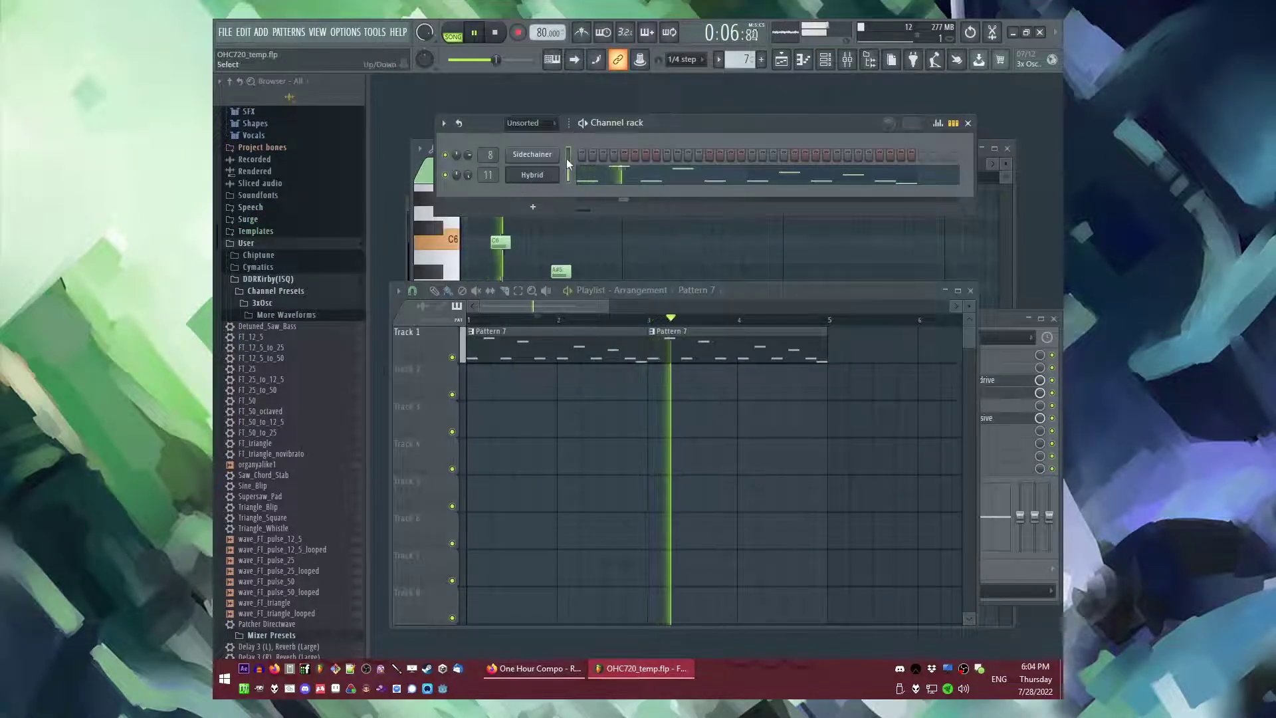
pyautogui.click(532, 174)
pyautogui.click(260, 32)
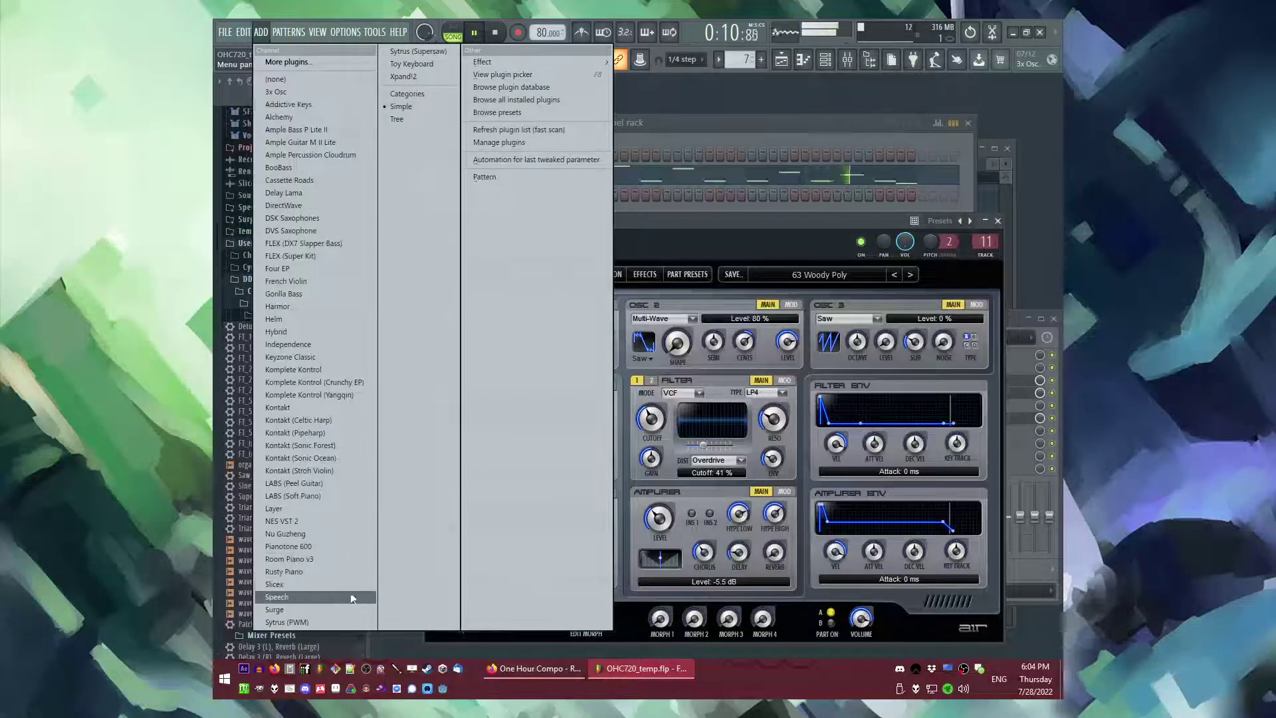
pyautogui.click(273, 31)
pyautogui.press('F8')
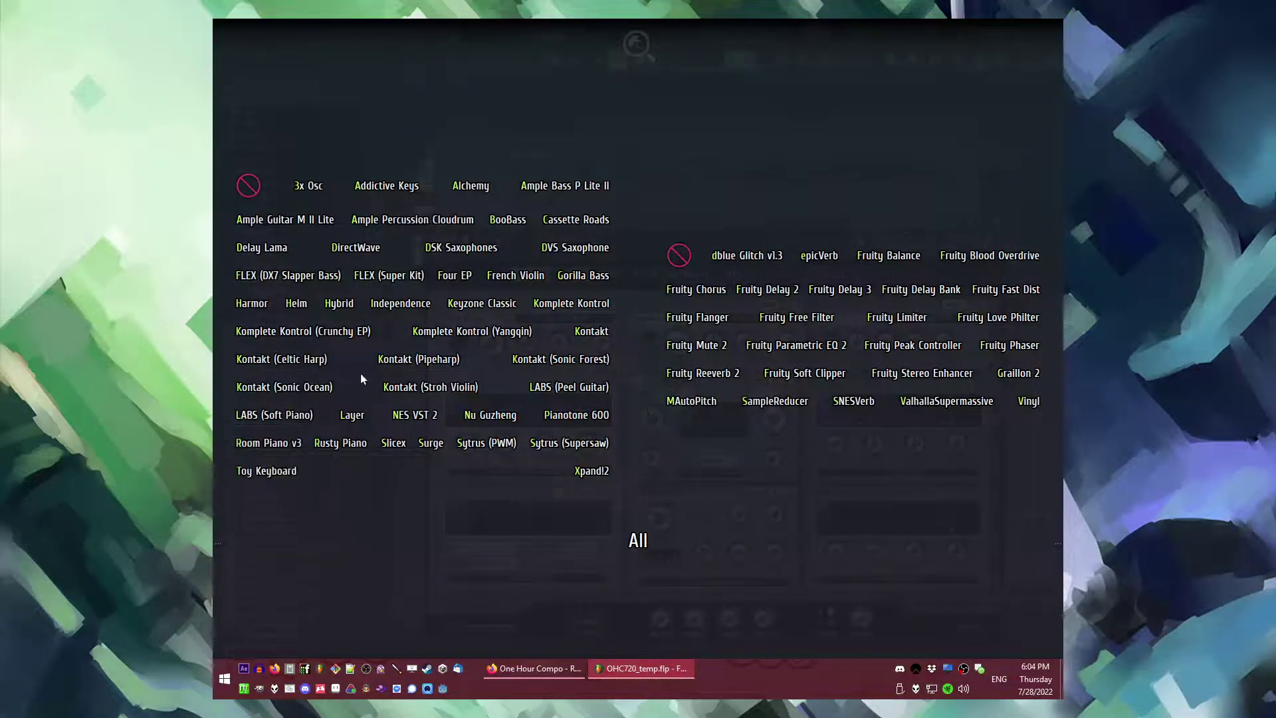
pyautogui.moveTo(303, 331); pyautogui.dragTo(538, 197)
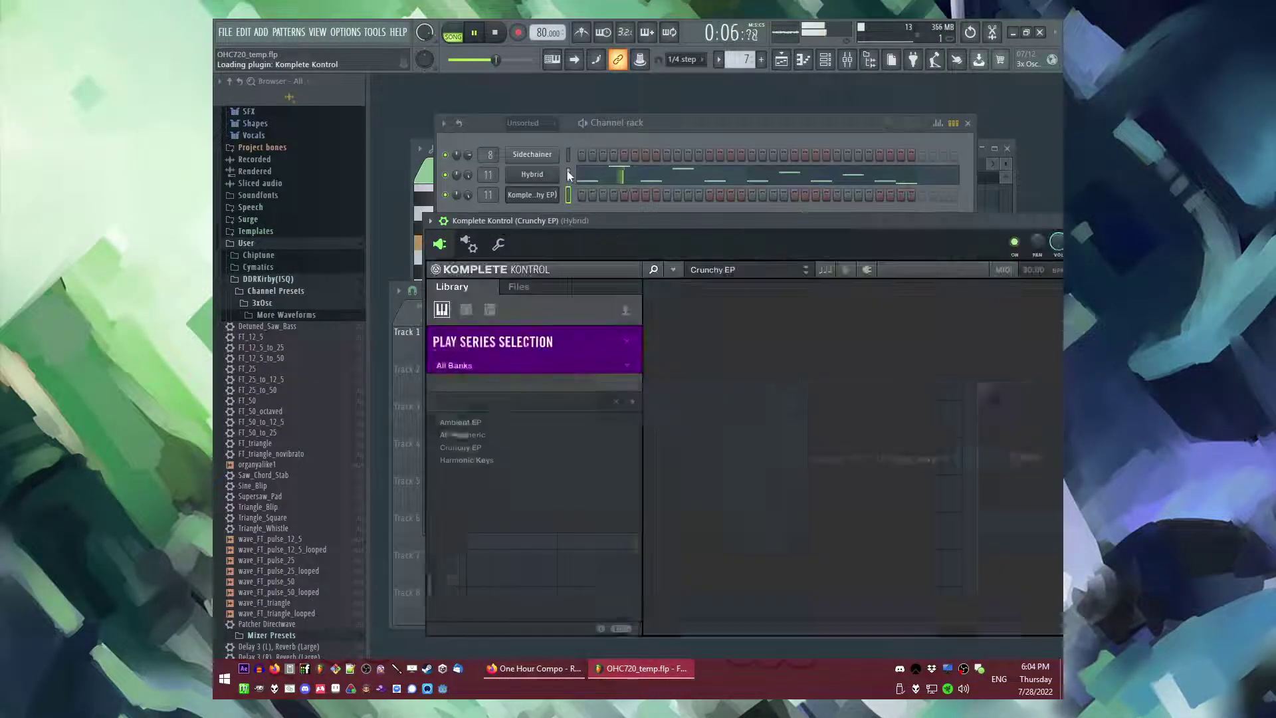
pyautogui.hotkey('ctrl', 'v')
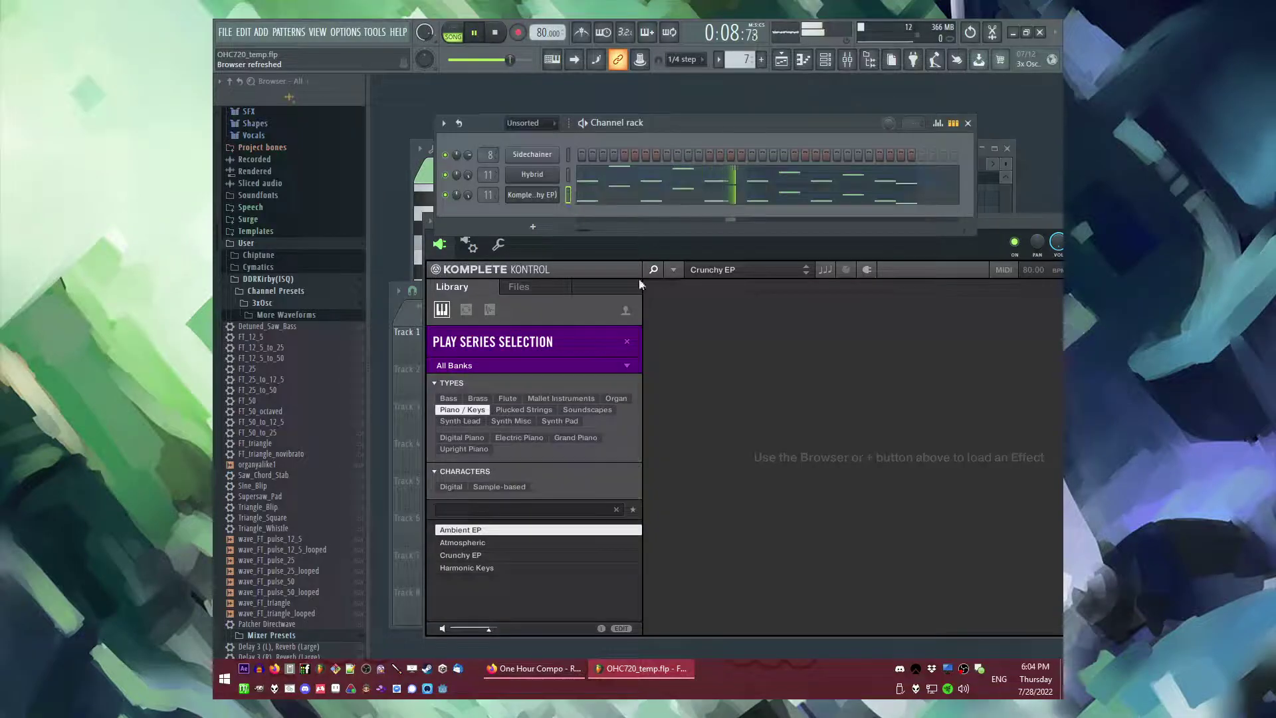
# - Try loading the Crunchy EP and Ambient EP presets in Komplete Kontrol
pyautogui.click(750, 373)
pyautogui.moveTo(595, 220); pyautogui.dragTo(570, 212)
pyautogui.press('space')
pyautogui.click(449, 548)
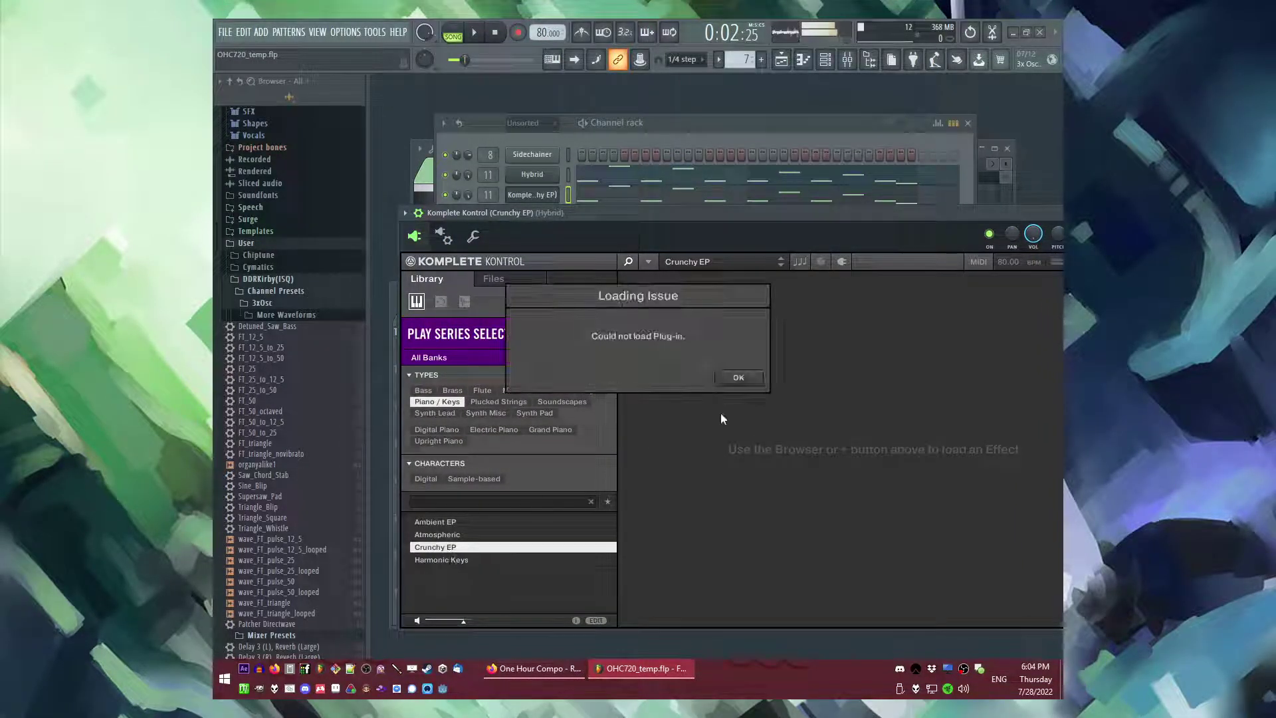
pyautogui.click(753, 378)
pyautogui.click(436, 522)
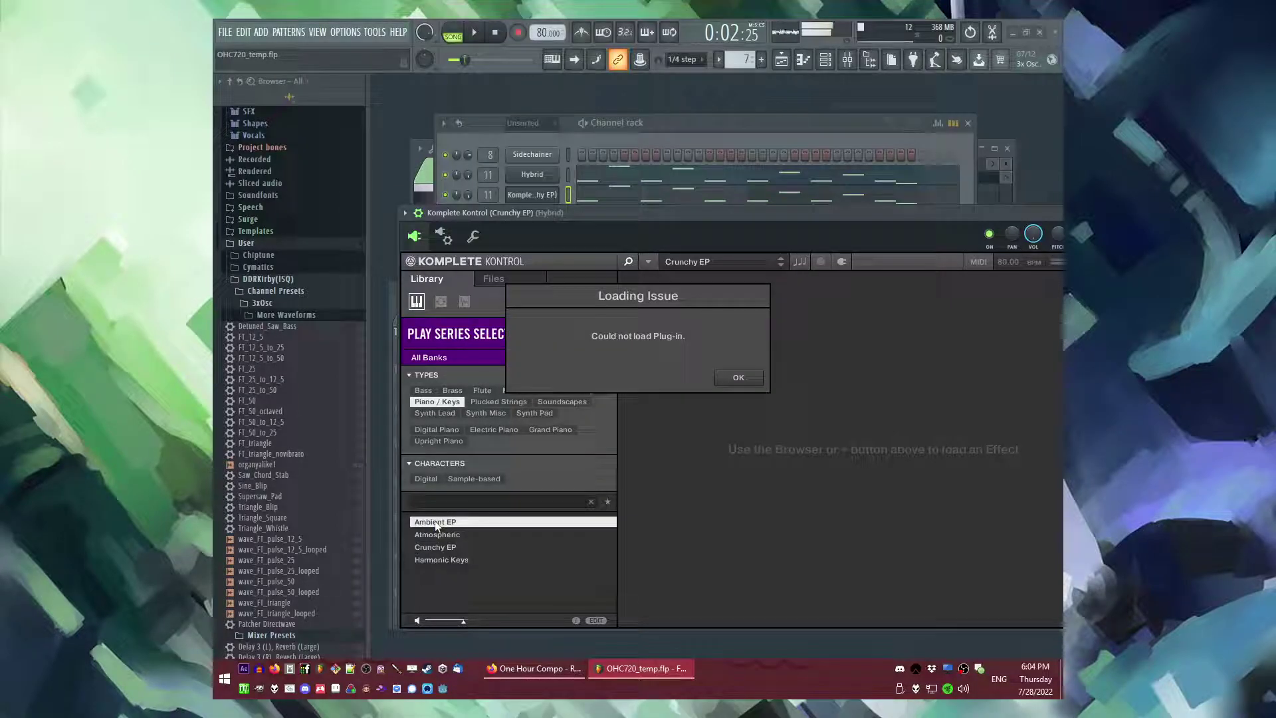
pyautogui.click(739, 377)
pyautogui.click(465, 548)
pyautogui.click(731, 375)
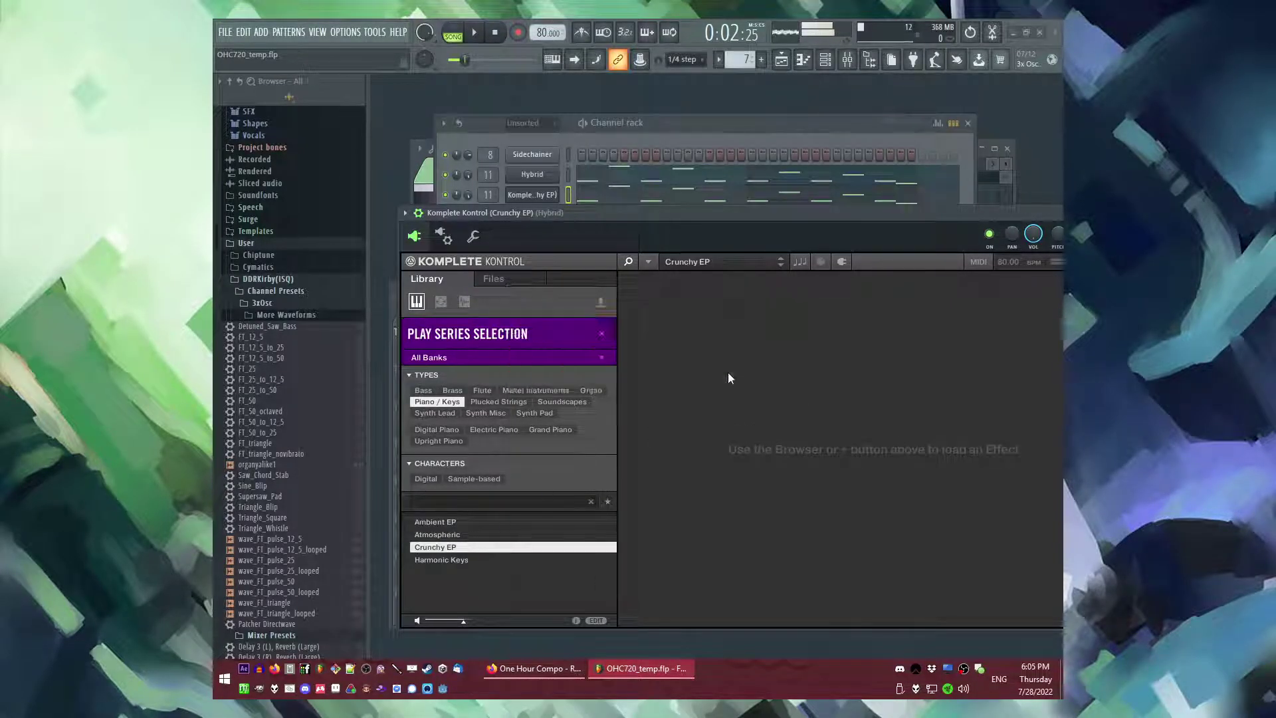
# - Replace the Komplete Kontrol channel with Toy Keyboard and transfer the riff's notes to it
pyautogui.moveTo(617, 219); pyautogui.dragTo(597, 218)
pyautogui.press('space')
pyautogui.press('F6')
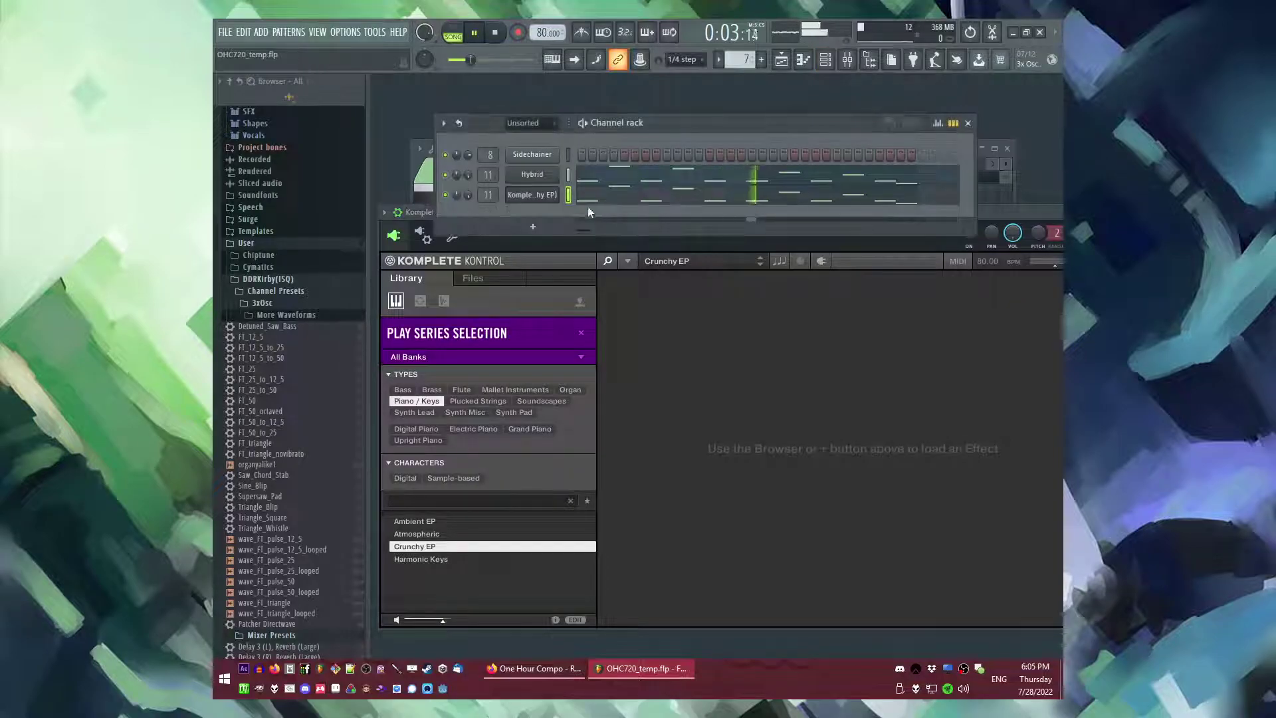
pyautogui.hotkey('ctrl', 'x')
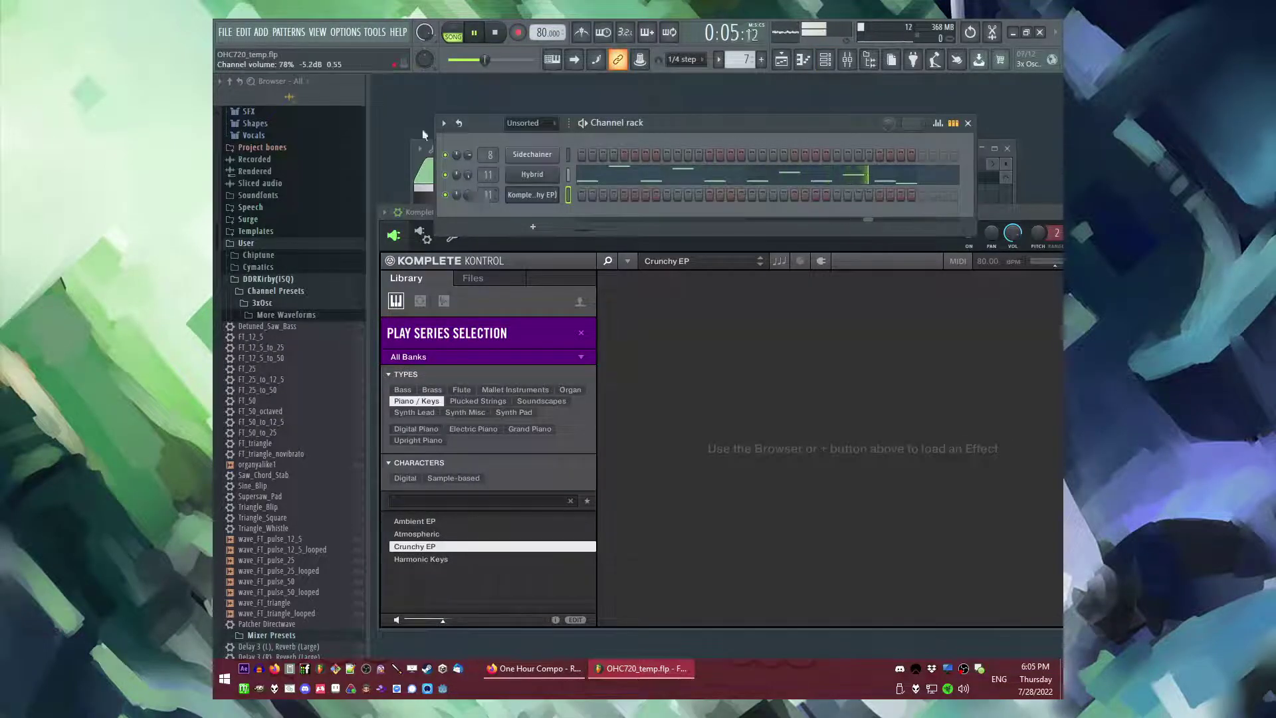
pyautogui.hotkey('alt', 'p')
pyautogui.moveTo(253, 469); pyautogui.dragTo(530, 196)
pyautogui.click(569, 194)
pyautogui.hotkey('ctrl', 'v')
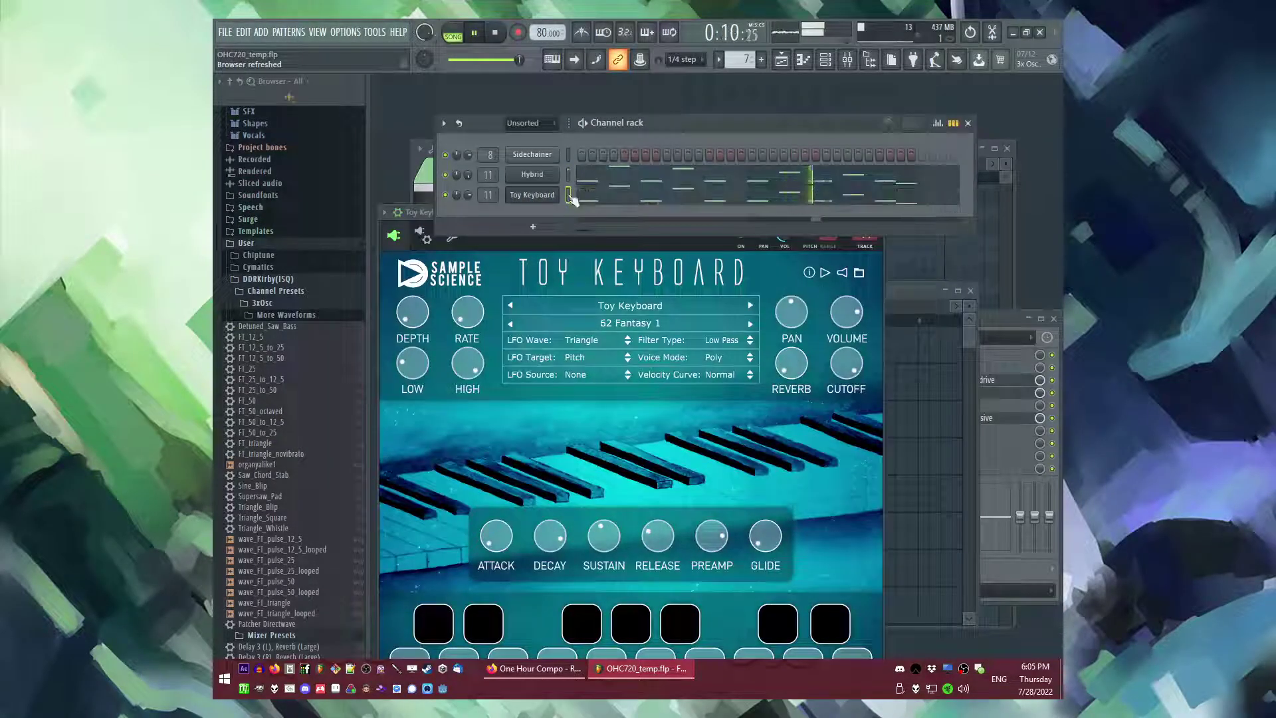
# - Select the 63 Fantasy 2 preset in Toy Keyboard
pyautogui.click(583, 312)
pyautogui.click(764, 542)
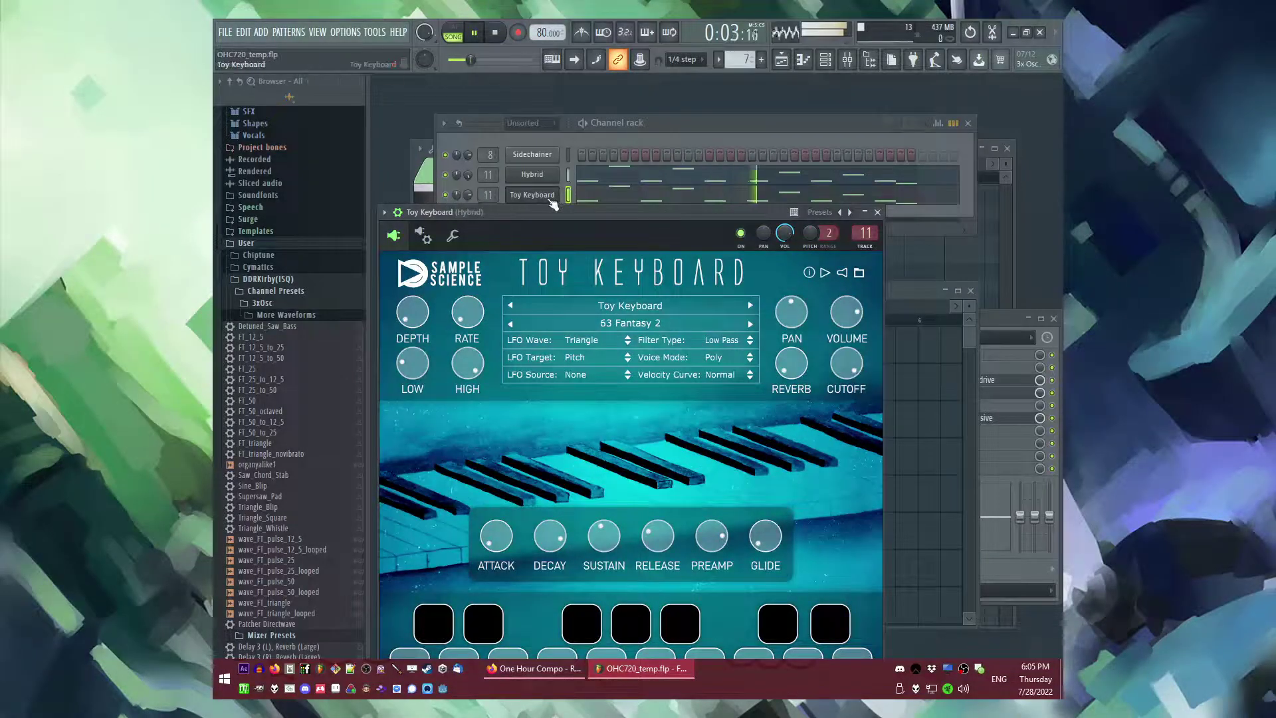
# - Set Toy Keyboard's root note to C4, adjust its channel volume and close its window
pyautogui.click(455, 237)
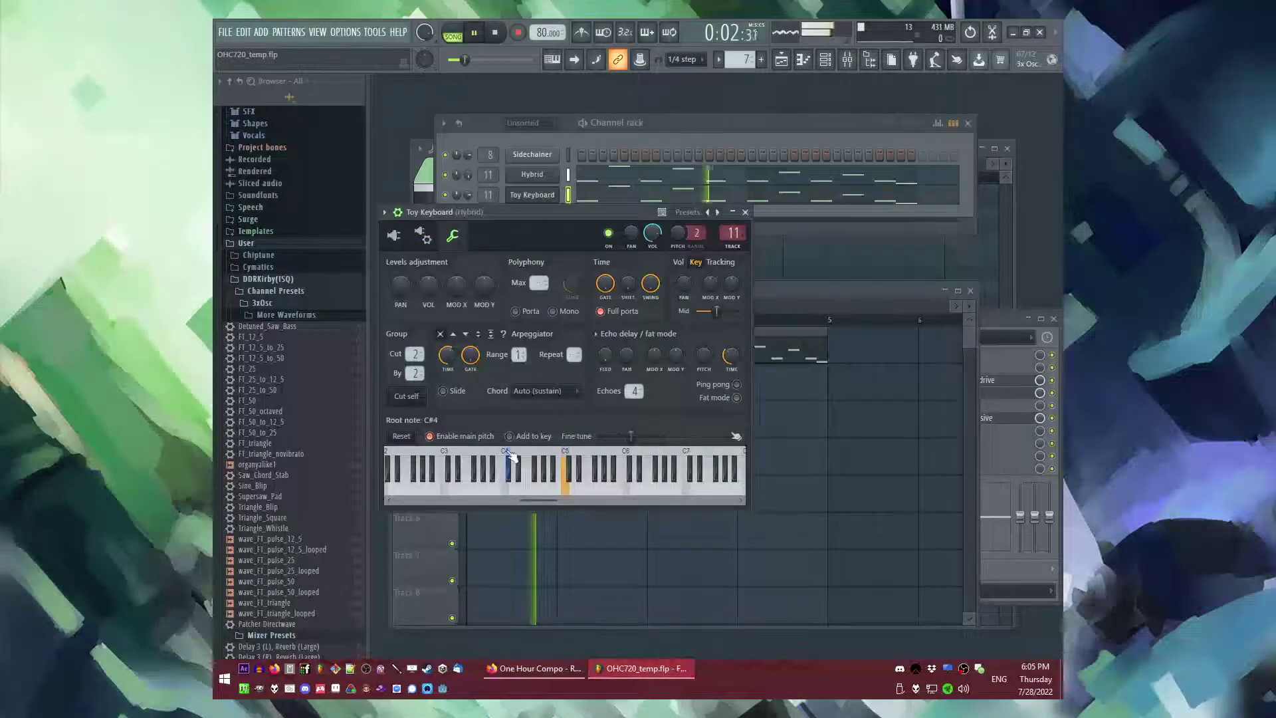
pyautogui.rightClick(506, 478)
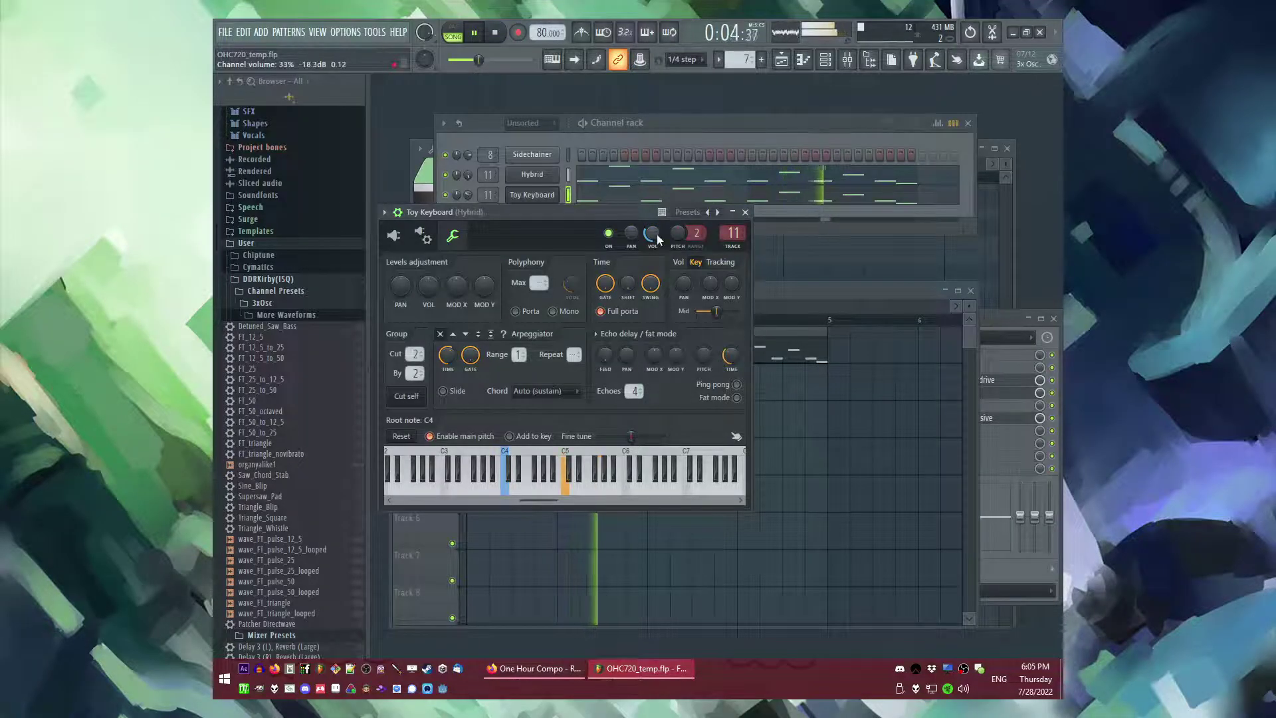
pyautogui.moveTo(652, 233); pyautogui.dragTo(652, 227)
pyautogui.click(746, 212)
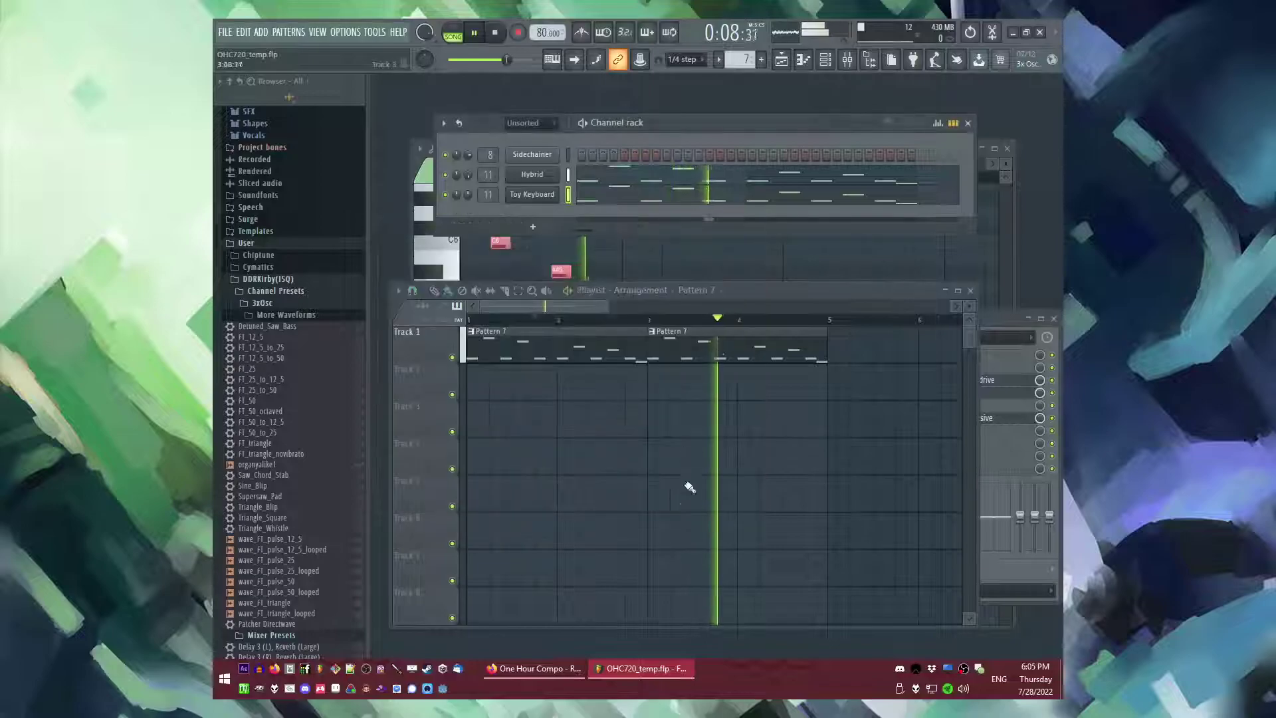
# - Make the first Pattern 7 clip on Track 1 unique as Pattern 8 and open its Hybrid notes
pyautogui.click(470, 331)
pyautogui.click(501, 419)
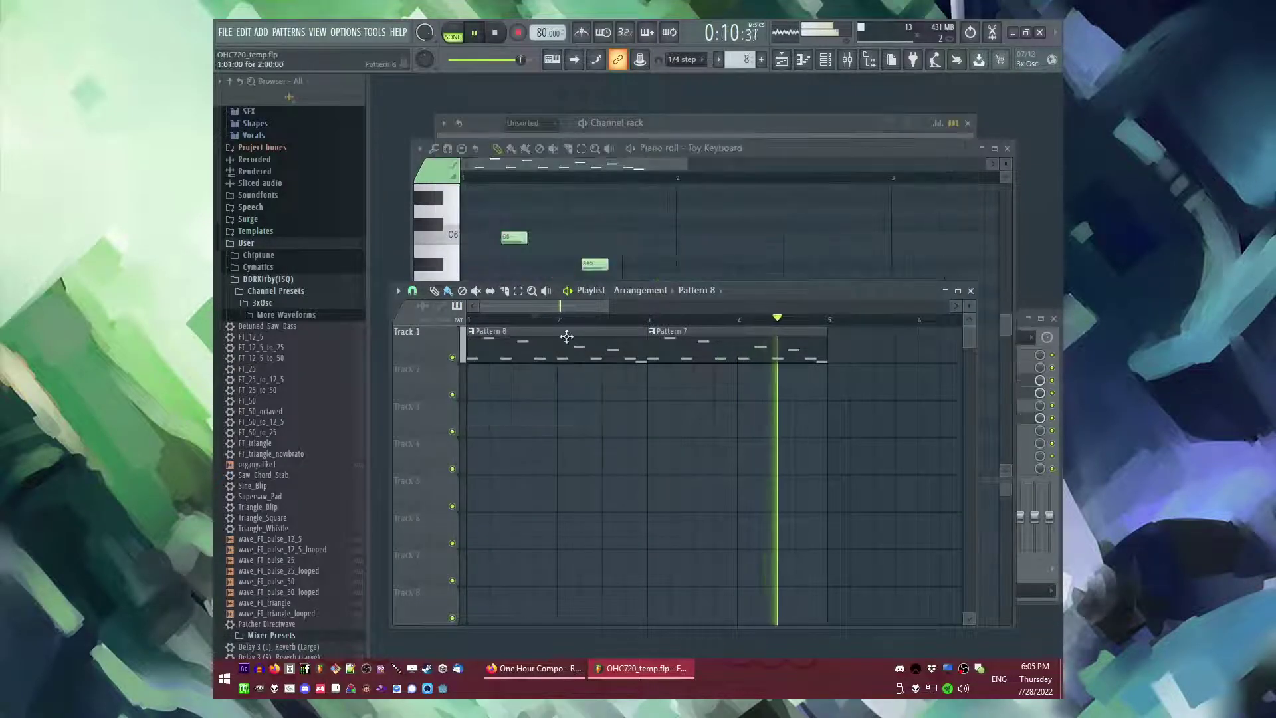
pyautogui.press('F6')
pyautogui.press('F7')
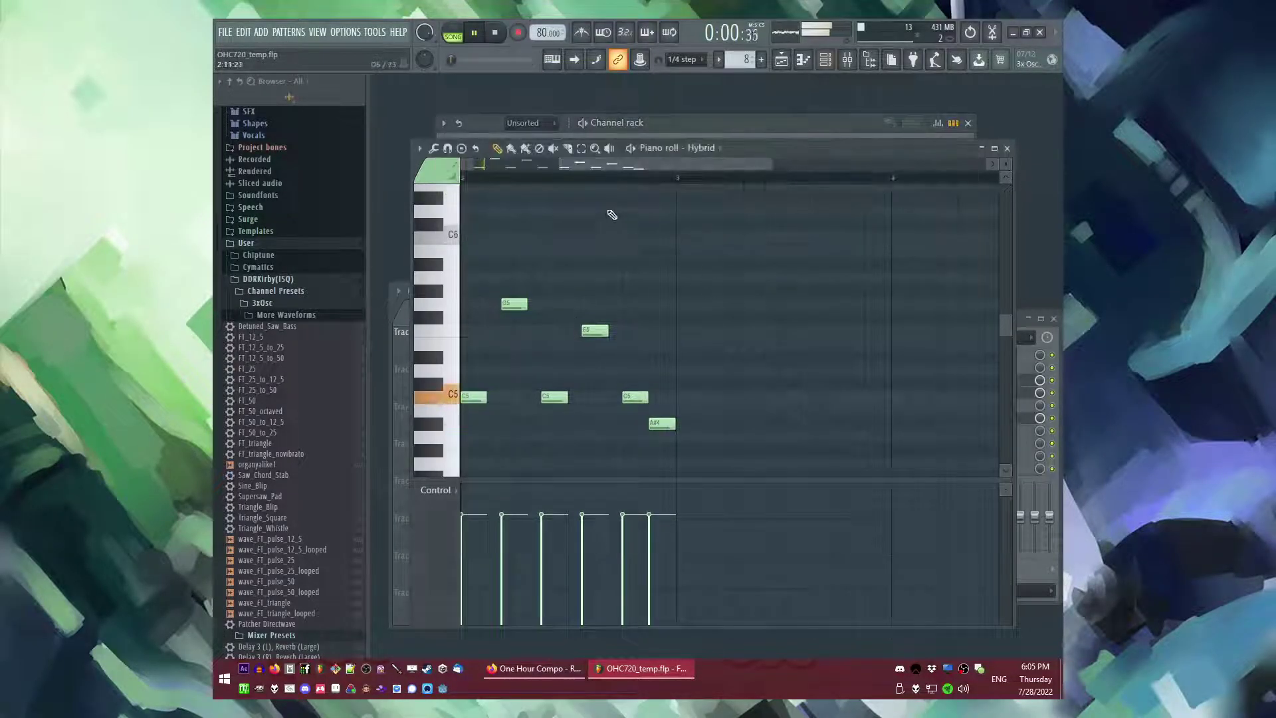
pyautogui.press('F6')
# - Move the Pattern 7 clip two bars later on Track 1, place another clip after it and reselect Pattern 8
pyautogui.press('F5')
pyautogui.scroll(-3, 667, 356)
pyautogui.moveTo(601, 355); pyautogui.dragTo(679, 350)
pyautogui.click(716, 350)
pyautogui.rightClick(728, 349)
pyautogui.click(708, 350)
pyautogui.click(524, 352)
# - Remove the Toy Keyboard notes from Pattern 8 and fill the gap on Track 1 with another Pattern 8 clip
pyautogui.press('F7')
pyautogui.press('F6')
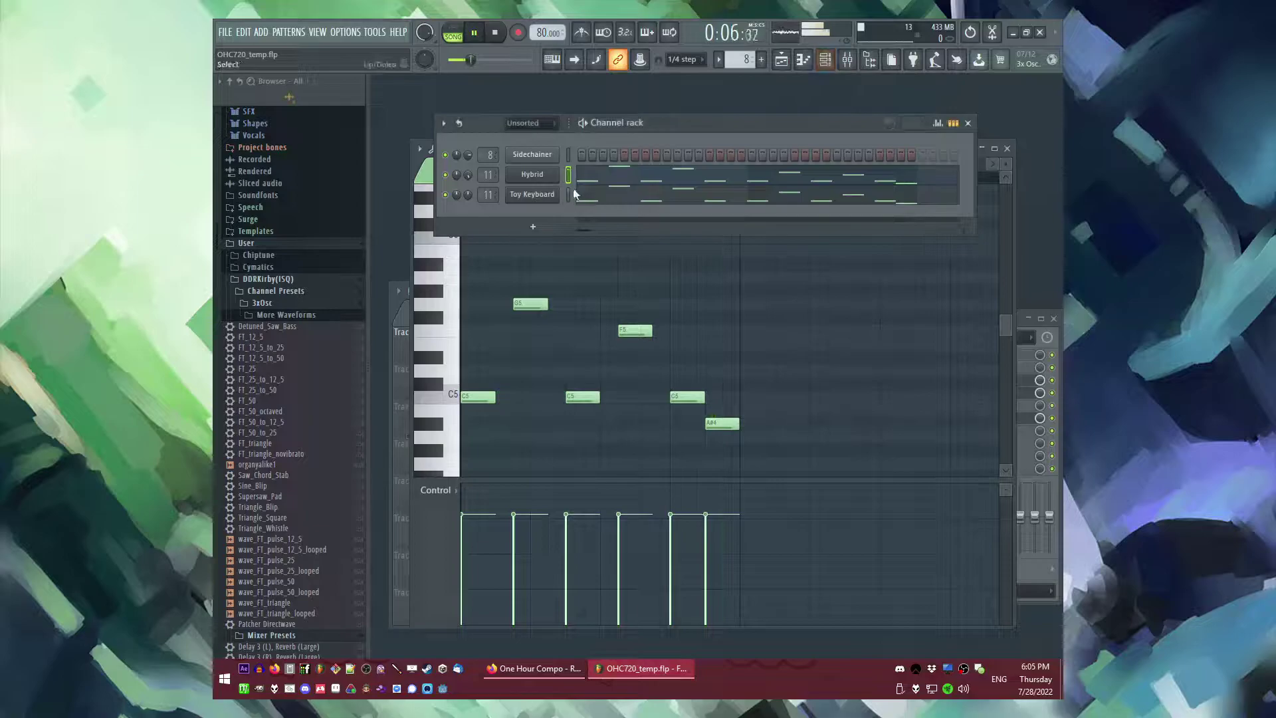
pyautogui.press('space')
pyautogui.press('space')
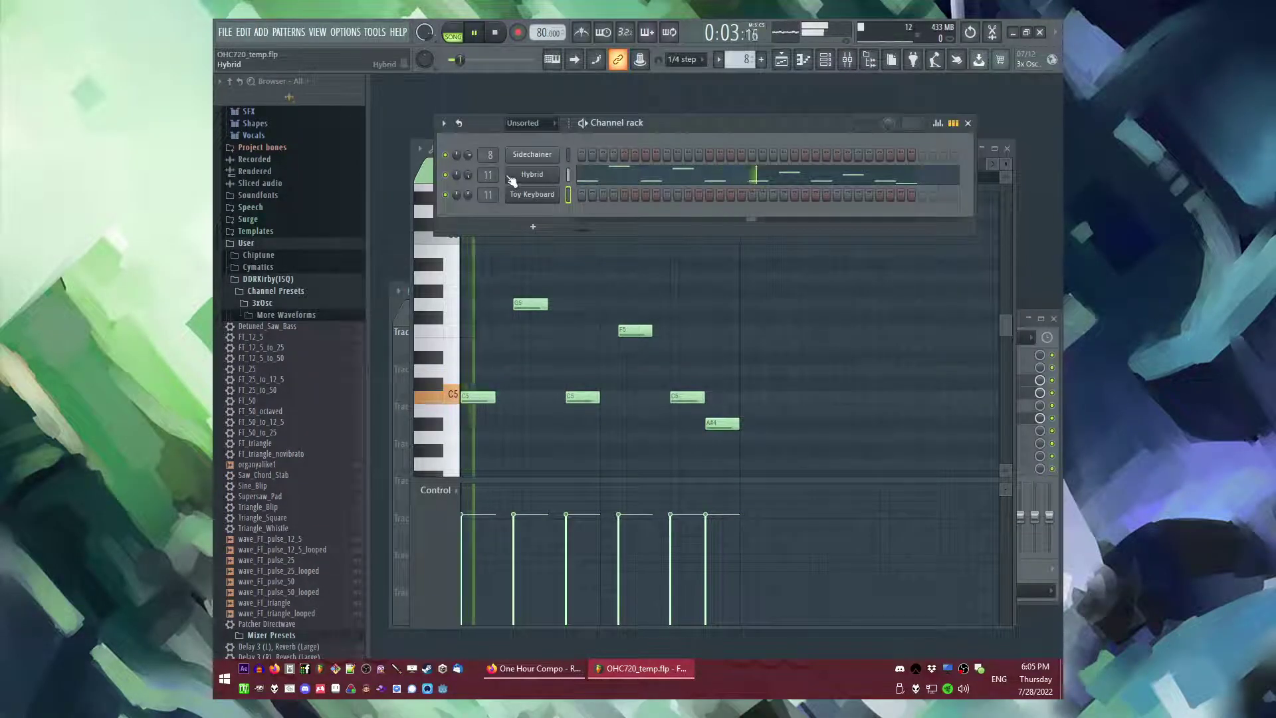
pyautogui.press('F5')
pyautogui.click(555, 344)
# - Add Fruity parametric EQ 2 in the first effect slot of Hybrid's mixer track and roll off its lowest and highest bands
pyautogui.press('F9')
pyautogui.press('space')
pyautogui.press('space')
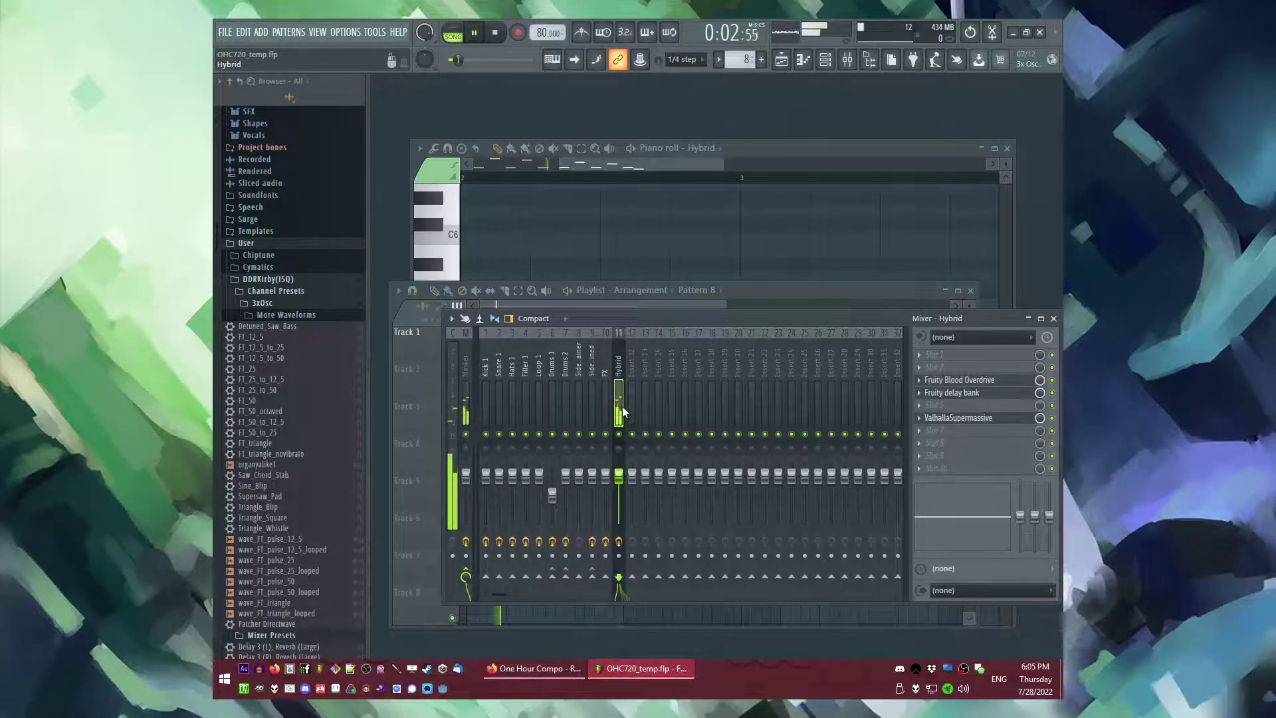
pyautogui.click(930, 355)
pyautogui.moveTo(944, 360)
pyautogui.click(856, 457)
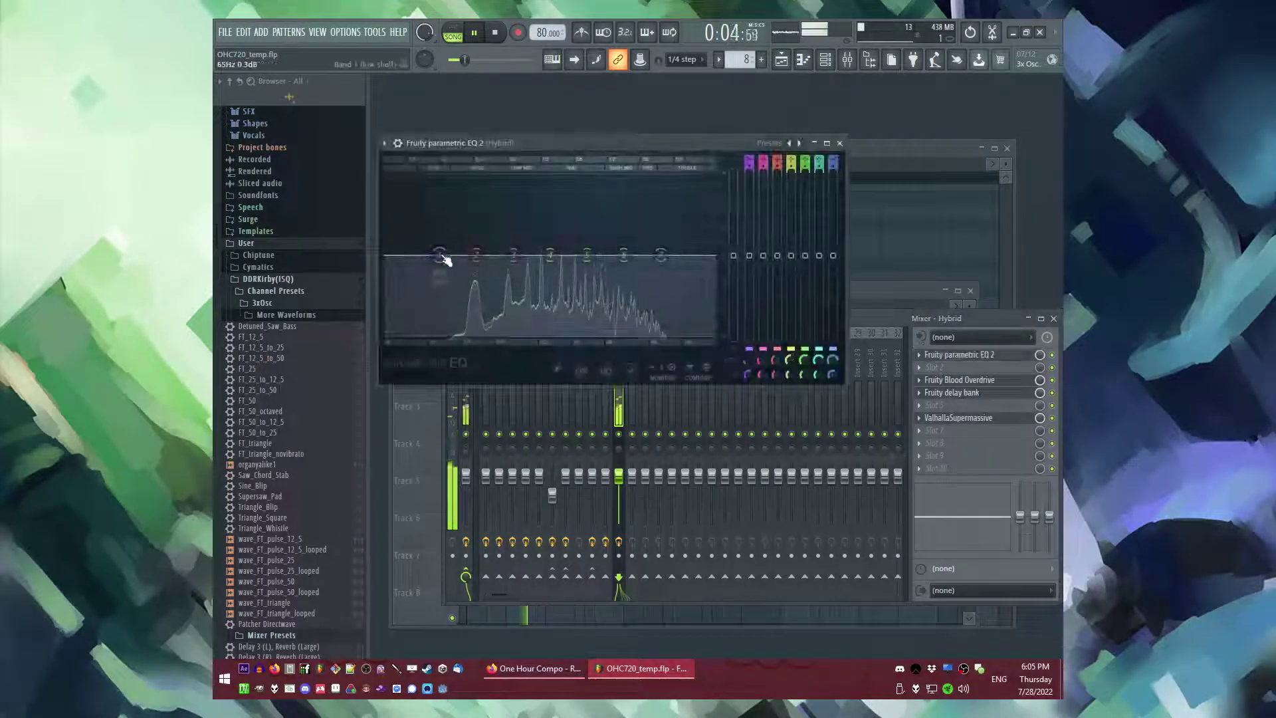
pyautogui.moveTo(662, 257); pyautogui.dragTo(691, 335)
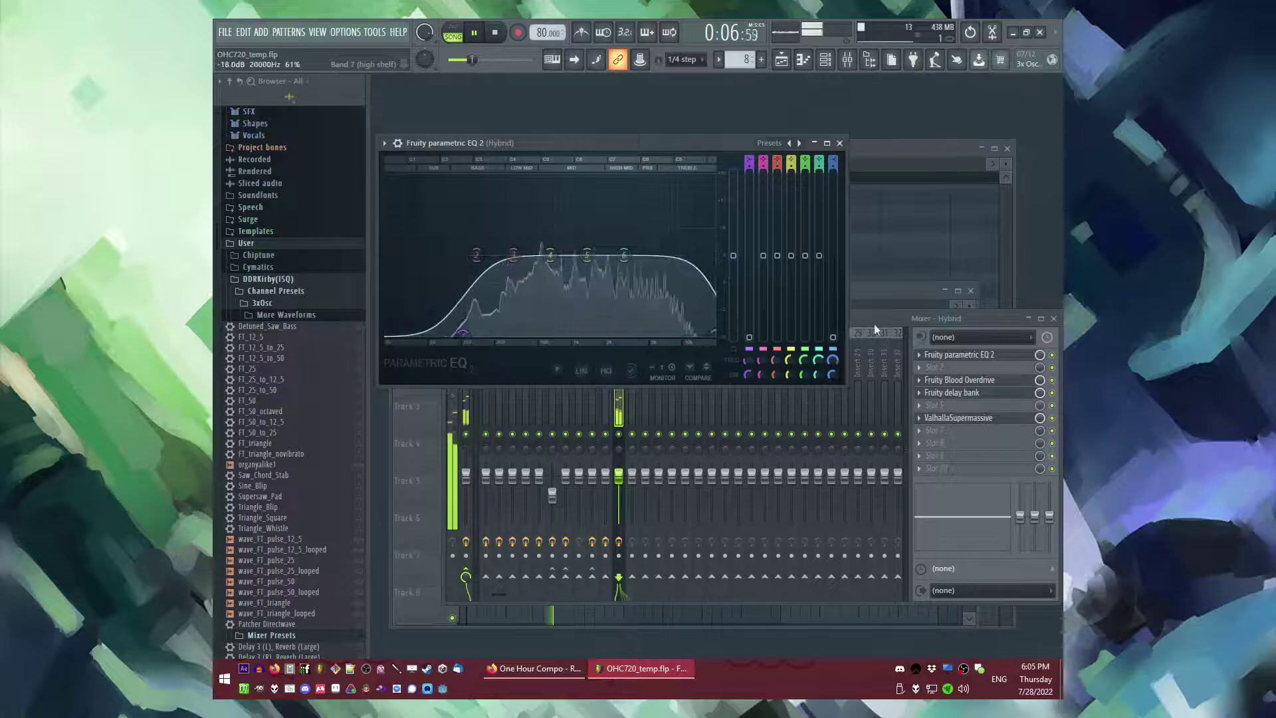
# - Close the equalizer and examine Hybrid's Part A and Part B oscillator, filter and amplifier settings
pyautogui.click(839, 144)
pyautogui.press('F6')
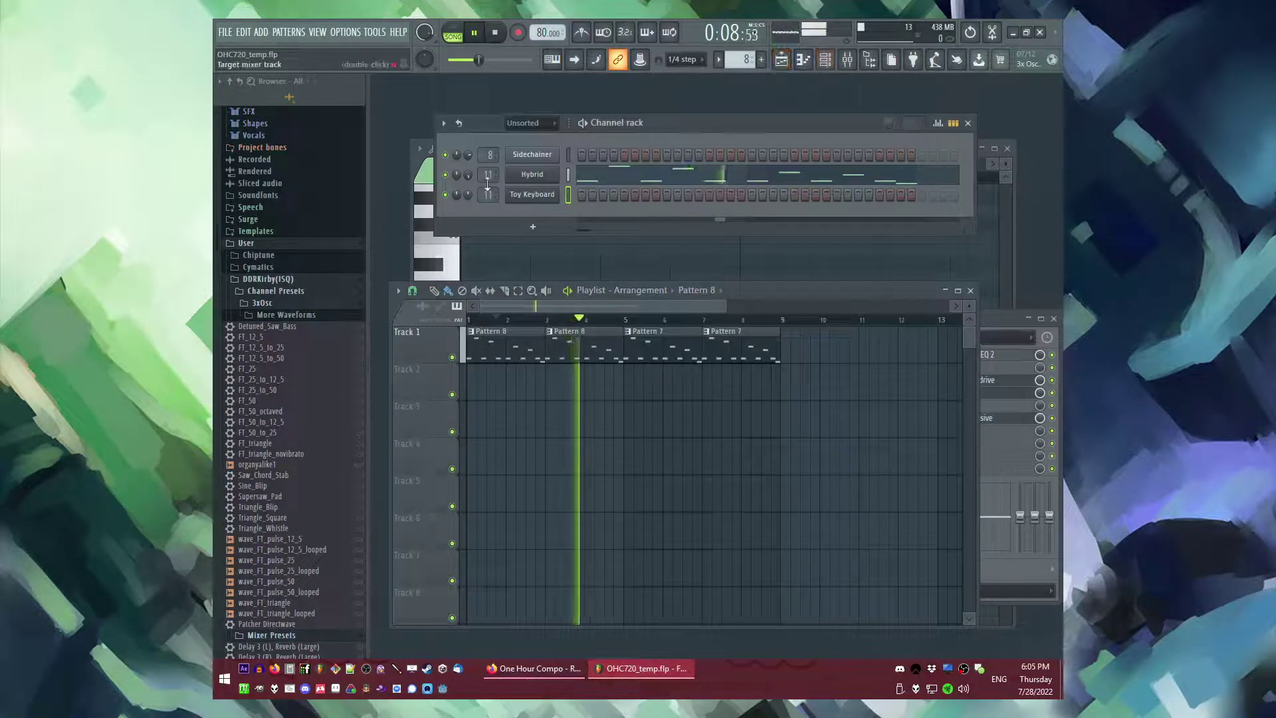
pyautogui.click(531, 175)
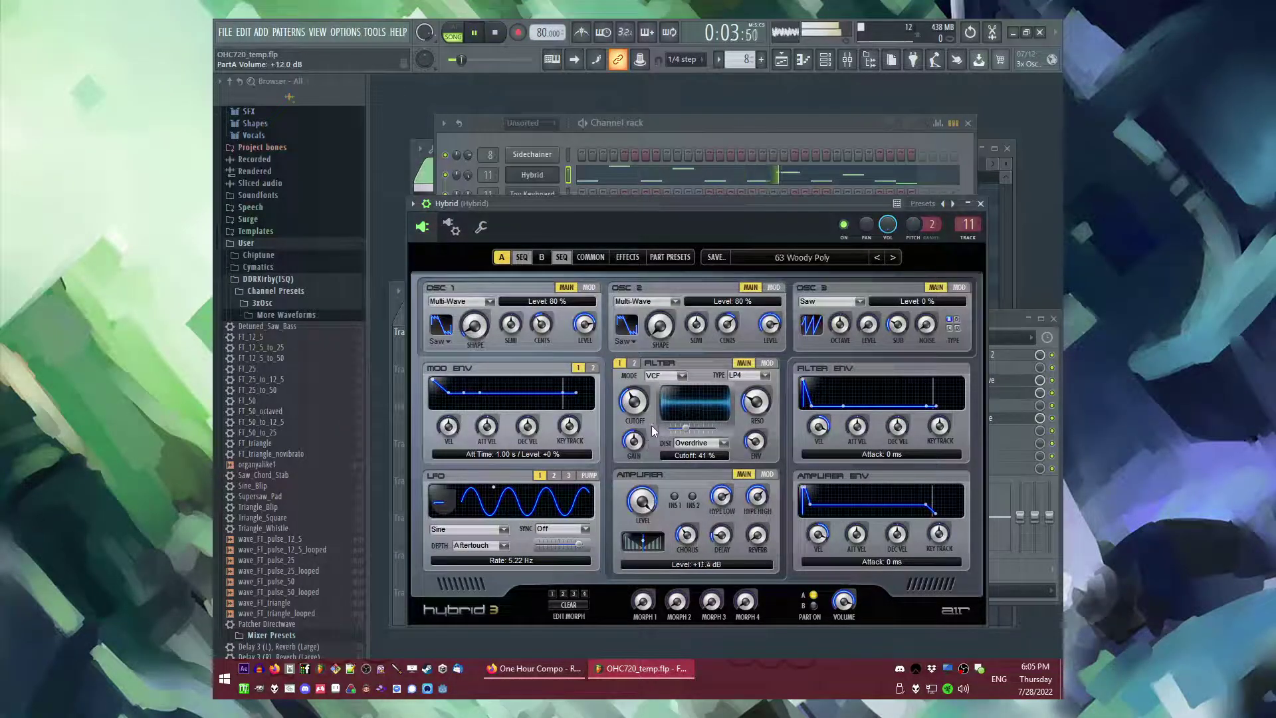
pyautogui.click(541, 258)
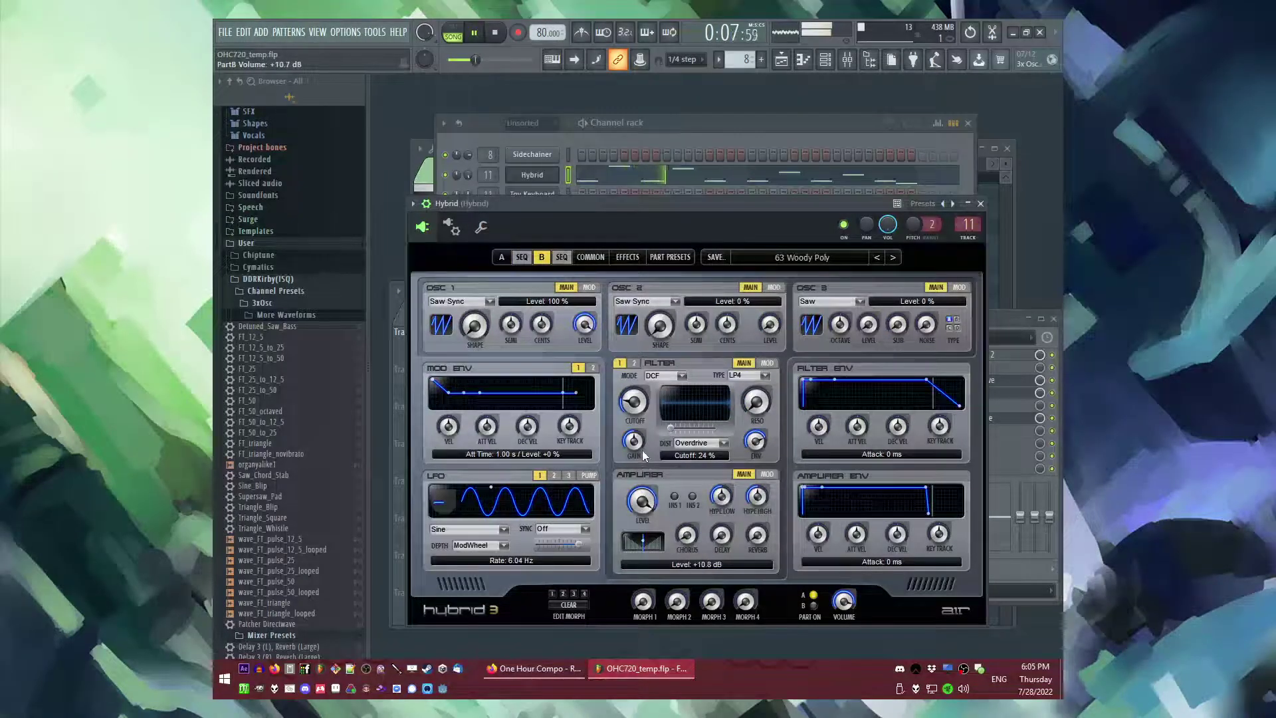
pyautogui.click(501, 258)
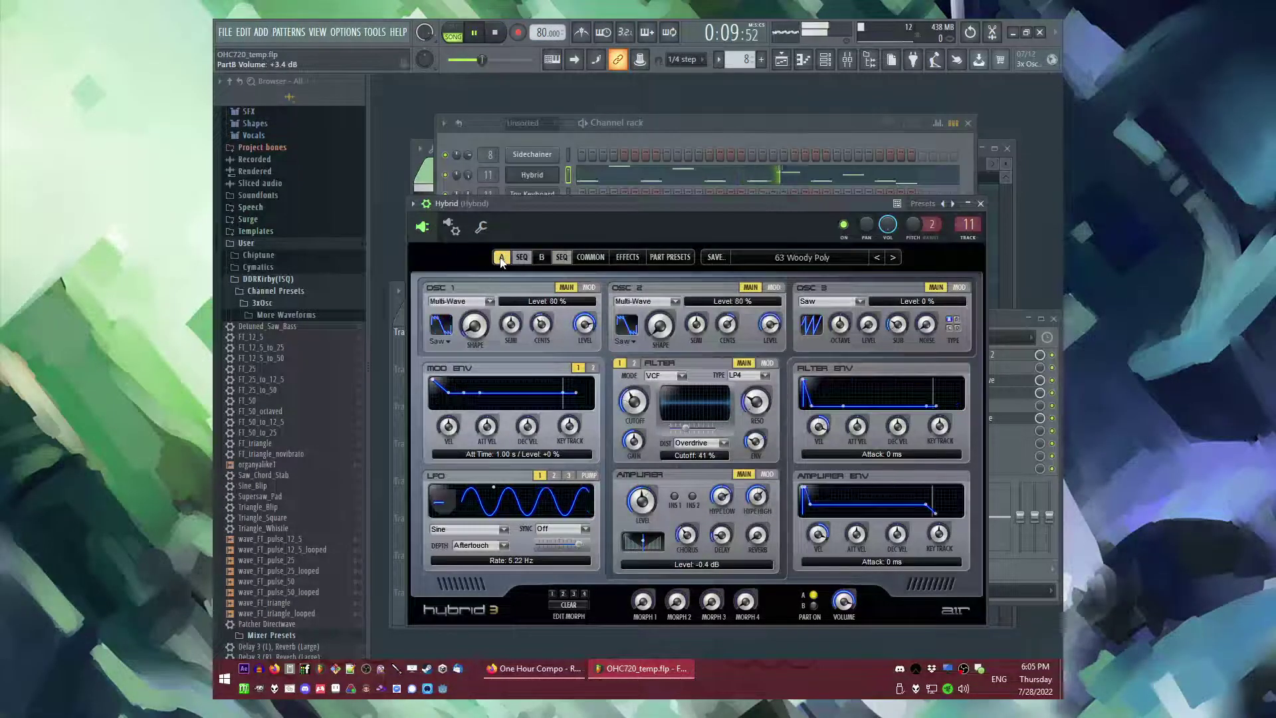
pyautogui.click(524, 259)
pyautogui.click(523, 259)
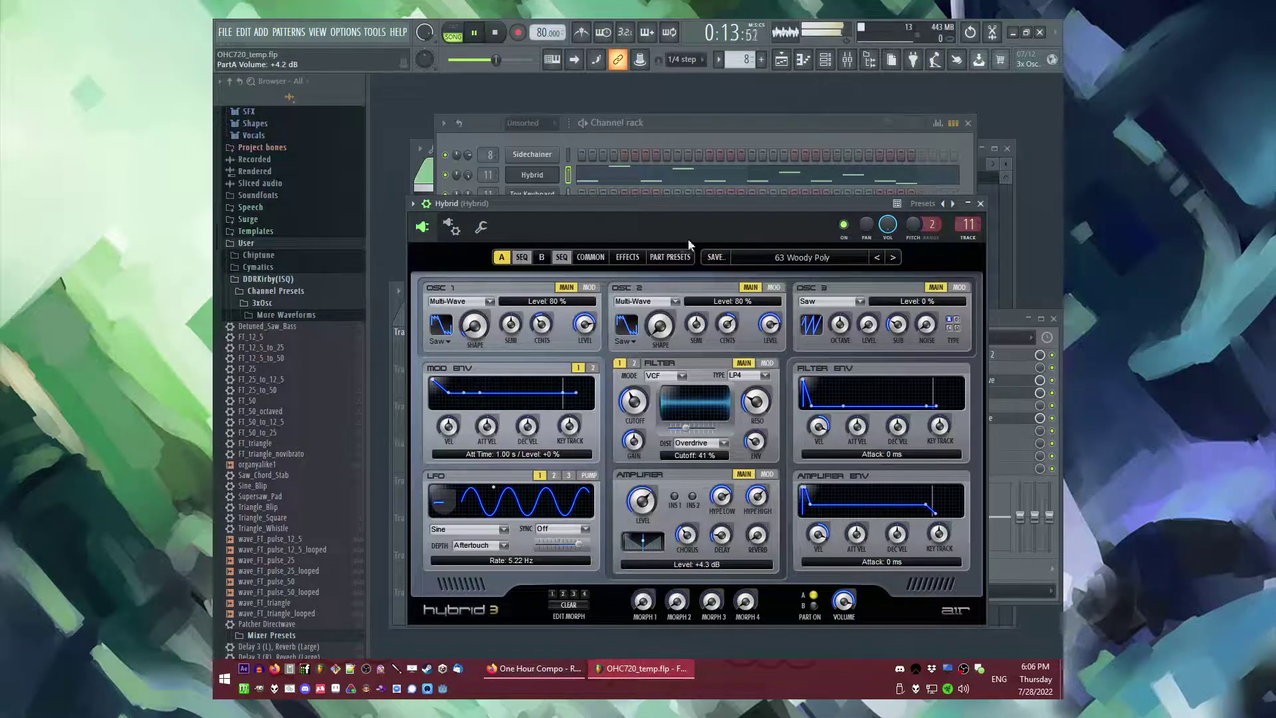
# - Create Pattern 9 and place a clip of it at the start of Track 2 in the playlist
pyautogui.press('F5')
pyautogui.press('space')
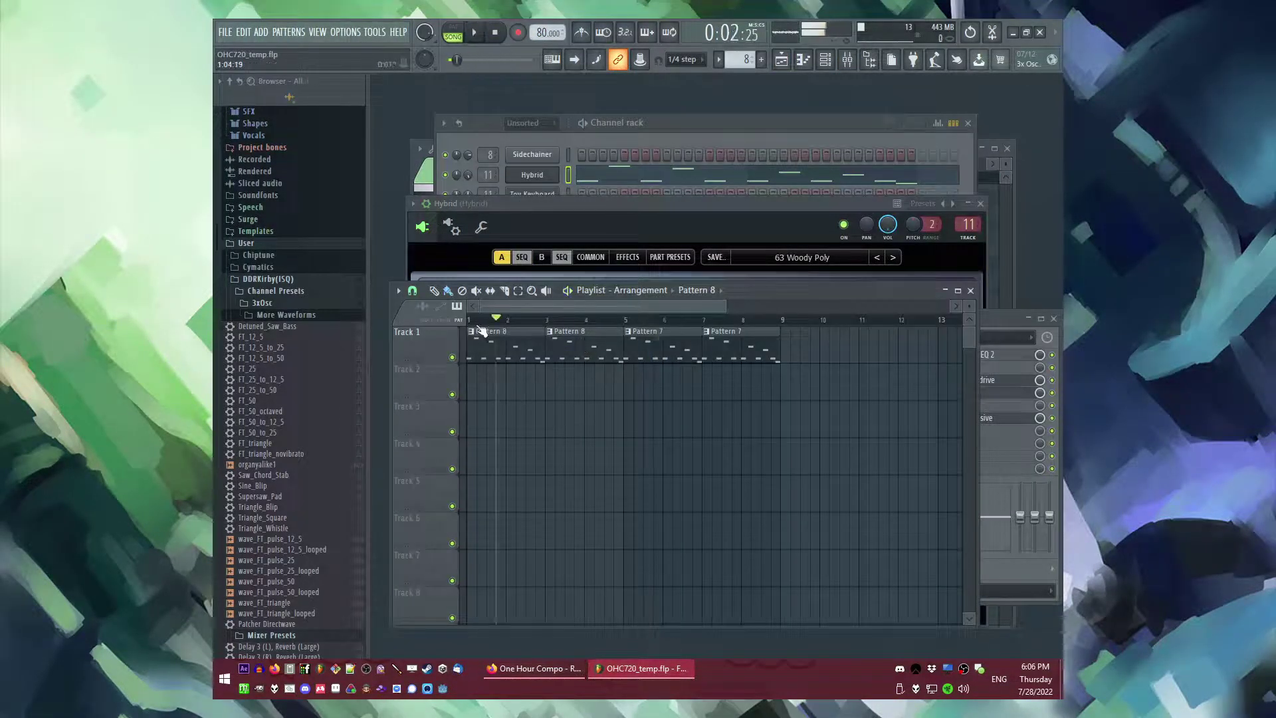
pyautogui.press('F4')
pyautogui.moveTo(518, 389); pyautogui.dragTo(428, 370)
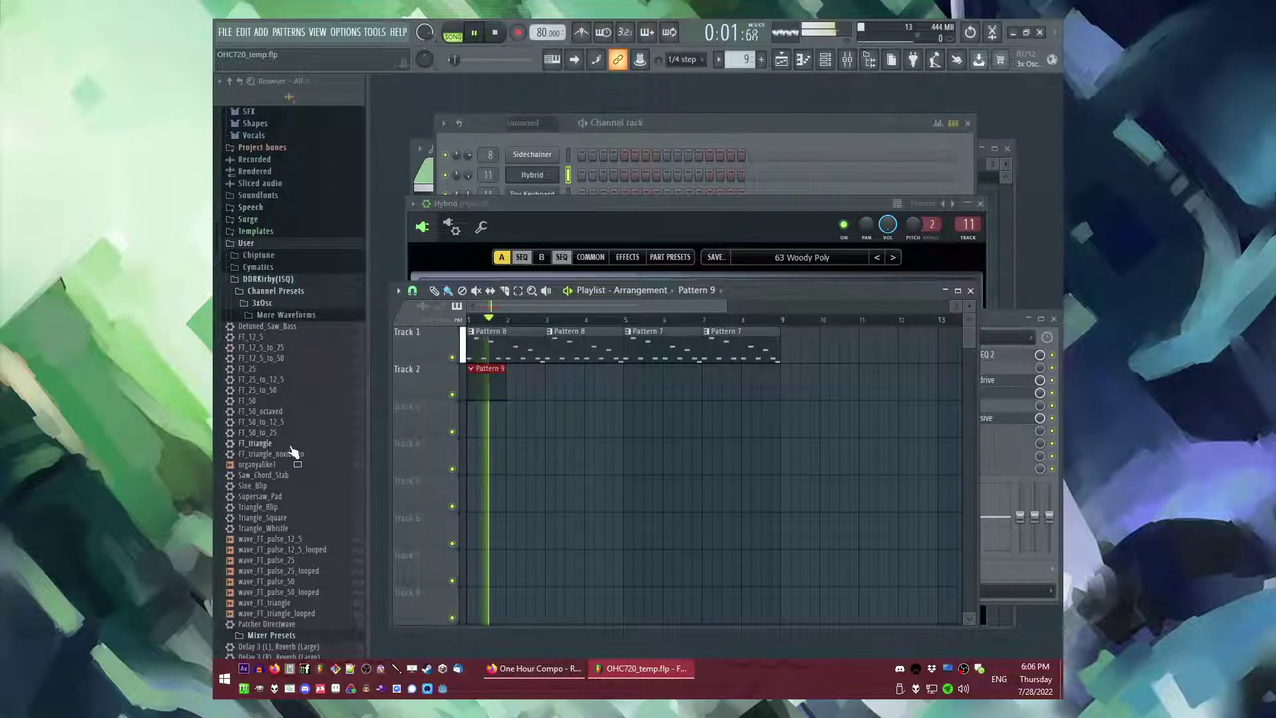
# - Browse down to the sample library, collapse the IIDXKeysounds folder and expand the Drums folder
pyautogui.scroll(-10, 295, 451)
pyautogui.scroll(-3, 299, 454)
pyautogui.moveTo(468, 175); pyautogui.dragTo(467, 187)
pyautogui.click(268, 370)
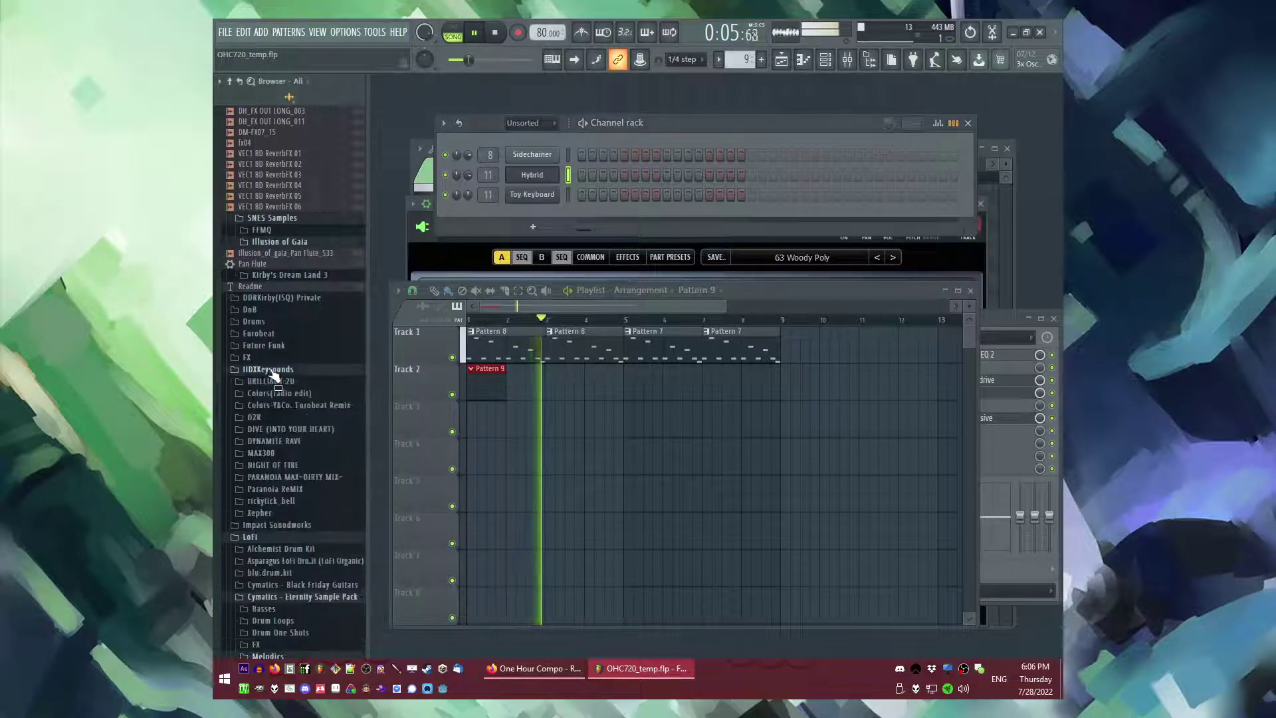
pyautogui.click(269, 369)
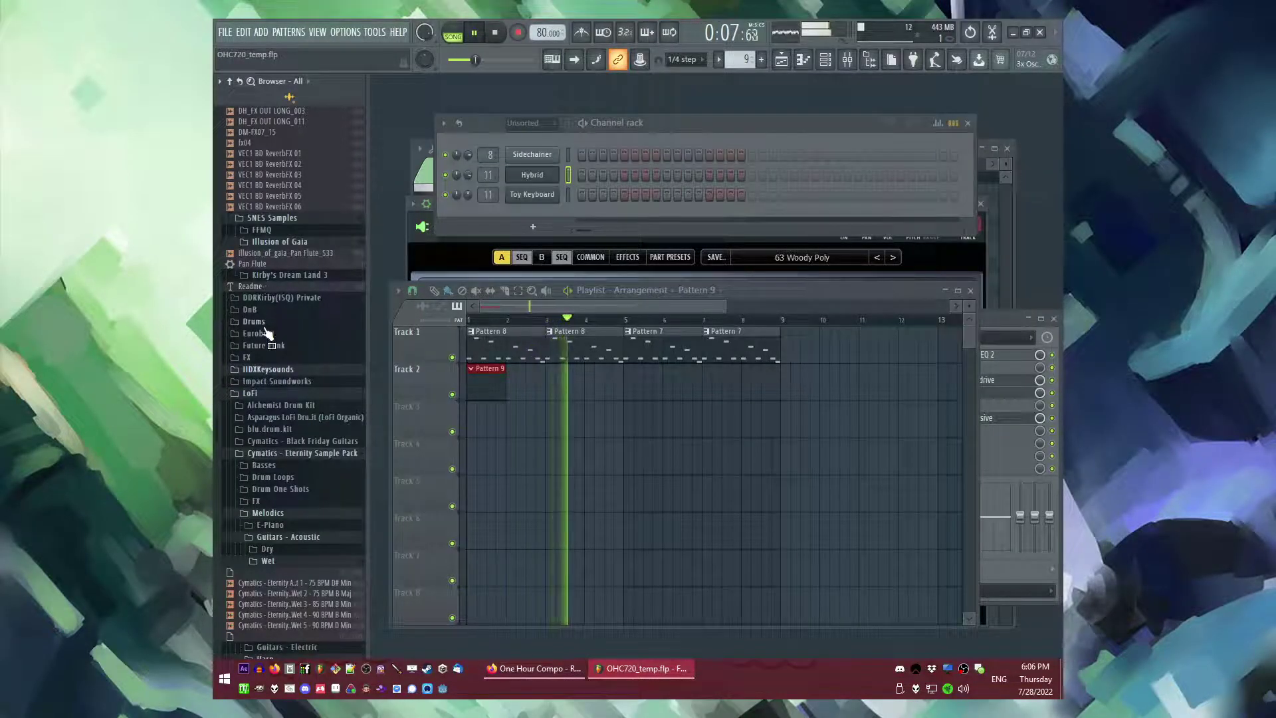
pyautogui.click(253, 322)
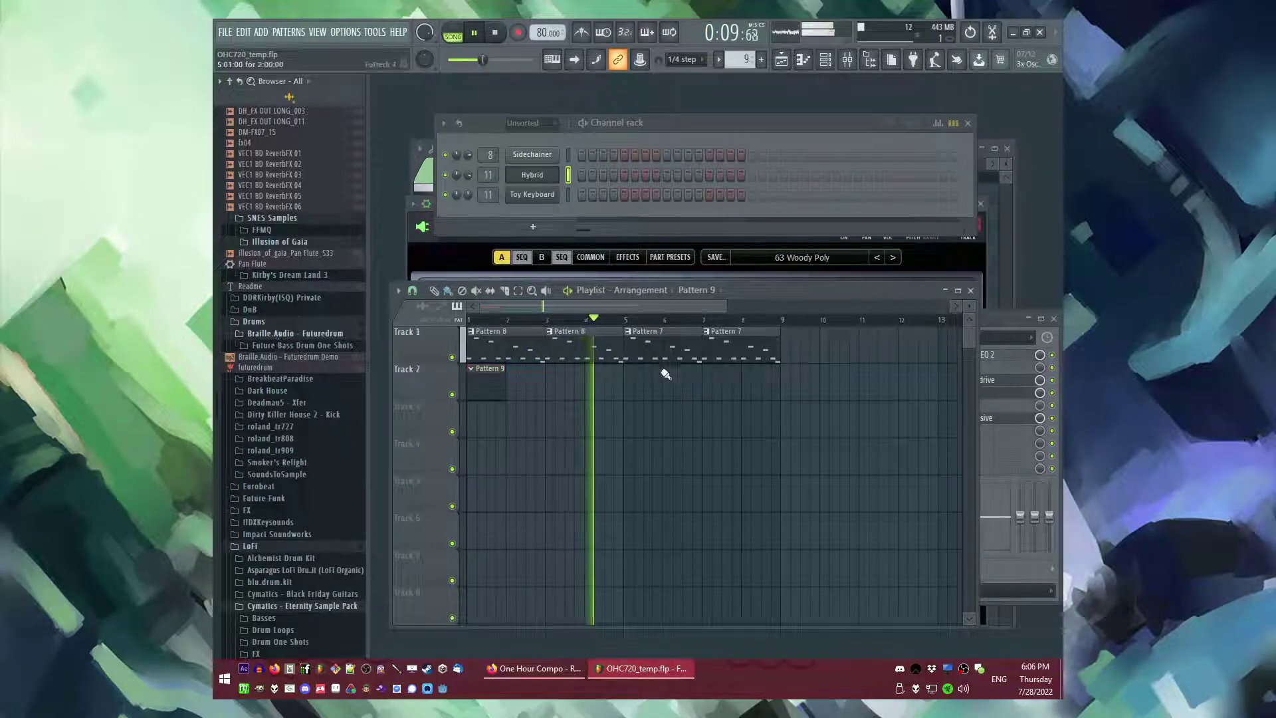
# - Move the Pattern 9 clip to bar 5 on Track 2 and delete it
pyautogui.keyDown('ctrl'); pyautogui.click(660, 444); pyautogui.keyUp('ctrl')
pyautogui.moveTo(479, 392); pyautogui.dragTo(635, 393)
pyautogui.rightClick(635, 393)
# - Choose the bell audio clip as the source and place it on Track 2 so that it ends at bar 5
pyautogui.click(685, 290)
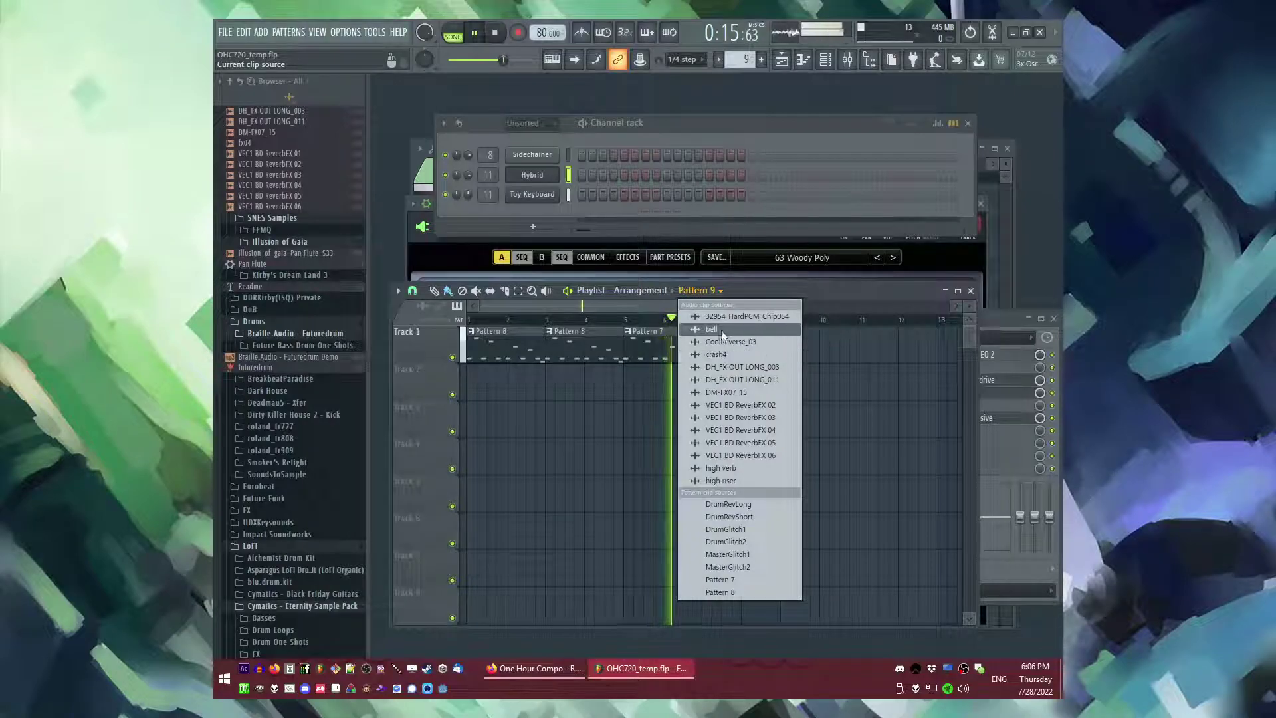
pyautogui.click(711, 329)
pyautogui.click(605, 391)
pyautogui.scroll(4, 606, 391)
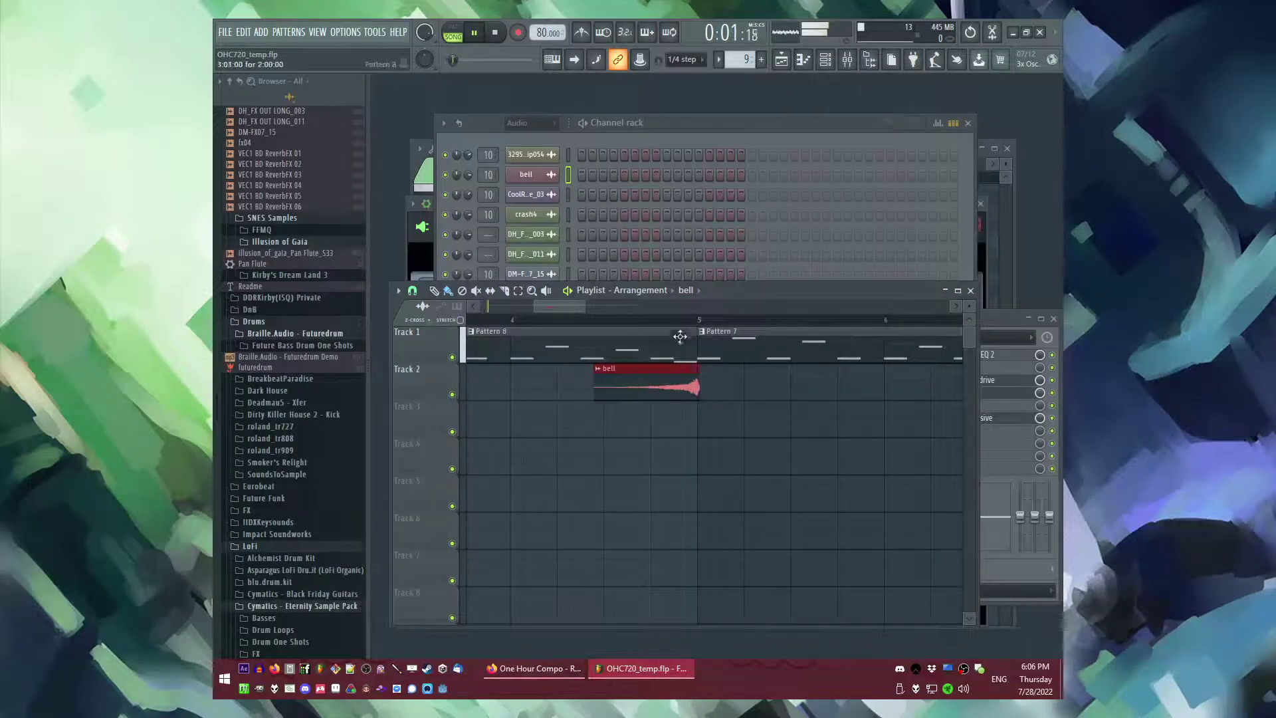
pyautogui.scroll(-1, 684, 399)
# - Create Pattern 10 and place its clip at bar 5 on Track 3
pyautogui.press('F4')
pyautogui.press('Return')
pyautogui.click(686, 420)
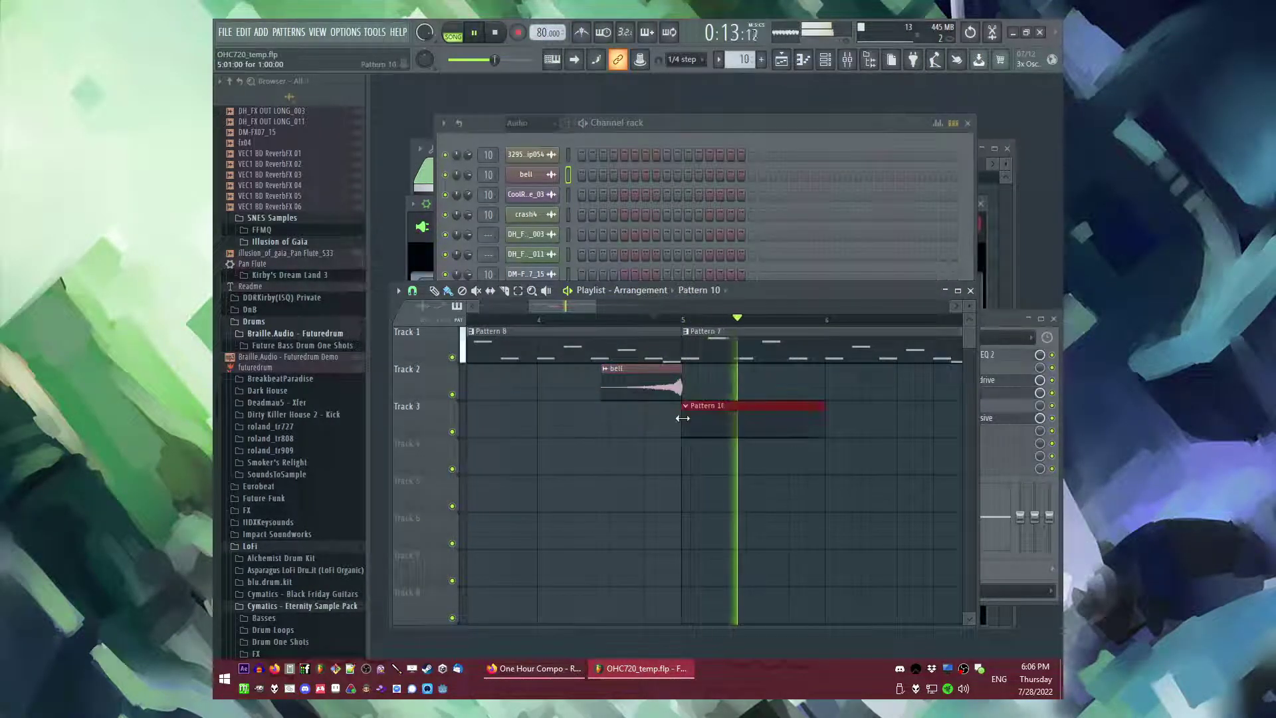
# - Find B.A_FD_Future_Bass_Kick_7 among the Future Bass Drum One Shots and add it as a channel above Hybrid
pyautogui.click(286, 391)
pyautogui.click(283, 391)
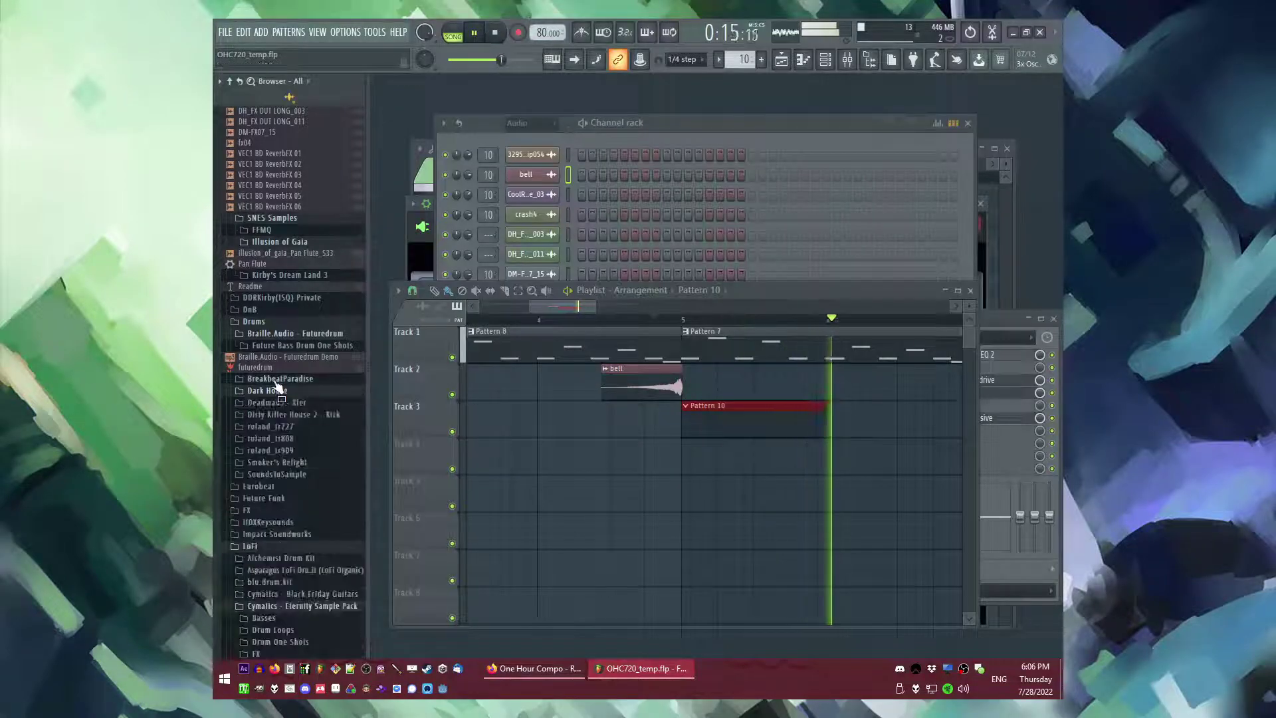
pyautogui.click(280, 345)
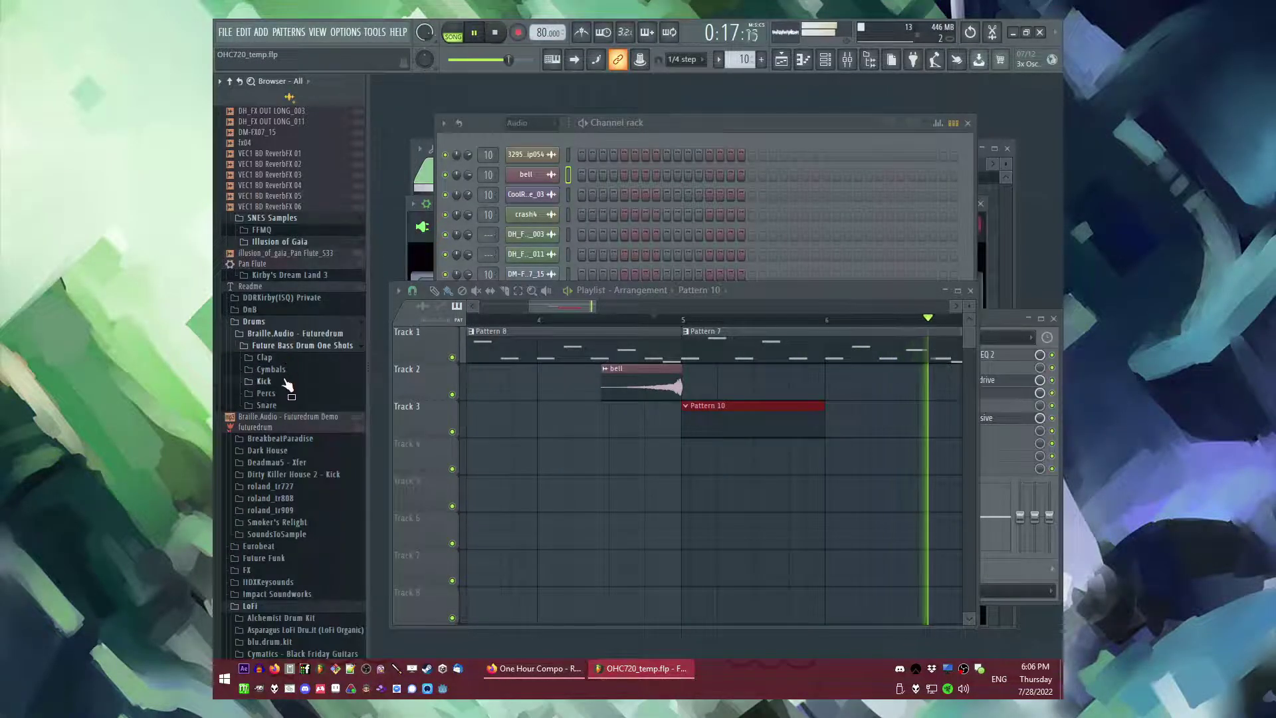
pyautogui.click(282, 381)
pyautogui.click(286, 458)
pyautogui.press('F6')
pyautogui.moveTo(543, 422); pyautogui.dragTo(532, 433)
# - Program the kick on steps 1, 8 and 11 of Pattern 10
pyautogui.click(580, 175)
pyautogui.click(643, 173)
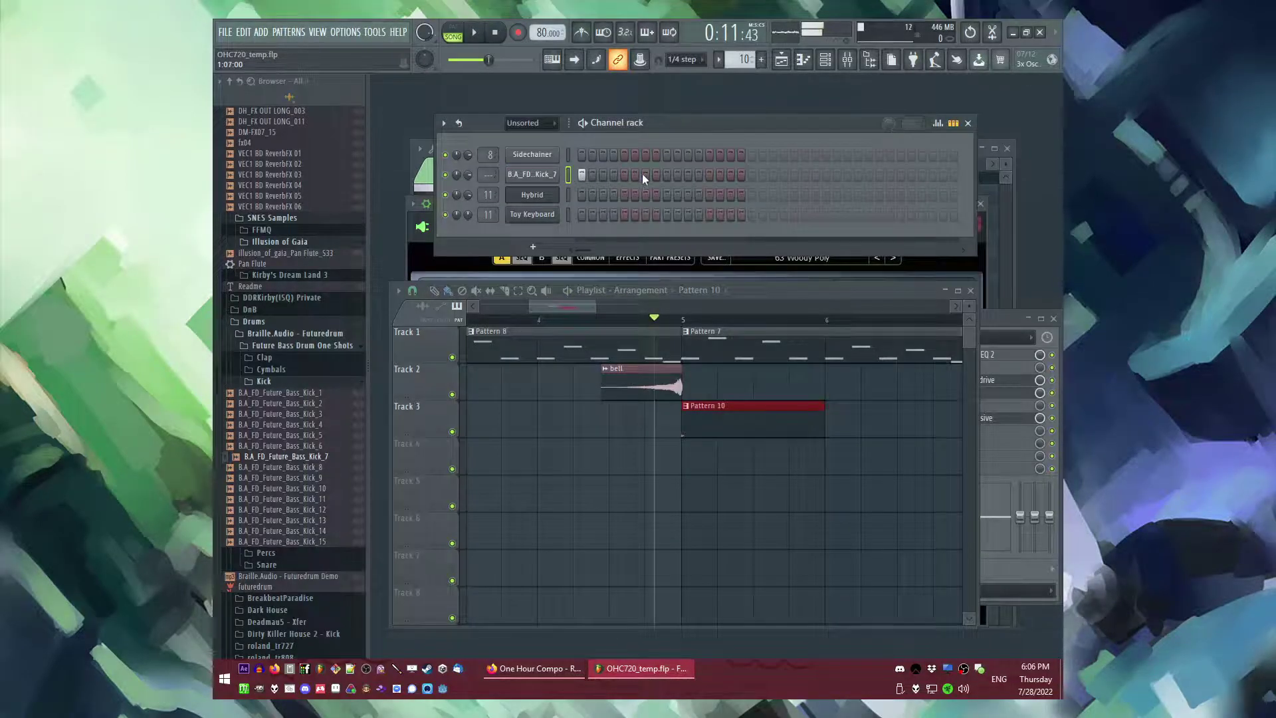
pyautogui.press('space')
pyautogui.rightClick(645, 175)
pyautogui.click(655, 176)
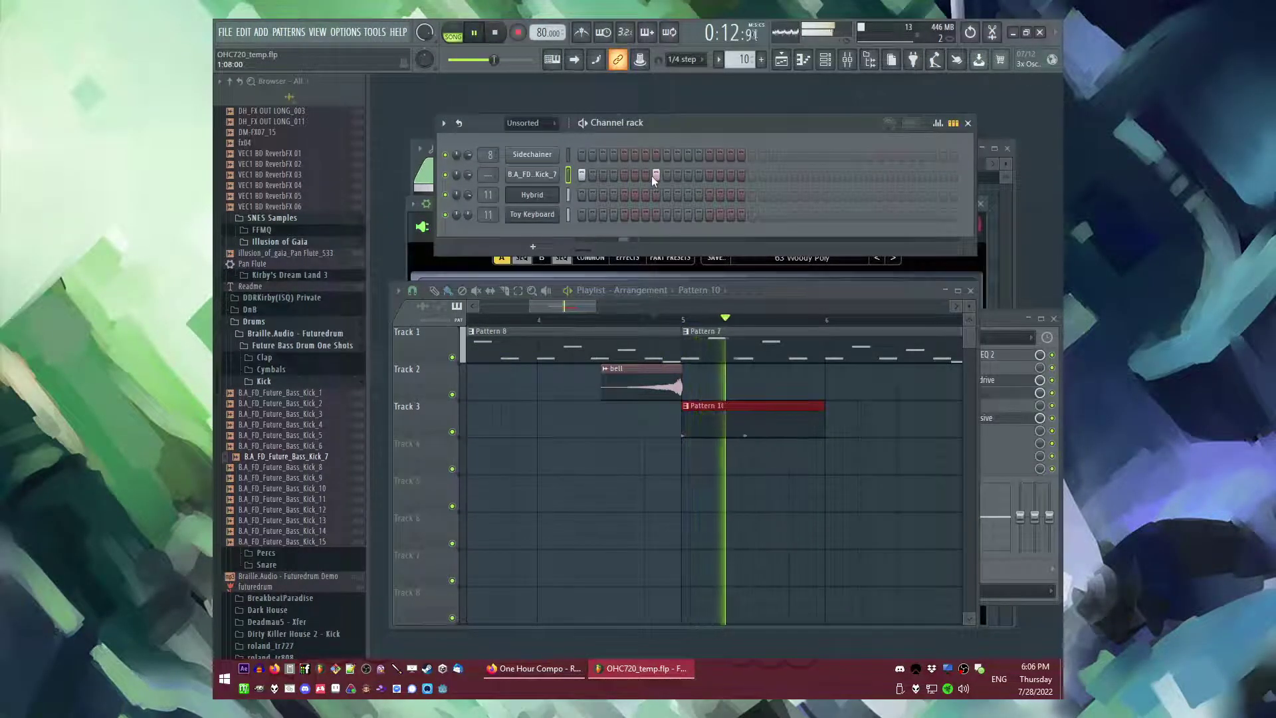
pyautogui.click(687, 178)
pyautogui.press('space')
# - Open the Snare folder and add B.A_FD_Future_Bass_Snare_4 as a channel below the kick
pyautogui.scroll(-4, 286, 432)
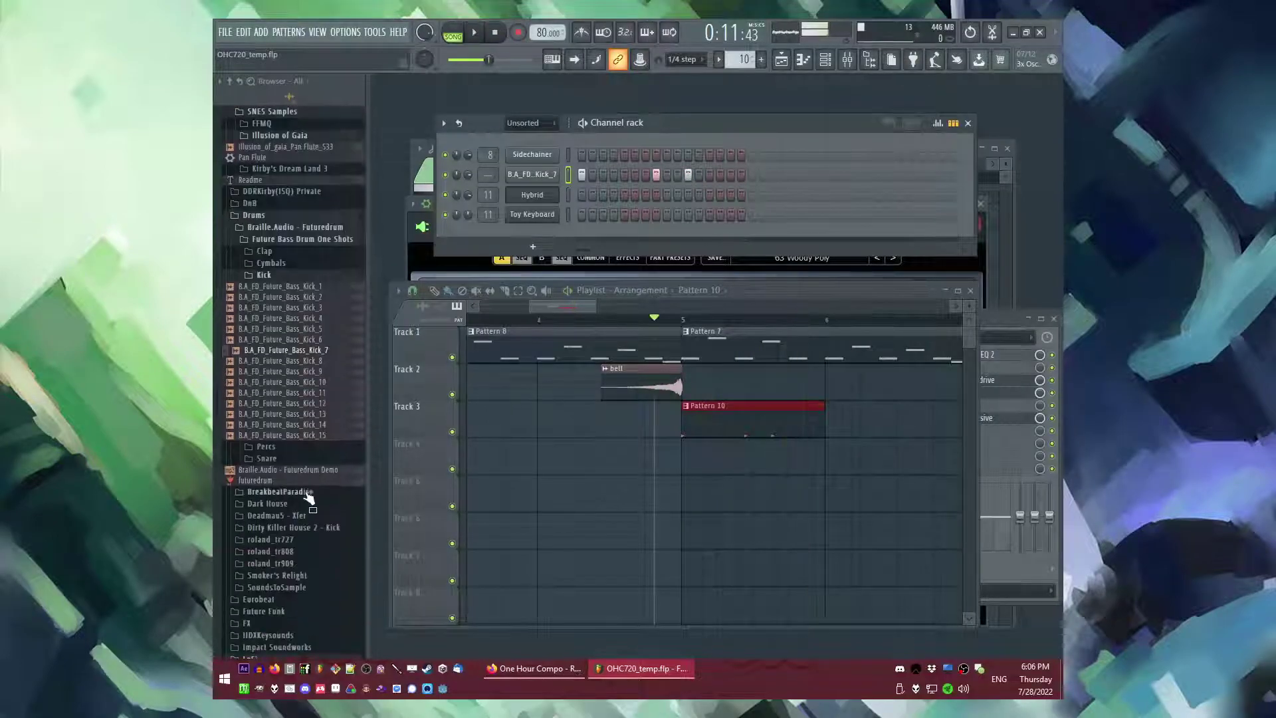
pyautogui.click(276, 457)
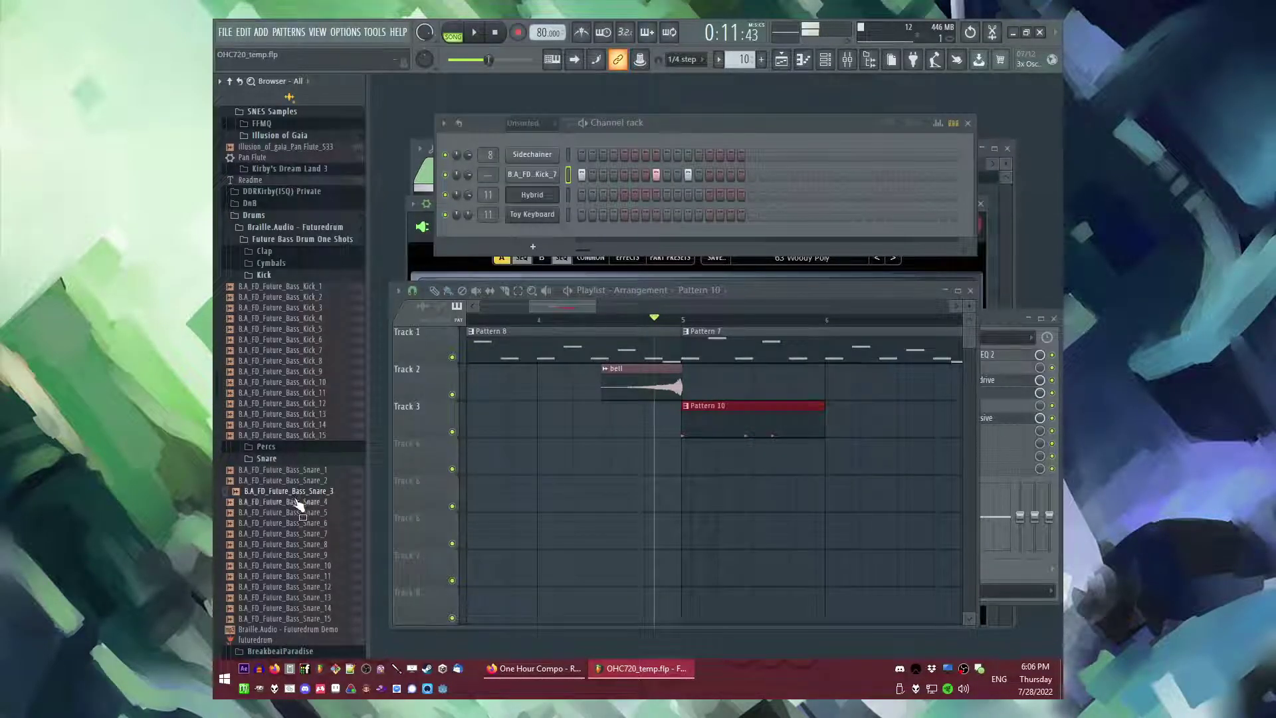
pyautogui.moveTo(547, 205); pyautogui.dragTo(539, 183)
# - Program the snare on steps 5 and 13, and route the kick to mixer track 1 and the snare to mixer track 2
pyautogui.press('space')
pyautogui.click(624, 194)
pyautogui.click(709, 195)
pyautogui.scroll(2, 489, 195)
pyautogui.scroll(1, 489, 175)
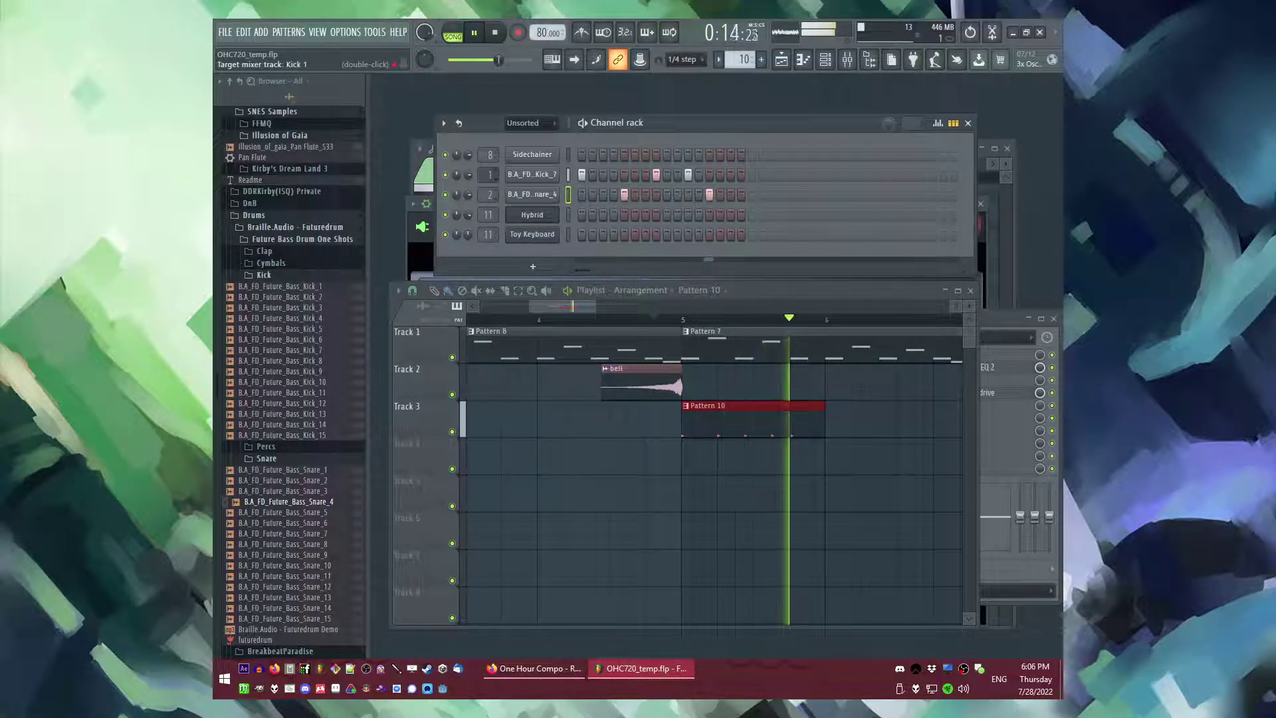
# - Set the tempo to 90 BPM and move the bell clip on Track 2 so that it ends at bar 5 again
pyautogui.press('space')
pyautogui.click(672, 73)
pyautogui.press('space')
pyautogui.keyDown('ctrl'); pyautogui.click(719, 503); pyautogui.keyUp('ctrl')
pyautogui.scroll(-3, 696, 442)
pyautogui.scroll(5, 696, 438)
pyautogui.moveTo(668, 379); pyautogui.dragTo(630, 385)
pyautogui.scroll(-6, 694, 441)
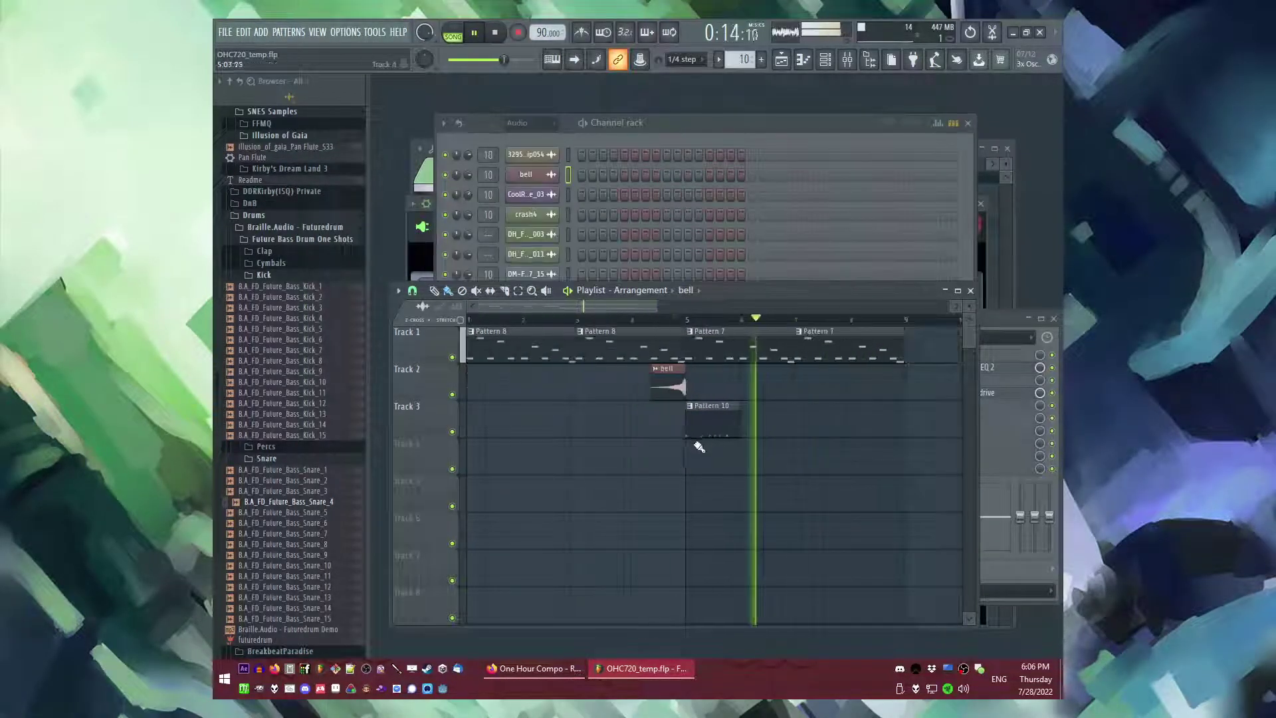
pyautogui.click(560, 320)
pyautogui.click(606, 320)
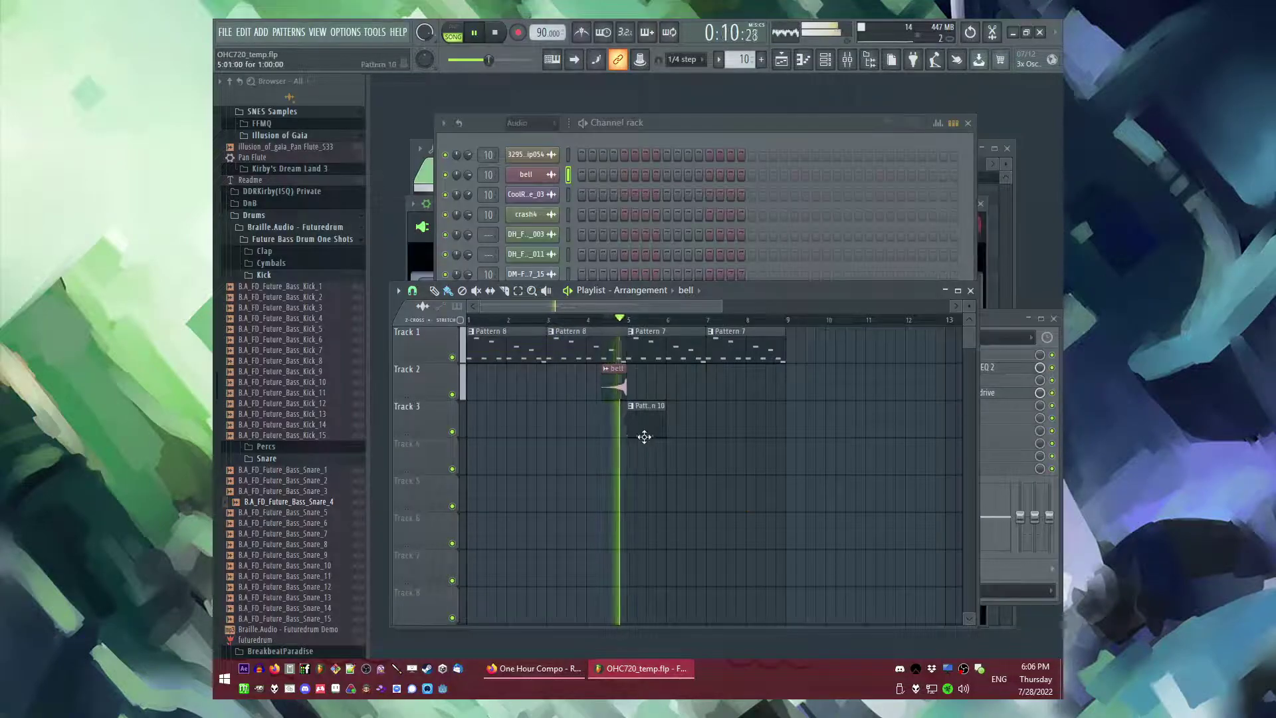
# - Place three more Pattern 10 clips on Track 3 to fill bars 5 through 8
pyautogui.scroll(2, 632, 441)
pyautogui.doubleClick(653, 417)
pyautogui.press('F9')
pyautogui.press('F5')
pyautogui.click(705, 419)
pyautogui.moveTo(707, 420); pyautogui.dragTo(800, 424)
# - Create Pattern 11 and place its clip at bar 5 on Track 4
pyautogui.press('F4')
pyautogui.press('Return')
pyautogui.click(638, 458)
pyautogui.scroll(-1, 404, 424)
# - Add Future Bass closed hihat samples 10, 6 and 1 from the Cymbals folder as new channels
pyautogui.scroll(-5, 310, 462)
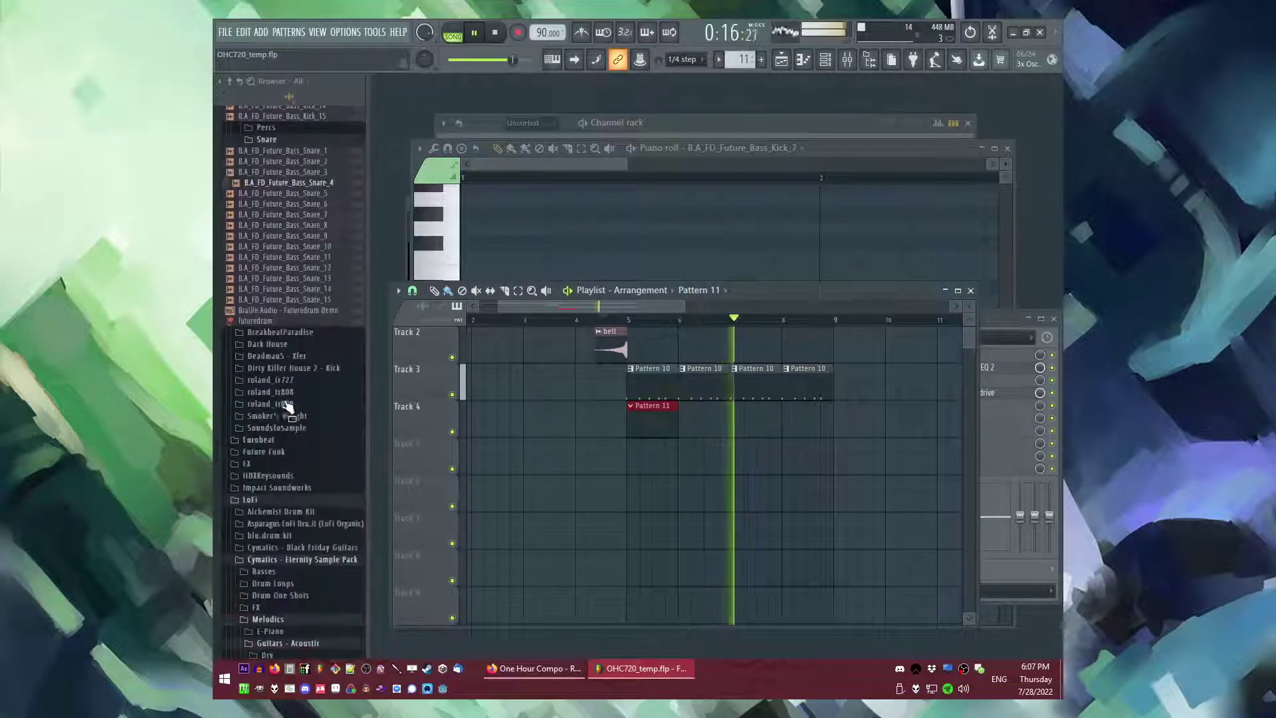
pyautogui.scroll(5, 282, 329)
pyautogui.click(271, 262)
pyautogui.press('space')
pyautogui.click(279, 274)
pyautogui.moveTo(293, 385); pyautogui.dragTo(531, 267)
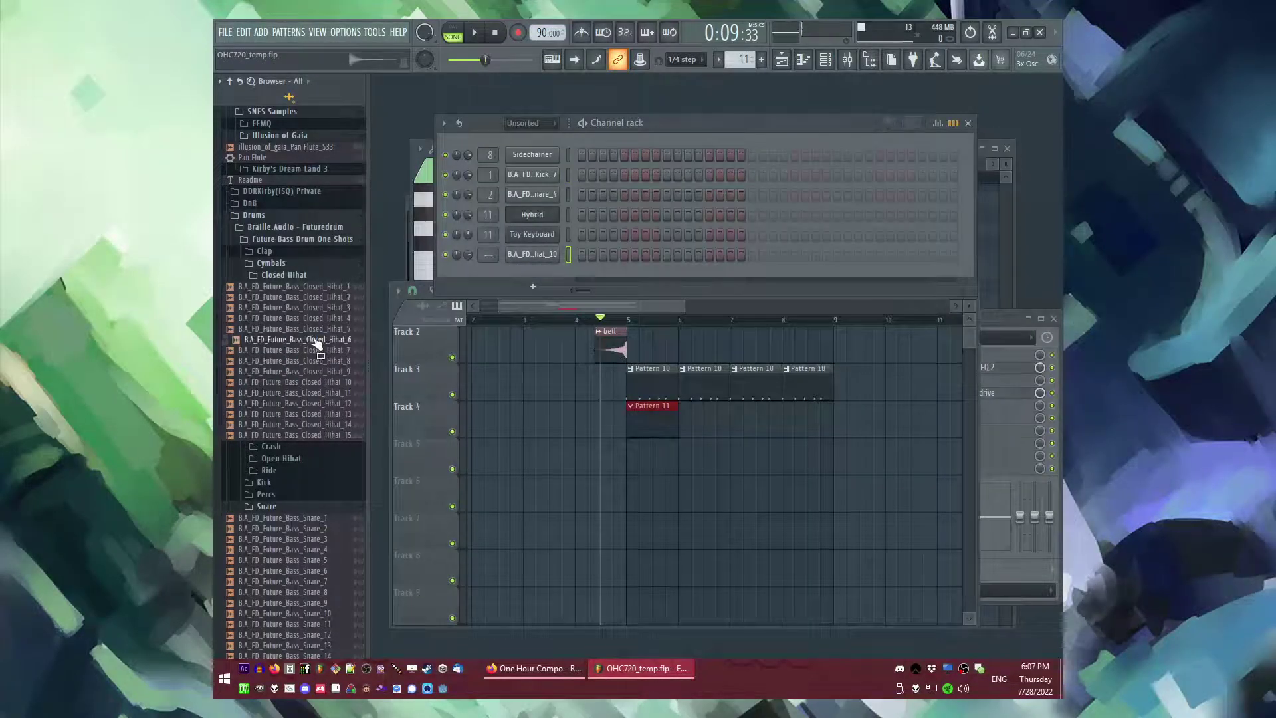
pyautogui.moveTo(552, 265); pyautogui.dragTo(564, 267)
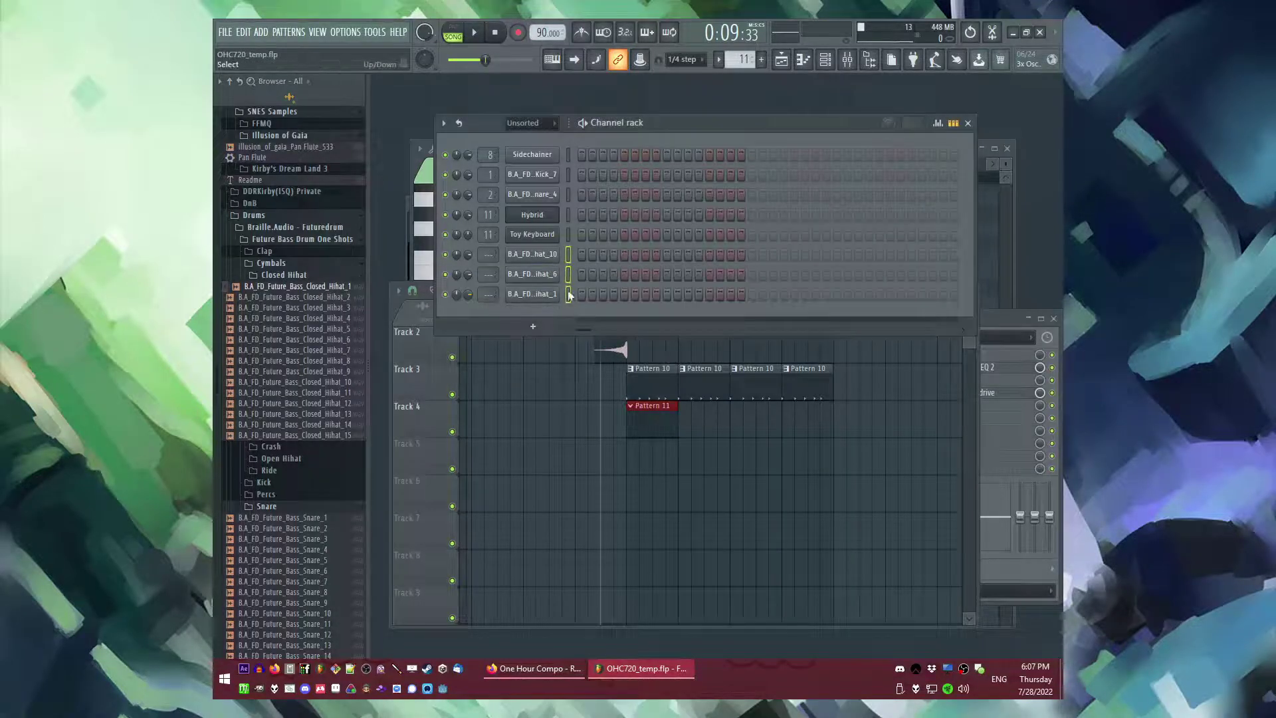
# - Route the three closed hihat channels to the Hats 1 mixer track
pyautogui.press('F9')
pyautogui.hotkey('ctrl', 'l')
pyautogui.press('space')
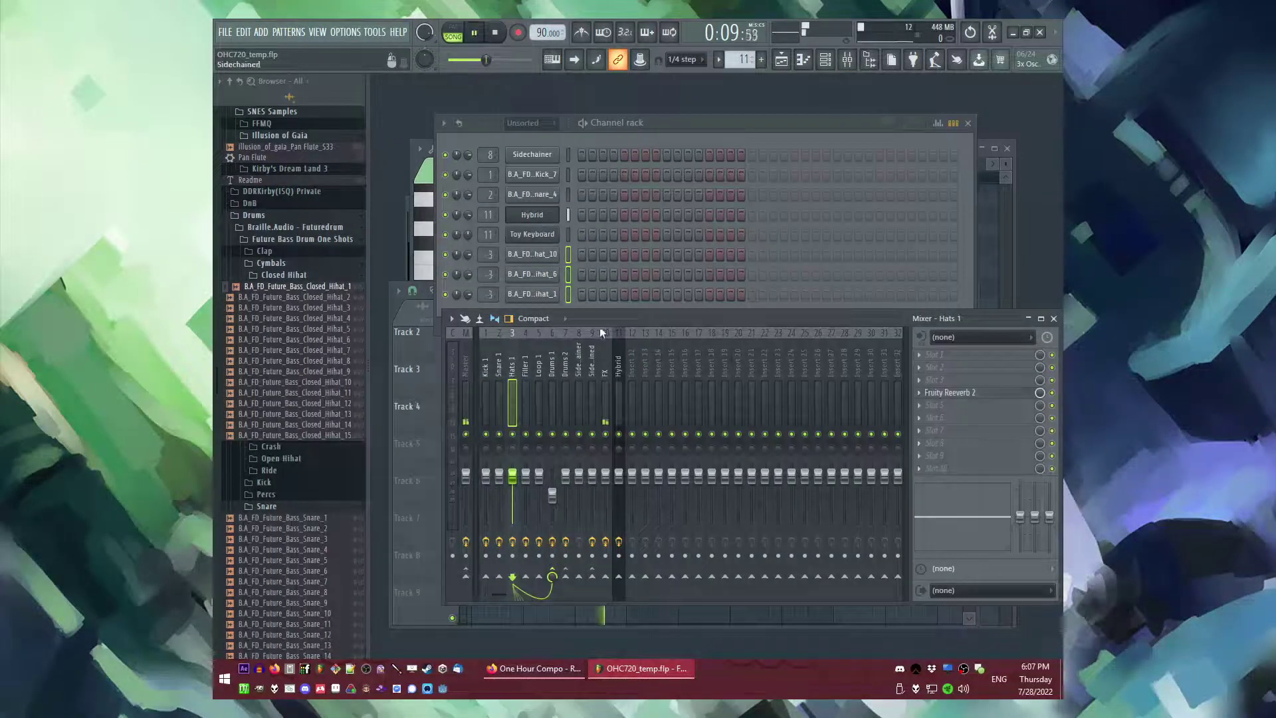
# - Fill all 16 steps of closed hihat 1 in Pattern 11 and open the channel's piano roll
pyautogui.click(586, 261)
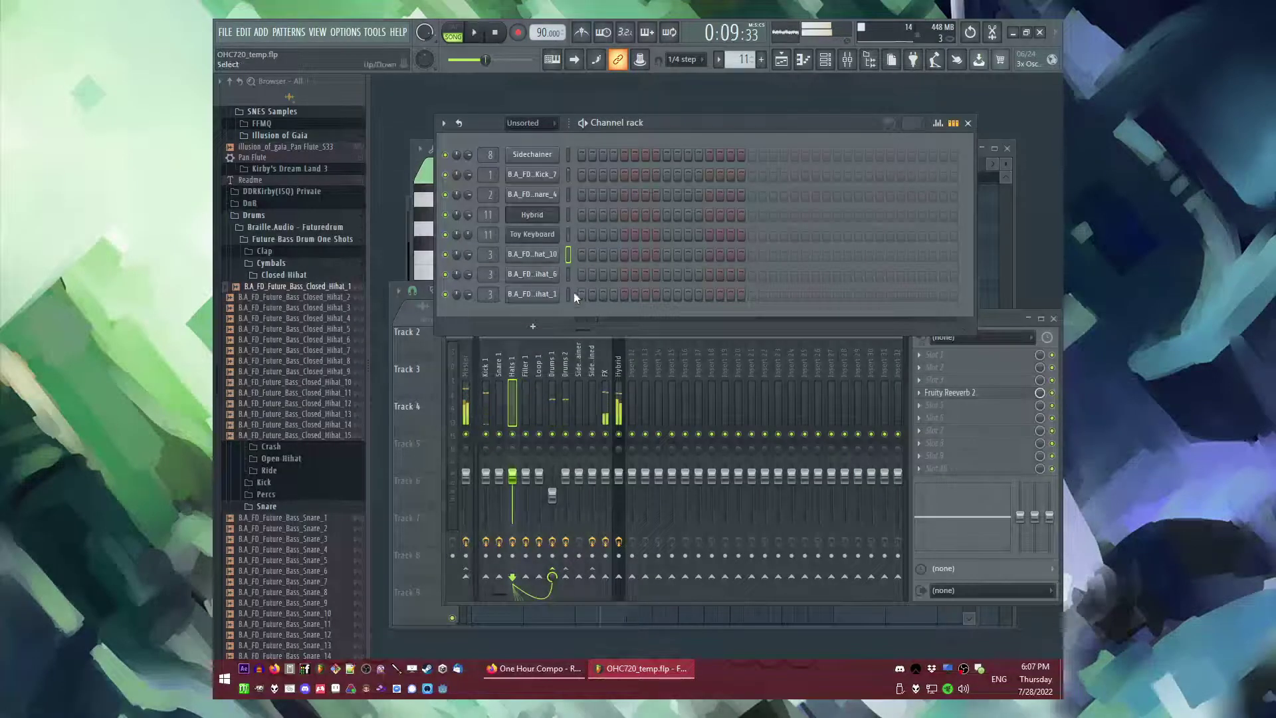
pyautogui.moveTo(583, 296); pyautogui.dragTo(736, 299)
pyautogui.rightClick(532, 295)
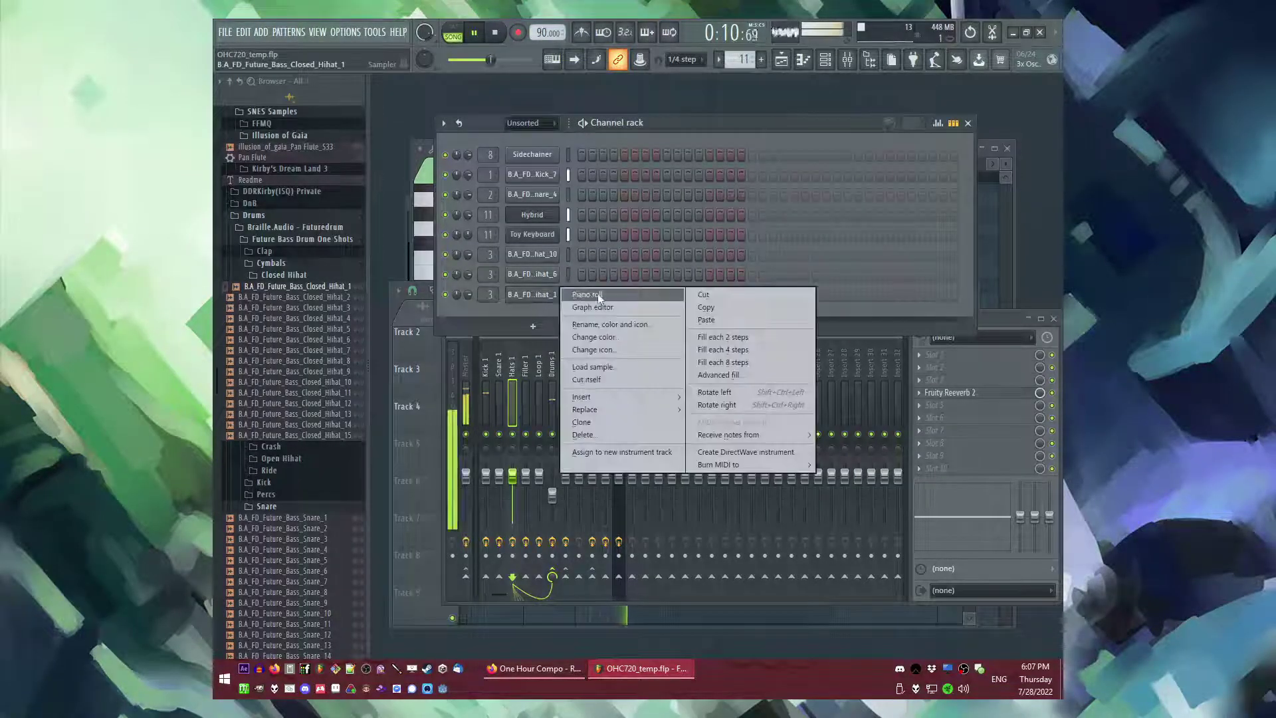
pyautogui.click(571, 293)
# - Switch to pattern playback and add fast in-between hihat notes after steps 4 and 5 to form a roll
pyautogui.press('l')
pyautogui.press('space')
pyautogui.click(561, 332)
pyautogui.scroll(2, 560, 334)
pyautogui.press('space')
pyautogui.click(574, 330)
pyautogui.click(555, 331)
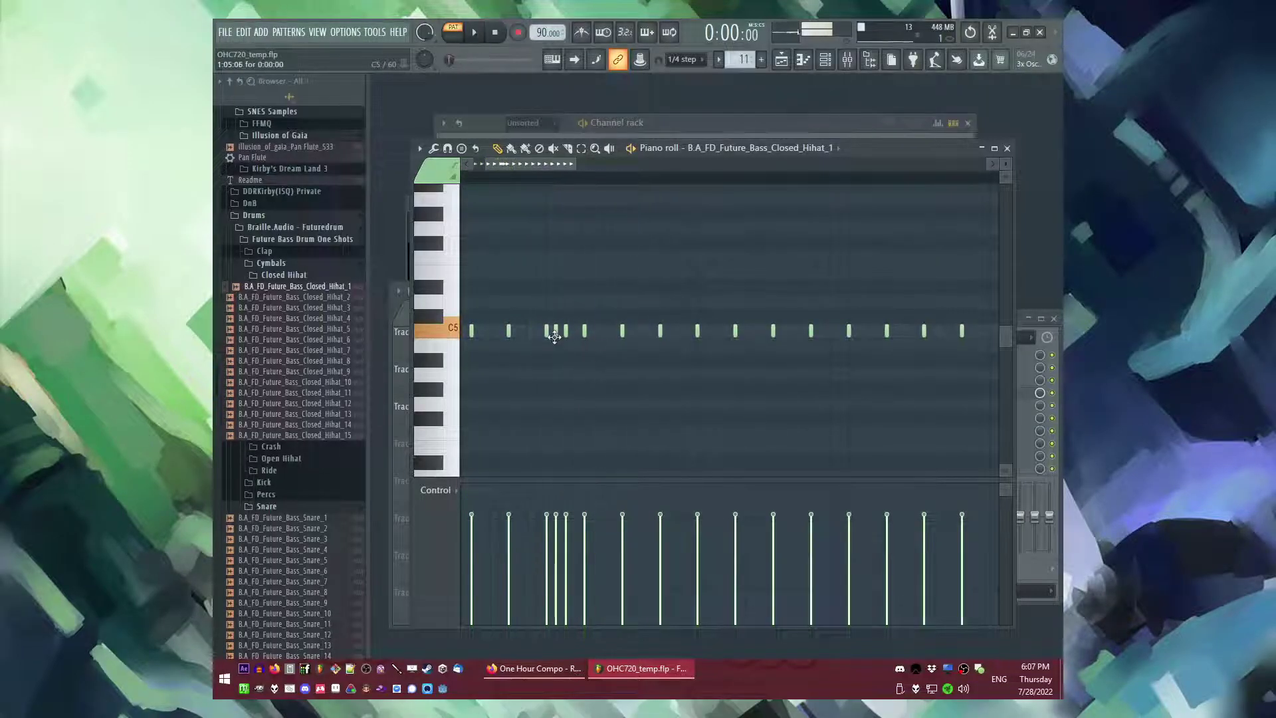
pyautogui.press('space')
pyautogui.scroll(1, 564, 318)
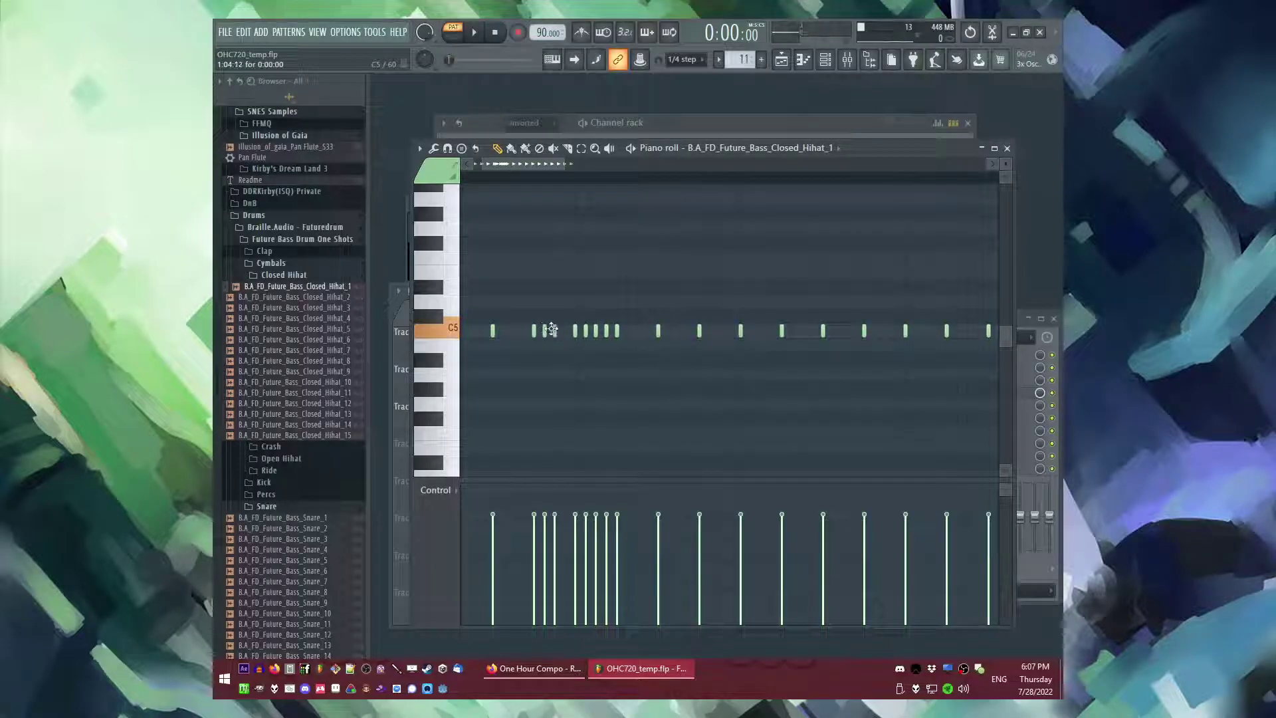
# - Complete the hihat roll between steps 4 and 5, delete the extra notes after step 5 and add one between steps 8 and 9
pyautogui.press('space')
pyautogui.click(569, 332)
pyautogui.rightClick(586, 332)
pyautogui.rightClick(606, 331)
pyautogui.press('space')
pyautogui.scroll(-1, 608, 332)
pyautogui.click(694, 331)
pyautogui.scroll(-1, 672, 332)
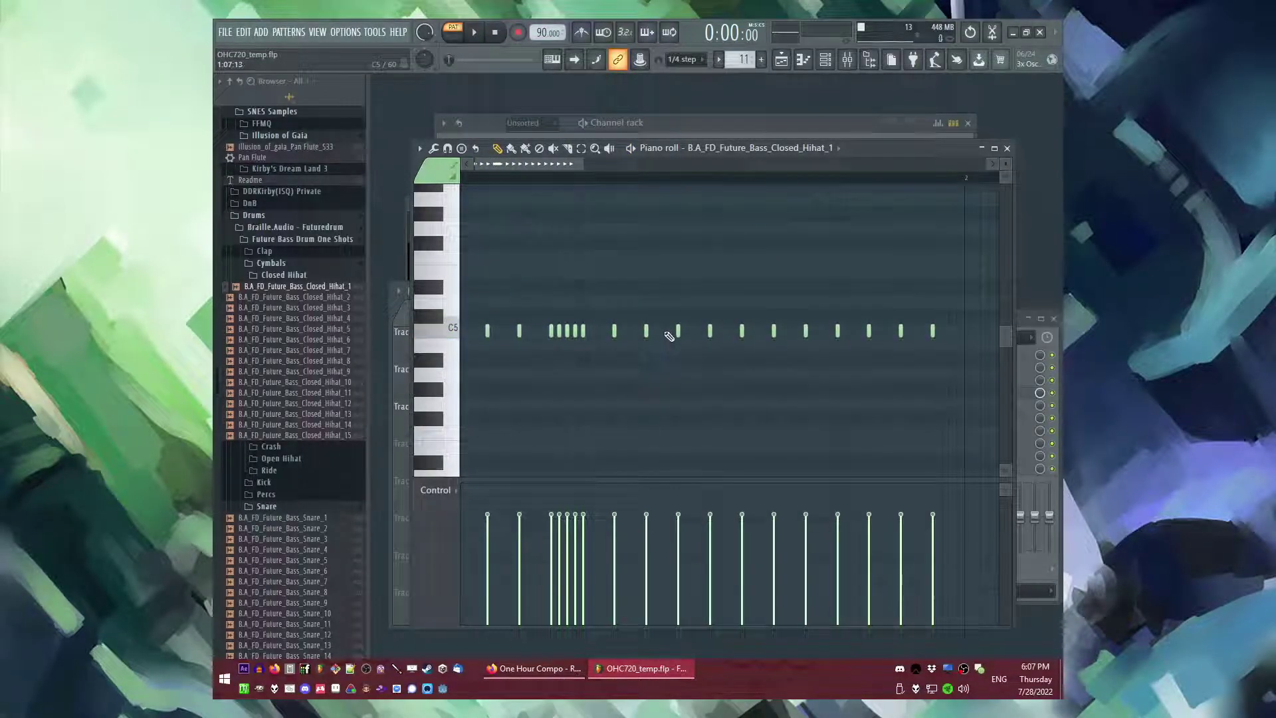
# - Return to song playback, lower the velocities of hihat steps 2 and 3 and shape the roll's velocities into a rise
pyautogui.press('space')
pyautogui.click(452, 32)
pyautogui.press('space')
pyautogui.click(484, 544)
pyautogui.press('space')
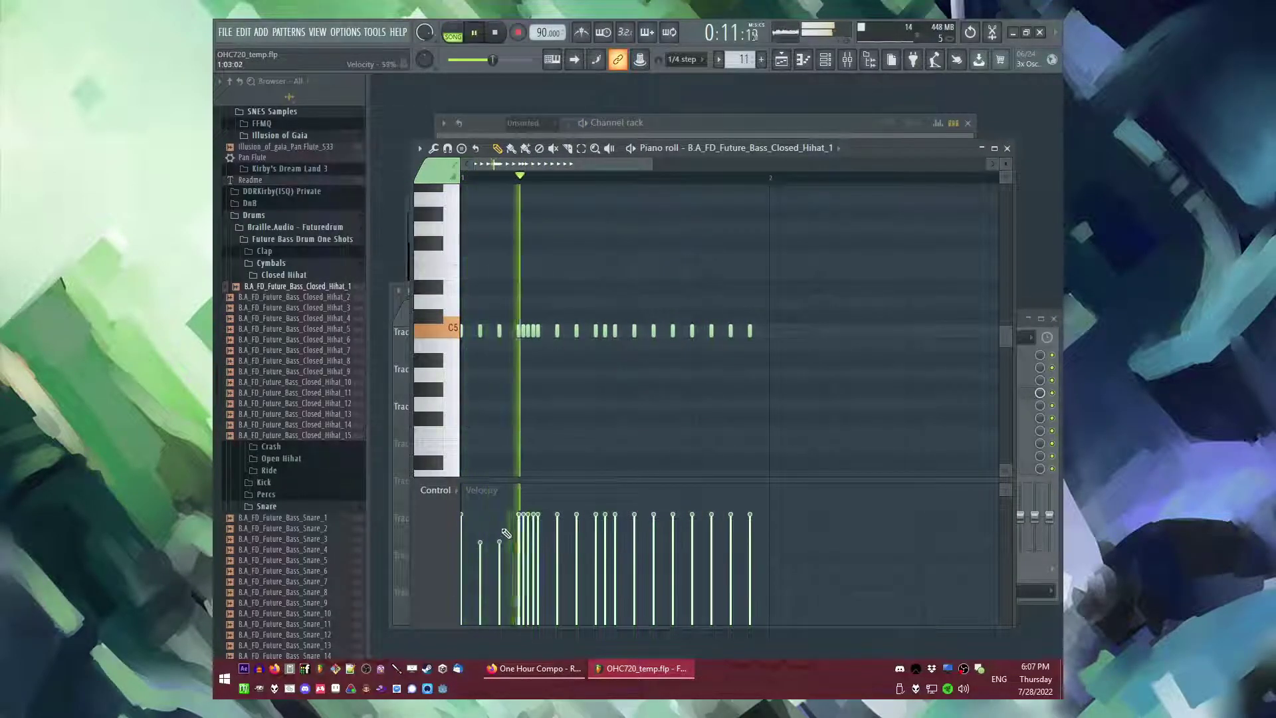
pyautogui.scroll(2, 533, 547)
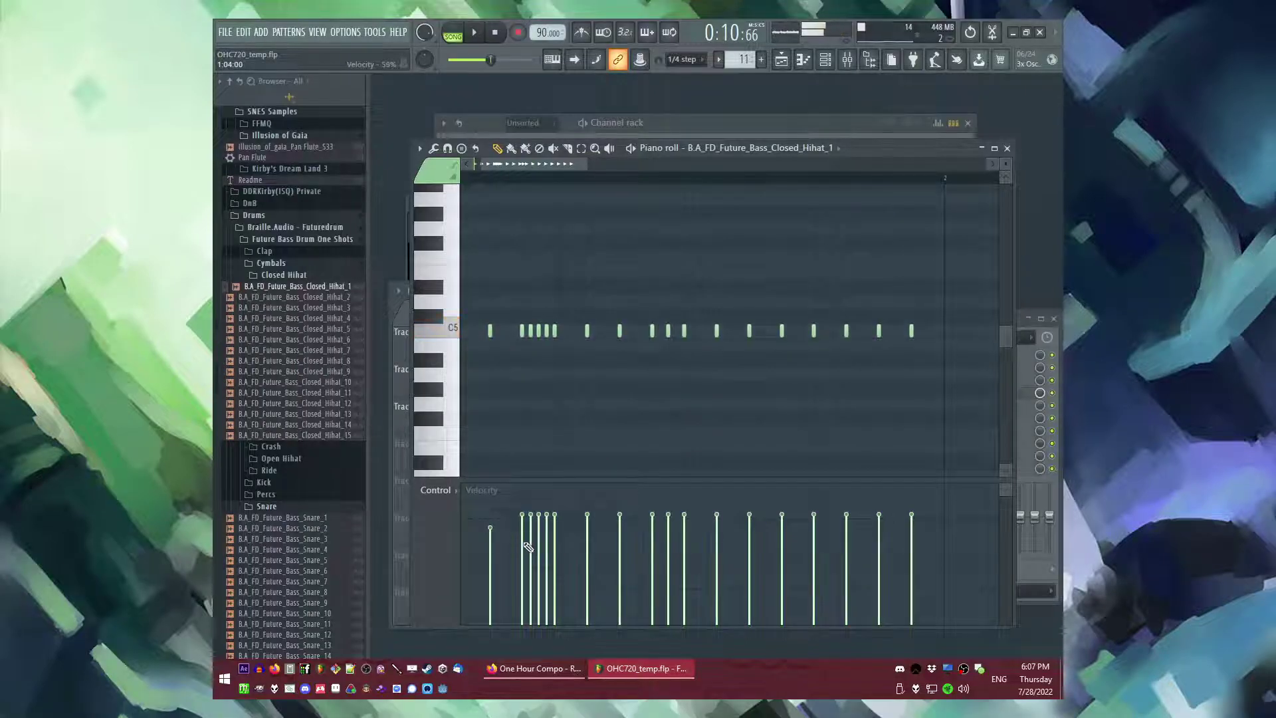
pyautogui.moveTo(551, 519); pyautogui.dragTo(563, 514)
pyautogui.press('space')
pyautogui.press('space')
# - Vary the hihat velocities from step 6 through step 12, lowering the notes by differing amounts
pyautogui.click(587, 545)
pyautogui.press('space')
pyautogui.click(619, 536)
pyautogui.click(668, 531)
pyautogui.click(716, 543)
pyautogui.click(749, 531)
pyautogui.click(781, 540)
pyautogui.press('space')
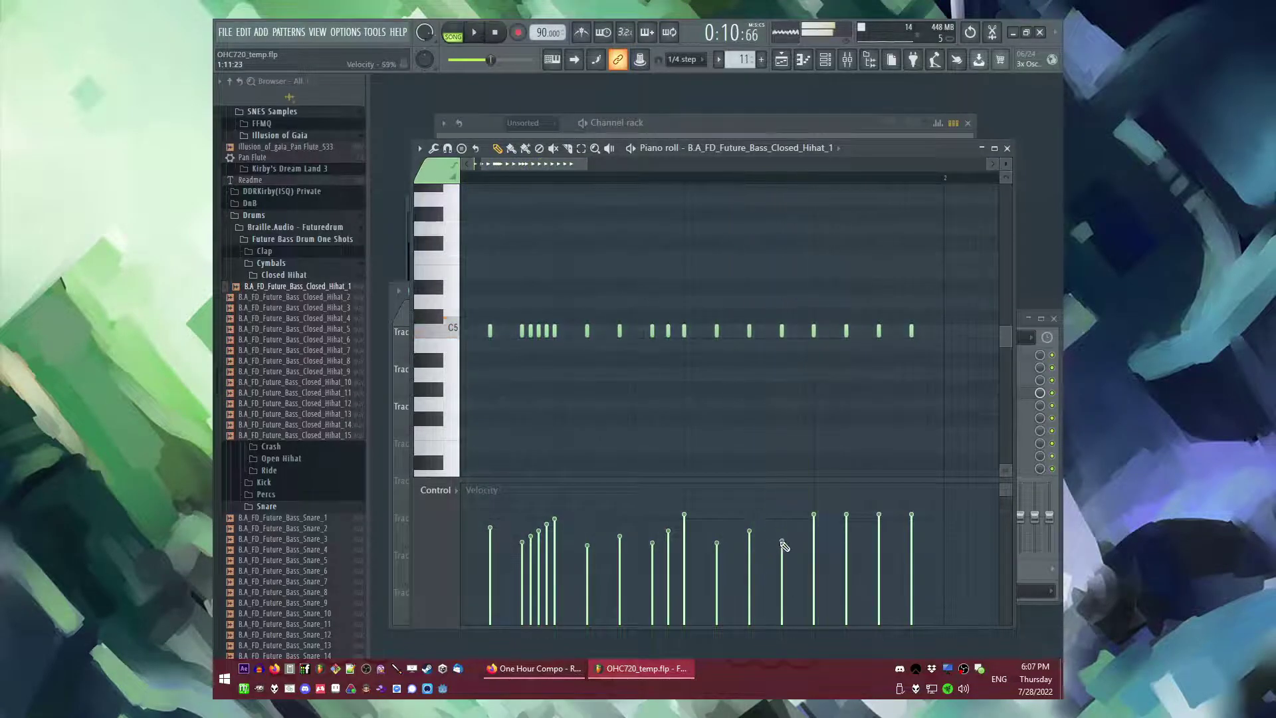
# - Add a hihat note between steps 13 and 14 and lower the velocities of the notes that follow step 13
pyautogui.press('space')
pyautogui.scroll(3, 957, 336)
pyautogui.scroll(-3, 589, 330)
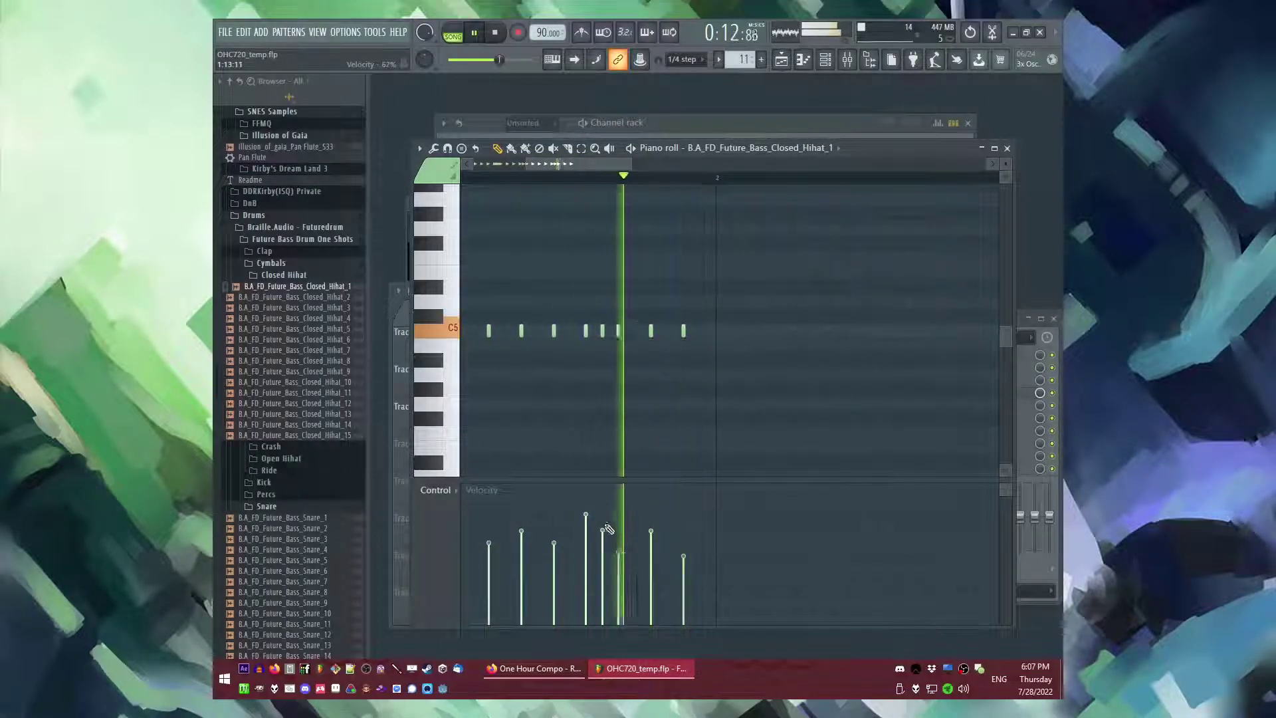
# - Add hihat notes between steps 15 and 16 and after step 16, and shape the closing notes' velocities into a rise
pyautogui.click(699, 330)
pyautogui.click(666, 330)
pyautogui.moveTo(651, 558); pyautogui.dragTo(701, 520)
pyautogui.click(541, 176)
# - Duplicate the whole first-bar hihat pattern into the second bar
pyautogui.hotkey('ctrl', 'a')
pyautogui.moveTo(565, 164); pyautogui.dragTo(592, 166)
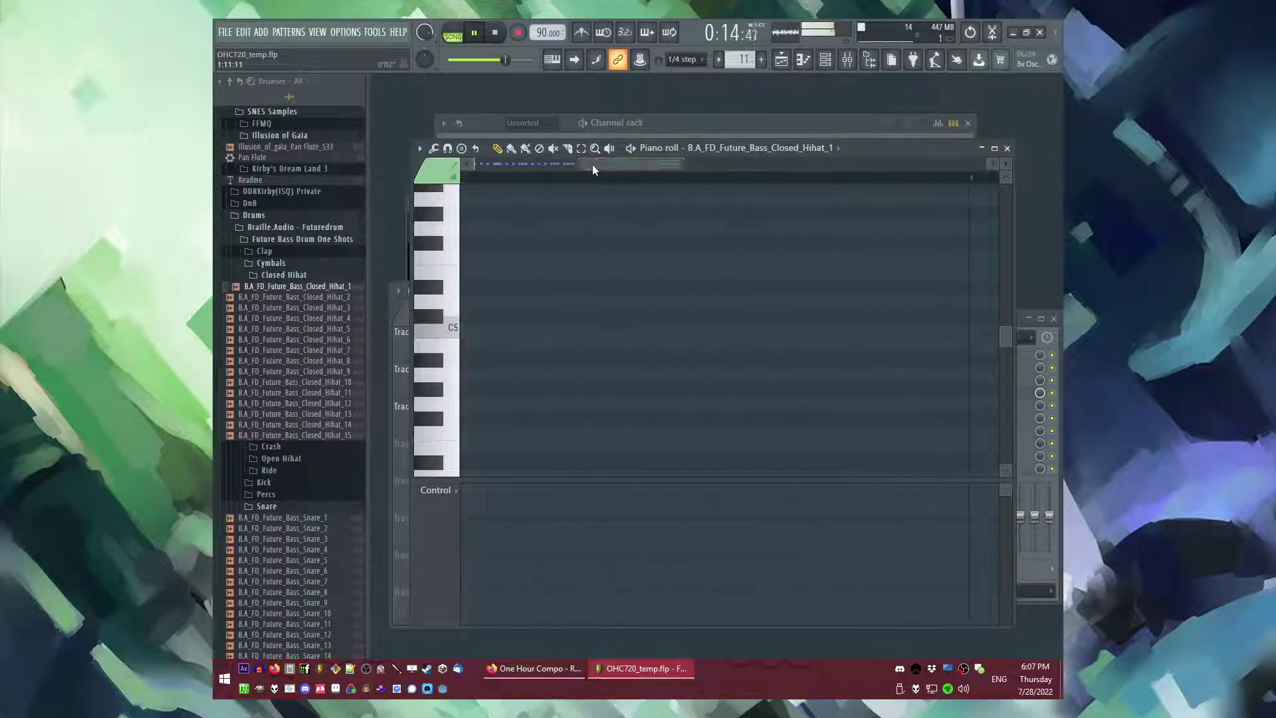
pyautogui.hotkey('ctrl', 'b')
pyautogui.scroll(-4, 648, 234)
pyautogui.hotkey('ctrl', 'd')
pyautogui.scroll(5, 711, 293)
# - Delete the hihat notes after step 13 in the second bar
pyautogui.rightClick(548, 331)
pyautogui.rightClick(571, 331)
pyautogui.rightClick(619, 331)
pyautogui.rightClick(643, 330)
pyautogui.rightClick(667, 330)
pyautogui.rightClick(691, 330)
# - With the snap at 1/6 beat, fill the second bar's last beat with five evenly spaced hihat notes of rising velocity
pyautogui.click(694, 59)
pyautogui.click(682, 180)
pyautogui.press('space')
pyautogui.click(556, 331)
pyautogui.click(587, 331)
pyautogui.click(620, 330)
pyautogui.click(651, 330)
pyautogui.click(682, 330)
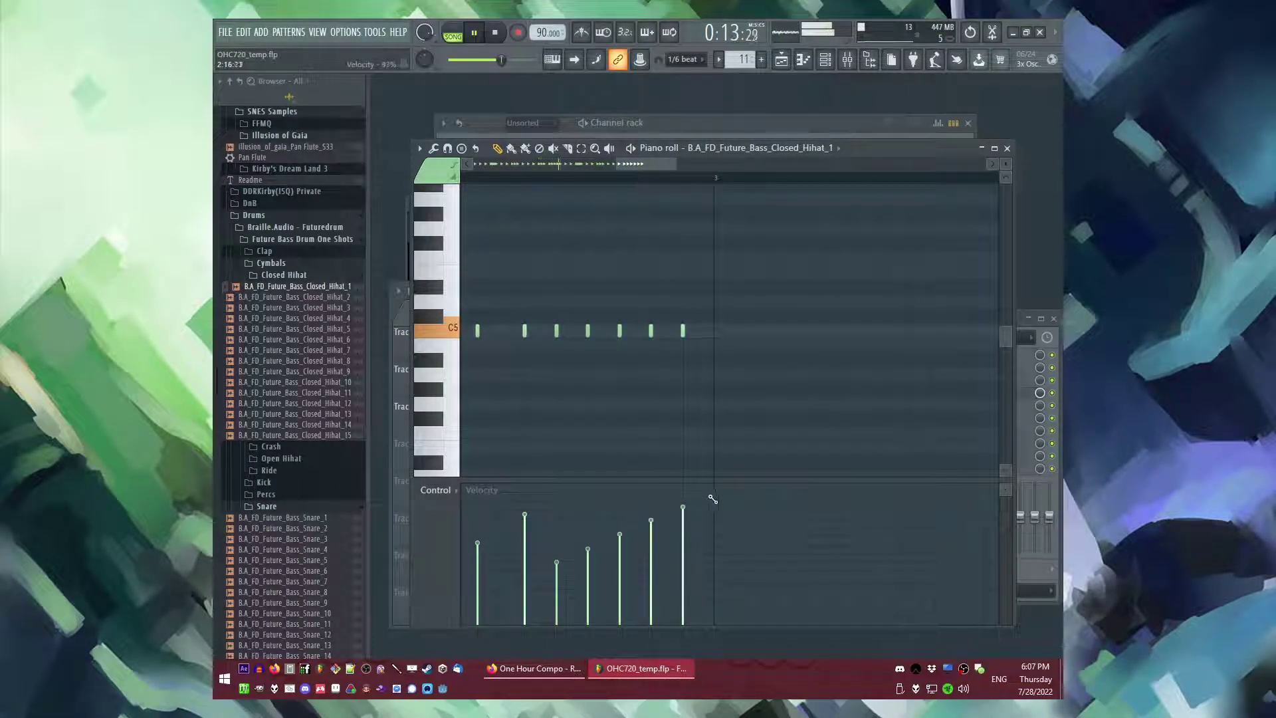
# - Set the snap back to 1/4 step and replay the two-bar hihat pattern
pyautogui.scroll(-6, 794, 385)
pyautogui.scroll(1, 555, 365)
pyautogui.click(565, 178)
pyautogui.scroll(3, 586, 190)
pyautogui.click(684, 61)
pyautogui.click(684, 128)
pyautogui.scroll(-2, 778, 332)
pyautogui.press('space')
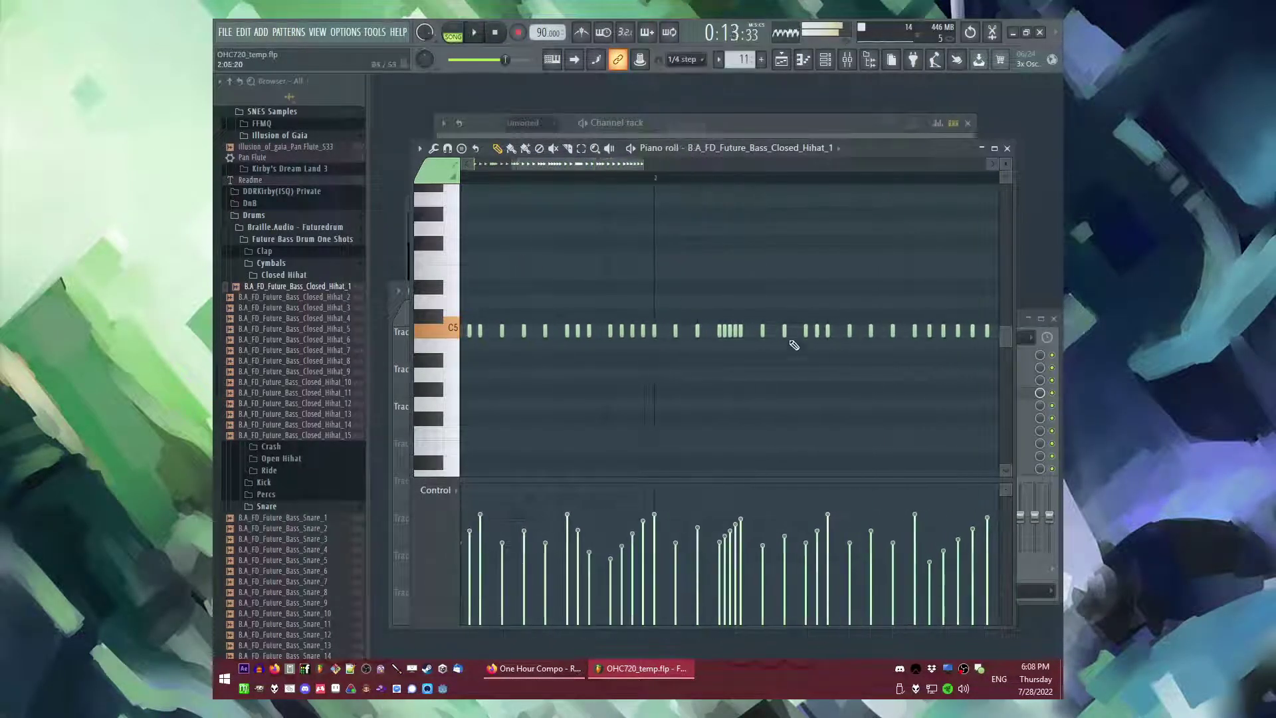
# - Try to double the hihat roll between steps 4 and 5 of the second bar with extra in-between notes
pyautogui.press('space')
pyautogui.scroll(2, 737, 355)
pyautogui.press('space')
pyautogui.scroll(3, 712, 346)
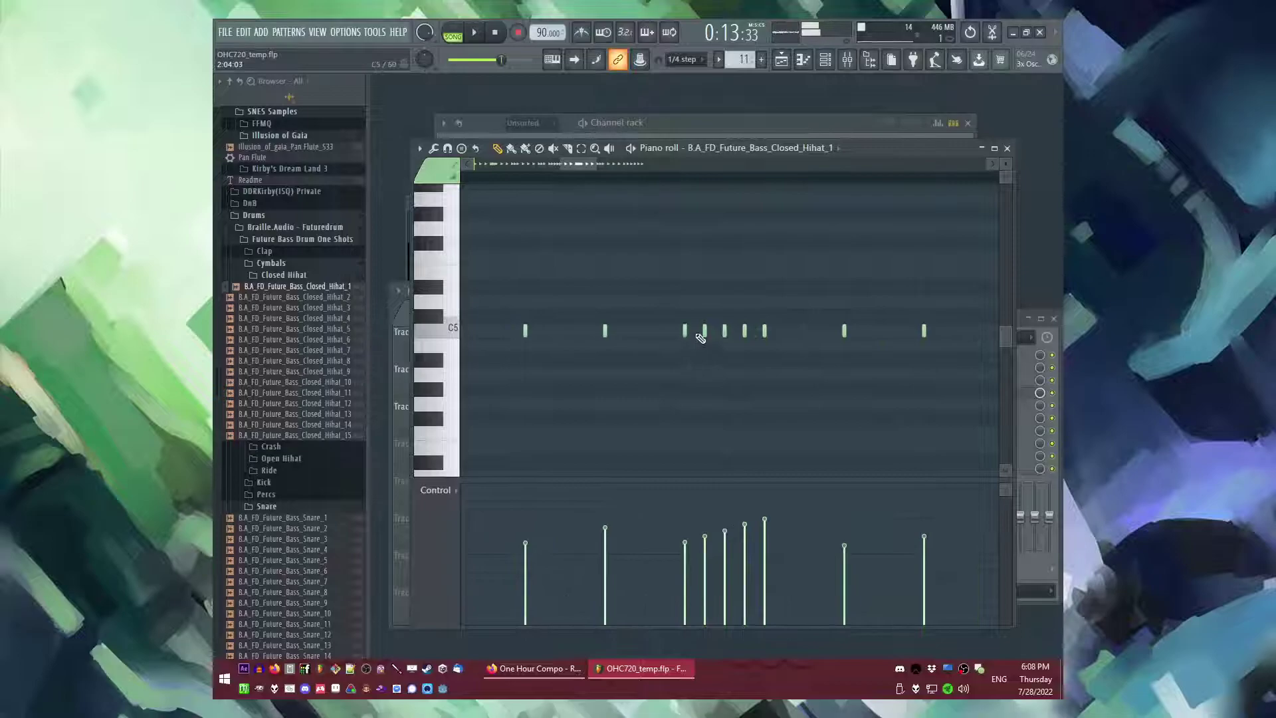
pyautogui.press('space')
pyautogui.click(735, 331)
pyautogui.click(756, 331)
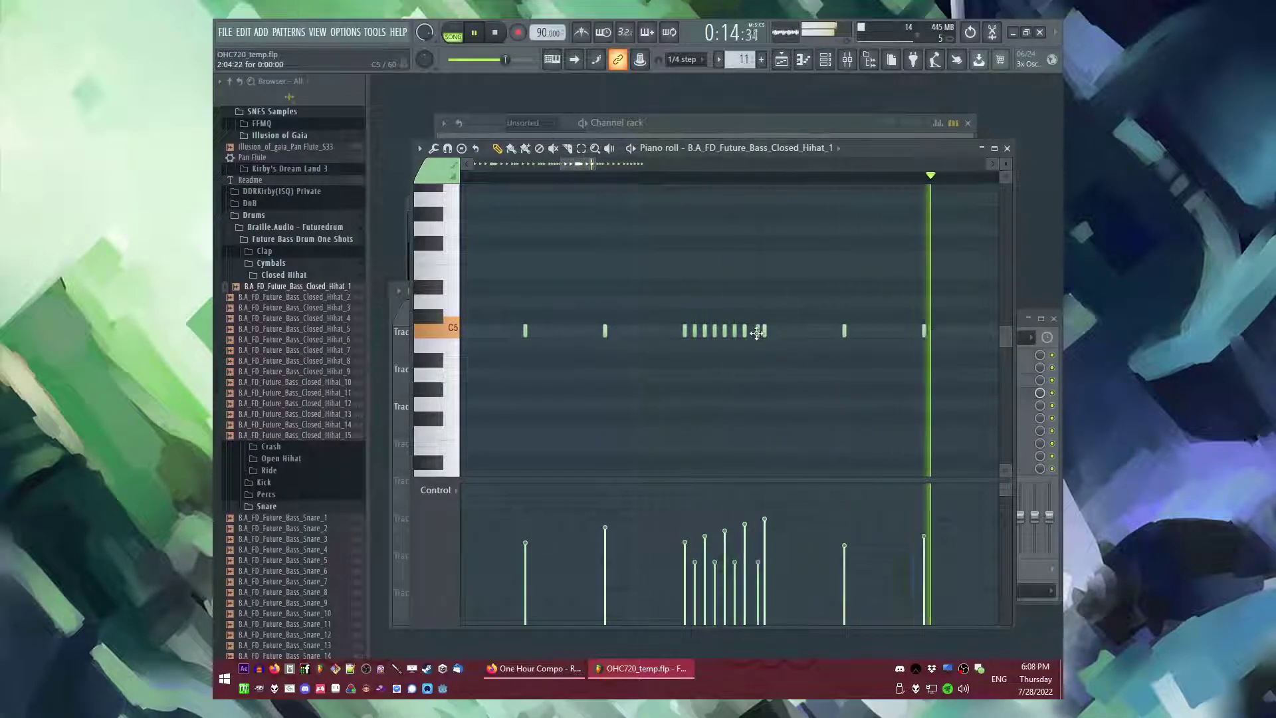
pyautogui.press('space')
pyautogui.moveTo(677, 535); pyautogui.dragTo(783, 523)
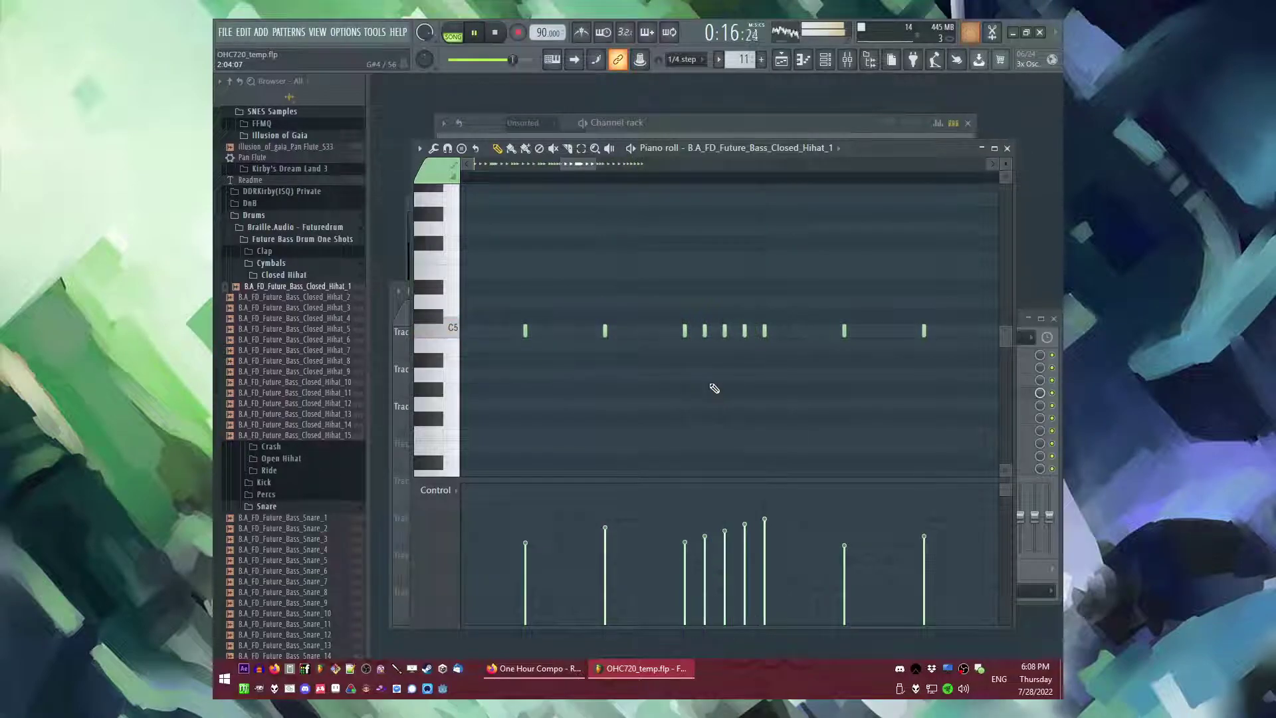
# - In the second bar, add a hihat note between steps 3 and 4 and delete two roll notes between steps 4 and 5
pyautogui.scroll(-3, 709, 386)
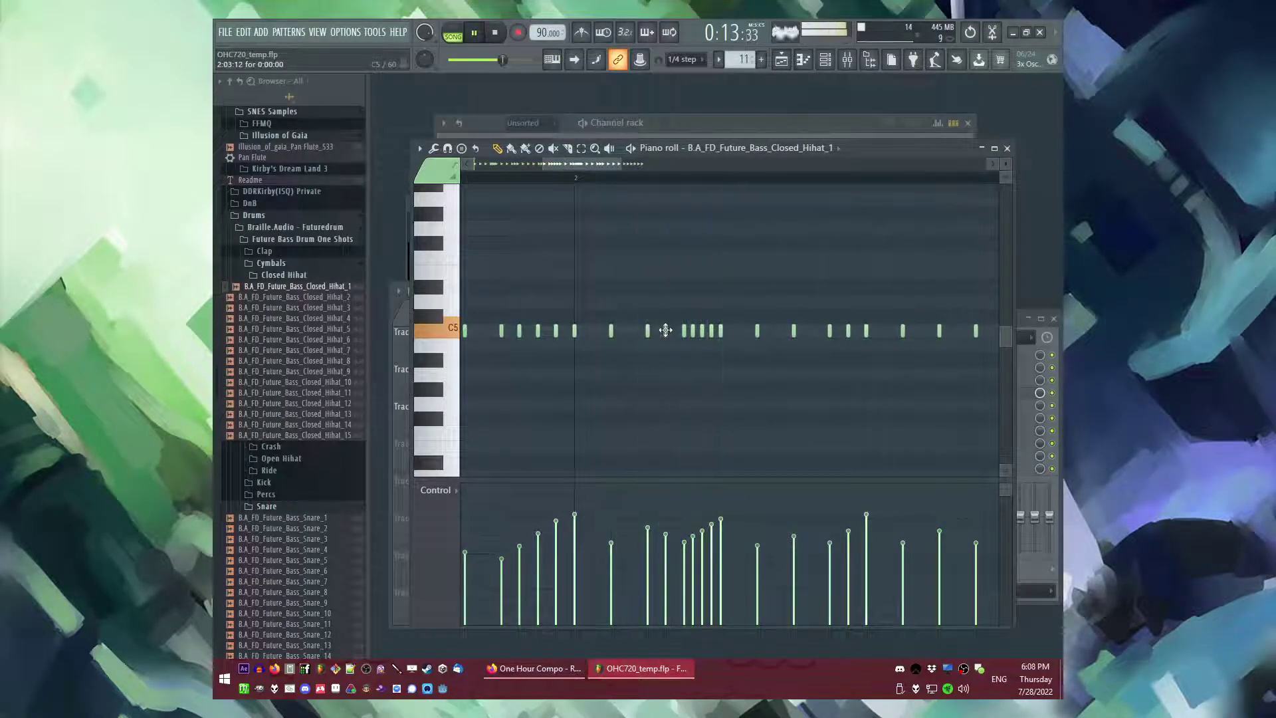
pyautogui.rightClick(694, 334)
pyautogui.press('space')
pyautogui.press('space')
pyautogui.rightClick(711, 334)
pyautogui.scroll(-3, 597, 376)
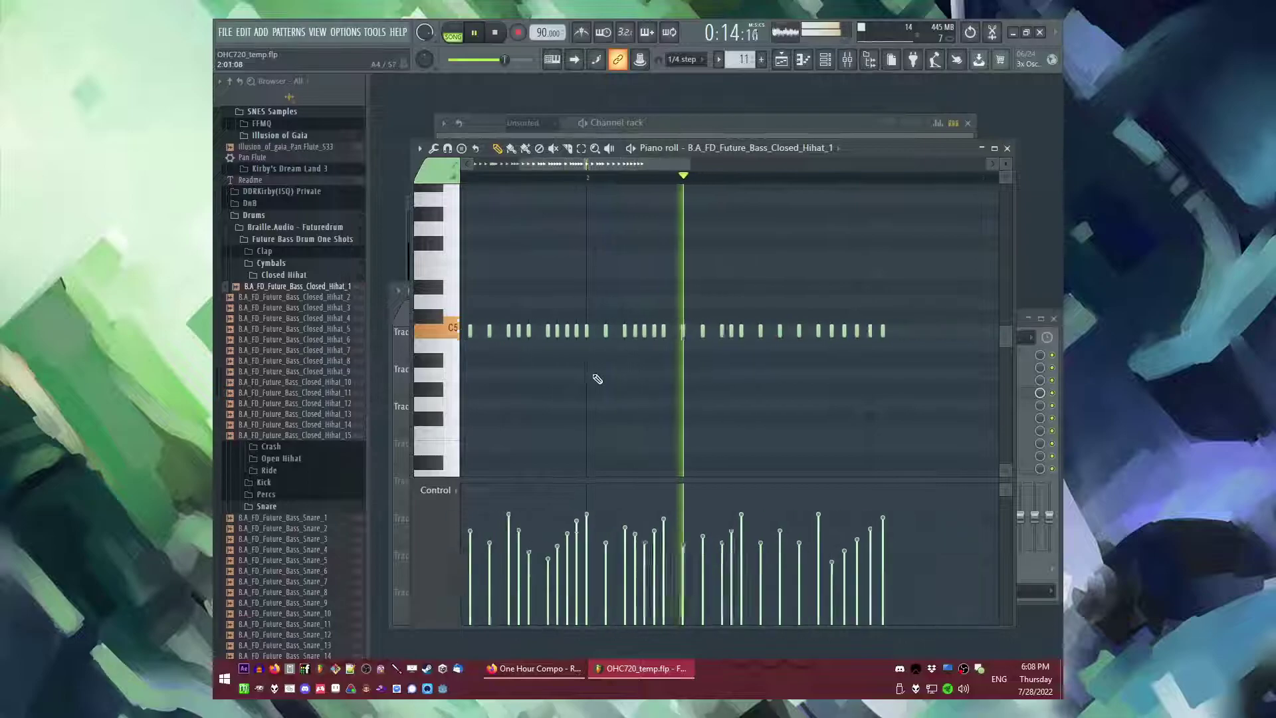
pyautogui.press('space')
pyautogui.press('space')
pyautogui.scroll(1, 726, 285)
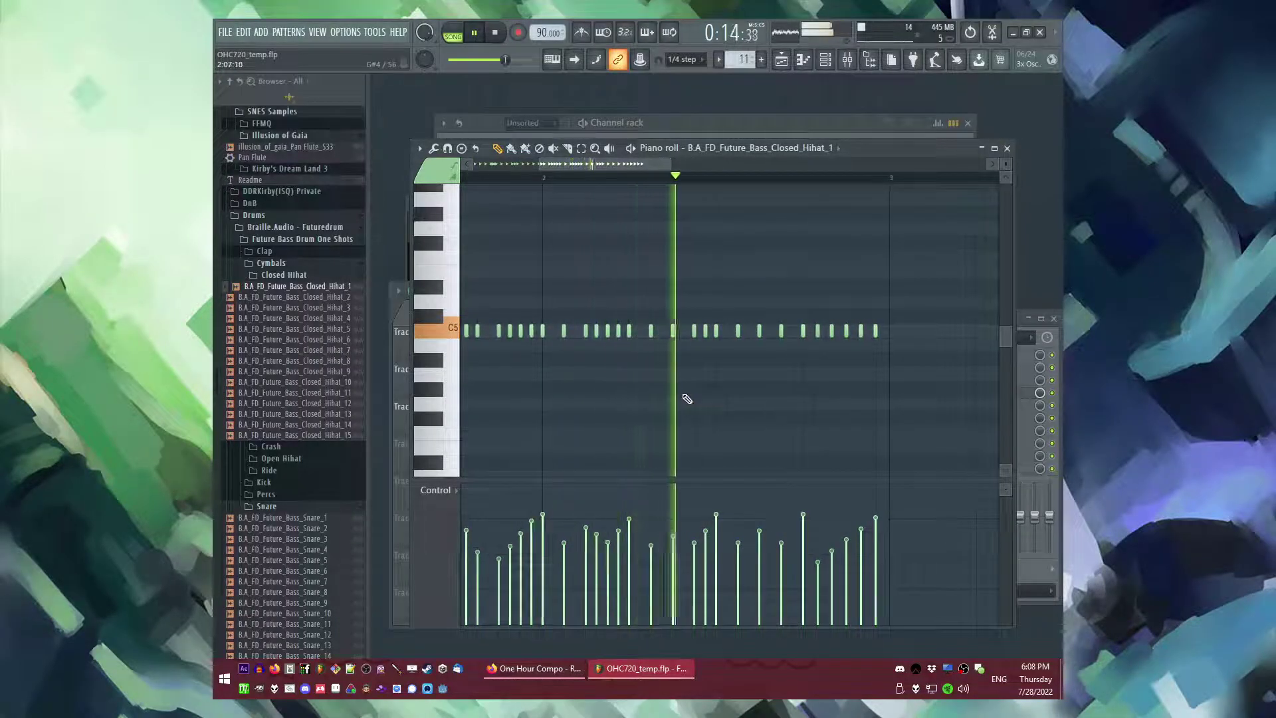
# - Add notes between steps 8 and 9 of the second bar to form a hihat roll with falling velocities
pyautogui.press('space')
pyautogui.scroll(1, 694, 425)
pyautogui.scroll(1, 710, 377)
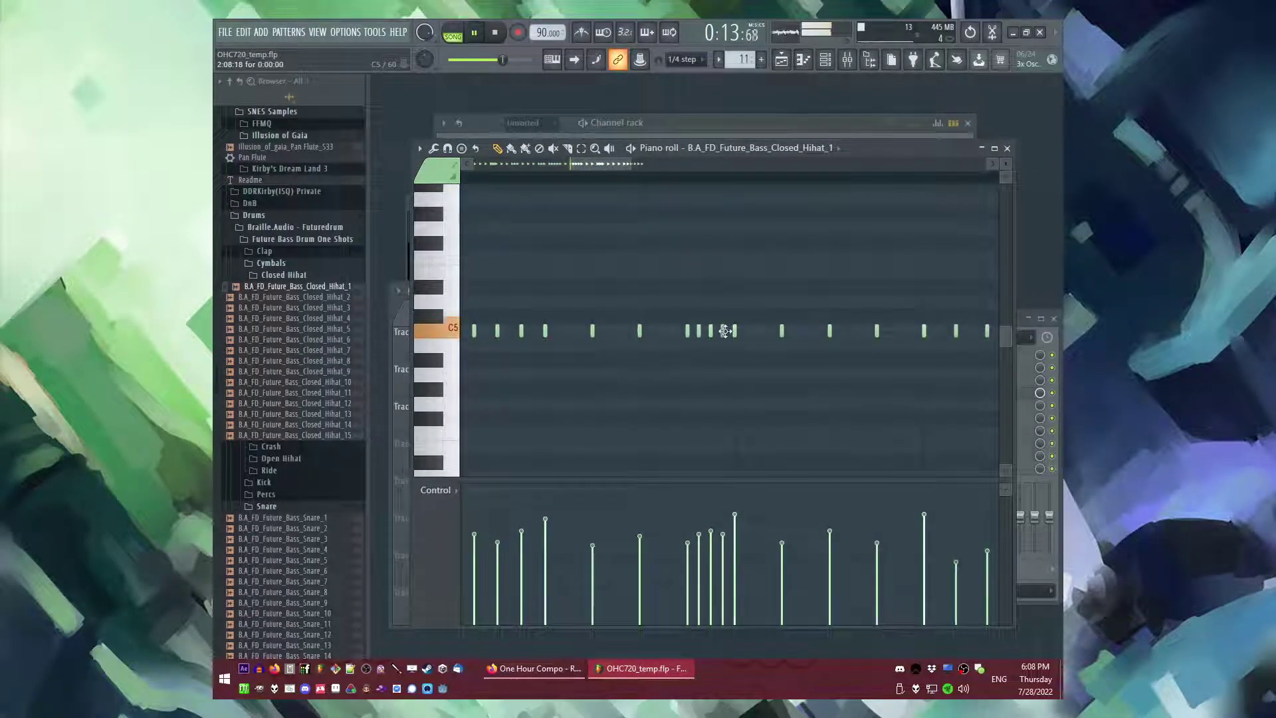
pyautogui.moveTo(688, 516); pyautogui.dragTo(749, 583)
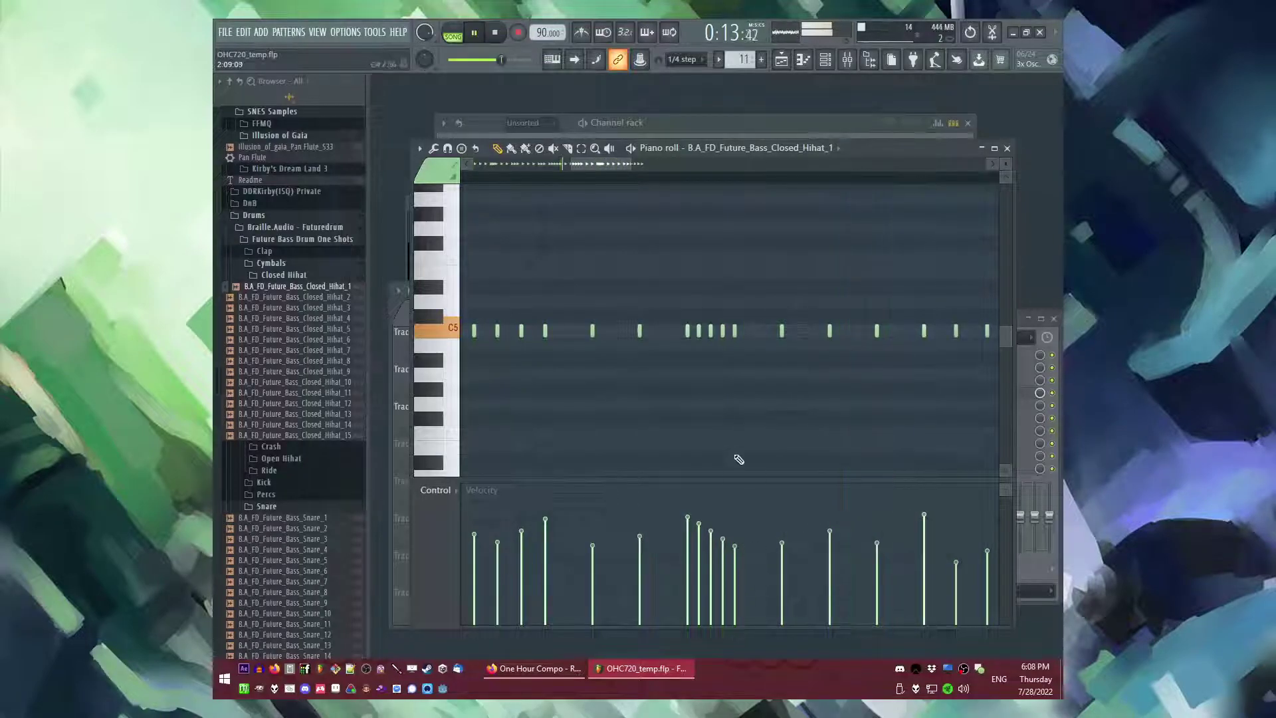
# - Add hihat notes between steps 11 and 12 and between steps 12 and 13 of the second bar, adjusting their velocities
pyautogui.scroll(-2, 797, 432)
pyautogui.scroll(1, 878, 382)
pyautogui.click(737, 329)
pyautogui.moveTo(741, 535); pyautogui.dragTo(740, 549)
pyautogui.press('space')
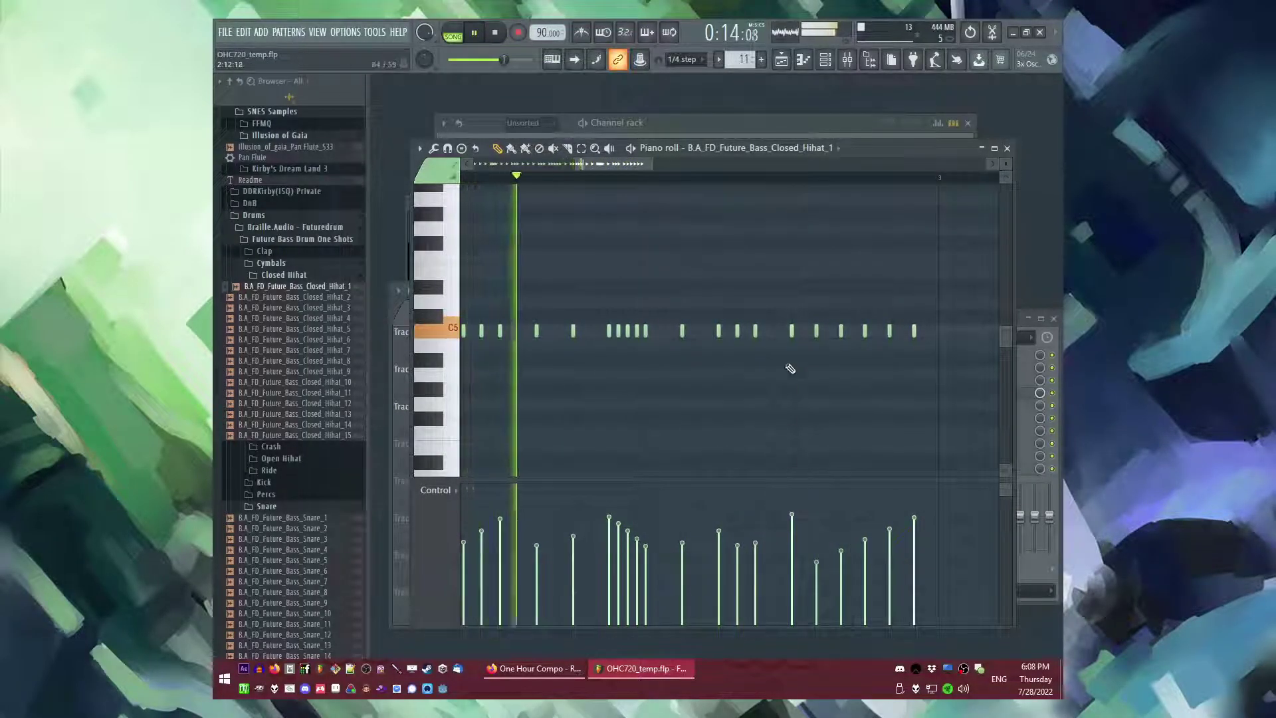
pyautogui.click(773, 330)
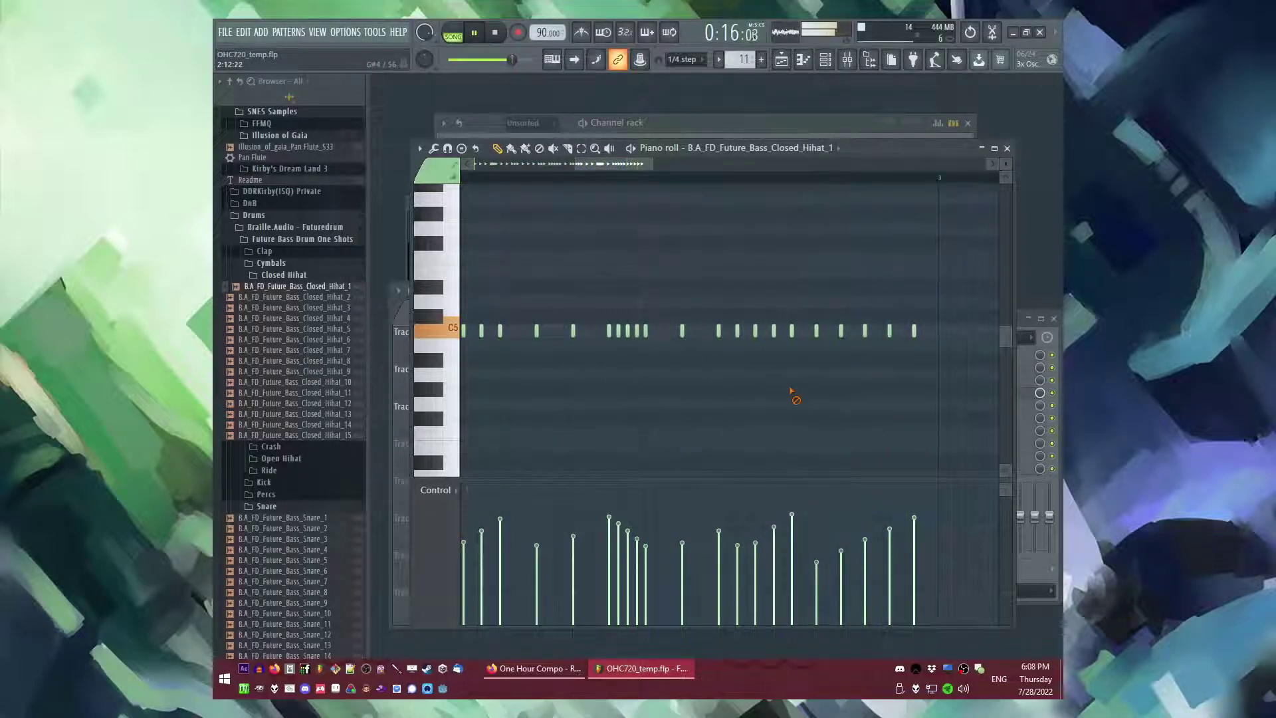
# - Place a second Pattern 11 clip on Track 4 at bar 7 of the playlist
pyautogui.press('F5')
pyautogui.click(739, 432)
pyautogui.scroll(-3, 664, 442)
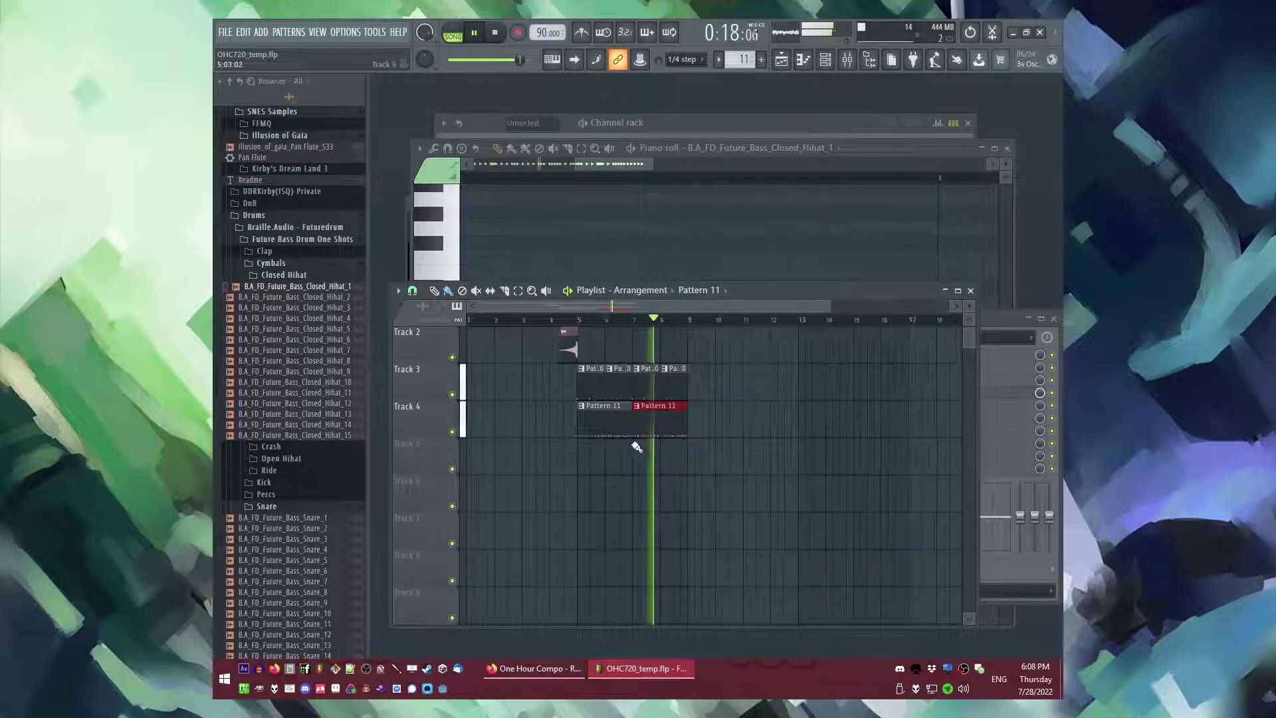
pyautogui.scroll(2, 628, 435)
# - Play the arrangement from the start and review the clips on all tracks
pyautogui.click(525, 328)
pyautogui.moveTo(489, 319); pyautogui.dragTo(380, 319)
pyautogui.scroll(4, 527, 422)
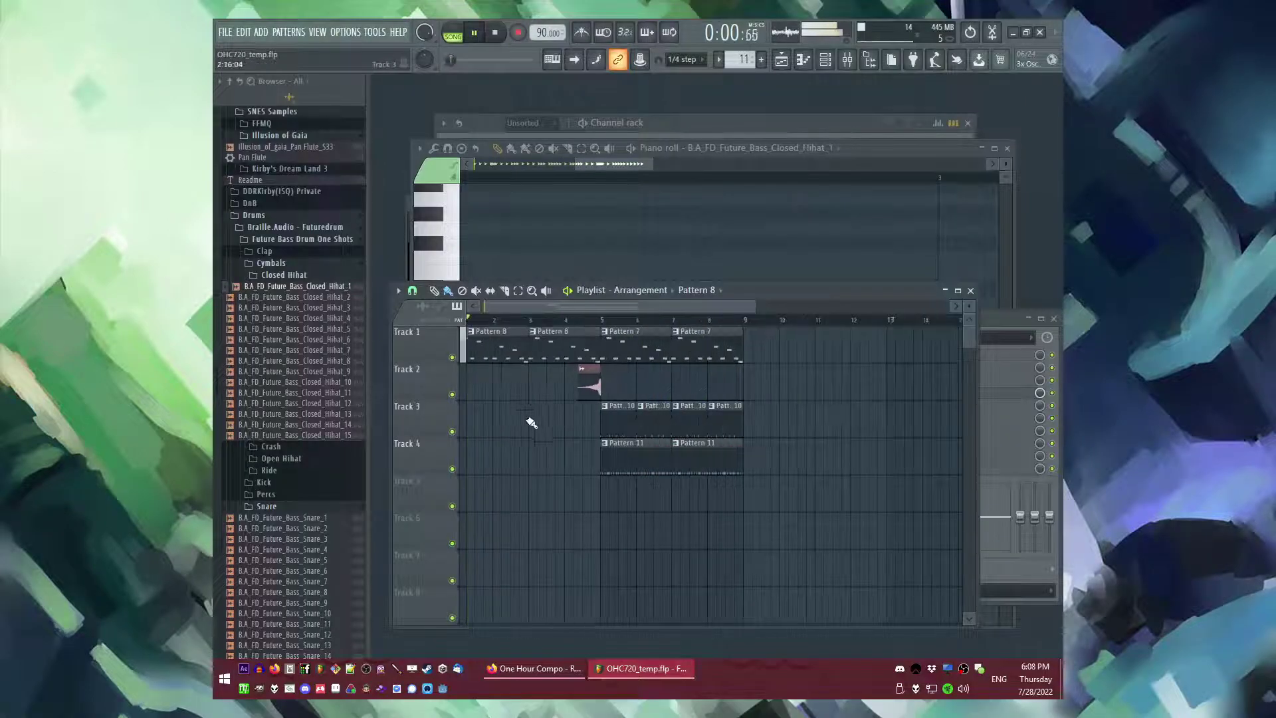
pyautogui.scroll(2, 529, 421)
pyautogui.scroll(-5, 531, 421)
pyautogui.moveTo(968, 305); pyautogui.dragTo(966, 316)
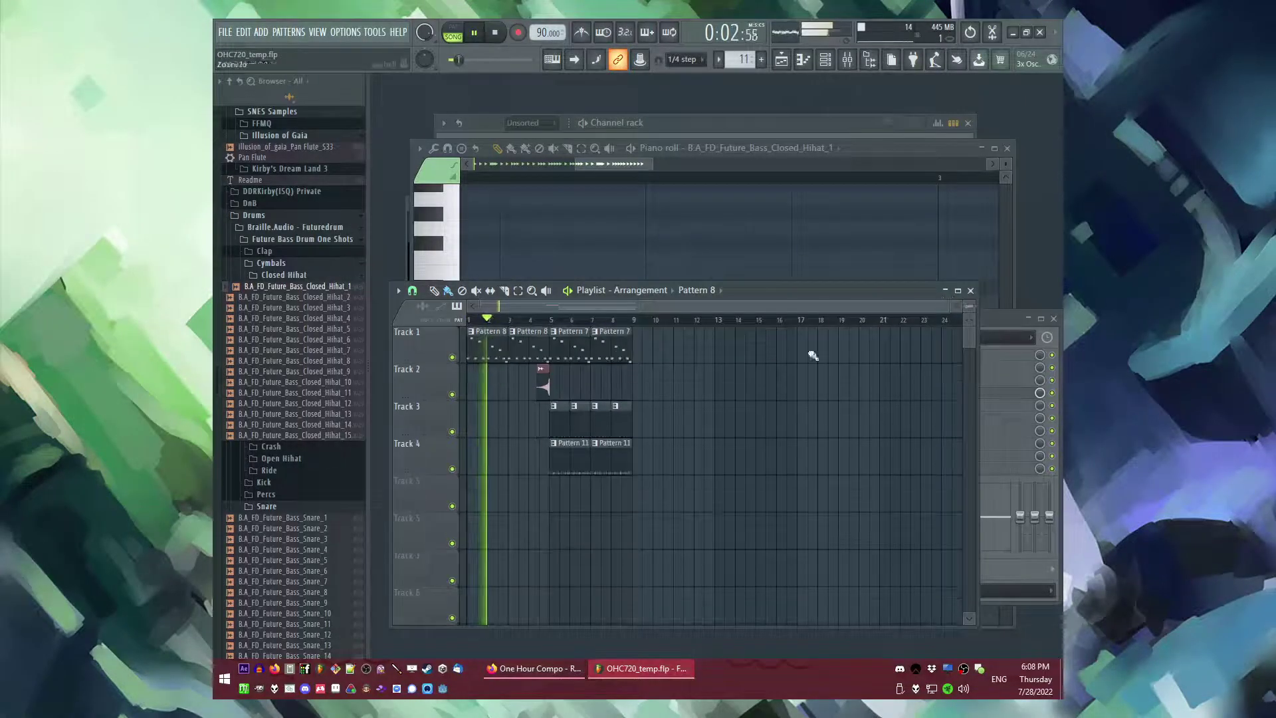
pyautogui.scroll(4, 517, 376)
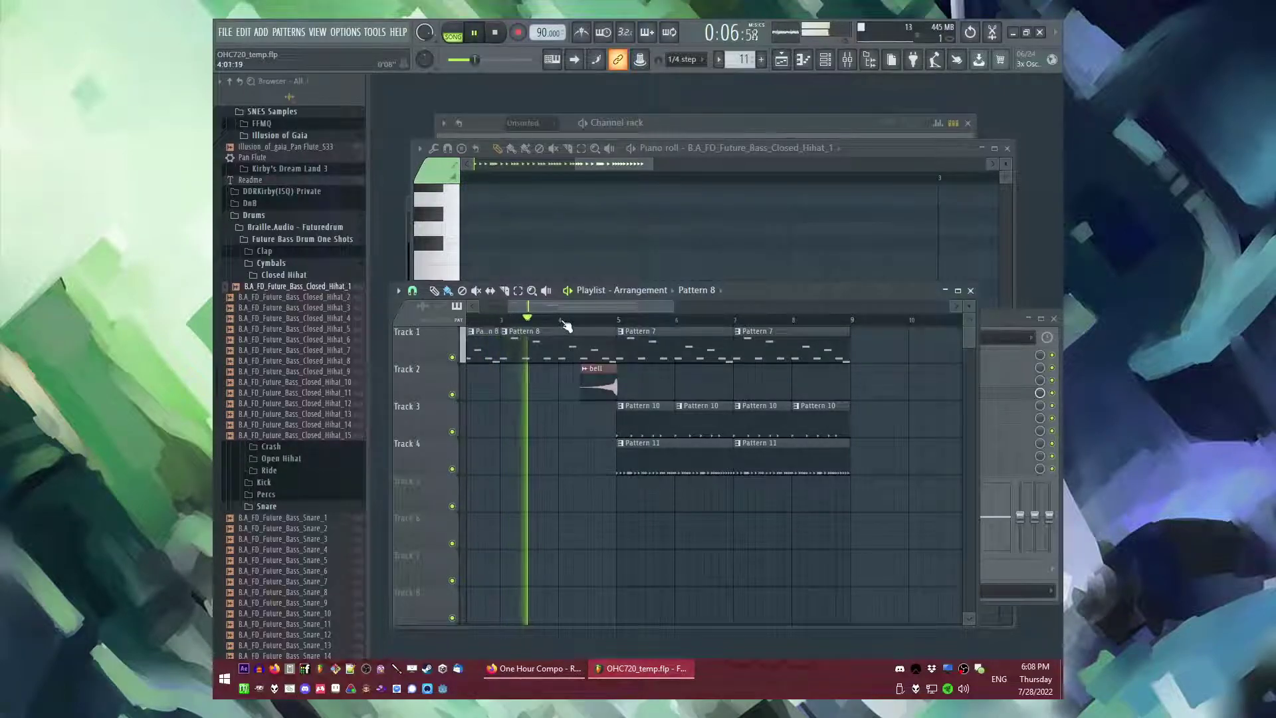
# - Inspect the ValhallaSupermassive reverb settings on the Hybrid mixer track and close the plugin and mixer
pyautogui.moveTo(549, 306); pyautogui.dragTo(513, 305)
pyautogui.press('F9')
pyautogui.click(616, 385)
pyautogui.click(952, 418)
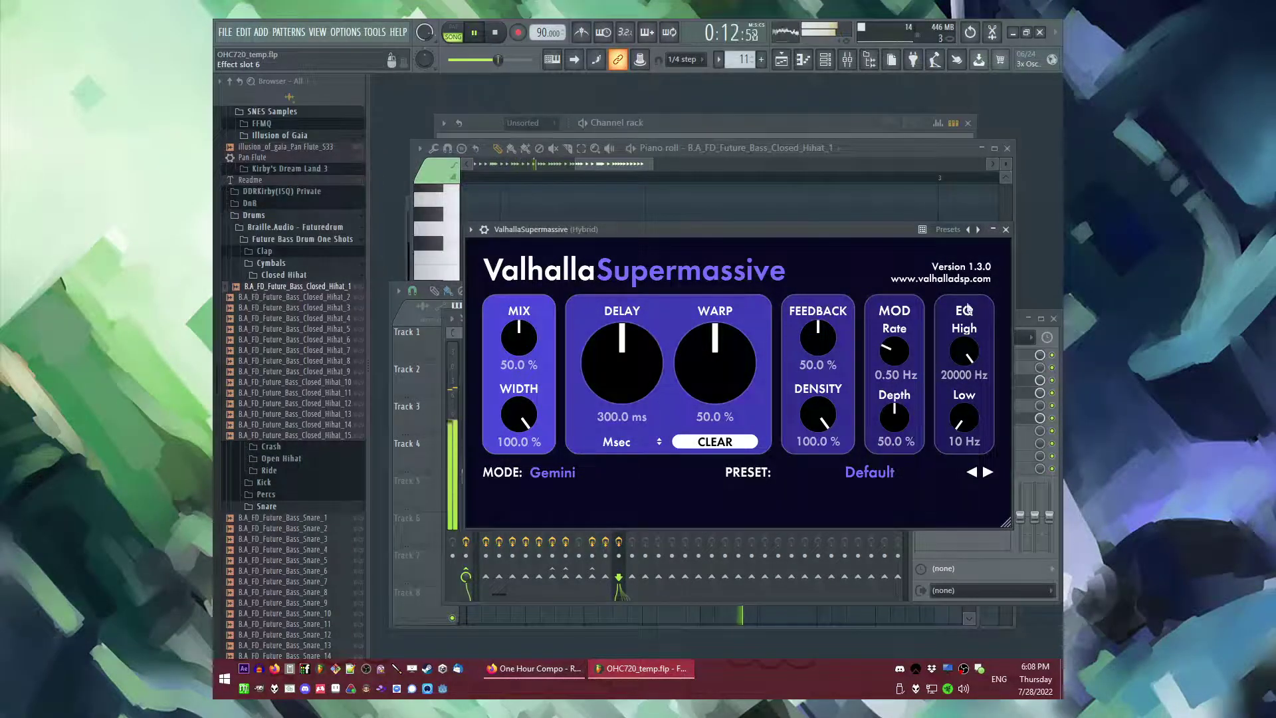
pyautogui.click(1007, 230)
pyautogui.press('F9')
# - Place a clip of the new Pattern 12 on Track 5 at bar 5 and browse the Cymatics Eternity samples
pyautogui.press('F5')
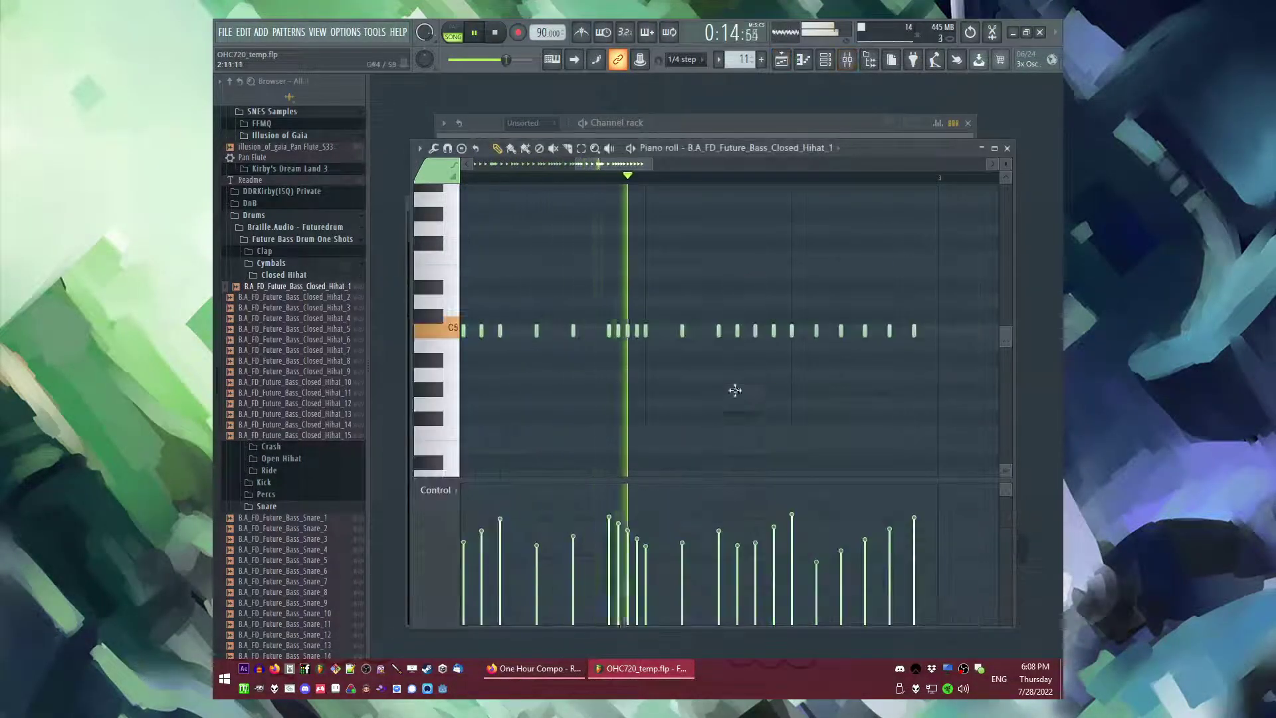
pyautogui.press('F5')
pyautogui.click(711, 498)
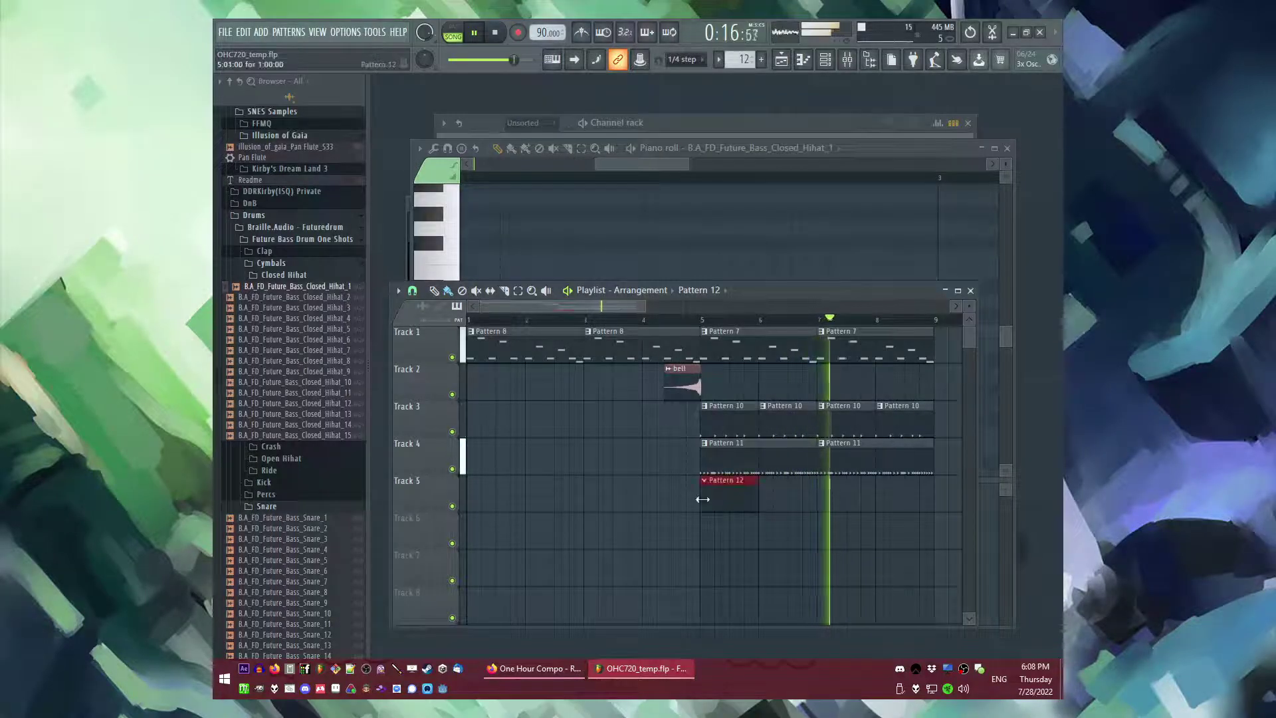
pyautogui.scroll(-10, 298, 386)
pyautogui.scroll(-3, 296, 385)
pyautogui.scroll(-3, 525, 491)
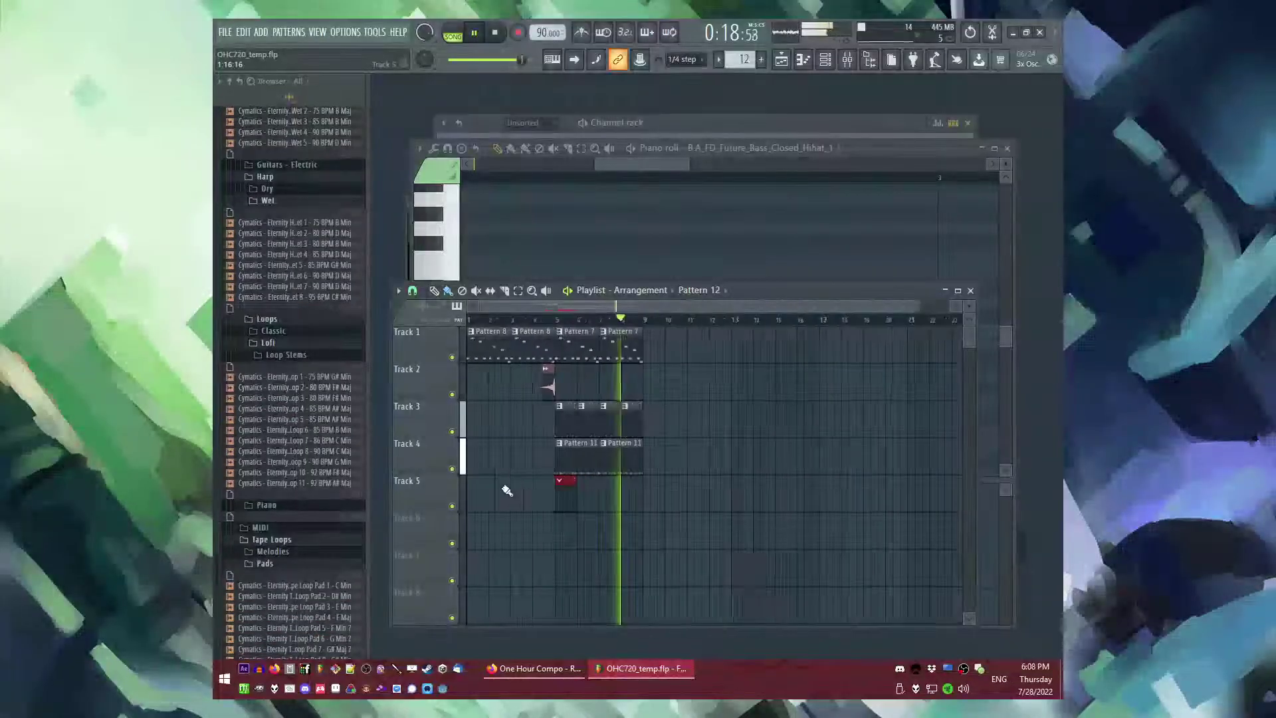
# - Place a DrumRevShort clip on Track 6 at bar 8 and move the Pattern 12 clip to bar 9
pyautogui.moveTo(564, 495); pyautogui.dragTo(701, 496)
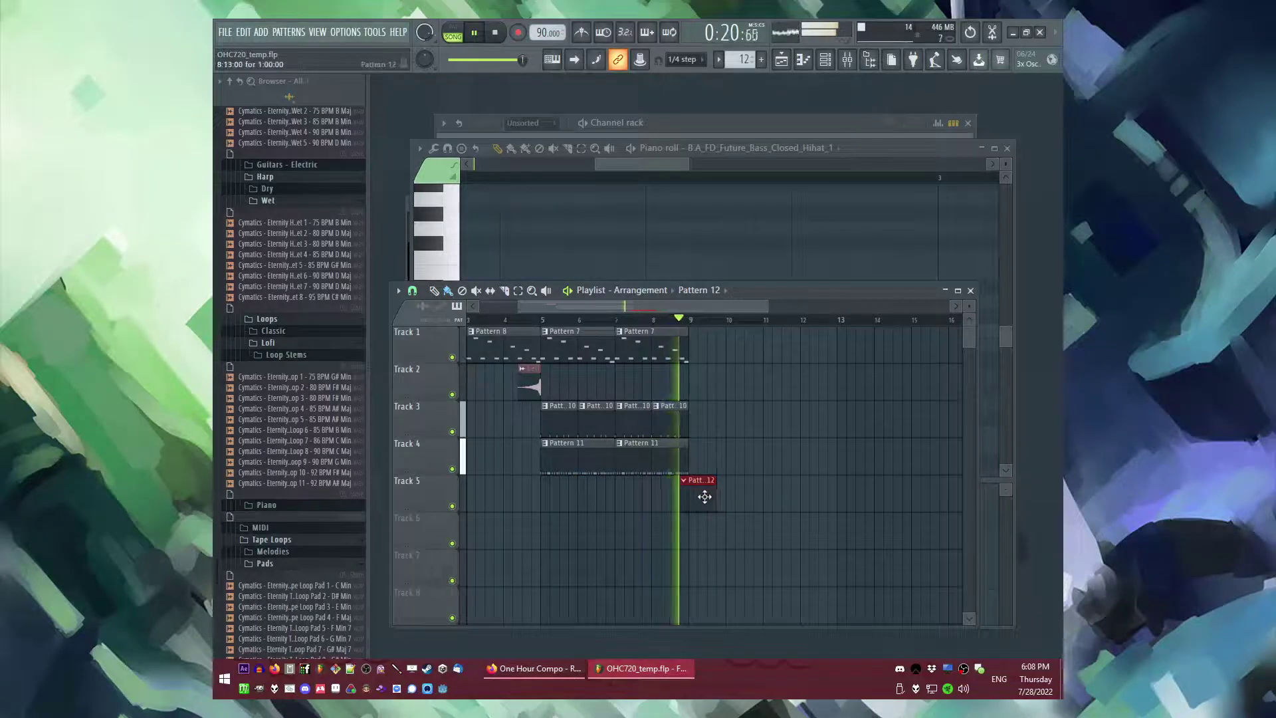
pyautogui.click(705, 290)
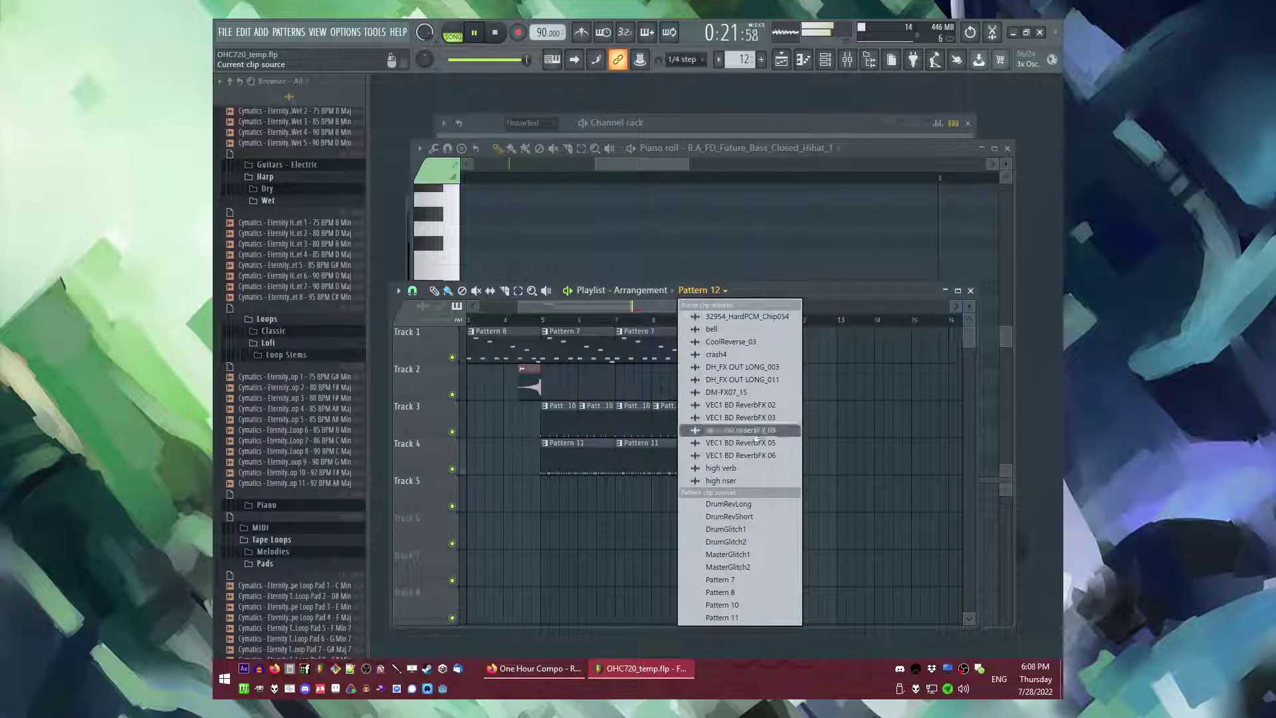
pyautogui.click(740, 517)
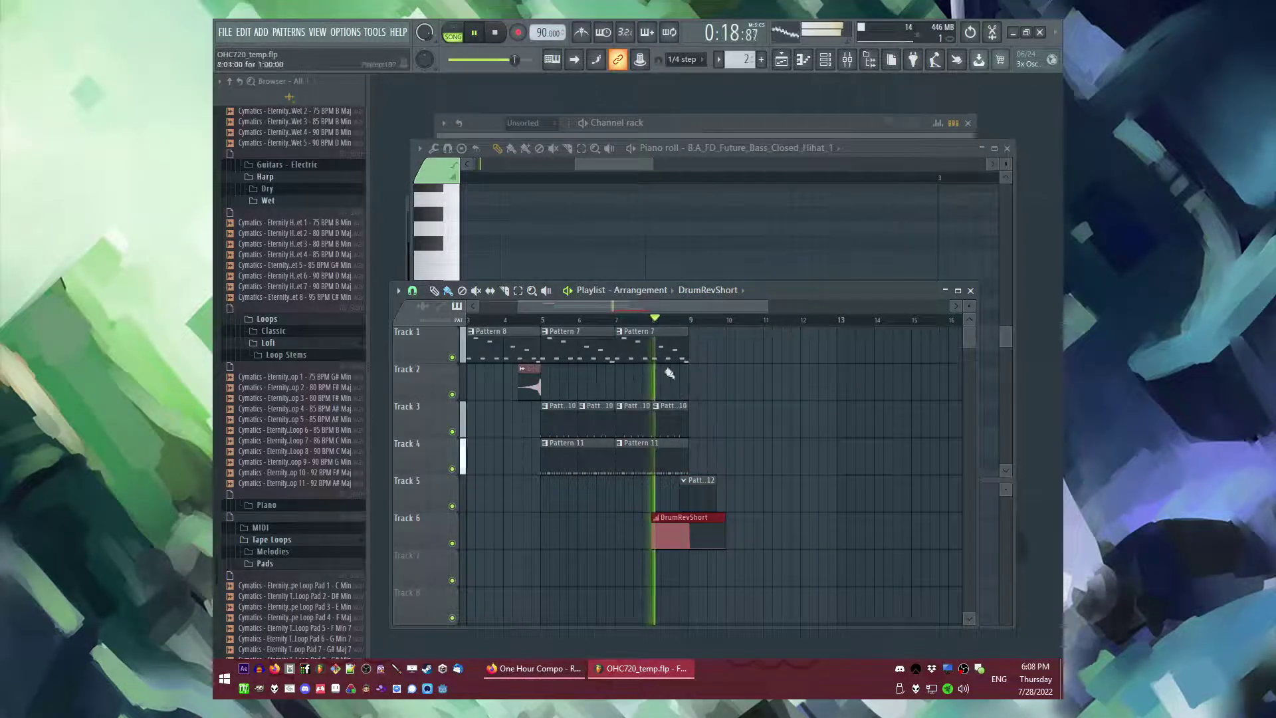
pyautogui.moveTo(694, 489); pyautogui.dragTo(703, 489)
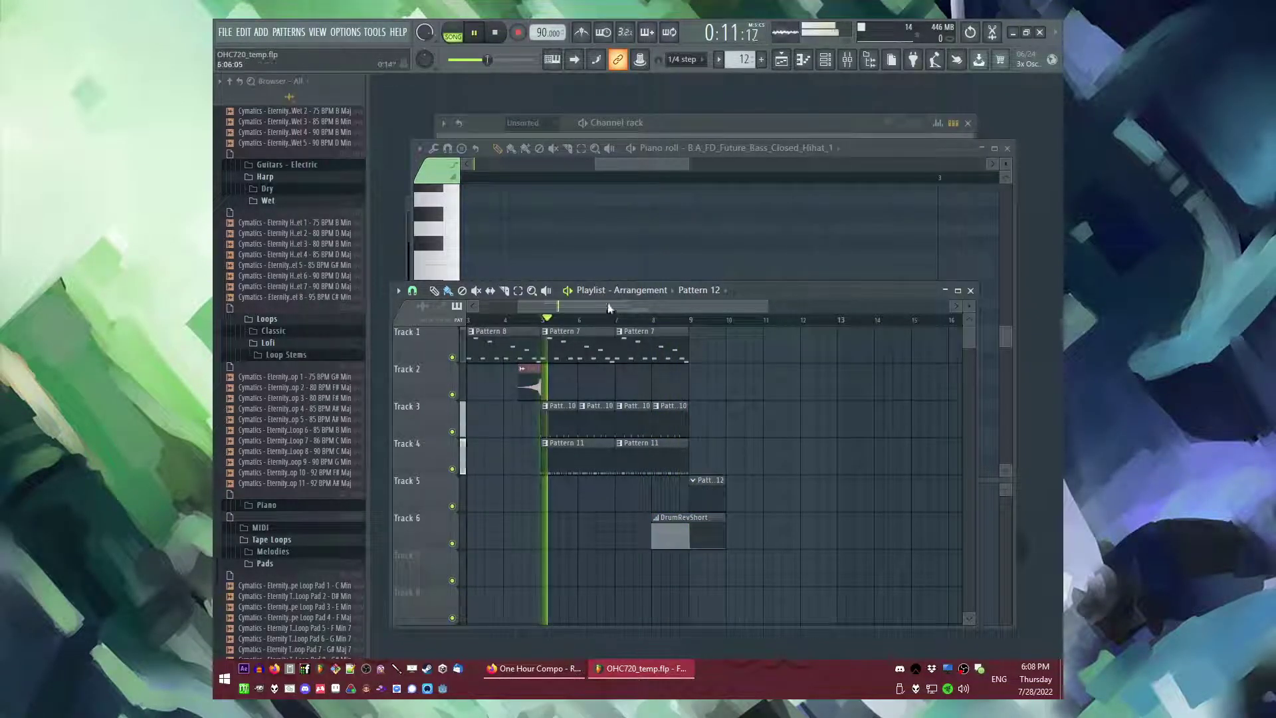
# - Place a VEC1 BD ReverbFX 02 clip on Track 2 at bar 9 and Pattern 7 clips on Track 1 at bars 9 and 11
pyautogui.press('space')
pyautogui.click(697, 290)
pyautogui.click(739, 404)
pyautogui.click(694, 384)
pyautogui.click(670, 344)
pyautogui.moveTo(700, 352); pyautogui.dragTo(786, 346)
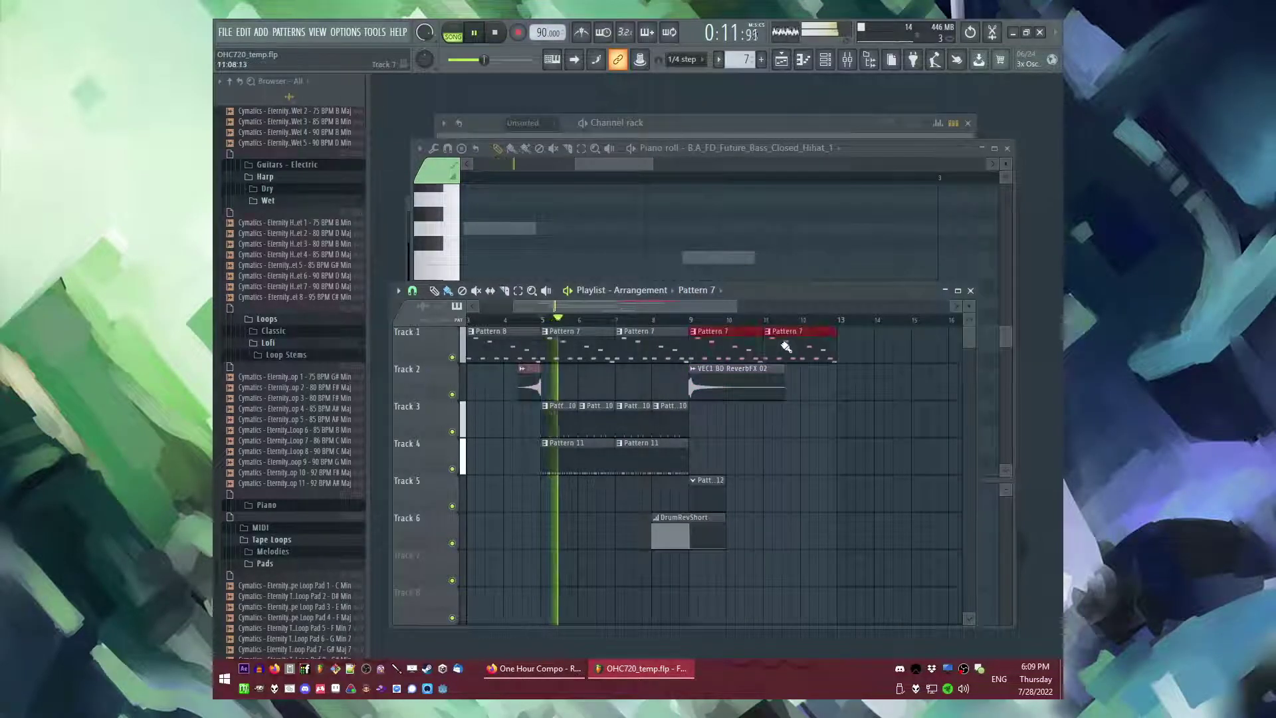
# - Move the Pattern 12 clip on Track 5 to bar 5 and show the channel rack
pyautogui.click(720, 499)
pyautogui.moveTo(705, 492); pyautogui.dragTo(557, 490)
pyautogui.press('F6')
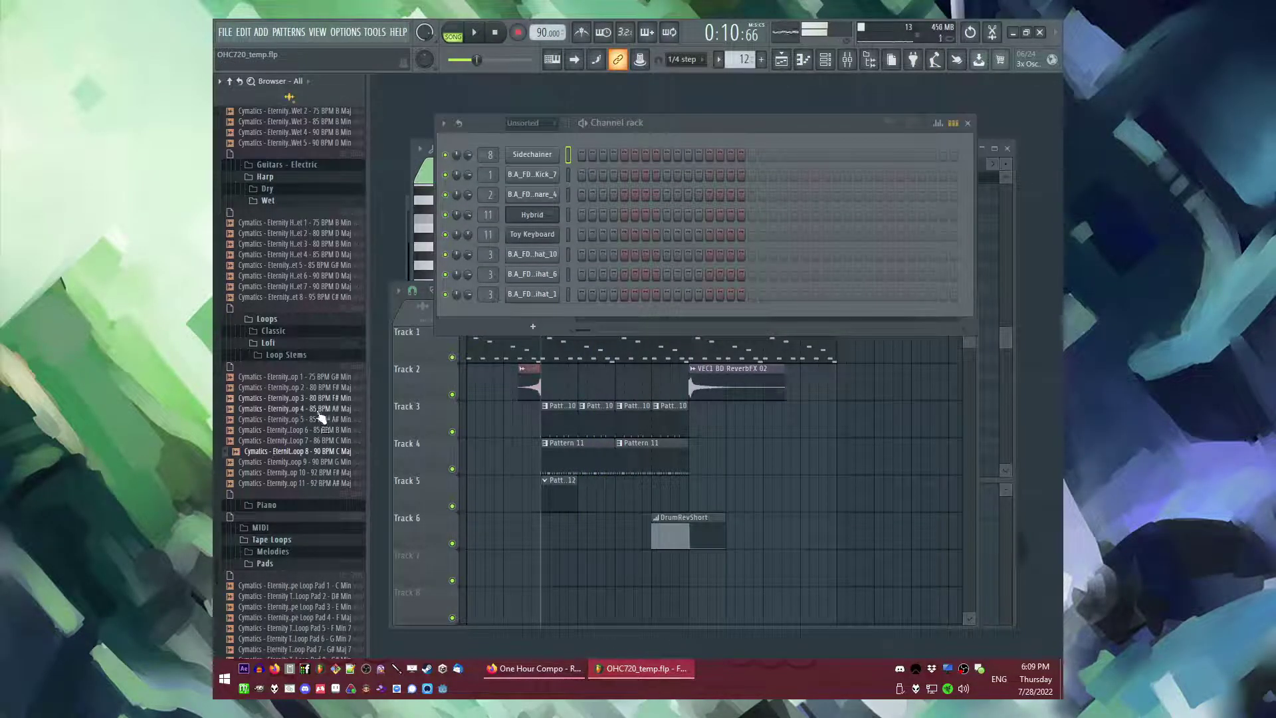
# - Look through the sample folders and replay the song from bar 4 into the drum section
pyautogui.click(296, 332)
pyautogui.scroll(-15, 297, 384)
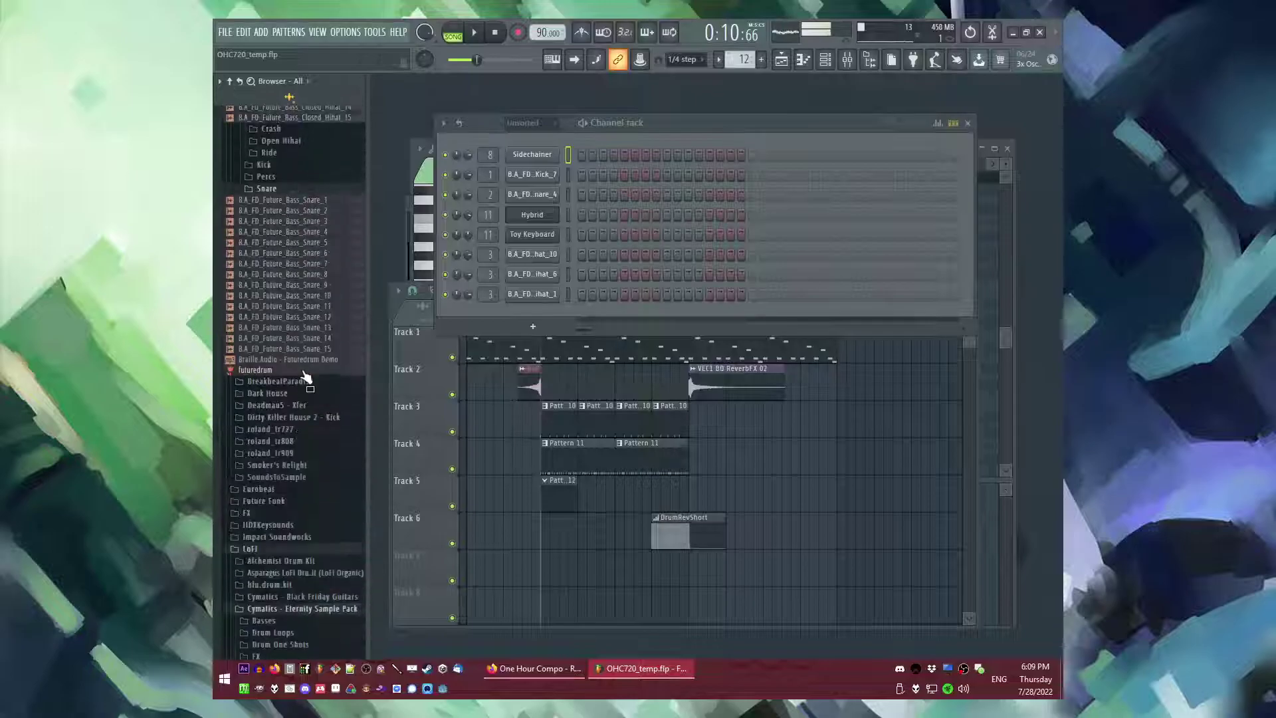
pyautogui.click(299, 327)
pyautogui.press('space')
pyautogui.rightClick(489, 502)
pyautogui.click(524, 319)
pyautogui.scroll(2, 530, 347)
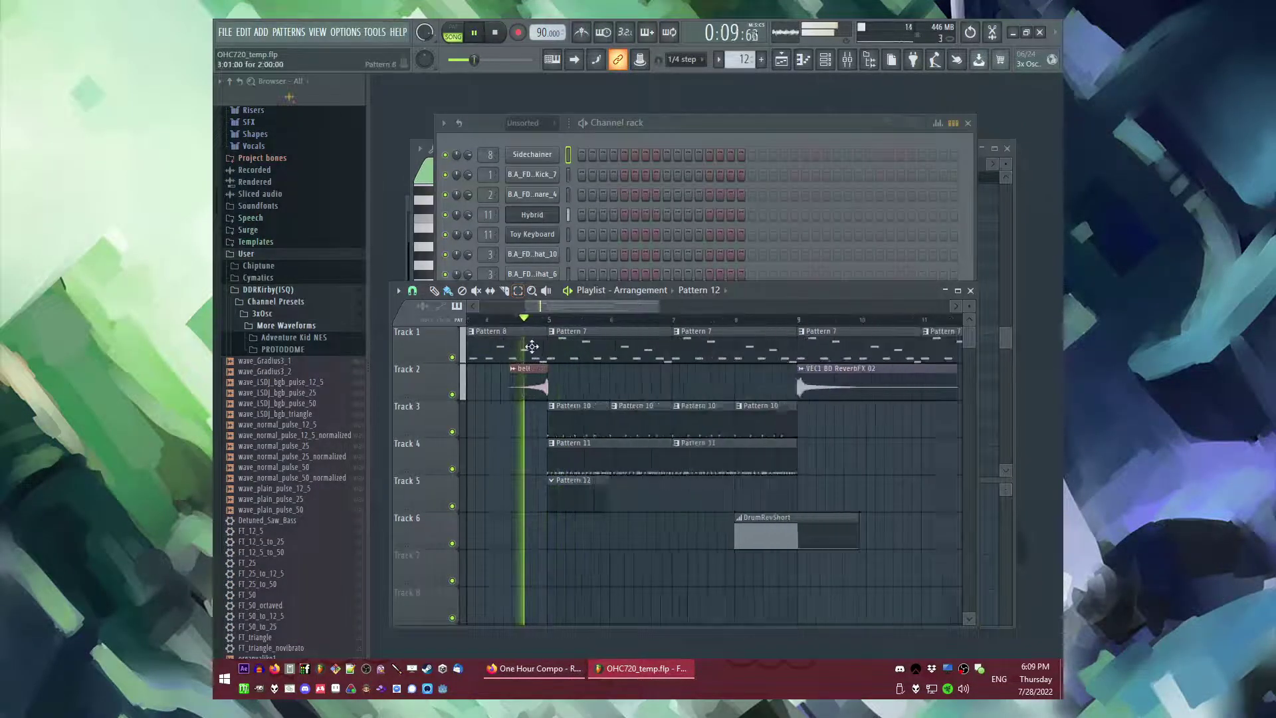
pyautogui.scroll(-2, 590, 550)
pyautogui.scroll(1, 591, 550)
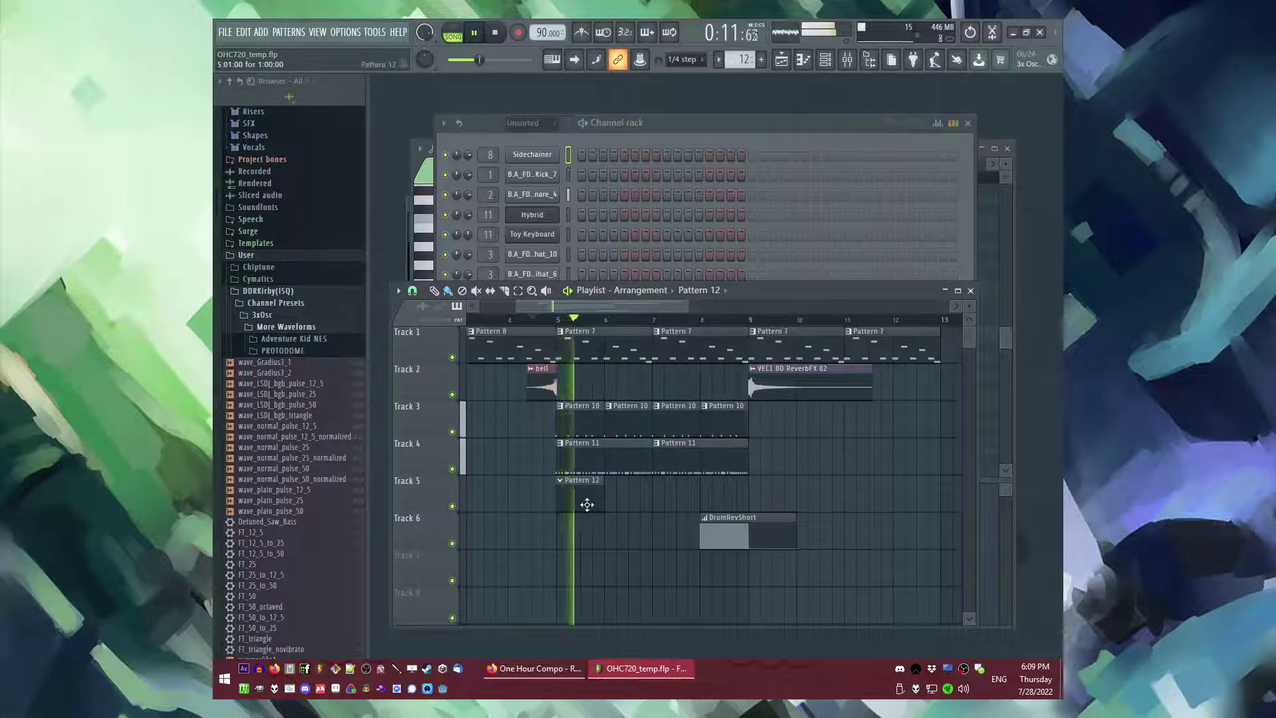
# - Add a Slicex channel and open the Drums sample folder in the browser
pyautogui.click(261, 32)
pyautogui.click(274, 584)
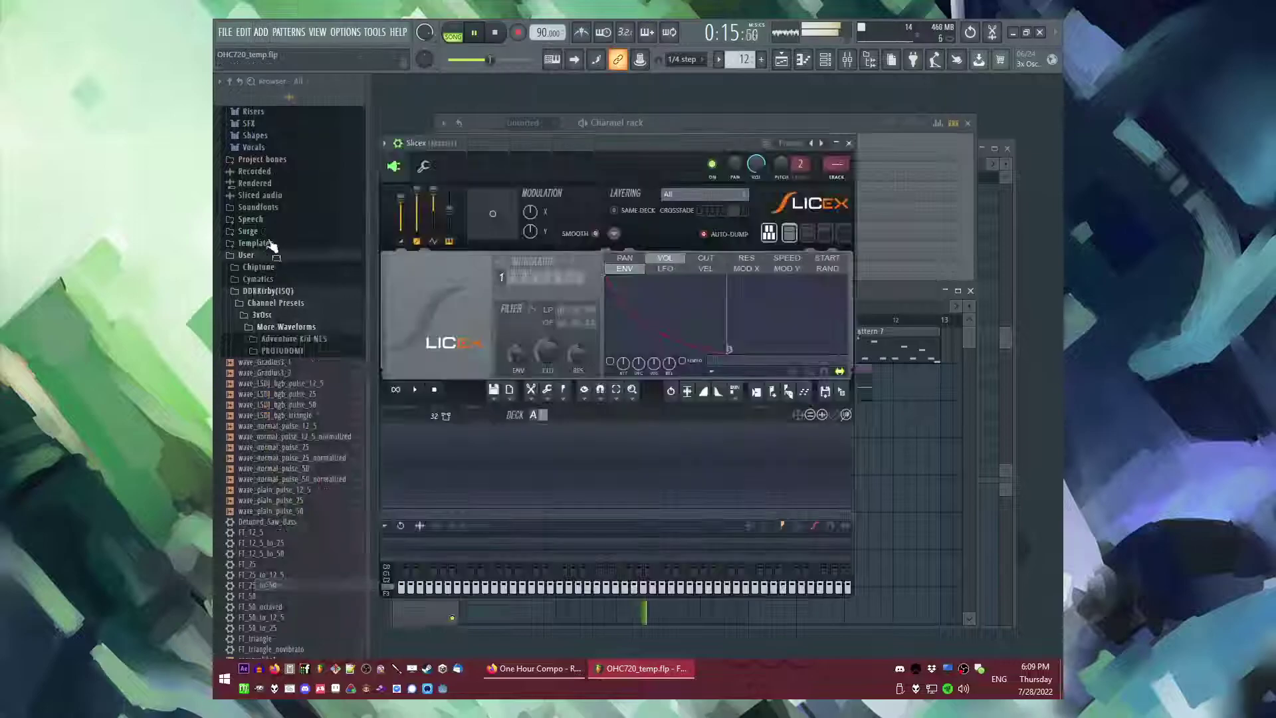
pyautogui.scroll(-1, 275, 485)
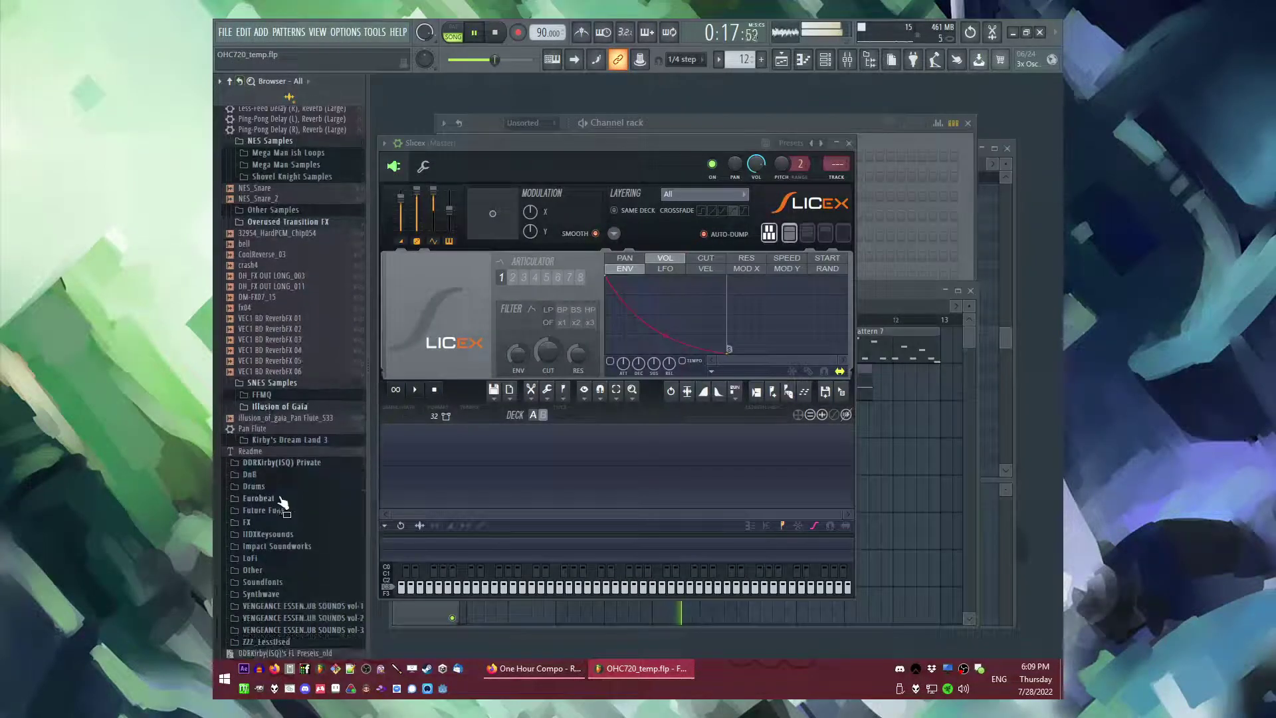
pyautogui.click(283, 491)
pyautogui.scroll(-3, 300, 535)
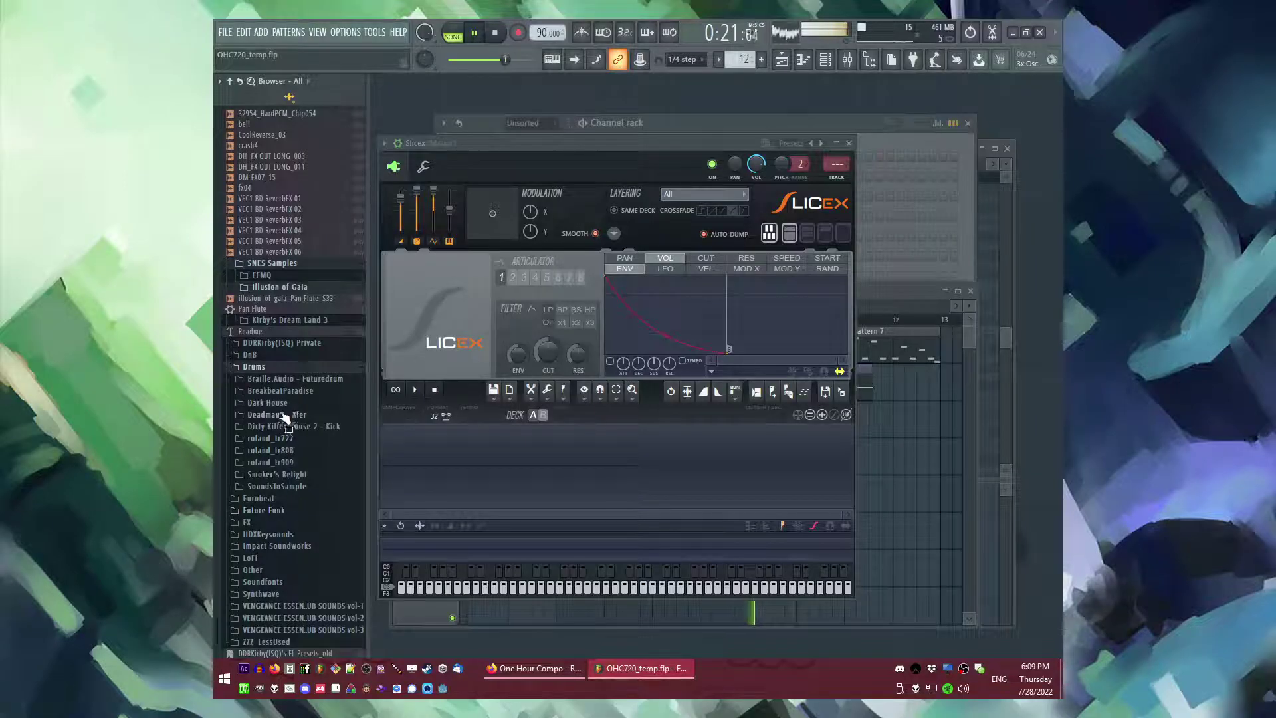
# - Open the drum loop folders of the Cymatics Empire sample pack and preview the full drum loops
pyautogui.scroll(-15, 287, 416)
pyautogui.click(277, 321)
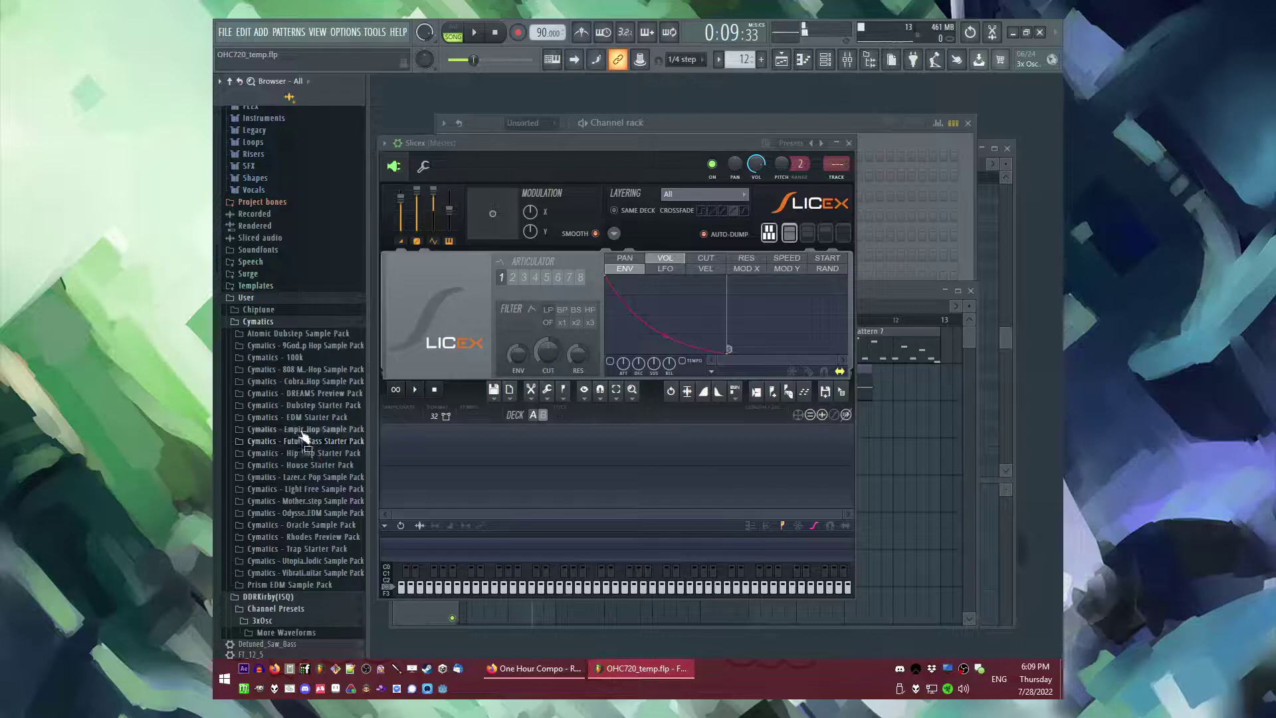
pyautogui.click(302, 429)
pyautogui.click(293, 441)
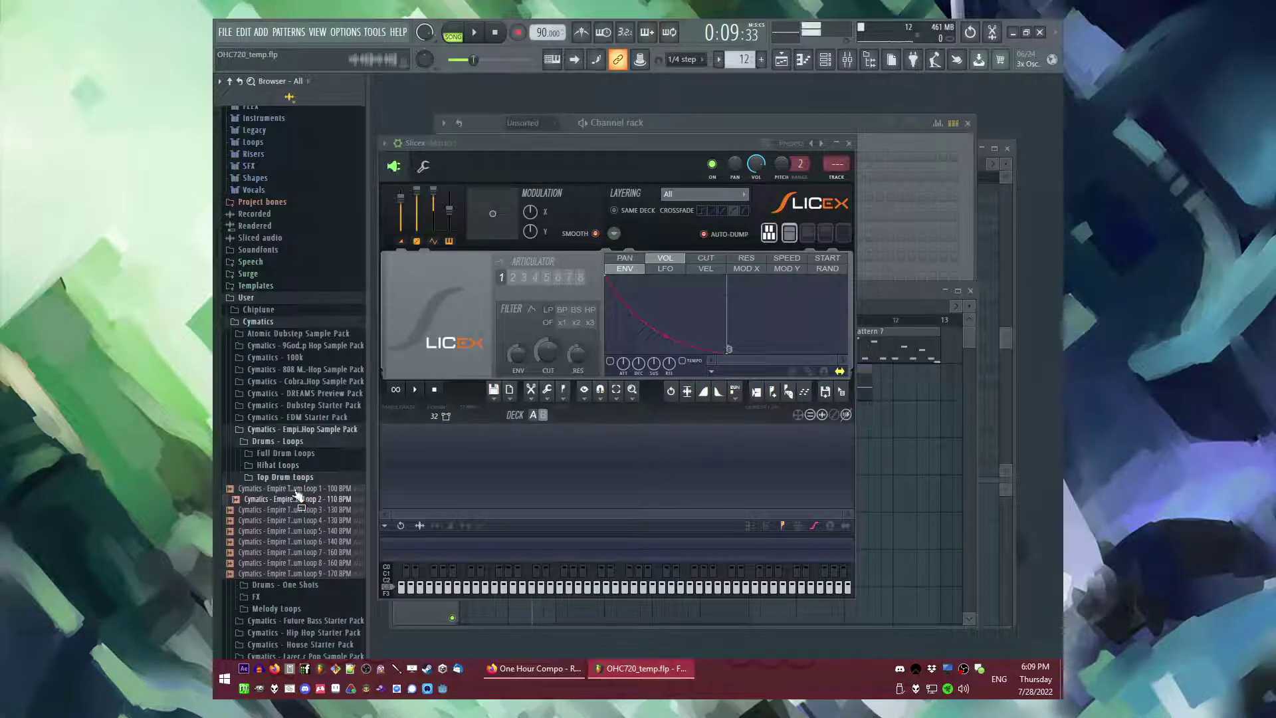
pyautogui.click(296, 454)
pyautogui.click(296, 487)
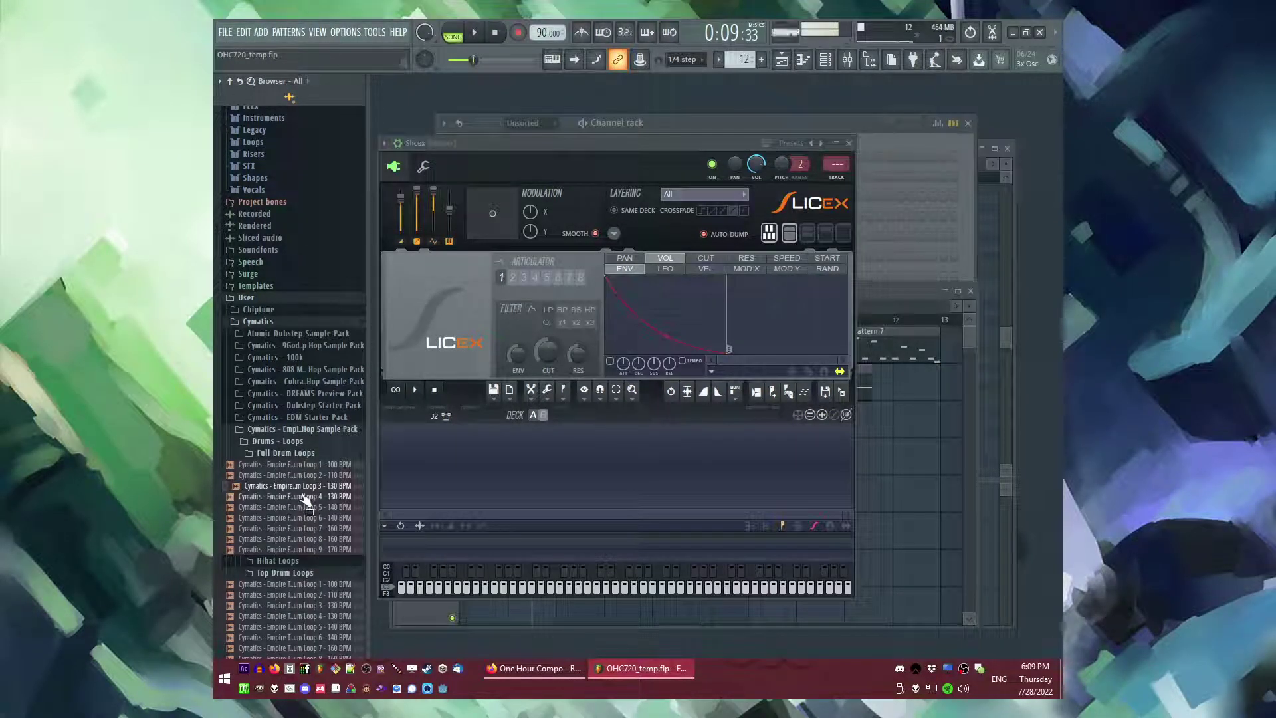
# - Load Cymatics - Empire Full Drum Loop 3 - 130 BPM into Slicex and play the song from bar 5
pyautogui.scroll(-4, 304, 497)
pyautogui.moveTo(309, 275); pyautogui.dragTo(571, 464)
pyautogui.press('space')
pyautogui.rightClick(869, 495)
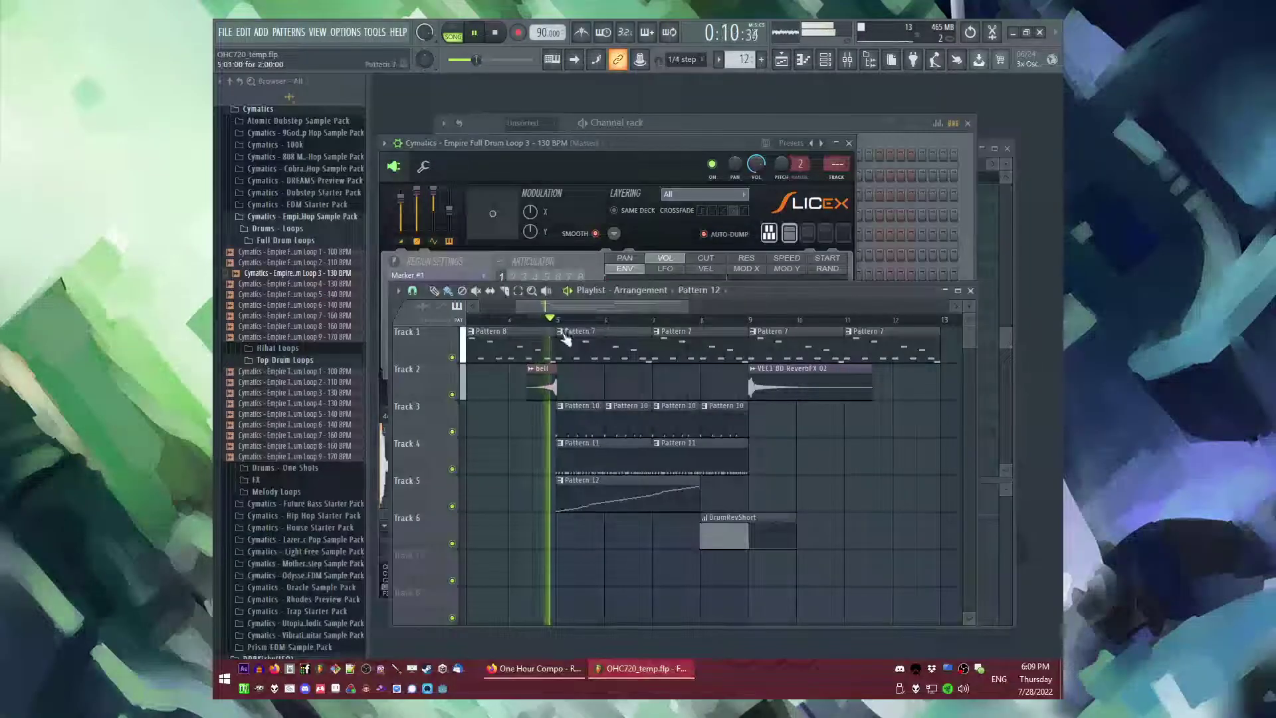
pyautogui.press('space')
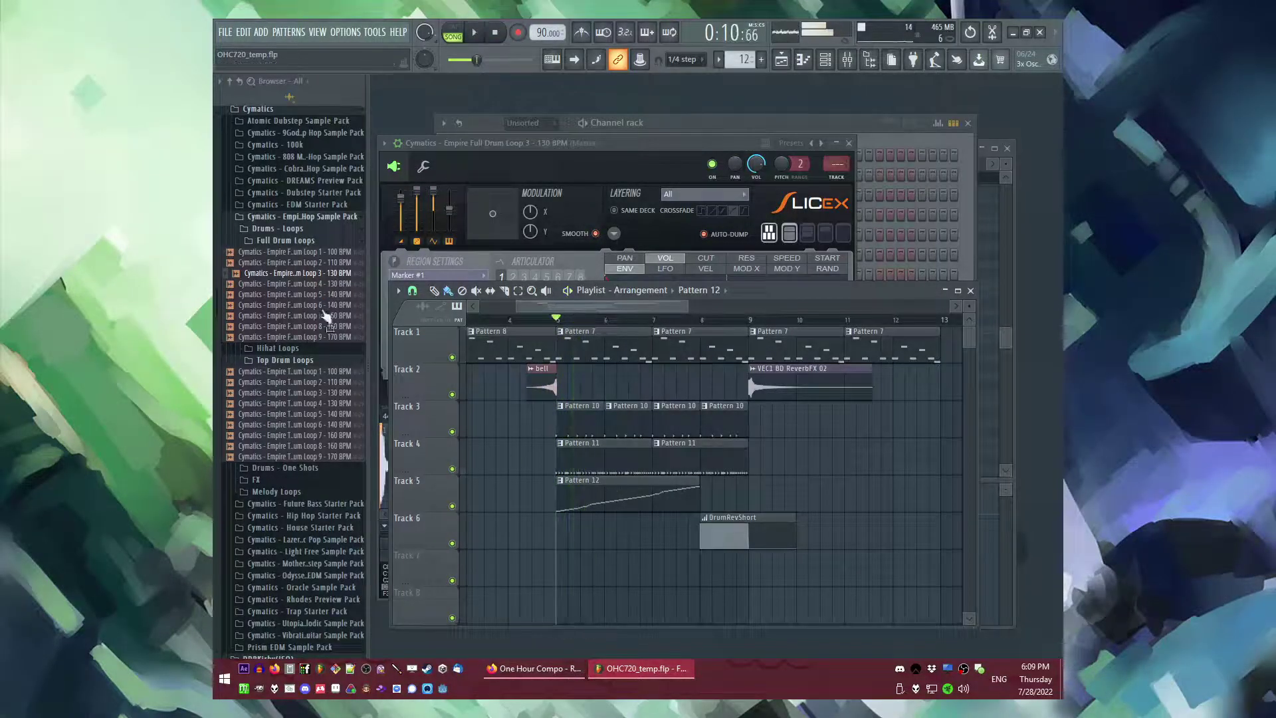
# - Close the Cymatics folders and preview the 1000 Breaks loops in the BreakbeatParadise Loops folder
pyautogui.click(297, 218)
pyautogui.scroll(4, 279, 219)
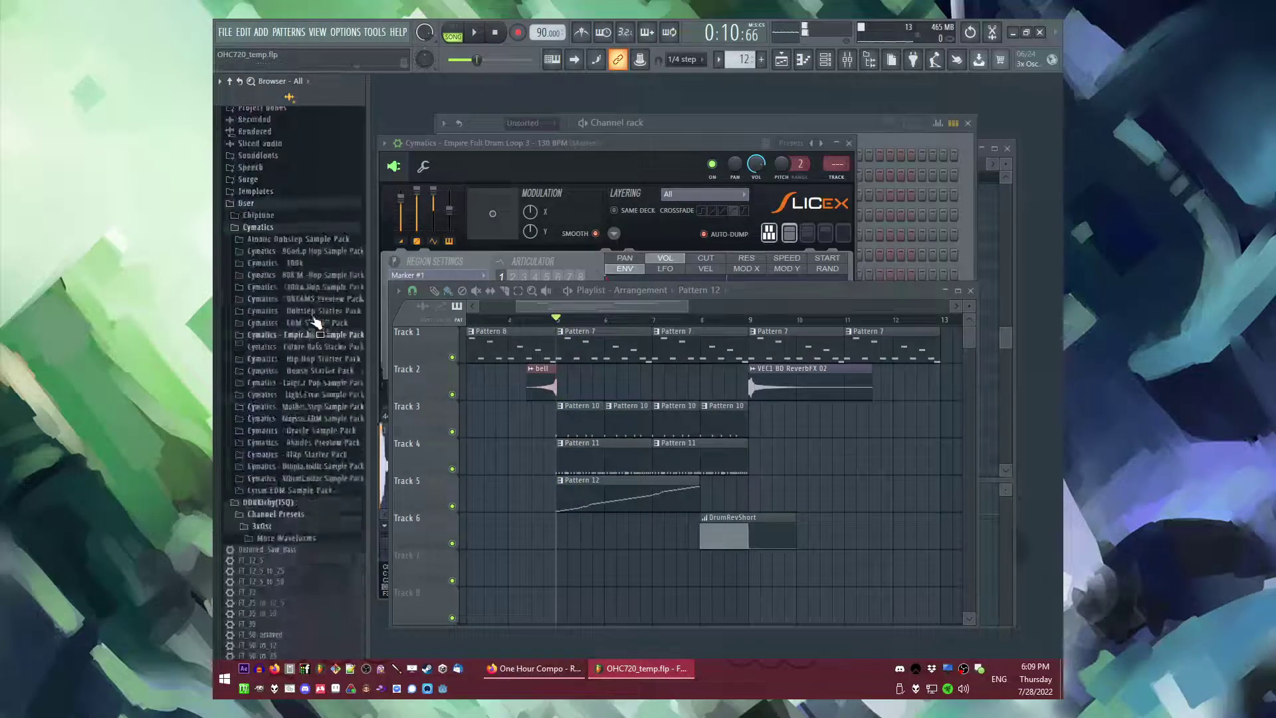
pyautogui.click(264, 218)
pyautogui.scroll(-8, 274, 250)
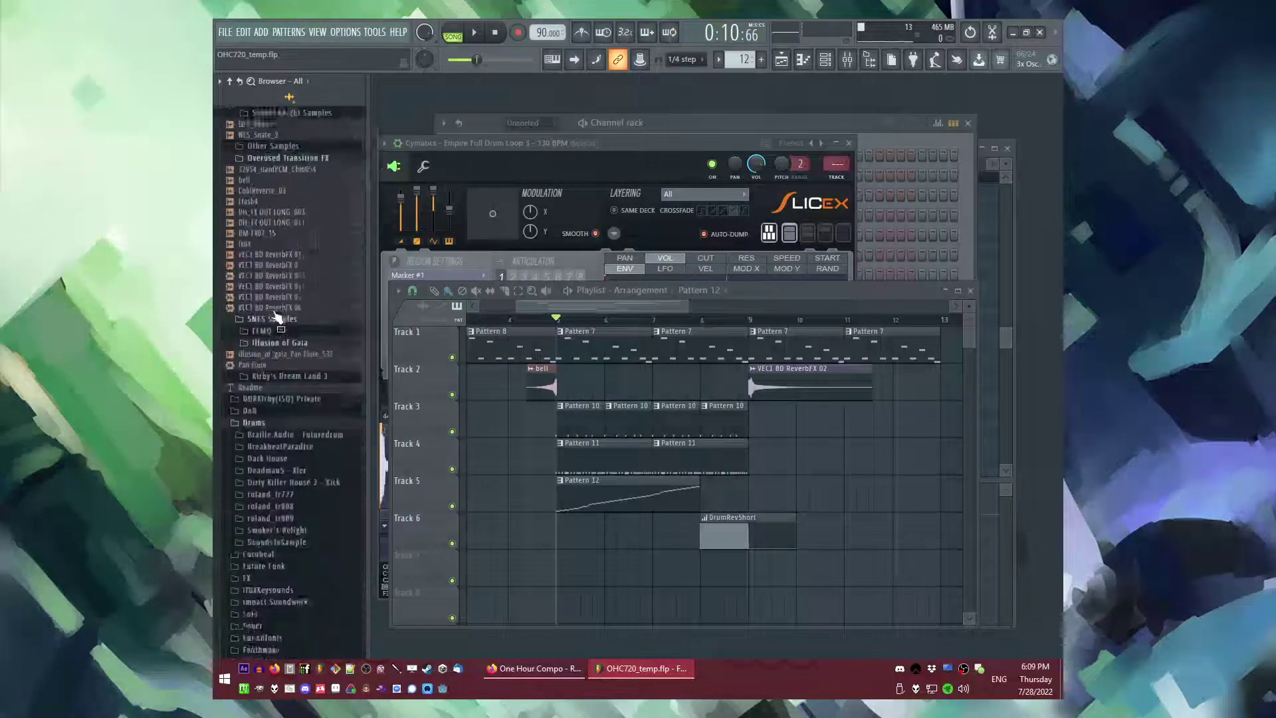
pyautogui.click(286, 392)
pyautogui.click(281, 475)
pyautogui.scroll(-4, 284, 470)
pyautogui.click(291, 394)
pyautogui.click(300, 428)
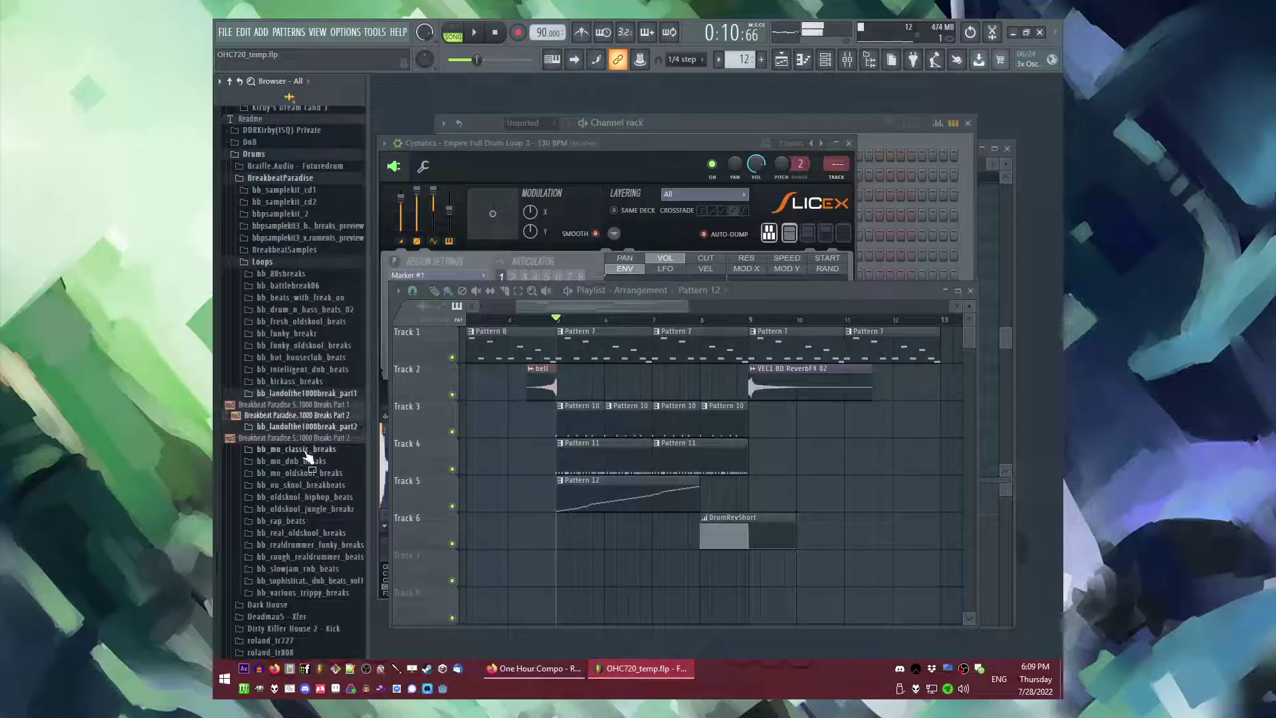
# - Preview breaks from the bb_oldskool_hiphop_beats, bb_mo_oldskool_breaks and bb_real_oldskool_breaks folders and open bb_various_trippy_breaks
pyautogui.click(305, 500)
pyautogui.scroll(-6, 306, 519)
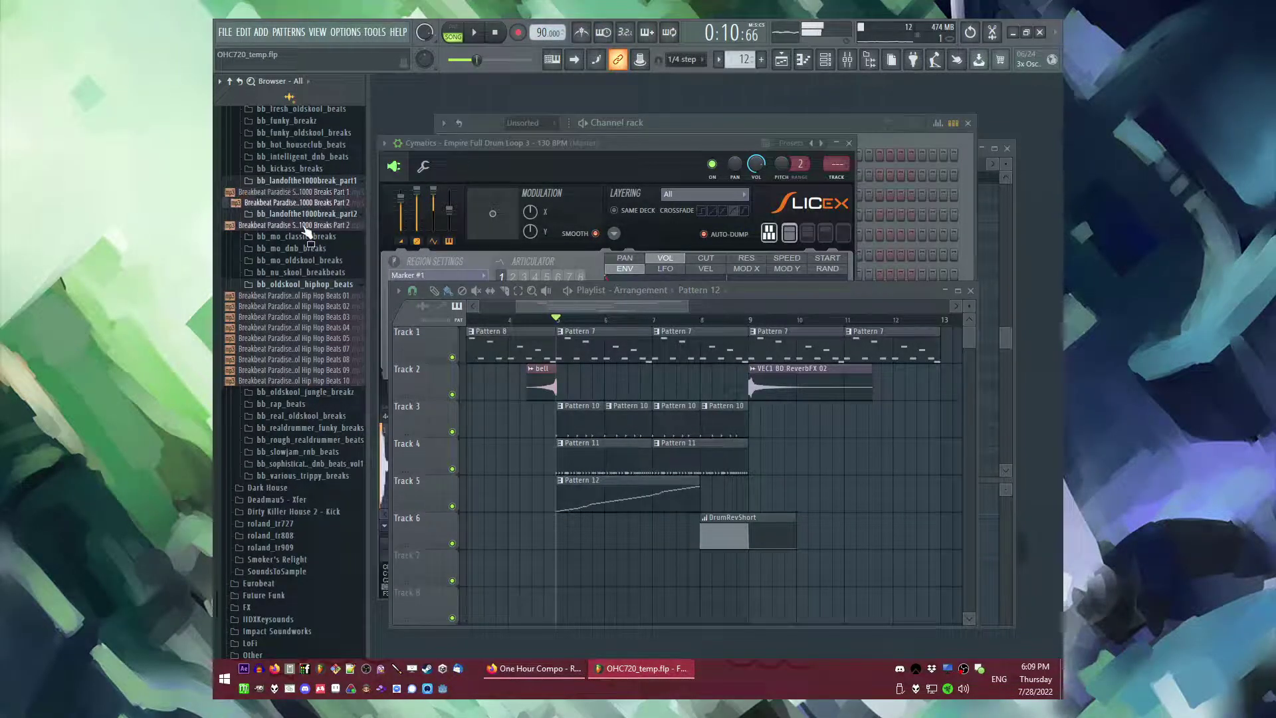
pyautogui.click(307, 261)
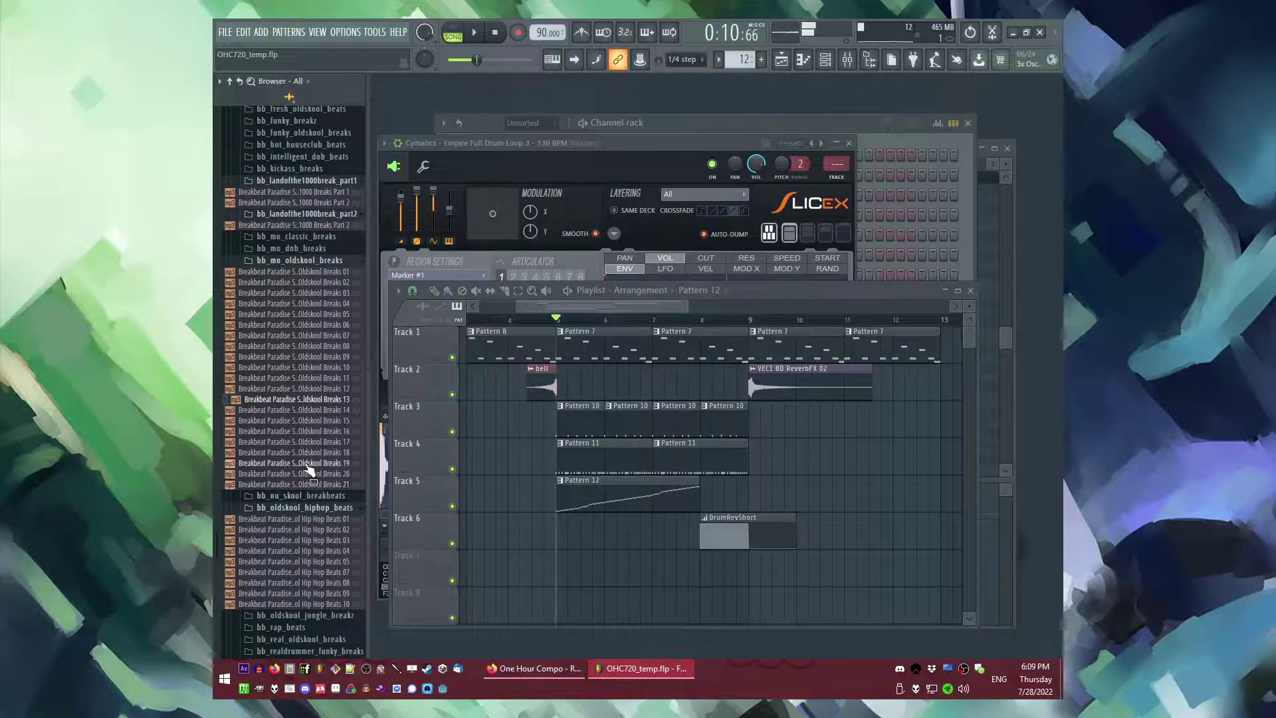
pyautogui.click(307, 464)
pyautogui.scroll(-6, 308, 463)
pyautogui.click(305, 331)
pyautogui.click(305, 375)
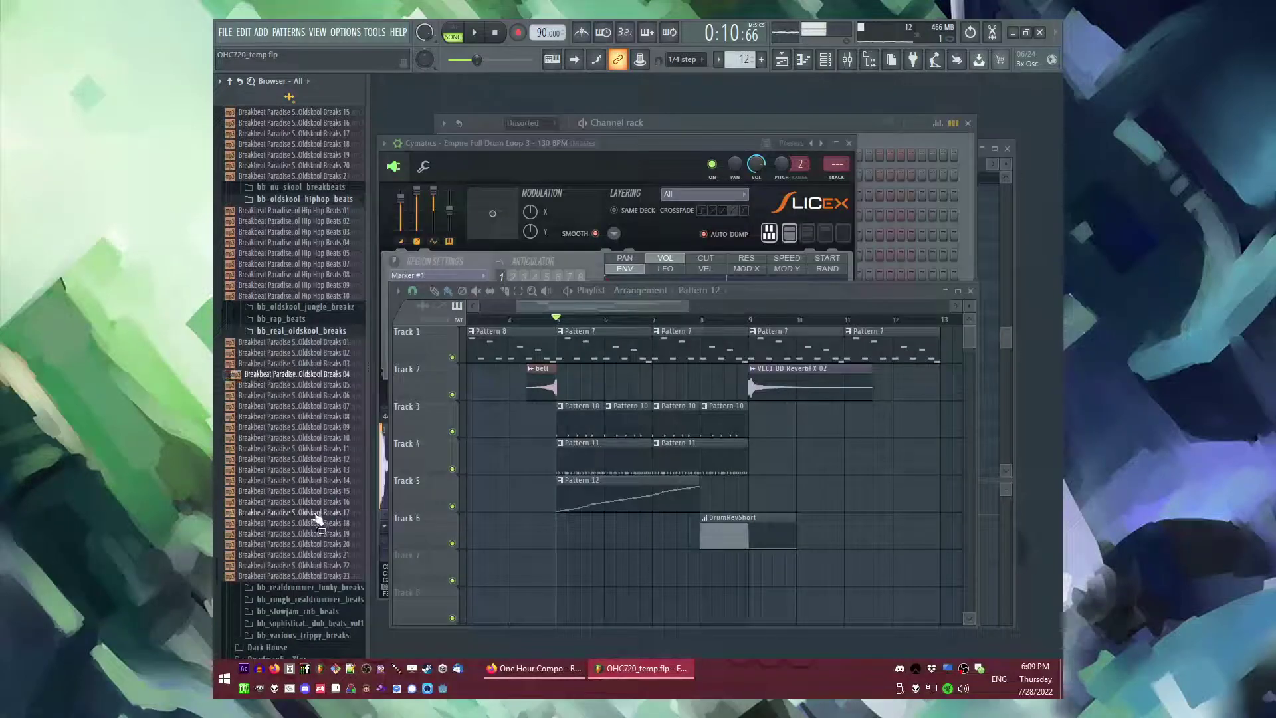
pyautogui.scroll(-2, 311, 465)
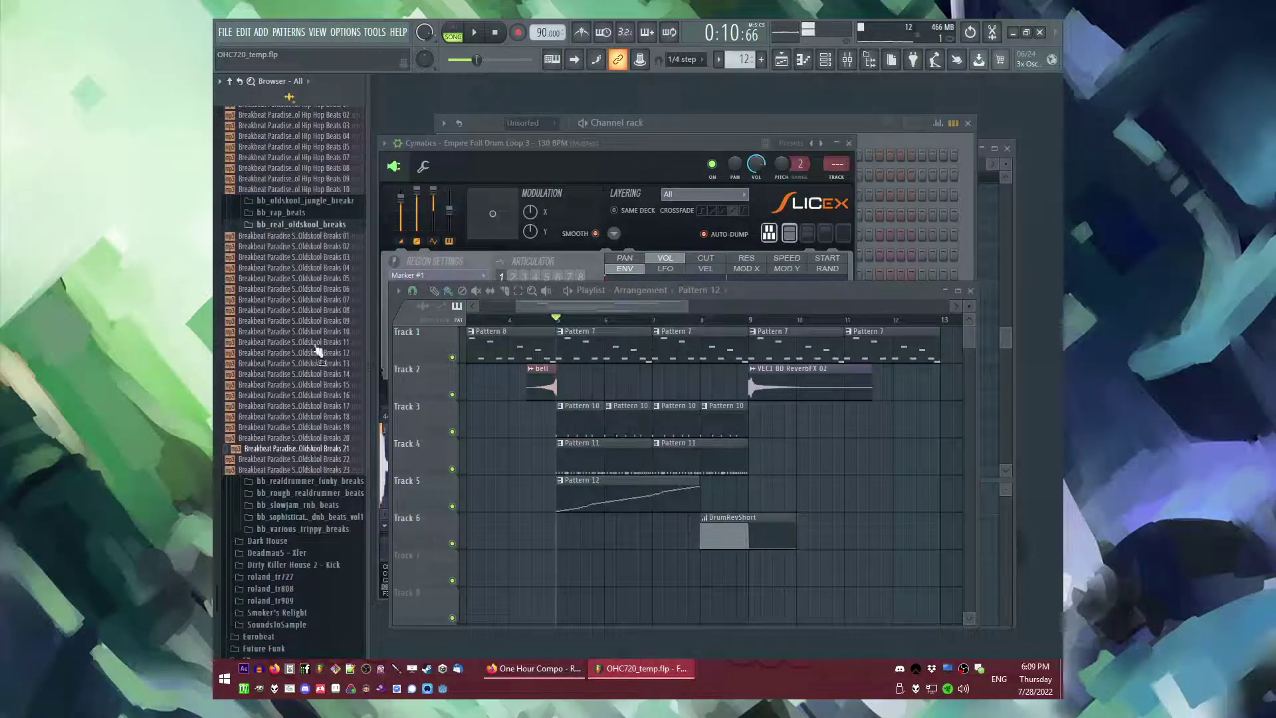
pyautogui.click(317, 529)
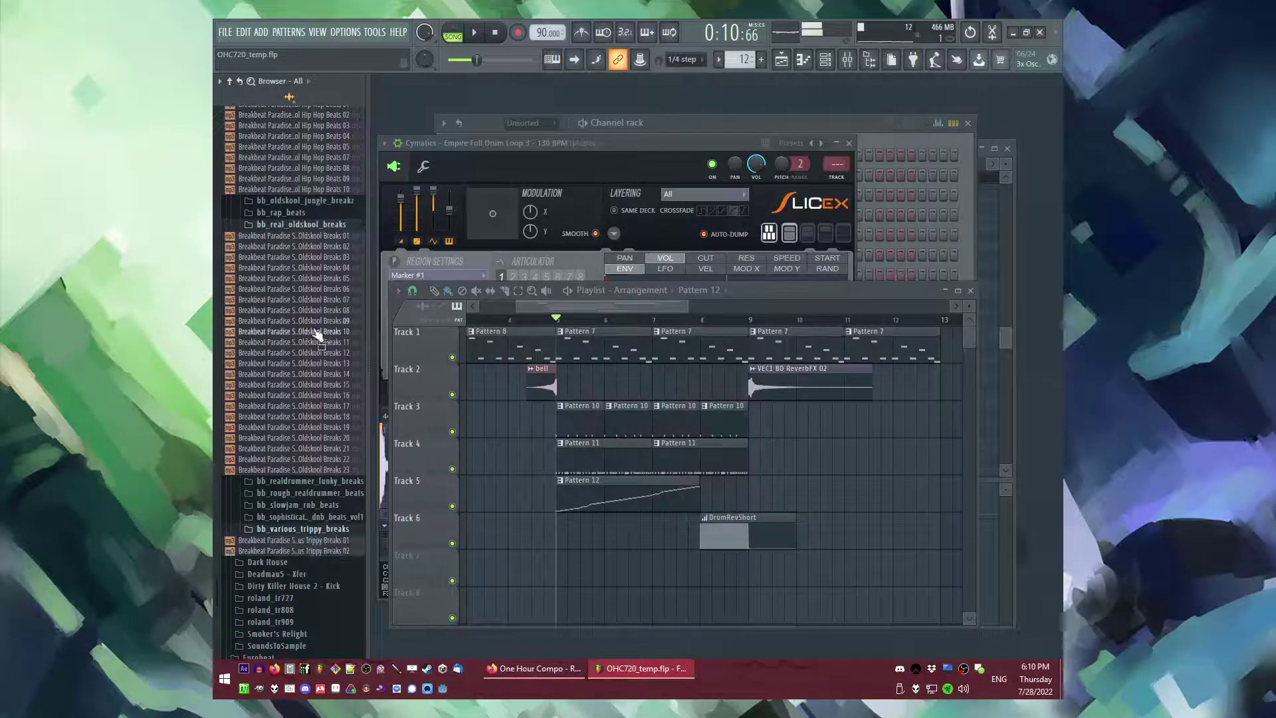
# - Load Breakbeat Paradise Sample - Real Oldskool Breaks 10 into Slicex and route the channel to mixer track 5
pyautogui.click(446, 166)
pyautogui.moveTo(298, 334); pyautogui.dragTo(459, 455)
pyautogui.press('space')
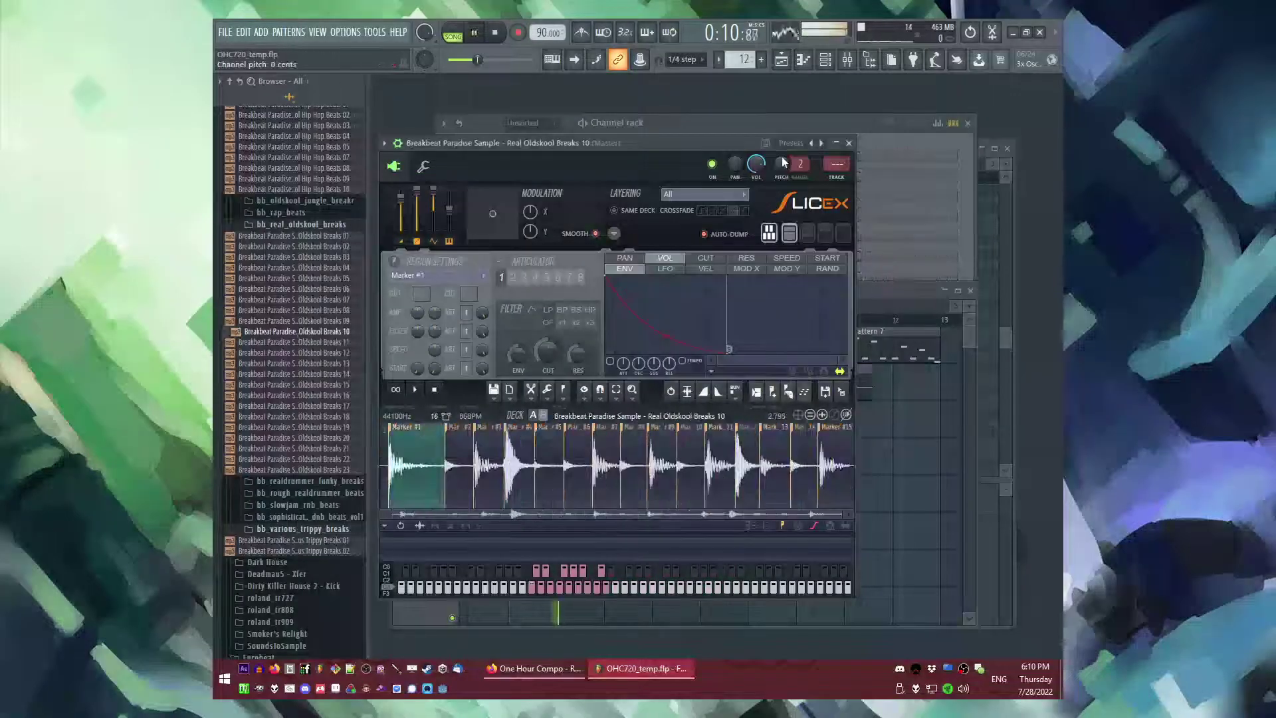
pyautogui.moveTo(835, 170); pyautogui.dragTo(835, 158)
pyautogui.press('F9')
pyautogui.press('F5')
pyautogui.press('F5')
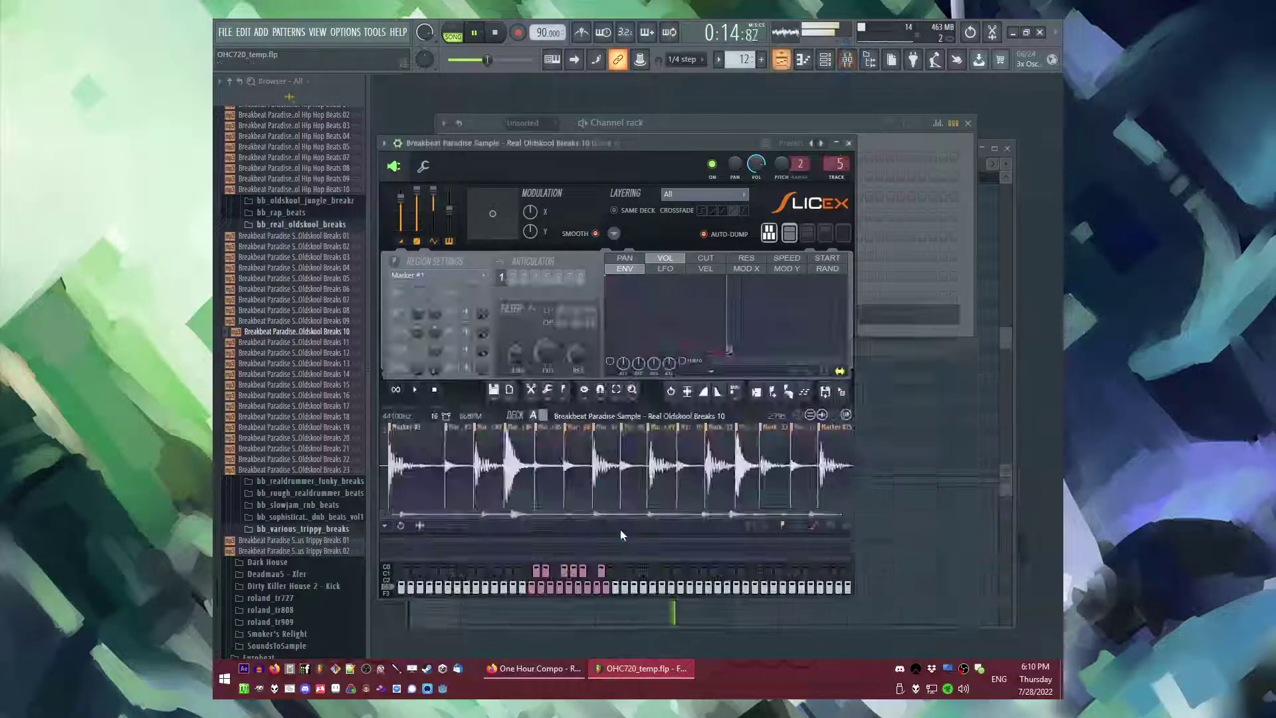
# - Switch to pattern playback and delete every slice note in the breakbeat's piano roll
pyautogui.press('F5')
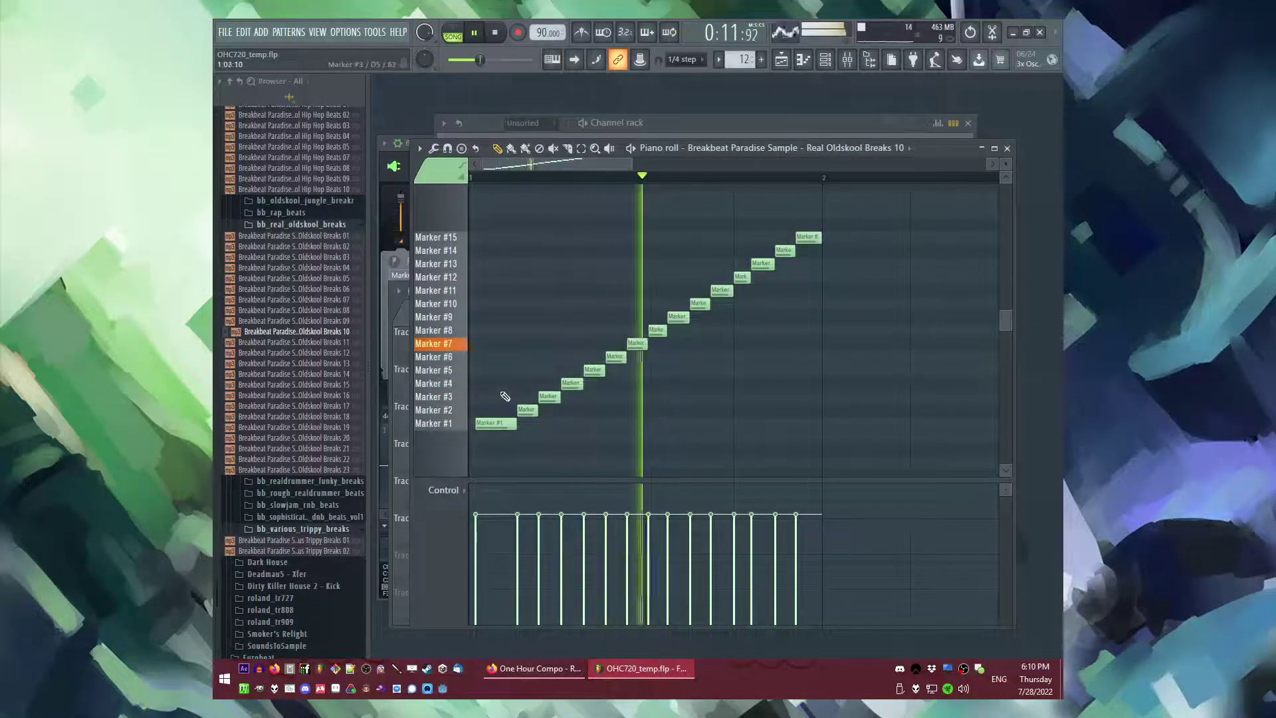
pyautogui.press('l')
pyautogui.hotkey('ctrl', 'a')
pyautogui.press('Delete')
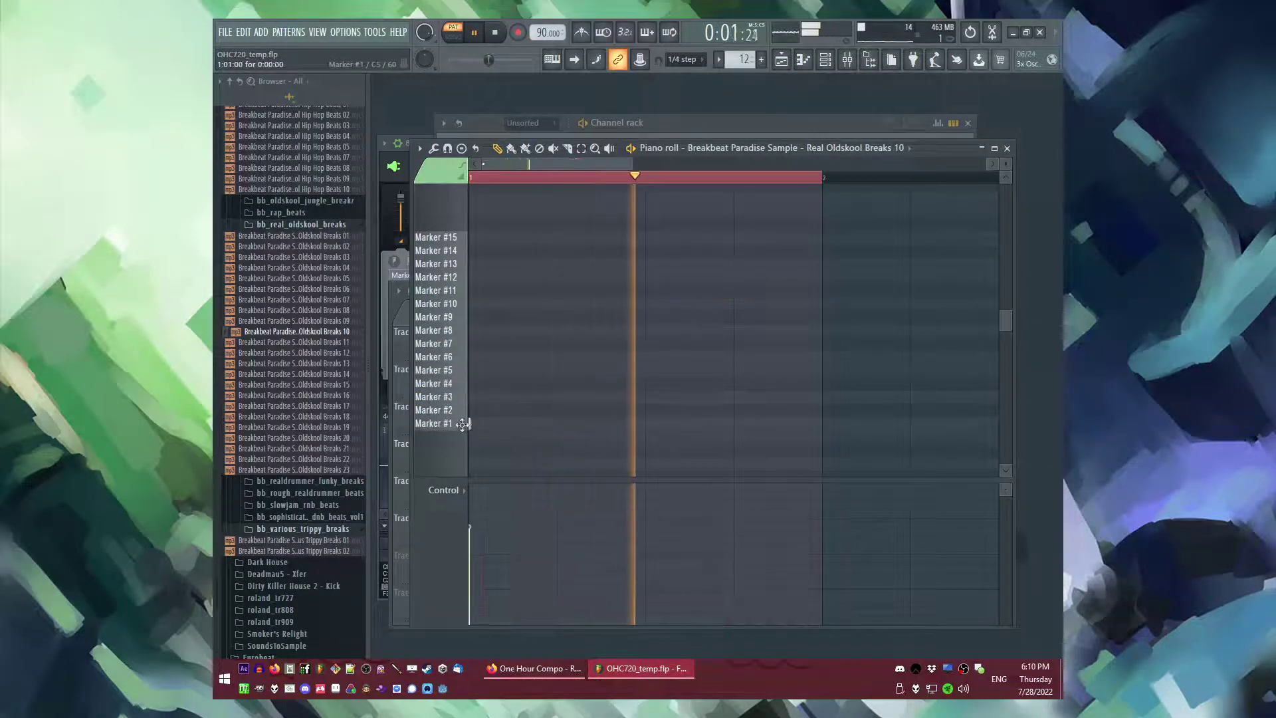
# - Place ascending slice notes with Marker #1 on step 1 and Markers #2 to #9 on steps 3 to 10
pyautogui.press('space')
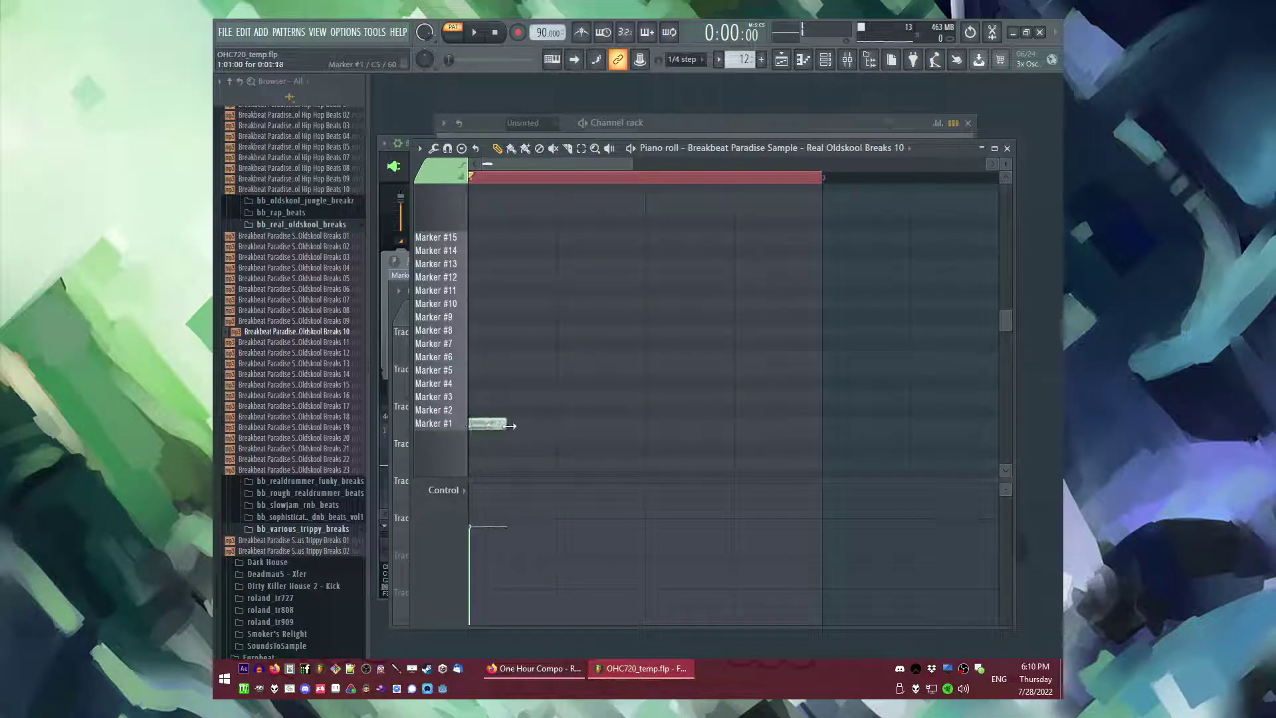
pyautogui.click(558, 383)
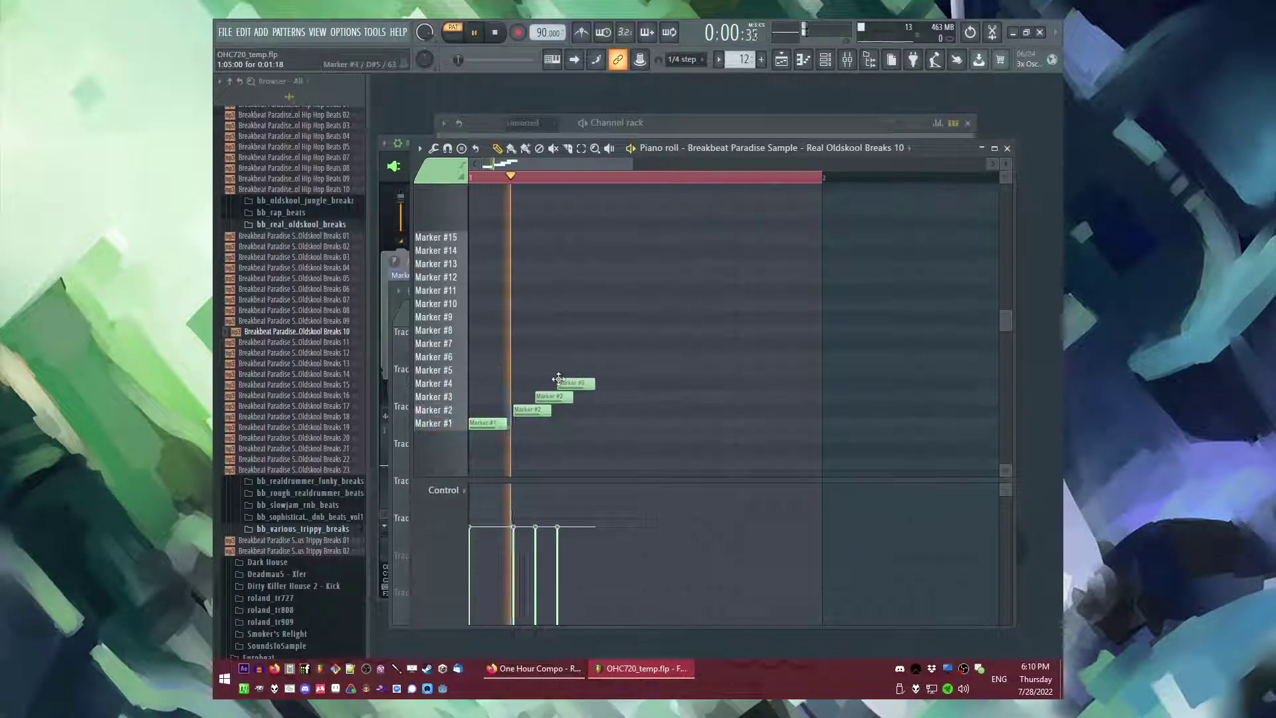
pyautogui.click(580, 370)
pyautogui.click(602, 343)
pyautogui.moveTo(602, 344); pyautogui.dragTo(603, 357)
pyautogui.press('space')
pyautogui.click(625, 344)
pyautogui.click(647, 330)
pyautogui.press('space')
pyautogui.click(669, 316)
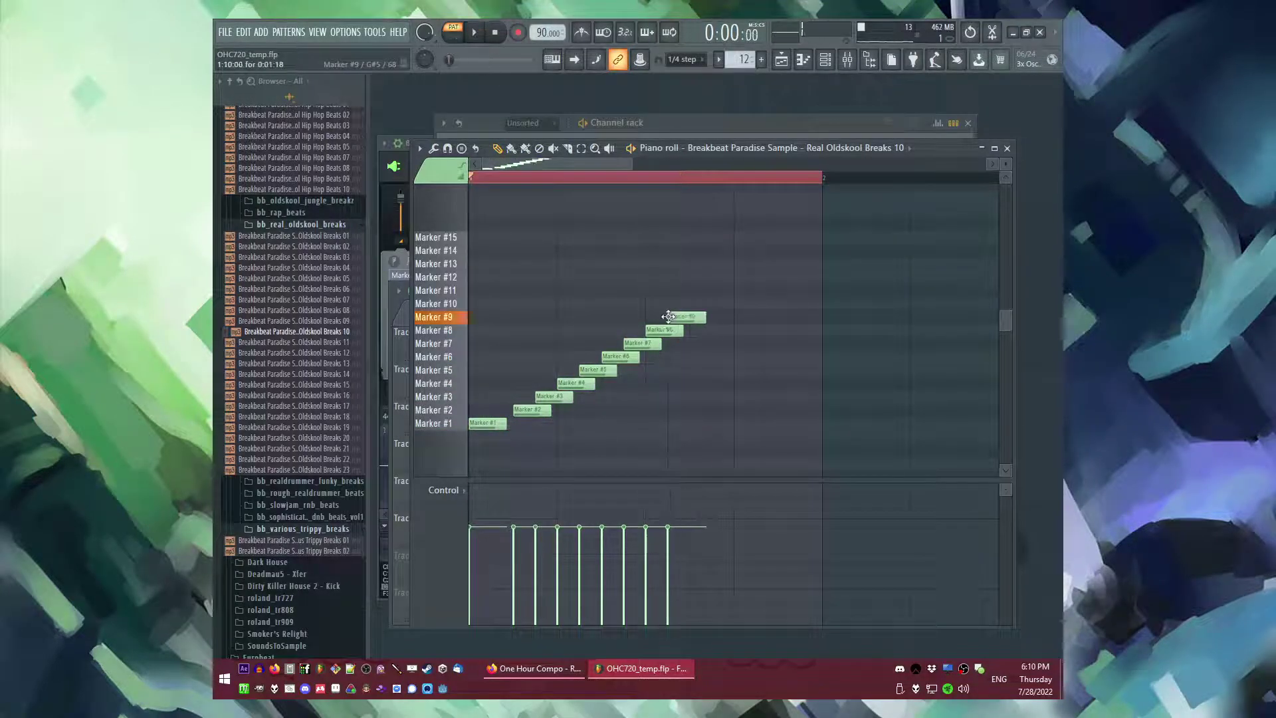
# - Place the Marker #10 to #12 notes on steps 11 to 13 and remove the stray Marker #13 notes
pyautogui.press('space')
pyautogui.click(713, 290)
pyautogui.click(740, 264)
pyautogui.moveTo(737, 253)
pyautogui.mouseDown()
pyautogui.moveTo(745, 290)
pyautogui.moveTo(760, 266)
pyautogui.mouseUp()
pyautogui.press('space')
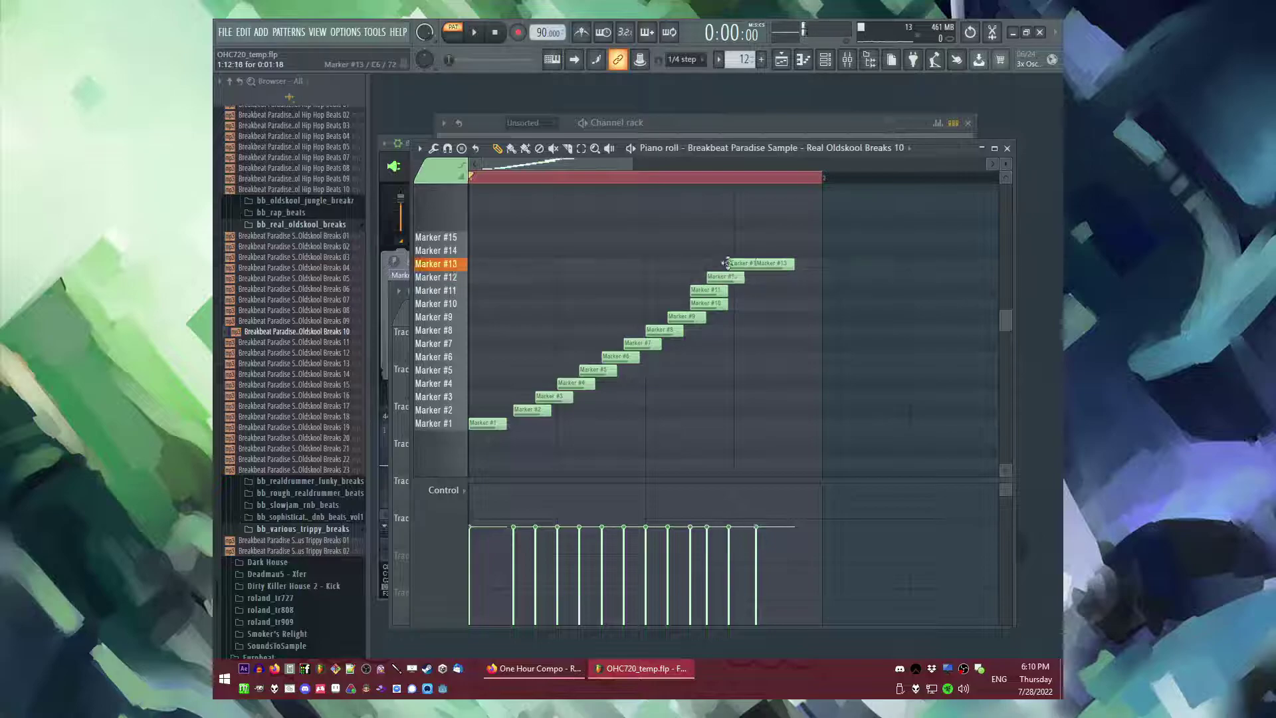
pyautogui.moveTo(711, 278)
pyautogui.mouseDown()
pyautogui.moveTo(738, 276)
pyautogui.moveTo(732, 291)
pyautogui.mouseUp()
pyautogui.rightClick(767, 264)
pyautogui.rightClick(743, 264)
pyautogui.scroll(1, 740, 272)
pyautogui.scroll(-1, 692, 297)
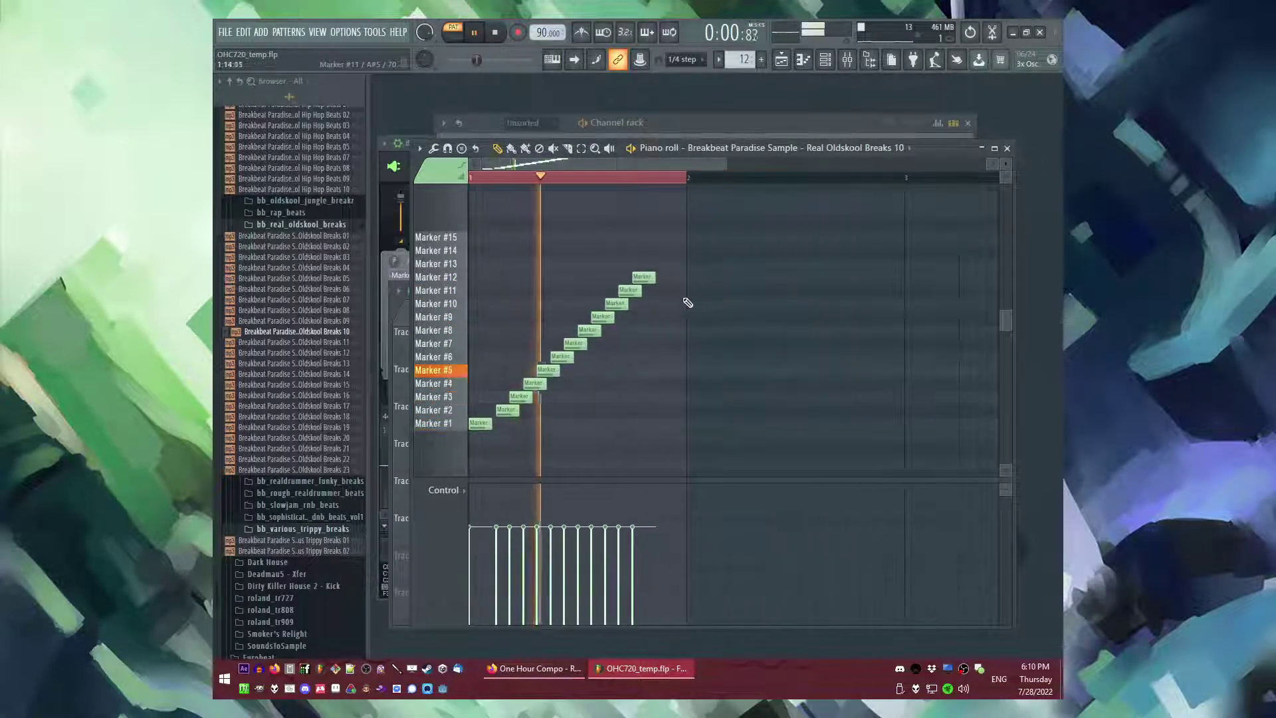
# - Place the Marker #13 to #15 notes on steps 14 to 16, ending the sequence at bar 2
pyautogui.press('space')
pyautogui.click(655, 267)
pyautogui.click(677, 243)
pyautogui.press('space')
pyautogui.moveTo(677, 244); pyautogui.dragTo(692, 238)
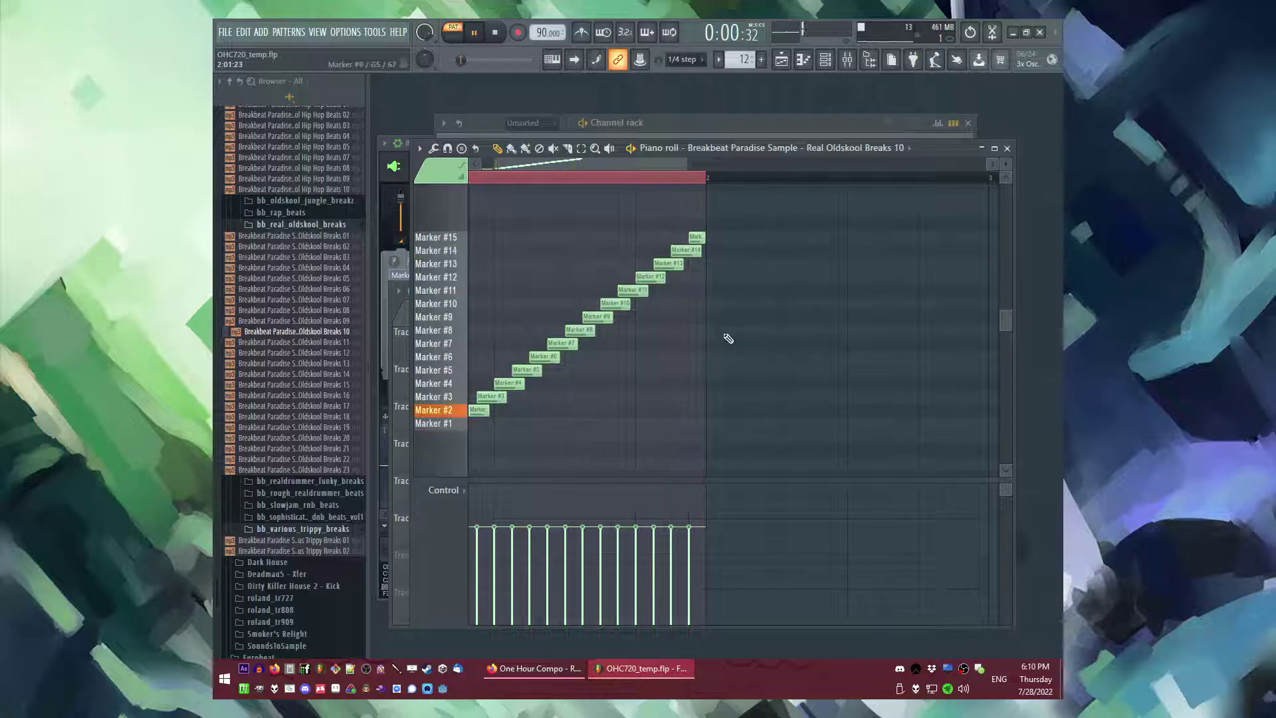
# - Fill Track 5 with one-bar Pattern 12 clips from bar 5 through bar 8
pyautogui.press('F6')
pyautogui.press('F5')
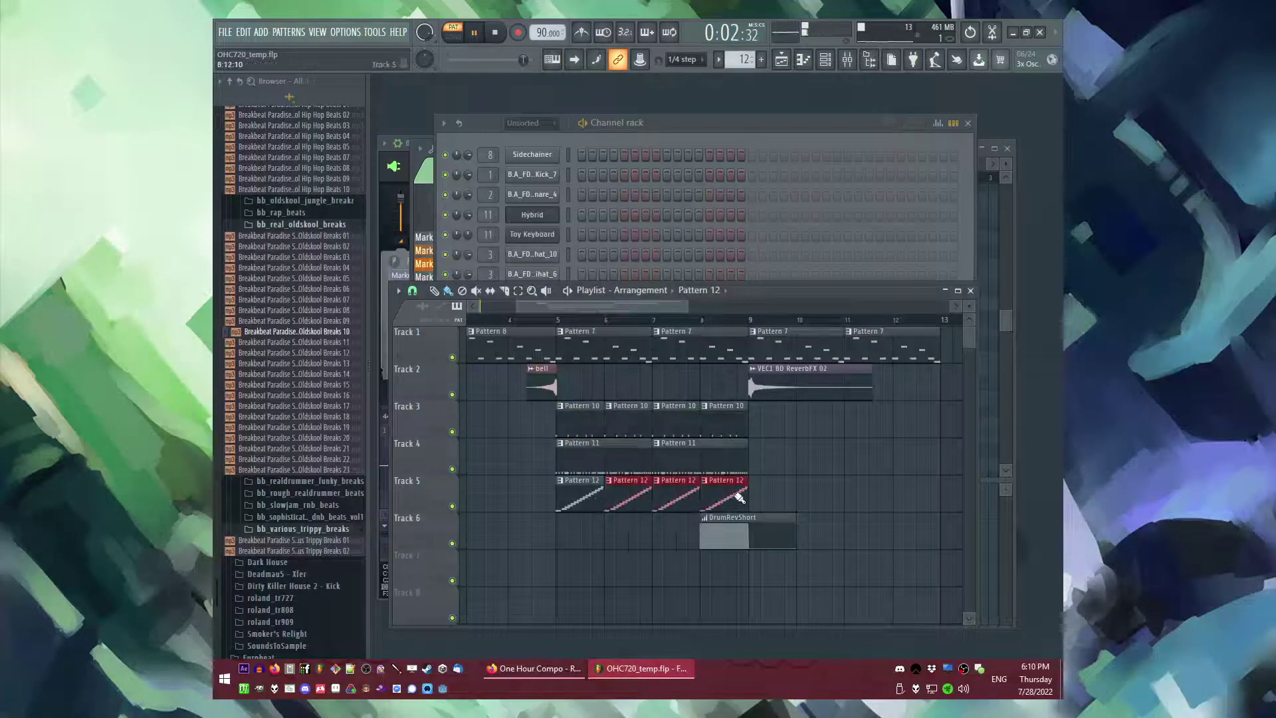
# - Add Fruity Blood Overdrive to effect slot 4 of the Loop 1 mixer track
pyautogui.press('F9')
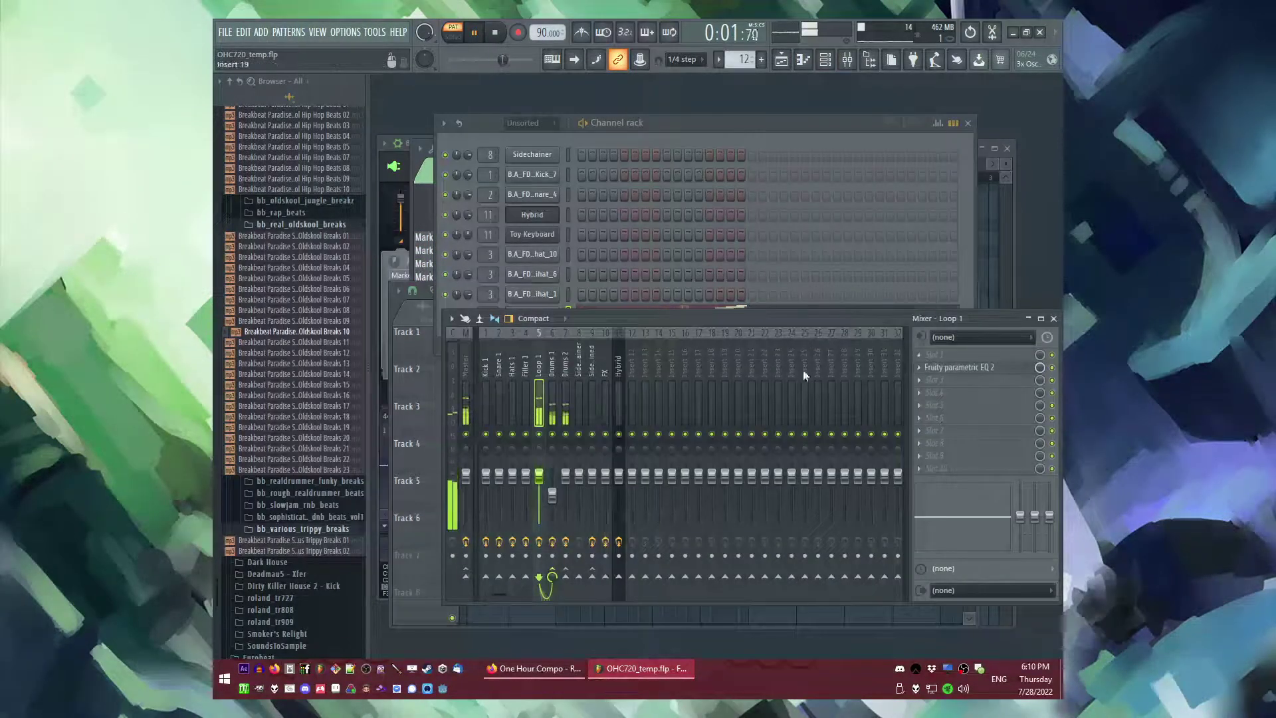
pyautogui.press('F9')
pyautogui.press('F9')
pyautogui.click(930, 379)
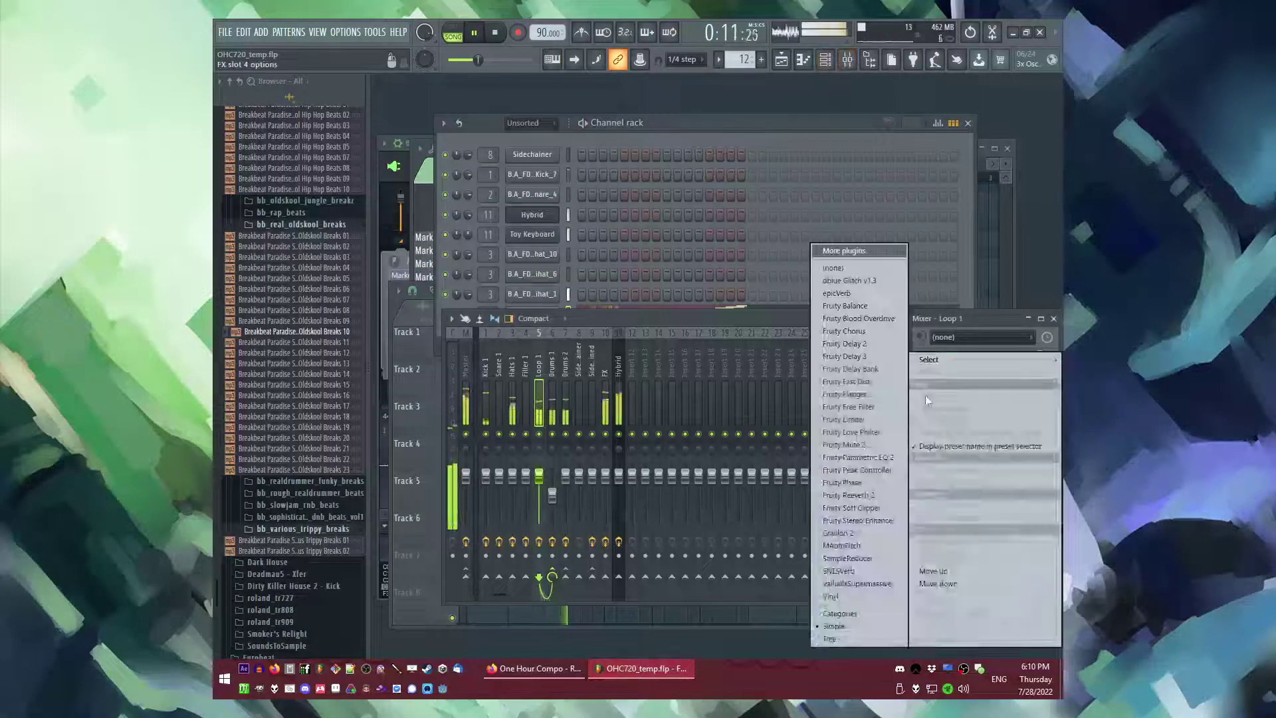
pyautogui.click(857, 323)
pyautogui.click(775, 265)
# - Open the breakbeat's Slicex channel and examine the start of the Marker #4 slice in the waveform
pyautogui.press('F6')
pyautogui.press('F5')
pyautogui.press('F6')
pyautogui.click(545, 315)
pyautogui.click(546, 315)
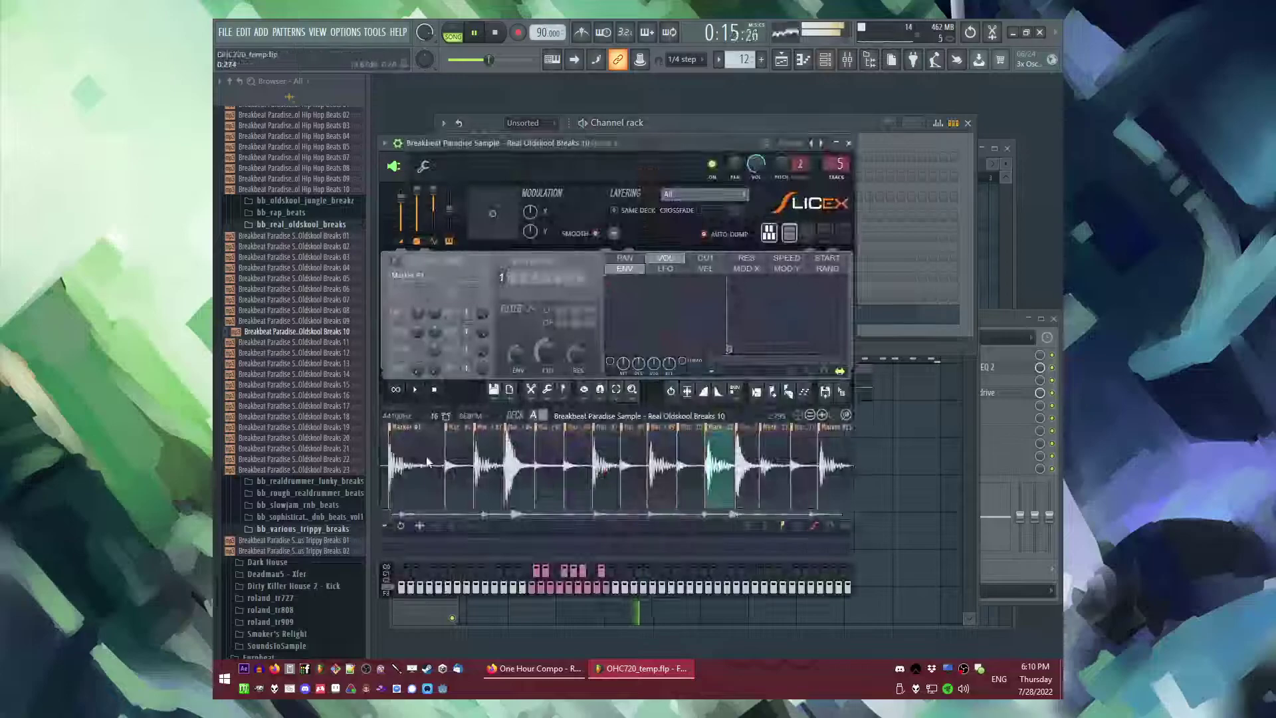
pyautogui.scroll(4, 503, 461)
pyautogui.press('space')
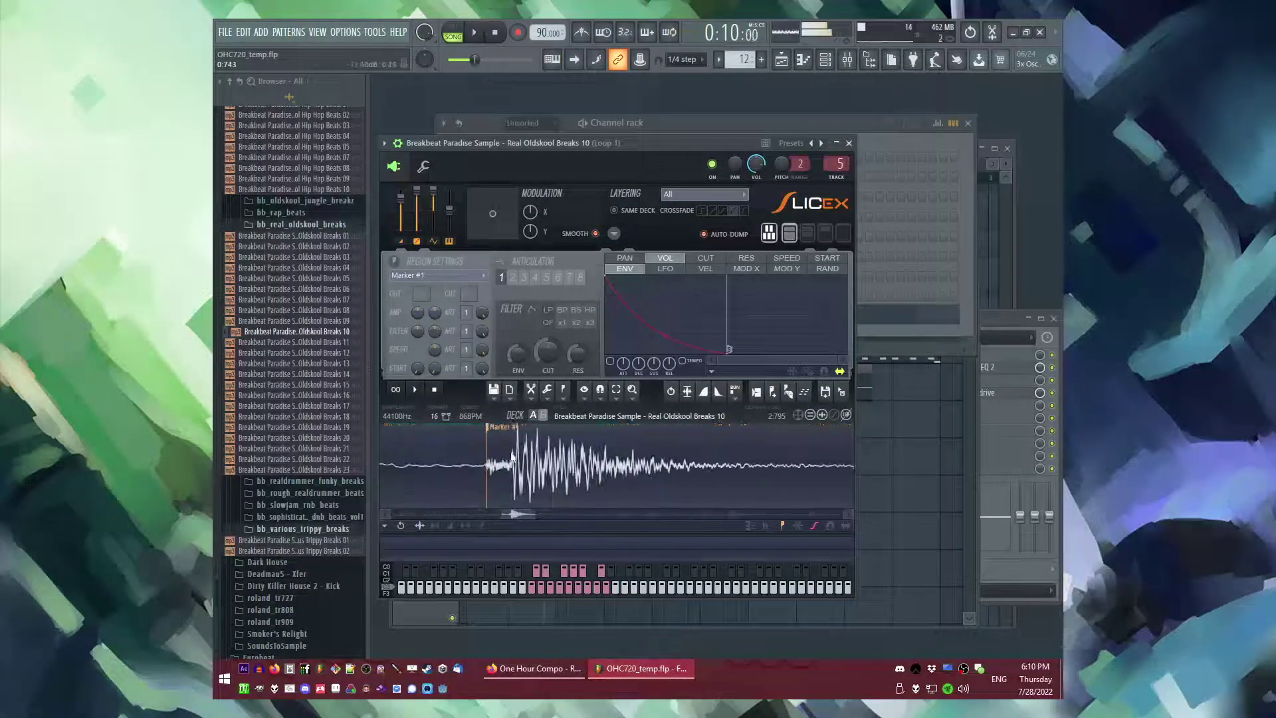
pyautogui.click(503, 460)
pyautogui.press('space')
pyautogui.scroll(-4, 465, 449)
pyautogui.scroll(4, 488, 438)
pyautogui.scroll(-3, 543, 435)
# - Make the Pattern 12 clip at bar 6 on Track 5 unique and open it for editing
pyautogui.press('F5')
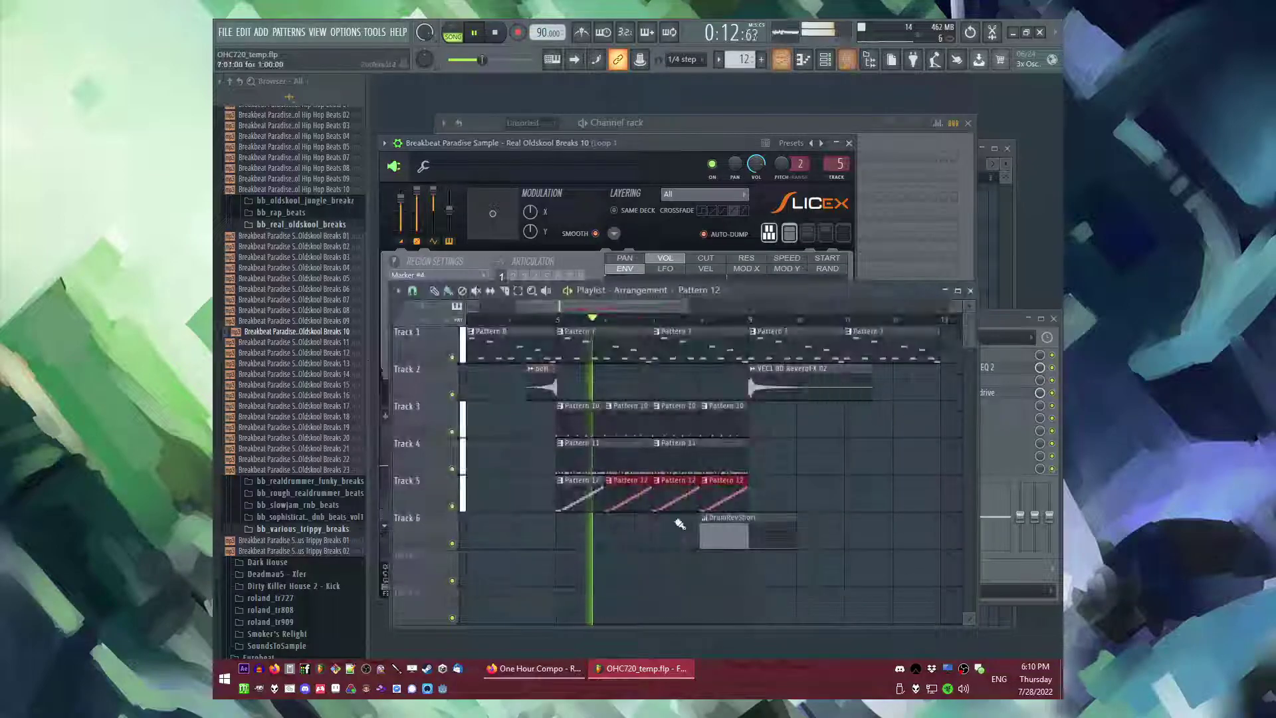
pyautogui.click(609, 481)
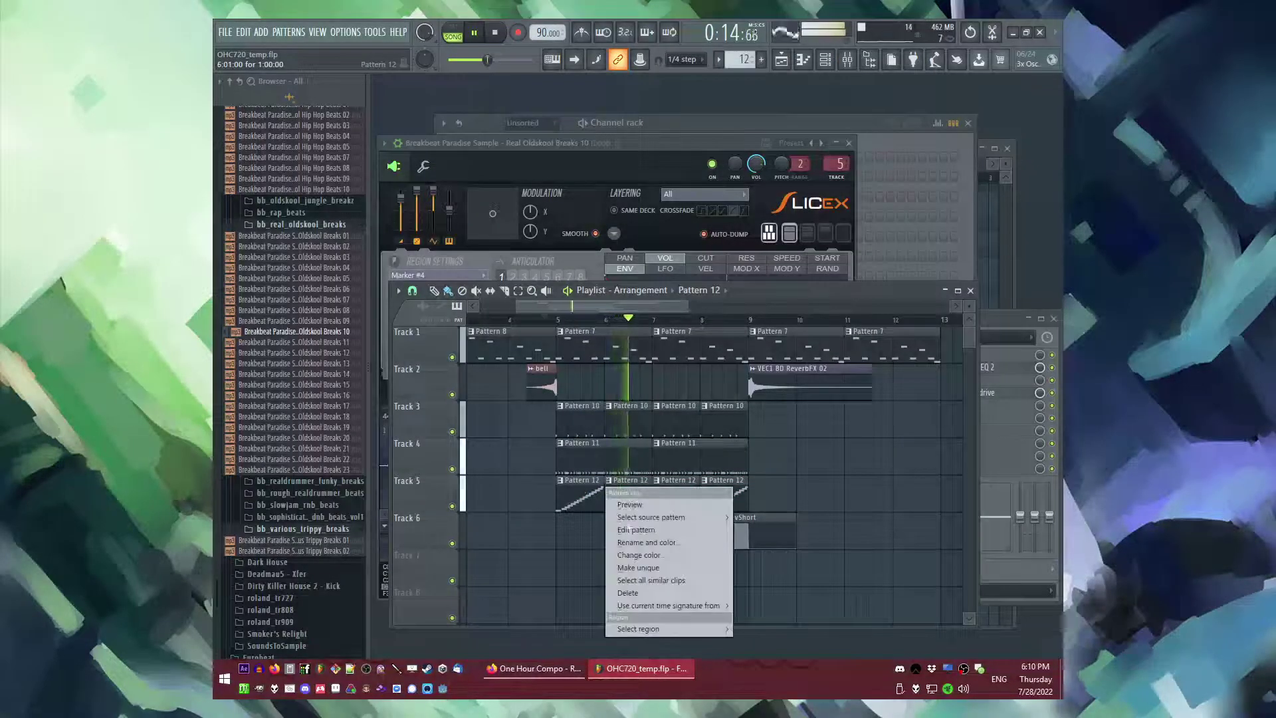
pyautogui.click(633, 567)
pyautogui.doubleClick(634, 507)
# - Turn the Marker #9 and Marker #11 notes of Pattern 13 into two half-step hits each during pattern playback
pyautogui.press('l')
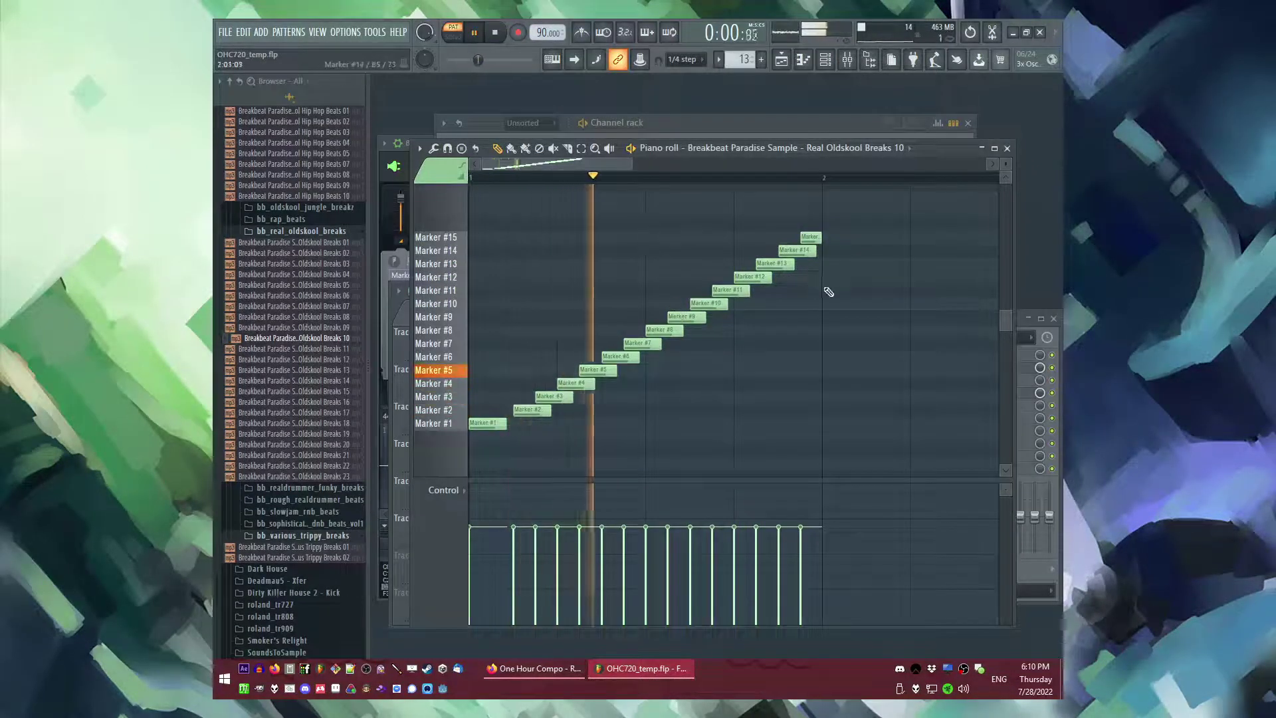
pyautogui.scroll(2, 824, 284)
pyautogui.press('space')
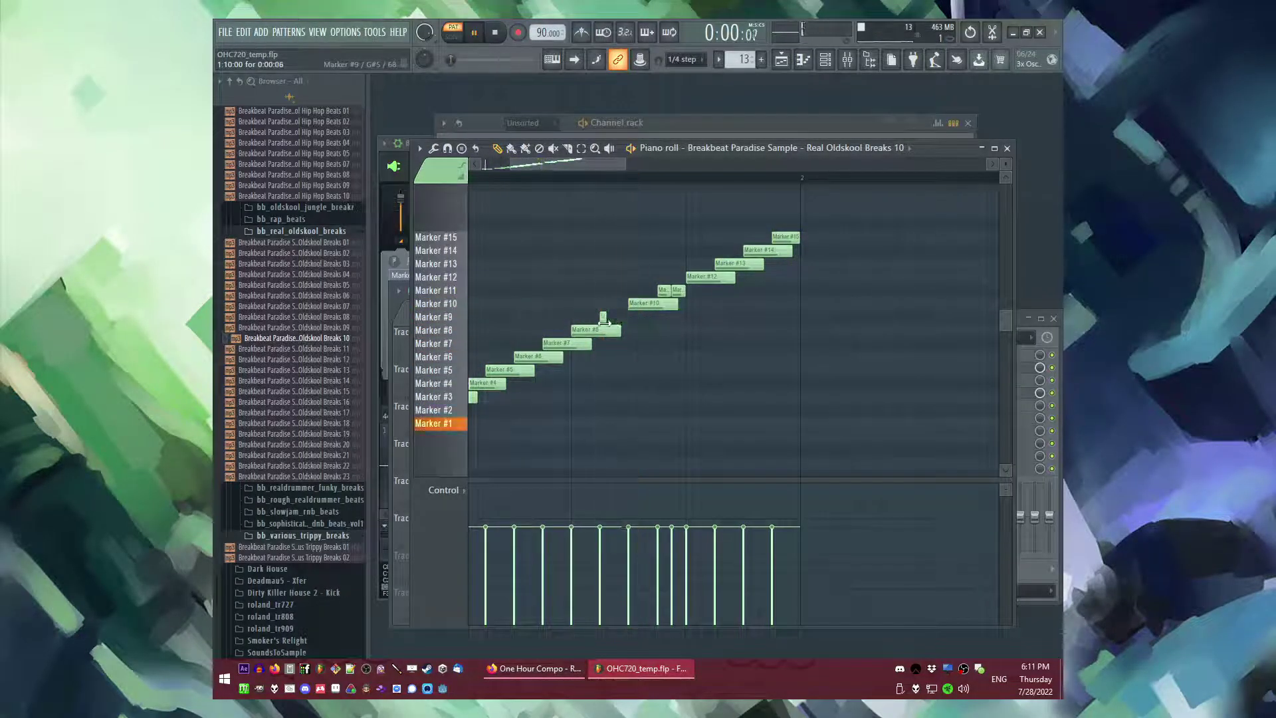
pyautogui.scroll(-2, 675, 368)
pyautogui.scroll(2, 703, 329)
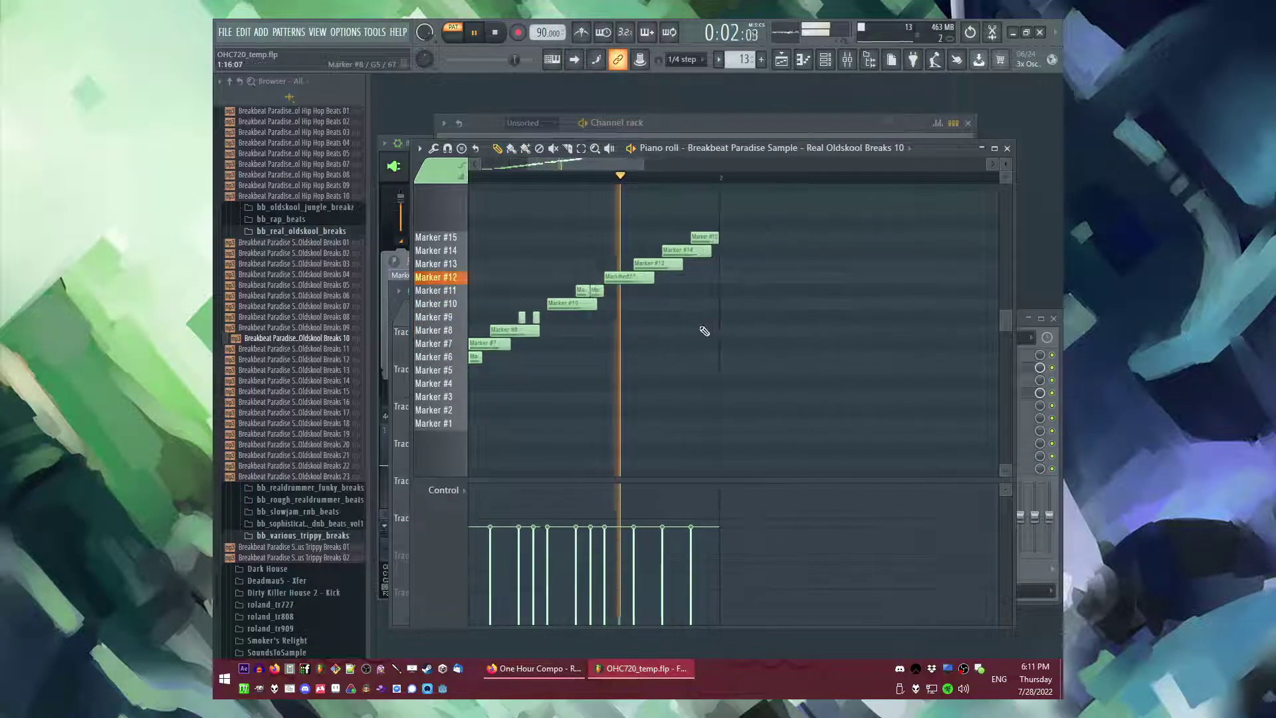
# - Make the Pattern 13 clip at bar 8 on Track 5 unique and open its breakbeat notes for editing
pyautogui.press('F6')
pyautogui.press('F5')
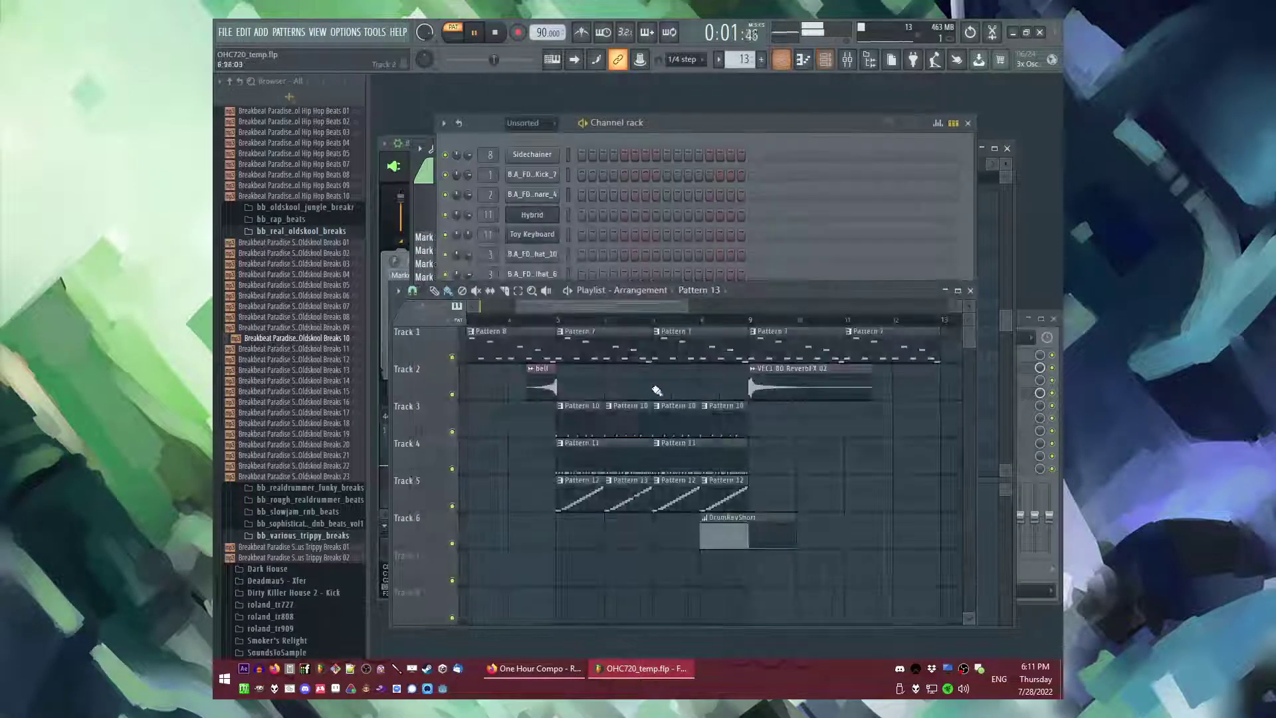
pyautogui.click(708, 482)
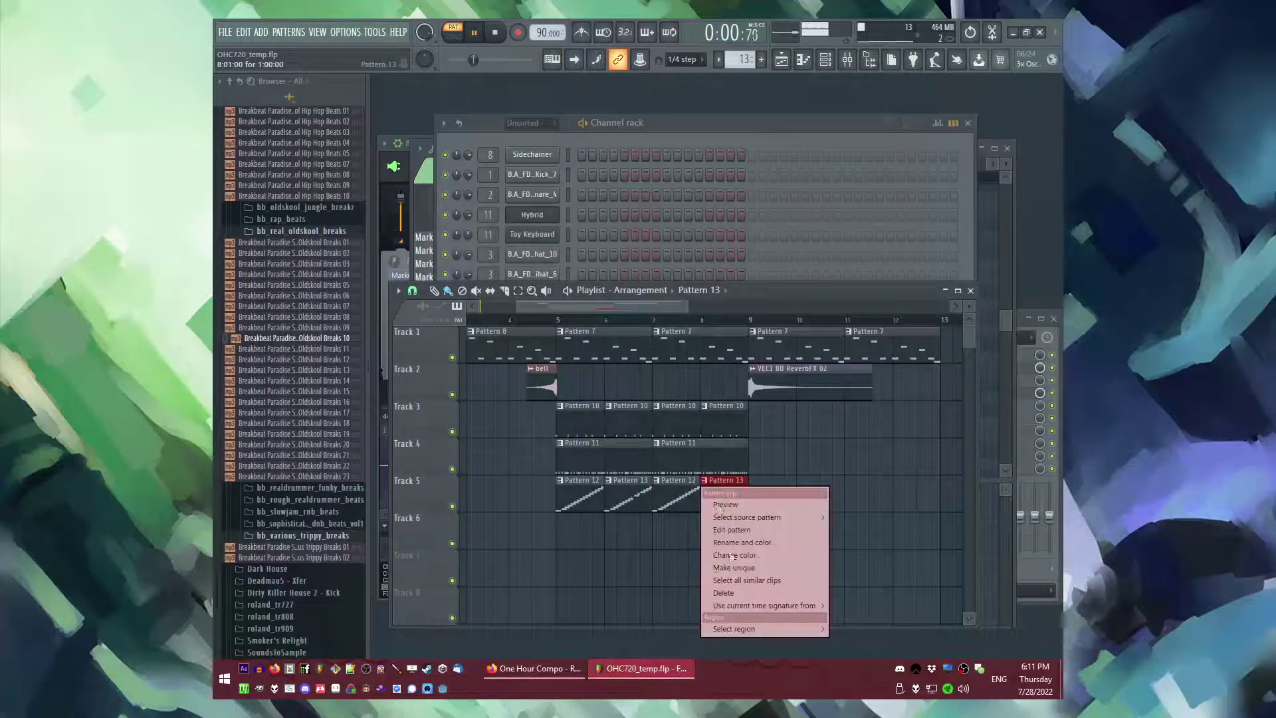
pyautogui.click(717, 567)
pyautogui.press('space')
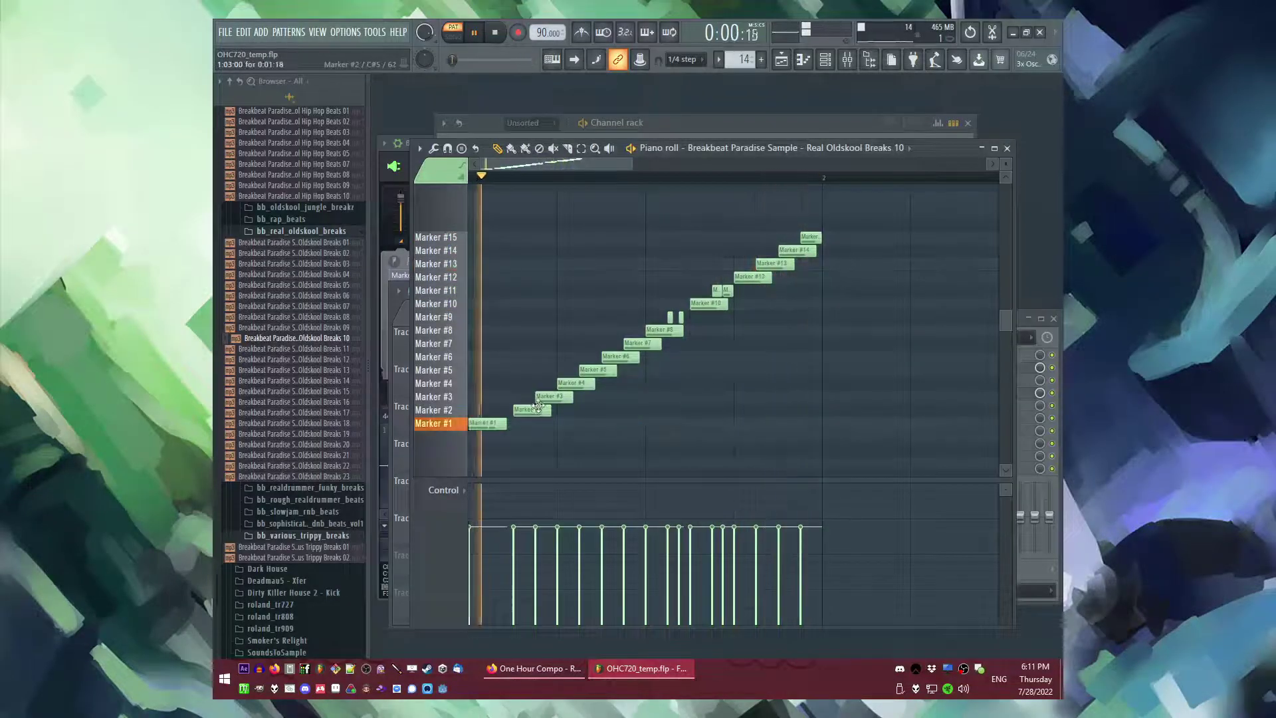
# - Add a short Marker #3 note on step 2 of Pattern 14, between the Marker #1 and Marker #2 hits, and audition it
pyautogui.scroll(3, 665, 425)
pyautogui.scroll(-3, 716, 424)
pyautogui.scroll(2, 504, 409)
pyautogui.press('space')
pyautogui.click(504, 404)
pyautogui.scroll(-2, 510, 403)
pyautogui.press('space')
pyautogui.press('space')
pyautogui.moveTo(503, 398); pyautogui.dragTo(517, 399)
pyautogui.press('space')
pyautogui.press('space')
# - Turn the Marker #3 note on step 4 of Pattern 14 into two short hits half a step apart and audition them
pyautogui.moveTo(595, 400); pyautogui.dragTo(554, 399)
pyautogui.click(568, 399)
pyautogui.press('space')
pyautogui.press('space')
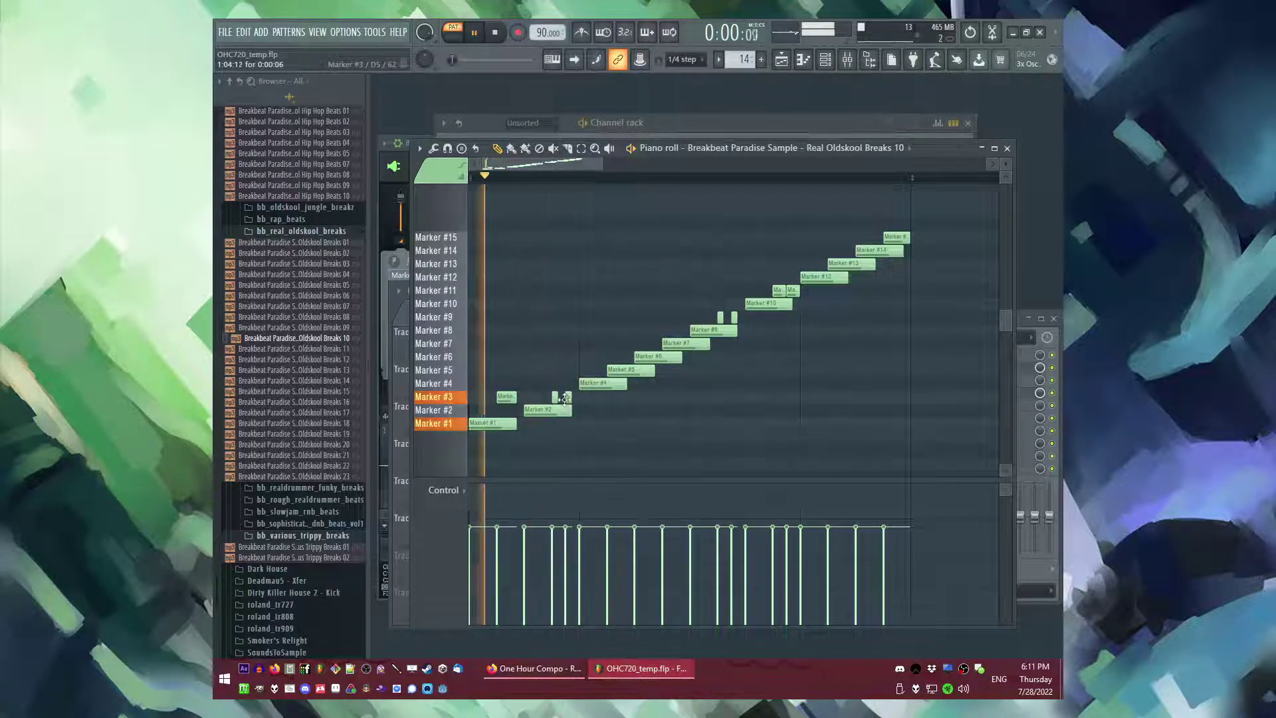
pyautogui.scroll(2, 718, 319)
pyautogui.press('space')
pyautogui.press('space')
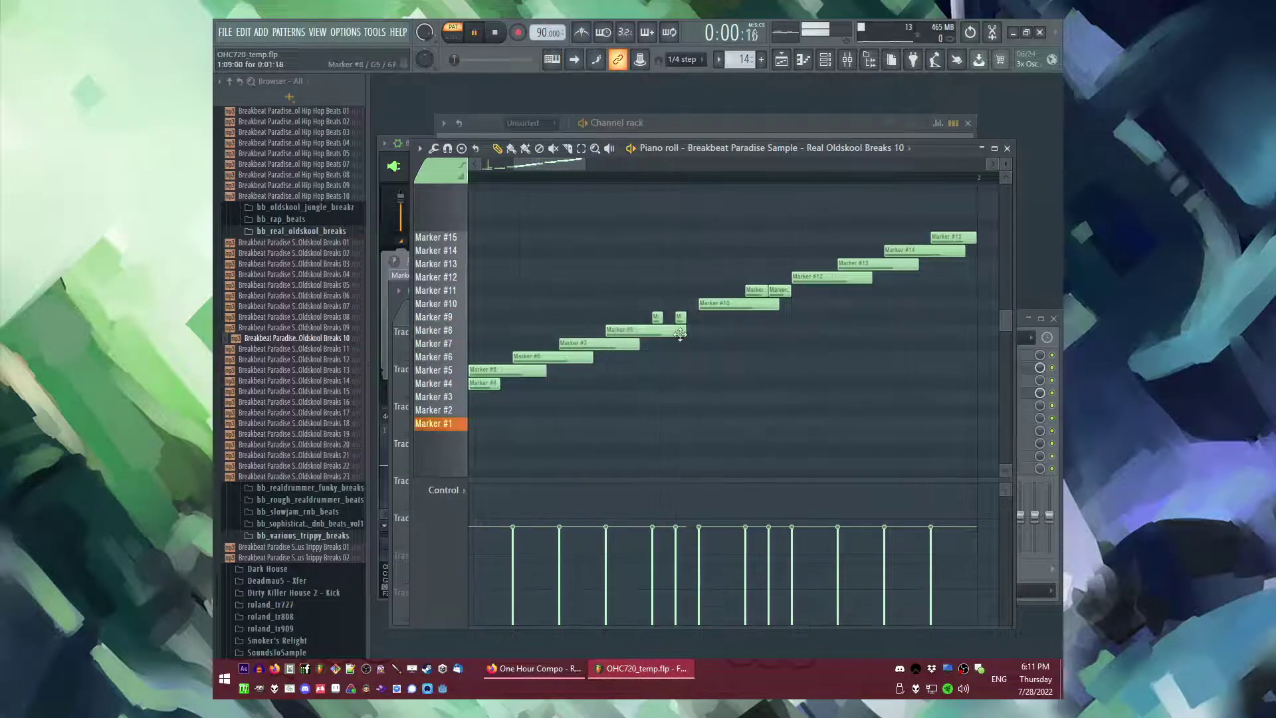
# - Replace the Marker #8 and Marker #9 notes on steps 9 and 10 with four half-step Marker #8 hits
pyautogui.moveTo(684, 334); pyautogui.dragTo(616, 334)
pyautogui.click(655, 334)
pyautogui.click(678, 332)
pyautogui.press('space')
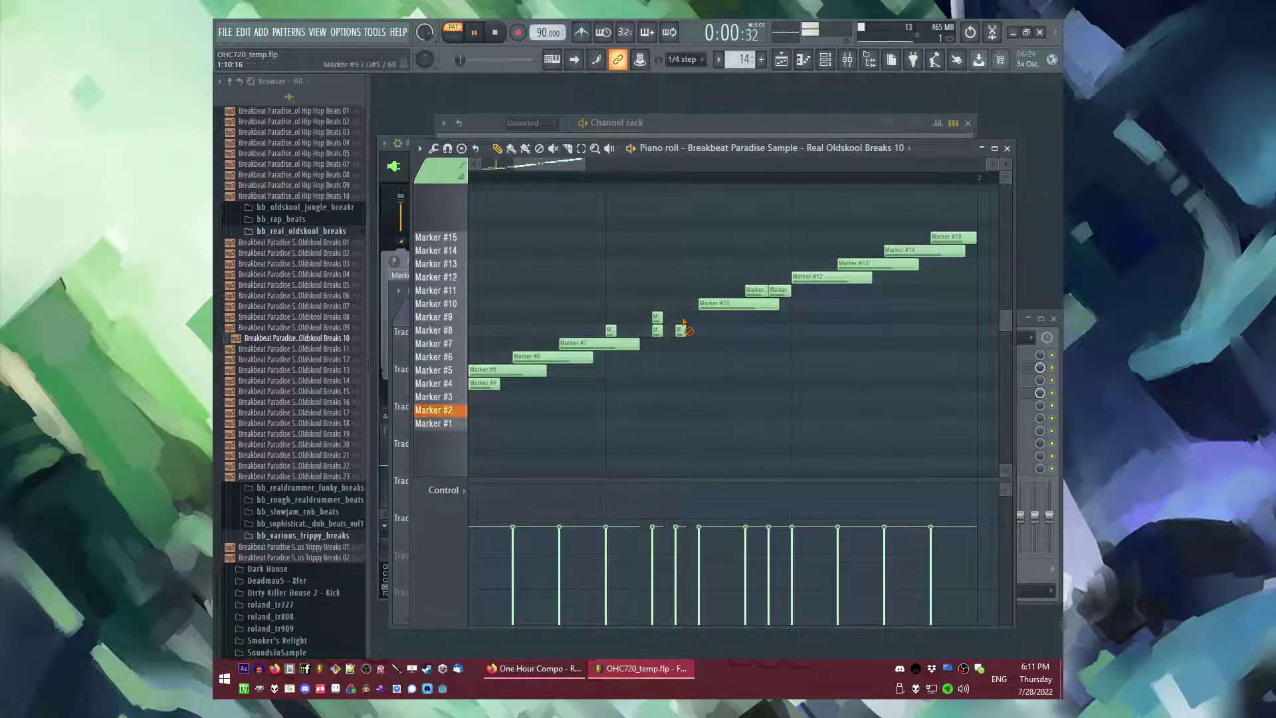
pyautogui.click(630, 330)
pyautogui.press('space')
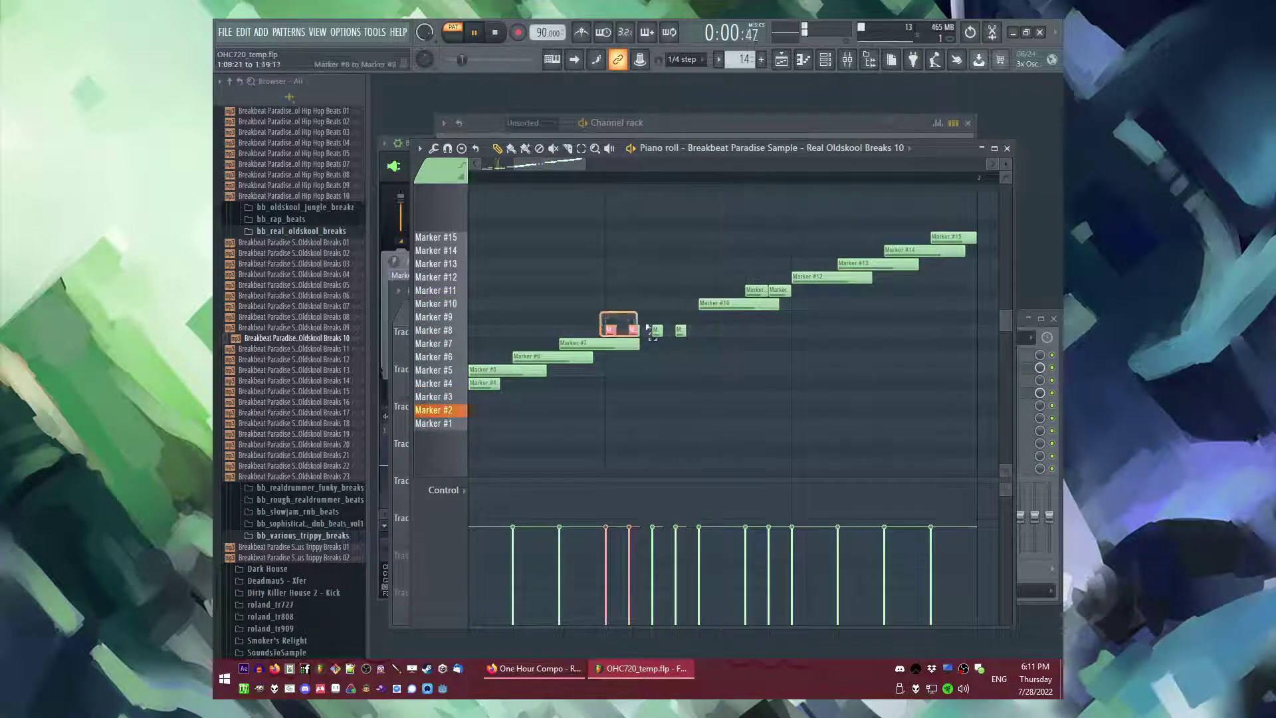
# - Turn the split Marker #11 hits into one full-step note and add a Marker #12 note on step 16 of Pattern 14
pyautogui.scroll(-2, 618, 336)
pyautogui.scroll(3, 618, 335)
pyautogui.moveTo(610, 290); pyautogui.dragTo(628, 290)
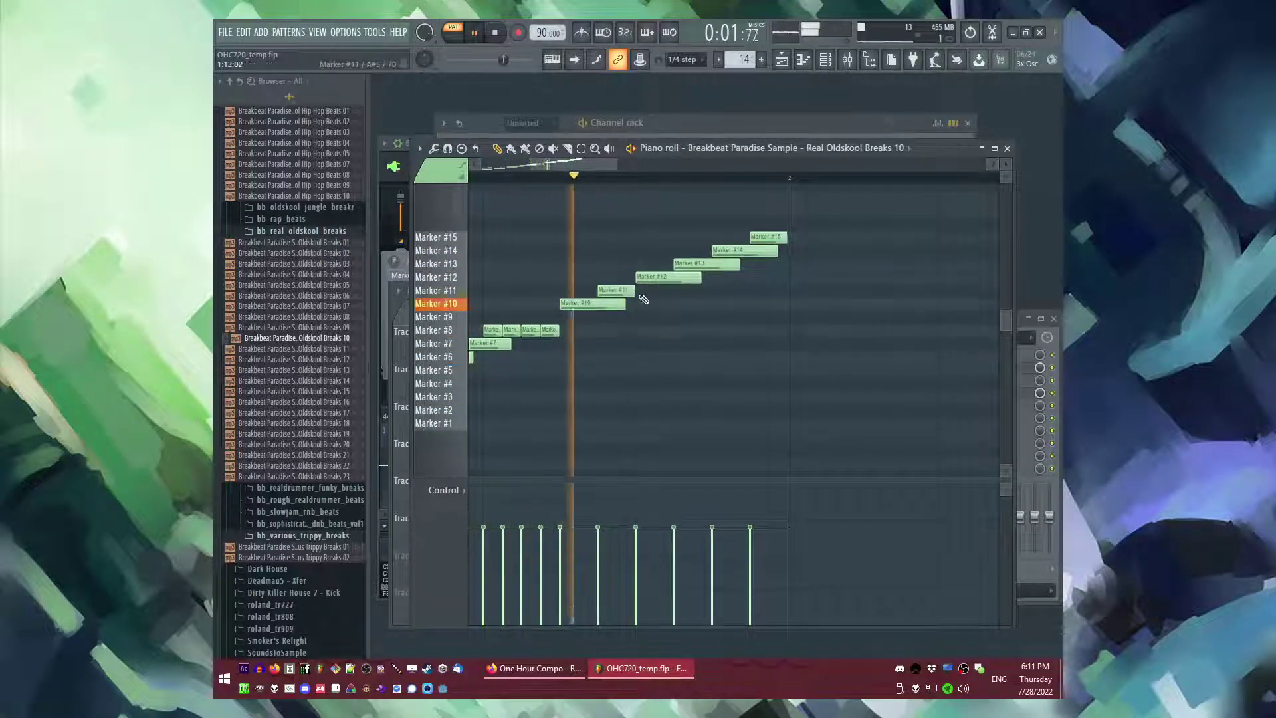
pyautogui.moveTo(771, 284); pyautogui.dragTo(786, 282)
# - Duplicate the drum and breakbeat clips of bars 5 to 8 on Tracks 3 to 5 into bars 9 to 12
pyautogui.press('F5')
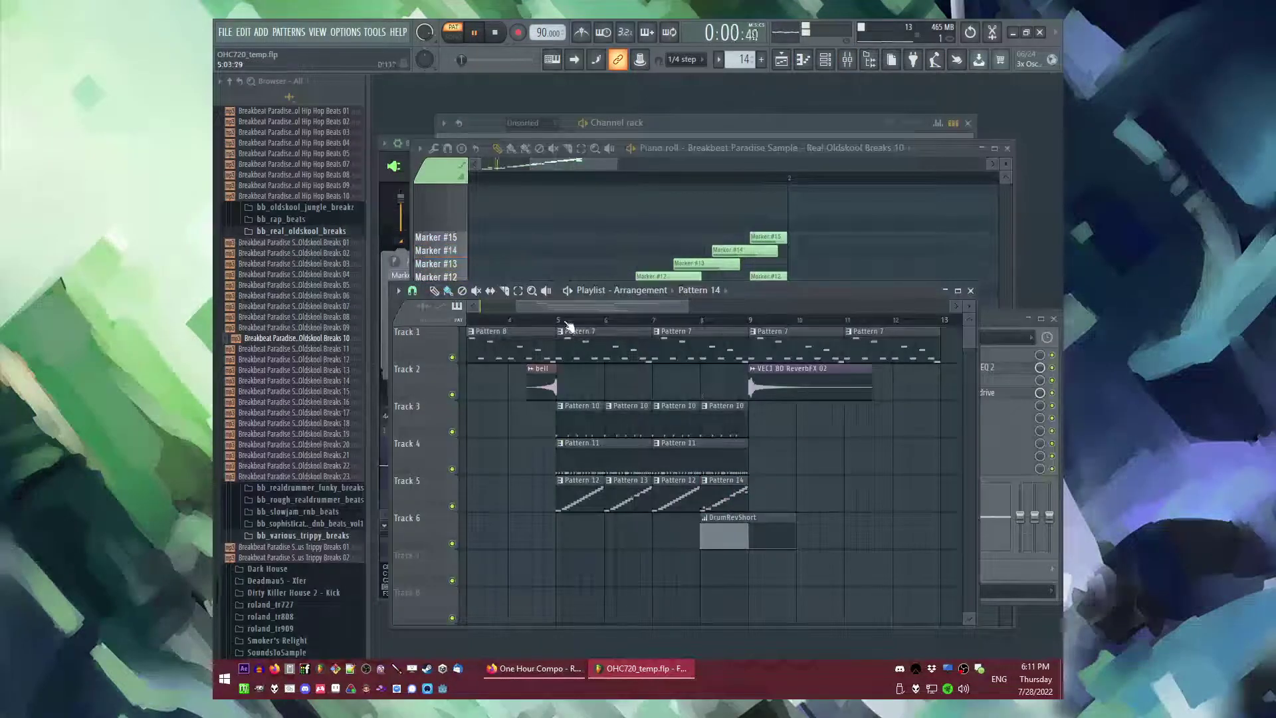
pyautogui.moveTo(785, 425); pyautogui.dragTo(556, 511)
pyautogui.hotkey('ctrl', 'b')
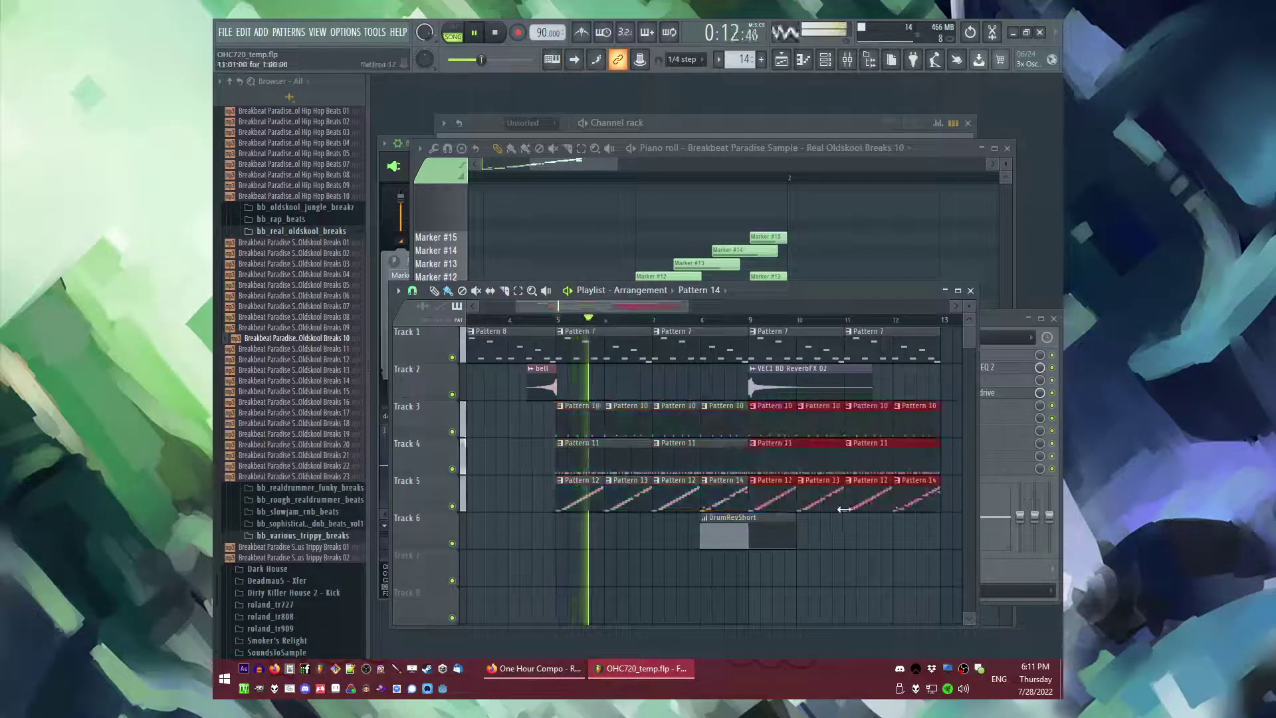
# - Create the new Pattern 15 and place it at bar 9 on Track 7 of the playlist
pyautogui.scroll(-2, 684, 575)
pyautogui.keyDown('ctrl'); pyautogui.click(684, 577); pyautogui.keyUp('ctrl')
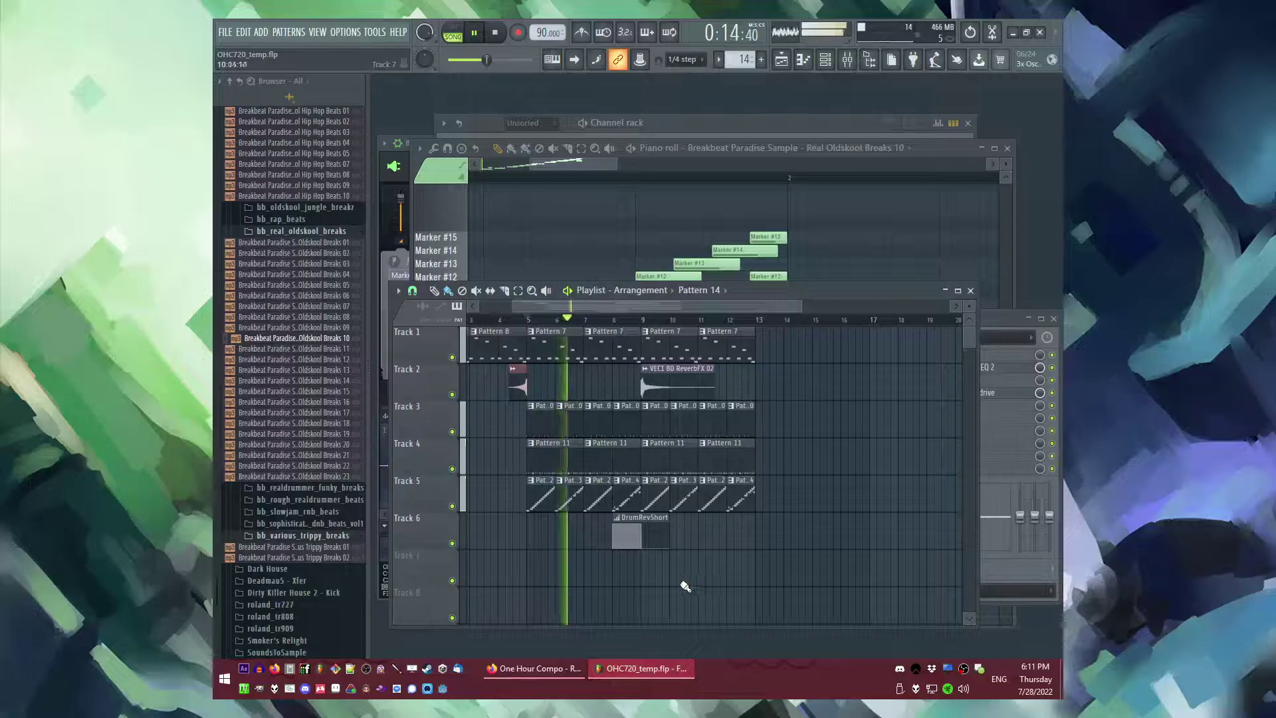
pyautogui.scroll(1, 654, 577)
pyautogui.press('F4')
pyautogui.press('Return')
pyautogui.click(641, 568)
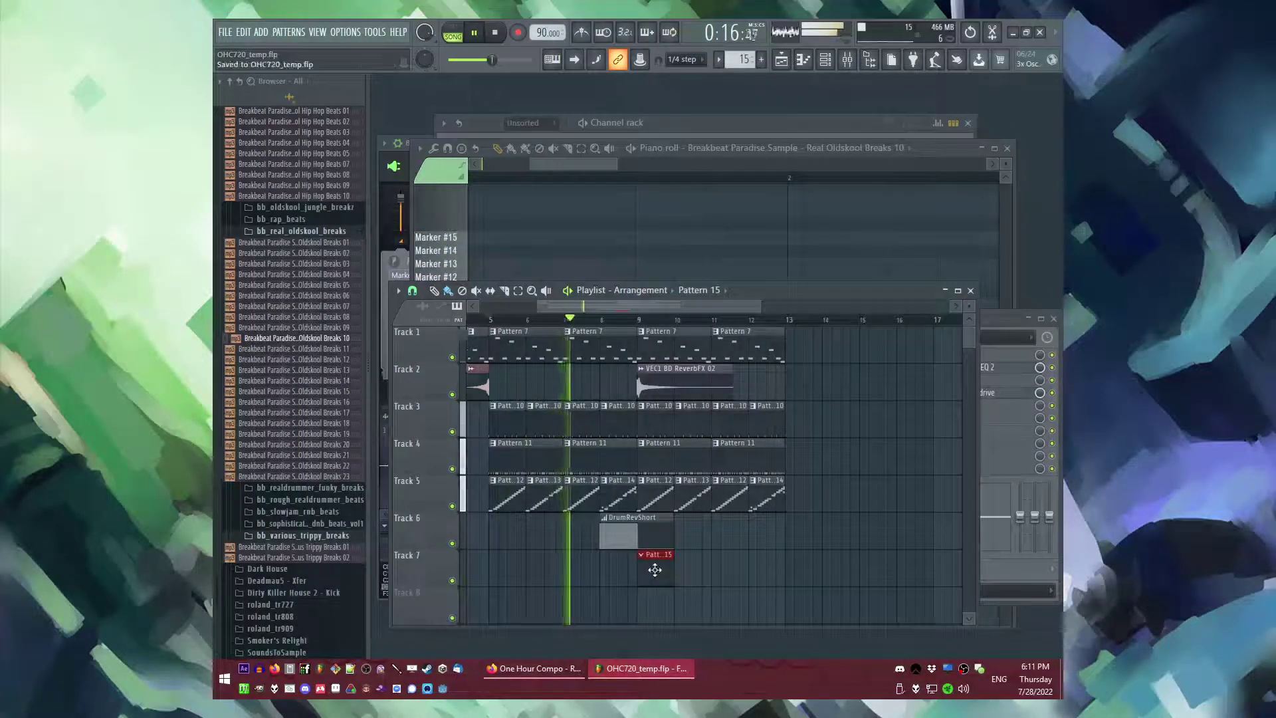
pyautogui.keyDown('ctrl'); pyautogui.click(703, 551); pyautogui.keyUp('ctrl')
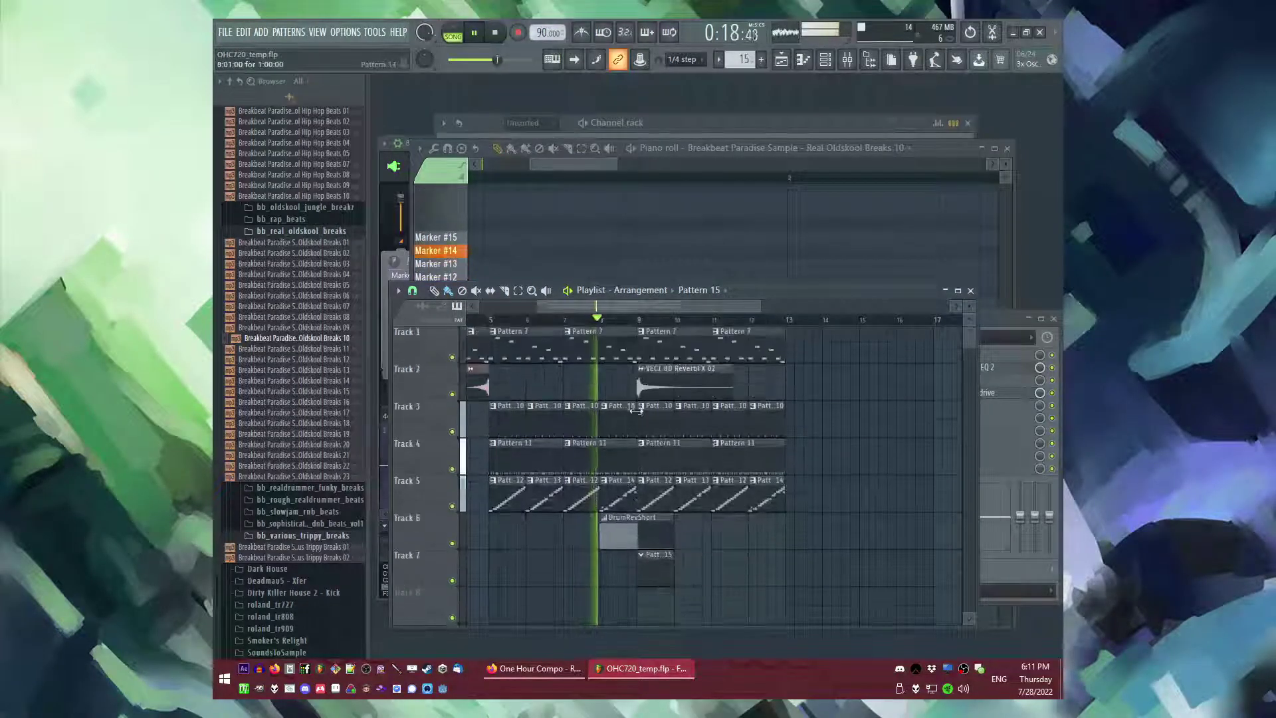
# - Place the reversed crash4 audio clip on Track 8 so that it ends at bar 9, and play the transition
pyautogui.scroll(3, 615, 560)
pyautogui.scroll(-3, 616, 559)
pyautogui.scroll(-2, 665, 553)
pyautogui.scroll(2, 673, 551)
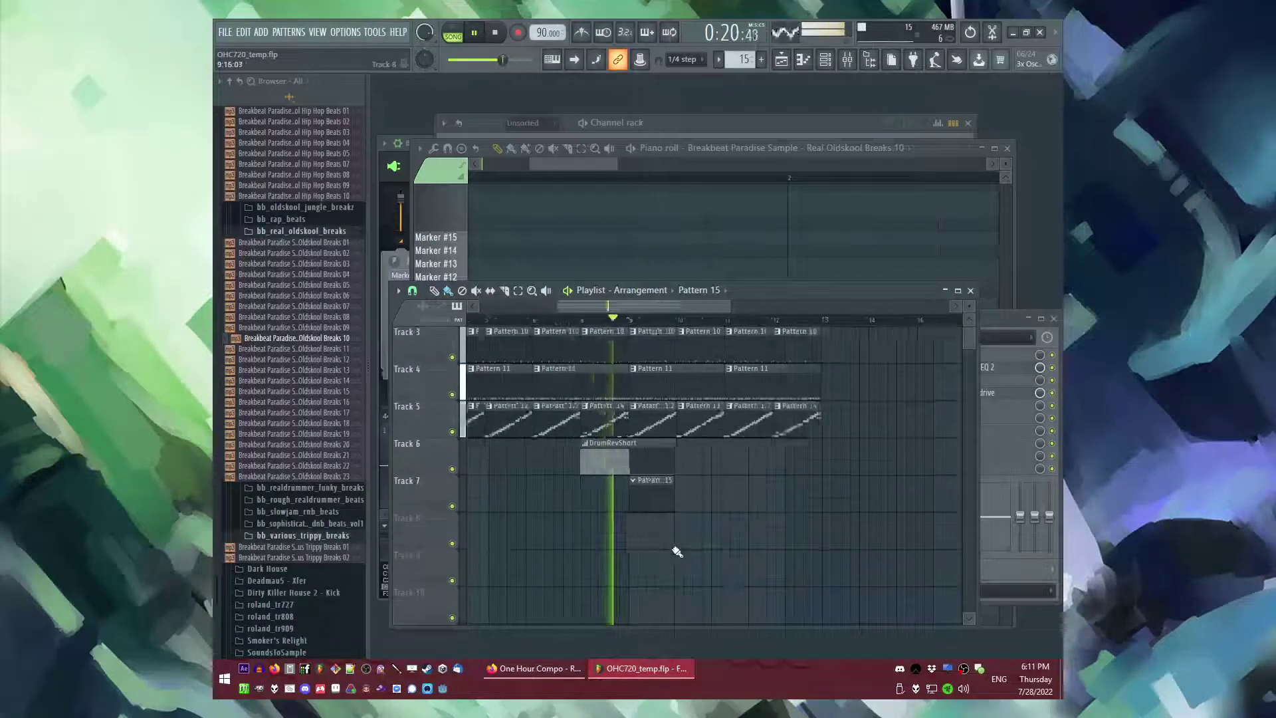
pyautogui.press('space')
pyautogui.scroll(2, 578, 341)
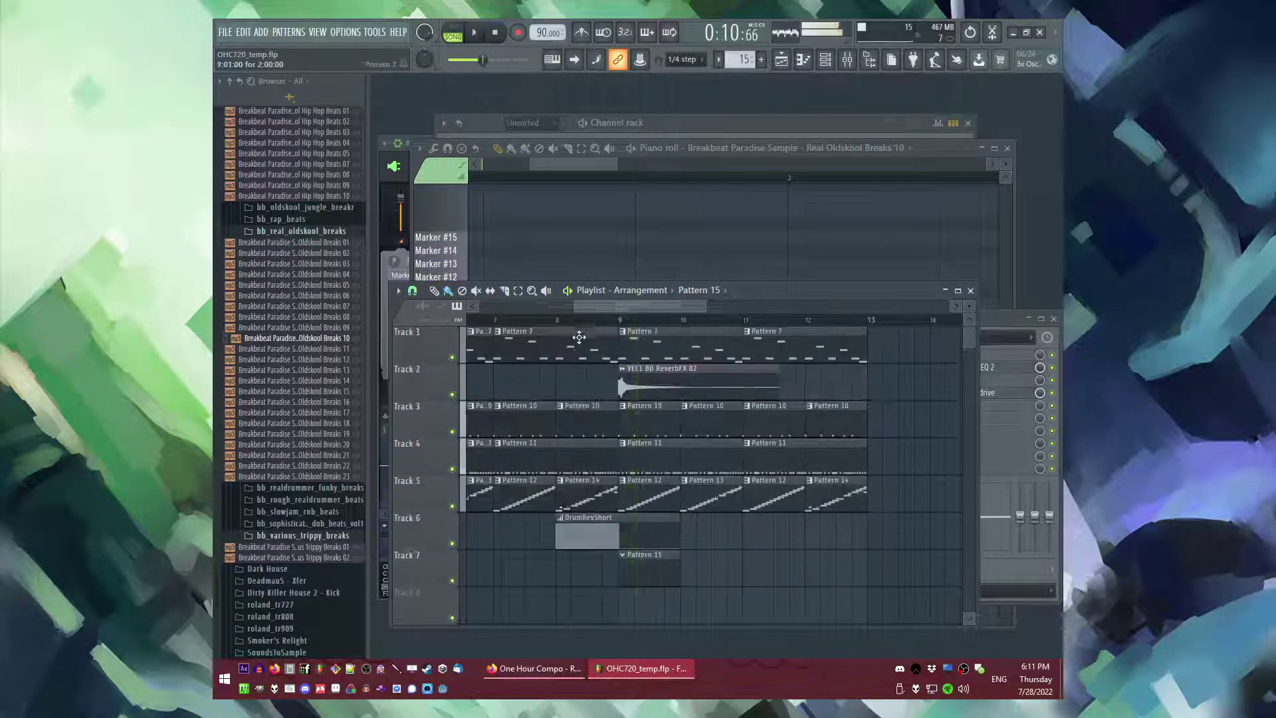
pyautogui.click(699, 290)
pyautogui.click(725, 339)
pyautogui.scroll(-2, 585, 542)
pyautogui.moveTo(586, 541); pyautogui.dragTo(685, 527)
pyautogui.scroll(3, 590, 537)
pyautogui.press('space')
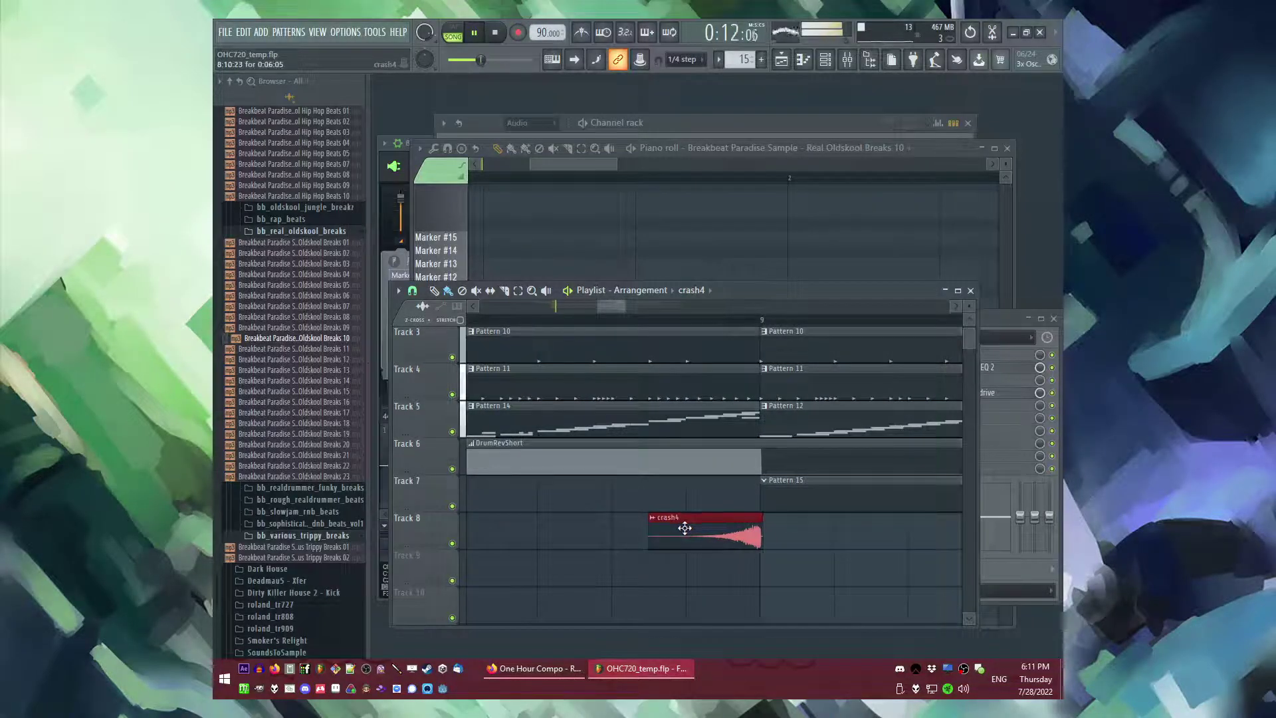
pyautogui.scroll(-4, 684, 528)
pyautogui.click(655, 320)
# - Load the FT_triangle_novibrato 3xOsc preset from the browser as a new channel in the channel rack
pyautogui.press('F6')
pyautogui.scroll(-5, 289, 477)
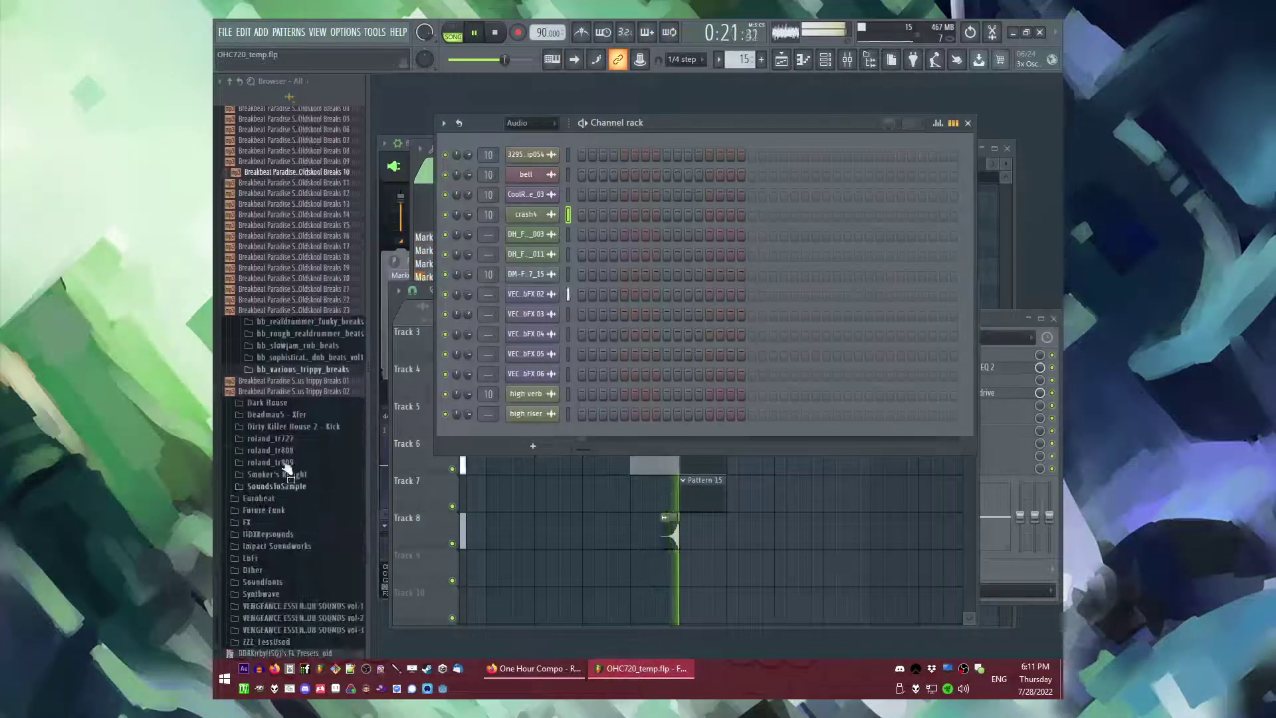
pyautogui.scroll(12, 287, 465)
pyautogui.press('space')
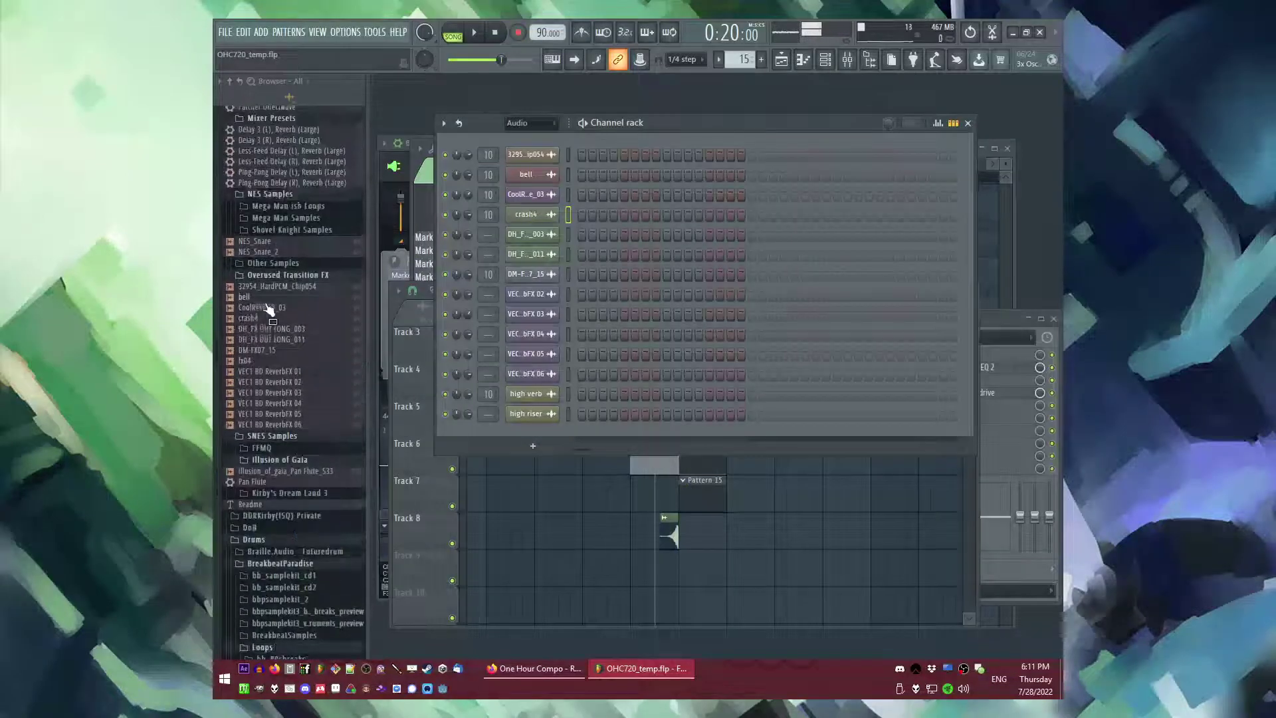
pyautogui.click(260, 32)
pyautogui.click(259, 32)
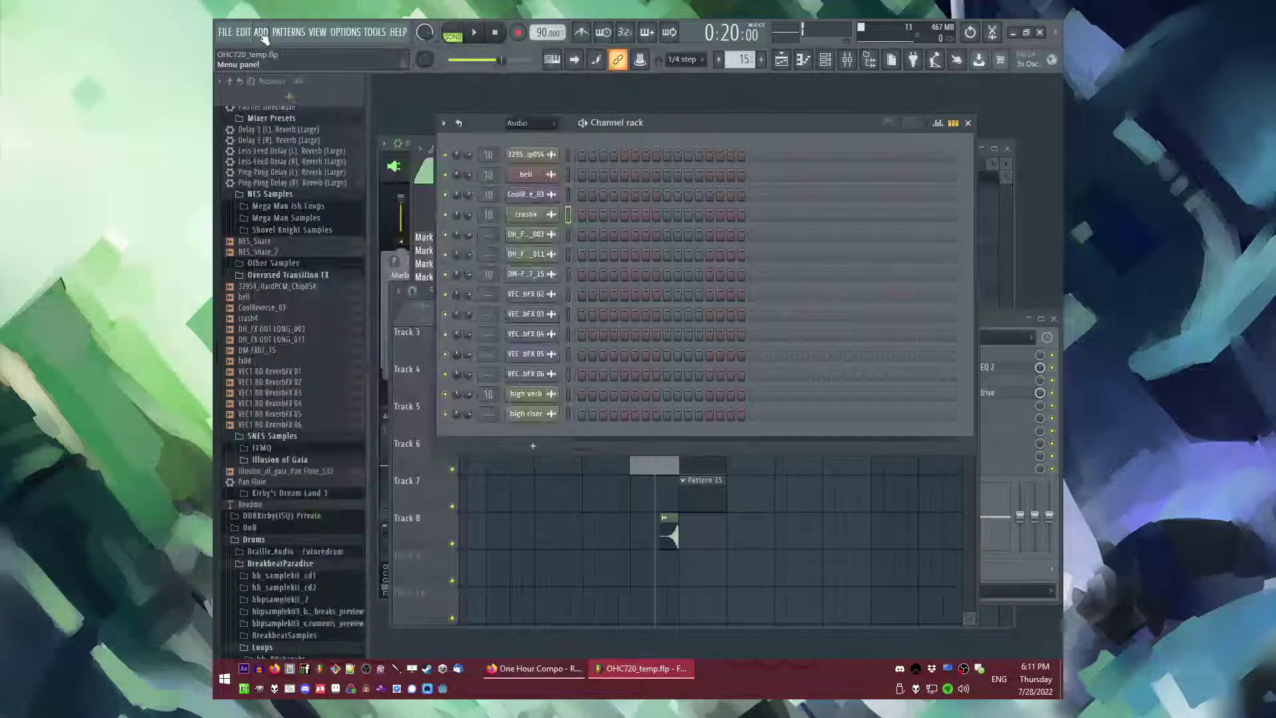
pyautogui.scroll(10, 275, 375)
pyautogui.moveTo(310, 382); pyautogui.dragTo(541, 447)
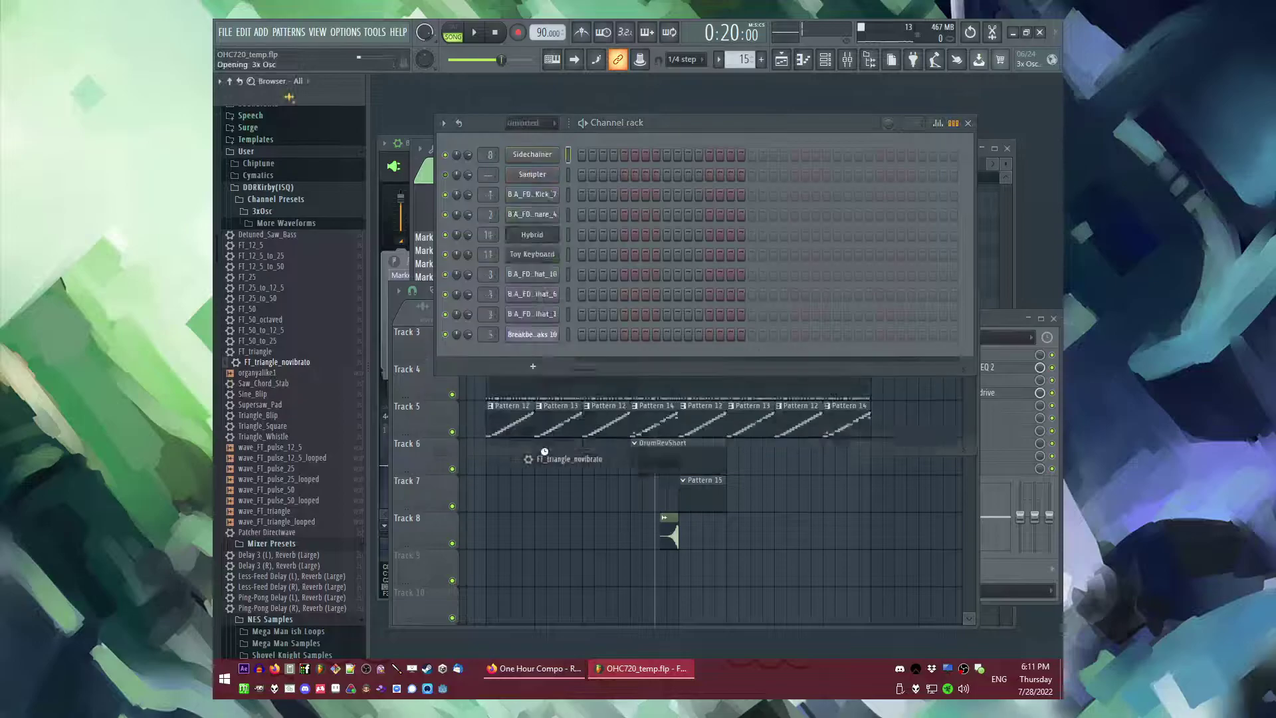
pyautogui.click(696, 132)
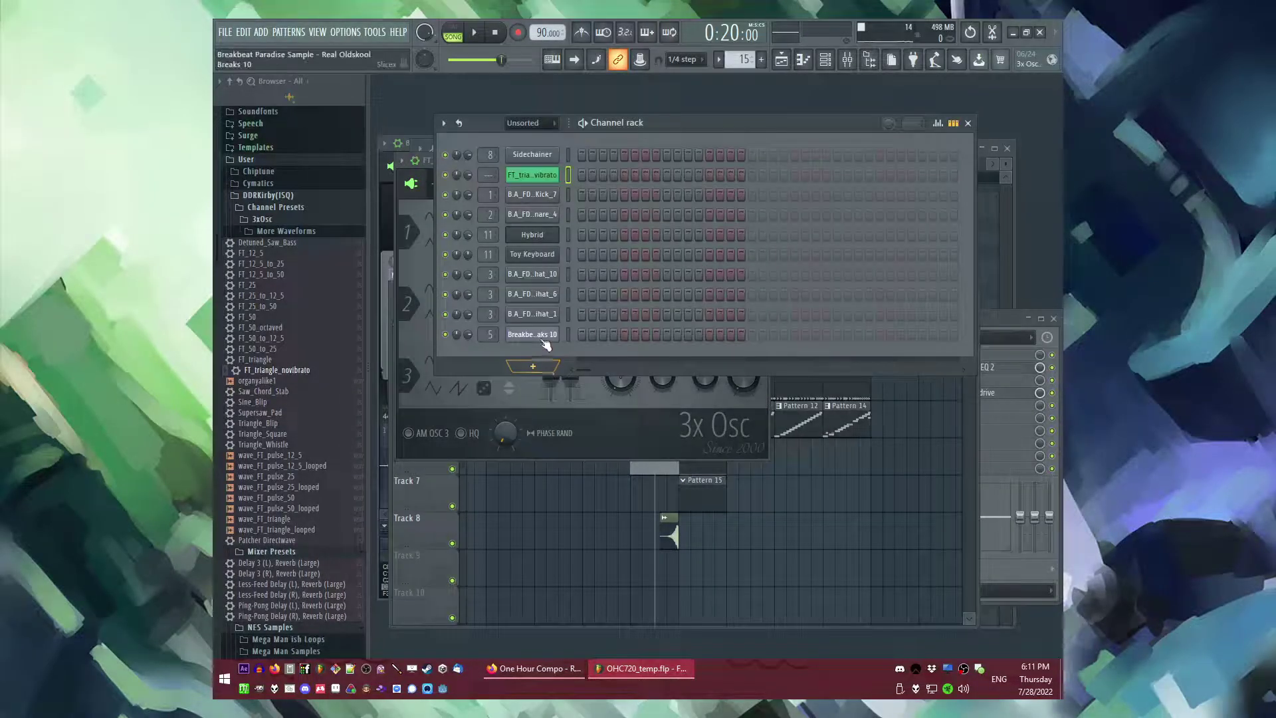
# - Enter a long C4 note and a short C2 note at the start of Pattern 15 for the FT_triangle_novibrato channel
pyautogui.rightClick(543, 178)
pyautogui.click(578, 178)
pyautogui.scroll(-5, 476, 332)
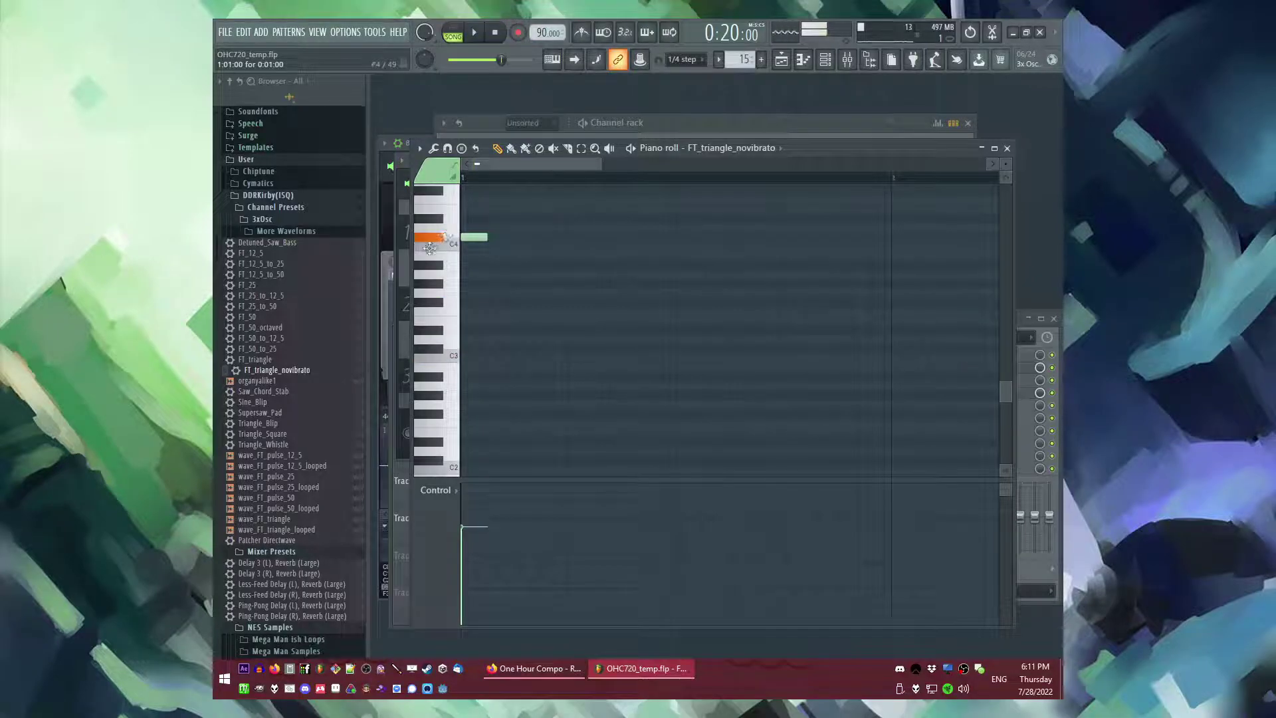
pyautogui.scroll(-1, 521, 397)
pyautogui.press('space')
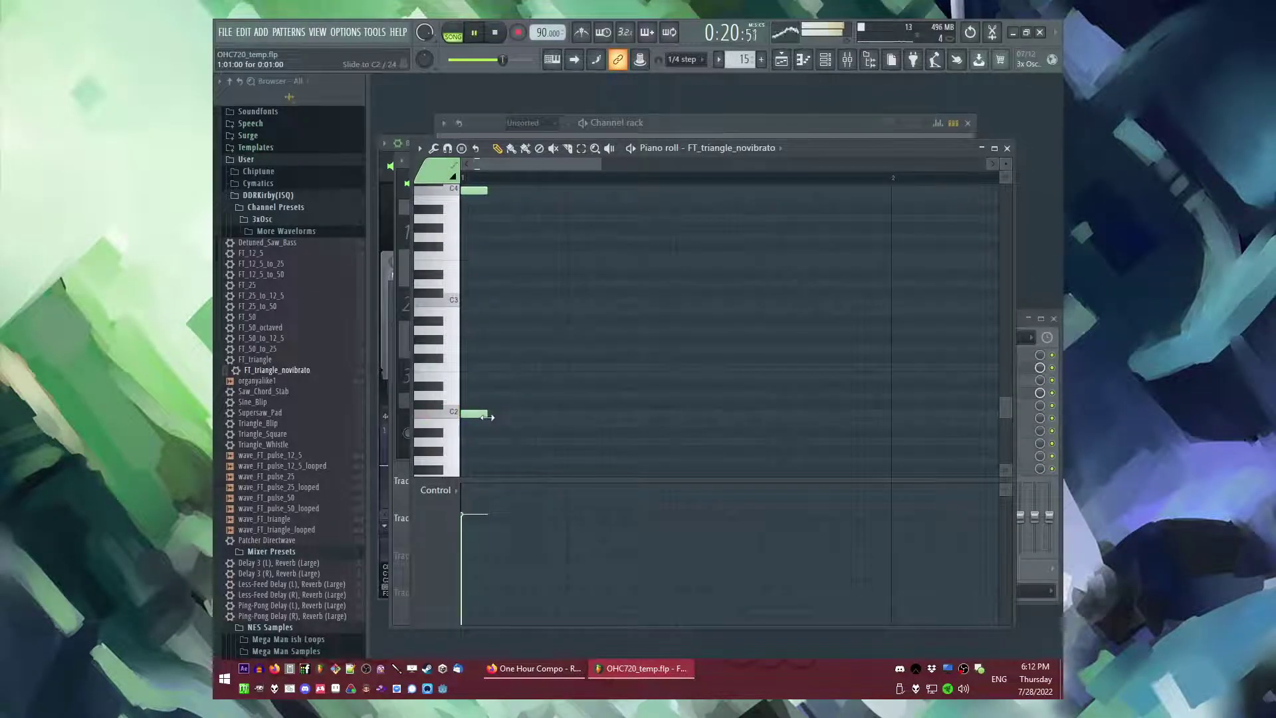
pyautogui.scroll(2, 472, 418)
pyautogui.press('space')
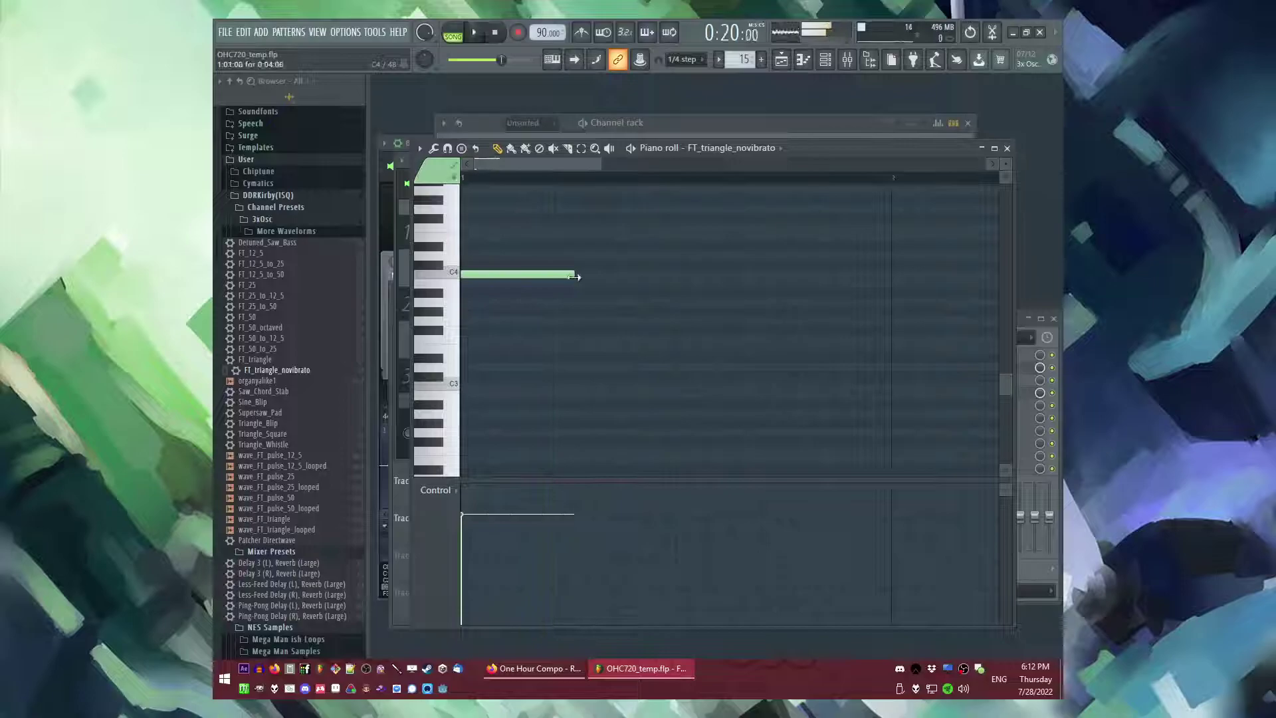
# - Examine the breakbeat notes of Patterns 12, 13 and 14 on Track 5 during song playback
pyautogui.press('F5')
pyautogui.doubleClick(523, 426)
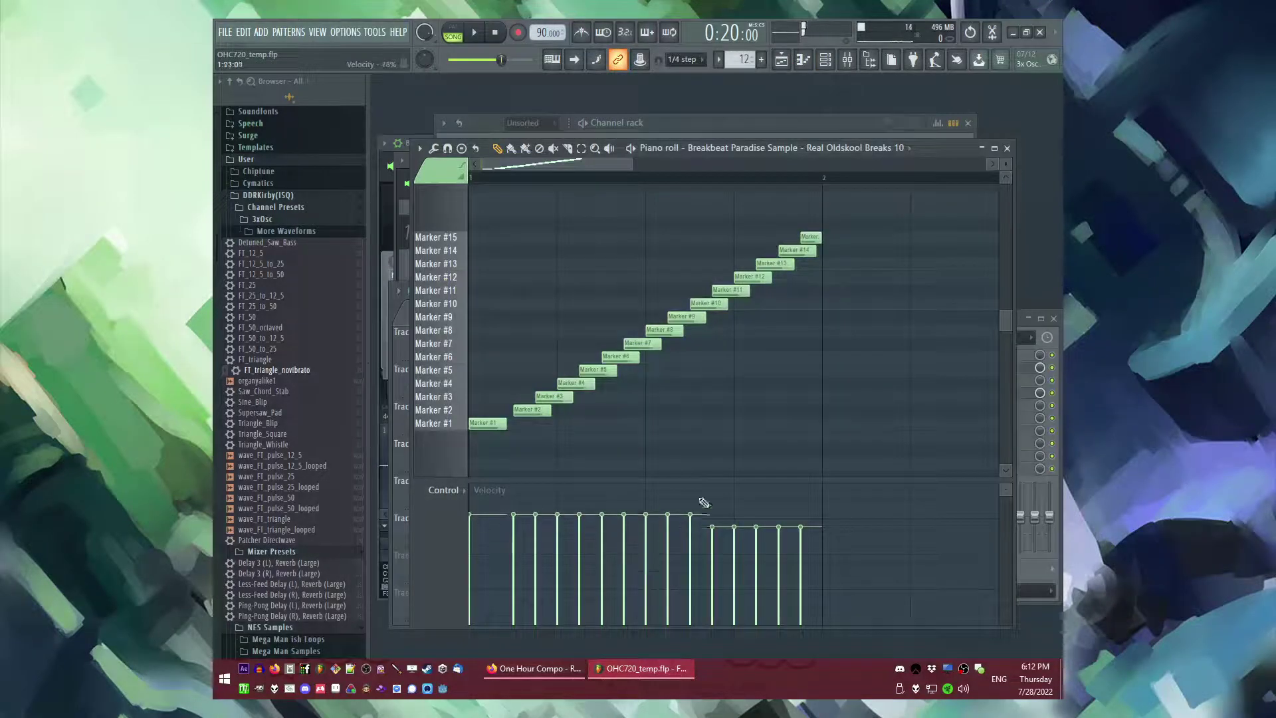
pyautogui.press('Tab')
pyautogui.press('Tab')
pyautogui.doubleClick(567, 423)
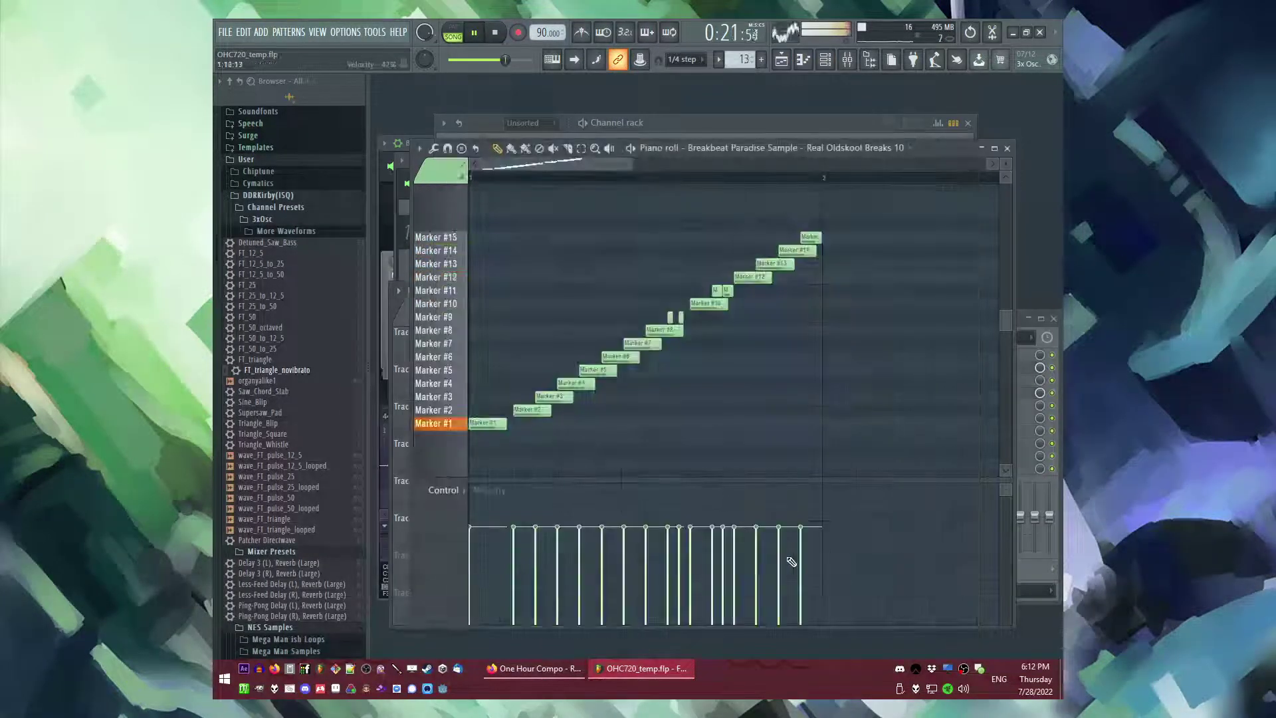
pyautogui.press('F5')
pyautogui.doubleClick(649, 423)
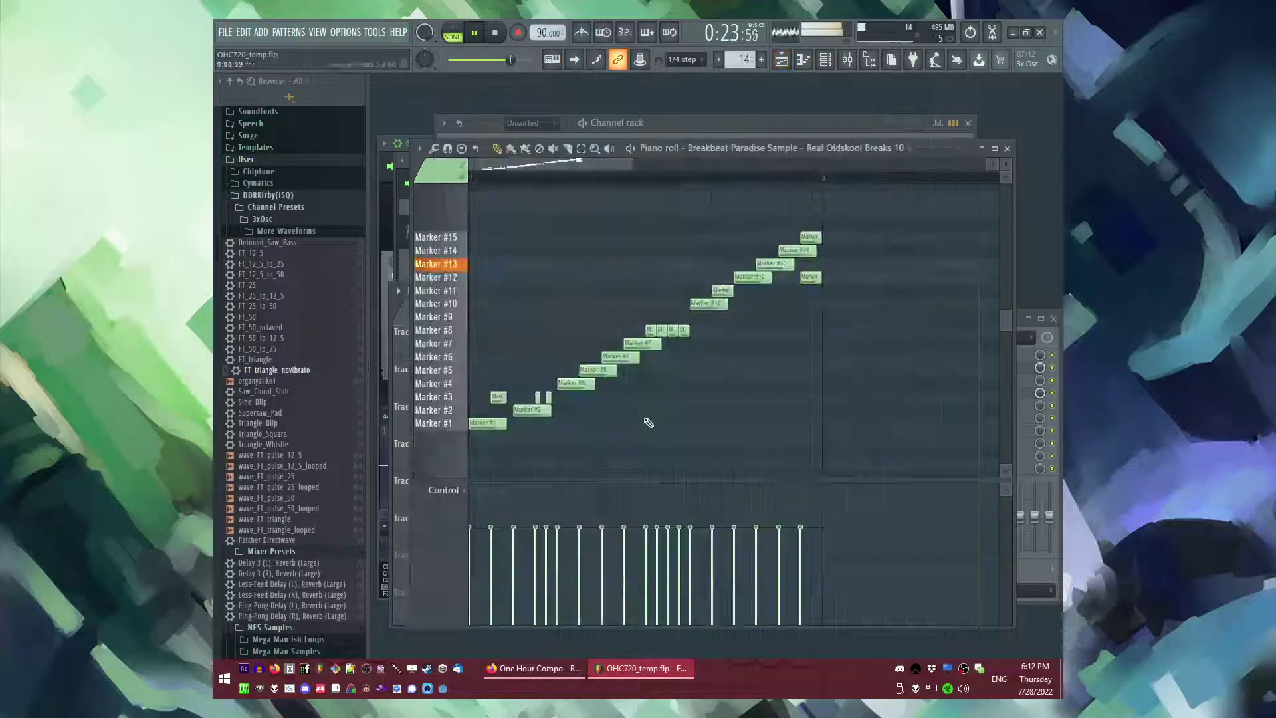
pyautogui.press('Tab')
pyautogui.press('Tab')
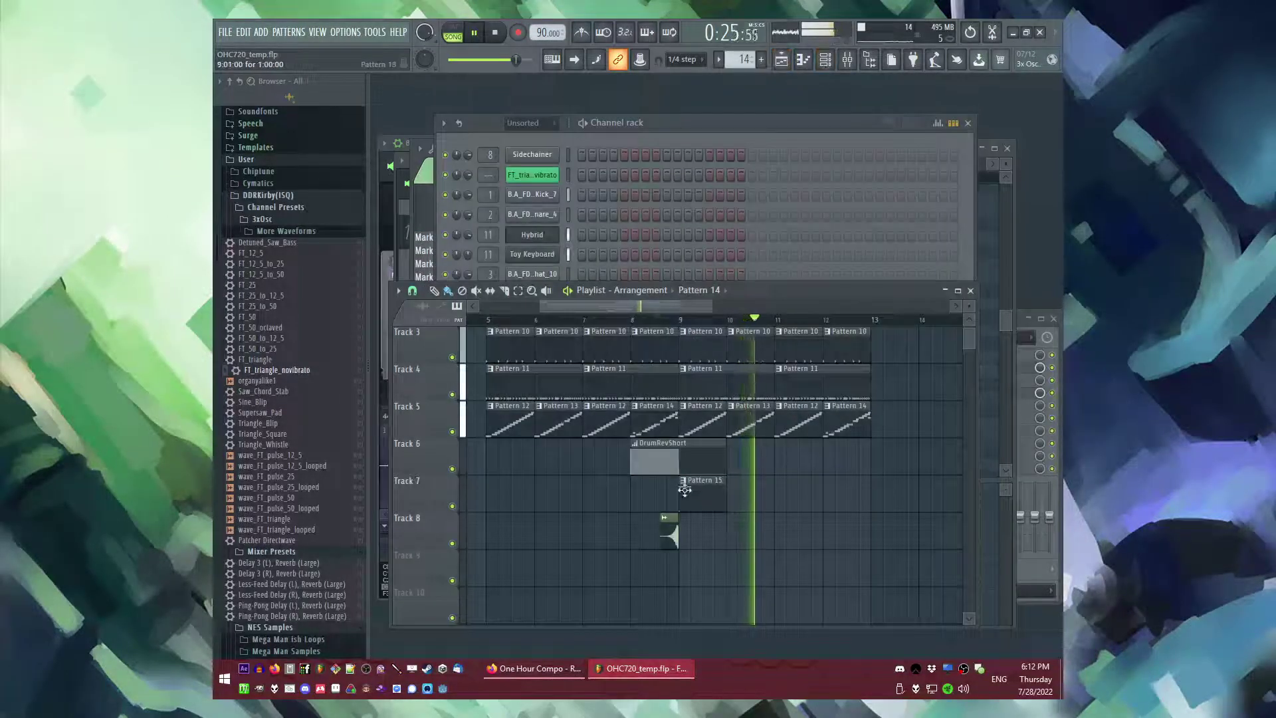
# - Reopen the triangle notes of Pattern 15 in pattern mode and shorten the opening C4 note to two steps
pyautogui.doubleClick(719, 500)
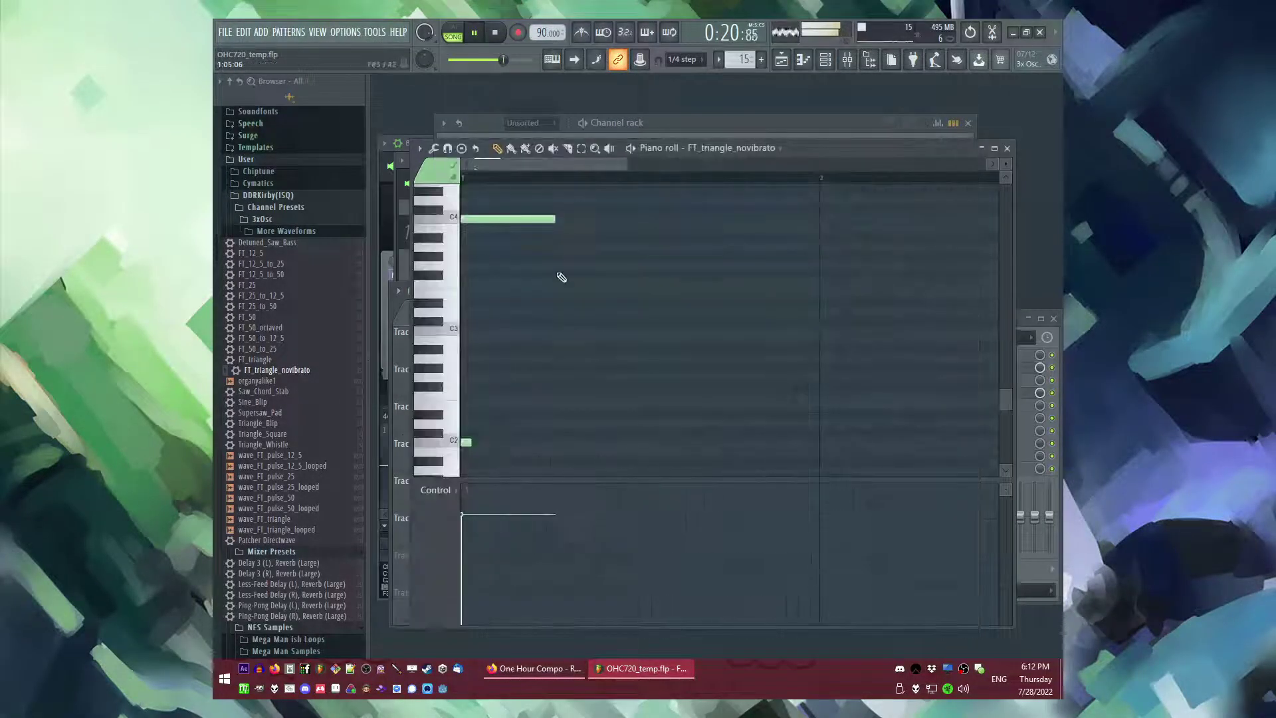
pyautogui.press('l')
pyautogui.press('space')
pyautogui.moveTo(553, 219); pyautogui.dragTo(520, 230)
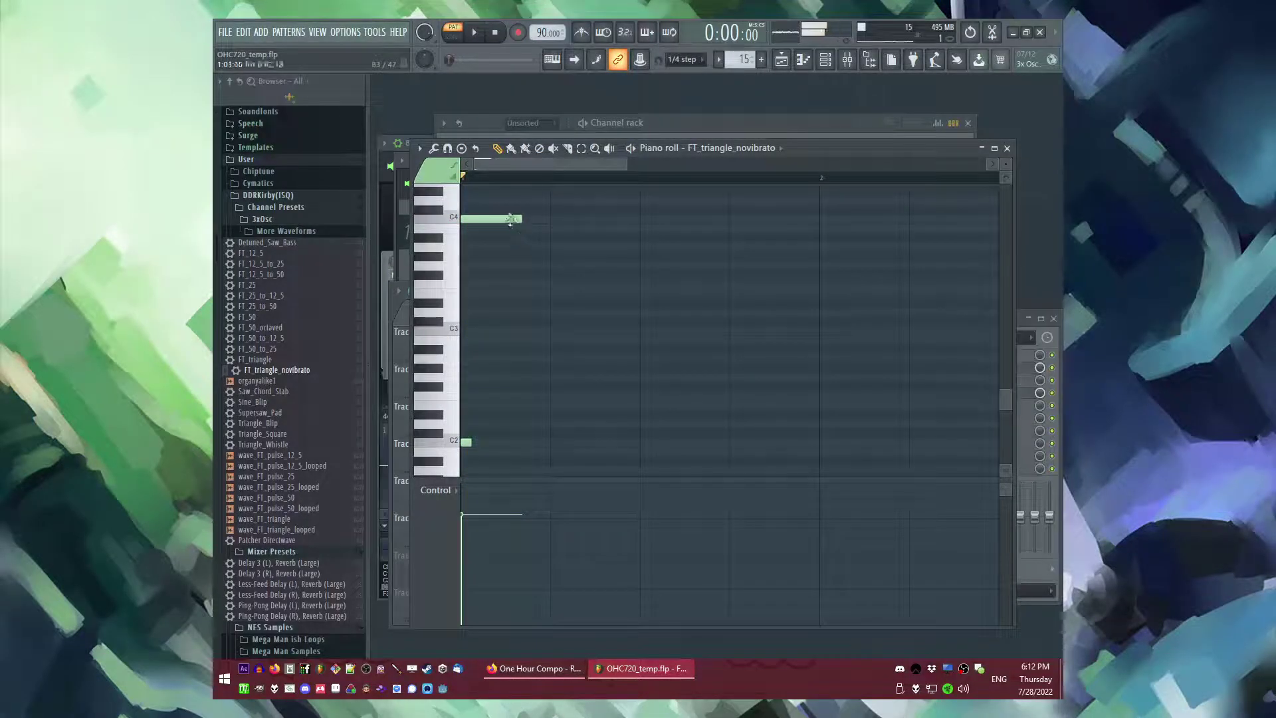
pyautogui.scroll(1, 537, 305)
pyautogui.press('space')
pyautogui.press('space')
pyautogui.moveTo(517, 247); pyautogui.dragTo(500, 247)
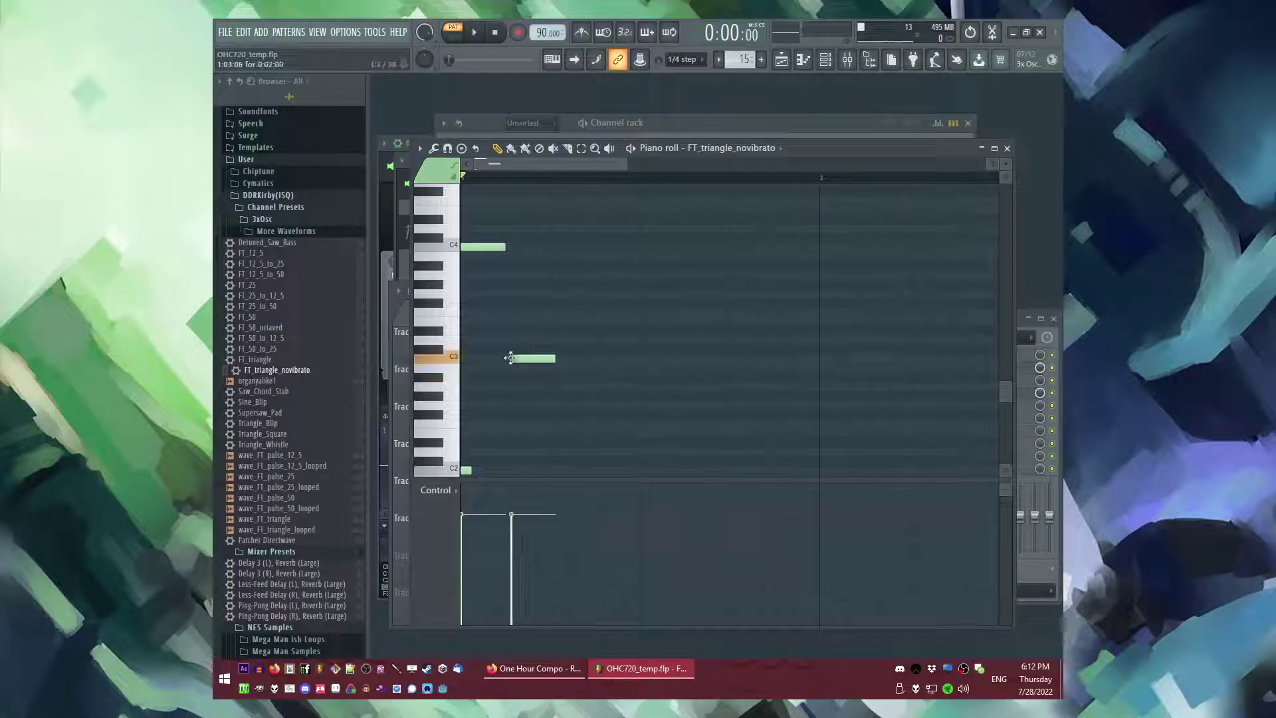
# - Shorten the C3 note on step 3 and add short C4 and C3 notes on steps 4 and 6 of Pattern 15
pyautogui.press('space')
pyautogui.moveTo(548, 359); pyautogui.dragTo(539, 359)
pyautogui.press('space')
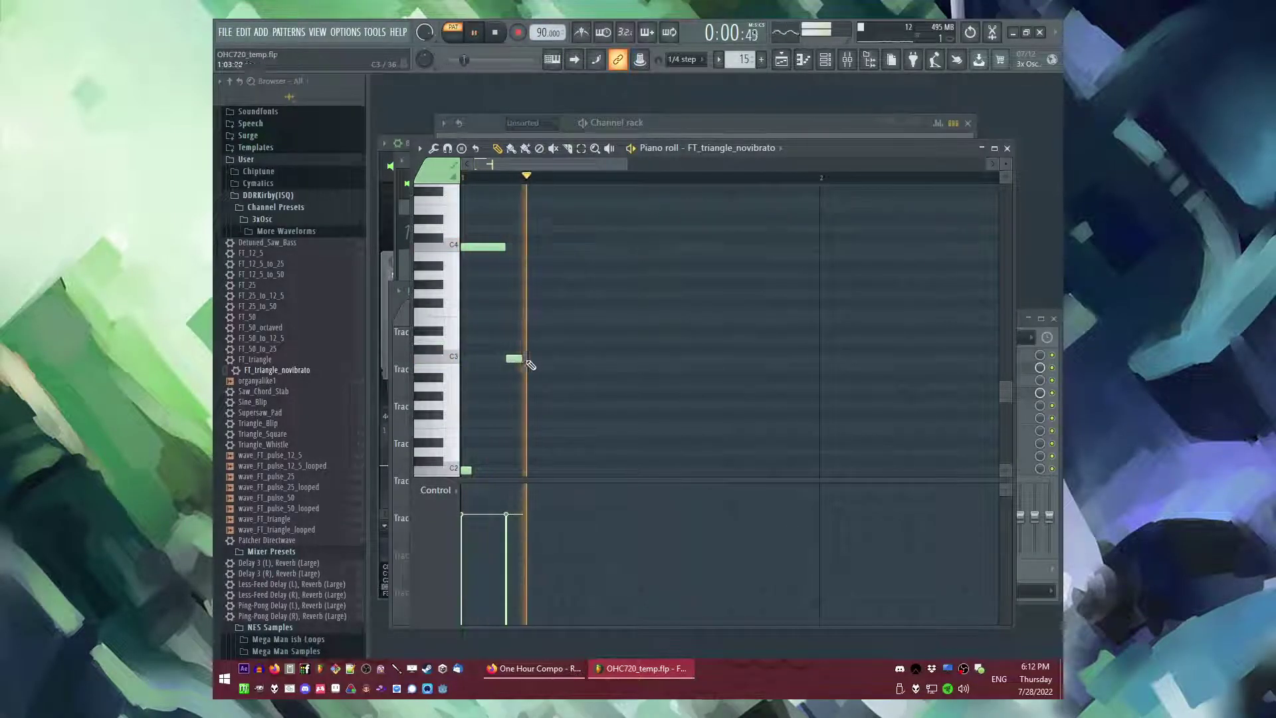
pyautogui.press('space')
pyautogui.click(530, 246)
pyautogui.press('space')
pyautogui.click(576, 359)
pyautogui.press('space')
# - Copy the opening C4 and C2 notes to step 7 of Pattern 15 and play the result in song mode
pyautogui.moveTo(488, 222); pyautogui.dragTo(602, 231)
pyautogui.scroll(2, 478, 318)
pyautogui.press('space')
pyautogui.hotkey('ctrl', 'd')
pyautogui.press('space')
pyautogui.press('l')
pyautogui.press('space')
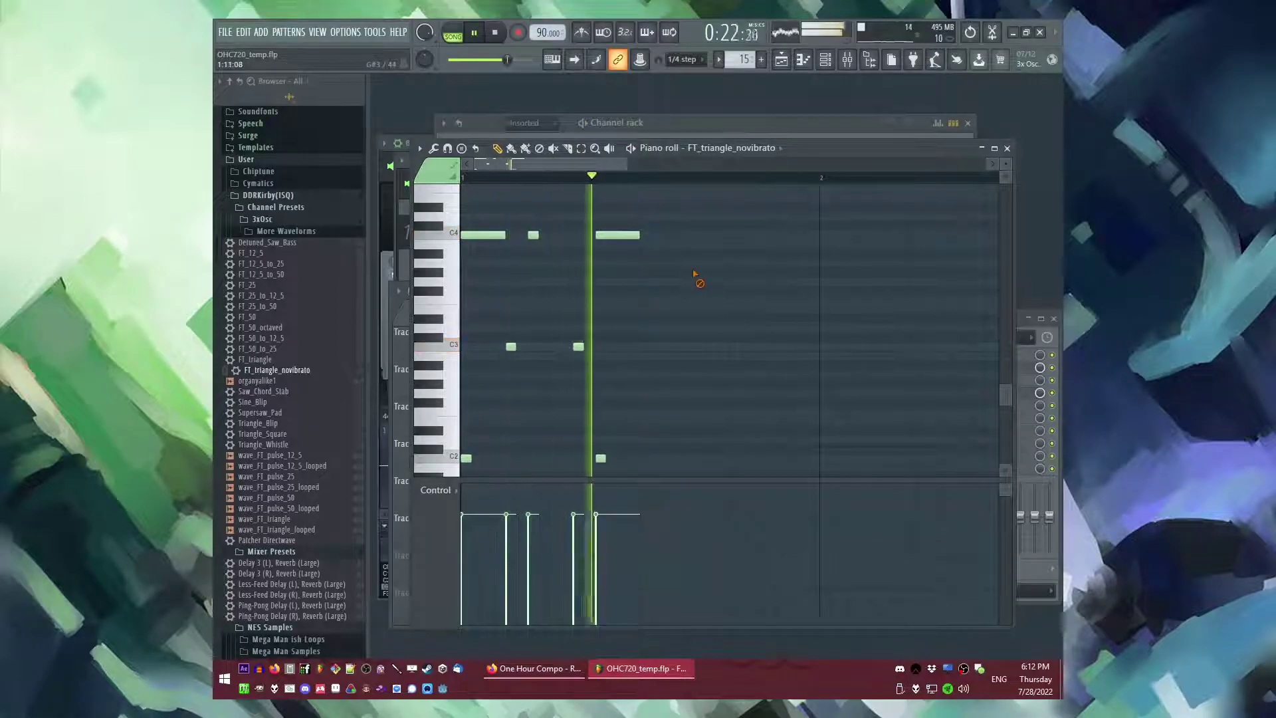
pyautogui.click(554, 458)
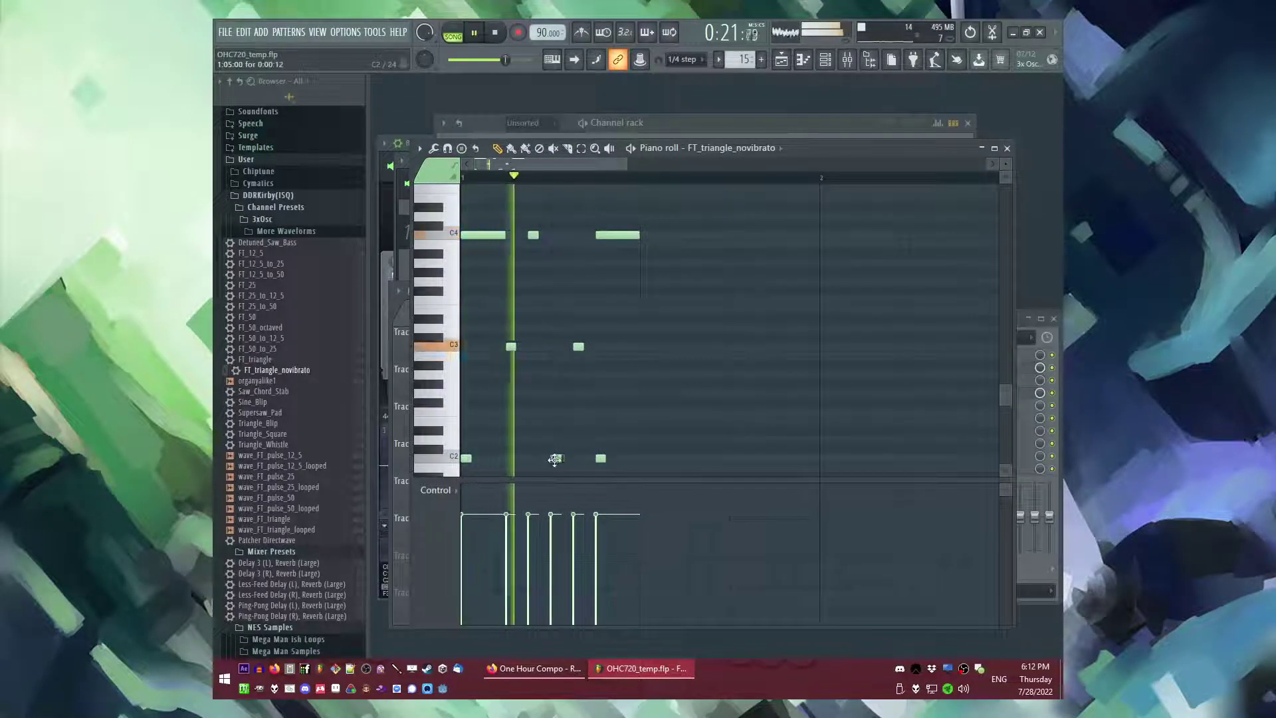
pyautogui.moveTo(553, 459); pyautogui.dragTo(563, 461)
pyautogui.rightClick(562, 459)
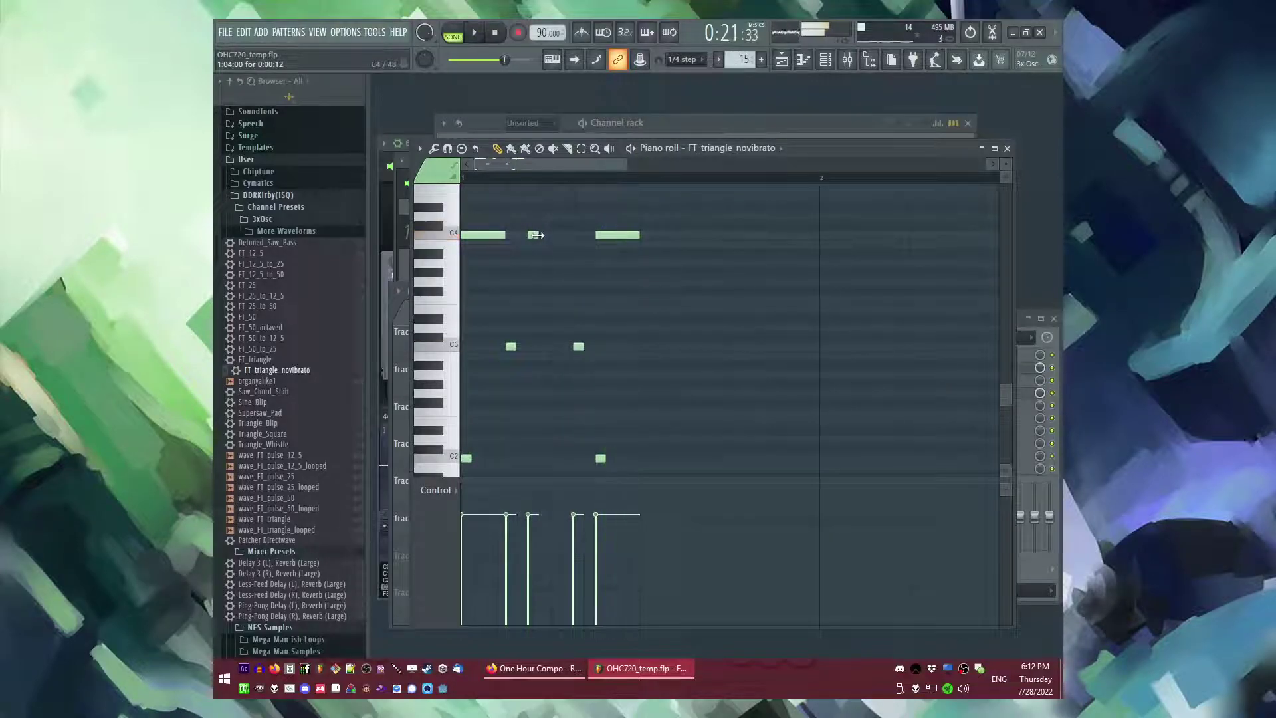
# - Assign the FT_triangle_novibrato channel to a free mixer track and load Fruity Blood Overdrive in effect slot 2
pyautogui.press('F6')
pyautogui.click(533, 176)
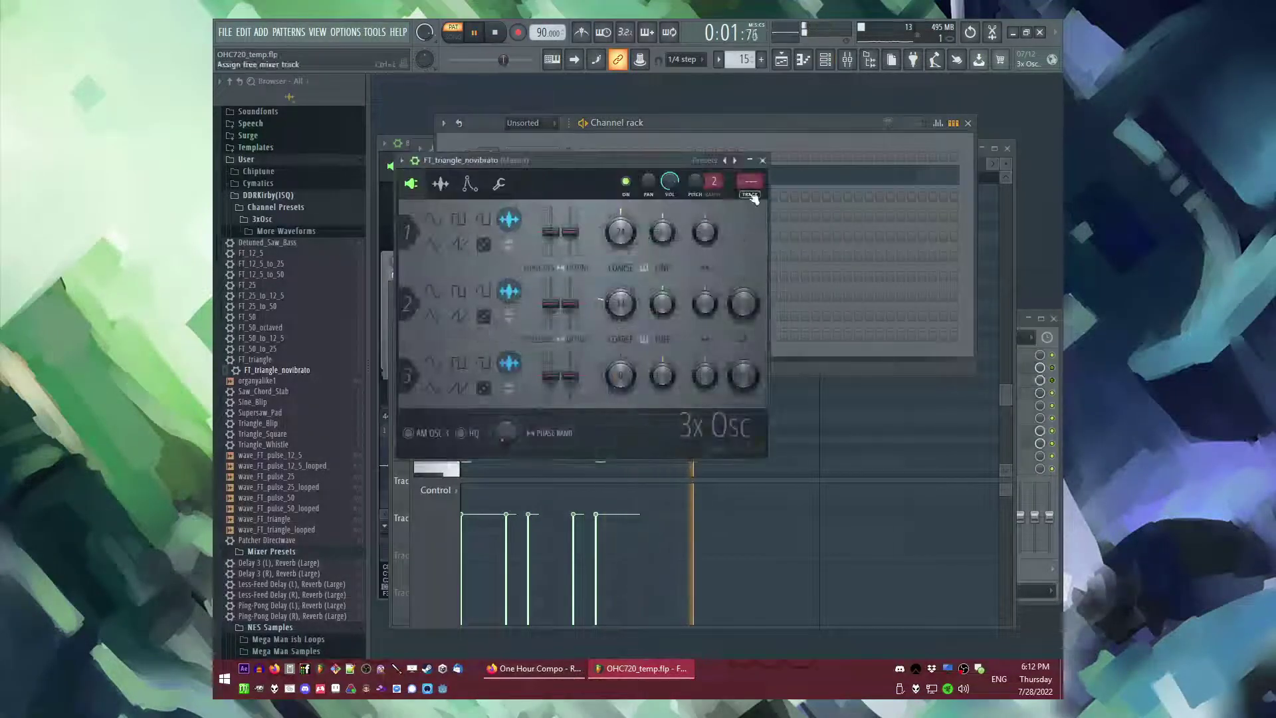
pyautogui.click(751, 194)
pyautogui.click(934, 355)
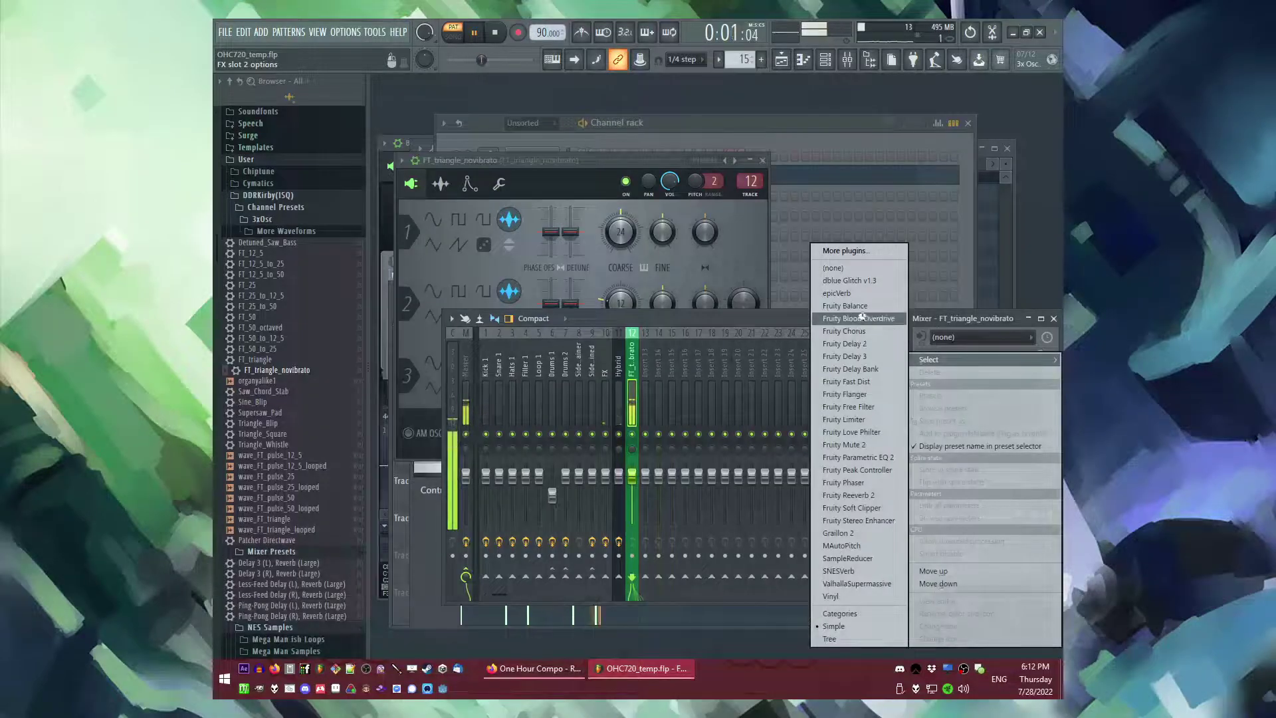
pyautogui.click(862, 315)
# - Sidechain the Sidechainer mixer track to the FT_triangle_novibrato mixer track
pyautogui.click(578, 411)
pyautogui.rightClick(634, 578)
pyautogui.click(660, 613)
# - Load Fruity Limiter in slot 6 of the triangle's mixer track and set up its compressor with a lower threshold and higher ratio
pyautogui.click(631, 412)
pyautogui.click(935, 419)
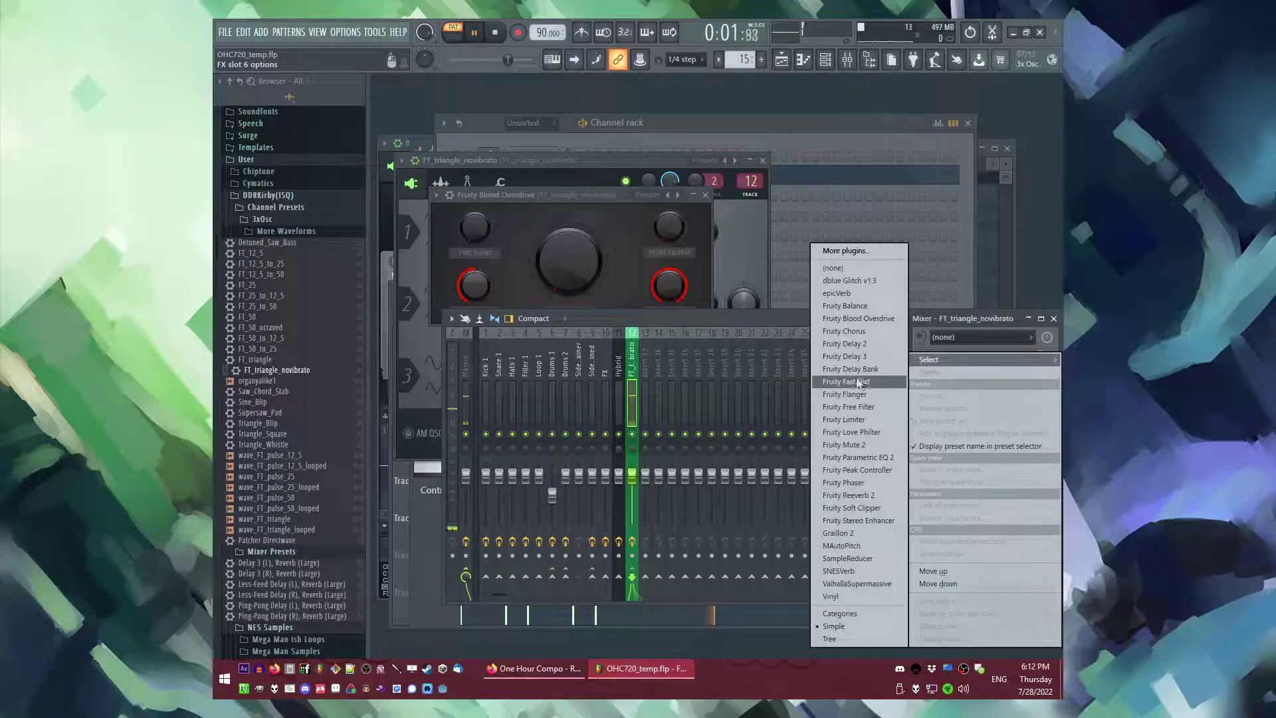
pyautogui.click(848, 418)
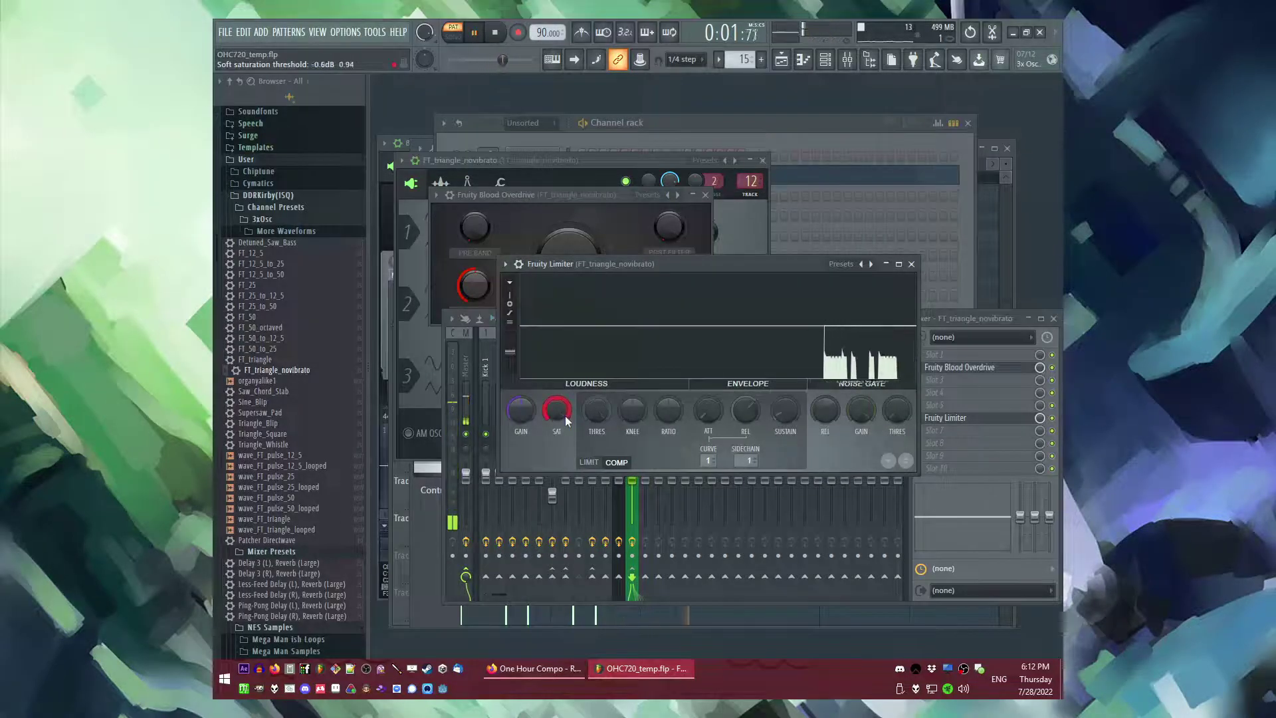
pyautogui.moveTo(596, 410); pyautogui.dragTo(596, 432)
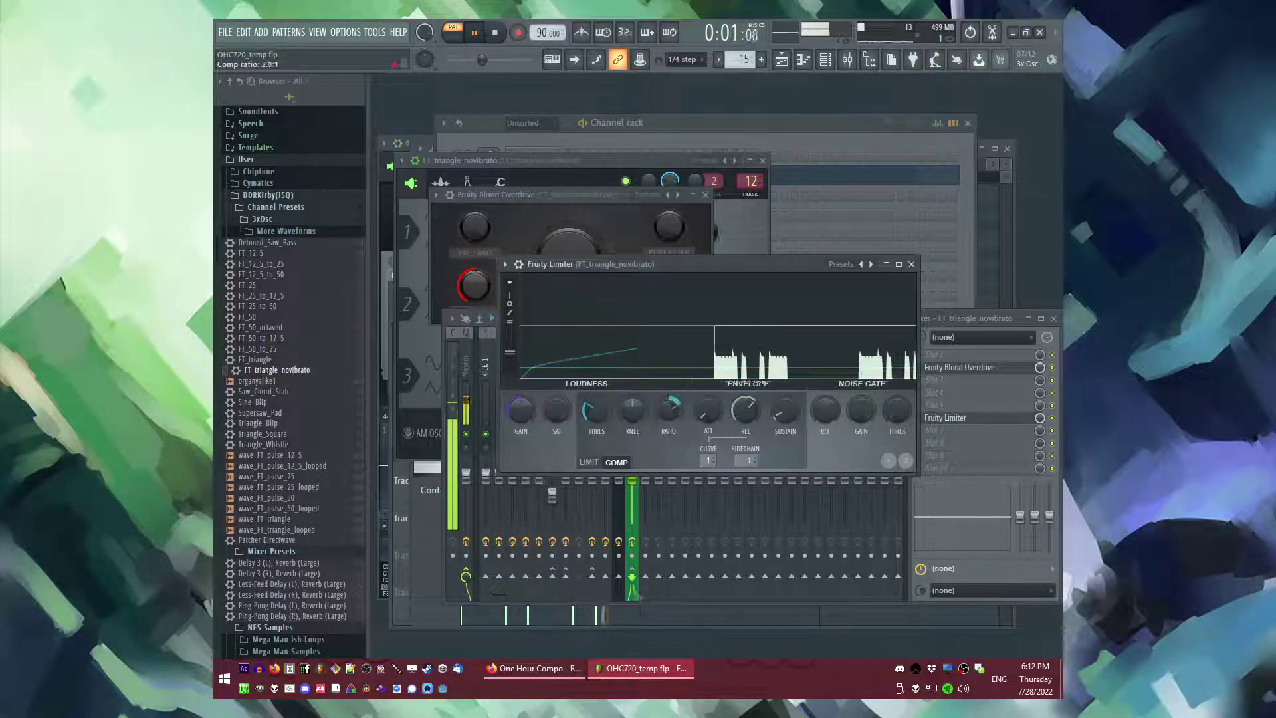
# - Replace the C4 note on step 4 of Pattern 15 with a two-step C4 and short C2, and shorten step 7's C4 to one step
pyautogui.press('F9')
pyautogui.press('F5')
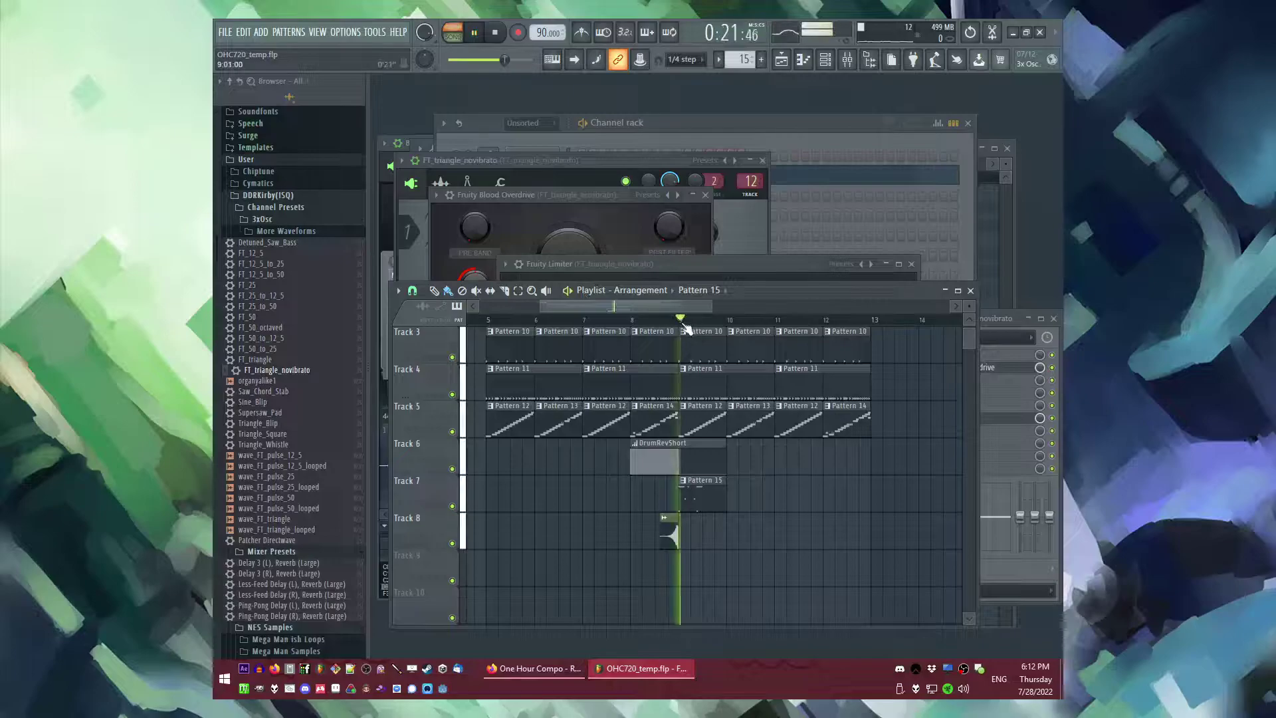
pyautogui.doubleClick(703, 496)
pyautogui.press('space')
pyautogui.rightClick(533, 219)
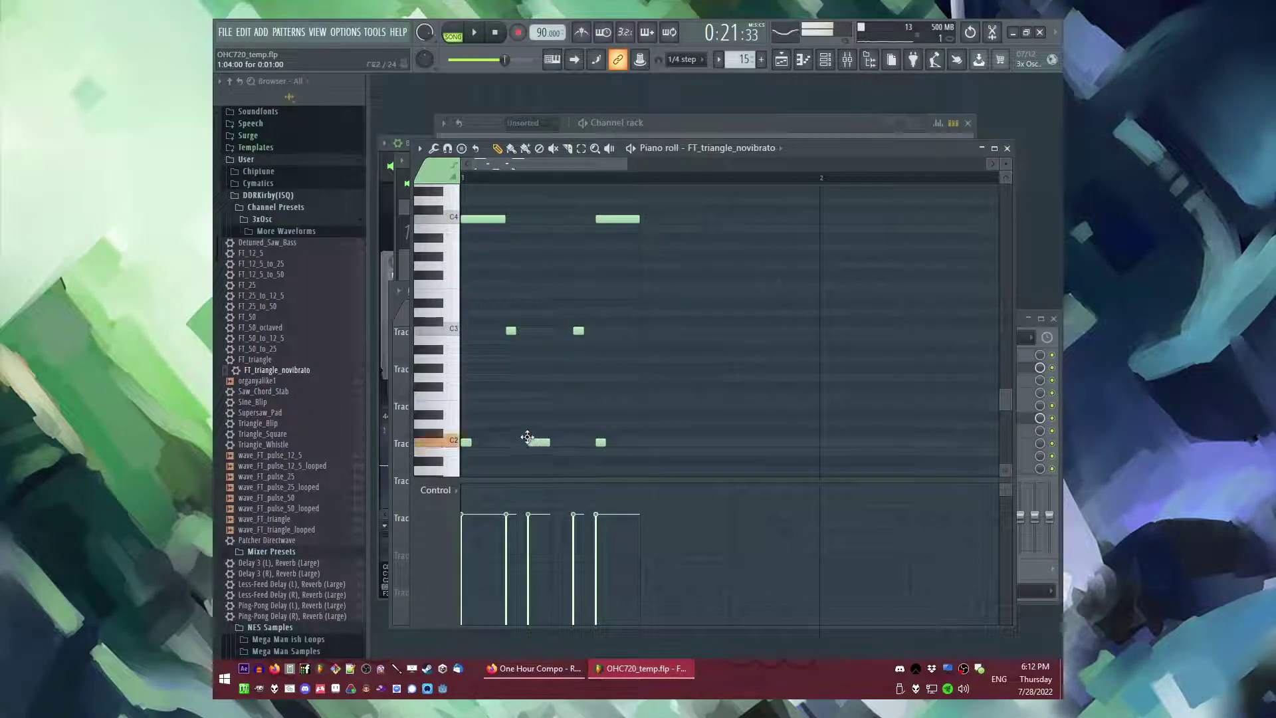
pyautogui.moveTo(465, 200); pyautogui.dragTo(490, 452)
pyautogui.moveTo(500, 221); pyautogui.dragTo(544, 220)
pyautogui.press('space')
pyautogui.click(545, 276)
pyautogui.press('space')
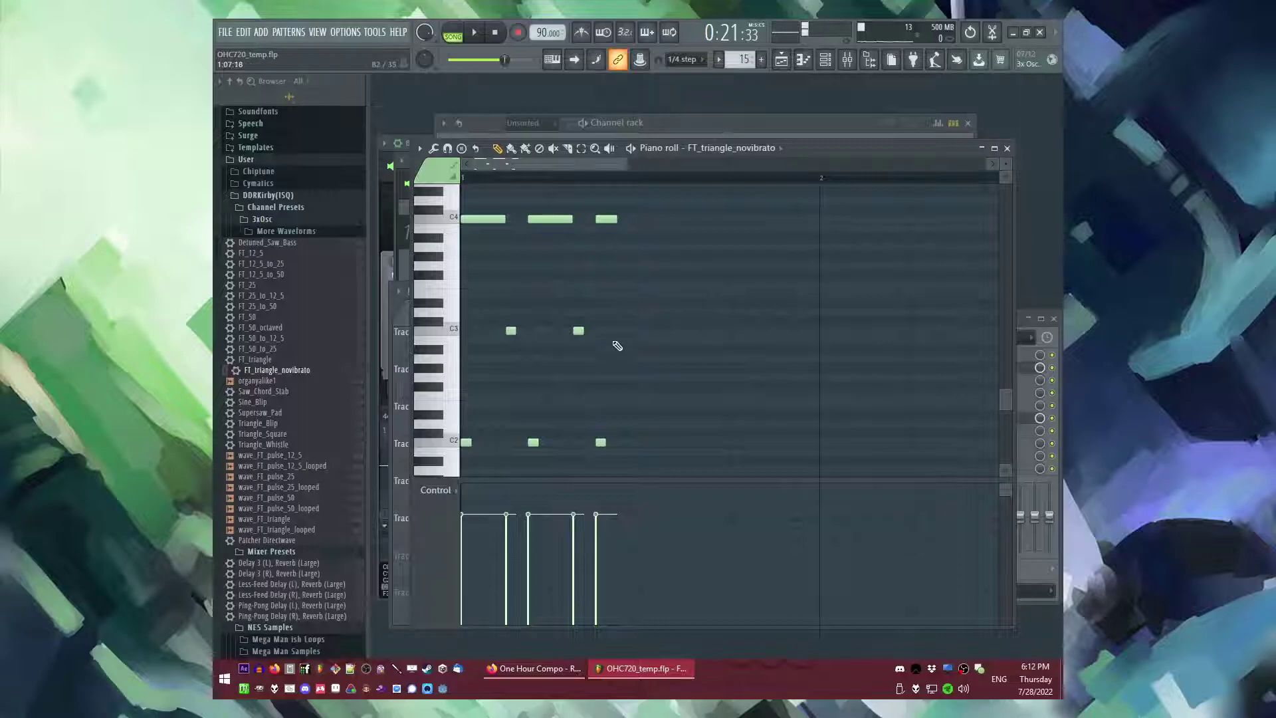
# - Add short C4 and C3 notes on steps 8 and 9 and a two-step C2 note on step 10 of Pattern 15
pyautogui.press('space')
pyautogui.moveTo(619, 224); pyautogui.dragTo(628, 224)
pyautogui.press('space')
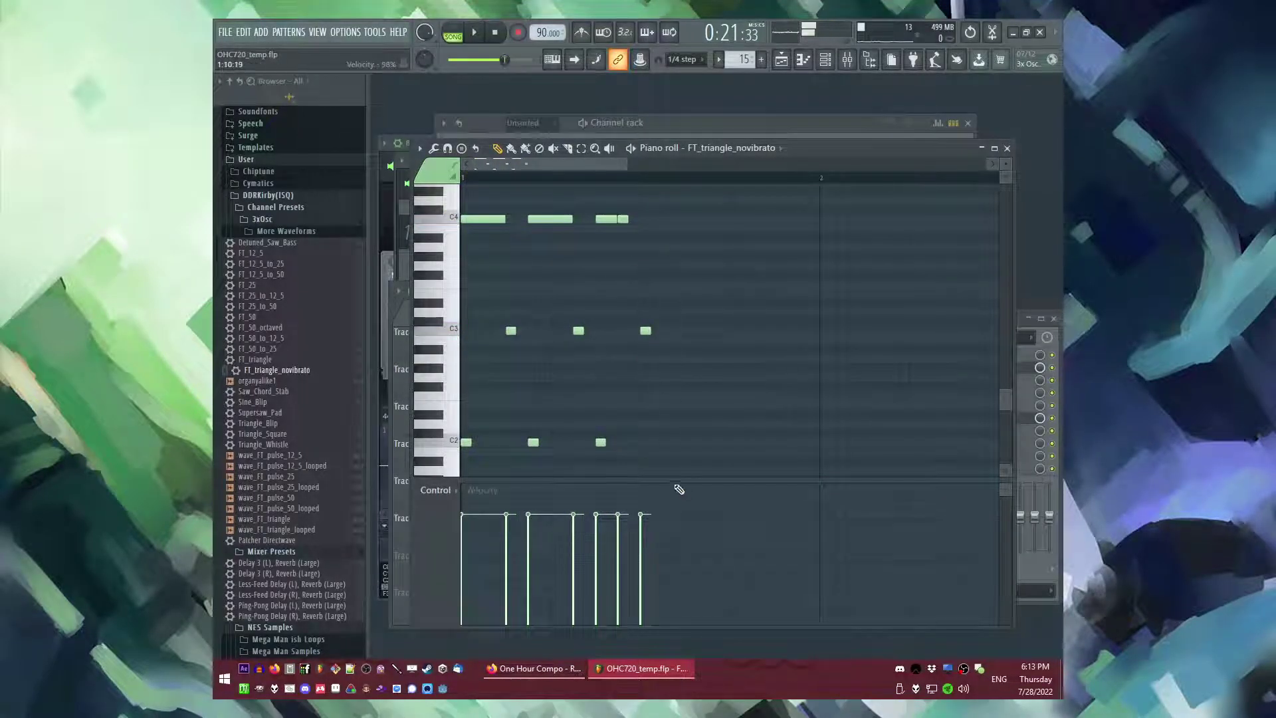
pyautogui.moveTo(672, 445); pyautogui.dragTo(704, 444)
pyautogui.press('space')
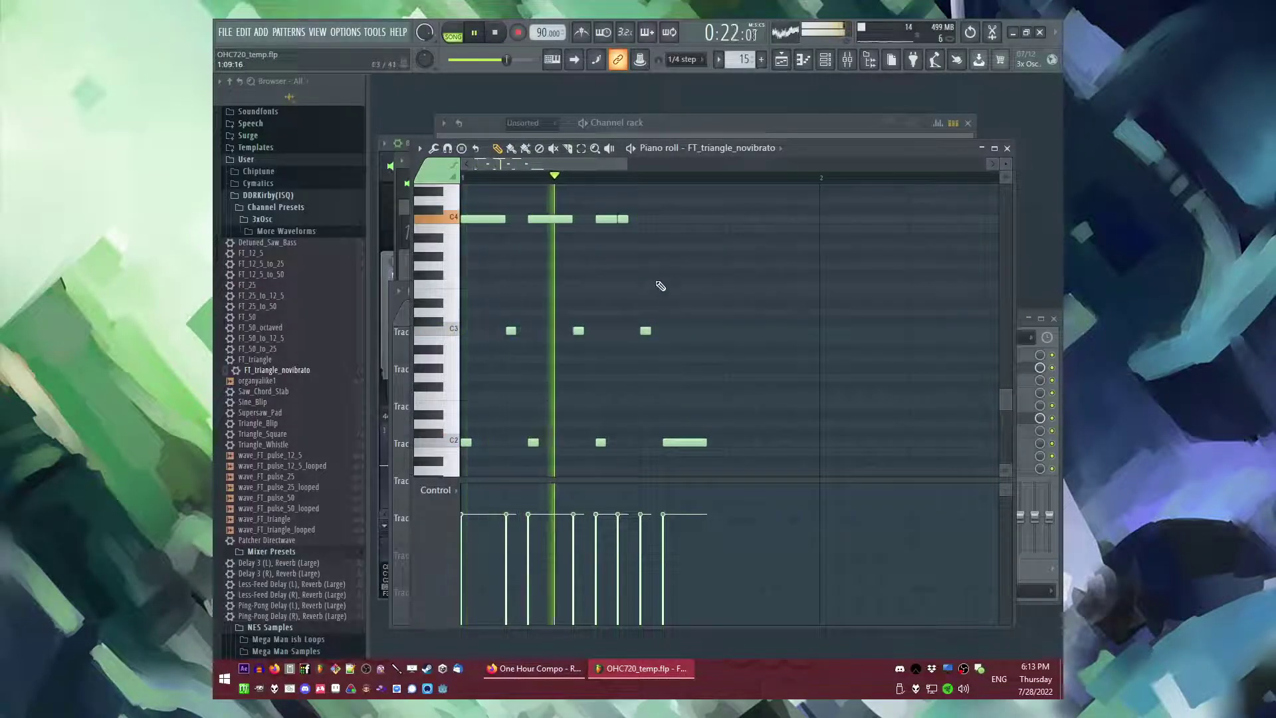
# - Rework the end of bar 1 in Pattern 15 with C3 notes on steps 10 and 13 and C2 notes on steps 11 and 14
pyautogui.click(662, 331)
pyautogui.press('space')
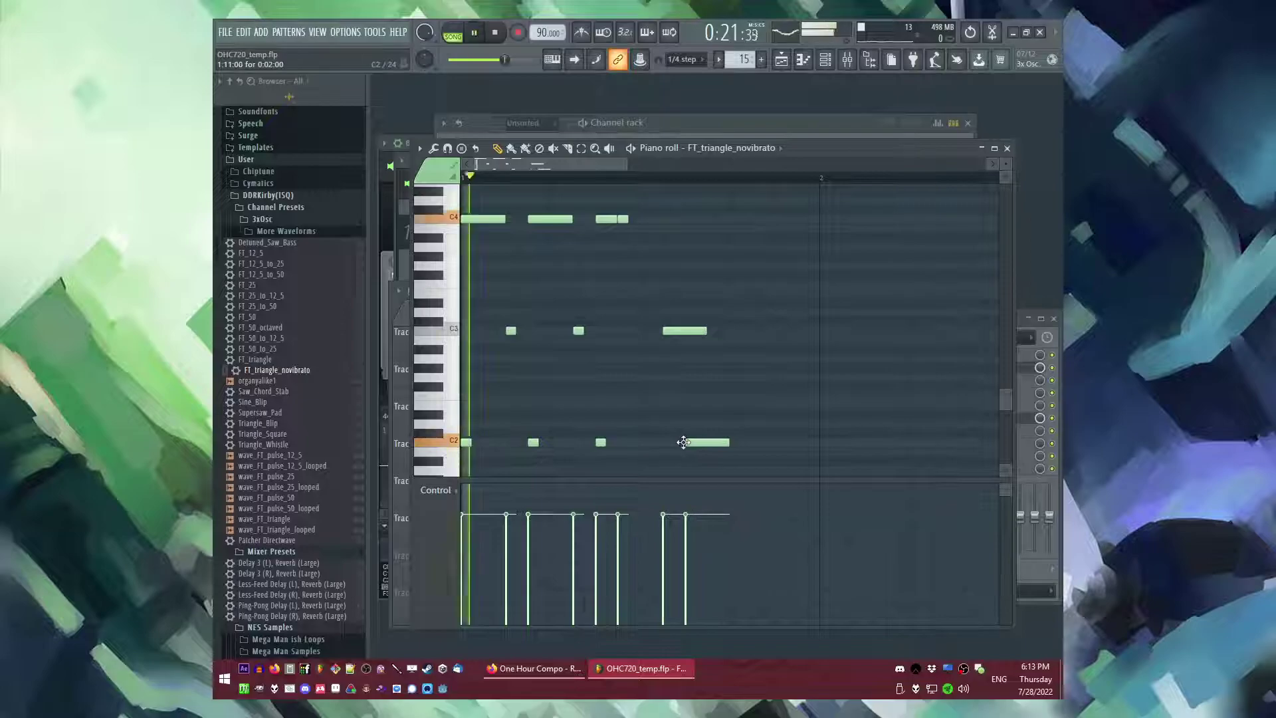
pyautogui.rightClick(667, 330)
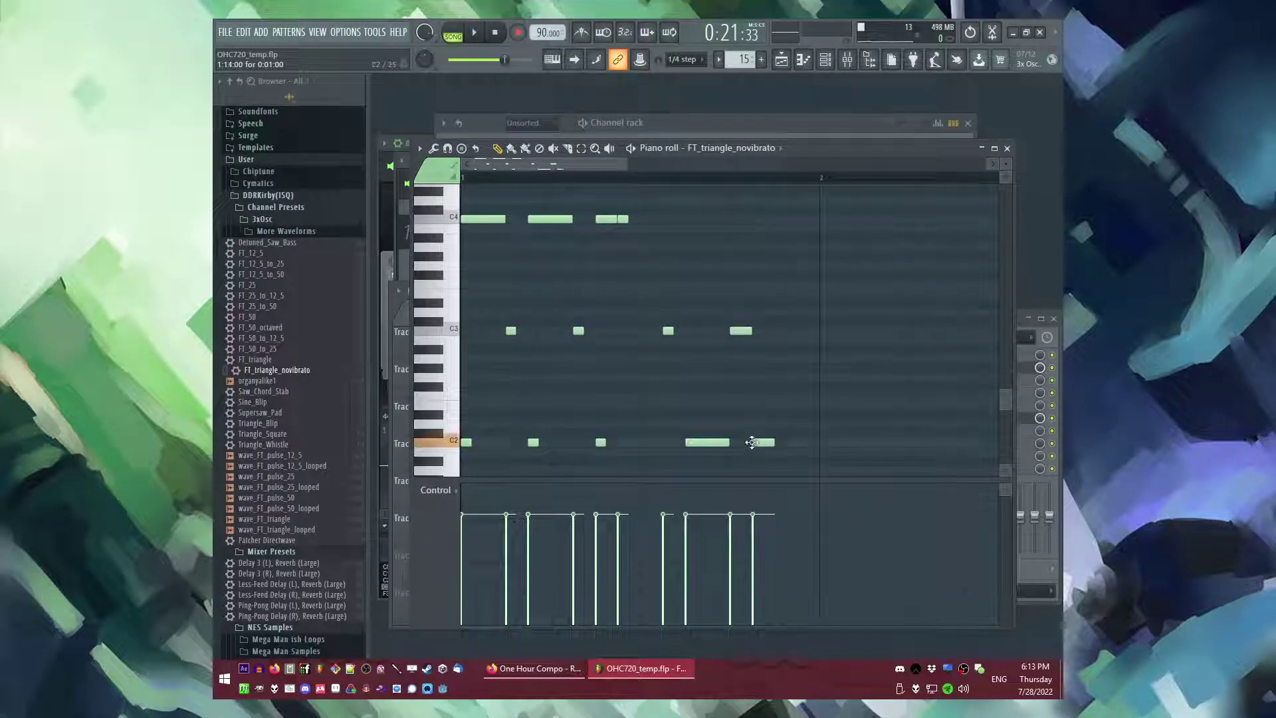
# - Shorten the C3 note on step 13, extend the C2 note on step 14 to two steps, and play the bar
pyautogui.click(687, 178)
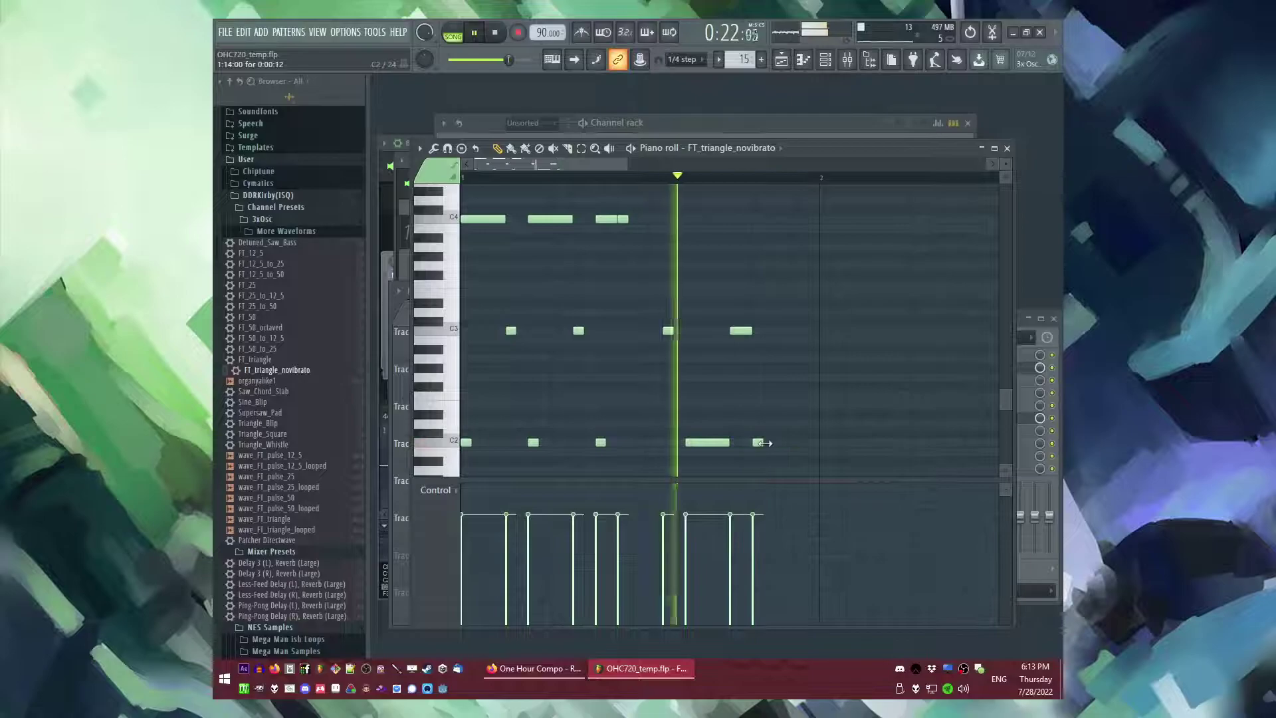
pyautogui.moveTo(751, 331); pyautogui.dragTo(740, 332)
pyautogui.moveTo(763, 444); pyautogui.dragTo(796, 444)
pyautogui.click(467, 179)
pyautogui.scroll(2, 669, 399)
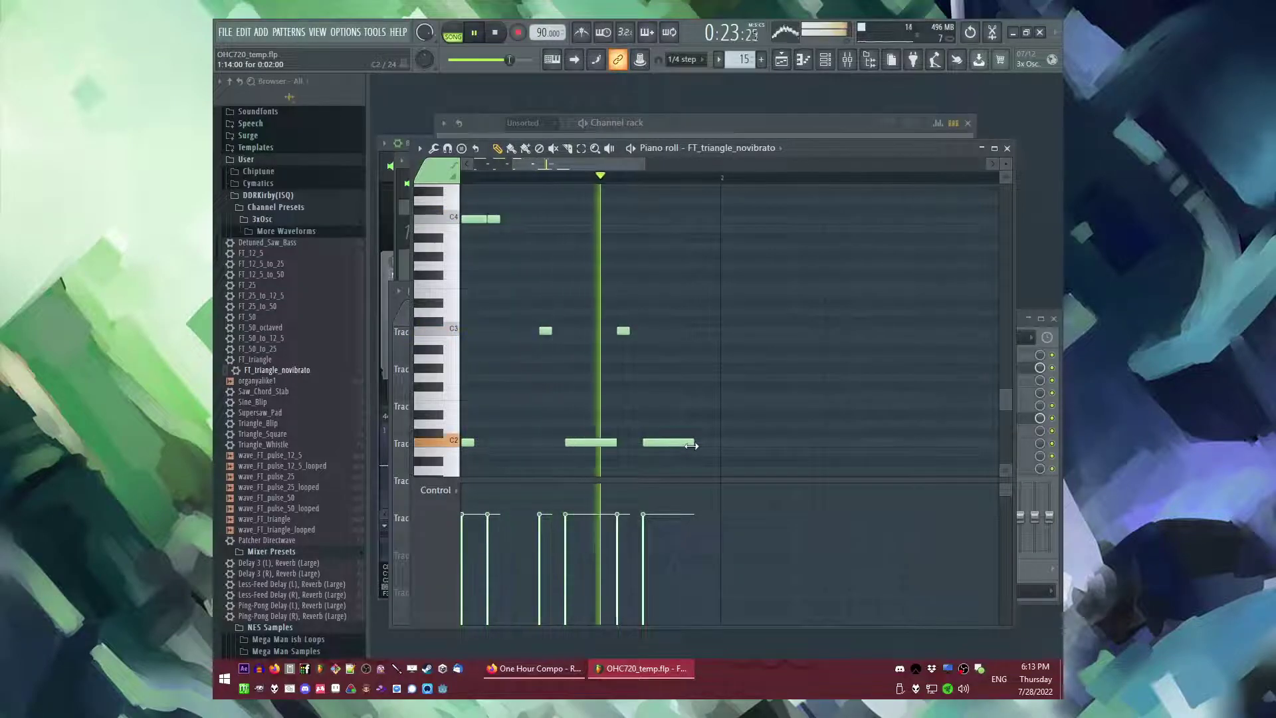
pyautogui.scroll(-2, 691, 444)
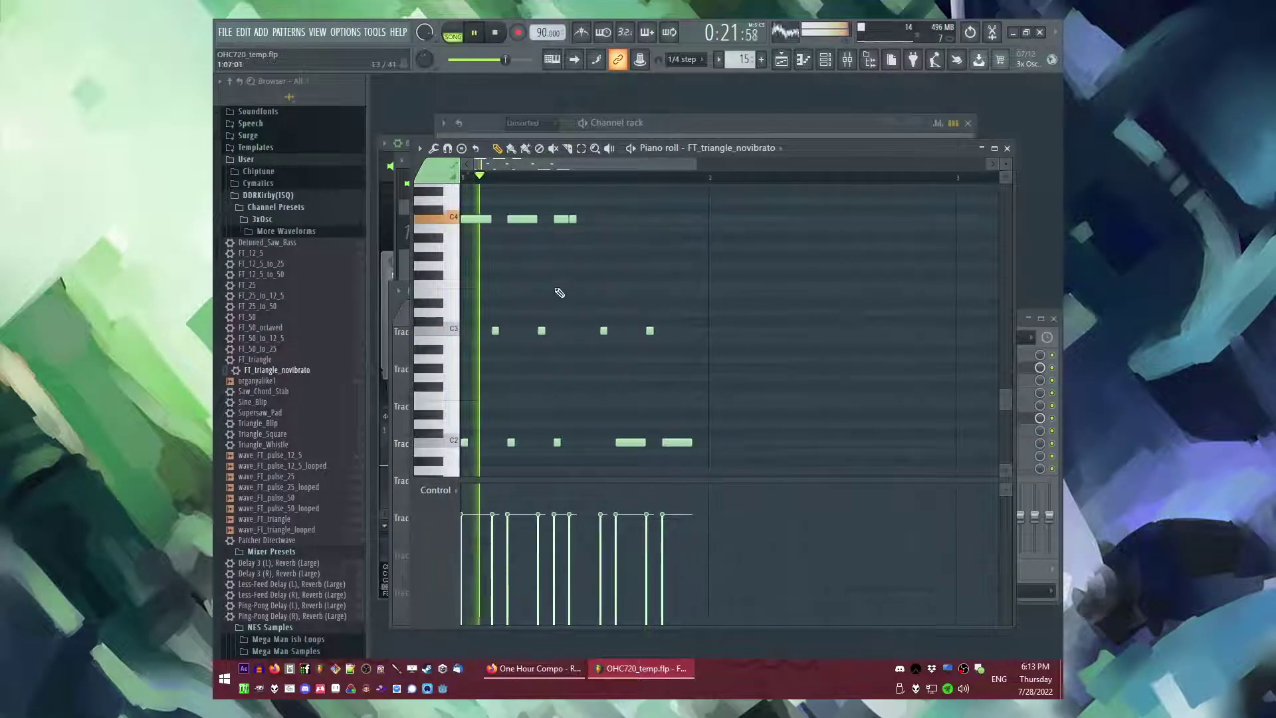
# - Add a short C3 note on step 9 of Pattern 15 and audition it in the song
pyautogui.scroll(2, 591, 259)
pyautogui.moveTo(605, 219)
pyautogui.mouseDown()
pyautogui.moveTo(622, 218)
pyautogui.moveTo(604, 220)
pyautogui.mouseUp()
pyautogui.press('space')
pyautogui.press('space')
pyautogui.click(623, 331)
pyautogui.press('space')
pyautogui.press('space')
# - Replace the C3 note on step 10 with a short C2 note and lengthen the C3 note on step 9 to one step
pyautogui.rightClick(662, 331)
pyautogui.click(658, 442)
pyautogui.press('space')
pyautogui.moveTo(638, 331); pyautogui.dragTo(655, 331)
pyautogui.press('space')
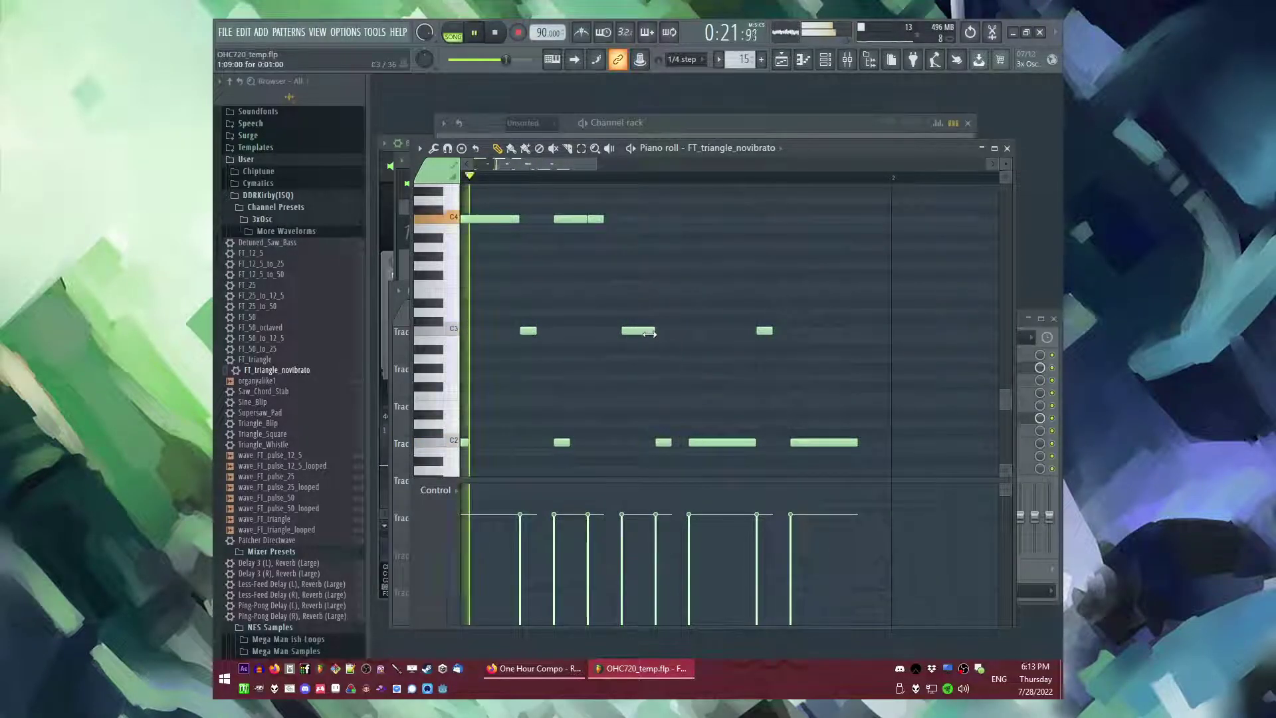
pyautogui.press('space')
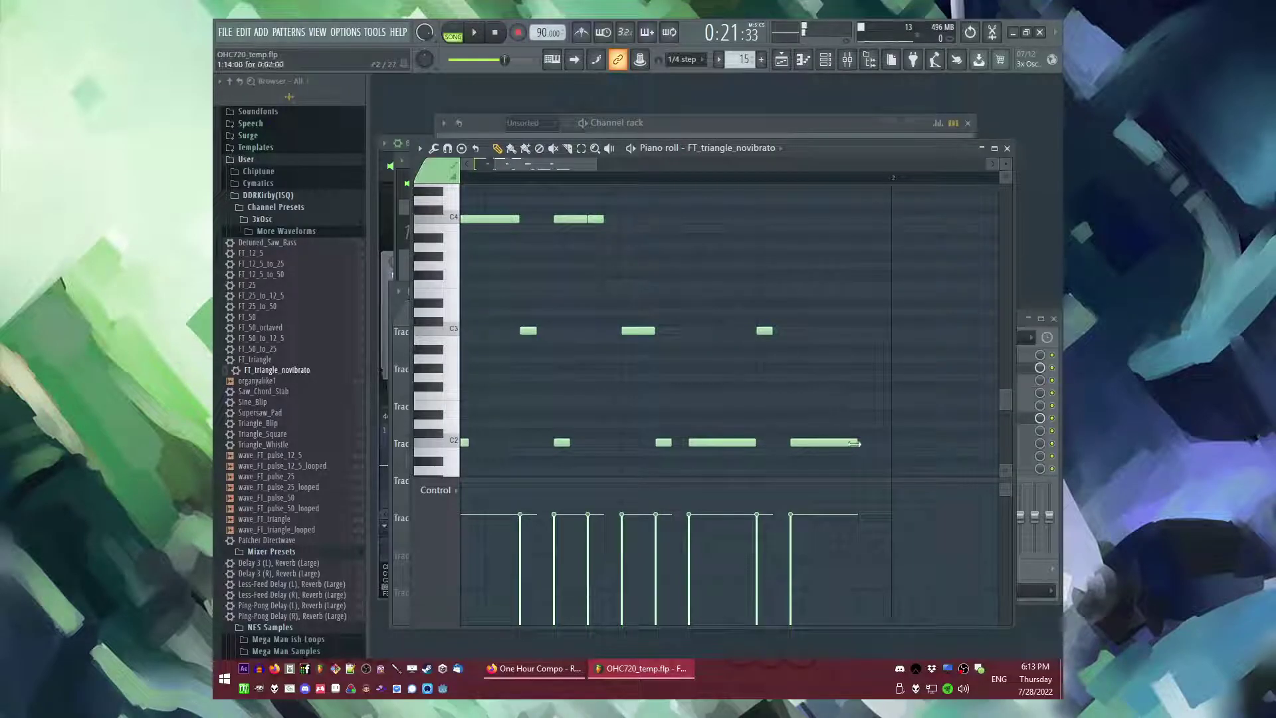
# - Add a short C3 note on step 16 of Pattern 15 and duplicate bar 1's notes into bar 2
pyautogui.click(864, 330)
pyautogui.press('space')
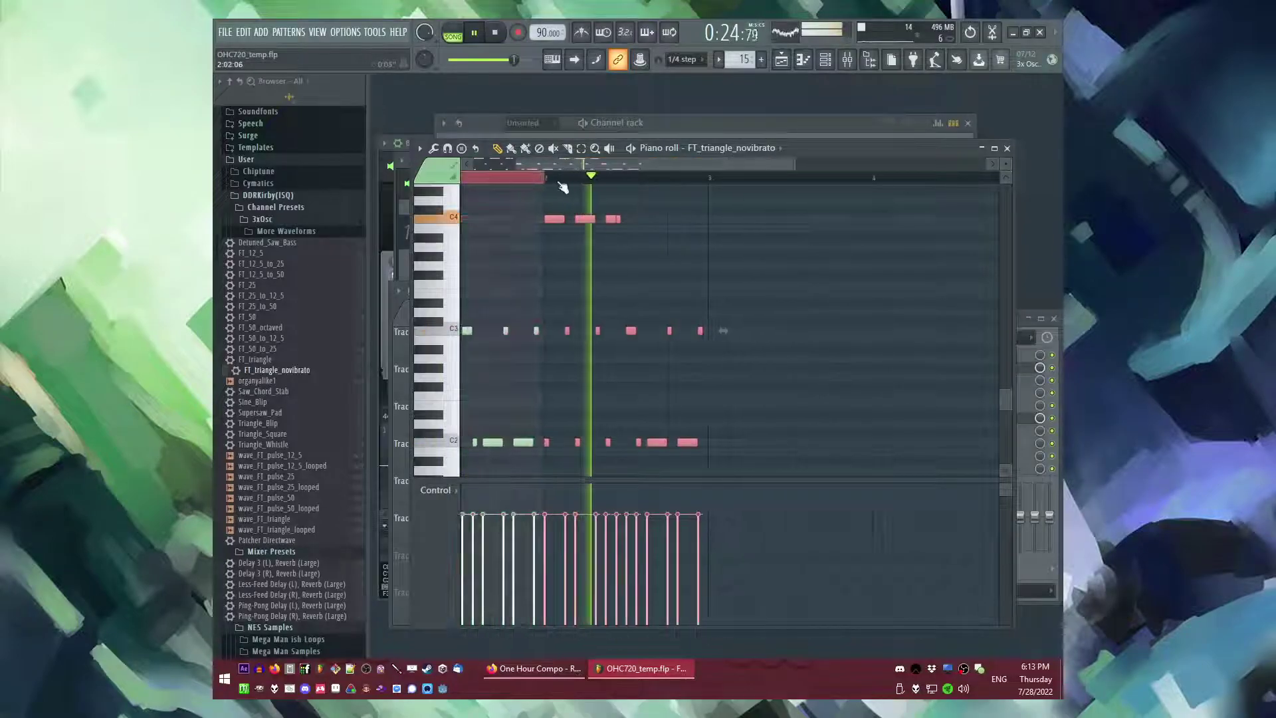
pyautogui.press('space')
pyautogui.click(587, 178)
pyautogui.press('space')
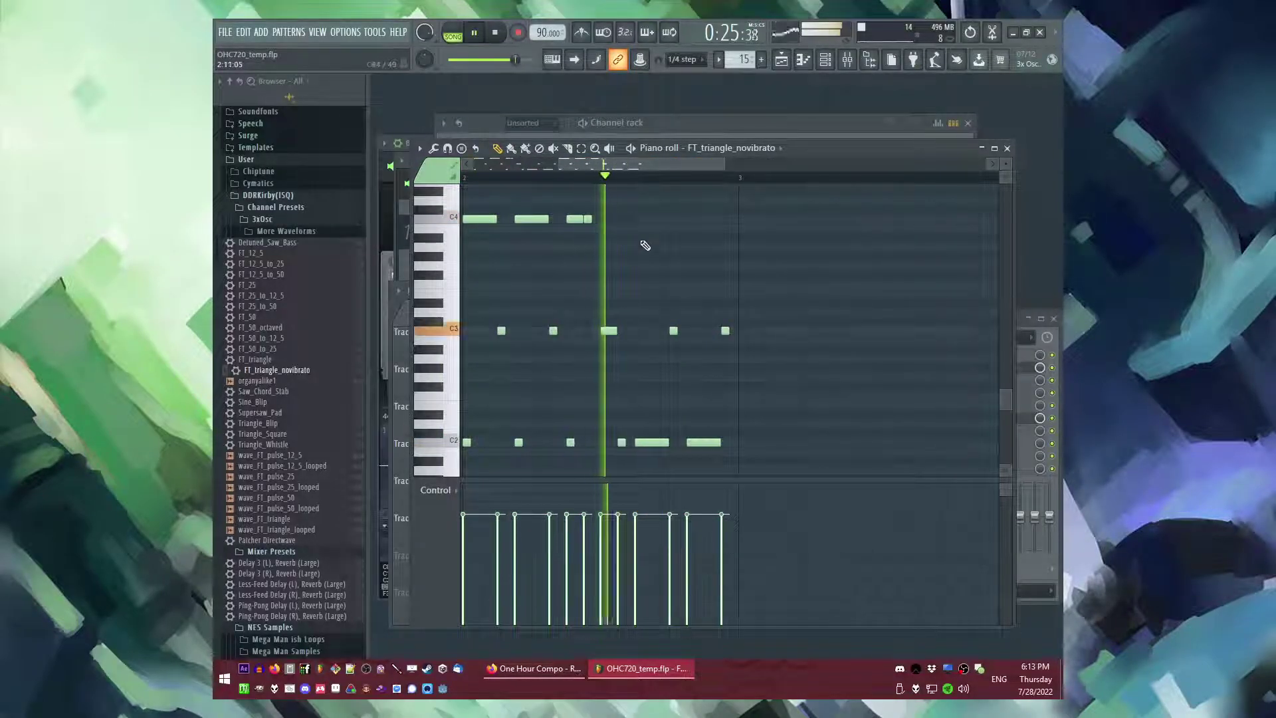
# - Replace the C3 note on step 9 of bar 2 with a short C3 note on step 10 and audition the change
pyautogui.scroll(2, 633, 239)
pyautogui.press('space')
pyautogui.rightClick(596, 331)
pyautogui.click(611, 330)
pyautogui.press('space')
pyautogui.press('space')
pyautogui.press('space')
pyautogui.press('space')
# - Move the C2 note on step 10 of bar 2 to step 9 with a one-step length and audition it
pyautogui.moveTo(625, 442)
pyautogui.mouseDown()
pyautogui.moveTo(588, 443)
pyautogui.moveTo(609, 443)
pyautogui.mouseUp()
pyautogui.press('space')
pyautogui.press('space')
pyautogui.press('space')
pyautogui.press('space')
pyautogui.press('space')
pyautogui.press('space')
# - Replace the C2 note on step 11 of bar 2 with a one-step C3 note and add a short C2 note on step 12
pyautogui.rightClick(653, 442)
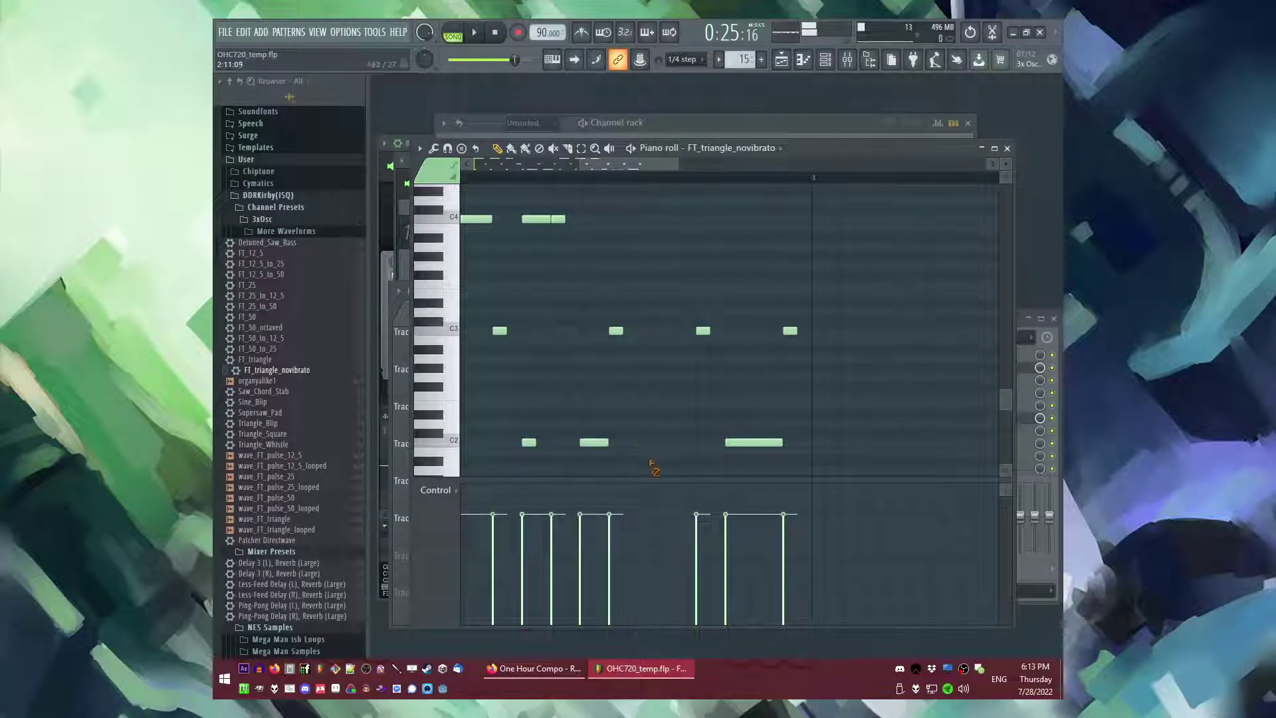
pyautogui.scroll(-2, 648, 399)
pyautogui.click(648, 331)
pyautogui.press('space')
pyautogui.press('space')
pyautogui.scroll(2, 661, 435)
pyautogui.click(665, 416)
pyautogui.press('space')
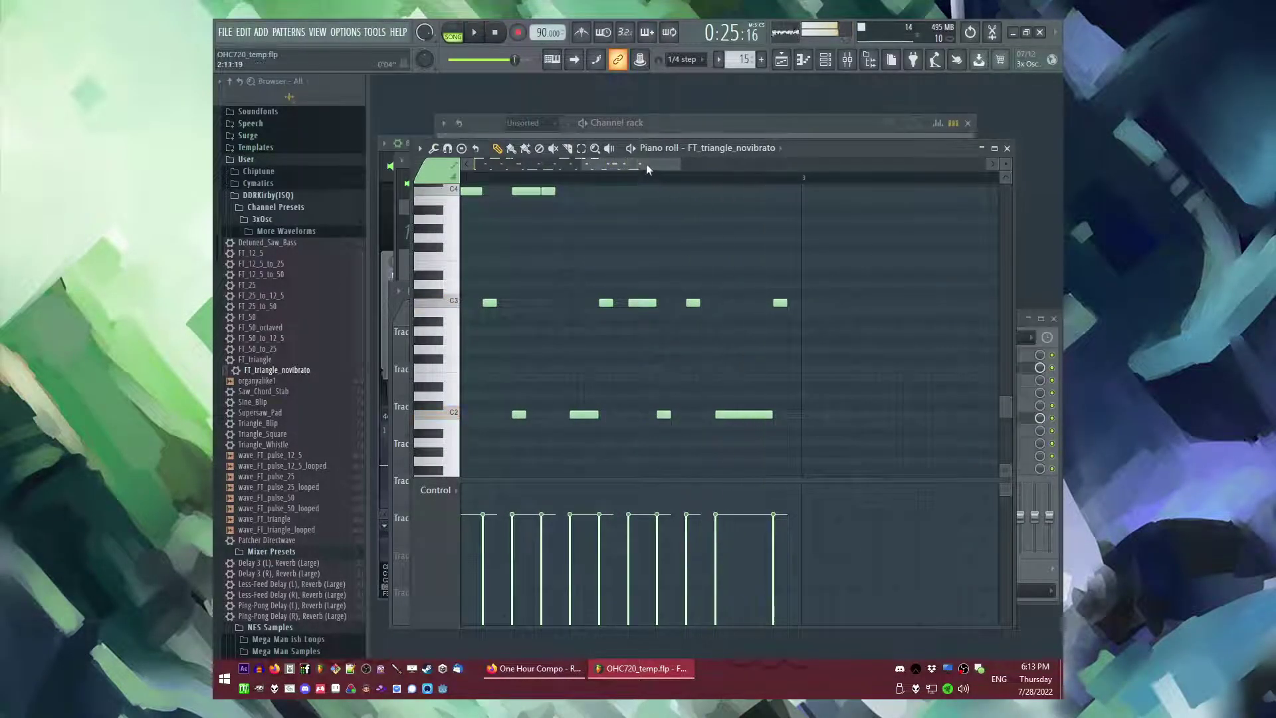
# - Add a short C4 note on step 14 of bar 2 and make the C2 note start on step 15 with a one-step length
pyautogui.scroll(2, 685, 319)
pyautogui.click(621, 246)
pyautogui.moveTo(622, 245); pyautogui.dragTo(638, 246)
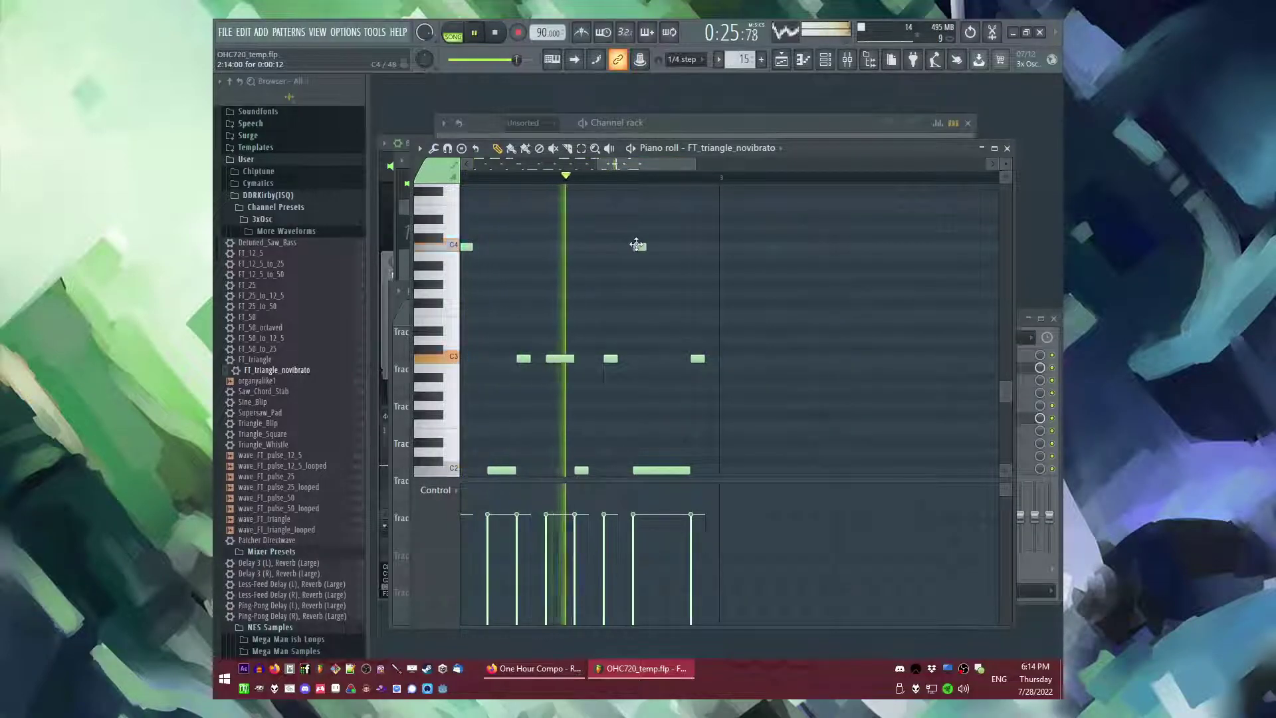
pyautogui.press('space')
pyautogui.scroll(-2, 630, 362)
pyautogui.rightClick(666, 417)
pyautogui.moveTo(654, 412); pyautogui.dragTo(660, 411)
# - Replace the C3 note on step 16 of bar 2 with a one-step D#2 note and play the result
pyautogui.click(696, 351)
pyautogui.moveTo(695, 351); pyautogui.dragTo(689, 388)
pyautogui.rightClick(697, 307)
pyautogui.press('space')
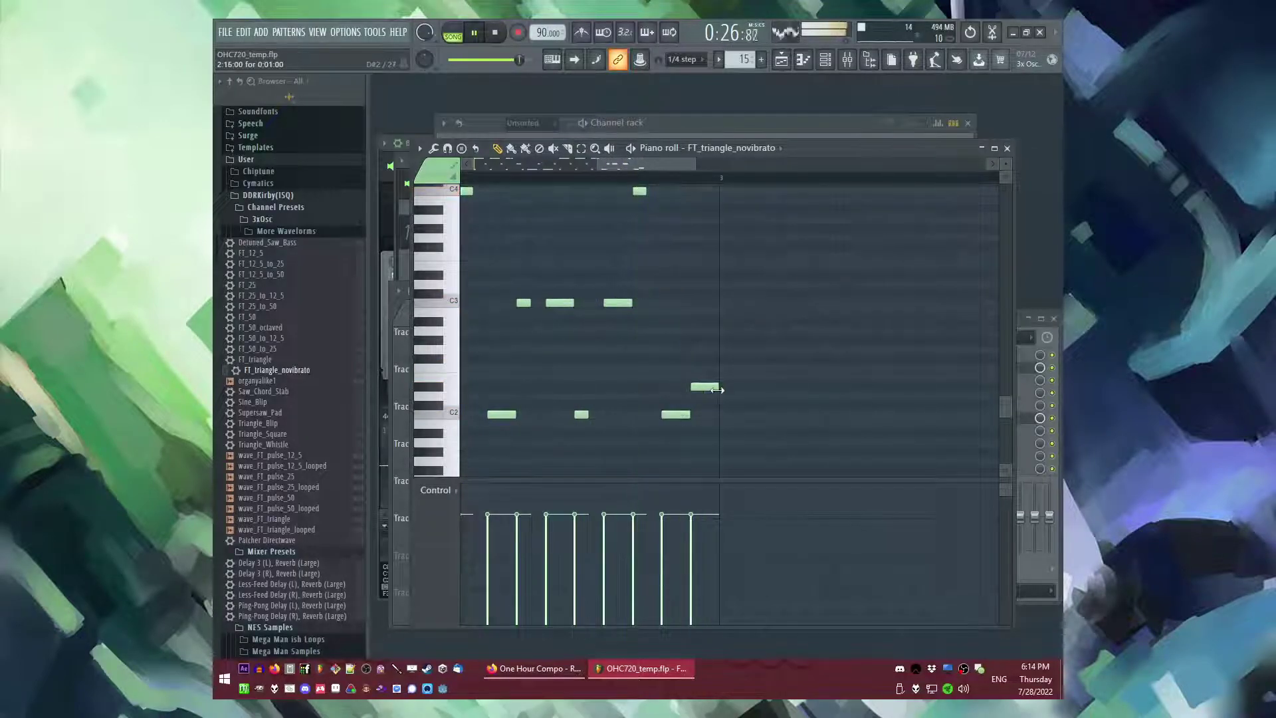
# - Place a second Pattern 15 clip on Track 7 at bar 11 of the playlist and play the section
pyautogui.press('F5')
pyautogui.press('F7')
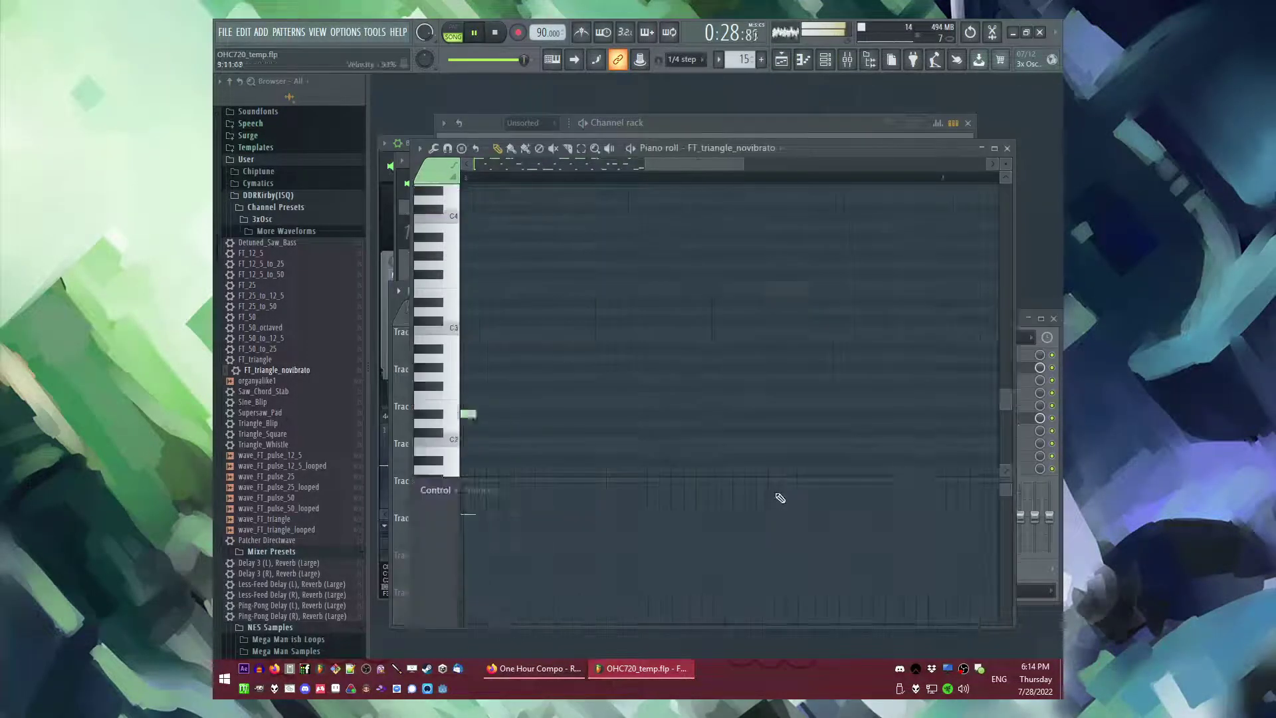
pyautogui.press('F5')
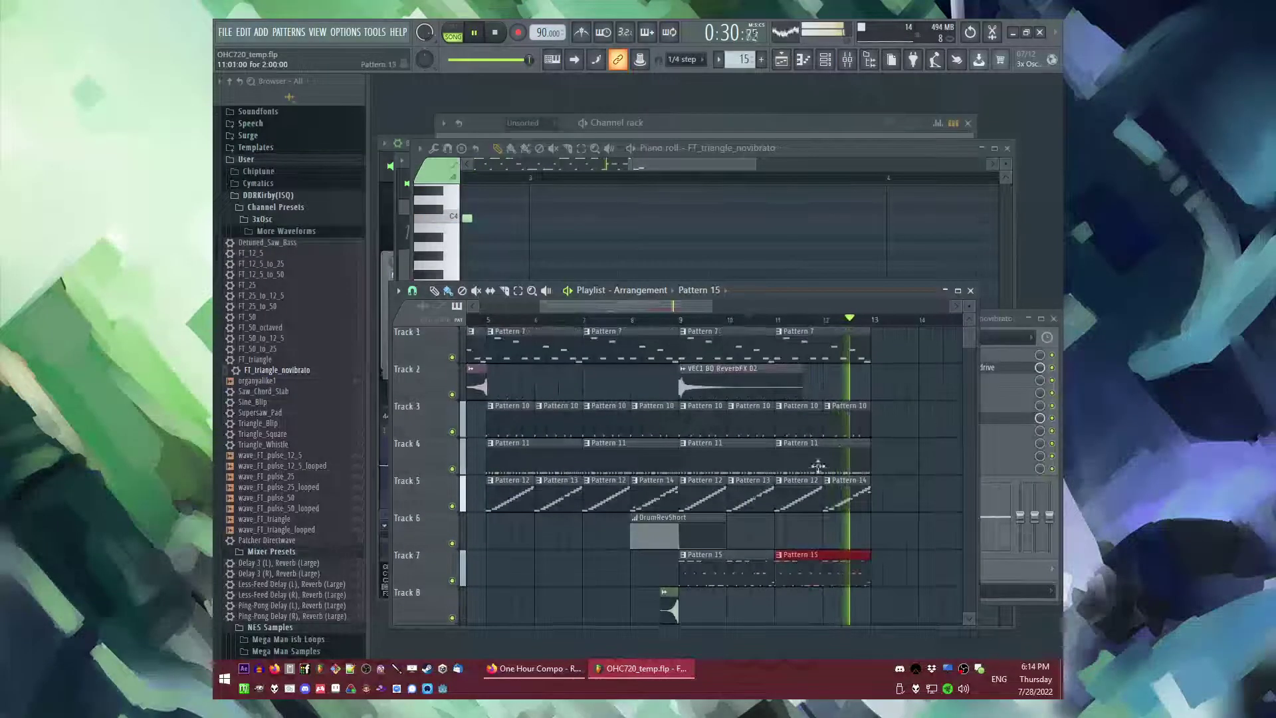
pyautogui.scroll(-2, 896, 425)
pyautogui.press('space')
pyautogui.click(752, 319)
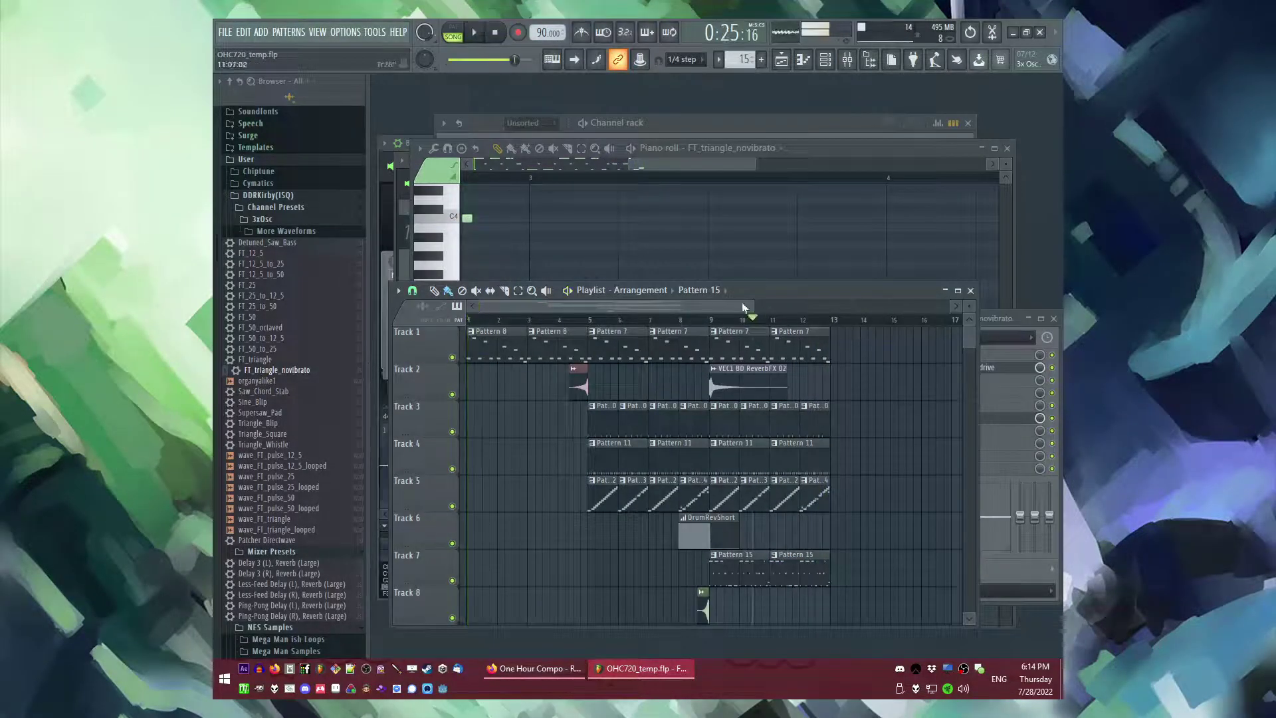
pyautogui.press('space')
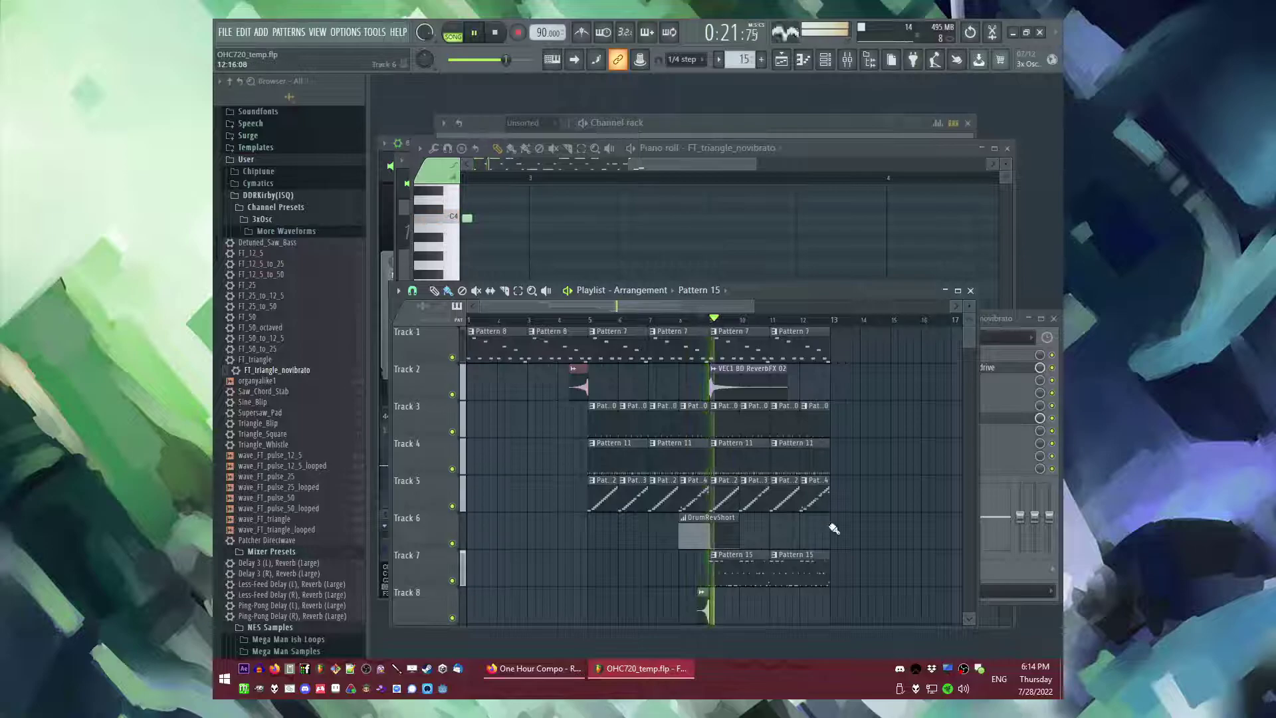
# - Create Pattern 16 and place it on Track 9 at bar 9 of the playlist
pyautogui.scroll(-3, 802, 525)
pyautogui.scroll(3, 718, 518)
pyautogui.click(685, 320)
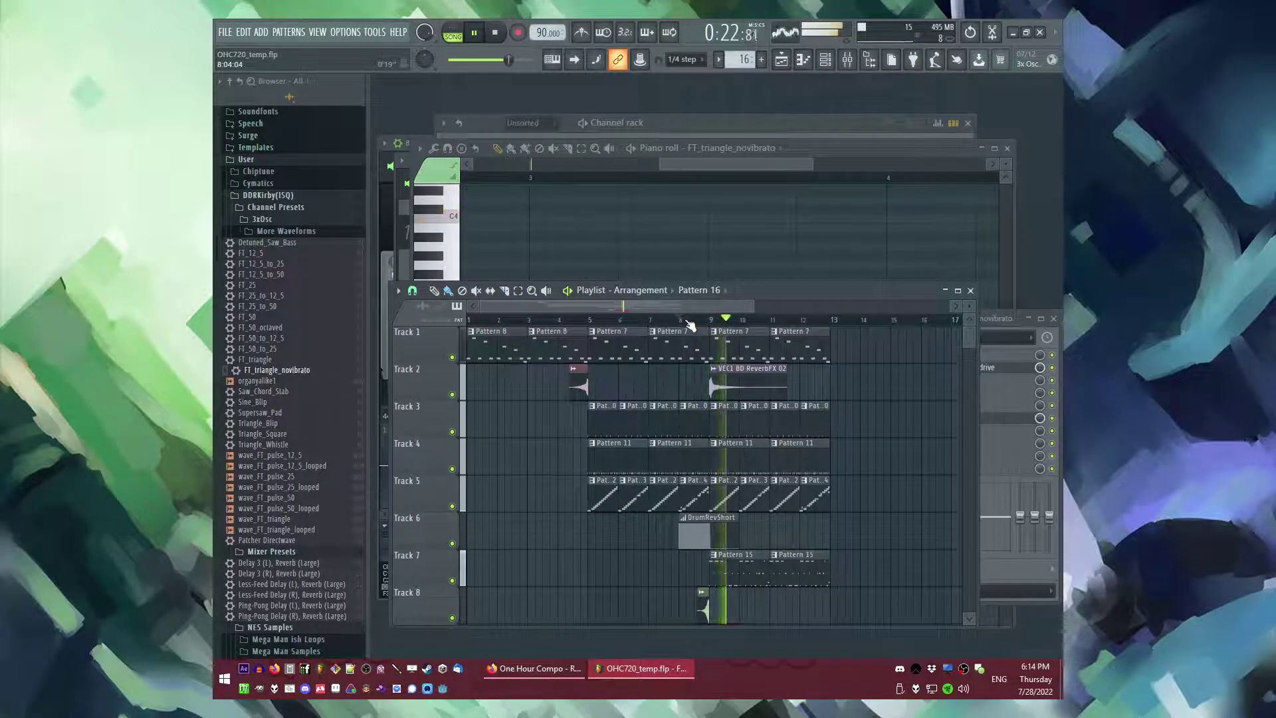
pyautogui.scroll(-4, 797, 505)
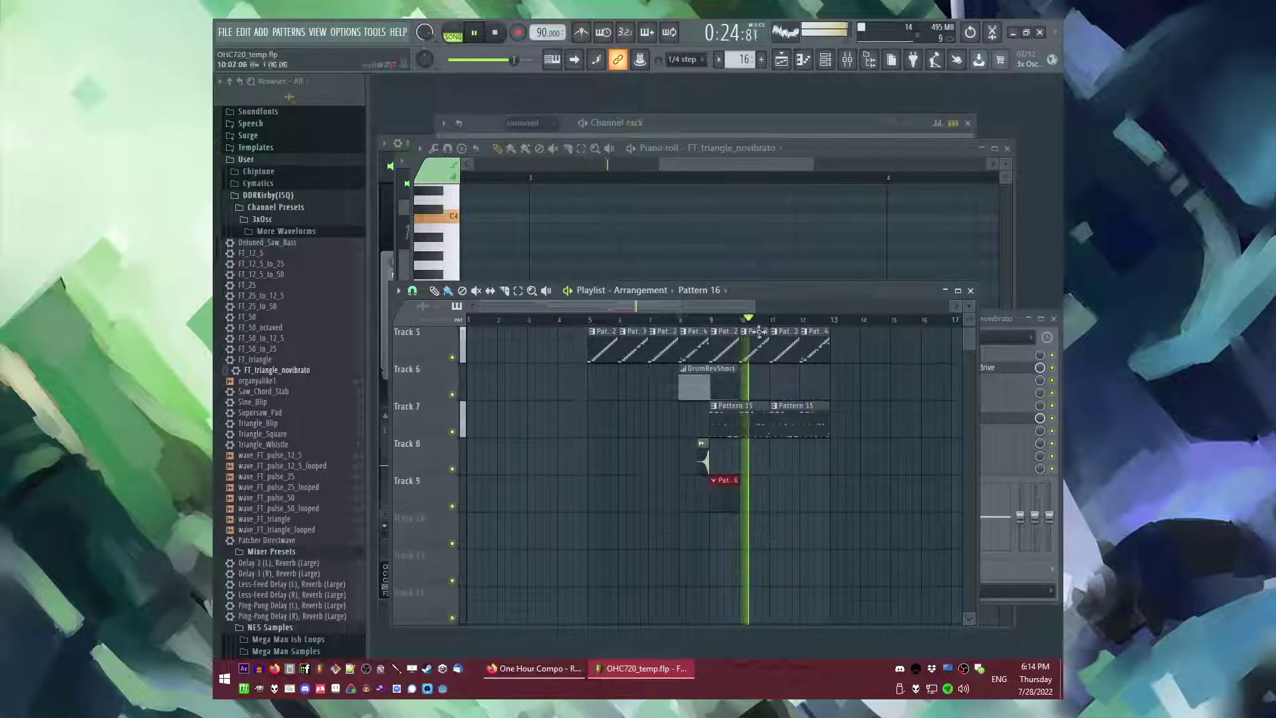
# - Place the DH_FX OUT LONG_003 audio clip on Track 10 at bar 9 and lower its channel volume
pyautogui.click(707, 293)
pyautogui.click(772, 338)
pyautogui.click(723, 525)
pyautogui.click(702, 320)
pyautogui.scroll(3, 737, 492)
pyautogui.doubleClick(736, 523)
pyautogui.moveTo(772, 284); pyautogui.dragTo(772, 295)
pyautogui.rightClick(809, 587)
# - Open Pattern 16's channels and play the transition into bar 9
pyautogui.scroll(-2, 669, 483)
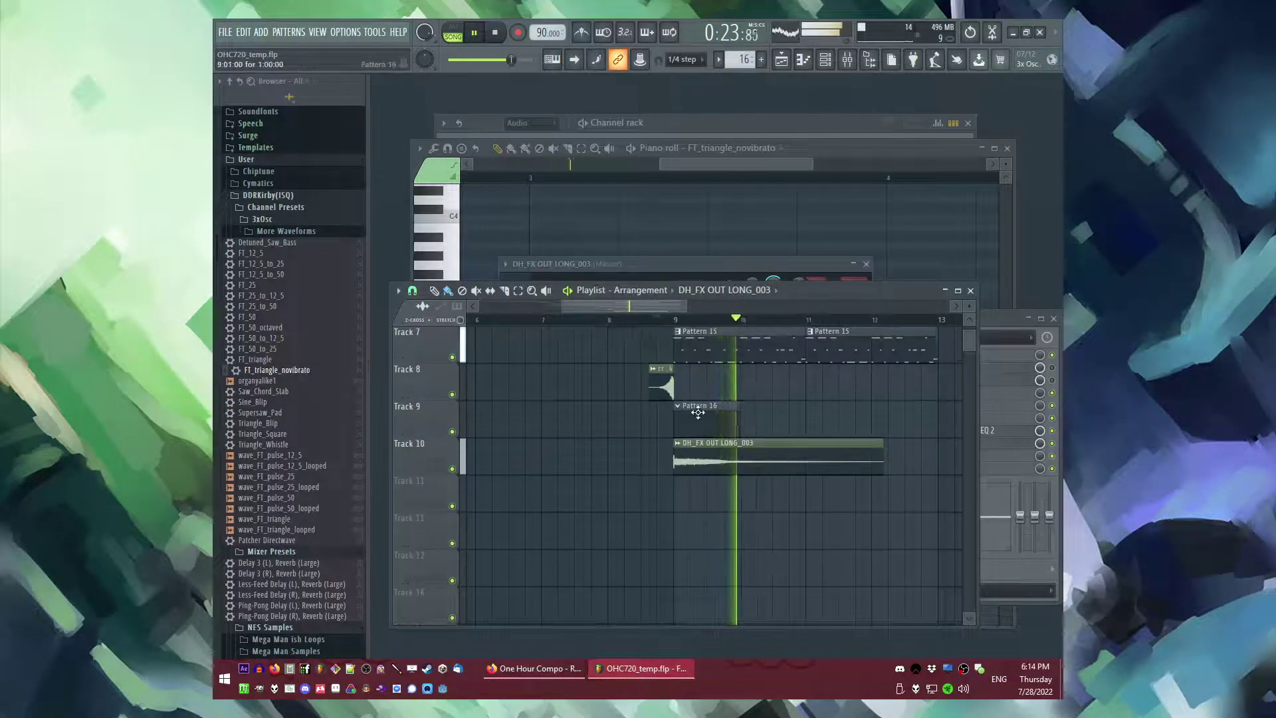
pyautogui.doubleClick(688, 412)
pyautogui.press('space')
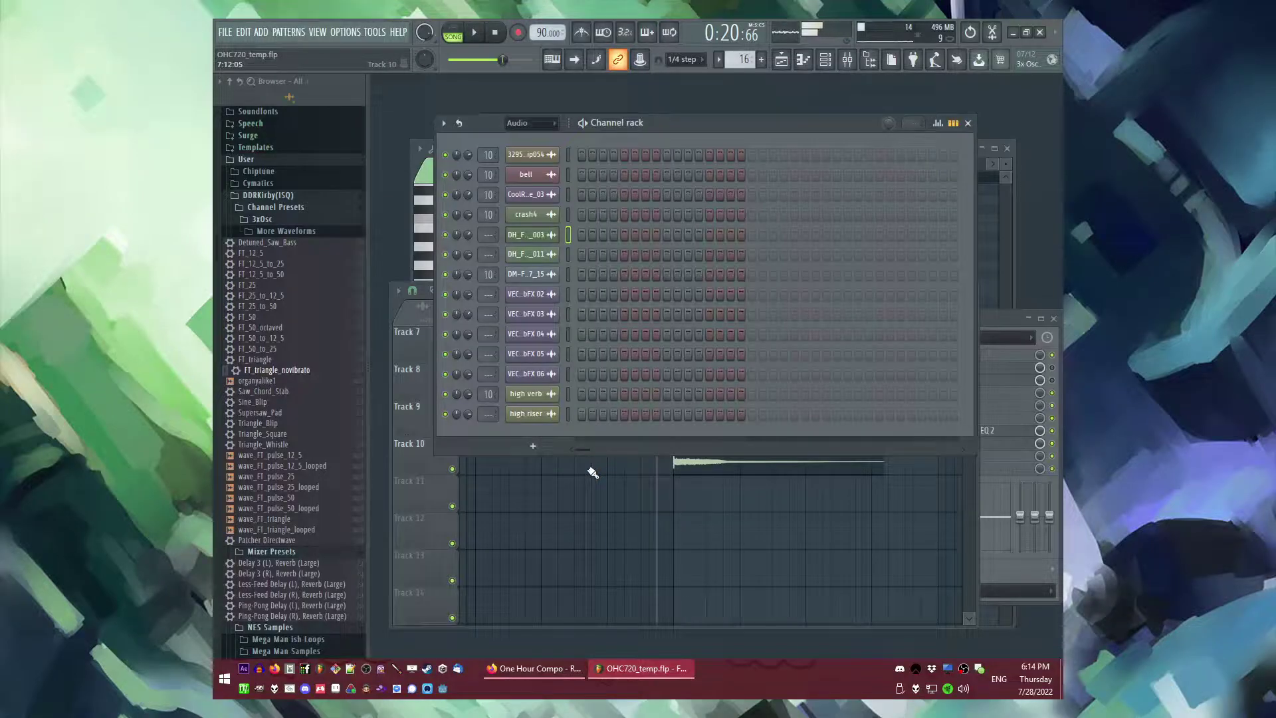
pyautogui.press('space')
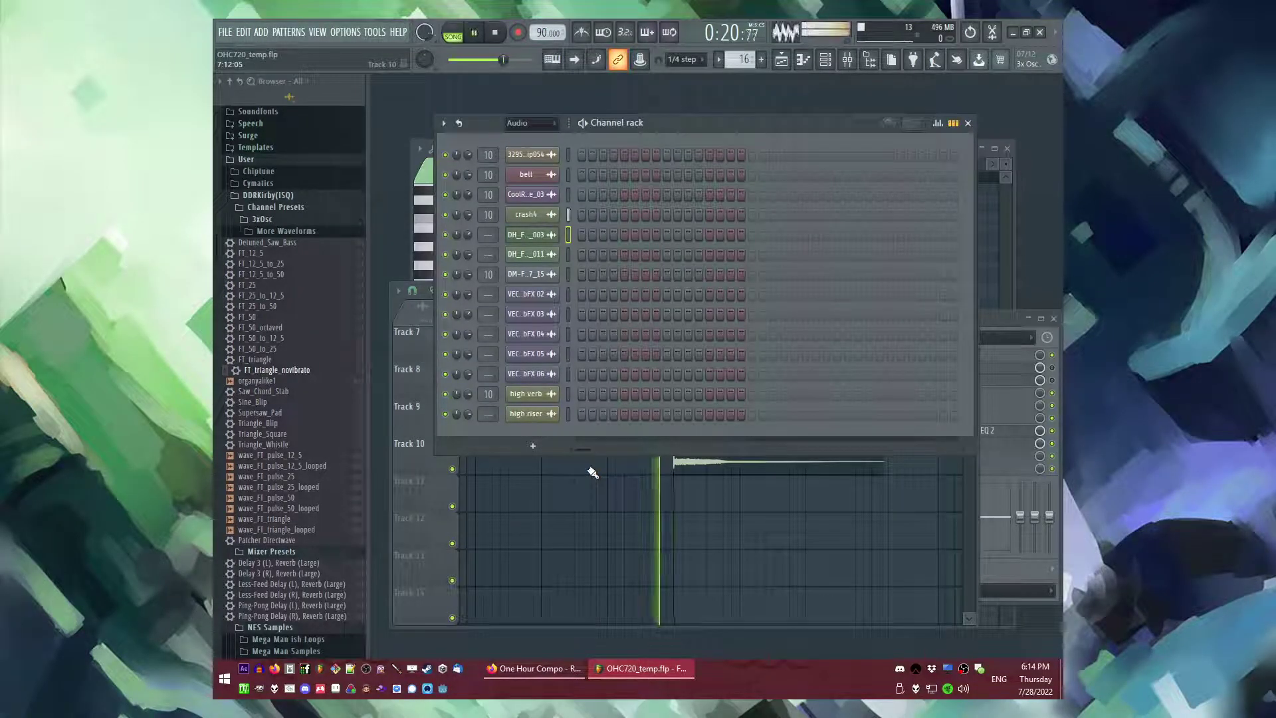
# - Stop playback and add a Keyzone Classic instrument channel to the project
pyautogui.press('space')
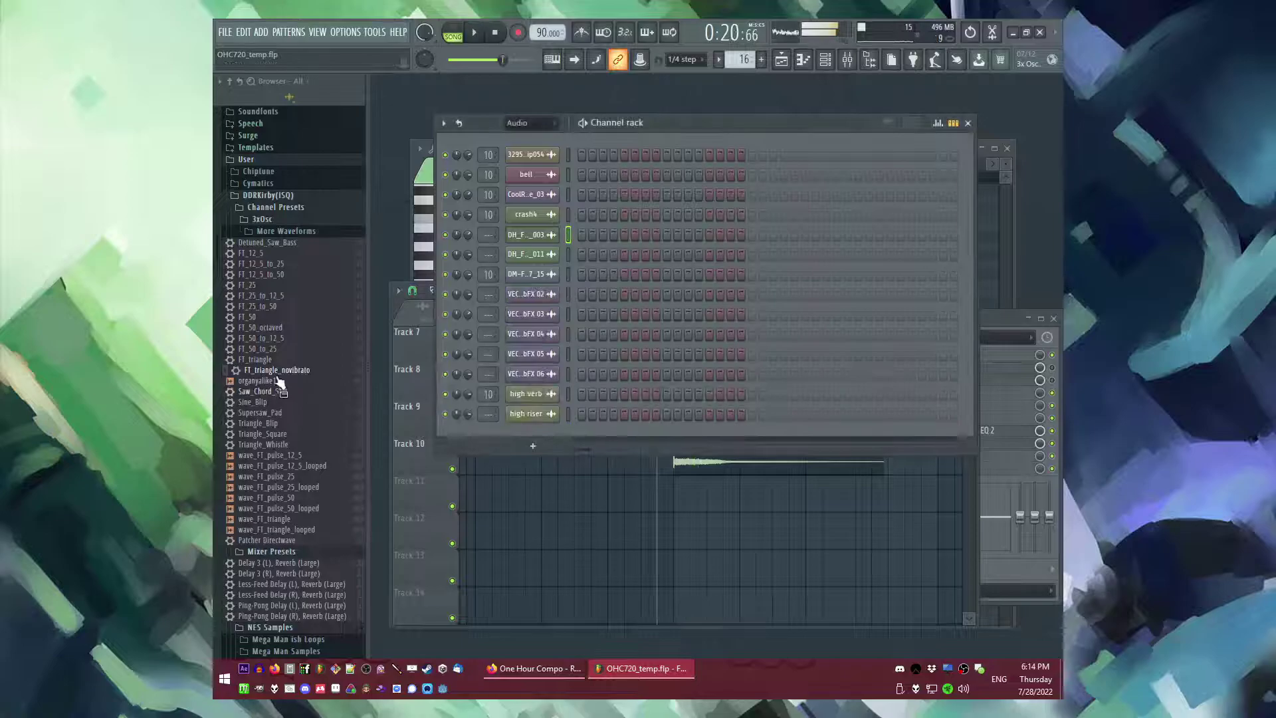
pyautogui.click(260, 32)
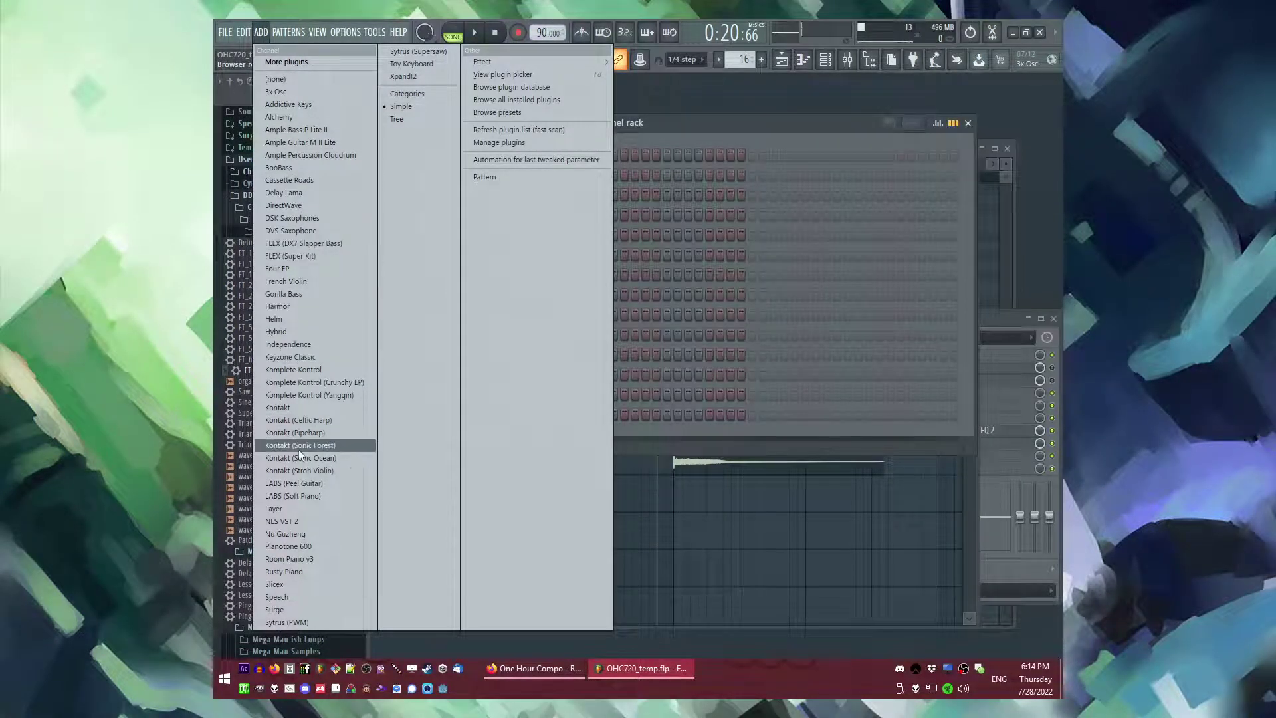
pyautogui.click(296, 357)
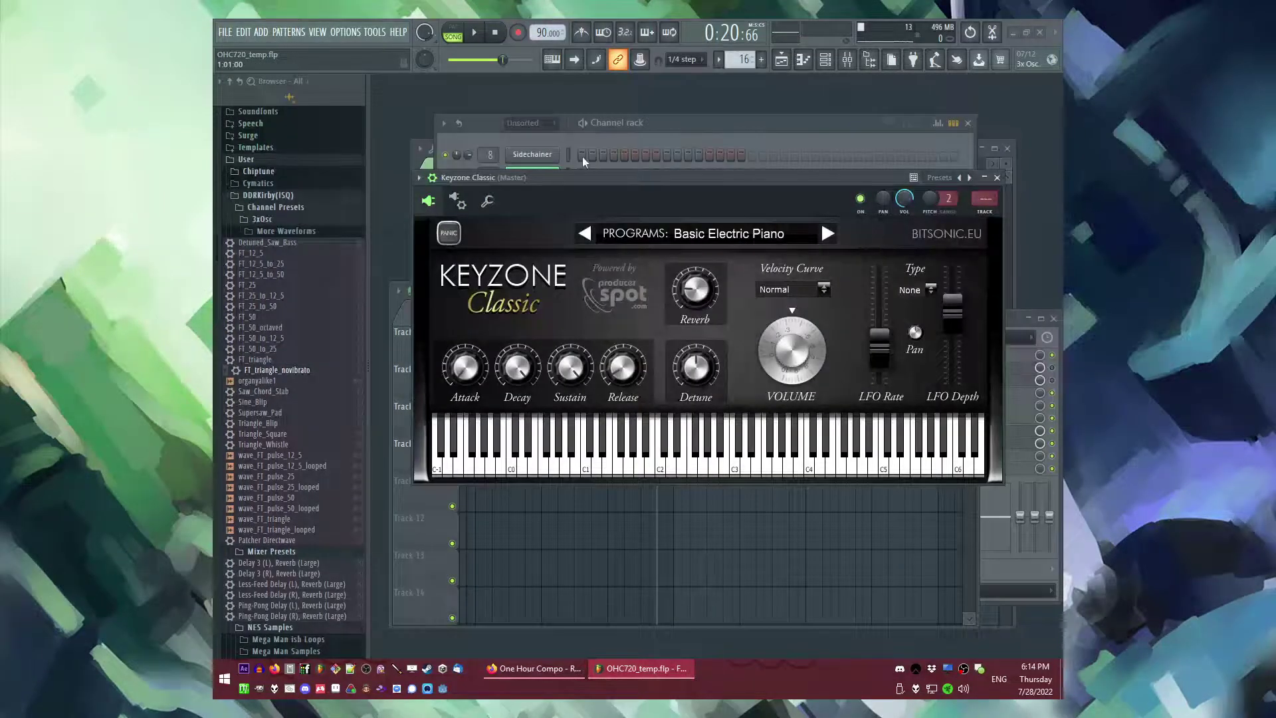
# - Open Keyzone Classic's piano roll and enter an A#4, C5 and D#5 chord that fills bar 1
pyautogui.click(584, 140)
pyautogui.rightClick(541, 356)
pyautogui.click(577, 355)
pyautogui.moveTo(479, 368); pyautogui.dragTo(453, 376)
pyautogui.scroll(2, 484, 323)
pyautogui.scroll(-1, 460, 376)
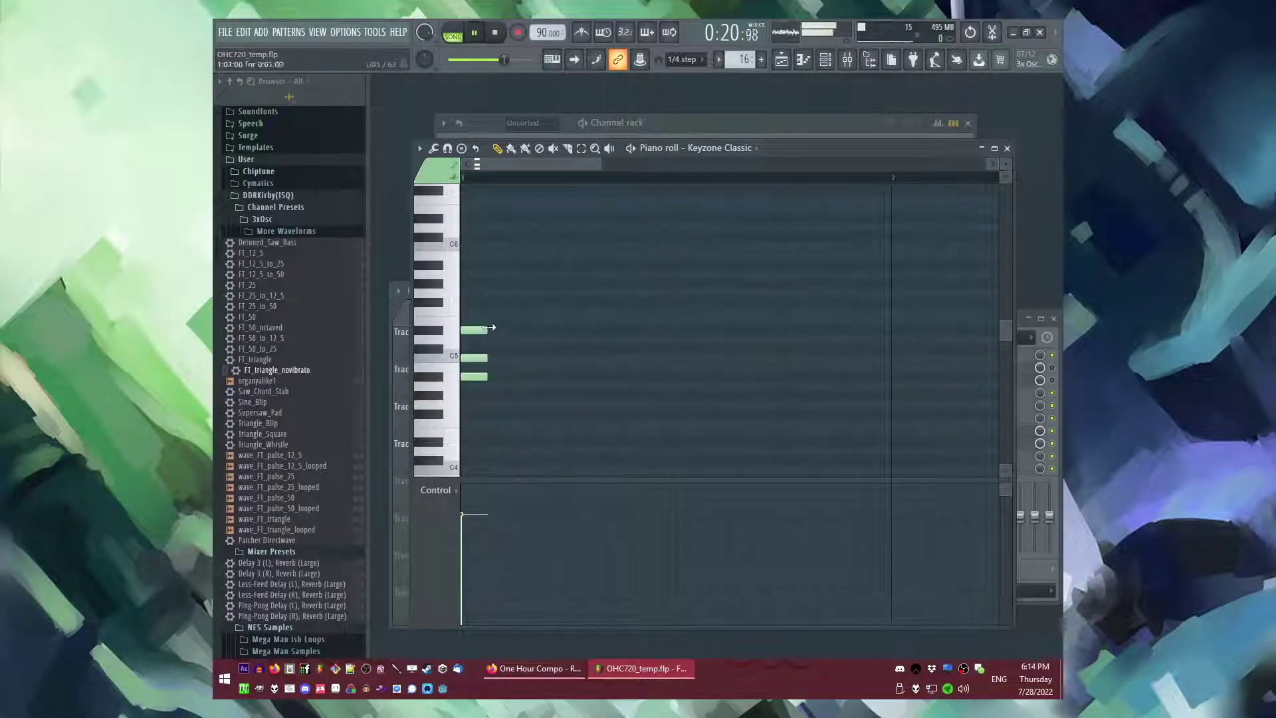
pyautogui.hotkey('ctrl', 'a')
pyautogui.moveTo(490, 326); pyautogui.dragTo(890, 353)
# - Switch to pattern playback and add one-bar G4 and C4 notes to the bar 1 chord
pyautogui.press('space')
pyautogui.press('l')
pyautogui.hotkey('ctrl', 'a')
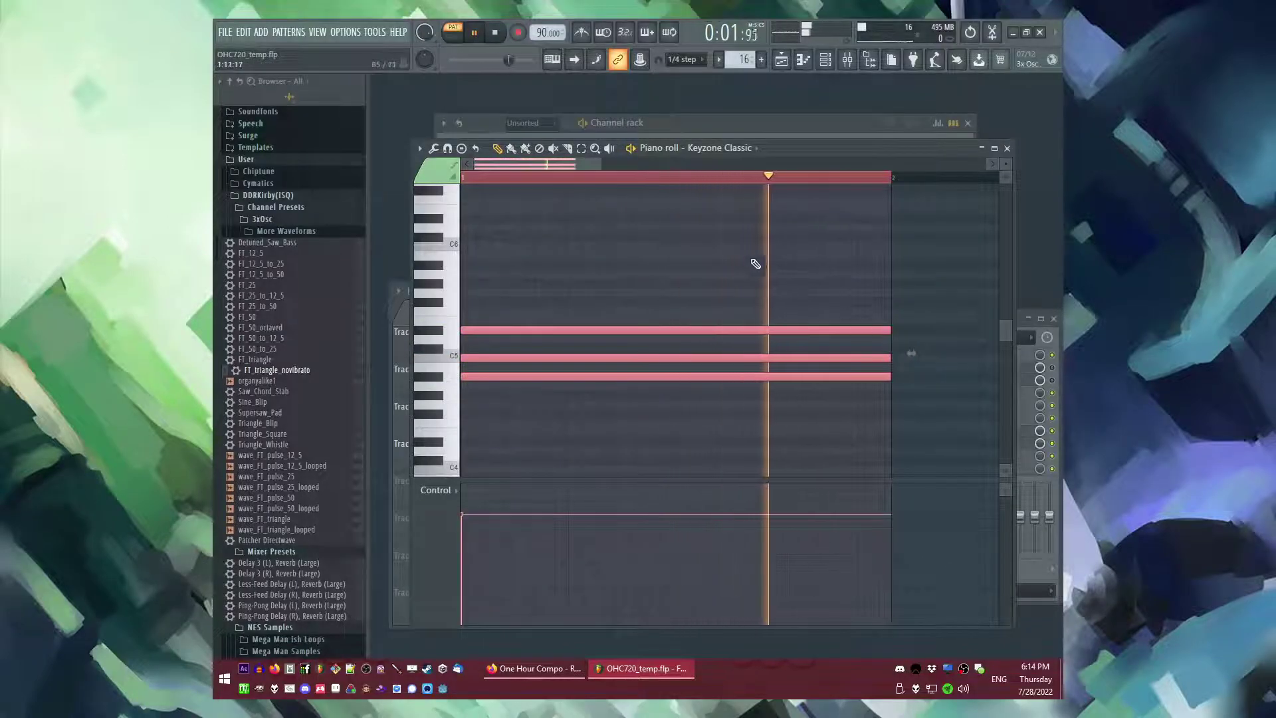
pyautogui.hotkey('ctrl', 'd')
pyautogui.scroll(-2, 504, 395)
pyautogui.press('space')
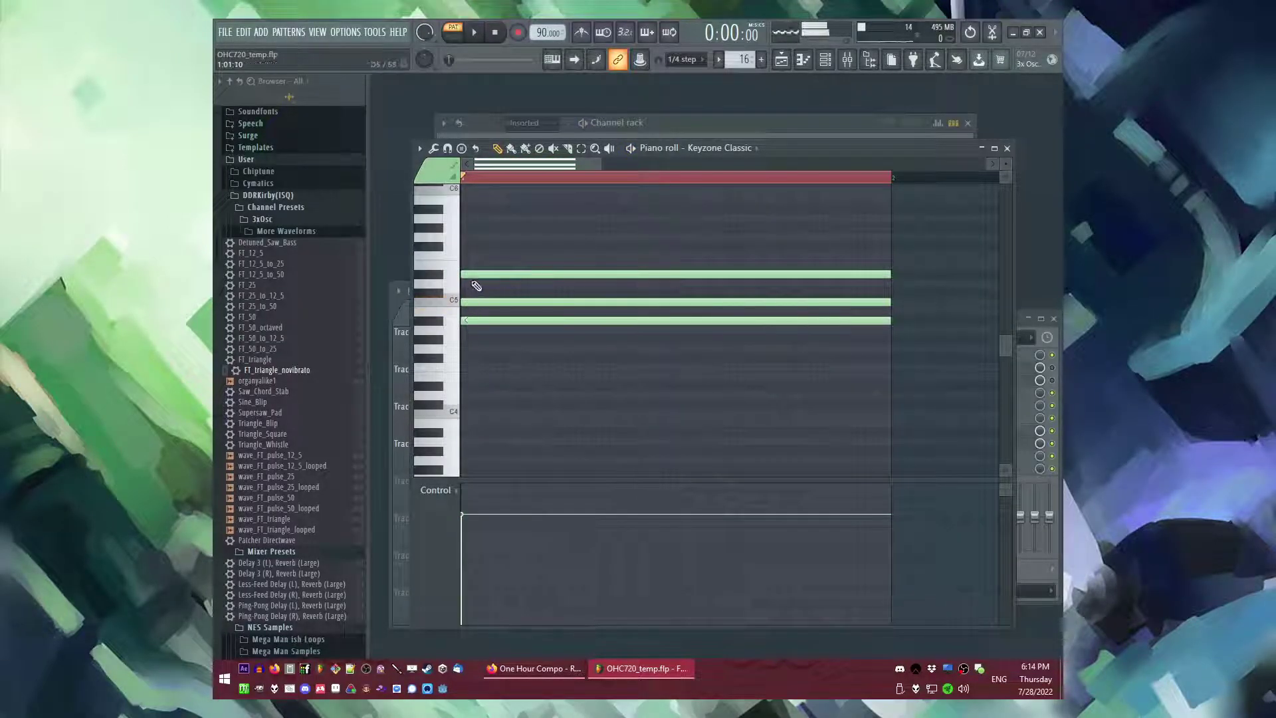
pyautogui.click(473, 348)
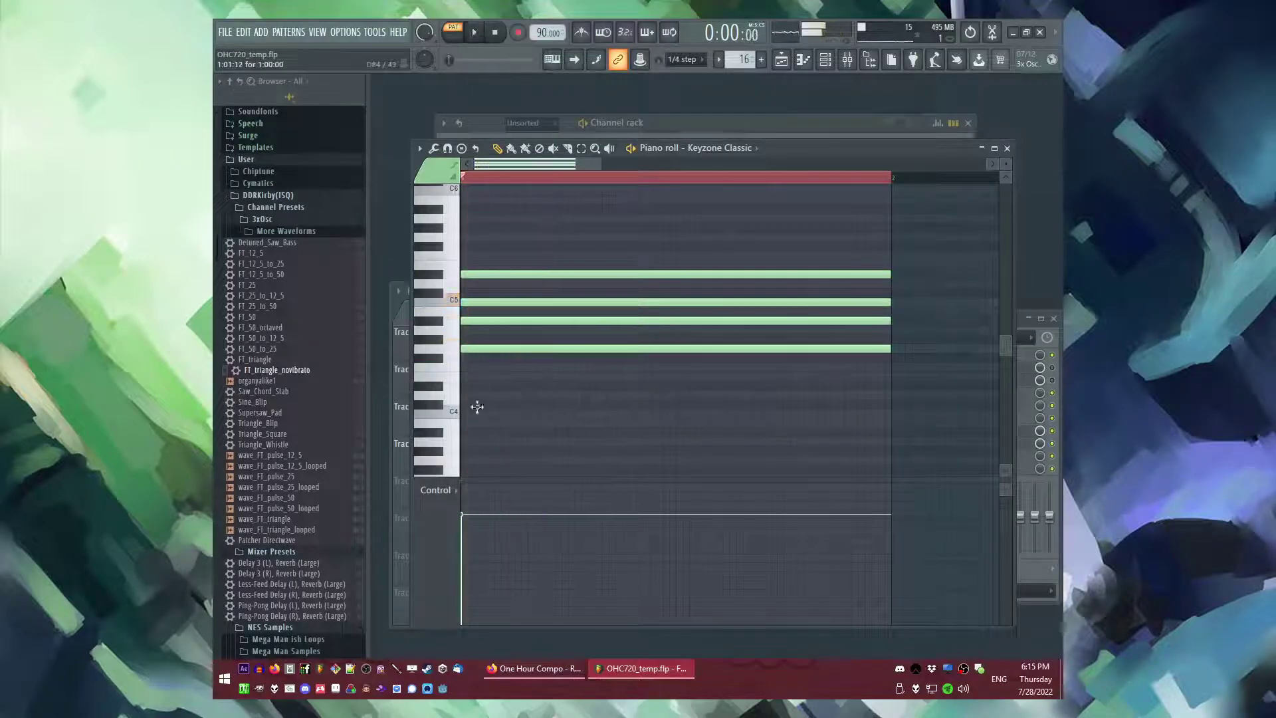
pyautogui.click(483, 412)
pyautogui.press('space')
pyautogui.scroll(-3, 691, 296)
# - Build the second chord in bar 2 from one-bar G4, A#4, C5 and F5 notes and play it
pyautogui.hotkey('ctrl', 'a')
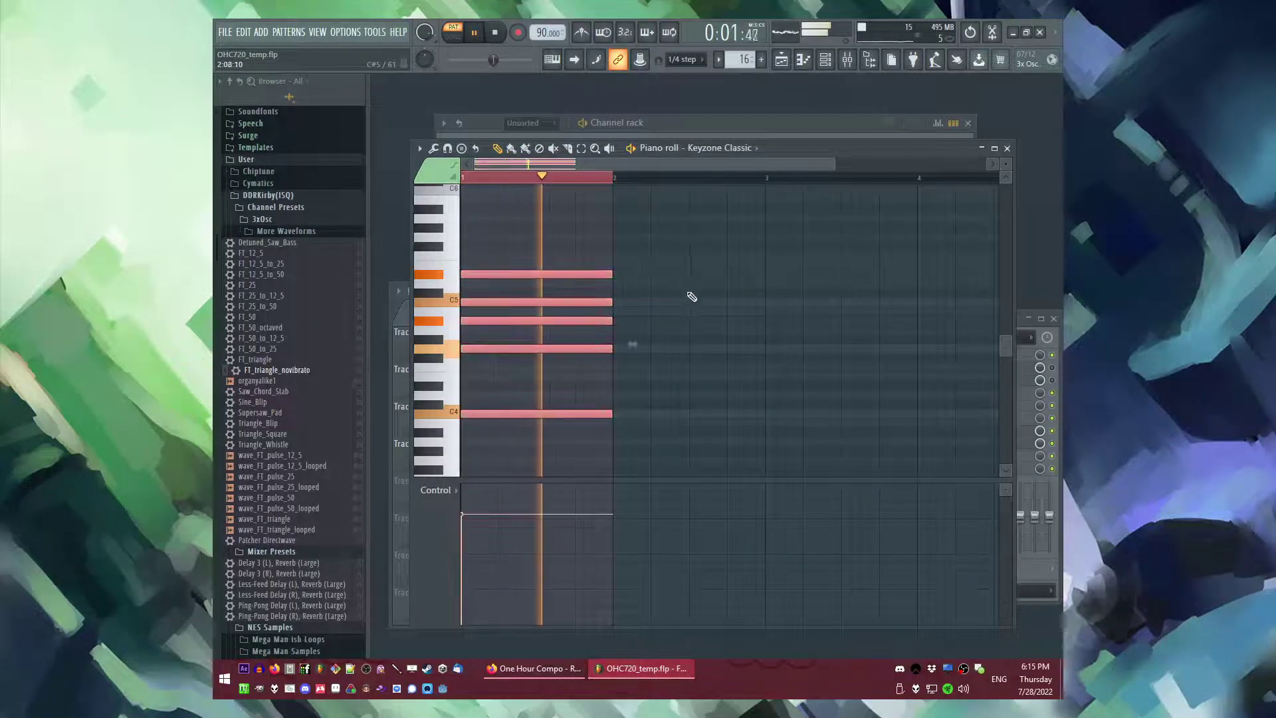
pyautogui.scroll(1, 691, 297)
pyautogui.hotkey('ctrl', 'b')
pyautogui.rightClick(618, 274)
pyautogui.press('space')
pyautogui.moveTo(568, 272)
pyautogui.mouseDown()
pyautogui.moveTo(561, 252)
pyautogui.moveTo(560, 349)
pyautogui.mouseUp()
pyautogui.click(557, 321)
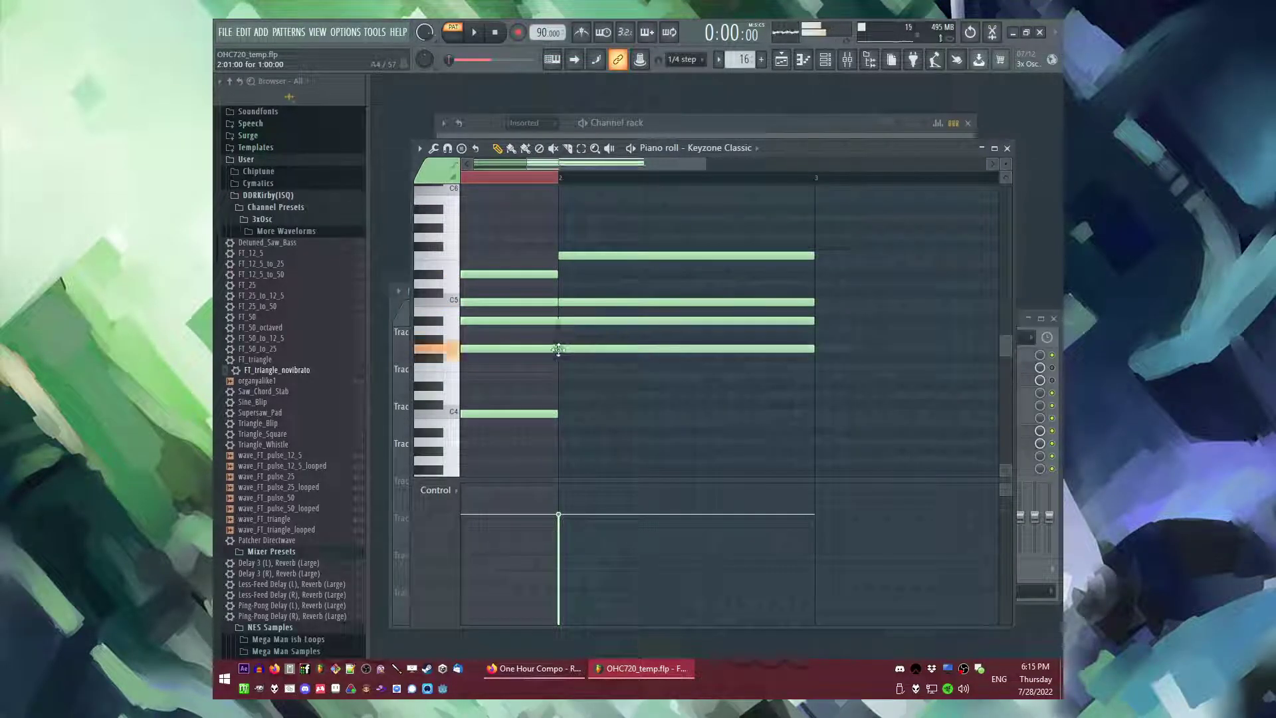
pyautogui.press('space')
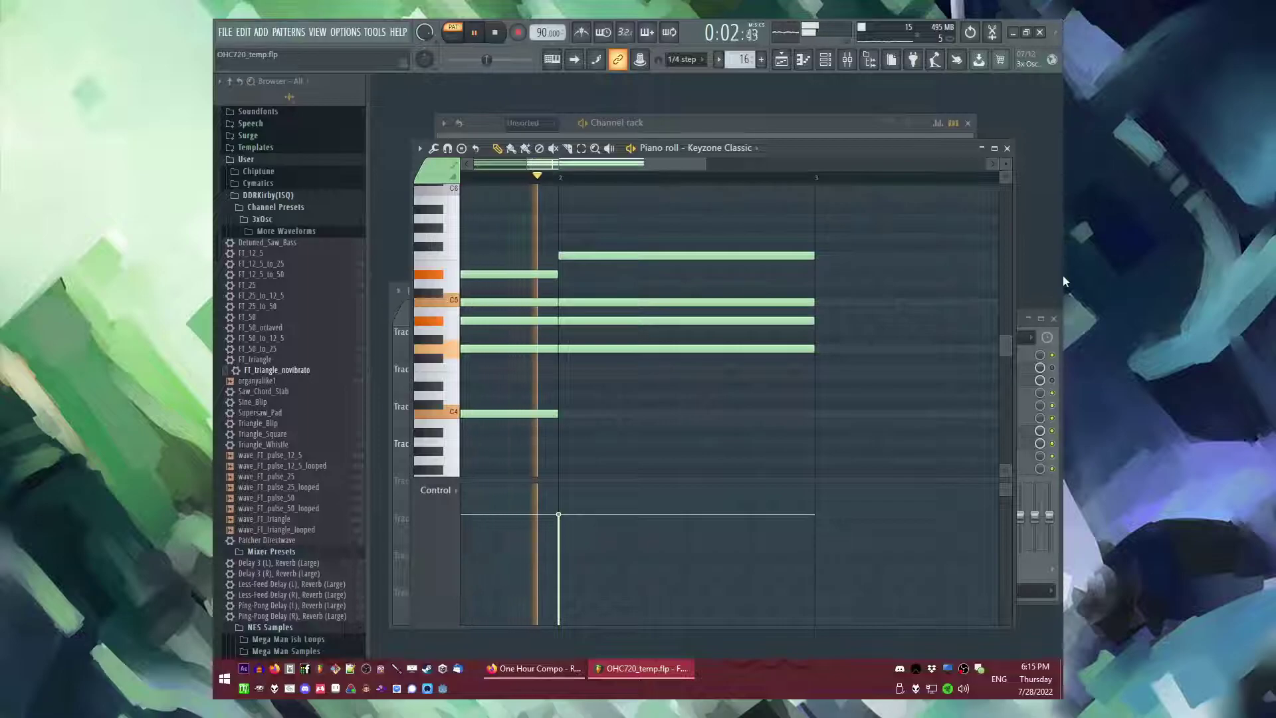
# - Remove G4 from the bar 2 chord, add a one-bar A#3 as its lowest note and play the chords
pyautogui.press('space')
pyautogui.moveTo(572, 348); pyautogui.dragTo(569, 299)
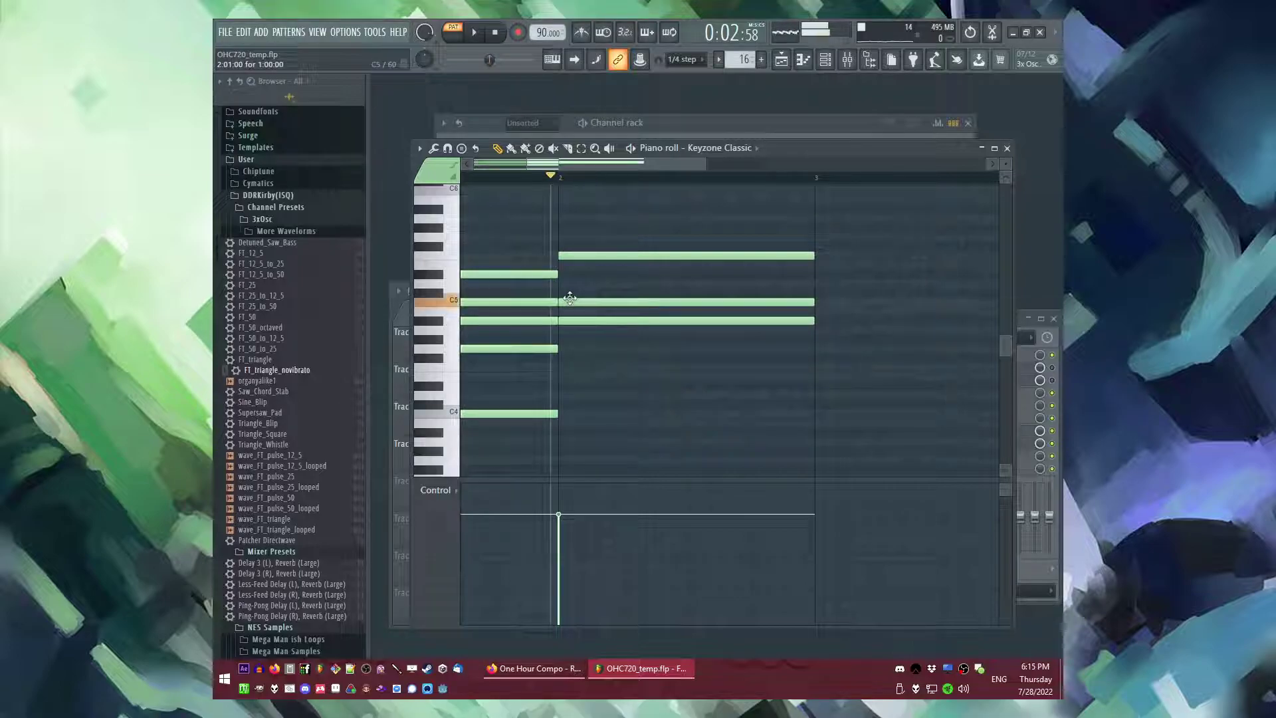
pyautogui.click(558, 432)
pyautogui.press('space')
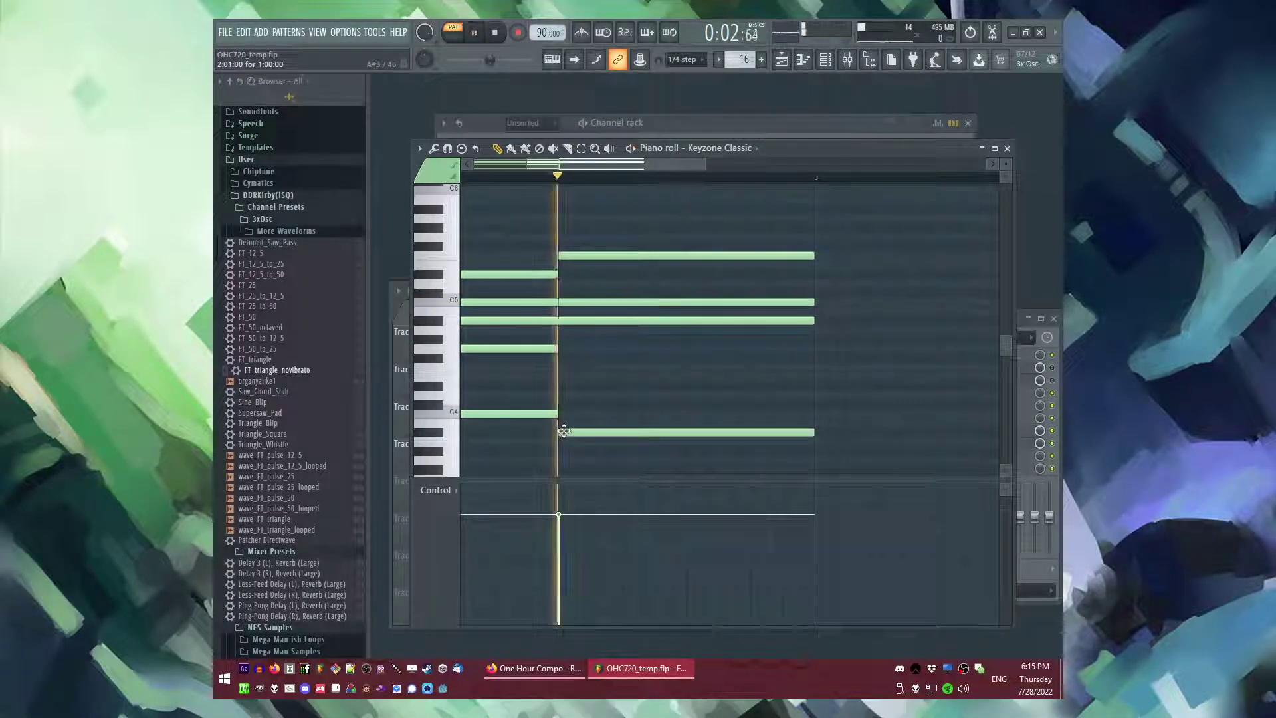
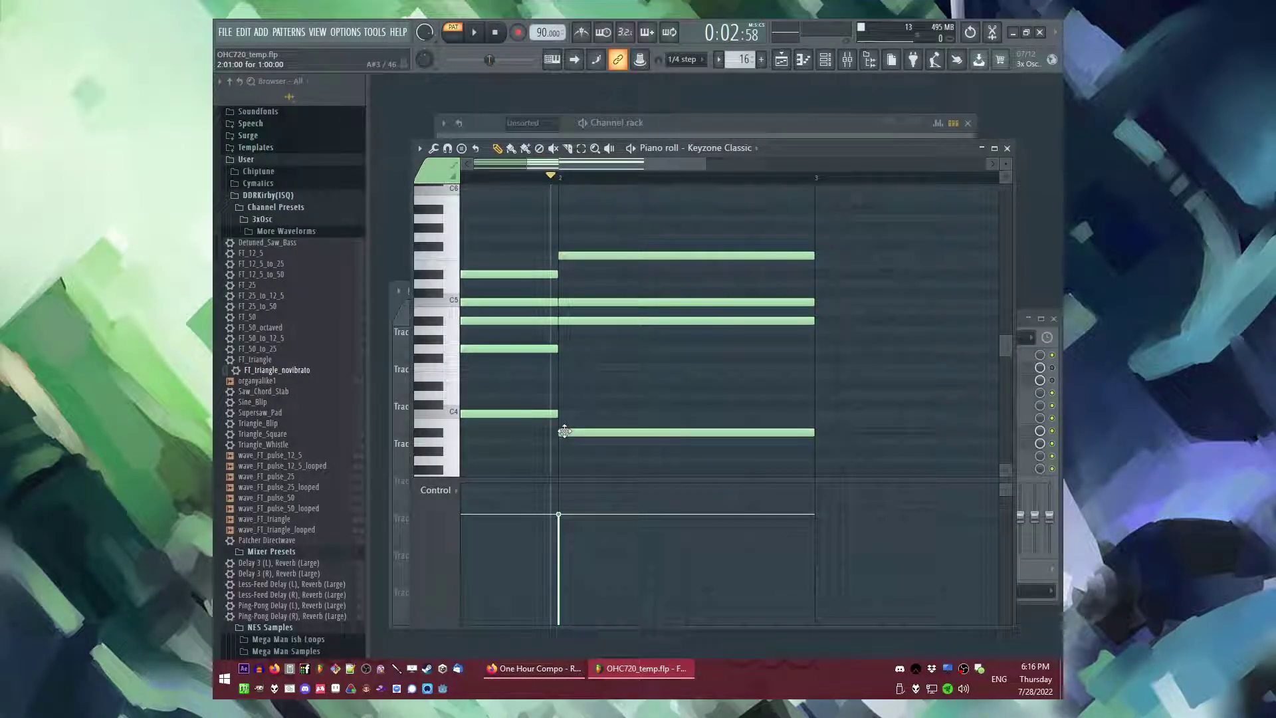
pyautogui.press('space')
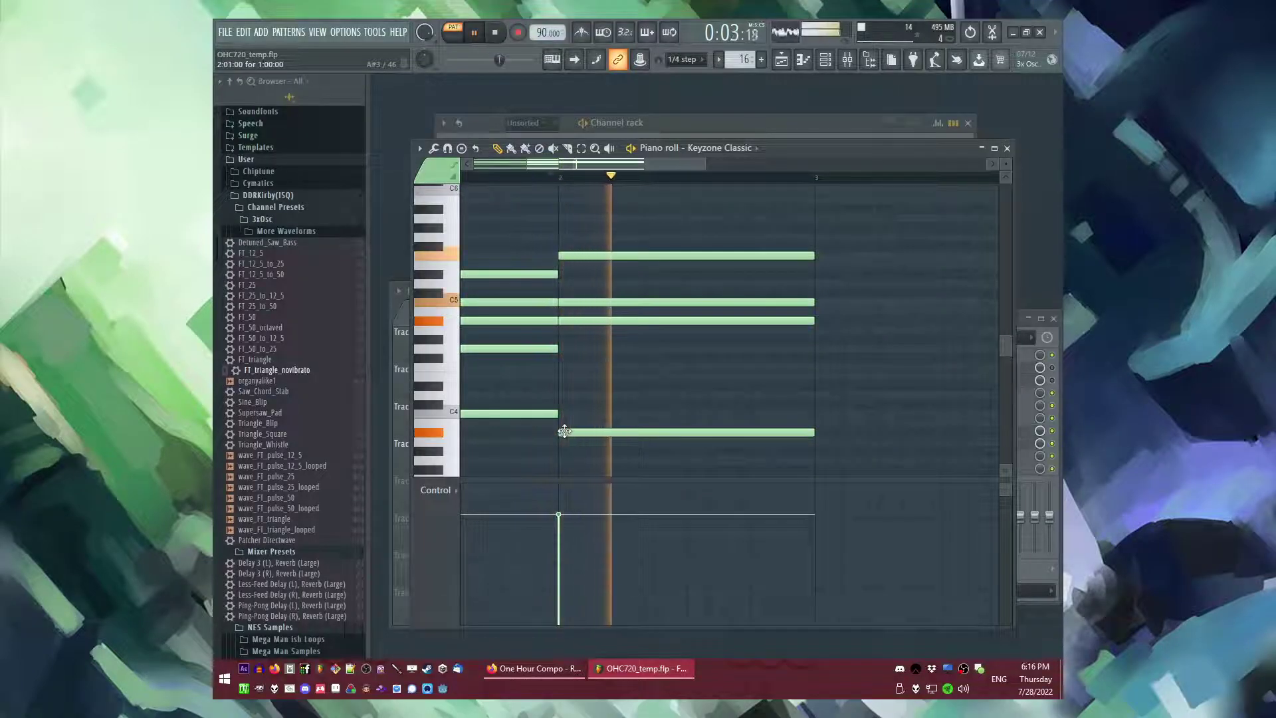
# - Enter the third chord in bar 3 with one-bar G#3, D#4, A#4 and C5 notes
pyautogui.scroll(-4, 822, 334)
pyautogui.scroll(1, 763, 413)
pyautogui.scroll(-3, 632, 387)
pyautogui.press('space')
pyautogui.moveTo(552, 392)
pyautogui.mouseDown()
pyautogui.moveTo(538, 401)
pyautogui.moveTo(547, 395)
pyautogui.mouseUp()
pyautogui.click(547, 331)
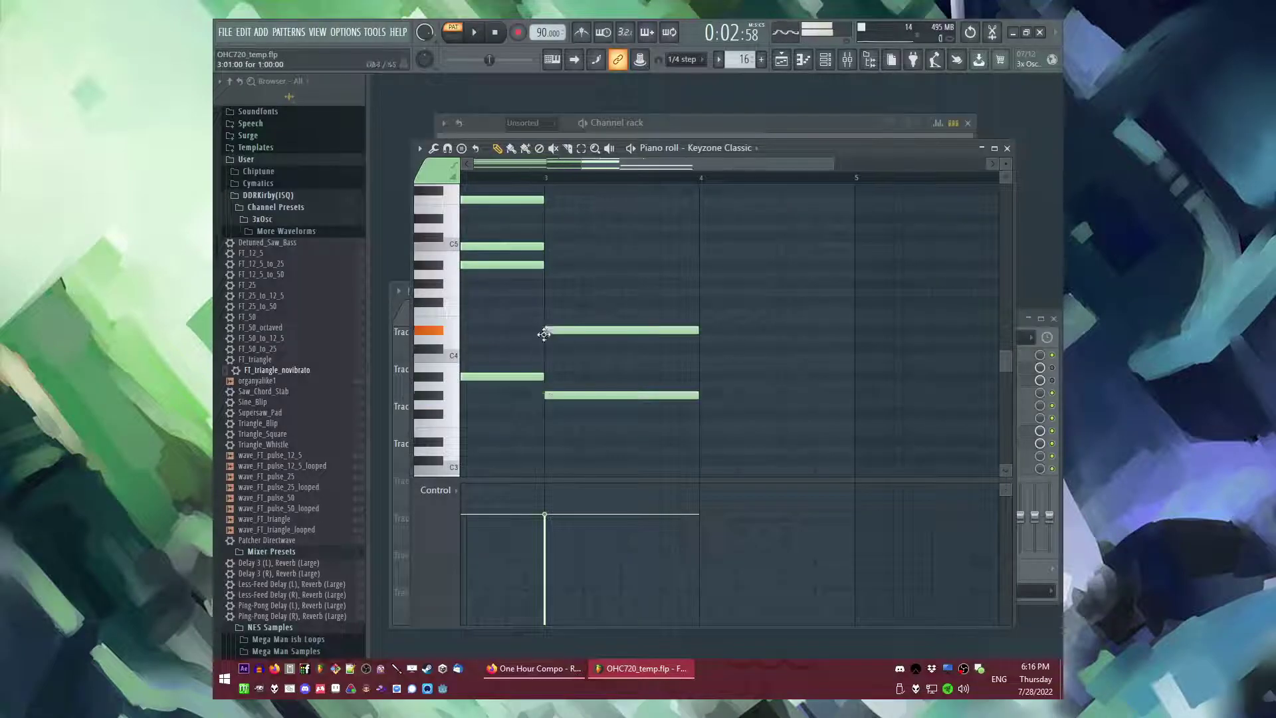
pyautogui.click(547, 274)
pyautogui.moveTo(547, 278); pyautogui.dragTo(545, 265)
pyautogui.click(545, 246)
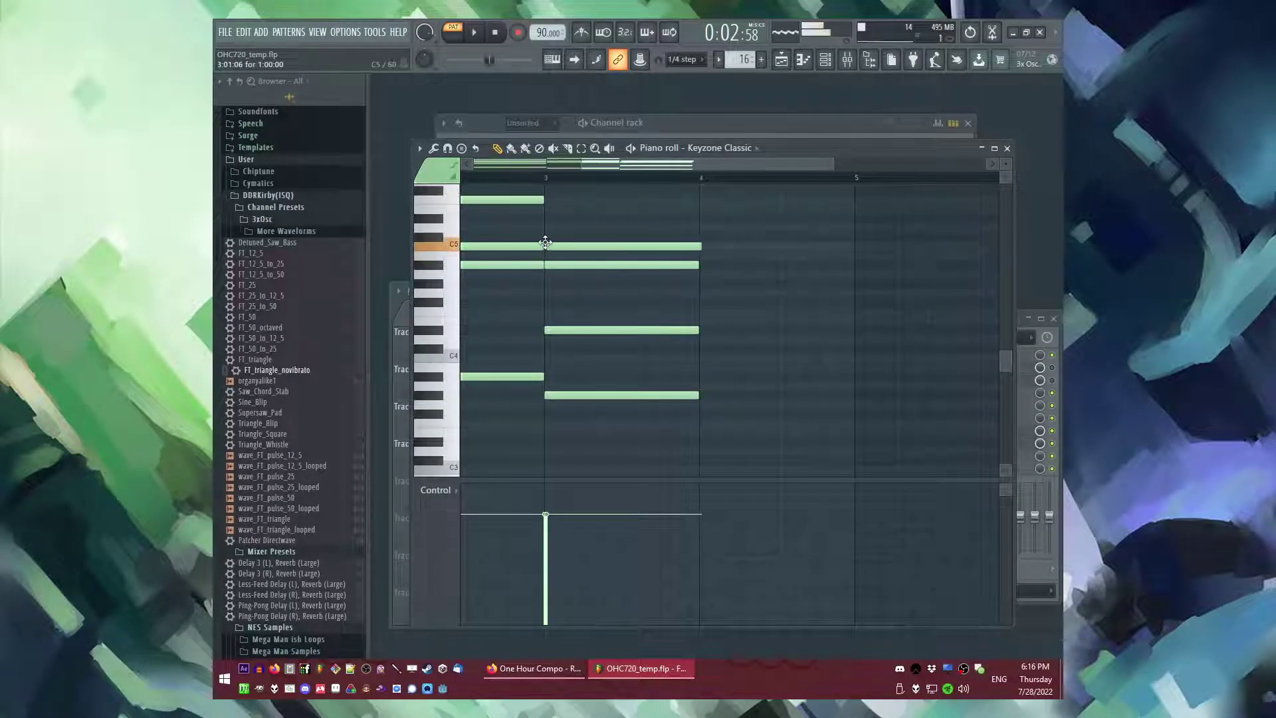
# - Play the third chord and align its C5 note with the start of bar 3
pyautogui.press('space')
pyautogui.click(536, 176)
pyautogui.scroll(1, 555, 246)
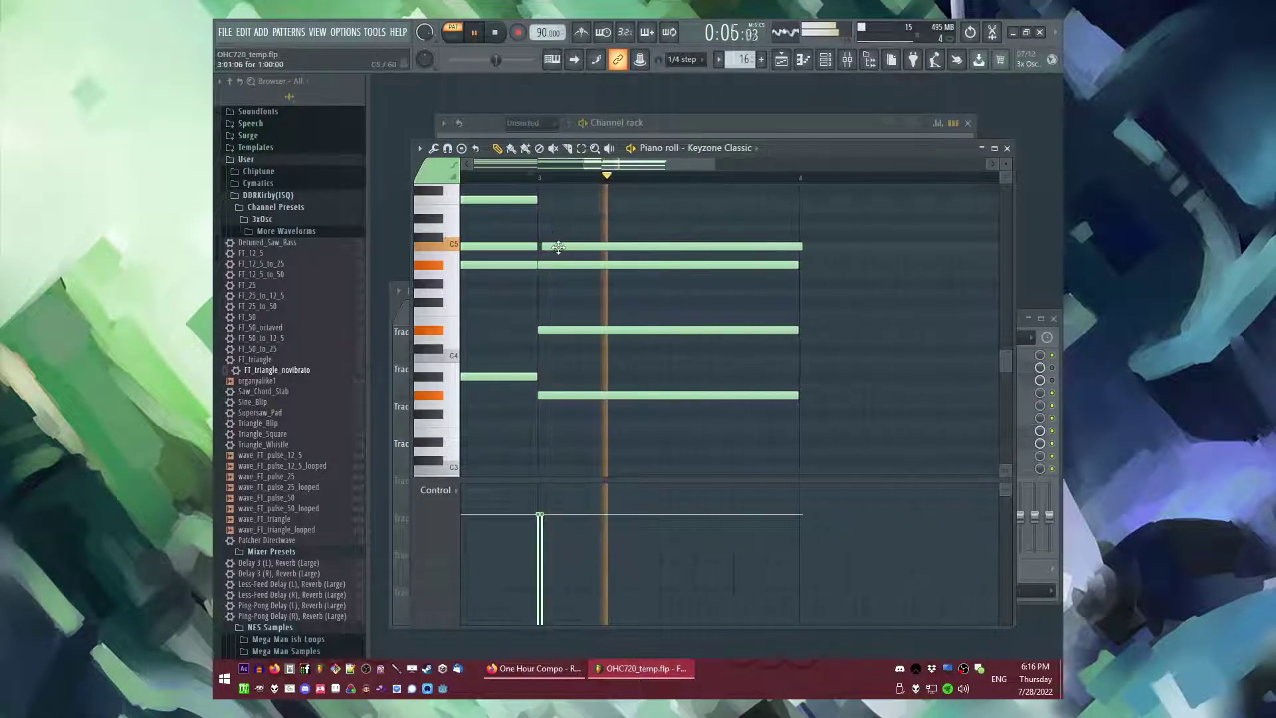
pyautogui.moveTo(557, 246); pyautogui.dragTo(552, 247)
pyautogui.press('space')
# - Enter the fourth chord in bar 4 with one-bar A#3, F4, A#4 and D5 notes and play it
pyautogui.scroll(-2, 687, 374)
pyautogui.scroll(1, 686, 374)
pyautogui.click(654, 376)
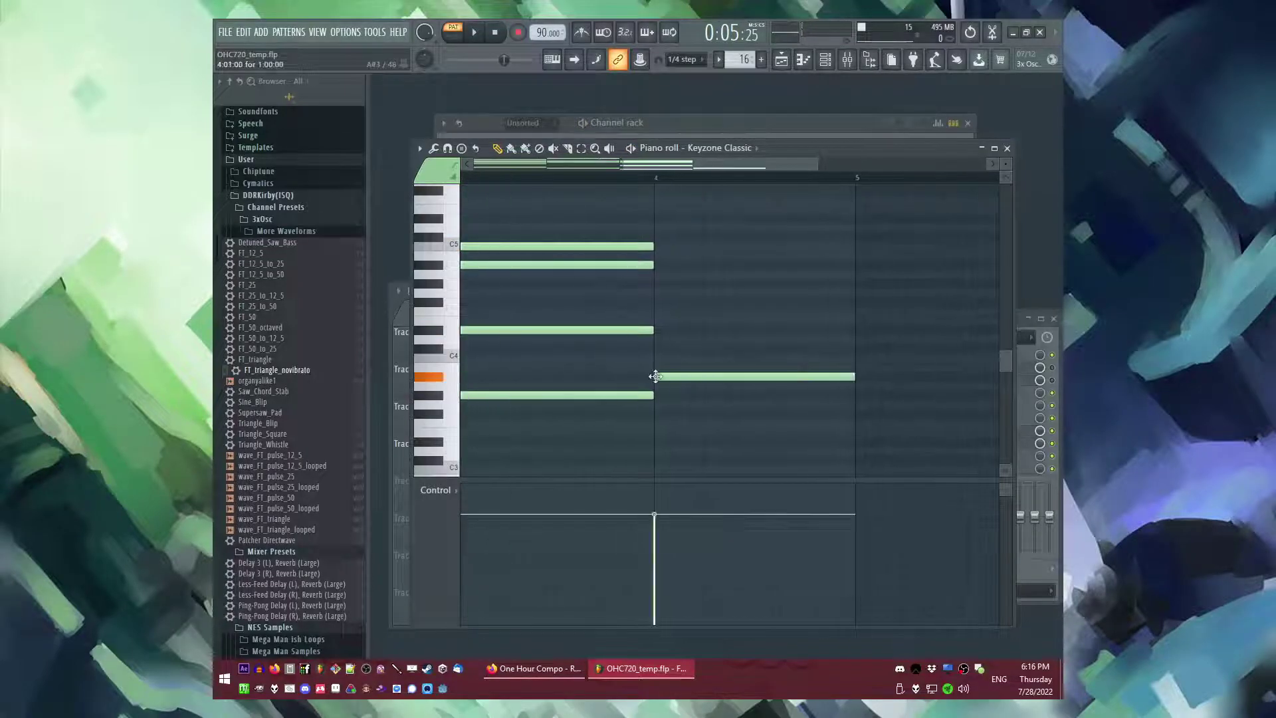
pyautogui.press('space')
pyautogui.press('space')
pyautogui.click(660, 310)
pyautogui.moveTo(658, 309); pyautogui.dragTo(655, 309)
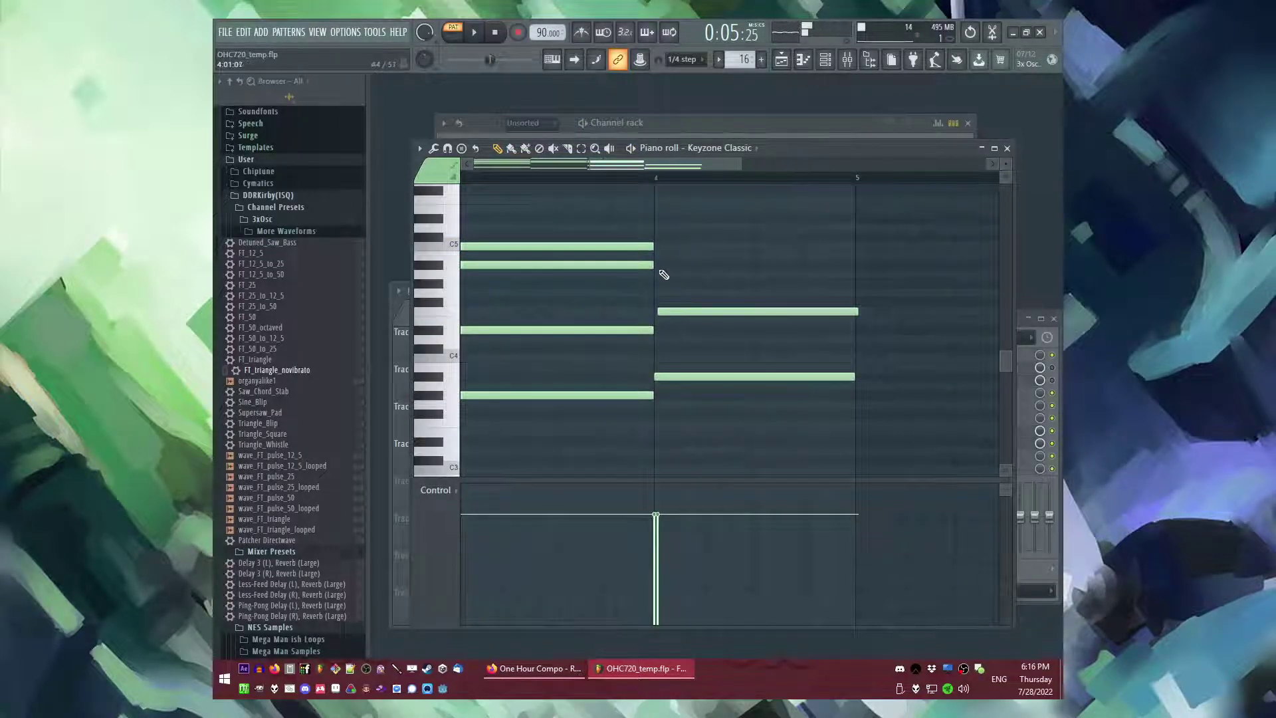
pyautogui.click(656, 229)
pyautogui.click(655, 264)
pyautogui.press('space')
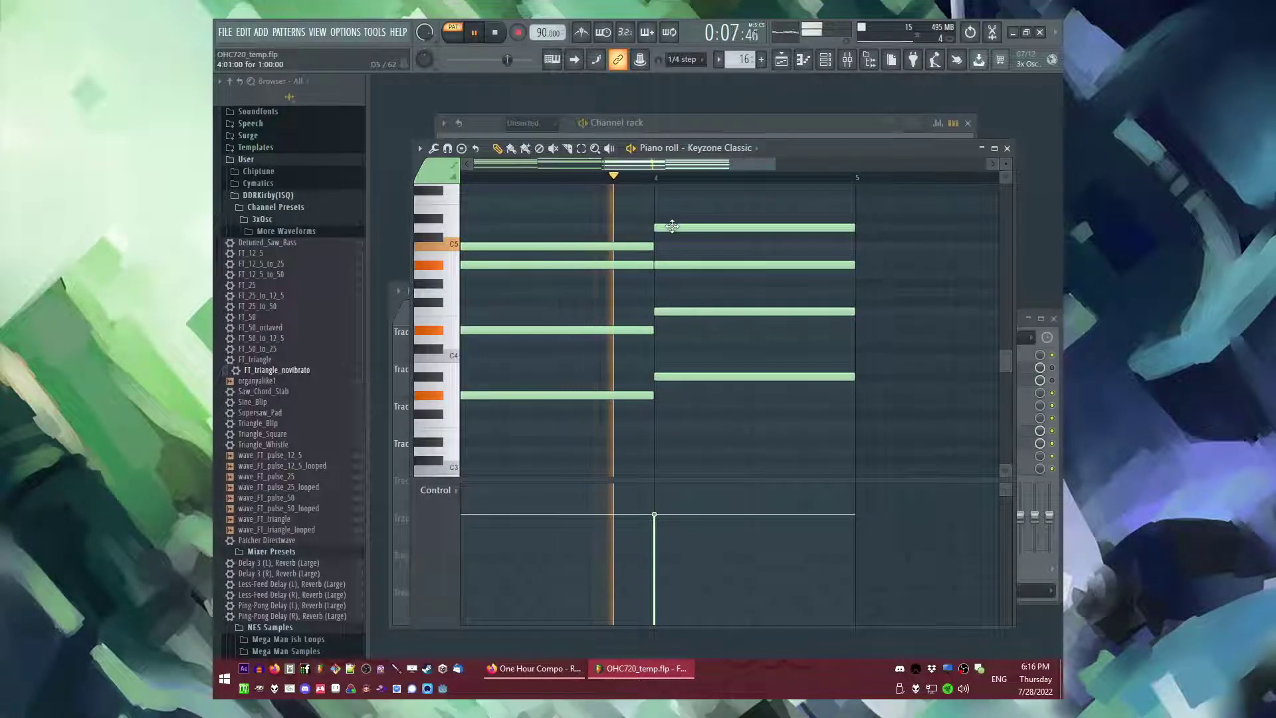
# - Try a D#5 note in the bar 4 chord, play it and delete the note
pyautogui.scroll(-3, 672, 227)
pyautogui.scroll(3, 672, 226)
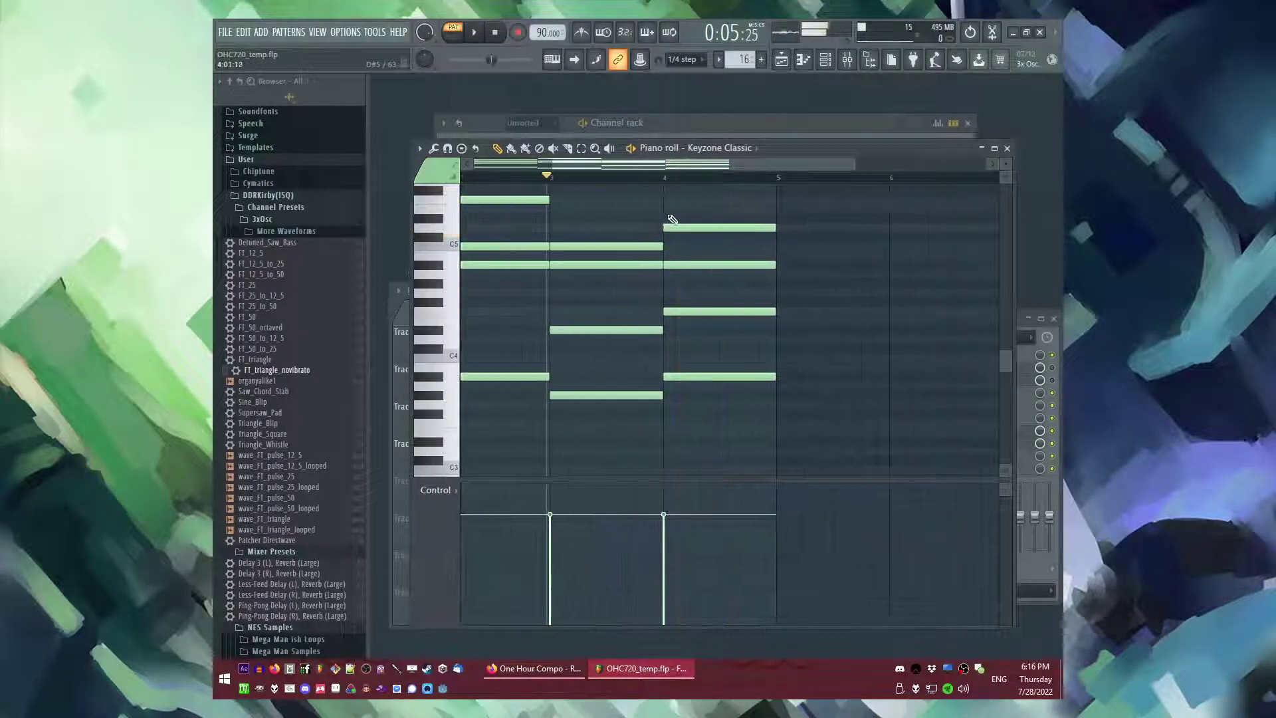
pyautogui.click(669, 220)
pyautogui.click(663, 178)
pyautogui.rightClick(685, 218)
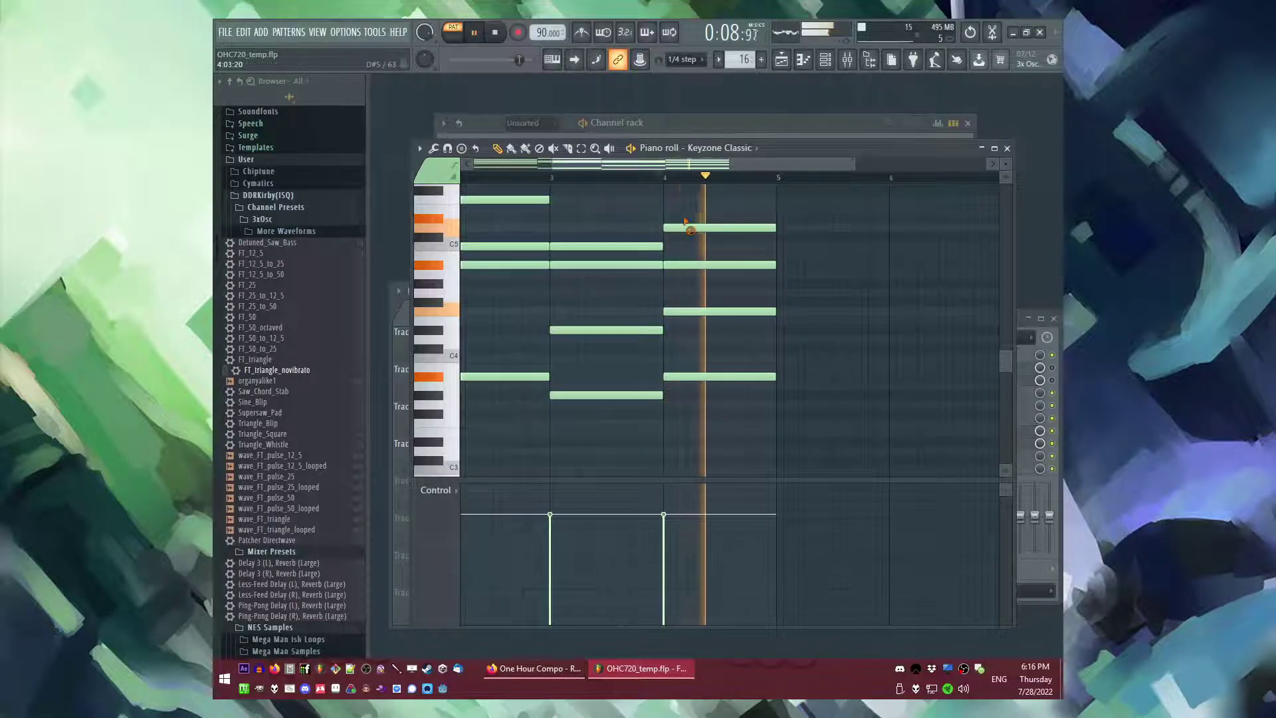
pyautogui.scroll(-3, 688, 284)
pyautogui.press('space')
# - Switch to song playback and listen to the transition from bar 8 into the new chords in the playlist
pyautogui.press('l')
pyautogui.press('space')
pyautogui.press('F9')
pyautogui.press('F5')
pyautogui.scroll(4, 709, 374)
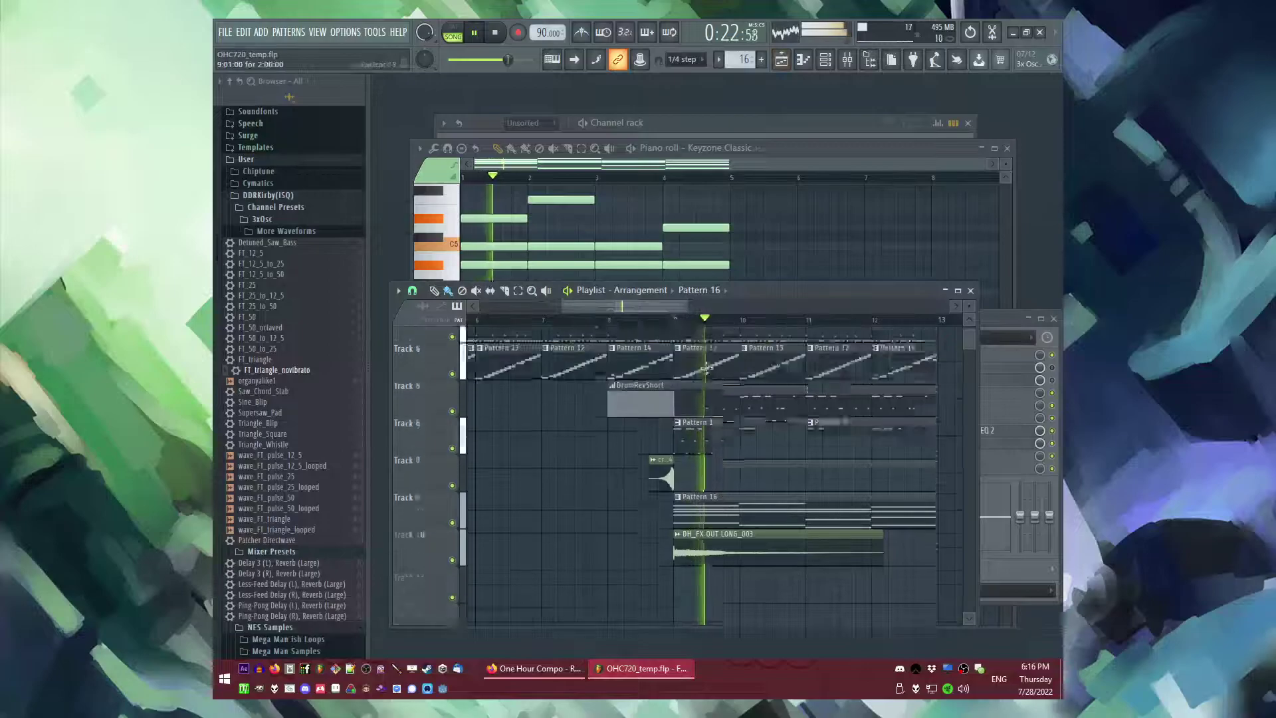
pyautogui.click(613, 320)
pyautogui.scroll(2, 656, 374)
pyautogui.scroll(-5, 603, 406)
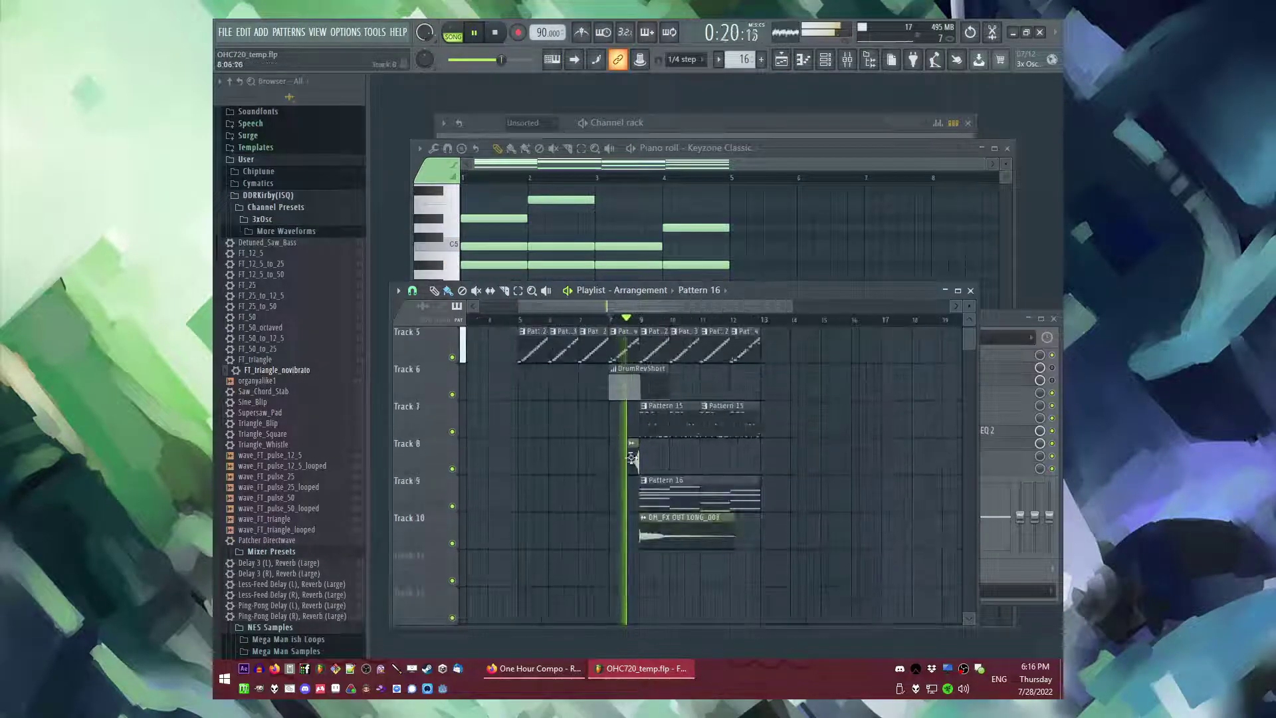
pyautogui.scroll(4, 632, 448)
pyautogui.press('XF86AudioRaiseVolume')
pyautogui.scroll(-2, 623, 463)
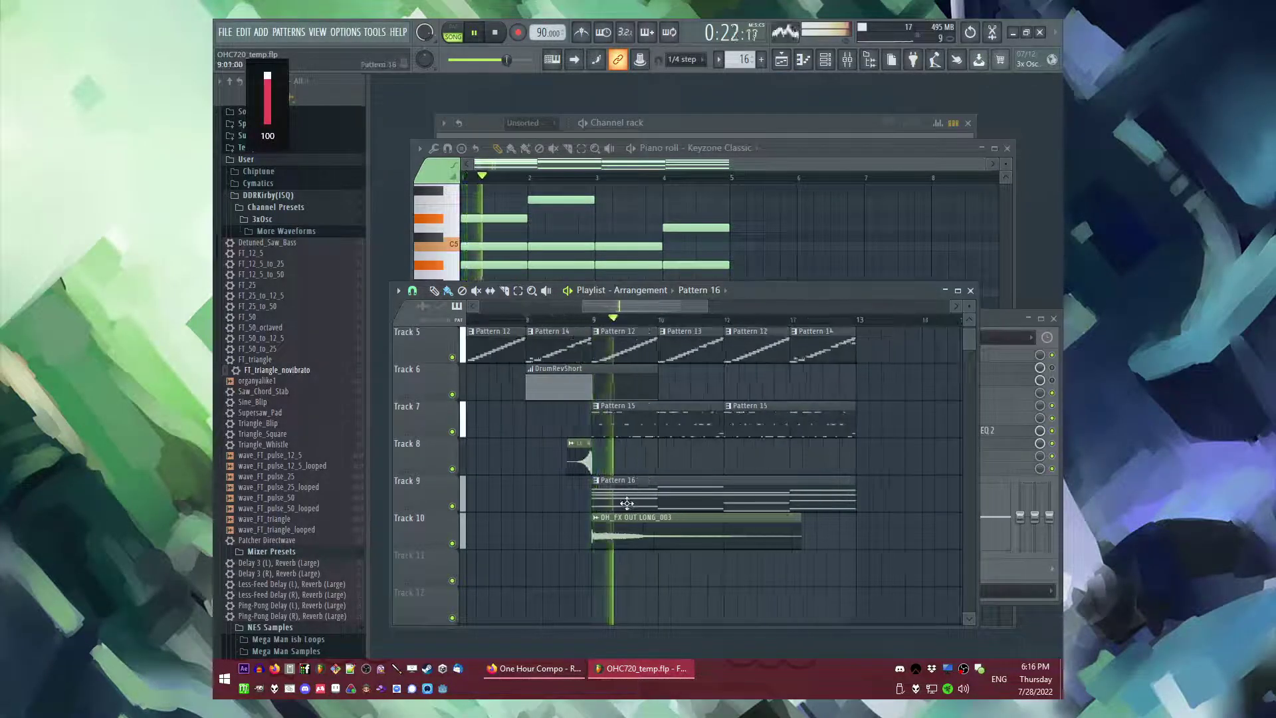
# - Assign Keyzone Classic to mixer track 13 and sidechain the Sidechainer mixer track to it
pyautogui.press('F9')
pyautogui.press('F6')
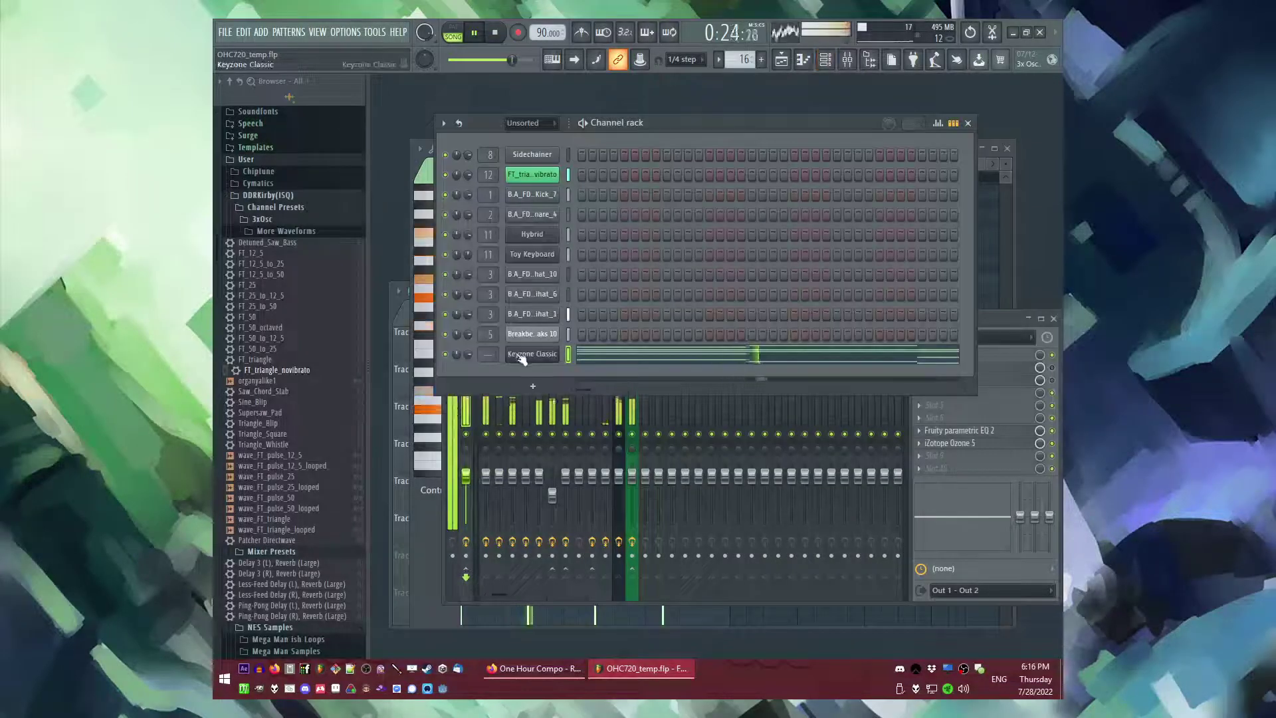
pyautogui.hotkey('ctrl', 'l')
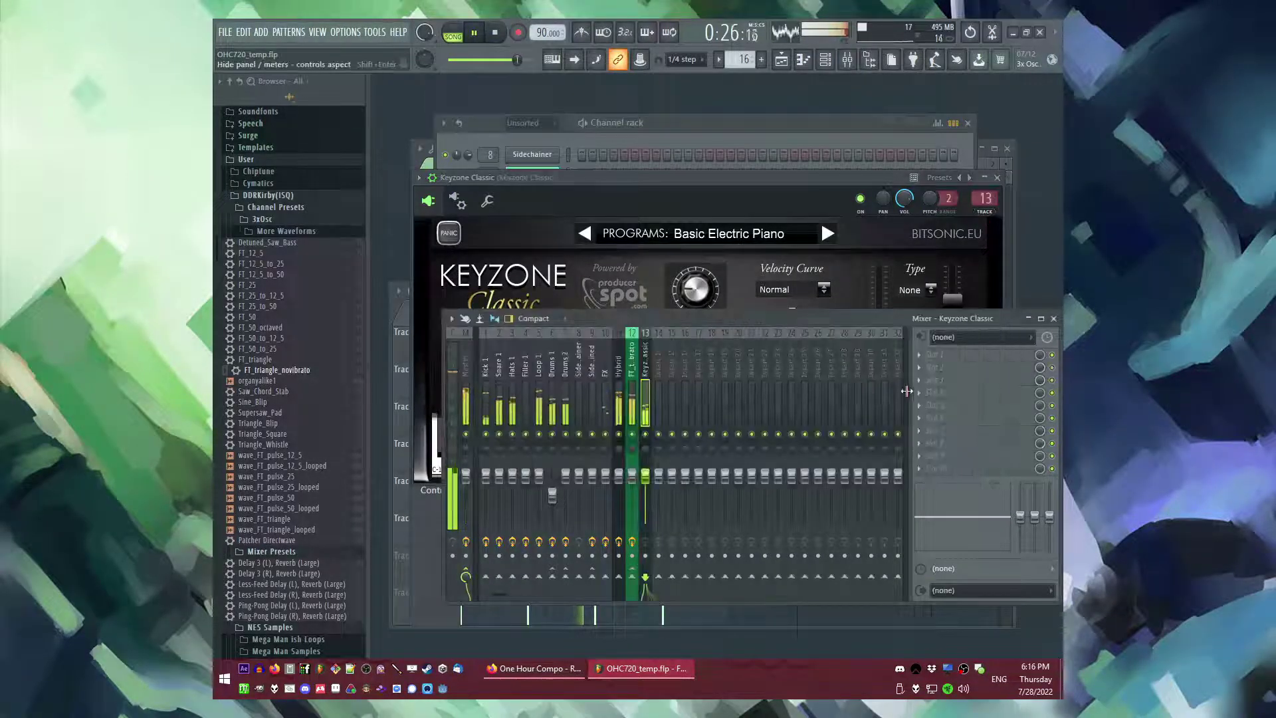
pyautogui.click(579, 397)
pyautogui.rightClick(646, 577)
pyautogui.click(675, 610)
pyautogui.click(646, 375)
pyautogui.press('F6')
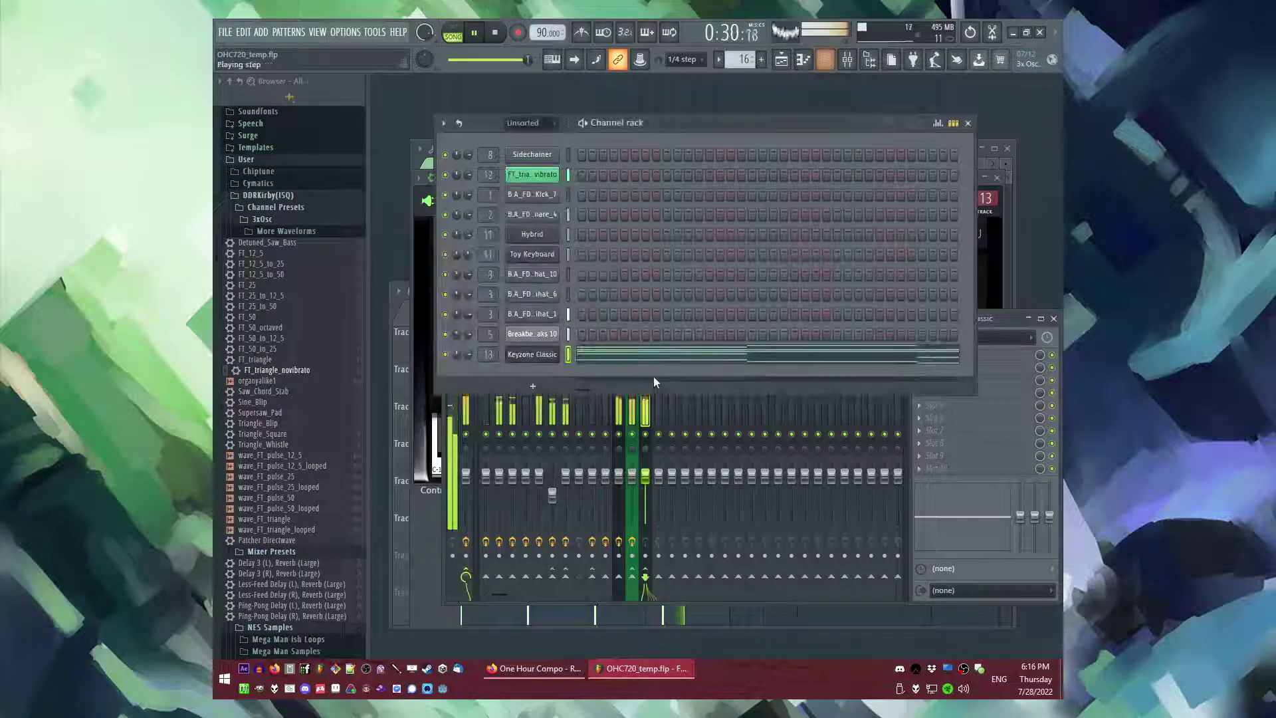
# - Reopen Pattern 16's chords, move the bar 4 chord half a bar later and shorten it to end at bar 5
pyautogui.press('F6')
pyautogui.press('F5')
pyautogui.press('space')
pyautogui.doubleClick(772, 504)
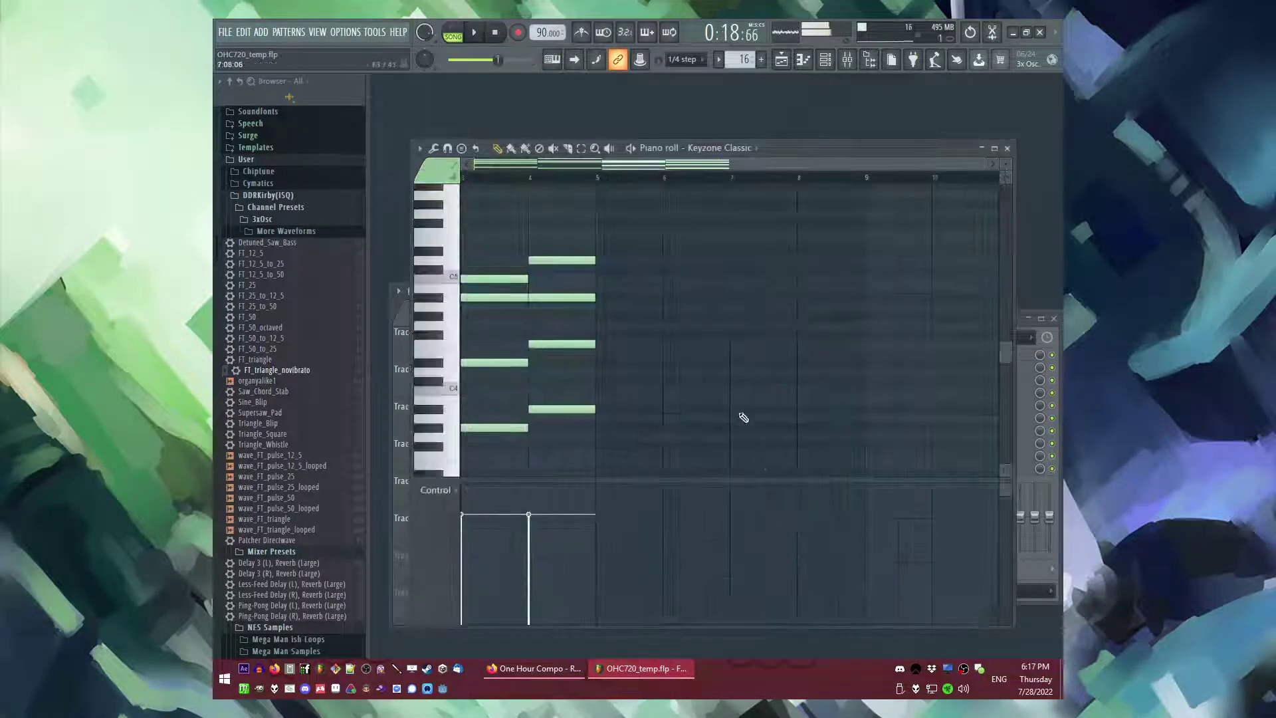
pyautogui.hscroll(-2, 750, 432)
pyautogui.click(596, 178)
pyautogui.press('space')
pyautogui.scroll(3, 667, 276)
pyautogui.moveTo(687, 199); pyautogui.dragTo(791, 484)
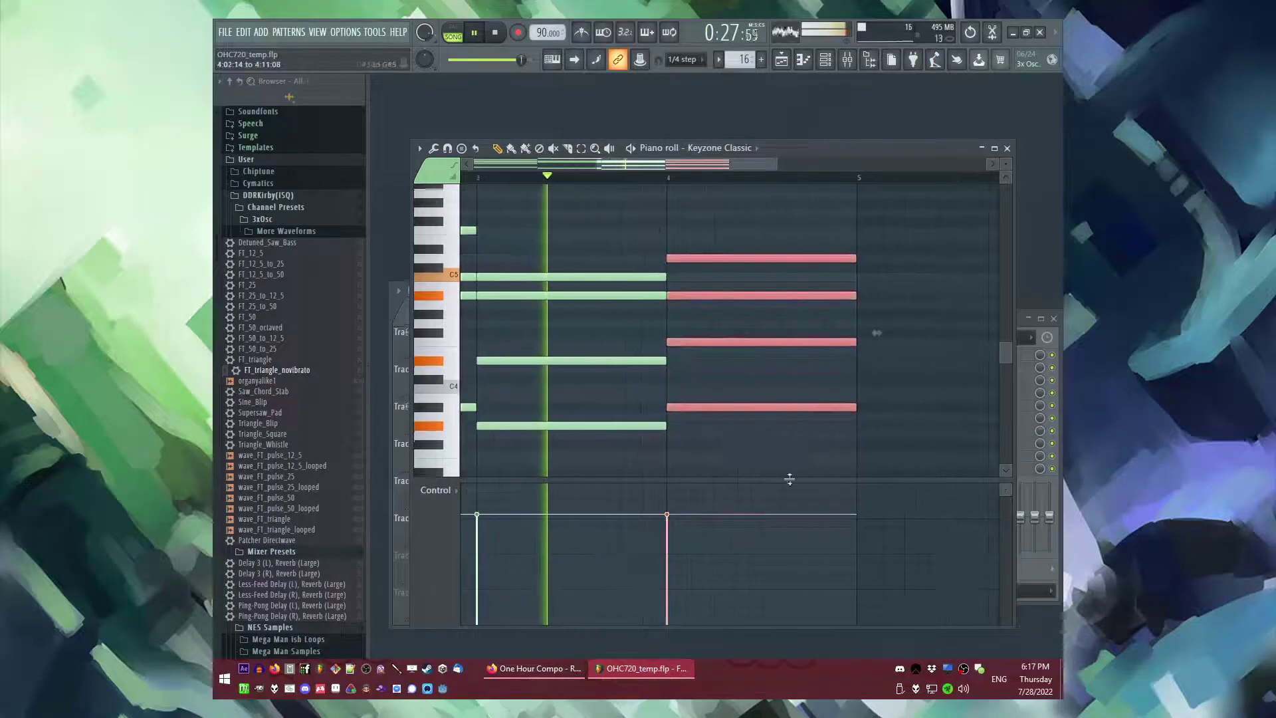
pyautogui.moveTo(718, 259); pyautogui.dragTo(816, 259)
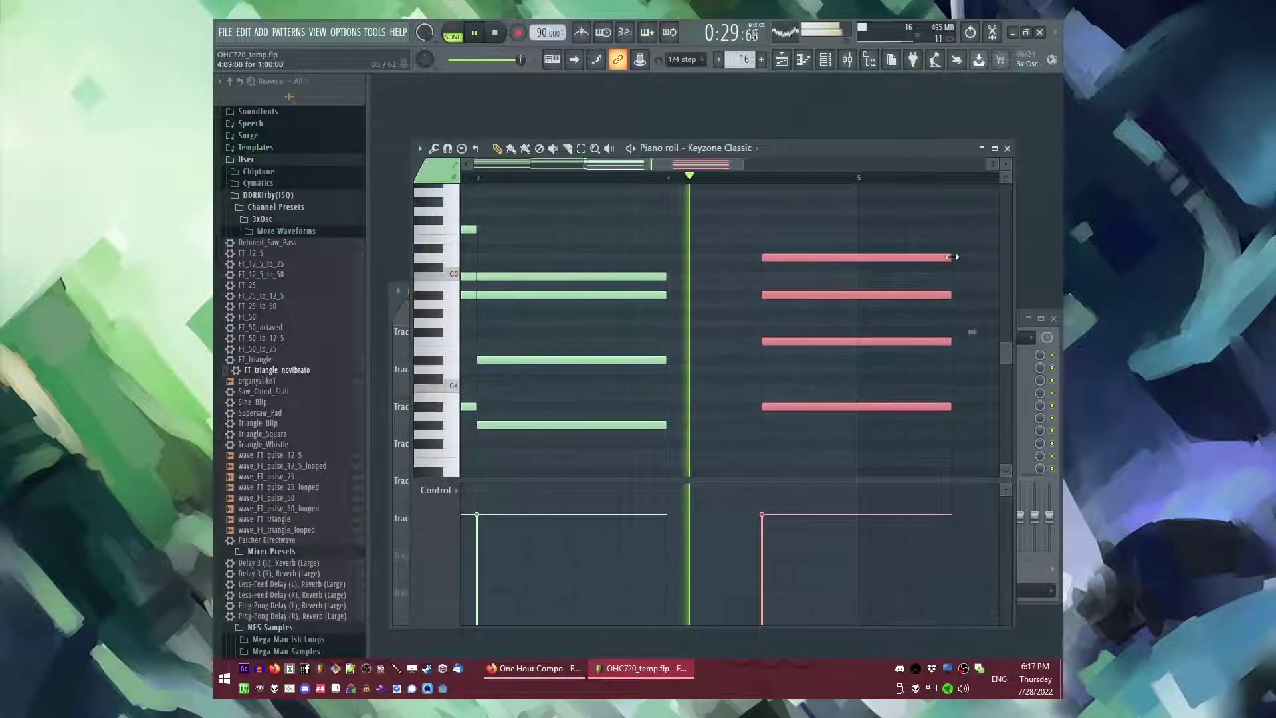
pyautogui.moveTo(952, 257); pyautogui.dragTo(857, 257)
# - Extend the bar 3 chord's notes to the middle of bar 4 so they meet the last chord
pyautogui.moveTo(632, 255); pyautogui.dragTo(671, 480)
pyautogui.press('space')
pyautogui.click(669, 396)
pyautogui.rightClick(671, 398)
pyautogui.moveTo(643, 222); pyautogui.dragTo(752, 392)
pyautogui.press('space')
pyautogui.keyDown('ctrl'); pyautogui.click(764, 421); pyautogui.keyUp('ctrl')
pyautogui.scroll(-3, 764, 421)
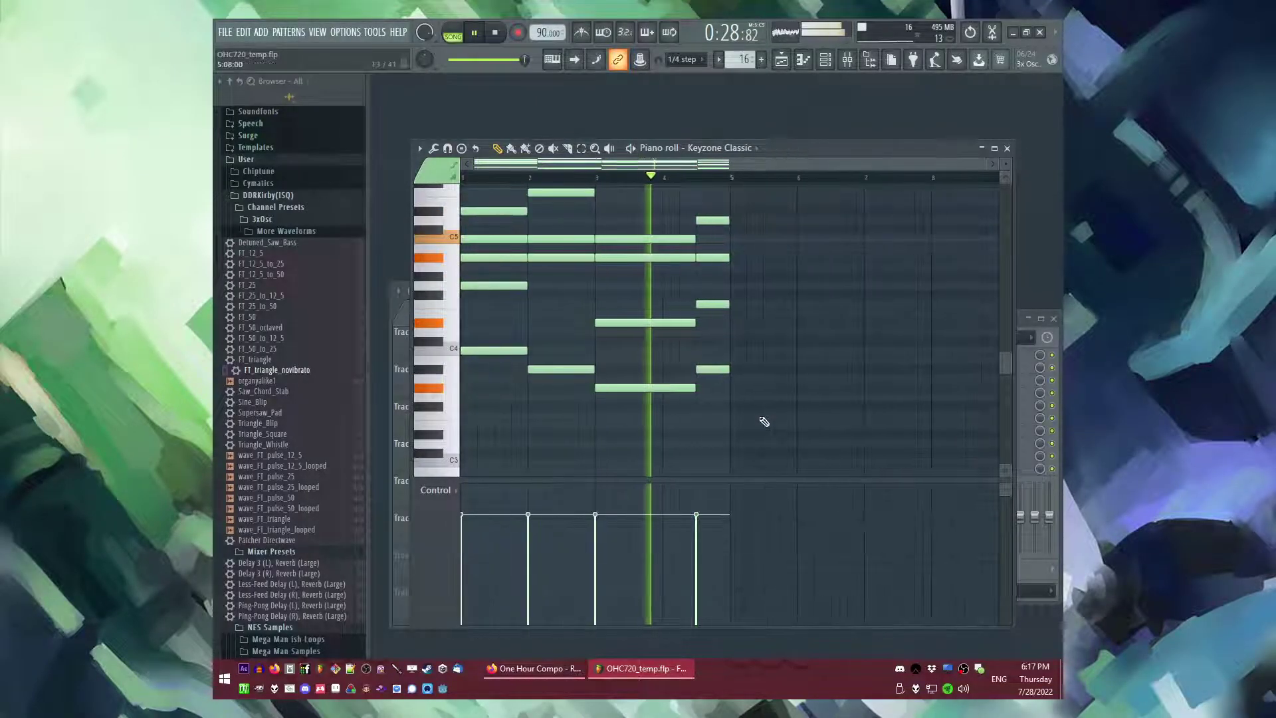
# - Add Fruity Limiter to the Keyzone Classic mixer track, switch it to compressor mode and lower the threshold to about -22.2 dB
pyautogui.press('F9')
pyautogui.click(920, 356)
pyautogui.click(848, 419)
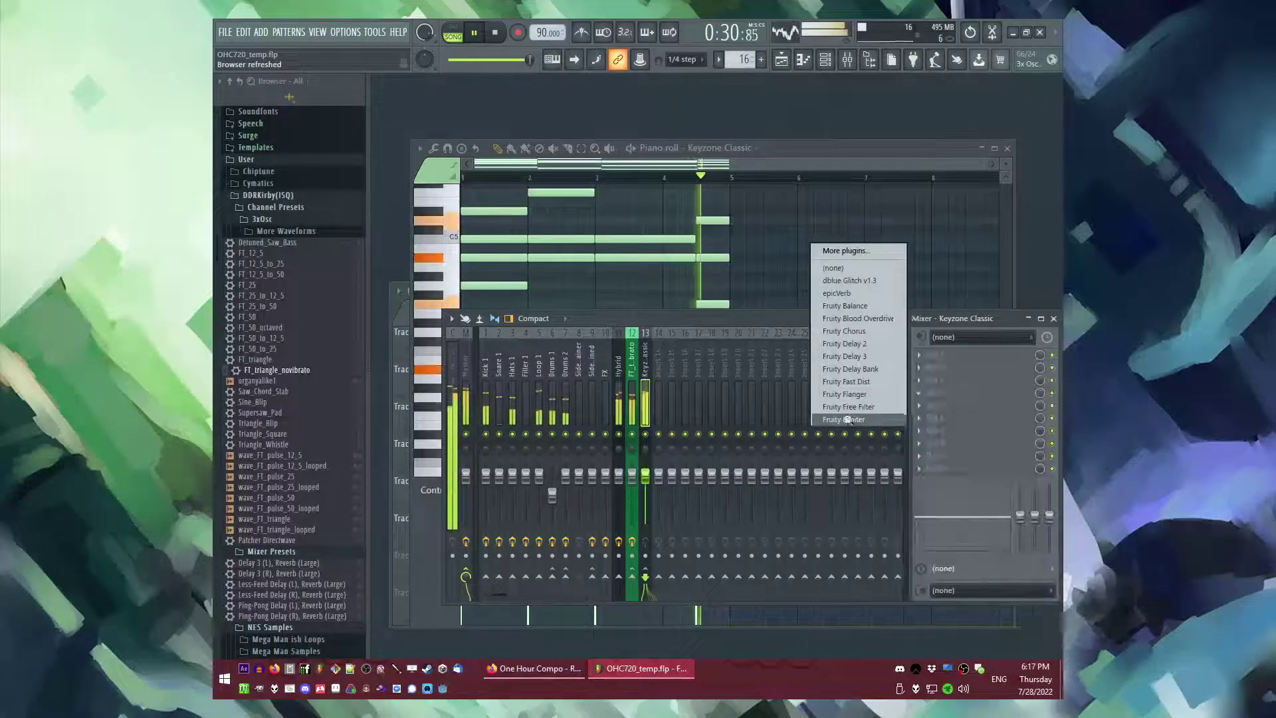
pyautogui.click(616, 462)
pyautogui.moveTo(594, 406); pyautogui.dragTo(593, 412)
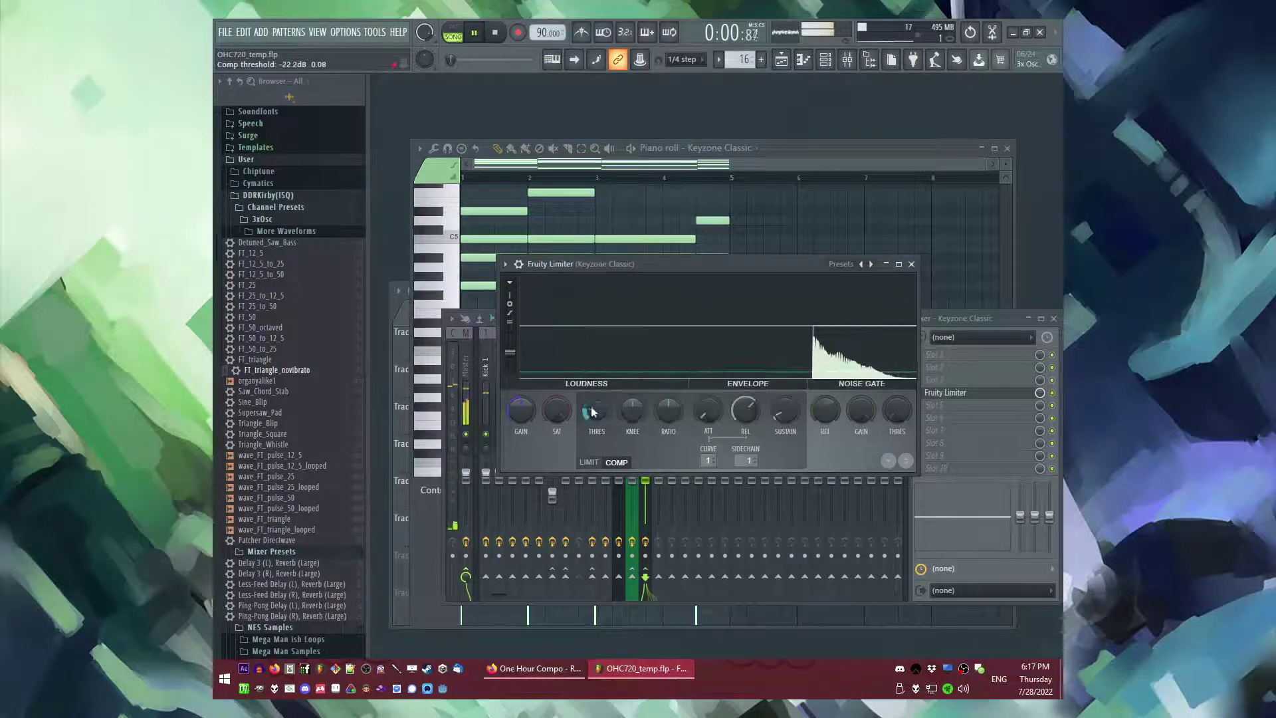
# - Play the song from just before bar 9 to hear the chords in the arrangement
pyautogui.press('F5')
pyautogui.click(589, 320)
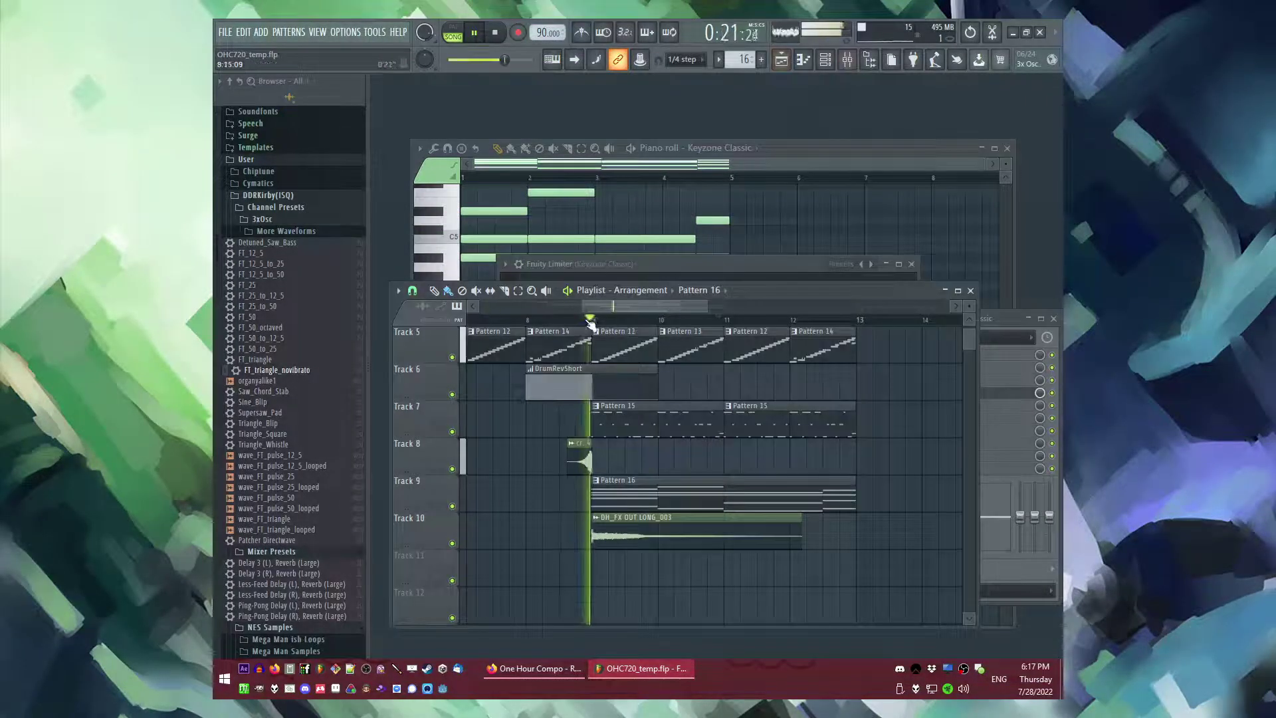
pyautogui.press('F7')
# - Open the Keyzone Classic instrument and its Fruity Limiter, and play the song from bar 9 to hear the chords
pyautogui.press('F6')
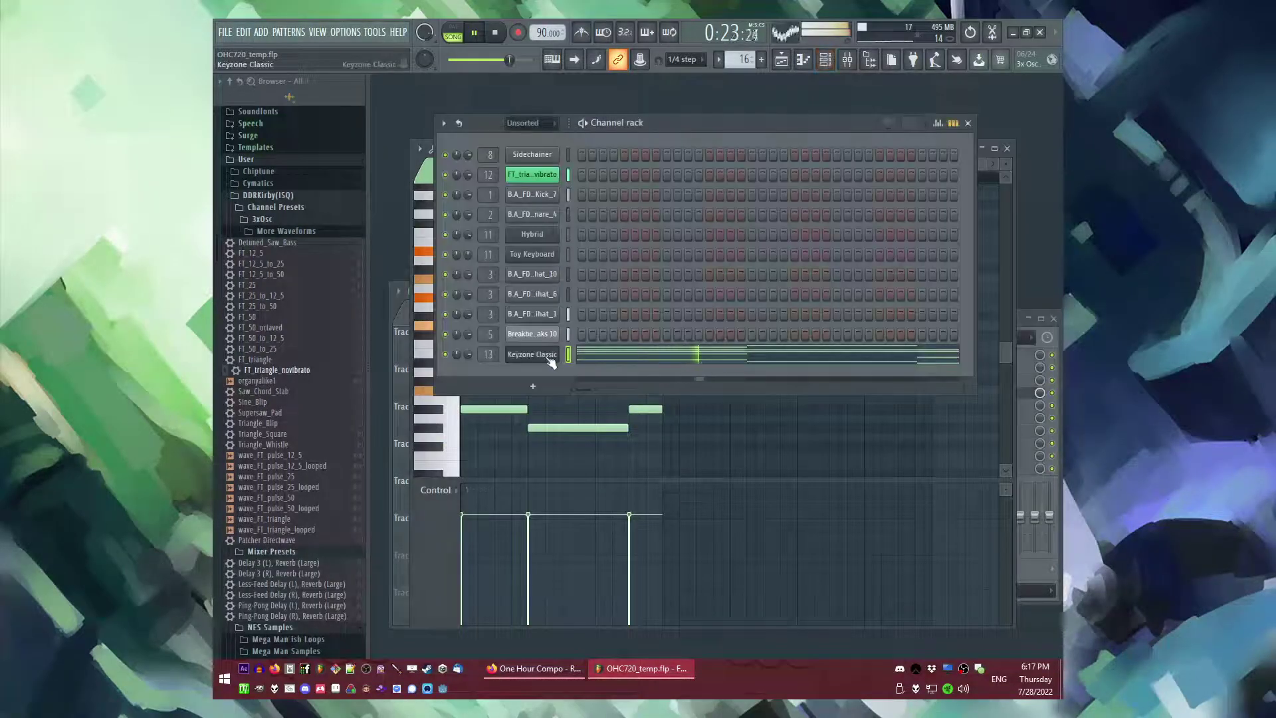
pyautogui.click(533, 353)
pyautogui.press('l')
pyautogui.press('F9')
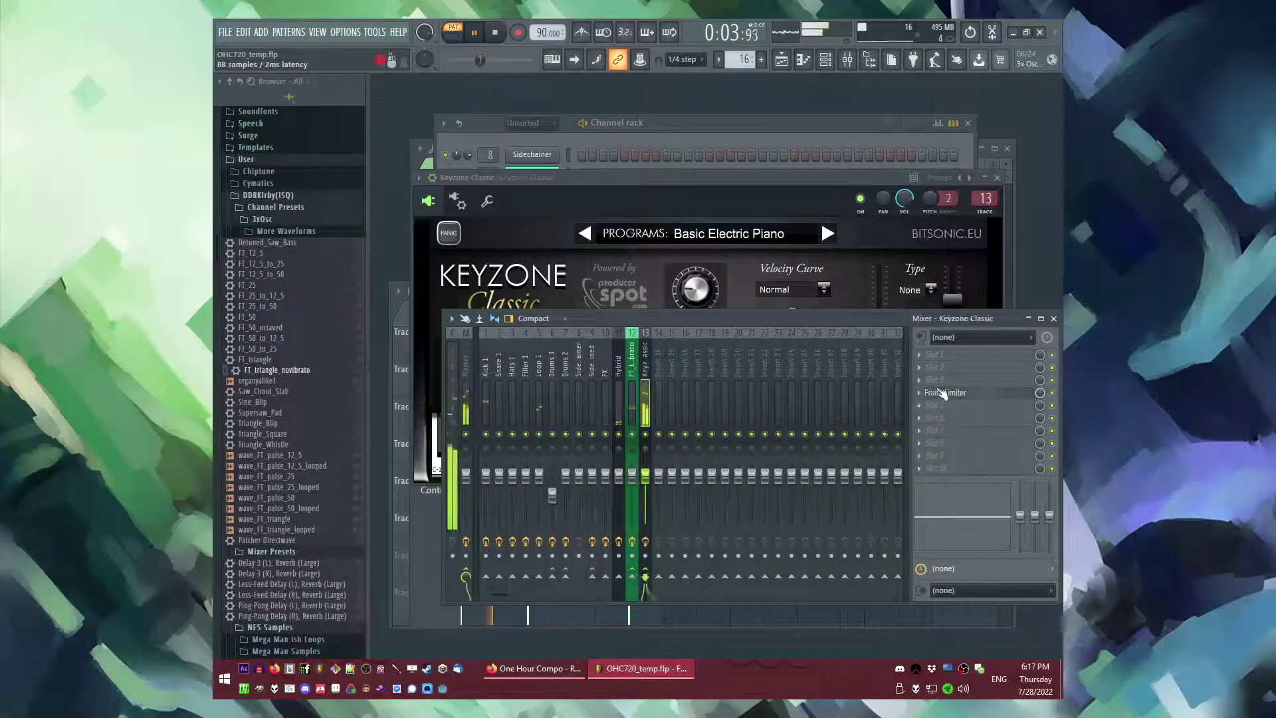
pyautogui.click(941, 392)
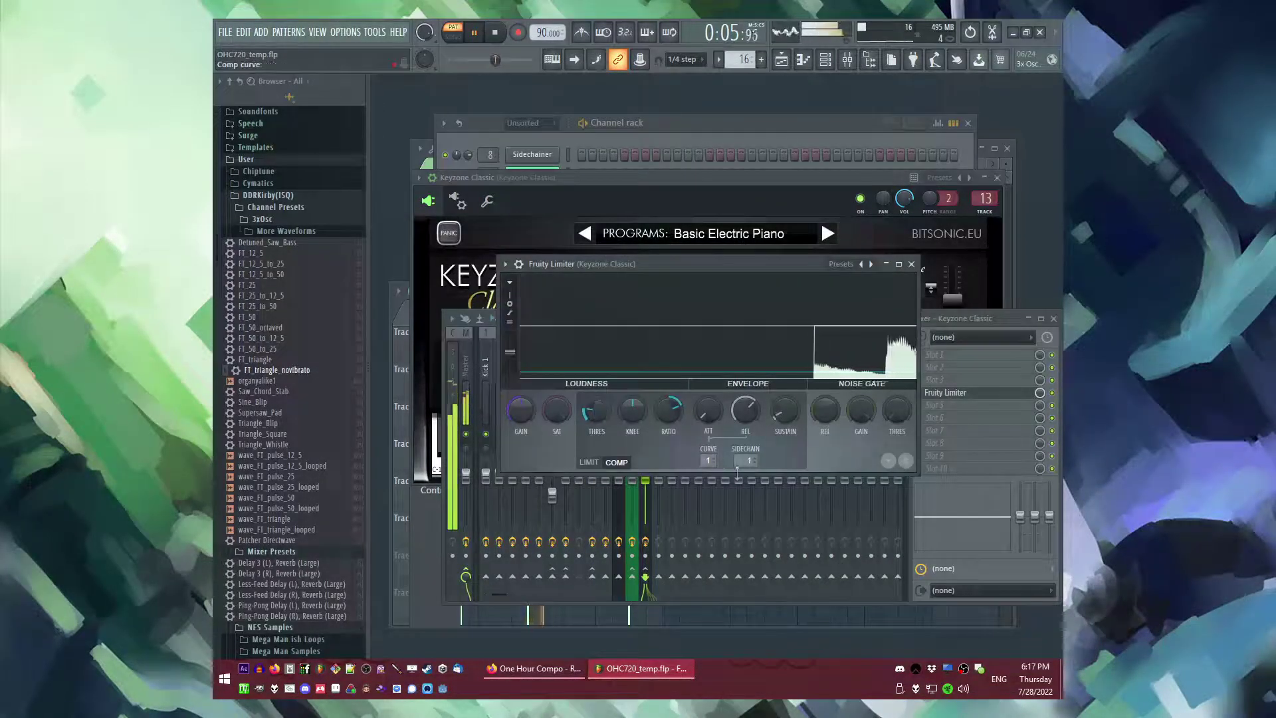
pyautogui.press('F5')
pyautogui.press('l')
pyautogui.click(597, 320)
# - Add Fruity delay bank to the second effect slot of the Keyzone Classic mixer track
pyautogui.click(1001, 395)
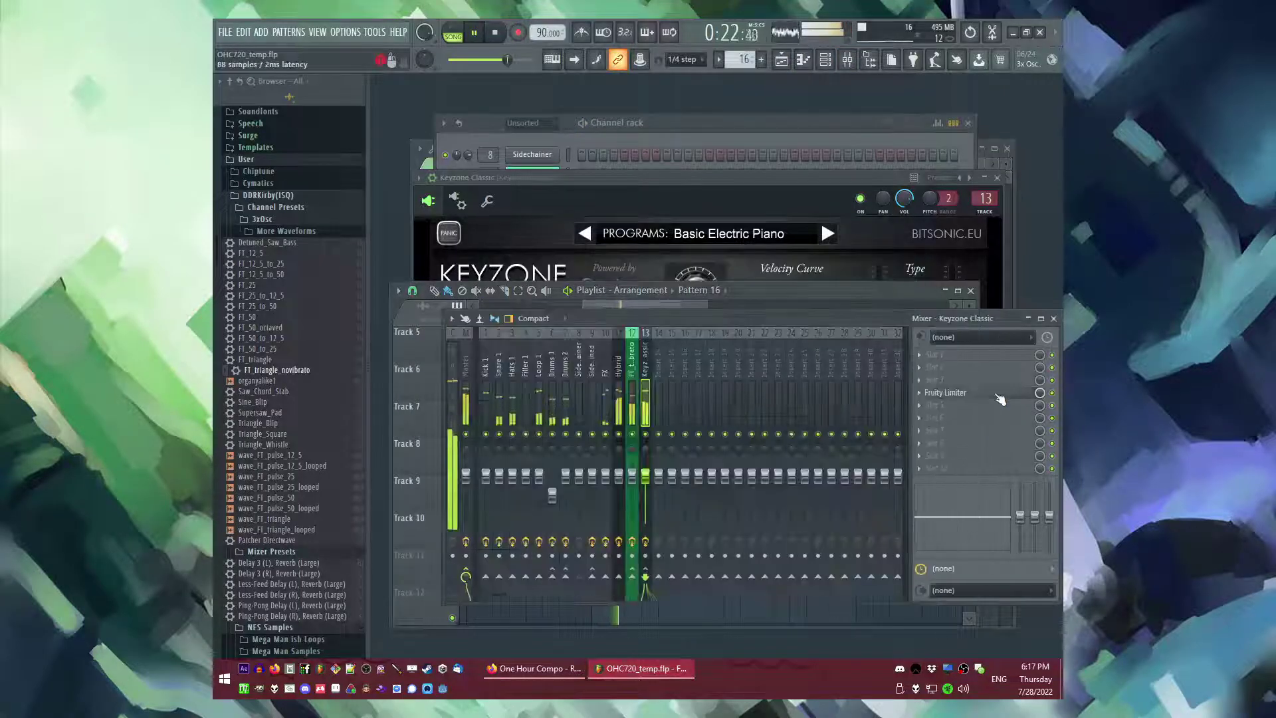
pyautogui.click(916, 368)
pyautogui.click(851, 369)
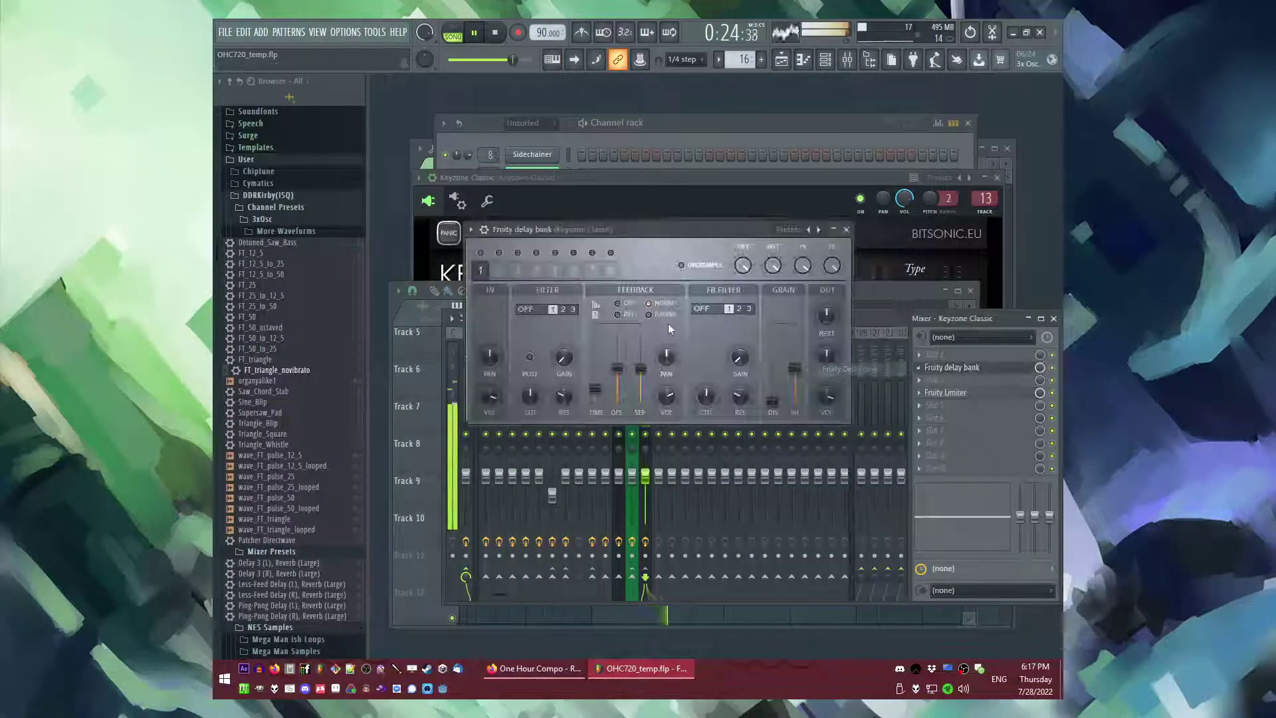
pyautogui.scroll(-2, 949, 406)
# - Add Fruity Reeverb 2 to the fourth effect slot of the Keyzone Classic track and increase its room size
pyautogui.click(919, 393)
pyautogui.click(851, 496)
pyautogui.moveTo(544, 202); pyautogui.dragTo(544, 188)
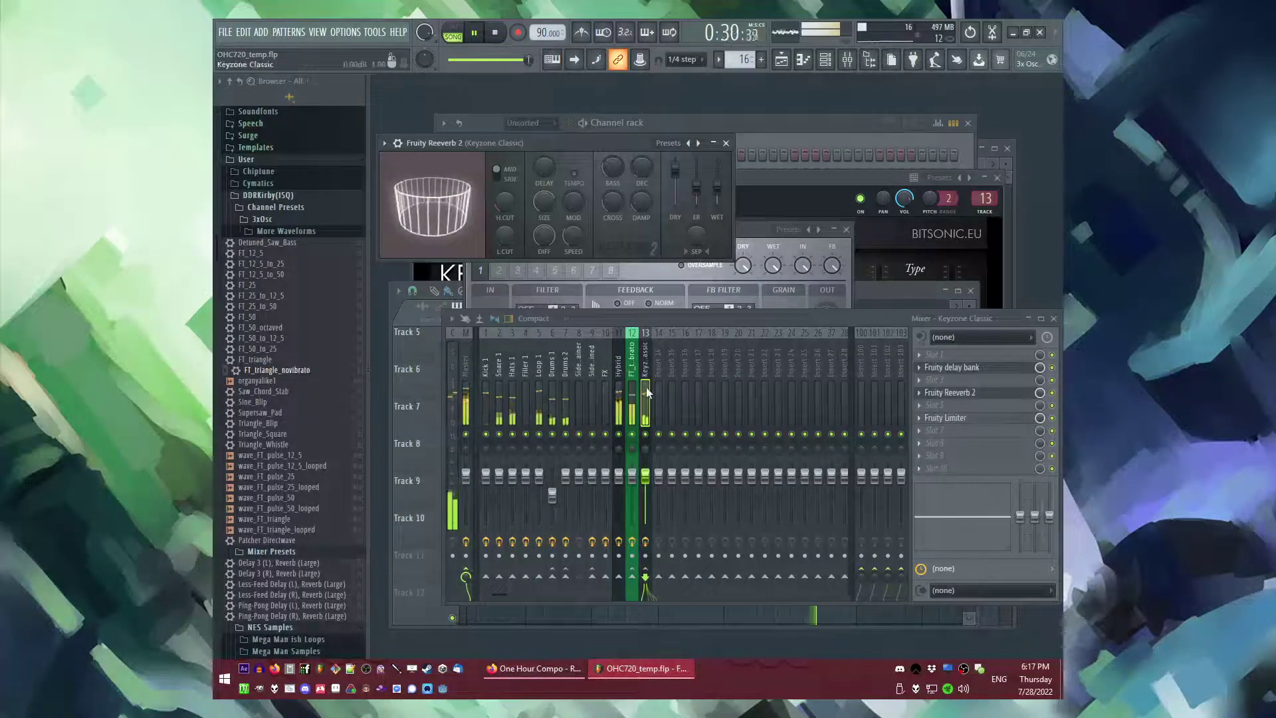
# - Add Fruity parametric EQ 2 to the first slot, rolling off the lows with band 1 and the highs with band 7 at 20000 Hz
pyautogui.click(950, 354)
pyautogui.click(858, 453)
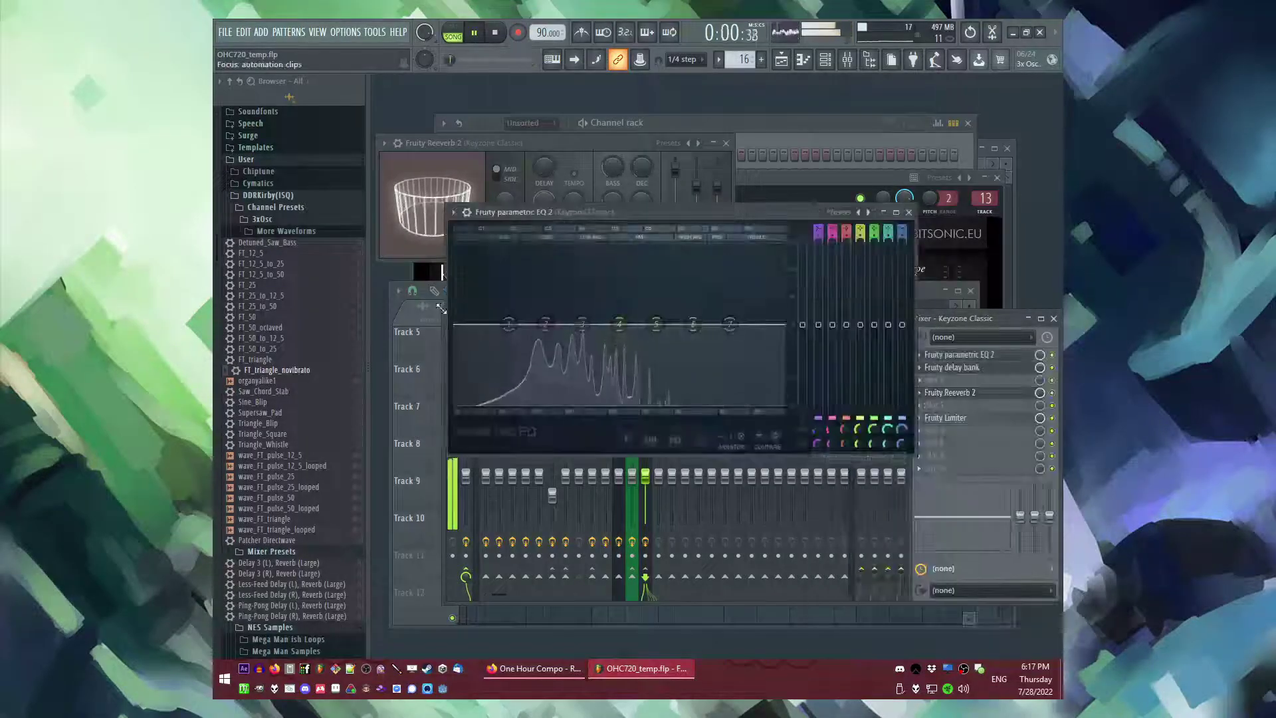
pyautogui.moveTo(745, 325); pyautogui.dragTo(783, 408)
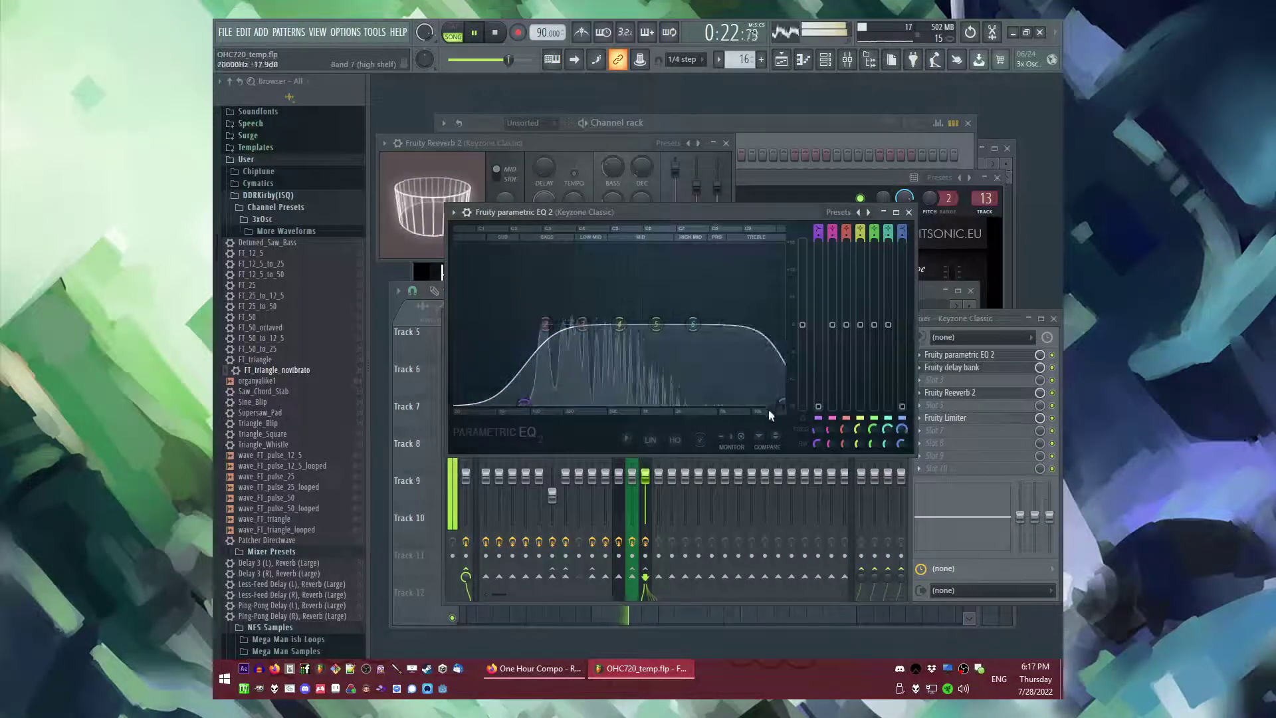
pyautogui.moveTo(523, 407); pyautogui.dragTo(528, 407)
# - Check the routing of the Sidechainer mixer track against the Keyzone Classic and triangle bass tracks, and return to the playlist
pyautogui.click(646, 465)
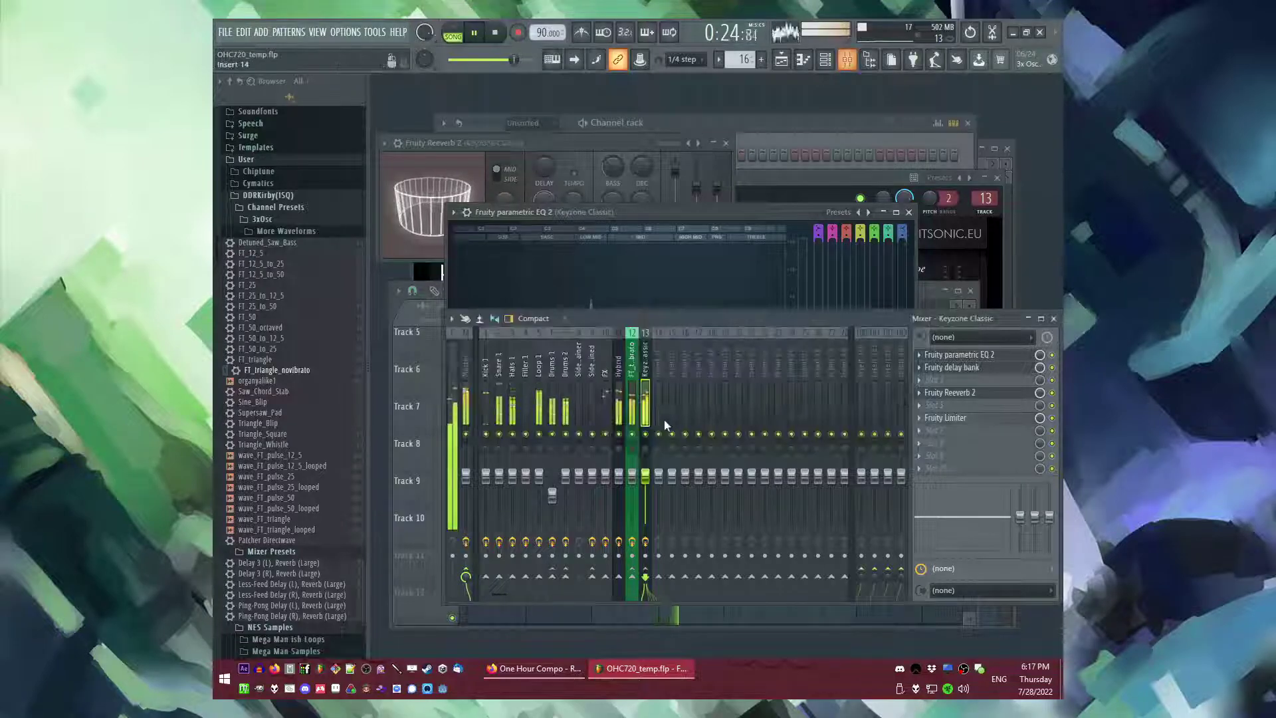
pyautogui.click(581, 409)
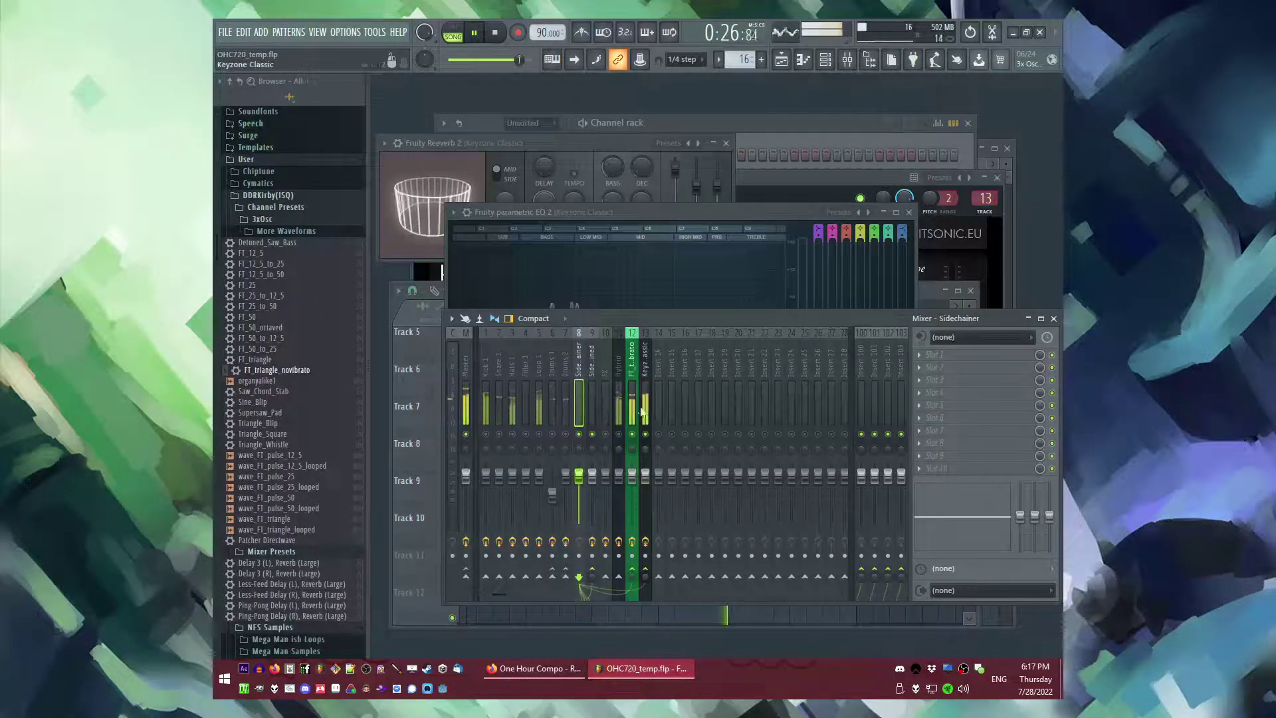
pyautogui.click(630, 401)
pyautogui.press('F9')
pyautogui.click(684, 595)
# - Copy the kick's steps in Pattern 10 to the Sidechainer channel and play the arrangement from about bar 9
pyautogui.scroll(4, 636, 450)
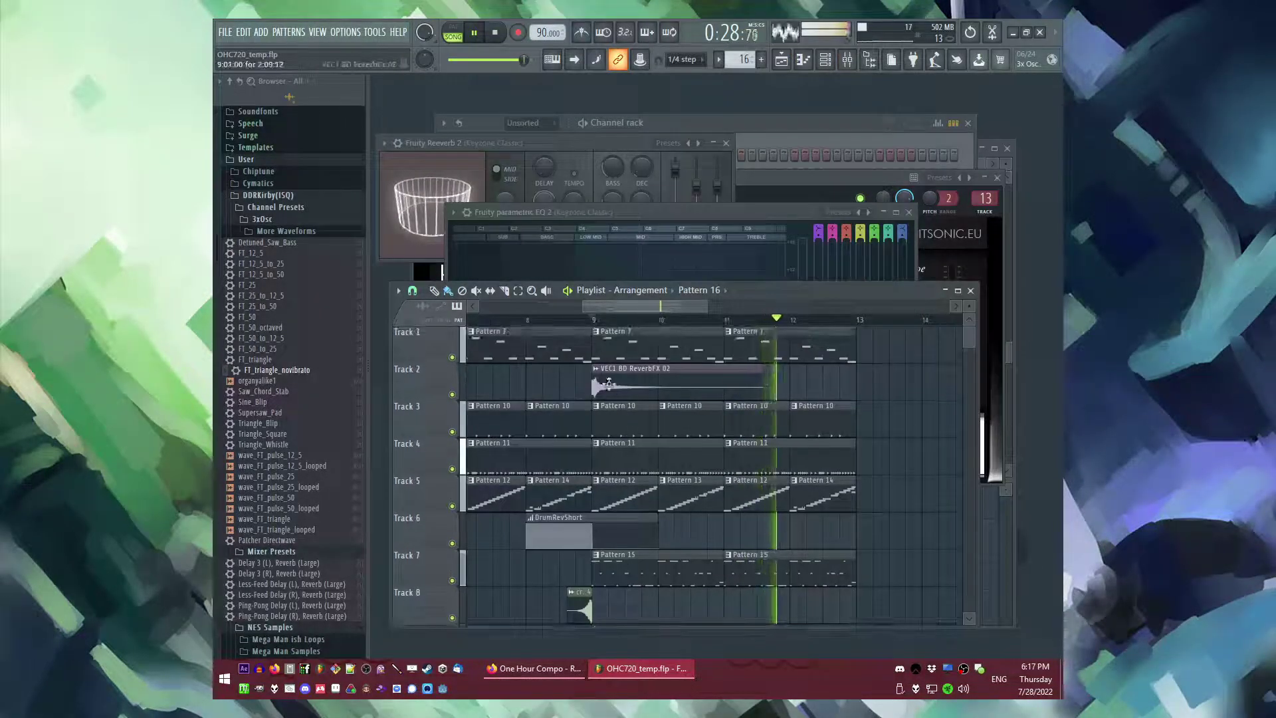
pyautogui.doubleClick(614, 420)
pyautogui.press('l')
pyautogui.press('F6')
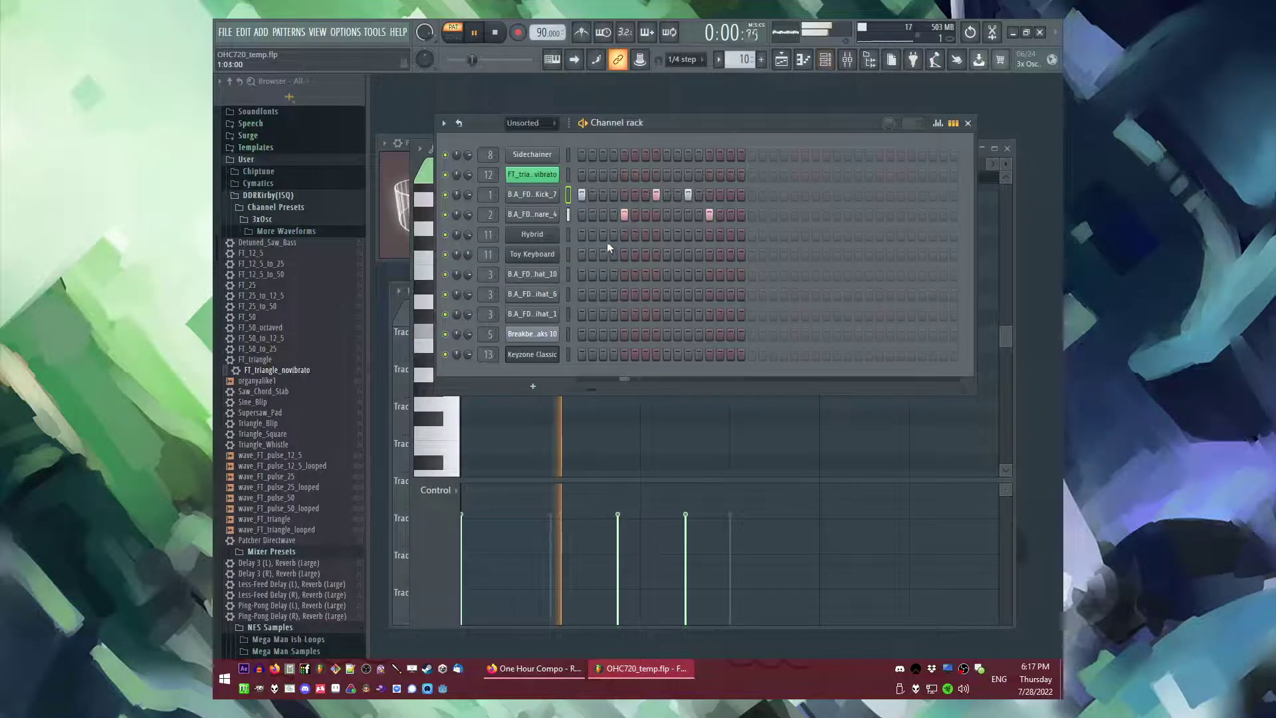
pyautogui.click(568, 157)
pyautogui.hotkey('ctrl', 'v')
pyautogui.press('F9')
pyautogui.press('F5')
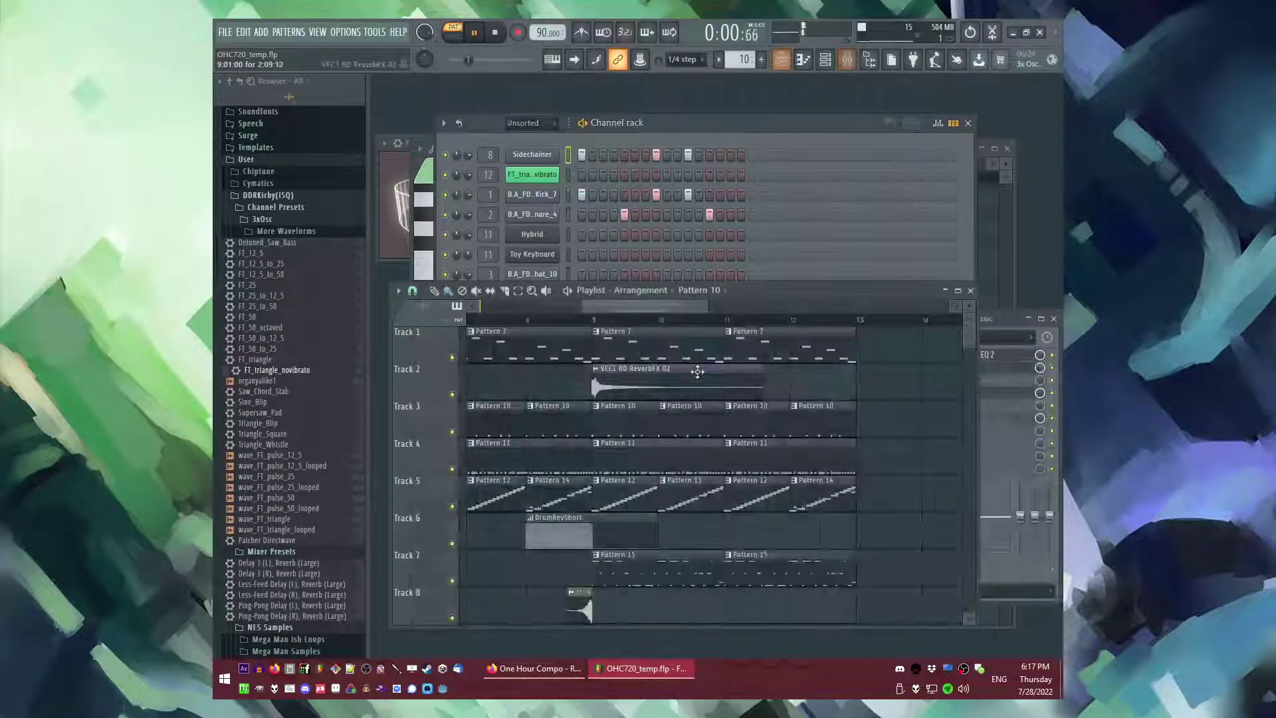
pyautogui.click(608, 323)
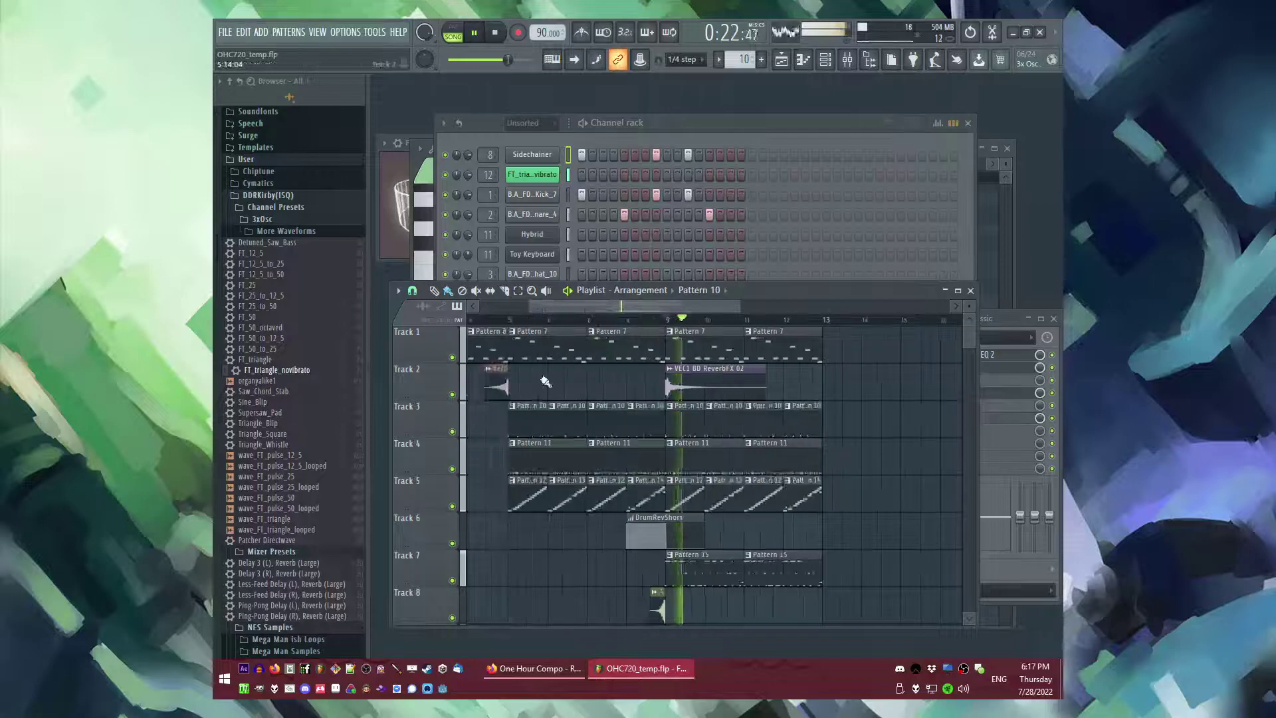
# - Make the bar 8 drum clip on Track 3 unique as a separate pattern
pyautogui.click(690, 321)
pyautogui.click(691, 406)
pyautogui.click(721, 494)
# - Vary the new drum pattern with extra kicks on steps 12, 14 and 16 and a Sidechainer hit on step 14
pyautogui.doubleClick(709, 425)
pyautogui.press('l')
pyautogui.press('F6')
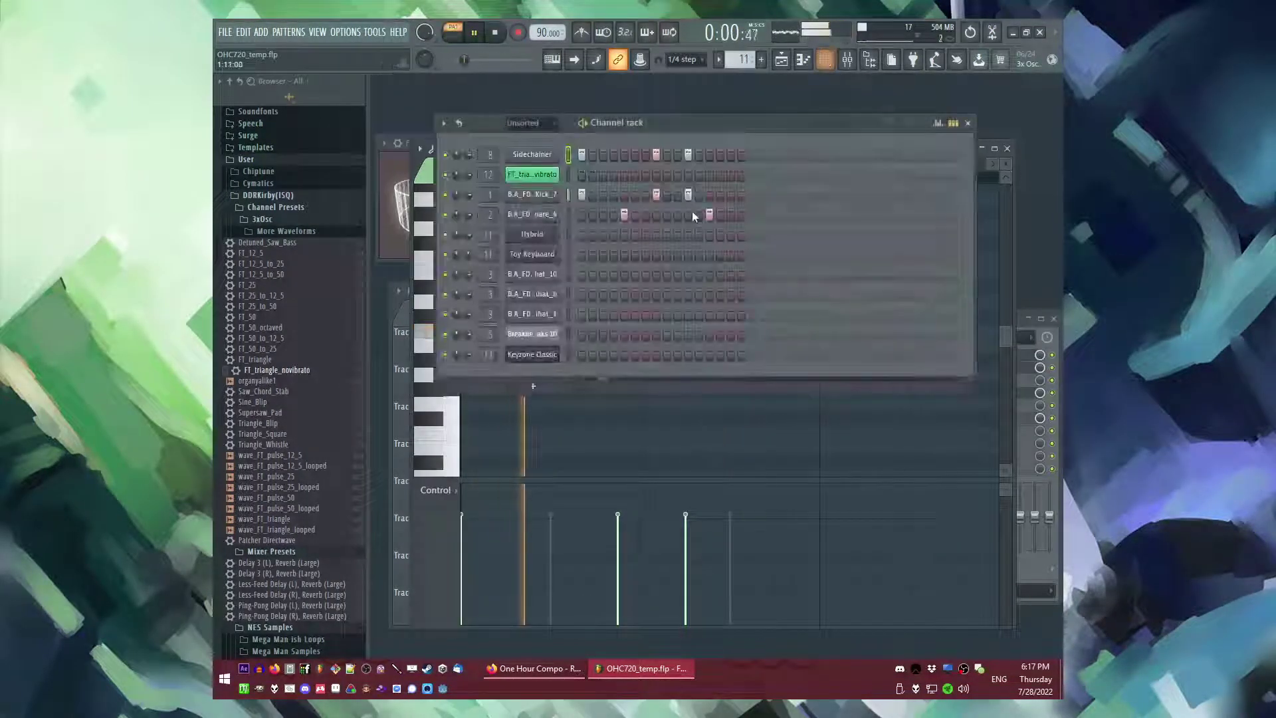
pyautogui.press('space')
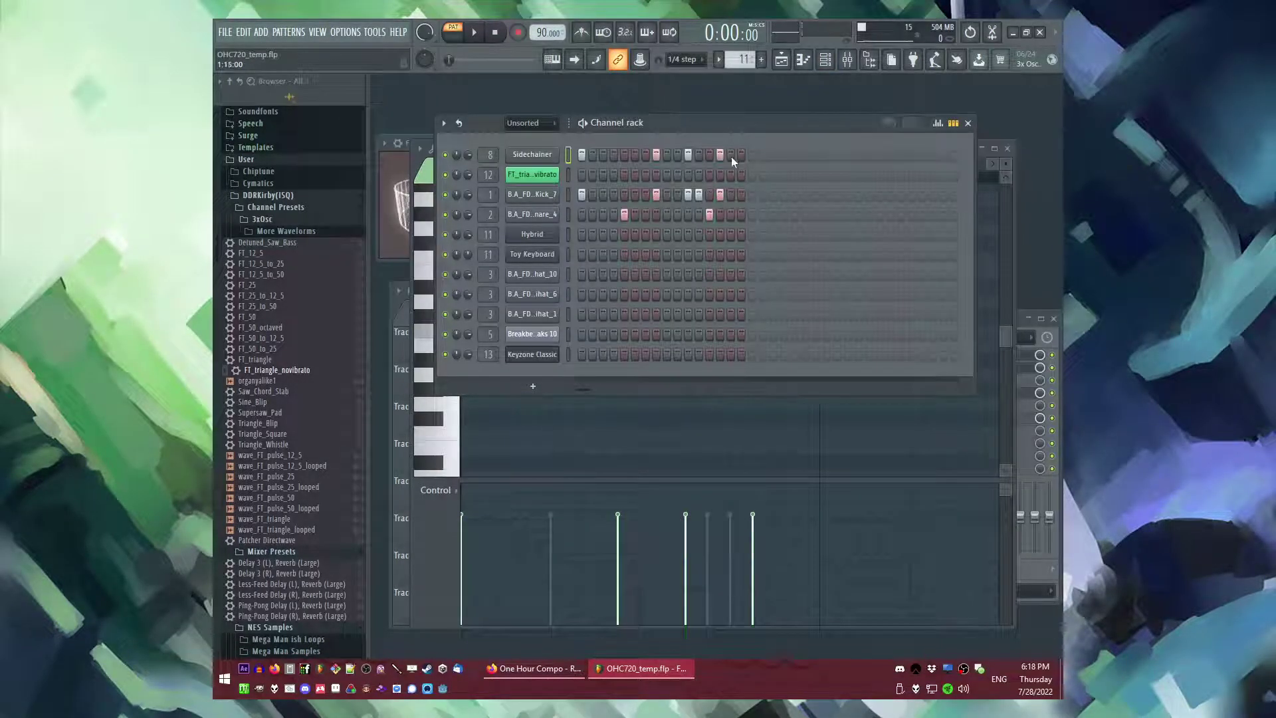
pyautogui.click(740, 195)
pyautogui.press('space')
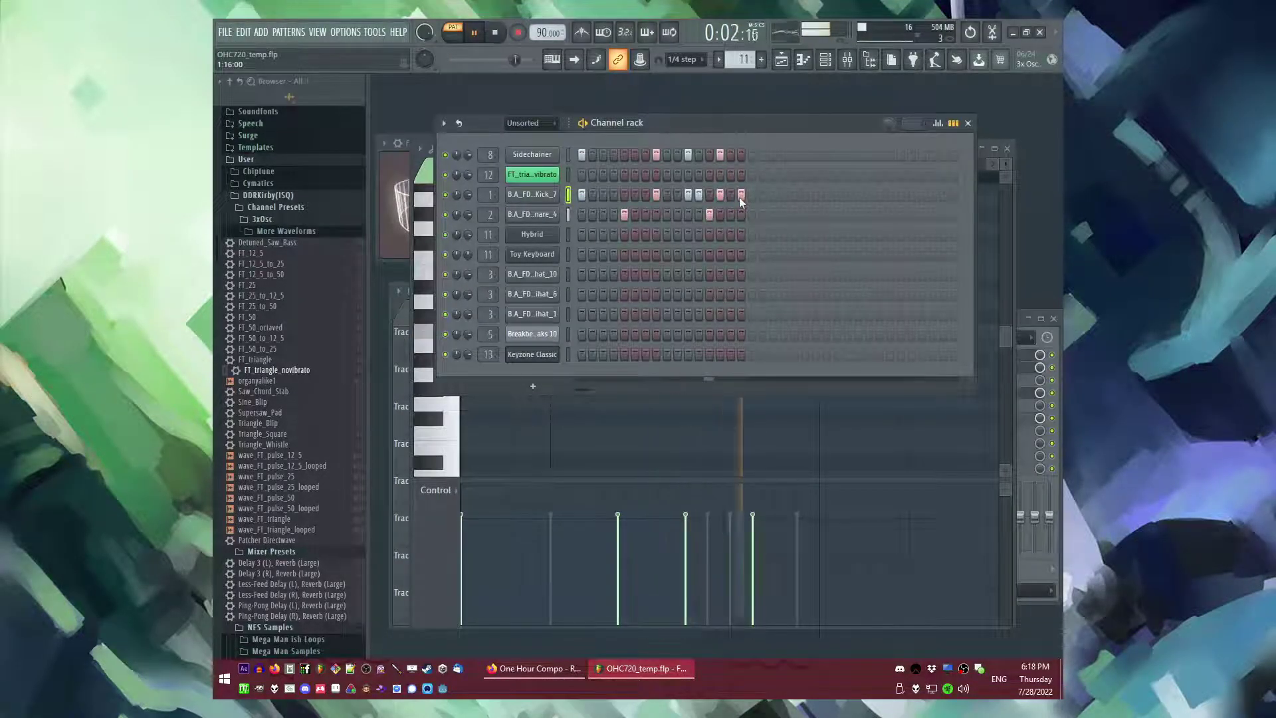
pyautogui.press('space')
# - Play the song from bar 8 to hear the drum variation lead into the chord section
pyautogui.press('F5')
pyautogui.press('l')
pyautogui.click(679, 320)
pyautogui.press('space')
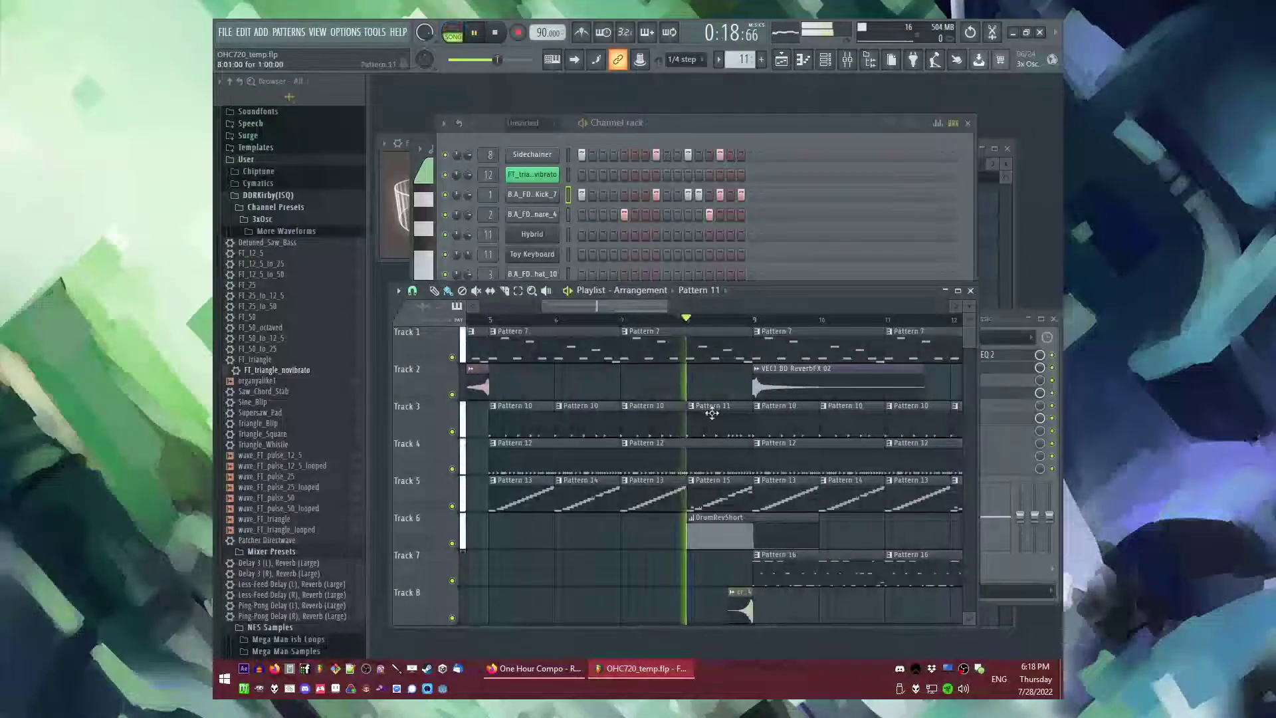
pyautogui.scroll(-3, 711, 413)
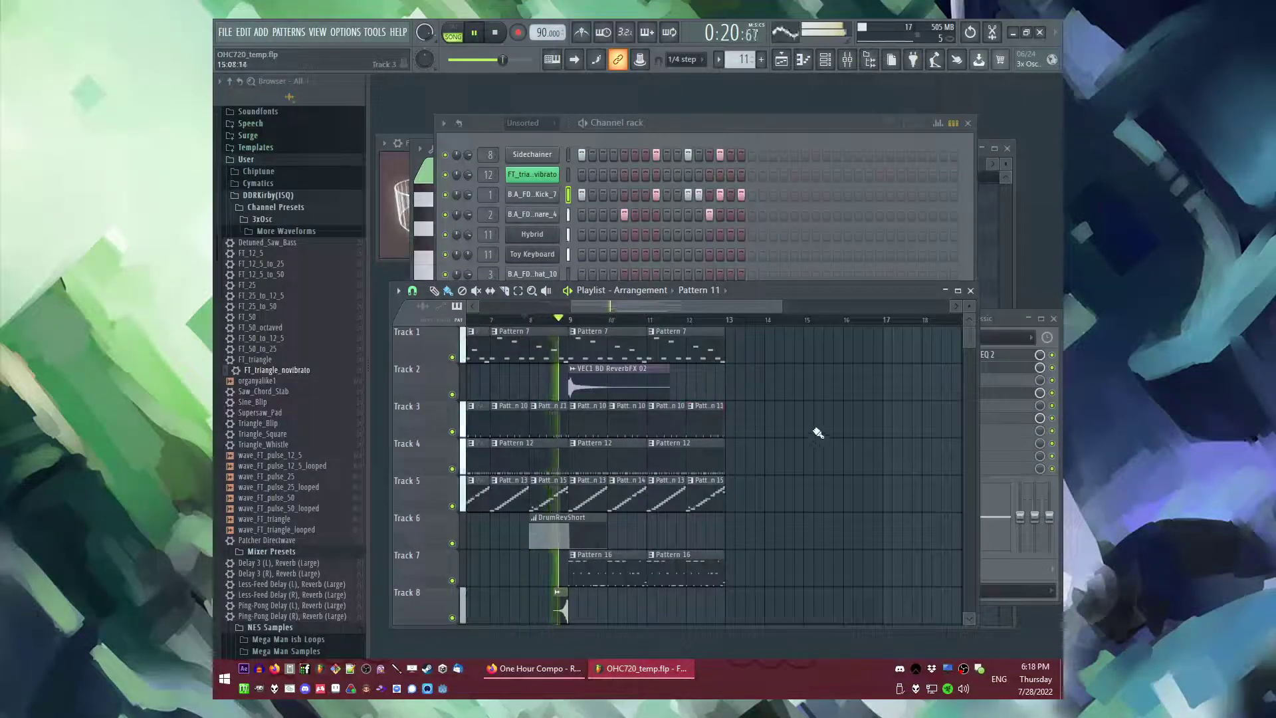
pyautogui.scroll(1, 822, 436)
pyautogui.scroll(-2, 822, 435)
pyautogui.scroll(-3, 790, 467)
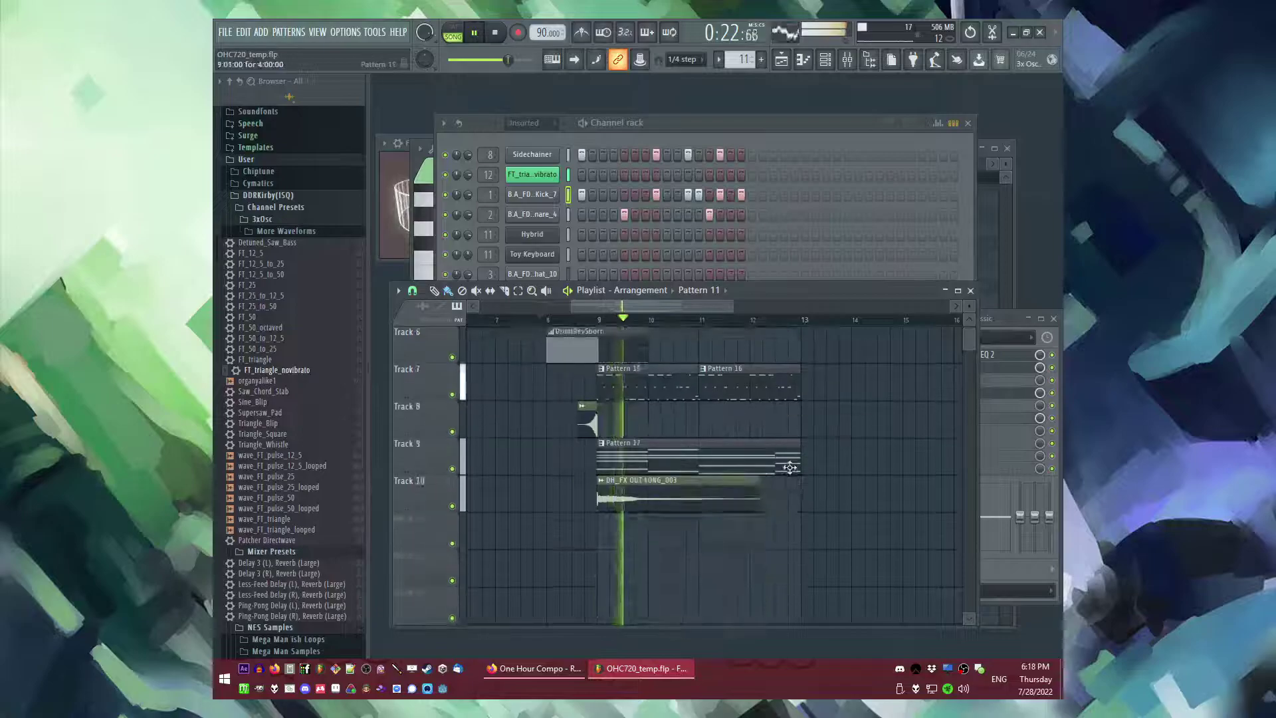
pyautogui.scroll(1, 771, 471)
pyautogui.scroll(1, 850, 429)
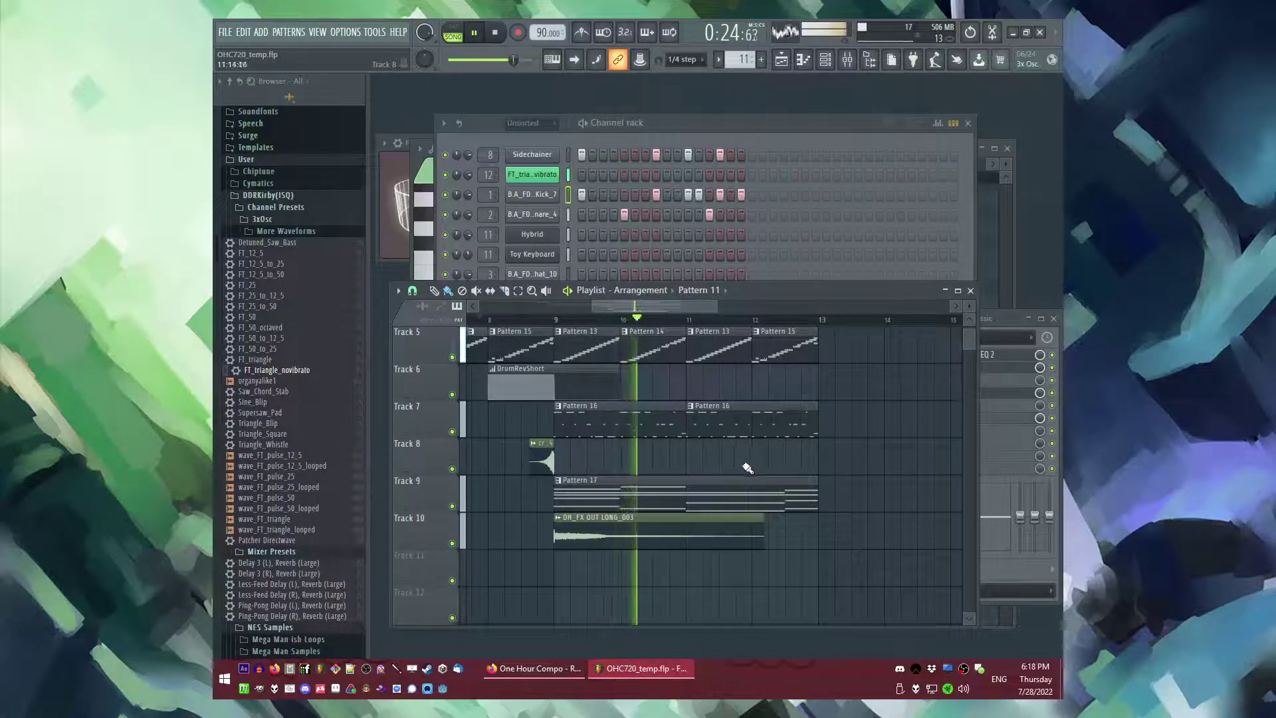
pyautogui.scroll(-2, 671, 512)
# - Create a new empty pattern and try placing its clip on Track 11 at bar 9
pyautogui.hotkey('ctrl', 'F4')
pyautogui.click(565, 503)
pyautogui.rightClick(569, 503)
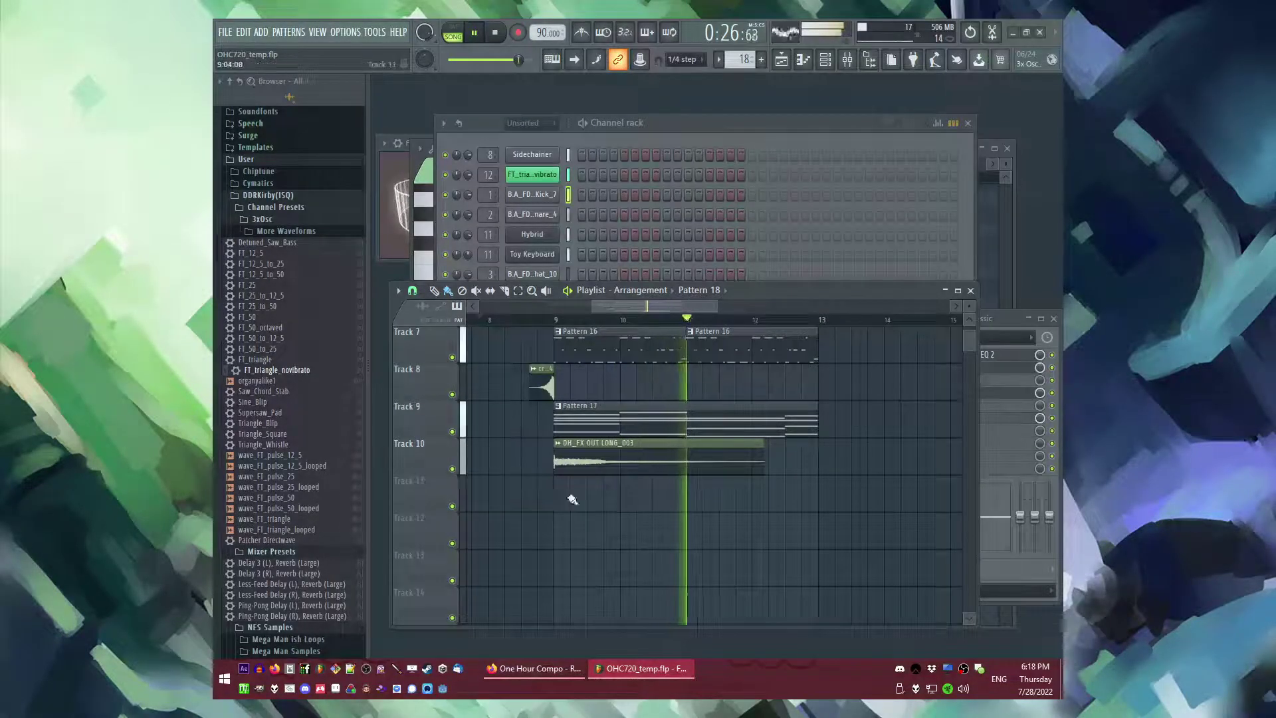
# - Add a FLEX (DX7 Slapper Bass) channel to Pattern 17 and copy the Keyzone Classic chord notes into it
pyautogui.doubleClick(564, 412)
pyautogui.press('F6')
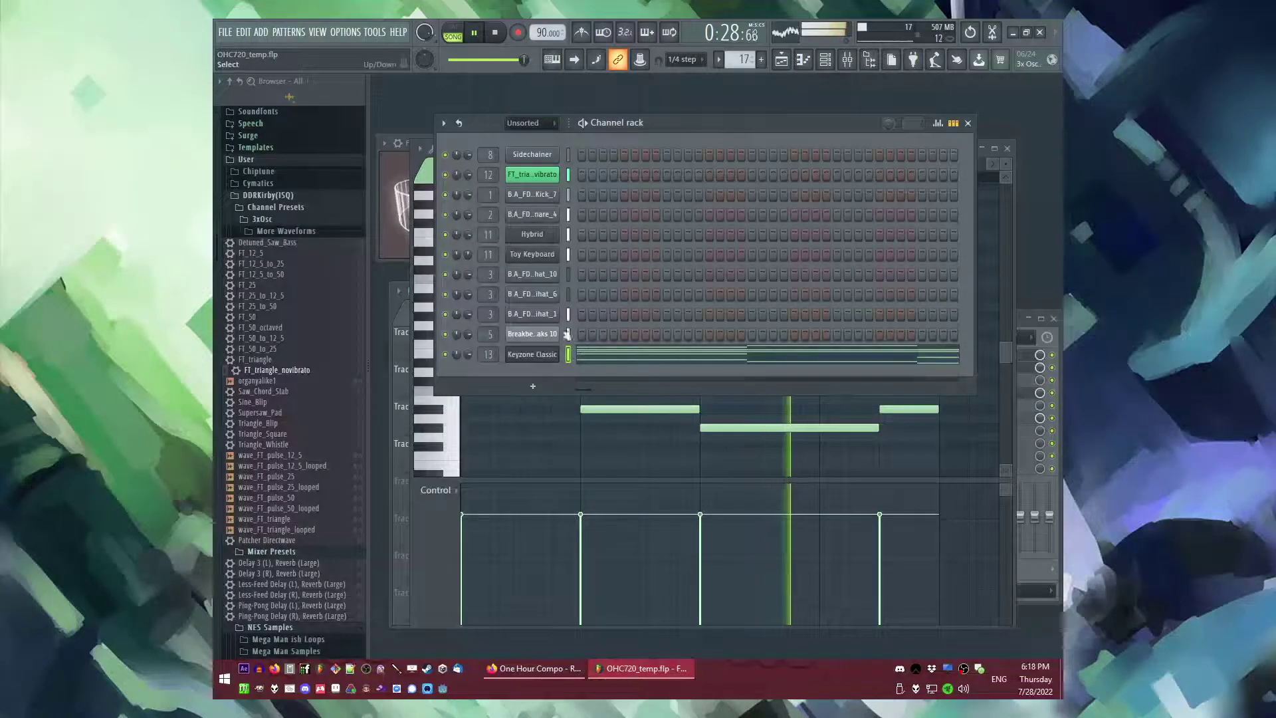
pyautogui.click(260, 32)
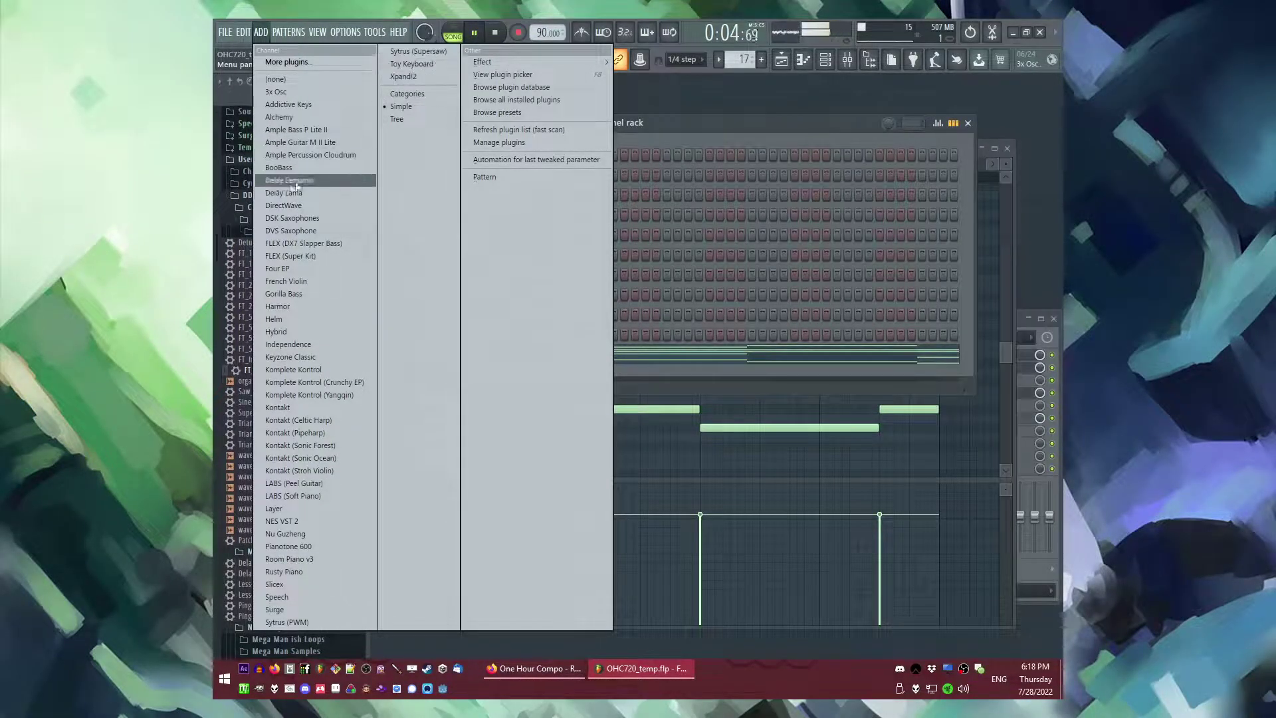
pyautogui.click(287, 242)
pyautogui.click(570, 375)
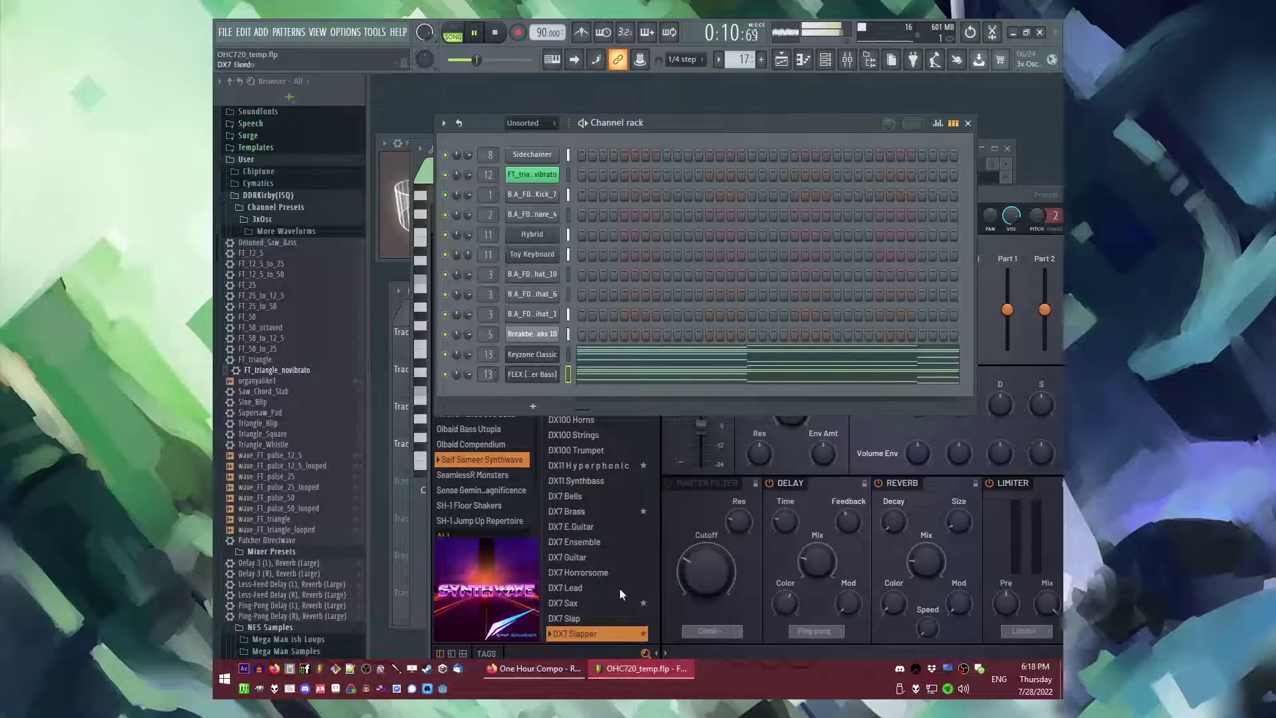
# - Audition Saif Sameer Synthwave presets such as DX11 Hyperphonic and Devious on the FLEX channel, and load Glassikey
pyautogui.click(603, 618)
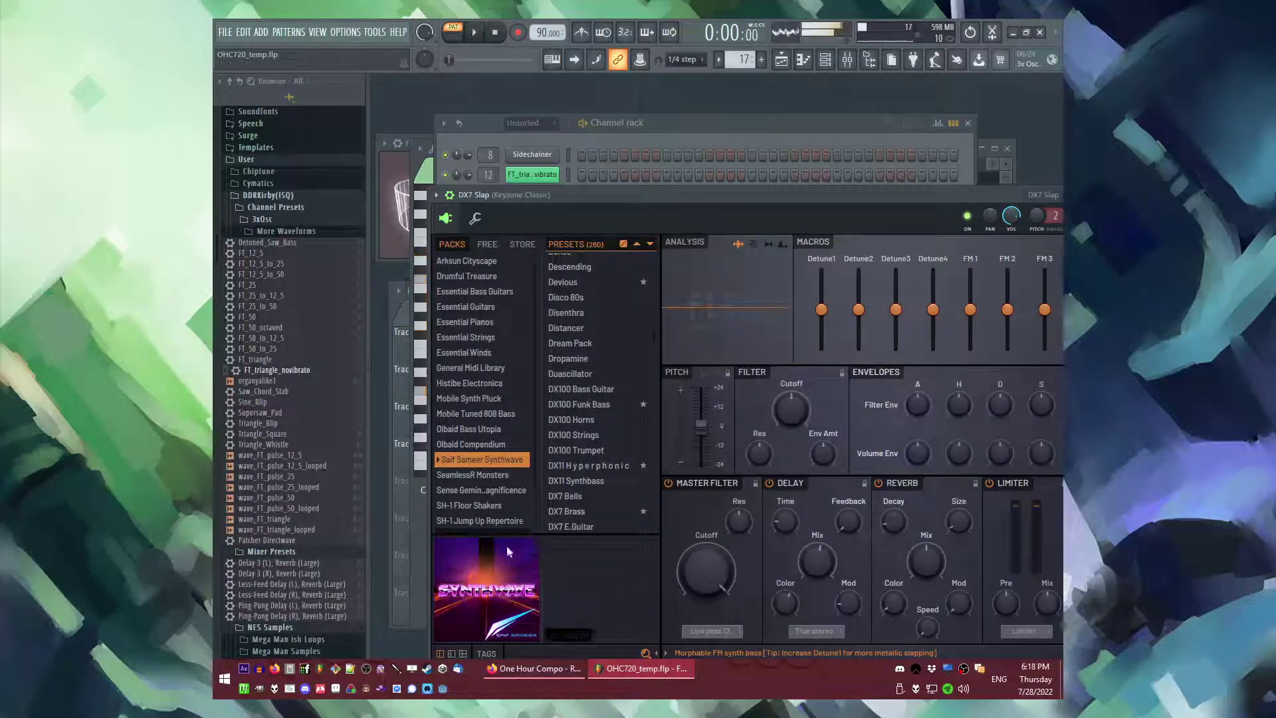
pyautogui.click(575, 526)
pyautogui.press('space')
pyautogui.click(590, 468)
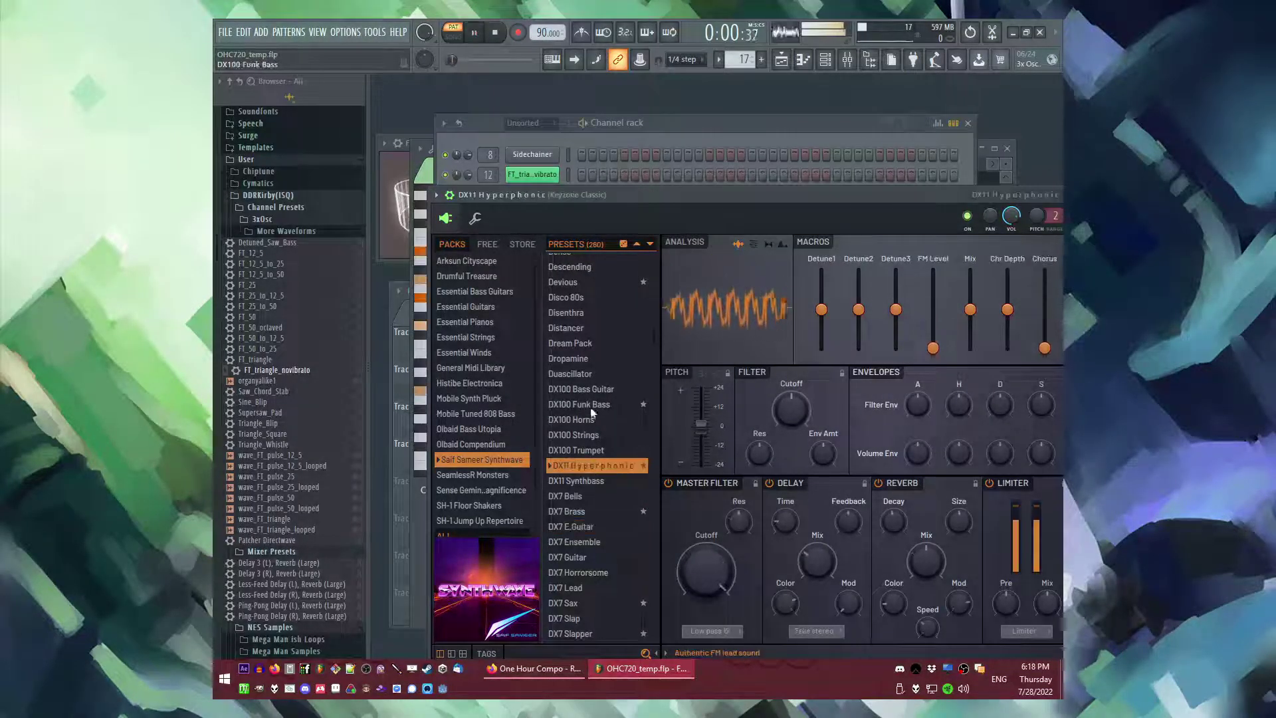
pyautogui.click(589, 406)
pyautogui.click(583, 281)
pyautogui.scroll(-10, 581, 489)
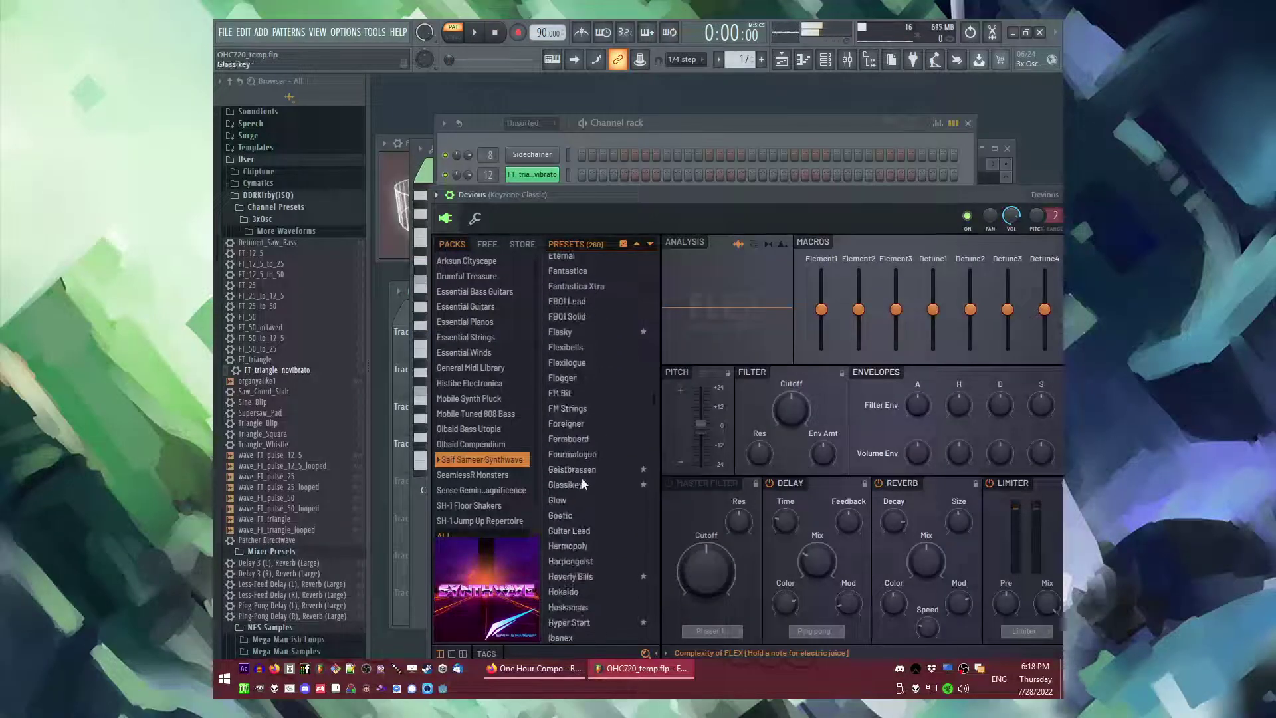
pyautogui.click(582, 483)
pyautogui.press('space')
pyautogui.press('space')
# - Play the arrangement in song mode from bar 9 and check the levels of the layered chords in the mixer
pyautogui.press('F6')
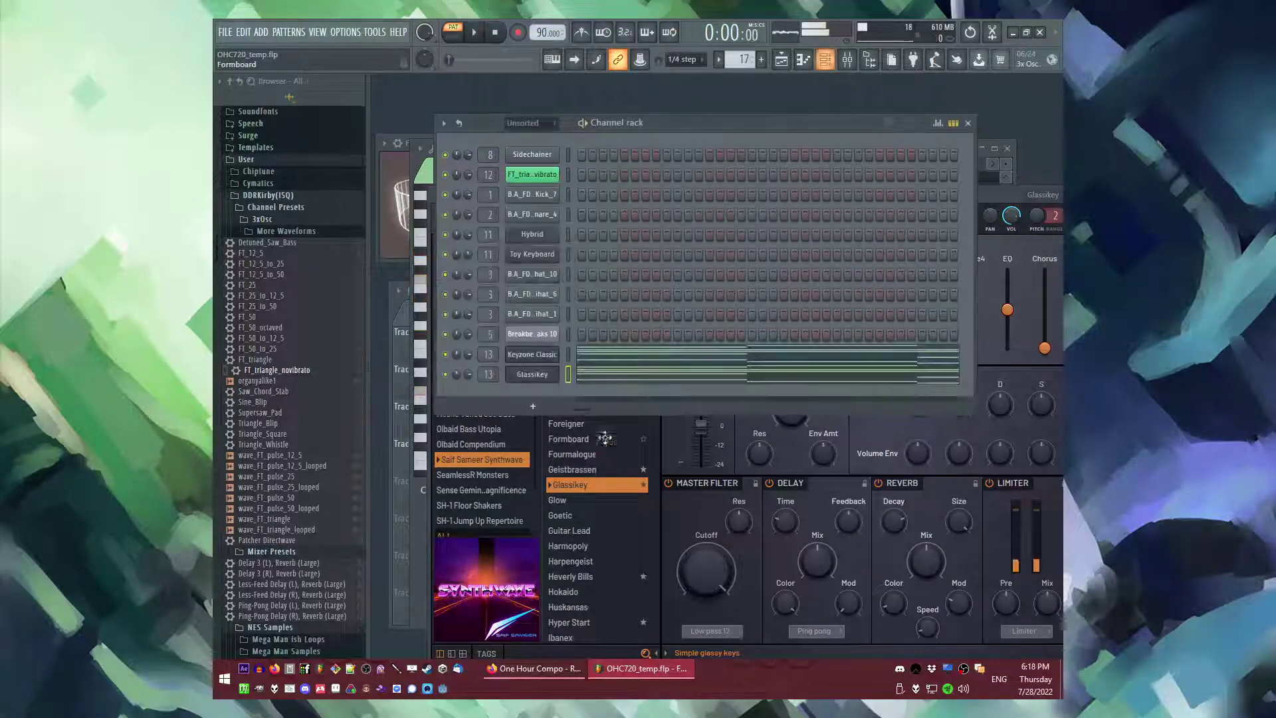
pyautogui.press('F5')
pyautogui.press('l')
pyautogui.click(559, 319)
pyautogui.press('space')
pyautogui.press('F9')
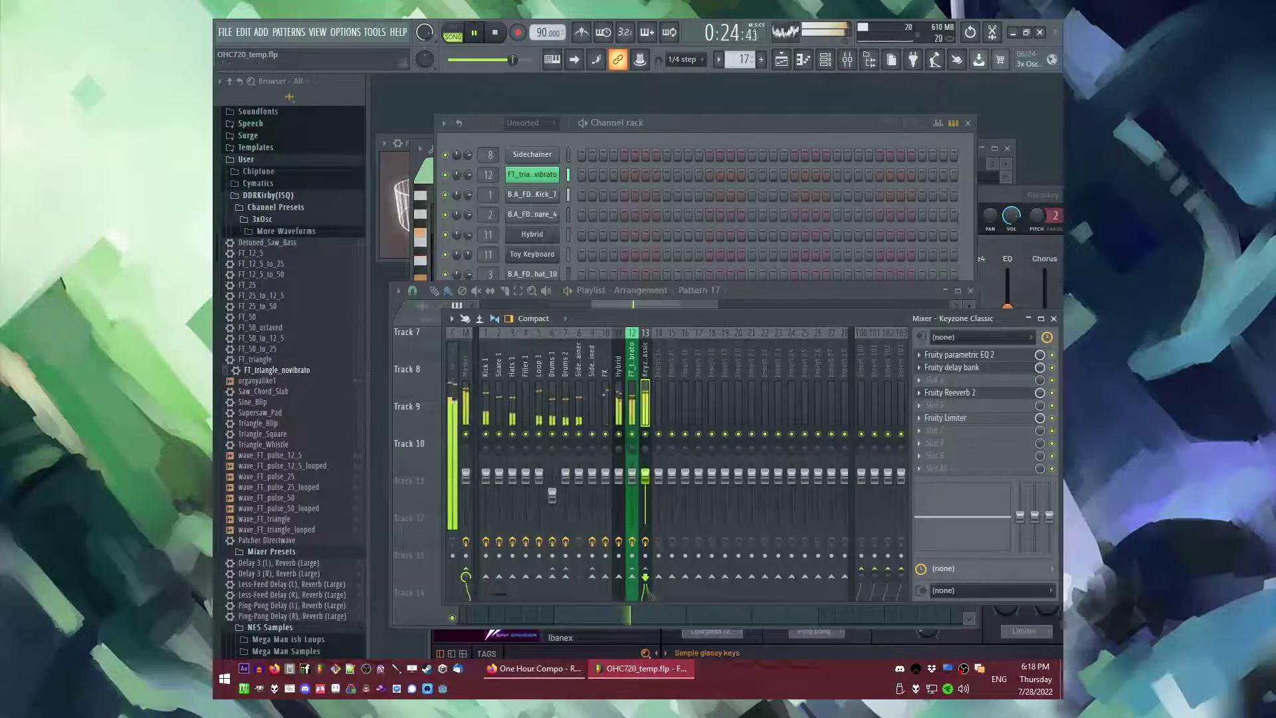
pyautogui.press('space')
# - Reopen the Glassikey instrument and listen to it in the song while looking through the playlist, mixer and preset list
pyautogui.click(723, 120)
pyautogui.press('F6')
pyautogui.press('F6')
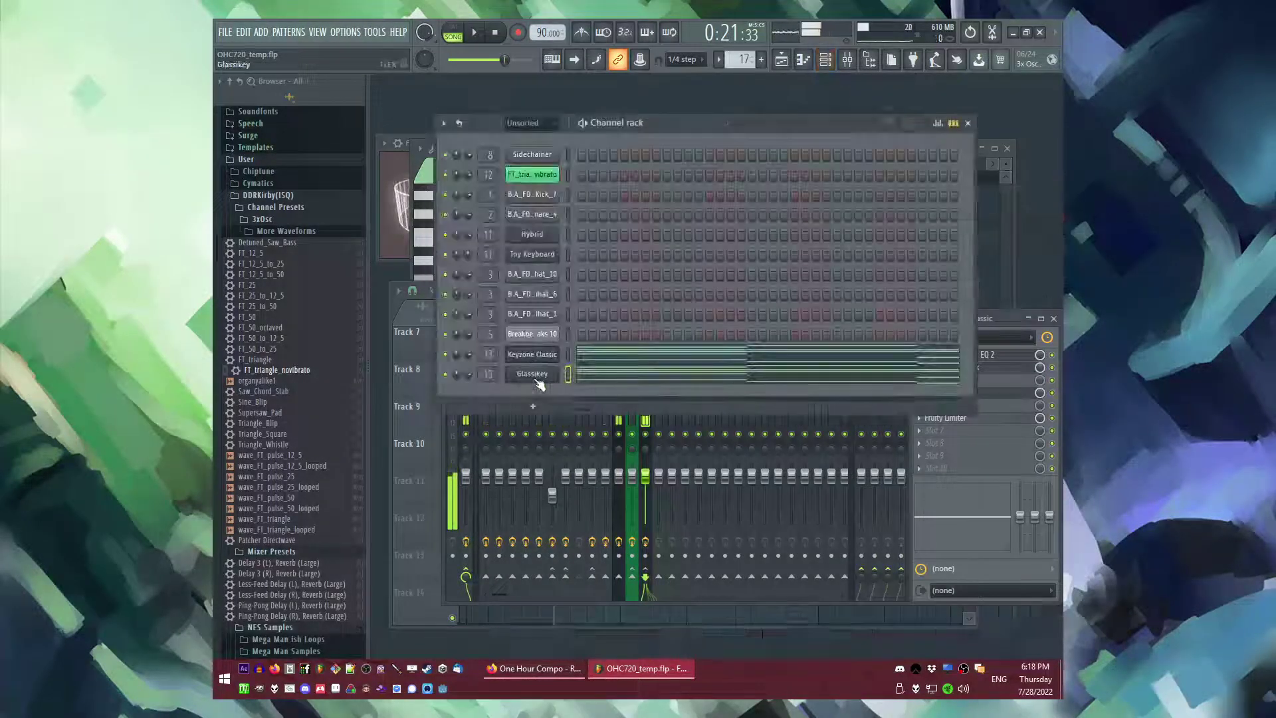
pyautogui.click(537, 377)
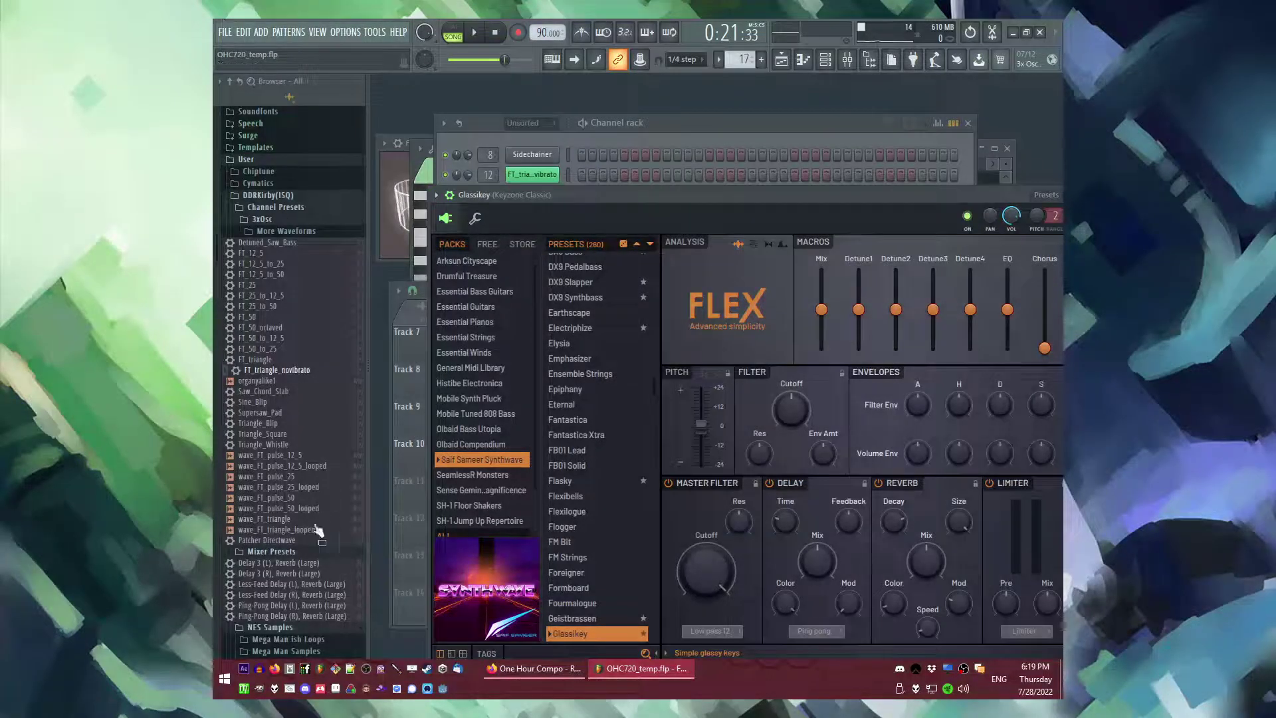
pyautogui.press('space')
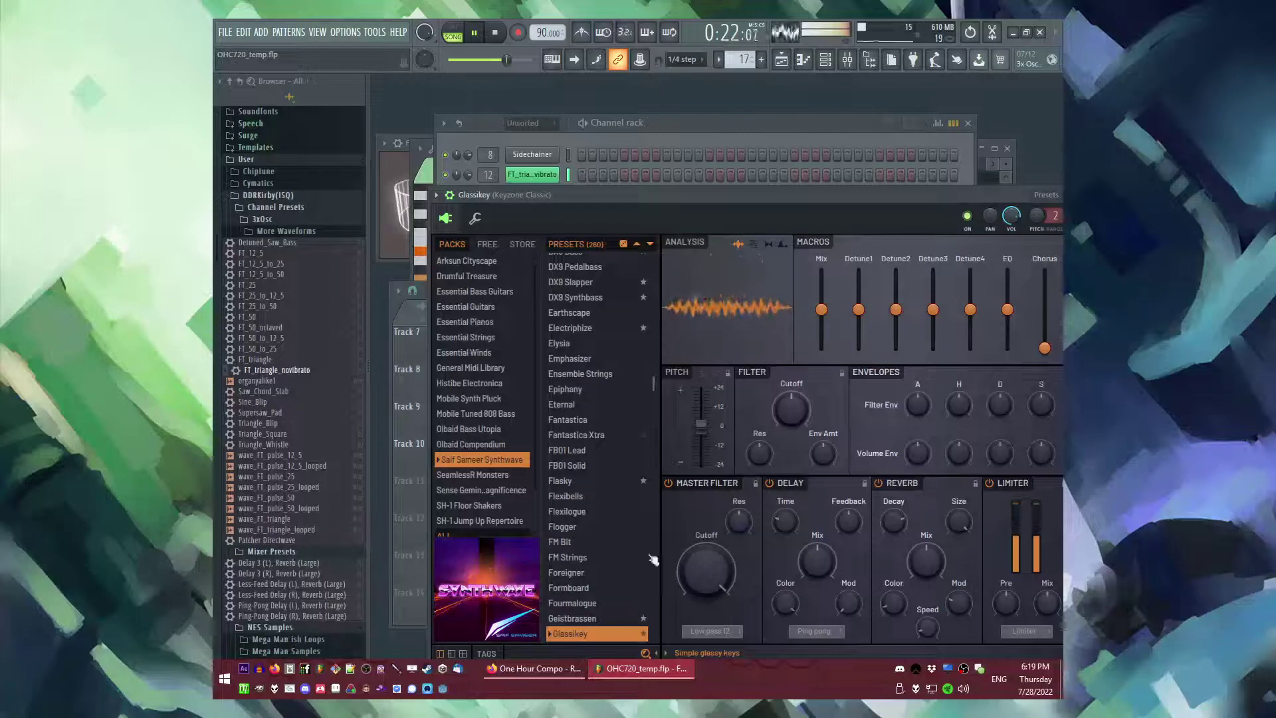
pyautogui.press('F9')
pyautogui.press('F5')
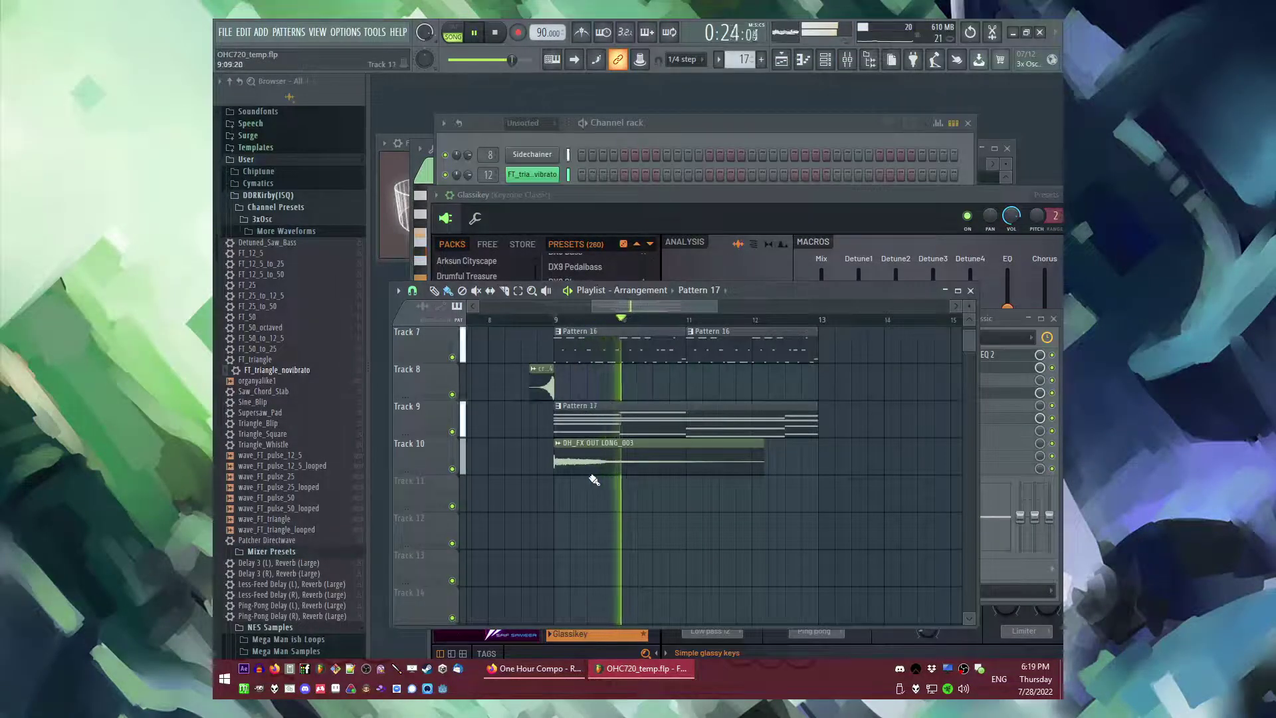
pyautogui.press('F9')
pyautogui.click(571, 212)
pyautogui.press('XF86AudioLowerVolume')
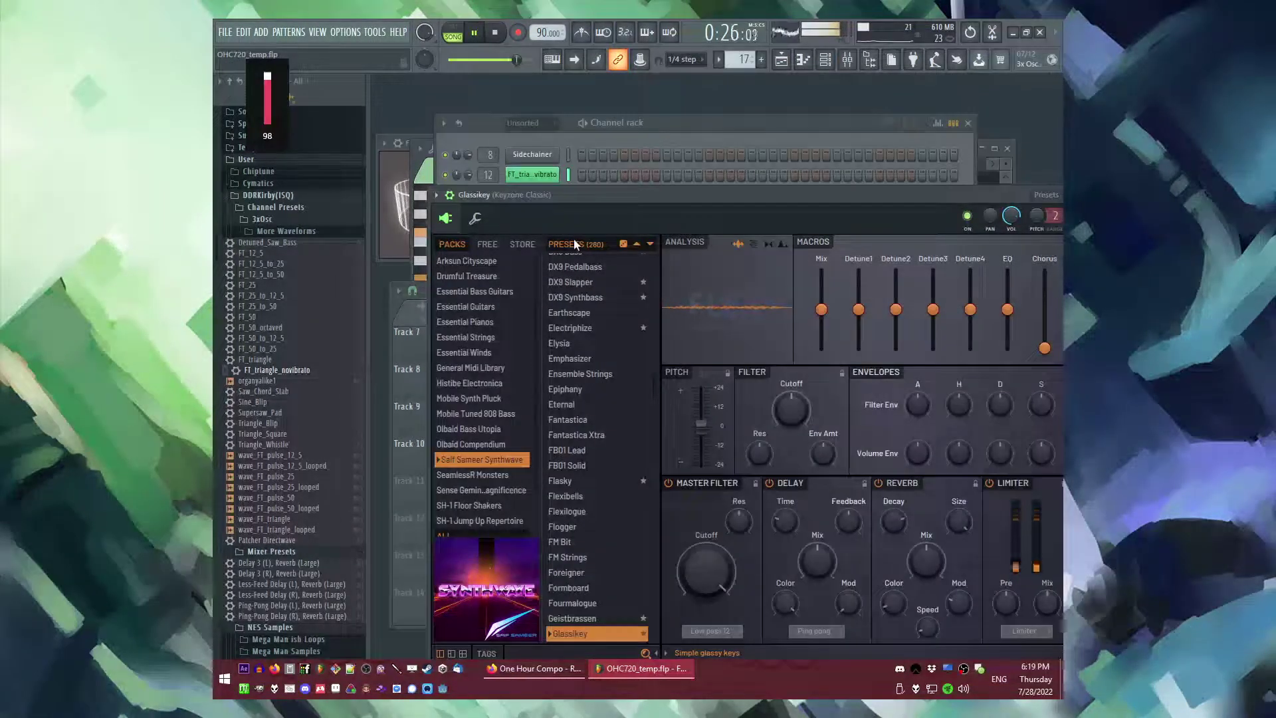
pyautogui.click(574, 245)
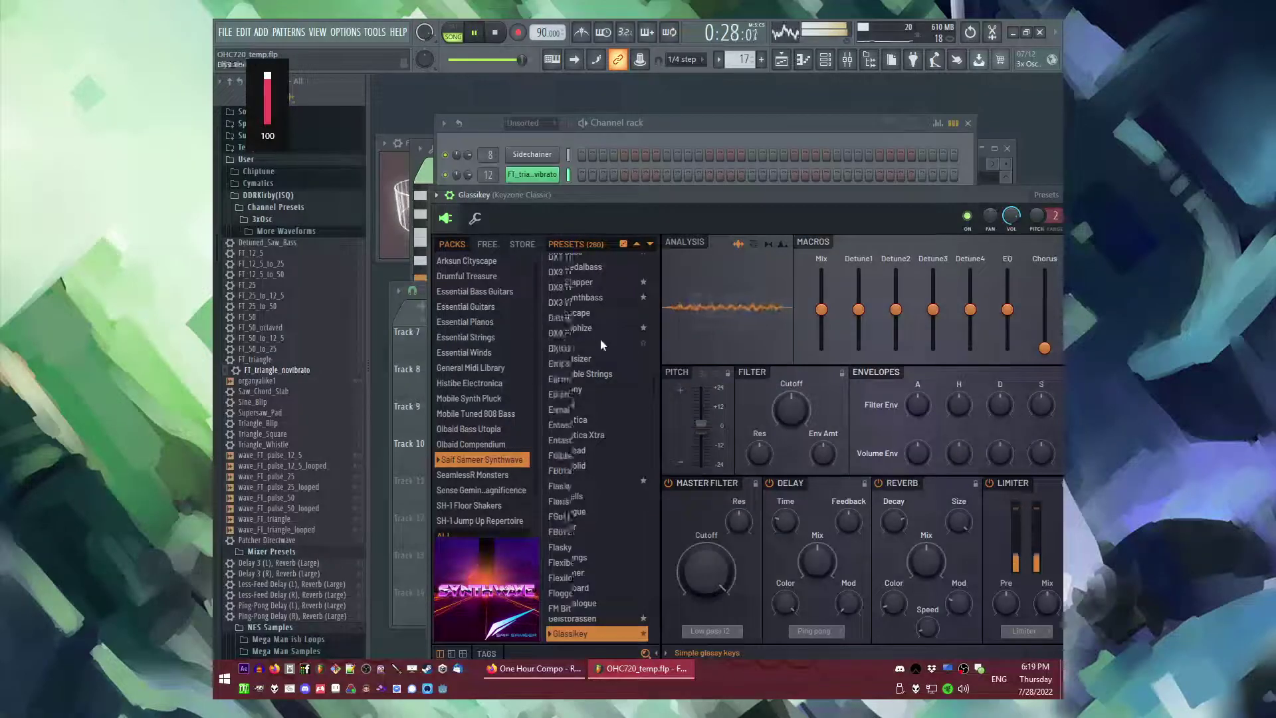
# - Clone the Glassikey channel, paste the same chord notes into the clone and open its instrument
pyautogui.press('F6')
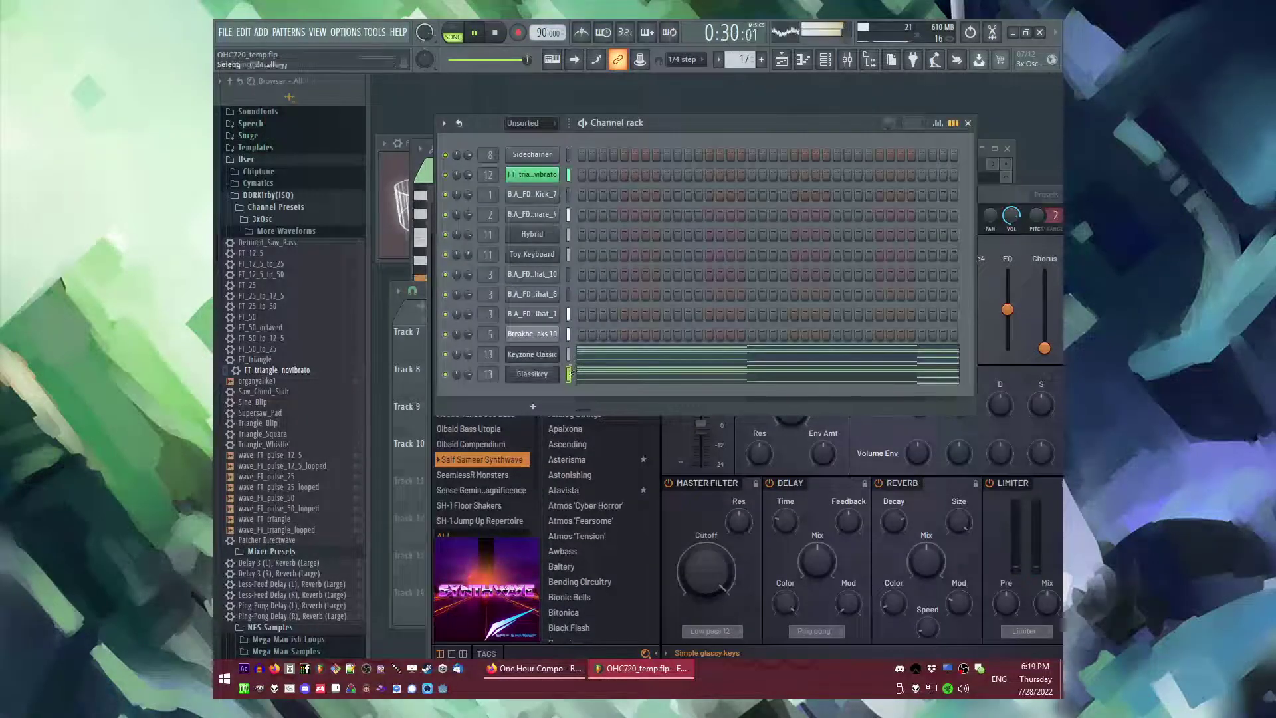
pyautogui.hotkey('alt', 'c')
pyautogui.press('F6')
pyautogui.click(570, 391)
pyautogui.hotkey('ctrl', 'v')
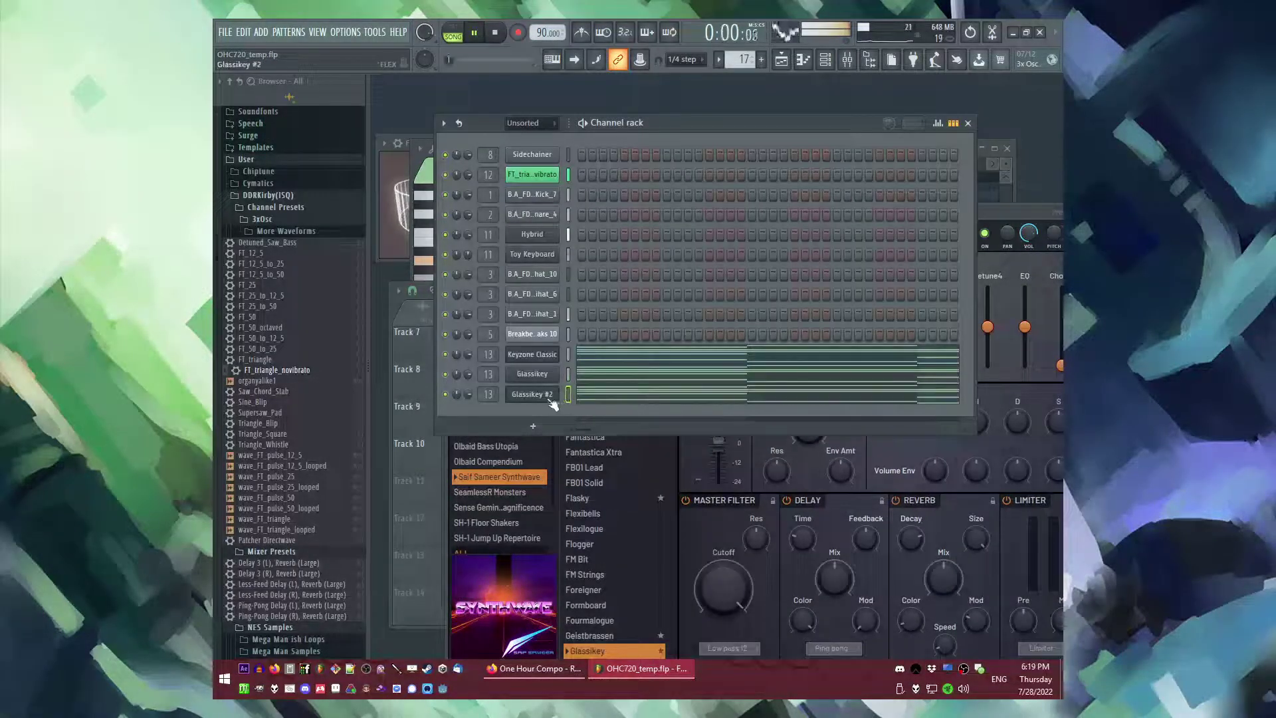
pyautogui.click(548, 396)
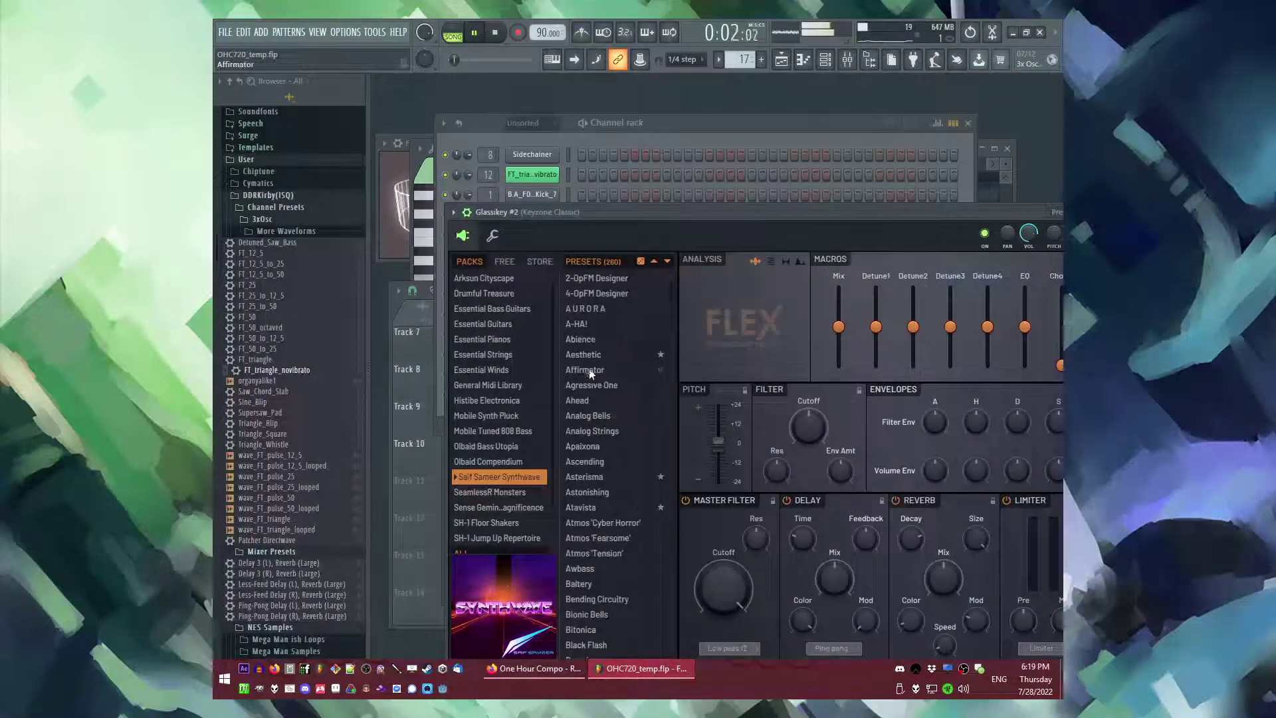
# - Load the Dystopian Lead preset from the Arksun Cityscape pack on the cloned FLEX channel
pyautogui.click(483, 278)
pyautogui.scroll(-10, 618, 538)
pyautogui.moveTo(633, 217); pyautogui.dragTo(598, 169)
pyautogui.scroll(10, 591, 446)
pyautogui.click(558, 297)
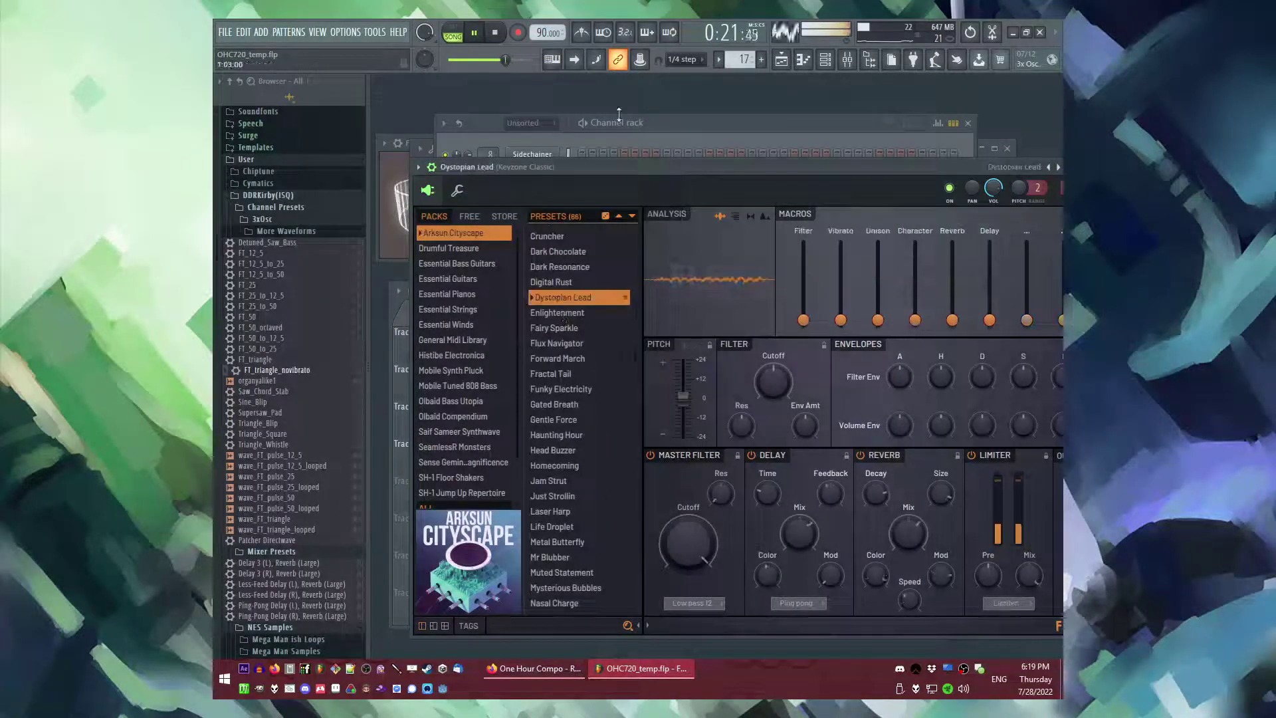
# - Move the Pattern 17 clip on Track 9 of the playlist from bar 9 to bar 13
pyautogui.click(679, 120)
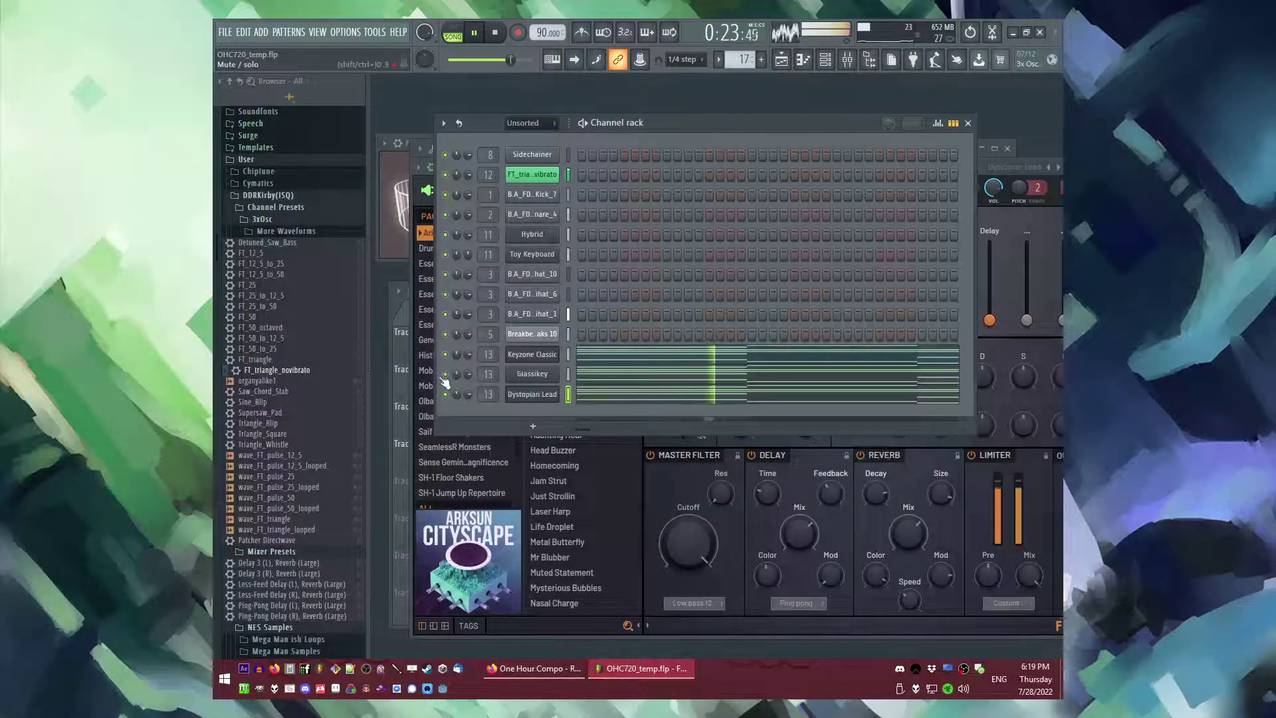
pyautogui.press('F9')
pyautogui.press('F9')
pyautogui.press('F5')
pyautogui.press('F6')
pyautogui.press('F5')
pyautogui.scroll(3, 639, 493)
pyautogui.scroll(-3, 593, 529)
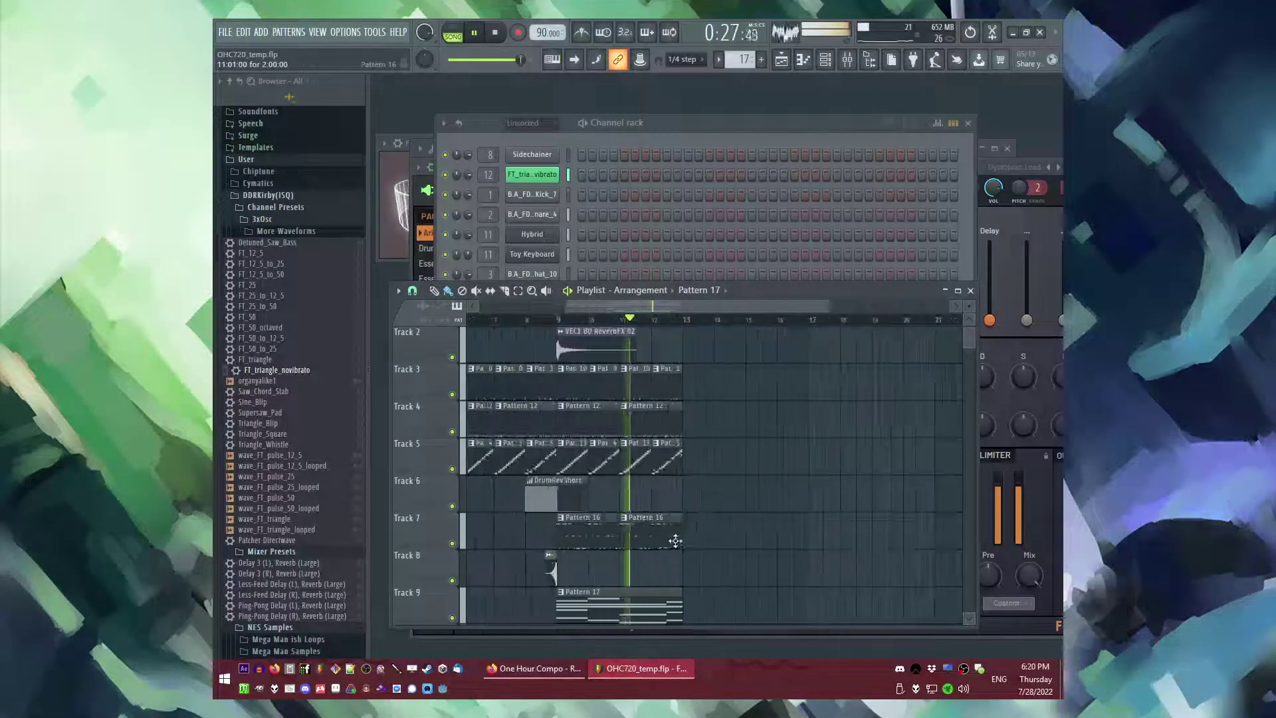
pyautogui.scroll(2, 594, 528)
pyautogui.moveTo(593, 529); pyautogui.dragTo(758, 506)
# - Replay the song around bar 9, create an empty Pattern 18 and place it at bar 9 on Track 11
pyautogui.scroll(3, 751, 500)
pyautogui.click(532, 320)
pyautogui.scroll(-3, 875, 460)
pyautogui.scroll(2, 788, 466)
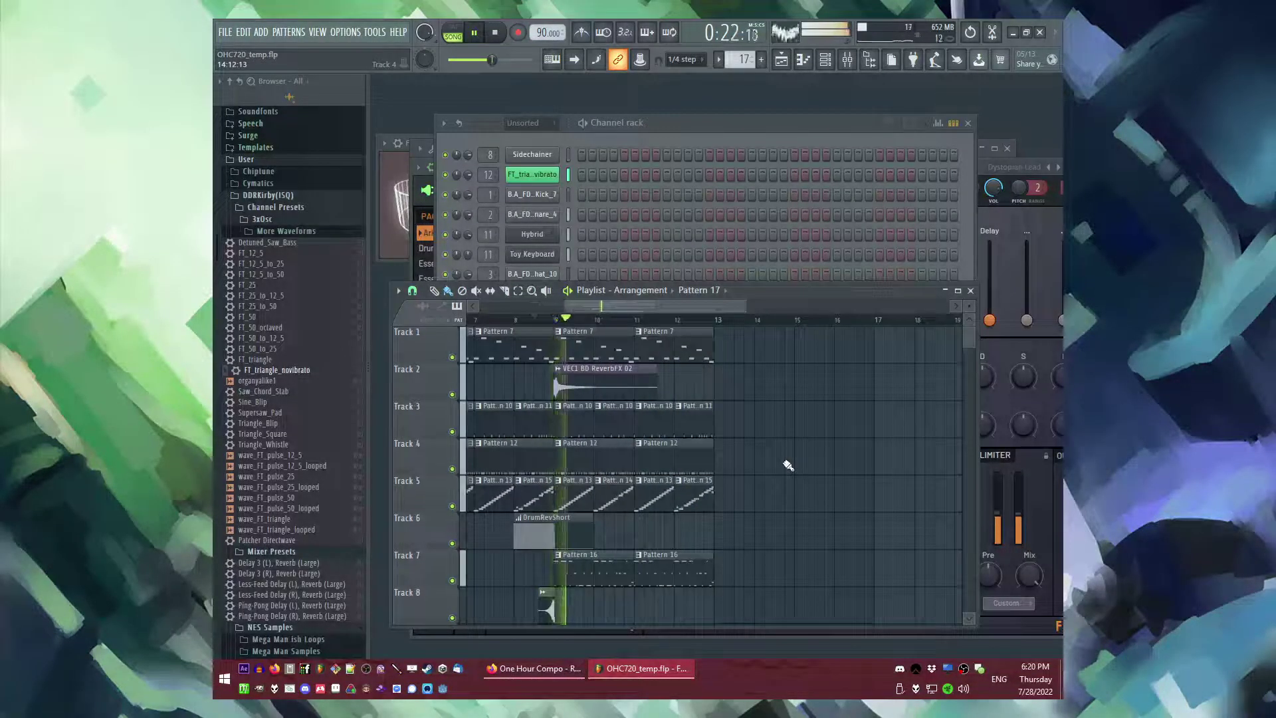
pyautogui.scroll(-4, 777, 442)
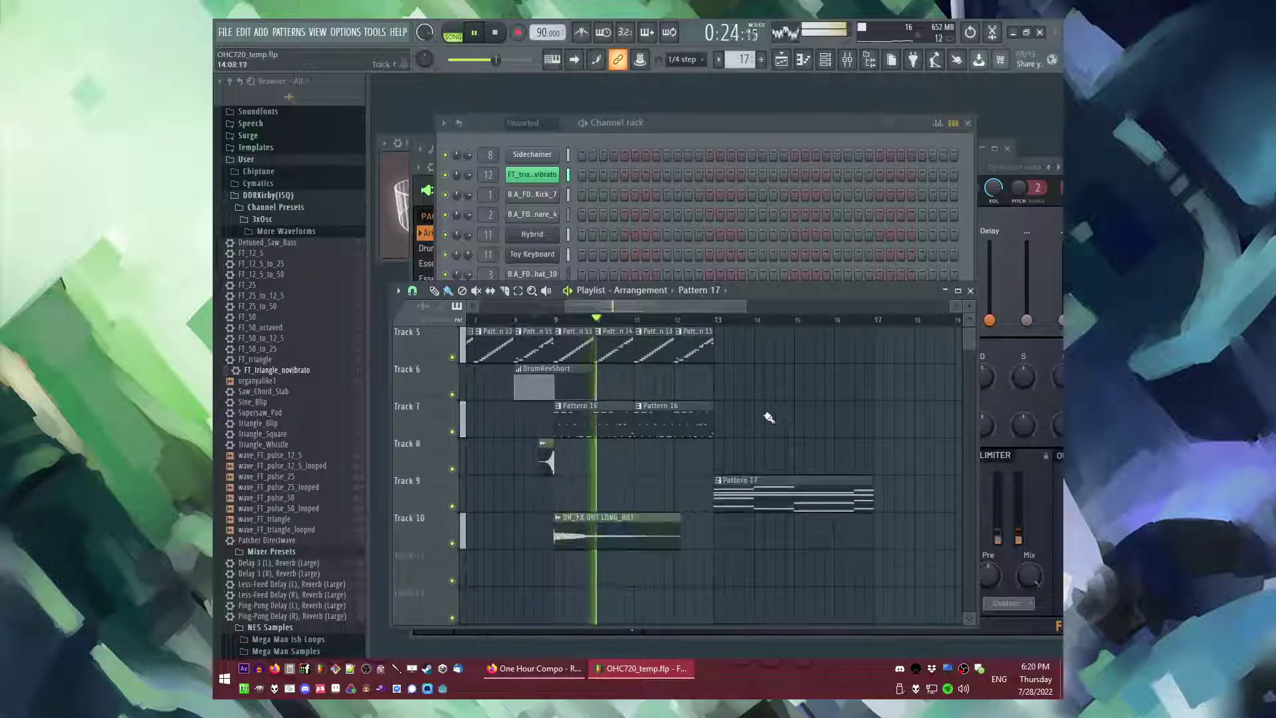
pyautogui.press('F4')
pyautogui.press('Return')
pyautogui.click(561, 572)
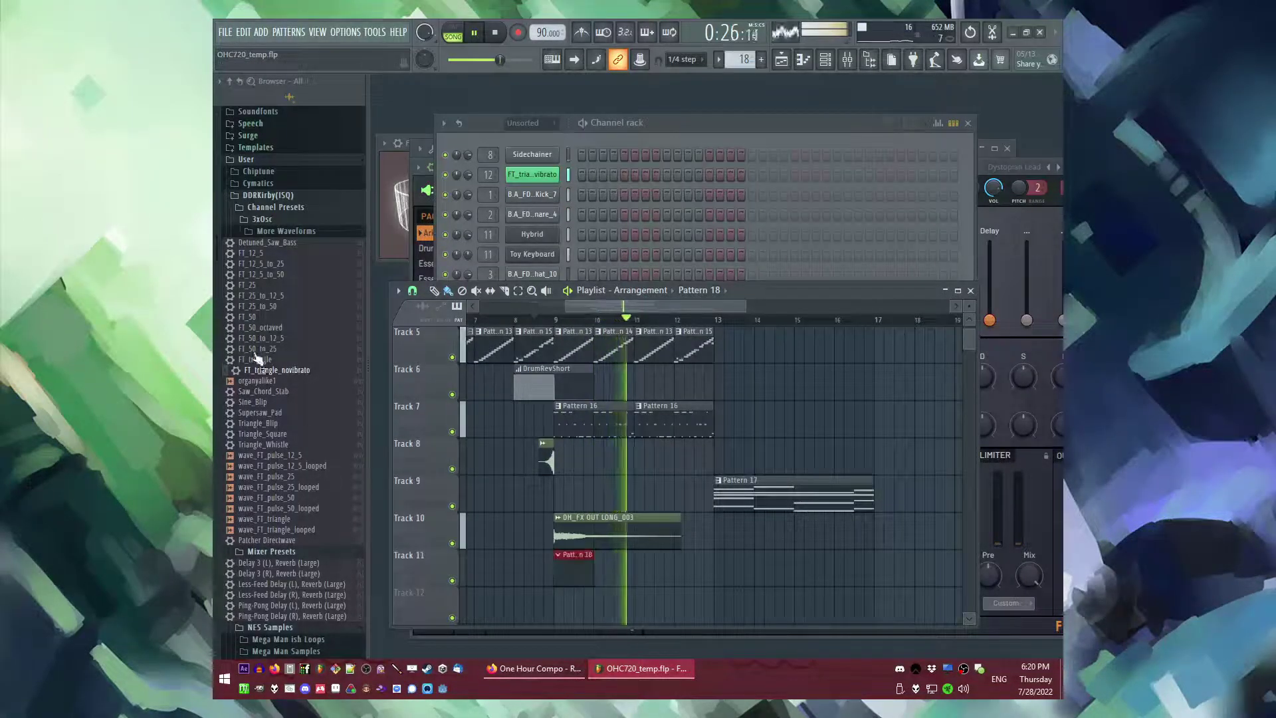
# - Add the FT_50 3x Osc preset as a new channel at the start of the rack and open its piano roll
pyautogui.press('F6')
pyautogui.moveTo(251, 318); pyautogui.dragTo(531, 156)
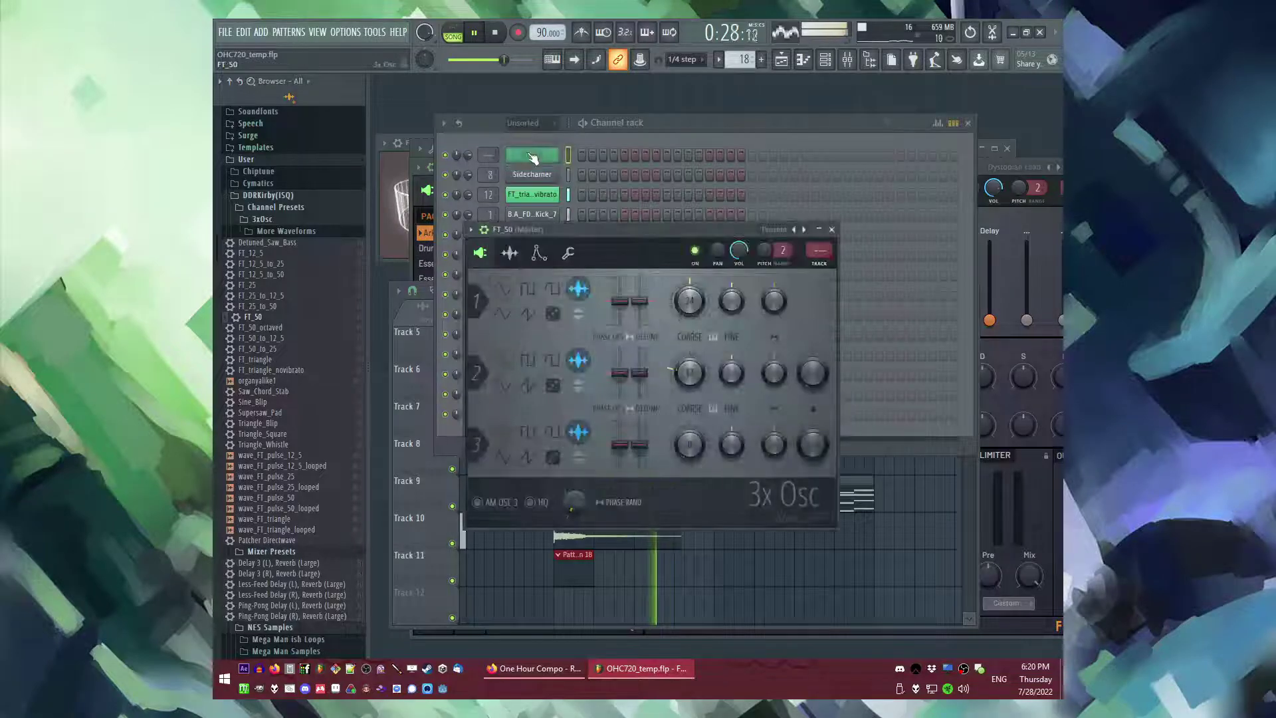
pyautogui.rightClick(551, 157)
pyautogui.click(583, 166)
pyautogui.rightClick(547, 157)
pyautogui.click(574, 156)
pyautogui.press('space')
# - Place a C5 note at the start of the FT_50 piano roll and shorten it to about a quarter bar
pyautogui.click(523, 303)
pyautogui.scroll(-3, 525, 307)
pyautogui.doubleClick(556, 302)
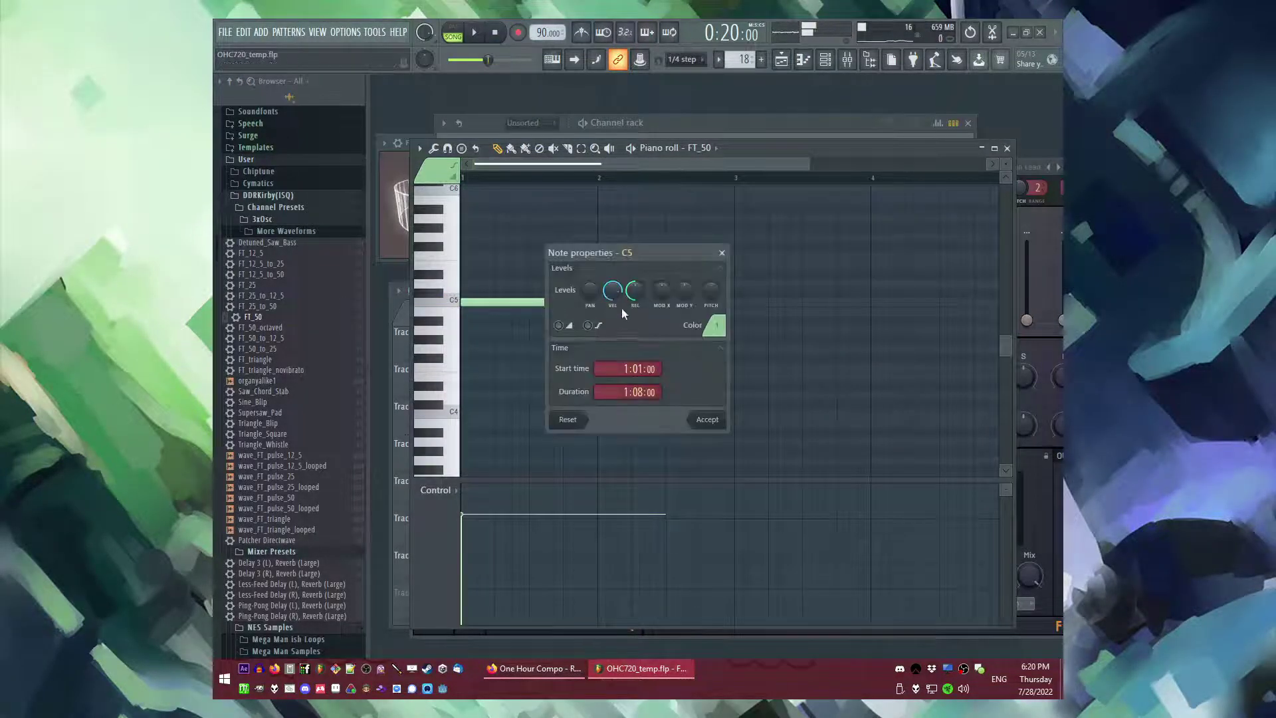
pyautogui.moveTo(640, 391); pyautogui.dragTo(641, 414)
pyautogui.click(706, 418)
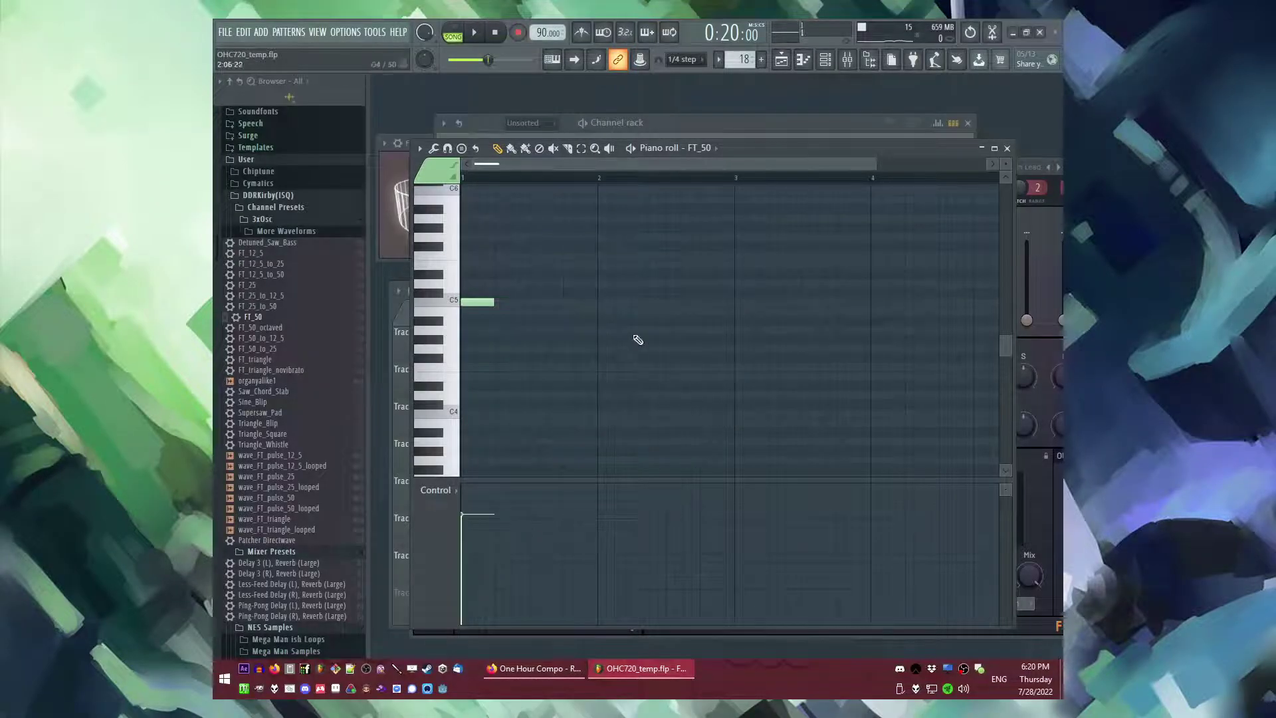
# - Build an ascending octave run of one-step notes C3, C4, C5 and C6 from the pattern start and play it
pyautogui.scroll(3, 453, 313)
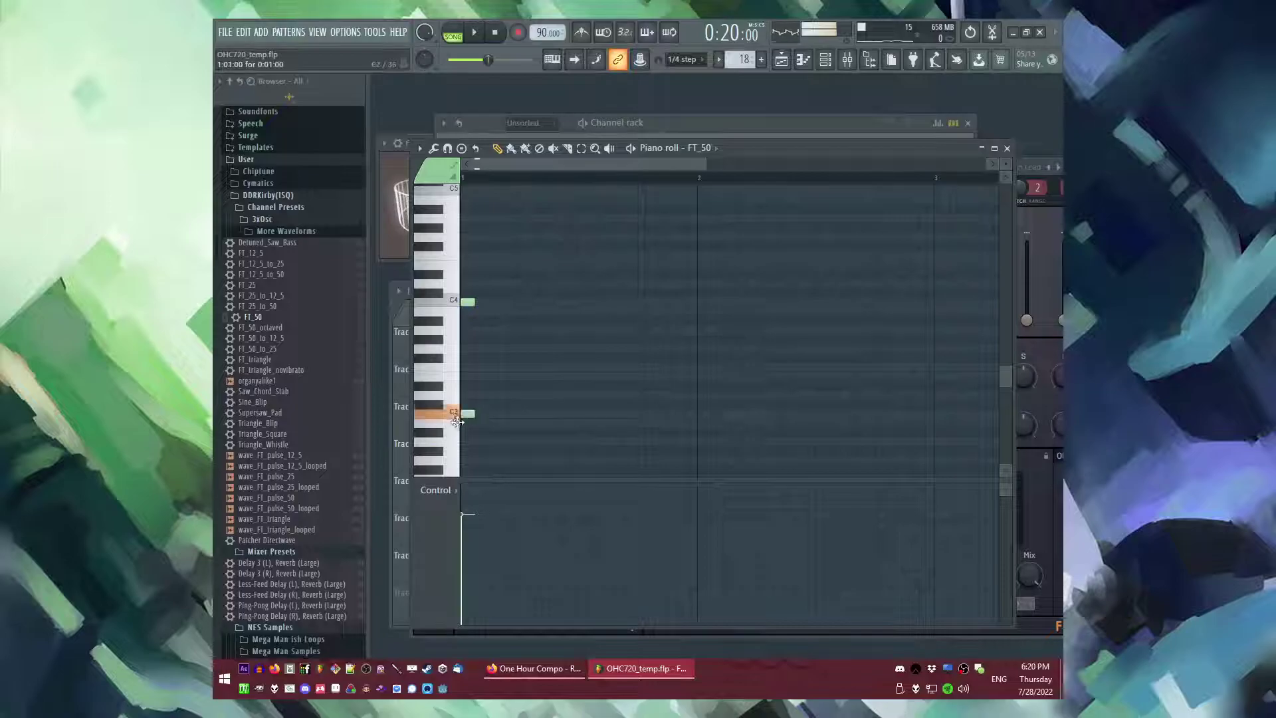
pyautogui.click(481, 304)
pyautogui.scroll(2, 489, 306)
pyautogui.click(497, 248)
pyautogui.scroll(3, 513, 275)
pyautogui.press('space')
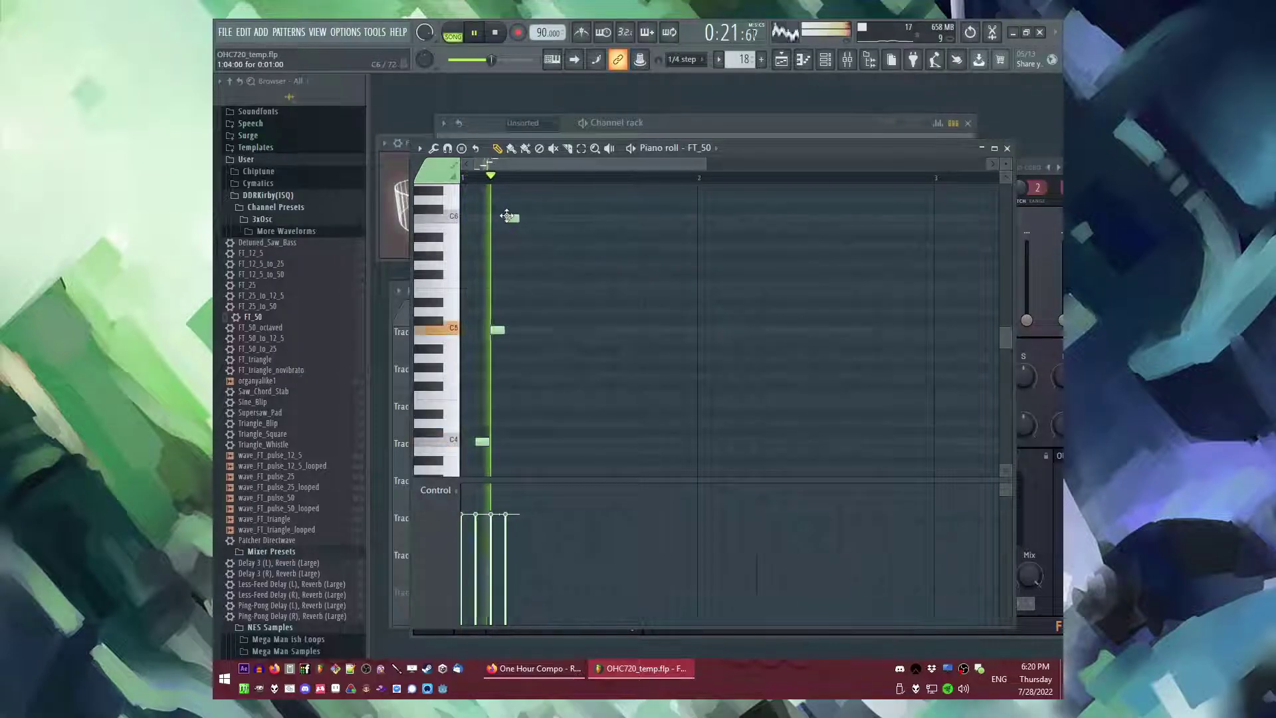
# - Open the FT_50 channel's volume envelope settings and route the channel to mixer track 14
pyautogui.press('F6')
pyautogui.click(535, 157)
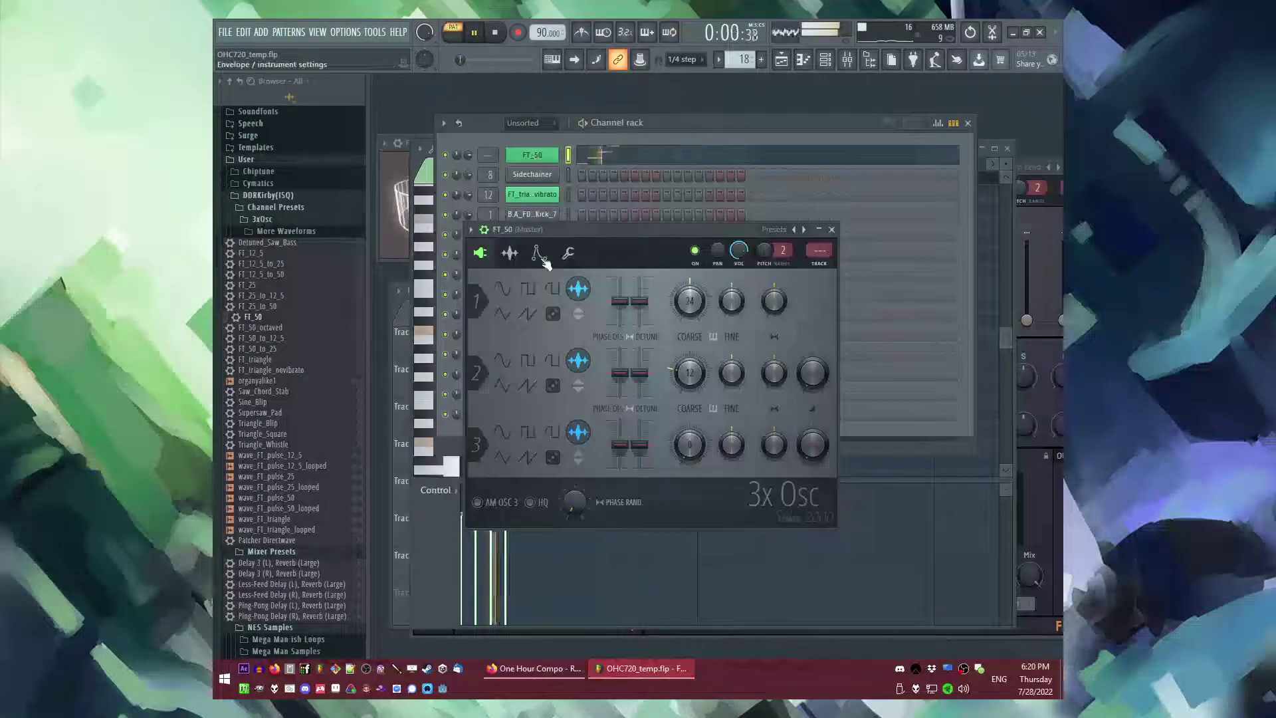
pyautogui.click(541, 256)
pyautogui.hotkey('ctrl', 'l')
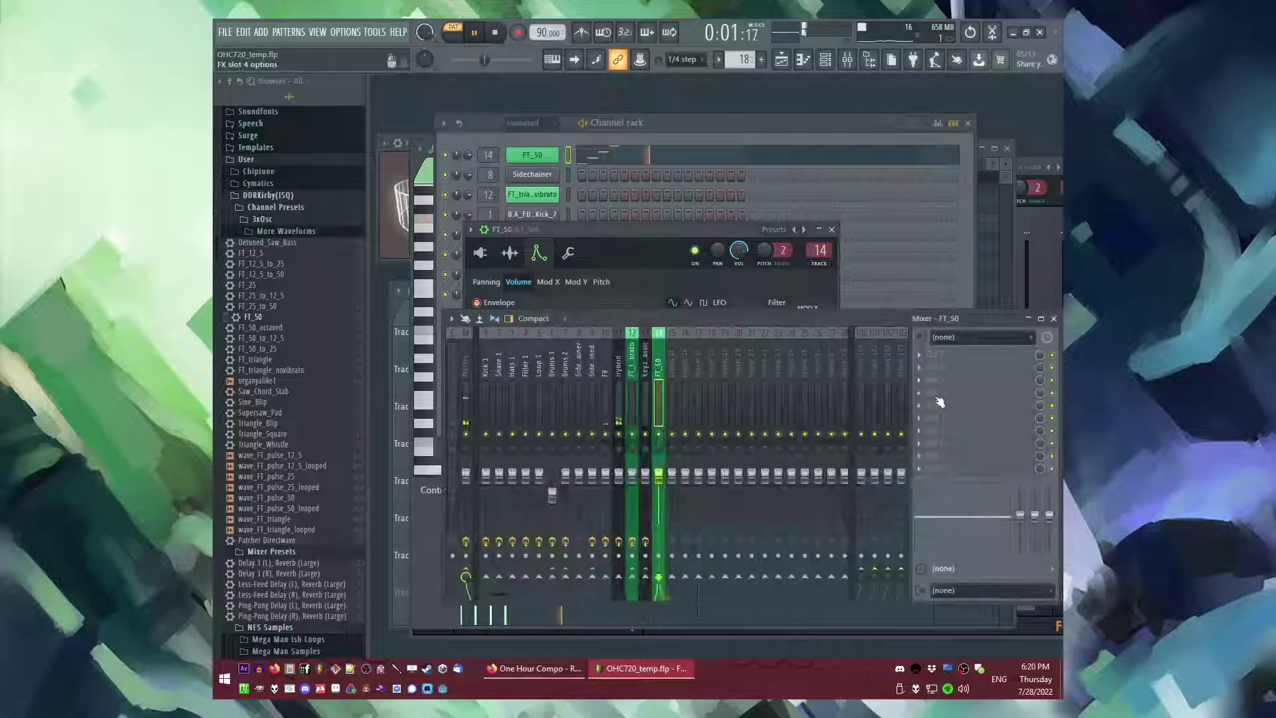
# - Add Fruity delay bank in slot 4 and ValhallaSupermassive in slot 8 of the FT_50 mixer track, with ping-pong delay feedback
pyautogui.click(940, 398)
pyautogui.click(842, 369)
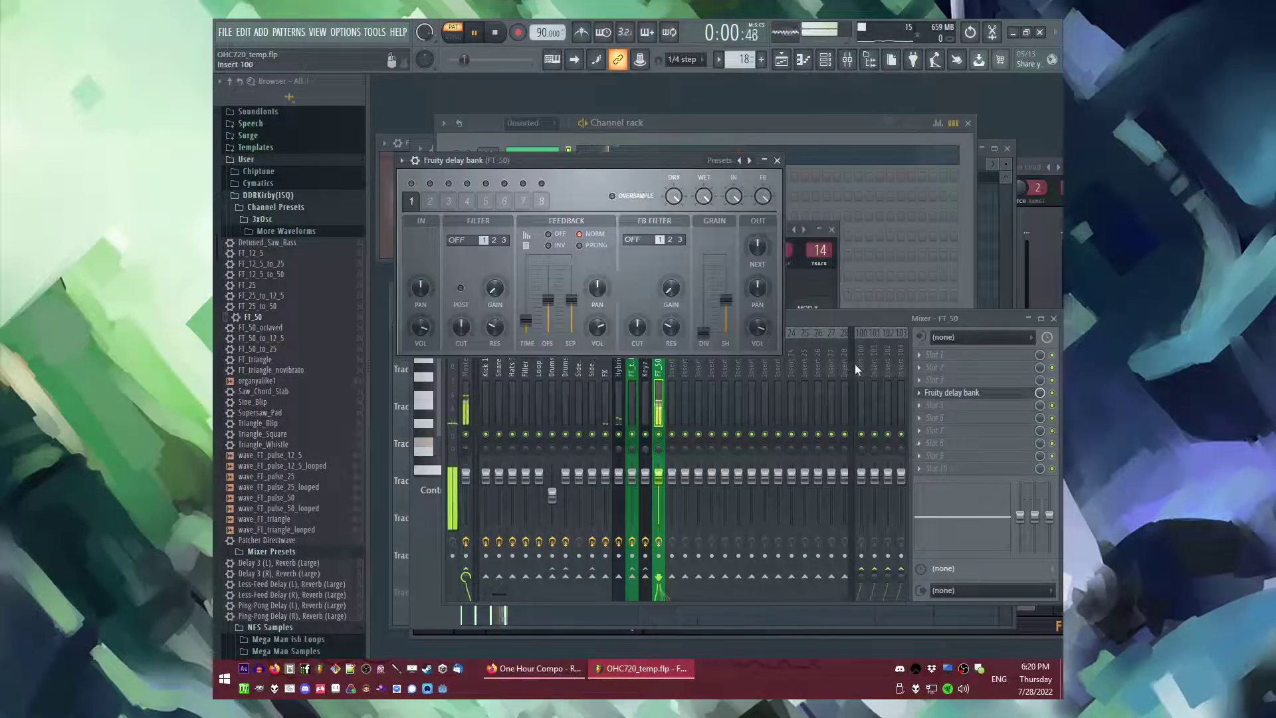
pyautogui.click(934, 404)
pyautogui.click(824, 581)
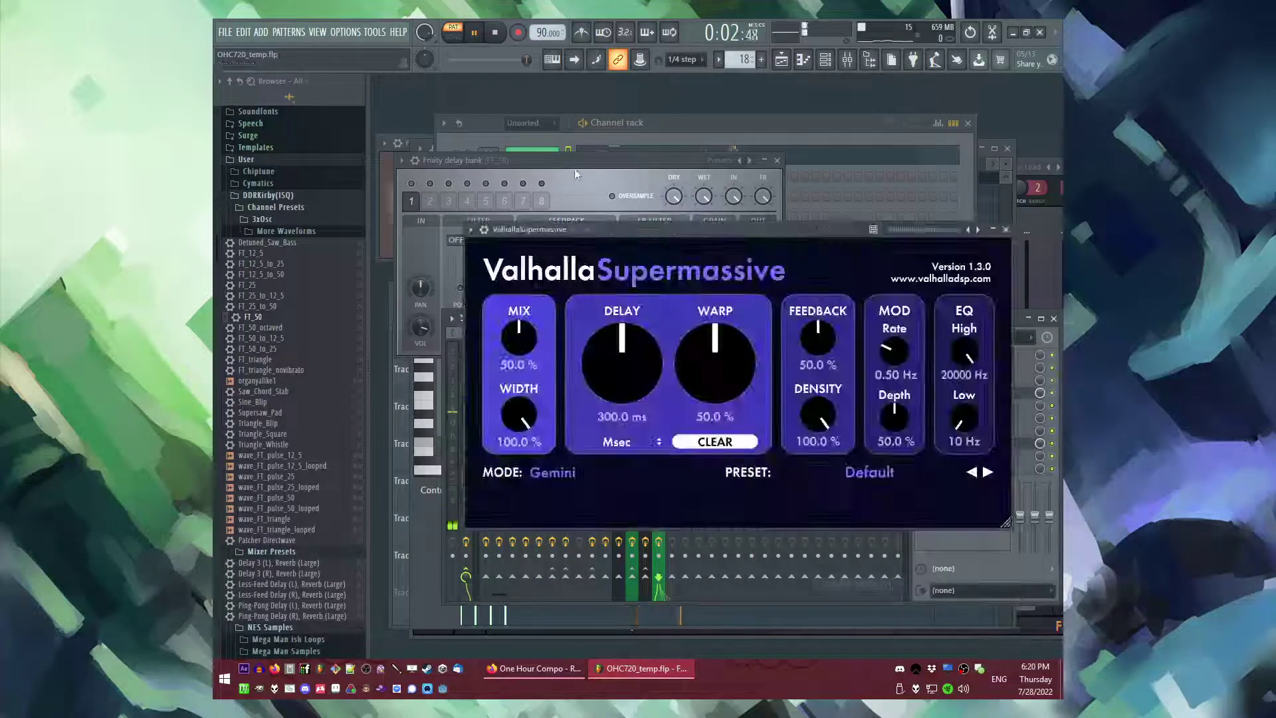
pyautogui.click(576, 174)
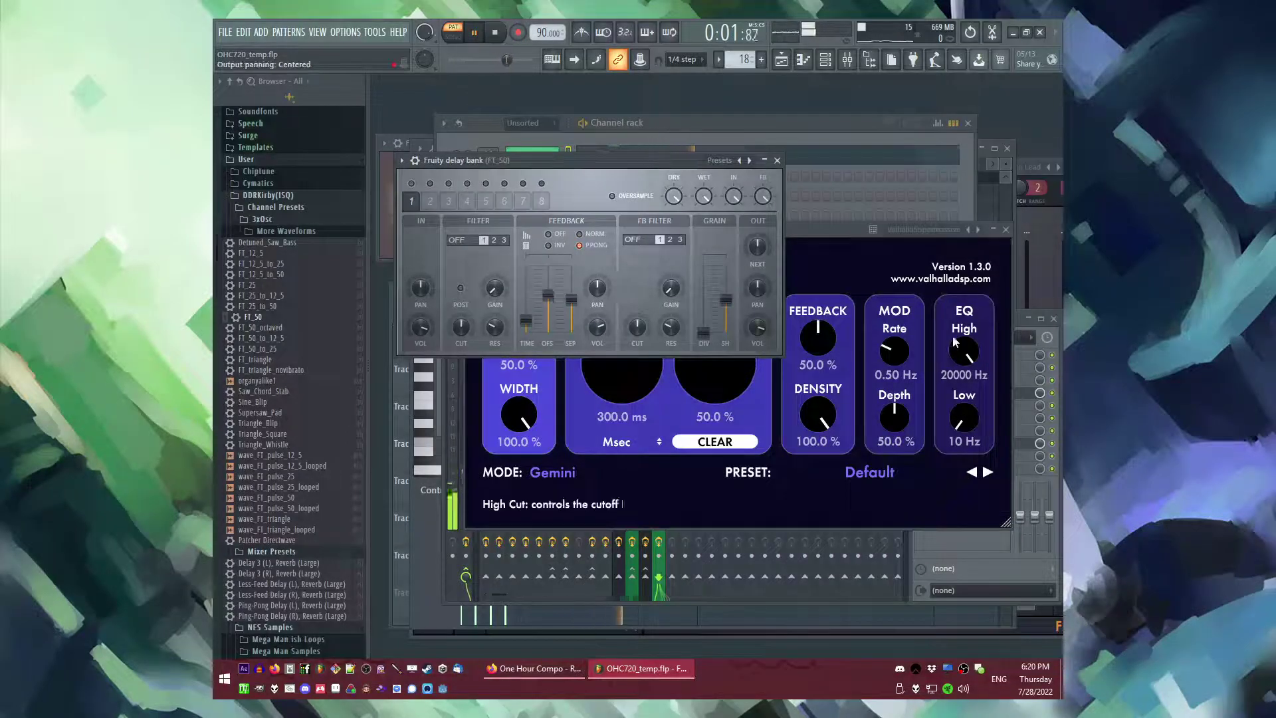
# - Send the FT_50 mixer track to Sidechained and add Fruity parametric EQ 2 in slot 1, cutting the high end and lows around 53 Hz
pyautogui.press('F9')
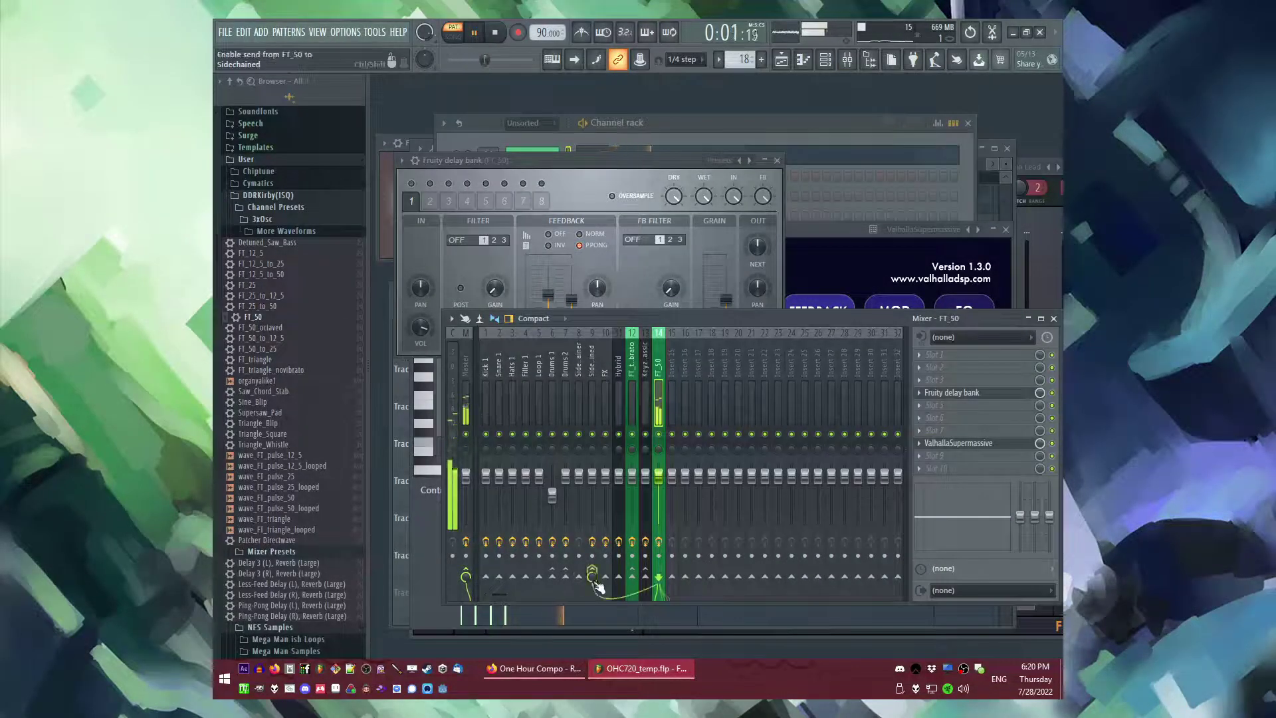
pyautogui.click(947, 359)
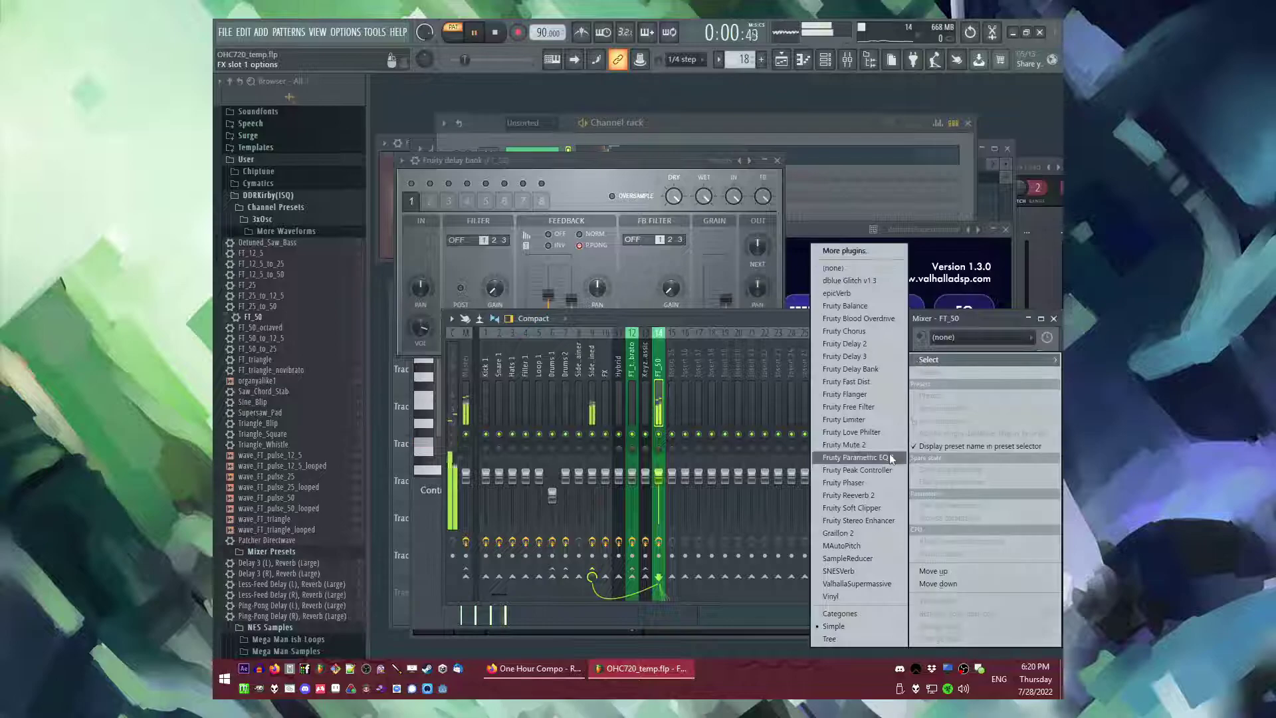
pyautogui.click(892, 457)
pyautogui.moveTo(763, 360); pyautogui.dragTo(819, 437)
pyautogui.moveTo(544, 359); pyautogui.dragTo(533, 436)
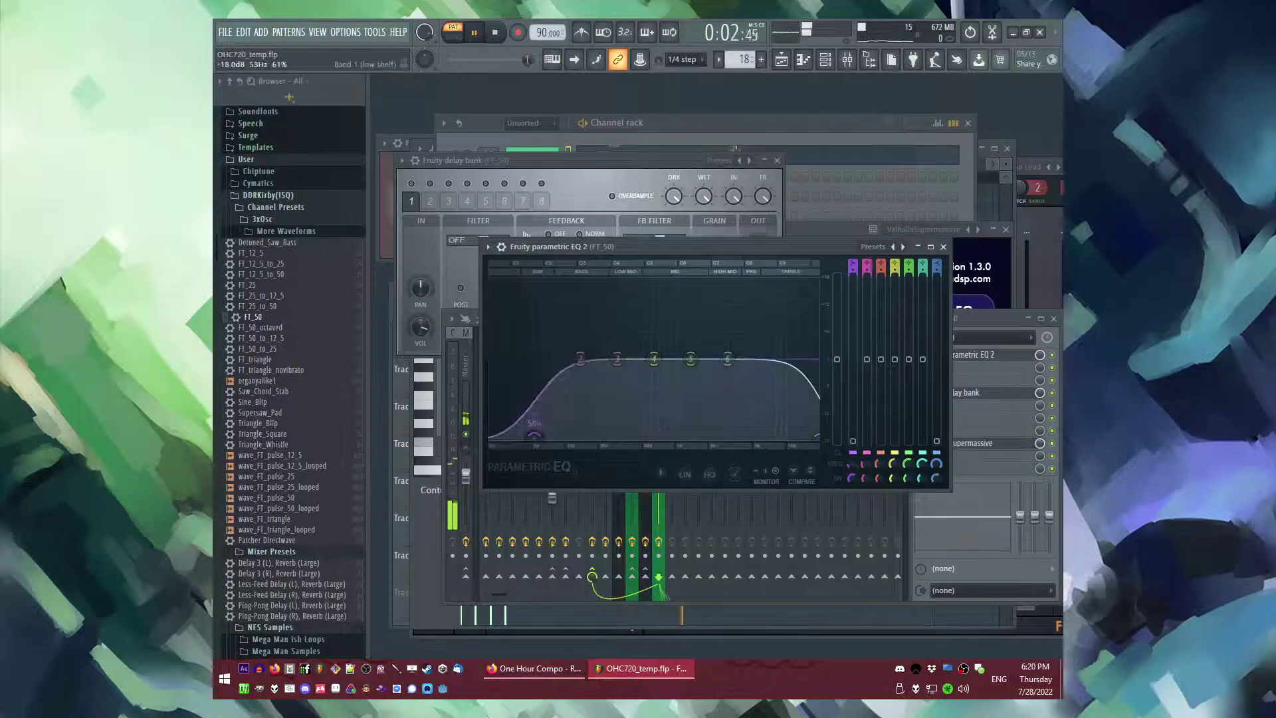
# - Audition the arrangement around bar 9 in song mode and enable delay 2 in FT_50's Fruity delay bank with its time offset 0.4 ms left
pyautogui.press('l')
pyautogui.press('F5')
pyautogui.click(543, 321)
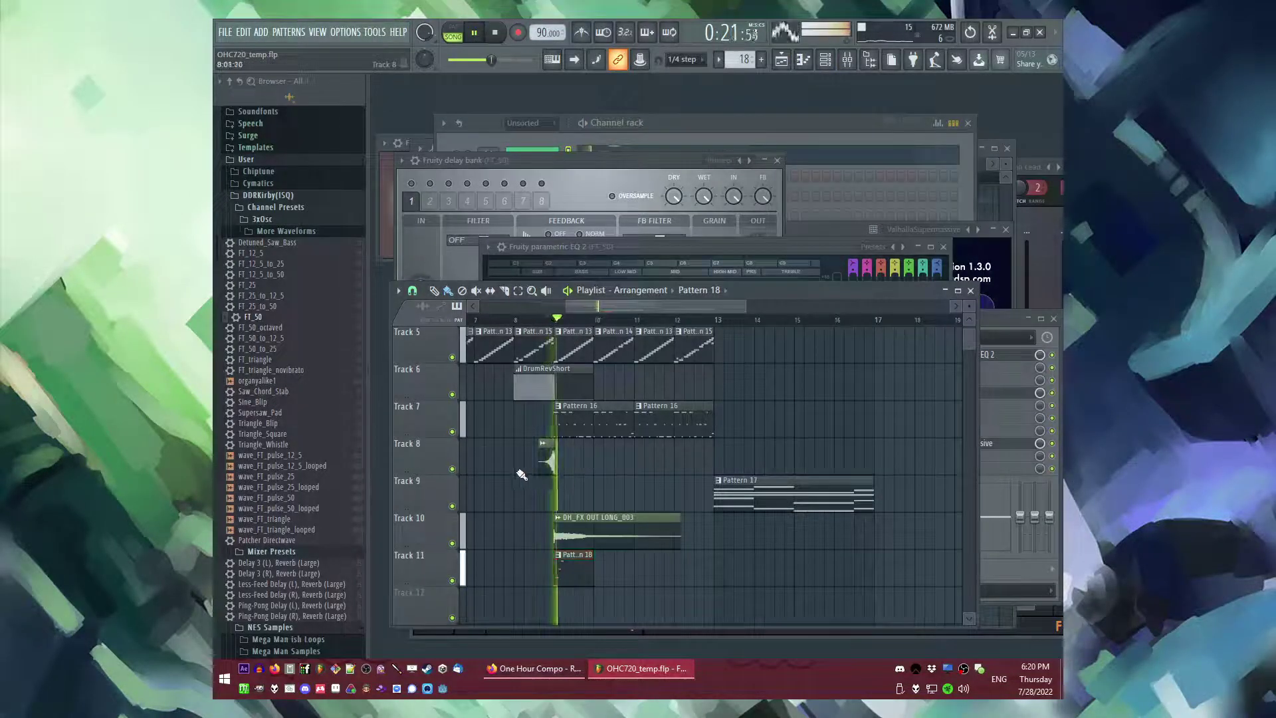
pyautogui.press('F9')
pyautogui.click(957, 393)
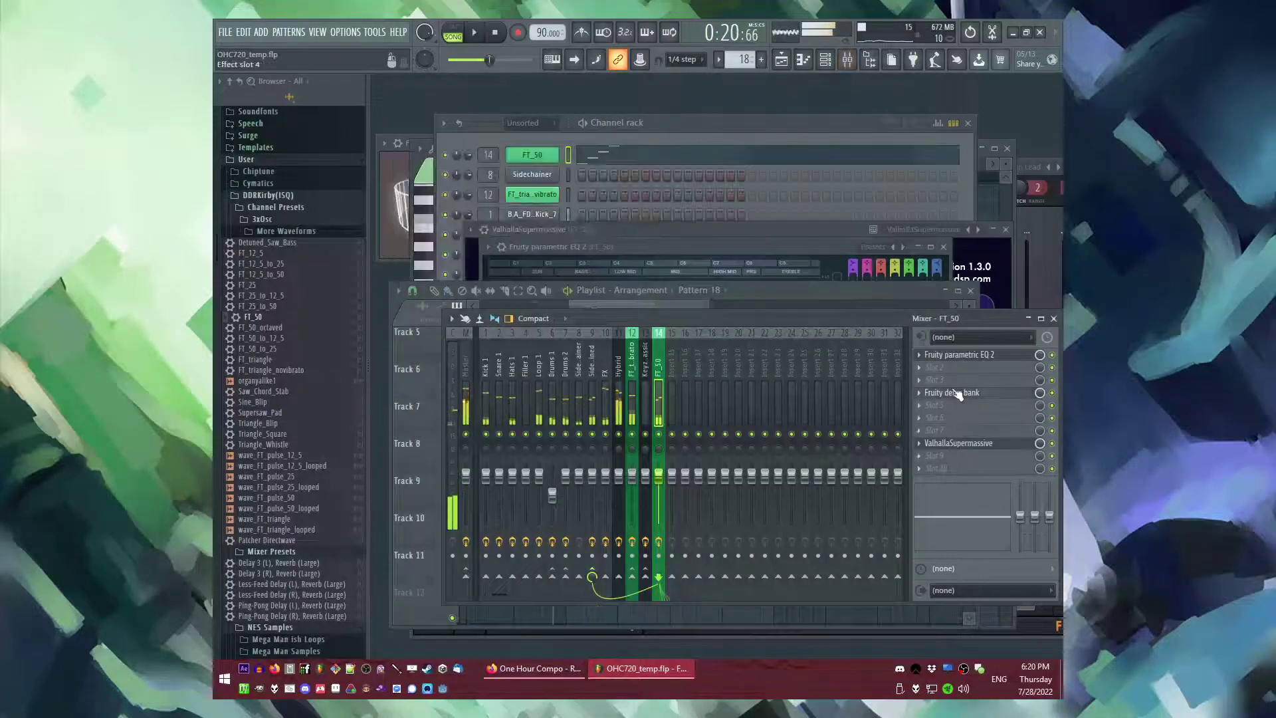
pyautogui.press('space')
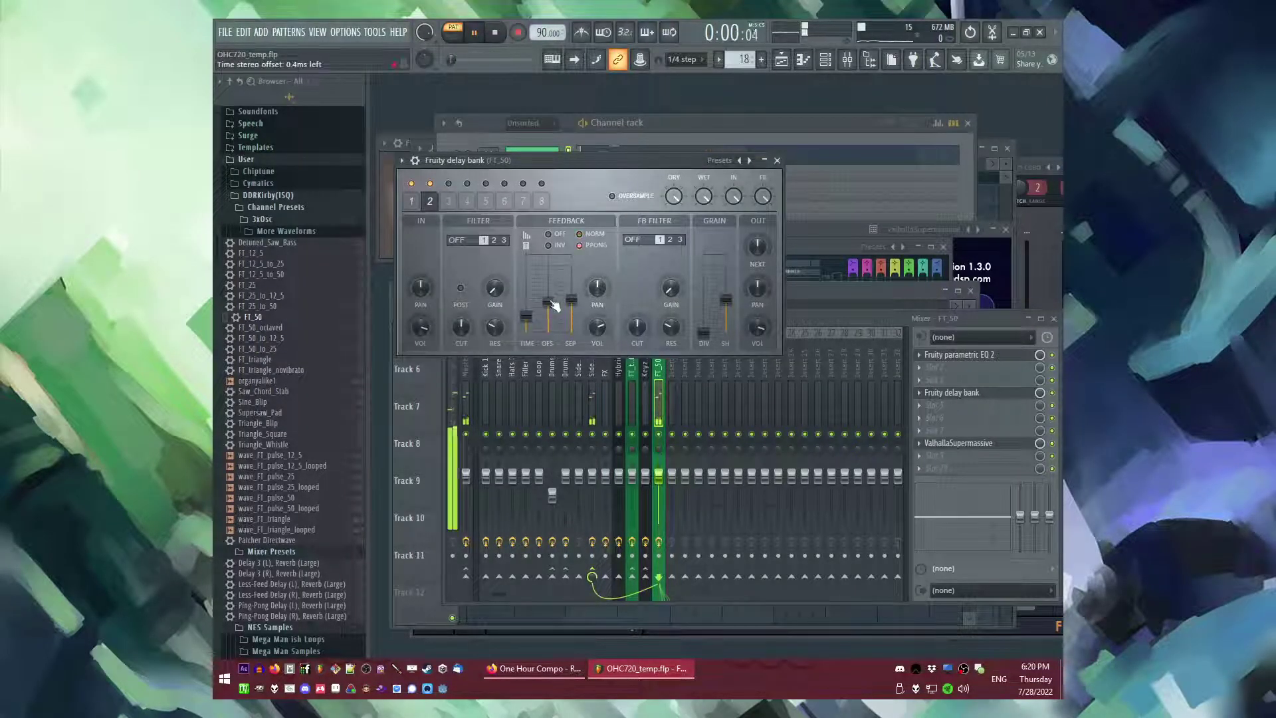
# - Duplicate the C3 to C6 octave run in Pattern 18 so the copy starts six steps after the first, and audition it
pyautogui.press('F5')
pyautogui.click(570, 322)
pyautogui.doubleClick(584, 570)
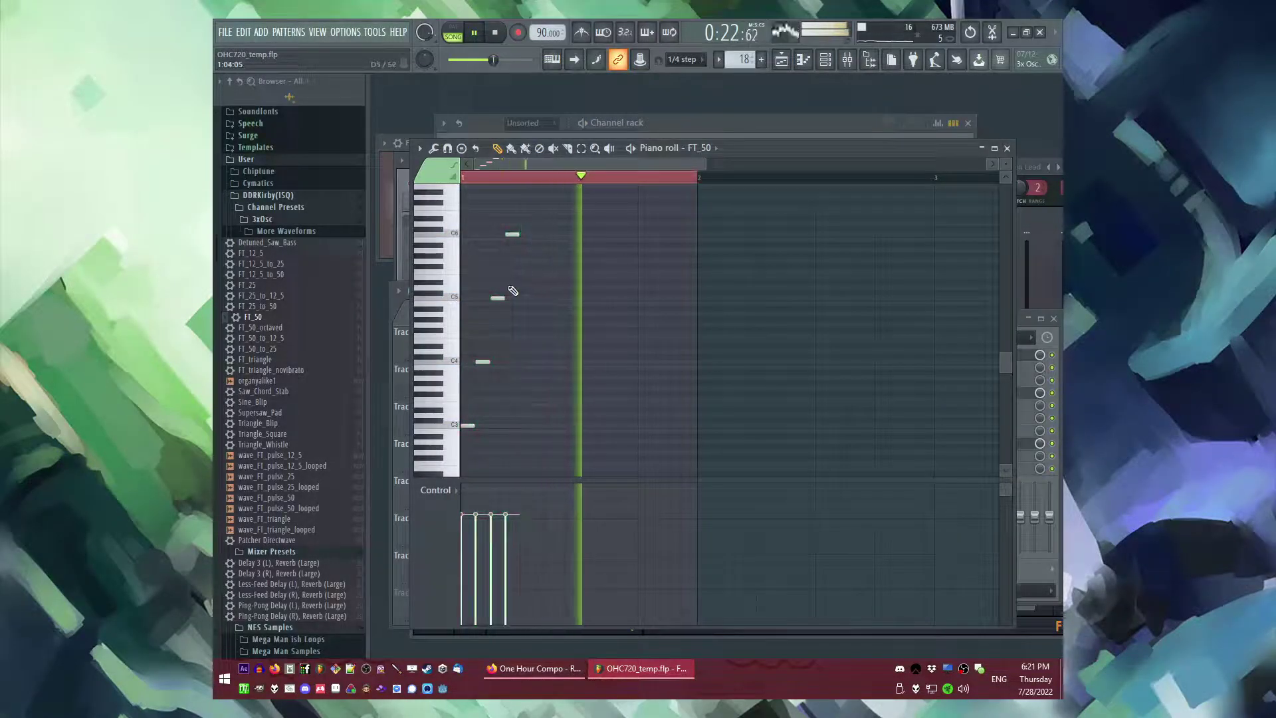
pyautogui.press('space')
pyautogui.hotkey('ctrl', 'a')
pyautogui.hotkey('ctrl', 'c')
pyautogui.hotkey('ctrl', 'v')
pyautogui.hotkey('shift', 'Right')
pyautogui.press('space')
pyautogui.moveTo(484, 361); pyautogui.dragTo(570, 356)
pyautogui.keyDown('ctrl'); pyautogui.click(631, 408); pyautogui.keyUp('ctrl')
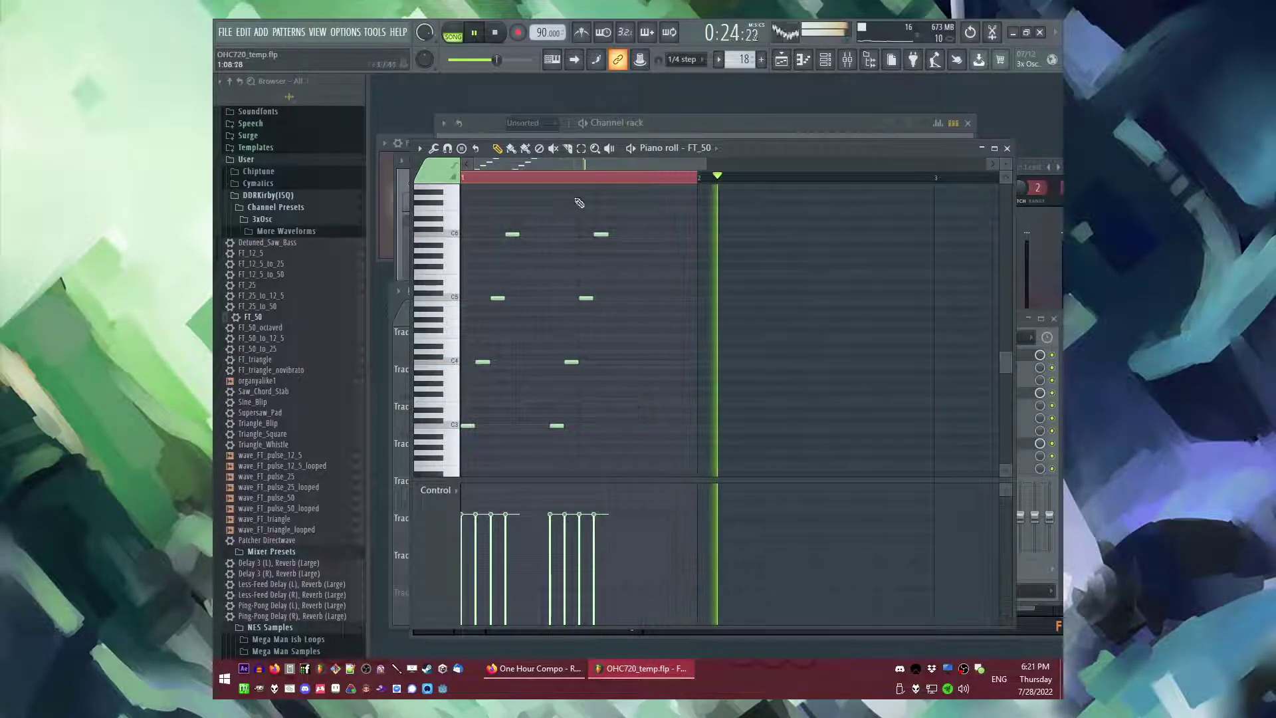
# - Add three short, evenly spaced G5 notes from step 13 of bar 2 in the FT_50 piano roll
pyautogui.press('F9')
pyautogui.press('F5')
pyautogui.press('space')
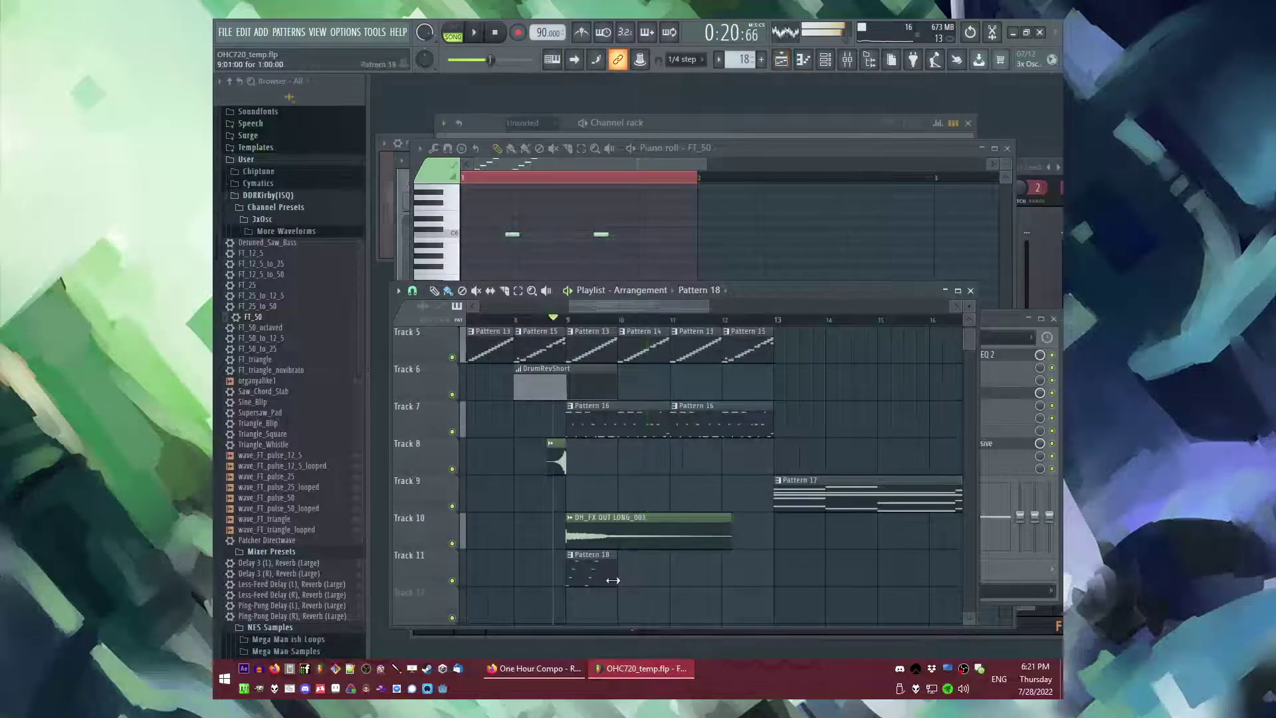
pyautogui.doubleClick(598, 578)
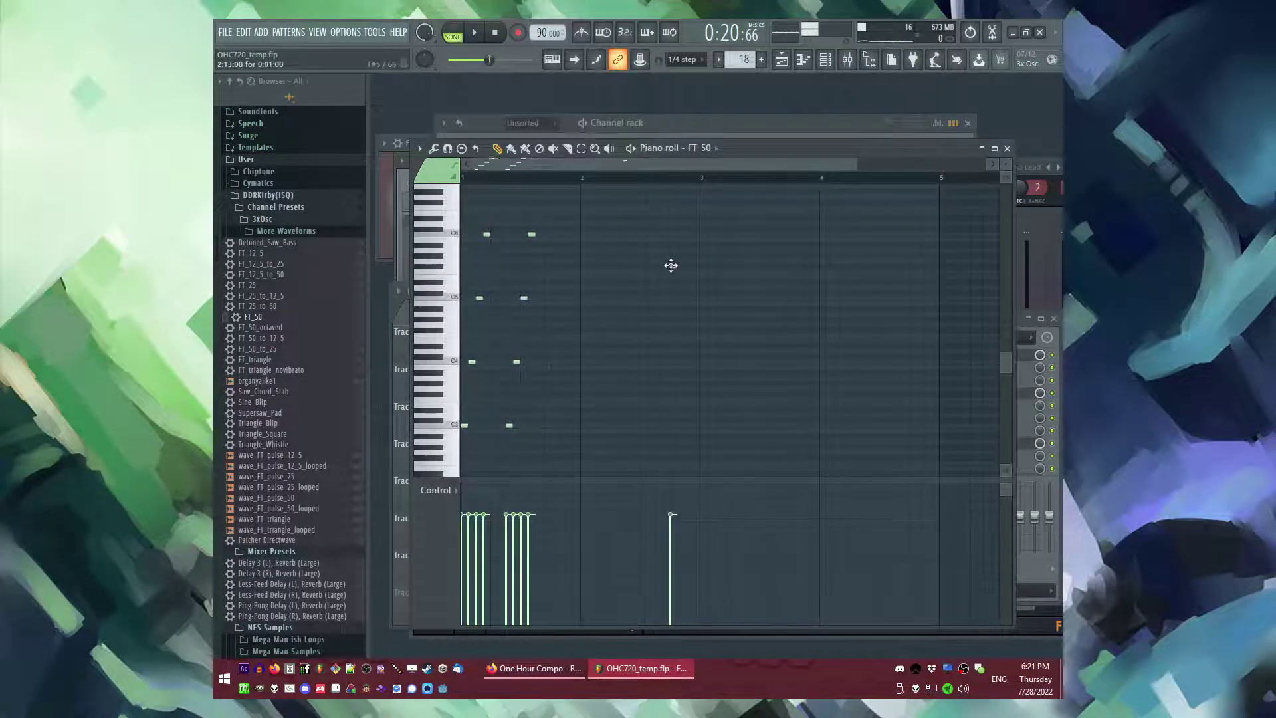
pyautogui.rightClick(671, 266)
pyautogui.scroll(3, 671, 266)
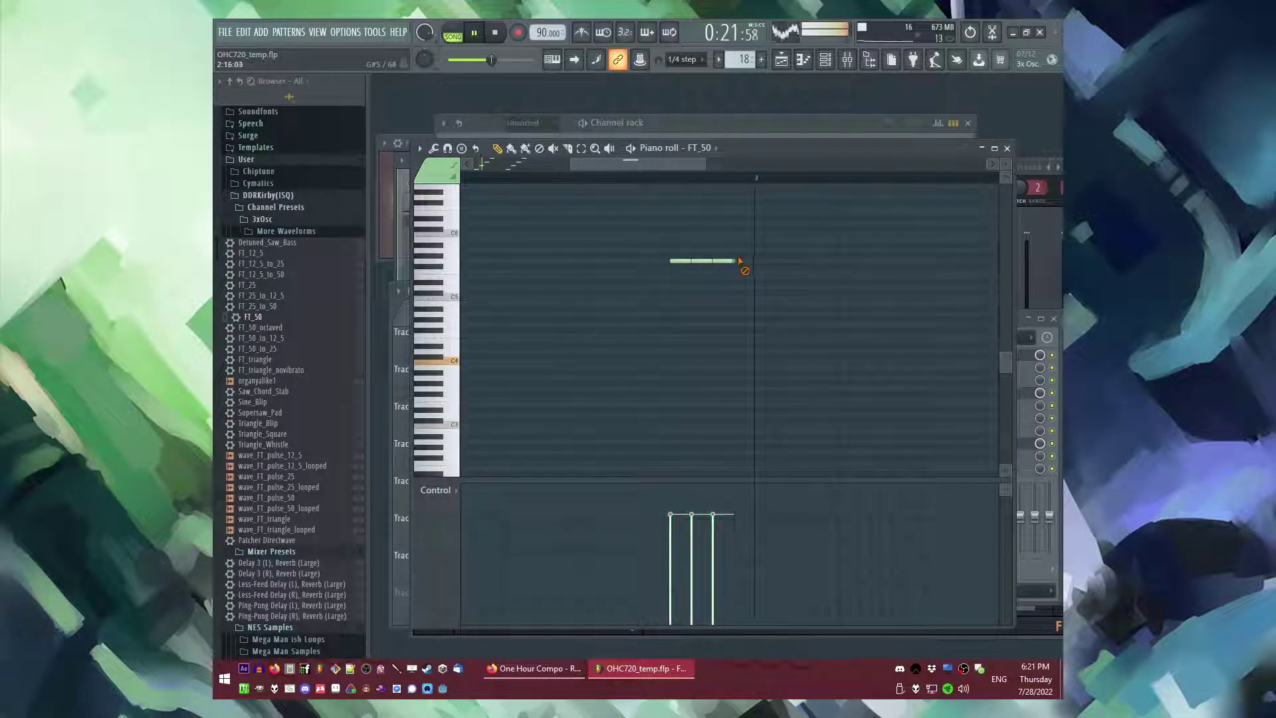
pyautogui.scroll(2, 738, 261)
pyautogui.scroll(2, 659, 266)
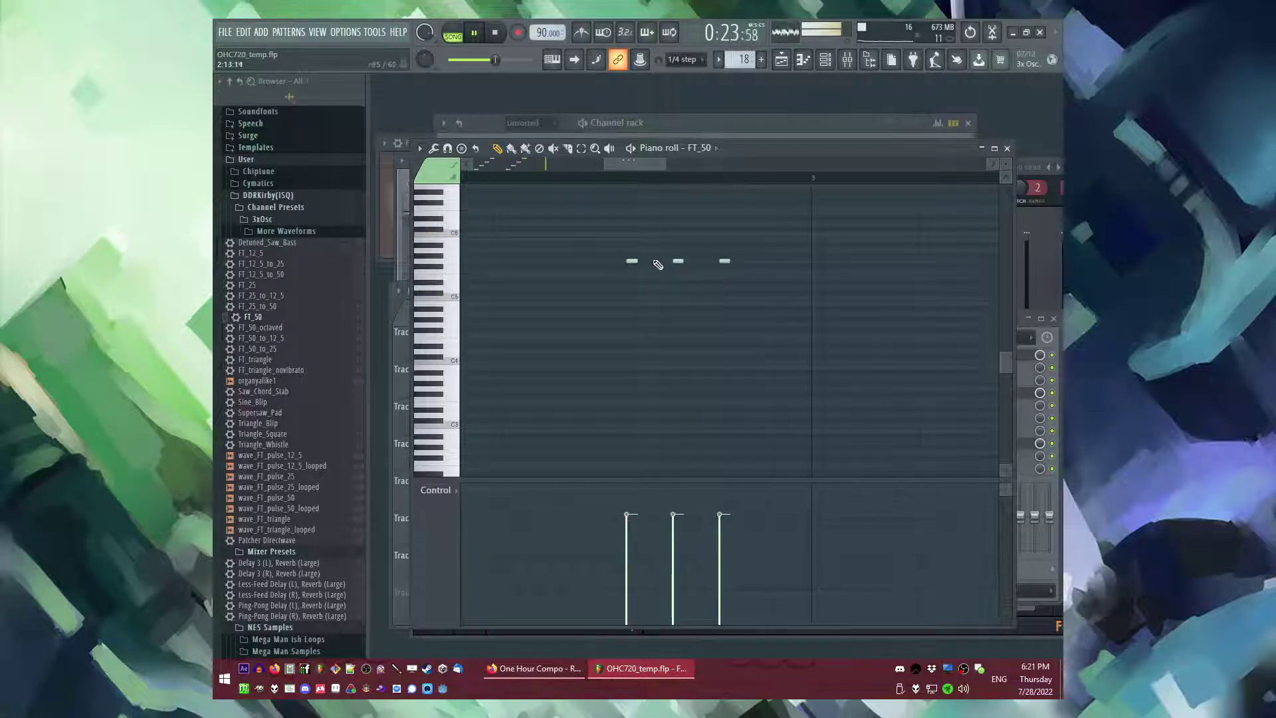
# - Add two more G5 notes on steps 15 and 16 of bar 2, extending the last one to the start of bar 3
pyautogui.click(609, 178)
pyautogui.moveTo(620, 165); pyautogui.dragTo(622, 165)
pyautogui.press('space')
pyautogui.press('space')
pyautogui.scroll(-3, 742, 270)
pyautogui.press('space')
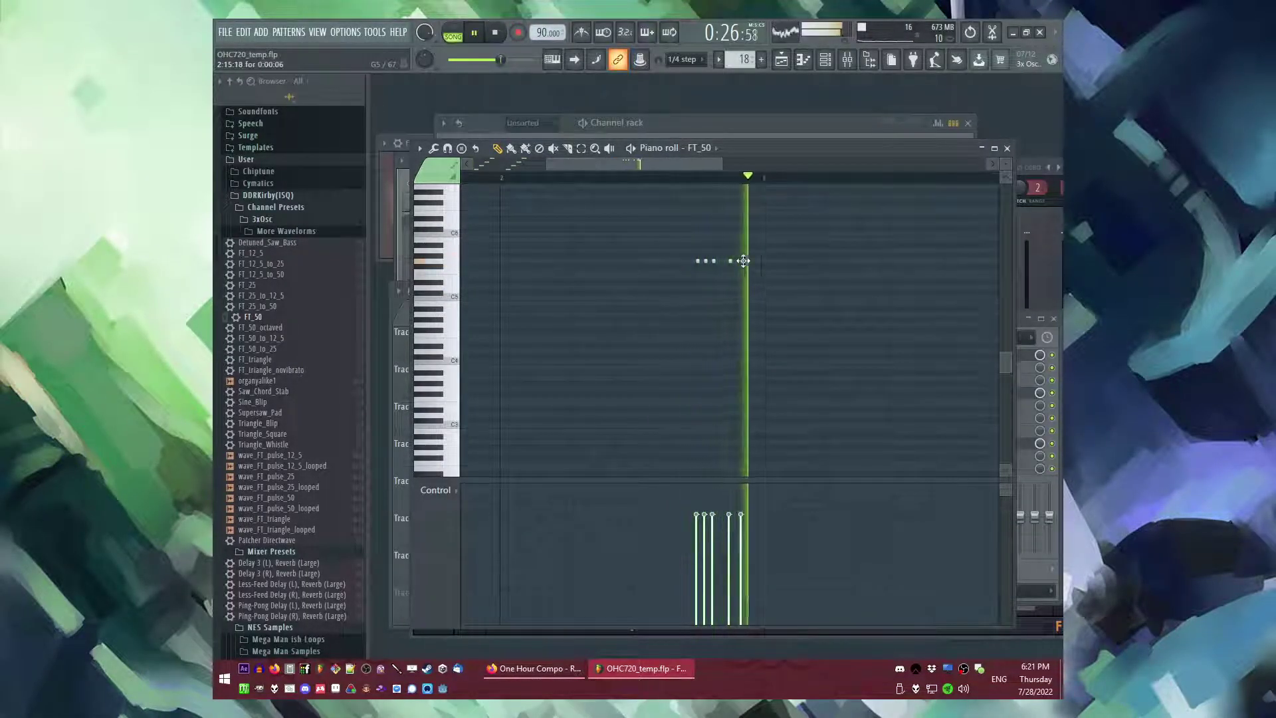
pyautogui.scroll(3, 744, 267)
pyautogui.press('space')
pyautogui.scroll(-4, 751, 273)
pyautogui.press('space')
pyautogui.scroll(3, 711, 263)
pyautogui.press('space')
pyautogui.moveTo(717, 263); pyautogui.dragTo(741, 263)
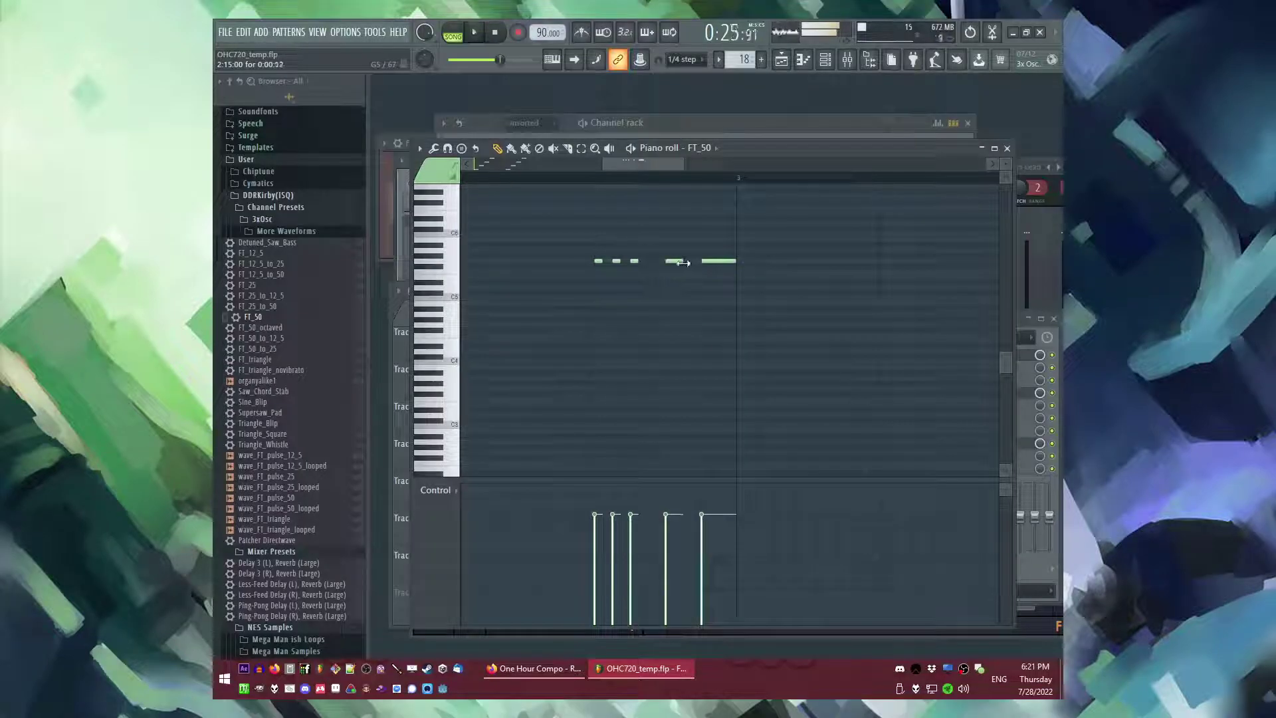
# - Duplicate the whole two-bar FT_50 phrase into bars 3 and 4 and play it back
pyautogui.scroll(-3, 704, 272)
pyautogui.hotkey('ctrl', 'a')
pyautogui.hscroll(3, 714, 285)
pyautogui.hotkey('ctrl', 'b')
pyautogui.hscroll(-3, 691, 283)
pyautogui.press('space')
pyautogui.keyDown('ctrl'); pyautogui.click(595, 181); pyautogui.keyUp('ctrl')
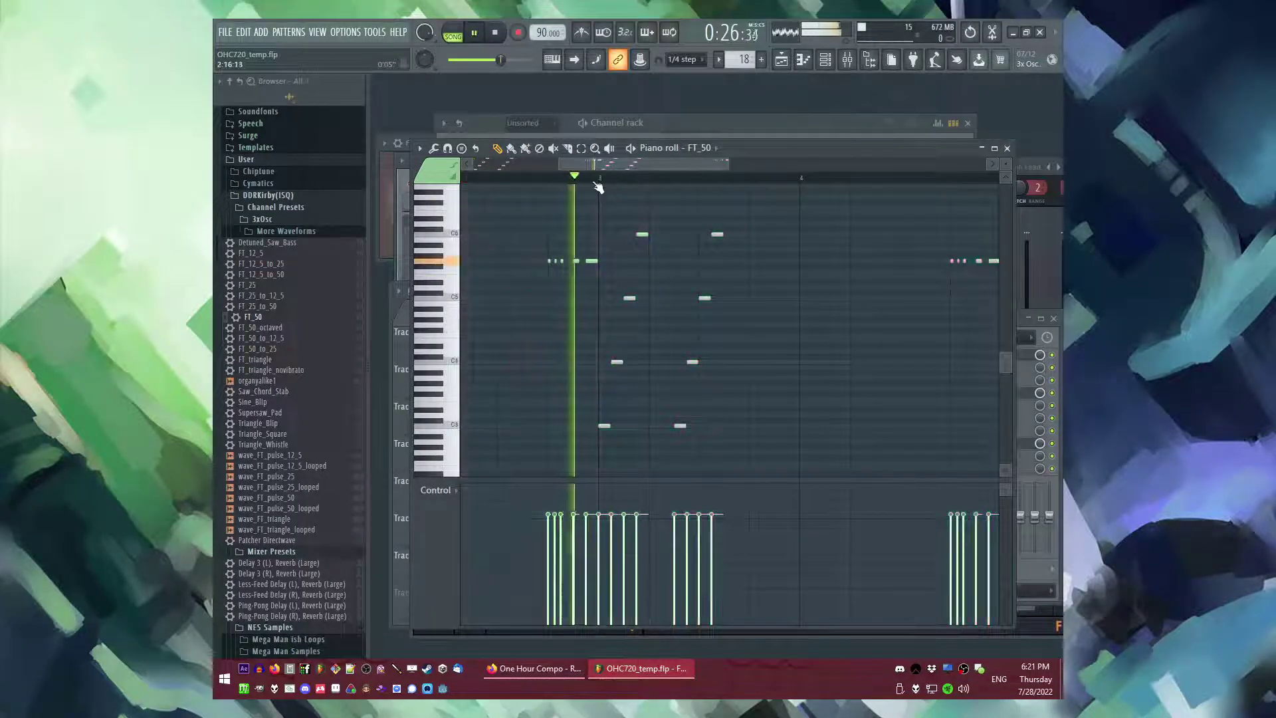
# - Move the repeated ending notes in bar 4 down to C5 and raise the last two to D#5
pyautogui.hscroll(2, 687, 236)
pyautogui.moveTo(698, 210); pyautogui.dragTo(831, 333)
pyautogui.scroll(3, 825, 315)
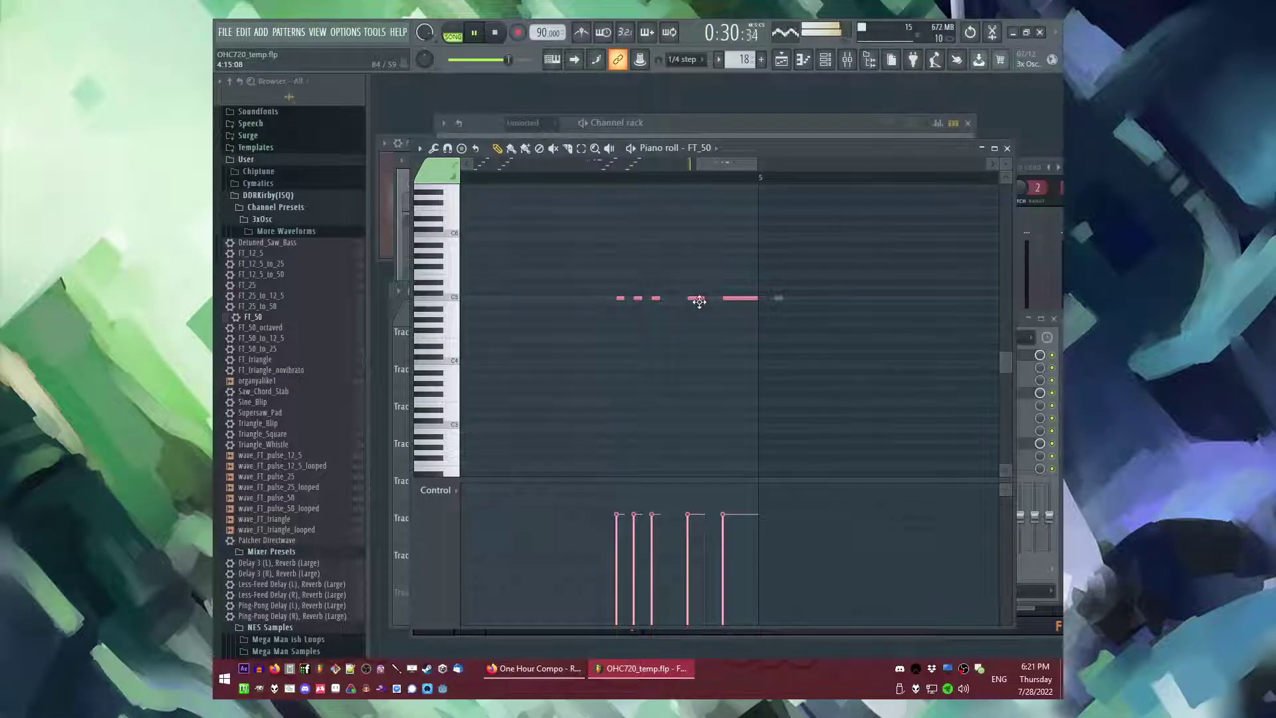
pyautogui.moveTo(689, 296); pyautogui.dragTo(740, 305)
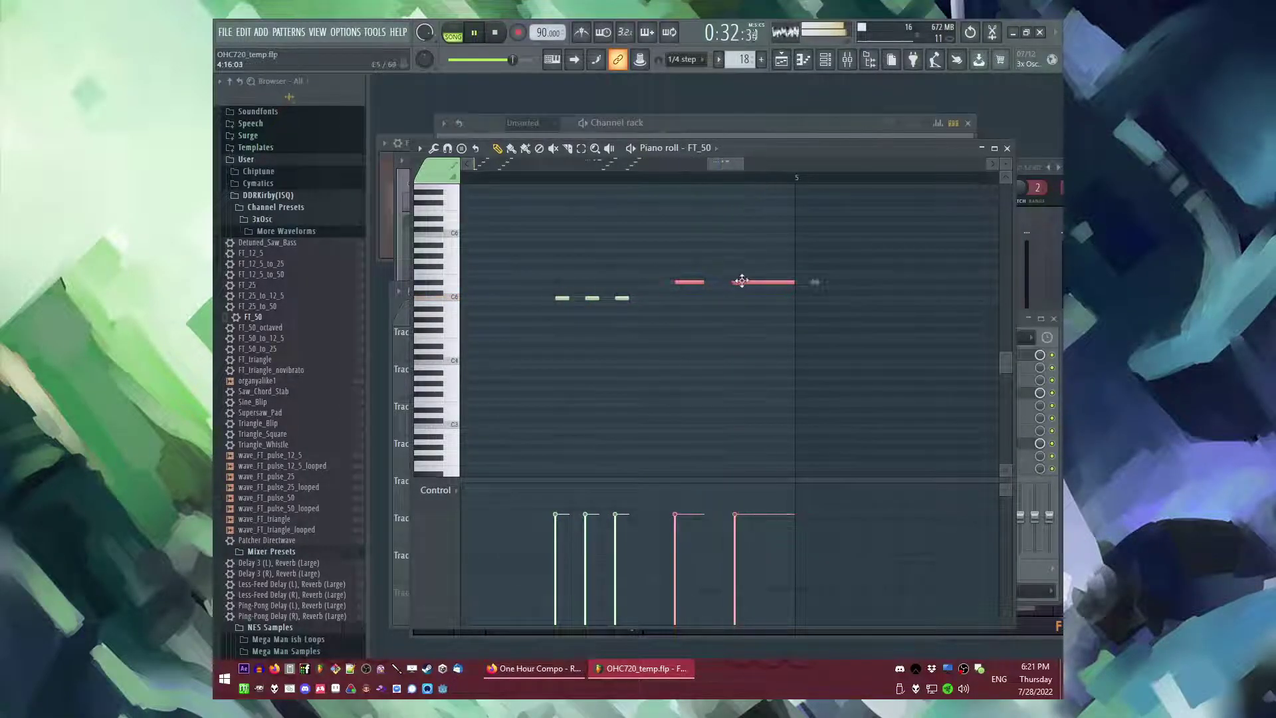
# - Duplicate the playlist clips on tracks 3 to 5 and the Pattern 16 clips on track 7 across bars 13 to 16
pyautogui.press('F5')
pyautogui.scroll(3, 818, 444)
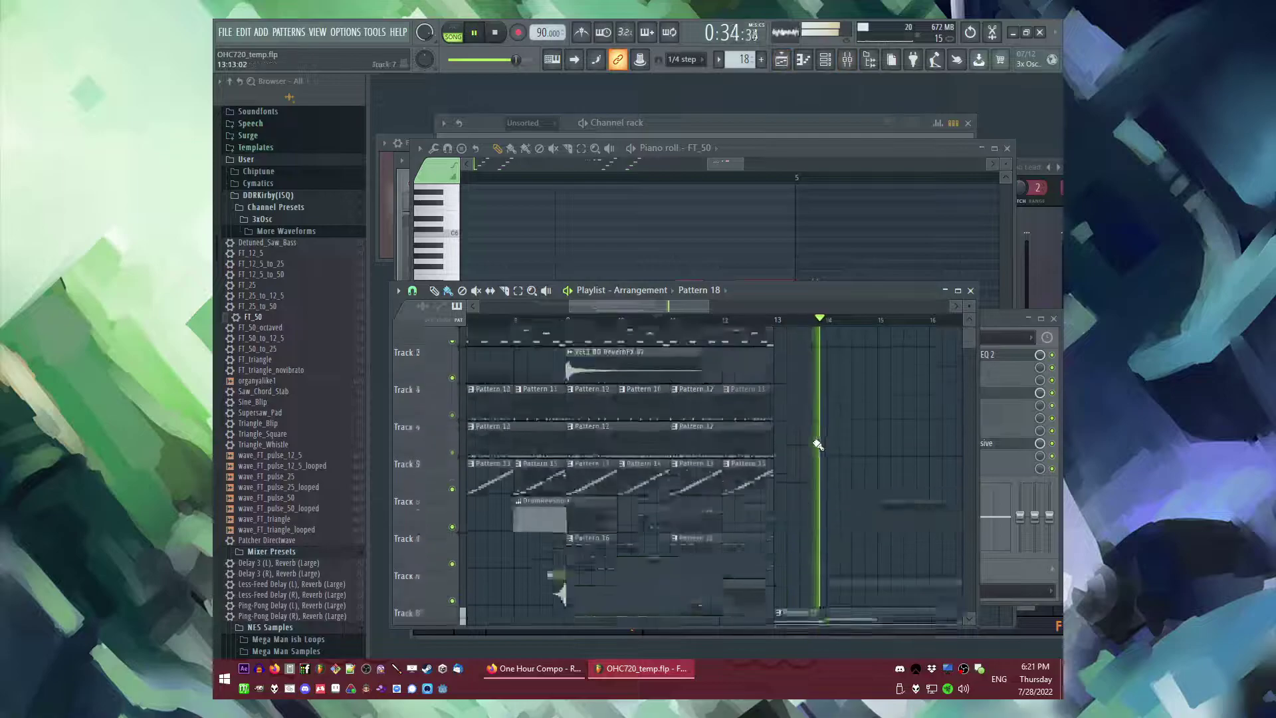
pyautogui.scroll(-3, 819, 444)
pyautogui.scroll(-2, 588, 366)
pyautogui.scroll(2, 587, 366)
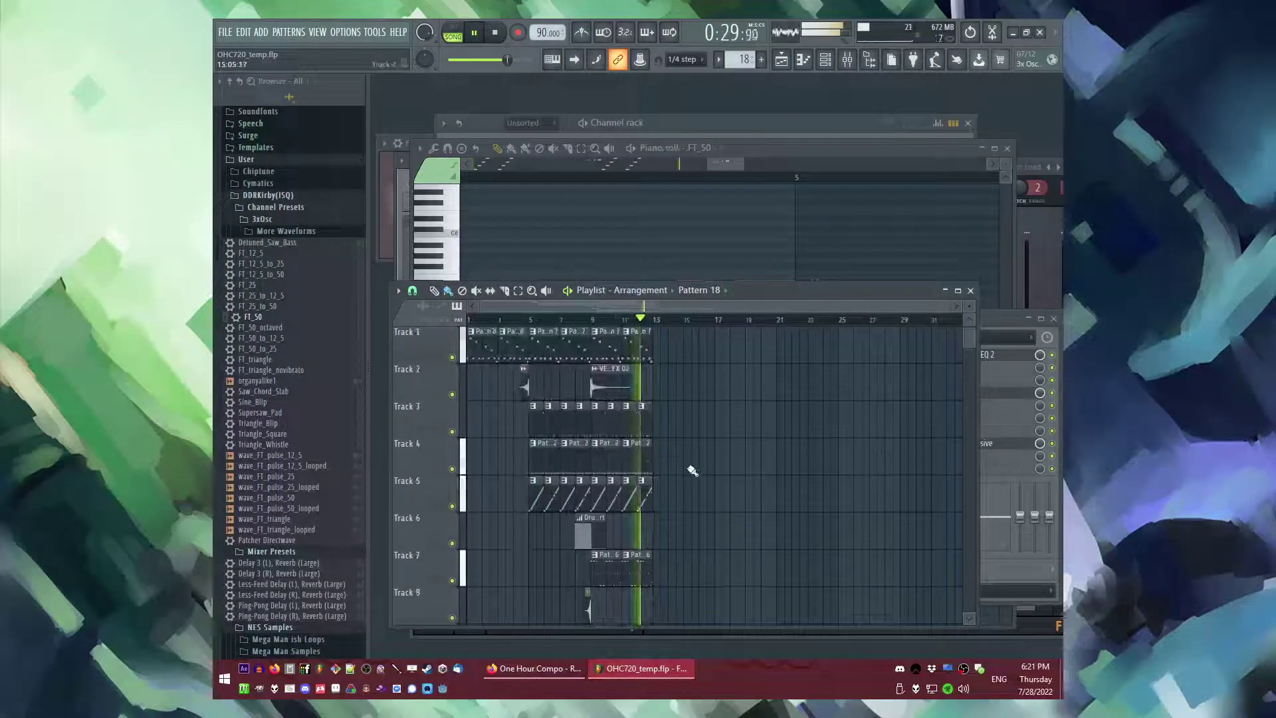
pyautogui.moveTo(598, 507); pyautogui.dragTo(593, 509)
pyautogui.hotkey('ctrl', 'b')
pyautogui.scroll(-1, 628, 521)
pyautogui.scroll(2, 659, 523)
pyautogui.moveTo(670, 520); pyautogui.dragTo(657, 545)
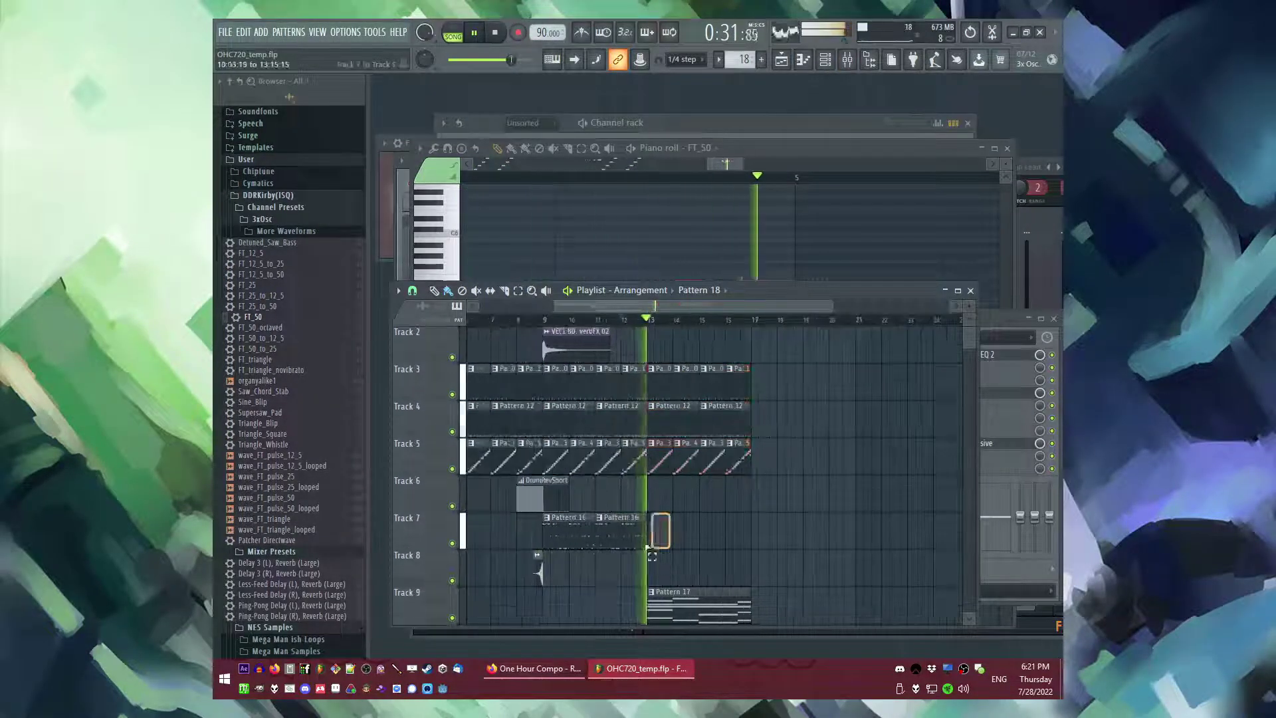
pyautogui.scroll(1, 579, 578)
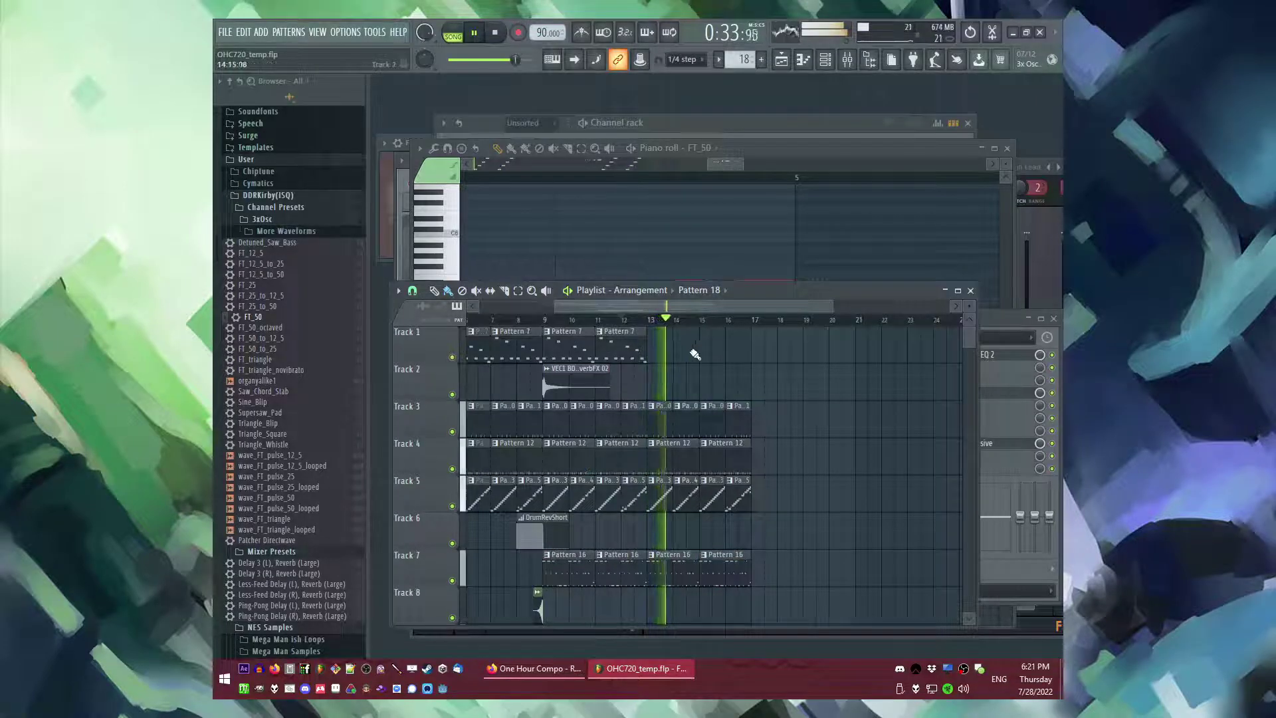
# - Move the Pattern 17 clip to bar 17 and repeat the Pattern 7 and Pattern 18 clips across bars 13 to 16
pyautogui.scroll(-5, 731, 459)
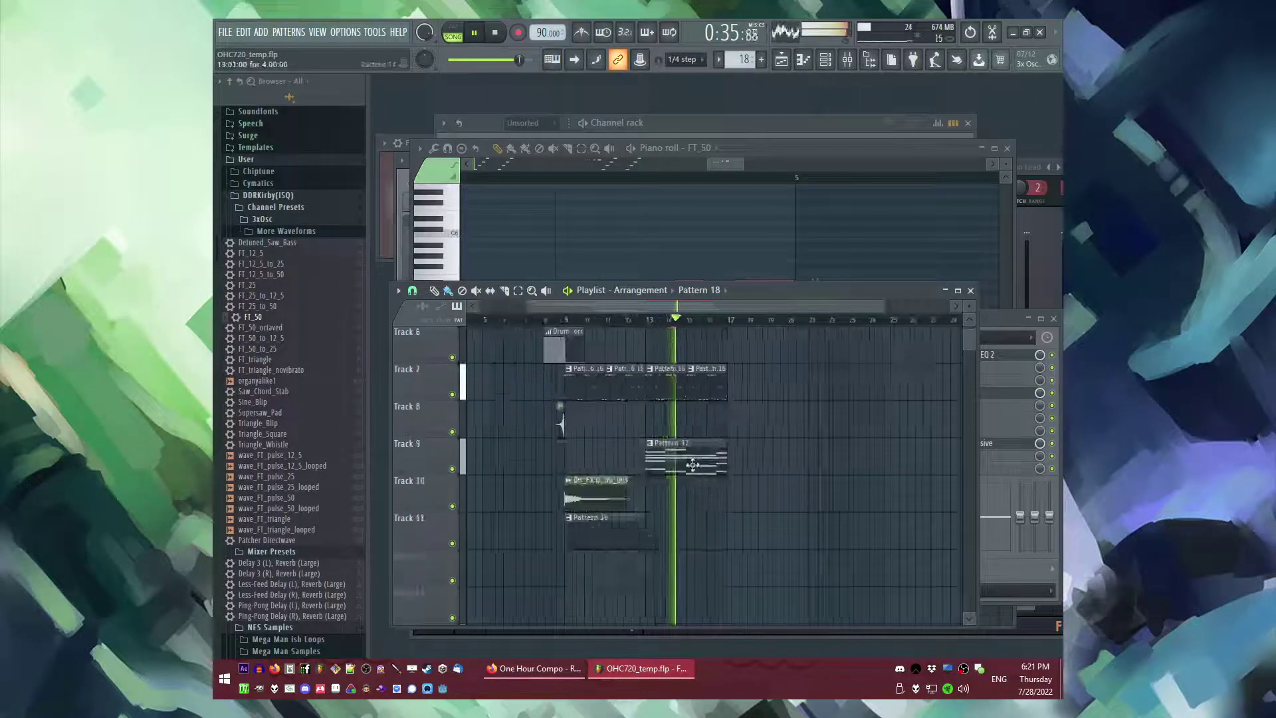
pyautogui.scroll(5, 654, 546)
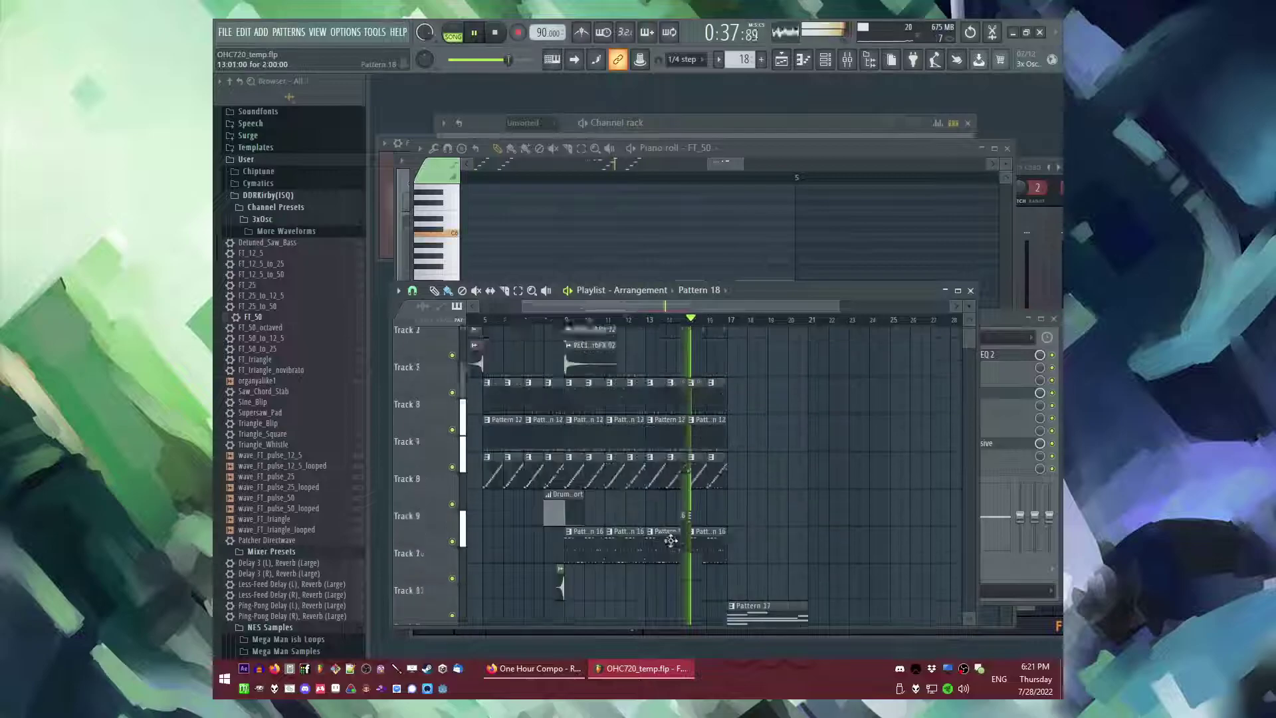
pyautogui.scroll(2, 678, 432)
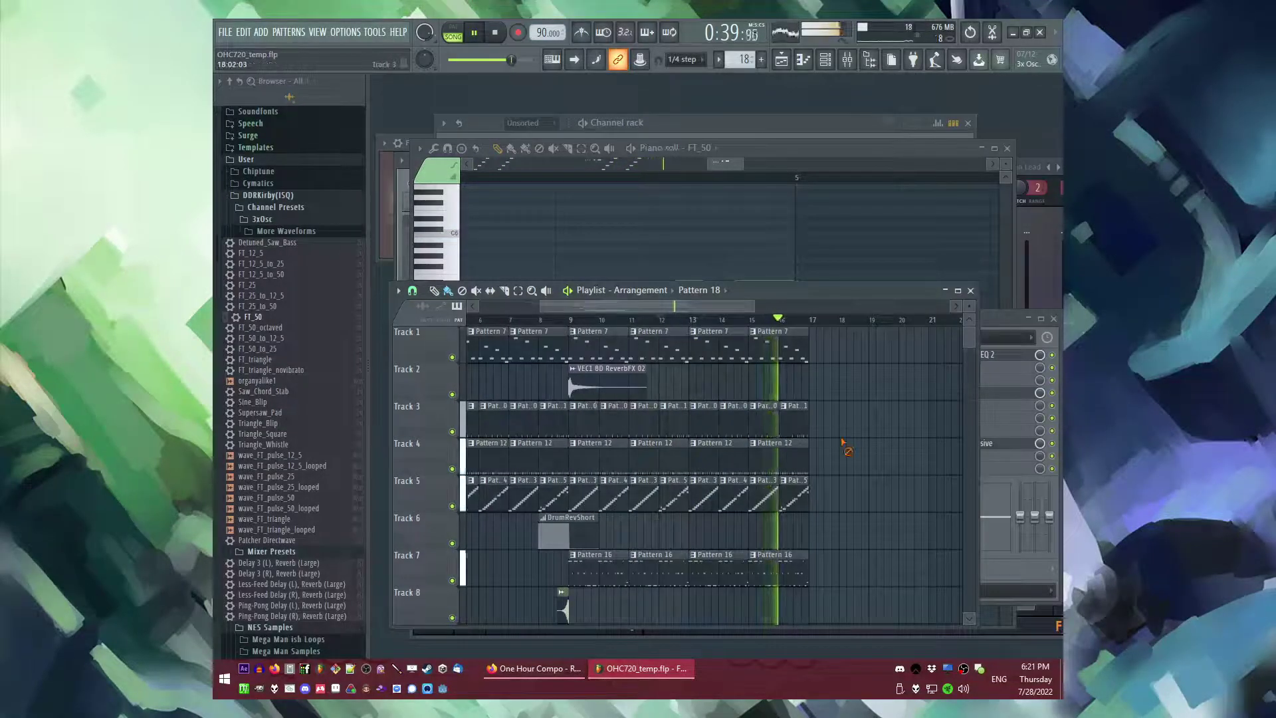
# - Clear bar 16 of the clips on tracks 3, 4 and 5 to leave a break before bar 17
pyautogui.scroll(2, 753, 324)
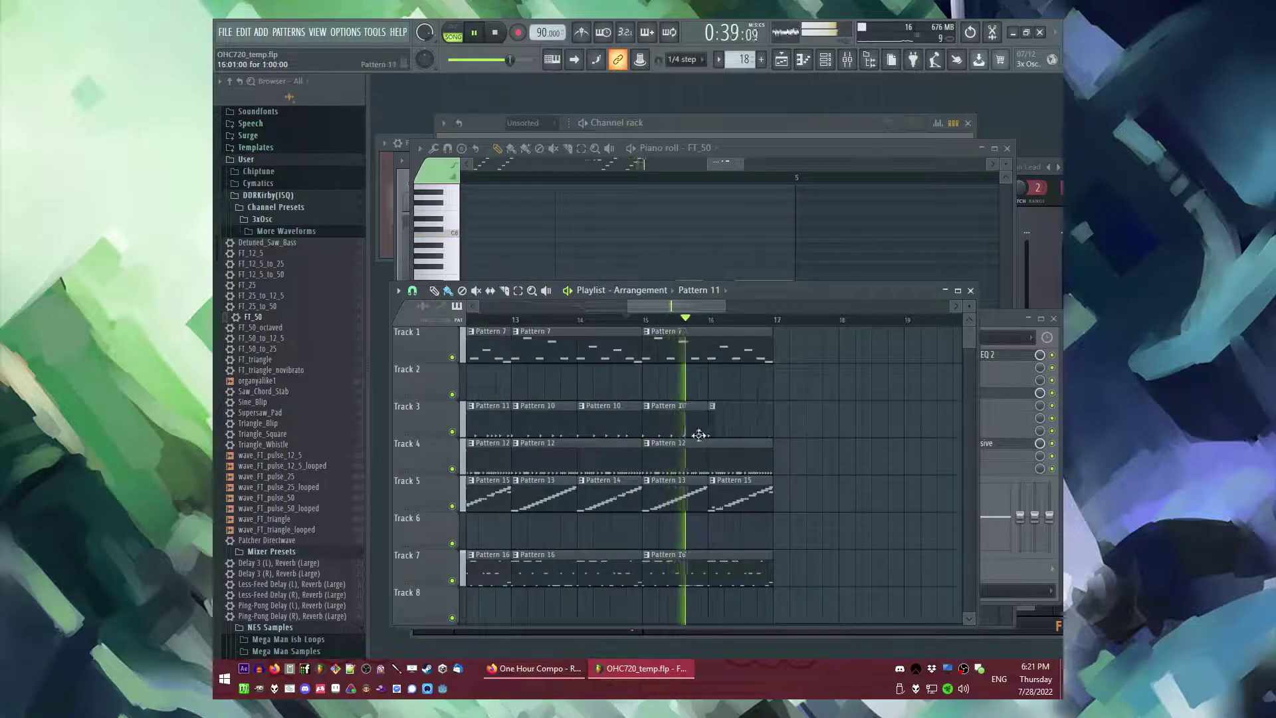
pyautogui.scroll(-2, 812, 450)
pyautogui.rightClick(780, 505)
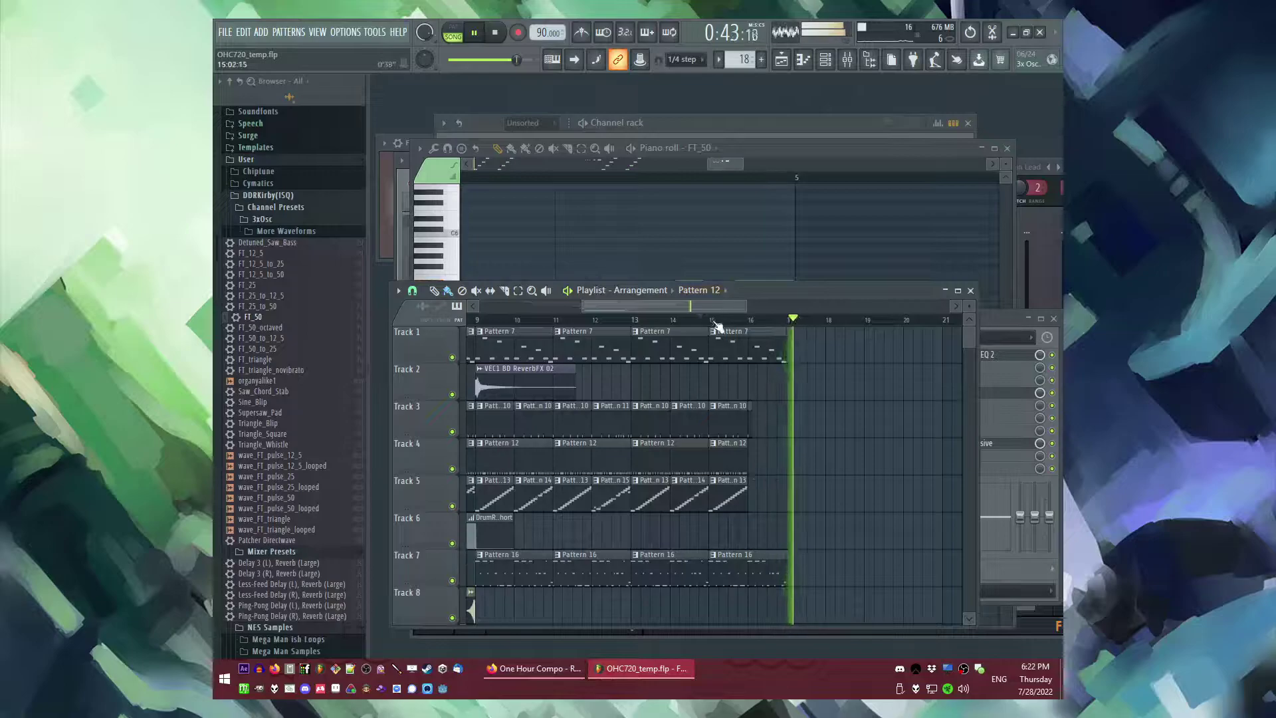
# - Copy the clips on tracks 3 to 5 from bar 9 up to the break and paste them starting at bar 17
pyautogui.scroll(-1, 717, 326)
pyautogui.moveTo(776, 411); pyautogui.dragTo(540, 497)
pyautogui.hotkey('ctrl', 'c')
pyautogui.scroll(5, 875, 487)
pyautogui.hotkey('ctrl', 'v')
pyautogui.scroll(-4, 635, 448)
pyautogui.moveTo(612, 425); pyautogui.dragTo(573, 432)
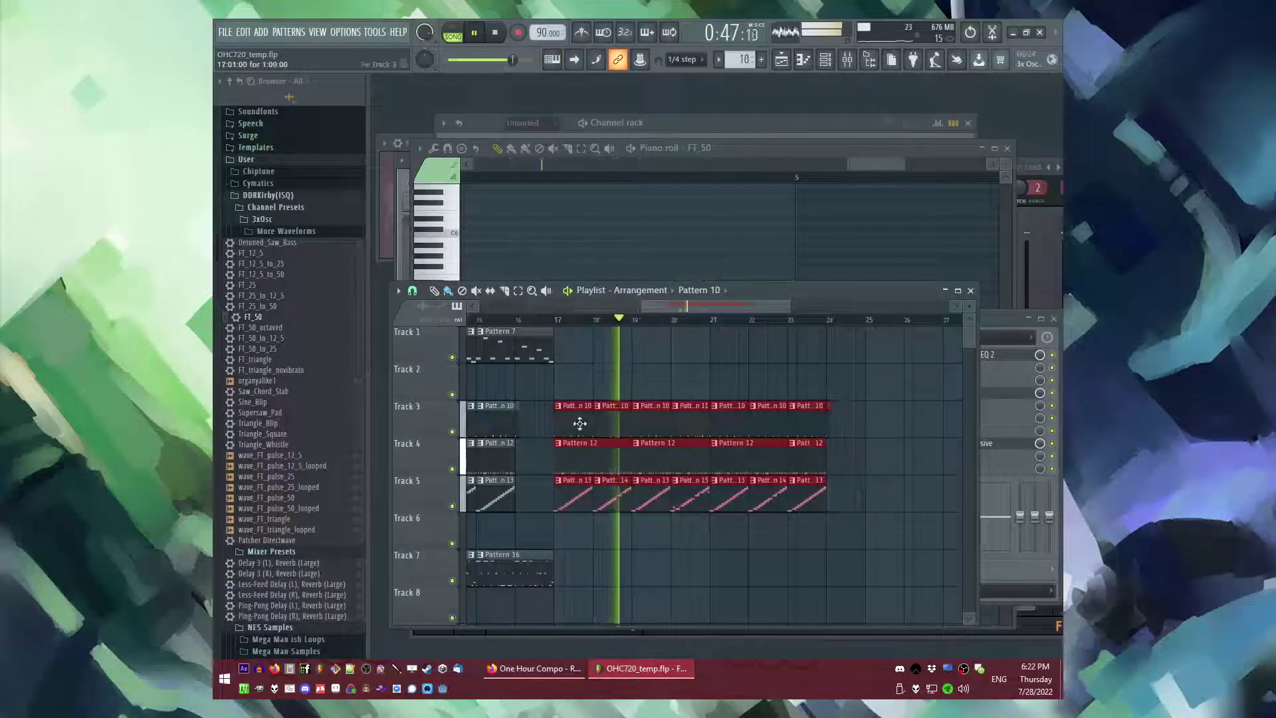
pyautogui.hotkey('ctrl', 'd')
# - Duplicate the track 7 Pattern 16 clips into bars 17 to 24 and repeat the Pattern 17 clip on track 9 at bar 21
pyautogui.scroll(-4, 677, 377)
pyautogui.scroll(-4, 673, 524)
pyautogui.moveTo(720, 427); pyautogui.dragTo(568, 422)
pyautogui.hotkey('ctrl', 'b')
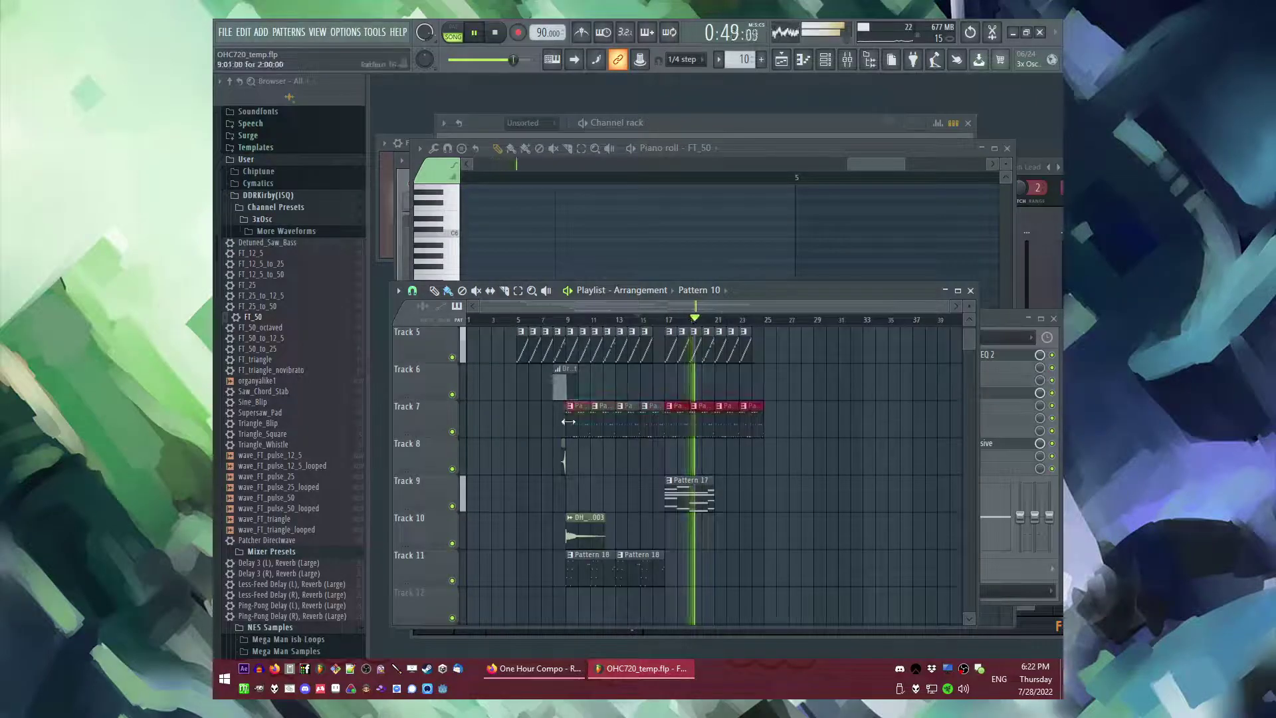
pyautogui.scroll(3, 724, 465)
pyautogui.scroll(3, 869, 463)
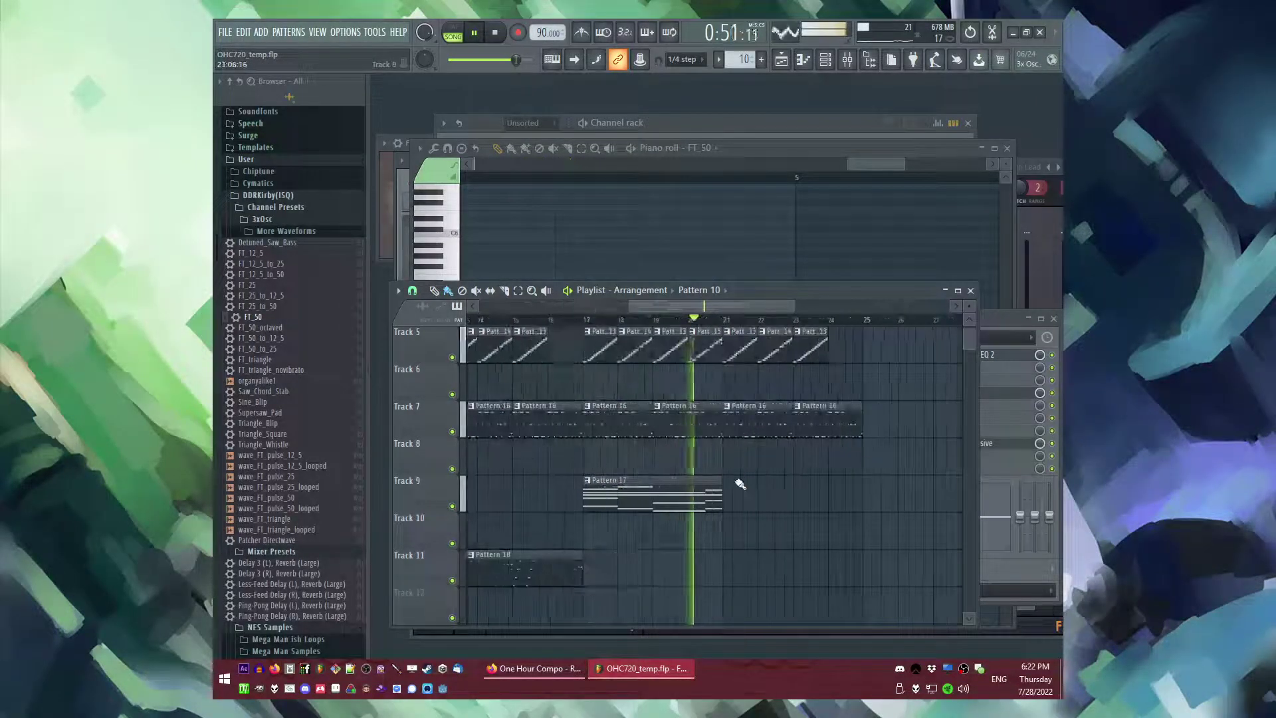
pyautogui.click(729, 496)
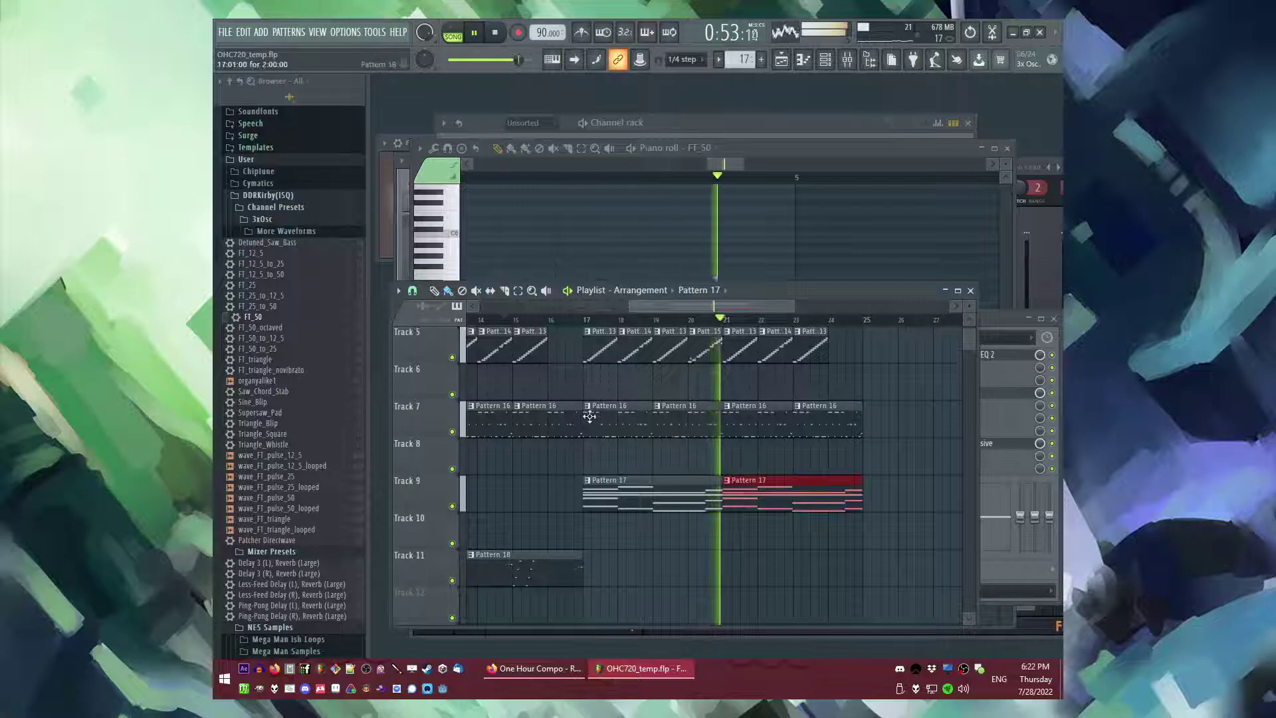
# - Make the track 7 clip at bar 17 a unique pattern, remove the Pattern 16 clips after it and open its notes
pyautogui.click(588, 406)
pyautogui.click(615, 493)
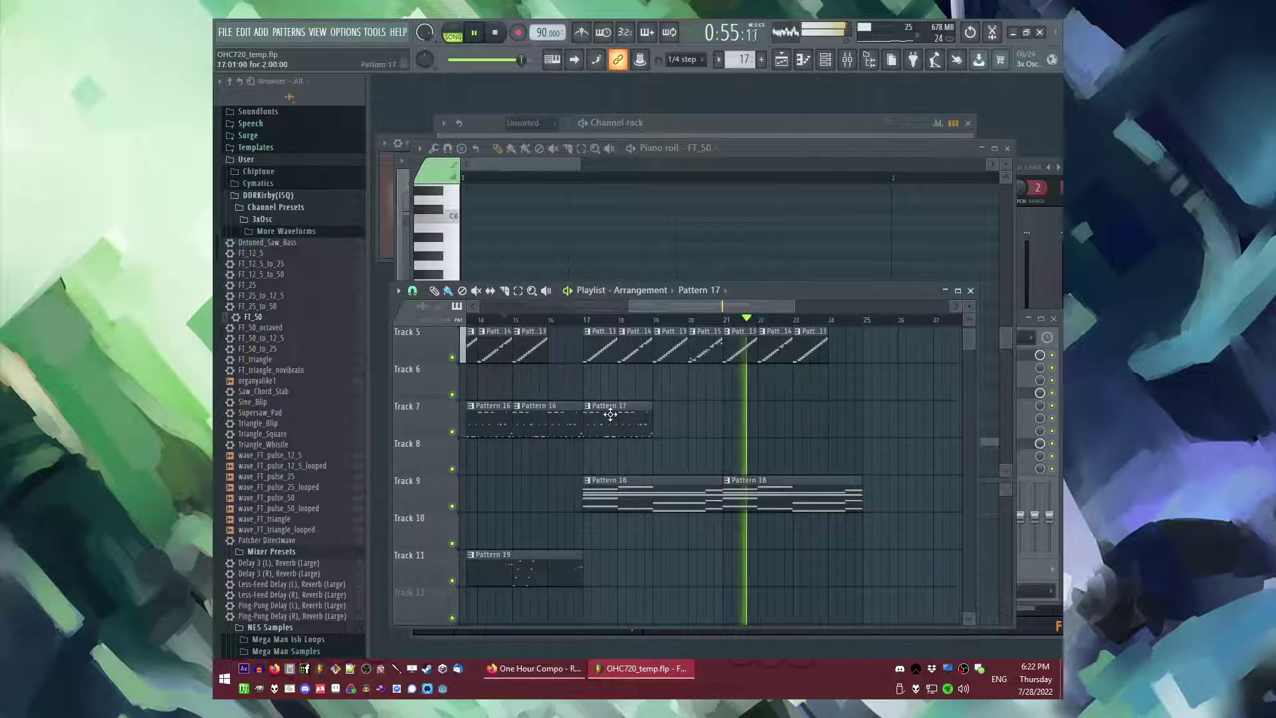
pyautogui.doubleClick(612, 415)
# - Lower the bar 2 notes of the FT_triangle_novibrato part by two semitones to A#
pyautogui.scroll(2, 535, 208)
pyautogui.scroll(-1, 518, 212)
pyautogui.scroll(1, 483, 211)
pyautogui.moveTo(494, 196); pyautogui.dragTo(854, 562)
pyautogui.scroll(1, 490, 246)
pyautogui.scroll(3, 503, 239)
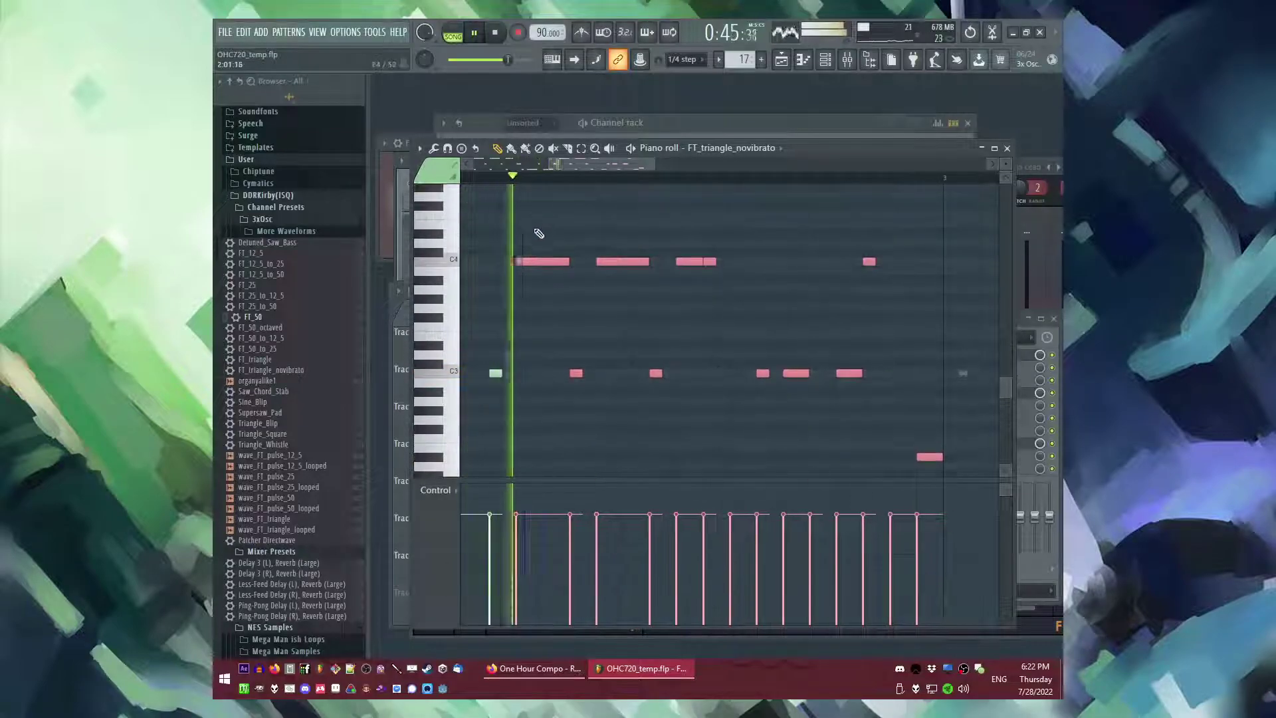
pyautogui.moveTo(528, 262); pyautogui.dragTo(592, 290)
pyautogui.scroll(-3, 529, 281)
pyautogui.scroll(3, 854, 337)
pyautogui.hotkey('ctrl', 'z')
pyautogui.press('Delete')
# - Duplicate the two-bar FT_triangle_novibrato phrase into bars 3 and 4
pyautogui.hotkey('ctrl', 'a')
pyautogui.scroll(2, 604, 296)
pyautogui.hotkey('ctrl', 'b')
pyautogui.scroll(-3, 592, 291)
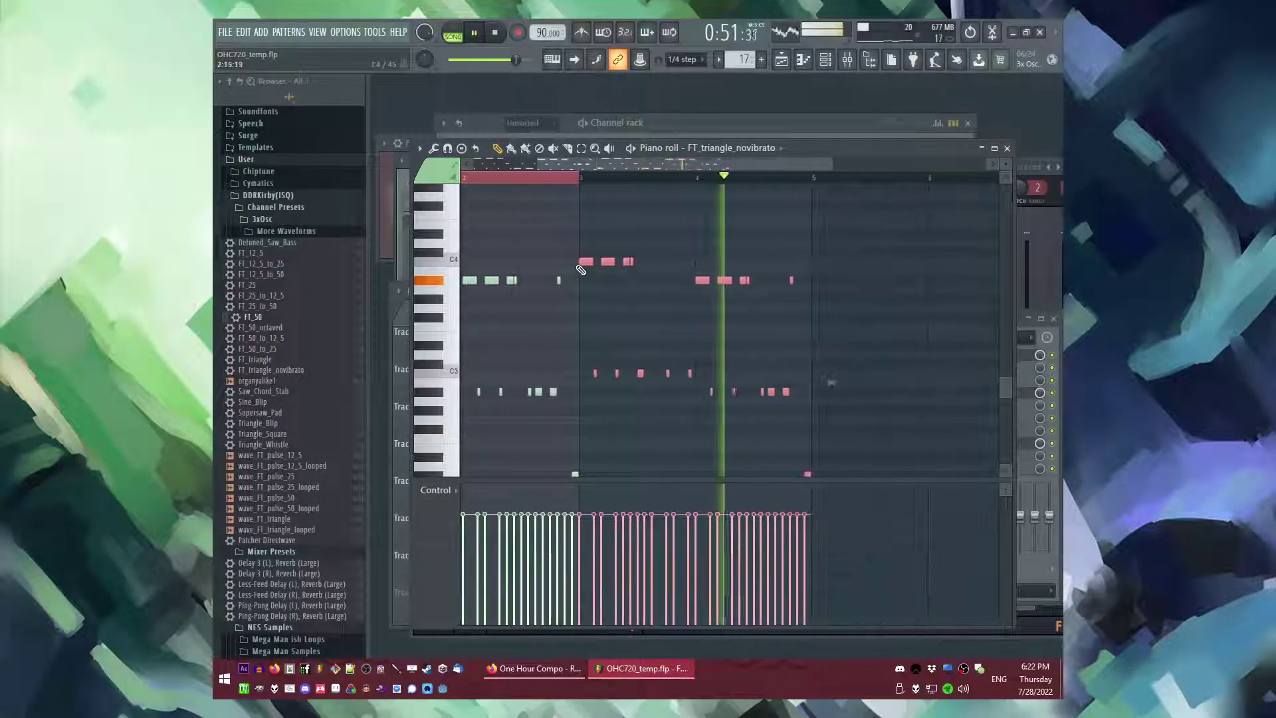
# - Select the bar 3 notes of the FT_triangle_novibrato part and lower them four semitones to G#
pyautogui.scroll(-1, 584, 260)
pyautogui.moveTo(584, 226); pyautogui.dragTo(725, 496)
pyautogui.scroll(3, 711, 399)
pyautogui.scroll(2, 738, 390)
pyautogui.scroll(2, 623, 356)
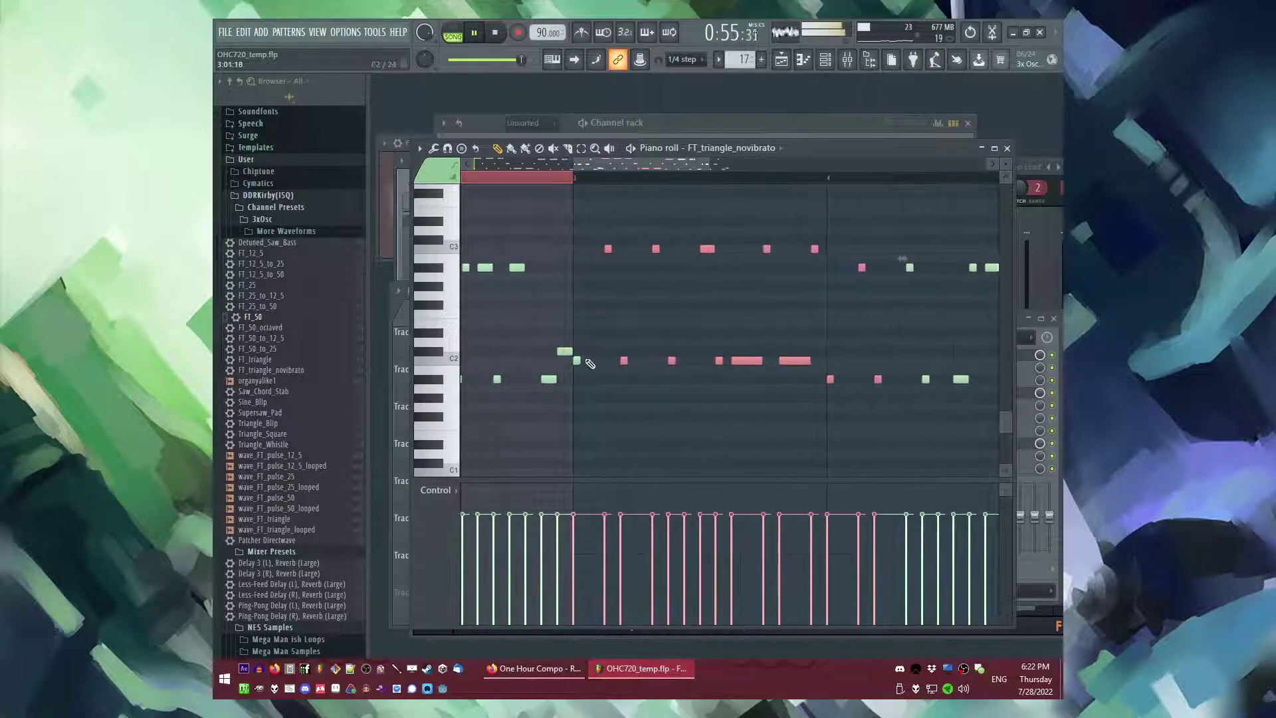
pyautogui.scroll(4, 582, 359)
pyautogui.press('space')
pyautogui.moveTo(589, 313); pyautogui.dragTo(585, 317)
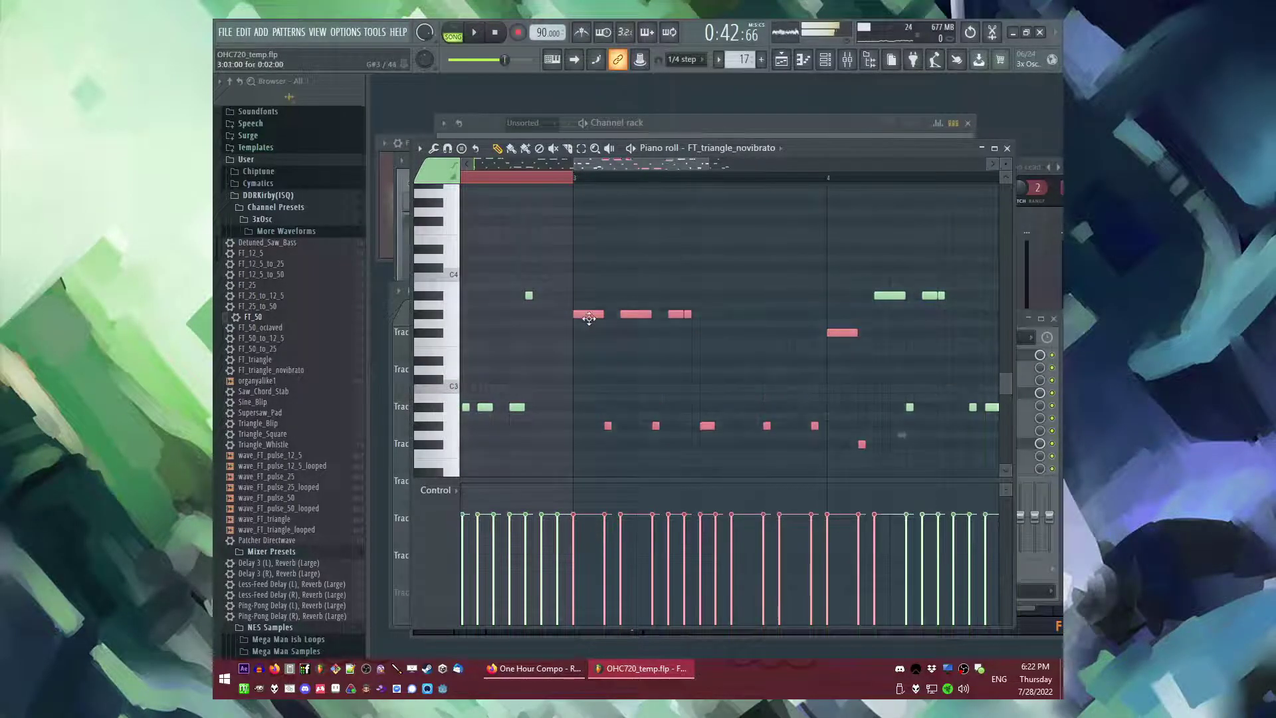
# - Undo the last lowering of the selected FT_triangle_novibrato notes
pyautogui.press('space')
pyautogui.scroll(-3, 691, 240)
pyautogui.hotkey('ctrl', 'z')
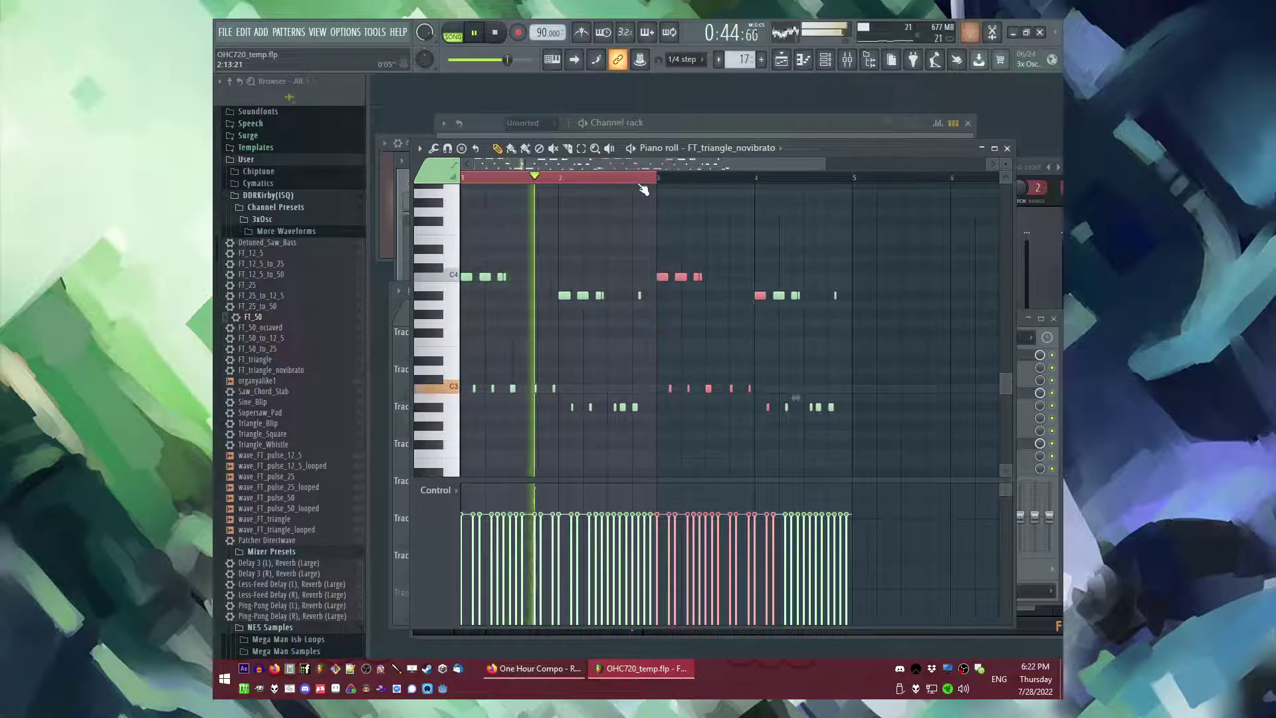
# - Select only bar 3 of the FT_triangle_novibrato part and lower its notes four semitones to G#
pyautogui.scroll(2, 668, 269)
pyautogui.moveTo(638, 179); pyautogui.dragTo(795, 189)
pyautogui.scroll(2, 652, 290)
pyautogui.scroll(2, 652, 289)
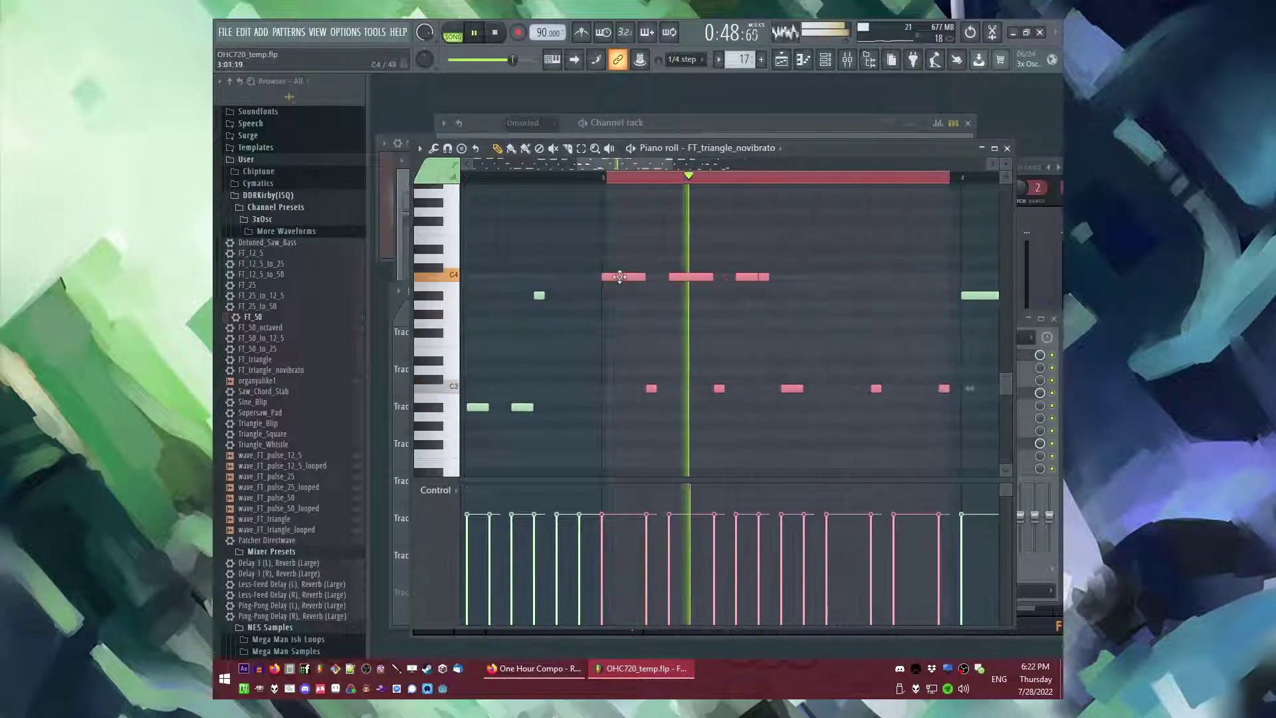
pyautogui.moveTo(621, 277); pyautogui.dragTo(620, 315)
pyautogui.scroll(-3, 686, 312)
pyautogui.scroll(-6, 686, 312)
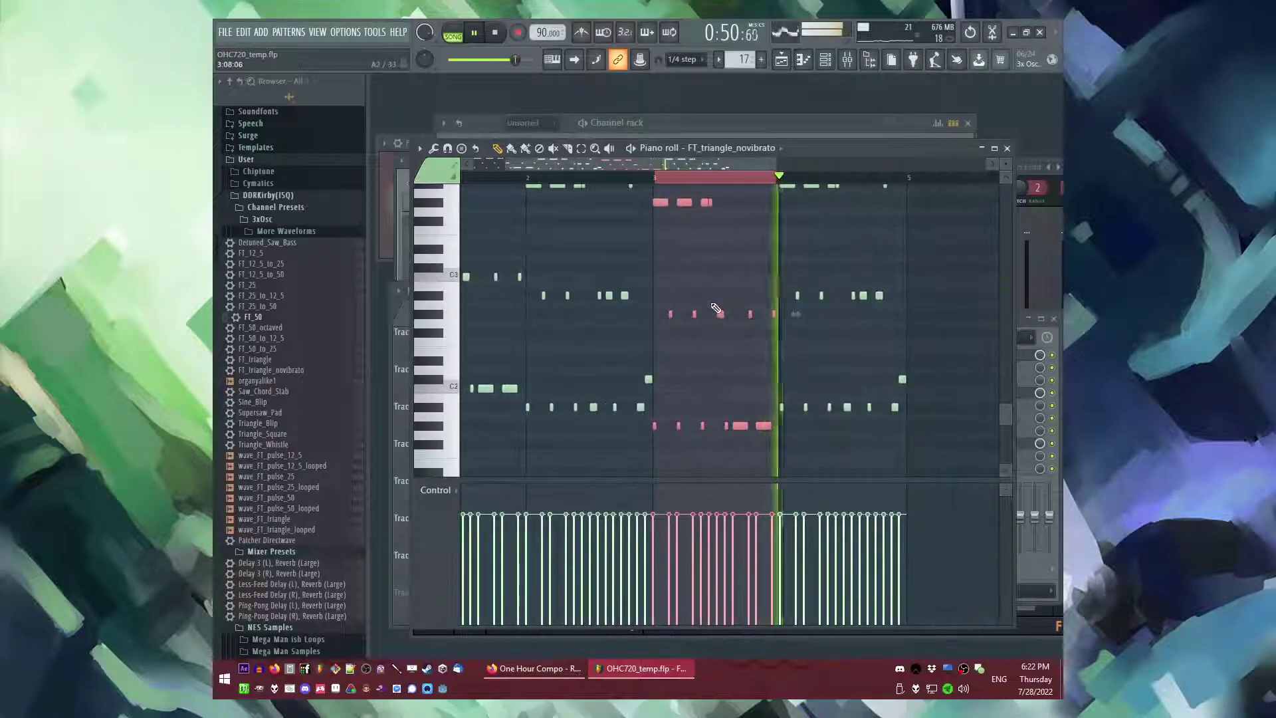
# - Select the notes in the first half of bar 4 and lower them two semitones to G#, checking by playback
pyautogui.scroll(2, 713, 306)
pyautogui.scroll(3, 910, 259)
pyautogui.moveTo(632, 228); pyautogui.dragTo(786, 468)
pyautogui.scroll(-2, 745, 206)
pyautogui.moveTo(743, 194); pyautogui.dragTo(740, 223)
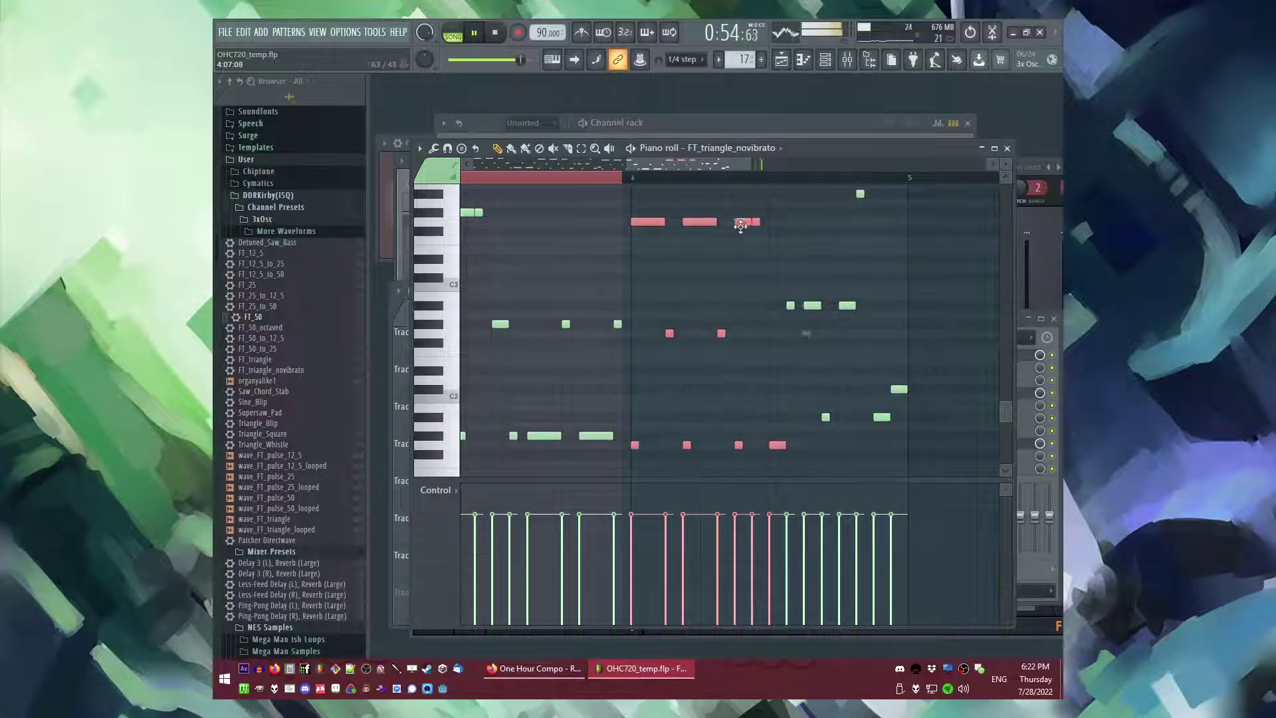
pyautogui.click(640, 181)
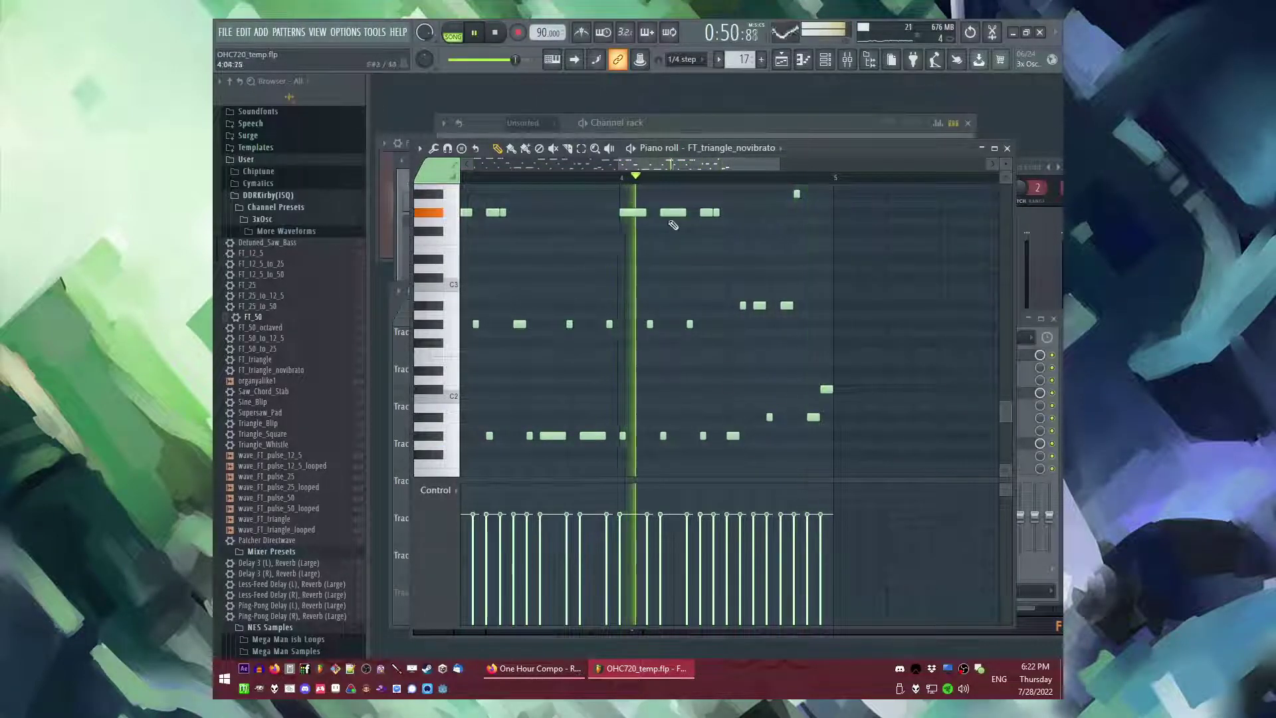
pyautogui.press('space')
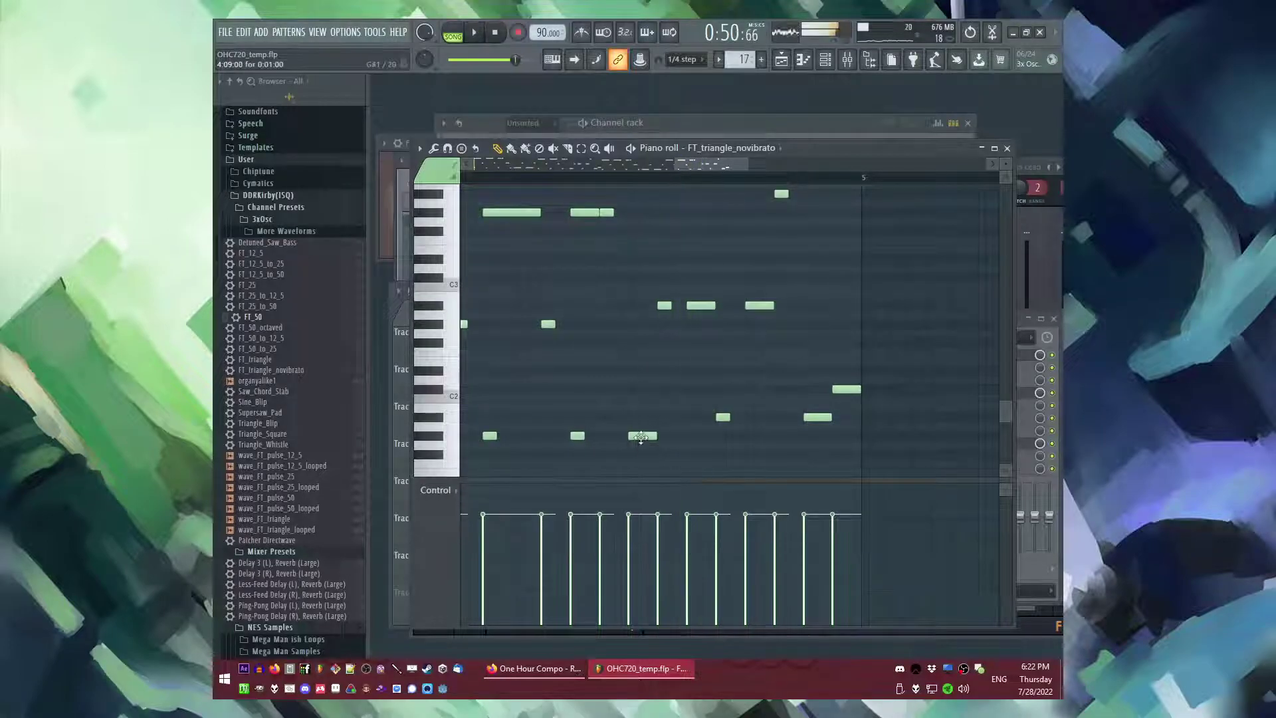
# - Raise the last note of bar 2 and the last note of bar 4 to A#3
pyautogui.scroll(-4, 562, 192)
pyautogui.press('space')
pyautogui.scroll(4, 626, 268)
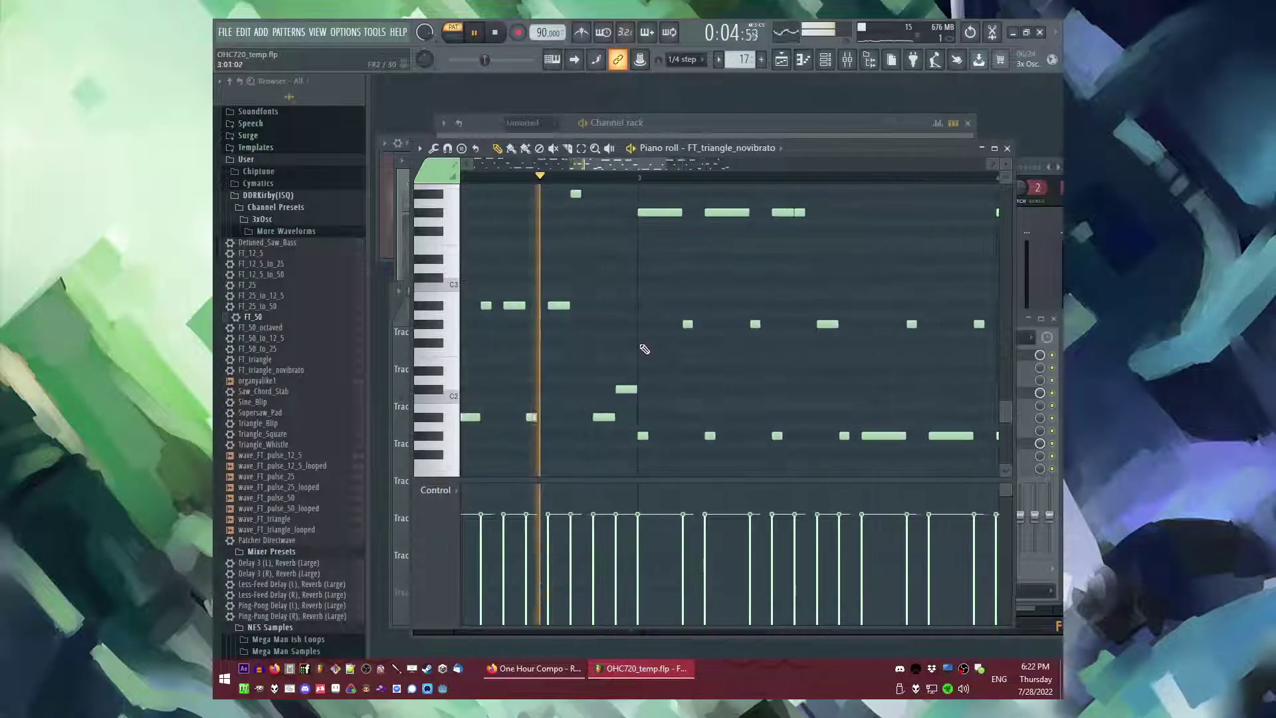
pyautogui.press('space')
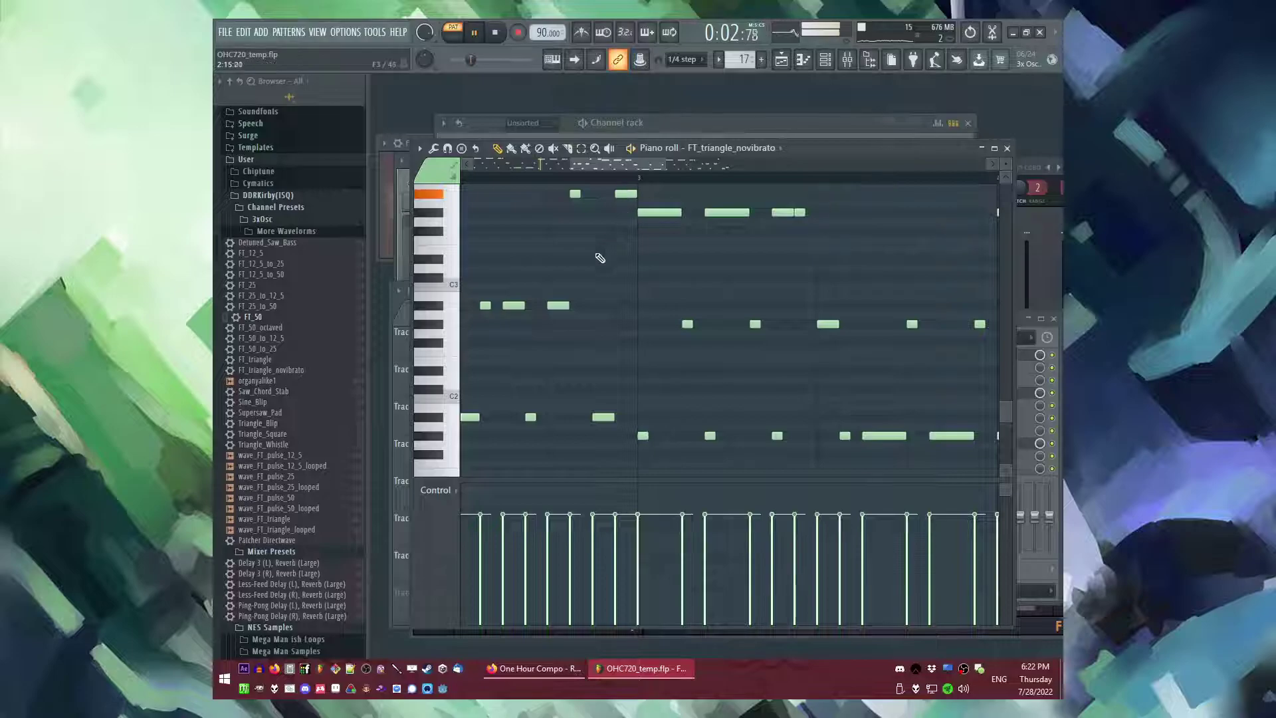
pyautogui.scroll(-5, 604, 254)
pyautogui.scroll(3, 787, 259)
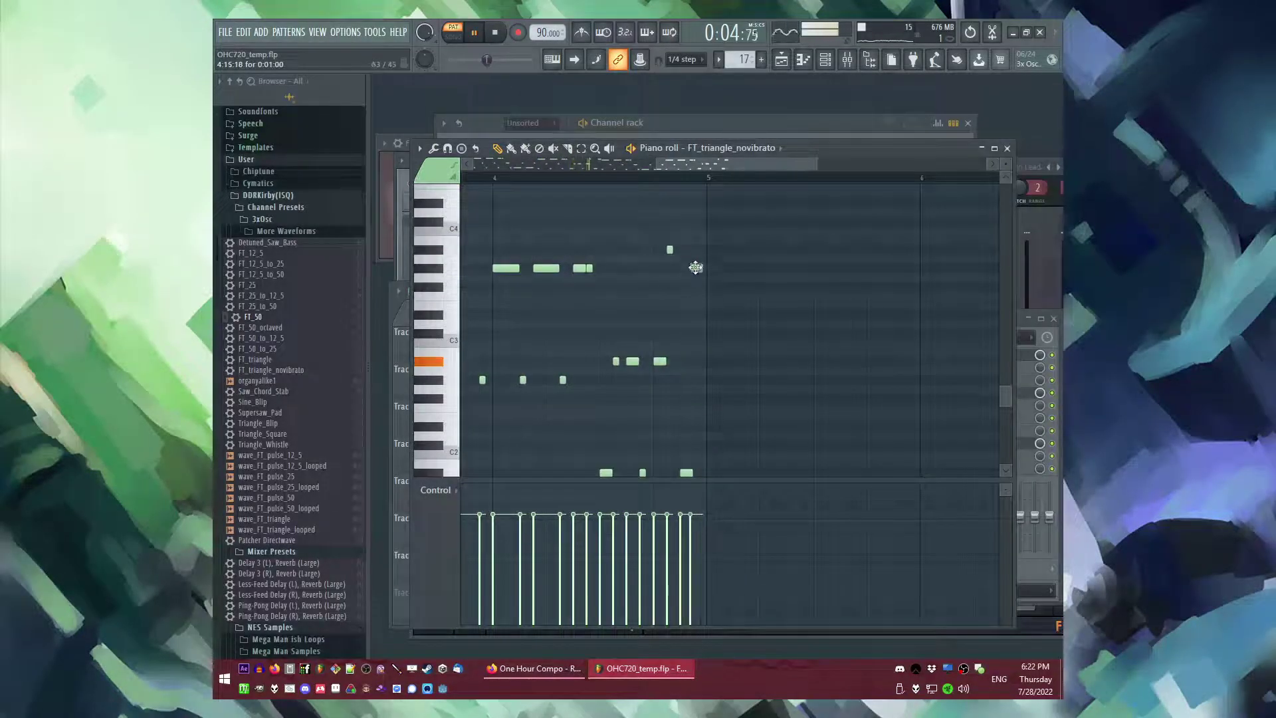
pyautogui.scroll(-3, 697, 258)
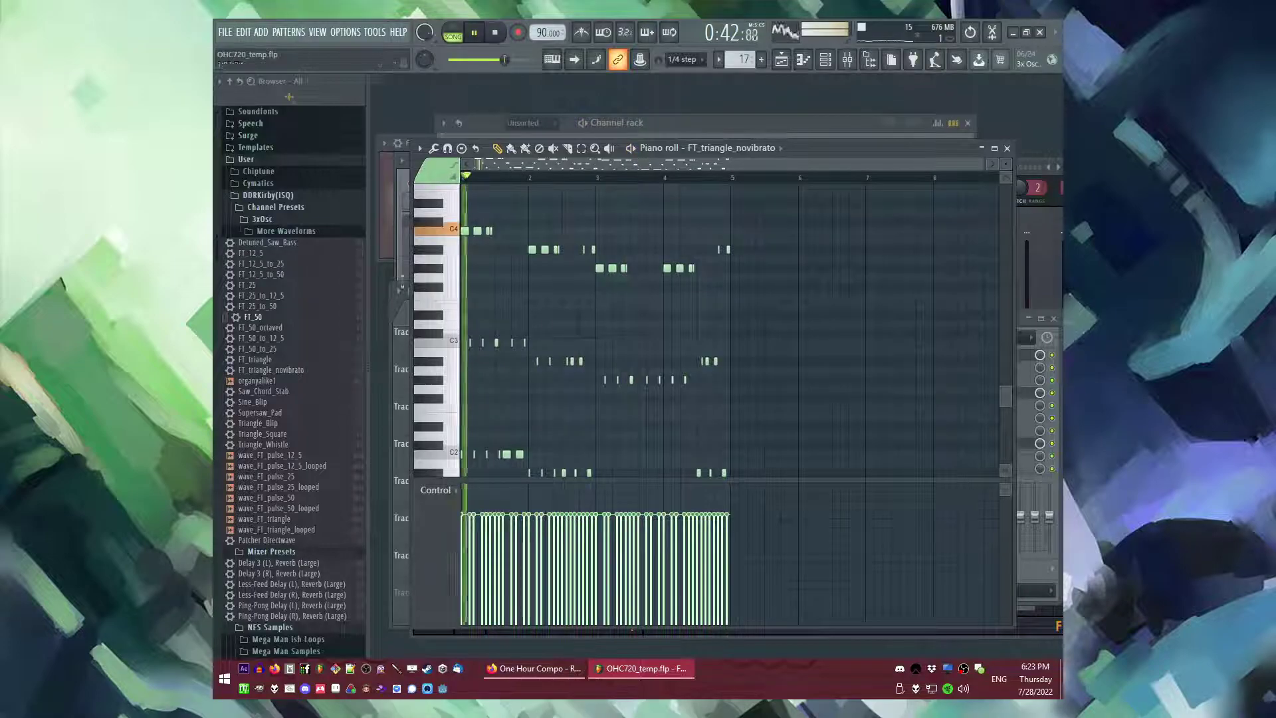
# - Place a second Pattern 17 clip on track 7 at bar 21 of the playlist
pyautogui.scroll(-3, 439, 332)
pyautogui.scroll(3, 461, 362)
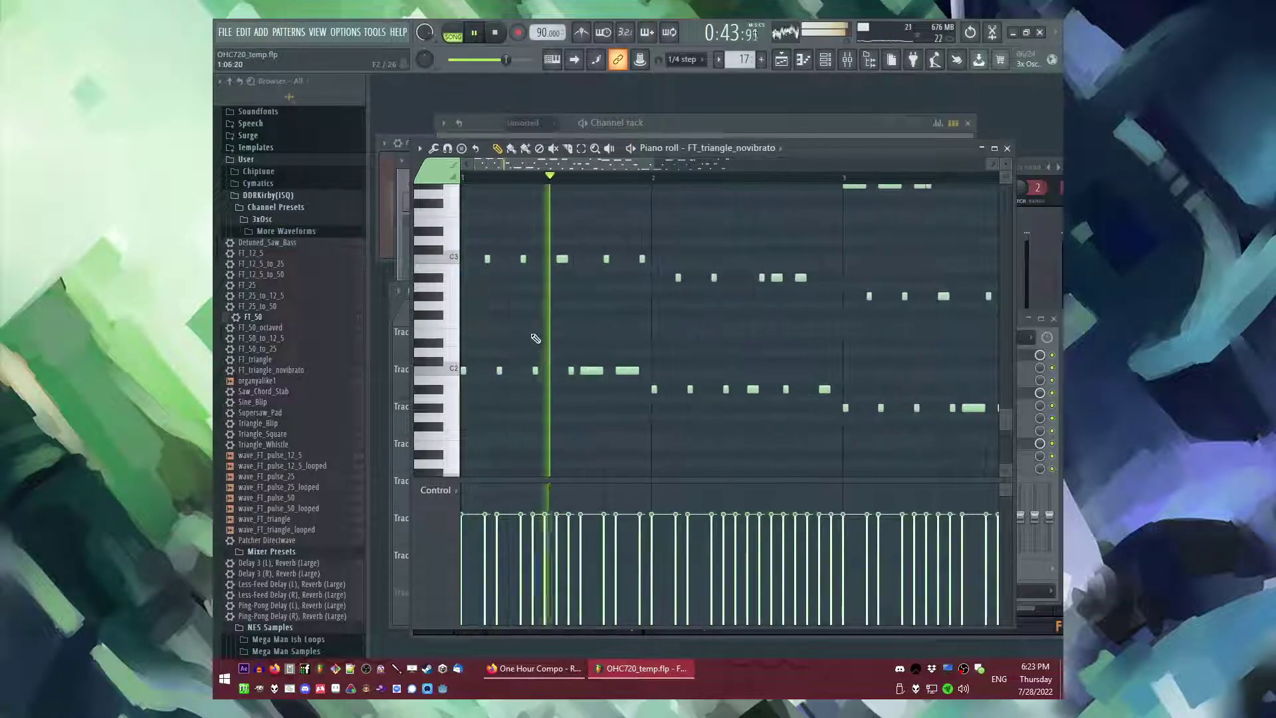
pyautogui.press('Tab')
pyautogui.press('Tab')
pyautogui.scroll(2, 701, 445)
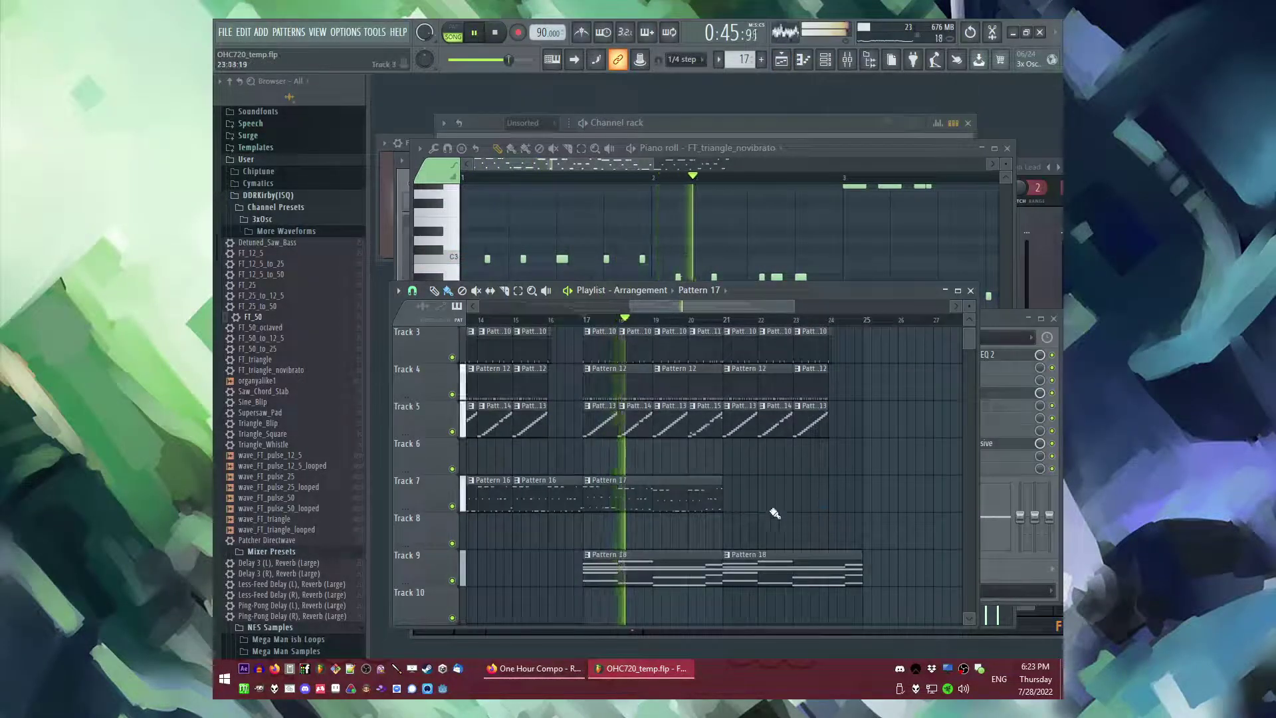
pyautogui.click(730, 509)
# - Review the arrangement's layout and listen to its opening bars
pyautogui.scroll(-3, 755, 442)
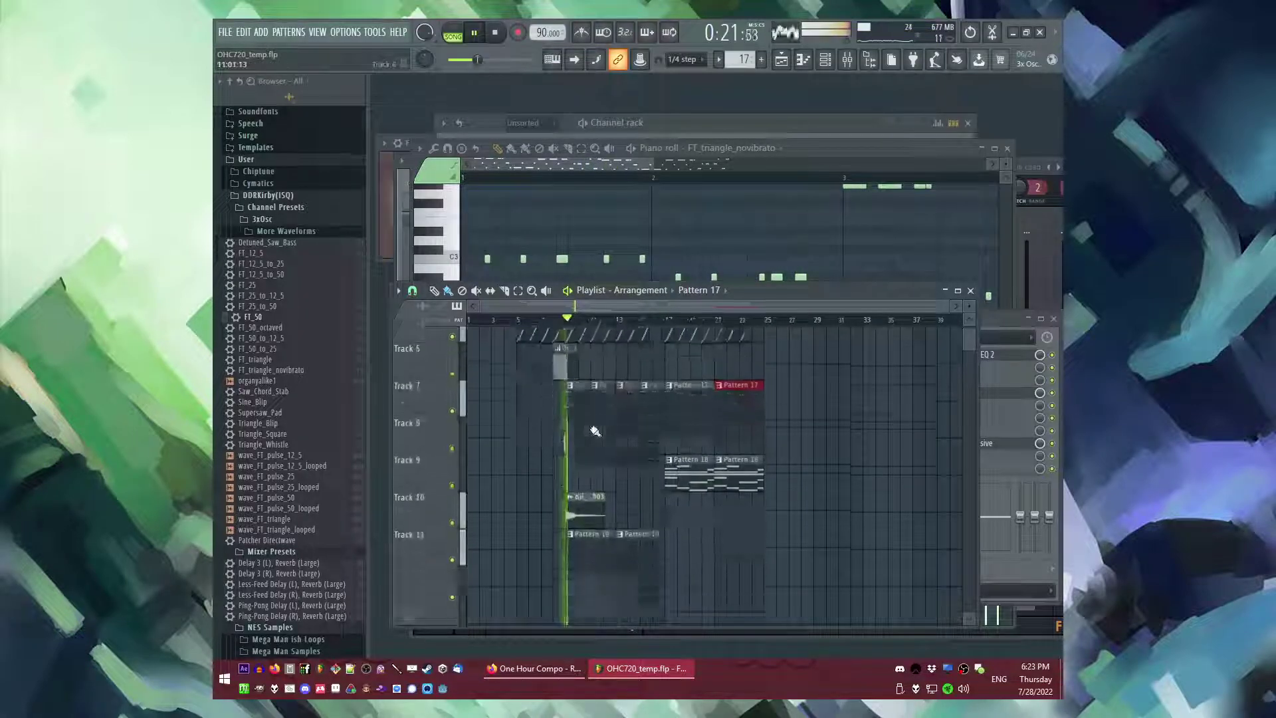
pyautogui.scroll(3, 593, 432)
pyautogui.scroll(5, 598, 448)
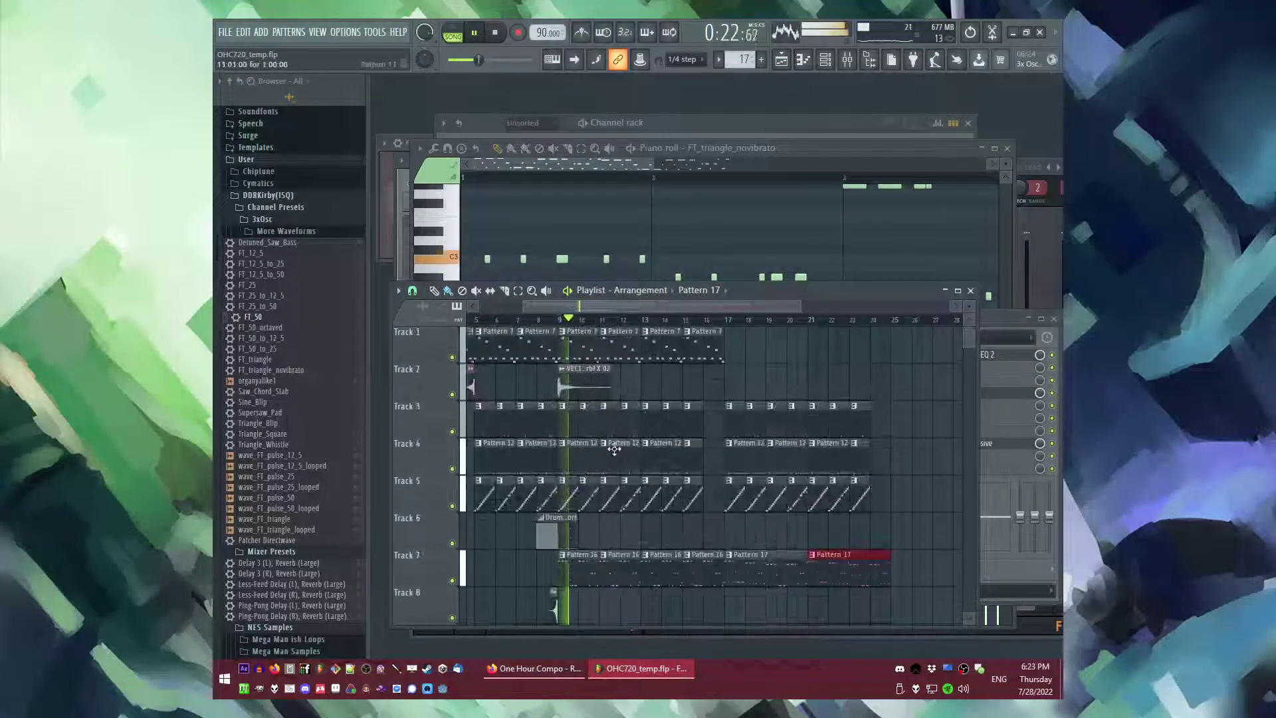
pyautogui.scroll(-2, 790, 412)
pyautogui.scroll(3, 495, 343)
pyautogui.click(490, 319)
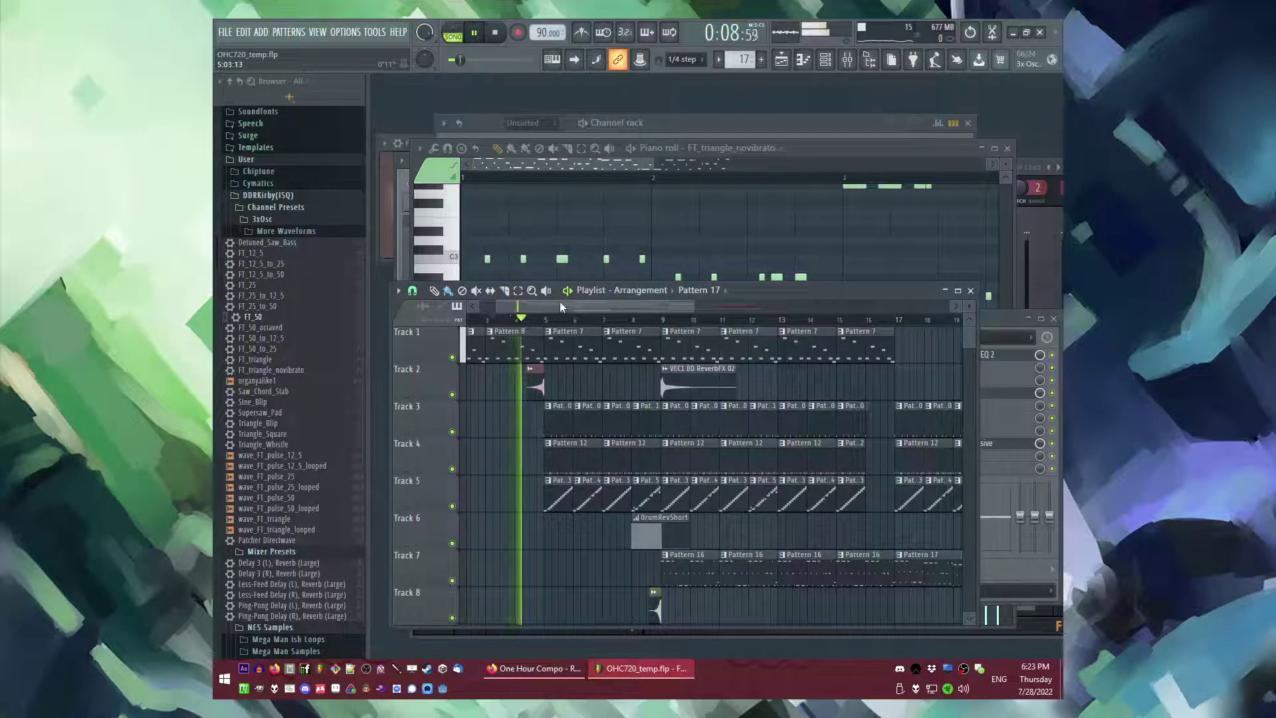
pyautogui.hscroll(-2, 562, 307)
# - Browse the FX sample folders and open the FX samples of DnB Collection 2010
pyautogui.click(685, 290)
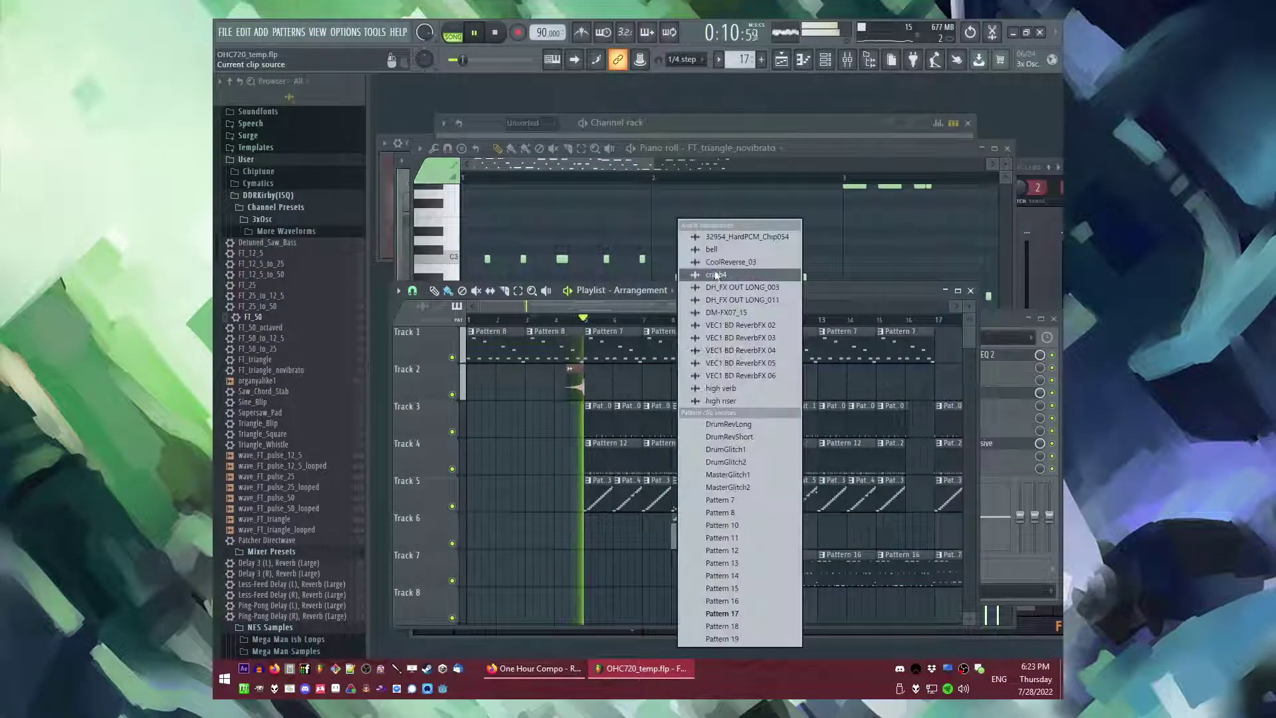
pyautogui.click(356, 509)
pyautogui.scroll(-15, 357, 509)
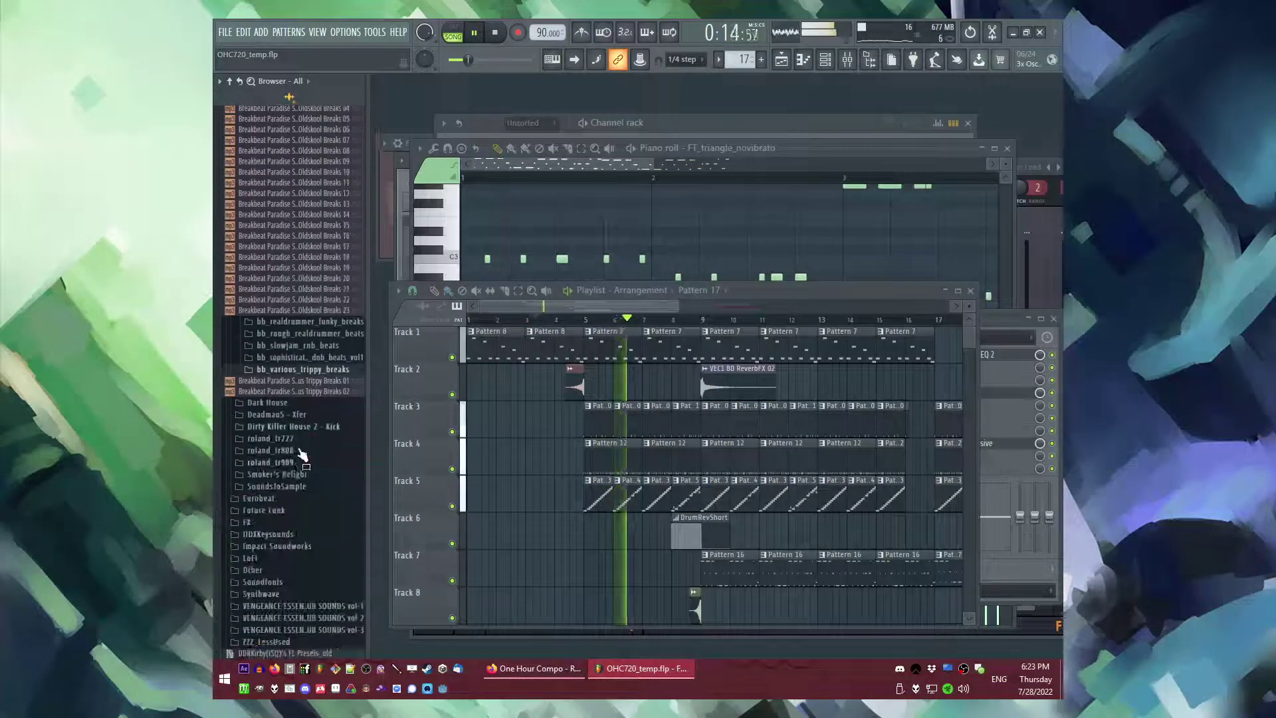
pyautogui.click(246, 521)
pyautogui.click(292, 570)
pyautogui.click(283, 626)
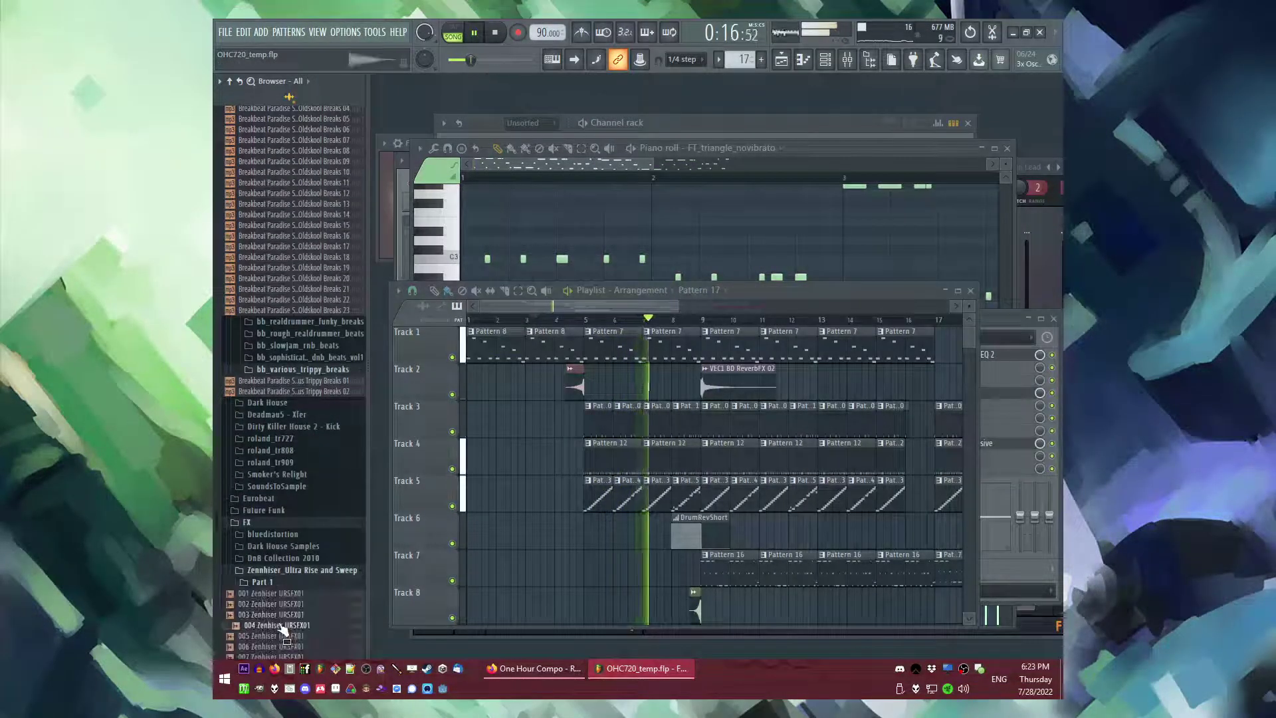
pyautogui.scroll(-10, 282, 628)
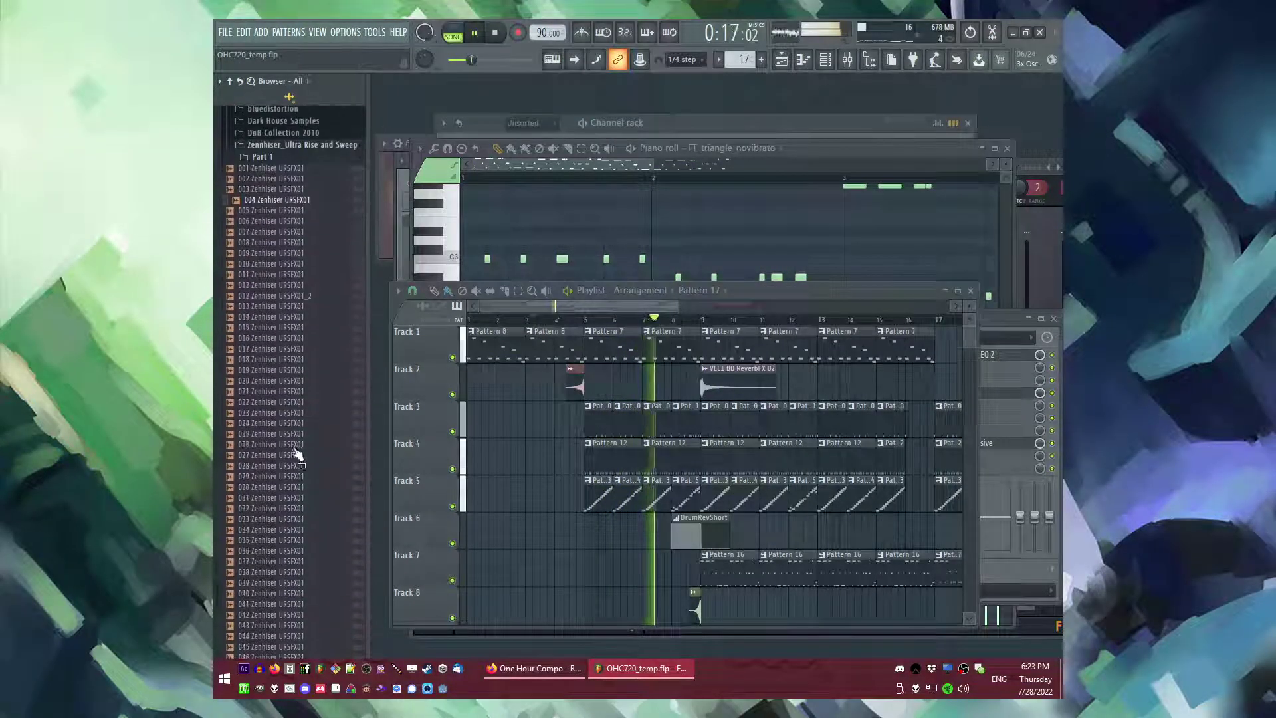
pyautogui.click(279, 160)
# - Place the DNB_FX_36 sample at bar 1 of track 4 and audition it with the song
pyautogui.moveTo(260, 539); pyautogui.dragTo(496, 460)
pyautogui.press('space')
pyautogui.scroll(3, 491, 462)
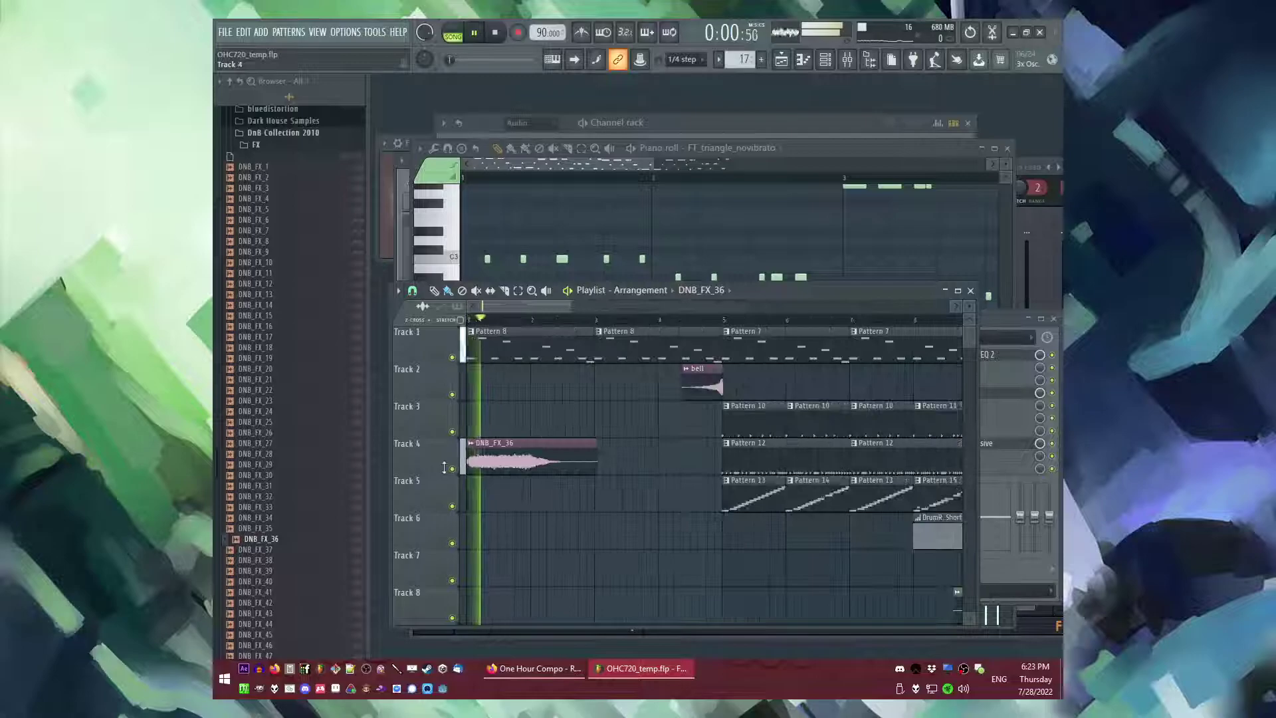
pyautogui.press('space')
pyautogui.scroll(-5, 262, 530)
# - Try other samples in the same place on track 4, including DNB_FX_55, DNB_FX_61 and DNB_FX_92, auditioning them with the song
pyautogui.moveTo(262, 529); pyautogui.dragTo(495, 450)
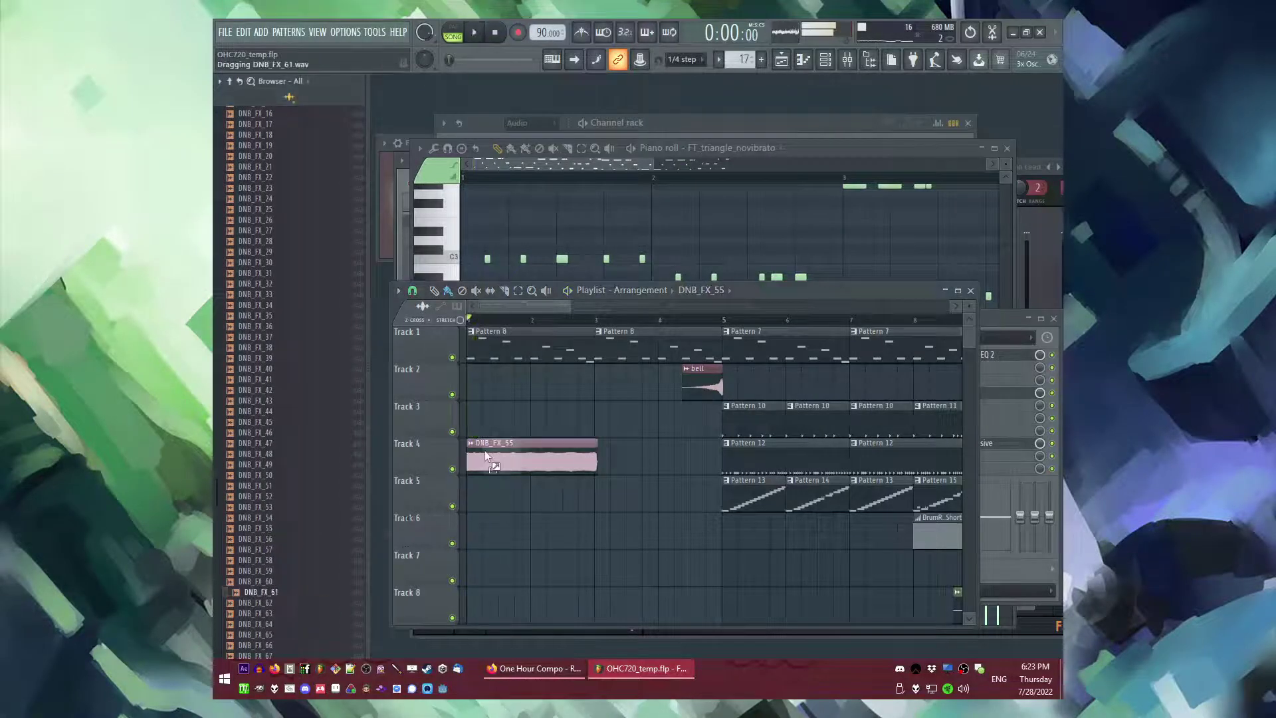
pyautogui.moveTo(485, 456); pyautogui.dragTo(485, 456)
pyautogui.press('space')
pyautogui.press('space')
pyautogui.moveTo(271, 285); pyautogui.dragTo(486, 452)
pyautogui.press('space')
pyautogui.scroll(-6, 283, 530)
pyautogui.press('space')
pyautogui.moveTo(271, 602); pyautogui.dragTo(521, 458)
pyautogui.press('space')
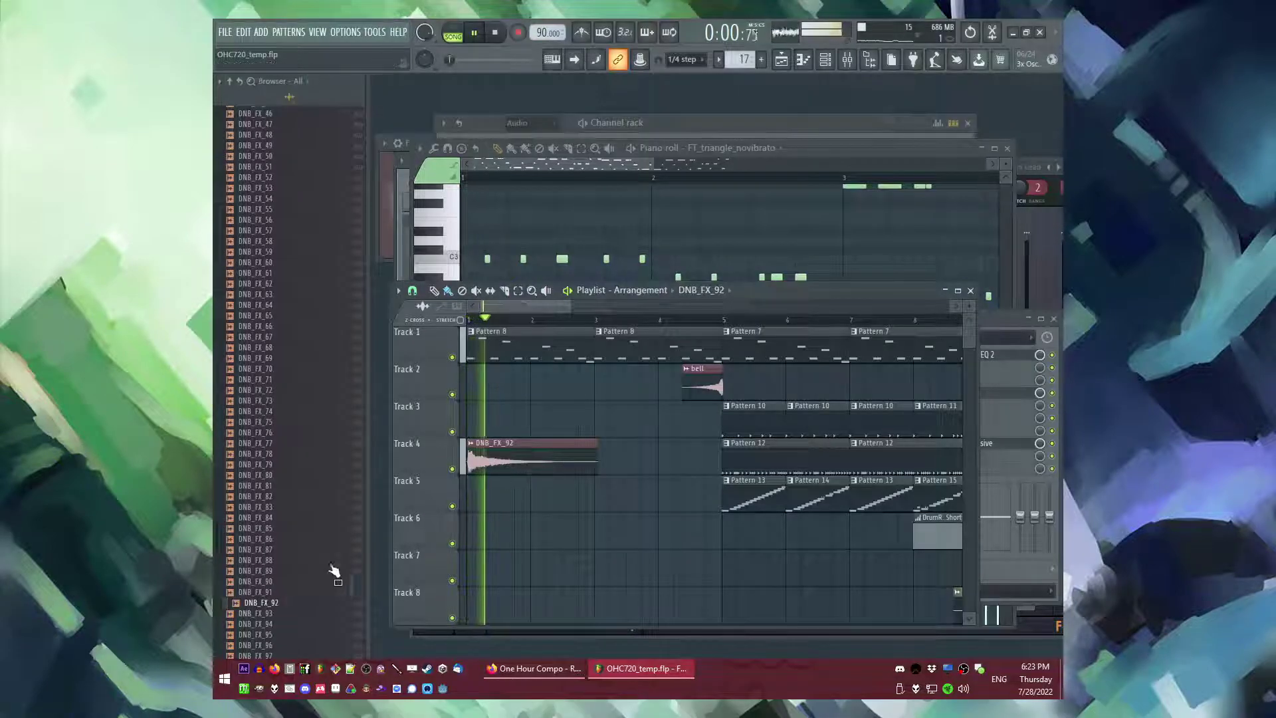
# - Place the DNB_FX_96 sample on track 4, audition it and move the clip to bar 3
pyautogui.moveTo(442, 530); pyautogui.dragTo(486, 456)
pyautogui.press('space')
pyautogui.scroll(15, 290, 503)
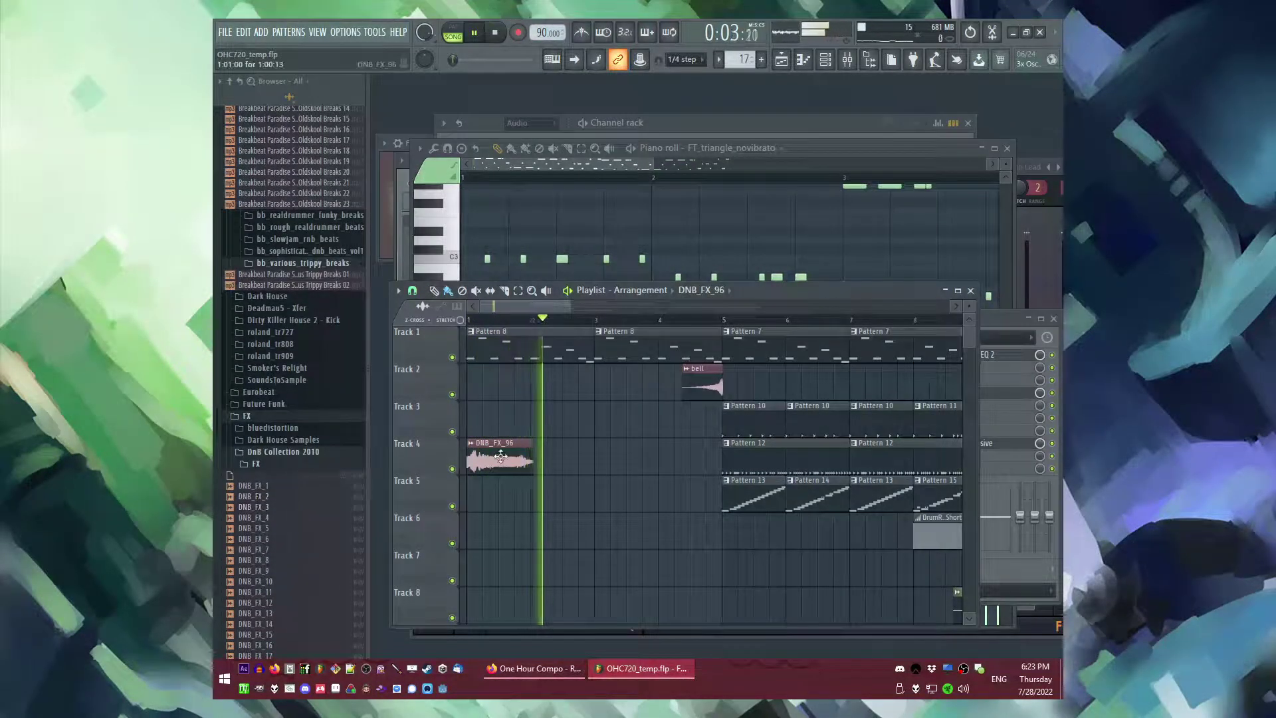
pyautogui.moveTo(489, 443); pyautogui.dragTo(640, 439)
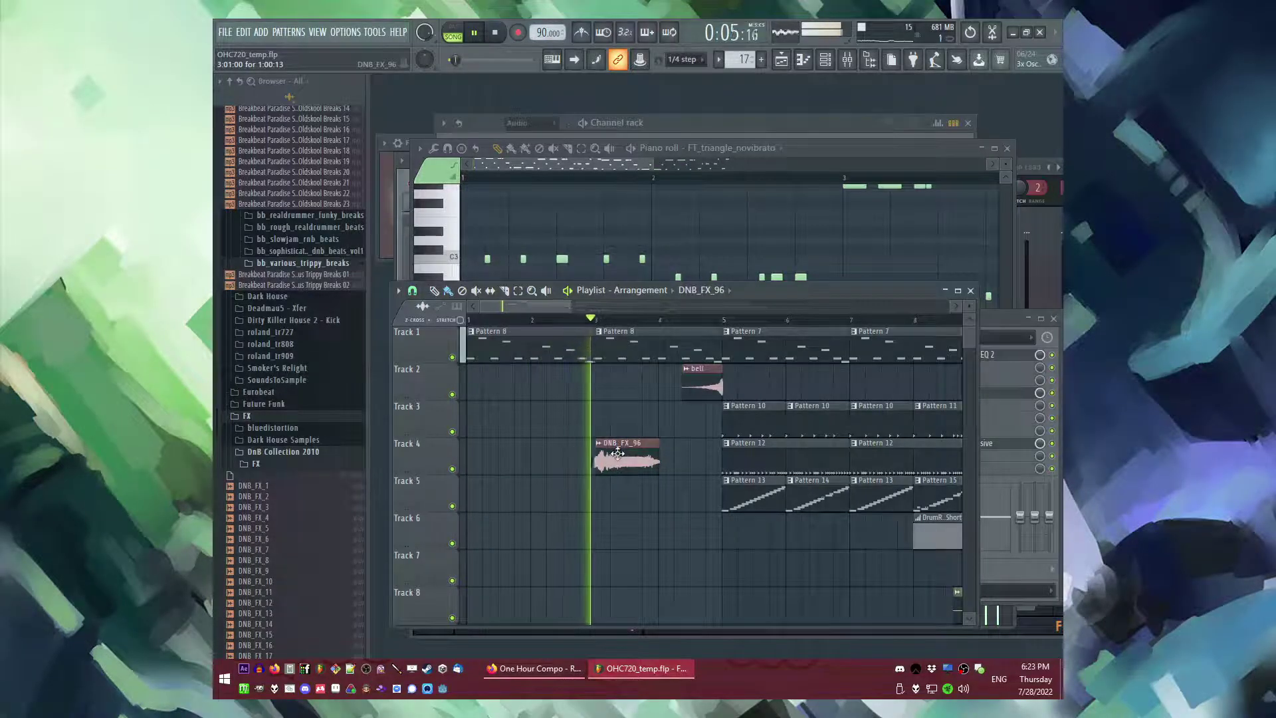
# - Route DNB_FX_96 to mixer track 15, add Fruity Parametric EQ 2 in slot 3 and lower its lowest and highest bands to roll off both ends
pyautogui.doubleClick(640, 439)
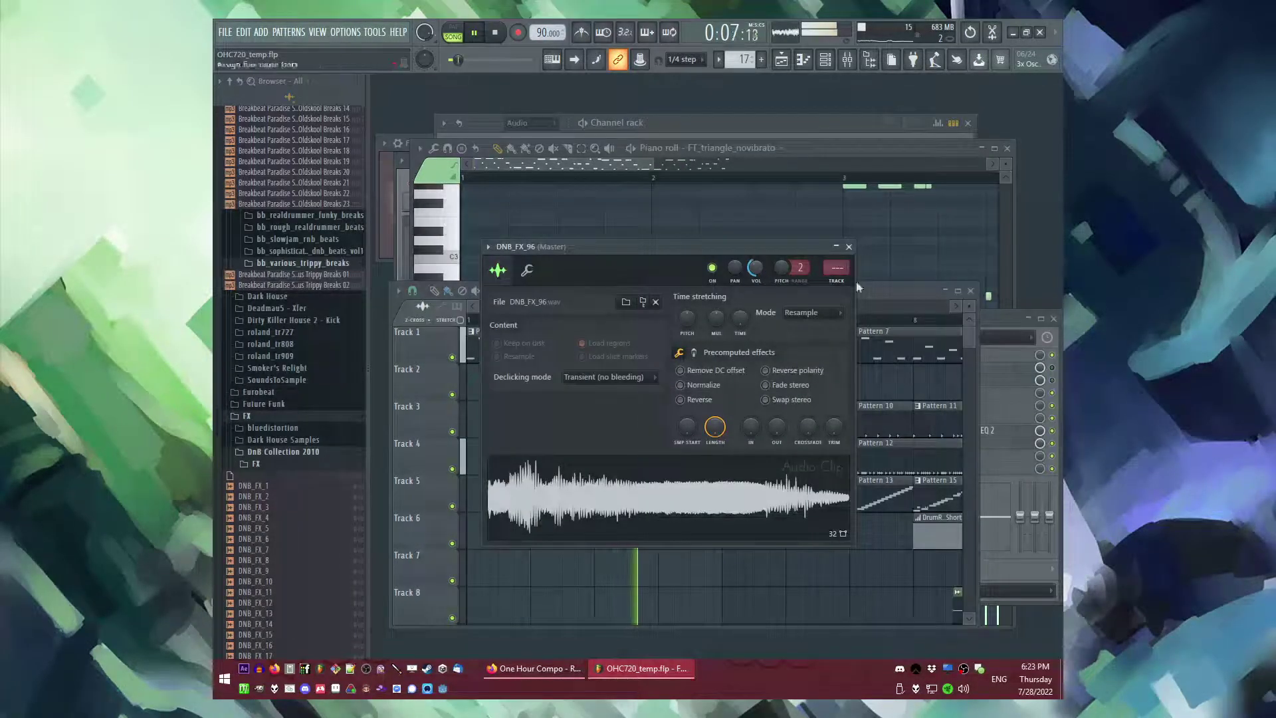
pyautogui.click(840, 281)
pyautogui.click(920, 381)
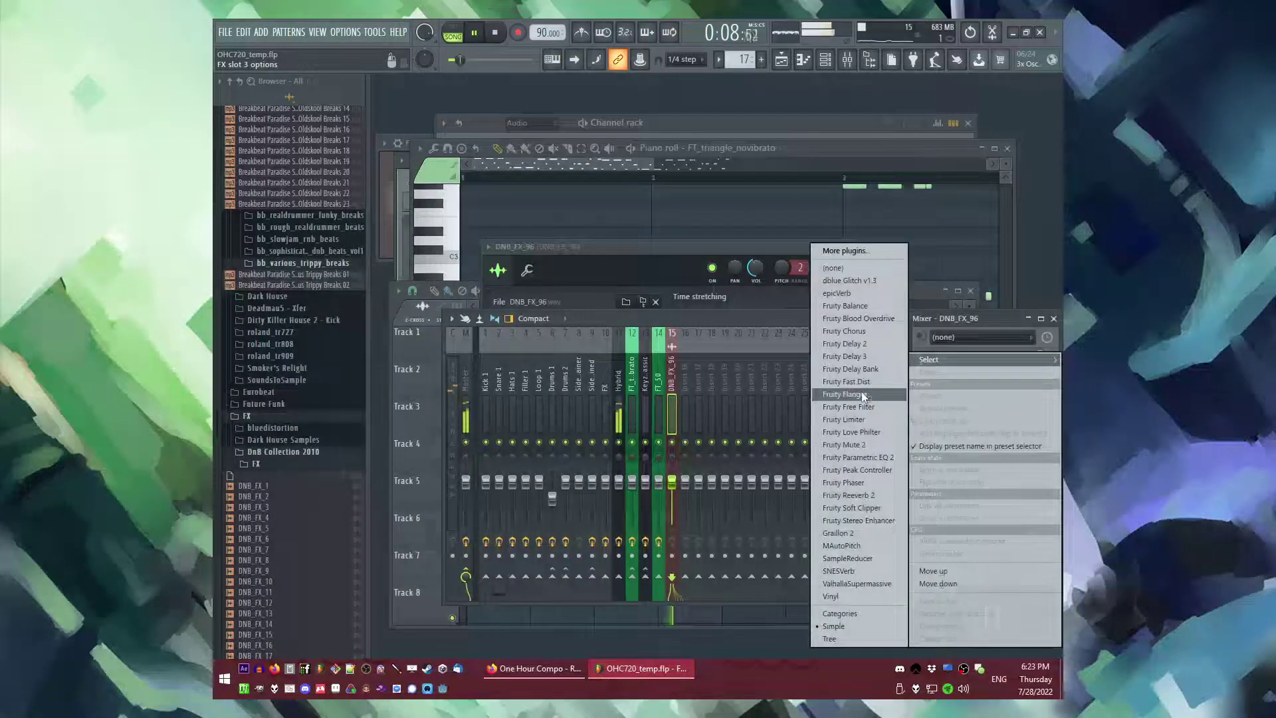
pyautogui.click(858, 457)
pyautogui.moveTo(464, 296); pyautogui.dragTo(480, 368)
pyautogui.moveTo(737, 289); pyautogui.dragTo(739, 373)
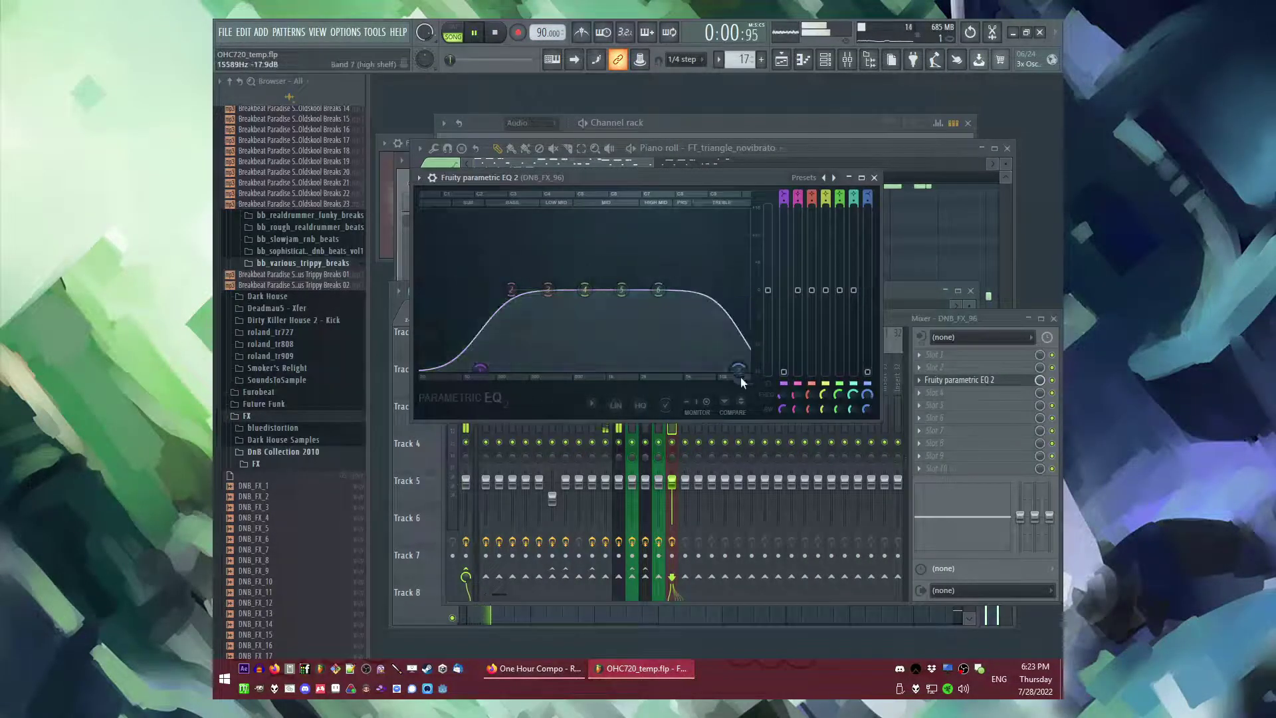
# - Add ValhallaSupermassive in slot 7 of the DNB_FX_96 mixer track and return to the playlist
pyautogui.click(920, 430)
pyautogui.click(852, 584)
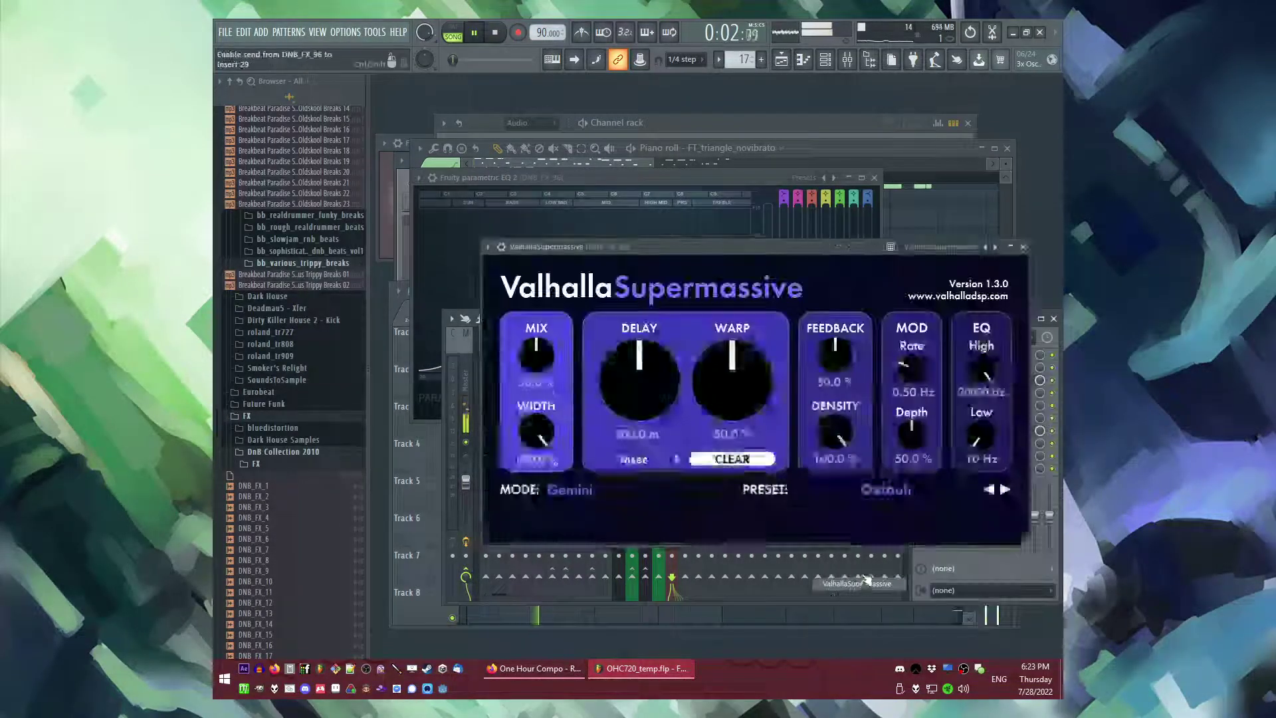
pyautogui.press('F5')
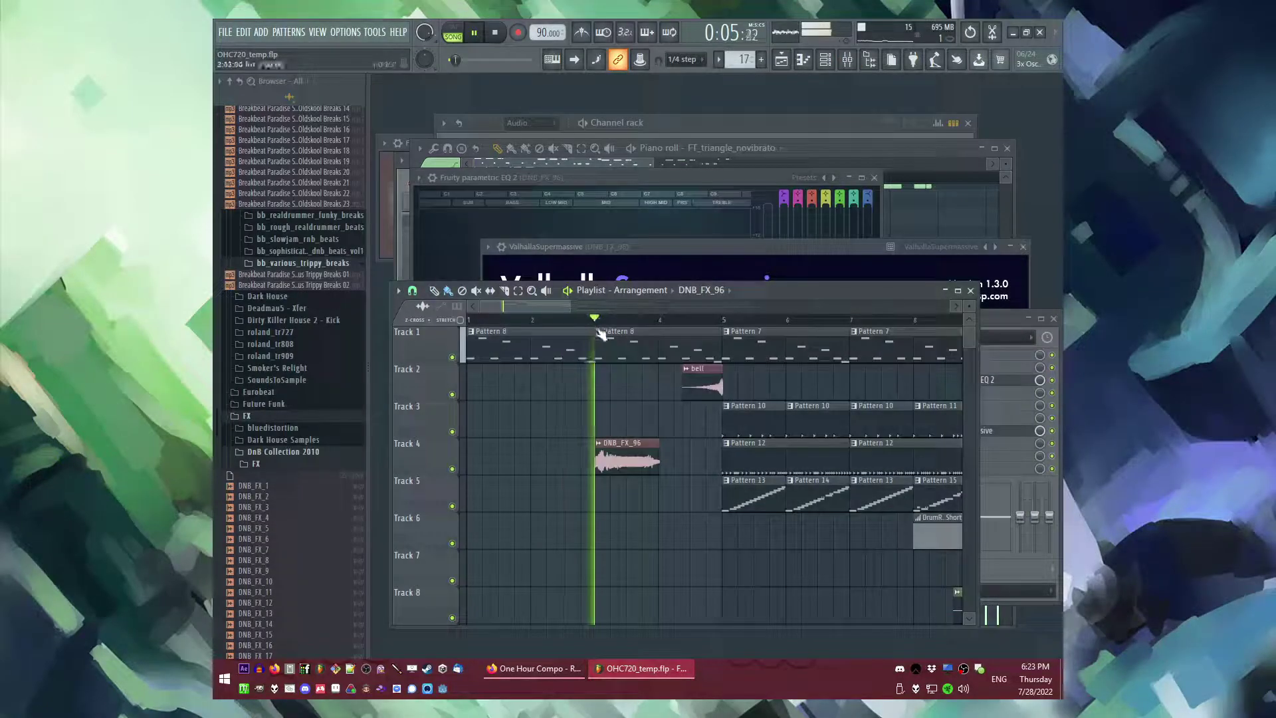
# - Add Fruity Delay Bank in slot 6 of the DNB_FX_96 mixer track, ahead of ValhallaSupermassive
pyautogui.doubleClick(621, 456)
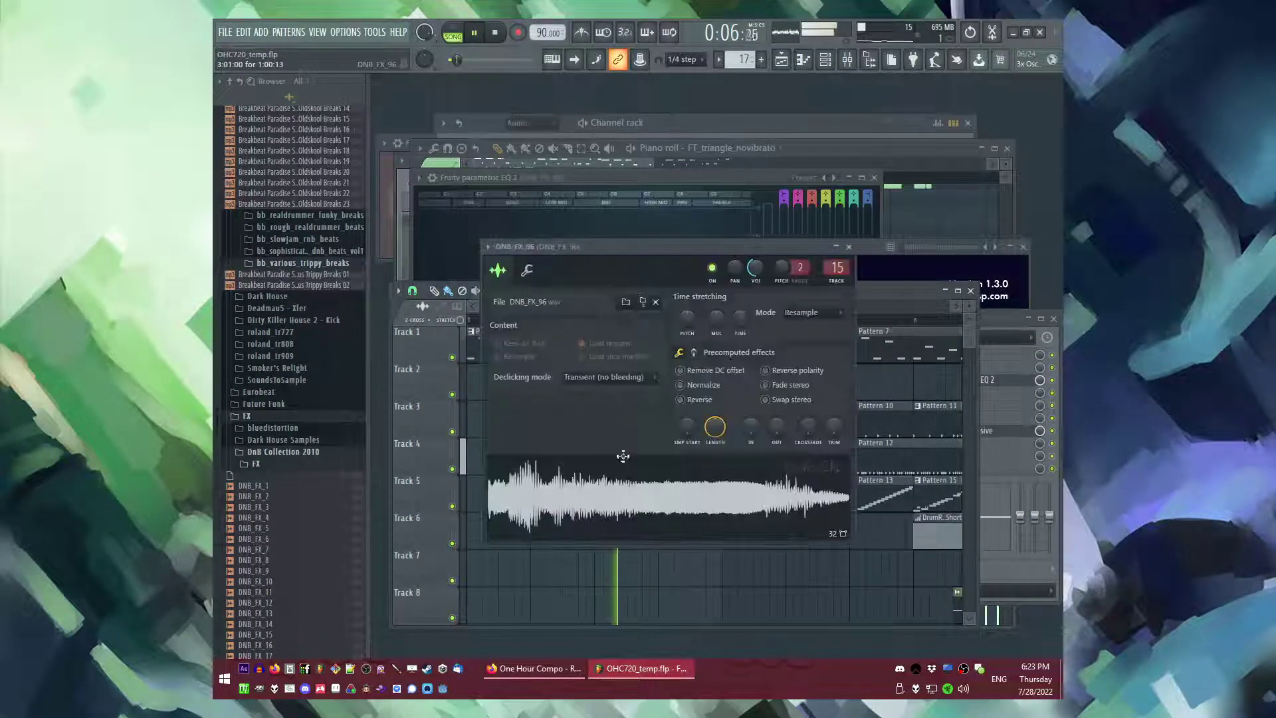
pyautogui.click(995, 360)
pyautogui.click(943, 417)
pyautogui.click(847, 365)
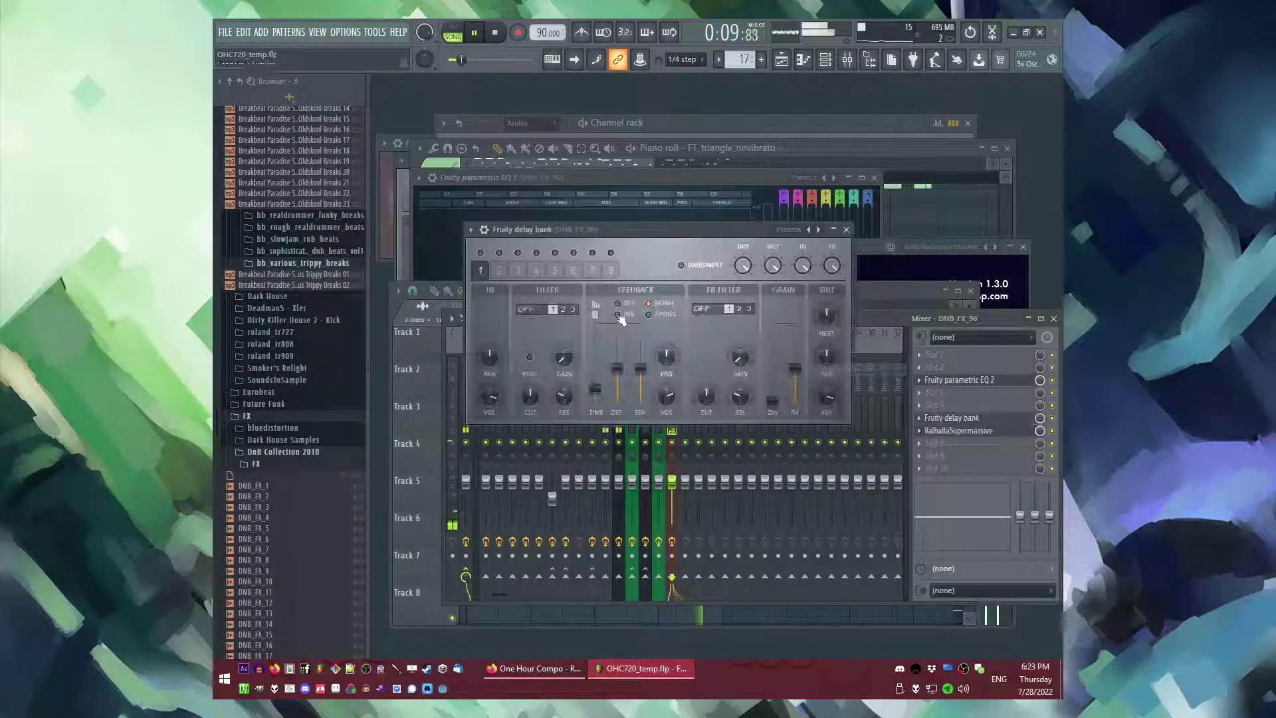
# - Audition the DNB_FX_96 clip from just before bar 3 and stretch it to about 1.8 bars, ending shortly before bar 5
pyautogui.press('F5')
pyautogui.click(581, 320)
pyautogui.doubleClick(619, 457)
pyautogui.rightClick(655, 591)
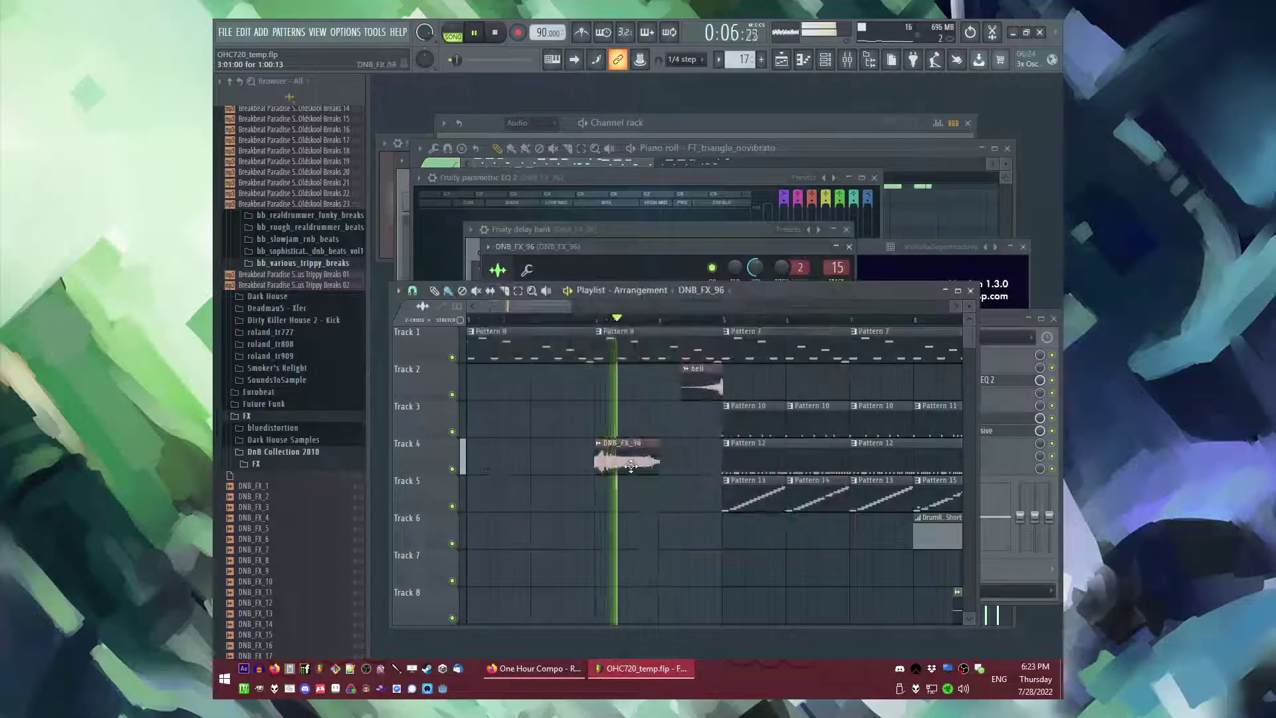
pyautogui.scroll(2, 619, 465)
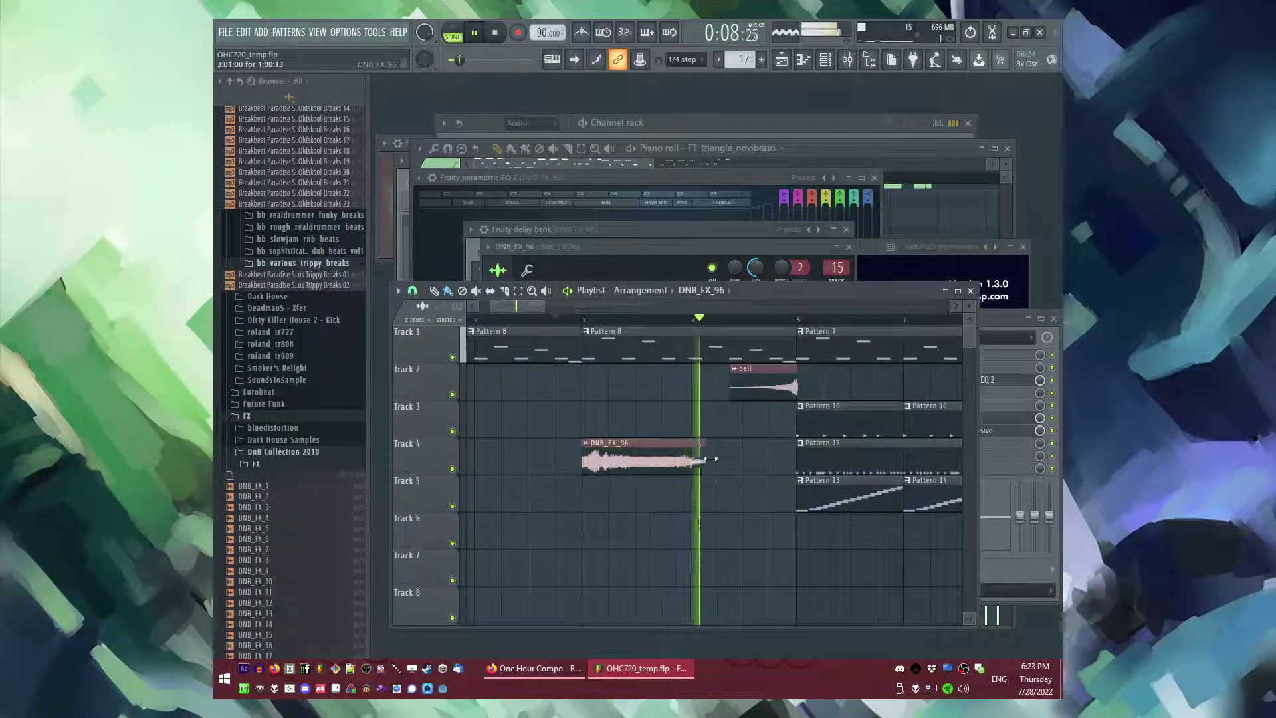
pyautogui.moveTo(691, 456); pyautogui.dragTo(773, 456)
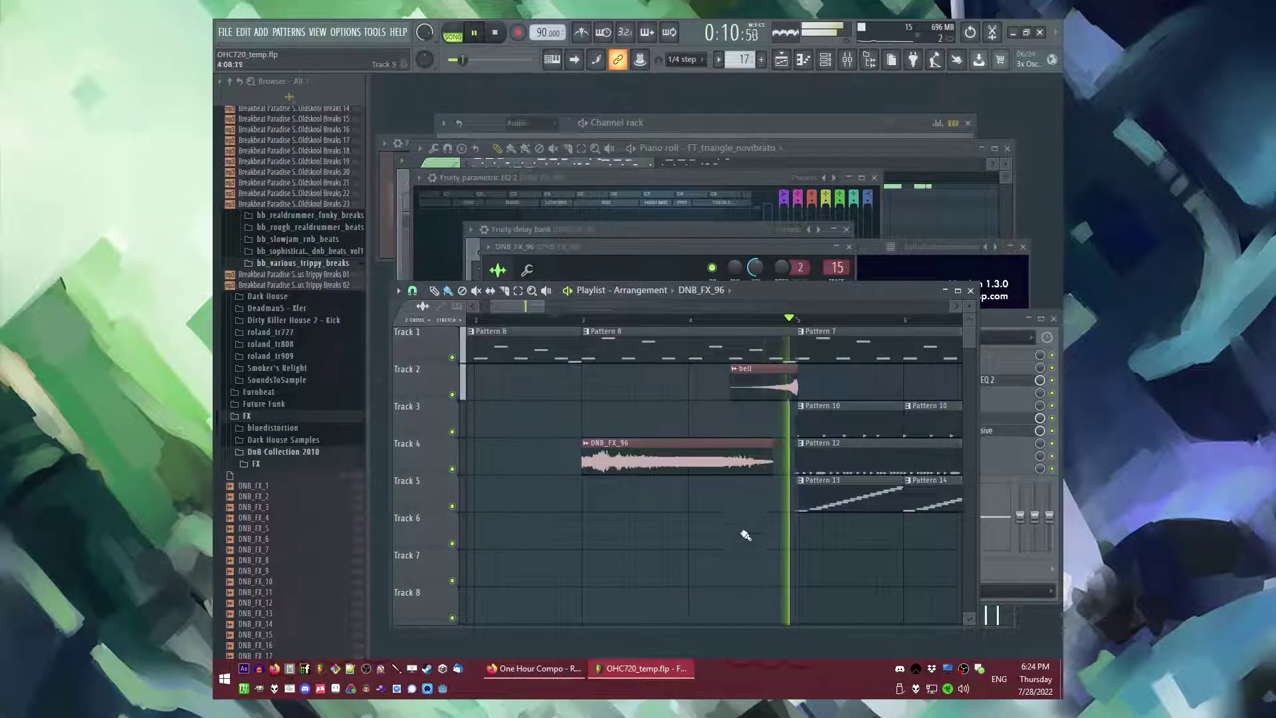
# - Open the DNB_FX_96 channel settings and raise its volume slightly
pyautogui.scroll(-5, 744, 525)
pyautogui.doubleClick(529, 465)
pyautogui.moveTo(756, 267); pyautogui.dragTo(762, 254)
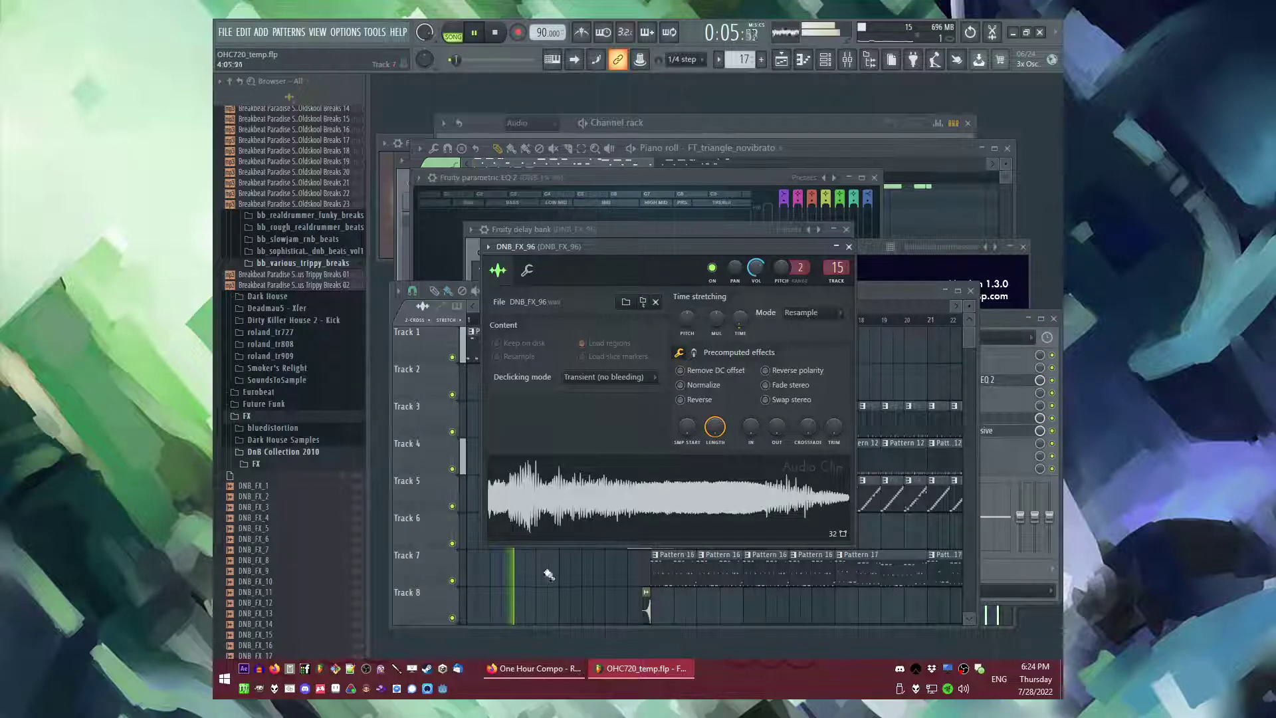
# - Play the arrangement through the DNB_FX_96 clip and again from shortly before bar 9, and save the project as OHC720_temp_2.flp
pyautogui.click(549, 574)
pyautogui.scroll(4, 598, 458)
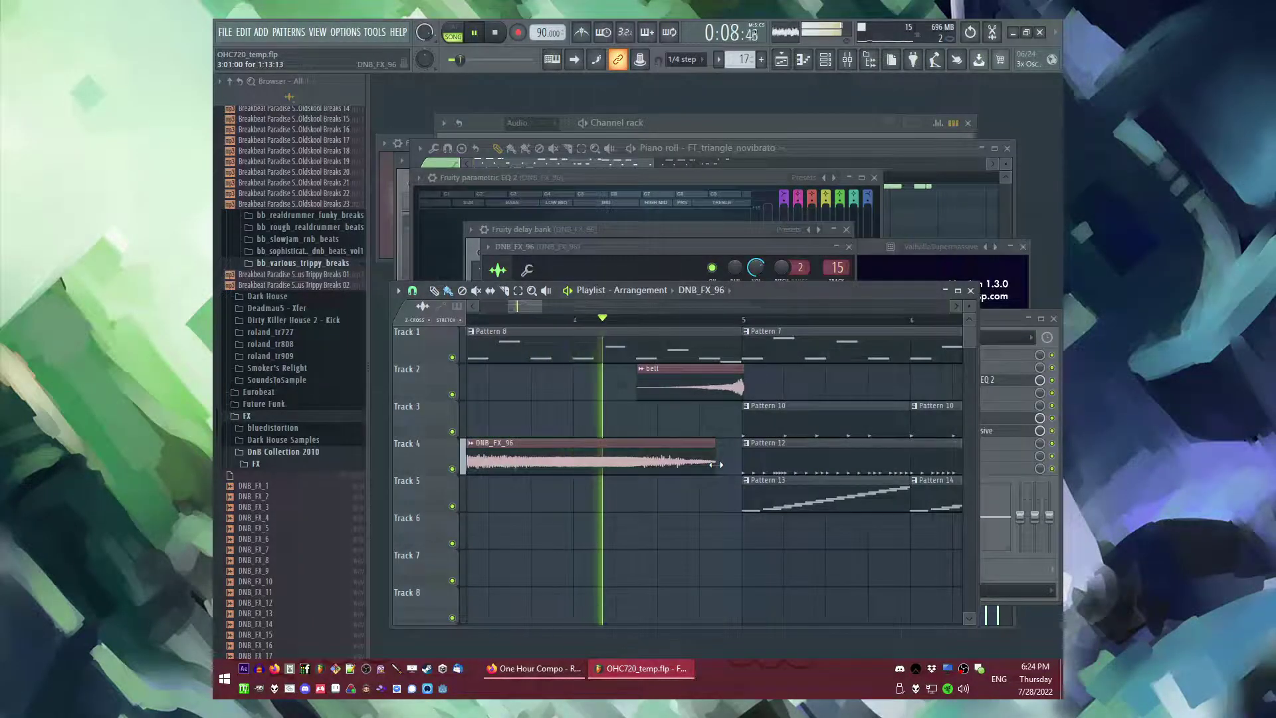
pyautogui.scroll(-2, 715, 464)
pyautogui.scroll(-3, 583, 359)
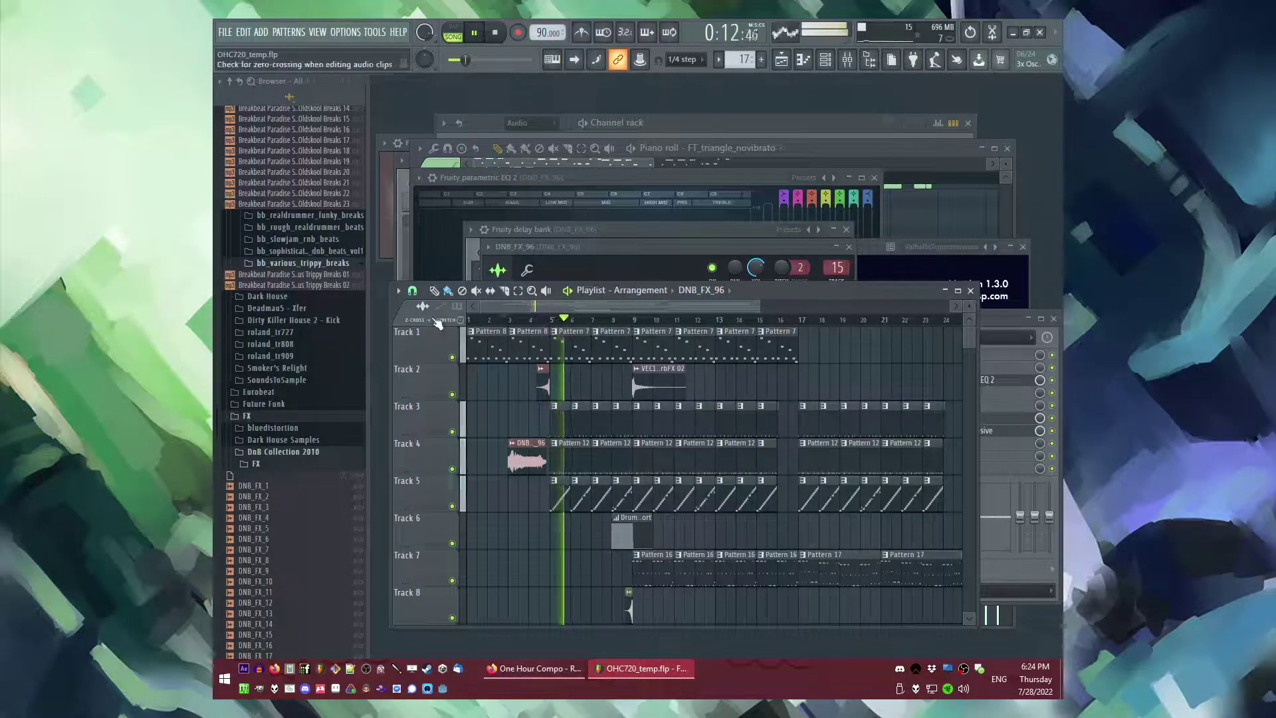
pyautogui.scroll(2, 623, 453)
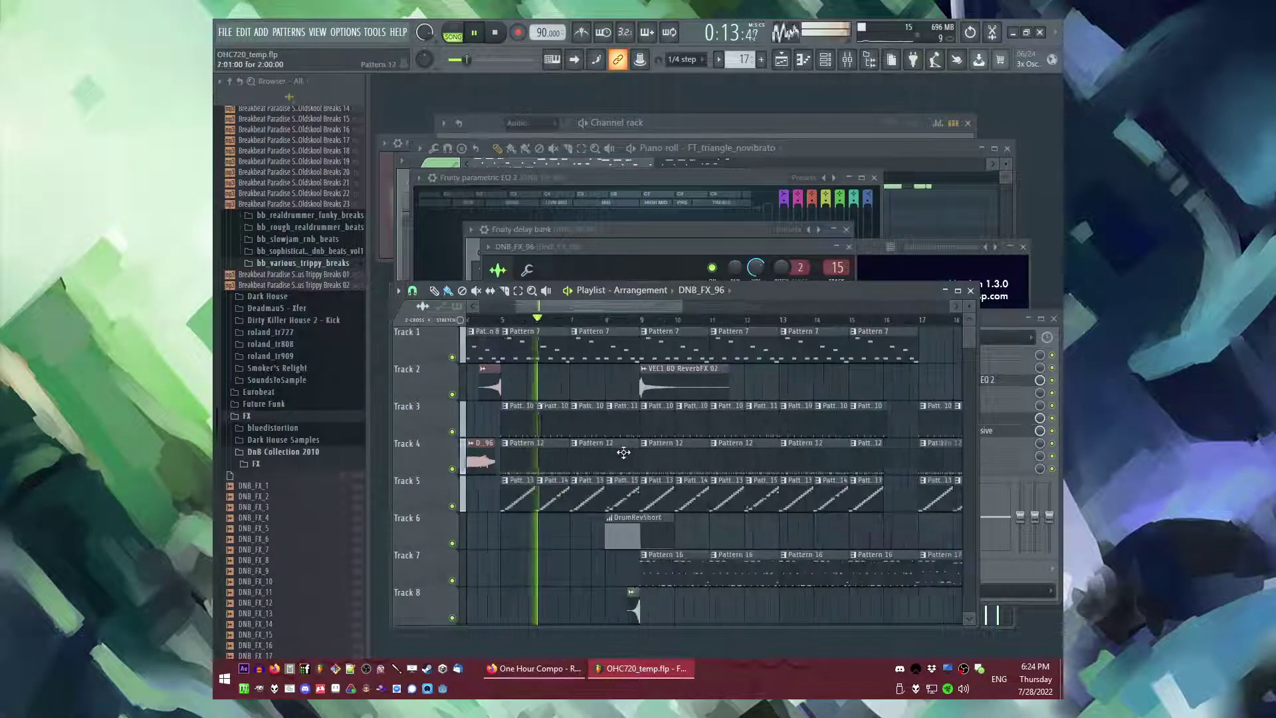
pyautogui.click(623, 320)
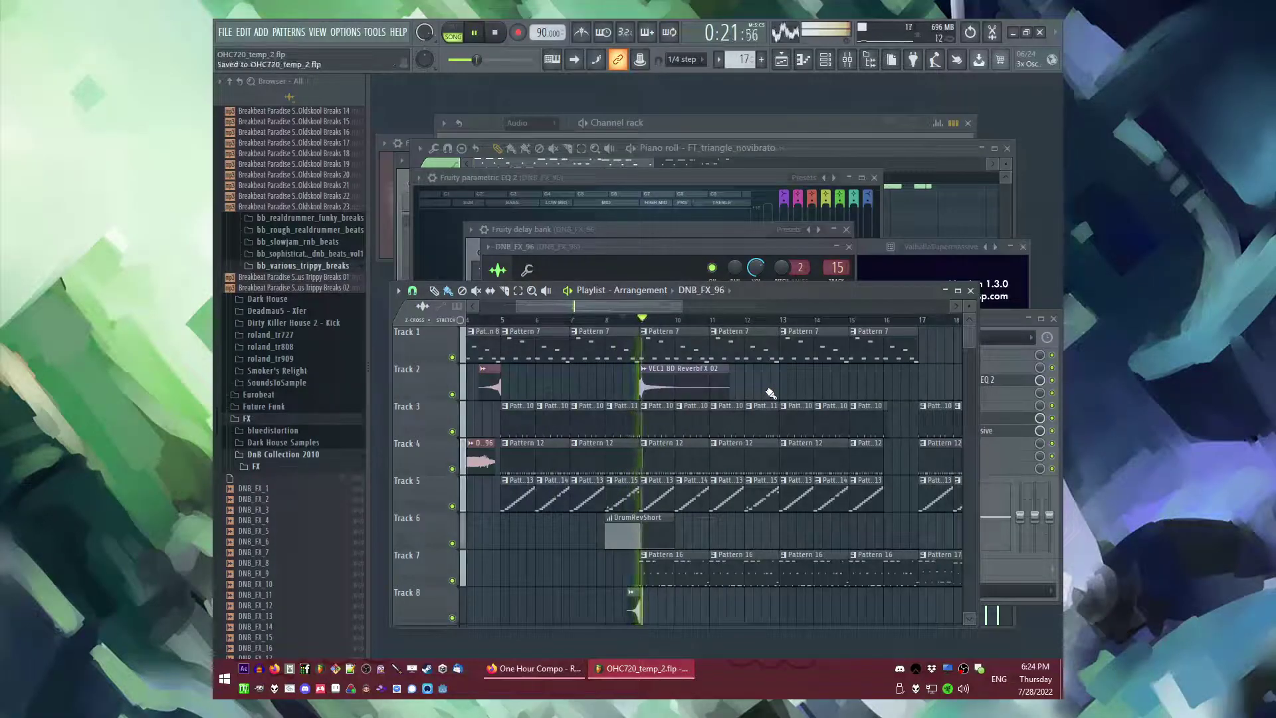
# - Open Pattern 19 and inspect the effect chains of the FT_50 and Hybrid mixer tracks, including Hybrid's Fruity Parametric EQ 2
pyautogui.scroll(-2, 652, 396)
pyautogui.scroll(-1, 612, 444)
pyautogui.scroll(2, 681, 560)
pyautogui.scroll(-6, 686, 508)
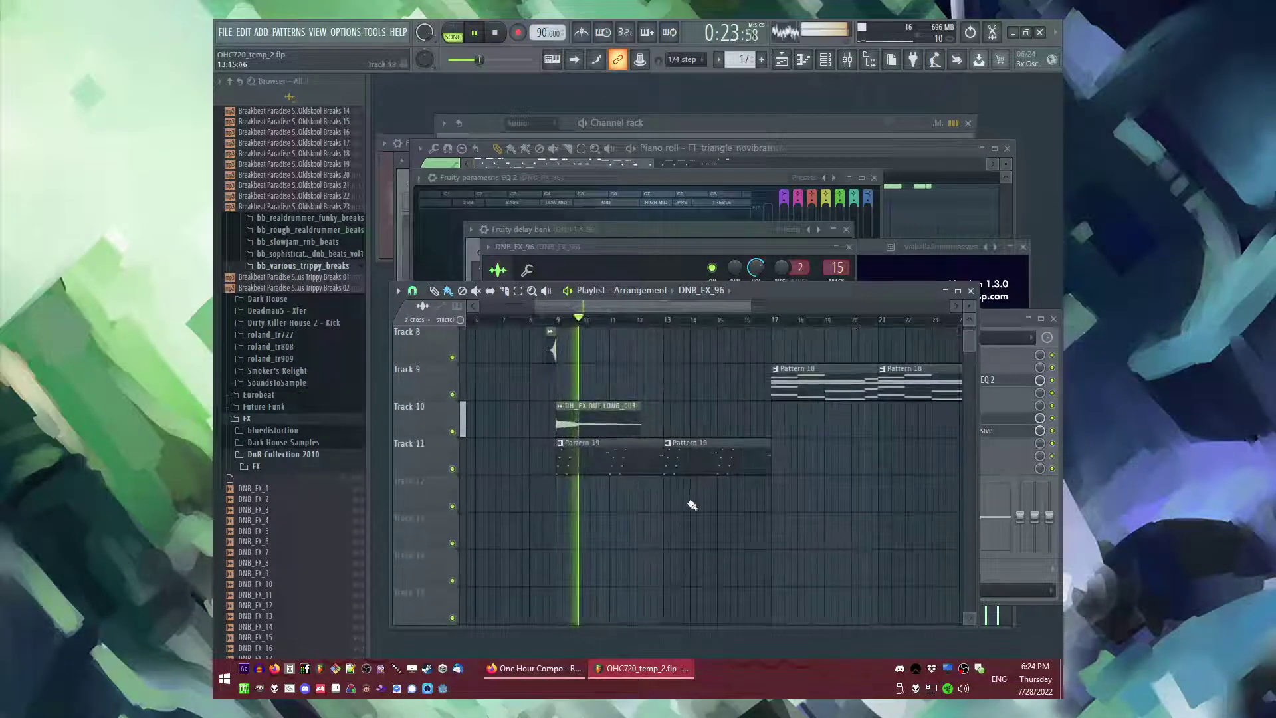
pyautogui.doubleClick(610, 466)
pyautogui.press('F9')
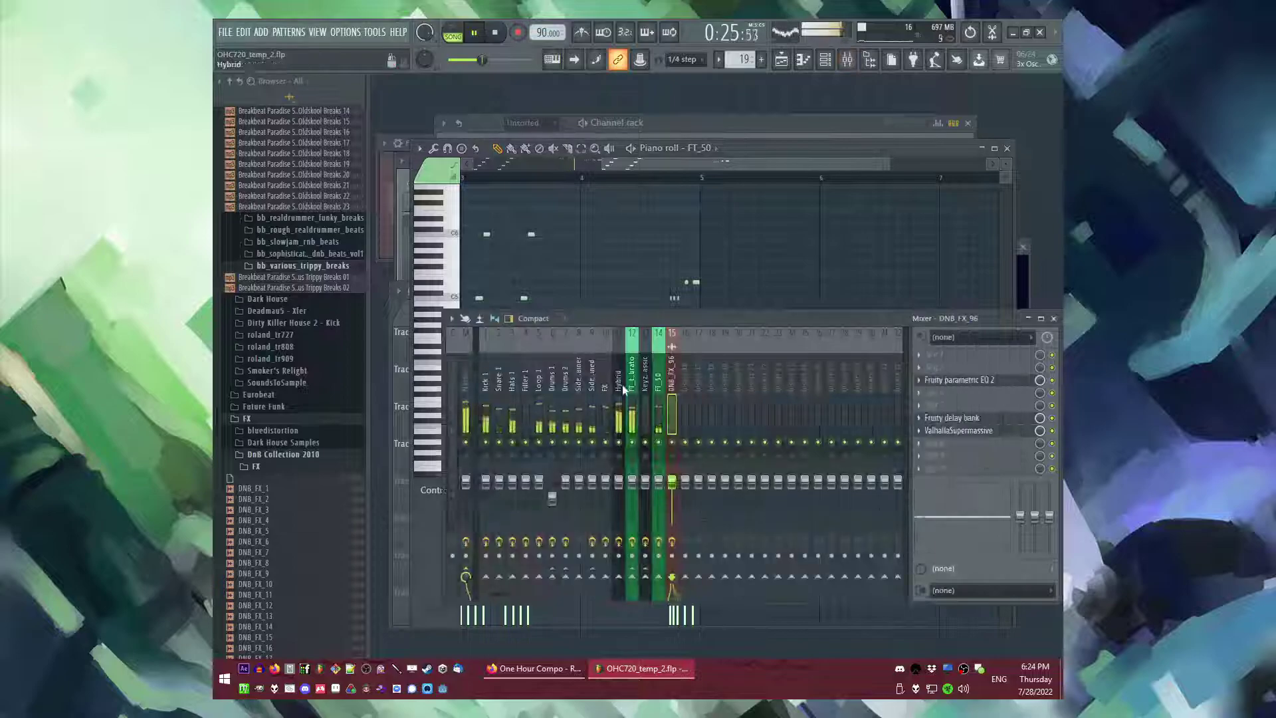
pyautogui.click(657, 389)
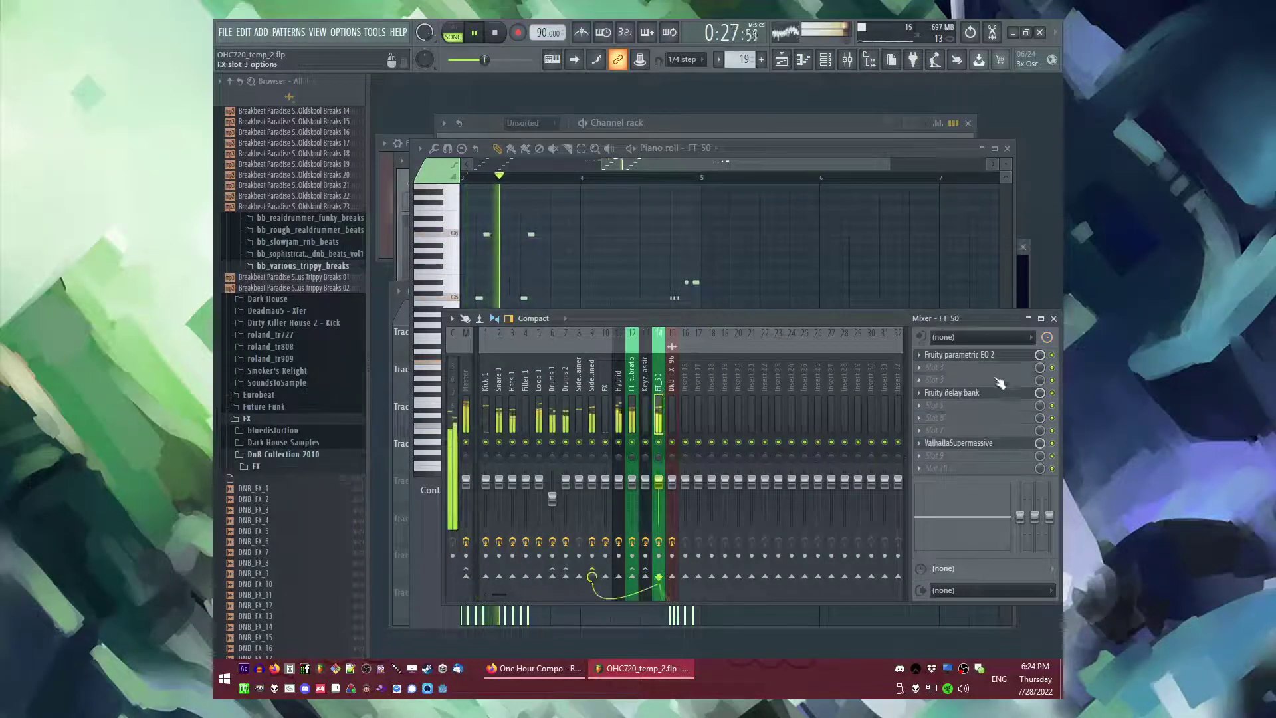
pyautogui.press('F9')
pyautogui.press('F5')
pyautogui.press('F9')
pyautogui.click(632, 402)
pyautogui.press('s')
pyautogui.click(618, 399)
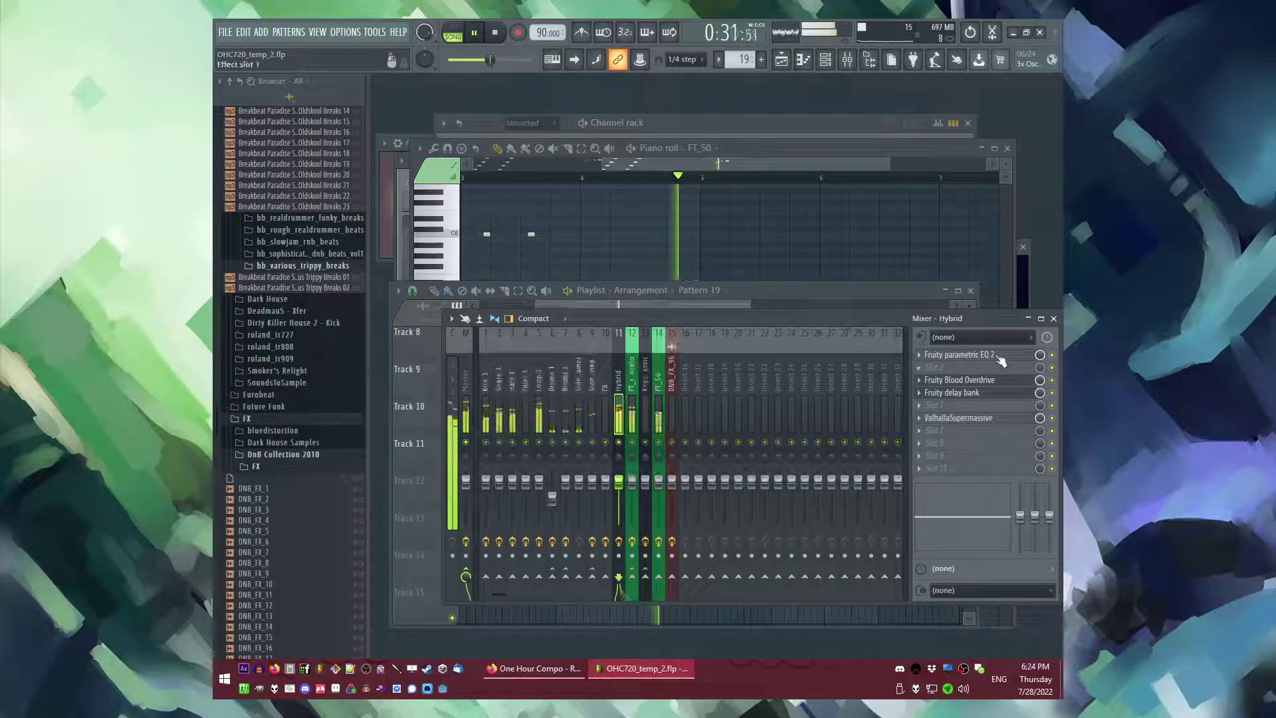
pyautogui.click(957, 354)
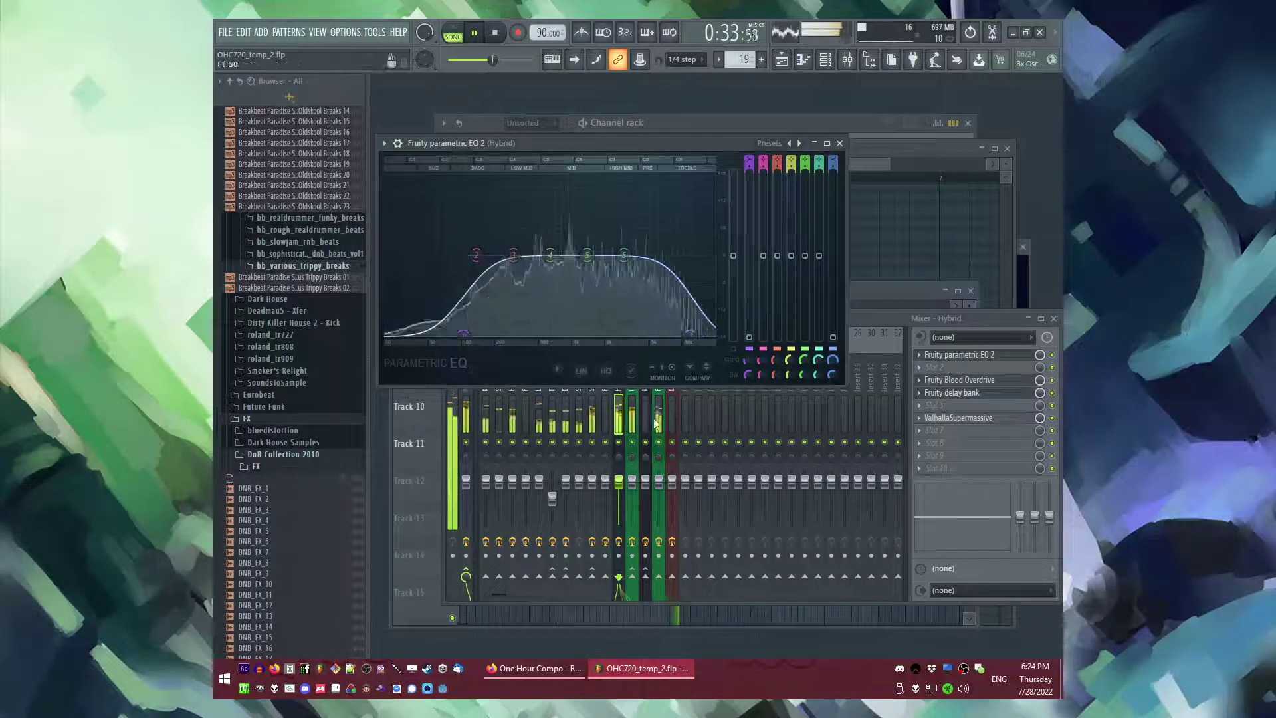
# - Place a crash4 clip on Track 2 of the playlist so it ends at bar 16, and open its channel settings
pyautogui.press('F9')
pyautogui.press('F5')
pyautogui.scroll(4, 762, 426)
pyautogui.click(749, 319)
pyautogui.scroll(-3, 752, 337)
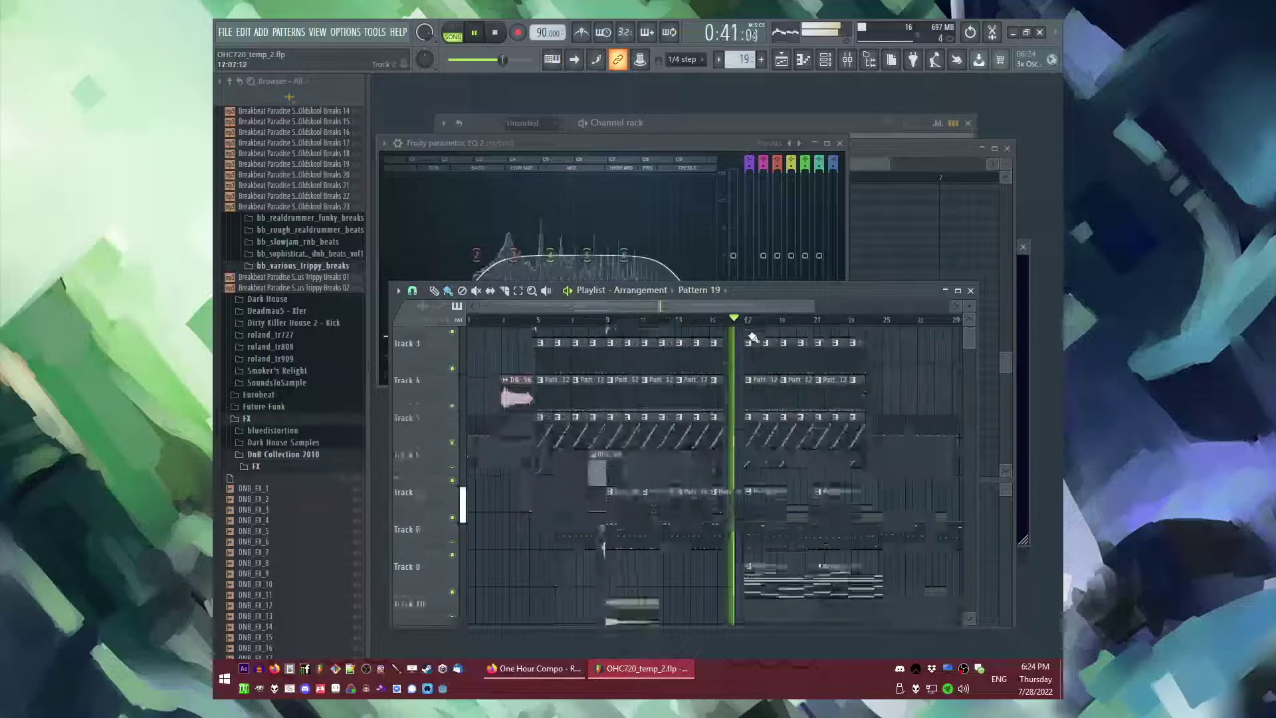
pyautogui.click(717, 319)
pyautogui.scroll(3, 736, 385)
pyautogui.scroll(2, 731, 392)
pyautogui.click(711, 290)
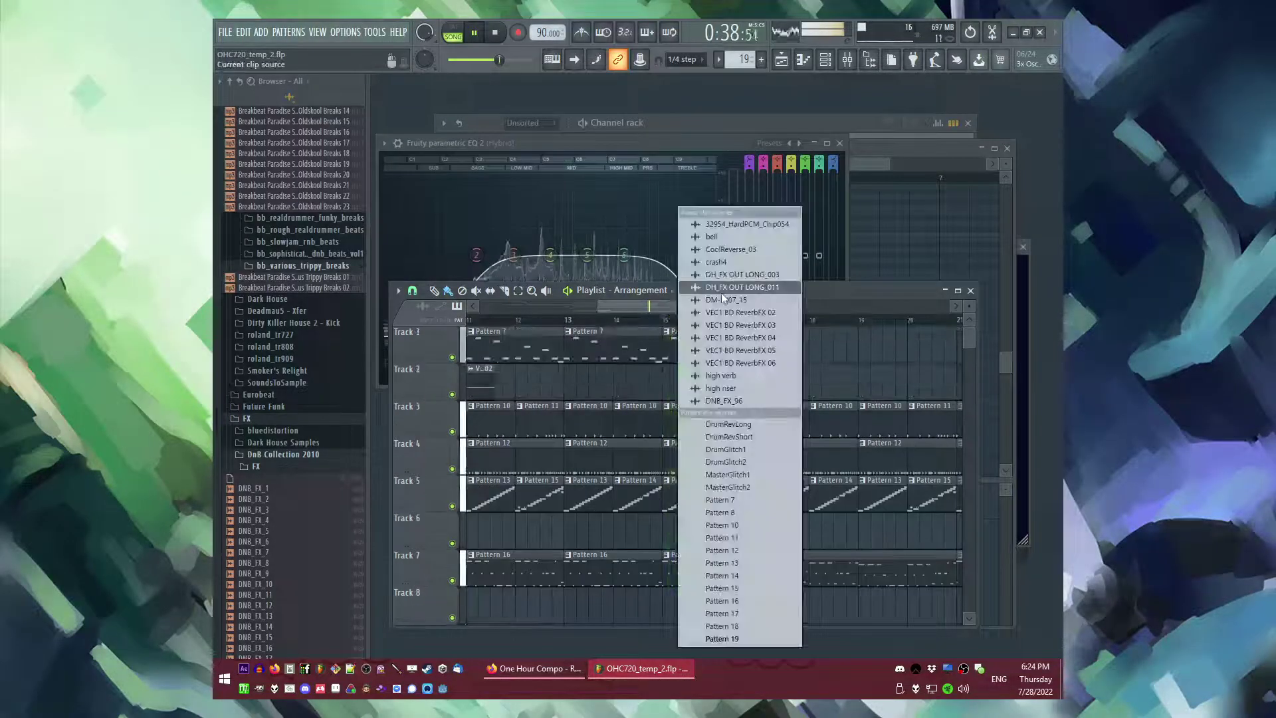
pyautogui.click(740, 262)
pyautogui.click(691, 382)
pyautogui.scroll(2, 661, 387)
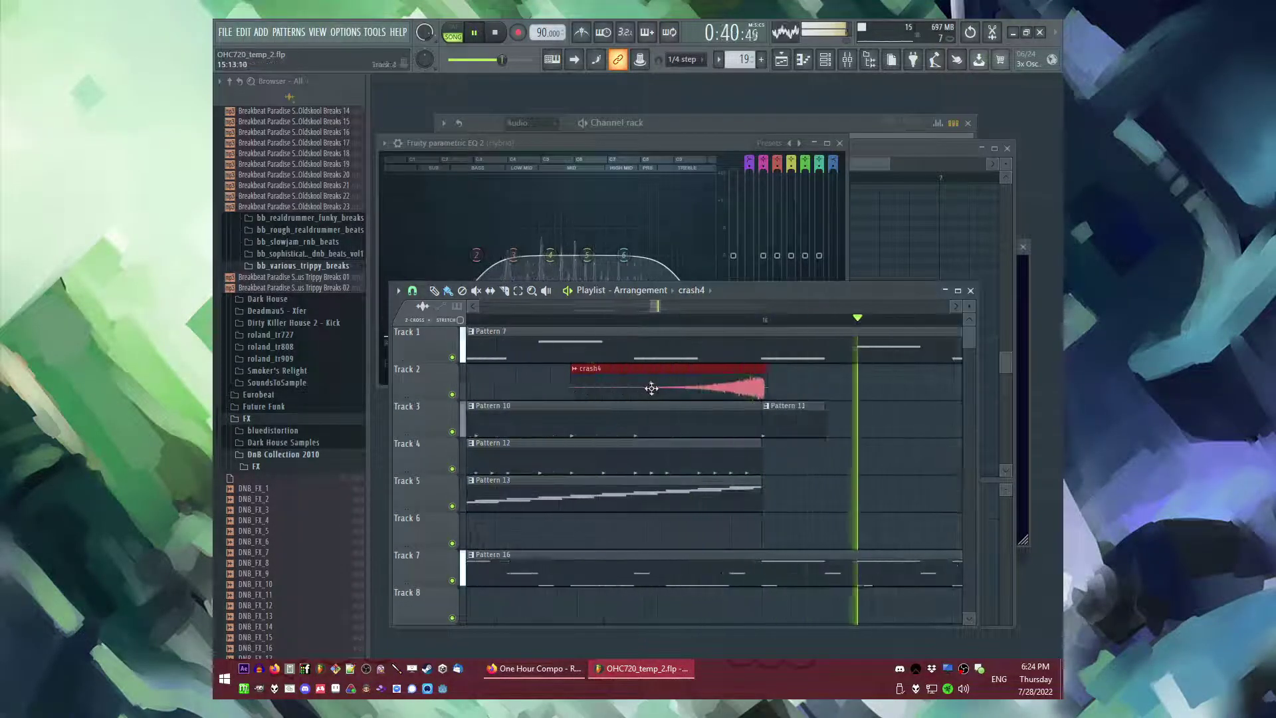
pyautogui.scroll(-4, 684, 389)
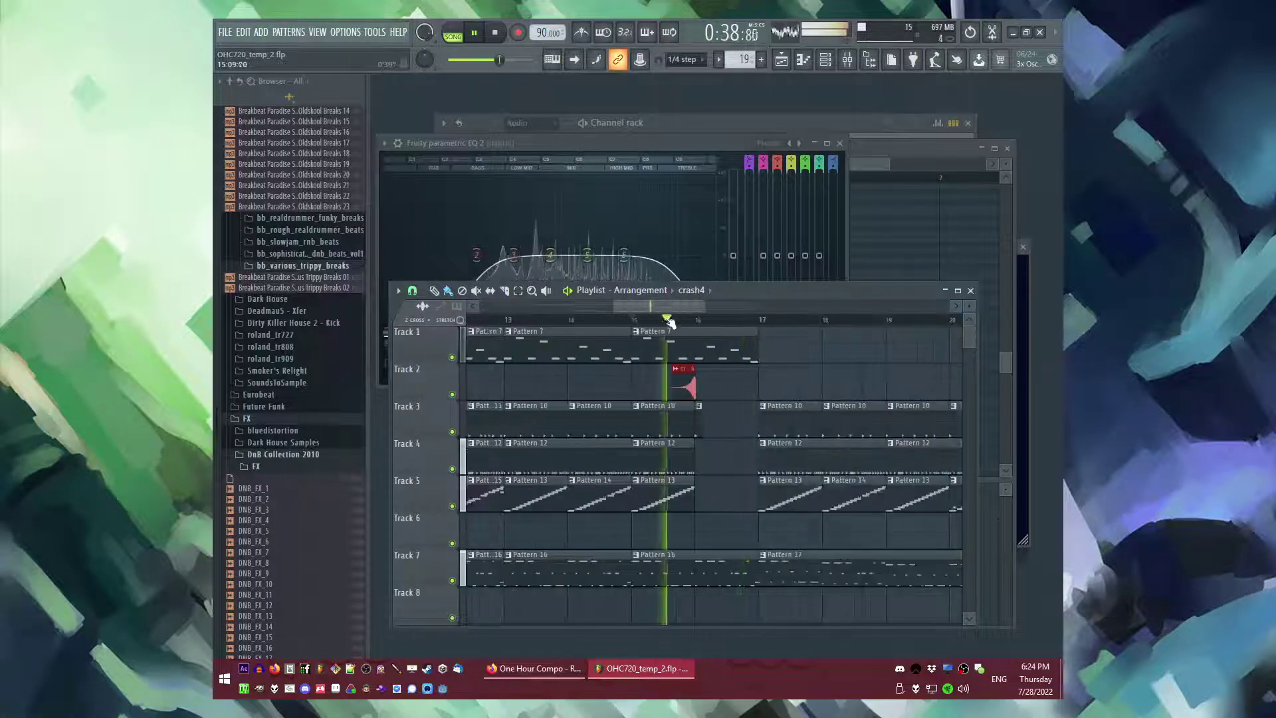
pyautogui.doubleClick(684, 375)
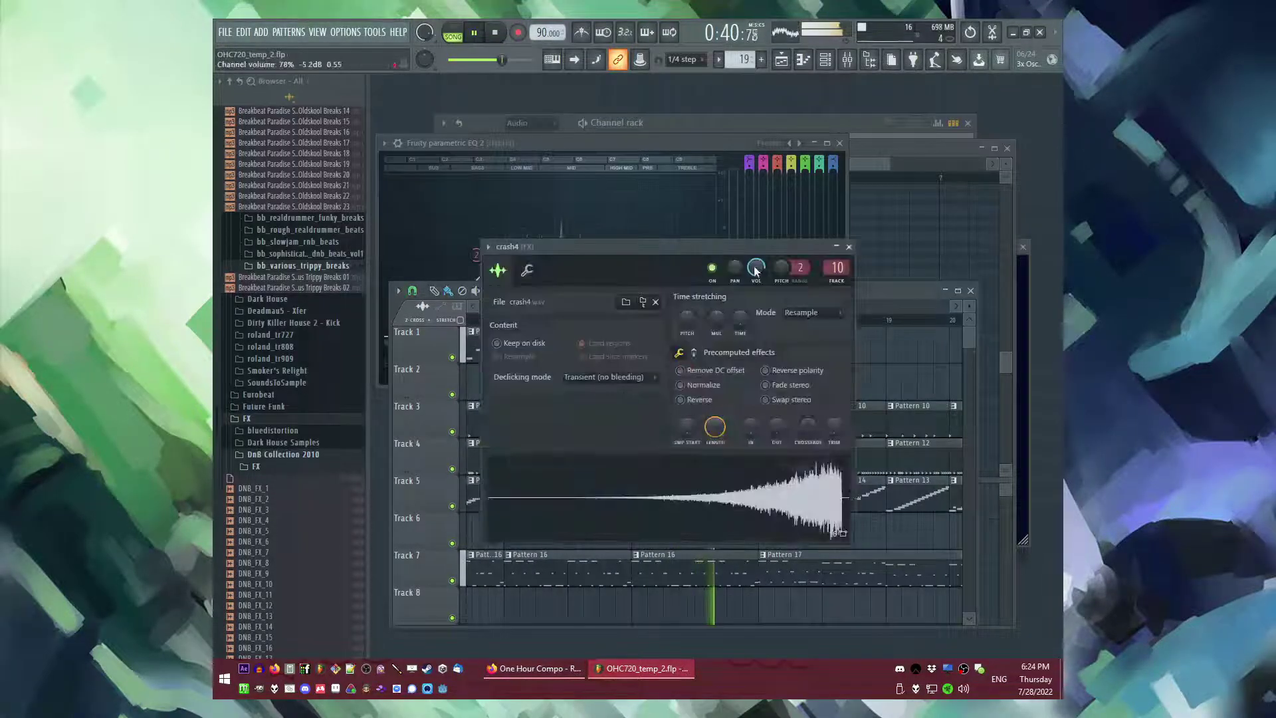
# - Add a VEC1 BD ReverbFX 02 clip at bar 17 on Track 2 and a high riser clip peaking at bar 17 on Track 6
pyautogui.click(700, 290)
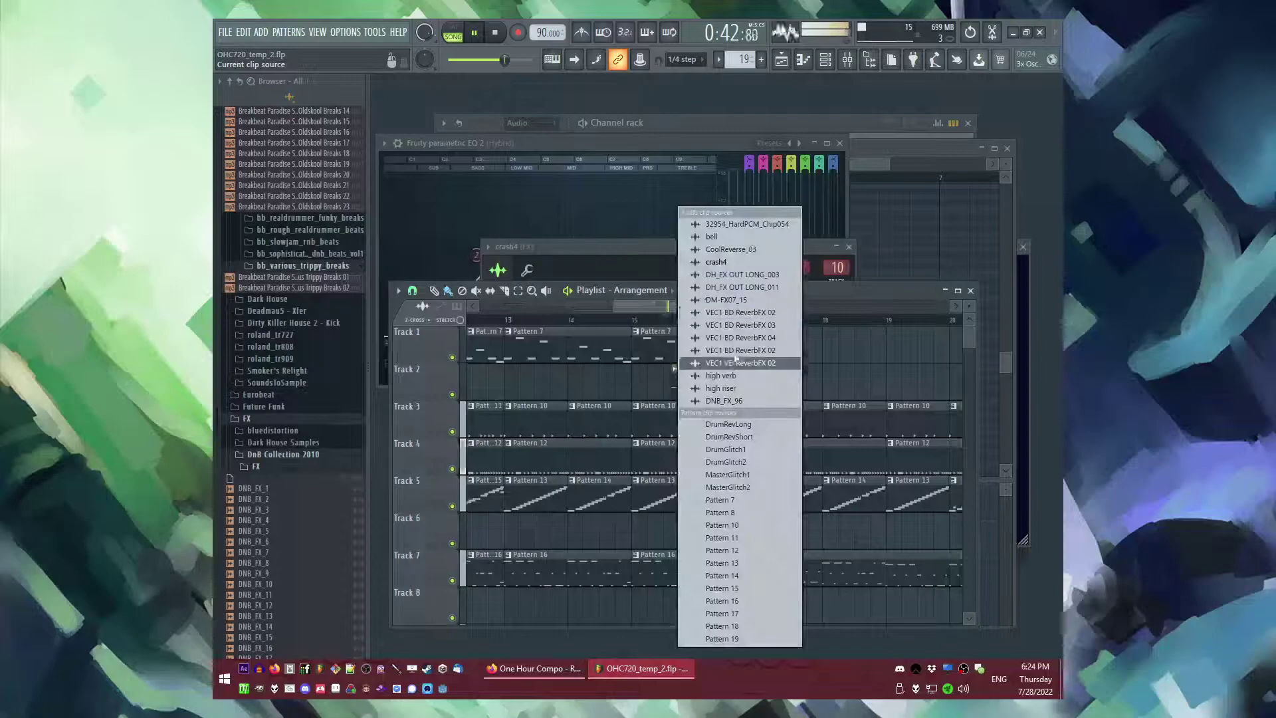
pyautogui.click(751, 313)
pyautogui.click(765, 382)
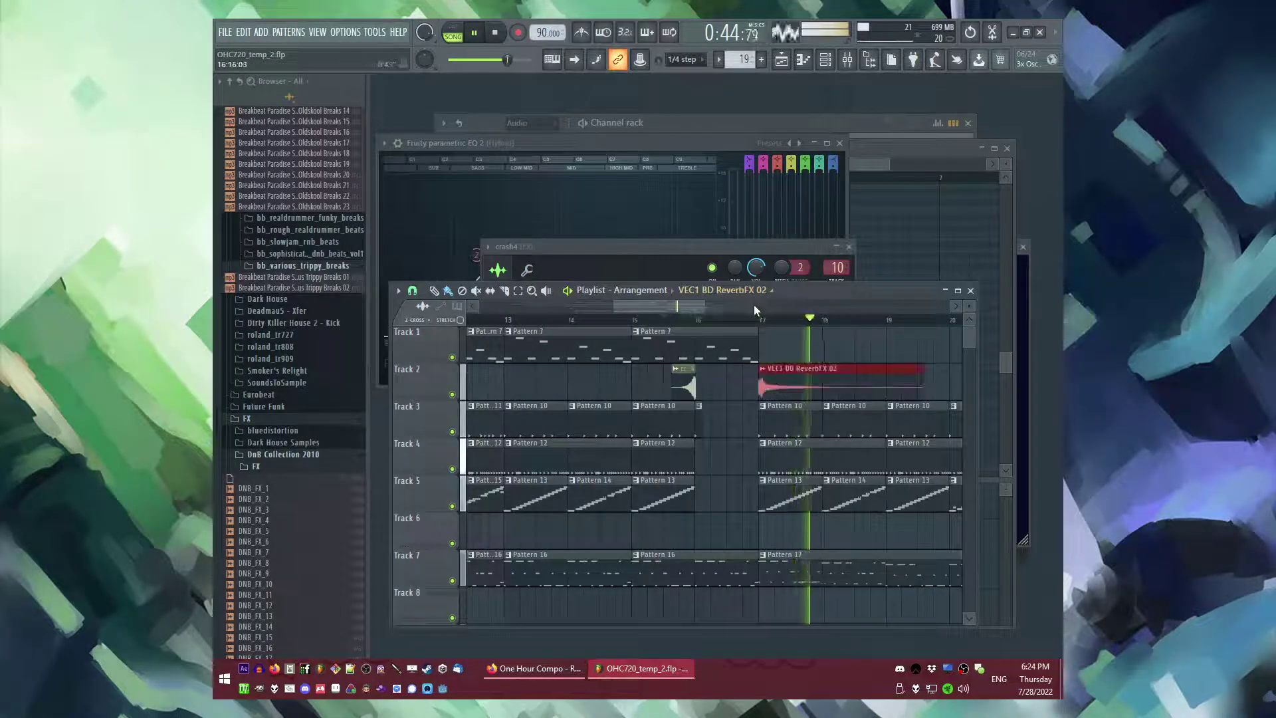
pyautogui.click(751, 290)
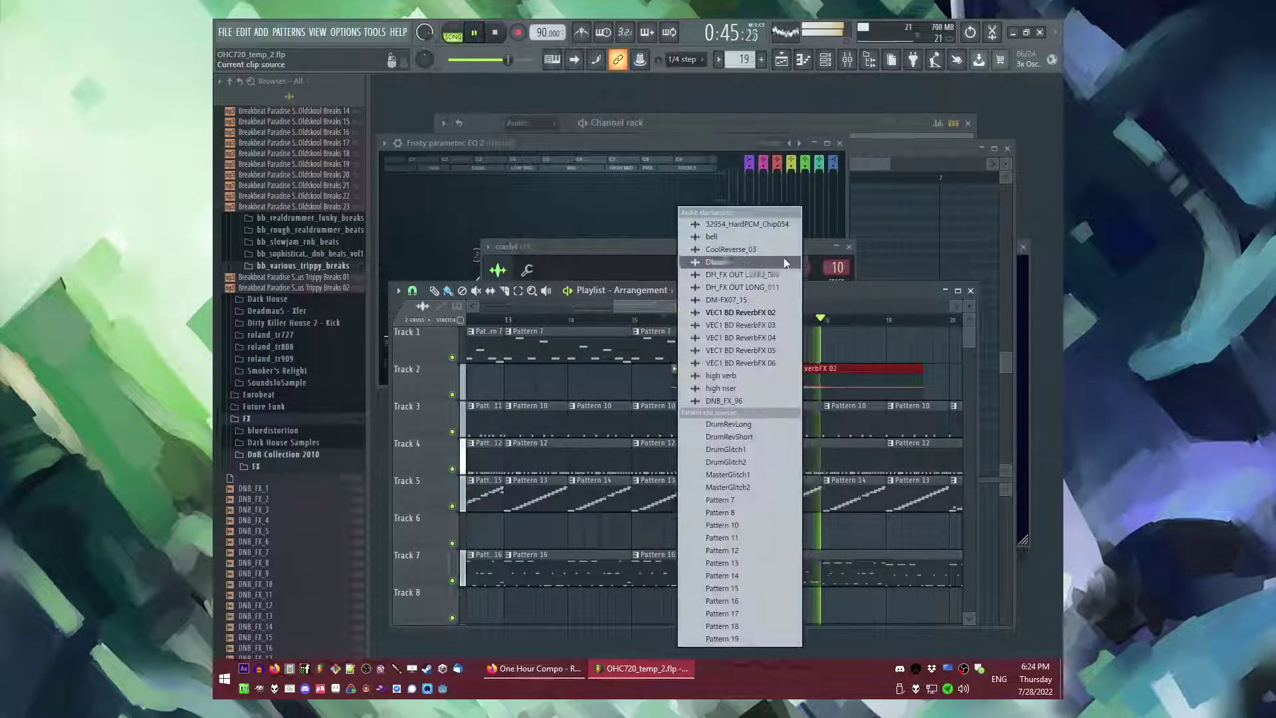
pyautogui.click(739, 388)
pyautogui.click(736, 536)
pyautogui.scroll(3, 797, 533)
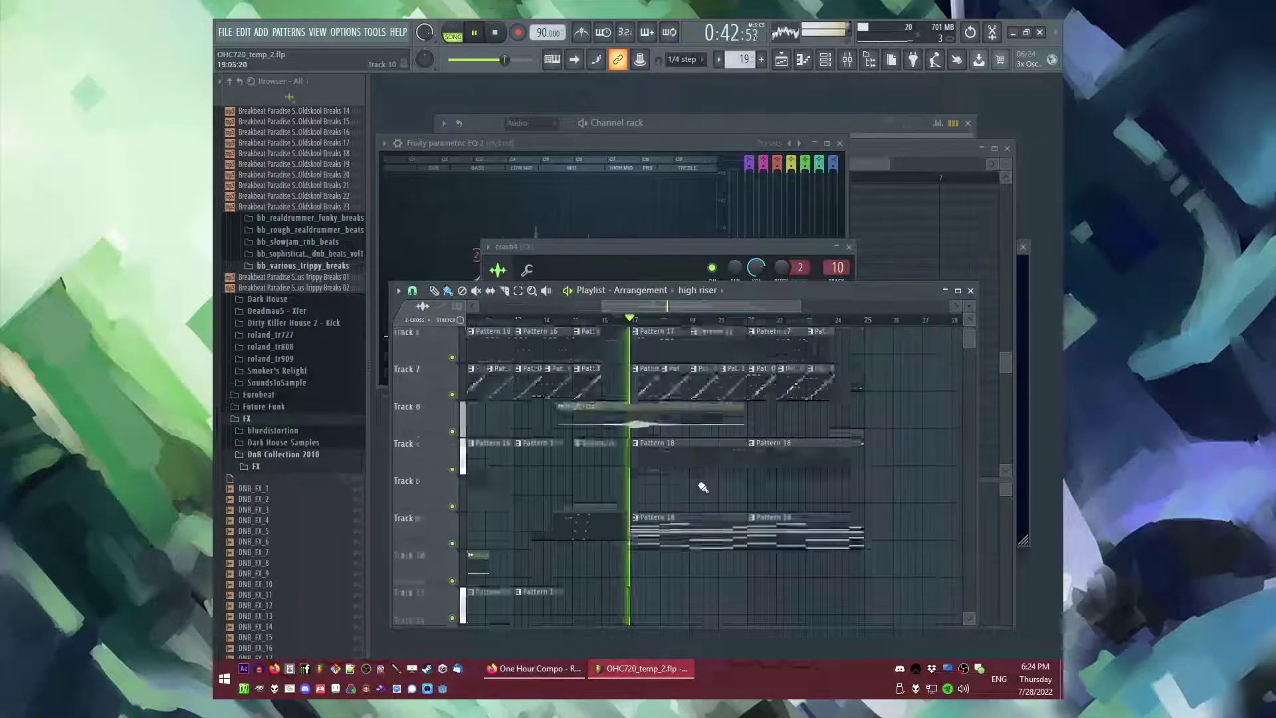
# - Create Pattern 20, place it at bar 17 on Track 10, and add a Sytrus (PWM) channel
pyautogui.scroll(-5, 703, 487)
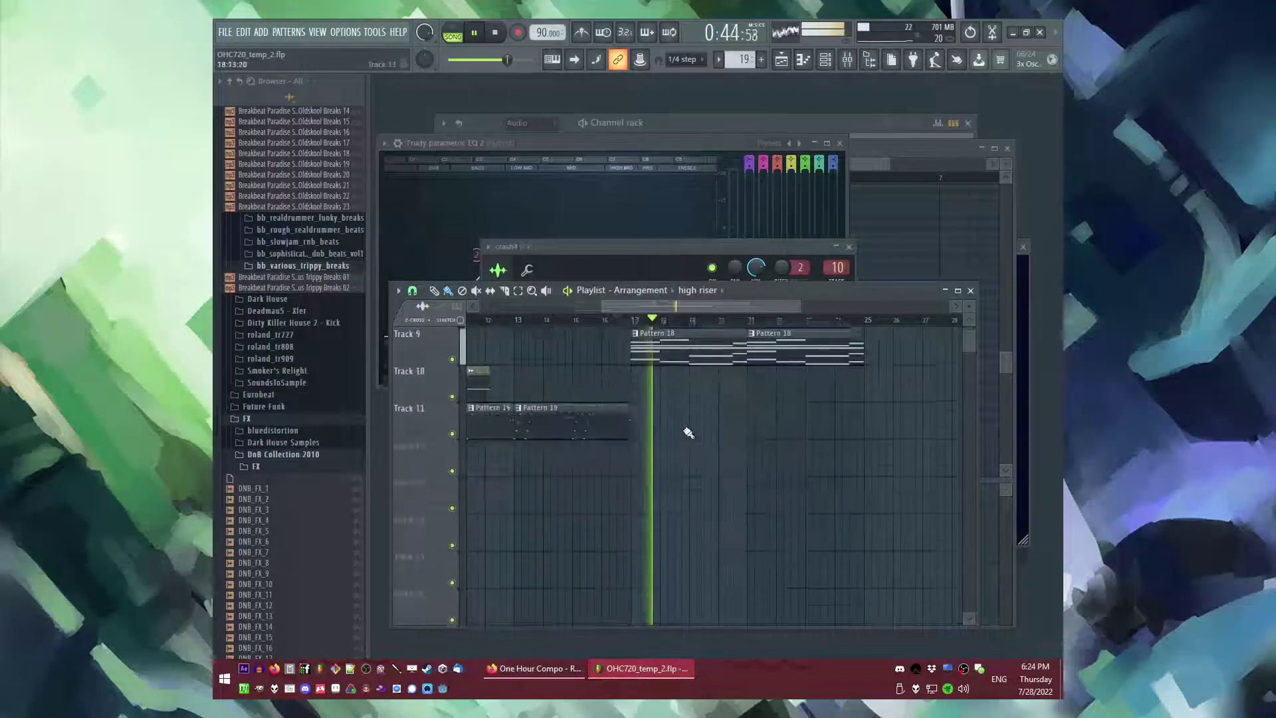
pyautogui.press('F4')
pyautogui.press('Return')
pyautogui.click(636, 390)
pyautogui.click(261, 32)
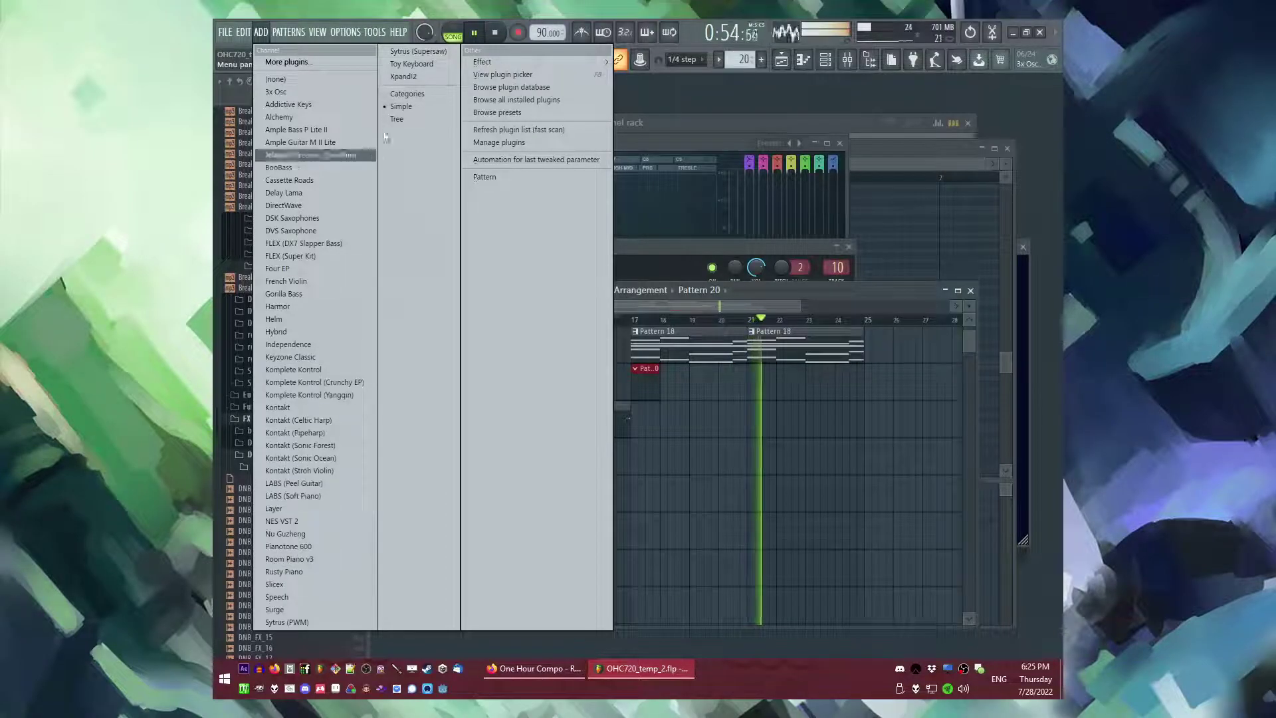
pyautogui.click(287, 622)
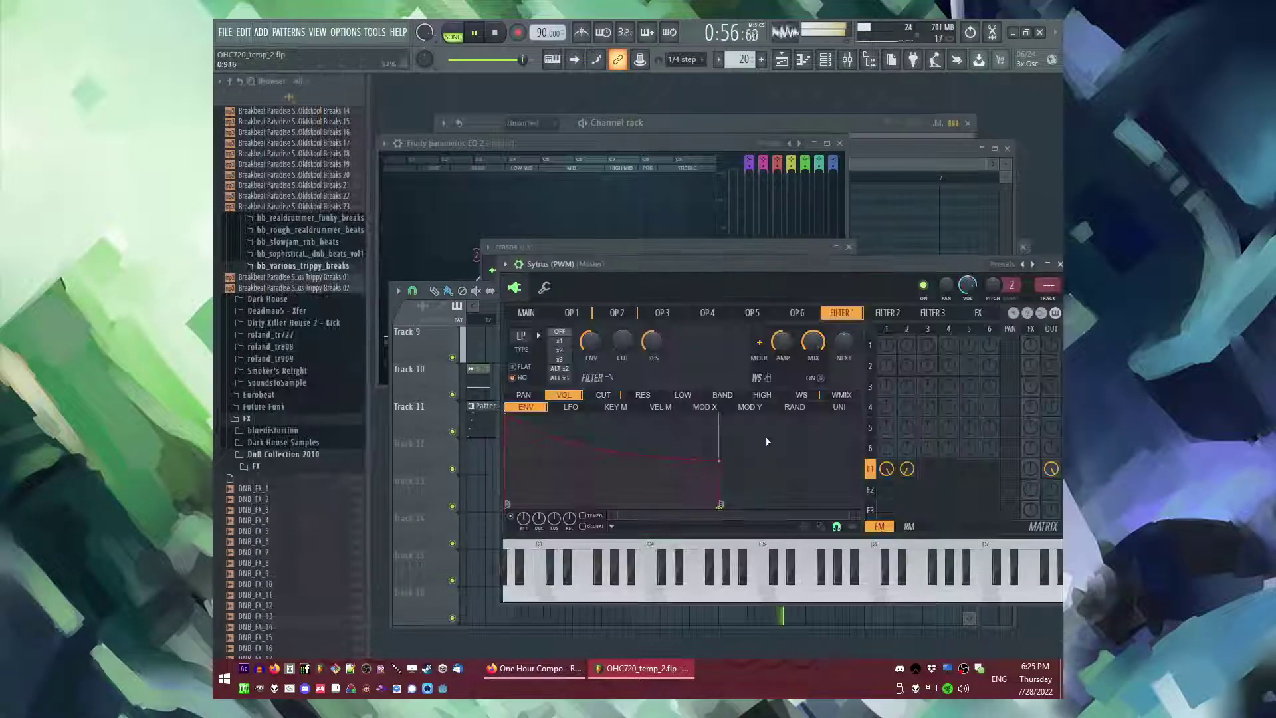
# - Enter a rising C5, D#5, F5, G5 figure for Sytrus (PWM) in Pattern 20 while playing from just before bar 17
pyautogui.press('F6')
pyautogui.press('F5')
pyautogui.click(620, 320)
pyautogui.scroll(4, 649, 402)
pyautogui.press('F6')
pyautogui.rightClick(549, 435)
pyautogui.click(585, 442)
pyautogui.press('space')
pyautogui.click(598, 297)
pyautogui.moveTo(598, 297); pyautogui.dragTo(568, 334)
pyautogui.click(606, 302)
pyautogui.scroll(-1, 606, 306)
pyautogui.rightClick(588, 303)
pyautogui.click(596, 303)
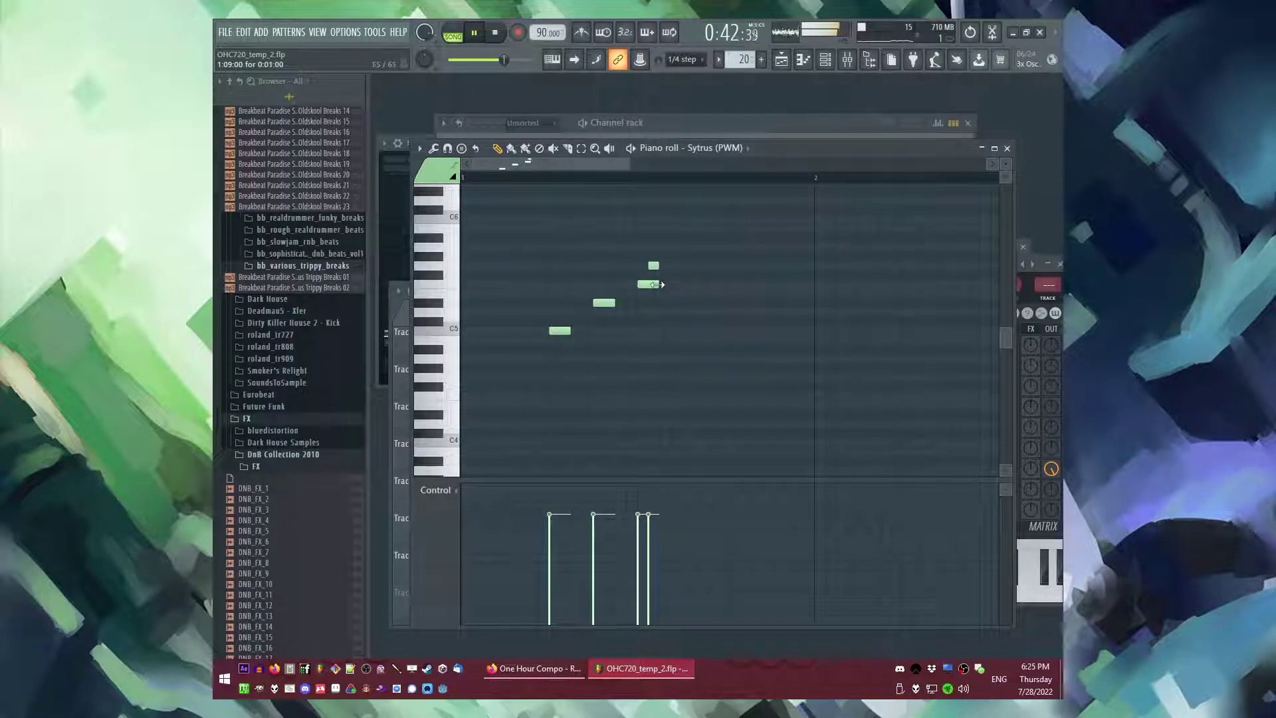
# - Lengthen the F5 note almost to bar 2 and re-place the C5 and D#5 notes back to back directly before it
pyautogui.moveTo(657, 285); pyautogui.dragTo(806, 284)
pyautogui.moveTo(561, 292); pyautogui.dragTo(670, 399)
pyautogui.moveTo(612, 303); pyautogui.dragTo(674, 347)
pyautogui.press('Delete')
pyautogui.click(596, 330)
pyautogui.click(624, 303)
pyautogui.moveTo(652, 304); pyautogui.dragTo(647, 305)
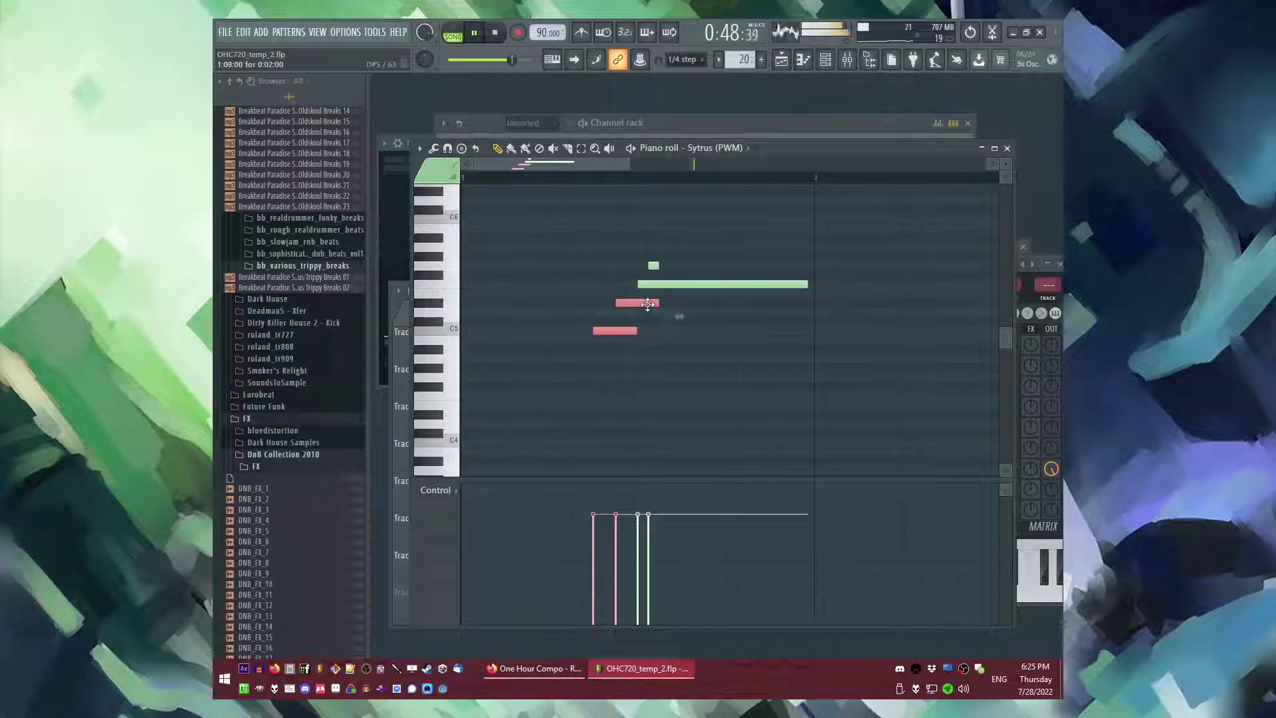
# - Switch playback to pattern mode and route the Sytrus (PWM) channel to mixer track 16
pyautogui.press('l')
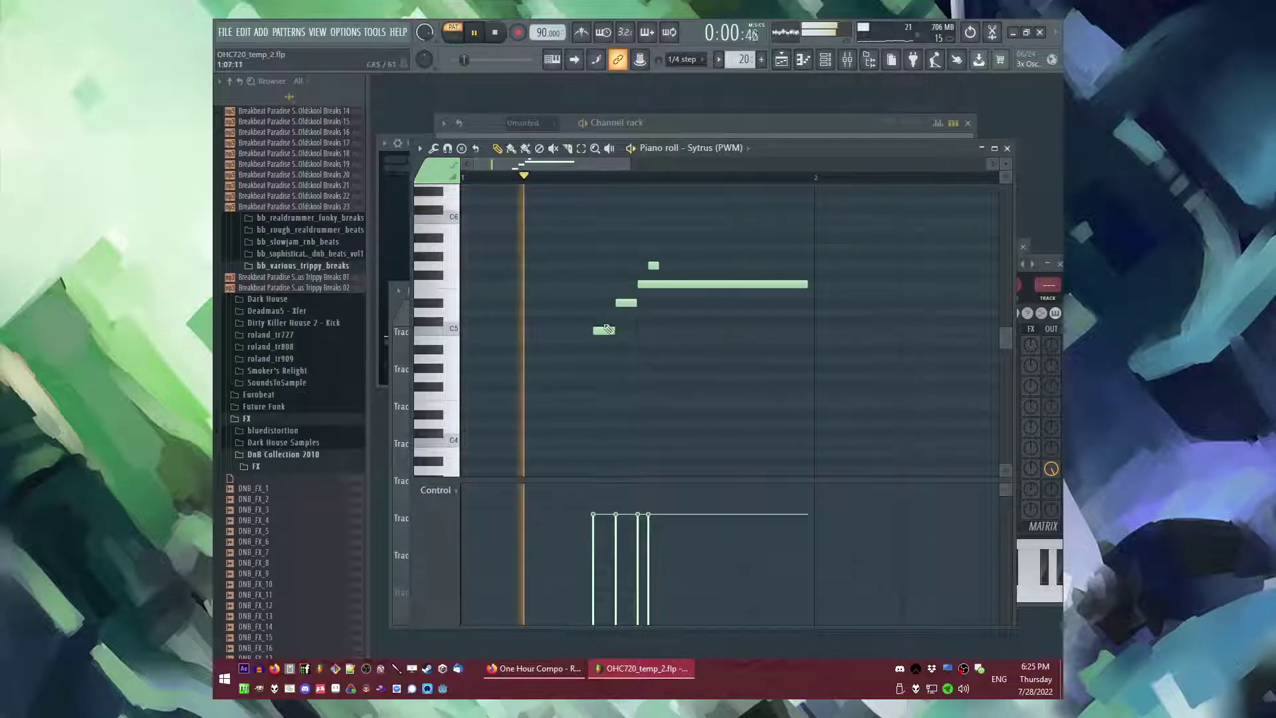
pyautogui.press('F9')
pyautogui.press('F6')
pyautogui.click(534, 434)
pyautogui.moveTo(799, 265); pyautogui.dragTo(597, 280)
pyautogui.moveTo(846, 300); pyautogui.dragTo(845, 276)
# - Add Fruity Delay Bank in slot 4 and Fruity Reeverb 2 in slot 7 of the Sytrus (PWM) mixer track
pyautogui.click(922, 382)
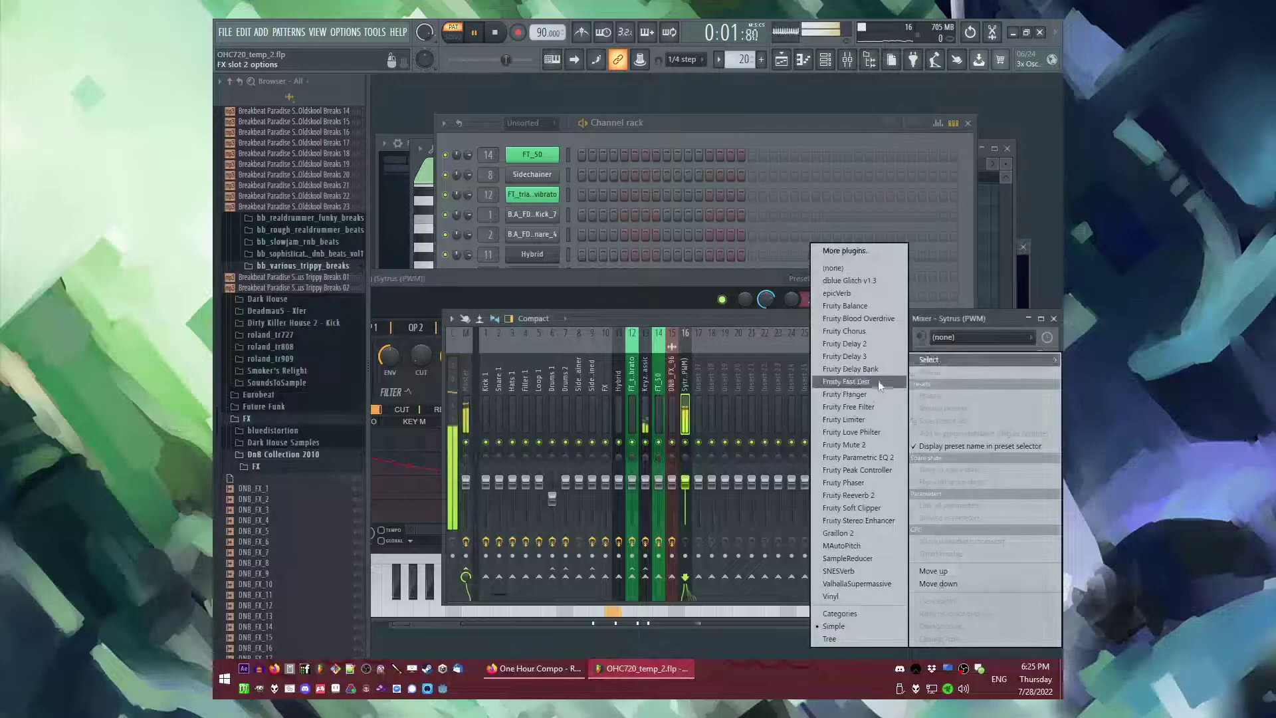
pyautogui.click(857, 369)
pyautogui.click(915, 433)
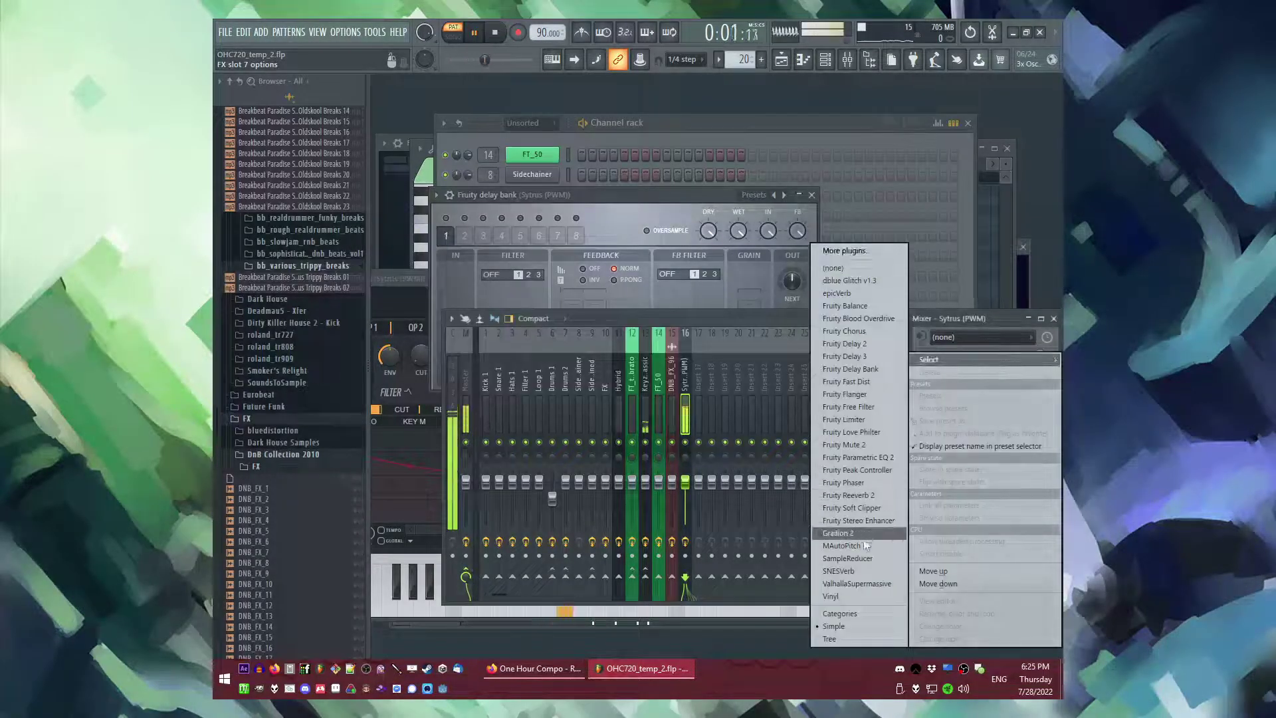
pyautogui.click(854, 495)
# - Add Fruity Parametric EQ 2 in slot 2 of the Sytrus (PWM) track, cut its lows and extreme highs, and boost around 5.8 kHz slightly
pyautogui.click(918, 367)
pyautogui.click(857, 457)
pyautogui.moveTo(507, 325); pyautogui.dragTo(548, 404)
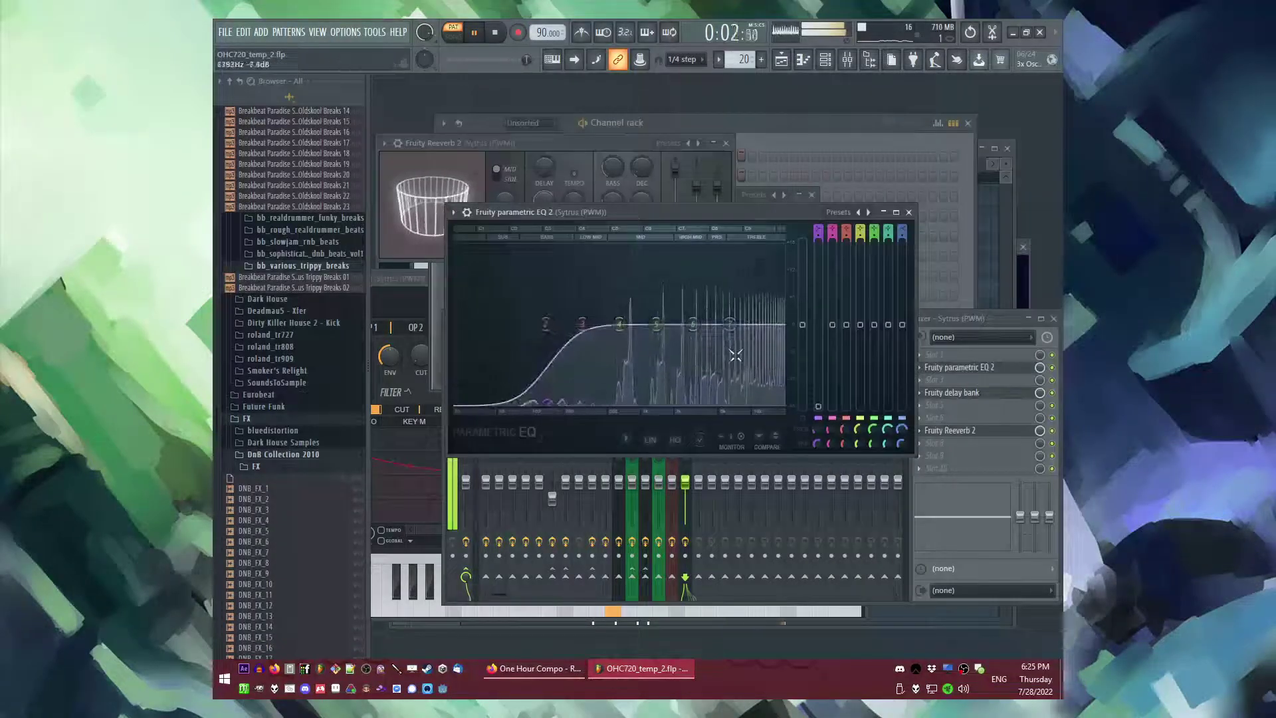
pyautogui.moveTo(694, 326); pyautogui.dragTo(716, 322)
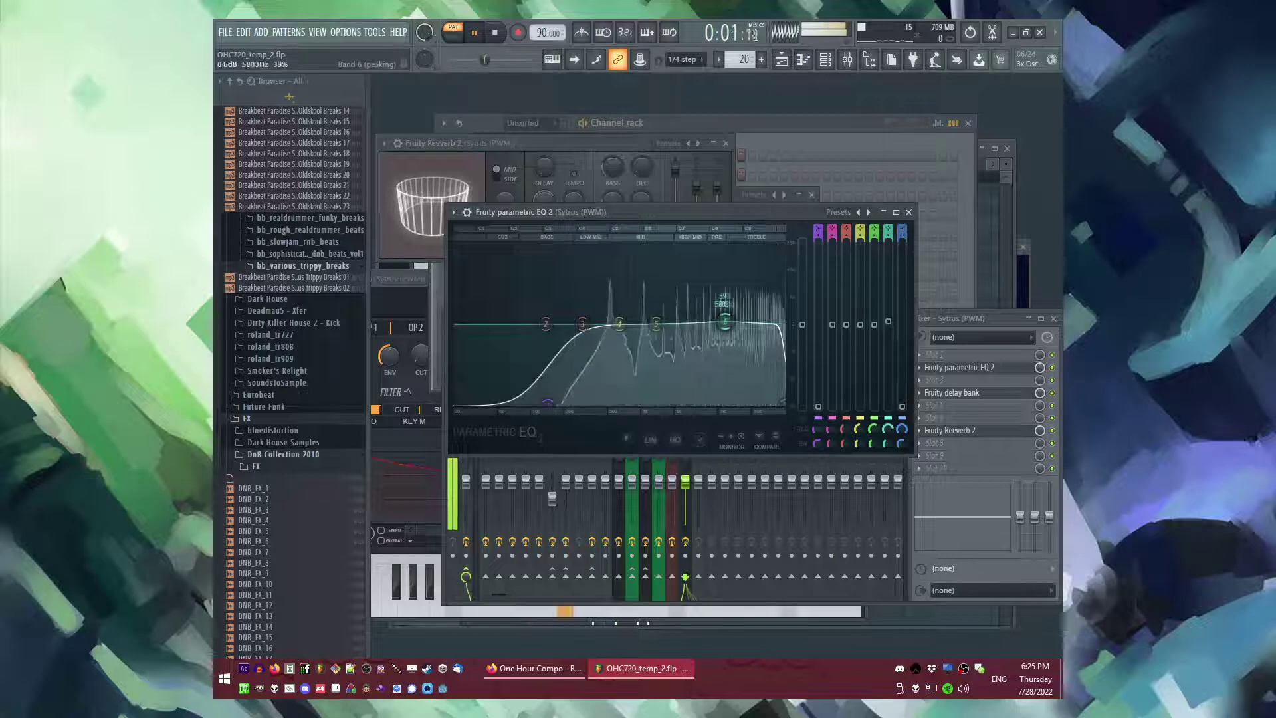
# - Audition Pattern 20 in the song and extend its F5 note to a quarter bar past the start of bar 2
pyautogui.press('F5')
pyautogui.click(630, 323)
pyautogui.doubleClick(650, 542)
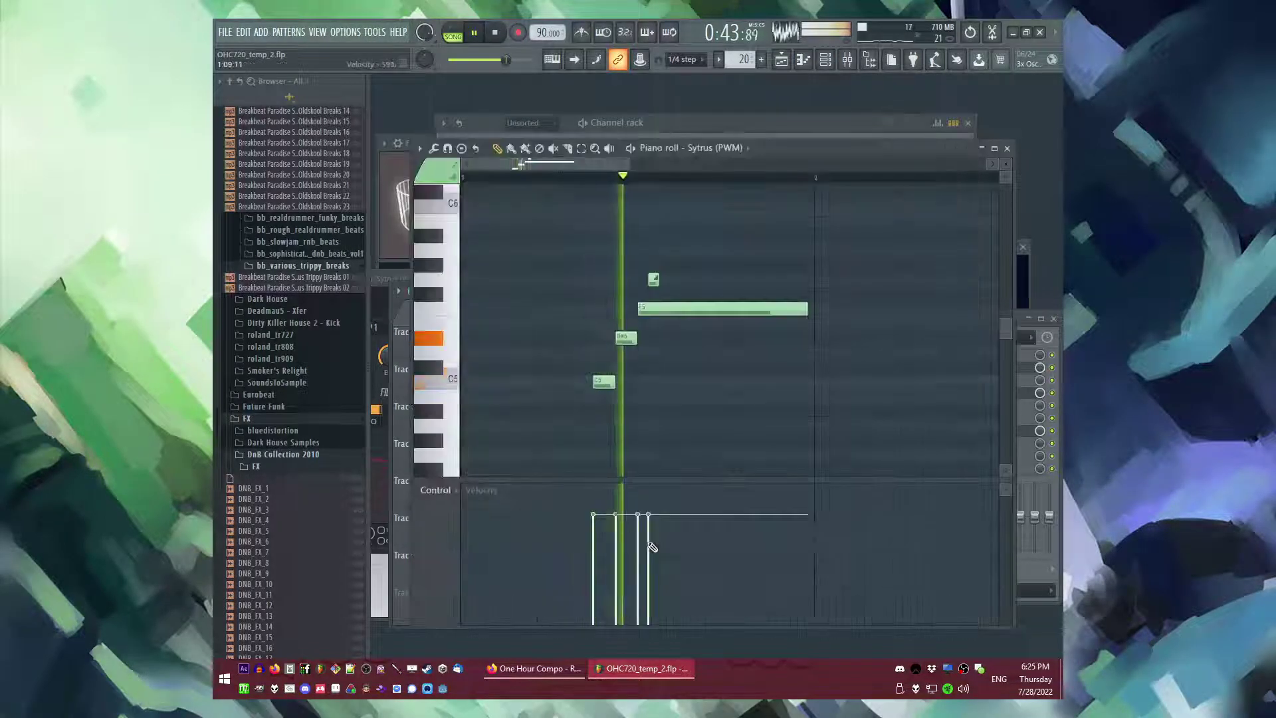
pyautogui.scroll(-1, 730, 333)
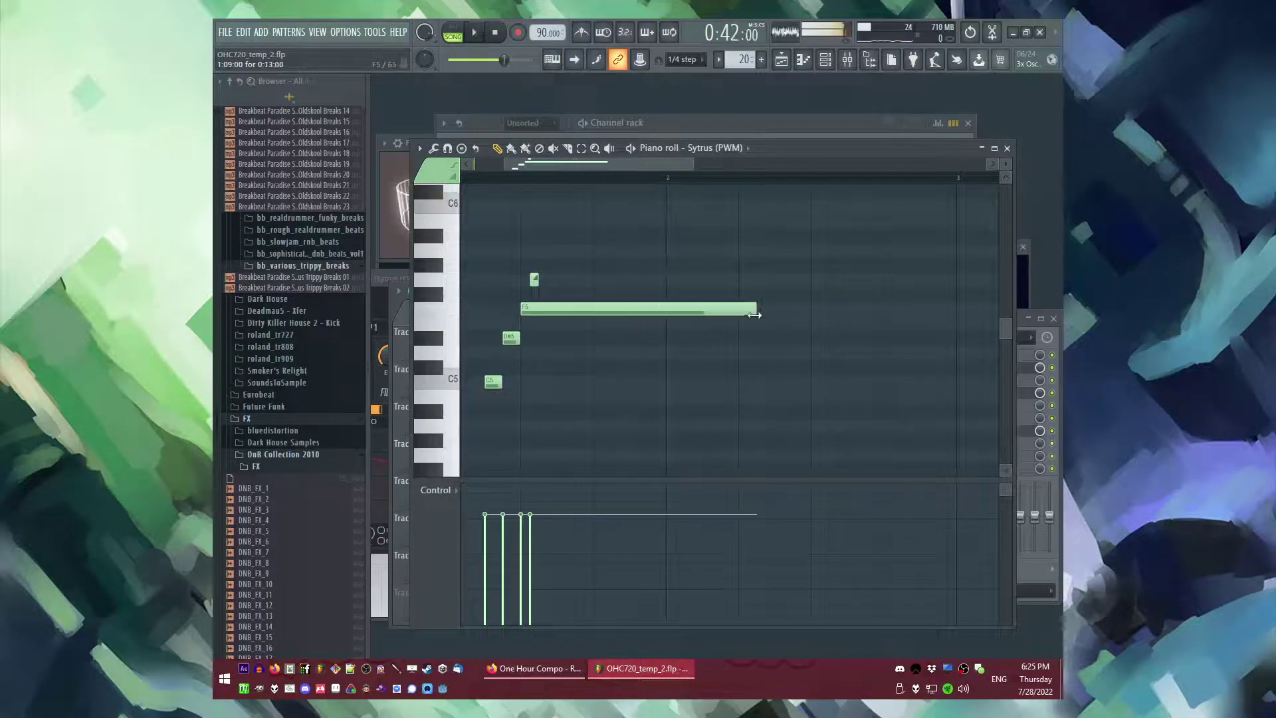
pyautogui.press('space')
# - Open the Sytrus (PWM) plugin and set the end point of operator 1's pitch LFO envelope to 0.51
pyautogui.press('F6')
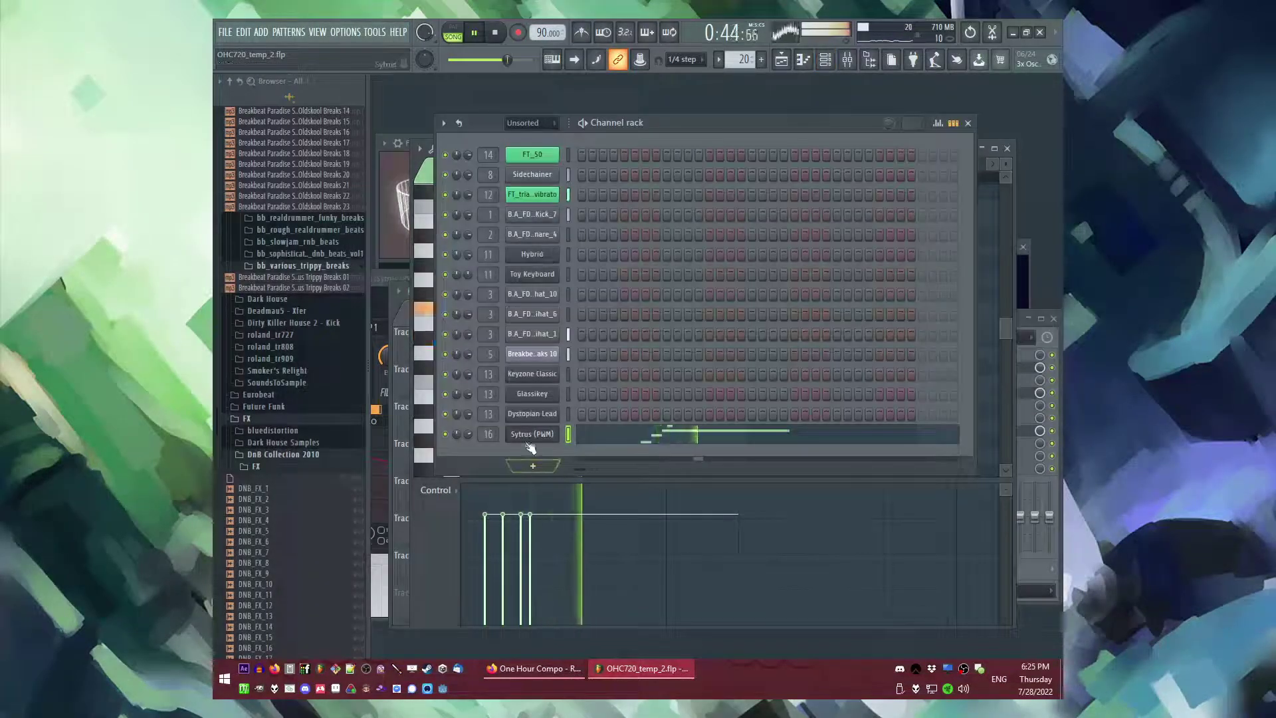
pyautogui.click(525, 439)
pyautogui.press('space')
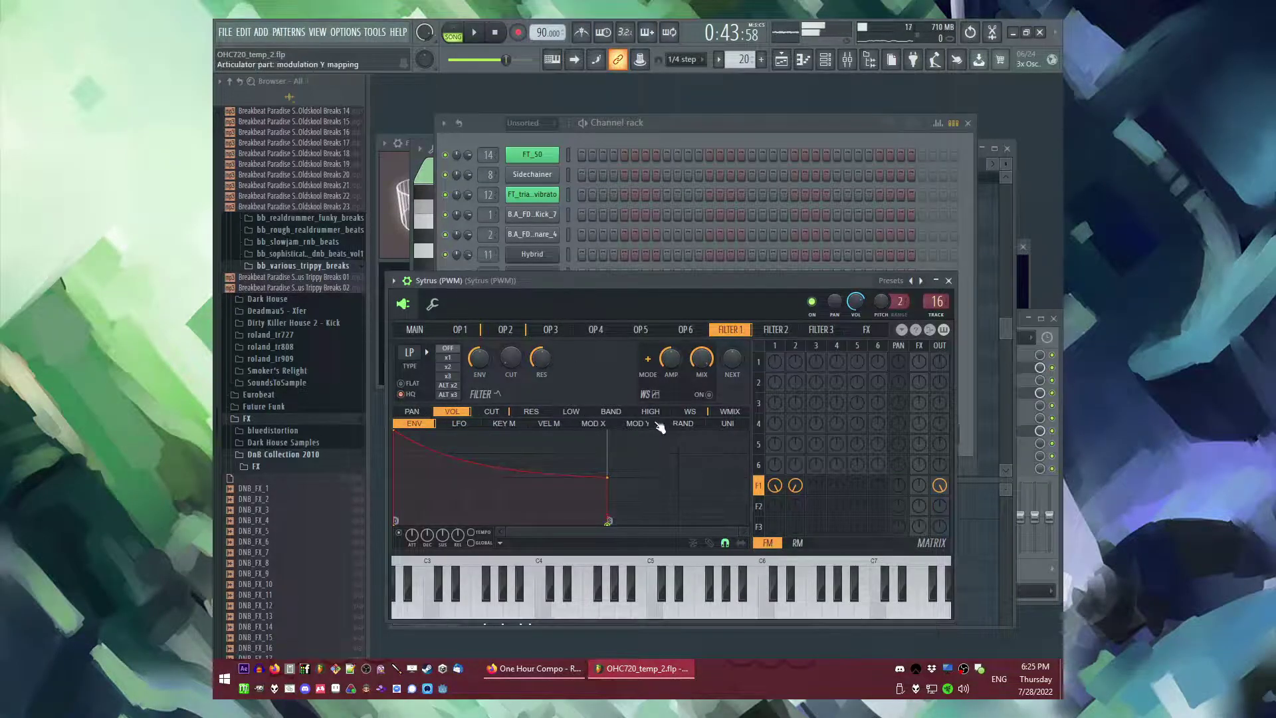
pyautogui.click(460, 330)
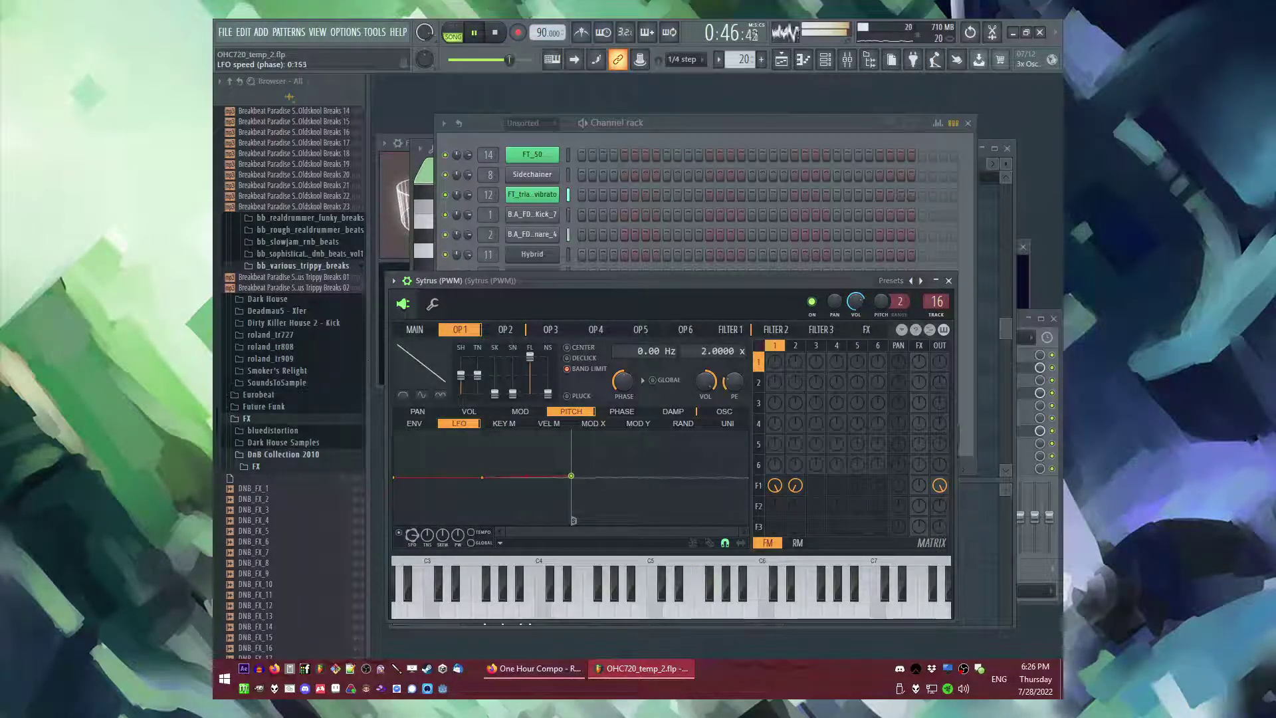
pyautogui.rightClick(569, 474)
pyautogui.click(678, 581)
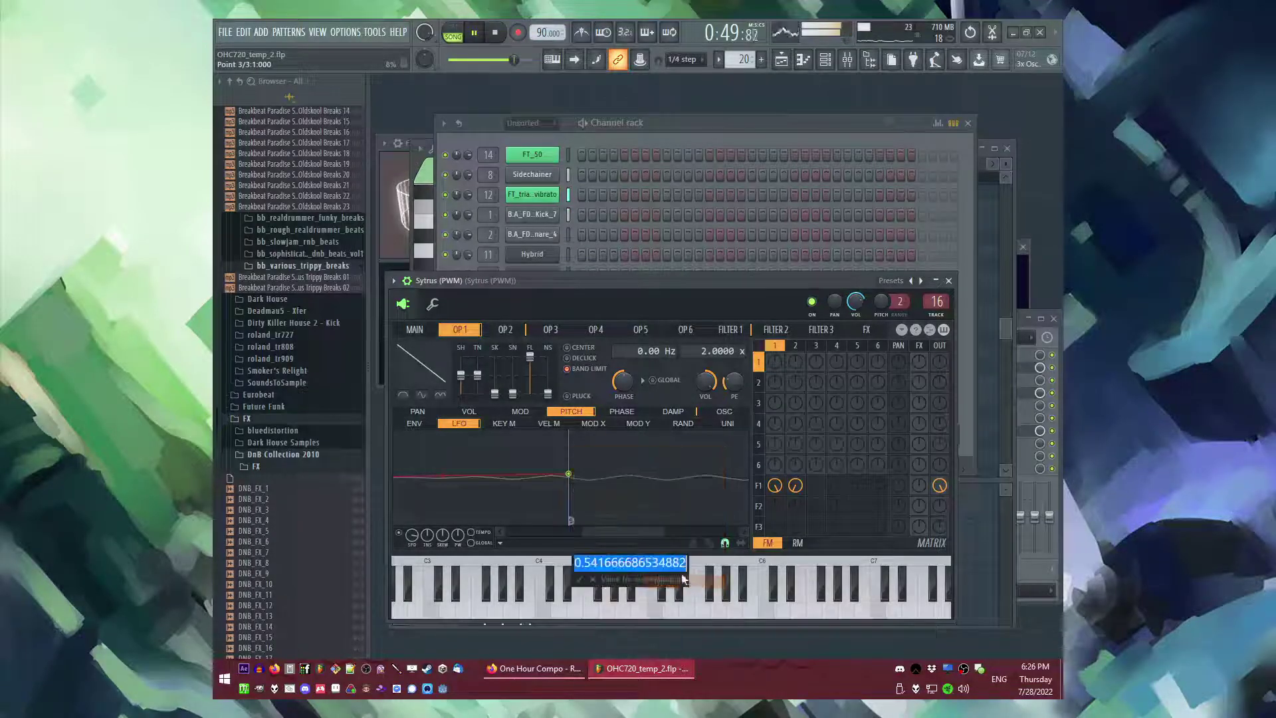
pyautogui.write('0.51')
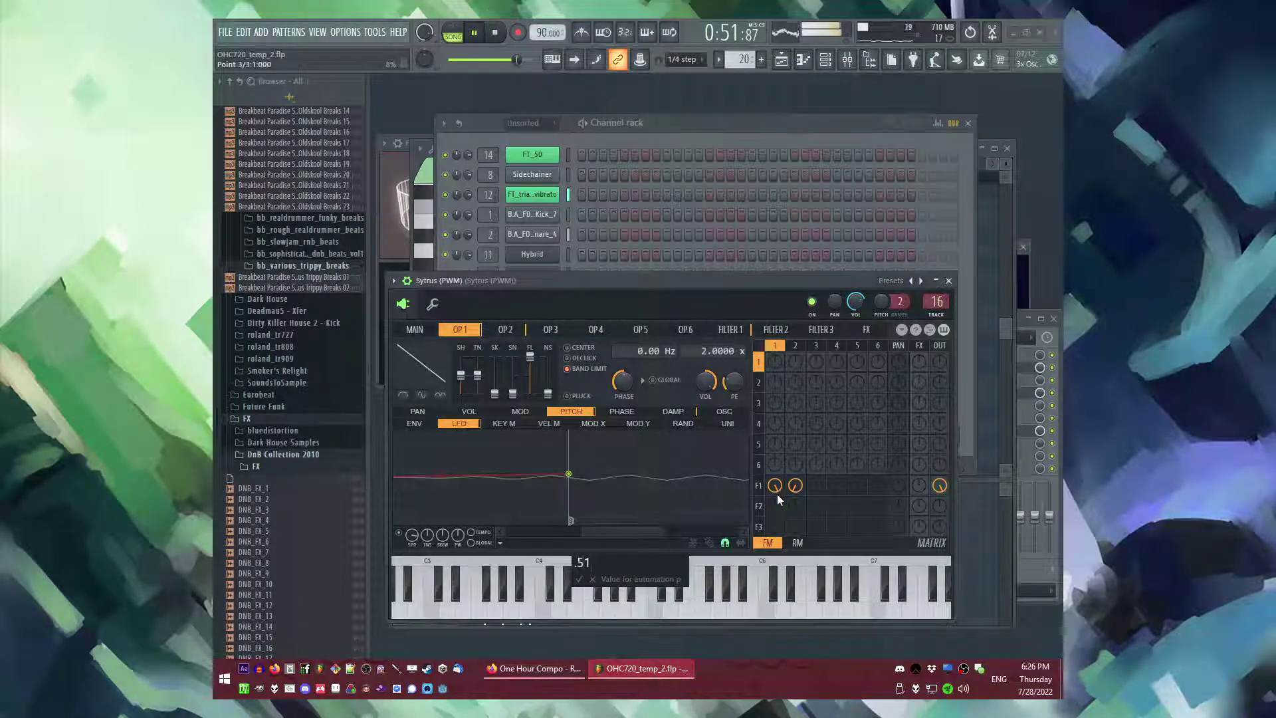
pyautogui.press('Return')
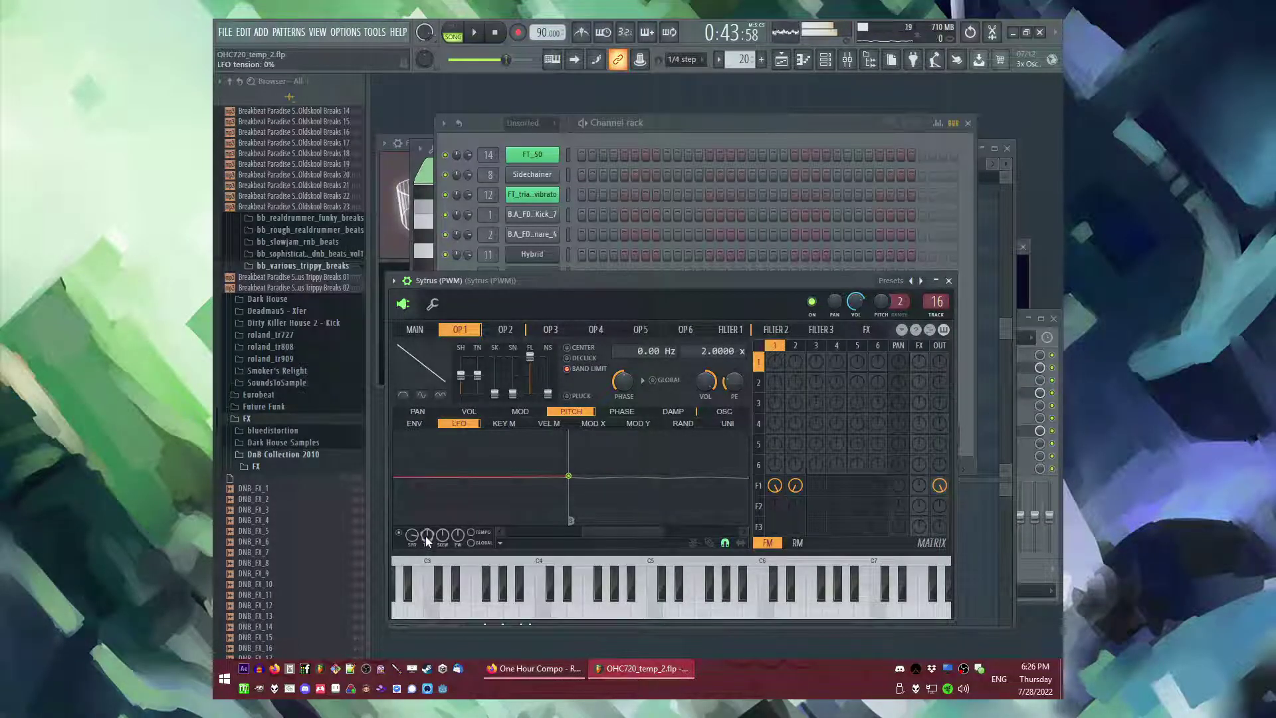
# - Fine-tune operator 1's pitch LFO by entering an exact value for its end point, slightly above the centre line
pyautogui.scroll(-3, 684, 477)
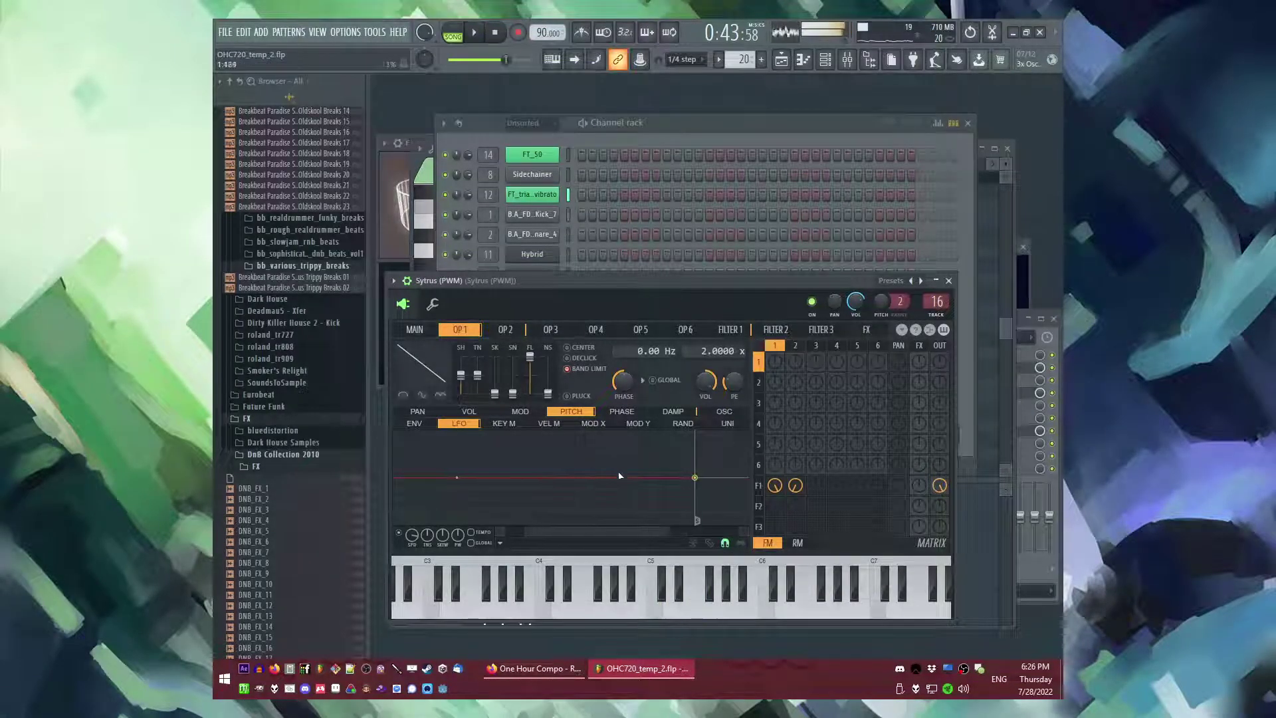
pyautogui.rightClick(696, 477)
pyautogui.click(798, 583)
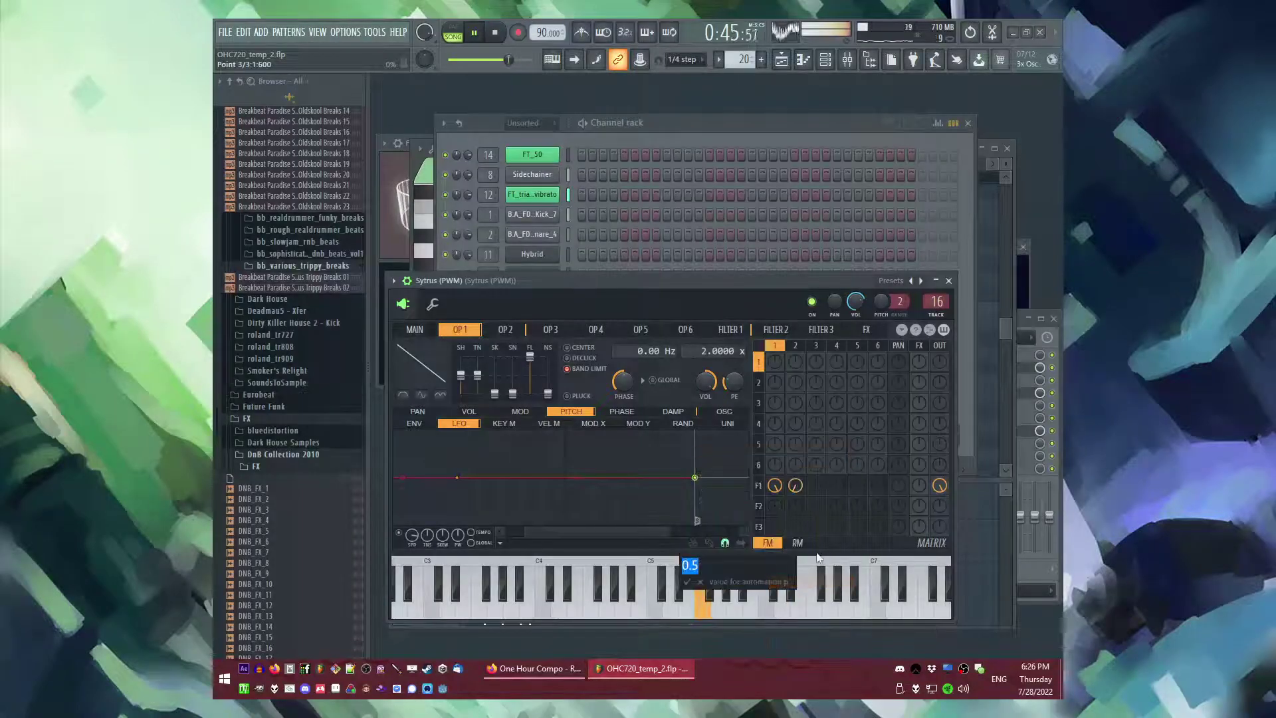
pyautogui.press('Return')
pyautogui.scroll(-2, 580, 472)
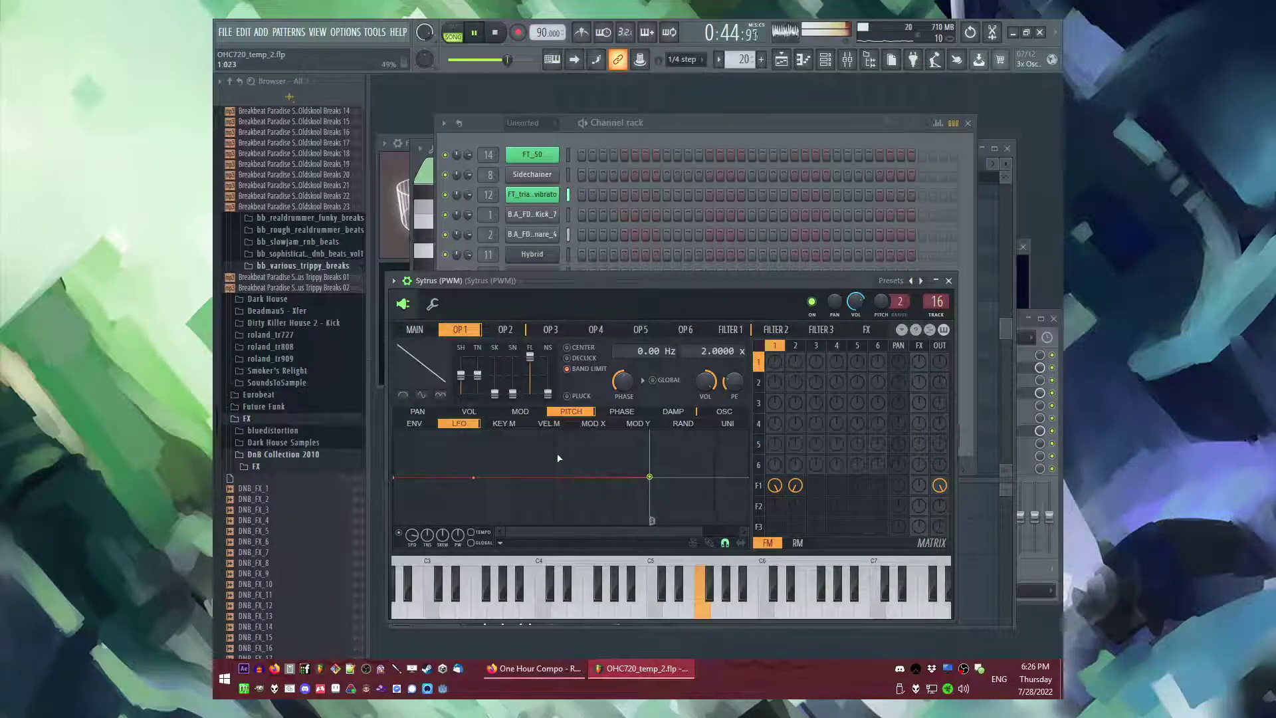
pyautogui.rightClick(650, 476)
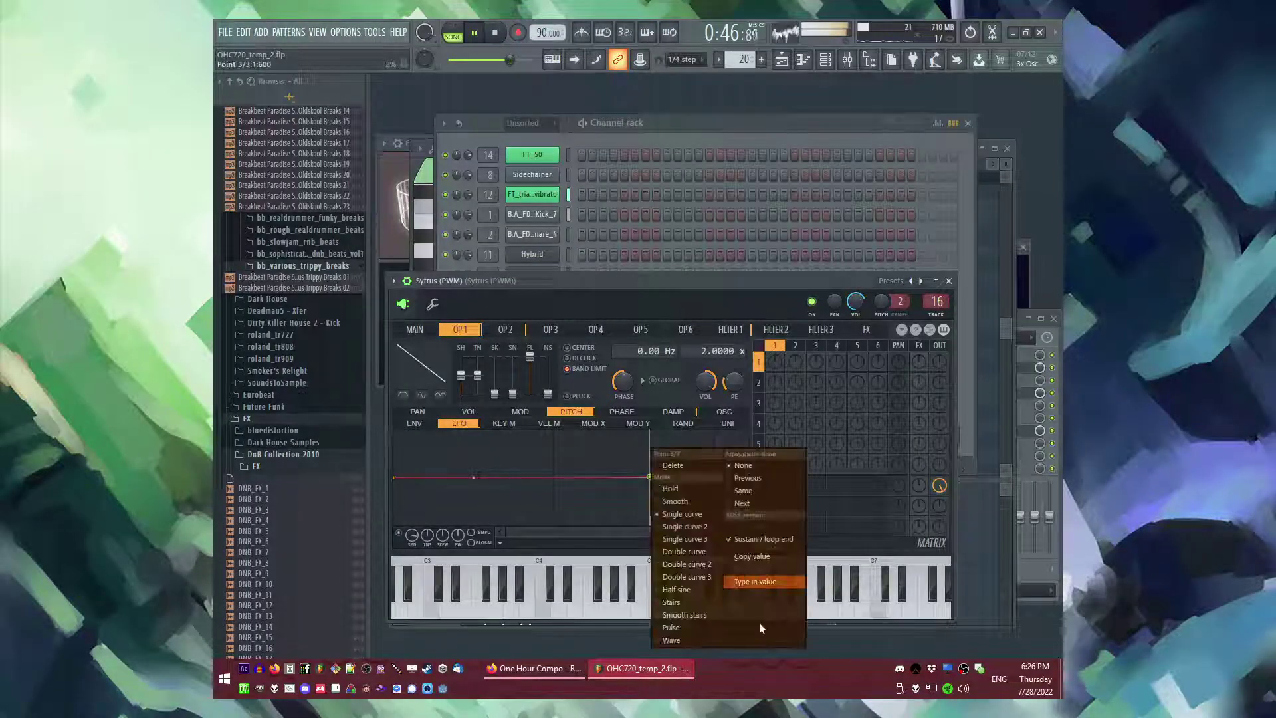
pyautogui.click(744, 584)
pyautogui.press('Return')
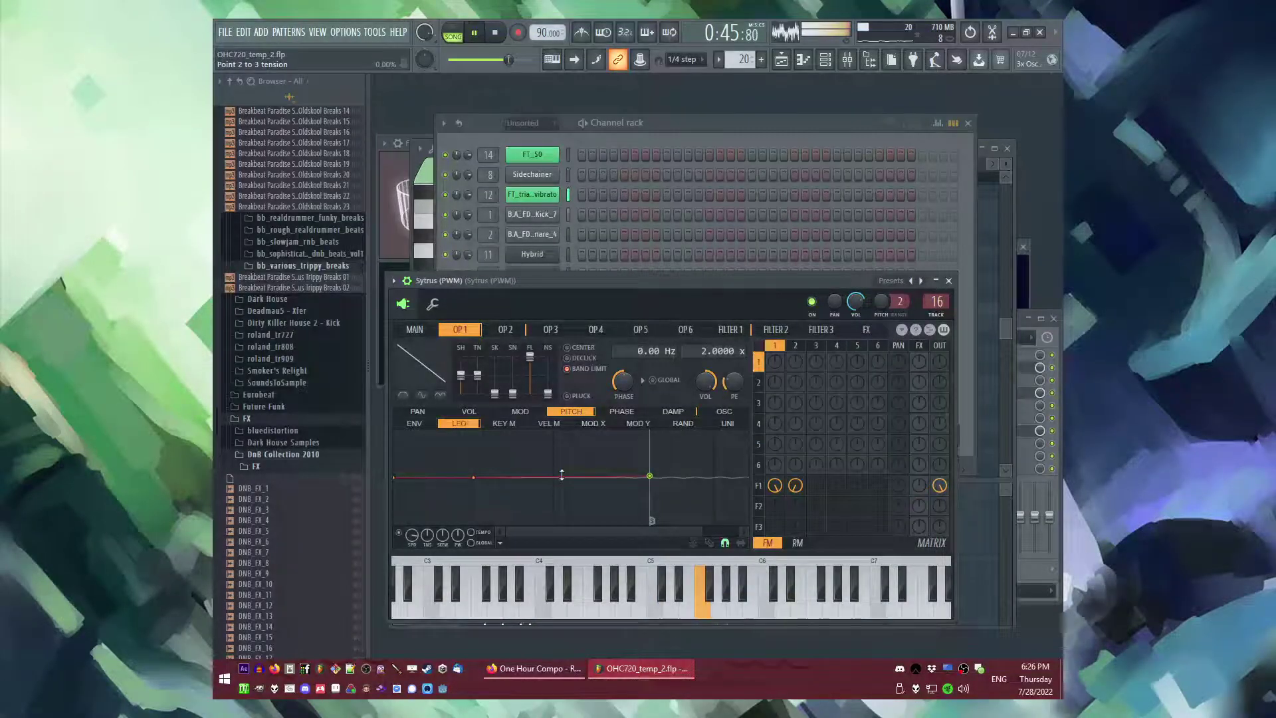
# - Audition the lead in the song, and add two-step A#5 and C6 notes to Pattern 20 at 2:05 and 2:07
pyautogui.press('F5')
pyautogui.press('space')
pyautogui.press('space')
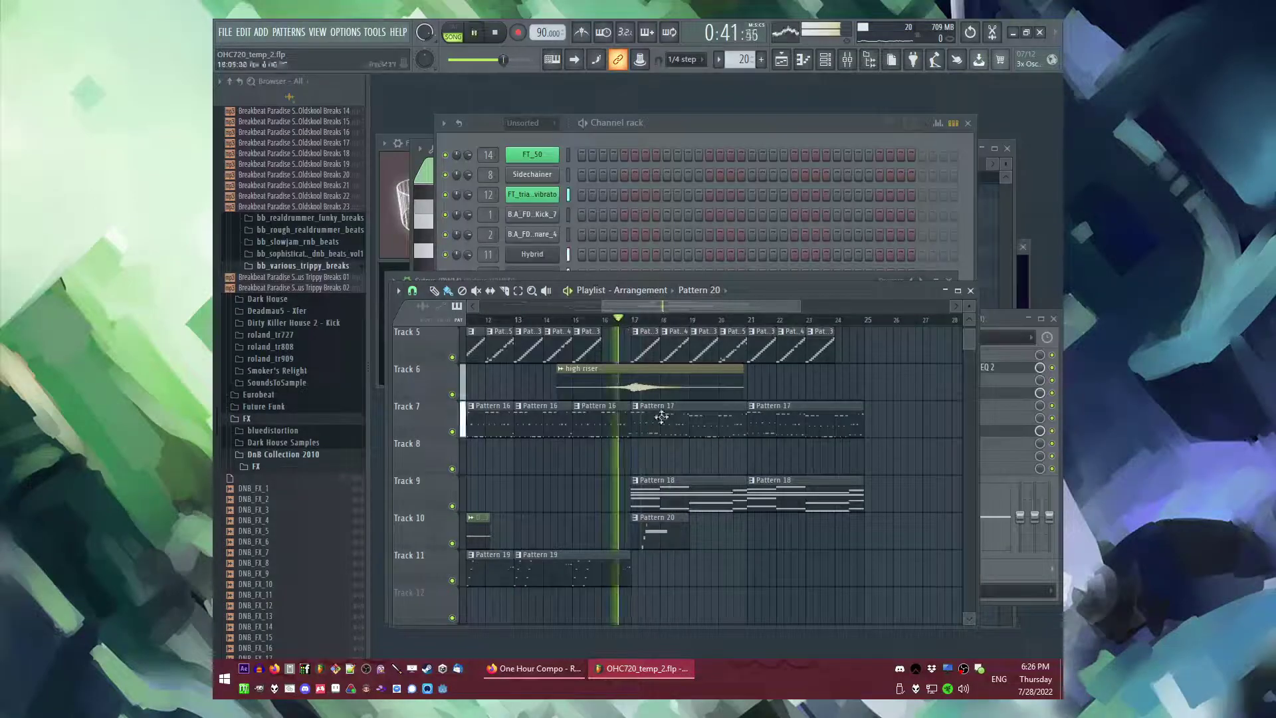
pyautogui.press('F7')
pyautogui.scroll(-1, 674, 402)
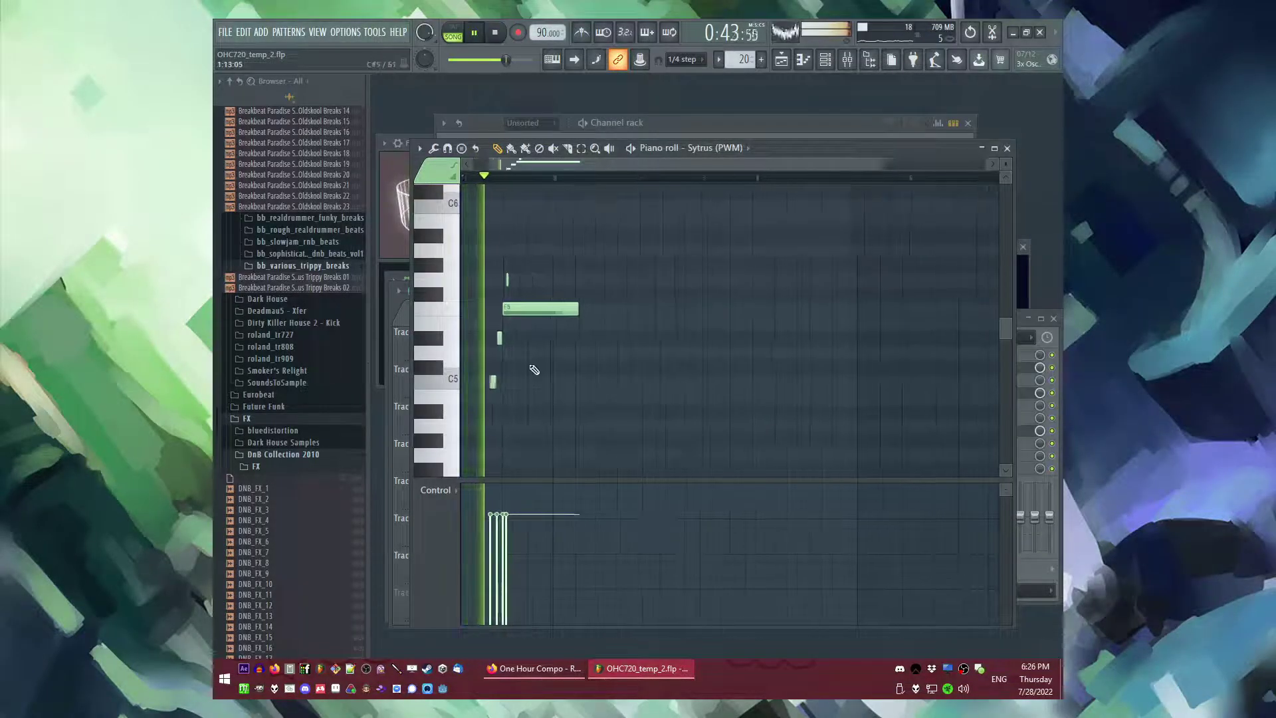
pyautogui.scroll(4, 532, 370)
pyautogui.press('space')
pyautogui.click(638, 237)
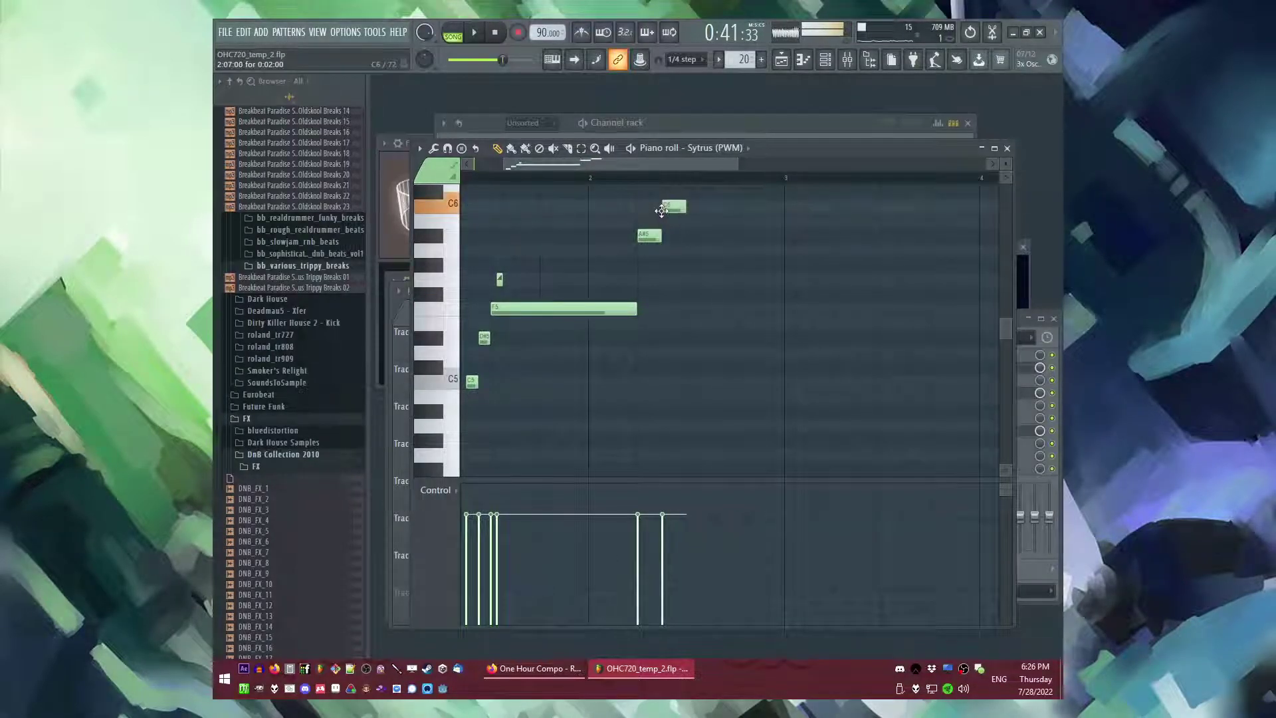
# - Add a half-step F5 at 2:09, a two-step G5 at 2:10 and a half-step A#5 at 2:12
pyautogui.press('space')
pyautogui.scroll(4, 714, 233)
pyautogui.scroll(1, 688, 272)
pyautogui.press('space')
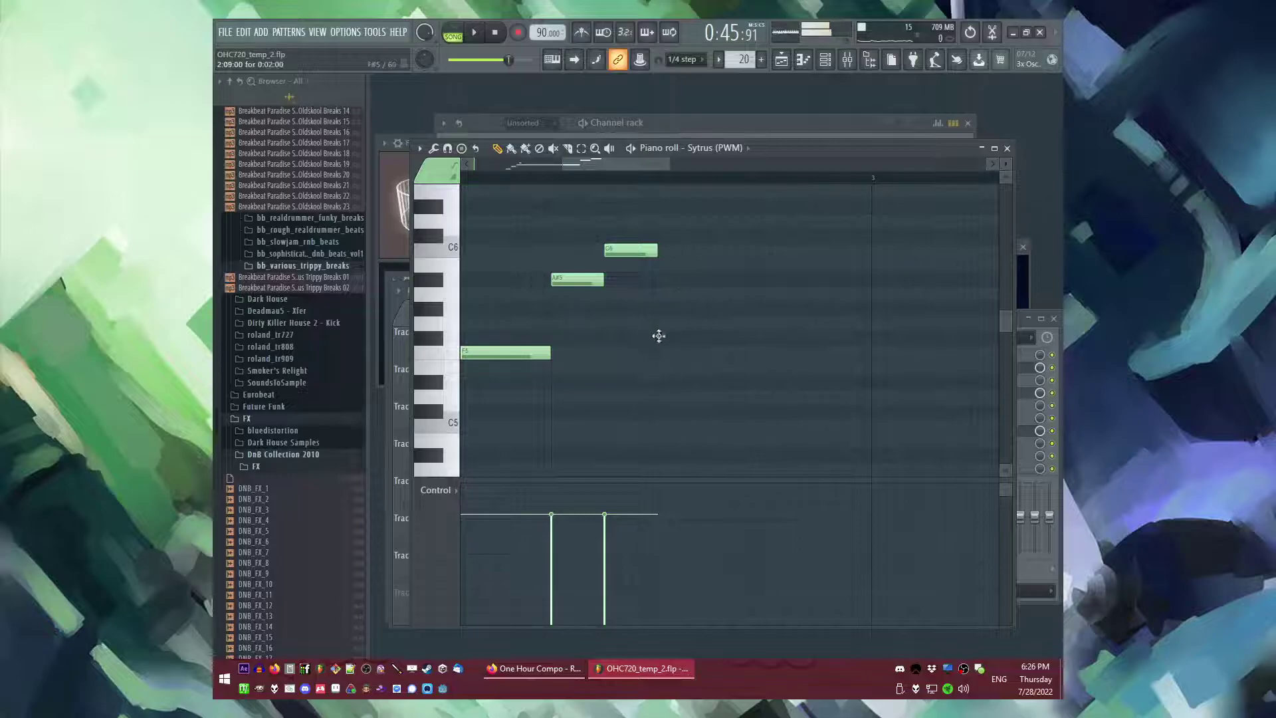
pyautogui.click(685, 325)
pyautogui.press('space')
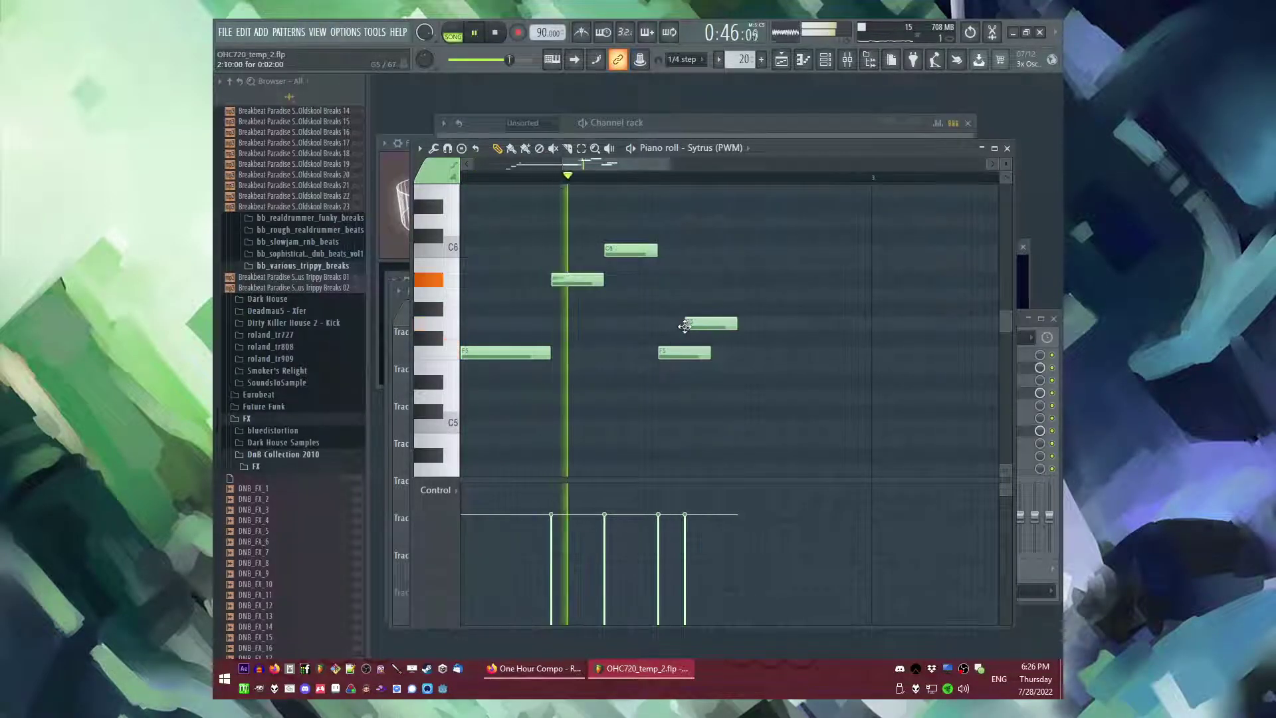
pyautogui.scroll(-1, 684, 329)
pyautogui.moveTo(703, 352); pyautogui.dragTo(672, 352)
pyautogui.press('space')
pyautogui.press('space')
pyautogui.press('space')
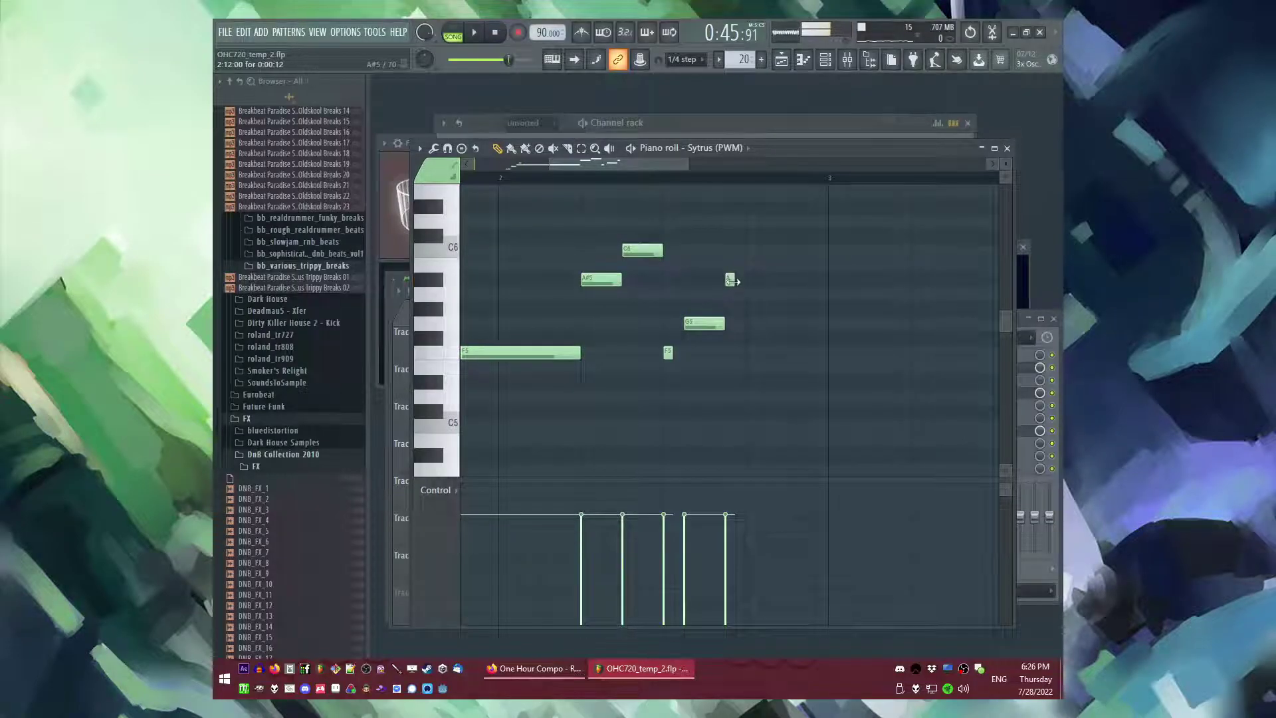
# - Keep the A#5 at 2:12 half a step long and add a descending G5, F5, D#5, C5 run from 2:14 to bar 3
pyautogui.press('space')
pyautogui.scroll(2, 833, 331)
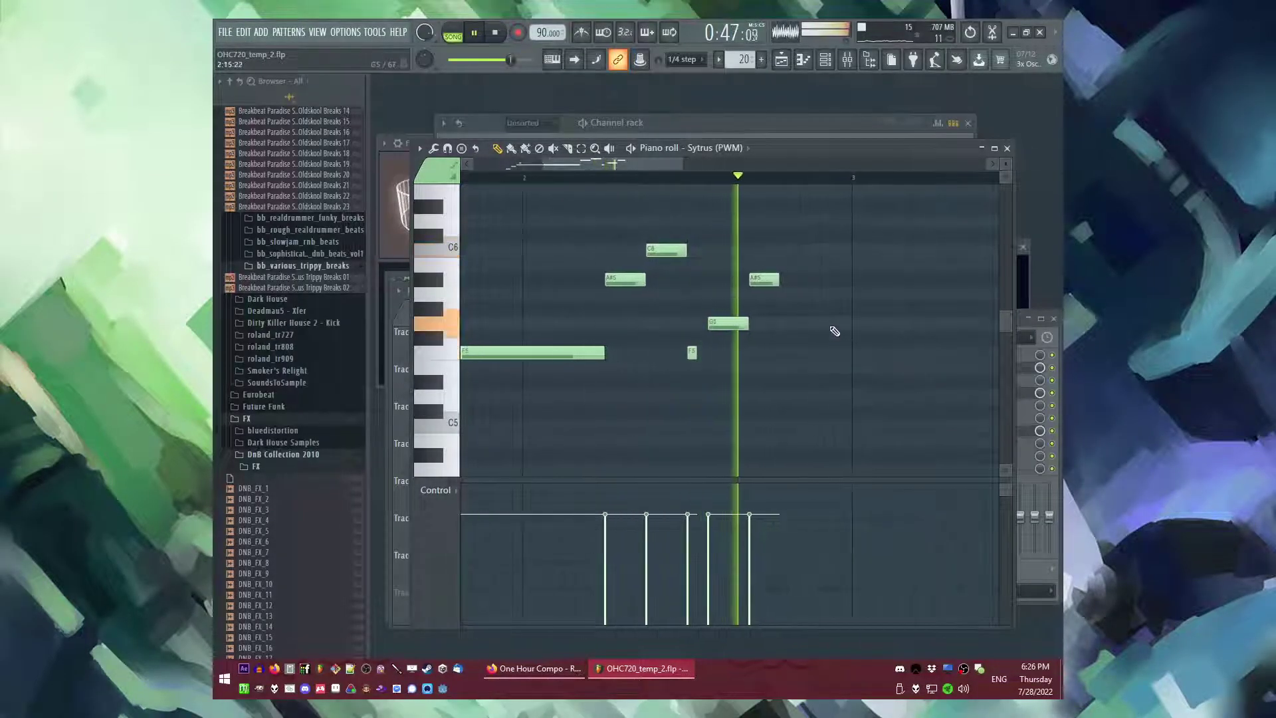
pyautogui.moveTo(709, 324); pyautogui.dragTo(684, 323)
pyautogui.moveTo(761, 280); pyautogui.dragTo(740, 281)
pyautogui.scroll(-2, 693, 324)
pyautogui.press('space')
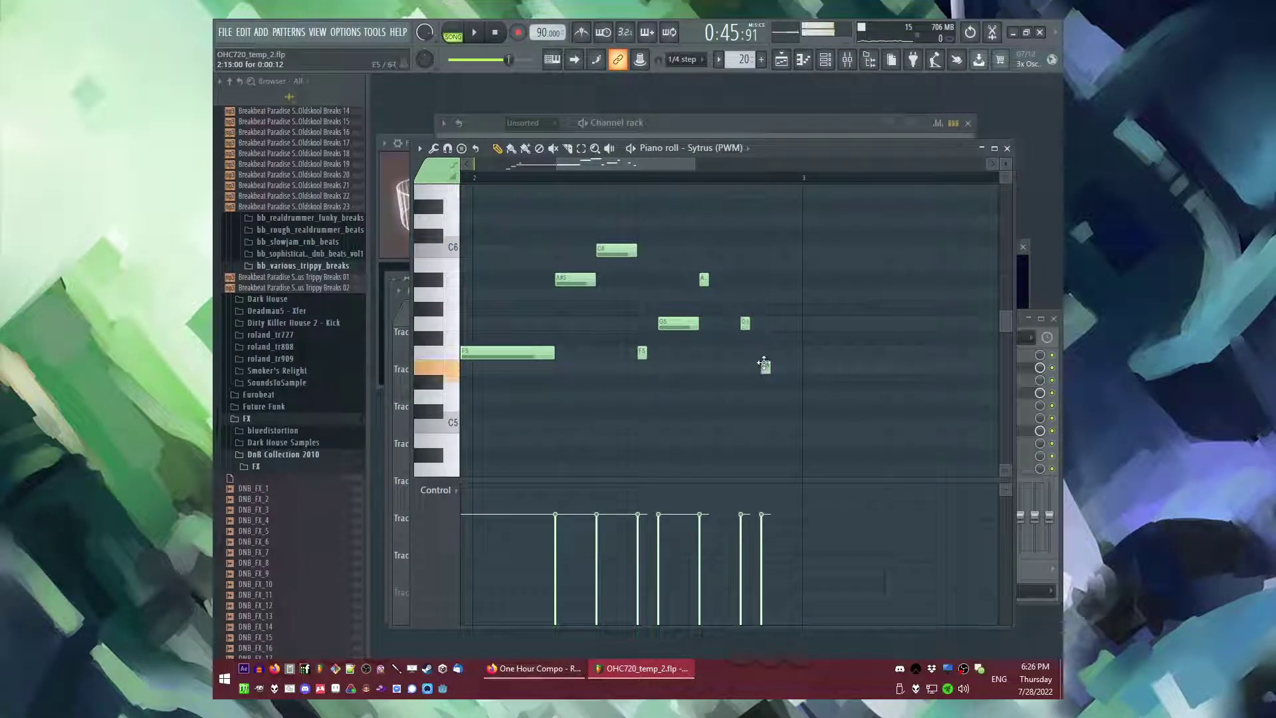
pyautogui.moveTo(785, 427); pyautogui.dragTo(784, 428)
pyautogui.press('space')
pyautogui.scroll(-2, 808, 423)
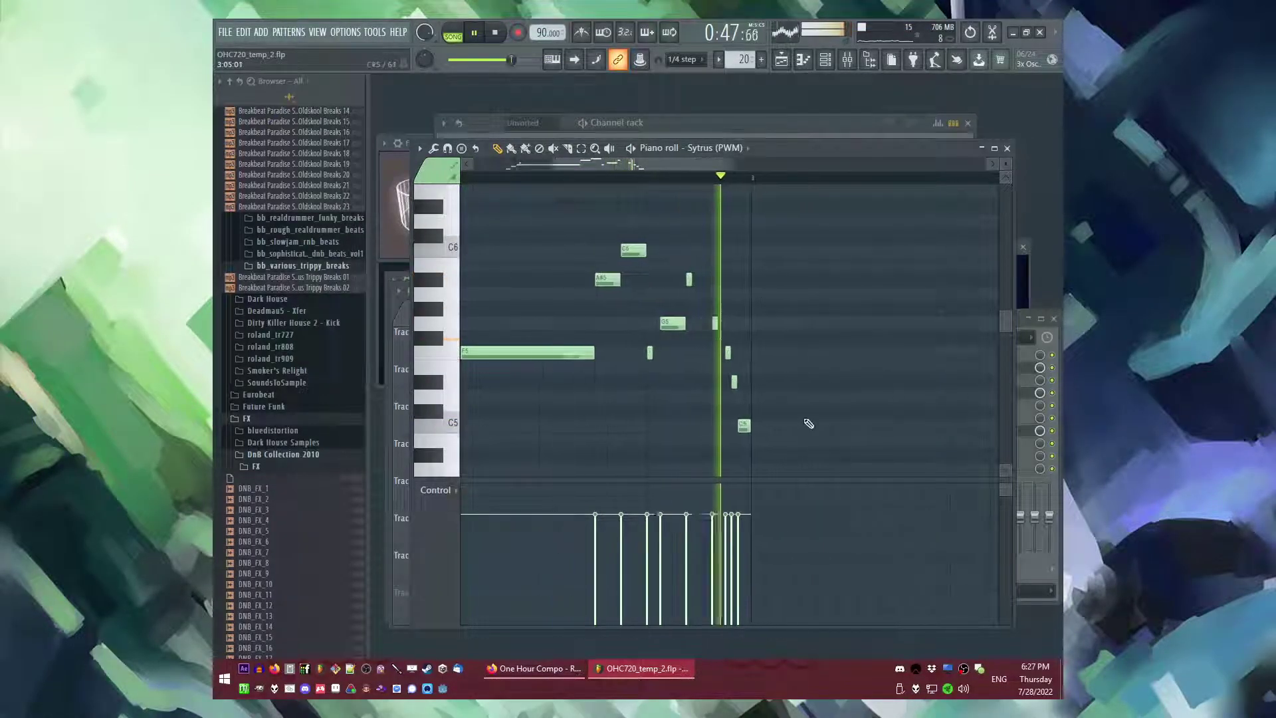
# - Lengthen the A#5 at 2:12 to one step and add a six-step A#4 at the start of bar 3
pyautogui.scroll(2, 808, 423)
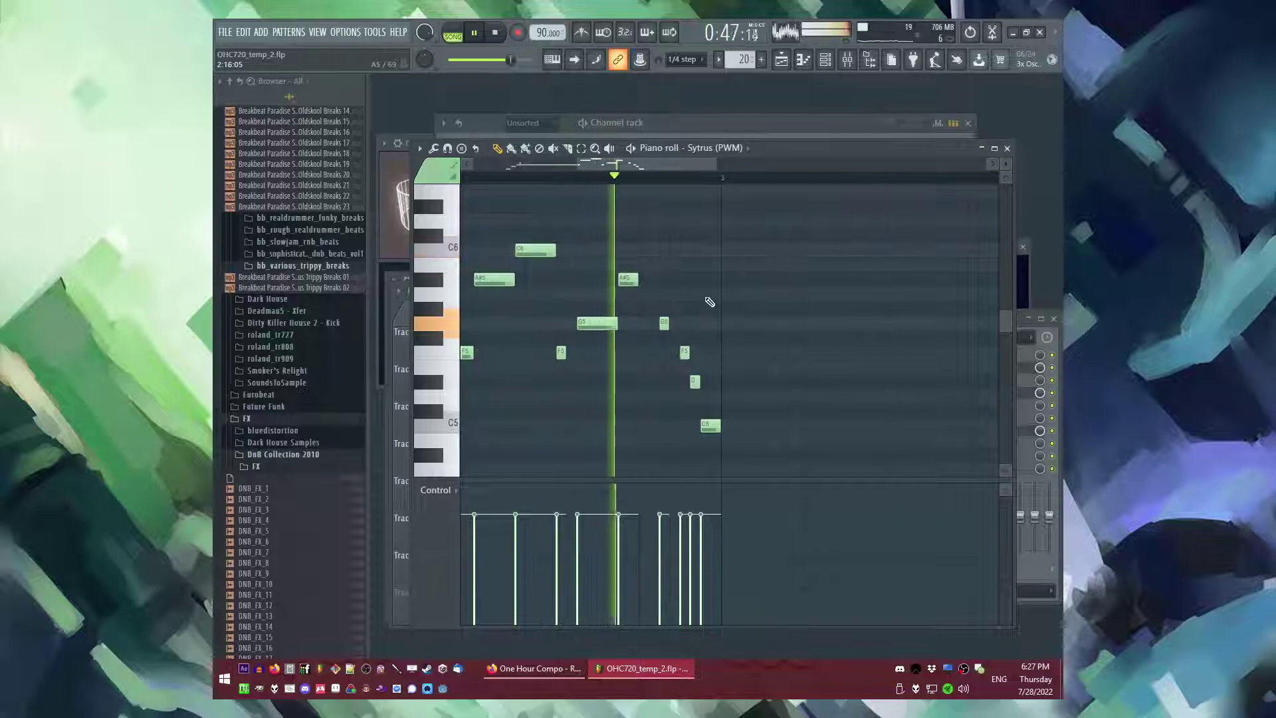
pyautogui.scroll(2, 798, 352)
pyautogui.scroll(-2, 740, 376)
pyautogui.scroll(-1, 639, 353)
pyautogui.press('space')
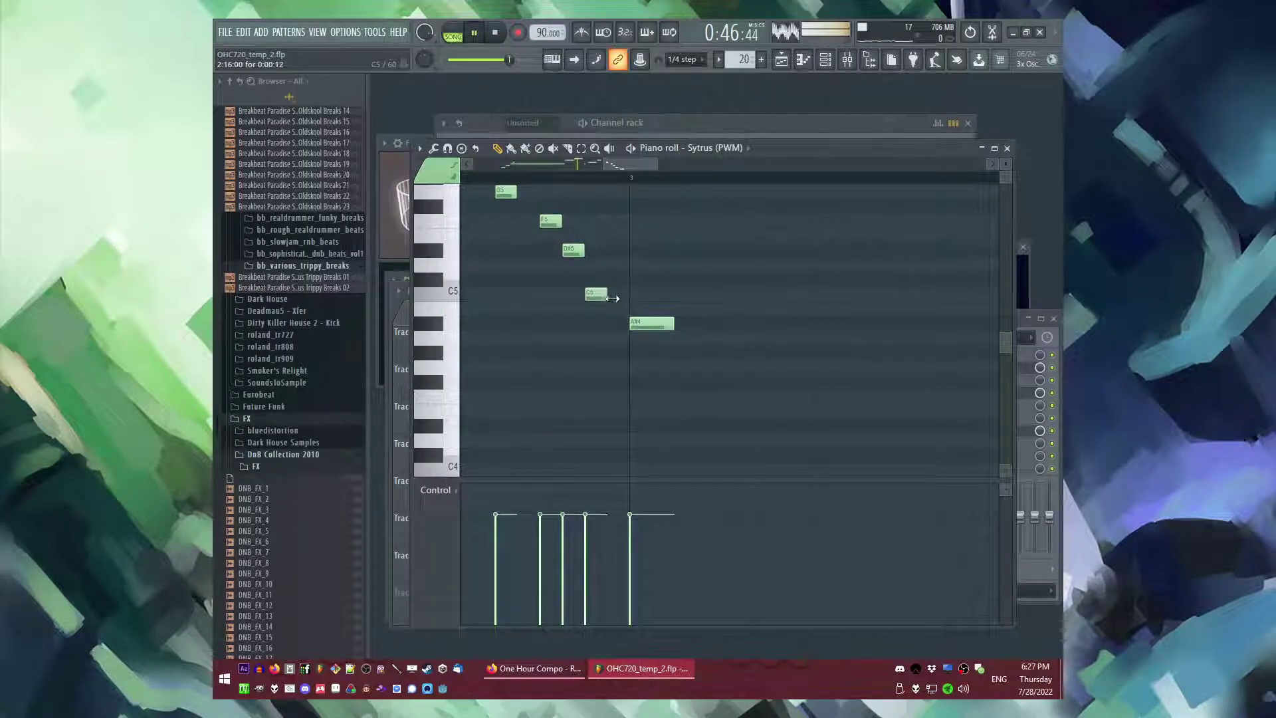
pyautogui.moveTo(674, 323); pyautogui.dragTo(755, 342)
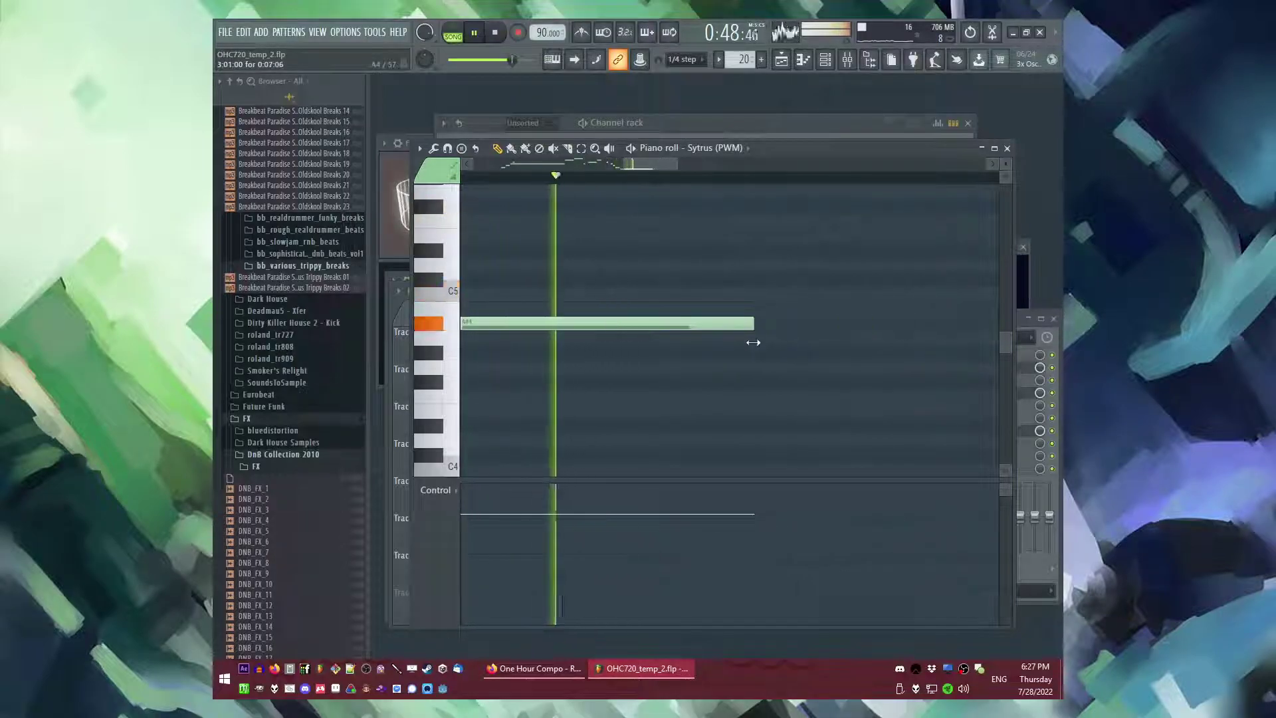
pyautogui.scroll(-2, 603, 343)
pyautogui.press('space')
pyautogui.scroll(-1, 599, 341)
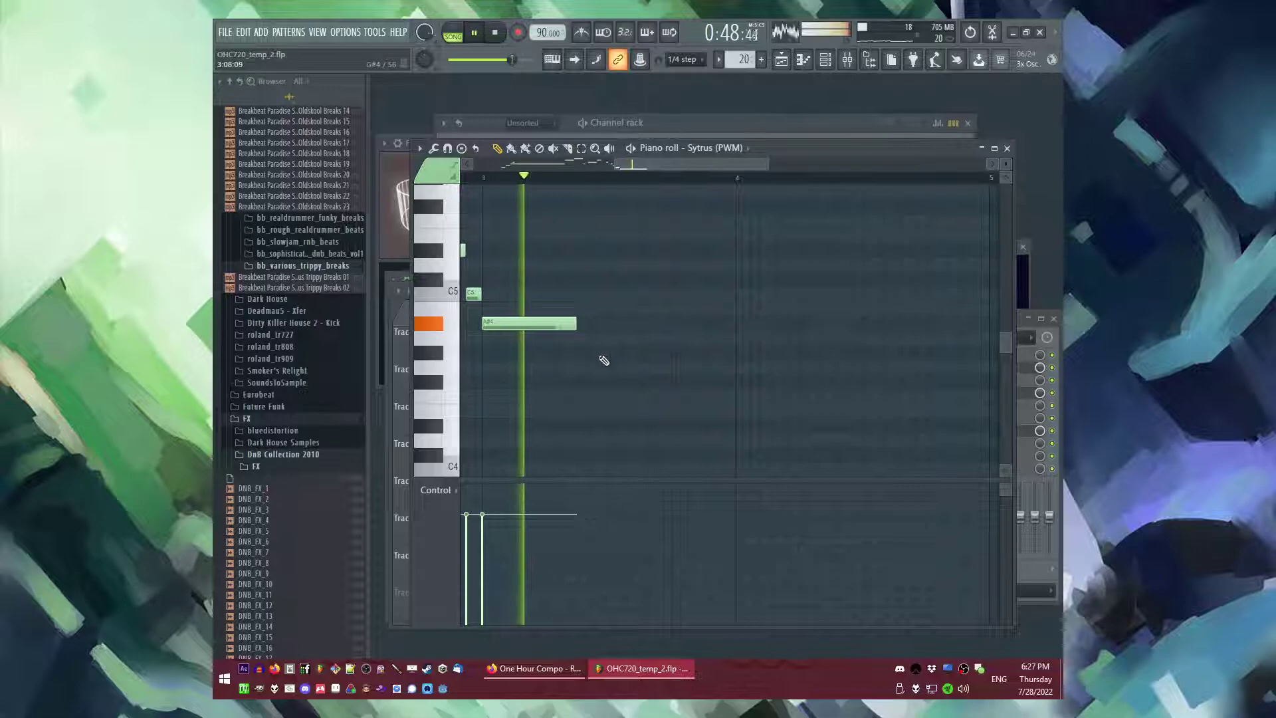
# - Add a one-step G4 at 3:07 followed by a long F4 from 3:08 that lasts 11 steps
pyautogui.press('space')
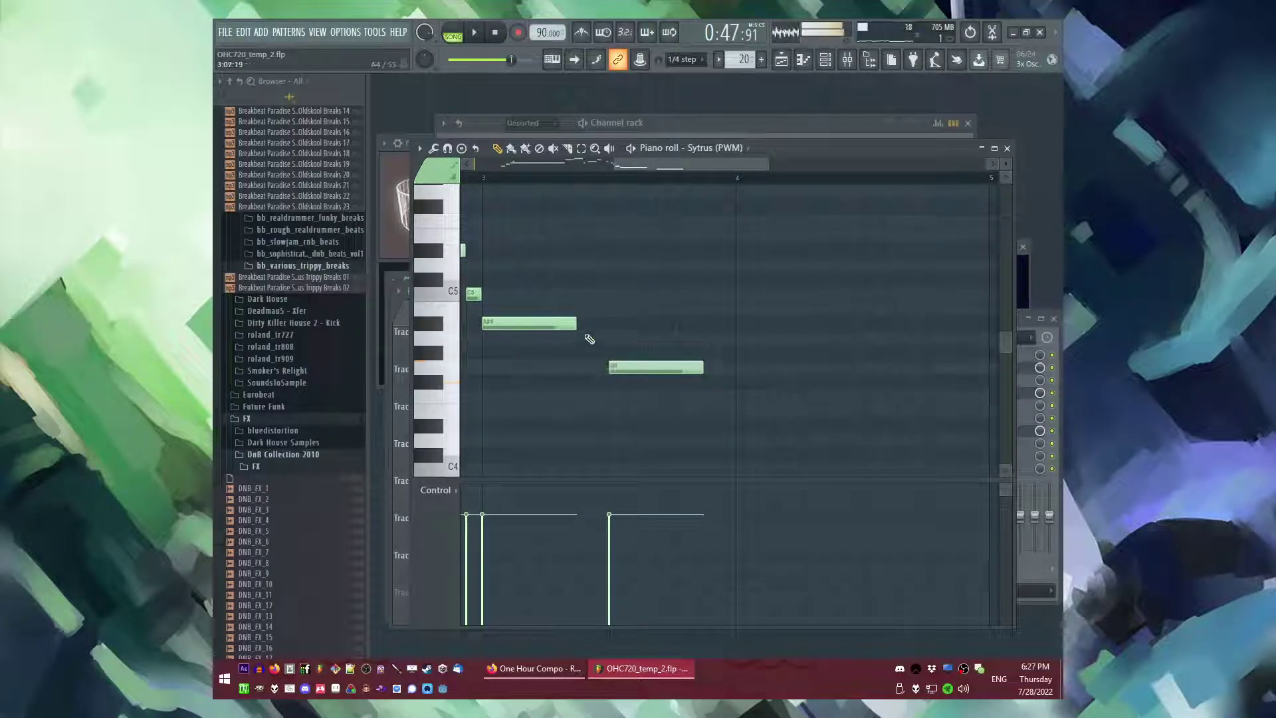
pyautogui.press('space')
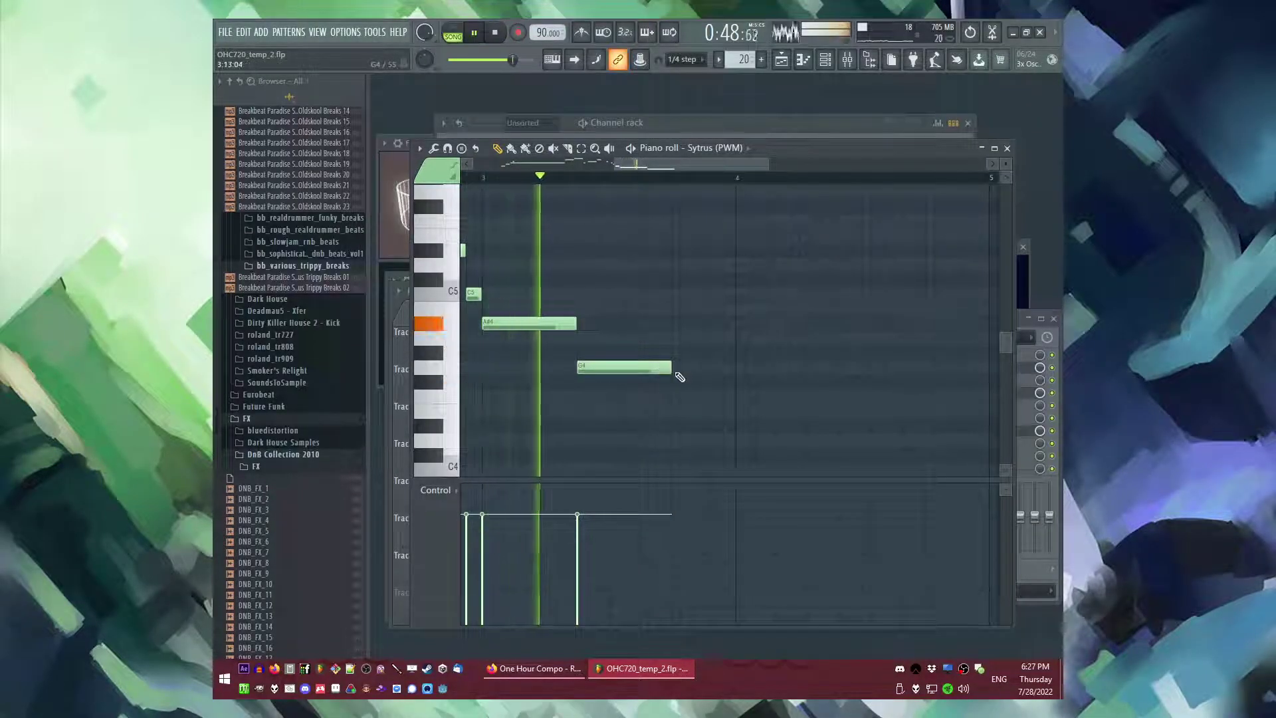
pyautogui.press('space')
pyautogui.moveTo(670, 369); pyautogui.dragTo(835, 399)
pyautogui.press('space')
pyautogui.click(598, 397)
pyautogui.scroll(-1, 607, 390)
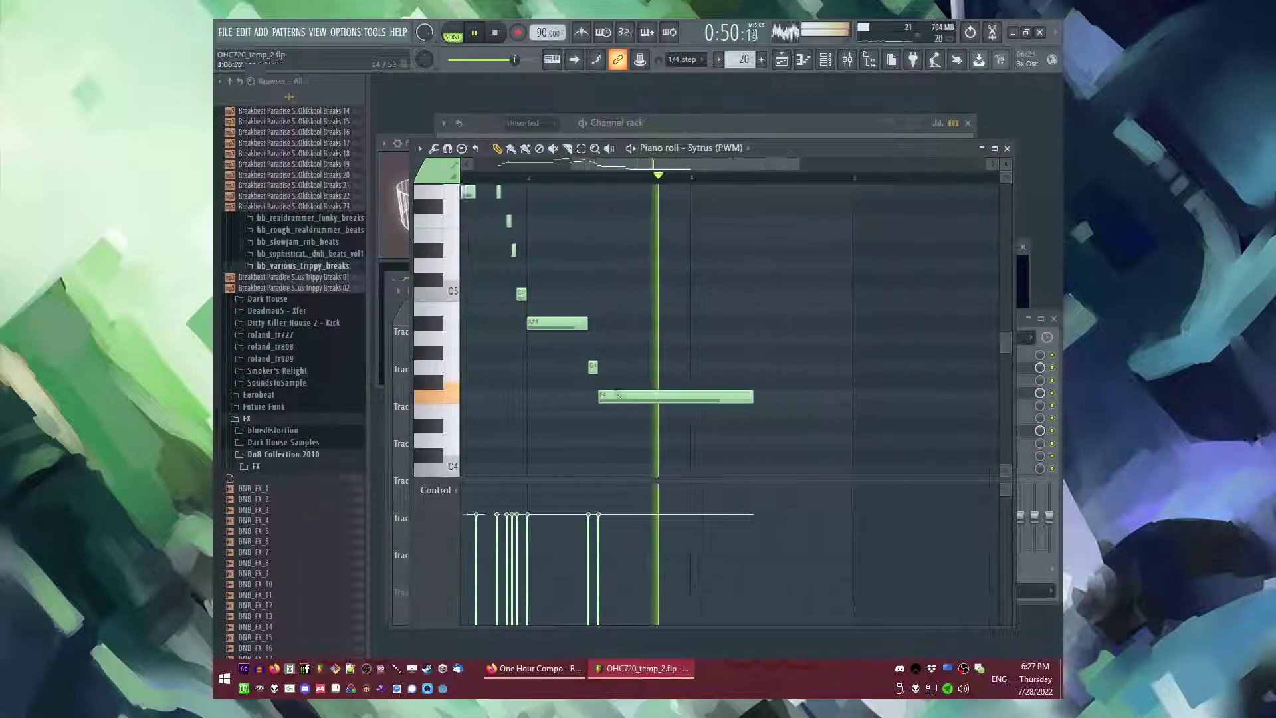
pyautogui.scroll(1, 764, 396)
# - Add a rising run of two-step D#4, F4, G4 and A#4 notes starting at 4:03, and audition it
pyautogui.press('space')
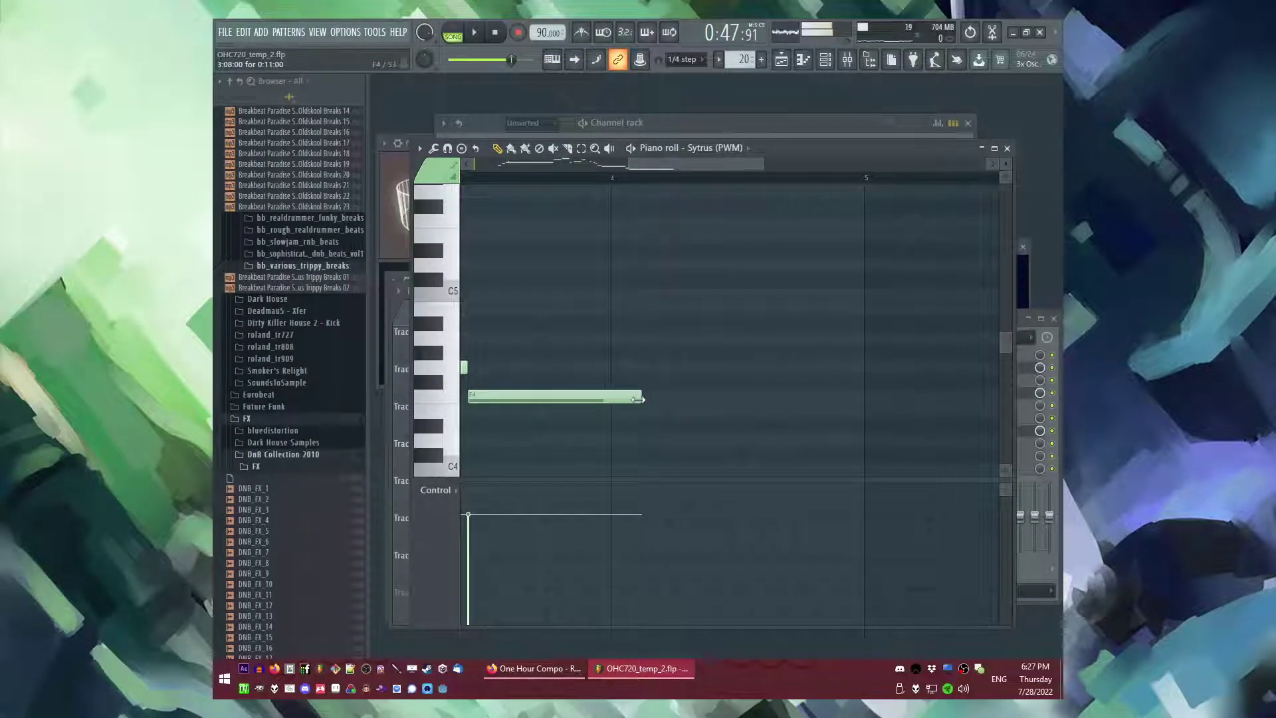
pyautogui.click(640, 426)
pyautogui.press('space')
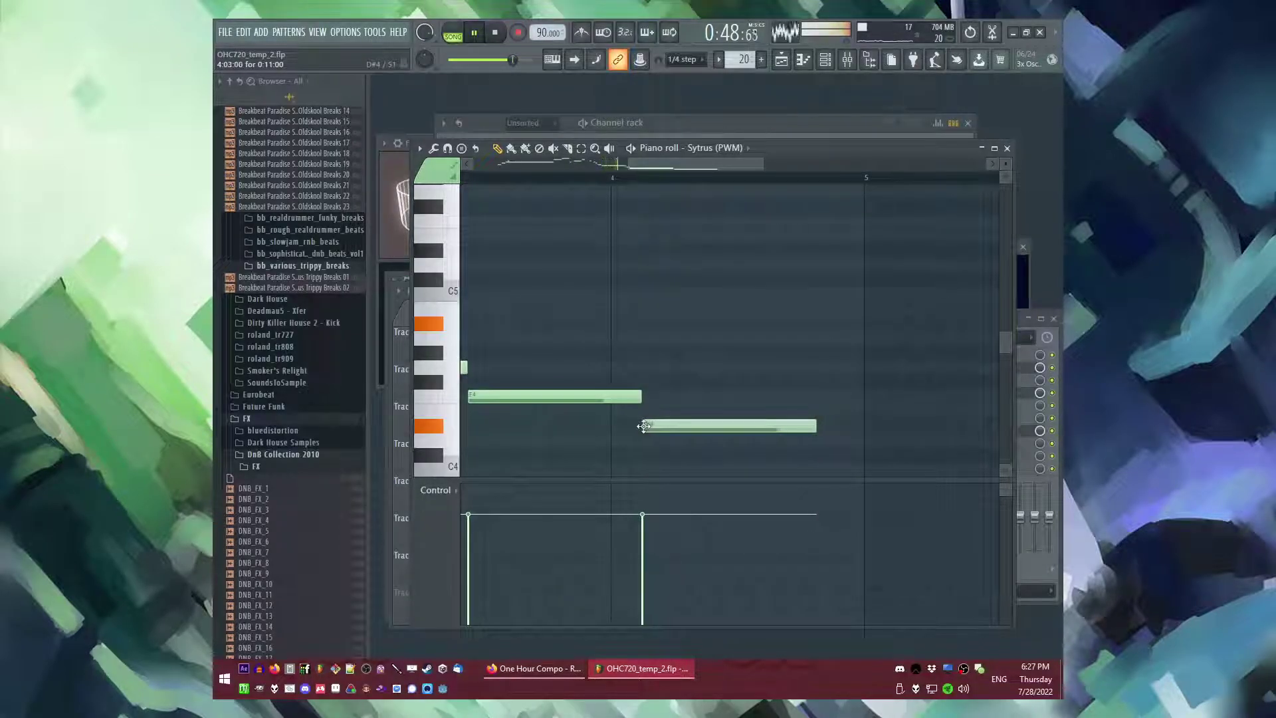
pyautogui.moveTo(816, 428); pyautogui.dragTo(674, 445)
pyautogui.click(677, 396)
pyautogui.click(709, 367)
pyautogui.press('space')
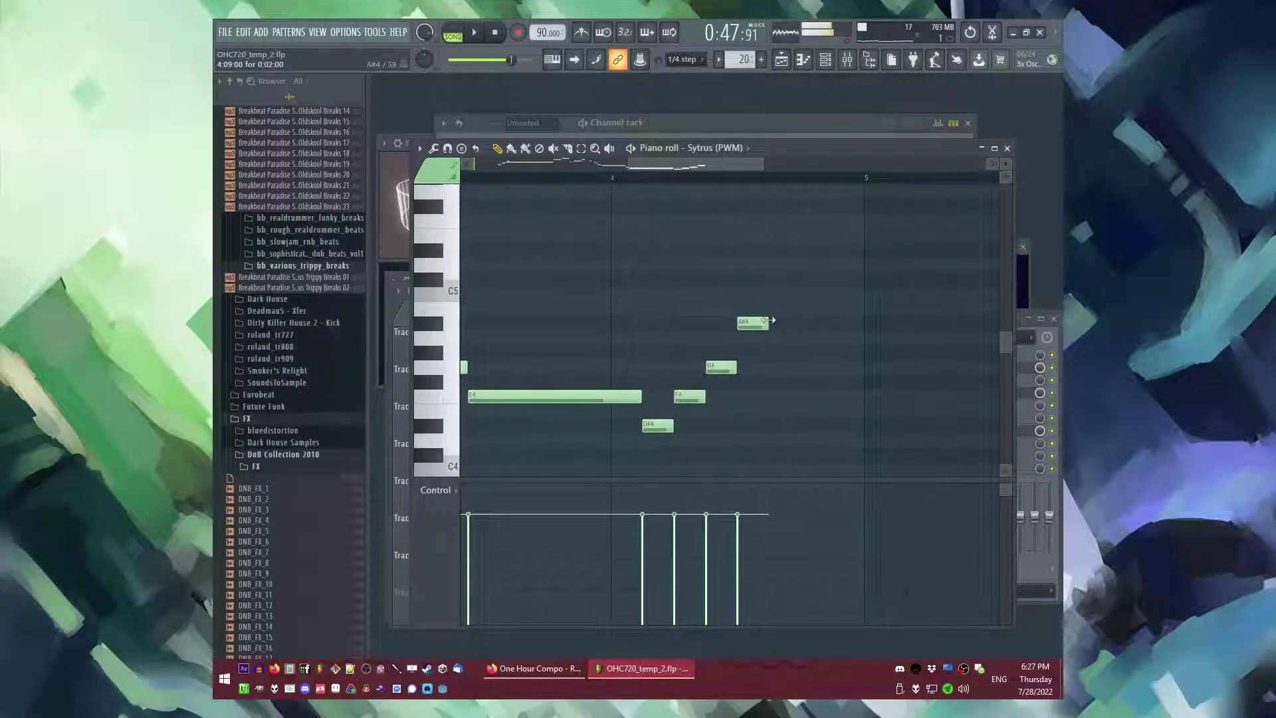
pyautogui.press('space')
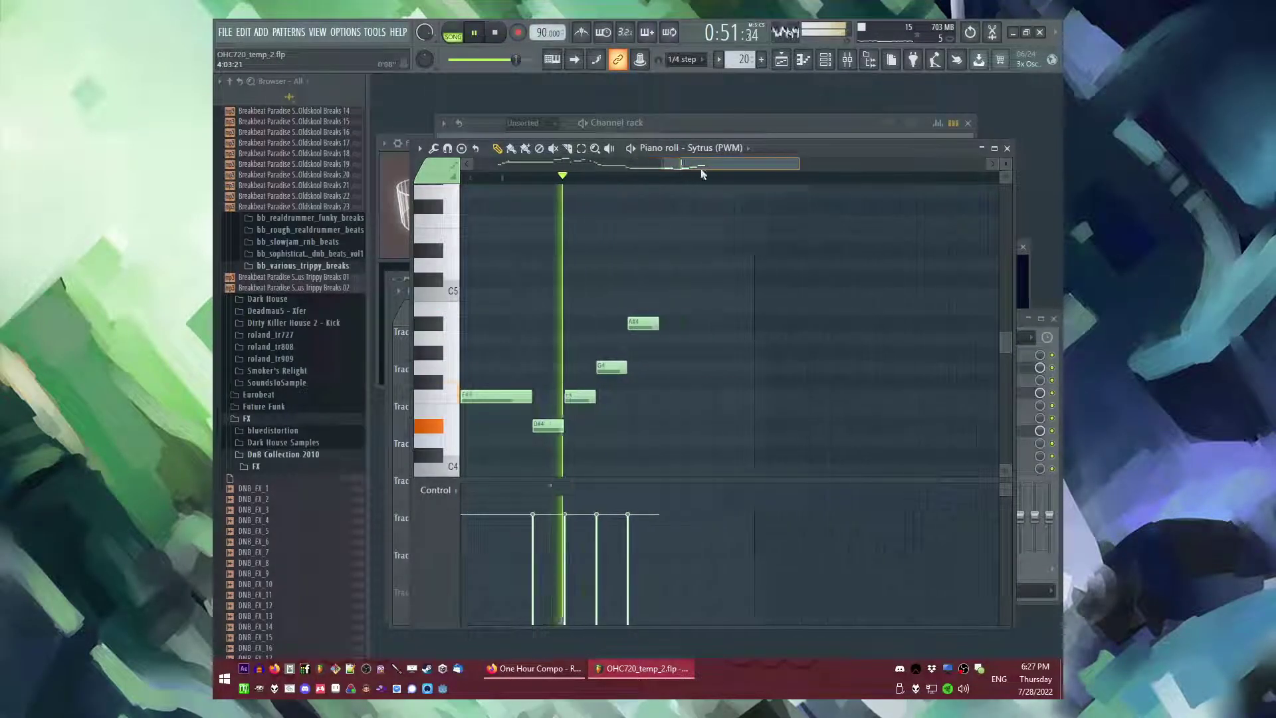
# - Add a two-step C5 at 4:11 and a one-step F4 at 4:13
pyautogui.click(626, 294)
pyautogui.press('space')
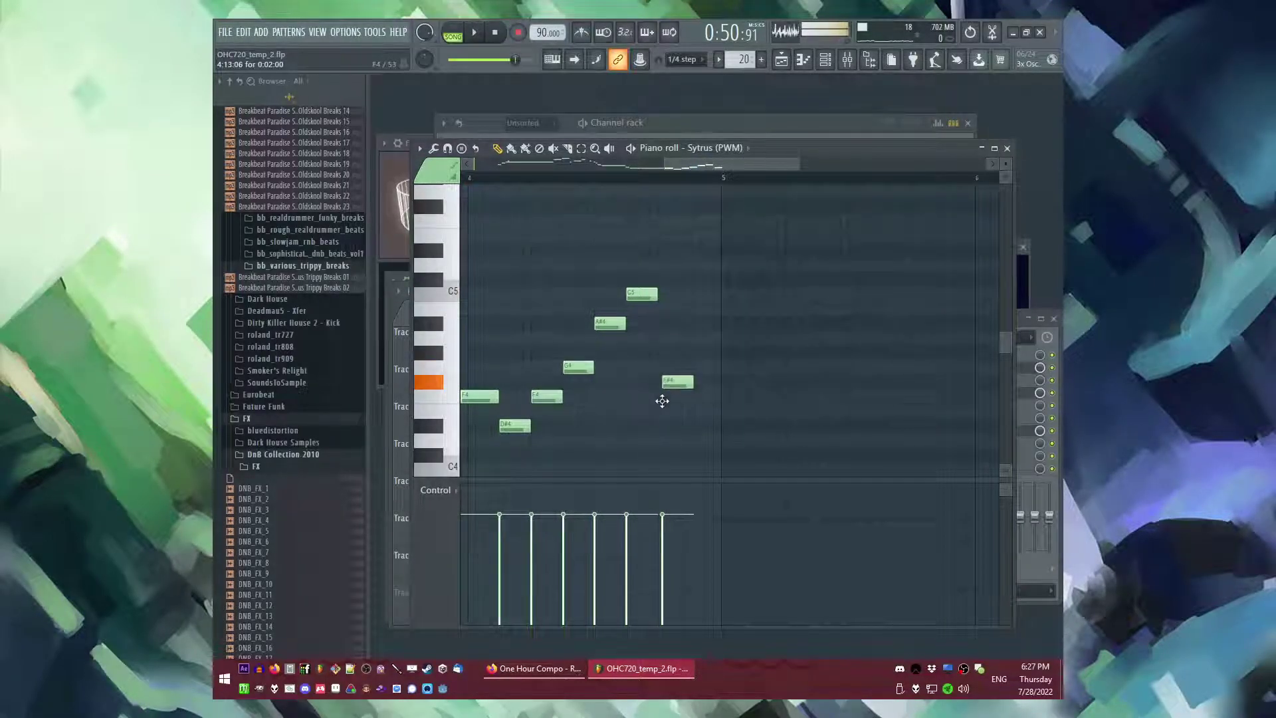
pyautogui.press('space')
pyautogui.moveTo(688, 400); pyautogui.dragTo(673, 401)
# - Add an F4 at 4:15 held until bar 6, with a short G4 slide note half a step after its start
pyautogui.click(692, 400)
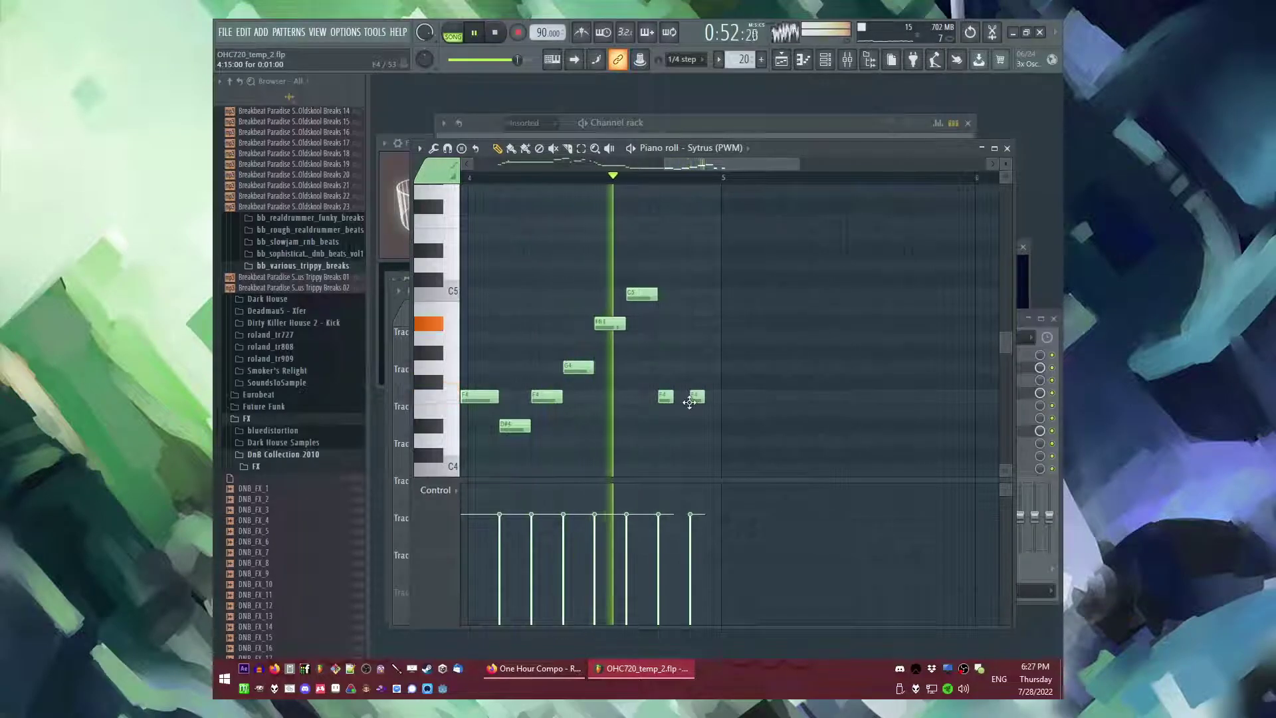
pyautogui.click(699, 371)
pyautogui.press('space')
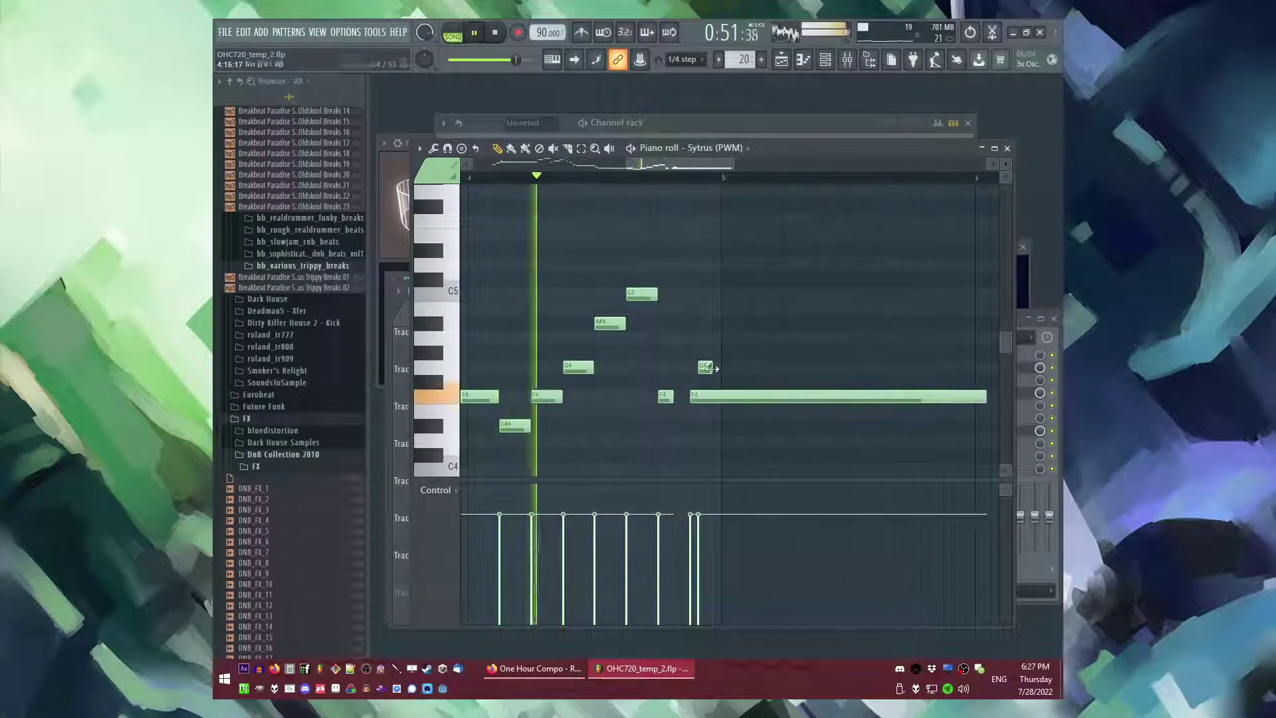
pyautogui.scroll(-2, 818, 416)
pyautogui.moveTo(772, 397); pyautogui.dragTo(639, 414)
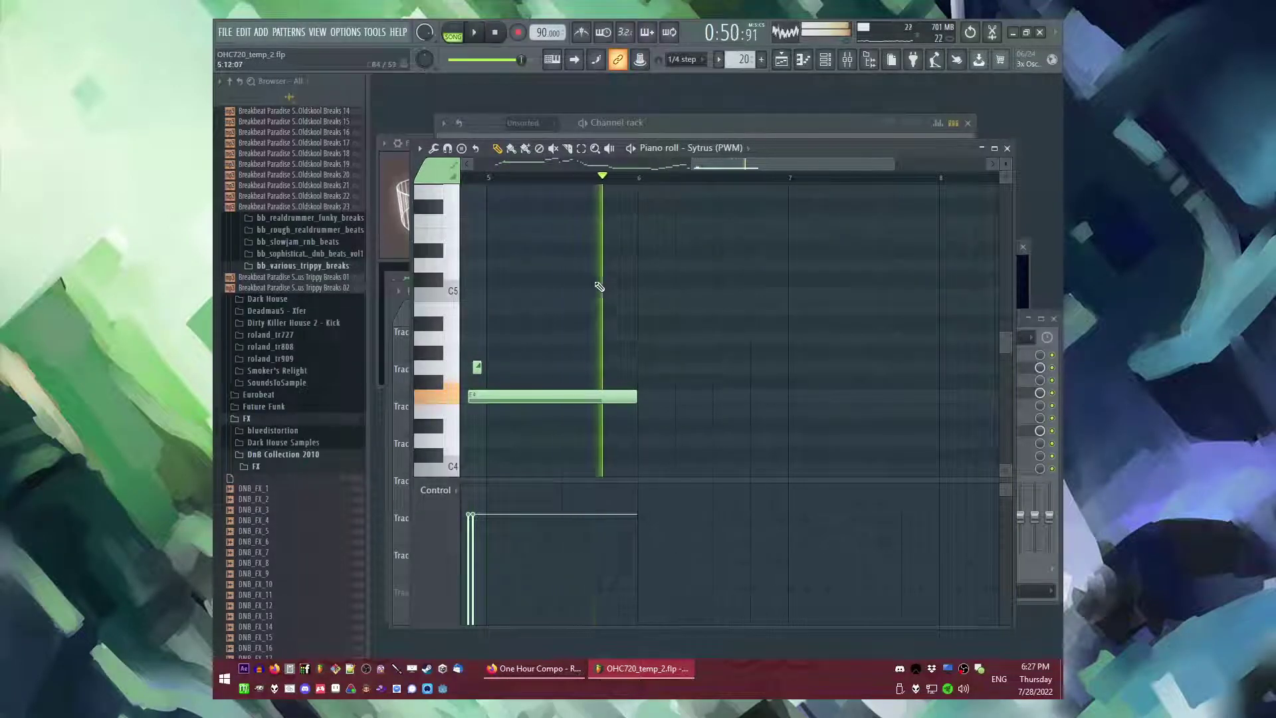
# - End the long F4 at 5:13 and add a D5, D#5, D5 figure starting at 5:13
pyautogui.click(613, 265)
pyautogui.press('space')
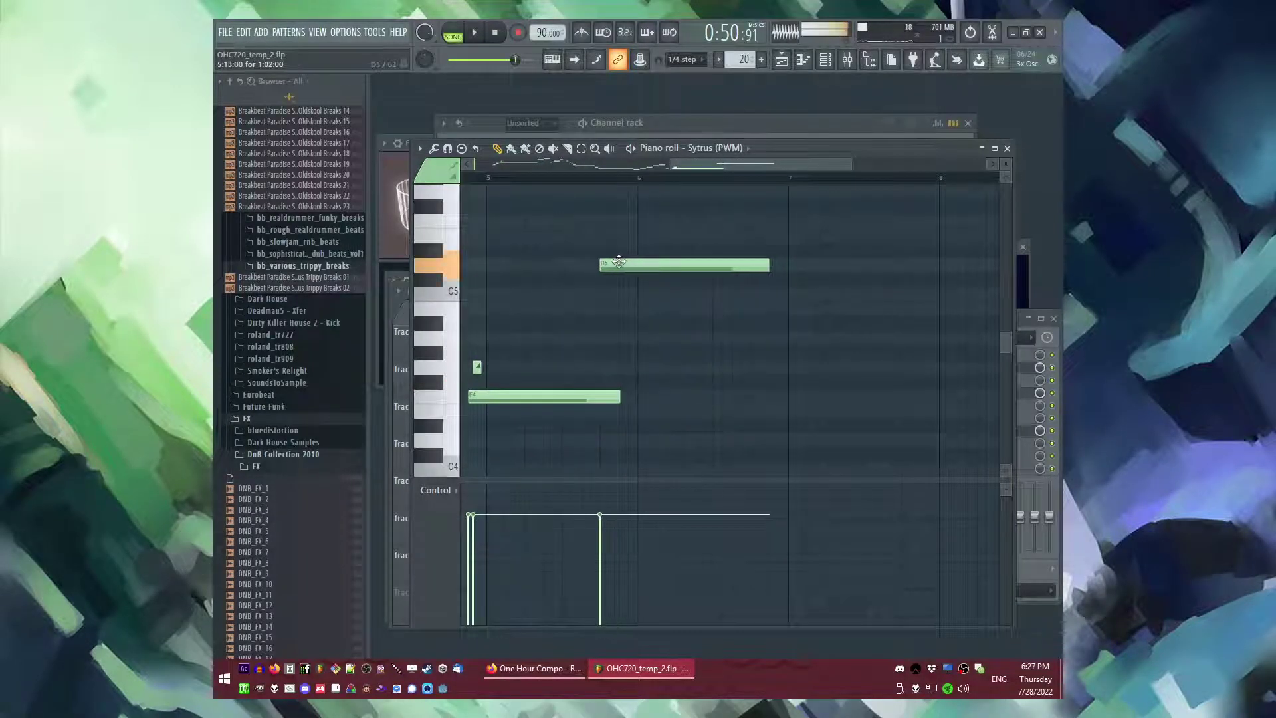
pyautogui.scroll(2, 610, 275)
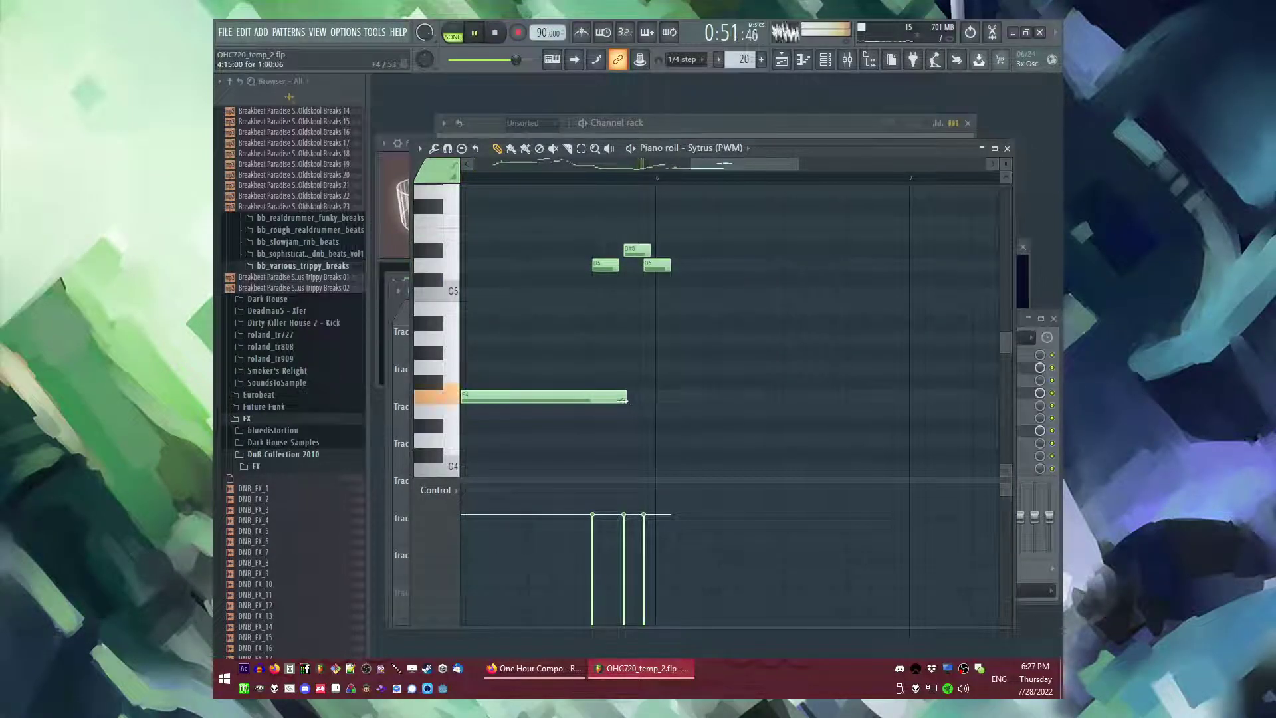
pyautogui.scroll(1, 650, 250)
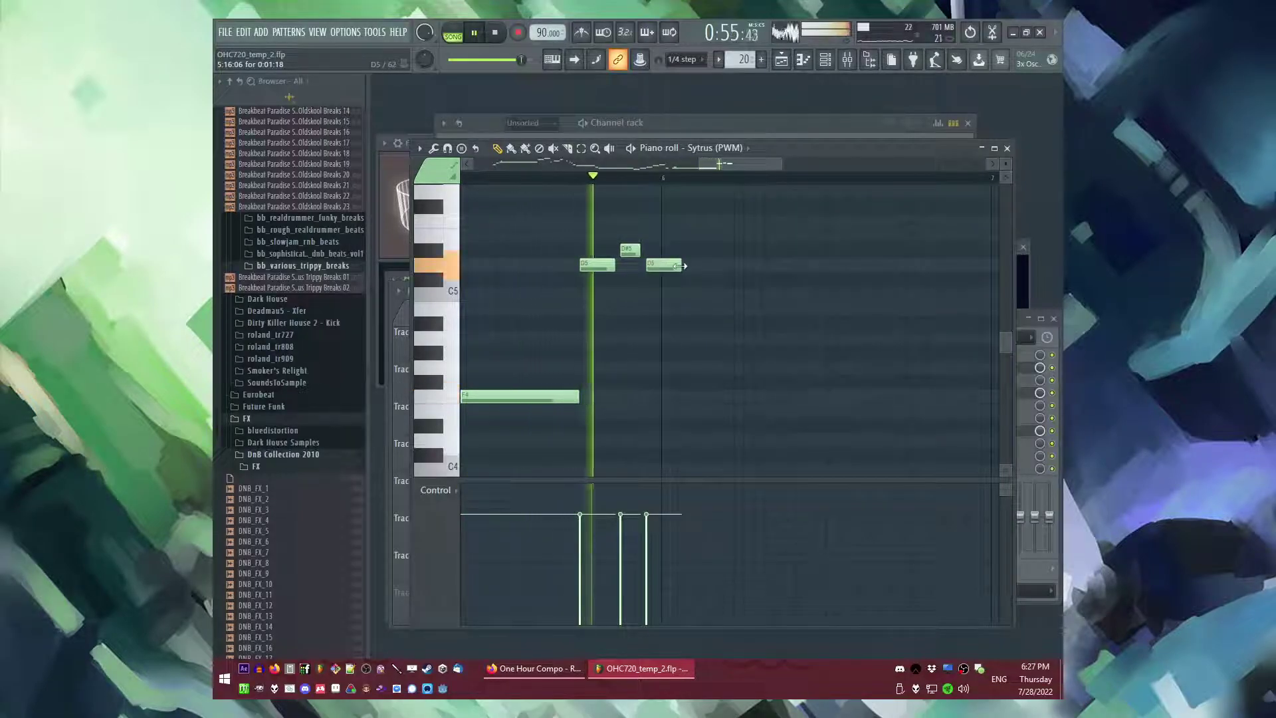
# - Shorten the D#5 at 5:15 to half a step and hold the following D5 until 6:07
pyautogui.moveTo(680, 265); pyautogui.dragTo(959, 249)
pyautogui.moveTo(639, 250); pyautogui.dragTo(630, 256)
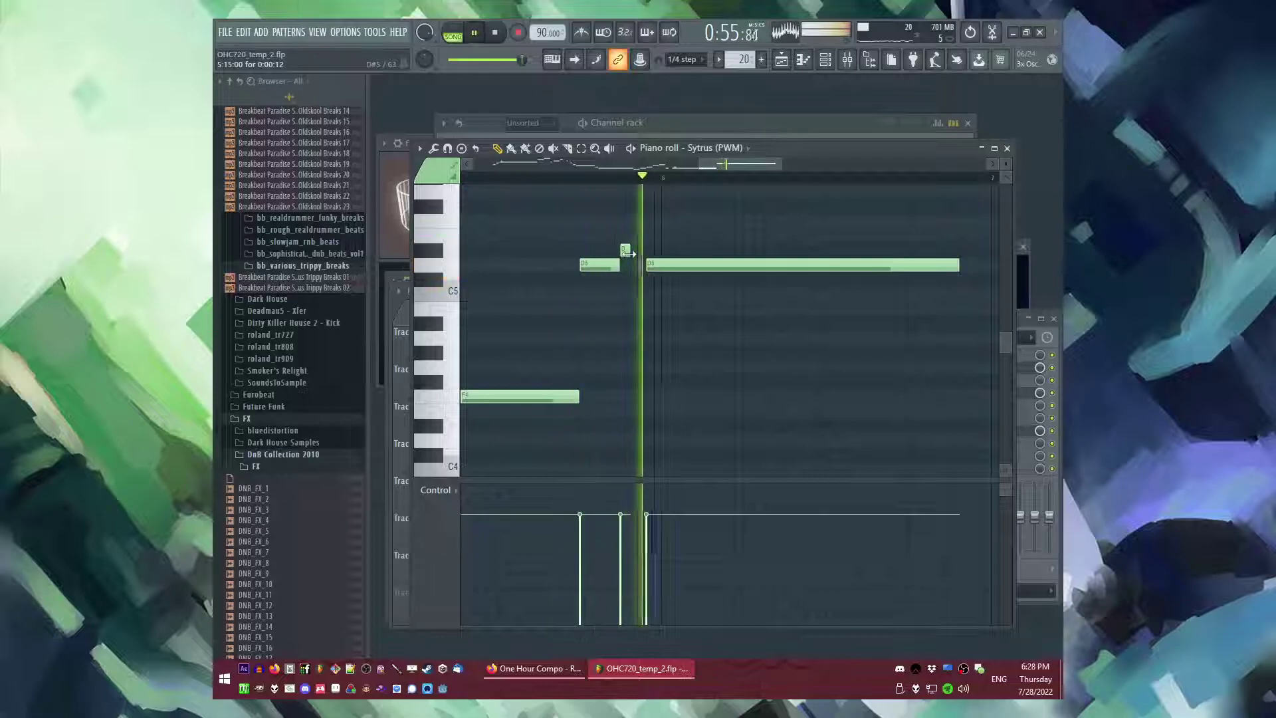
pyautogui.moveTo(628, 253); pyautogui.dragTo(632, 253)
pyautogui.press('space')
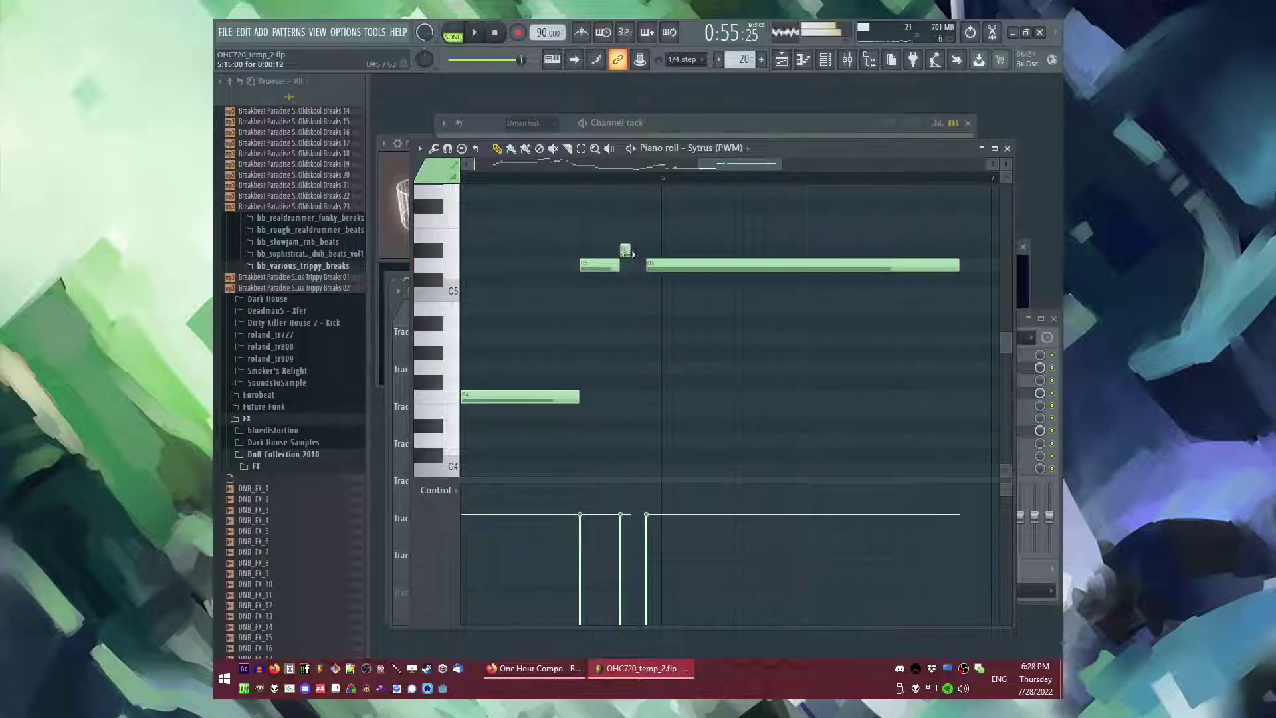
pyautogui.scroll(-3, 626, 252)
pyautogui.moveTo(834, 268); pyautogui.dragTo(724, 277)
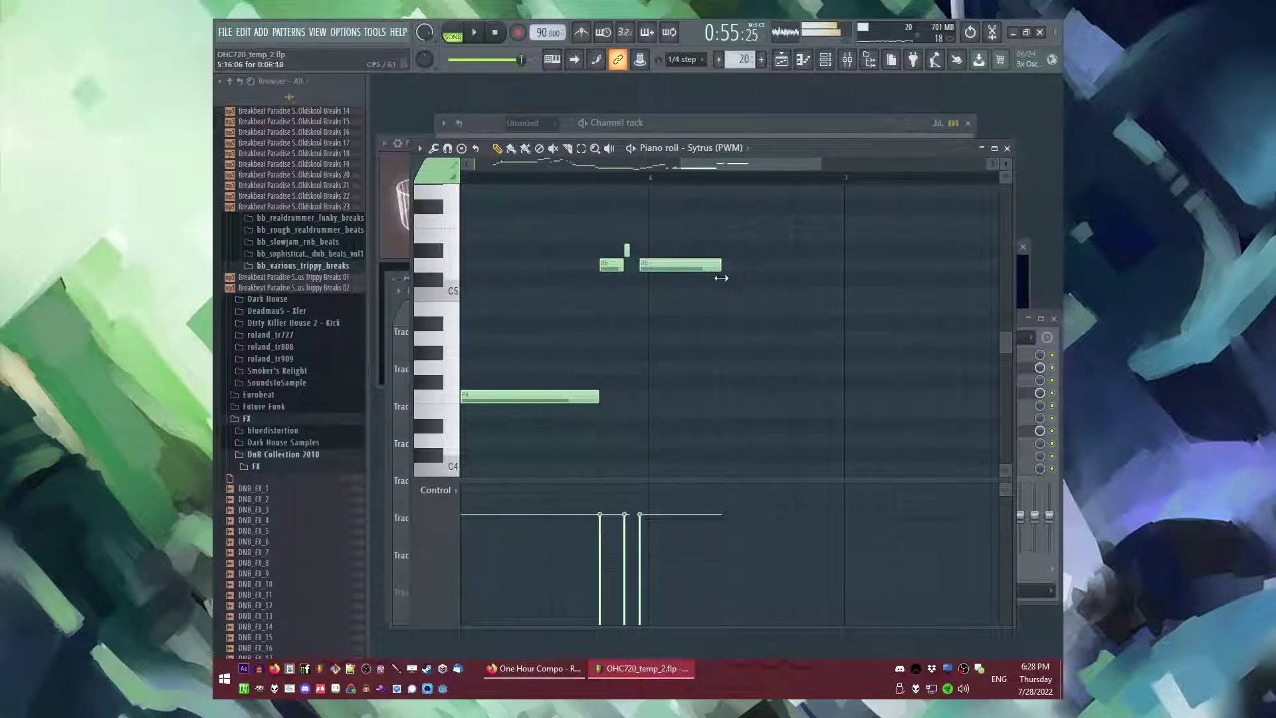
# - Add a rising run of one-step F5, G5 and A#5 notes starting at 6:07, and audition it
pyautogui.scroll(3, 721, 278)
pyautogui.click(719, 267)
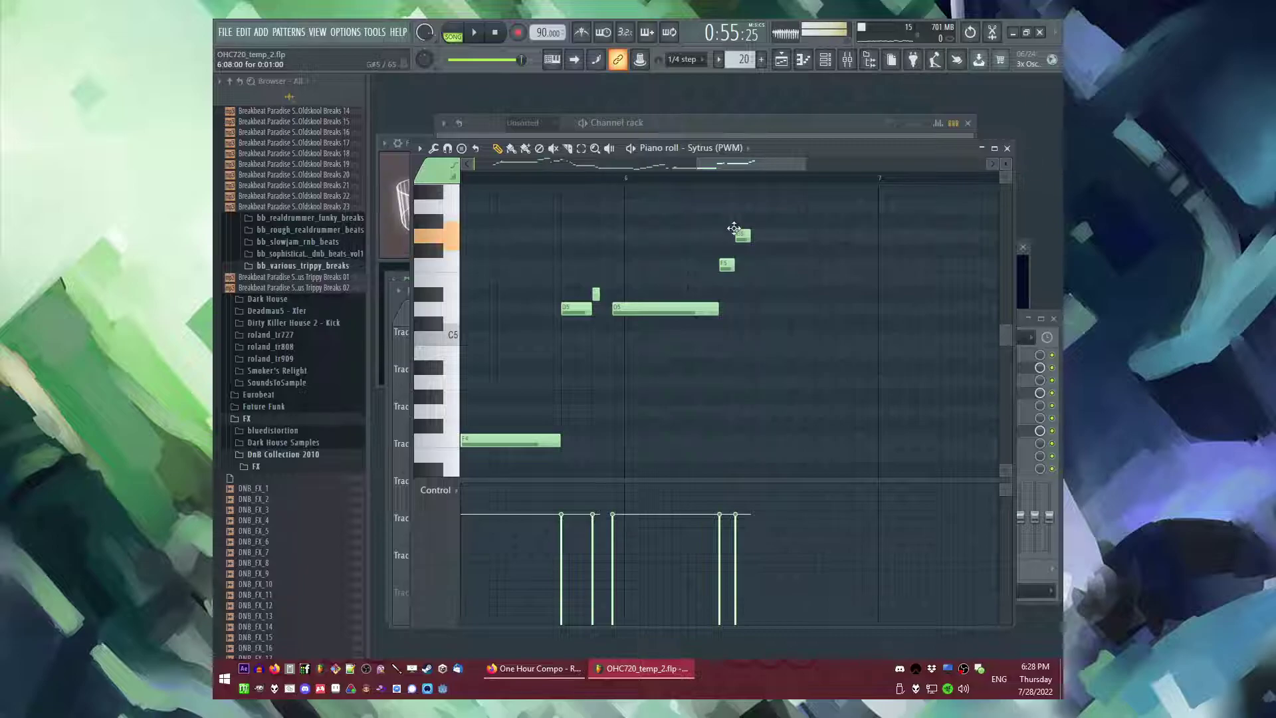
pyautogui.scroll(2, 744, 239)
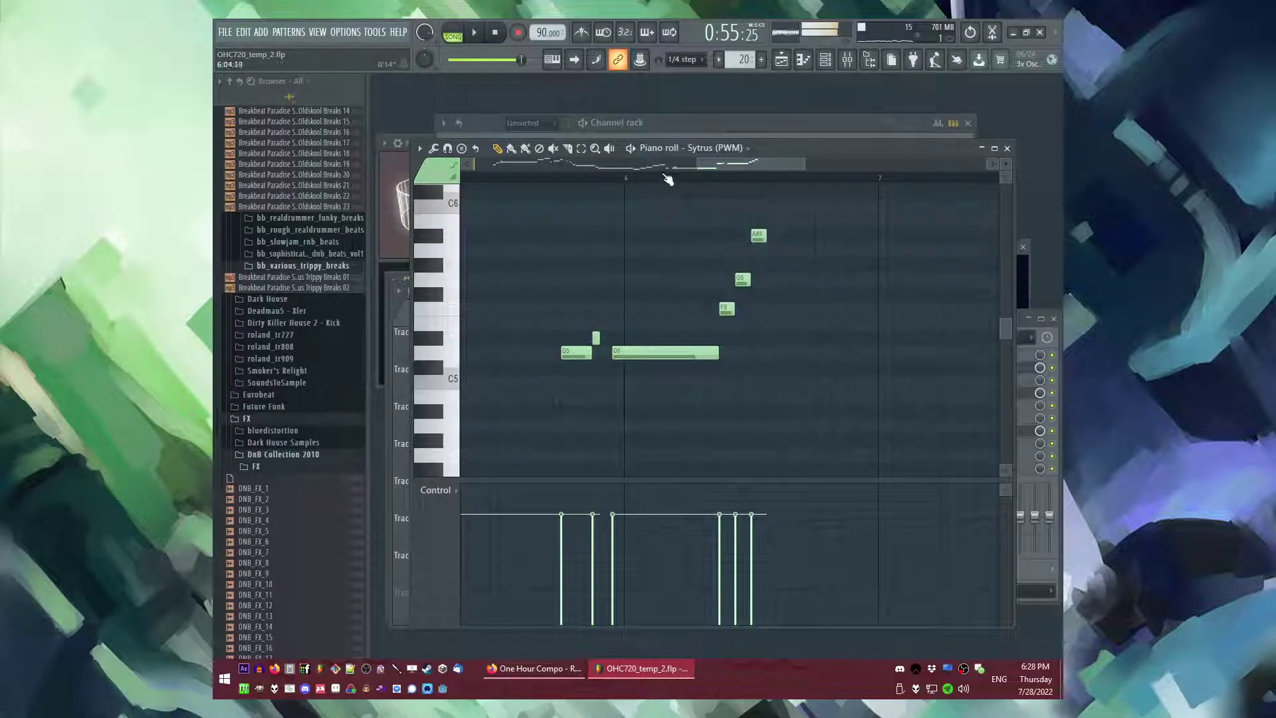
pyautogui.press('space')
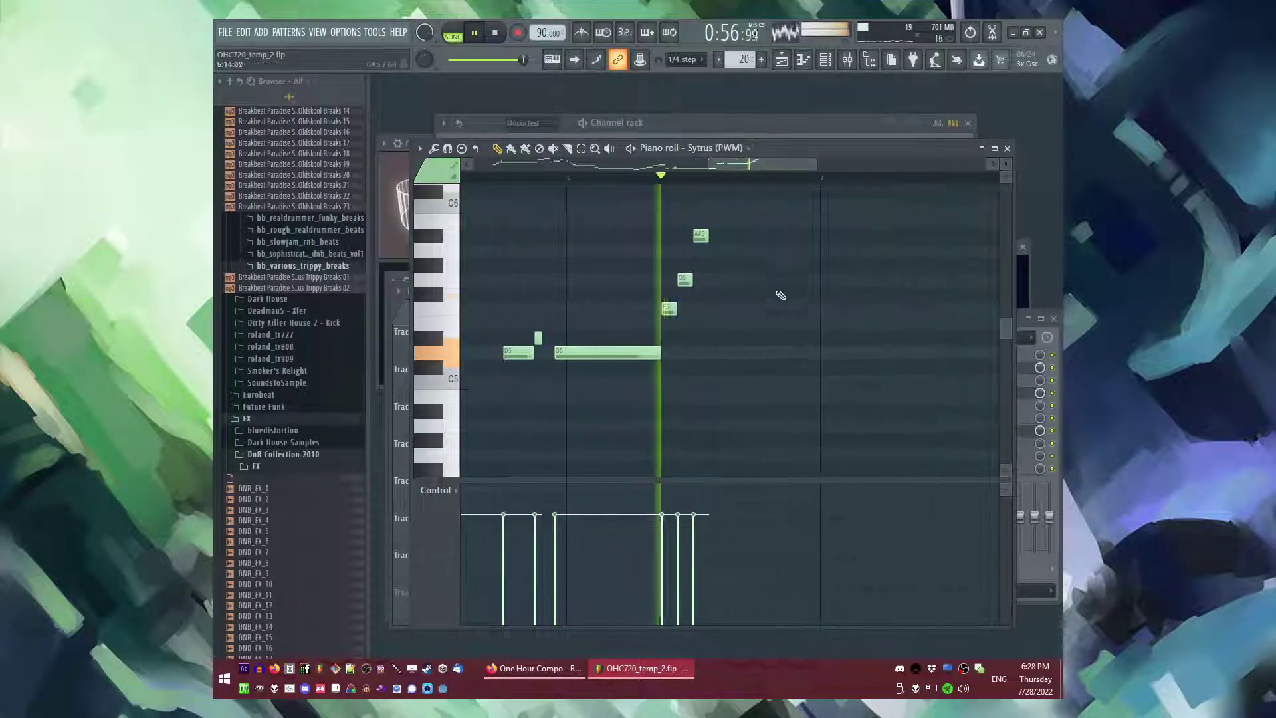
# - Extend the A#5 at 6:09 to two steps, adding a one-step F5 slide note at 6:10 and a normal F5 at 6:11
pyautogui.press('space')
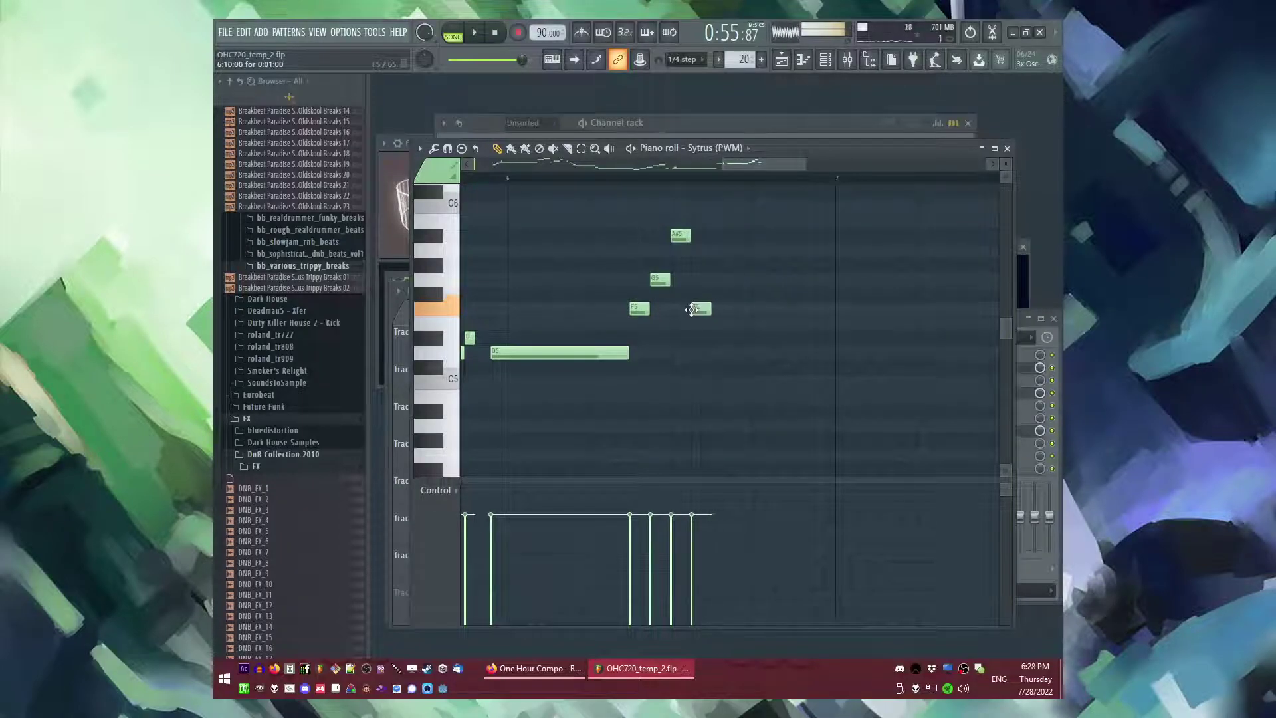
pyautogui.moveTo(692, 310); pyautogui.dragTo(713, 310)
pyautogui.press('space')
pyautogui.moveTo(691, 236); pyautogui.dragTo(711, 242)
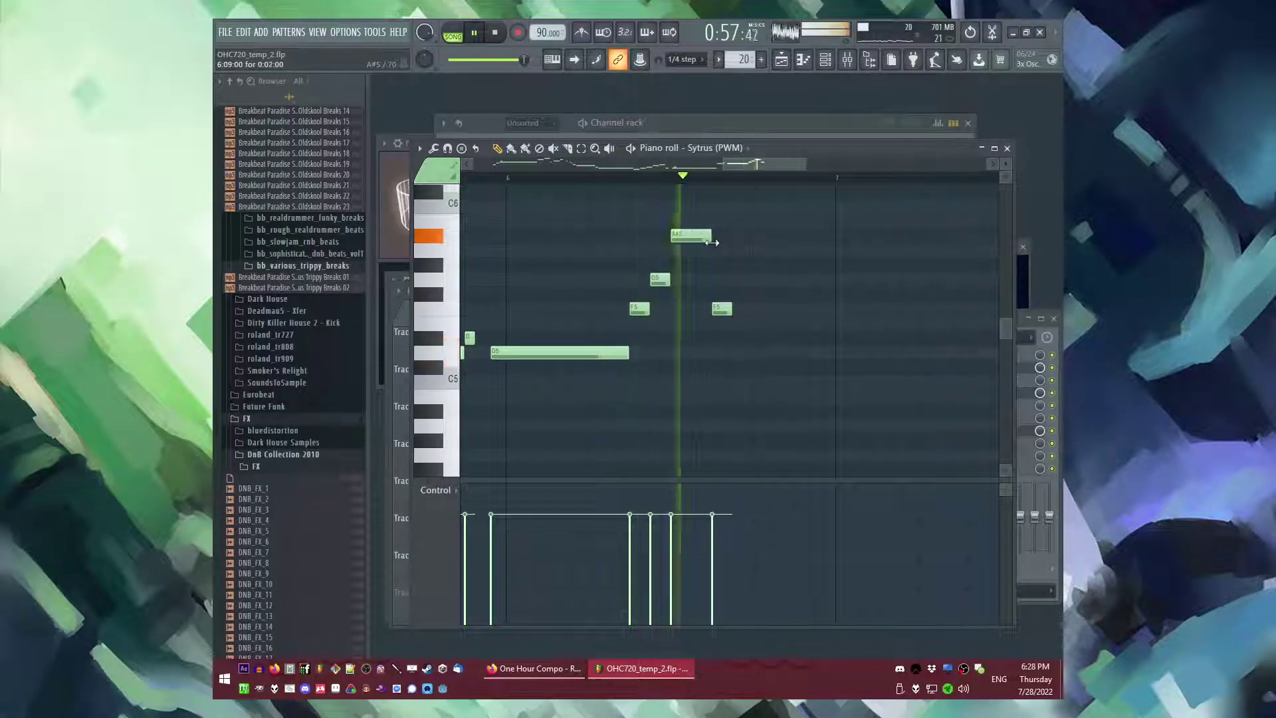
pyautogui.click(696, 293)
pyautogui.moveTo(697, 293); pyautogui.dragTo(698, 308)
pyautogui.press('space')
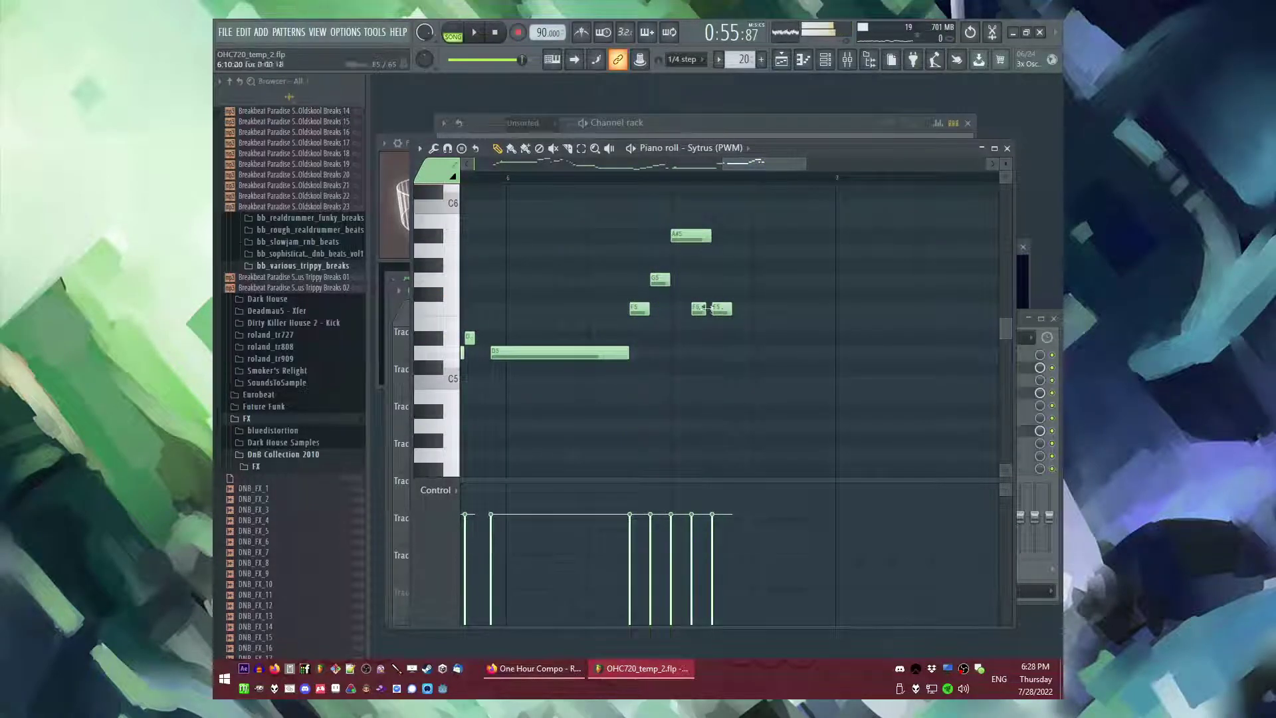
pyautogui.press('space')
pyautogui.press('space')
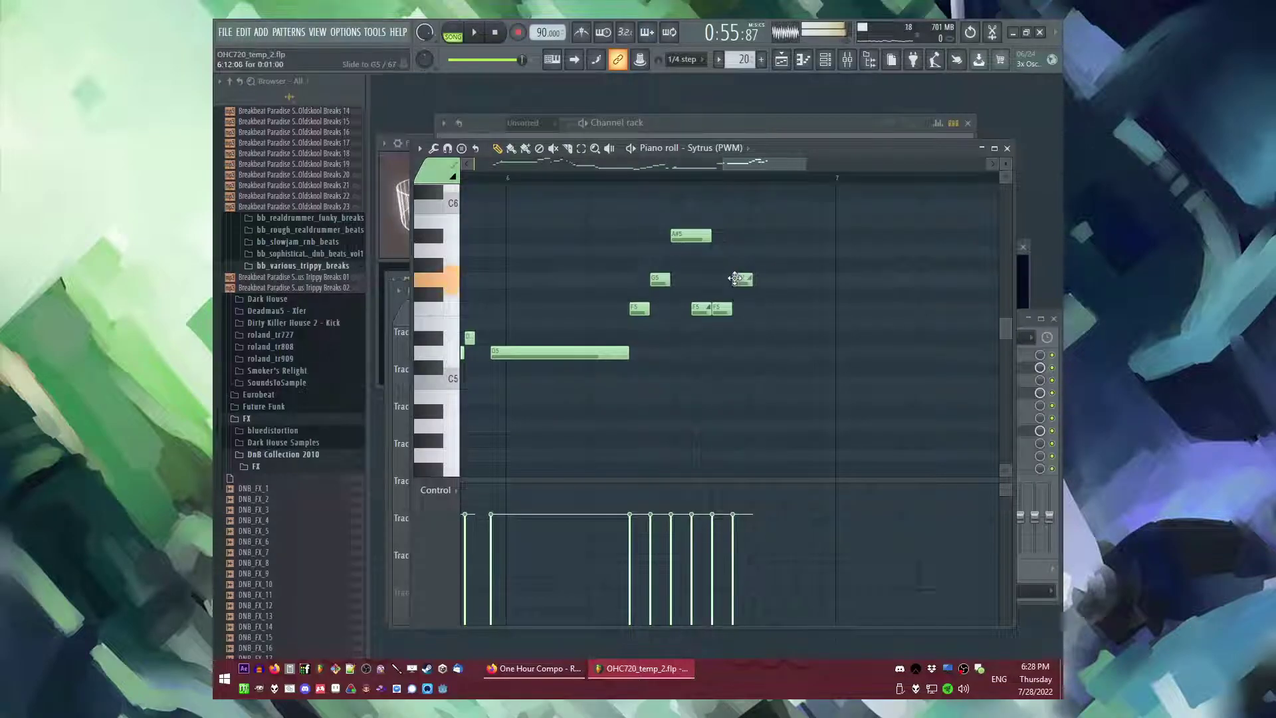
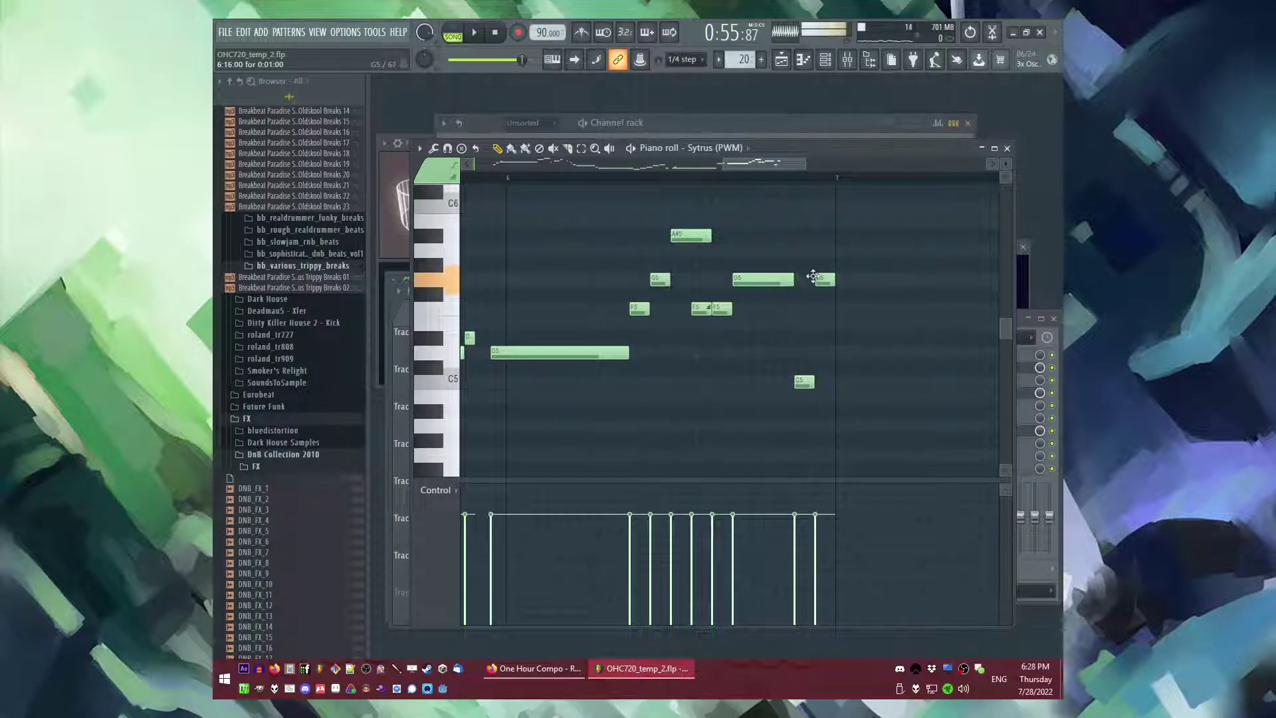
# - Add a G5 of almost two steps at 6:12, followed by one-step C5, G5 and C5 notes from 6:14
pyautogui.press('space')
pyautogui.moveTo(791, 279); pyautogui.dragTo(864, 422)
pyautogui.moveTo(802, 386)
pyautogui.mouseDown()
pyautogui.moveTo(782, 386)
pyautogui.moveTo(818, 386)
pyautogui.mouseUp()
pyautogui.press('space')
pyautogui.scroll(-1, 807, 394)
pyautogui.hscroll(3, 744, 355)
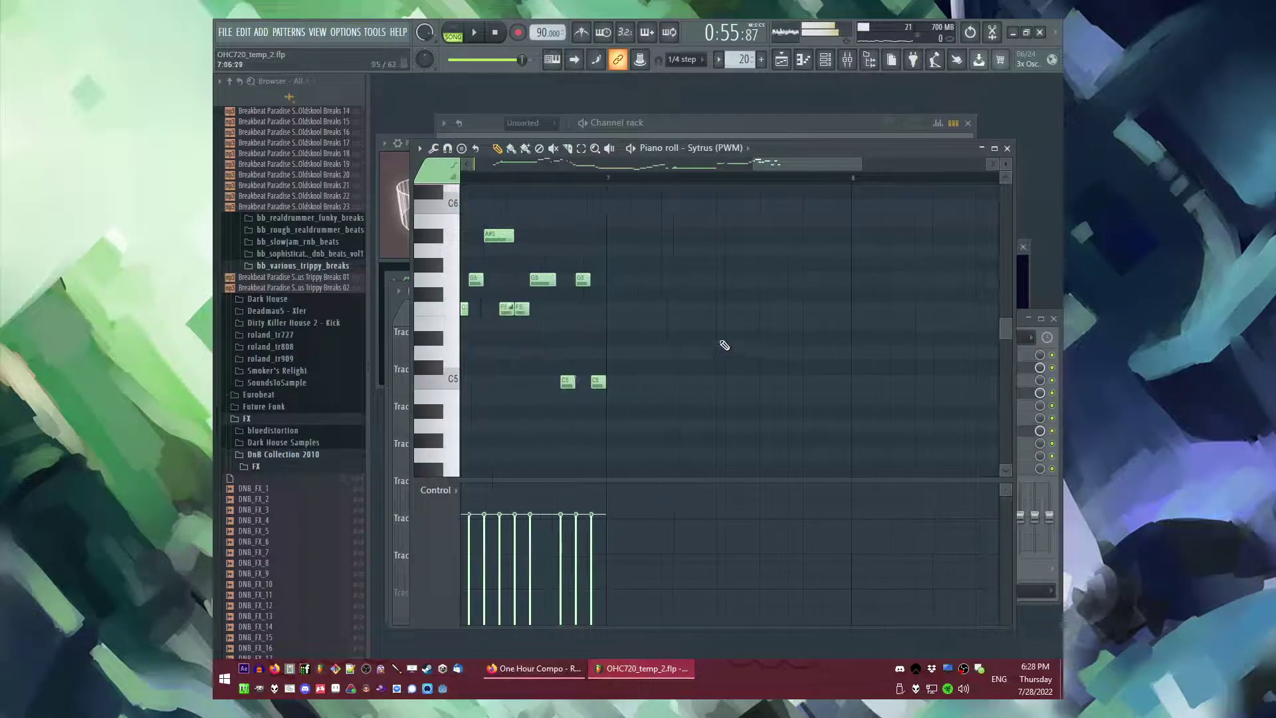
# - Add a half-step F5 at 7:01 followed directly by a G5 held until bar 8
pyautogui.press('space')
pyautogui.click(604, 311)
pyautogui.click(606, 280)
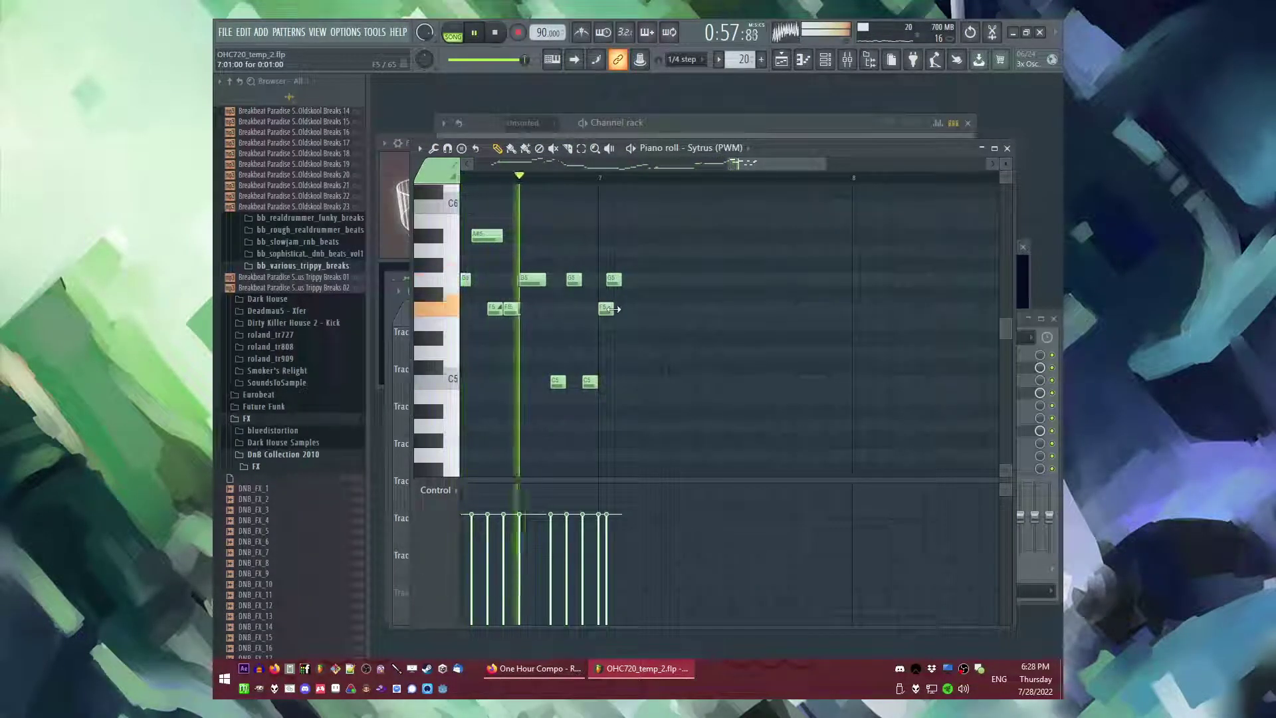
pyautogui.moveTo(618, 281); pyautogui.dragTo(851, 280)
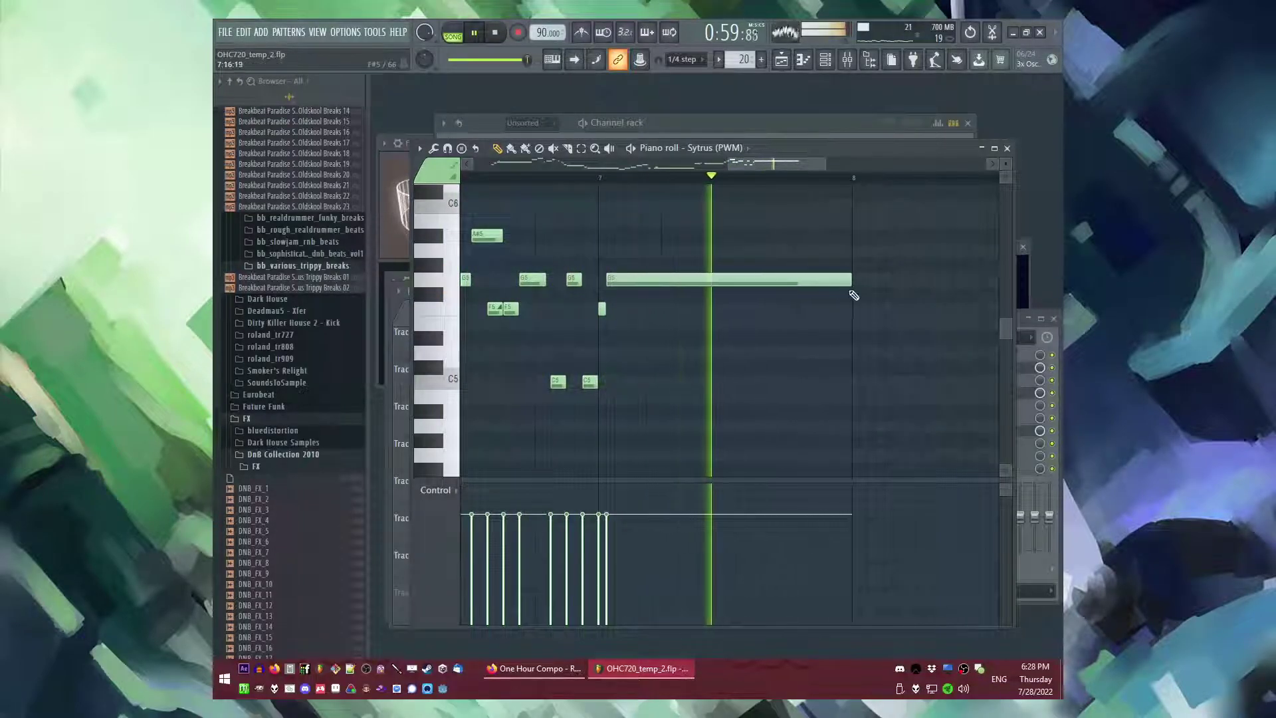
# - Add a four-step F5 slide note at 7:13 that bends the held G5 down until bar 8
pyautogui.moveTo(738, 171); pyautogui.dragTo(765, 171)
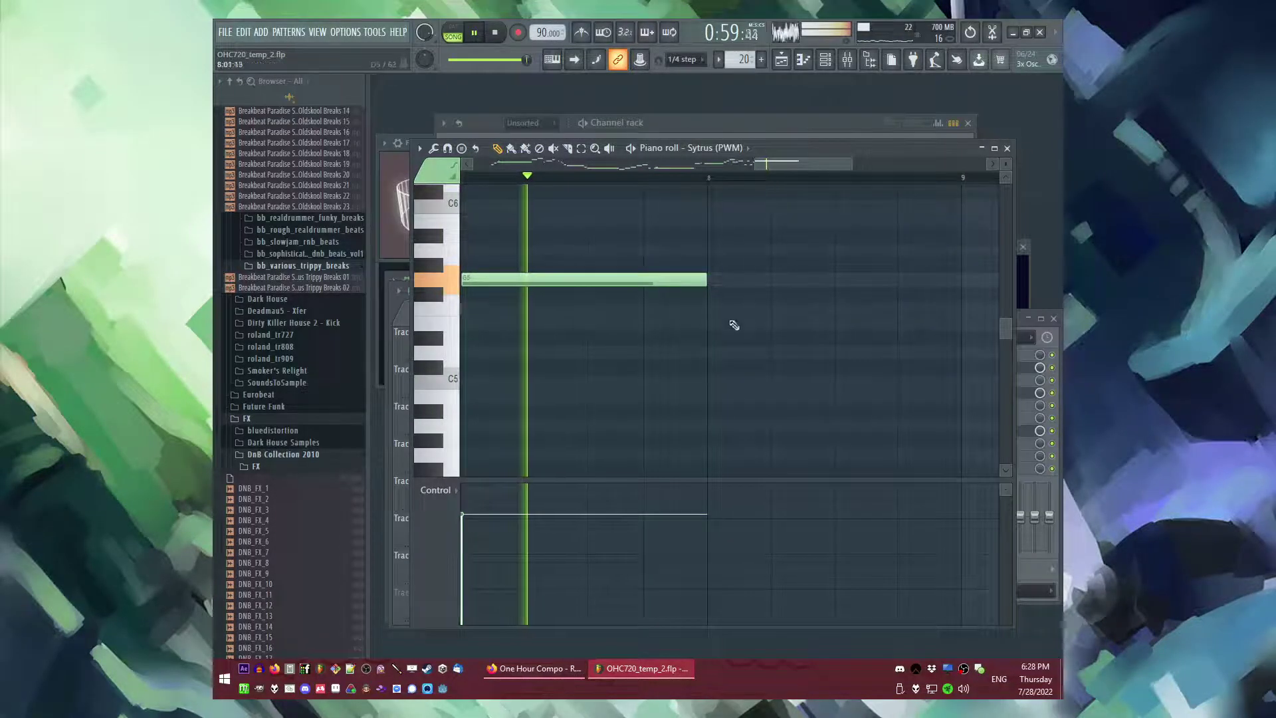
pyautogui.click(644, 307)
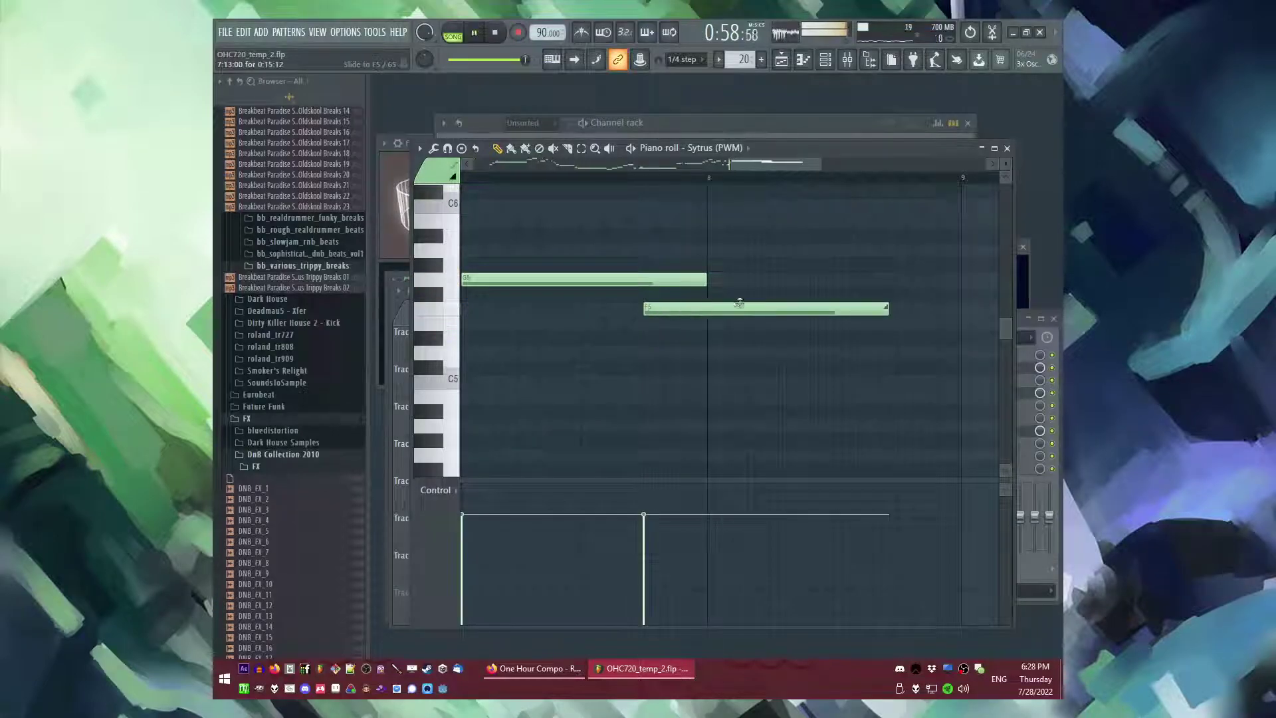
pyautogui.moveTo(889, 306); pyautogui.dragTo(706, 307)
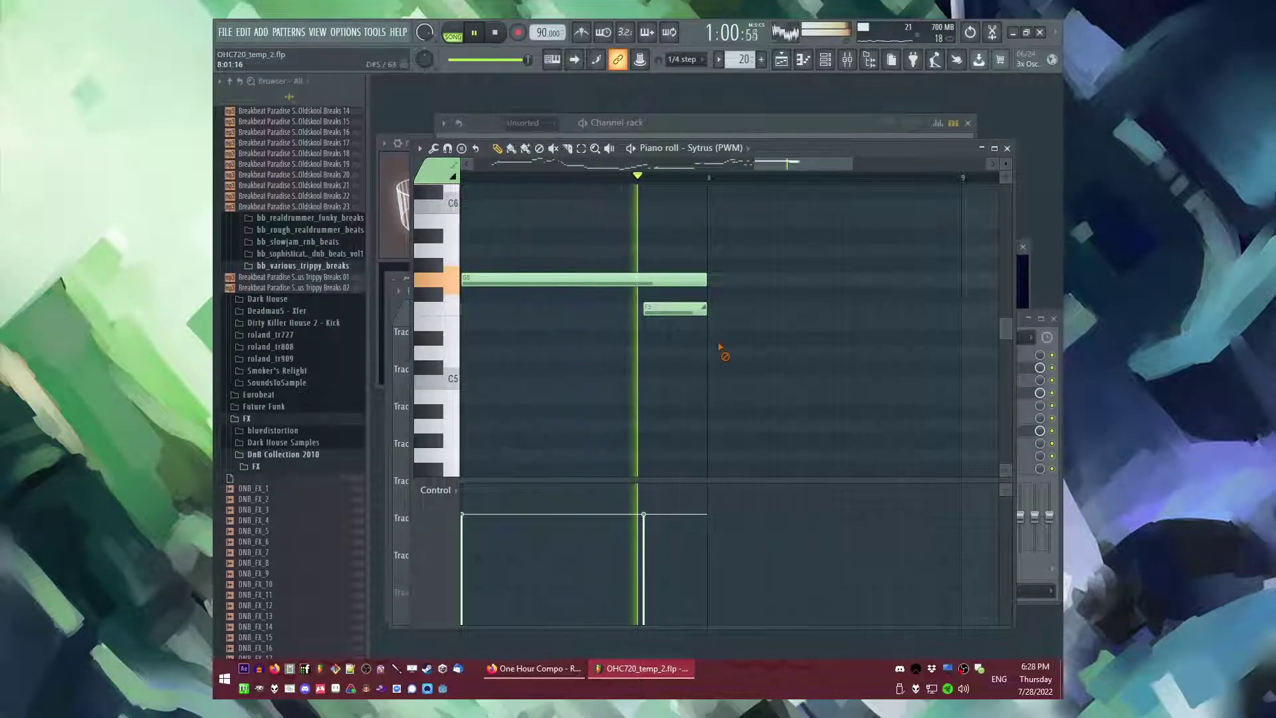
# - Add a descending line from 8:01: three-step D#5 and D5, two-step A#4, and three-step G4
pyautogui.click(709, 339)
pyautogui.press('space')
pyautogui.moveTo(750, 358); pyautogui.dragTo(801, 353)
pyautogui.press('space')
pyautogui.click(796, 413)
pyautogui.press('space')
pyautogui.moveTo(796, 417); pyautogui.dragTo(834, 460)
pyautogui.press('space')
pyautogui.moveTo(848, 411); pyautogui.dragTo(832, 413)
pyautogui.scroll(-3, 641, 356)
pyautogui.scroll(2, 692, 418)
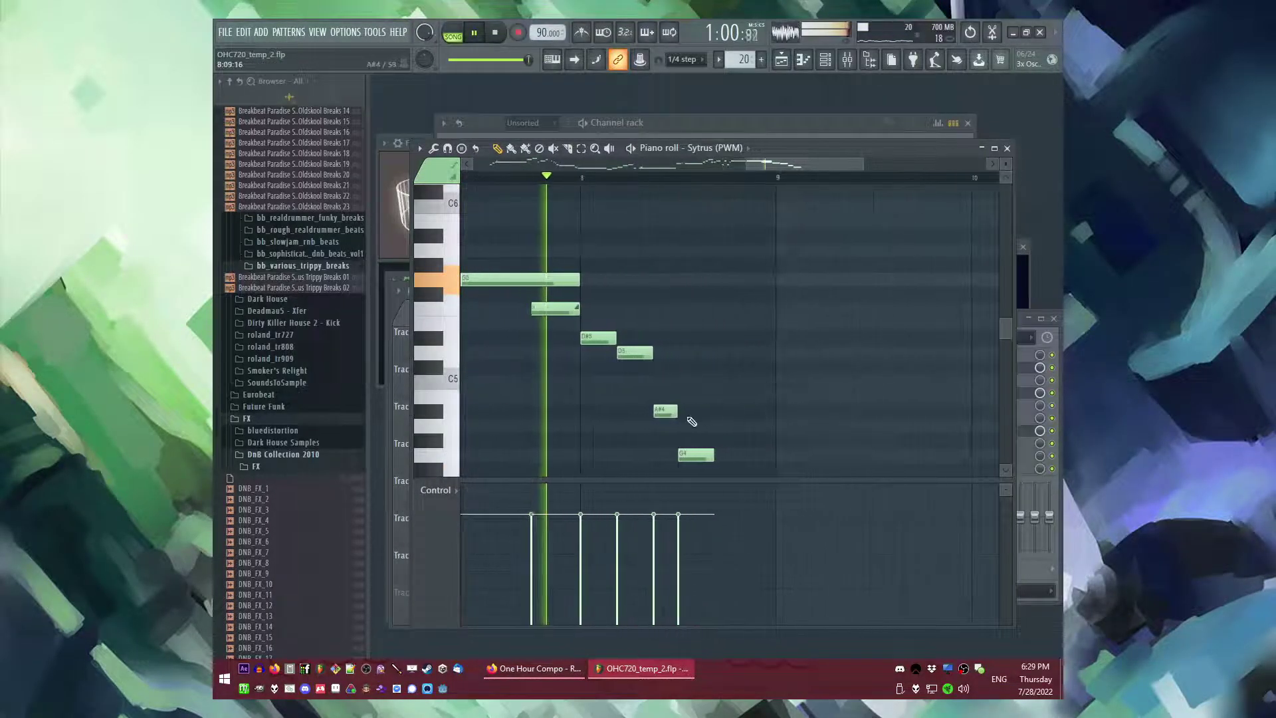
# - Save the project as a new version, cut the G4 at 8:09 to one step and add an A#4 at 8:10
pyautogui.hotkey('ctrl', 'n')
pyautogui.scroll(2, 731, 409)
pyautogui.press('space')
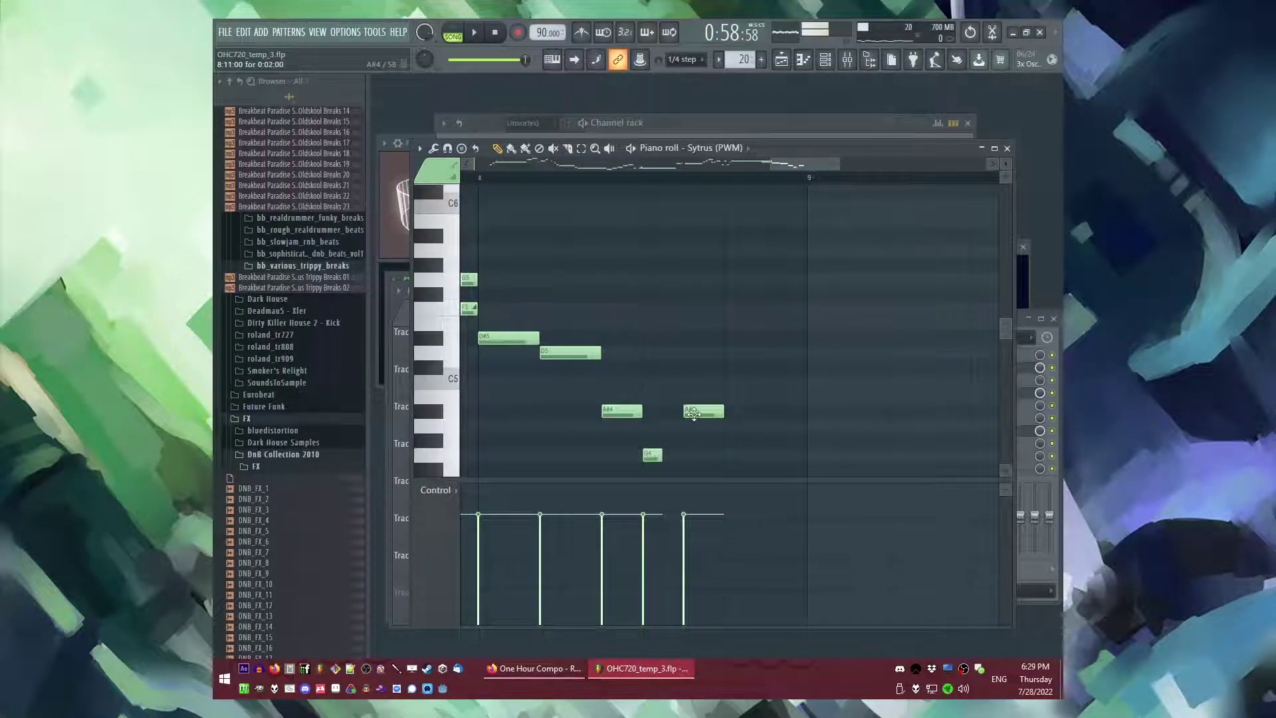
pyautogui.press('space')
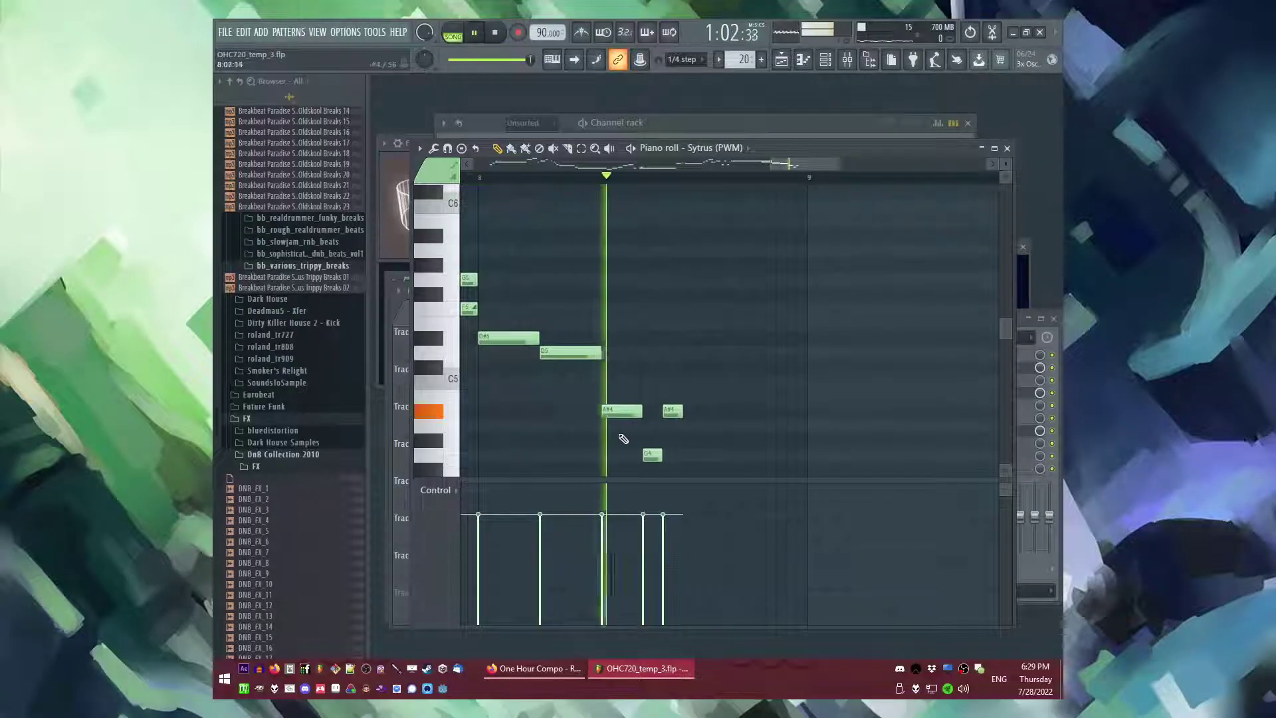
pyautogui.press('space')
pyautogui.press('space')
# - Add a two-step C5 at 8:12, extending the A#4 before it to two steps and trimming the G4 at 8:09 to half a step
pyautogui.click(706, 382)
pyautogui.press('space')
pyautogui.press('space')
pyautogui.moveTo(683, 414); pyautogui.dragTo(752, 383)
pyautogui.press('space')
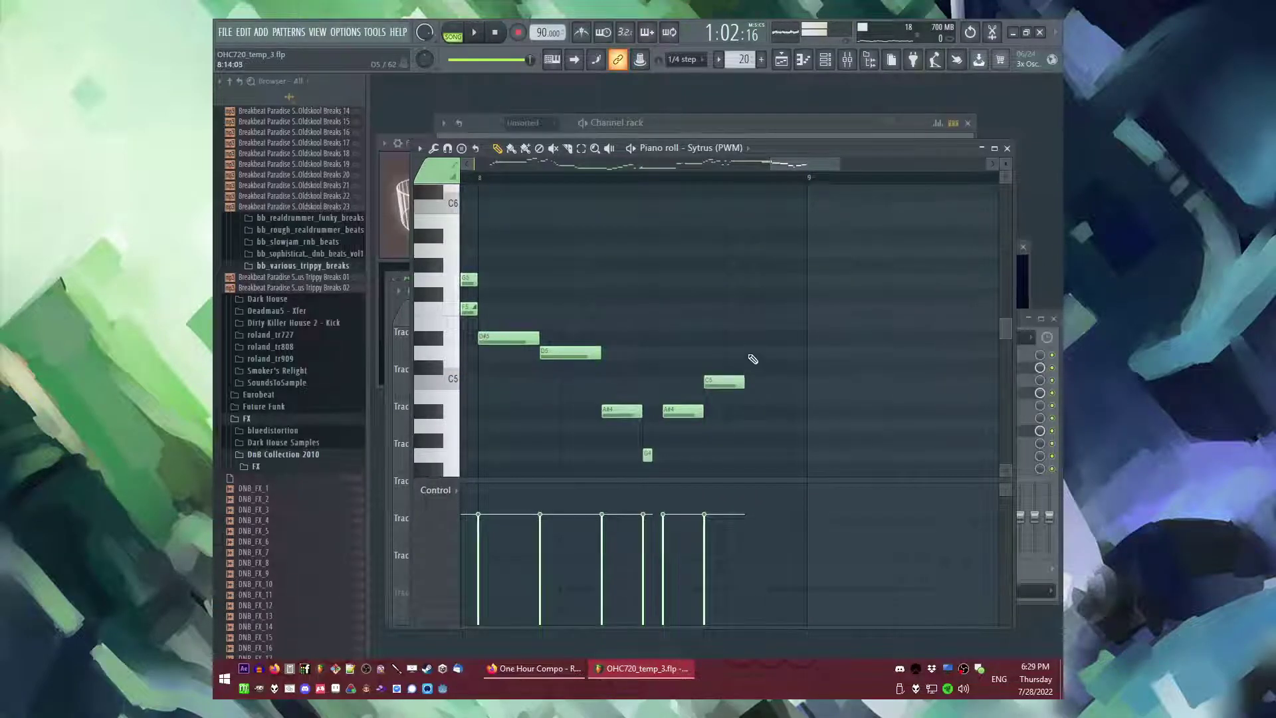
# - Add a descending run of one-step G4, F4 and D#4 notes from 8:14 to bar 9
pyautogui.scroll(-3, 747, 425)
pyautogui.click(747, 373)
pyautogui.click(764, 399)
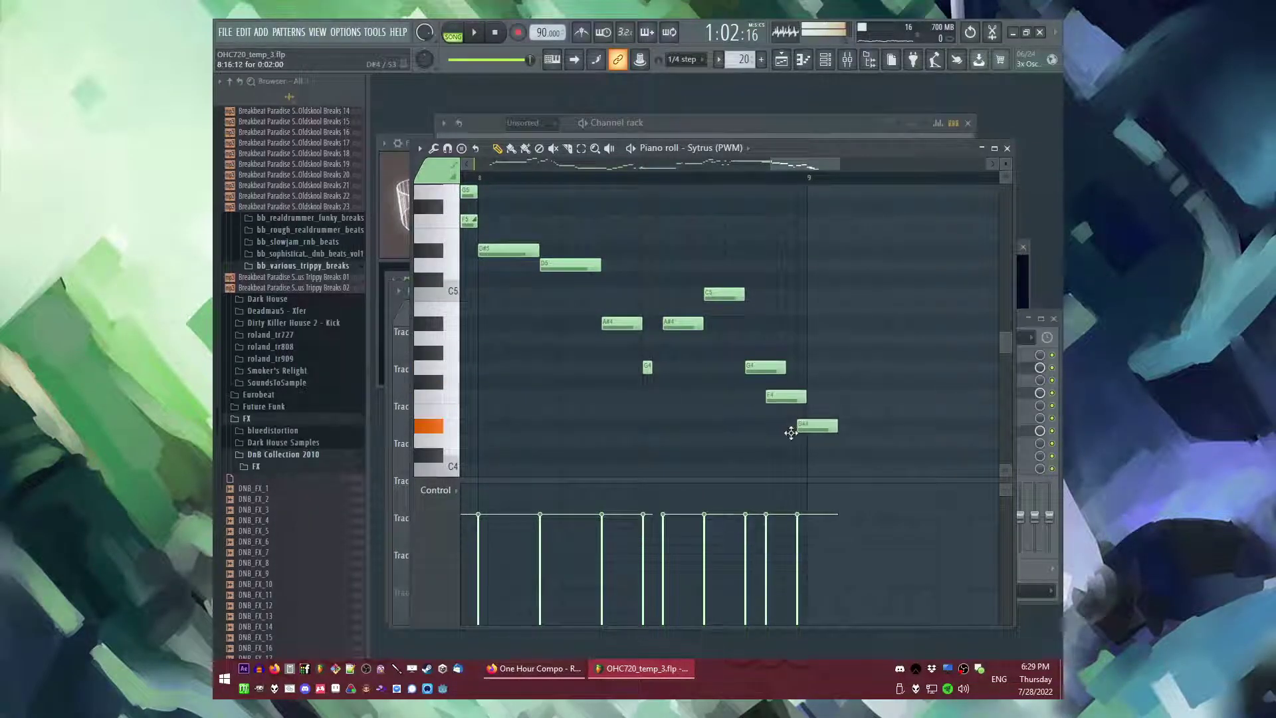
pyautogui.moveTo(813, 466); pyautogui.dragTo(751, 330)
pyautogui.press('space')
pyautogui.moveTo(825, 427); pyautogui.dragTo(805, 427)
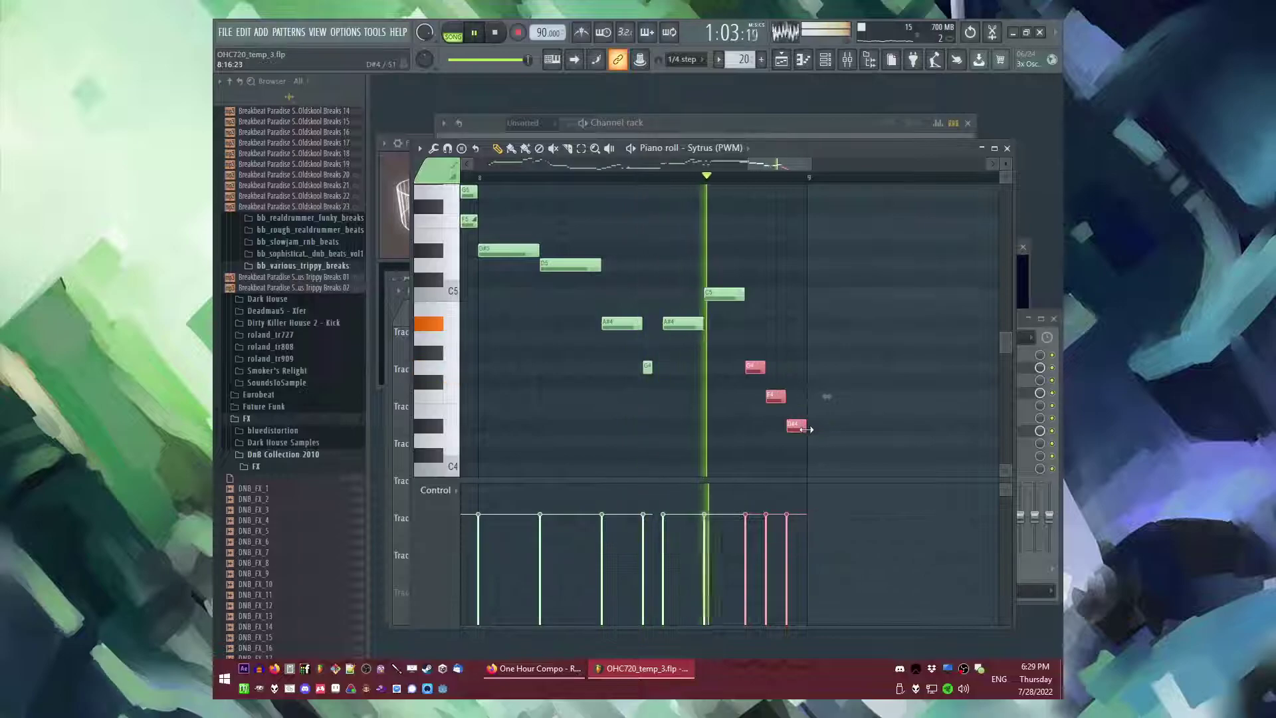
# - Add a closing C4 at 9:01 that lasts nearly the whole bar
pyautogui.scroll(-3, 810, 391)
pyautogui.click(807, 384)
pyautogui.moveTo(826, 384); pyautogui.dragTo(878, 382)
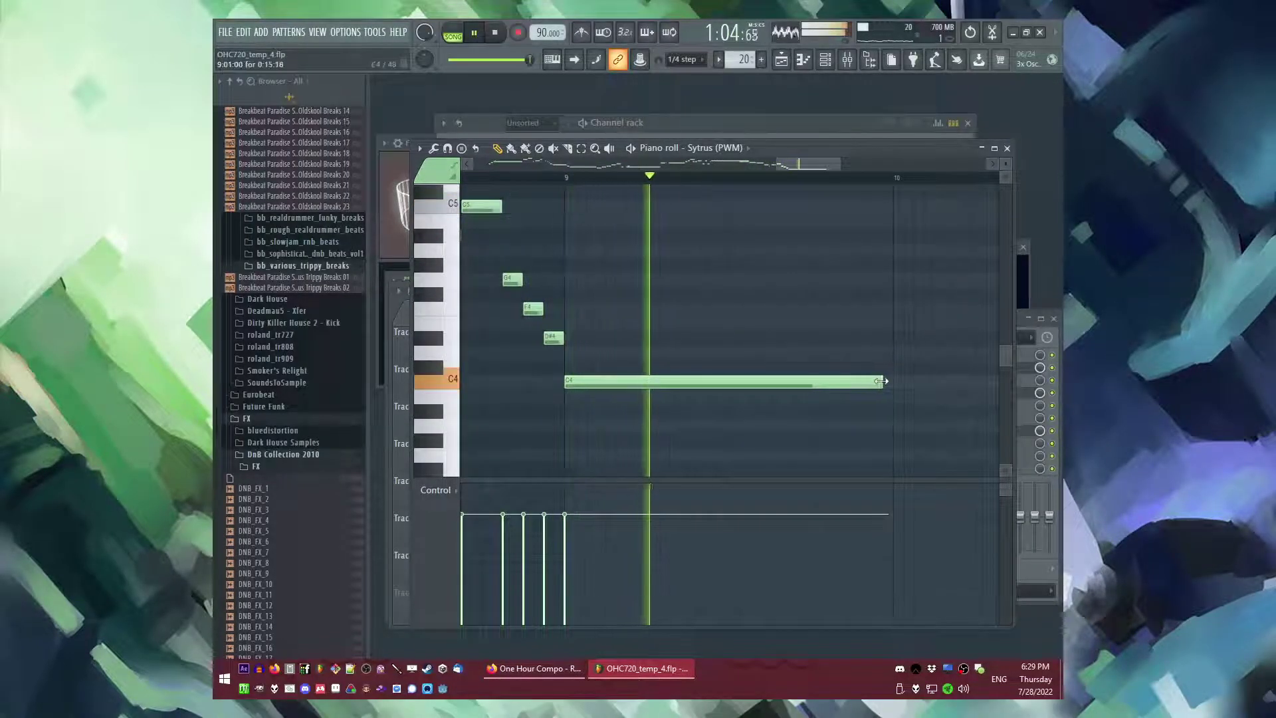
# - In the playlist, place another Pattern 18 clip on Track 9 at bar 25
pyautogui.press('F5')
pyautogui.click(777, 494)
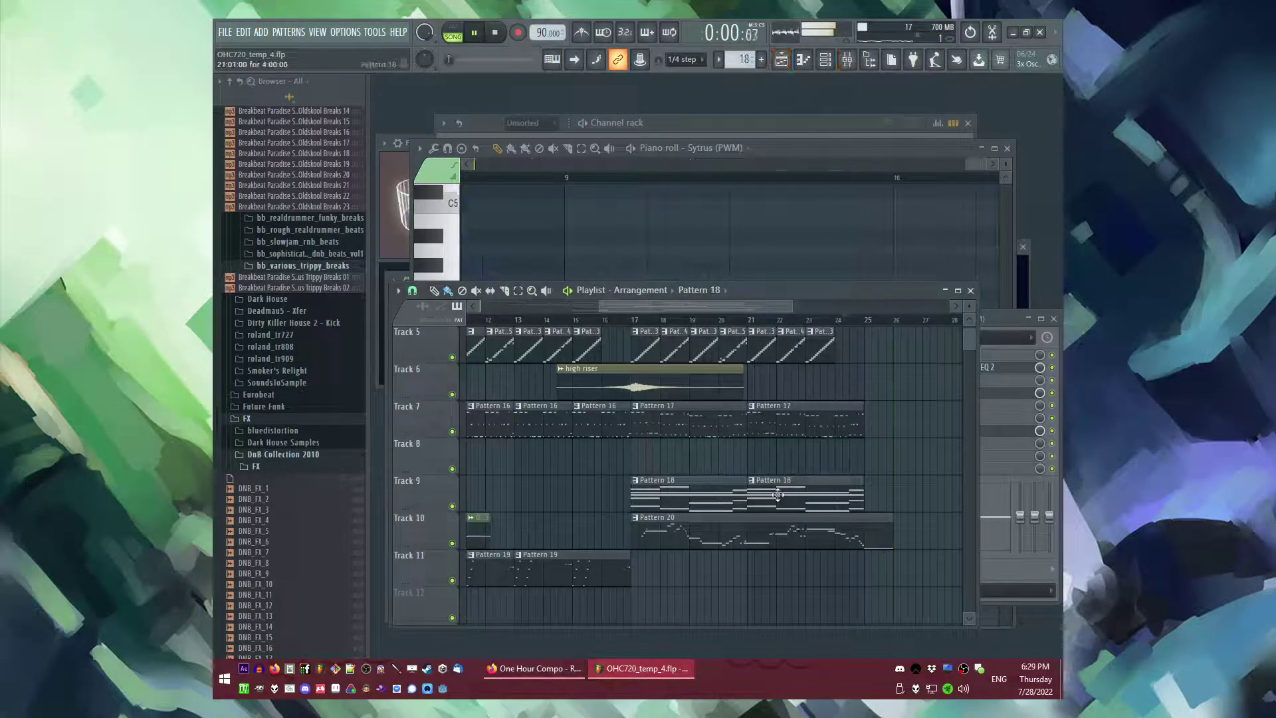
pyautogui.click(877, 500)
# - Place two consecutive Pattern 7 clips on Track 1 at bars 25 and 27
pyautogui.scroll(4, 718, 445)
pyautogui.scroll(-3, 706, 441)
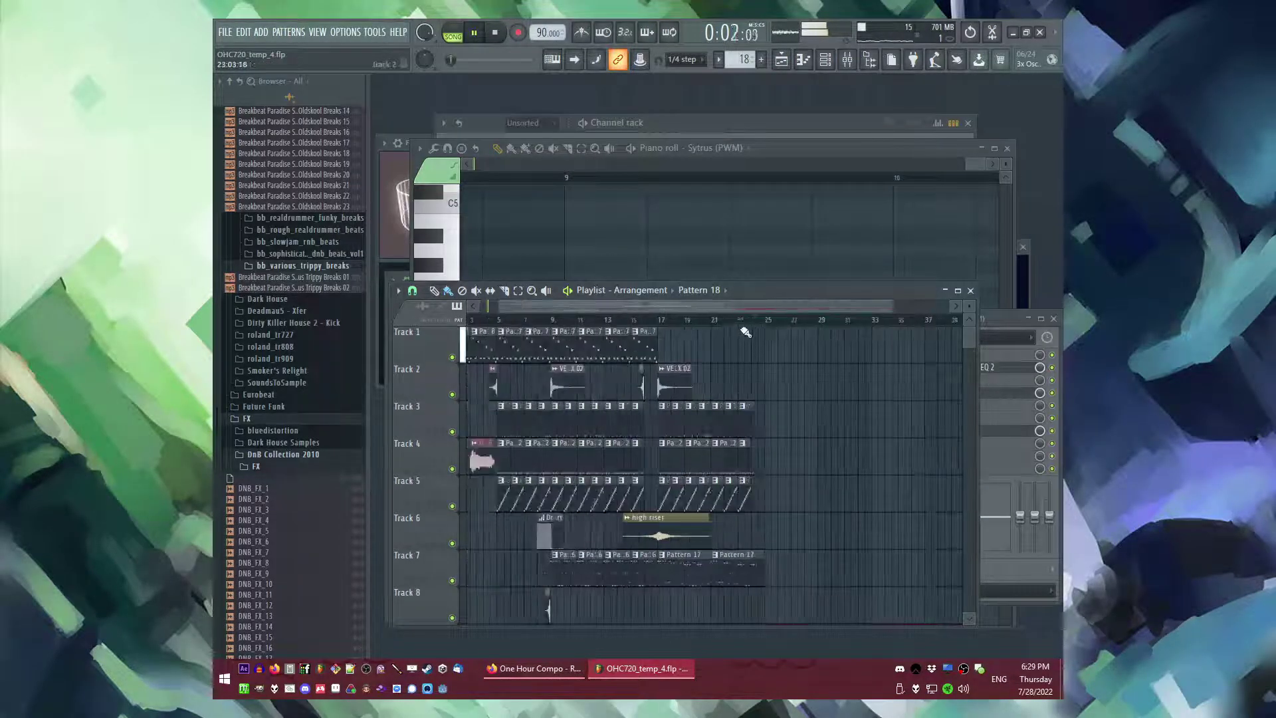
pyautogui.scroll(4, 780, 354)
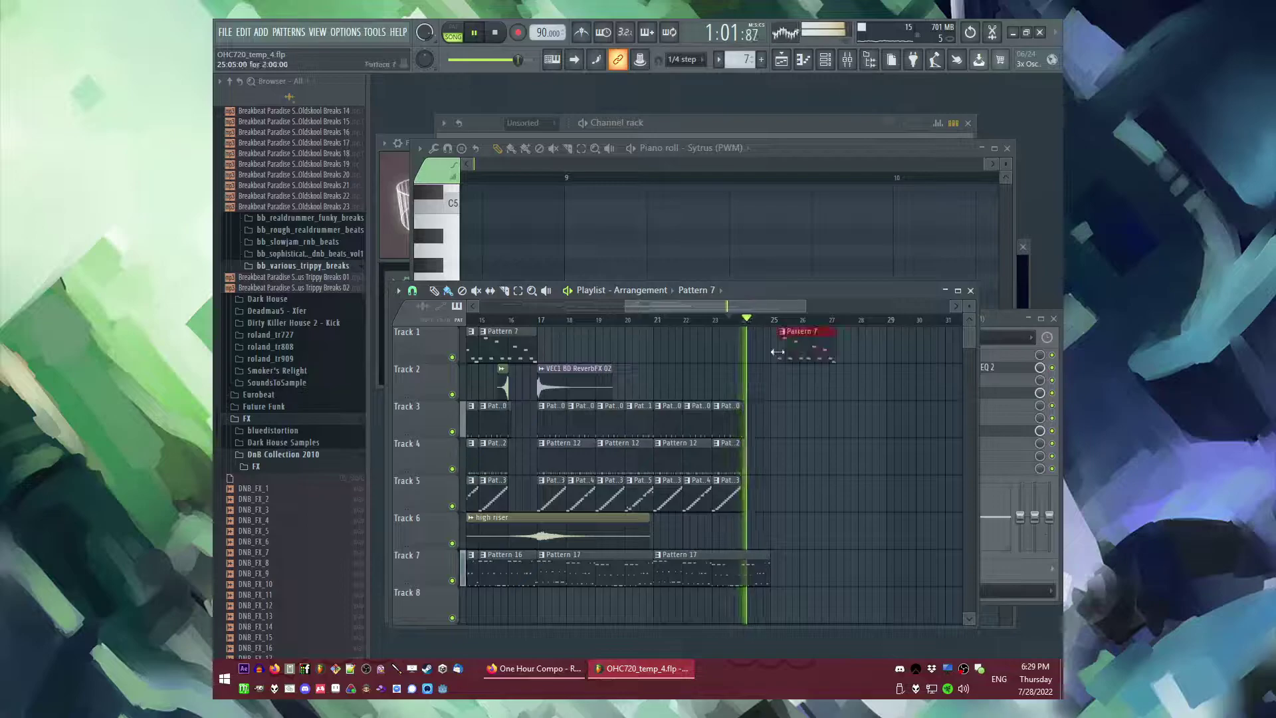
pyautogui.scroll(-1, 797, 405)
pyautogui.scroll(1, 782, 422)
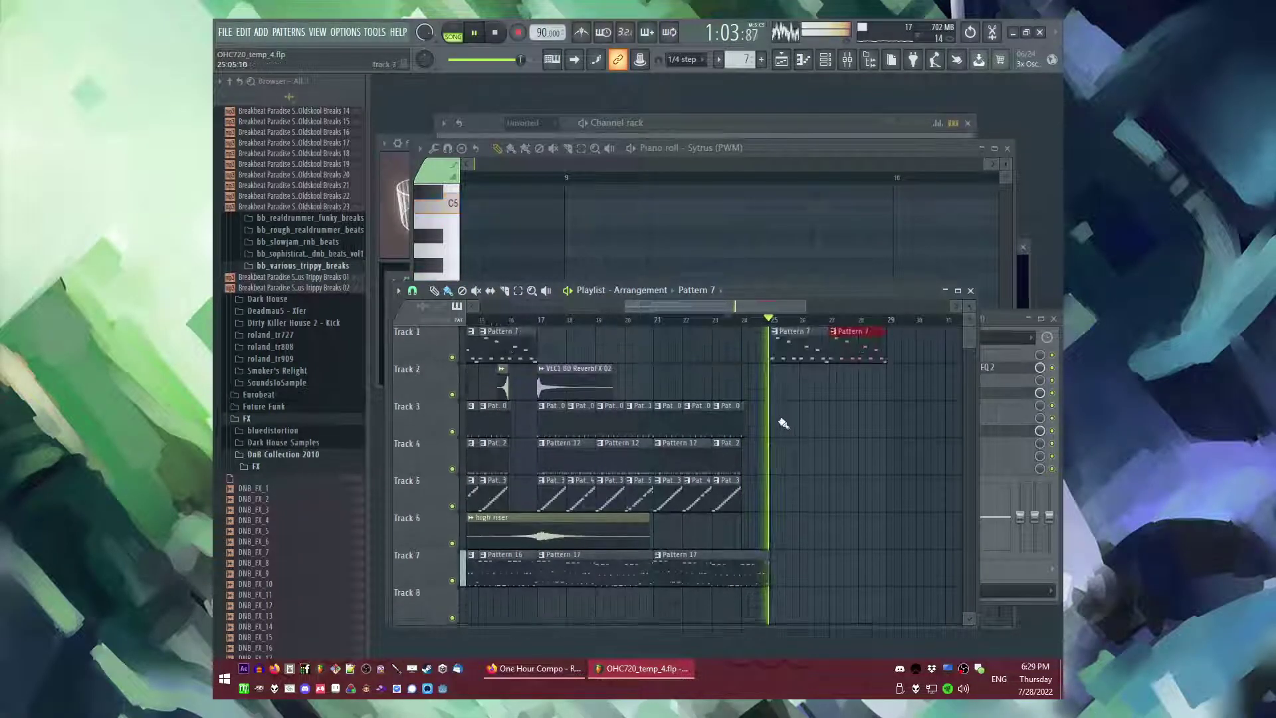
# - Place another Pattern 17 clip on Track 7 at bar 25
pyautogui.scroll(-3, 783, 421)
pyautogui.scroll(5, 778, 442)
pyautogui.scroll(-4, 771, 432)
pyautogui.click(759, 411)
pyautogui.click(778, 419)
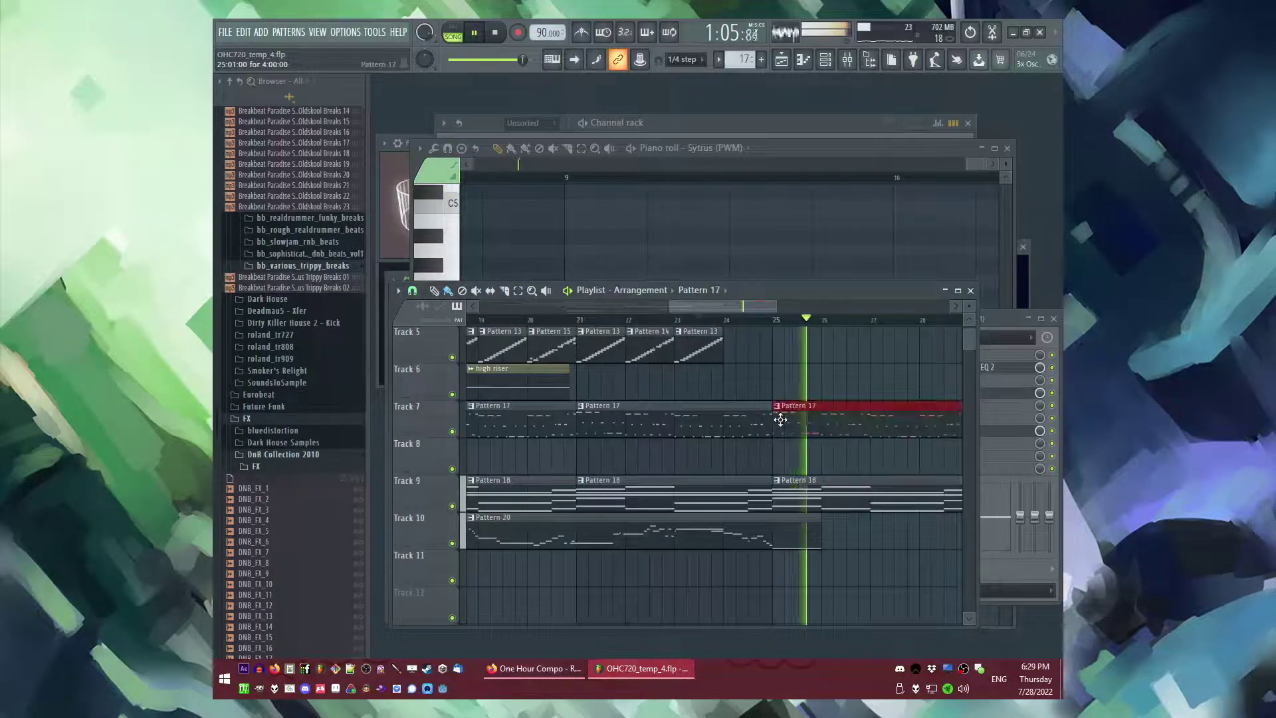
# - Duplicate the pattern clips on Tracks 3 to 5 from bar 17 onward and align the copies to start at bar 25
pyautogui.scroll(4, 638, 455)
pyautogui.scroll(-4, 627, 458)
pyautogui.scroll(1, 621, 425)
pyautogui.moveTo(517, 417); pyautogui.dragTo(669, 501)
pyautogui.hotkey('ctrl', 'b')
pyautogui.scroll(7, 736, 465)
pyautogui.scroll(-5, 736, 442)
pyautogui.moveTo(730, 425); pyautogui.dragTo(689, 430)
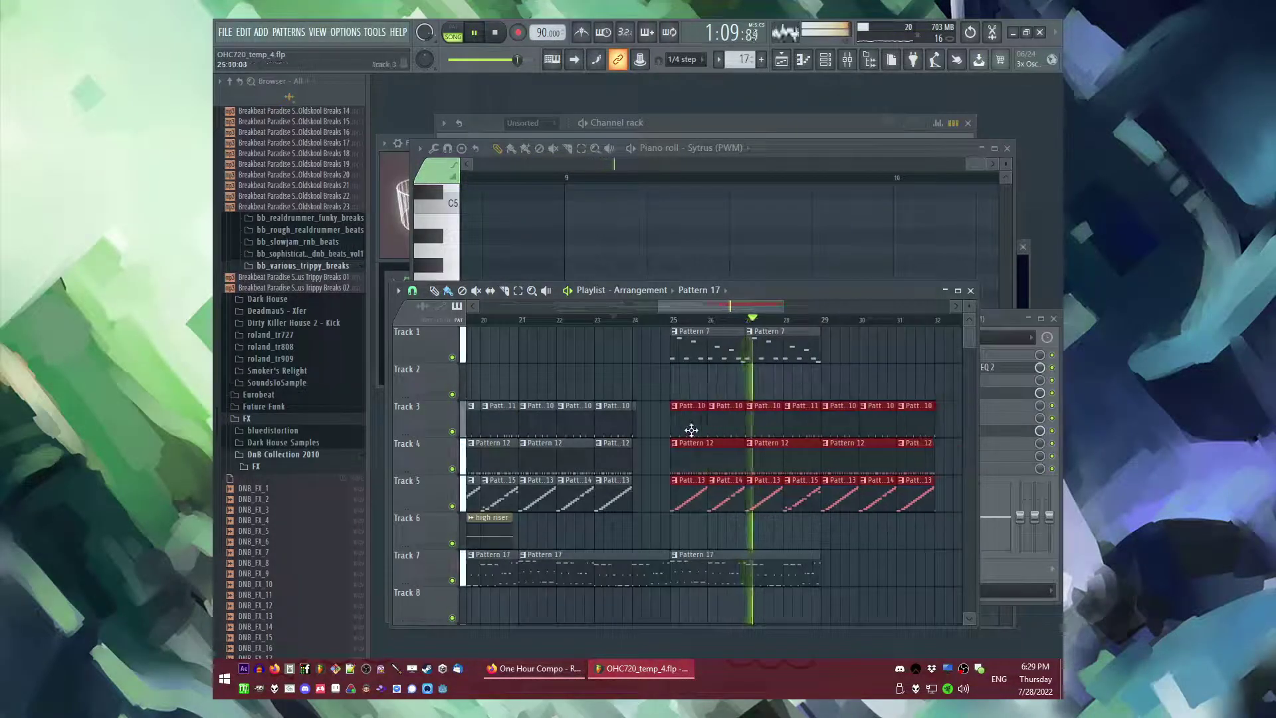
# - Extend the Pattern 12 clip on Track 4 and the Pattern 13 clip on Track 5 from bar 23 up to bar 25
pyautogui.scroll(-4, 757, 405)
pyautogui.scroll(5, 699, 372)
pyautogui.keyDown('ctrl'); pyautogui.click(726, 425); pyautogui.keyUp('ctrl')
pyautogui.scroll(-2, 723, 442)
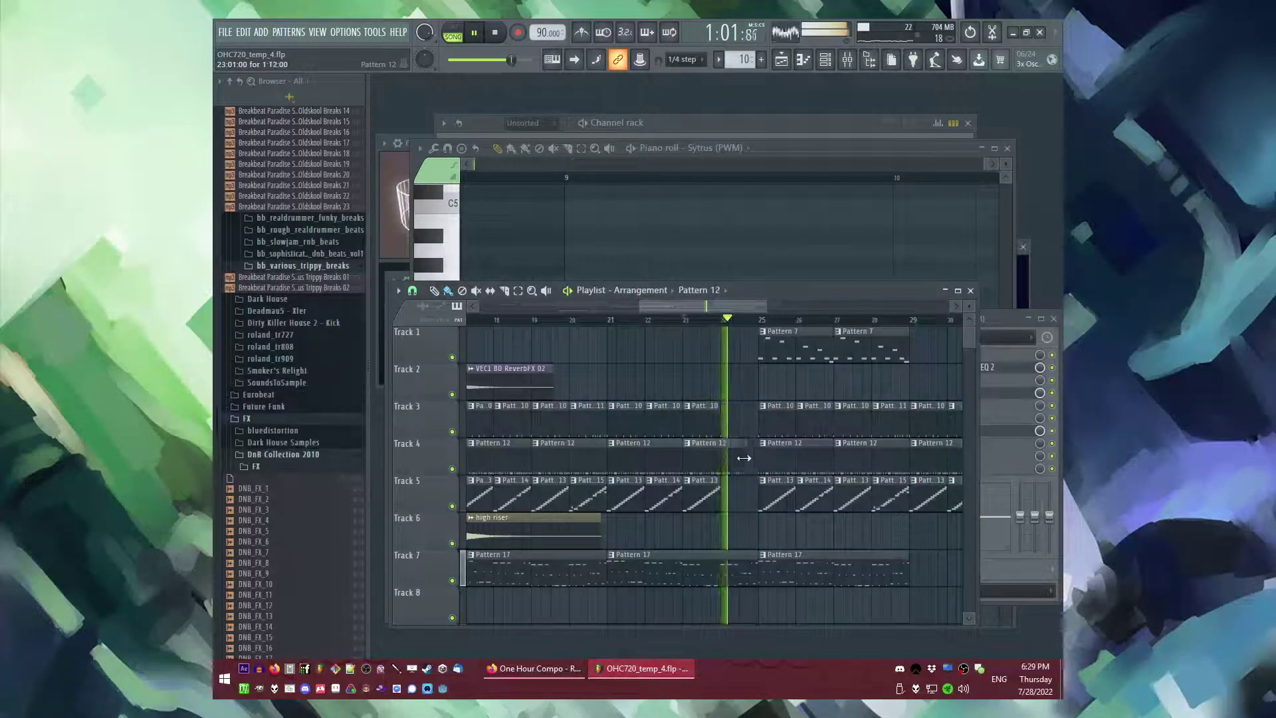
pyautogui.moveTo(720, 509); pyautogui.dragTo(754, 509)
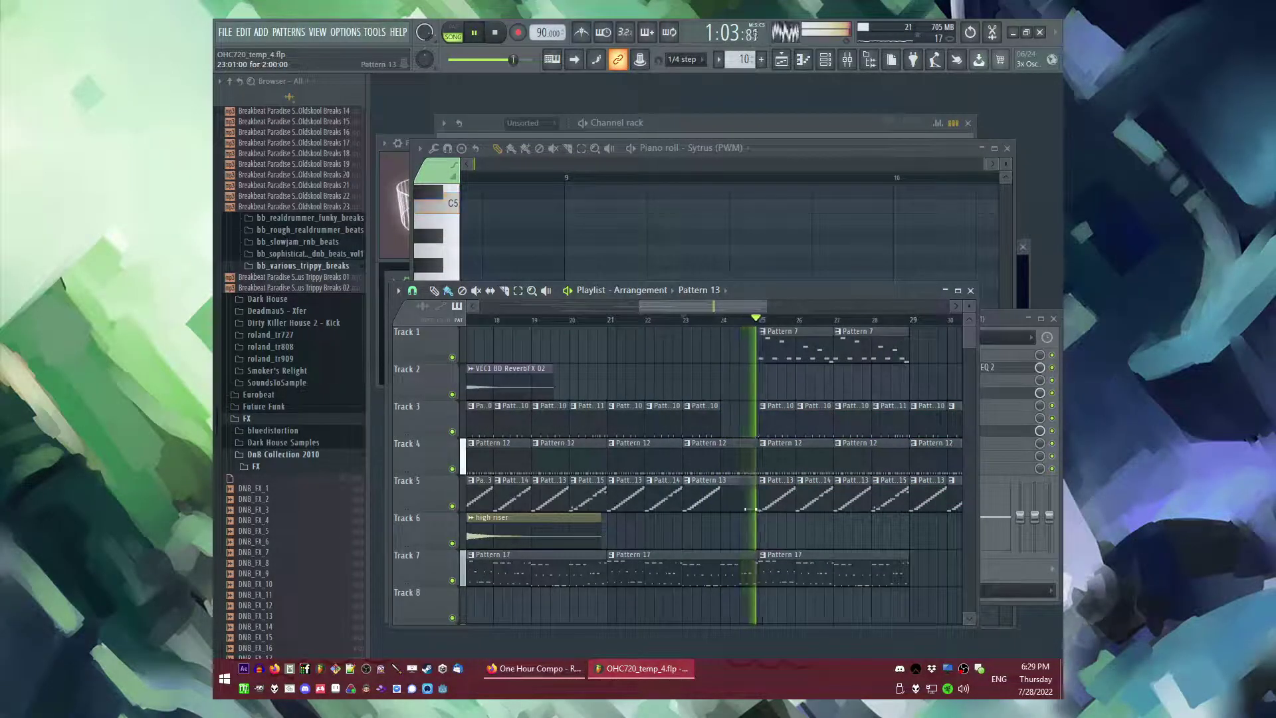
# - Fill the gap on Track 3 at bar 24 with a Pattern 11 clip
pyautogui.scroll(-2, 720, 503)
pyautogui.click(641, 421)
pyautogui.scroll(3, 715, 428)
pyautogui.click(751, 430)
pyautogui.scroll(-3, 731, 372)
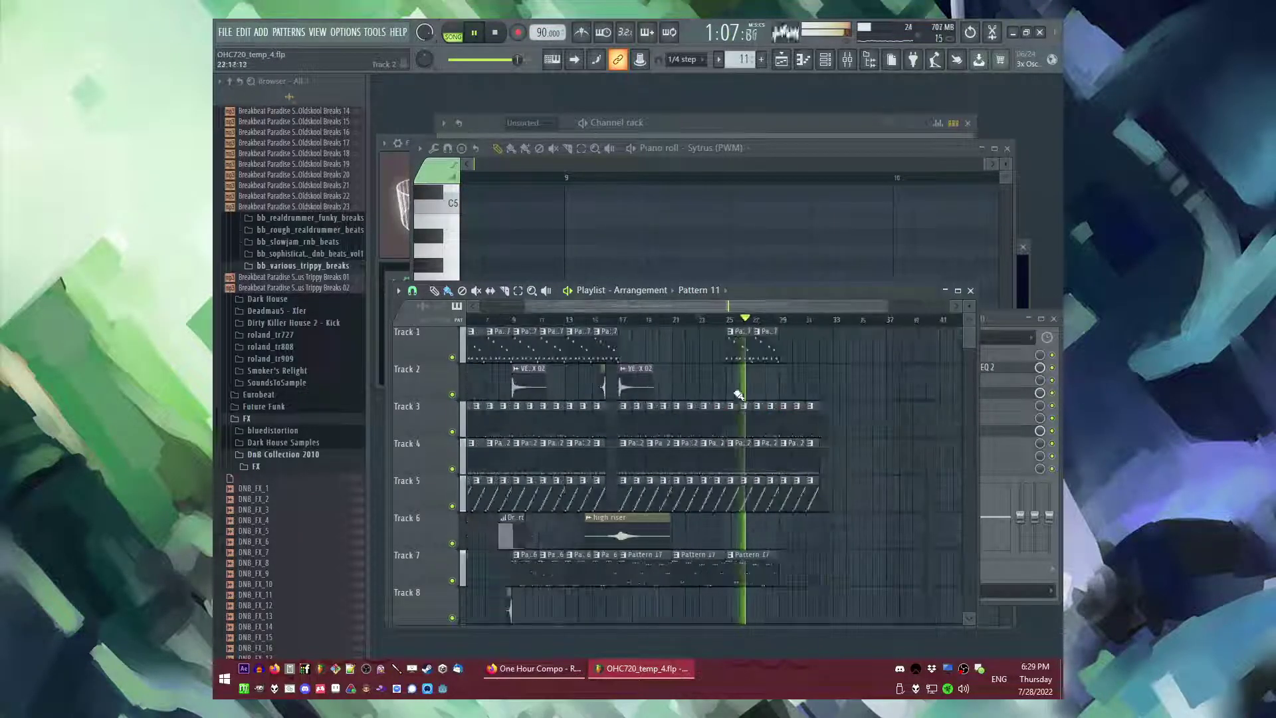
# - Delete the excess pattern clips at the end of Tracks 3 to 5 and duplicate the preceding clips there up to bar 33
pyautogui.moveTo(810, 429); pyautogui.dragTo(880, 506)
pyautogui.press('Delete')
pyautogui.moveTo(700, 424); pyautogui.dragTo(491, 505)
pyautogui.hotkey('ctrl', 'b')
pyautogui.keyDown('ctrl'); pyautogui.click(905, 509); pyautogui.keyUp('ctrl')
# - Duplicate the Pattern 17 clip on Track 7, the Pattern 18 clip on Track 9 and both Pattern 7 clips on Track 1 to fill bars 29 to 33
pyautogui.scroll(-2, 877, 505)
pyautogui.moveTo(784, 487); pyautogui.dragTo(698, 561)
pyautogui.hotkey('ctrl', 'b')
pyautogui.scroll(2, 789, 500)
pyautogui.moveTo(798, 338); pyautogui.dragTo(691, 367)
pyautogui.hotkey('ctrl', 'b')
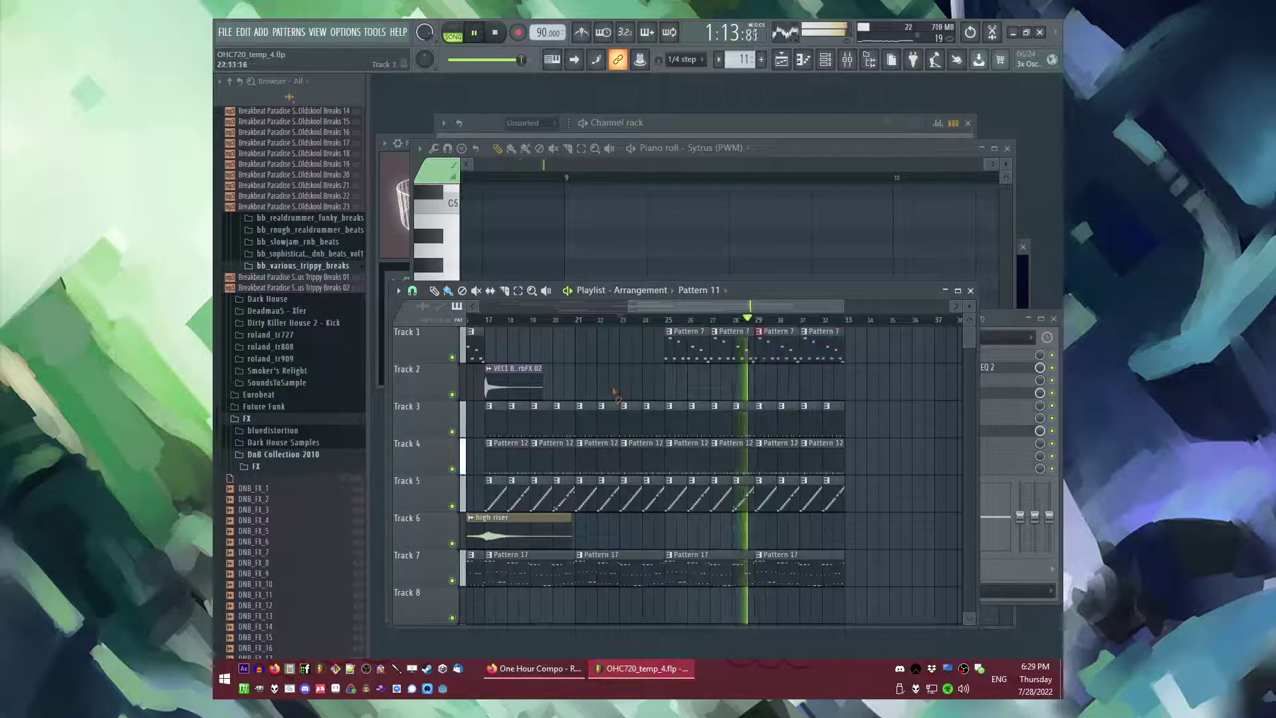
# - Play the song from bar 17 and check the parametric EQ and Fruity delay bank settings on the Sytrus (PWM) mixer channel
pyautogui.scroll(-7, 616, 393)
pyautogui.scroll(1, 593, 326)
pyautogui.click(593, 324)
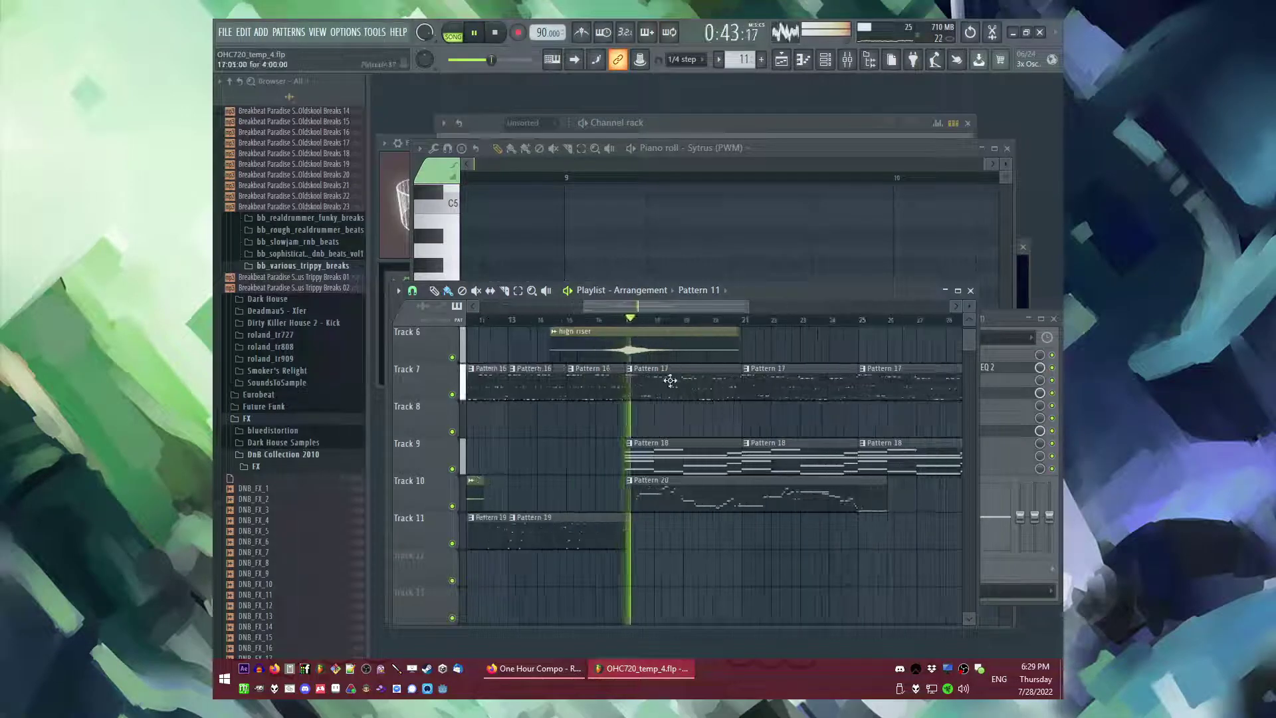
pyautogui.press('F9')
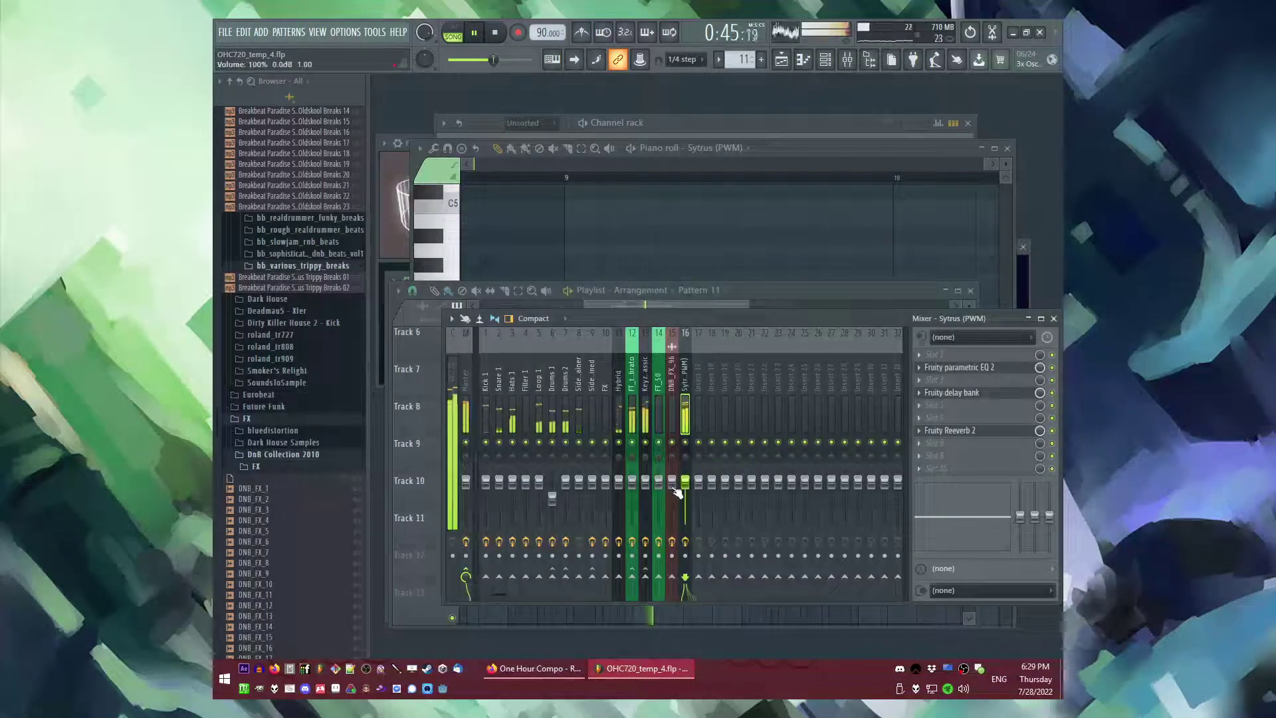
pyautogui.click(940, 371)
pyautogui.click(939, 370)
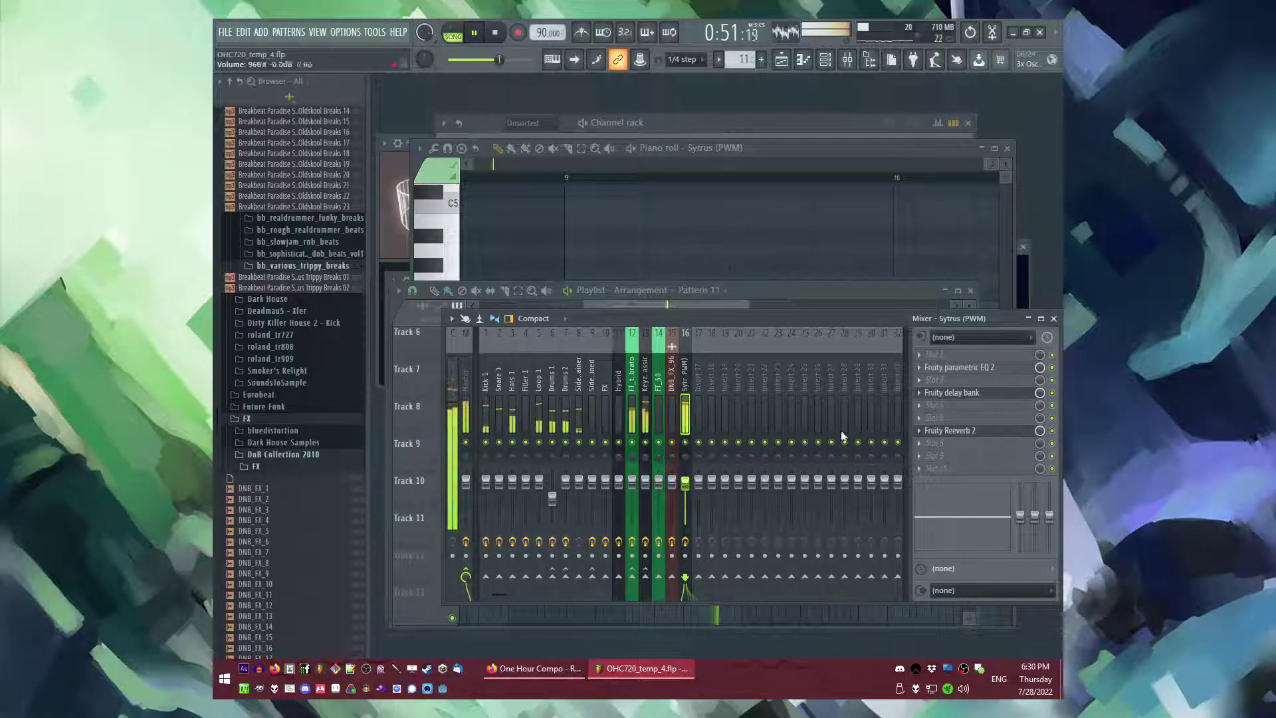
pyautogui.click(974, 394)
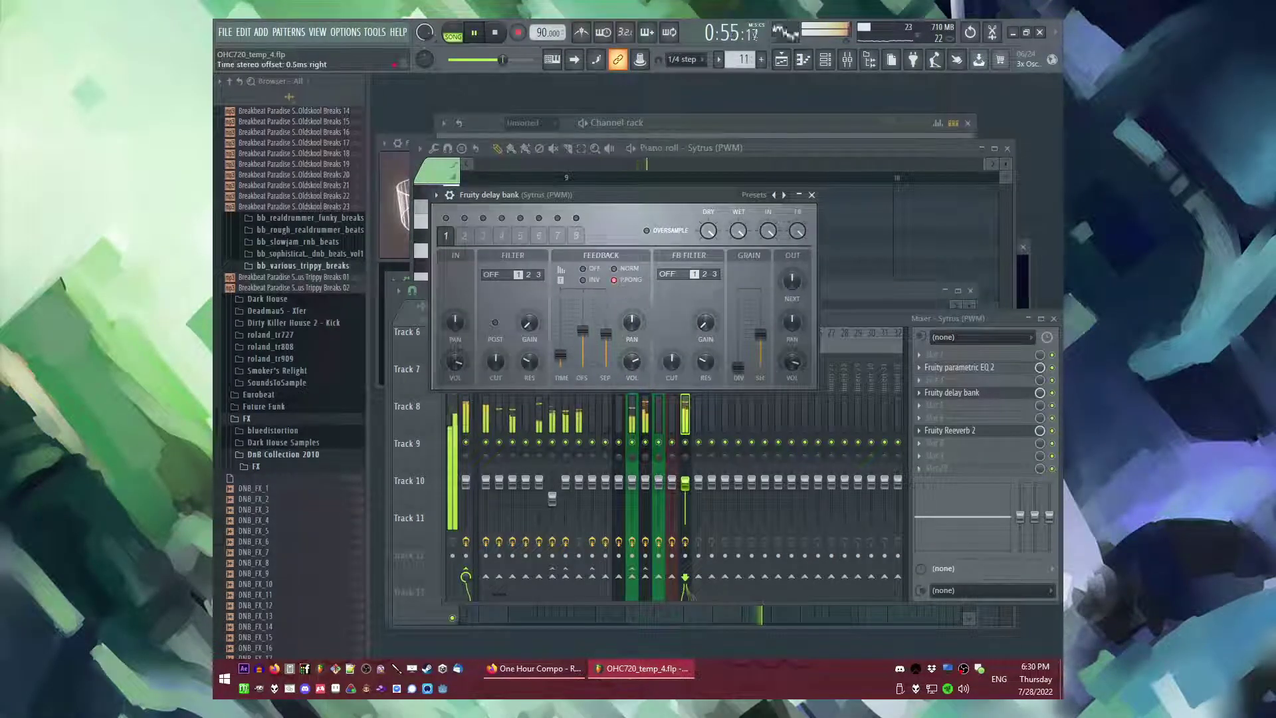
pyautogui.click(811, 196)
# - Shift the upper peaking bands of the Sytrus (PWM) parametric EQ higher with a slight boost, band 5 at about 4473 Hz and 0.3 dB
pyautogui.click(949, 367)
pyautogui.moveTo(658, 324); pyautogui.dragTo(693, 321)
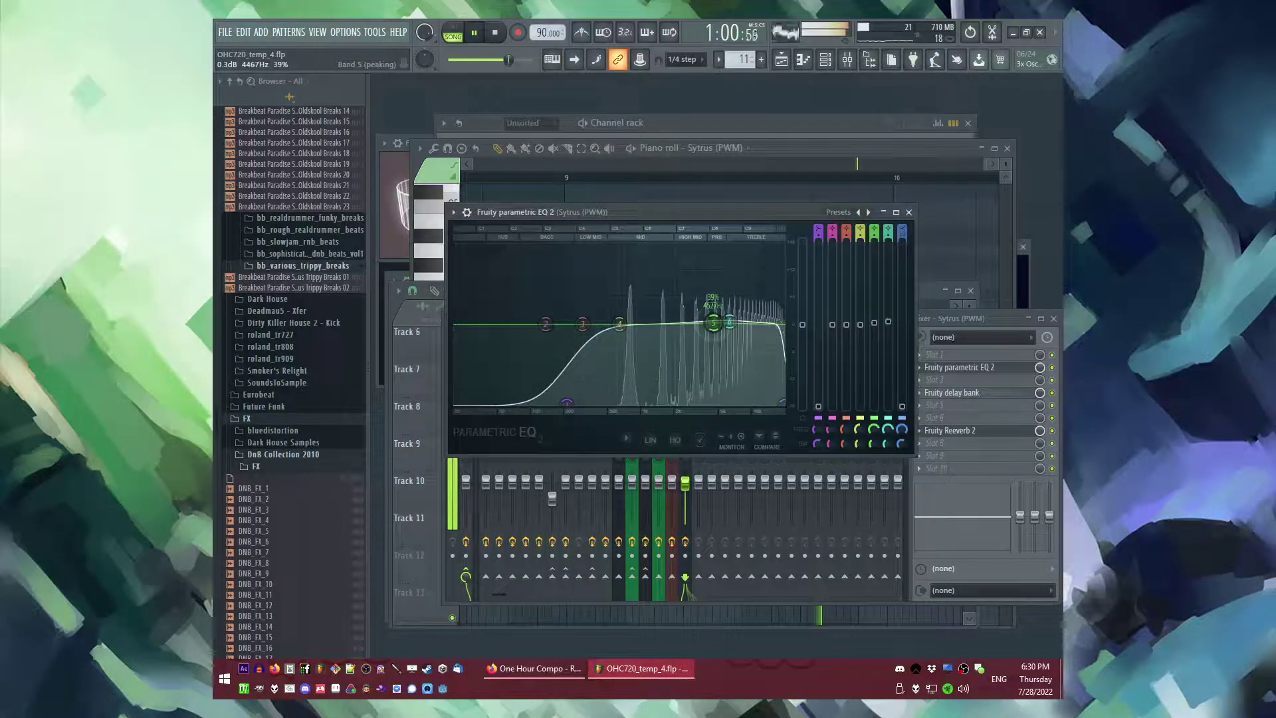
pyautogui.click(909, 212)
pyautogui.press('F9')
pyautogui.press('F5')
pyautogui.press('F5')
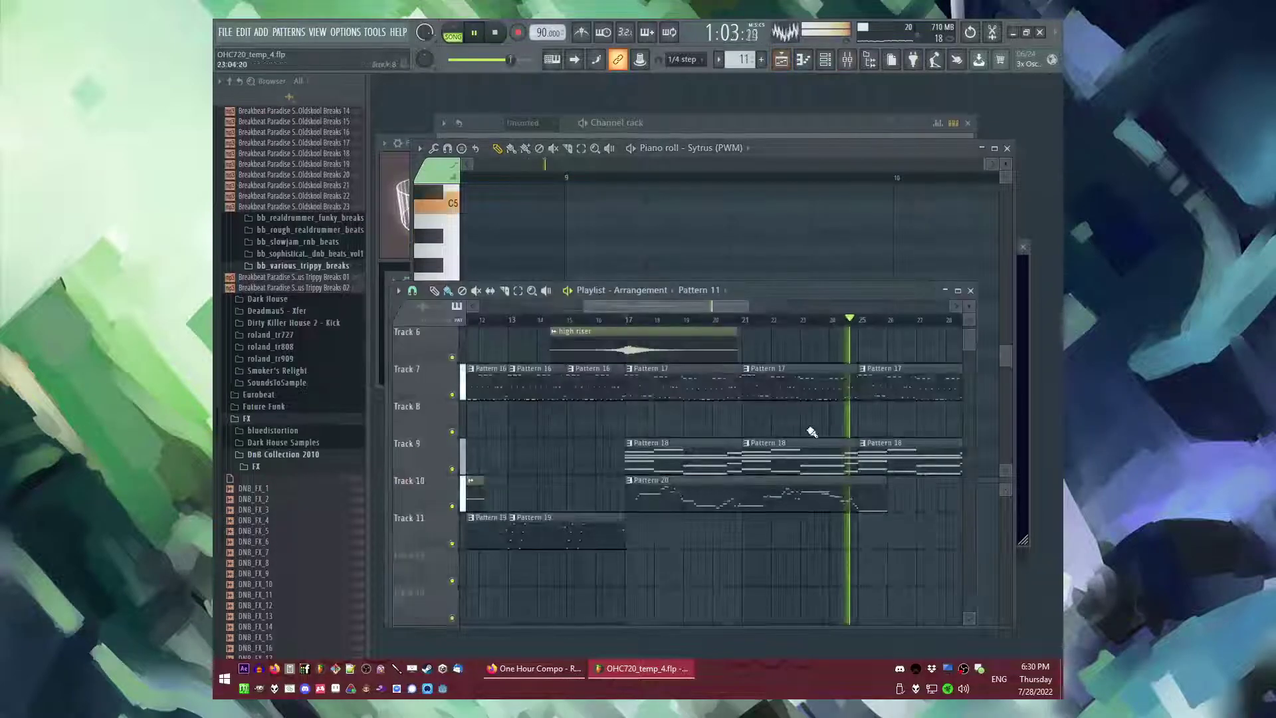
# - Play Pattern 18 on its own and examine its layered instruments and the Keyzone Classic mixer channel's parametric EQ
pyautogui.hscroll(3, 718, 438)
pyautogui.scroll(-2, 607, 416)
pyautogui.scroll(1, 607, 416)
pyautogui.doubleClick(672, 457)
pyautogui.press('l')
pyautogui.press('F9')
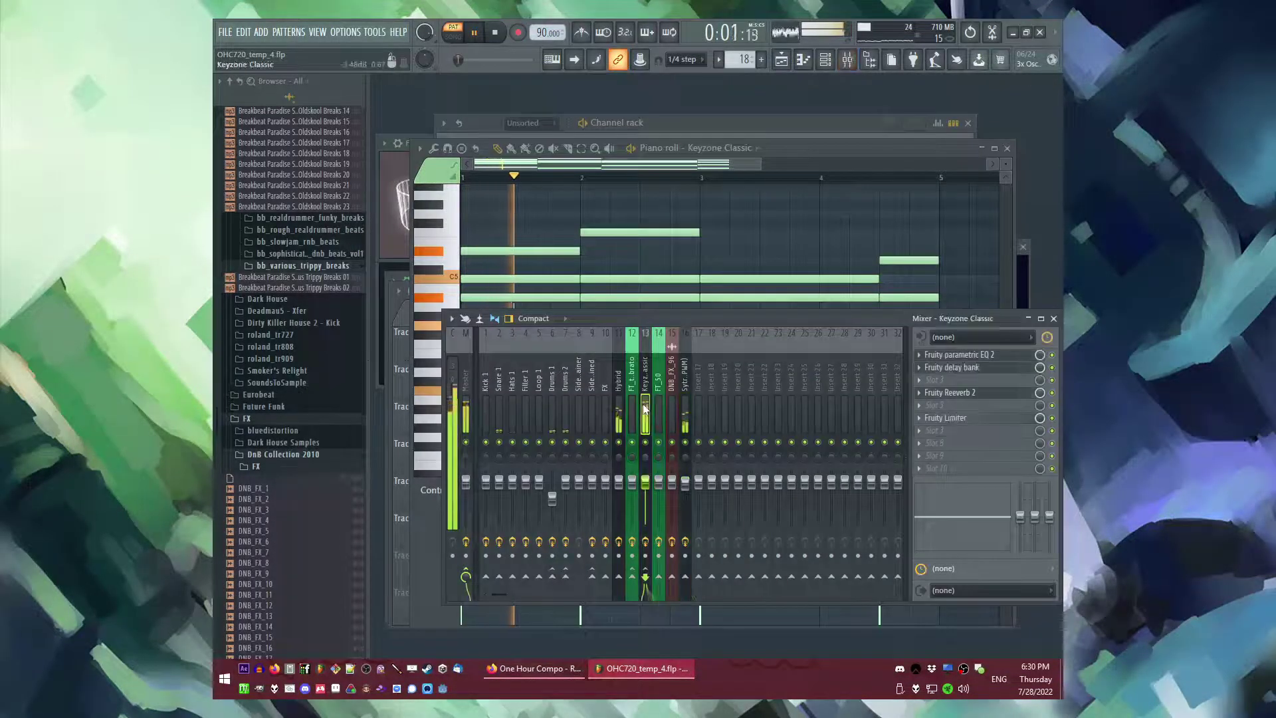
pyautogui.press('F6')
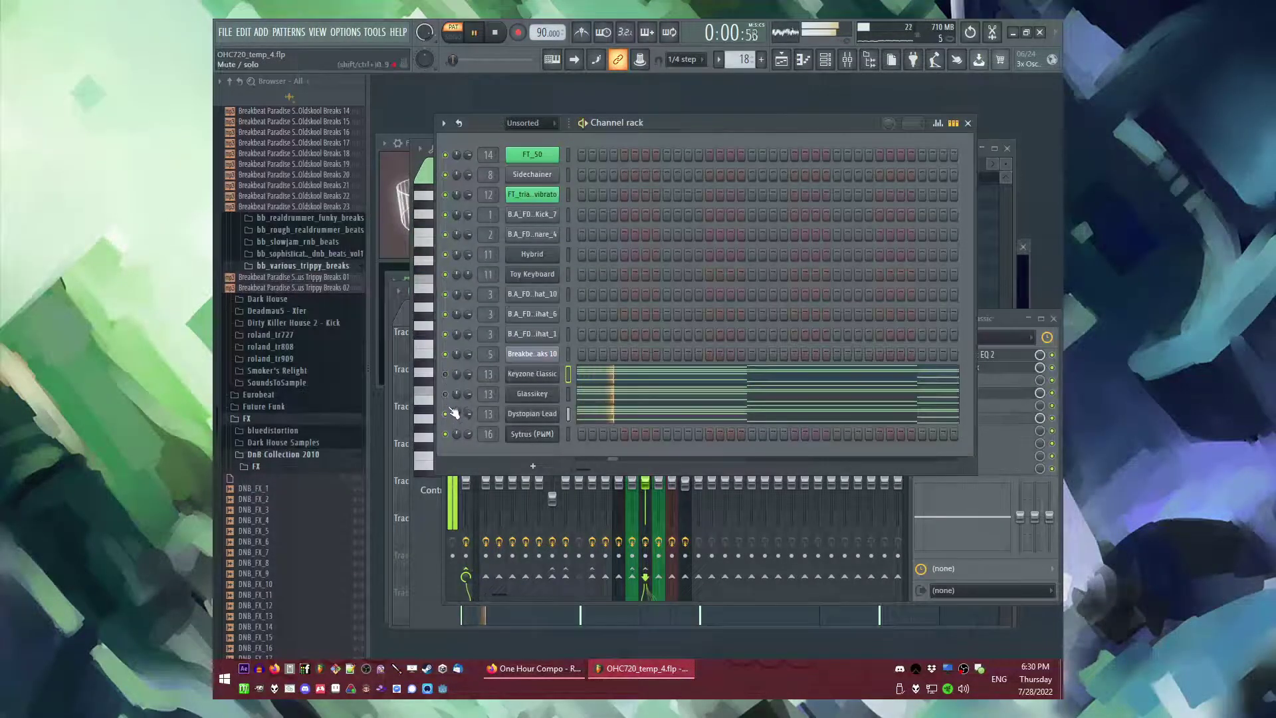
pyautogui.click(977, 355)
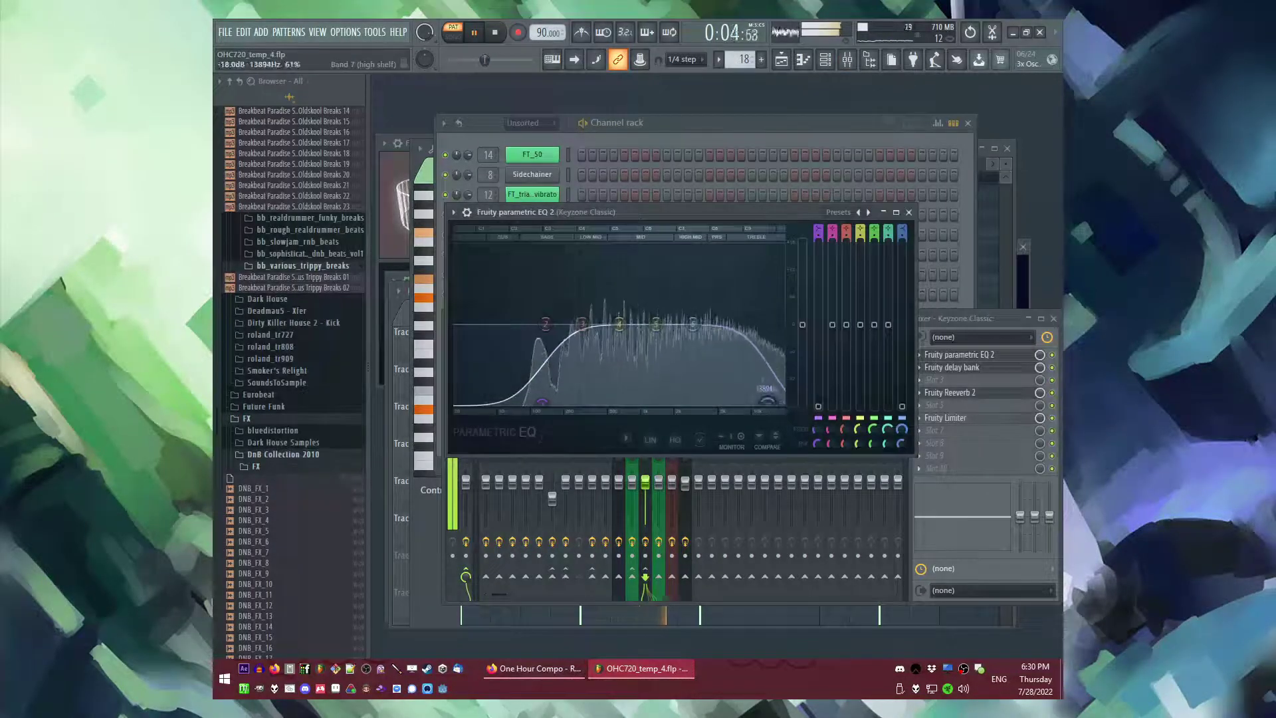
pyautogui.click(643, 420)
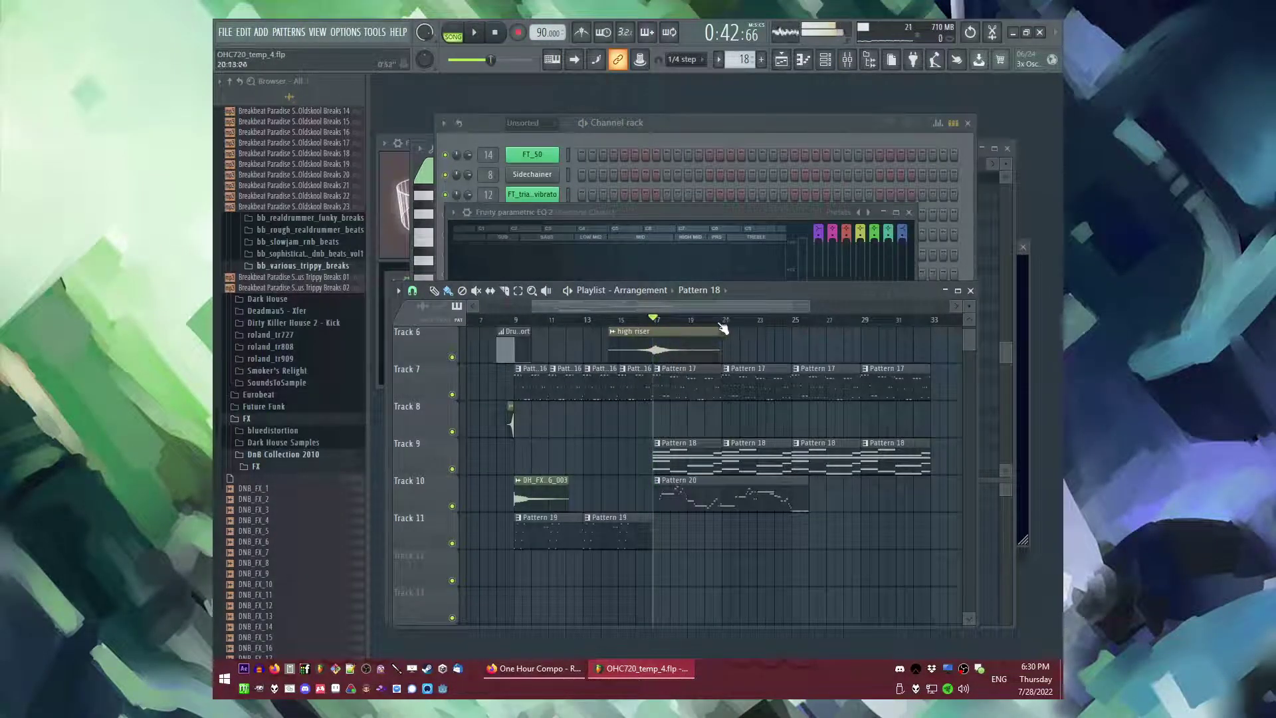
# - Open iZotope Ozone 5 on the Master channel to check its maximizer during song playback
pyautogui.scroll(5, 722, 329)
pyautogui.press('F9')
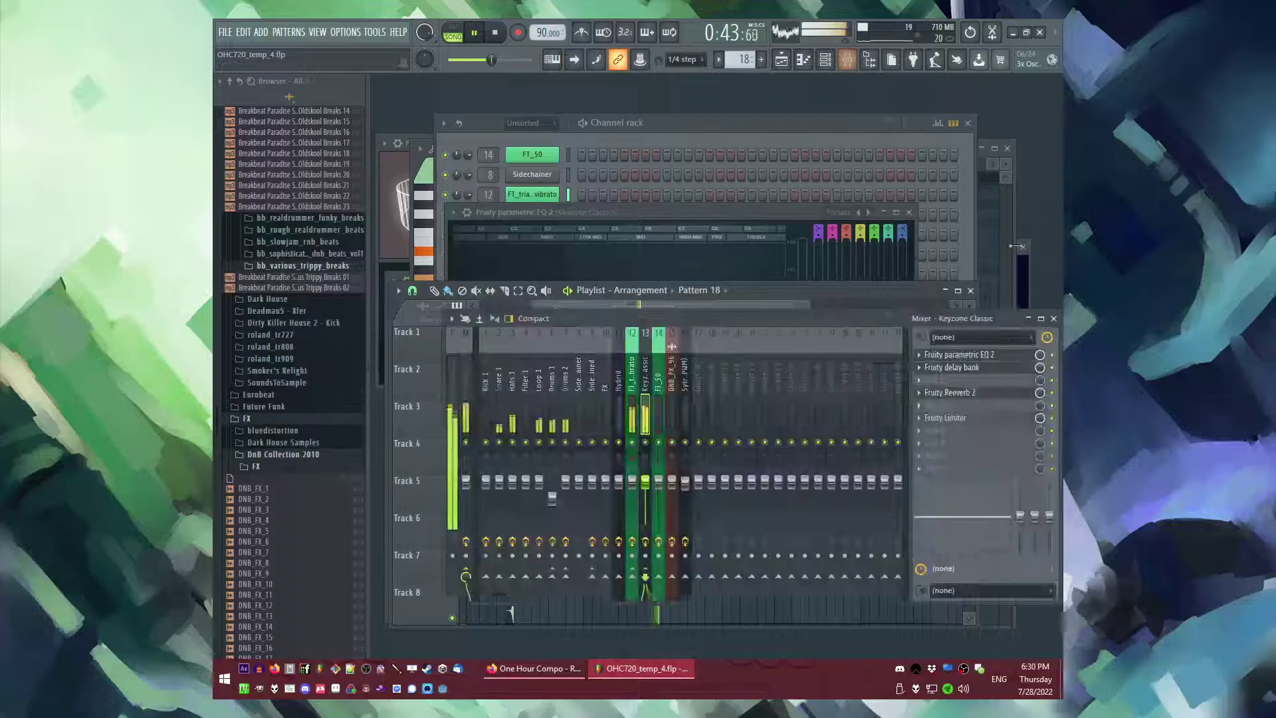
pyautogui.click(464, 413)
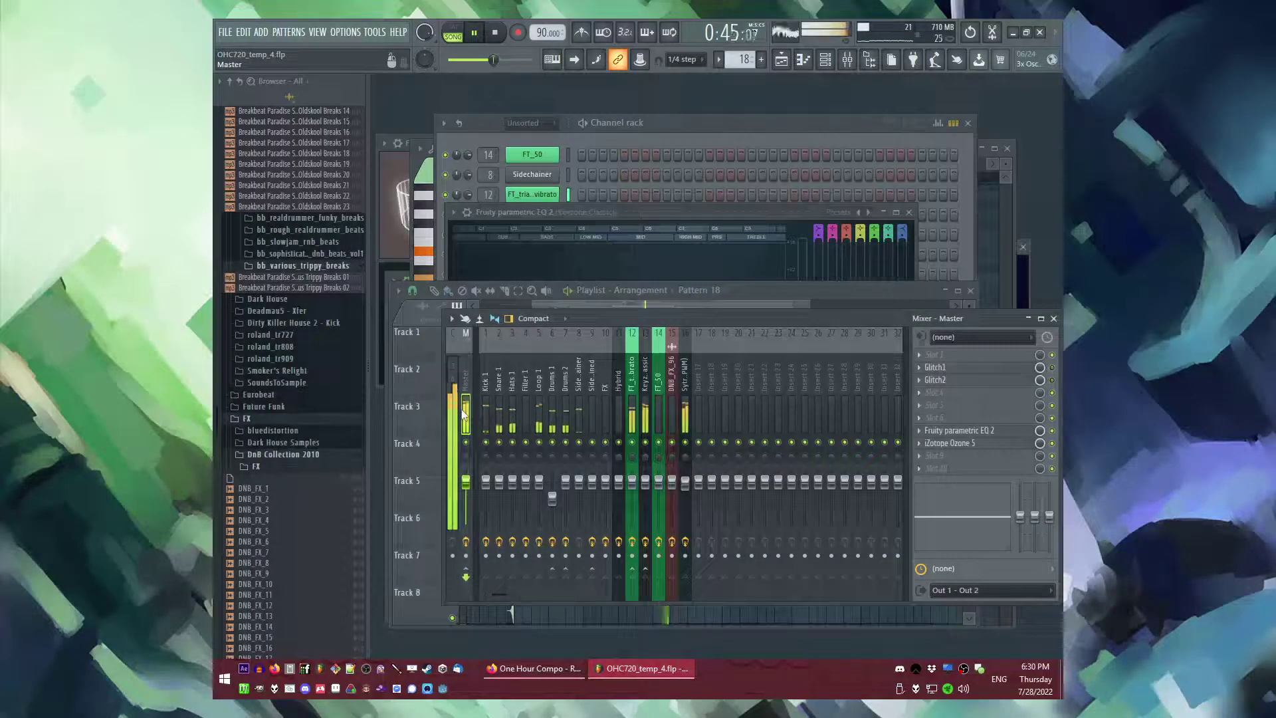
pyautogui.click(950, 444)
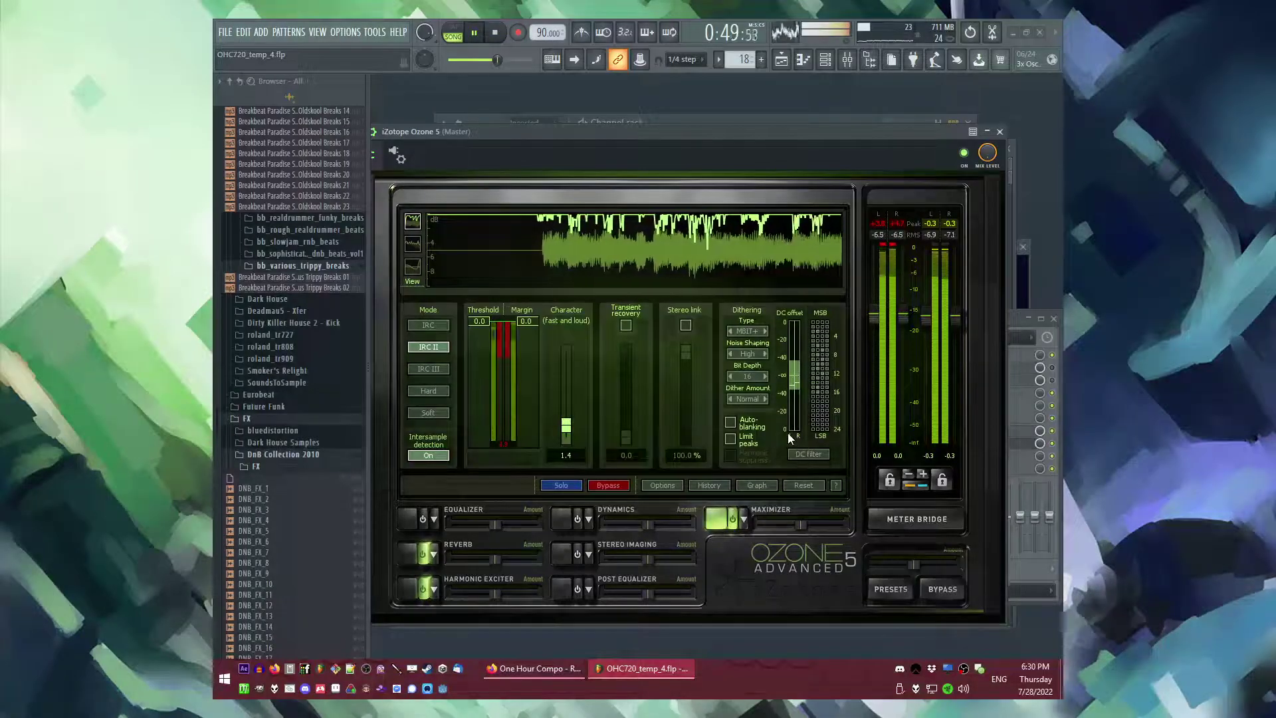
# - Lower the mixer volumes of the Sytrus (PWM) and Keyzone Classic channels slightly
pyautogui.press('F9')
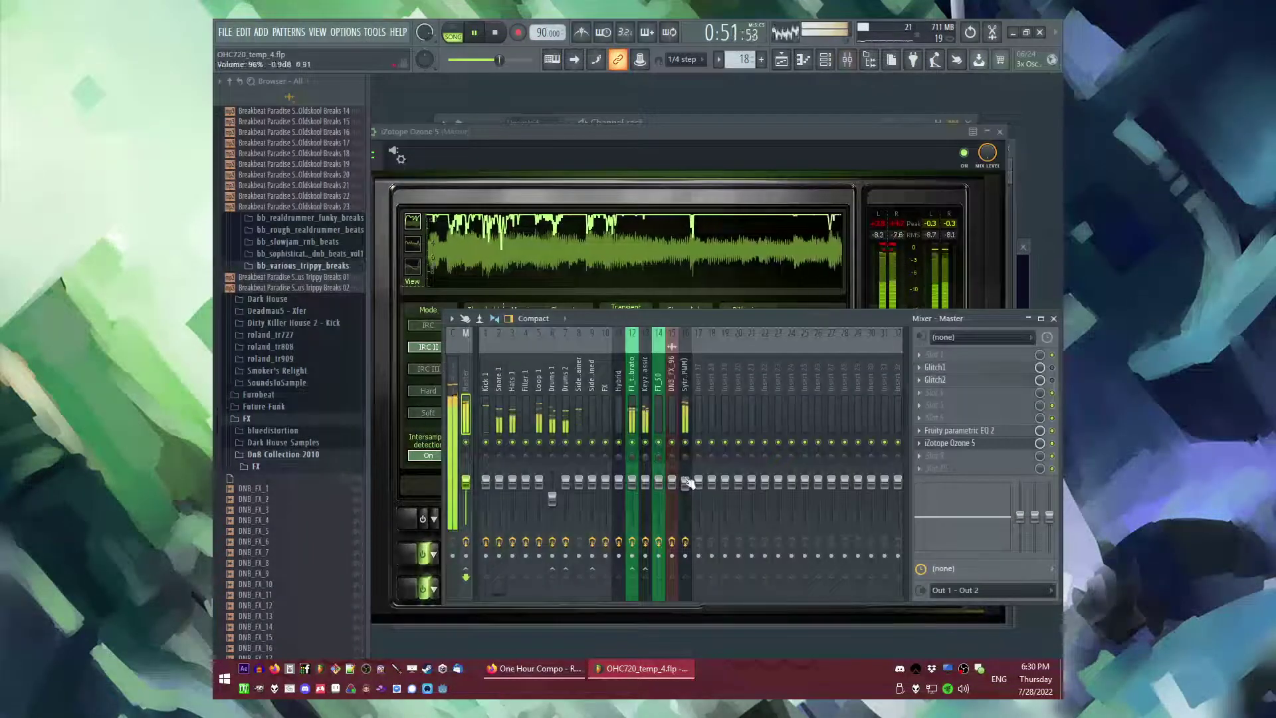
pyautogui.moveTo(687, 481); pyautogui.dragTo(687, 486)
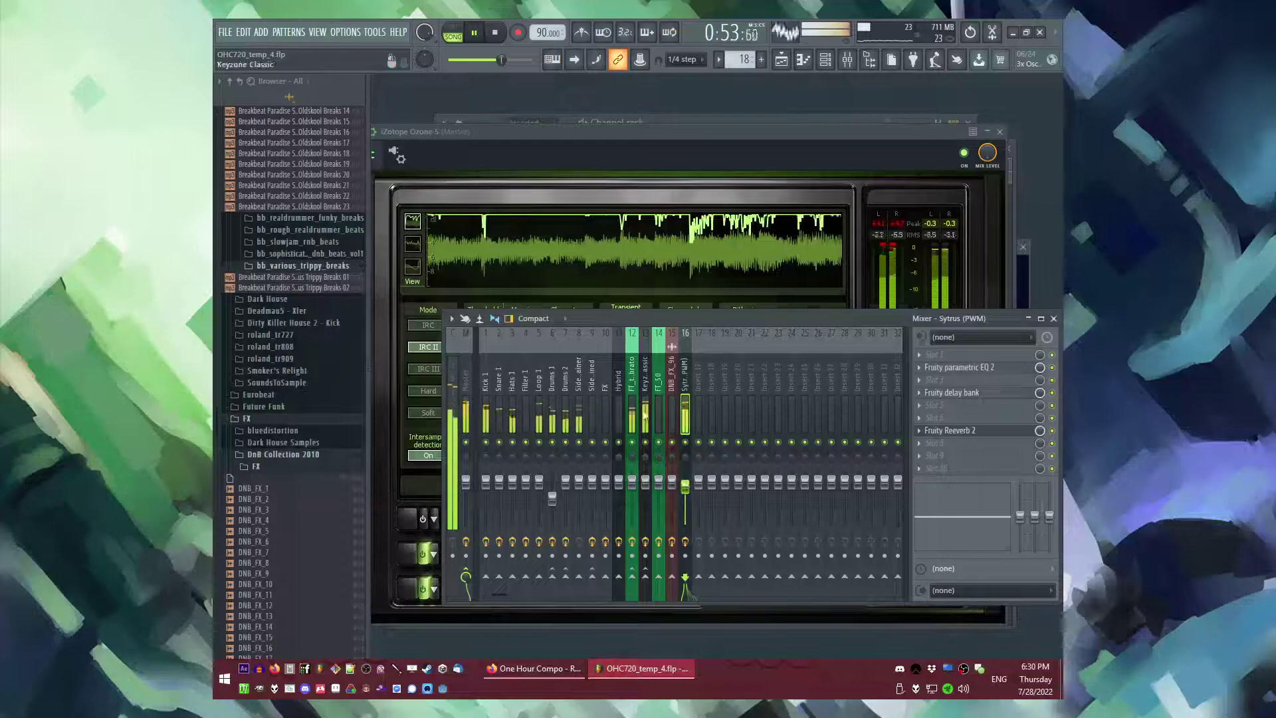
pyautogui.click(643, 410)
pyautogui.moveTo(646, 481); pyautogui.dragTo(650, 488)
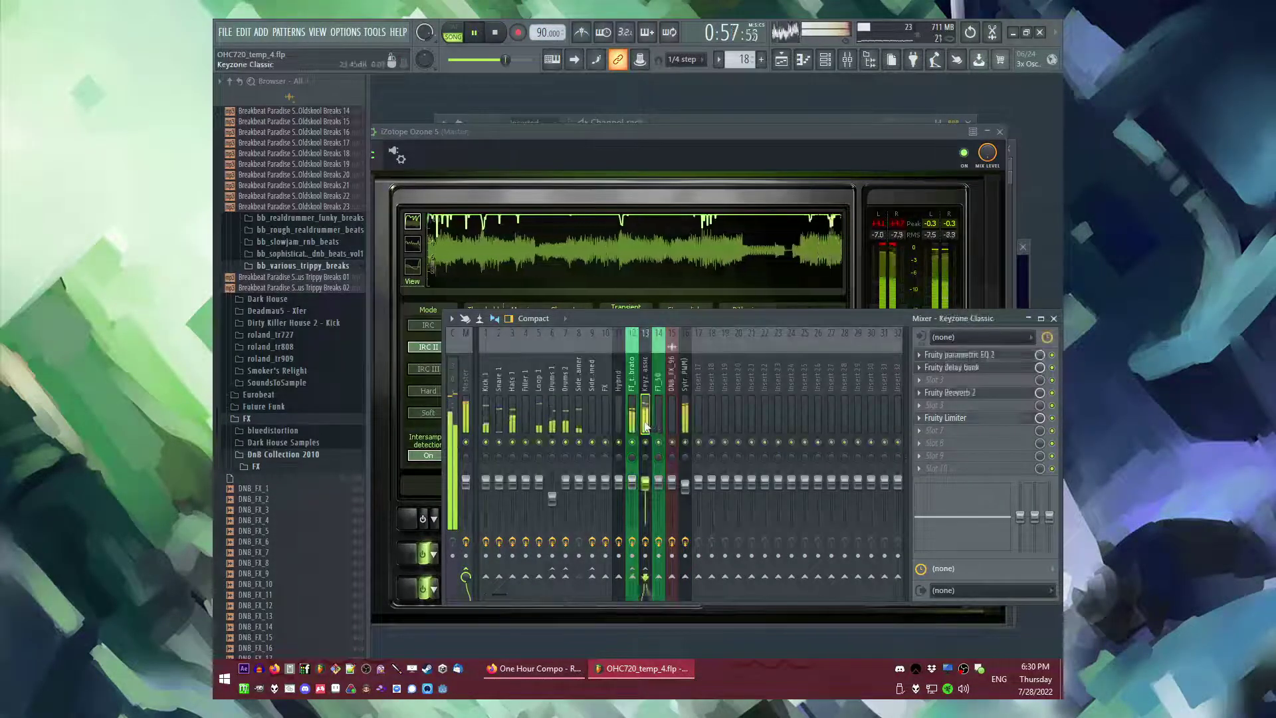
pyautogui.click(580, 409)
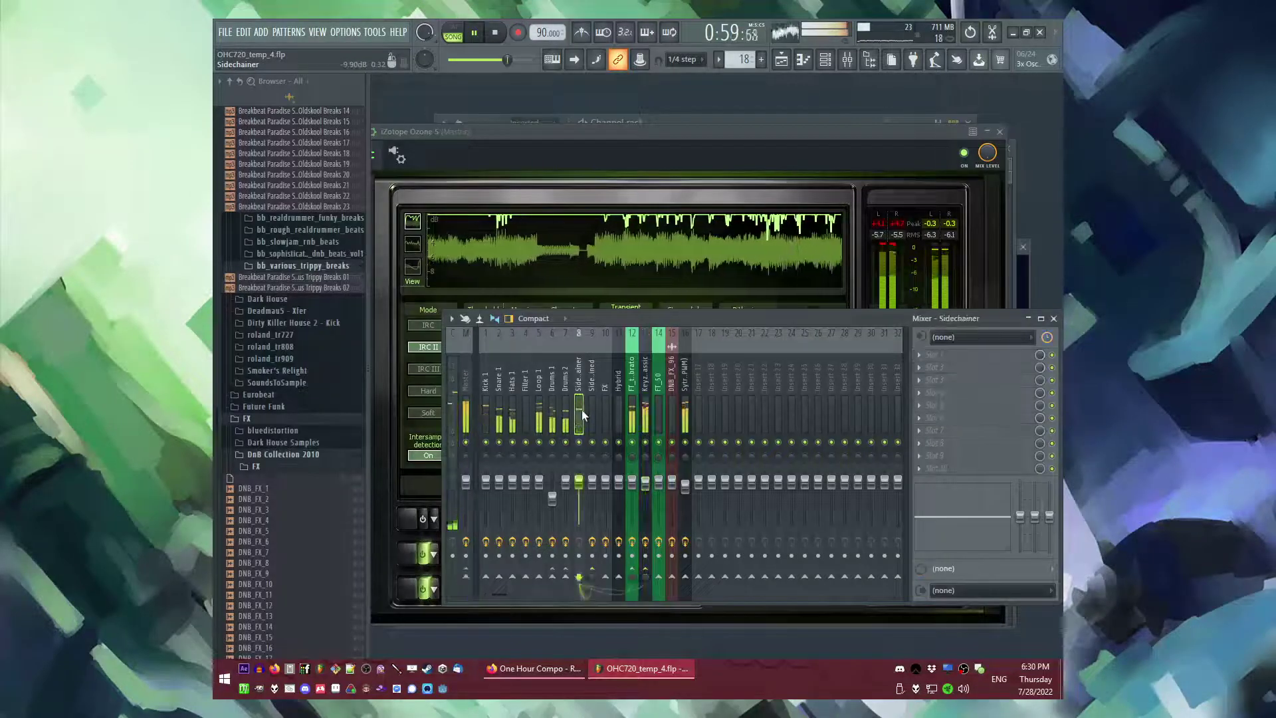
# - Save the project and reduce the Sytrus (PWM) channel's mixer volume a little further
pyautogui.press('F9')
pyautogui.press('F5')
pyautogui.scroll(-2, 762, 374)
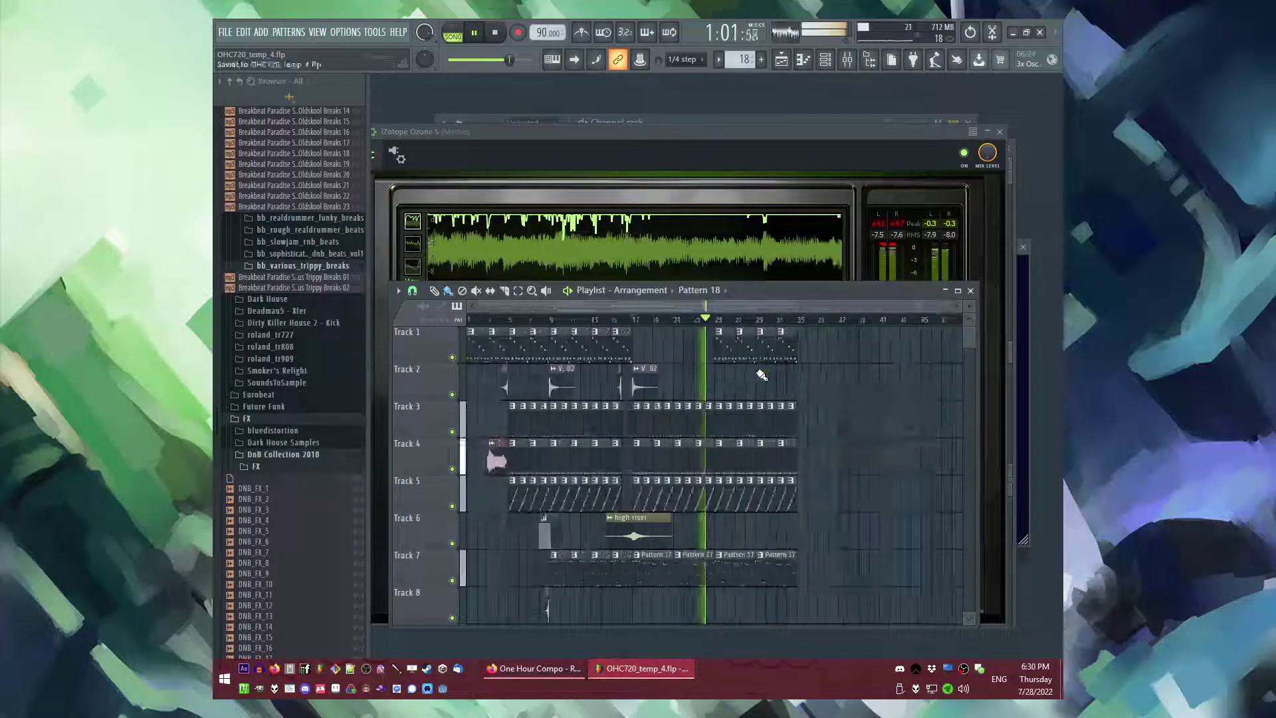
pyautogui.scroll(3, 640, 362)
pyautogui.scroll(-3, 641, 364)
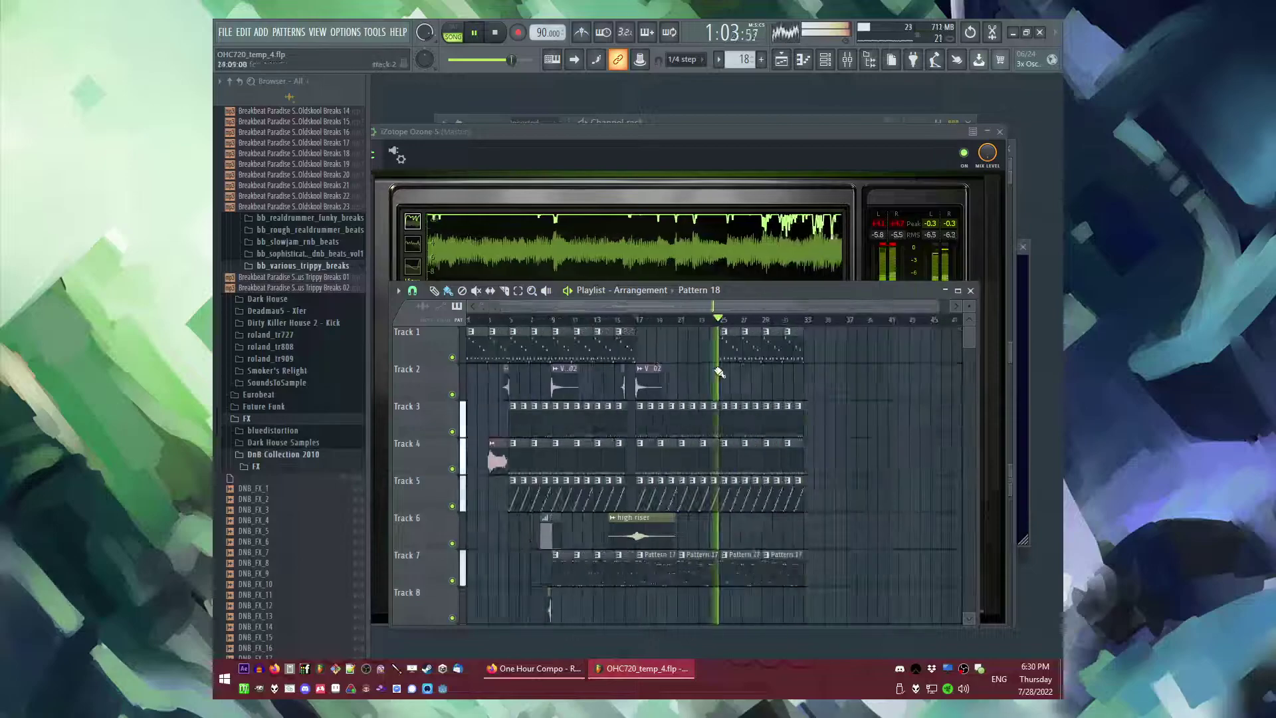
pyautogui.scroll(1, 538, 375)
pyautogui.press('F9')
pyautogui.moveTo(686, 484); pyautogui.dragTo(686, 491)
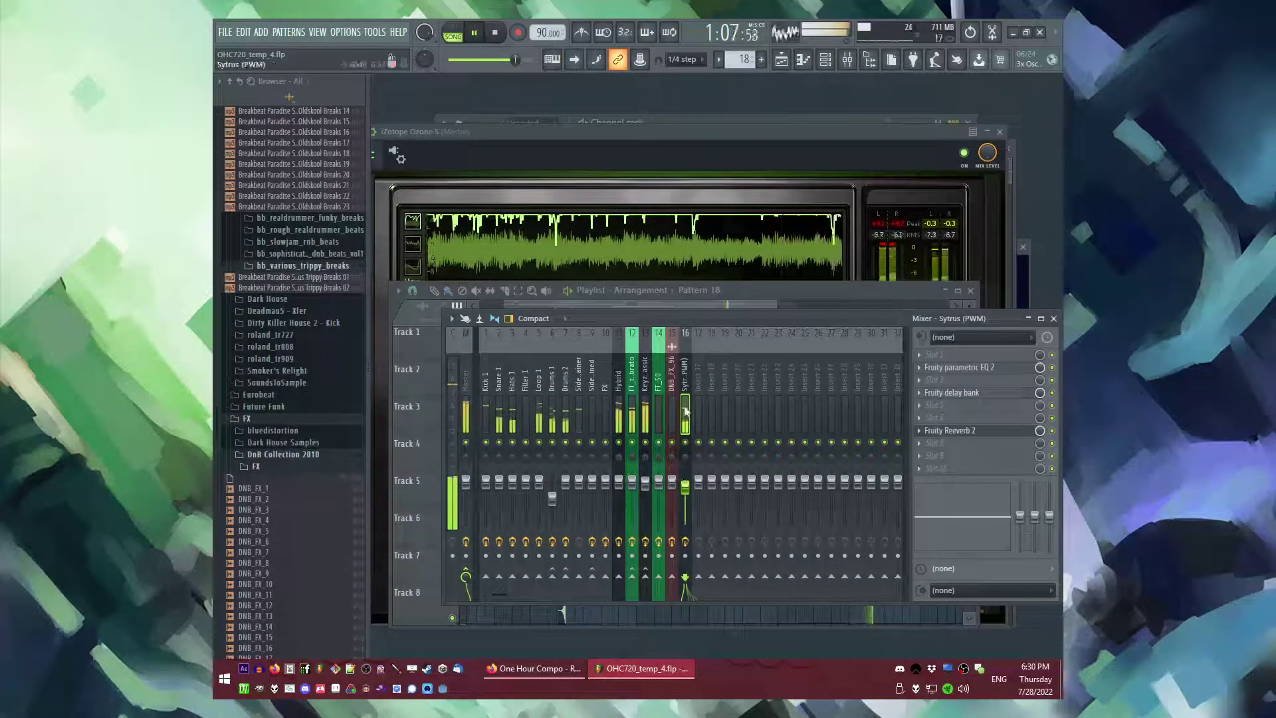
# - Return to the playlist and audition the arrangement from several positions to check the transition around bar 25
pyautogui.press('F9')
pyautogui.press('F5')
pyautogui.press('F5')
pyautogui.click(568, 320)
pyautogui.moveTo(610, 305); pyautogui.dragTo(750, 310)
pyautogui.click(785, 329)
pyautogui.click(760, 320)
pyautogui.click(726, 320)
pyautogui.click(600, 321)
# - Place a bell clip on Track 2 leading into bar 25 and a VEC1 BD ReverbFX 02 clip starting at bar 25
pyautogui.hscroll(-3, 709, 399)
pyautogui.scroll(-4, 697, 432)
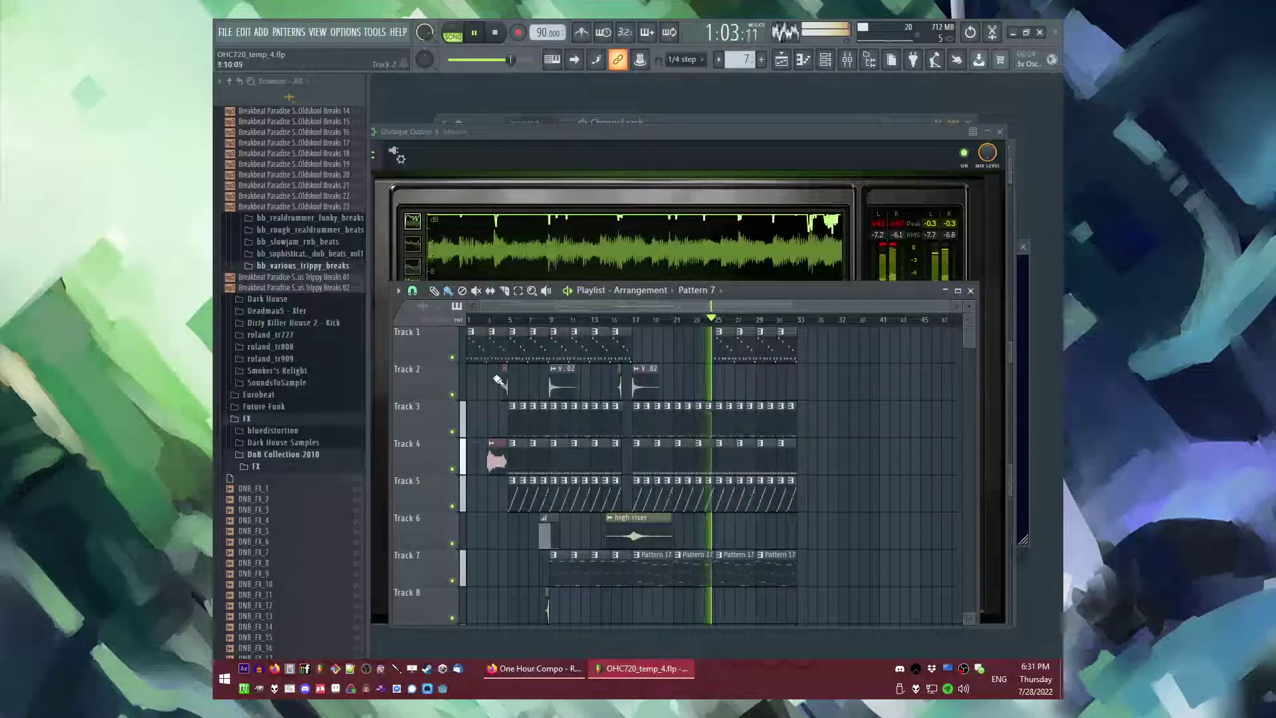
pyautogui.scroll(4, 598, 388)
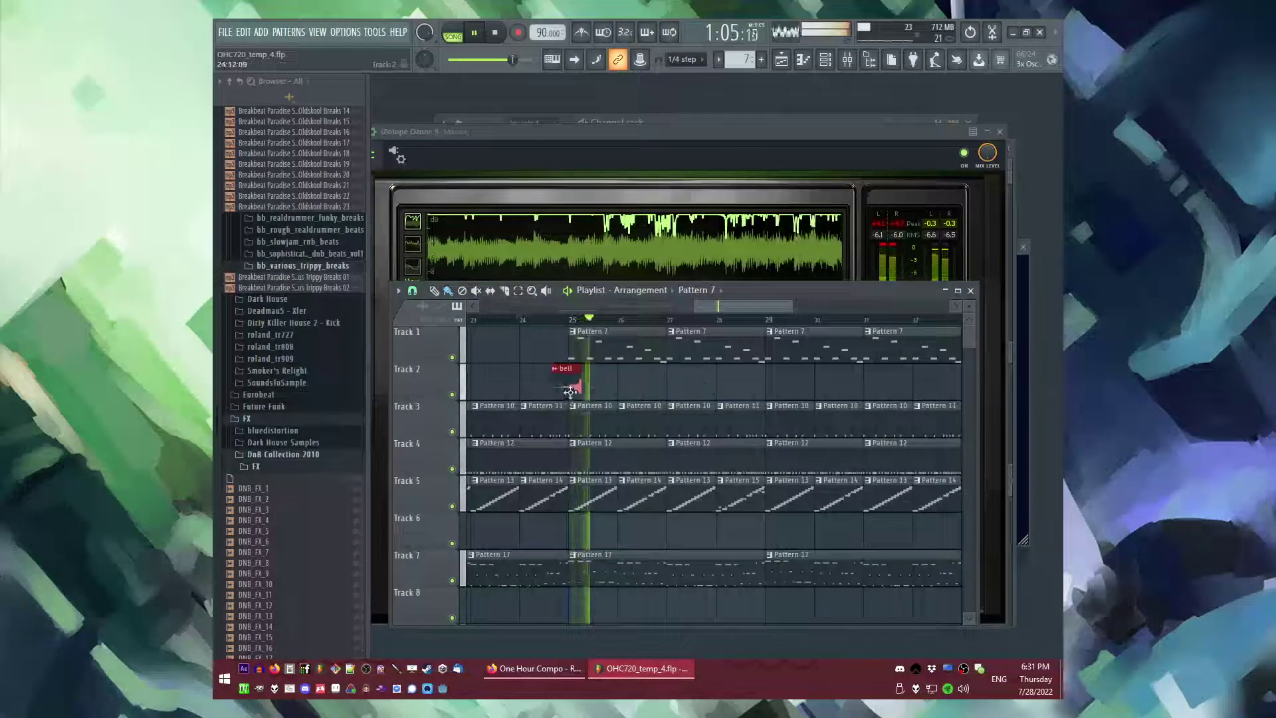
pyautogui.scroll(-4, 607, 392)
pyautogui.click(627, 385)
pyautogui.scroll(4, 754, 391)
pyautogui.click(694, 392)
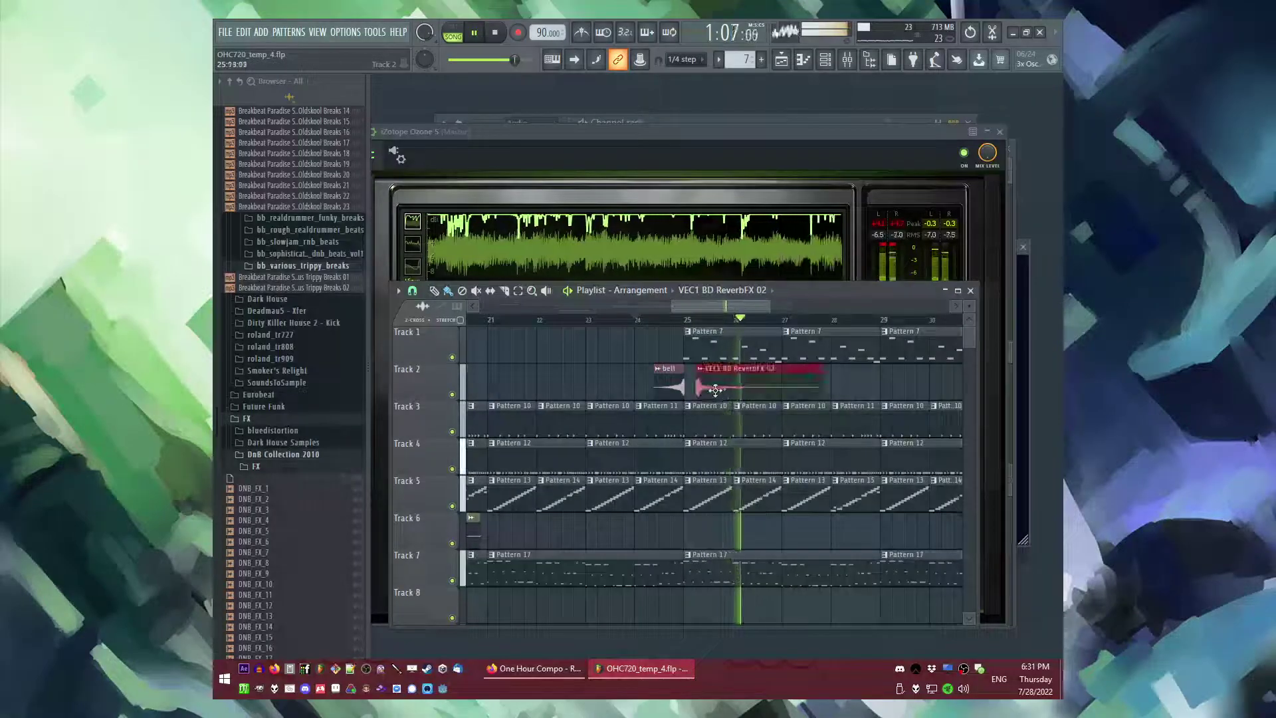
# - Place a DH_FX OUT LONG_011 clip on Track 6 at bar 25 and save the project as the new version OHC720_temp_5.flp
pyautogui.click(725, 292)
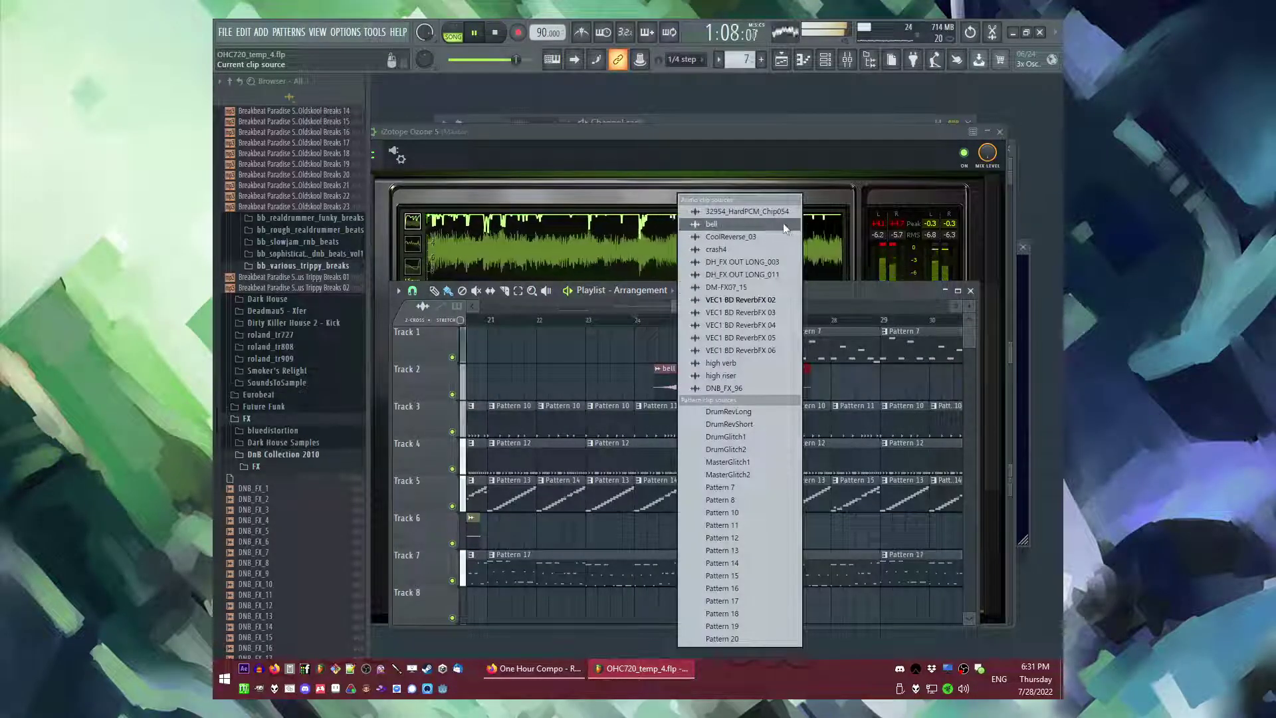
pyautogui.click(758, 273)
pyautogui.click(688, 527)
pyautogui.scroll(-3, 796, 400)
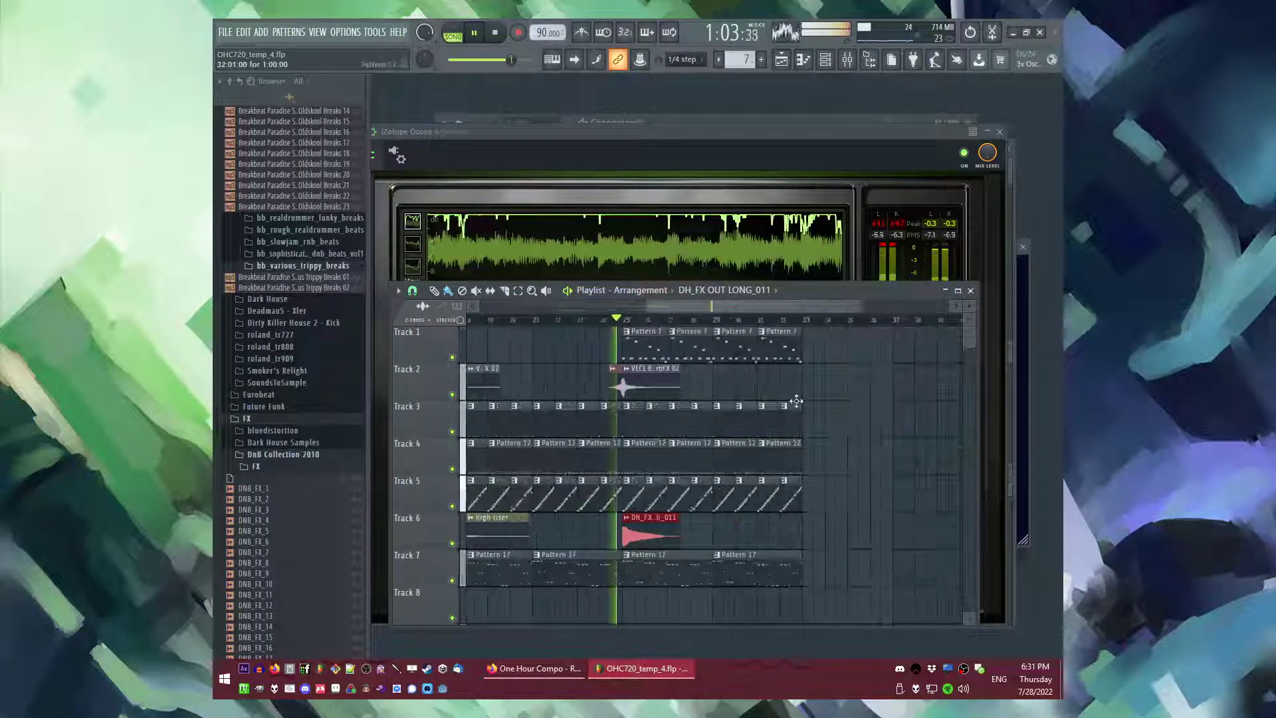
pyautogui.hotkey('ctrl', 'd')
pyautogui.hotkey('ctrl', 'n')
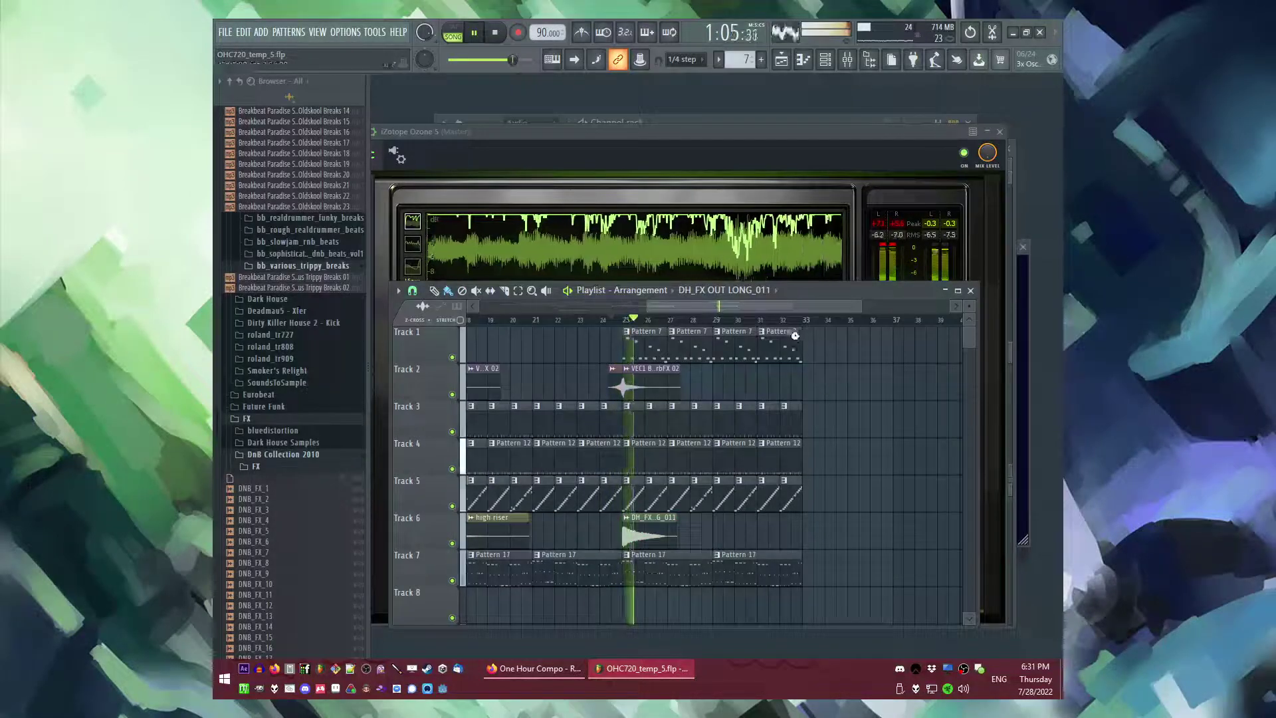
# - Open the channel settings of the DH_FX OUT LONG_011 clip on Track 6
pyautogui.scroll(-3, 796, 336)
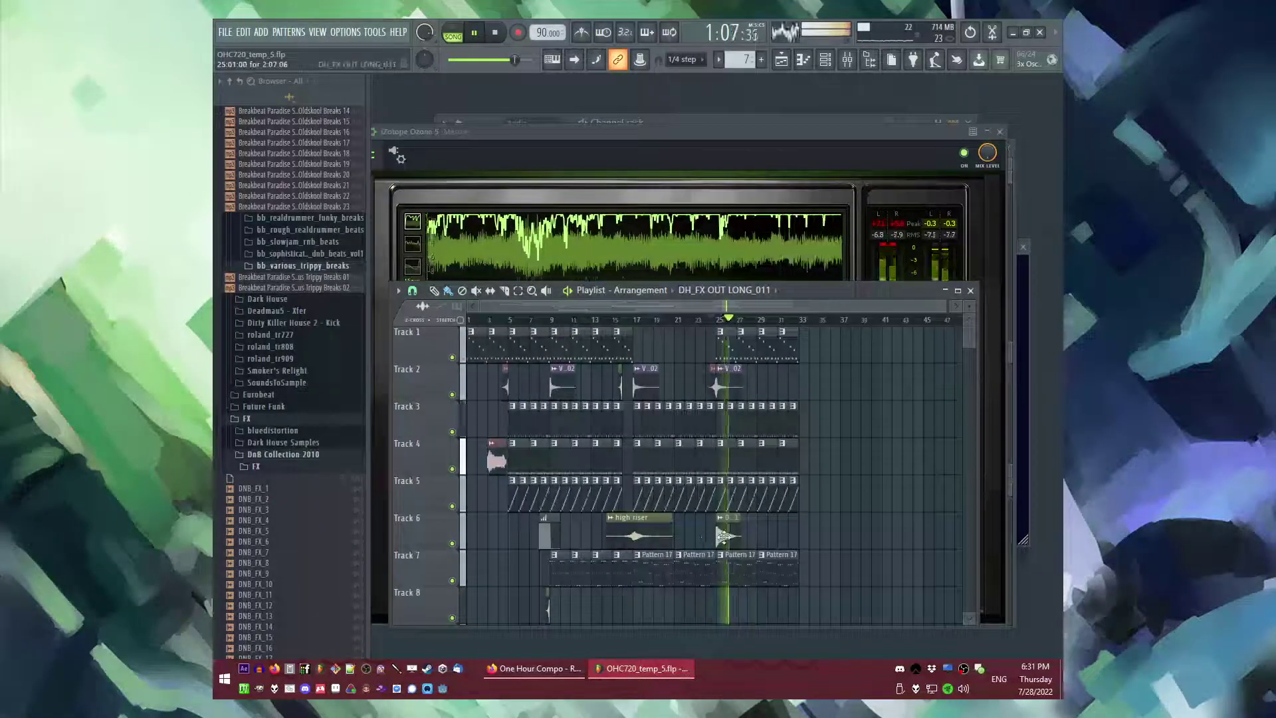
pyautogui.doubleClick(724, 536)
pyautogui.click(798, 290)
# - Copy the short effect clip on Track 8 and the DH_FX OUT LONG_003 clip on Track 10 from around bar 9 to meet at bar 33
pyautogui.scroll(-3, 804, 427)
pyautogui.scroll(1, 803, 428)
pyautogui.scroll(-2, 561, 516)
pyautogui.moveTo(534, 454); pyautogui.dragTo(557, 527)
pyautogui.scroll(3, 909, 462)
pyautogui.hotkey('ctrl', 'v')
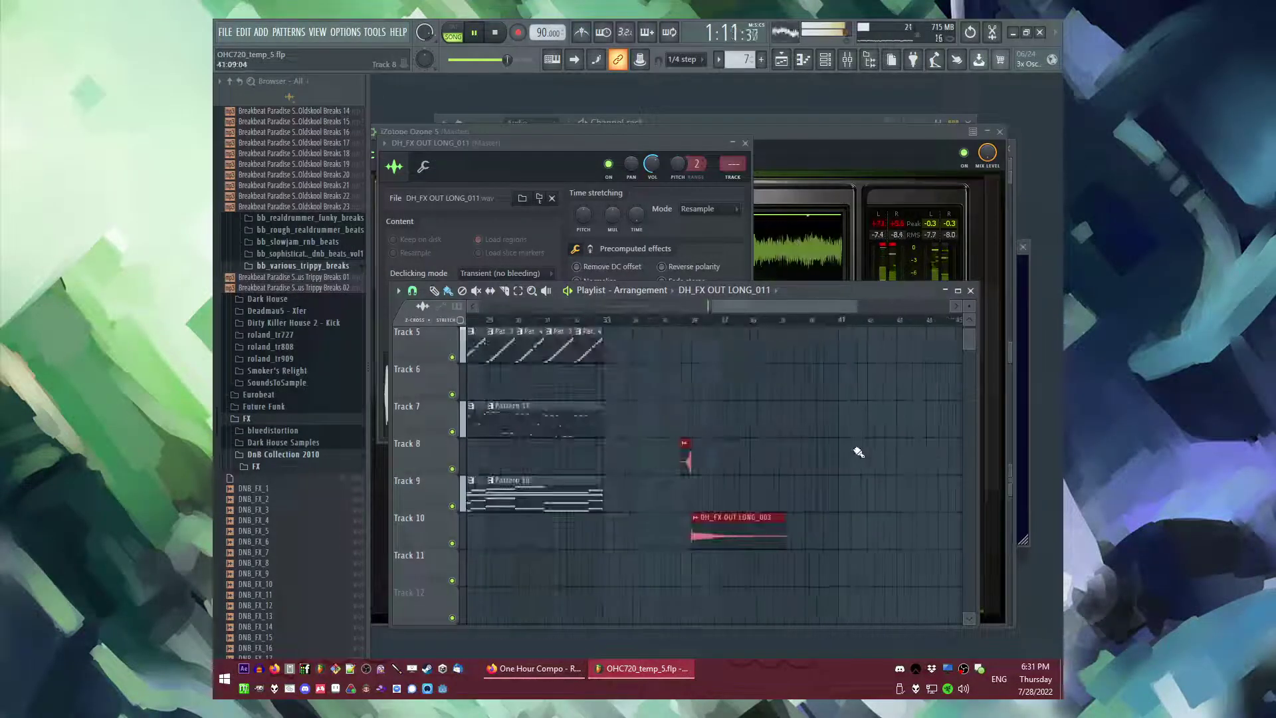
pyautogui.moveTo(720, 536); pyautogui.dragTo(627, 544)
pyautogui.keyDown('ctrl'); pyautogui.click(730, 454); pyautogui.keyUp('ctrl')
pyautogui.scroll(-4, 730, 454)
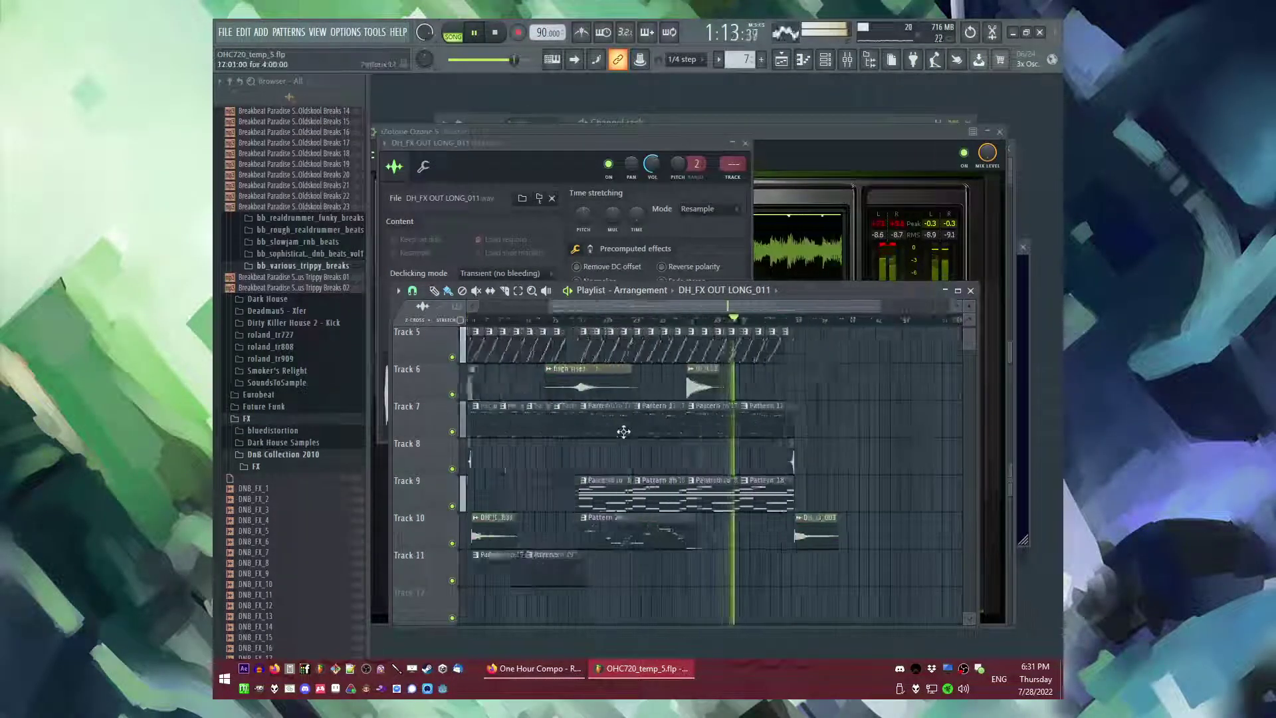
# - Check the Kick 1, Hybrid and Keyzone Classic mixer inserts during playback, including the Fruity Limiter on Keyzone Classic
pyautogui.scroll(2, 877, 439)
pyautogui.scroll(7, 889, 427)
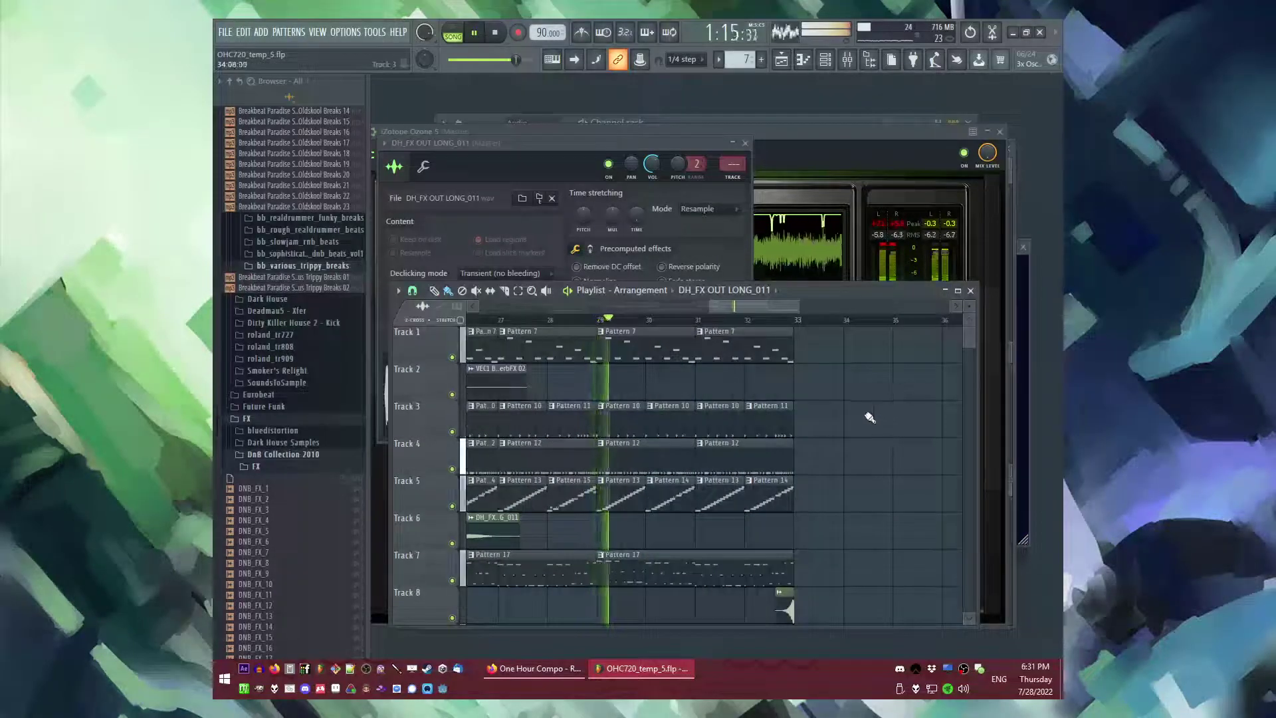
pyautogui.press('F9')
pyautogui.click(485, 426)
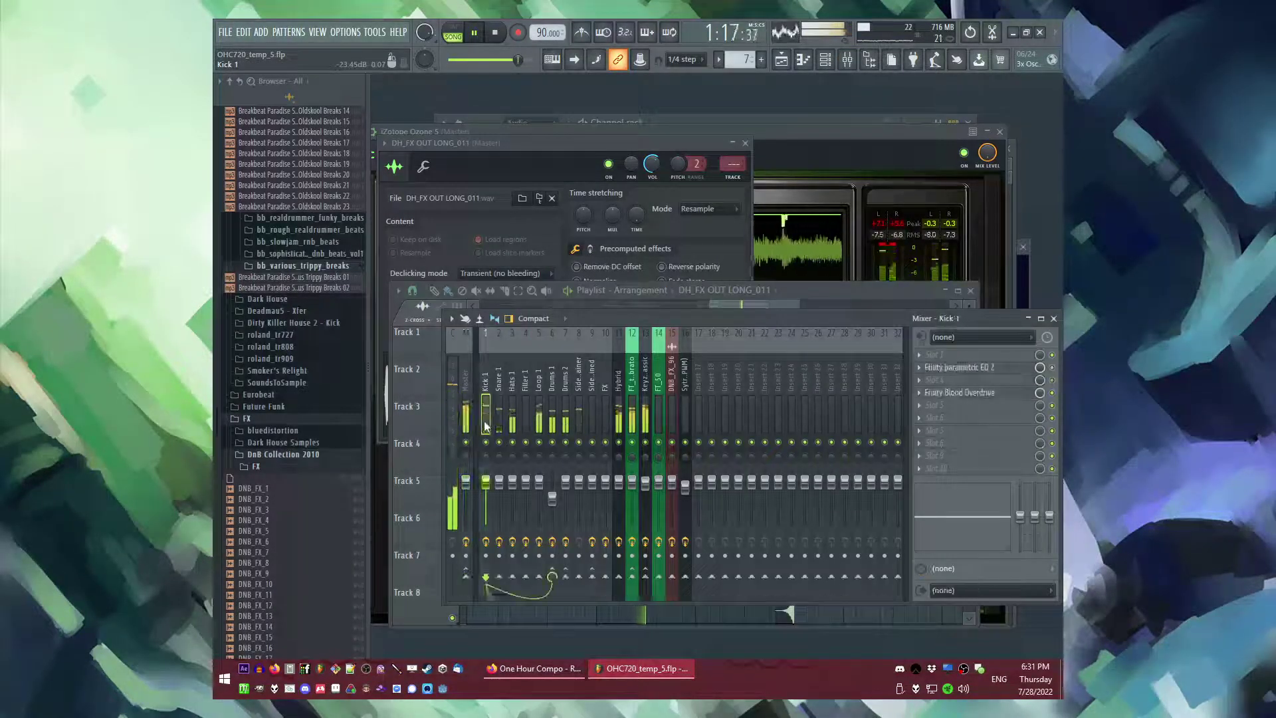
pyautogui.click(632, 412)
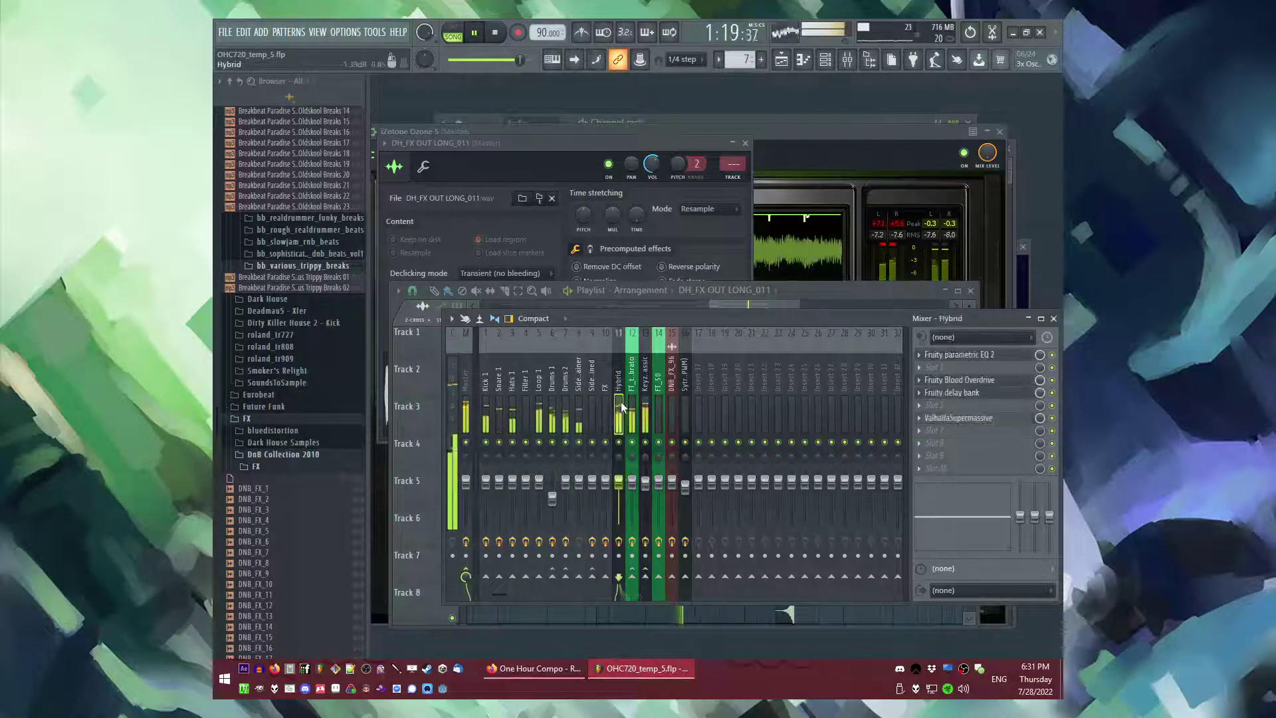
pyautogui.click(644, 407)
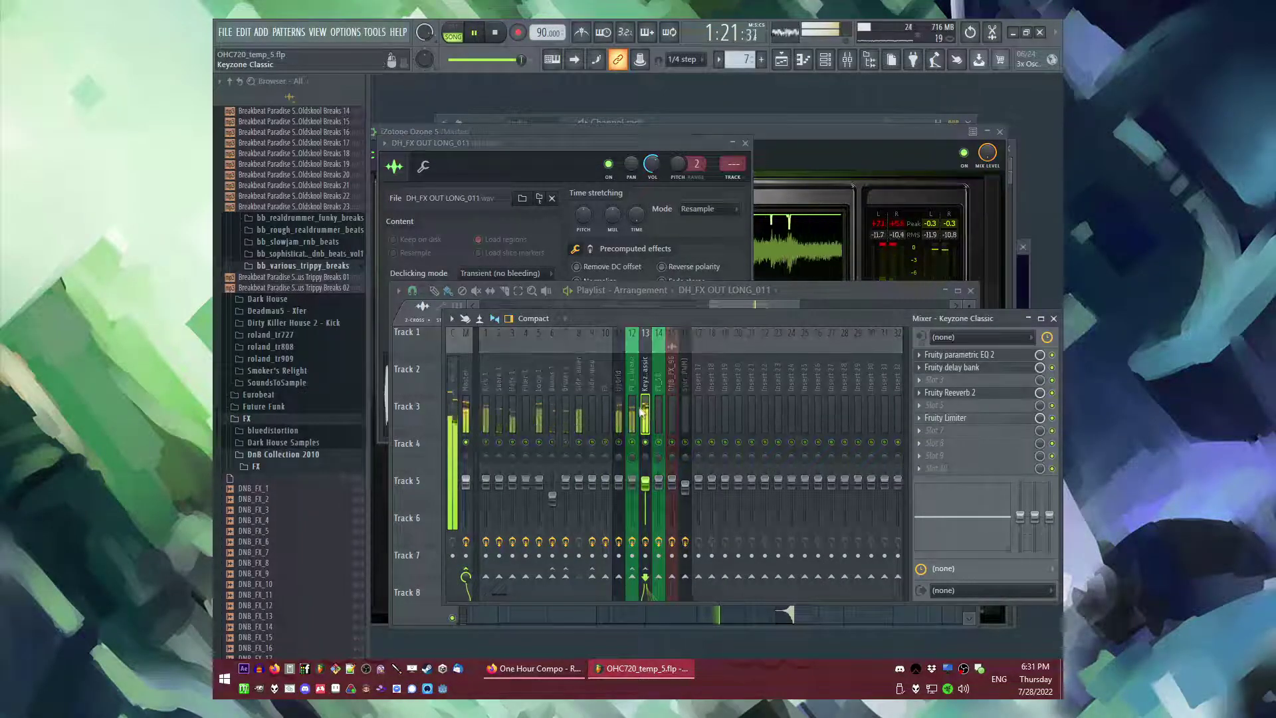
pyautogui.click(952, 420)
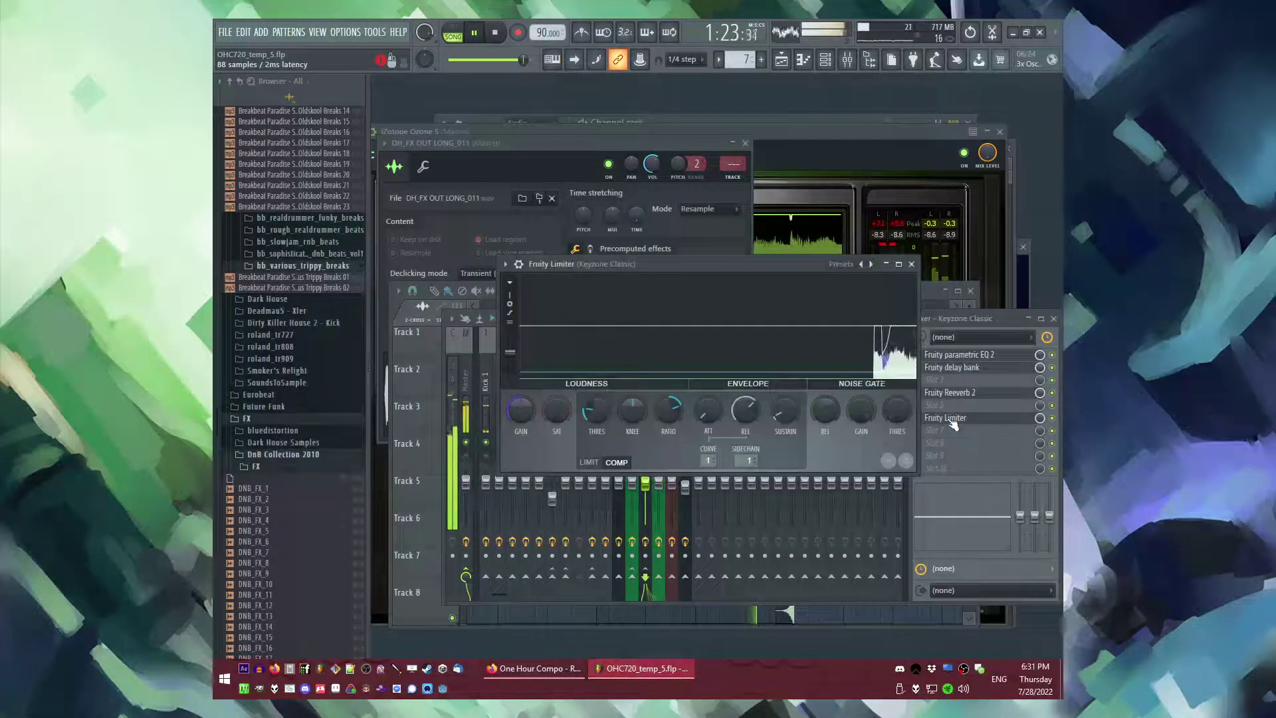
pyautogui.press('F9')
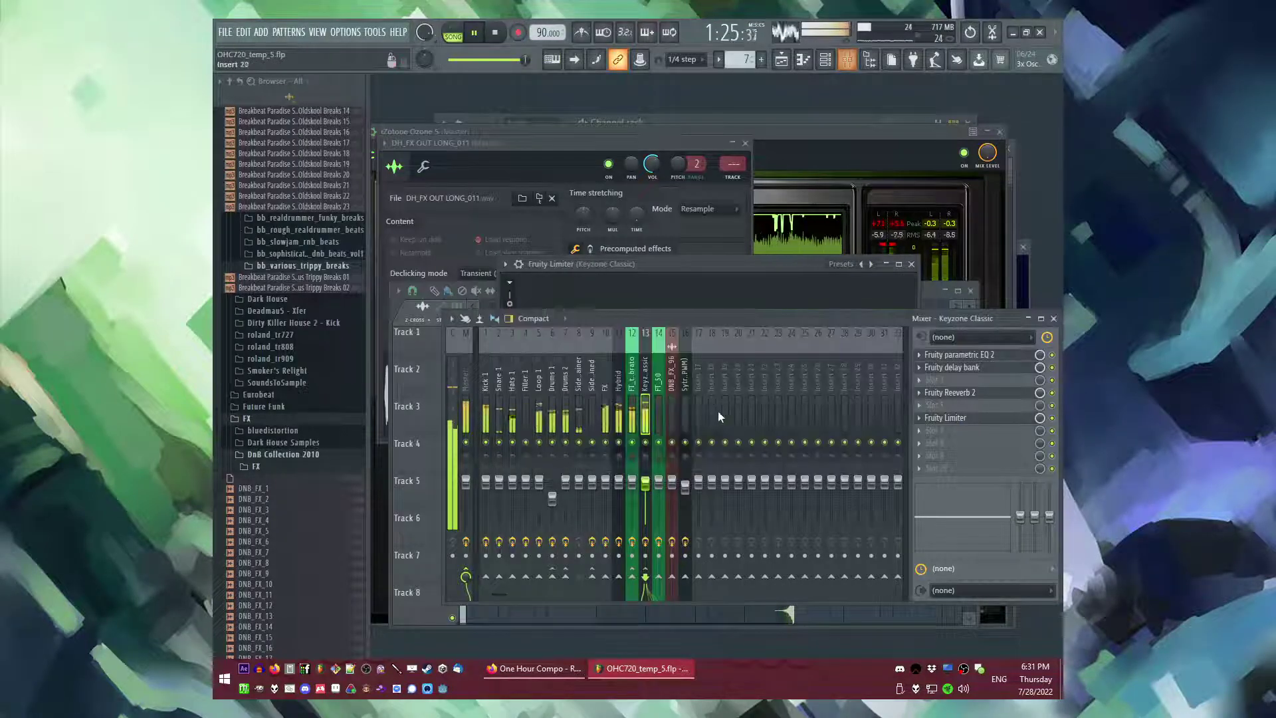
# - Review the levels and effect chains of the Hybrid, FT_triangle, Sytrus, DNB_FX_96 and FT_50 inserts
pyautogui.click(618, 405)
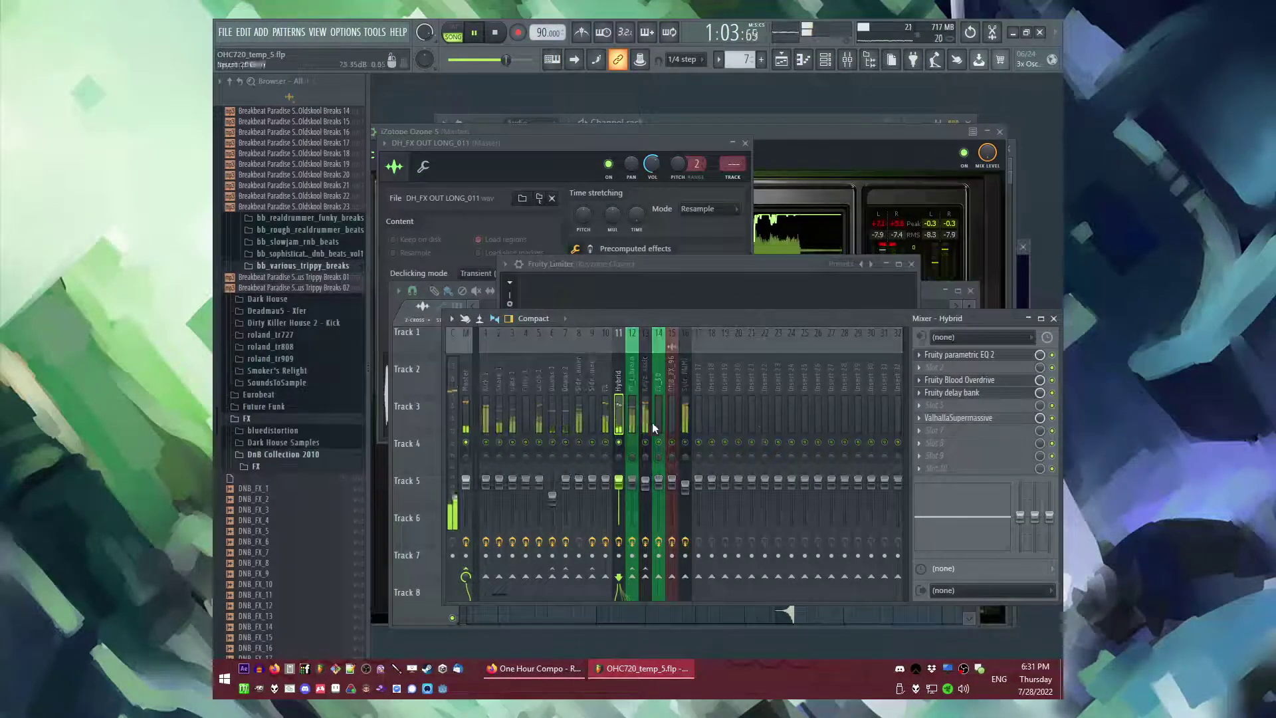
pyautogui.click(633, 416)
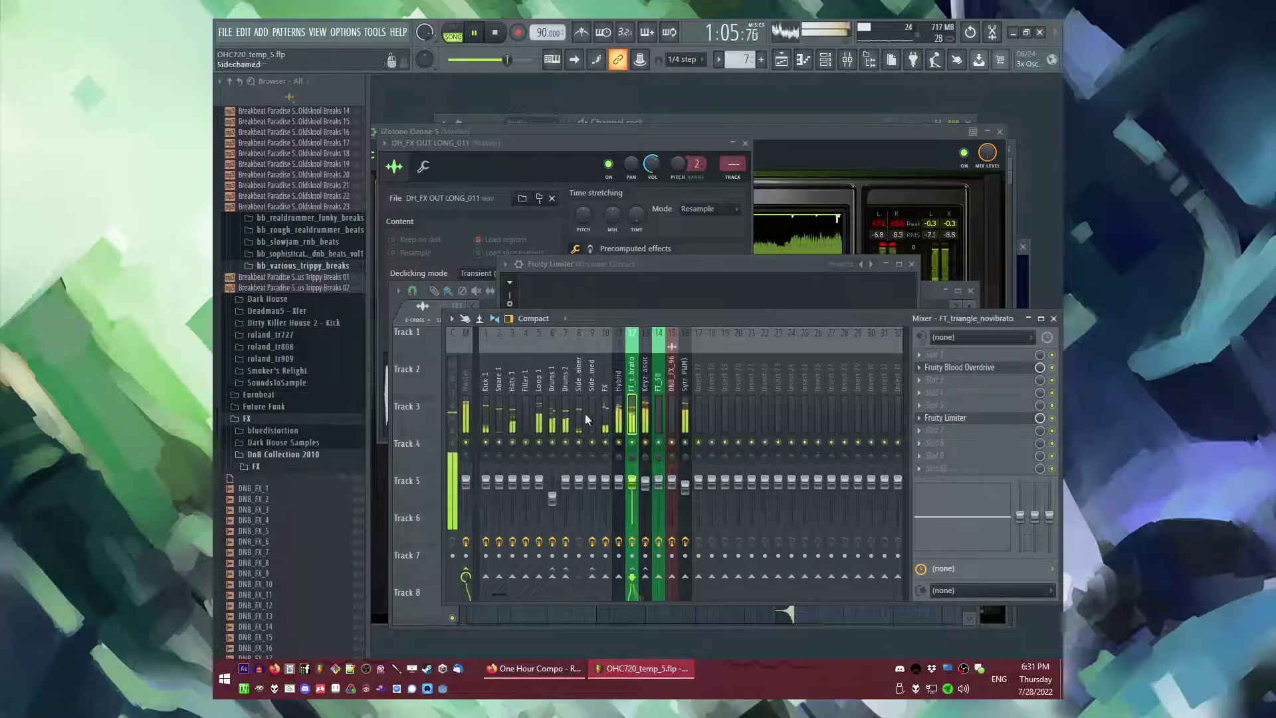
pyautogui.press('F9')
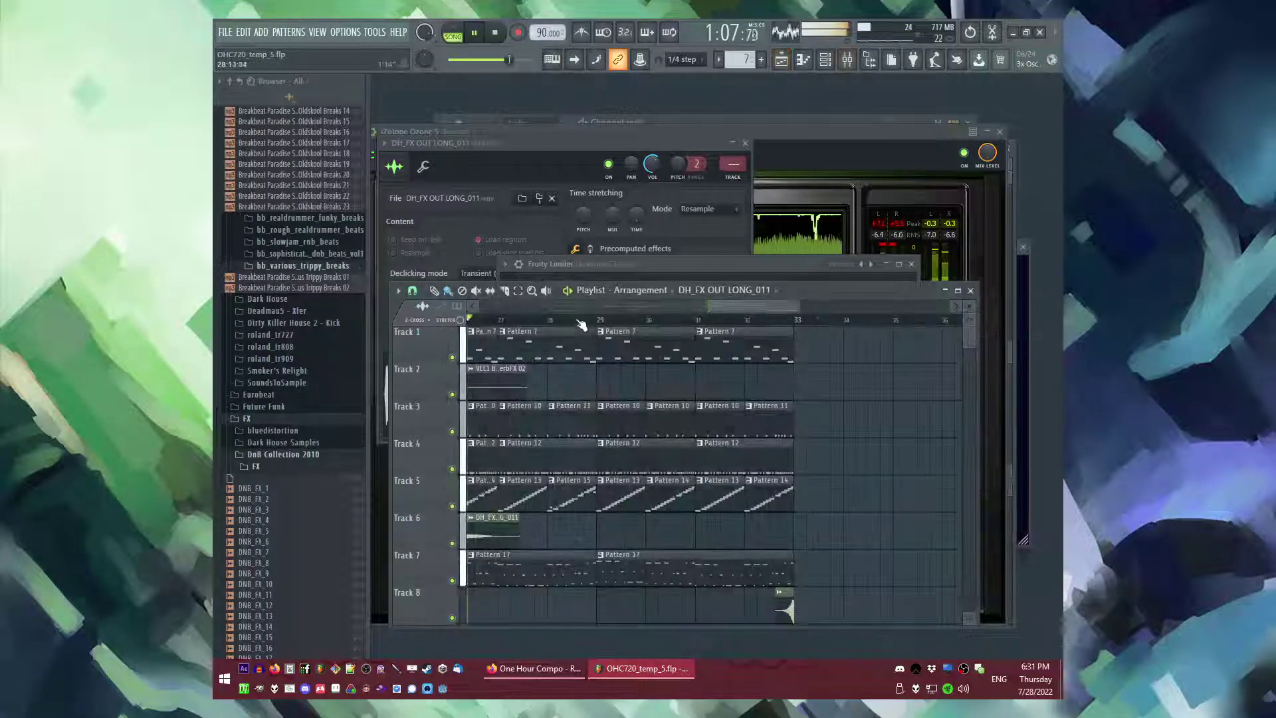
pyautogui.press('F9')
pyautogui.click(648, 390)
pyautogui.click(661, 397)
pyautogui.click(684, 401)
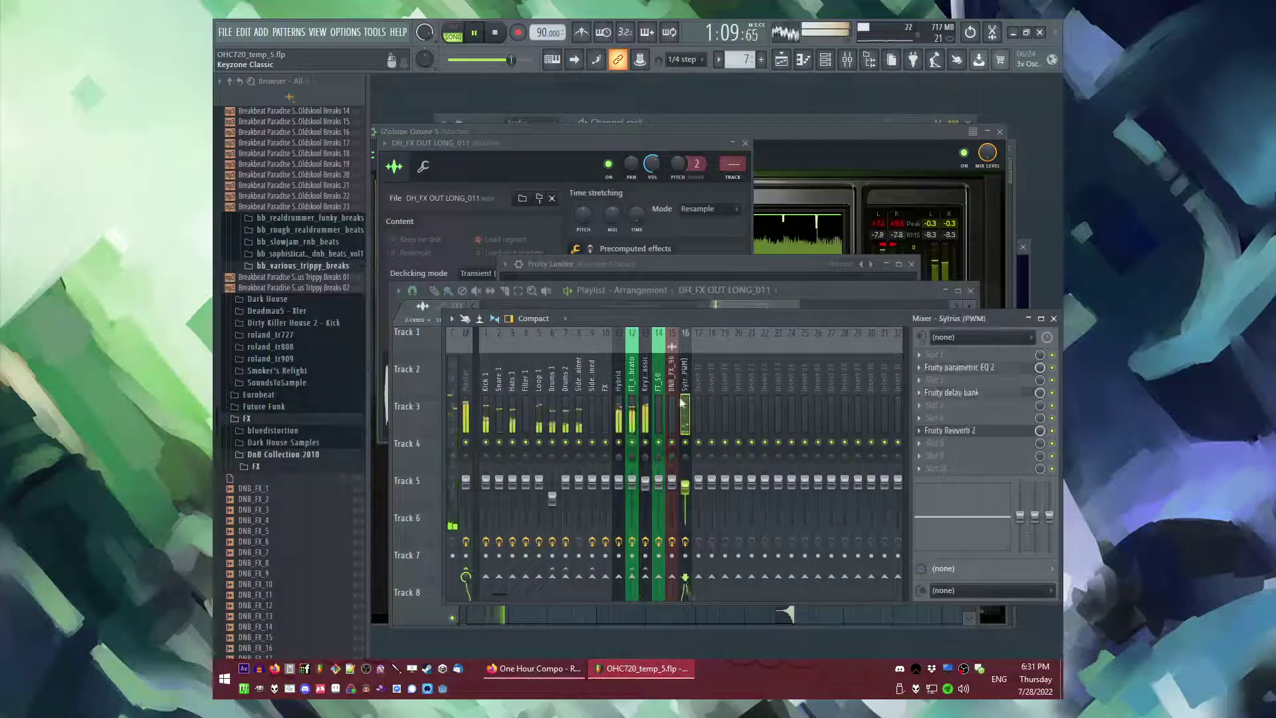
pyautogui.click(674, 402)
pyautogui.click(659, 396)
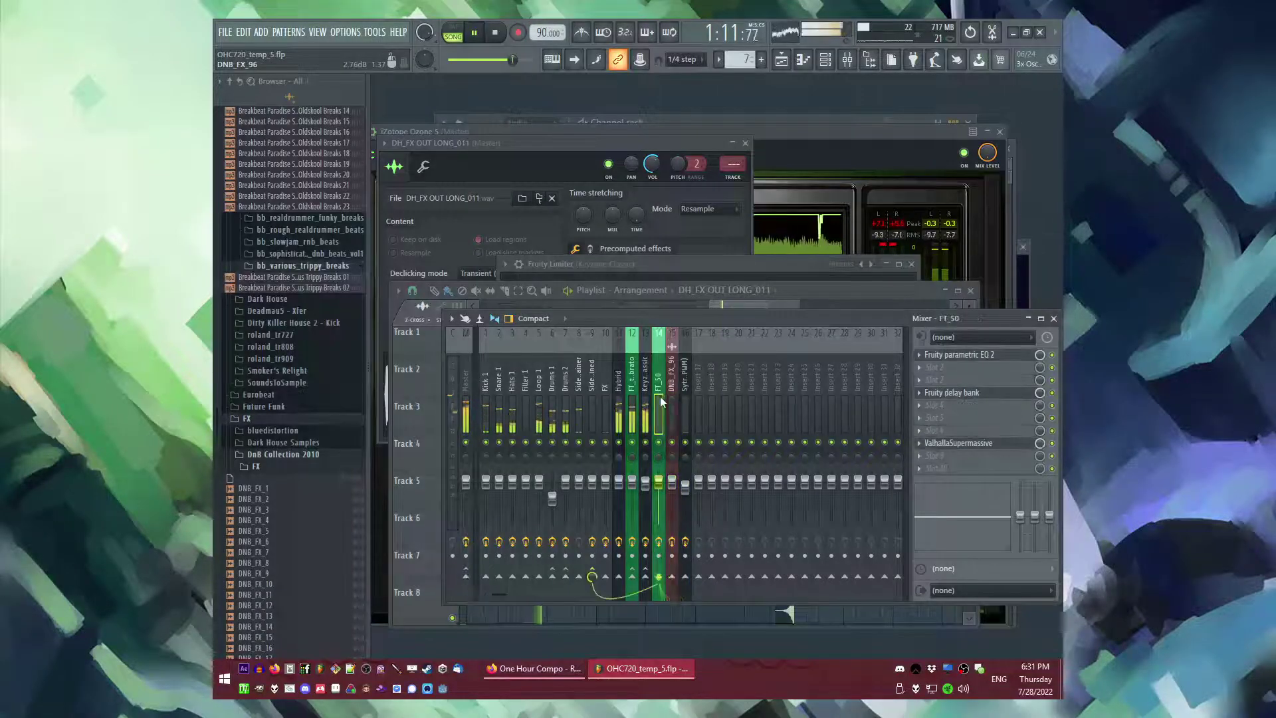
# - Copy the Pattern 19 clip on Track 11 to fill bars 25 to 33 with two clips
pyautogui.press('F9')
pyautogui.press('F5')
pyautogui.press('F5')
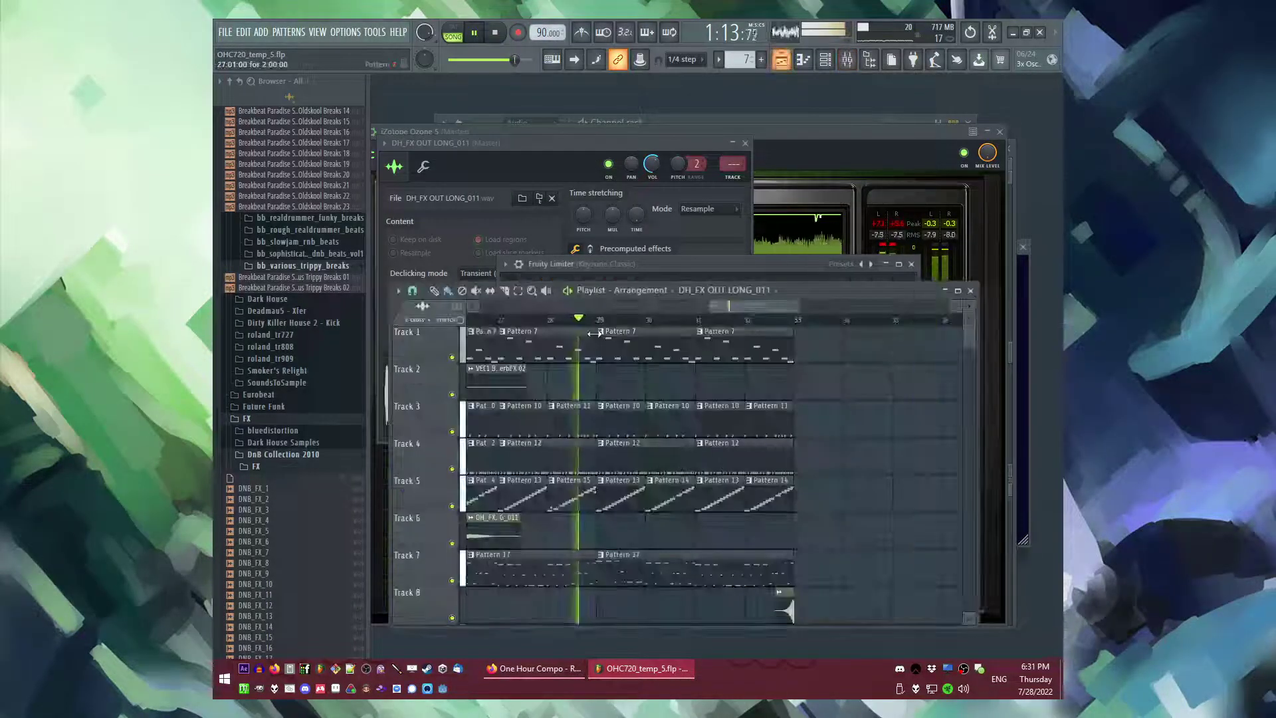
pyautogui.moveTo(733, 309); pyautogui.dragTo(709, 309)
pyautogui.scroll(-11, 708, 476)
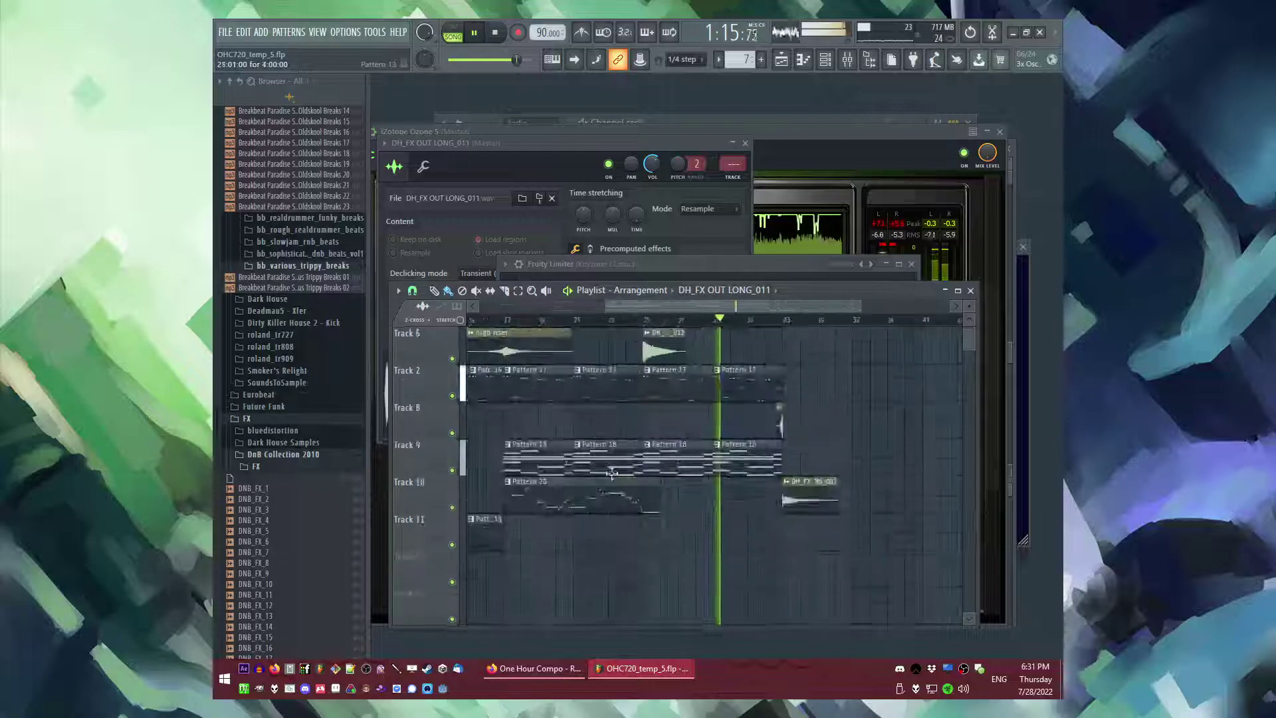
pyautogui.moveTo(523, 532); pyautogui.dragTo(568, 538)
pyautogui.hotkey('ctrl', 'c')
pyautogui.scroll(5, 798, 554)
pyautogui.hotkey('ctrl', 'v')
pyautogui.scroll(-2, 761, 549)
pyautogui.moveTo(656, 540); pyautogui.dragTo(587, 543)
pyautogui.scroll(2, 724, 540)
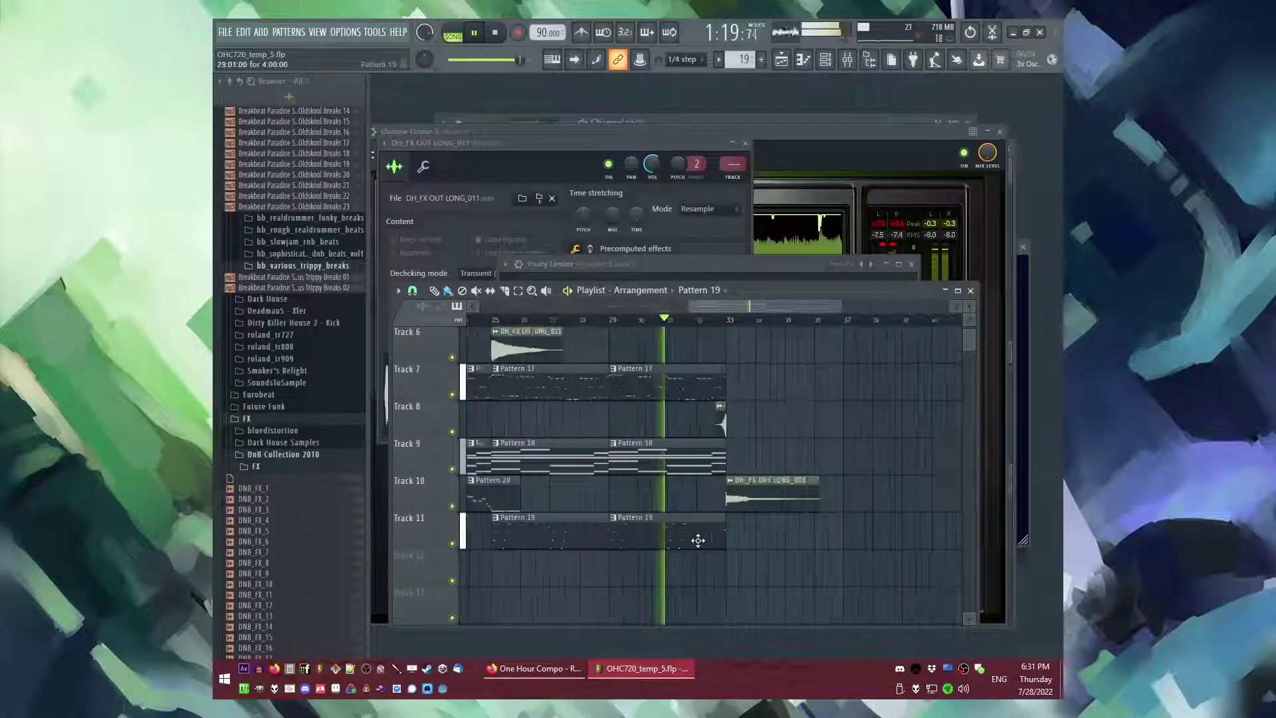
# - Duplicate the two Pattern 19 clips on Track 11 to cover bars 33 to 41
pyautogui.press('F9')
pyautogui.press('F5')
pyautogui.moveTo(771, 542); pyautogui.dragTo(511, 561)
pyautogui.hotkey('ctrl', 'b')
pyautogui.scroll(3, 811, 546)
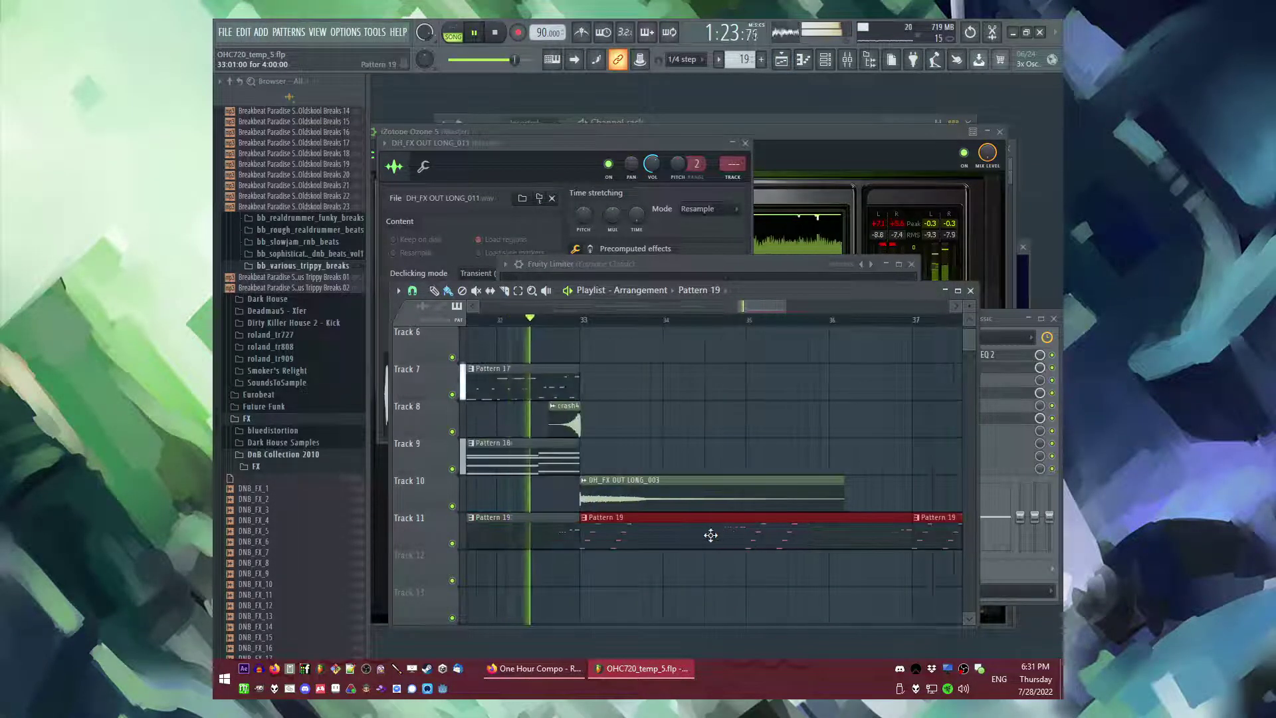
pyautogui.scroll(-3, 664, 484)
pyautogui.hotkey('ctrl', 'd')
# - Duplicate the last two Pattern 18 clips on Track 9 to cover bars 33 to 41
pyautogui.scroll(5, 800, 442)
pyautogui.scroll(-3, 726, 433)
pyautogui.scroll(-3, 718, 452)
pyautogui.scroll(3, 706, 461)
pyautogui.scroll(-3, 716, 542)
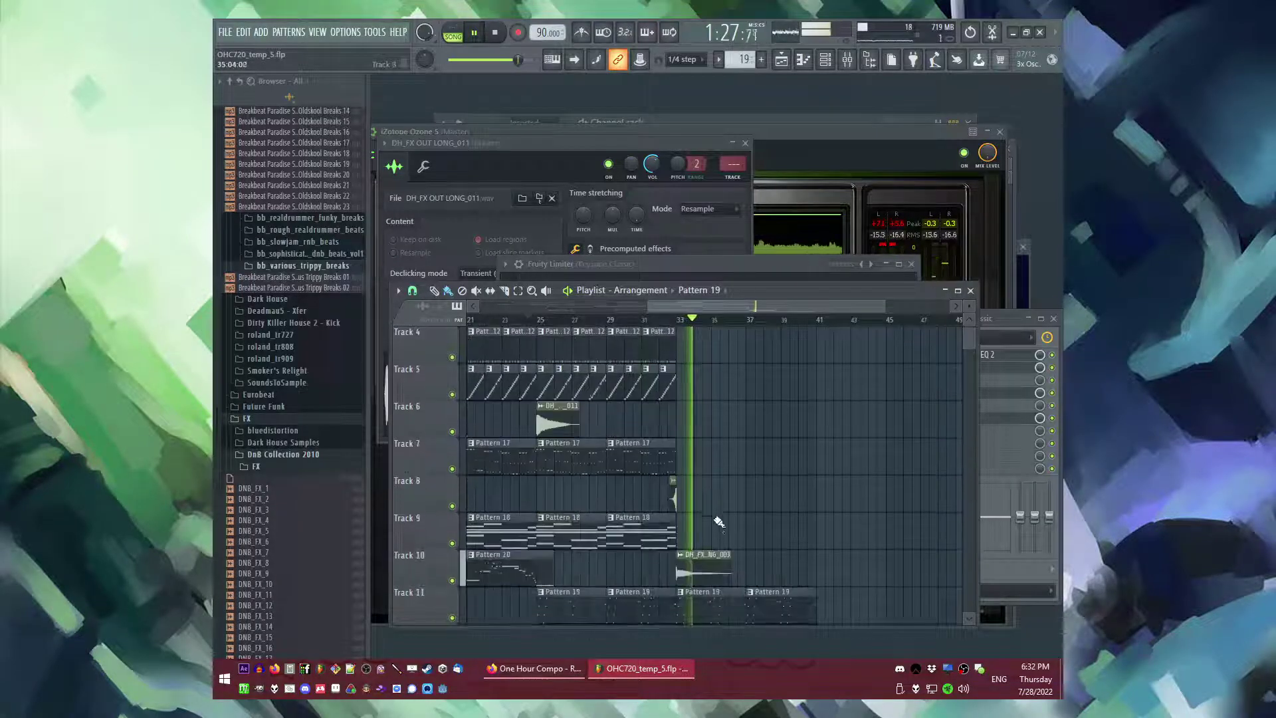
pyautogui.hotkey('ctrl', 'b')
pyautogui.hotkey('ctrl', 'd')
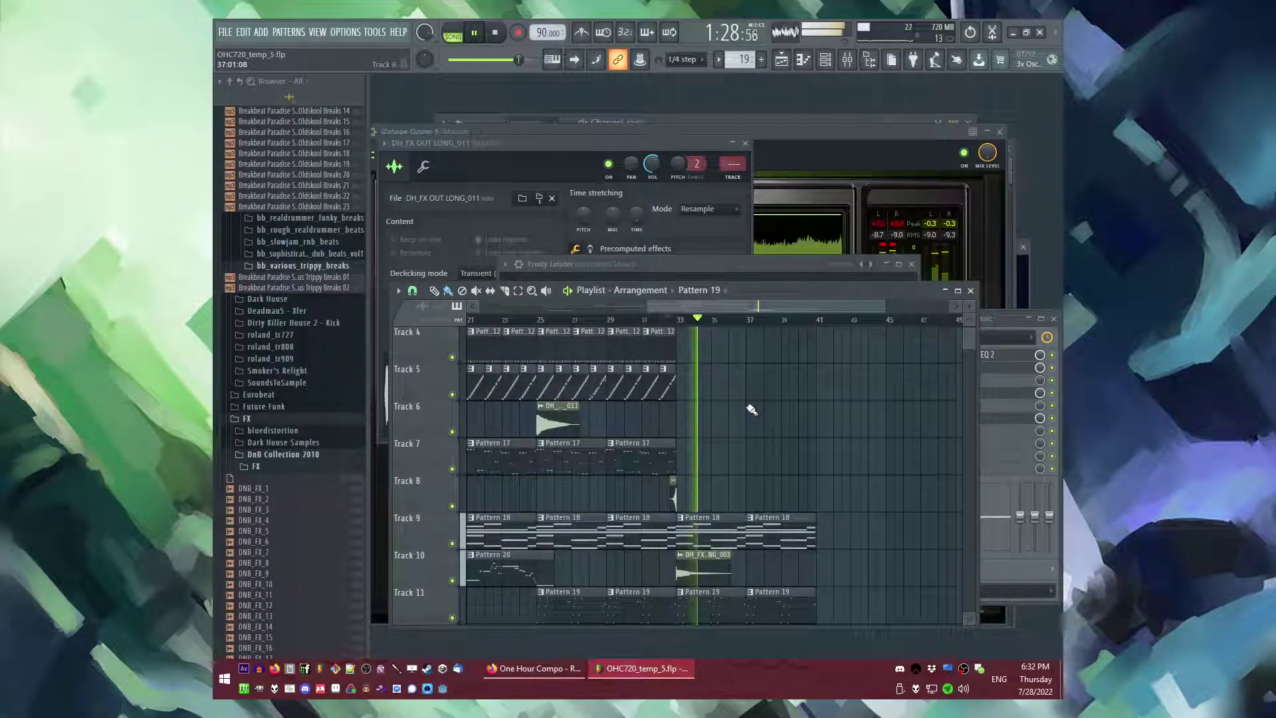
# - Try extending the Pattern 7 clips on Track 1 from bar 33 to bar 41
pyautogui.scroll(3, 749, 412)
pyautogui.scroll(-5, 746, 410)
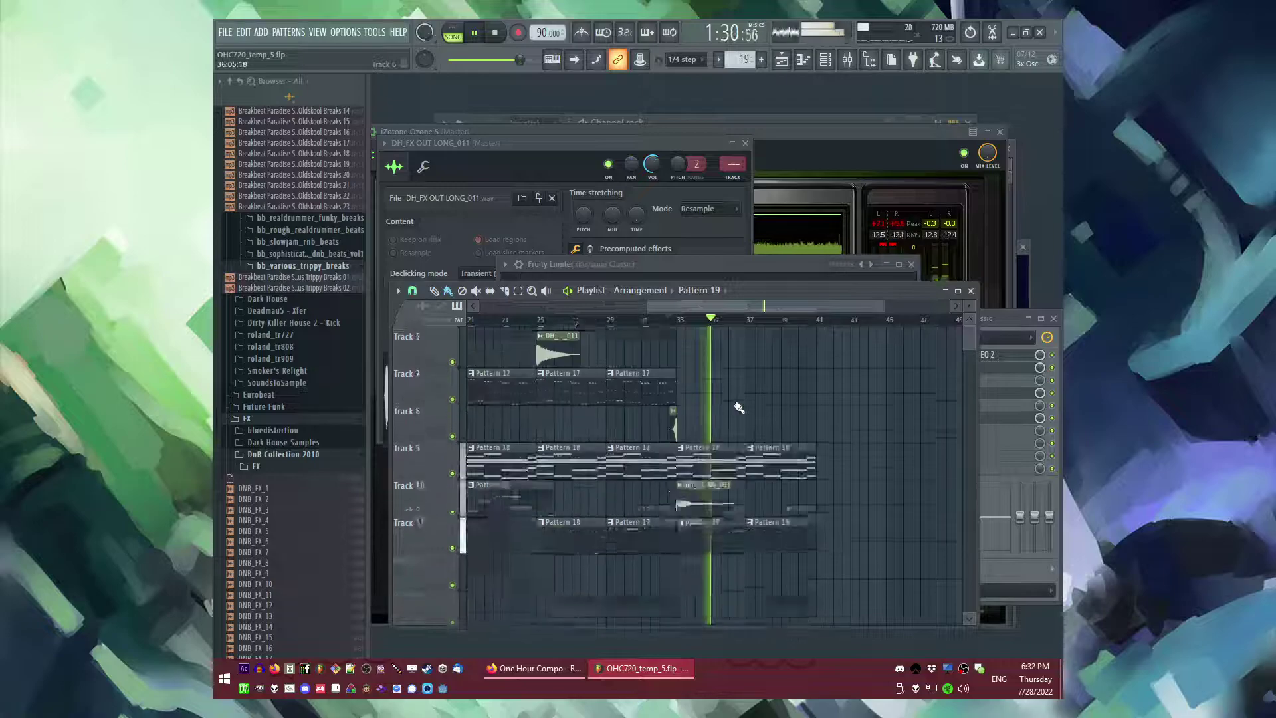
pyautogui.scroll(-2, 824, 432)
pyautogui.scroll(5, 824, 431)
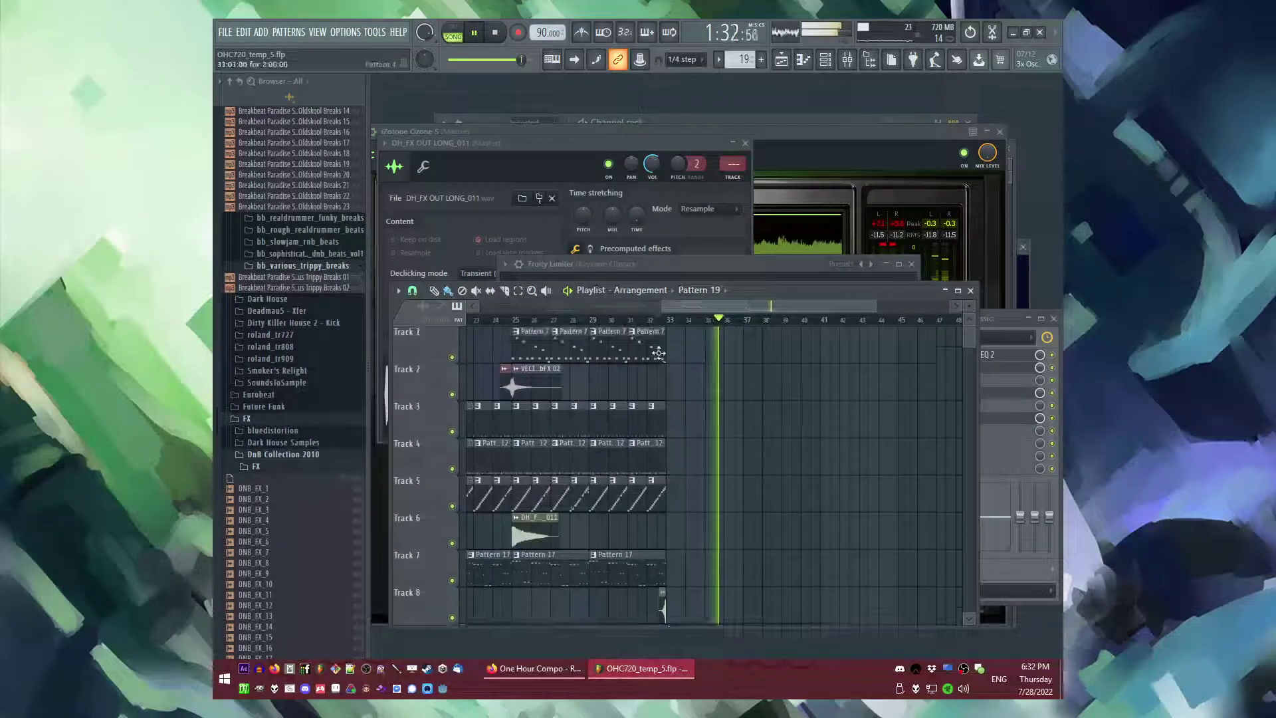
pyautogui.moveTo(700, 350); pyautogui.dragTo(609, 350)
pyautogui.hotkey('ctrl', 'b')
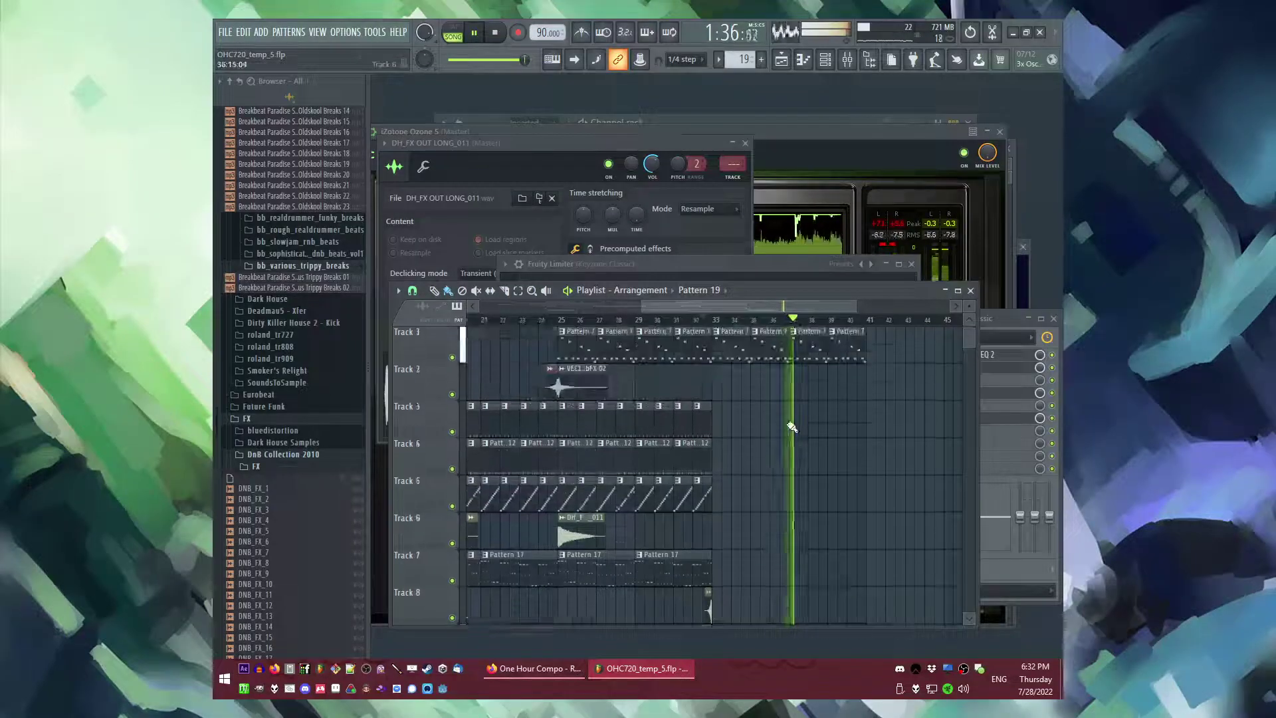
pyautogui.scroll(-4, 792, 427)
pyautogui.scroll(4, 791, 425)
pyautogui.press('space')
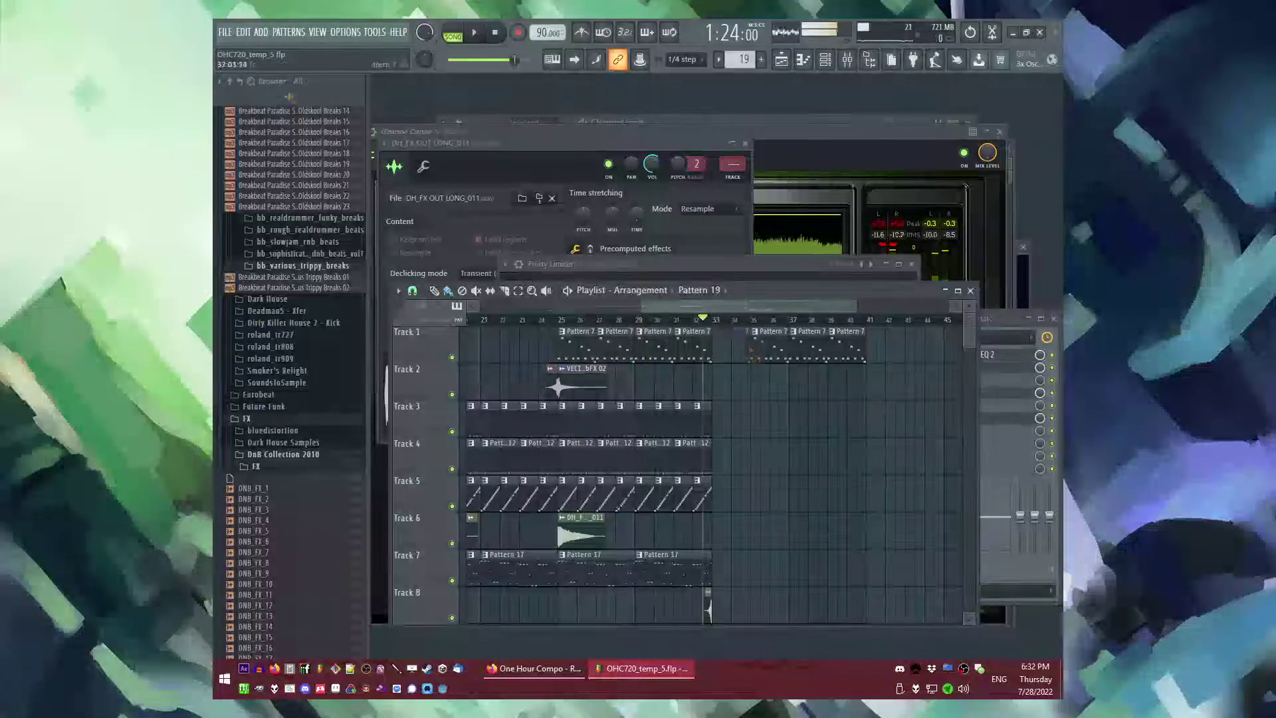
pyautogui.scroll(-4, 820, 422)
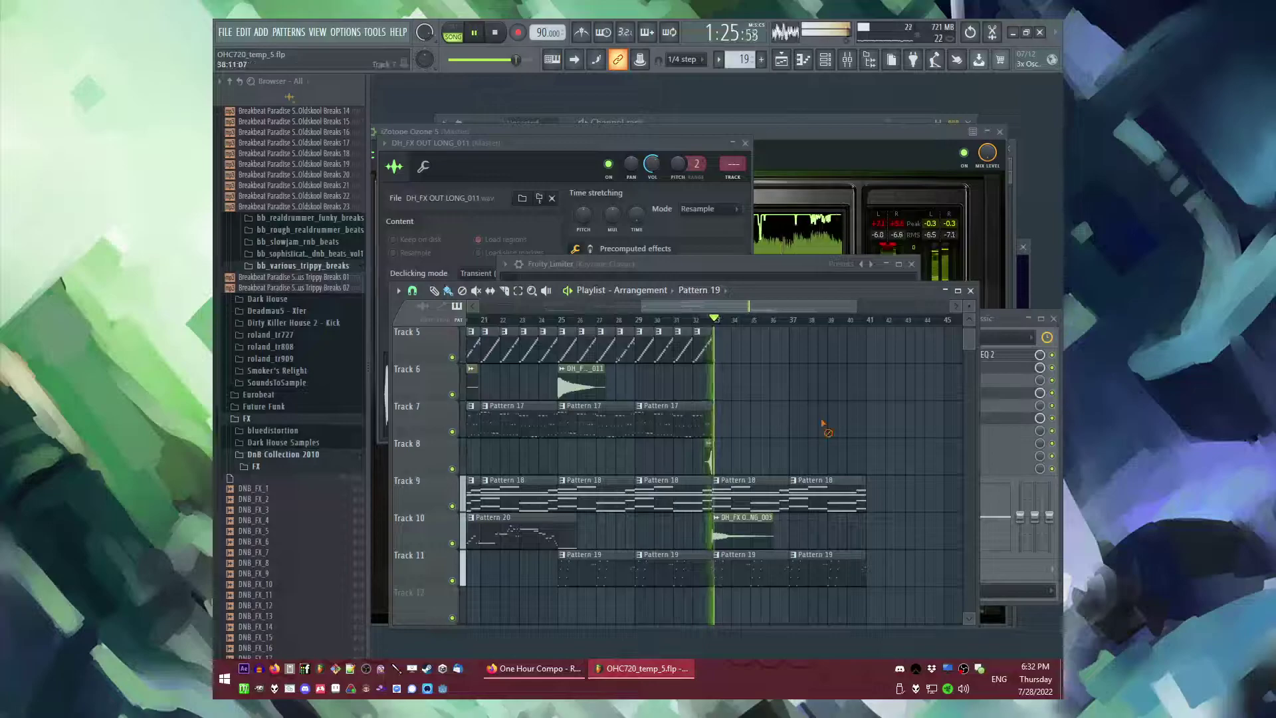
# - Place a VEC1 BD ReverbFX 02 clip on Track 6 at bar 33 and play from there
pyautogui.keyDown('ctrl'); pyautogui.scroll(2, 867, 458); pyautogui.keyUp('ctrl')
pyautogui.keyDown('ctrl'); pyautogui.scroll(-4, 711, 480); pyautogui.keyUp('ctrl')
pyautogui.scroll(1, 664, 409)
pyautogui.keyDown('ctrl'); pyautogui.scroll(5, 666, 425); pyautogui.keyUp('ctrl')
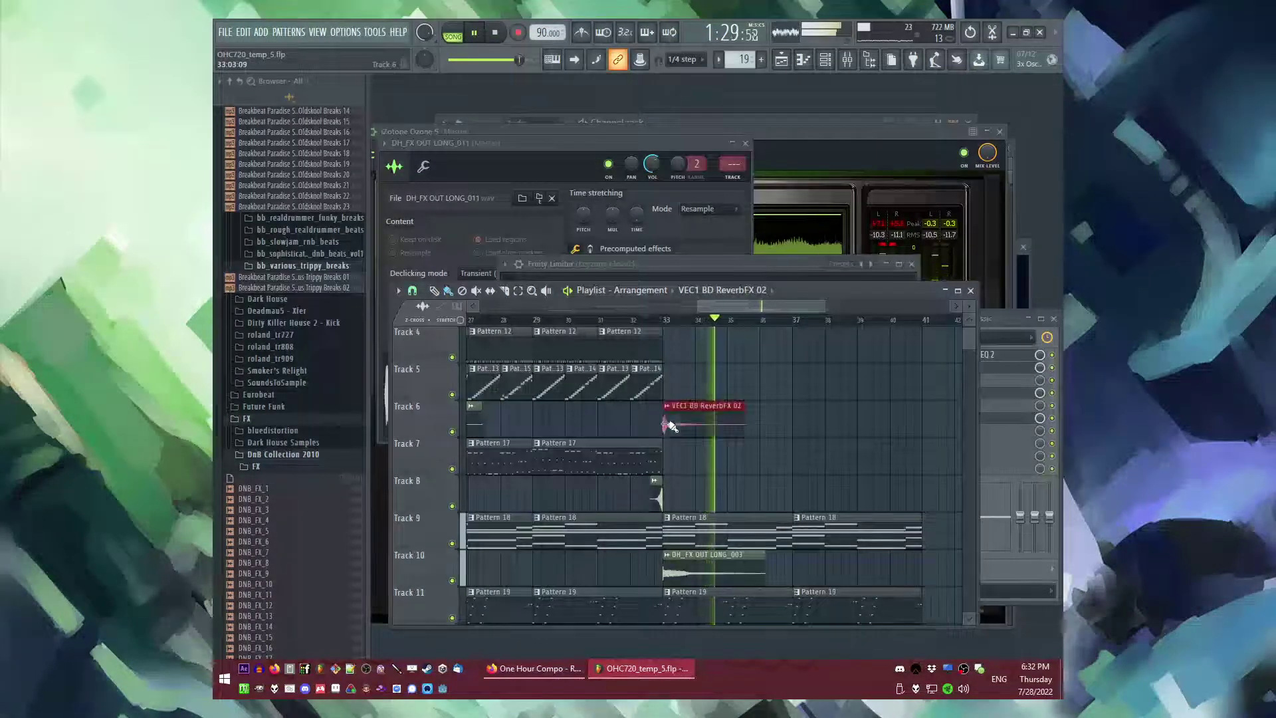
pyautogui.click(668, 324)
pyautogui.keyDown('ctrl'); pyautogui.scroll(-3, 667, 324); pyautogui.keyUp('ctrl')
pyautogui.keyDown('ctrl'); pyautogui.scroll(3, 769, 429); pyautogui.keyUp('ctrl')
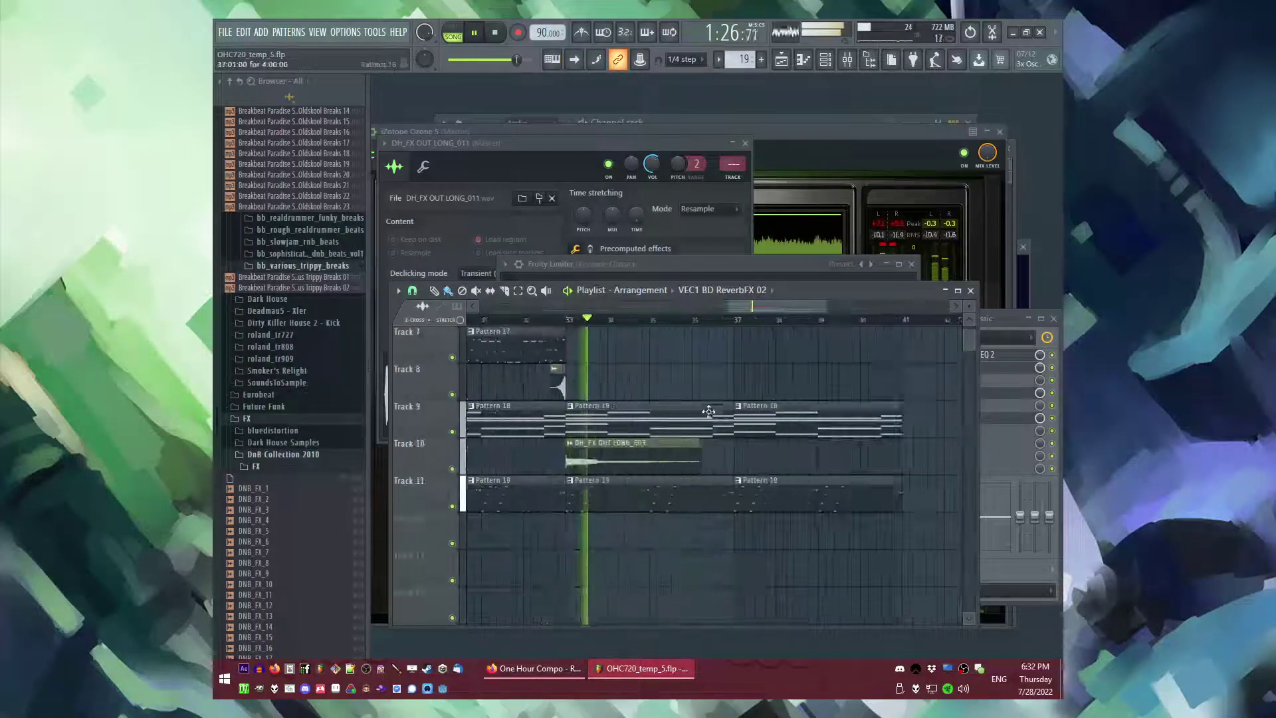
# - Select bars 33 to 41 and add a low-pass Fruity Free Filter before the limiter on the Keyzone Classic insert
pyautogui.keyDown('ctrl'); pyautogui.moveTo(572, 322); pyautogui.dragTo(600, 323); pyautogui.keyUp('ctrl')
pyautogui.keyDown('ctrl'); pyautogui.click(916, 335); pyautogui.keyUp('ctrl')
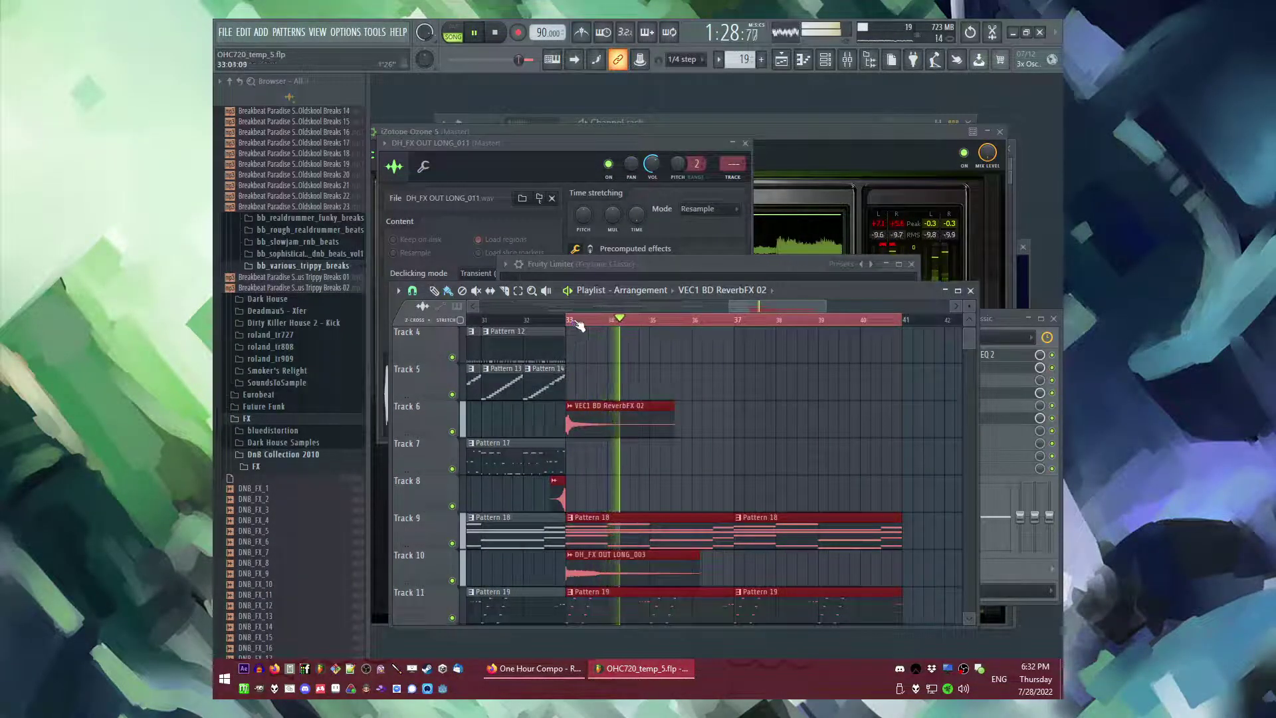
pyautogui.press('F9')
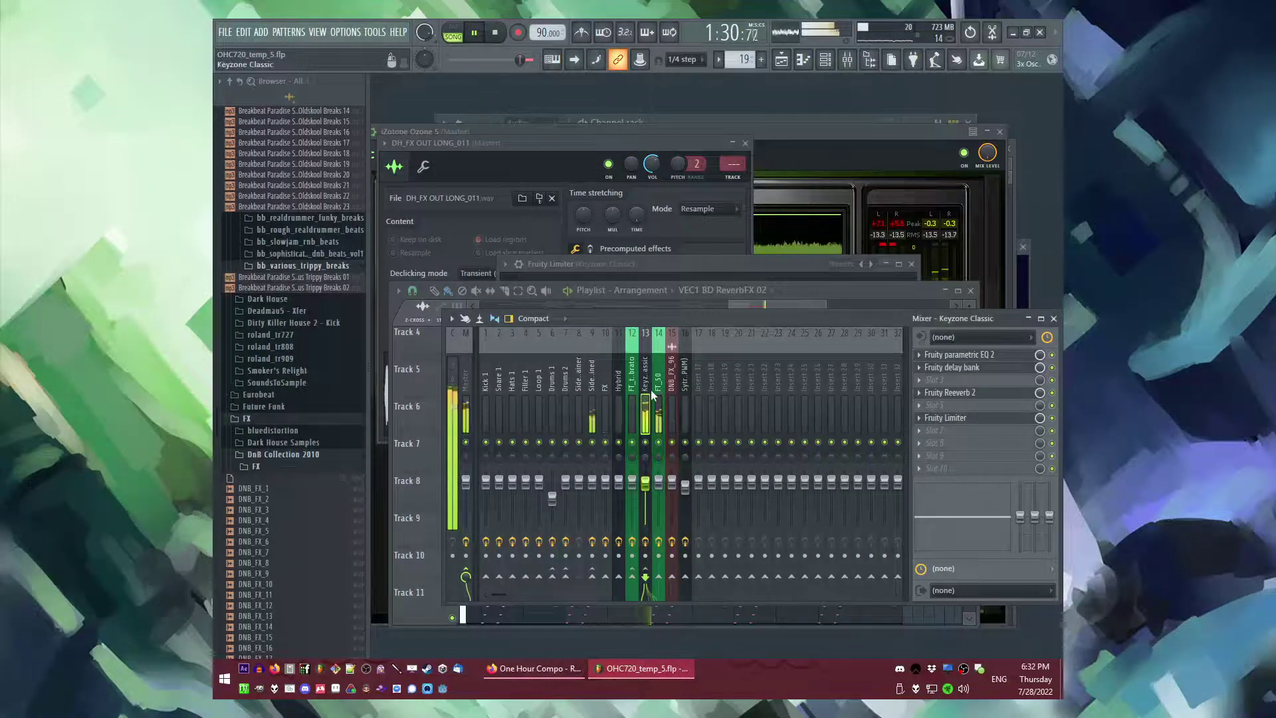
pyautogui.click(934, 443)
pyautogui.click(855, 407)
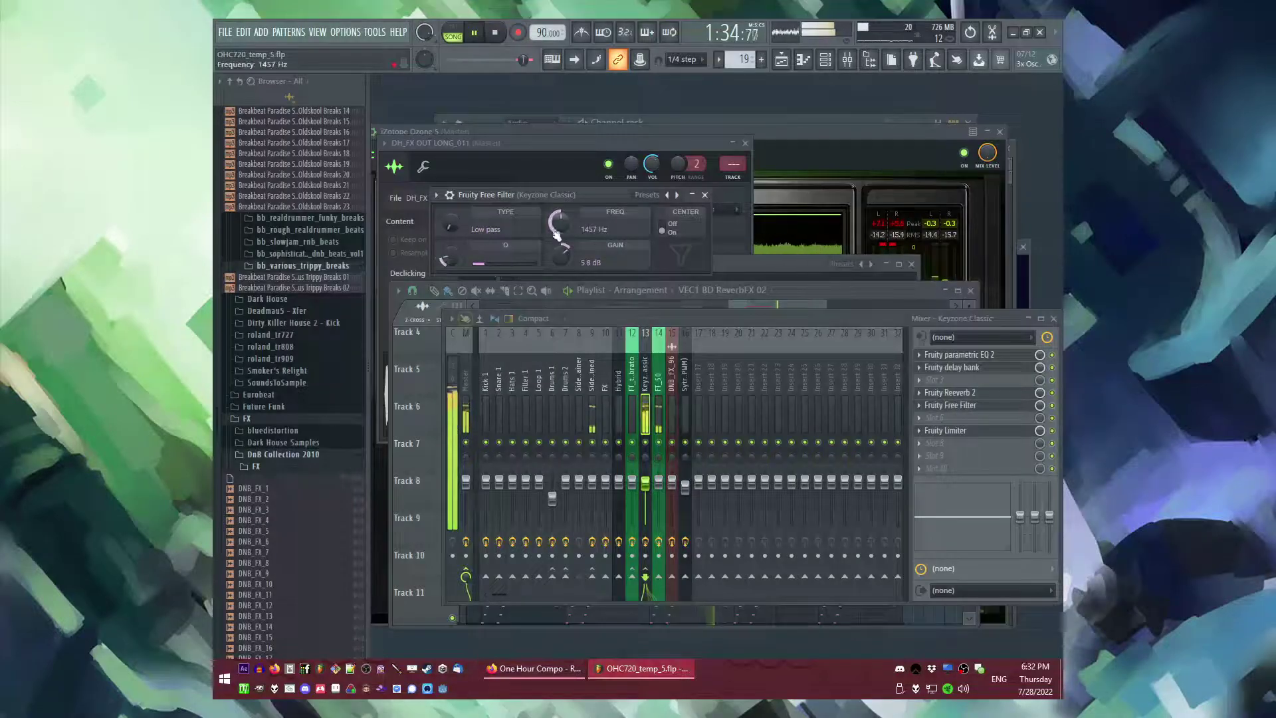
# - Automate the filter's frequency on Track 12 from bar 33 to 41, falling to its minimum, and lower the filter's Q slightly
pyautogui.rightClick(560, 223)
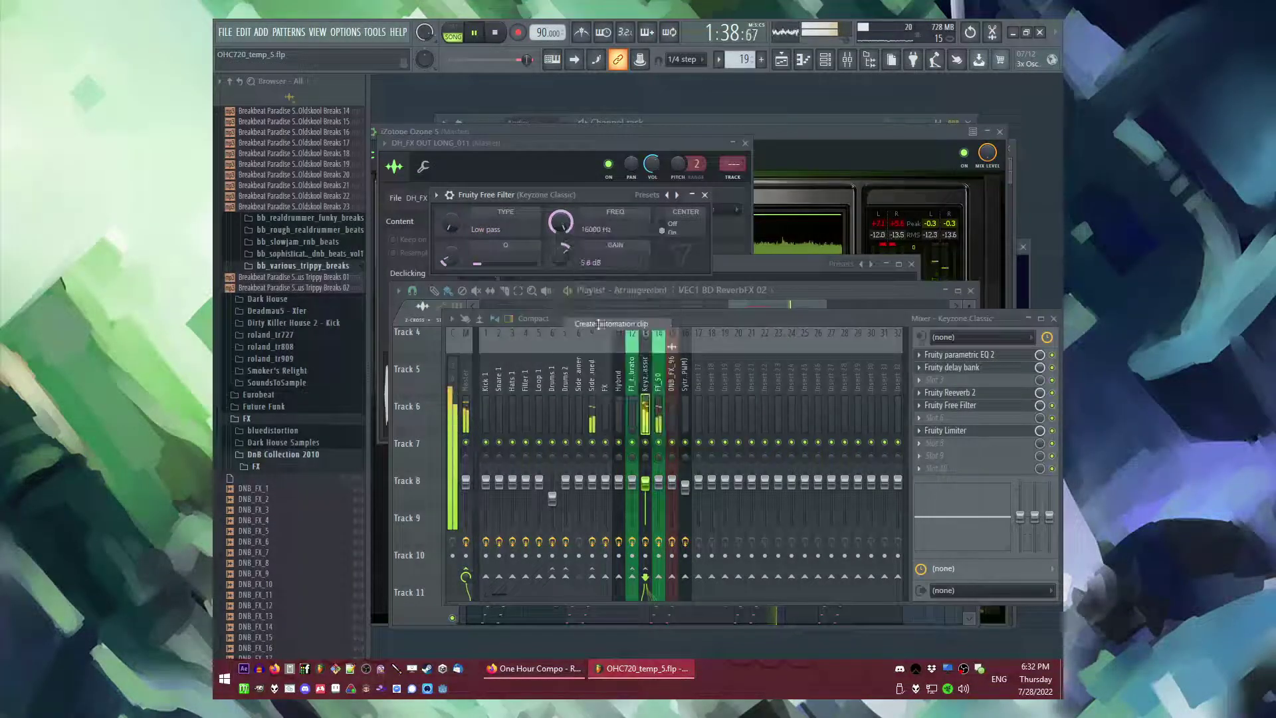
pyautogui.click(599, 323)
pyautogui.moveTo(902, 480); pyautogui.dragTo(906, 508)
pyautogui.keyDown('ctrl'); pyautogui.click(789, 321); pyautogui.keyUp('ctrl')
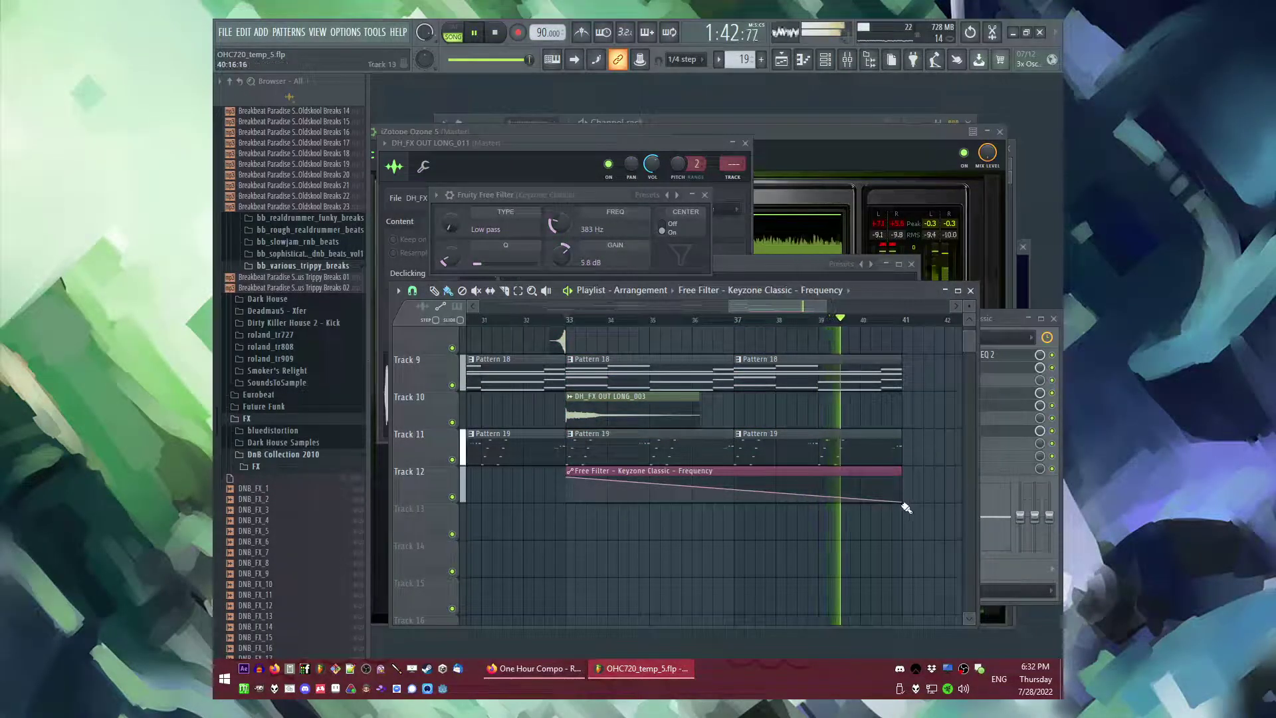
pyautogui.moveTo(740, 321); pyautogui.dragTo(786, 322)
pyautogui.click(826, 321)
pyautogui.moveTo(448, 262); pyautogui.dragTo(449, 265)
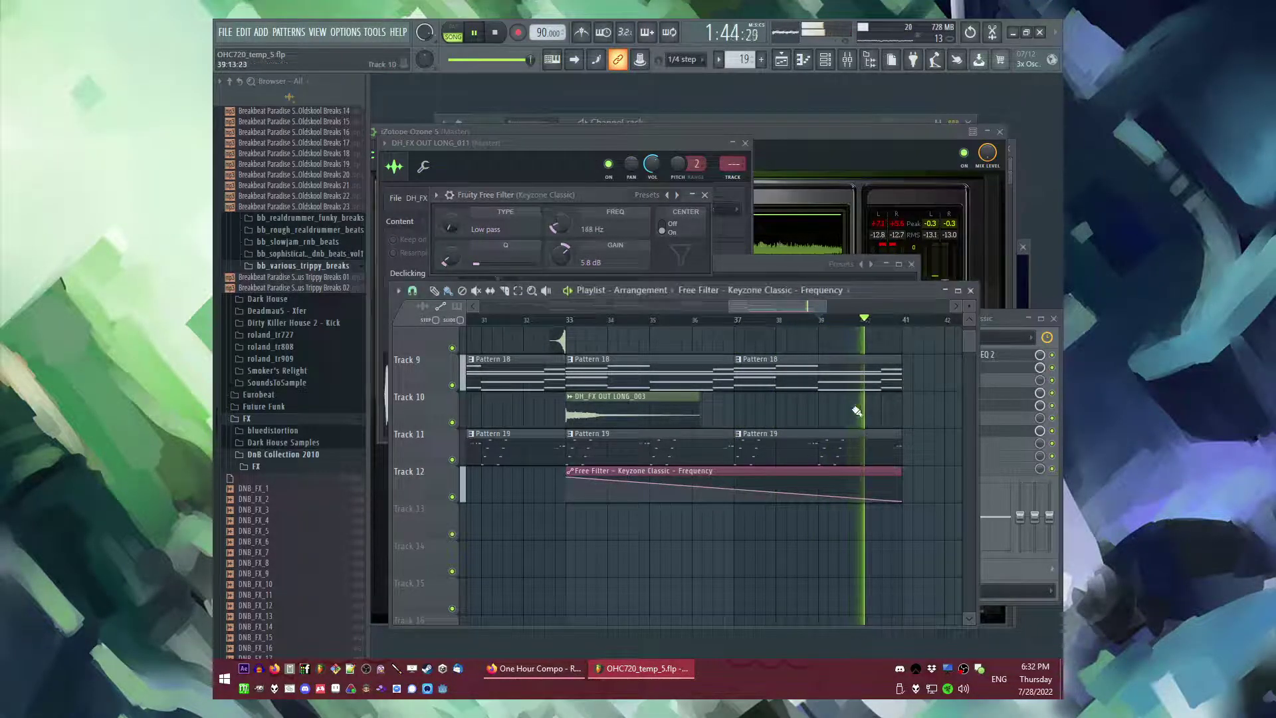
# - Copy the clips on Tracks 3 to 5 to bars 41 to 49 and save the project as OHC720_temp_6.flp
pyautogui.scroll(3, 820, 467)
pyautogui.scroll(1, 820, 467)
pyautogui.scroll(-5, 806, 476)
pyautogui.moveTo(769, 416); pyautogui.dragTo(649, 493)
pyautogui.hotkey('ctrl', 'c')
pyautogui.scroll(3, 926, 470)
pyautogui.hotkey('ctrl', 'v')
pyautogui.scroll(-2, 786, 439)
pyautogui.moveTo(667, 423); pyautogui.dragTo(715, 424)
pyautogui.hotkey('ctrl', 'd')
pyautogui.click(716, 321)
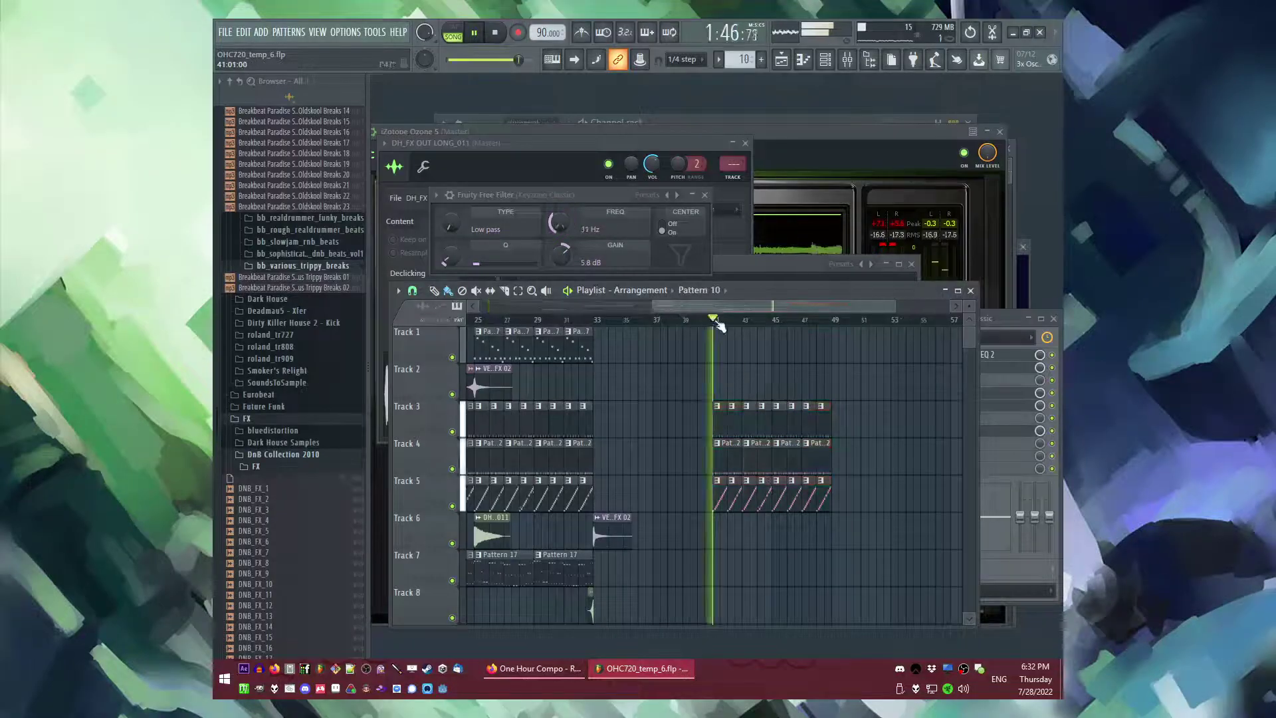
# - Make the first Track 3 clip at bar 41 a unique pattern, Pattern 11, and open it for editing
pyautogui.scroll(3, 734, 379)
pyautogui.click(676, 407)
pyautogui.click(702, 495)
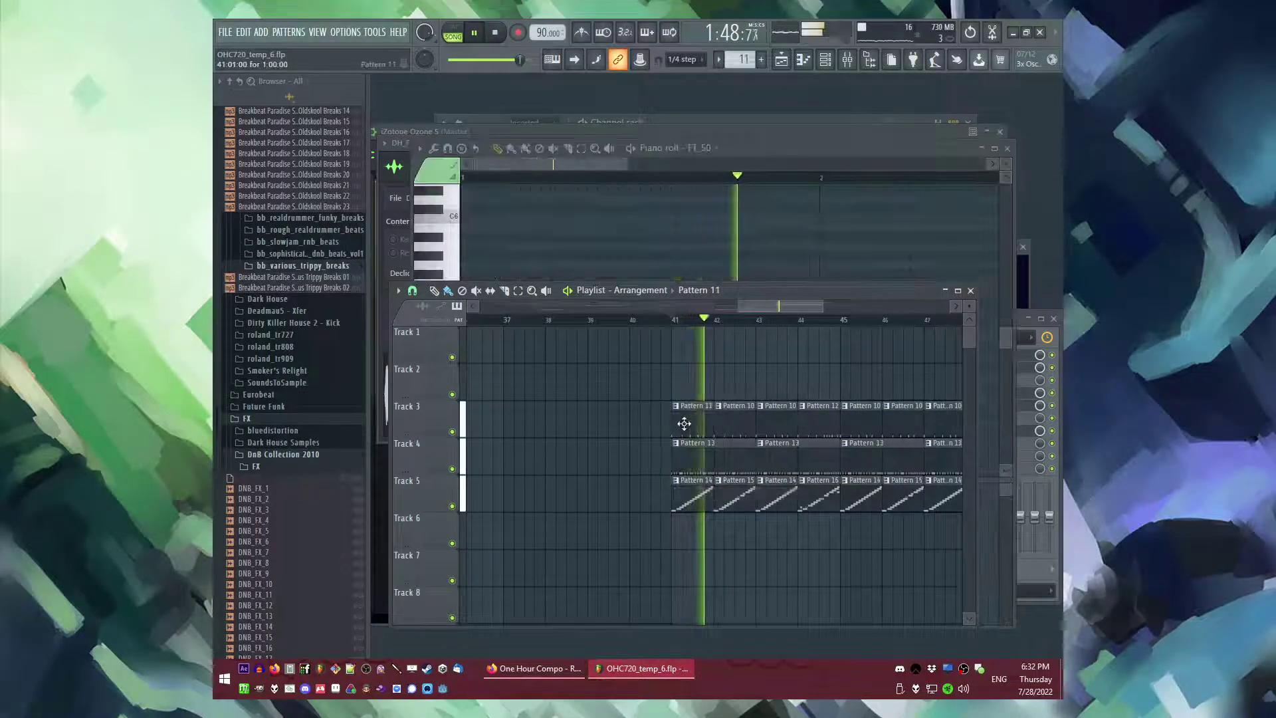
pyautogui.doubleClick(684, 424)
# - Give the kick and Sidechainer channels of Pattern 11 hits on steps 4 and 7
pyautogui.press('l')
pyautogui.press('space')
pyautogui.click(611, 173)
pyautogui.press('space')
pyautogui.rightClick(613, 175)
pyautogui.rightClick(615, 214)
pyautogui.click(644, 175)
pyautogui.press('space')
pyautogui.click(645, 214)
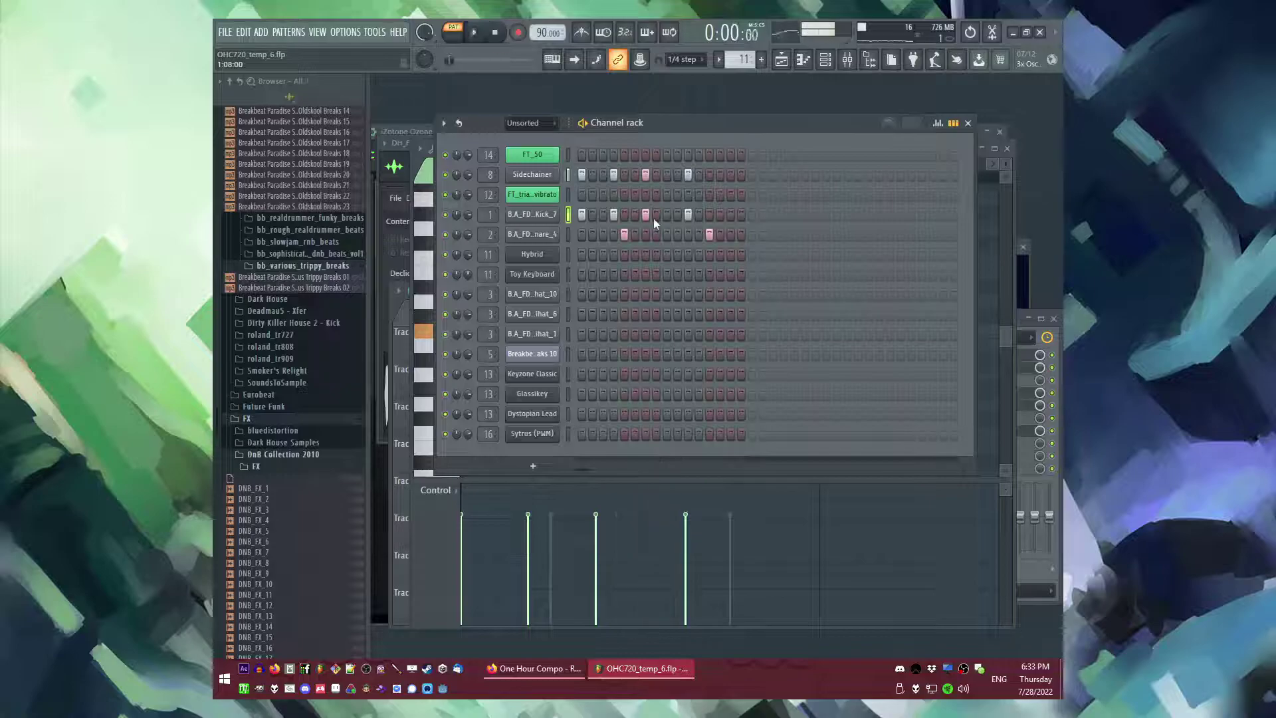
# - Replace the remaining Track 3 clips from bar 42 to 49 with Pattern 11 and delete the Track 5 clips after bar 41
pyautogui.press('F5')
pyautogui.press('l')
pyautogui.rightClick(731, 415)
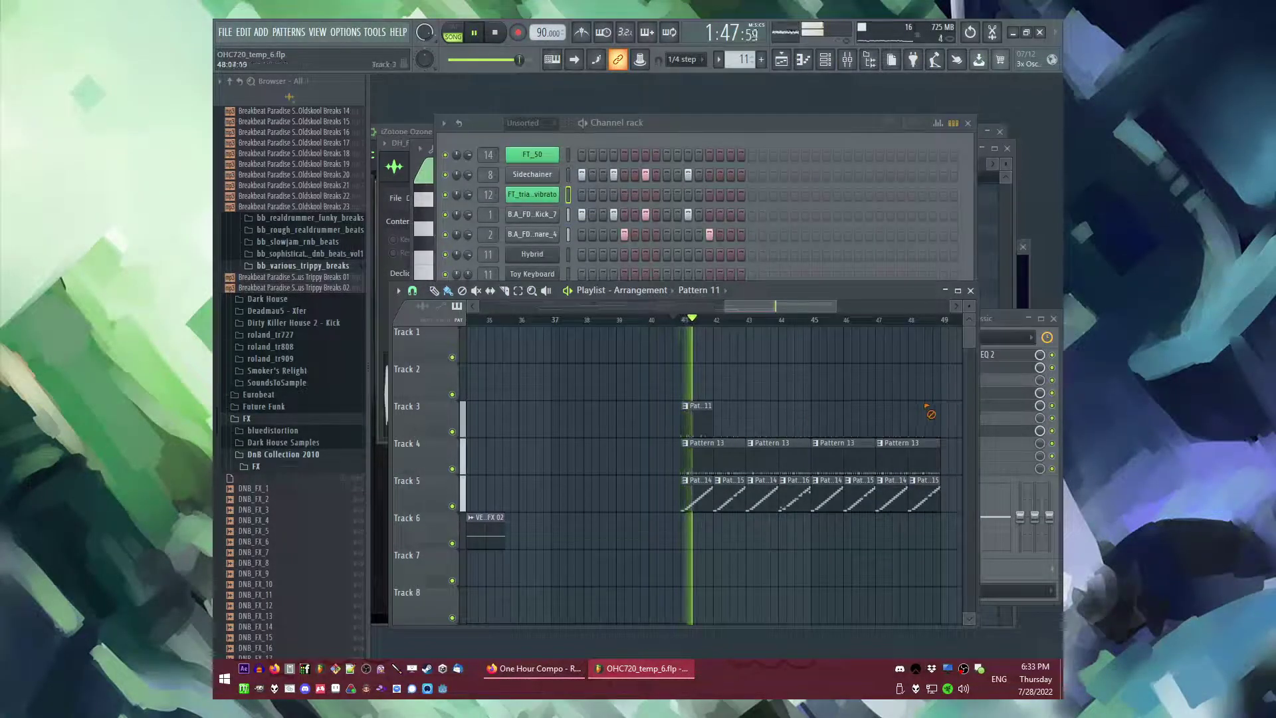
pyautogui.moveTo(724, 426); pyautogui.dragTo(929, 421)
pyautogui.rightClick(926, 493)
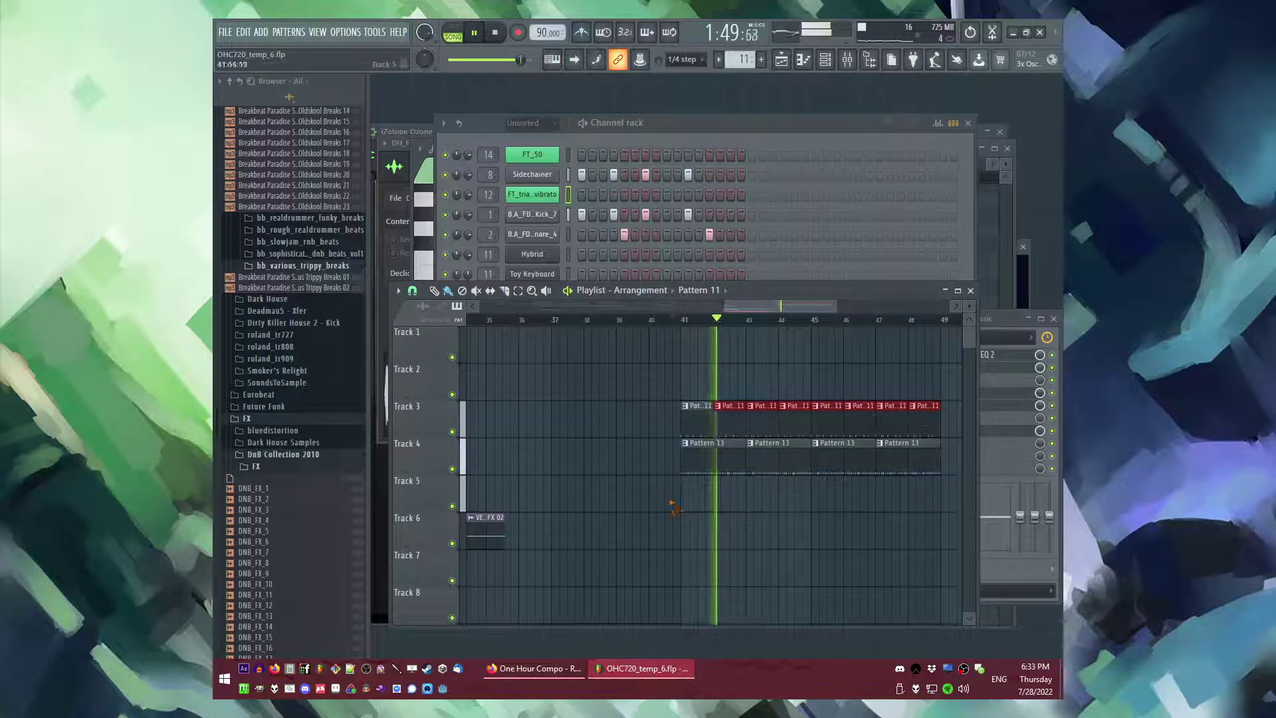
# - Adjust the end point of the Free Filter - Keyzone Classic - Frequency automation clip on Track 12 at bar 41
pyautogui.scroll(-5, 675, 371)
pyautogui.scroll(-2, 677, 362)
pyautogui.moveTo(683, 510); pyautogui.dragTo(683, 507)
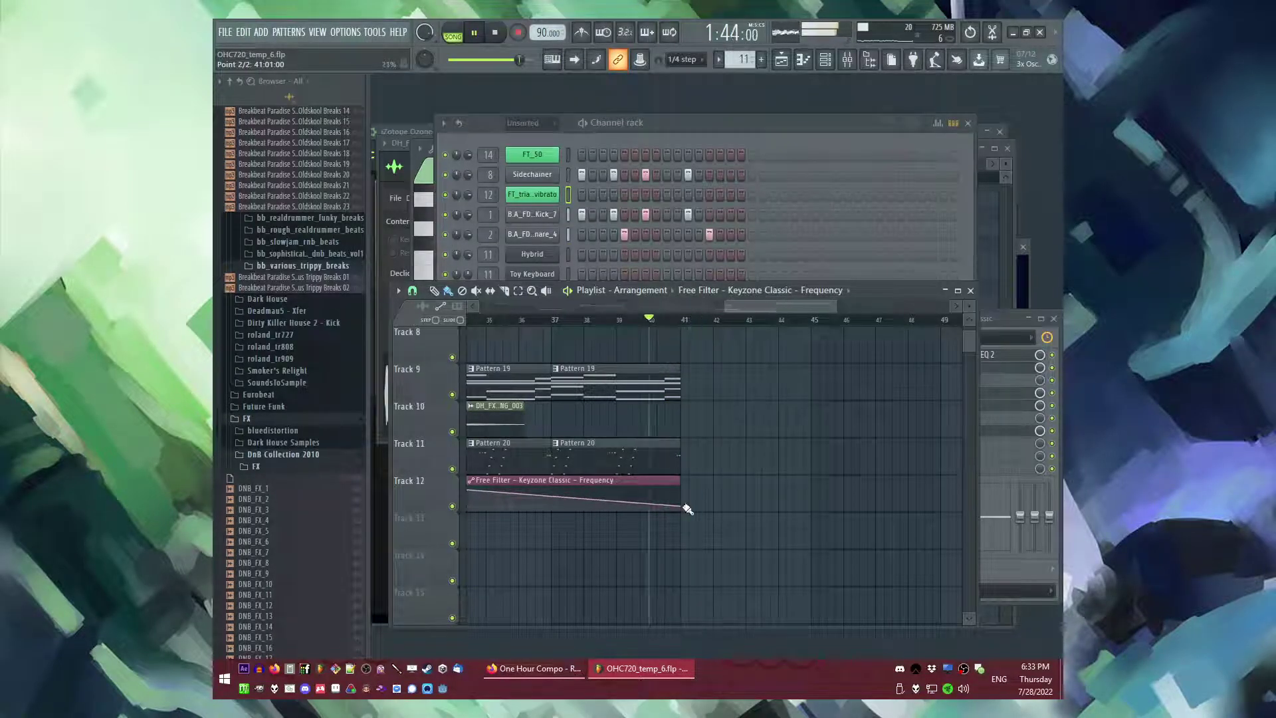
pyautogui.keyDown('ctrl'); pyautogui.scroll(-5, 785, 411); pyautogui.keyUp('ctrl')
pyautogui.scroll(3, 608, 434)
pyautogui.keyDown('ctrl'); pyautogui.scroll(3, 758, 432); pyautogui.keyUp('ctrl')
pyautogui.click(756, 428)
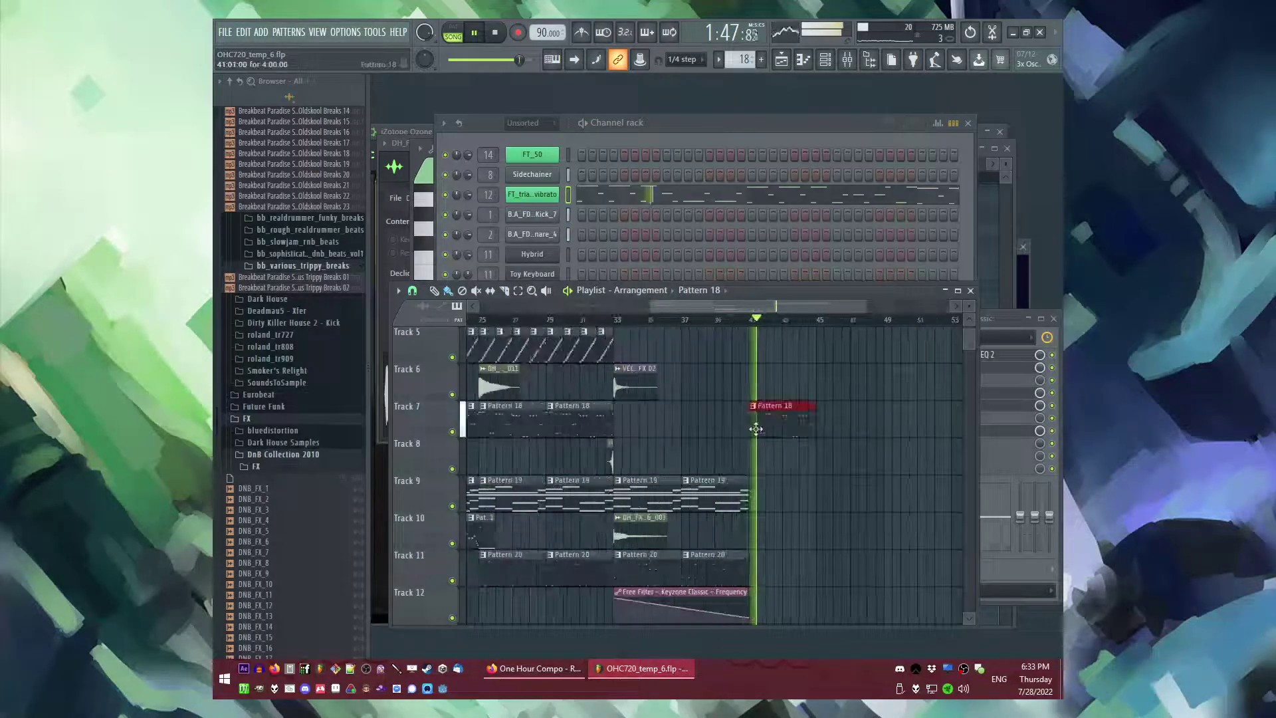
pyautogui.keyDown('ctrl'); pyautogui.scroll(-3, 823, 443); pyautogui.keyUp('ctrl')
pyautogui.scroll(1, 632, 452)
pyautogui.keyDown('ctrl'); pyautogui.scroll(2, 766, 456); pyautogui.keyUp('ctrl')
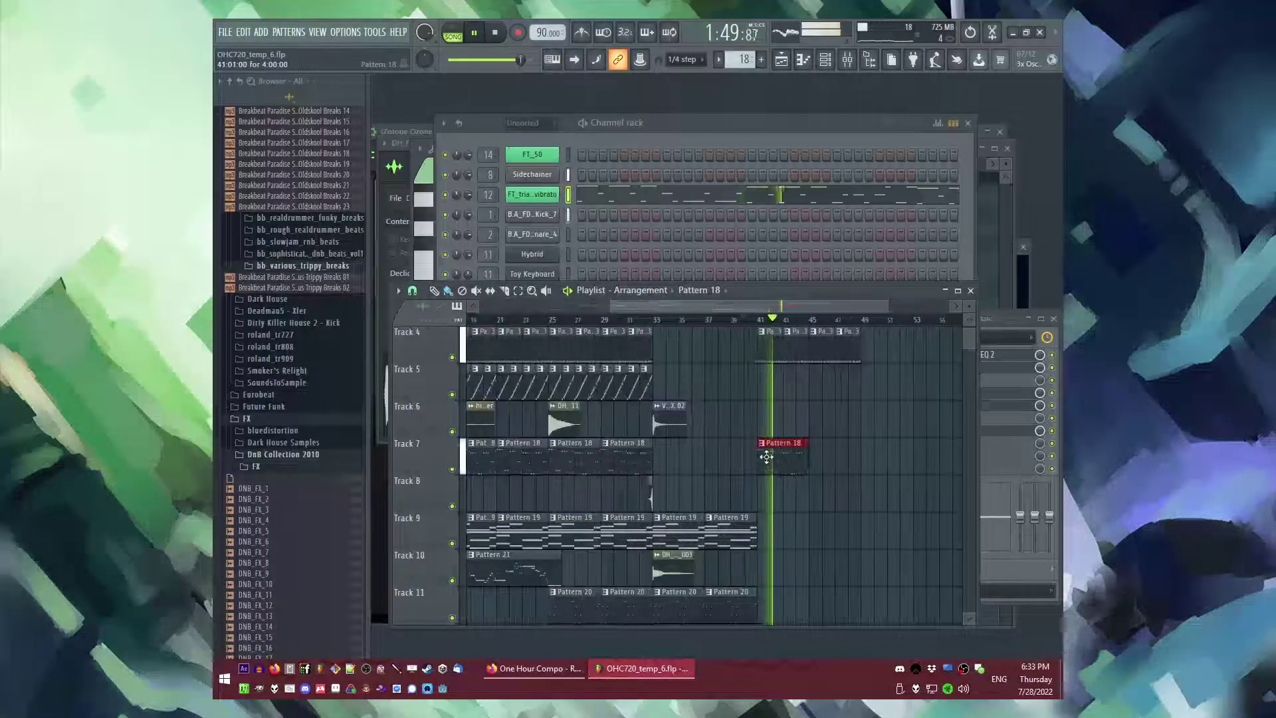
# - Fill Track 7 from bar 41 to bar 49 with Pattern 17 clips
pyautogui.keyDown('ctrl'); pyautogui.scroll(-2, 782, 456); pyautogui.keyUp('ctrl')
pyautogui.keyDown('ctrl'); pyautogui.scroll(2, 791, 483); pyautogui.keyUp('ctrl')
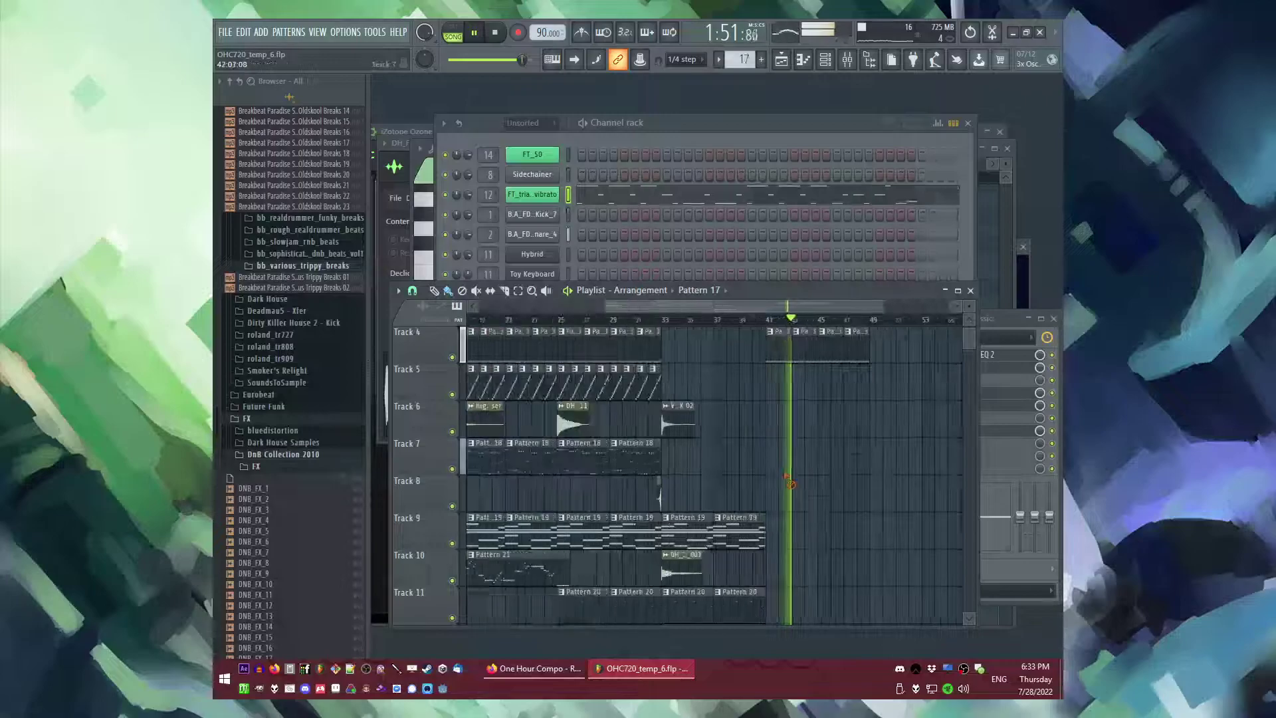
pyautogui.scroll(3, 834, 424)
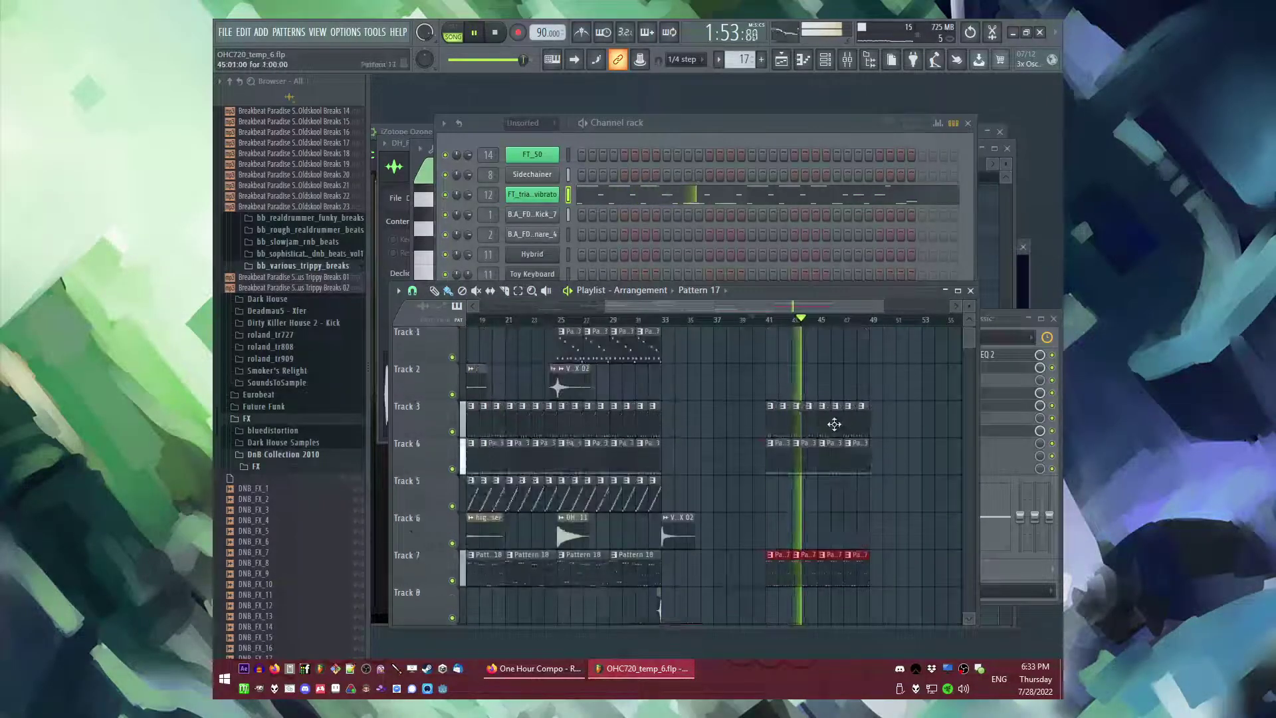
# - Fill Track 1 from bar 41 to bar 49 with Pattern 8 clips and save the project
pyautogui.keyDown('ctrl'); pyautogui.scroll(-2, 655, 397); pyautogui.keyUp('ctrl')
pyautogui.click(568, 322)
pyautogui.scroll(-1, 556, 468)
pyautogui.scroll(1, 557, 469)
pyautogui.click(474, 320)
pyautogui.scroll(3, 888, 372)
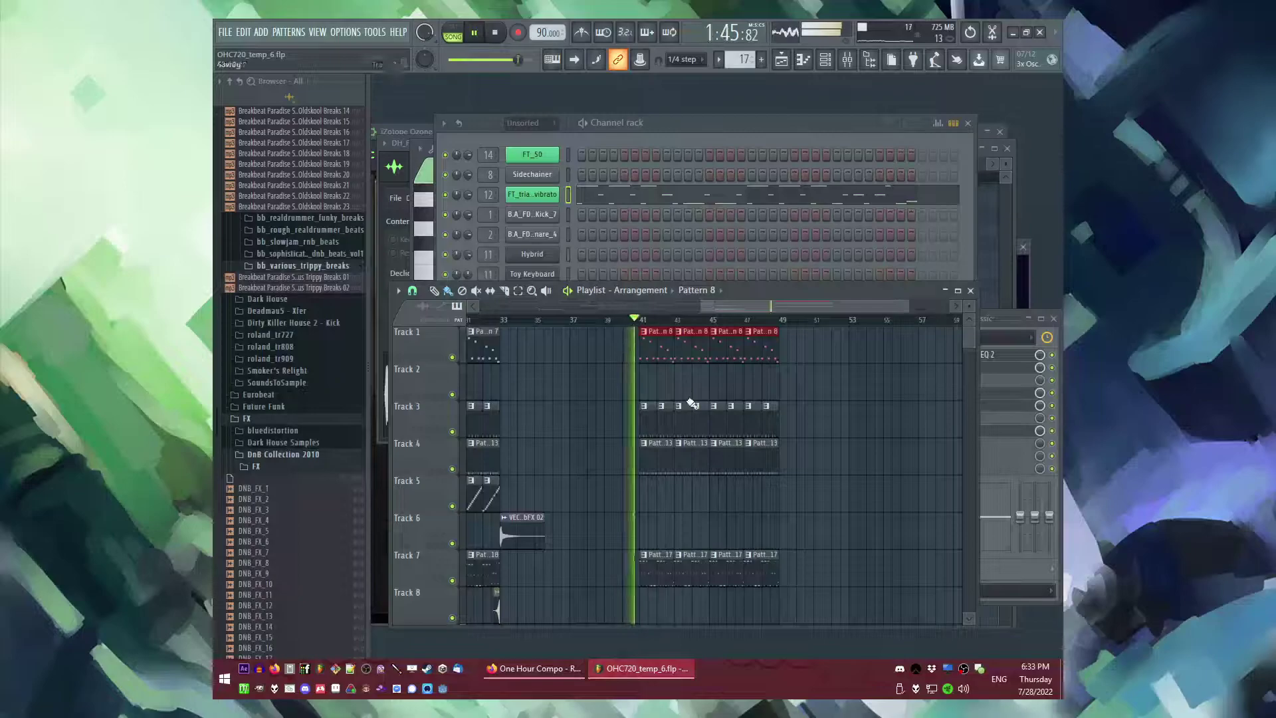
# - Copy a Pattern 20 clip to Track 11 at bar 41 and make the copy a unique pattern
pyautogui.scroll(-2, 674, 390)
pyautogui.click(621, 495)
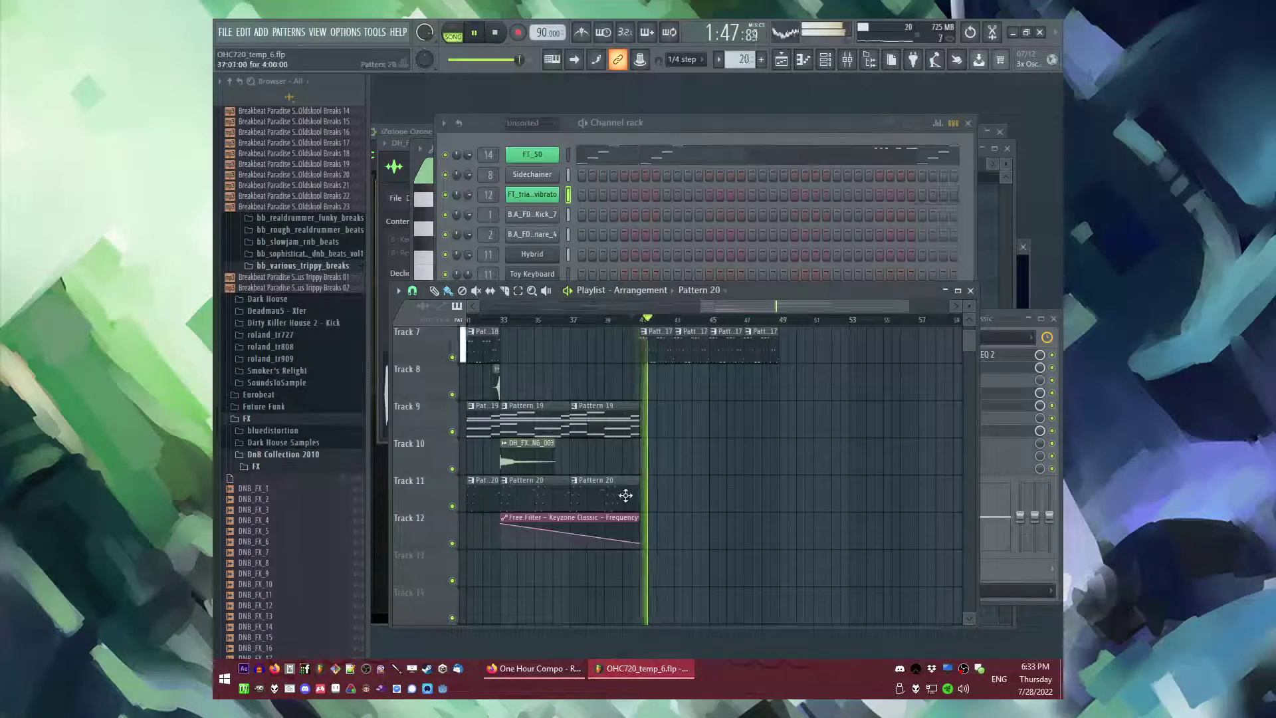
pyautogui.scroll(2, 732, 502)
pyautogui.scroll(2, 665, 499)
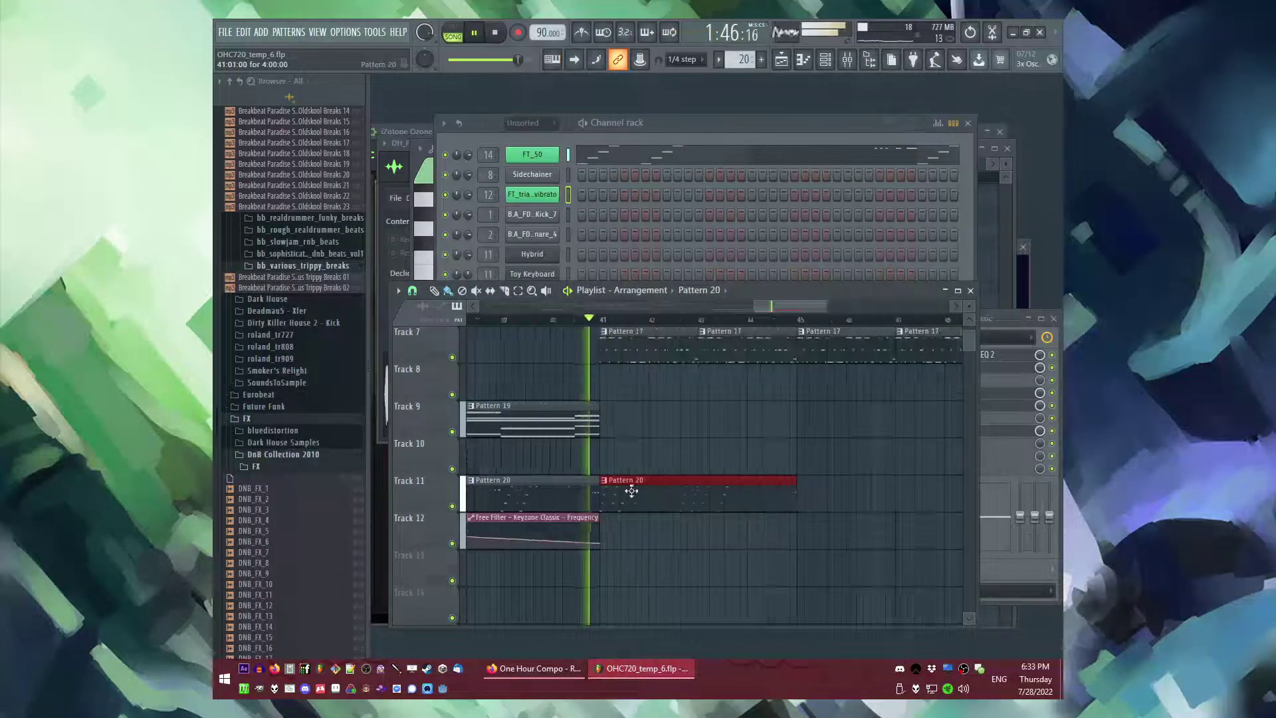
pyautogui.click(604, 481)
pyautogui.click(625, 568)
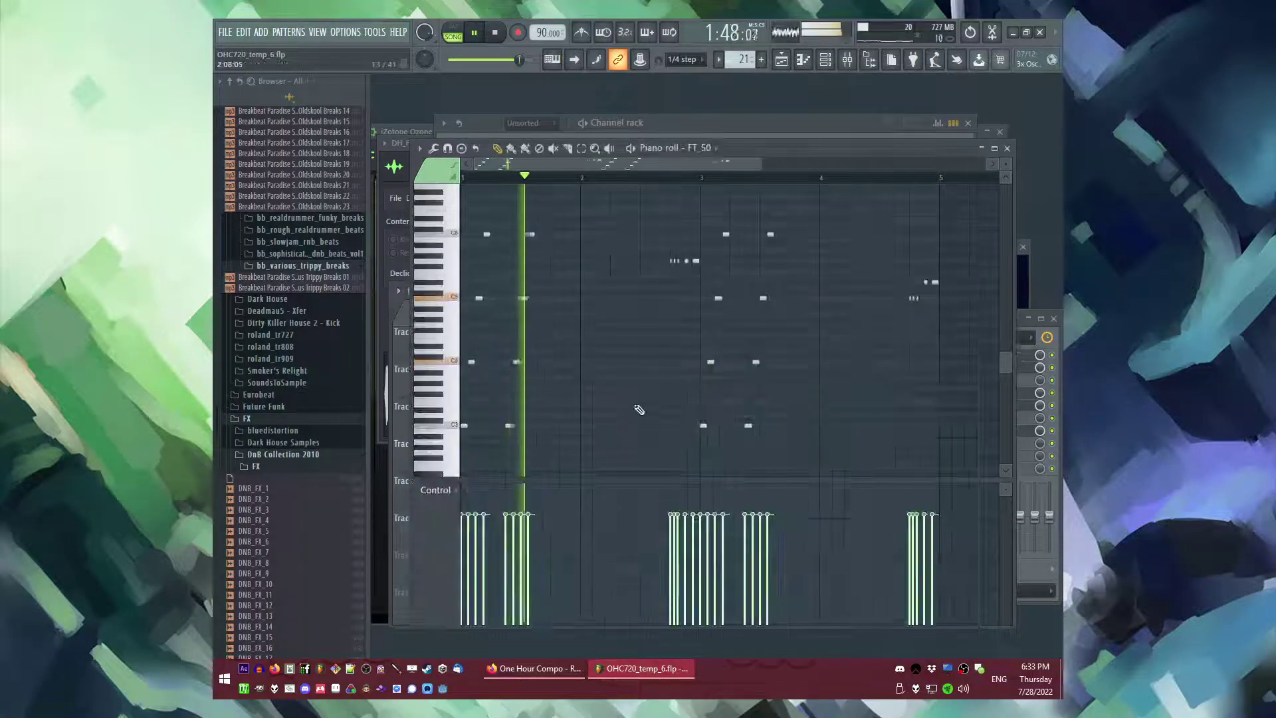
# - Clear the FT_50 notes of the unique pattern and enter two one-step C5 notes at its start
pyautogui.click(611, 158)
pyautogui.click(612, 159)
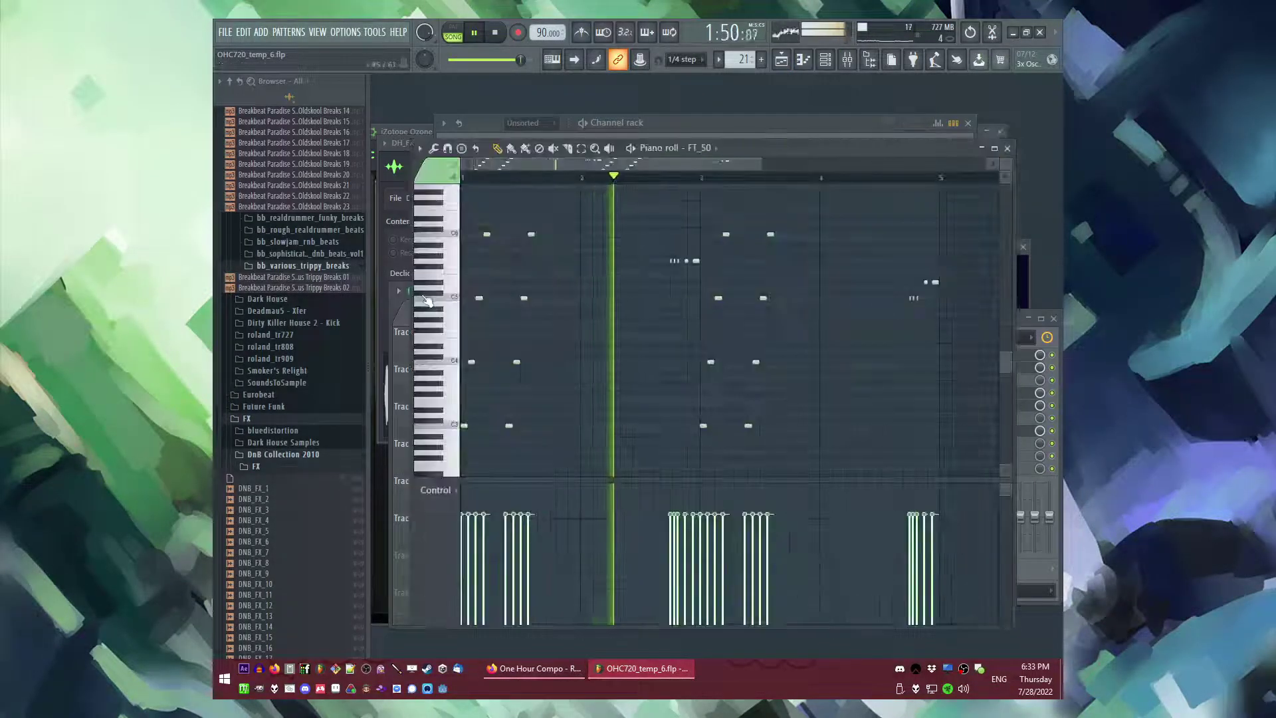
pyautogui.hotkey('ctrl', 'a')
pyautogui.press('Delete')
pyautogui.moveTo(450, 301); pyautogui.dragTo(450, 297)
pyautogui.press('space')
pyautogui.moveTo(794, 299); pyautogui.dragTo(498, 299)
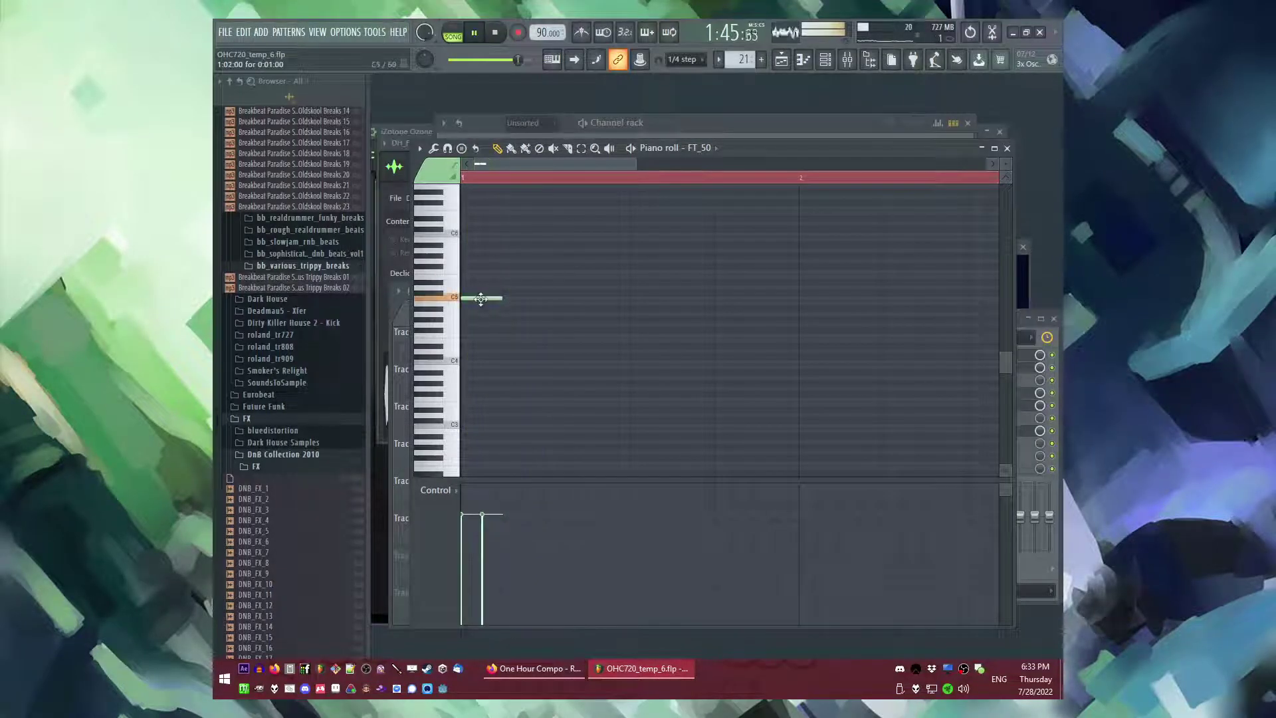
# - Copy the high riser clip from Track 6 to Track 8, aligning its loudest point with bar 41
pyautogui.press('F5')
pyautogui.scroll(6, 741, 461)
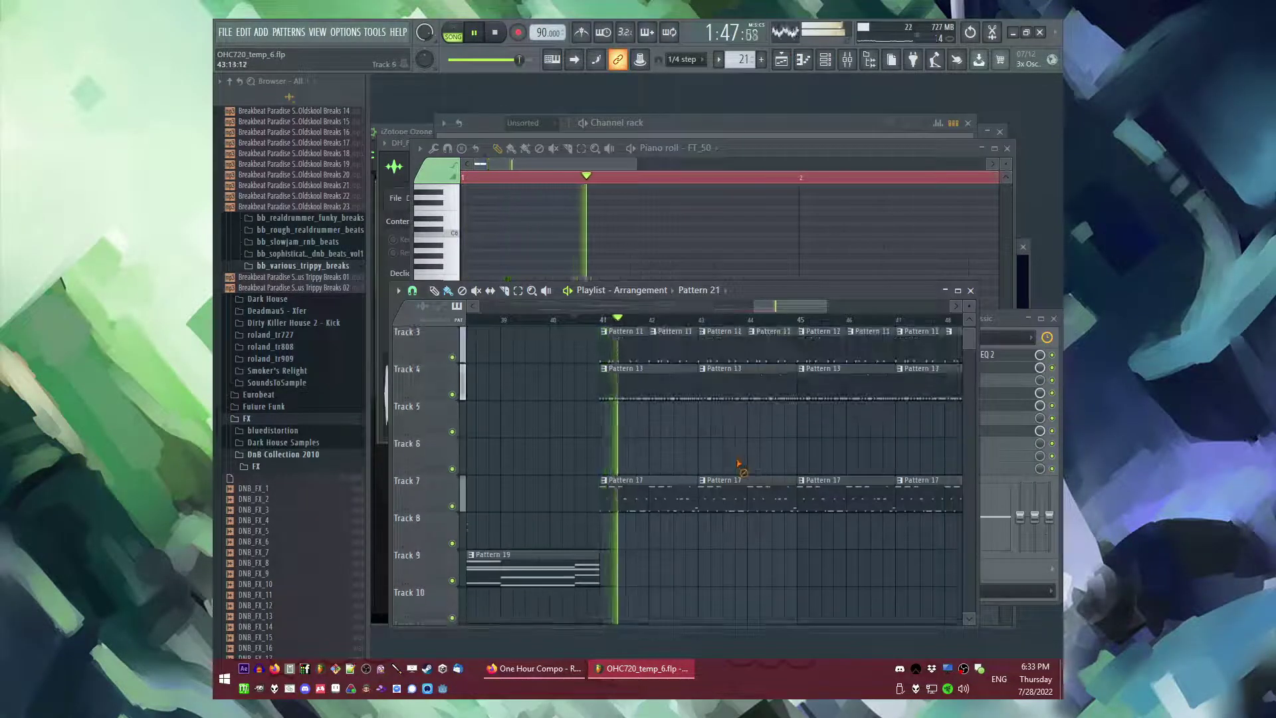
pyautogui.scroll(-3, 649, 468)
pyautogui.scroll(-2, 650, 468)
pyautogui.scroll(-4, 731, 473)
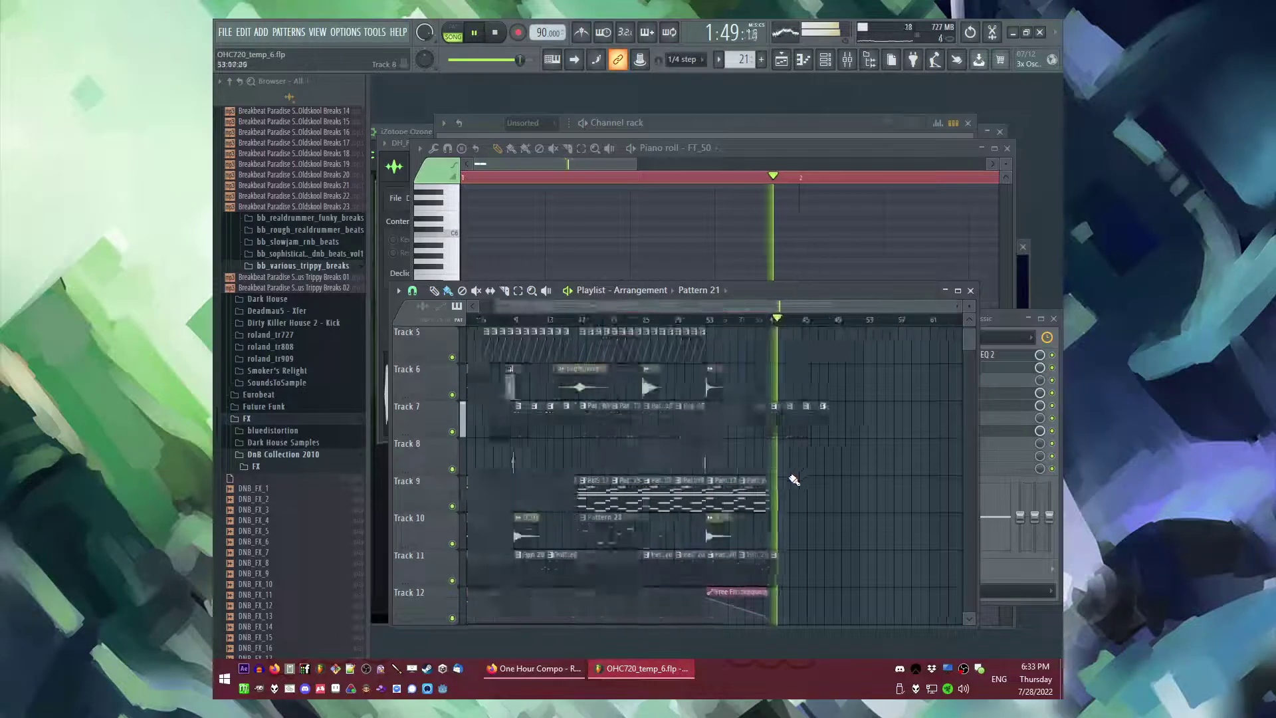
pyautogui.click(592, 388)
pyautogui.scroll(3, 765, 475)
pyautogui.click(786, 461)
pyautogui.scroll(2, 878, 461)
pyautogui.scroll(3, 877, 460)
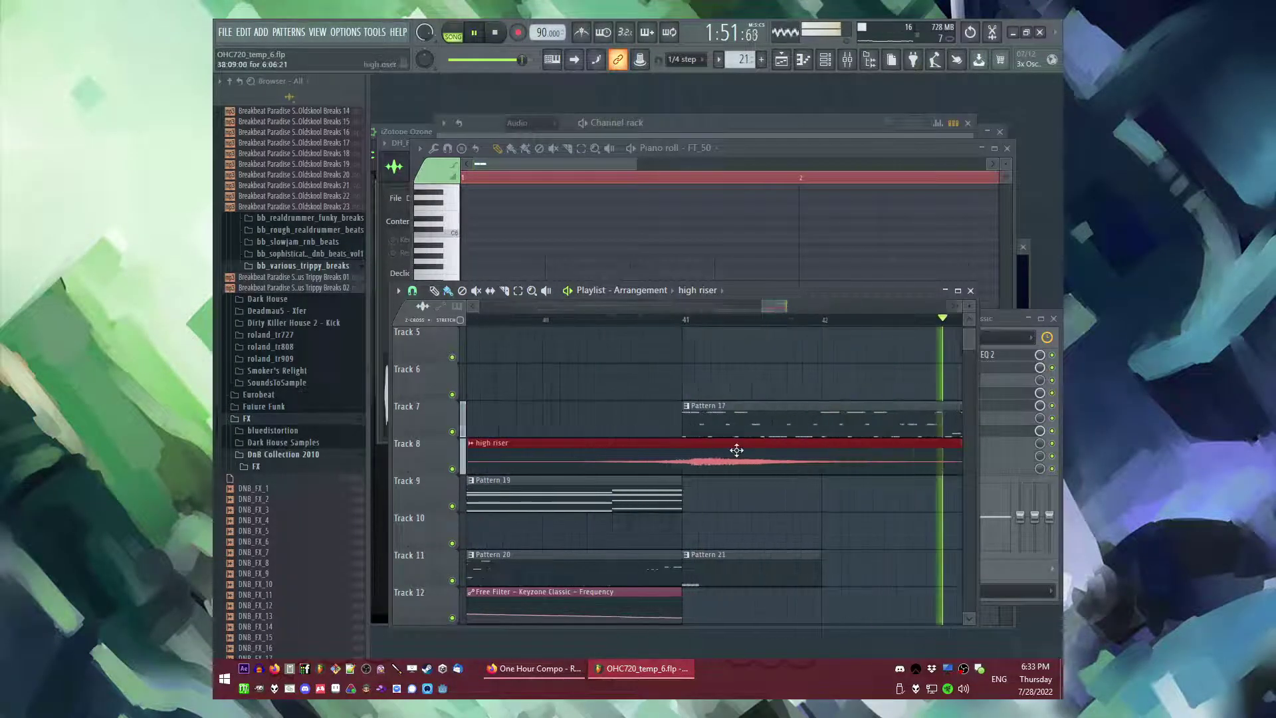
# - Play back the transition into bar 41 and examine the new section against the earlier arrangement
pyautogui.scroll(4, 727, 452)
pyautogui.scroll(1, 628, 307)
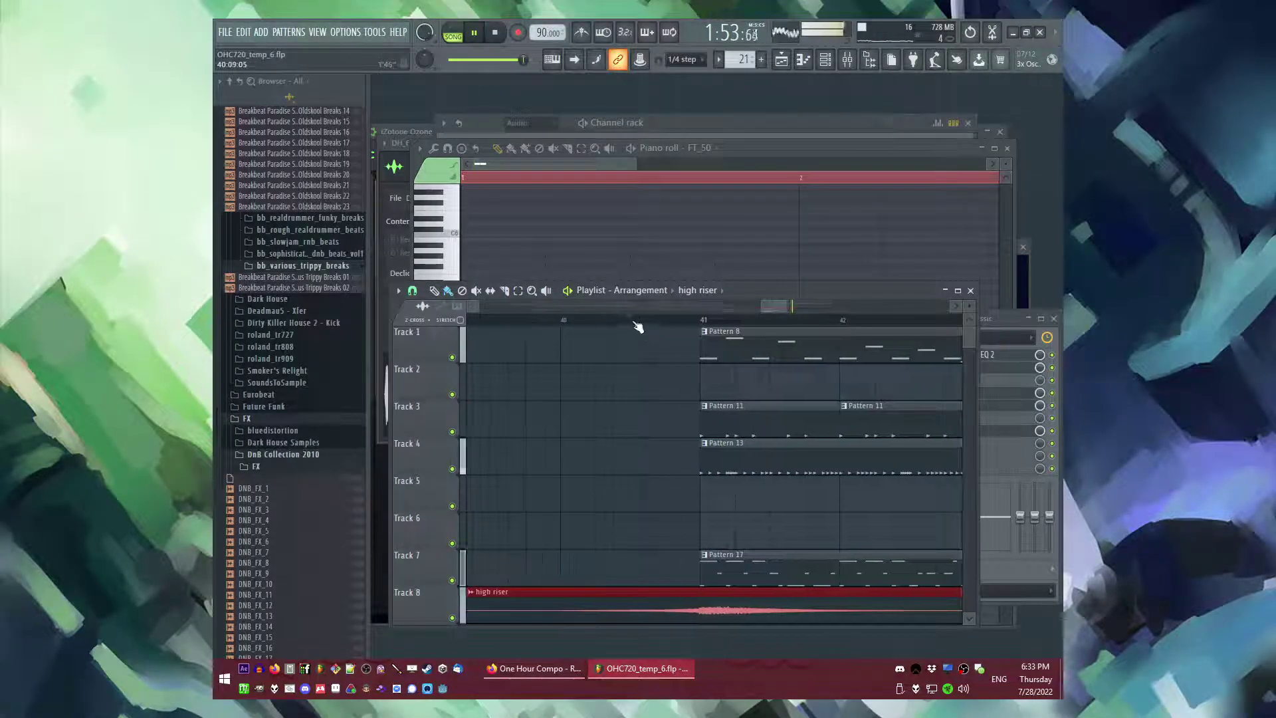
pyautogui.click(636, 320)
pyautogui.scroll(-4, 655, 382)
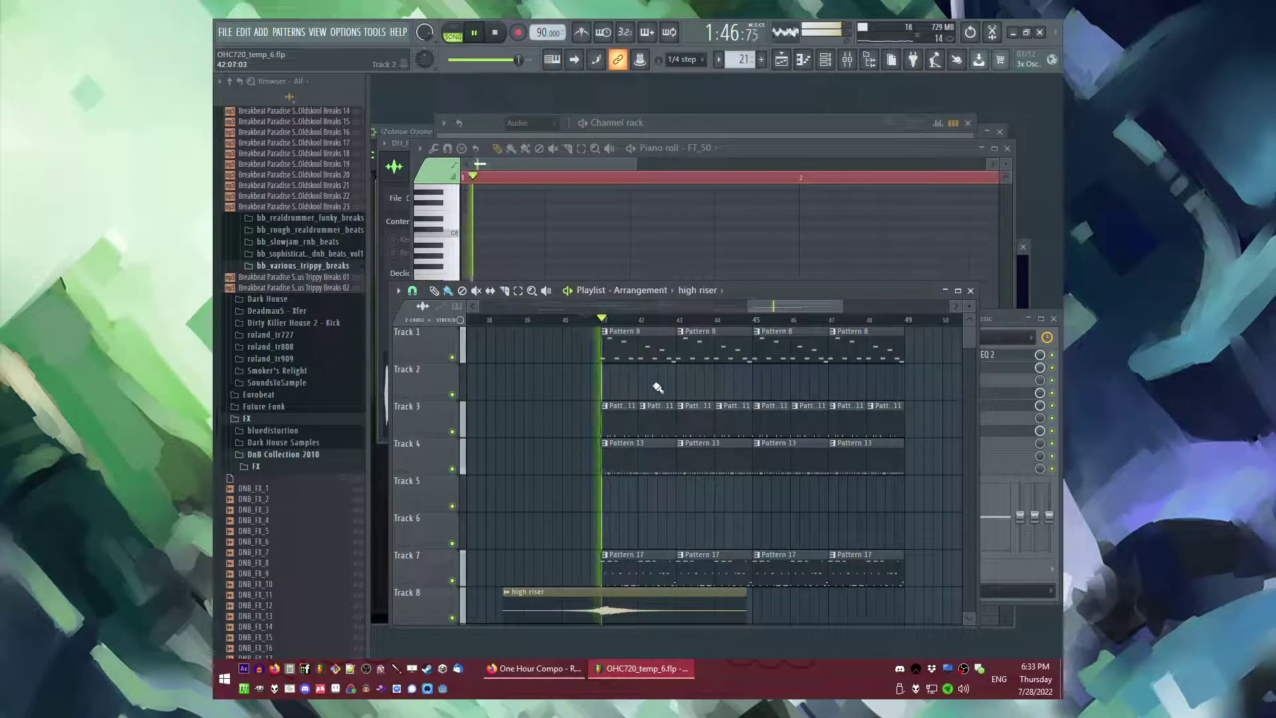
pyautogui.scroll(-3, 701, 394)
pyautogui.scroll(-3, 701, 395)
pyautogui.scroll(4, 718, 418)
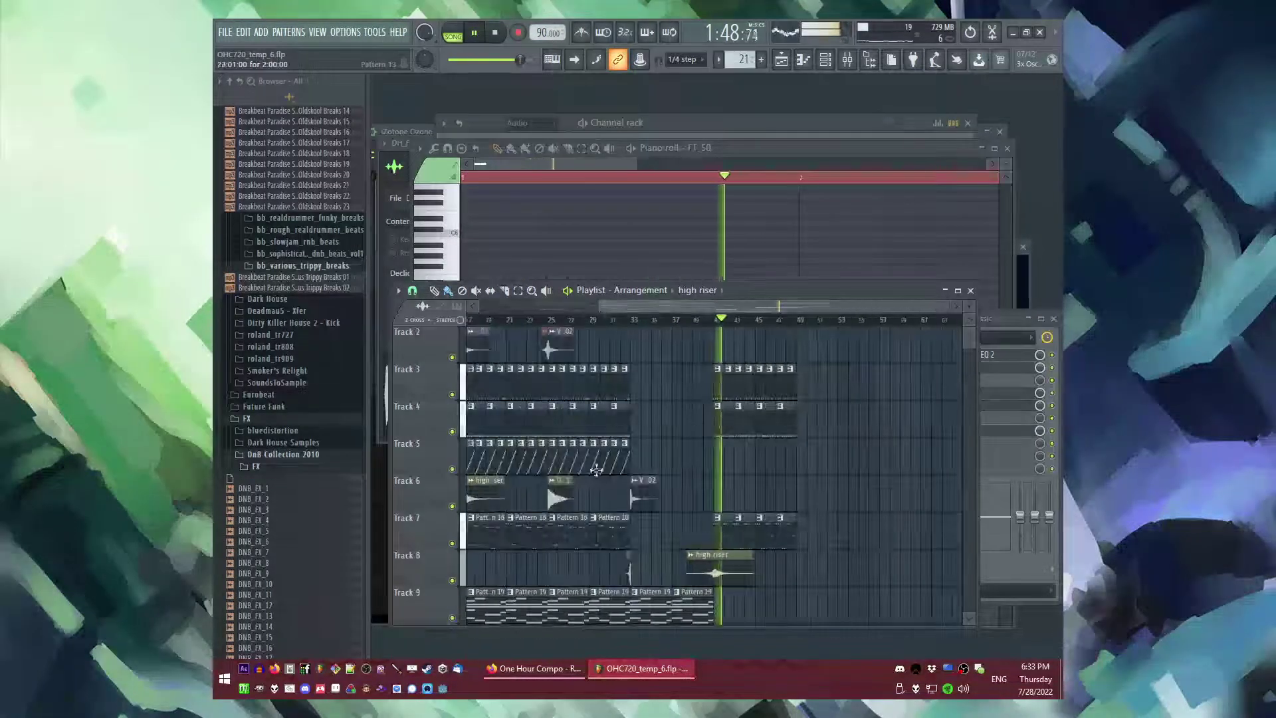
pyautogui.scroll(1, 643, 497)
pyautogui.scroll(4, 776, 490)
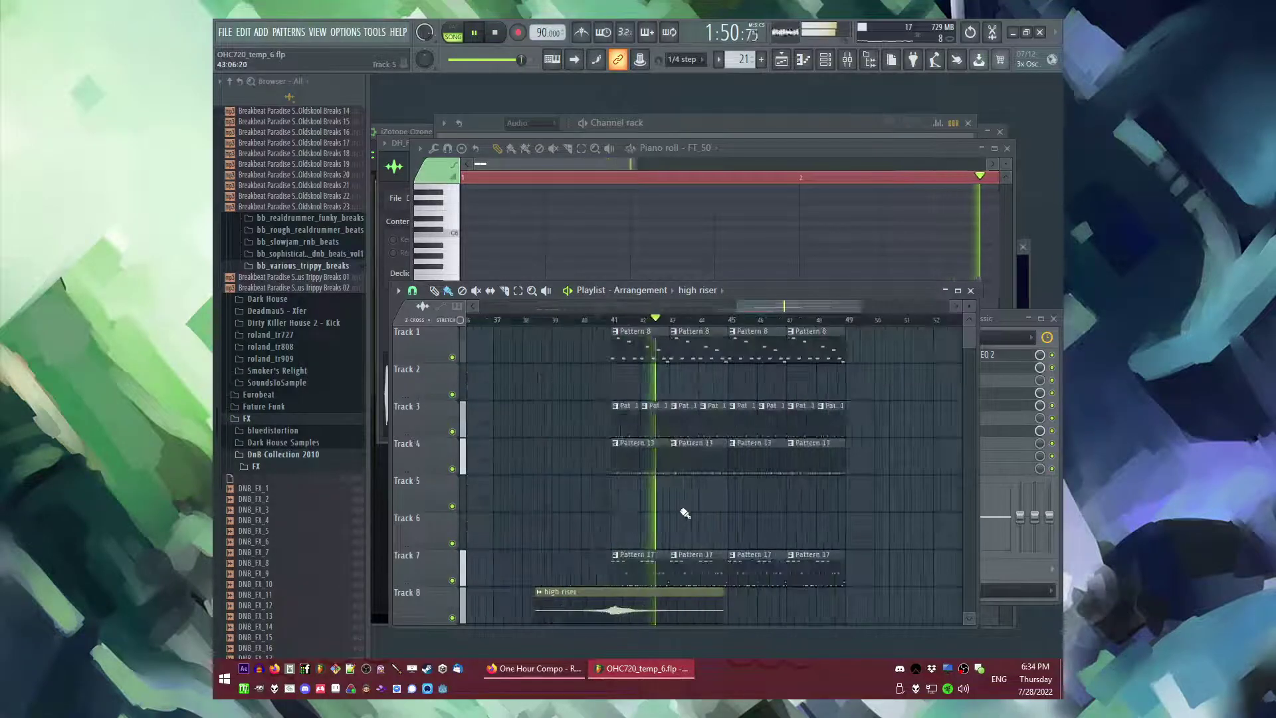
pyautogui.scroll(-2, 620, 449)
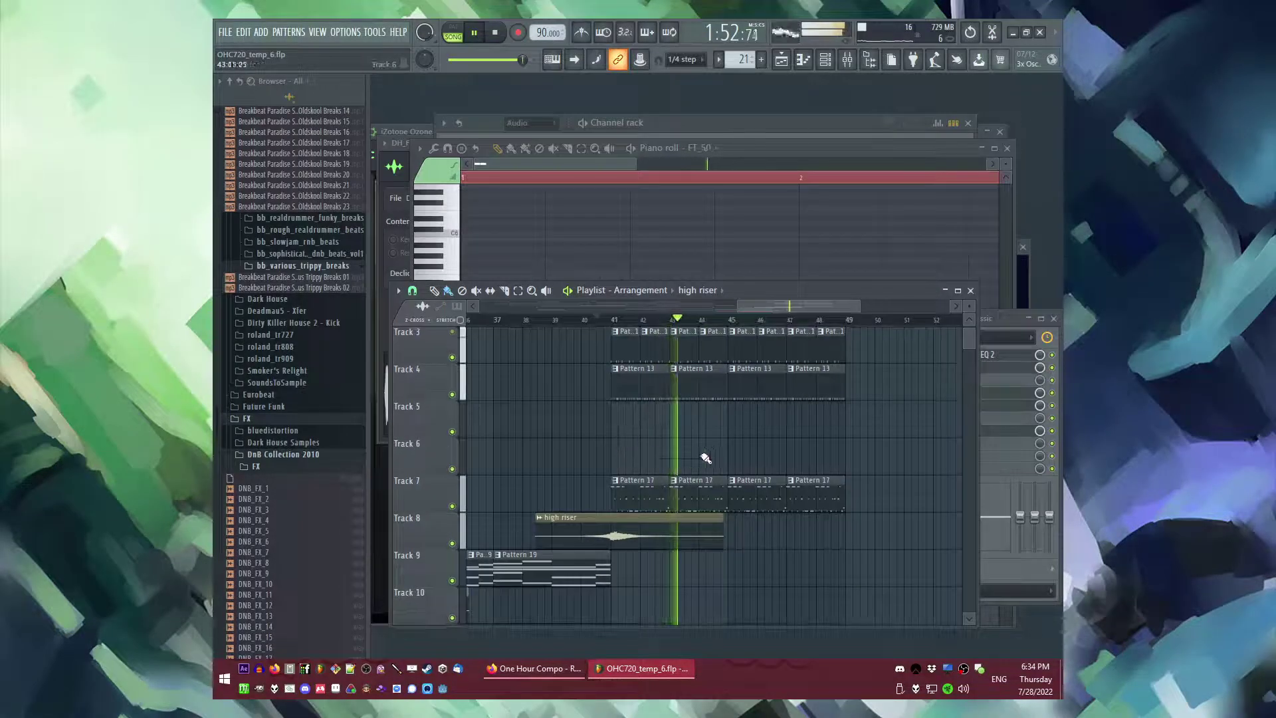
pyautogui.scroll(2, 822, 489)
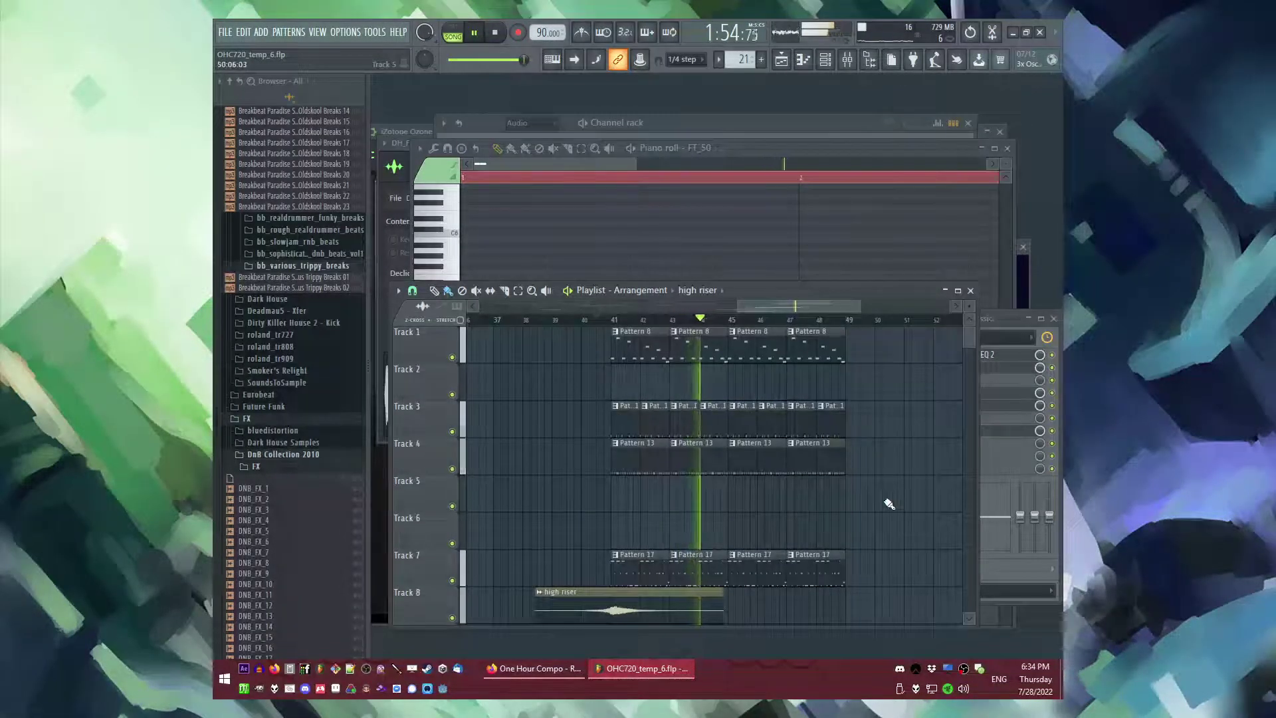
# - In Pattern 11, reduce the snare to a single hit on step 9 and add kick and Sidechainer hits on step 15
pyautogui.scroll(2, 625, 447)
pyautogui.doubleClick(647, 430)
pyautogui.press('l')
pyautogui.press('F6')
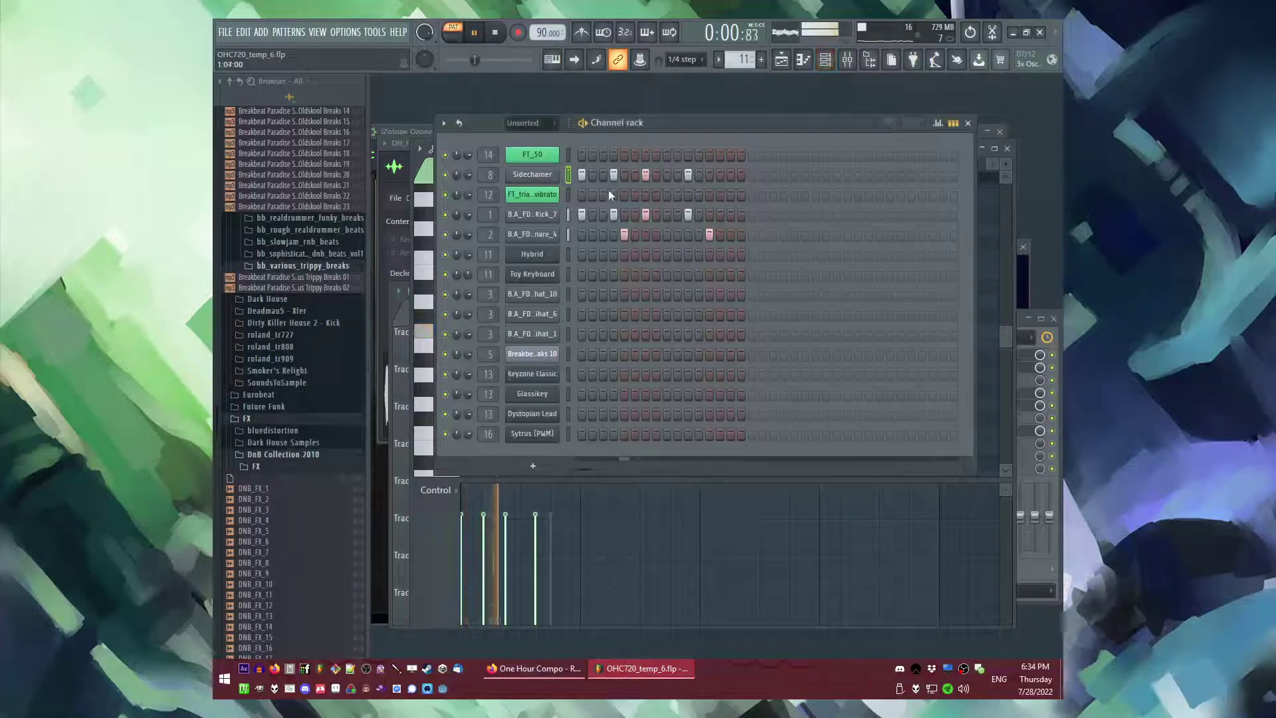
pyautogui.click(667, 234)
pyautogui.press('space')
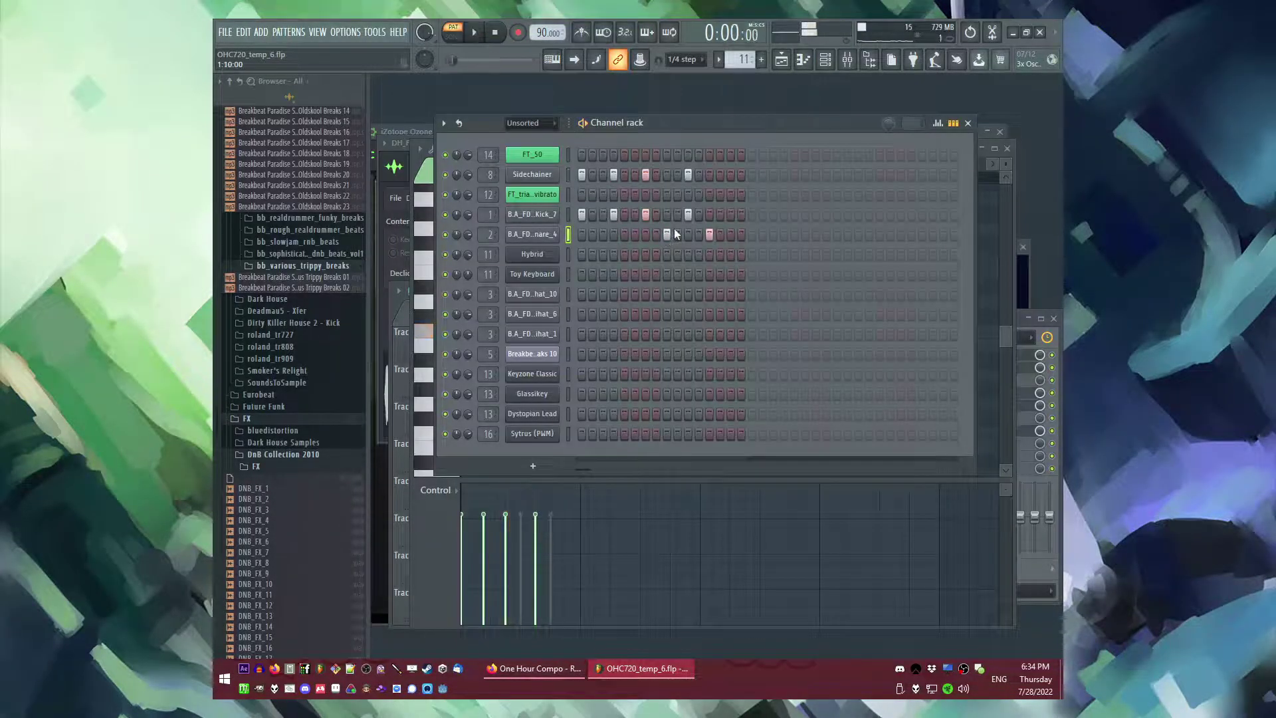
pyautogui.press('F5')
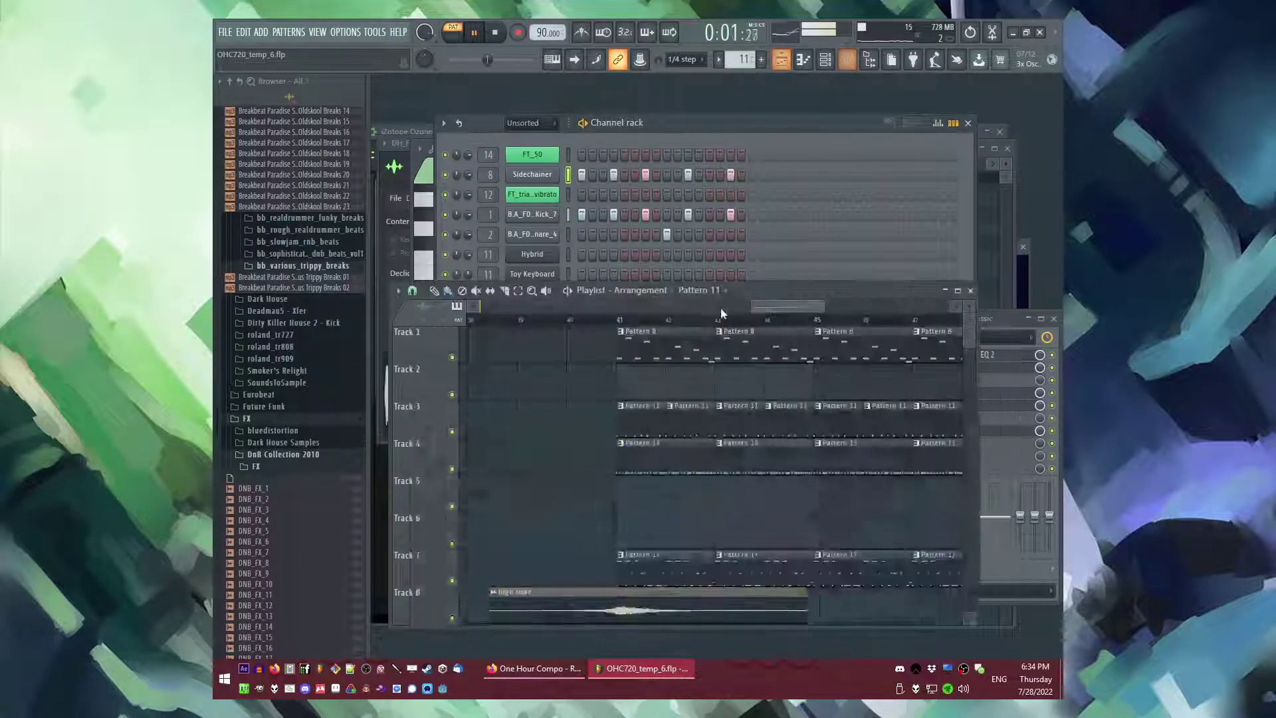
# - Move the step 11 hits of Pattern 11's kick and Sidechainer to step 12 and play the section from bar 41
pyautogui.click(688, 174)
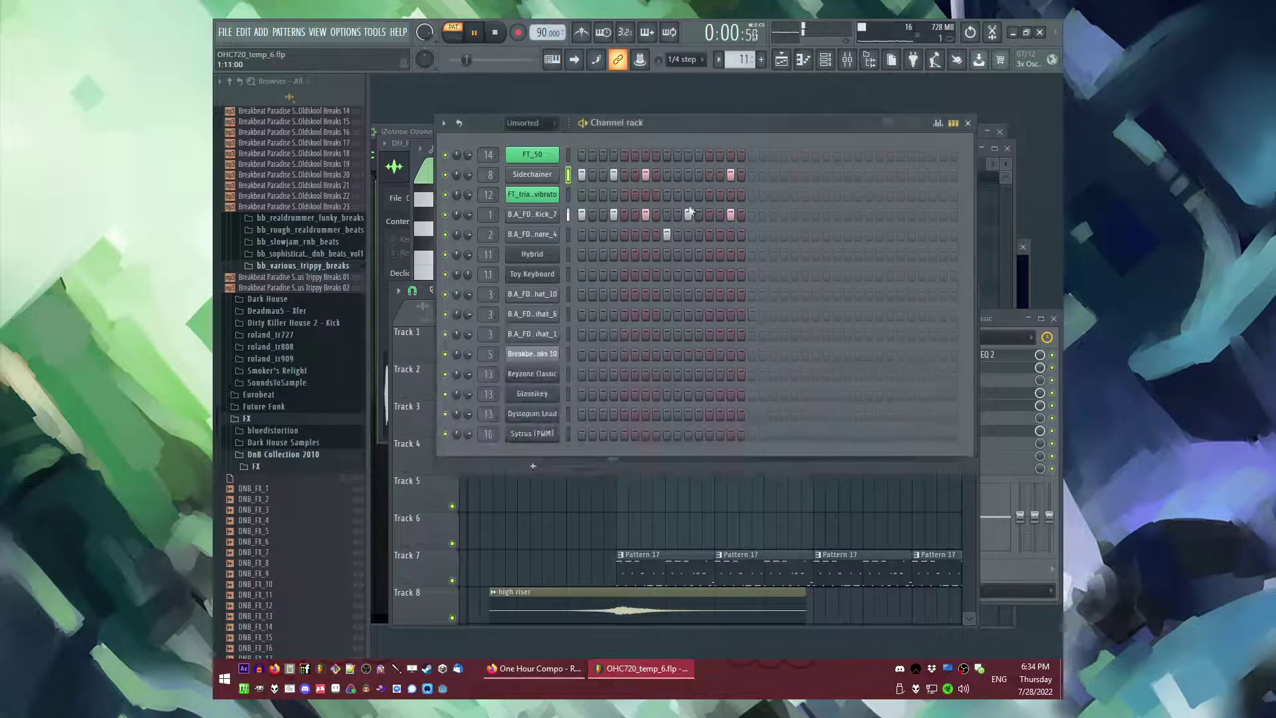
pyautogui.click(699, 214)
pyautogui.click(699, 174)
pyautogui.press('F5')
pyautogui.click(625, 320)
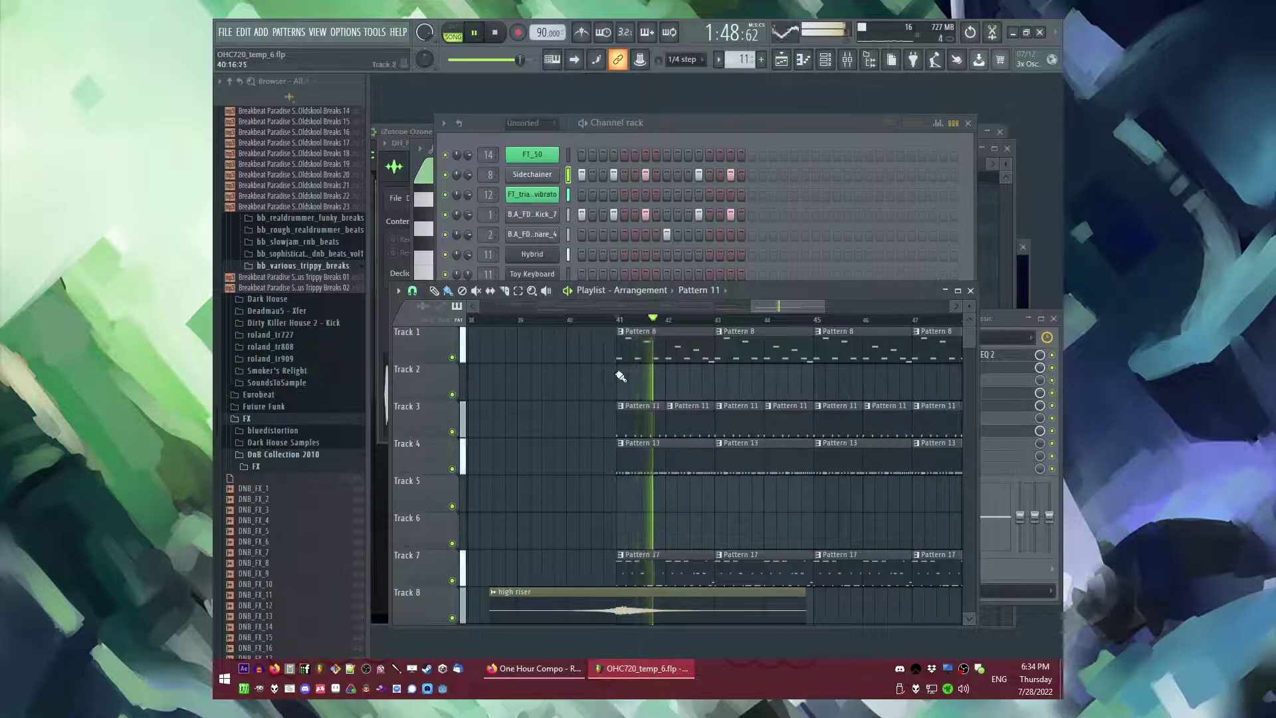
pyautogui.hscroll(2, 598, 378)
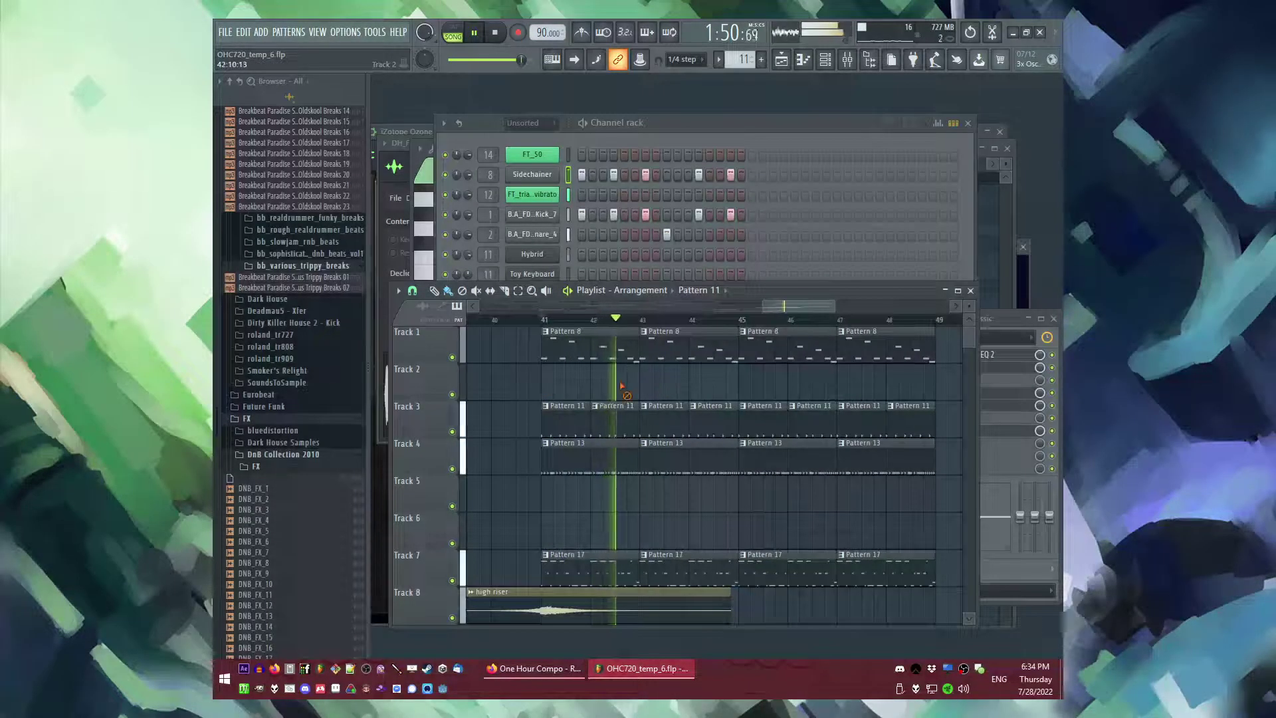
# - Create a new empty pattern and place it on Track 5 at bar 41
pyautogui.press('F4')
pyautogui.press('Return')
pyautogui.click(548, 501)
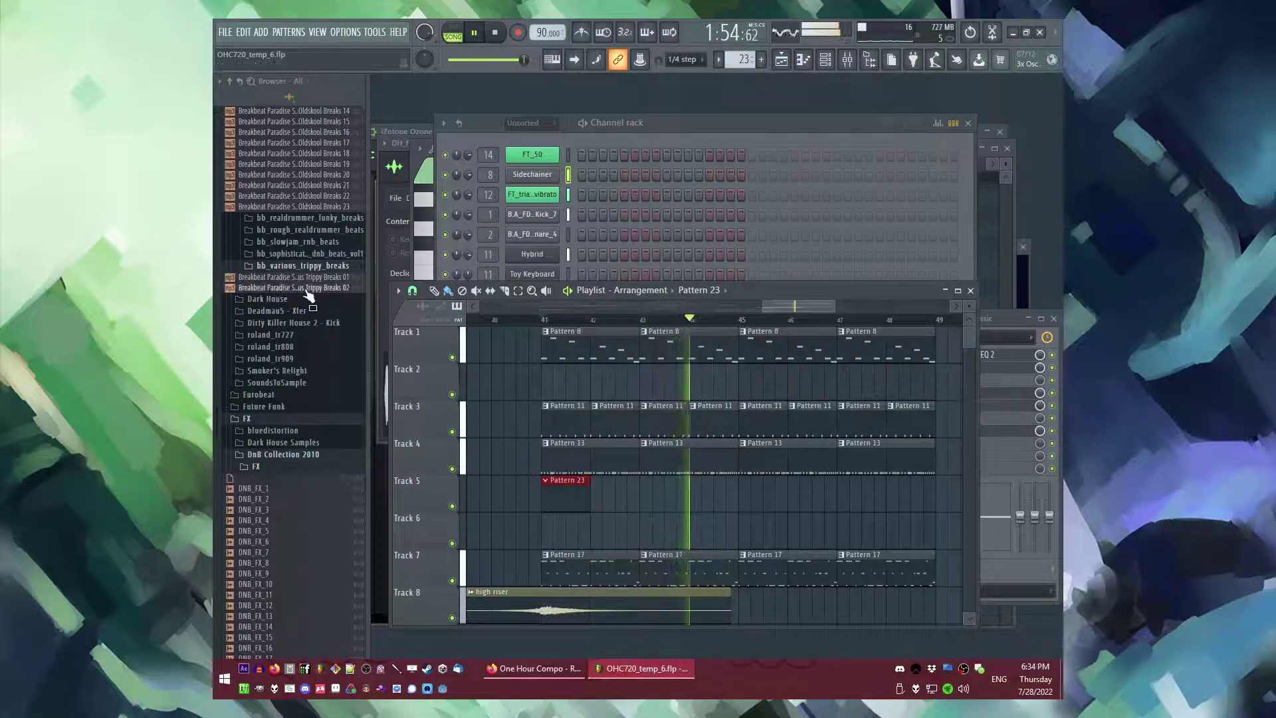
# - Add a Slicex channel and load the MEGA MAN 11 soundtrack project Track 04 loop from the Mega Man ish Loops folder
pyautogui.scroll(-15, 306, 332)
pyautogui.scroll(-10, 302, 341)
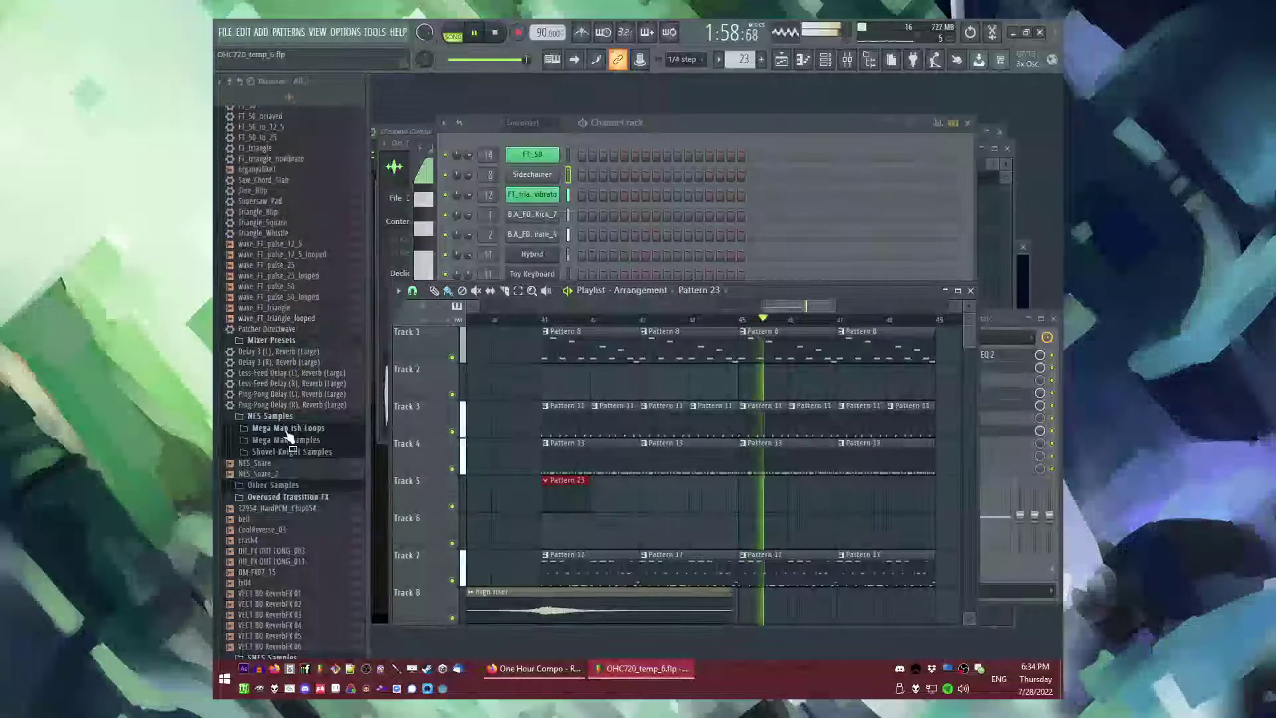
pyautogui.click(287, 429)
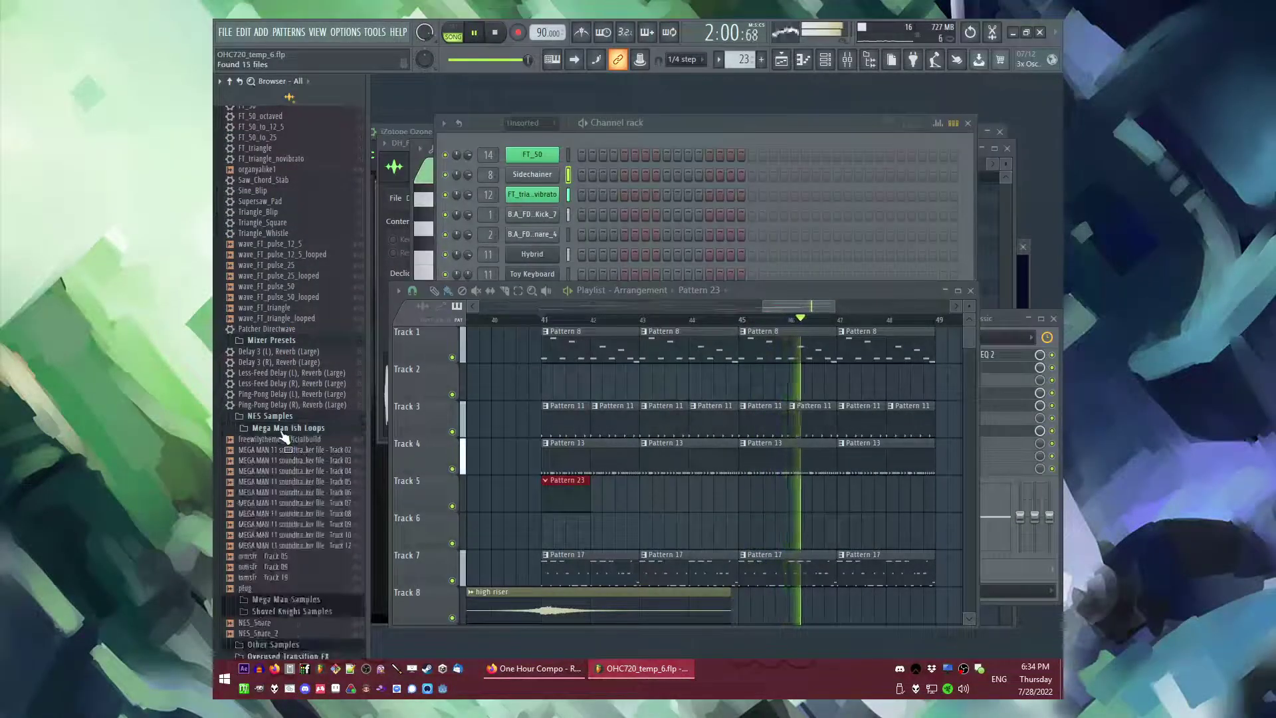
pyautogui.scroll(-10, 276, 379)
pyautogui.press('space')
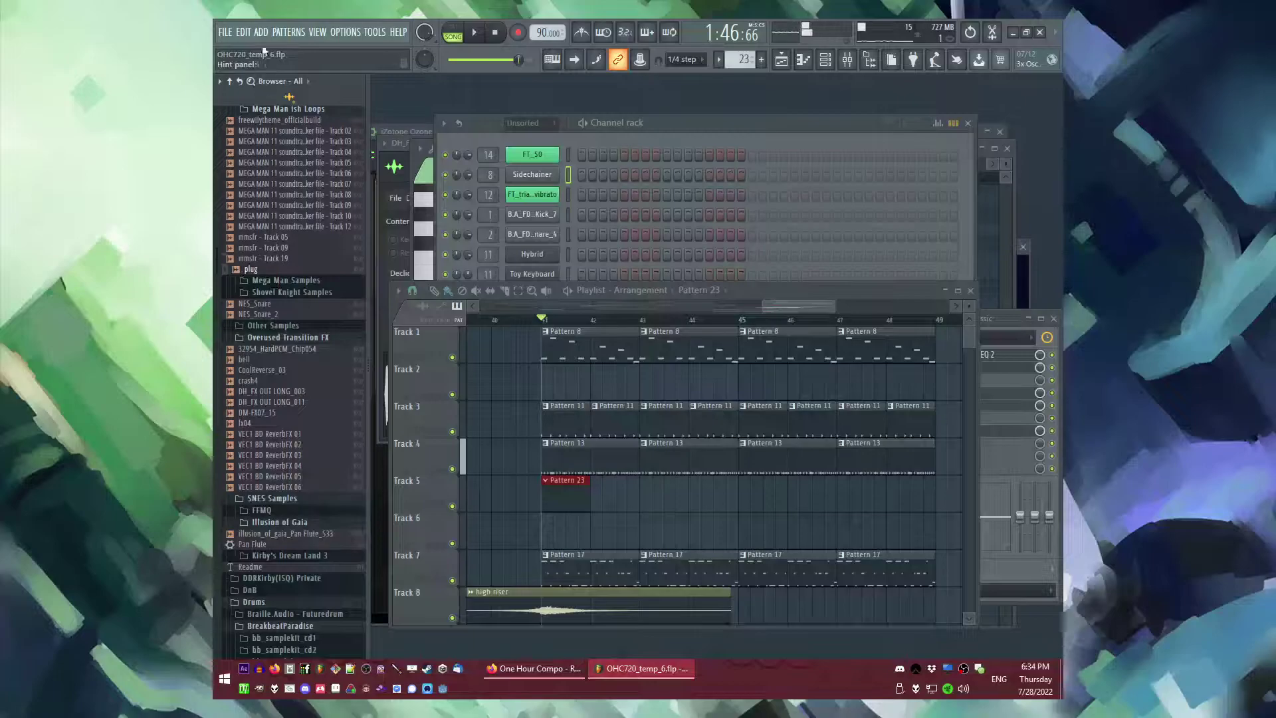
pyautogui.click(262, 31)
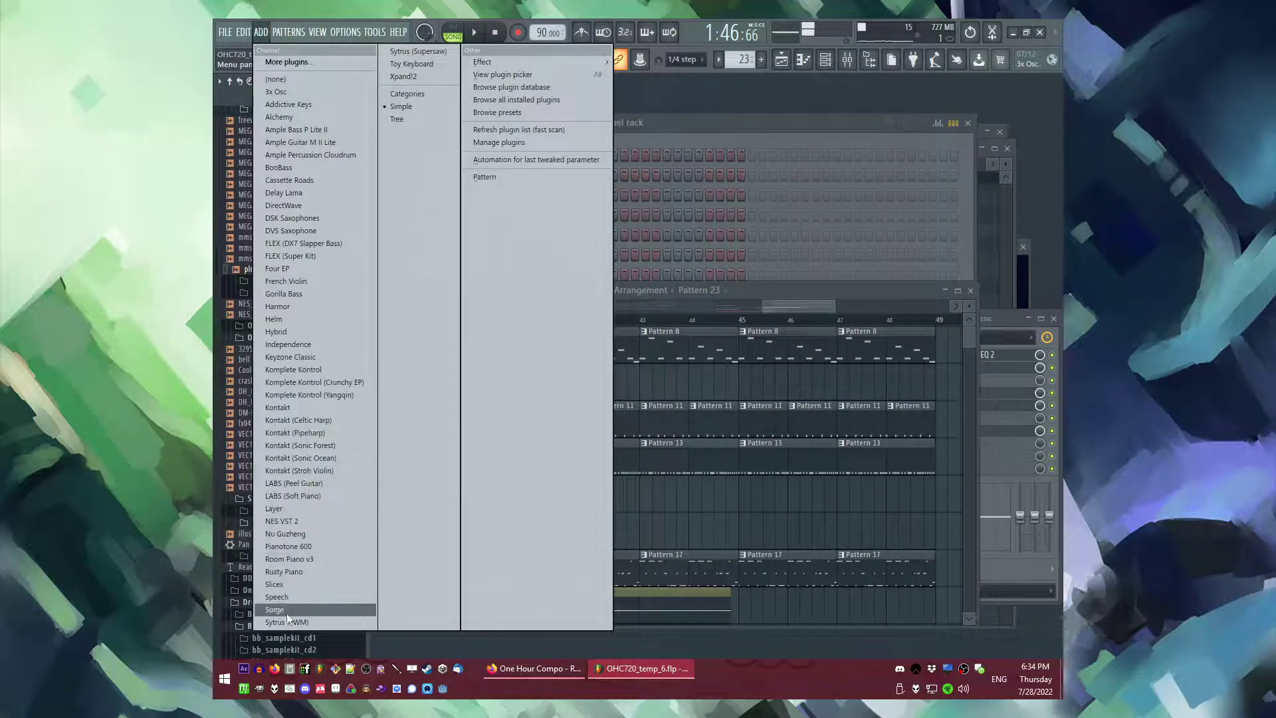
pyautogui.click(275, 584)
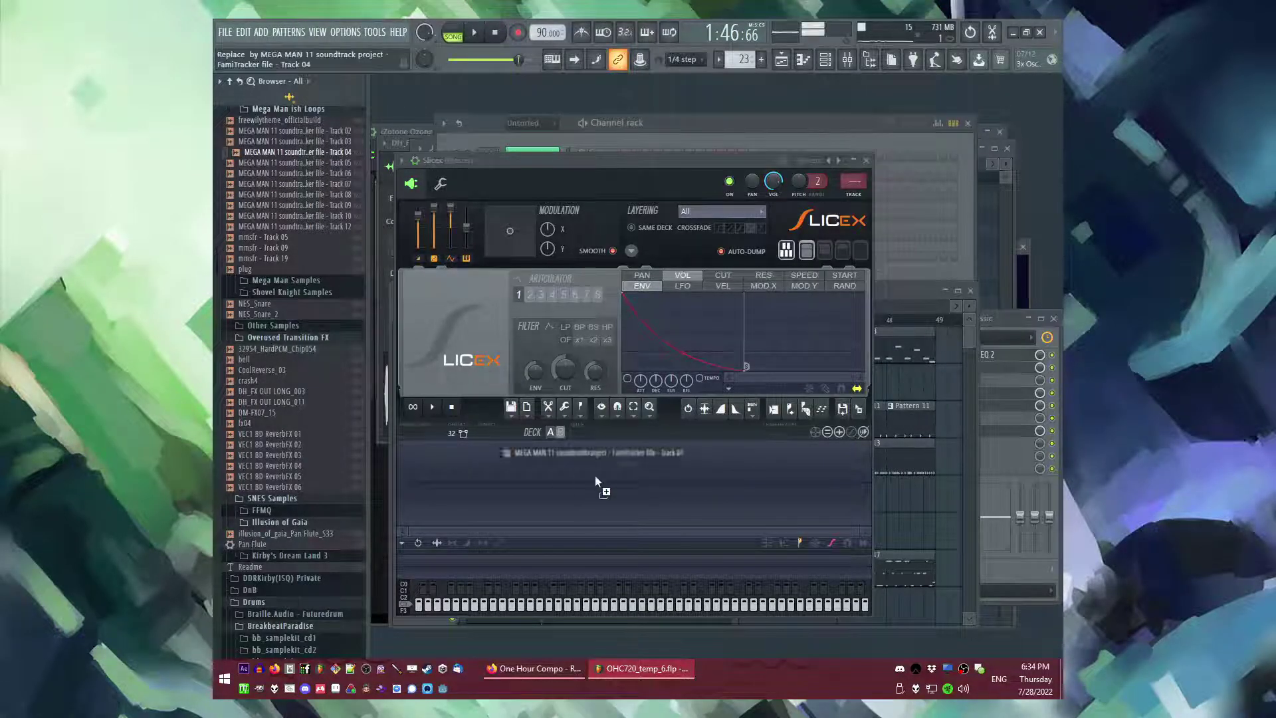
pyautogui.moveTo(595, 481); pyautogui.dragTo(595, 481)
# - Route the Slicex channel to the Loop 1 mixer track and return to the playlist
pyautogui.press('F9')
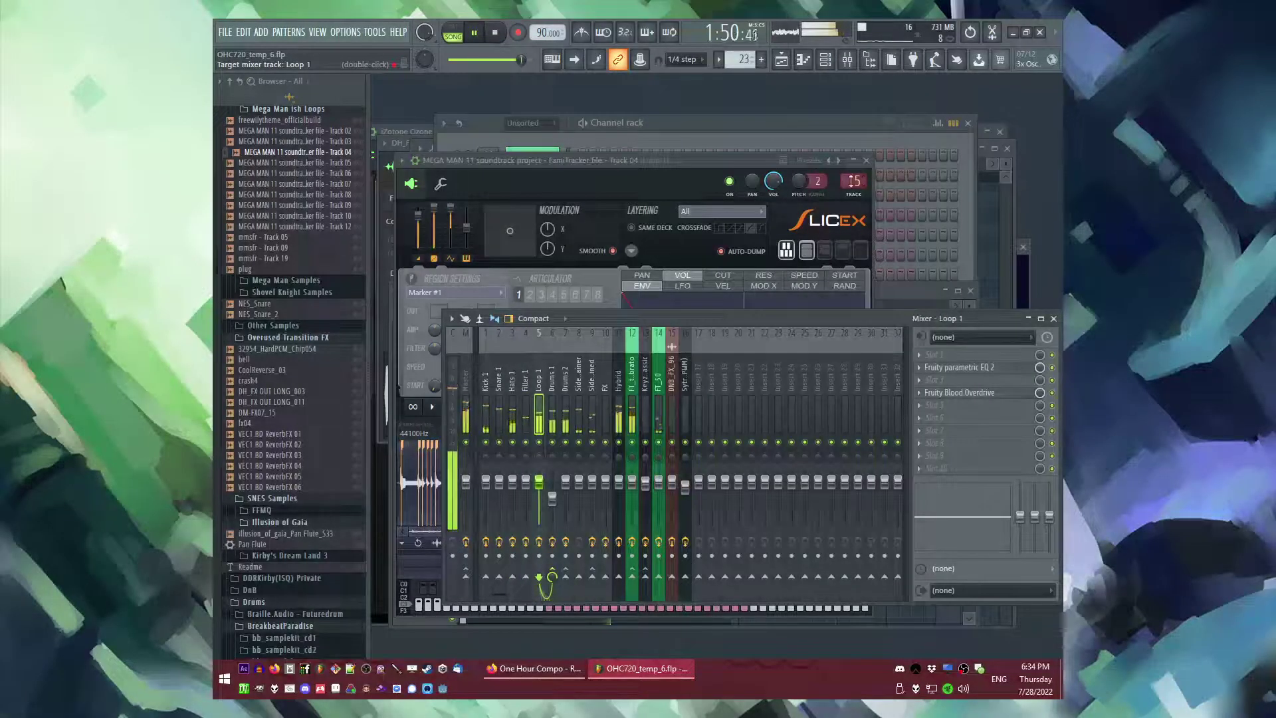
pyautogui.press('F5')
pyautogui.click(651, 454)
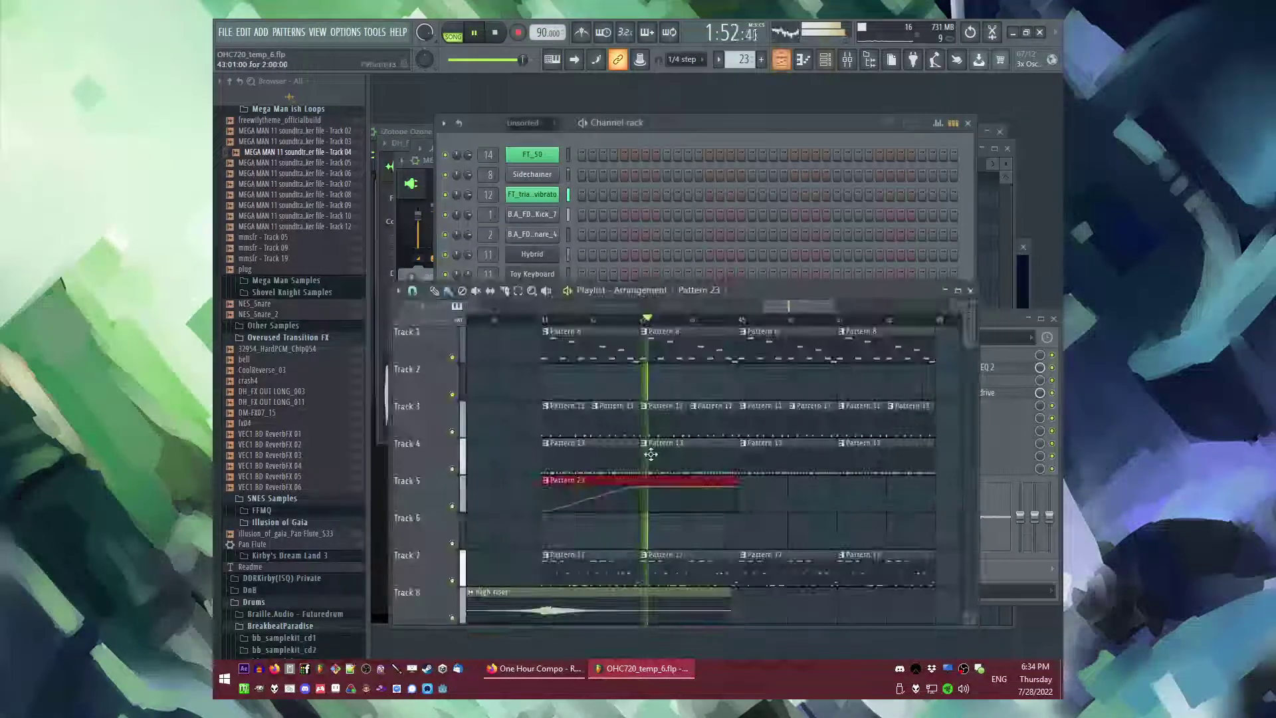
# - Clear the dumped slice notes from the Slicex piano roll and place a Marker #1 note at the start of bar 1
pyautogui.doubleClick(651, 453)
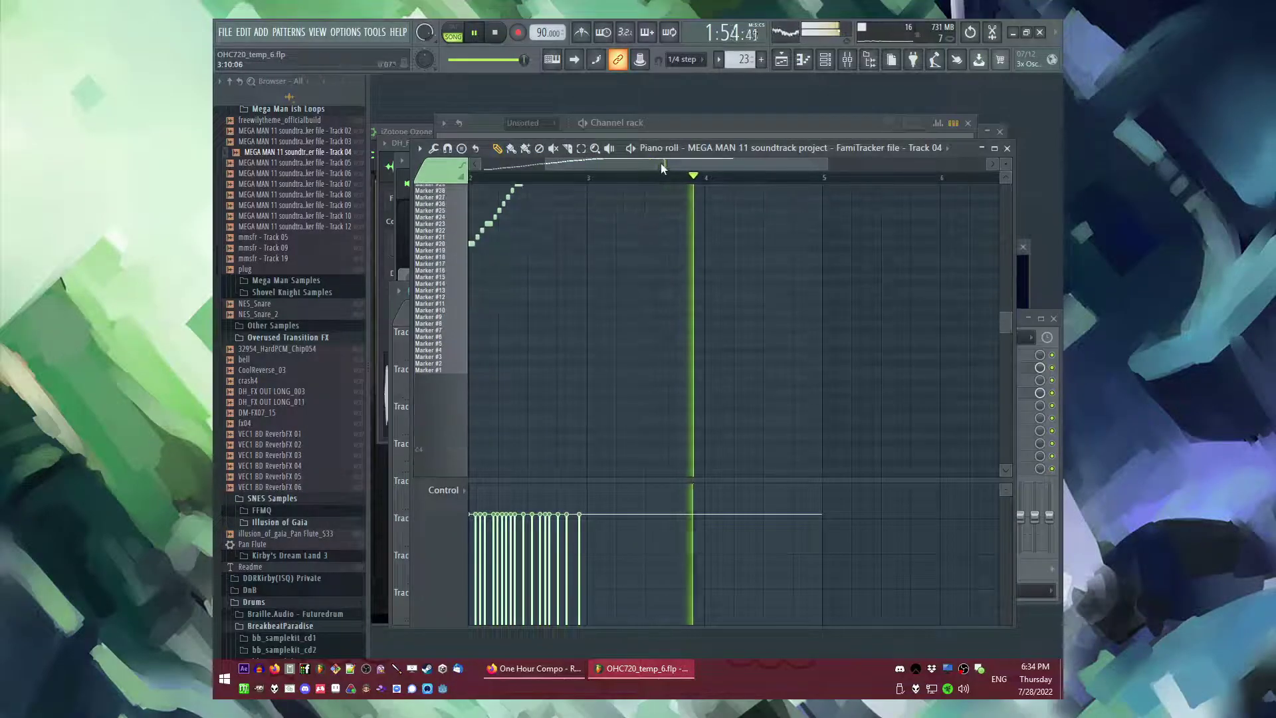
pyautogui.press('Delete')
pyautogui.press('l')
pyautogui.click(472, 371)
pyautogui.scroll(4, 473, 372)
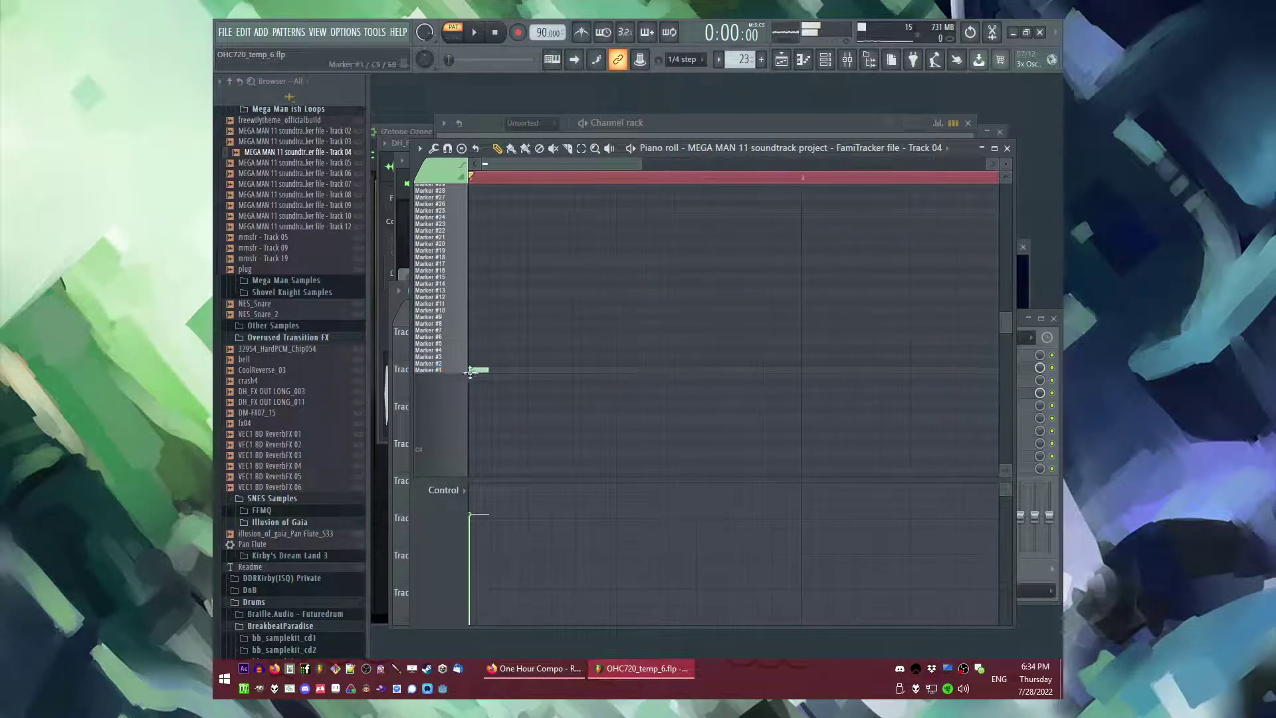
# - Add slice notes in bar 1: Marker #3 on step 3, #2 on step 4, #6 on step 5 and #2 on step 8, auditioning the result
pyautogui.moveTo(507, 361)
pyautogui.mouseDown()
pyautogui.moveTo(552, 351)
pyautogui.moveTo(553, 334)
pyautogui.mouseUp()
pyautogui.press('space')
pyautogui.click(513, 362)
pyautogui.click(534, 356)
pyautogui.moveTo(556, 357)
pyautogui.mouseDown()
pyautogui.moveTo(535, 351)
pyautogui.moveTo(568, 364)
pyautogui.moveTo(542, 363)
pyautogui.moveTo(612, 363)
pyautogui.mouseUp()
pyautogui.press('space')
pyautogui.press('space')
pyautogui.press('space')
pyautogui.press('space')
pyautogui.press('space')
pyautogui.press('space')
# - Fill bar 1's gap with two half-step Marker #5 notes on step 6 and a Marker #3 note on step 7
pyautogui.click(594, 363)
pyautogui.press('space')
pyautogui.press('space')
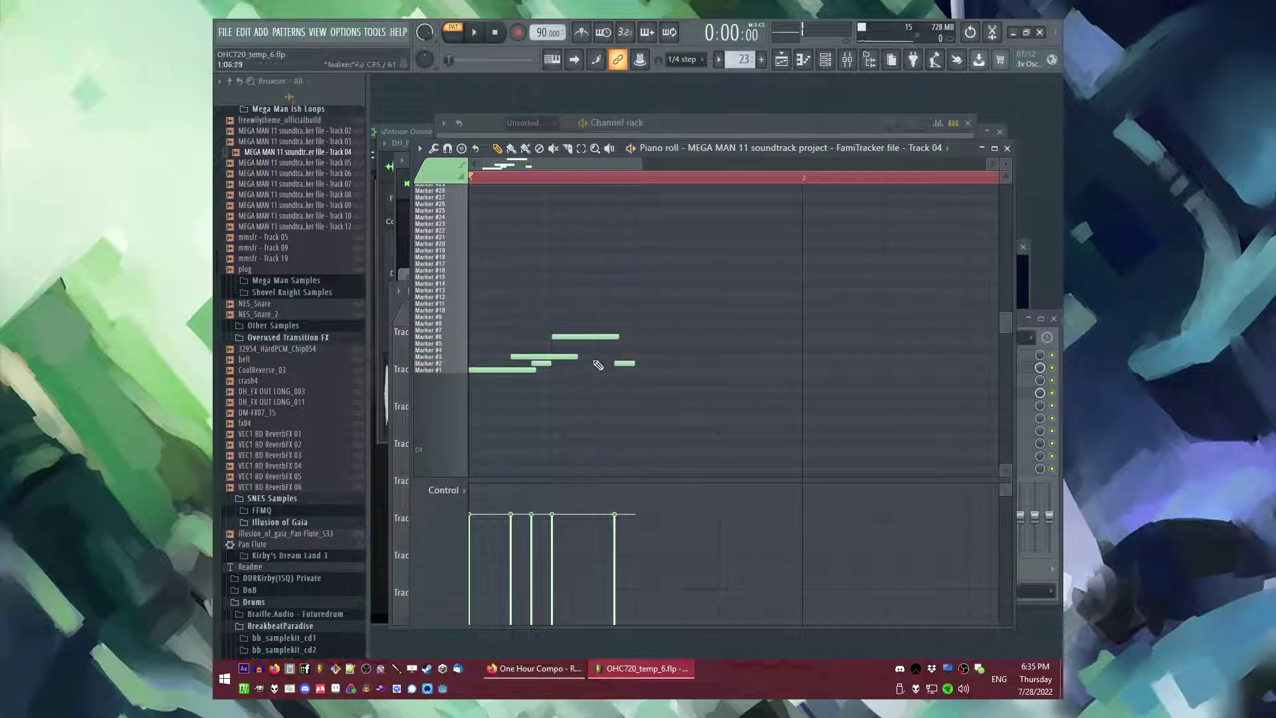
pyautogui.press('space')
pyautogui.click(577, 344)
pyautogui.press('space')
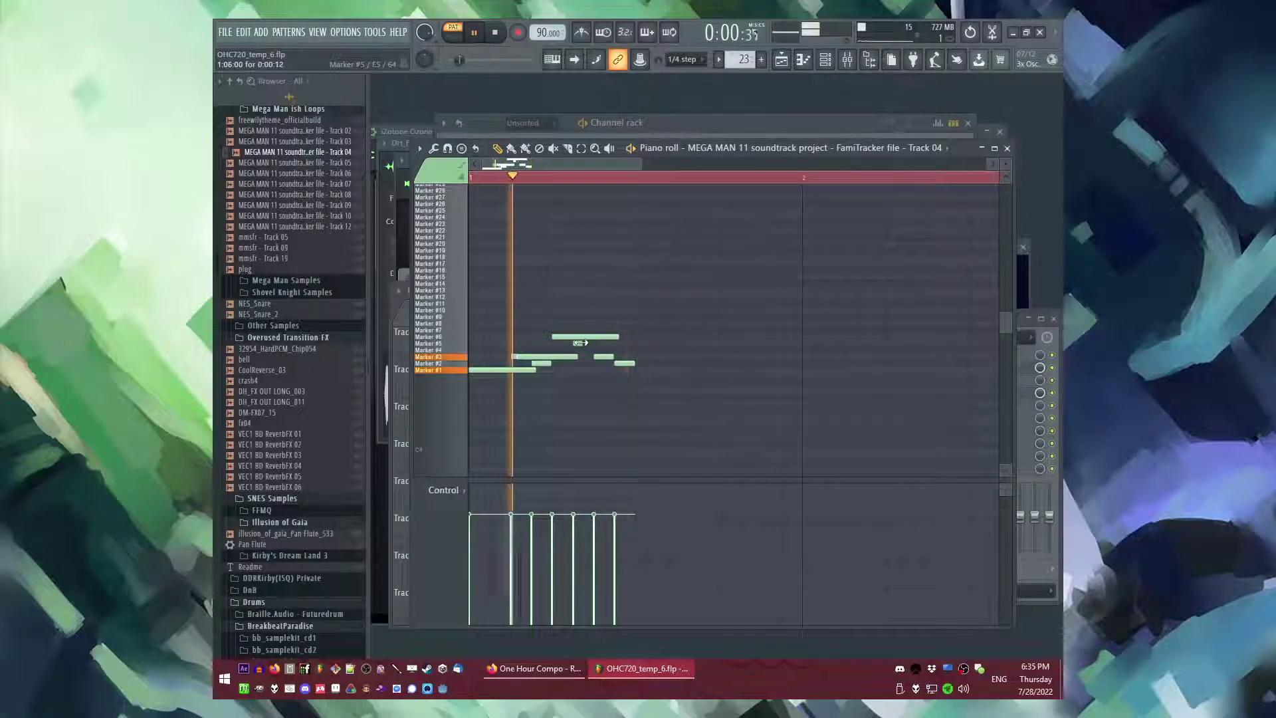
pyautogui.click(586, 343)
# - Add a four-step Marker #8 note on step 9 and a four-step Marker #6 note on step 13 of bar 1
pyautogui.click(639, 337)
pyautogui.press('space')
pyautogui.click(727, 337)
pyautogui.press('space')
pyautogui.moveTo(728, 337); pyautogui.dragTo(801, 337)
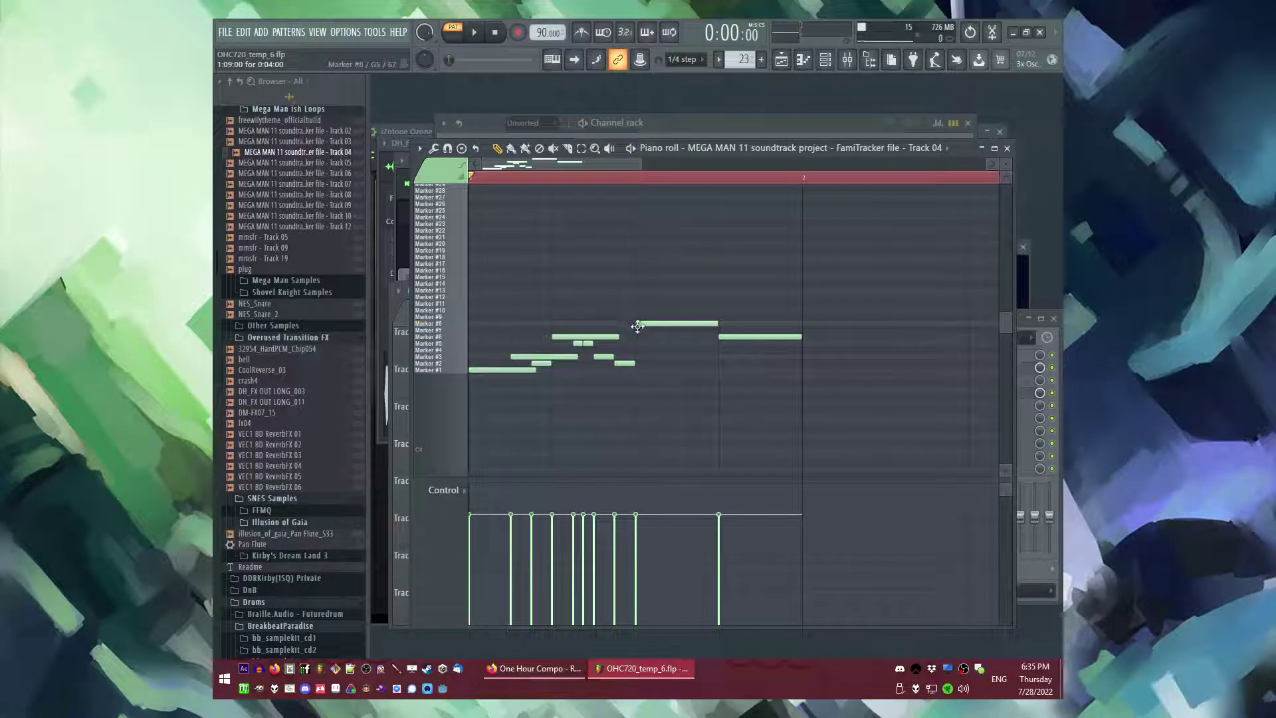
pyautogui.press('space')
# - Add short Marker #10 notes on steps 10 and 12 of bar 1 and a short Marker #16 note on step 11
pyautogui.moveTo(737, 311)
pyautogui.mouseDown()
pyautogui.moveTo(671, 311)
pyautogui.moveTo(677, 278)
pyautogui.mouseUp()
pyautogui.click(700, 311)
pyautogui.press('space')
pyautogui.click(679, 304)
pyautogui.rightClick(666, 304)
pyautogui.rightClick(683, 297)
pyautogui.press('space')
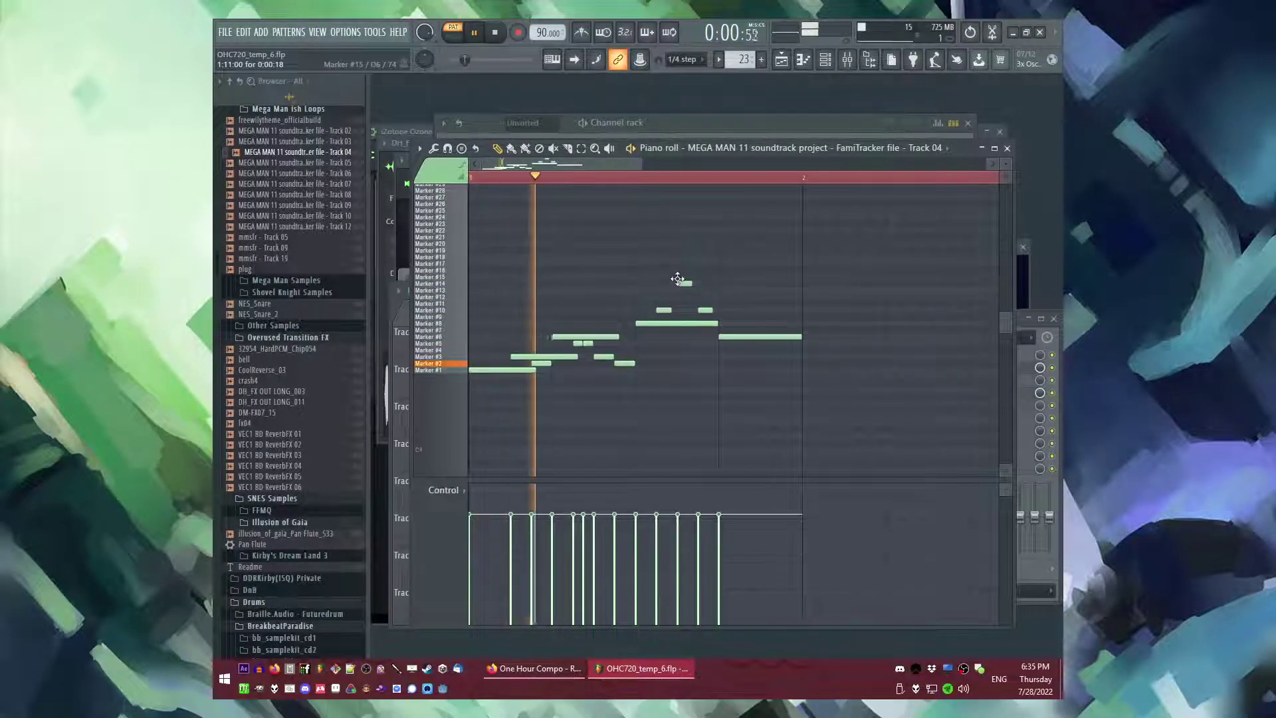
pyautogui.press('space')
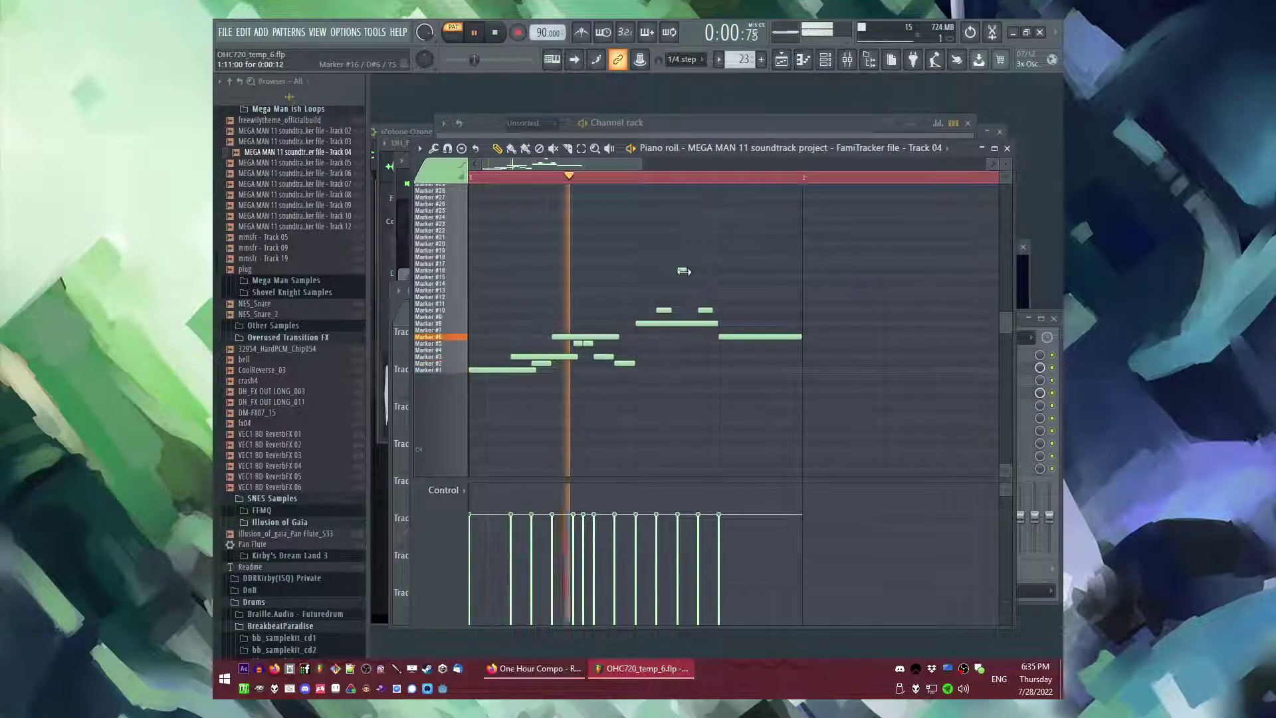
# - Place two half-step Marker #16 notes on step 14 of bar 1 and audition them
pyautogui.click(737, 275)
pyautogui.press('space')
pyautogui.moveTo(736, 270); pyautogui.dragTo(739, 269)
pyautogui.press('space')
pyautogui.scroll(2, 765, 273)
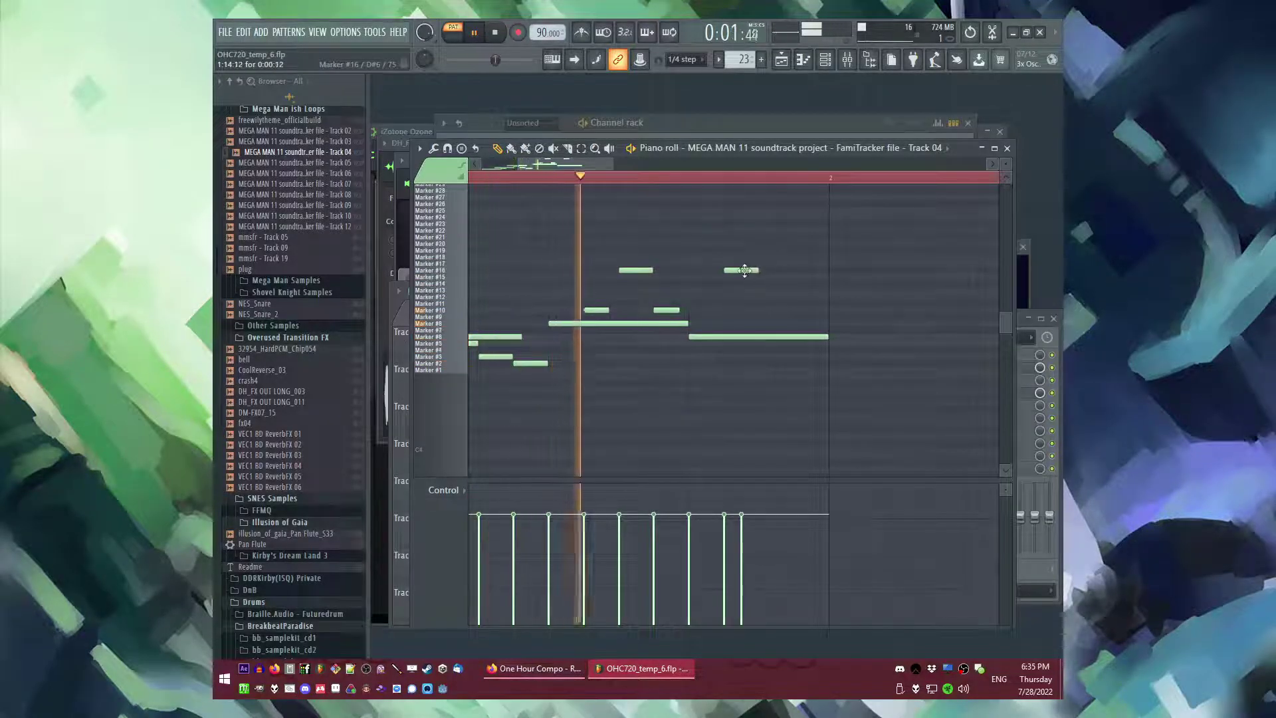
# - Finish bar 1 with a half-step Marker #3 note on step 15 and a Marker #2 note on step 16
pyautogui.scroll(-2, 734, 292)
pyautogui.press('space')
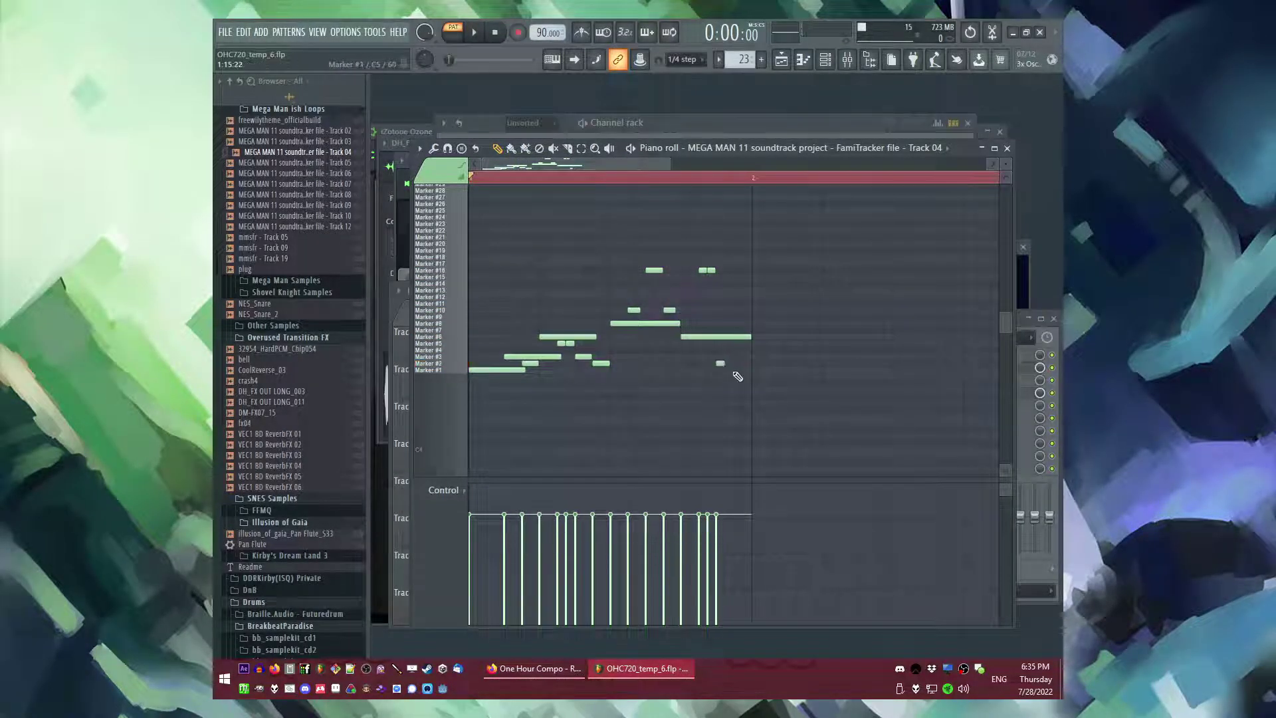
pyautogui.scroll(2, 735, 369)
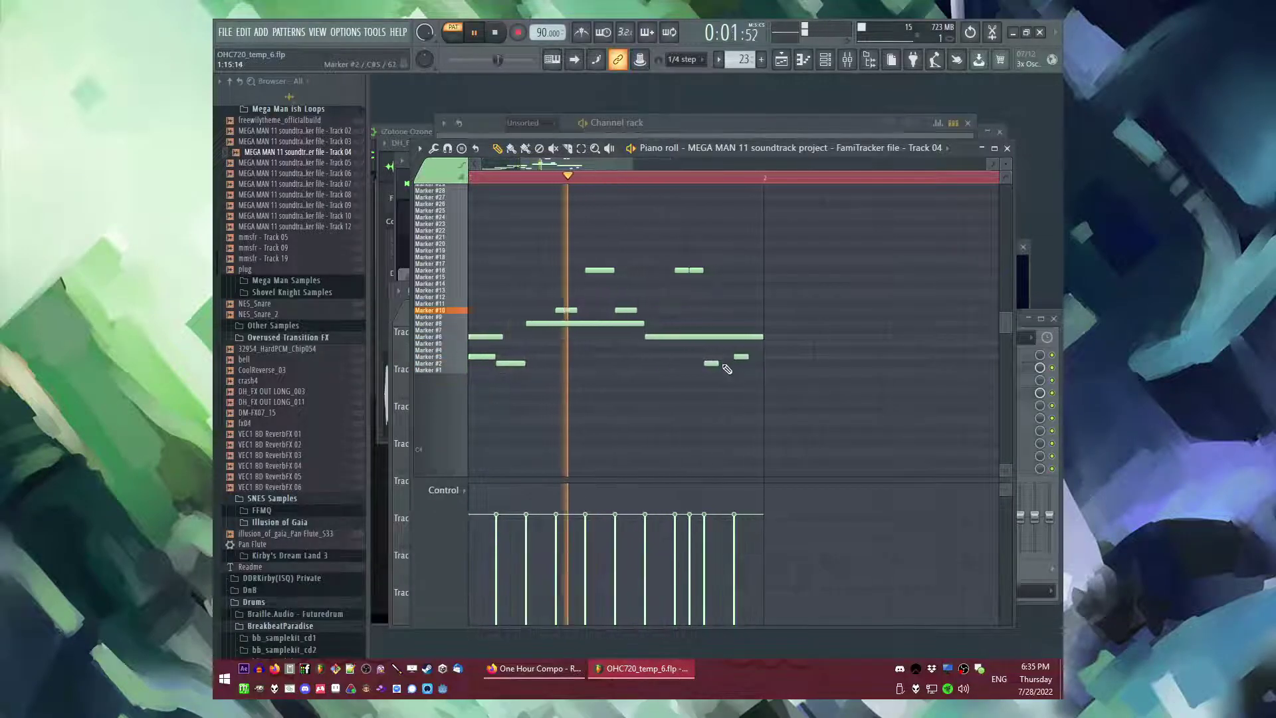
pyautogui.press('space')
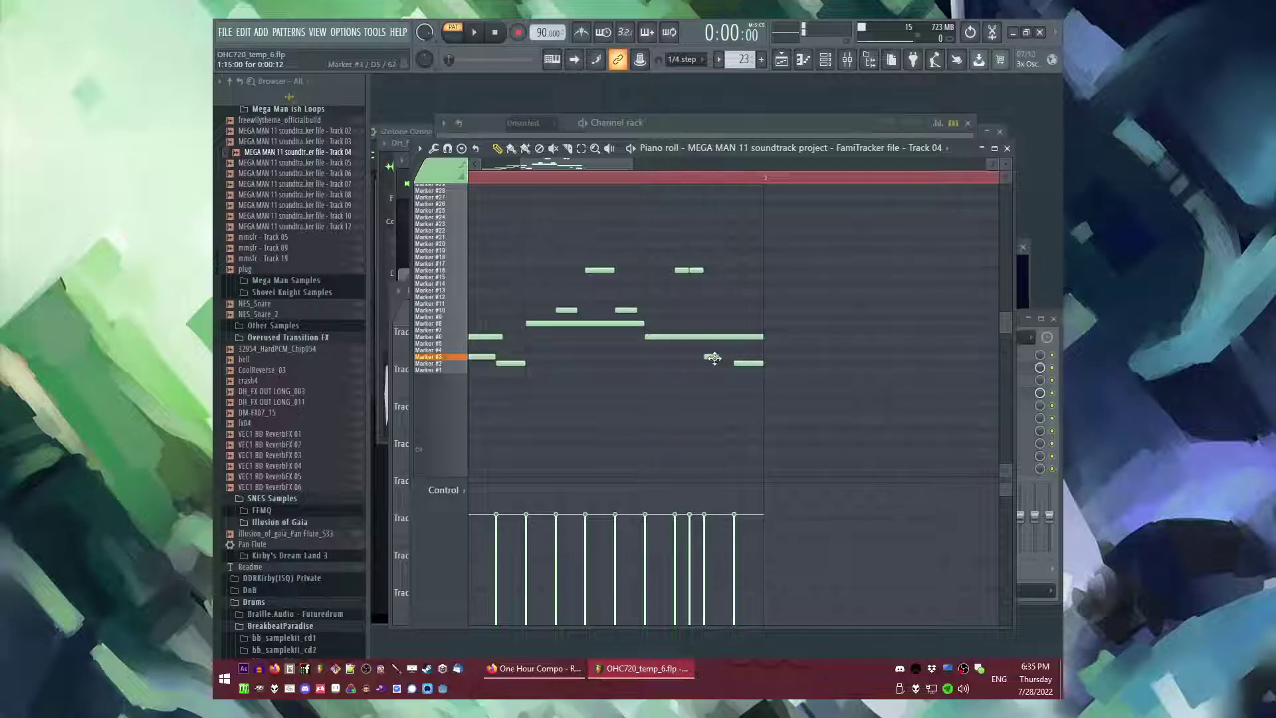
pyautogui.press('space')
# - Duplicate the bar 1 slice notes into bar 2 and replace the opening Marker #1 note with Marker #11 and #12 notes
pyautogui.scroll(-2, 741, 356)
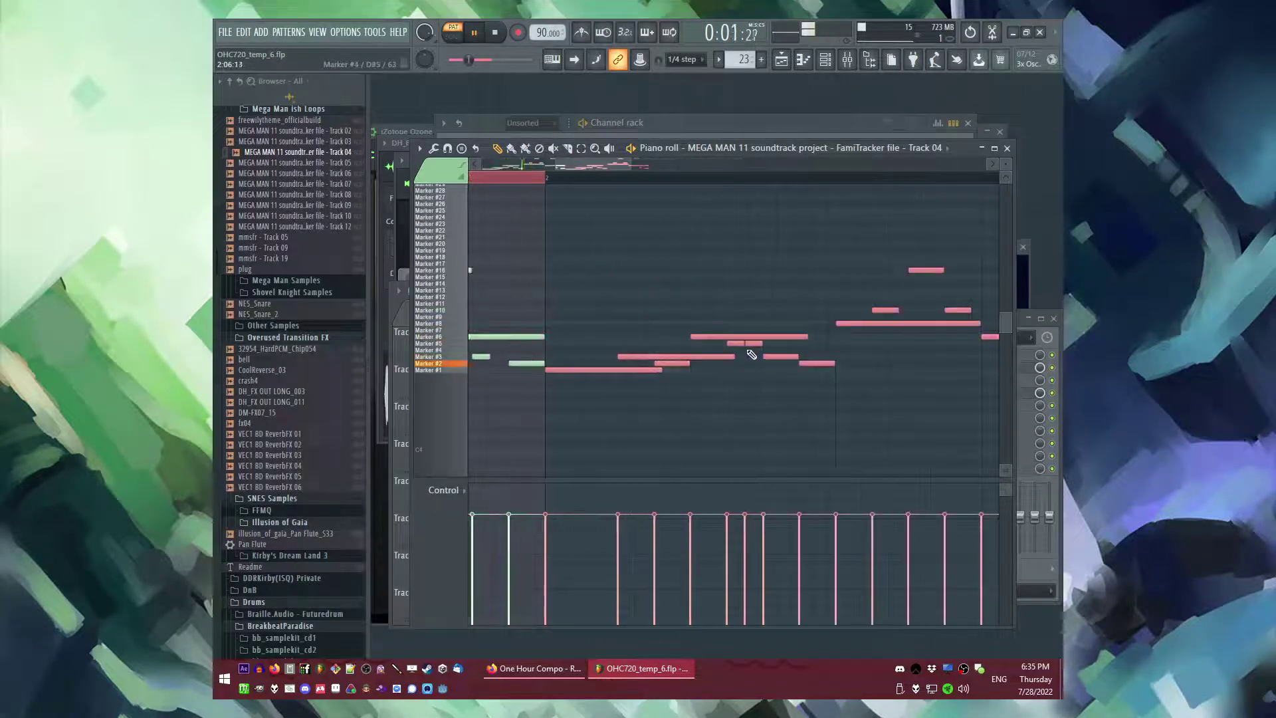
pyautogui.scroll(2, 648, 339)
pyautogui.press('space')
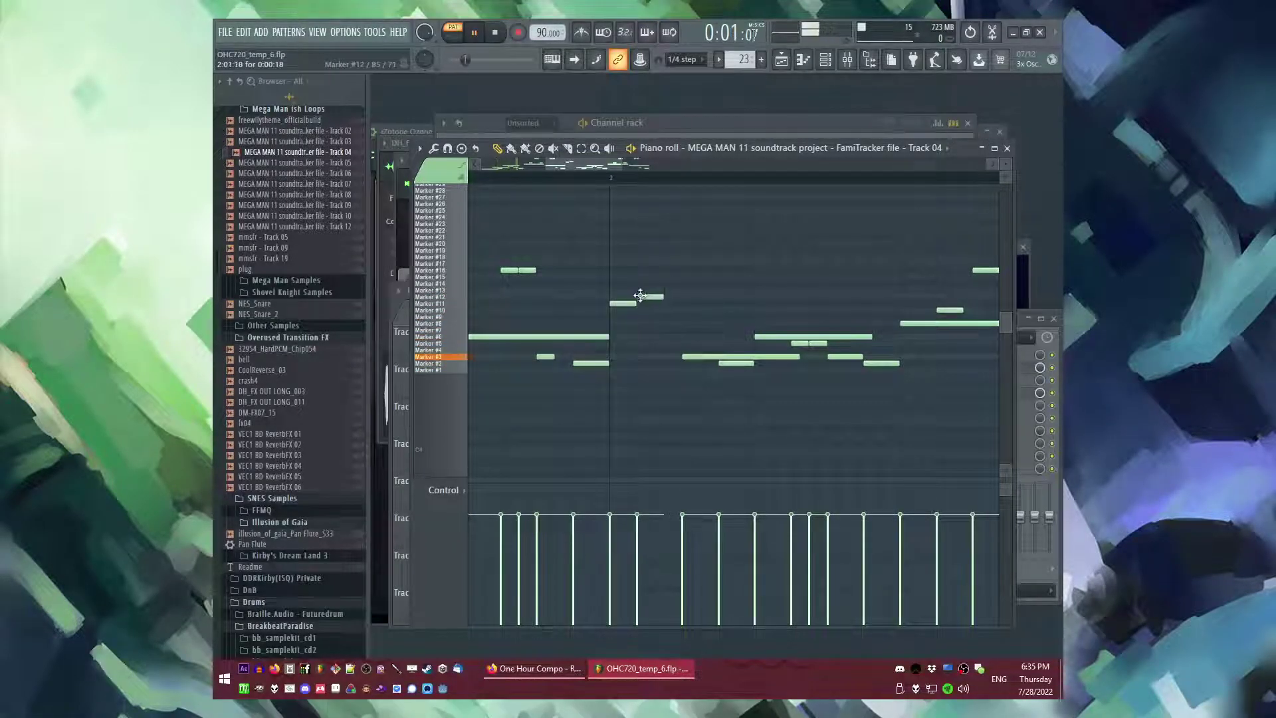
pyautogui.scroll(-2, 640, 295)
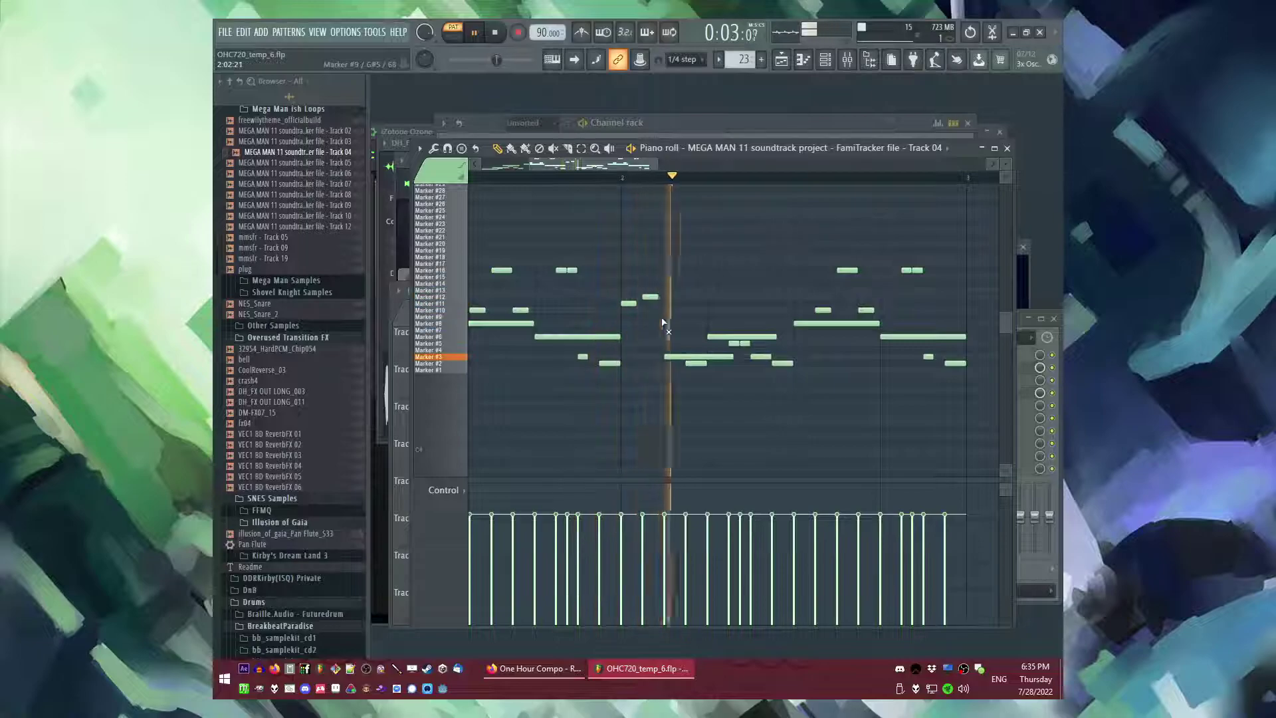
pyautogui.press('space')
# - Replace the Marker #10 note on step 12 of bar 2 with two shorter Marker #10 notes
pyautogui.scroll(-2, 729, 279)
pyautogui.press('space')
pyautogui.scroll(2, 721, 362)
pyautogui.scroll(2, 771, 338)
pyautogui.press('space')
pyautogui.click(738, 331)
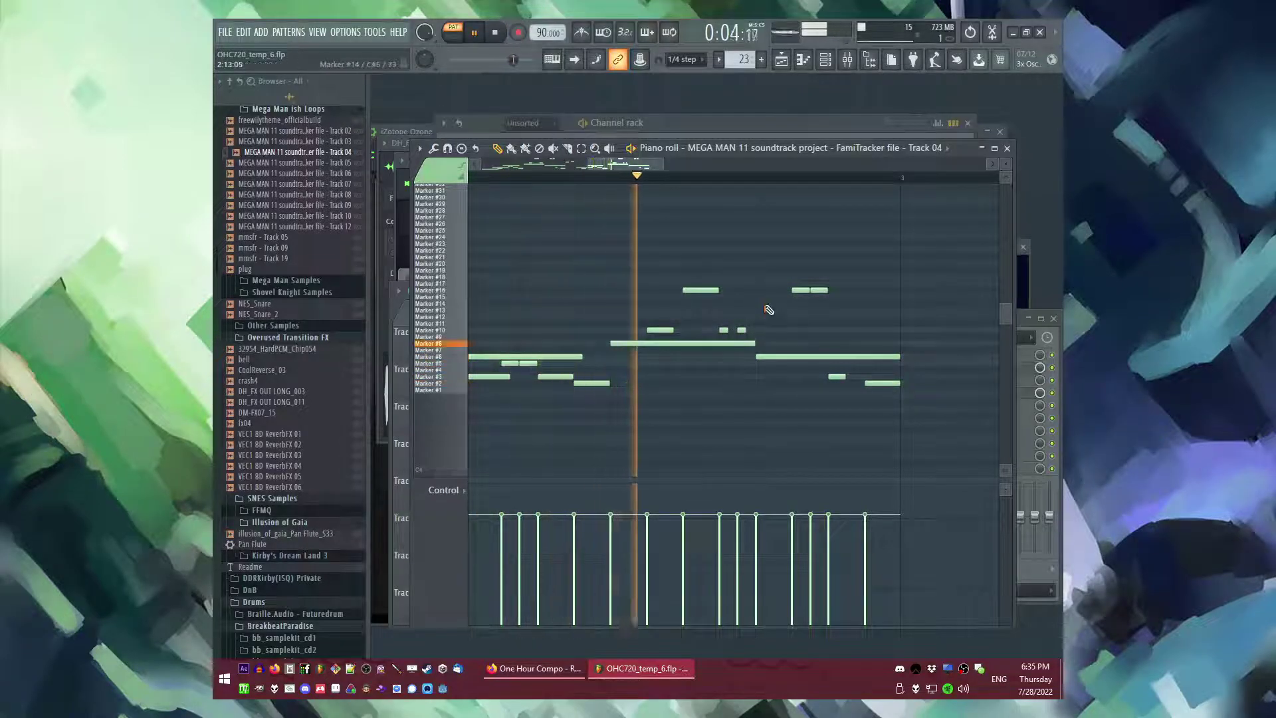
# - In bar 2, split Marker #6 into two notes starting on steps 13 and 15 and add a half-step Marker #16 note at 2:13:12
pyautogui.scroll(2, 769, 352)
pyautogui.press('space')
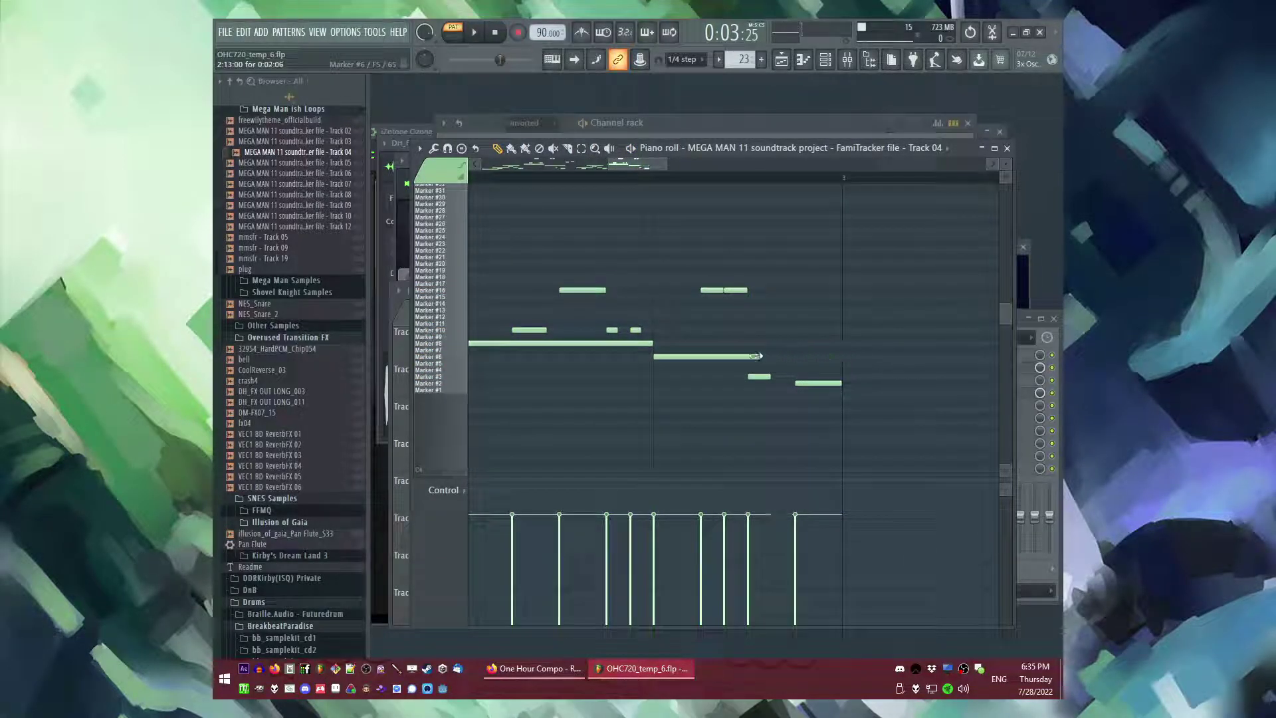
pyautogui.moveTo(751, 356); pyautogui.dragTo(840, 356)
pyautogui.click(681, 323)
pyautogui.press('space')
pyautogui.moveTo(774, 324); pyautogui.dragTo(701, 324)
pyautogui.press('space')
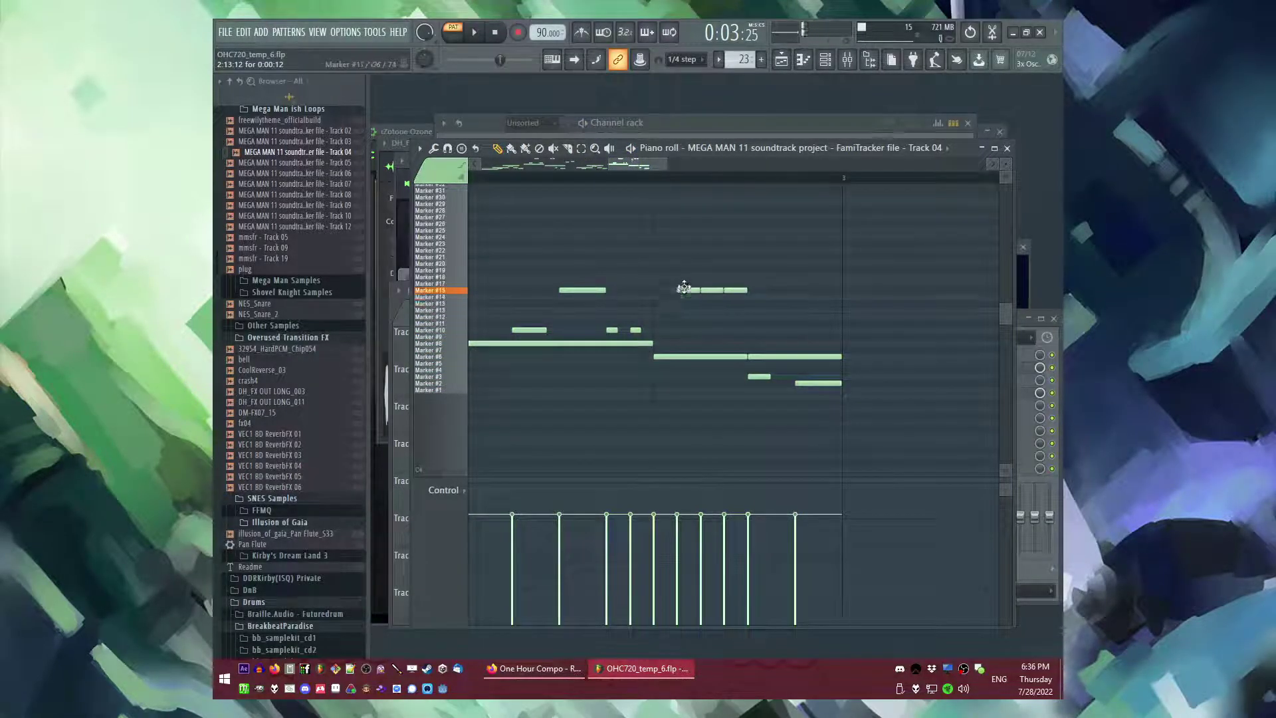
# - Repeat Pattern 23 along Track 5 of the playlist from bar 43 up to bar 49
pyautogui.moveTo(687, 268)
pyautogui.mouseDown()
pyautogui.moveTo(737, 313)
pyautogui.moveTo(728, 293)
pyautogui.mouseUp()
pyautogui.press('F5')
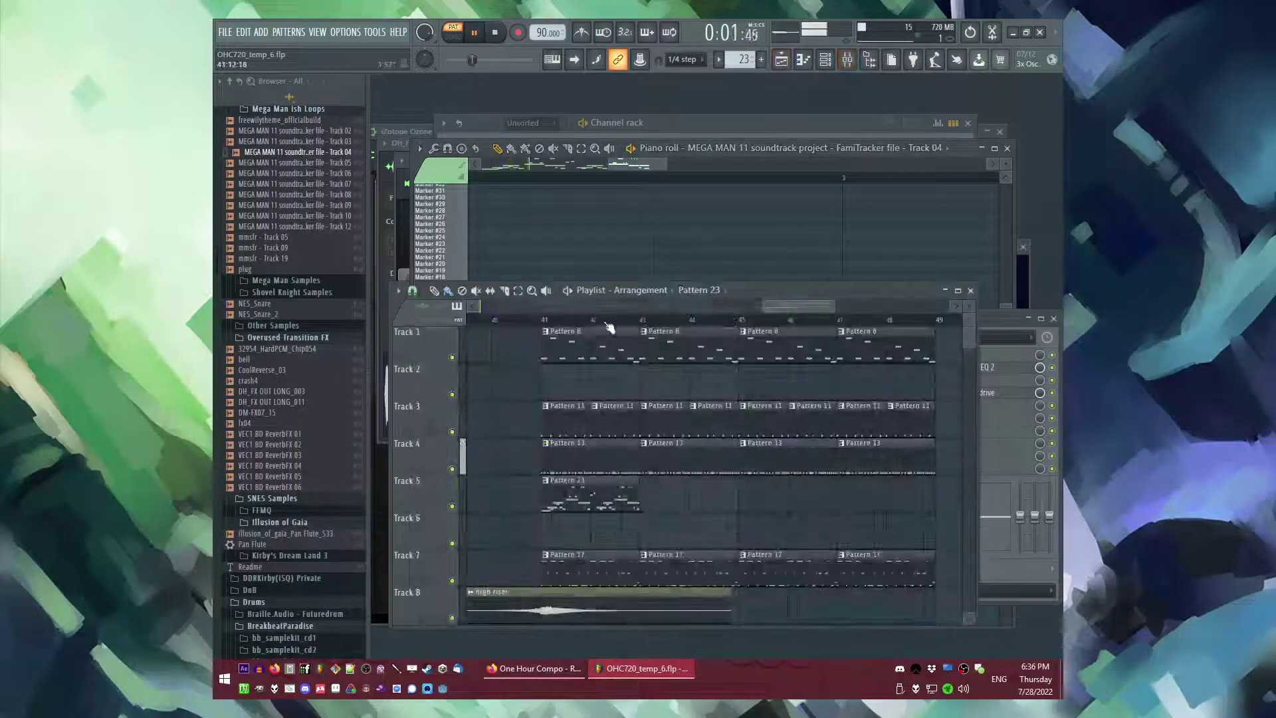
pyautogui.moveTo(645, 503); pyautogui.dragTo(887, 495)
# - Move the step 5 Marker #6 note to step 9 in both bars of the slice sequence and delete bar 1's step 13 Marker #6 note
pyautogui.press('F6')
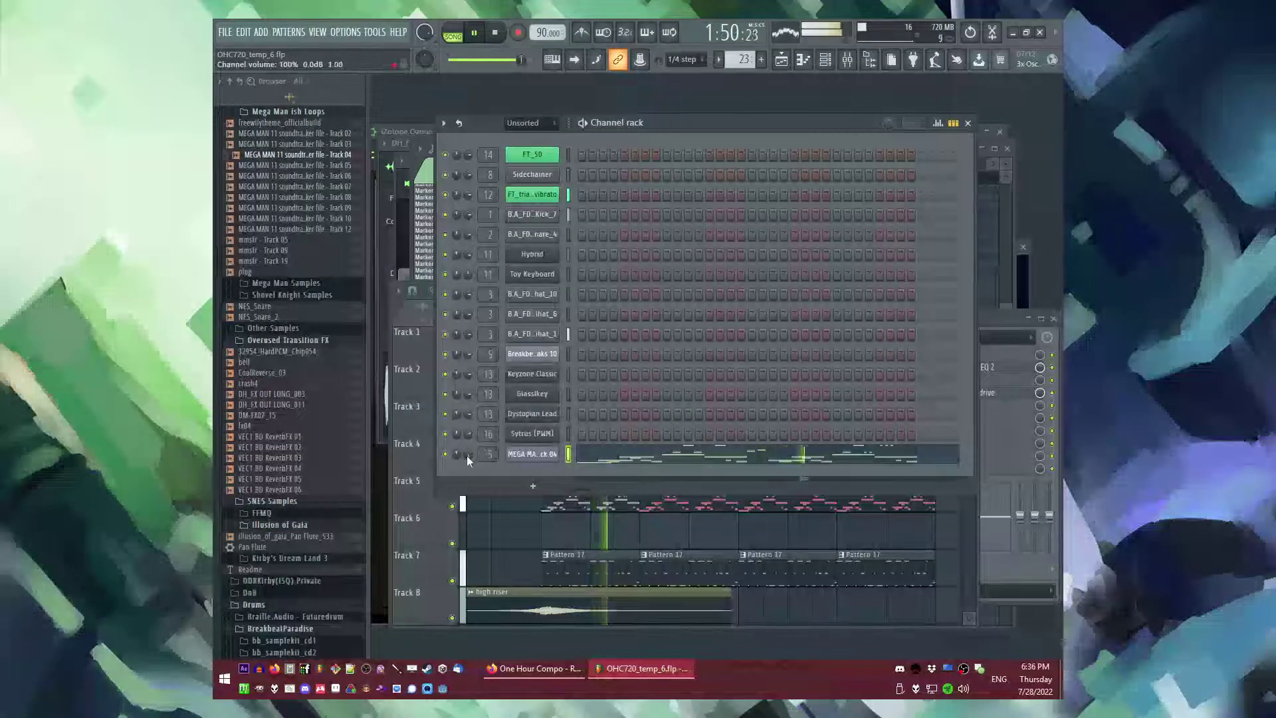
pyautogui.click(641, 457)
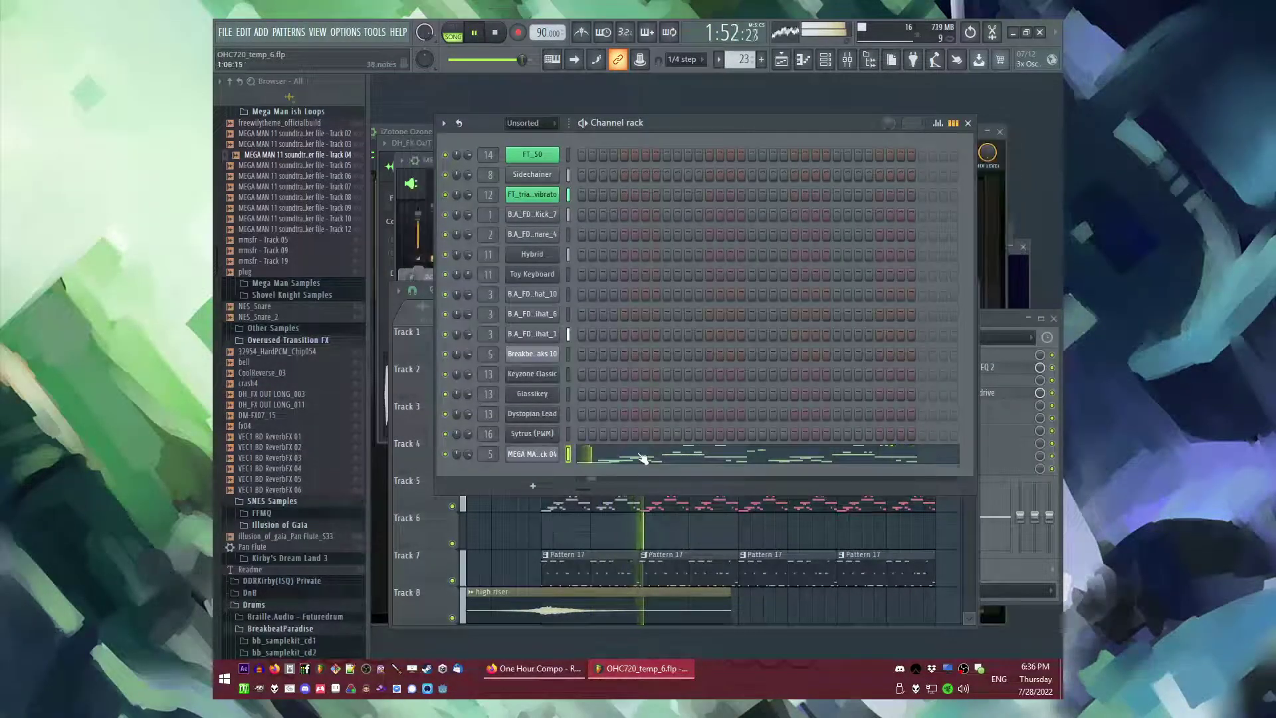
pyautogui.click(640, 457)
pyautogui.press('space')
pyautogui.press('space')
pyautogui.moveTo(556, 363); pyautogui.dragTo(609, 365)
pyautogui.rightClick(650, 365)
pyautogui.moveTo(758, 362); pyautogui.dragTo(810, 366)
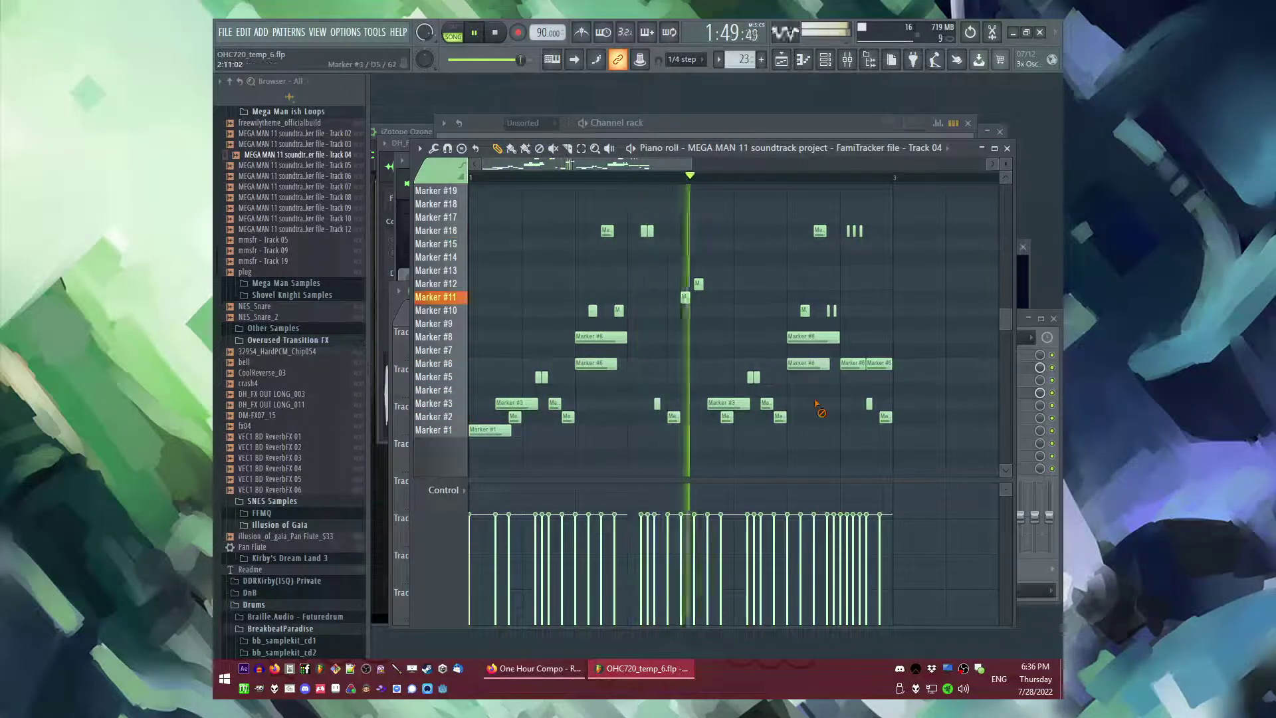
# - Play back the section and check the sliced loop in its piano roll, playlist, channel rack, plugin and mixer track
pyautogui.scroll(1, 532, 359)
pyautogui.scroll(-1, 530, 337)
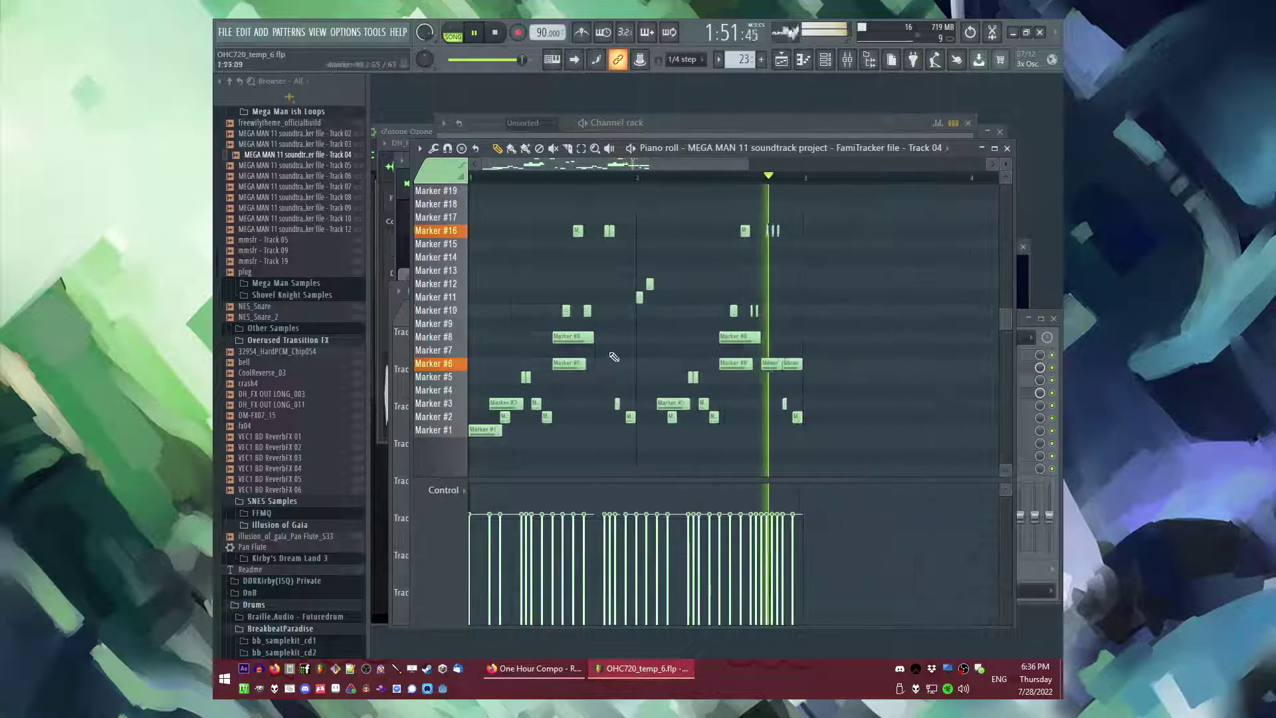
pyautogui.press('F5')
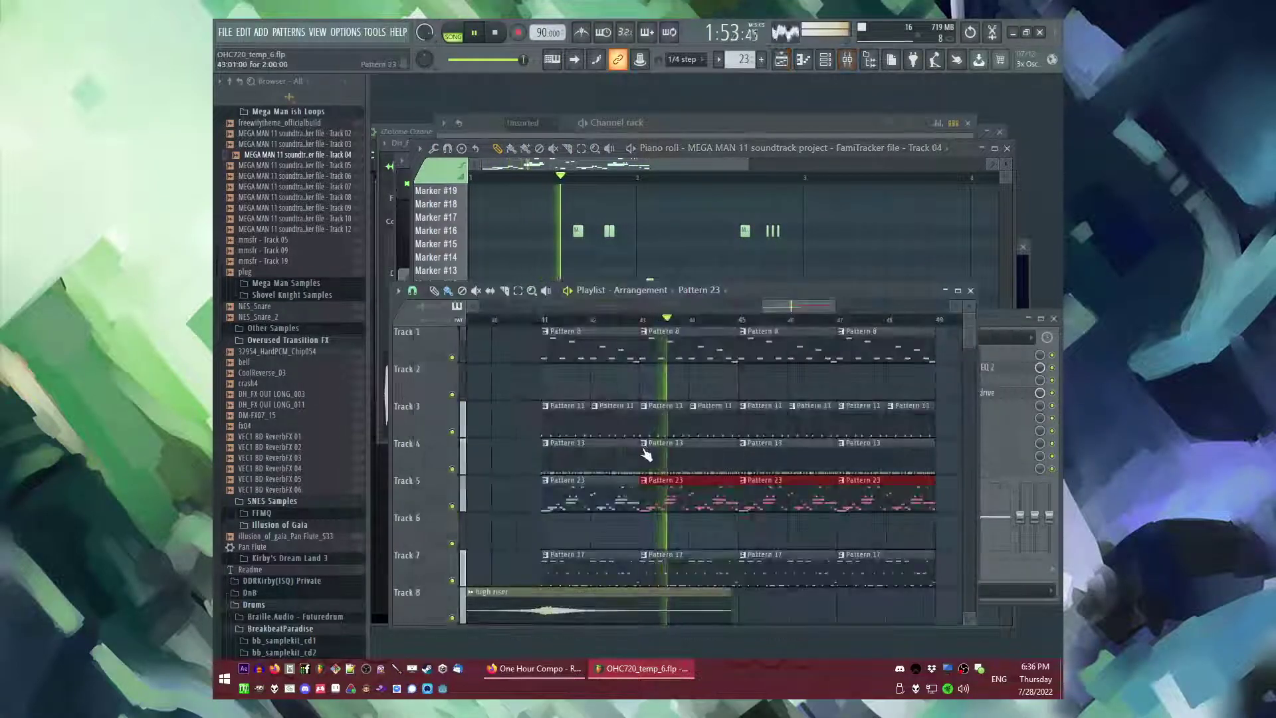
pyautogui.press('F6')
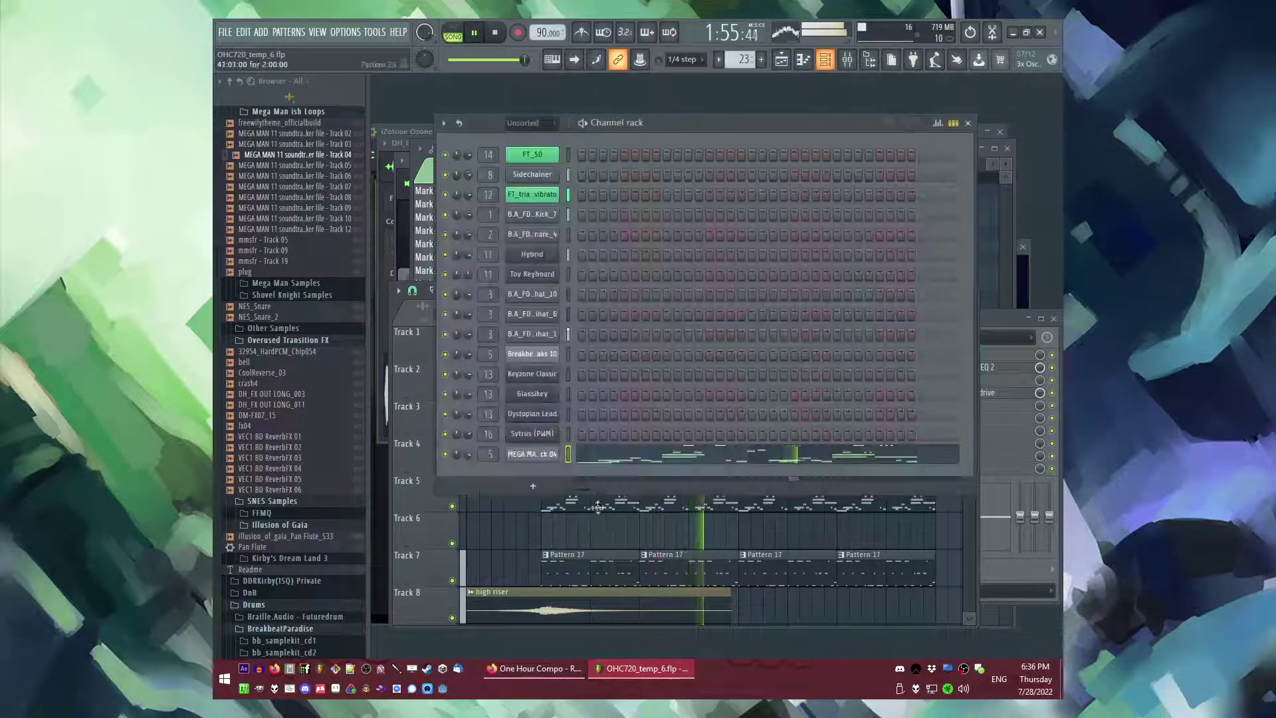
pyautogui.press('F9')
pyautogui.click(547, 454)
pyautogui.press('F6')
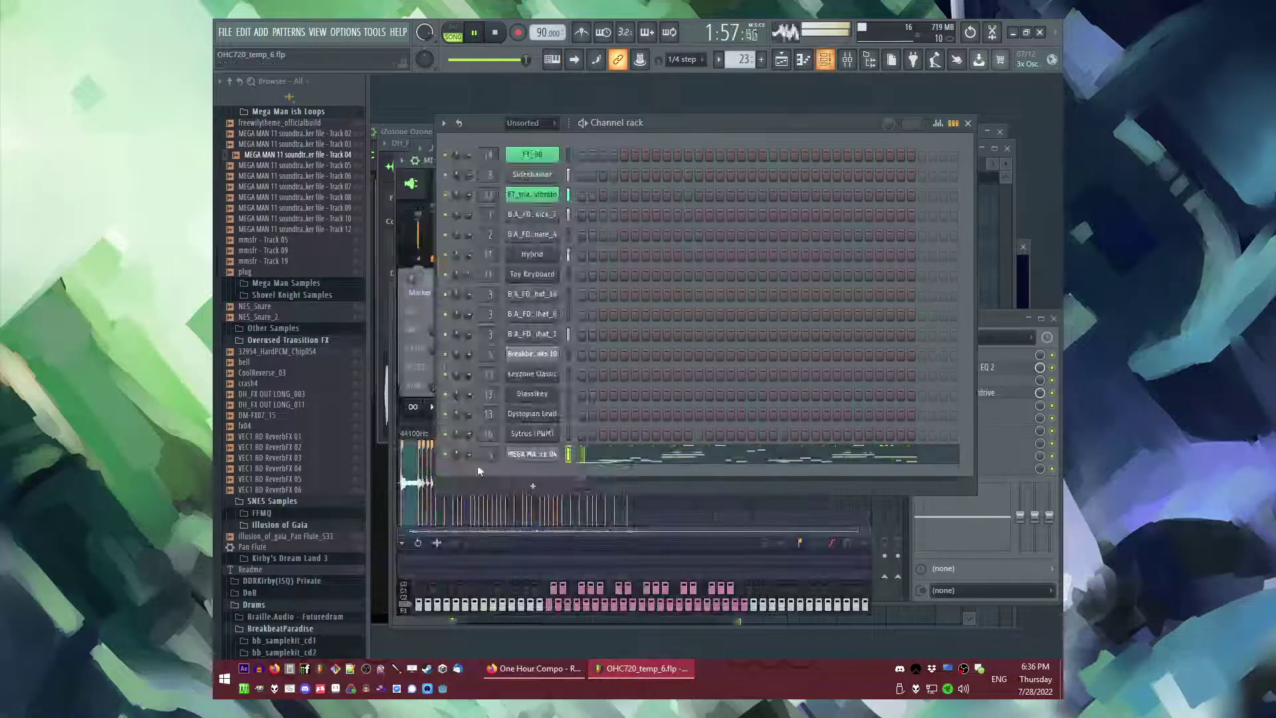
pyautogui.press('F9')
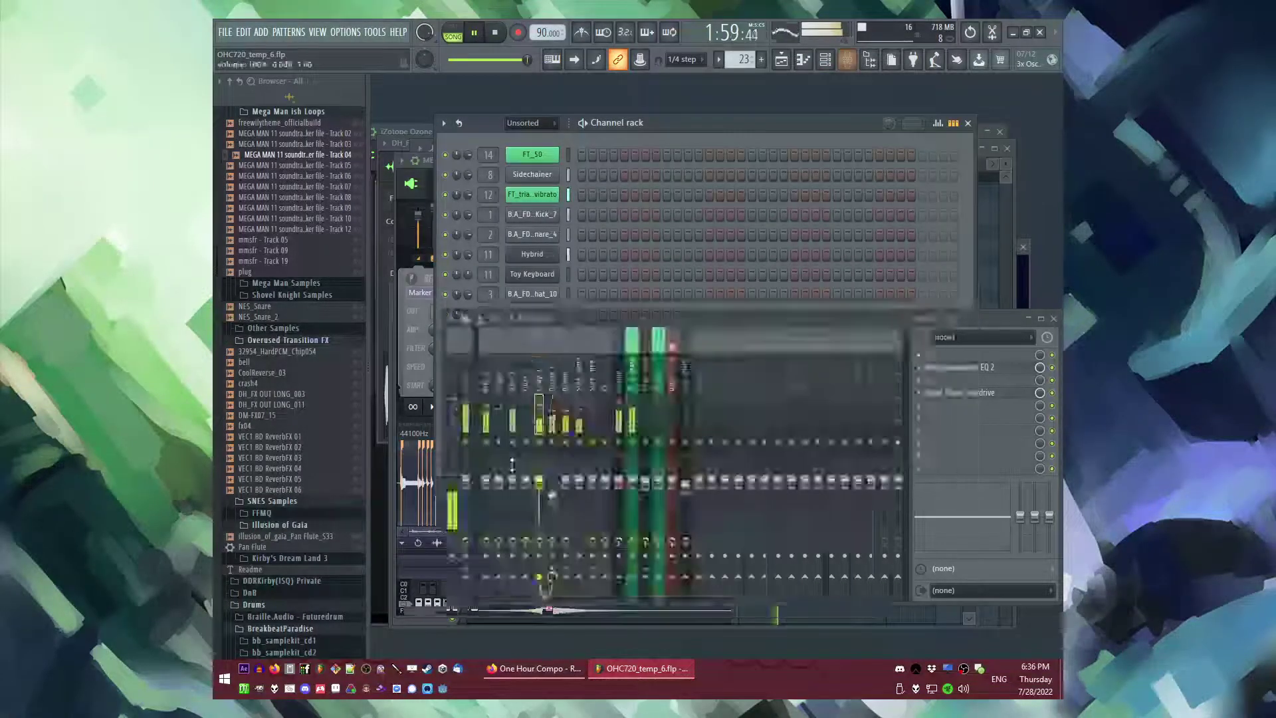
pyautogui.press('F5')
pyautogui.scroll(-2, 755, 535)
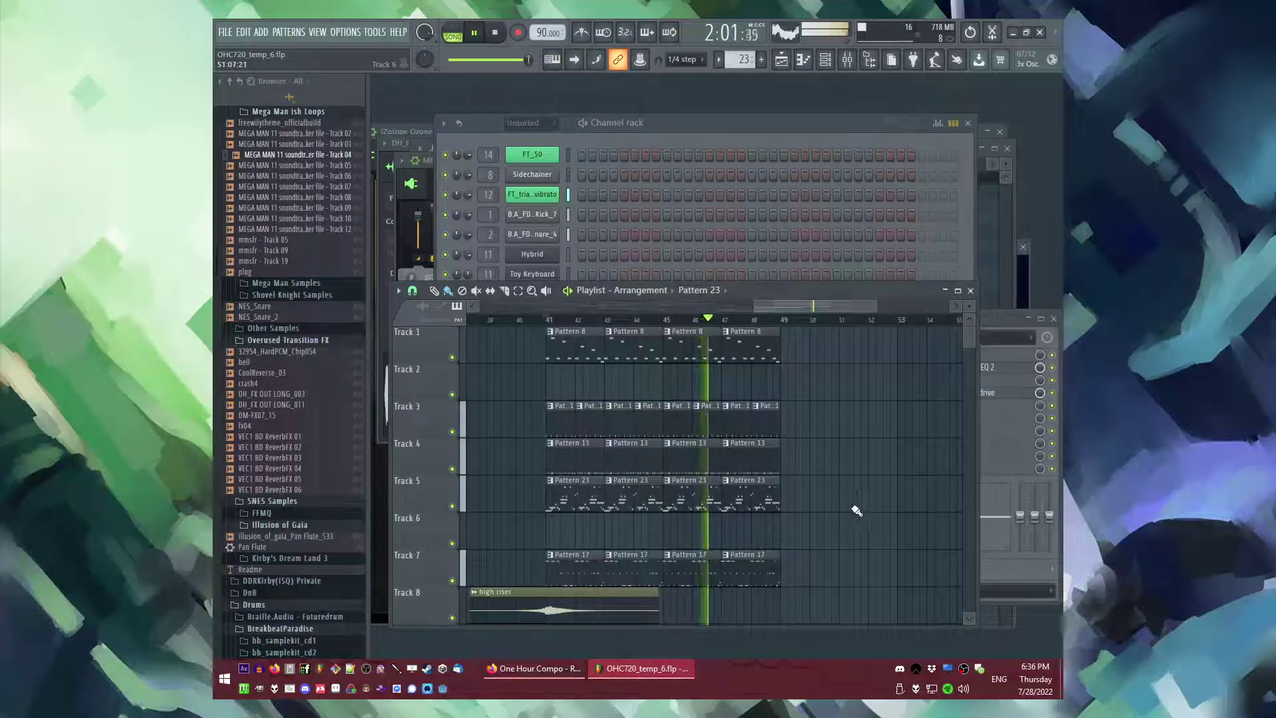
pyautogui.scroll(1, 856, 510)
pyautogui.scroll(-2, 854, 510)
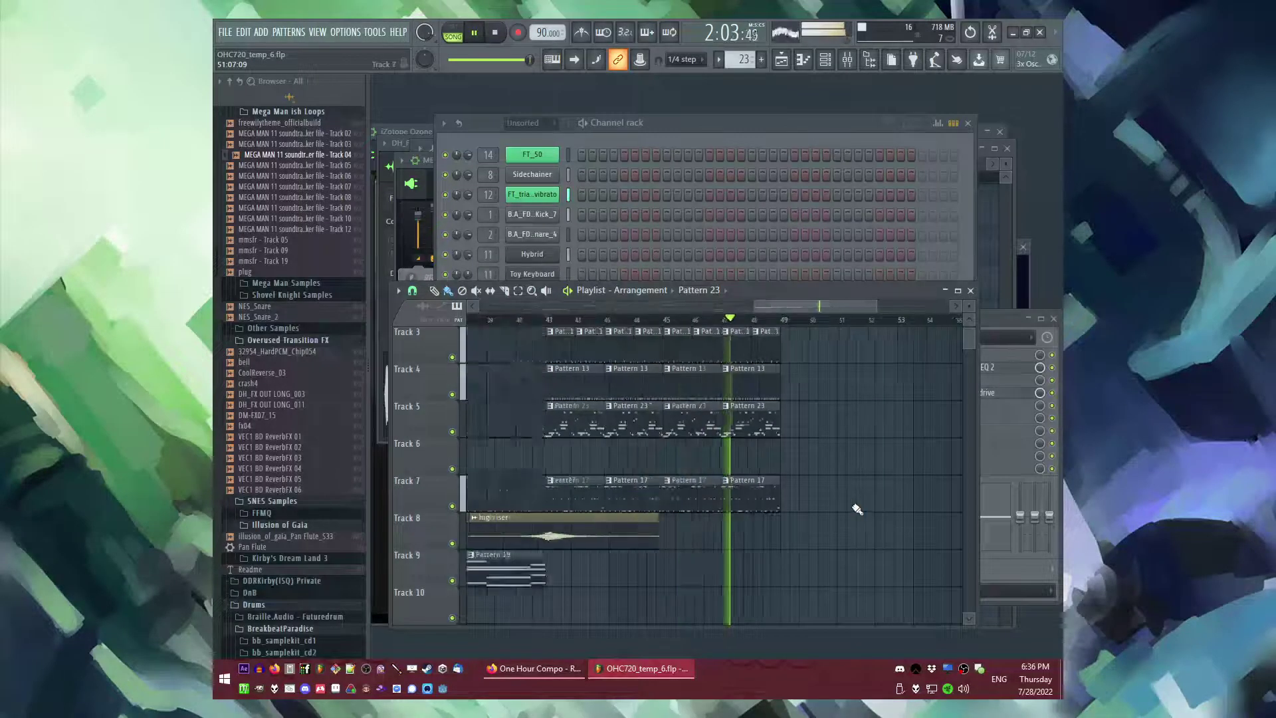
# - Place another Pattern 8 clip on Track 1 at bar 49, directly after the existing ones
pyautogui.scroll(2, 853, 502)
pyautogui.scroll(-2, 872, 466)
pyautogui.scroll(4, 858, 452)
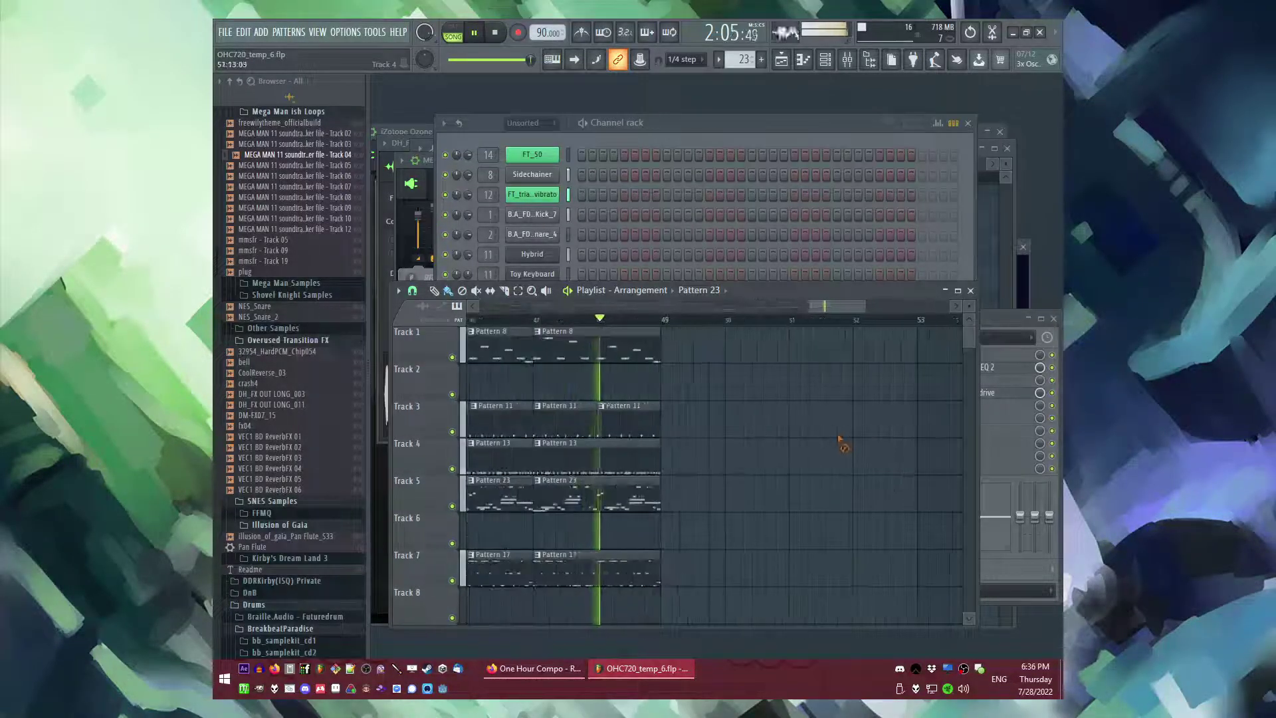
pyautogui.click(652, 355)
pyautogui.click(670, 354)
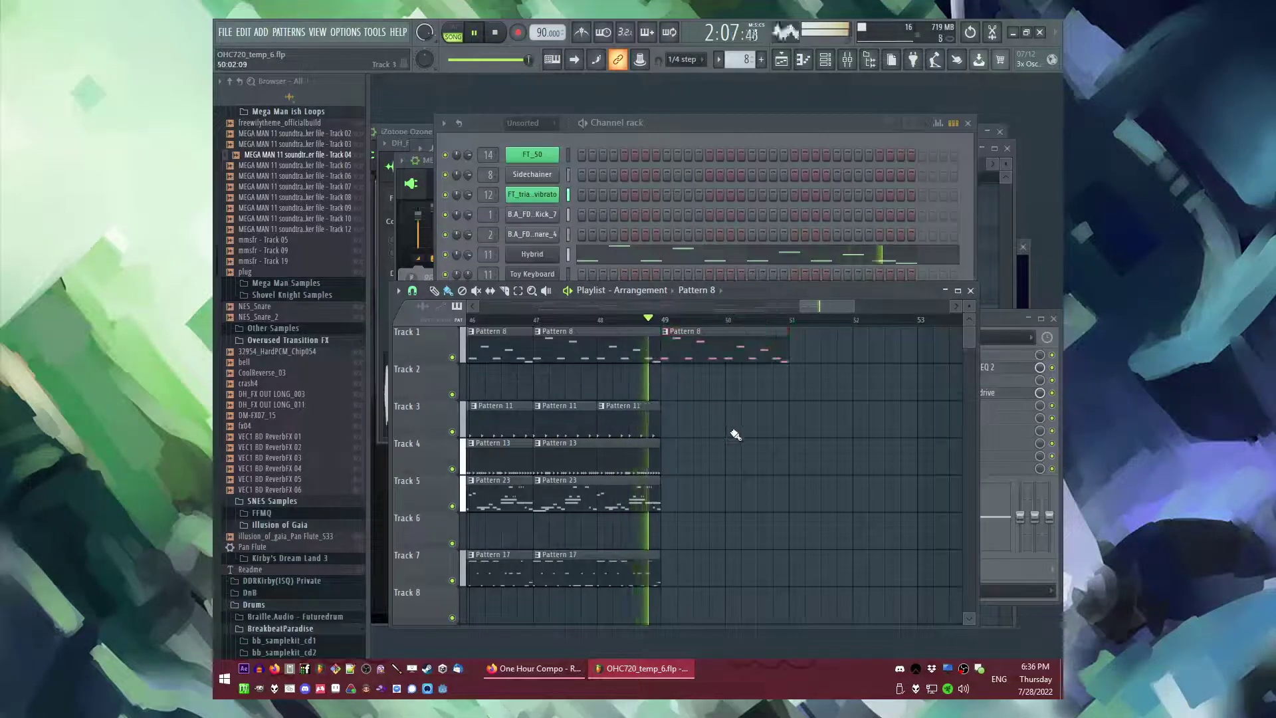
# - Place the bell audio clip on Track 2 so it swells into bar 49
pyautogui.scroll(-2, 735, 434)
pyautogui.scroll(-3, 735, 434)
pyautogui.scroll(3, 767, 377)
pyautogui.scroll(4, 611, 386)
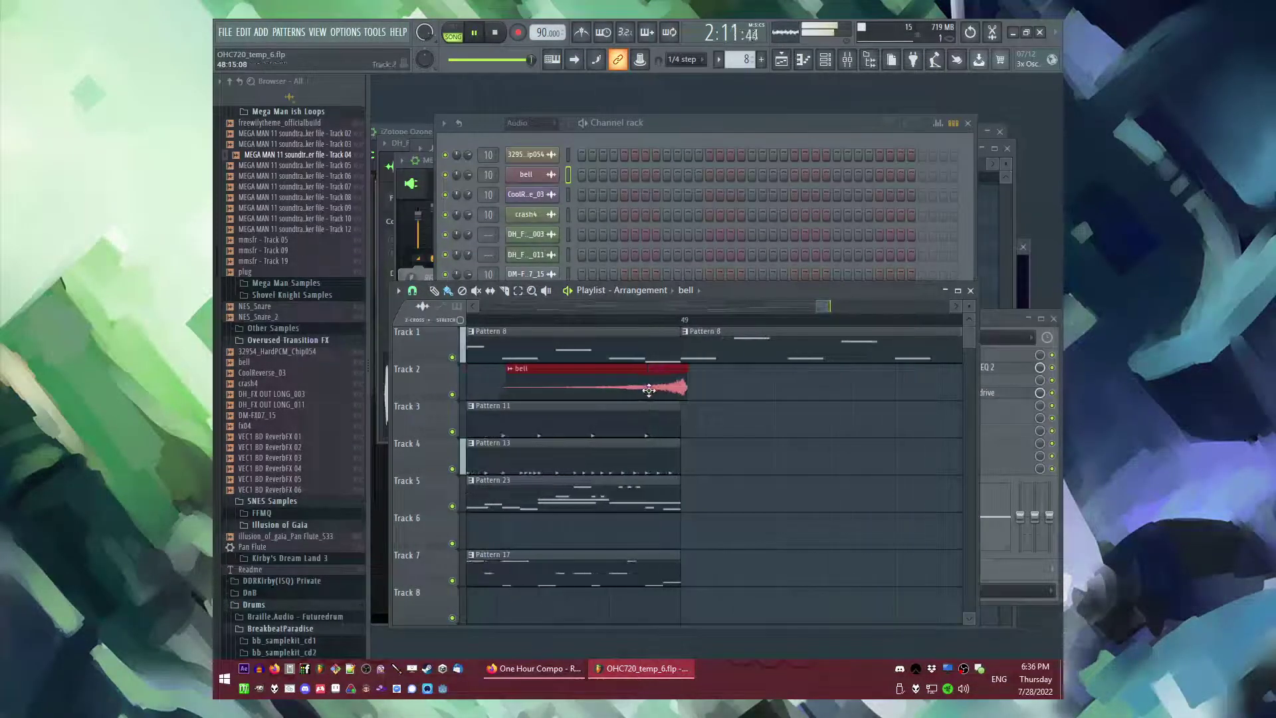
pyautogui.scroll(-2, 643, 391)
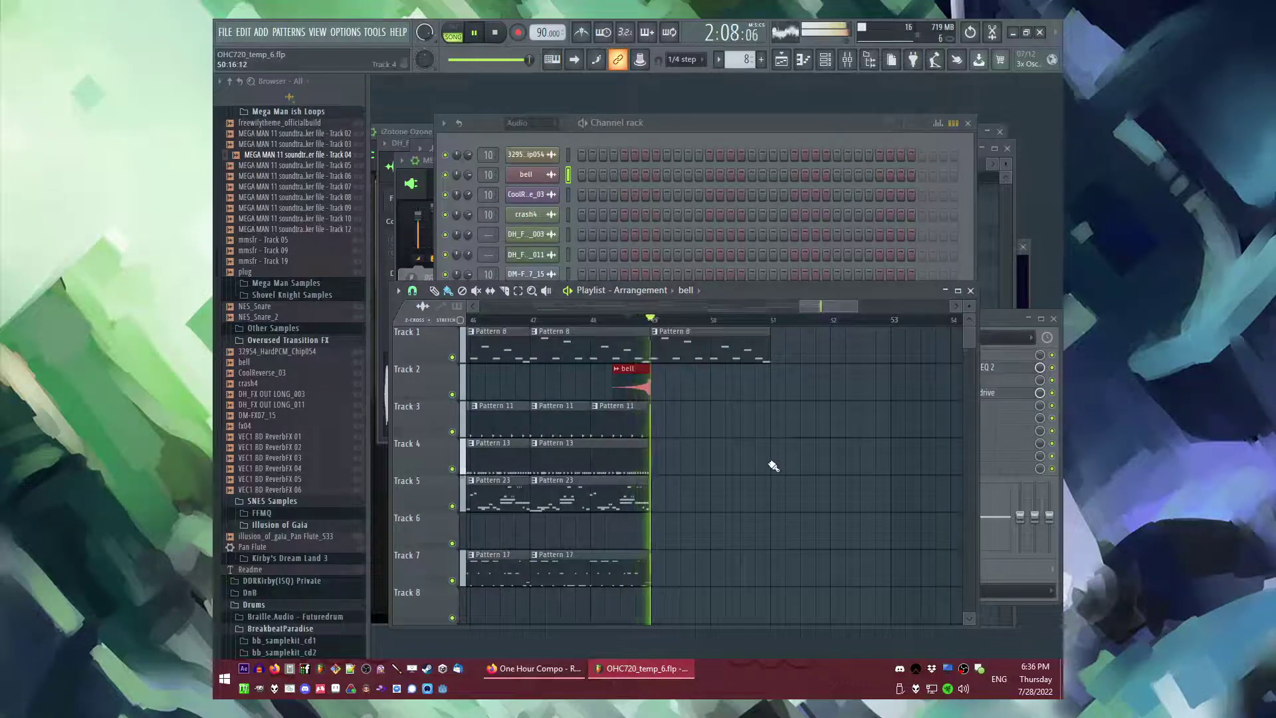
# - Place the VEC1 BD ReverbFX 02 clip on Track 6 at bar 49 and play from that bar
pyautogui.scroll(-2, 774, 429)
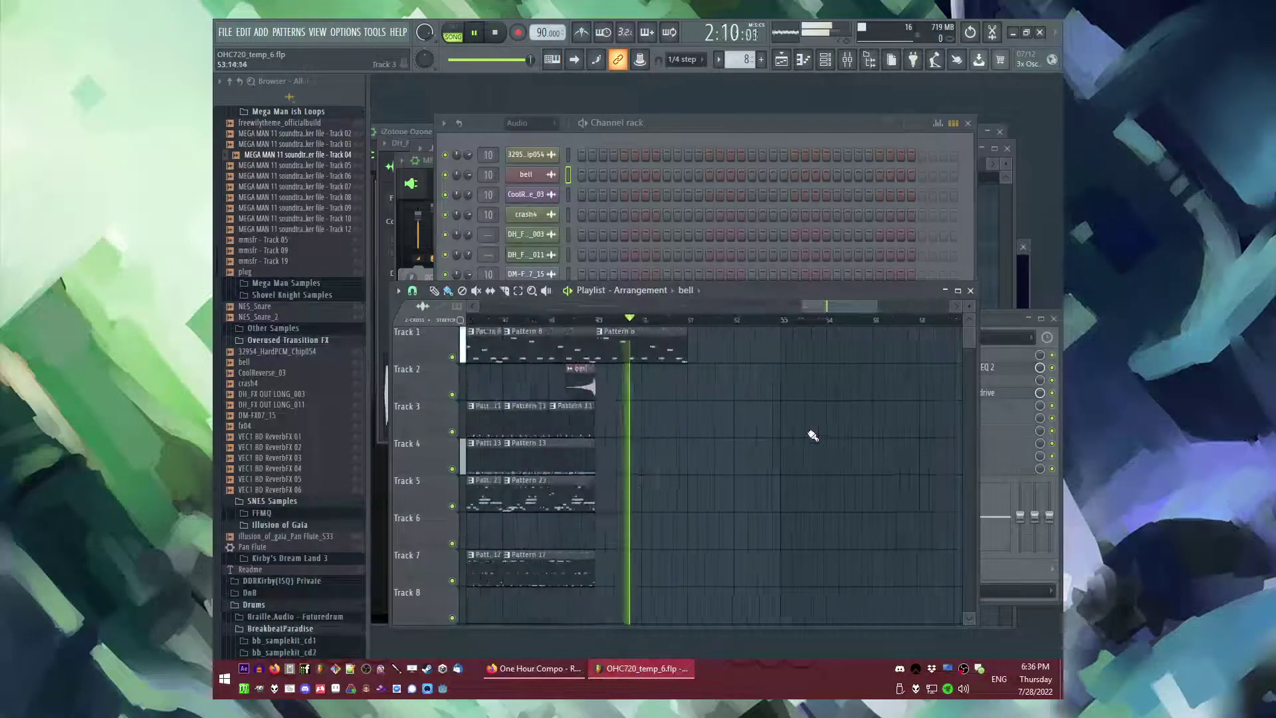
pyautogui.scroll(-4, 784, 452)
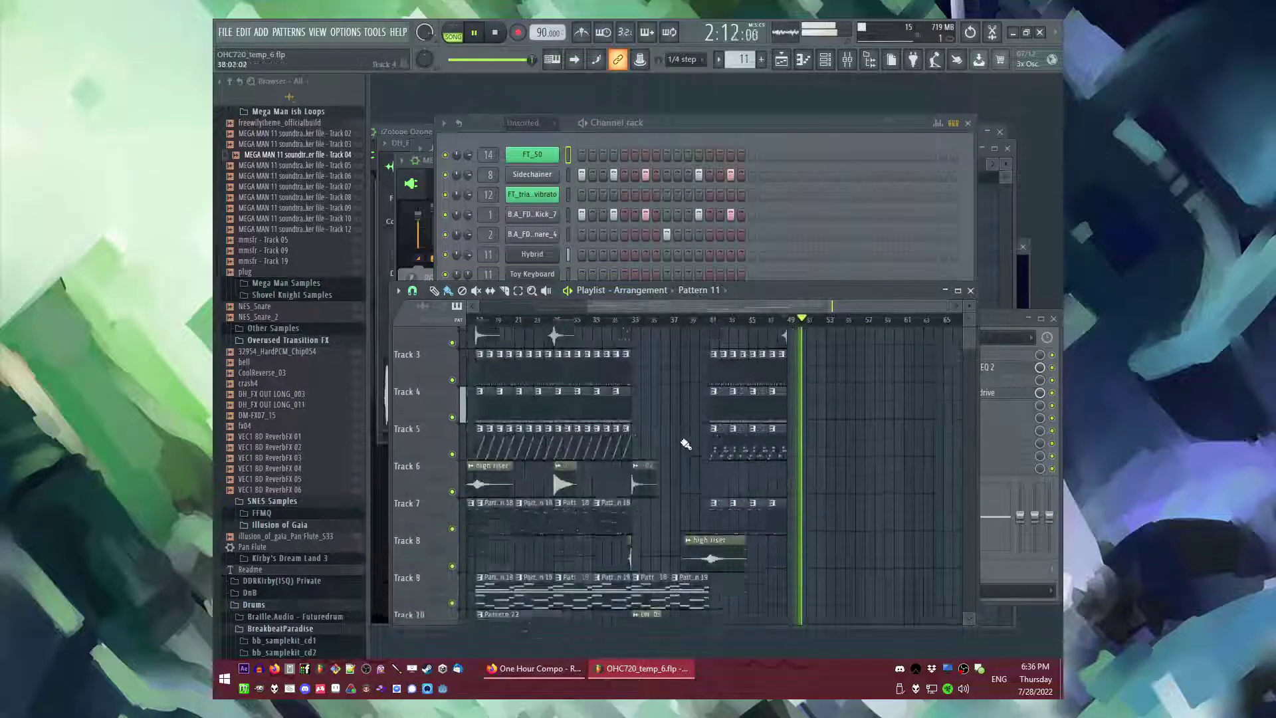
pyautogui.press('space')
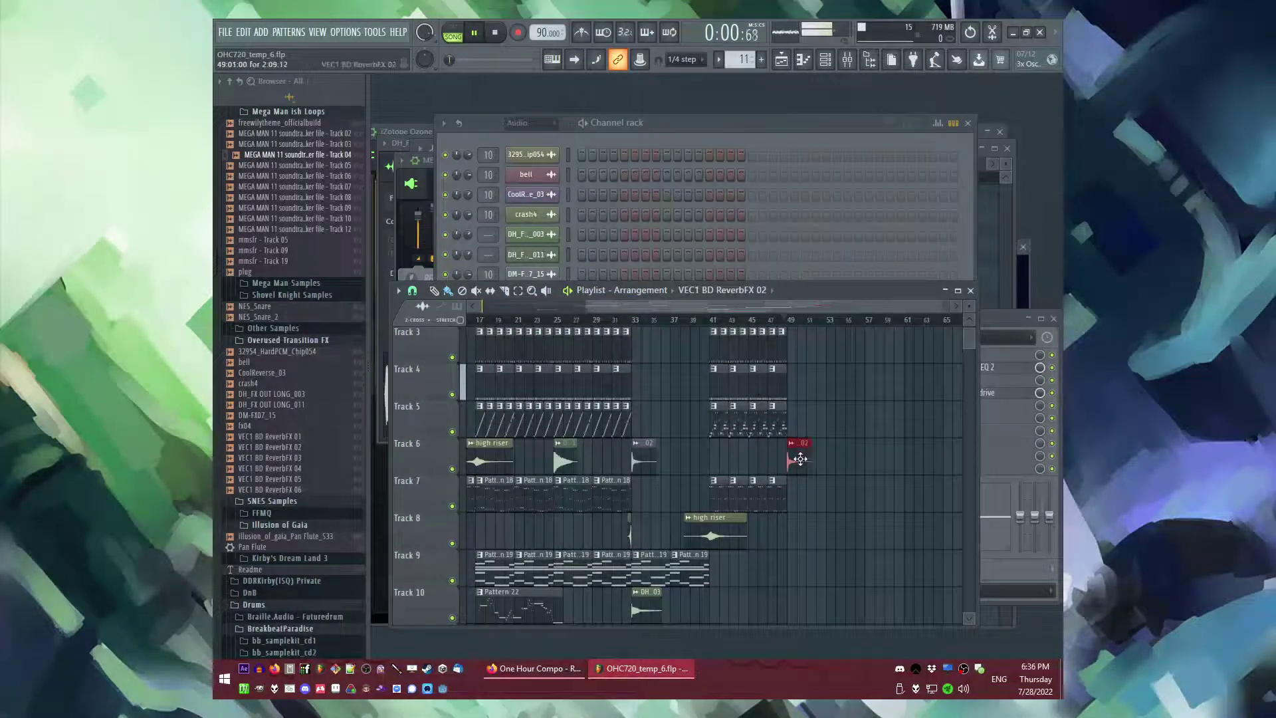
pyautogui.click(786, 318)
pyautogui.scroll(5, 708, 367)
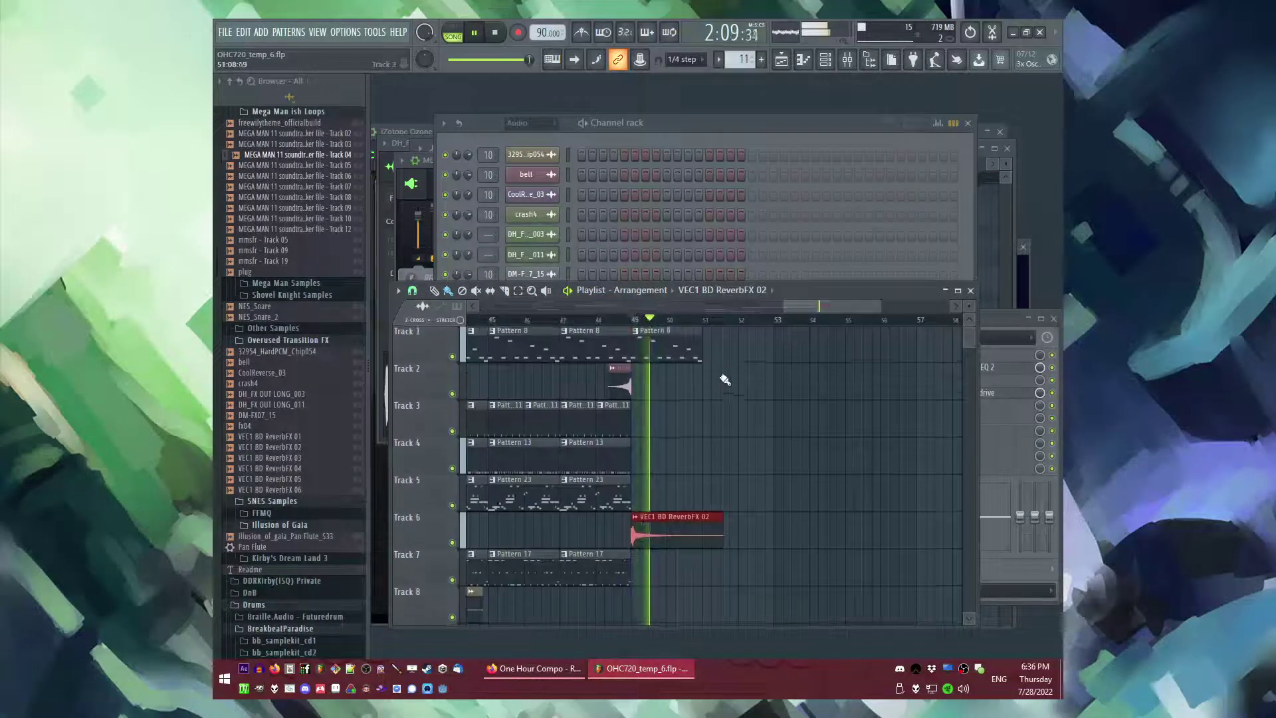
# - Add one more Pattern 8 clip on Track 1 at bar 51 and play through its ending
pyautogui.rightClick(695, 364)
pyautogui.click(702, 358)
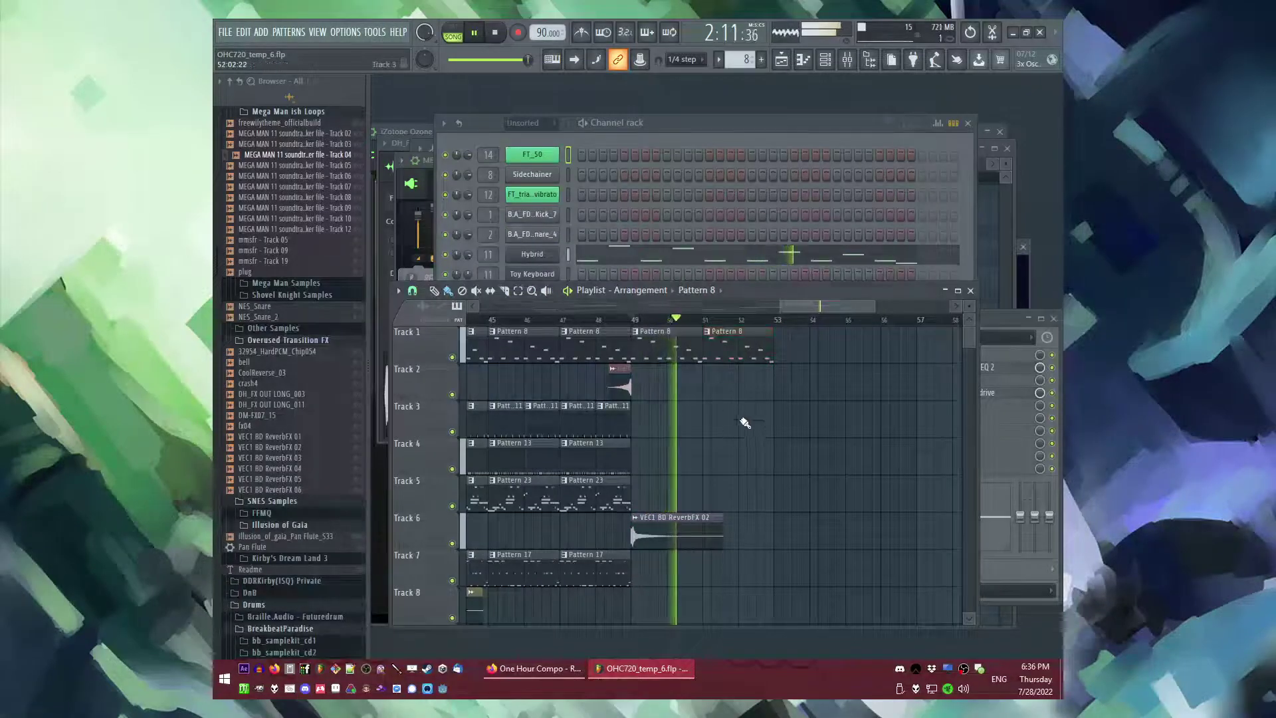
pyautogui.click(750, 319)
pyautogui.scroll(2, 755, 323)
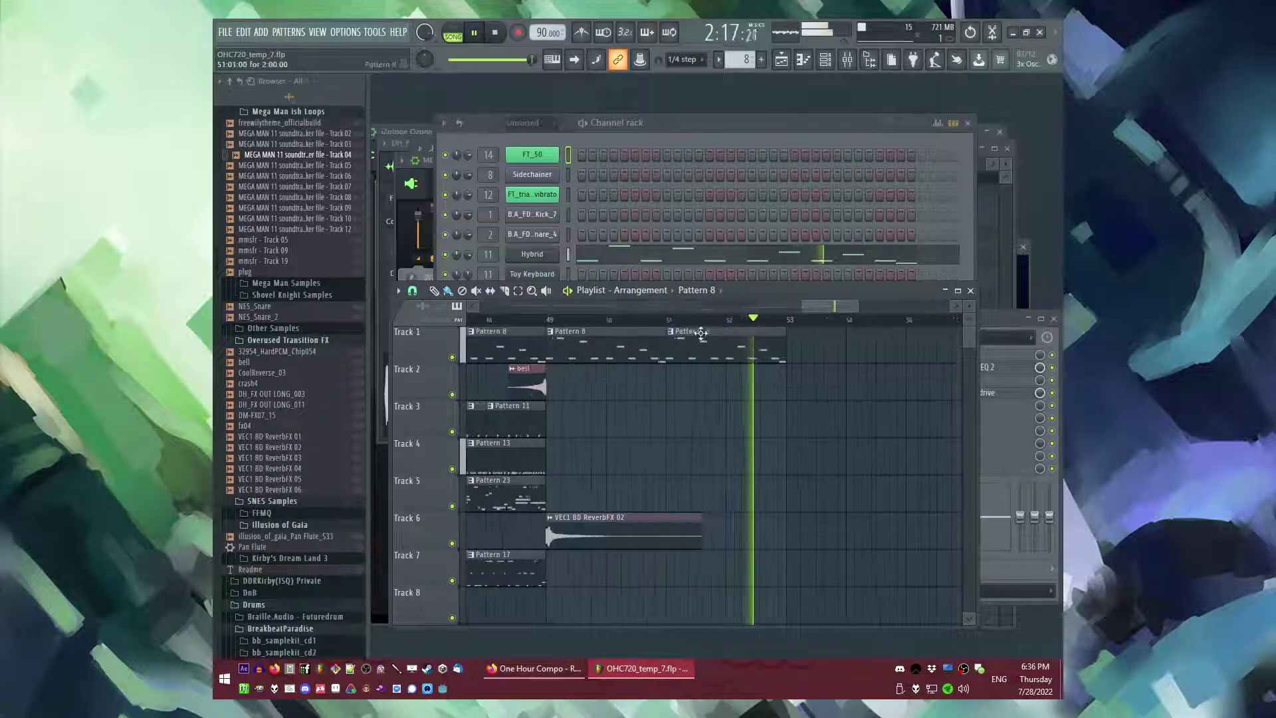
# - Make the Track 1 clip at bar 51 a unique pattern and add a closing C5 note at bar 3
pyautogui.rightClick(670, 339)
pyautogui.click(701, 419)
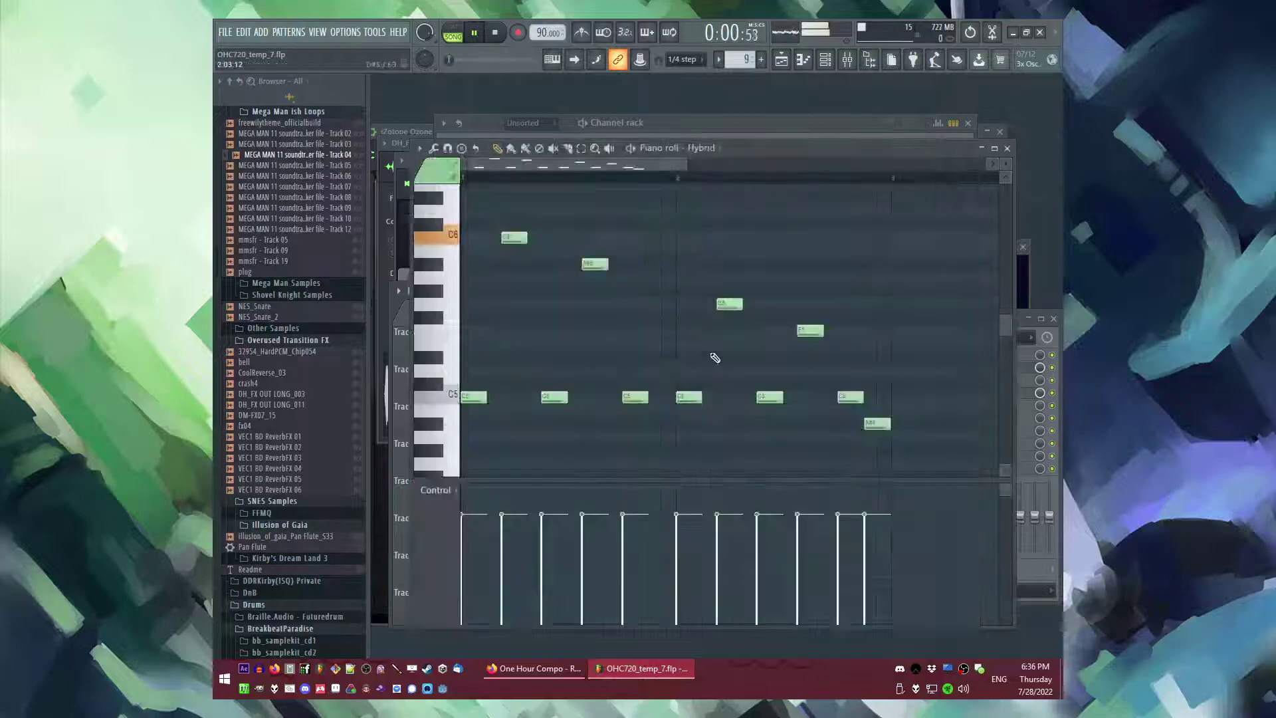
pyautogui.click(903, 397)
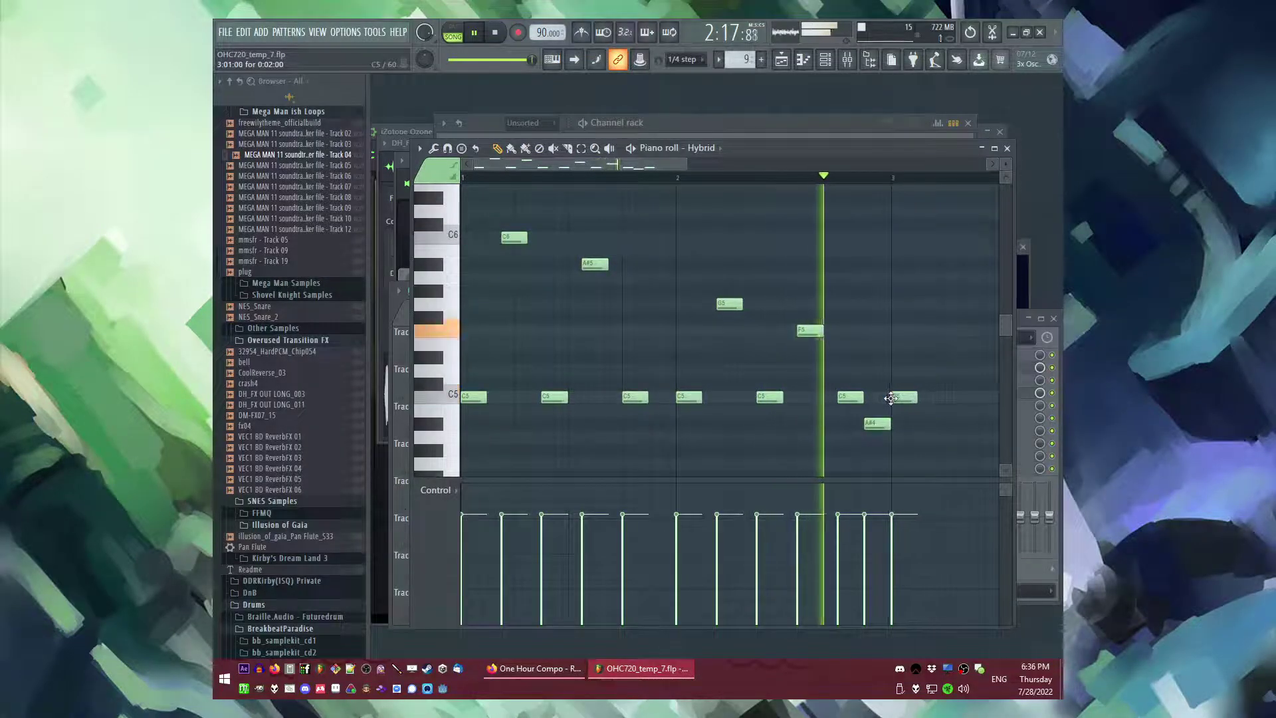
# - Create a new empty pattern and place it on Track 3 at bar 54, after the final melody clip
pyautogui.press('F5')
pyautogui.press('F4')
pyautogui.press('Return')
pyautogui.moveTo(867, 429); pyautogui.dragTo(869, 423)
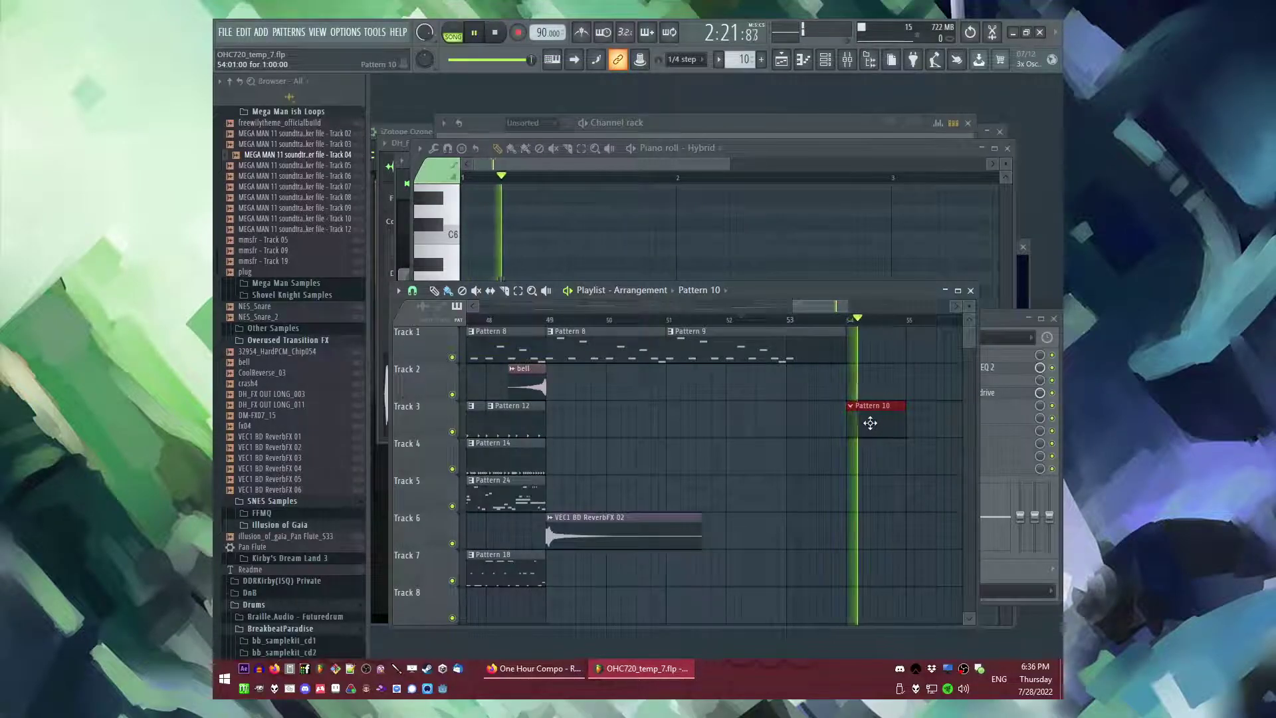
pyautogui.scroll(-2, 857, 418)
pyautogui.scroll(2, 793, 423)
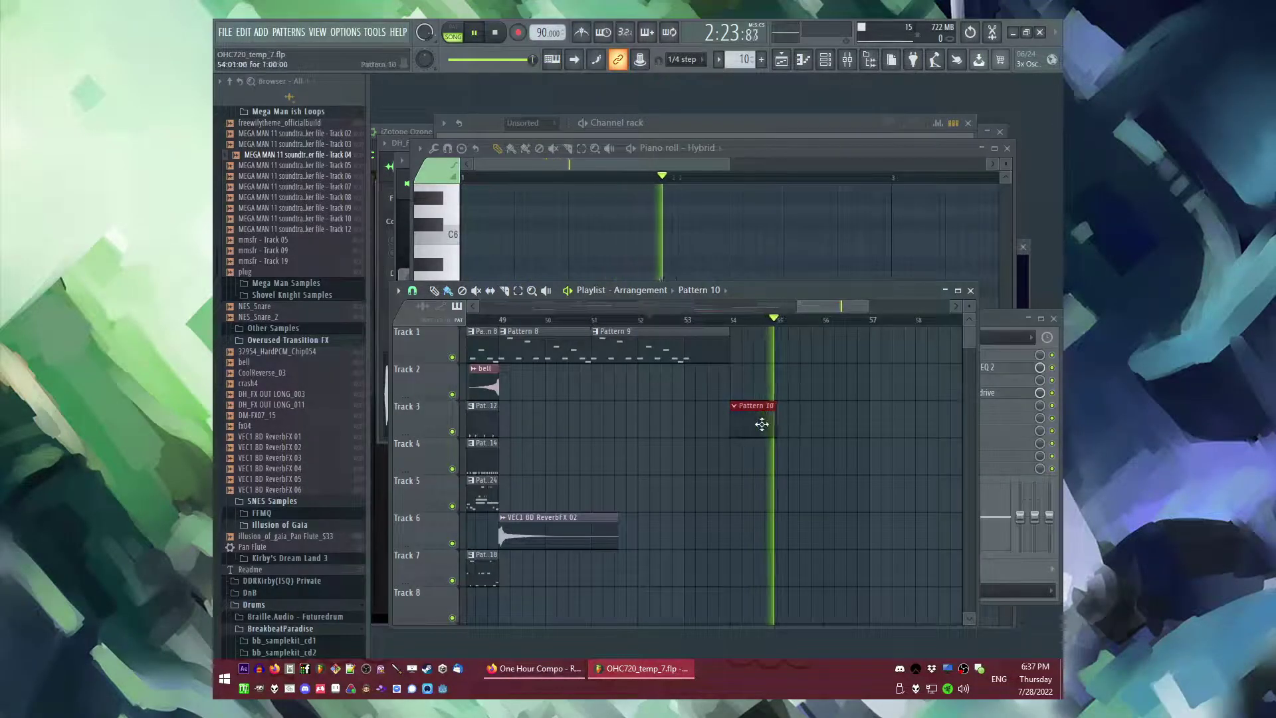
# - Play back the earlier sections of the arrangement and examine the clips on the upper and lower tracks
pyautogui.scroll(-4, 761, 424)
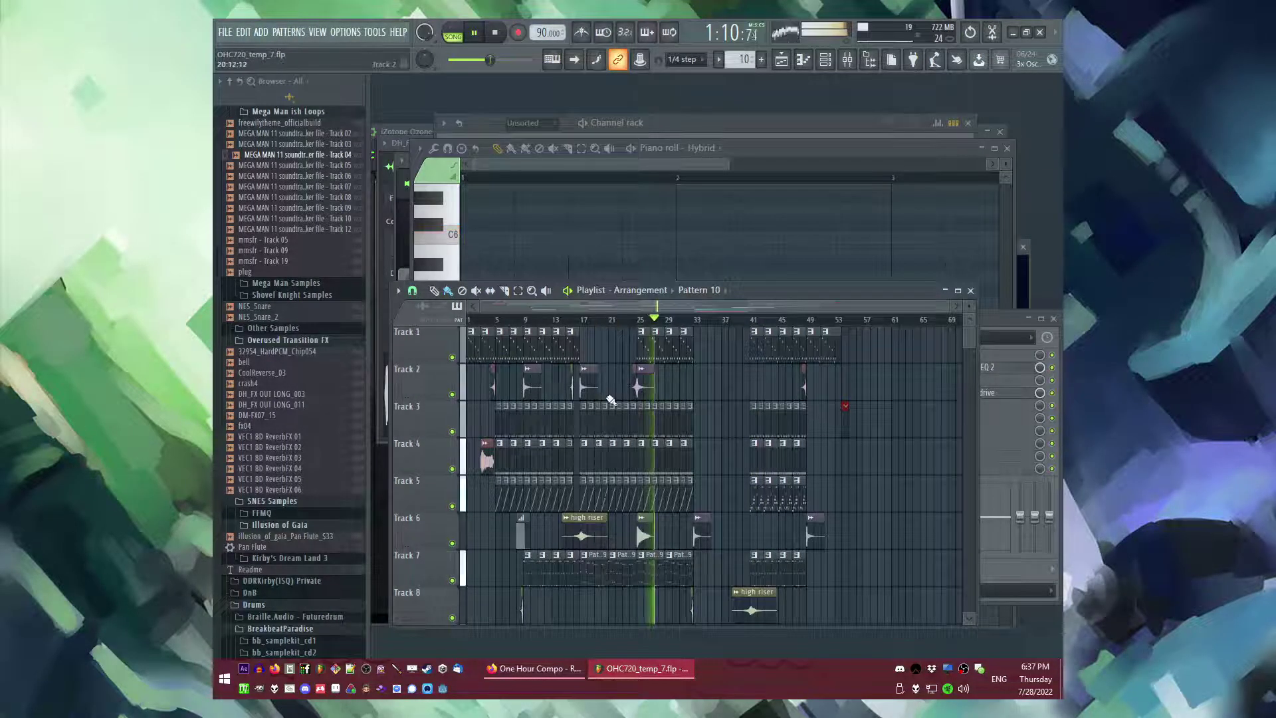
pyautogui.scroll(5, 612, 403)
pyautogui.scroll(-2, 616, 413)
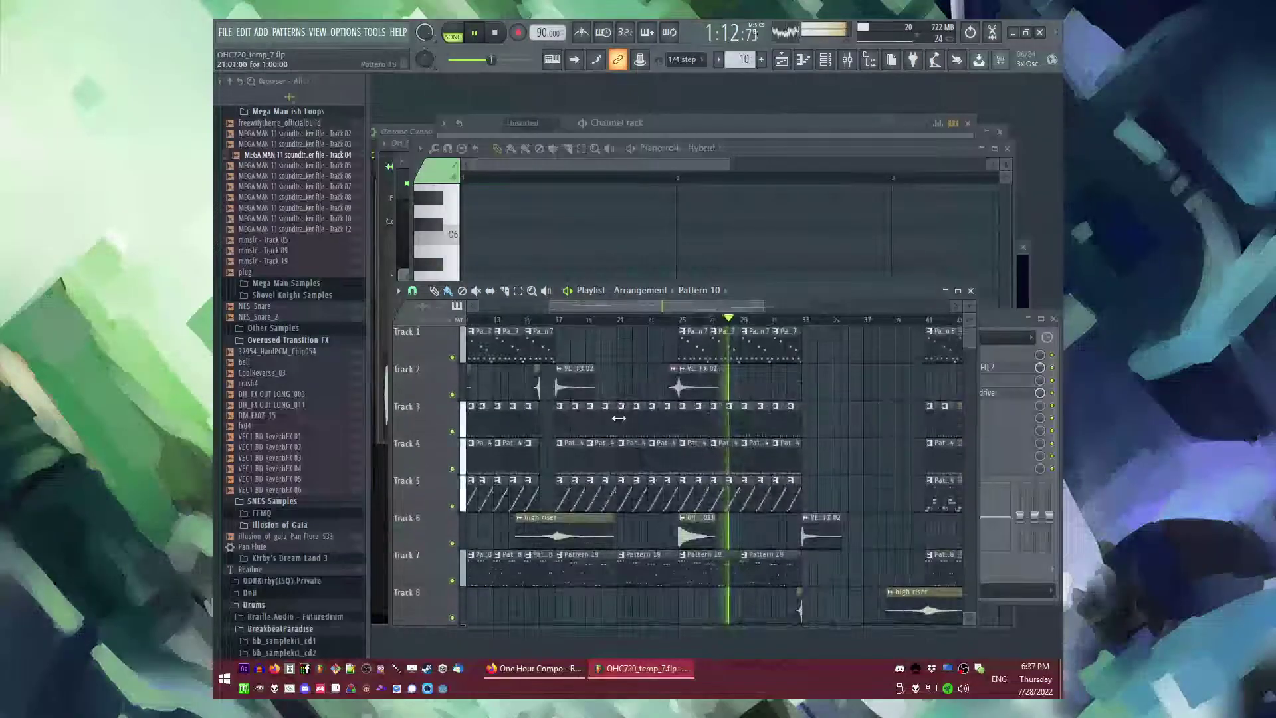
pyautogui.scroll(-4, 619, 417)
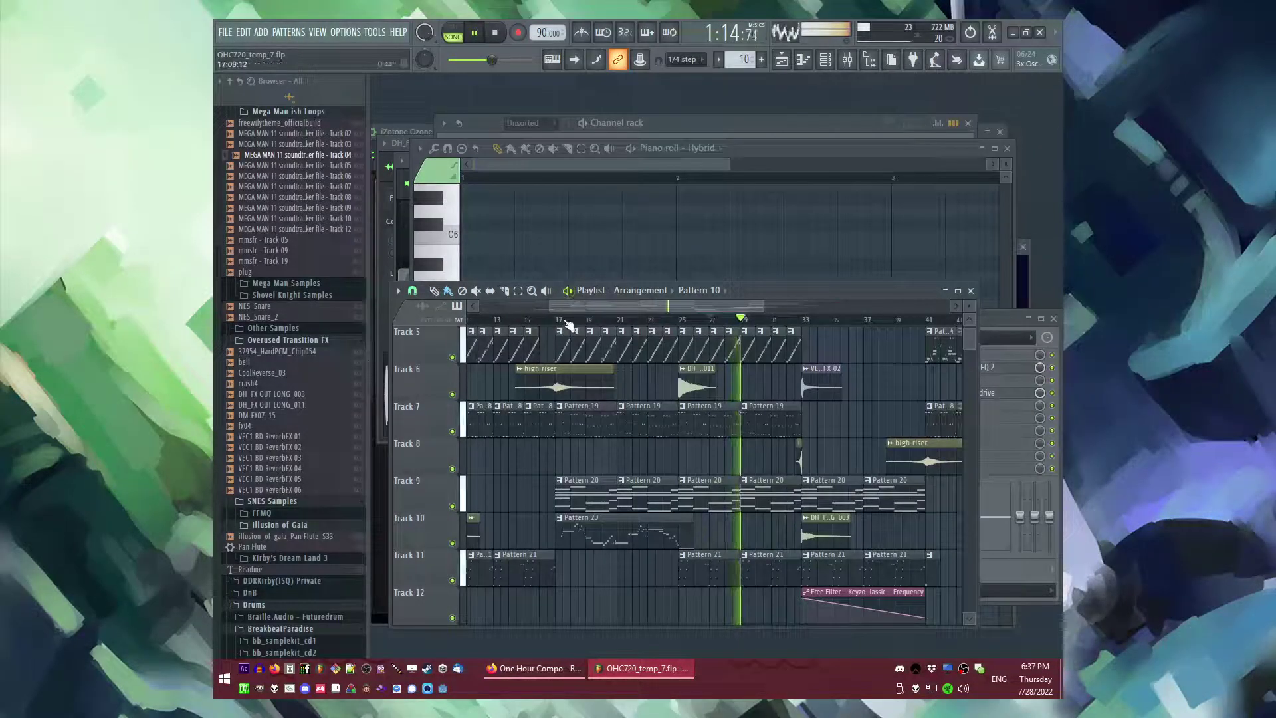
pyautogui.scroll(4, 574, 448)
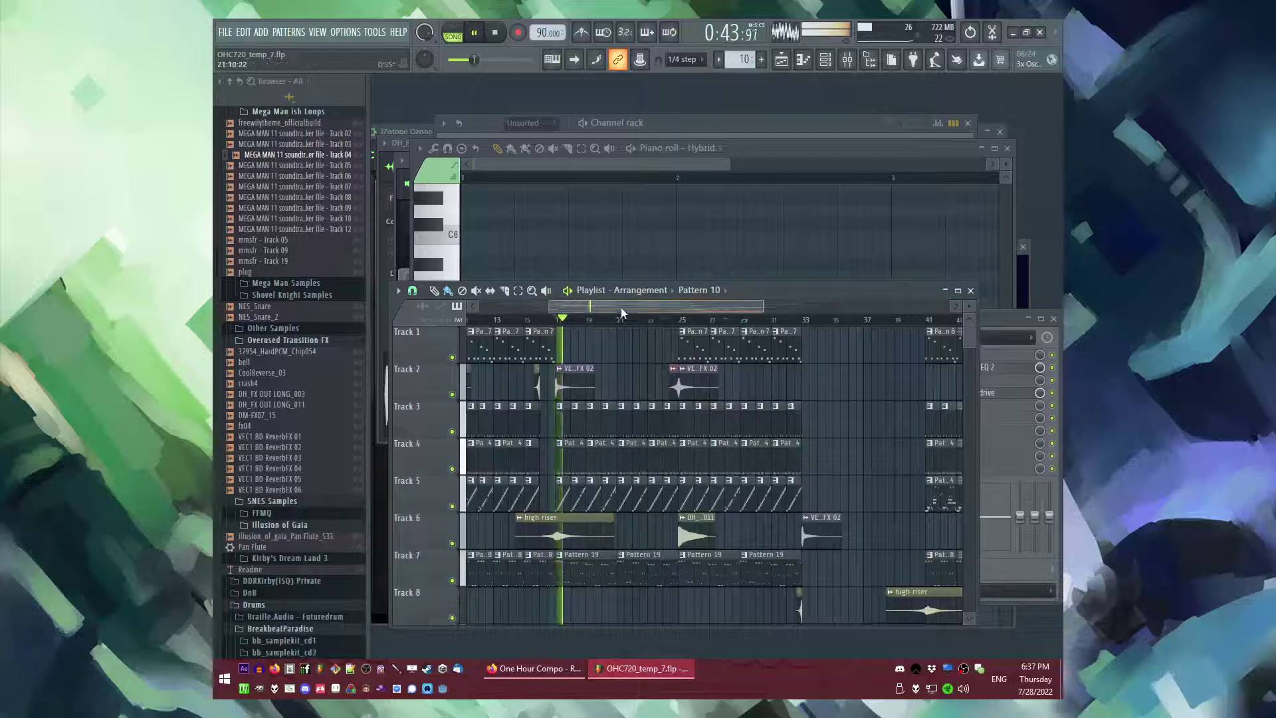
pyautogui.moveTo(621, 309); pyautogui.dragTo(342, 337)
pyautogui.scroll(-3, 638, 395)
pyautogui.scroll(-1, 595, 412)
pyautogui.scroll(-4, 597, 412)
# - Pick the Pattern 23 melody from Track 10 and place a copy on Track 13 at bar 33
pyautogui.click(624, 520)
pyautogui.scroll(7, 763, 426)
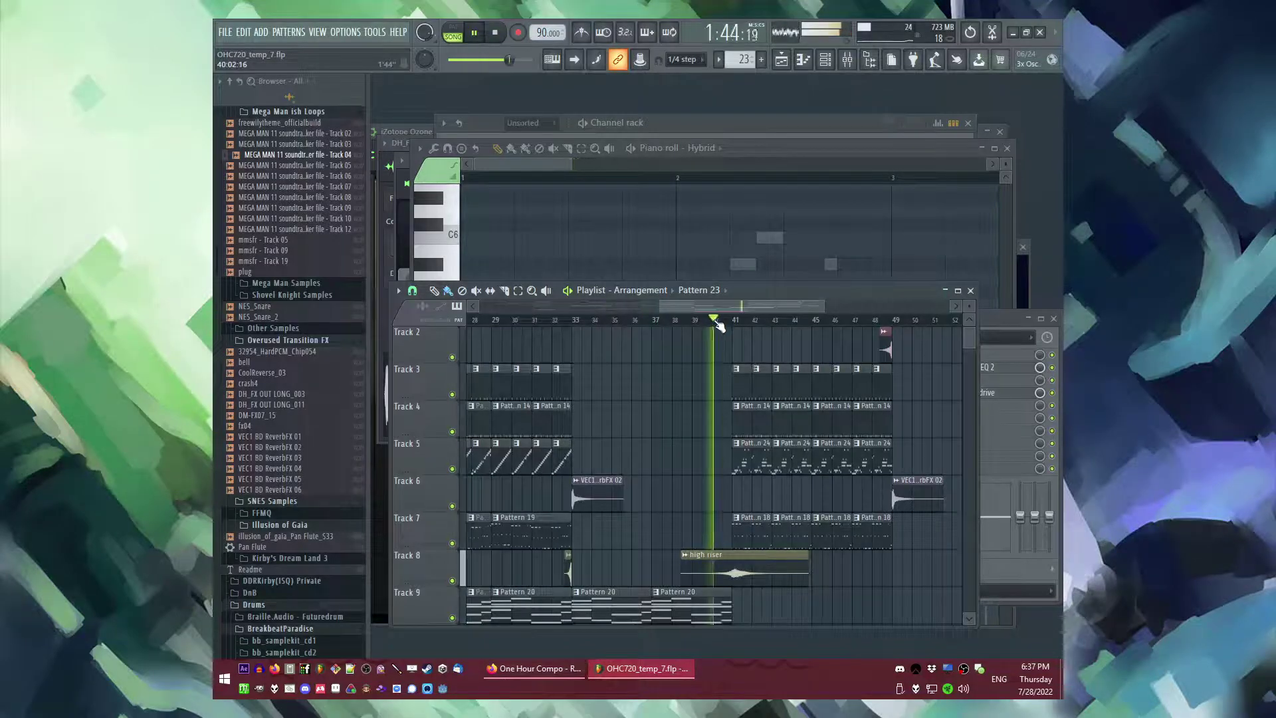
pyautogui.scroll(-4, 730, 359)
pyautogui.scroll(2, 753, 379)
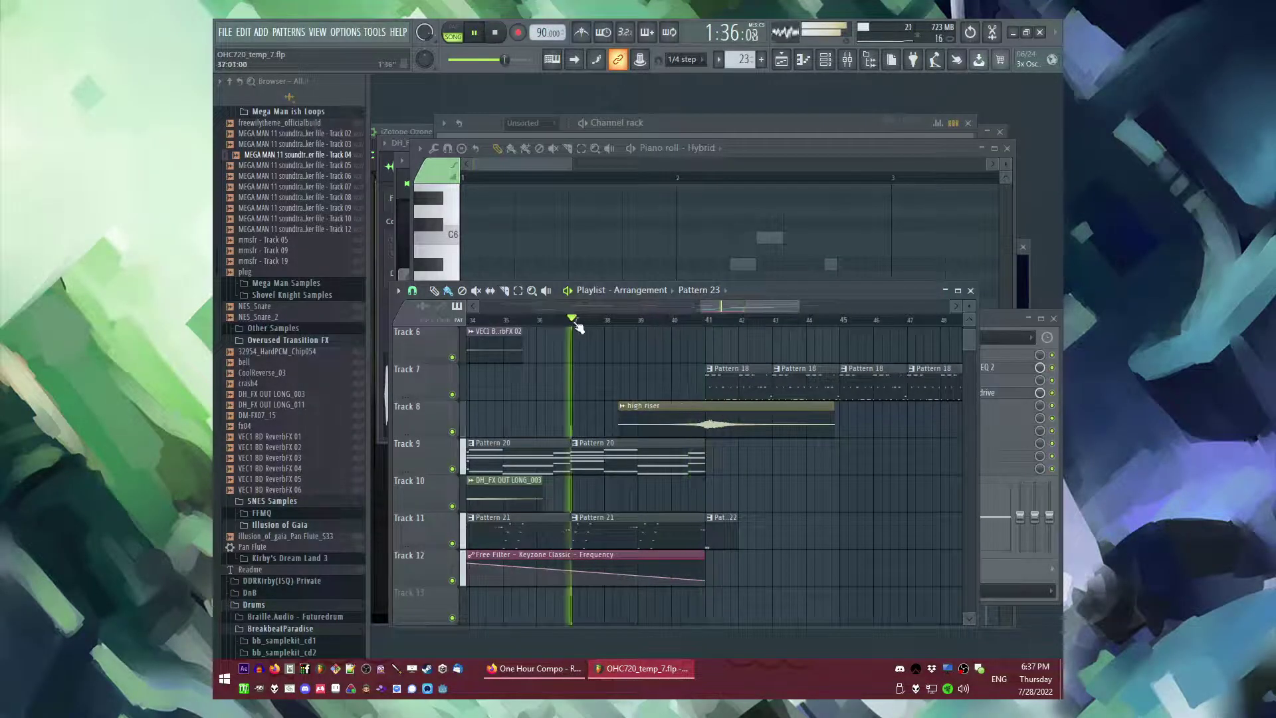
pyautogui.scroll(-2, 581, 327)
pyautogui.scroll(2, 665, 425)
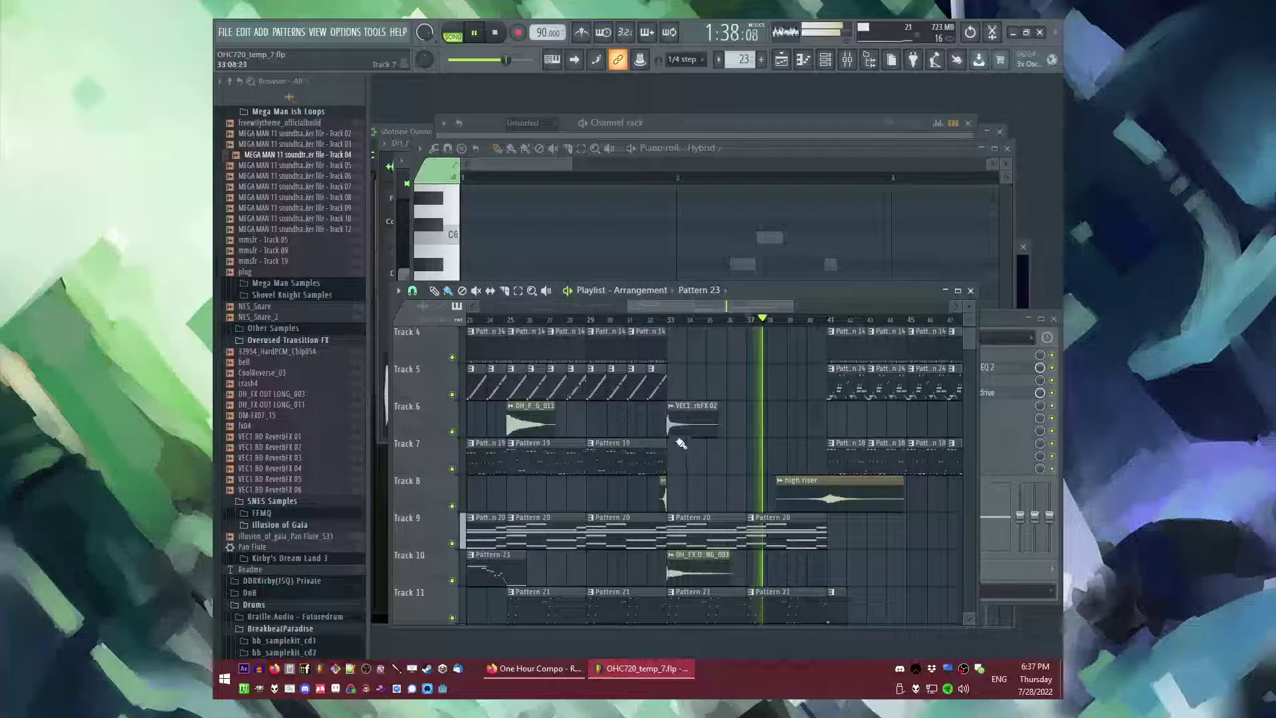
pyautogui.scroll(-5, 679, 508)
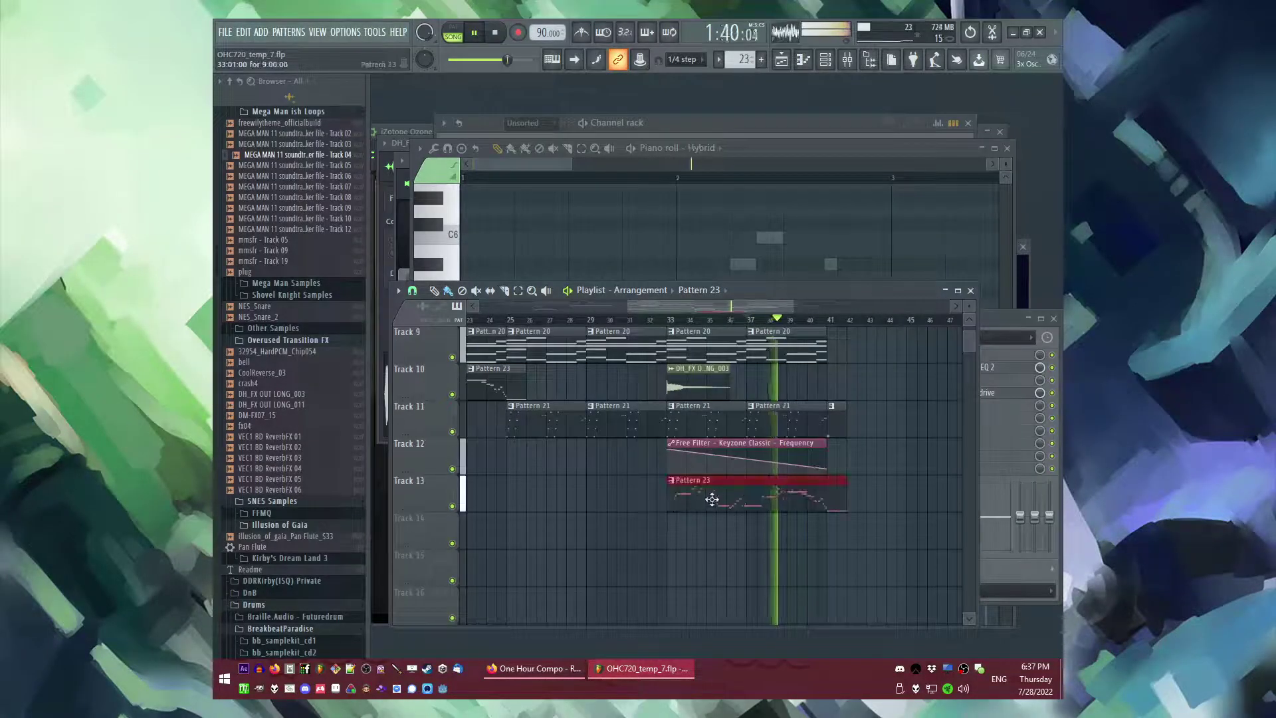
# - Make the copied melody clip on Track 13 a unique pattern
pyautogui.scroll(3, 733, 512)
pyautogui.scroll(-4, 704, 510)
pyautogui.scroll(1, 784, 515)
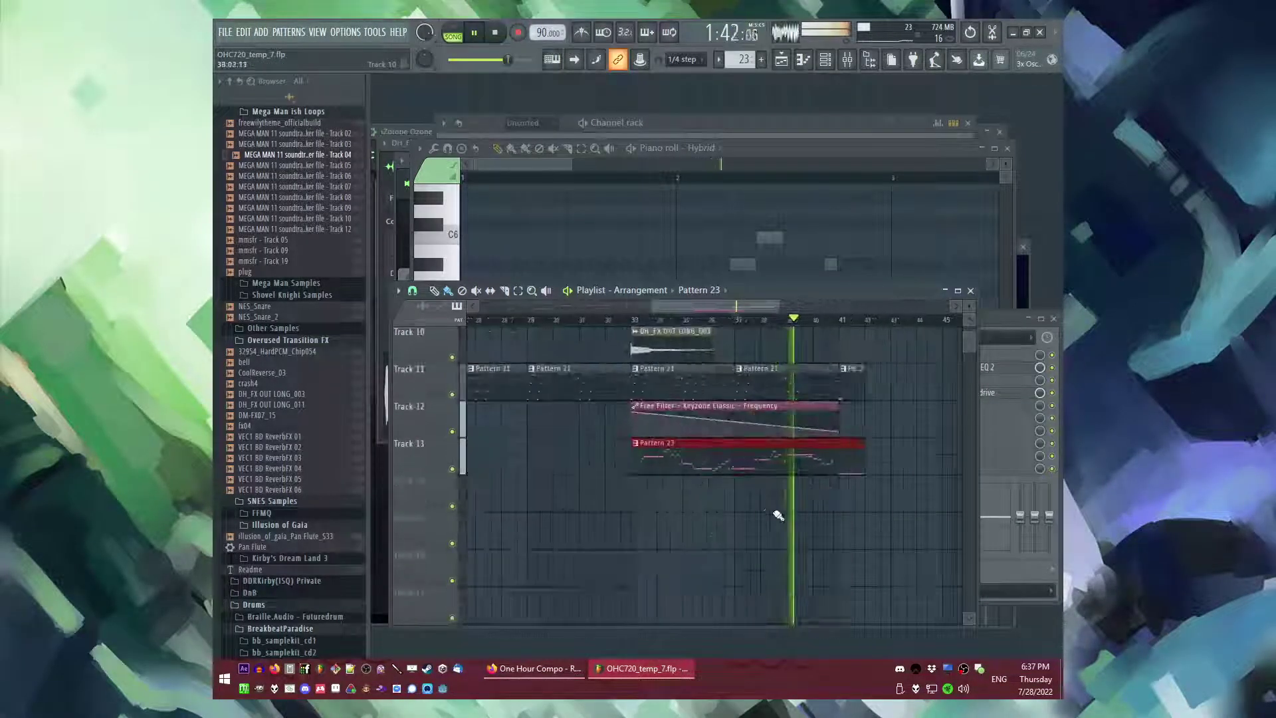
pyautogui.click(636, 444)
pyautogui.click(665, 529)
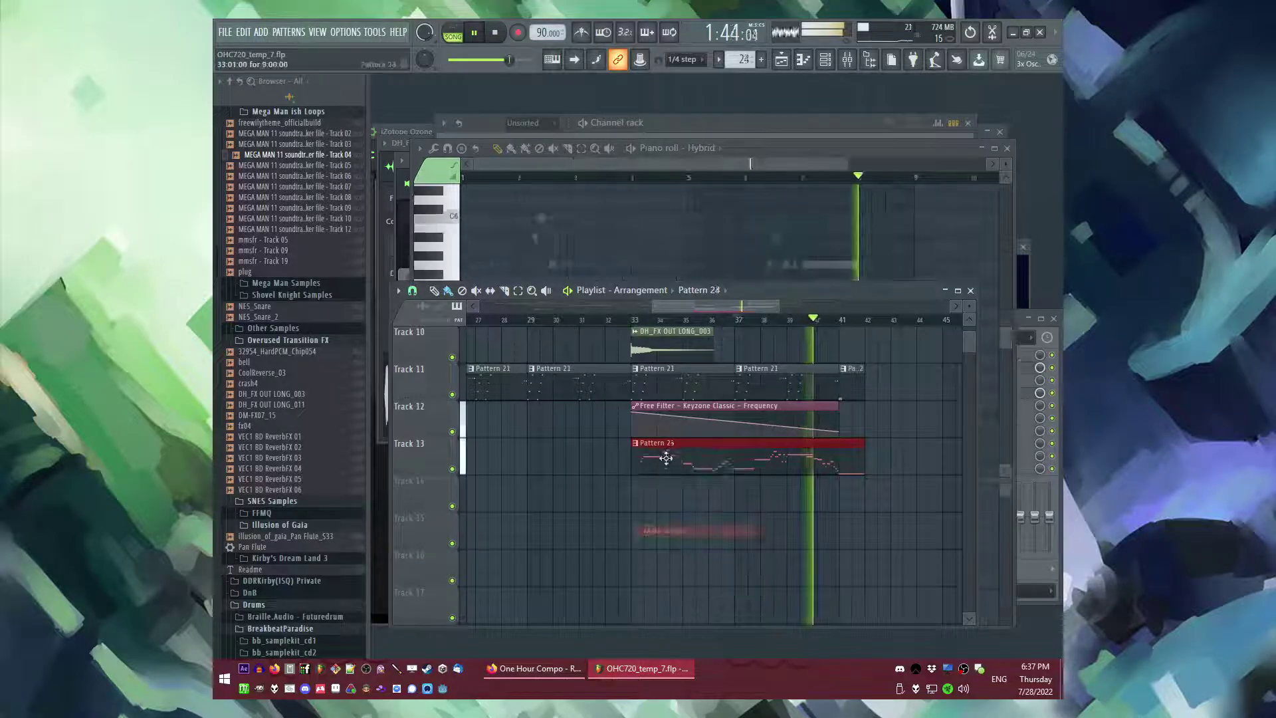
# - Open the Track 13 pattern in pattern mode and add the FT_triangle preset as a new channel below the others
pyautogui.doubleClick(667, 461)
pyautogui.press('l')
pyautogui.press('F6')
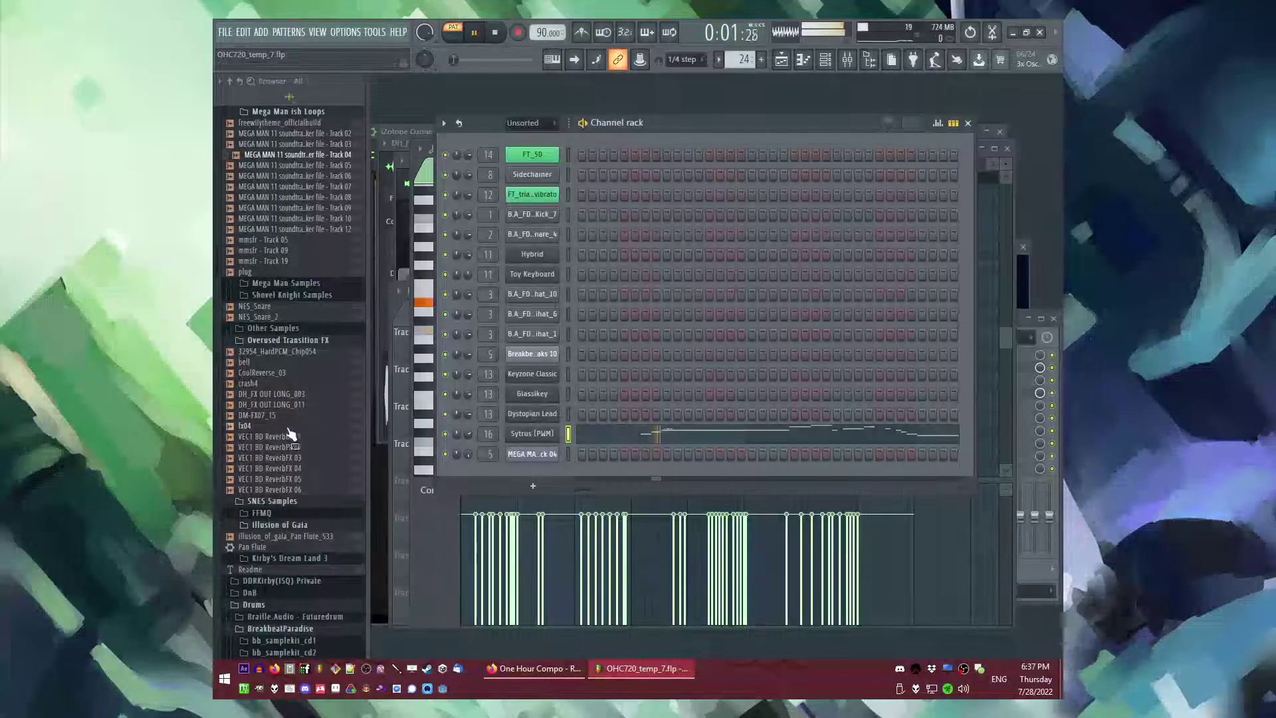
pyautogui.scroll(13, 291, 433)
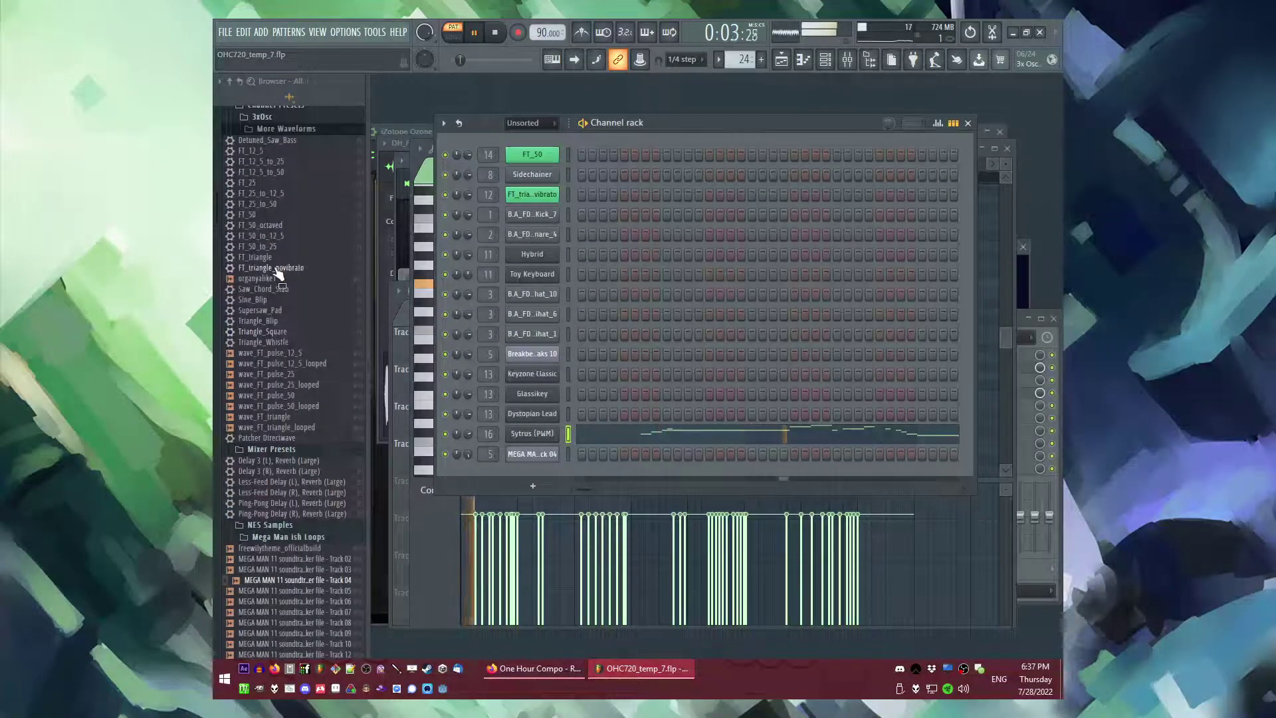
pyautogui.moveTo(557, 476); pyautogui.dragTo(561, 480)
pyautogui.click(572, 489)
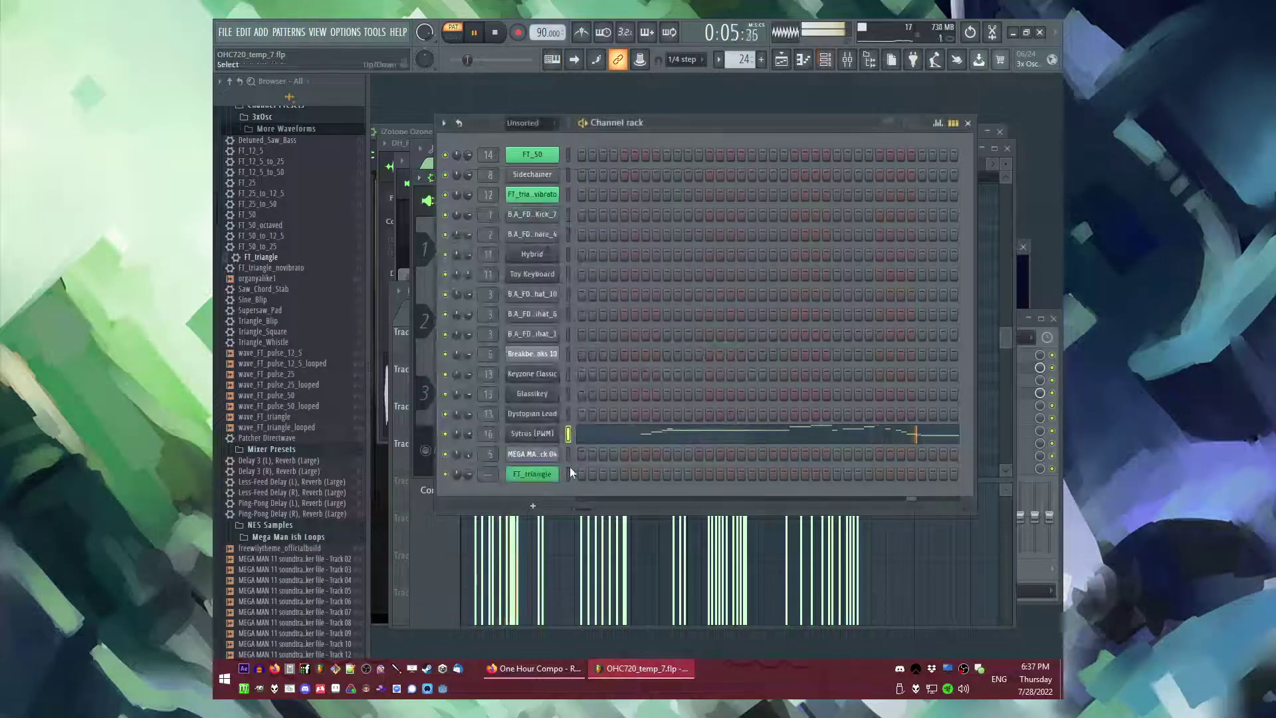
# - Move the melody notes from the Sytrus [PWM] channel to the FT_triangle channel and restart playback
pyautogui.hotkey('ctrl', 'x')
pyautogui.click(569, 469)
pyautogui.hotkey('ctrl', 'v')
pyautogui.press('space')
pyautogui.press('space')
# - Route FT_triangle to mixer track 17 and load Fruity Delay Bank in that track's slot 4
pyautogui.click(519, 477)
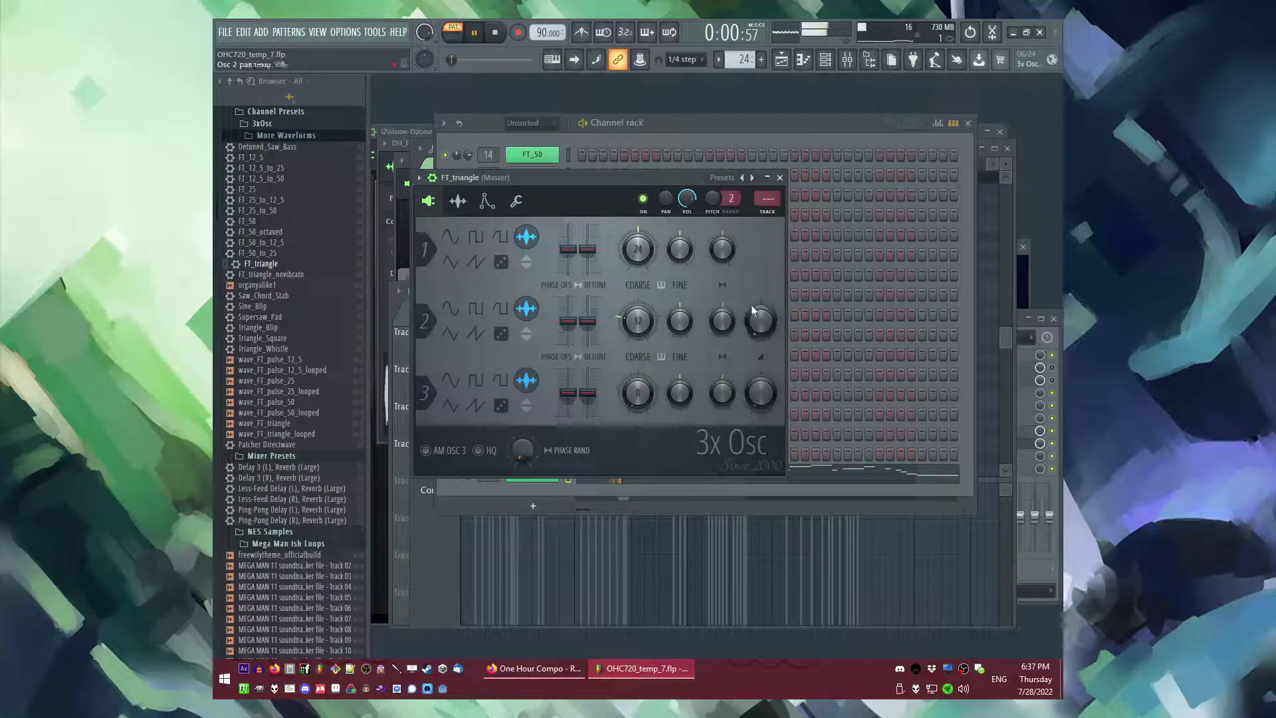
pyautogui.click(768, 216)
pyautogui.click(917, 391)
pyautogui.click(856, 364)
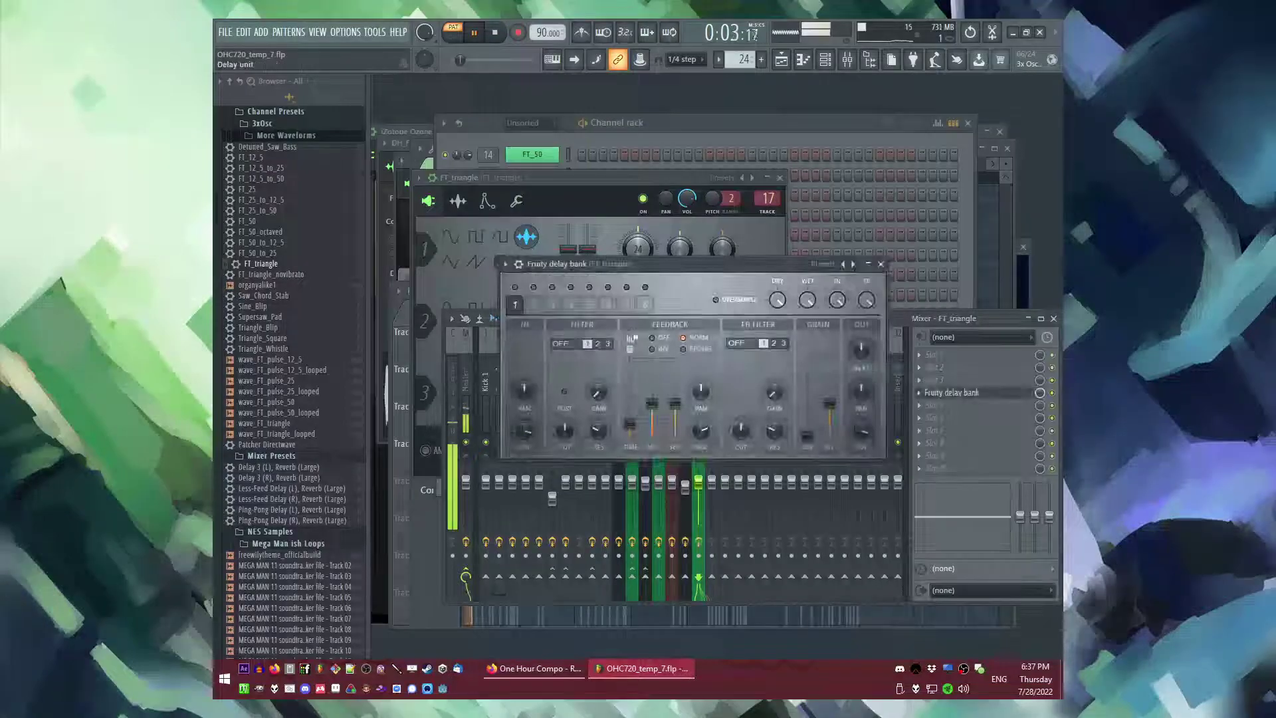
# - Load Fruity Reeverb 2 in slot 6 of the FT_triangle mixer track and set its room size to 77
pyautogui.click(920, 419)
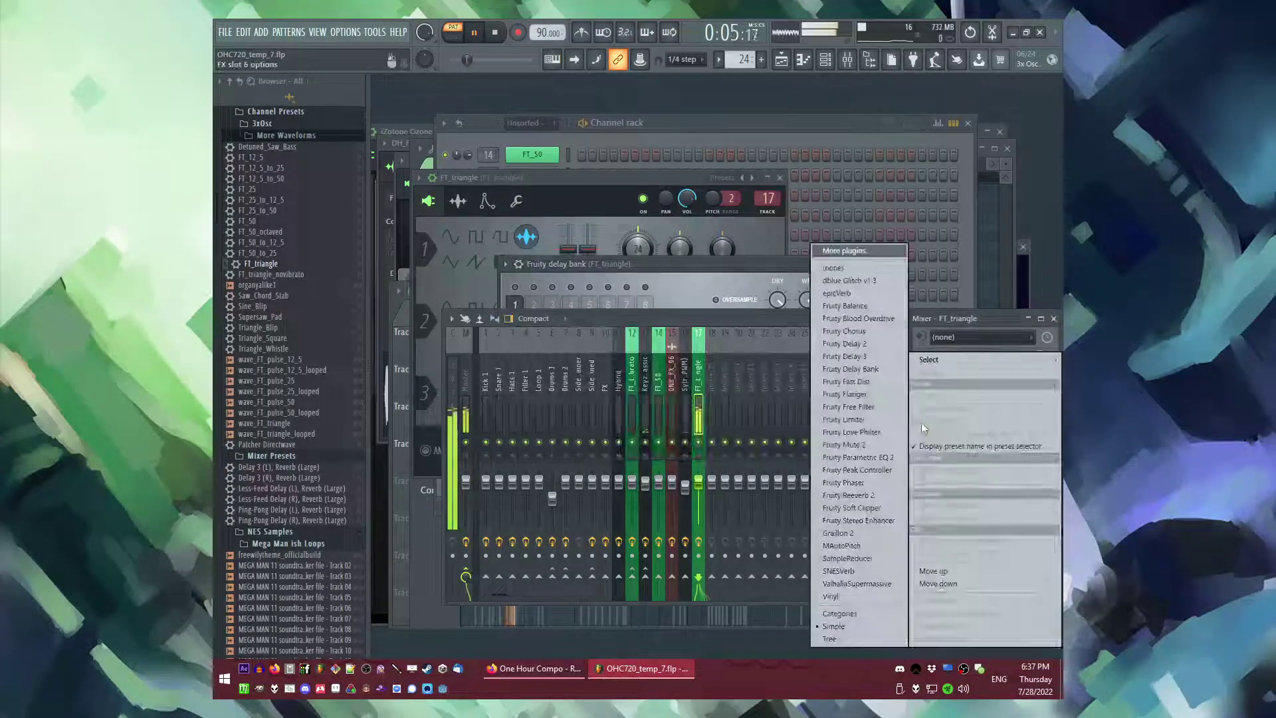
pyautogui.click(829, 496)
pyautogui.moveTo(562, 218); pyautogui.dragTo(561, 205)
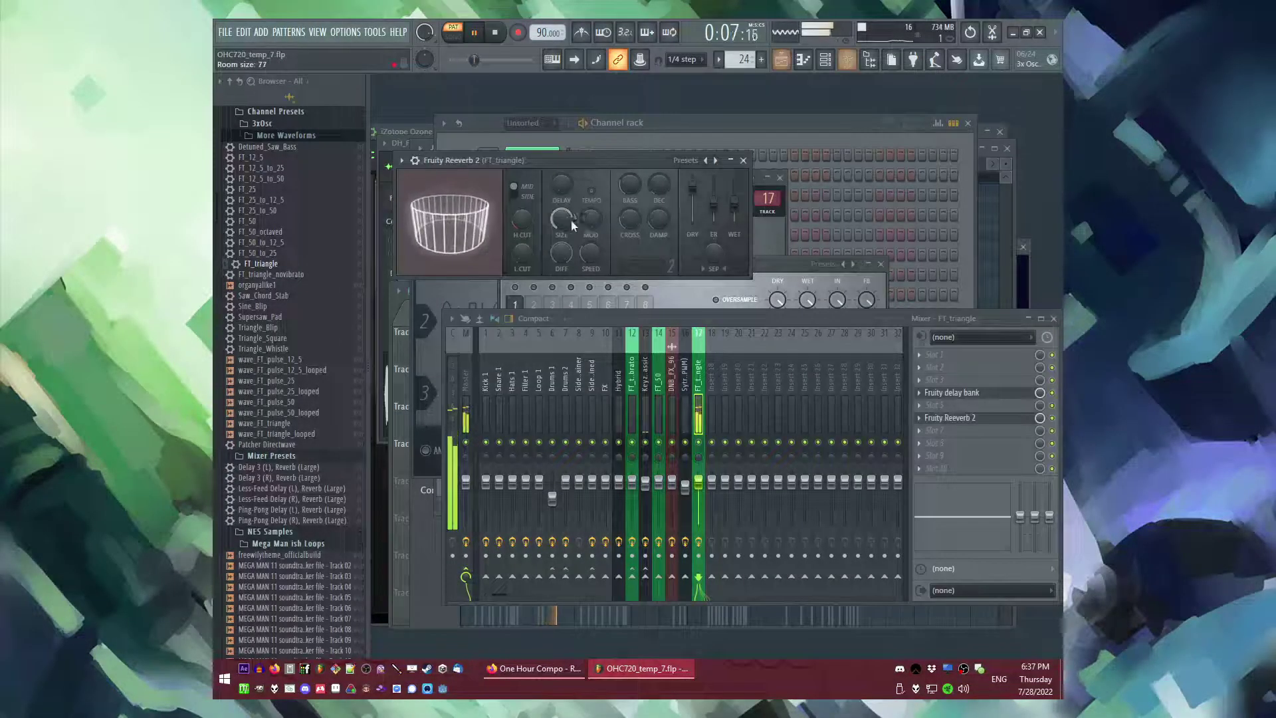
# - Play the breakdown around bar 33 in song mode and load Fruity Parametric EQ 2 in slot 1 of the FT_triangle track
pyautogui.press('F5')
pyautogui.click(661, 319)
pyautogui.moveTo(635, 319); pyautogui.dragTo(713, 320)
pyautogui.press('l')
pyautogui.press('F9')
pyautogui.click(943, 355)
pyautogui.click(858, 458)
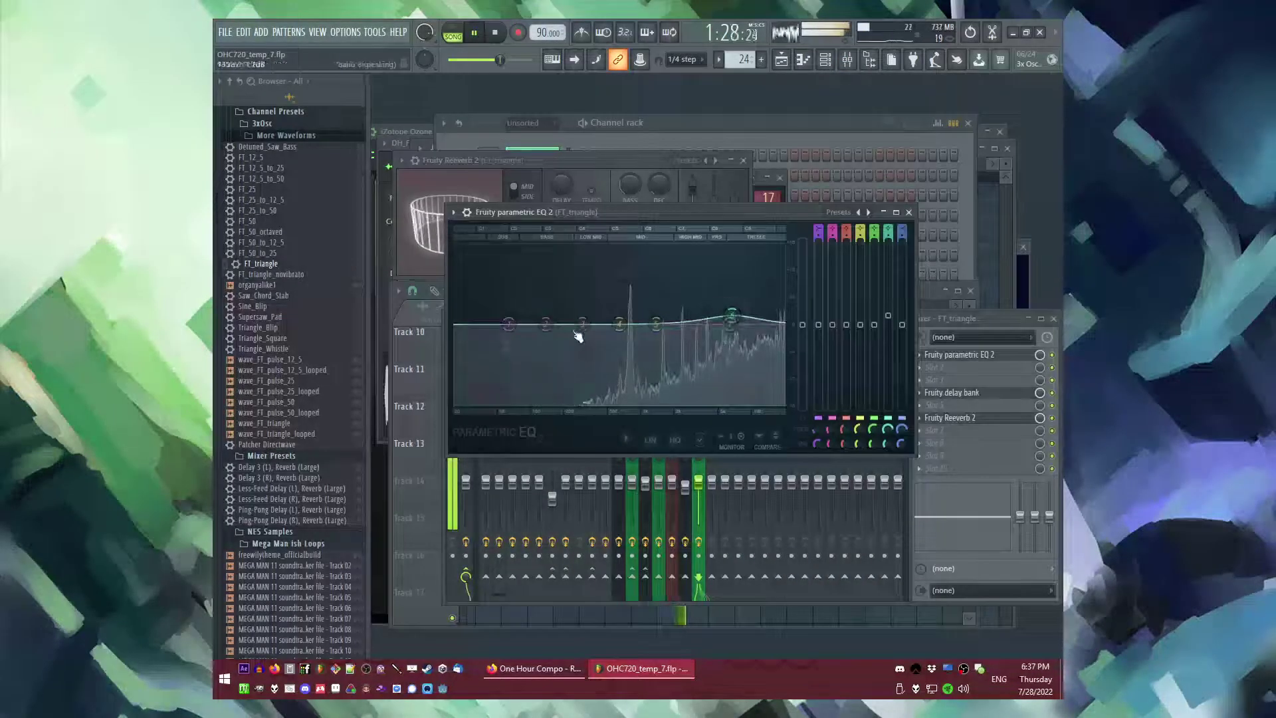
# - Open the FT_triangle channel settings and inspect its oscillators and pitch envelope and LFO page
pyautogui.press('F6')
pyautogui.click(550, 481)
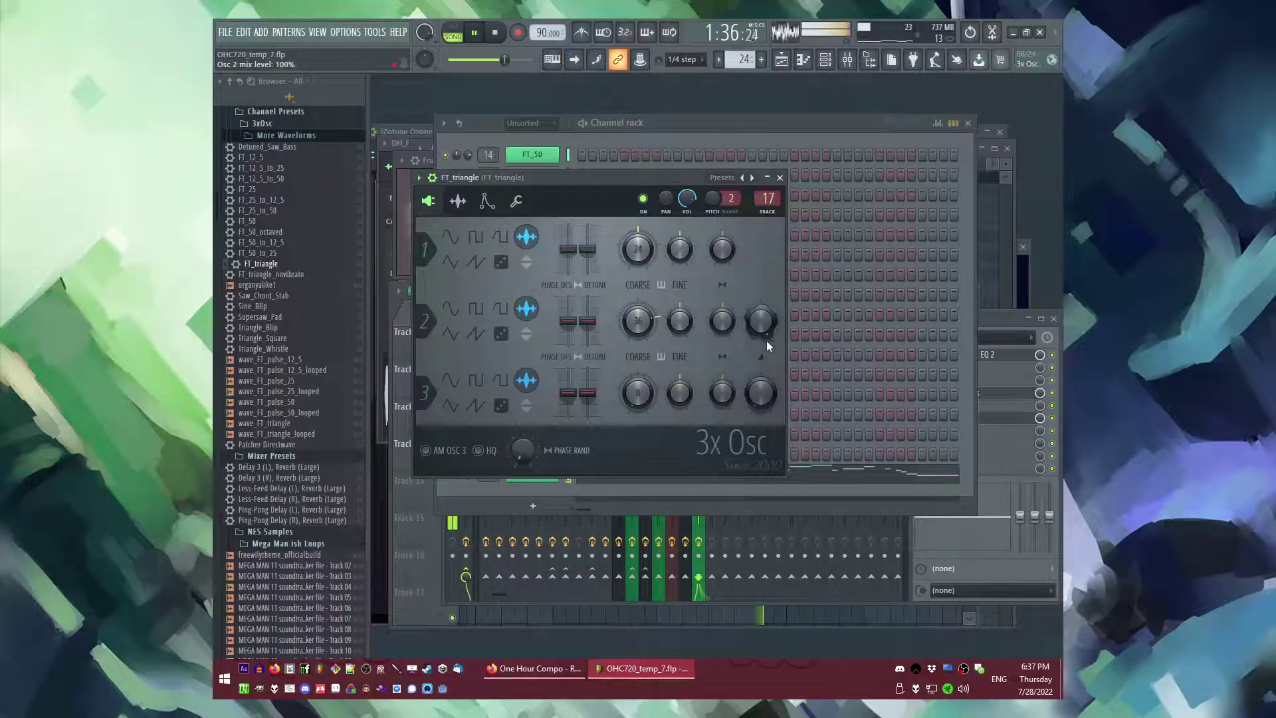
pyautogui.press('F9')
pyautogui.press('F6')
pyautogui.click(544, 474)
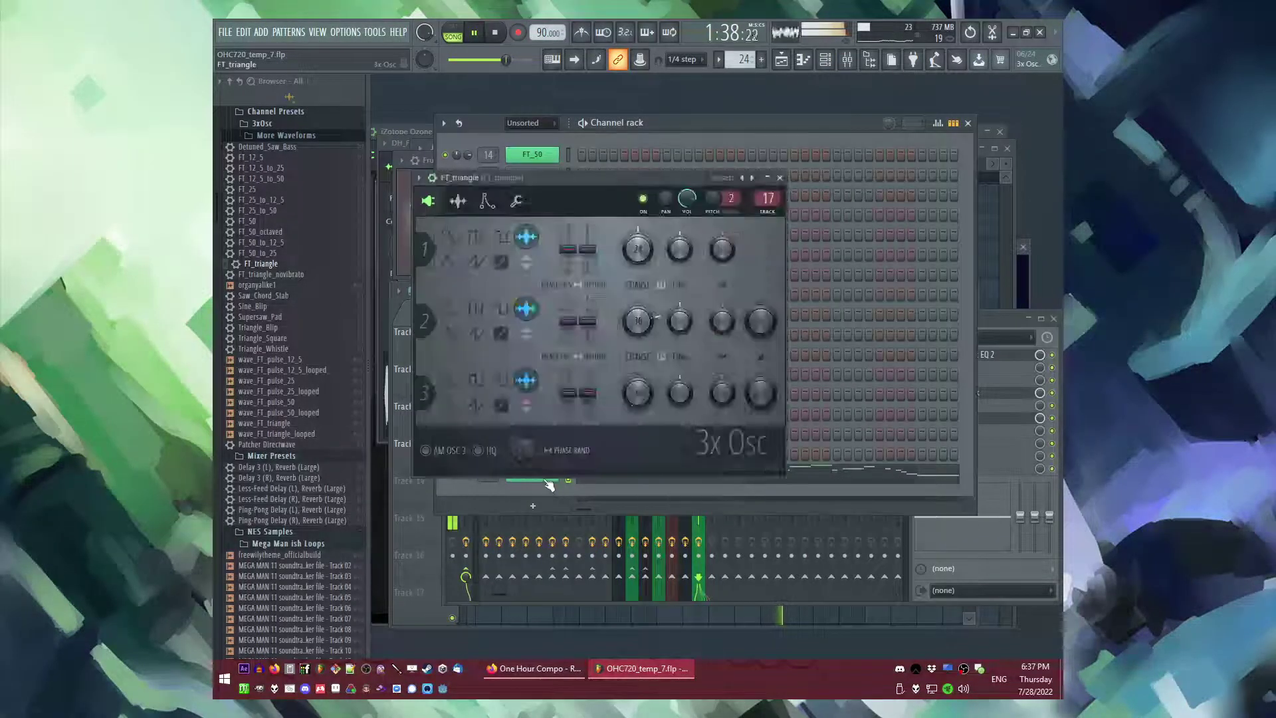
pyautogui.click(489, 207)
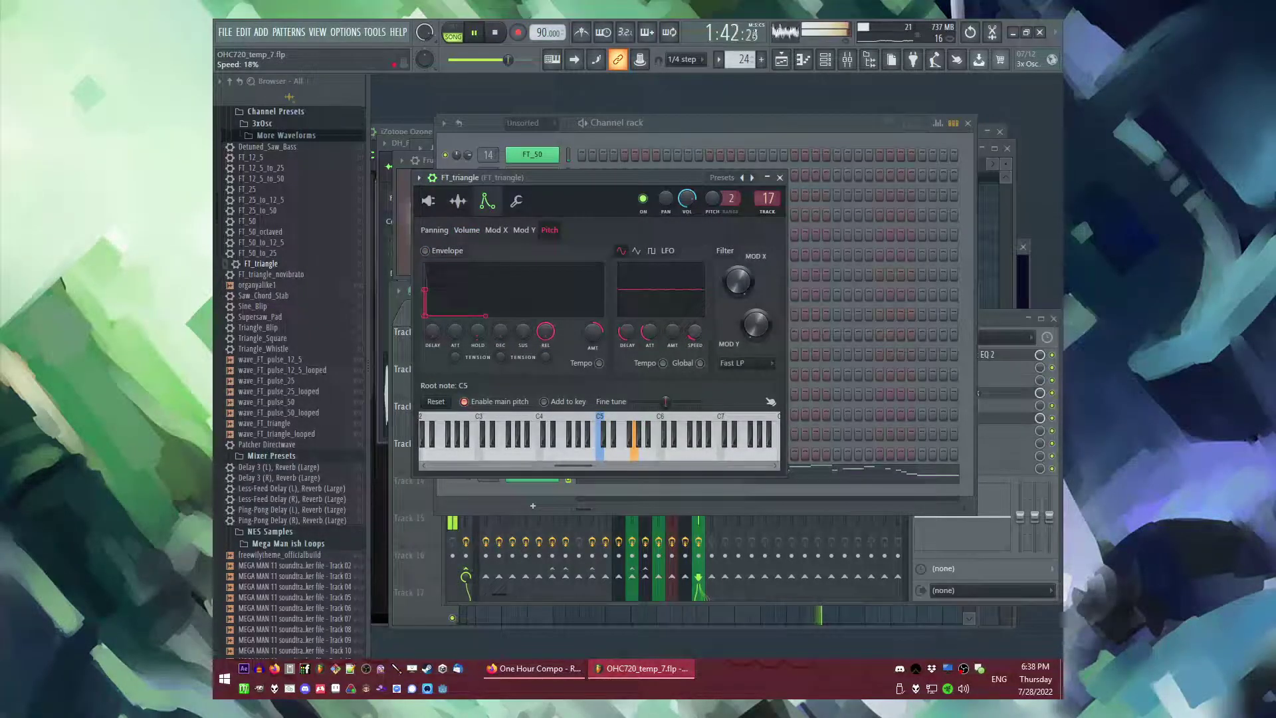
# - Replay the breakdown from bar 33 and shape FT_triangle's Parametric EQ 2 with a low cut near 144 Hz and a high cut
pyautogui.press('F5')
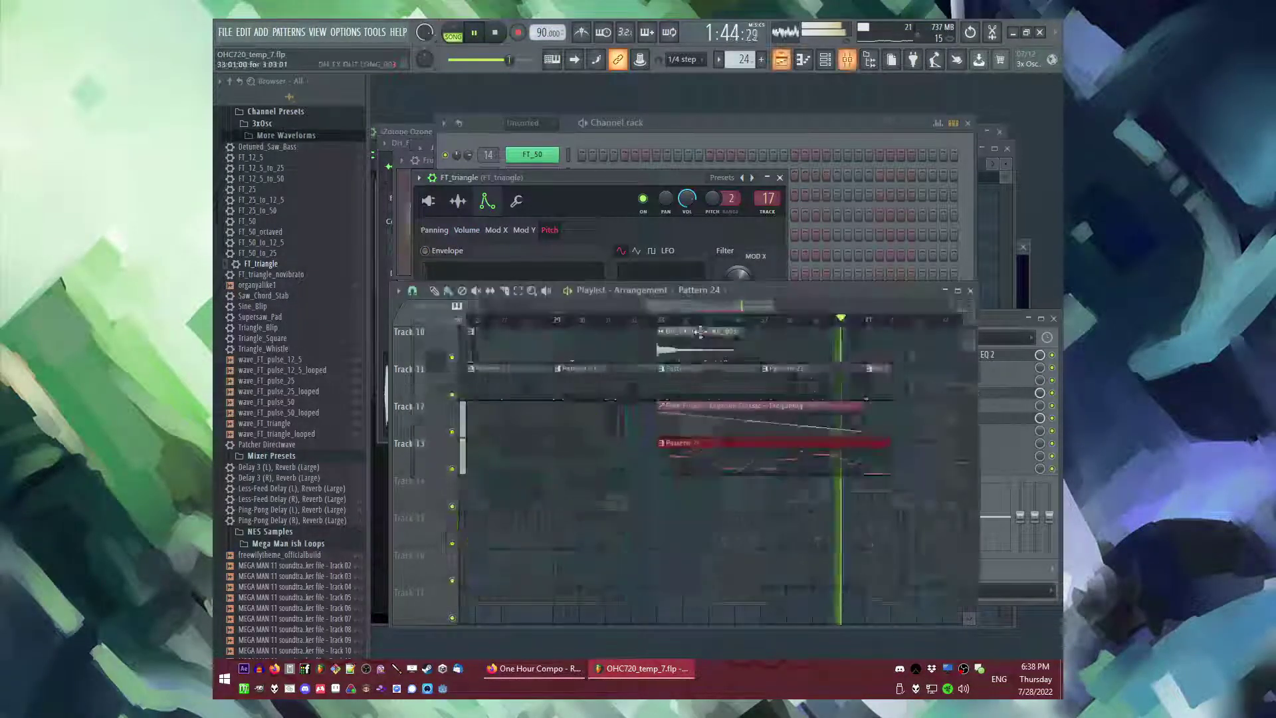
pyautogui.scroll(-5, 727, 523)
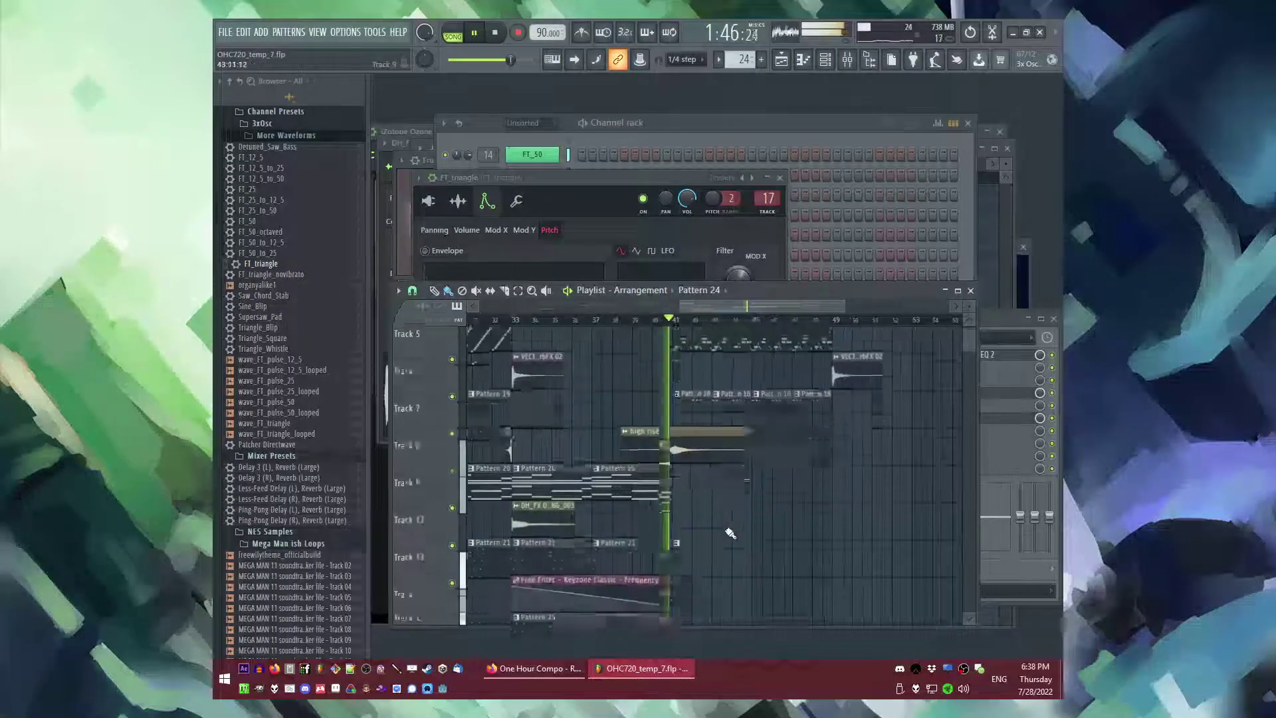
pyautogui.click(516, 321)
pyautogui.scroll(8, 713, 404)
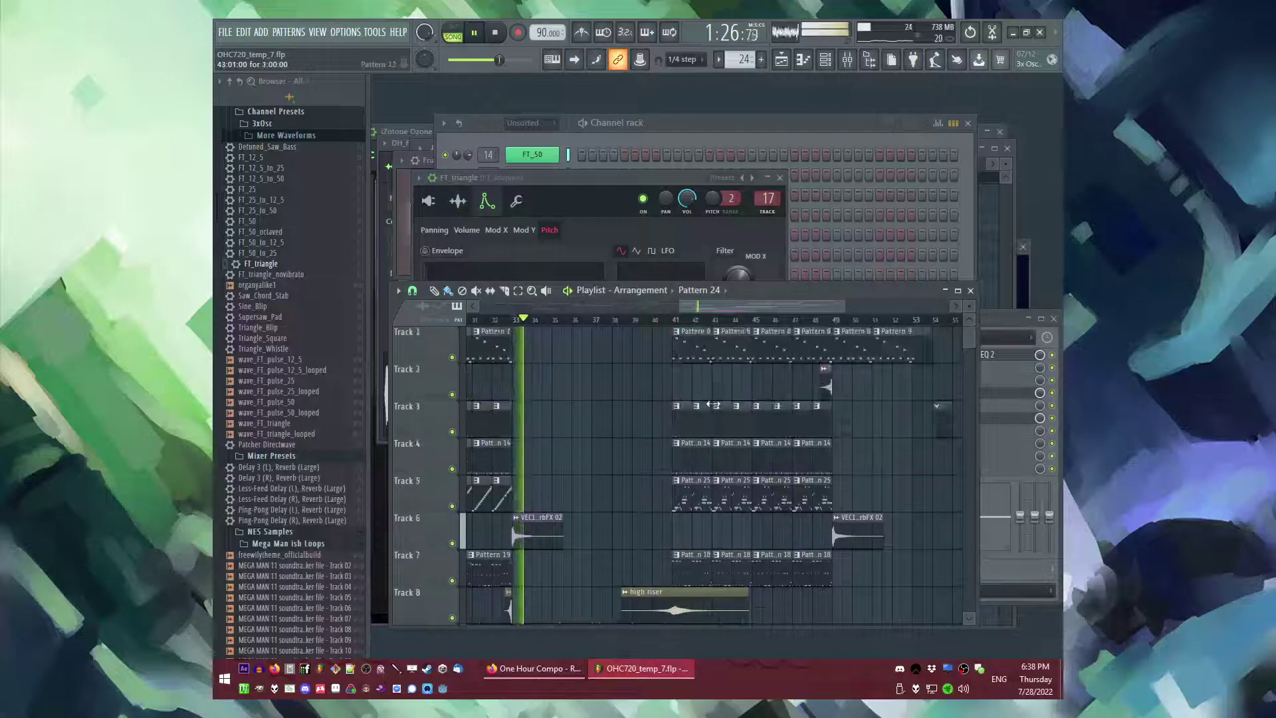
pyautogui.press('F9')
pyautogui.click(959, 354)
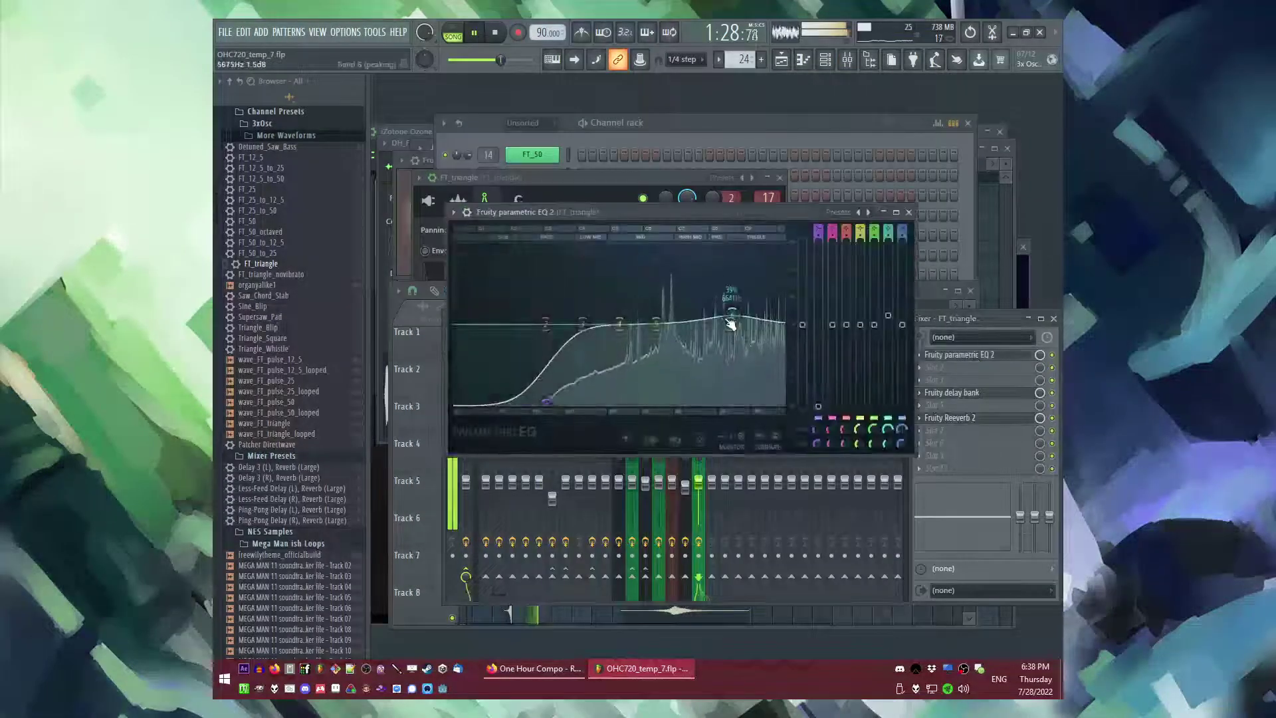
pyautogui.moveTo(732, 318); pyautogui.dragTo(783, 404)
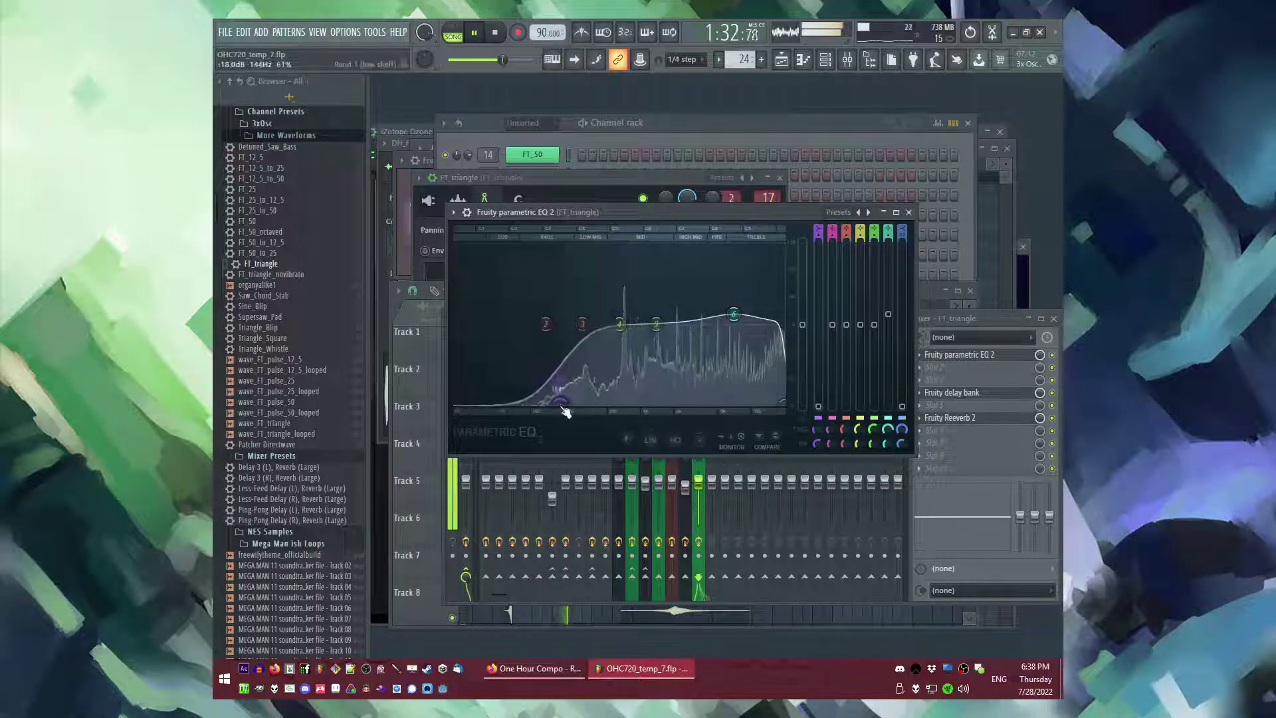
# - Place two Pattern 14 clips on playlist Track 4 at bars 37 and 39, filling the gap before bar 41
pyautogui.press('F5')
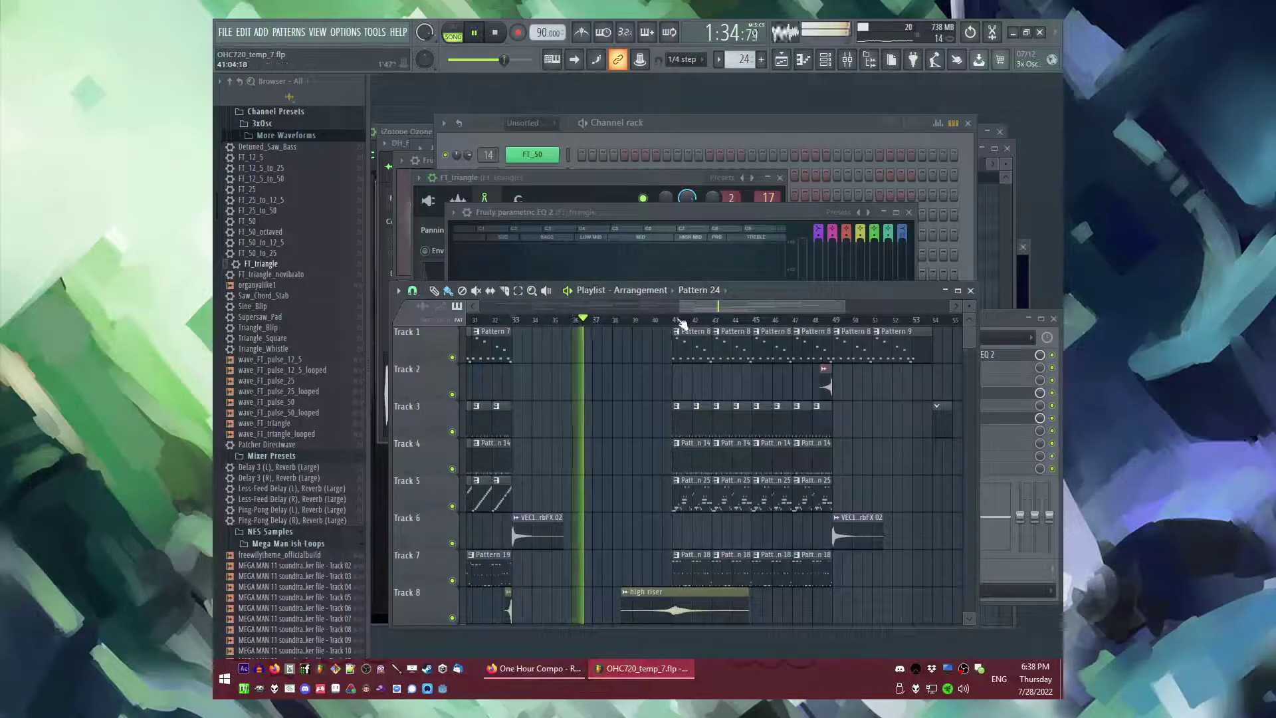
pyautogui.scroll(2, 652, 448)
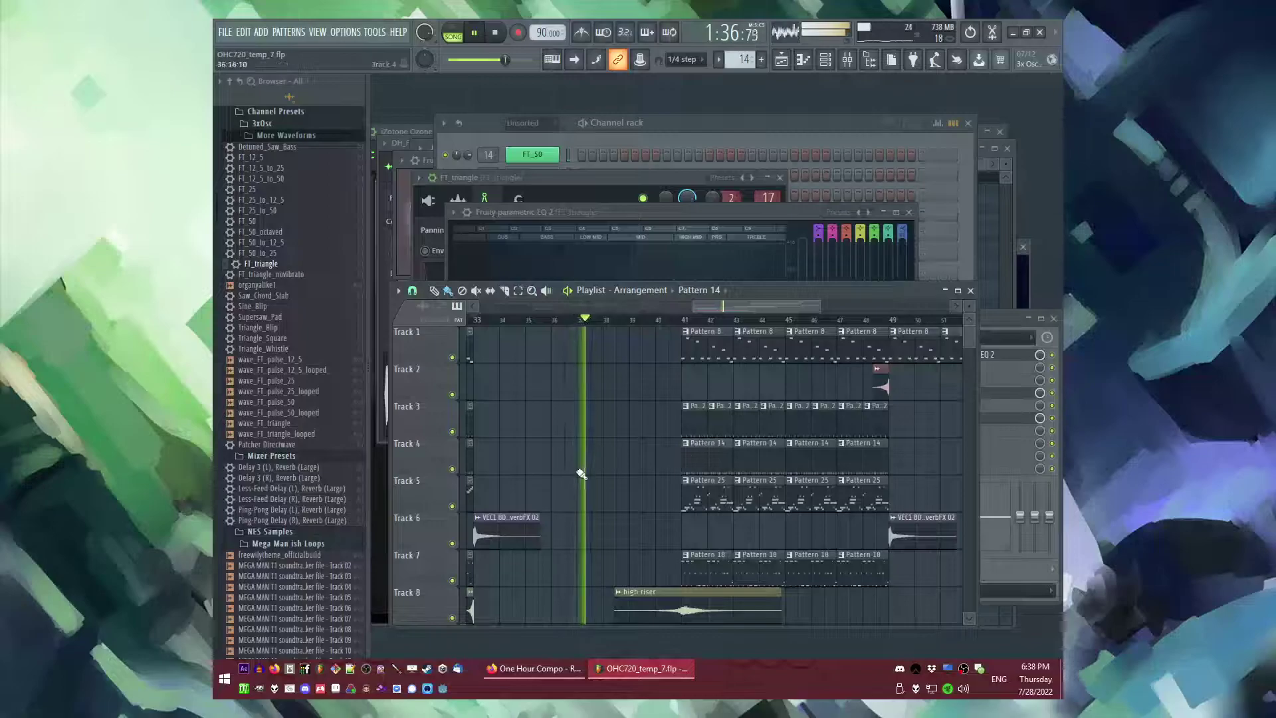
pyautogui.scroll(-4, 638, 425)
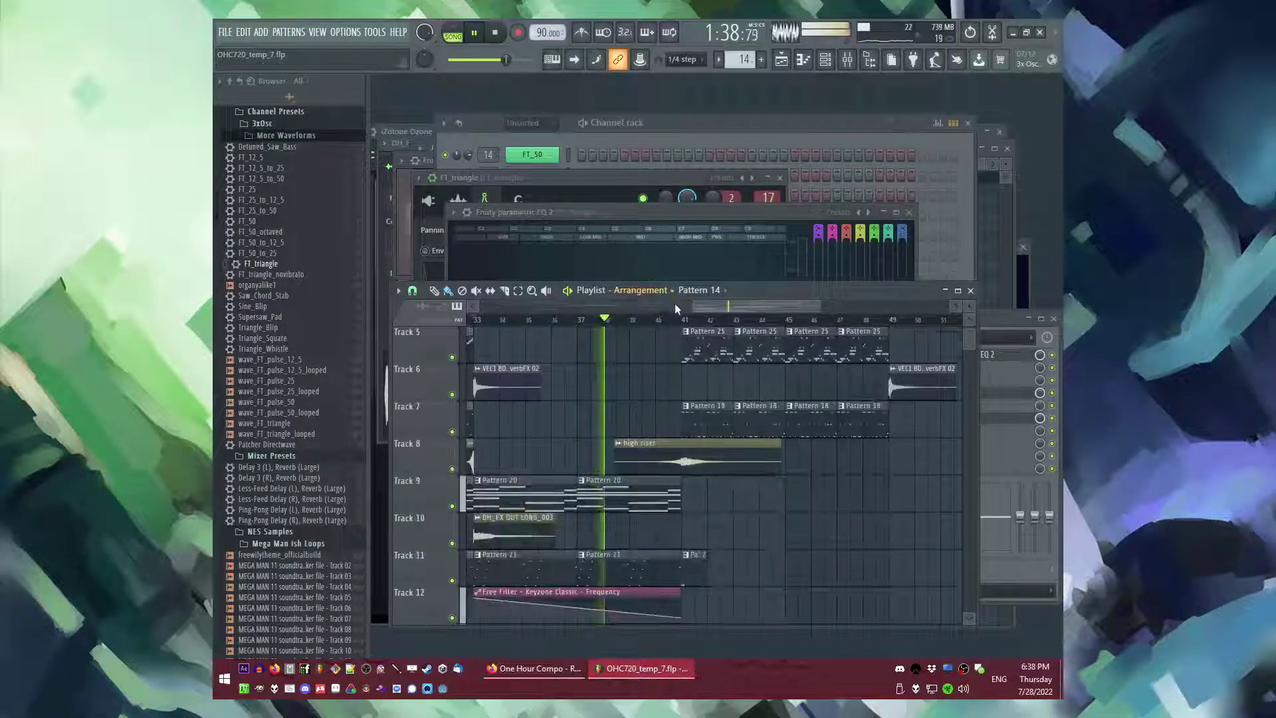
pyautogui.click(671, 320)
pyautogui.scroll(4, 729, 399)
pyautogui.moveTo(731, 308)
pyautogui.mouseDown()
pyautogui.moveTo(765, 312)
pyautogui.moveTo(723, 309)
pyautogui.moveTo(734, 311)
pyautogui.mouseUp()
pyautogui.scroll(-3, 780, 425)
pyautogui.scroll(3, 791, 450)
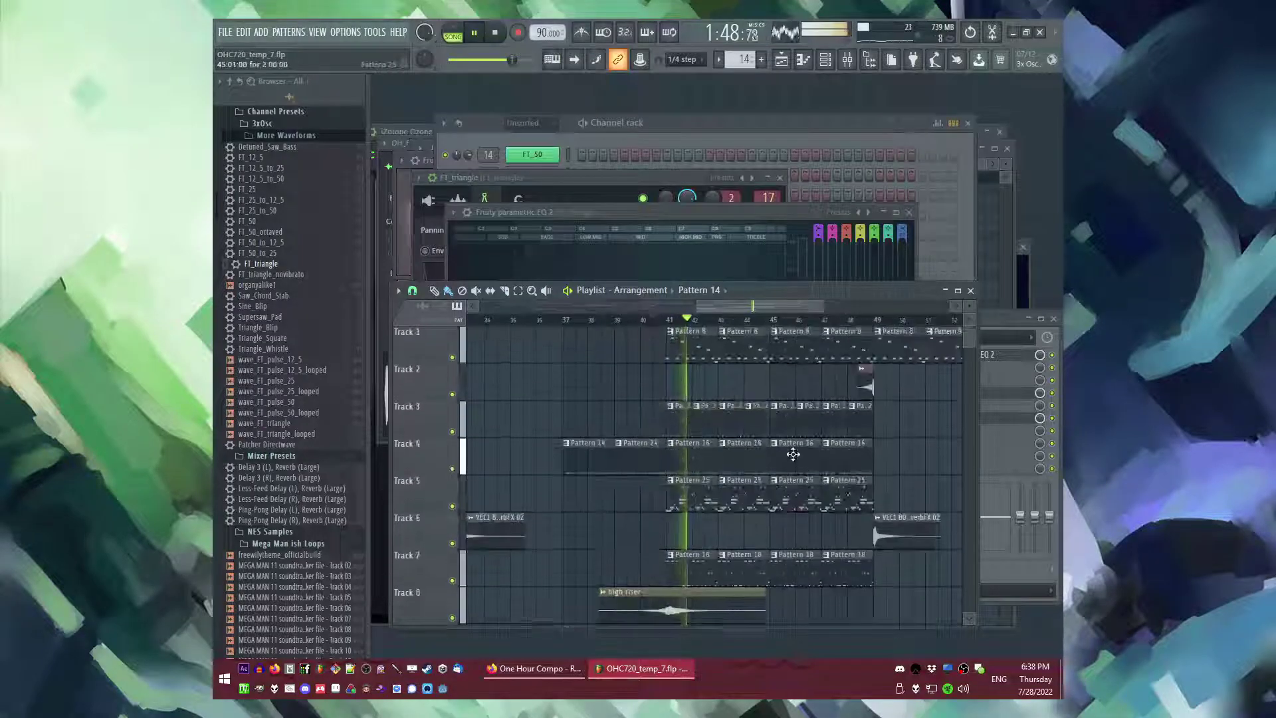
# - Choose the 32954_HardPCM_Chip054 audio clip and place it on playlist Track 6 just before bar 41
pyautogui.scroll(-4, 739, 442)
pyautogui.scroll(-6, 664, 450)
pyautogui.scroll(2, 664, 450)
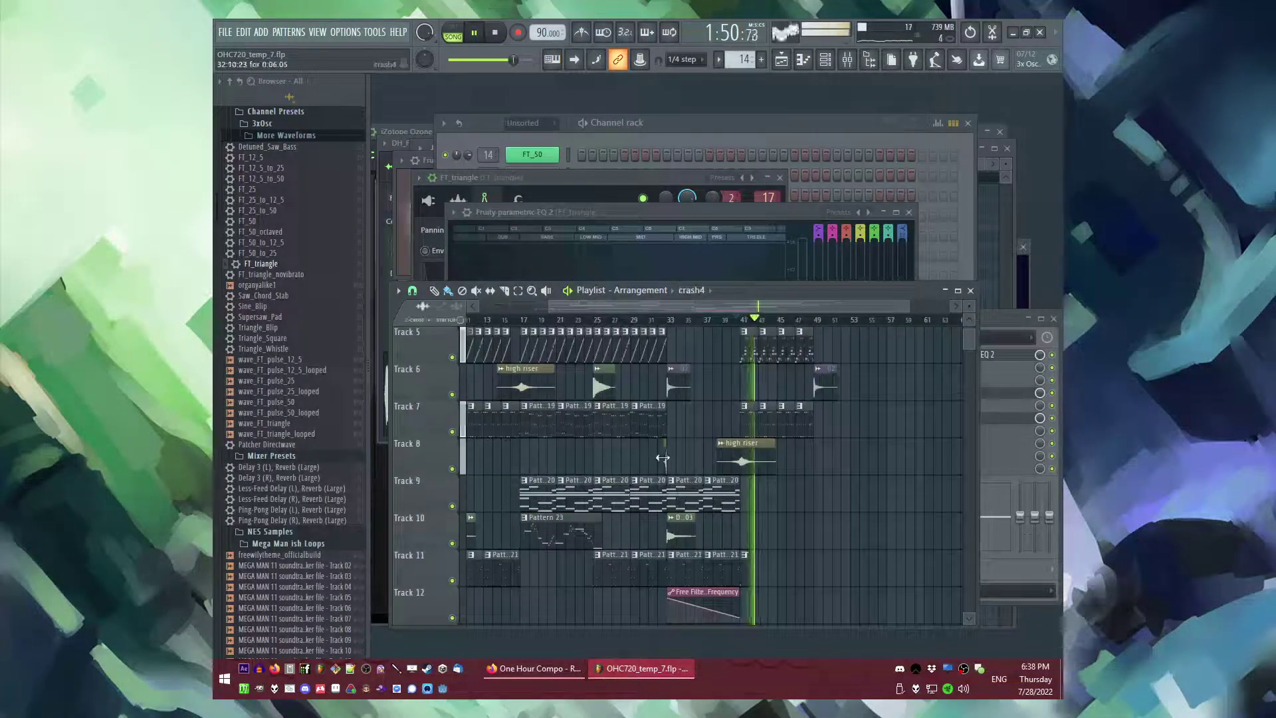
pyautogui.scroll(9, 698, 438)
pyautogui.click(692, 291)
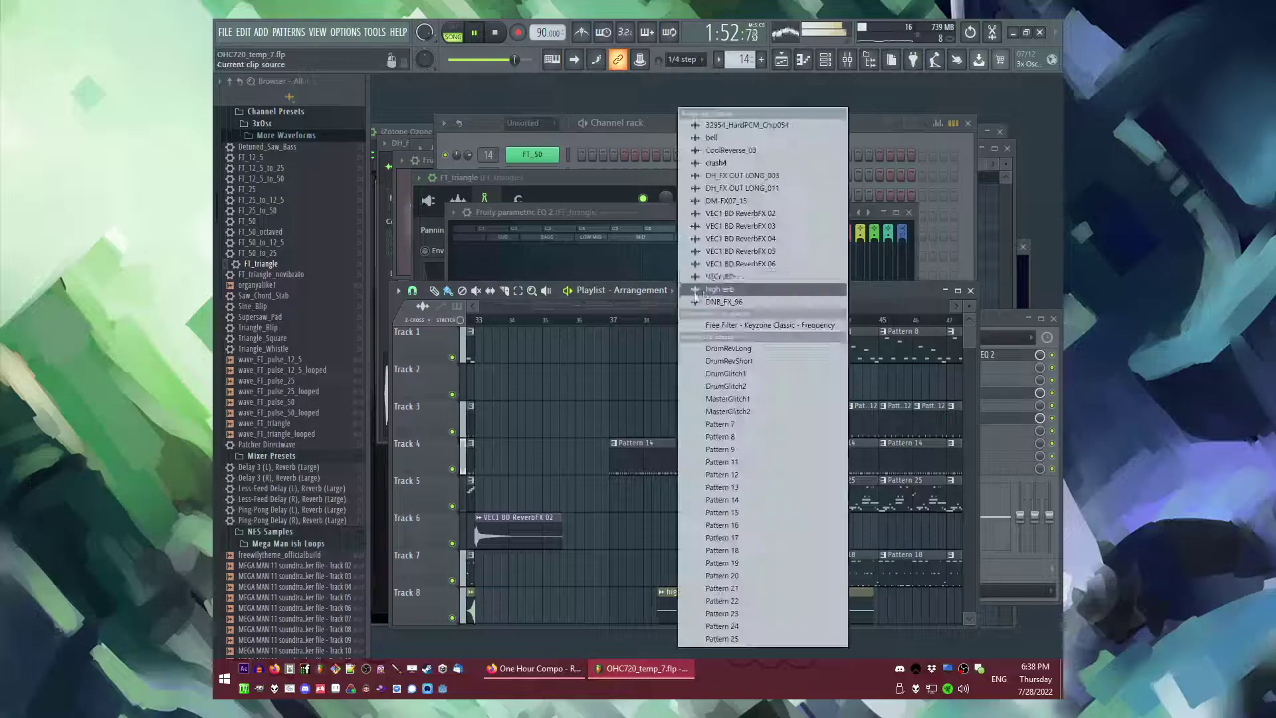
pyautogui.click(718, 124)
pyautogui.scroll(3, 738, 525)
pyautogui.press('space')
pyautogui.click(726, 530)
pyautogui.scroll(4, 727, 529)
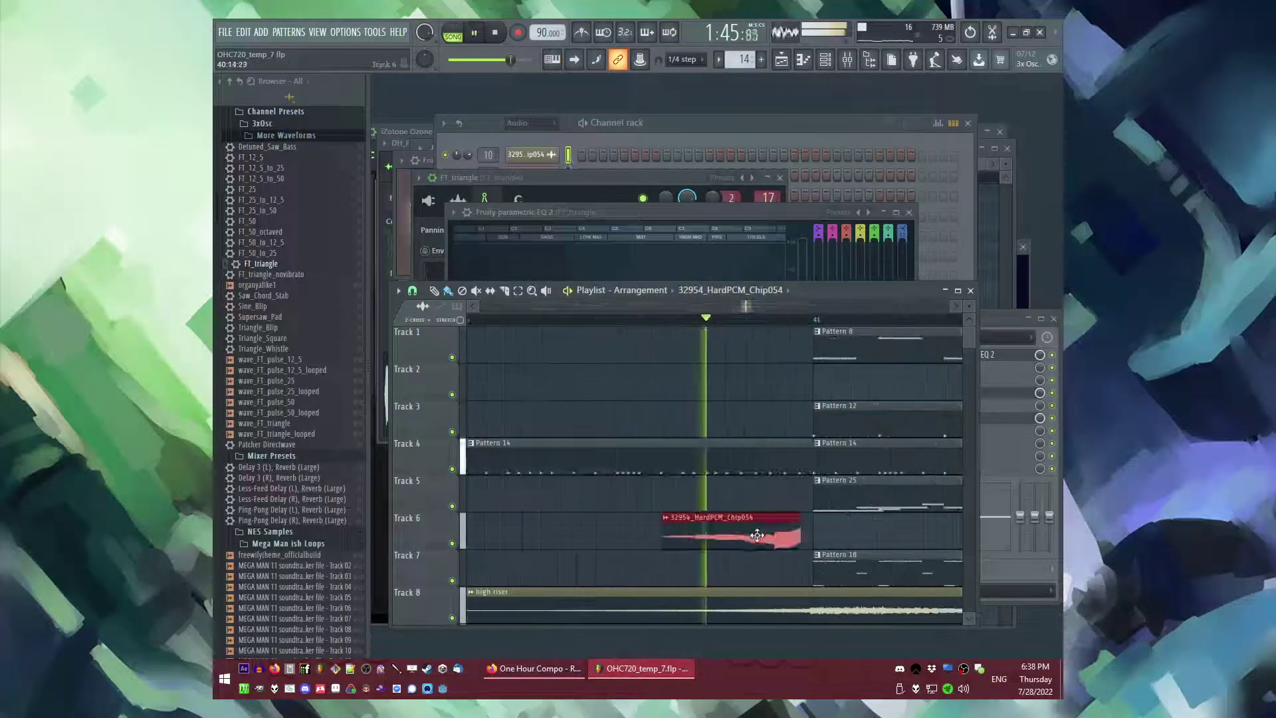
# - Align the 32954_HardPCM_Chip054 clip so it ends at bar 41 and set its channel volume to 48%
pyautogui.press('space')
pyautogui.doubleClick(766, 537)
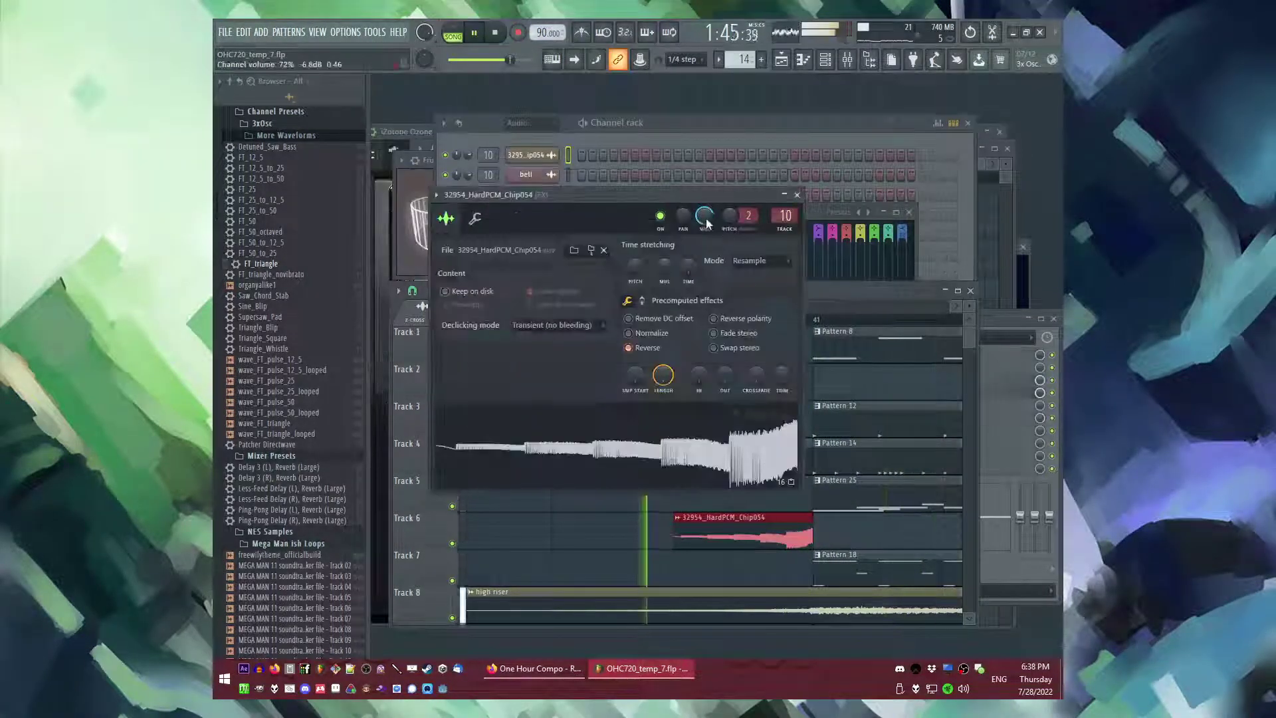
pyautogui.moveTo(706, 222); pyautogui.dragTo(706, 217)
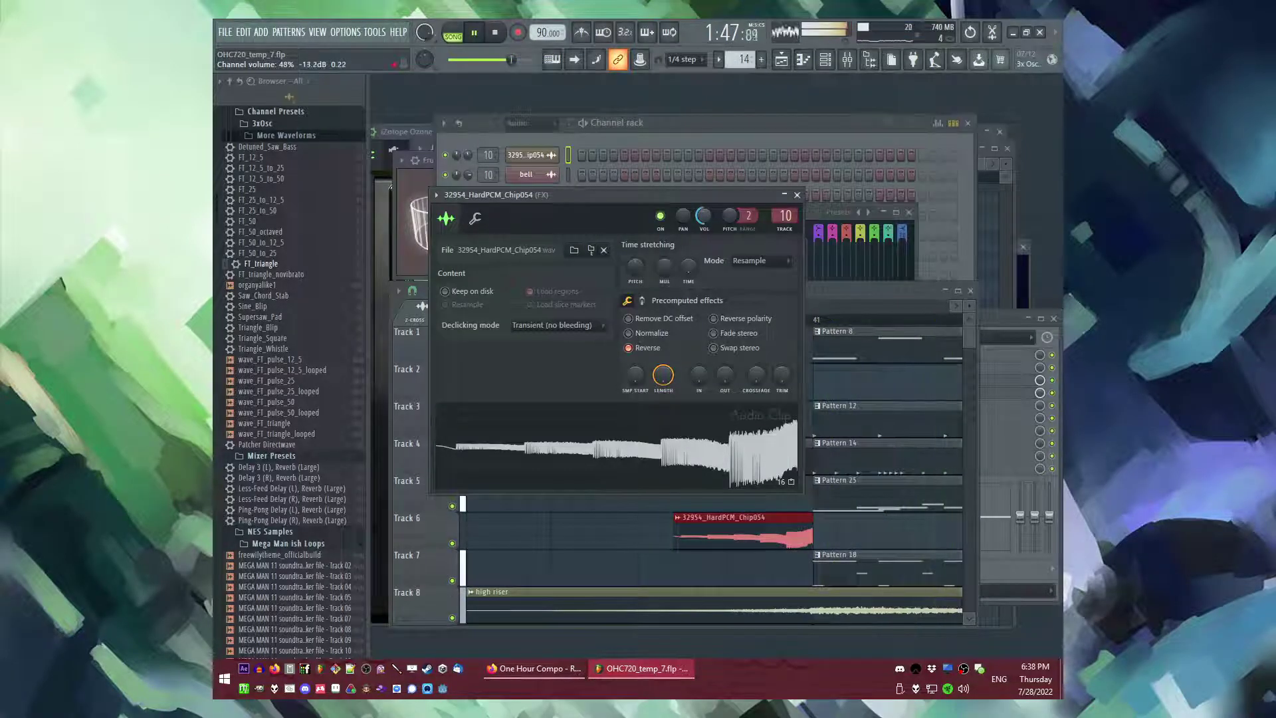
# - Play through the transition into bar 41 and the song's ending to review the arrangement
pyautogui.keyDown('ctrl'); pyautogui.click(631, 545); pyautogui.keyUp('ctrl')
pyautogui.scroll(-8, 603, 499)
pyautogui.click(731, 322)
pyautogui.click(800, 322)
pyautogui.scroll(-3, 643, 325)
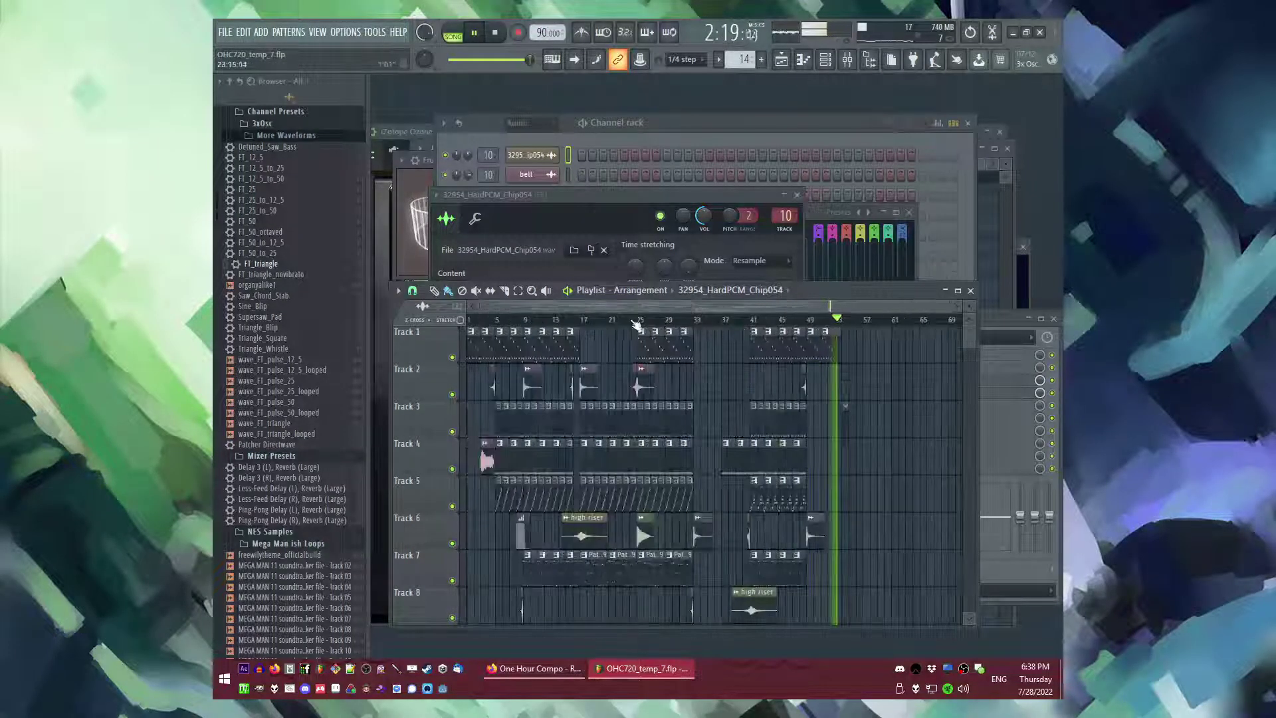
# - Export the arrangement and start rendering, with a second FL Studio instance open for a new project
pyautogui.click(226, 32)
pyautogui.moveTo(266, 157)
pyautogui.click(386, 158)
pyautogui.moveTo(360, 166); pyautogui.dragTo(360, 79)
pyautogui.click(277, 118)
pyautogui.press('Return')
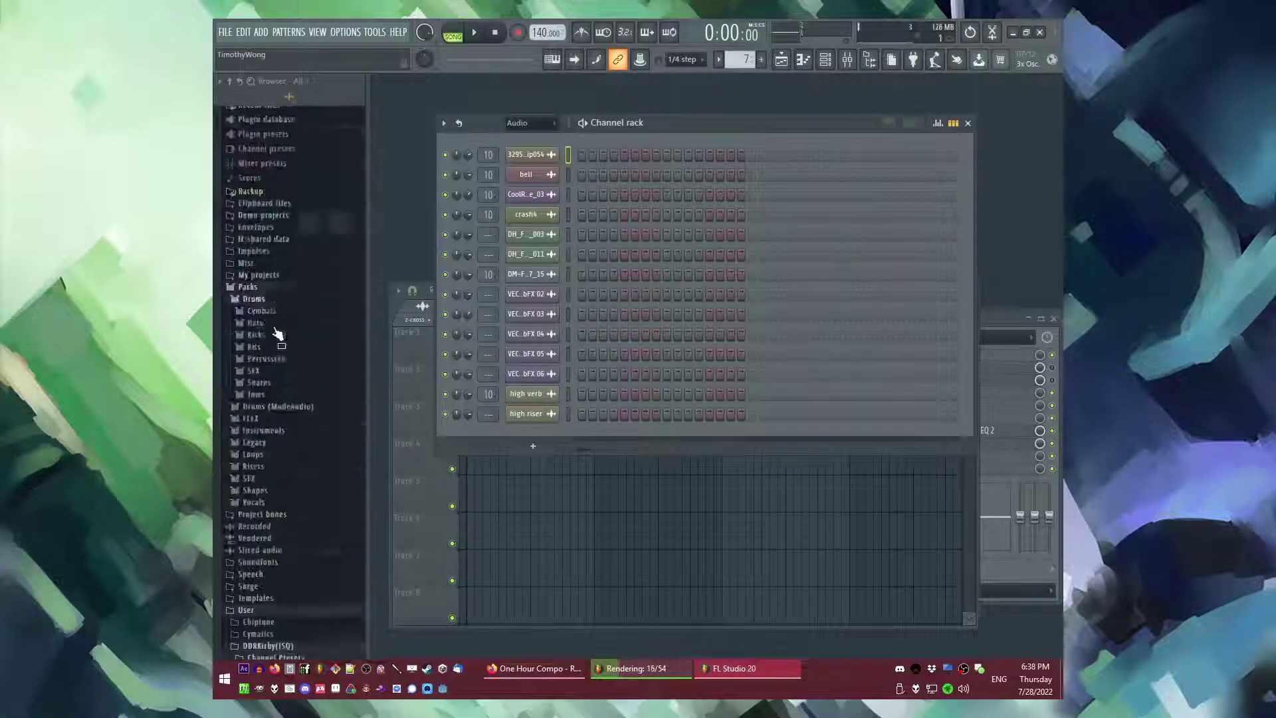
# - Add a LABS (Peel Guitar) channel in the new project and start its piano roll with C5 and C6 notes
pyautogui.click(262, 32)
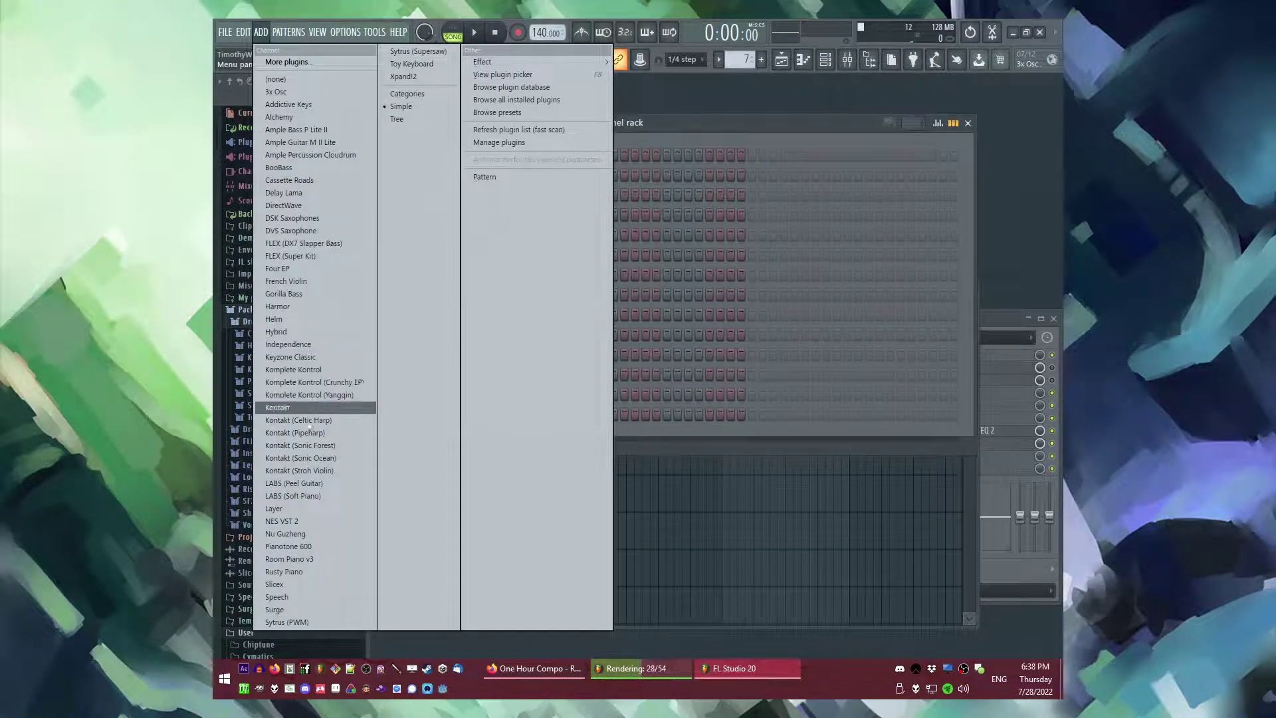
pyautogui.click(303, 485)
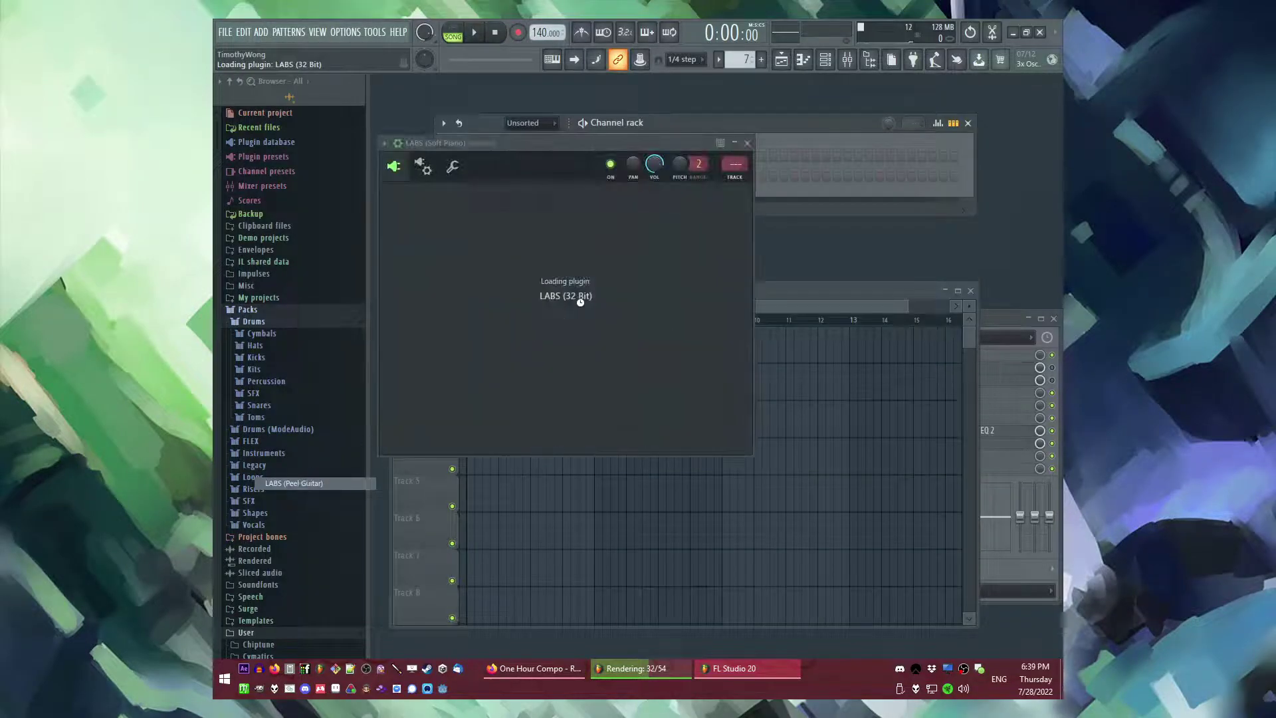
pyautogui.press('F6')
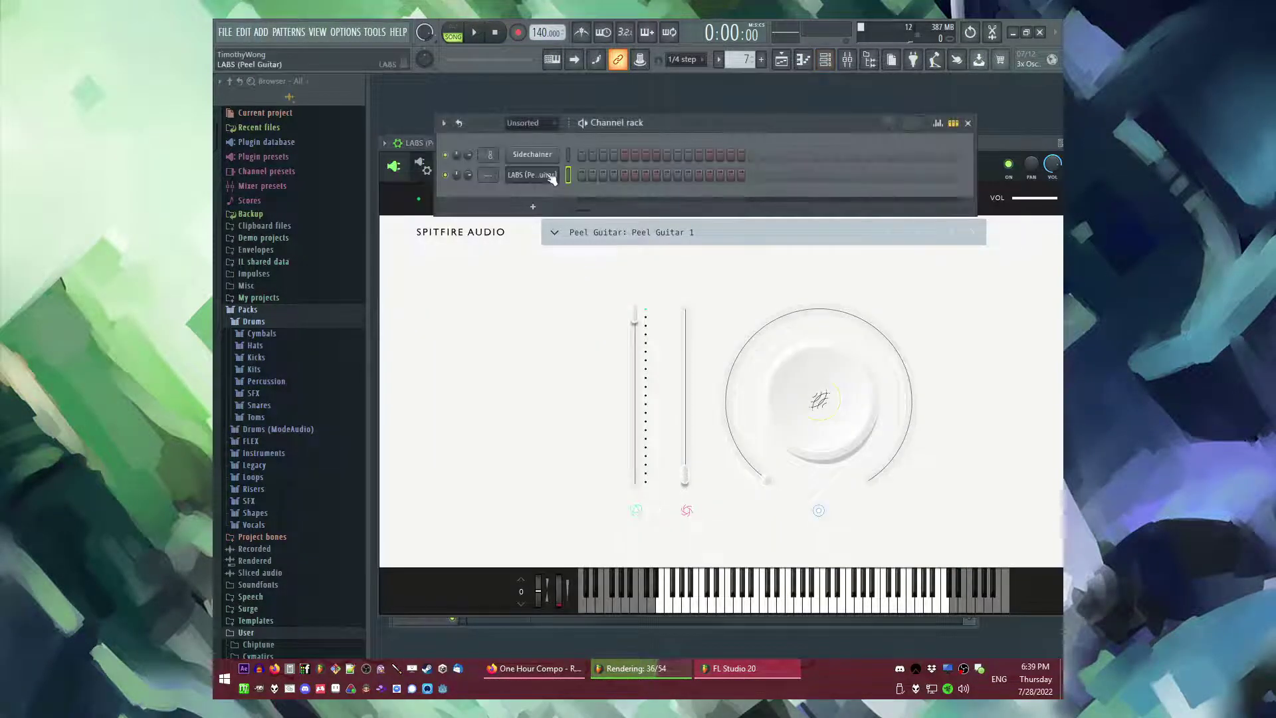
pyautogui.rightClick(557, 174)
pyautogui.click(571, 176)
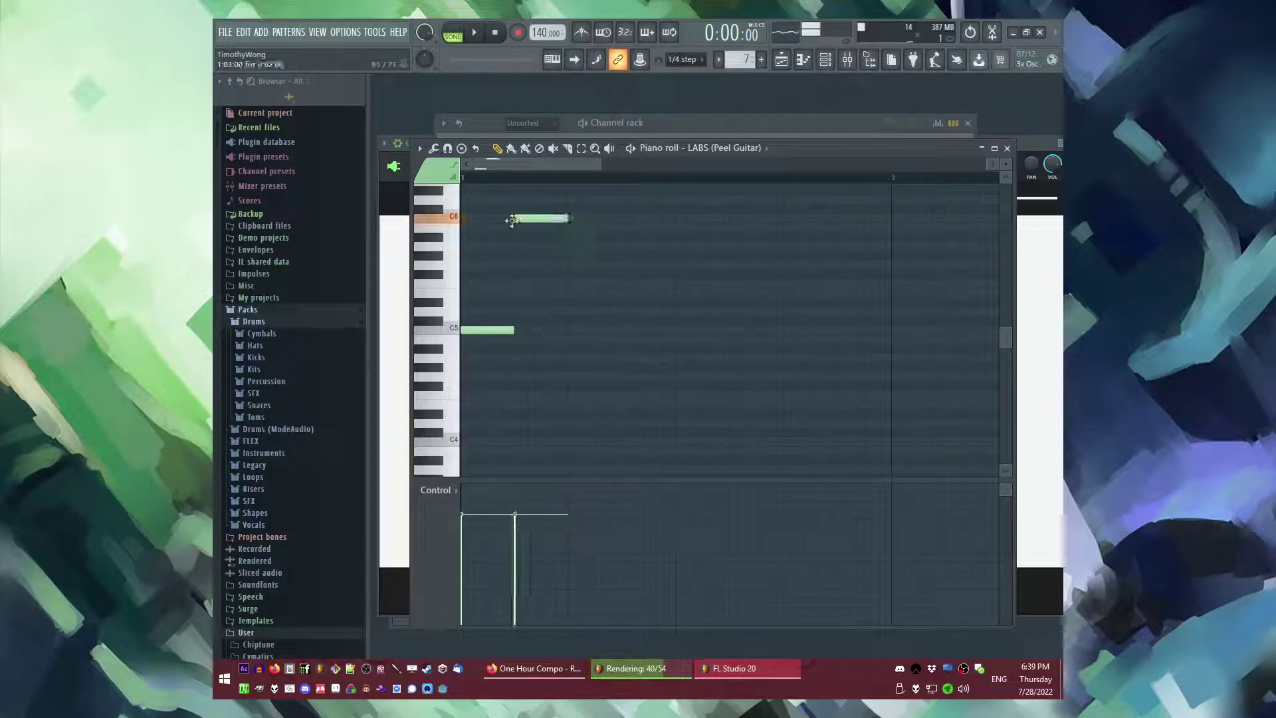
# - Set the tempo to 80 BPM and raise the note velocities to maximum while auditioning the pattern
pyautogui.rightClick(547, 39)
pyautogui.click(679, 65)
pyautogui.press('l')
pyautogui.press('space')
pyautogui.moveTo(464, 488); pyautogui.dragTo(584, 485)
pyautogui.press('space')
# - Arrange the bar 1 guitar phrase as C5, C6, C5, A#5, each two steps long, starting on steps 1, 3, 7 and 9
pyautogui.scroll(2, 618, 339)
pyautogui.press('space')
pyautogui.rightClick(553, 274)
pyautogui.press('space')
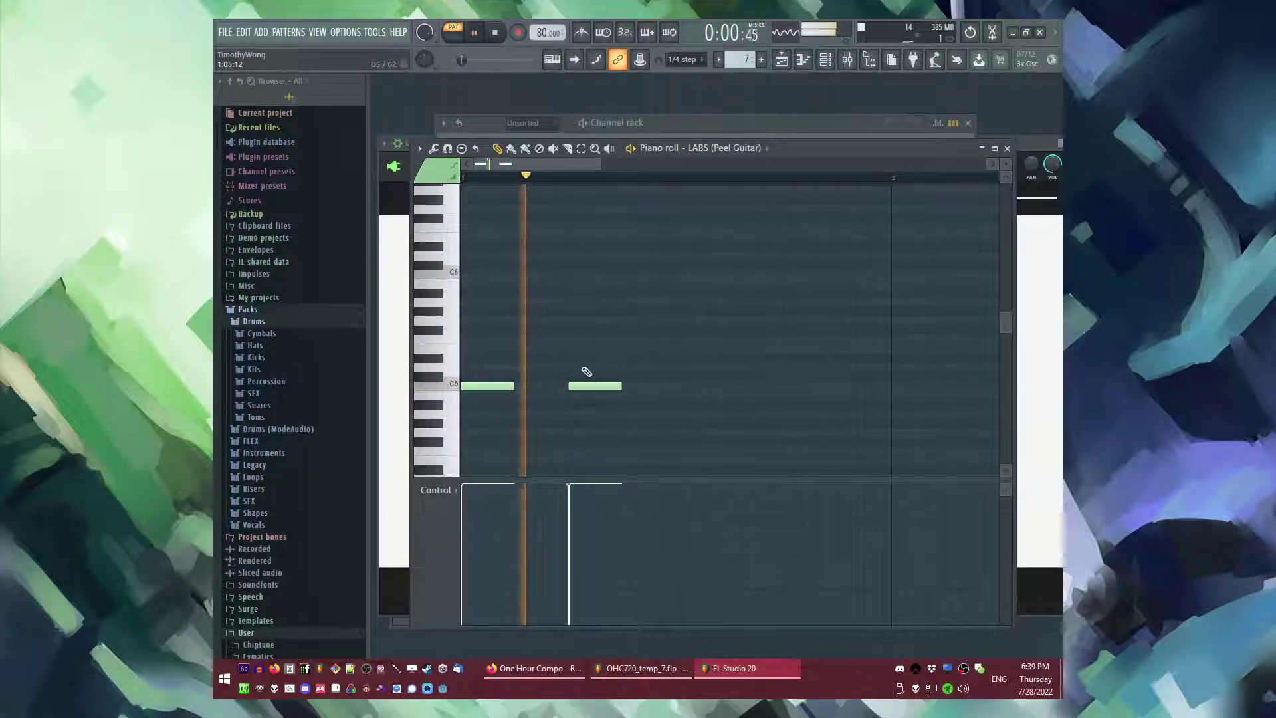
pyautogui.click(525, 273)
pyautogui.click(625, 293)
pyautogui.rightClick(625, 295)
pyautogui.press('space')
pyautogui.press('space')
pyautogui.rightClick(612, 385)
pyautogui.click(626, 386)
pyautogui.click(679, 296)
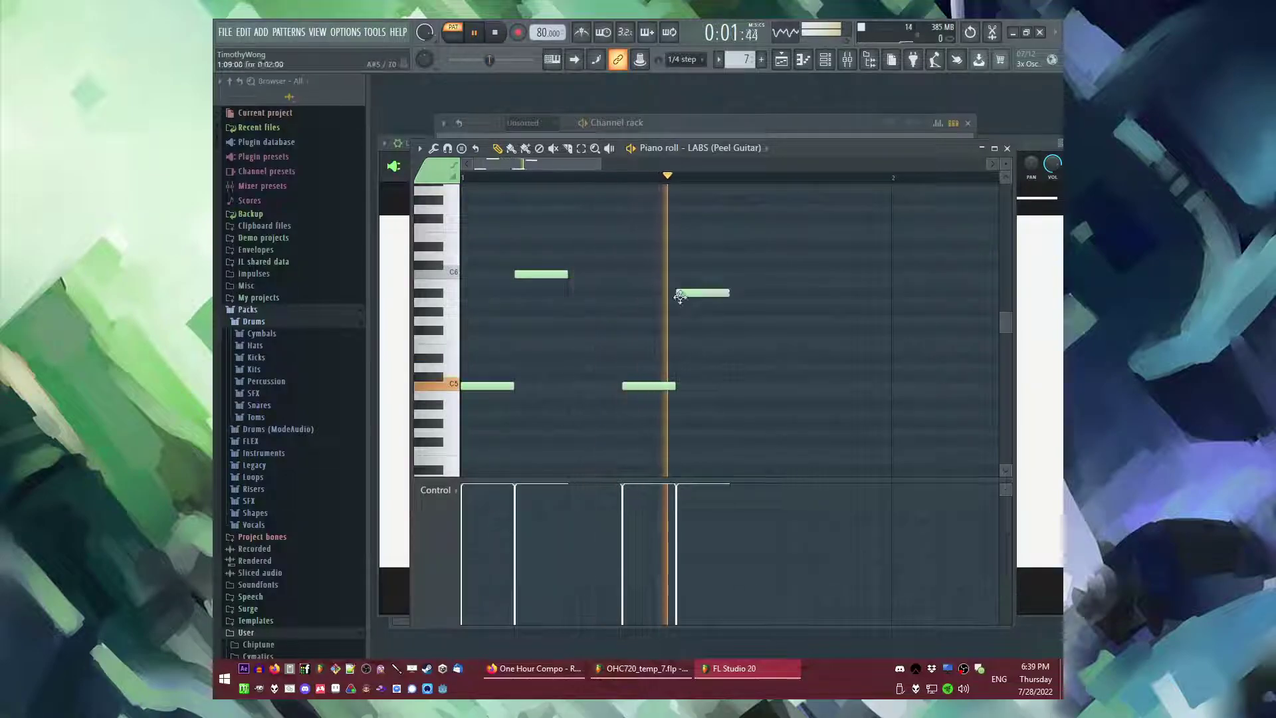
# - Extend the guitar melody into bar 2 with C5, G5, C5 and F5 on steps 1, 3, 9 and 11
pyautogui.scroll(-2, 706, 373)
pyautogui.click(690, 385)
pyautogui.press('space')
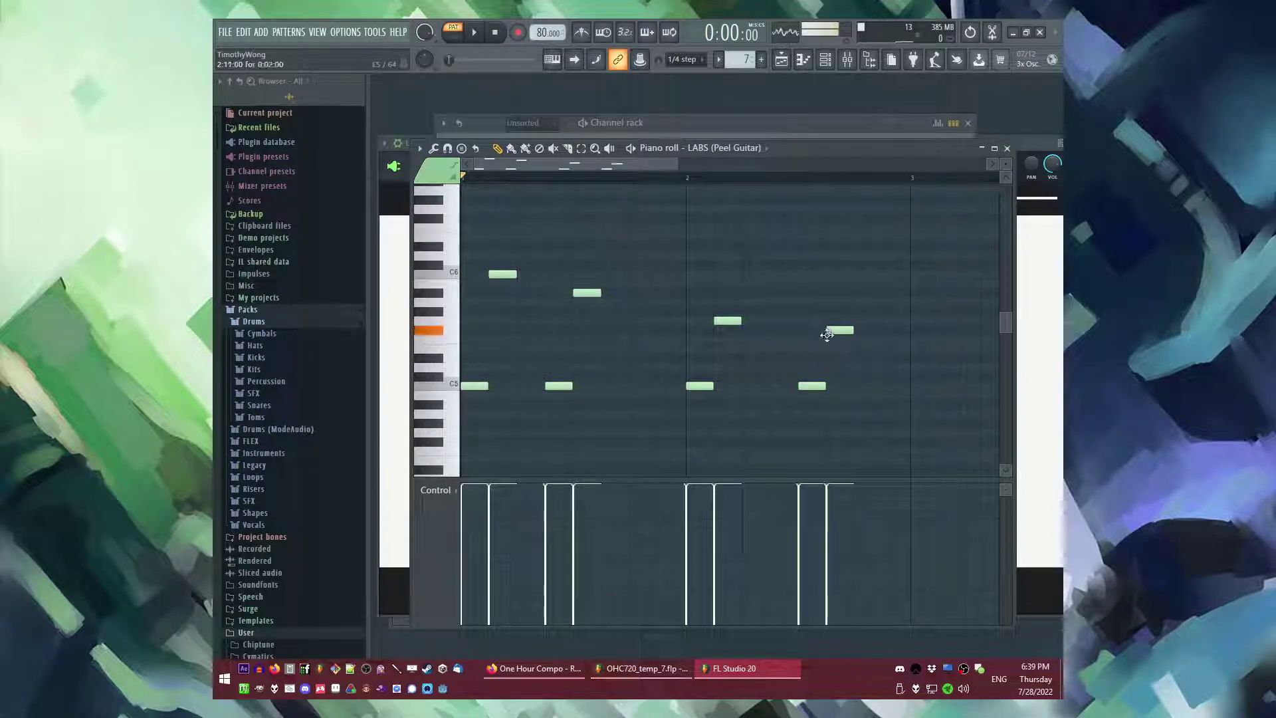
# - Route the LABS (Peel Guitar) channel to mixer track 11 and load ValhallaSupermassive in that track's slot 7
pyautogui.press('space')
pyautogui.press('F7')
pyautogui.click(548, 177)
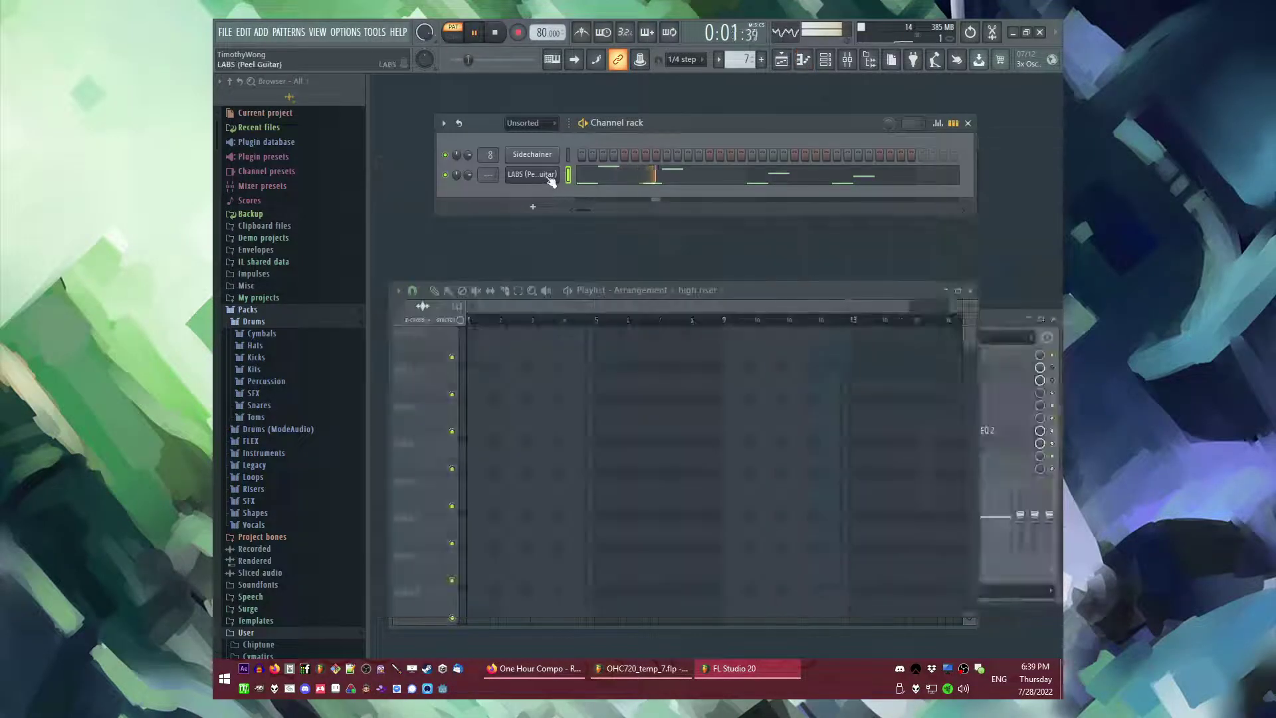
pyautogui.click(548, 178)
pyautogui.moveTo(941, 161); pyautogui.dragTo(811, 192)
pyautogui.doubleClick(1002, 198)
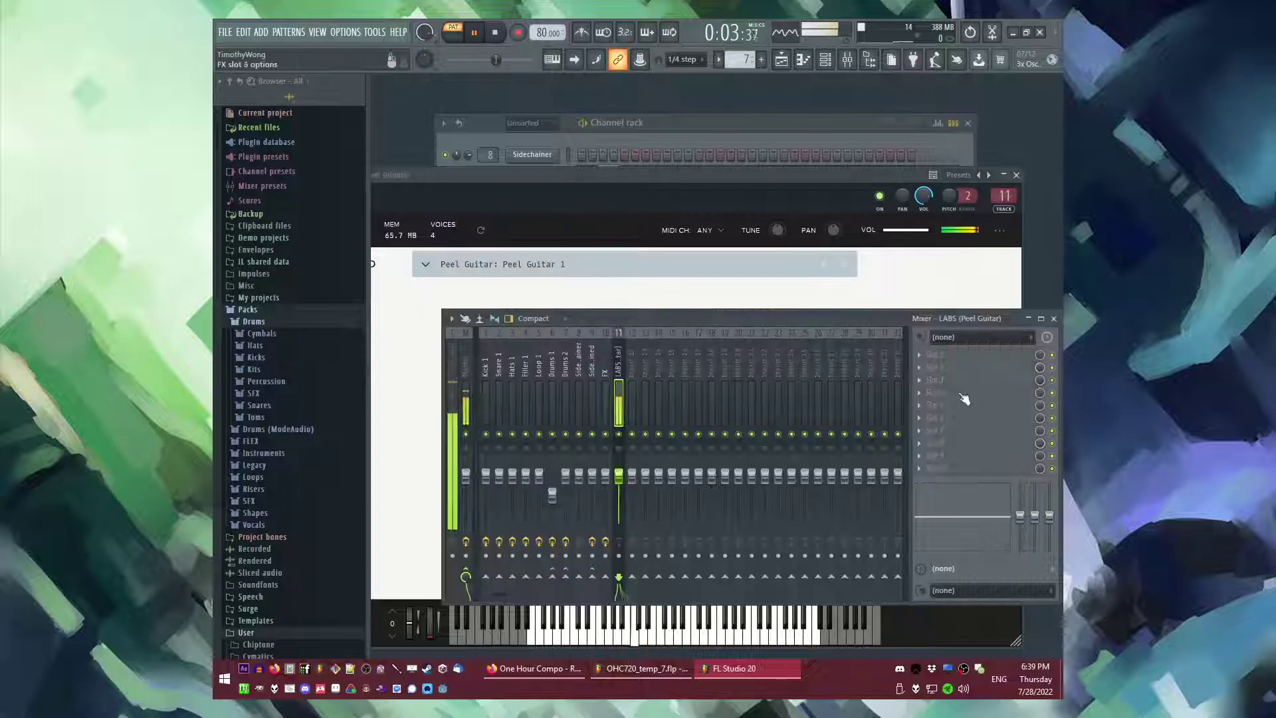
pyautogui.click(913, 512)
pyautogui.click(875, 583)
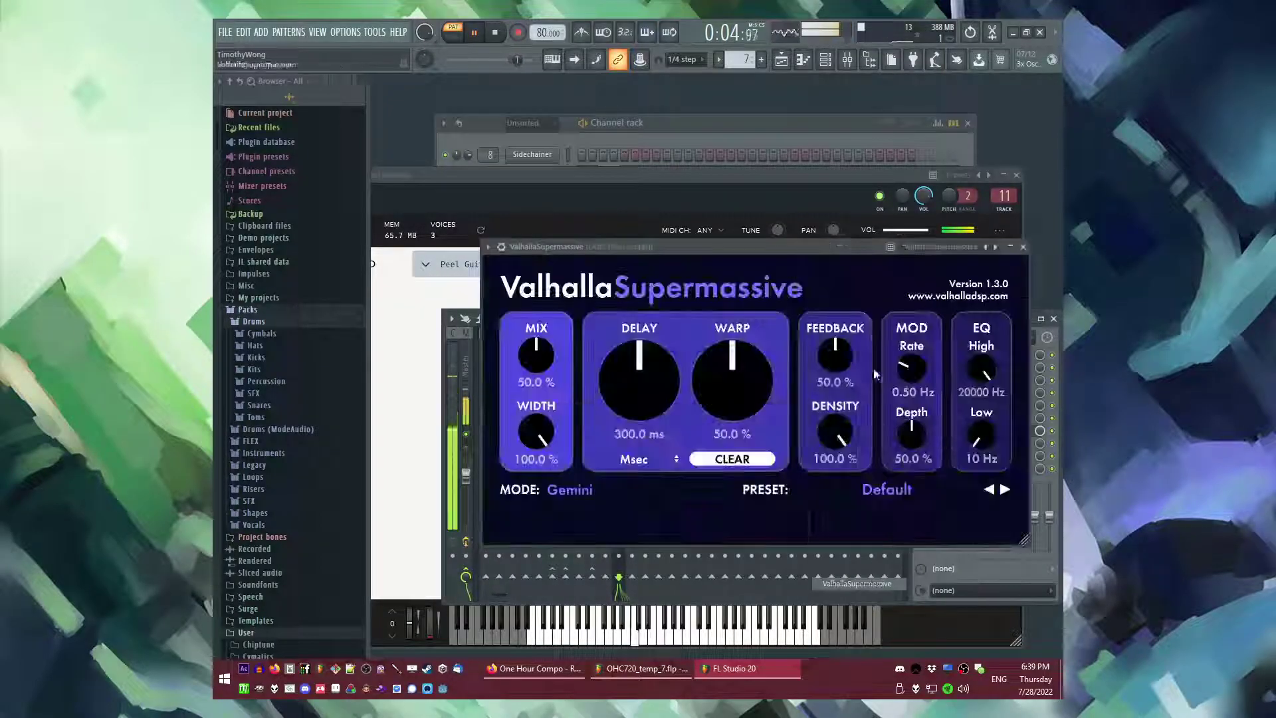
# - Move the last C5 and F5 notes of bar 2 two steps earlier, to steps 7 and 9
pyautogui.click(753, 182)
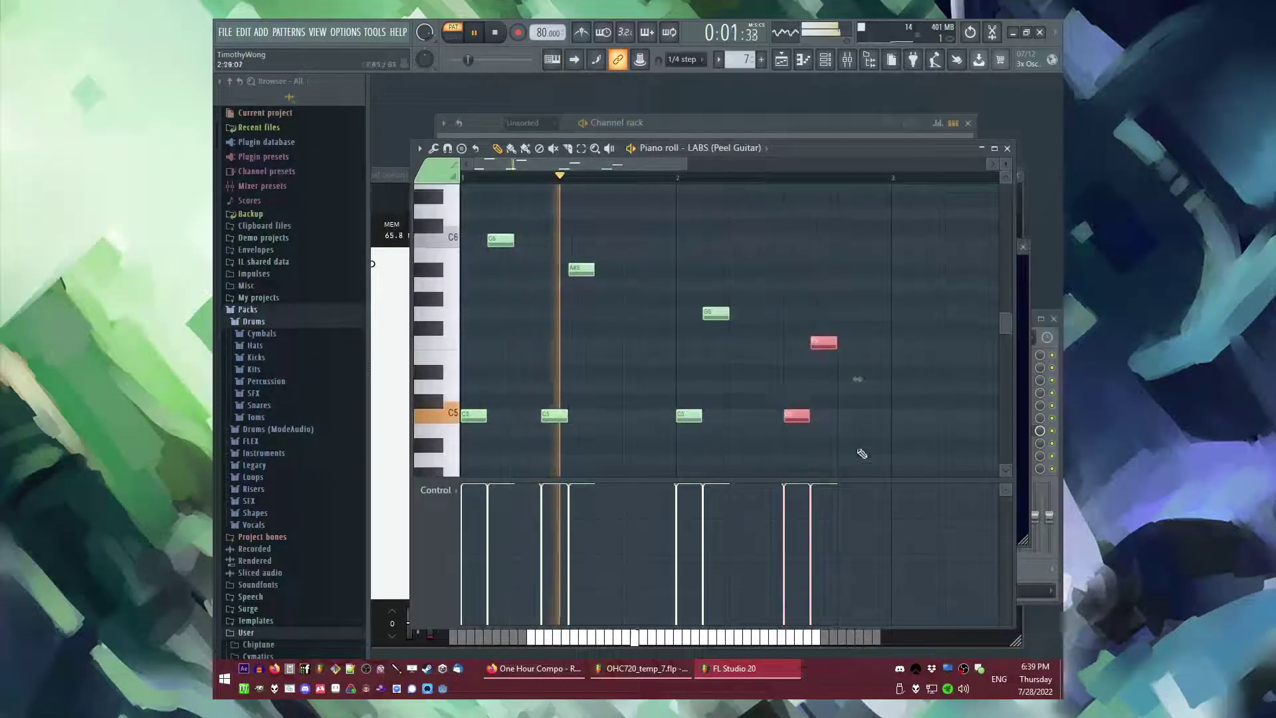
pyautogui.keyDown('ctrl'); pyautogui.click(743, 358); pyautogui.keyUp('ctrl')
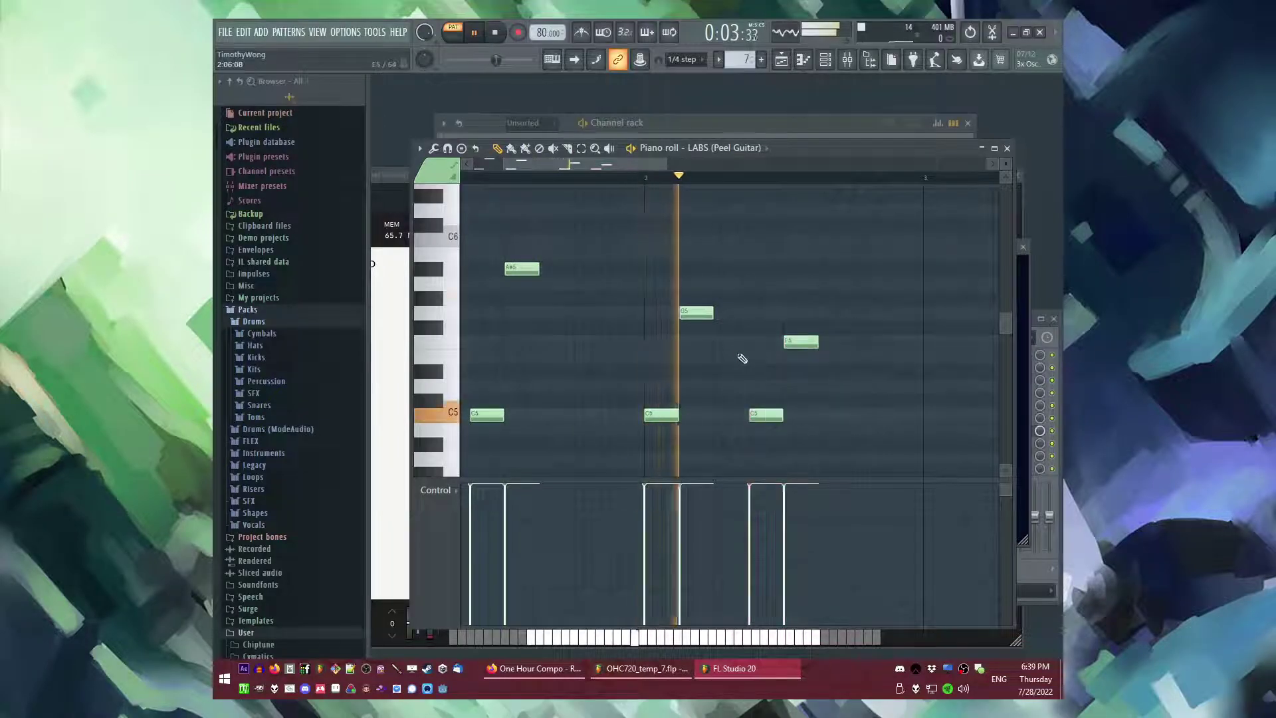
pyautogui.scroll(-2, 743, 357)
# - Lower the tempo to 70 BPM against the metronome and switch the metronome off again
pyautogui.click(583, 31)
pyautogui.rightClick(542, 32)
pyautogui.moveTo(542, 32); pyautogui.dragTo(542, 40)
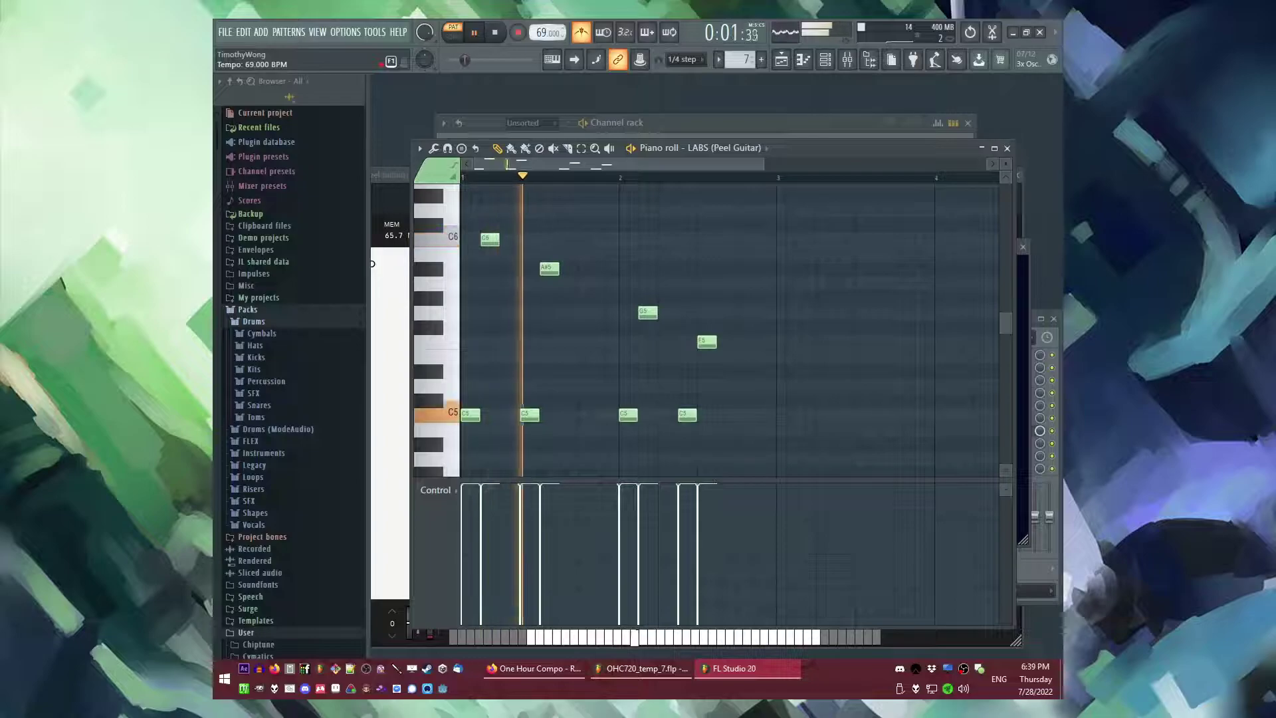
pyautogui.click(583, 33)
# - Load Fruity Delay Bank in slot 3 of the Peel Guitar mixer track with 50% feedback volume and return to the piano roll
pyautogui.press('F9')
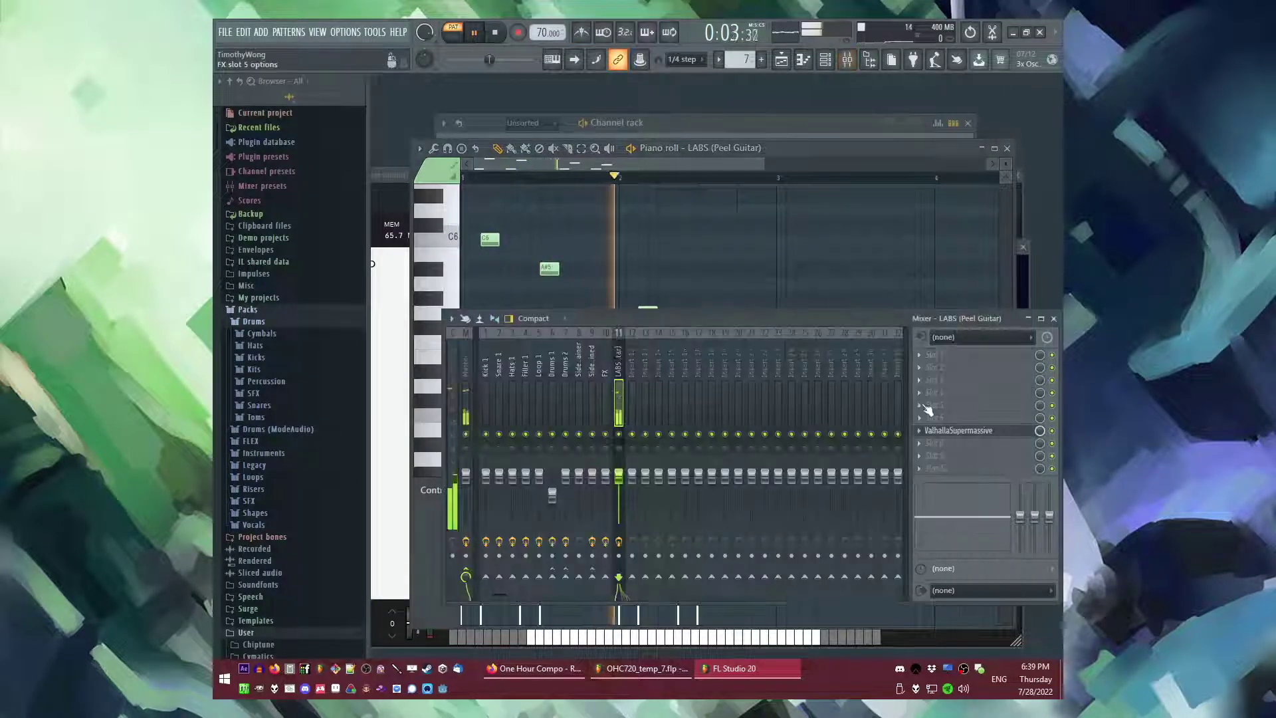
pyautogui.click(921, 380)
pyautogui.click(870, 374)
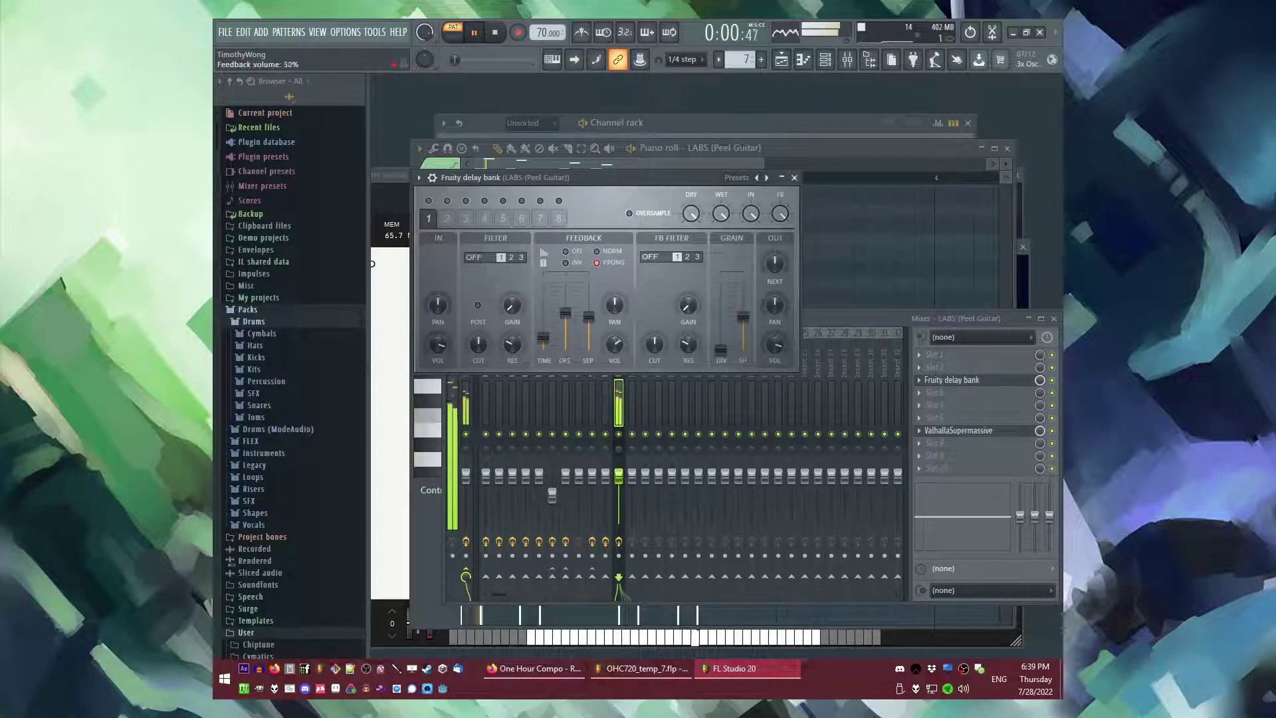
pyautogui.click(795, 178)
pyautogui.press('F7')
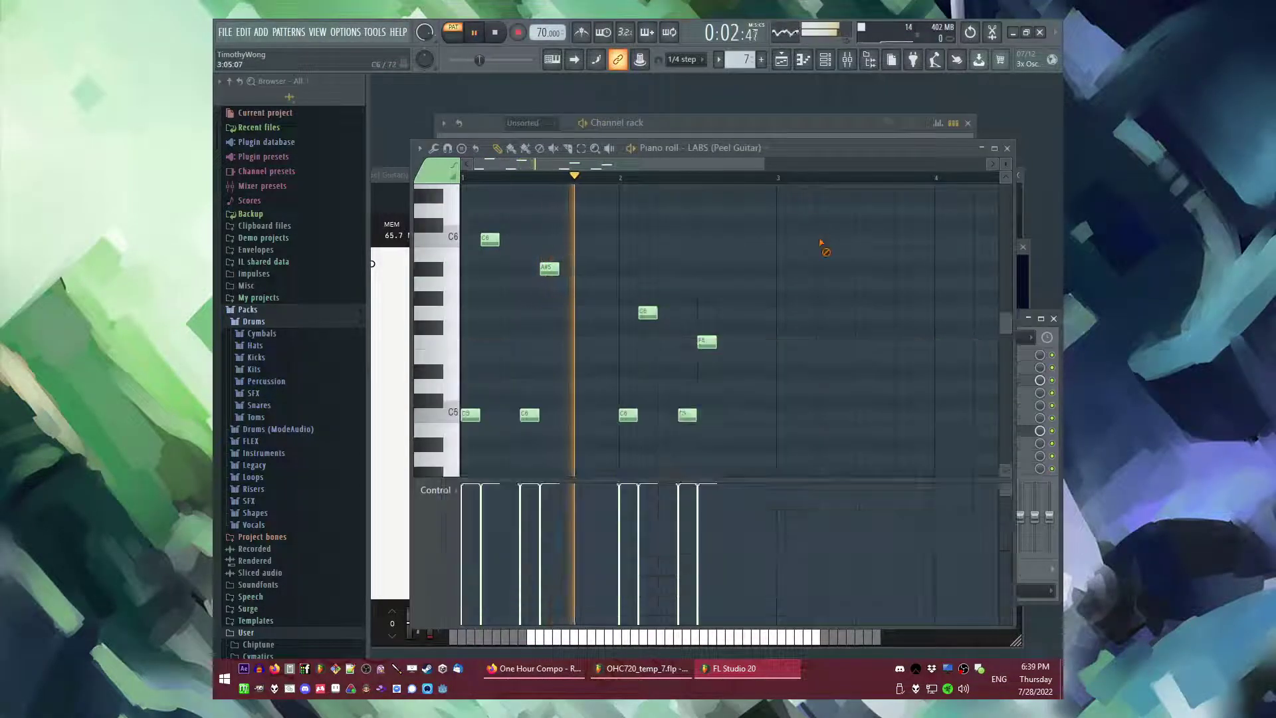
# - Place Pattern 7 at bar 1 on playlist track 1
pyautogui.press('F5')
pyautogui.moveTo(745, 59); pyautogui.dragTo(468, 356)
# - Switch to the OHC720_temp_7 project and listen to its arrangement, including from bar 5
pyautogui.click(640, 669)
pyautogui.press('space')
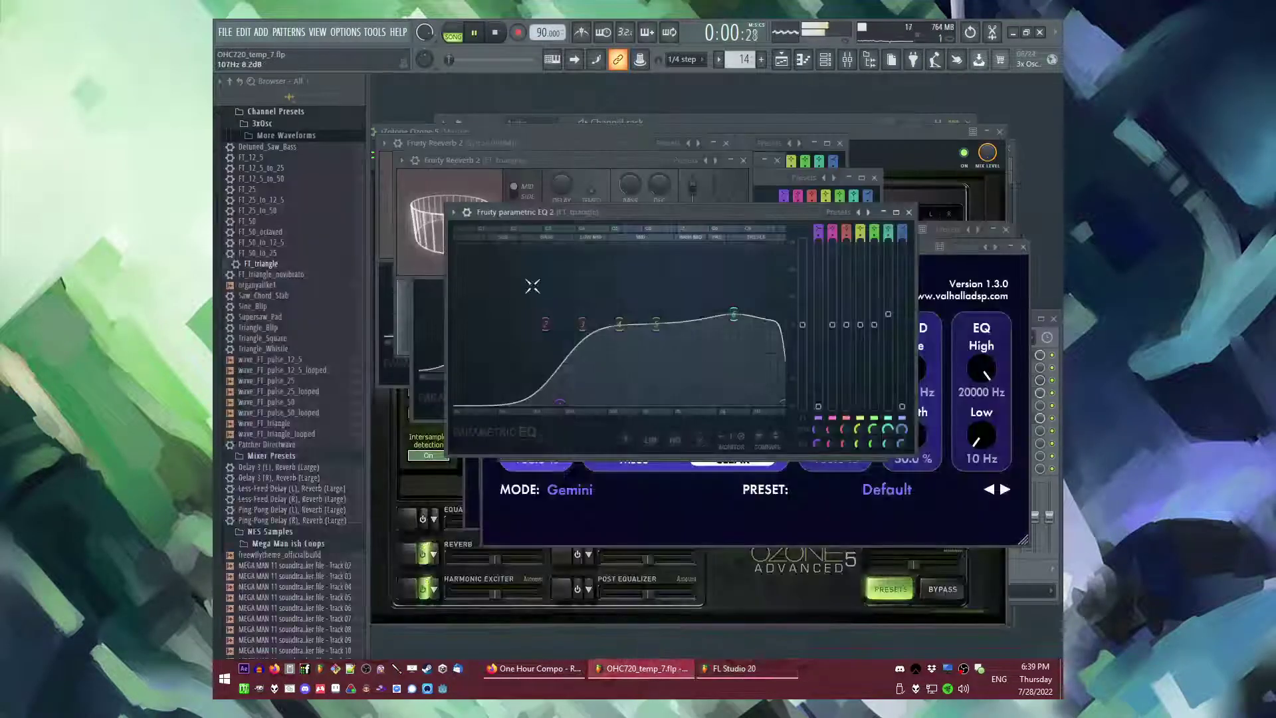
pyautogui.press('F5')
pyautogui.scroll(3, 557, 313)
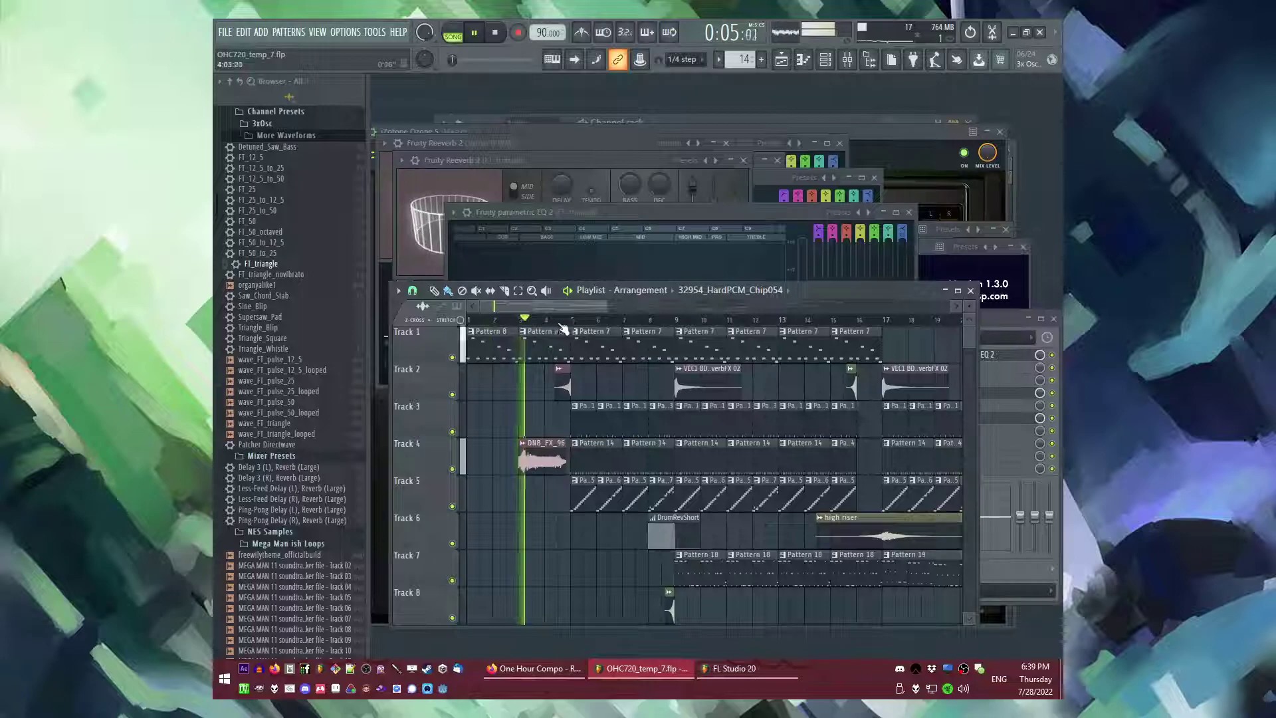
pyautogui.click(582, 322)
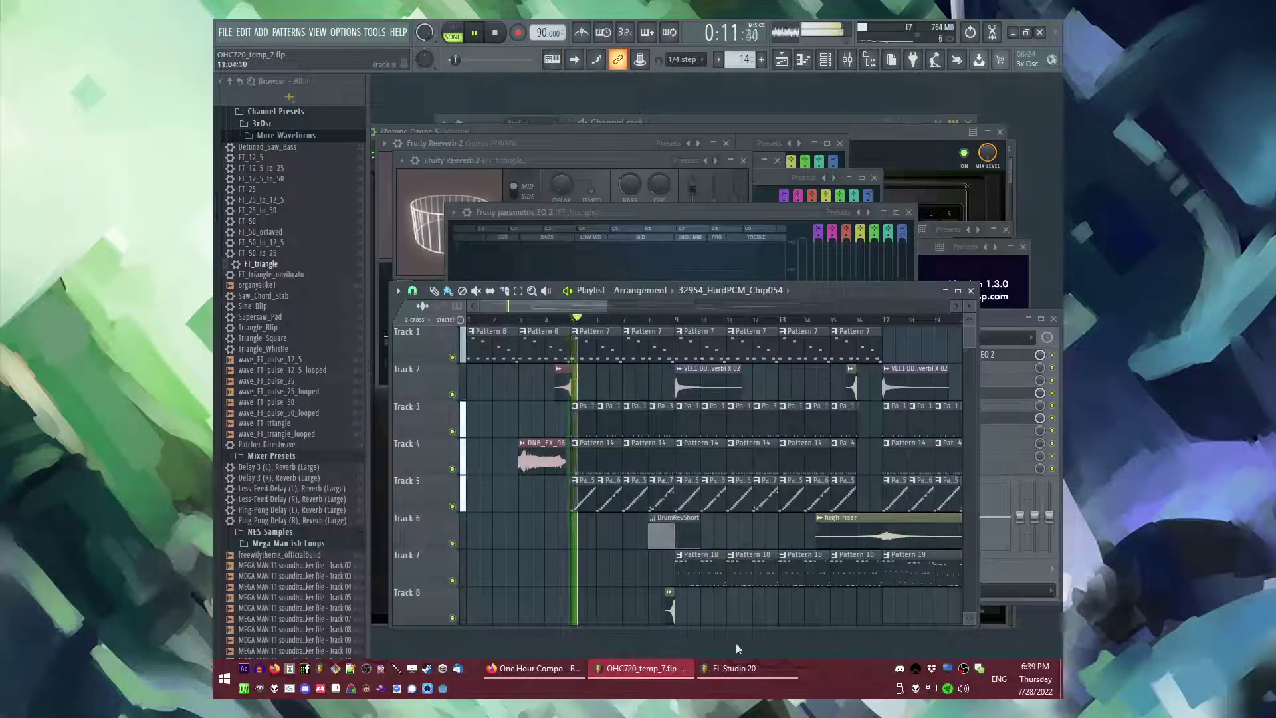
# - Return to the new project and duplicate the Pattern 7 clip on track 1 at bar 3, playing from the start
pyautogui.click(729, 668)
pyautogui.hotkey('ctrl', 'b')
pyautogui.click(472, 321)
pyautogui.scroll(4, 473, 325)
# - Save the new project as OHC720b_temp in the My Stuff > Temp Stuff folder
pyautogui.hotkey('ctrl', 's')
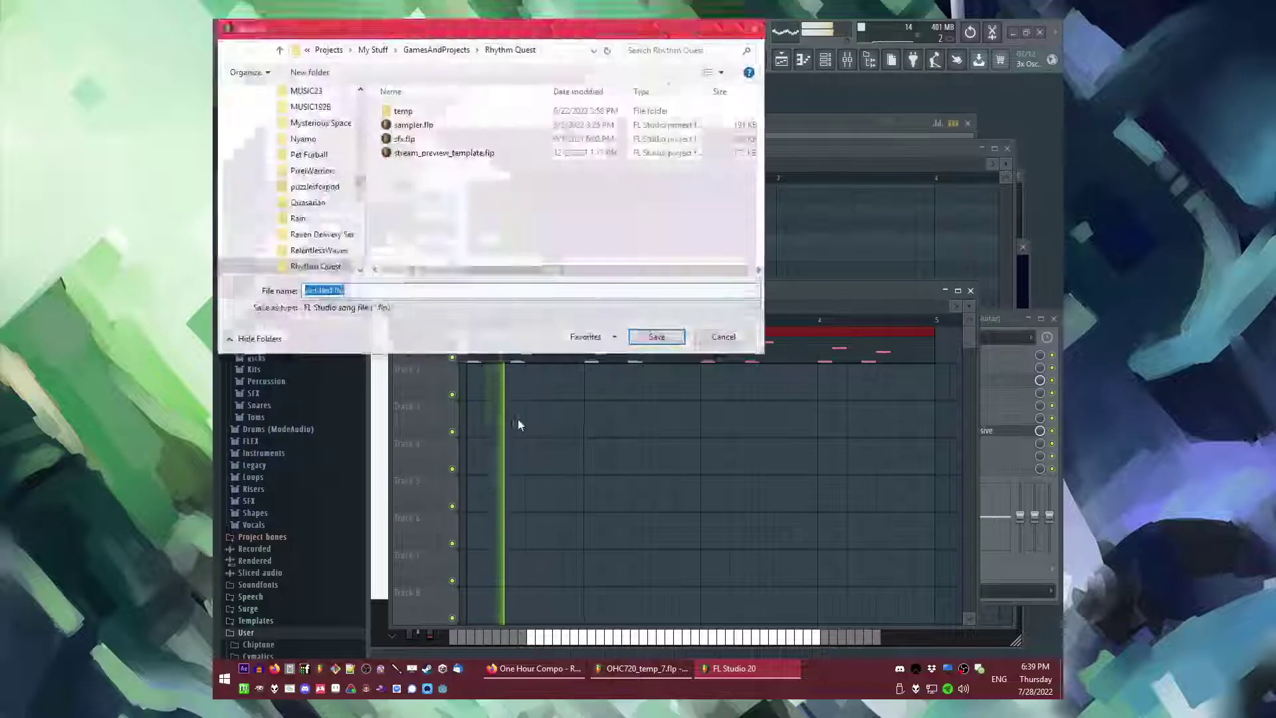
pyautogui.click(380, 53)
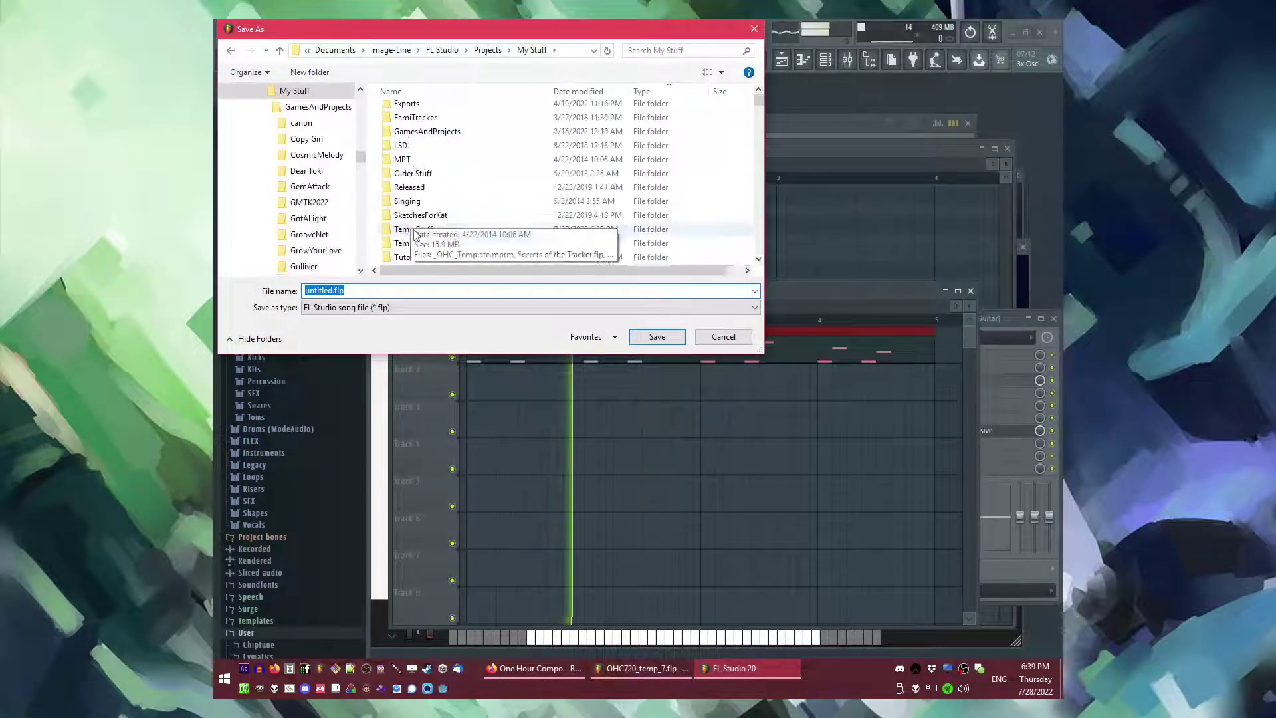
pyautogui.doubleClick(415, 166)
pyautogui.doubleClick(375, 289)
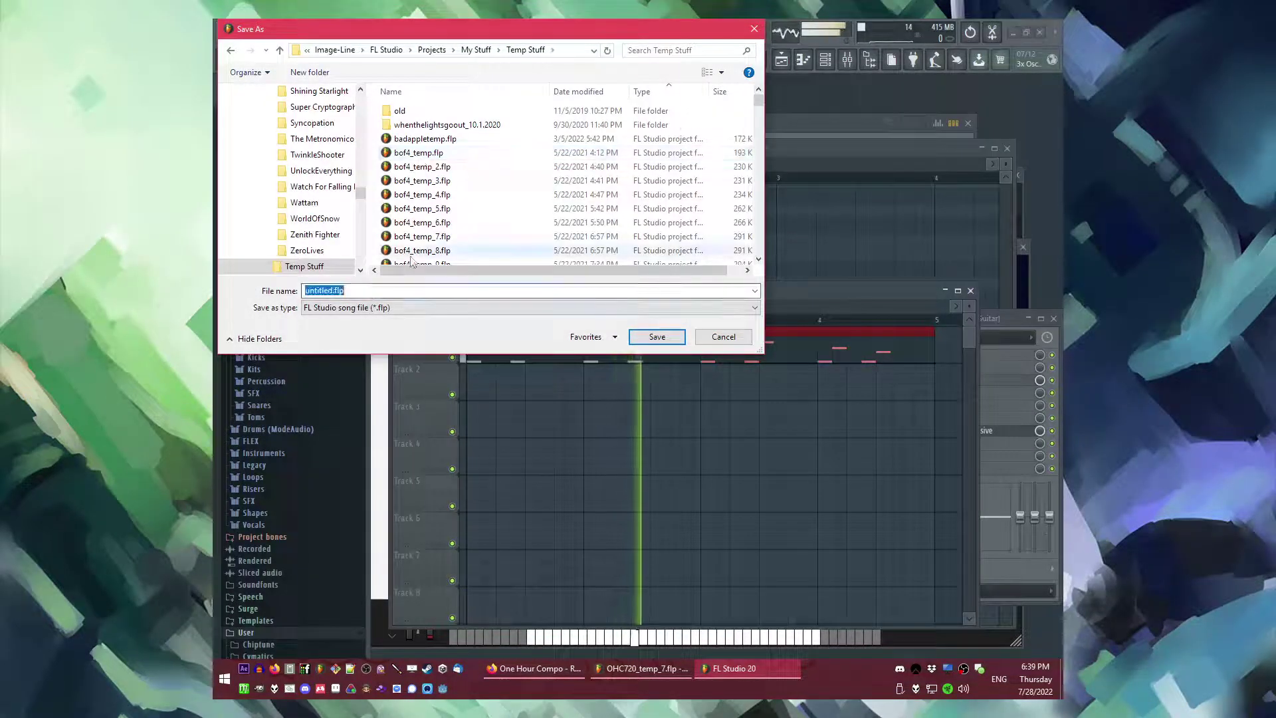
pyautogui.write('OHC720b_temp')
pyautogui.press('Return')
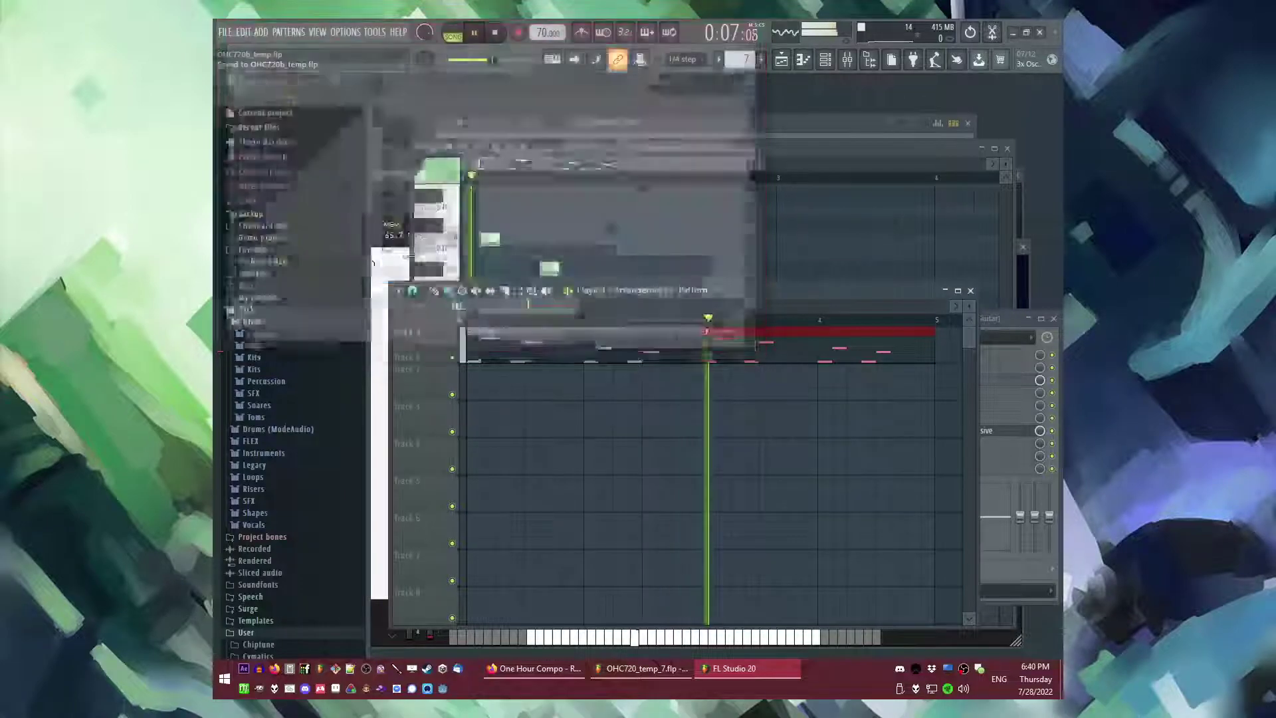
# - Move the four Peel Guitar notes of Pattern 7's second bar one bar later to bar 3 and listen to the result
pyautogui.doubleClick(619, 353)
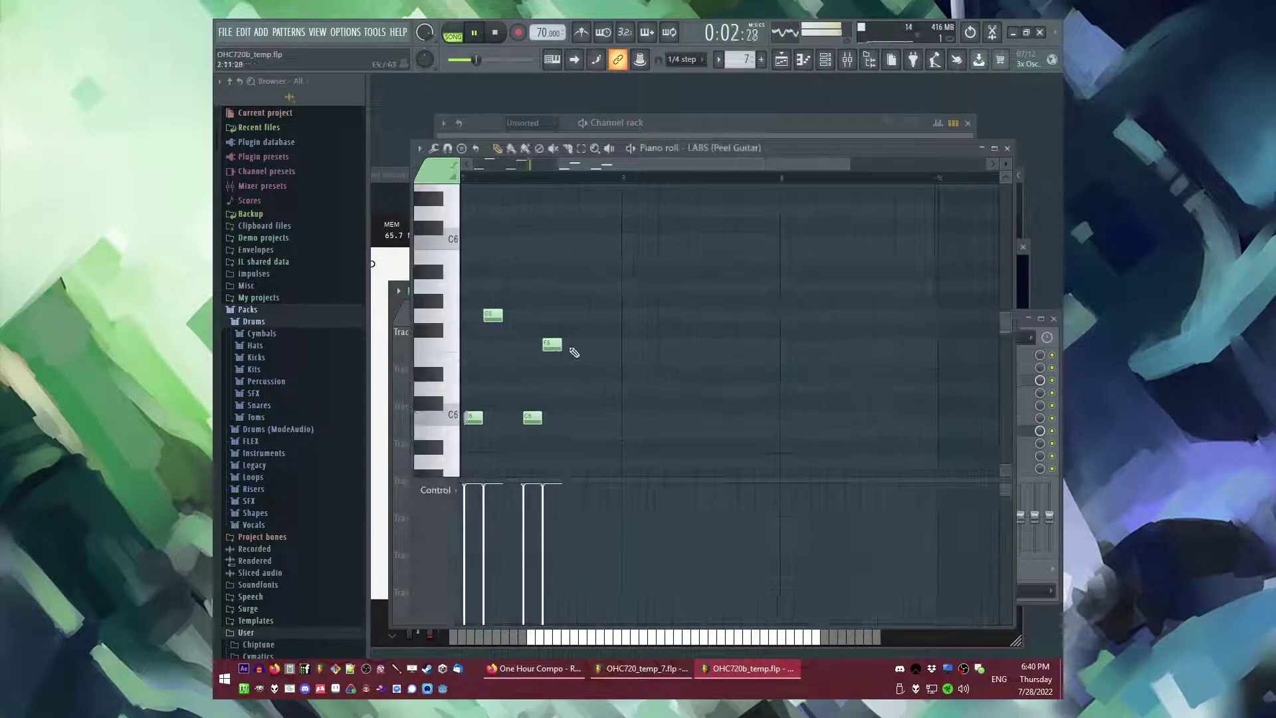
pyautogui.press('space')
pyautogui.moveTo(551, 417); pyautogui.dragTo(640, 424)
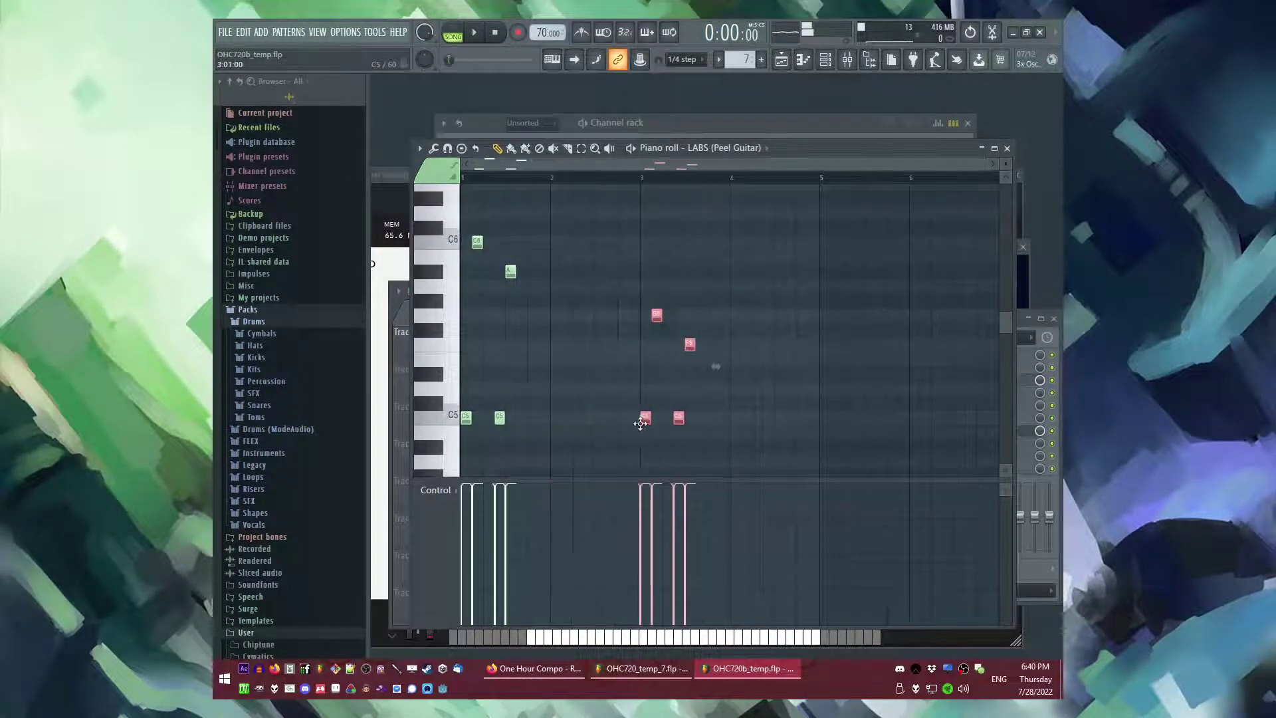
pyautogui.press('space')
pyautogui.scroll(3, 718, 290)
pyautogui.rightClick(735, 276)
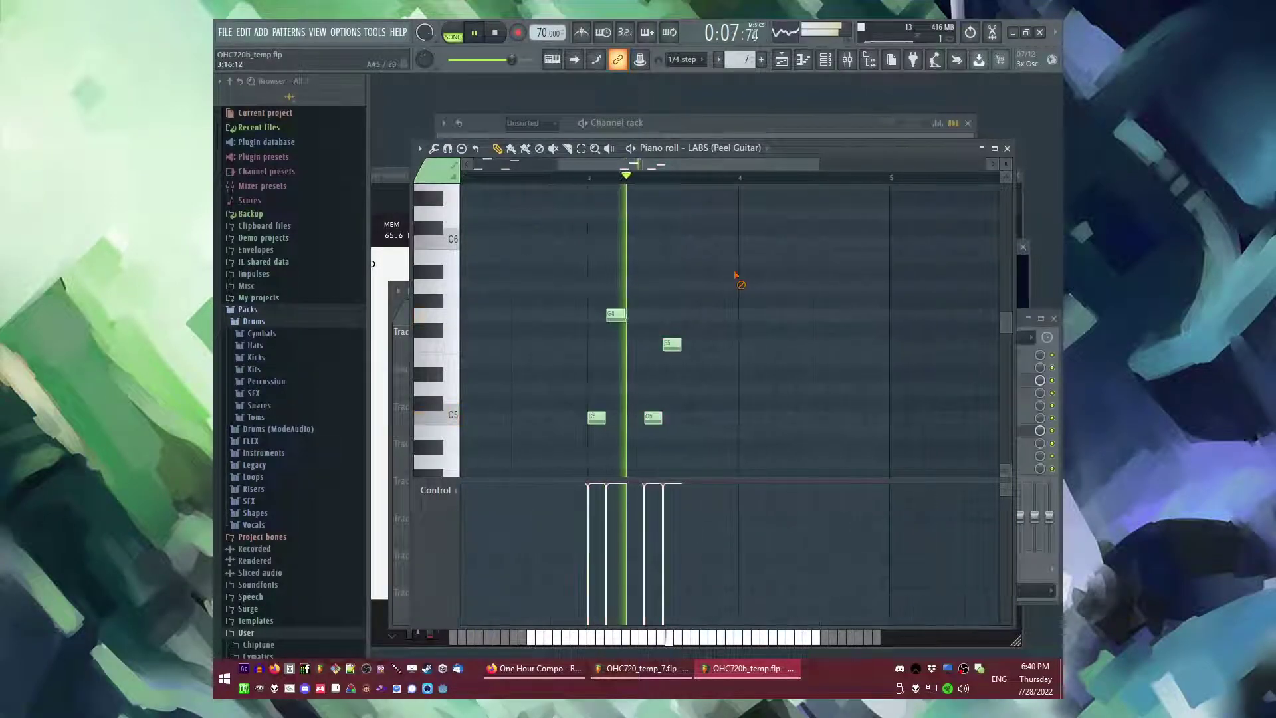
# - Remove the duplicate Pattern 7 clip from the playlist, then create a new empty pattern and place it at bar 1 on track 2
pyautogui.press('F5')
pyautogui.rightClick(683, 459)
pyautogui.press('F4')
pyautogui.press('Return')
pyautogui.moveTo(509, 387); pyautogui.dragTo(477, 389)
# - Place the Eternity Microcassette Noise 2 sample from the Cymatics Eternity pack's FX noise folder at bar 1 on track 4 and play it
pyautogui.scroll(-10, 250, 417)
pyautogui.scroll(-12, 250, 417)
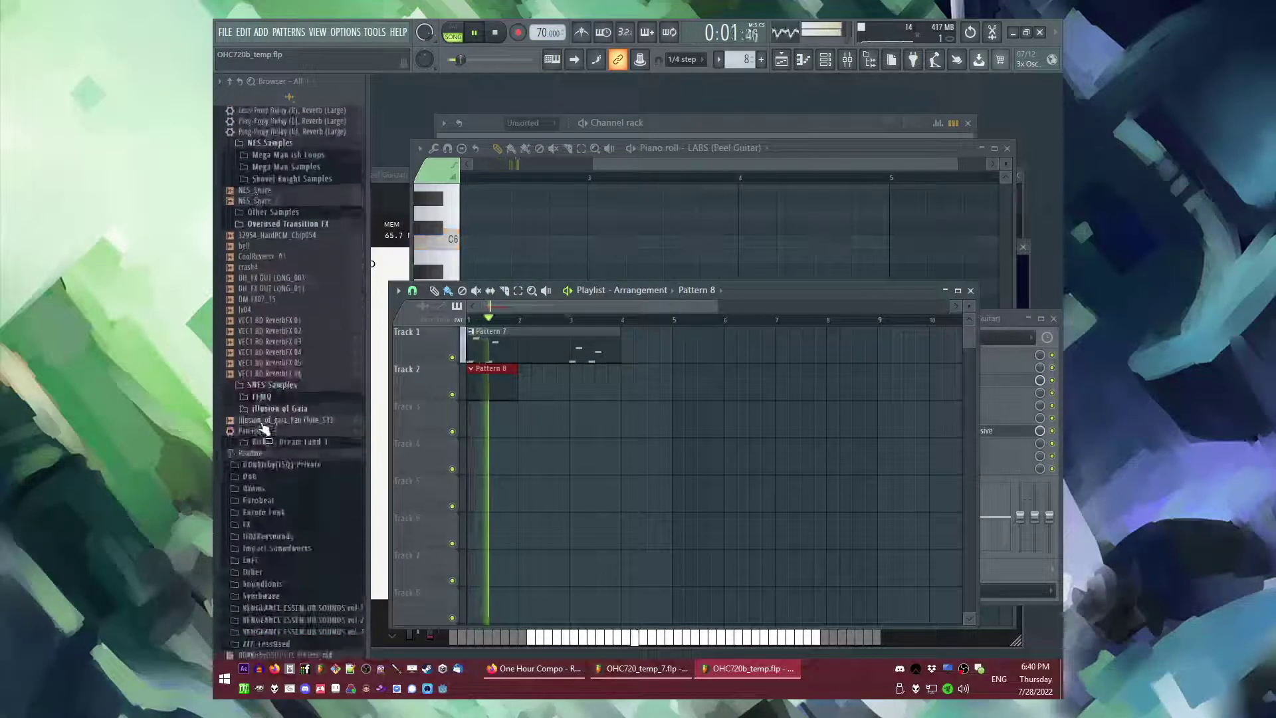
pyautogui.scroll(-3, 279, 566)
pyautogui.press('space')
pyautogui.click(296, 427)
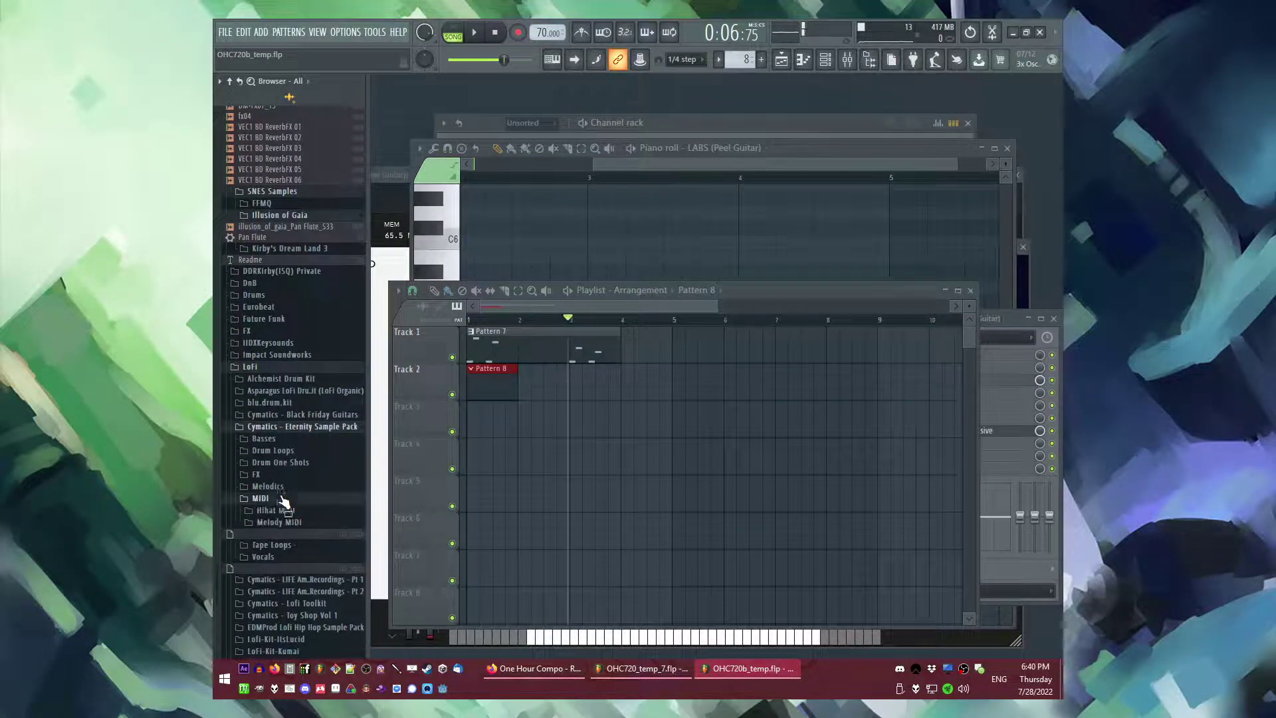
pyautogui.click(278, 473)
pyautogui.click(275, 501)
pyautogui.scroll(-3, 285, 505)
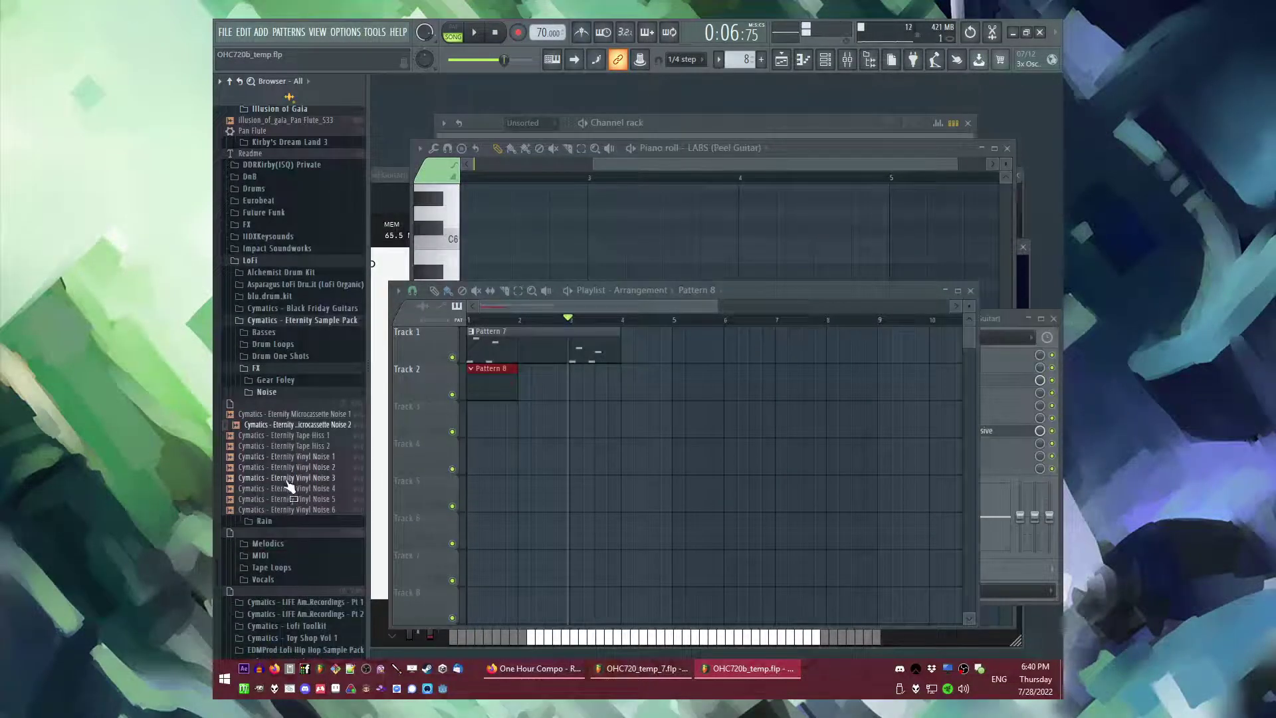
pyautogui.moveTo(290, 433); pyautogui.dragTo(469, 457)
pyautogui.press('space')
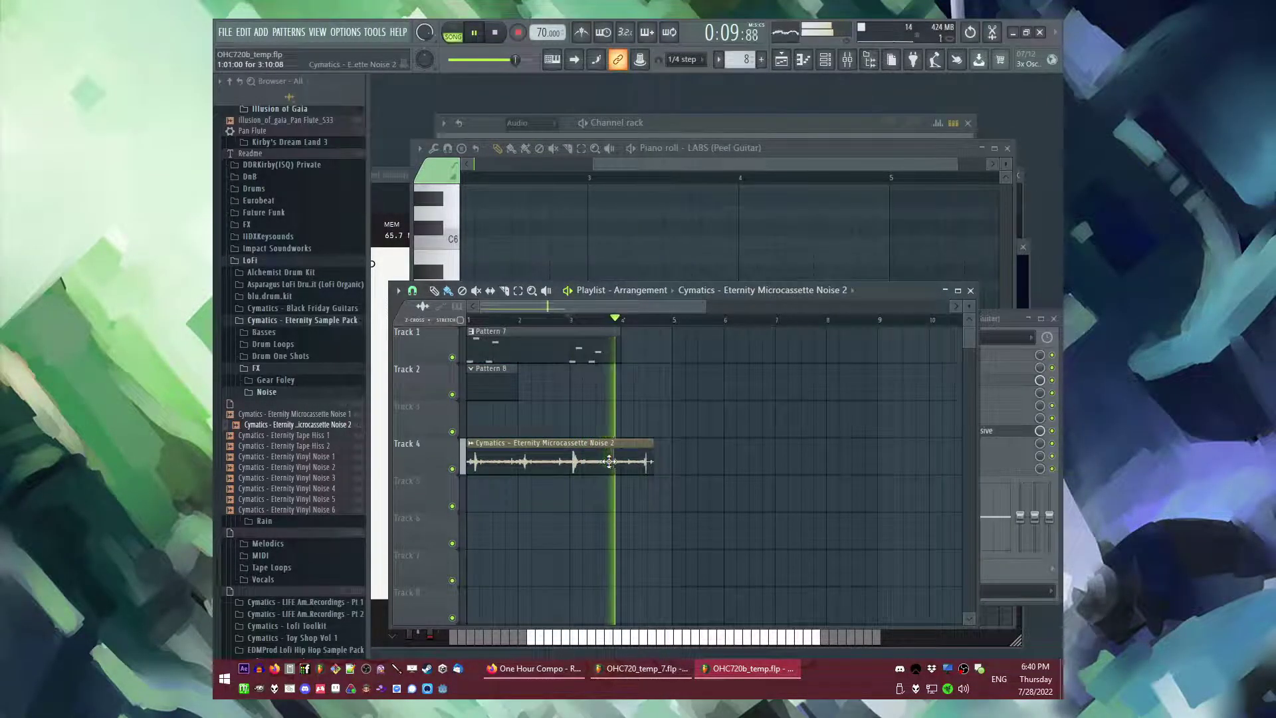
# - Stretch the Microcassette Noise 2 clip on track 4 to about four bars, ending at bar 5
pyautogui.scroll(4, 666, 469)
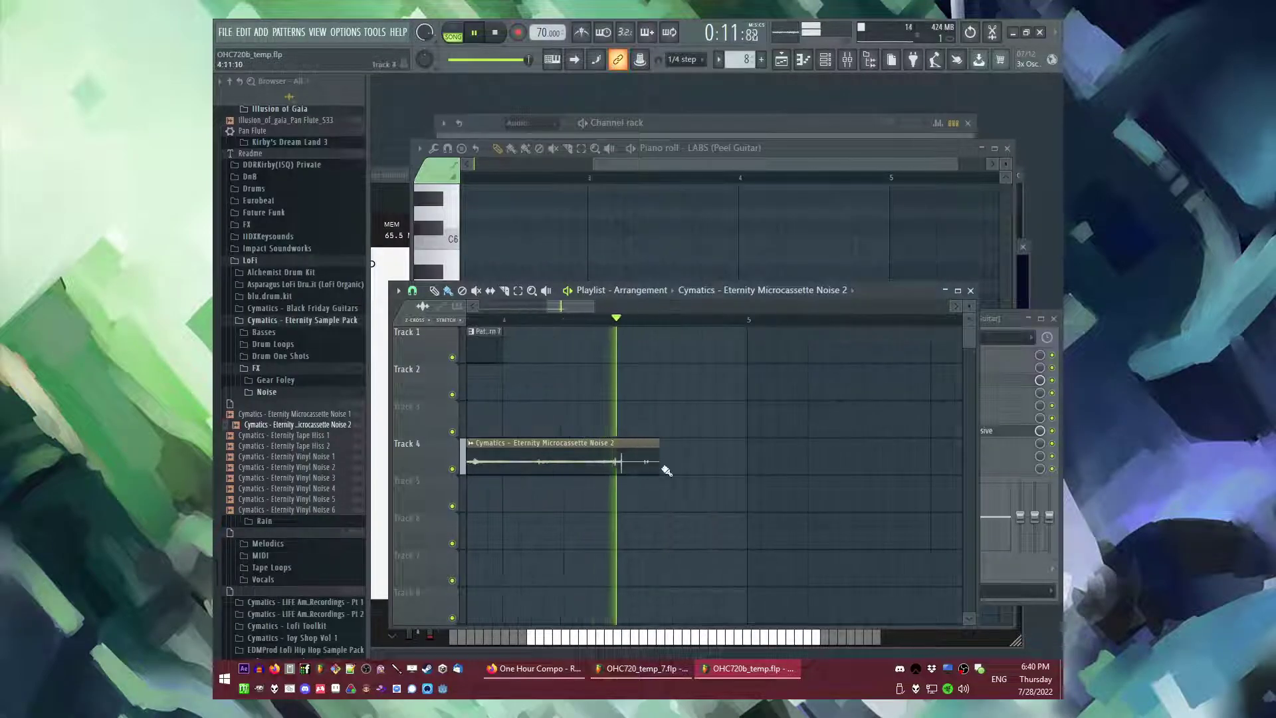
pyautogui.moveTo(660, 468); pyautogui.dragTo(759, 465)
pyautogui.click(656, 321)
pyautogui.scroll(3, 766, 464)
pyautogui.press('space')
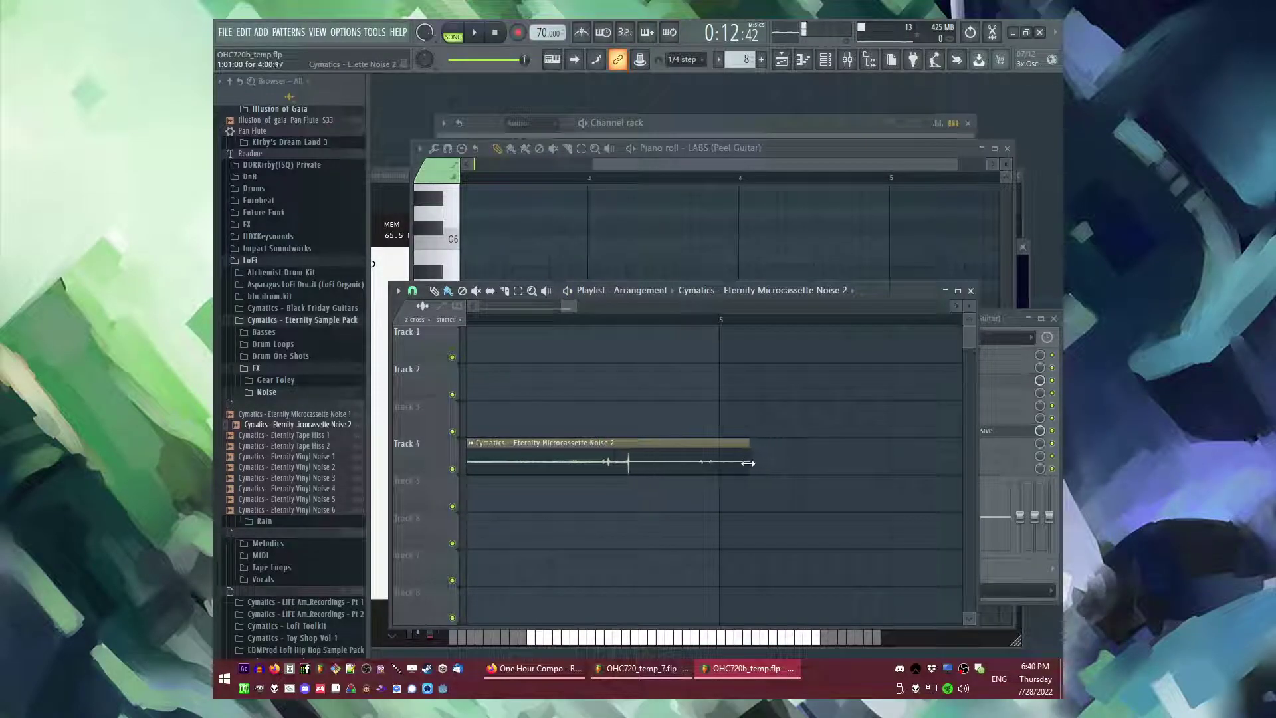
# - Place the Cymatics - Eternity - Rain sample from the pack's Rain folder on track 6, starting at bar 1, and play it
pyautogui.scroll(-3, 721, 496)
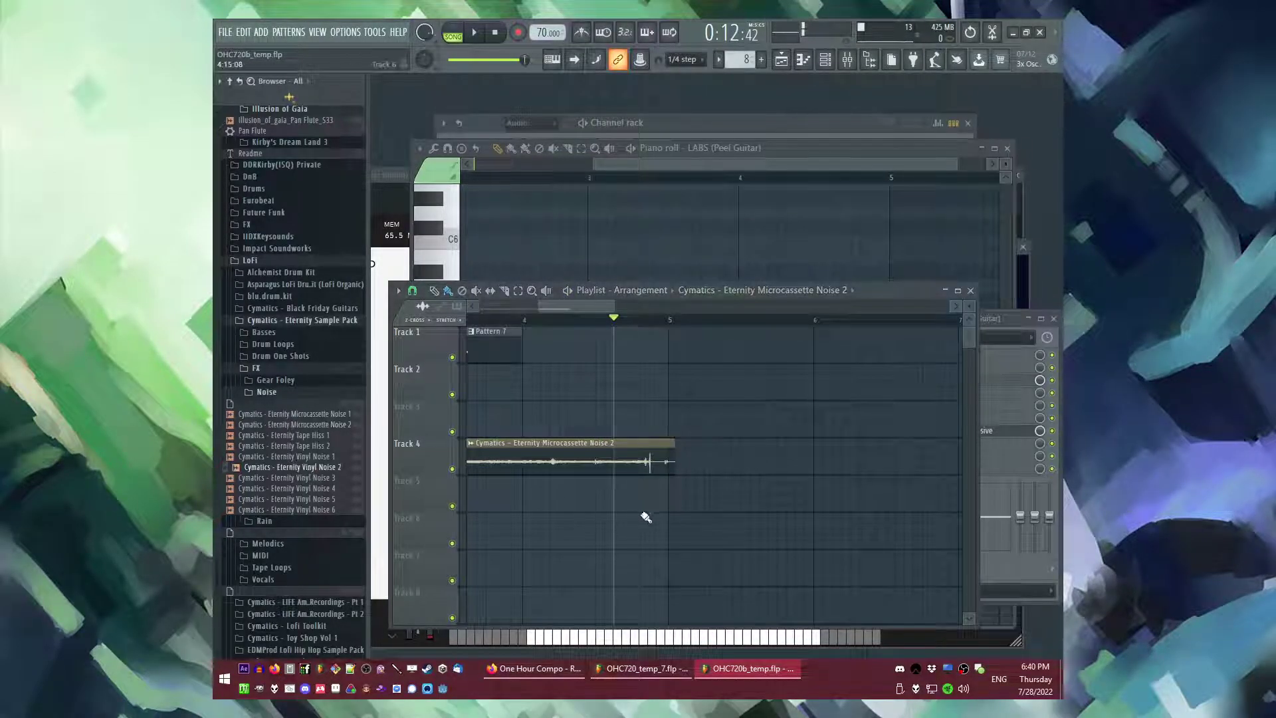
pyautogui.scroll(-3, 279, 460)
pyautogui.click(264, 414)
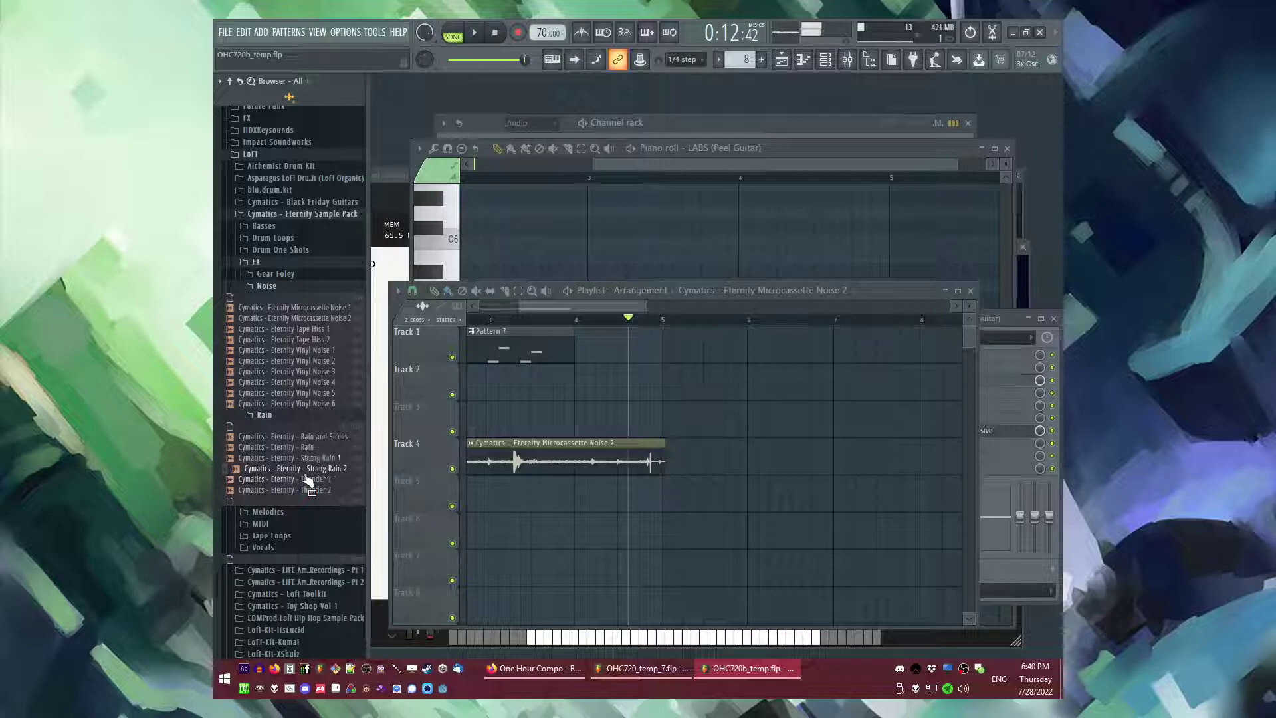
pyautogui.moveTo(306, 449); pyautogui.dragTo(548, 522)
pyautogui.scroll(-3, 769, 538)
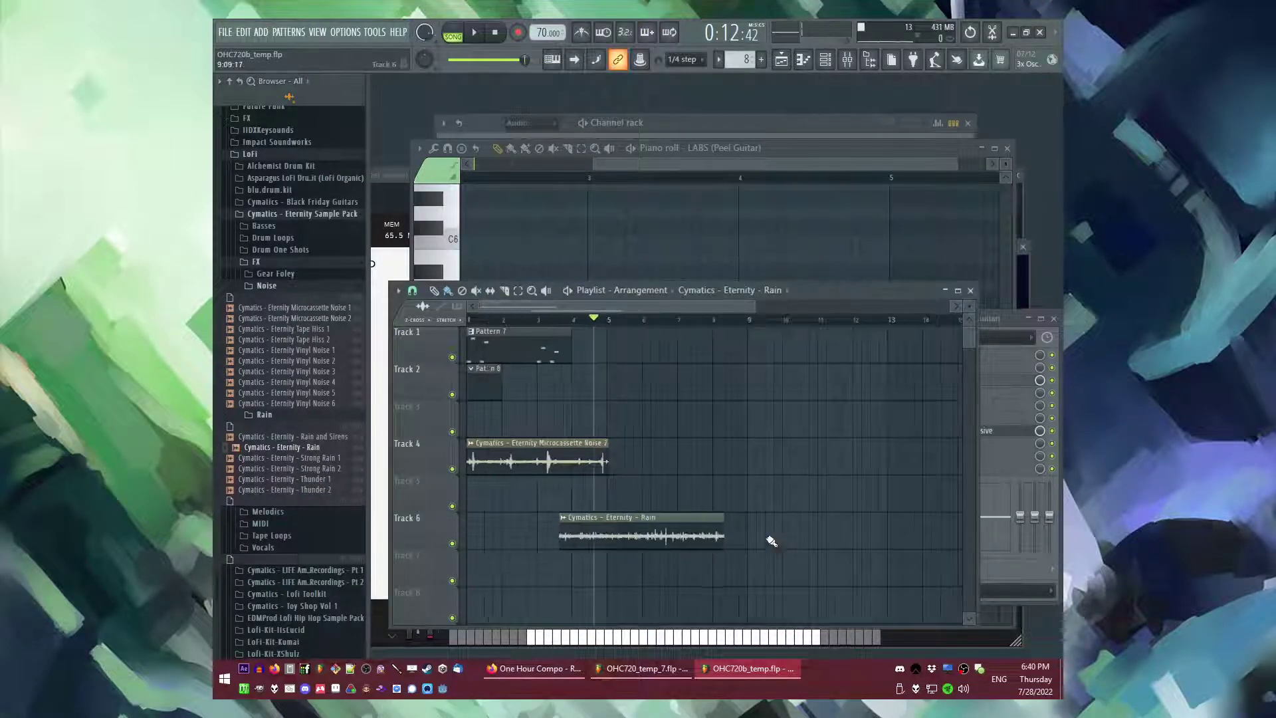
pyautogui.moveTo(680, 538); pyautogui.dragTo(588, 537)
pyautogui.press('space')
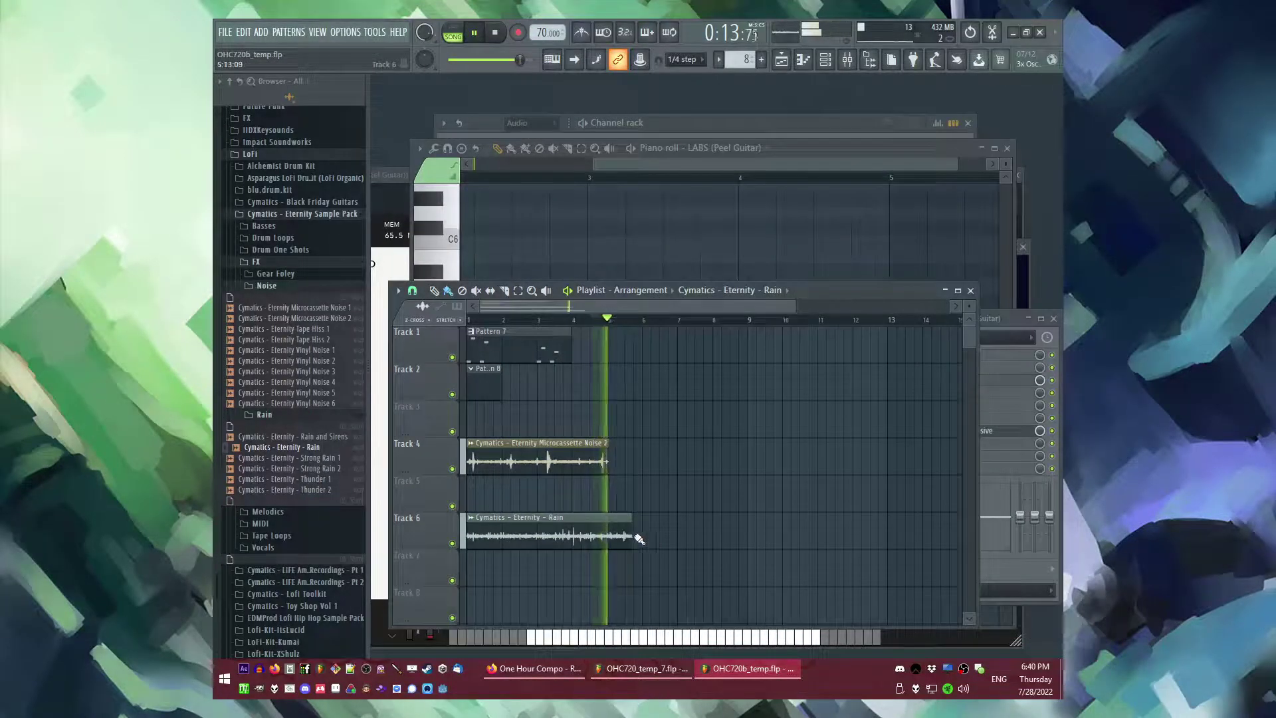
# - Add a second Rain clip on track 6 and align its start with the end of the first Rain clip
pyautogui.click(646, 537)
pyautogui.scroll(4, 646, 537)
pyautogui.moveTo(700, 541); pyautogui.dragTo(647, 541)
pyautogui.scroll(4, 562, 536)
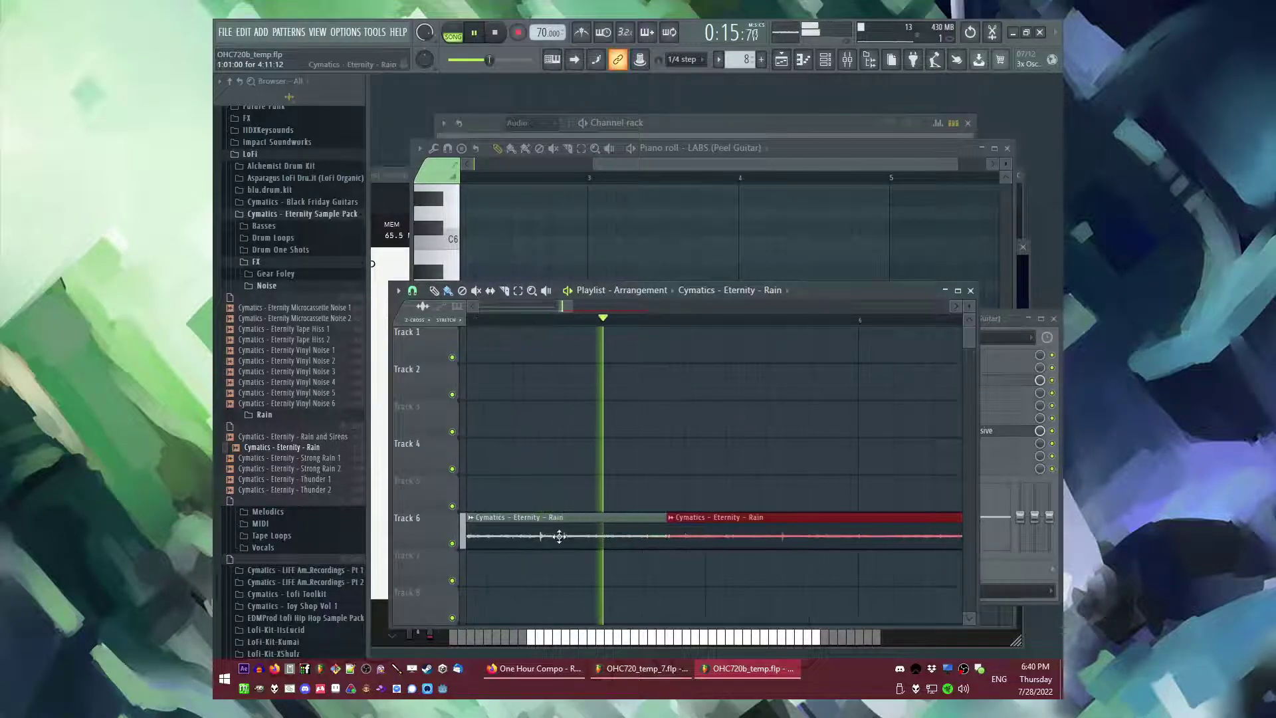
pyautogui.moveTo(761, 535); pyautogui.dragTo(806, 539)
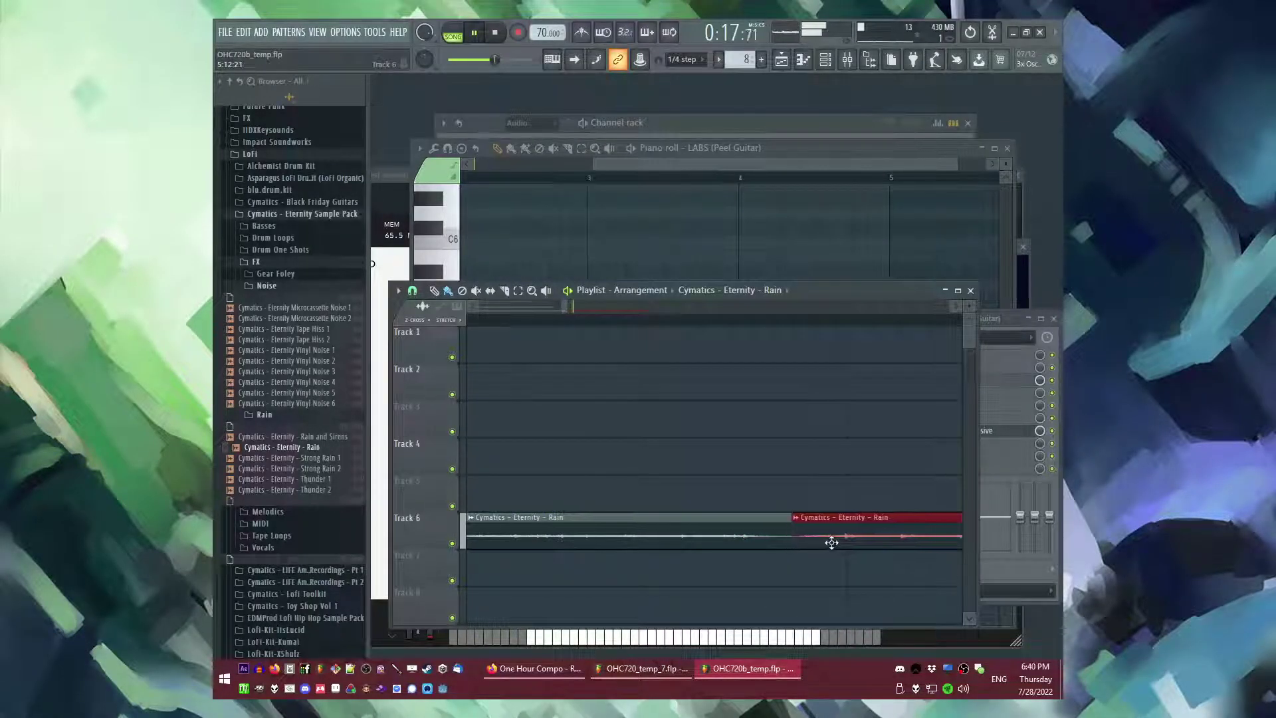
pyautogui.scroll(-8, 570, 484)
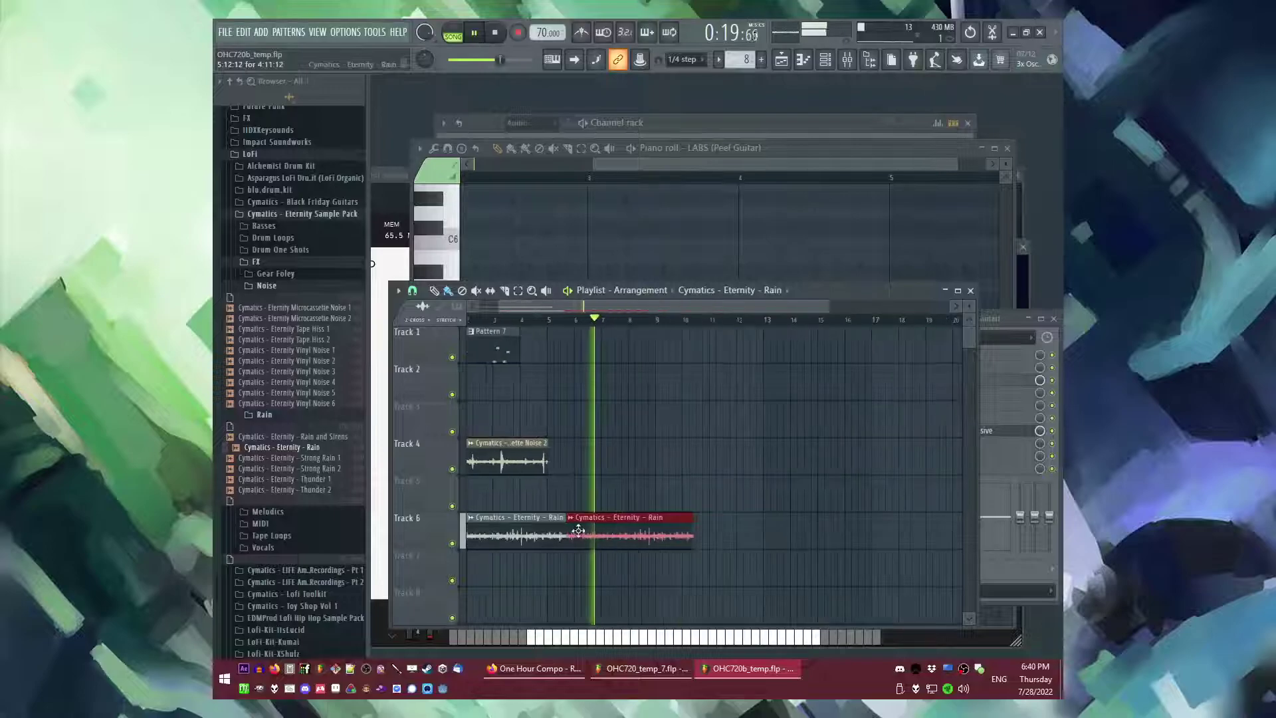
# - Route the Rain sample channel to mixer track 12 and lower its channel volume
pyautogui.doubleClick(576, 528)
pyautogui.click(769, 212)
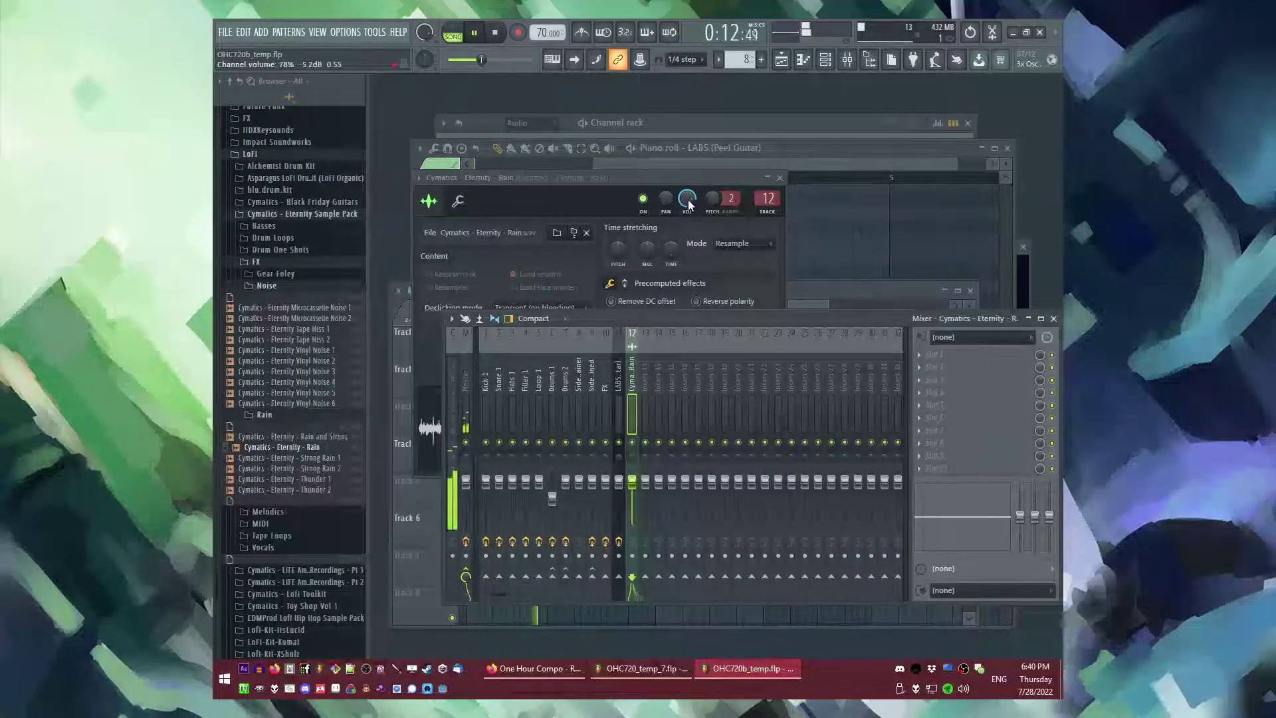
pyautogui.moveTo(689, 205); pyautogui.dragTo(689, 220)
# - Load Fruity Parametric EQ 2 in slot 3 of the Rain track and cut the low end and the highs at 20000 Hz by 17.9 dB
pyautogui.click(931, 379)
pyautogui.click(857, 406)
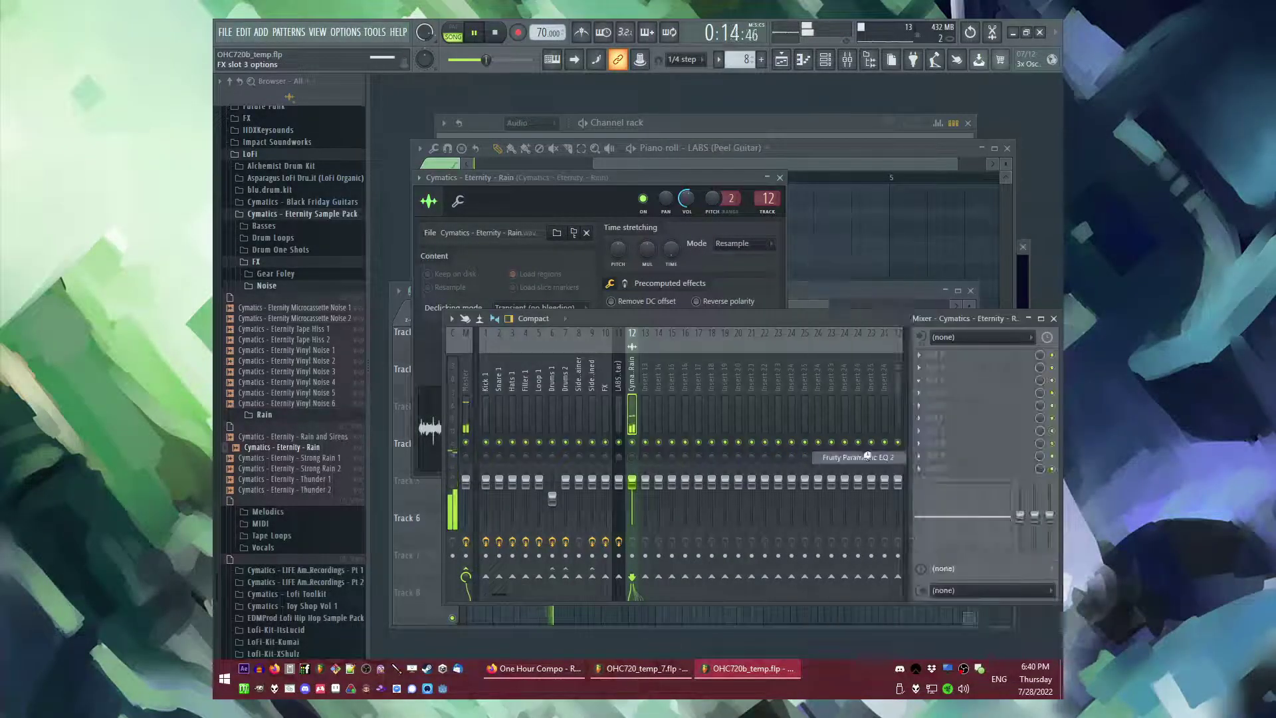
pyautogui.moveTo(510, 324); pyautogui.dragTo(515, 402)
pyautogui.moveTo(729, 324); pyautogui.dragTo(784, 403)
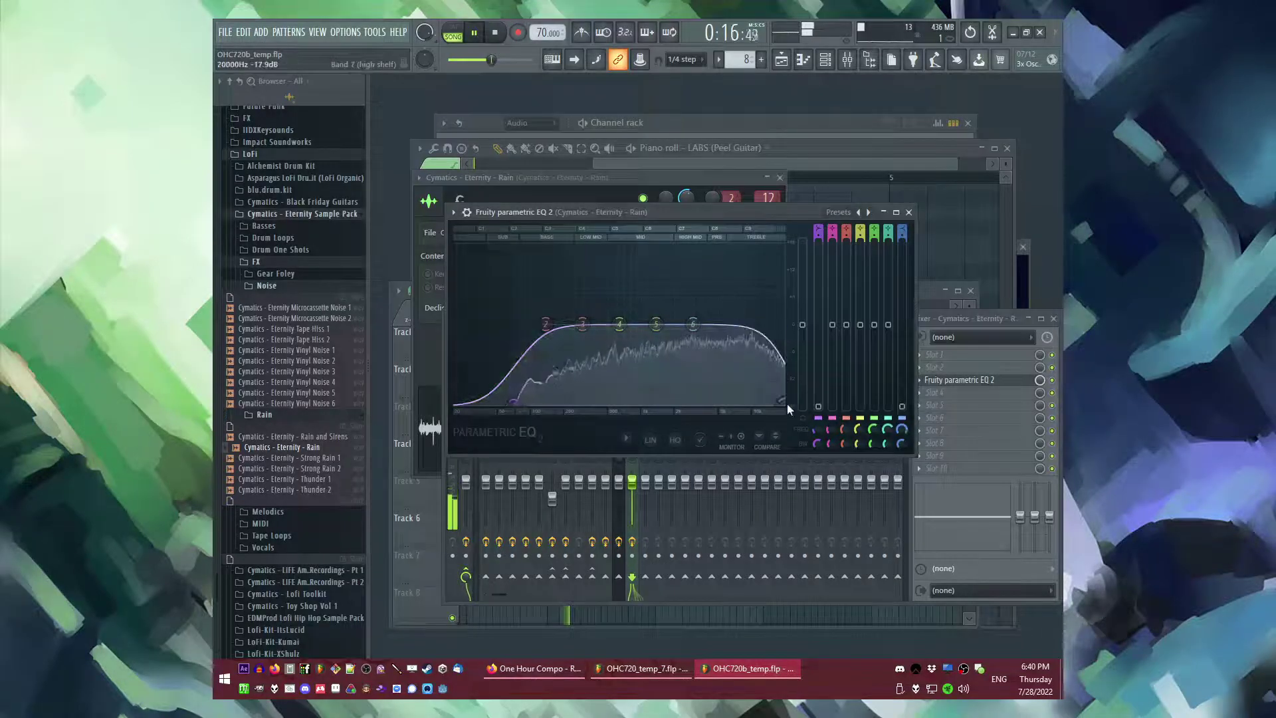
# - Load Fruity Reeverb 2 in slot 6 of the Rain mixer track, shift its balance towards wet, and replay the arrangement from near the start
pyautogui.click(928, 419)
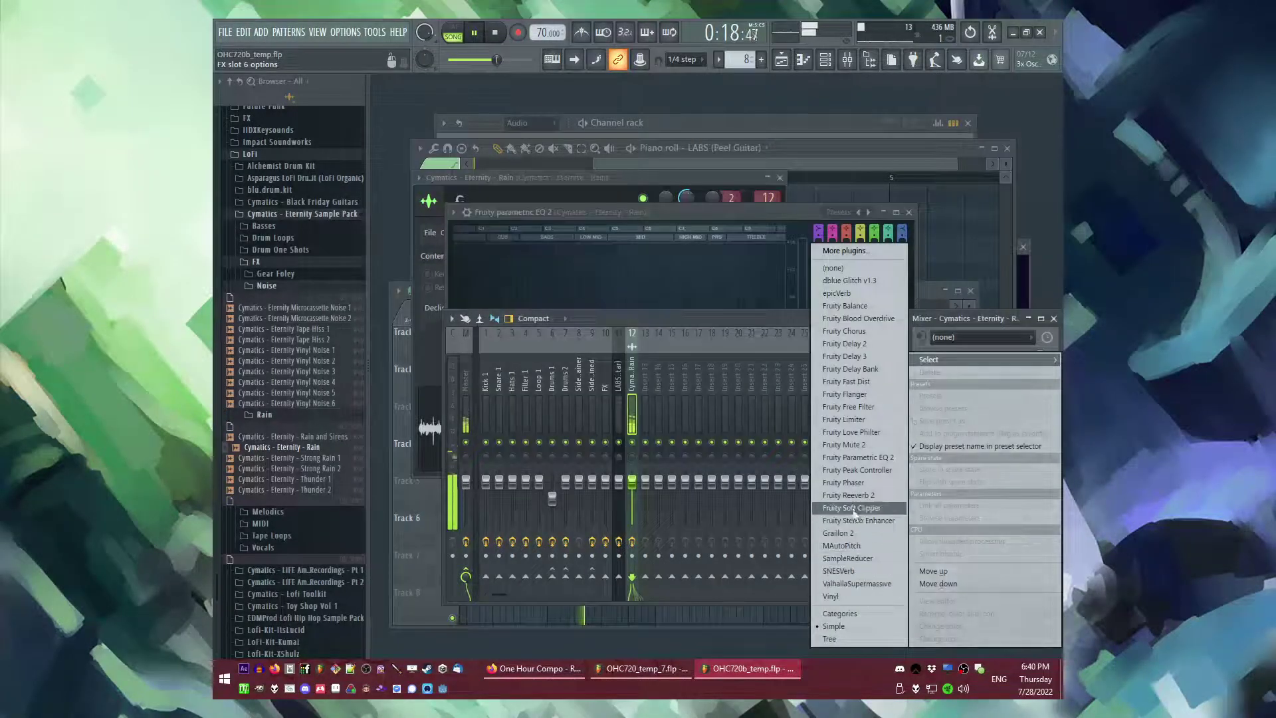
pyautogui.click(857, 503)
pyautogui.moveTo(795, 311); pyautogui.dragTo(838, 293)
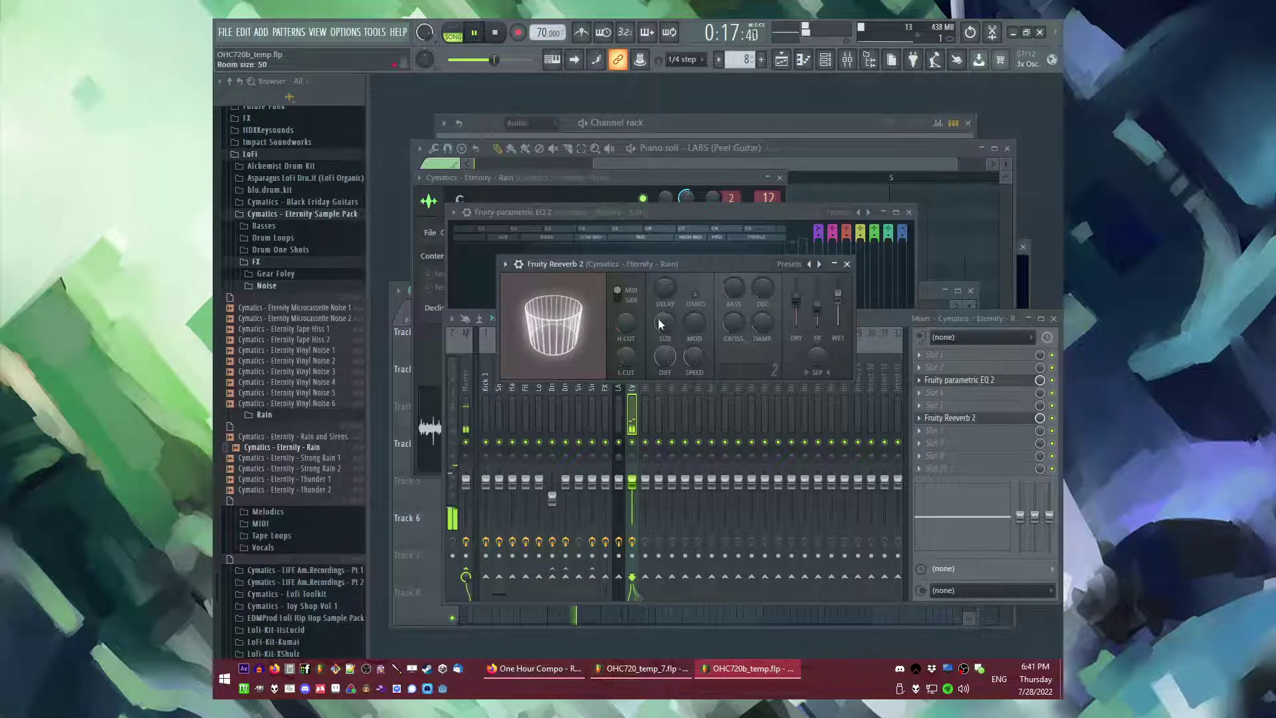
pyautogui.click(664, 397)
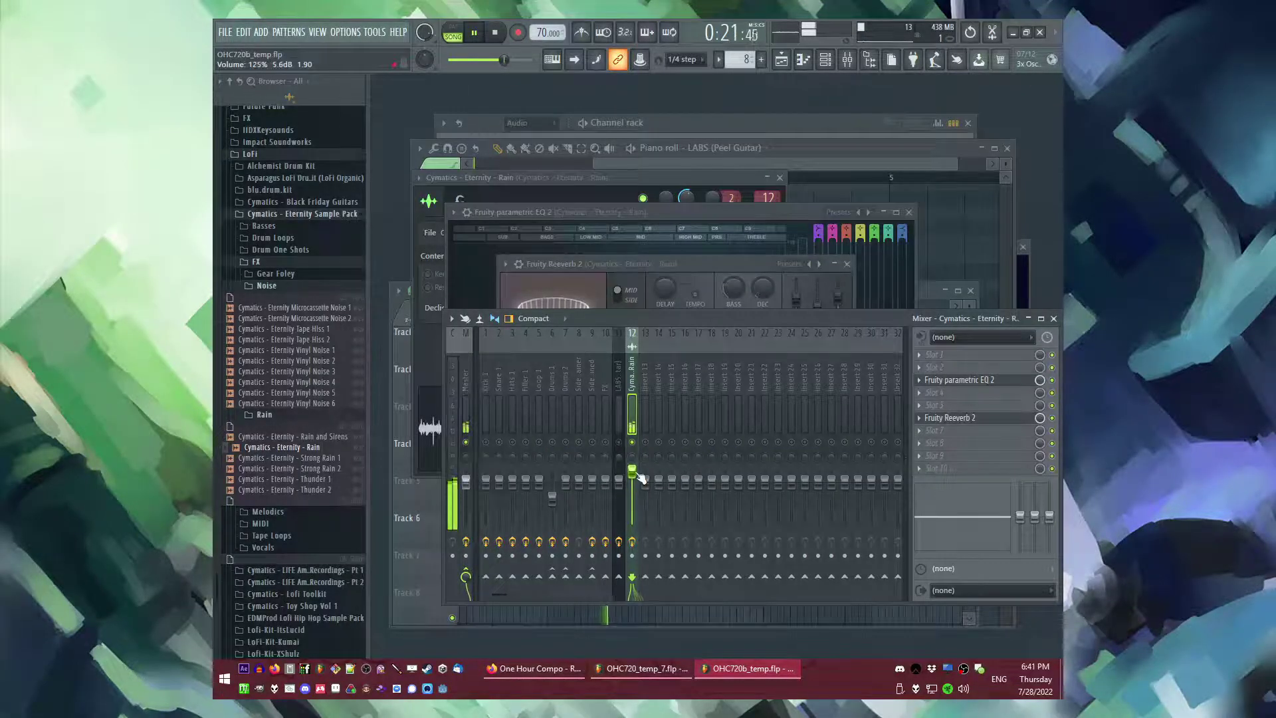
pyautogui.press('F9')
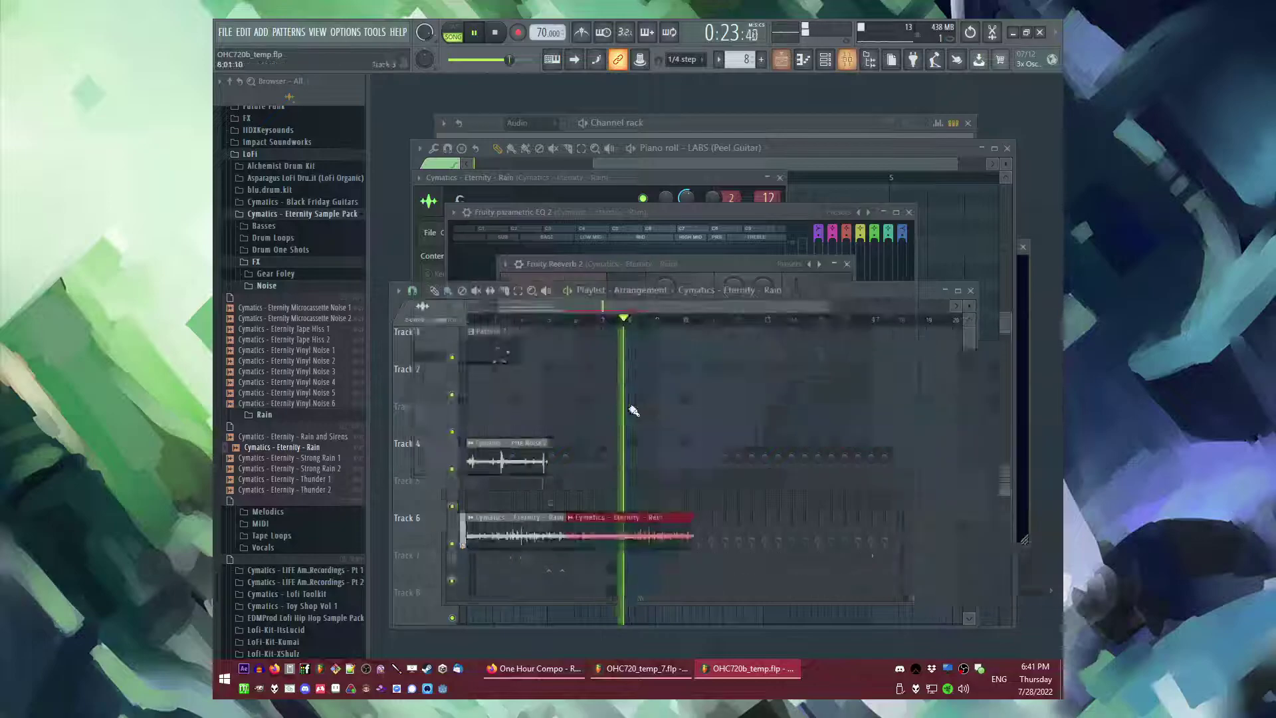
pyautogui.click(481, 319)
pyautogui.moveTo(521, 308); pyautogui.dragTo(498, 307)
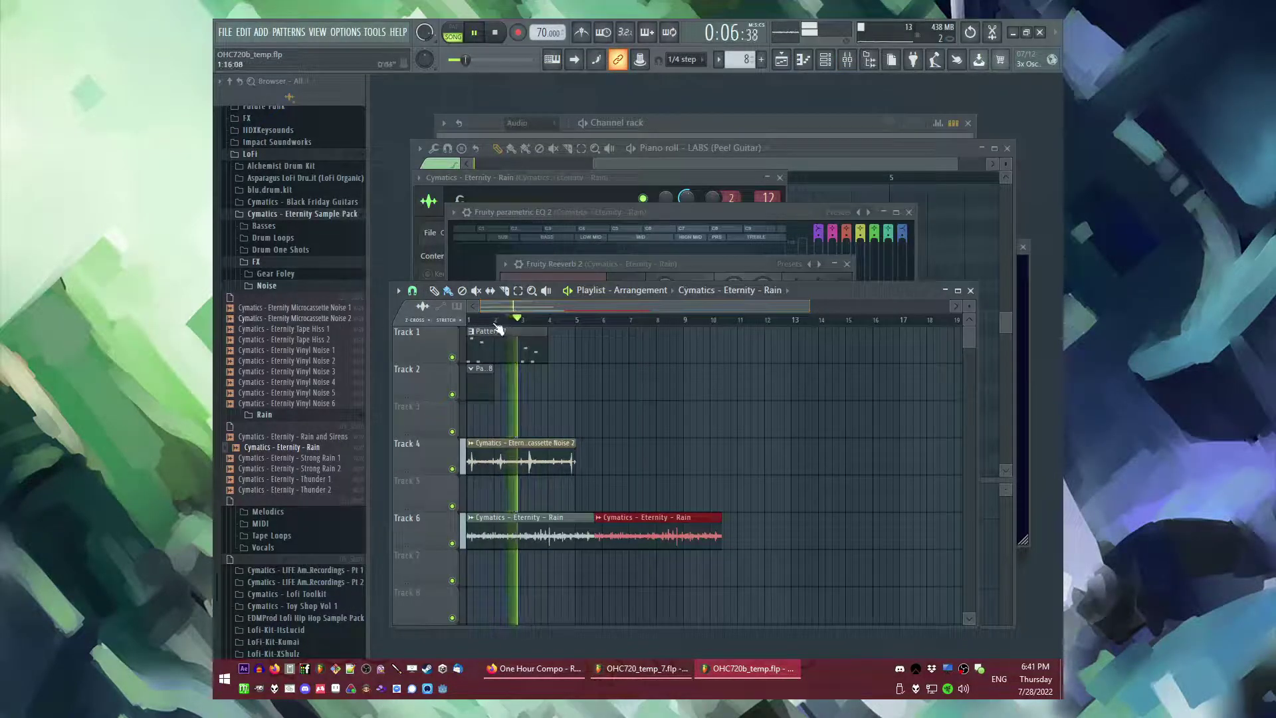
# - Route the Microcassette Noise 2 channel to mixer track 13
pyautogui.doubleClick(525, 443)
pyautogui.press('F9')
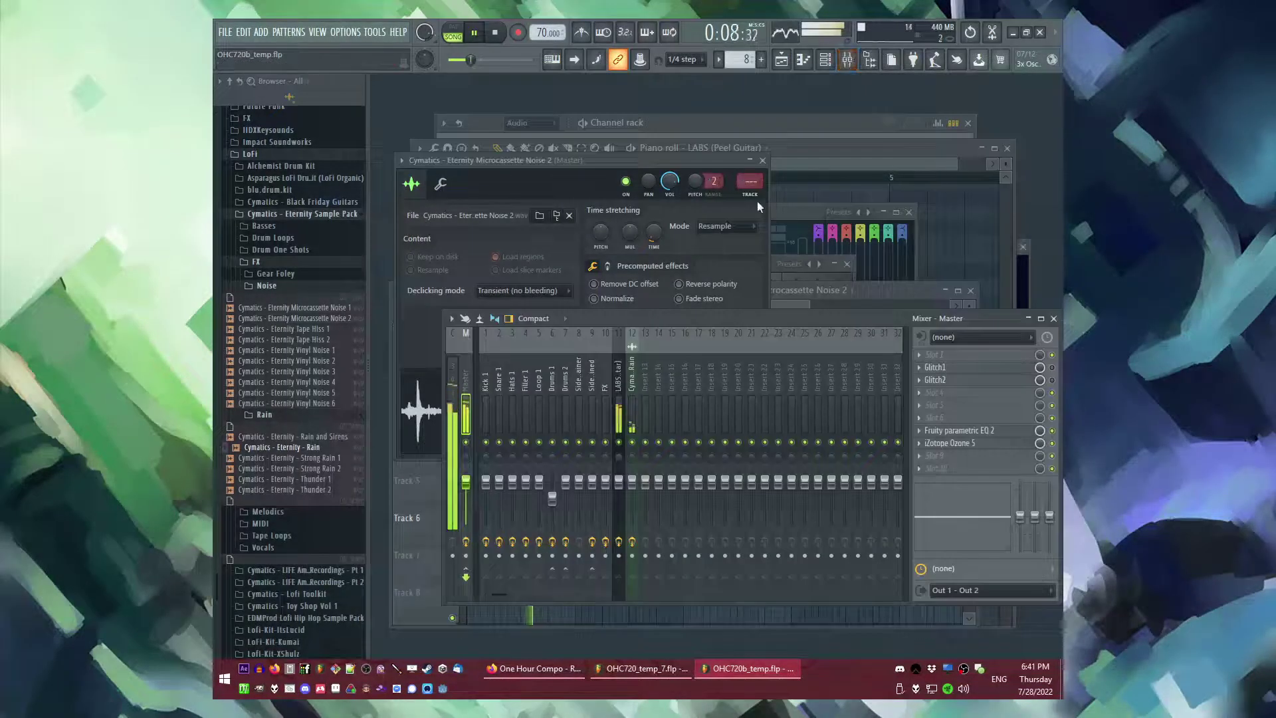
pyautogui.click(757, 200)
pyautogui.hotkey('ctrl', 'l')
# - Load Fruity Reeverb 2 in slot 6 of the Microcassette Noise 2 mixer track, stop playback and return to the playlist
pyautogui.click(927, 417)
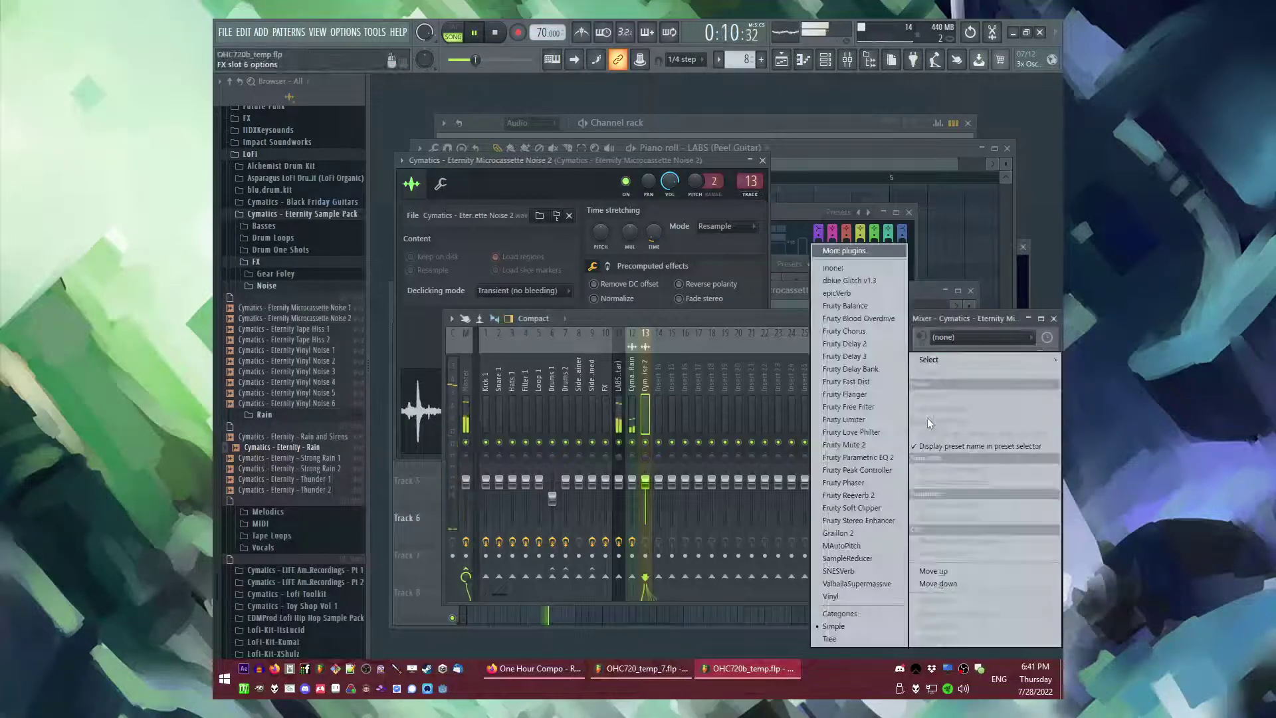
pyautogui.click(847, 495)
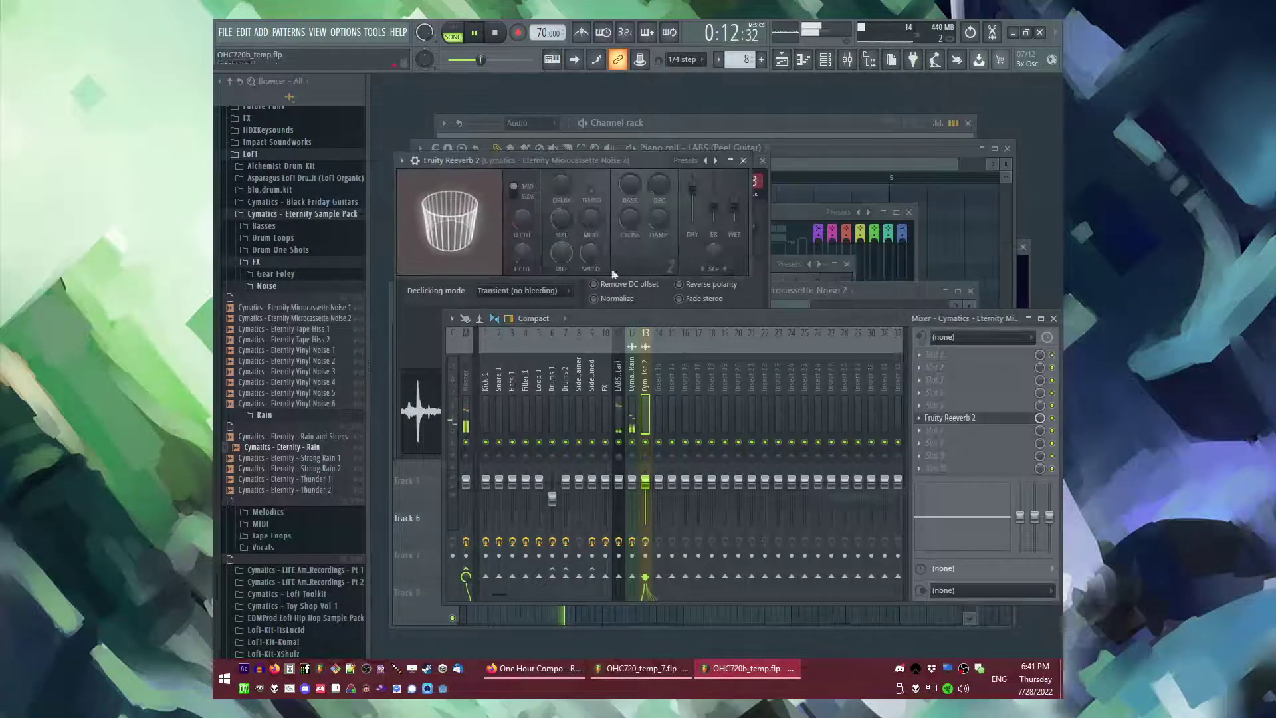
pyautogui.press('space')
pyautogui.click(742, 160)
pyautogui.press('F9')
pyautogui.scroll(3, 501, 365)
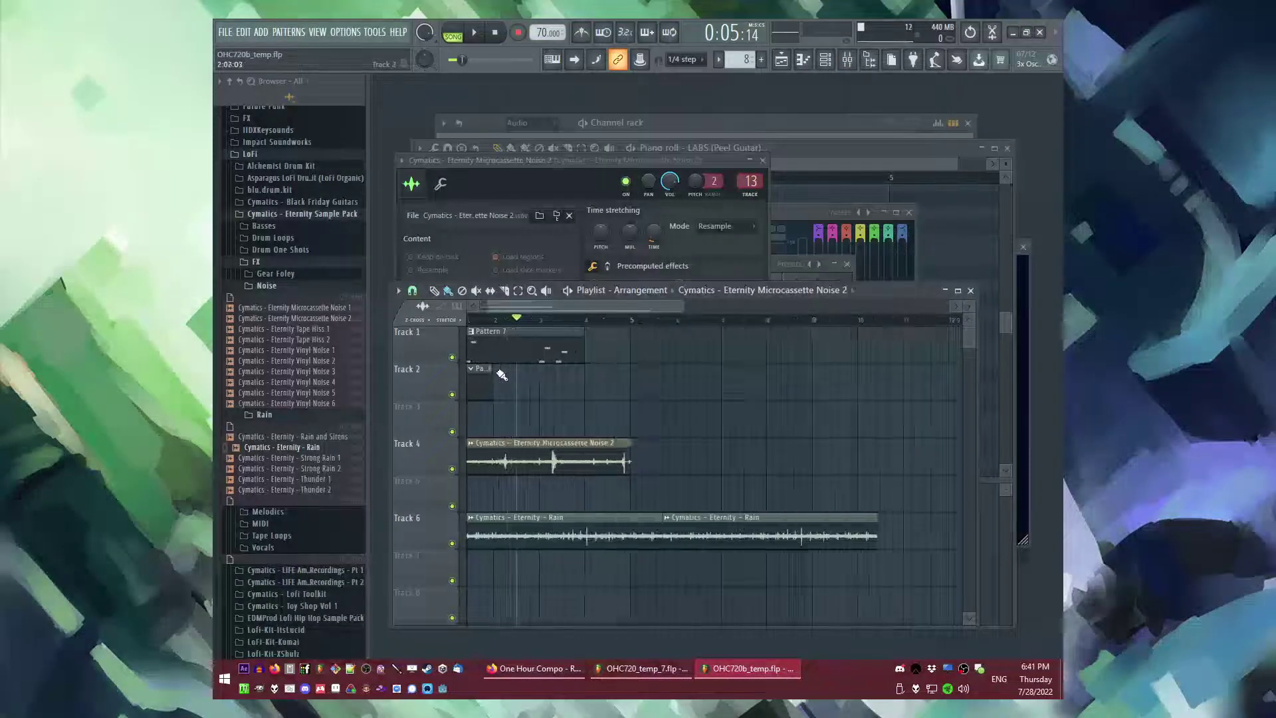
# - Place a second Pattern 7 clip at bar 5 on Track 1 and a new Pattern 8 clip at bar 5 on Track 3
pyautogui.click(501, 345)
pyautogui.click(640, 356)
pyautogui.press('F4')
pyautogui.click(632, 417)
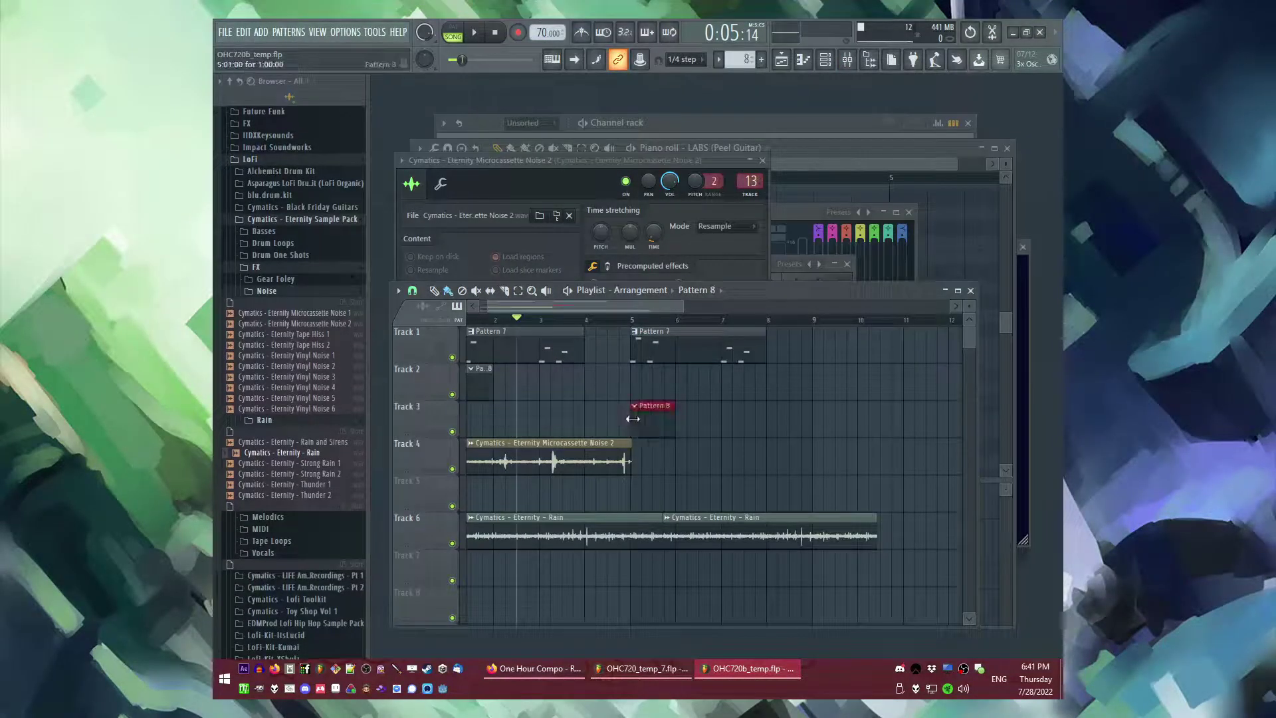
# - Listen to the OHC720_temp_7 project for comparison, return to OHC720b_temp and play its arrangement
pyautogui.press('space')
pyautogui.press('space')
pyautogui.click(625, 668)
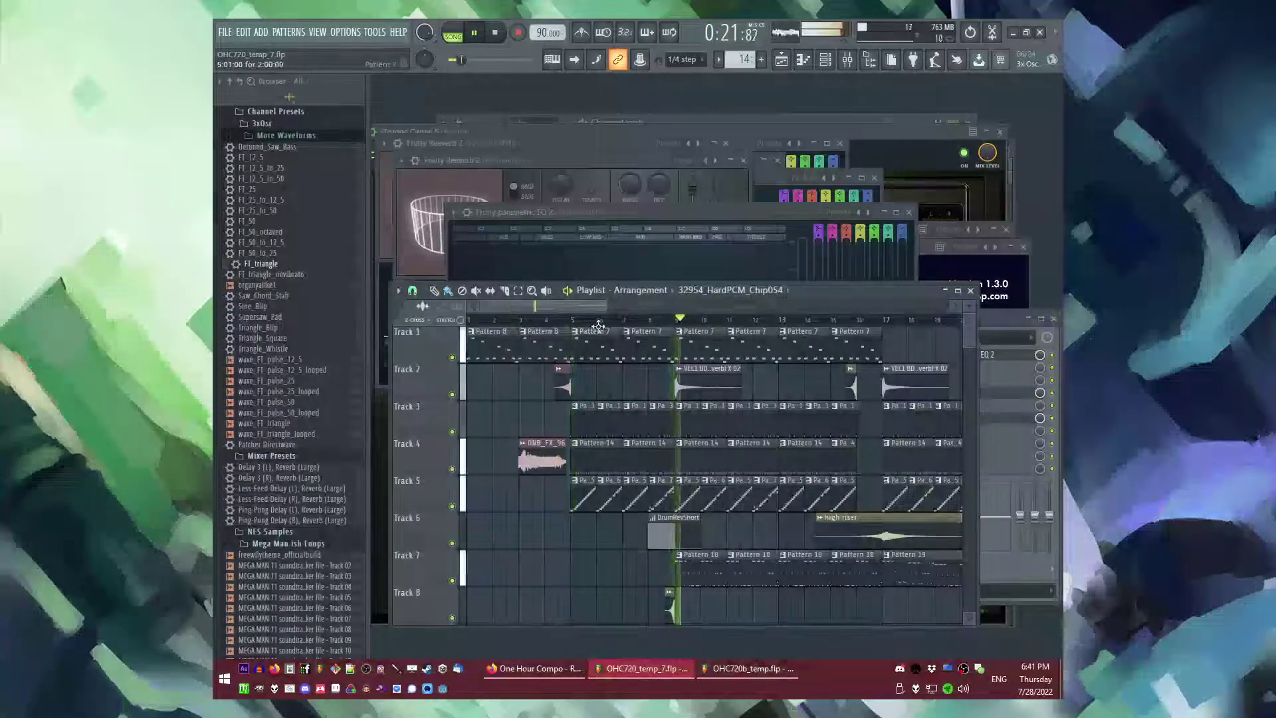
pyautogui.click(747, 668)
pyautogui.press('space')
pyautogui.scroll(3, 532, 412)
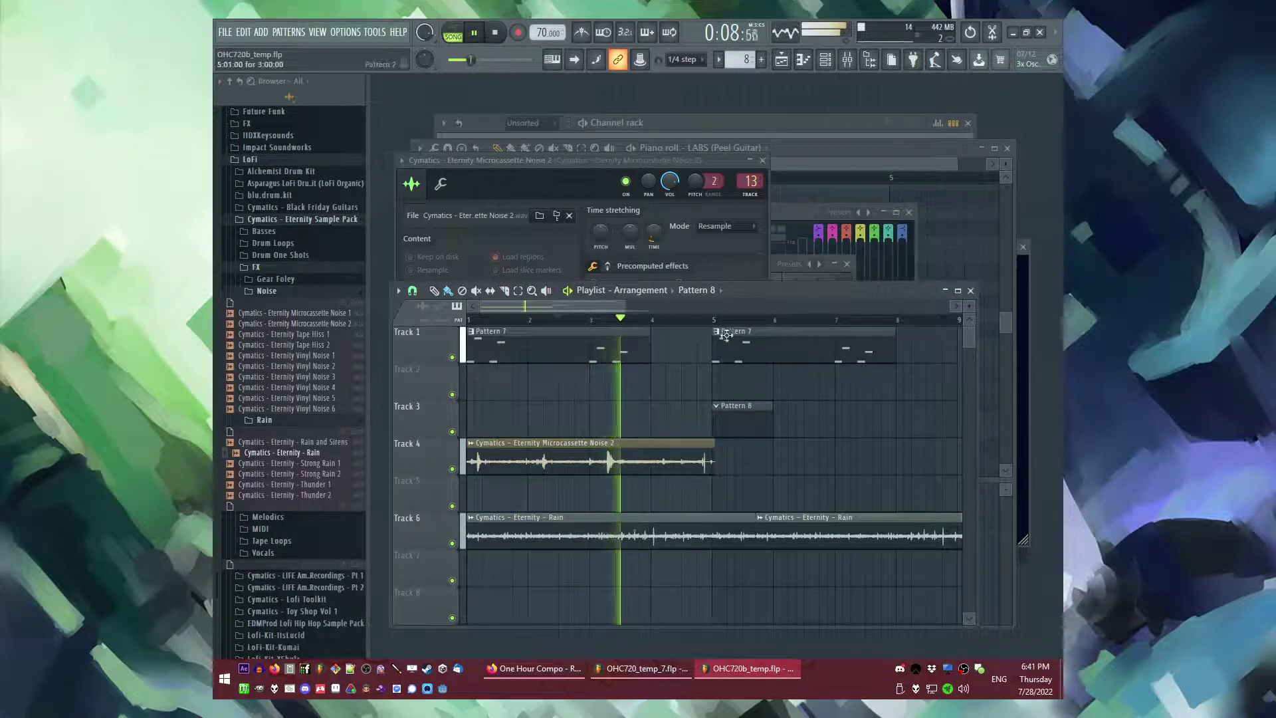
pyautogui.scroll(-2, 841, 426)
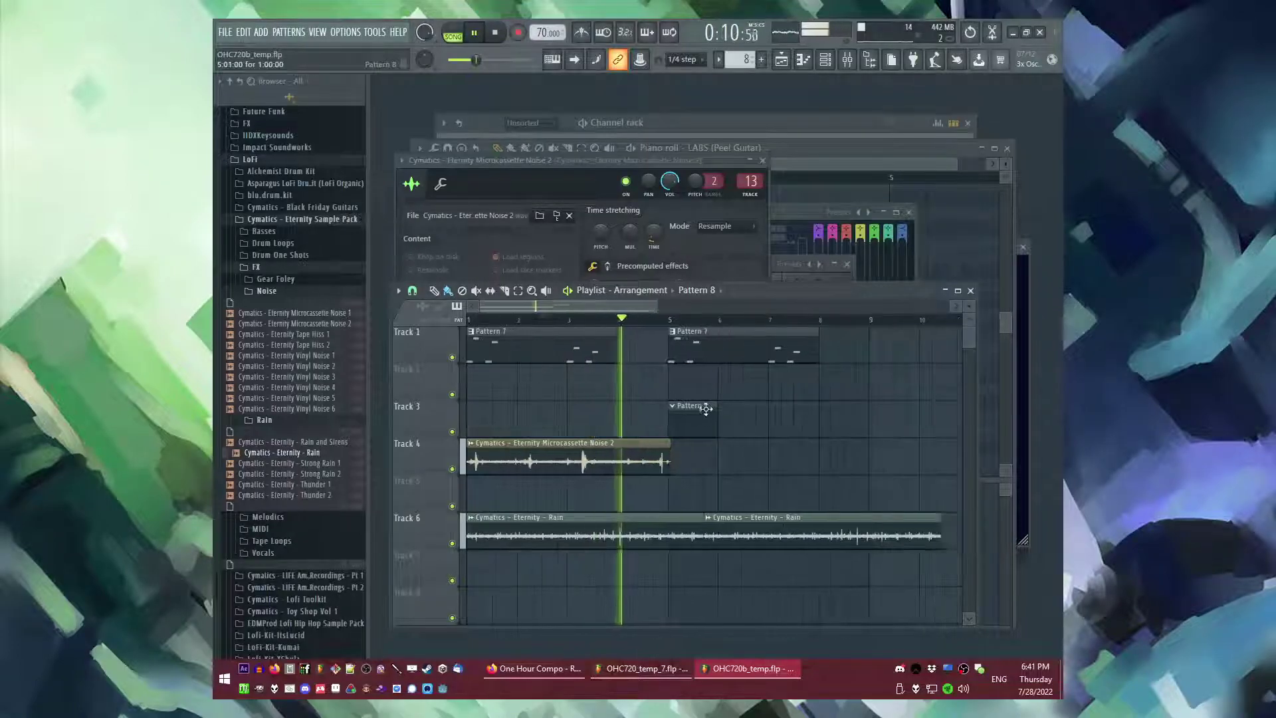
# - Open Pattern 8 in the channel rack, stop playback and look through the Top Loops of the Cymatics - Lofi Toolkit
pyautogui.doubleClick(702, 410)
pyautogui.click(261, 33)
pyautogui.click(258, 32)
pyautogui.scroll(-3, 330, 437)
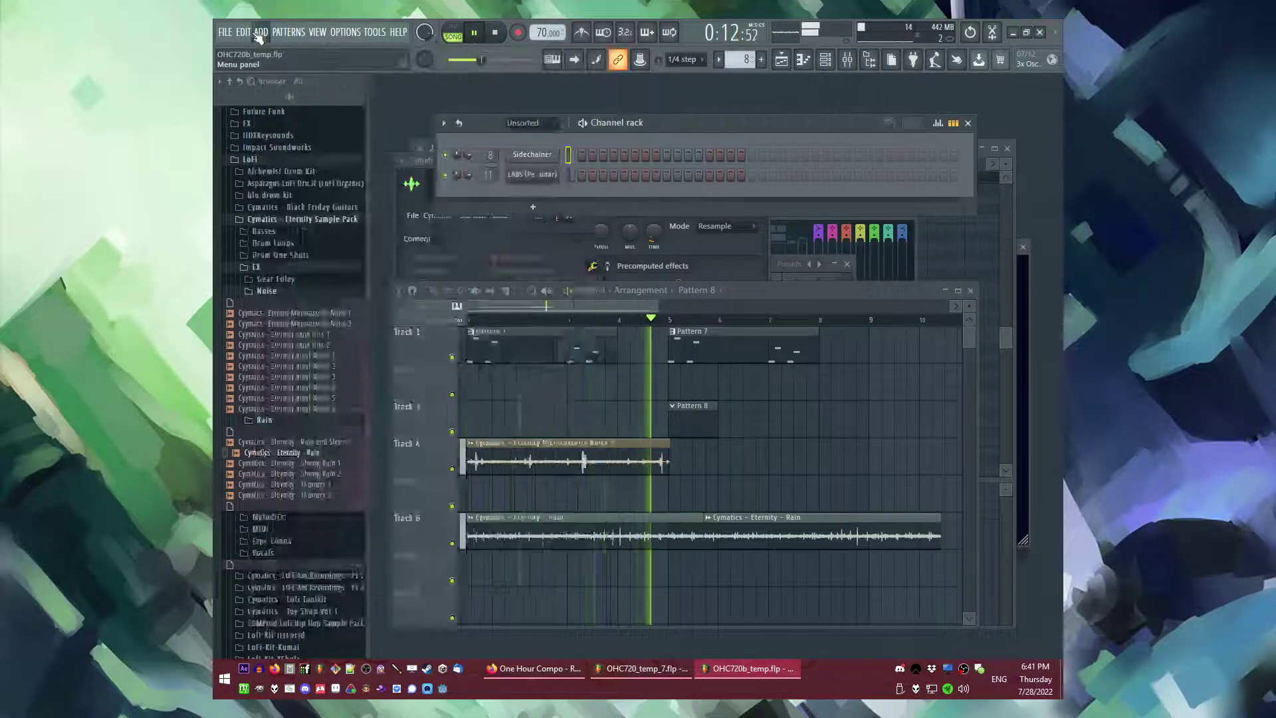
pyautogui.press('space')
pyautogui.click(311, 464)
pyautogui.click(288, 475)
pyautogui.click(274, 511)
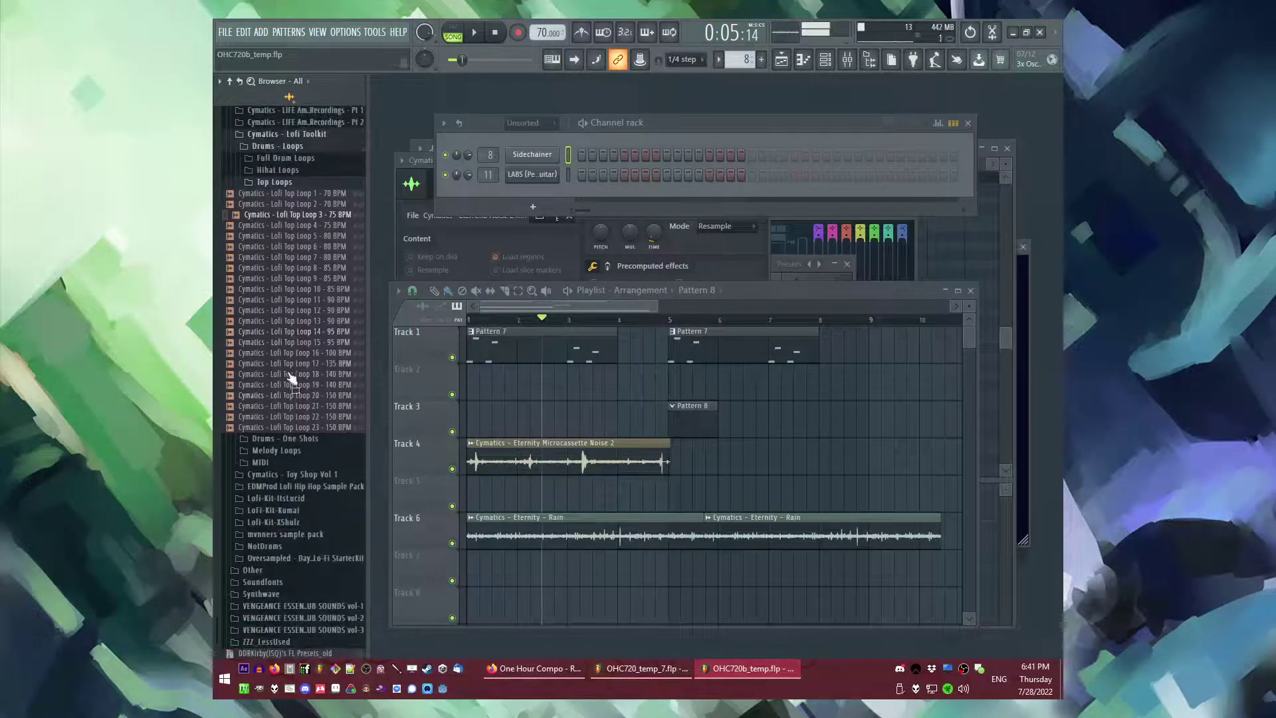
# - Open the Kicks folder of Lofi-Kit-Kumai and audition its kick samples
pyautogui.click(293, 513)
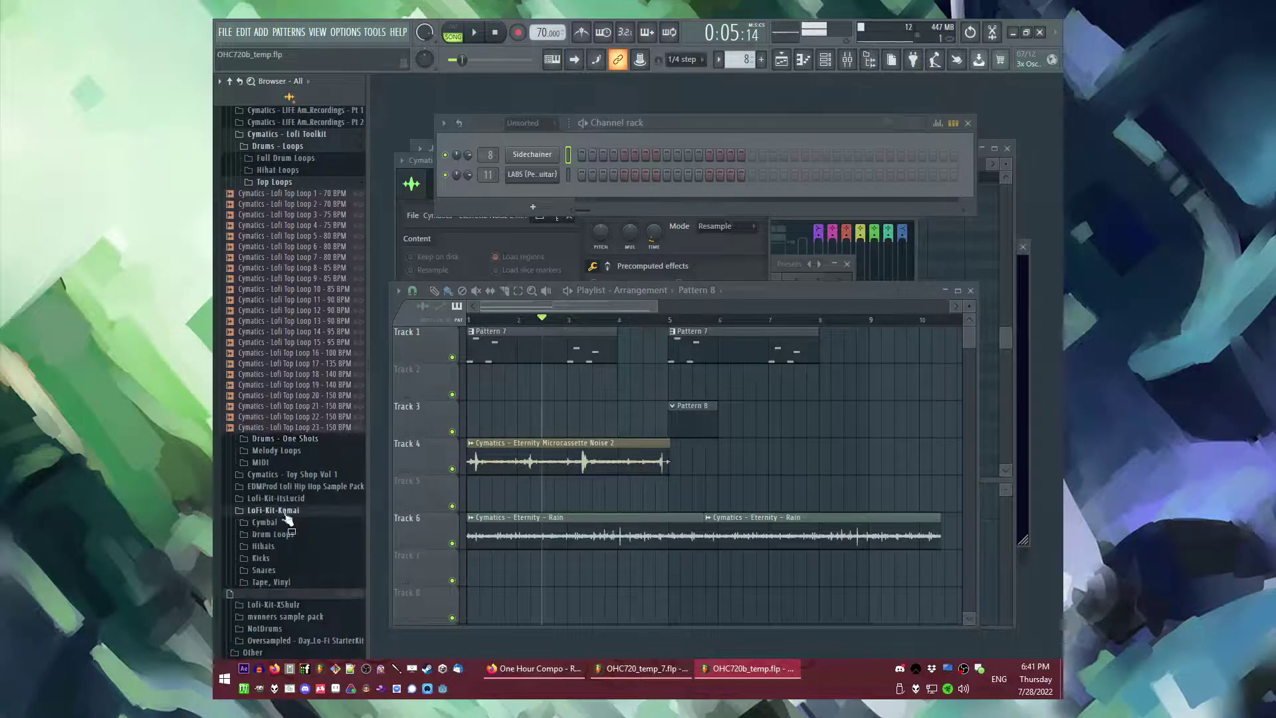
pyautogui.click(280, 573)
pyautogui.scroll(-4, 274, 610)
pyautogui.click(276, 578)
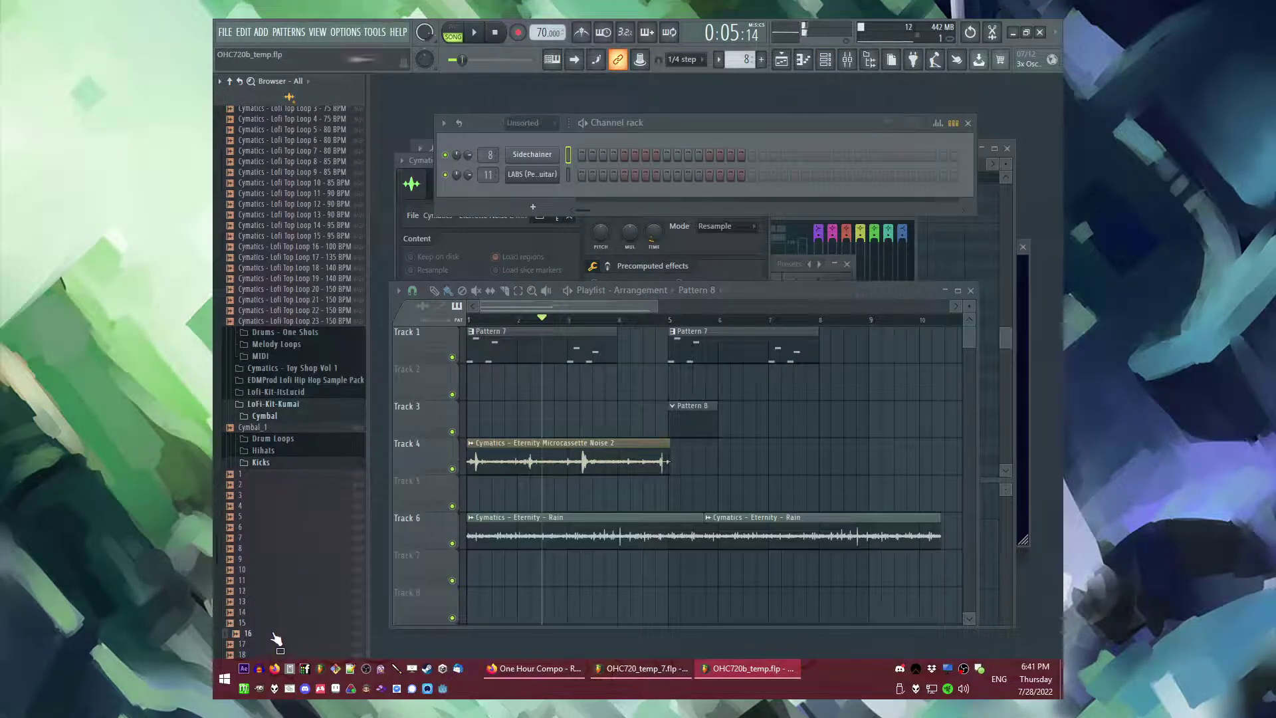
pyautogui.scroll(-5, 277, 642)
pyautogui.scroll(-3, 286, 595)
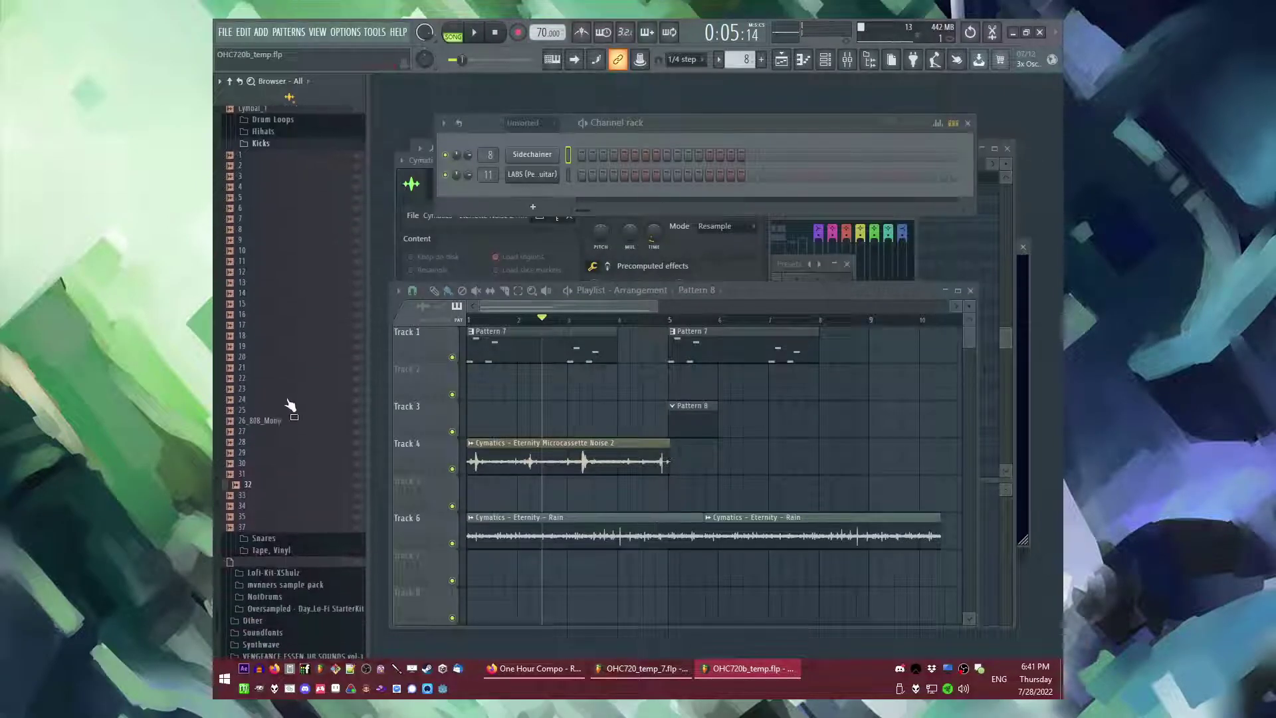
# - Add kick5 from Lofi-Kit-XShulz as a Pattern 8 channel with hits on steps 1, 7 and 11, playing back from bar 5
pyautogui.click(285, 597)
pyautogui.scroll(-5, 279, 591)
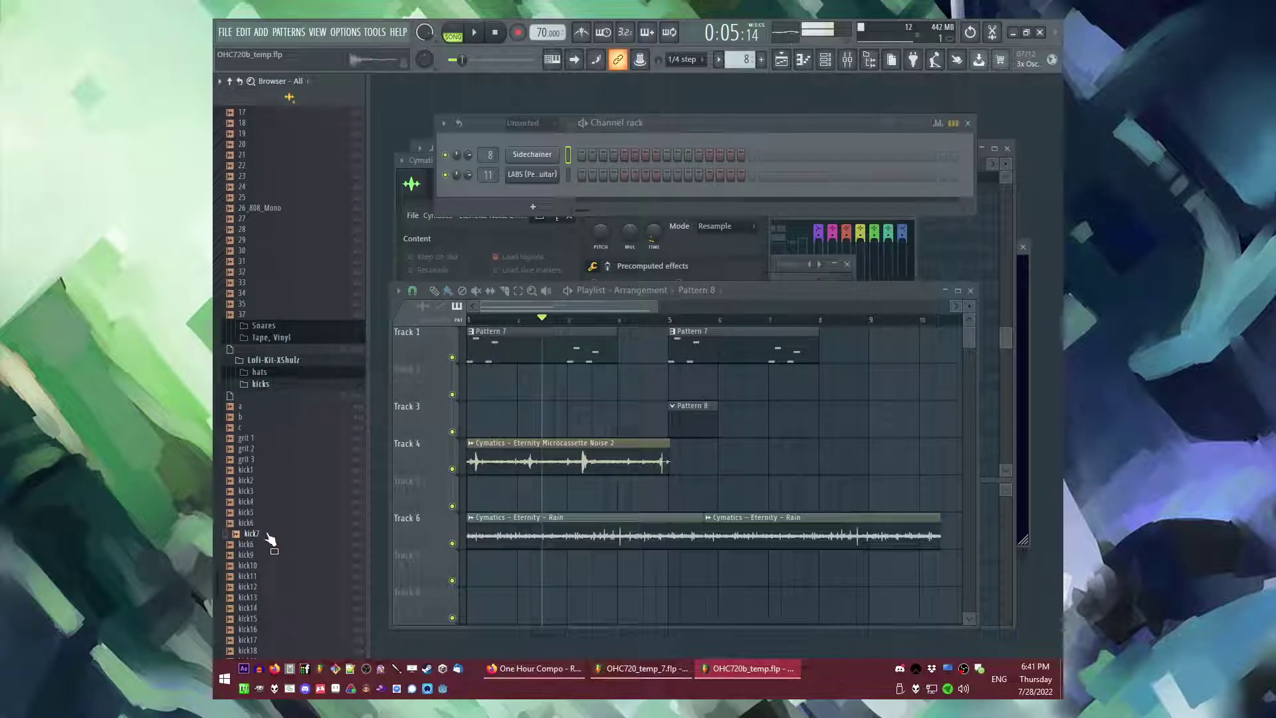
pyautogui.moveTo(291, 492); pyautogui.dragTo(588, 194)
pyautogui.press('space')
pyautogui.click(671, 319)
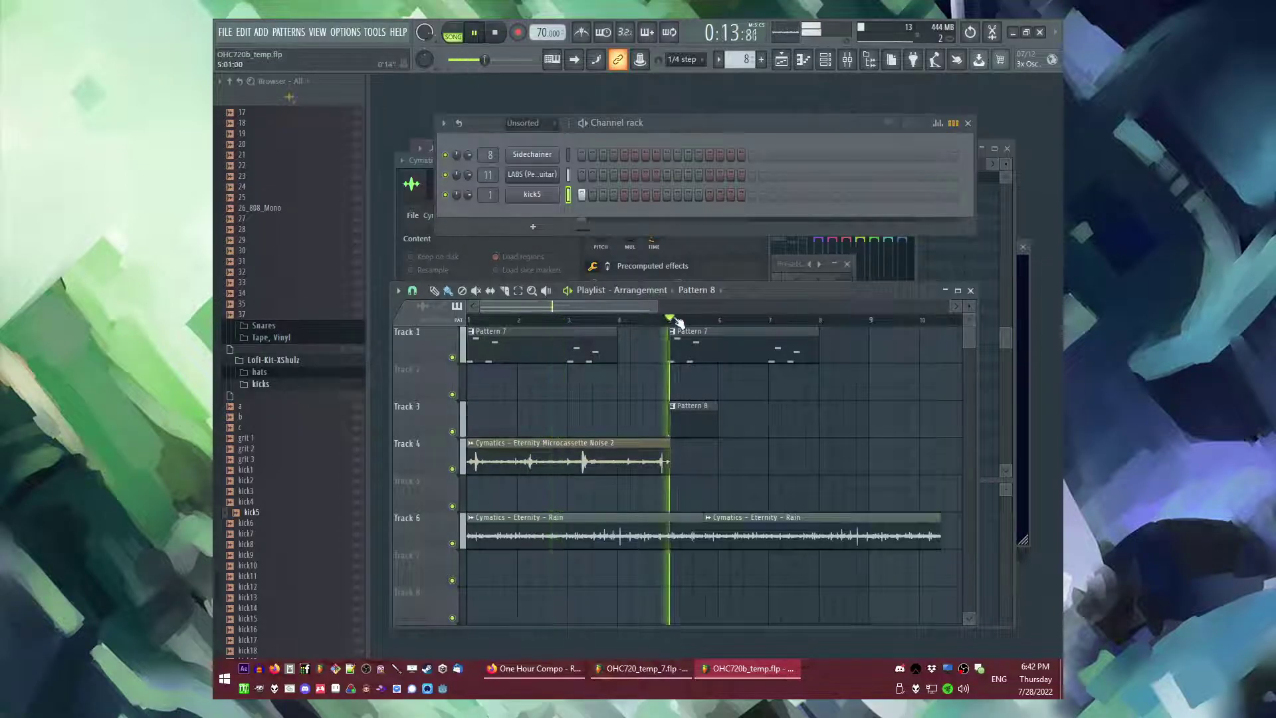
pyautogui.press('space')
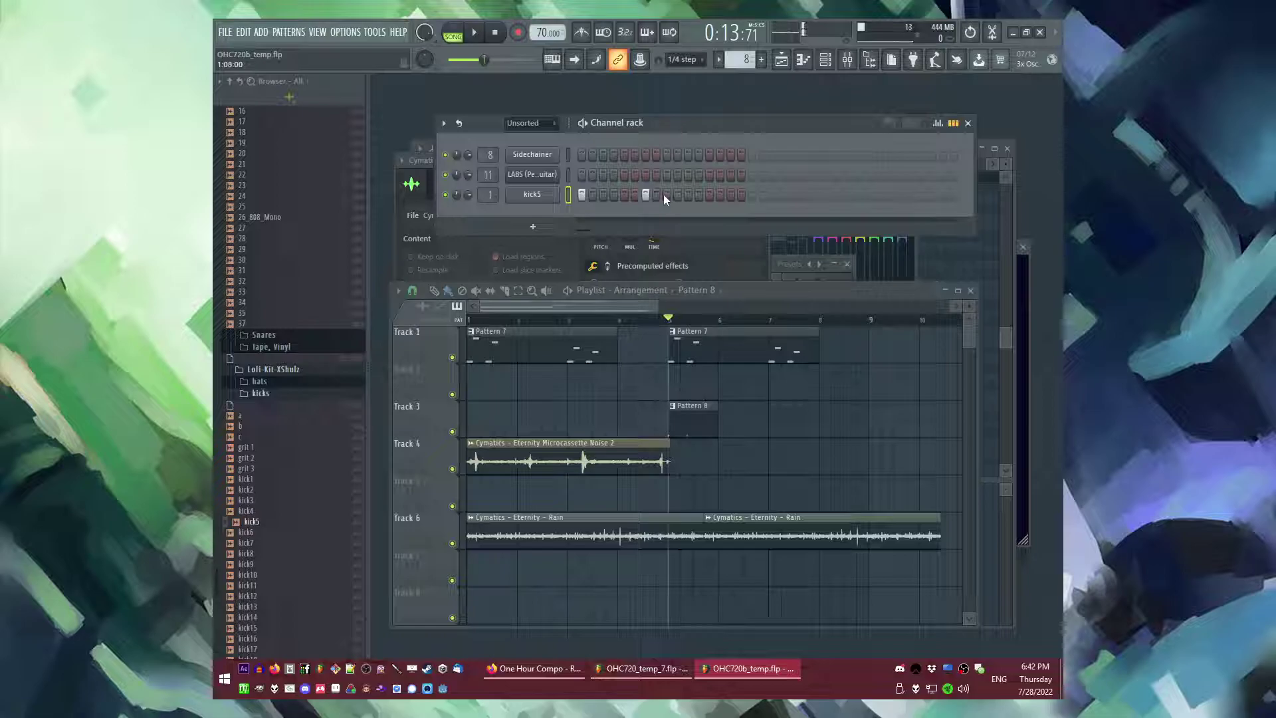
# - Add the dilla snare sample from the snares folder of Lofi-Kit-XShulz as a new channel below kick5
pyautogui.scroll(-8, 285, 512)
pyautogui.click(258, 372)
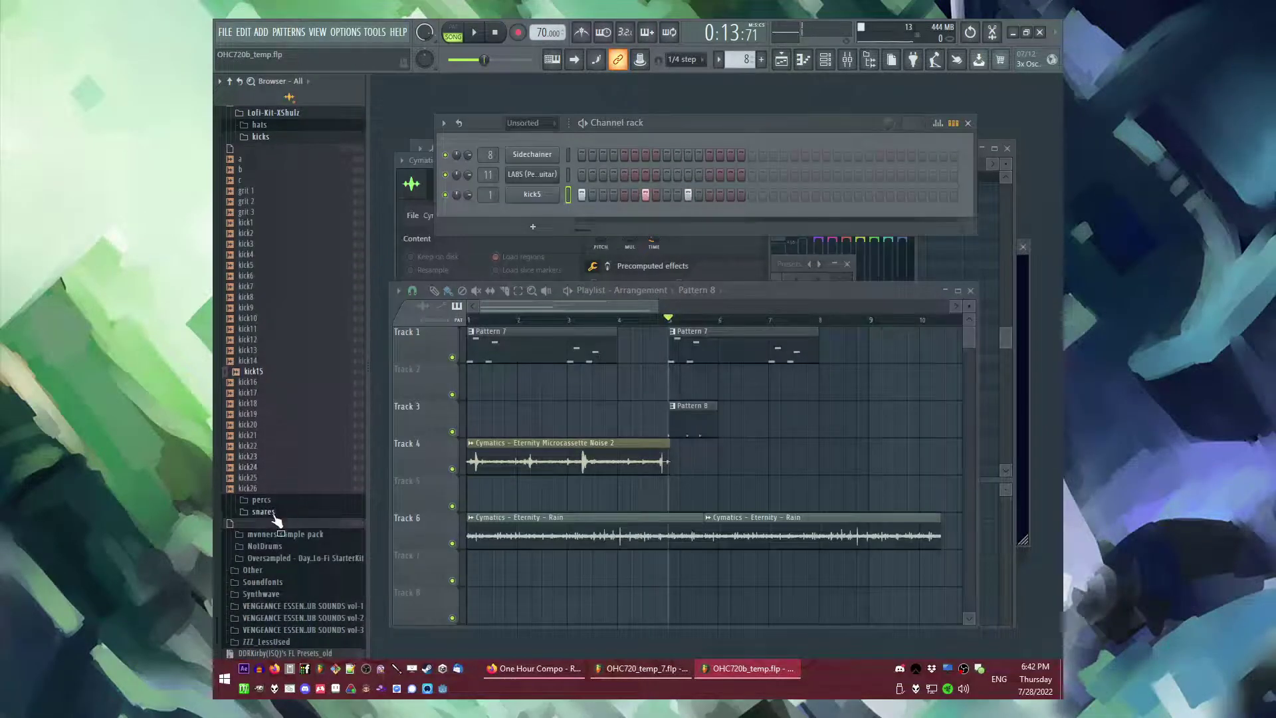
pyautogui.click(263, 511)
pyautogui.scroll(-7, 278, 531)
pyautogui.click(273, 371)
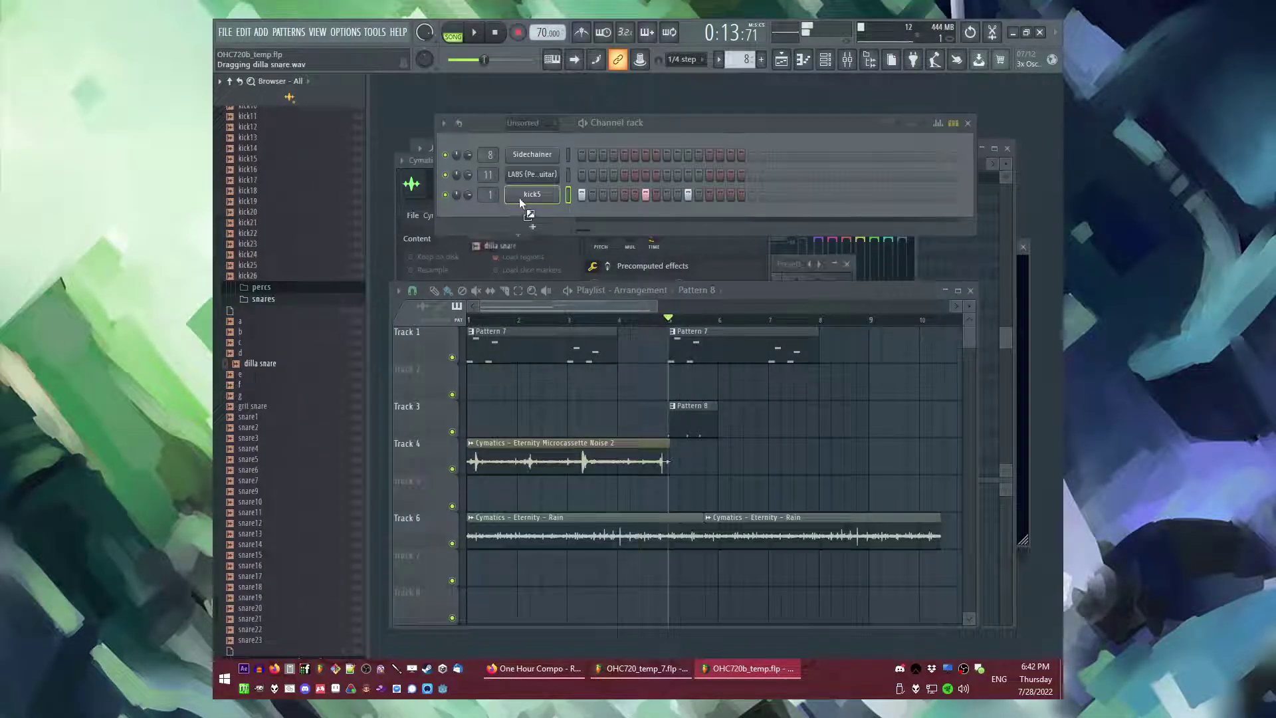
pyautogui.moveTo(519, 202); pyautogui.dragTo(521, 207)
# - Place dilla snare hits on steps 5 and 13 during playback and route the channel to mixer track 2
pyautogui.press('space')
pyautogui.click(624, 214)
pyautogui.click(709, 214)
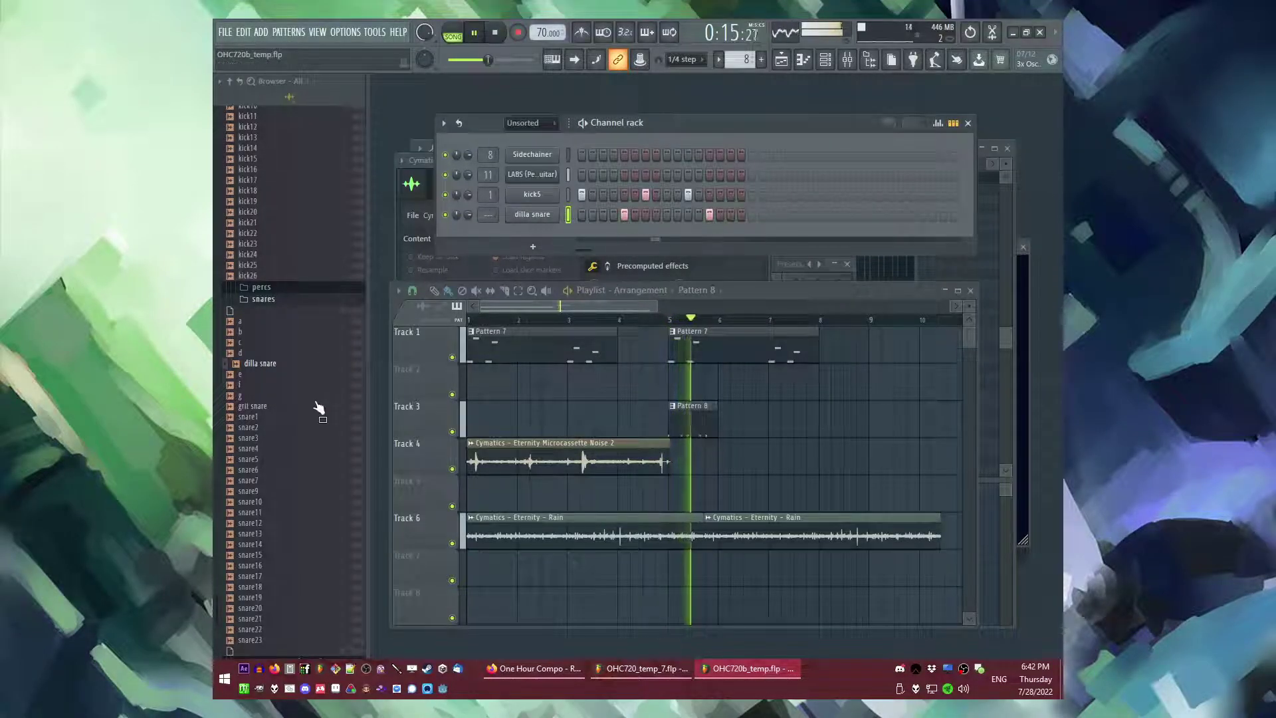
pyautogui.scroll(2, 489, 215)
pyautogui.press('space')
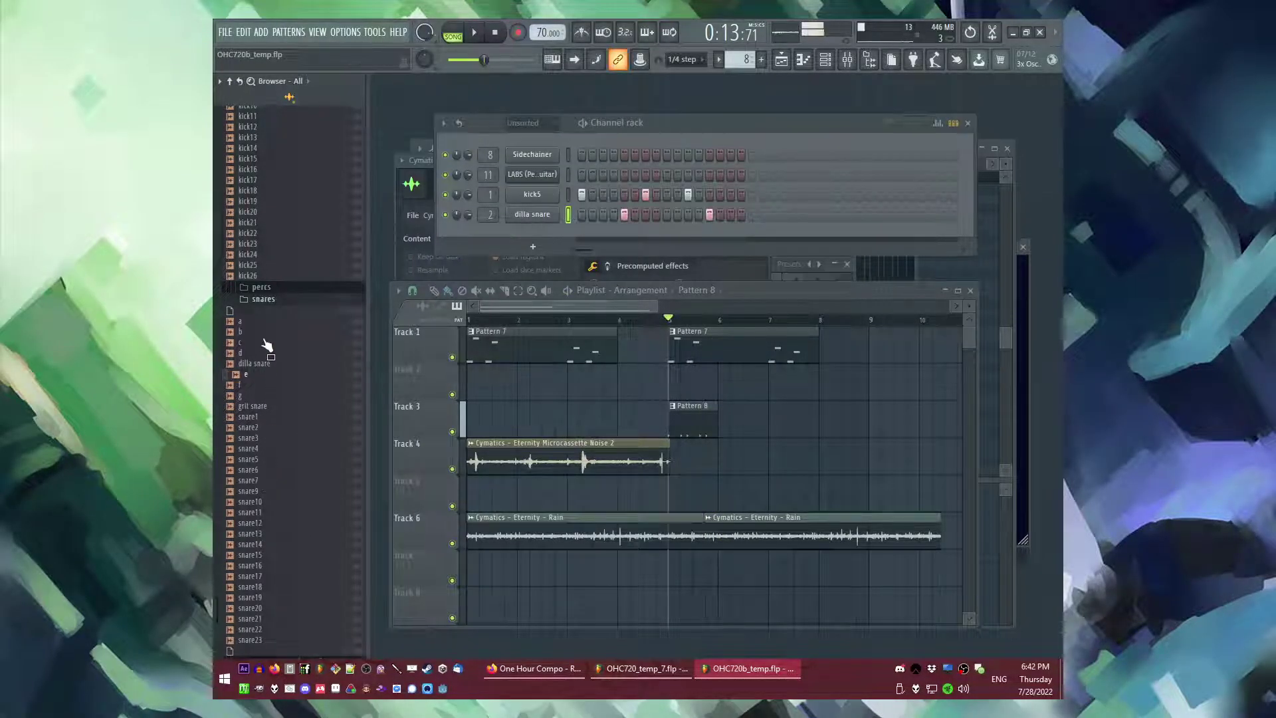
# - Look through the other lo-fi kits in the sample browser and open the kick folder of Lofi-Kit-ItsLucid
pyautogui.scroll(-4, 256, 373)
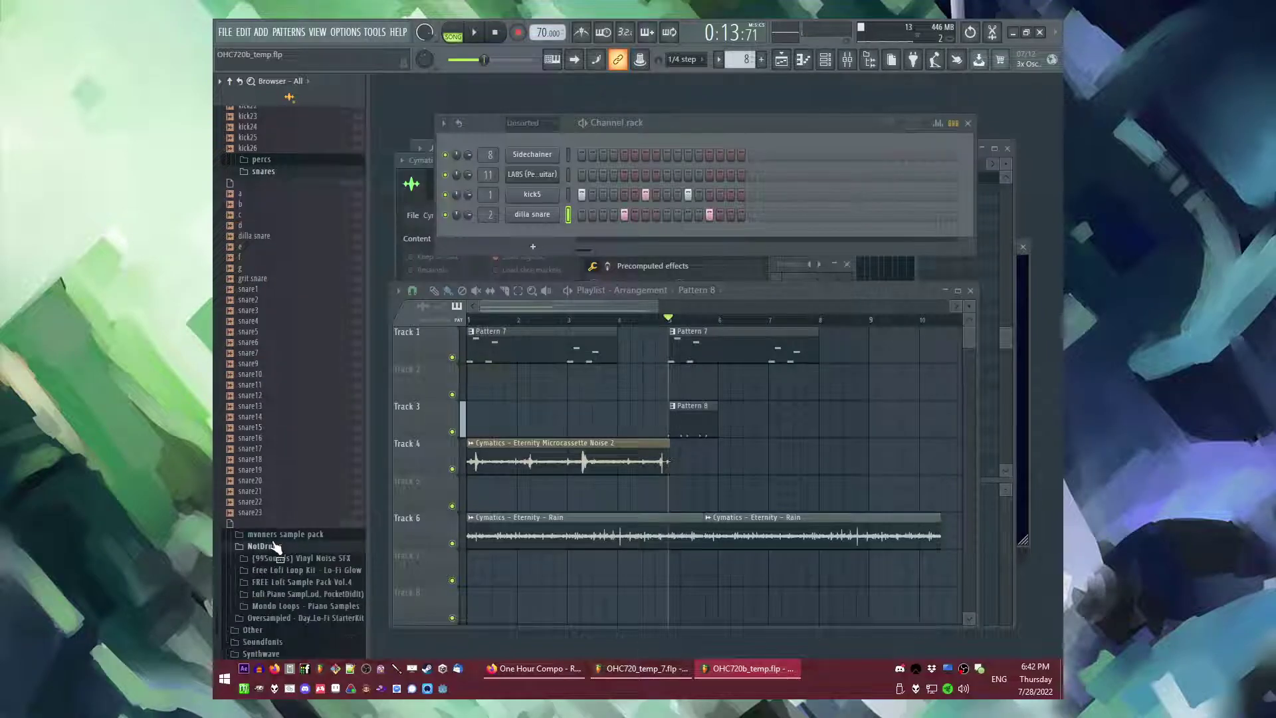
pyautogui.scroll(6, 283, 498)
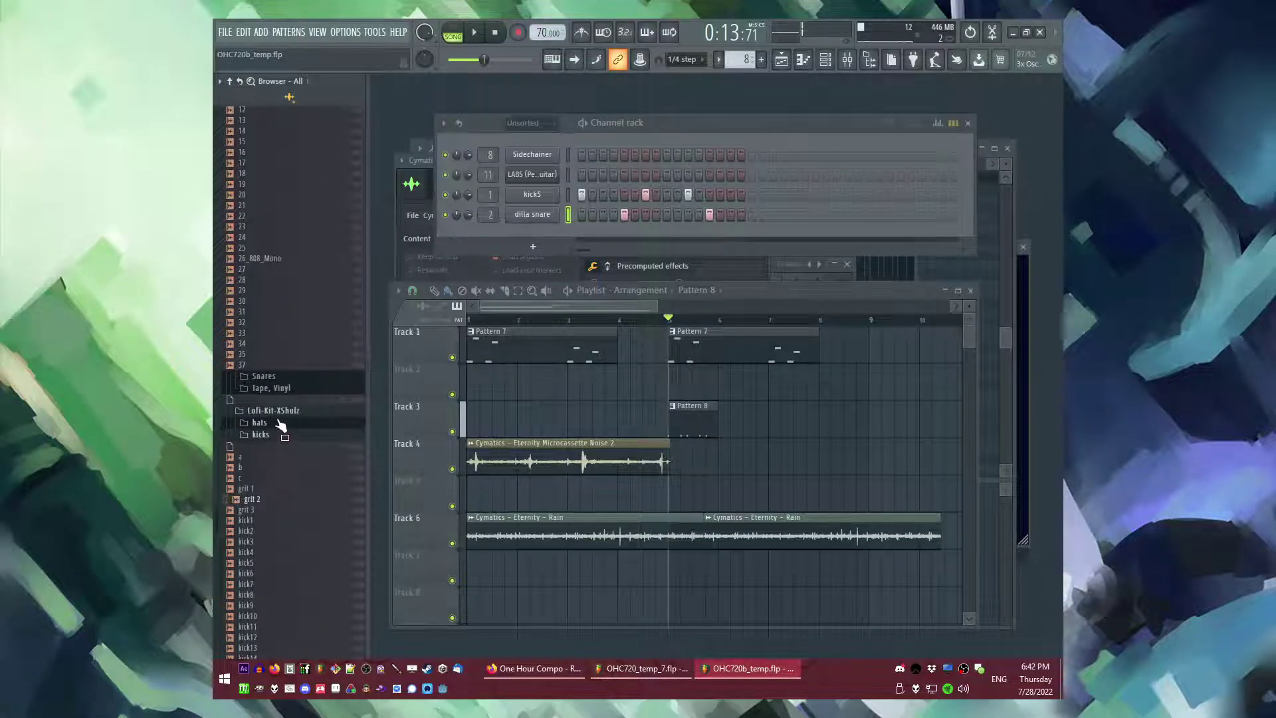
pyautogui.scroll(5, 280, 412)
pyautogui.click(287, 195)
pyautogui.scroll(5, 287, 252)
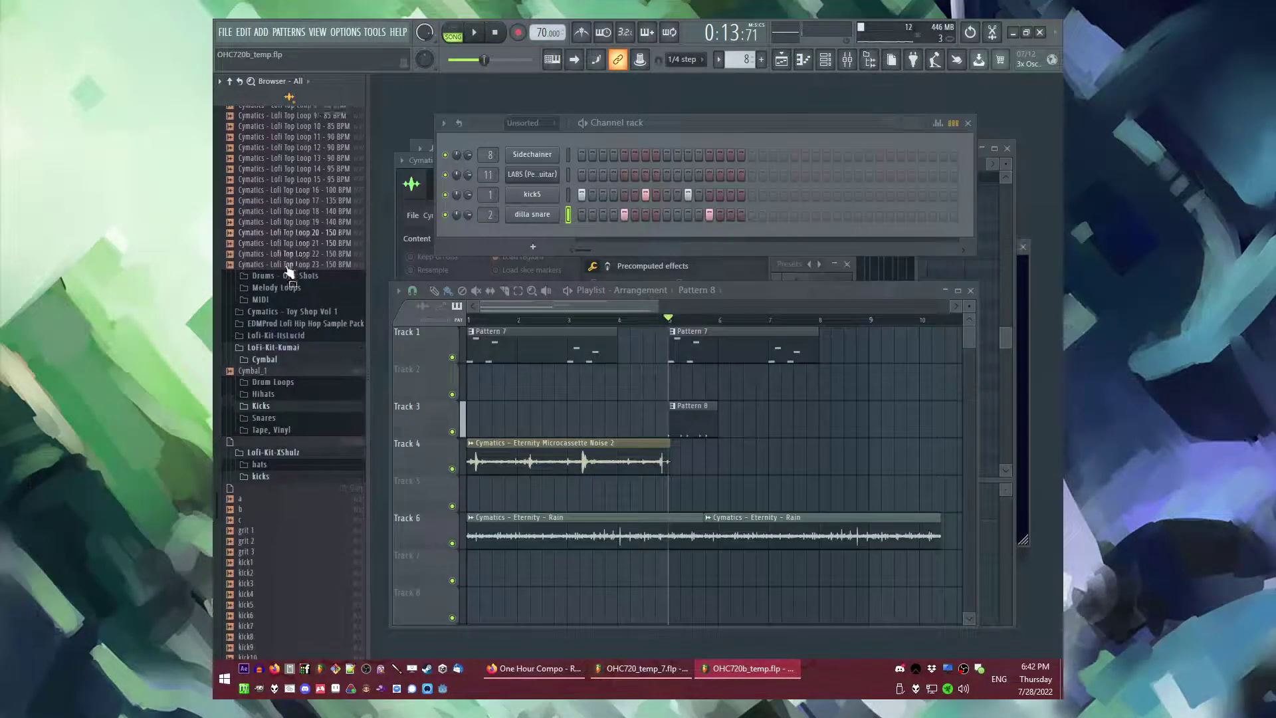
pyautogui.click(288, 339)
pyautogui.click(283, 361)
# - Audition the Lofi-Kit-ItsLucid kicks, replace kick5 with kick 04 and play Pattern 8 alone in pattern mode
pyautogui.click(270, 414)
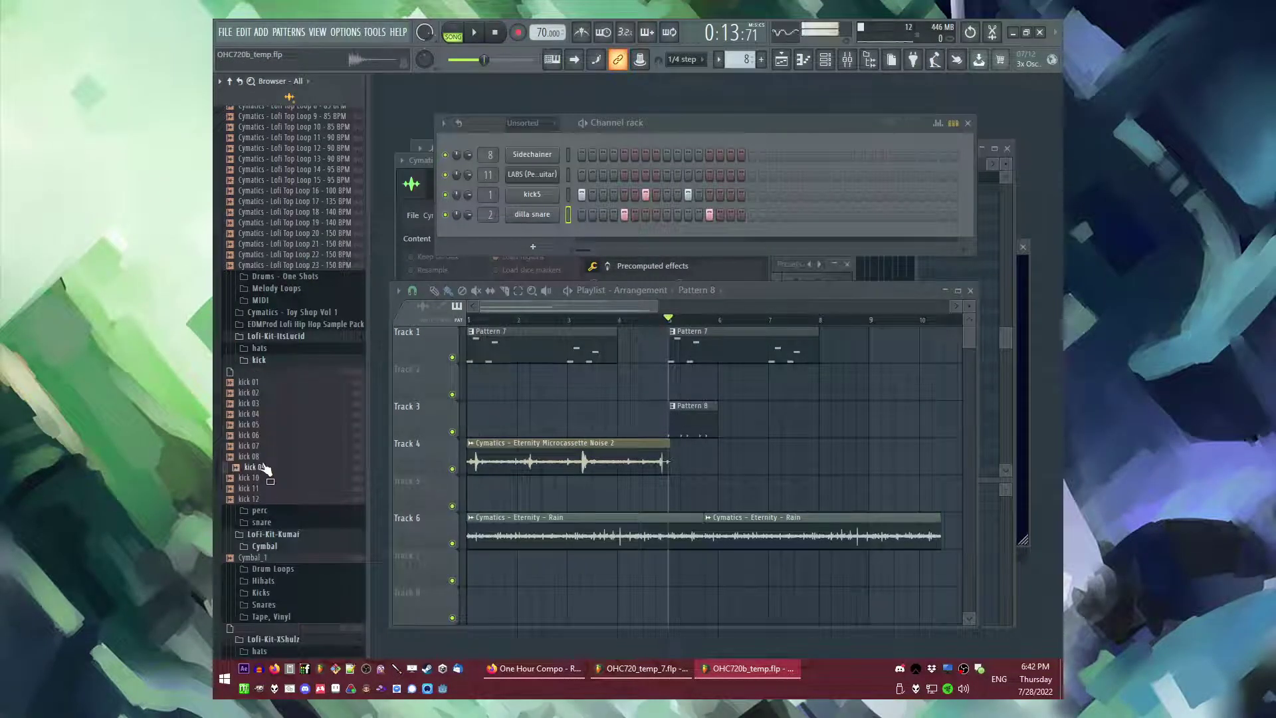
pyautogui.press('space')
pyautogui.press('space')
pyautogui.moveTo(267, 412); pyautogui.dragTo(535, 197)
pyautogui.press('space')
pyautogui.press('l')
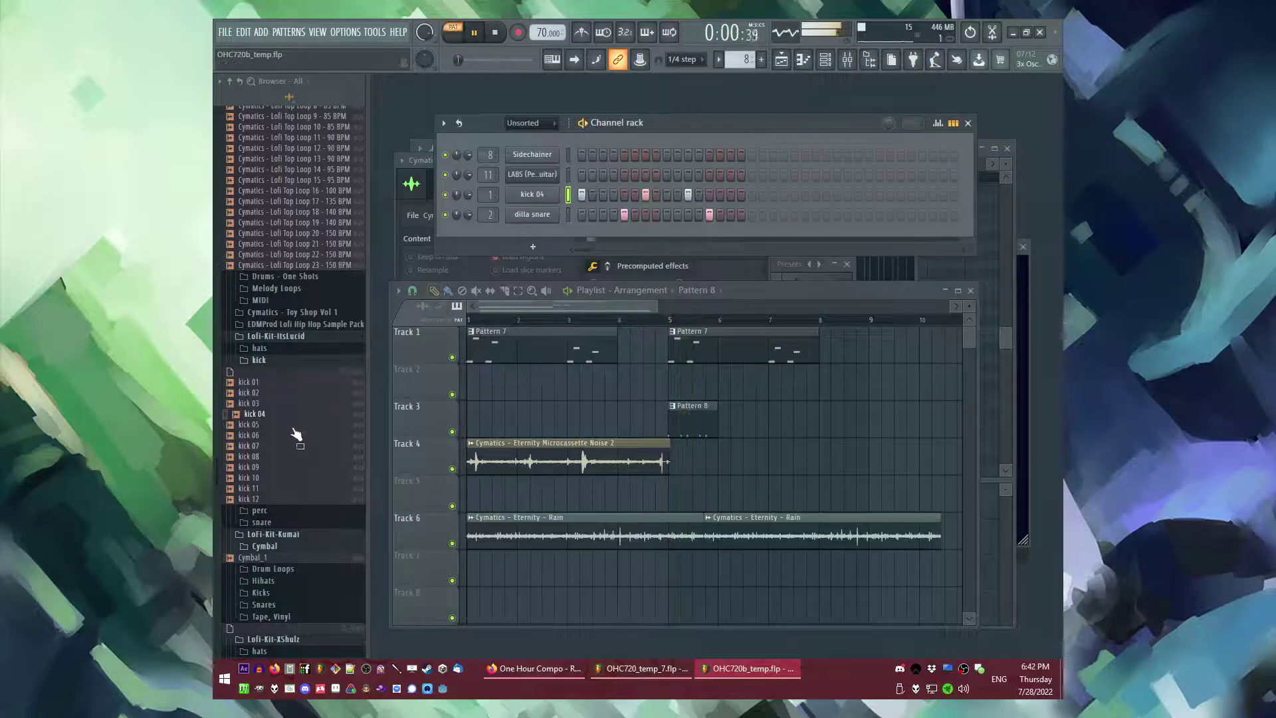
# - Open the Lofi-Kit-ItsLucid snare folder, stop playback, audition more kicks and replace kick 04 with kick 11
pyautogui.click(272, 524)
pyautogui.scroll(-2, 272, 521)
pyautogui.press('space')
pyautogui.click(271, 344)
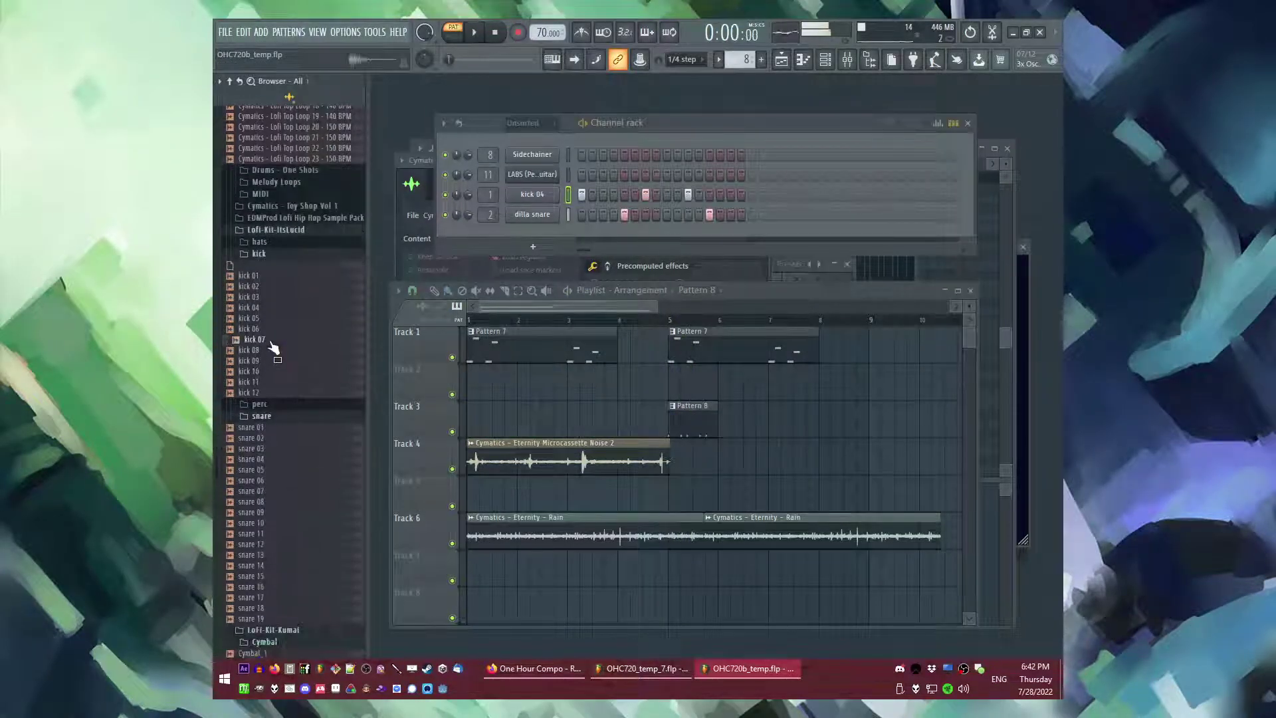
pyautogui.click(265, 383)
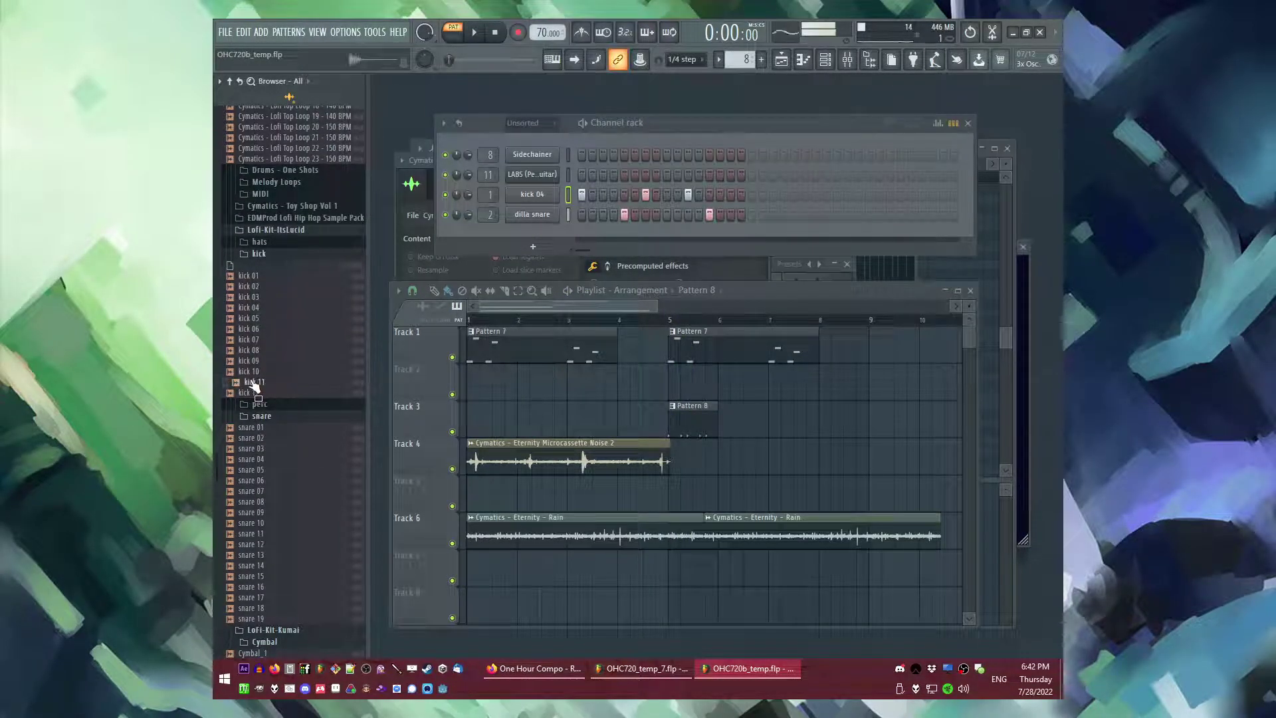
pyautogui.moveTo(255, 385); pyautogui.dragTo(532, 194)
# - Audition the Lofi-Kit-ItsLucid snares, replace dilla snare with snare 13 and play the pattern briefly
pyautogui.moveTo(252, 491); pyautogui.dragTo(322, 500)
pyautogui.click(298, 533)
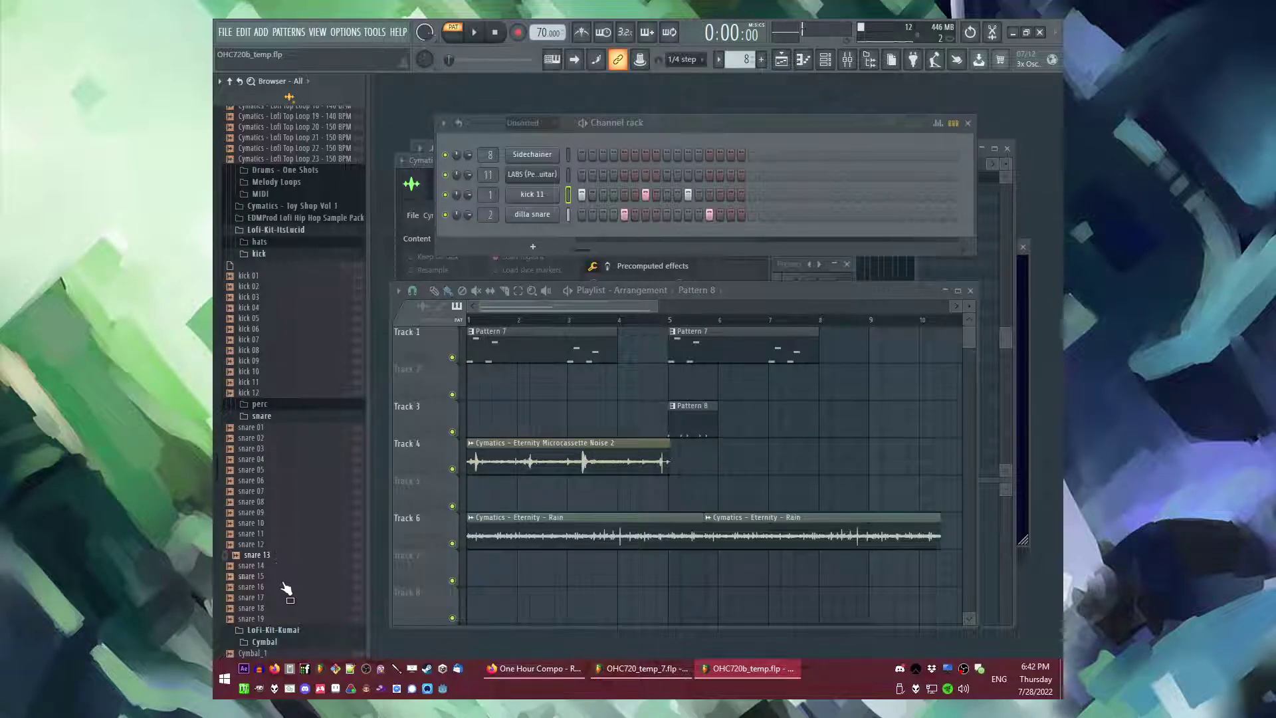
pyautogui.moveTo(530, 217); pyautogui.dragTo(532, 216)
pyautogui.press('space')
pyautogui.press('space')
# - Raise the Trim effect on the snare 13 channel to cut the silence before the hit, and check it in playback
pyautogui.click(531, 214)
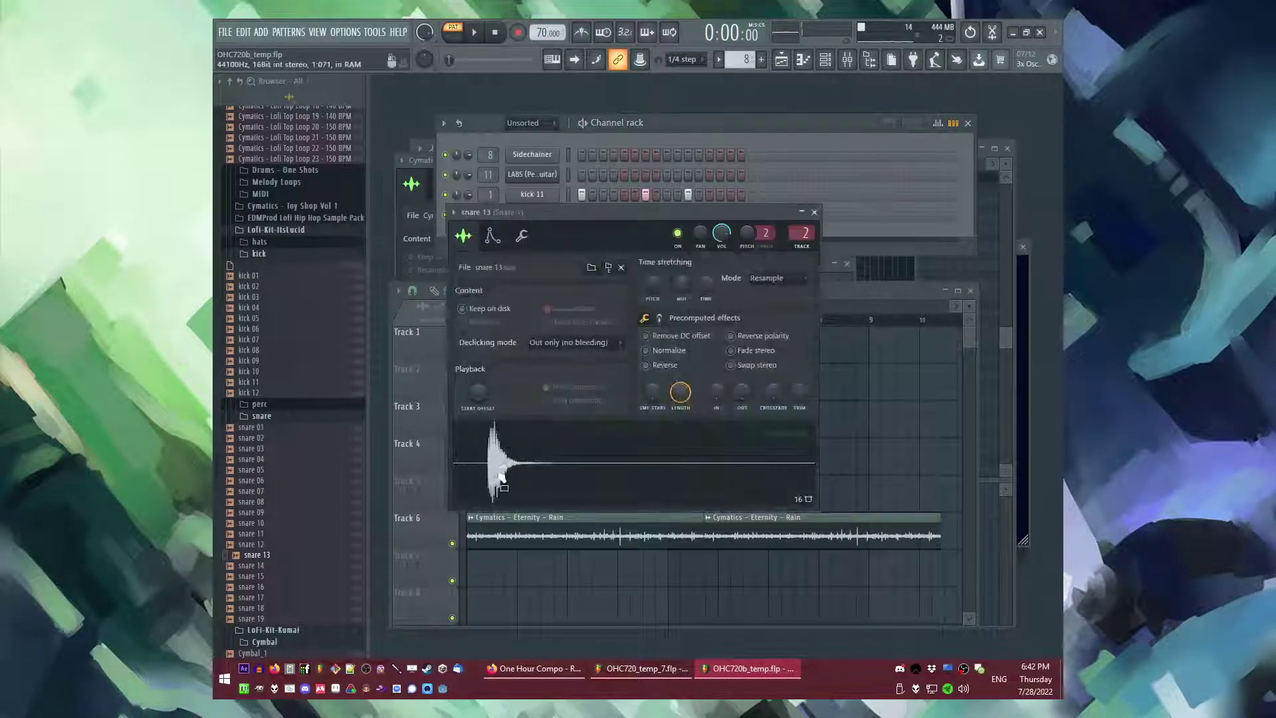
pyautogui.moveTo(795, 396); pyautogui.dragTo(795, 379)
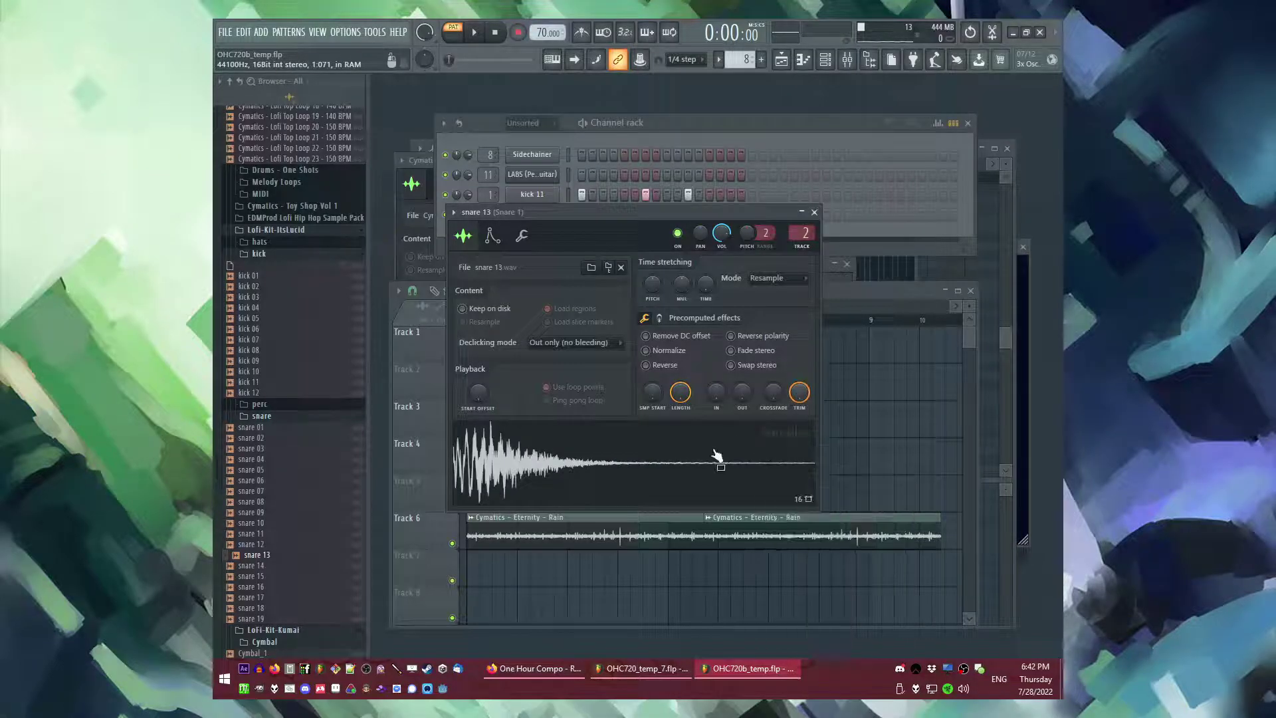
pyautogui.press('space')
pyautogui.click(814, 212)
pyautogui.press('space')
# - Audition more snares, replace snare 13 with snare 10, start playback and close the channel's sampler window
pyautogui.click(275, 589)
pyautogui.click(276, 604)
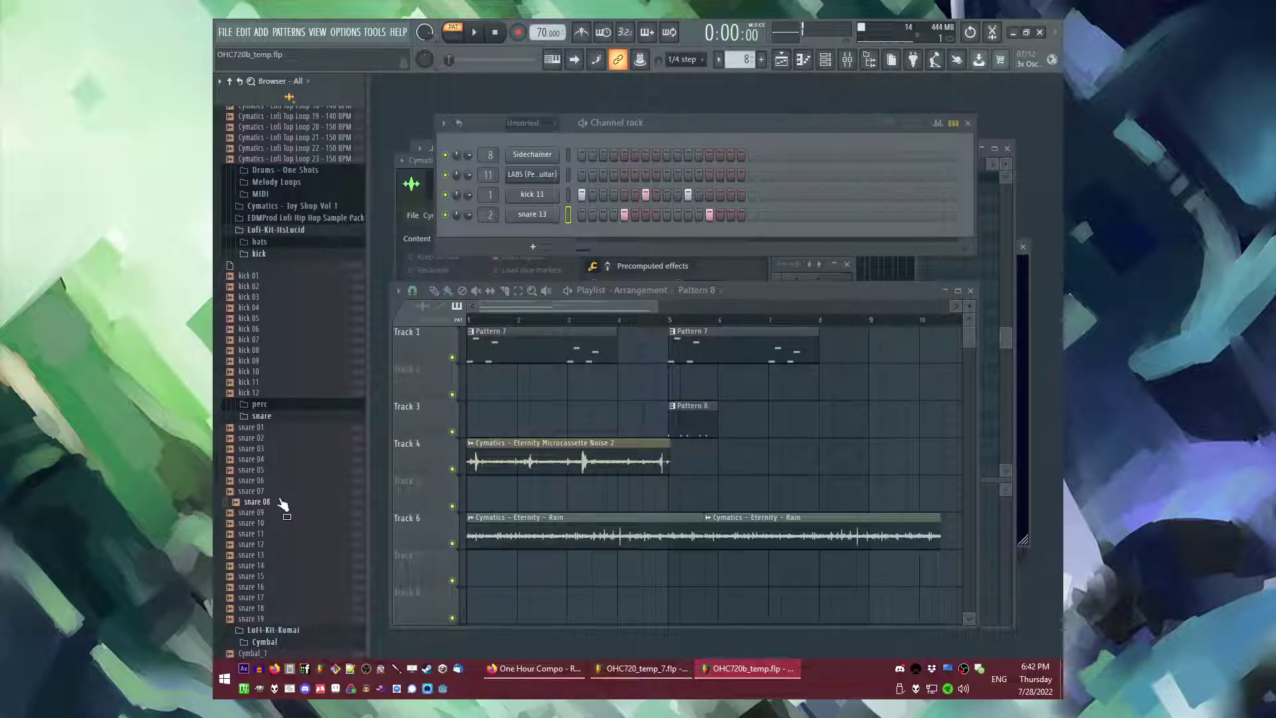
pyautogui.click(274, 449)
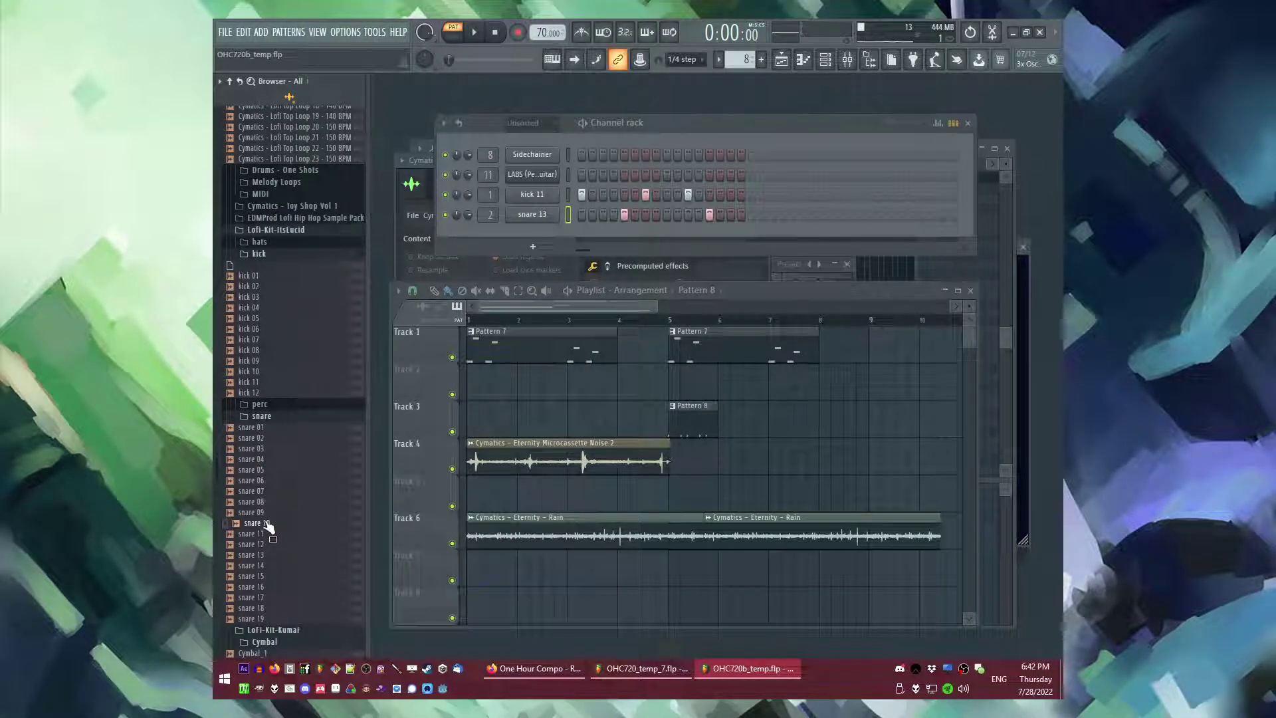
pyautogui.moveTo(283, 529); pyautogui.dragTo(532, 214)
pyautogui.press('space')
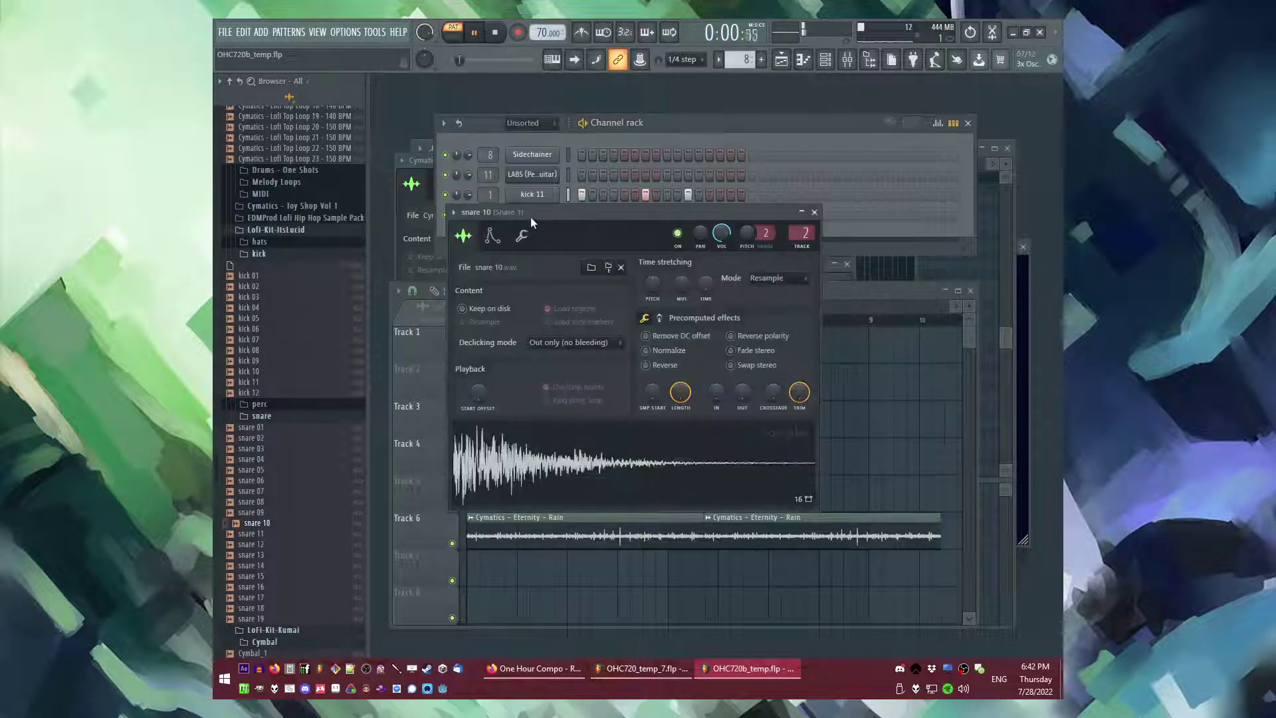
pyautogui.click(816, 212)
# - Load the Vinyl effect in slot 8 of the Snare 1 mixer track
pyautogui.press('F9')
pyautogui.click(552, 409)
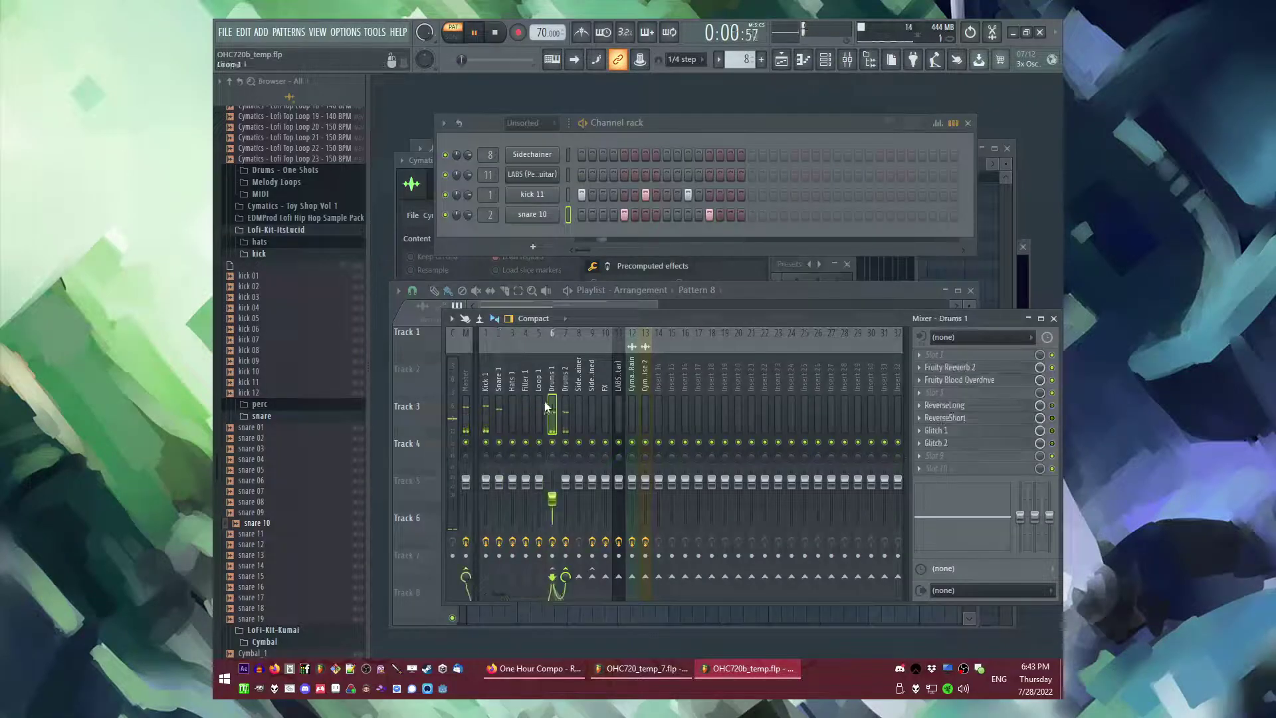
pyautogui.click(499, 409)
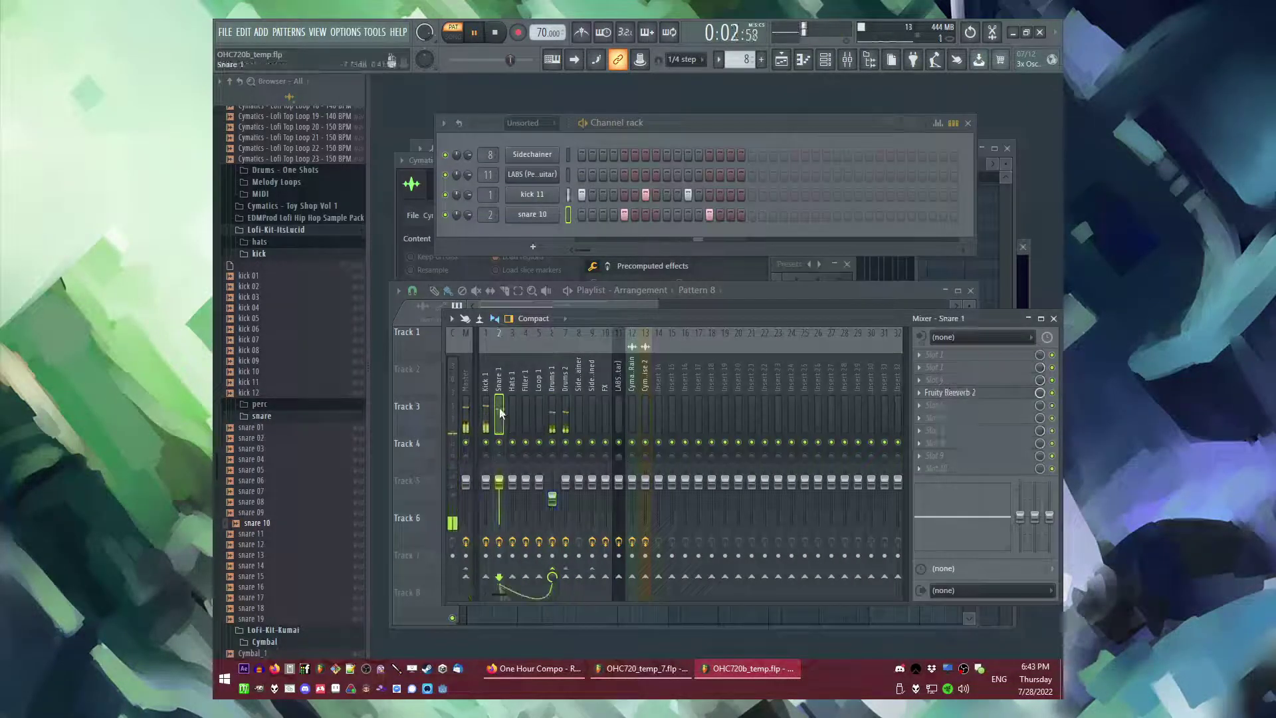
pyautogui.click(936, 444)
pyautogui.click(854, 596)
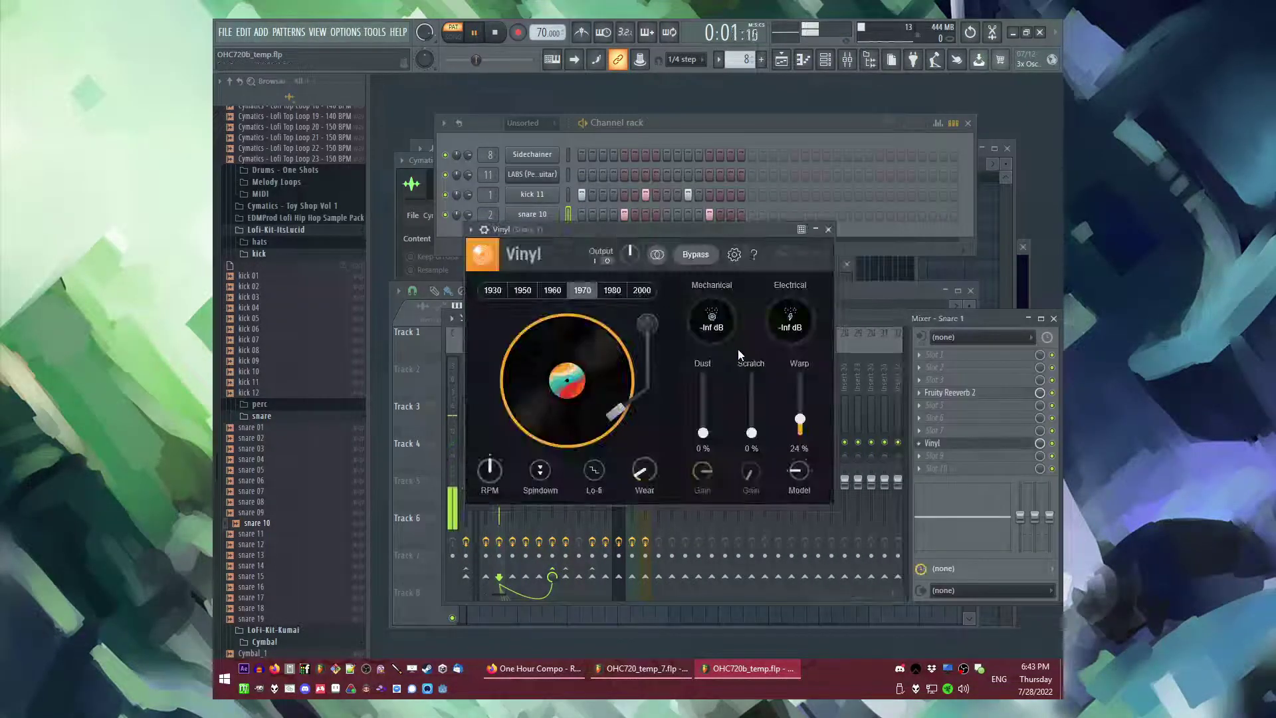
# - Set Vinyl's Warp to 24 % and its year to 1960 after trying older years, and close the plugin
pyautogui.moveTo(800, 432); pyautogui.dragTo(801, 423)
pyautogui.click(515, 290)
pyautogui.click(497, 291)
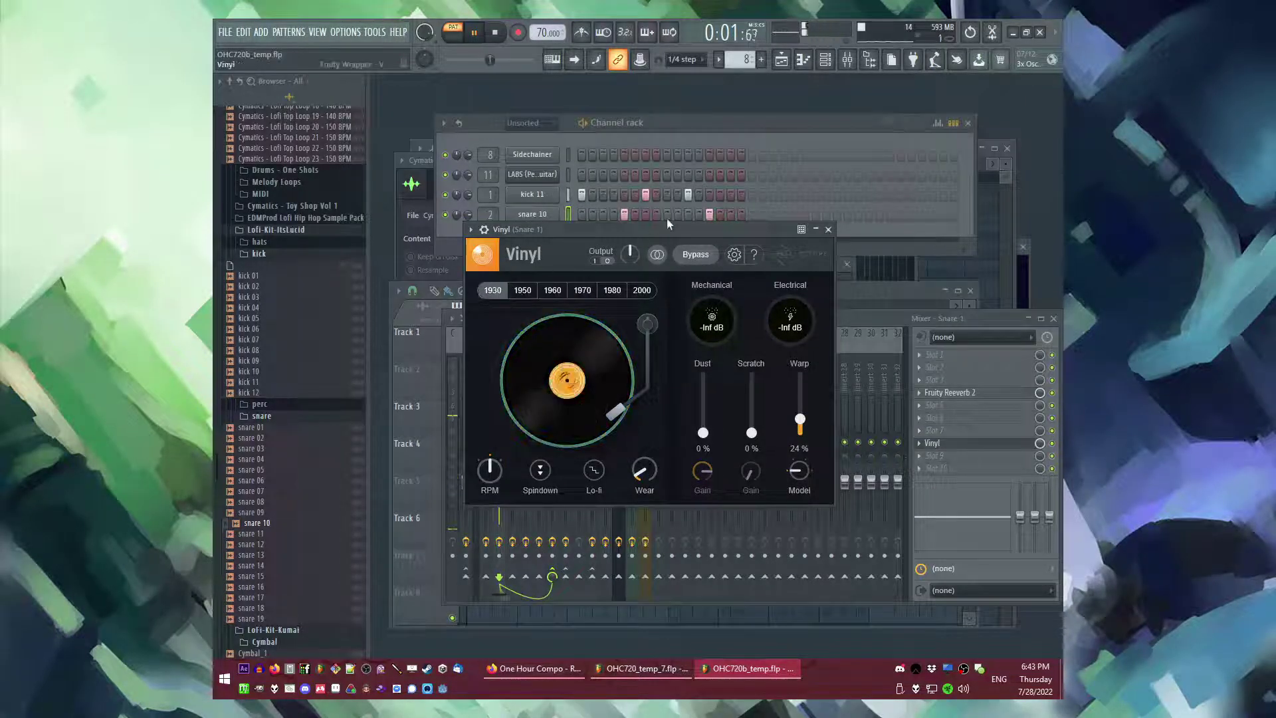
pyautogui.click(552, 291)
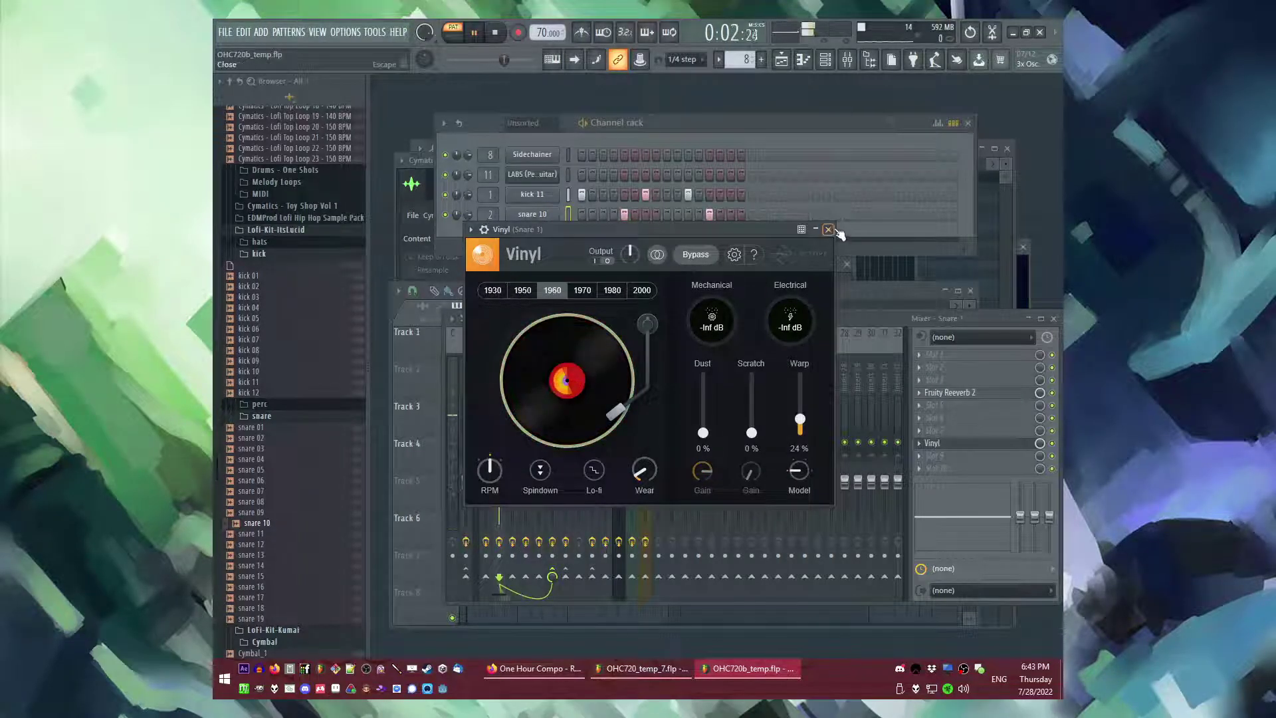
pyautogui.click(832, 229)
# - Load Vinyl in slot 8 of the Kick 1 mixer track, set its year to 2000 and close the plugin
pyautogui.click(487, 415)
pyautogui.click(919, 442)
pyautogui.moveTo(929, 360)
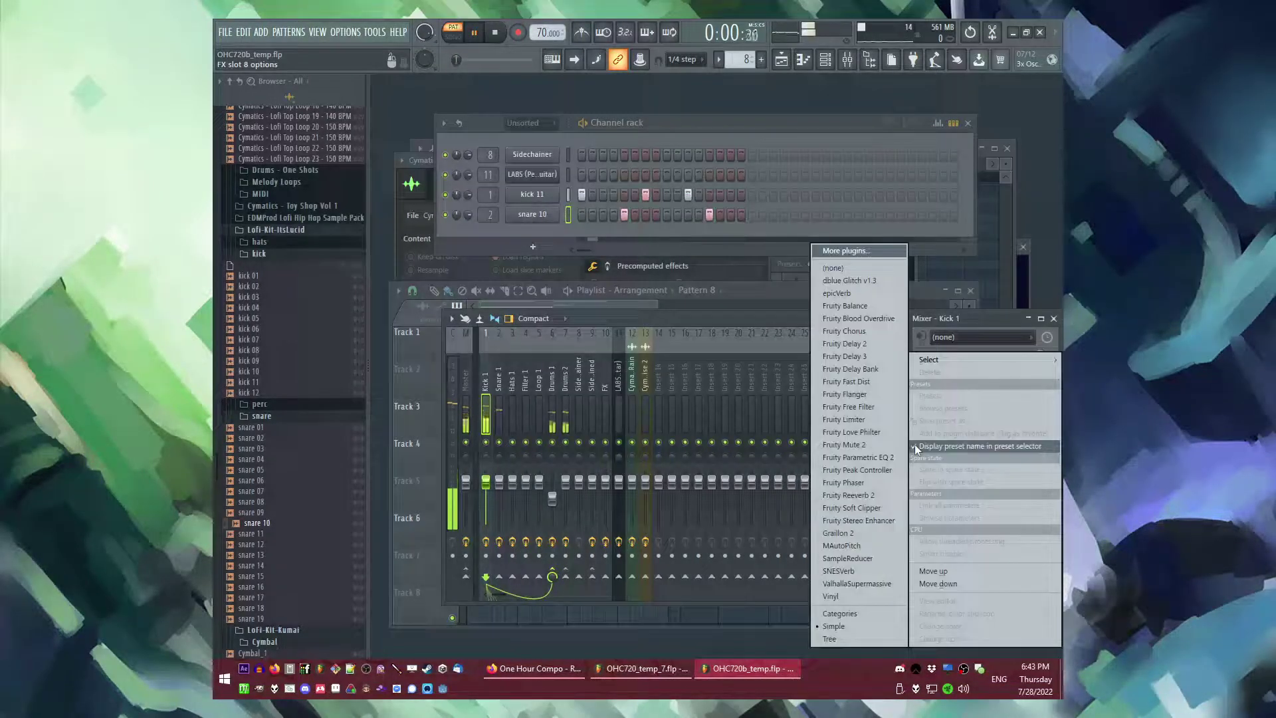
pyautogui.click(847, 597)
pyautogui.click(610, 256)
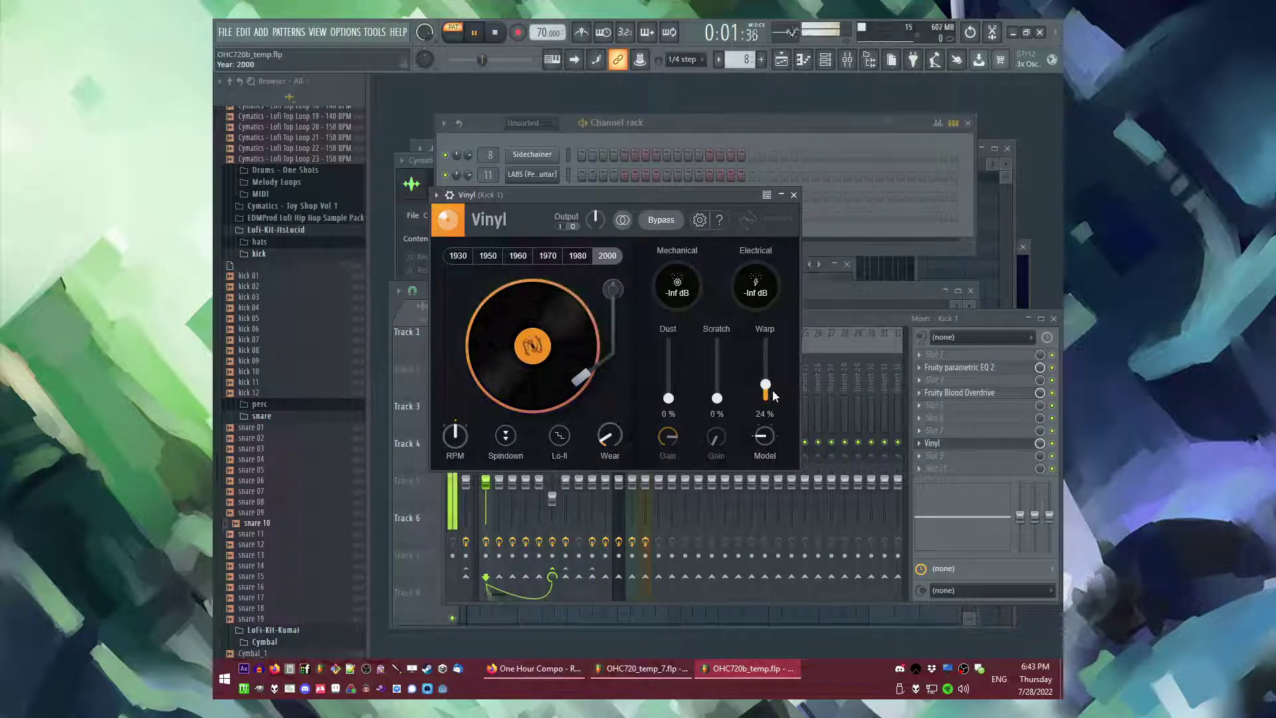
pyautogui.click(794, 195)
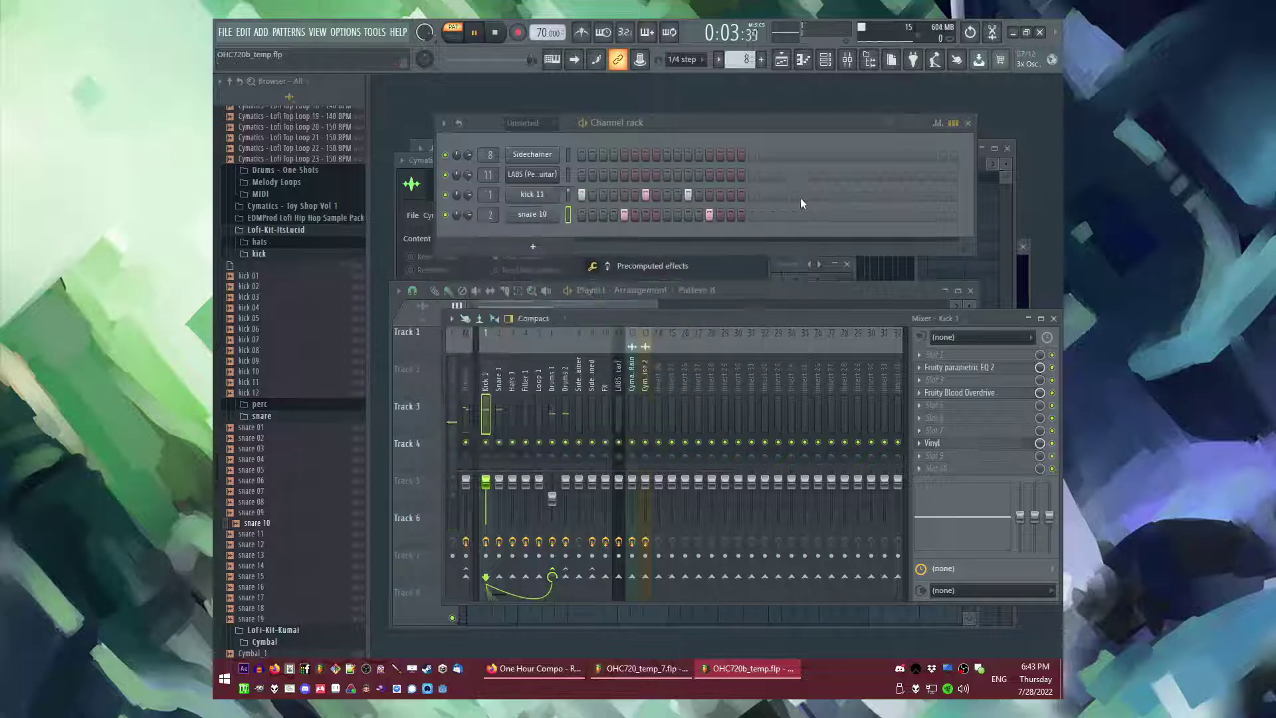
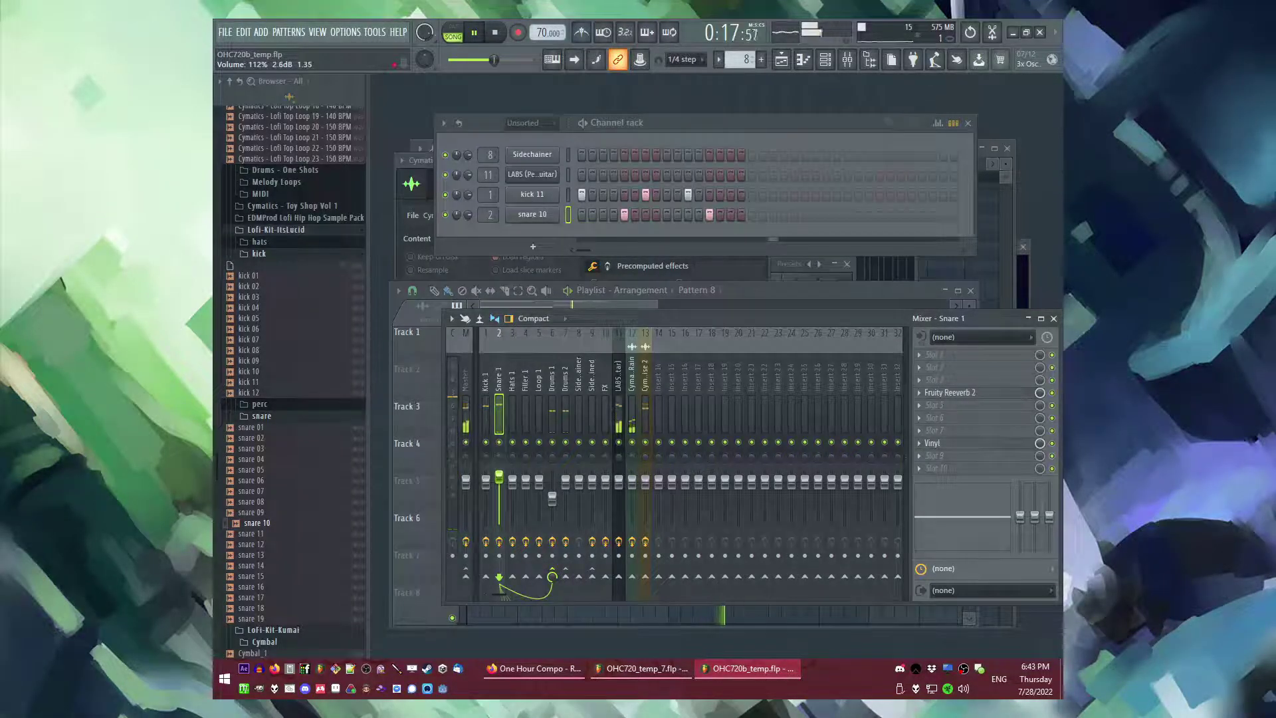
# - Return from the mixer to the playlist and repeat Pattern 8 along Track 3 through bar 8
pyautogui.press('F9')
pyautogui.press('F5')
pyautogui.press('F5')
pyautogui.moveTo(742, 420); pyautogui.dragTo(838, 424)
# - Create a new Pattern 9 and place it on Track 5 at bar 5
pyautogui.press('F4')
pyautogui.press('Return')
pyautogui.click(678, 500)
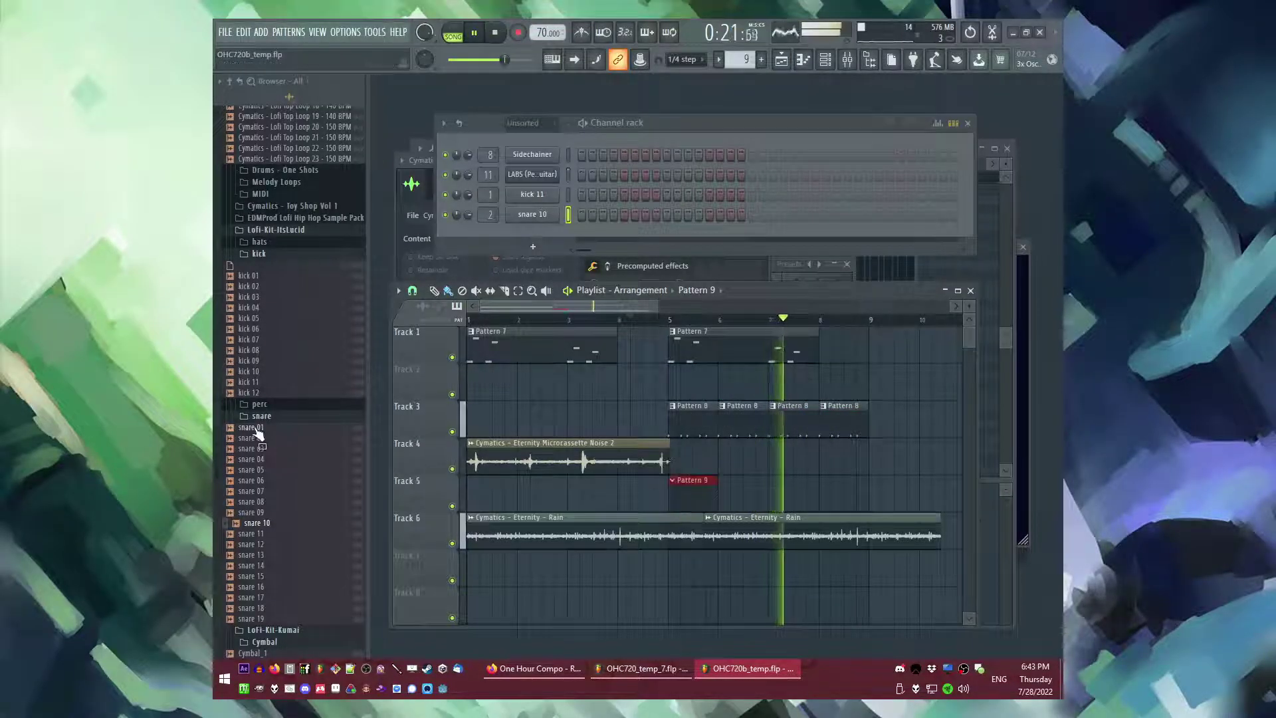
# - Stop playback, audition the Lofi-Kit-ItsLucid hats and add hat 02 as a new channel
pyautogui.click(259, 241)
pyautogui.press('space')
pyautogui.click(268, 313)
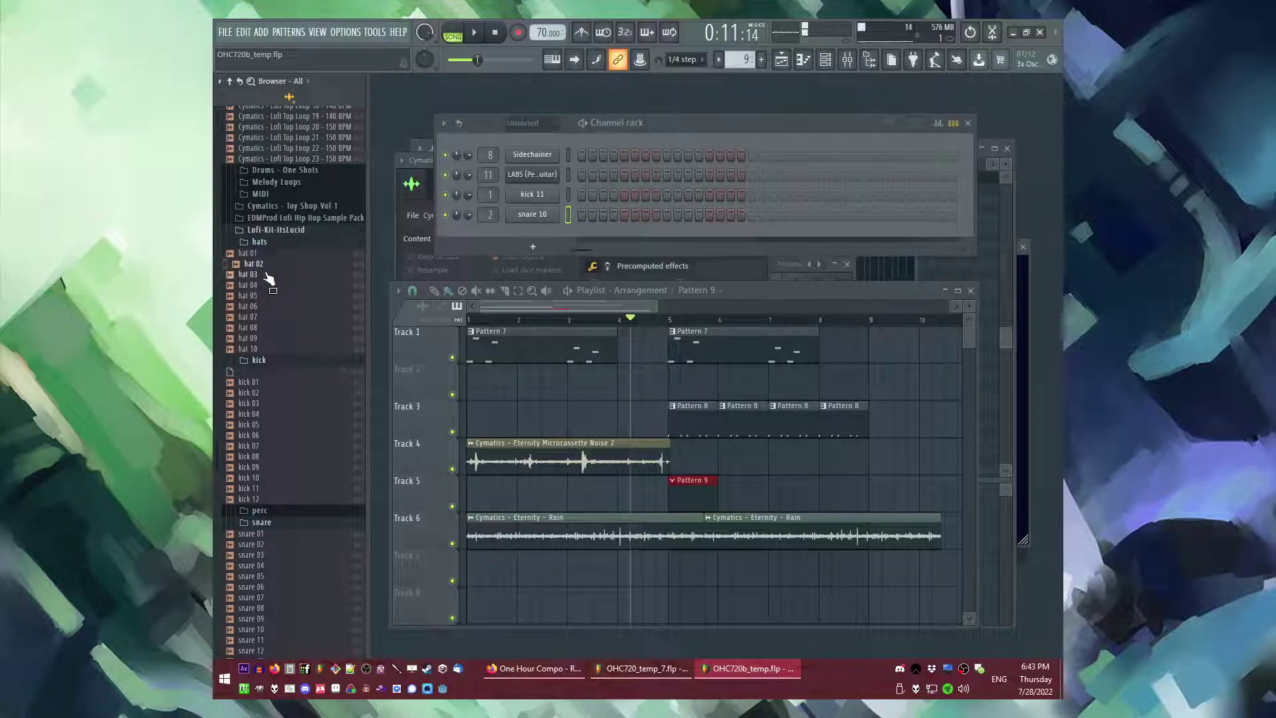
pyautogui.moveTo(266, 273); pyautogui.dragTo(529, 245)
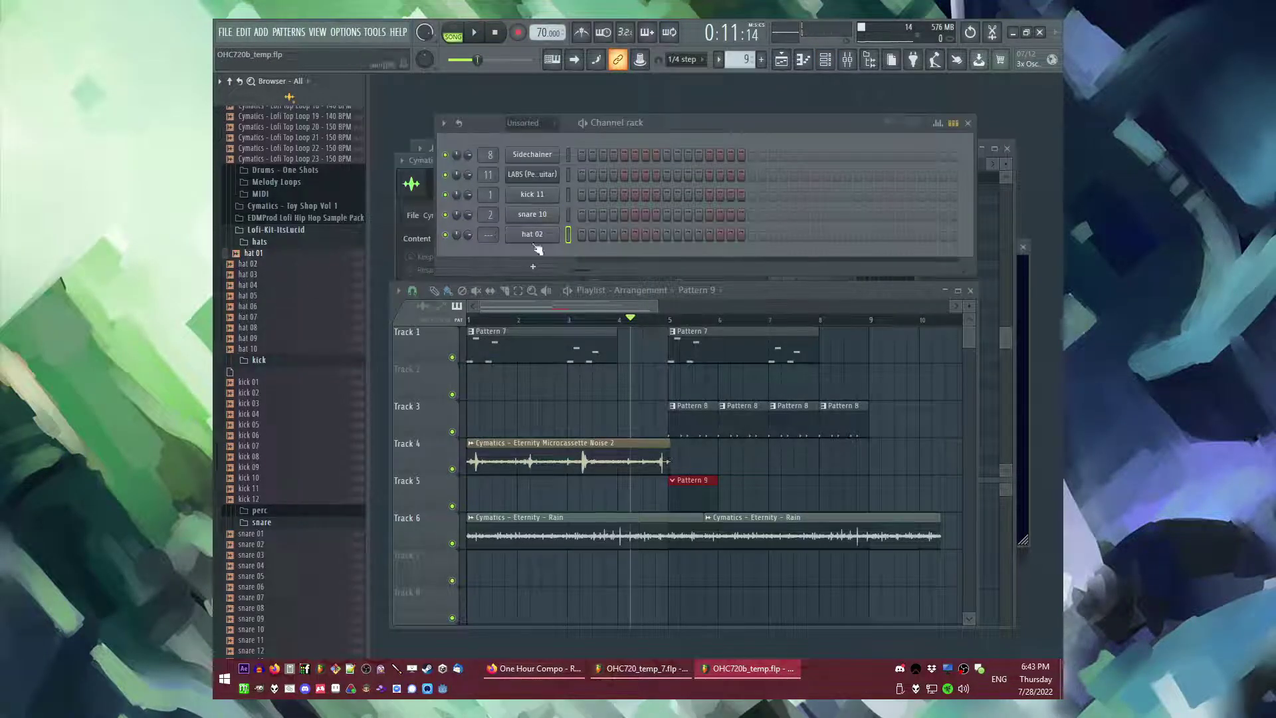
# - Fill every second step of the hat 02 channel and route it to mixer track 3, with playback running
pyautogui.rightClick(540, 235)
pyautogui.click(733, 279)
pyautogui.press('space')
pyautogui.moveTo(489, 234); pyautogui.dragTo(489, 223)
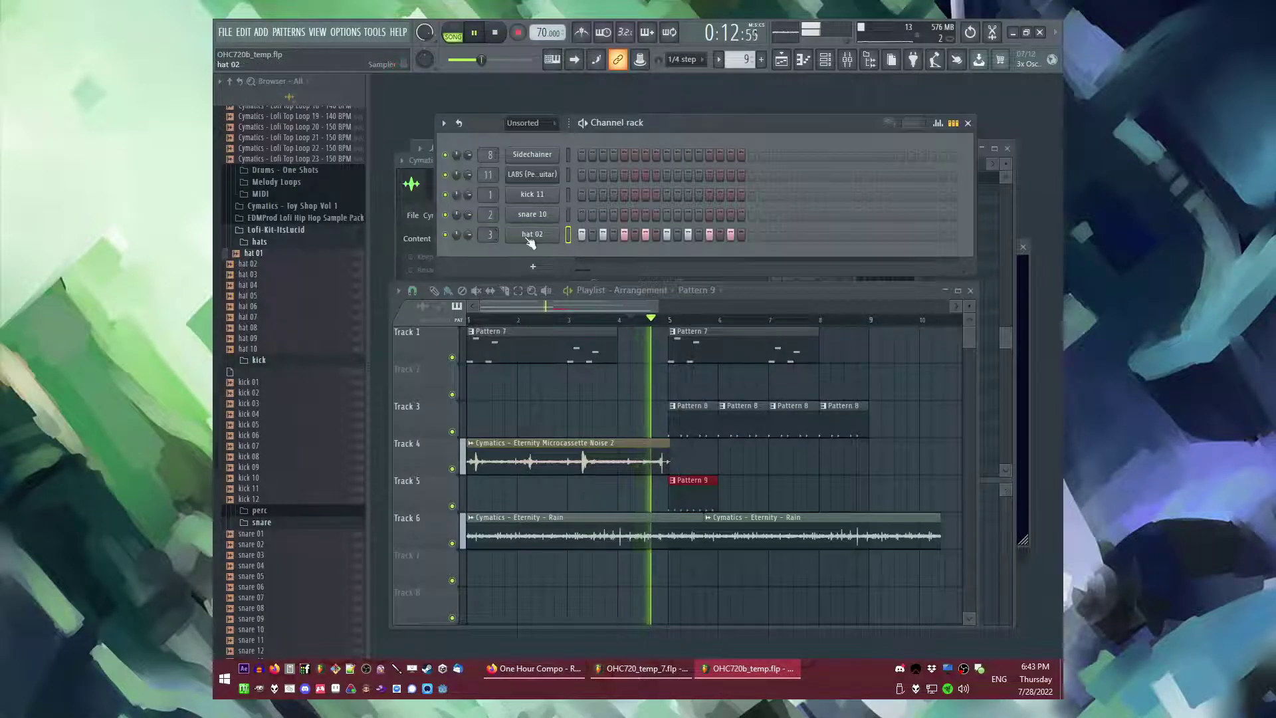
# - Load Vinyl in slot 7 of the Hats 1 mixer track, compare the years 1950 and 1930, choose 1930 and close the plugin
pyautogui.press('F9')
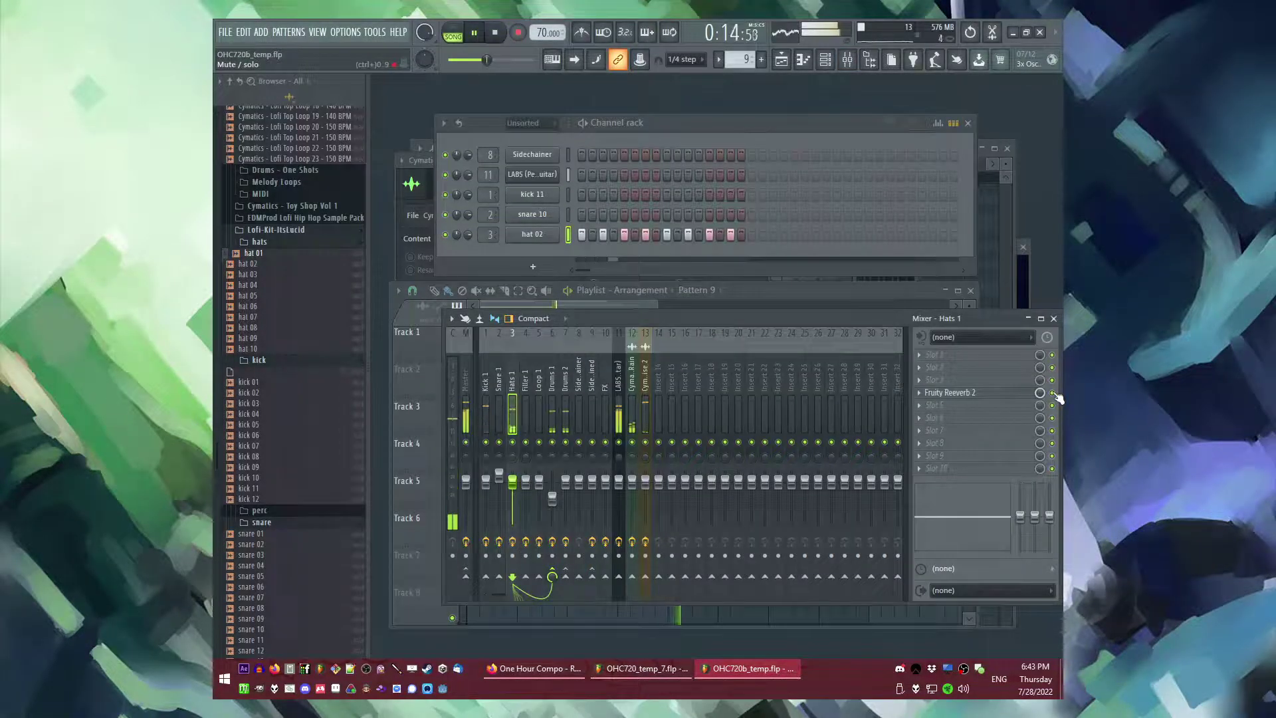
pyautogui.click(920, 435)
pyautogui.click(837, 559)
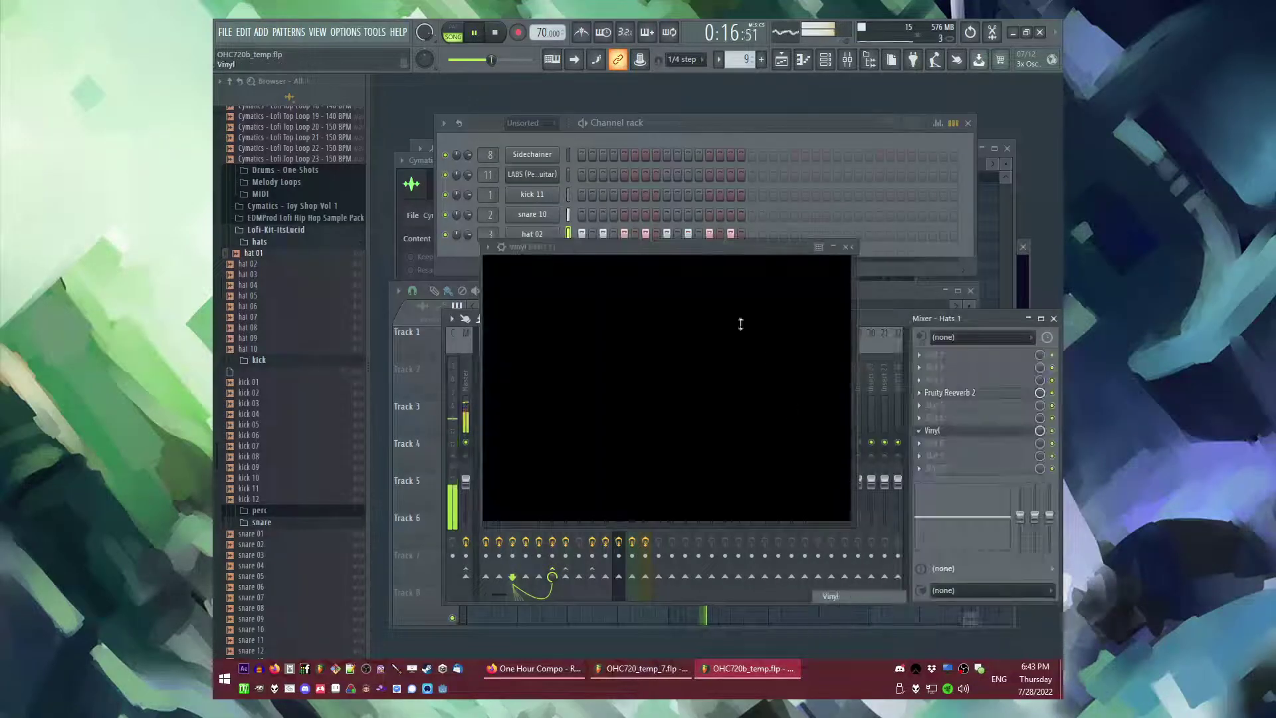
pyautogui.click(537, 310)
pyautogui.click(514, 308)
pyautogui.click(545, 311)
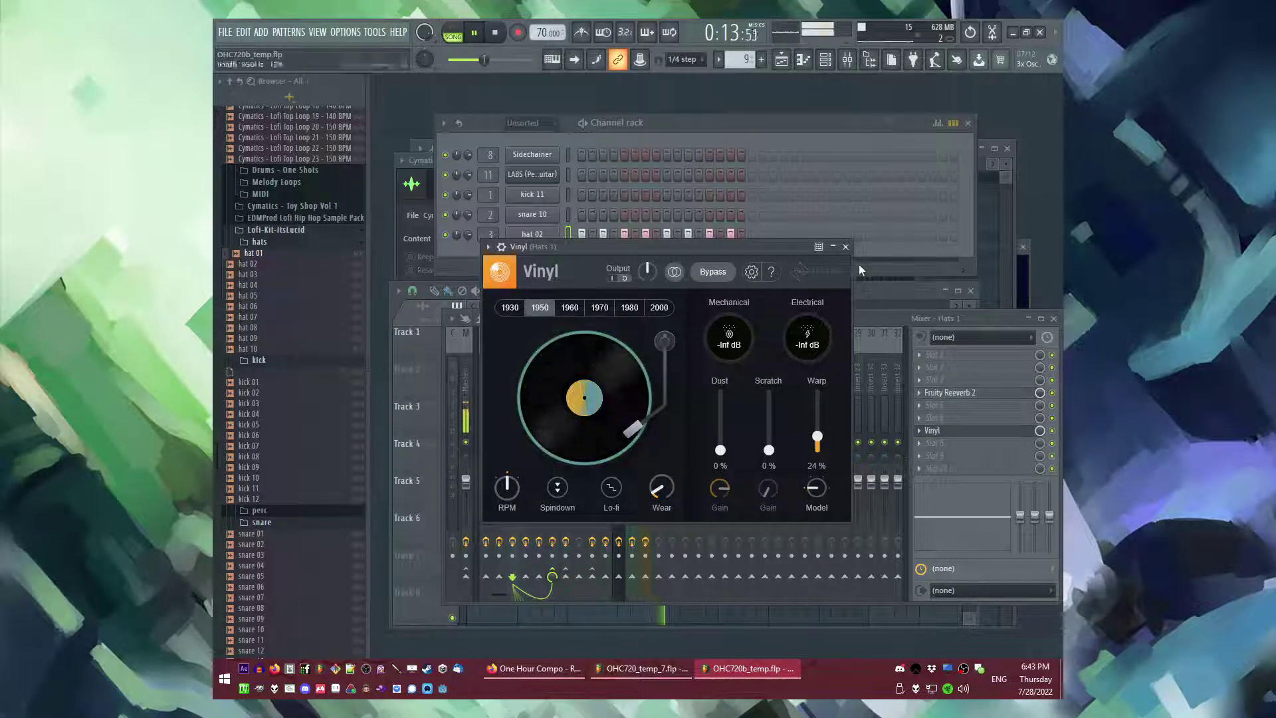
pyautogui.click(511, 307)
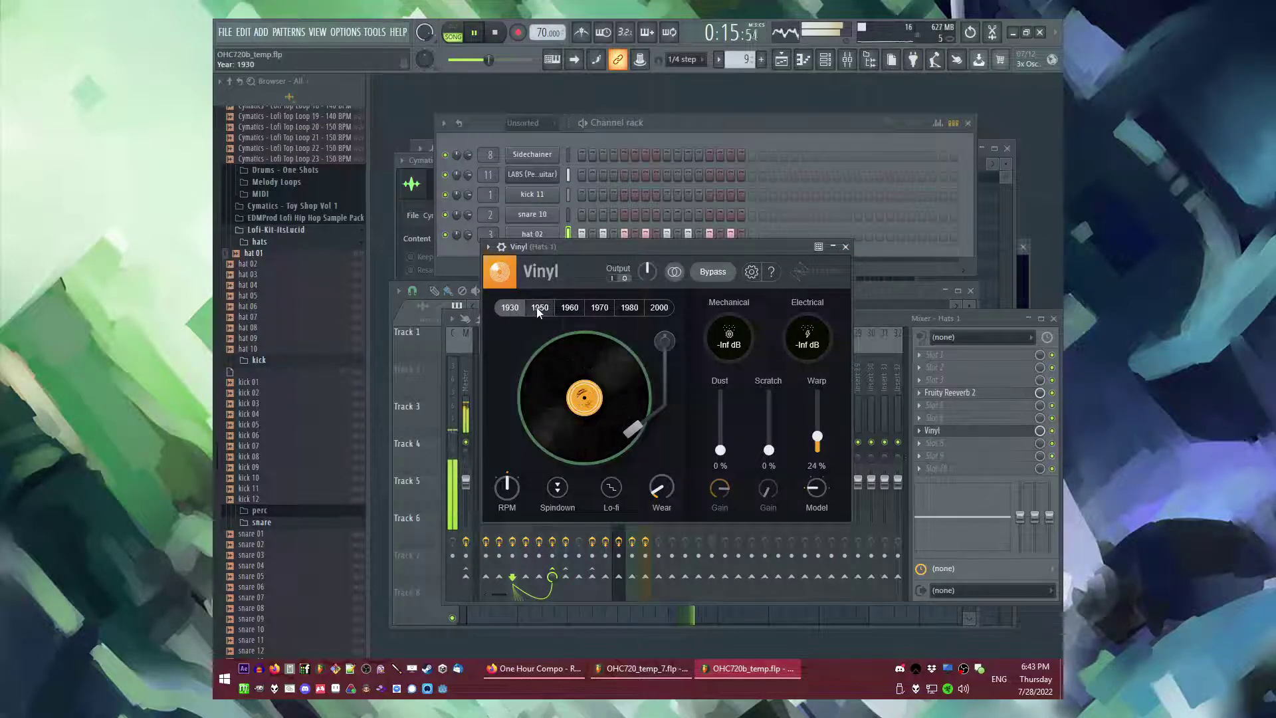
pyautogui.click(845, 247)
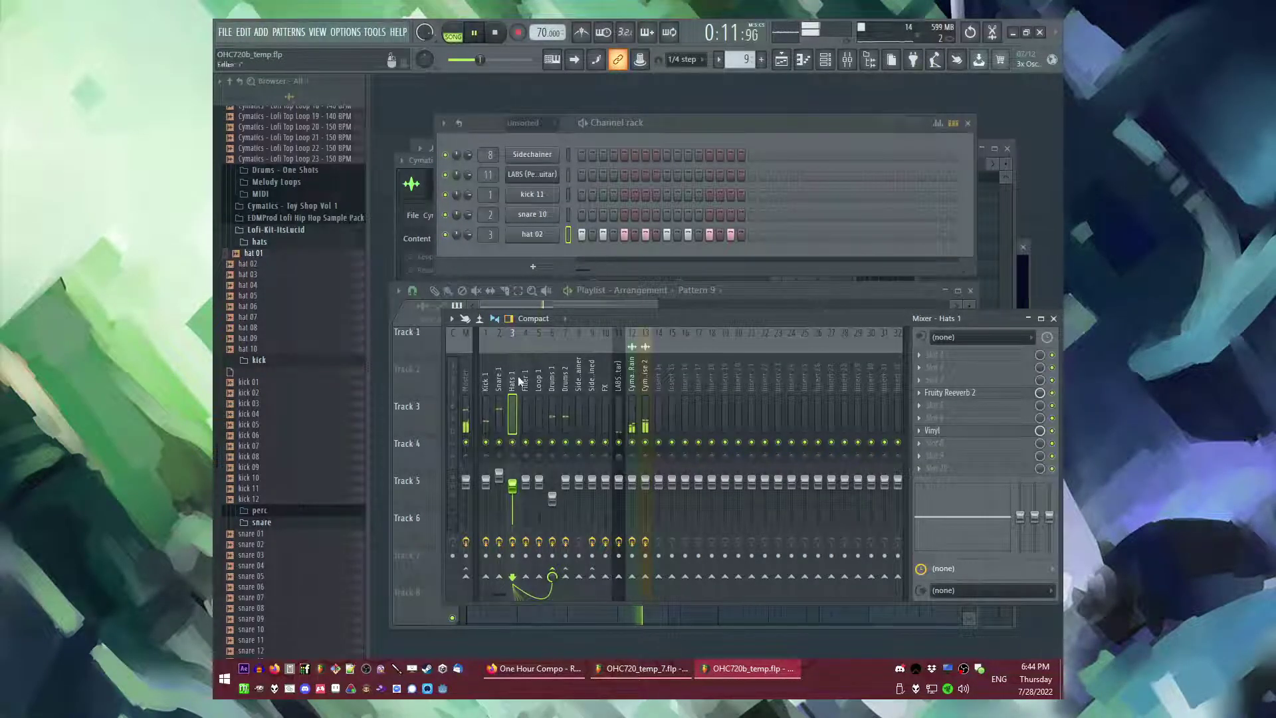
# - Lower the velocity of every other hat 02 note in the piano roll, and leave the piano roll
pyautogui.press('F9')
pyautogui.doubleClick(703, 497)
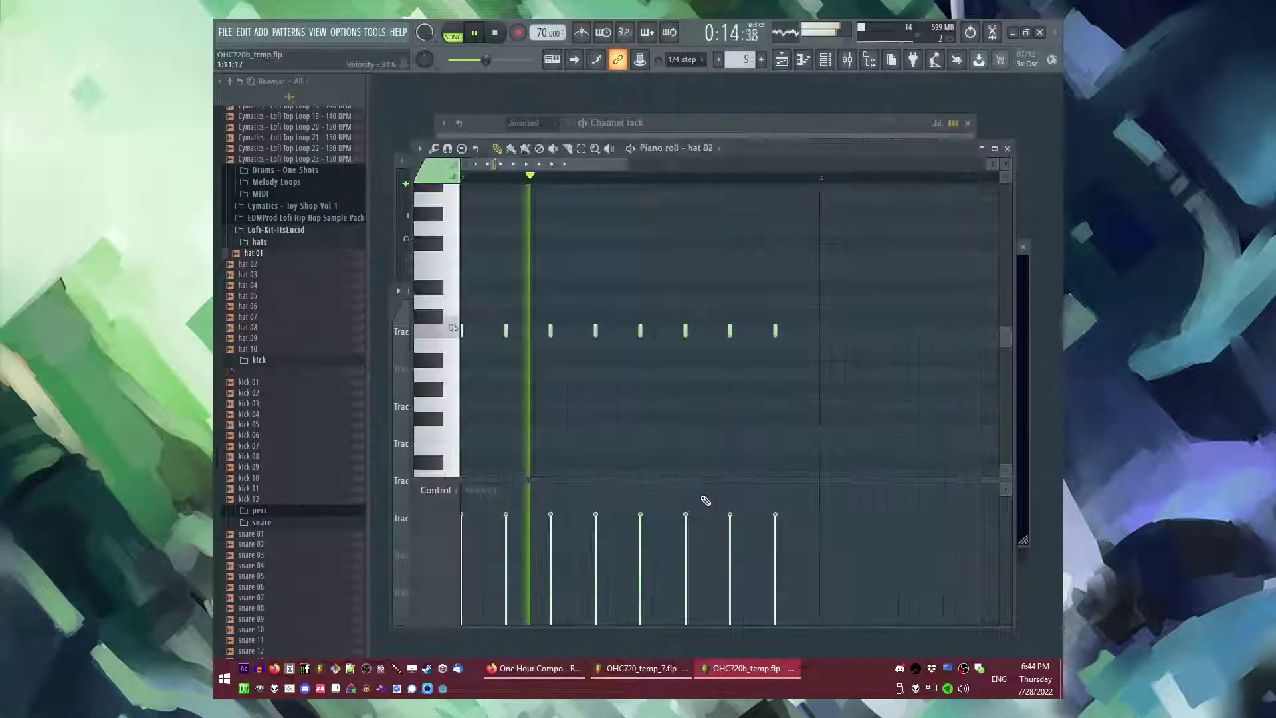
pyautogui.press('l')
pyautogui.moveTo(667, 314); pyautogui.dragTo(706, 362)
pyautogui.moveTo(767, 297); pyautogui.dragTo(807, 412)
pyautogui.scroll(6, 787, 343)
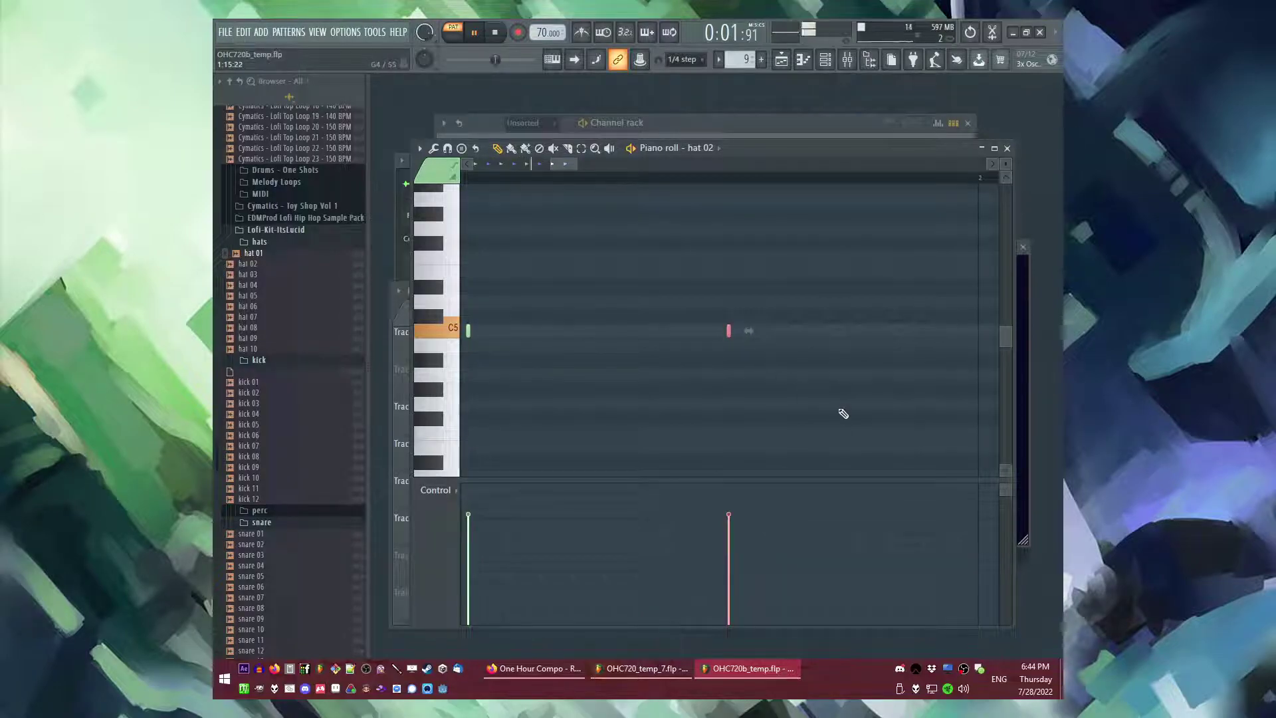
pyautogui.scroll(-5, 843, 413)
pyautogui.moveTo(768, 548)
pyautogui.mouseDown()
pyautogui.moveTo(501, 539)
pyautogui.moveTo(548, 529)
pyautogui.mouseUp()
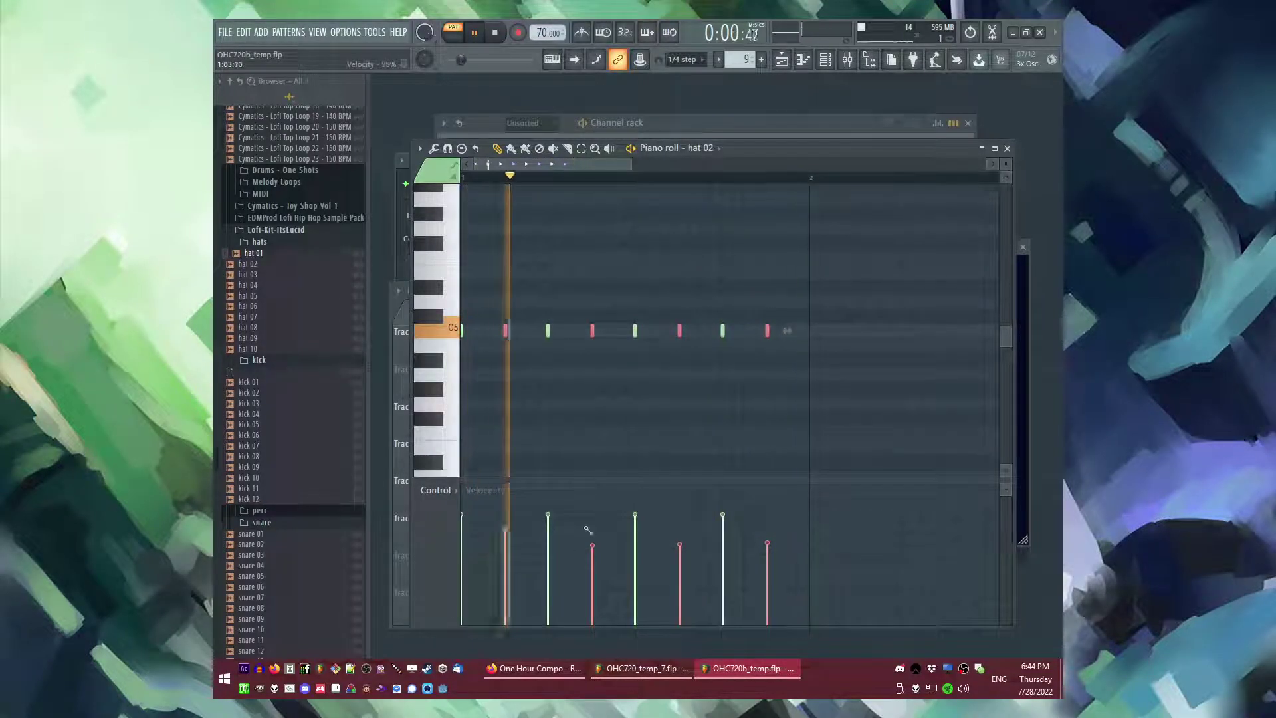
pyautogui.press('Escape')
# - Repeat Pattern 9 along Track 5 through bar 8 and play the arrangement from bar 5
pyautogui.click(677, 322)
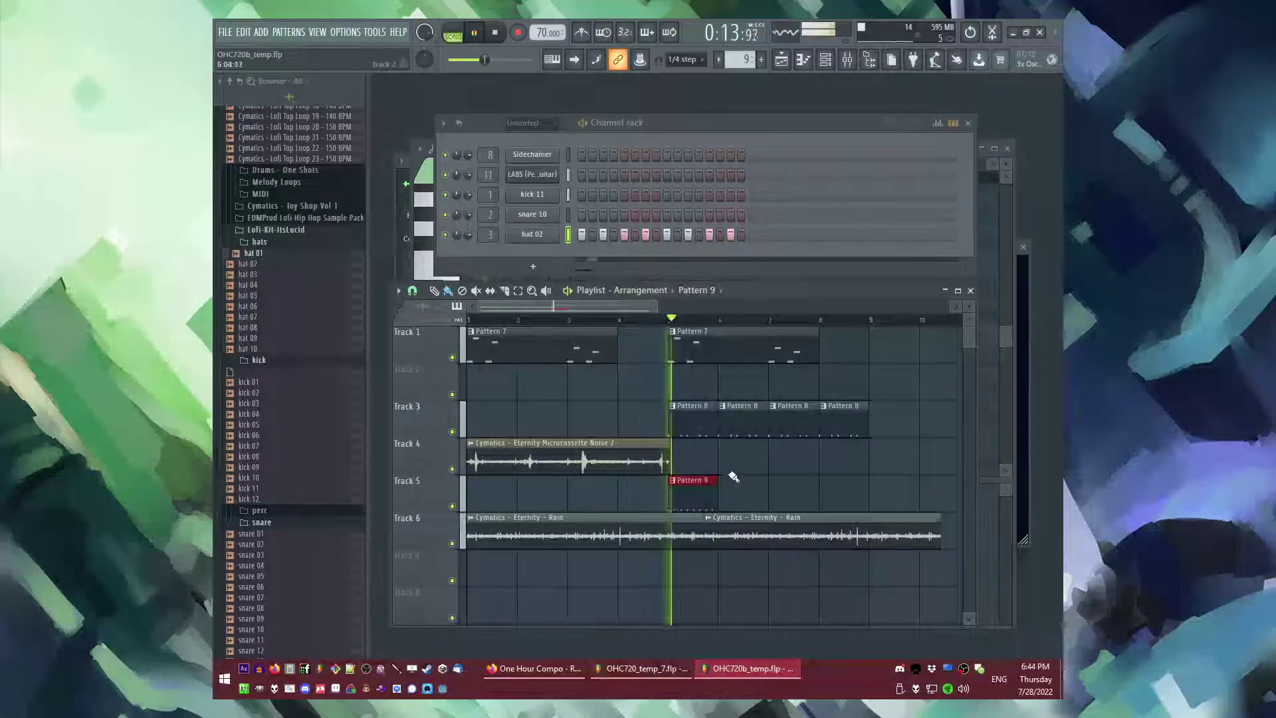
pyautogui.moveTo(729, 492); pyautogui.dragTo(844, 476)
pyautogui.keyDown('ctrl'); pyautogui.click(618, 404); pyautogui.keyUp('ctrl')
pyautogui.scroll(-2, 638, 425)
pyautogui.scroll(2, 692, 441)
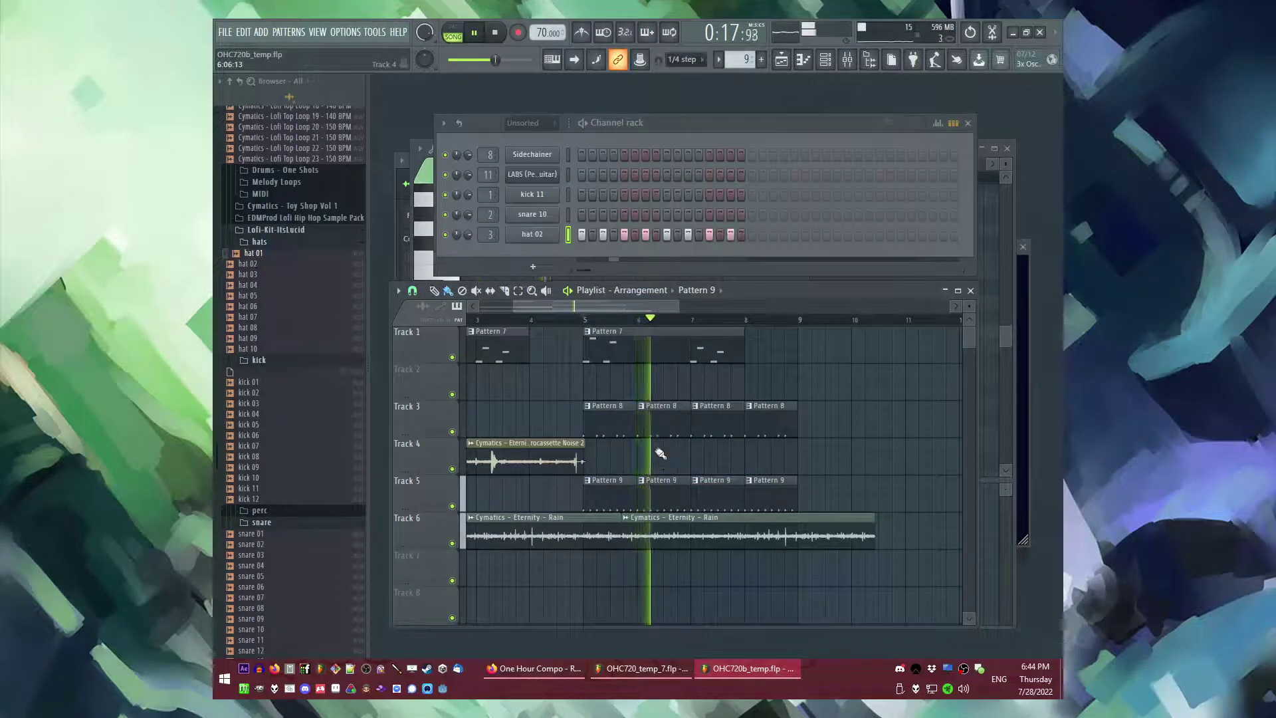
pyautogui.scroll(-1, 657, 392)
pyautogui.scroll(1, 622, 410)
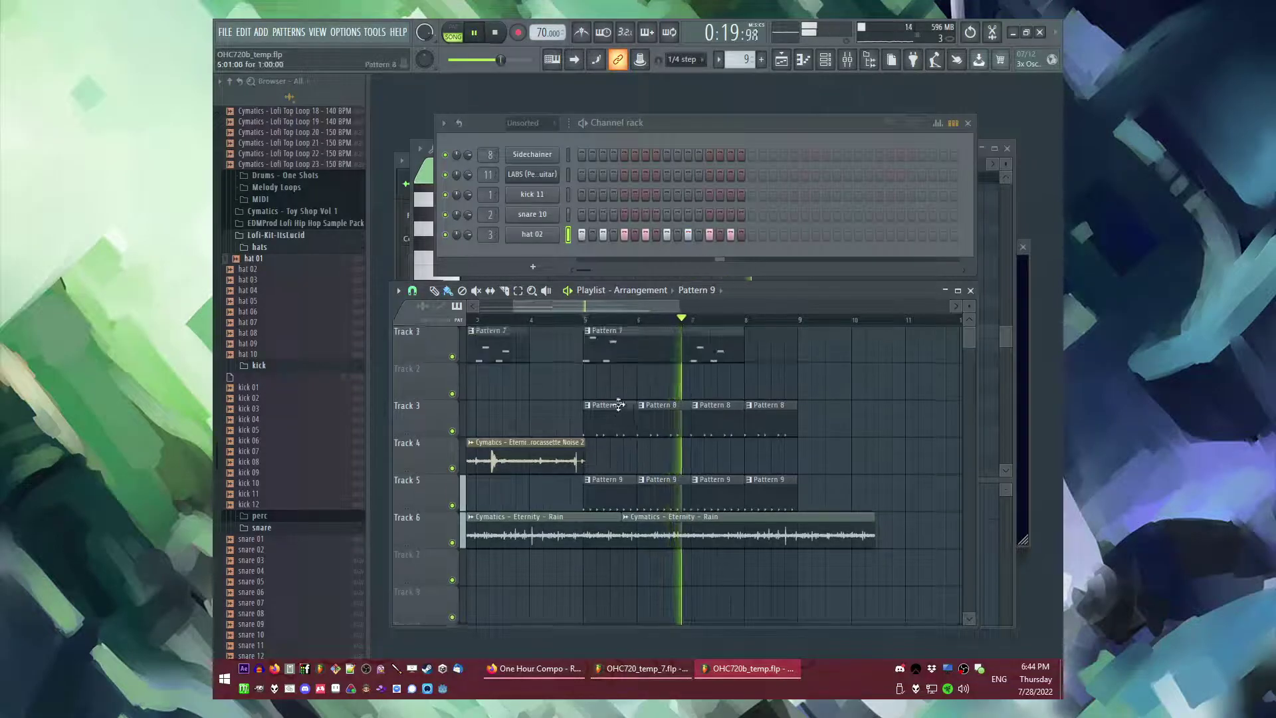
# - Create a new Pattern 10 and place it on Track 7 at bar 5 while playing the lead-in again
pyautogui.click(557, 323)
pyautogui.press('KP_Add')
pyautogui.click(590, 579)
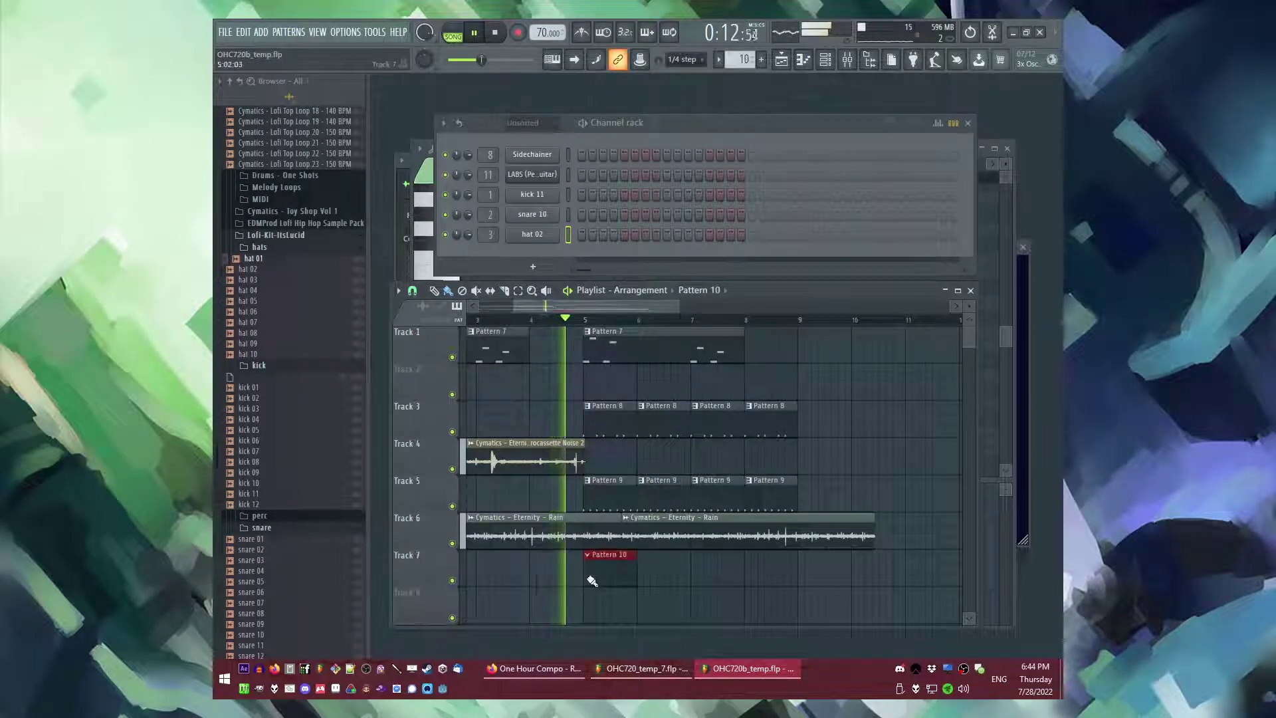
pyautogui.scroll(2, 731, 462)
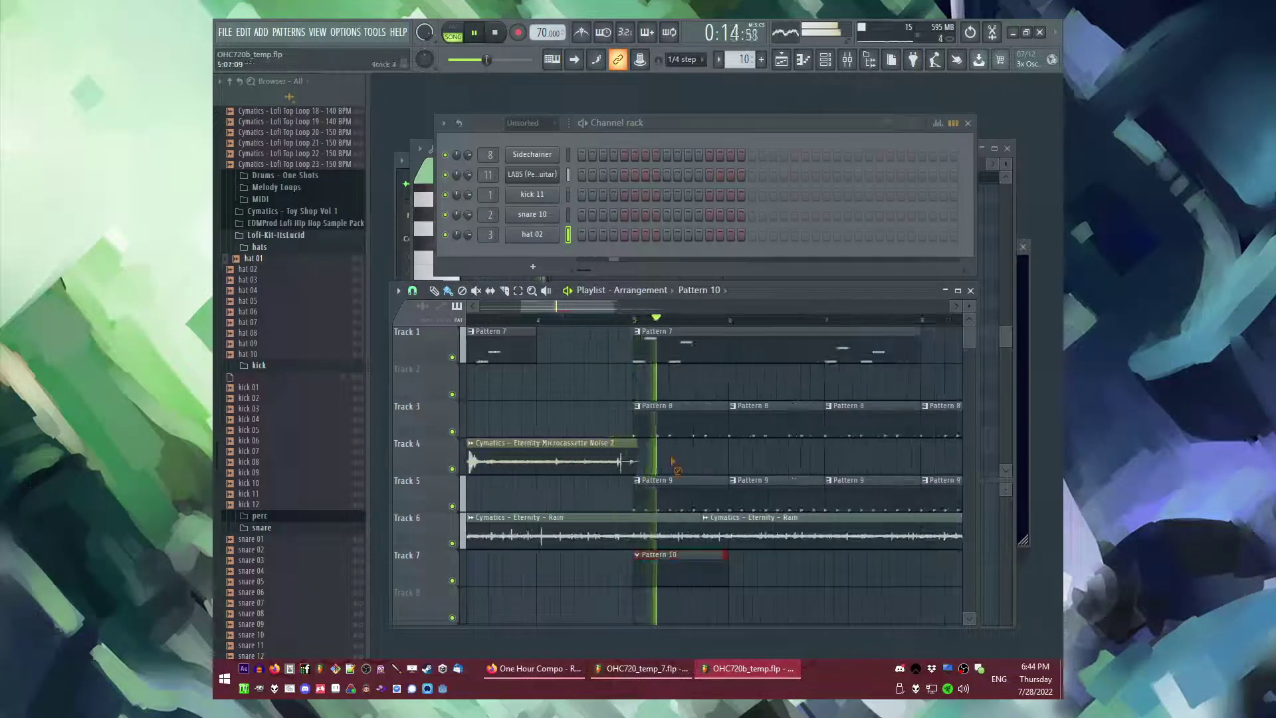
pyautogui.scroll(-1, 692, 468)
pyautogui.scroll(-1, 585, 518)
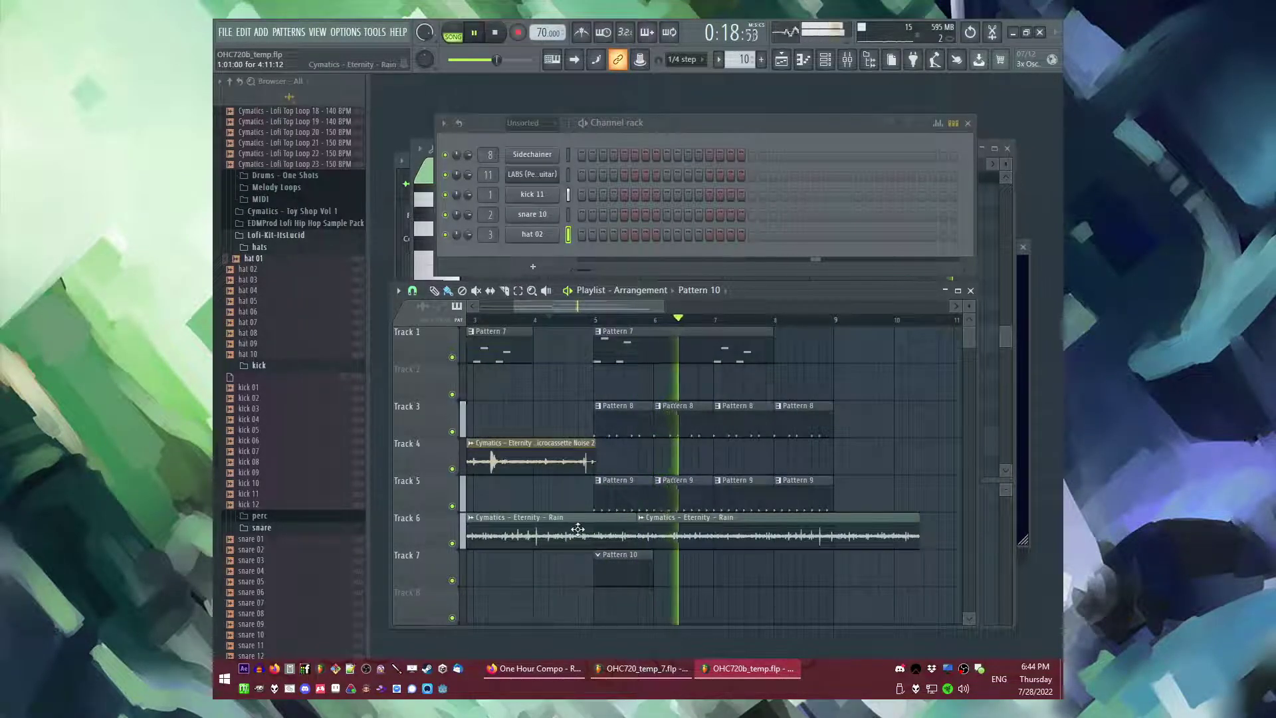
pyautogui.scroll(-10, 260, 478)
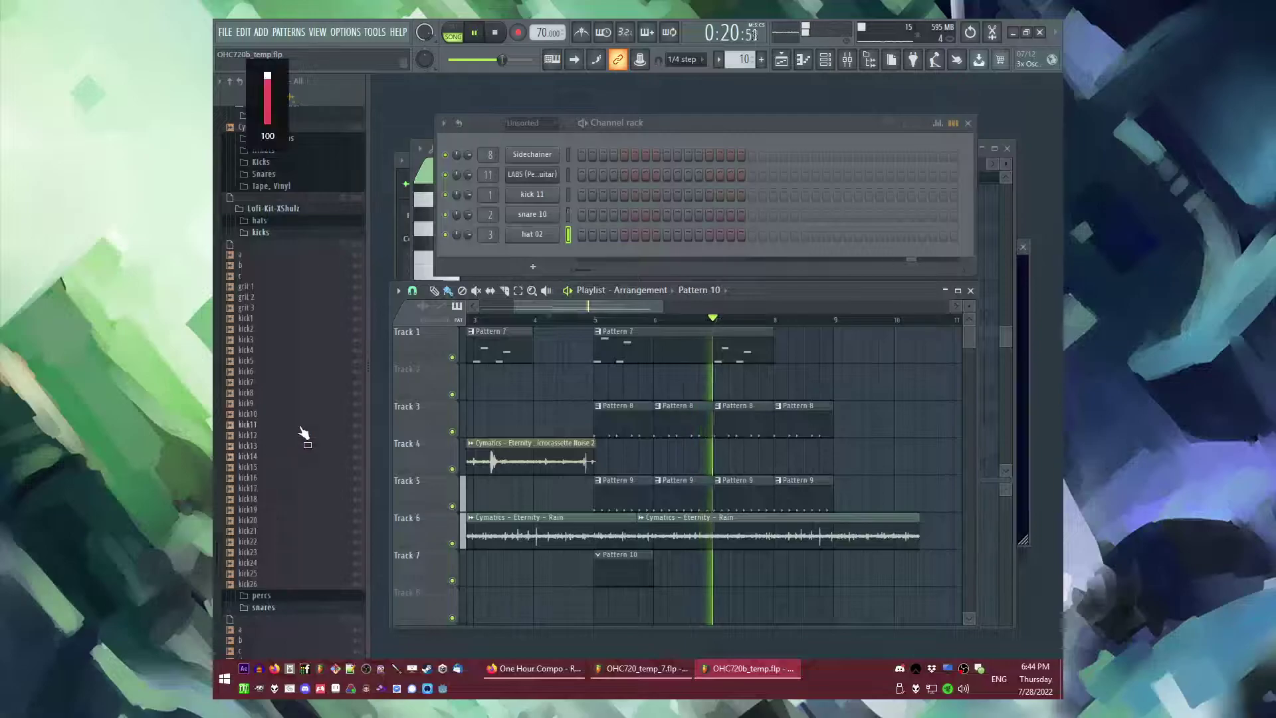
pyautogui.scroll(-7, 302, 436)
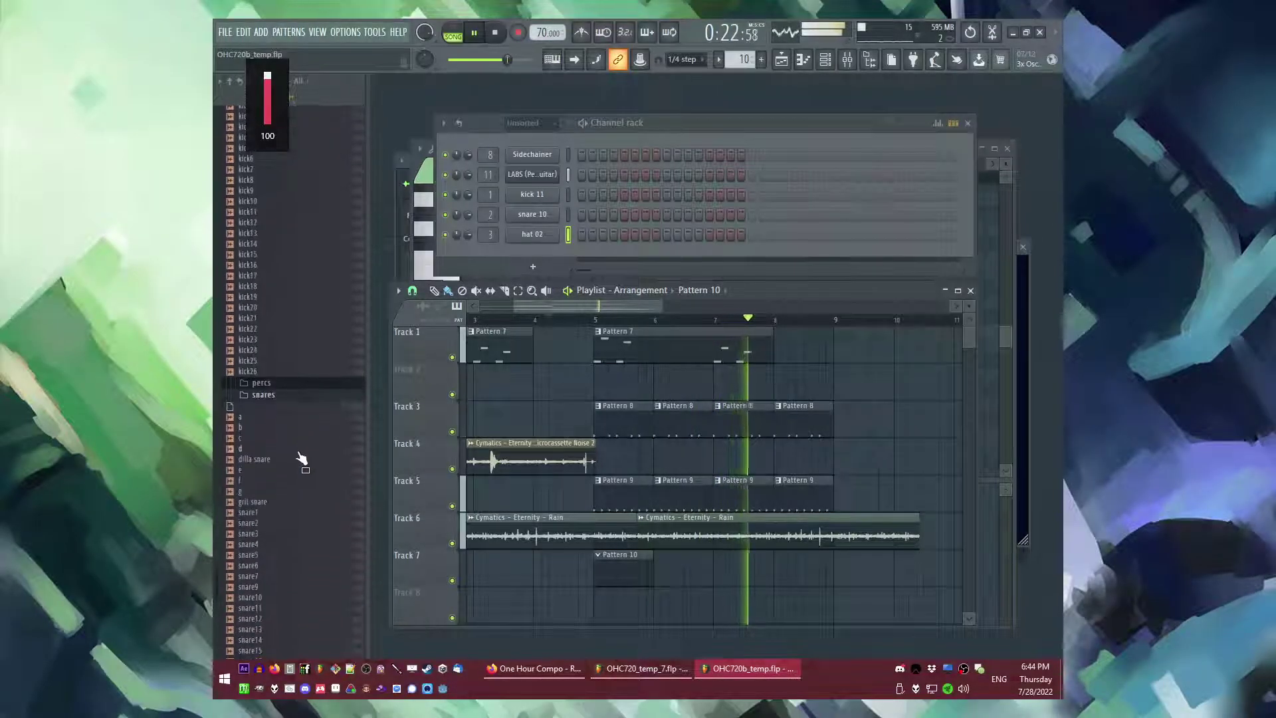
pyautogui.scroll(-6, 301, 457)
# - Delete the second Rain clip on Track 6 and trim the first one to end shortly before bar 5
pyautogui.doubleClick(604, 536)
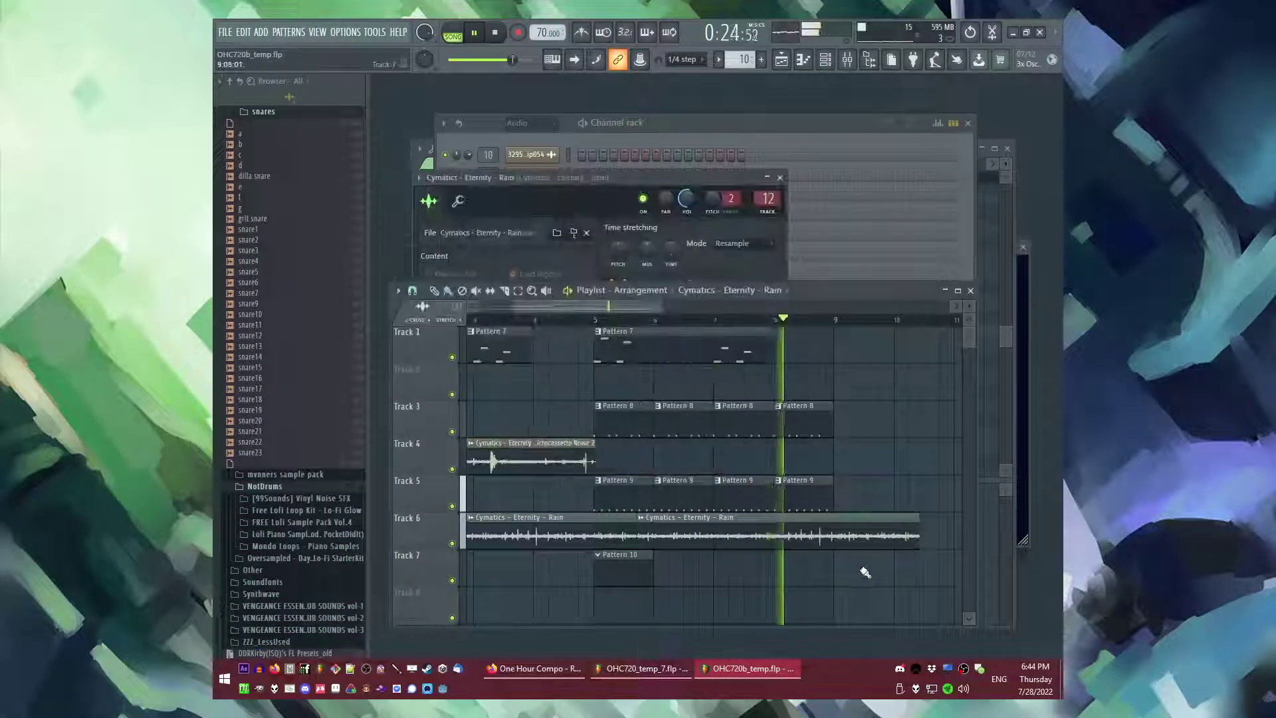
pyautogui.rightClick(661, 542)
pyautogui.moveTo(636, 538); pyautogui.dragTo(570, 538)
pyautogui.press('space')
pyautogui.press('space')
pyautogui.scroll(4, 598, 535)
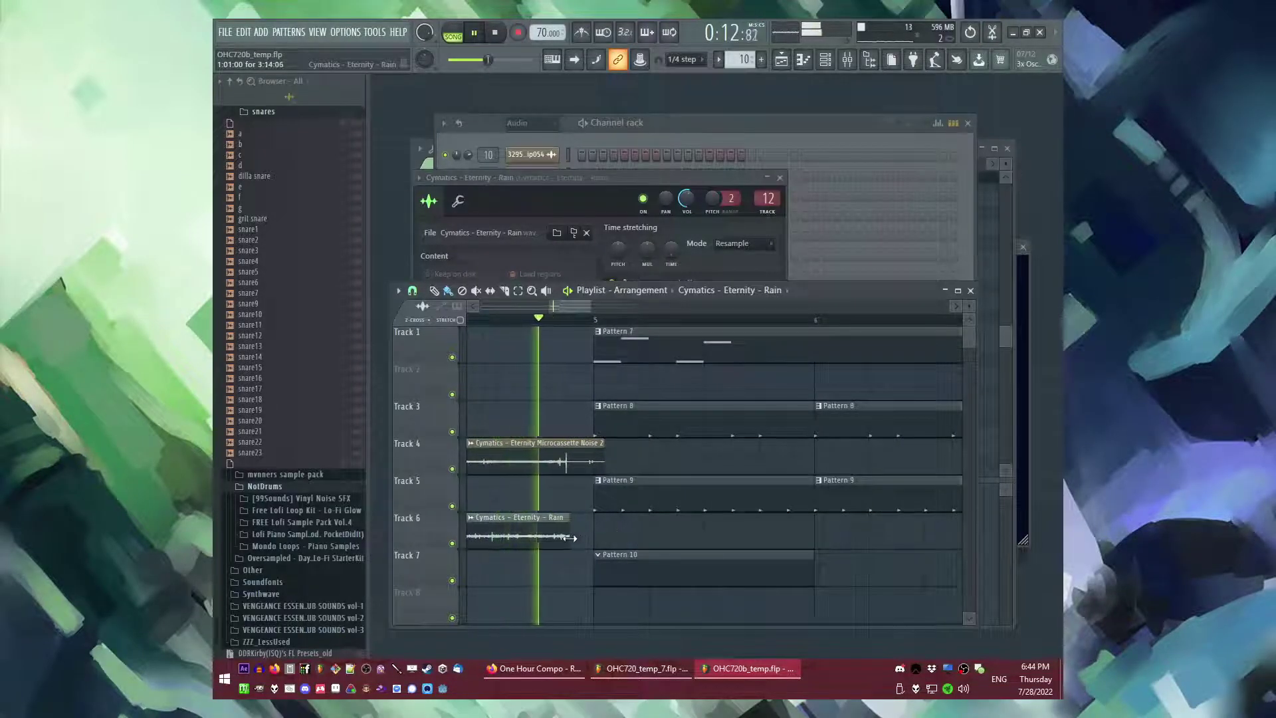
pyautogui.scroll(3, 570, 538)
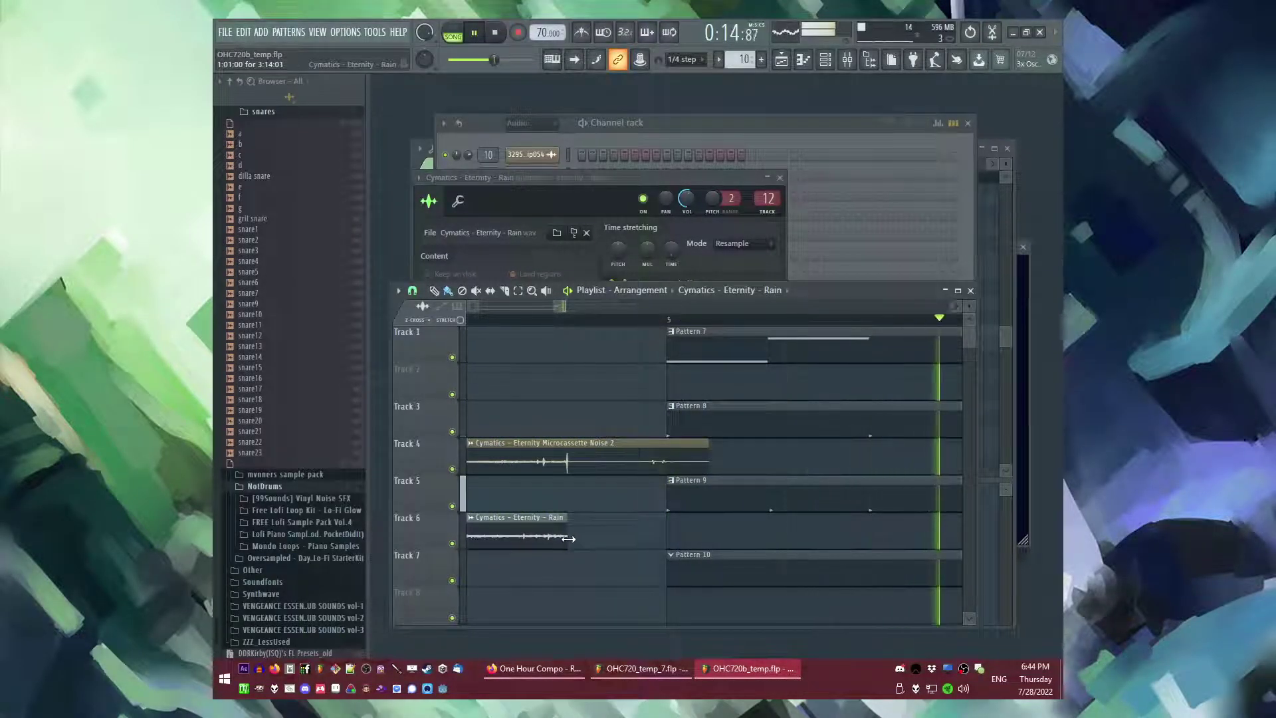
# - Replay the transition into bar 5 to check the shortened Rain clip
pyautogui.scroll(-3, 584, 529)
pyautogui.press('space')
pyautogui.press('space')
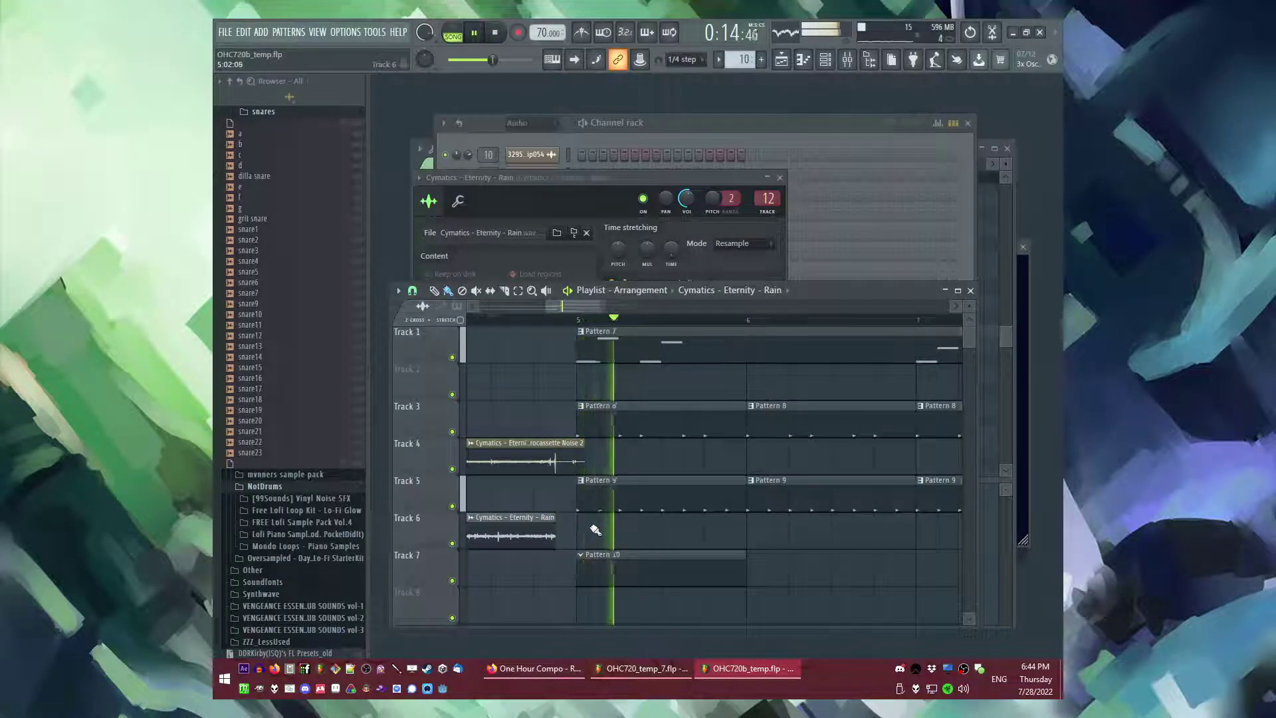
pyautogui.scroll(-3, 590, 529)
pyautogui.press('space')
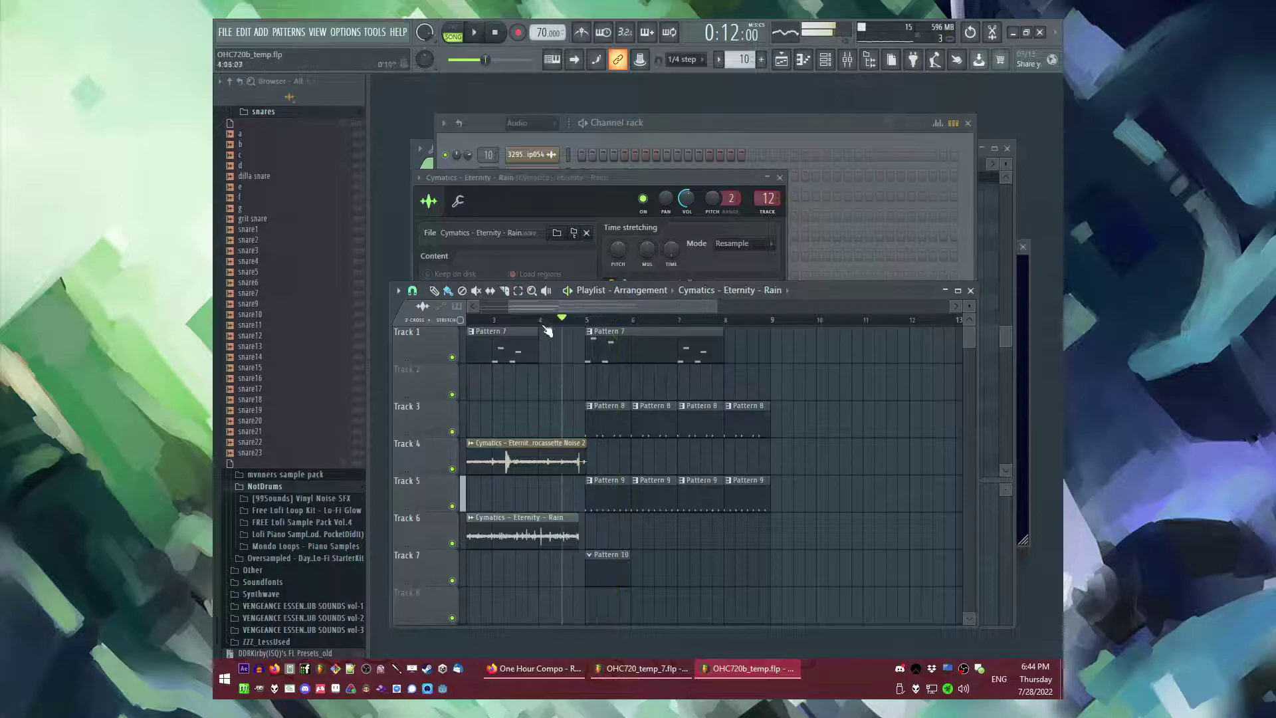
pyautogui.press('space')
pyautogui.scroll(5, 519, 462)
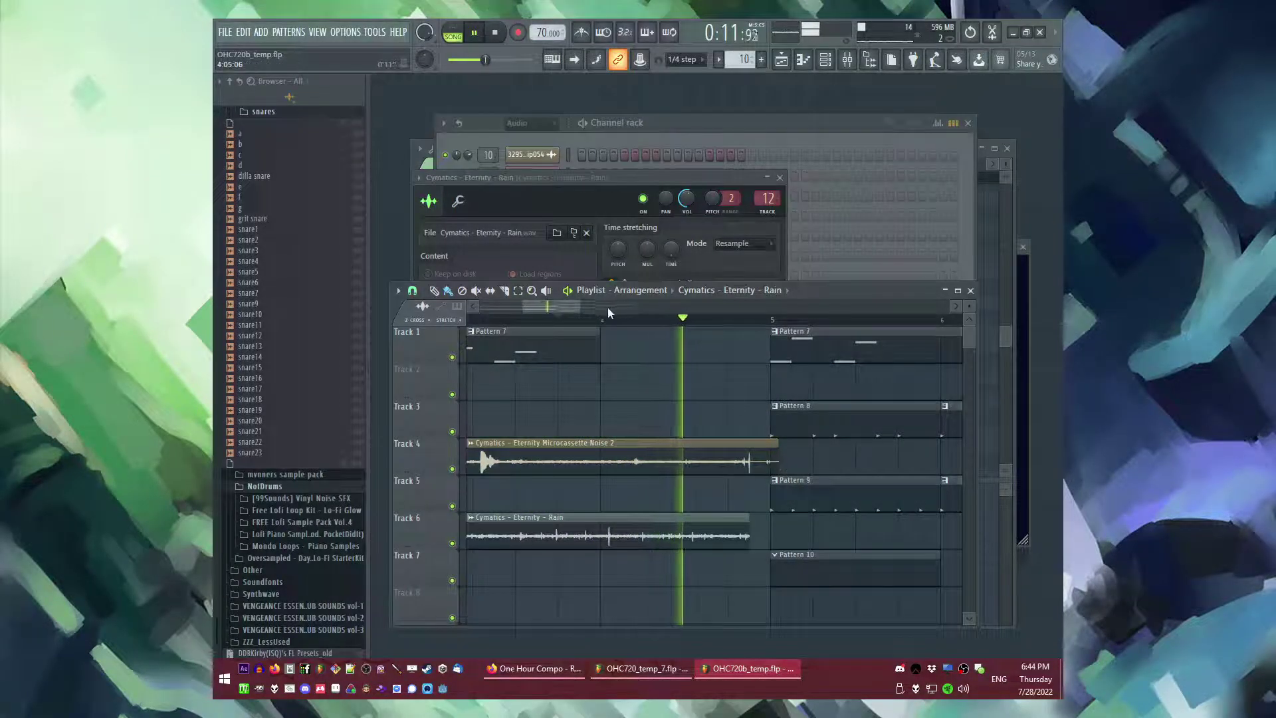
# - Replay from around bar 4 and shorten the Microcassette Noise 2 clip on Track 4 to end just before bar 5
pyautogui.click(509, 320)
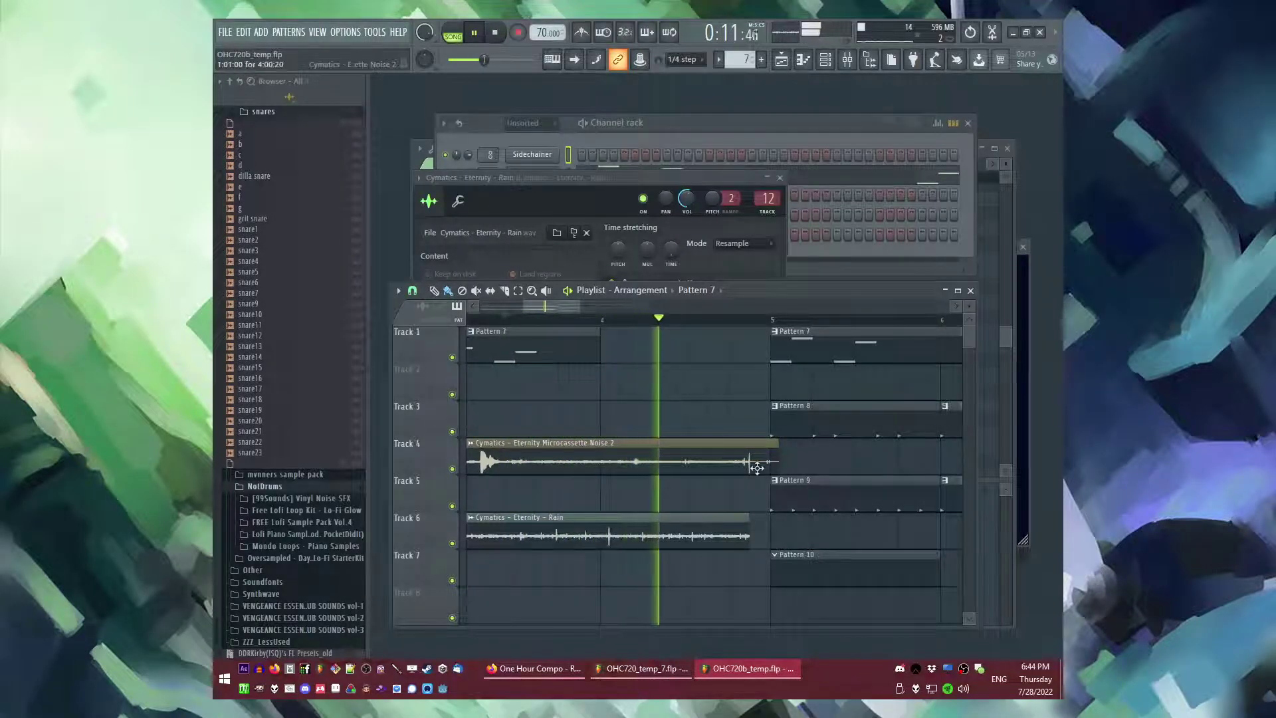
pyautogui.moveTo(776, 461); pyautogui.dragTo(764, 464)
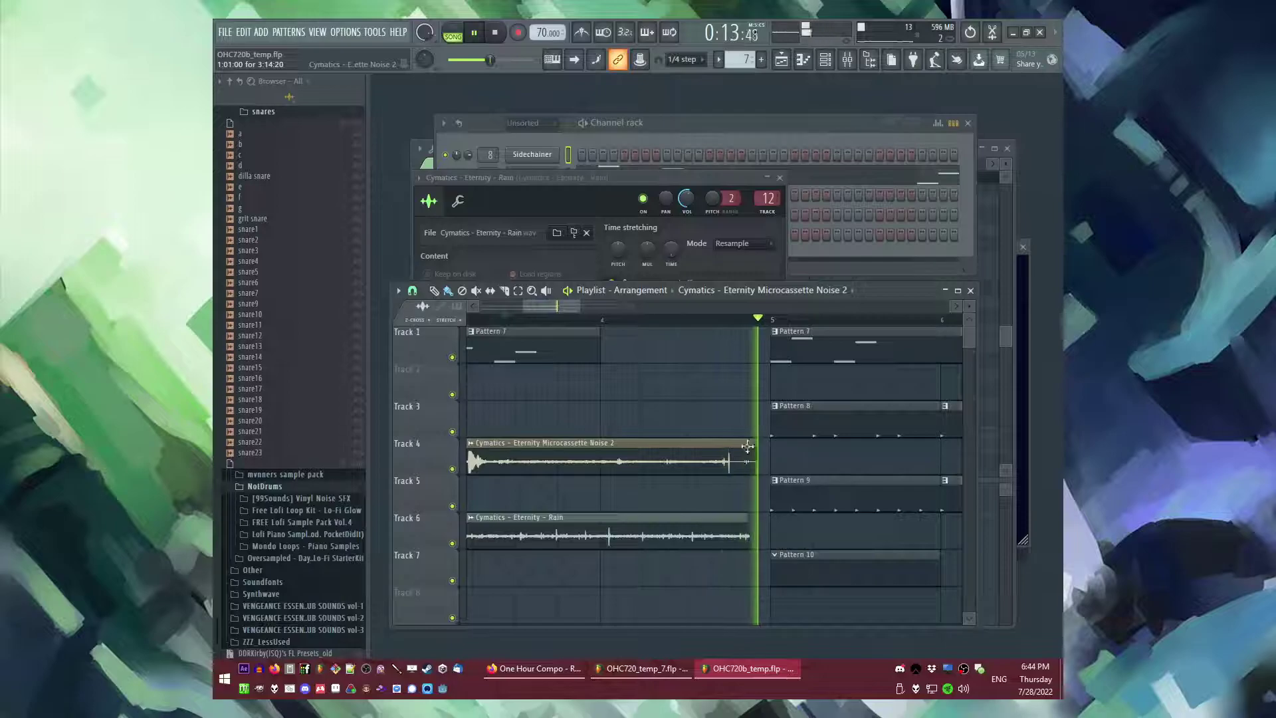
pyautogui.scroll(3, 784, 465)
pyautogui.moveTo(715, 464); pyautogui.dragTo(712, 464)
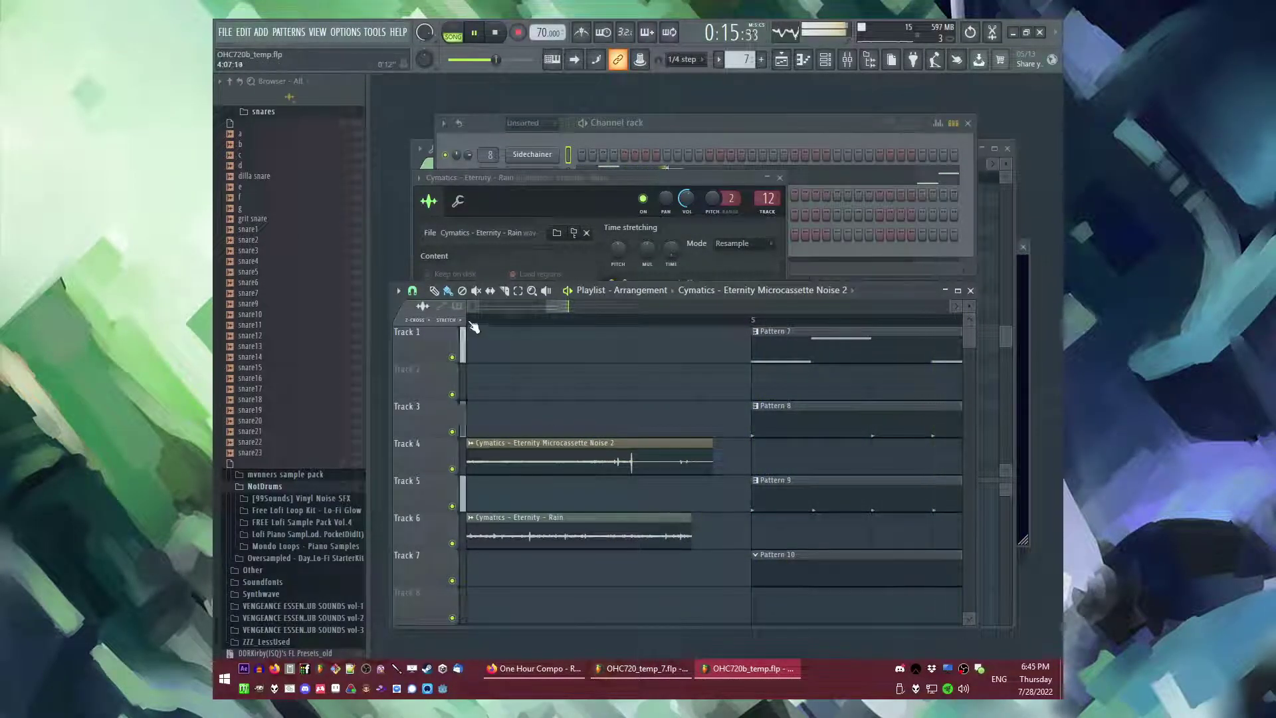
# - Trim the Rain clip on Track 6 further, to a length of 3:12:00
pyautogui.moveTo(665, 543); pyautogui.dragTo(632, 538)
pyautogui.scroll(3, 632, 537)
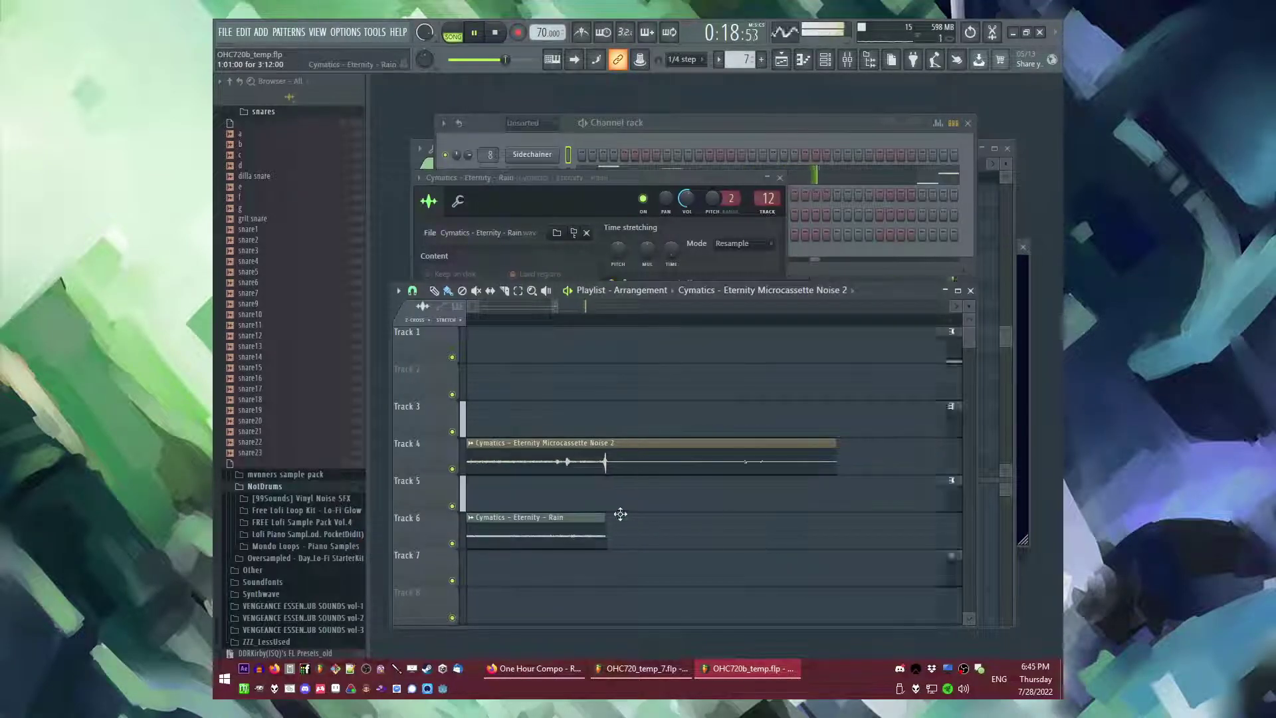
pyautogui.scroll(-5, 615, 514)
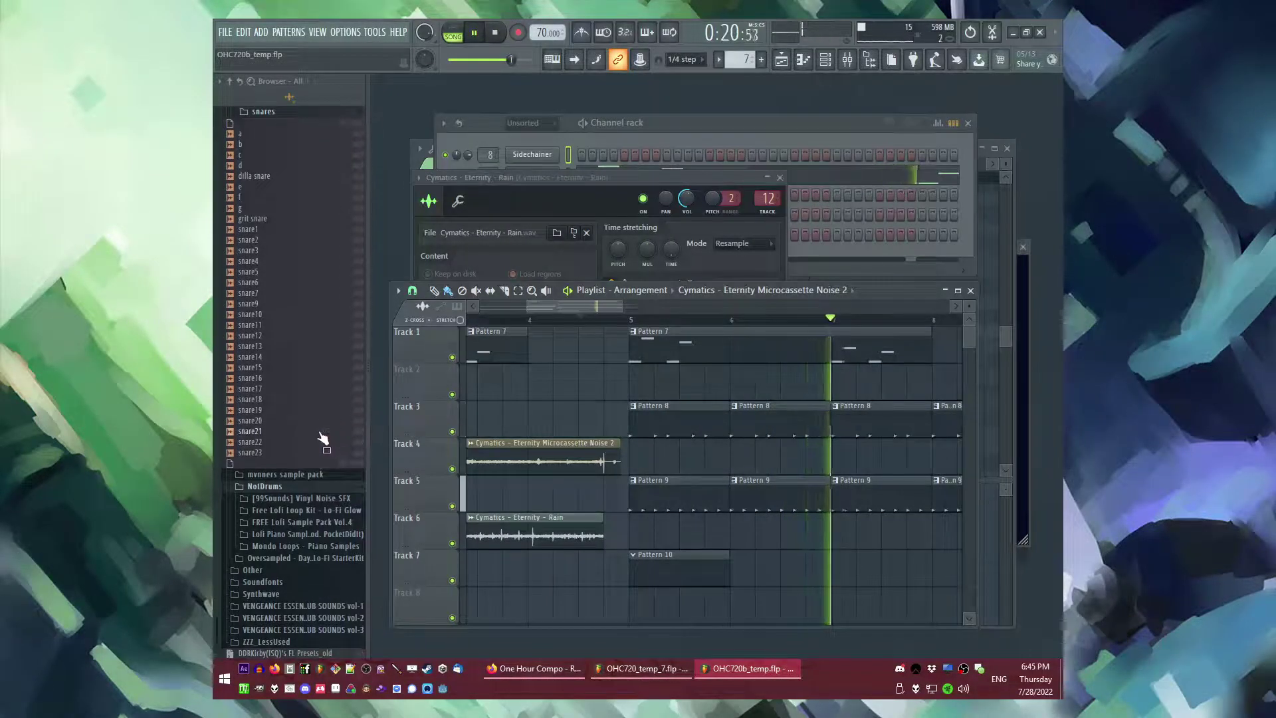
# - Place a high verb clip on Track 8 at bar 5 and make it unique
pyautogui.click(788, 295)
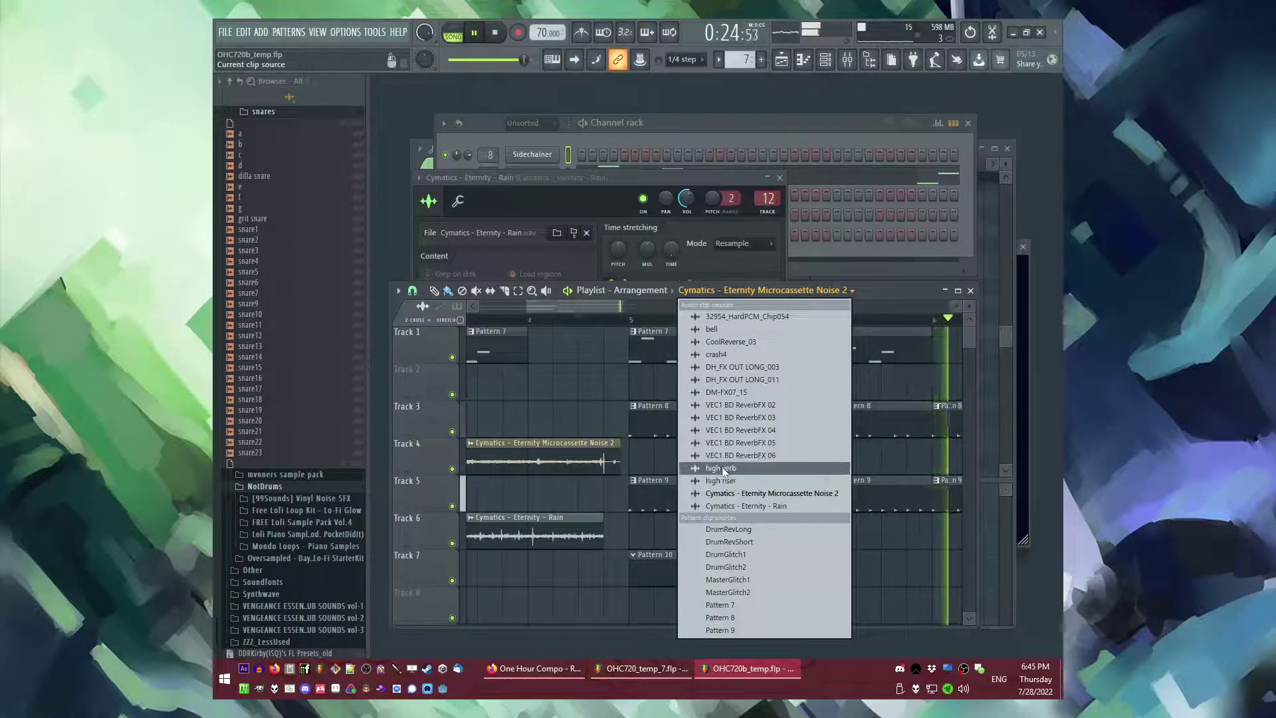
pyautogui.click(719, 468)
pyautogui.scroll(-3, 635, 529)
pyautogui.click(635, 485)
pyautogui.click(633, 481)
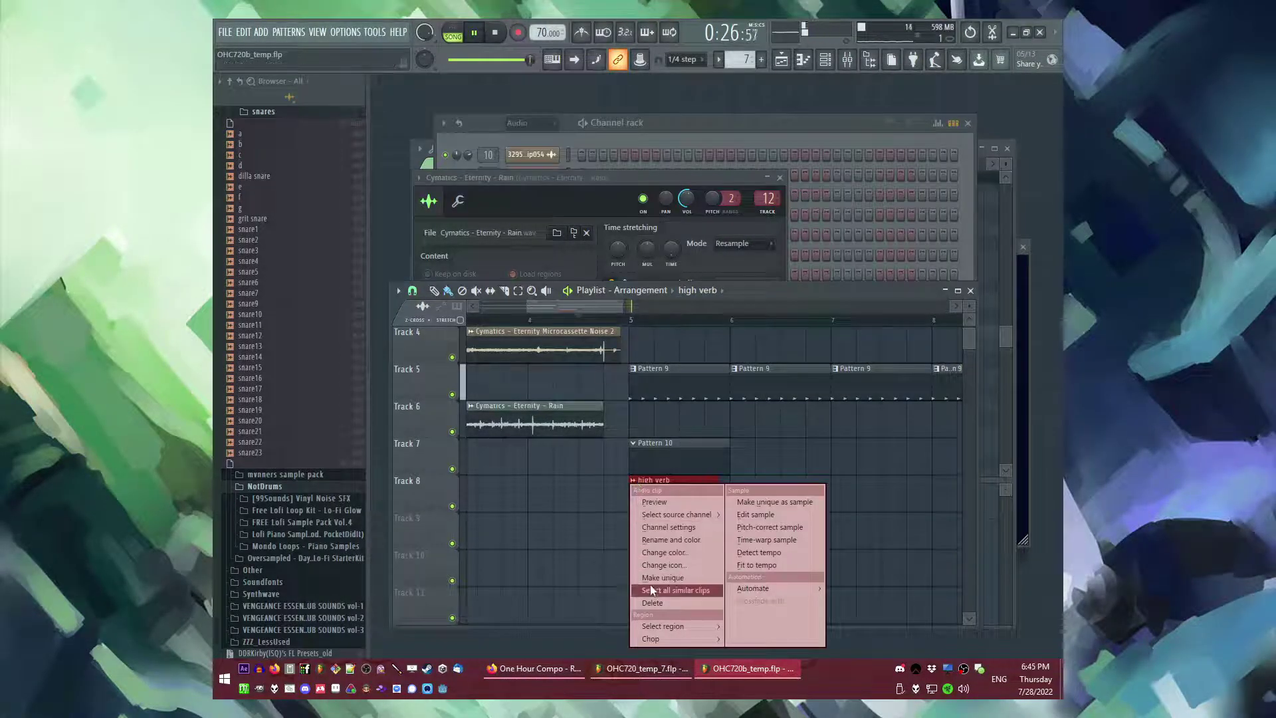
pyautogui.click(658, 578)
# - Turn off Reverse for the high verb #2 clip and set its channel volume to 55%
pyautogui.click(749, 397)
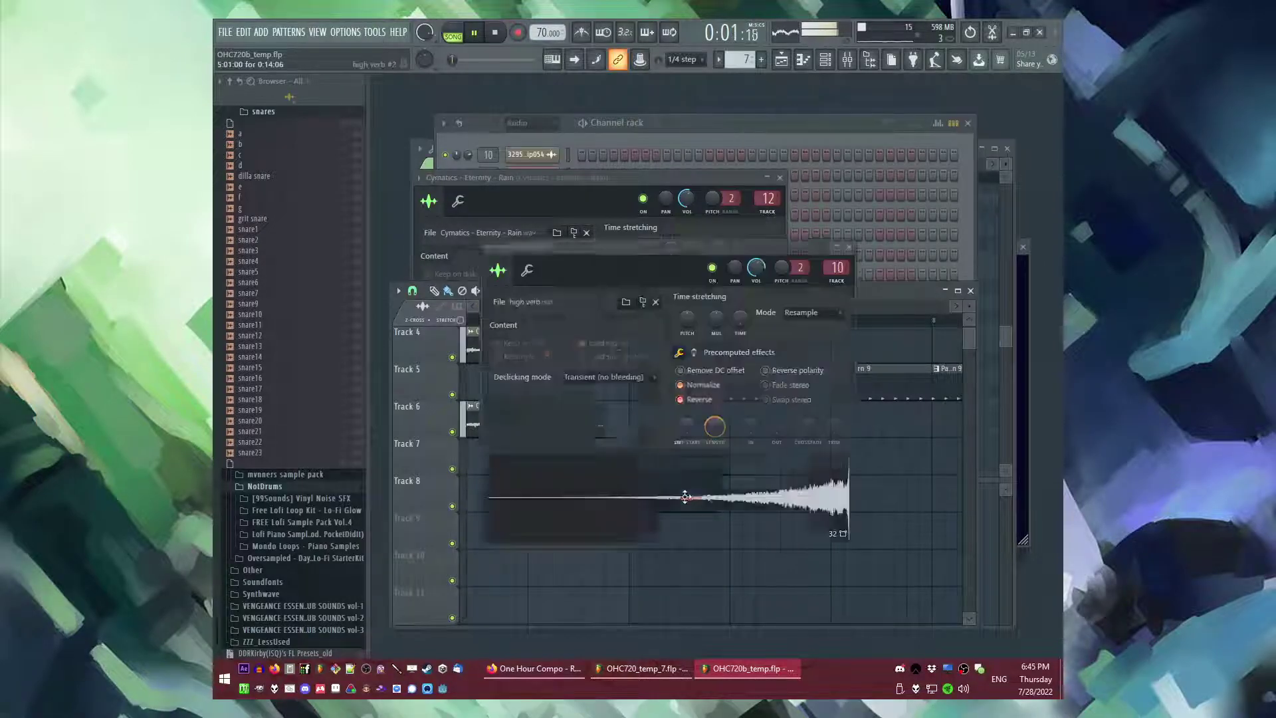
pyautogui.click(607, 327)
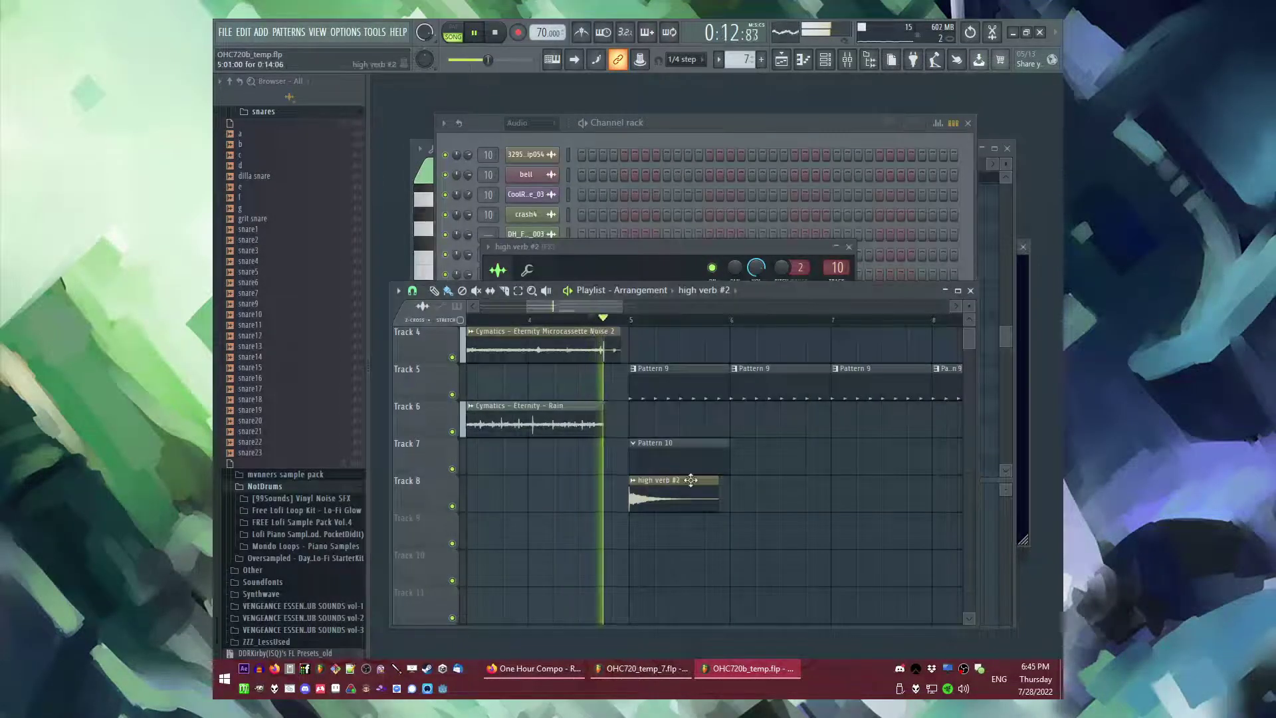
pyautogui.click(751, 279)
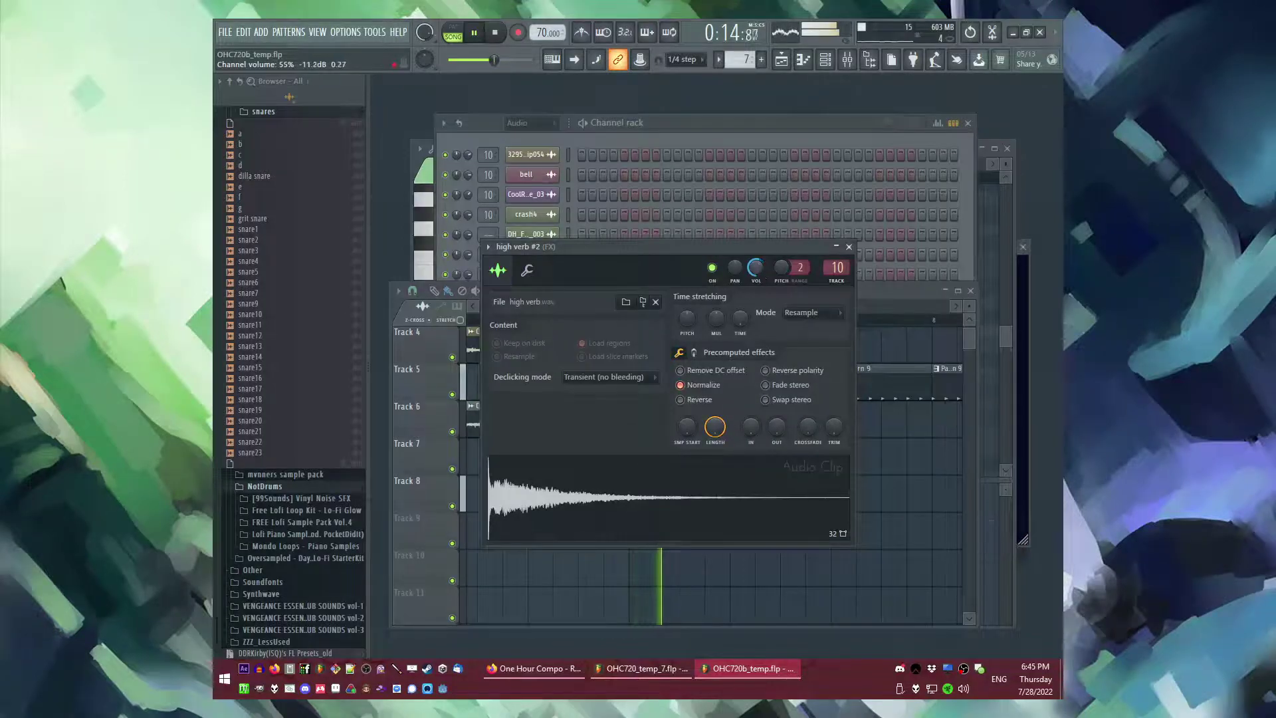
# - Examine the Fruity delay bank on the FX mixer track and listen to the arrangement from bar 5 onward
pyautogui.press('F9')
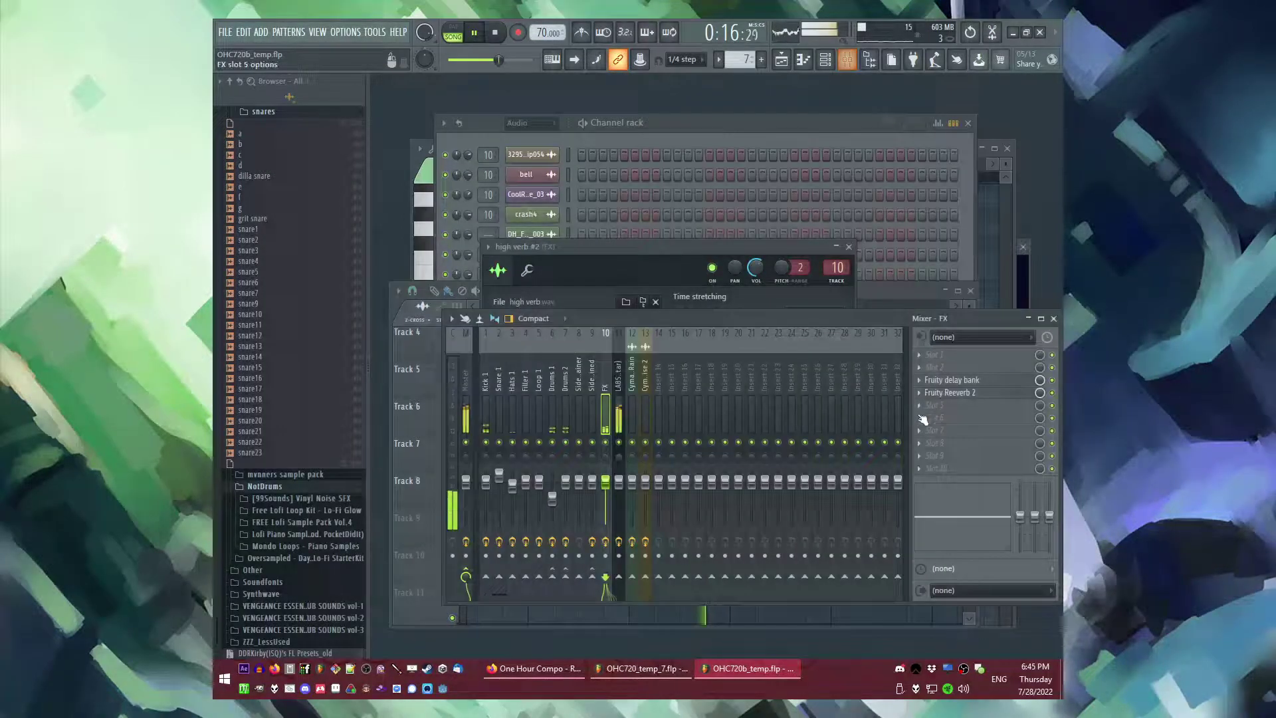
pyautogui.click(946, 382)
pyautogui.press('F5')
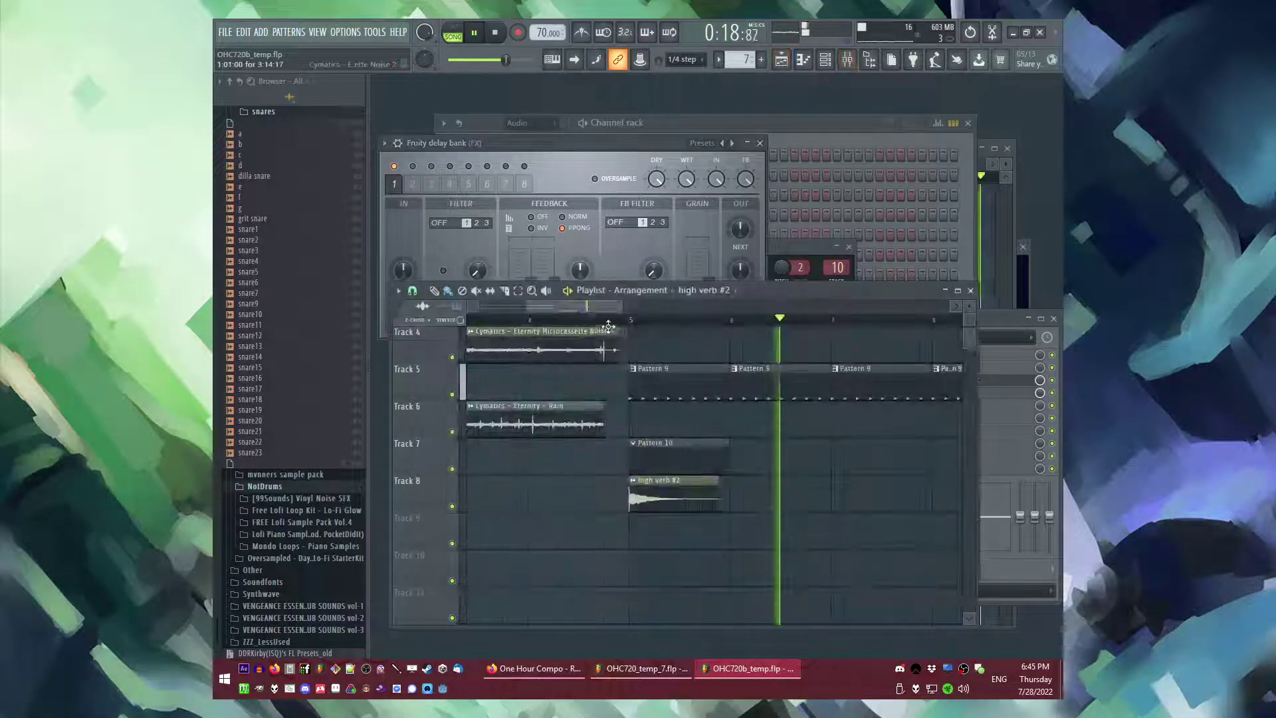
pyautogui.scroll(3, 818, 500)
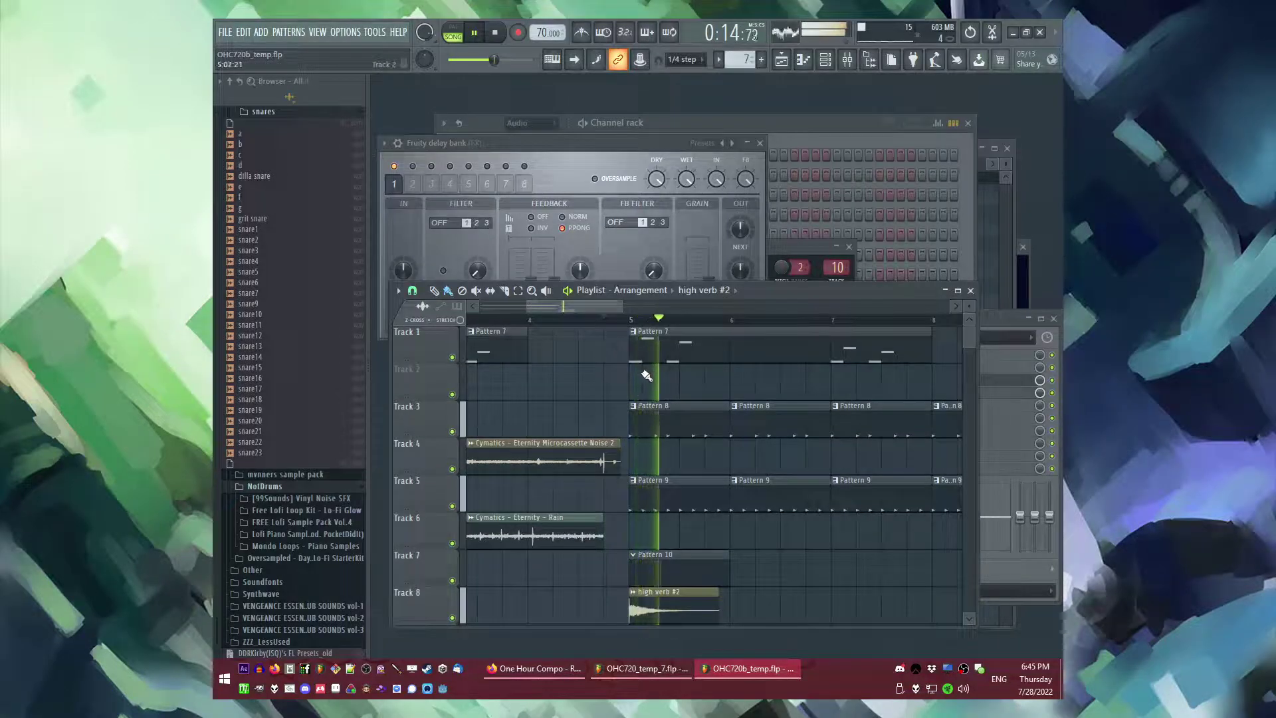
pyautogui.scroll(-2, 612, 325)
pyautogui.scroll(-3, 628, 368)
pyautogui.scroll(2, 702, 444)
pyautogui.scroll(1, 807, 544)
pyautogui.scroll(-1, 738, 550)
# - Try the Tape_3 and Tape_1 samples from Lofi-Kit-Kumai's Tape_Vinyl folder as a clip on Track 9 at bar 5
pyautogui.doubleClick(666, 517)
pyautogui.scroll(10, 252, 406)
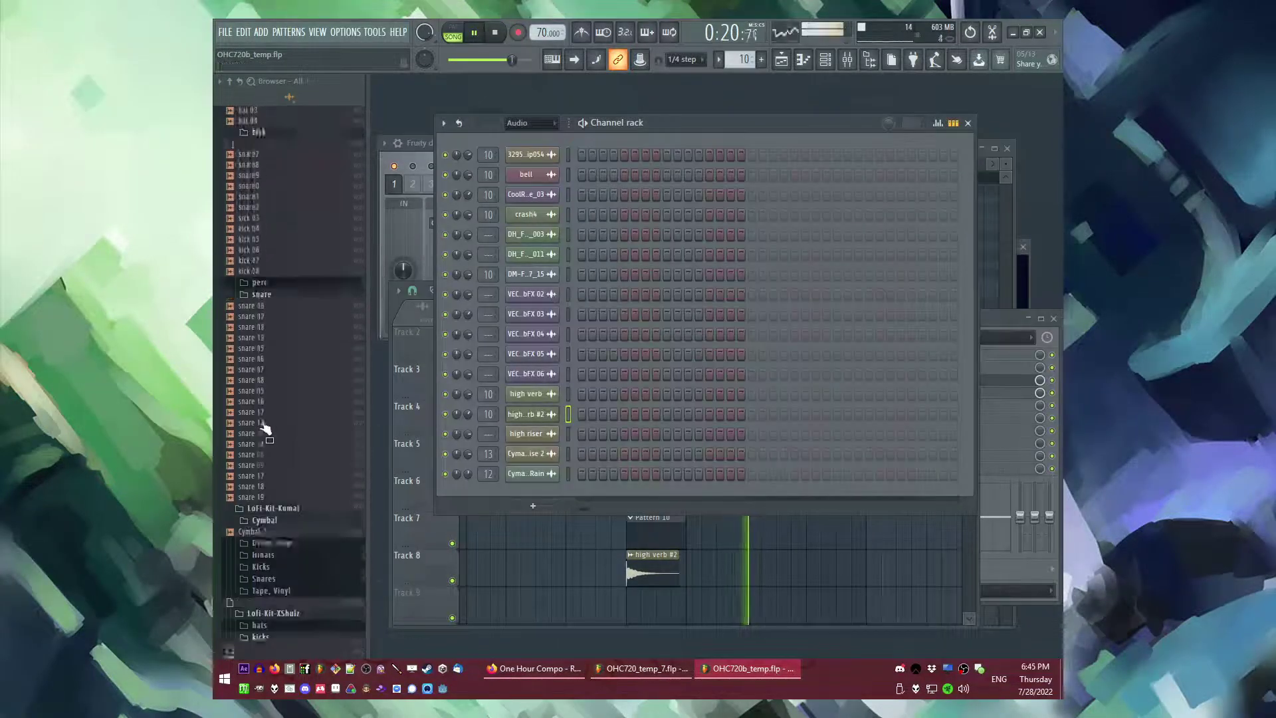
pyautogui.scroll(7, 293, 265)
pyautogui.click(278, 329)
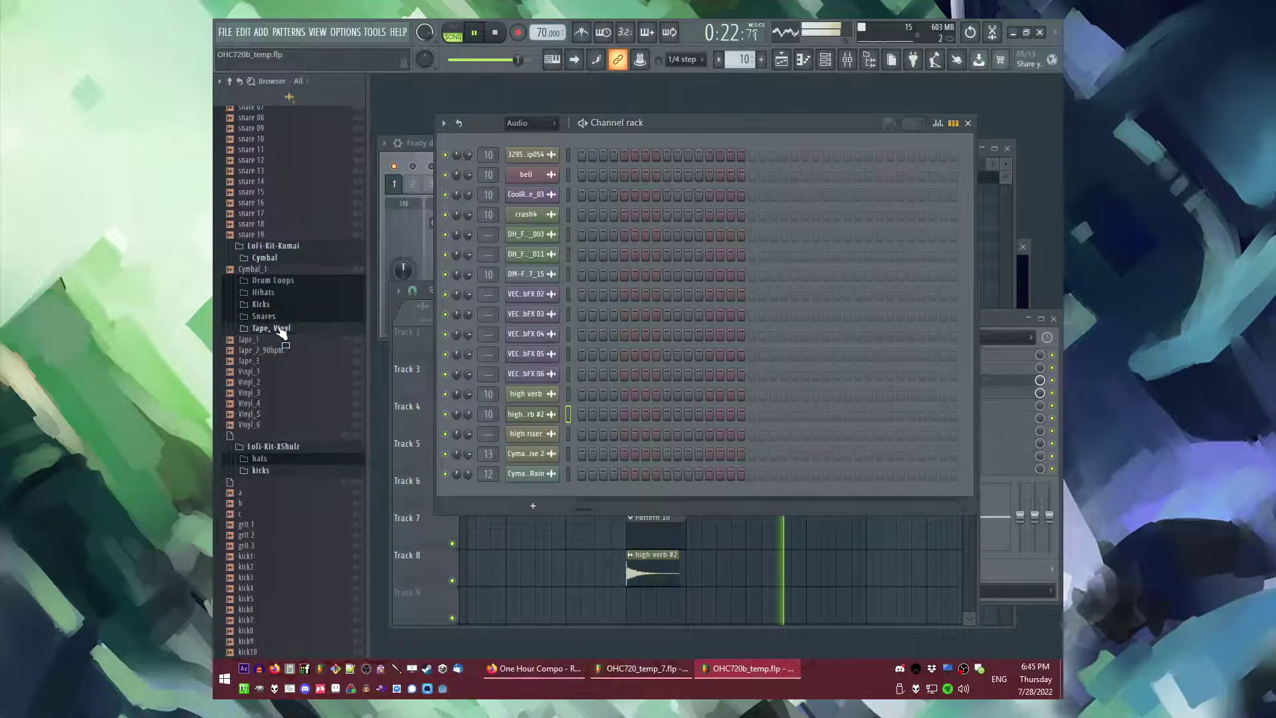
pyautogui.moveTo(268, 365); pyautogui.dragTo(630, 486)
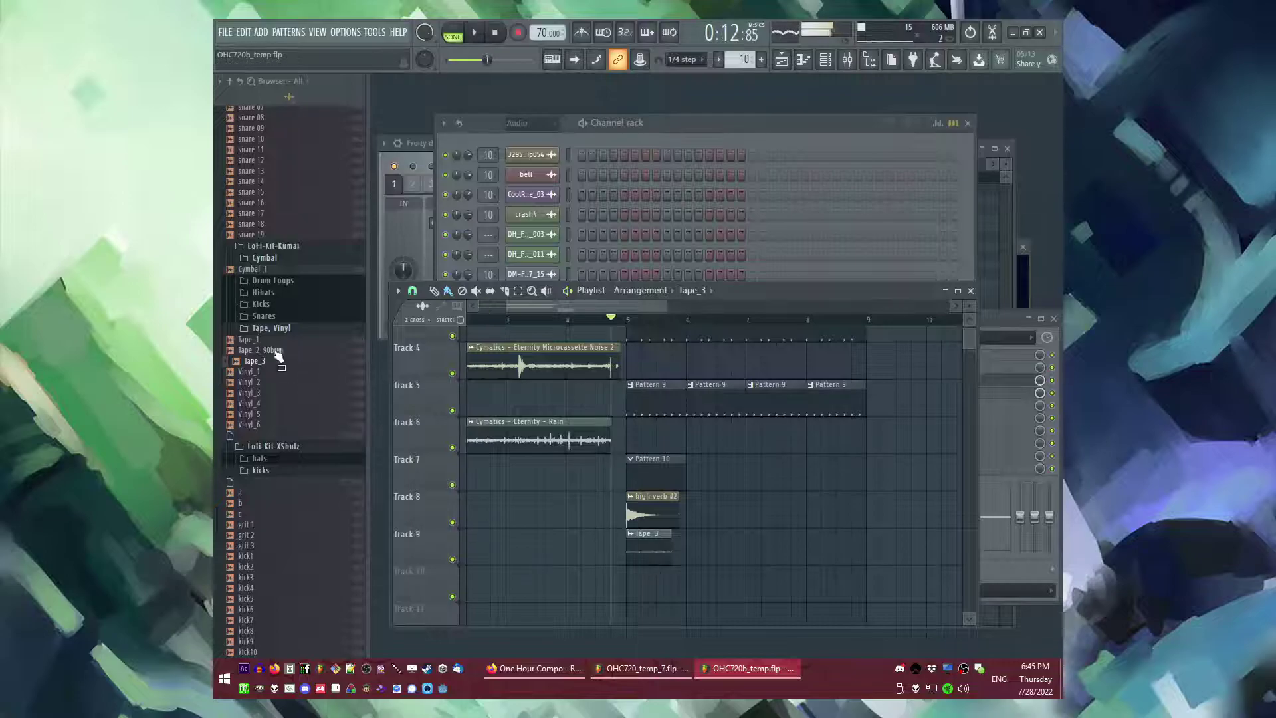
pyautogui.moveTo(255, 340); pyautogui.dragTo(653, 557)
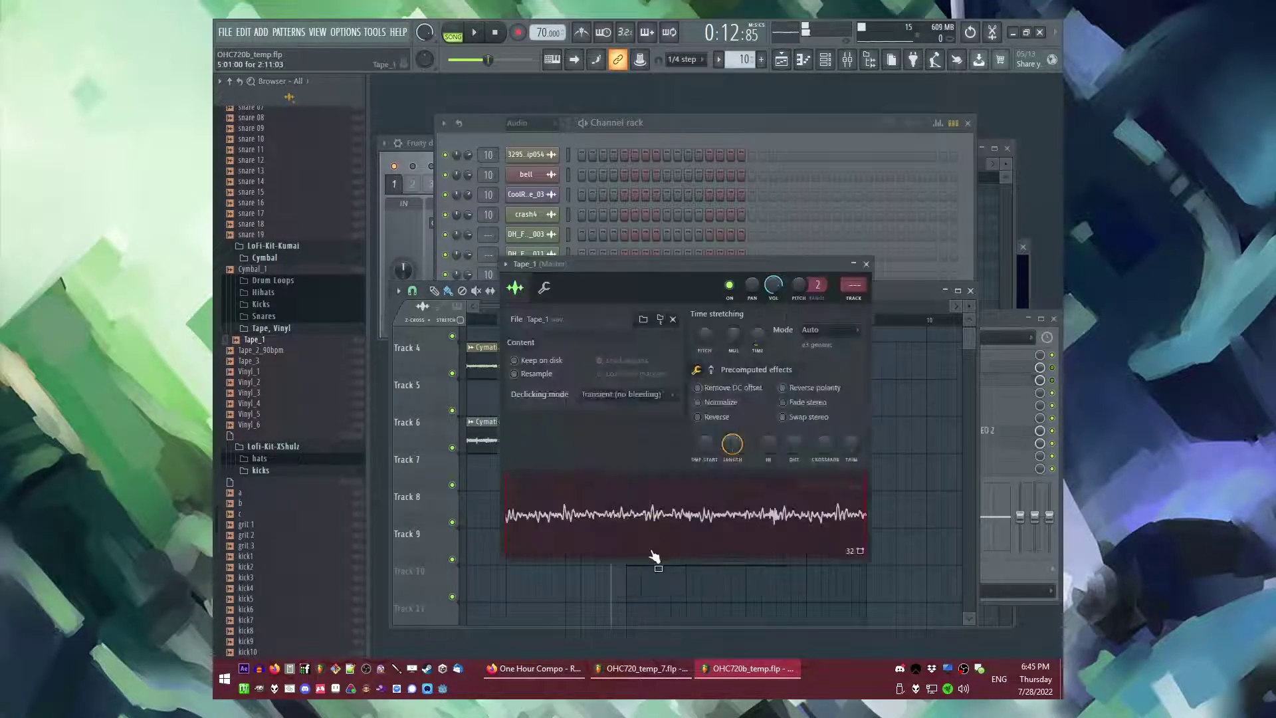
pyautogui.rightClick(655, 605)
# - Collapse the Lofi-Kit-ItsLucid, Top Loops and Eternity Sample Pack FX folders in the sample browser
pyautogui.scroll(8, 307, 352)
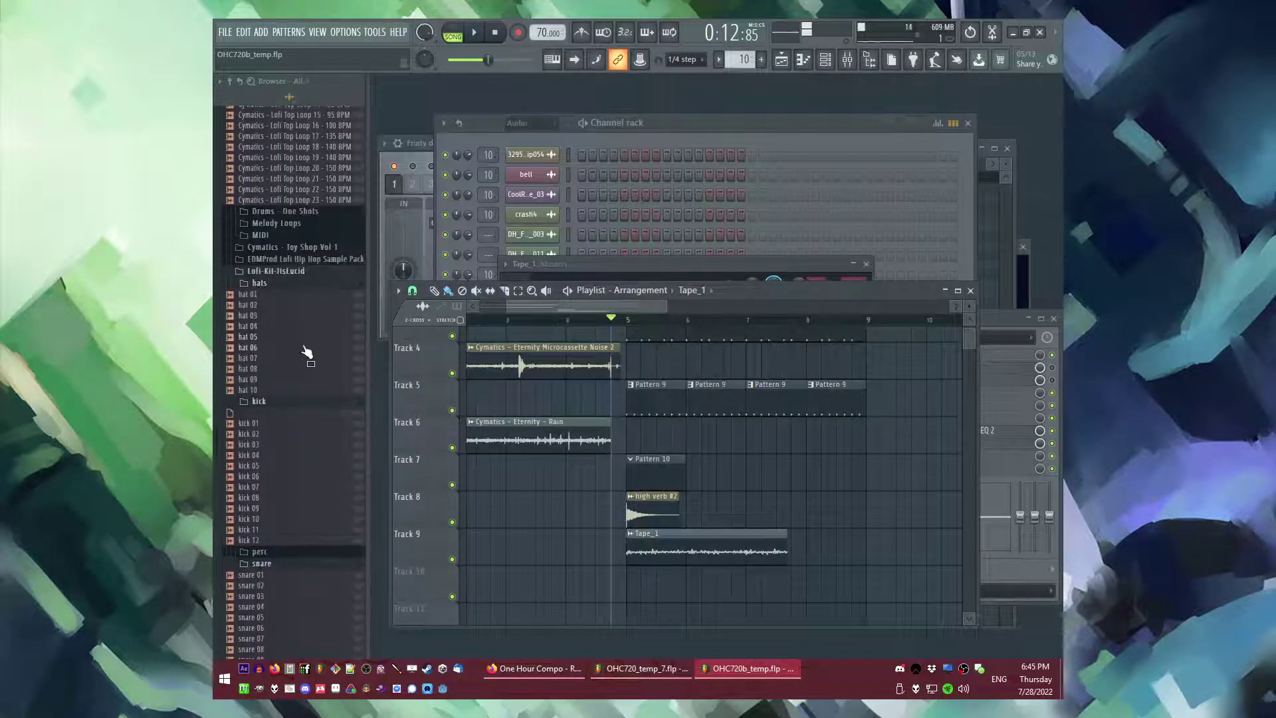
pyautogui.click(266, 271)
pyautogui.scroll(6, 279, 279)
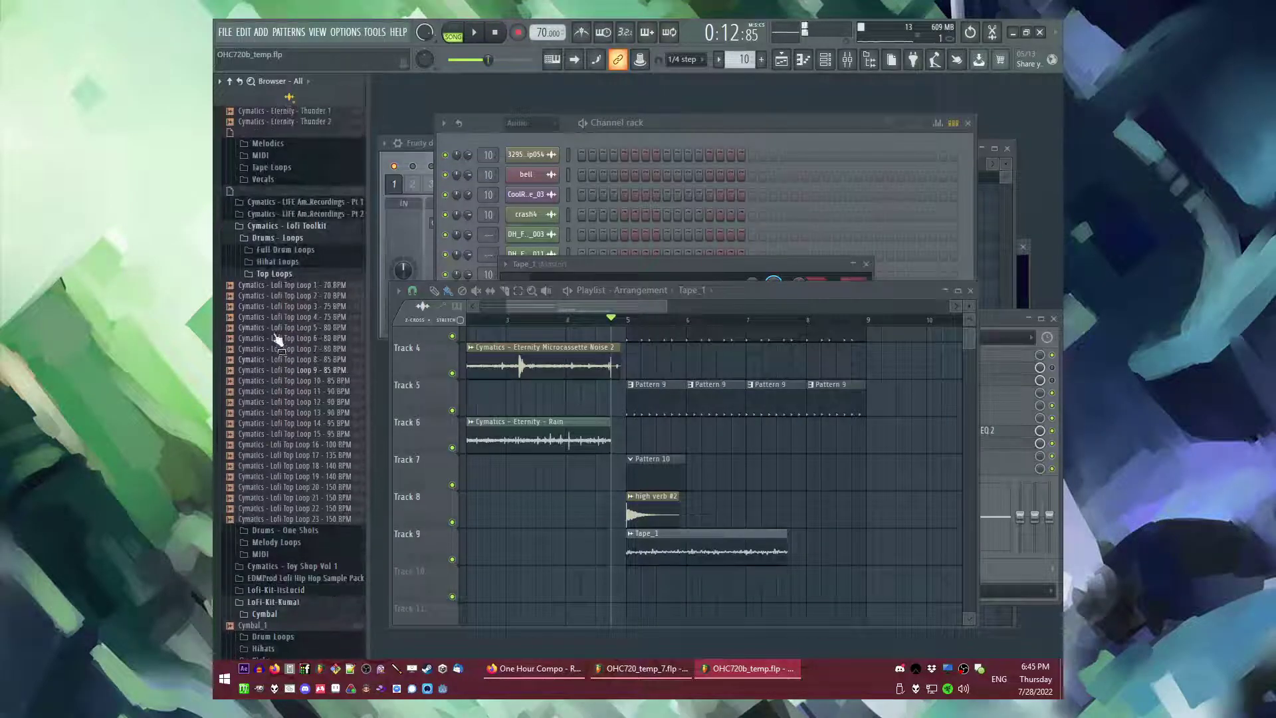
pyautogui.click(273, 272)
pyautogui.scroll(10, 279, 266)
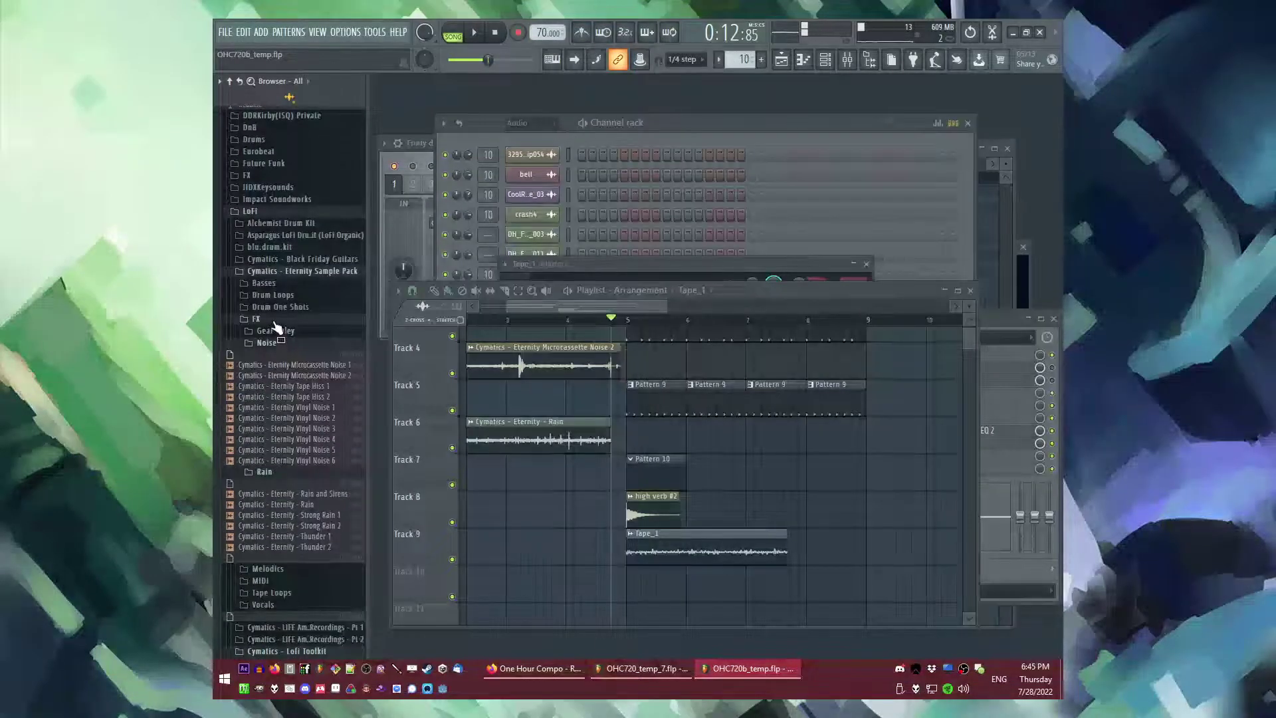
pyautogui.click(275, 319)
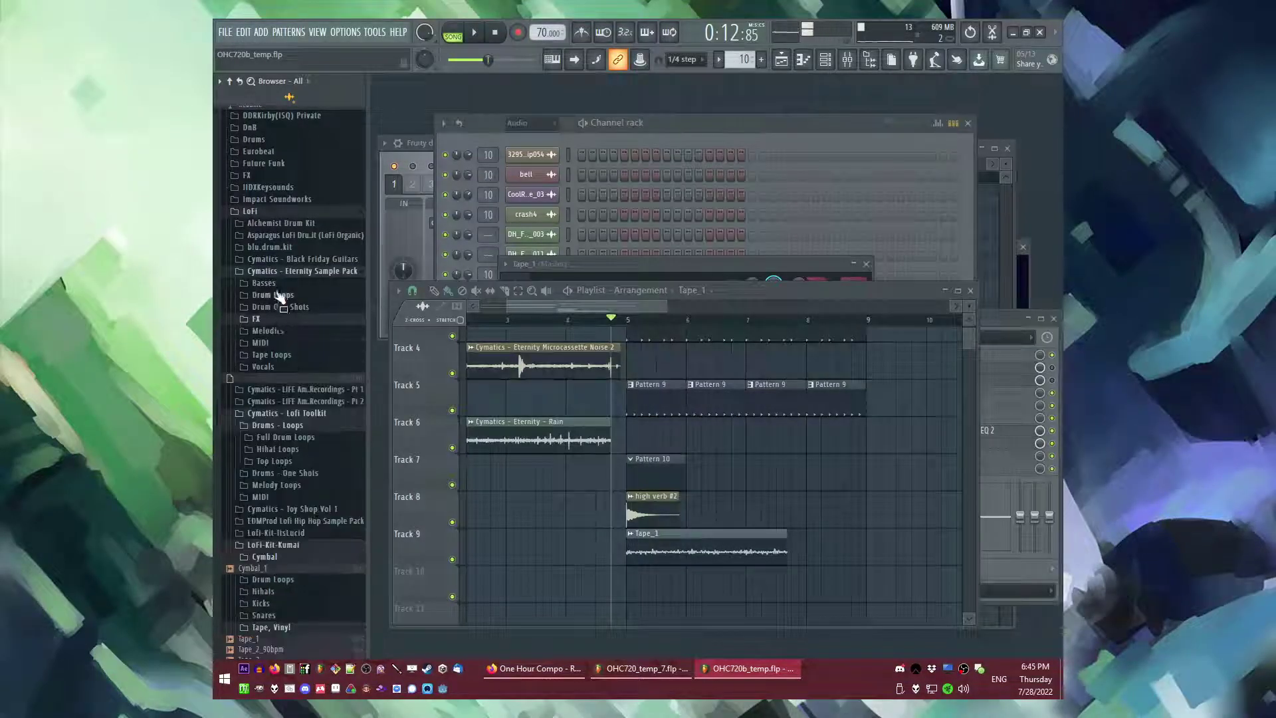
# - Check the Tape Loops and Vocals folders of the Eternity Sample Pack, collapse the pack and refresh the sample browser
pyautogui.click(285, 365)
pyautogui.click(279, 356)
pyautogui.click(278, 356)
pyautogui.click(278, 366)
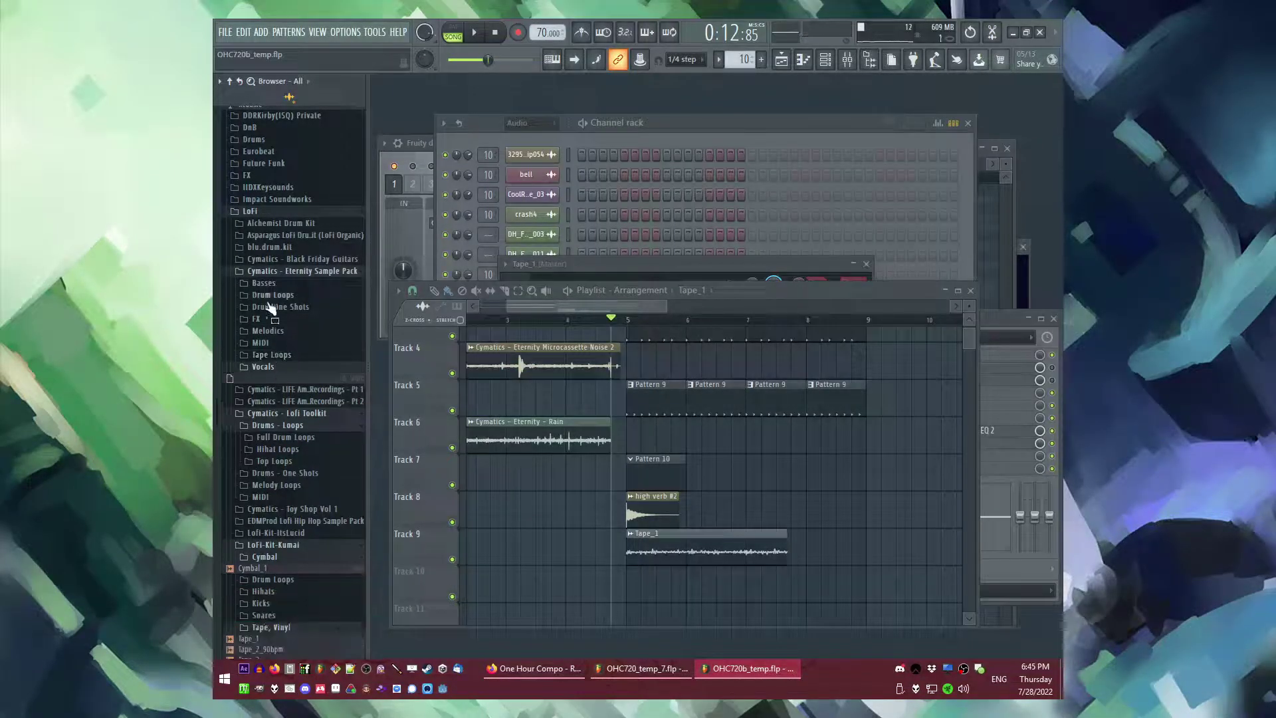
pyautogui.click(279, 271)
pyautogui.click(237, 81)
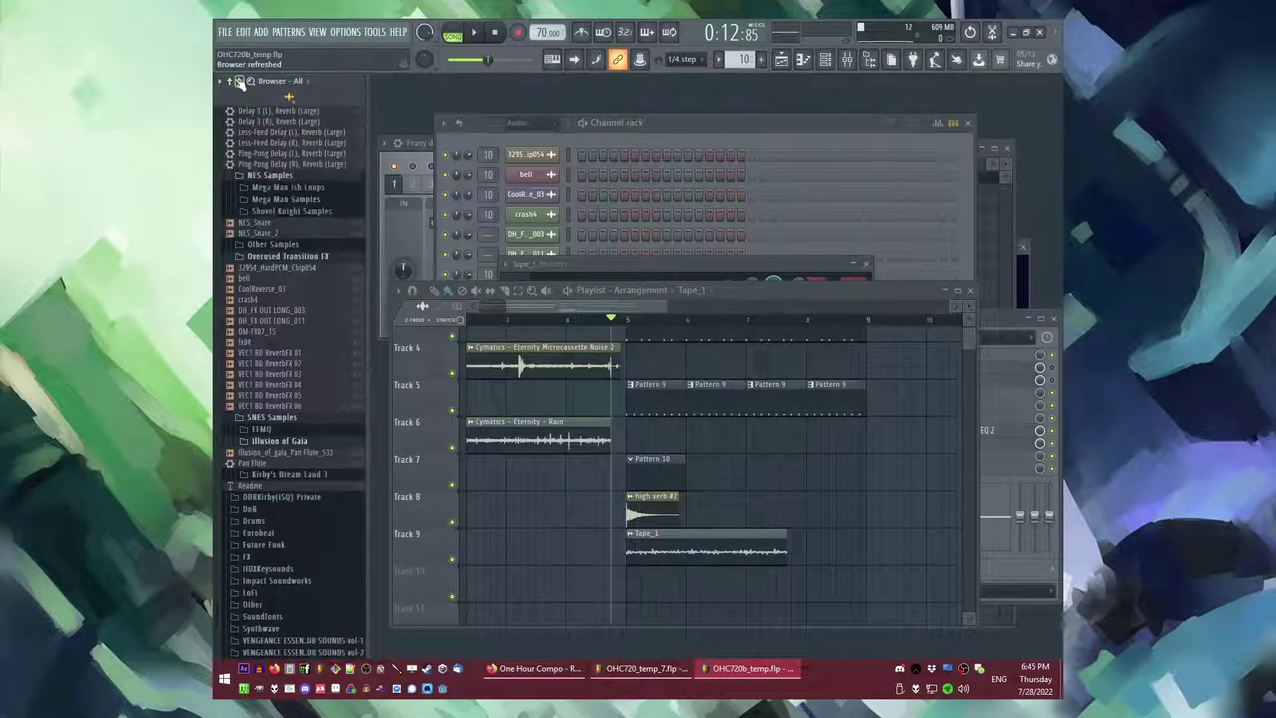
# - Audition the Vinyl Crackles samples in the Cymatics LIFE Pt 1 folder and open the Pt 2 folder
pyautogui.scroll(-2, 304, 373)
pyautogui.scroll(6, 293, 459)
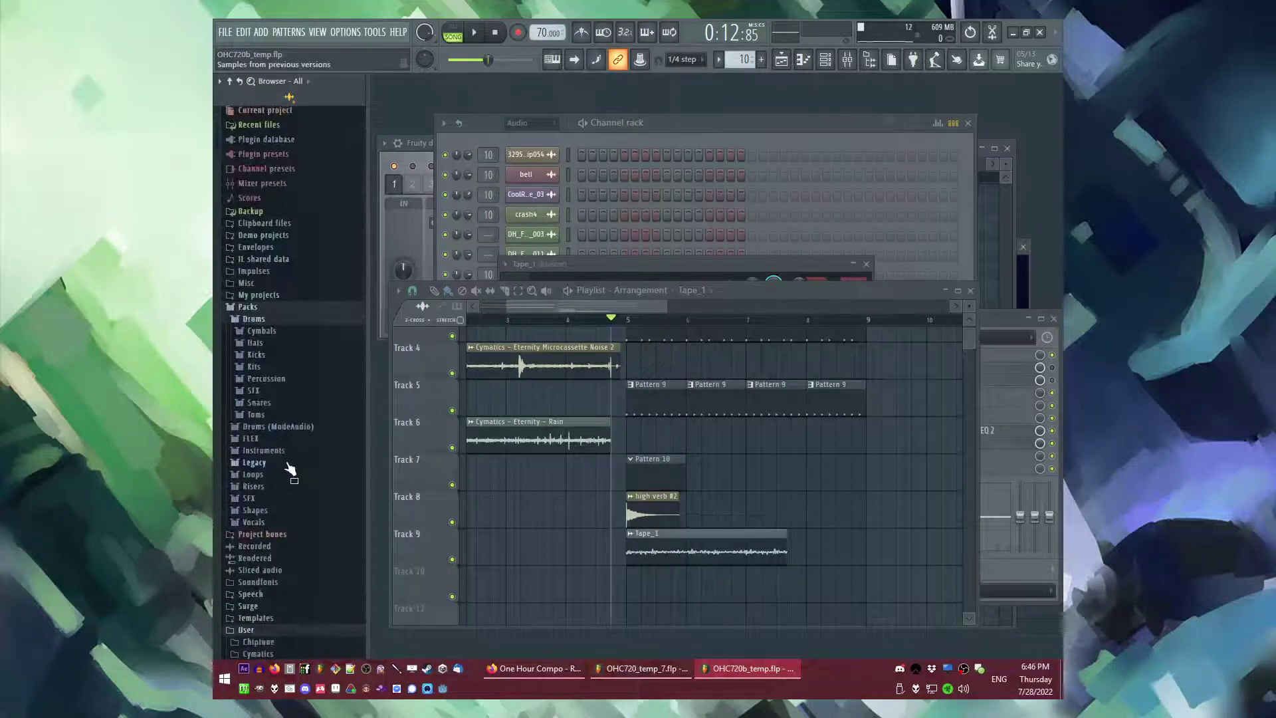
pyautogui.scroll(-15, 285, 463)
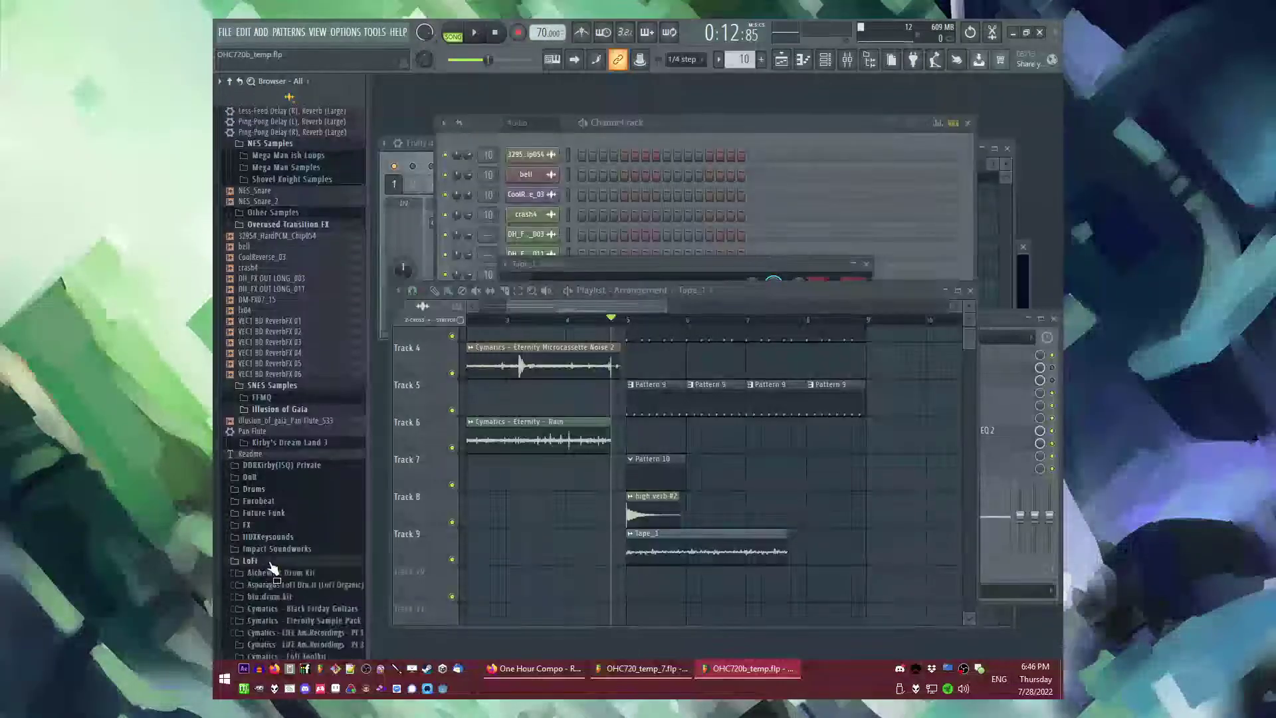
pyautogui.click(332, 438)
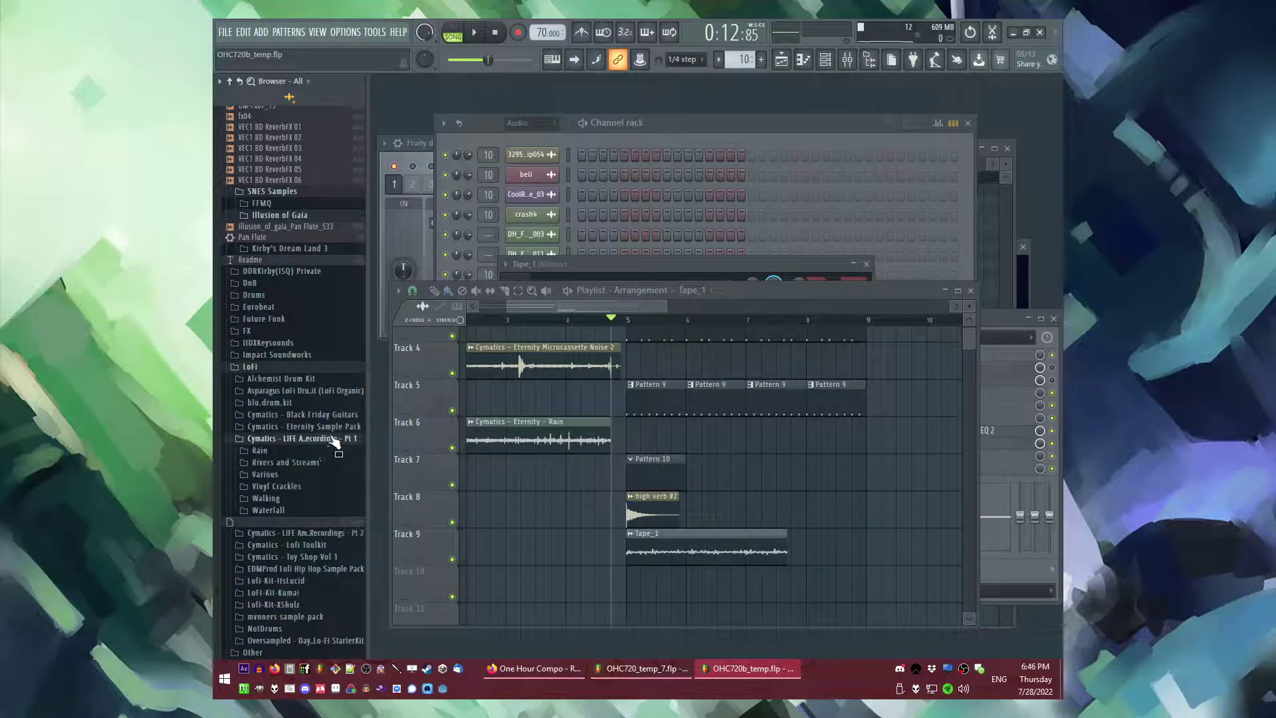
pyautogui.click(291, 485)
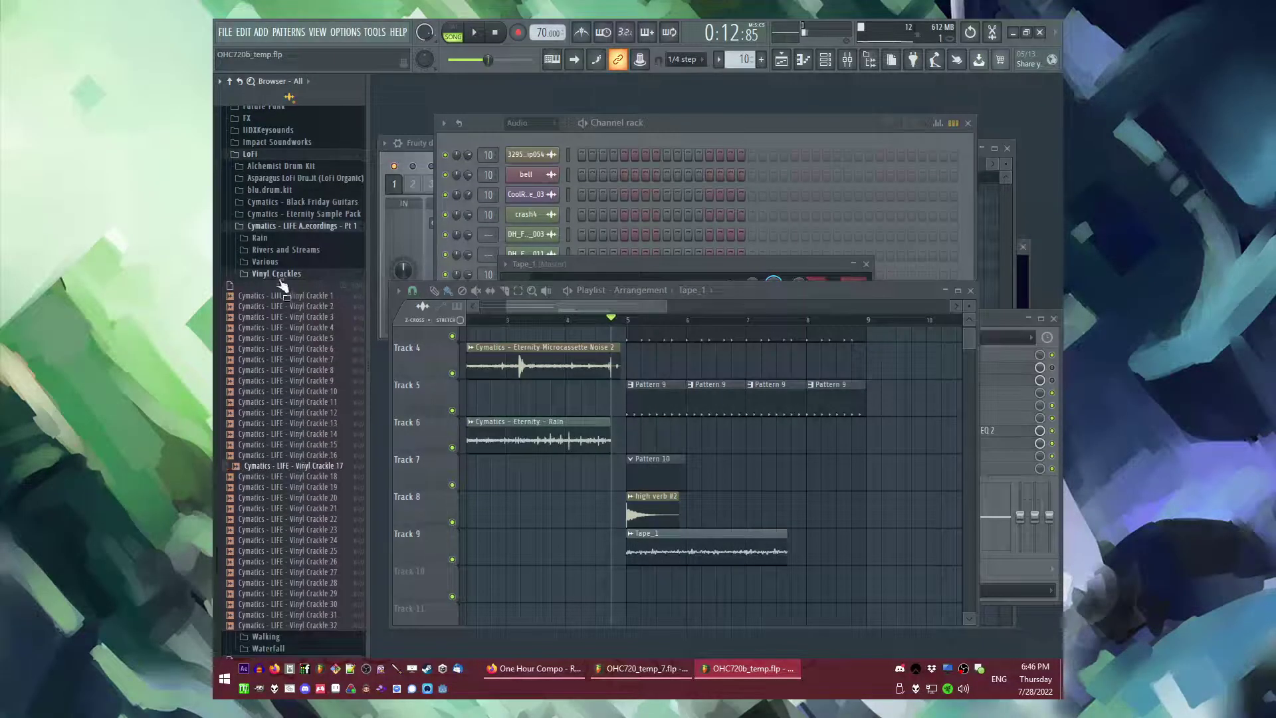
pyautogui.scroll(-6, 319, 535)
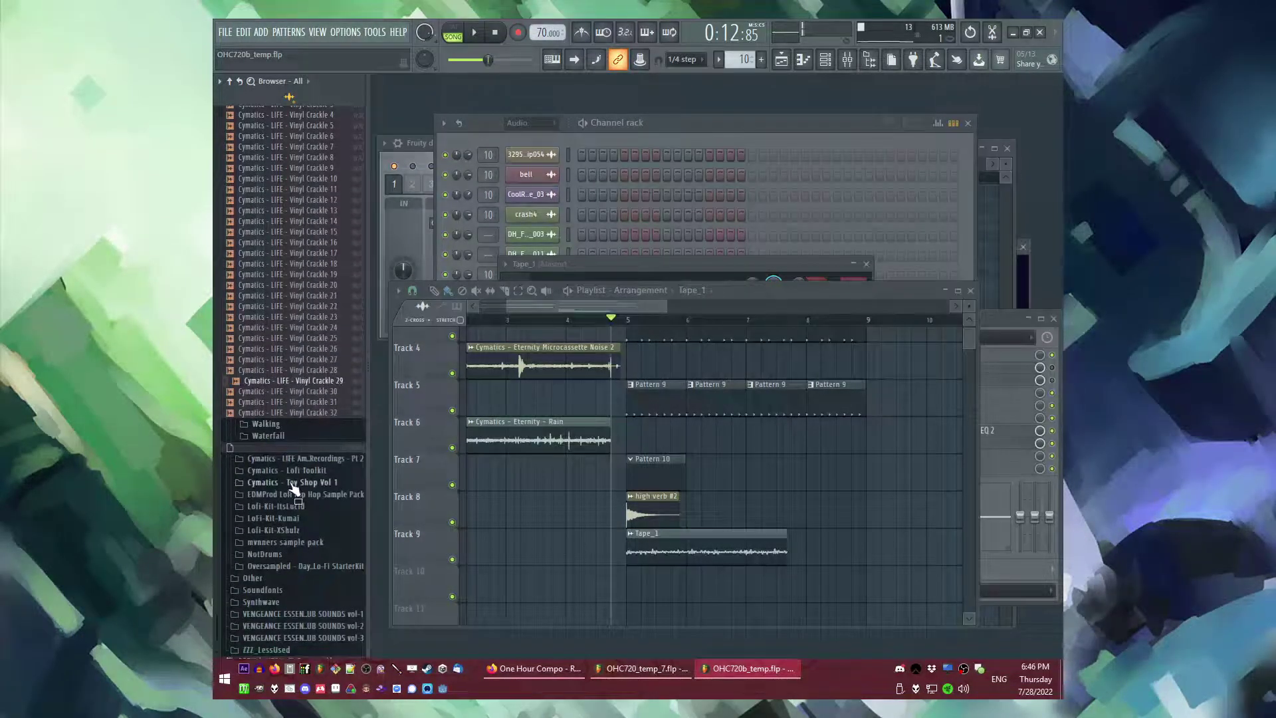
pyautogui.click(297, 459)
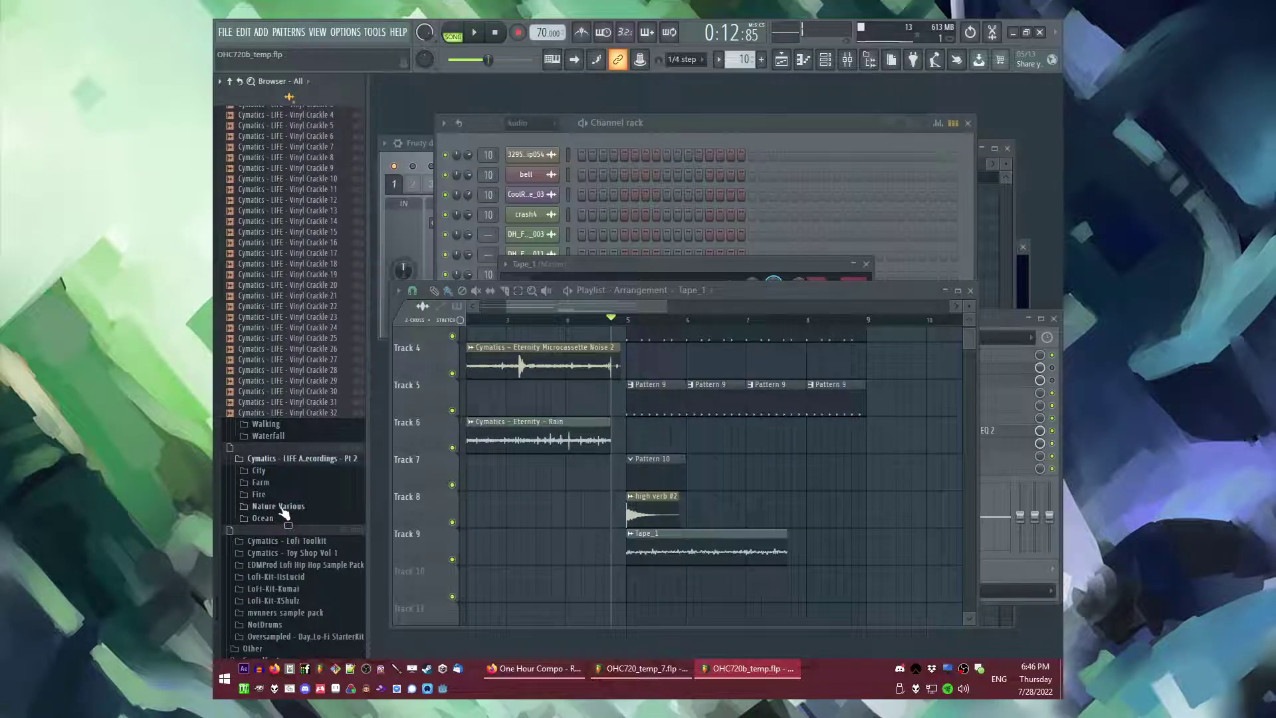
# - Try Cymatics - LIFE - Rain - Light 10 as the Track 9 clip at bar 5, playing it back and opening its channel settings
pyautogui.scroll(9, 283, 512)
pyautogui.click(283, 347)
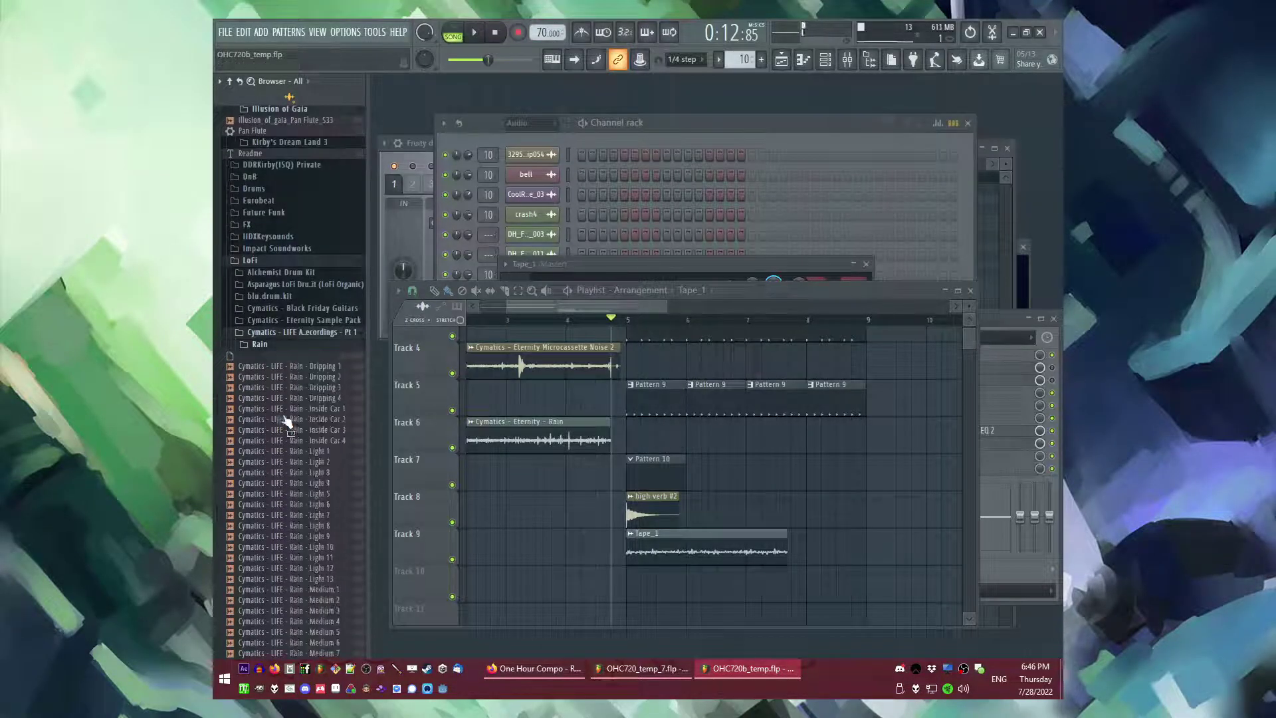
pyautogui.scroll(-3, 291, 549)
pyautogui.moveTo(326, 442); pyautogui.dragTo(684, 541)
pyautogui.press('space')
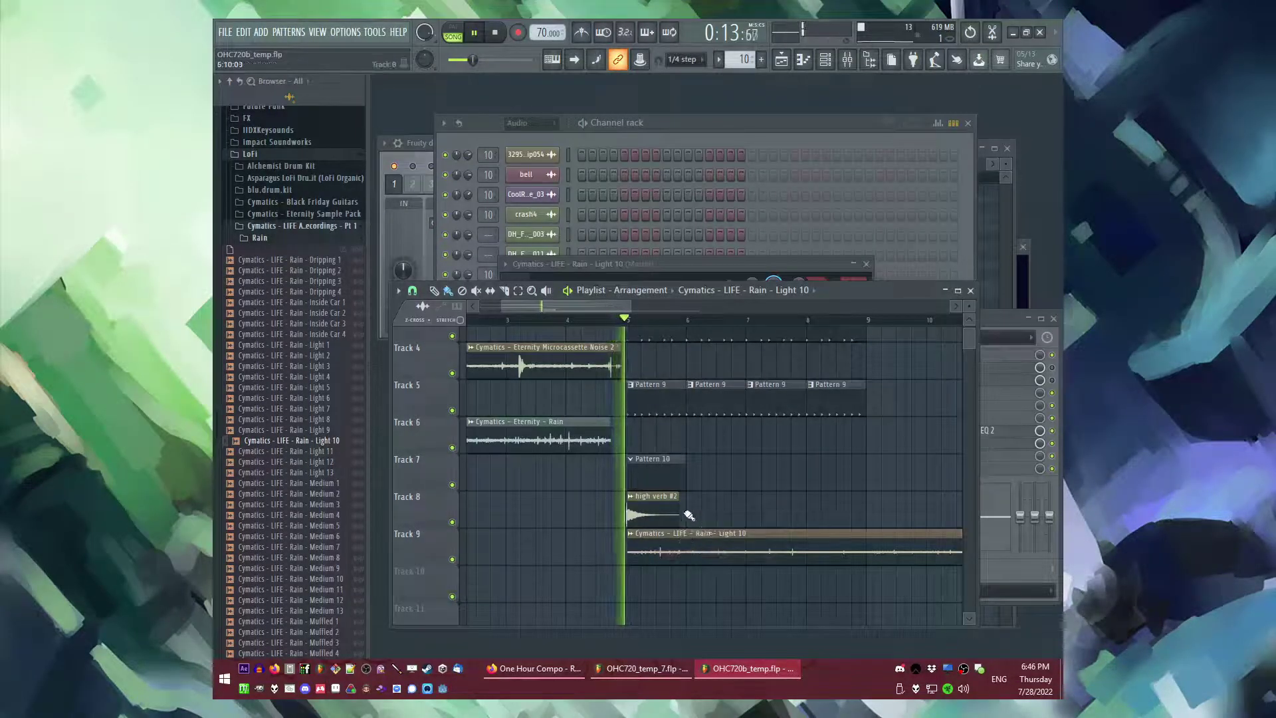
pyautogui.scroll(-2, 686, 545)
pyautogui.doubleClick(688, 546)
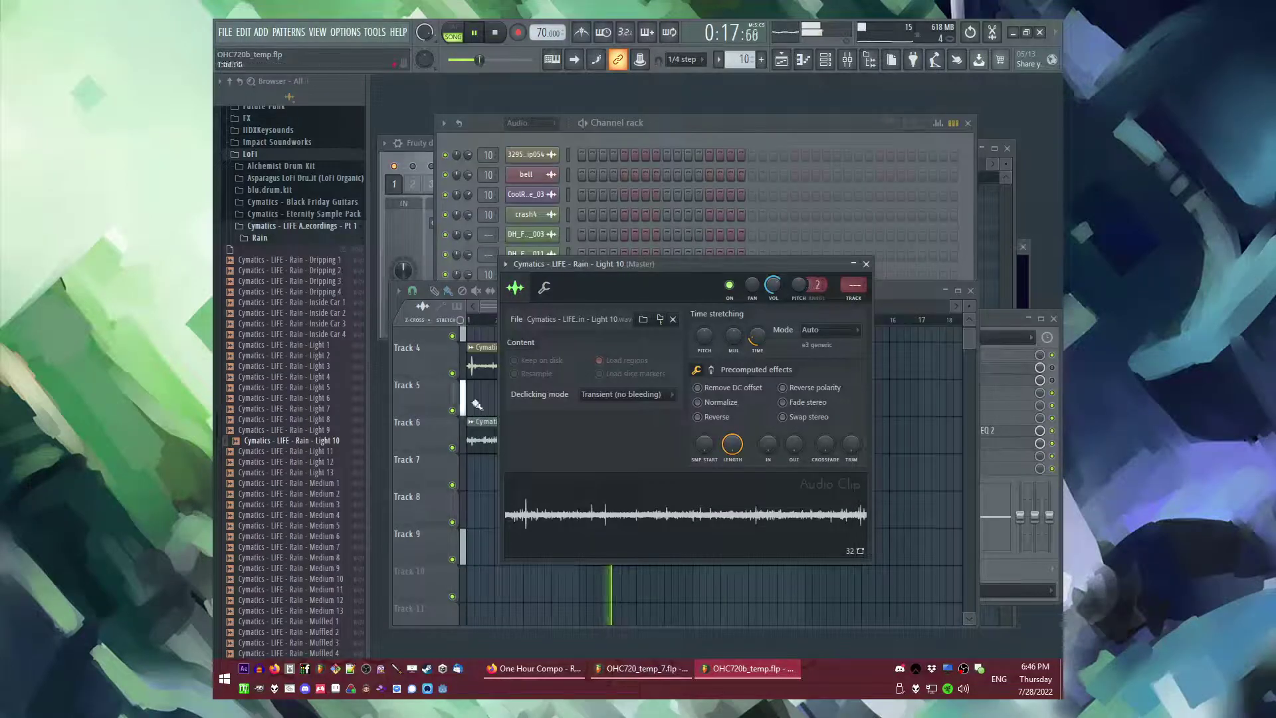
# - Browse the LIFE Pt 1 Rain samples and open the pack's Various folder to look for another ambience sound
pyautogui.click(292, 227)
pyautogui.click(293, 227)
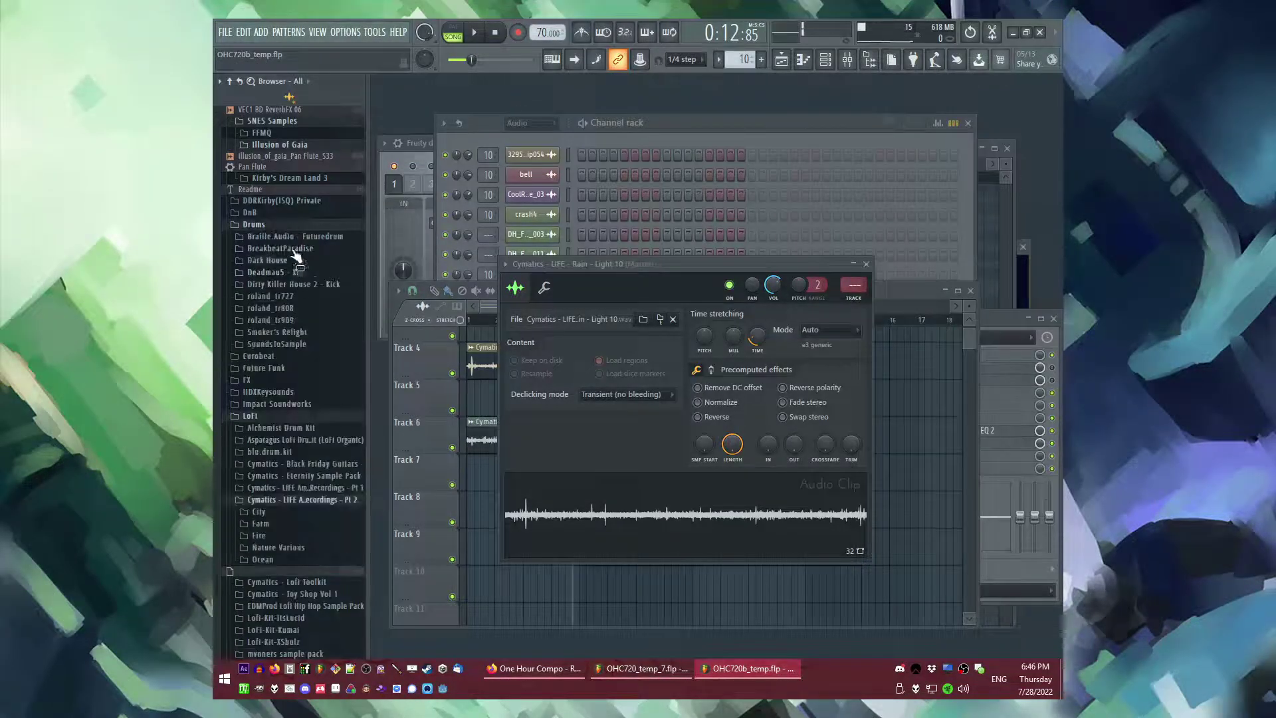
pyautogui.click(296, 228)
pyautogui.click(320, 373)
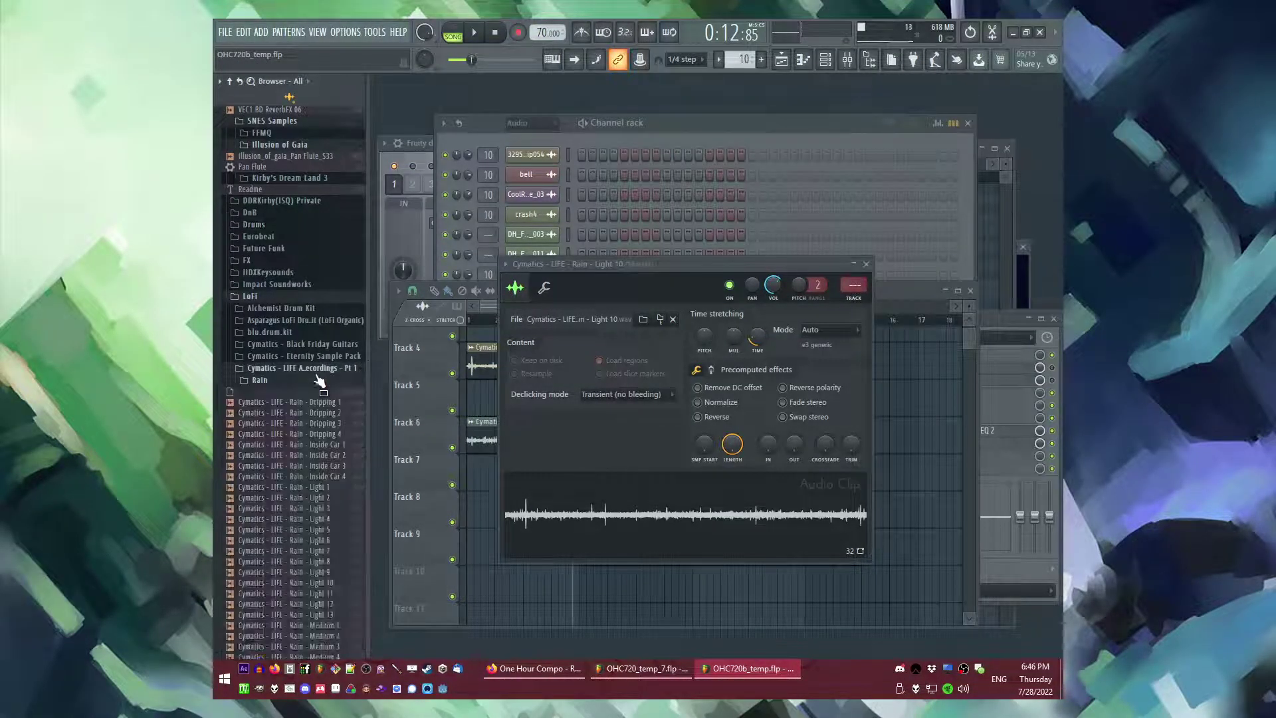
pyautogui.scroll(-10, 308, 427)
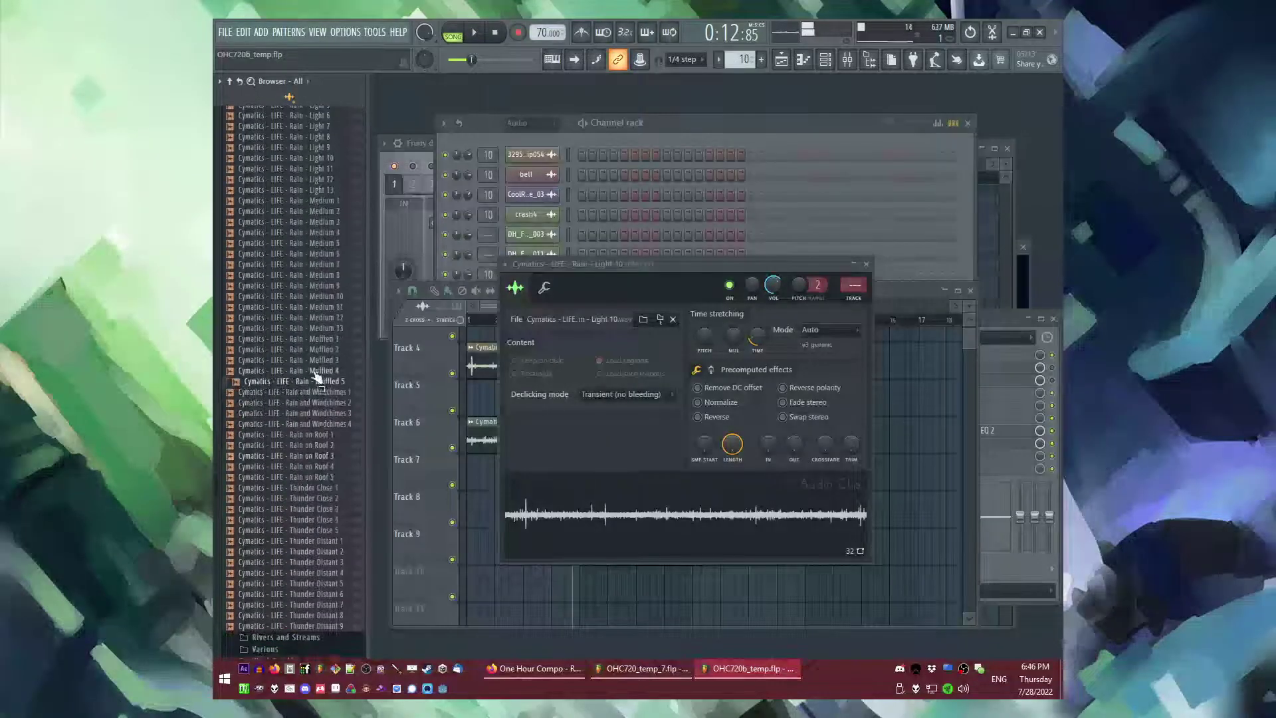
pyautogui.scroll(-5, 302, 516)
pyautogui.click(293, 330)
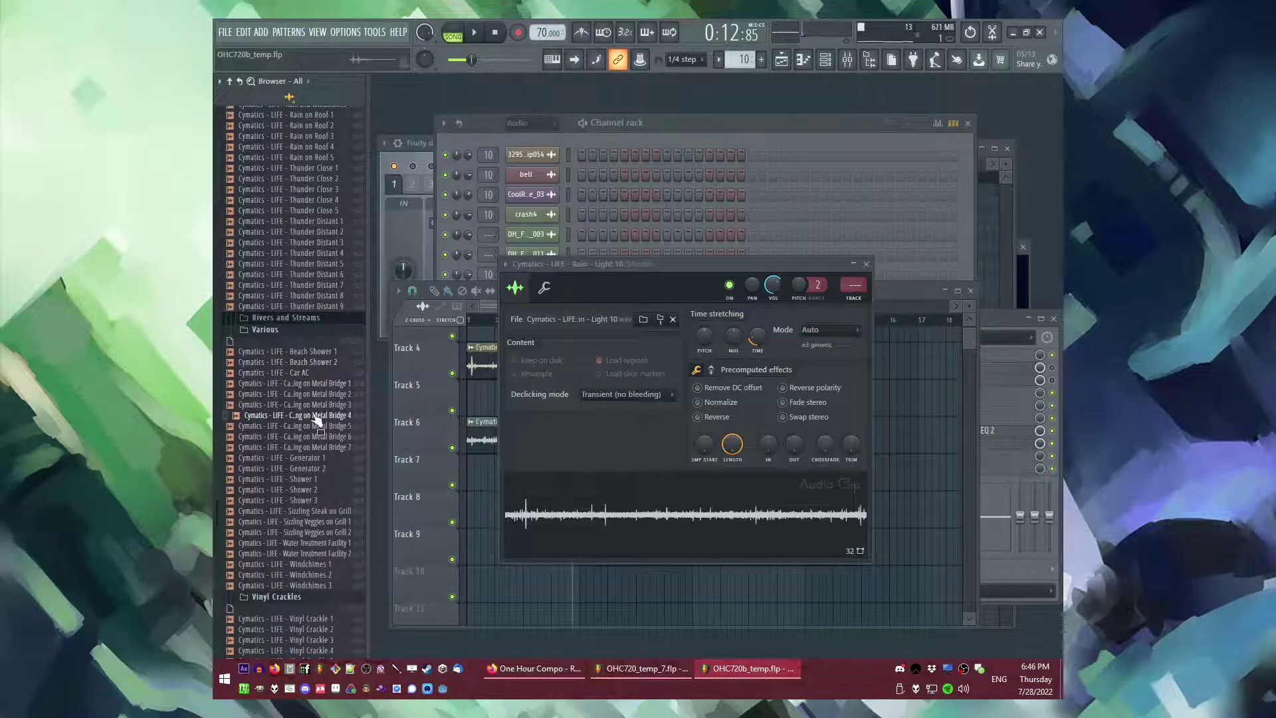
# - Try Cymatics - LIFE - Car Driving on Metal Bridge 4 on Track 9 at bar 5 and delete the clip
pyautogui.moveTo(317, 420); pyautogui.dragTo(591, 522)
pyautogui.press('space')
pyautogui.rightClick(678, 602)
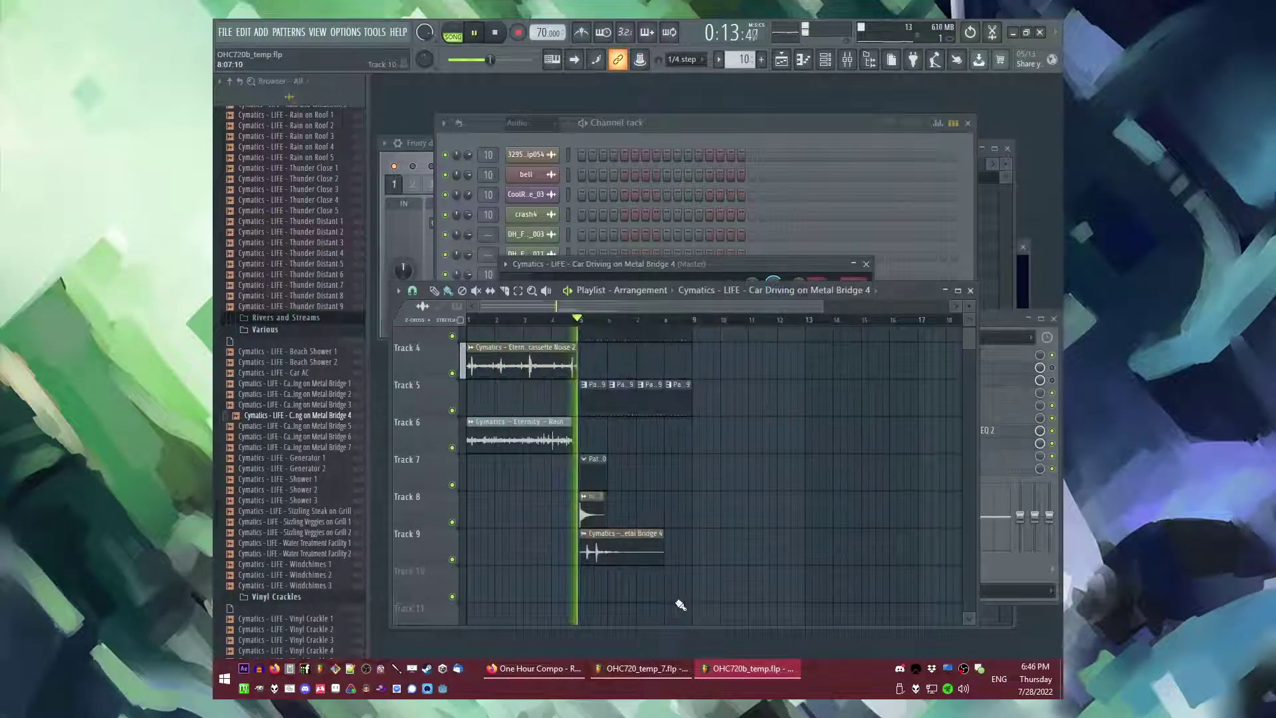
pyautogui.rightClick(606, 542)
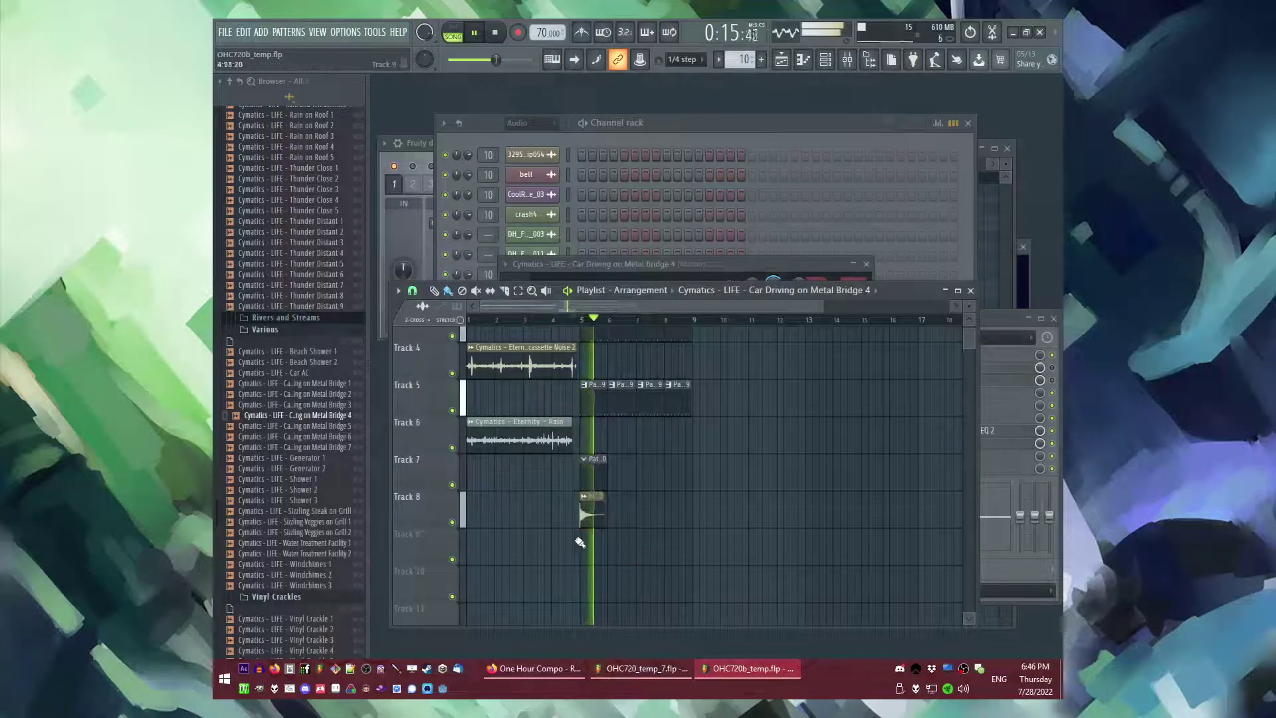
# - Add an Ample Bass P Lite II instrument channel to the project
pyautogui.scroll(3, 596, 545)
pyautogui.scroll(1, 624, 567)
pyautogui.press('F6')
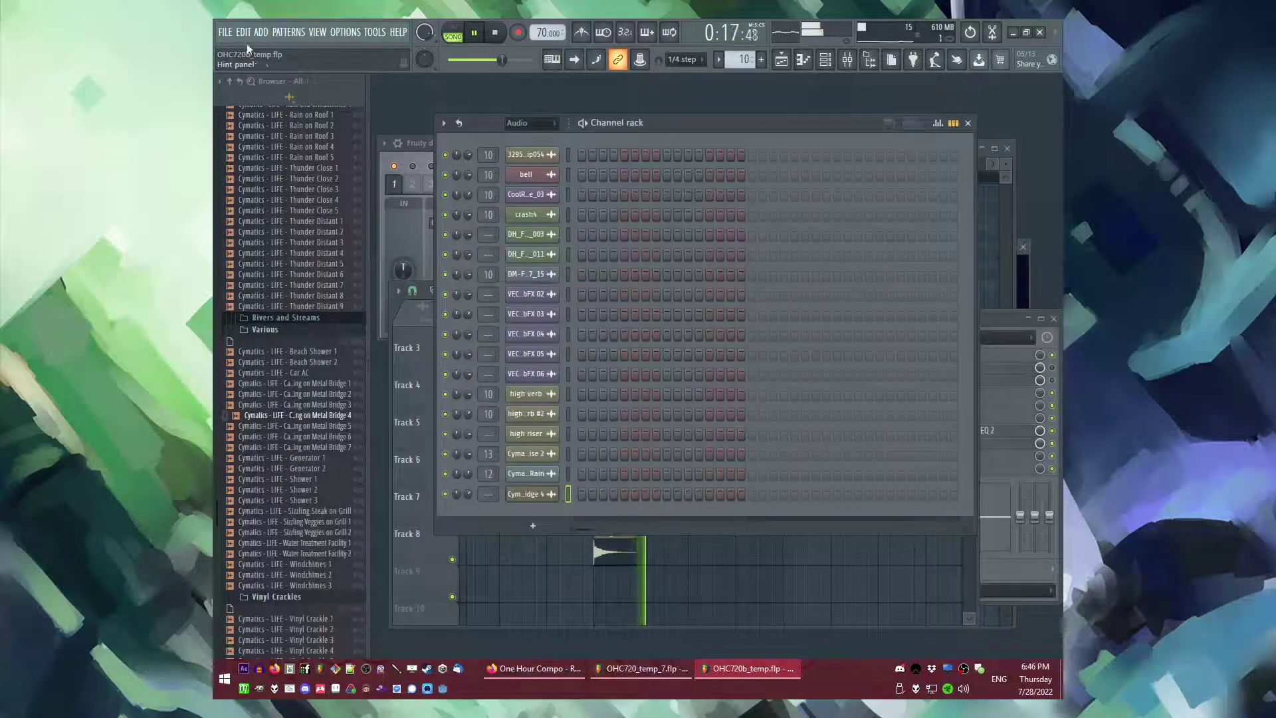
pyautogui.click(261, 32)
pyautogui.click(289, 126)
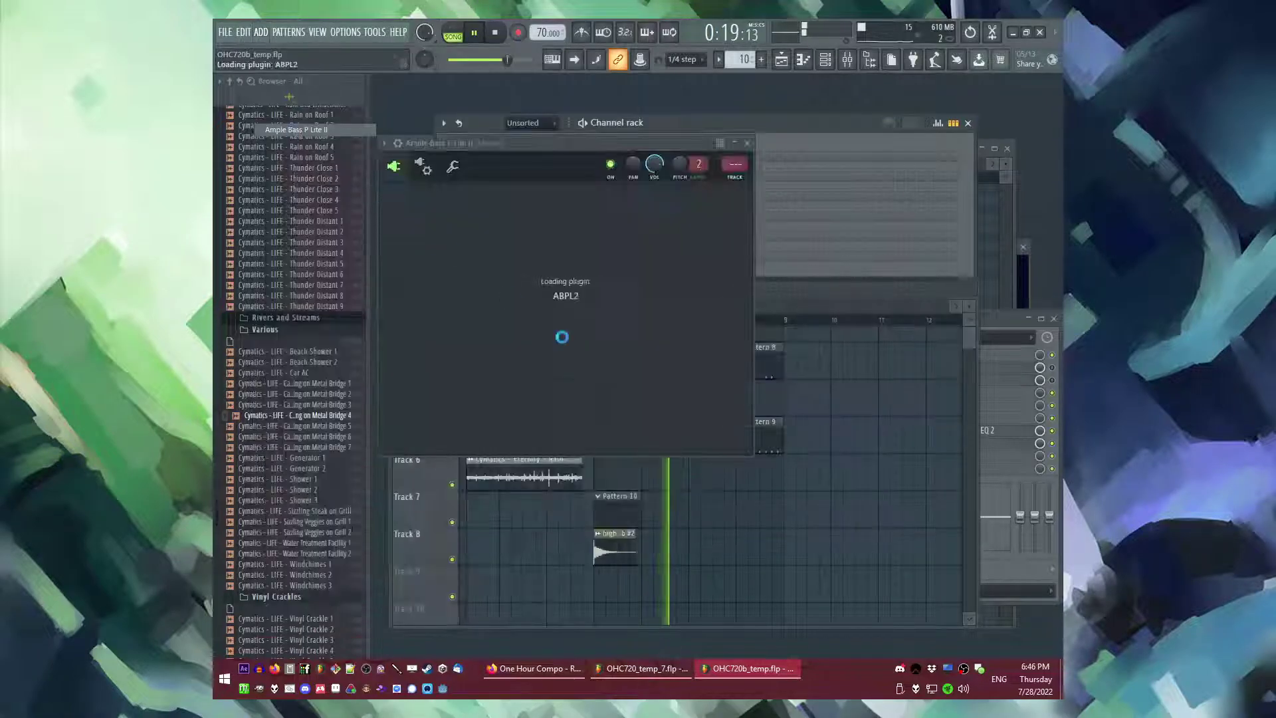
# - Open the Ample Bass P Lite II piano roll and draw a C4 note about 0.6 bar long from bar 1
pyautogui.press('F6')
pyautogui.rightClick(546, 256)
pyautogui.click(601, 257)
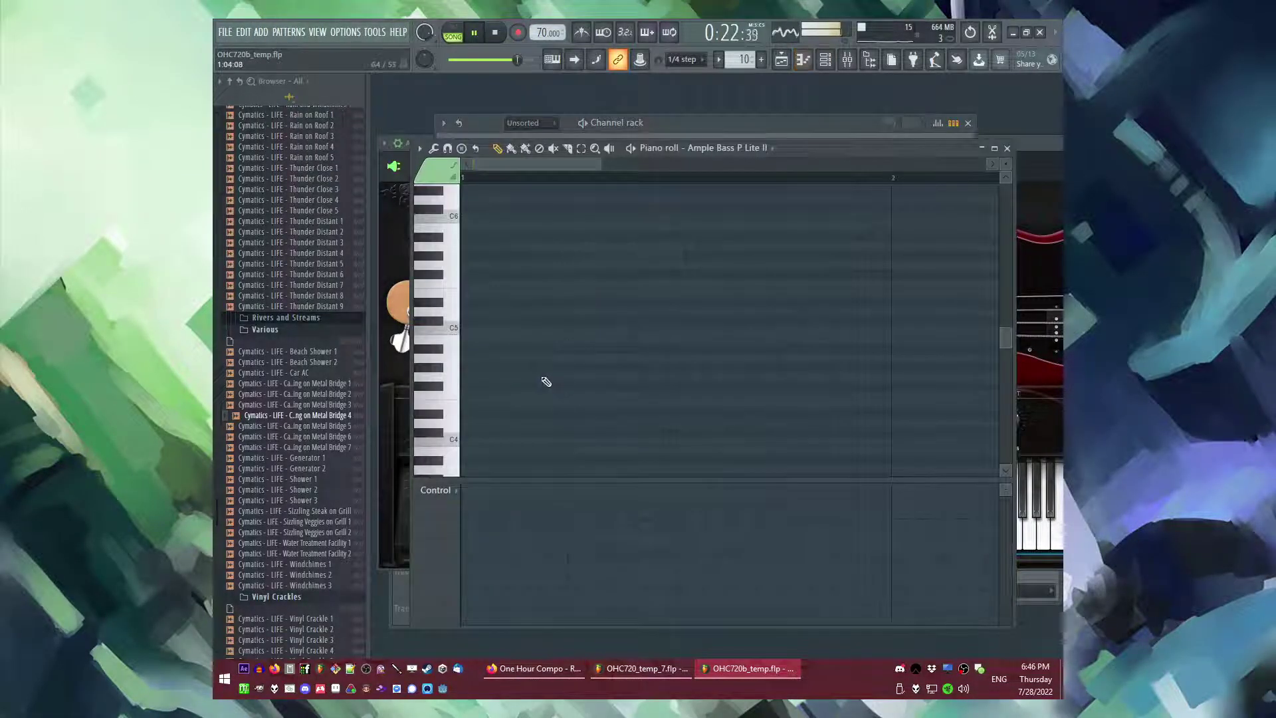
pyautogui.doubleClick(459, 331)
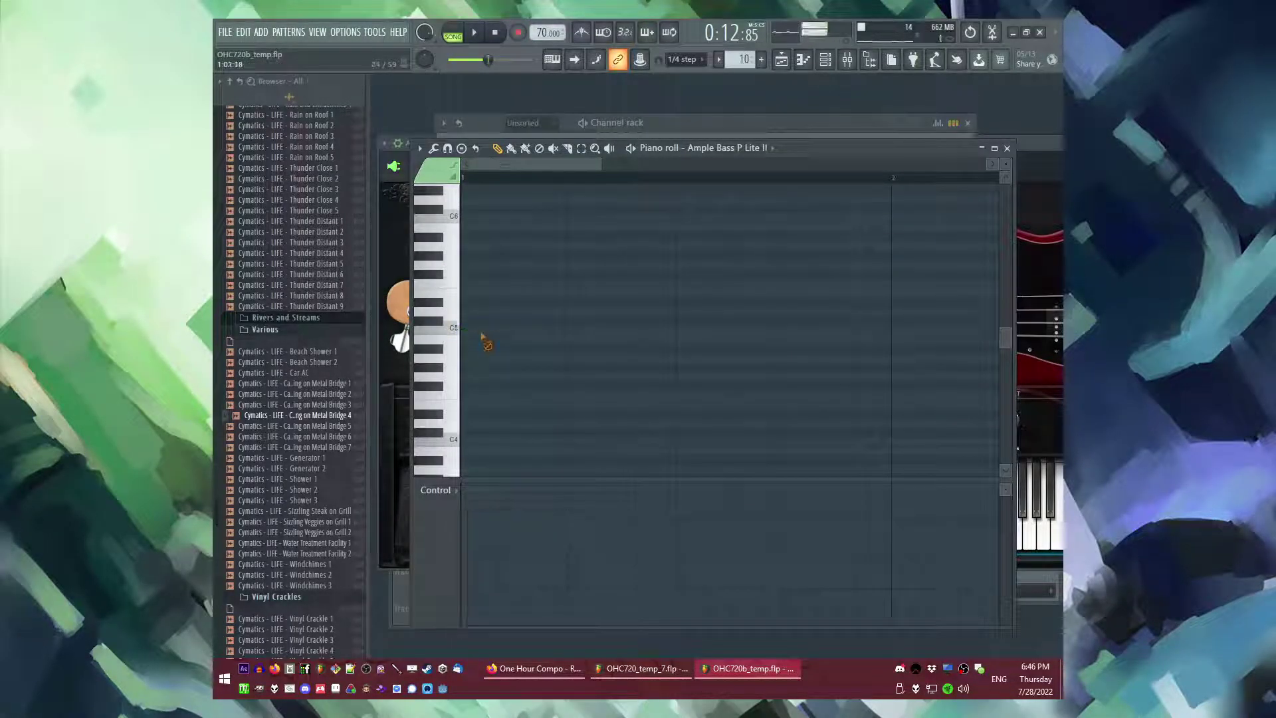
pyautogui.scroll(-6, 487, 343)
pyautogui.click(483, 424)
pyautogui.click(491, 275)
pyautogui.press('space')
pyautogui.scroll(3, 528, 307)
pyautogui.moveTo(568, 358); pyautogui.dragTo(722, 359)
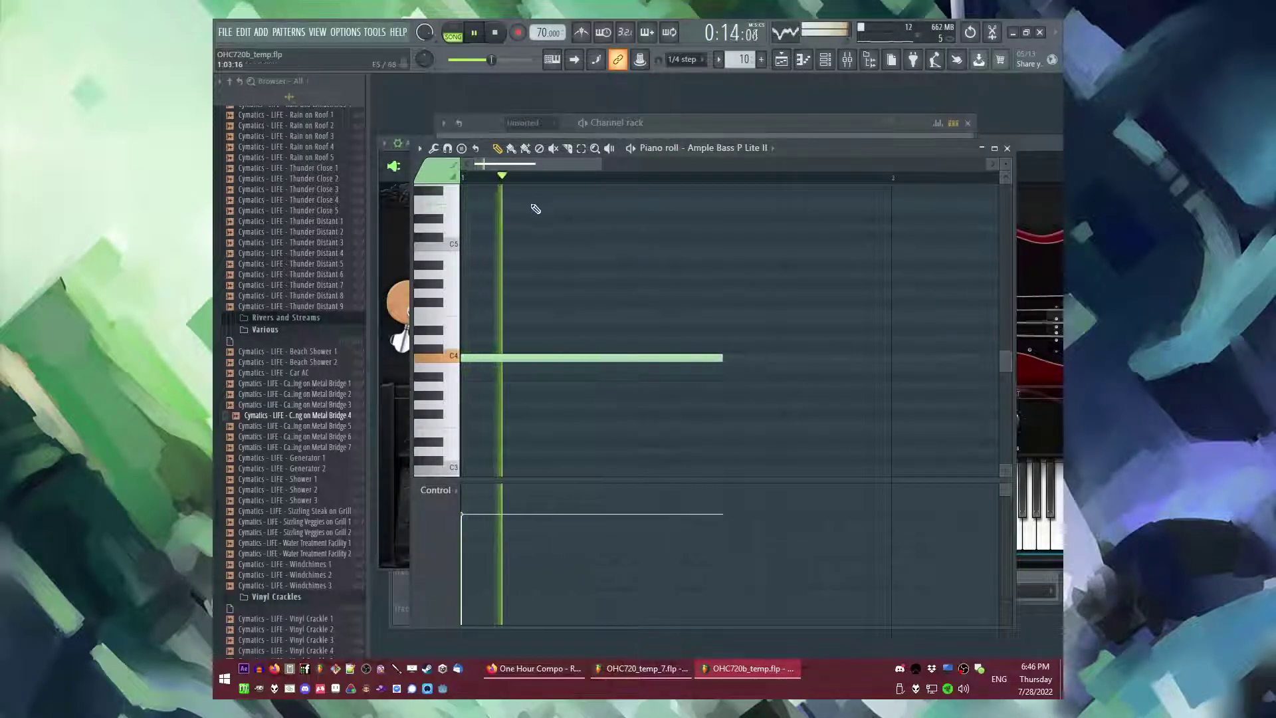
# - Assign the bass to its own mixer track and add a second C4 note lasting until about the middle of bar 2
pyautogui.scroll(-2, 535, 266)
pyautogui.moveTo(588, 359); pyautogui.dragTo(509, 368)
pyautogui.press('l')
pyautogui.click(545, 358)
pyautogui.moveTo(598, 361); pyautogui.dragTo(673, 363)
pyautogui.scroll(2, 549, 362)
pyautogui.moveTo(503, 361); pyautogui.dragTo(663, 361)
pyautogui.scroll(-3, 542, 370)
pyautogui.scroll(-2, 584, 231)
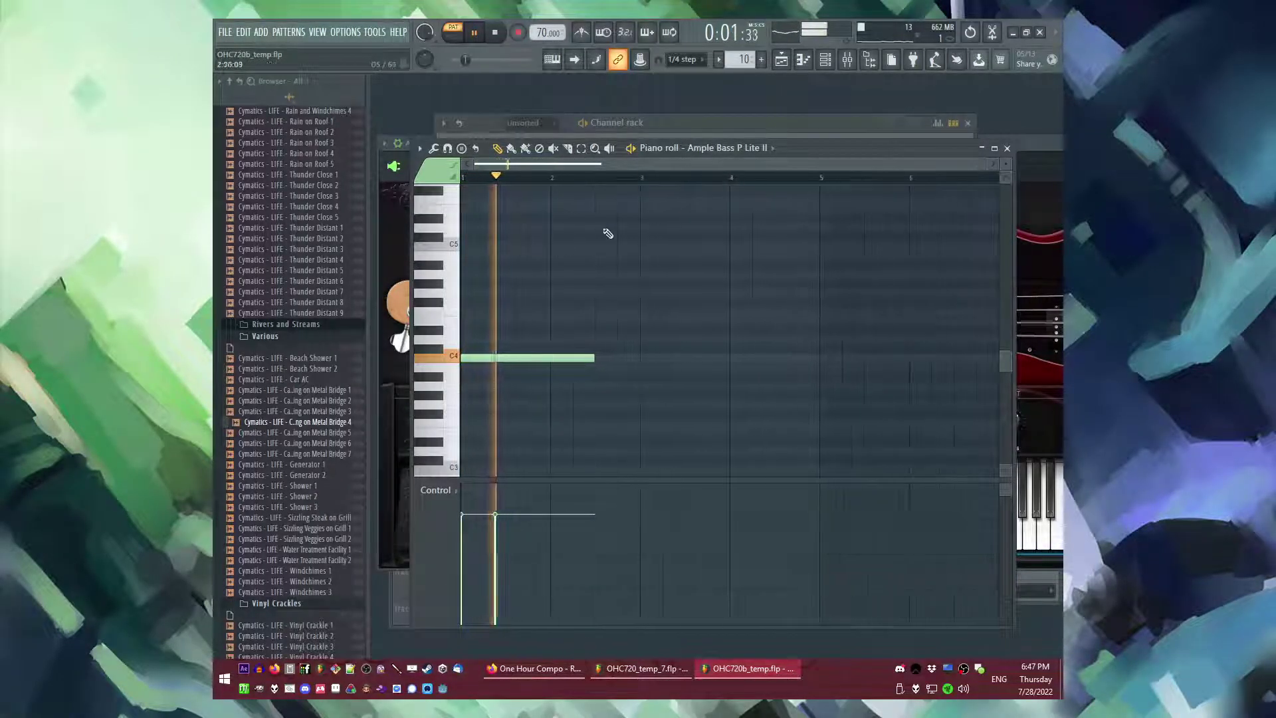
# - Add Fruity Reeverb 2 to slot 4 of the Ample Bass P Lite II mixer track
pyautogui.press('F9')
pyautogui.moveTo(1038, 143); pyautogui.dragTo(748, 157)
pyautogui.doubleClick(914, 185)
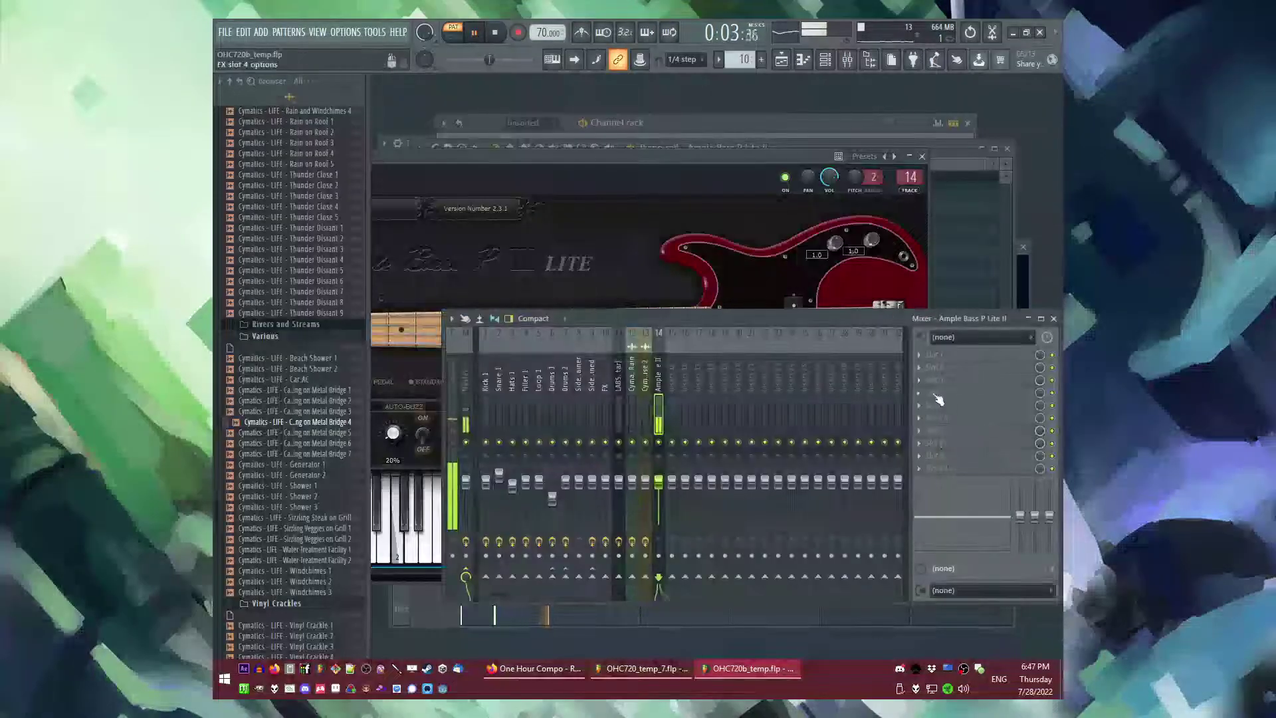
pyautogui.click(941, 399)
pyautogui.click(848, 496)
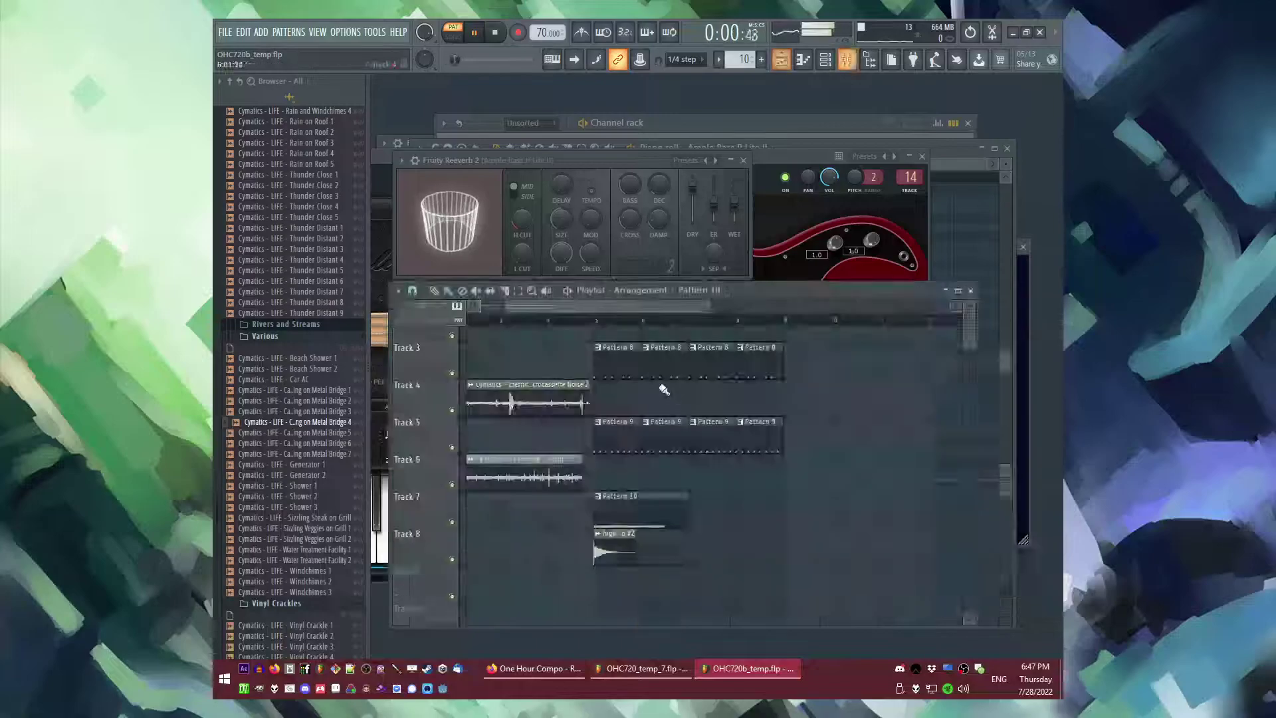
# - Copy the kick 11 steps in Pattern 8 to the Sidechainer channel
pyautogui.doubleClick(610, 422)
pyautogui.press('F6')
pyautogui.hotkey('ctrl', 'c')
pyautogui.click(569, 157)
pyautogui.hotkey('ctrl', 'v')
# - Sidechain the Sidechainer mixer track to the Ample Bass P Lite II track
pyautogui.press('F9')
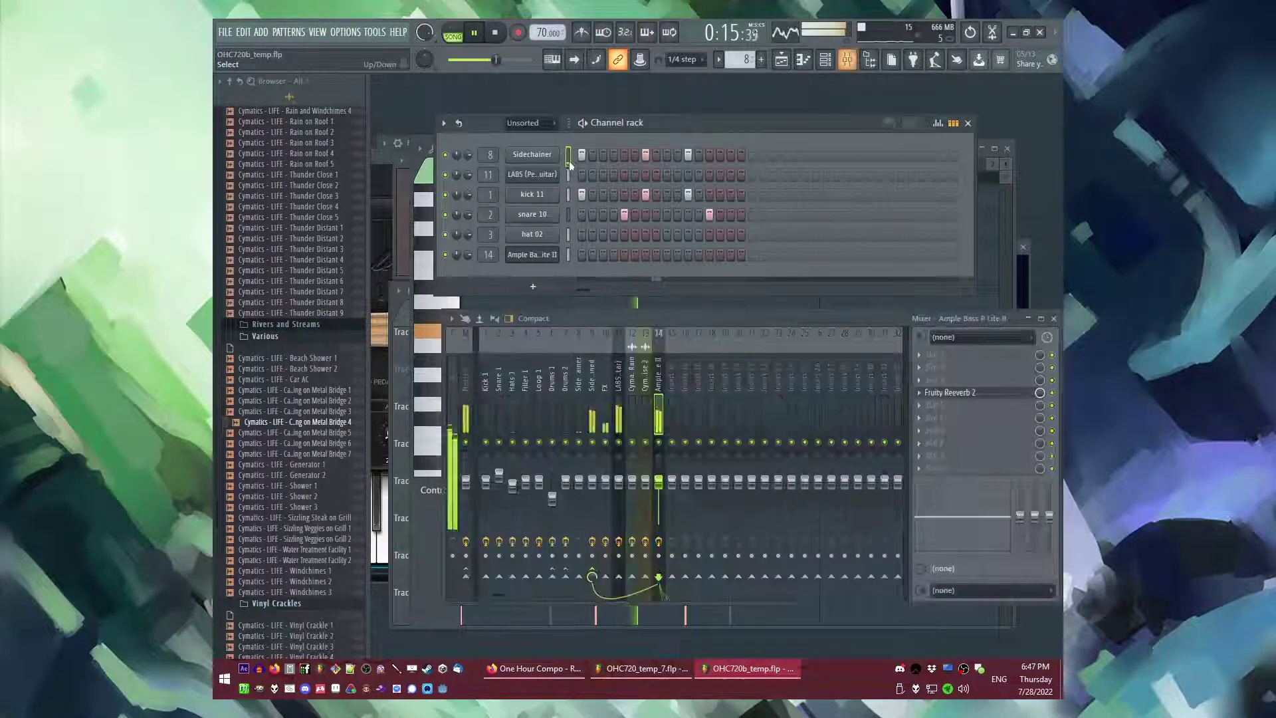
pyautogui.click(620, 420)
pyautogui.click(659, 418)
pyautogui.click(584, 415)
pyautogui.rightClick(660, 579)
pyautogui.click(684, 617)
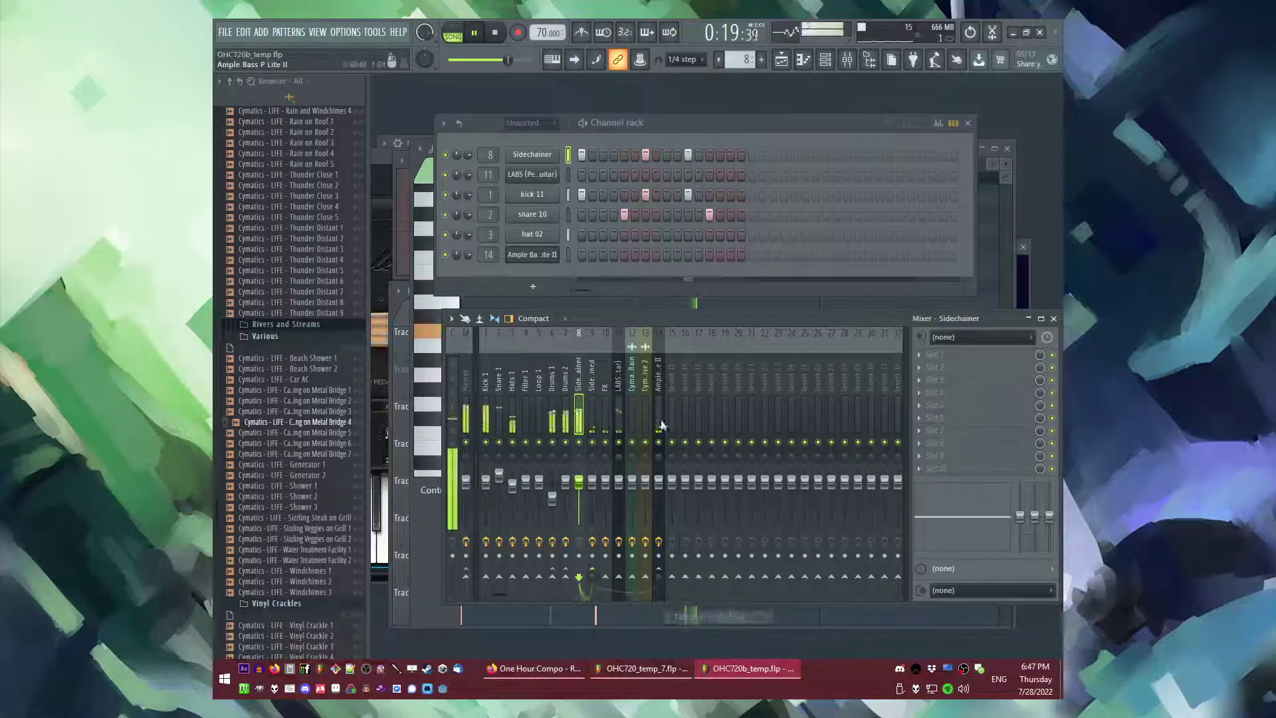
# - Add Fruity Limiter to slot 7 of the bass track and set sidechain 1 compression with a release of about 772 ms
pyautogui.click(659, 421)
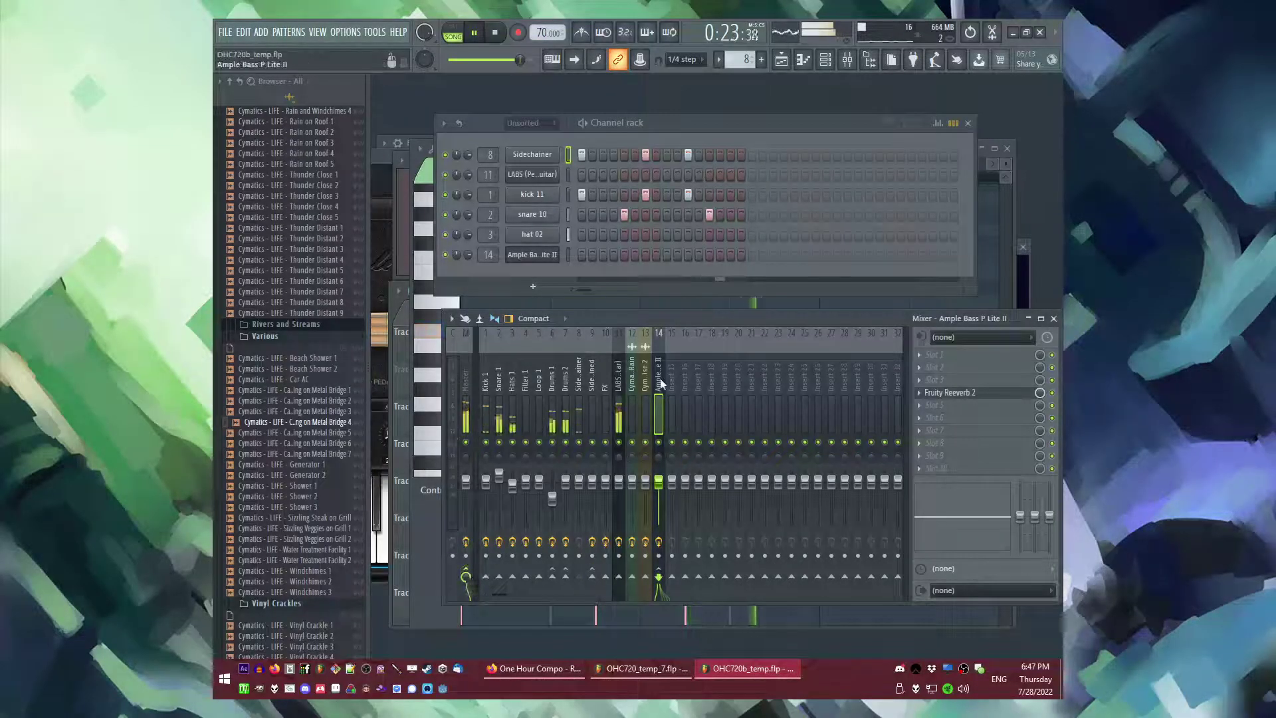
pyautogui.click(924, 430)
pyautogui.click(857, 420)
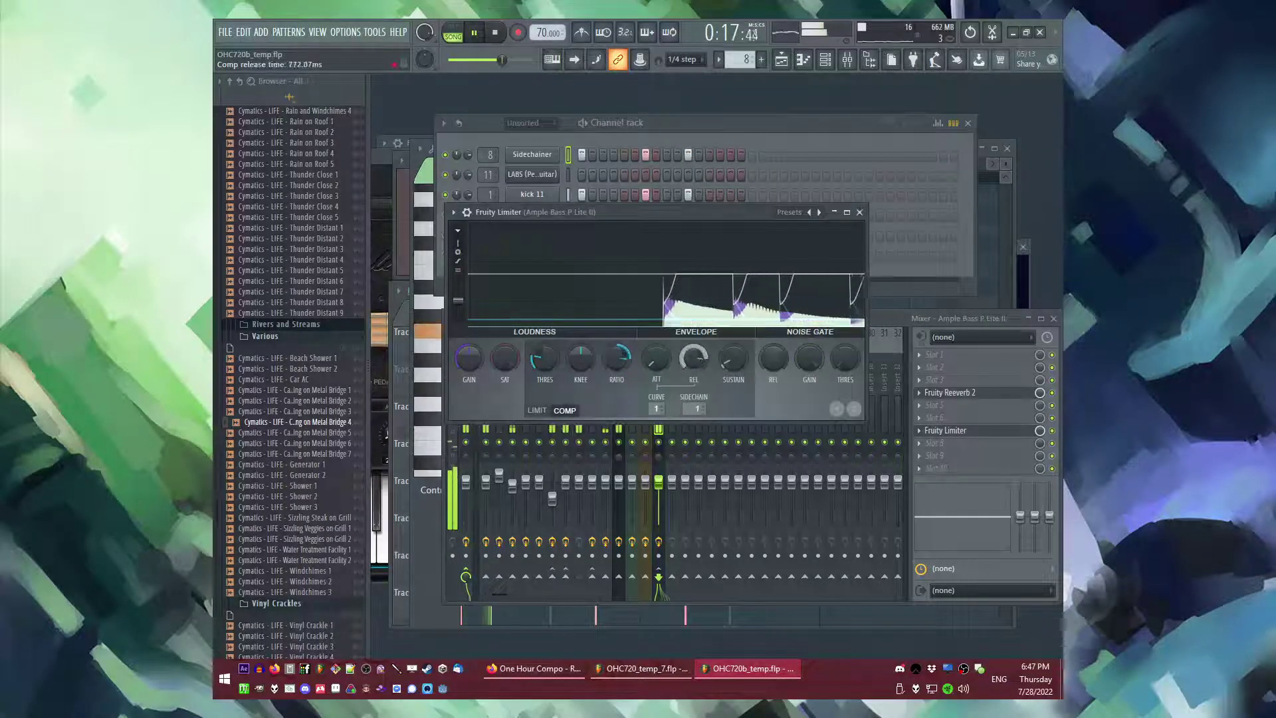
# - Extend the C4 bass note in Pattern 10 and add a two-step A#3 note at the end of bar 2
pyautogui.press('F5')
pyautogui.doubleClick(670, 555)
pyautogui.press('space')
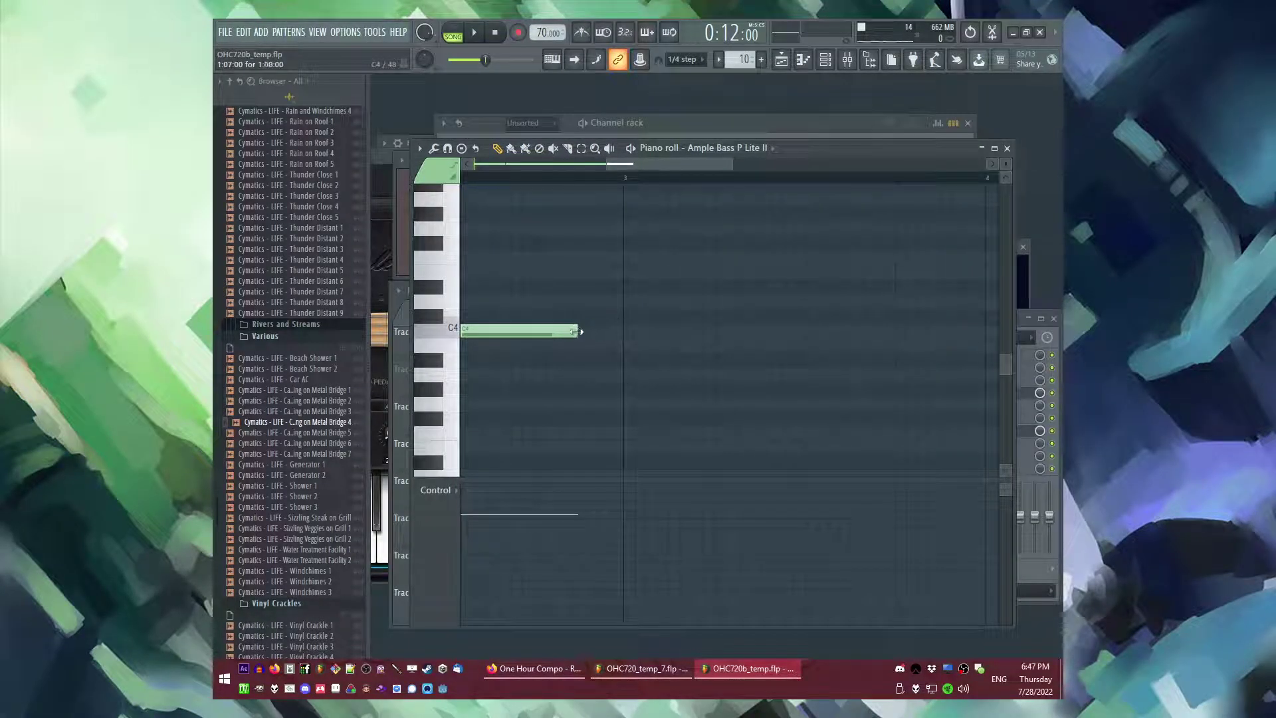
pyautogui.click(583, 357)
pyautogui.scroll(-3, 587, 359)
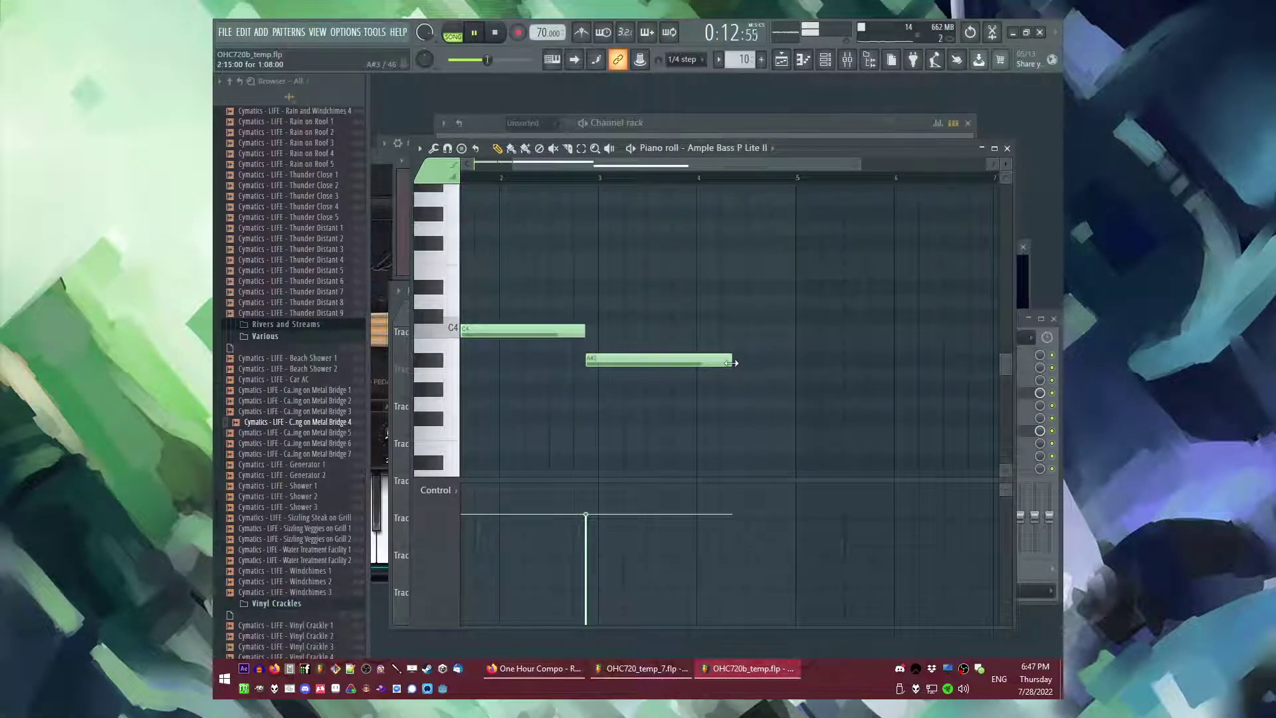
pyautogui.moveTo(732, 363); pyautogui.dragTo(596, 363)
# - Duplicate the bass phrase from bar 3, deleting the copied A#3 and extending the last C4 to the end of bar 4
pyautogui.scroll(3, 595, 365)
pyautogui.hotkey('ctrl', 'a')
pyautogui.hotkey('ctrl', 'b')
pyautogui.scroll(-2, 660, 360)
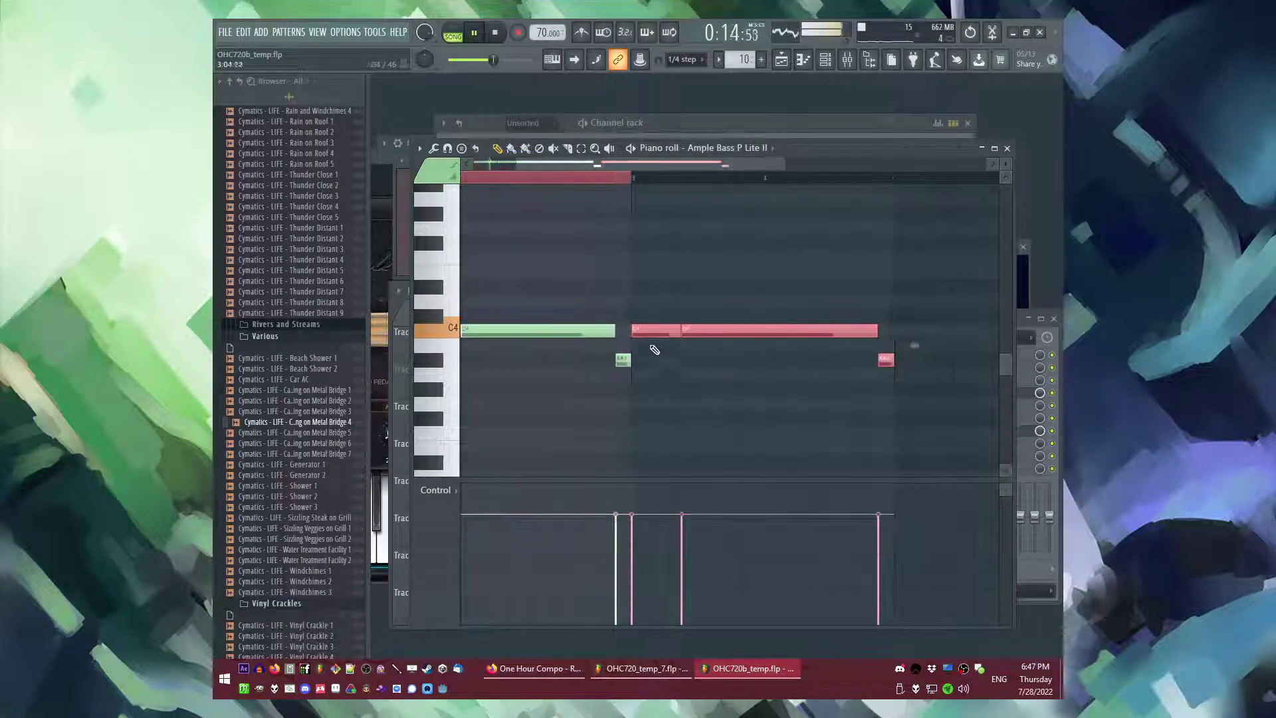
pyautogui.scroll(-2, 661, 360)
pyautogui.keyDown('ctrl'); pyautogui.click(660, 178); pyautogui.keyUp('ctrl')
pyautogui.scroll(2, 746, 348)
pyautogui.rightClick(699, 360)
pyautogui.scroll(3, 691, 333)
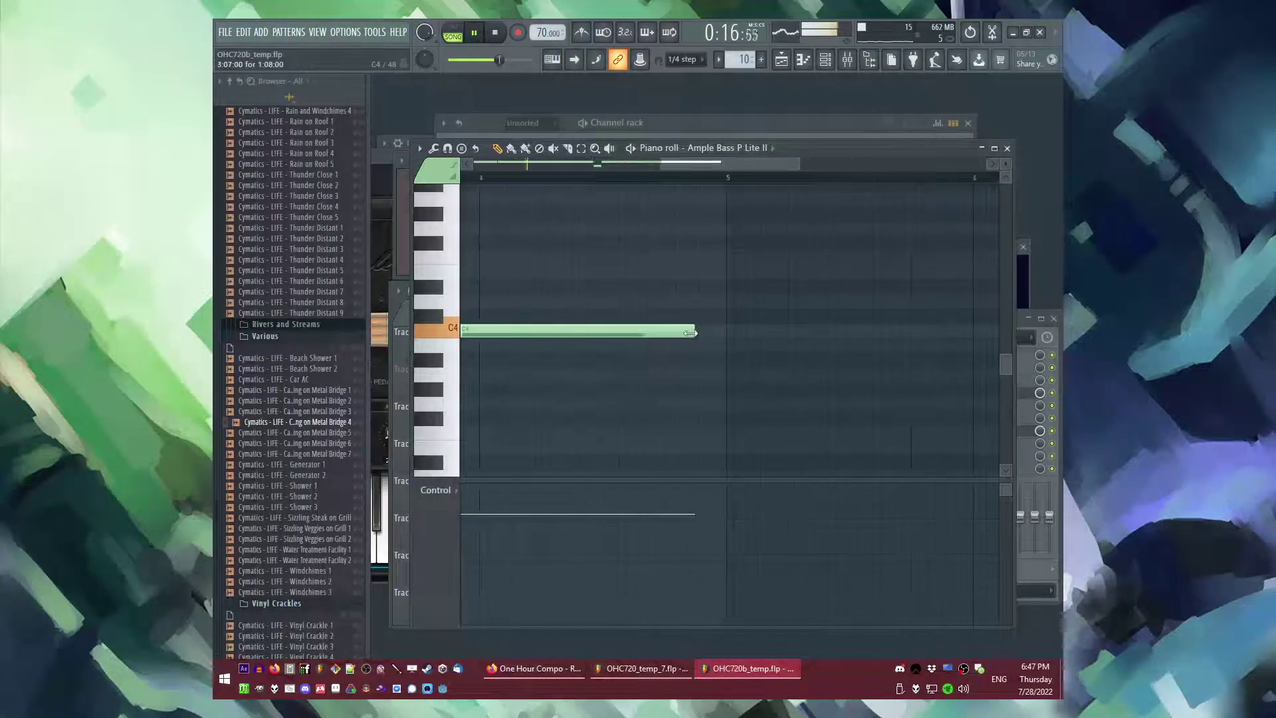
# - Open the bass track's Fruity Limiter to check its compression during playback
pyautogui.press('F9')
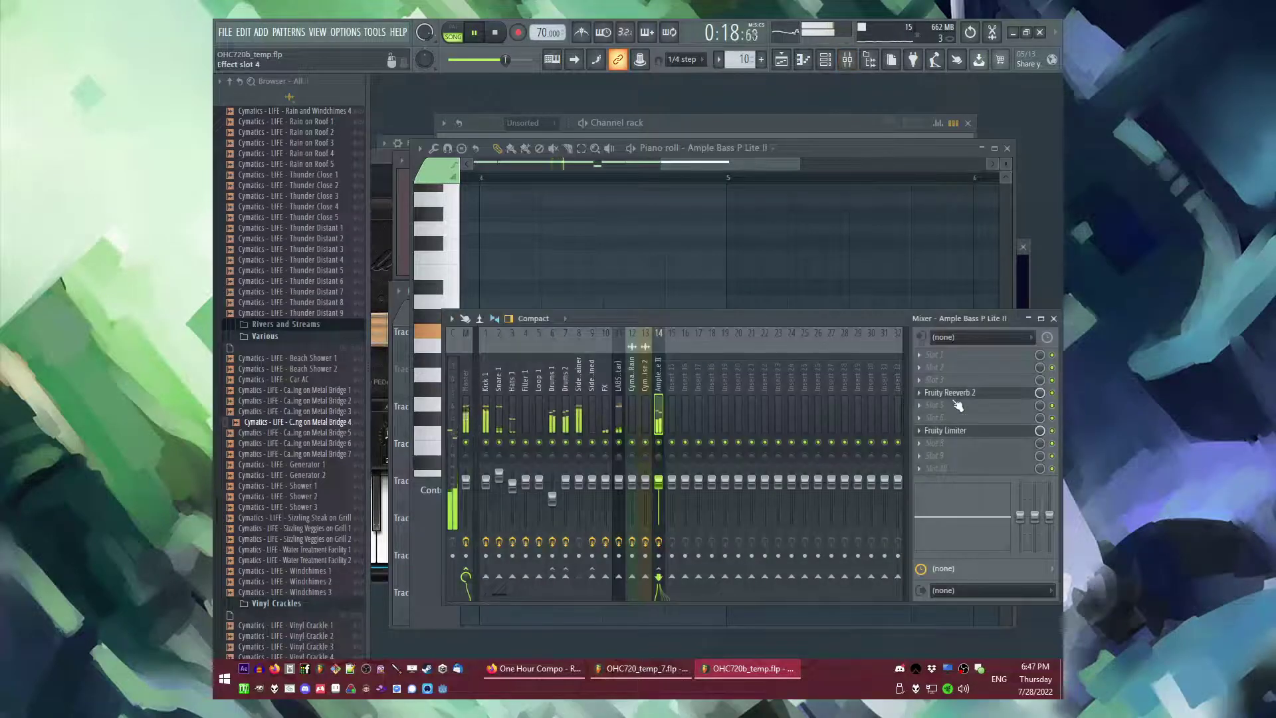
pyautogui.click(957, 432)
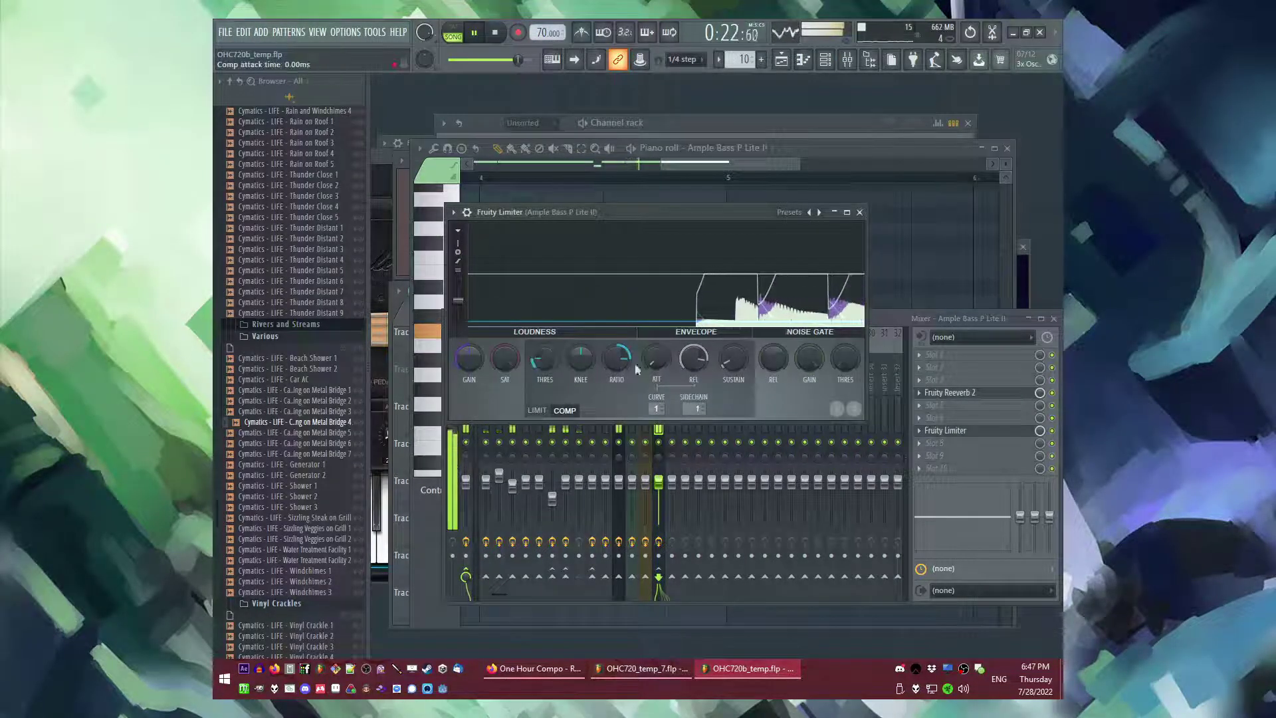
# - Duplicate the drum and bass clips on Tracks 3, 5 and 7 to bar 9 and place Pattern 7 there on Track 1
pyautogui.press('F5')
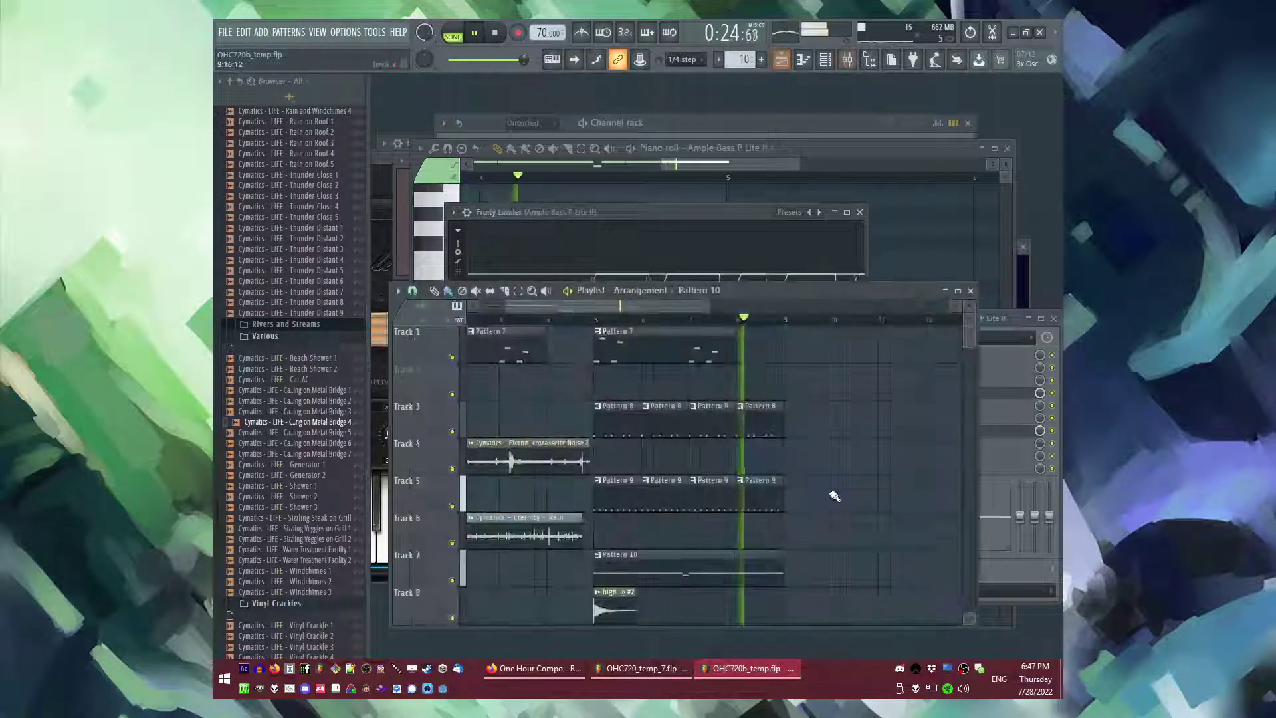
pyautogui.moveTo(804, 400); pyautogui.dragTo(606, 562)
pyautogui.hotkey('ctrl', 'b')
pyautogui.hotkey('ctrl', 'd')
pyautogui.click(666, 349)
pyautogui.click(737, 350)
pyautogui.scroll(-3, 716, 386)
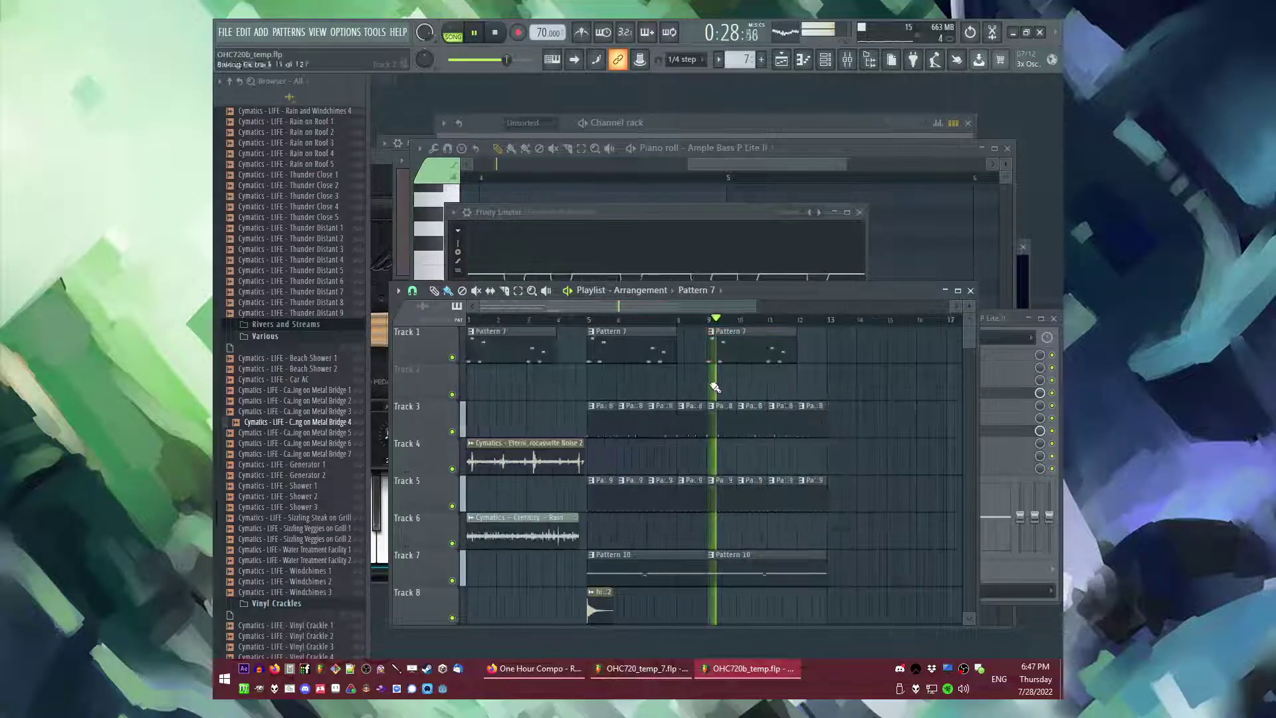
pyautogui.scroll(1, 604, 364)
pyautogui.click(571, 319)
pyautogui.scroll(3, 573, 332)
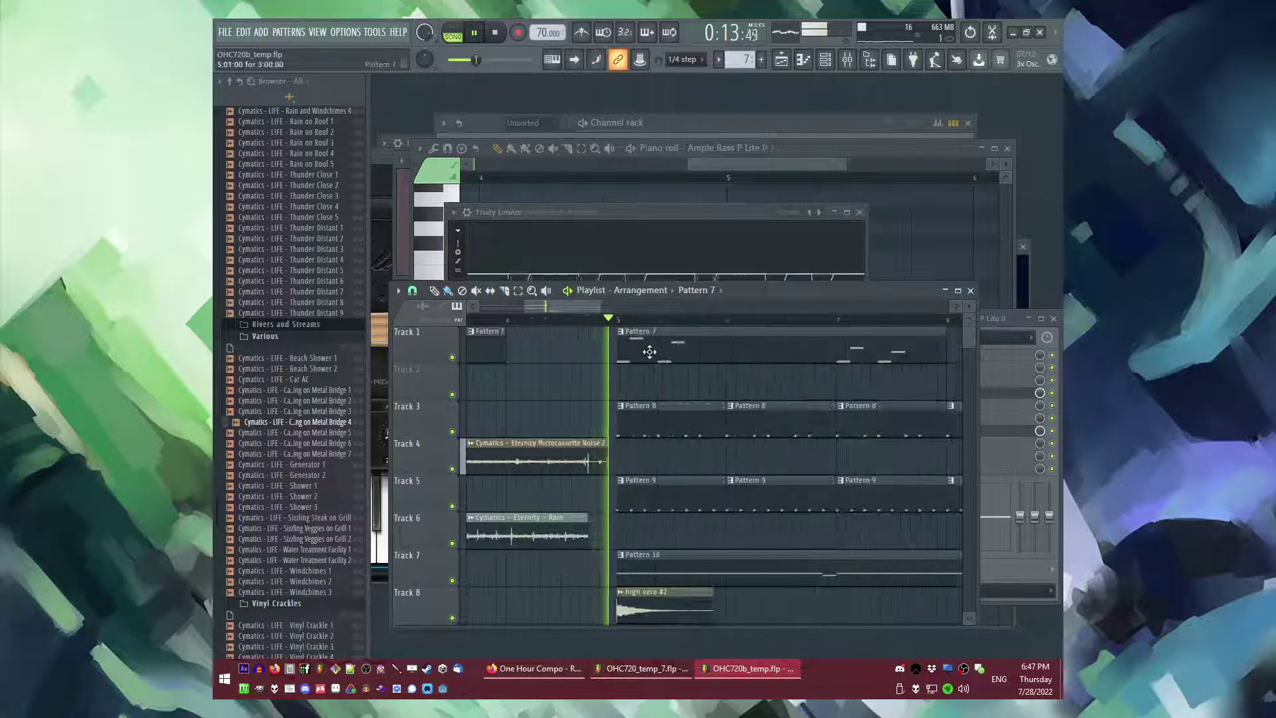
# - Open the guitar pattern's notes and examine the mixer routing of the LABS (Peel Guitar) track
pyautogui.doubleClick(649, 351)
pyautogui.press('F9')
pyautogui.click(606, 412)
pyautogui.click(619, 415)
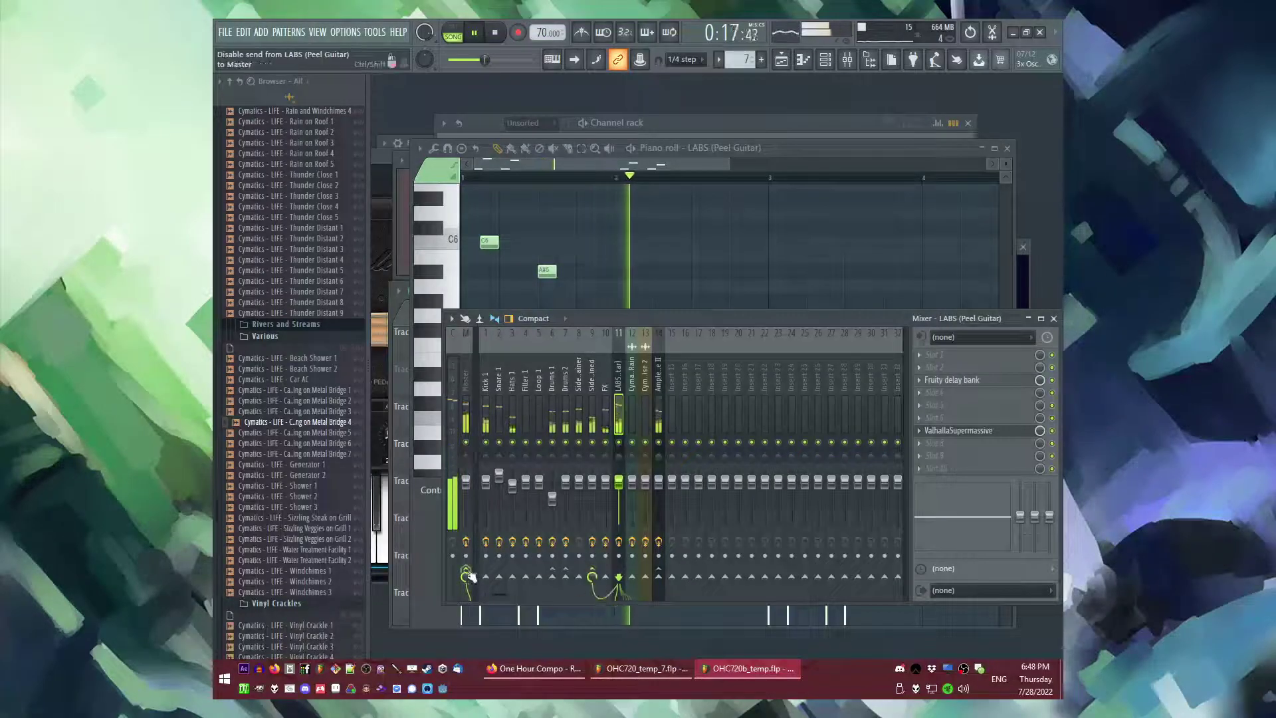
# - Lower the compressor threshold of the Sidechained track's Fruity Limiter and set its ratio to 4.5:1
pyautogui.click(590, 403)
pyautogui.press('F9')
pyautogui.press('F5')
pyautogui.press('F9')
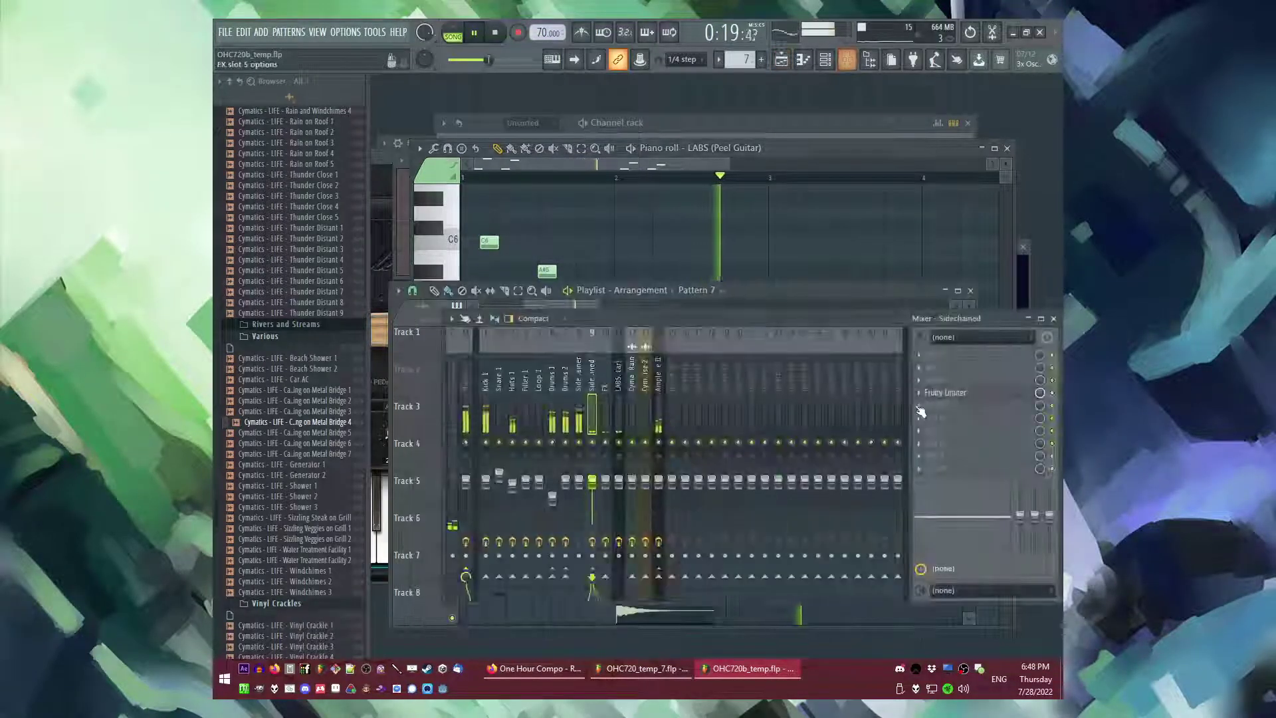
pyautogui.click(958, 394)
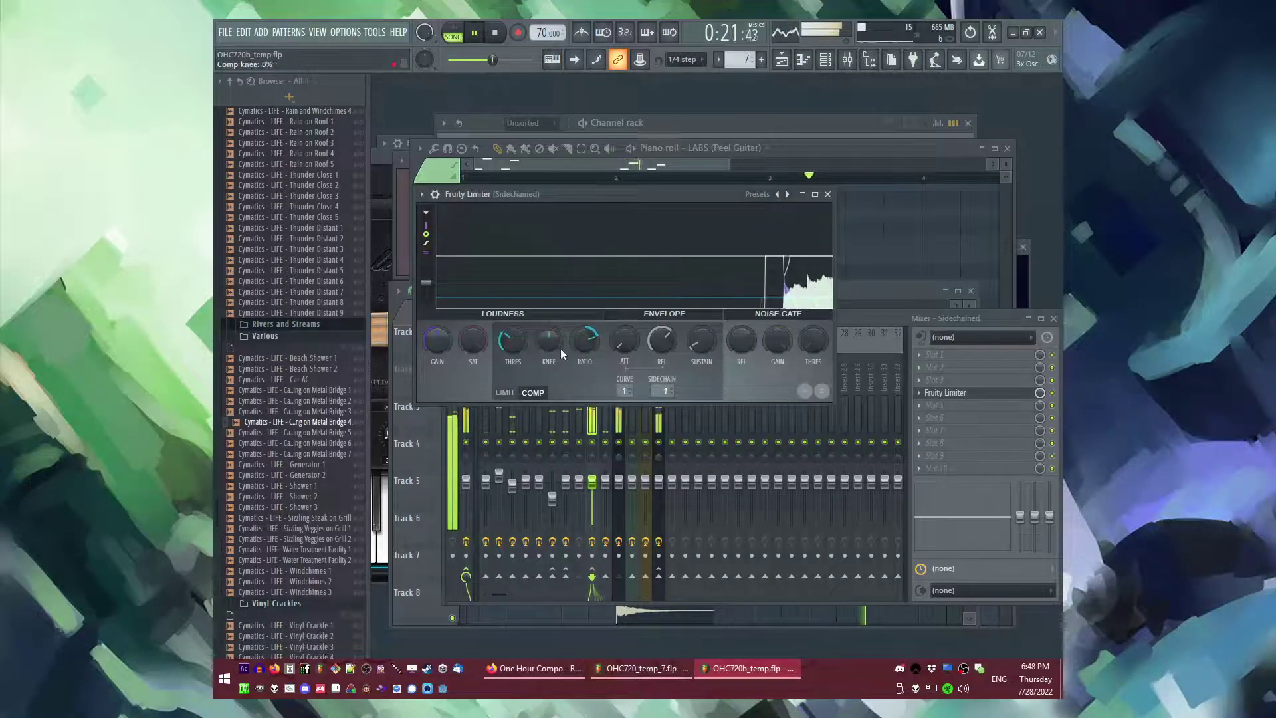
pyautogui.moveTo(512, 341); pyautogui.dragTo(512, 353)
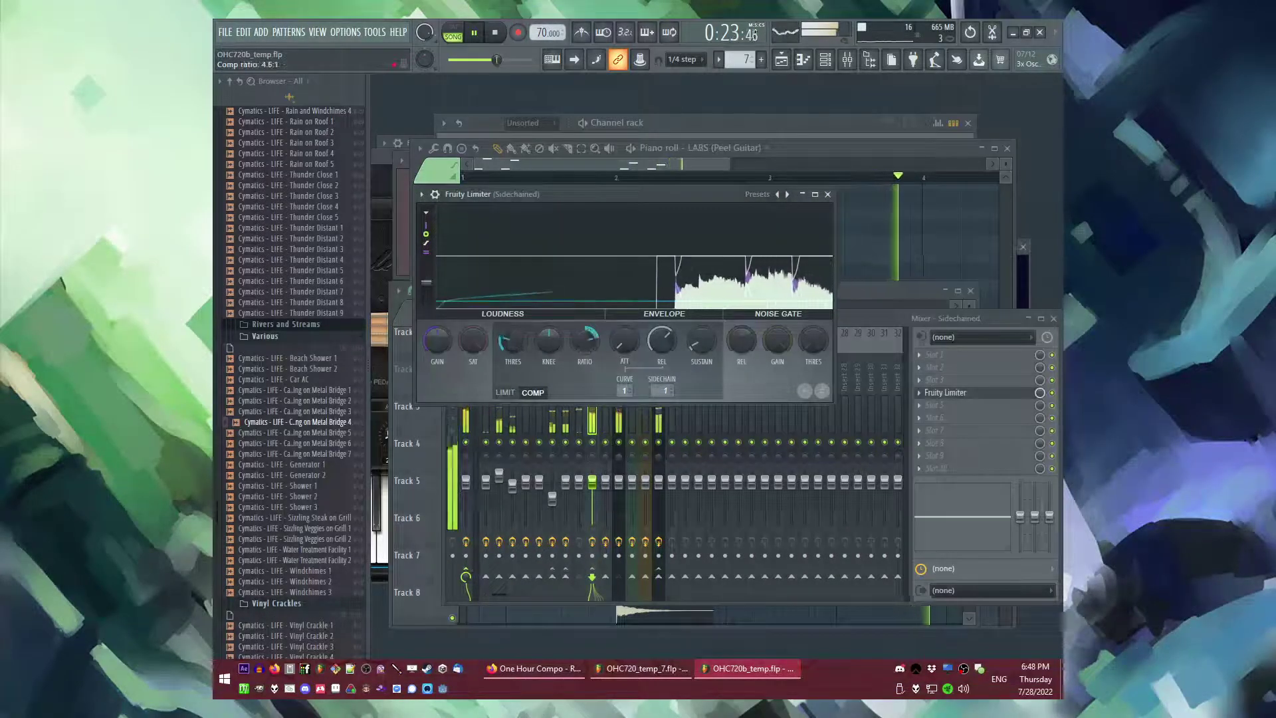
# - Play the arrangement from shortly before bar 5 and save the project as a new version, OHC720b_temp_2
pyautogui.press('F5')
pyautogui.scroll(-5, 628, 362)
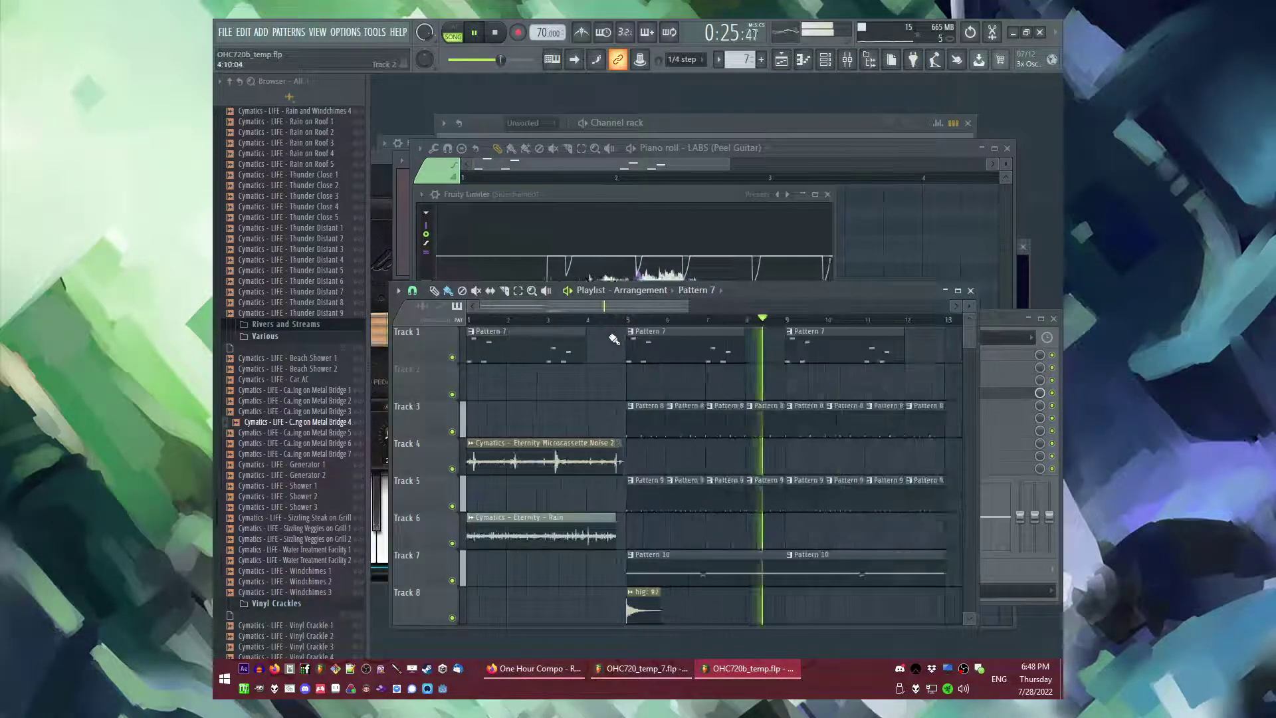
pyautogui.scroll(3, 562, 349)
pyautogui.click(537, 319)
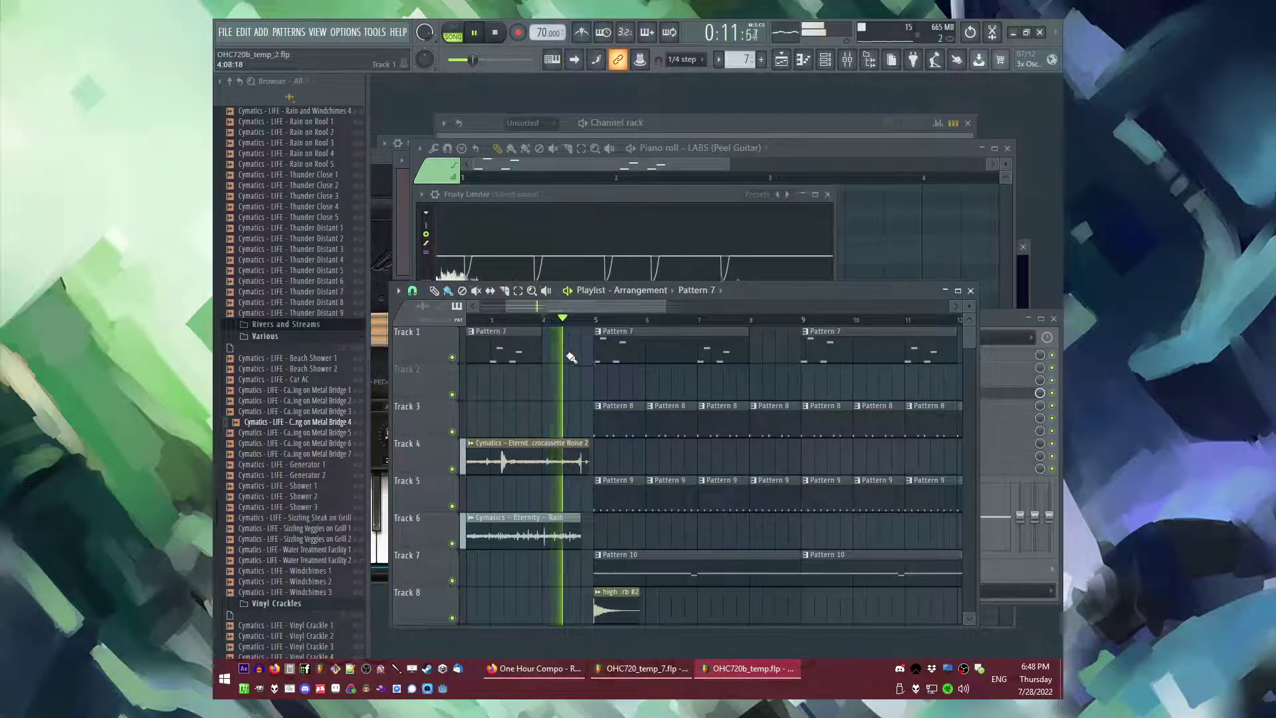
pyautogui.scroll(-5, 573, 374)
pyautogui.hotkey('ctrl', 's')
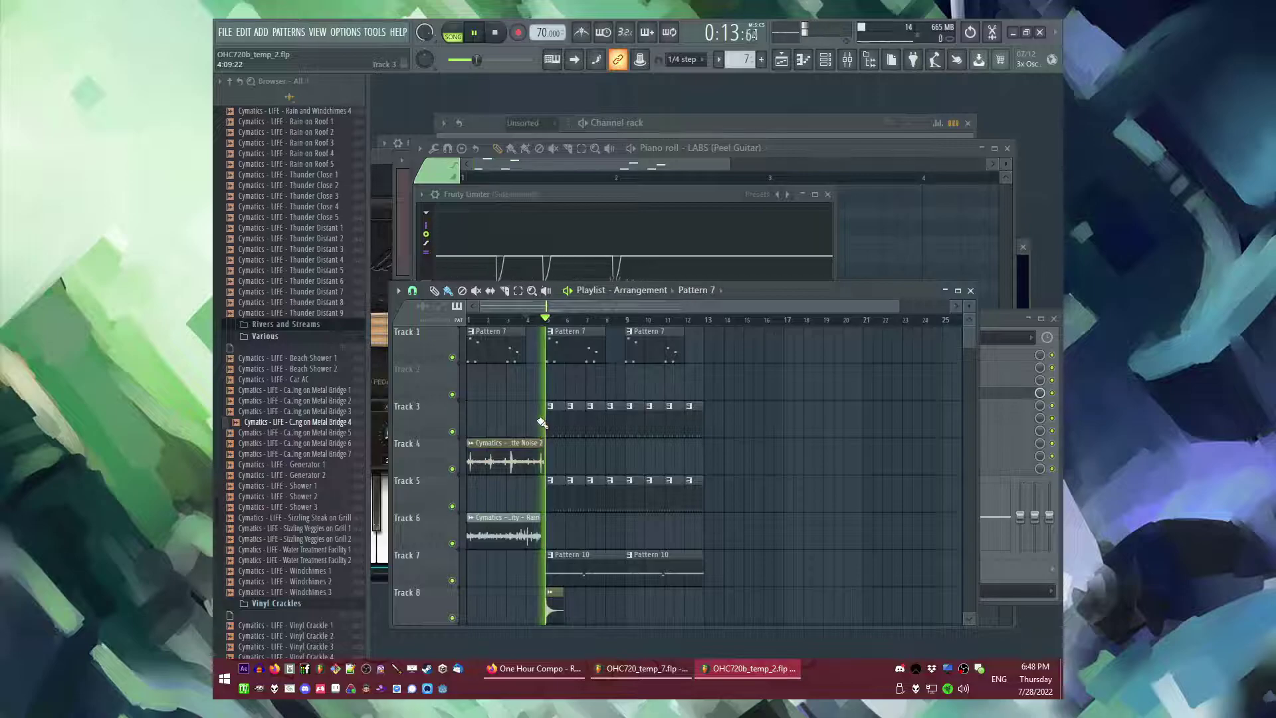
pyautogui.scroll(5, 539, 419)
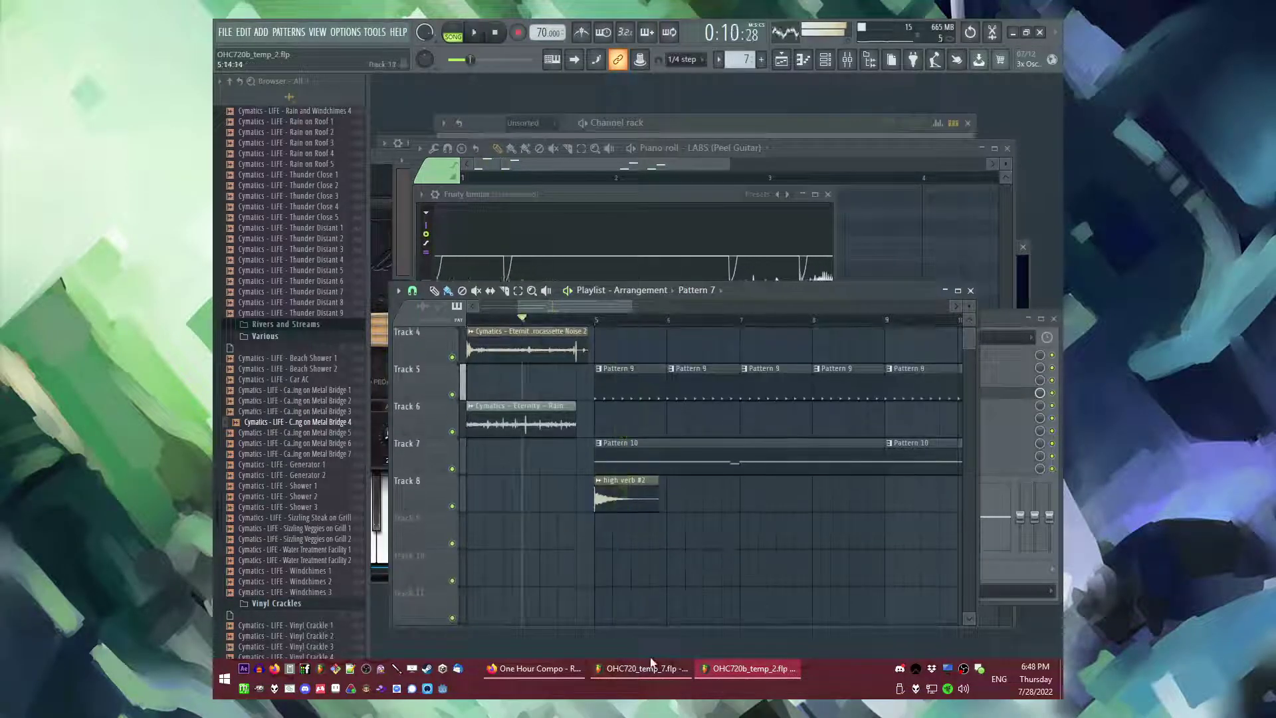
# - Switch to the OHC720_temp_7 project, play part of its arrangement as a comparison and return to OHC720b_temp_2
pyautogui.click(639, 678)
pyautogui.scroll(-2, 525, 416)
pyautogui.scroll(1, 657, 396)
pyautogui.click(718, 321)
pyautogui.scroll(-3, 669, 400)
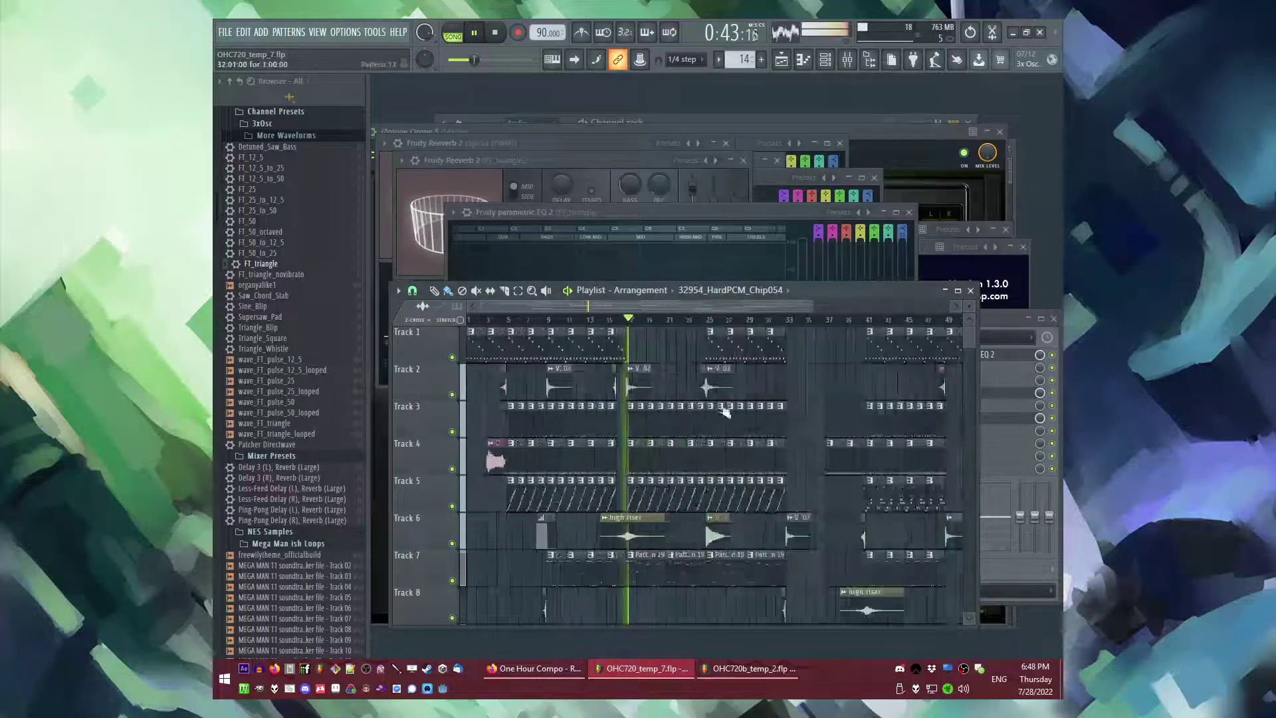
pyautogui.scroll(2, 644, 410)
pyautogui.click(725, 672)
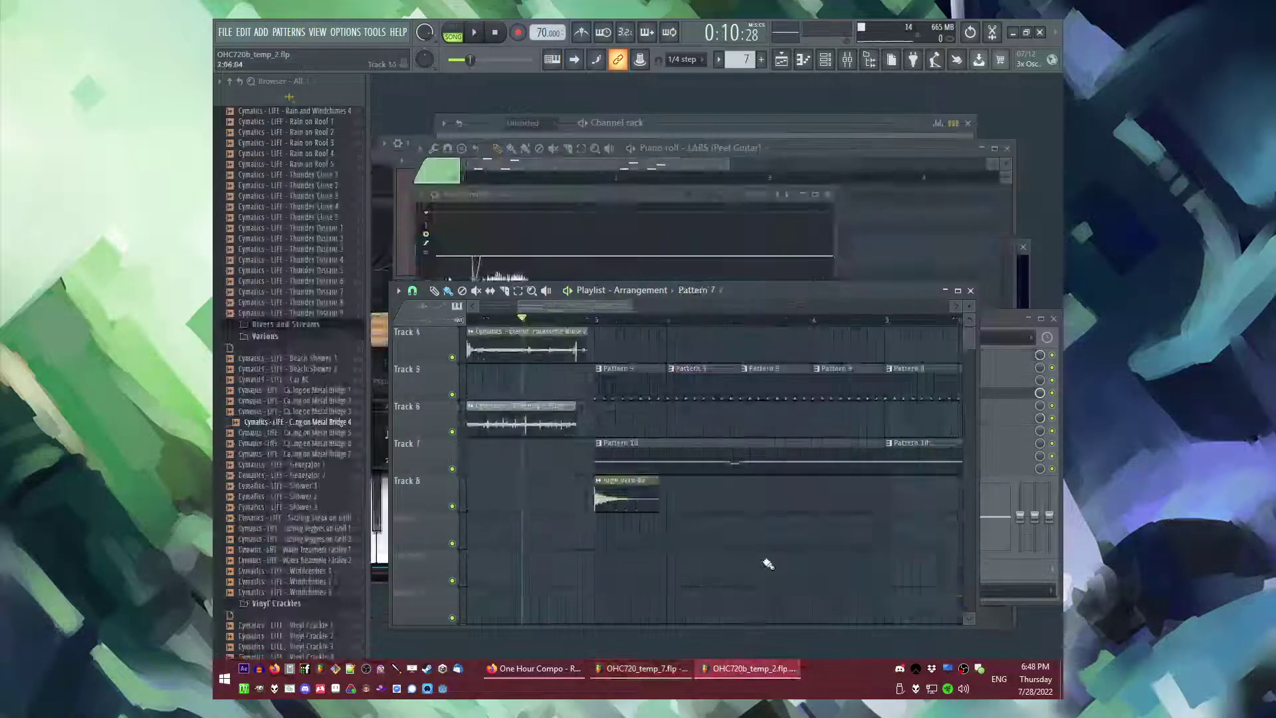
# - Save the project as OHC720b_temp_3 and place a new Pattern 11 on Track 9 at bar 5
pyautogui.click(568, 320)
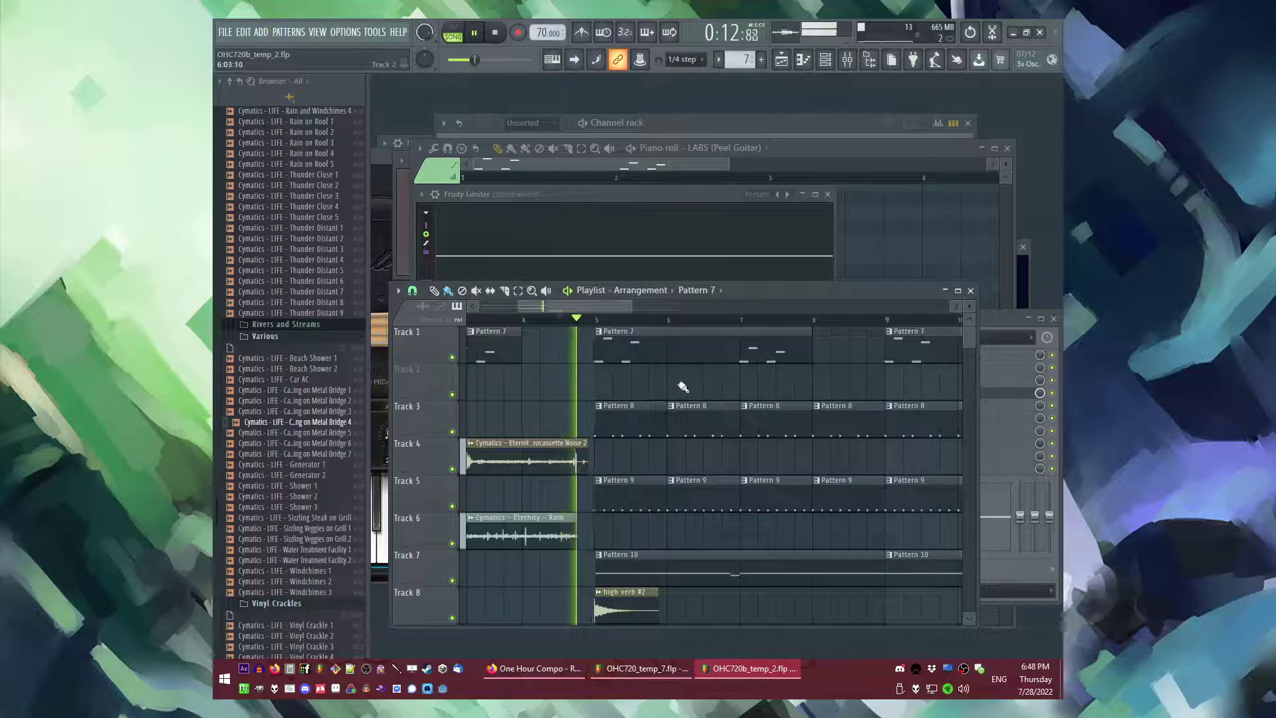
pyautogui.hotkey('ctrl', 'n')
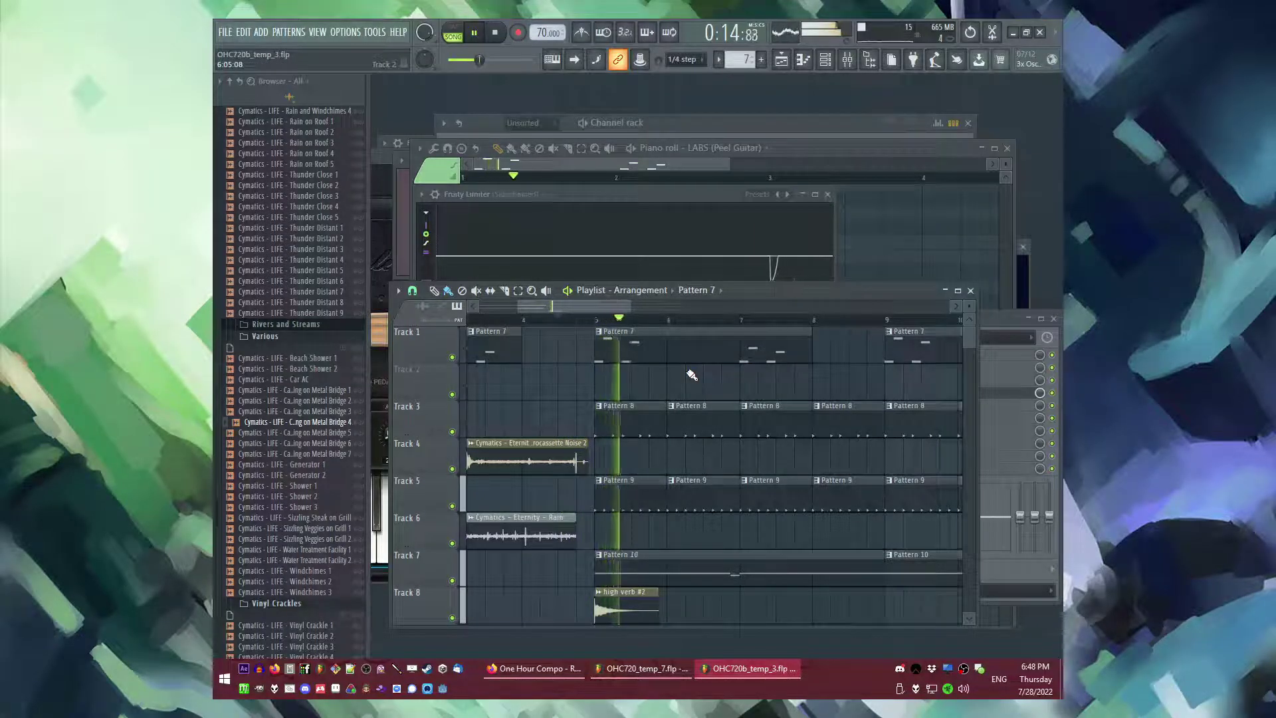
pyautogui.scroll(-3, 684, 505)
pyautogui.press('F4')
pyautogui.press('Return')
pyautogui.click(605, 537)
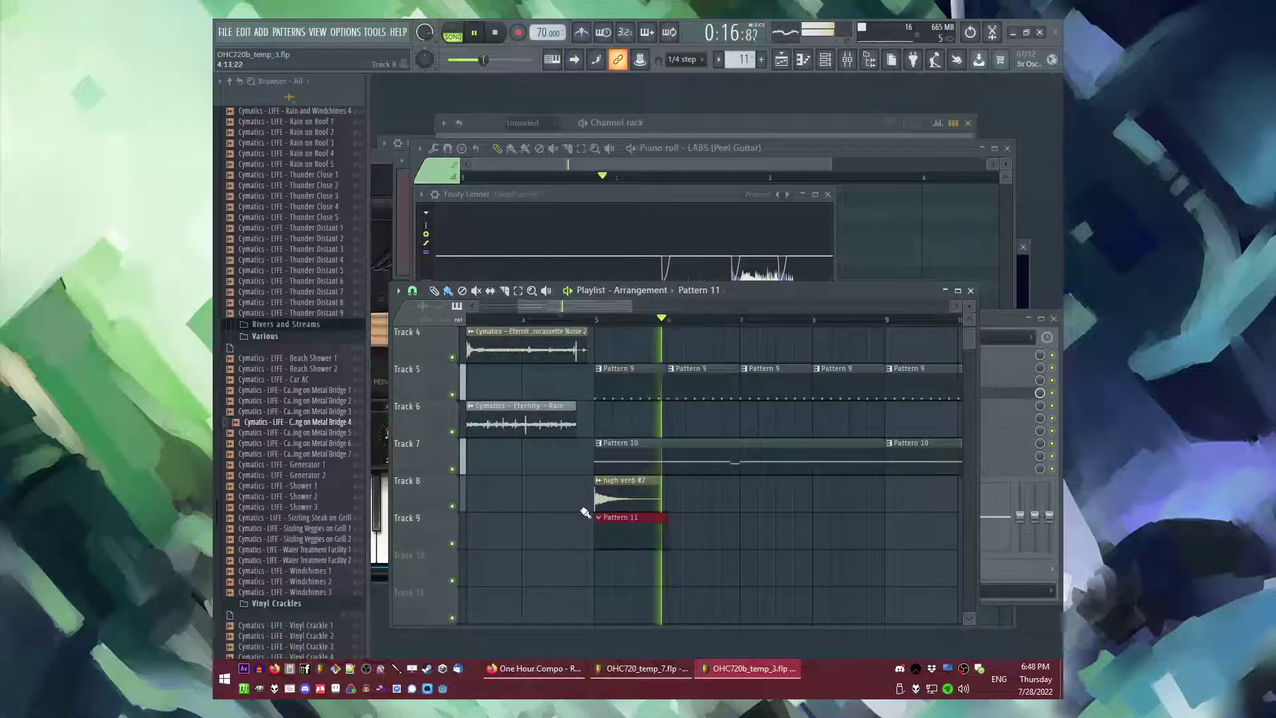
# - Add a LABS (Soft Piano) instrument channel and open its piano roll in Pattern 11, restarting playback from bar 1
pyautogui.click(259, 32)
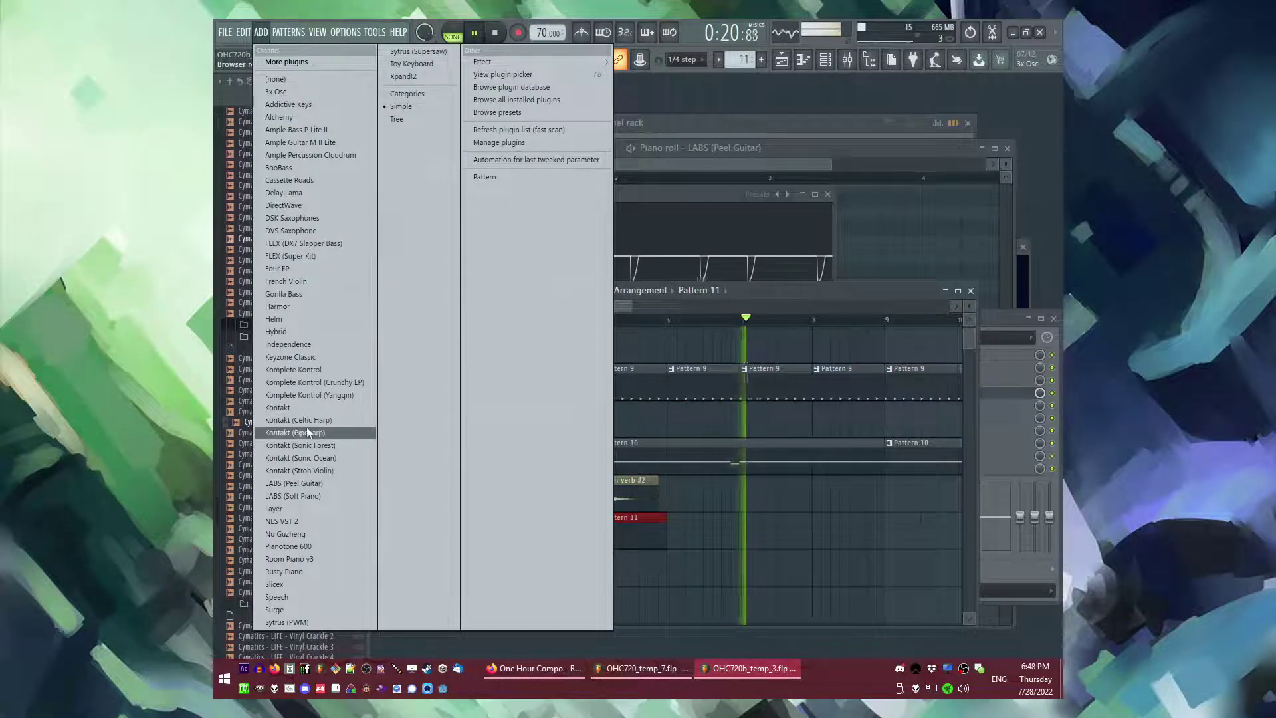
pyautogui.click(328, 496)
pyautogui.press('F6')
pyautogui.rightClick(560, 269)
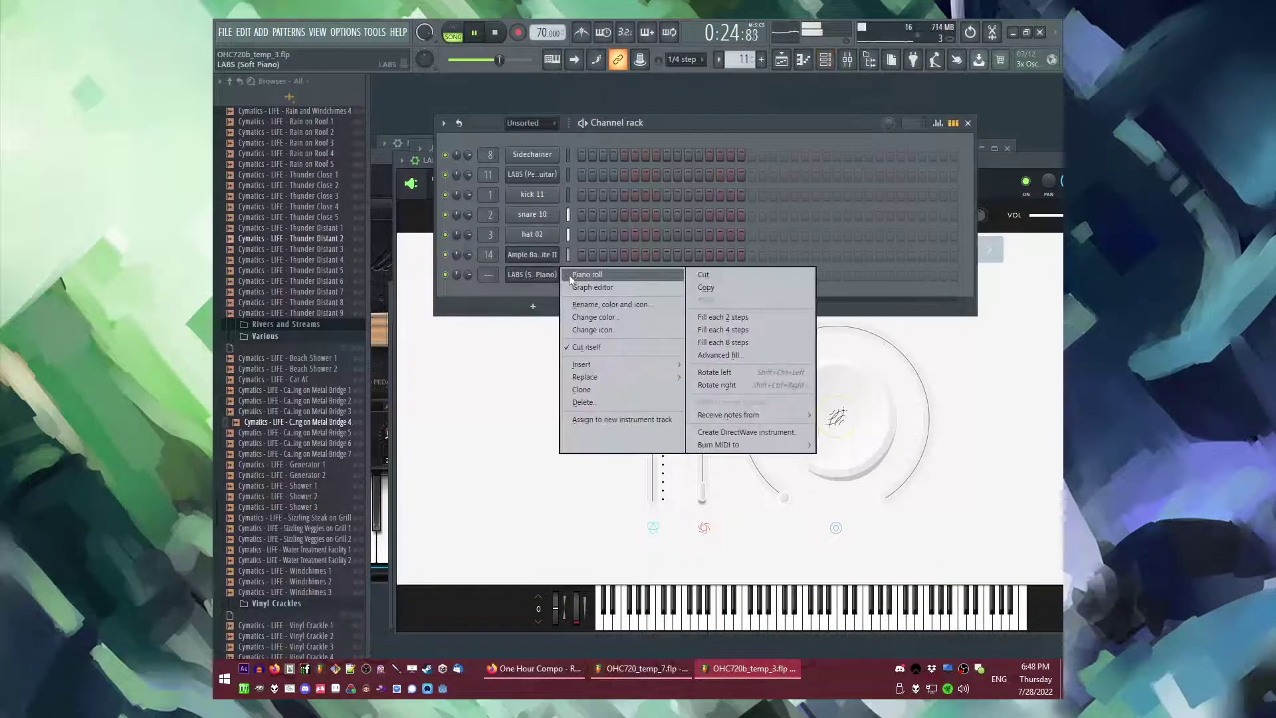
pyautogui.click(570, 274)
pyautogui.press('space')
pyautogui.click(470, 177)
pyautogui.press('space')
pyautogui.scroll(2, 655, 293)
pyautogui.scroll(-3, 655, 293)
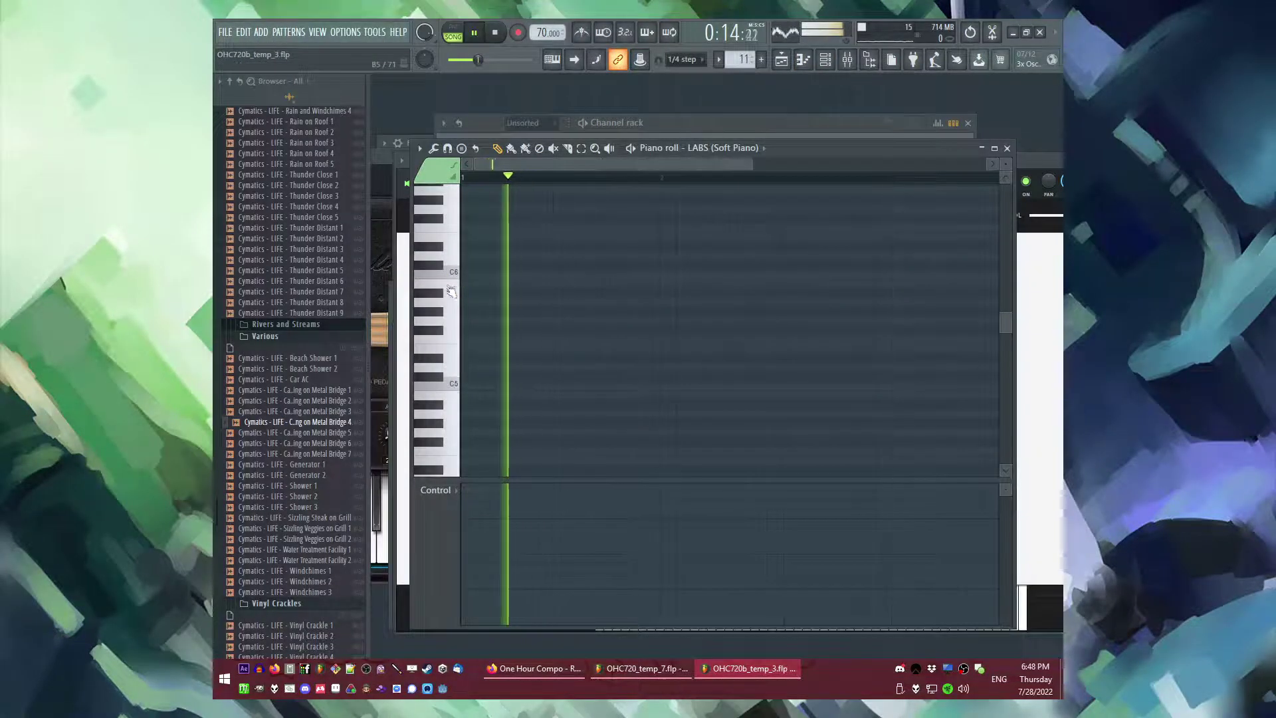
# - Try a C6 soft-piano note in Pattern 11, first at step 13 of bar 1 and again at the start of bar 2
pyautogui.click(609, 274)
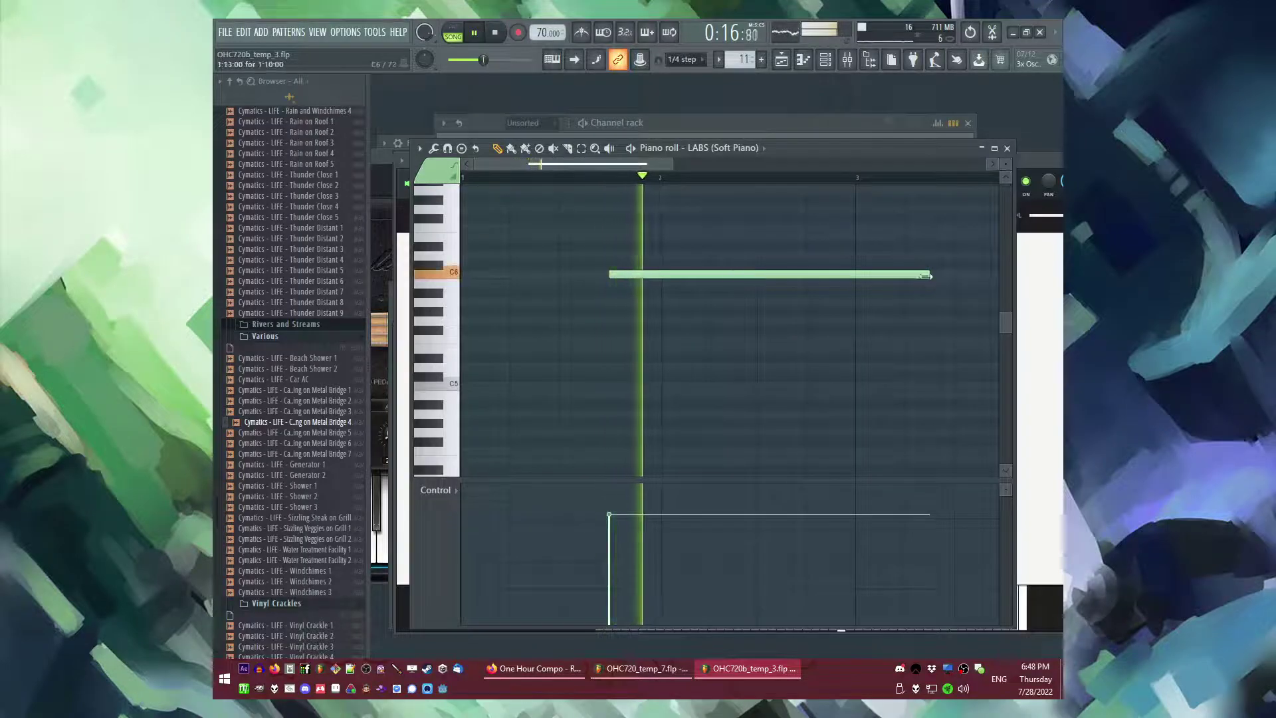
pyautogui.moveTo(925, 275); pyautogui.dragTo(658, 275)
pyautogui.press('space')
pyautogui.rightClick(654, 275)
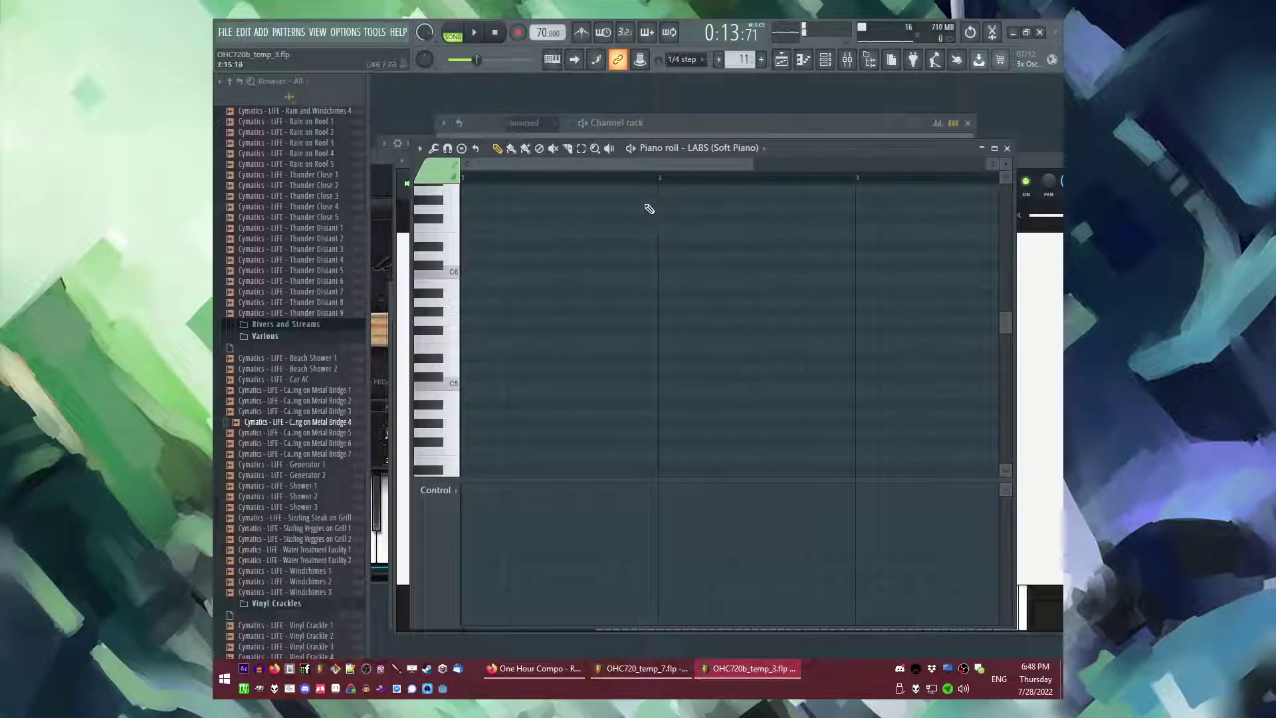
pyautogui.press('space')
pyautogui.scroll(1, 674, 278)
pyautogui.click(654, 275)
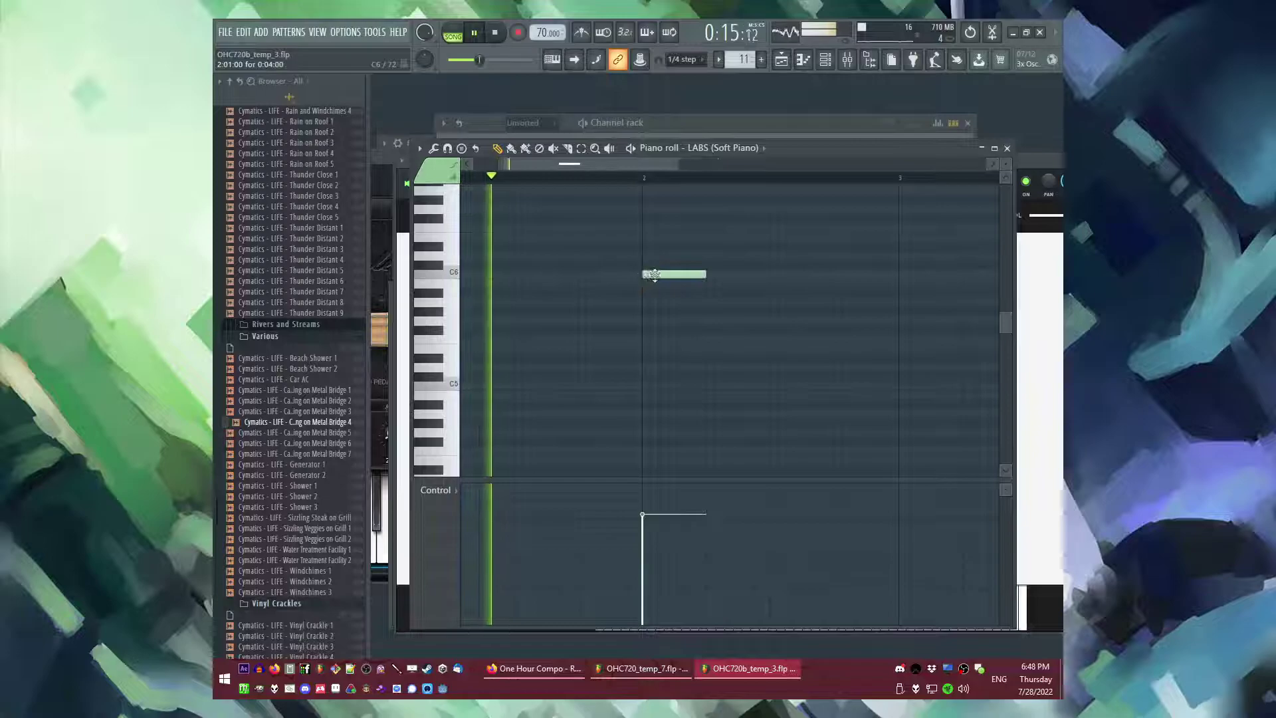
pyautogui.scroll(2, 792, 301)
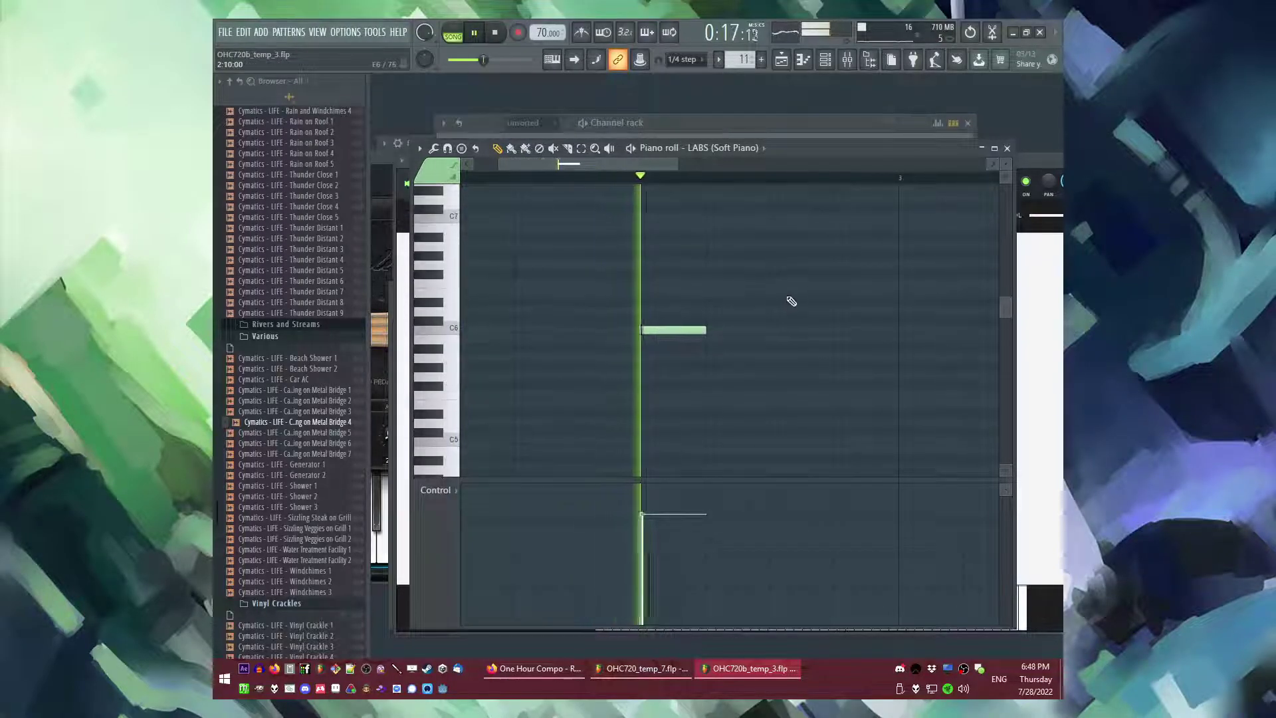
# - Replace the trial C6 note with a one-beat G6 note at step 13 of bar 1 in Pattern 11
pyautogui.press('space')
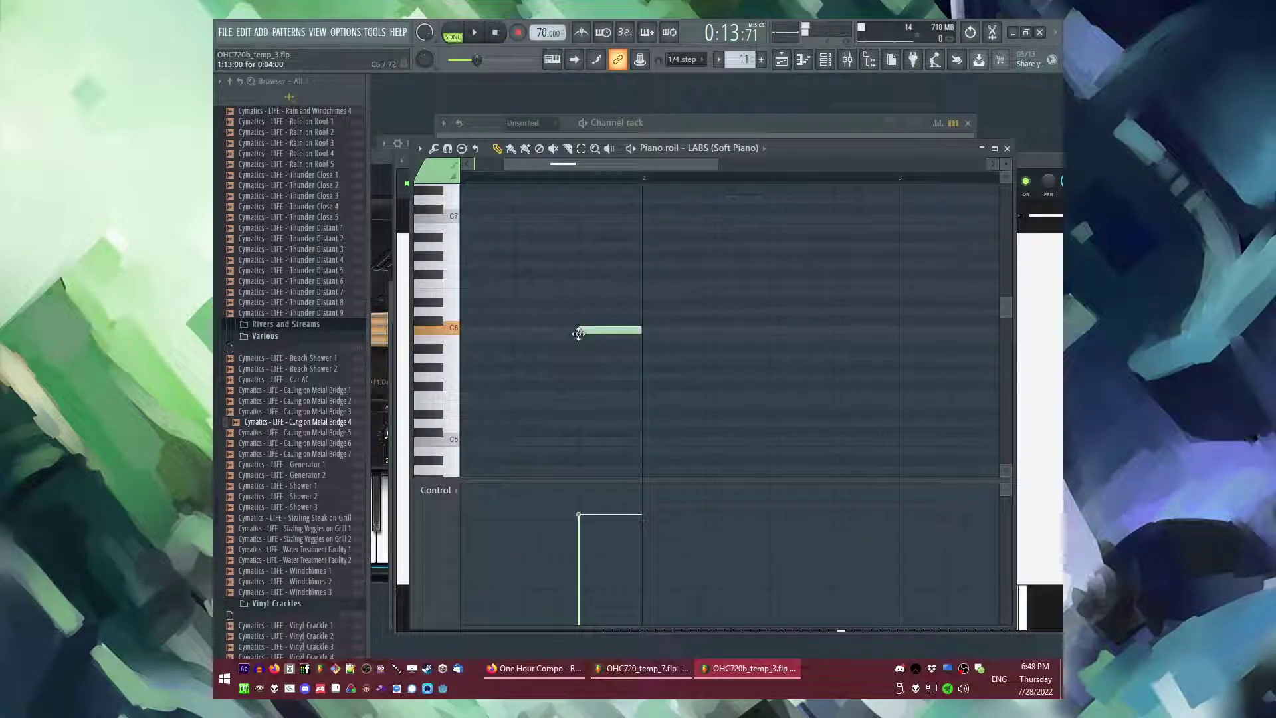
pyautogui.rightClick(595, 326)
pyautogui.click(581, 266)
# - Open the LABS (Soft Piano) instrument and route its channel to free mixer track 15
pyautogui.press('F6')
pyautogui.click(532, 275)
pyautogui.press('space')
pyautogui.click(532, 275)
pyautogui.moveTo(794, 178); pyautogui.dragTo(507, 182)
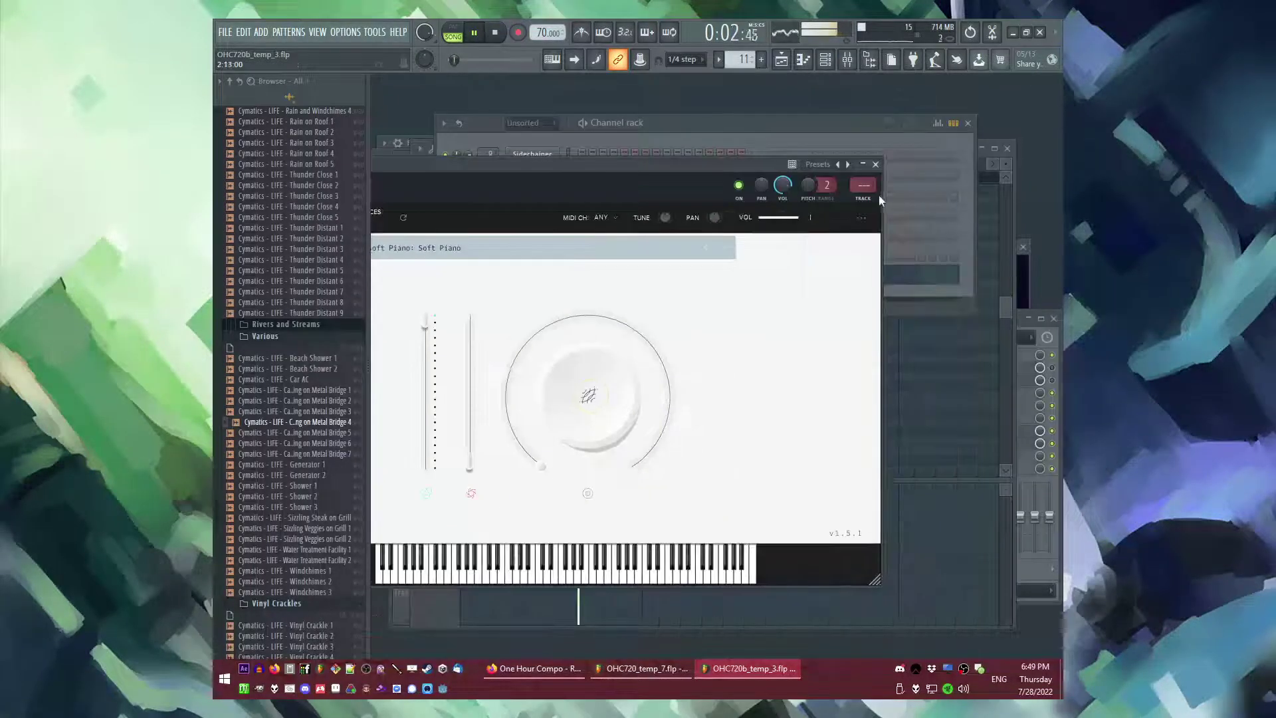
pyautogui.hotkey('ctrl', 'l')
# - Load Fruity delay bank in slot 4 and ValhallaSupermassive in slot 8 of the soft piano's mixer track
pyautogui.click(920, 393)
pyautogui.moveTo(920, 361)
pyautogui.click(870, 369)
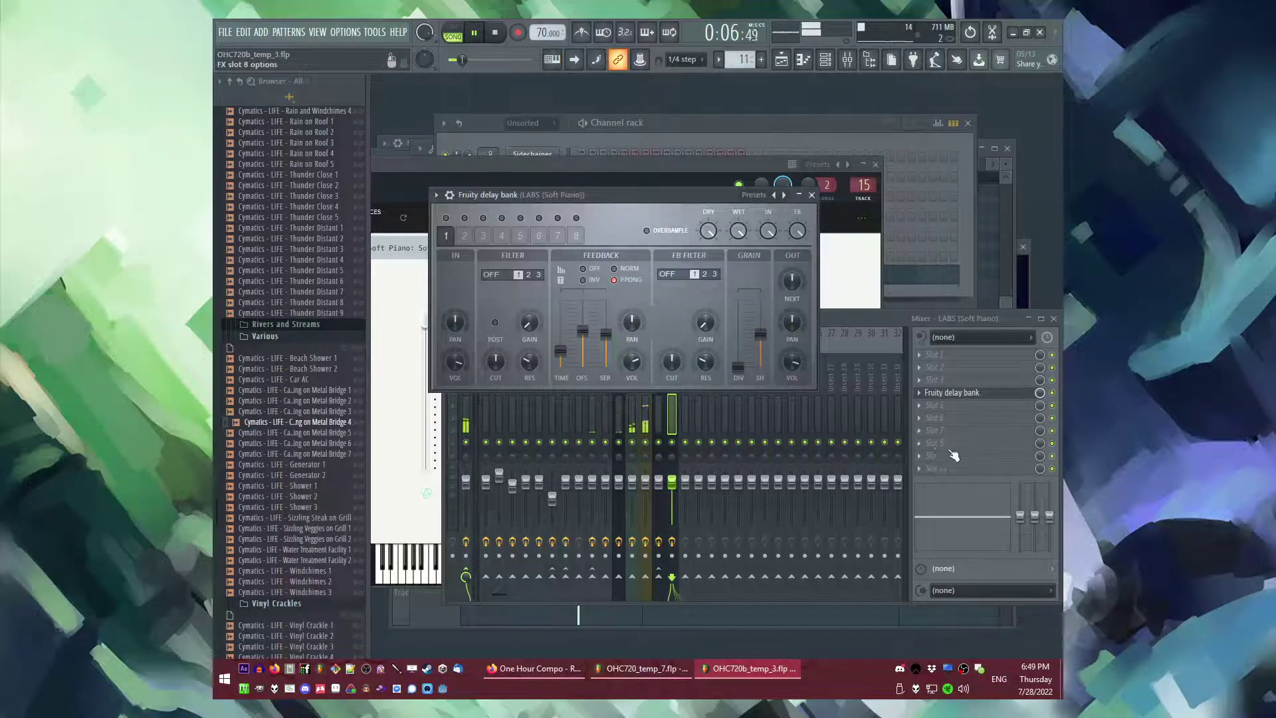
pyautogui.click(918, 444)
pyautogui.moveTo(921, 359)
pyautogui.click(849, 584)
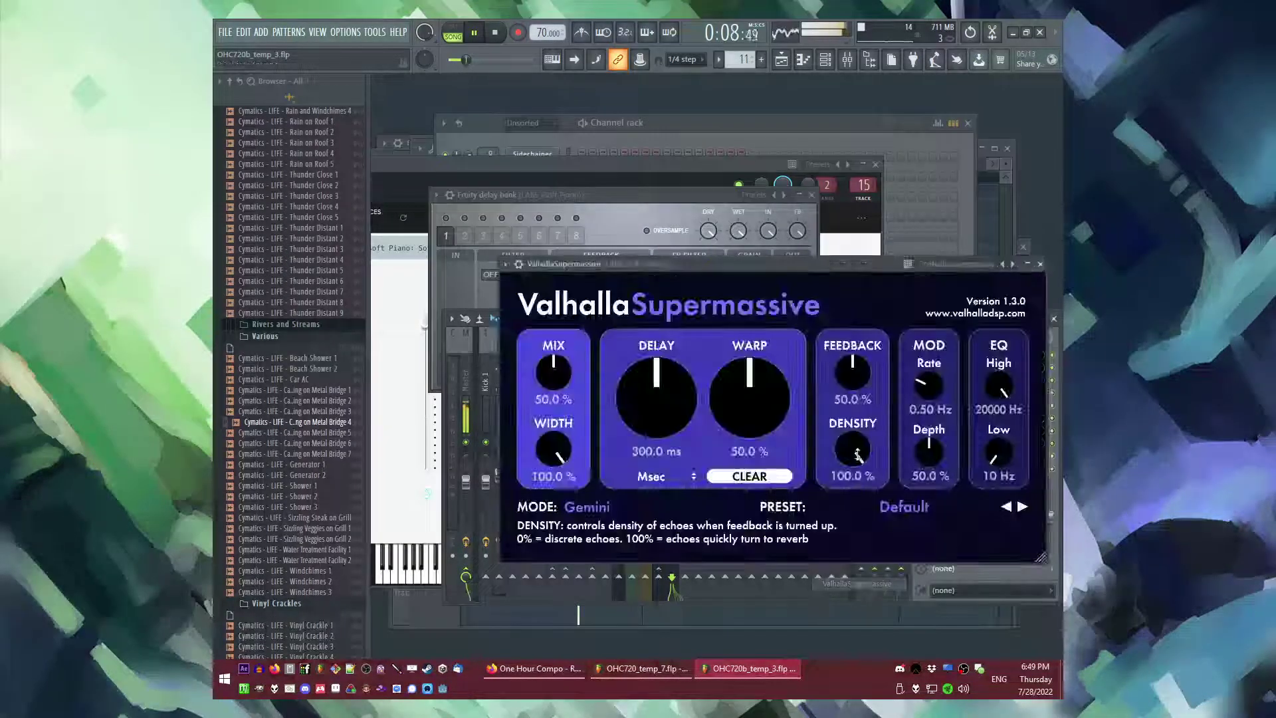
# - Play the arrangement from just before bar 5 and save the project as a new version, OHC720b_temp_4
pyautogui.click(851, 590)
pyautogui.press('F9')
pyautogui.press('F5')
pyautogui.click(588, 320)
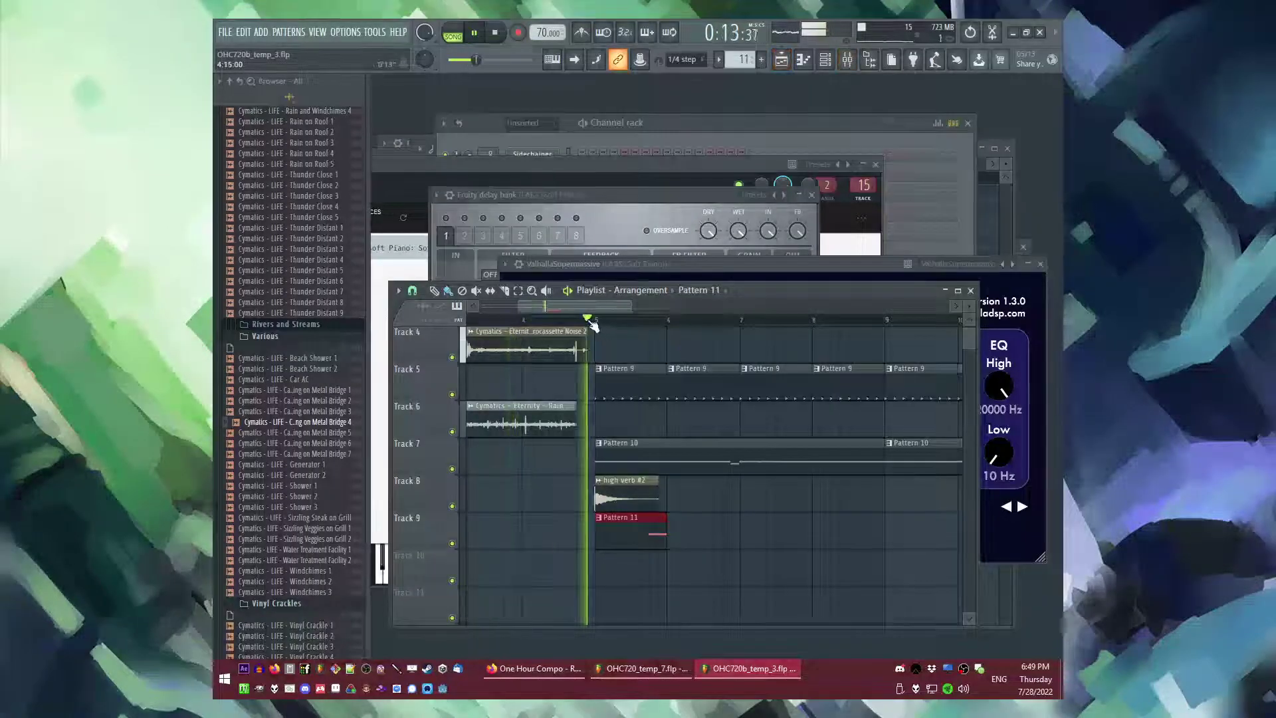
pyautogui.doubleClick(621, 529)
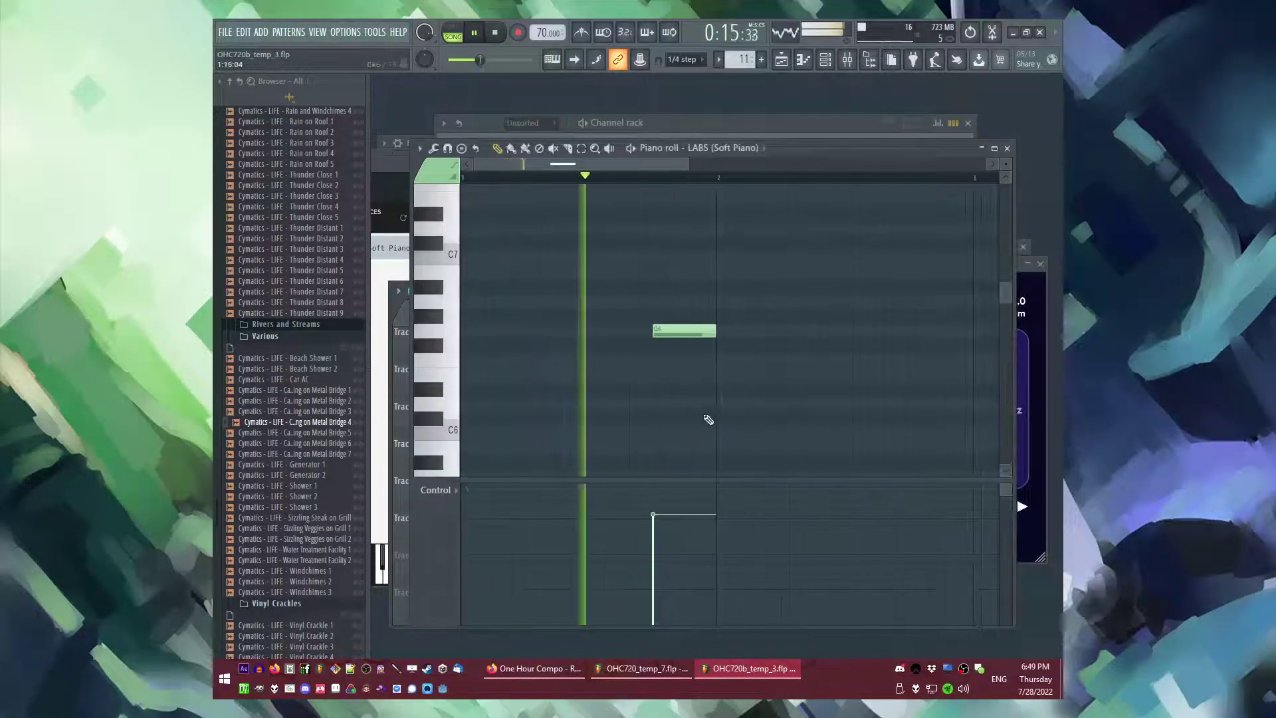
pyautogui.hotkey('ctrl', 'n')
# - Place a unique copy of Pattern 11 on Track 9 at bar 7, with F6 at step 13 and G6 at step 14
pyautogui.press('F6')
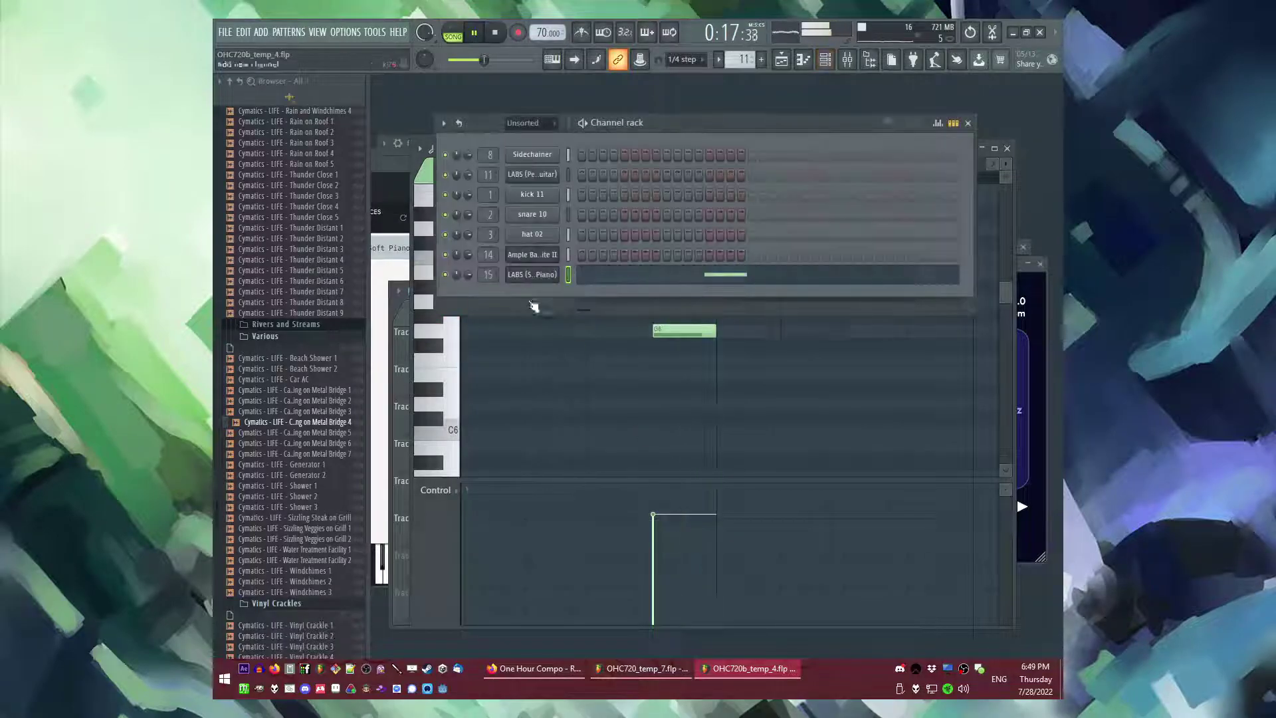
pyautogui.press('F7')
pyautogui.press('F5')
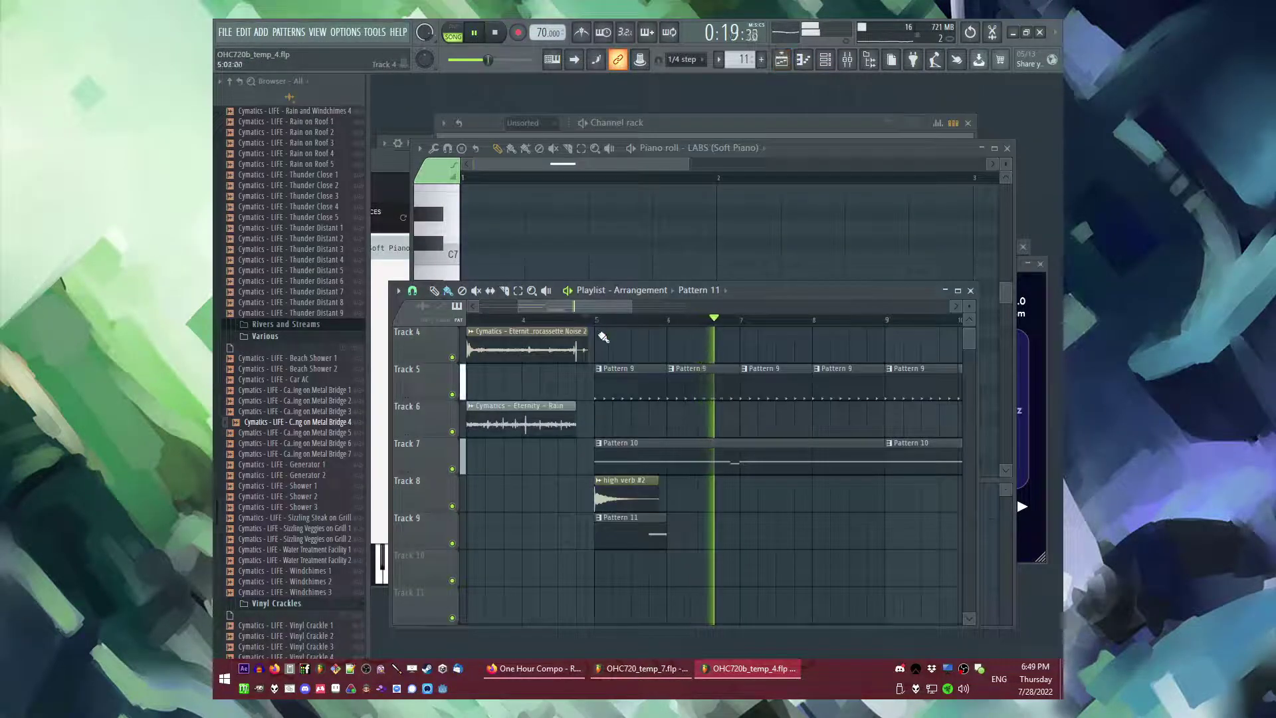
pyautogui.click(745, 530)
pyautogui.click(744, 517)
pyautogui.click(759, 579)
pyautogui.doubleClick(779, 531)
pyautogui.rightClick(756, 332)
pyautogui.press('space')
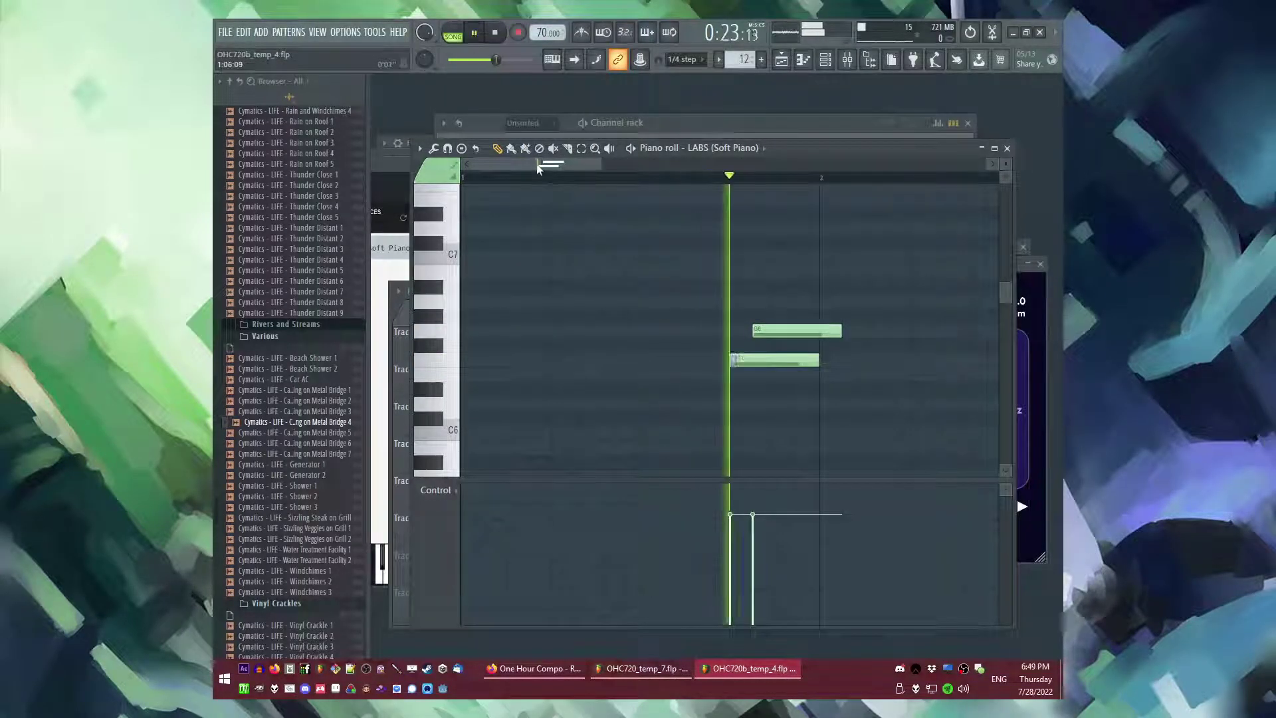
# - Play the arrangement and add a one-beat D#6 note at step 13 of bar 2 in Pattern 12
pyautogui.press('F5')
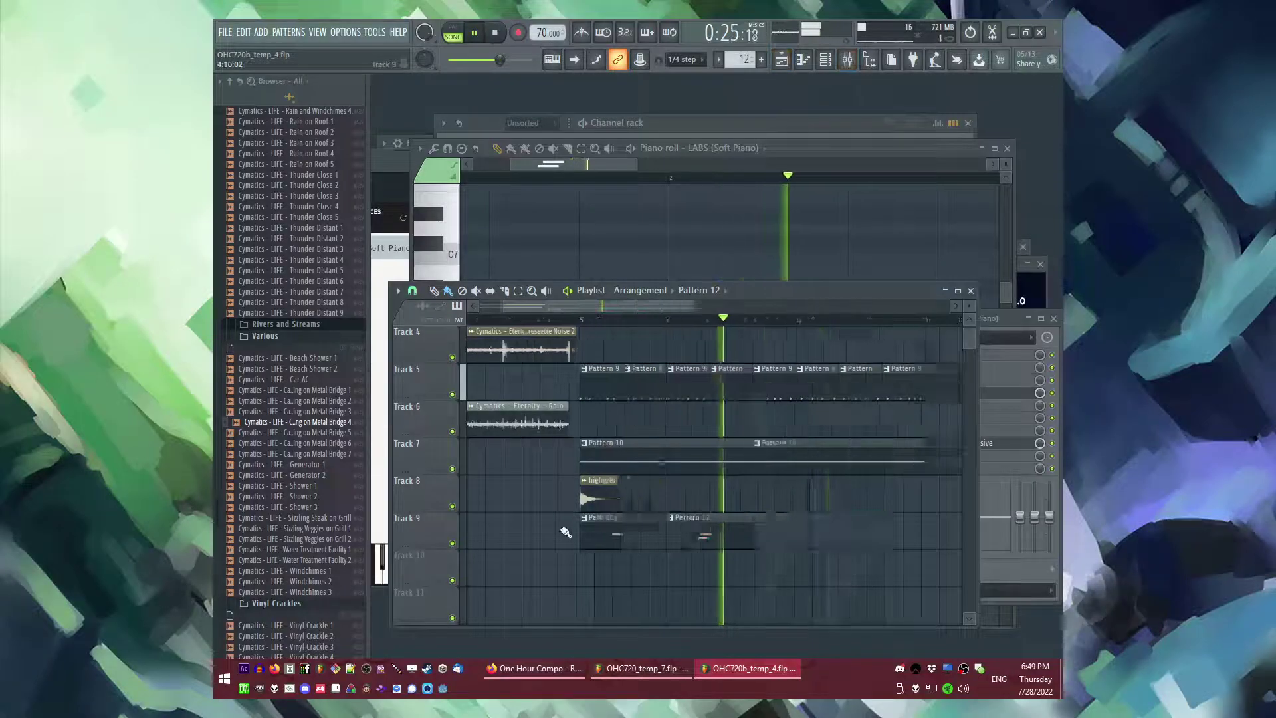
pyautogui.scroll(2, 638, 541)
pyautogui.press('space')
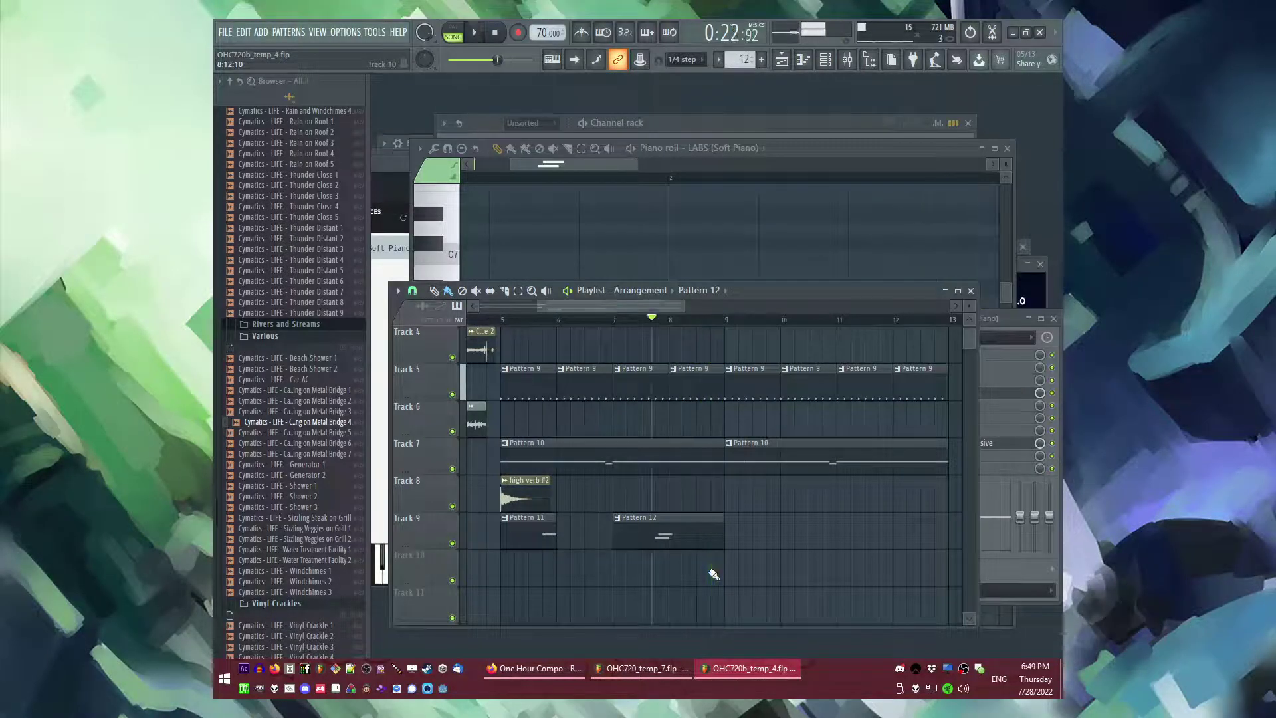
pyautogui.press('F7')
pyautogui.press('space')
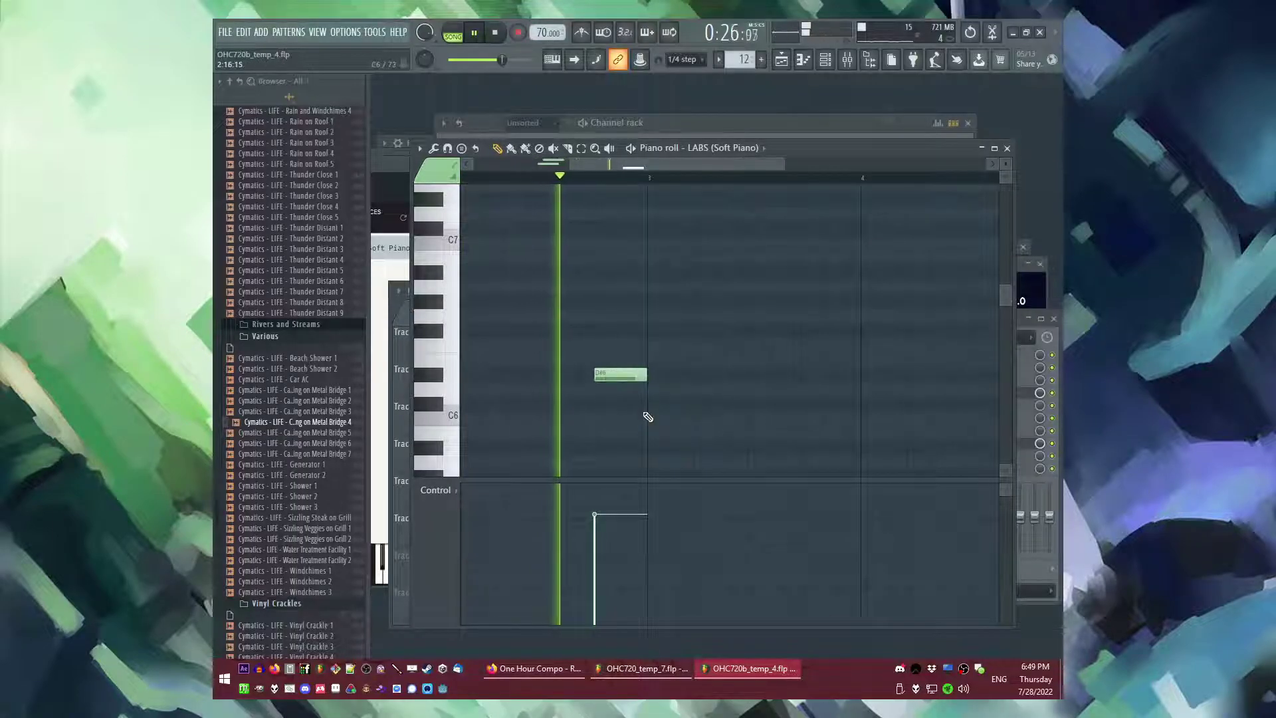
# - Duplicate the Pattern 11 and Pattern 12 clips on Track 9 so the copies start at bars 9 and 11
pyautogui.press('F5')
pyautogui.moveTo(512, 538); pyautogui.dragTo(769, 558)
pyautogui.scroll(-2, 724, 539)
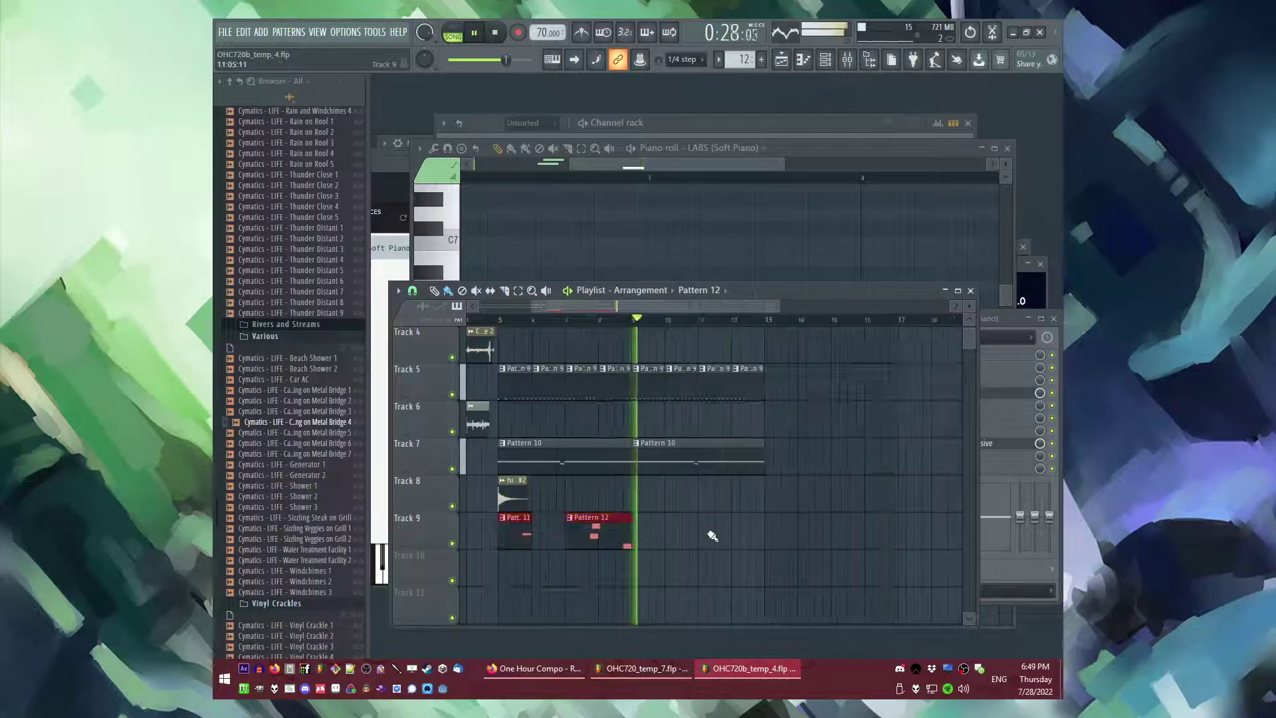
pyautogui.scroll(3, 707, 533)
pyautogui.hotkey('ctrl', 'b')
pyautogui.scroll(-3, 696, 526)
pyautogui.keyDown('ctrl'); pyautogui.click(671, 492); pyautogui.keyUp('ctrl')
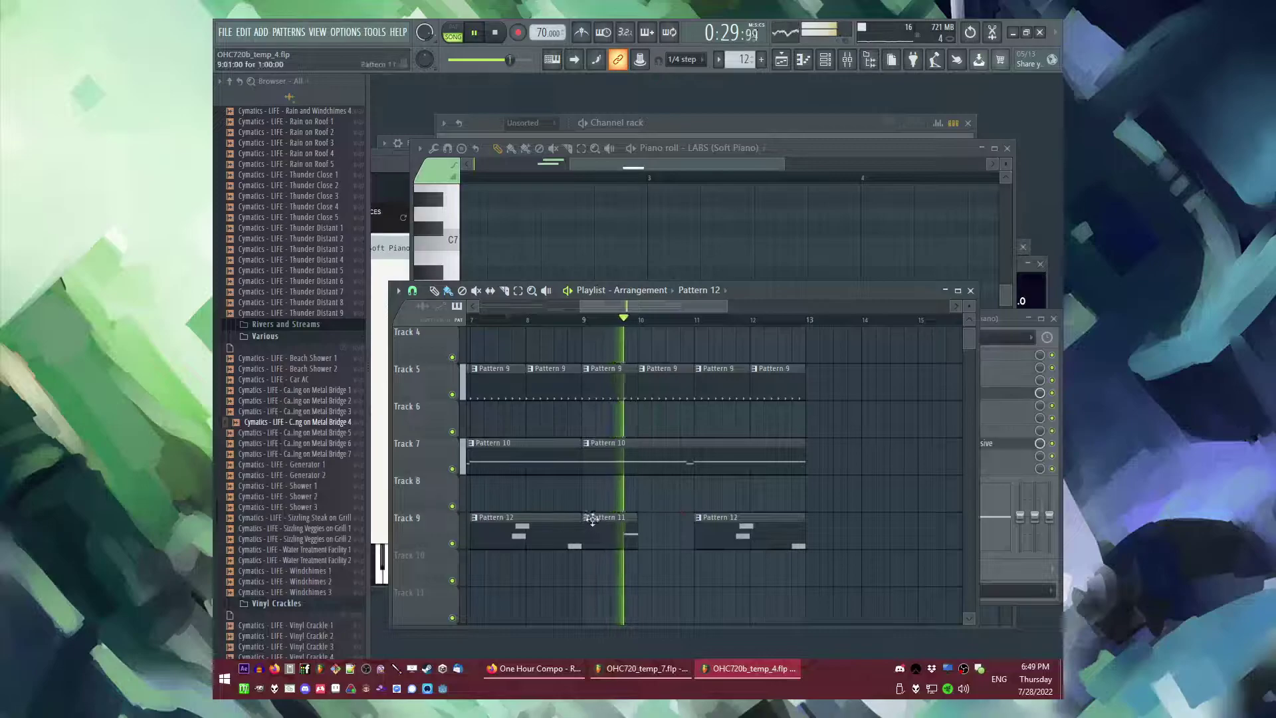
# - Make the Pattern 12 clip at bar 11 unique and set F6, G6 and A#6 notes at steps 11, 13 and 15 of its first bar
pyautogui.click(700, 524)
pyautogui.click(728, 543)
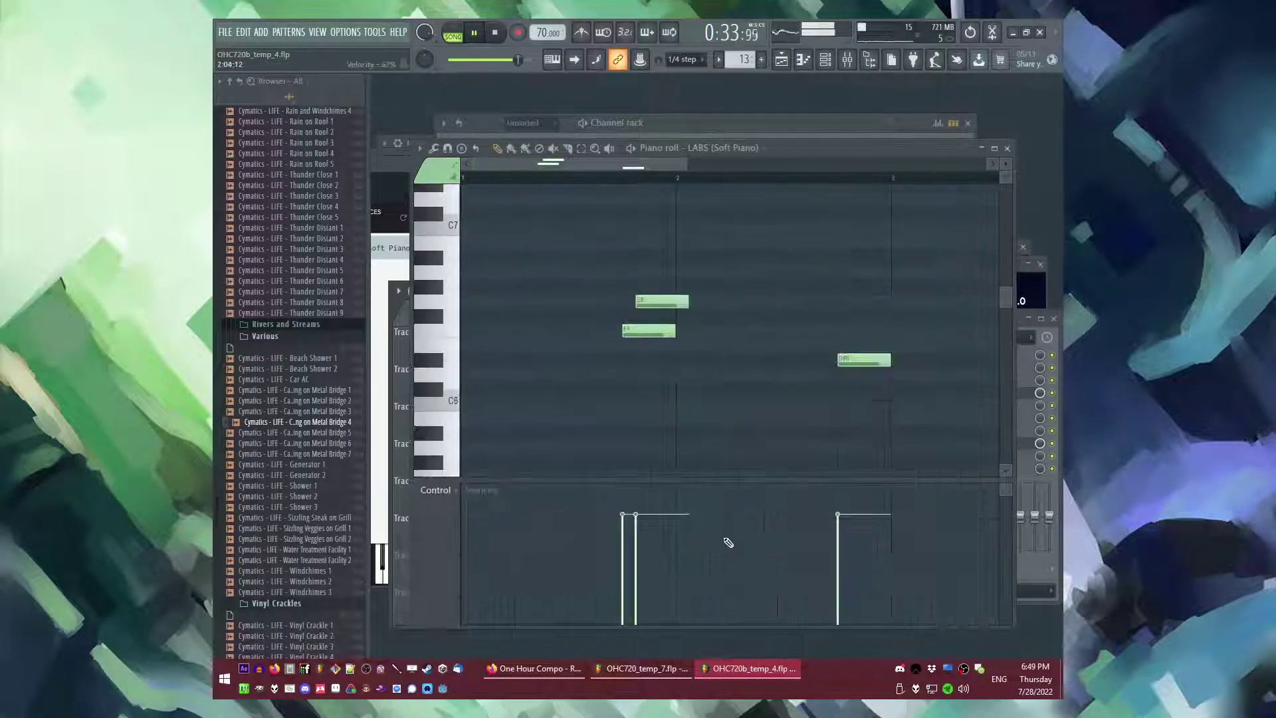
pyautogui.scroll(2, 615, 368)
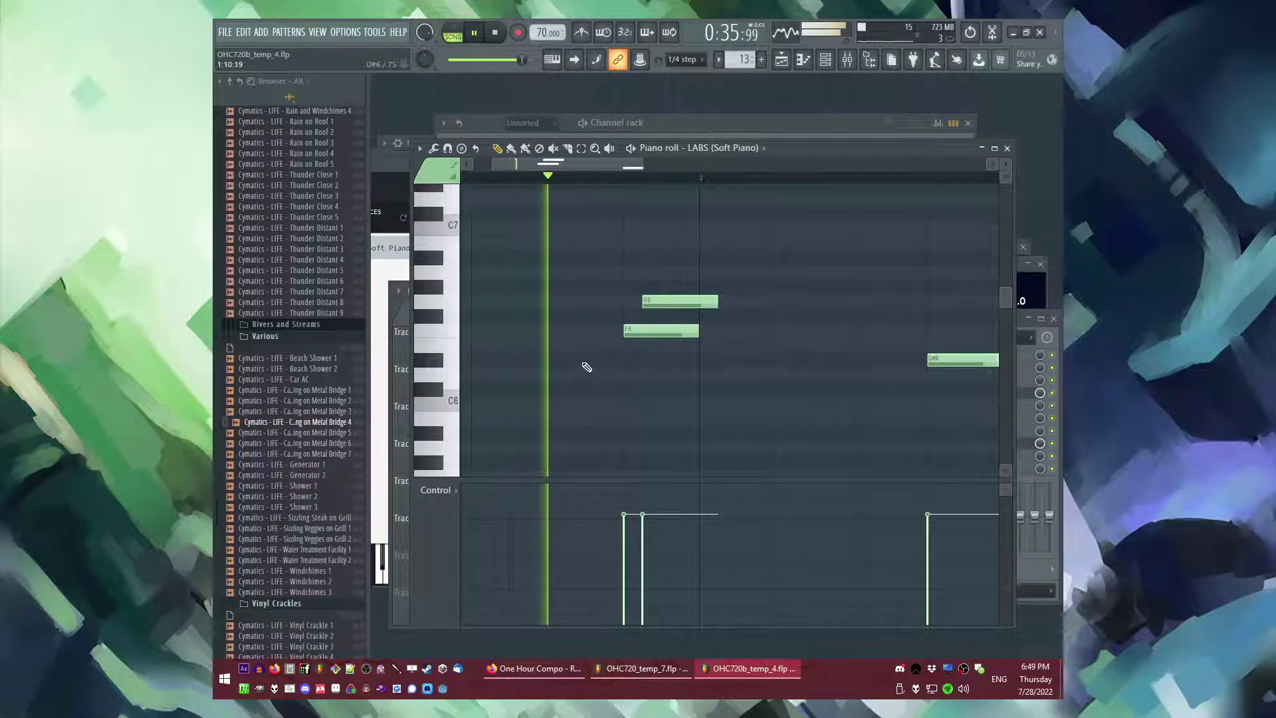
pyautogui.press('space')
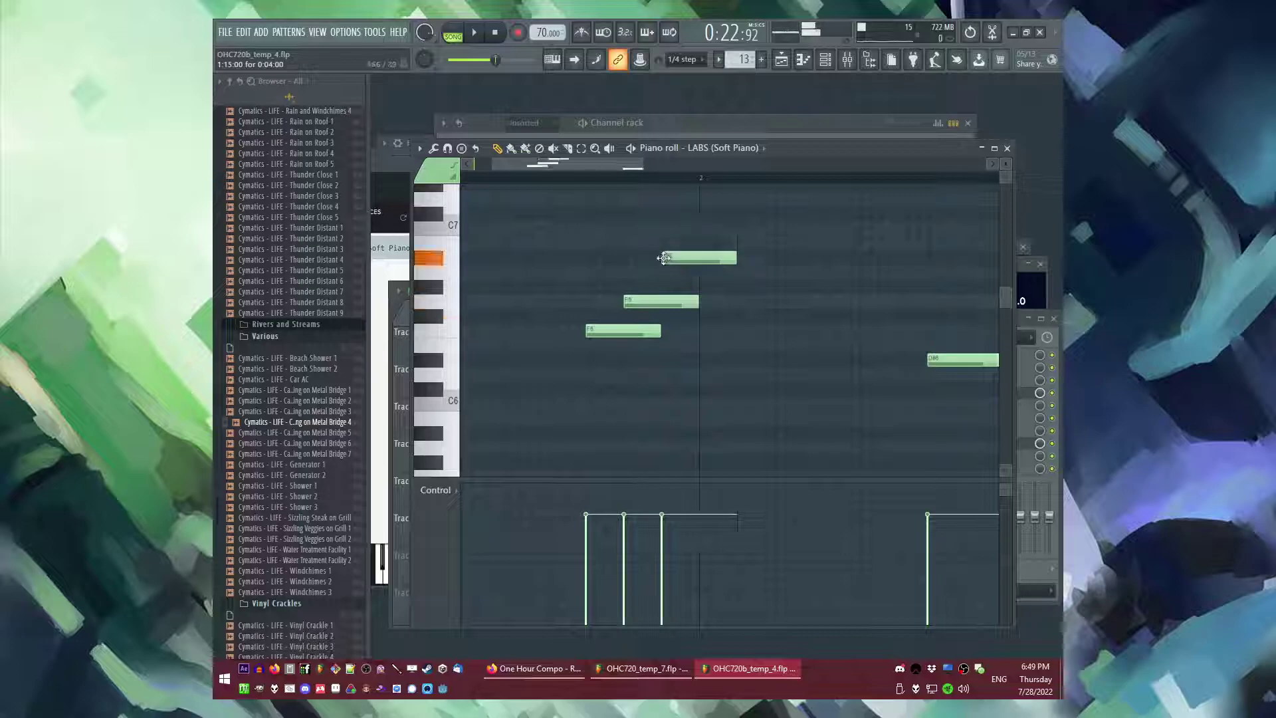
pyautogui.click(566, 179)
pyautogui.press('space')
pyautogui.moveTo(588, 166); pyautogui.dragTo(618, 168)
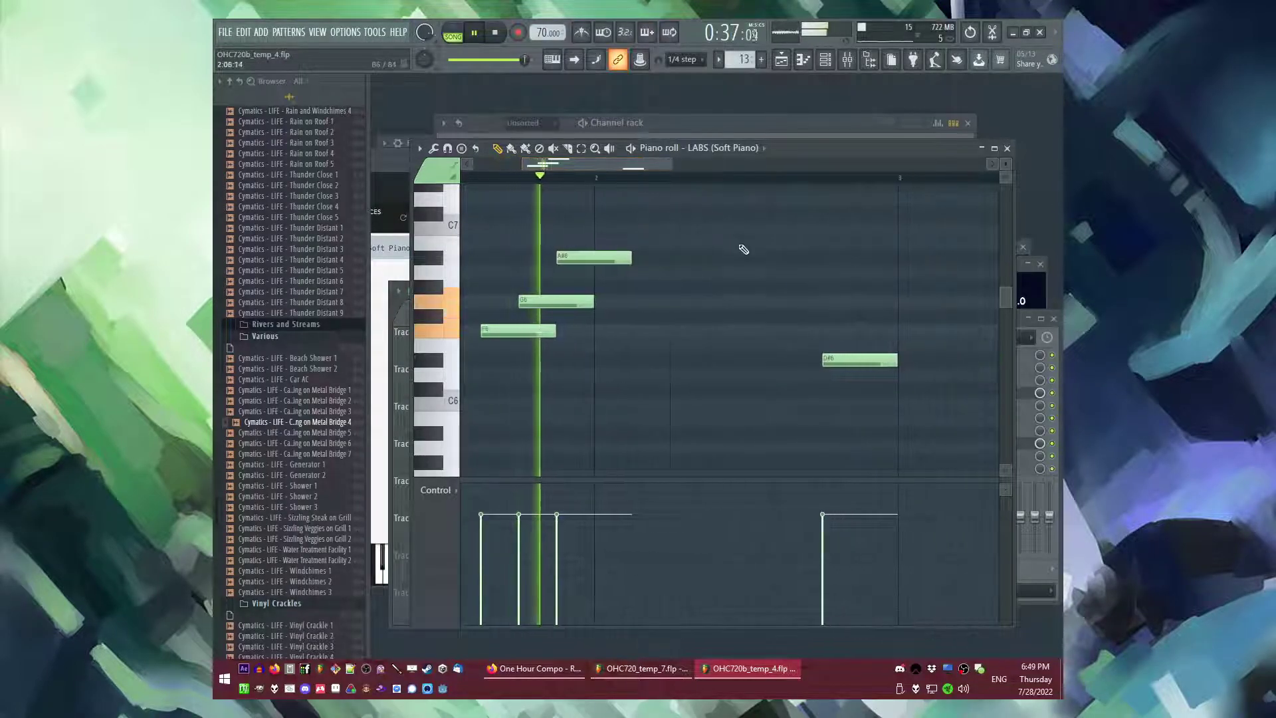
# - Replace the D#6 note in Pattern 13 with a C6 note at step 5 of bar 2 and save the project
pyautogui.rightClick(877, 361)
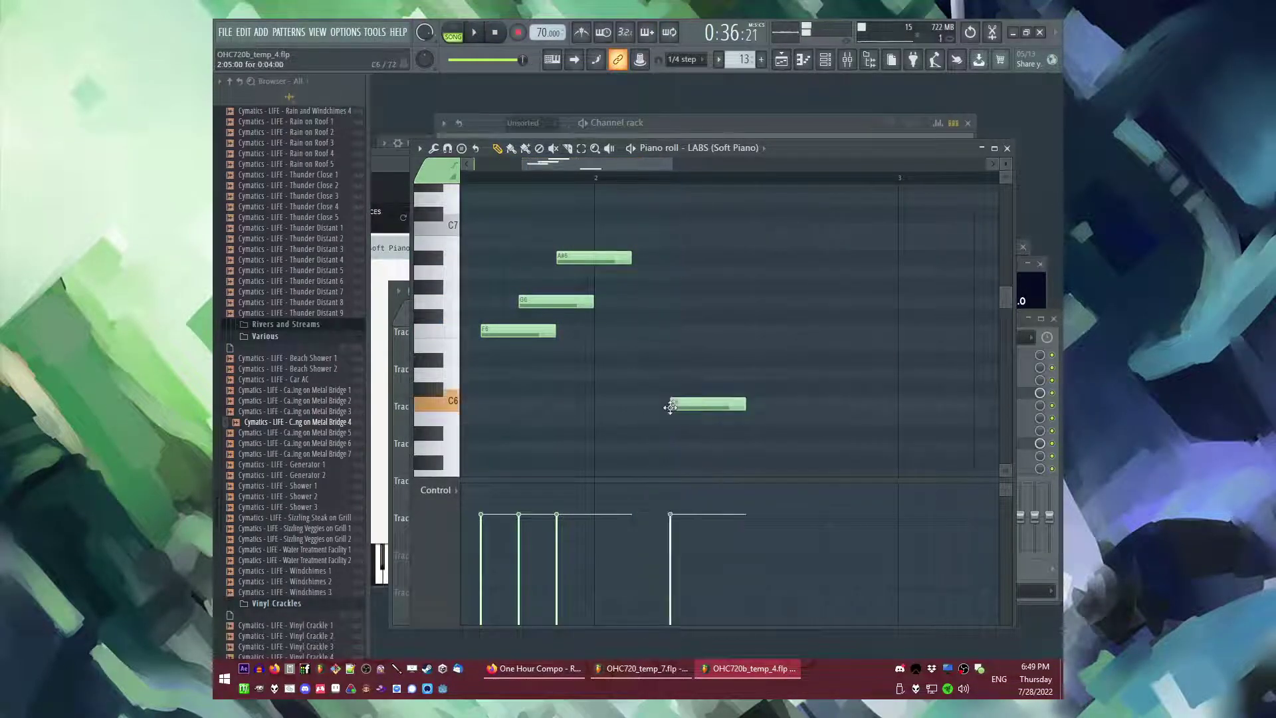
pyautogui.scroll(-2, 704, 417)
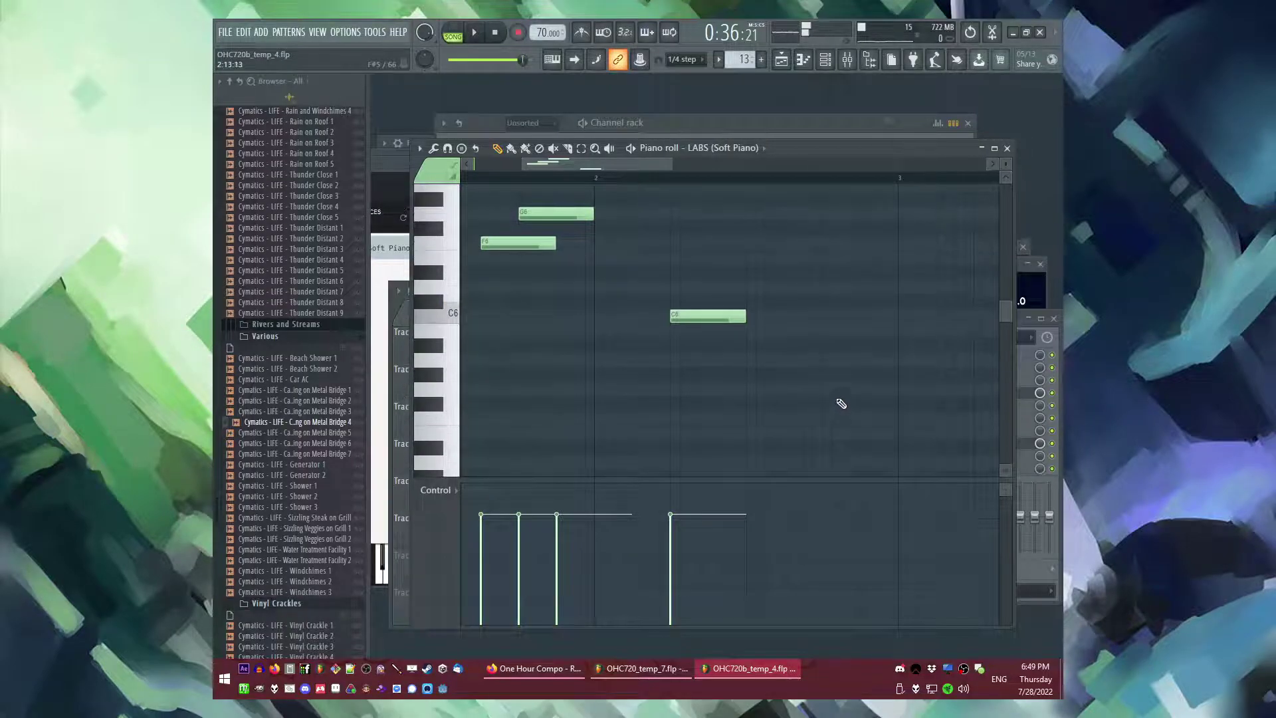
pyautogui.press('F5')
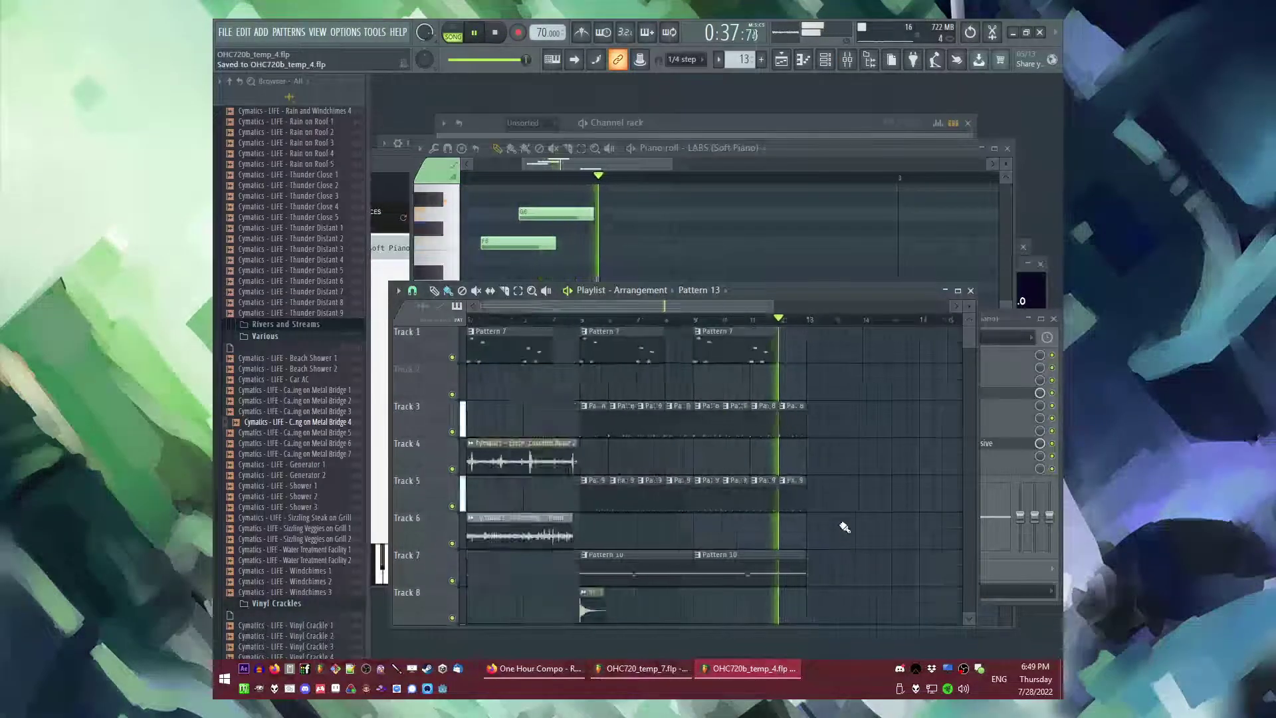
# - Duplicate the clips on Tracks 3, 5 and 7 from bars 5–12 to bars 13–20
pyautogui.moveTo(832, 400); pyautogui.dragTo(584, 582)
pyautogui.hotkey('ctrl', 'b')
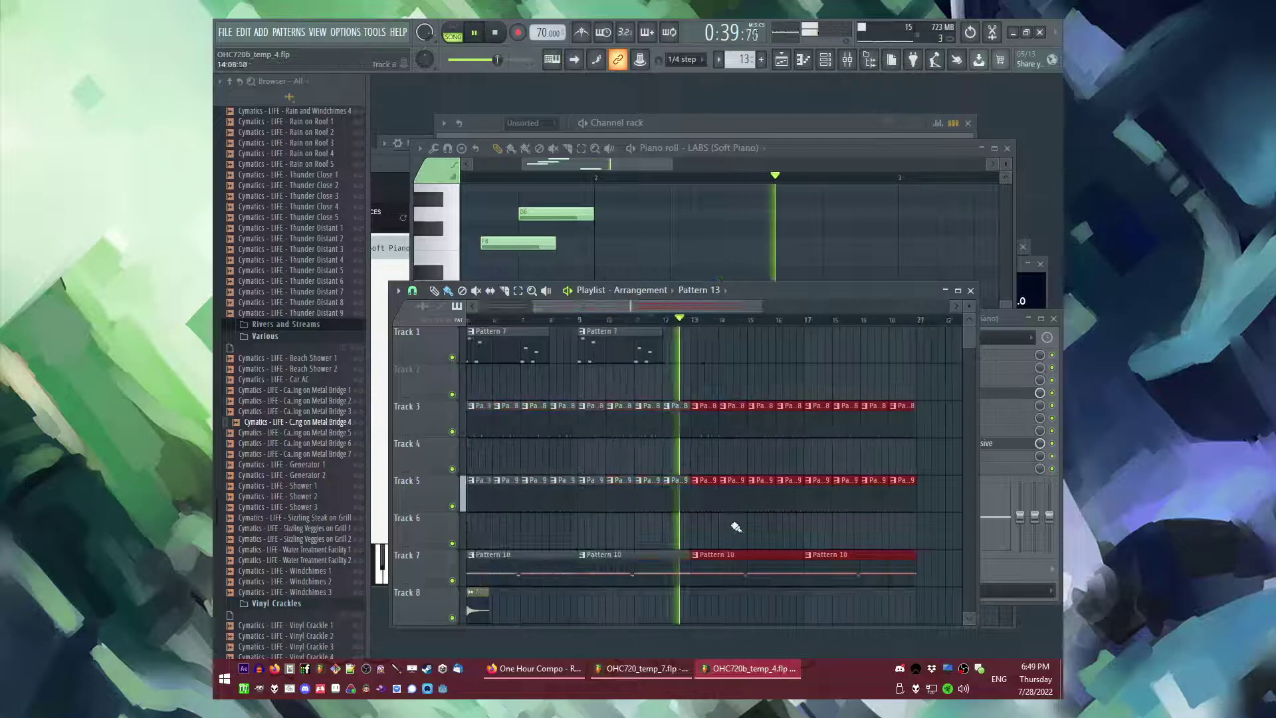
pyautogui.keyDown('ctrl'); pyautogui.click(739, 377); pyautogui.keyUp('ctrl')
# - Duplicate the two Pattern 7 clips at bars 5 and 9 on Track 1 to bars 13 and 17
pyautogui.scroll(-2, 733, 372)
pyautogui.moveTo(739, 370); pyautogui.dragTo(572, 347)
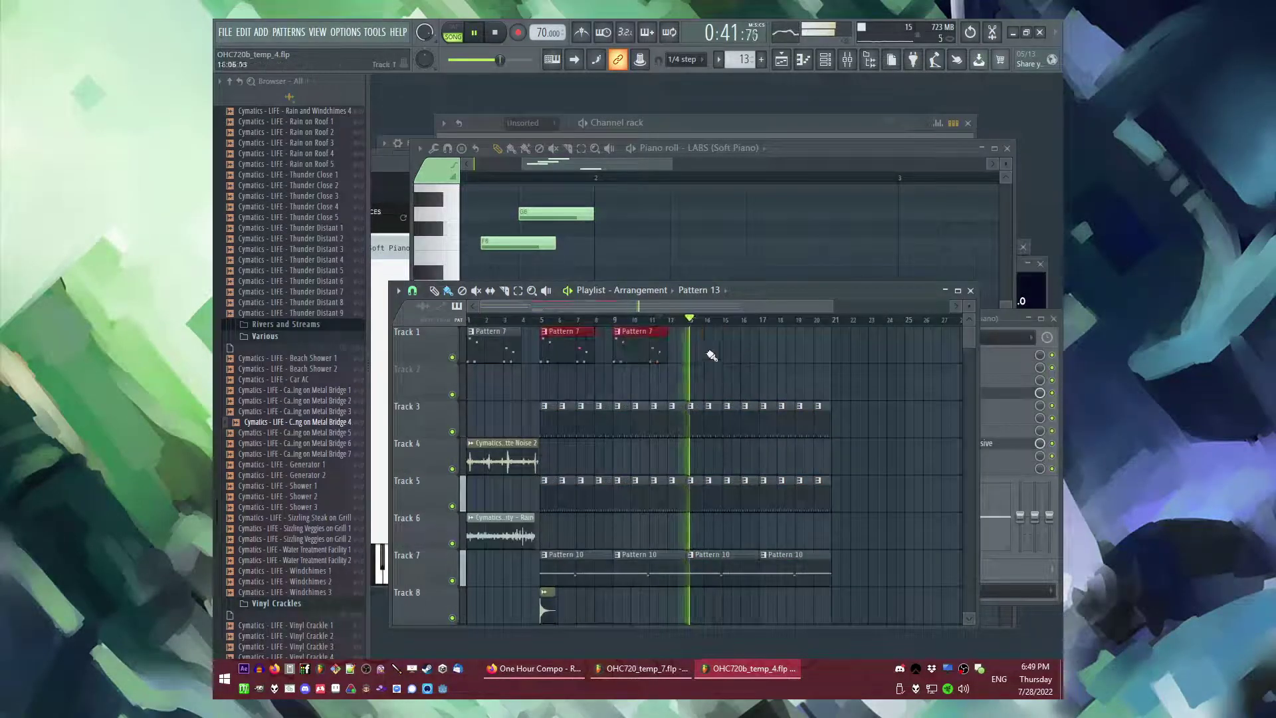
pyautogui.scroll(4, 749, 352)
pyautogui.hotkey('ctrl', 'b')
pyautogui.scroll(-3, 749, 352)
pyautogui.keyDown('ctrl'); pyautogui.click(724, 385); pyautogui.keyUp('ctrl')
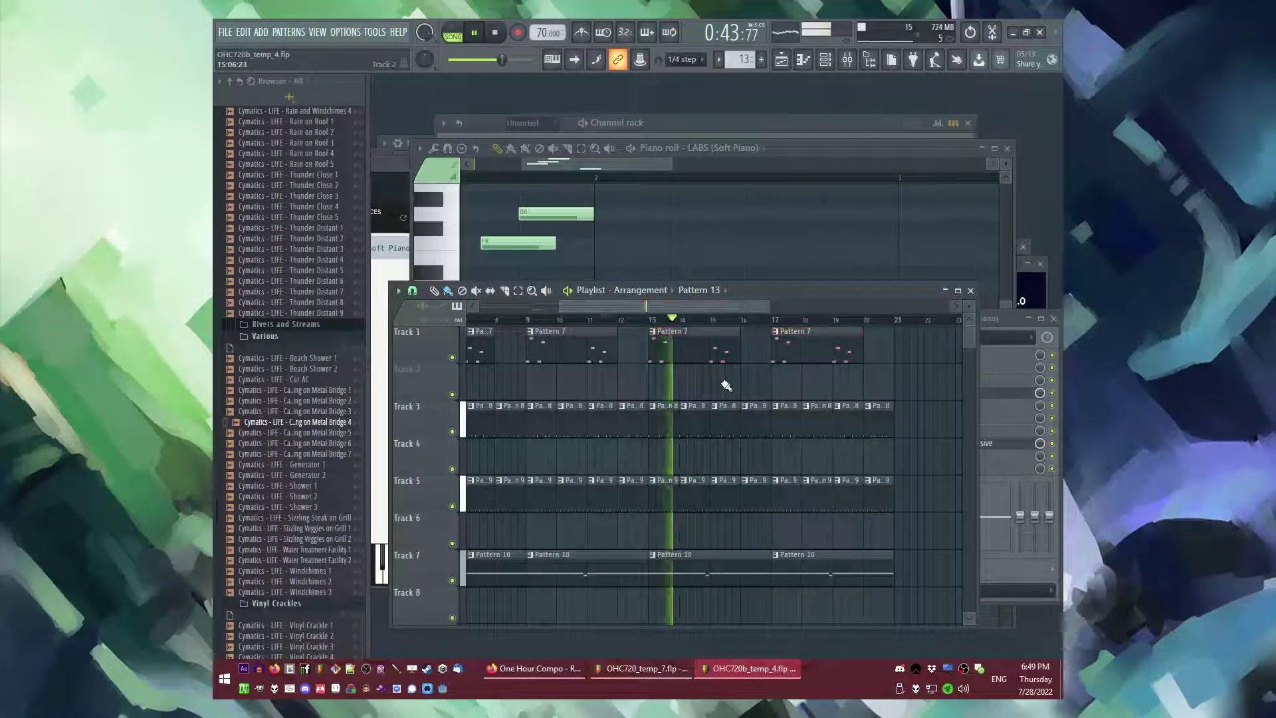
# - Place the high riser audio clip on Track 6 at bar 11
pyautogui.scroll(-5, 724, 387)
pyautogui.scroll(-2, 723, 388)
pyautogui.scroll(3, 692, 396)
pyautogui.click(706, 291)
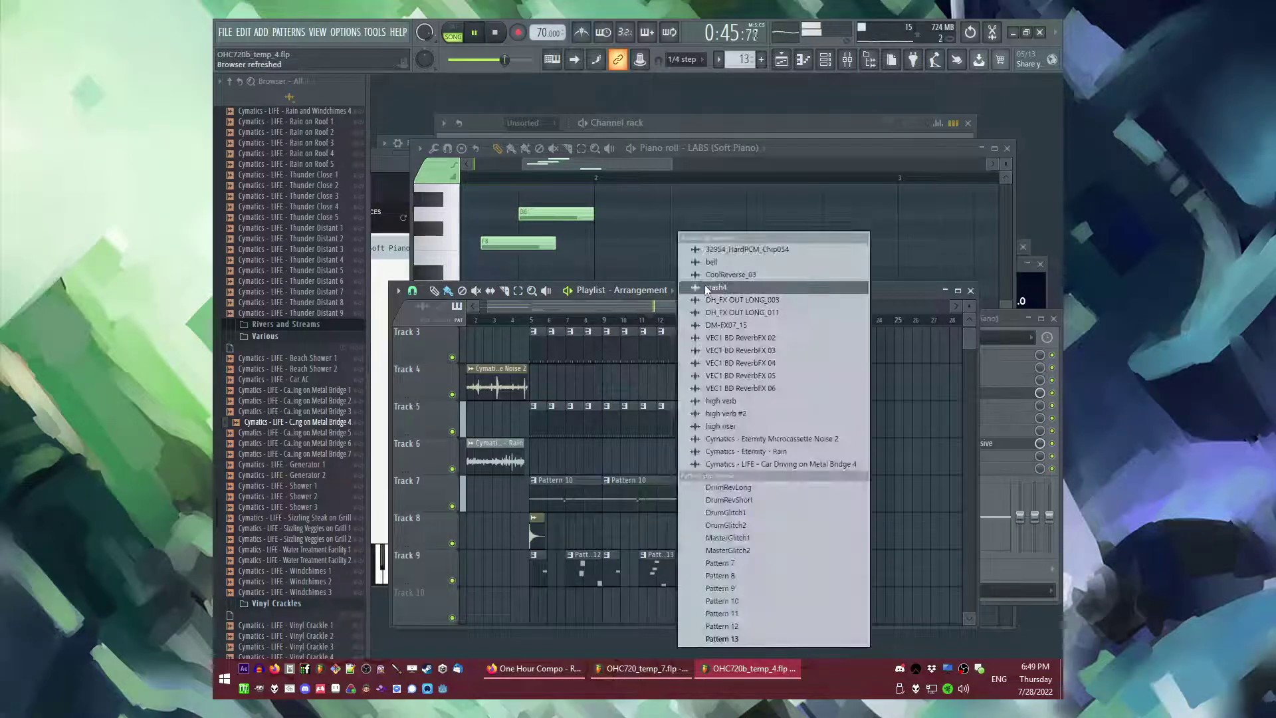
pyautogui.click(735, 426)
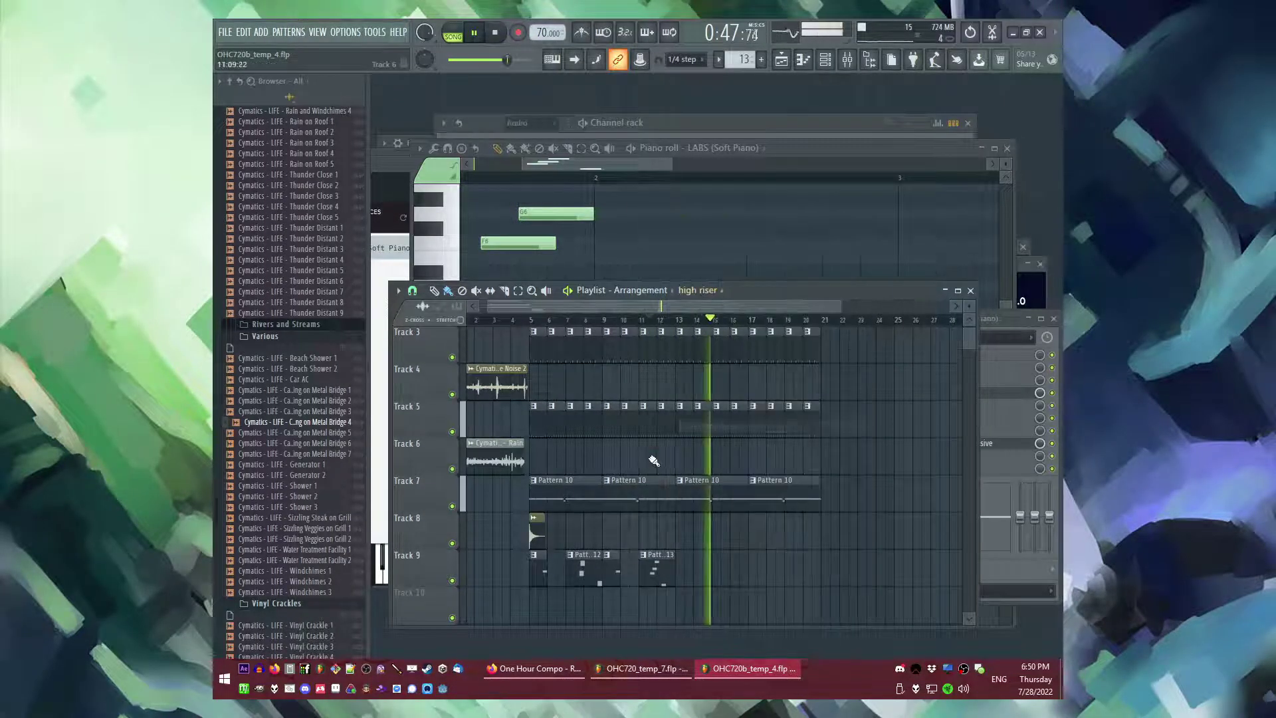
pyautogui.click(658, 458)
# - Play the arrangement around the high riser and again from an earlier bar to review the extended section
pyautogui.click(578, 320)
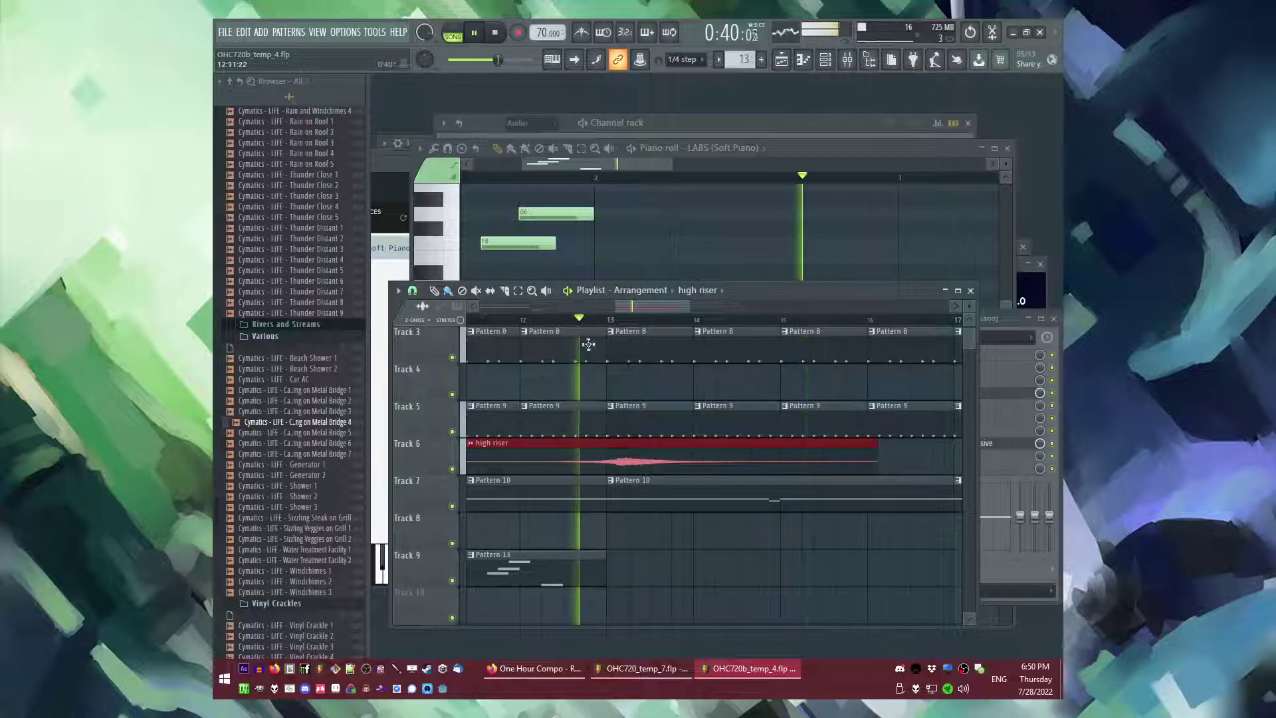
pyautogui.scroll(3, 635, 452)
pyautogui.scroll(-3, 721, 562)
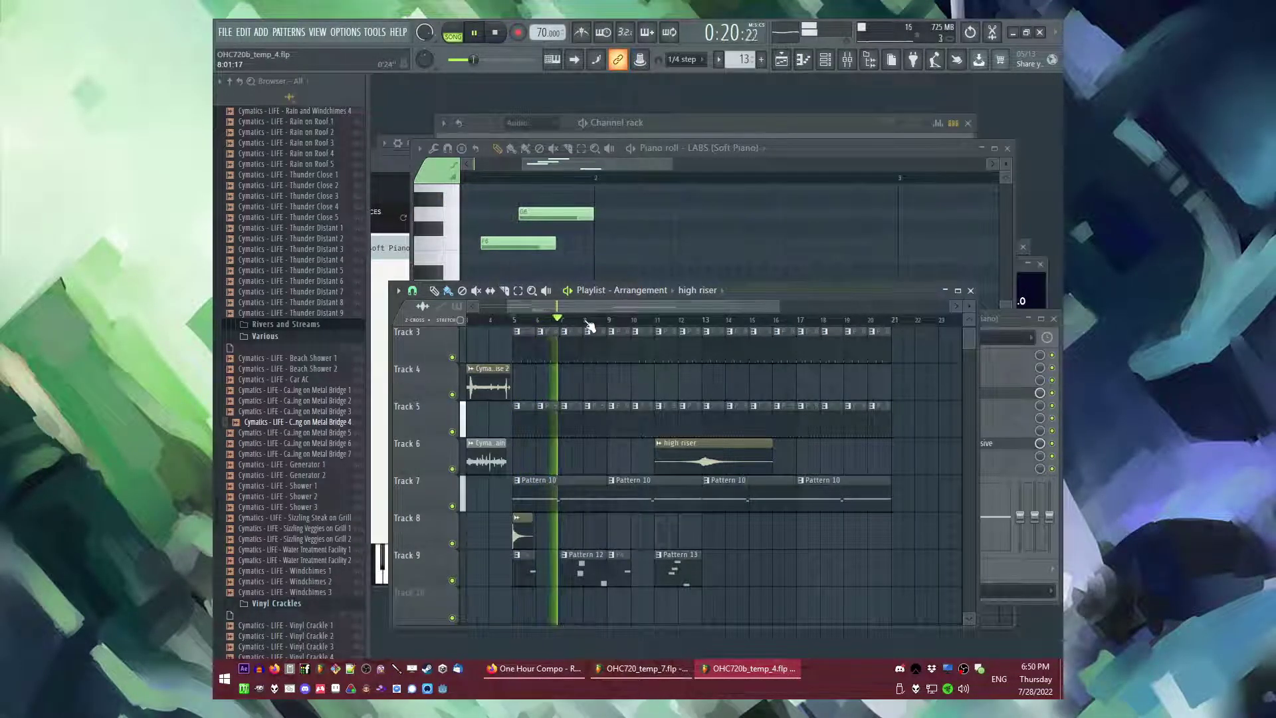
pyautogui.moveTo(594, 360); pyautogui.dragTo(592, 326)
pyautogui.scroll(3, 513, 497)
pyautogui.scroll(-1, 620, 482)
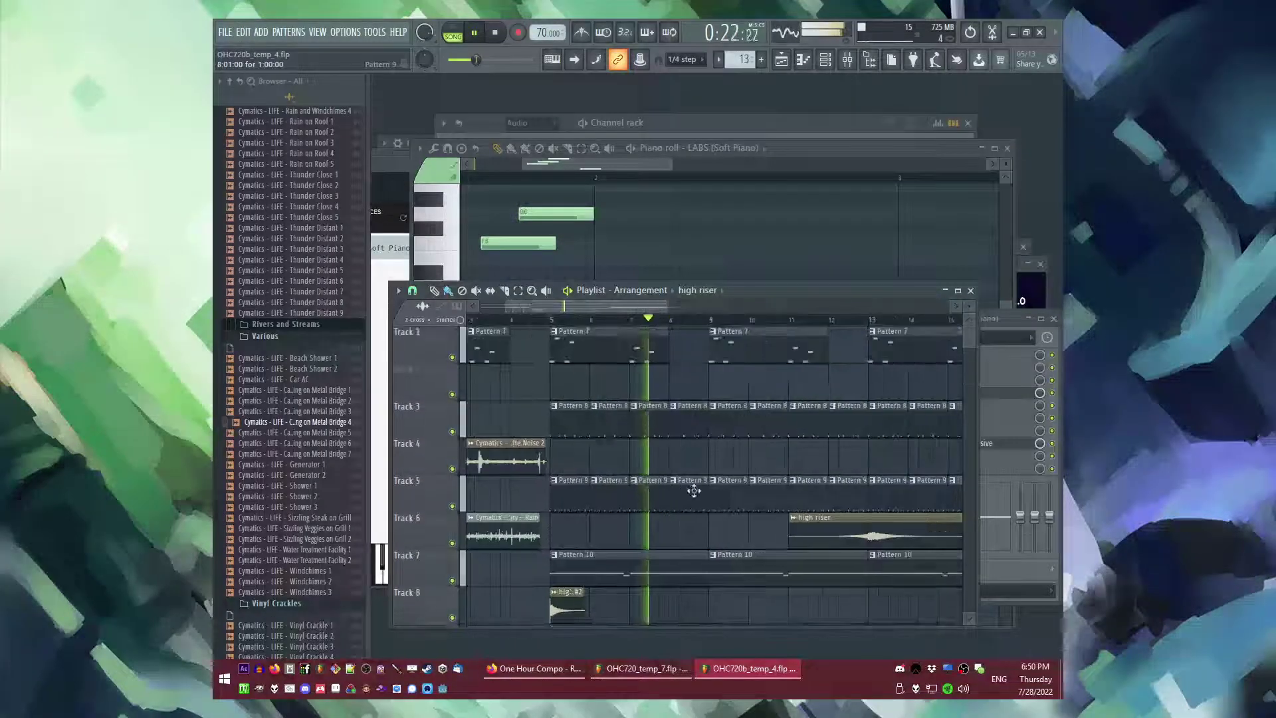
pyautogui.scroll(1, 676, 475)
pyautogui.scroll(-2, 685, 452)
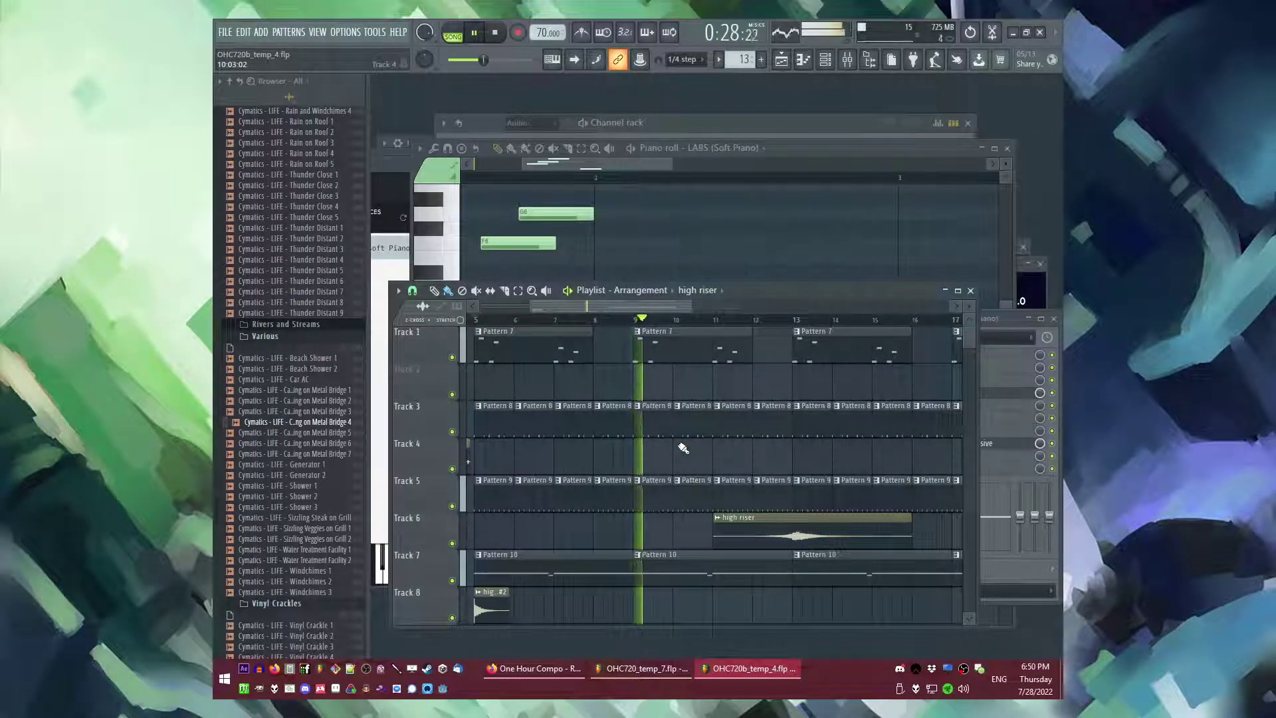
pyautogui.scroll(-2, 677, 383)
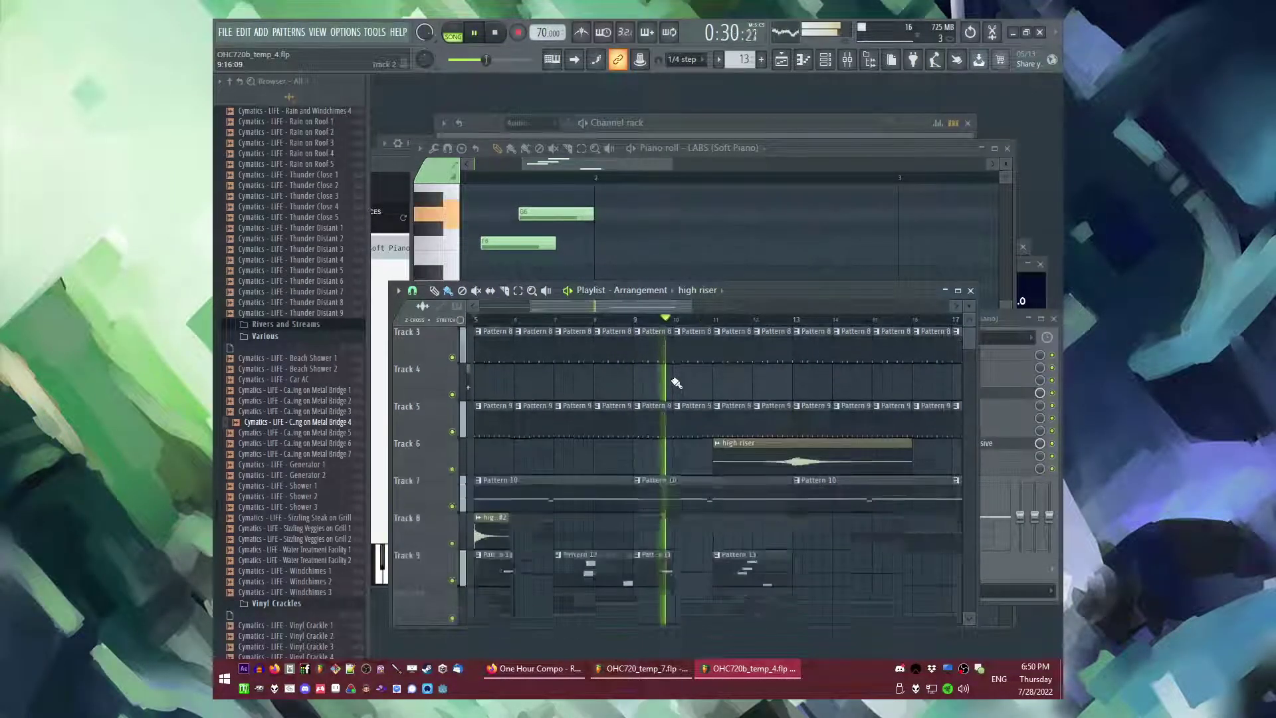
# - Add Fruity Parametric EQ 2 to the LABS (Soft Piano) mixer track, cutting the lows and boosting the highs
pyautogui.press('F9')
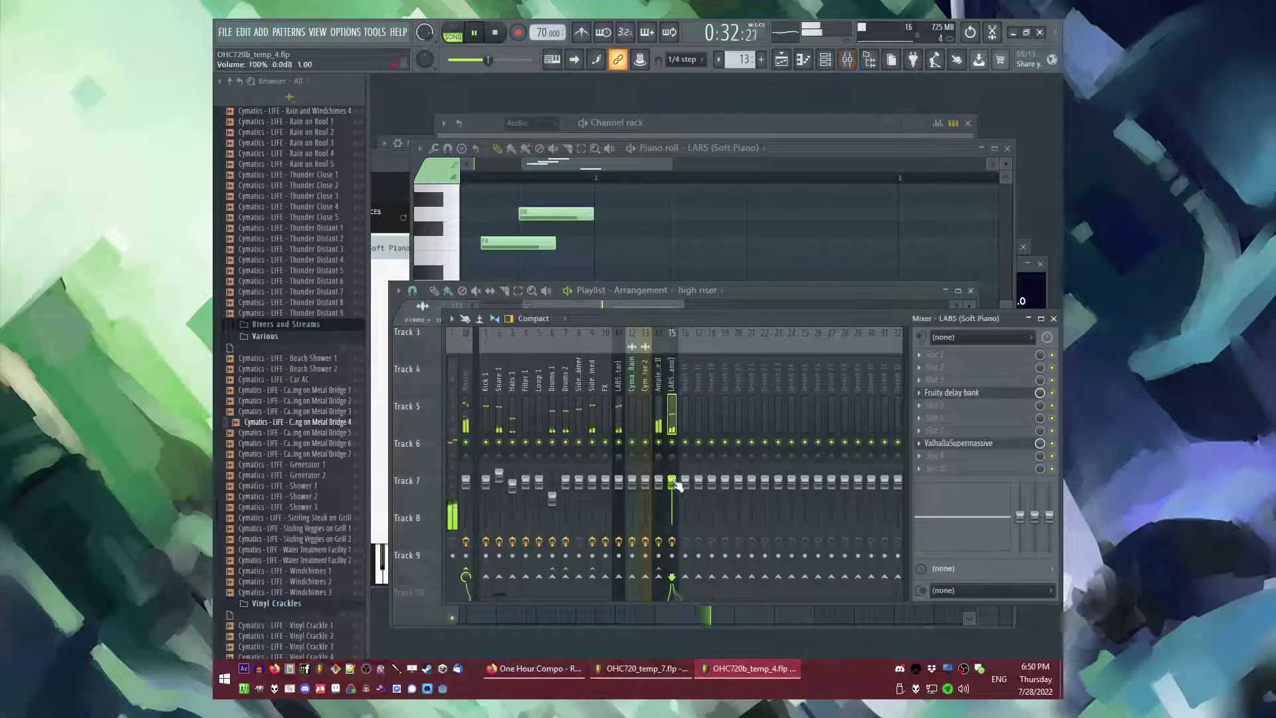
pyautogui.click(919, 369)
pyautogui.moveTo(932, 360)
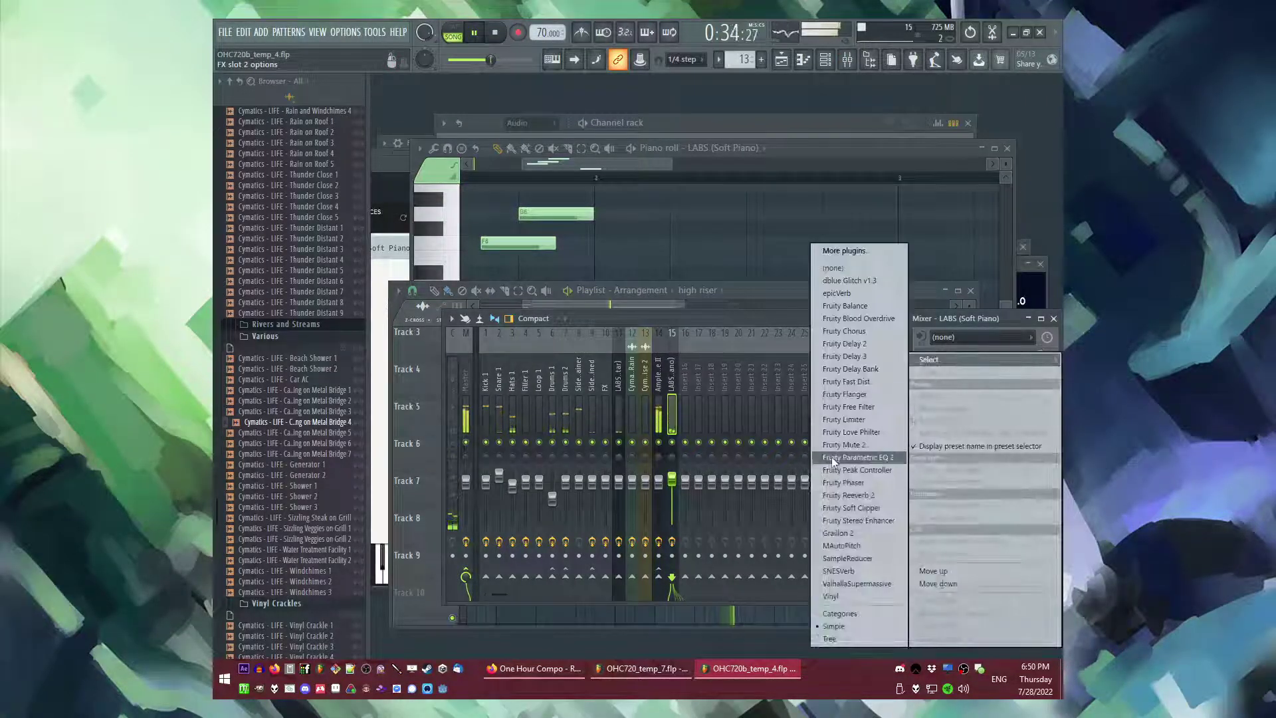
pyautogui.click(832, 459)
pyautogui.moveTo(457, 272); pyautogui.dragTo(479, 351)
pyautogui.moveTo(642, 273); pyautogui.dragTo(667, 241)
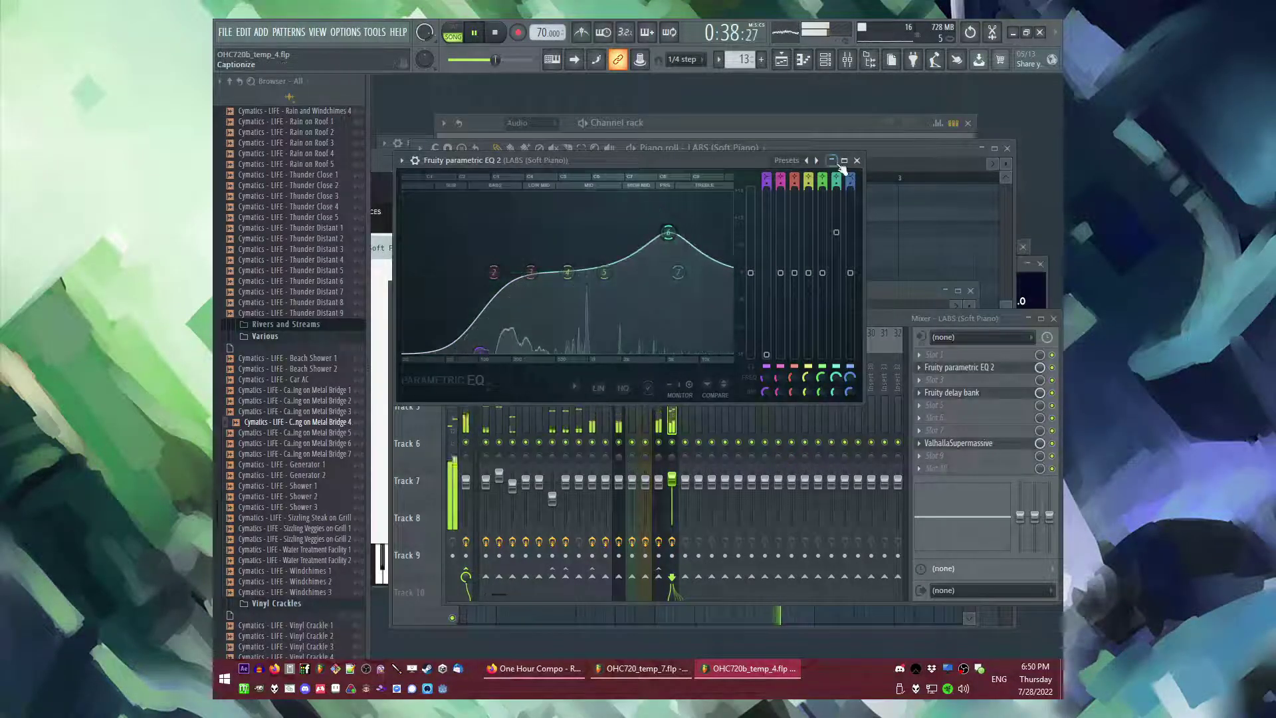
pyautogui.click(857, 160)
# - Adjust the program's audio settings and close them
pyautogui.click(345, 32)
pyautogui.click(360, 74)
pyautogui.click(490, 216)
pyautogui.click(709, 218)
pyautogui.click(849, 85)
# - Set the high riser clip's channel volume to 59% and play the arrangement around it
pyautogui.press('F5')
pyautogui.press('space')
pyautogui.doubleClick(846, 461)
pyautogui.press('space')
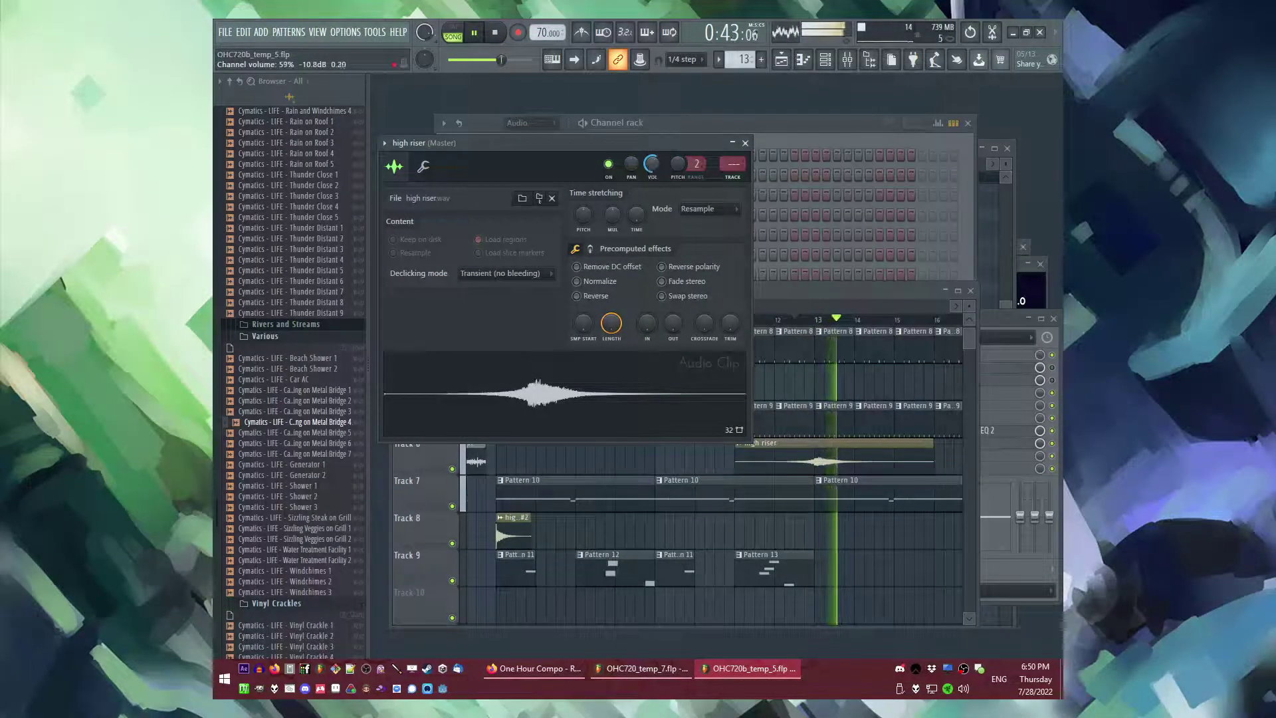
pyautogui.click(789, 319)
pyautogui.scroll(-2, 625, 482)
pyautogui.scroll(2, 748, 531)
pyautogui.scroll(-3, 718, 539)
pyautogui.scroll(4, 655, 511)
# - Create a new empty pattern, Pattern 14, and place it on Track 4 at bar 13
pyautogui.press('F4')
pyautogui.press('Return')
pyautogui.click(636, 459)
pyautogui.scroll(5, 287, 386)
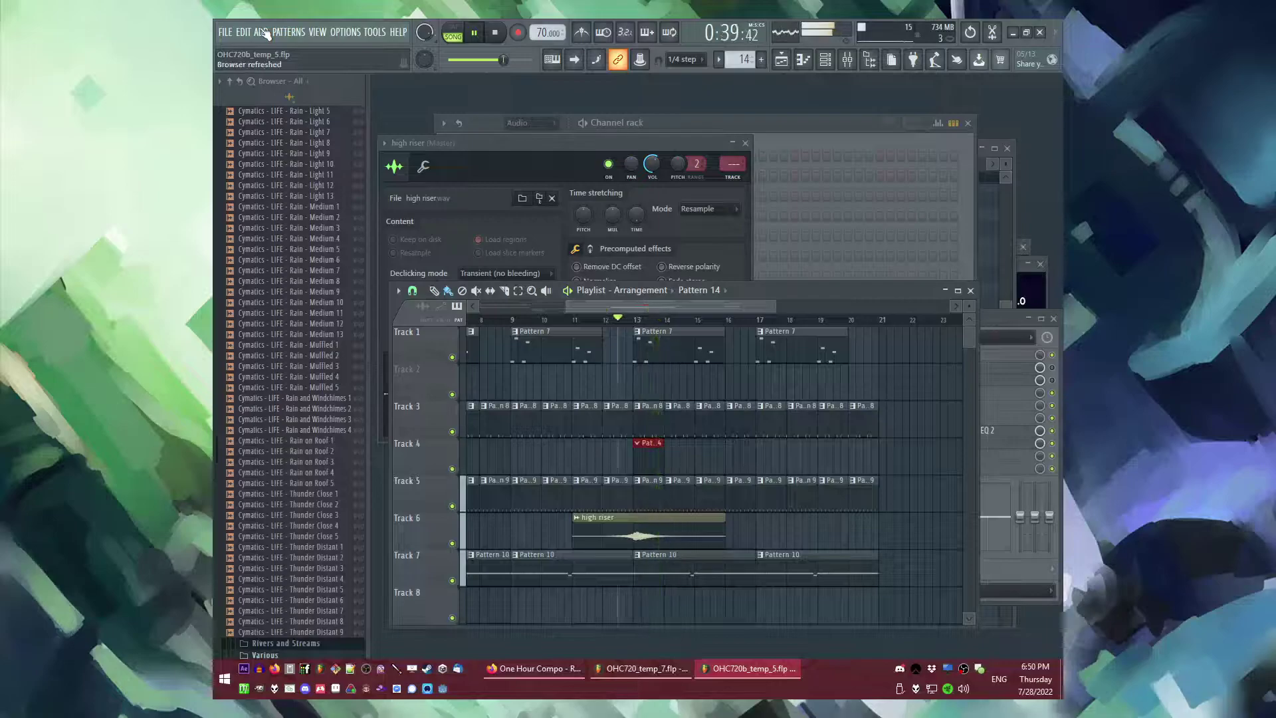
# - Stop playback, add an Ample Guitar M II Lite instrument and show its piano roll for Pattern 14
pyautogui.press('space')
pyautogui.click(261, 32)
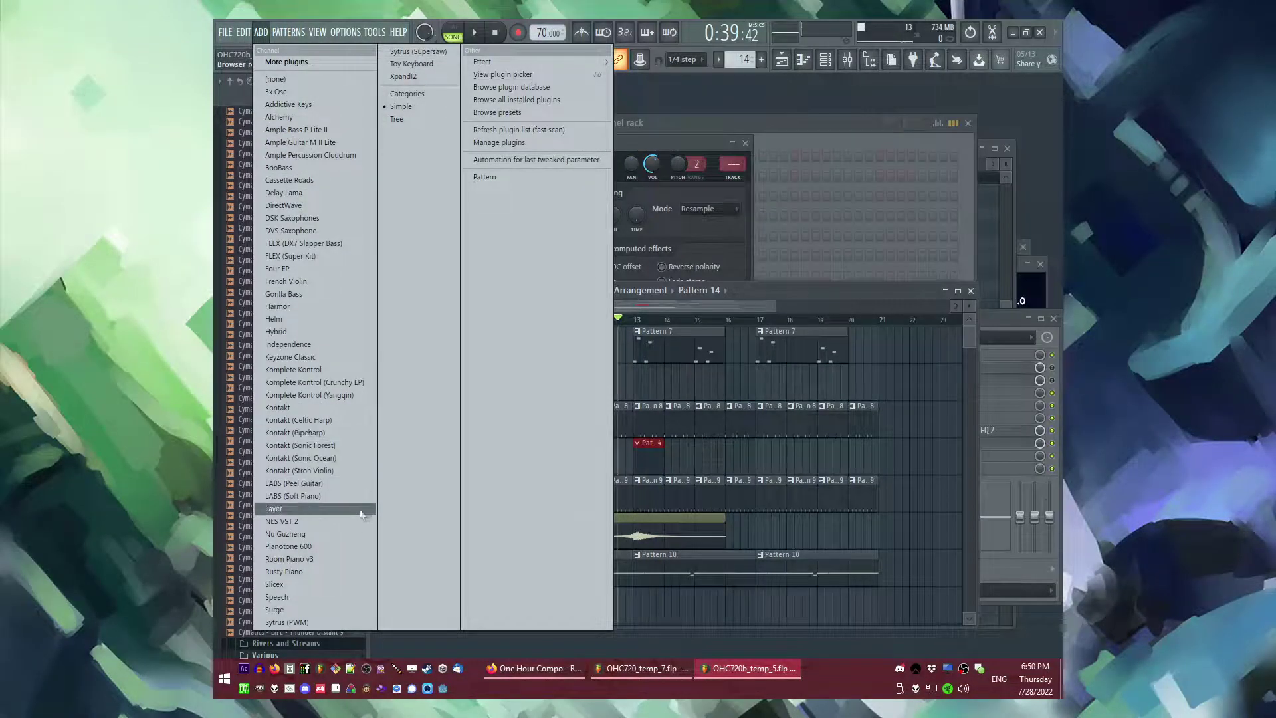
pyautogui.click(306, 143)
pyautogui.press('F6')
pyautogui.rightClick(560, 287)
pyautogui.click(579, 294)
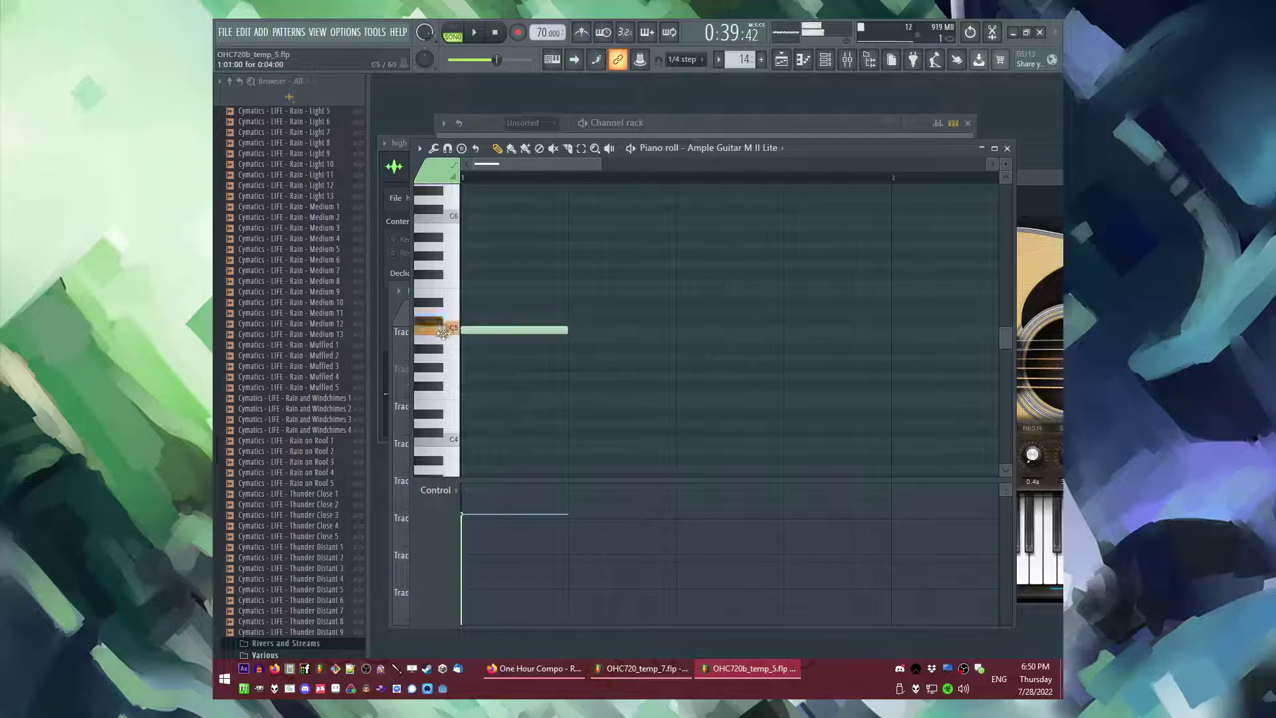
# - Check the OHC720_temp_7 project, return to OHC720b_temp_5 and play the arrangement leading into bar 13
pyautogui.click(603, 665)
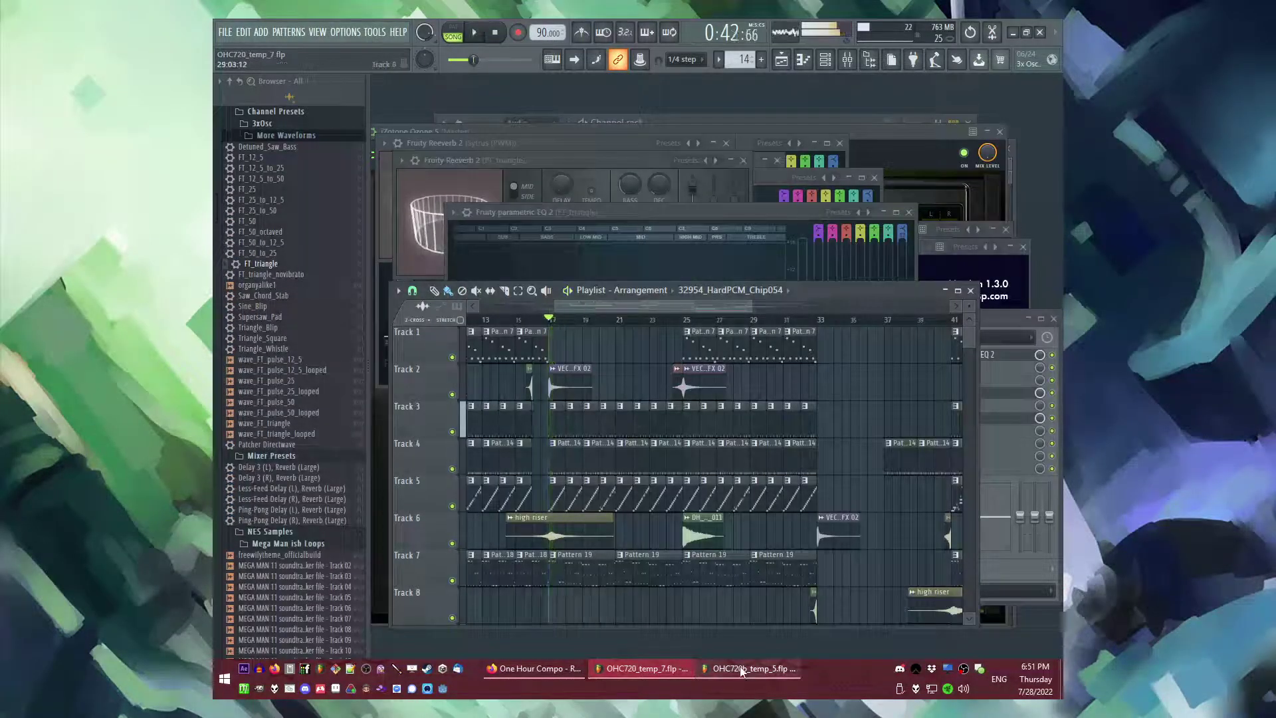
pyautogui.click(749, 668)
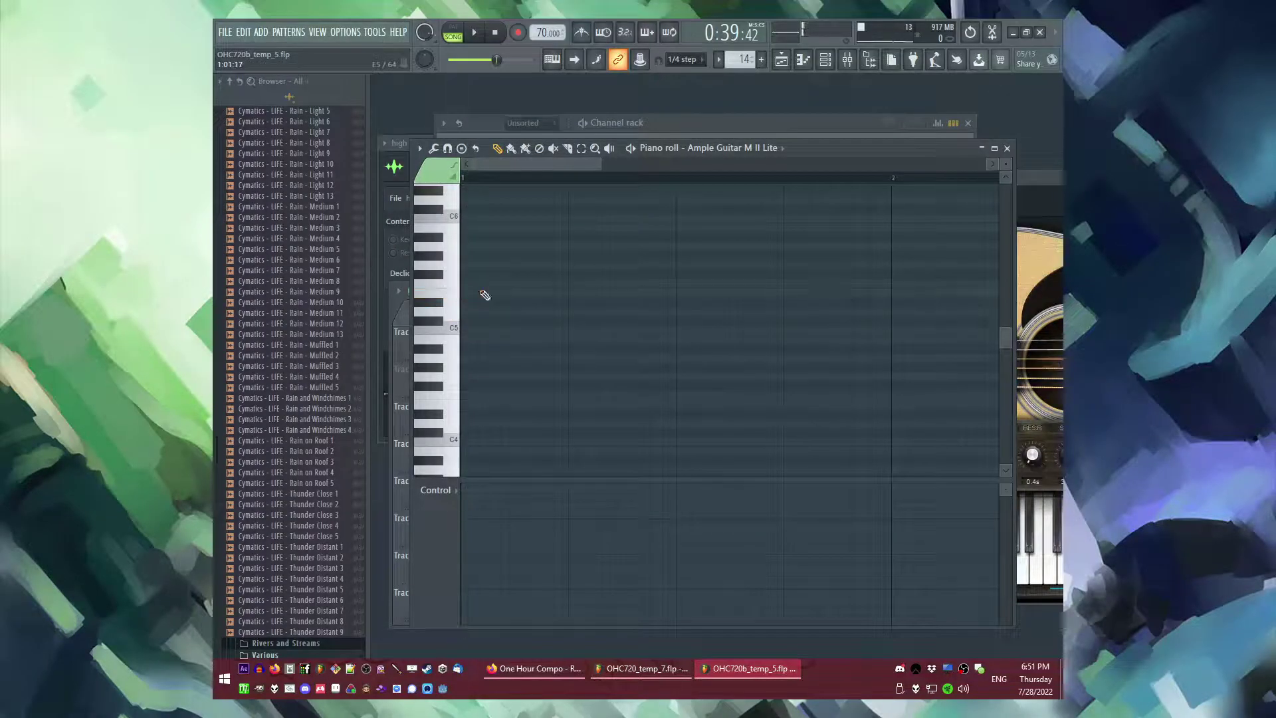
pyautogui.press('F5')
pyautogui.click(619, 319)
pyautogui.press('space')
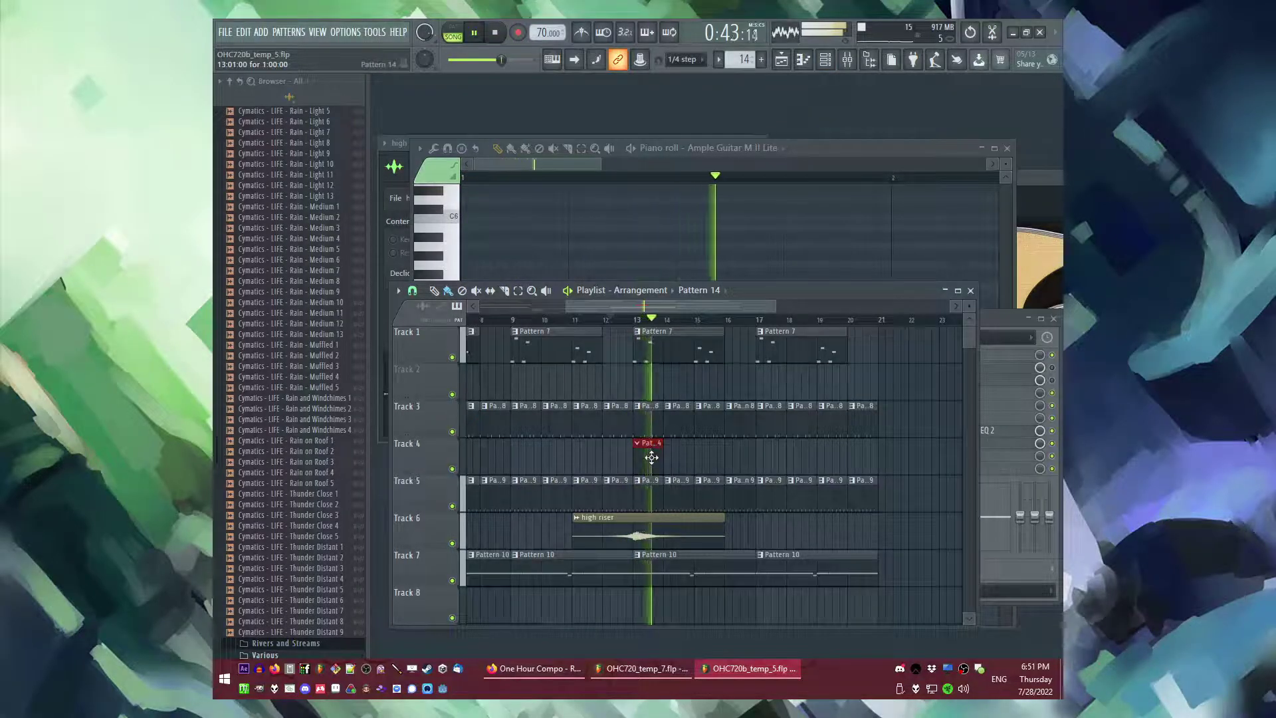
# - Enter a short C4 note followed by a D#5 note at the start of the guitar pattern and play it
pyautogui.press('F6')
pyautogui.rightClick(552, 295)
pyautogui.click(585, 295)
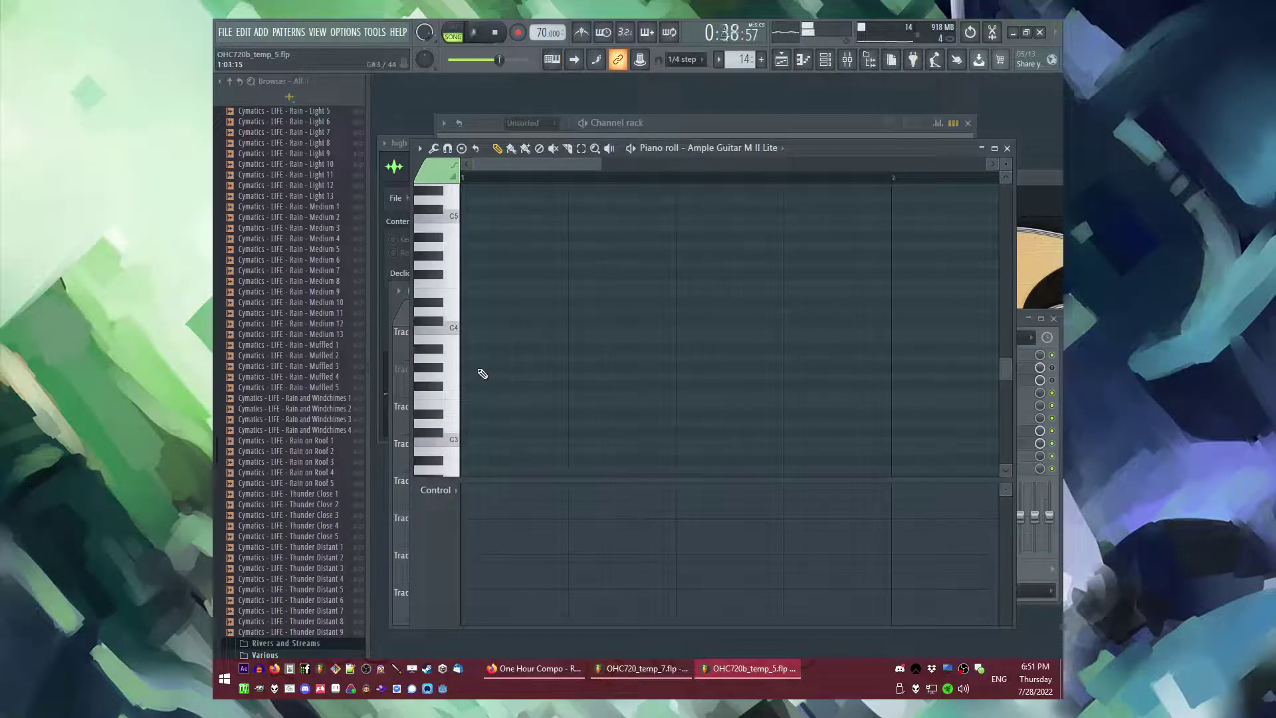
pyautogui.rightClick(491, 303)
pyautogui.scroll(2, 496, 295)
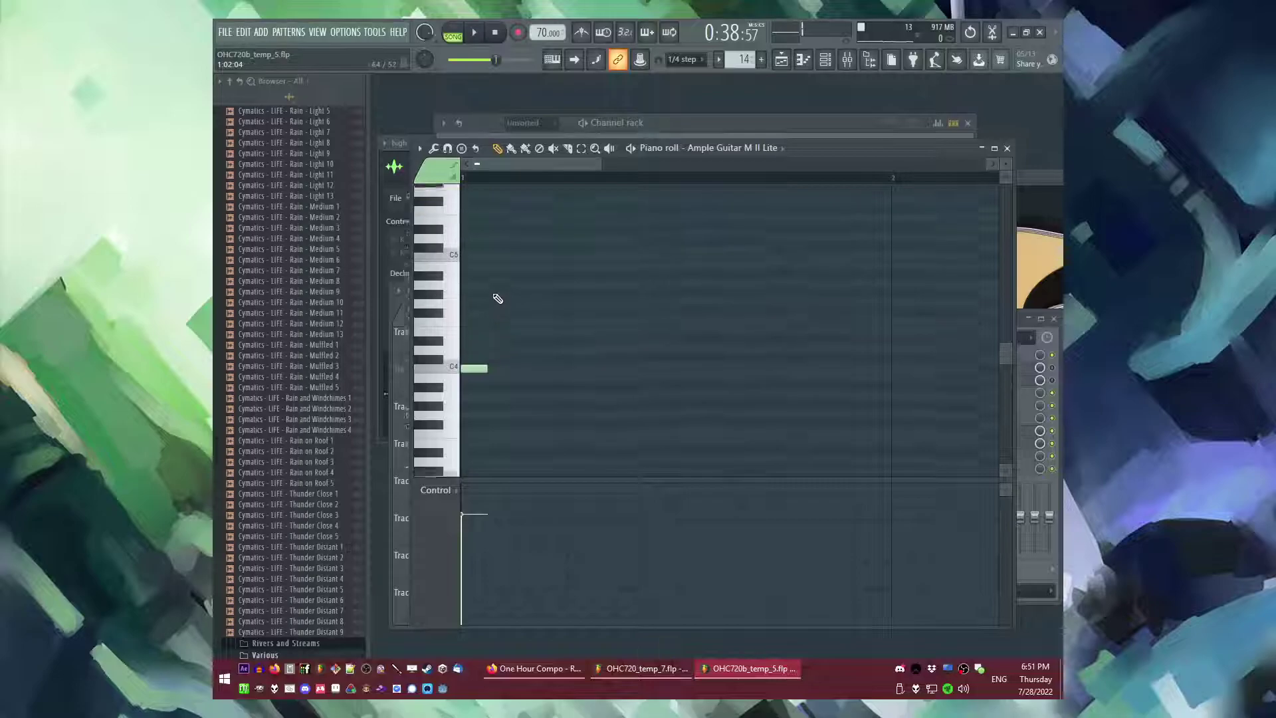
pyautogui.press('space')
pyautogui.click(492, 246)
pyautogui.press('l')
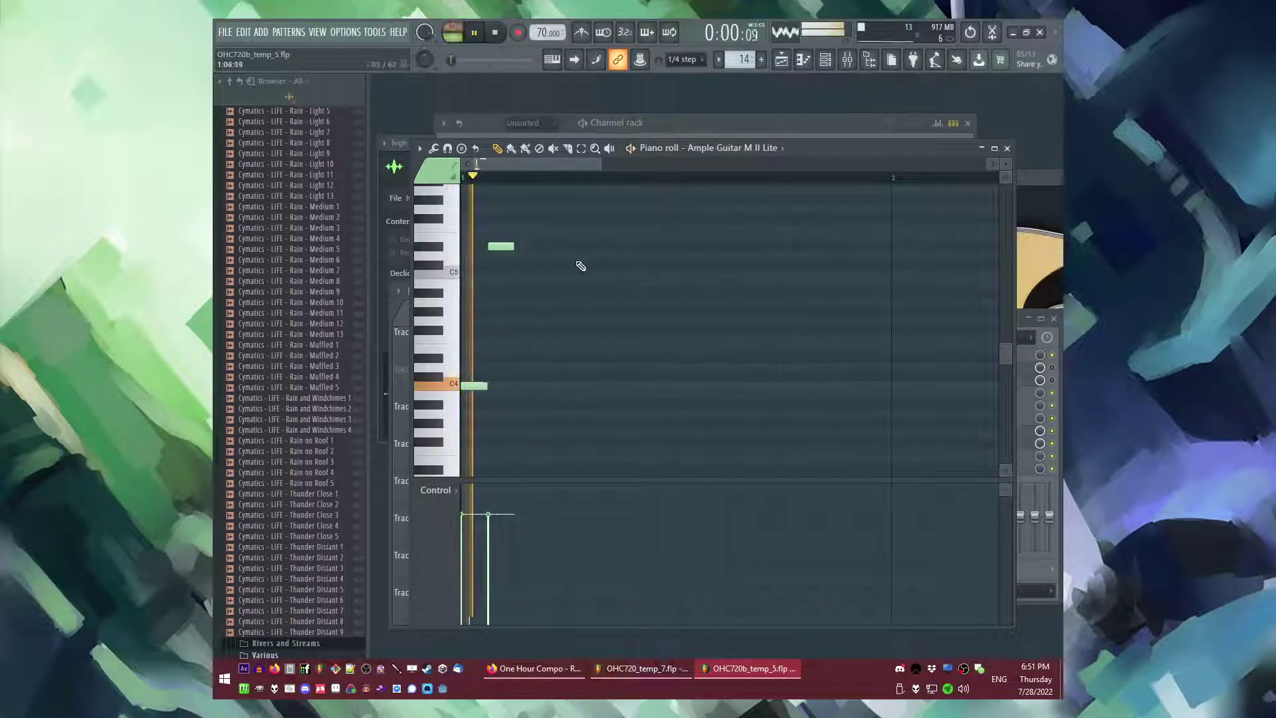
pyautogui.scroll(1, 533, 381)
pyautogui.press('space')
pyautogui.press('space')
# - Add a second pair of short C4 and D#5 guitar notes after the first pair and play the pattern
pyautogui.scroll(-3, 549, 362)
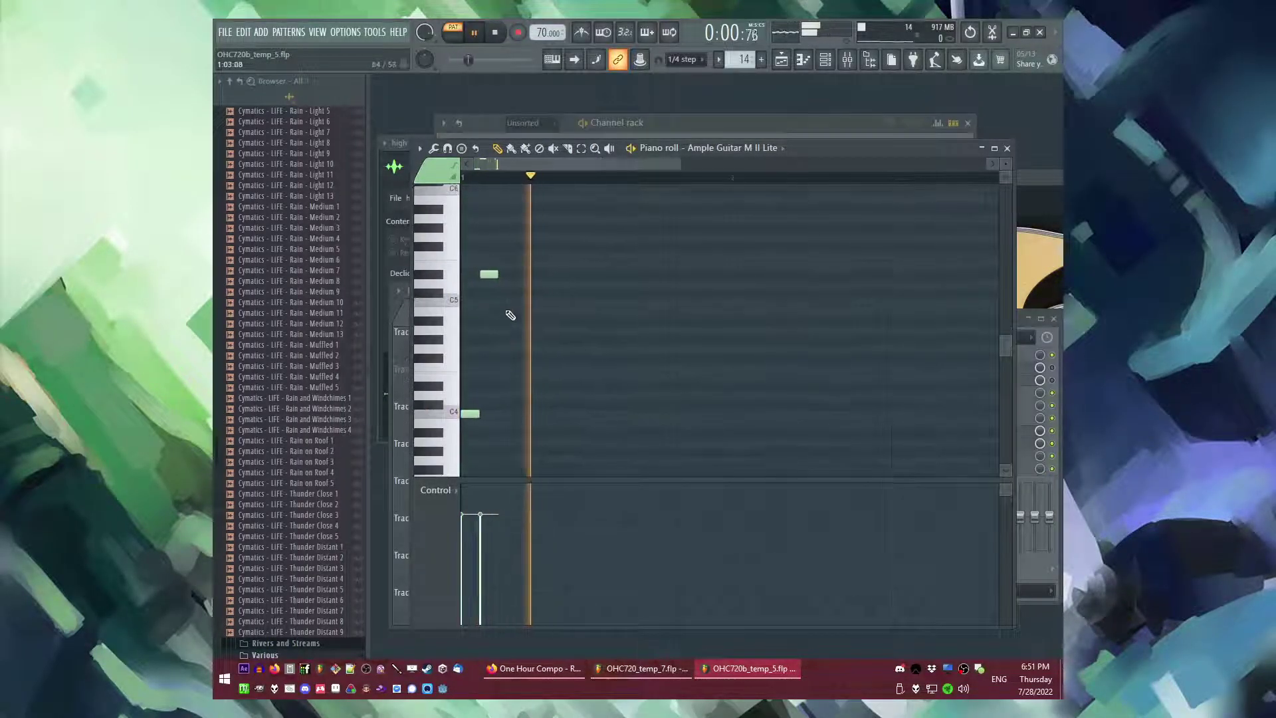
pyautogui.press('space')
pyautogui.press('space')
pyautogui.click(512, 415)
pyautogui.press('space')
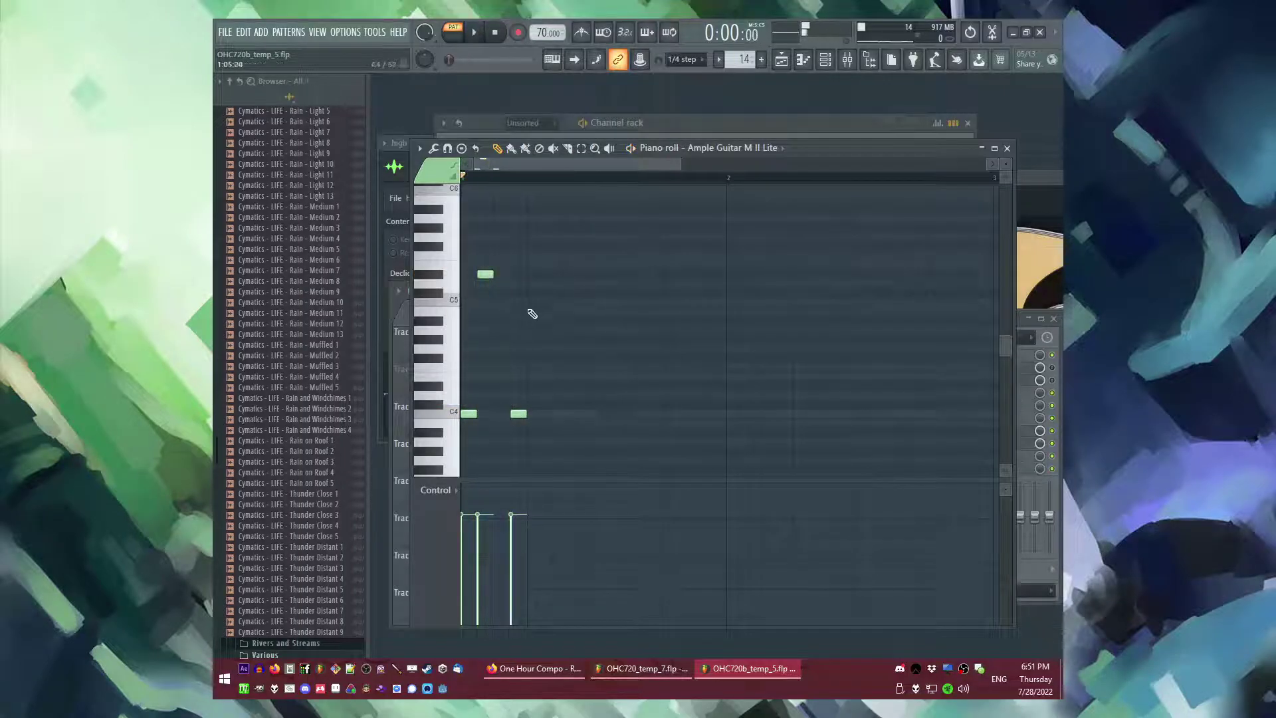
pyautogui.click(531, 275)
pyautogui.press('space')
pyautogui.press('space')
# - Route Ample Guitar M II Lite to mixer track 16 and add ValhallaSupermassive to that track
pyautogui.press('F6')
pyautogui.click(532, 295)
pyautogui.moveTo(863, 180); pyautogui.dragTo(467, 184)
pyautogui.doubleClick(827, 202)
pyautogui.click(919, 354)
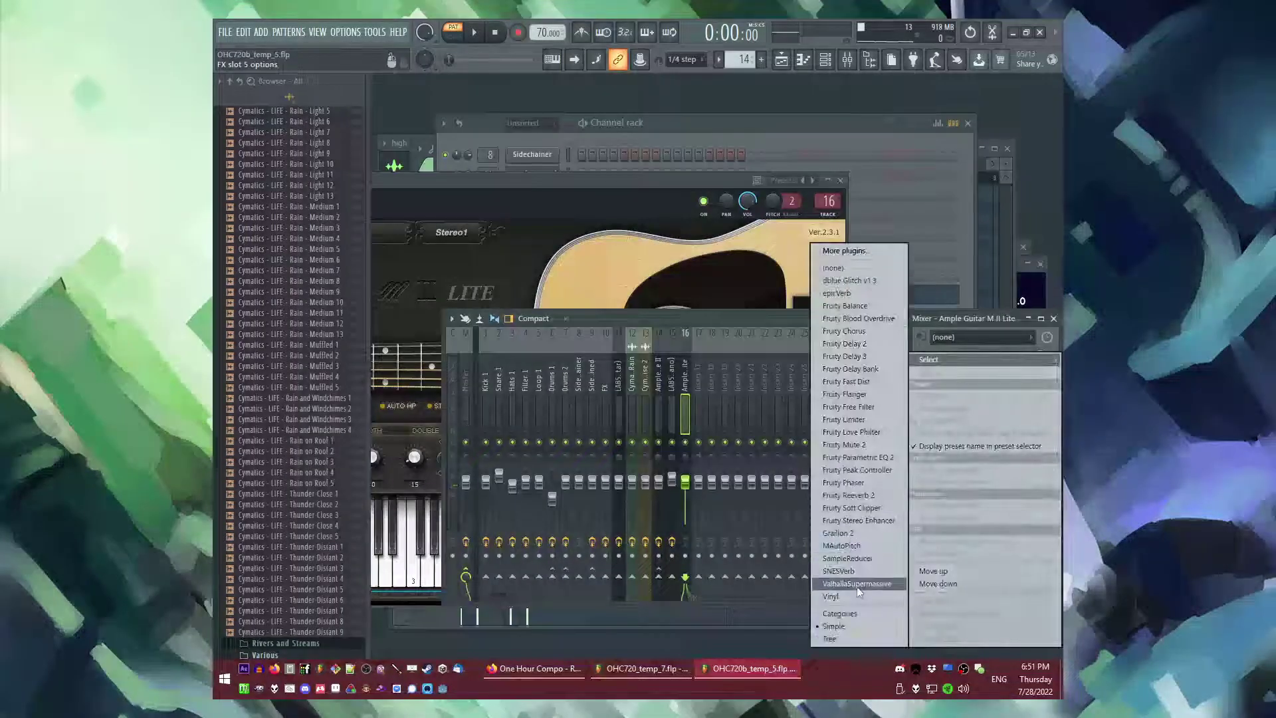
pyautogui.click(856, 586)
pyautogui.click(1023, 247)
# - Add Fruity Parametric EQ 2 with the lows cut and a Fruity Delay Bank to the Ample Guitar M II Lite mixer track
pyautogui.press('space')
pyautogui.click(919, 368)
pyautogui.moveTo(923, 361)
pyautogui.click(842, 457)
pyautogui.press('space')
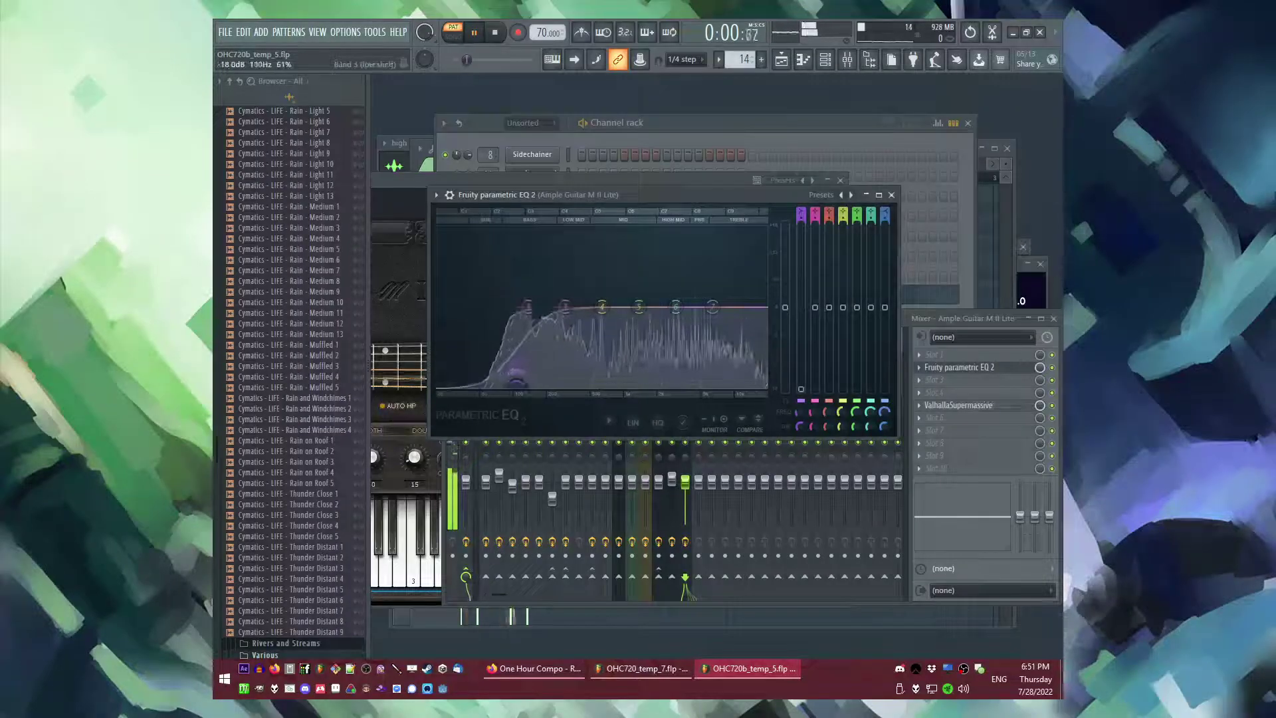
pyautogui.click(923, 393)
pyautogui.press('space')
pyautogui.click(864, 366)
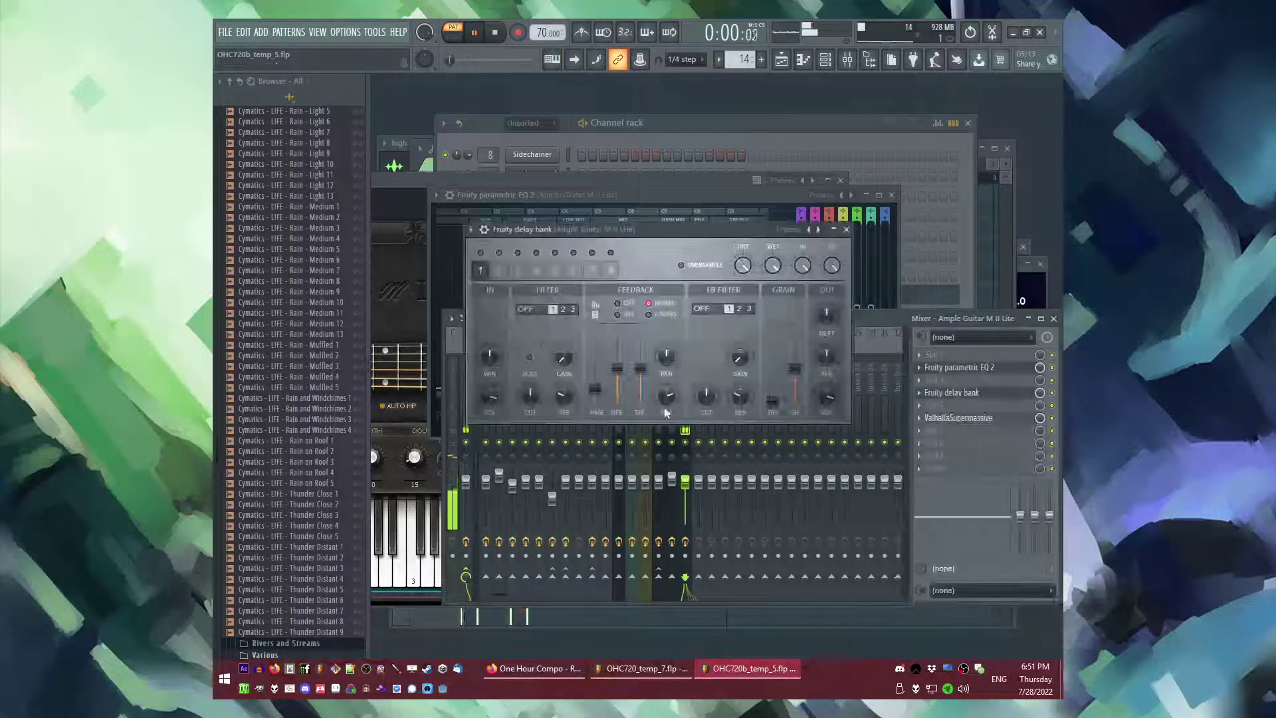
# - Add the Vinyl effect to the LABS (Peel Guitar) mixer track and set its year to 1970 during playback
pyautogui.press('F5')
pyautogui.press('space')
pyautogui.press('F9')
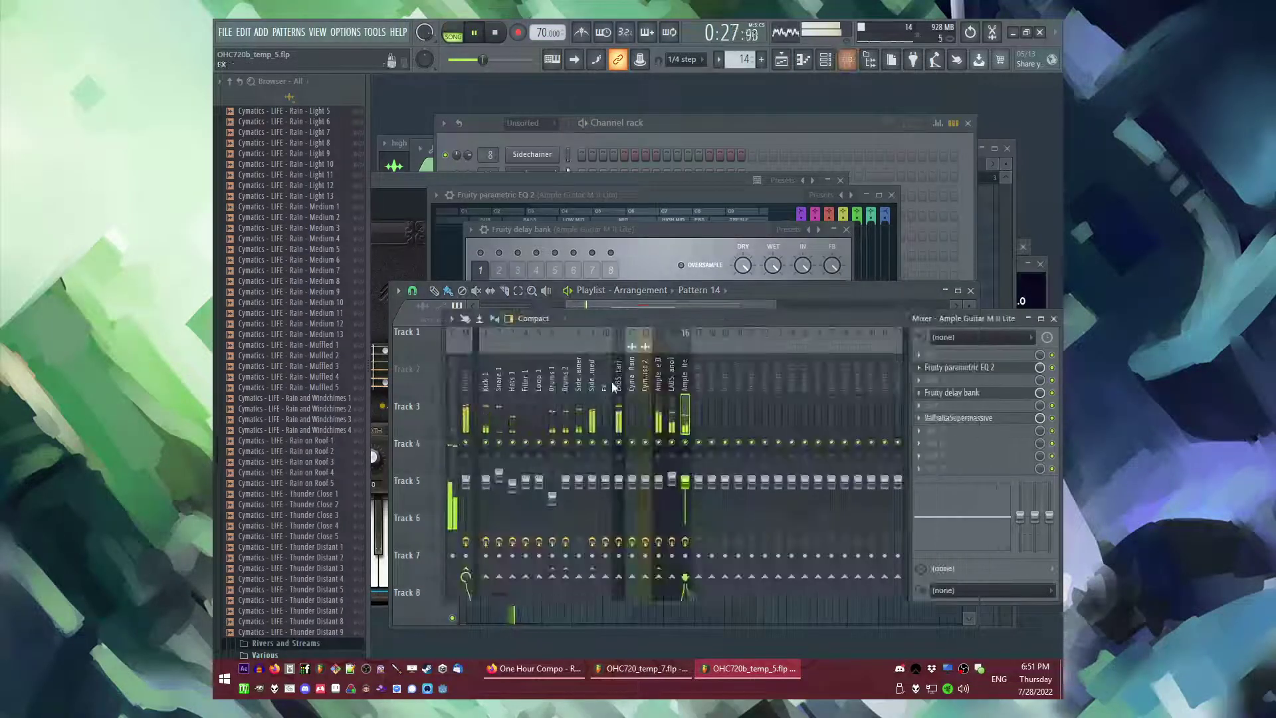
pyautogui.click(626, 384)
pyautogui.click(924, 457)
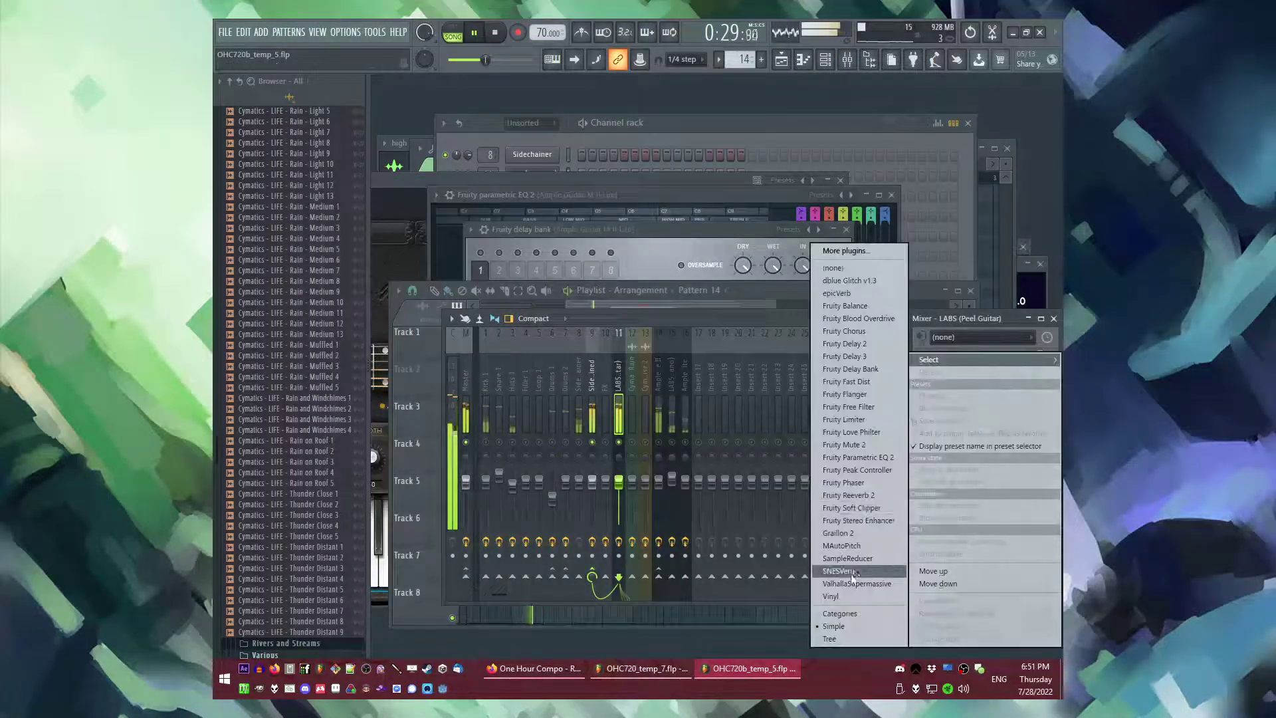
pyautogui.click(857, 593)
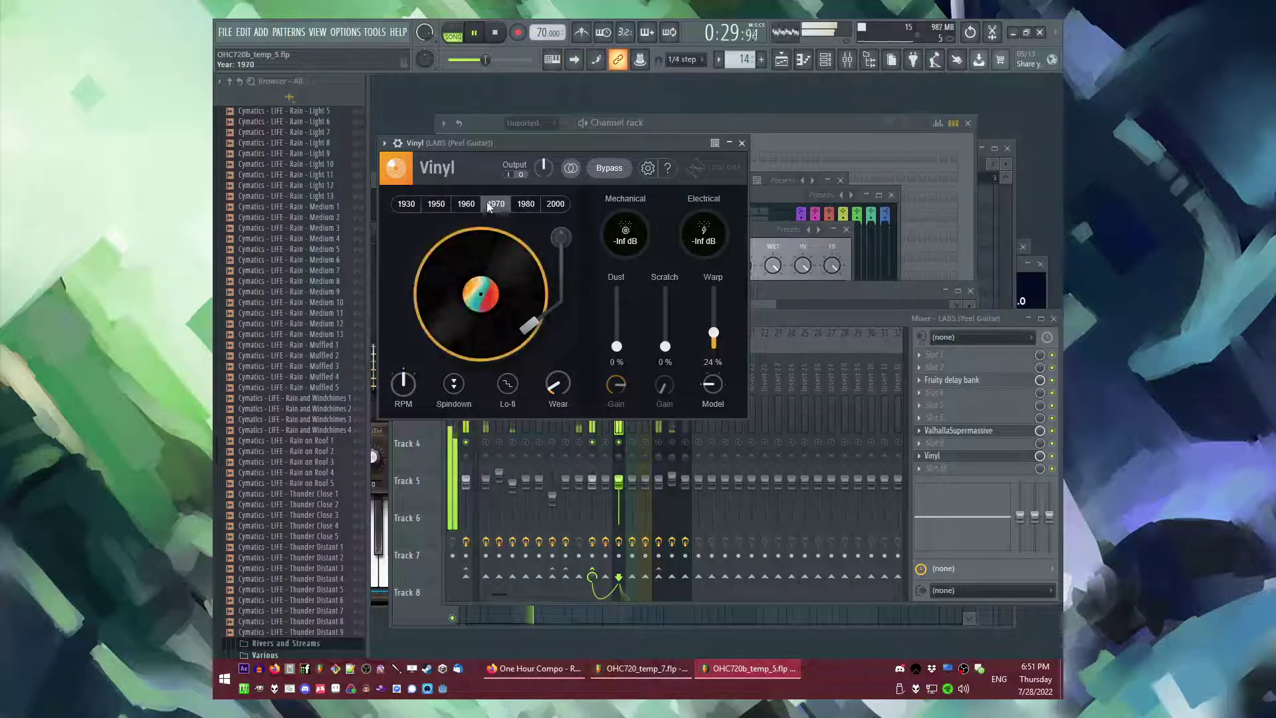
pyautogui.click(485, 202)
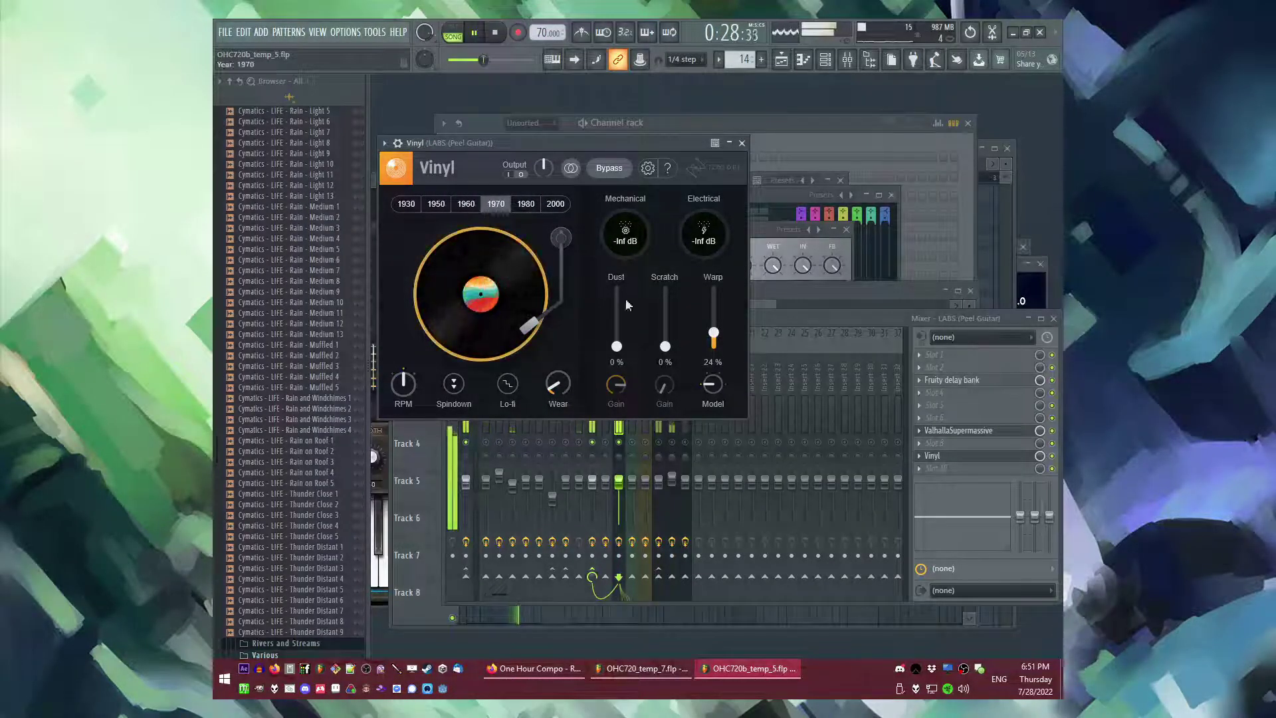
pyautogui.click(742, 143)
# - Add the Vinyl effect to the LABS (Soft Piano) mixer track and adjust its wear while the arrangement plays
pyautogui.press('F9')
pyautogui.press('F5')
pyautogui.press('F5')
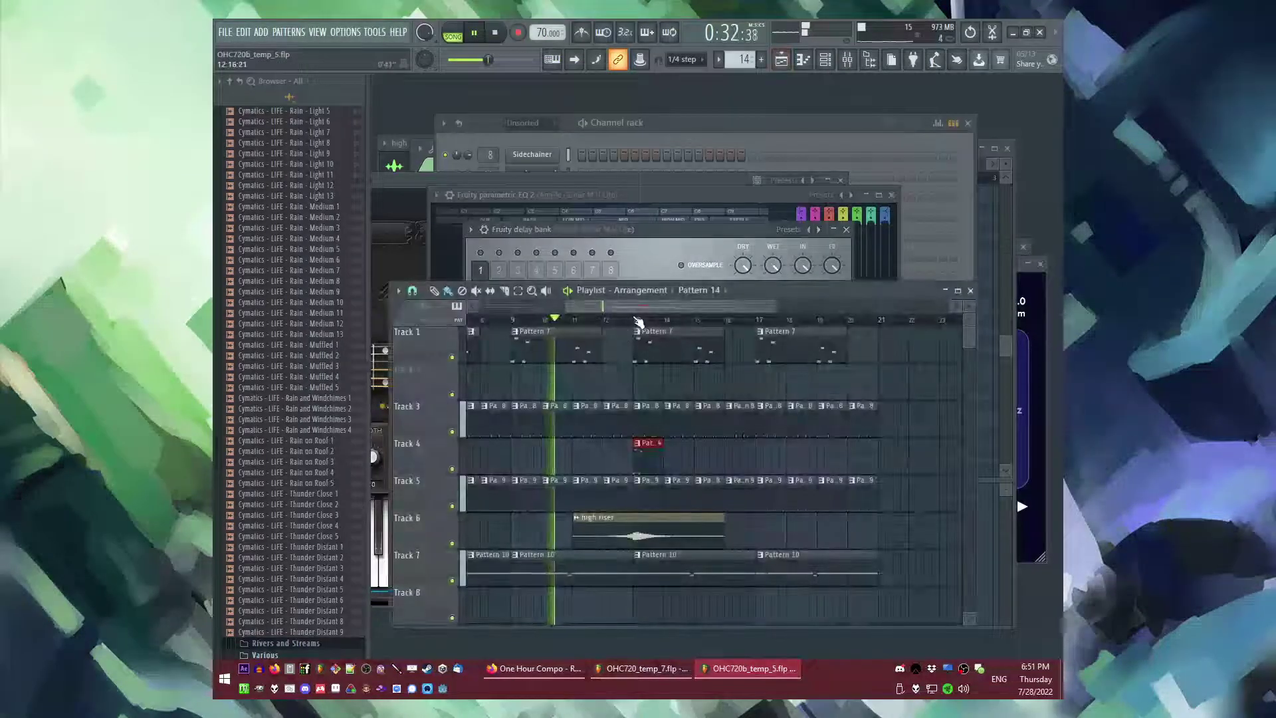
pyautogui.press('F9')
pyautogui.click(646, 399)
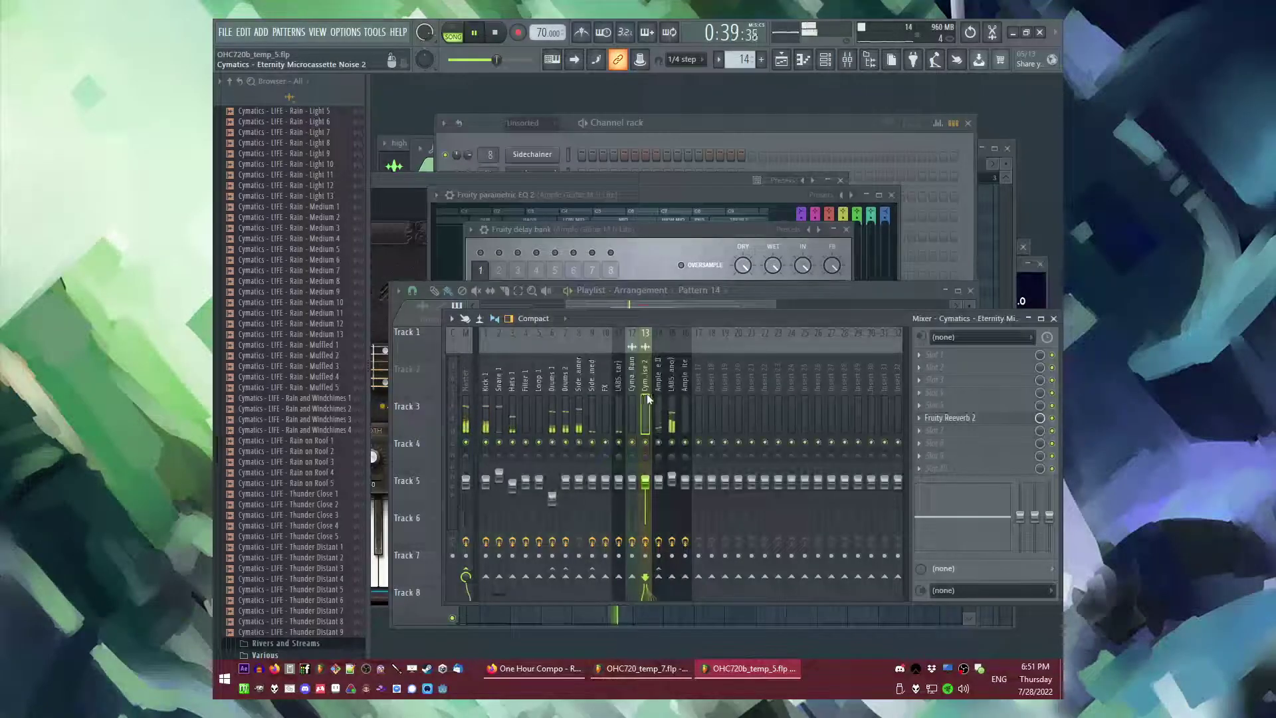
pyautogui.click(676, 392)
pyautogui.click(926, 462)
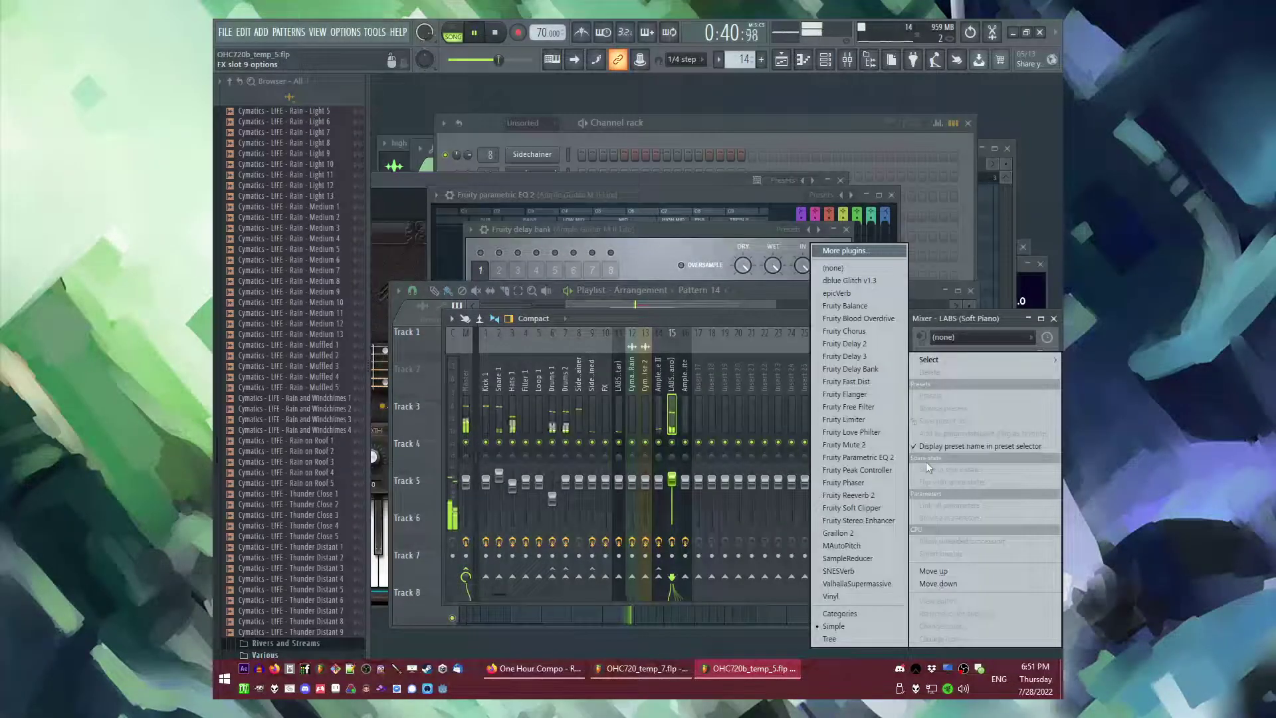
pyautogui.click(845, 602)
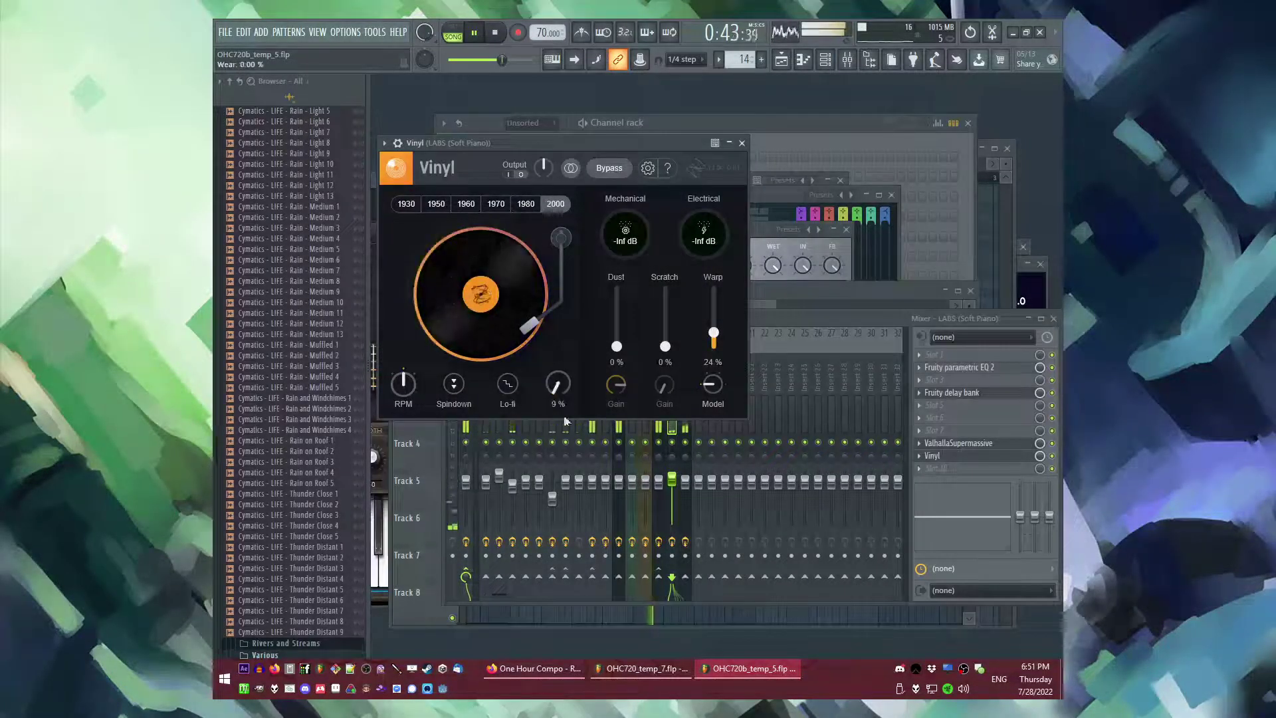
# - Replay the arrangement from around bar 11 and again from bar 13 to review the Vinyl effects
pyautogui.press('F5')
pyautogui.moveTo(624, 322); pyautogui.dragTo(570, 322)
pyautogui.scroll(-3, 595, 321)
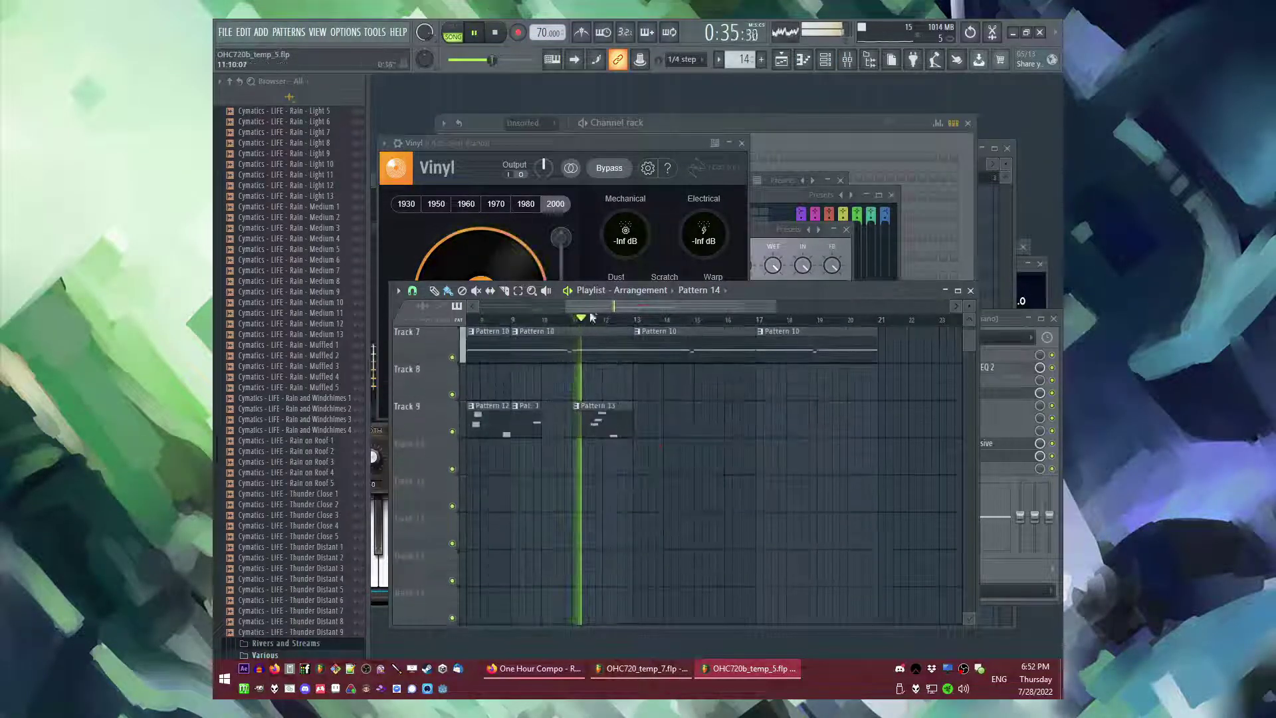
pyautogui.scroll(3, 670, 399)
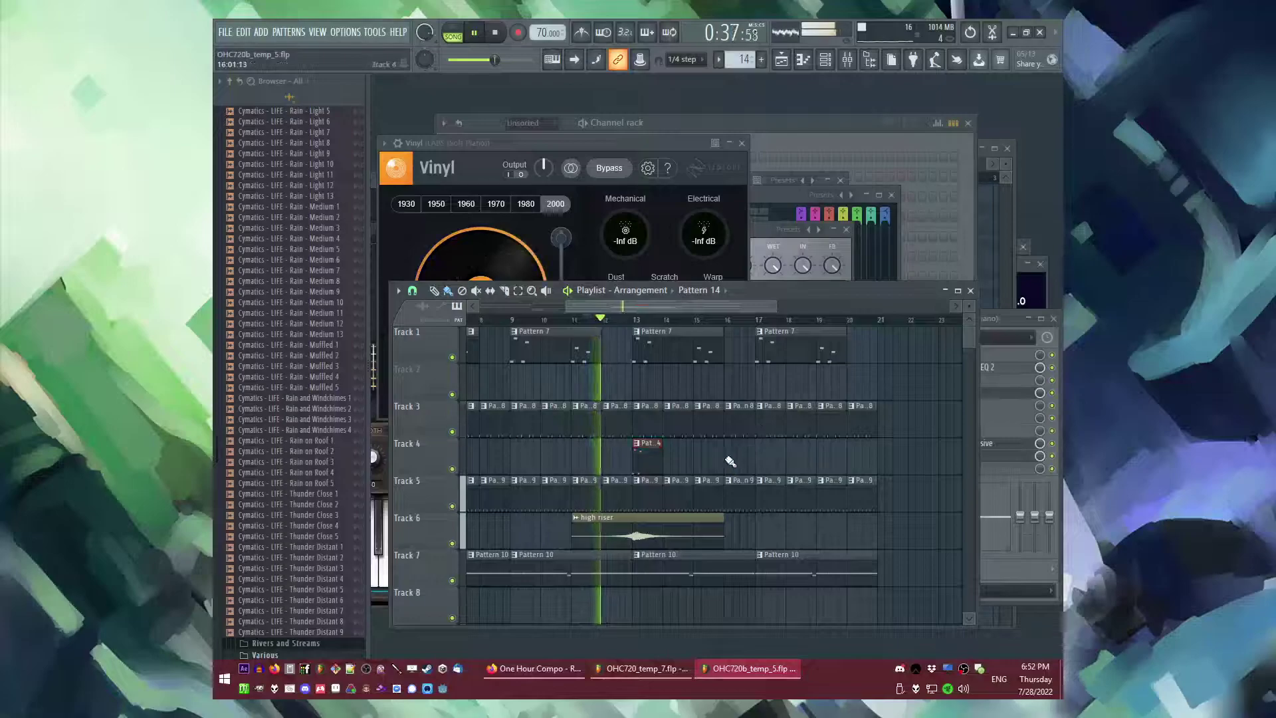
pyautogui.click(638, 321)
# - Rework Pattern 14's guitar notes into C4, G4, D#5 and A#4, spaced two steps apart, and play them
pyautogui.doubleClick(644, 468)
pyautogui.press('l')
pyautogui.press('space')
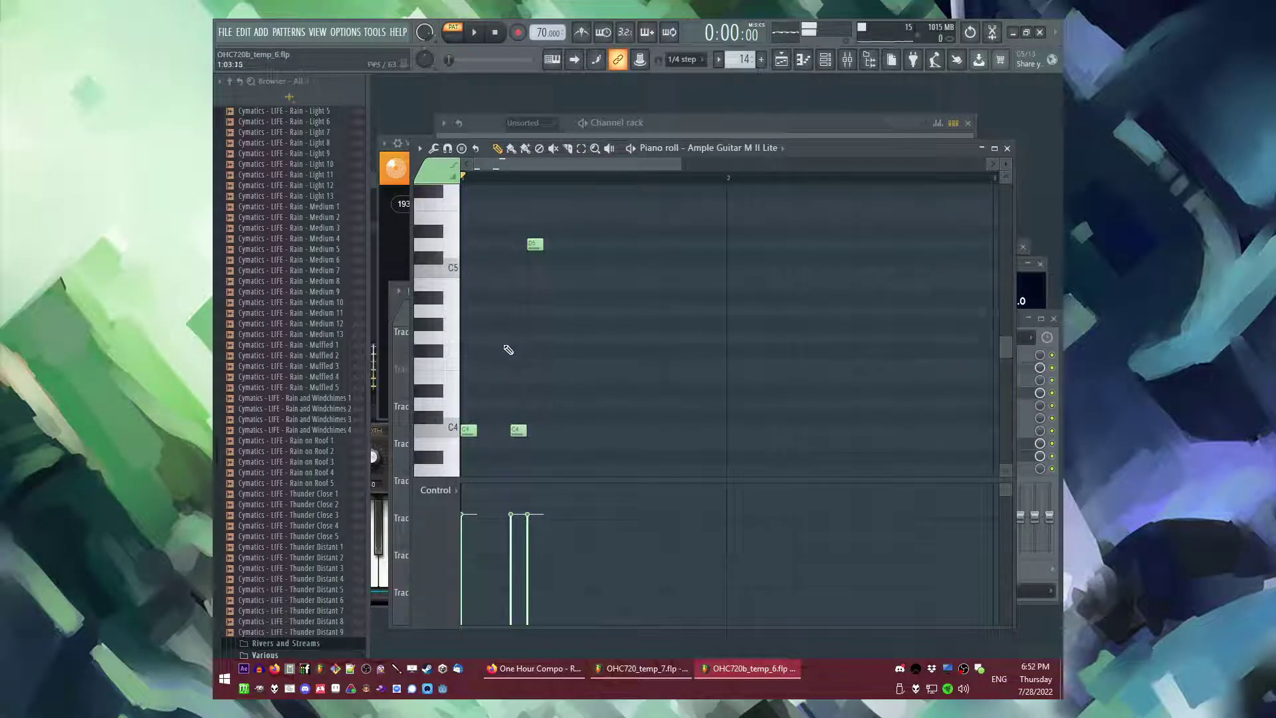
pyautogui.click(530, 231)
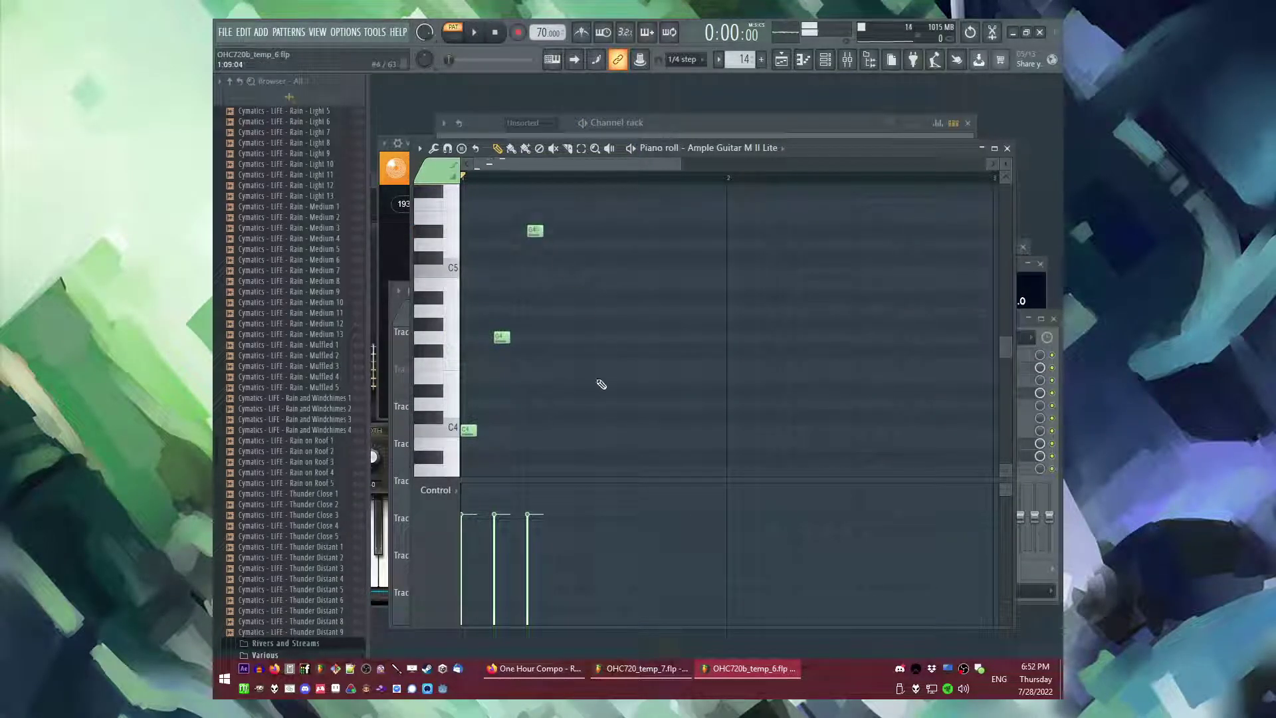
pyautogui.click(564, 298)
pyautogui.press('space')
pyautogui.press('l')
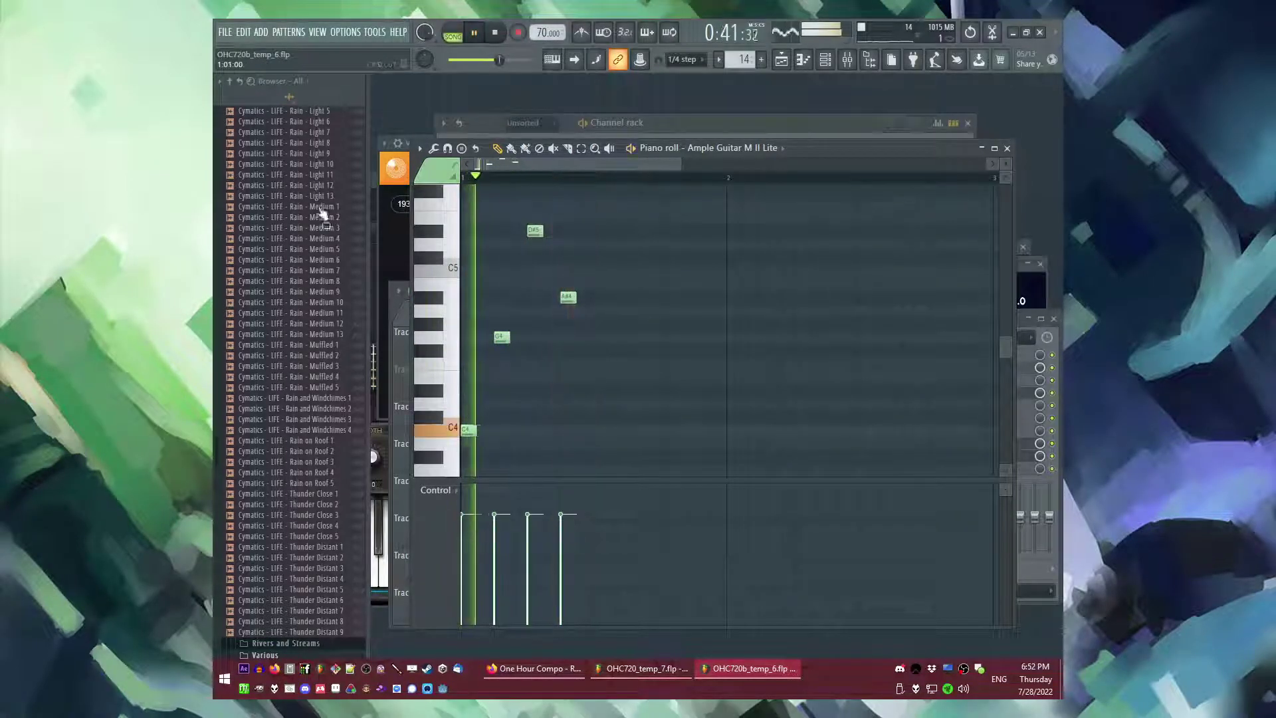
# - Lengthen the guitar notes to four steps each and rearrange them as C4, G4, A#4 and C5, starting one step apart
pyautogui.hotkey('ctrl', 'a')
pyautogui.press('space')
pyautogui.moveTo(541, 236); pyautogui.dragTo(592, 239)
pyautogui.hotkey('ctrl', 'd')
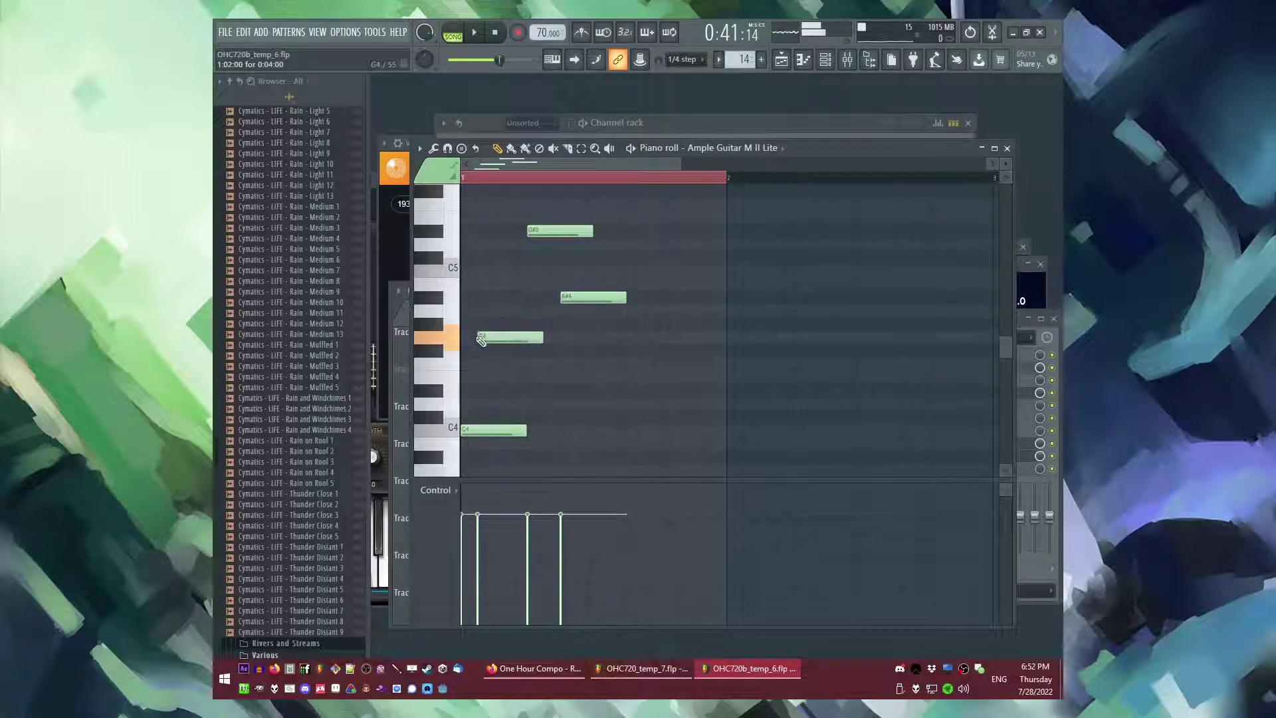
pyautogui.press('space')
pyautogui.rightClick(613, 299)
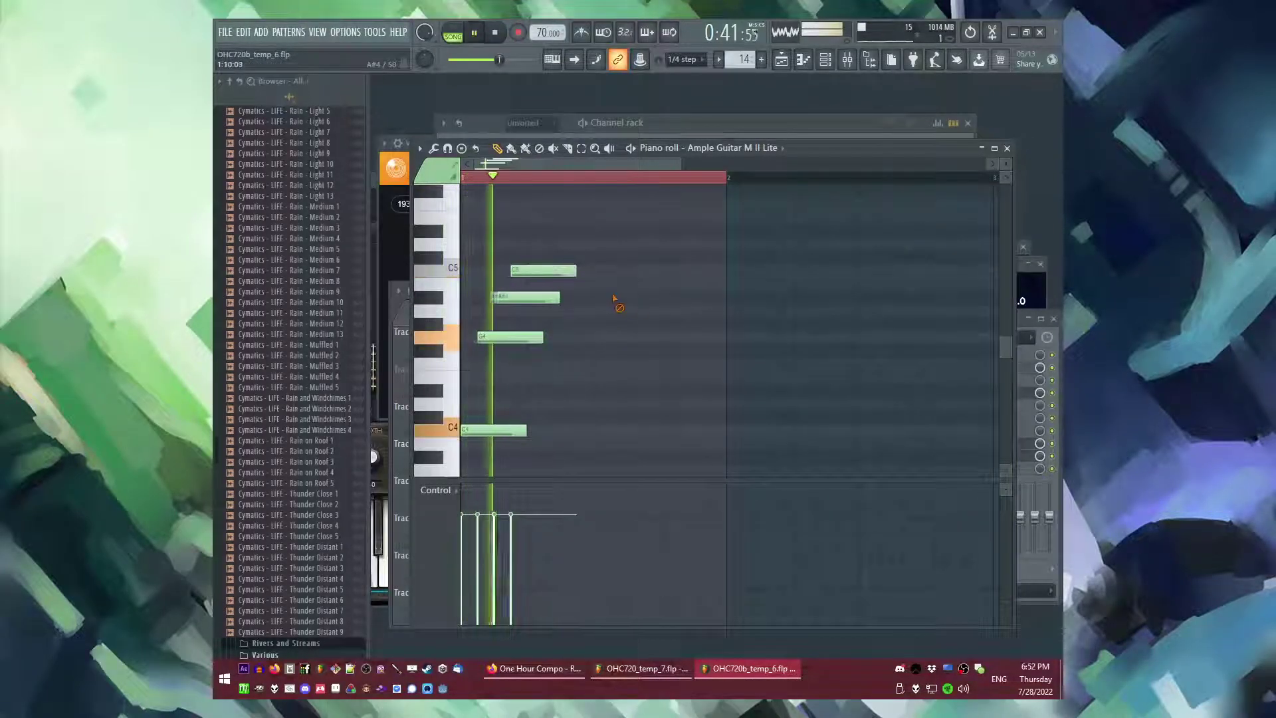
# - Adjust the feedback time of the Fruity Delay Bank on the Ample Guitar M II Lite mixer track while Pattern 14 plays
pyautogui.press('l')
pyautogui.press('F9')
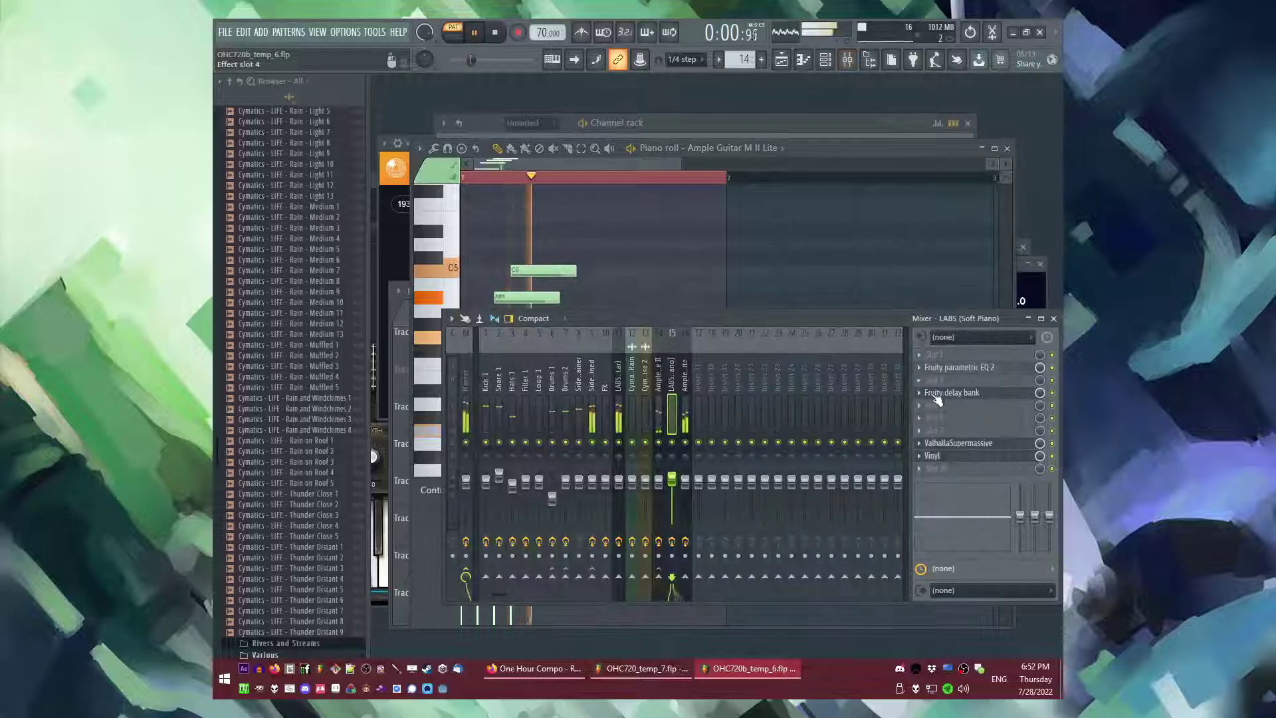
pyautogui.click(685, 394)
pyautogui.click(946, 393)
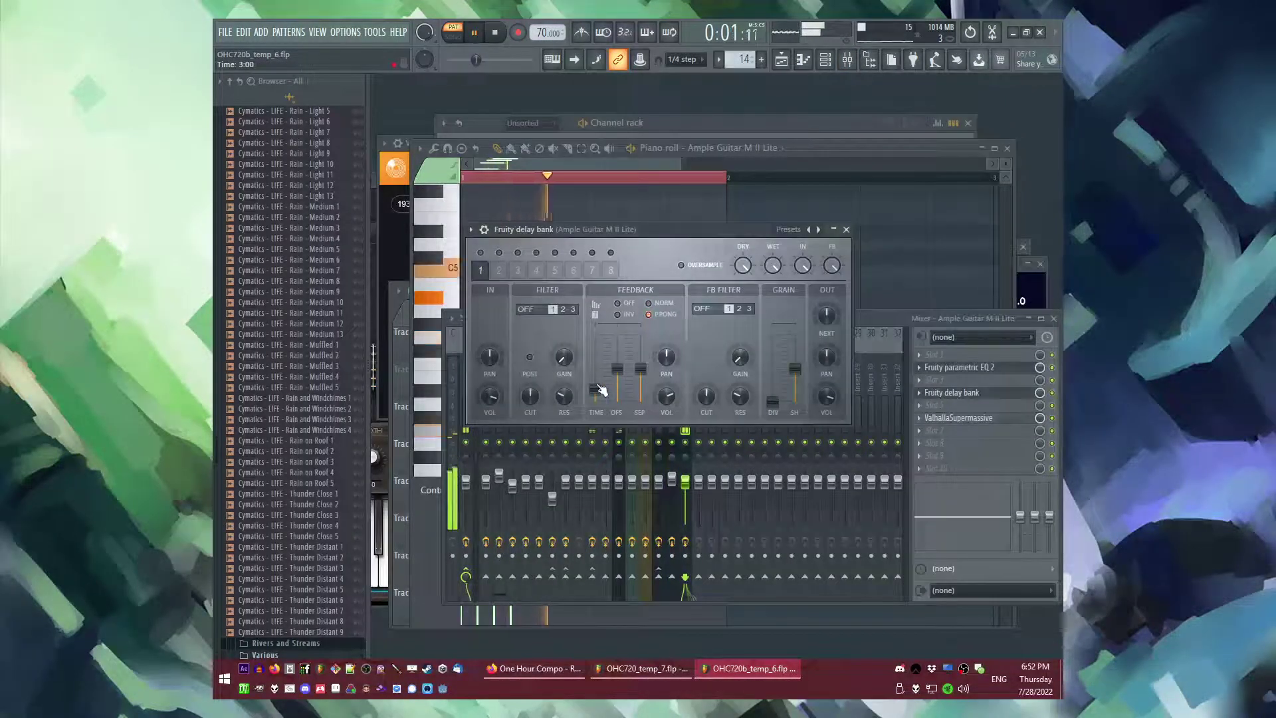
pyautogui.press('space')
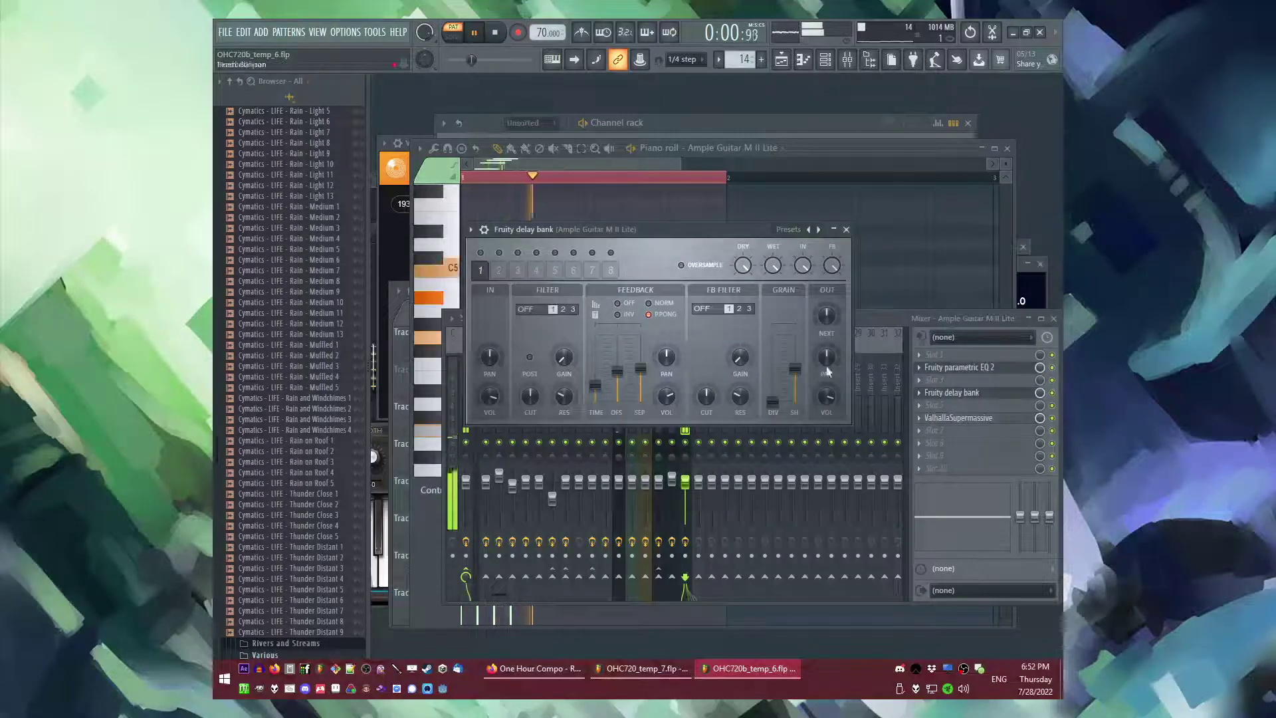
pyautogui.click(846, 229)
pyautogui.click(621, 169)
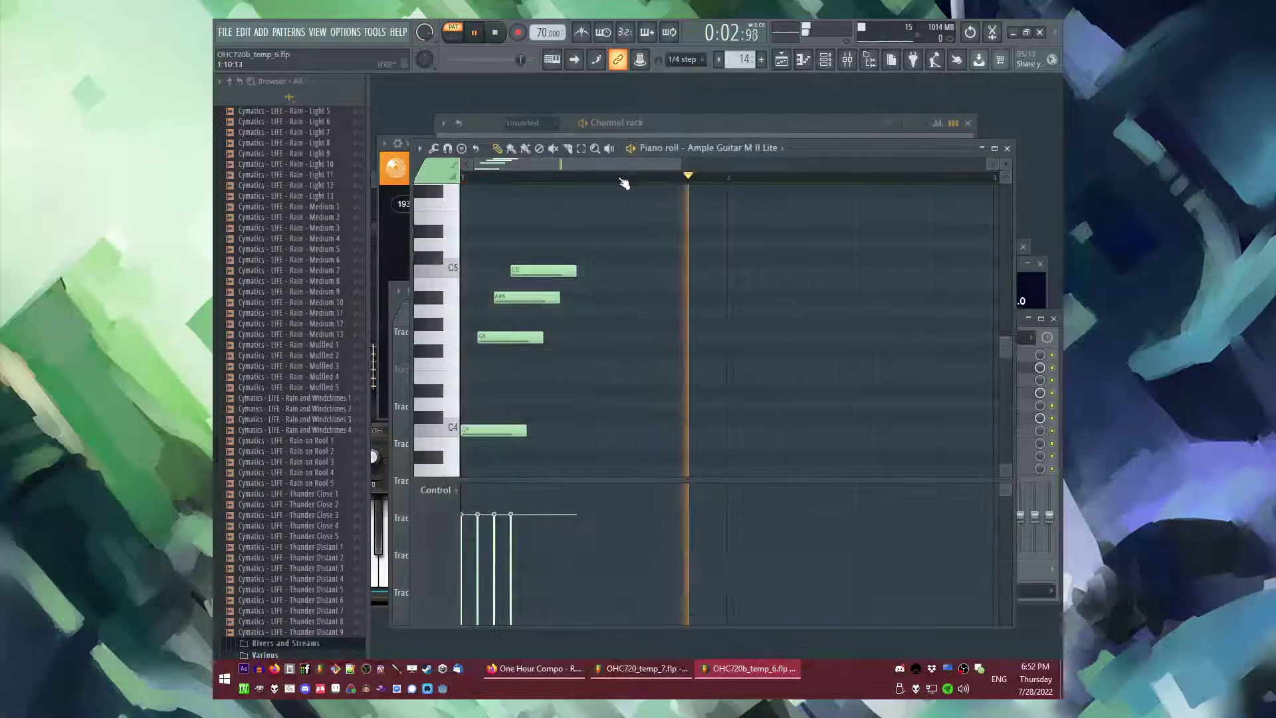
pyautogui.press('F9')
pyautogui.click(984, 397)
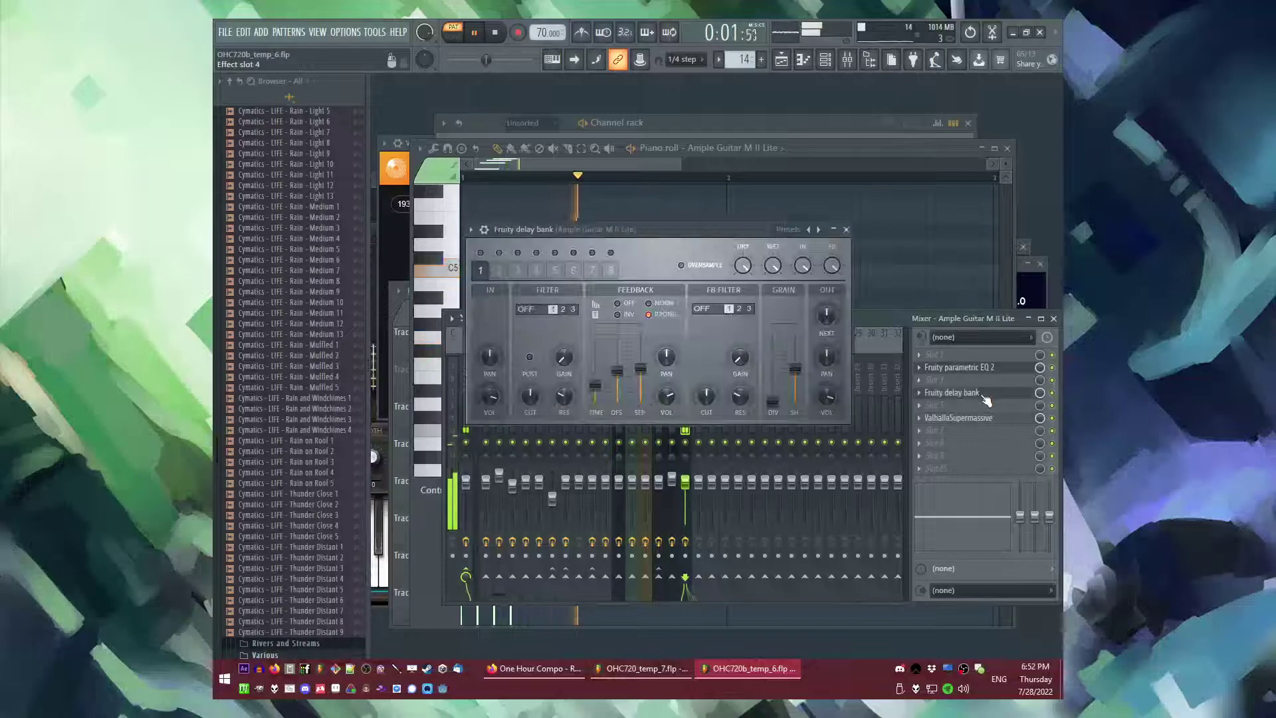
pyautogui.click(846, 230)
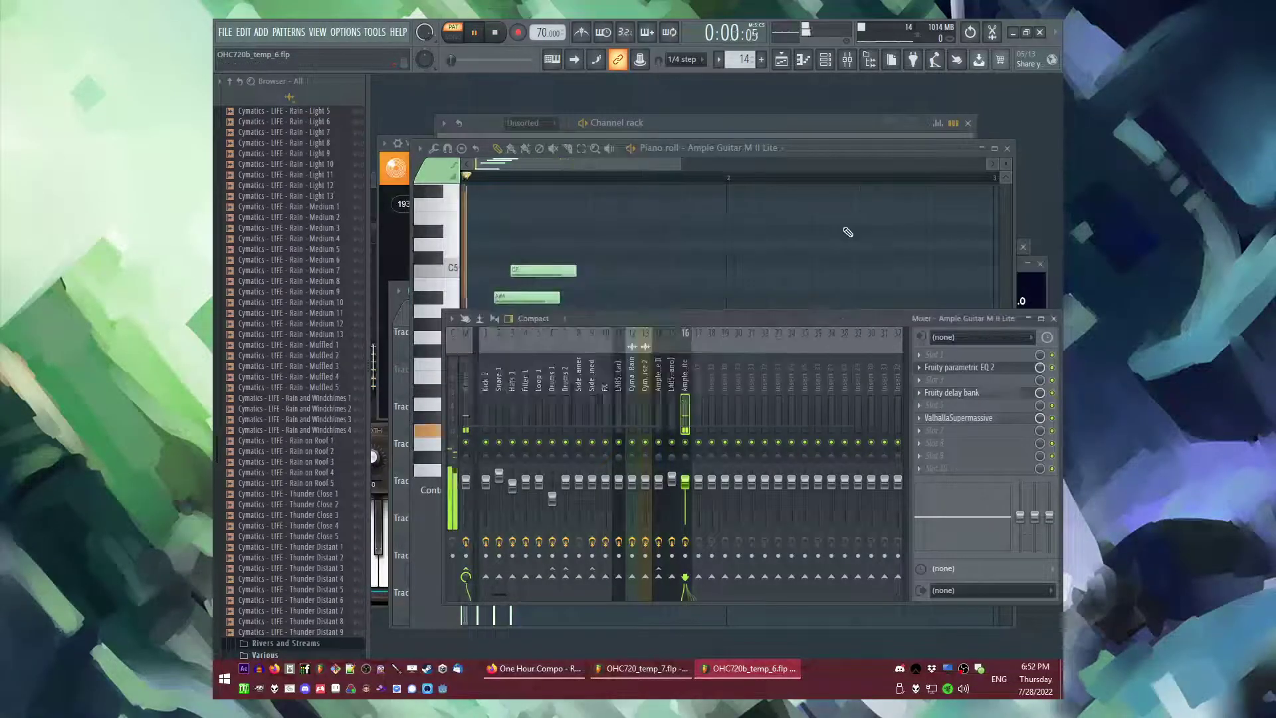
# - Add the Vinyl effect to the Ample Guitar M II Lite mixer track and set its year to 1950
pyautogui.press('F5')
pyautogui.press('F9')
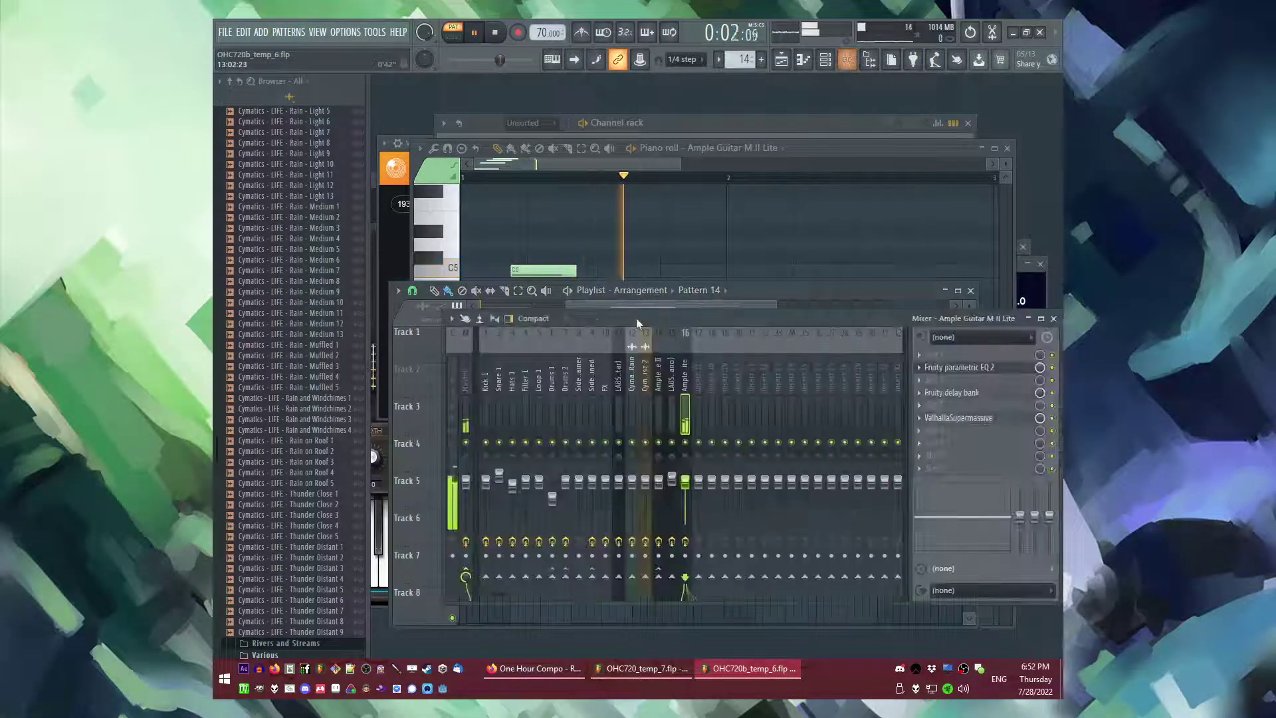
pyautogui.click(980, 337)
pyautogui.click(851, 597)
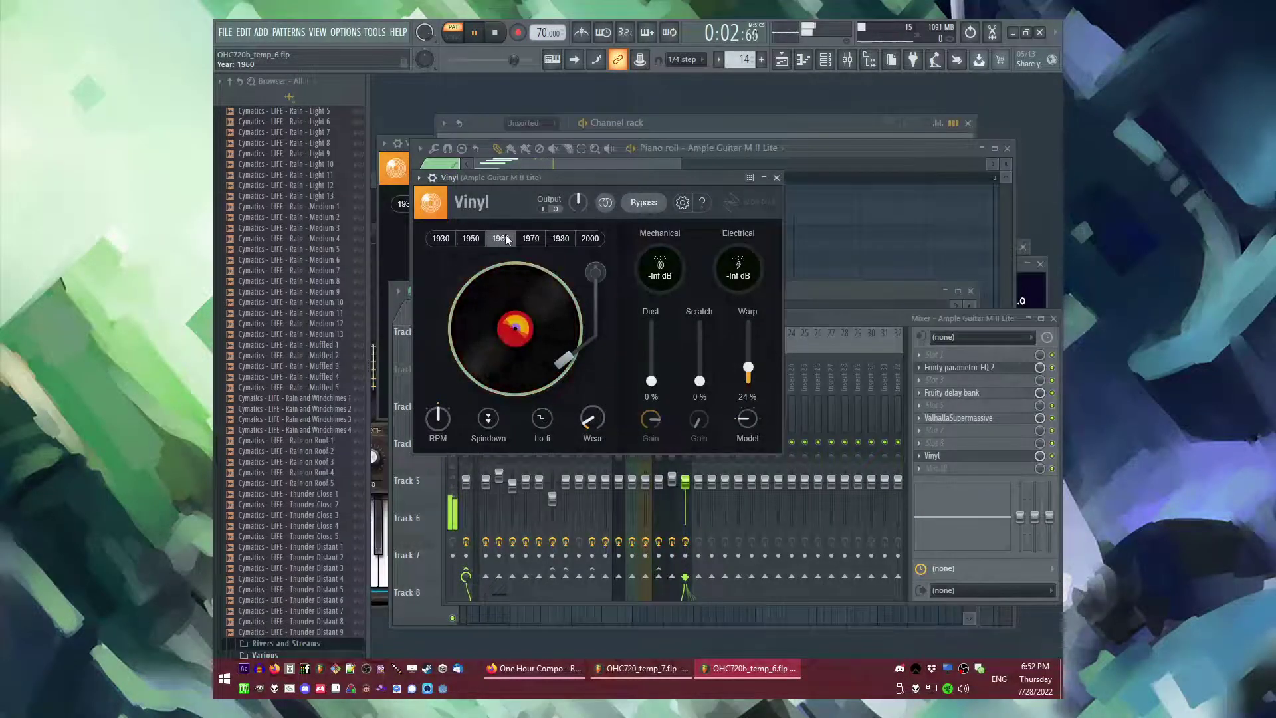
pyautogui.click(478, 241)
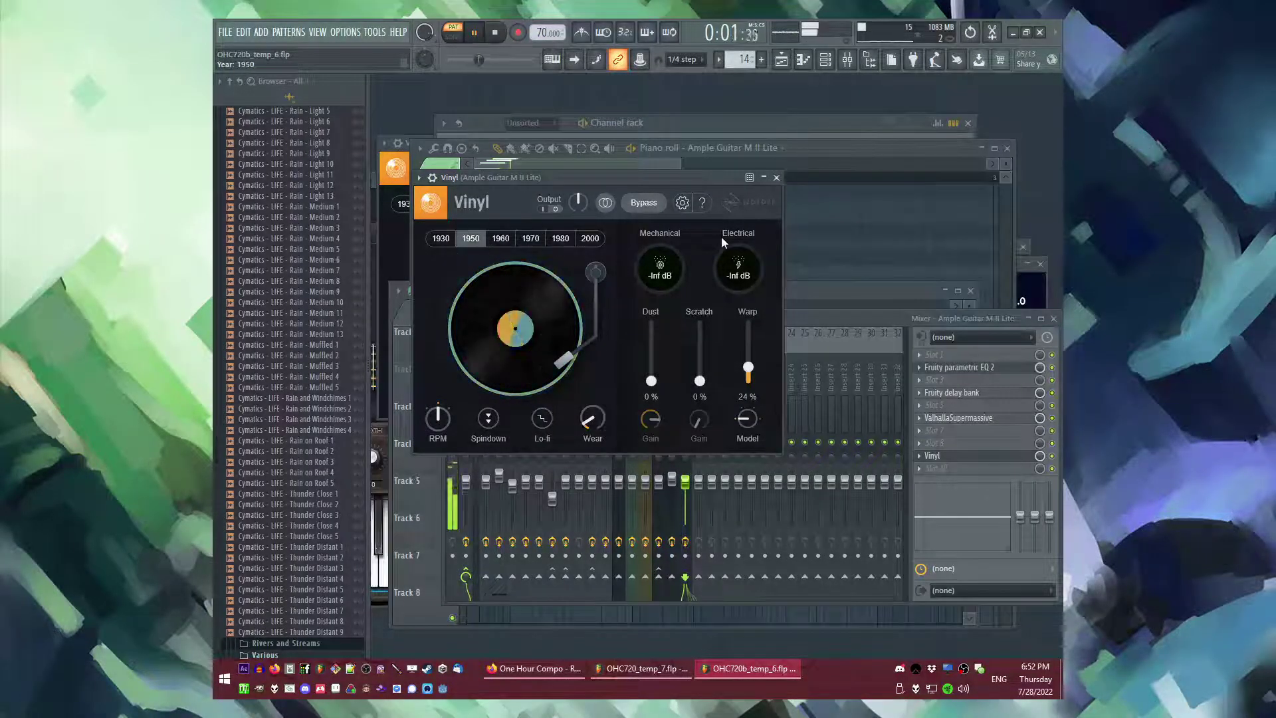
pyautogui.click(545, 423)
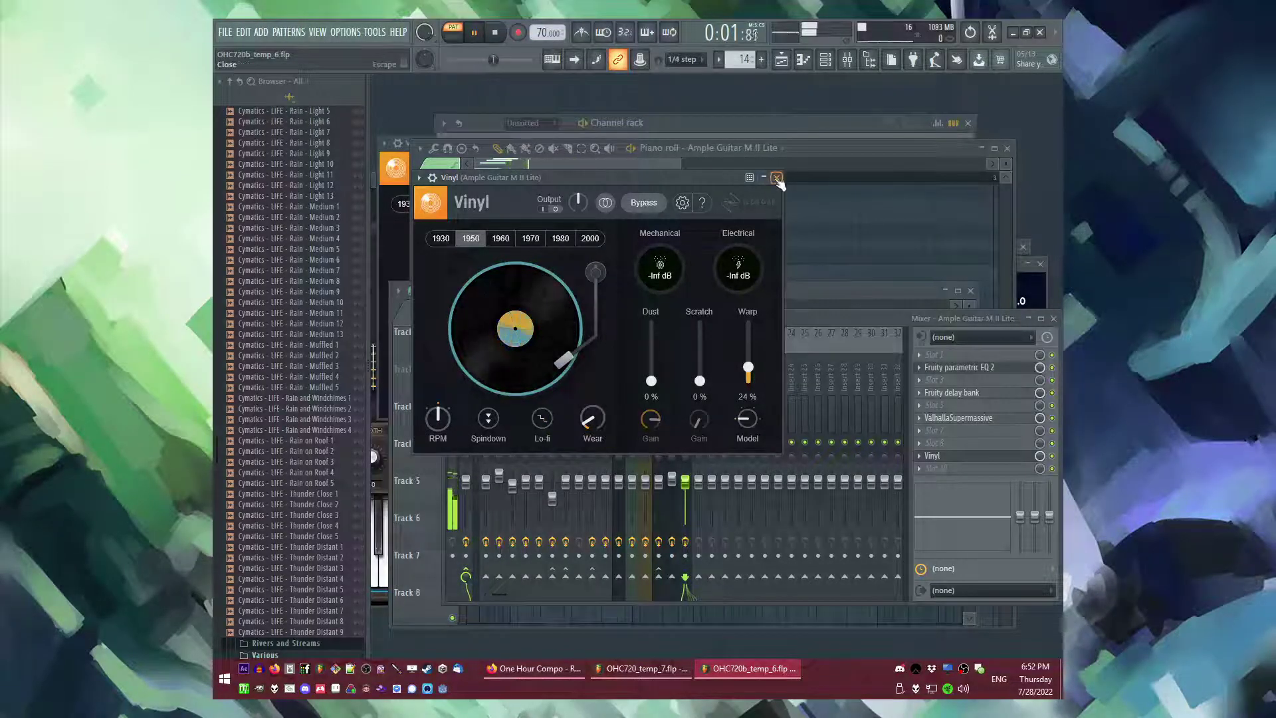
pyautogui.click(777, 179)
# - Play the arrangement in song mode from bar 13 to hear the processed guitar in context
pyautogui.press('F9')
pyautogui.press('F5')
pyautogui.press('F5')
pyautogui.press('l')
pyautogui.click(638, 321)
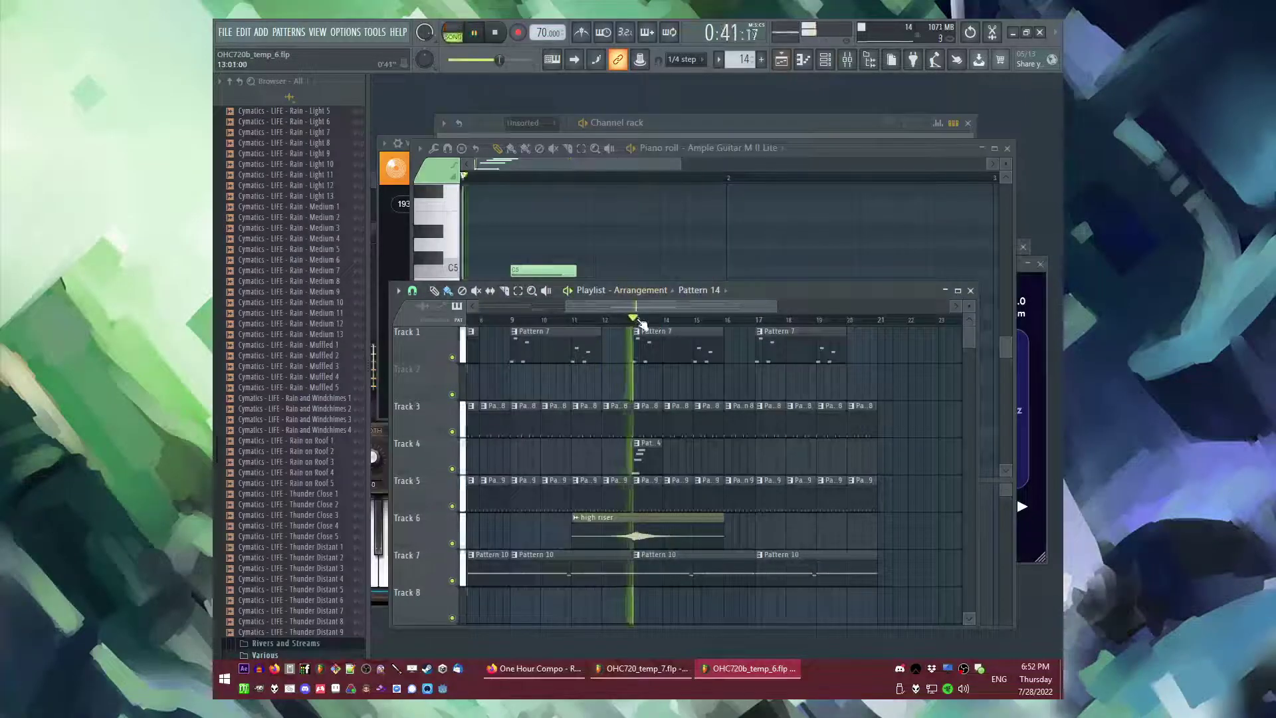
# - Duplicate Pattern 14's one-bar guitar phrase until it fills four bars
pyautogui.press('F7')
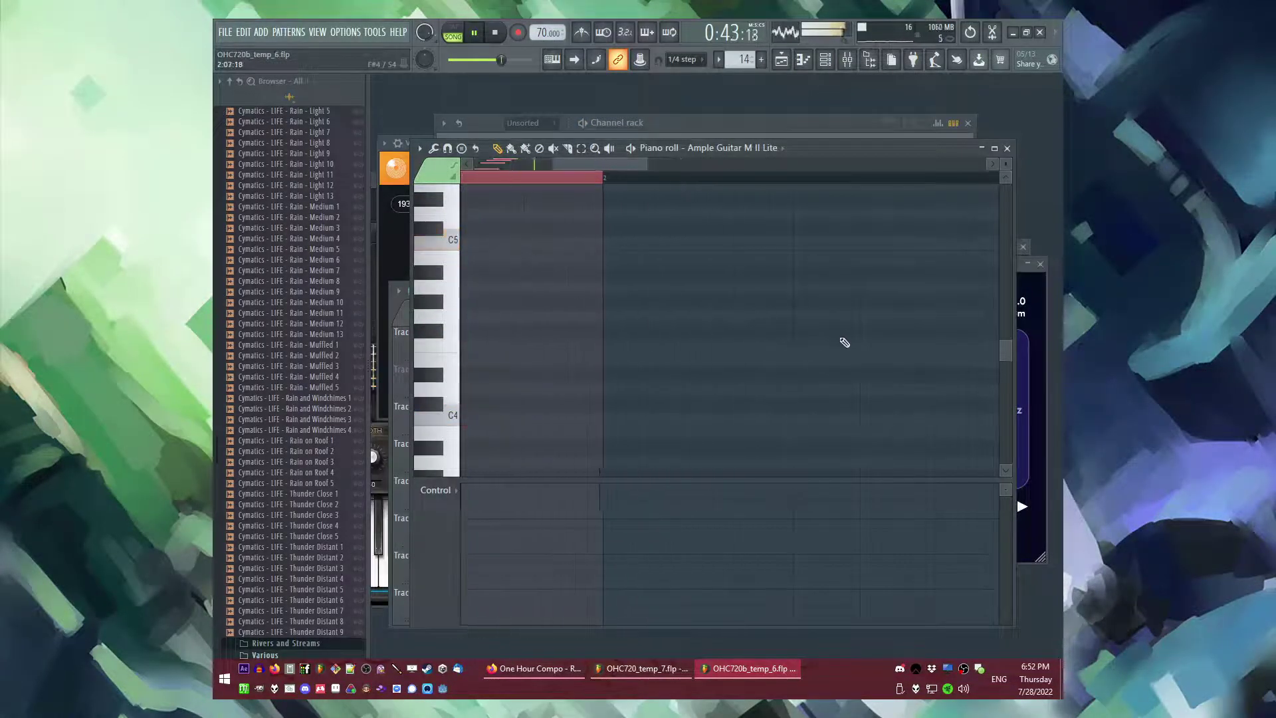
pyautogui.scroll(1, 844, 343)
pyautogui.hotkey('ctrl', 'b')
pyautogui.scroll(-3, 800, 336)
pyautogui.hotkey('ctrl', 'd')
pyautogui.moveTo(572, 166); pyautogui.dragTo(703, 173)
pyautogui.hotkey('ctrl', 'b')
# - Lower the root notes of the guitar phrase in bars 3 and 4 from C4 to A#3
pyautogui.scroll(-2, 582, 276)
pyautogui.moveTo(545, 391); pyautogui.dragTo(754, 428)
pyautogui.scroll(2, 540, 423)
pyautogui.scroll(-1, 541, 422)
pyautogui.press('space')
pyautogui.moveTo(540, 377); pyautogui.dragTo(538, 408)
pyautogui.hotkey('ctrl', 'd')
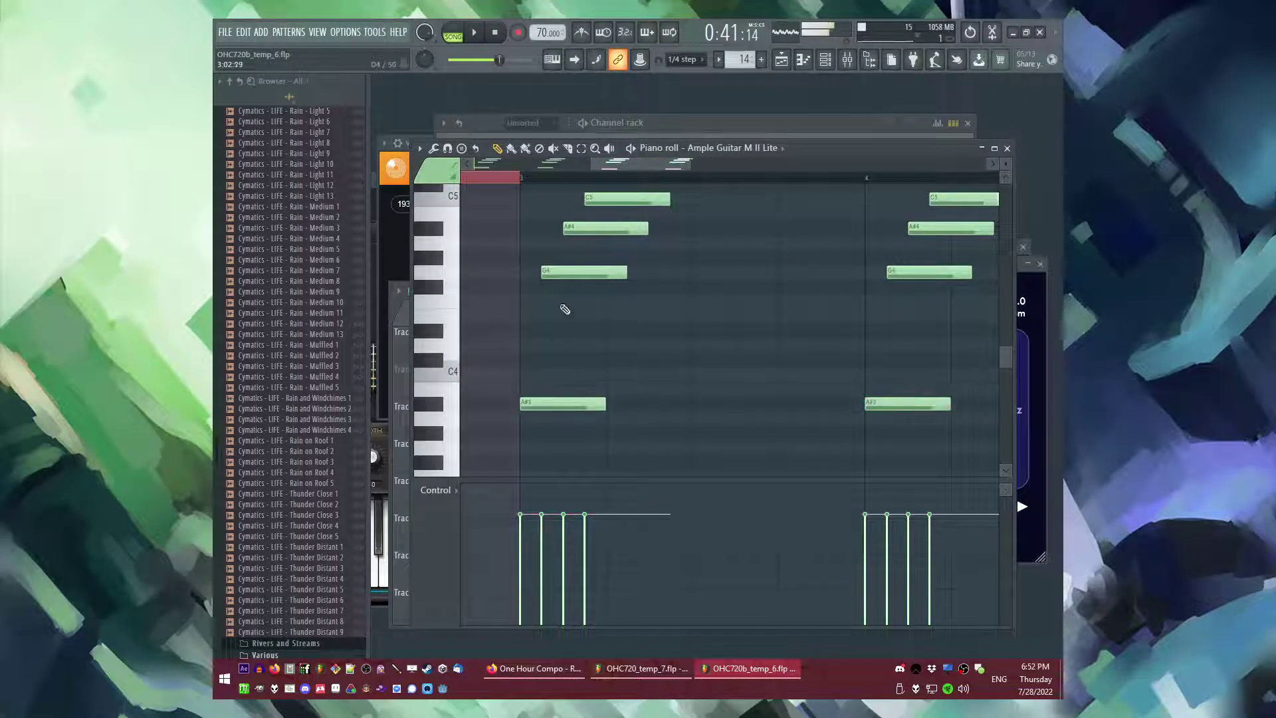
pyautogui.scroll(3, 560, 327)
pyautogui.scroll(-2, 558, 366)
# - Make the Pattern 10 bass clip at bar 13 unique and remove the Pattern 10 clip at bar 17 during playback
pyautogui.press('F5')
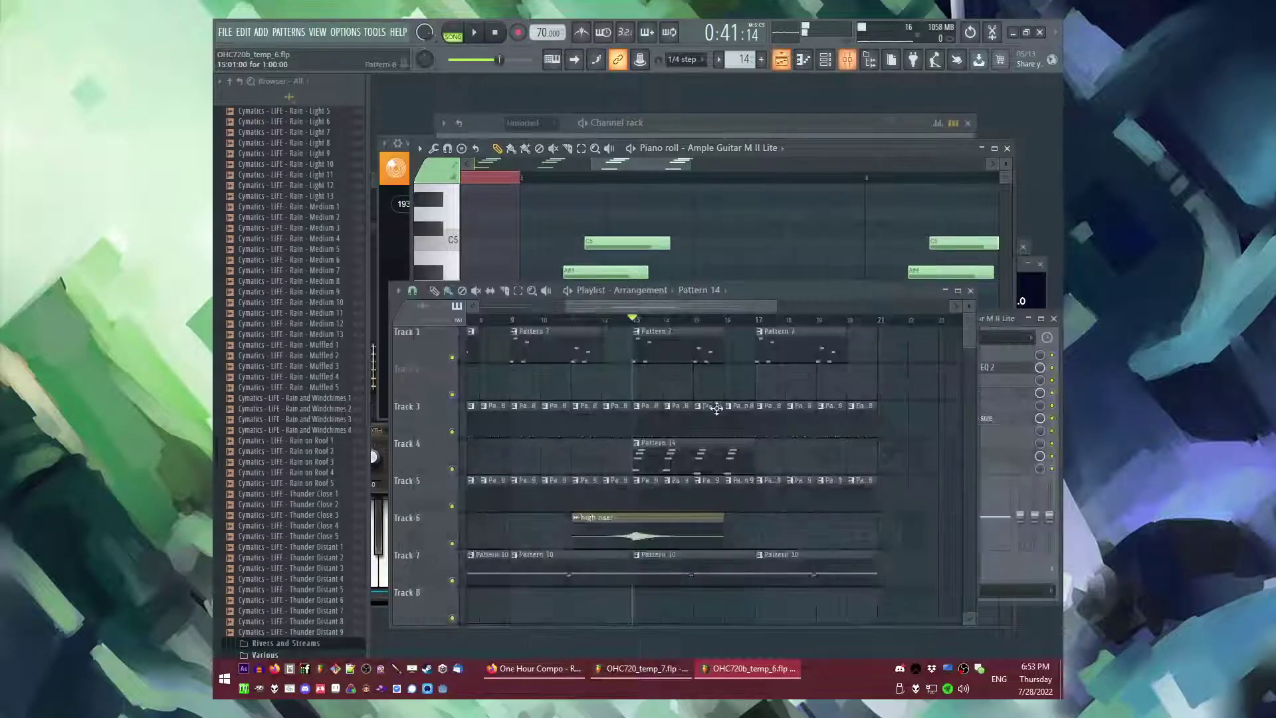
pyautogui.press('space')
pyautogui.click(636, 554)
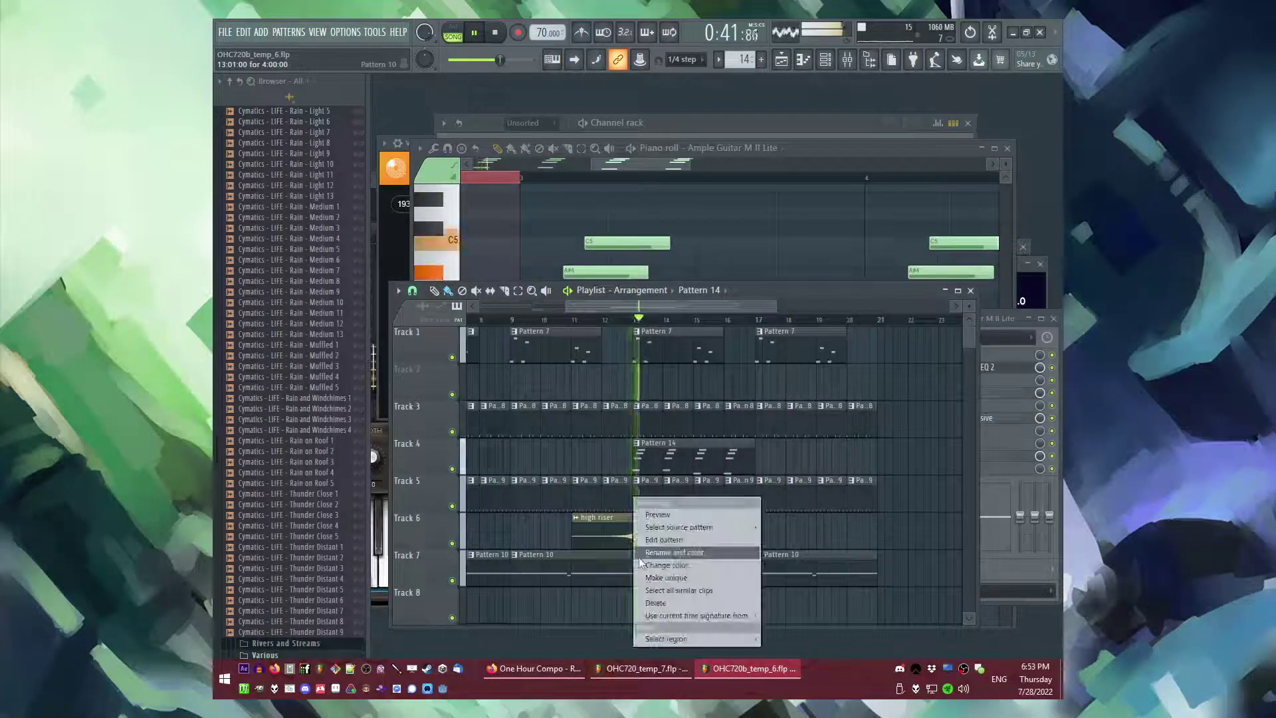
pyautogui.click(697, 577)
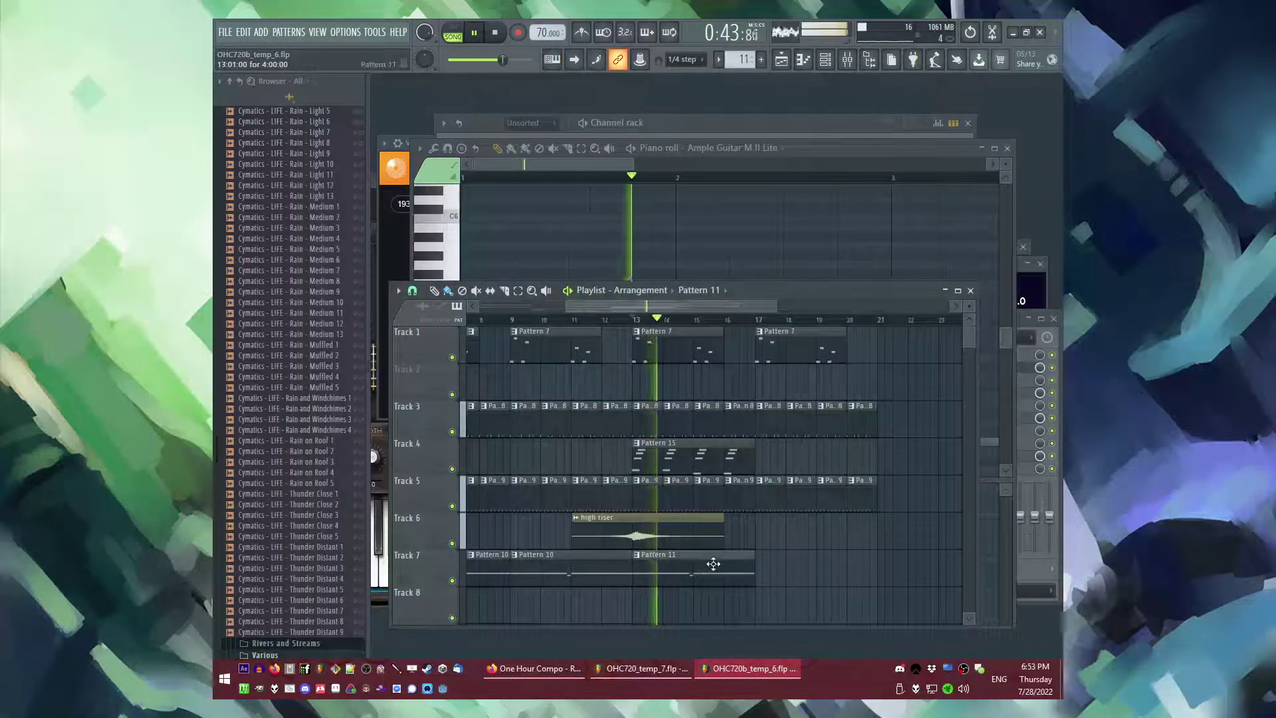
# - In Pattern 11's bass part, lower the notes of bars 3 and 4 to A#3 and raise bar 2's last note to C4
pyautogui.doubleClick(711, 561)
pyautogui.scroll(3, 612, 329)
pyautogui.moveTo(608, 297); pyautogui.dragTo(794, 362)
pyautogui.scroll(2, 590, 316)
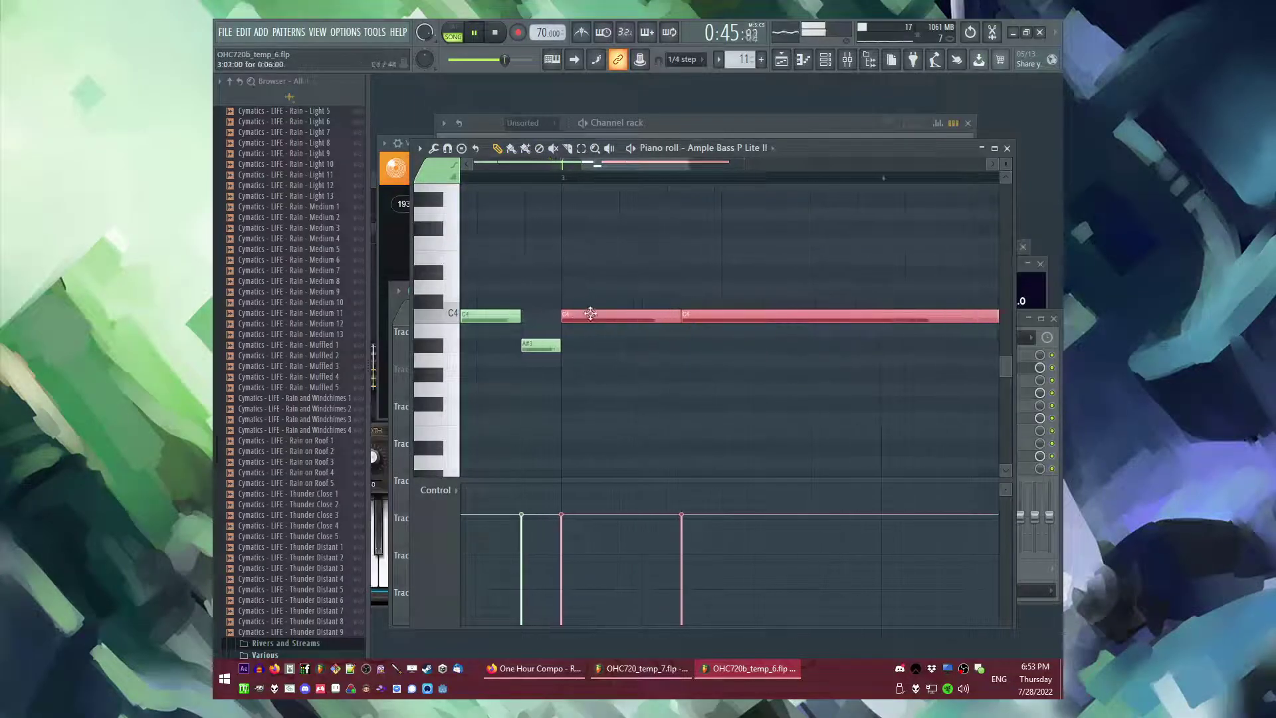
pyautogui.moveTo(589, 315); pyautogui.dragTo(589, 347)
pyautogui.keyDown('ctrl'); pyautogui.click(584, 392); pyautogui.keyUp('ctrl')
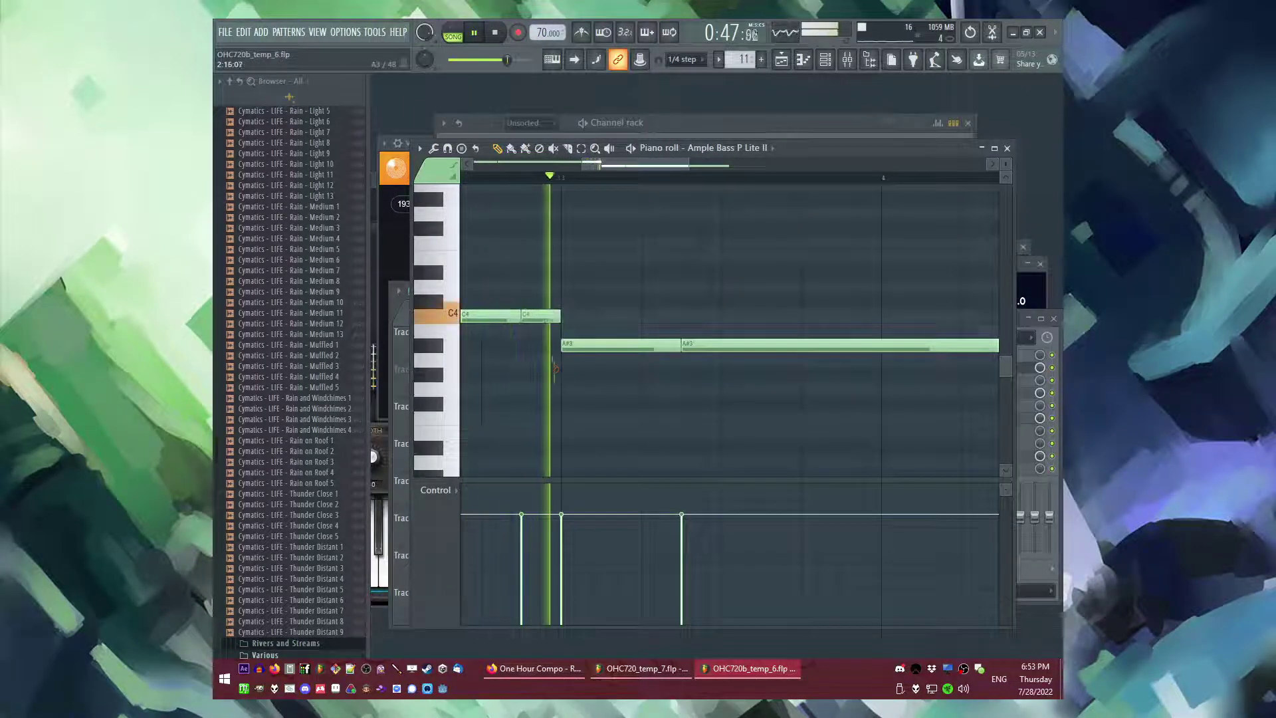
# - Duplicate the whole four-bar bass line to extend Pattern 11 to eight bars
pyautogui.scroll(-3, 634, 376)
pyautogui.scroll(2, 770, 336)
pyautogui.hotkey('ctrl', 'a')
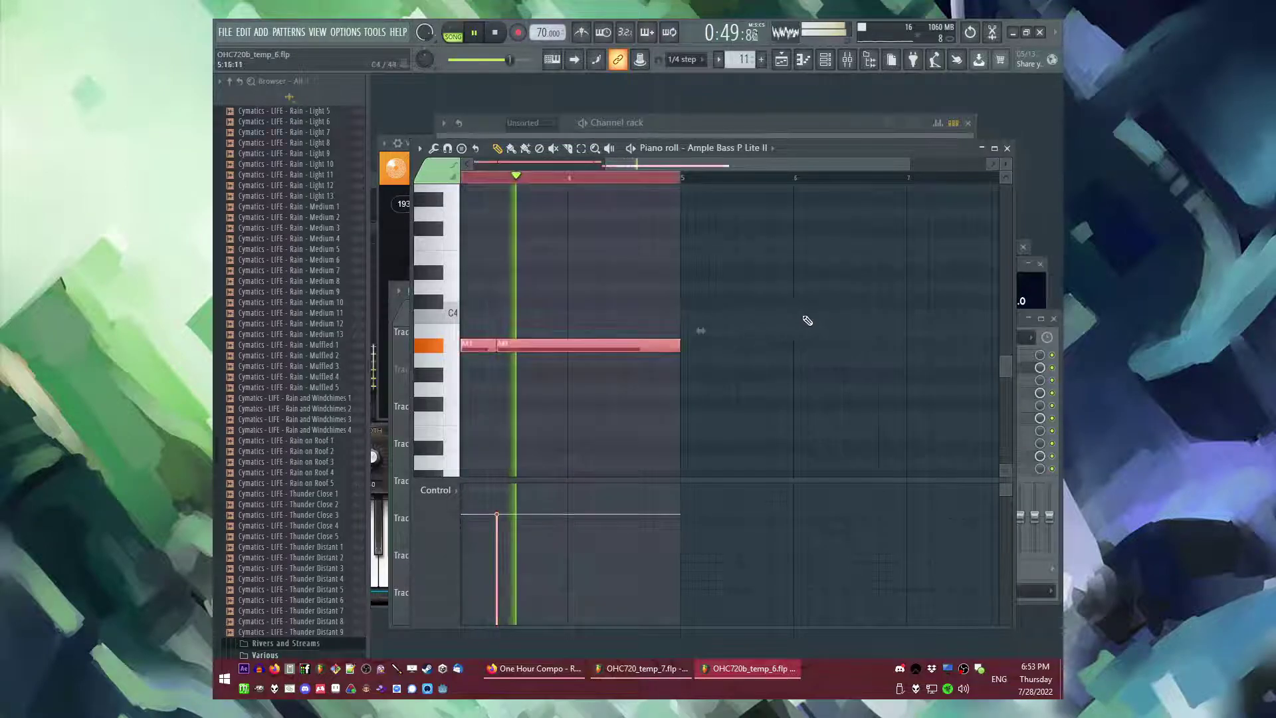
pyautogui.scroll(3, 838, 319)
pyautogui.hotkey('ctrl', 'b')
pyautogui.scroll(-3, 513, 297)
# - Lower the duplicated bass notes in bars 5 and 6 to G#3 and return to the playlist
pyautogui.moveTo(534, 287); pyautogui.dragTo(626, 353)
pyautogui.moveTo(508, 290); pyautogui.dragTo(788, 319)
pyautogui.scroll(1, 503, 313)
pyautogui.moveTo(510, 315); pyautogui.dragTo(513, 375)
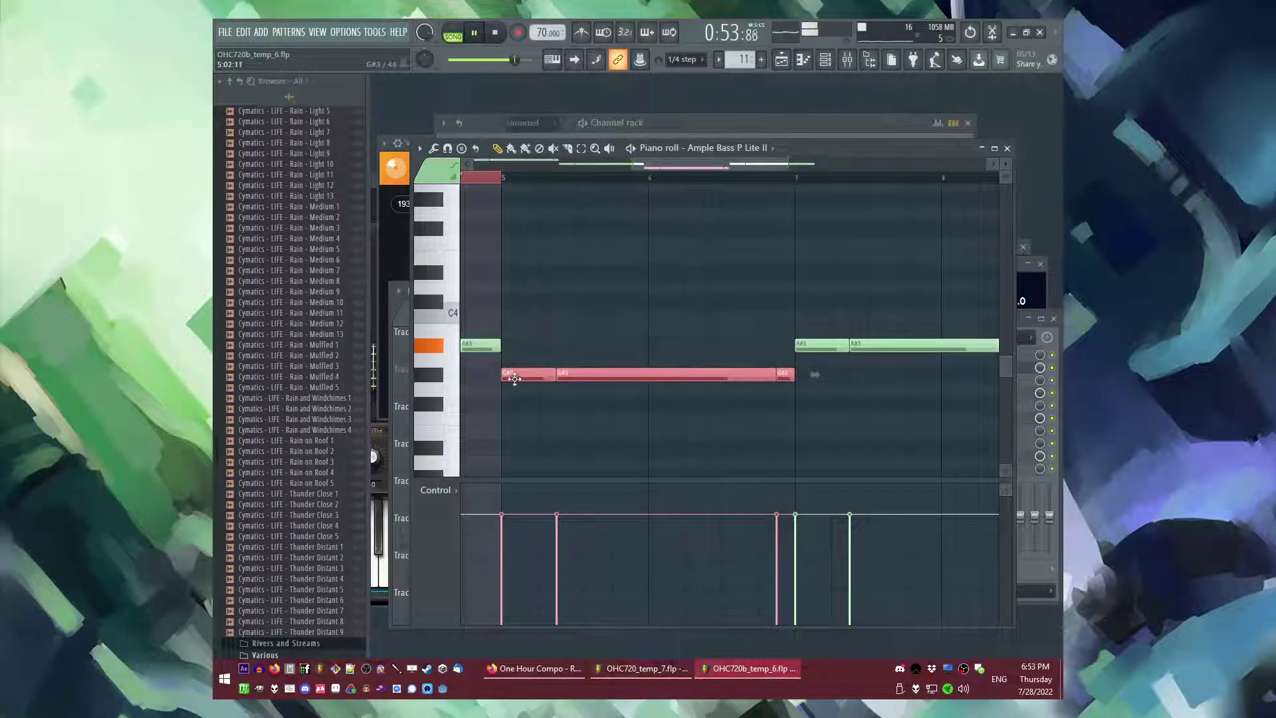
pyautogui.hotkey('ctrl', 'd')
pyautogui.press('F5')
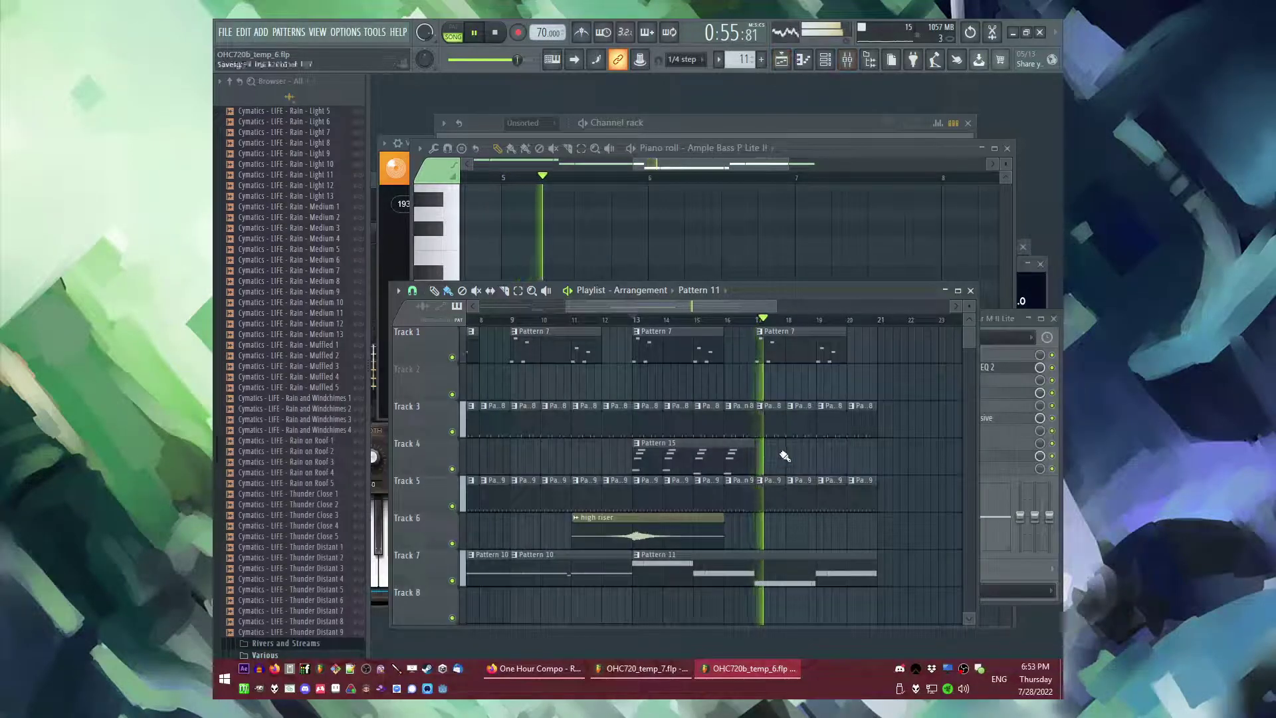
# - Stop playback, switch to the OHC720_temp_7 project and play its arrangement
pyautogui.press('space')
pyautogui.click(641, 667)
pyautogui.press('space')
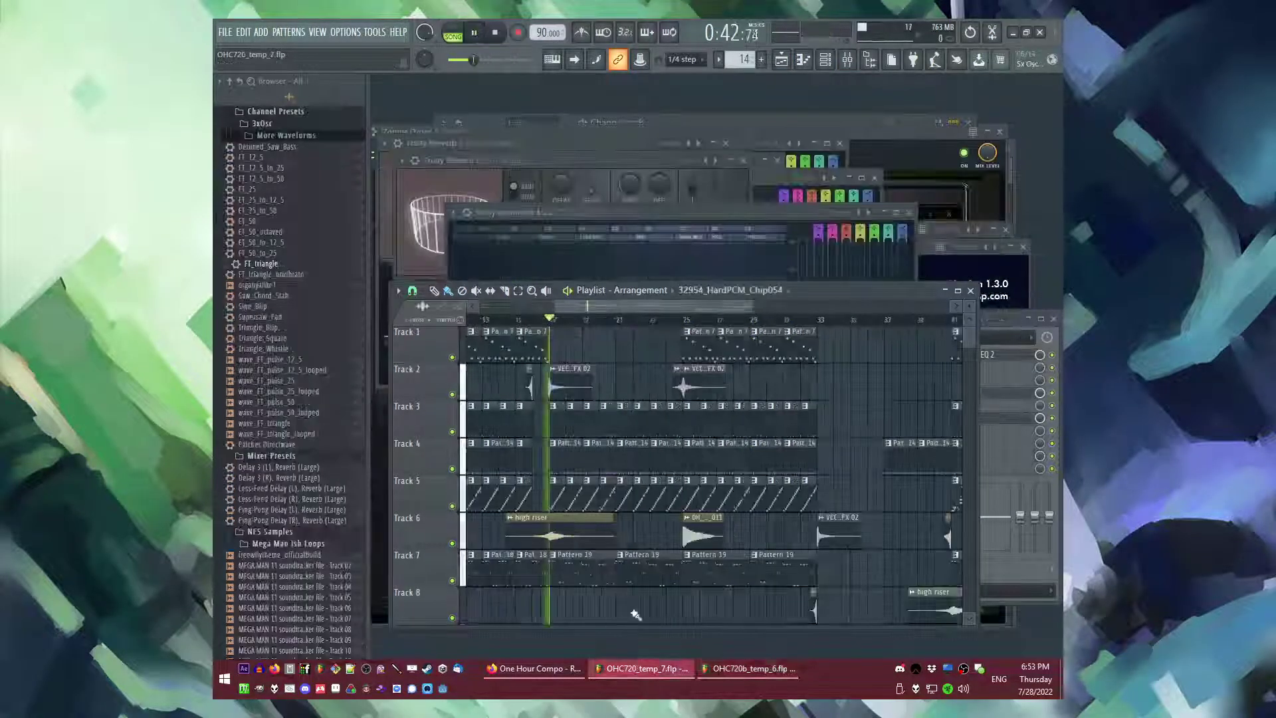
# - Switch to the OHC720b_temp_6.flp project, resume playback and open the guitar clip on Track 4 for note editing
pyautogui.click(587, 319)
pyautogui.press('space')
pyautogui.click(736, 668)
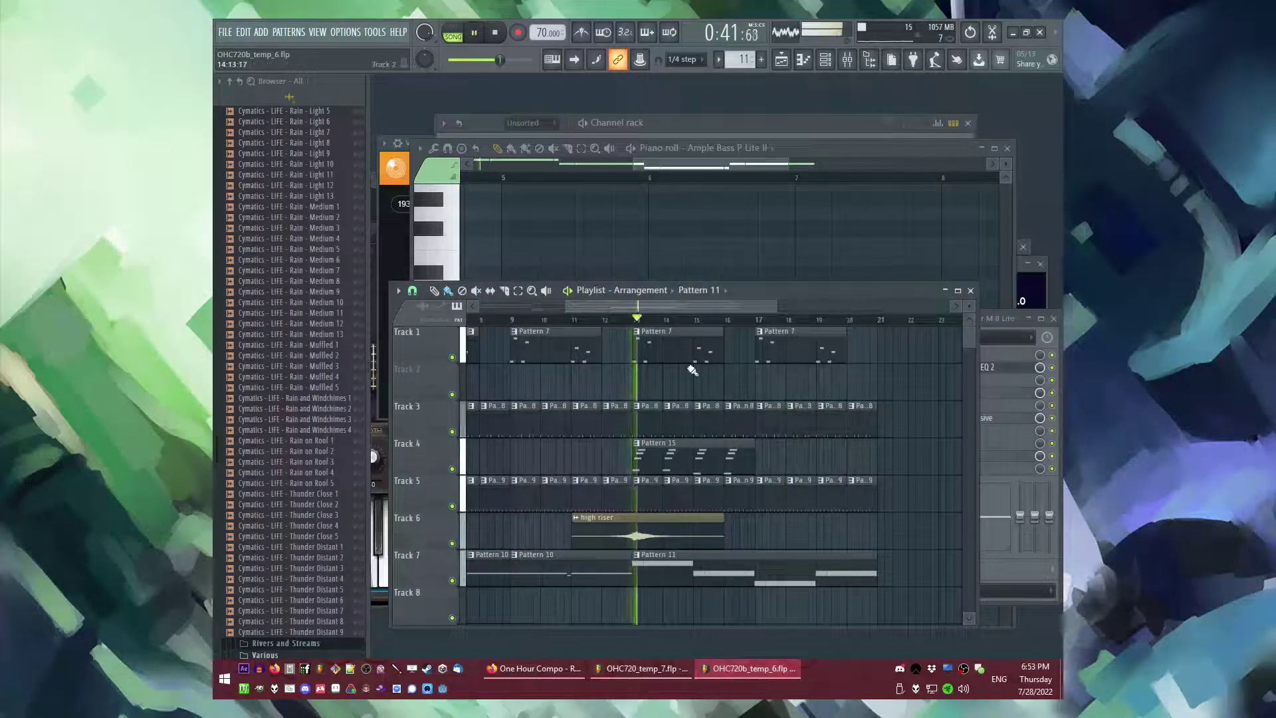
pyautogui.press('space')
pyautogui.doubleClick(593, 459)
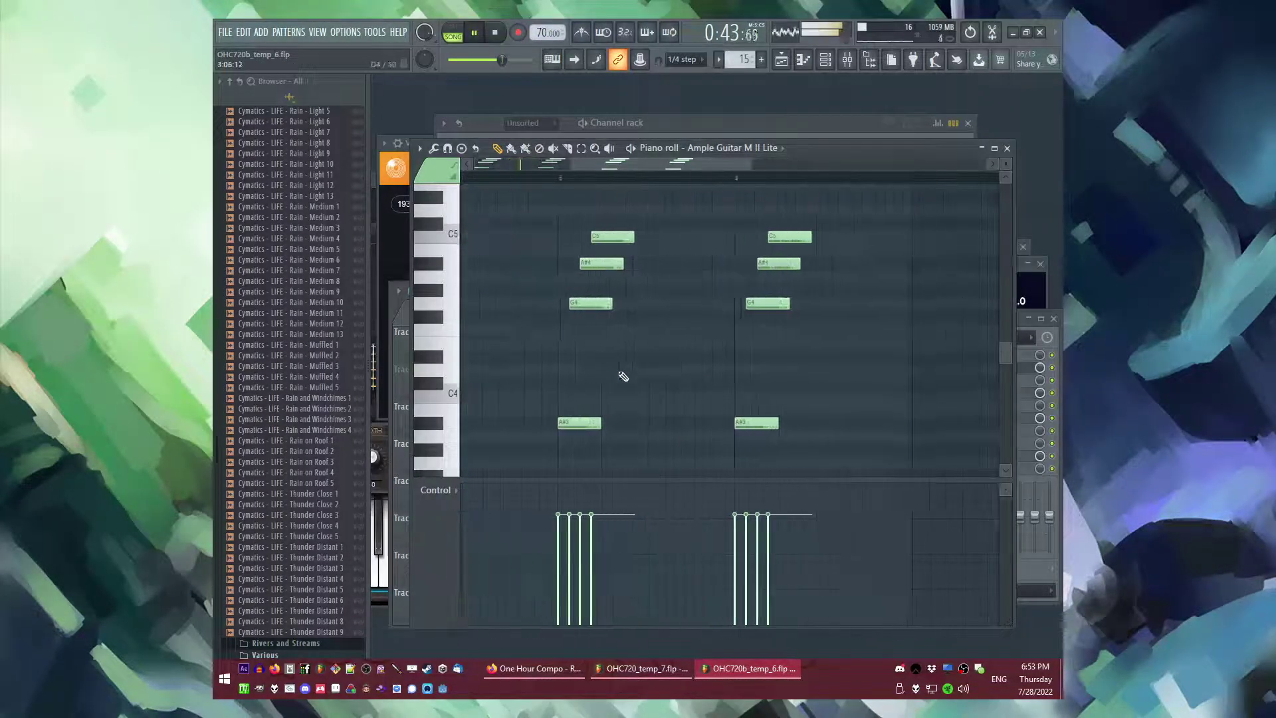
# - Lower the G4 notes in bars 3 and 4 of the guitar pattern to F4
pyautogui.click(550, 177)
pyautogui.press('space')
pyautogui.moveTo(549, 205); pyautogui.dragTo(814, 308)
pyautogui.press('space')
pyautogui.moveTo(571, 303); pyautogui.dragTo(572, 330)
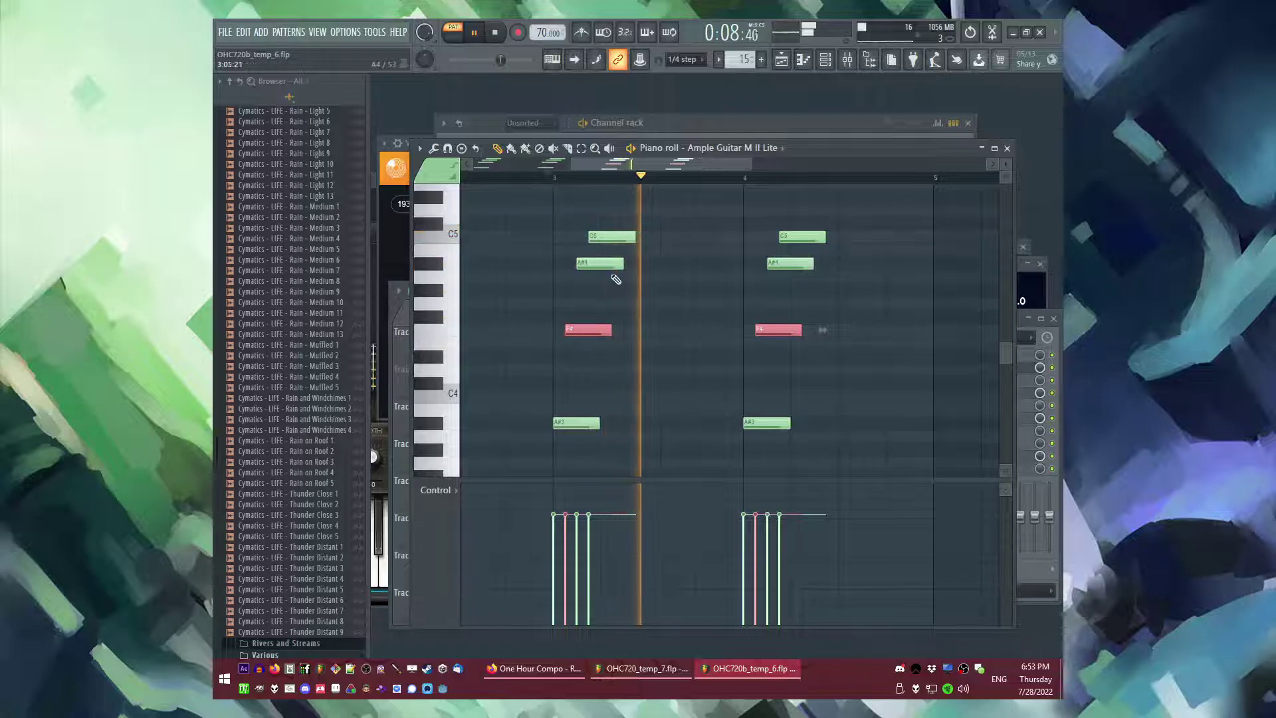
# - Duplicate all the guitar notes from bars 1–4 into bars 5–8
pyautogui.scroll(-4, 536, 299)
pyautogui.hotkey('ctrl', 'a')
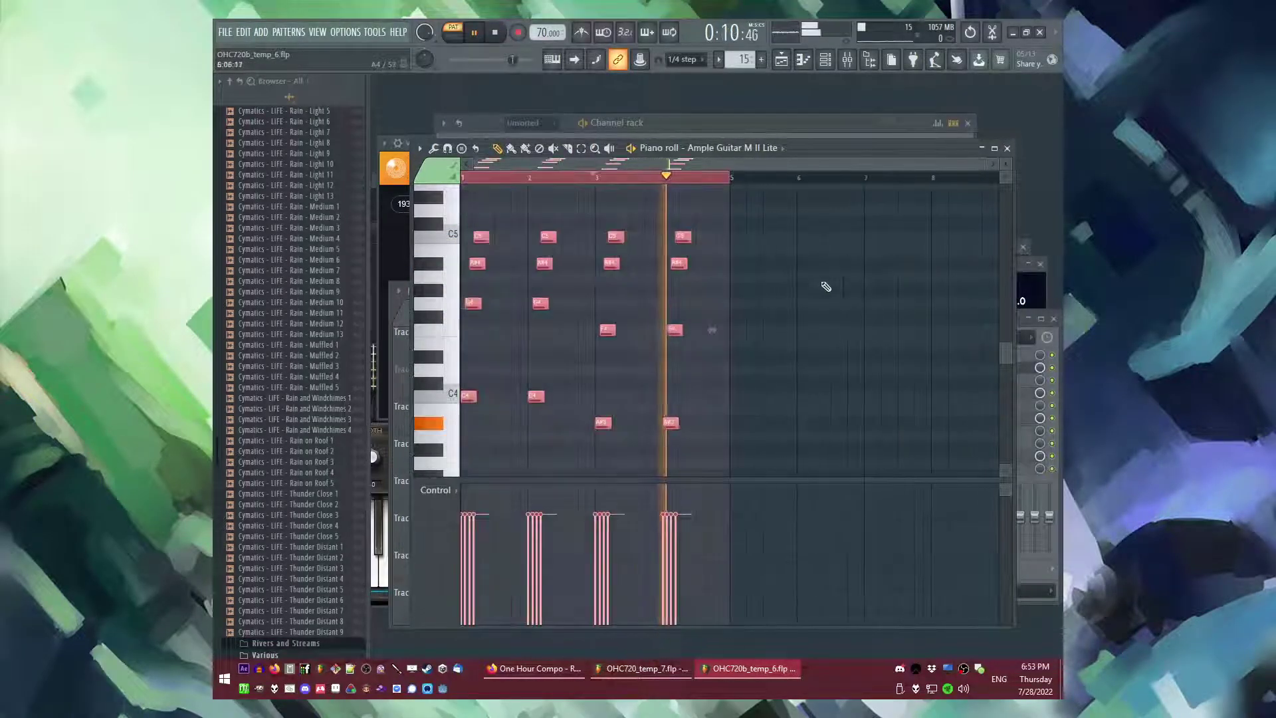
pyautogui.scroll(4, 824, 287)
pyautogui.hotkey('ctrl', 'b')
# - Lower the C4 bass notes in bars 5 and 6 of the guitar pattern to G#3 and play from bar 5
pyautogui.scroll(-3, 545, 359)
pyautogui.scroll(1, 535, 362)
pyautogui.moveTo(522, 362); pyautogui.dragTo(705, 422)
pyautogui.scroll(1, 524, 413)
pyautogui.moveTo(526, 400); pyautogui.dragTo(529, 457)
pyautogui.keyDown('ctrl'); pyautogui.click(558, 334); pyautogui.keyUp('ctrl')
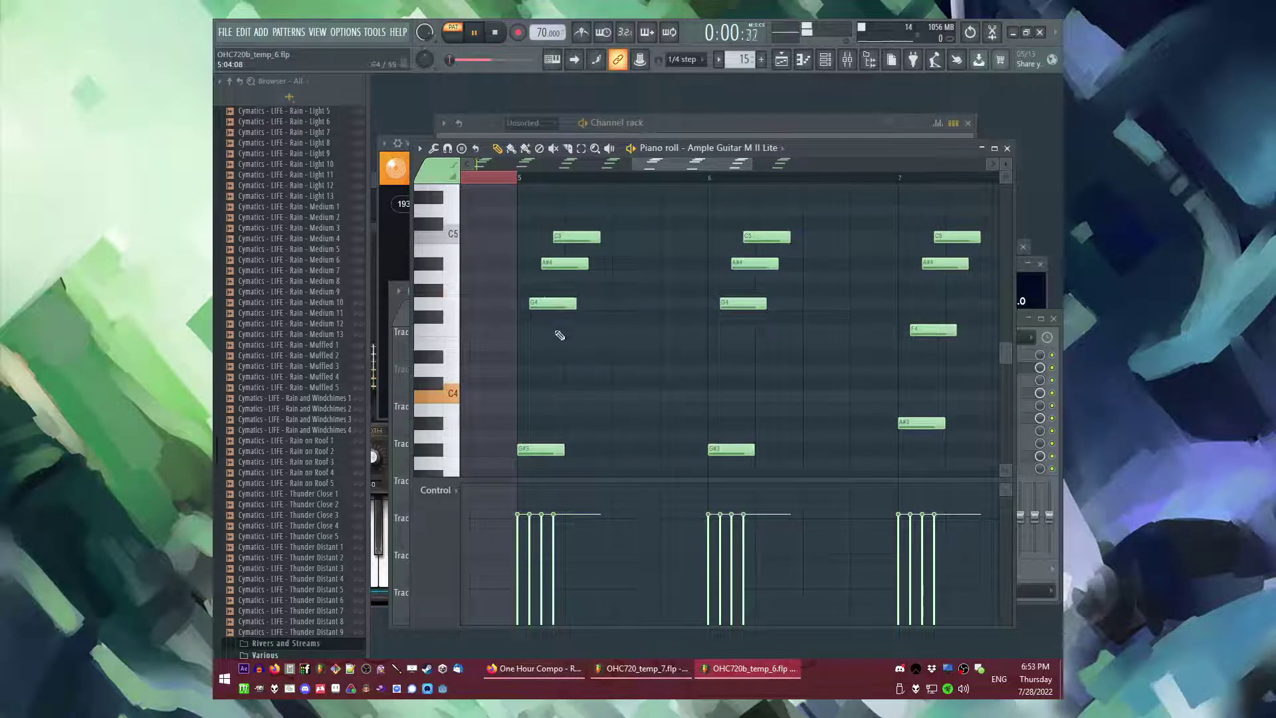
pyautogui.click(522, 178)
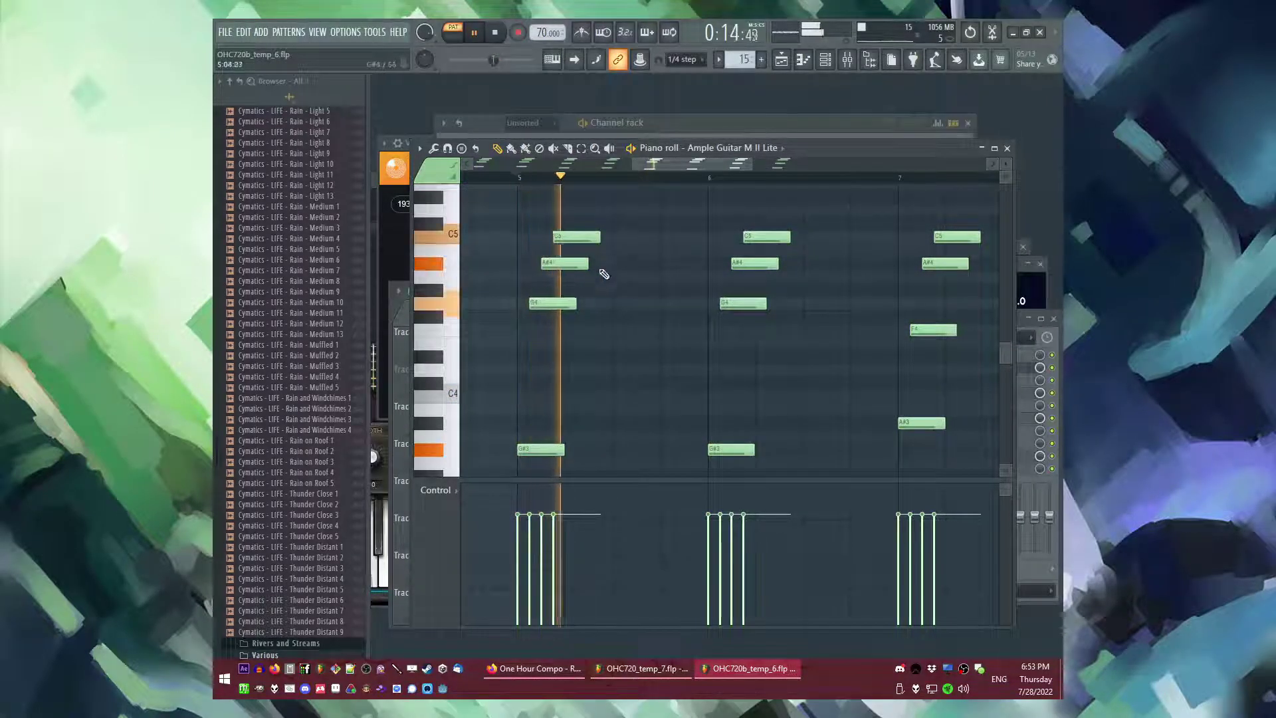
# - Listen to the guitar notes in bars 7 and 8 and check the part within the full song arrangement
pyautogui.scroll(-3, 587, 312)
pyautogui.scroll(2, 709, 366)
pyautogui.moveTo(612, 391); pyautogui.dragTo(665, 433)
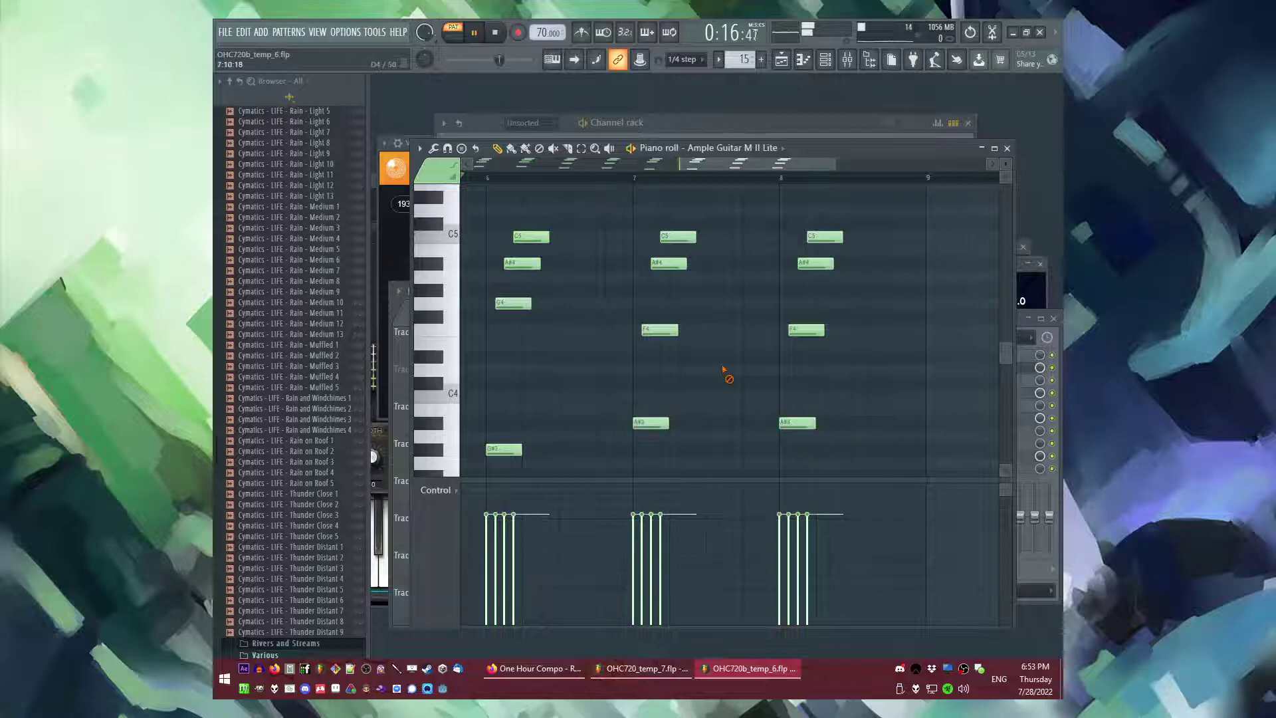
pyautogui.scroll(-3, 698, 352)
pyautogui.scroll(3, 672, 339)
pyautogui.press('F5')
pyautogui.press('l')
pyautogui.scroll(-4, 726, 326)
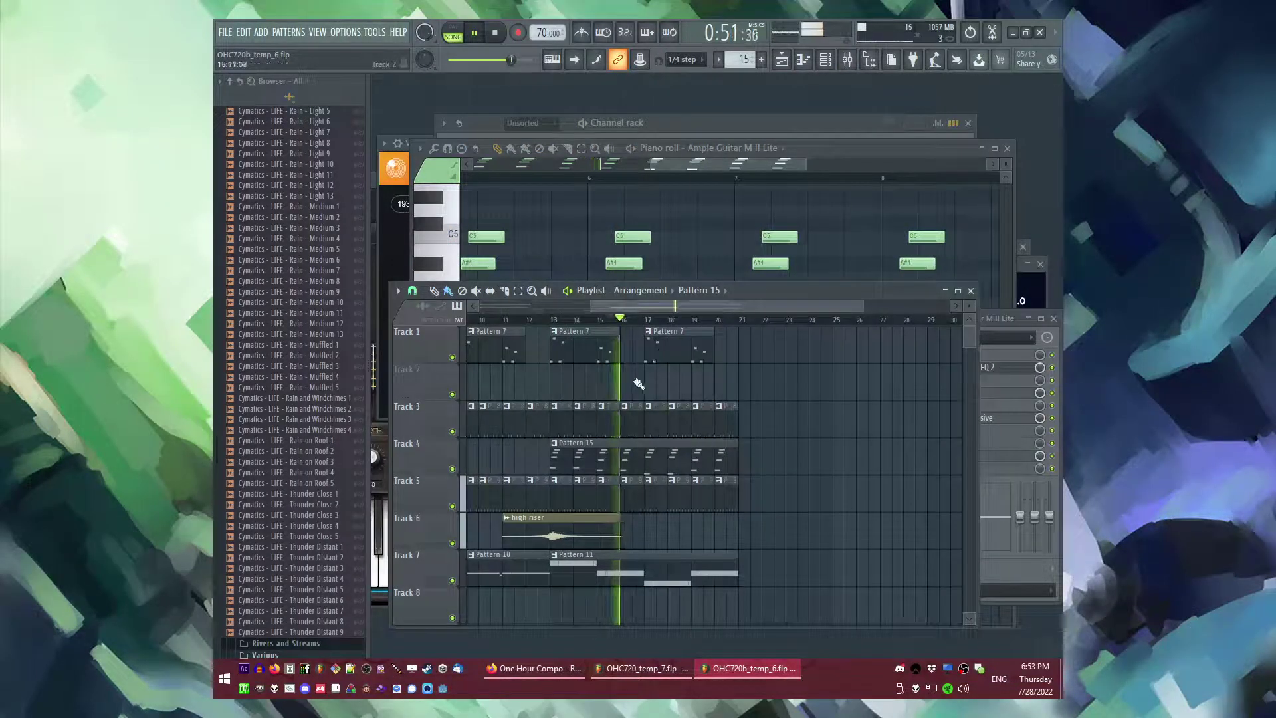
pyautogui.scroll(2, 570, 375)
pyautogui.scroll(-3, 740, 396)
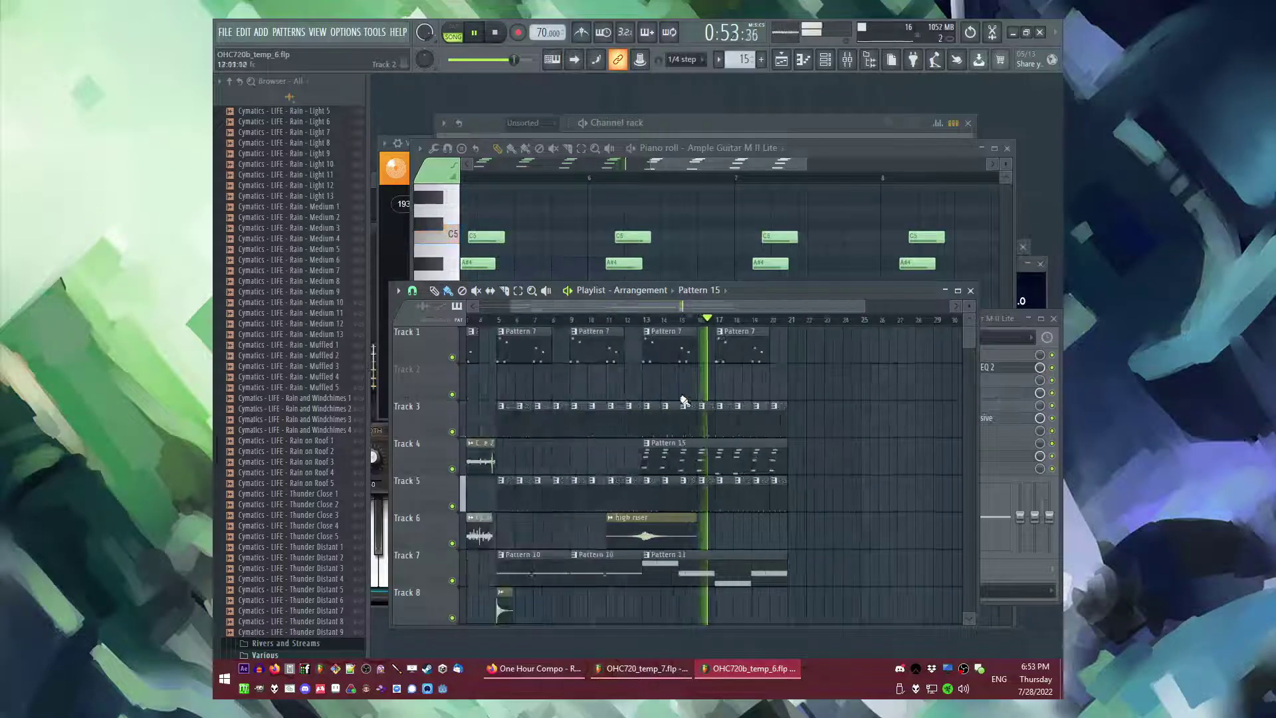
pyautogui.scroll(-3, 684, 422)
pyautogui.scroll(3, 664, 415)
# - Make the Track 5 hi-hat clip at bar 13 a unique pattern and delete the Pattern 9 clips after it
pyautogui.click(593, 320)
pyautogui.scroll(1, 631, 411)
pyautogui.click(622, 406)
pyautogui.click(672, 494)
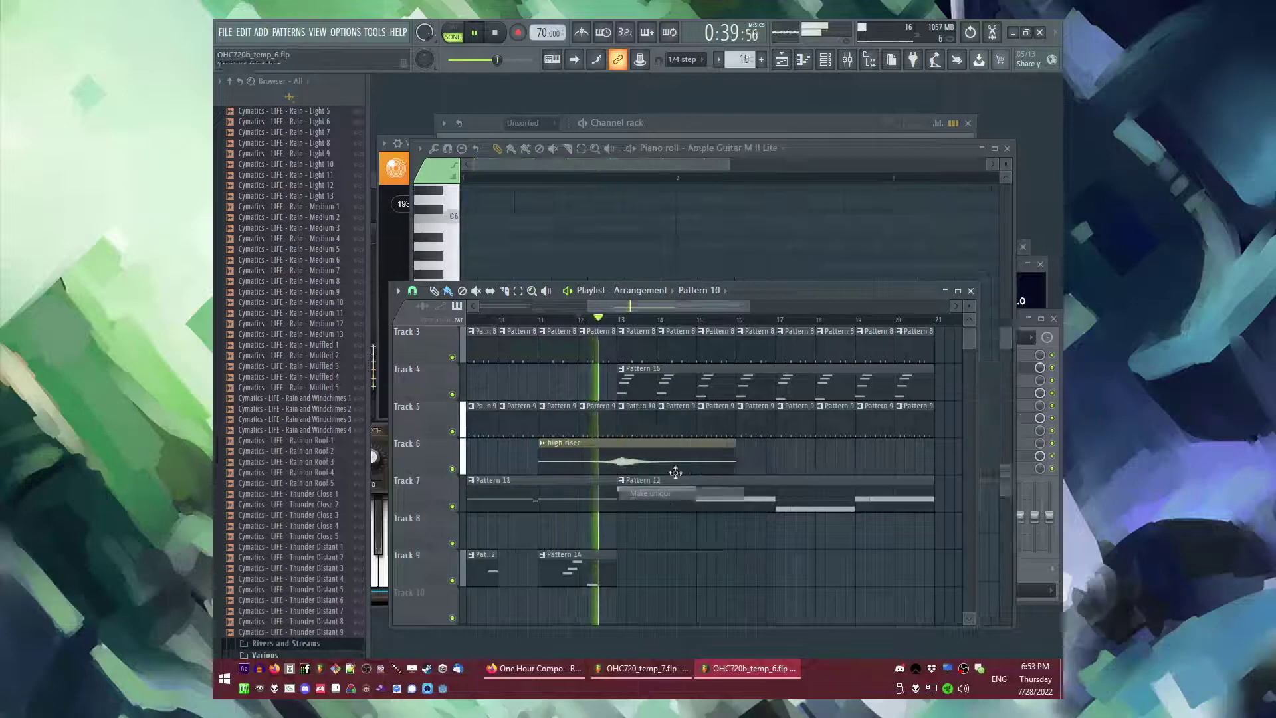
pyautogui.scroll(-2, 670, 438)
pyautogui.rightClick(674, 420)
# - Copy the hi-hat hits in Pattern 10 into the gaps between the existing hits and lower the copies' velocity
pyautogui.doubleClick(652, 417)
pyautogui.hotkey('ctrl', 'a')
pyautogui.moveTo(507, 331); pyautogui.dragTo(529, 331)
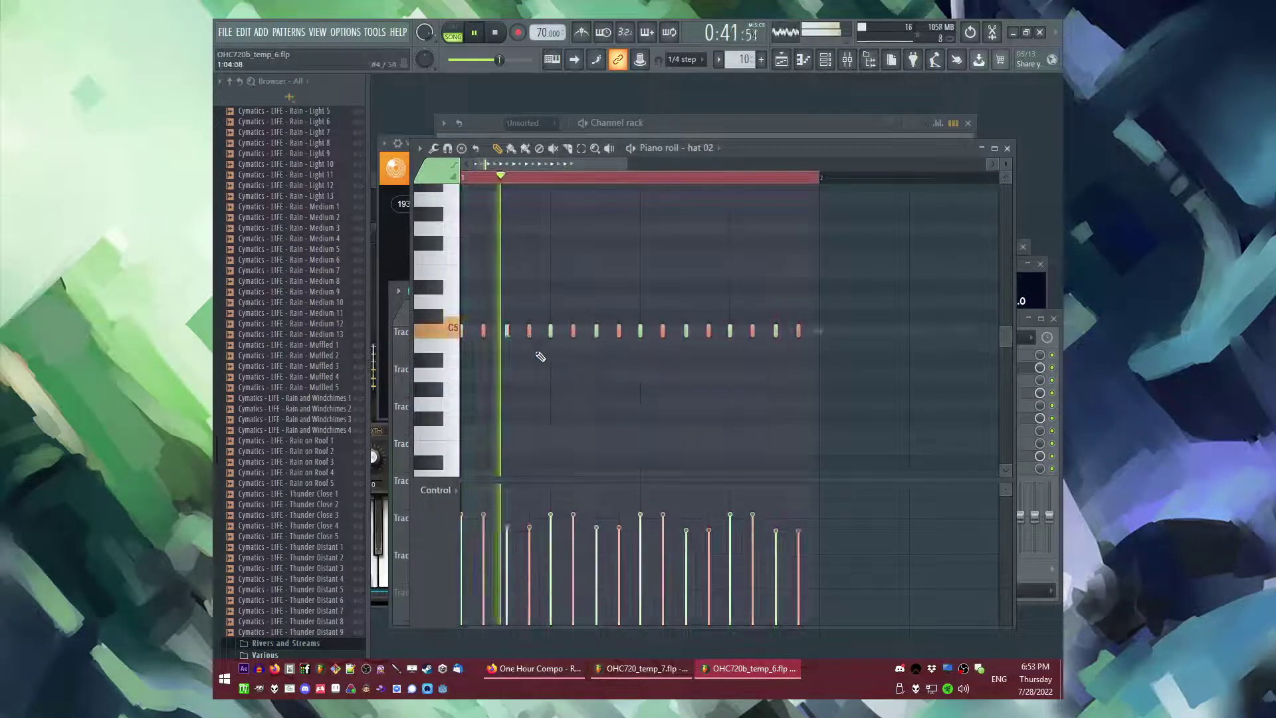
pyautogui.moveTo(487, 562)
pyautogui.mouseDown()
pyautogui.moveTo(762, 560)
pyautogui.moveTo(557, 596)
pyautogui.moveTo(479, 590)
pyautogui.mouseUp()
pyautogui.press('Tab')
pyautogui.press('Tab')
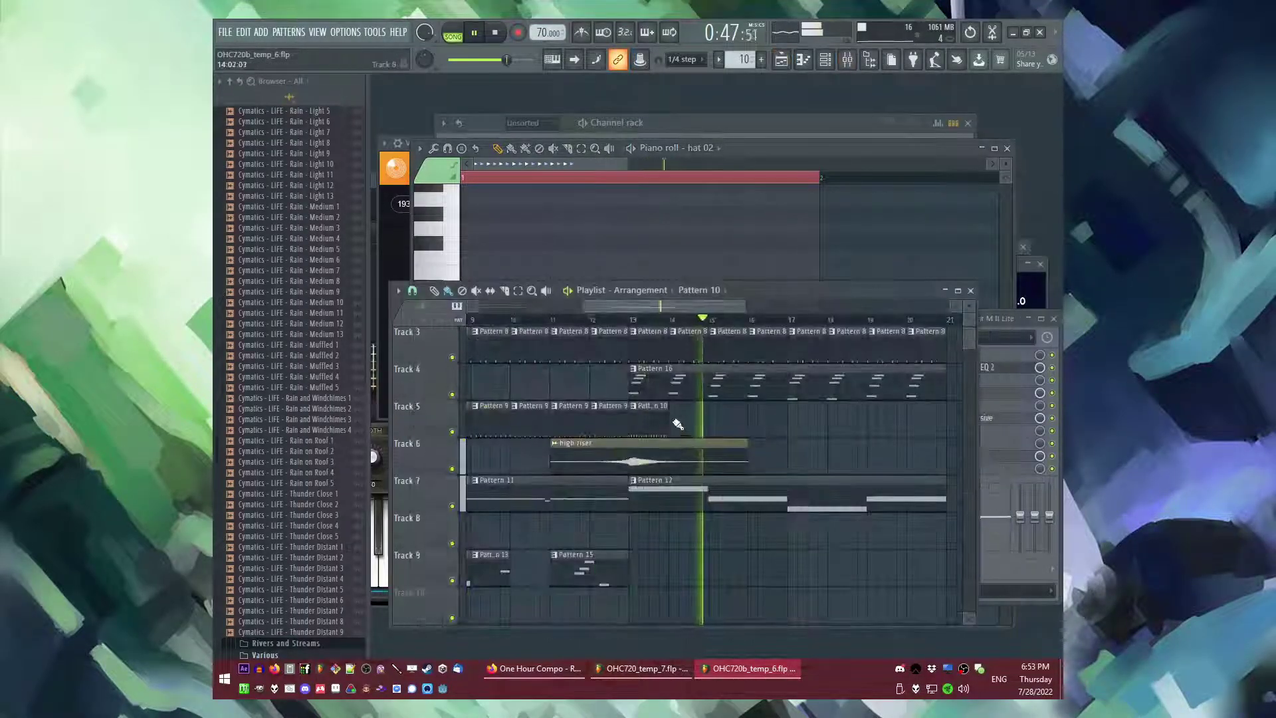
# - Repeat the Pattern 10 clip along Track 5 through bar 20
pyautogui.scroll(-1, 665, 410)
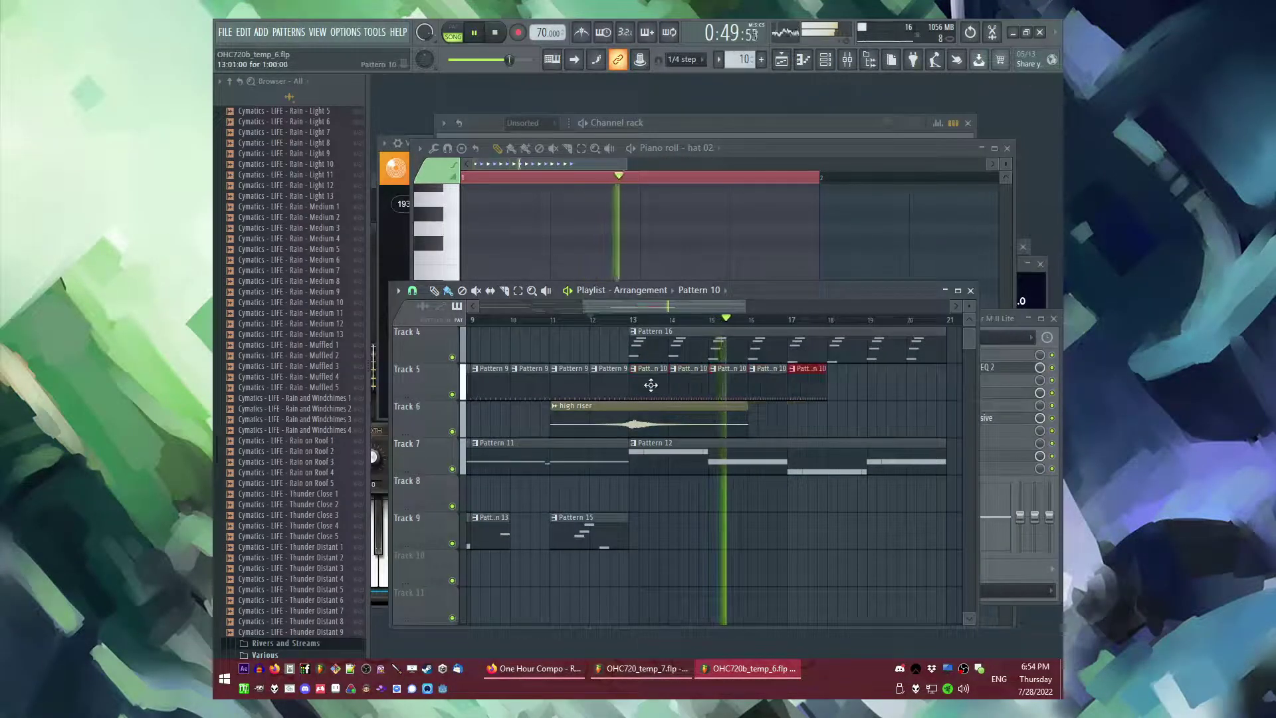
pyautogui.hotkey('ctrl', 'b')
pyautogui.hotkey('ctrl', 'b')
pyautogui.hotkey('ctrl', 'b')
# - Play the song from about bar 11 and review the tracks in the arrangement
pyautogui.scroll(1, 734, 541)
pyautogui.scroll(-2, 625, 382)
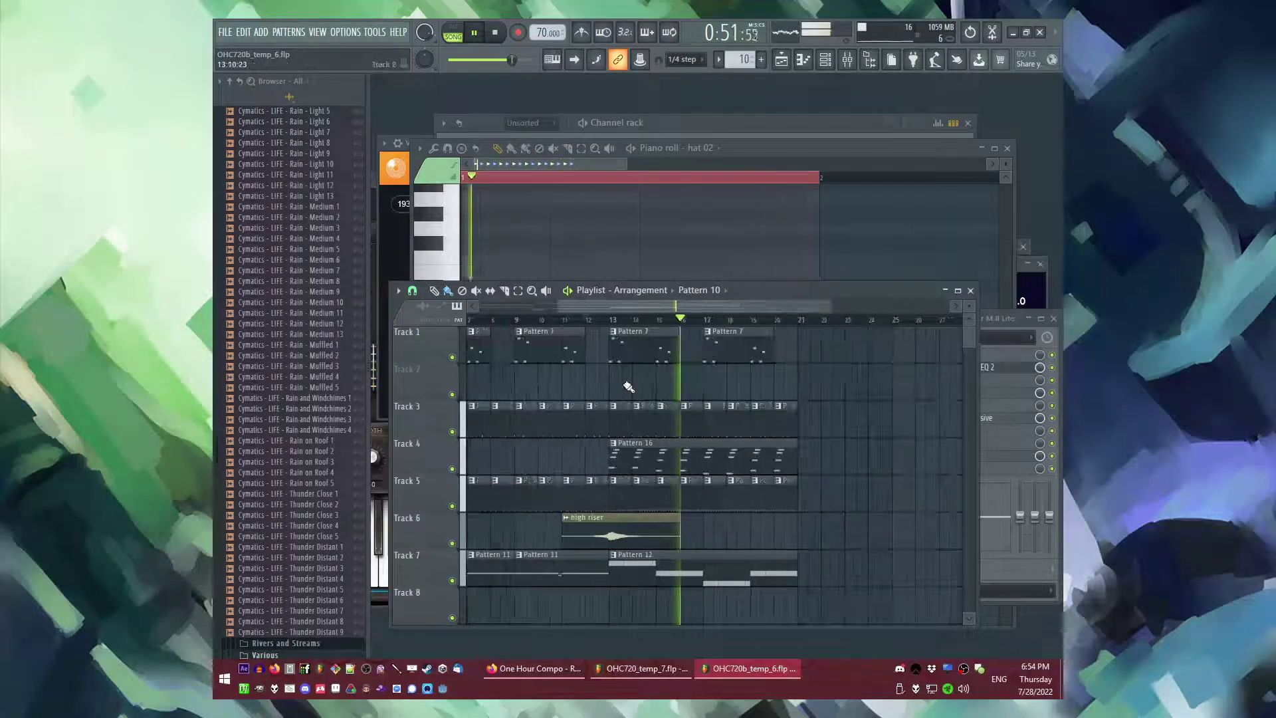
pyautogui.click(568, 321)
pyautogui.scroll(2, 598, 467)
pyautogui.scroll(-2, 697, 486)
pyautogui.scroll(-4, 631, 485)
pyautogui.scroll(3, 625, 484)
pyautogui.scroll(4, 712, 478)
pyautogui.scroll(-3, 705, 483)
pyautogui.scroll(-2, 592, 480)
pyautogui.scroll(2, 591, 472)
pyautogui.scroll(-5, 591, 472)
pyautogui.scroll(4, 596, 469)
# - Create a new empty pattern and place it on Track 8 at bar 13
pyautogui.press('F4')
pyautogui.press('Return')
pyautogui.click(703, 423)
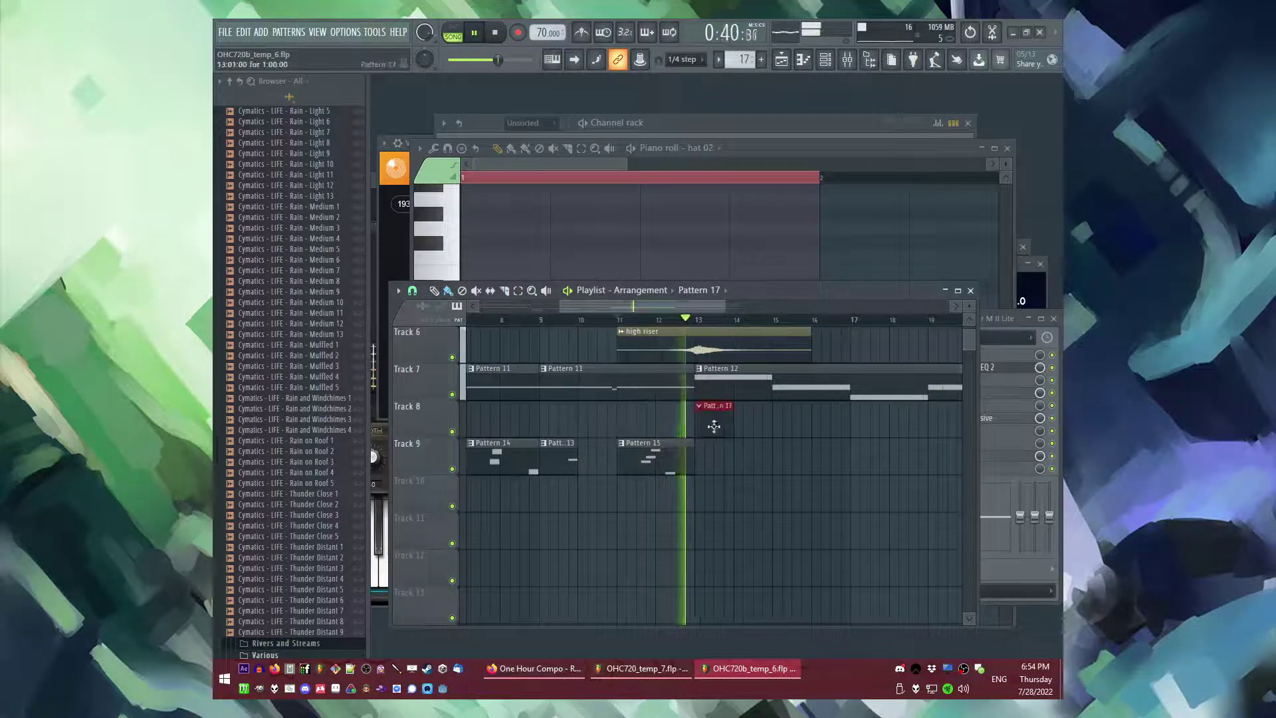
pyautogui.scroll(2, 701, 432)
pyautogui.scroll(-2, 782, 476)
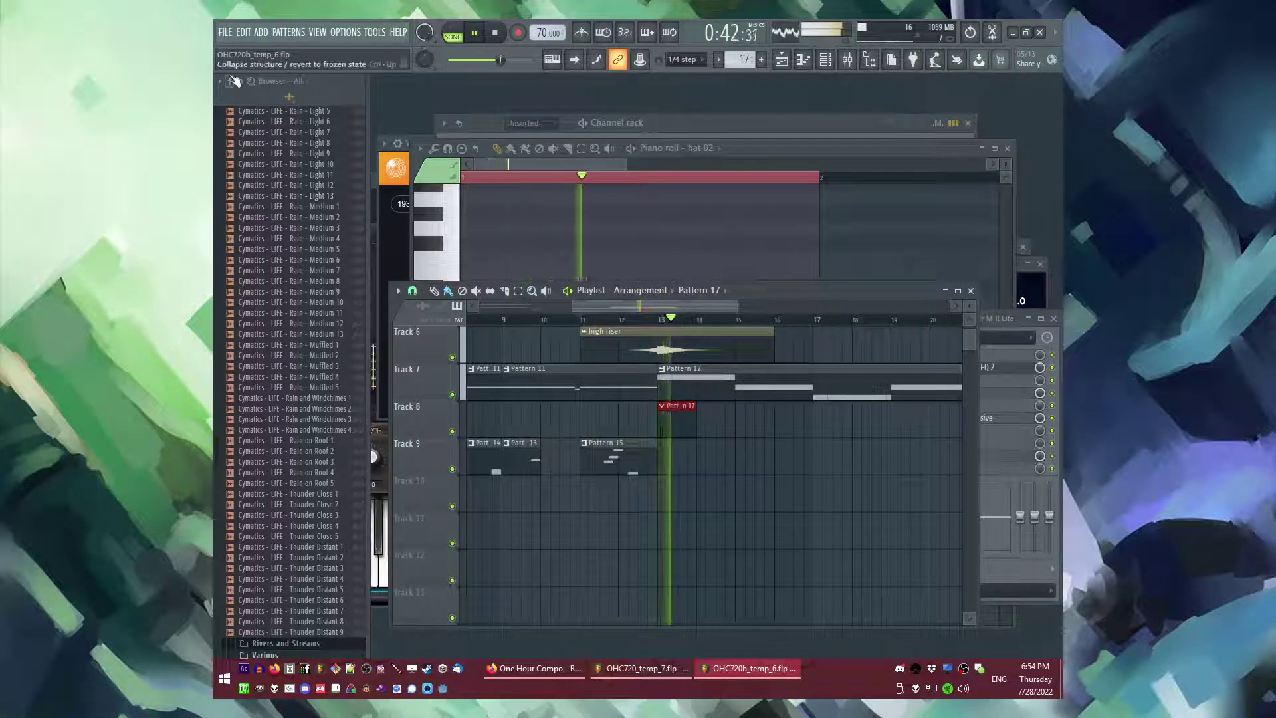
# - Add a Toy Keyboard instrument channel, open its piano roll and stop playback
pyautogui.click(259, 33)
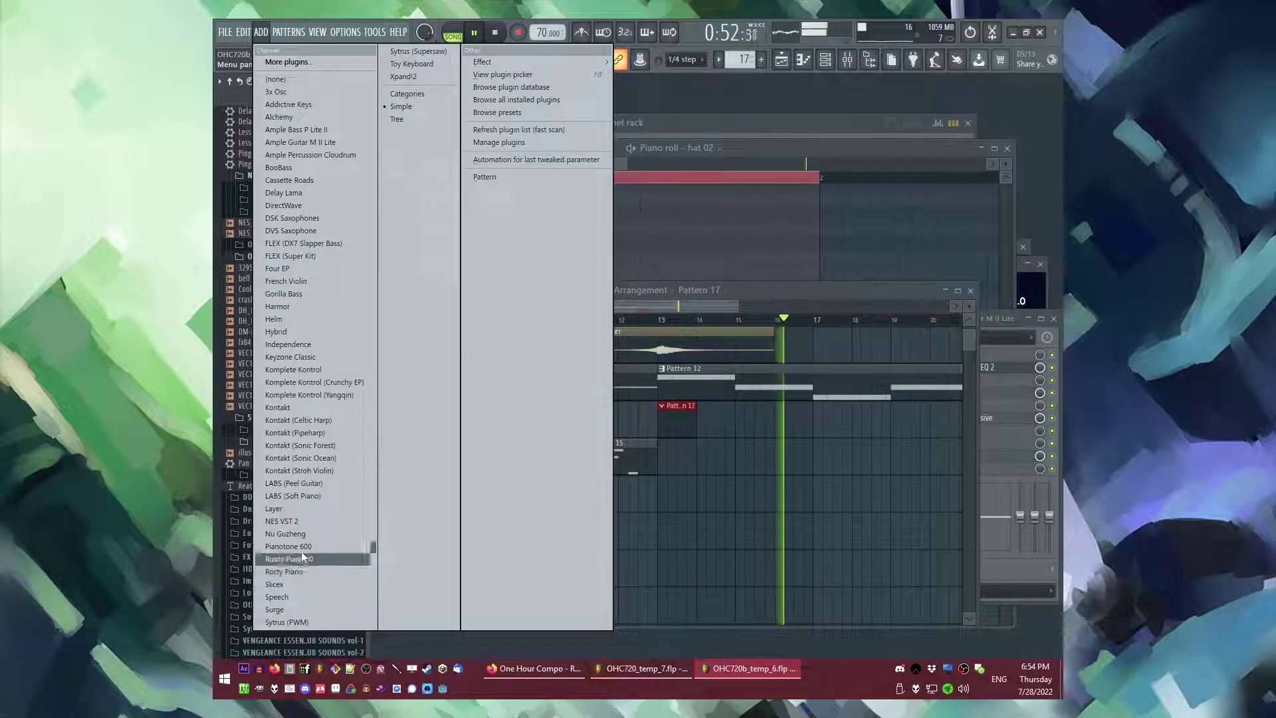
pyautogui.click(421, 63)
pyautogui.press('F6')
pyautogui.rightClick(552, 312)
pyautogui.click(578, 315)
pyautogui.press('space')
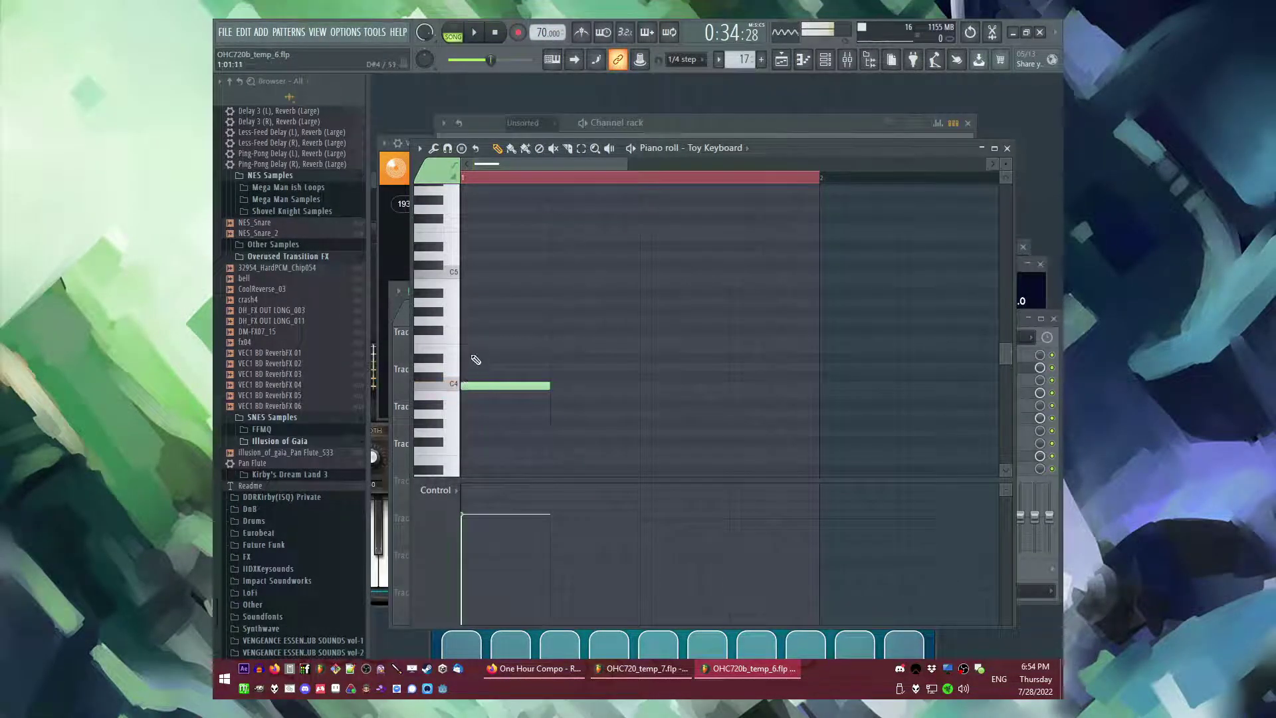
# - Enter a C4, G4 and D#5 chord at the start of the Toy Keyboard pattern, slightly lengthen it and audition it
pyautogui.click(471, 320)
pyautogui.click(465, 292)
pyautogui.rightClick(524, 294)
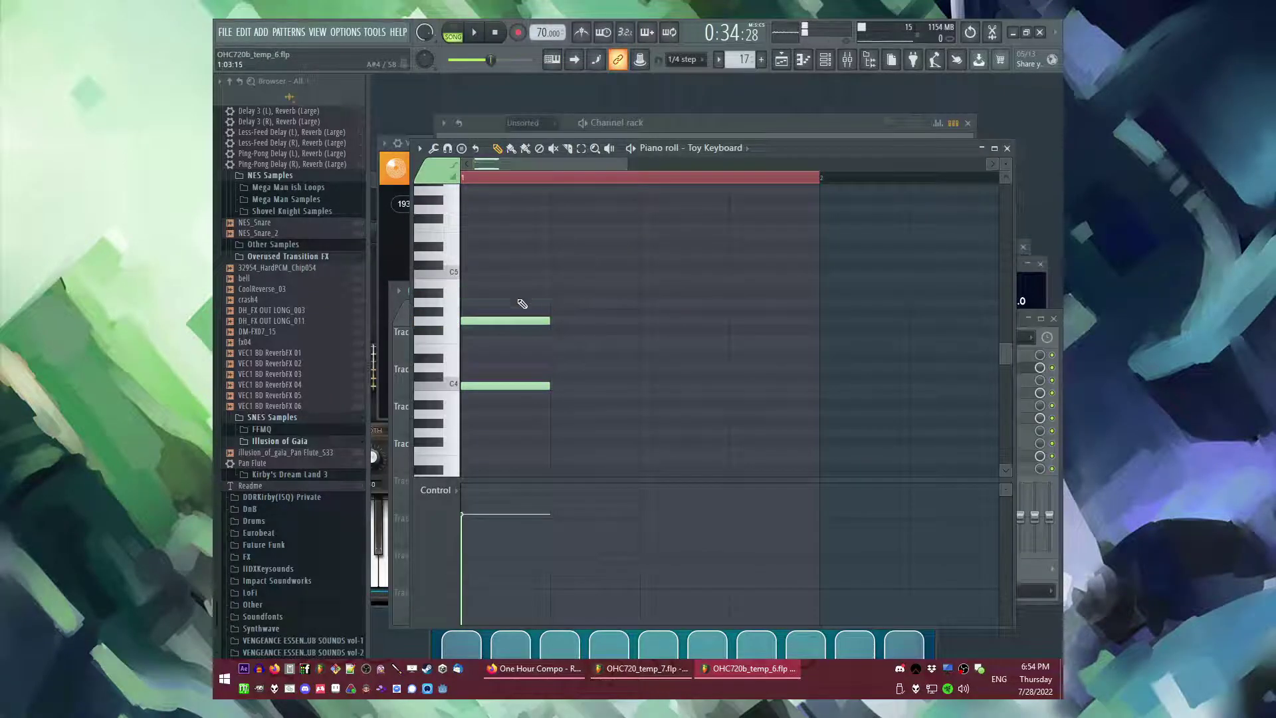
pyautogui.click(470, 245)
pyautogui.press('space')
pyautogui.press('l')
pyautogui.hotkey('ctrl', 'a')
pyautogui.moveTo(551, 248)
pyautogui.mouseDown()
pyautogui.moveTo(485, 248)
pyautogui.moveTo(555, 247)
pyautogui.mouseUp()
pyautogui.press('space')
pyautogui.press('space')
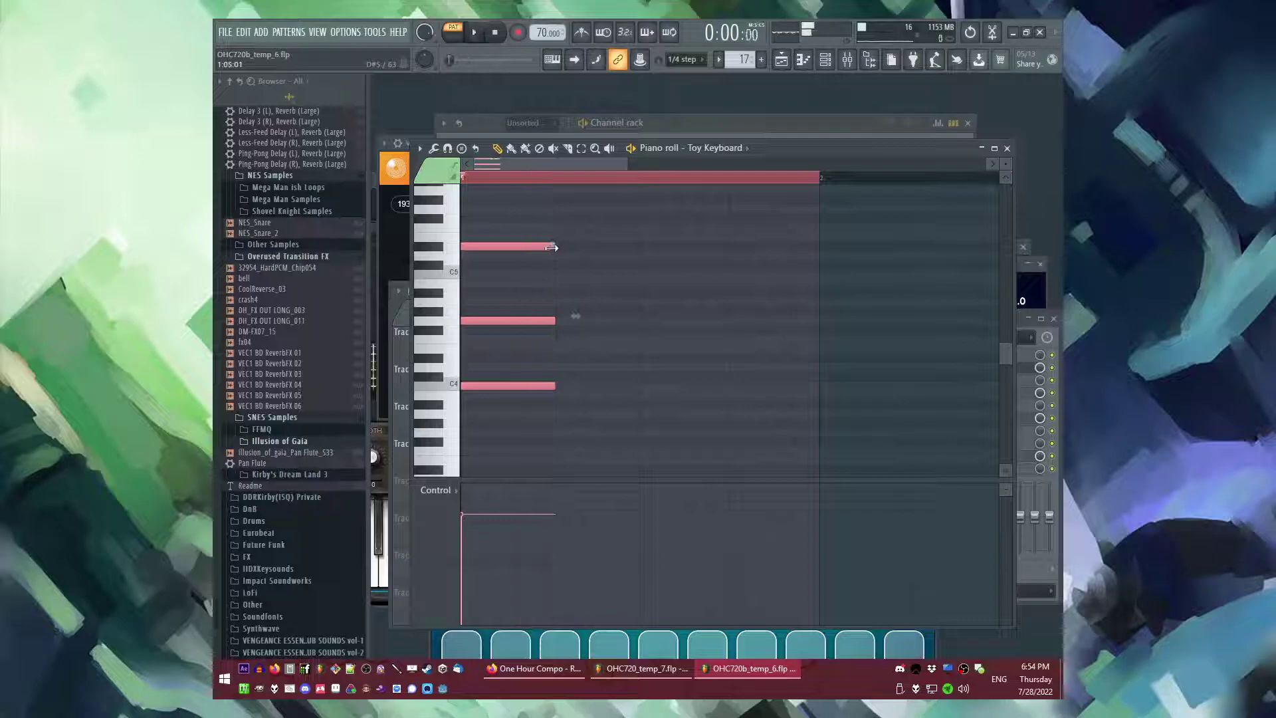
pyautogui.hotkey('ctrl', 'd')
# - Route the Toy Keyboard channel to its own mixer track and add ValhallaSupermassive and Fruity Parametric EQ 2
pyautogui.press('F6')
pyautogui.click(534, 319)
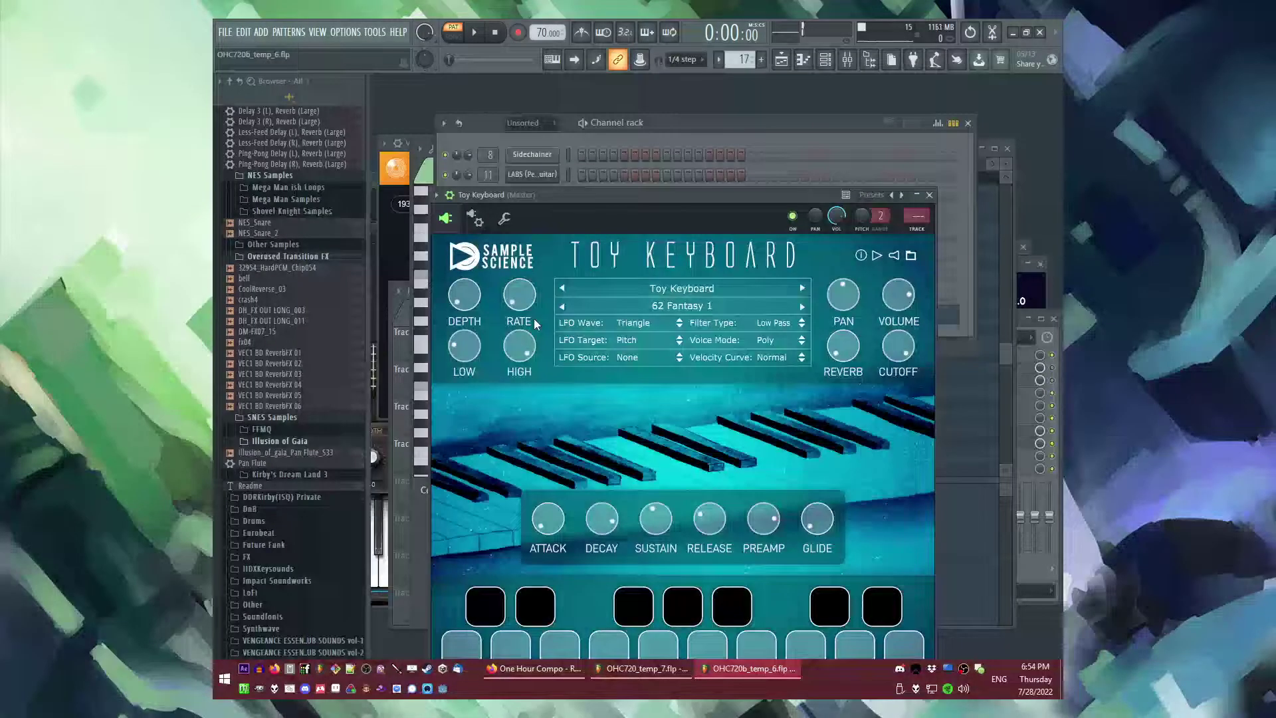
pyautogui.click(917, 217)
pyautogui.click(944, 337)
pyautogui.click(873, 583)
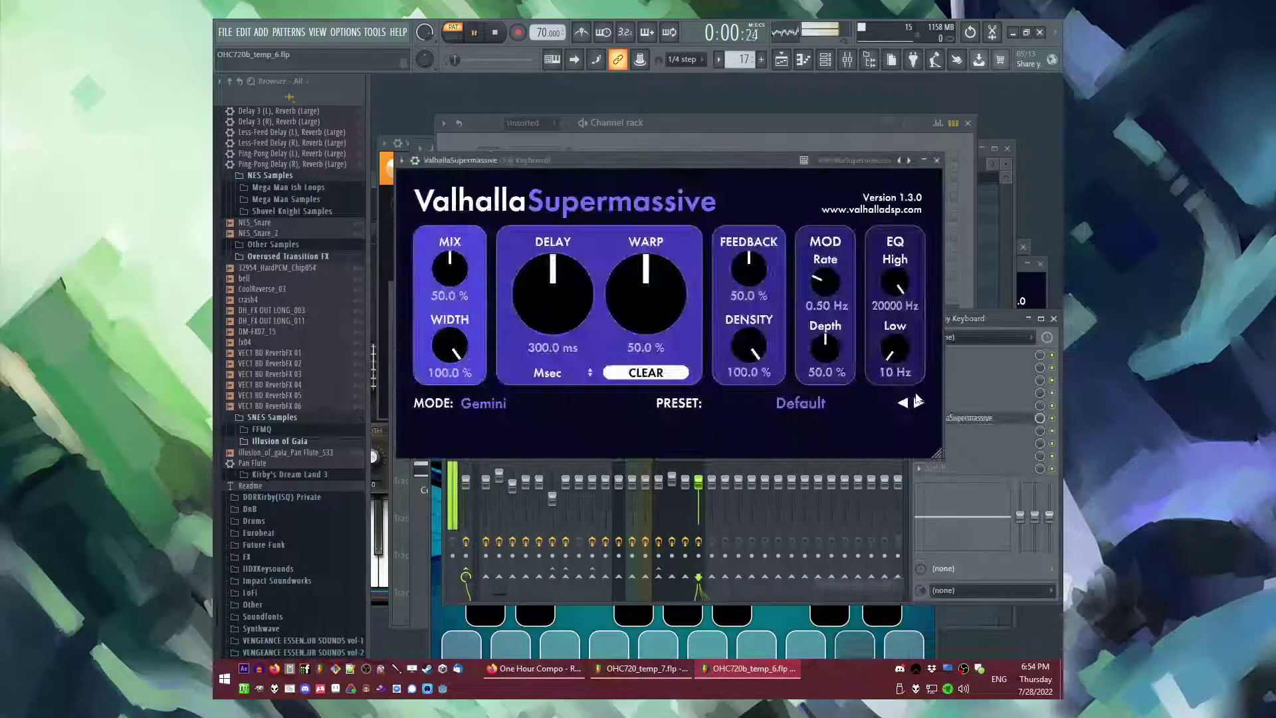
pyautogui.click(987, 317)
pyautogui.click(957, 337)
pyautogui.click(844, 458)
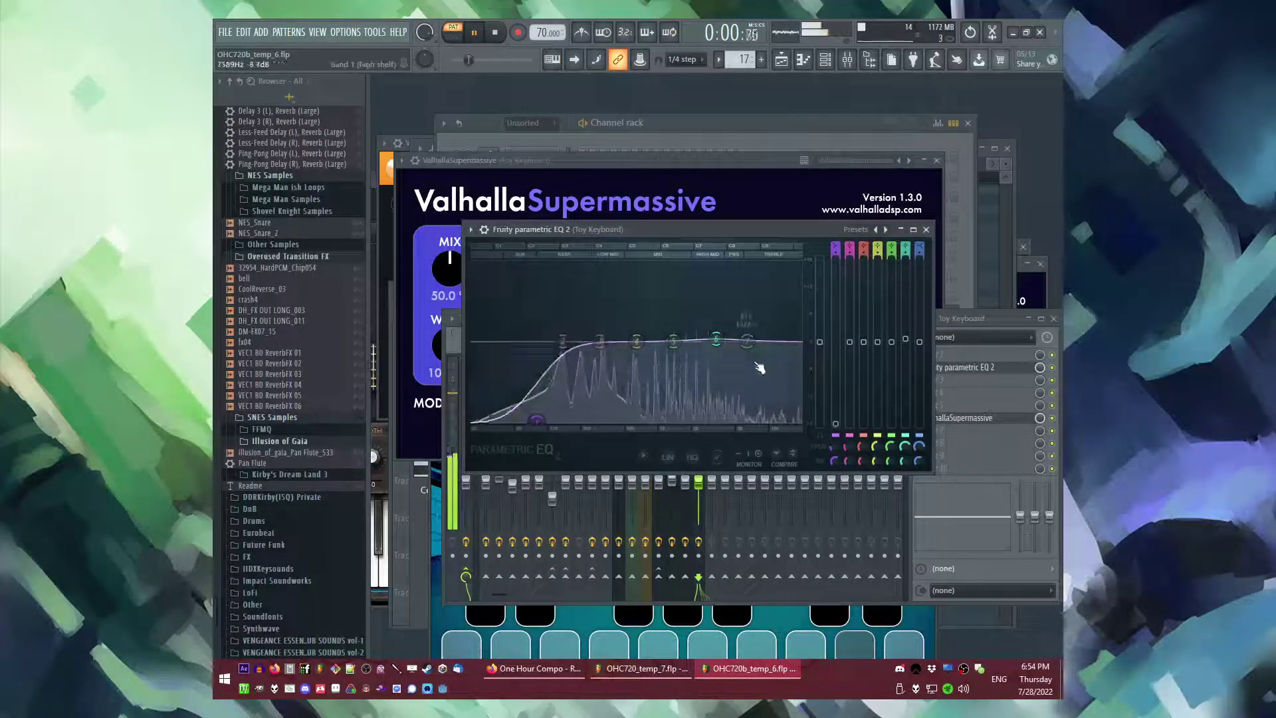
# - Lengthen the Toy Keyboard chord to fill bar 1 and duplicate it into bar 2
pyautogui.press('F5')
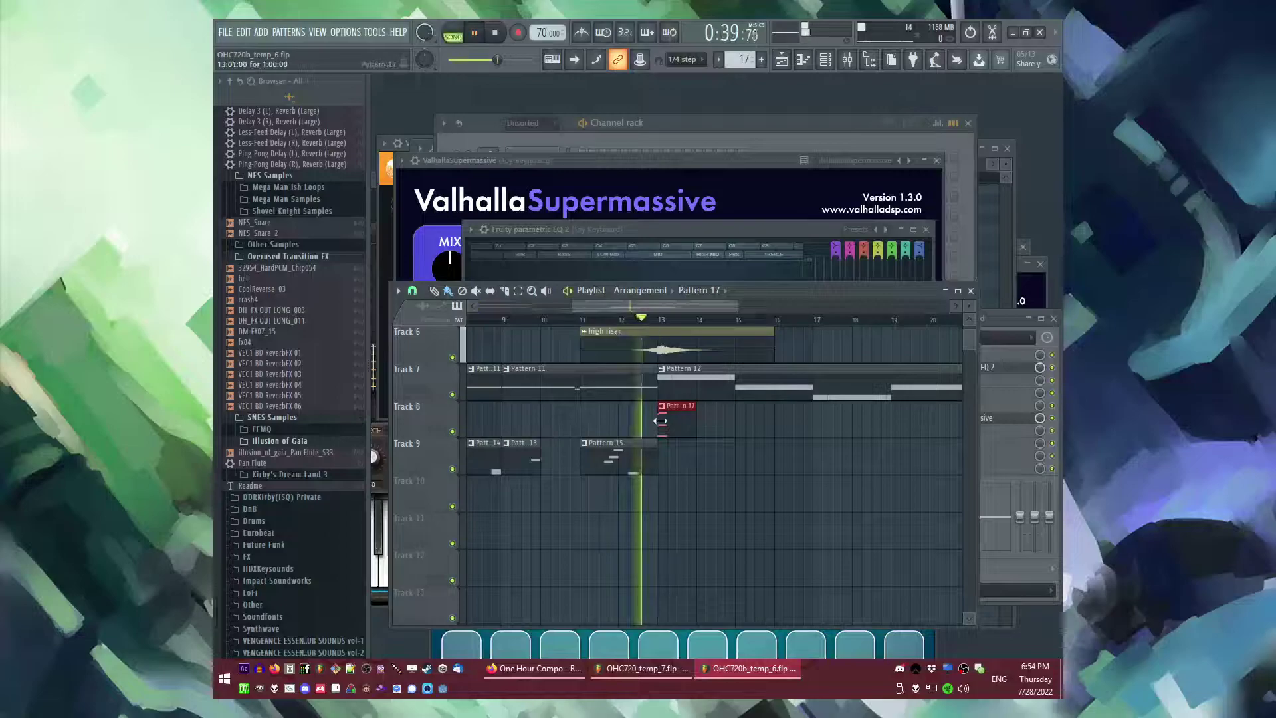
pyautogui.doubleClick(672, 429)
pyautogui.hotkey('ctrl', 'a')
pyautogui.moveTo(548, 339); pyautogui.dragTo(805, 379)
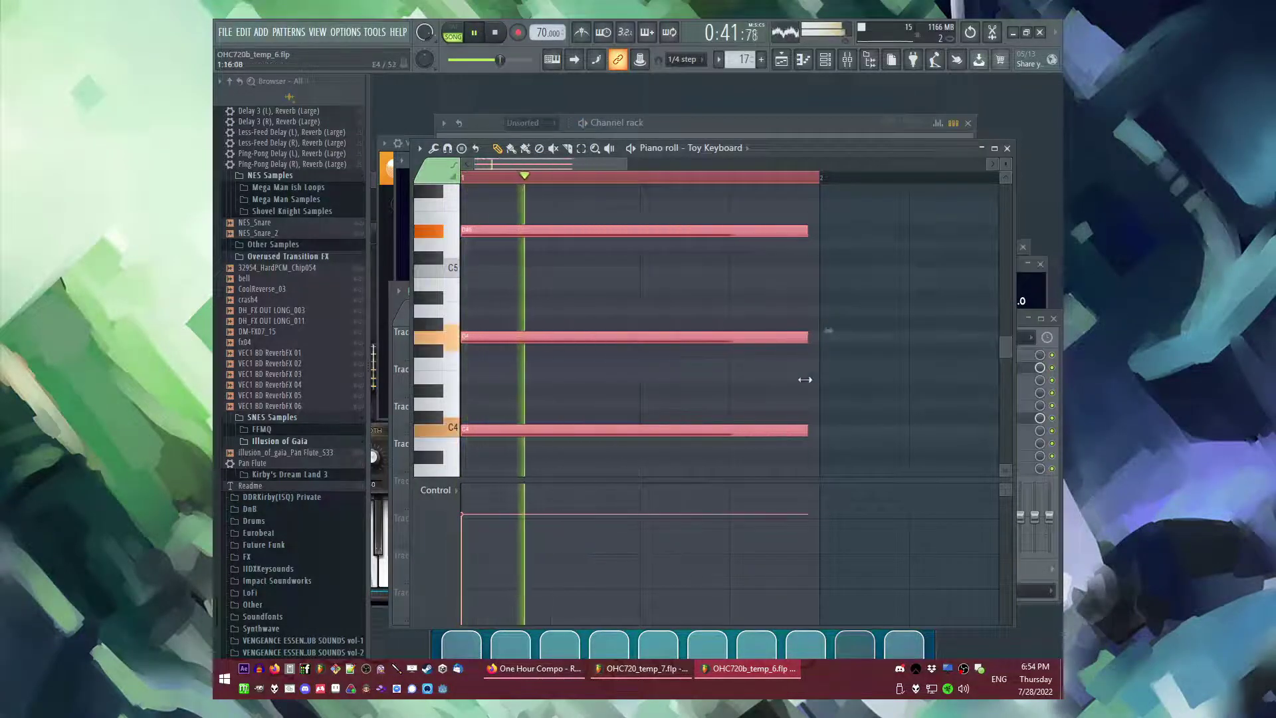
pyautogui.scroll(-2, 590, 328)
pyautogui.hotkey('ctrl', 'b')
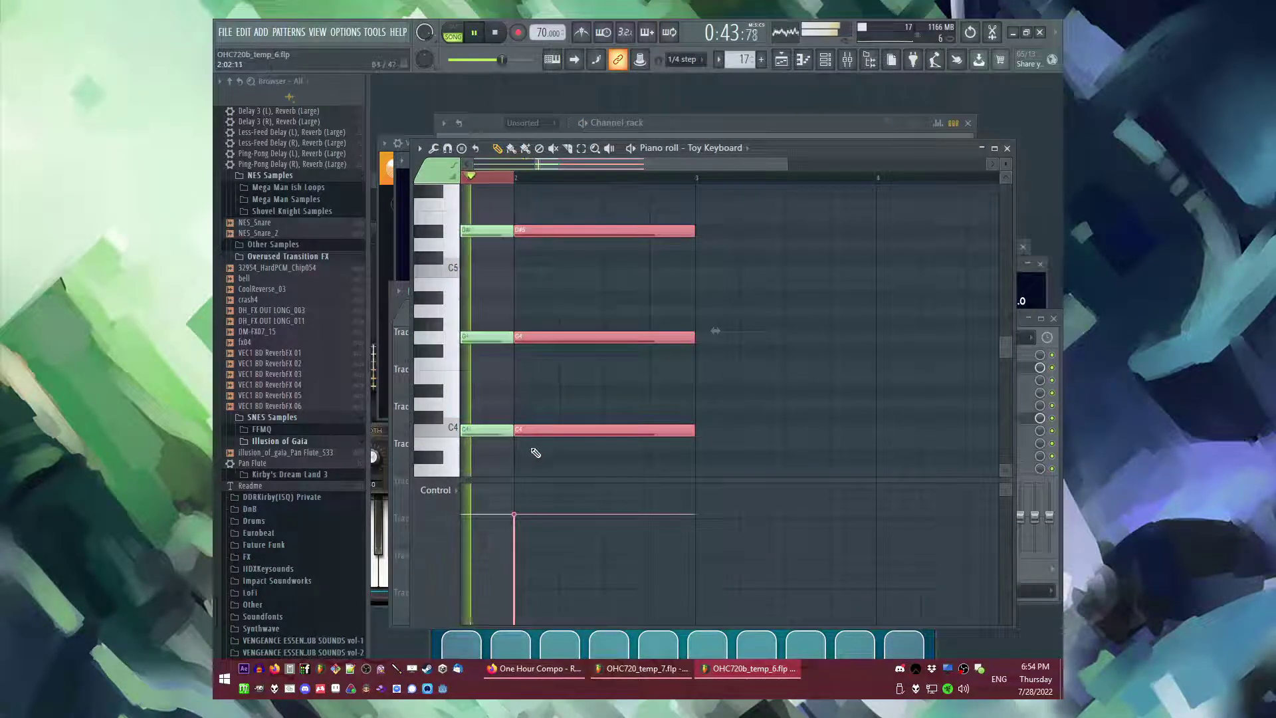
# - Raise the top note of the bar 2 chord from D#5 to F5
pyautogui.scroll(-1, 537, 445)
pyautogui.hotkey('ctrl', 'd')
pyautogui.scroll(3, 537, 391)
pyautogui.moveTo(540, 308); pyautogui.dragTo(540, 280)
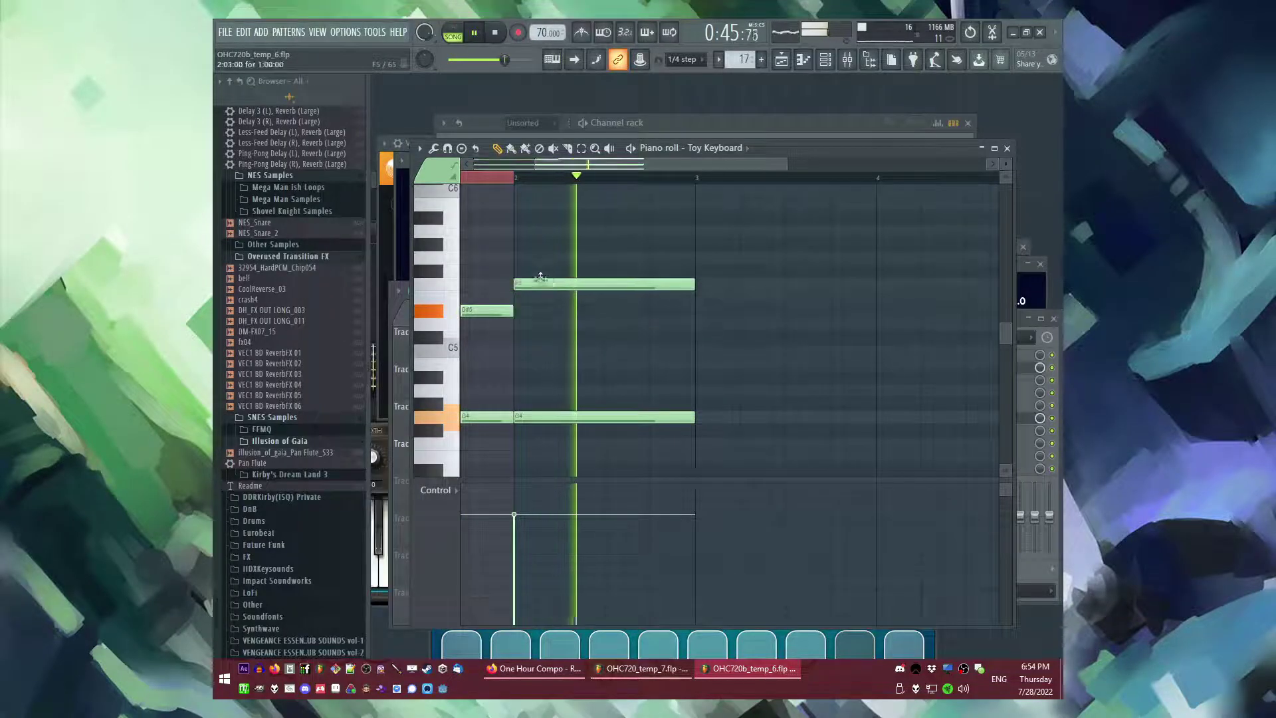
# - Duplicate the Toy Keyboard chords from bars 1–2 into bars 3–4
pyautogui.hotkey('ctrl', 'a')
pyautogui.hotkey('ctrl', 'b')
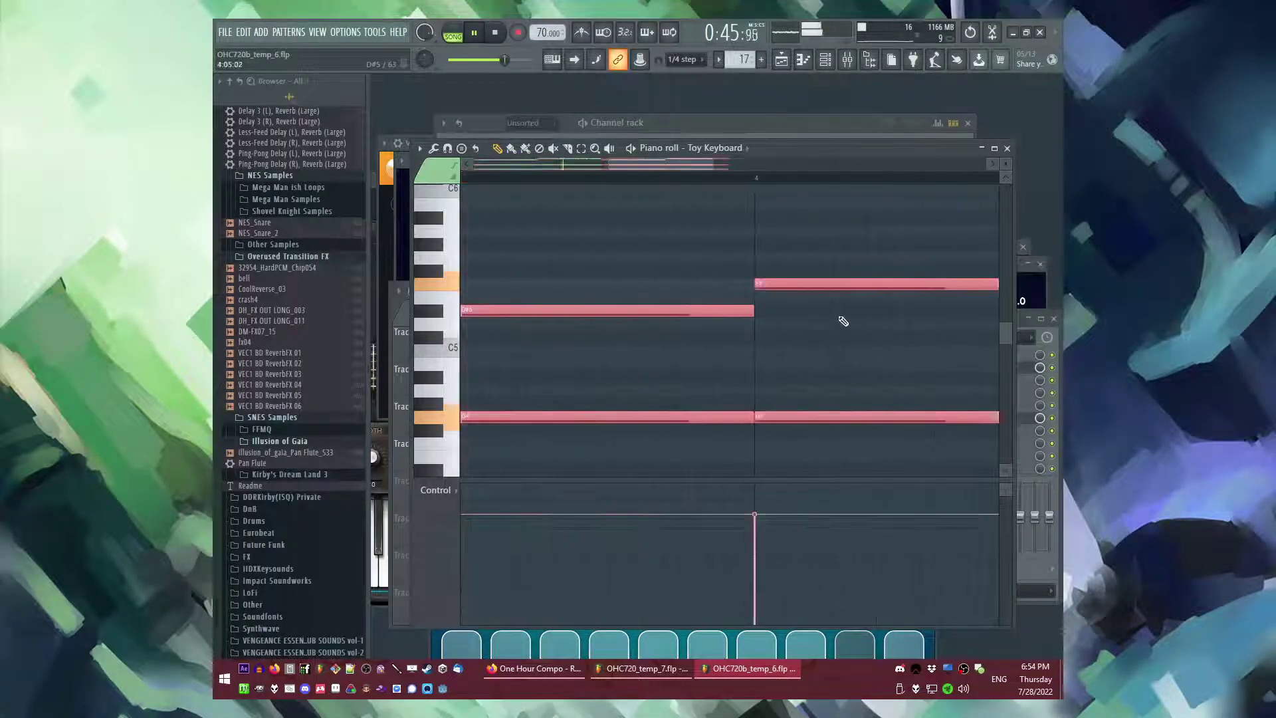
pyautogui.scroll(-2, 843, 321)
pyautogui.scroll(-3, 720, 281)
pyautogui.hotkey('ctrl', 'd')
# - In the bar 3 chord, lower the C4 note to A#3 and the G4 note to F4
pyautogui.moveTo(650, 396); pyautogui.dragTo(649, 424)
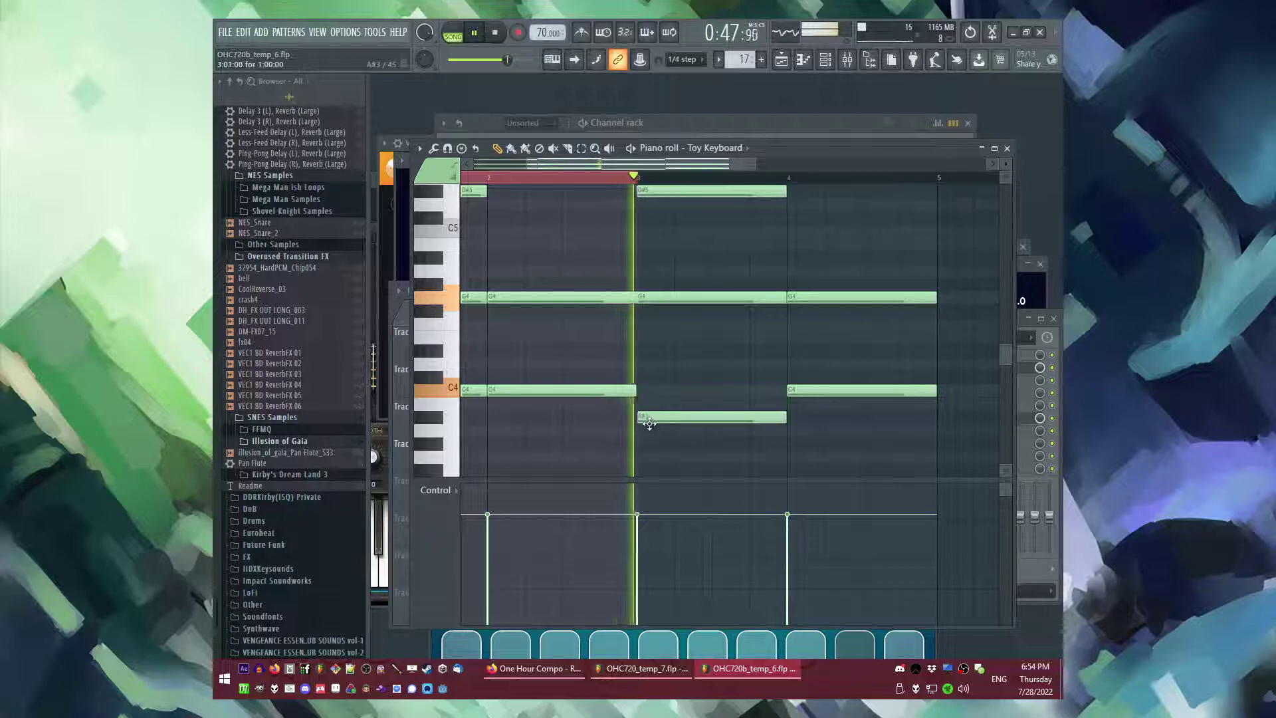
pyautogui.scroll(2, 718, 394)
pyautogui.scroll(2, 774, 368)
pyautogui.scroll(-1, 697, 369)
pyautogui.moveTo(591, 340); pyautogui.dragTo(589, 367)
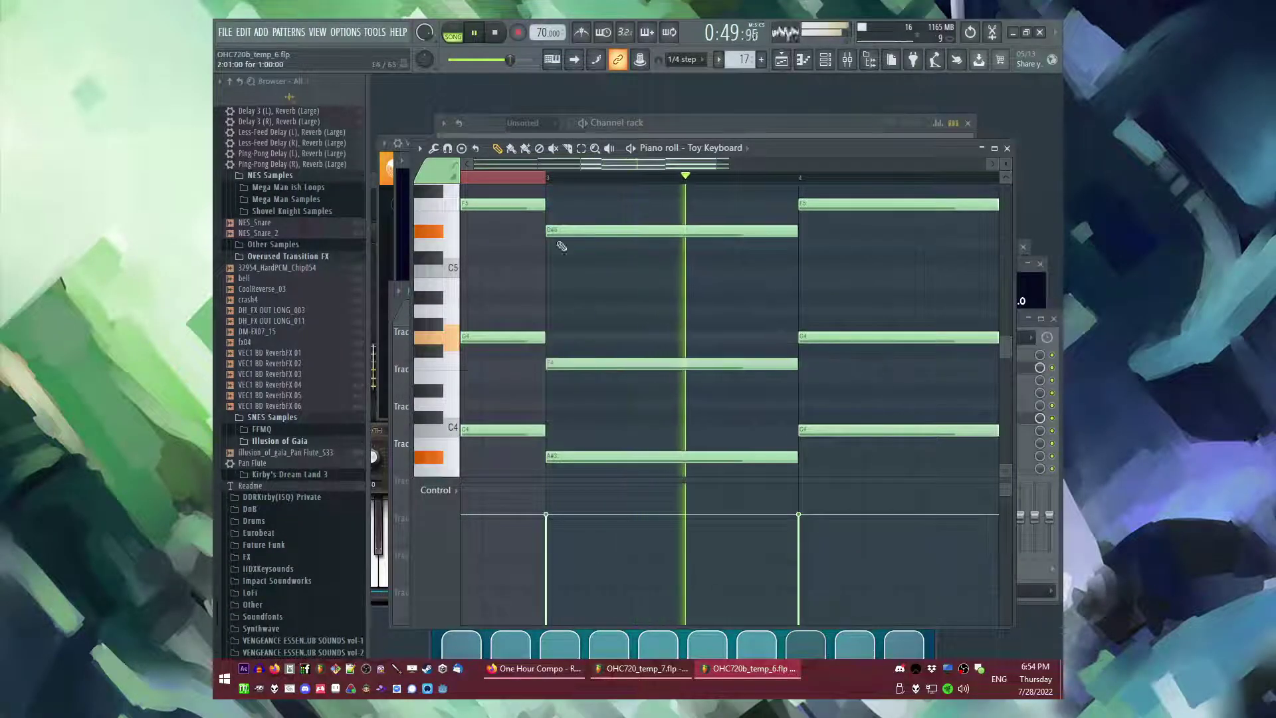
# - Replay from bar 3 and lower the bar 4 chord to A#3, F4 and D5
pyautogui.click(545, 178)
pyautogui.scroll(-1, 816, 317)
pyautogui.hscroll(2, 816, 318)
pyautogui.moveTo(618, 193); pyautogui.dragTo(744, 445)
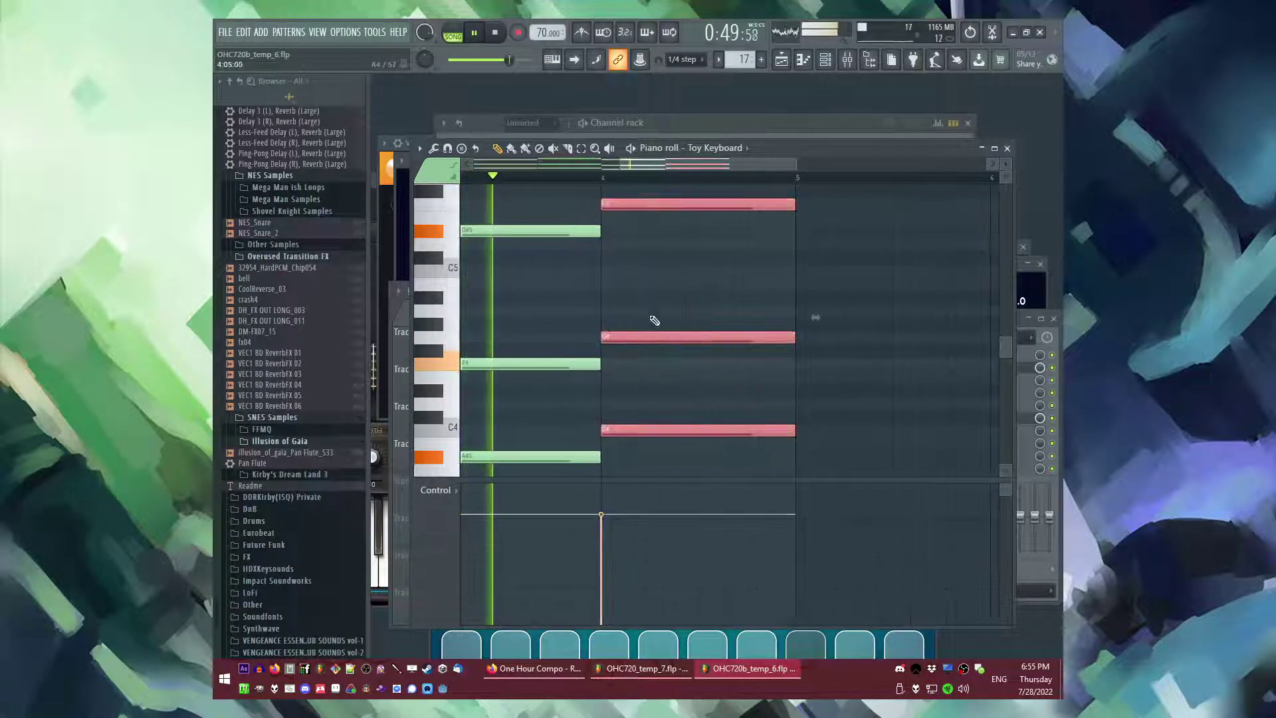
pyautogui.moveTo(625, 212); pyautogui.dragTo(627, 244)
pyautogui.hotkey('ctrl', 'd')
pyautogui.click(625, 241)
pyautogui.hotkey('ctrl', 'z')
# - Duplicate the four-bar Toy Keyboard chord progression into bars 5–8
pyautogui.scroll(-3, 524, 242)
pyautogui.hotkey('ctrl', 'a')
pyautogui.scroll(2, 863, 267)
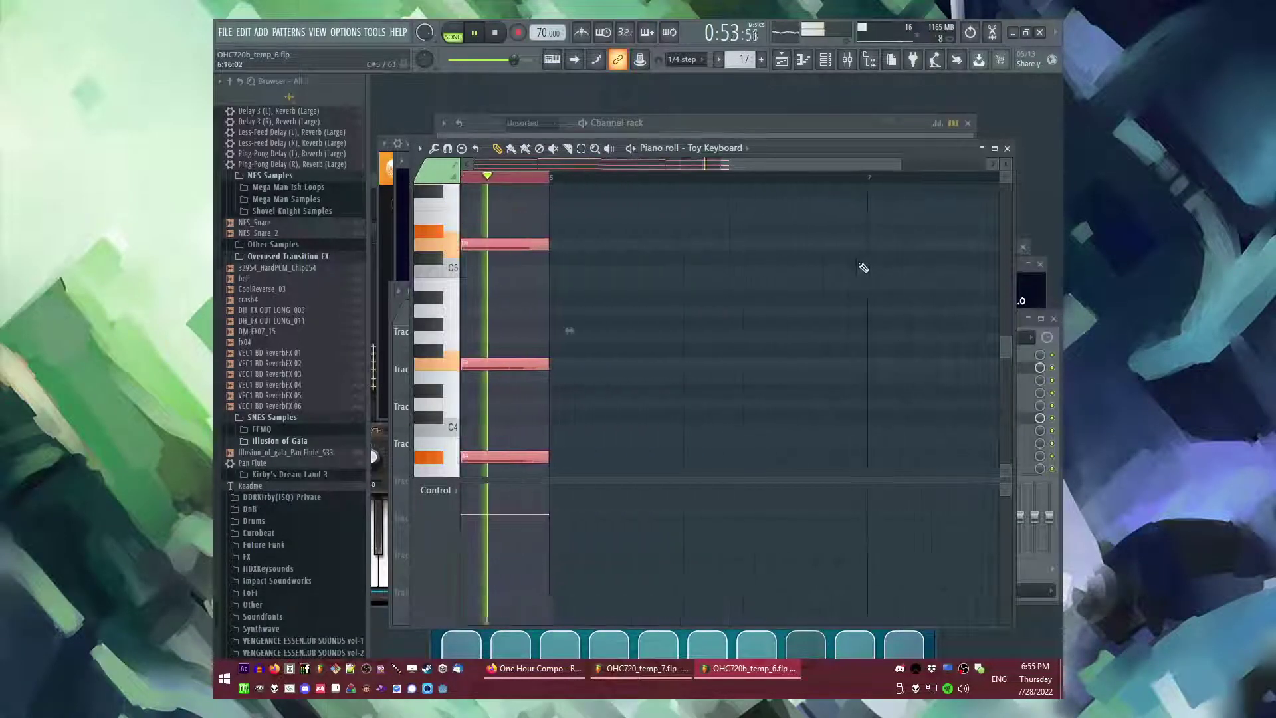
pyautogui.scroll(-2, 629, 262)
pyautogui.scroll(2, 589, 273)
# - Lower the bottom notes of the Toy Keyboard chords in bars 5 and 6
pyautogui.moveTo(586, 333); pyautogui.dragTo(695, 427)
pyautogui.moveTo(578, 354); pyautogui.dragTo(577, 401)
pyautogui.scroll(-3, 476, 362)
pyautogui.scroll(4, 655, 355)
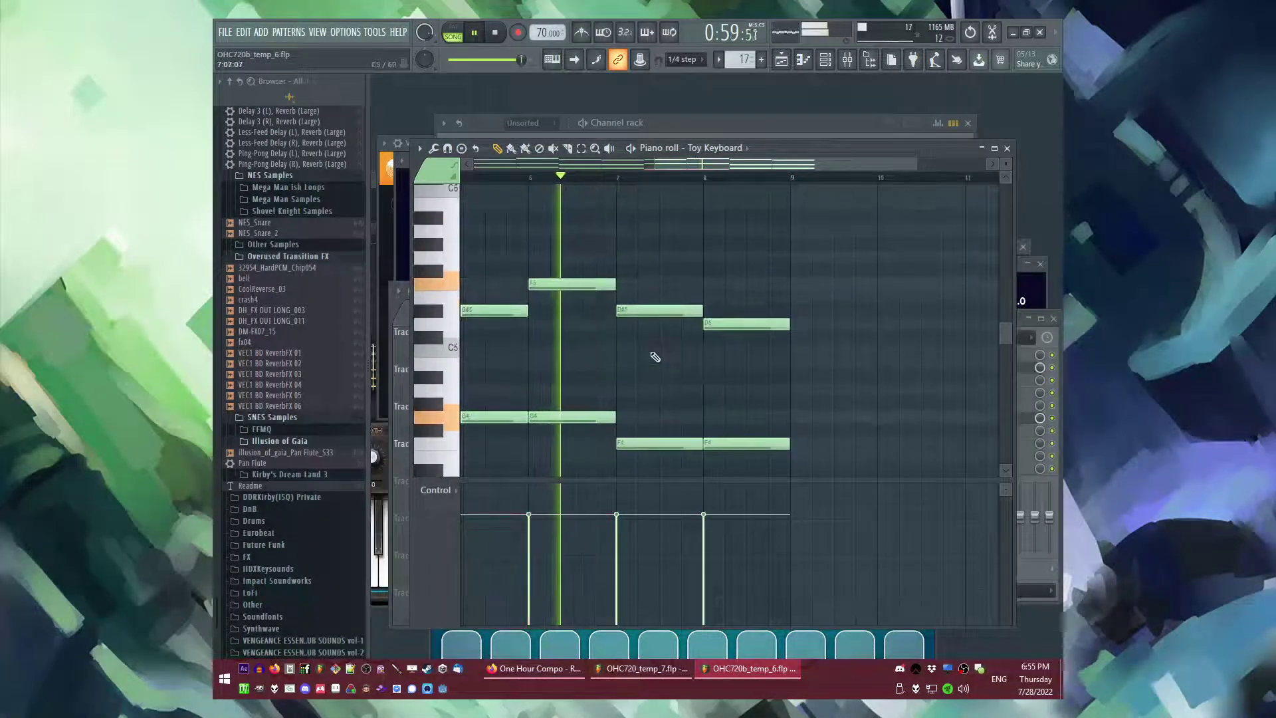
# - Try a different pitch for the top note of the bar 7 chord and stop playback
pyautogui.scroll(2, 655, 356)
pyautogui.moveTo(616, 309); pyautogui.dragTo(627, 269)
pyautogui.scroll(-2, 763, 305)
pyautogui.scroll(1, 763, 266)
pyautogui.press('space')
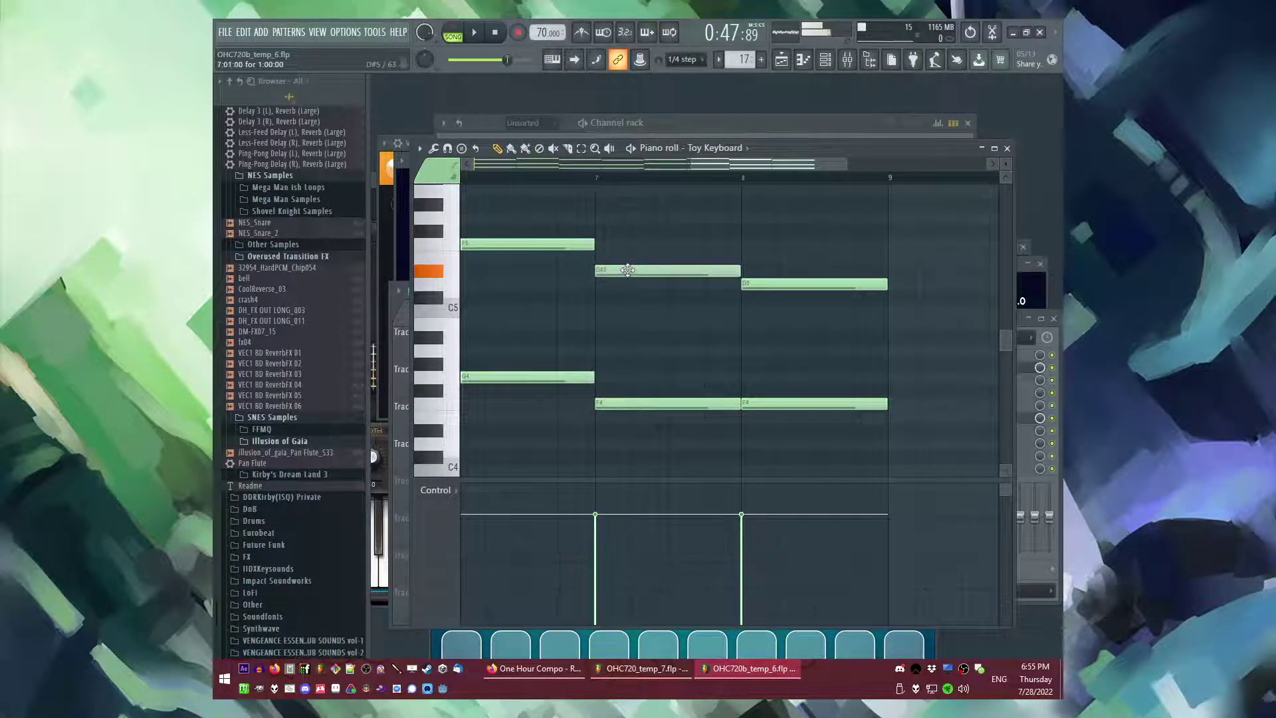
# - Play from bar 7 and add Fruity Delay Bank to the Toy Keyboard mixer track
pyautogui.click(596, 180)
pyautogui.press('F9')
pyautogui.press('F5')
pyautogui.scroll(3, 800, 501)
pyautogui.scroll(-2, 547, 453)
pyautogui.hscroll(2, 795, 495)
pyautogui.press('F9')
pyautogui.click(971, 405)
pyautogui.moveTo(929, 359)
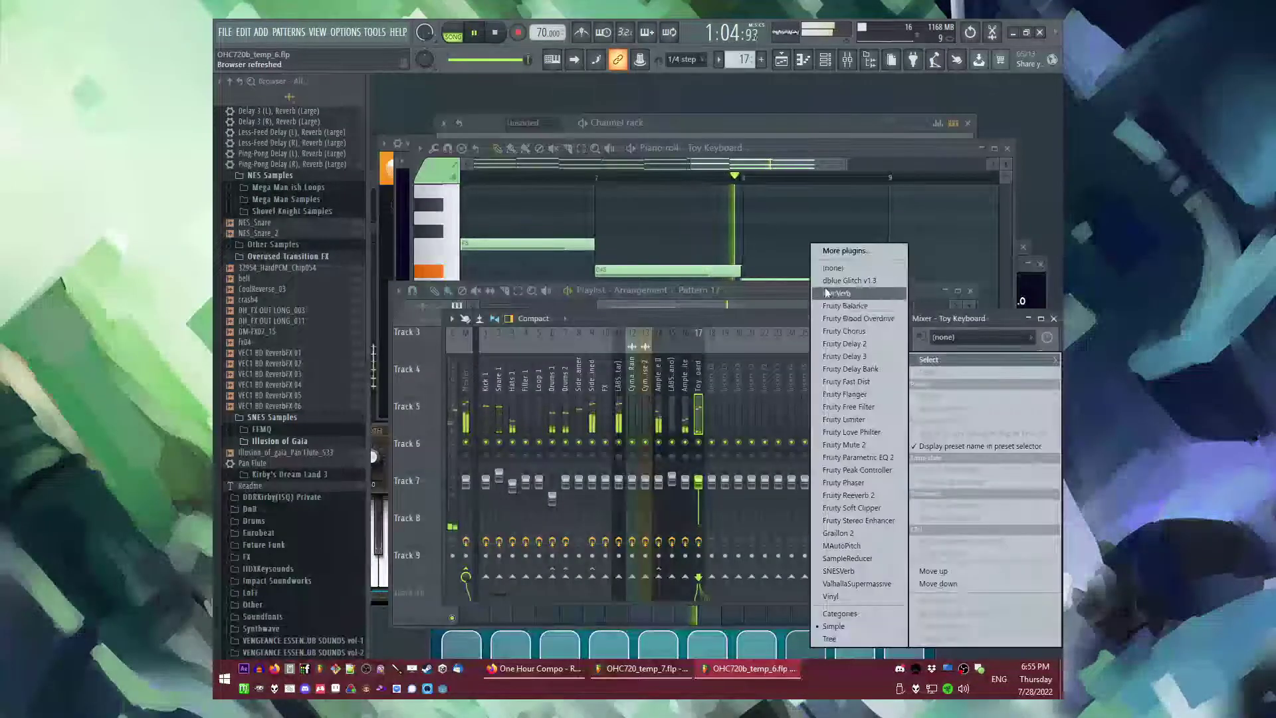
pyautogui.click(835, 369)
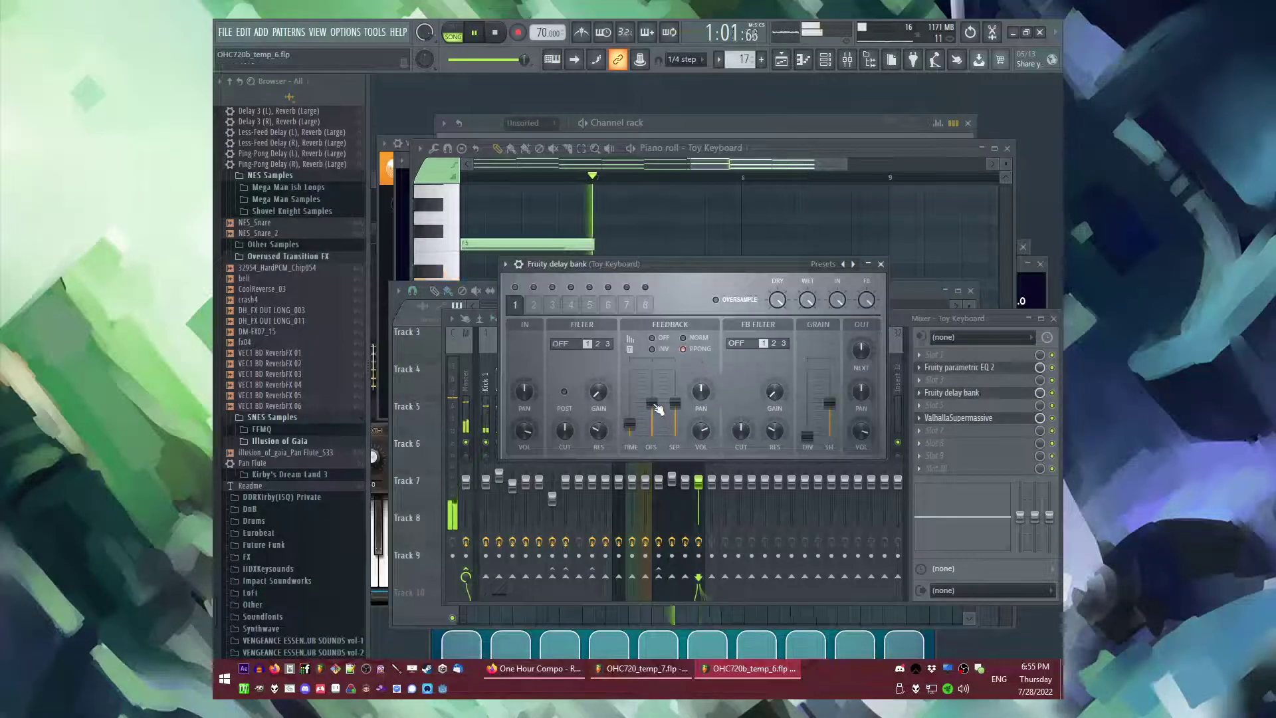
# - Add the Vinyl effect to the Toy Keyboard mixer track and set its era to 1960
pyautogui.click(940, 446)
pyautogui.click(842, 596)
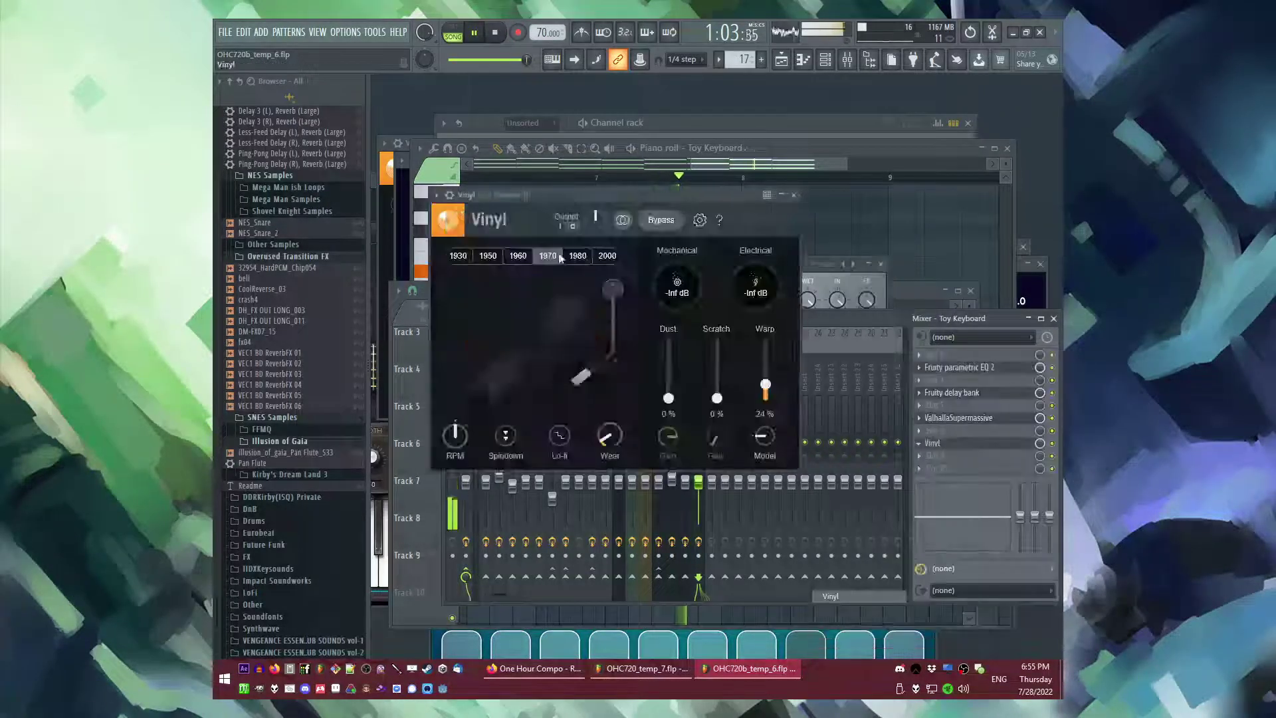
pyautogui.click(521, 258)
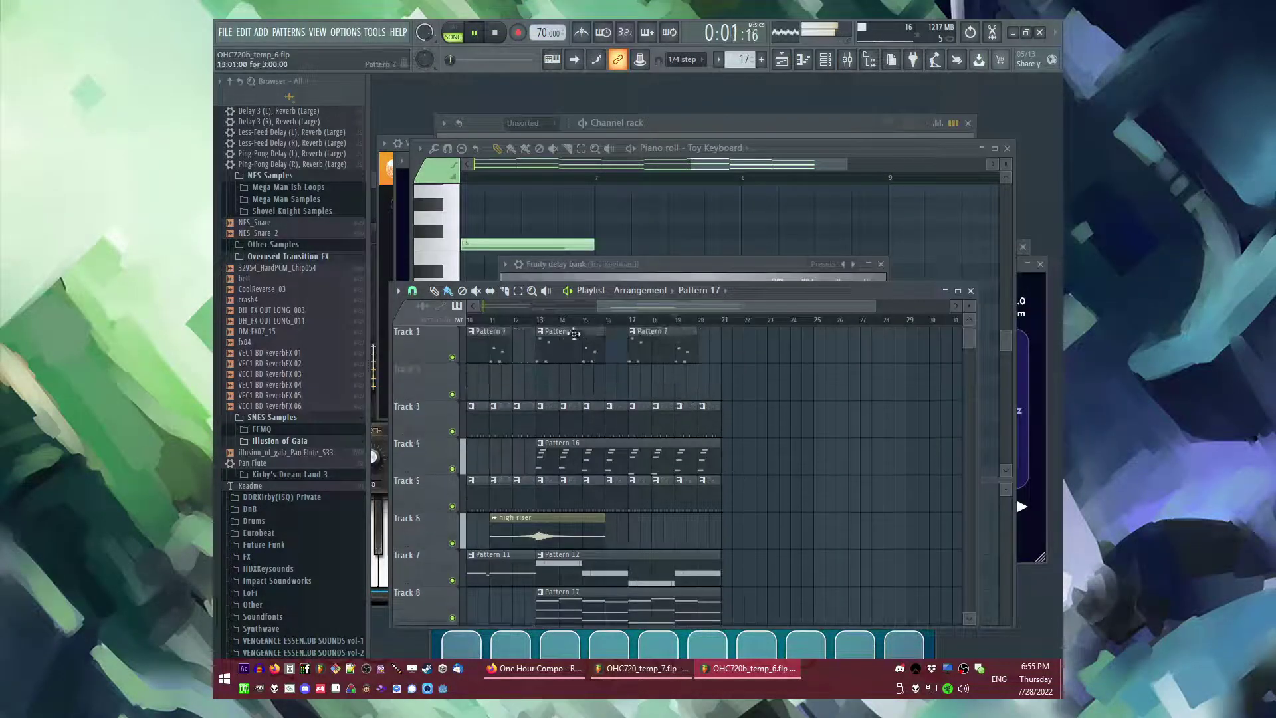
# - Play from bar 13 and place a Cymatics - Eternity - Rain clip on Track 10 at bar 13
pyautogui.click(530, 322)
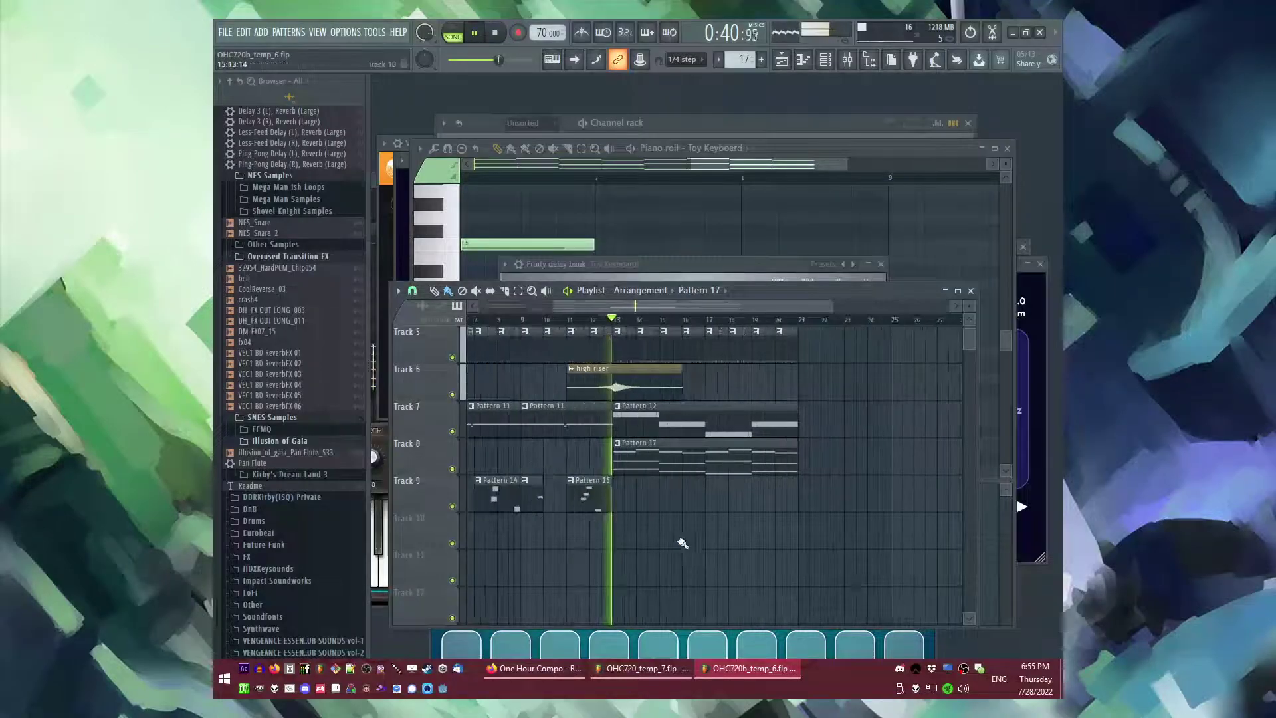
pyautogui.scroll(-4, 844, 461)
pyautogui.scroll(1, 712, 530)
pyautogui.scroll(-3, 714, 528)
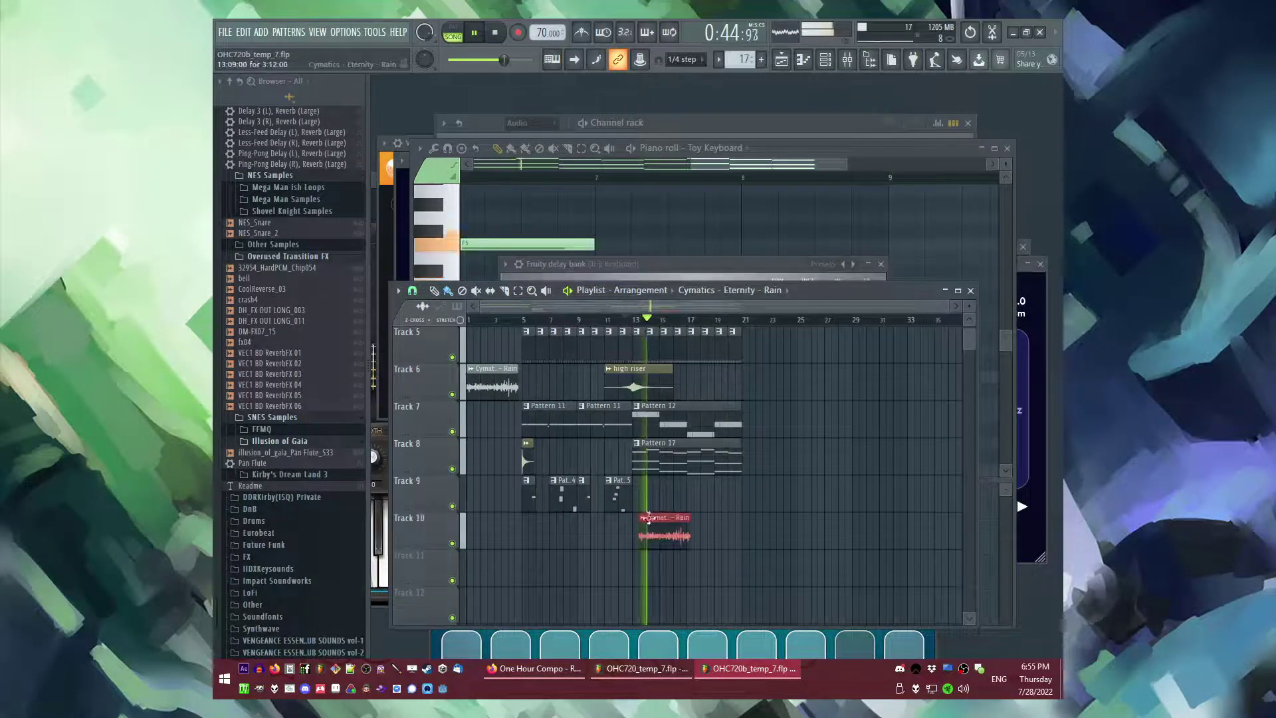
pyautogui.scroll(3, 650, 522)
# - Repeat the rain clip back to back along Track 10, past bar 28
pyautogui.hotkey('ctrl', 'b')
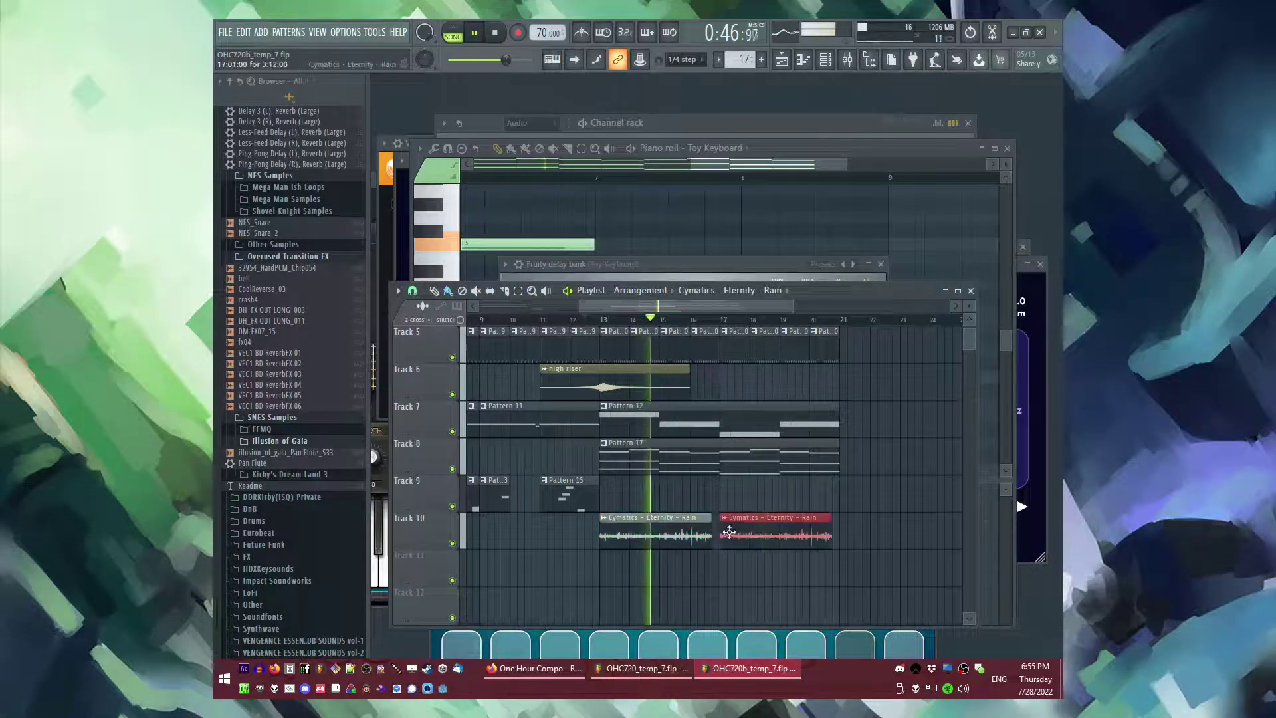
pyautogui.scroll(-1, 724, 535)
pyautogui.hotkey('ctrl', 'b')
pyautogui.scroll(-2, 715, 527)
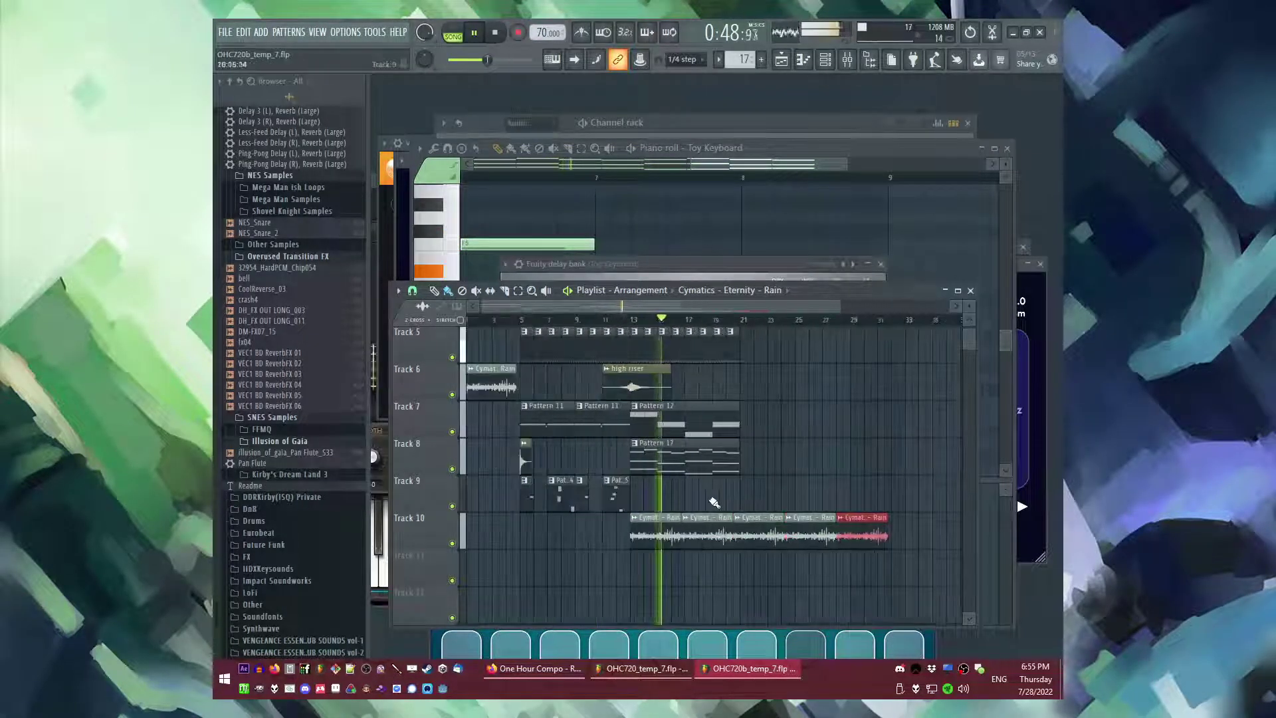
# - Route the Sidechainer mixer track as a sidechain into the Ample Guitar M II Lite track
pyautogui.scroll(4, 664, 478)
pyautogui.scroll(2, 612, 456)
pyautogui.scroll(-2, 598, 412)
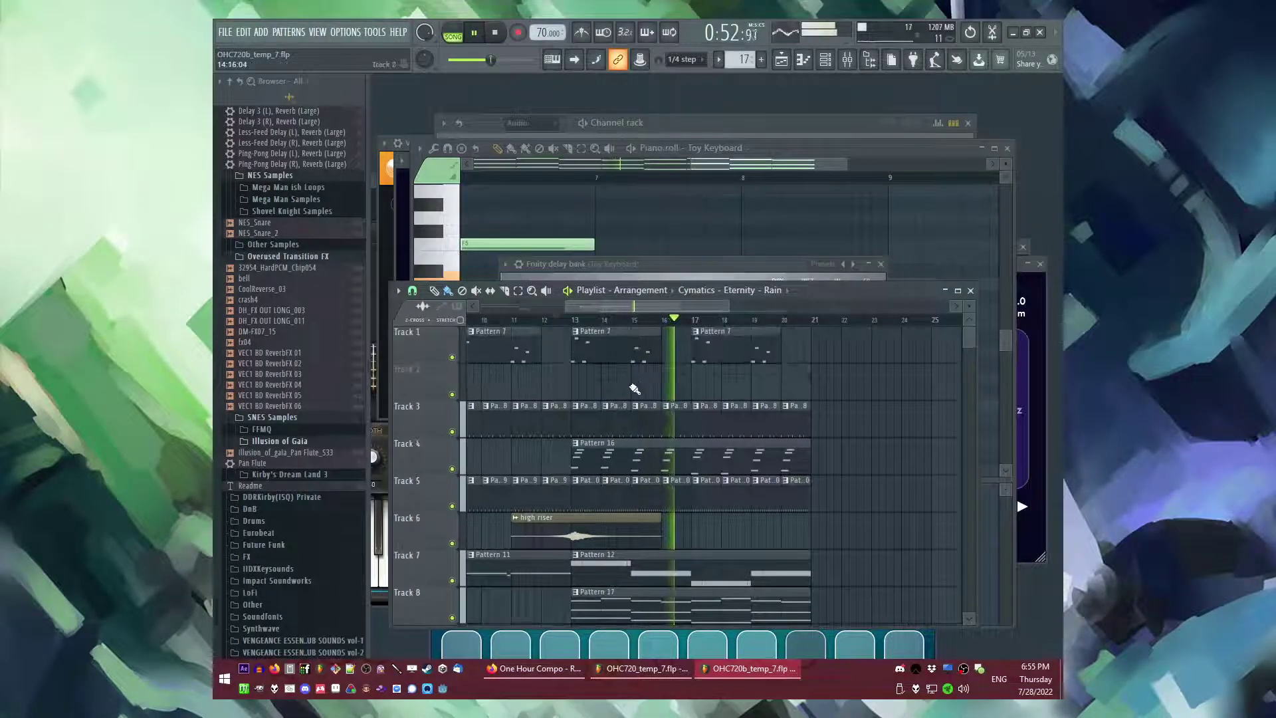
pyautogui.press('F9')
pyautogui.click(661, 412)
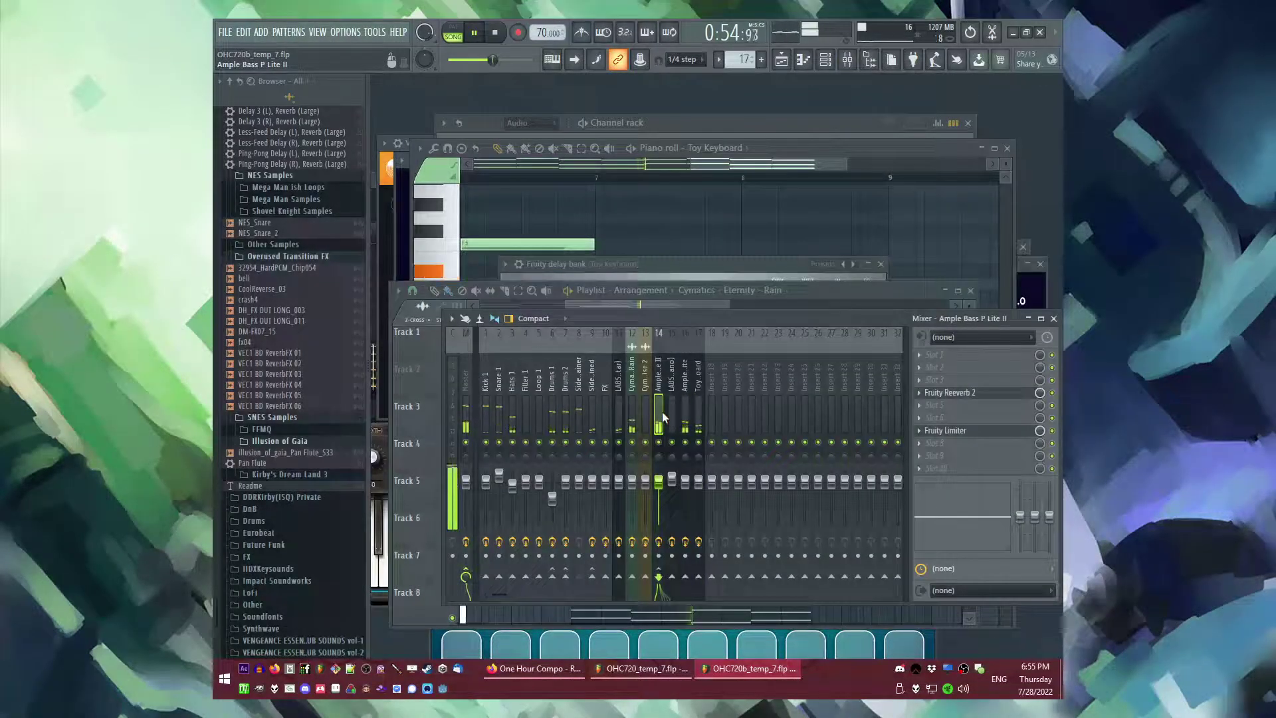
pyautogui.click(685, 403)
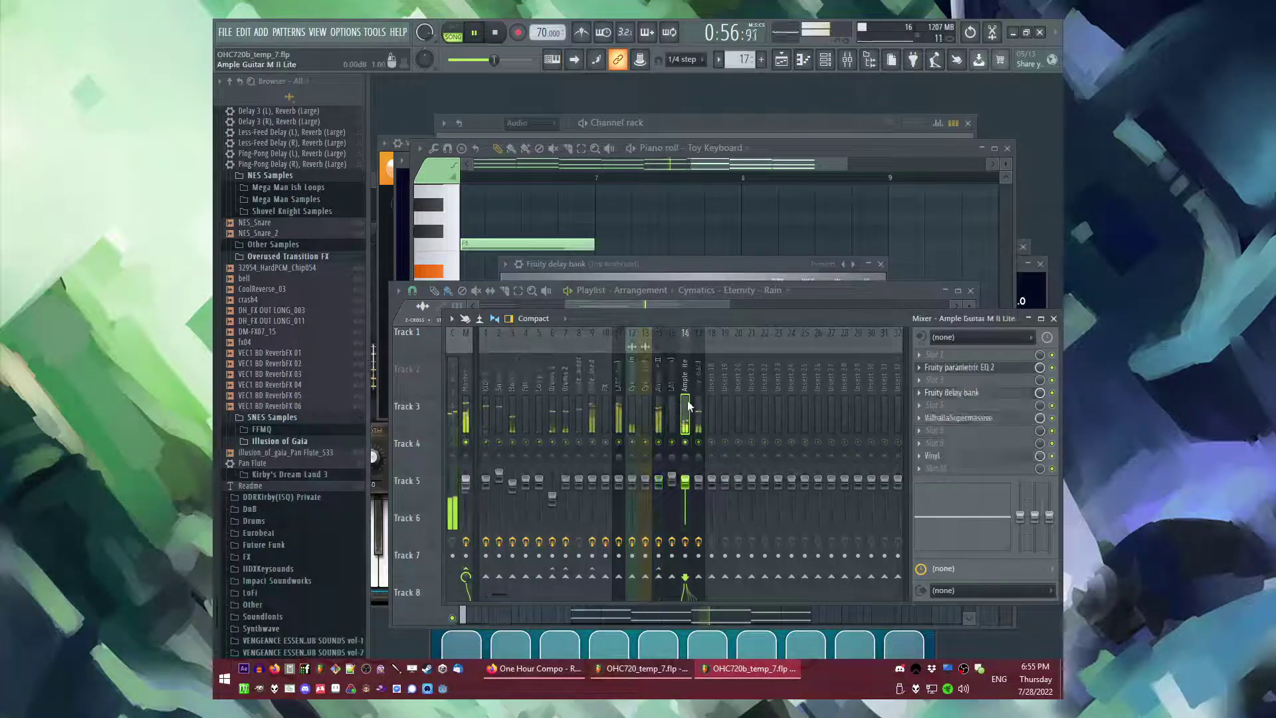
pyautogui.click(581, 418)
pyautogui.rightClick(687, 584)
pyautogui.click(702, 614)
# - Add Fruity Limiter to the Ample Guitar track in compressor mode, with sidechain 1 and a threshold of about -17.4 dB
pyautogui.click(689, 402)
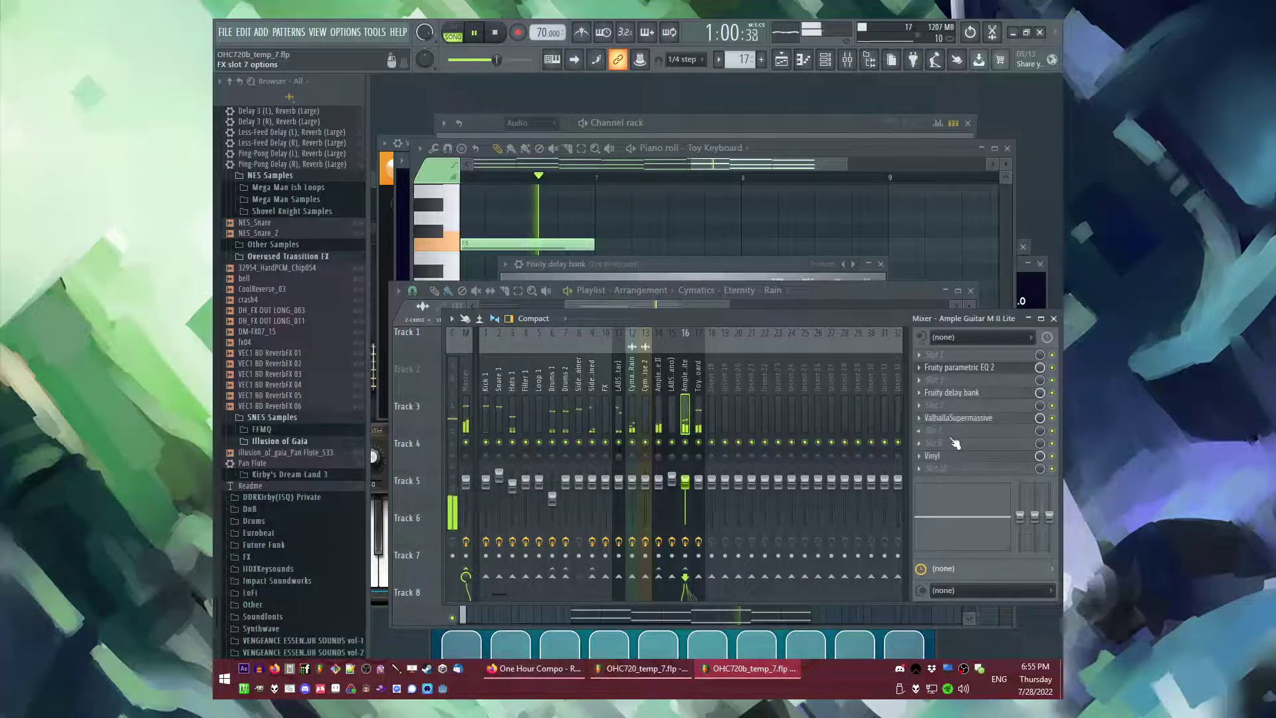
pyautogui.click(916, 442)
pyautogui.click(848, 419)
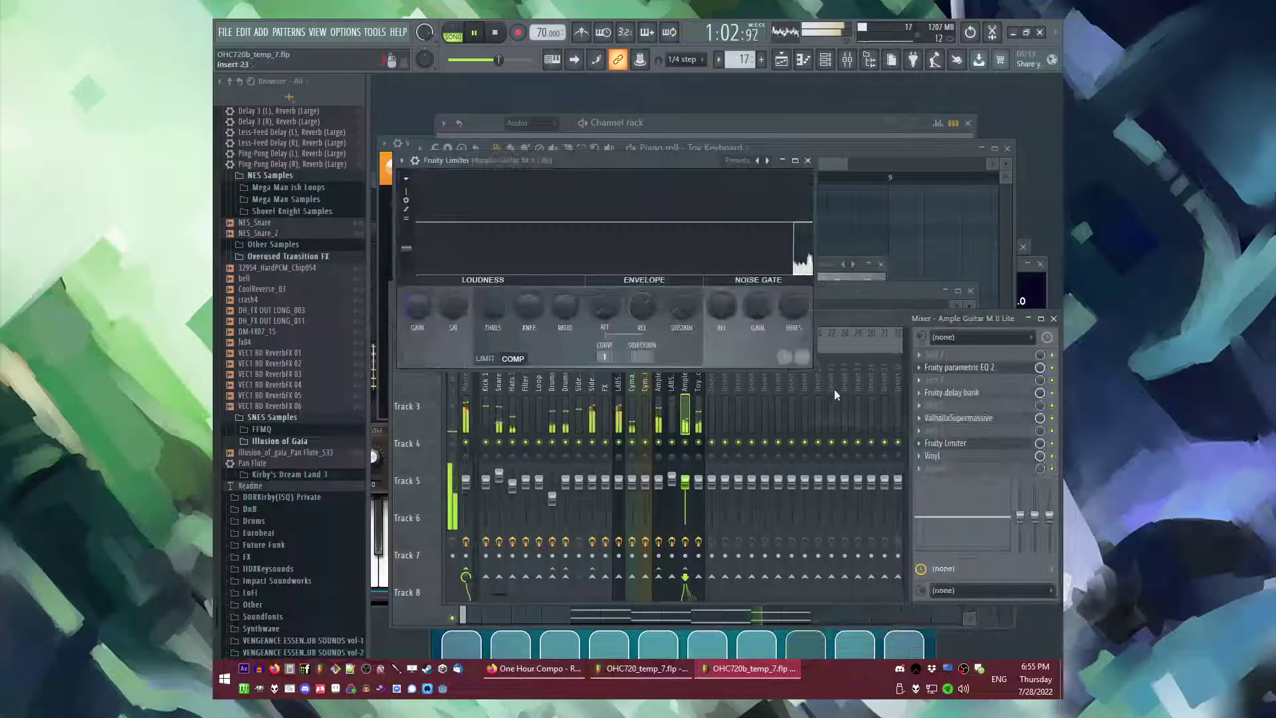
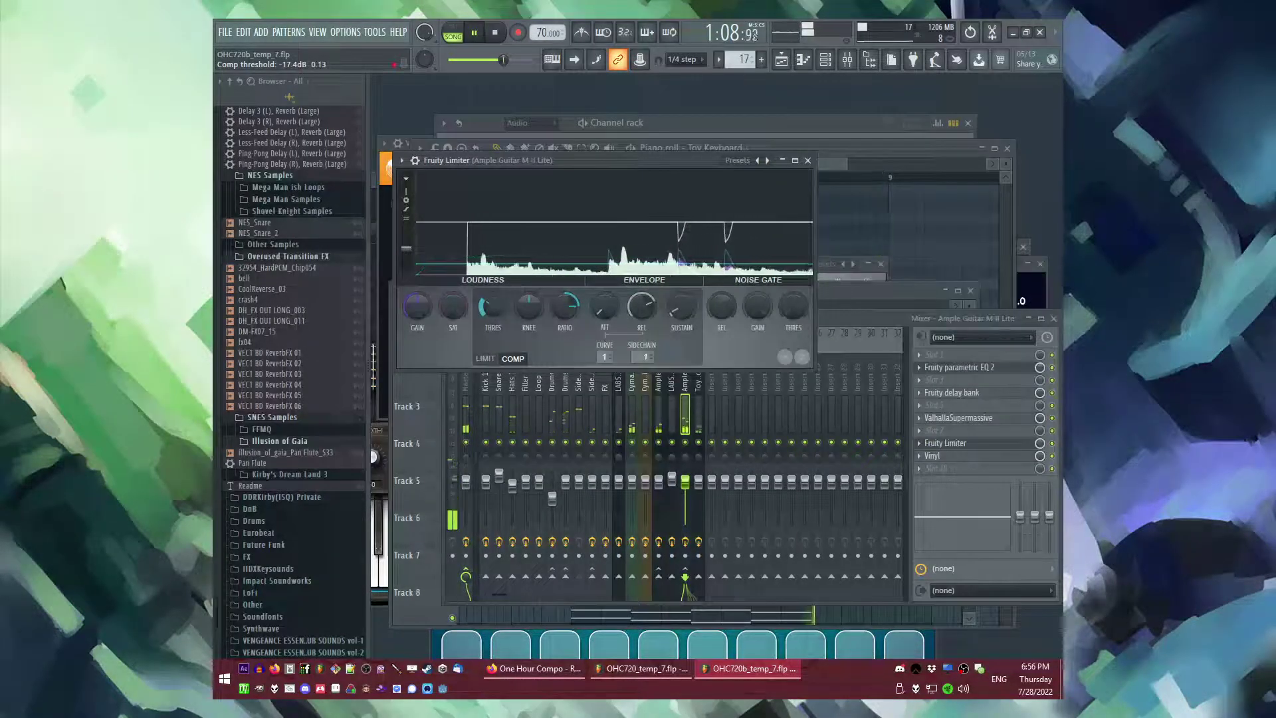
# - Replay from bar 13, solo the Sidechainer mixer track to check the ducking, and select the Toy Keyboard track
pyautogui.press('F5')
pyautogui.click(575, 322)
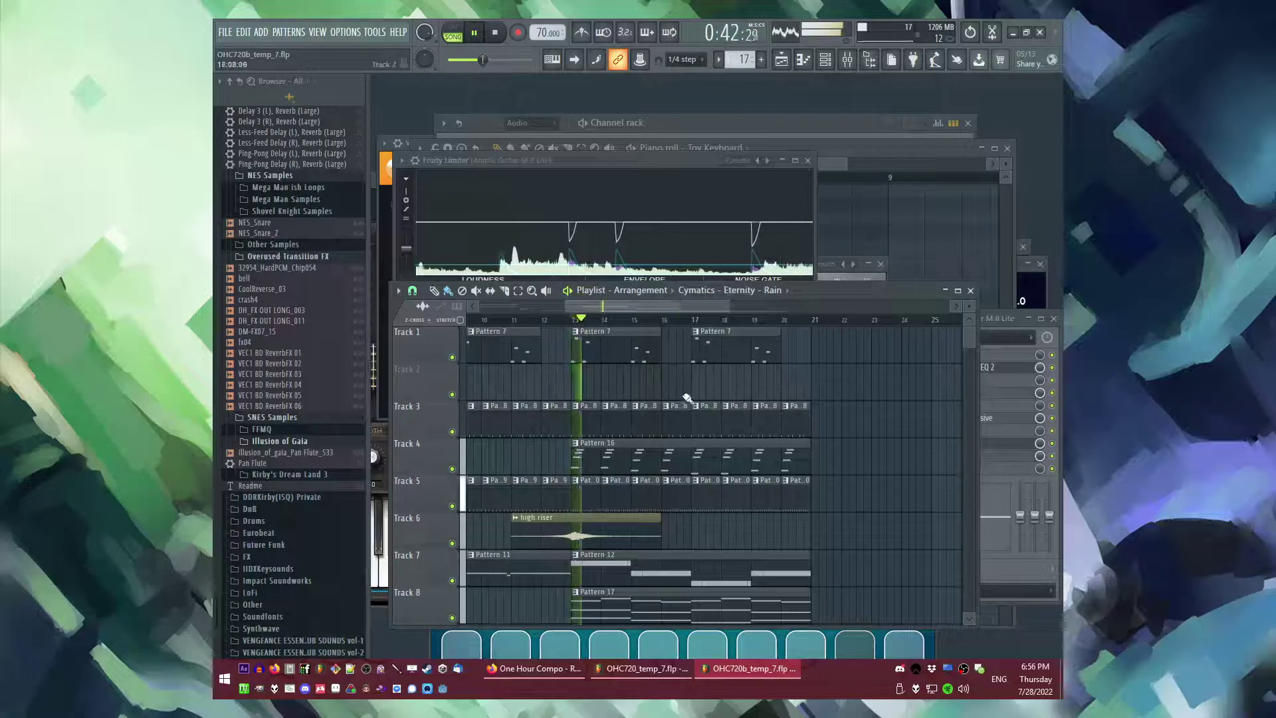
pyautogui.press('F9')
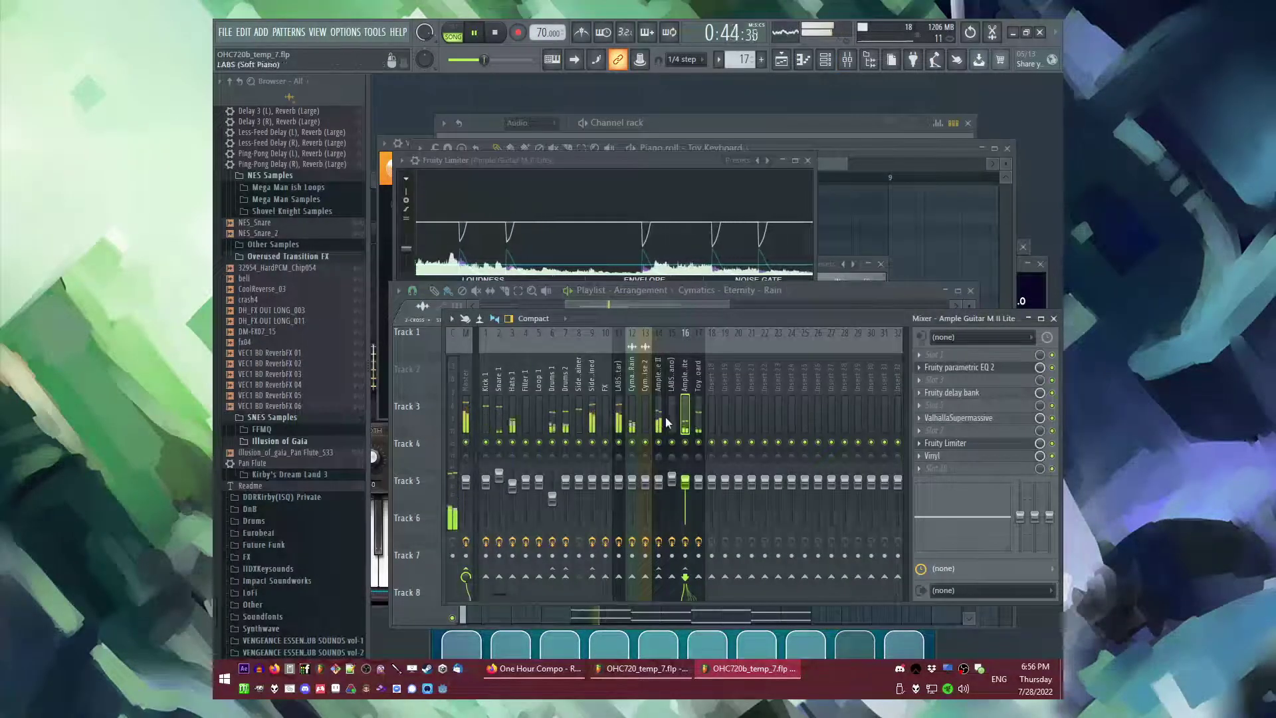
pyautogui.click(583, 413)
pyautogui.rightClick(579, 442)
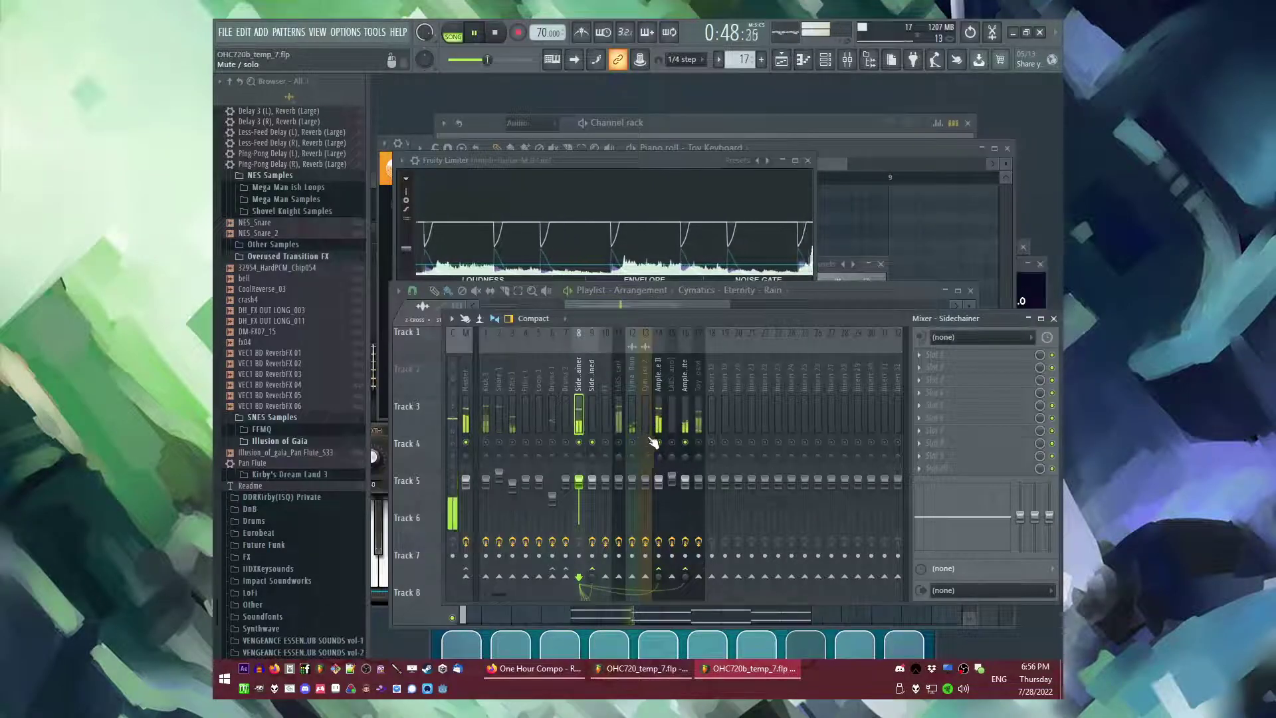
pyautogui.click(701, 421)
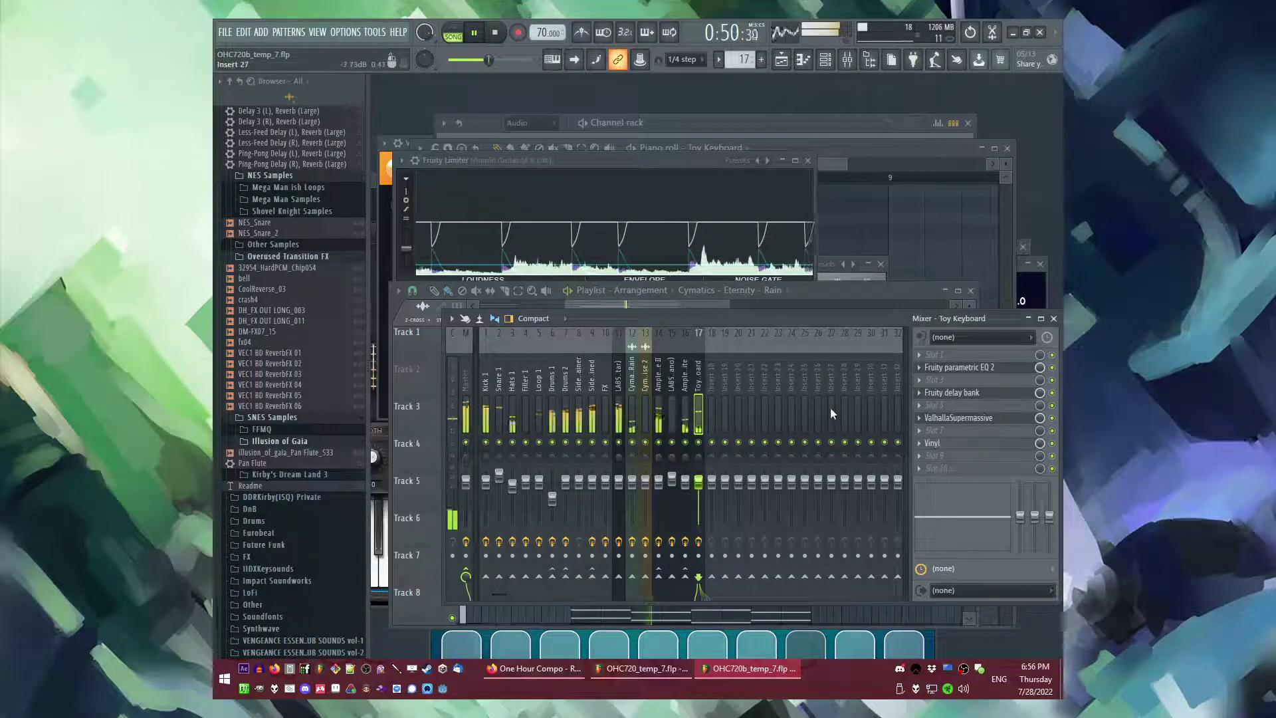
# - Duplicate the playlist clips on tracks 1 to 5 from bars 13–20 into bars 21–28
pyautogui.press('F9')
pyautogui.press('F5')
pyautogui.press('F5')
pyautogui.press('F9')
pyautogui.press('F5')
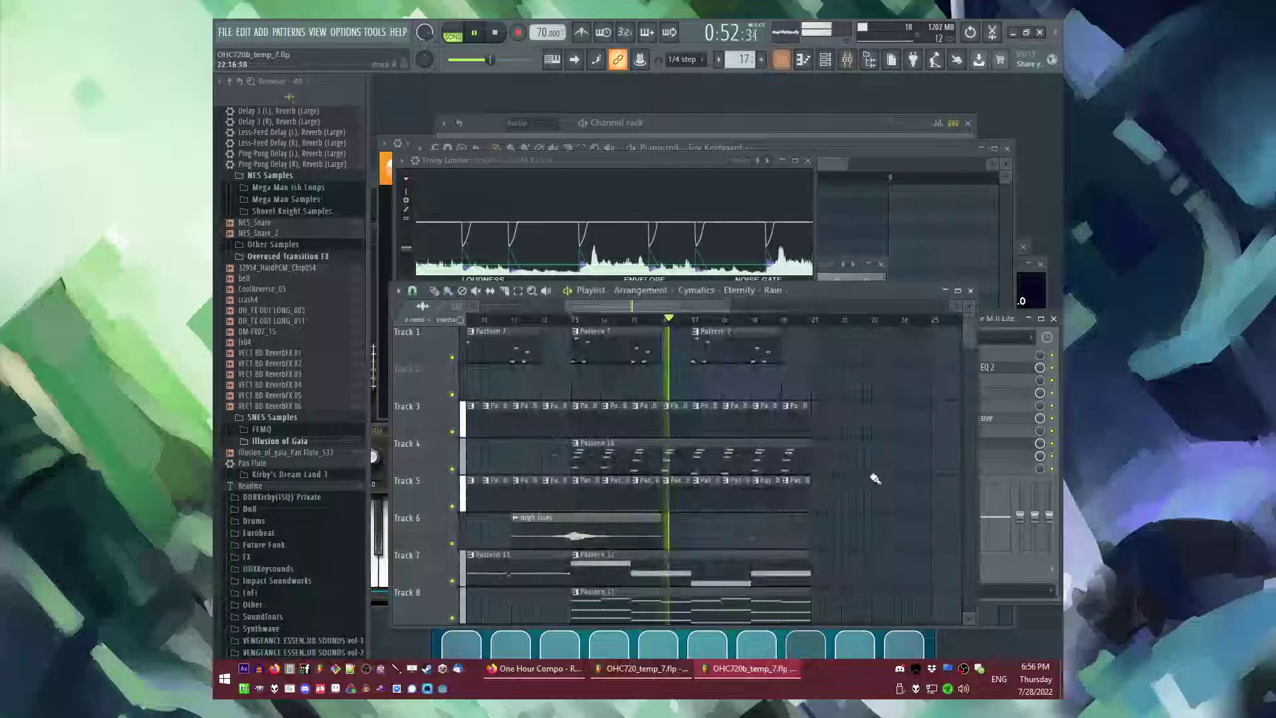
pyautogui.scroll(-4, 693, 496)
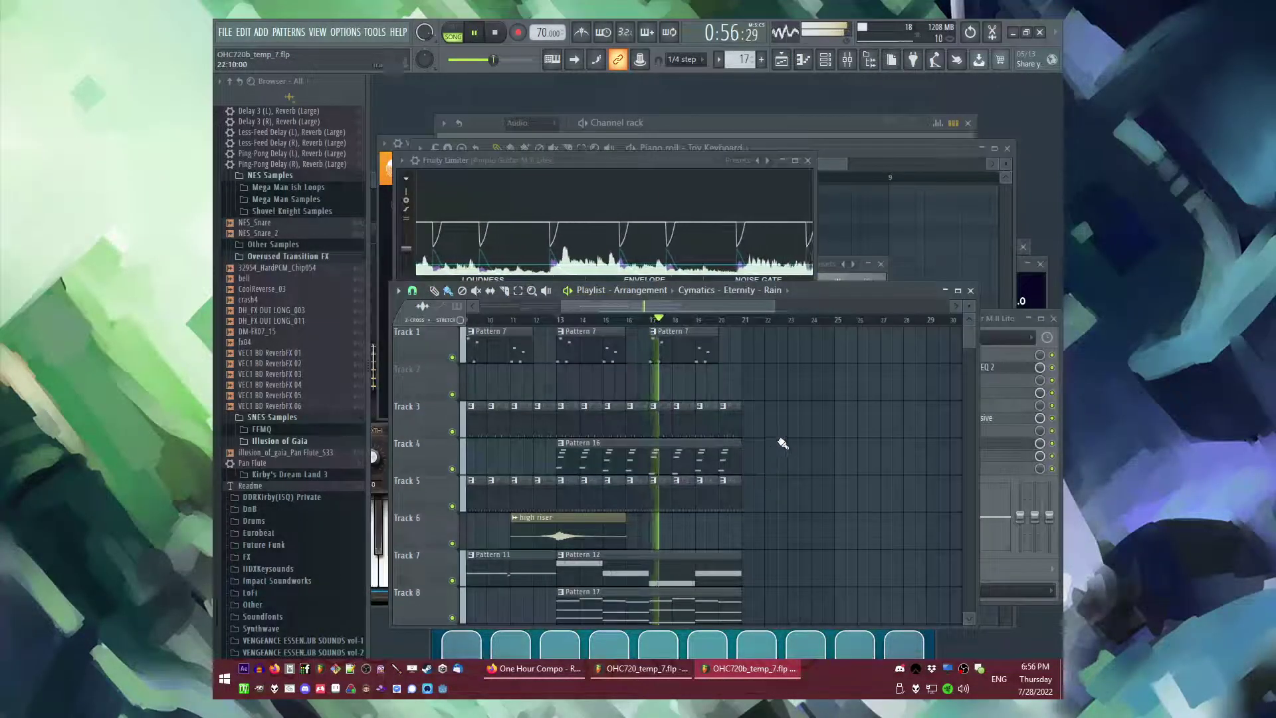
pyautogui.moveTo(782, 347); pyautogui.dragTo(562, 424)
pyautogui.hotkey('ctrl', 'b')
pyautogui.moveTo(808, 461); pyautogui.dragTo(562, 499)
pyautogui.hotkey('ctrl', 'b')
# - Duplicate the Pattern 12 and Pattern 17 clips on tracks 7 and 8 into bars 21–28
pyautogui.scroll(-3, 698, 485)
pyautogui.moveTo(804, 444); pyautogui.dragTo(583, 518)
pyautogui.hotkey('ctrl', 'b')
pyautogui.scroll(3, 706, 486)
pyautogui.scroll(-3, 706, 484)
pyautogui.scroll(2, 744, 521)
pyautogui.scroll(-3, 743, 521)
pyautogui.scroll(-2, 582, 448)
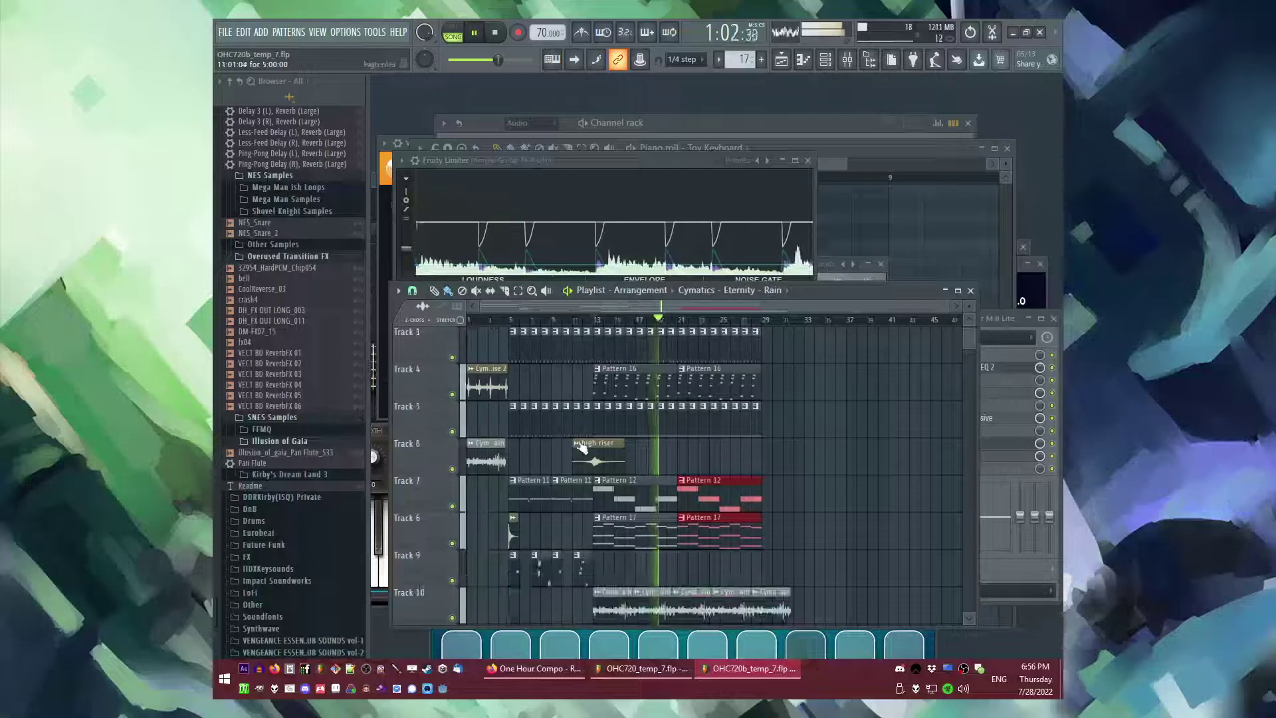
# - Place the bell audio clip on Track 6 leading into bar 21 and set its channel volume to 53%
pyautogui.click(735, 290)
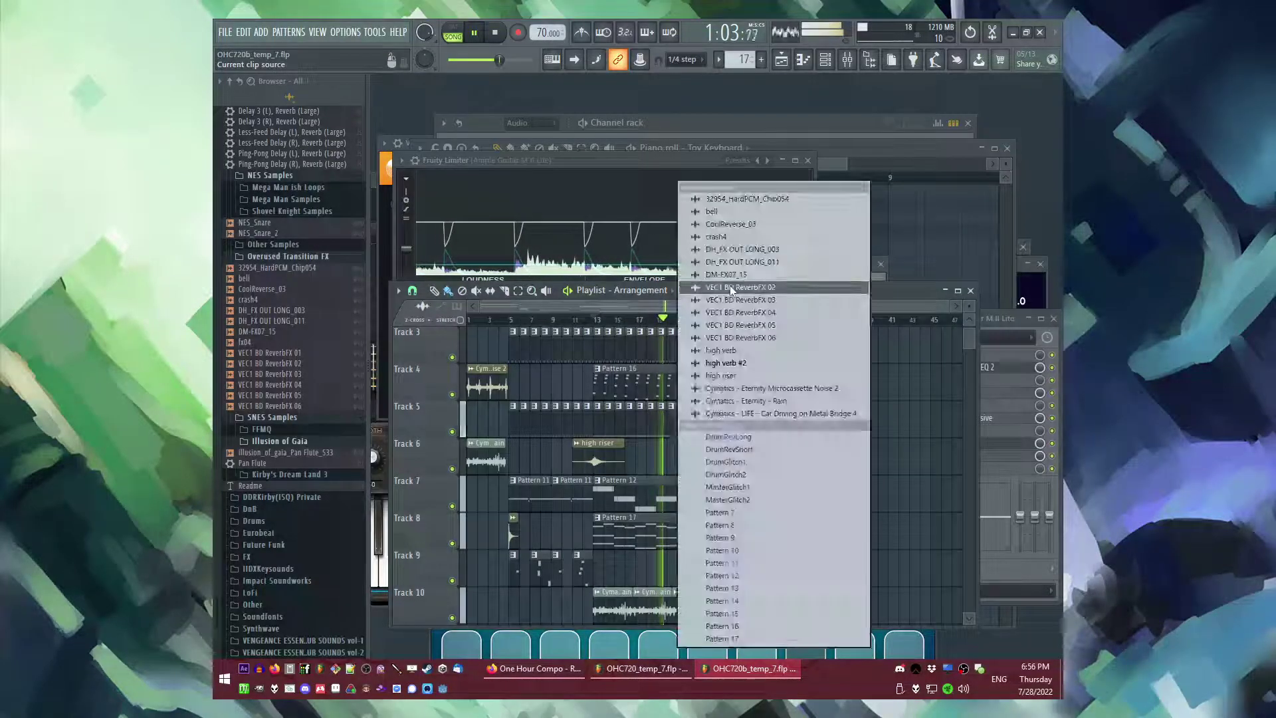
pyautogui.click(736, 215)
pyautogui.scroll(4, 678, 455)
pyautogui.click(632, 457)
pyautogui.scroll(3, 624, 457)
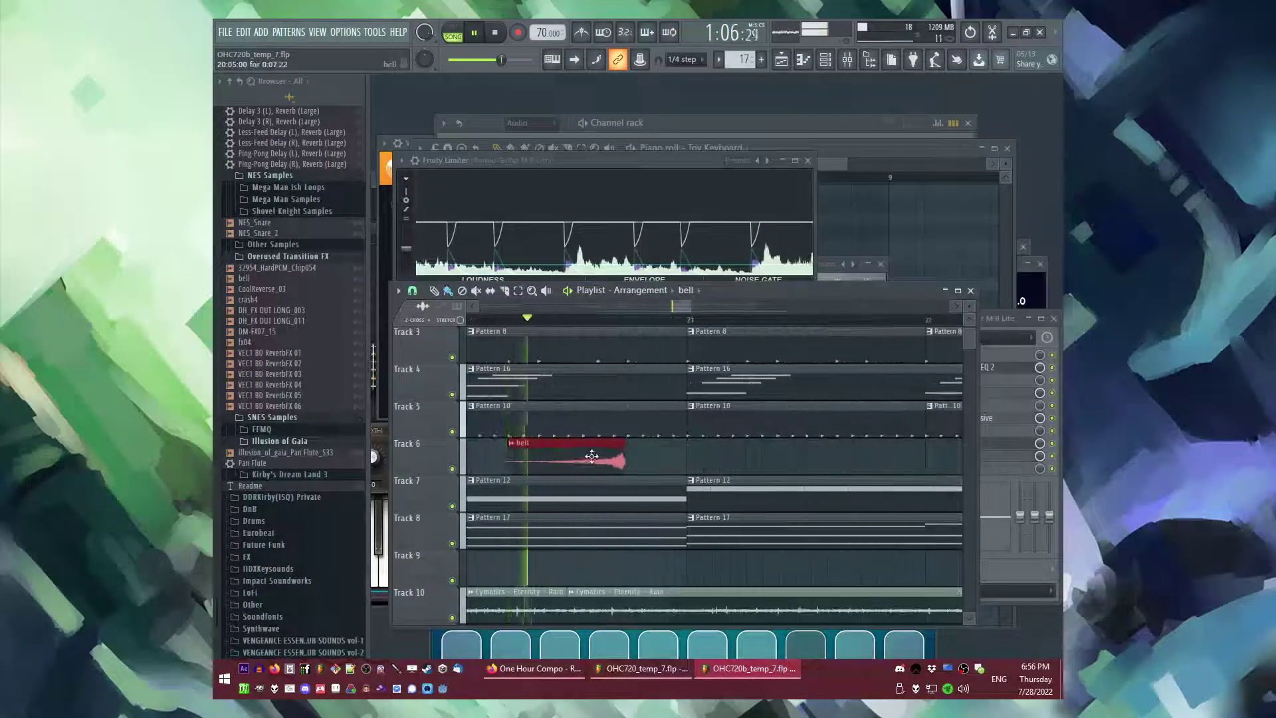
pyautogui.doubleClick(656, 456)
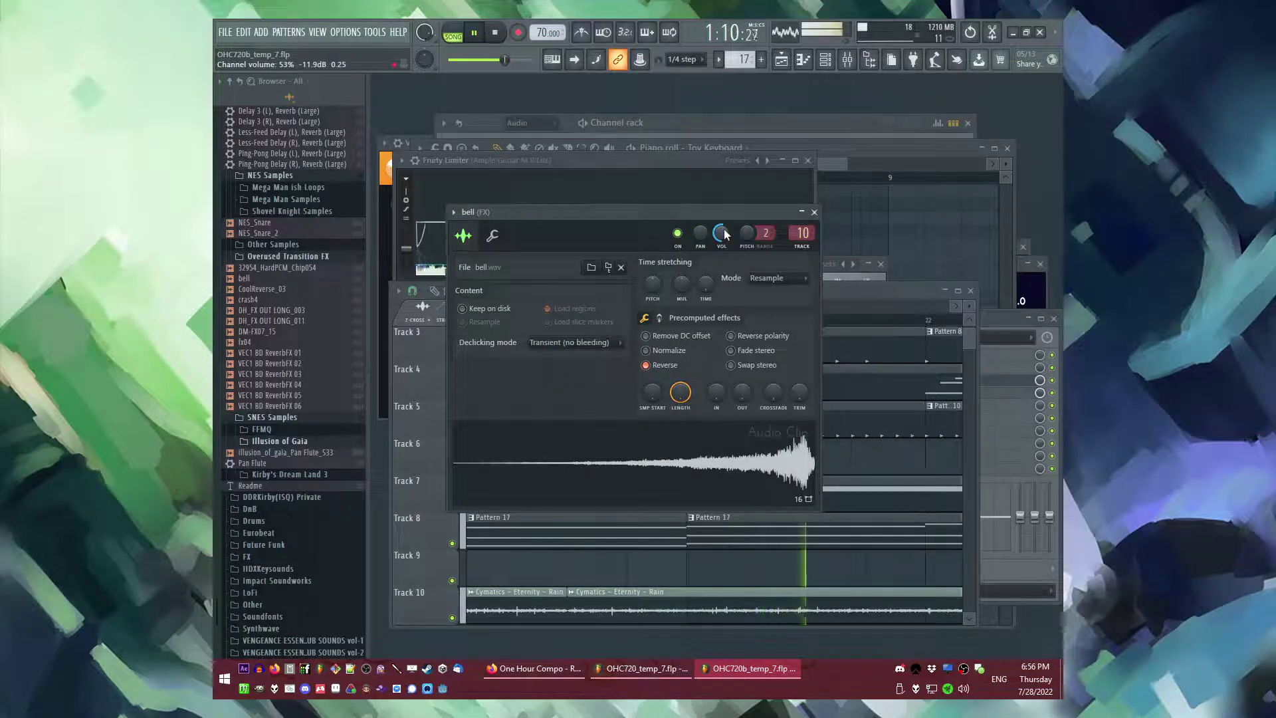
pyautogui.rightClick(866, 464)
# - Add a new empty pattern clip on Track 9 at bar 21 and stop playback
pyautogui.scroll(-8, 584, 433)
pyautogui.scroll(3, 584, 399)
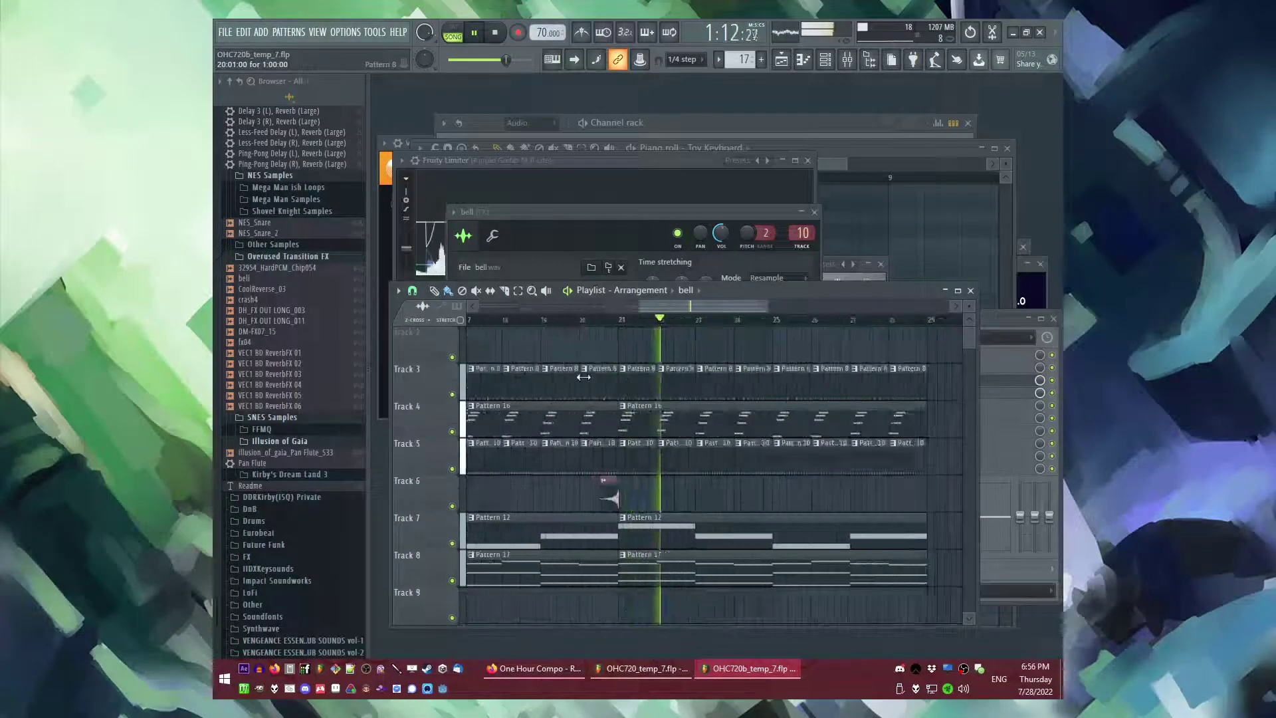
pyautogui.scroll(-4, 658, 475)
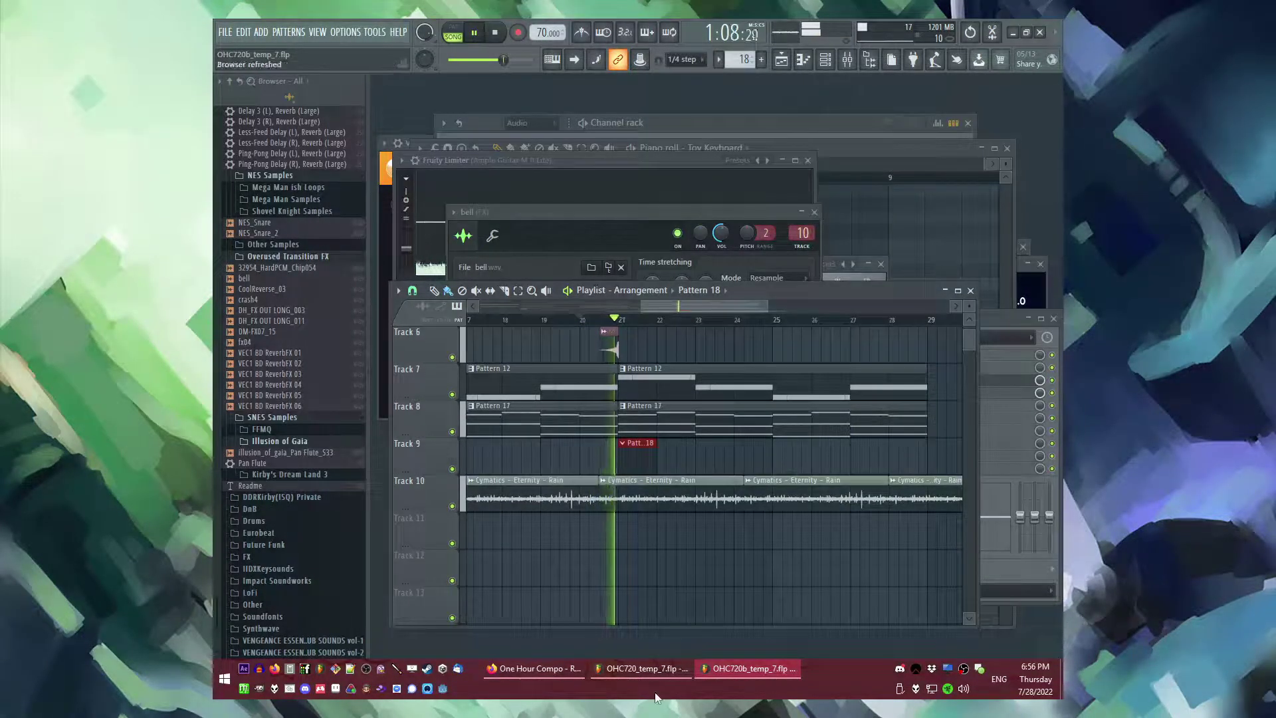
pyautogui.press('space')
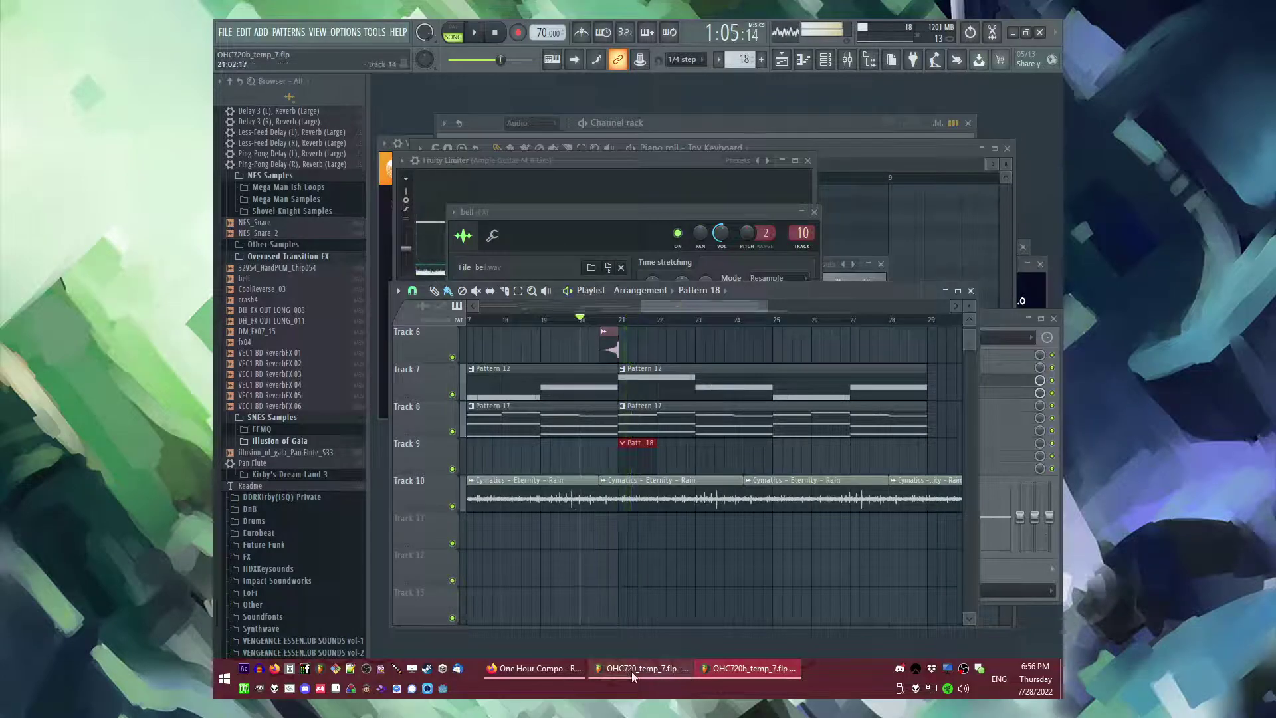
# - Switch to the OHC720_temp_7.flp project, listen from about bar 25, and return to OHC720b_temp_7.flp
pyautogui.click(631, 672)
pyautogui.scroll(-6, 691, 324)
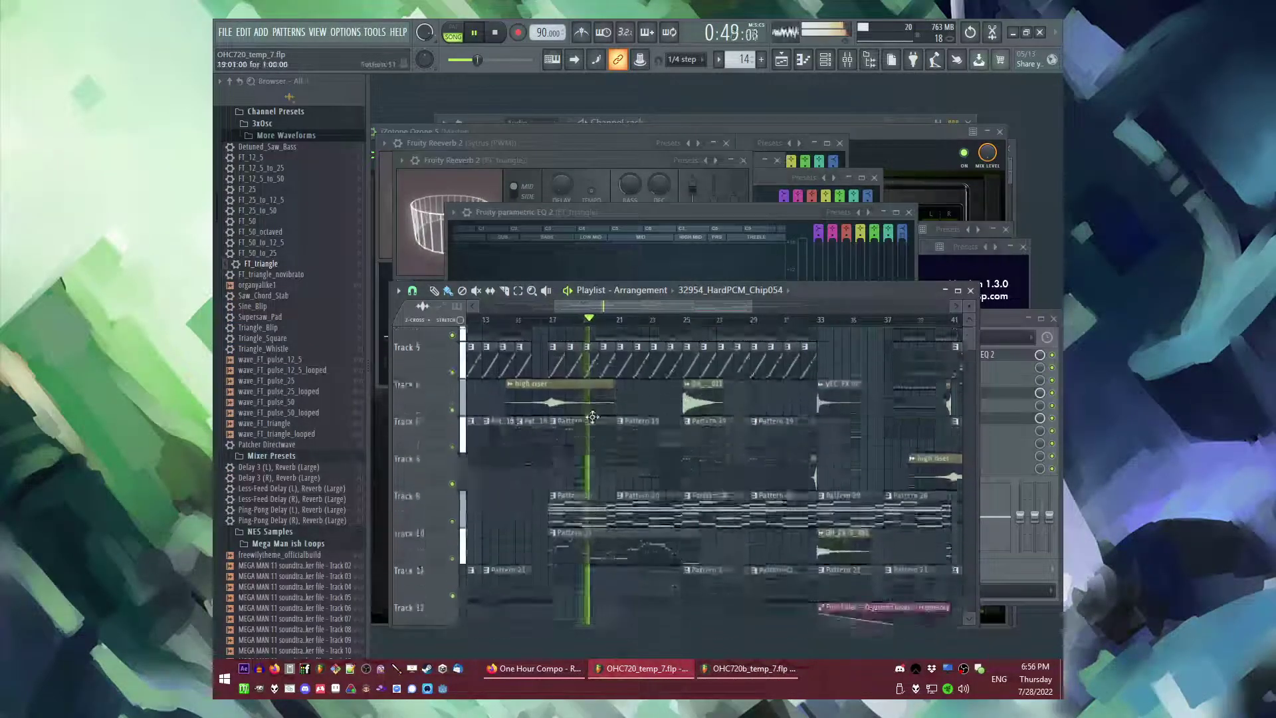
pyautogui.click(670, 323)
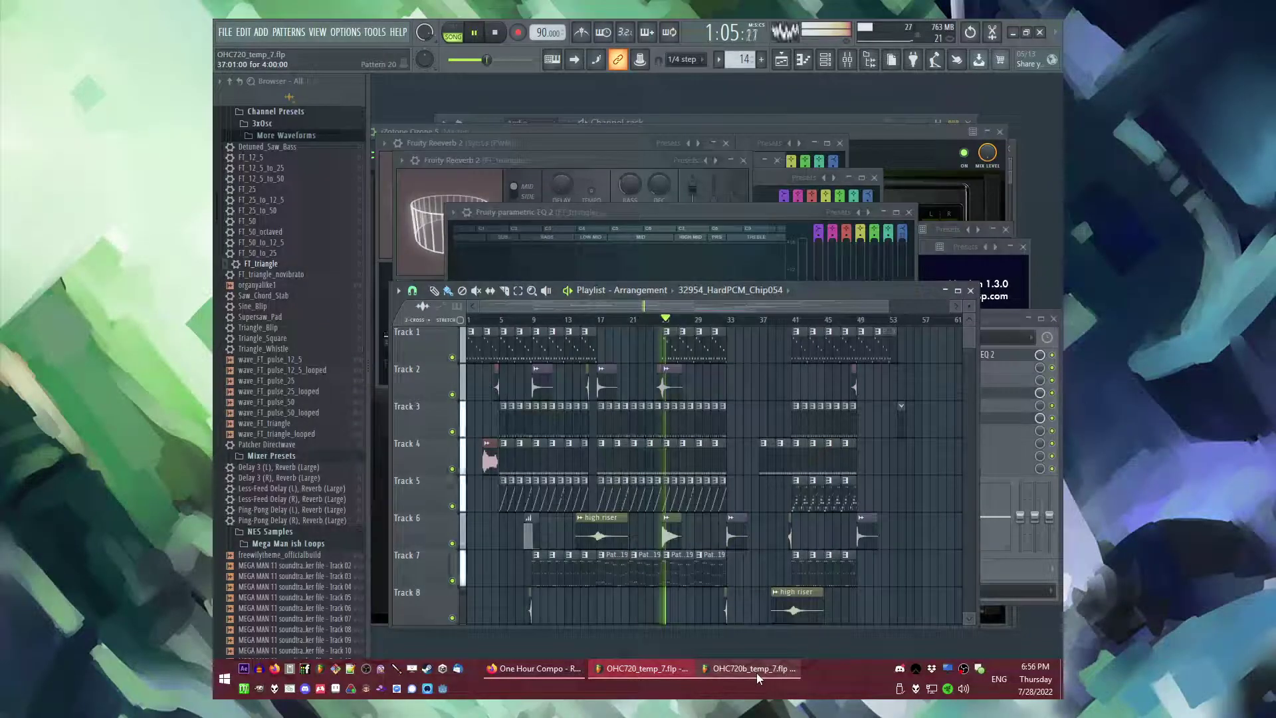
pyautogui.moveTo(753, 672)
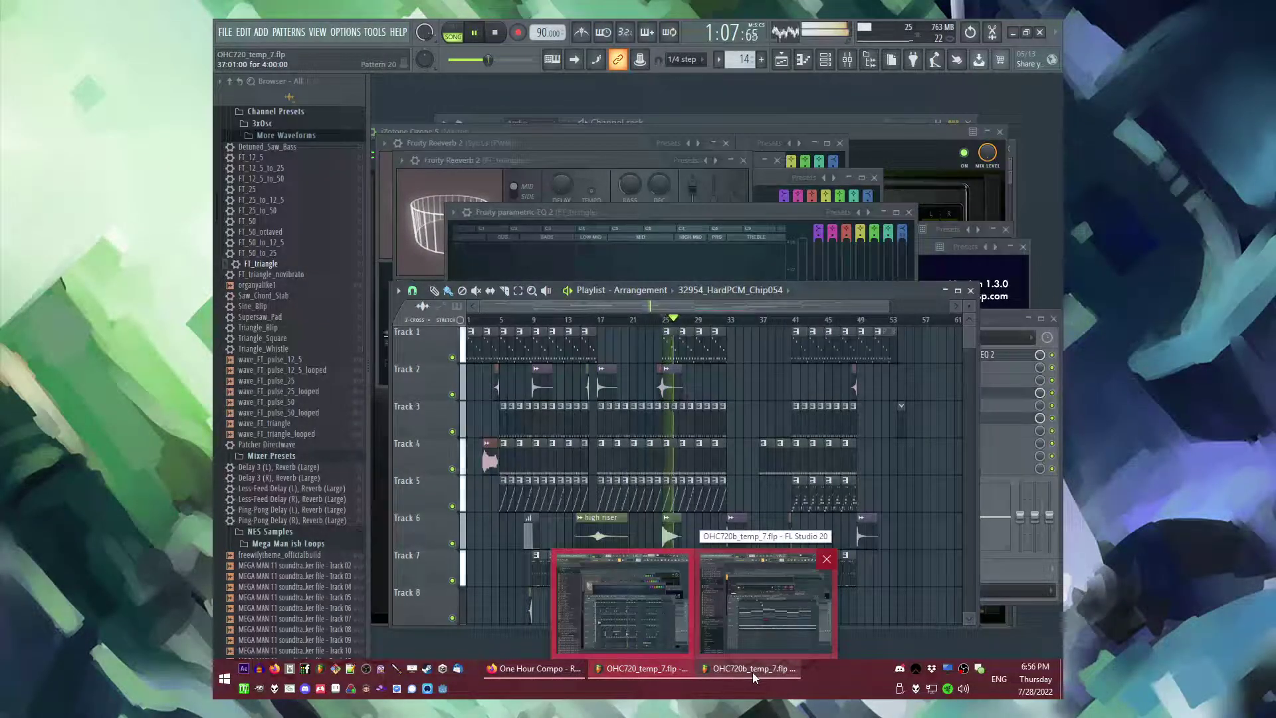
pyautogui.click(752, 668)
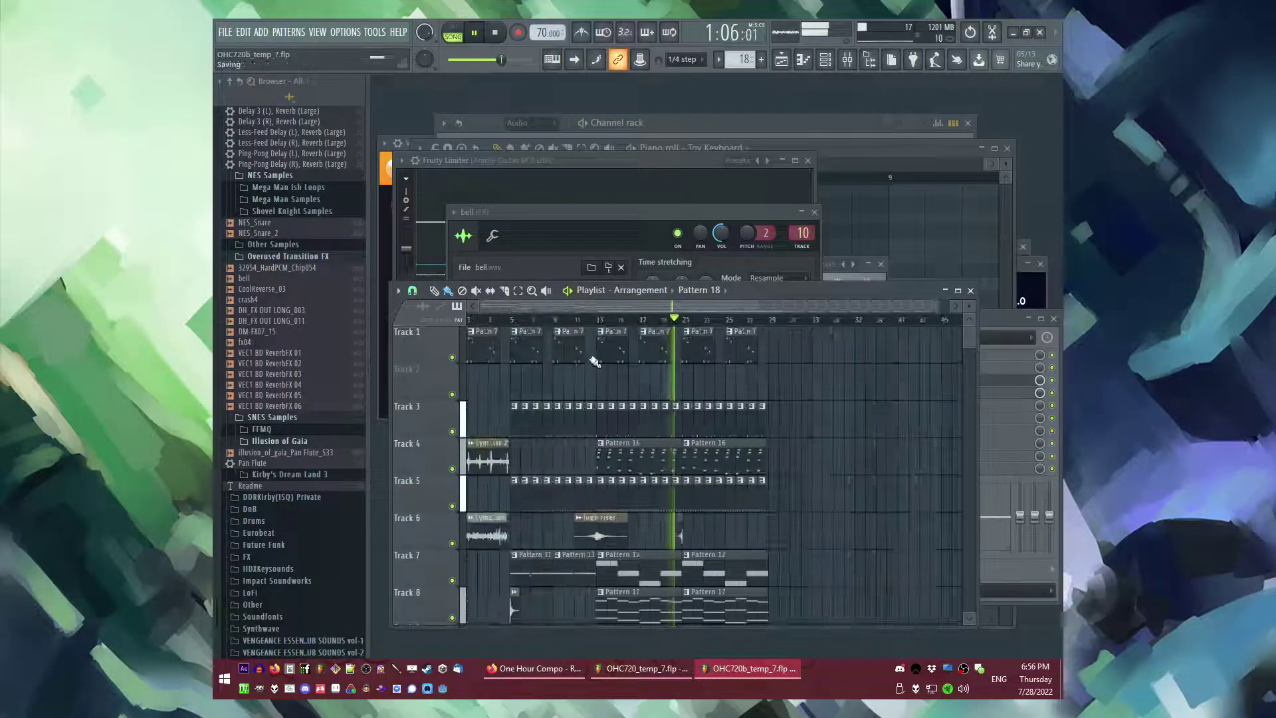
# - In iZotope Ozone 5 on the master track, set the Maximizer threshold to -1.0 and the character to about 2.3
pyautogui.press('F9')
pyautogui.click(467, 415)
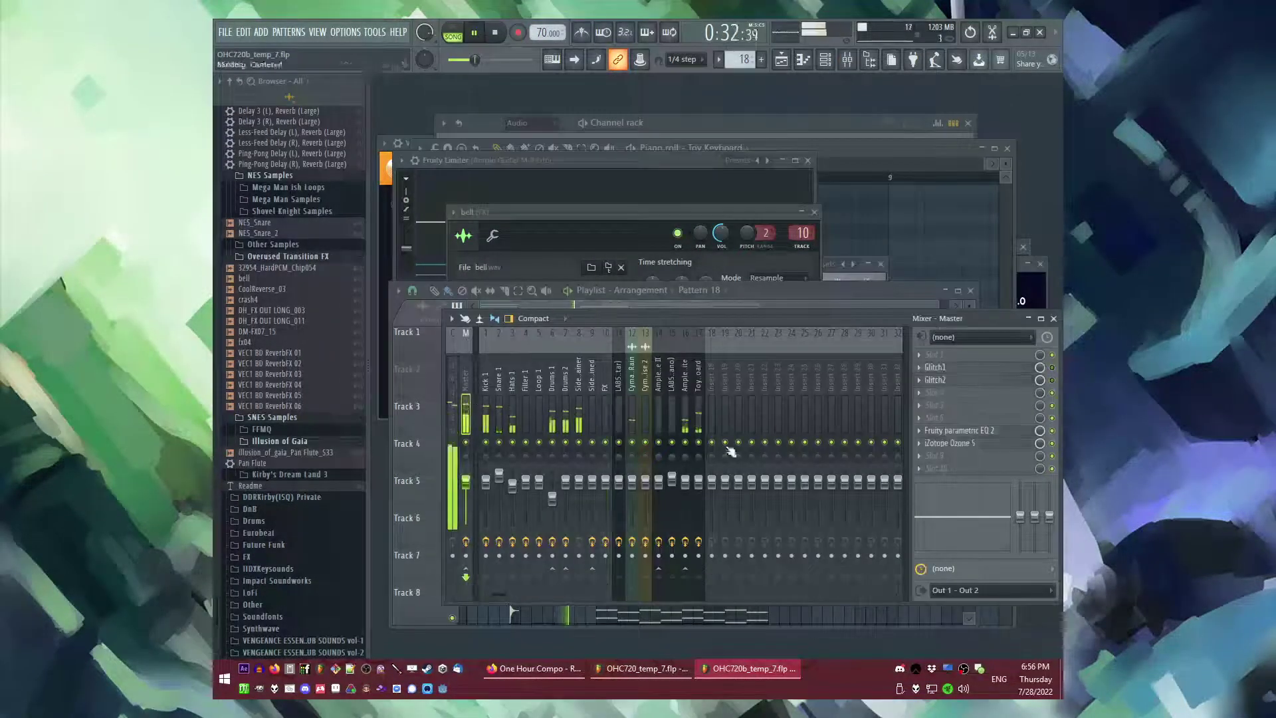
pyautogui.click(964, 444)
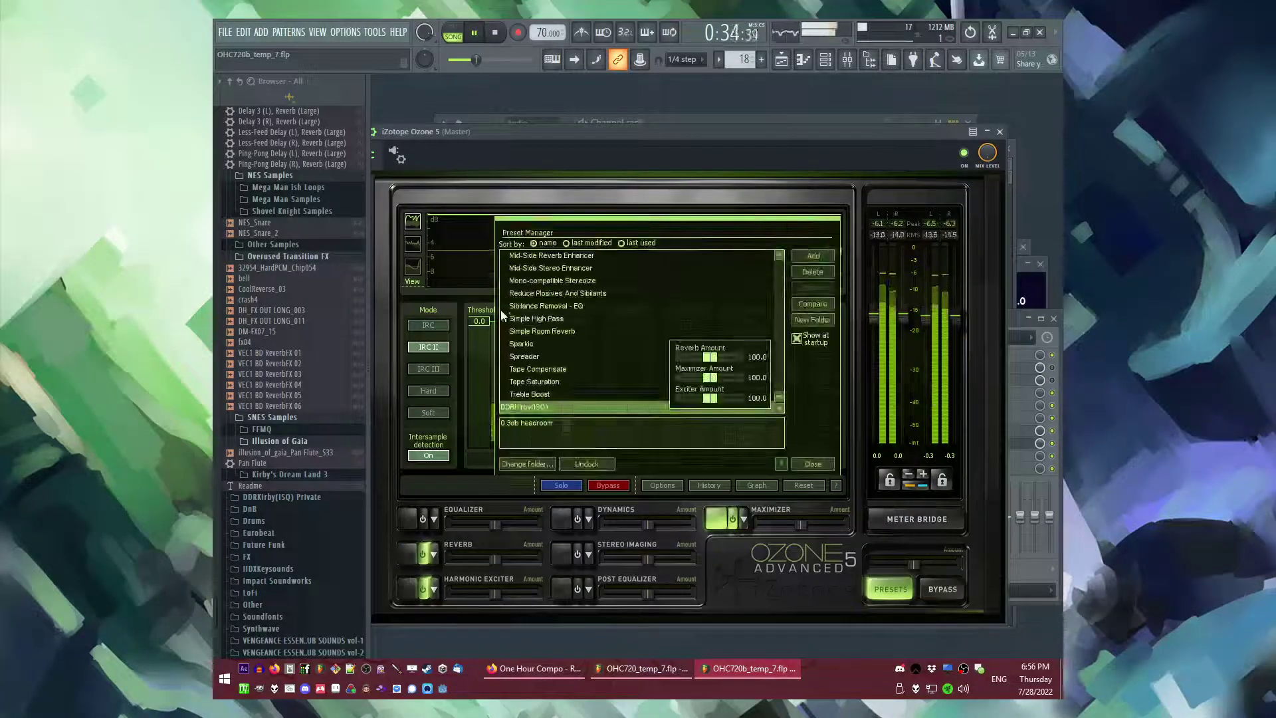
pyautogui.click(812, 463)
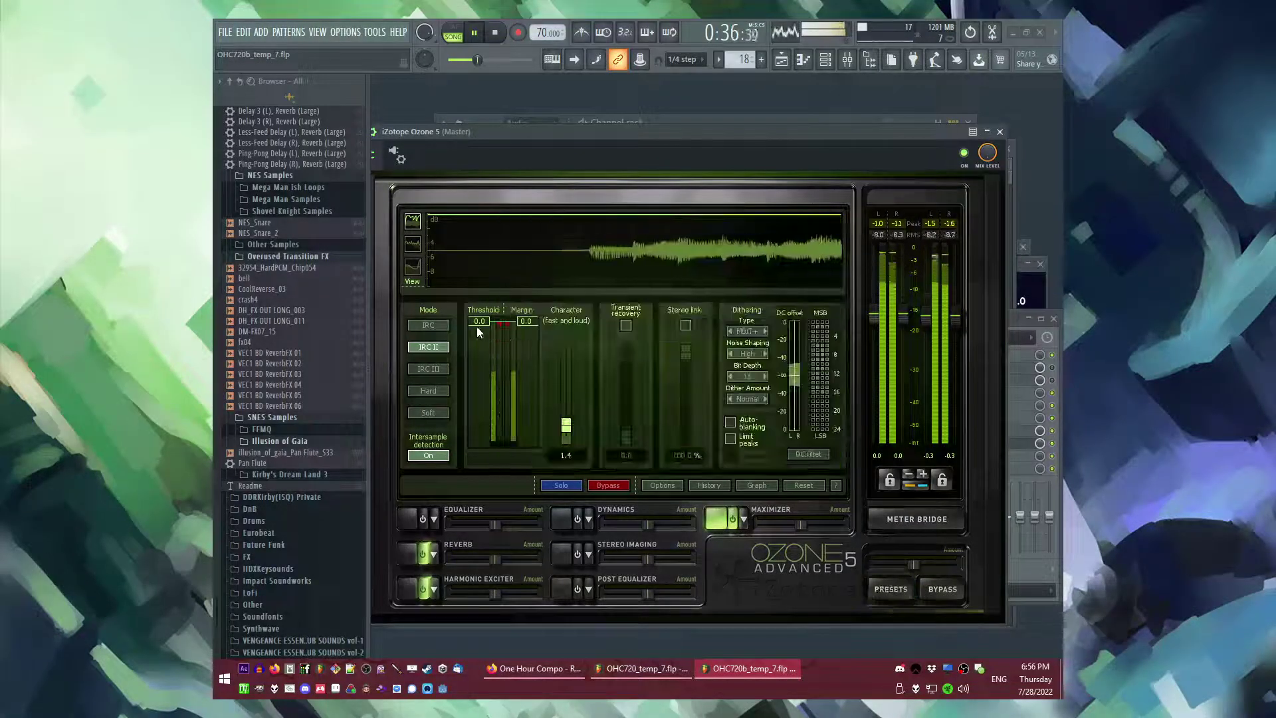
pyautogui.moveTo(486, 327); pyautogui.dragTo(488, 346)
pyautogui.moveTo(564, 426); pyautogui.dragTo(558, 420)
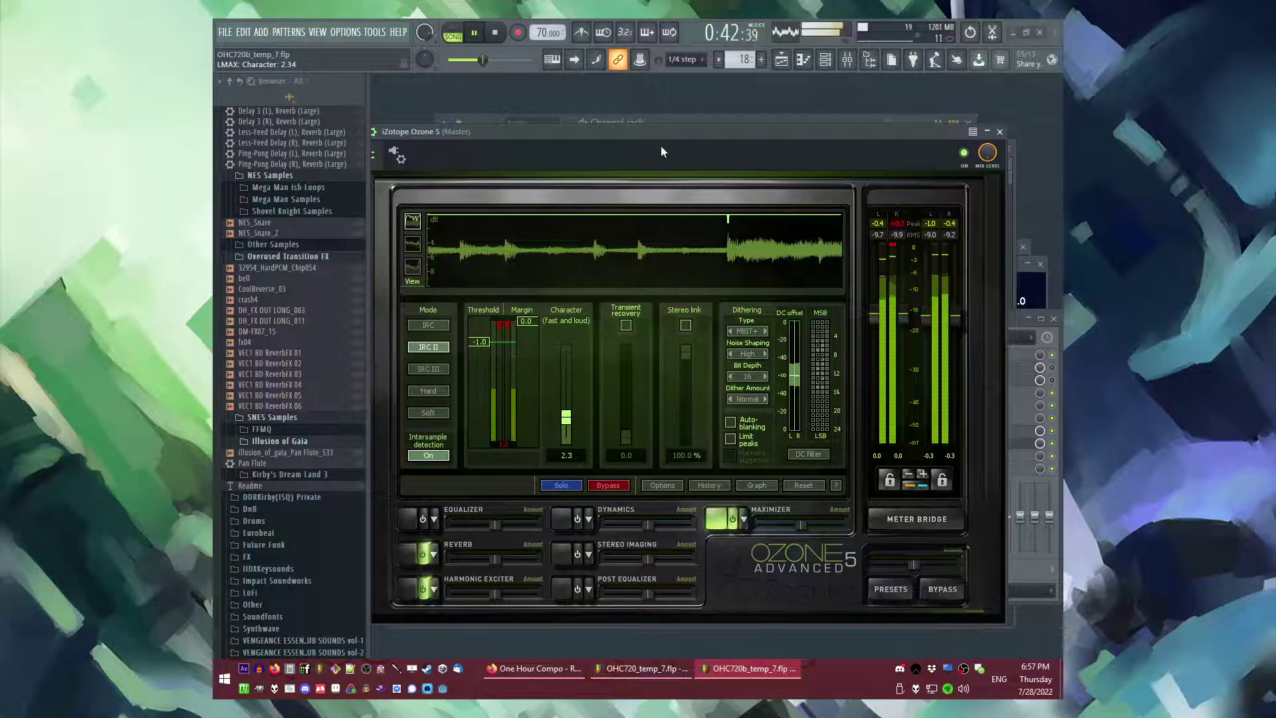
# - Play the arrangement from bar 1 and again from bar 5 to judge the louder master
pyautogui.press('F5')
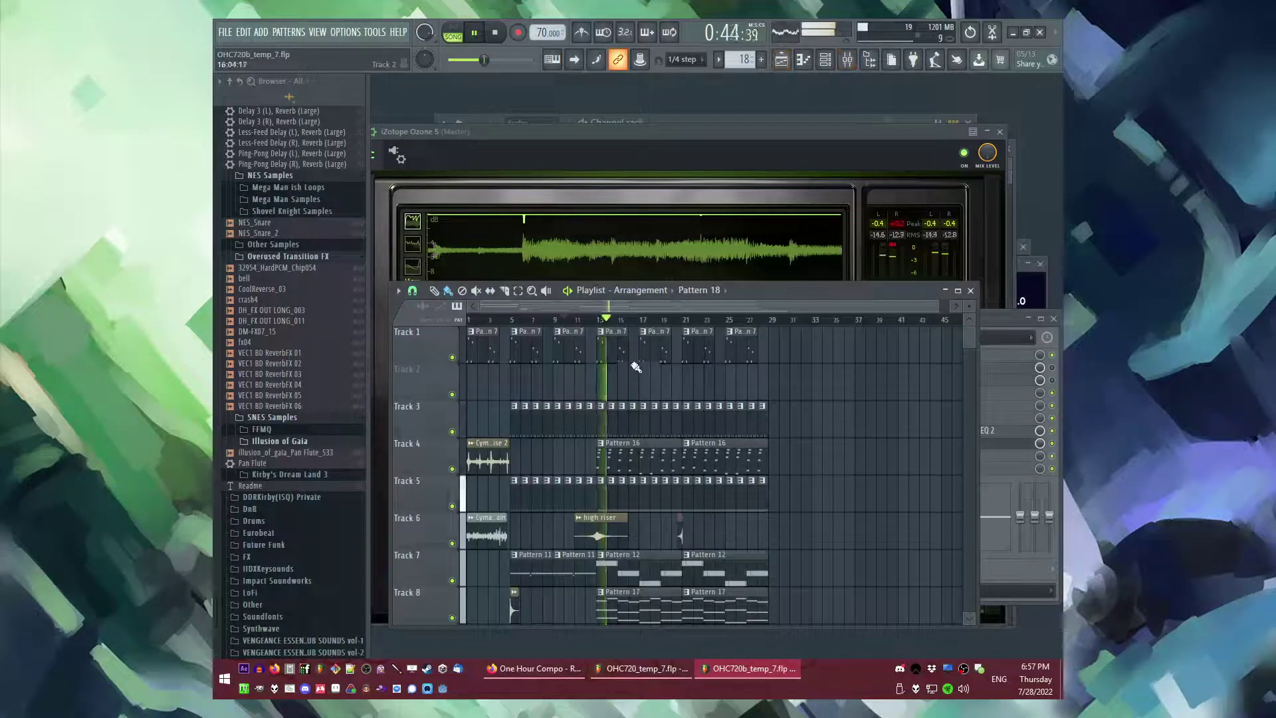
pyautogui.click(482, 320)
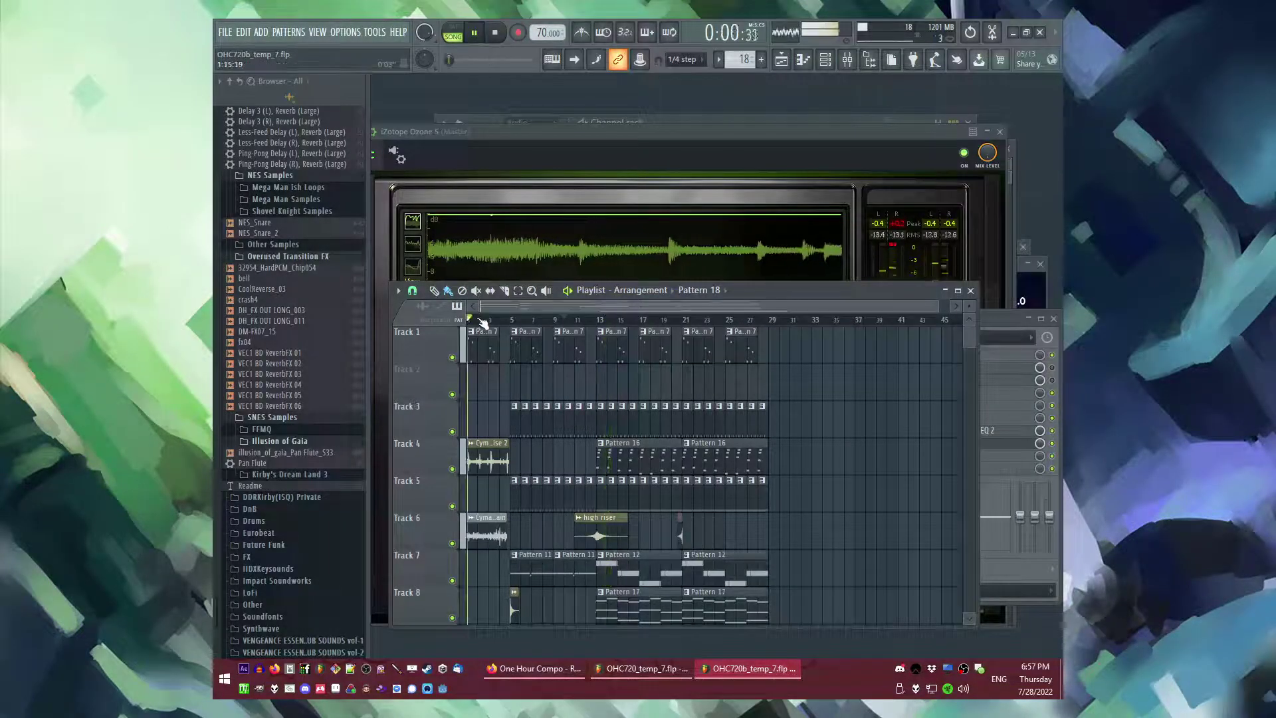
pyautogui.click(512, 322)
pyautogui.scroll(2, 507, 379)
pyautogui.scroll(-1, 606, 385)
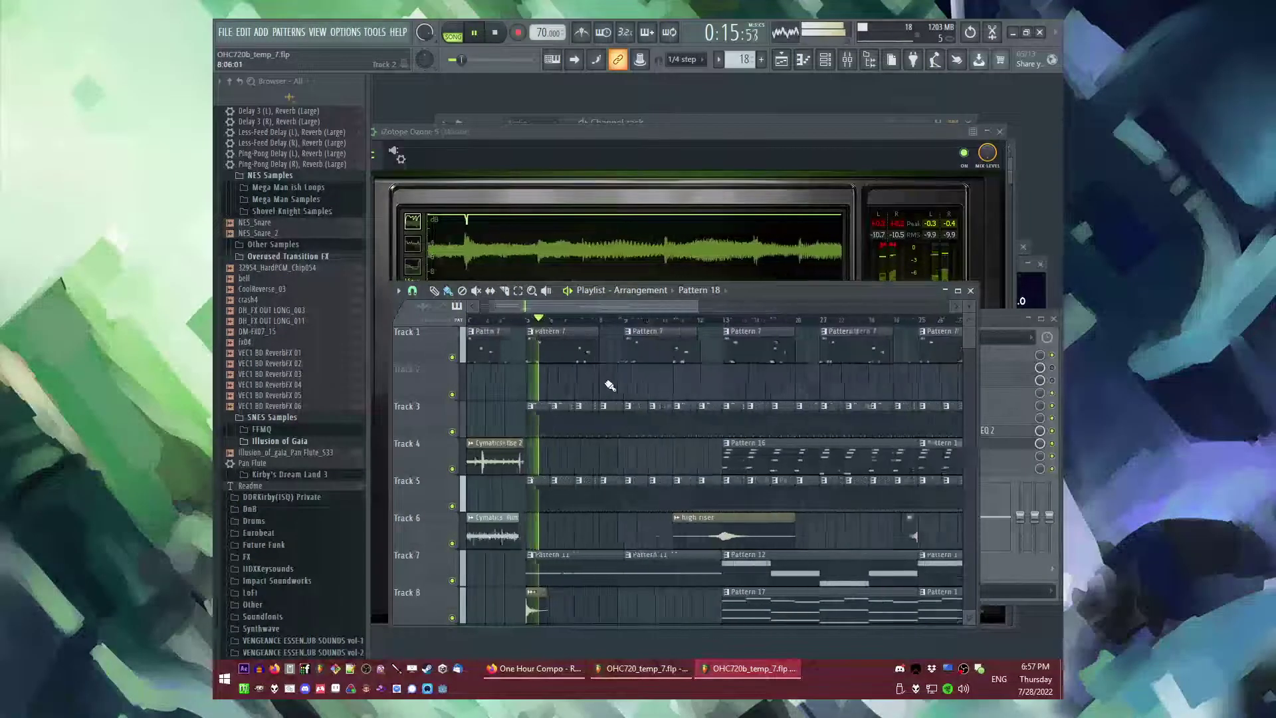
pyautogui.scroll(1, 607, 385)
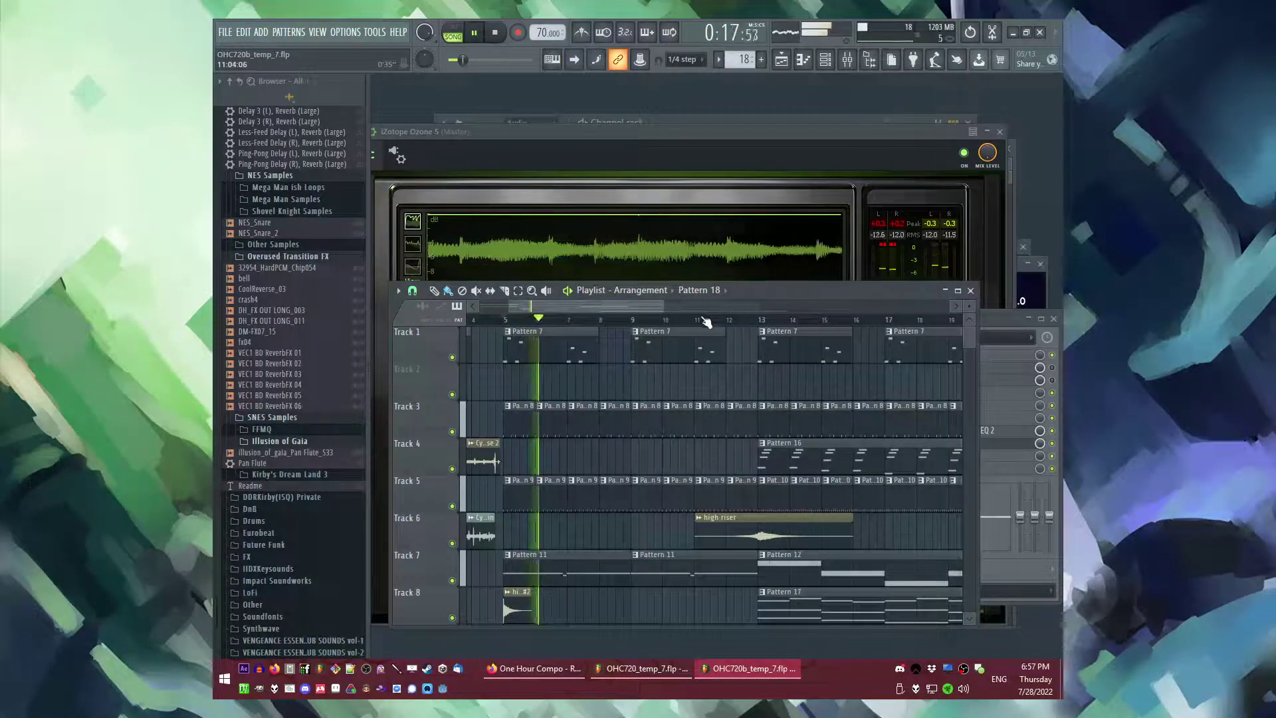
# - Set the Fruity delay bank's feedback volume to 50% on the LABS (Peel Guitar) mixer track
pyautogui.press('F9')
pyautogui.click(673, 404)
pyautogui.click(616, 406)
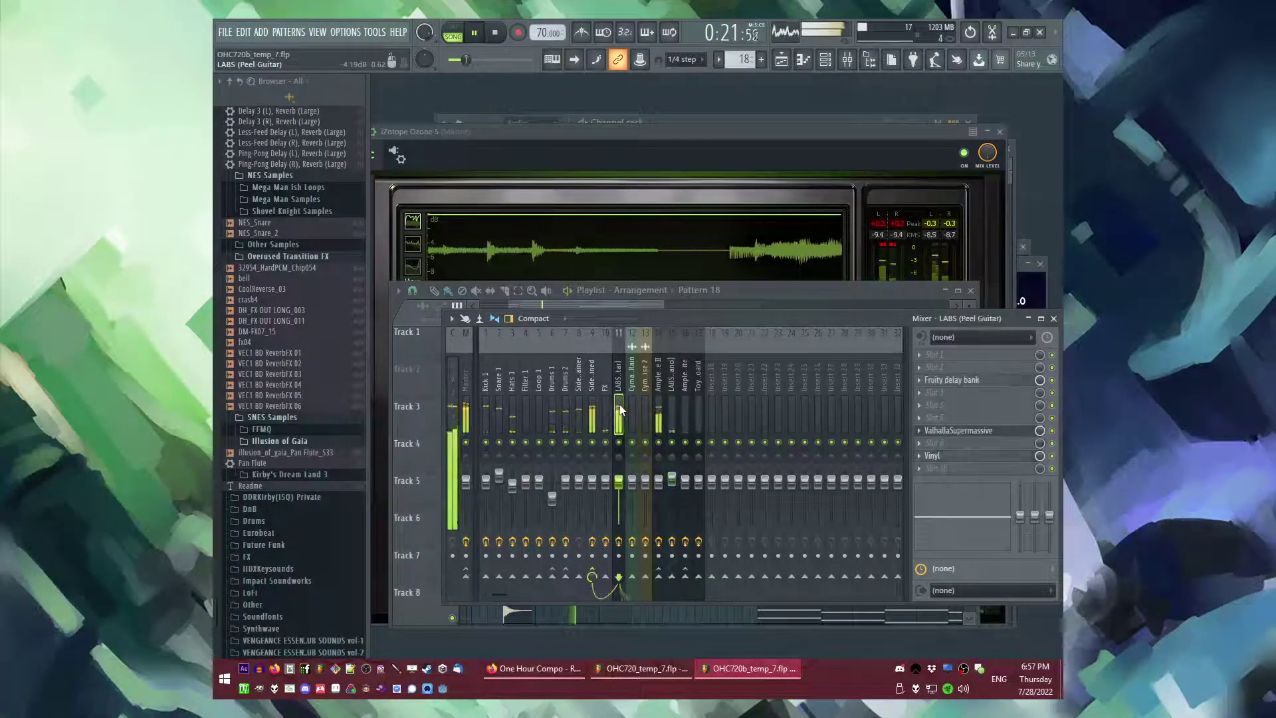
pyautogui.click(965, 381)
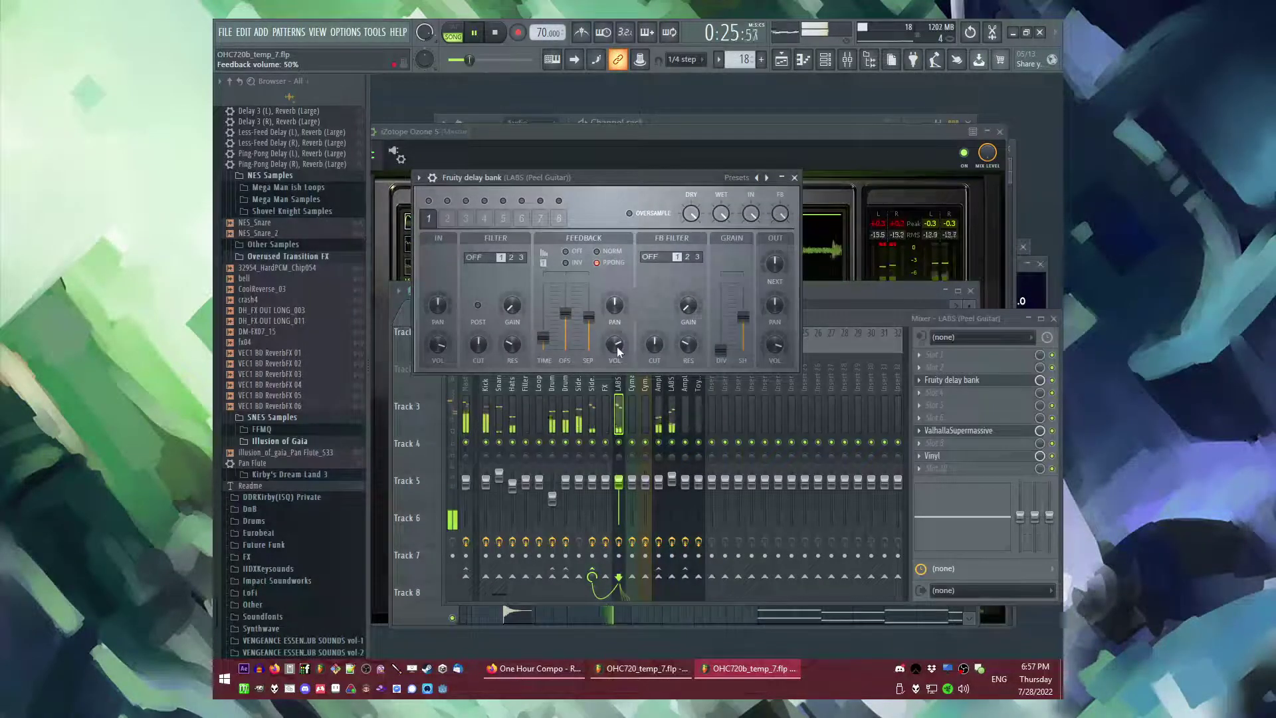
pyautogui.click(795, 178)
pyautogui.press('F9')
pyautogui.press('F5')
pyautogui.press('F5')
pyautogui.press('F9')
# - Add Fruity parametric EQ 2 in the first effect slot of LABS (Peel Guitar) and roll off its lows and highs
pyautogui.click(614, 391)
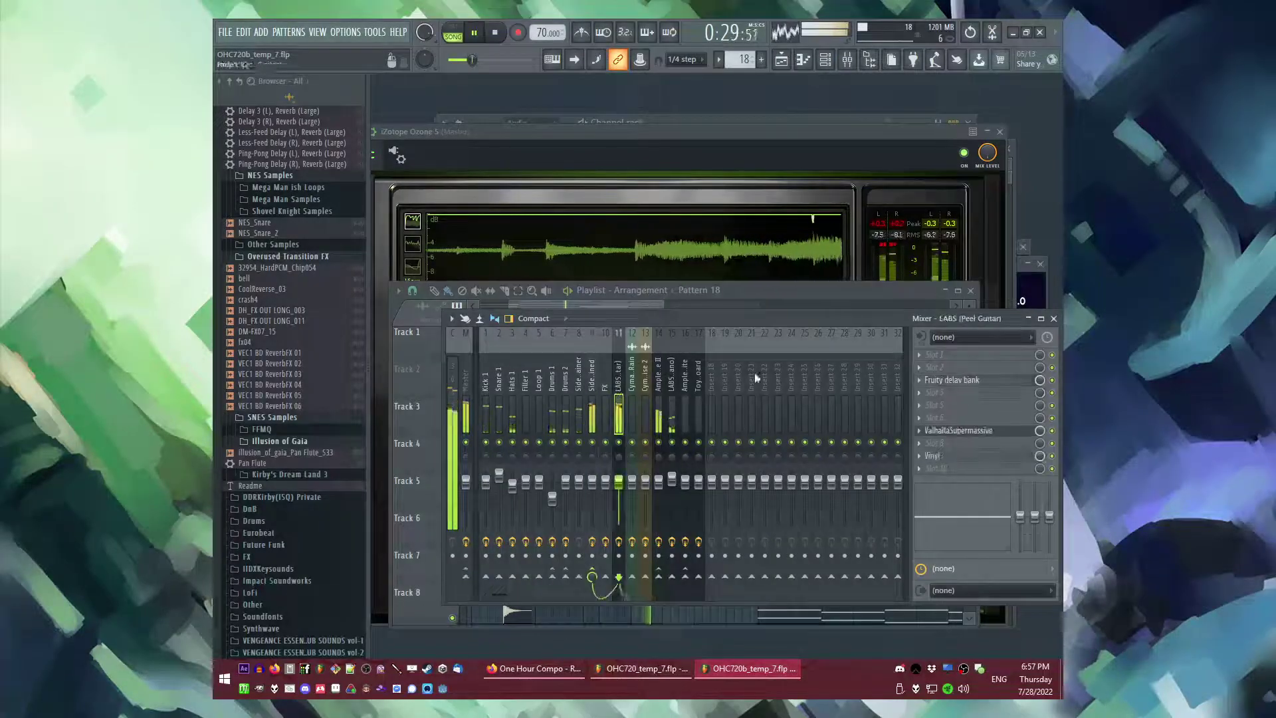
pyautogui.click(930, 355)
pyautogui.click(840, 457)
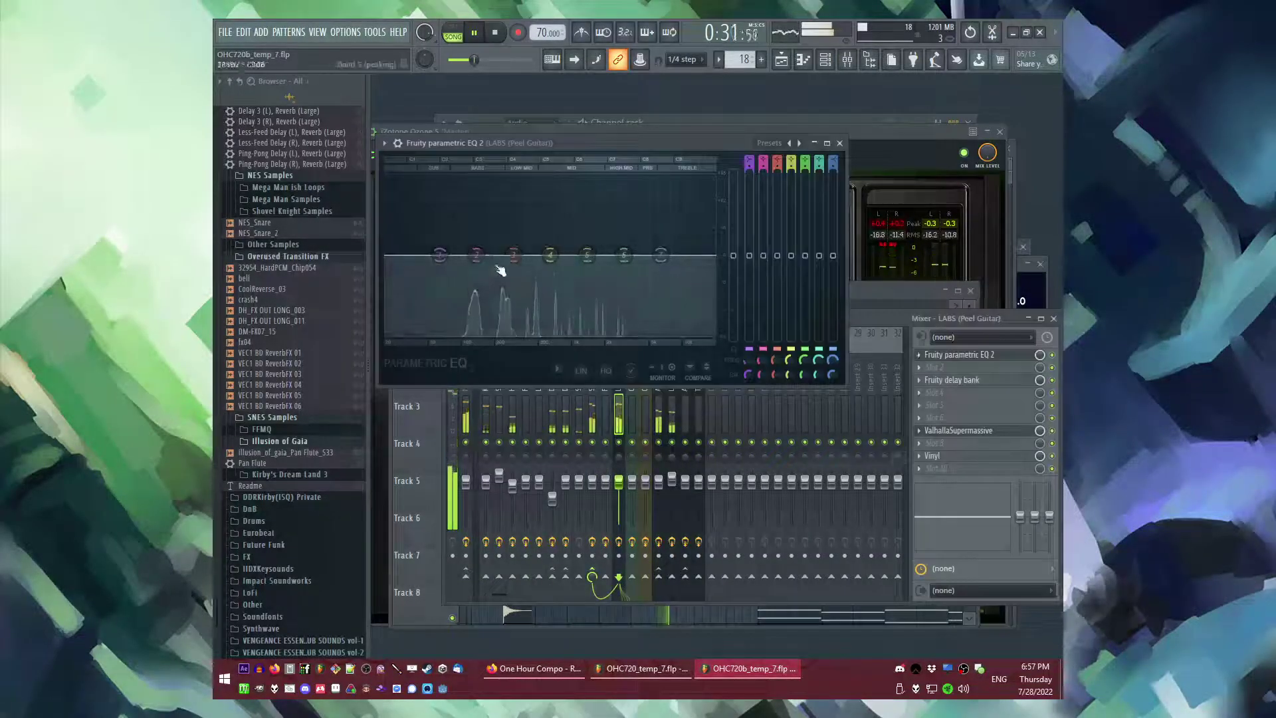
# - In the LABS (Soft Piano) parametric EQ, set the band 7 high shelf to about 4.9 dB at 4453 Hz
pyautogui.click(670, 401)
pyautogui.click(956, 367)
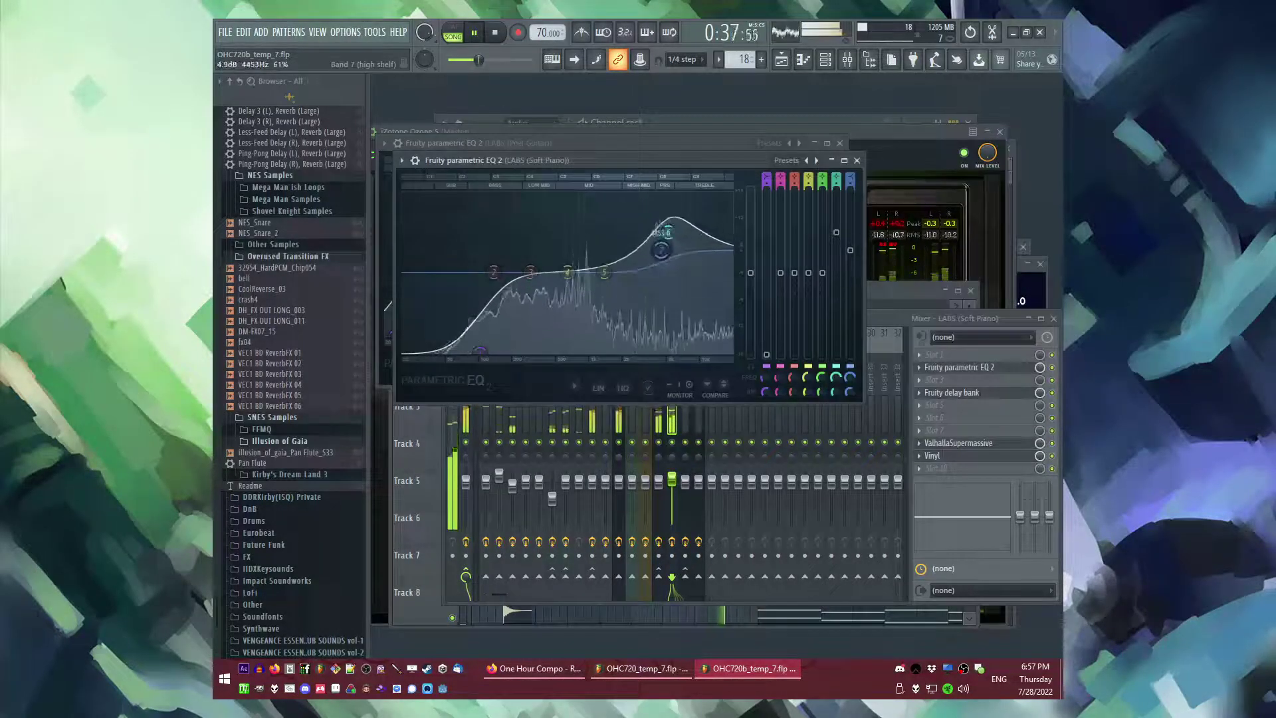
pyautogui.click(856, 160)
# - Review all playlist tracks around bars 5 to 28 while the song plays
pyautogui.press('F5')
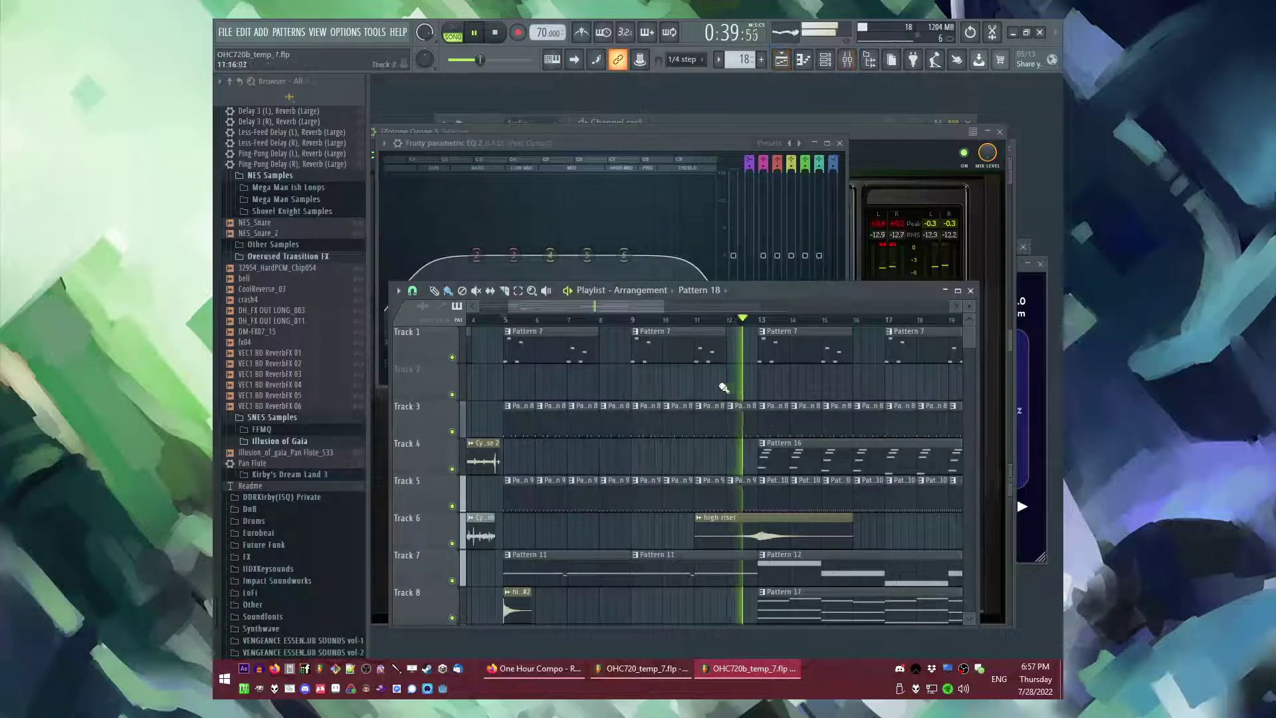
pyautogui.scroll(-3, 630, 464)
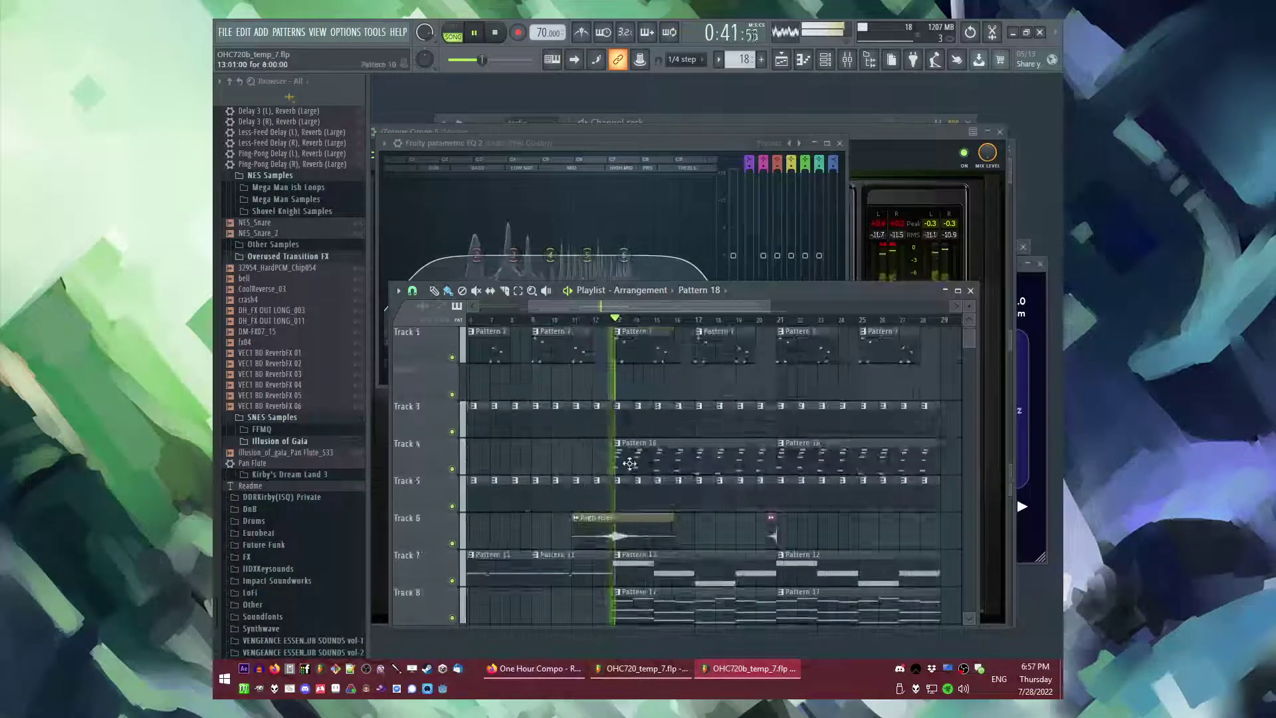
pyautogui.scroll(-3, 639, 393)
pyautogui.scroll(3, 620, 448)
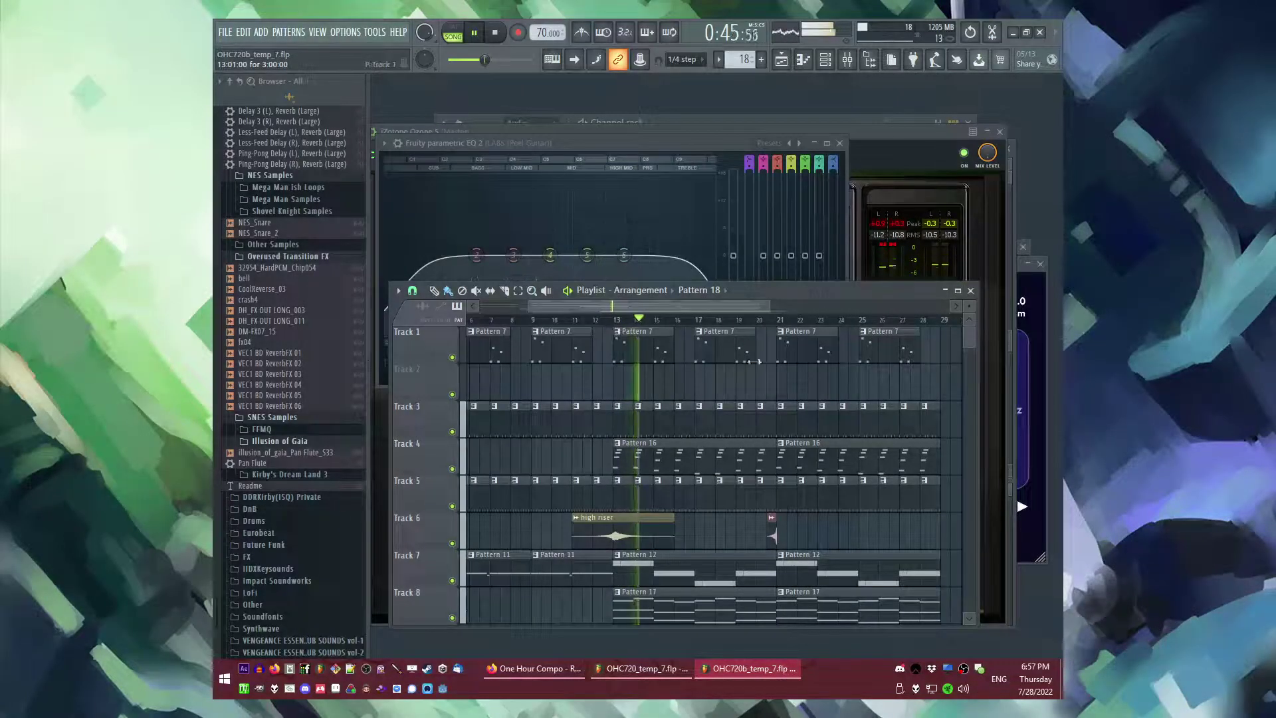
pyautogui.scroll(3, 742, 358)
pyautogui.scroll(-3, 641, 373)
pyautogui.scroll(-6, 735, 424)
pyautogui.scroll(4, 560, 446)
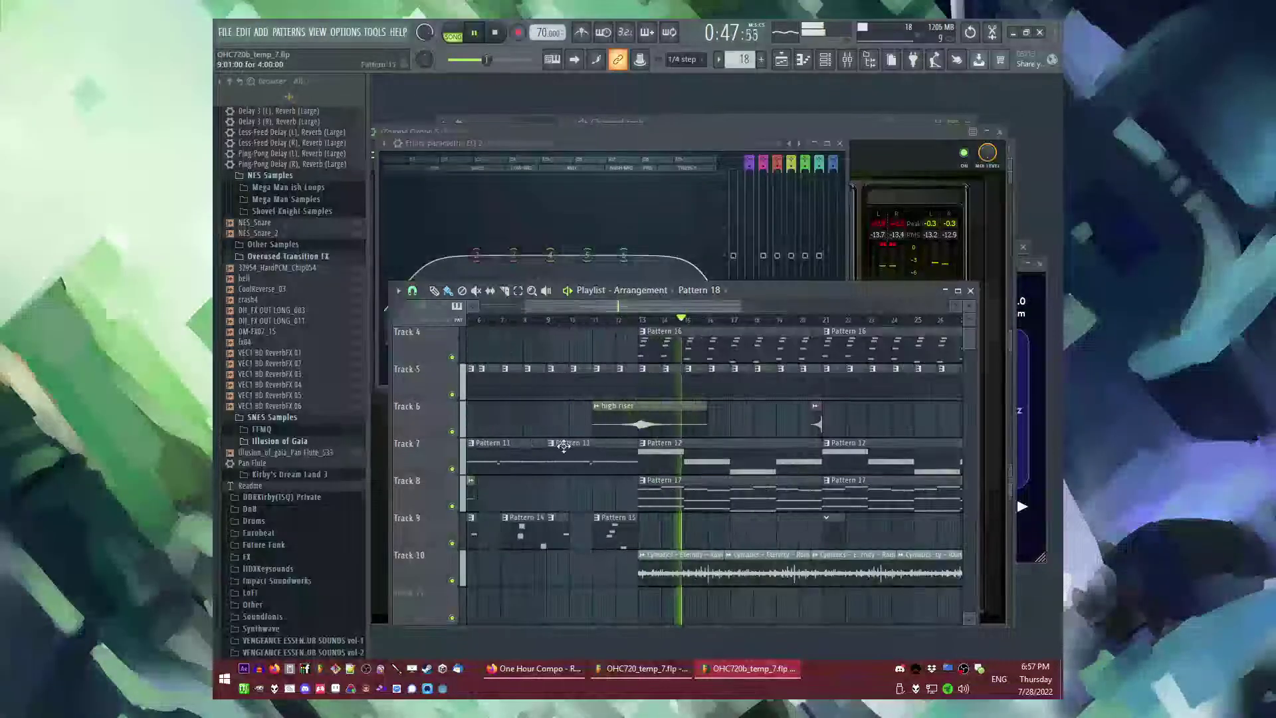
pyautogui.scroll(3, 561, 446)
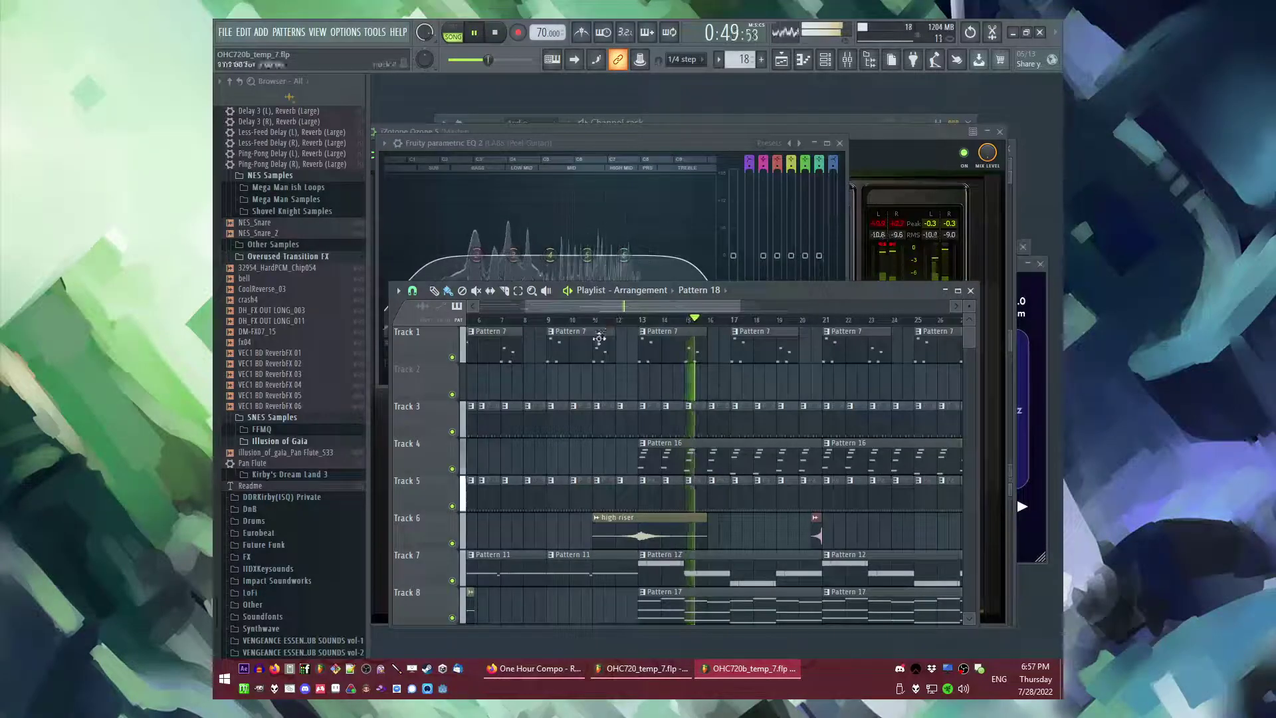
pyautogui.scroll(-5, 595, 340)
pyautogui.scroll(4, 678, 492)
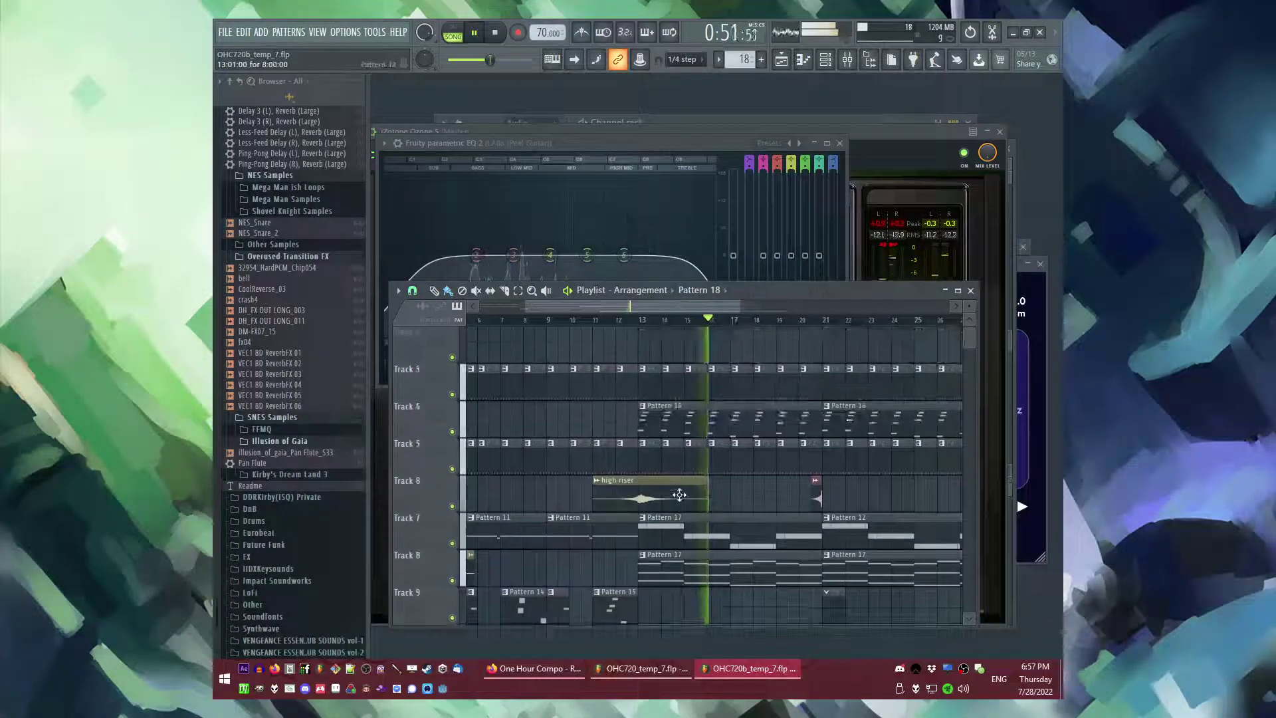
# - Make the first rain clip on Track 10 unique and replace the other rain clips with copies of it from bar 13
pyautogui.scroll(-4, 680, 493)
pyautogui.click(642, 480)
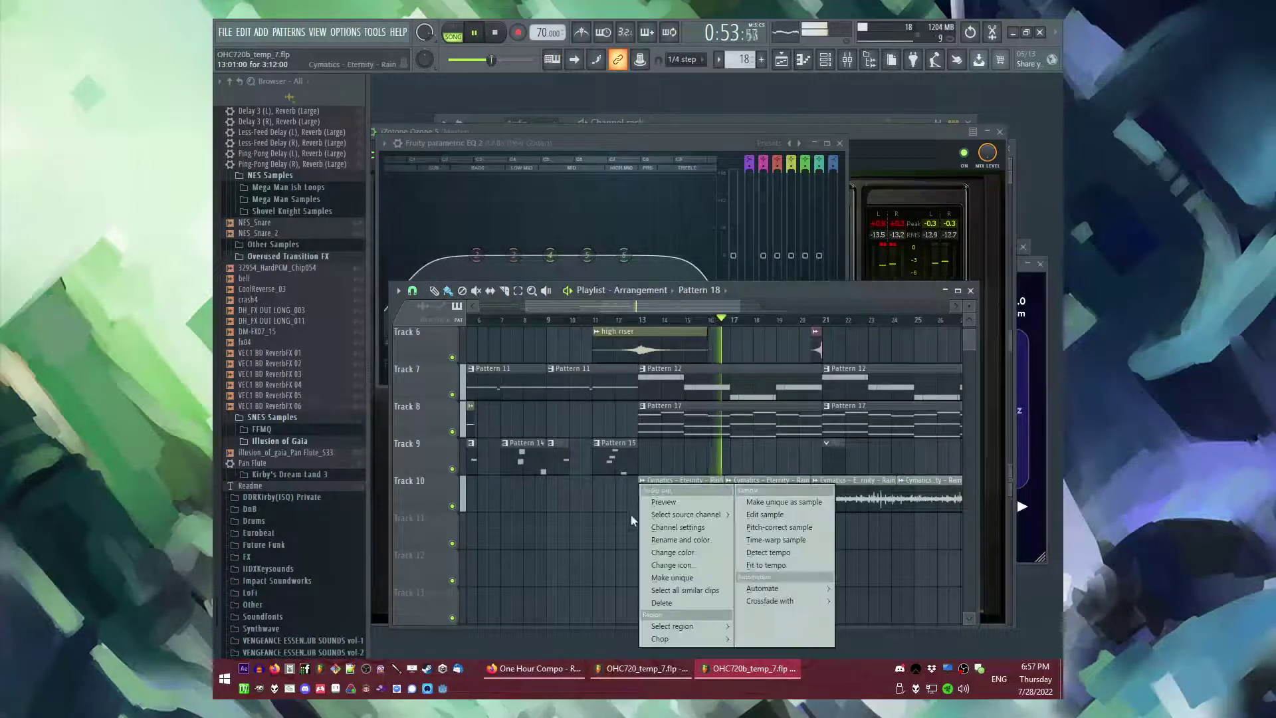
pyautogui.click(656, 577)
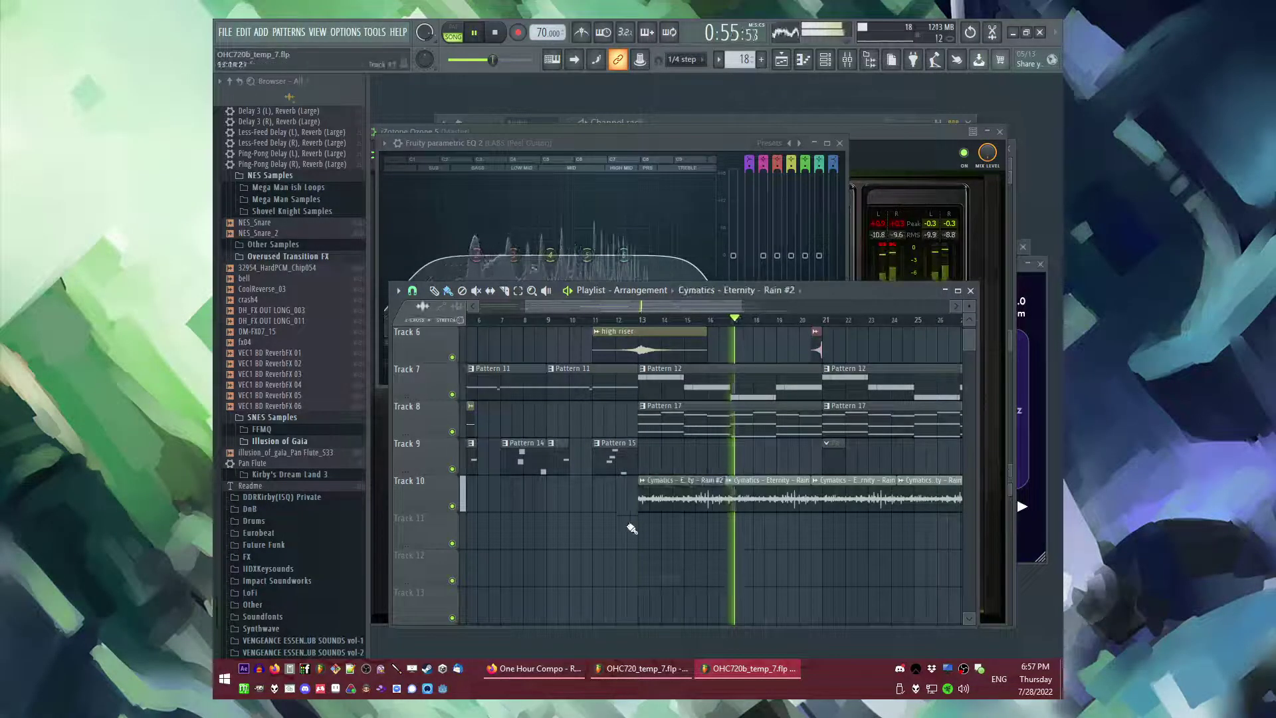
pyautogui.scroll(-2, 667, 522)
pyautogui.rightClick(683, 504)
pyautogui.moveTo(729, 493); pyautogui.dragTo(594, 513)
pyautogui.hotkey('ctrl', 'b')
pyautogui.hotkey('ctrl', 'b')
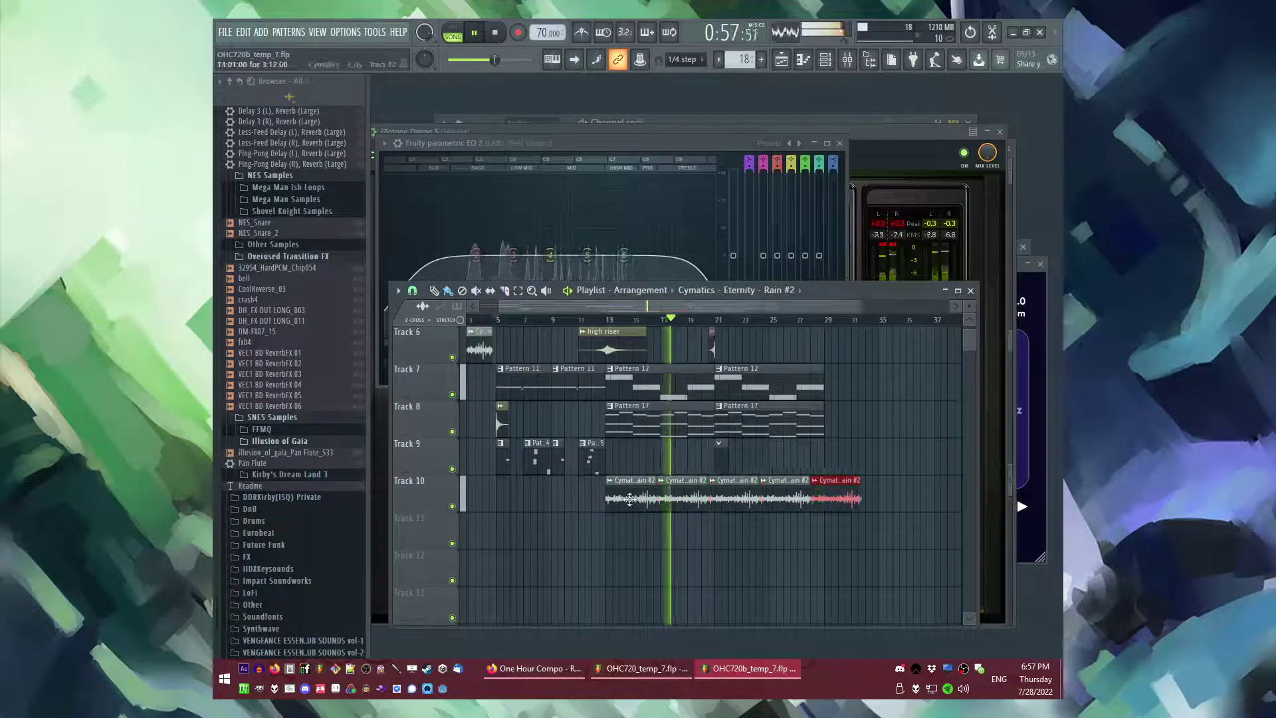
# - Set the Cymatics - Eternity - Rain #2 clip's channel volume to 55%
pyautogui.doubleClick(630, 500)
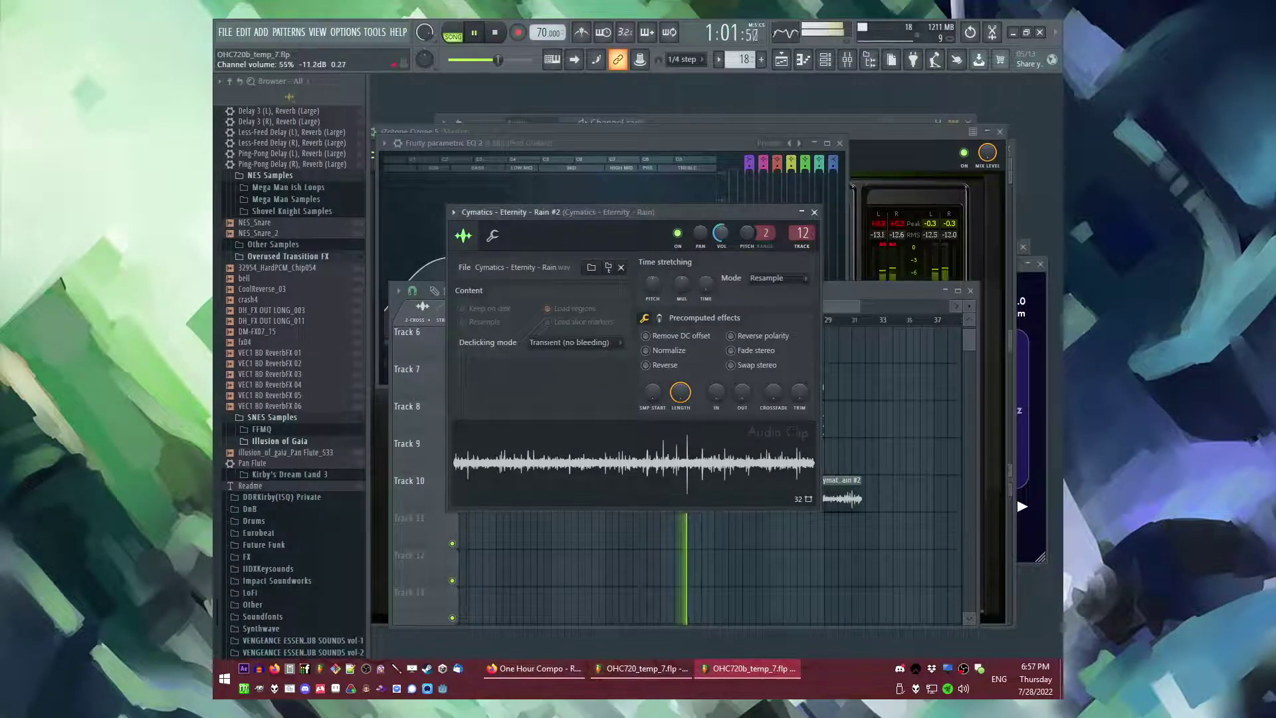
pyautogui.click(877, 375)
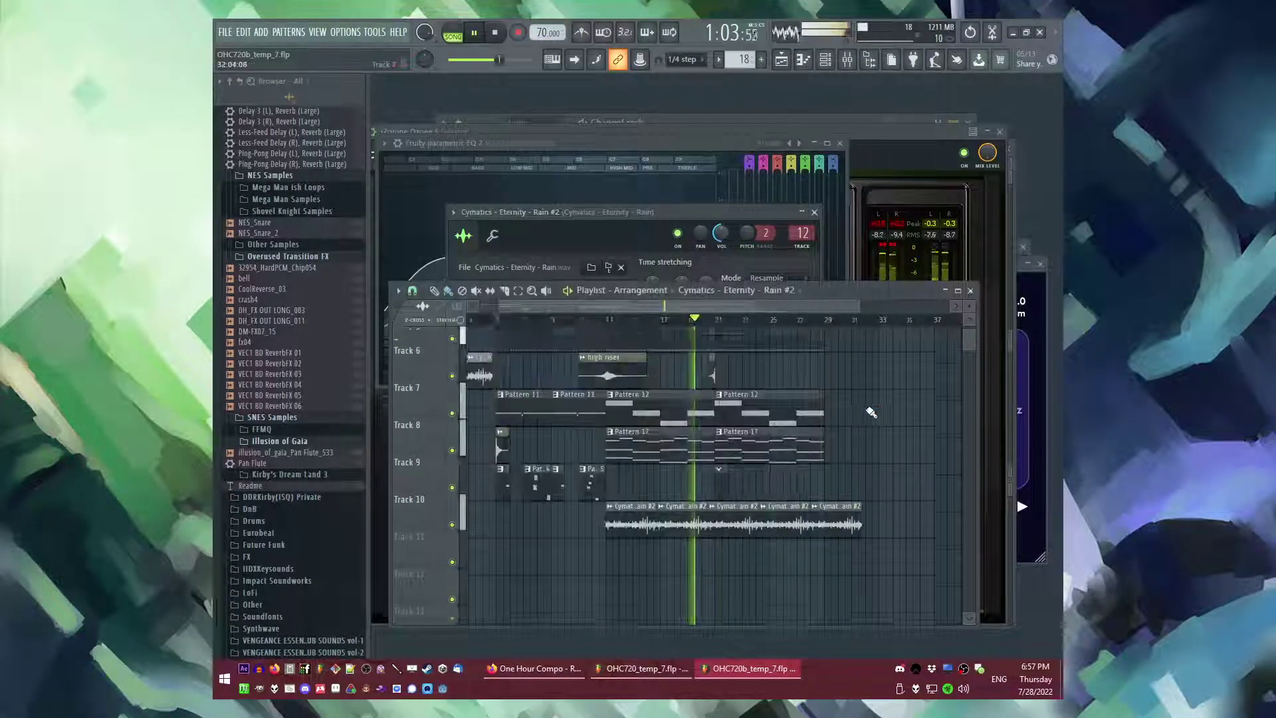
pyautogui.scroll(-2, 292, 447)
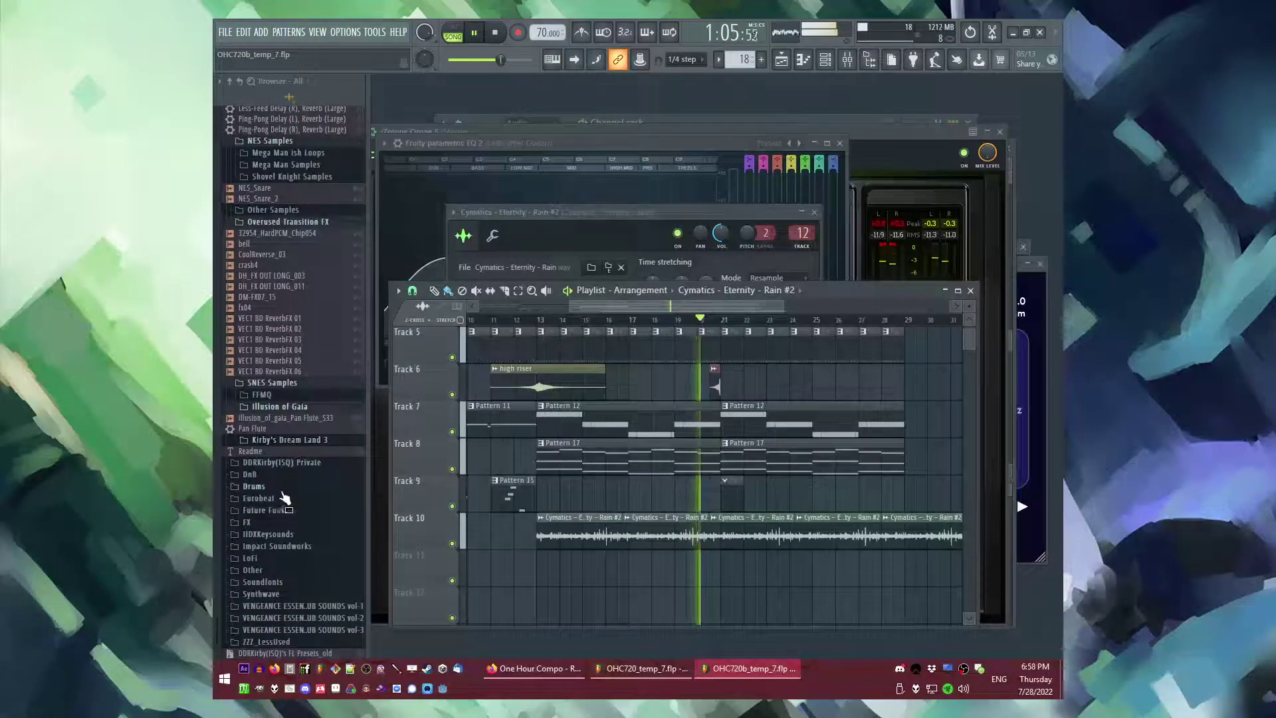
# - Add a new empty pattern clip on Track 11 at bar 13 and play from bar 12
pyautogui.scroll(-2, 643, 578)
pyautogui.keyDown('ctrl'); pyautogui.scroll(1, 545, 515); pyautogui.keyUp('ctrl')
pyautogui.click(552, 503)
pyautogui.click(511, 320)
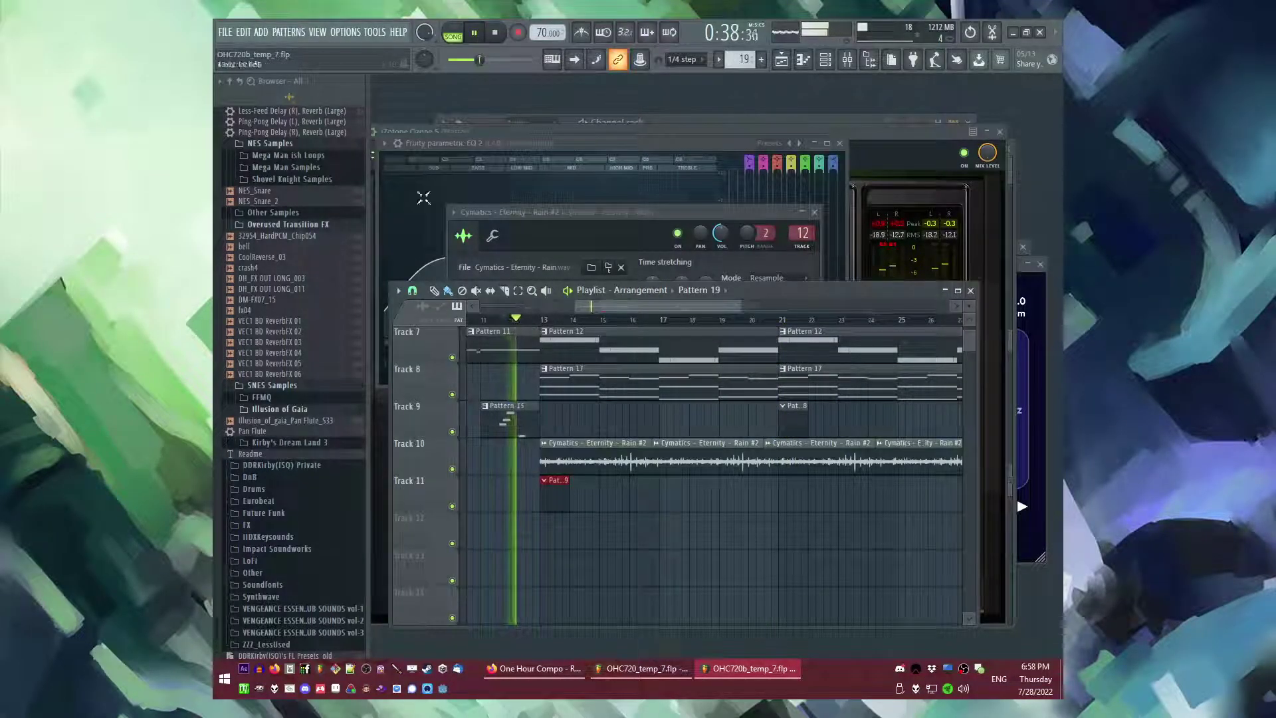
pyautogui.click(260, 33)
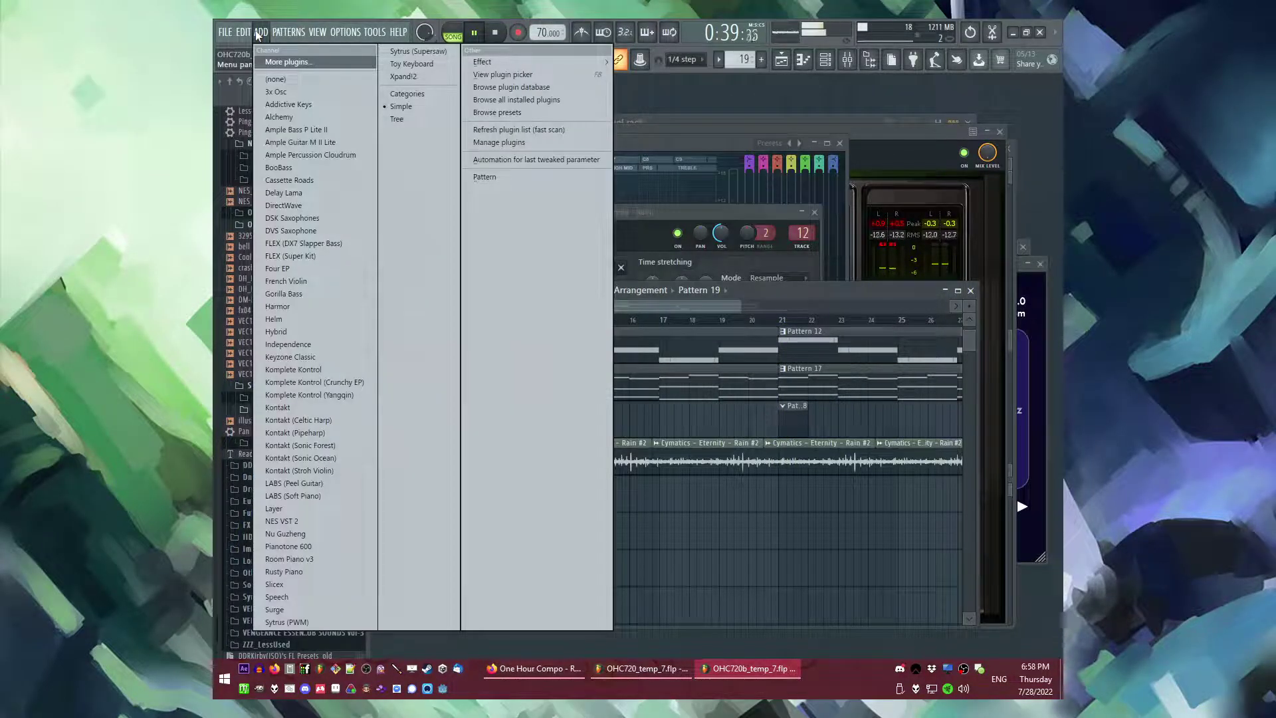
pyautogui.click(354, 432)
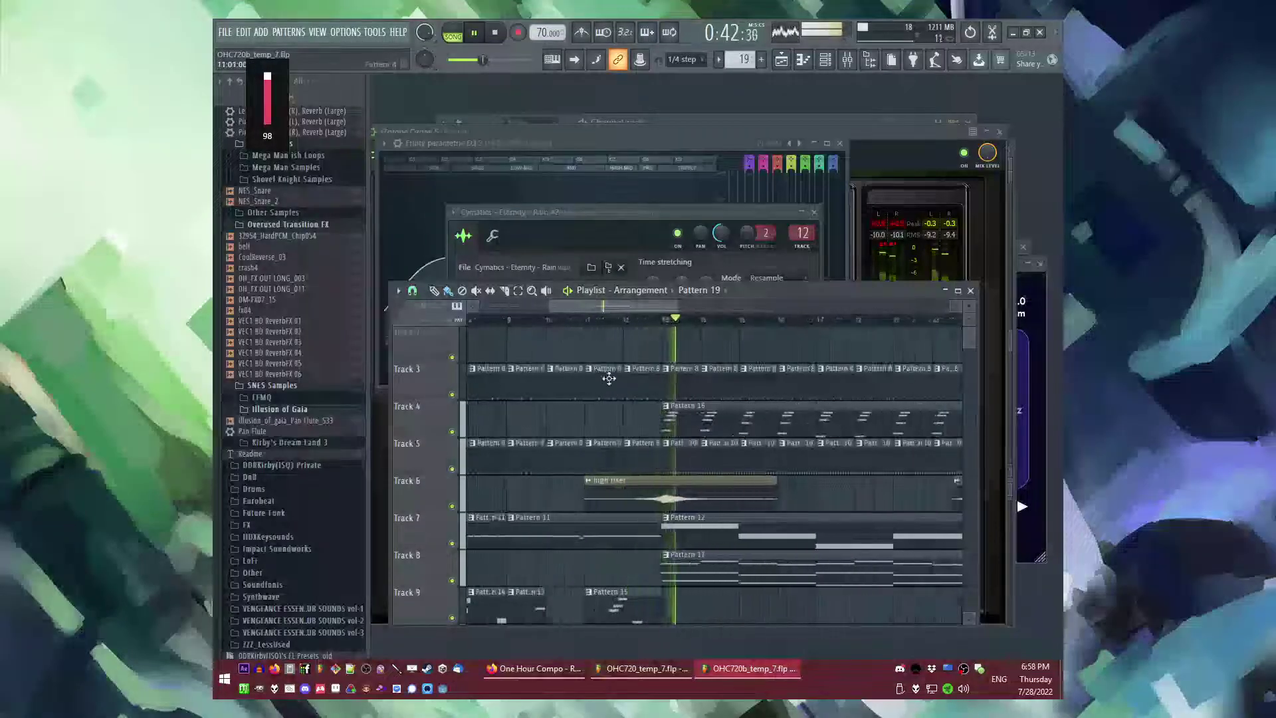
# - Make the Track 3 drum clip at bar 12 unique and open its pattern in the channel rack
pyautogui.scroll(2, 621, 379)
pyautogui.click(628, 370)
pyautogui.click(644, 455)
pyautogui.click(629, 320)
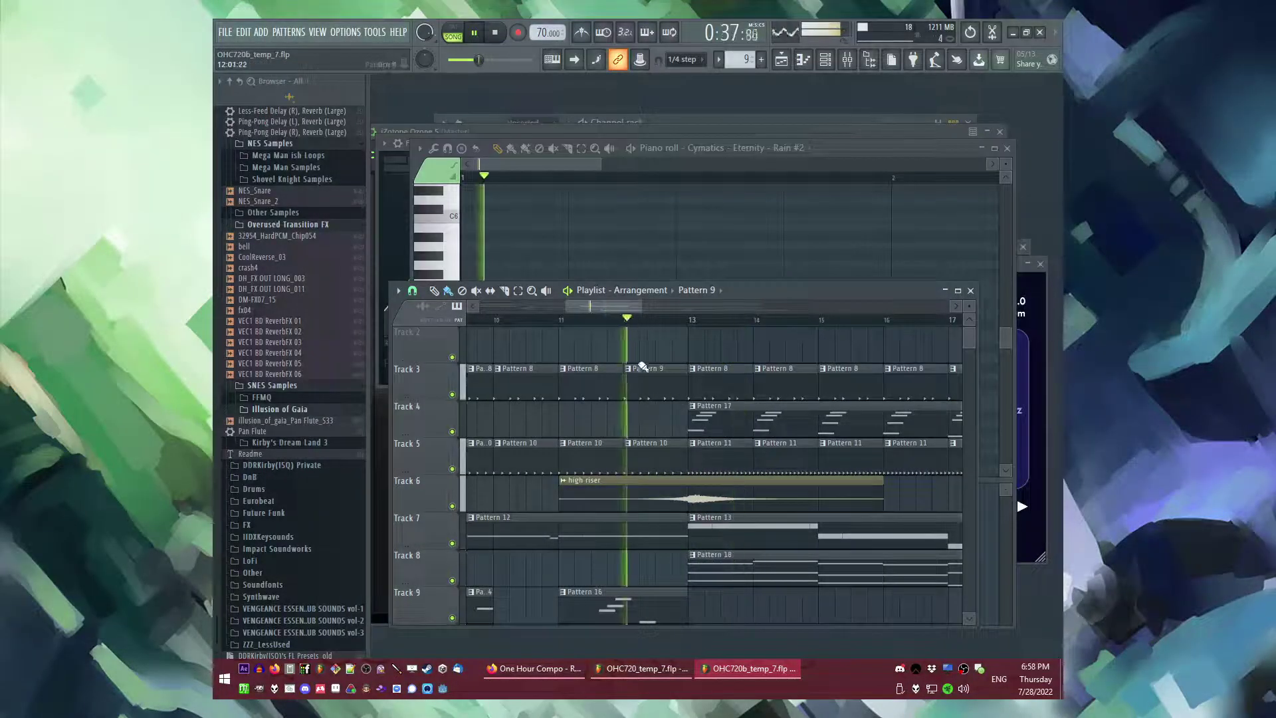
pyautogui.doubleClick(646, 387)
pyautogui.press('F6')
pyautogui.press('l')
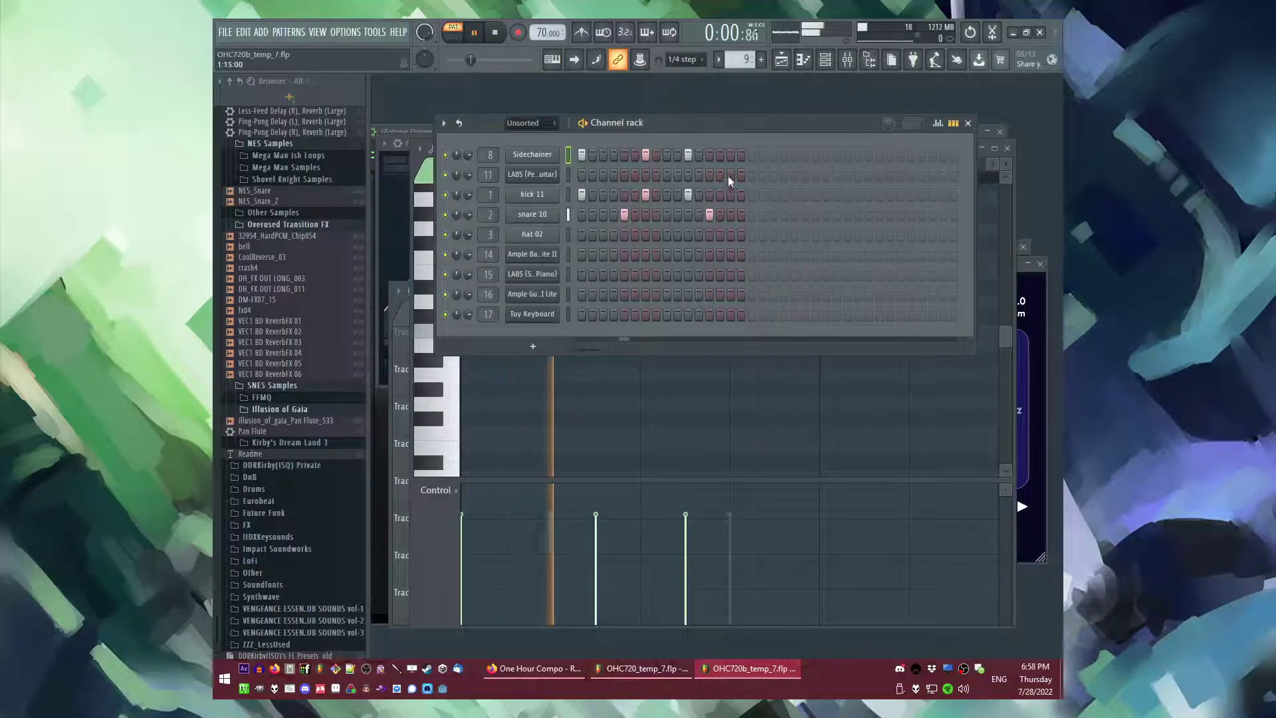
# - In Pattern 9, add Sidechainer and kick 11 hits on step 15 and clear the kick on step 12
pyautogui.press('space')
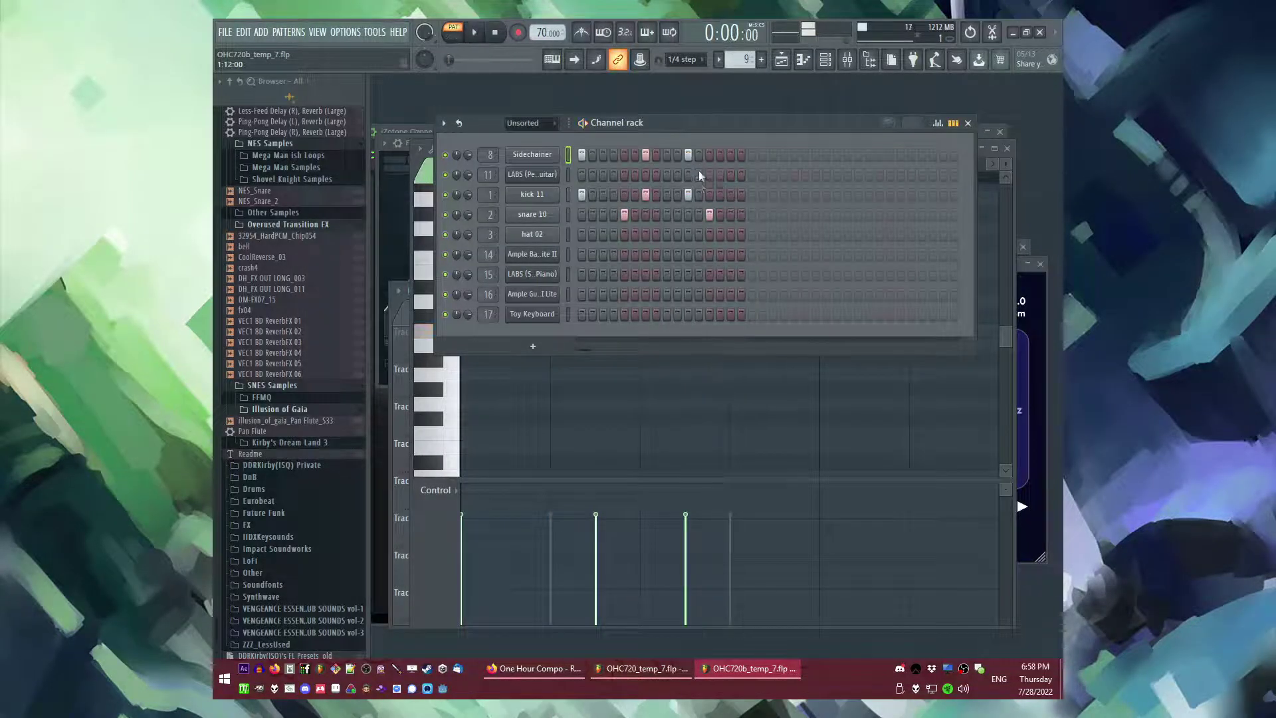
pyautogui.press('F5')
pyautogui.press('l')
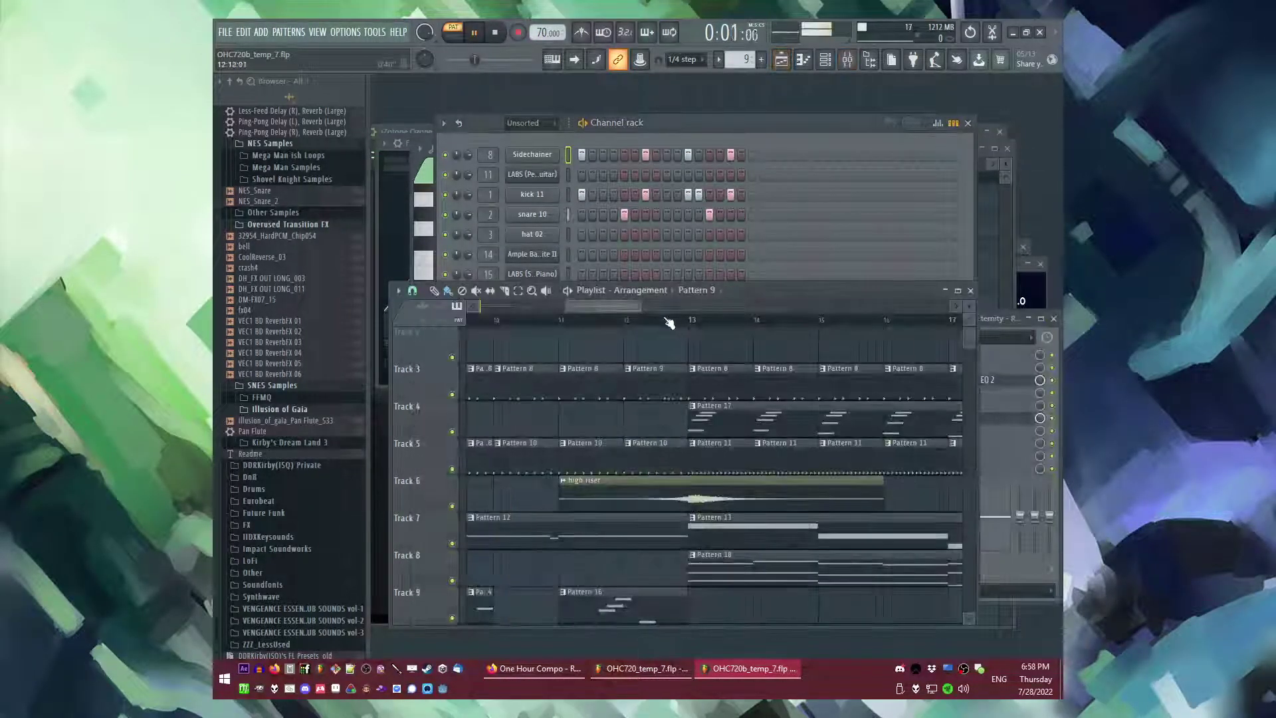
pyautogui.scroll(3, 671, 357)
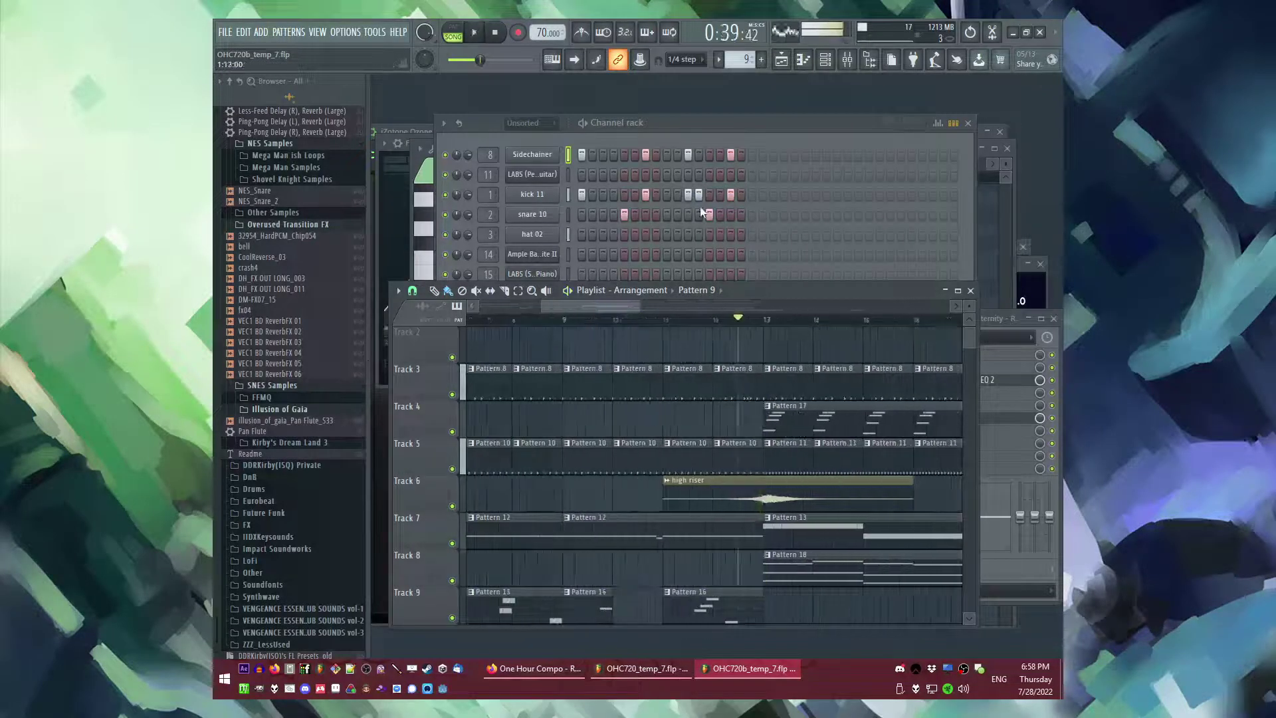
pyautogui.click(701, 193)
pyautogui.click(730, 195)
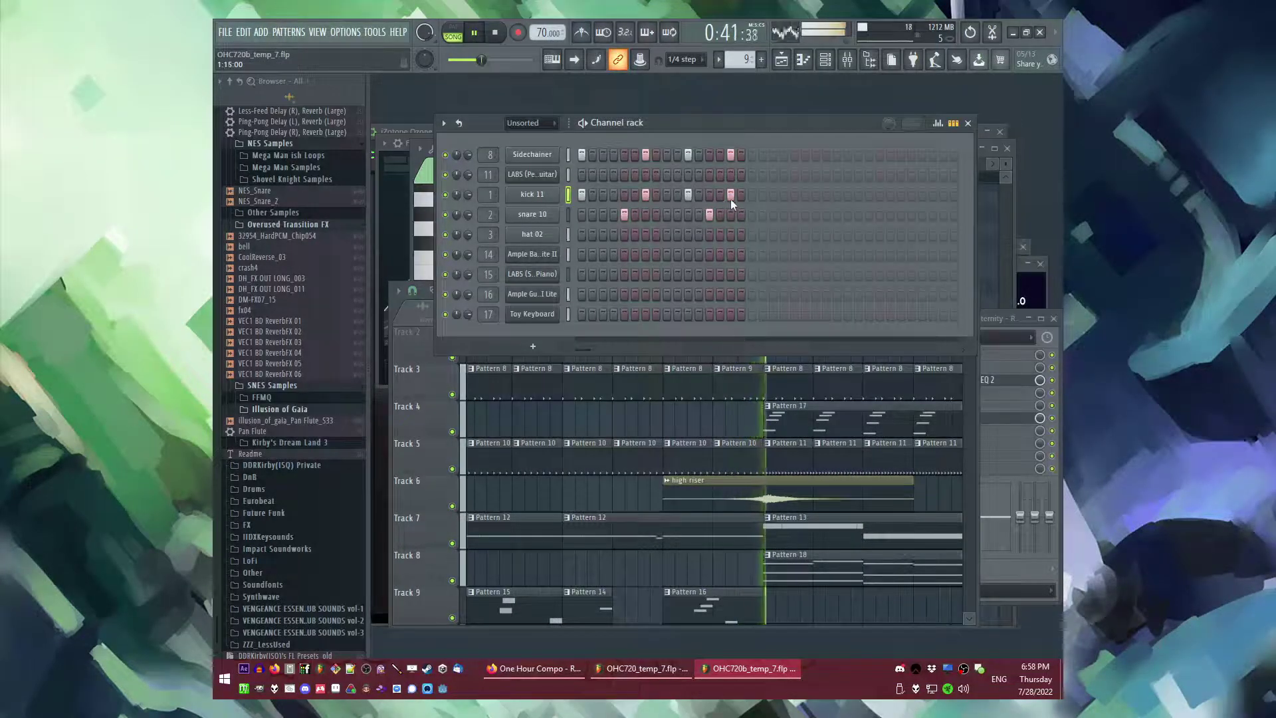
pyautogui.click(730, 195)
# - Select the empty Pattern 20 clip on Track 11 at bar 13 and add a DSK Saxophones channel
pyautogui.press('F5')
pyautogui.scroll(-3, 691, 372)
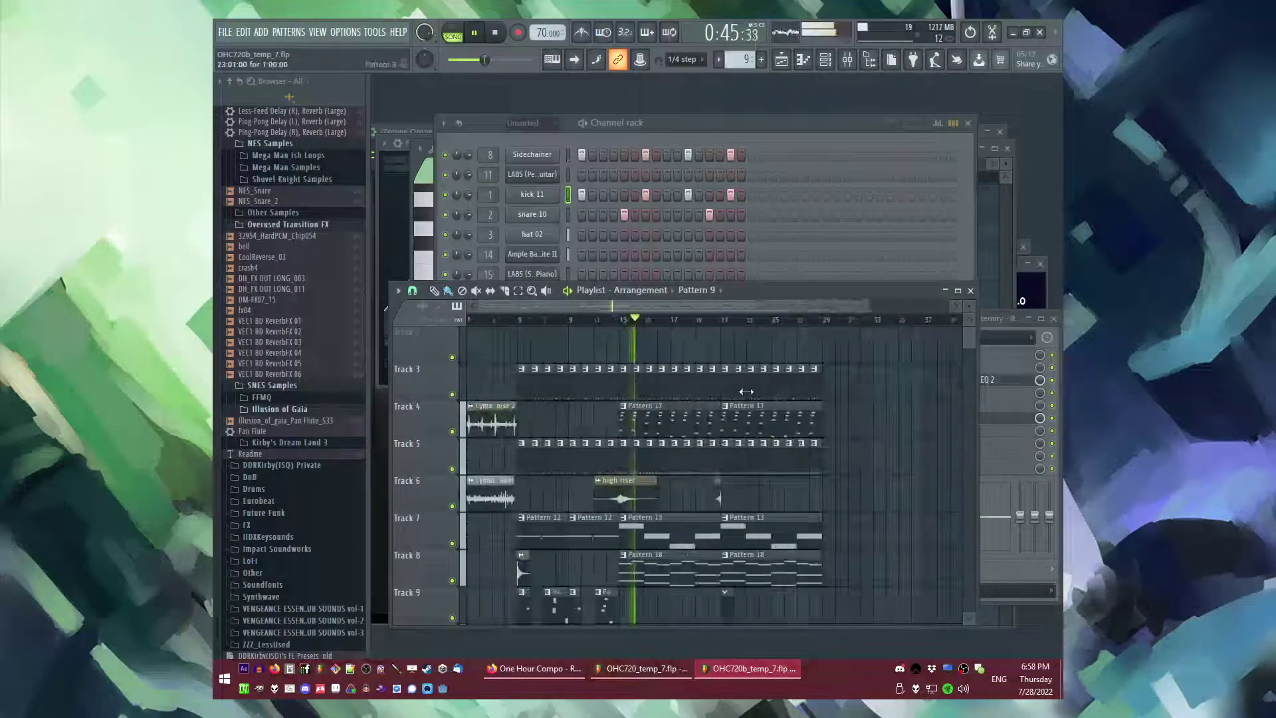
pyautogui.scroll(-4, 704, 426)
pyautogui.scroll(2, 660, 465)
pyautogui.hotkey('ctrl', 'F4')
pyautogui.click(564, 538)
pyautogui.press('F6')
pyautogui.click(563, 544)
pyautogui.press('F6')
pyautogui.click(258, 30)
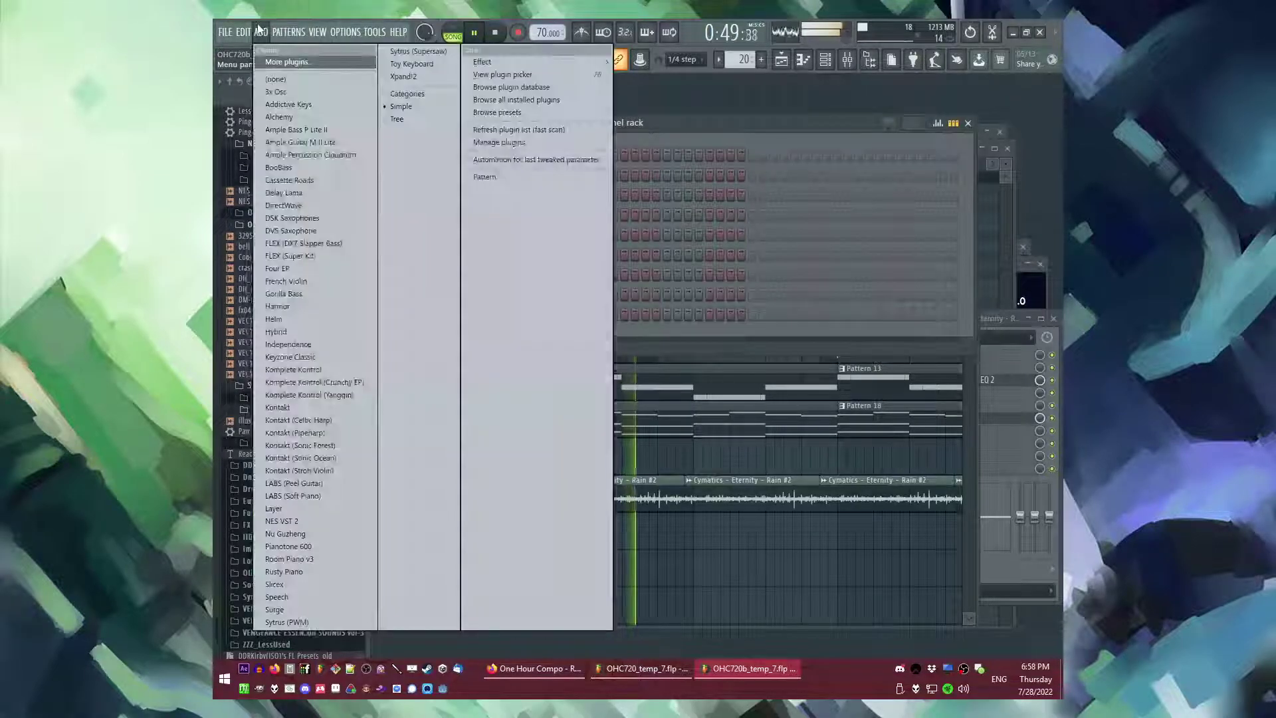
pyautogui.click(293, 218)
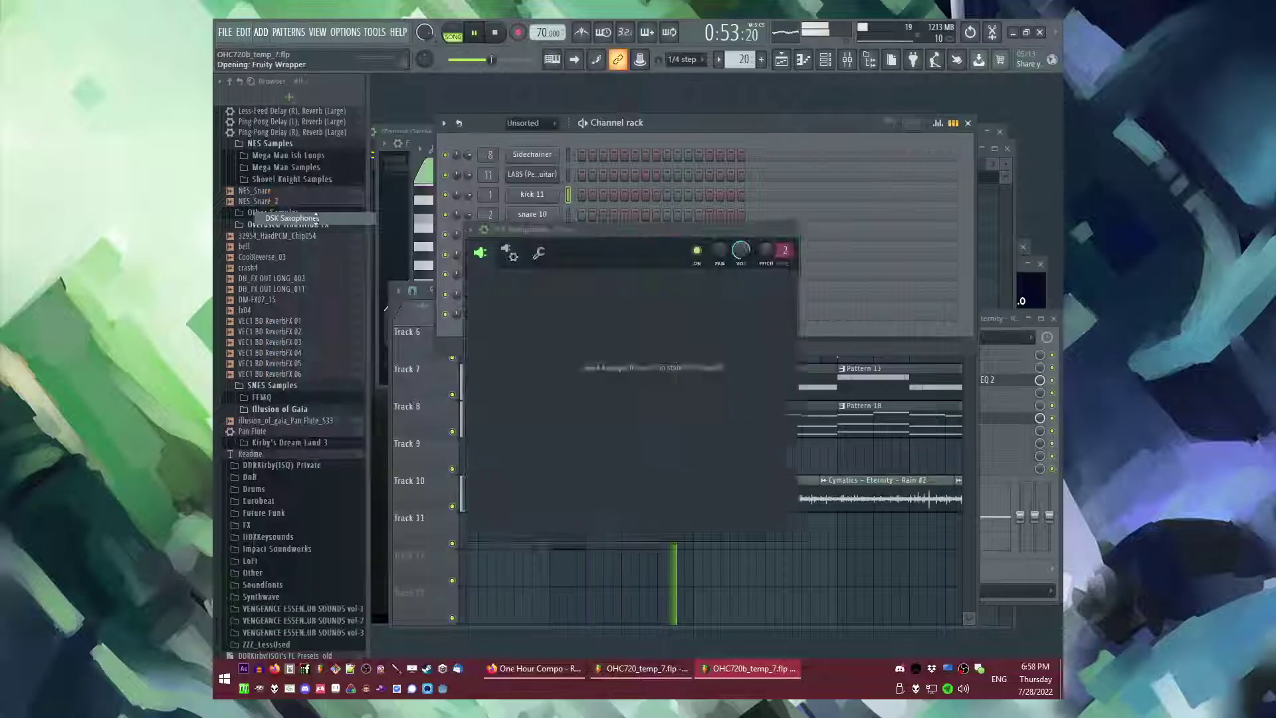
pyautogui.click(697, 171)
pyautogui.press('space')
# - Open the DSK Saxophones piano roll and draw a one-bar G5 note starting at step 13 of bar 1
pyautogui.rightClick(537, 333)
pyautogui.click(586, 332)
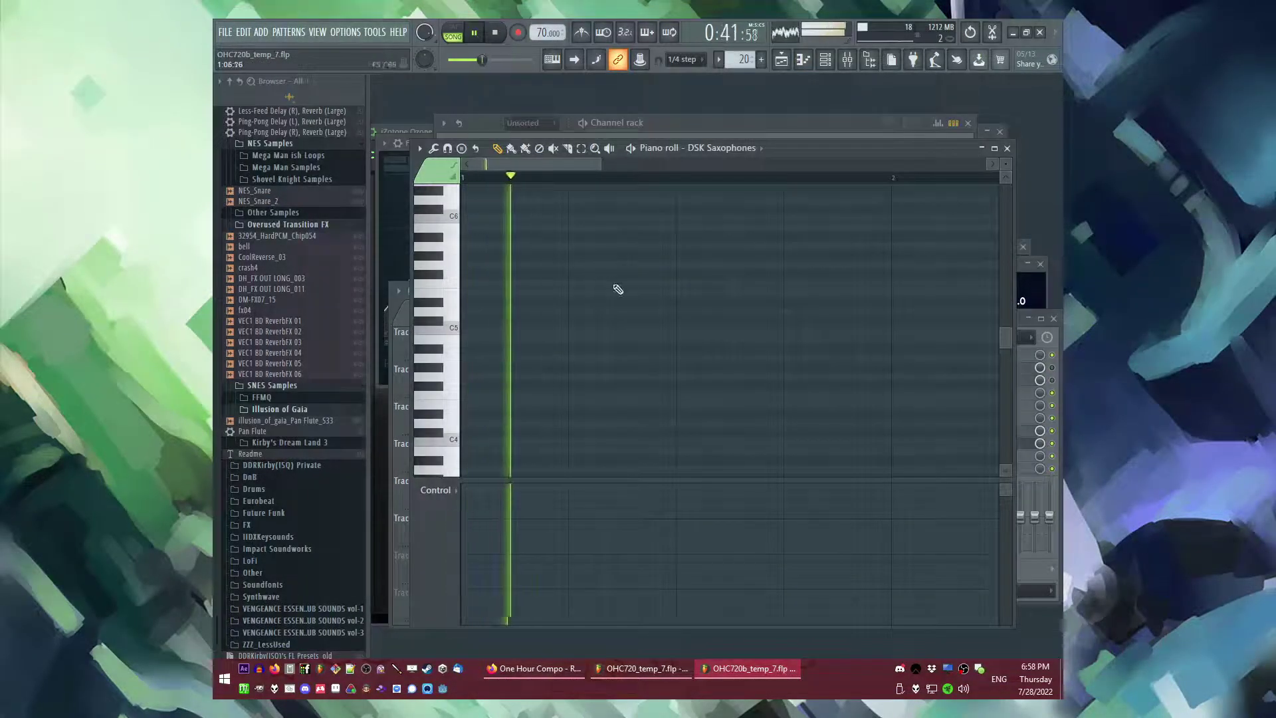
pyautogui.scroll(-2, 615, 285)
pyautogui.click(586, 275)
pyautogui.rightClick(590, 277)
pyautogui.click(634, 266)
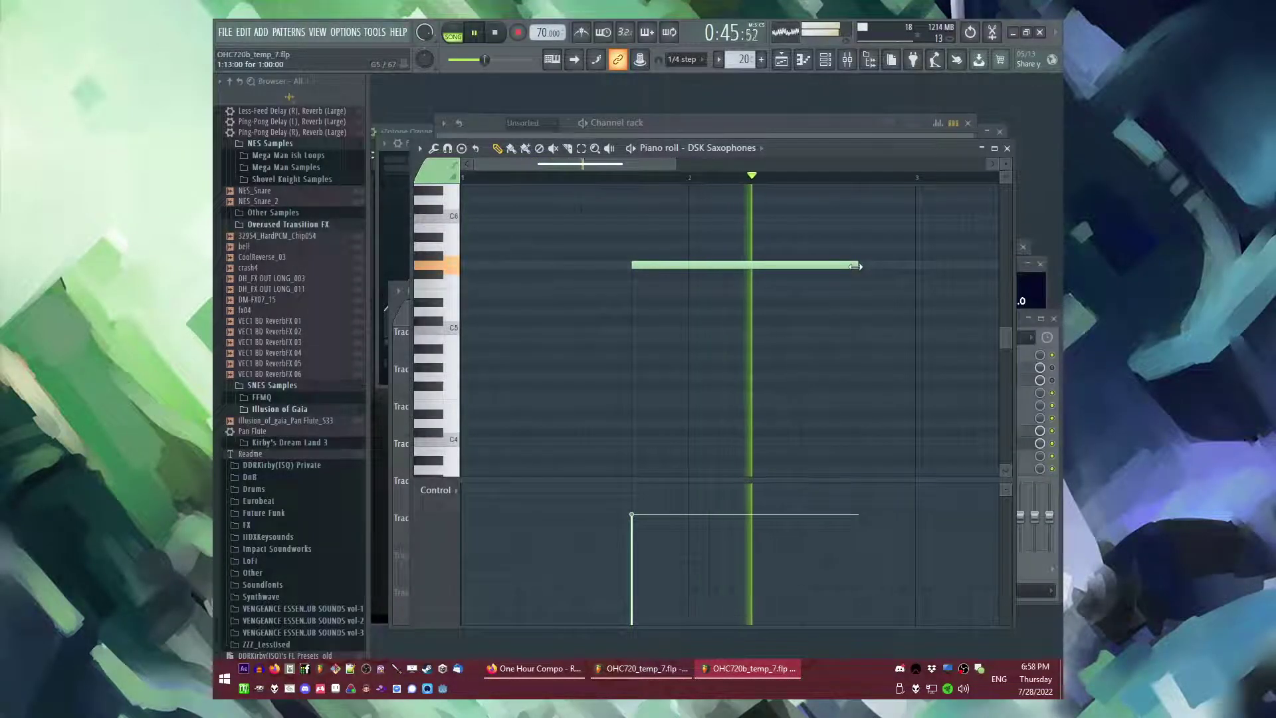
# - Shorten the G5 note to 12 steps and route the DSK Saxophones channel to free mixer track 18
pyautogui.moveTo(856, 266); pyautogui.dragTo(798, 277)
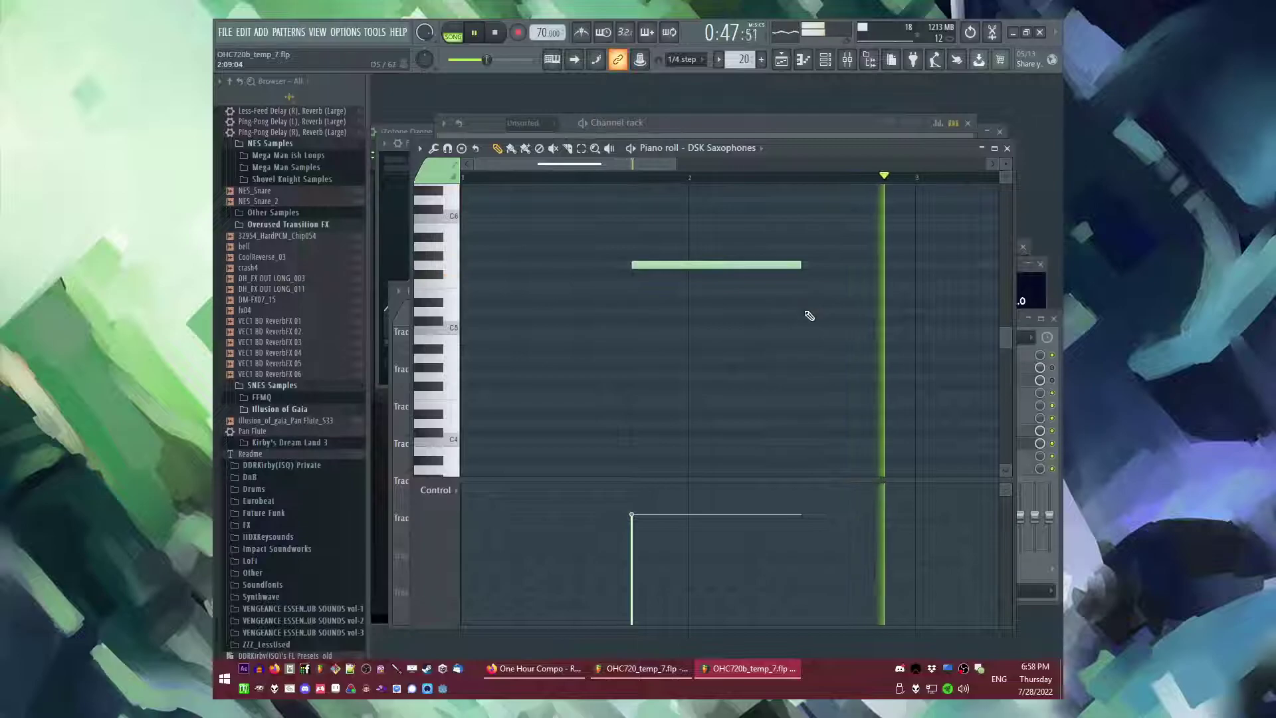
pyautogui.press('l')
pyautogui.press('F6')
pyautogui.click(539, 342)
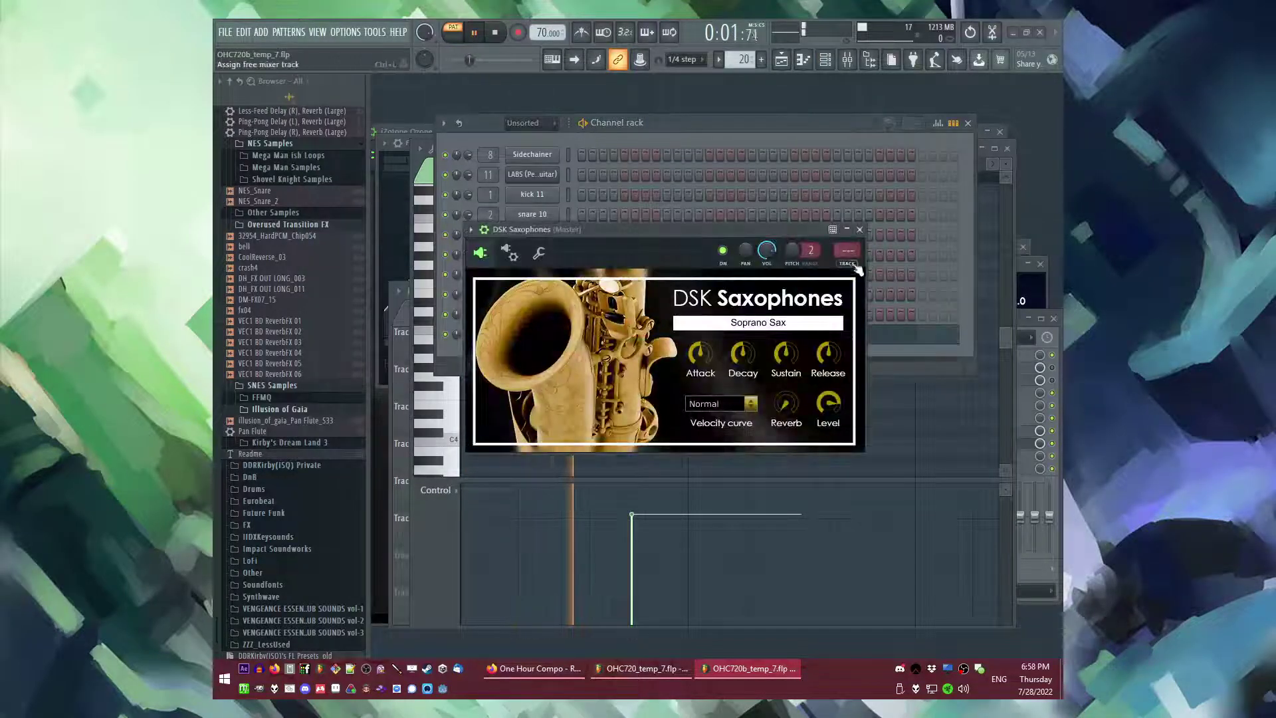
pyautogui.doubleClick(850, 251)
# - Load Fruity delay bank in slot 4 and ValhallaSupermassive in slot 7 of the DSK Saxophones mixer track
pyautogui.click(920, 393)
pyautogui.click(874, 372)
pyautogui.click(875, 372)
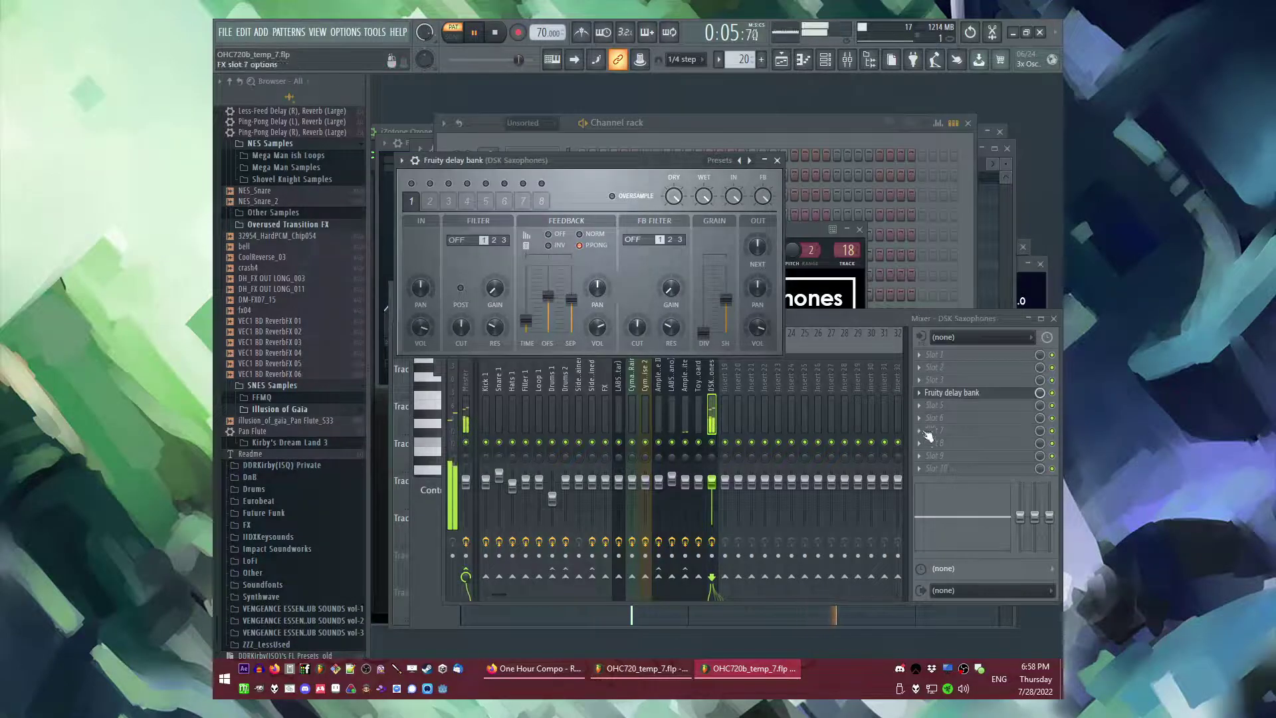
pyautogui.click(928, 429)
pyautogui.click(850, 583)
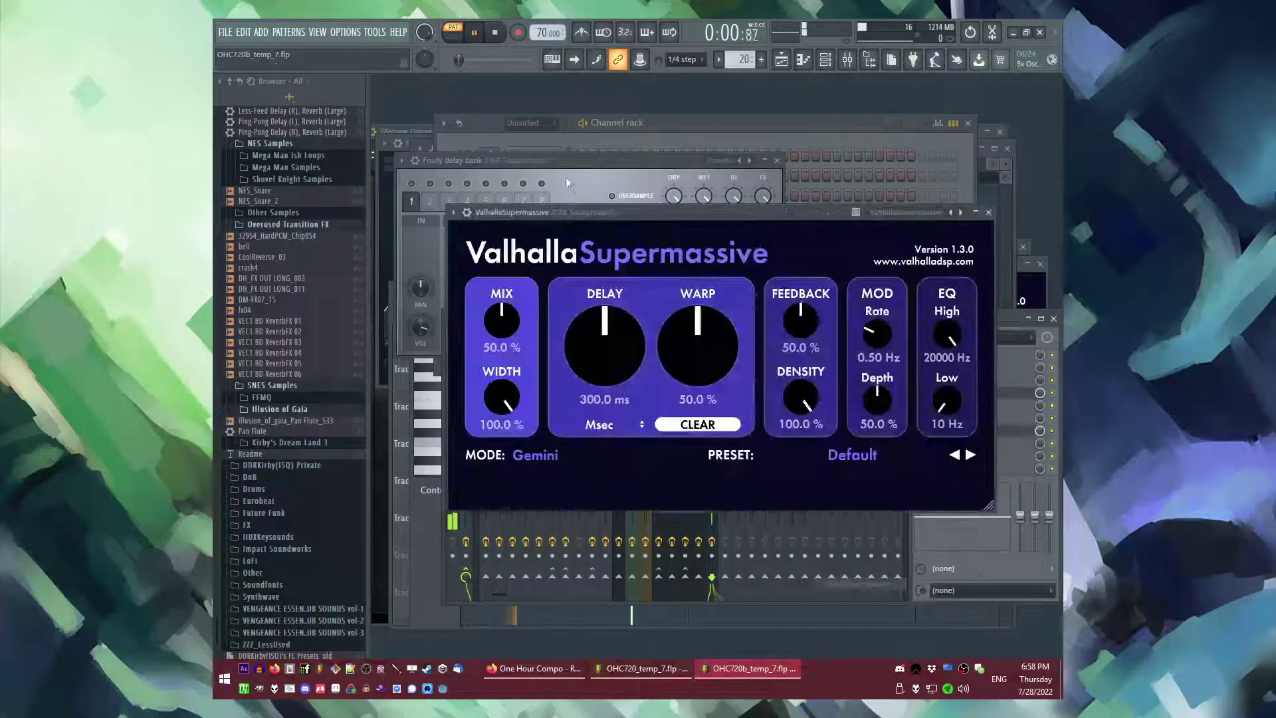
pyautogui.click(568, 178)
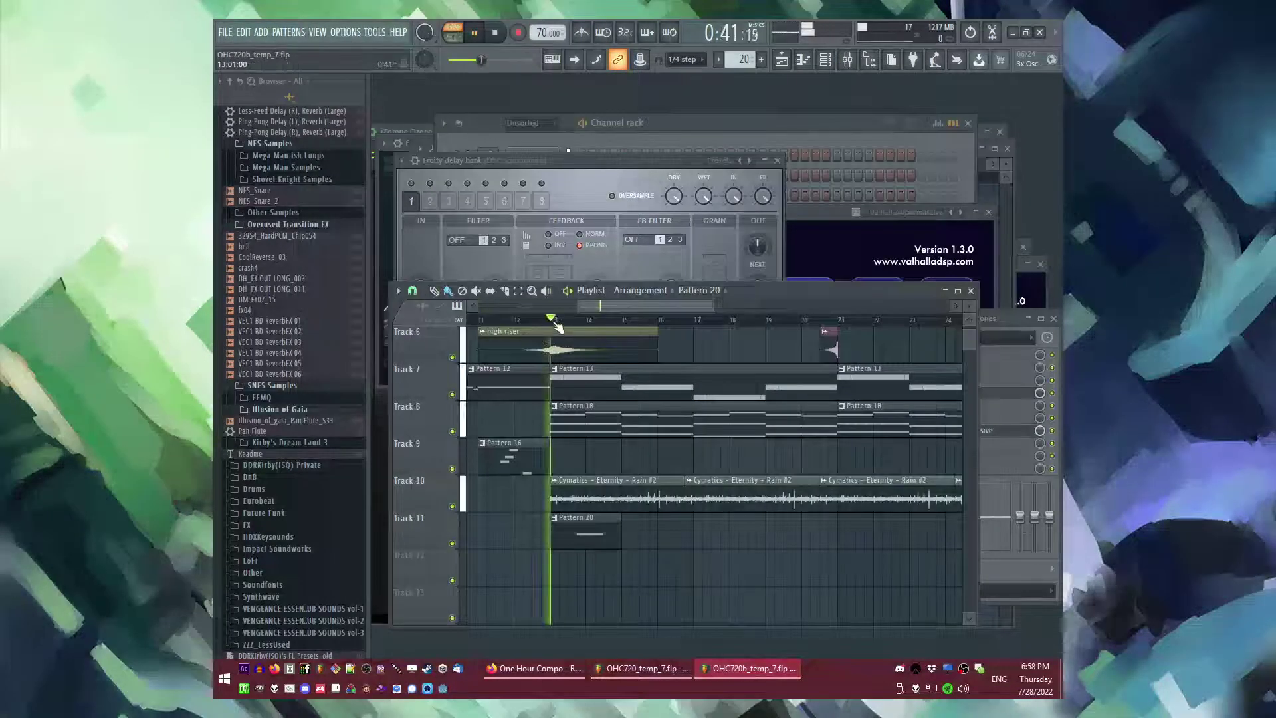
# - Reopen the Pattern 20 clip's sax notes and draw a 12-step A#5 note at step 9 of bar 3
pyautogui.doubleClick(581, 521)
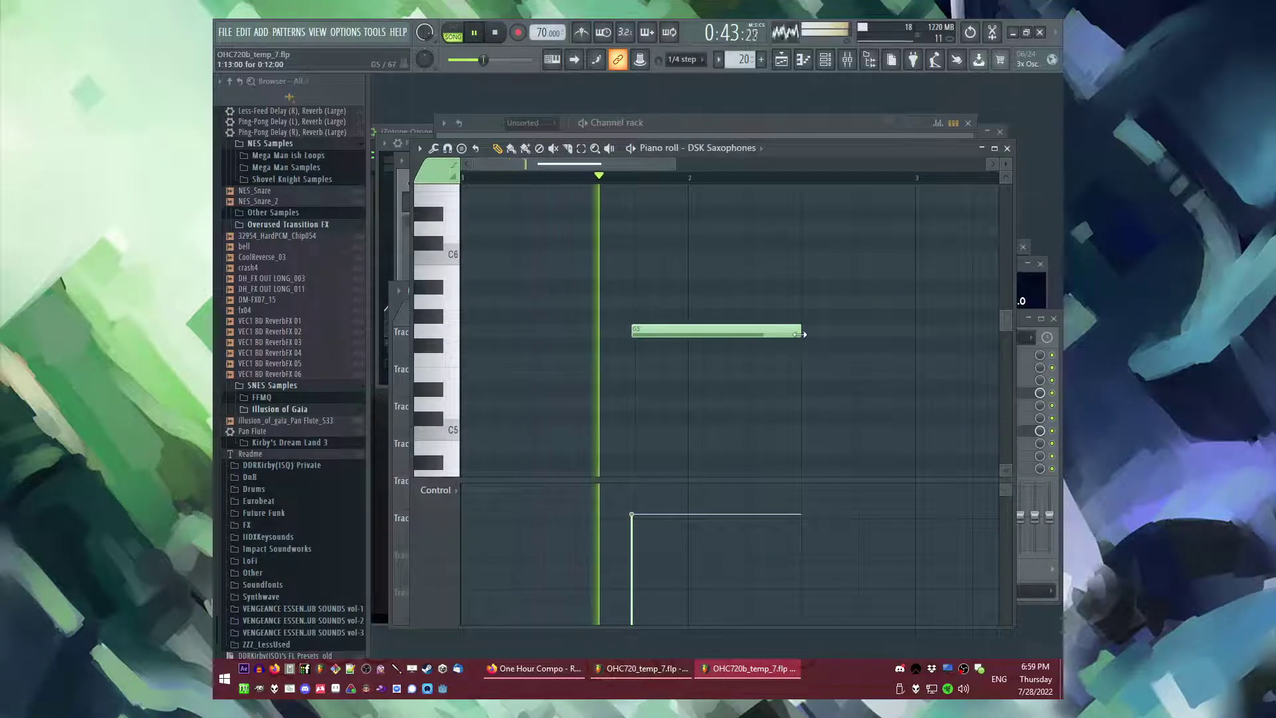
pyautogui.scroll(-3, 574, 321)
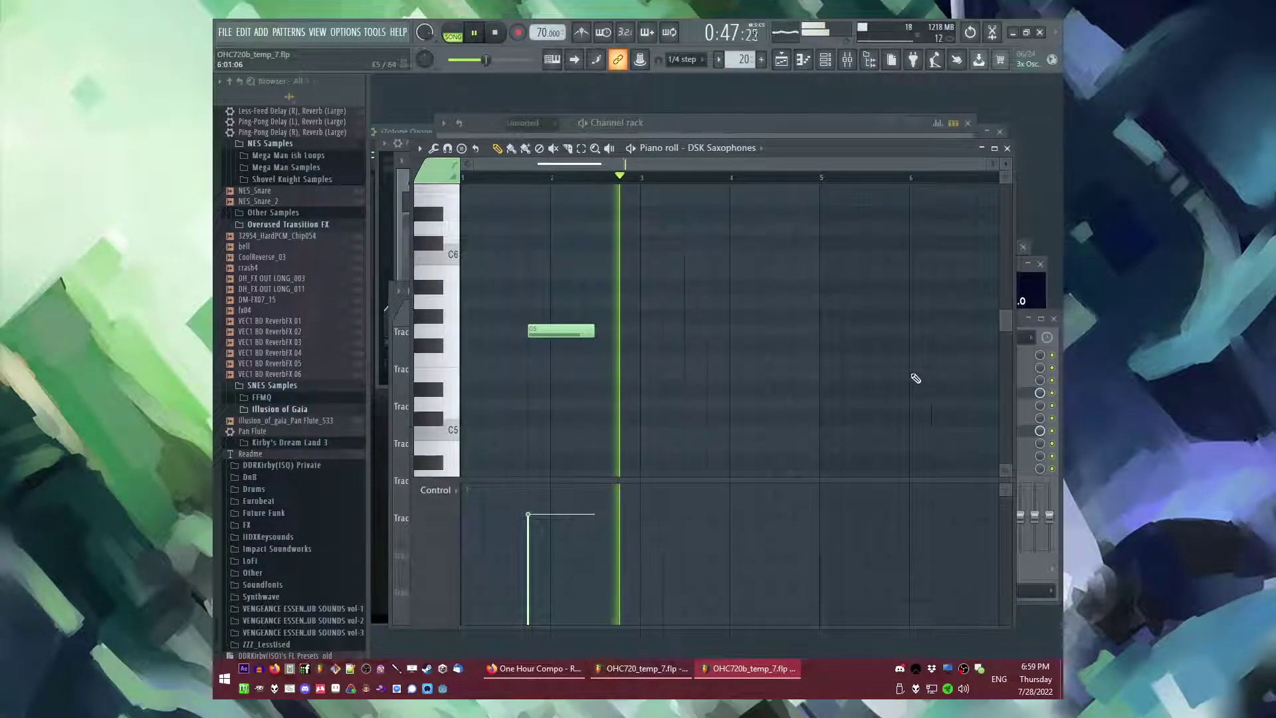
pyautogui.scroll(3, 661, 343)
pyautogui.moveTo(604, 290); pyautogui.dragTo(610, 290)
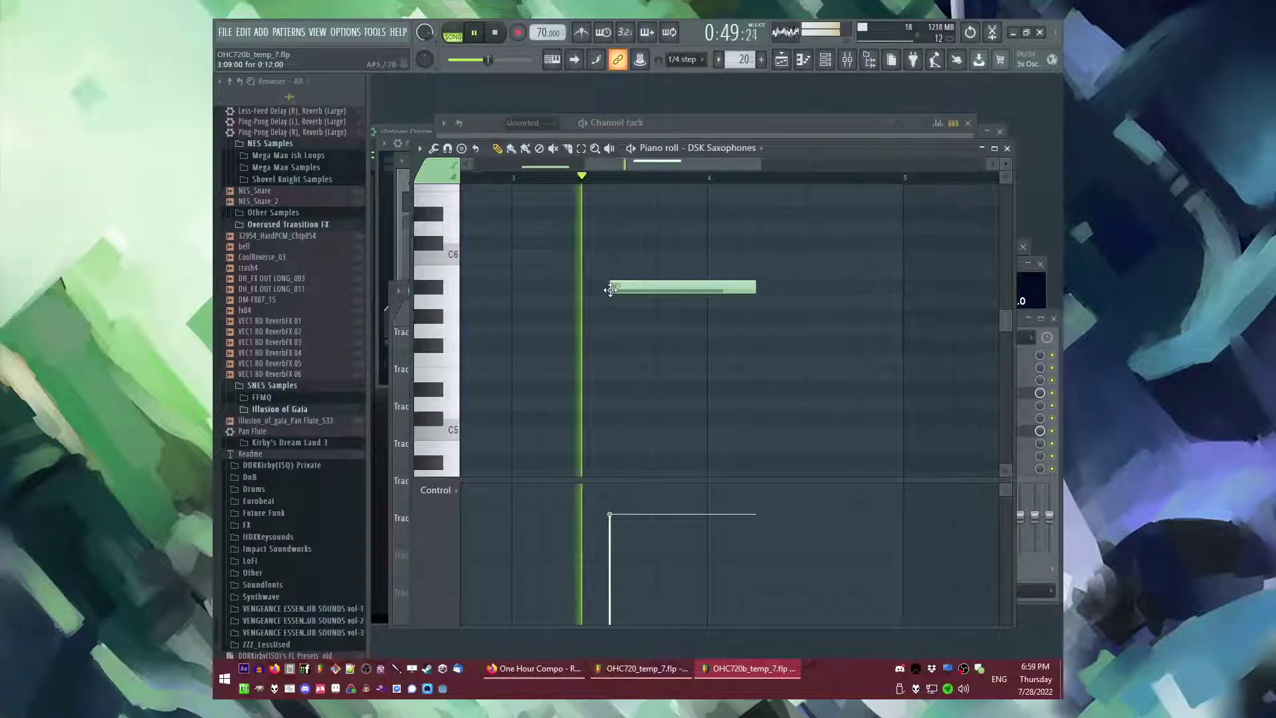
pyautogui.moveTo(753, 288)
pyautogui.mouseDown()
pyautogui.moveTo(709, 291)
pyautogui.moveTo(756, 286)
pyautogui.mouseUp()
pyautogui.press('space')
# - Continue the melody from step 5 of bar 4 with a 4-step C6, a 2-step G5 and a 4-step A#5
pyautogui.click(756, 263)
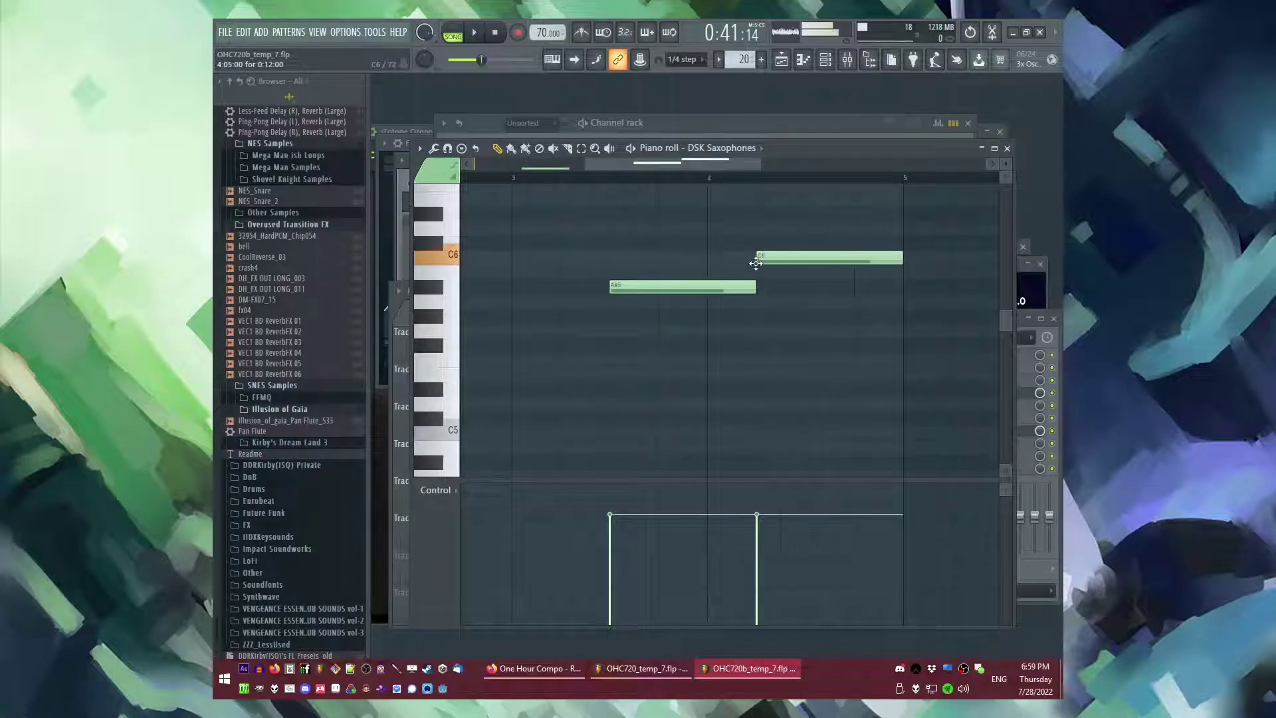
pyautogui.moveTo(803, 275); pyautogui.dragTo(805, 276)
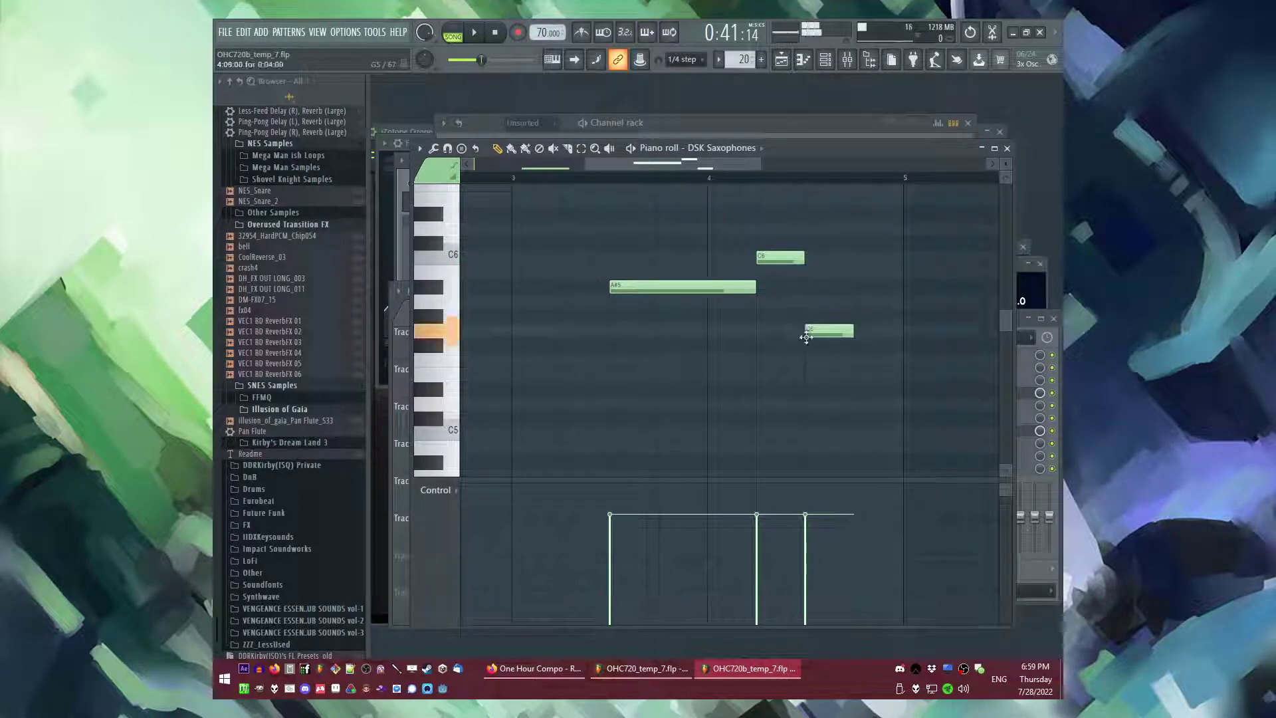
pyautogui.moveTo(823, 339); pyautogui.dragTo(830, 344)
pyautogui.click(750, 178)
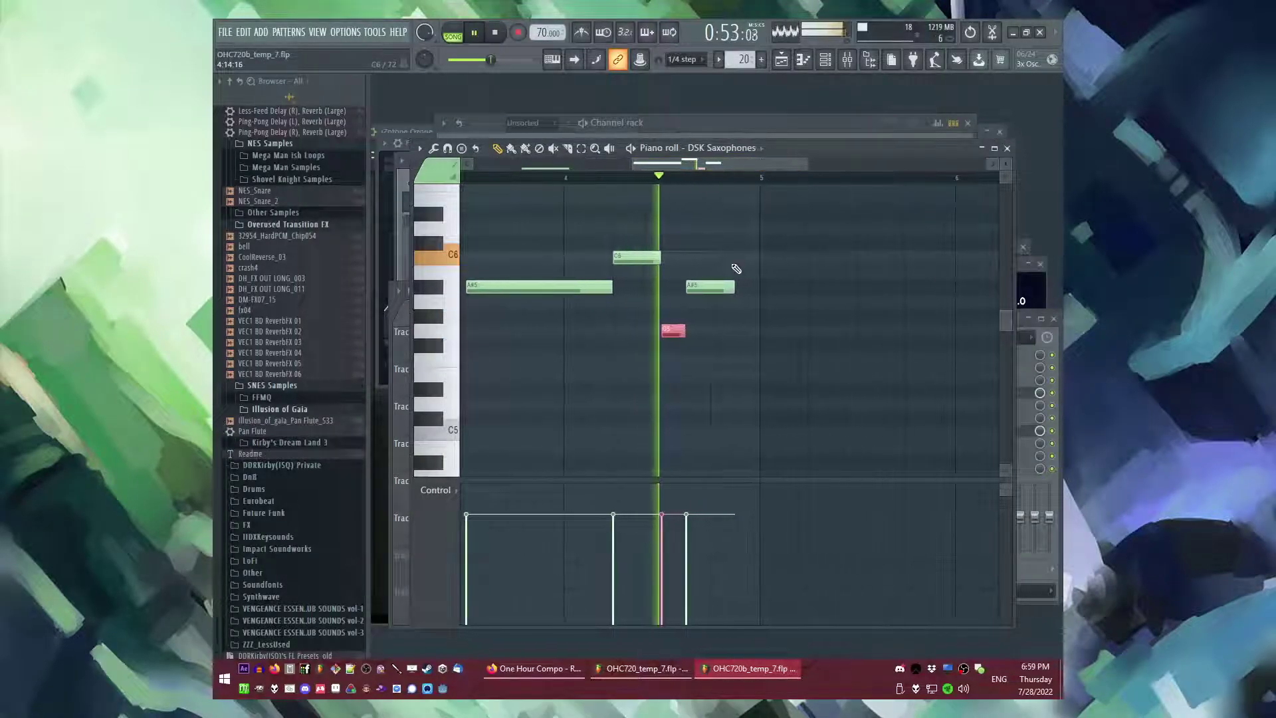
# - Add a C5 note at step 15 of bar 4 and extend it to the end of bar 5
pyautogui.click(743, 434)
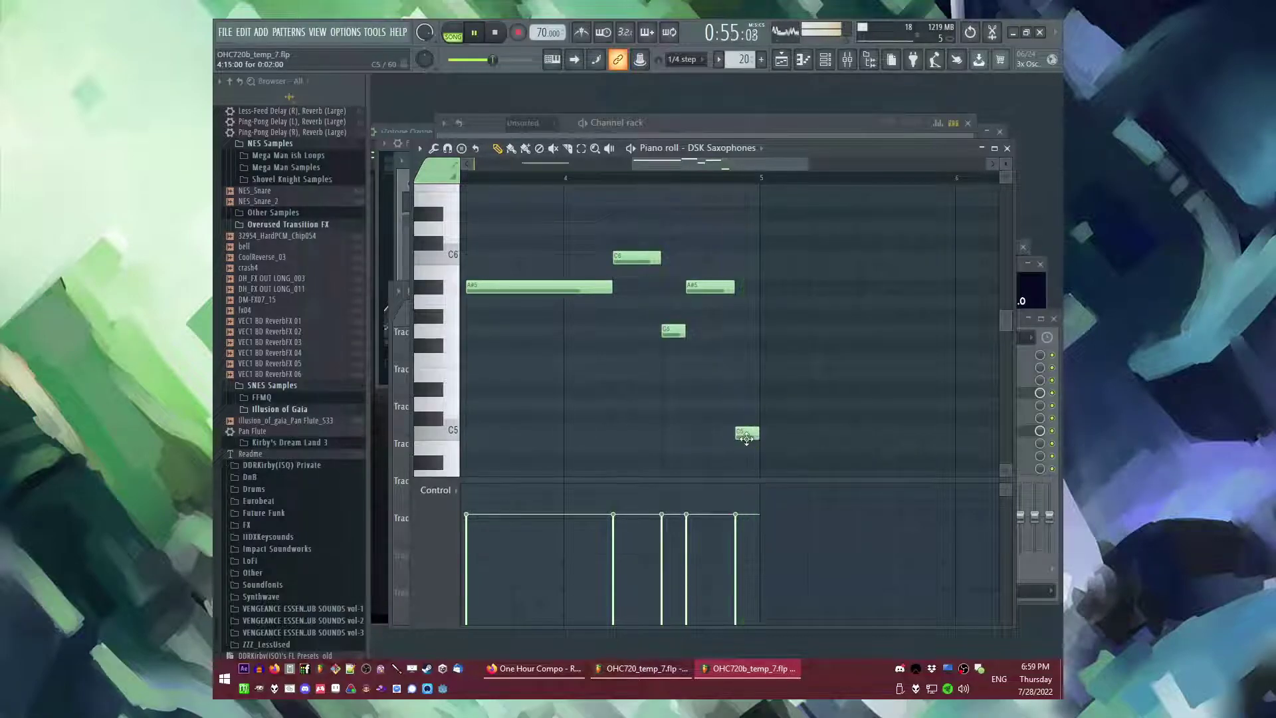
pyautogui.moveTo(665, 433); pyautogui.dragTo(814, 433)
pyautogui.click(636, 179)
pyautogui.moveTo(668, 164); pyautogui.dragTo(715, 169)
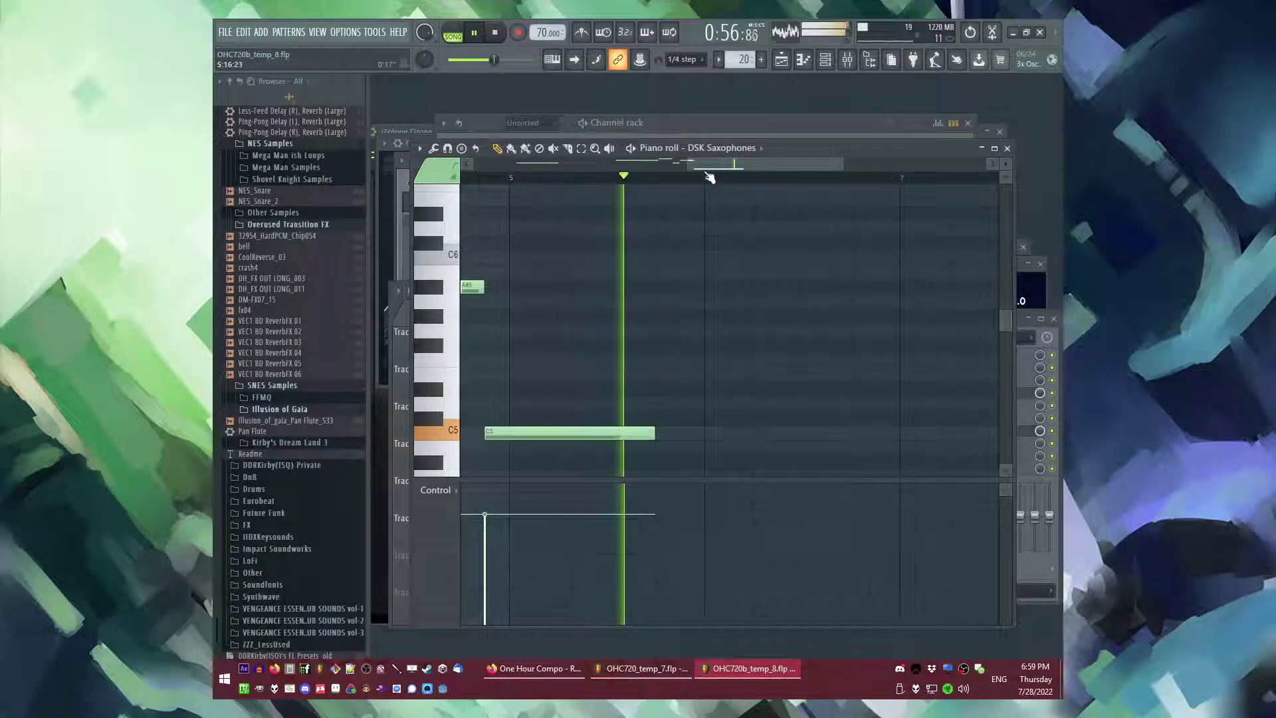
pyautogui.moveTo(710, 170); pyautogui.dragTo(748, 165)
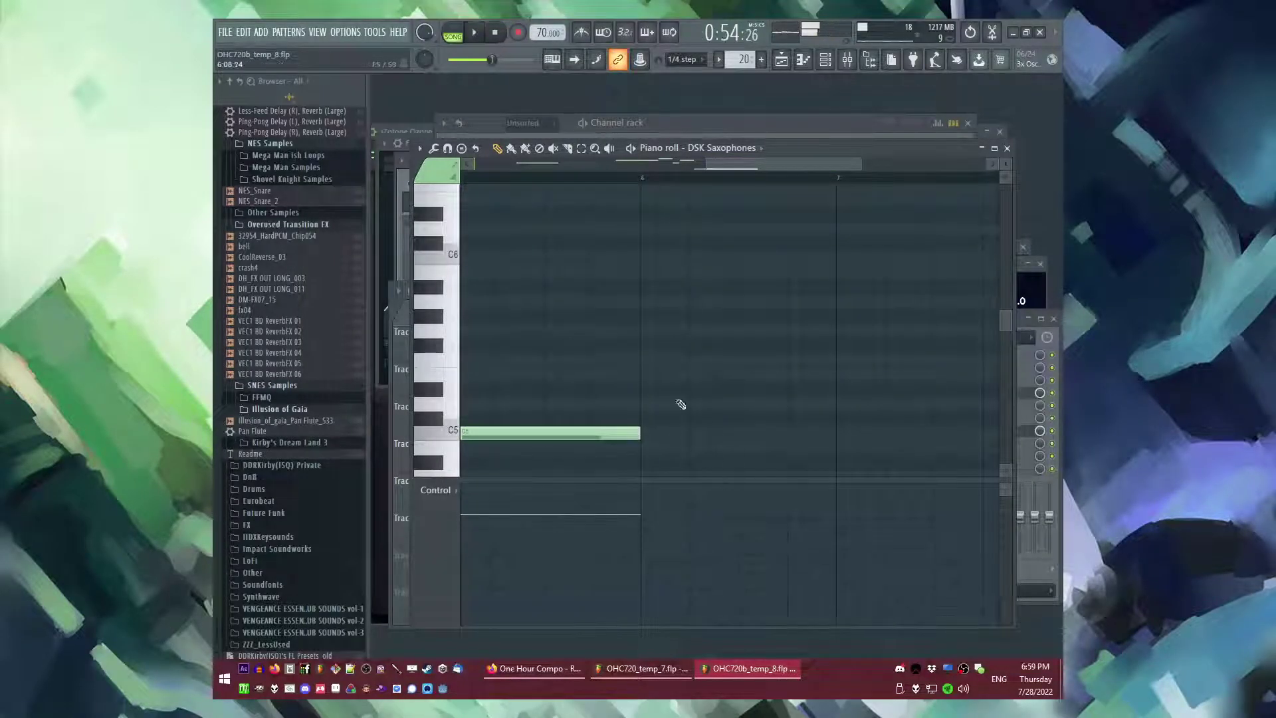
pyautogui.scroll(-2, 725, 352)
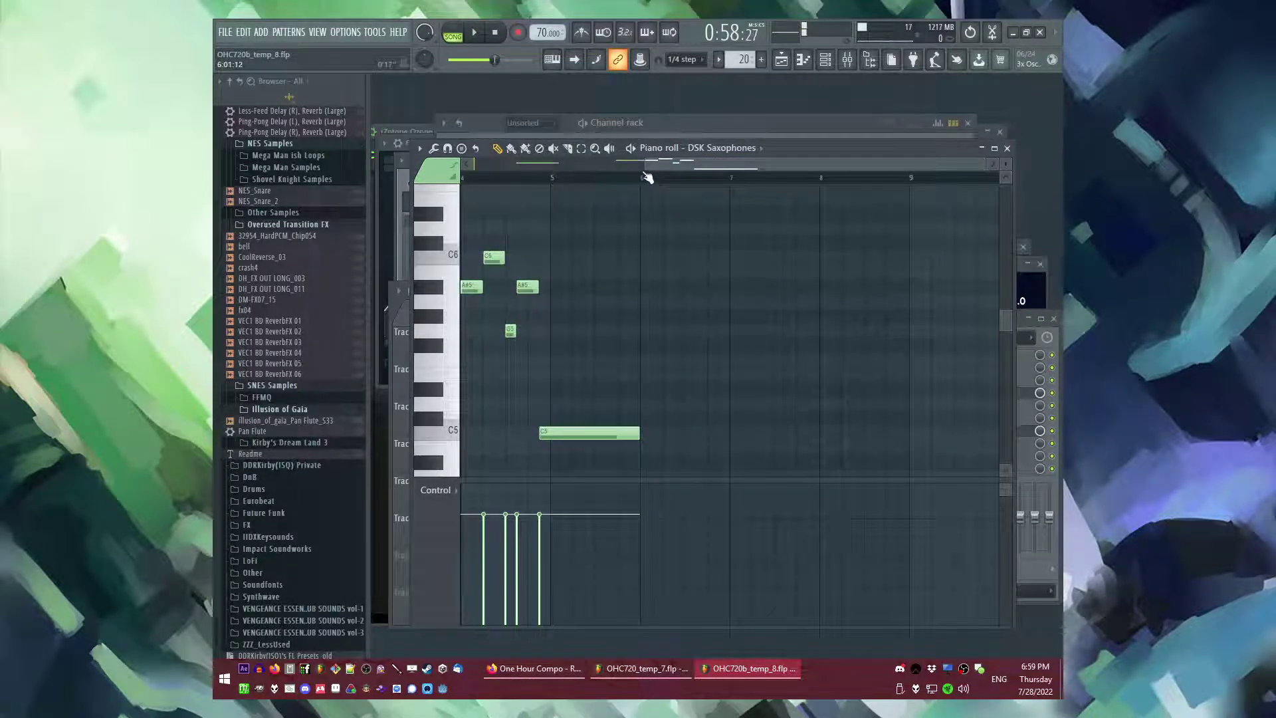
# - From the start of bar 7, draw a 12-step D#5, a 2-step G5 at step 13 and an F5 at step 15
pyautogui.press('space')
pyautogui.scroll(2, 770, 322)
pyautogui.click(647, 391)
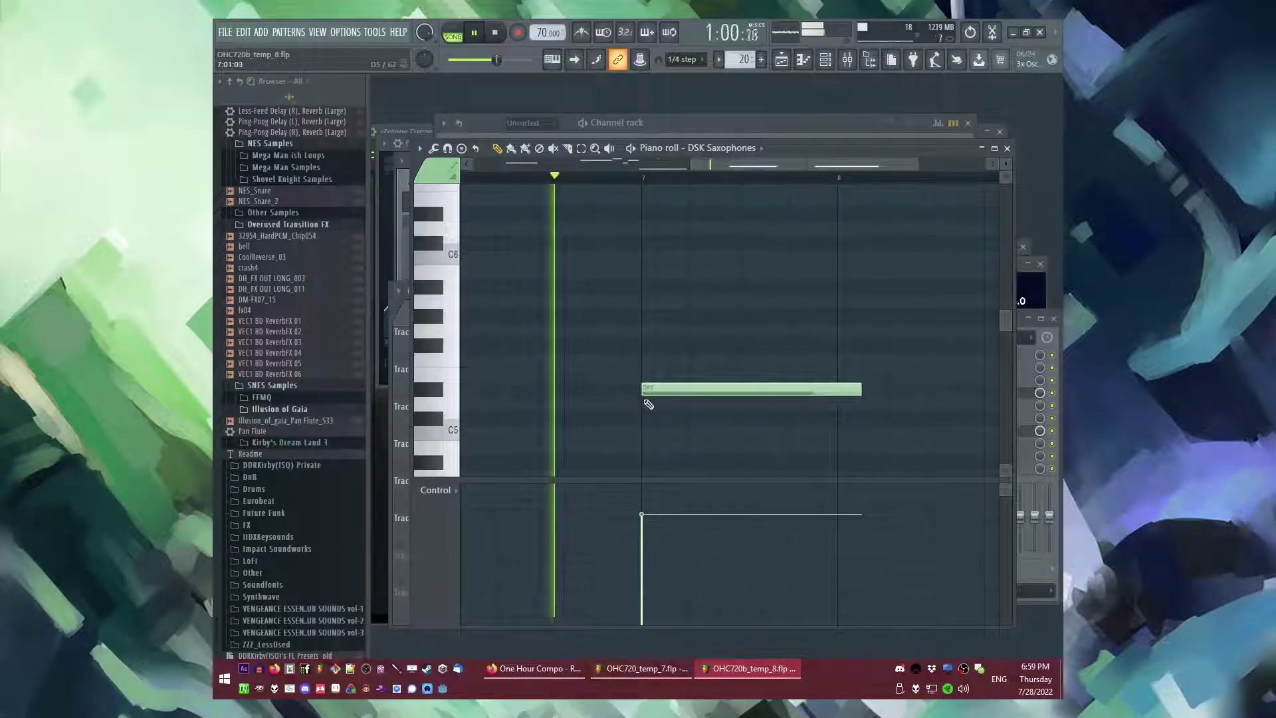
pyautogui.moveTo(734, 390); pyautogui.dragTo(607, 416)
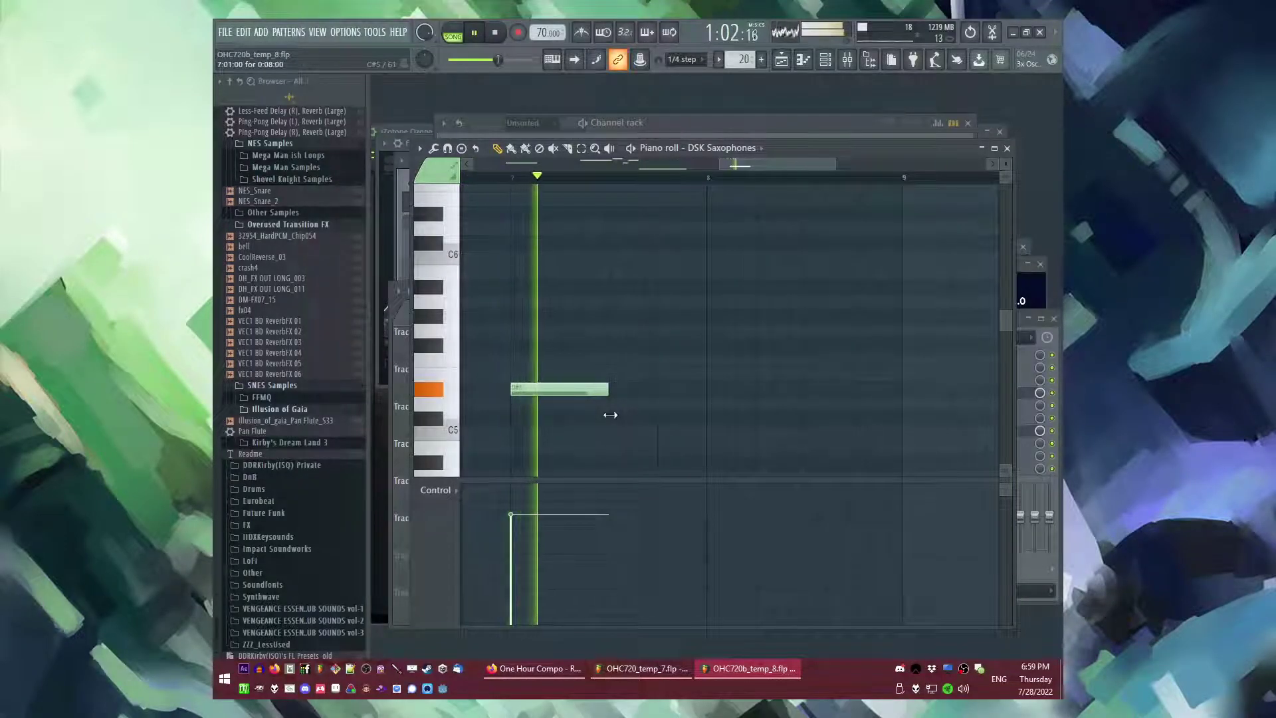
pyautogui.click(659, 331)
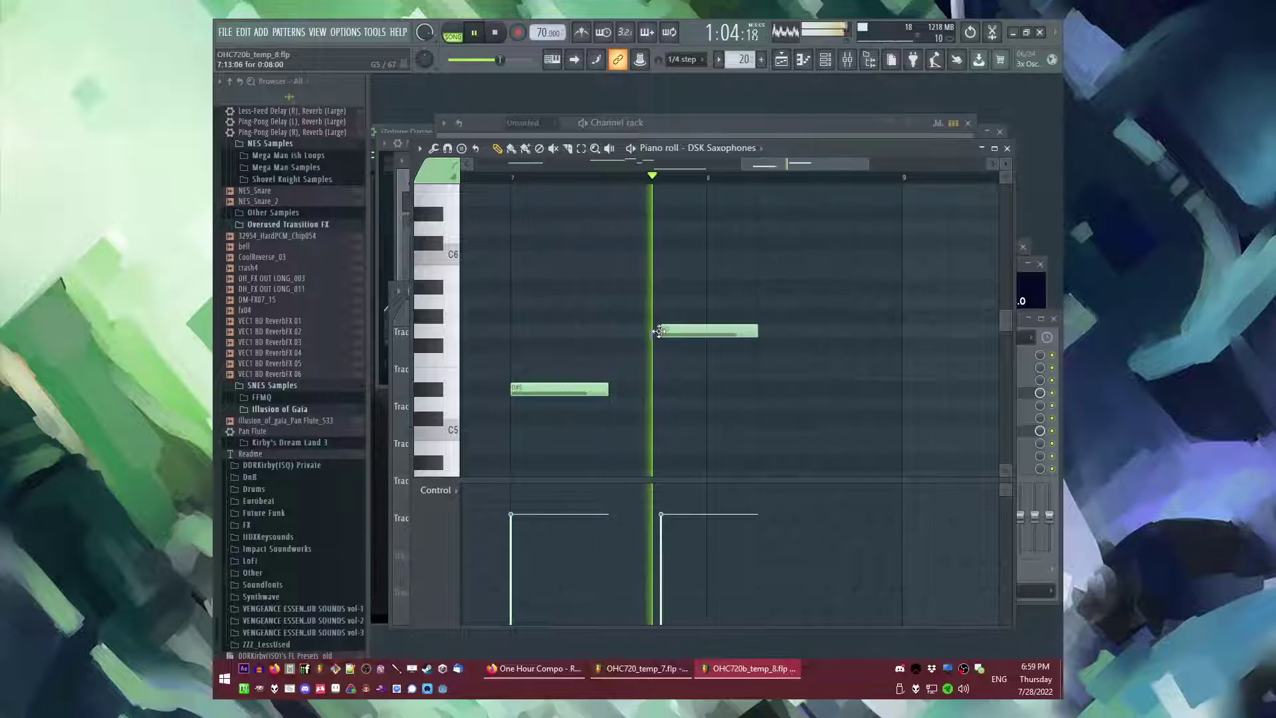
pyautogui.press('space')
pyautogui.click(683, 374)
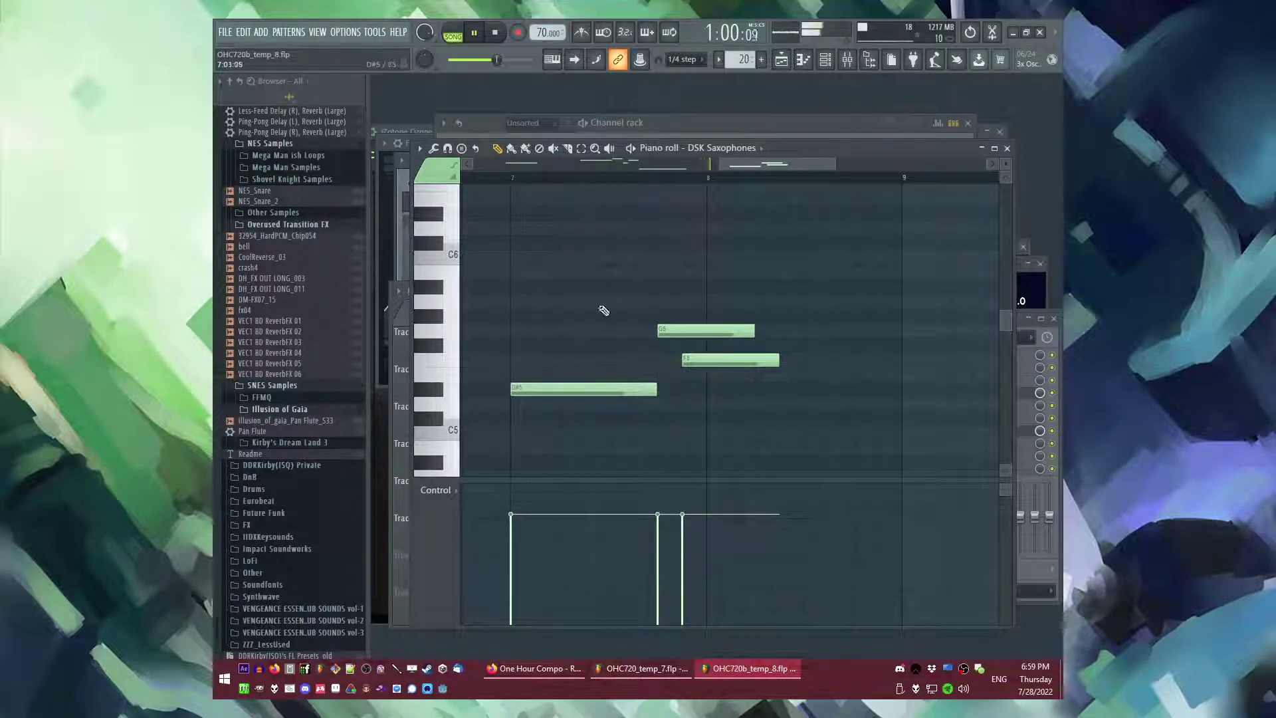
pyautogui.moveTo(753, 331); pyautogui.dragTo(681, 339)
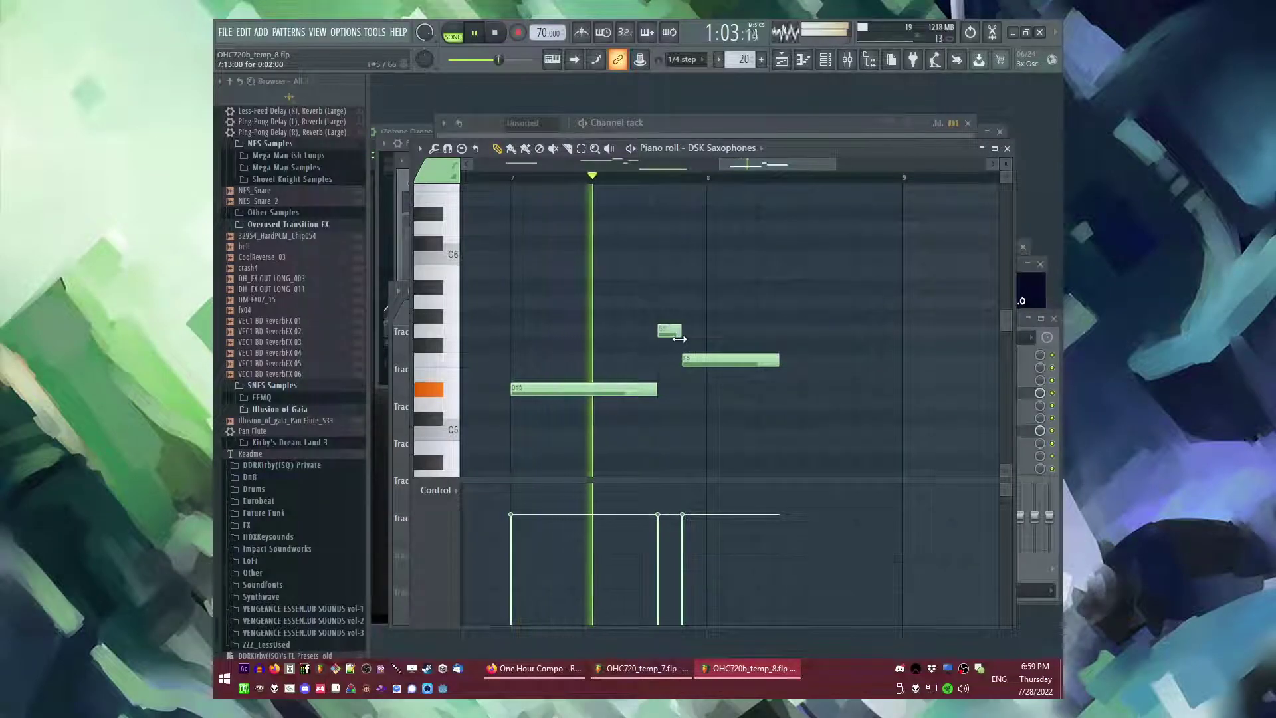
# - Lengthen the F5 note to 14 steps and add a 4-step G5 at step 13 of bar 8
pyautogui.moveTo(778, 360); pyautogui.dragTo(803, 361)
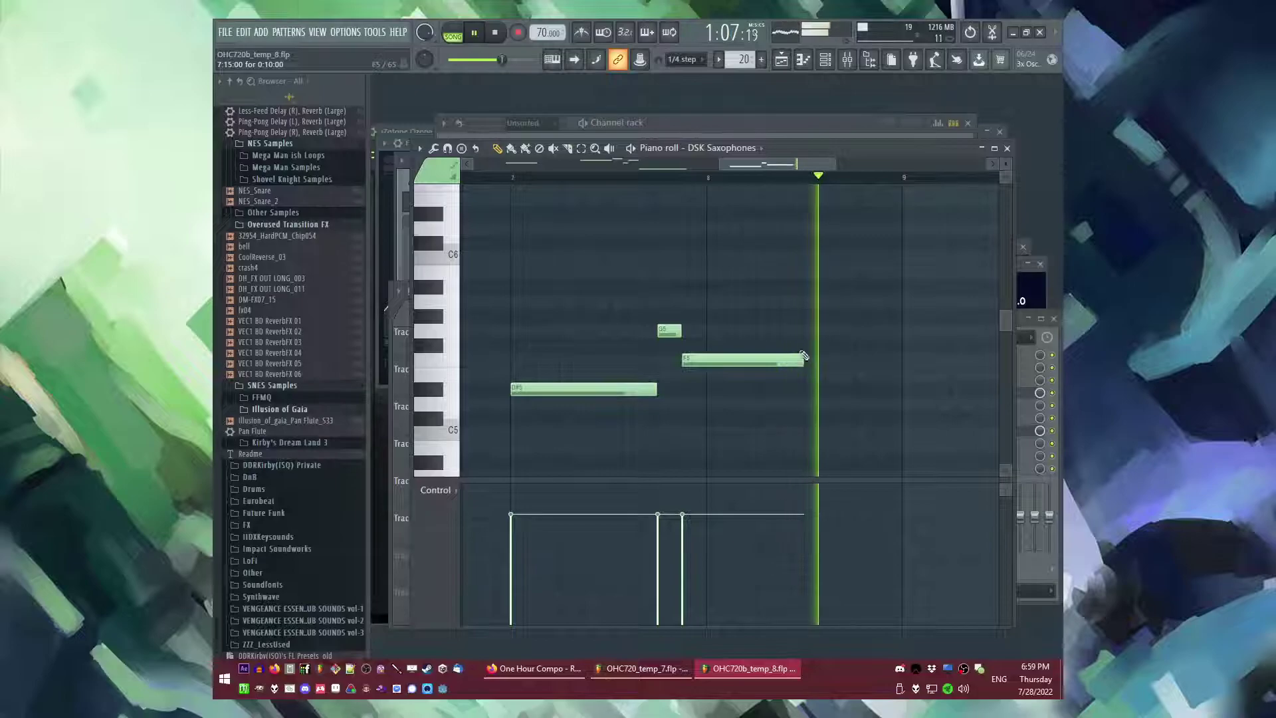
pyautogui.click(655, 178)
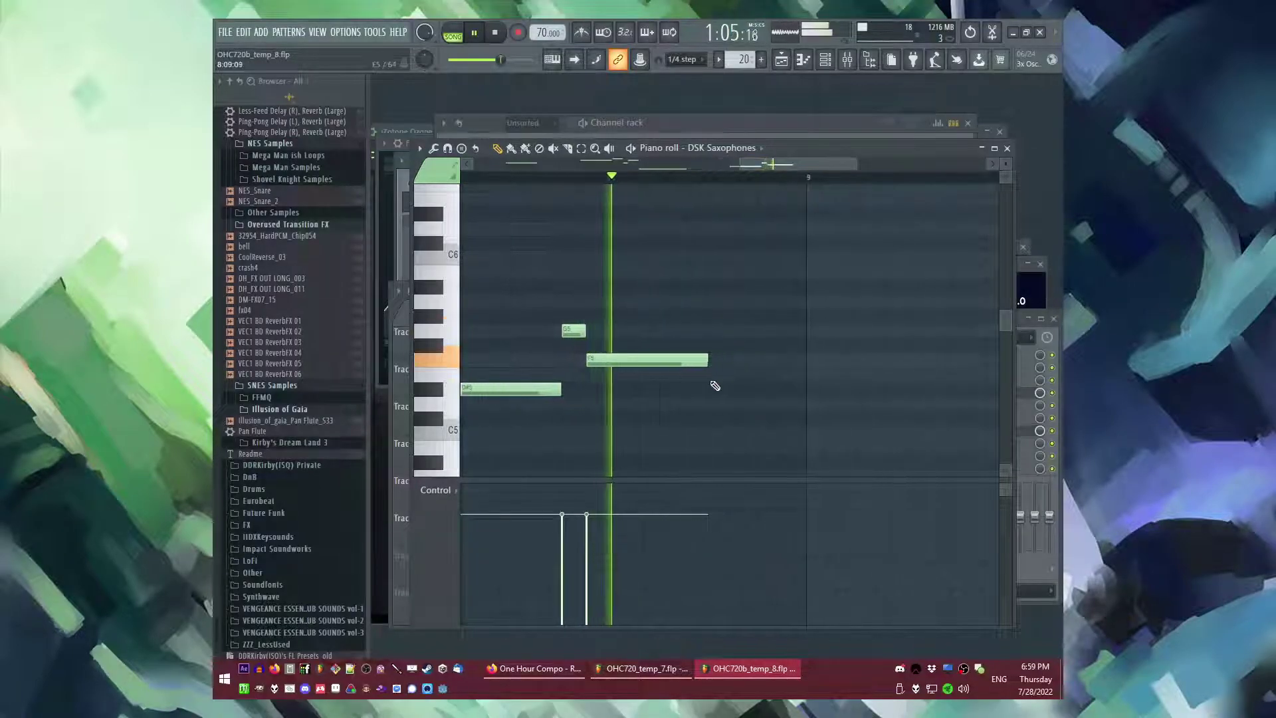
pyautogui.moveTo(707, 362); pyautogui.dragTo(757, 361)
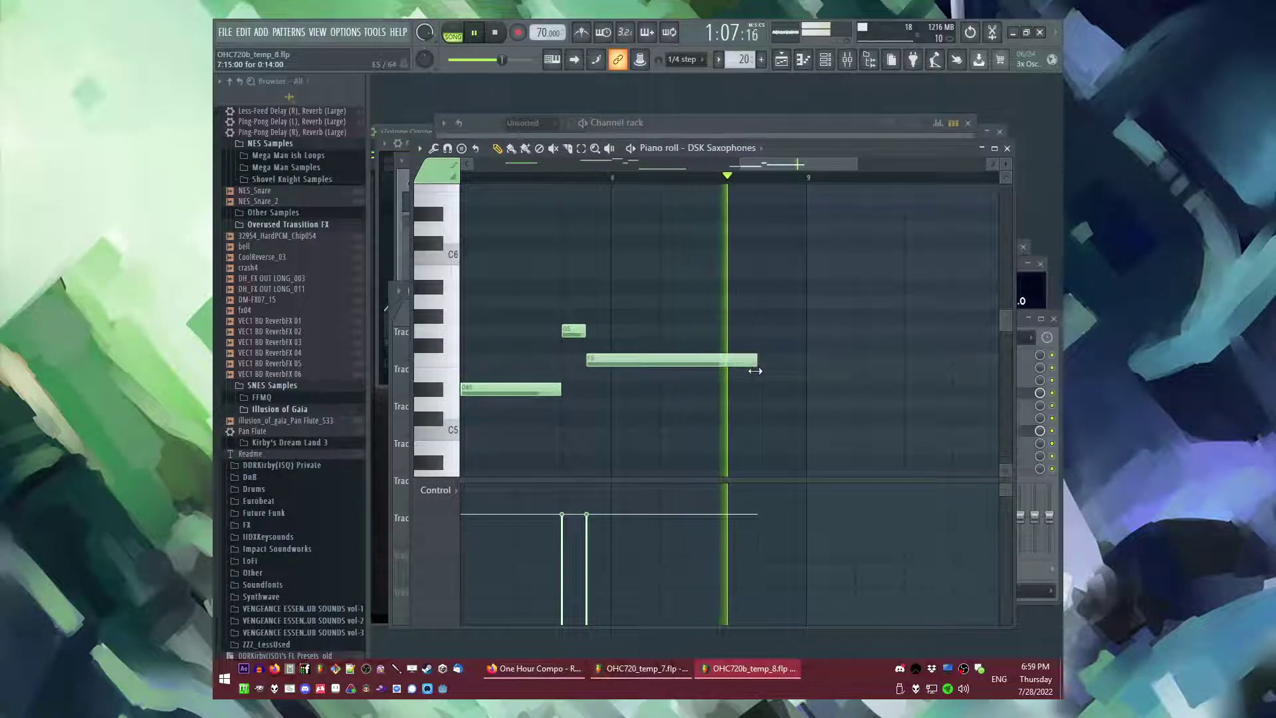
pyautogui.click(758, 333)
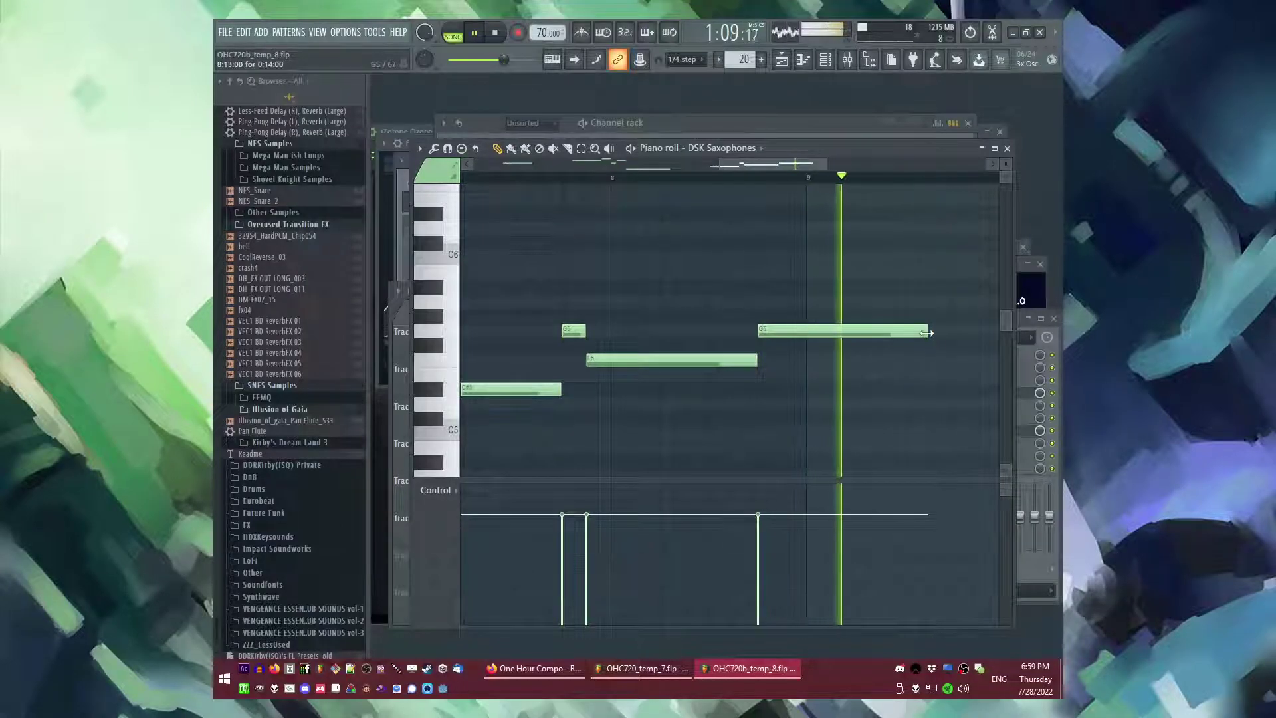
pyautogui.moveTo(927, 333); pyautogui.dragTo(807, 354)
pyautogui.press('space')
# - Draw a C5 note at the start of bar 9 and stretch it to one full bar
pyautogui.press('space')
pyautogui.scroll(-2, 812, 363)
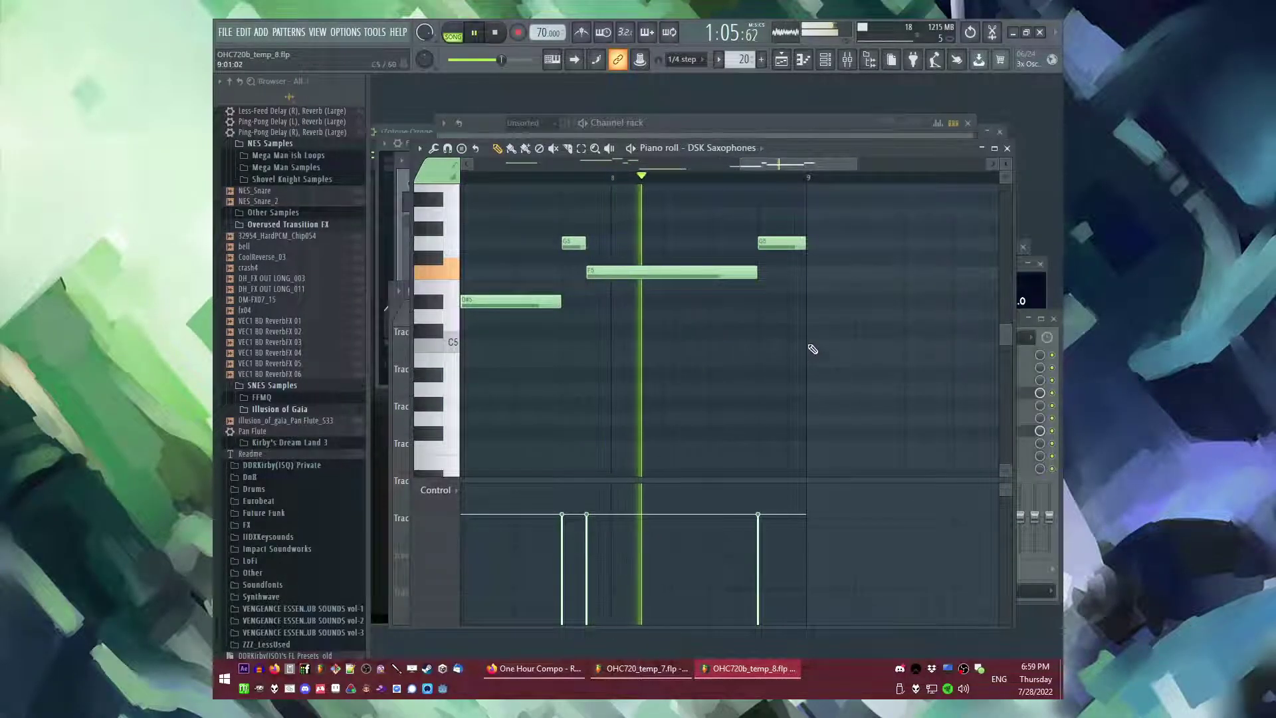
pyautogui.click(812, 348)
pyautogui.scroll(-2, 653, 358)
pyautogui.scroll(2, 647, 357)
pyautogui.moveTo(701, 345); pyautogui.dragTo(817, 345)
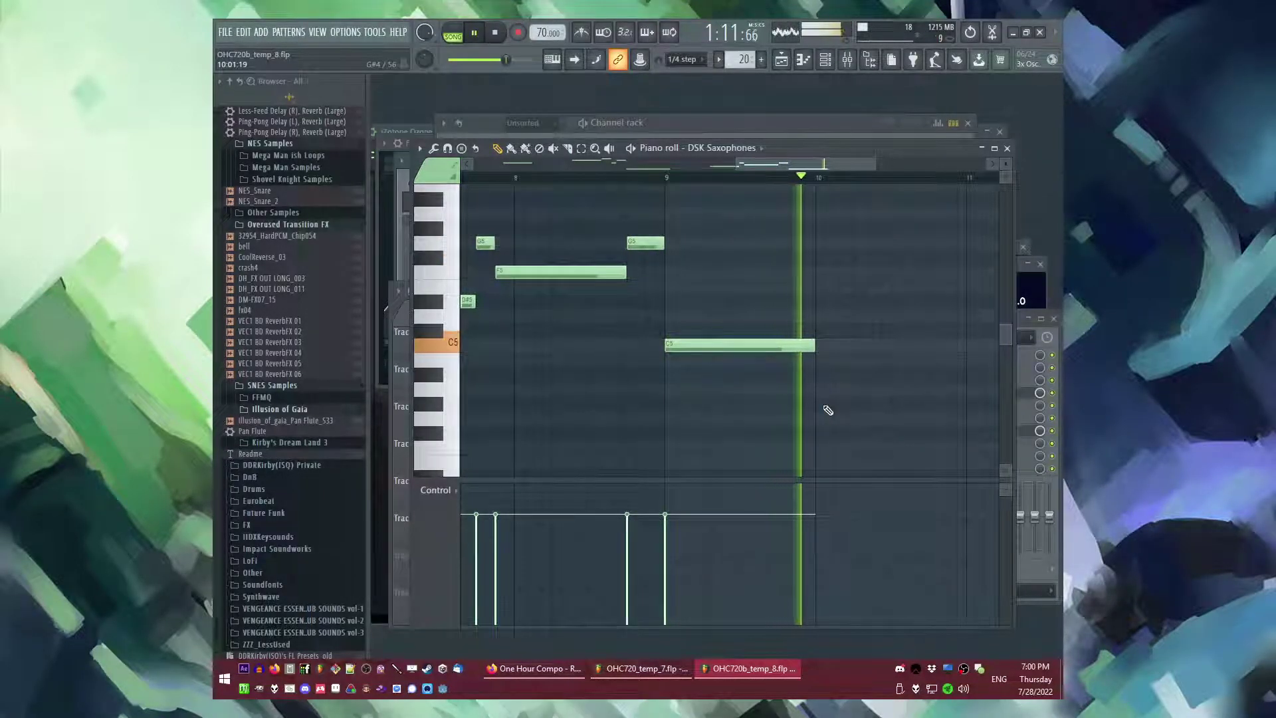
# - Create the new empty Pattern 21 and place it on Track 12 at bar 21 of the playlist
pyautogui.press('F5')
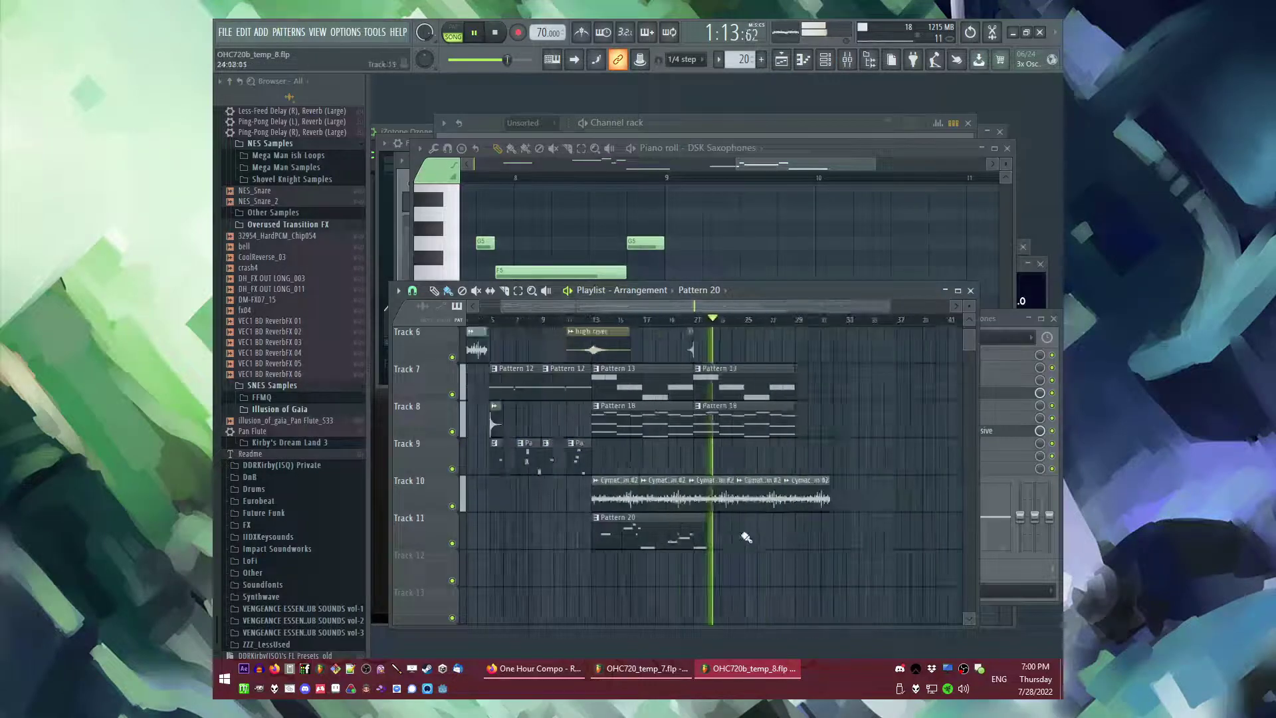
pyautogui.press('F4')
pyautogui.click(627, 578)
# - Add a Komplete Kontrol (Yangqin) channel and show it in the channel rack
pyautogui.click(258, 33)
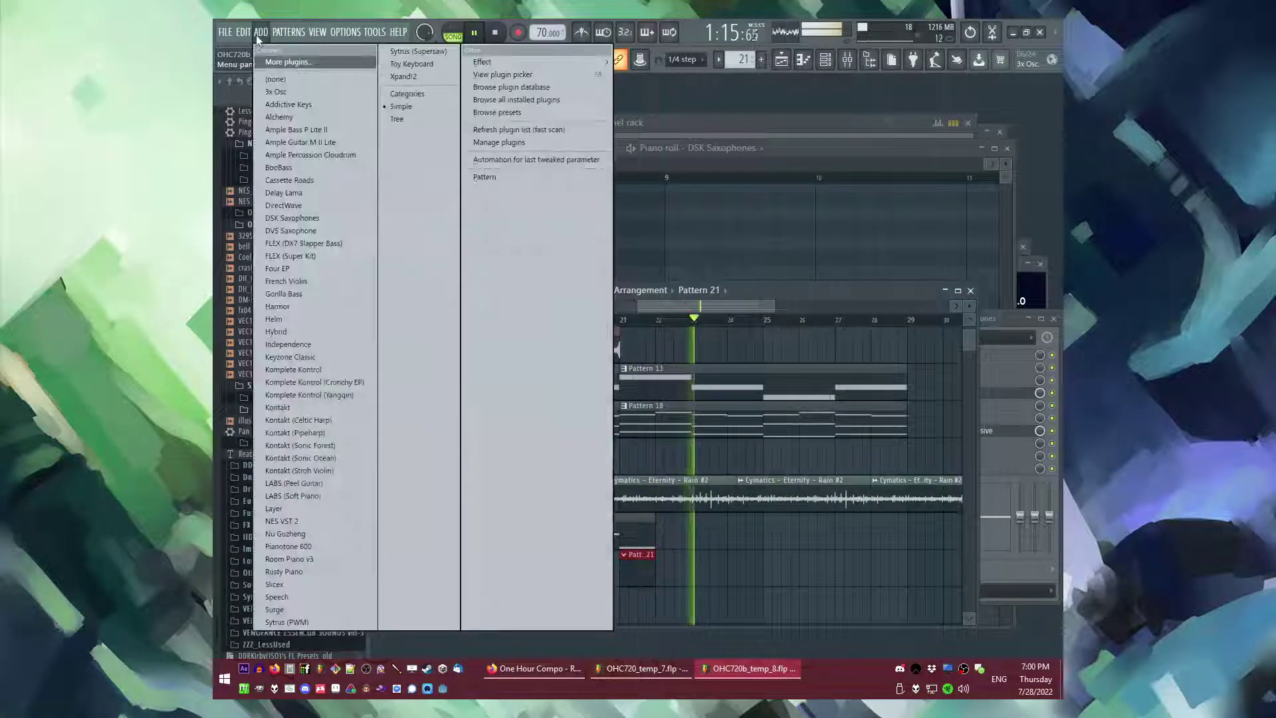
pyautogui.click(322, 396)
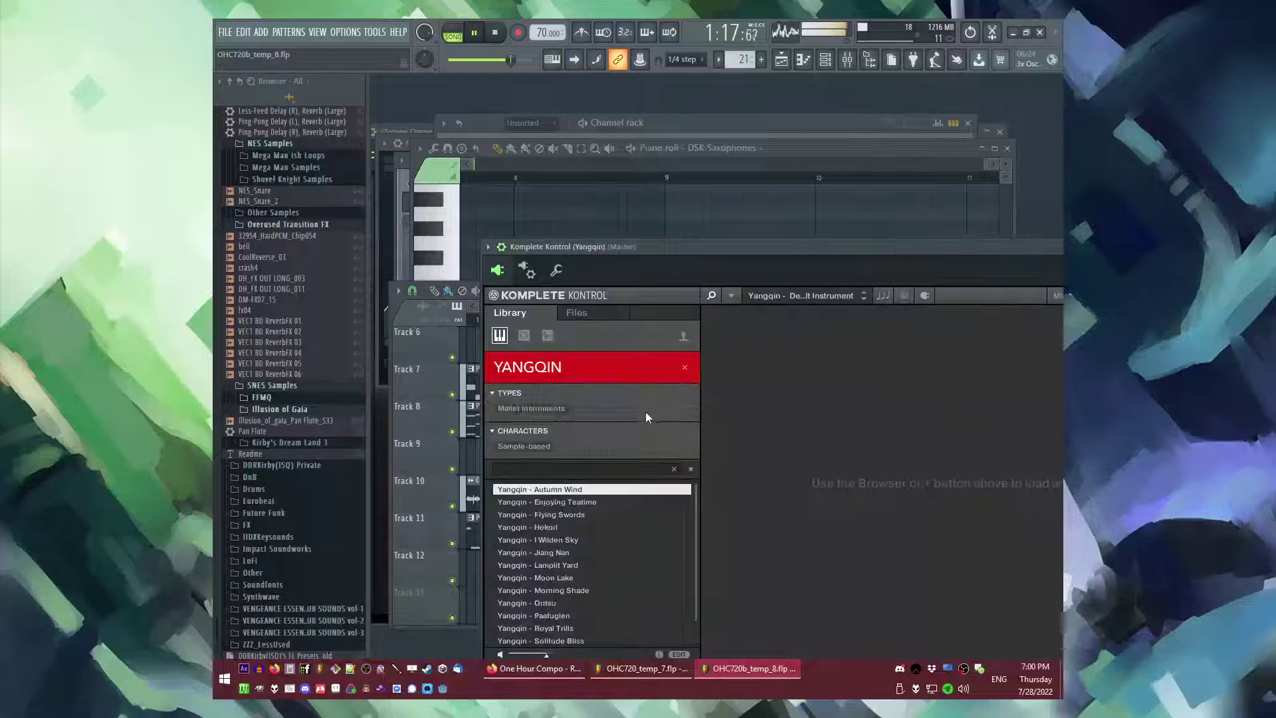
pyautogui.press('F6')
pyautogui.press('F5')
pyautogui.press('F6')
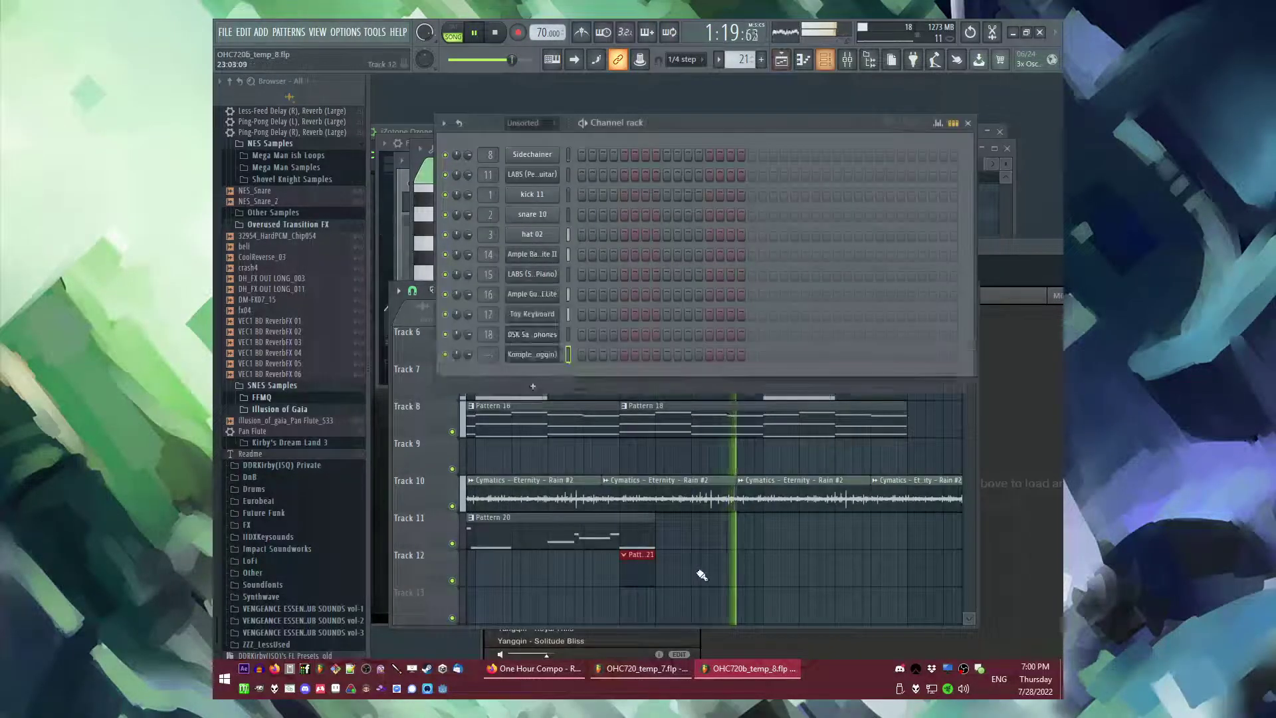
# - Add a Kontakt channel and move its plugin window to a clear area of the workspace
pyautogui.scroll(-1, 300, 377)
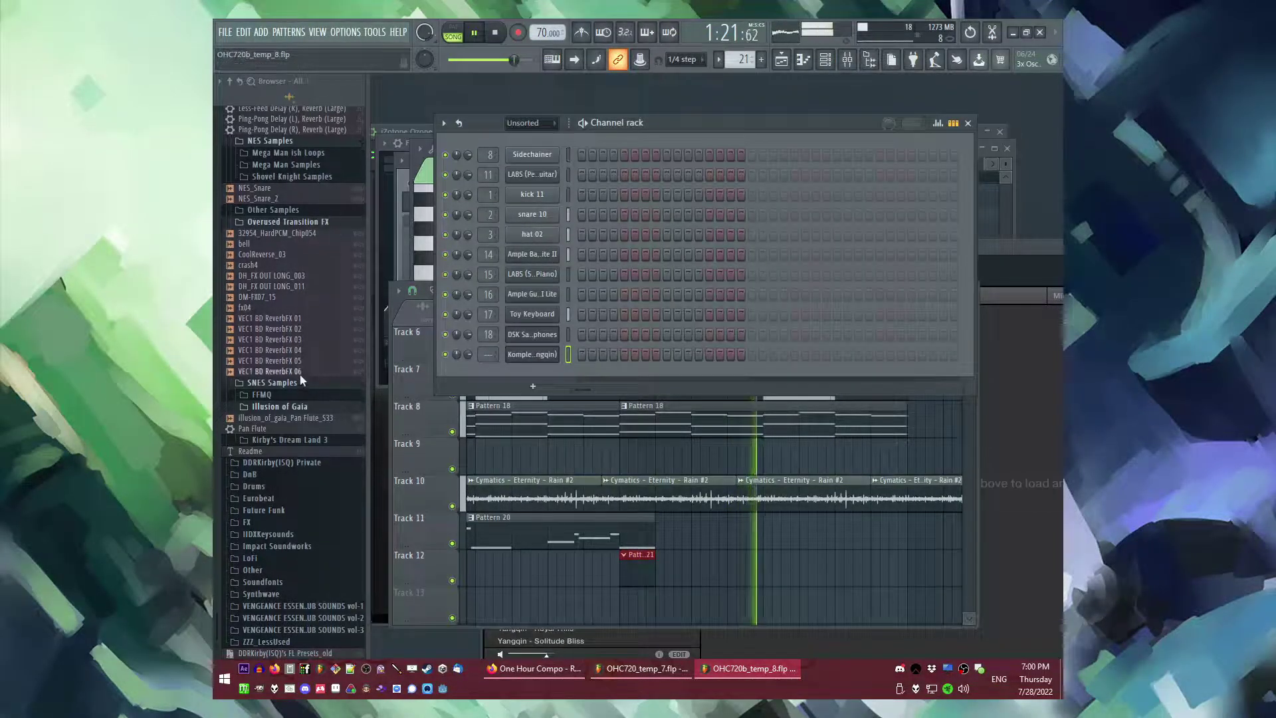
pyautogui.click(261, 31)
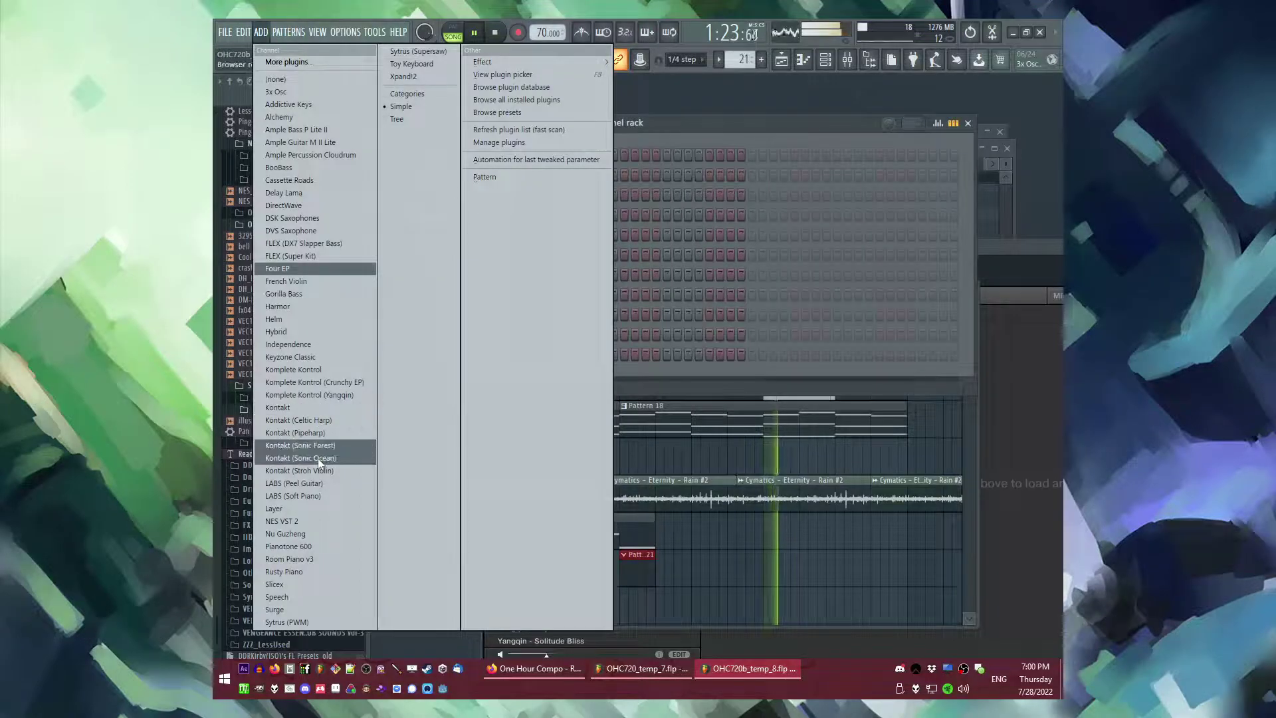
pyautogui.click(281, 408)
pyautogui.moveTo(655, 261); pyautogui.dragTo(606, 149)
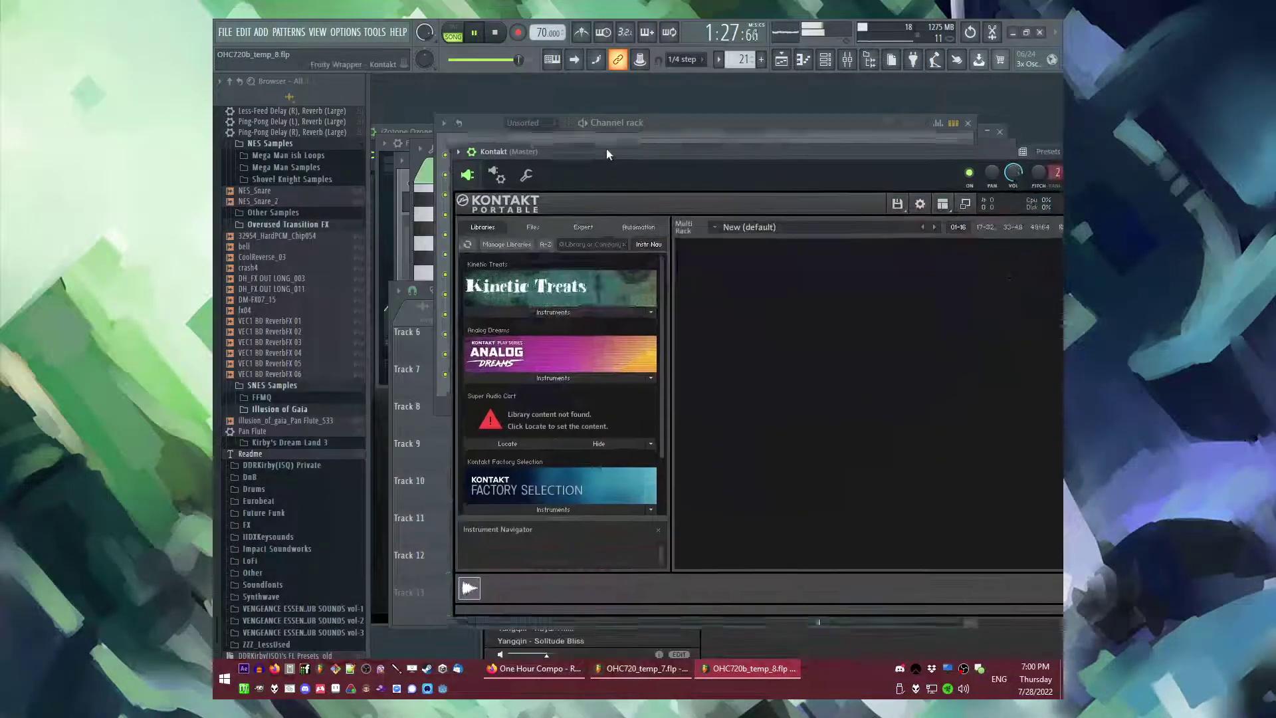
# - Expand the Impact Soundworks folder in the browser to list its instrument libraries
pyautogui.scroll(10, 305, 471)
pyautogui.scroll(-10, 303, 473)
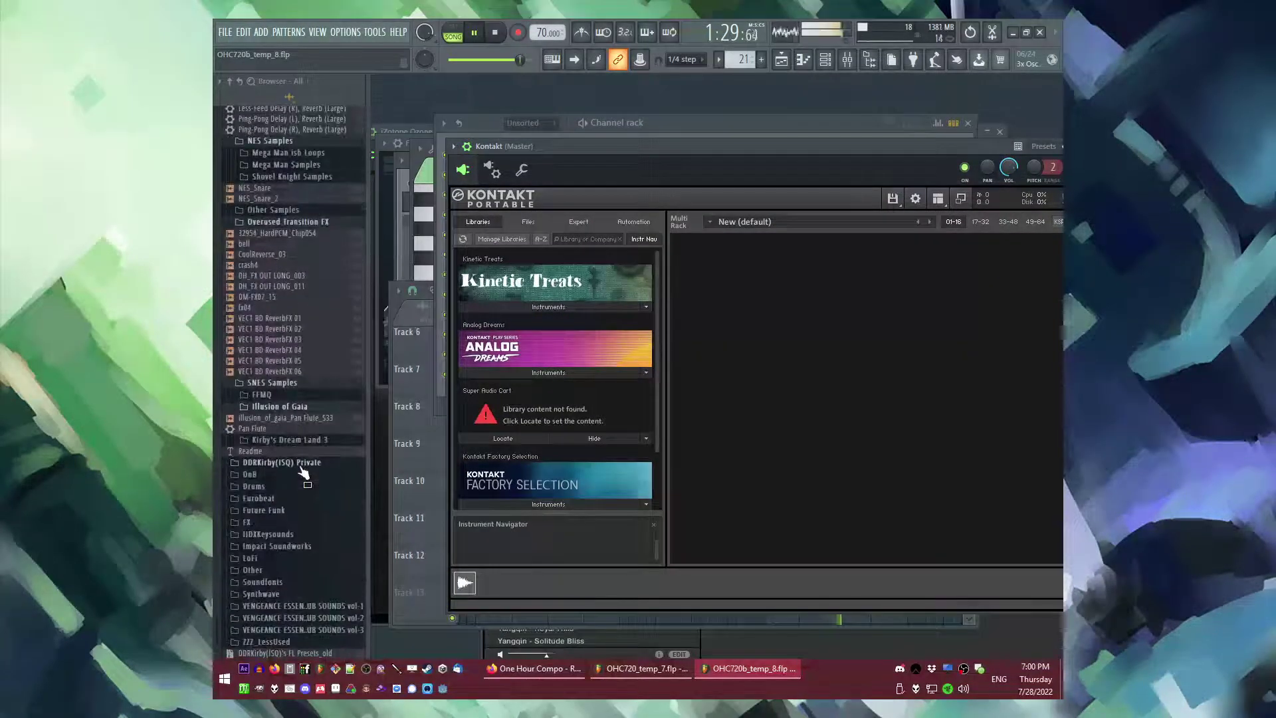
pyautogui.click(287, 547)
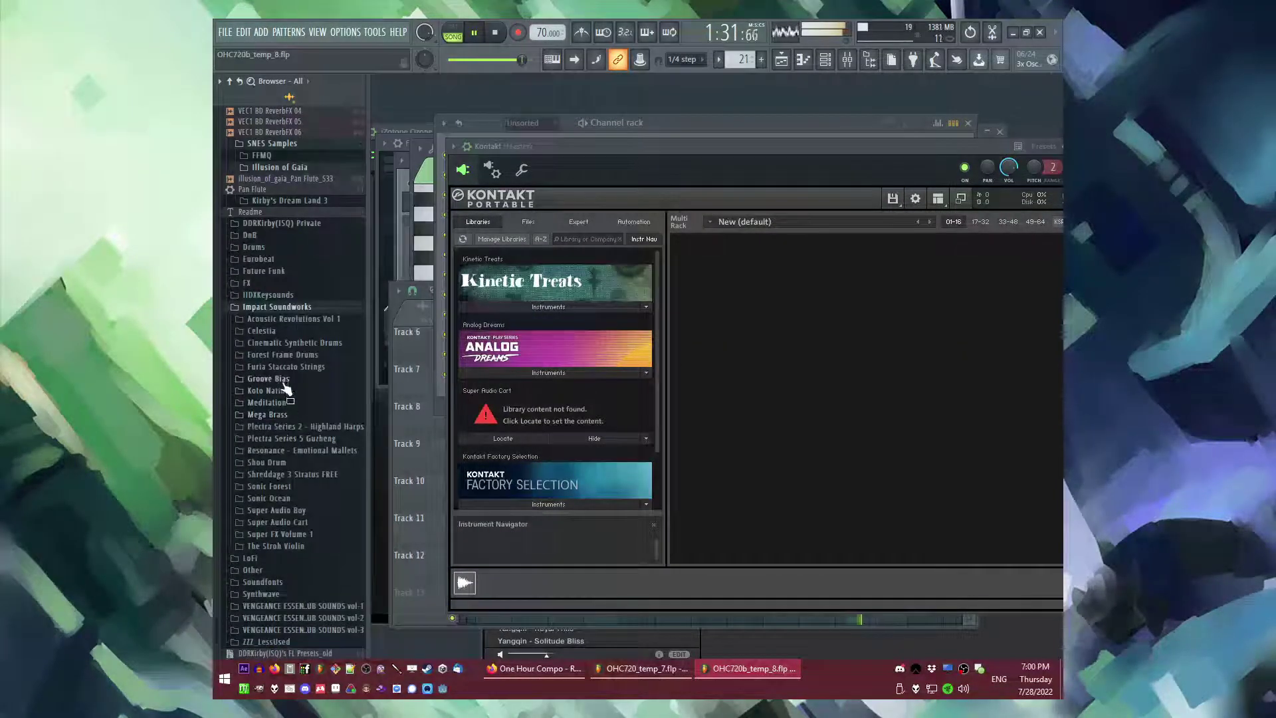
# - Load the Guzheng instrument from the Plectra Series 5 Guzheng library into Kontakt
pyautogui.click(274, 439)
pyautogui.click(274, 452)
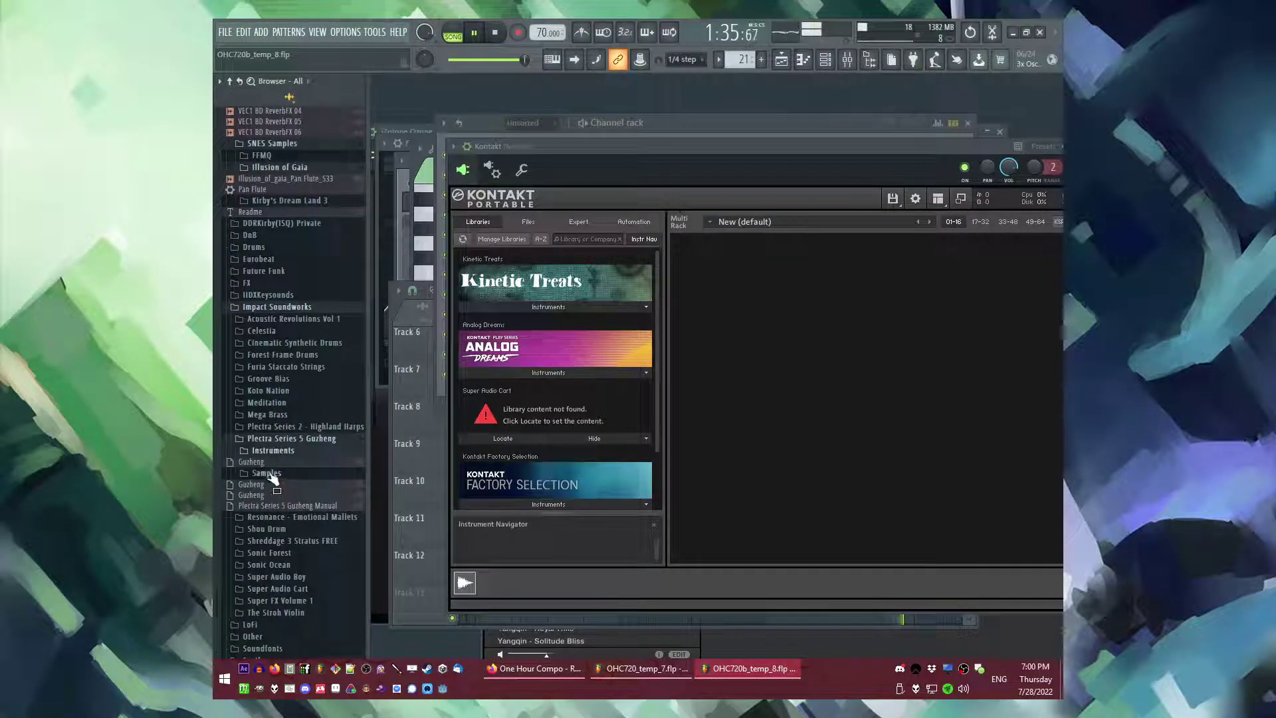
pyautogui.moveTo(821, 418); pyautogui.dragTo(821, 417)
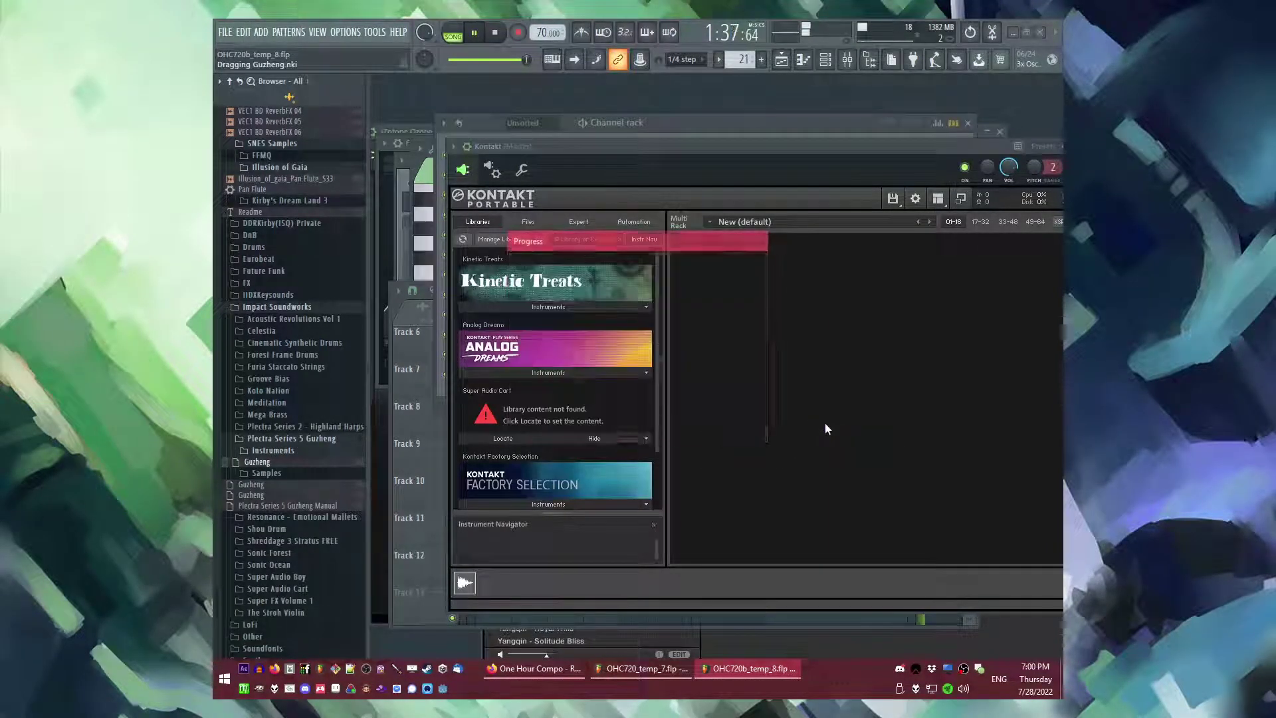
# - Play the arrangement from just before bar 21 in the playlist
pyautogui.press('F9')
pyautogui.press('F5')
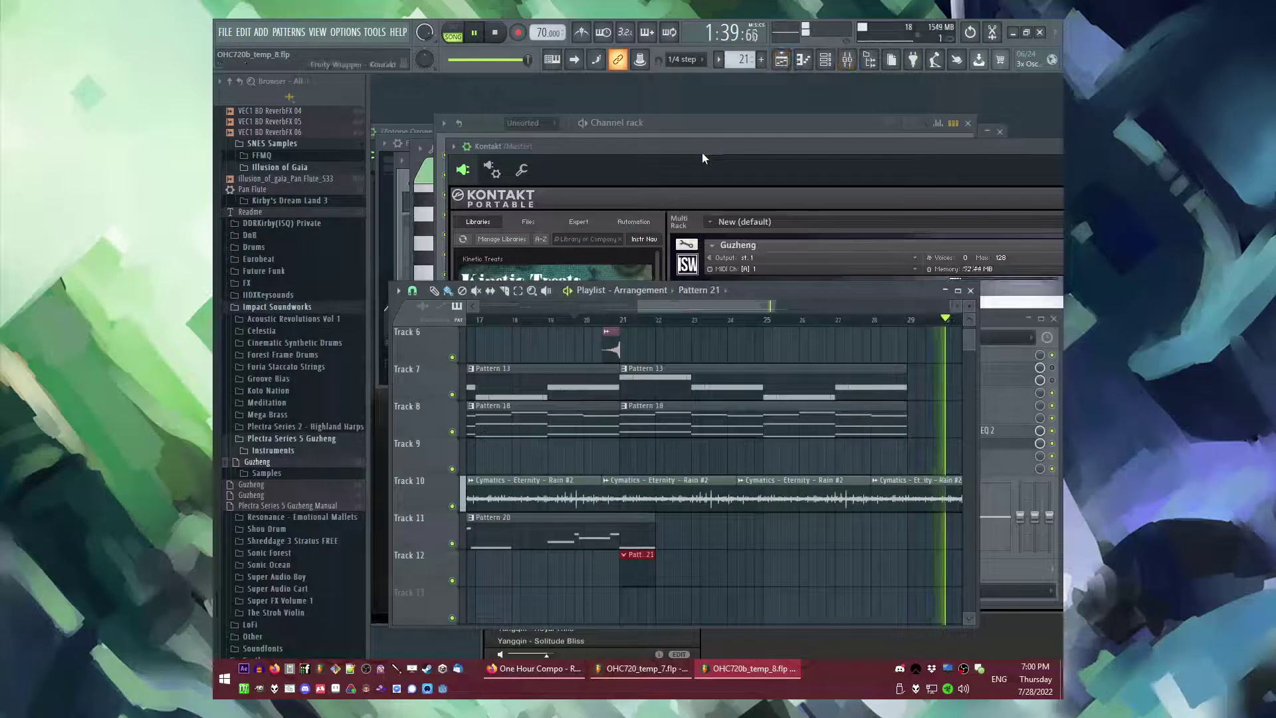
pyautogui.click(623, 320)
pyautogui.moveTo(624, 323); pyautogui.dragTo(607, 320)
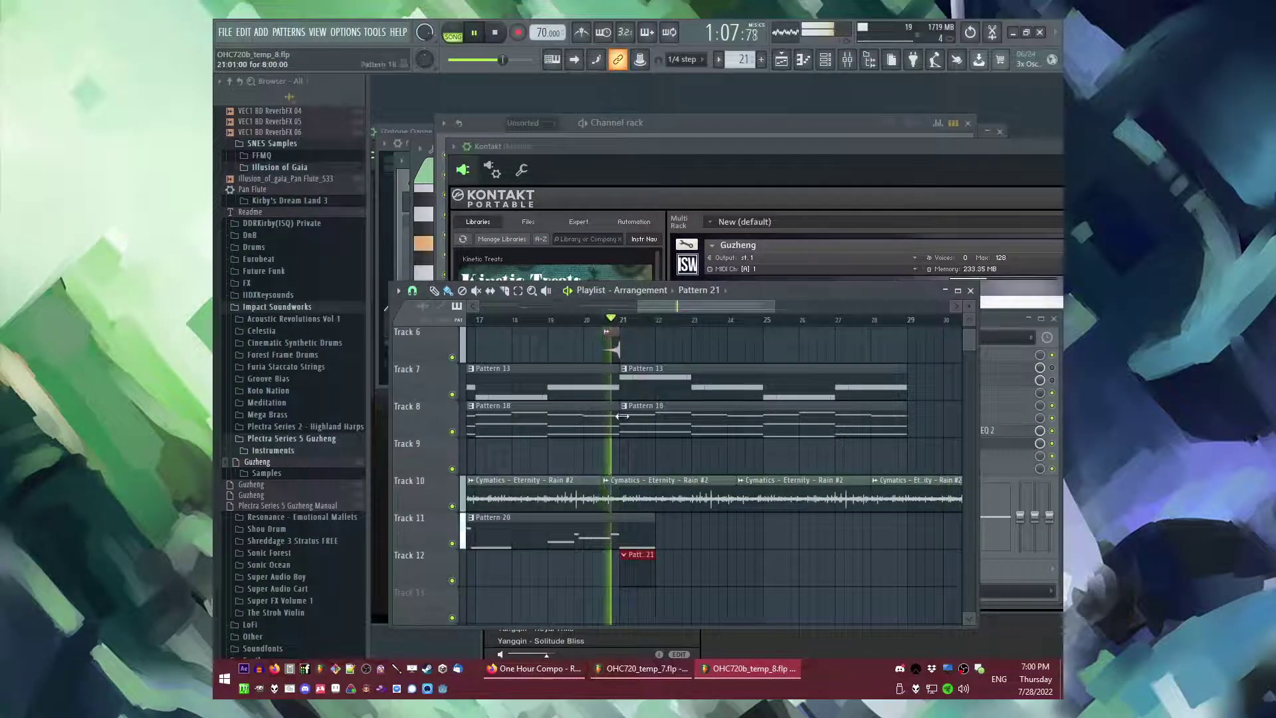
# - Start the Kontakt melody in Pattern 21 with a two-step G6 note at the beginning of bar 1
pyautogui.press('F6')
pyautogui.rightClick(539, 374)
pyautogui.click(573, 376)
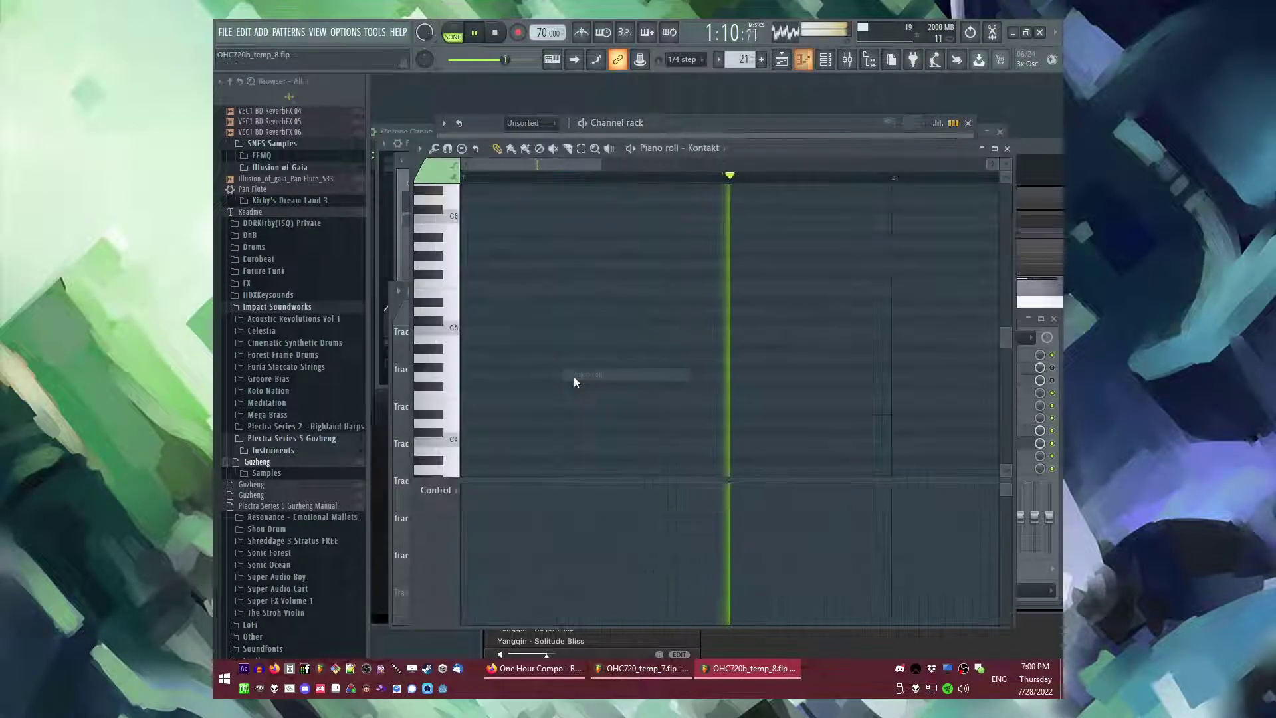
pyautogui.click(570, 329)
pyautogui.press('space')
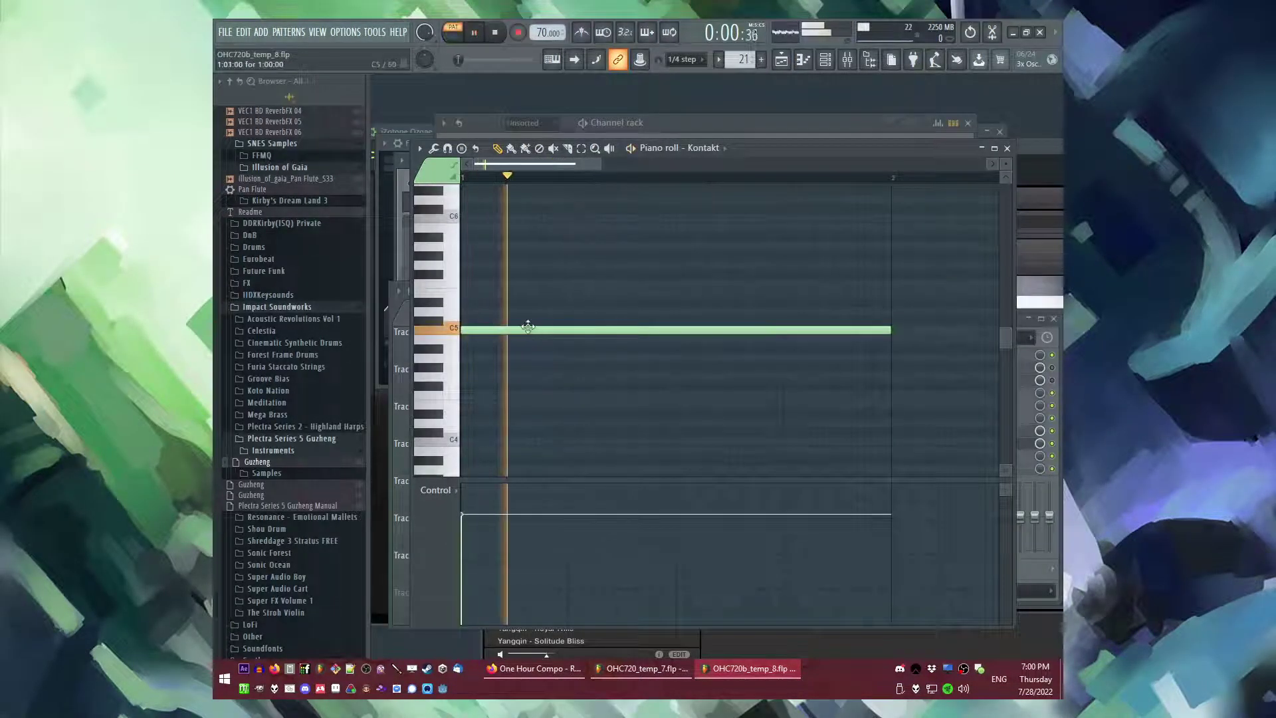
pyautogui.moveTo(527, 329); pyautogui.dragTo(509, 302)
pyautogui.rightClick(510, 302)
pyautogui.moveTo(487, 223); pyautogui.dragTo(485, 237)
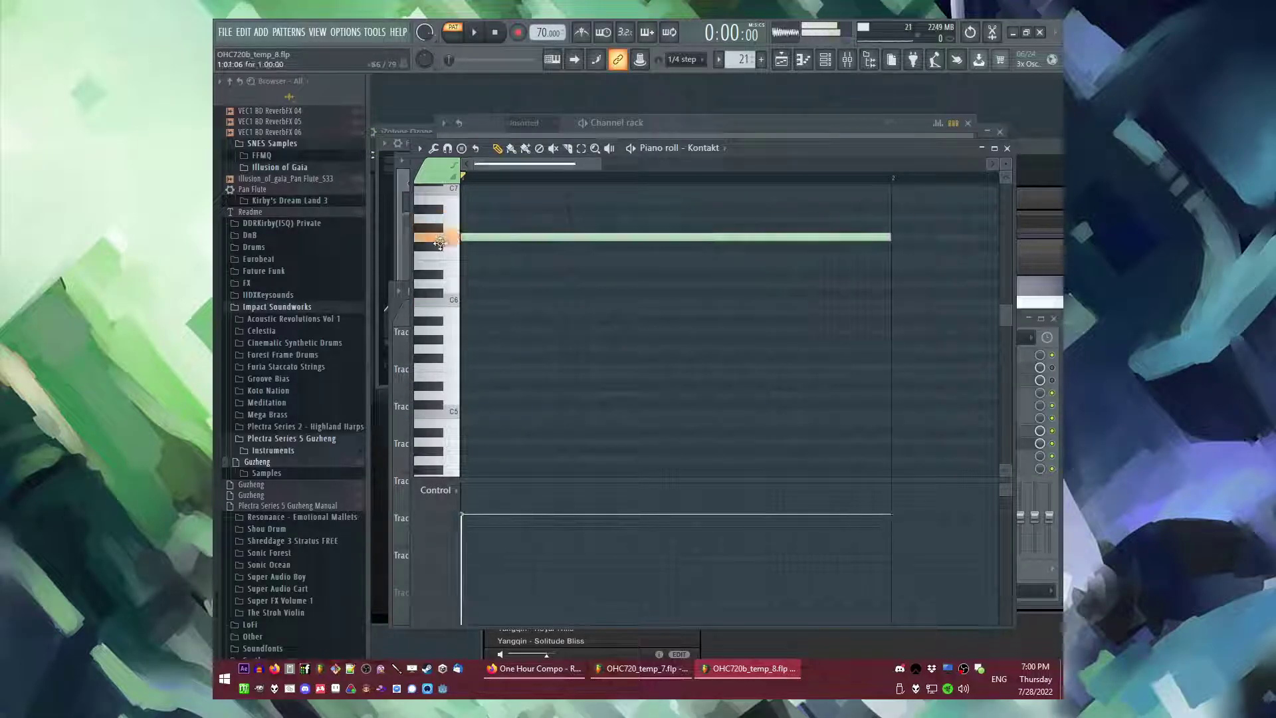
pyautogui.scroll(2, 812, 315)
pyautogui.press('space')
pyautogui.moveTo(882, 290); pyautogui.dragTo(513, 297)
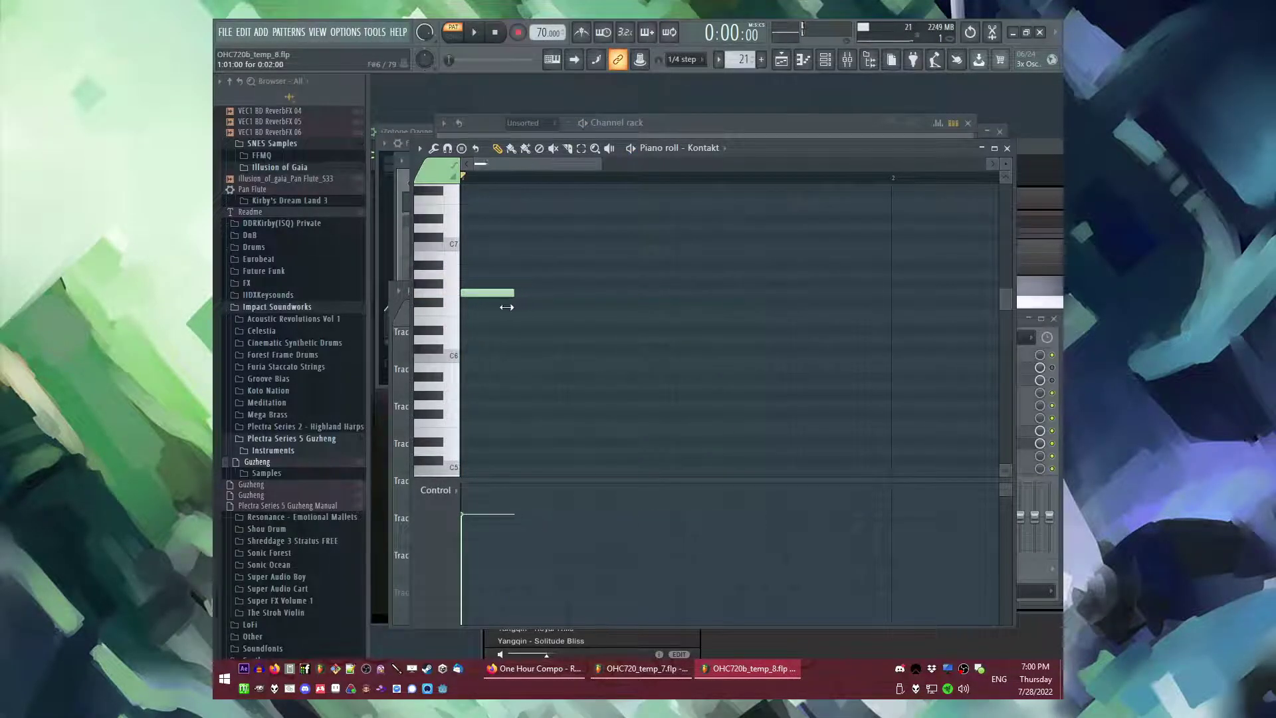
# - Continue the melody with consecutive two-step notes A#6, F6, G6, D#6, F6, C6, D#6 and A#5, and play the pattern
pyautogui.scroll(-2, 512, 296)
pyautogui.click(488, 265)
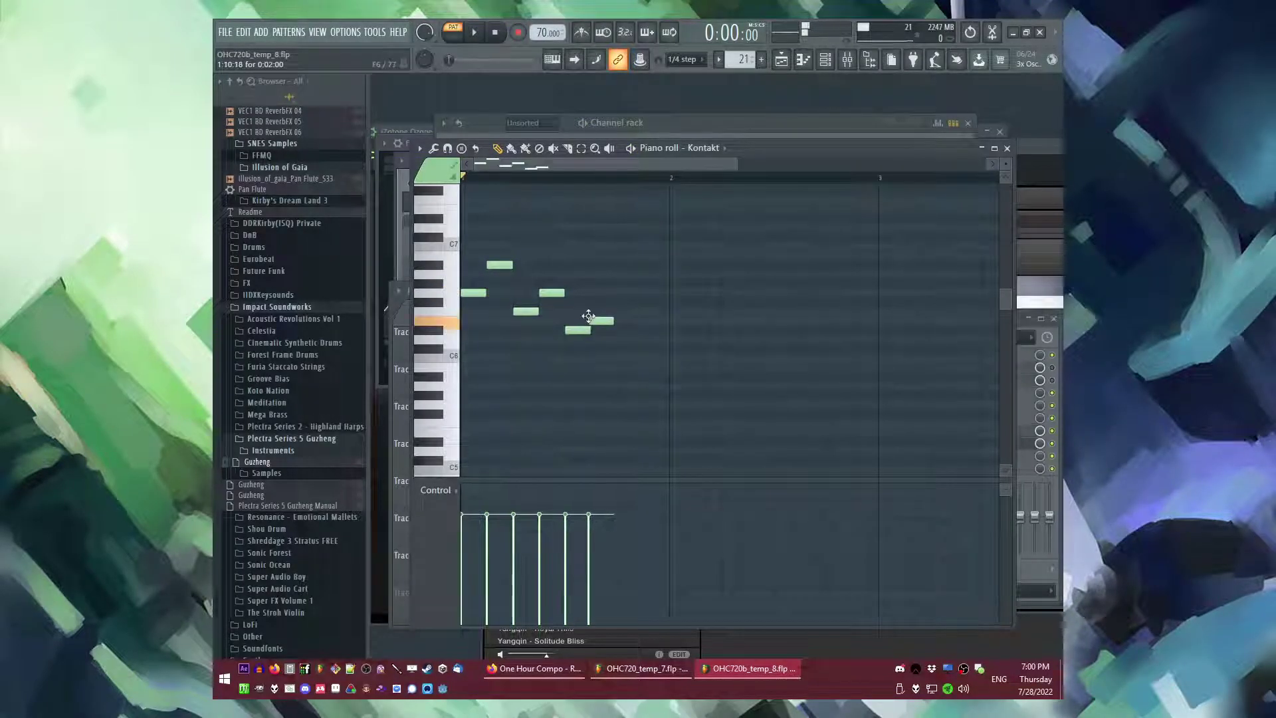
pyautogui.moveTo(615, 359); pyautogui.dragTo(619, 359)
pyautogui.moveTo(640, 333); pyautogui.dragTo(644, 334)
pyautogui.press('space')
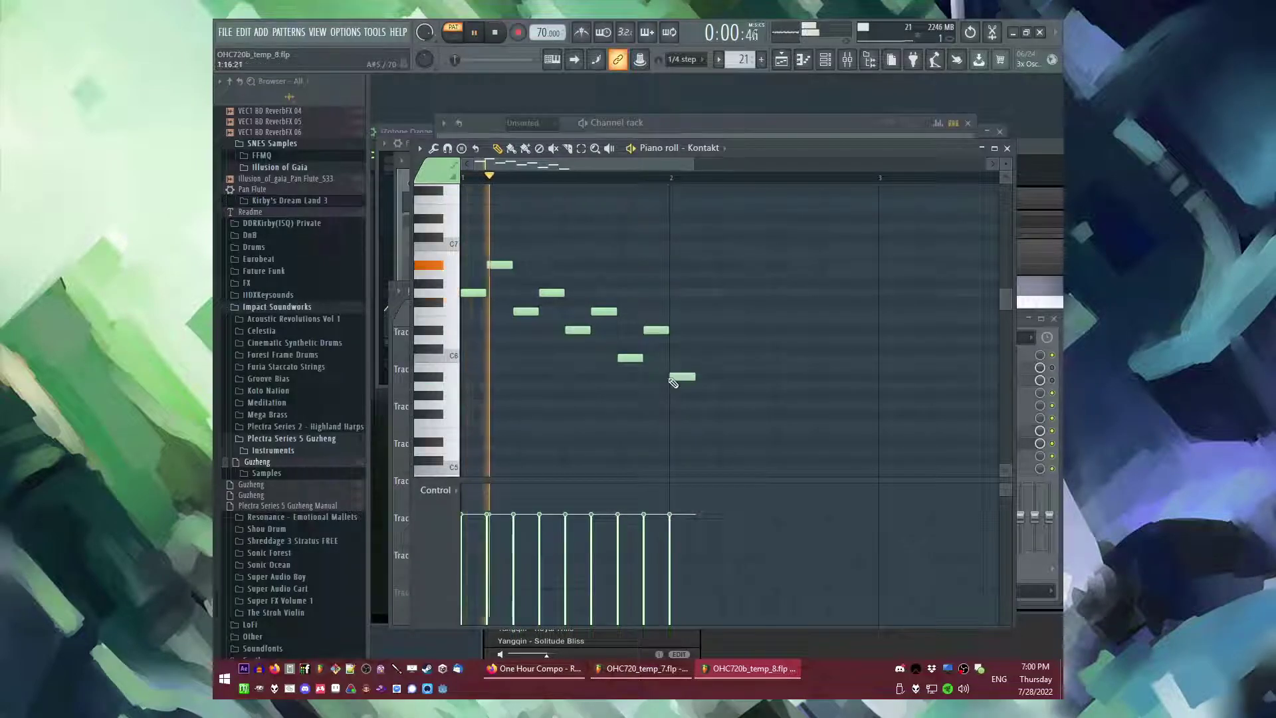
# - Route the Kontakt channel to mixer track 19
pyautogui.click(591, 124)
pyautogui.click(523, 376)
pyautogui.moveTo(819, 147); pyautogui.dragTo(556, 157)
pyautogui.moveTo(940, 157); pyautogui.dragTo(801, 138)
pyautogui.click(944, 171)
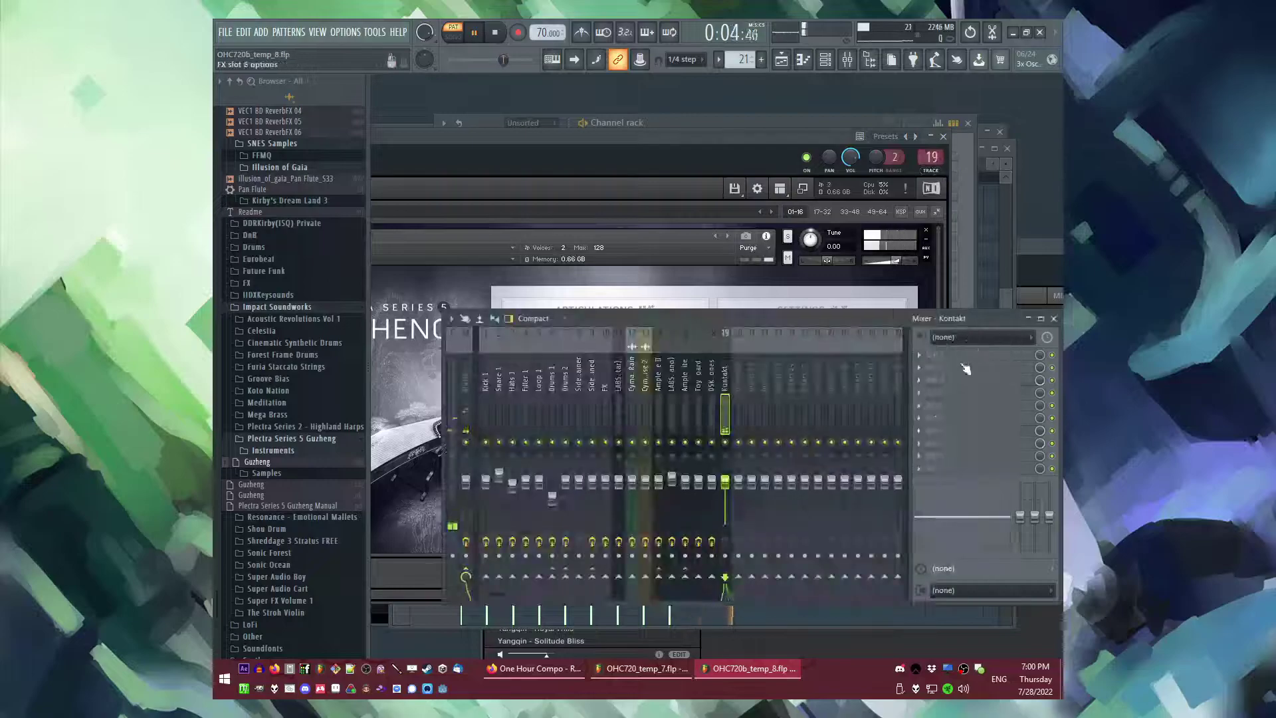
# - Add Fruity Delay Bank and ValhallaSupermassive effects to the Kontakt mixer track
pyautogui.click(919, 420)
pyautogui.click(846, 374)
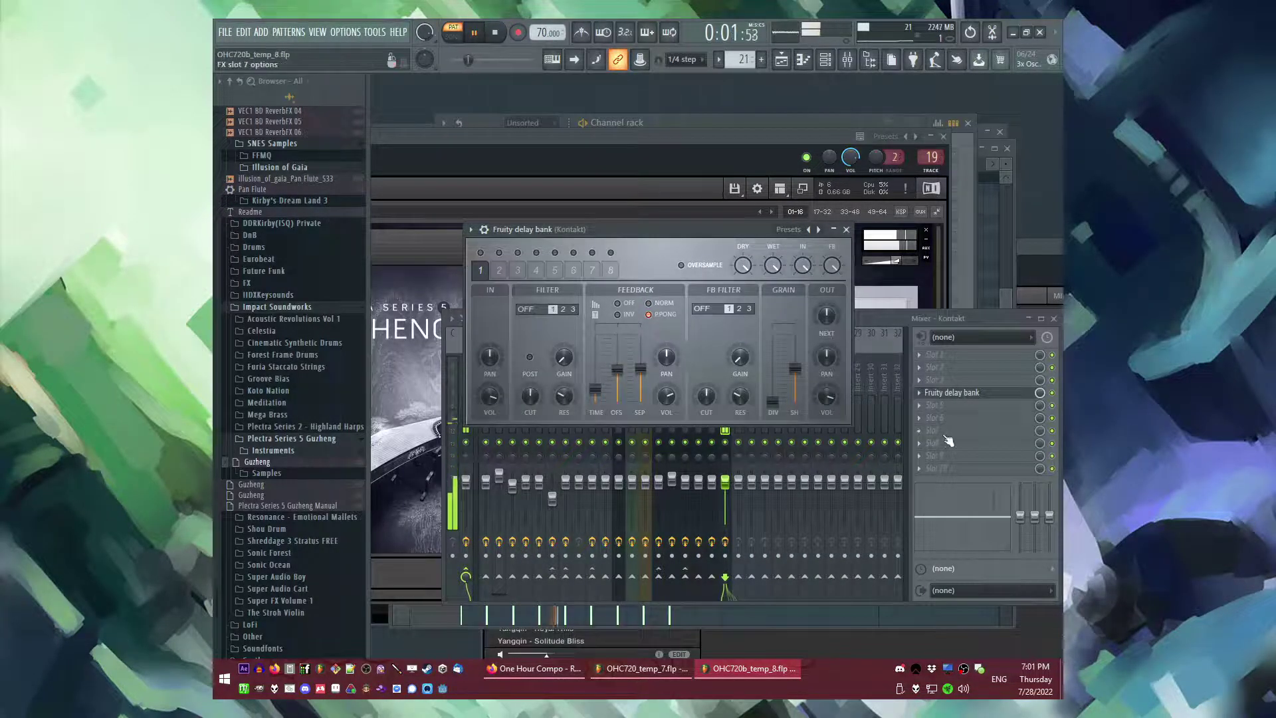
pyautogui.click(948, 435)
pyautogui.click(840, 585)
# - On the Kontakt track, add Parametric EQ 2 with lows cut and 5315 Hz boosted 1.3 dB, plus Vinyl at 1980, 24% warp and 10% wear
pyautogui.press('F6')
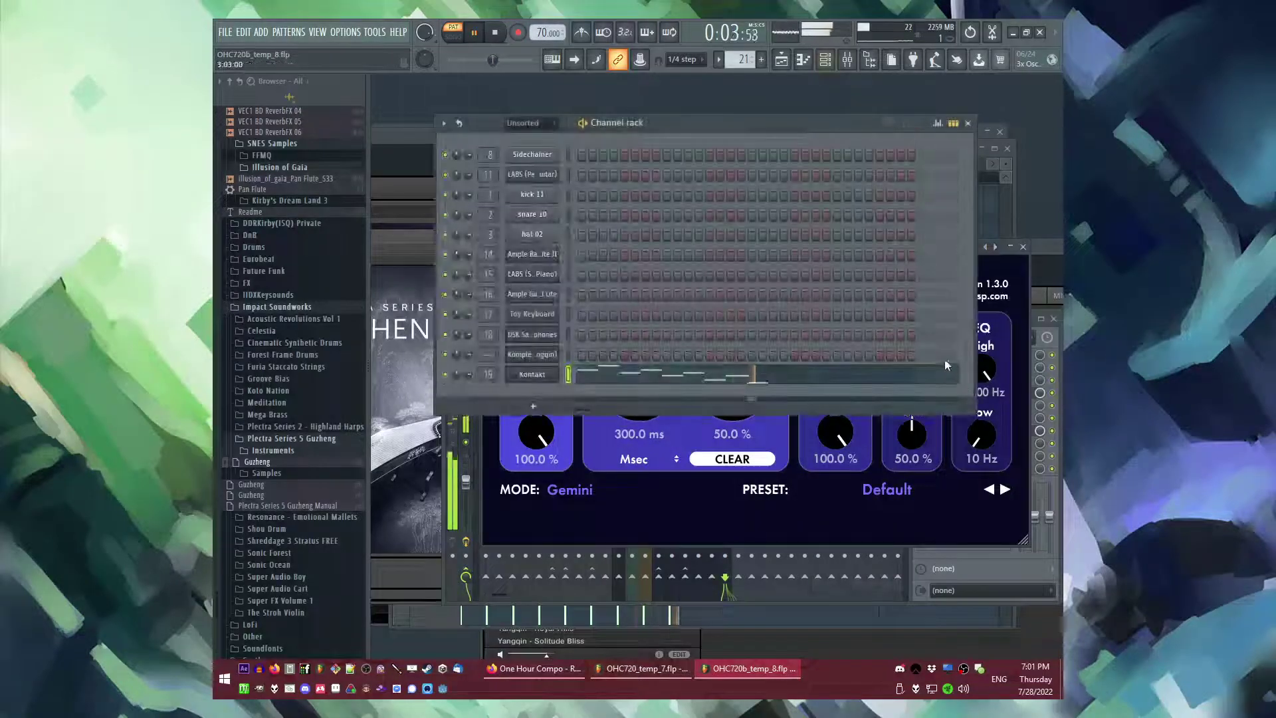
pyautogui.press('F9')
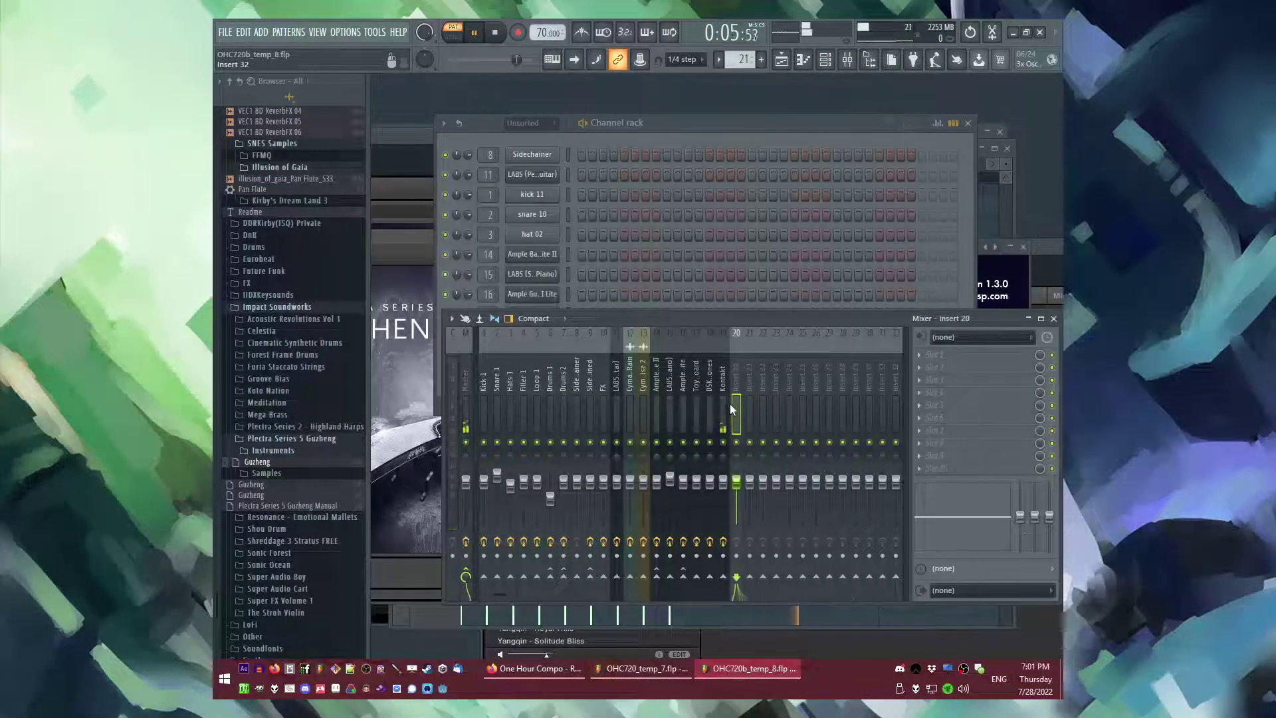
pyautogui.click(928, 364)
pyautogui.click(858, 407)
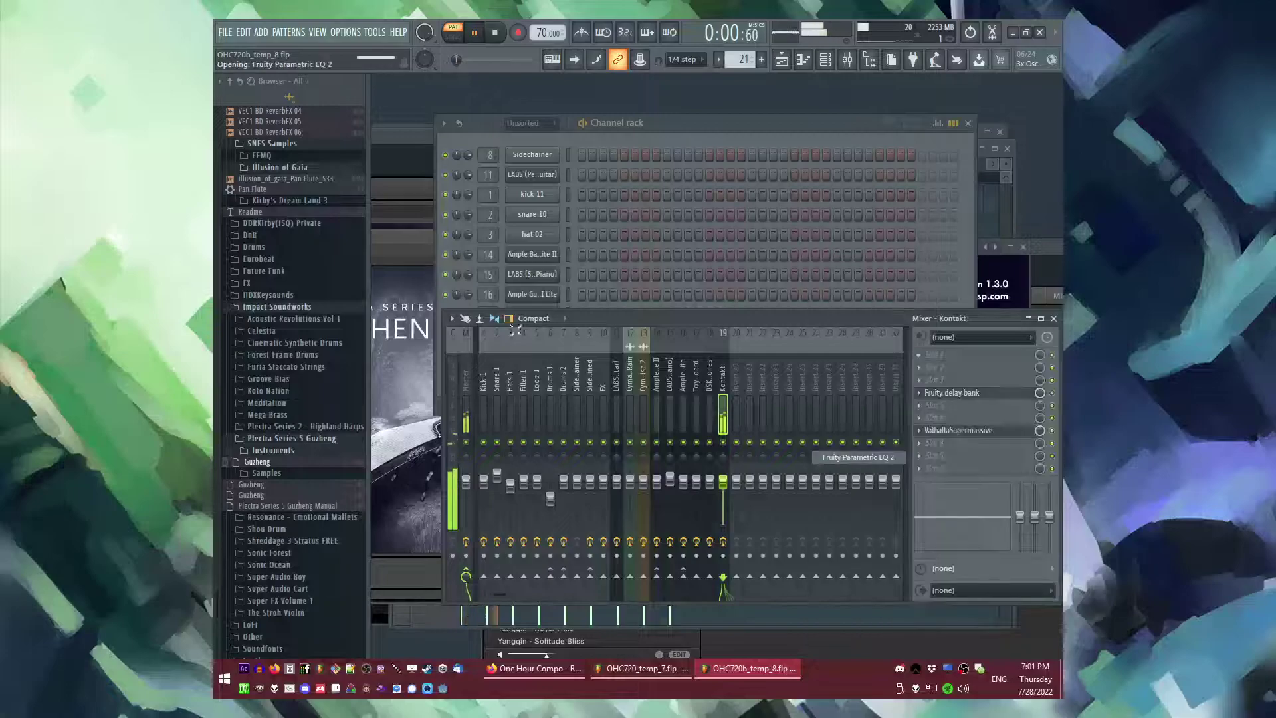
pyautogui.moveTo(624, 256); pyautogui.dragTo(653, 249)
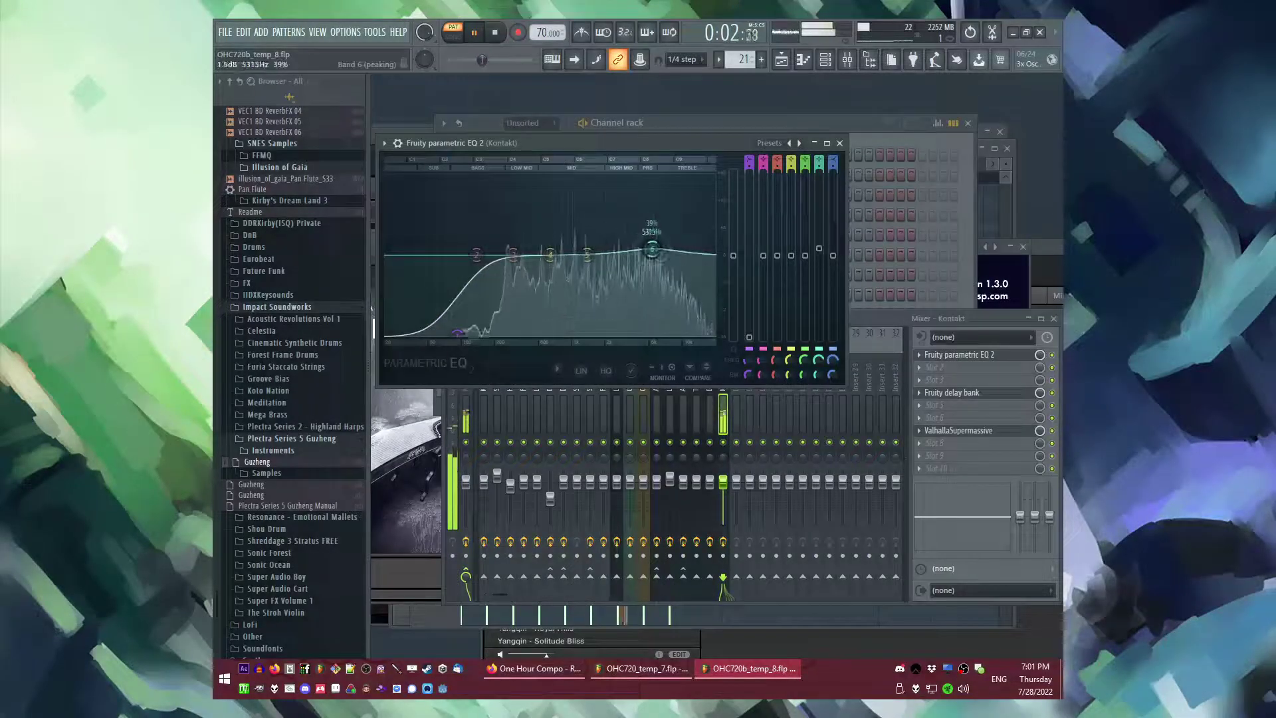
pyautogui.click(926, 459)
pyautogui.click(857, 575)
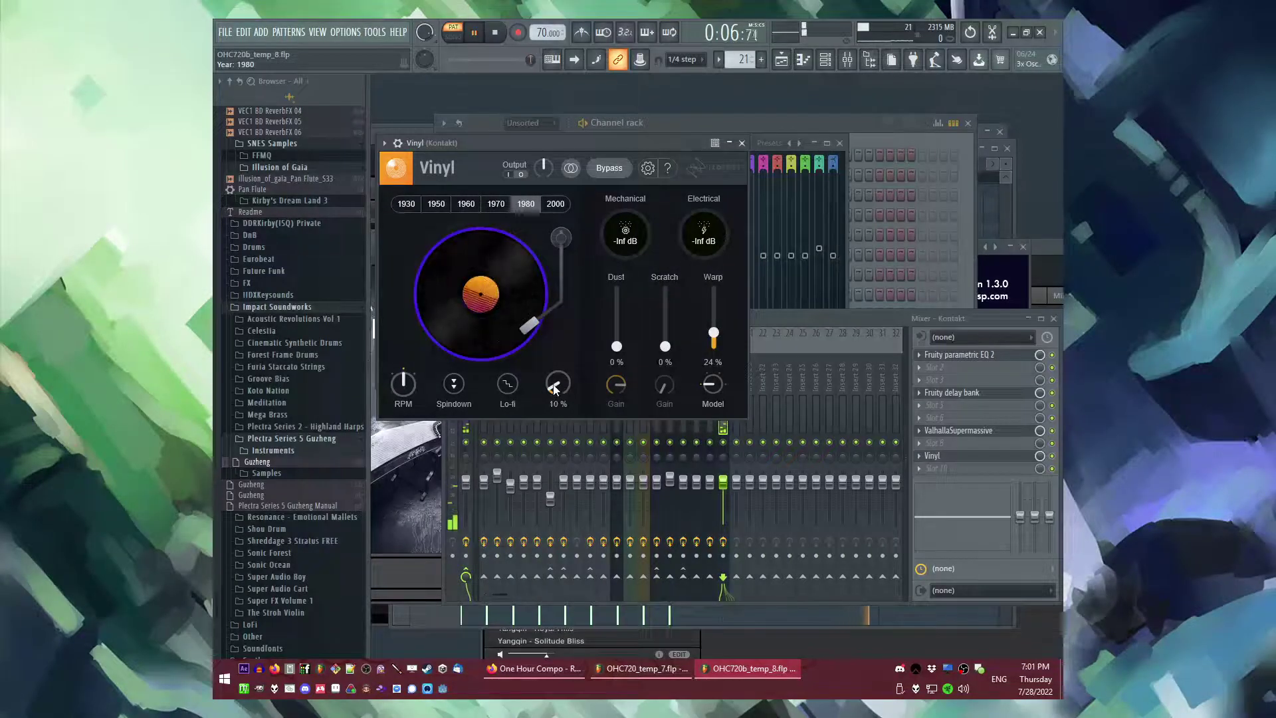
# - Add Fruity Parametric EQ 2 to the DSK Saxophones mixer track and adjust its bands while playing the song from about bar 19
pyautogui.click(709, 429)
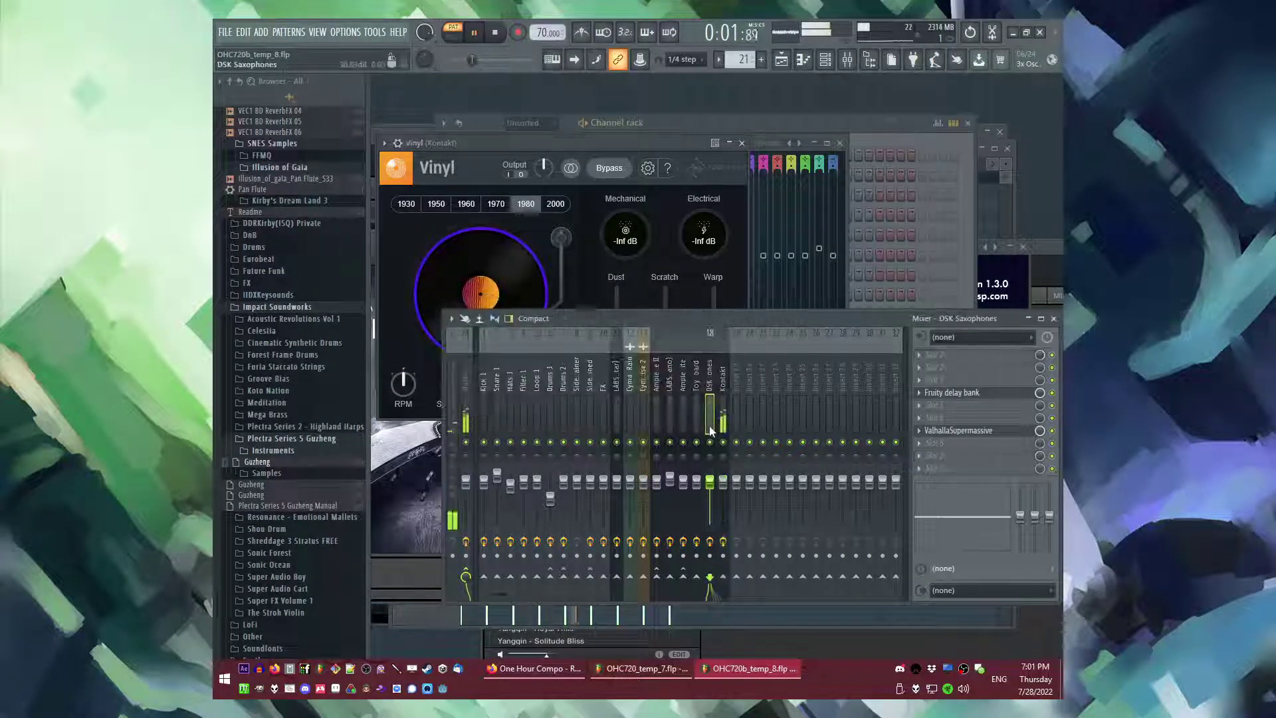
pyautogui.press('F5')
pyautogui.click(549, 320)
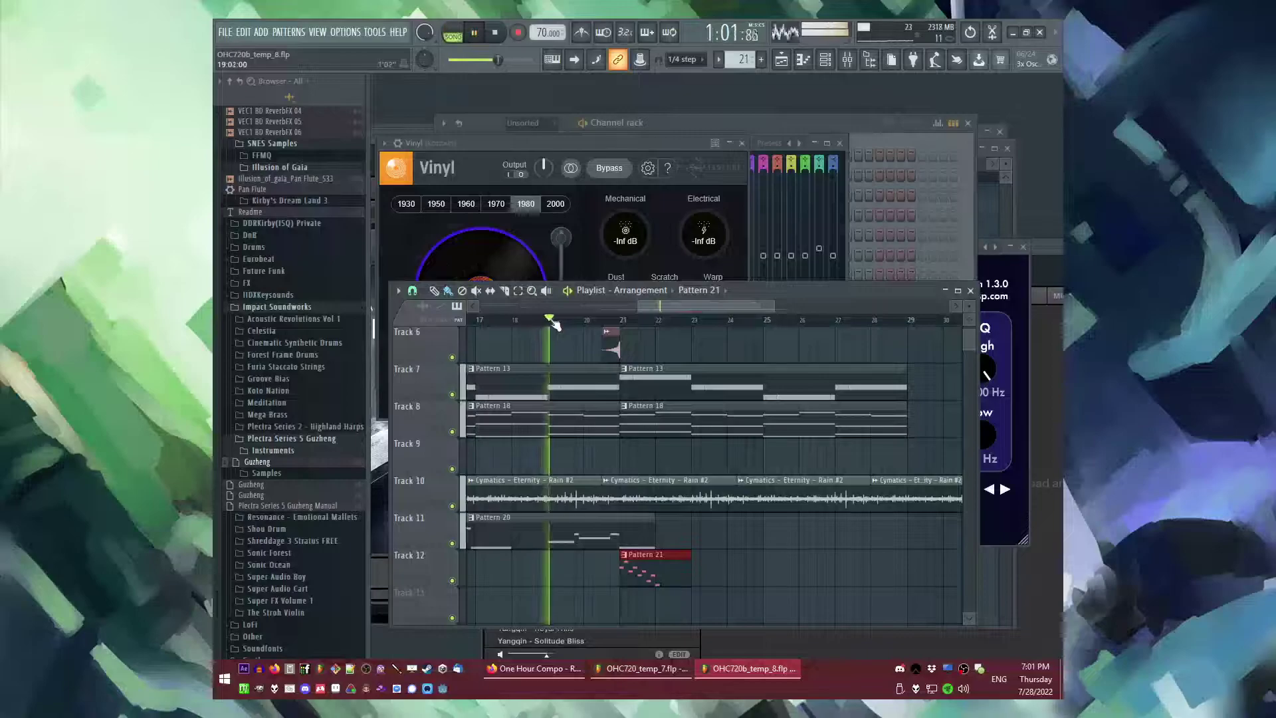
pyautogui.press('F9')
pyautogui.click(924, 367)
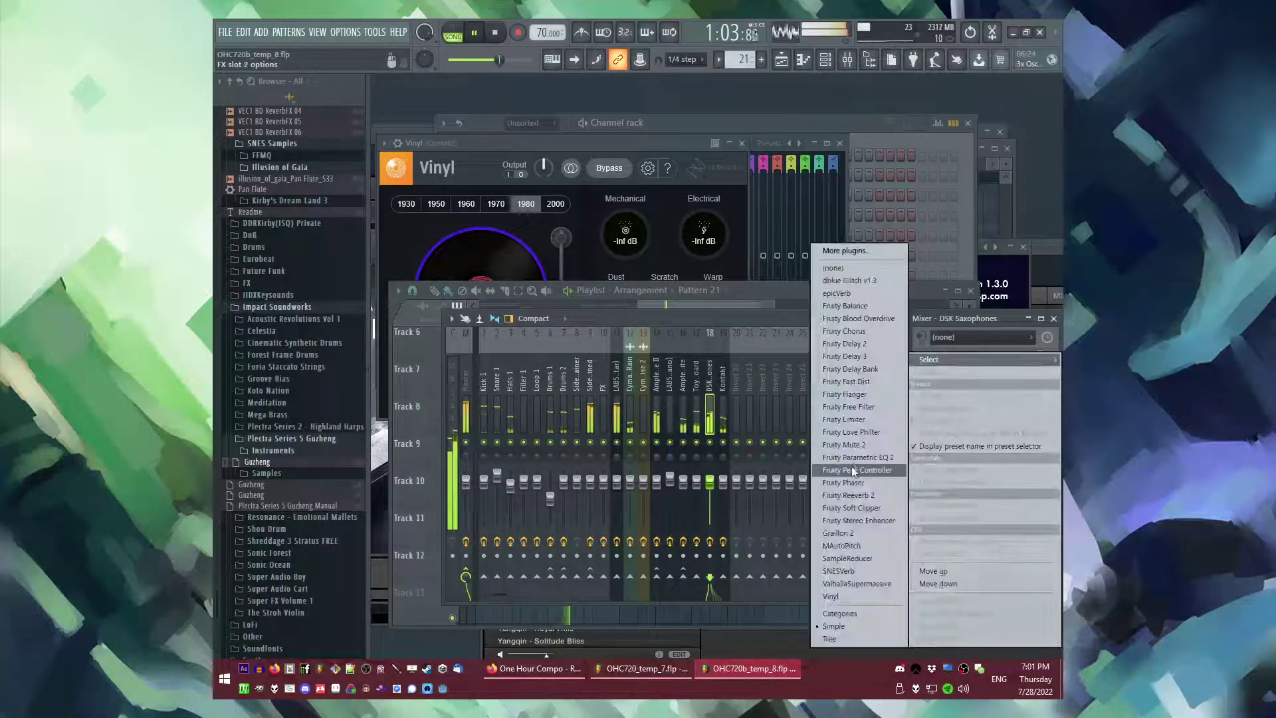
pyautogui.click(854, 457)
pyautogui.moveTo(779, 358); pyautogui.dragTo(778, 357)
pyautogui.moveTo(560, 376); pyautogui.dragTo(583, 458)
pyautogui.click(974, 494)
# - Add Vinyl to the DSK Saxophones track, set to 1970 with 16% warp
pyautogui.click(926, 457)
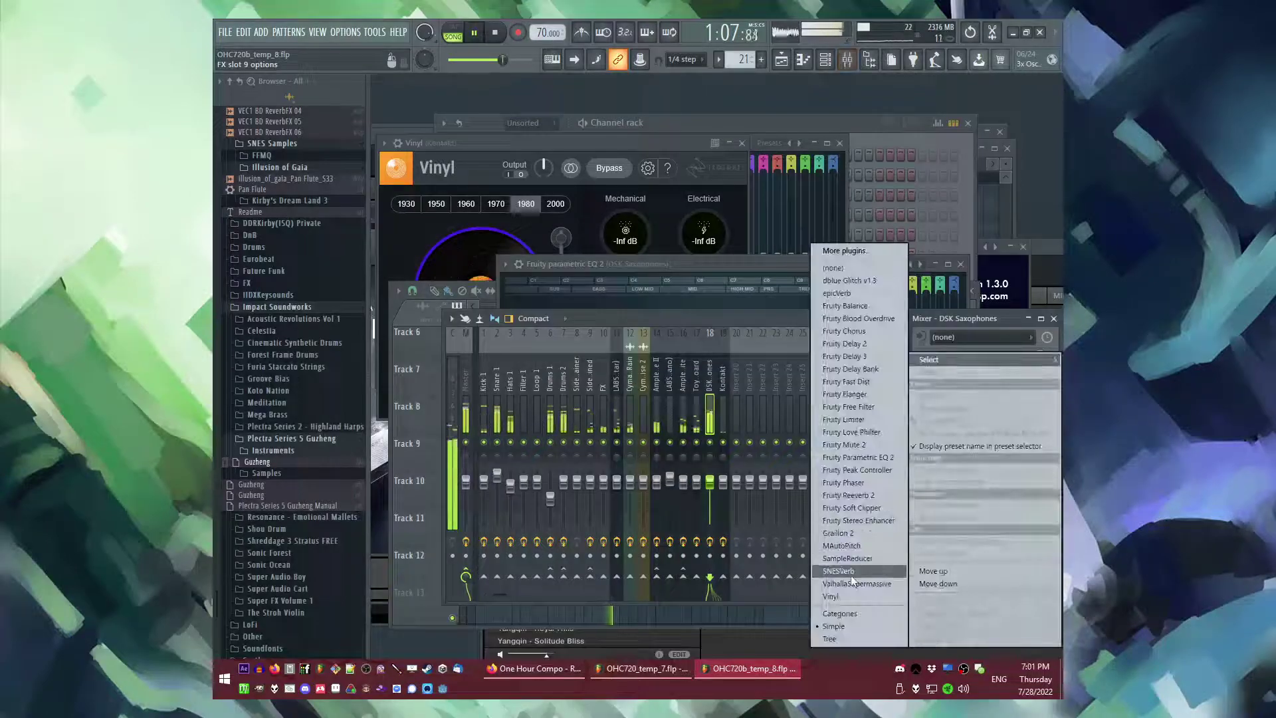
pyautogui.click(850, 596)
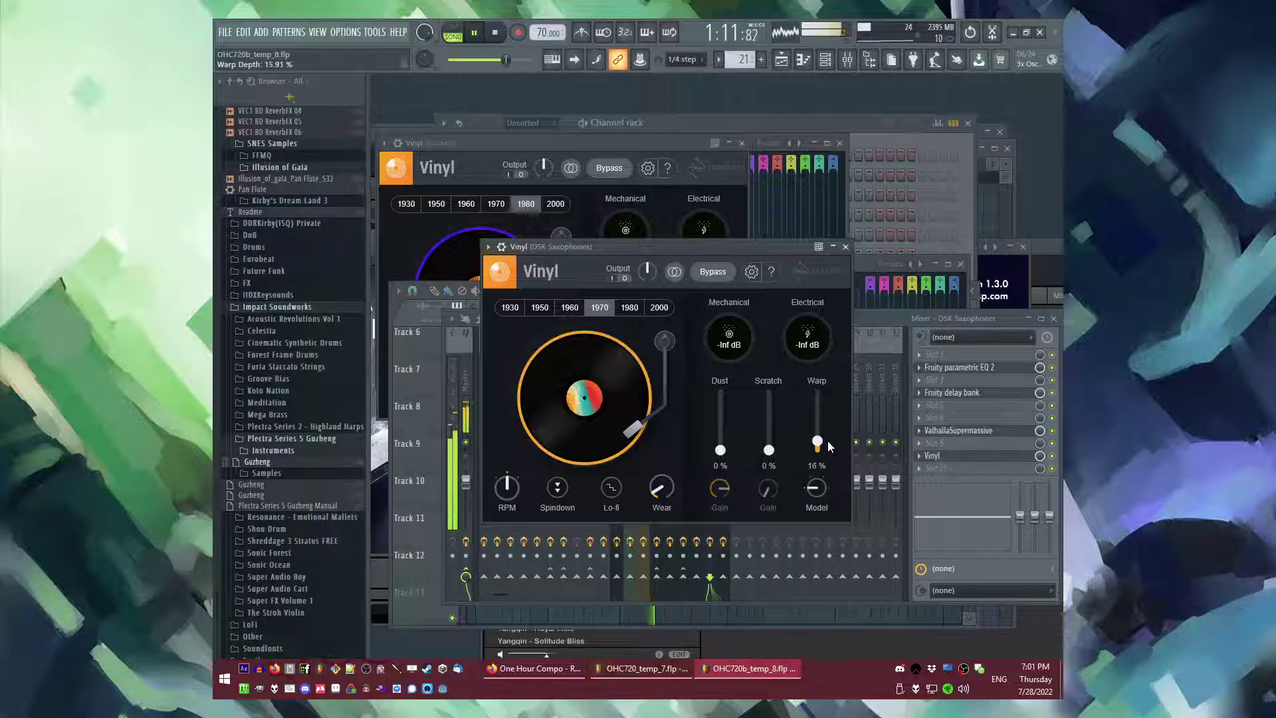
pyautogui.press('F9')
# - Save the project and play the arrangement back from bar 13
pyautogui.scroll(-3, 733, 373)
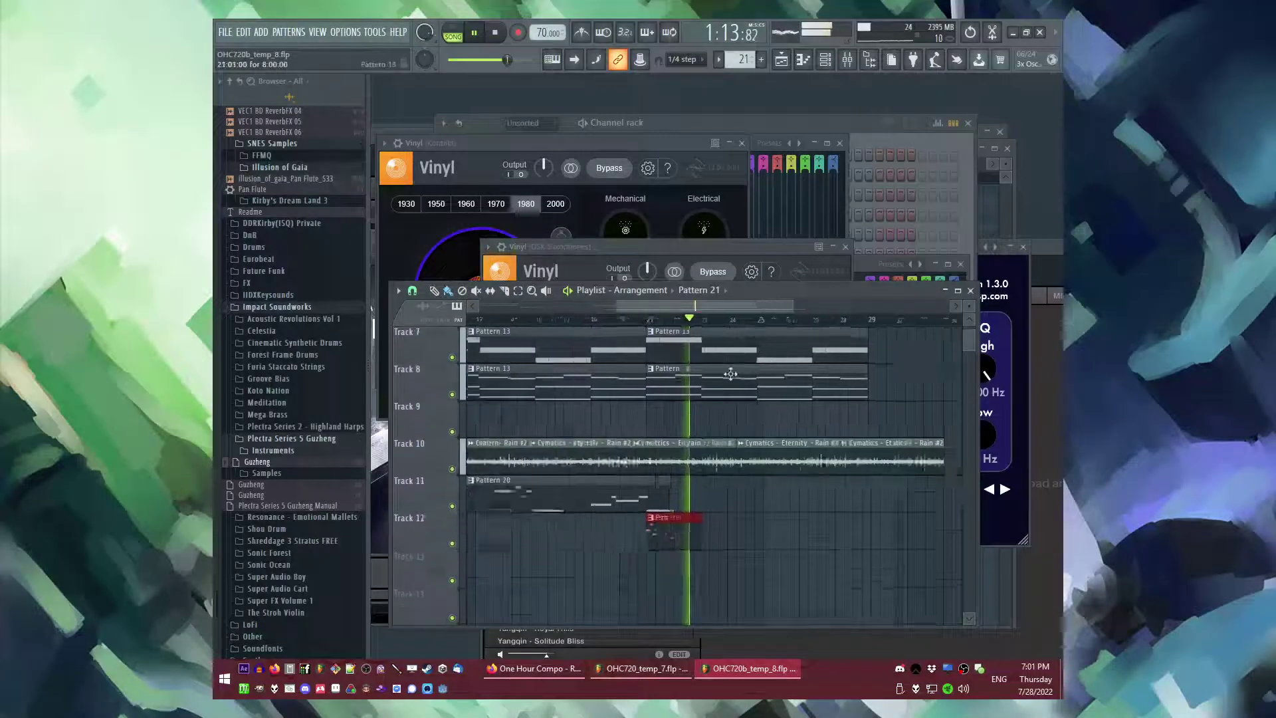
pyautogui.click(579, 320)
pyautogui.scroll(2, 564, 325)
pyautogui.click(530, 320)
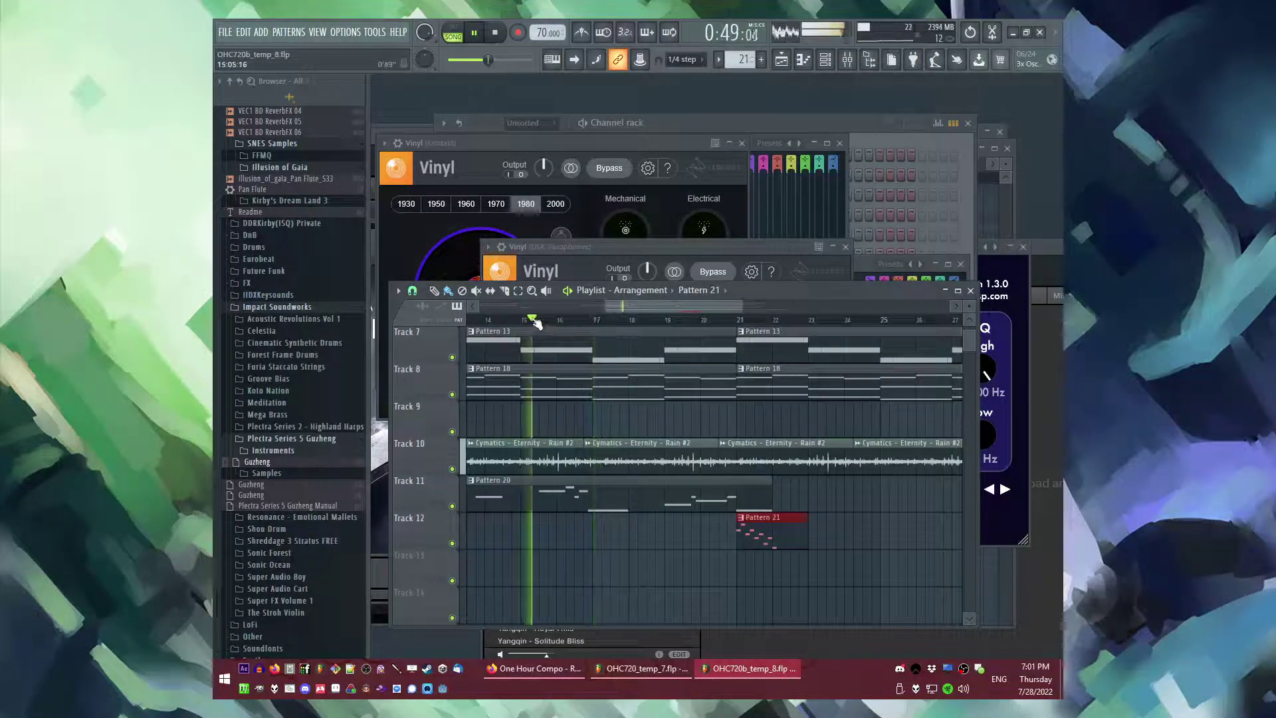
pyautogui.scroll(-2, 664, 412)
pyautogui.scroll(2, 597, 424)
pyautogui.hotkey('ctrl', 's')
pyautogui.click(596, 321)
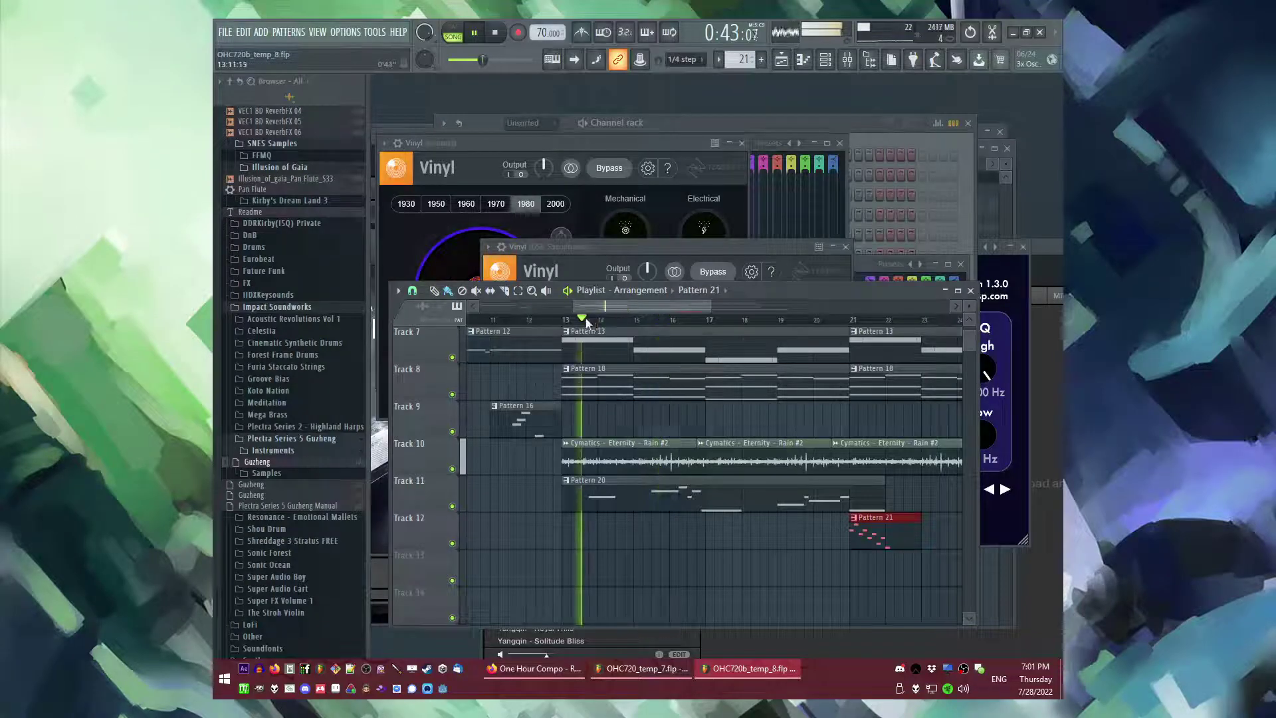
# - Close the Komplete Kontrol window and show the maximizer settings of iZotope Ozone 5 on the Master track
pyautogui.press('F9')
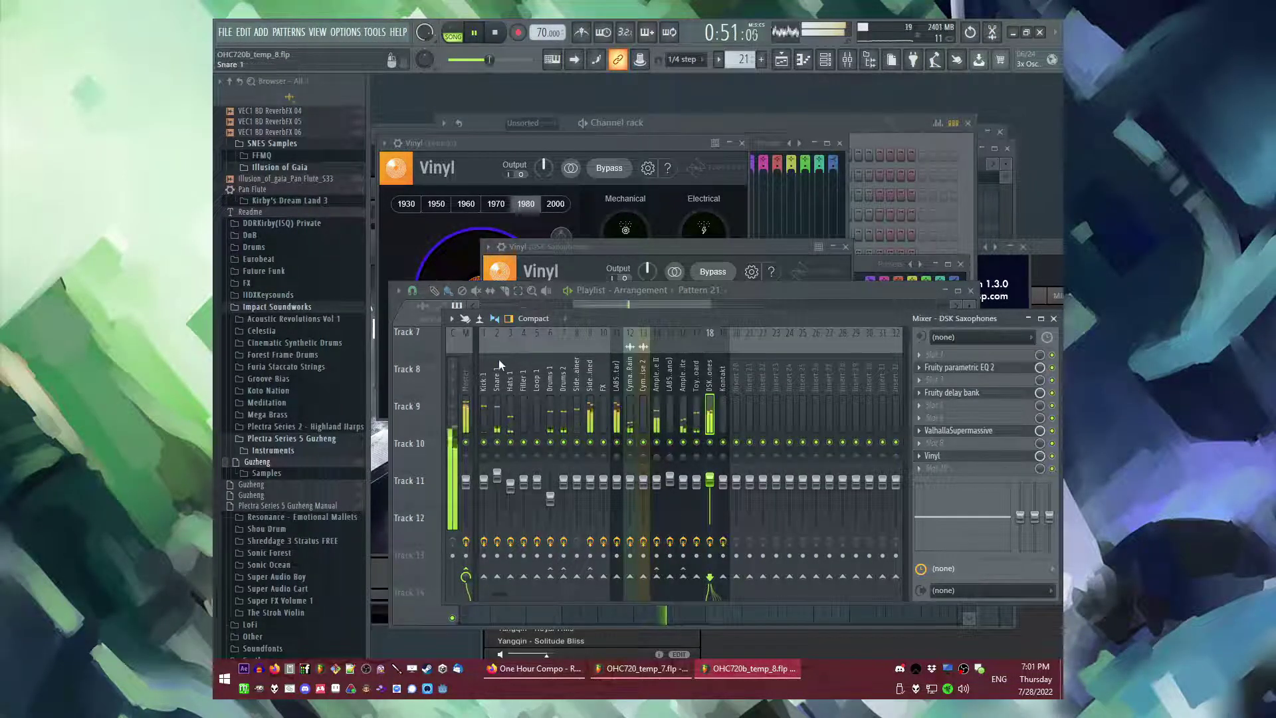
pyautogui.moveTo(1048, 248); pyautogui.dragTo(891, 222)
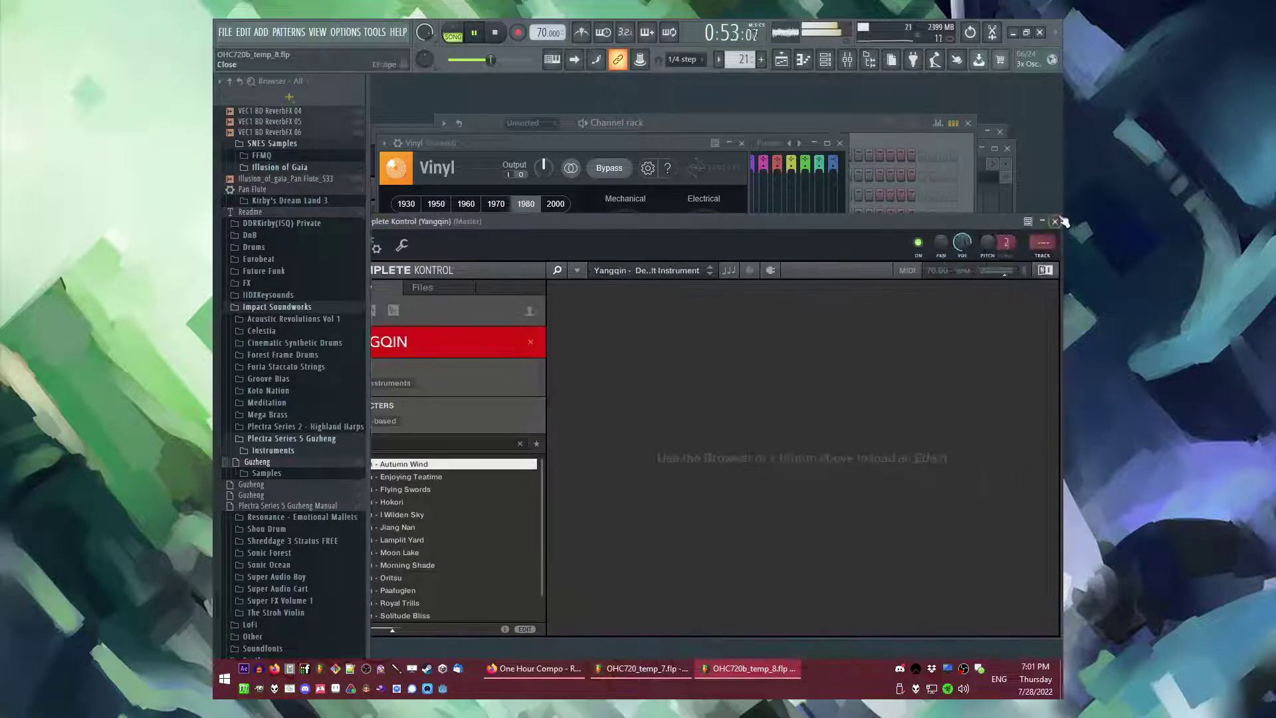
pyautogui.click(1058, 220)
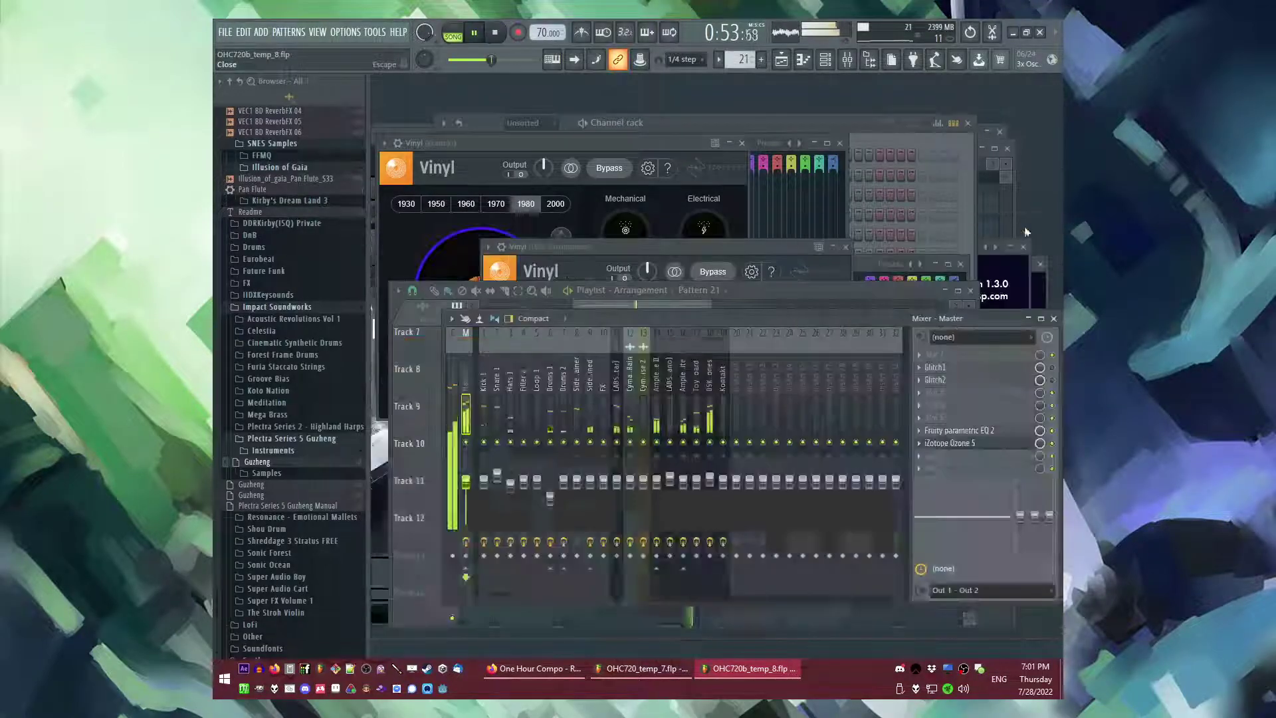
pyautogui.click(962, 444)
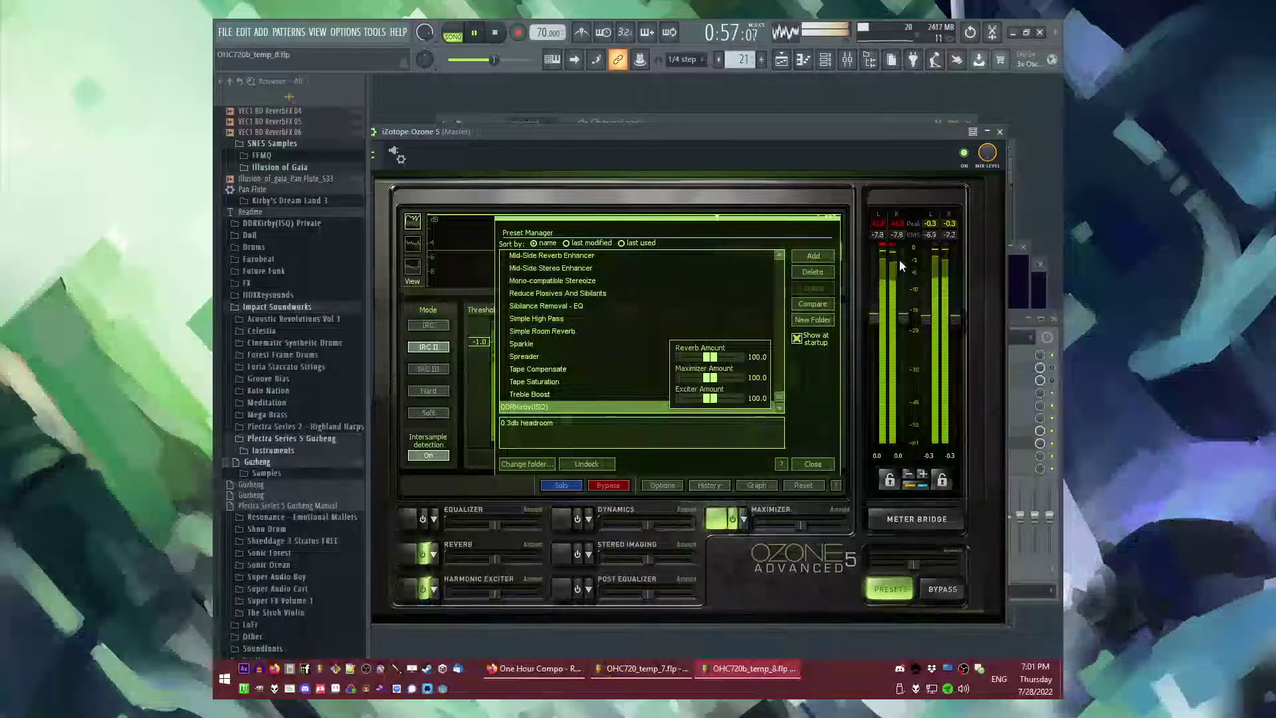
pyautogui.click(808, 465)
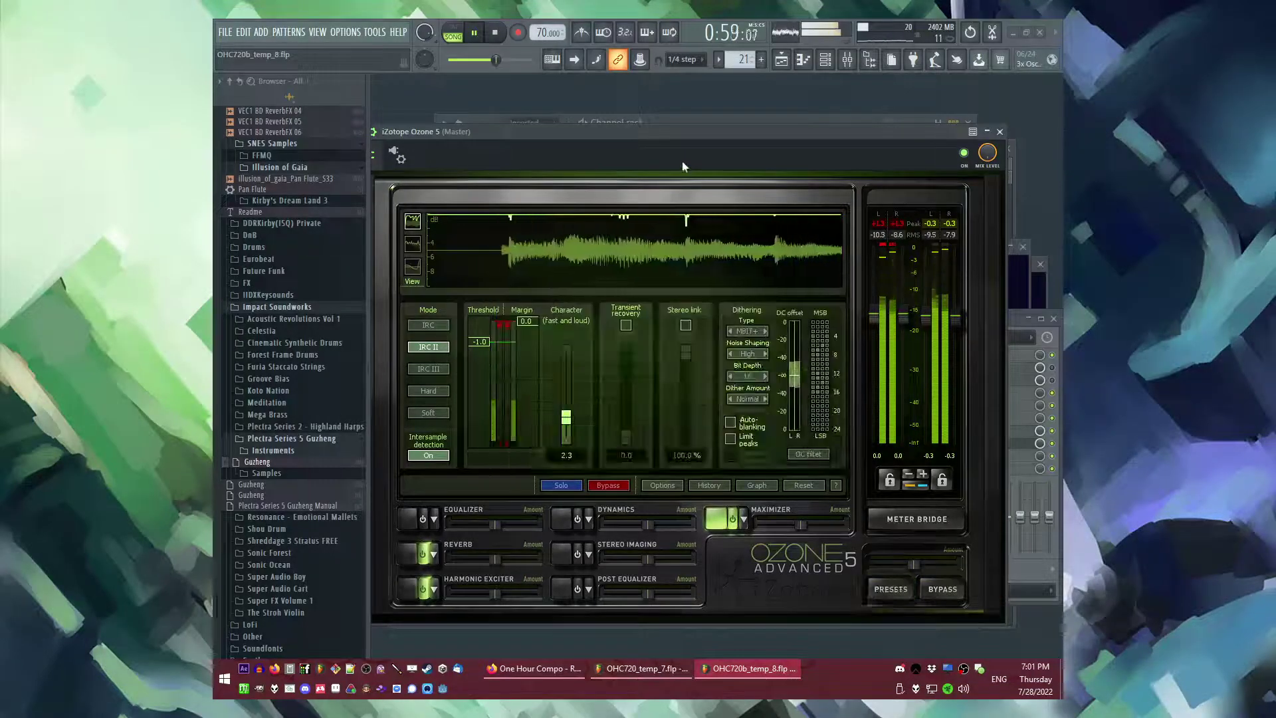
# - Lower the Ozone 5 maximizer threshold on the Master to about -1.3 dB while the song plays
pyautogui.press('F5')
pyautogui.moveTo(643, 309); pyautogui.dragTo(692, 303)
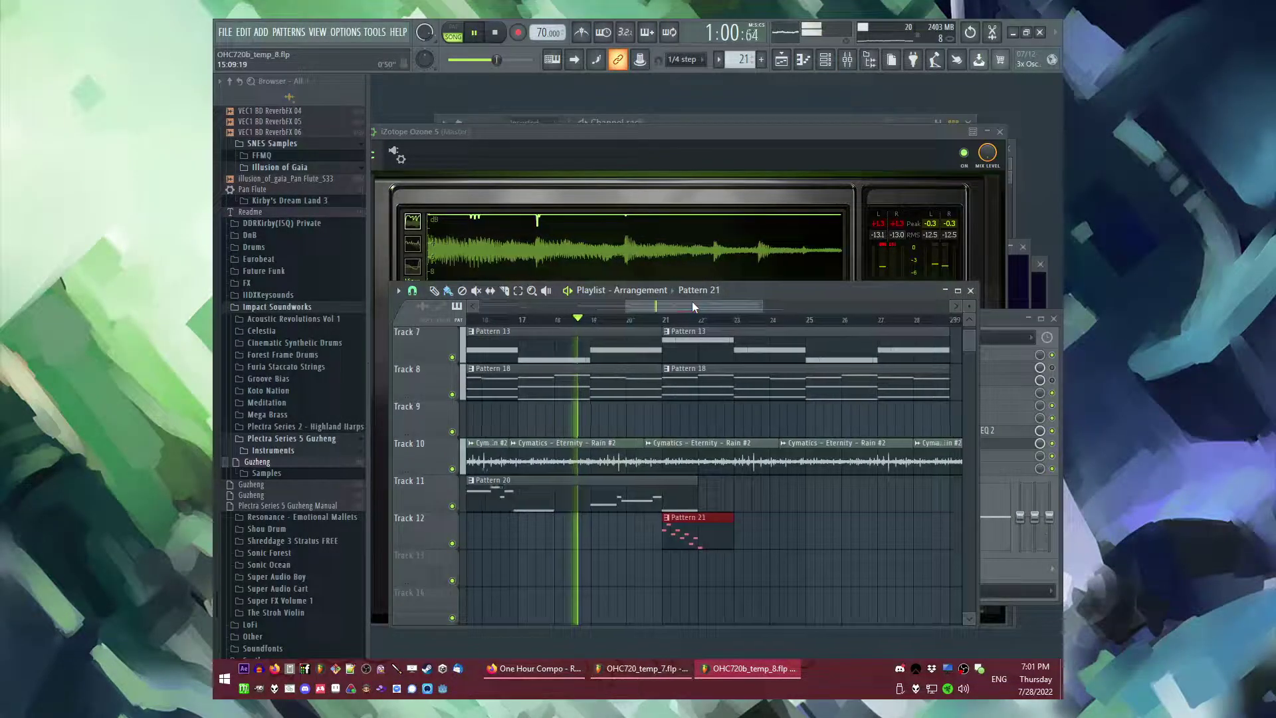
pyautogui.click(670, 204)
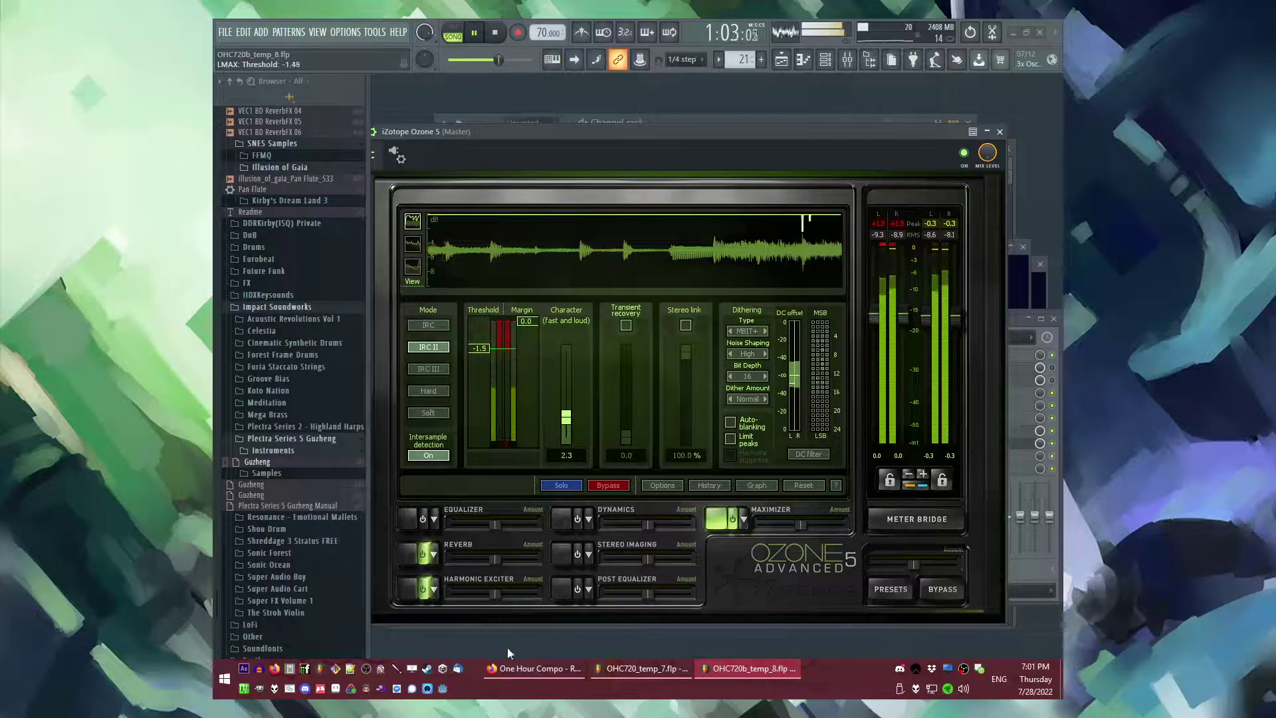
pyautogui.press('F5')
pyautogui.click(671, 162)
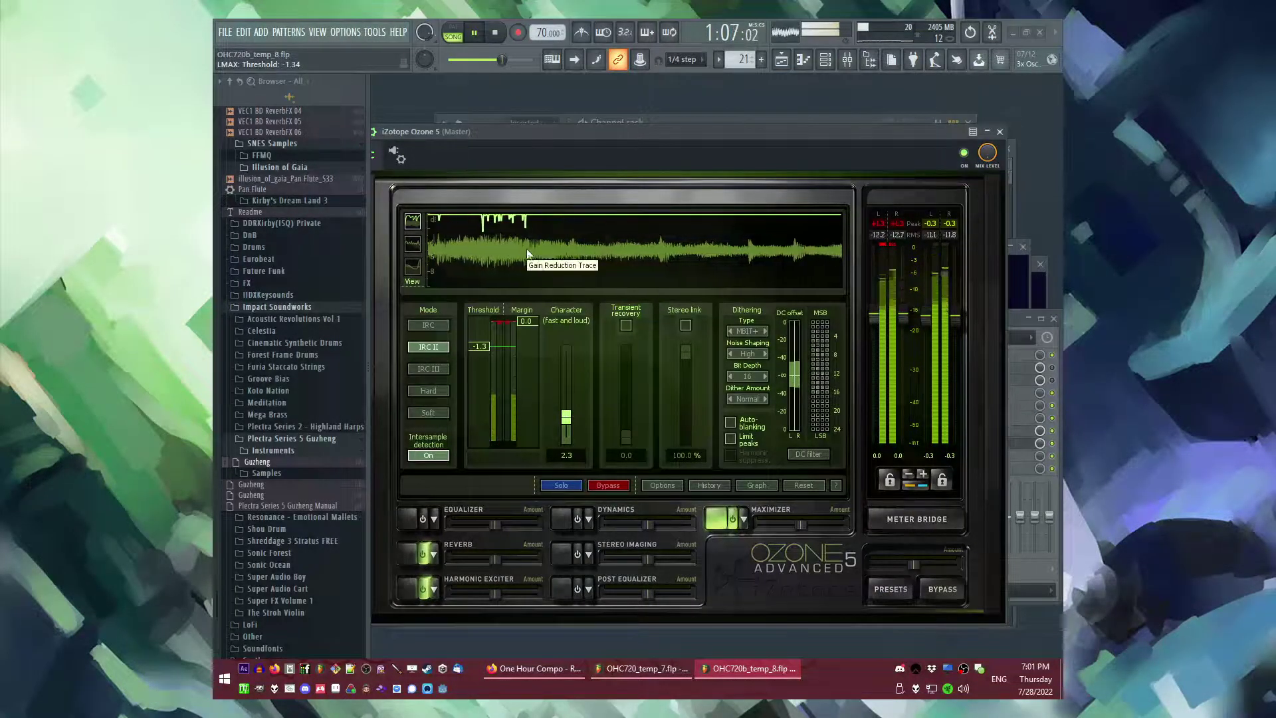
# - Continue the Kontakt guzheng melody of Pattern 21 in bar 2 with the notes C6, D#6 and F6
pyautogui.press('F5')
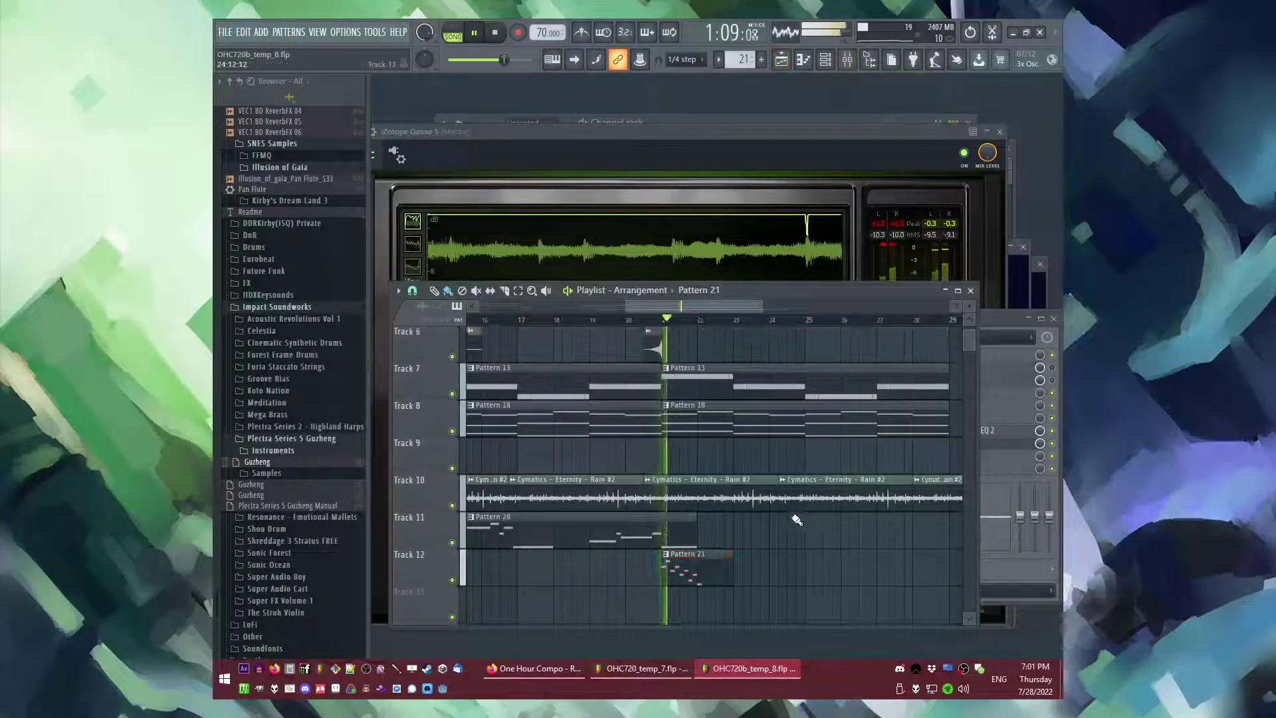
pyautogui.press('F7')
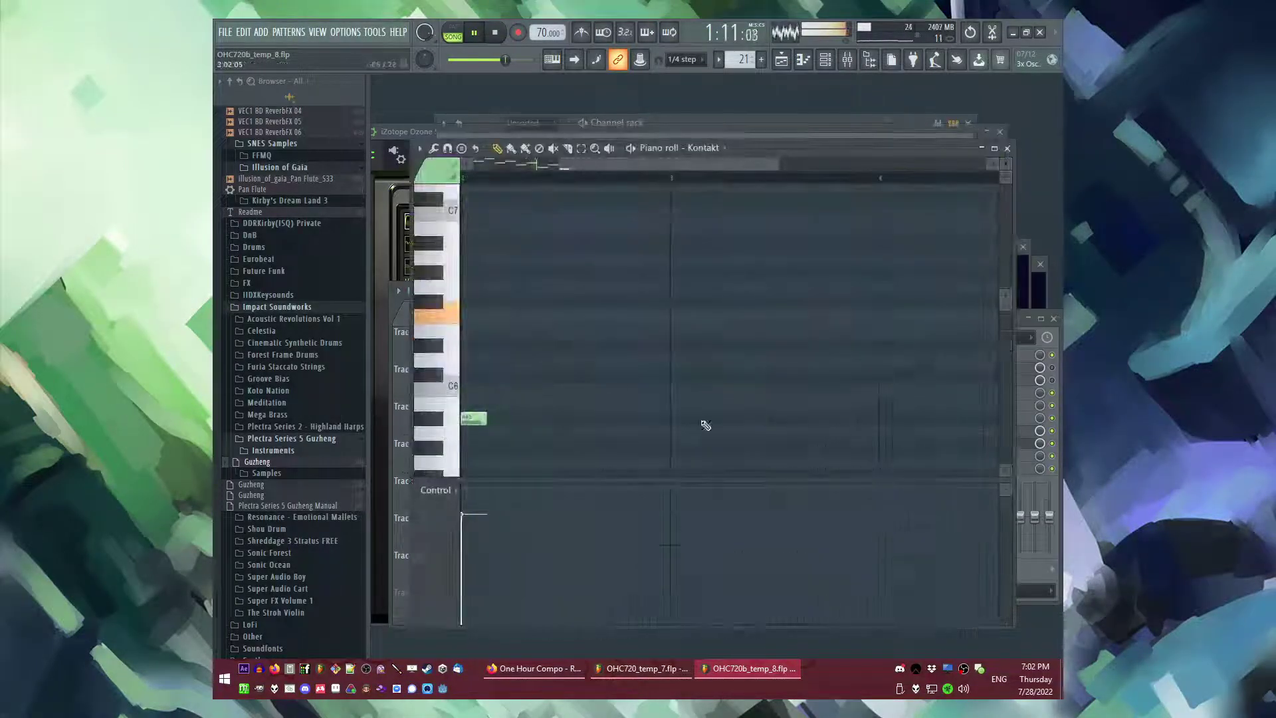
pyautogui.moveTo(561, 387); pyautogui.dragTo(554, 386)
pyautogui.press('space')
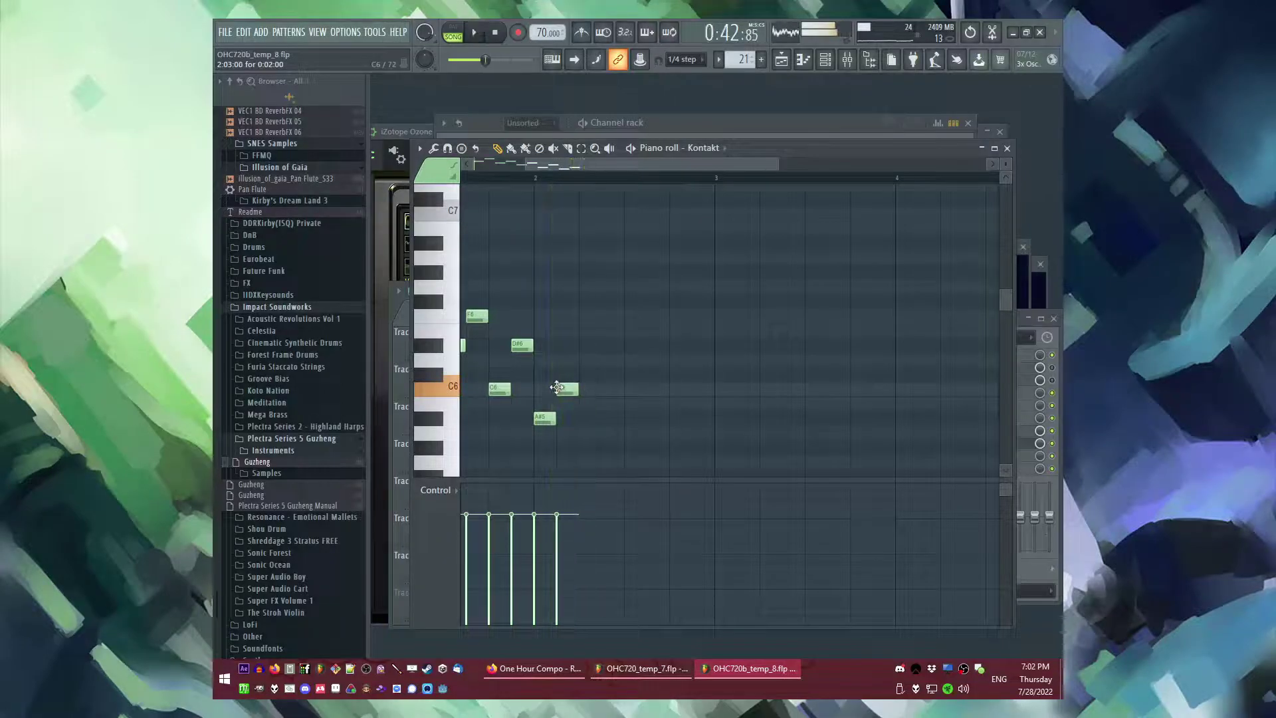
pyautogui.scroll(3, 570, 377)
pyautogui.click(592, 347)
pyautogui.click(619, 318)
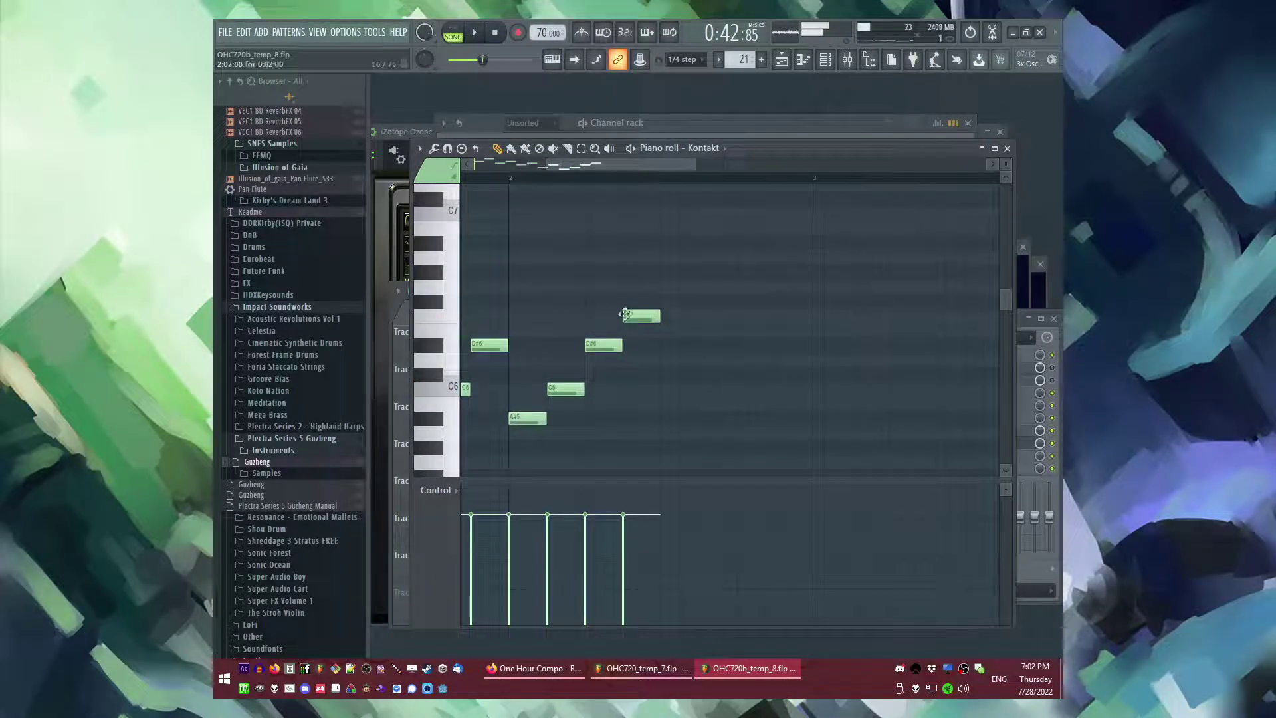
# - Complete bar 2 of the guzheng melody with C6, D#6, F6 and G6, and play it back
pyautogui.click(664, 347)
pyautogui.rightClick(665, 347)
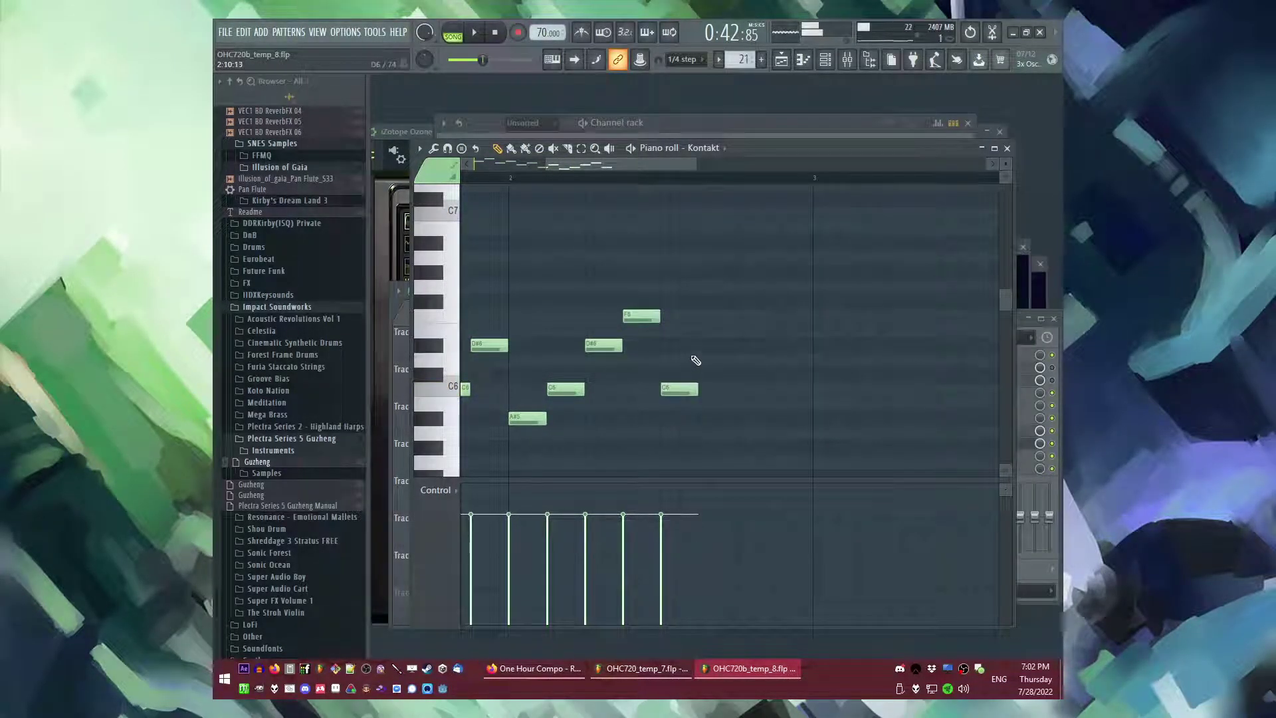
pyautogui.click(779, 287)
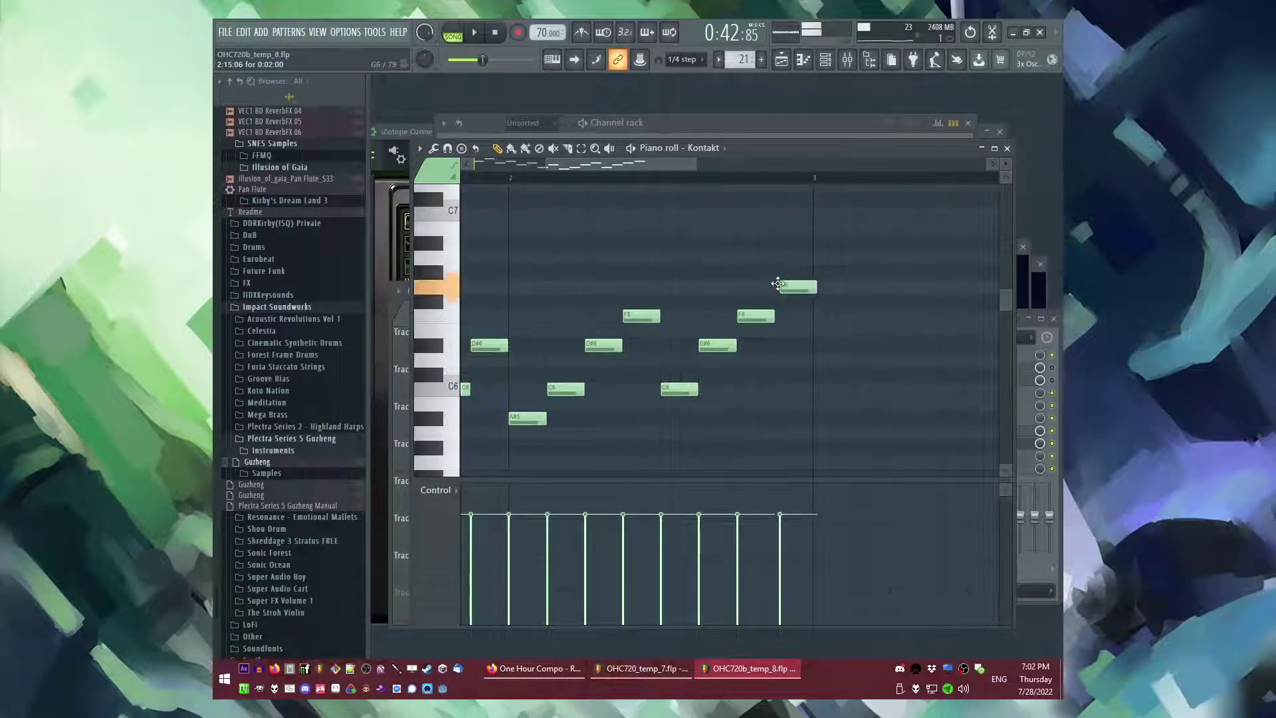
pyautogui.scroll(-2, 615, 212)
pyautogui.press('space')
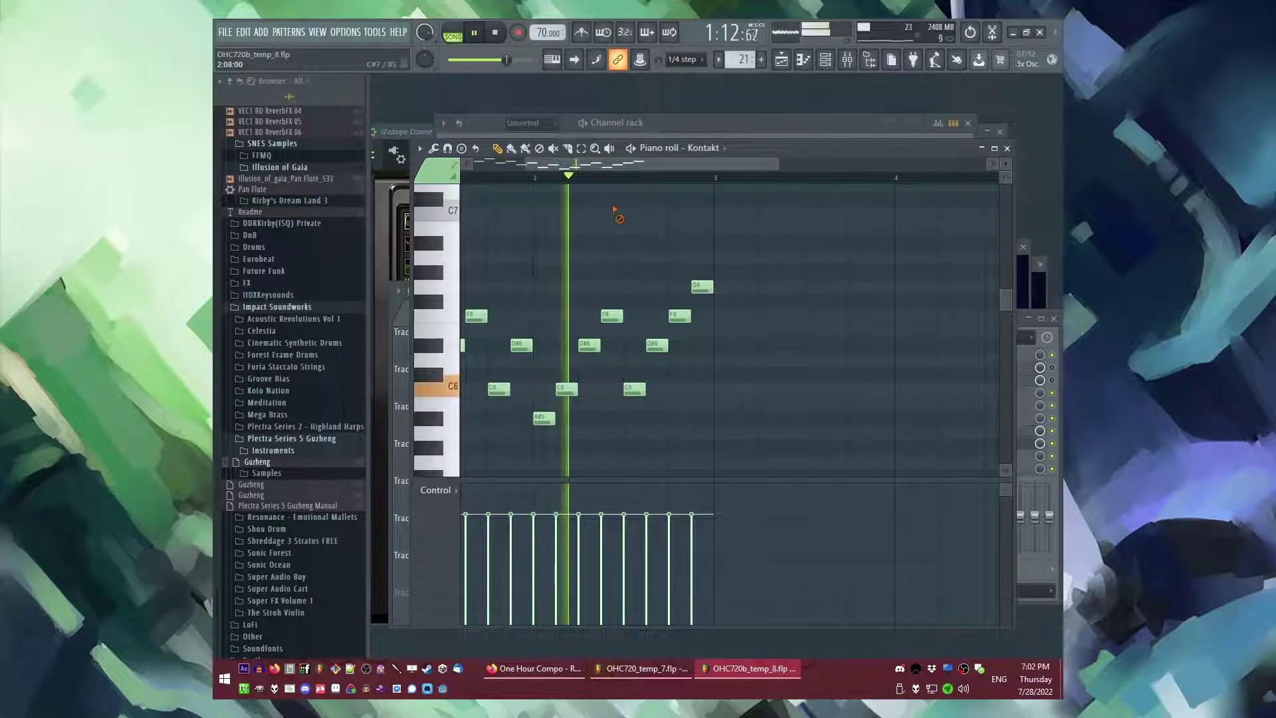
# - Start bar 3 of the guzheng melody with A#6, C7, G6 and A#6
pyautogui.scroll(2, 780, 320)
pyautogui.scroll(2, 729, 324)
pyautogui.scroll(-1, 726, 321)
pyautogui.scroll(1, 723, 320)
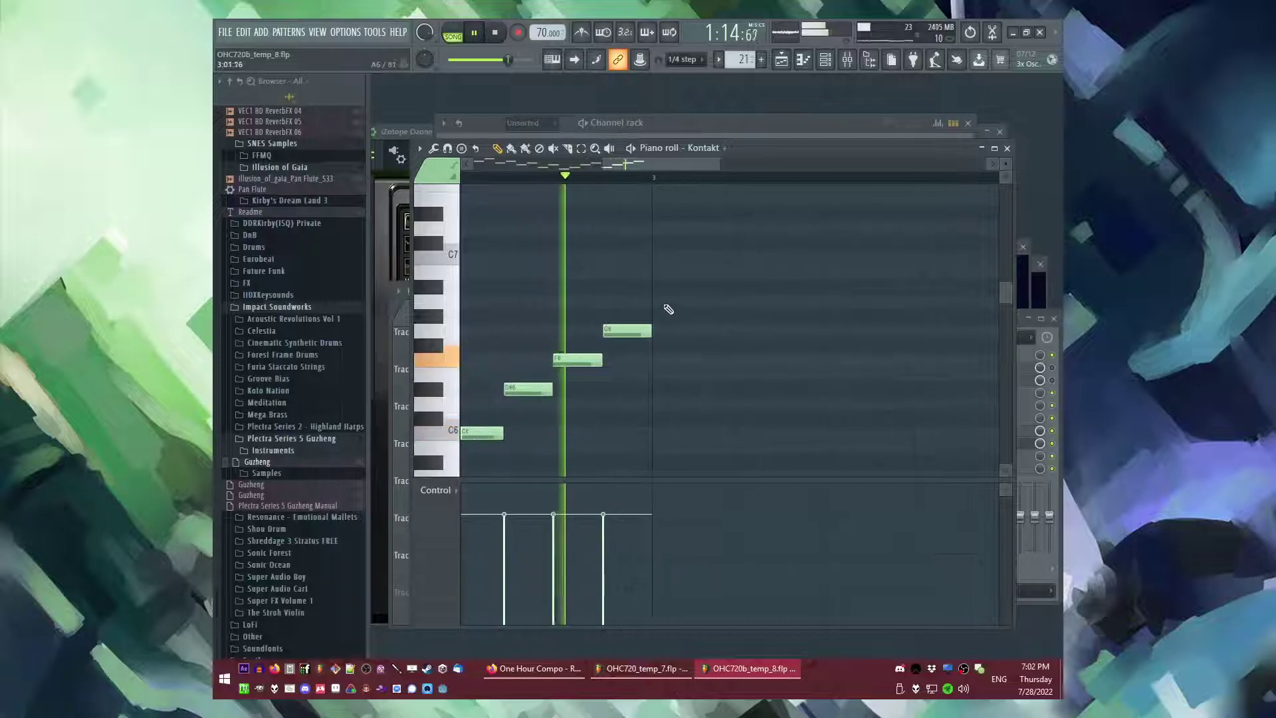
pyautogui.click(653, 288)
pyautogui.click(702, 261)
pyautogui.press('space')
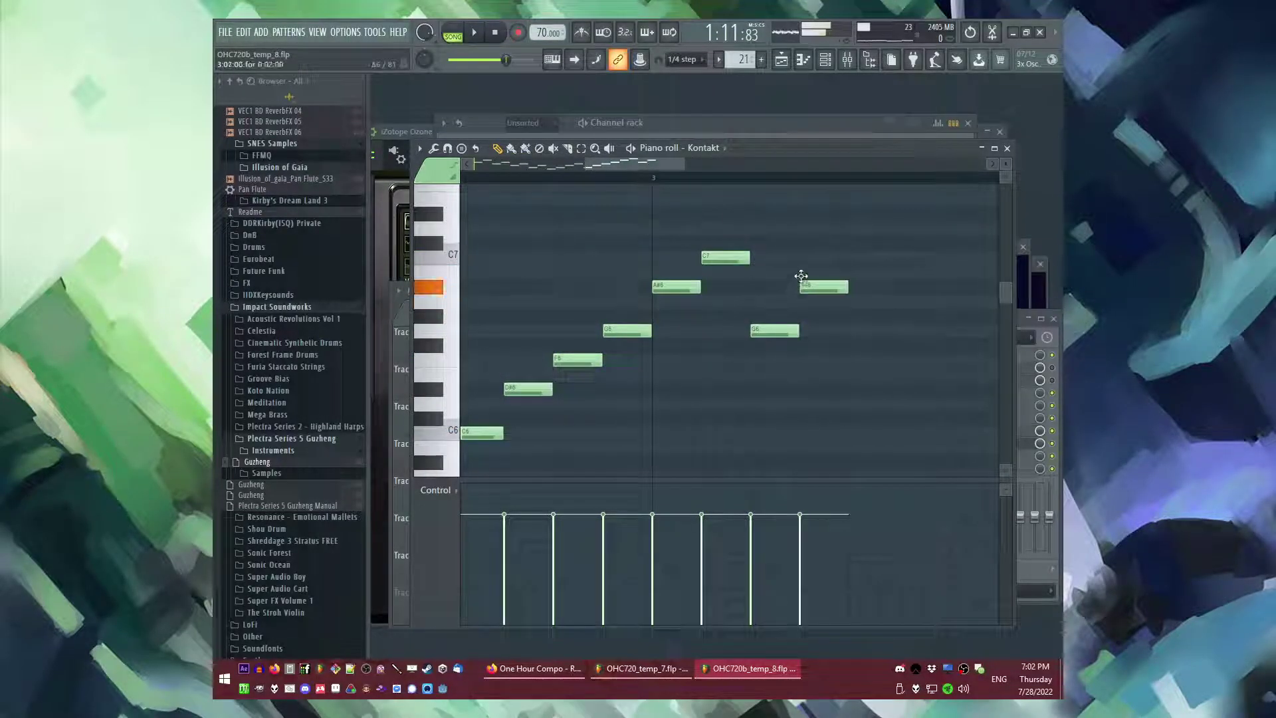
# - Try ending bar 3 with C7, A#6, G6 and F6, then delete all notes of bar 3
pyautogui.scroll(-2, 838, 306)
pyautogui.scroll(2, 848, 313)
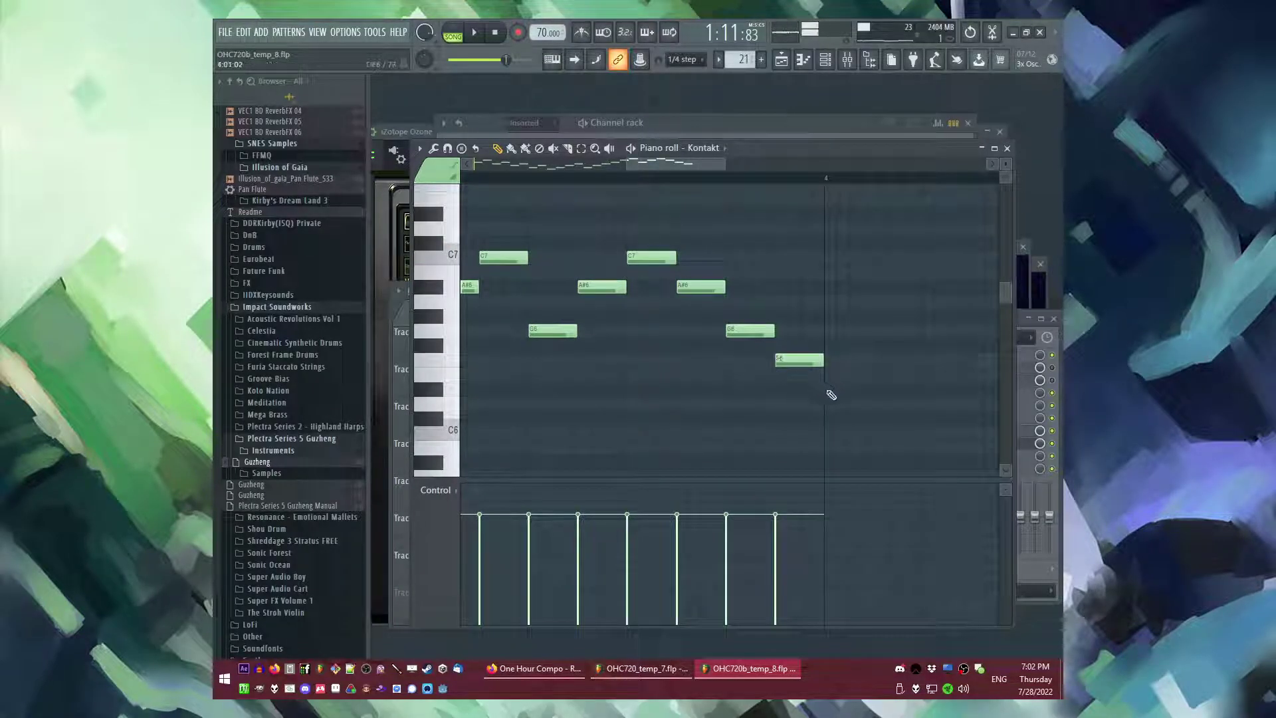
pyautogui.scroll(-2, 765, 340)
pyautogui.rightClick(700, 259)
pyautogui.press('space')
pyautogui.moveTo(578, 205); pyautogui.dragTo(683, 380)
pyautogui.press('Delete')
# - Duplicate all guzheng notes of bars 1 and 2 into bars 3 and 4
pyautogui.hotkey('ctrl', 'a')
pyautogui.hotkey('ctrl', 'b')
pyautogui.scroll(2, 778, 338)
pyautogui.scroll(-4, 745, 313)
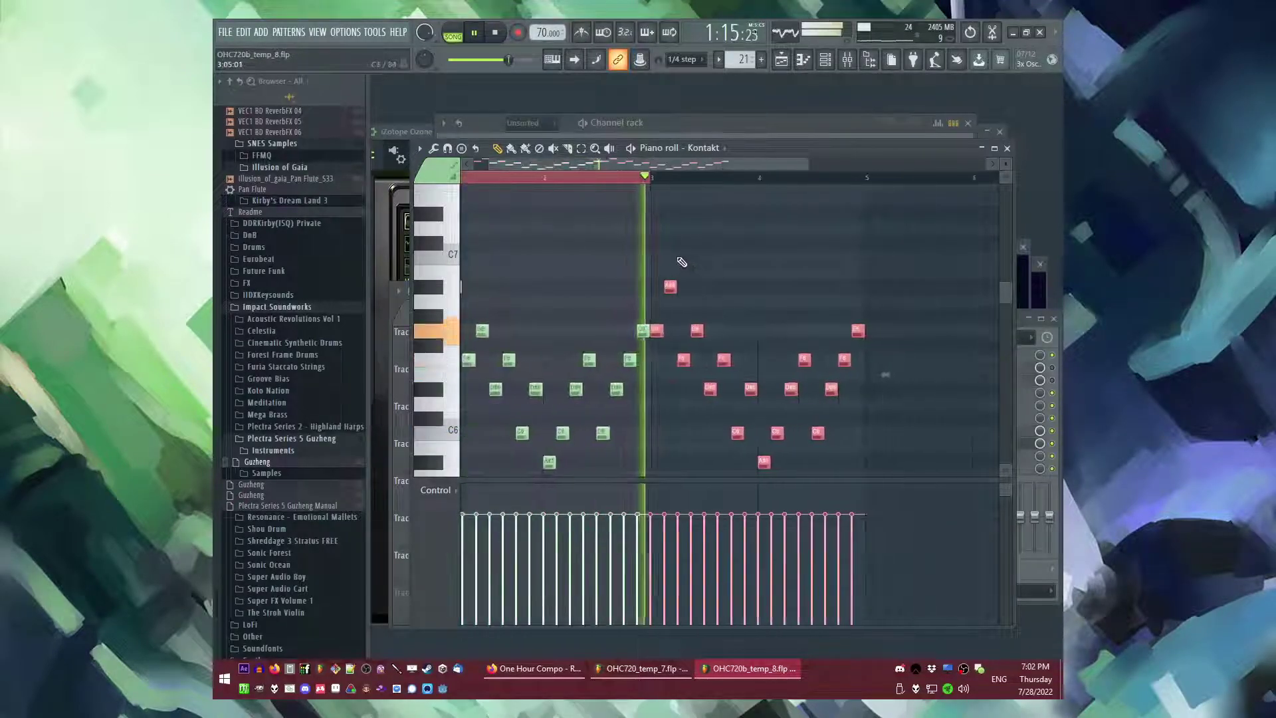
# - Shift the duplicated phrase two notes later and place A#6 and C7 in front of it at bar 3
pyautogui.scroll(2, 656, 322)
pyautogui.moveTo(656, 322); pyautogui.dragTo(702, 336)
pyautogui.hotkey('ctrl', 'd')
pyautogui.scroll(3, 669, 304)
pyautogui.click(634, 288)
pyautogui.moveTo(633, 288); pyautogui.dragTo(668, 254)
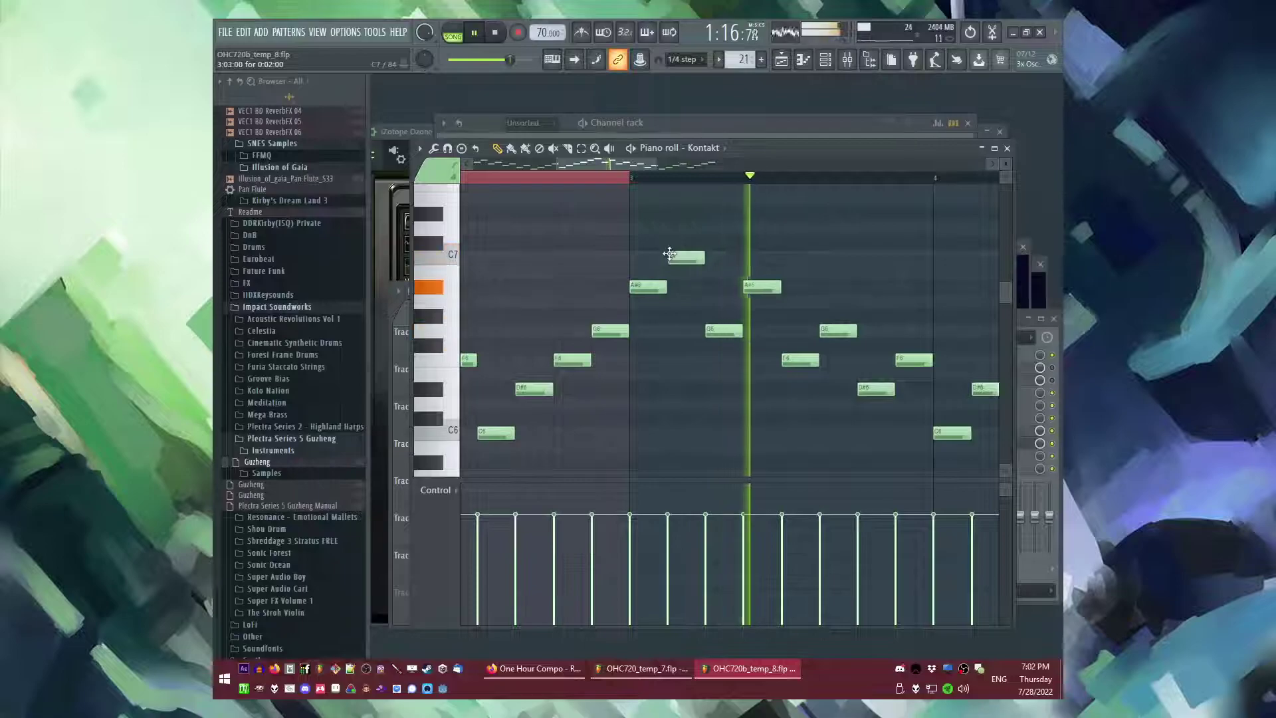
pyautogui.scroll(-3, 668, 253)
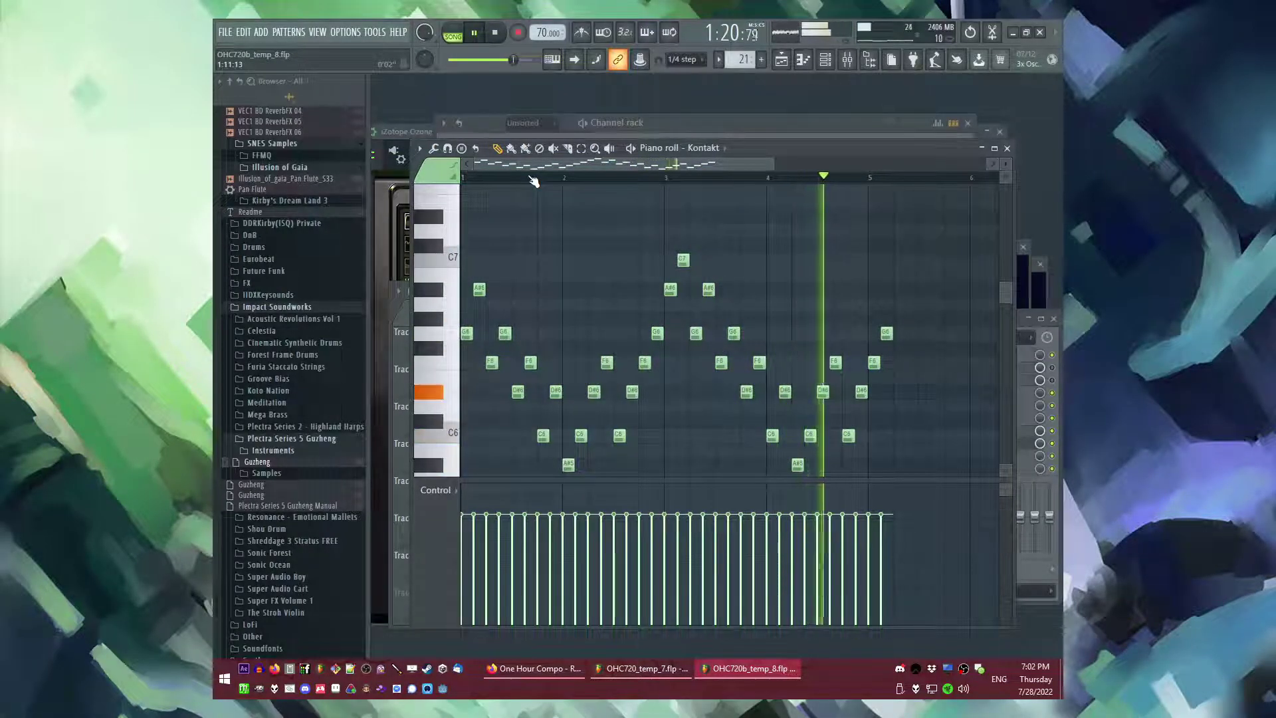
# - Delete all guzheng notes before bar 3 and move the remaining phrase to the start of bar 1
pyautogui.press('space')
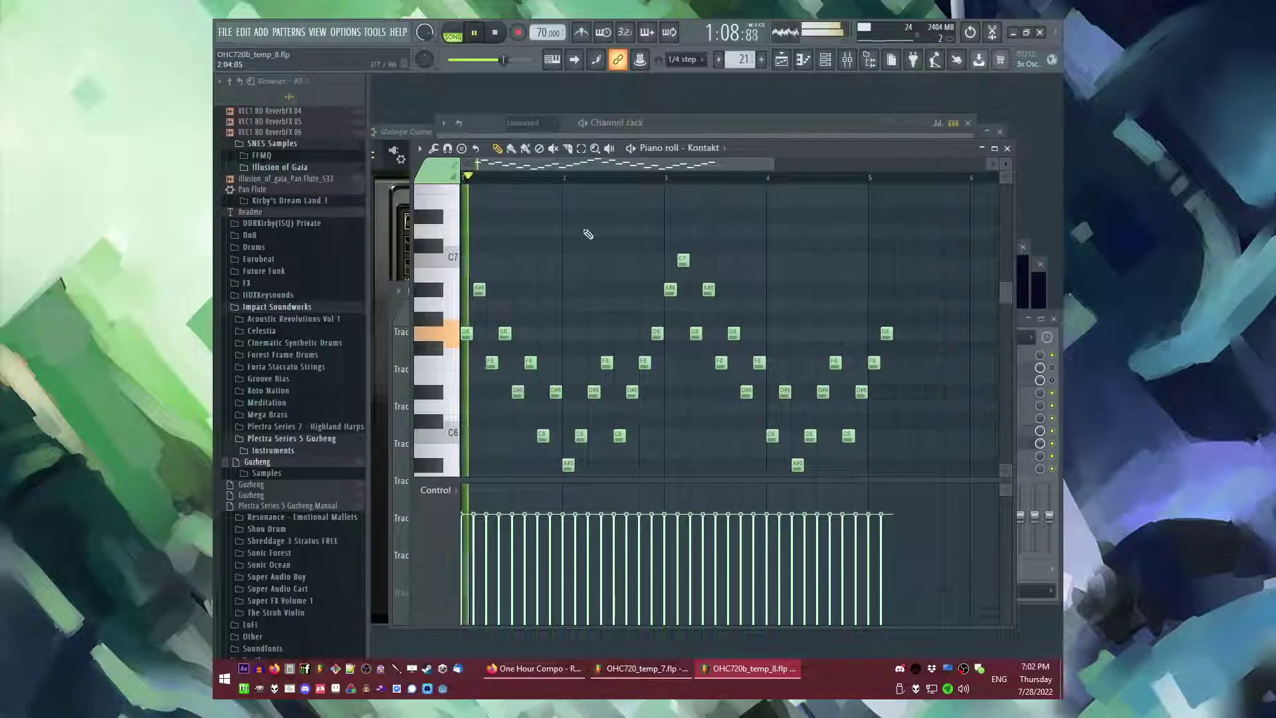
pyautogui.moveTo(661, 262); pyautogui.dragTo(408, 479)
pyautogui.press('Delete')
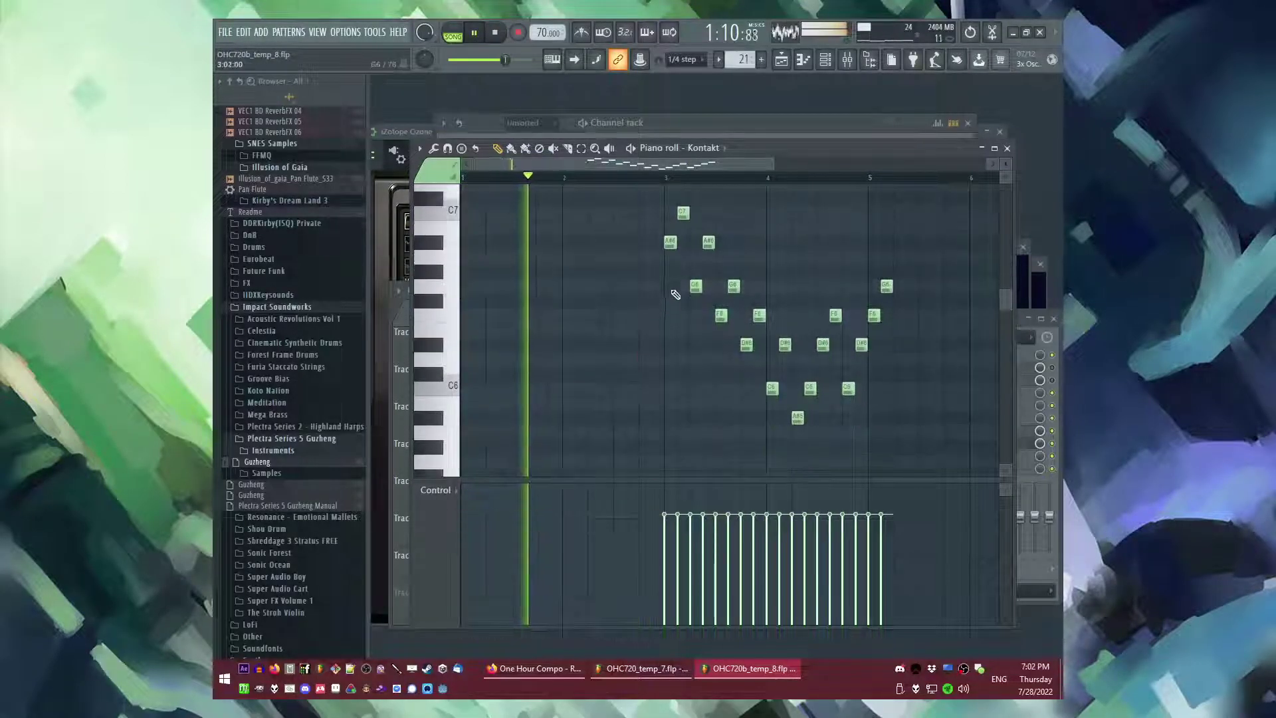
pyautogui.hotkey('ctrl', 'a')
pyautogui.moveTo(670, 242); pyautogui.dragTo(333, 257)
pyautogui.click(709, 248)
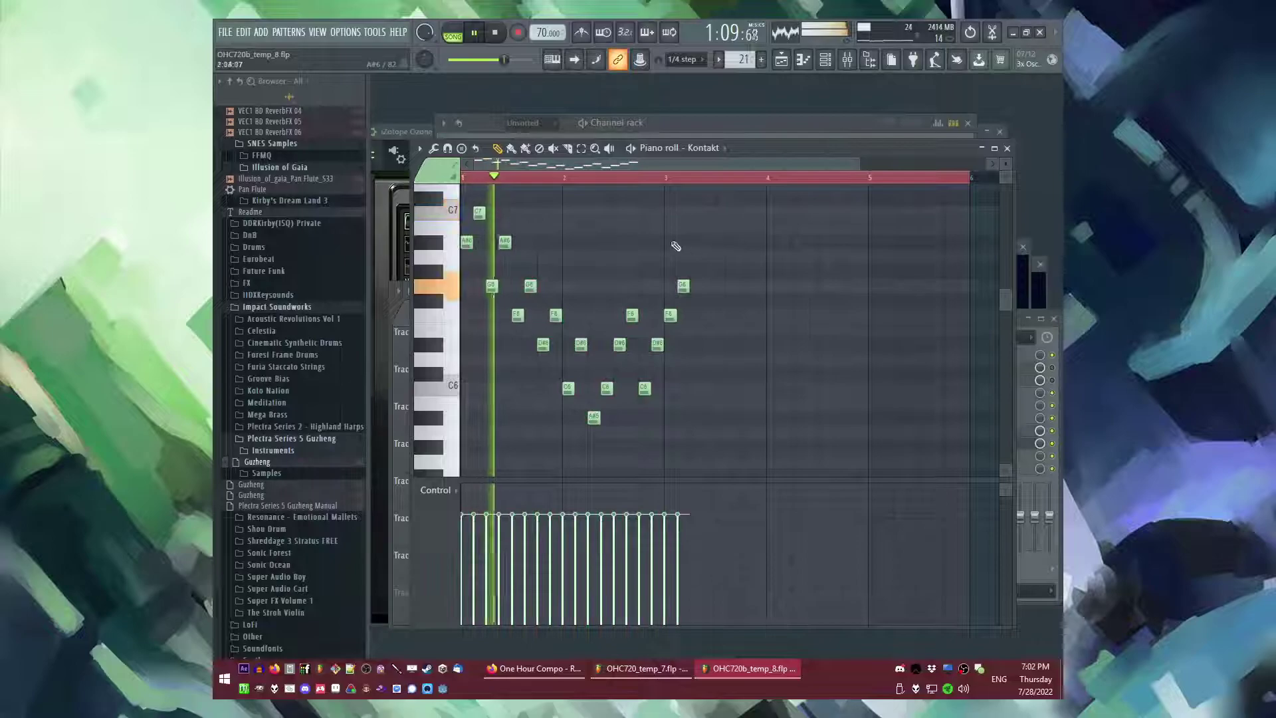
# - Play the phrase back and replace the seventh note of bar 2 with G6
pyautogui.scroll(2, 538, 238)
pyautogui.scroll(1, 588, 241)
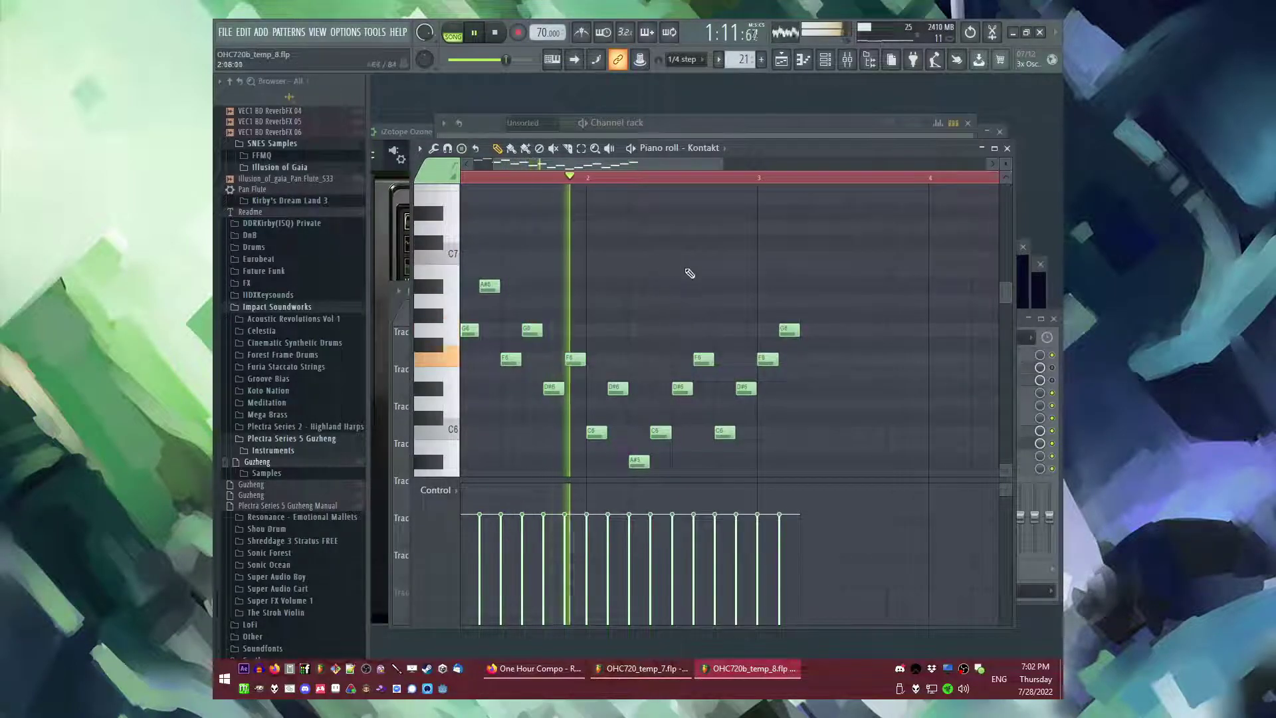
pyautogui.scroll(-1, 691, 270)
pyautogui.hscroll(1, 691, 270)
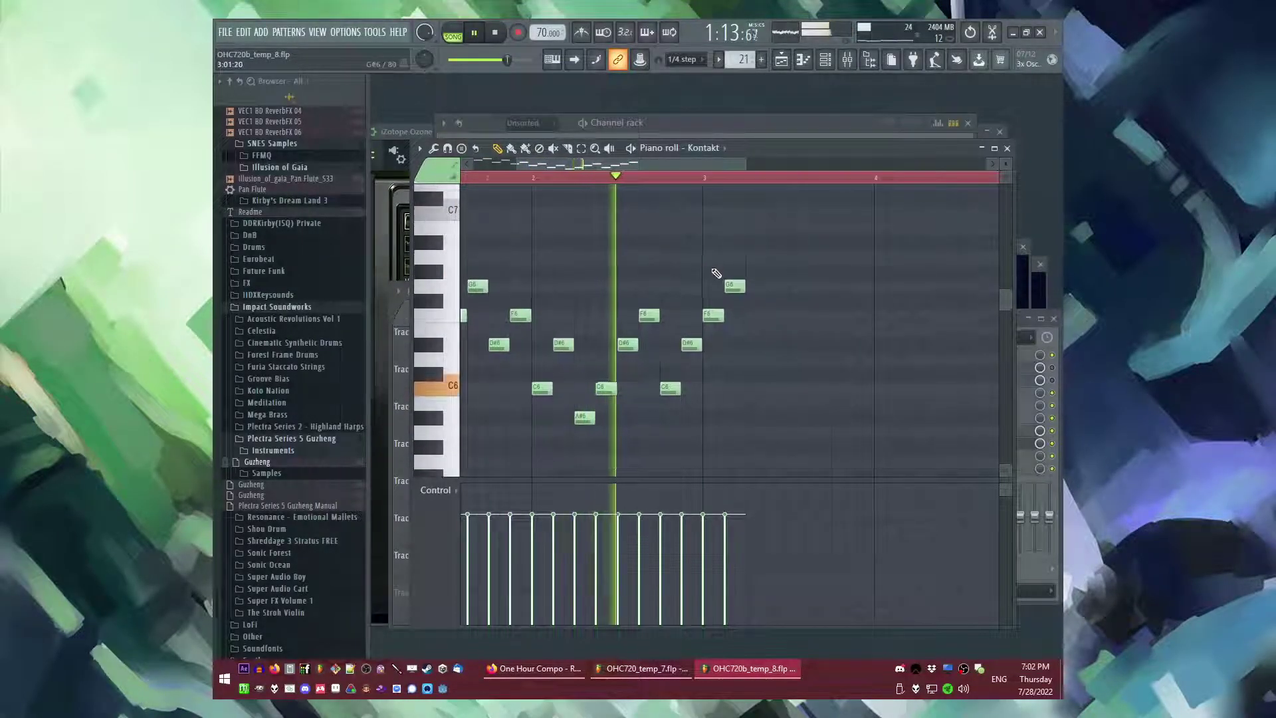
pyautogui.scroll(2, 710, 273)
pyautogui.press('space')
pyautogui.rightClick(640, 389)
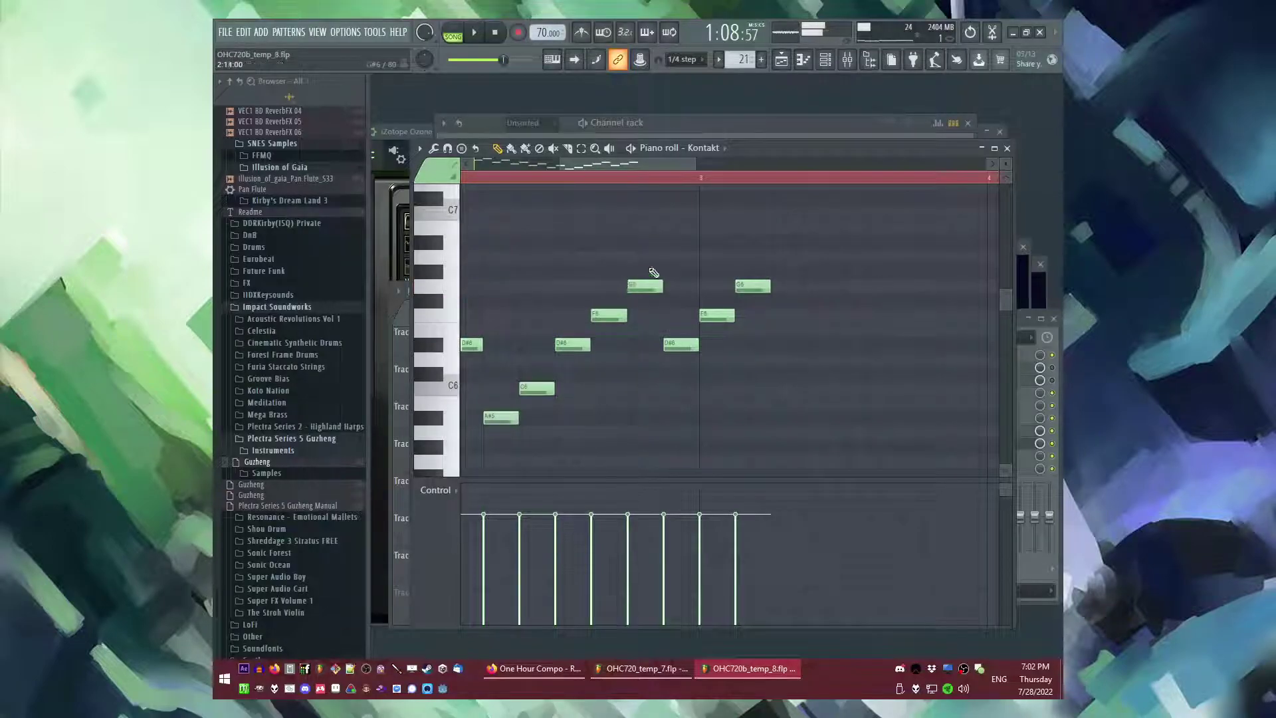
# - Change the seventh note of bar 2 to C6, end the bar on G6, and delete the notes extending into bar 3
pyautogui.scroll(-2, 691, 270)
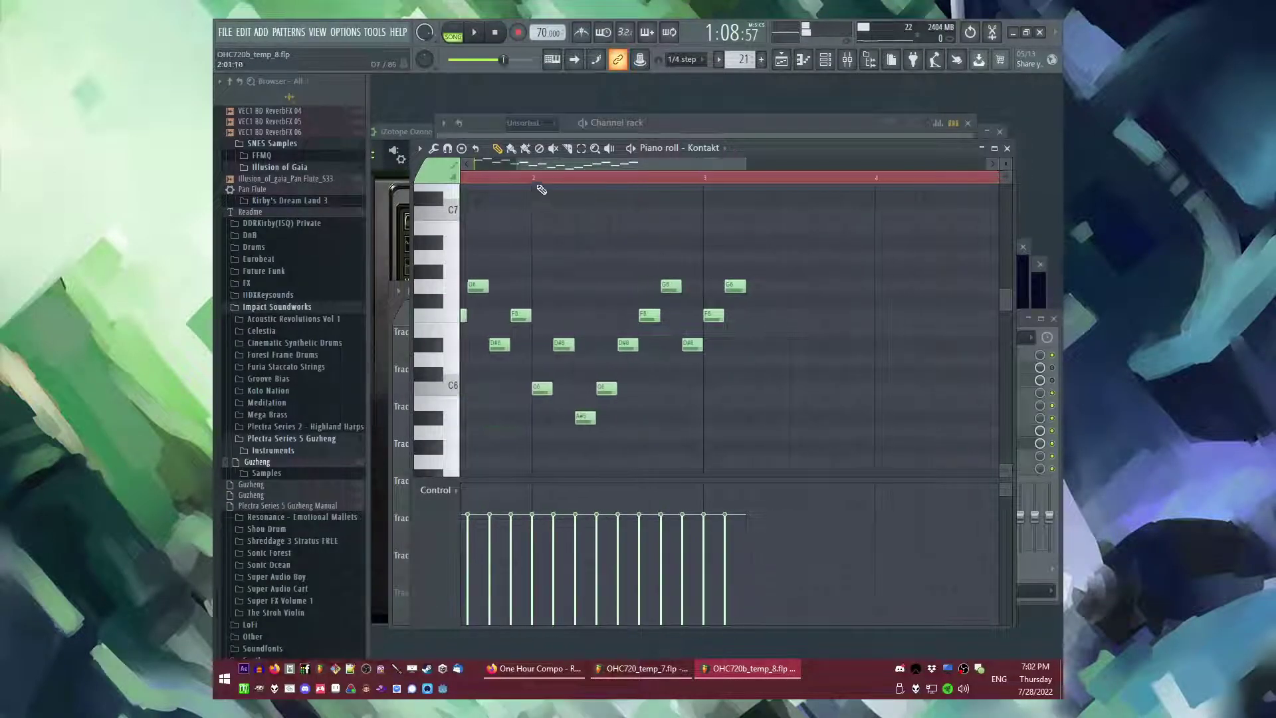
pyautogui.scroll(2, 532, 180)
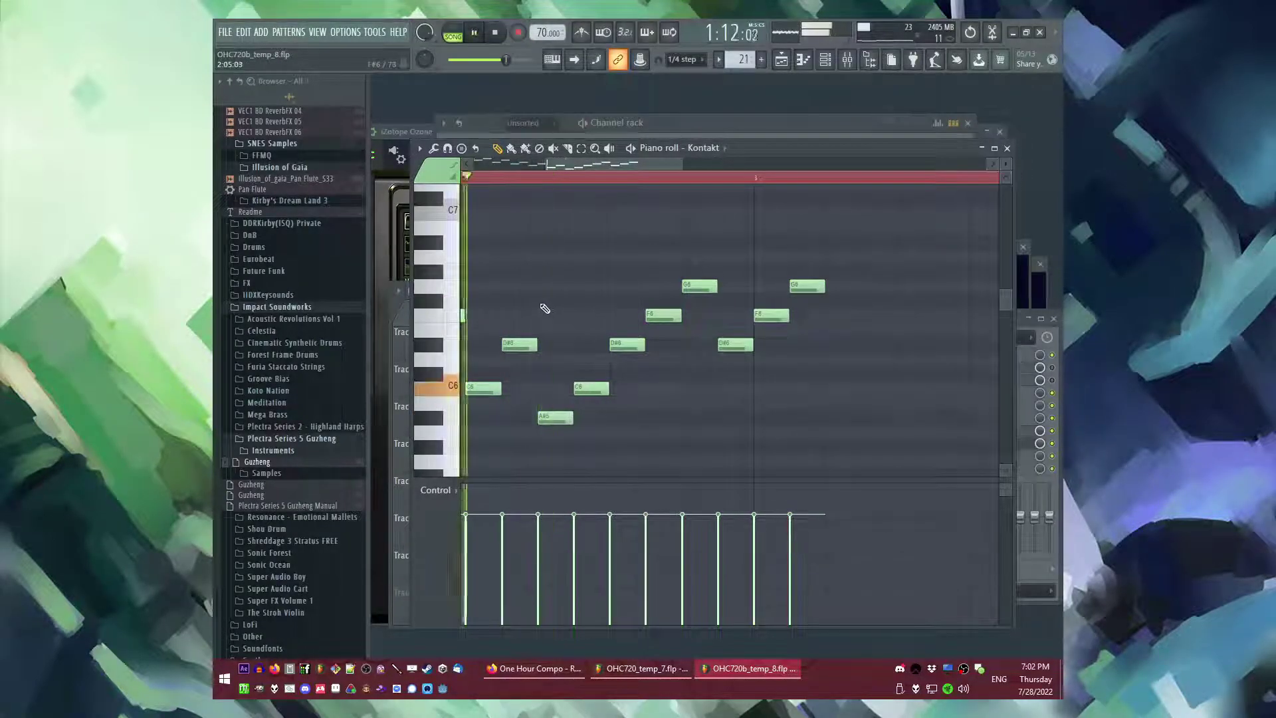
pyautogui.press('space')
pyautogui.rightClick(700, 287)
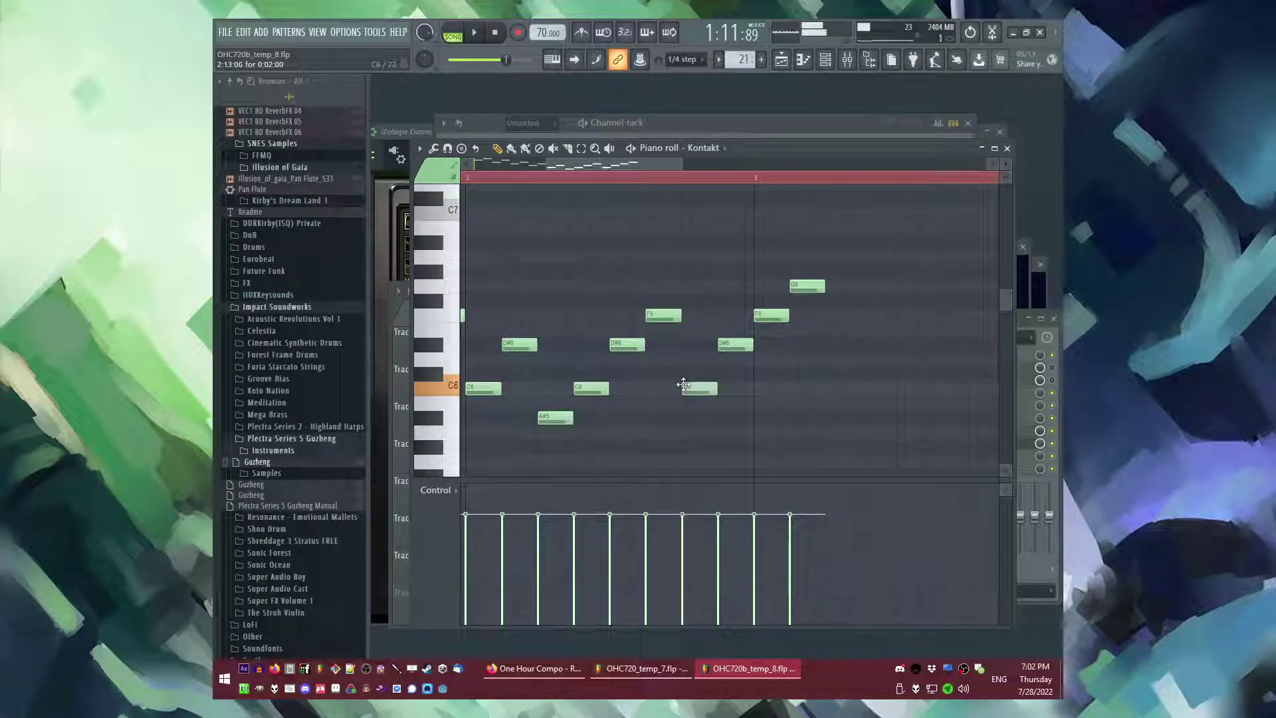
pyautogui.click(719, 288)
pyautogui.rightClick(806, 287)
pyautogui.rightClick(772, 316)
# - Replace the sixth and seventh notes of bar 2 with C6 and F6
pyautogui.scroll(-2, 765, 340)
pyautogui.scroll(2, 765, 340)
pyautogui.press('space')
pyautogui.rightClick(634, 316)
pyautogui.click(657, 315)
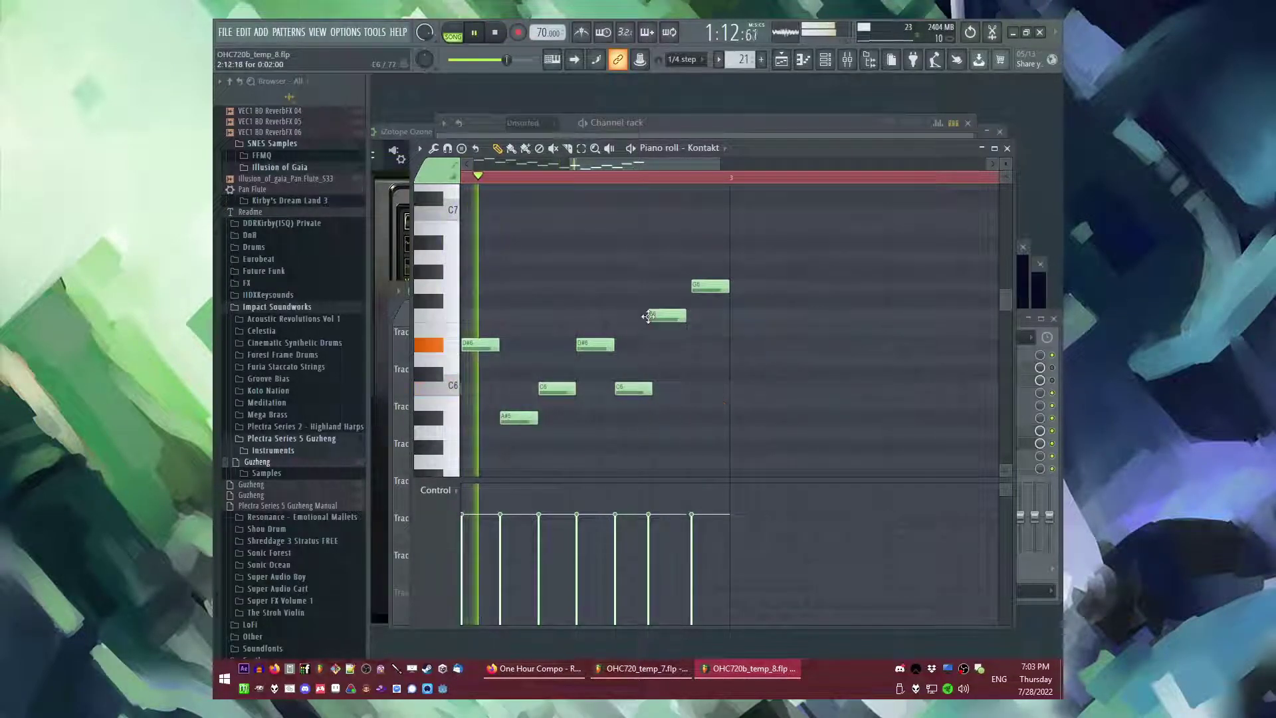
# - Duplicate the two-bar guzheng phrase into bars 3 and 4 and listen to the copy
pyautogui.scroll(-4, 584, 311)
pyautogui.hotkey('ctrl', 'b')
pyautogui.scroll(3, 704, 312)
pyautogui.scroll(-4, 701, 307)
pyautogui.keyDown('ctrl'); pyautogui.click(600, 202); pyautogui.keyUp('ctrl')
pyautogui.scroll(3, 740, 236)
pyautogui.scroll(2, 738, 273)
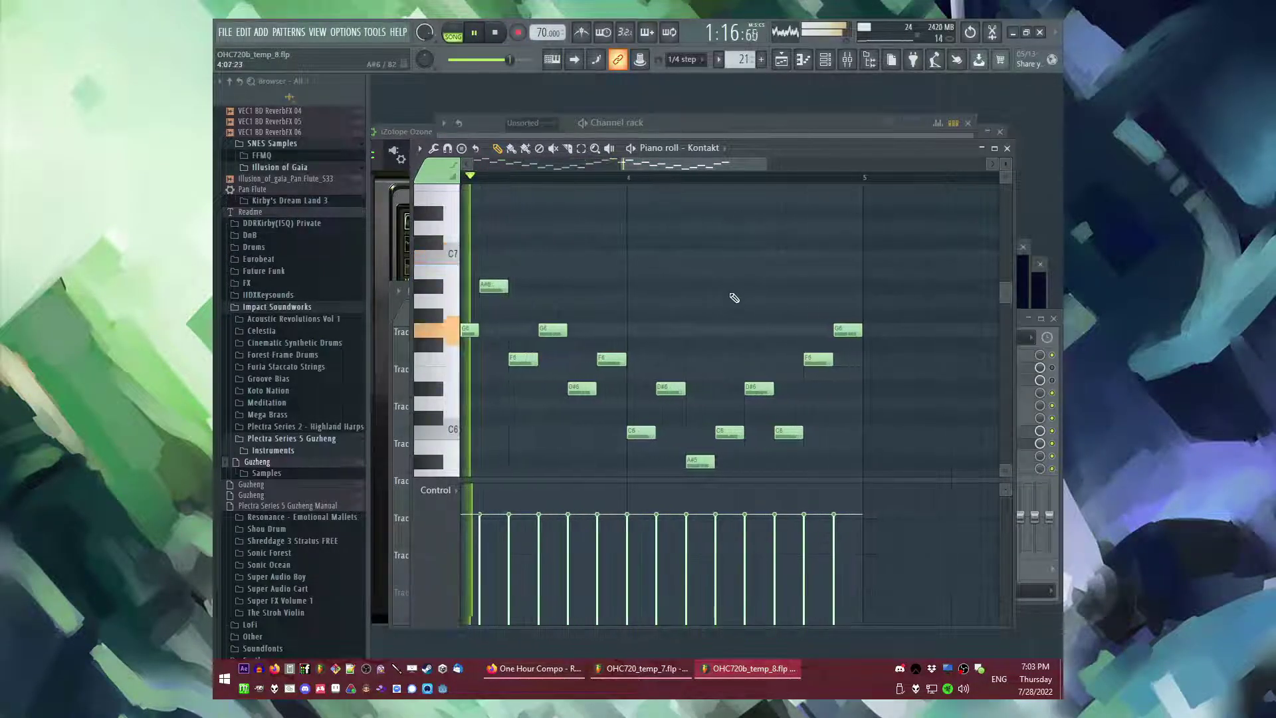
pyautogui.moveTo(679, 165); pyautogui.dragTo(704, 166)
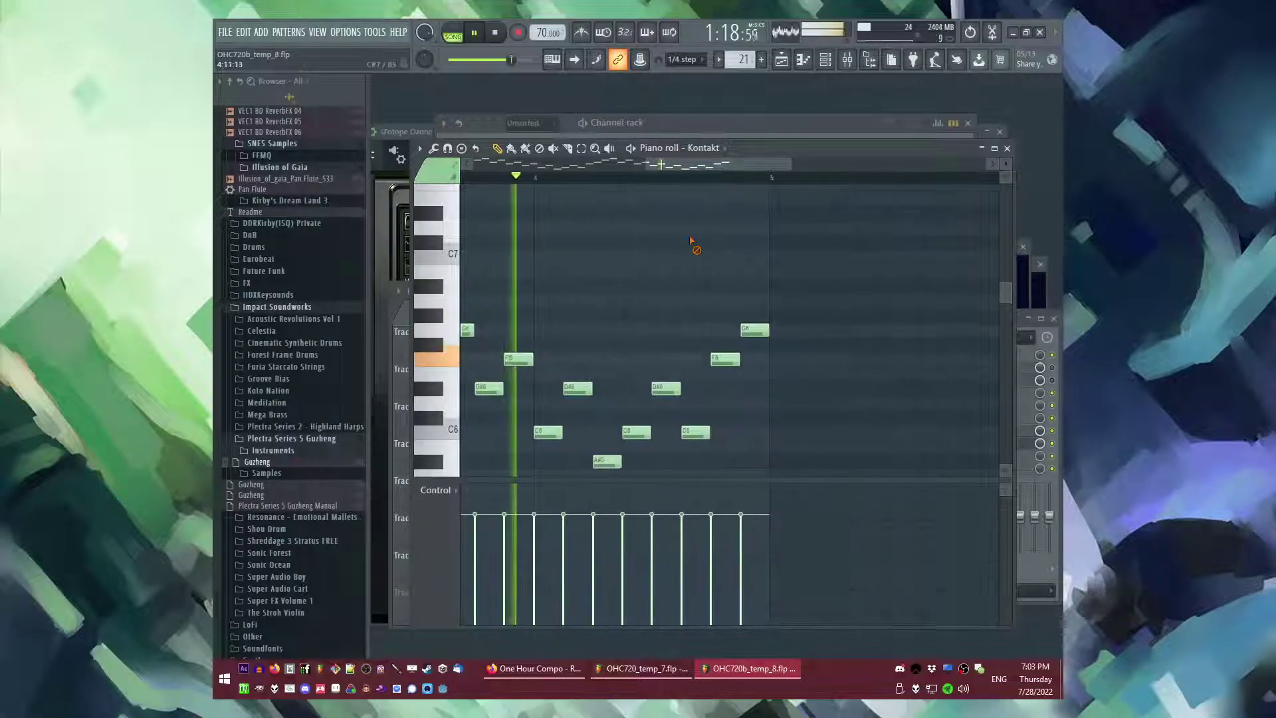
pyautogui.scroll(-2, 790, 292)
pyautogui.scroll(1, 797, 337)
pyautogui.scroll(2, 764, 342)
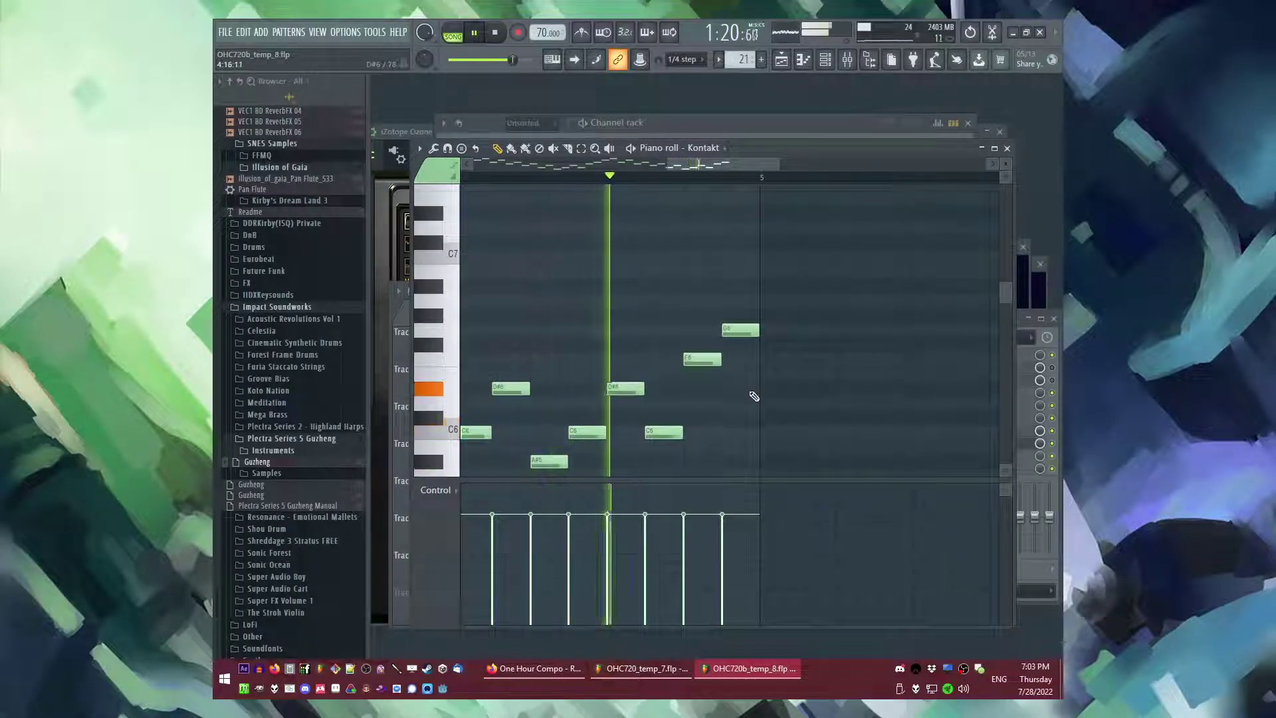
# - Rewrite the end of bar 4 as D#6, F6 and G6, and delete the final note before bar 5
pyautogui.press('space')
pyautogui.rightClick(659, 432)
pyautogui.rightClick(637, 388)
pyautogui.moveTo(647, 381); pyautogui.dragTo(647, 354)
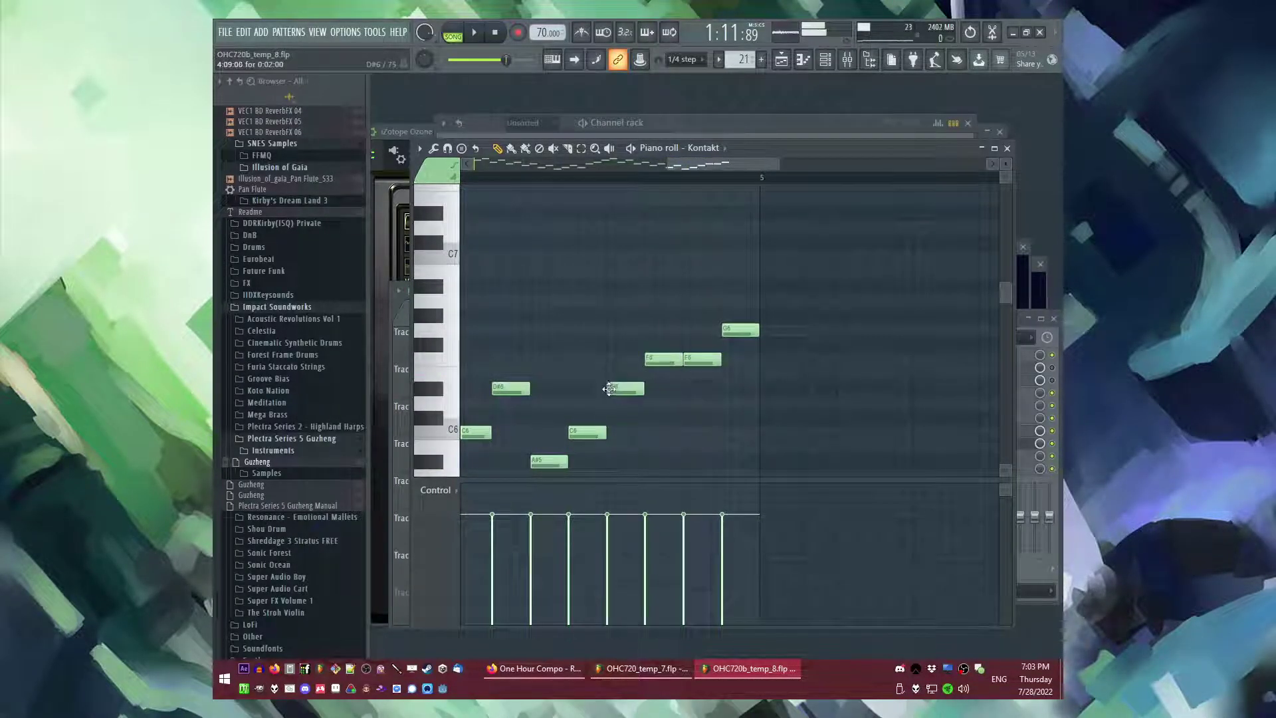
pyautogui.click(699, 331)
pyautogui.rightClick(739, 330)
pyautogui.scroll(-1, 728, 448)
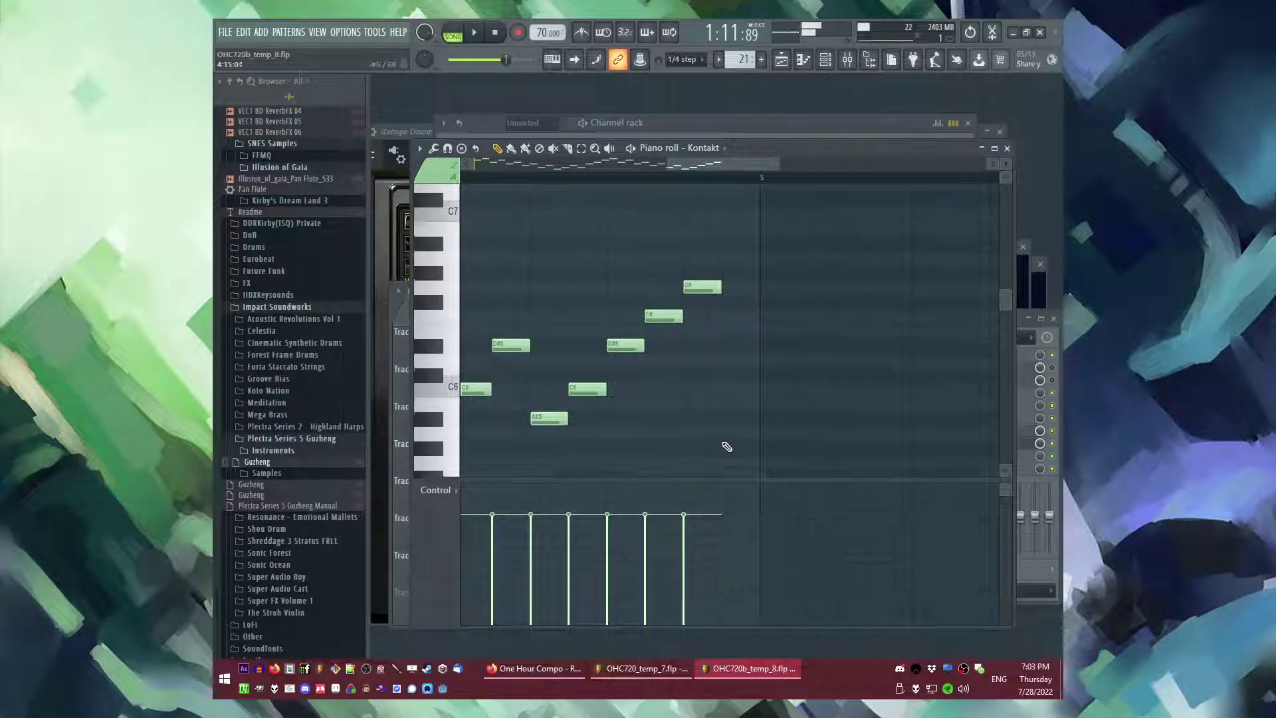
# - Place a second Pattern 21 clip on Track 12 from bar 25 and play the arrangement from just before it
pyautogui.press('space')
pyautogui.press('F5')
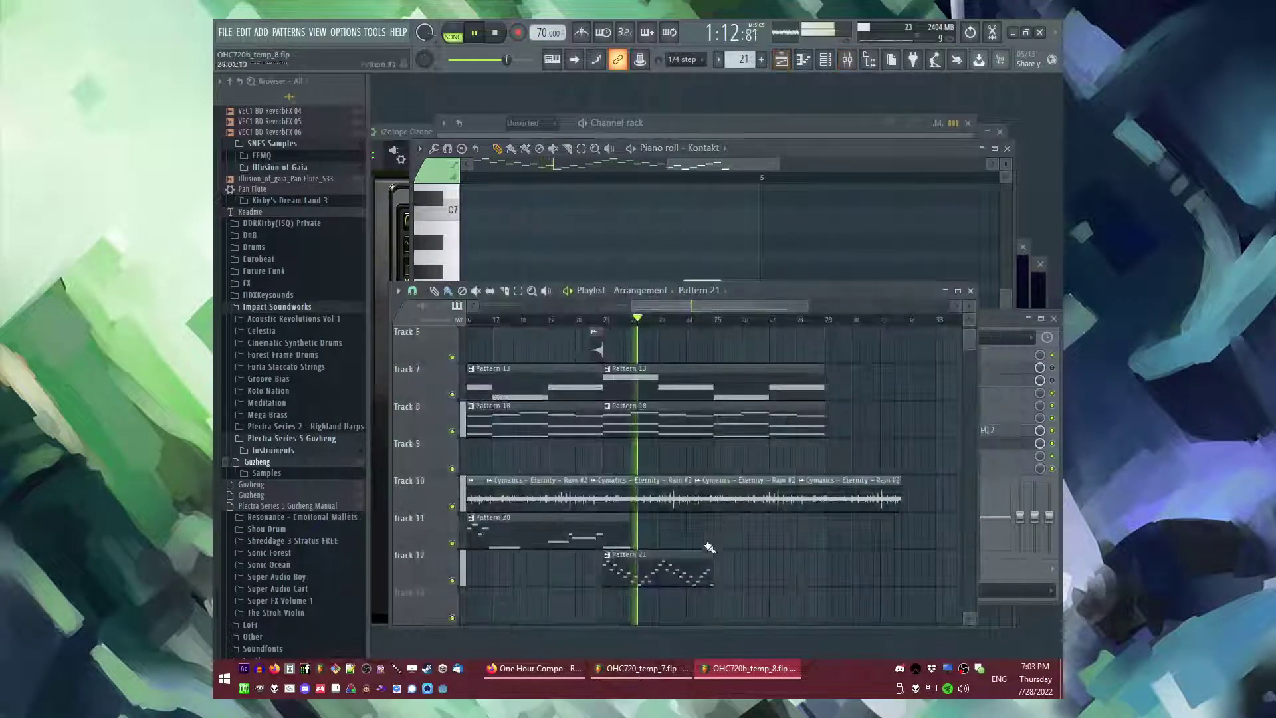
pyautogui.click(730, 570)
pyautogui.scroll(-1, 741, 531)
pyautogui.scroll(2, 749, 499)
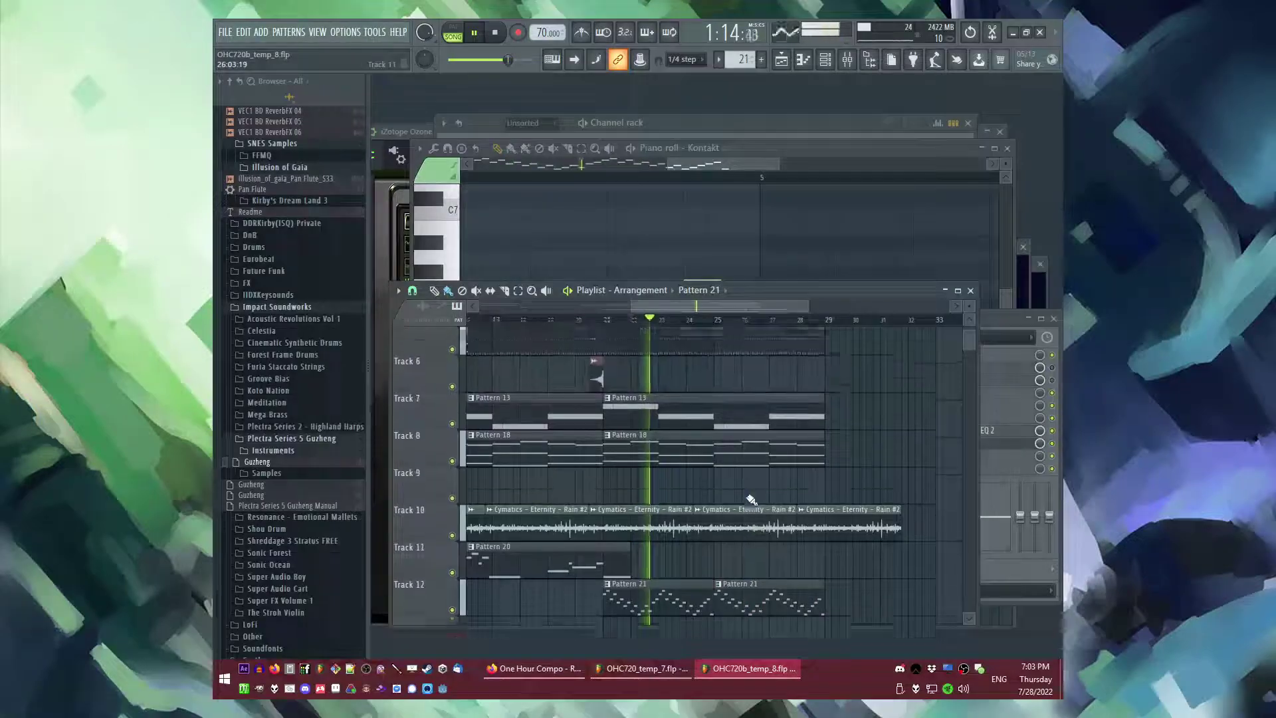
pyautogui.click(710, 320)
pyautogui.hscroll(2, 764, 372)
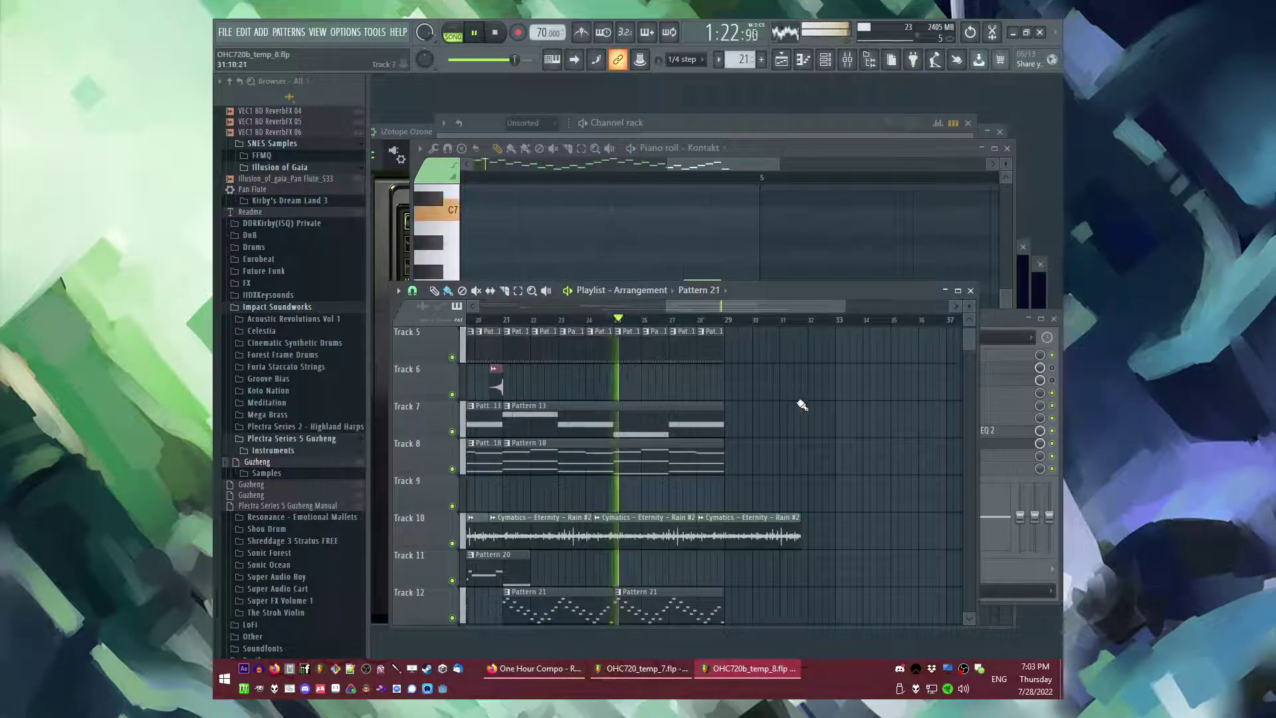
# - Boost band 6 of the Kontakt track's Fruity parametric EQ 2 to about 4 dB and bring up the channel rack
pyautogui.press('F9')
pyautogui.click(723, 412)
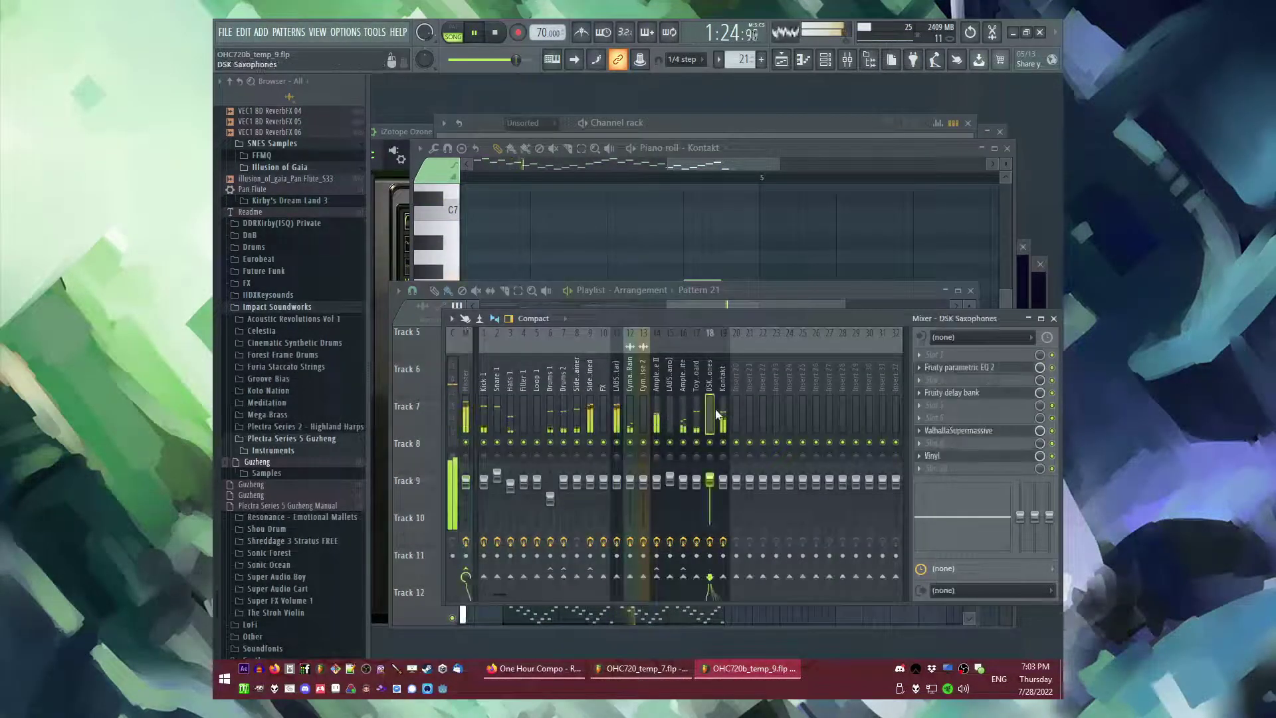
pyautogui.click(960, 356)
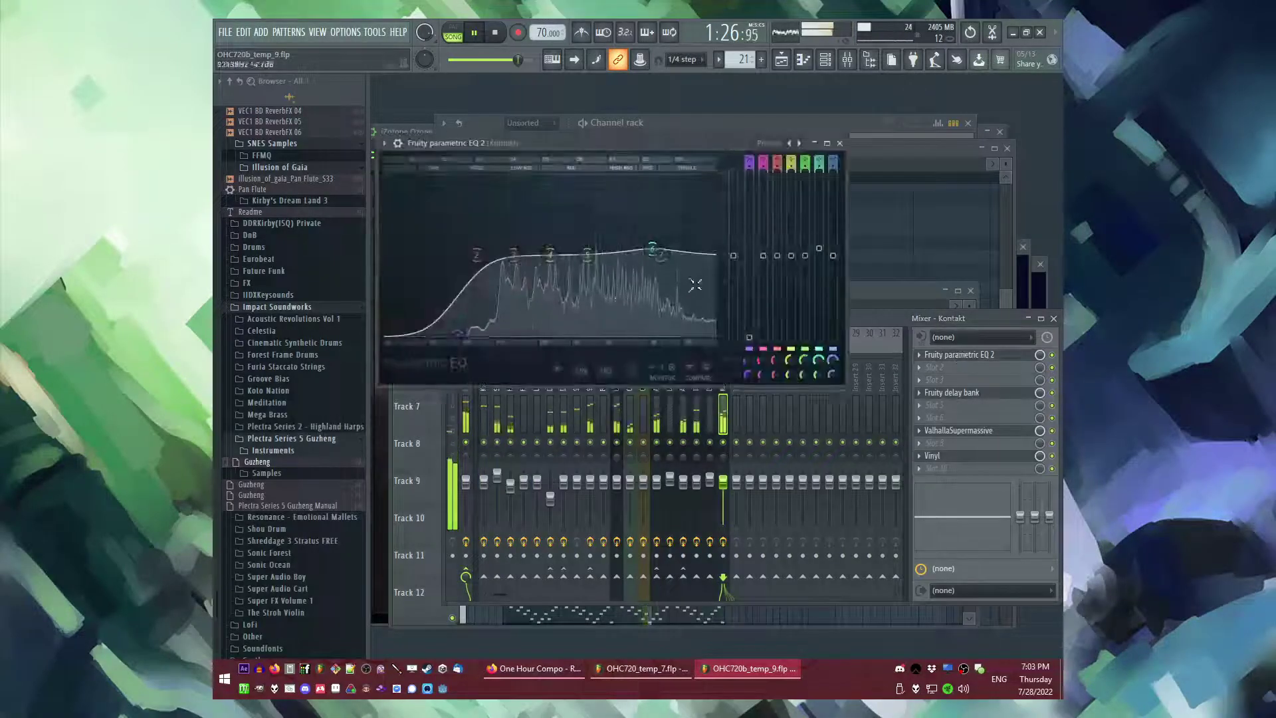
pyautogui.moveTo(659, 247); pyautogui.dragTo(657, 243)
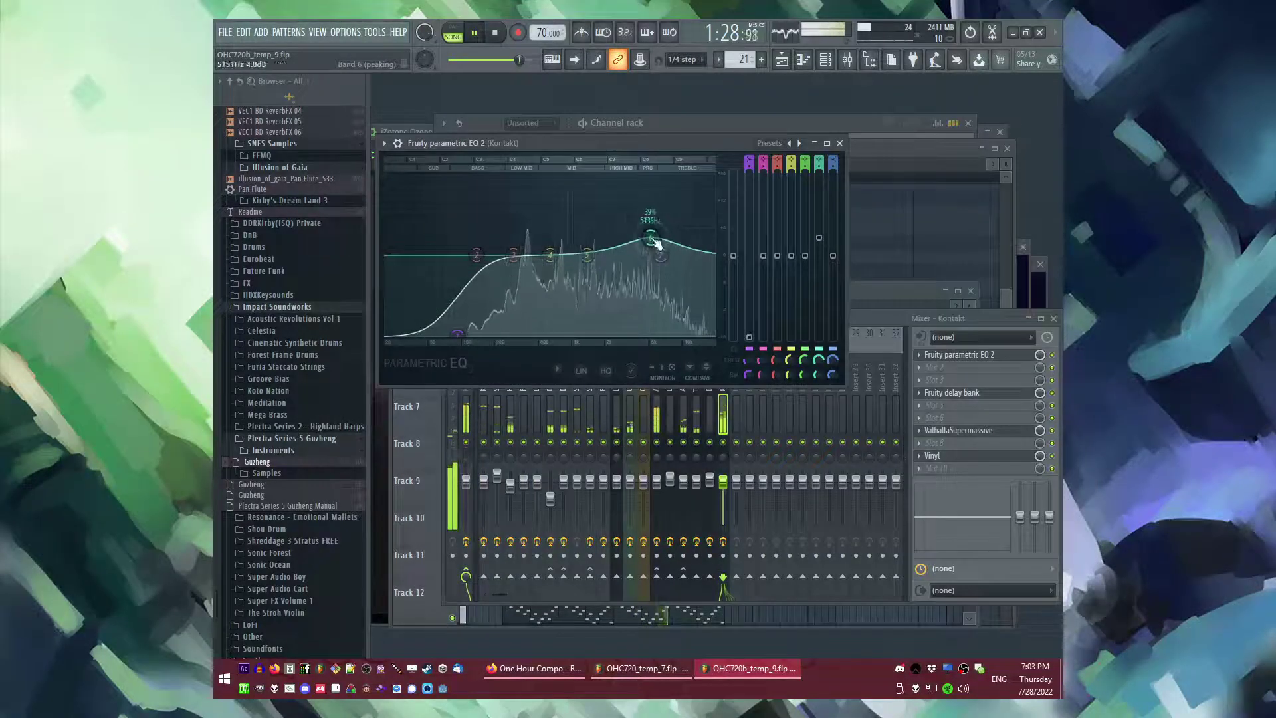
pyautogui.click(826, 60)
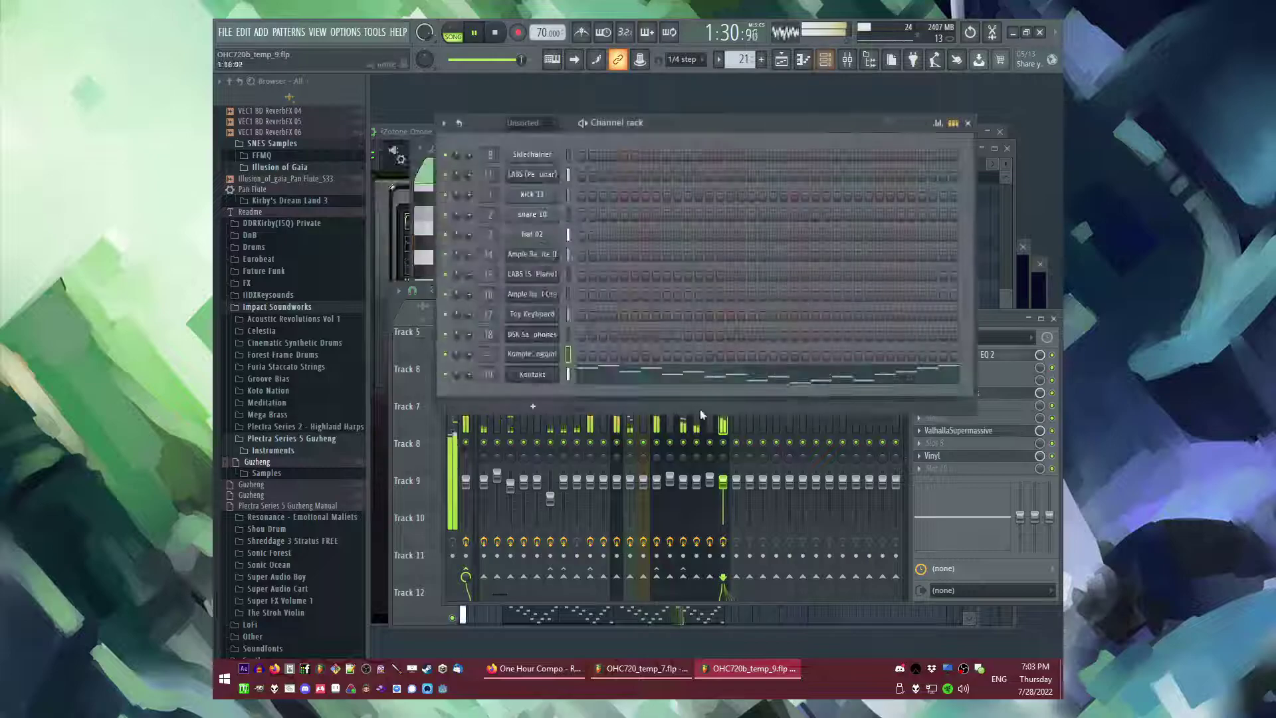
# - Bring up the guzheng Kontakt instrument, reposition its window, and return to the playlist
pyautogui.click(540, 379)
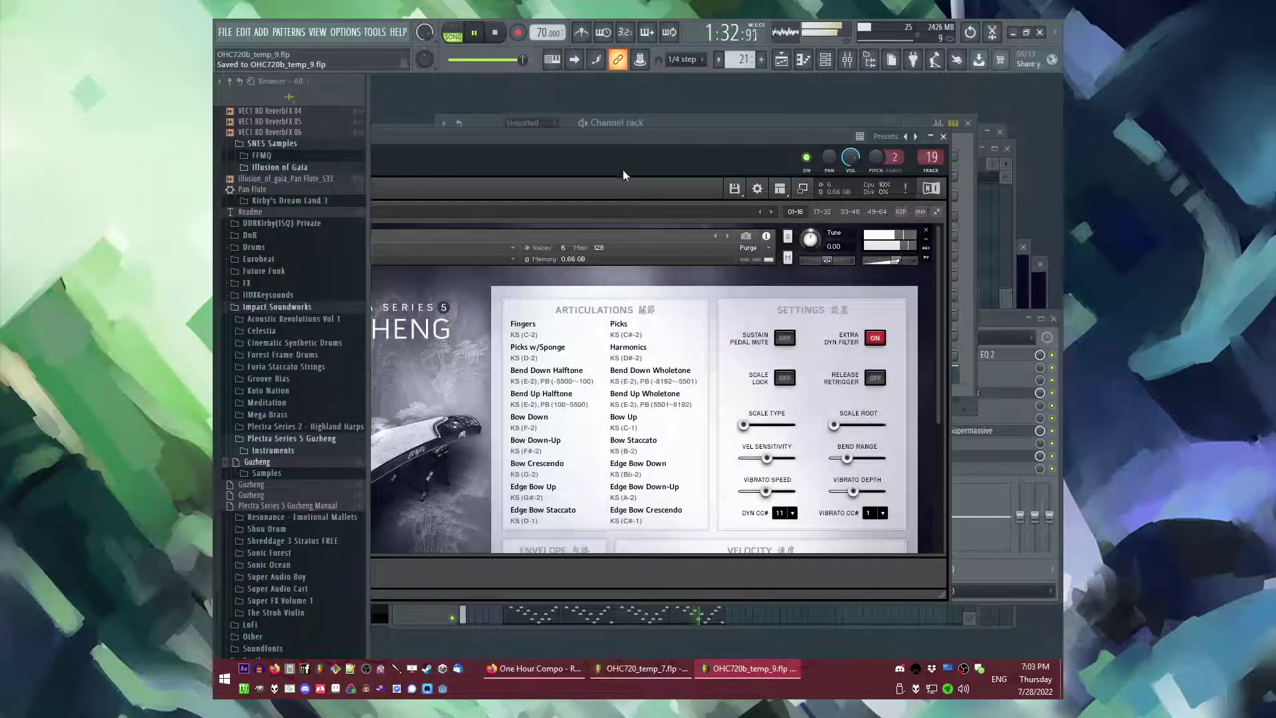
pyautogui.moveTo(611, 141); pyautogui.dragTo(674, 151)
pyautogui.press('F5')
# - Place a Pattern 7 clip at bar 29 on Track 1 and duplicate the clips of Tracks 3 to 5 from bars 21–28 into bars 29–36
pyautogui.scroll(2, 794, 426)
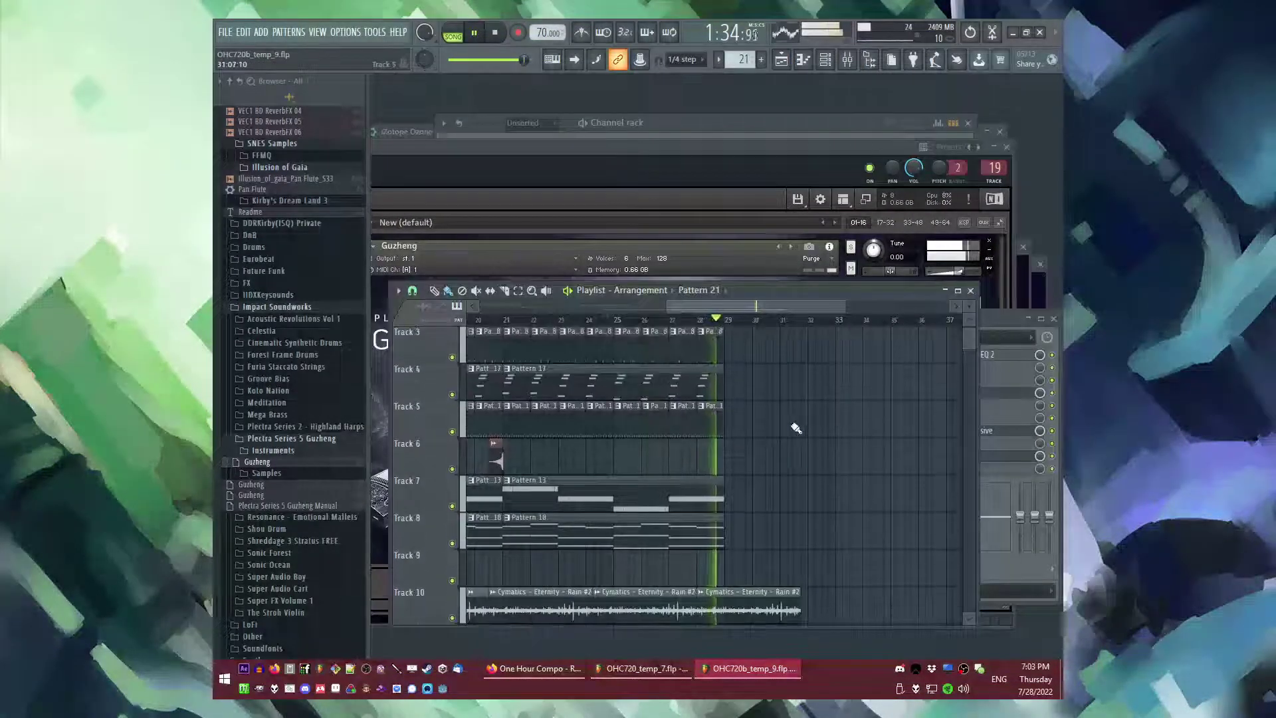
pyautogui.scroll(2, 796, 426)
pyautogui.scroll(-1, 799, 419)
pyautogui.click(697, 346)
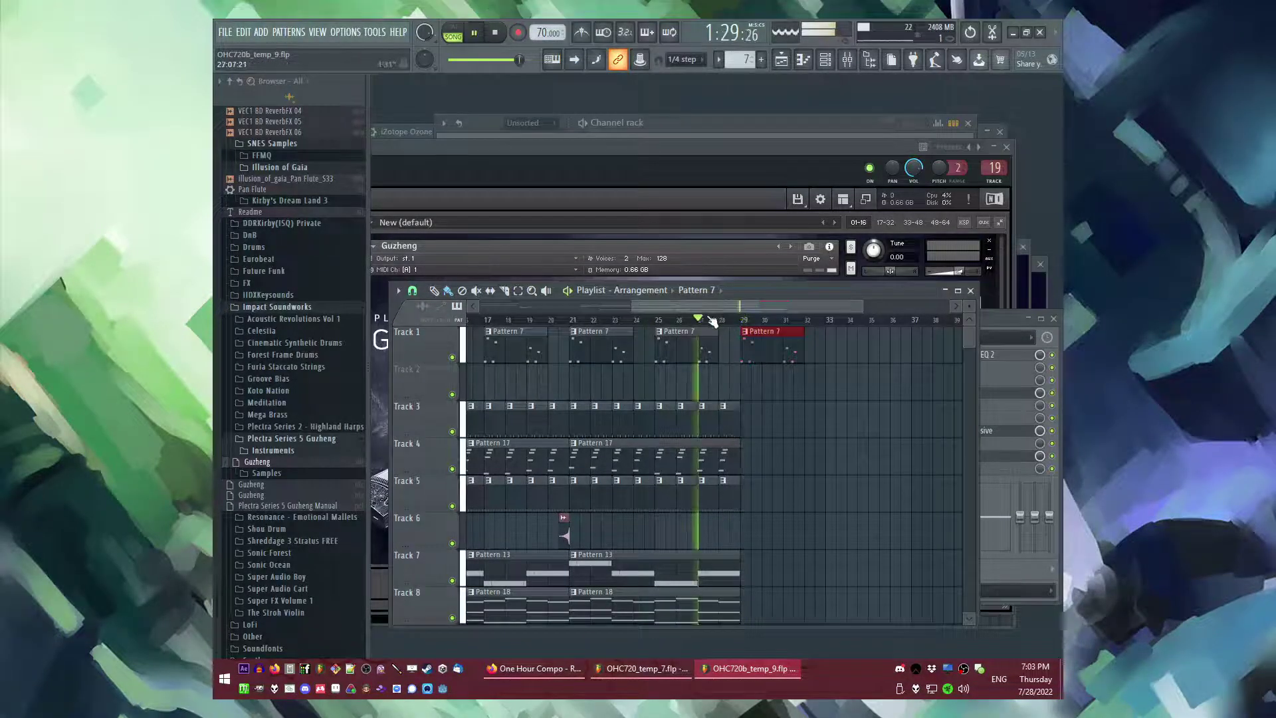
pyautogui.moveTo(773, 414); pyautogui.dragTo(574, 503)
pyautogui.hotkey('ctrl', 'b')
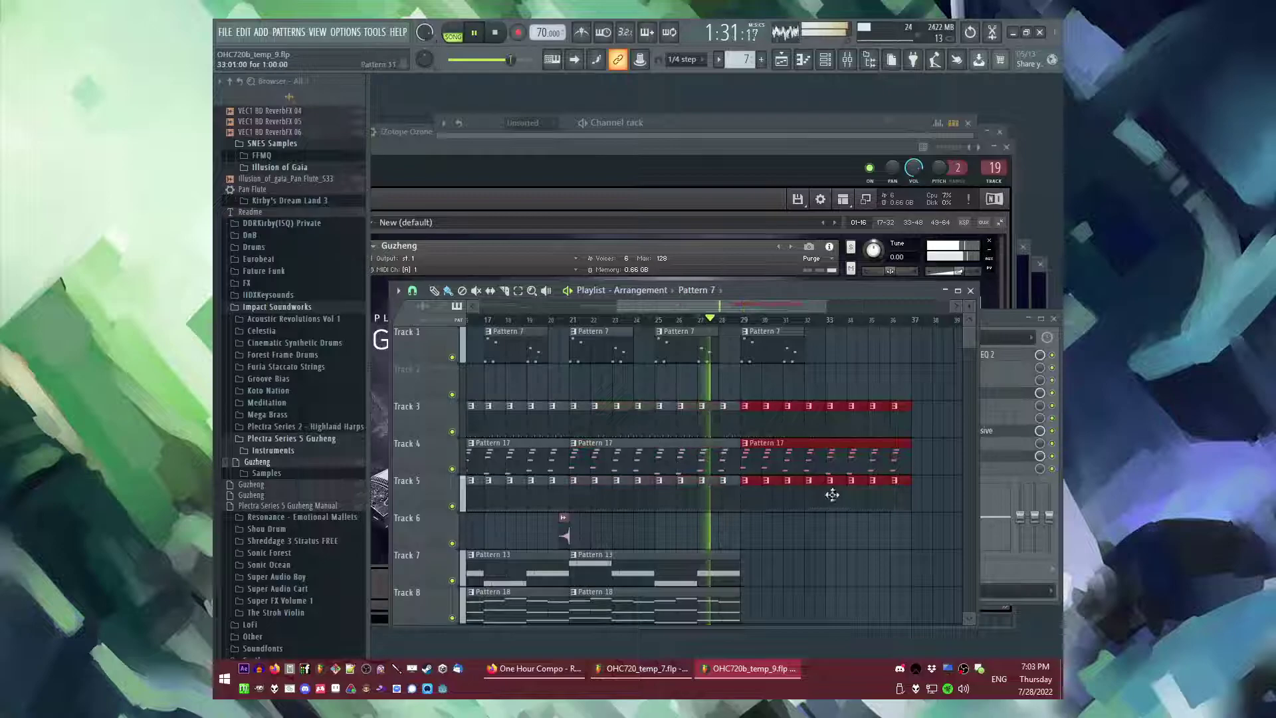
# - Copy the Track 9 melody clips, Patterns 14, 15, 14 and 16, so the copy starts at bar 29
pyautogui.scroll(-6, 811, 490)
pyautogui.hotkey('ctrl', 'c')
pyautogui.scroll(4, 807, 491)
pyautogui.hotkey('ctrl', 'v')
pyautogui.moveTo(545, 498); pyautogui.dragTo(610, 499)
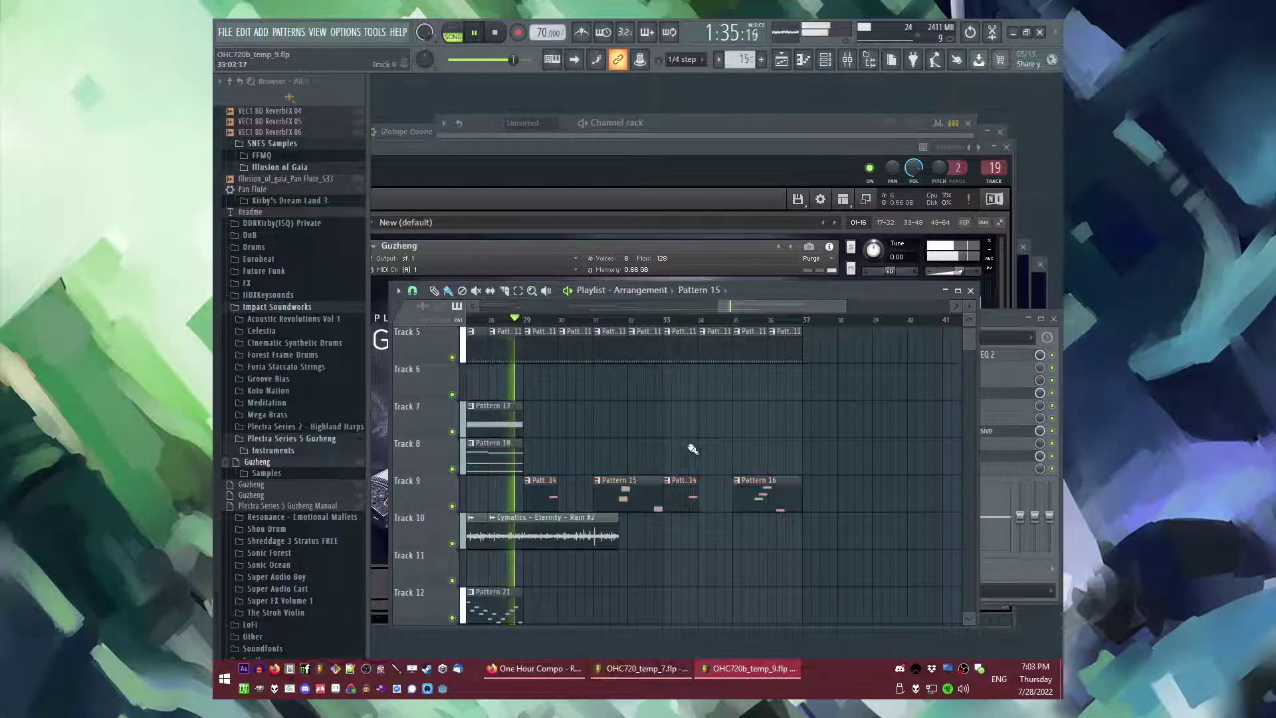
# - Add a Pattern 21 clip at bar 29 on Track 12 and make it unique as Pattern 22
pyautogui.scroll(-2, 672, 498)
pyautogui.scroll(-1, 609, 582)
pyautogui.scroll(2, 601, 571)
pyautogui.click(598, 561)
pyautogui.click(622, 559)
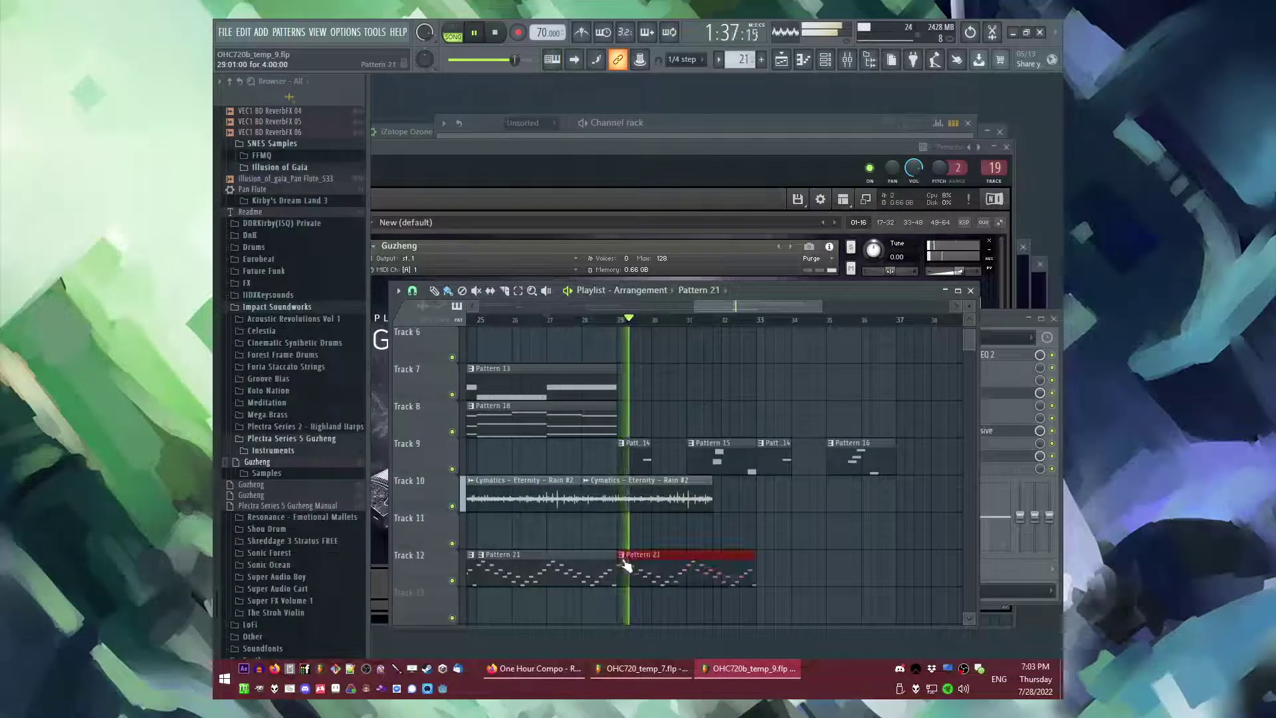
pyautogui.click(622, 555)
pyautogui.click(644, 576)
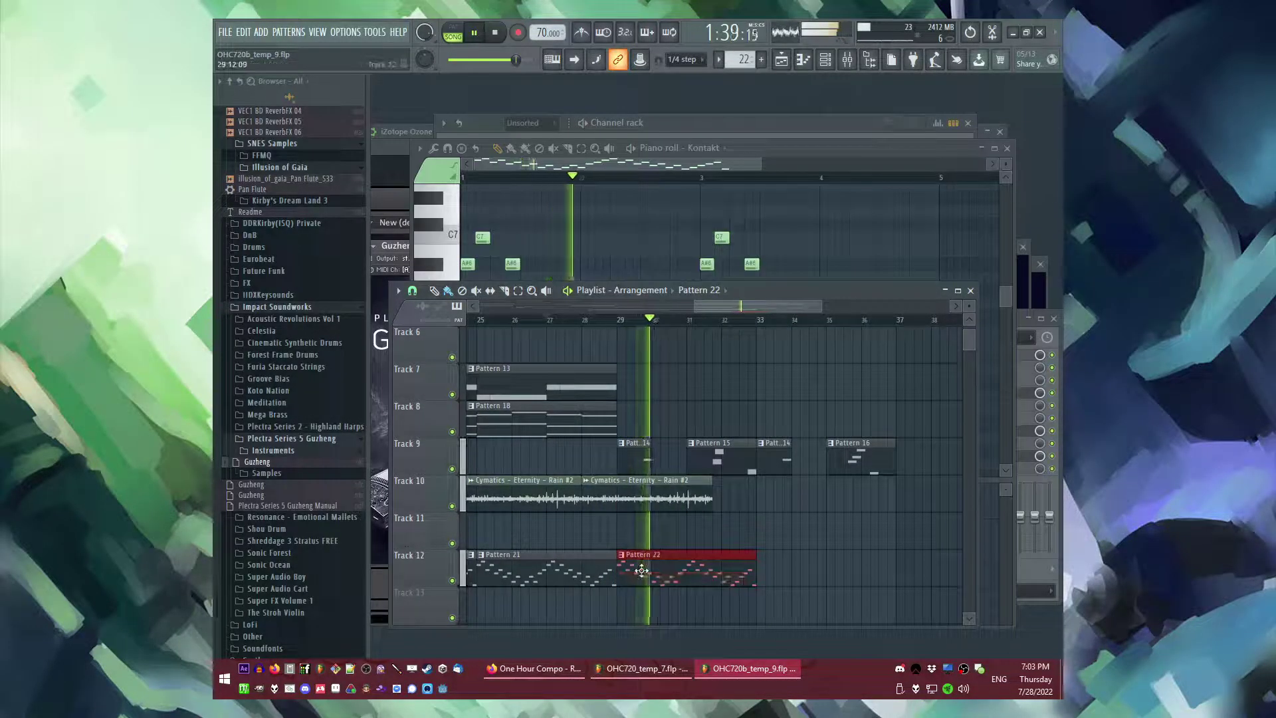
# - Delete all notes of Pattern 22, put in a single note at its start, and return to the playlist
pyautogui.press('F7')
pyautogui.hotkey('ctrl', 'a')
pyautogui.press('Delete')
pyautogui.click(468, 397)
pyautogui.press('F5')
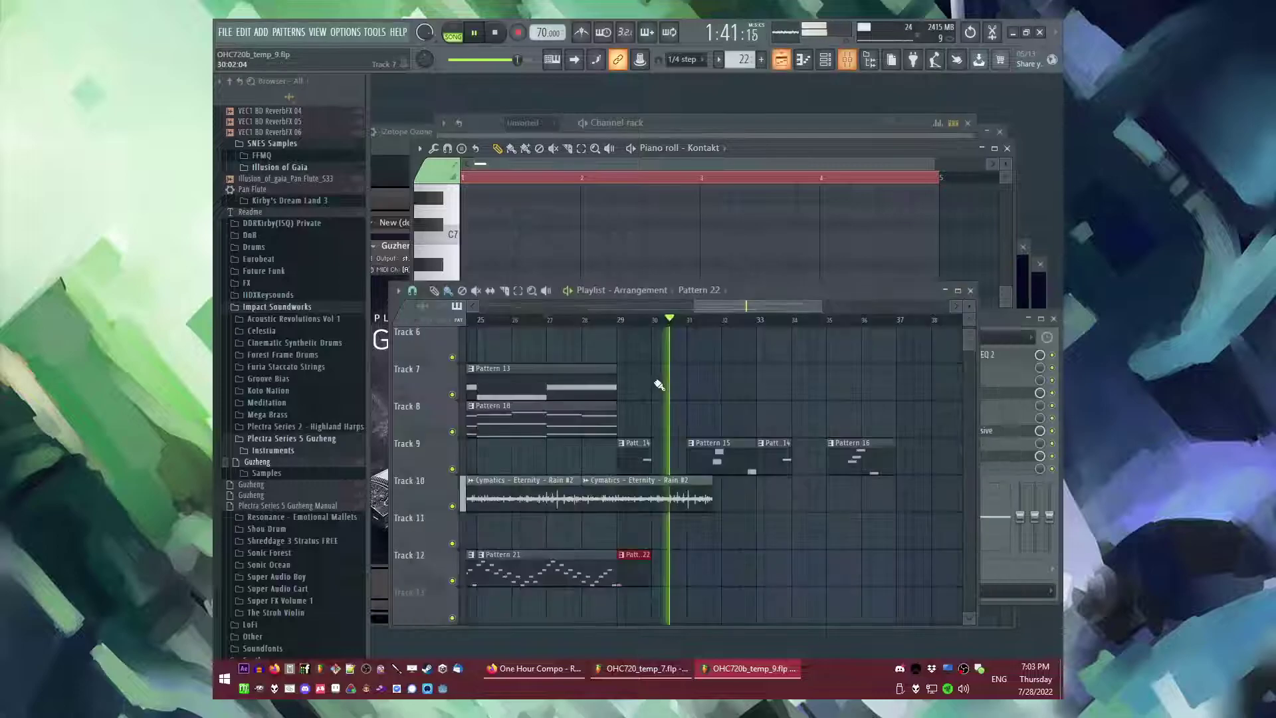
# - Play the arrangement from around bar 27 while examining Pattern 18 on Track 8 and Patterns 12 and 13 on Track 7
pyautogui.click(579, 319)
pyautogui.scroll(3, 565, 346)
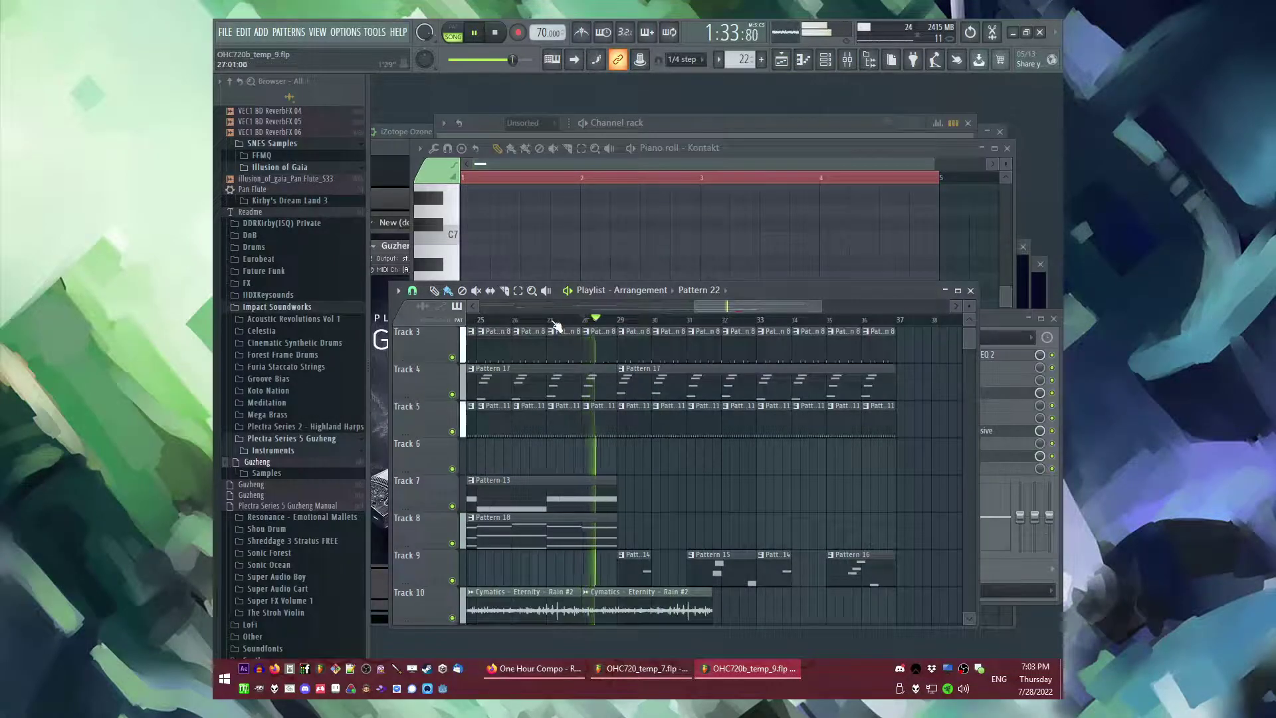
pyautogui.scroll(-2, 678, 510)
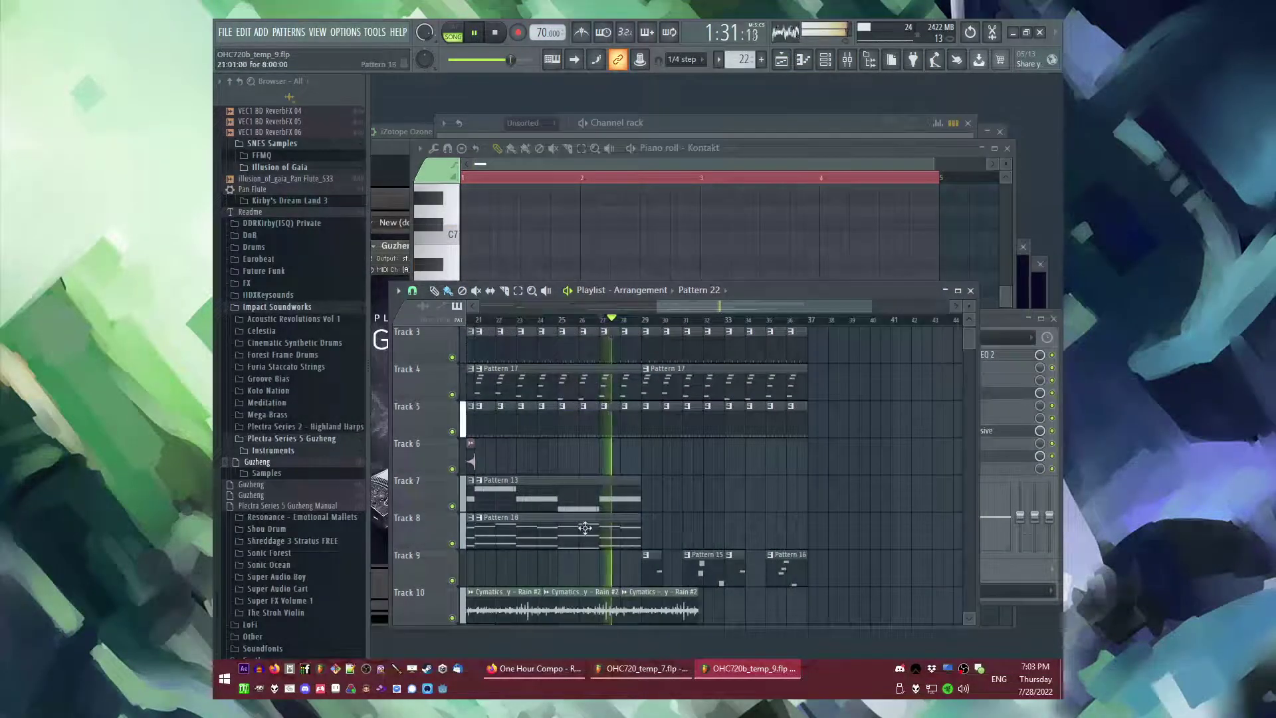
pyautogui.doubleClick(585, 528)
pyautogui.press('l')
pyautogui.press('F6')
pyautogui.press('F5')
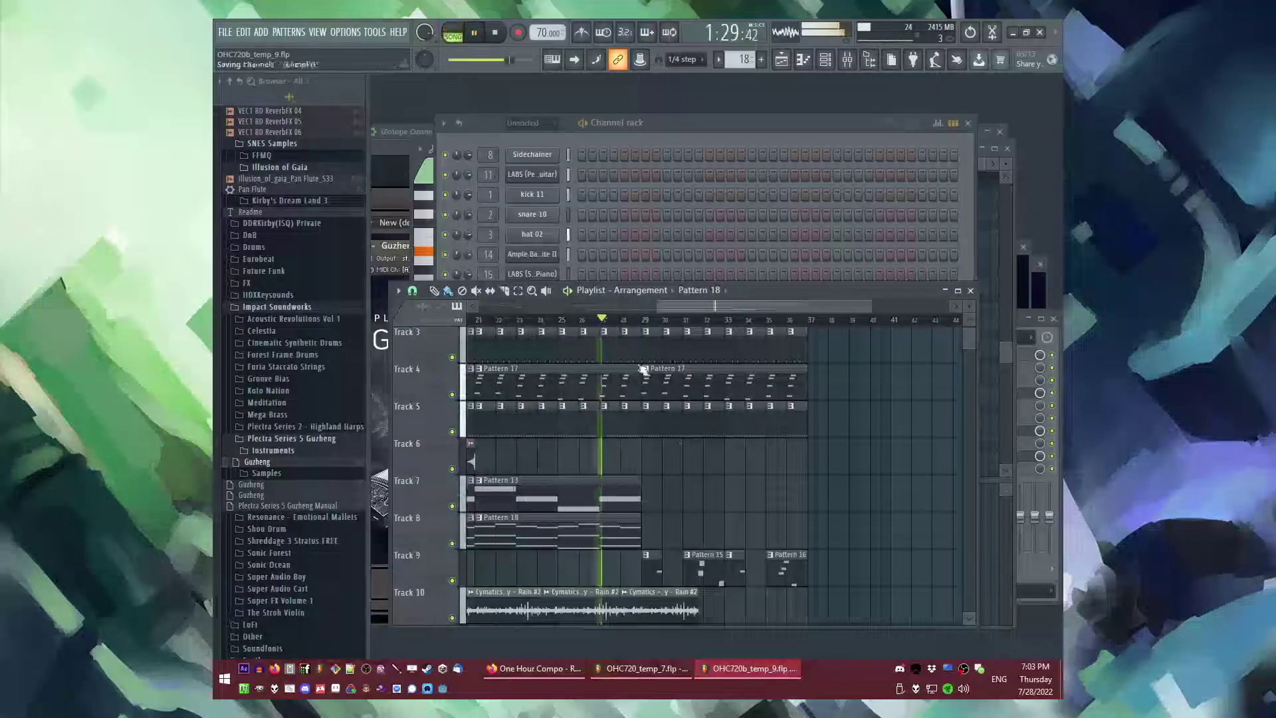
pyautogui.scroll(2, 692, 489)
pyautogui.scroll(-3, 763, 512)
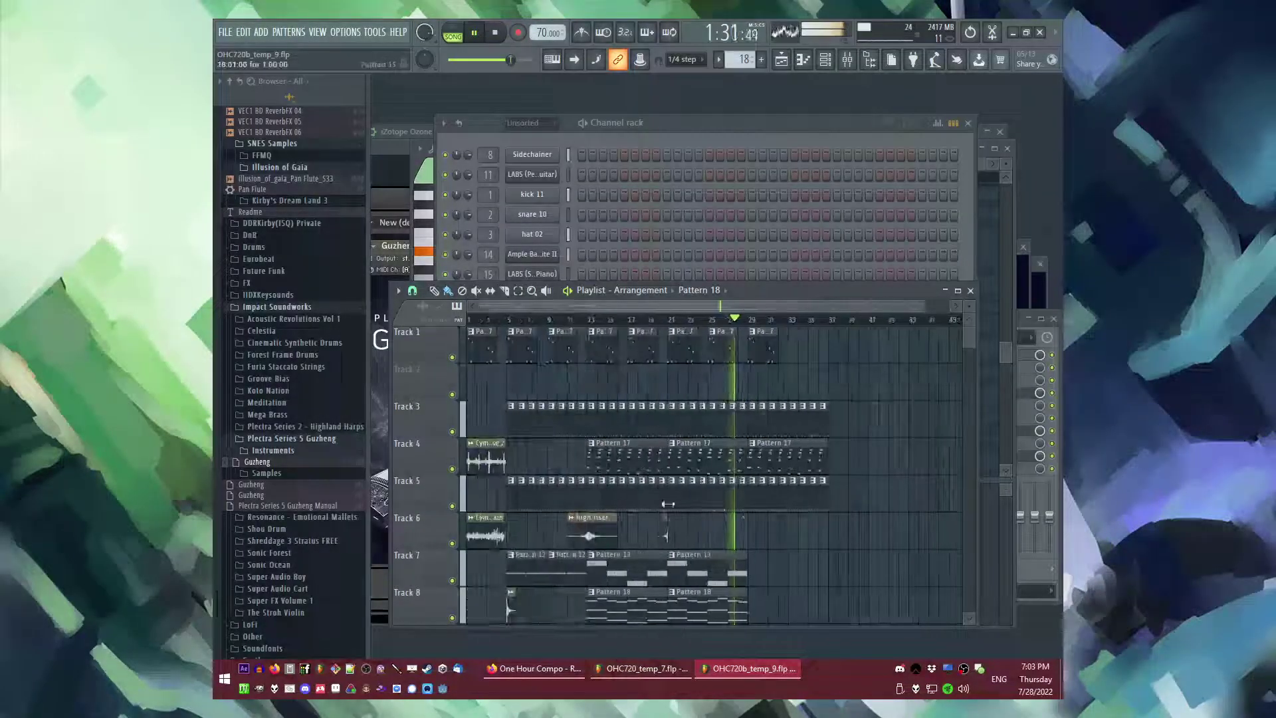
pyautogui.scroll(-2, 681, 505)
pyautogui.click(515, 501)
pyautogui.scroll(2, 656, 492)
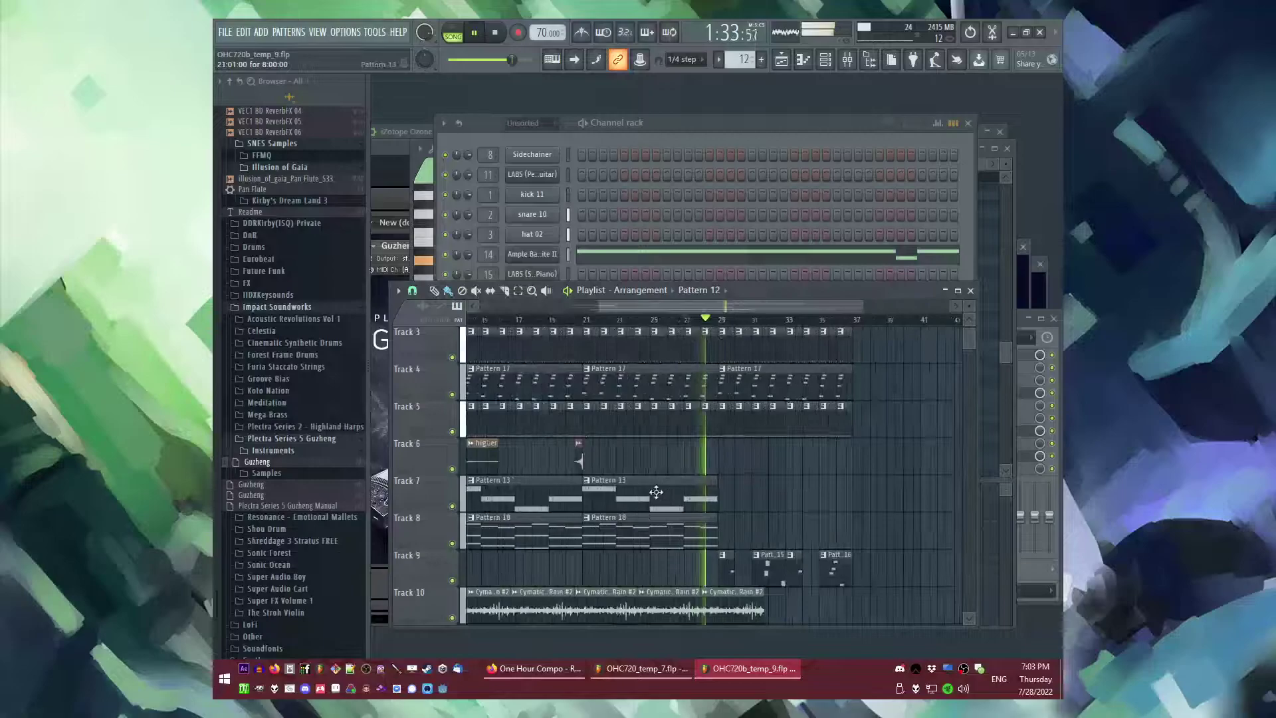
pyautogui.scroll(2, 665, 498)
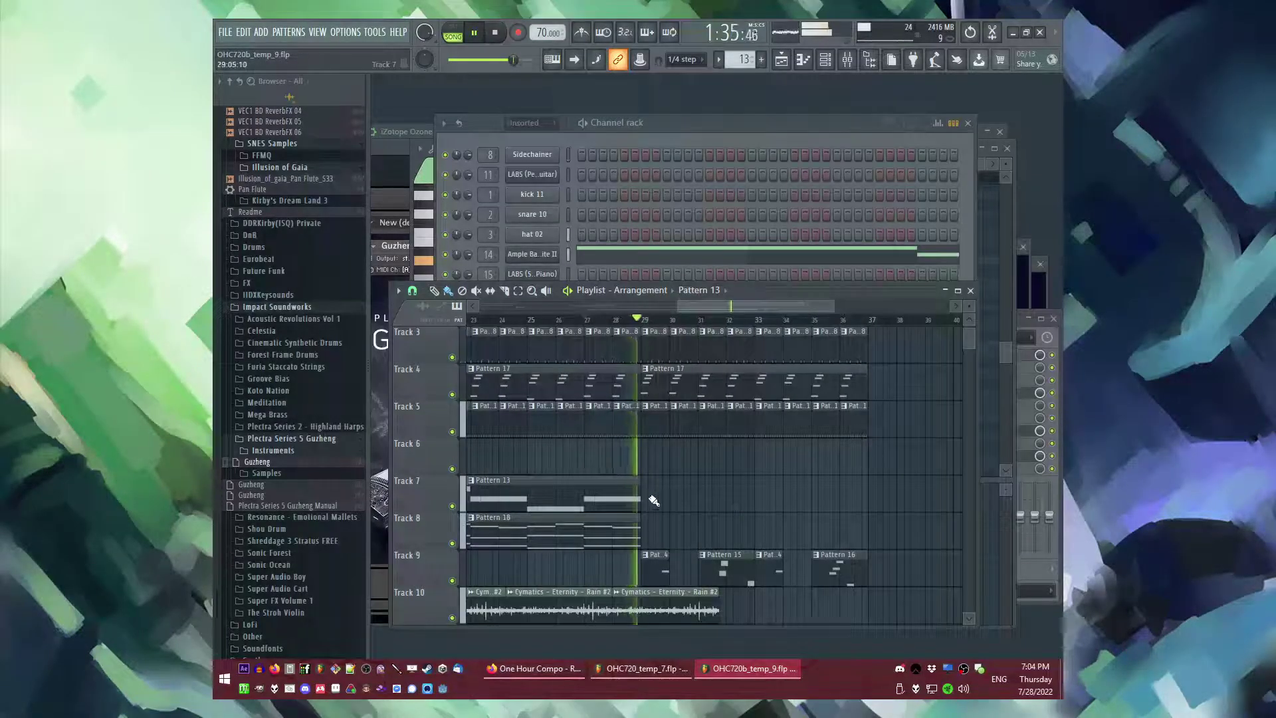
# - Place a high riser sample on Track 6 at bar 27 so that its swell peaks at bar 29
pyautogui.scroll(-3, 770, 517)
pyautogui.click(595, 459)
pyautogui.scroll(8, 571, 465)
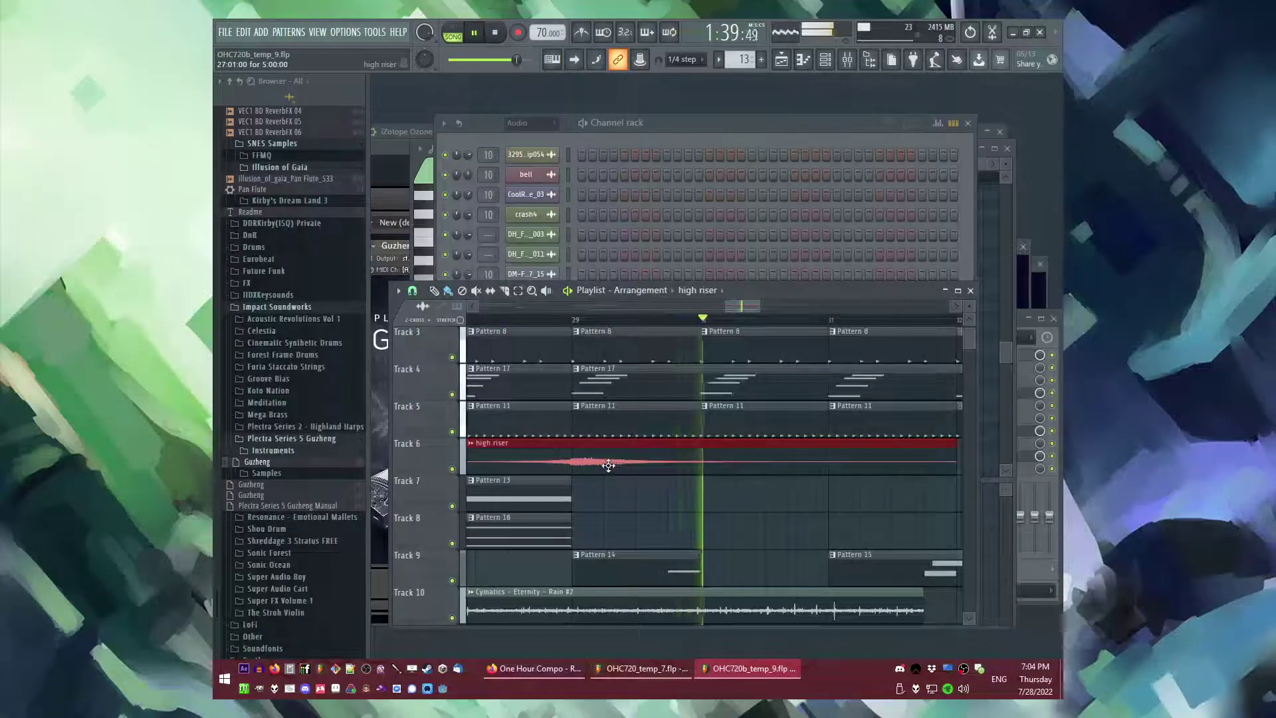
pyautogui.keyDown('ctrl'); pyautogui.click(624, 498); pyautogui.keyUp('ctrl')
pyautogui.scroll(-5, 598, 498)
pyautogui.scroll(2, 638, 510)
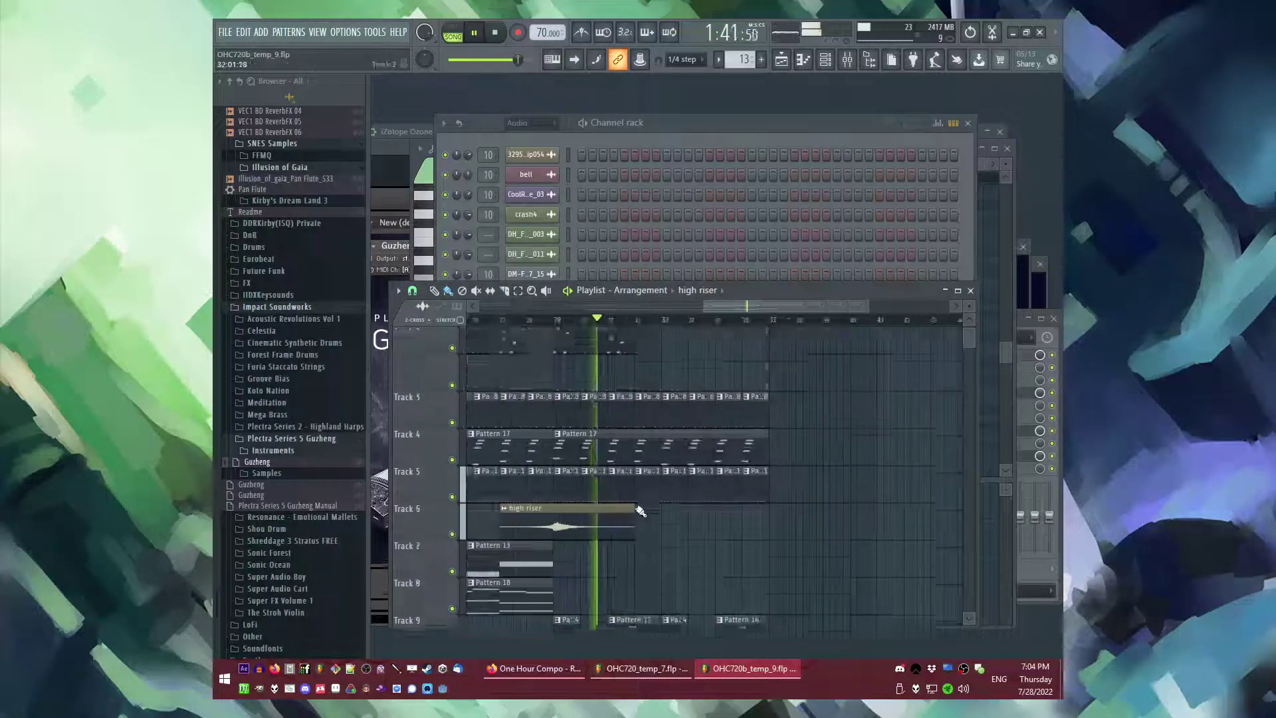
# - Add a Pattern 7 clip at bar 33 on Track 1 and extend the rain sample clips on Track 10 past bar 37
pyautogui.scroll(-2, 762, 510)
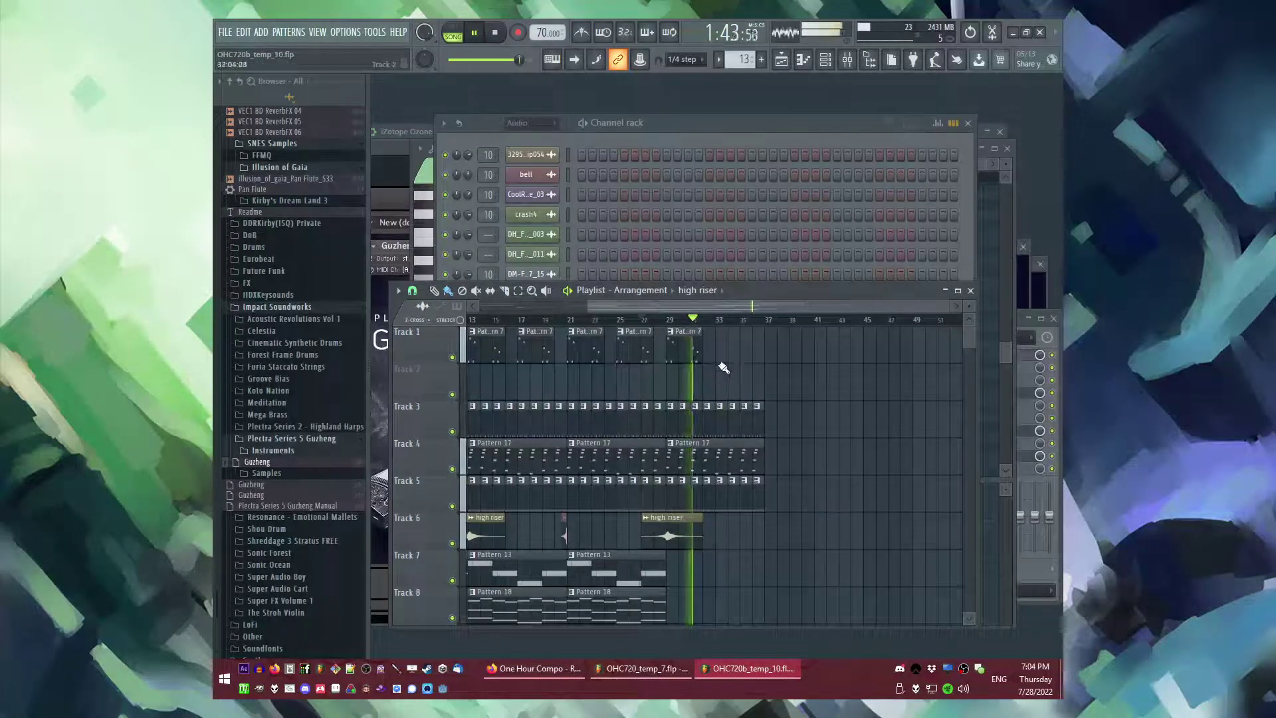
pyautogui.scroll(2, 716, 363)
pyautogui.click(652, 347)
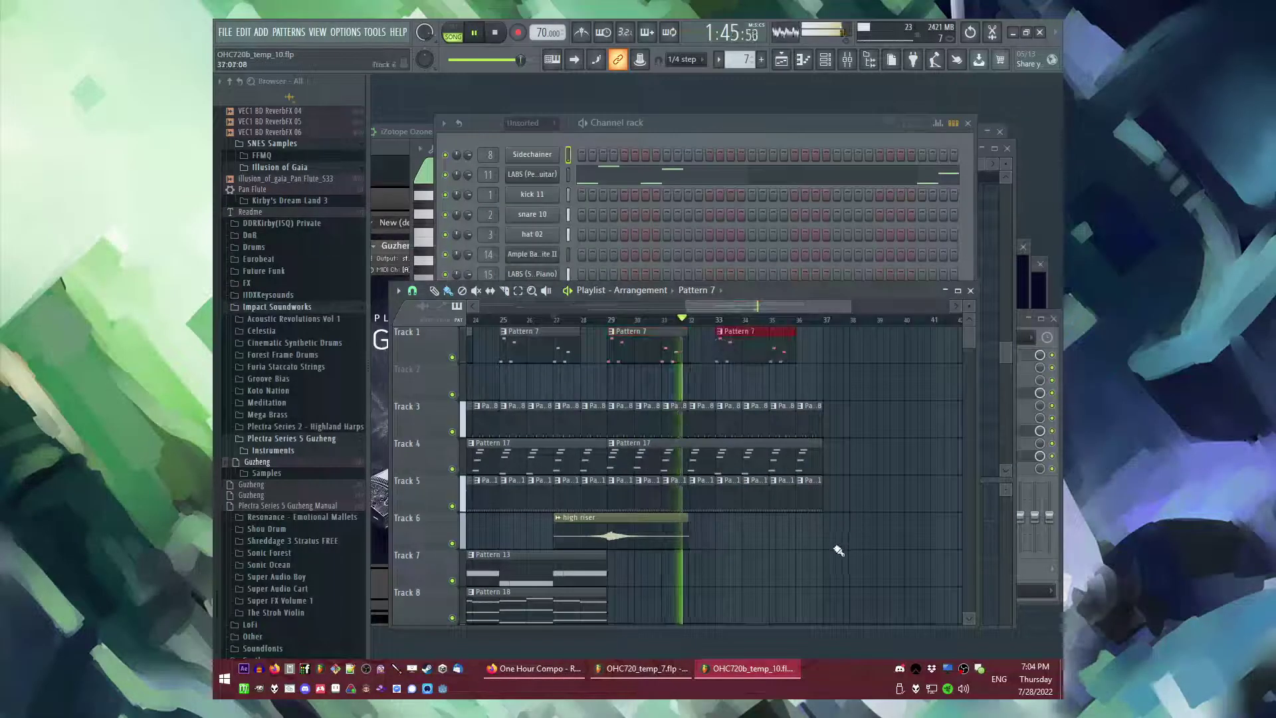
pyautogui.scroll(-4, 765, 525)
pyautogui.scroll(-2, 762, 523)
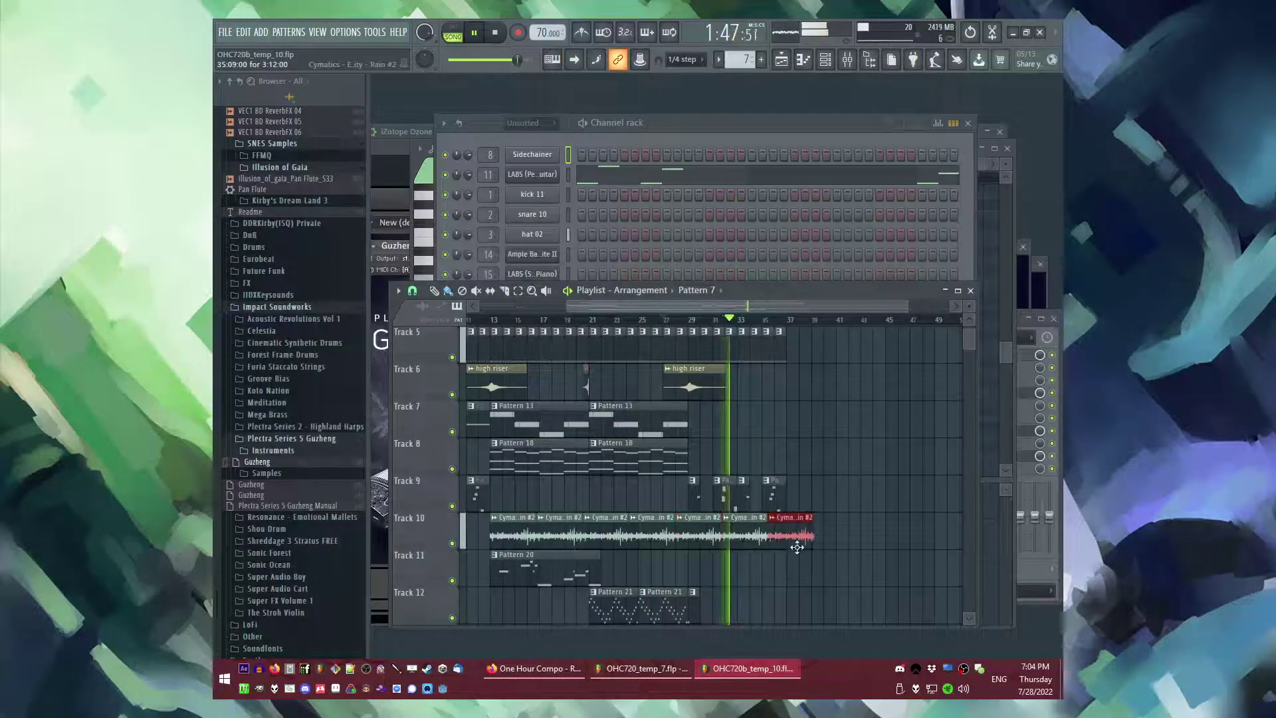
# - Replace the Pattern 11 clips on Track 5 with Pattern 10 from bar 29 through bar 36
pyautogui.scroll(2, 816, 526)
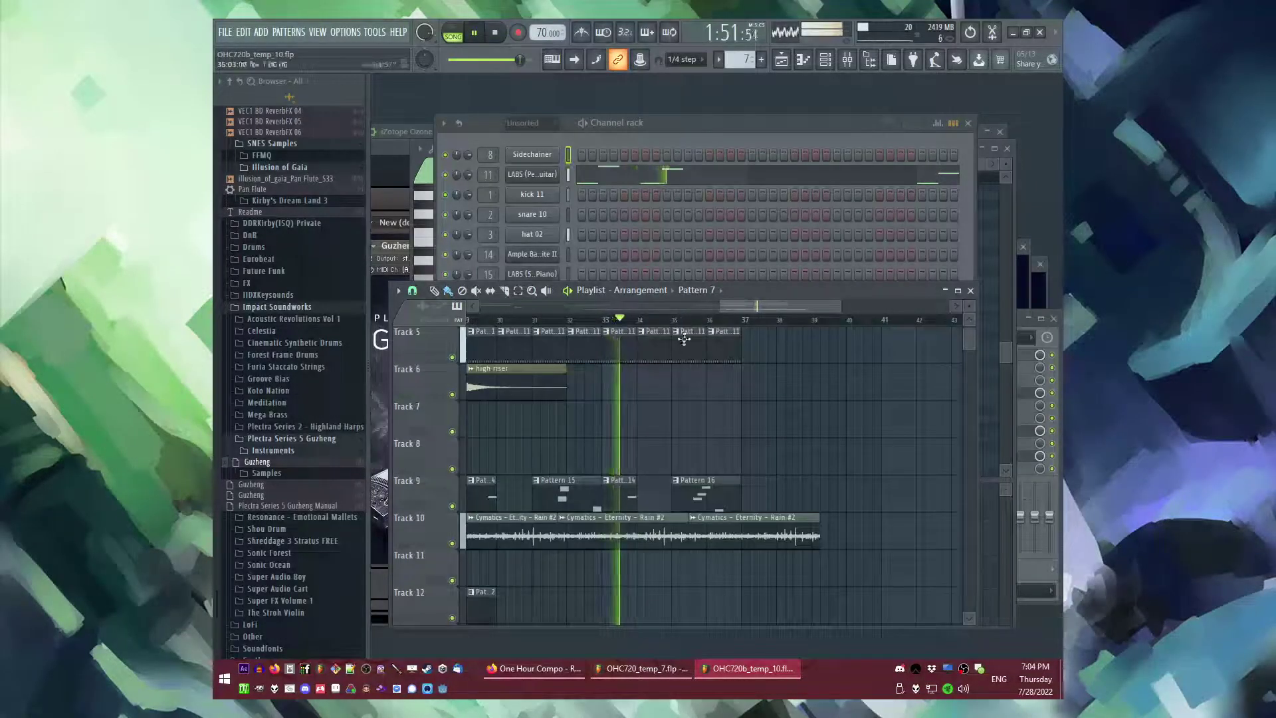
pyautogui.scroll(4, 621, 506)
pyautogui.scroll(-3, 620, 506)
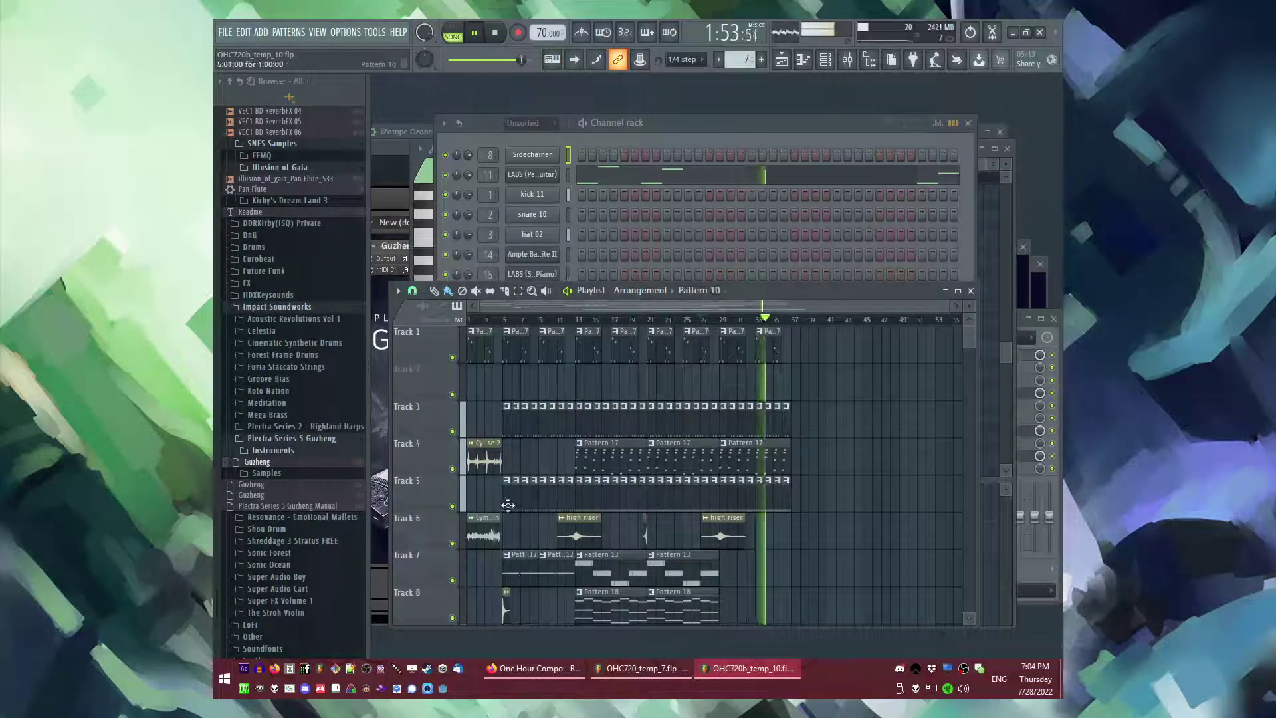
pyautogui.scroll(3, 769, 516)
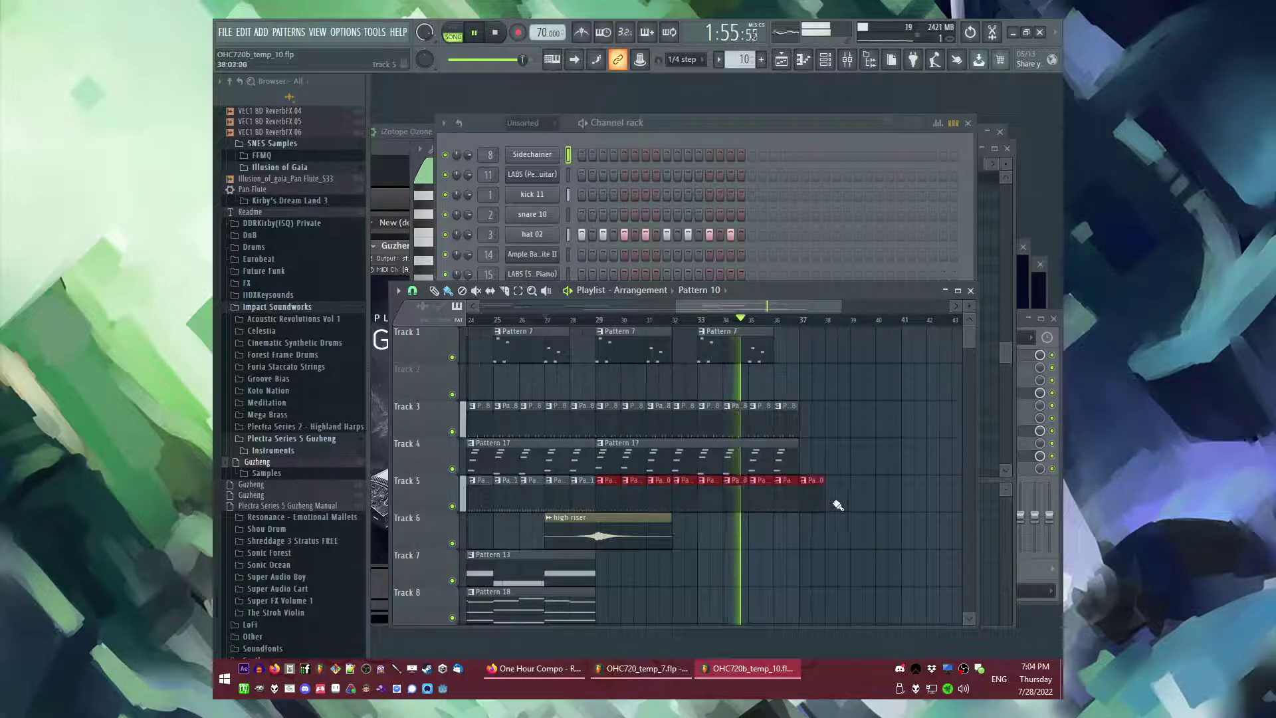
pyautogui.scroll(2, 833, 498)
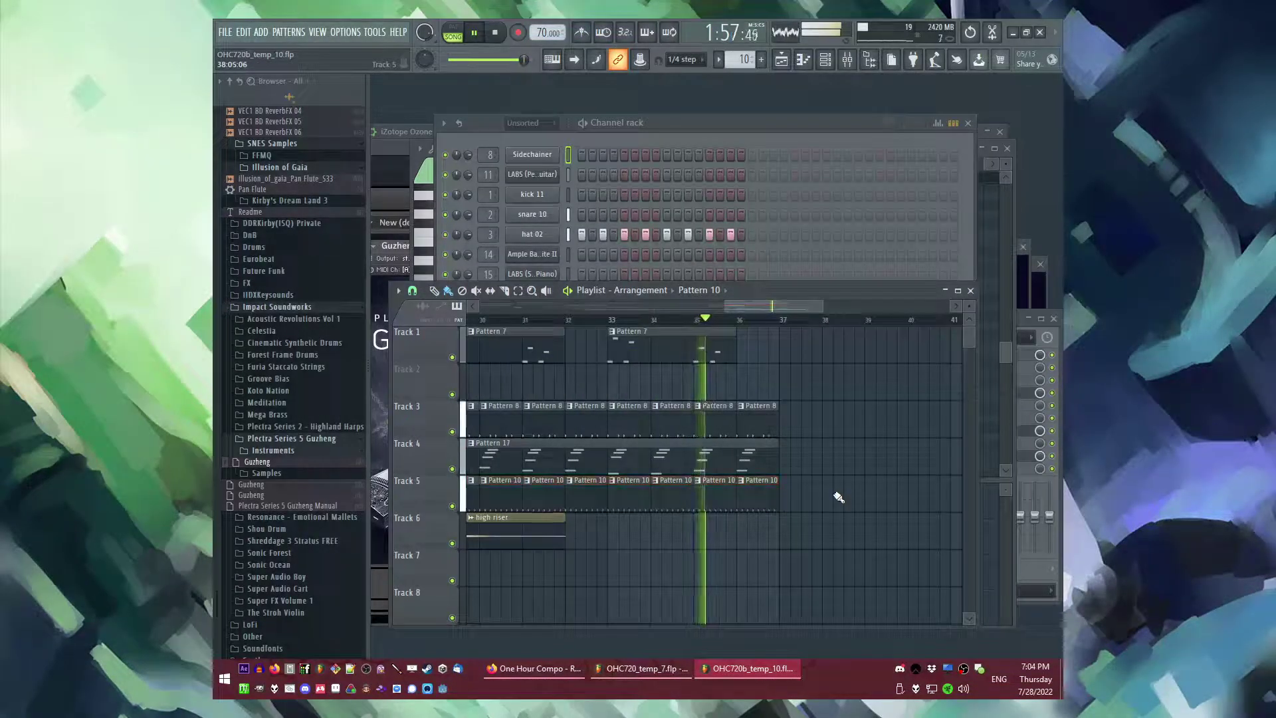
# - Place a closing Pattern 7 clip at bar 37 on Track 1
pyautogui.scroll(-4, 839, 497)
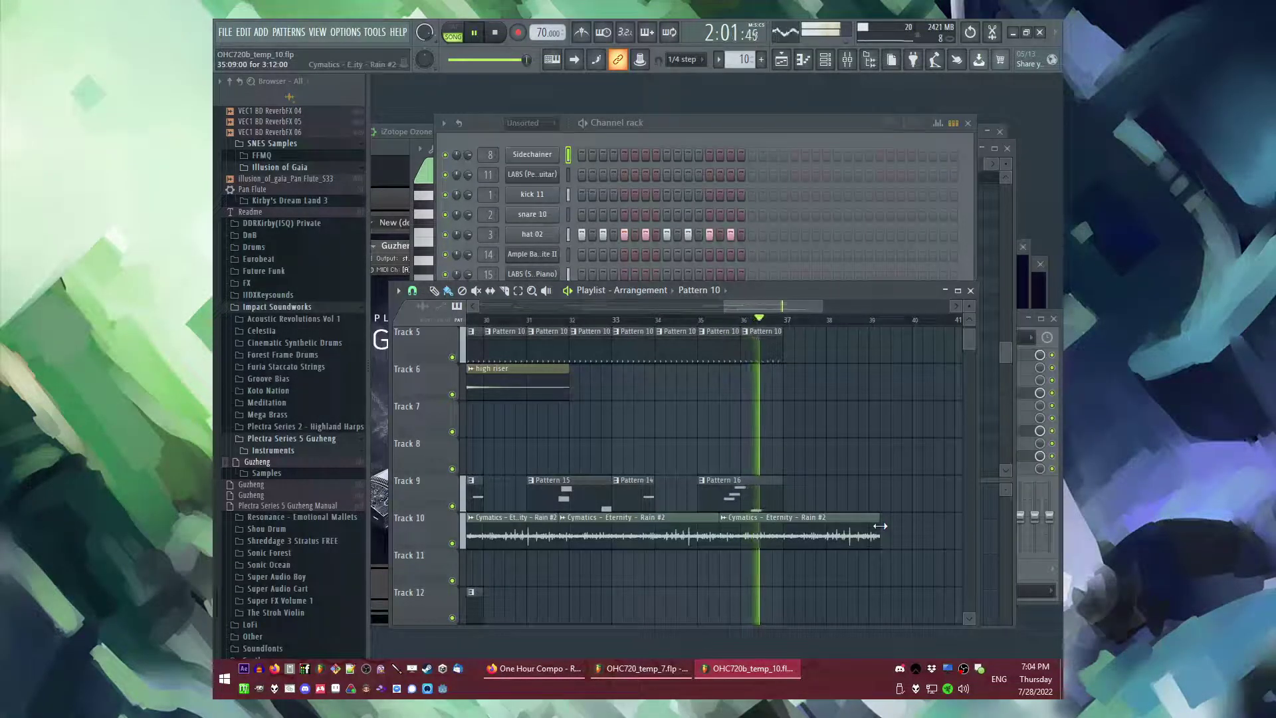
pyautogui.scroll(4, 858, 505)
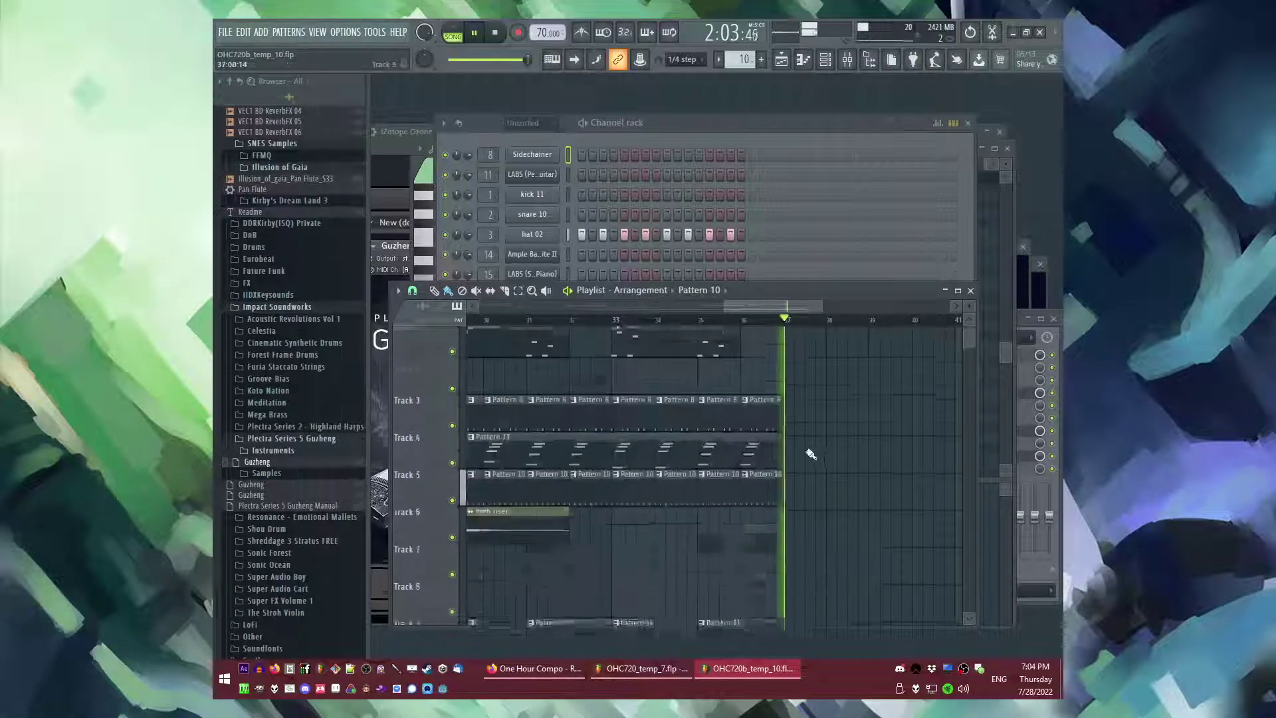
pyautogui.click(789, 355)
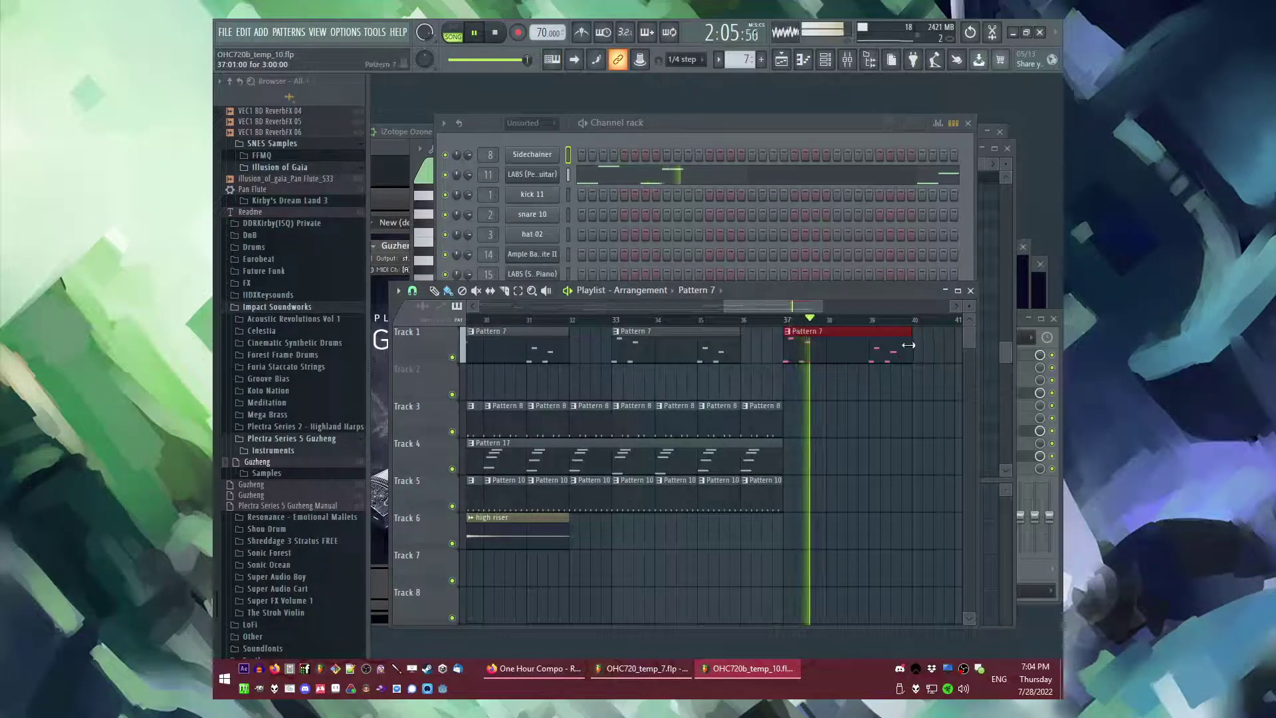
pyautogui.scroll(-4, 743, 412)
pyautogui.scroll(-1, 735, 391)
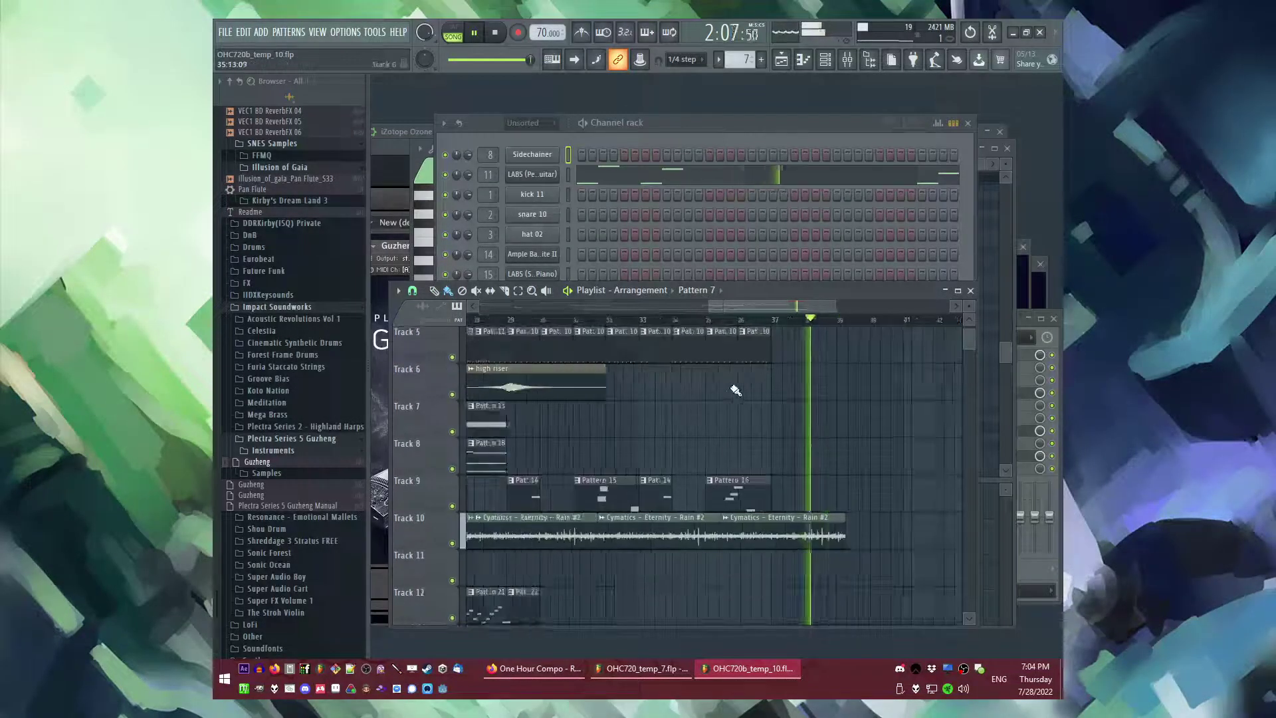
# - Replace the last Pattern 8 drum clip at bar 36 on Track 3 with Pattern 9
pyautogui.scroll(4, 764, 371)
pyautogui.scroll(-4, 717, 399)
pyautogui.scroll(2, 664, 423)
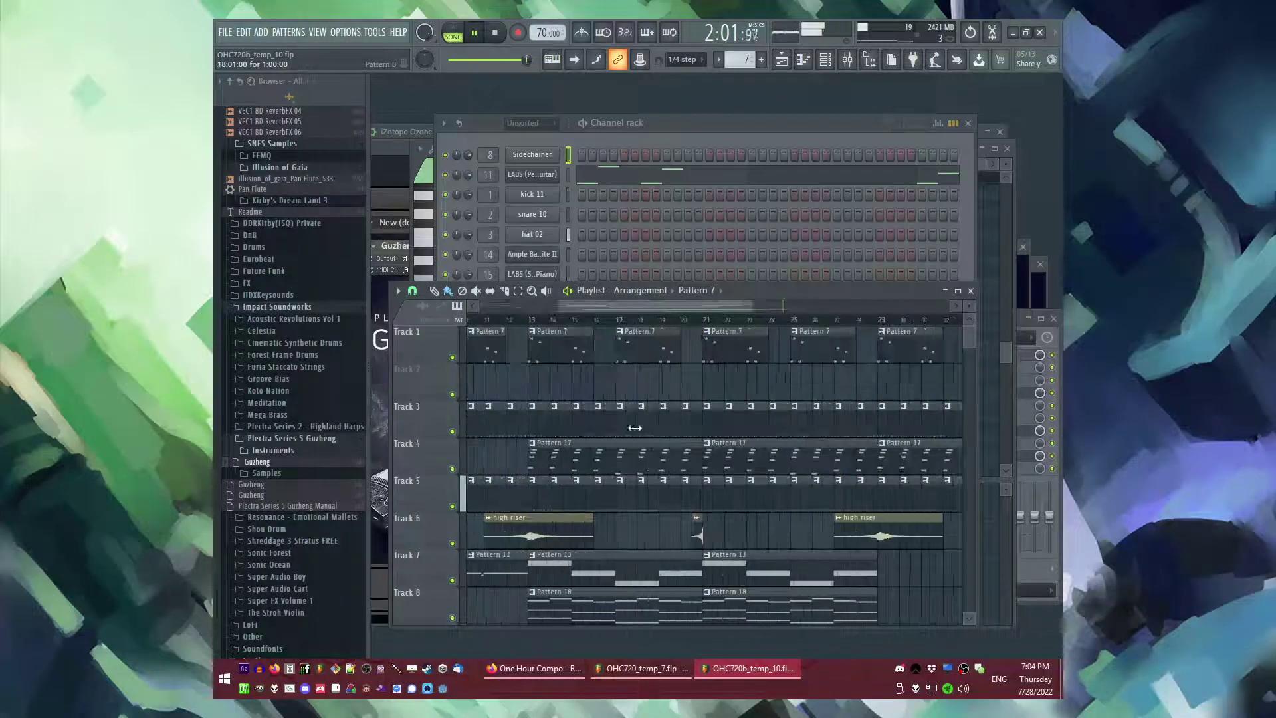
pyautogui.click(607, 425)
pyautogui.scroll(-2, 698, 421)
pyautogui.scroll(2, 801, 415)
pyautogui.scroll(2, 777, 420)
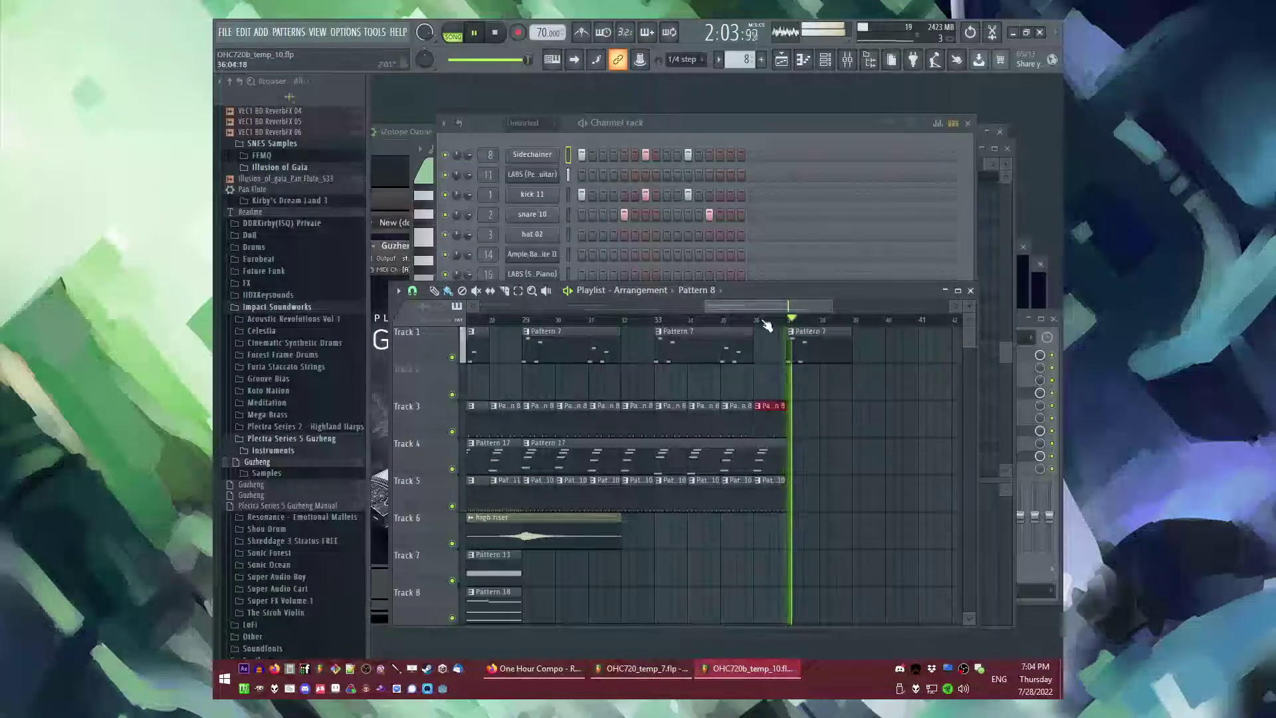
pyautogui.scroll(-4, 821, 408)
pyautogui.scroll(3, 652, 422)
pyautogui.scroll(-2, 687, 426)
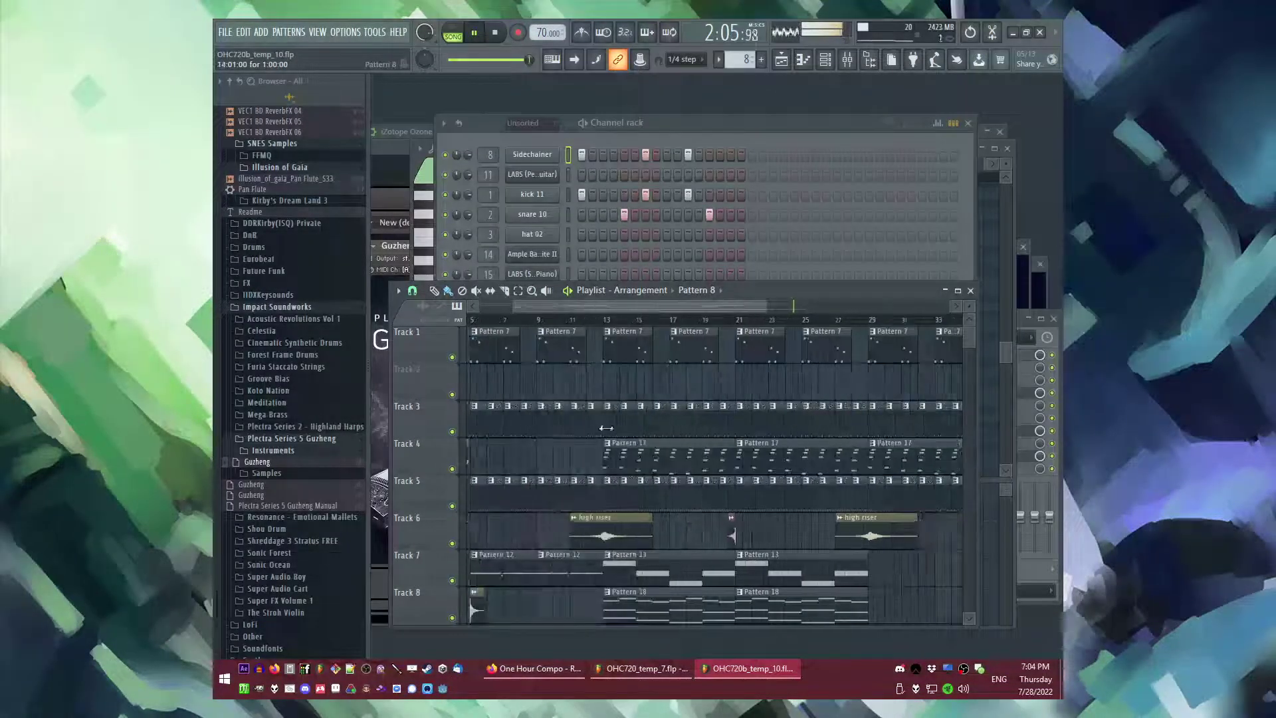
pyautogui.scroll(3, 598, 423)
pyautogui.scroll(-3, 633, 335)
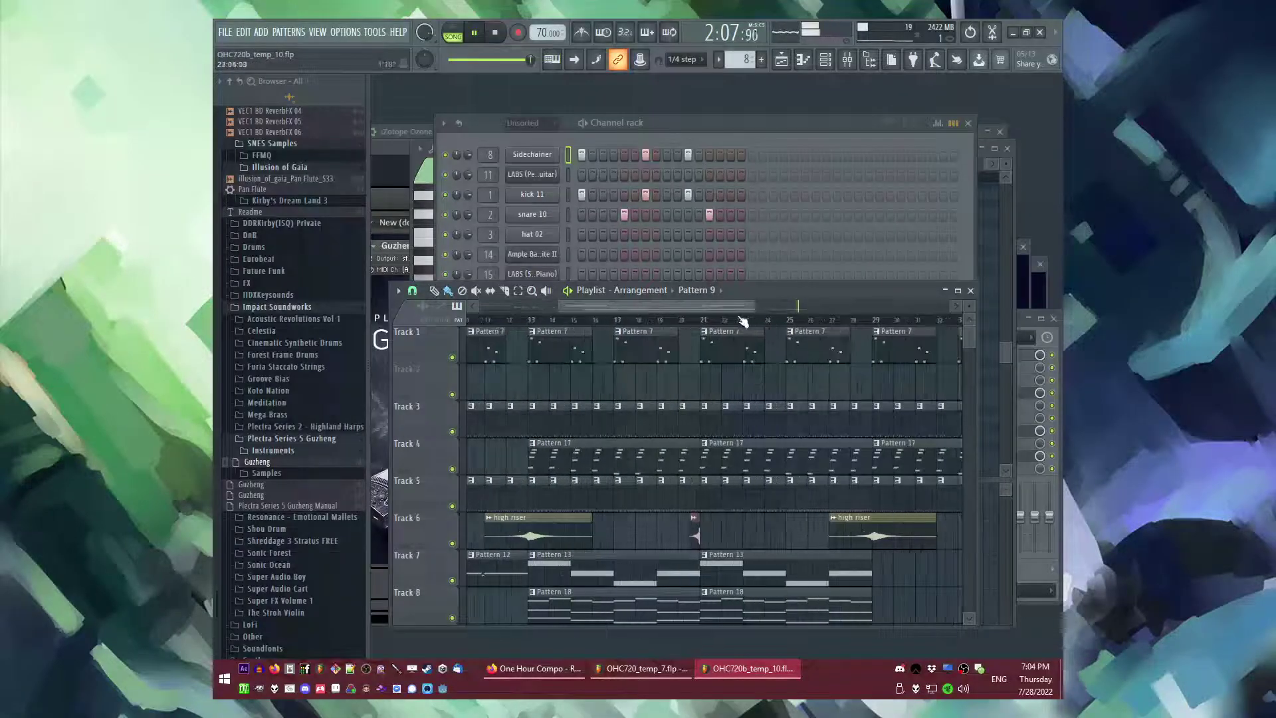
# - Place a Pattern 9 clip at bar 26 on Track 3 and listen through the surrounding section
pyautogui.scroll(3, 744, 435)
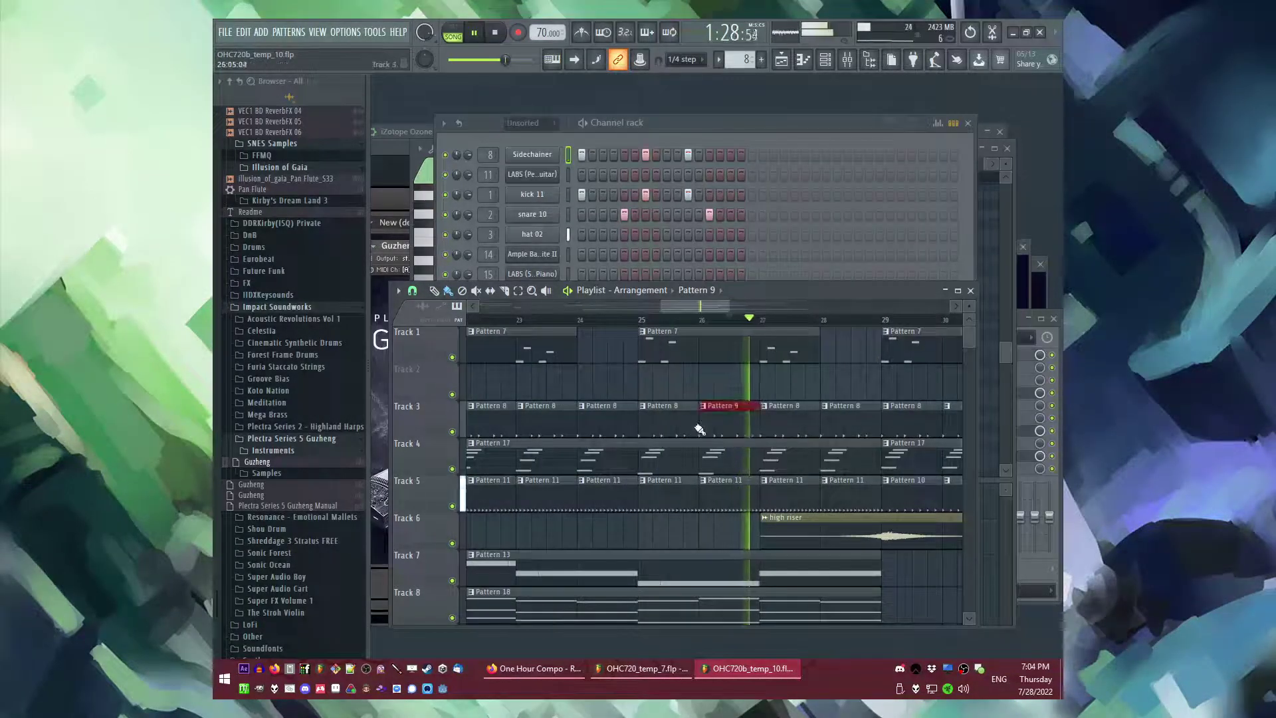
pyautogui.scroll(-3, 581, 394)
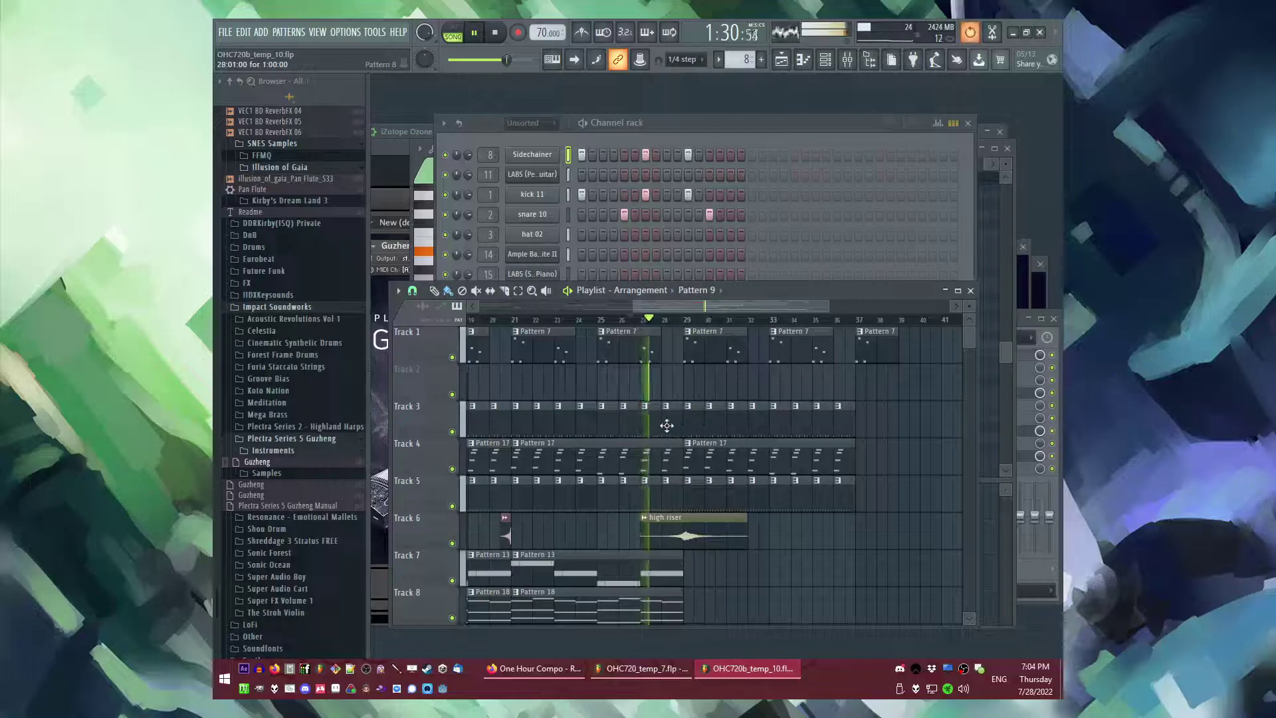
pyautogui.scroll(3, 667, 425)
pyautogui.hscroll(5, 759, 417)
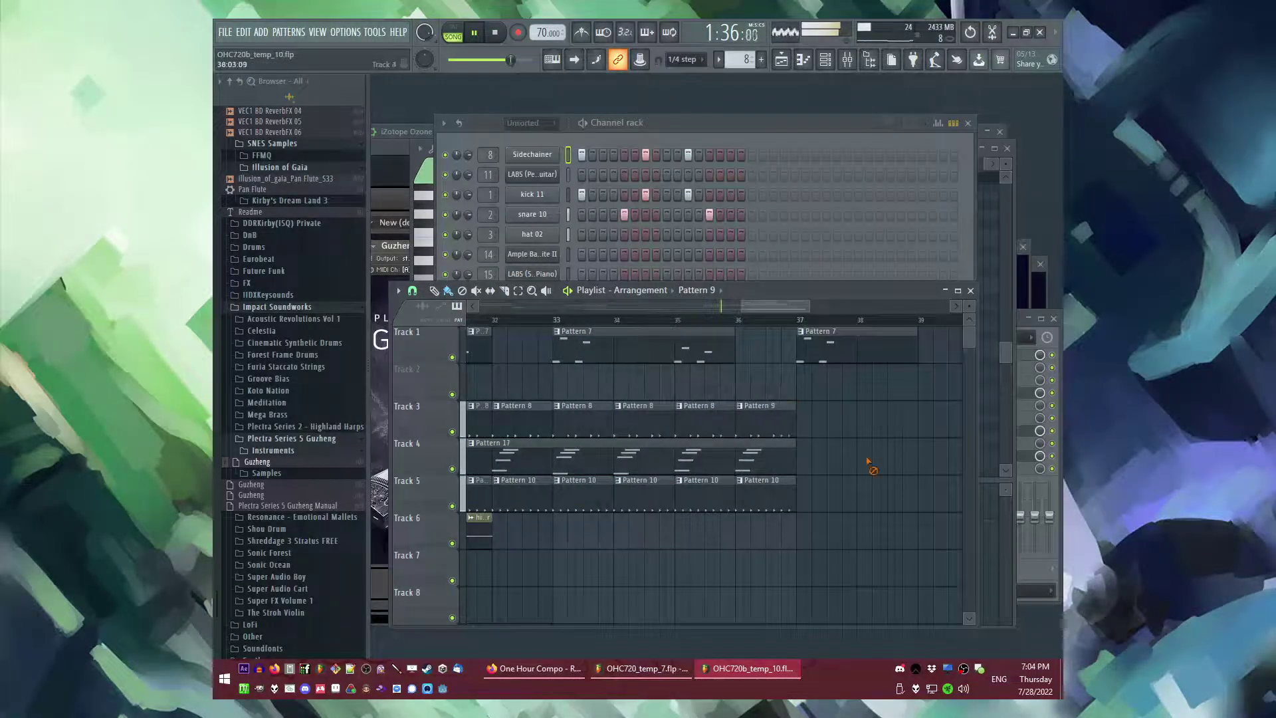
# - Place a high verb #2 clip at bar 37 on Track 6 and a bell clip ending at bar 37 on Track 7, auditioning the transition
pyautogui.scroll(-4, 779, 450)
pyautogui.scroll(-3, 705, 458)
pyautogui.scroll(-1, 631, 472)
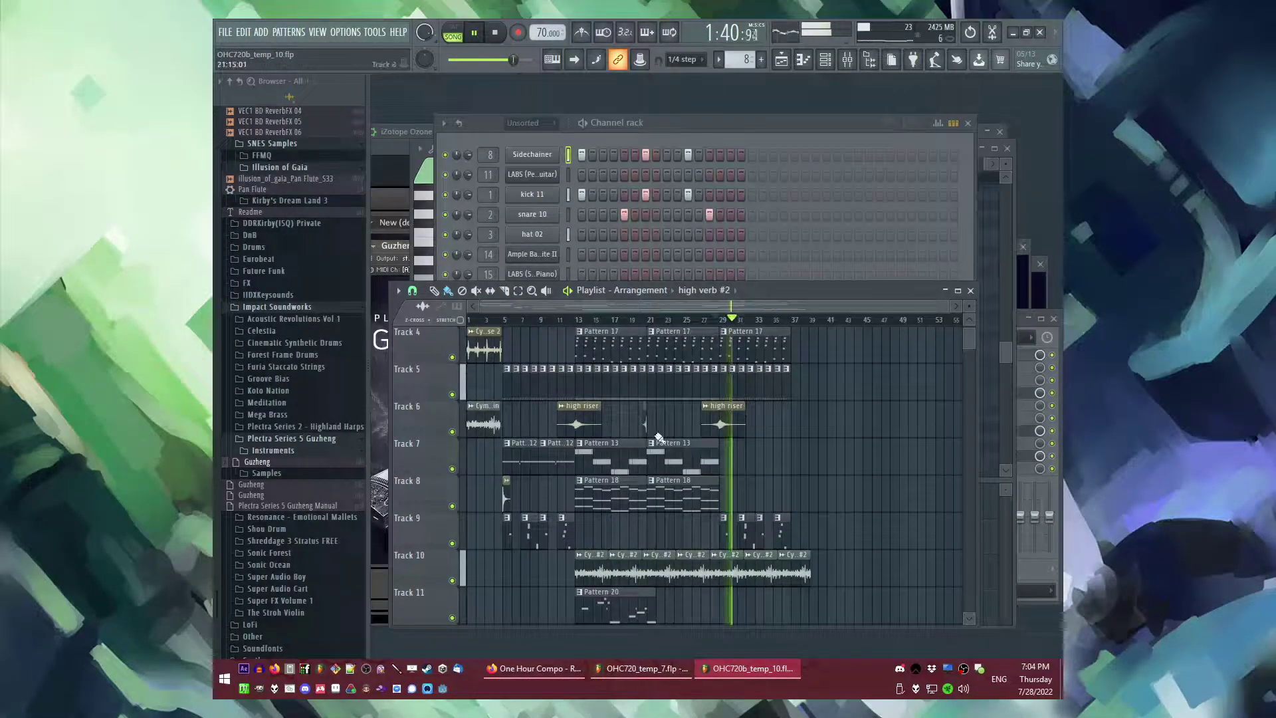
pyautogui.scroll(4, 704, 436)
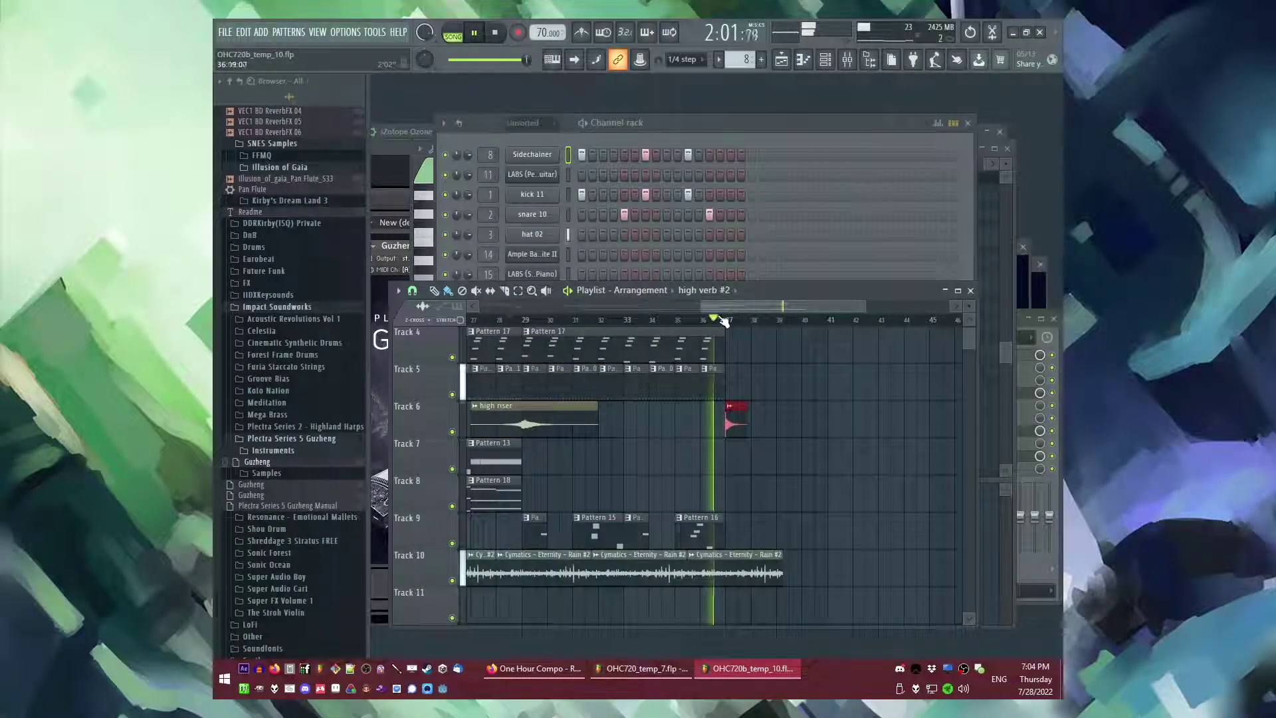
pyautogui.scroll(-2, 809, 379)
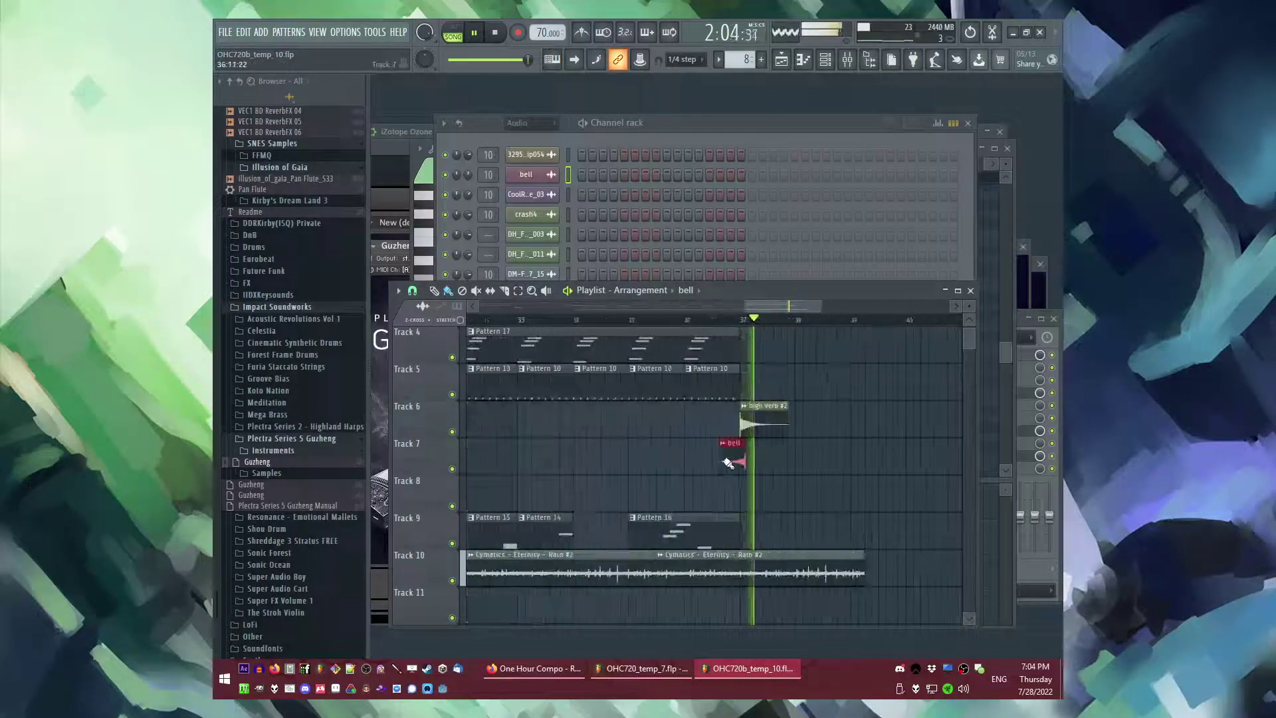
pyautogui.moveTo(738, 462); pyautogui.dragTo(711, 463)
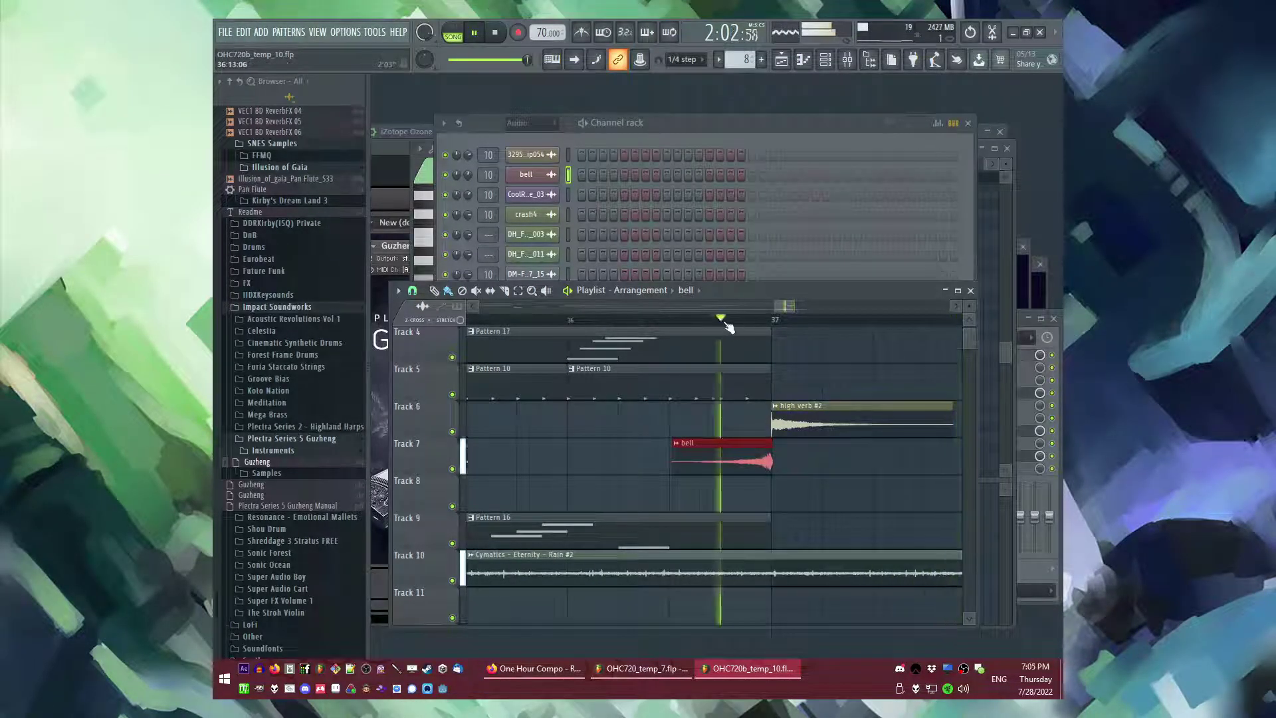
pyautogui.scroll(-4, 711, 462)
# - Replace the high verb #2 and bell clips with a high verb clip on Track 6 that ends at bar 37
pyautogui.rightClick(750, 420)
pyautogui.press('space')
pyautogui.press('space')
pyautogui.click(692, 293)
pyautogui.click(738, 288)
pyautogui.click(685, 417)
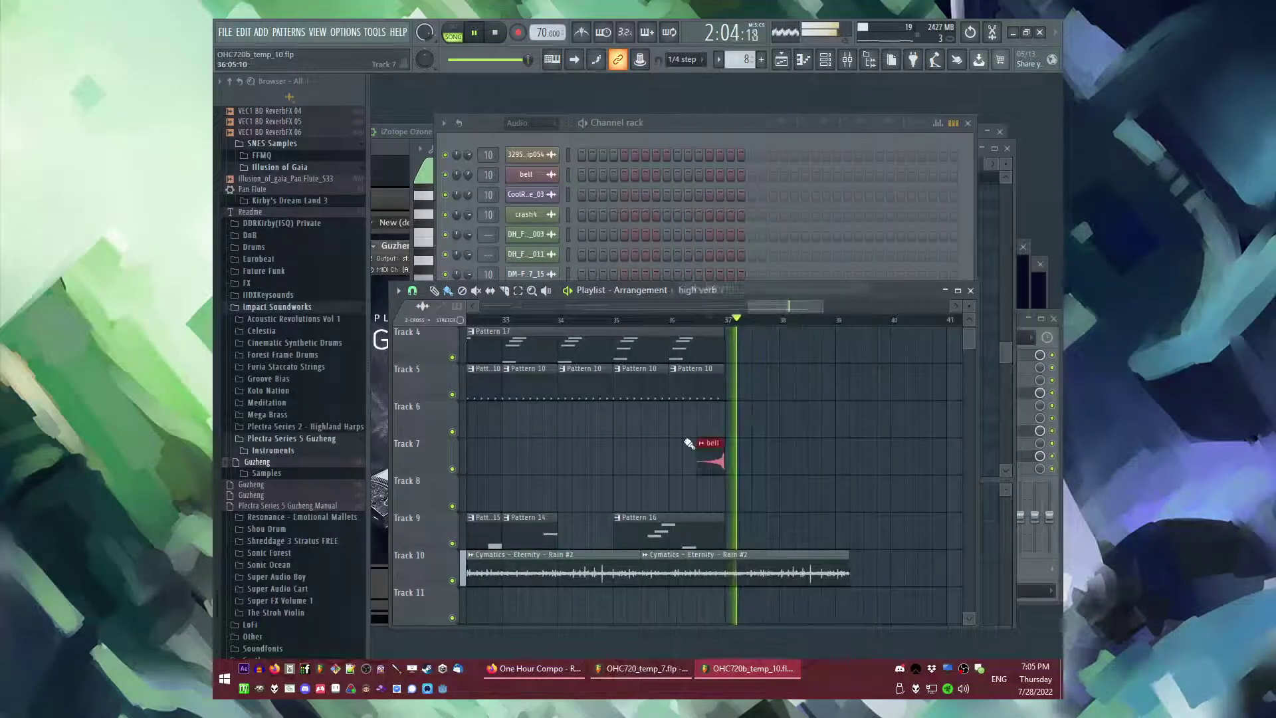
pyautogui.scroll(4, 751, 430)
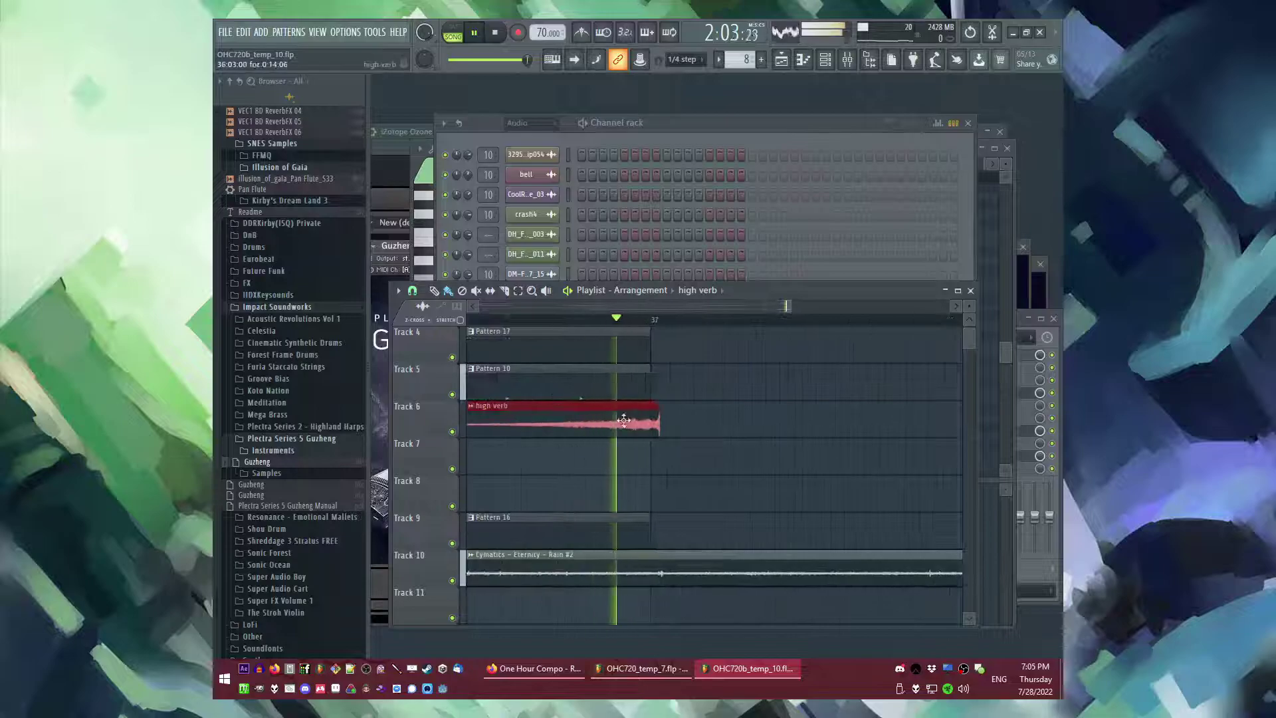
pyautogui.scroll(3, 612, 419)
pyautogui.scroll(-3, 818, 449)
pyautogui.scroll(-3, 606, 424)
# - Make the high verb clip on Track 6 unique and open its channel settings
pyautogui.click(542, 410)
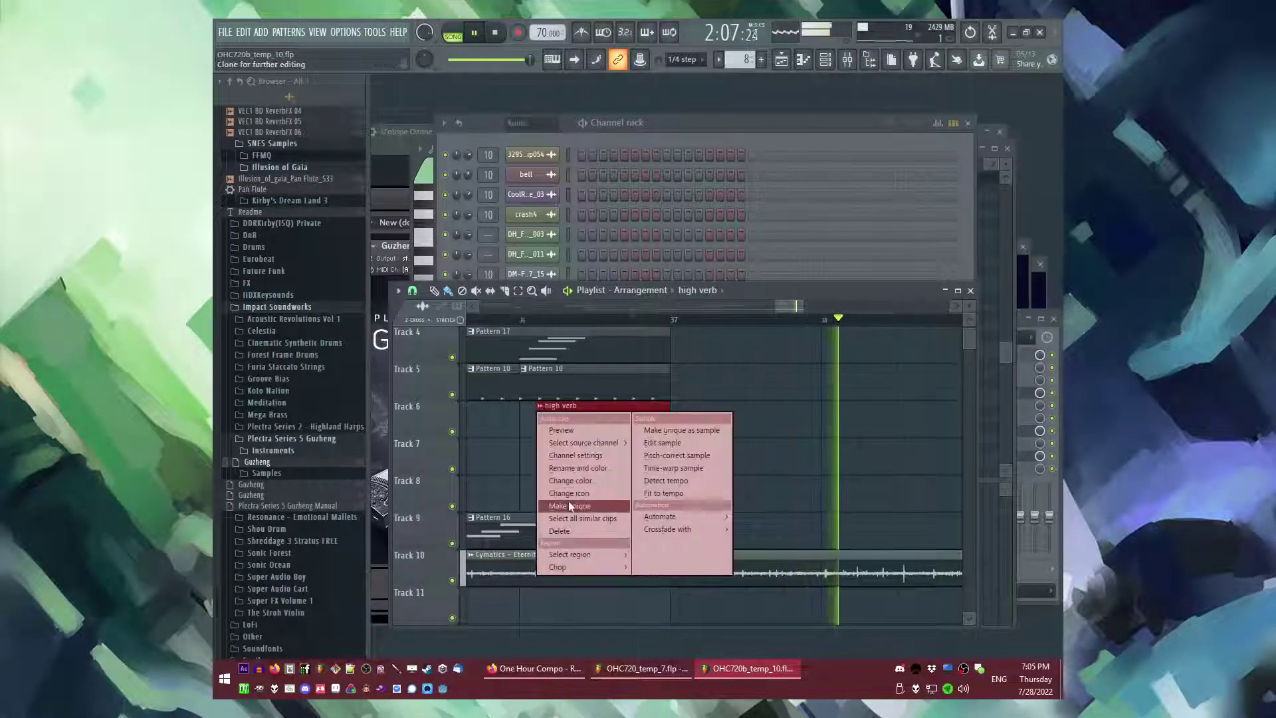
pyautogui.click(568, 501)
pyautogui.click(739, 396)
pyautogui.doubleClick(605, 432)
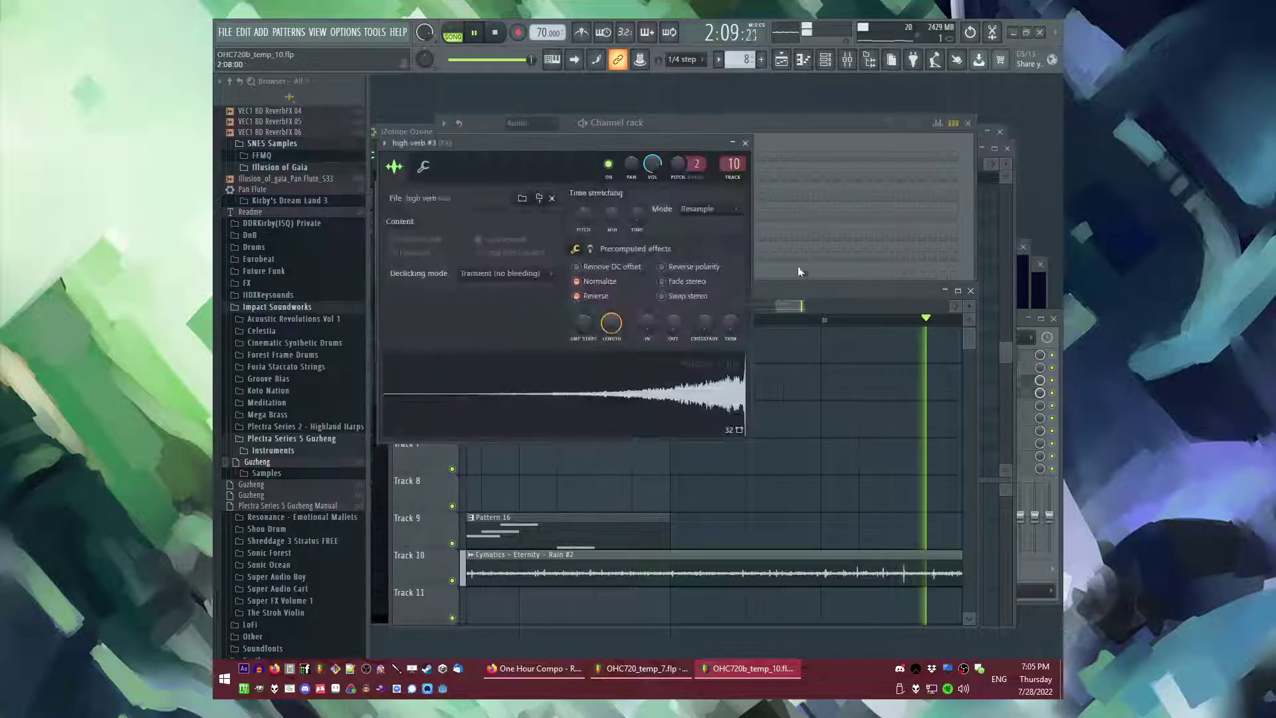
# - Route the high verb #3 channel to mixer track 20 and add Fruity Reeverb 2 in effect slot 6
pyautogui.press('F9')
pyautogui.press('space')
pyautogui.click(923, 417)
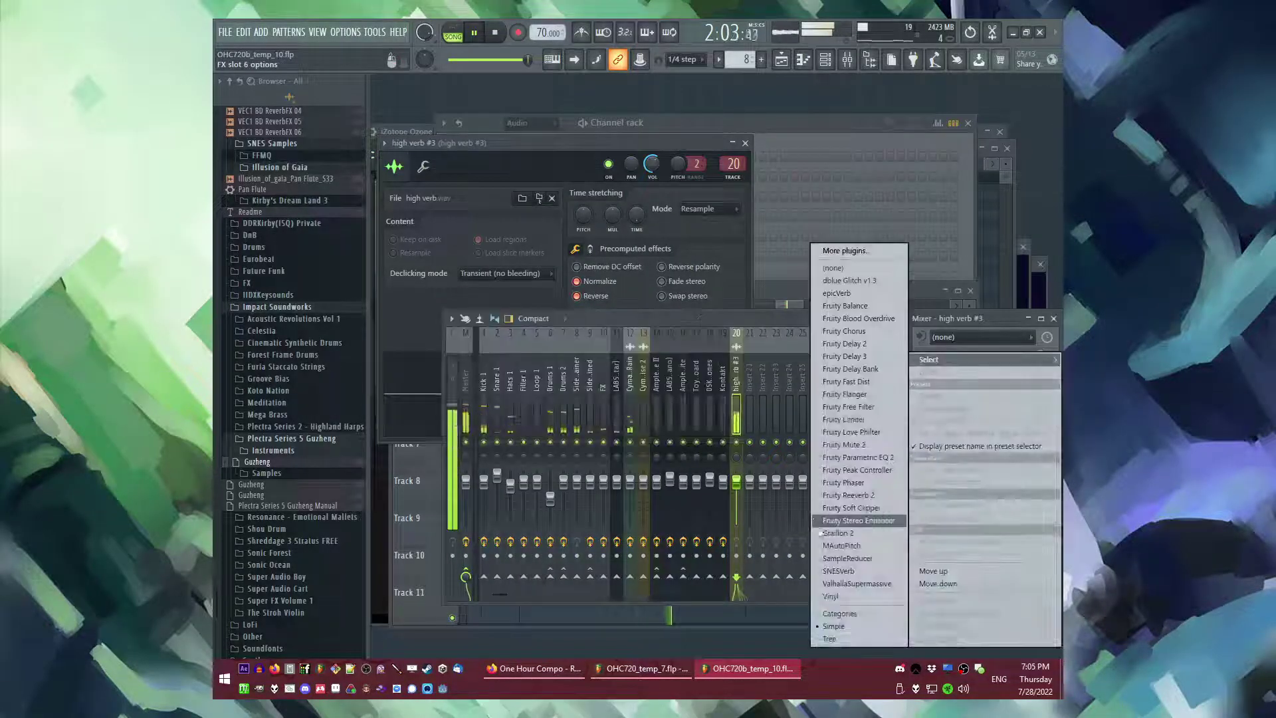
pyautogui.click(841, 497)
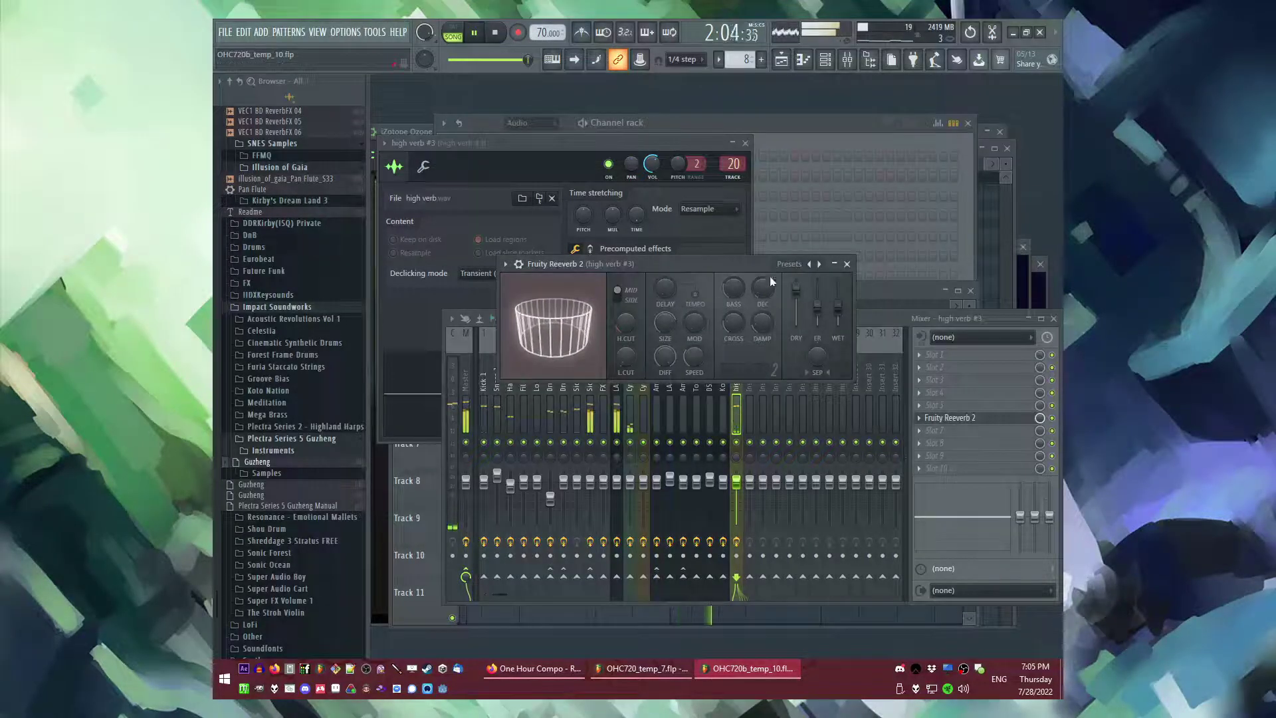
pyautogui.click(847, 263)
pyautogui.press('F9')
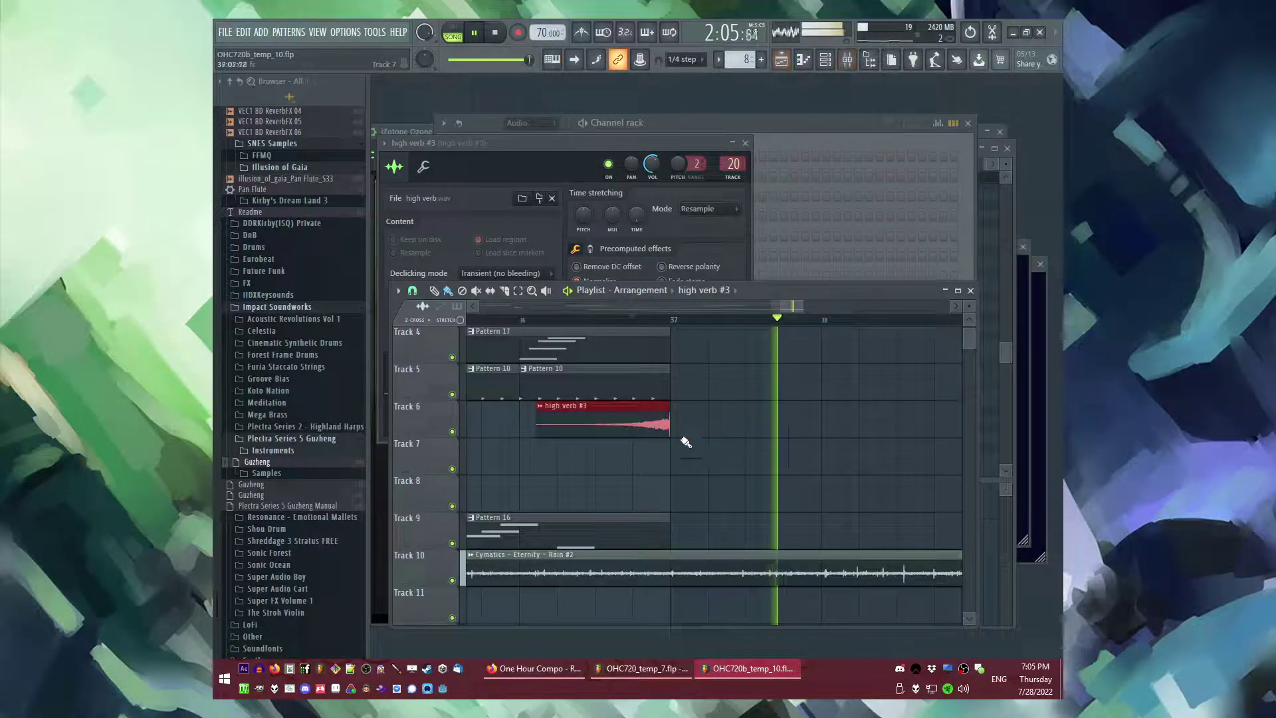
# - Delete the high verb #3 clip before bar 37 on Track 6 and save the project
pyautogui.rightClick(650, 428)
pyautogui.click(705, 289)
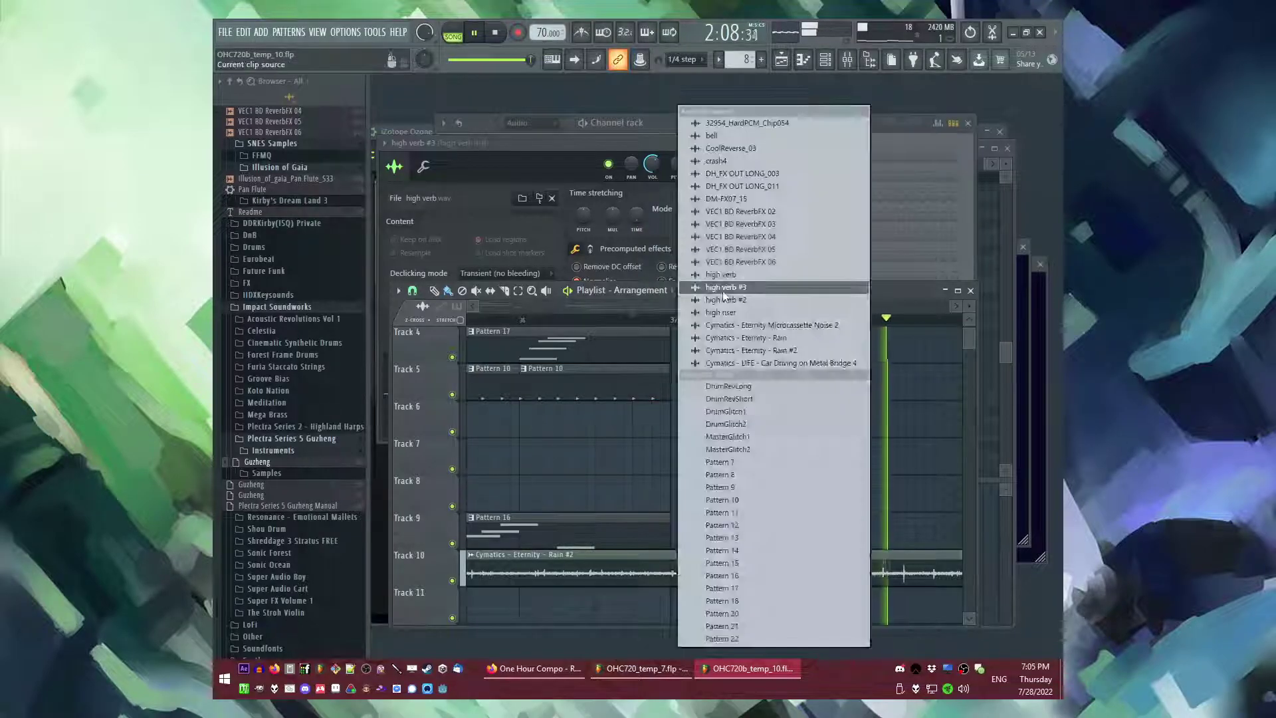
pyautogui.click(726, 287)
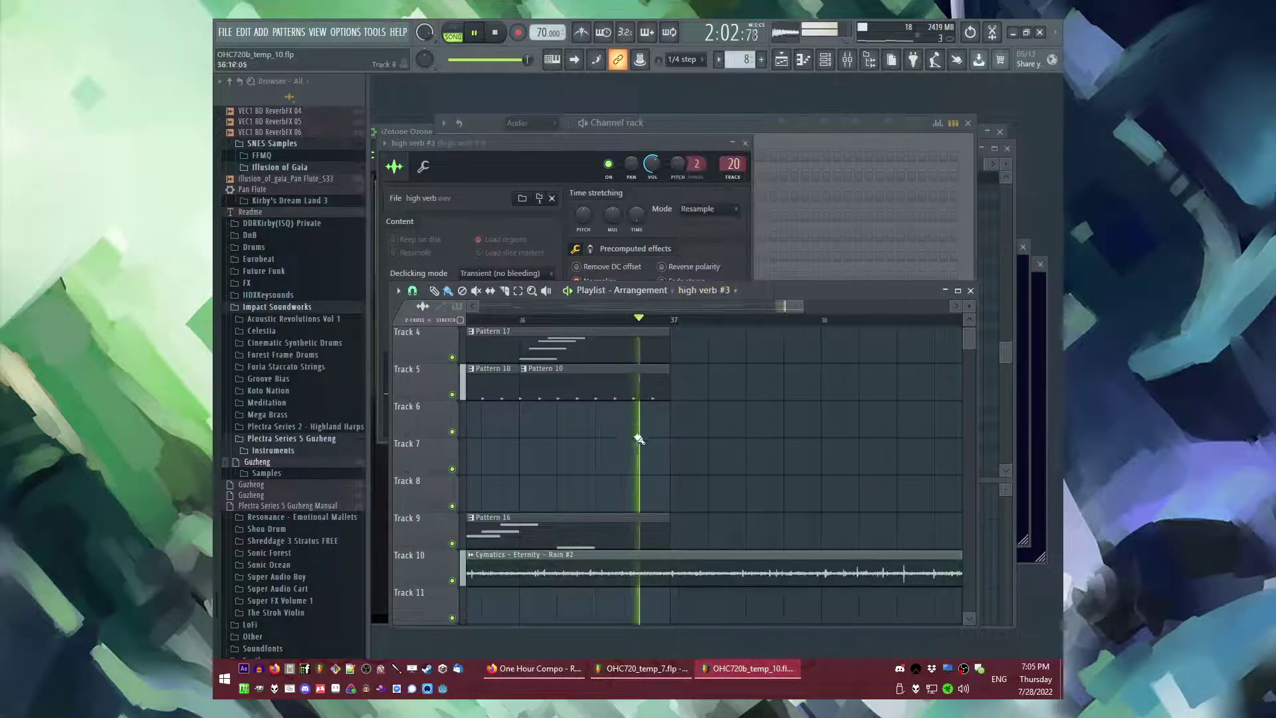
pyautogui.scroll(-3, 680, 454)
pyautogui.scroll(-5, 680, 454)
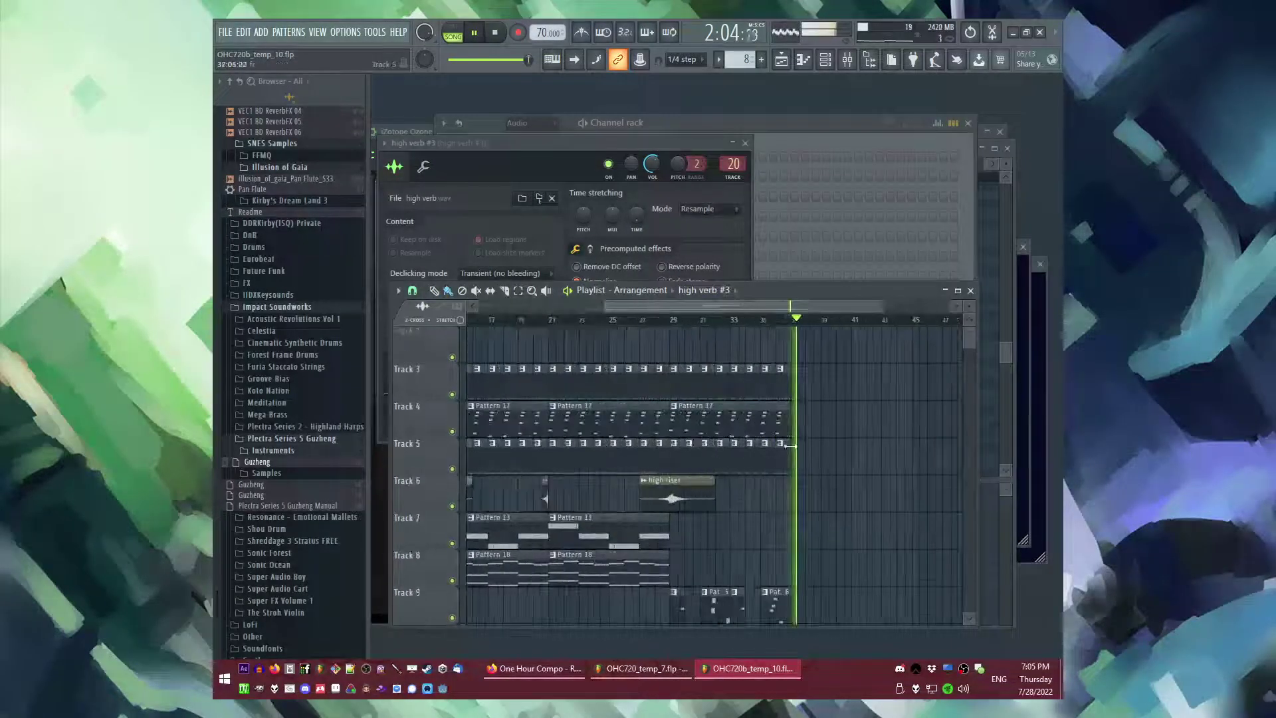
pyautogui.scroll(5, 764, 461)
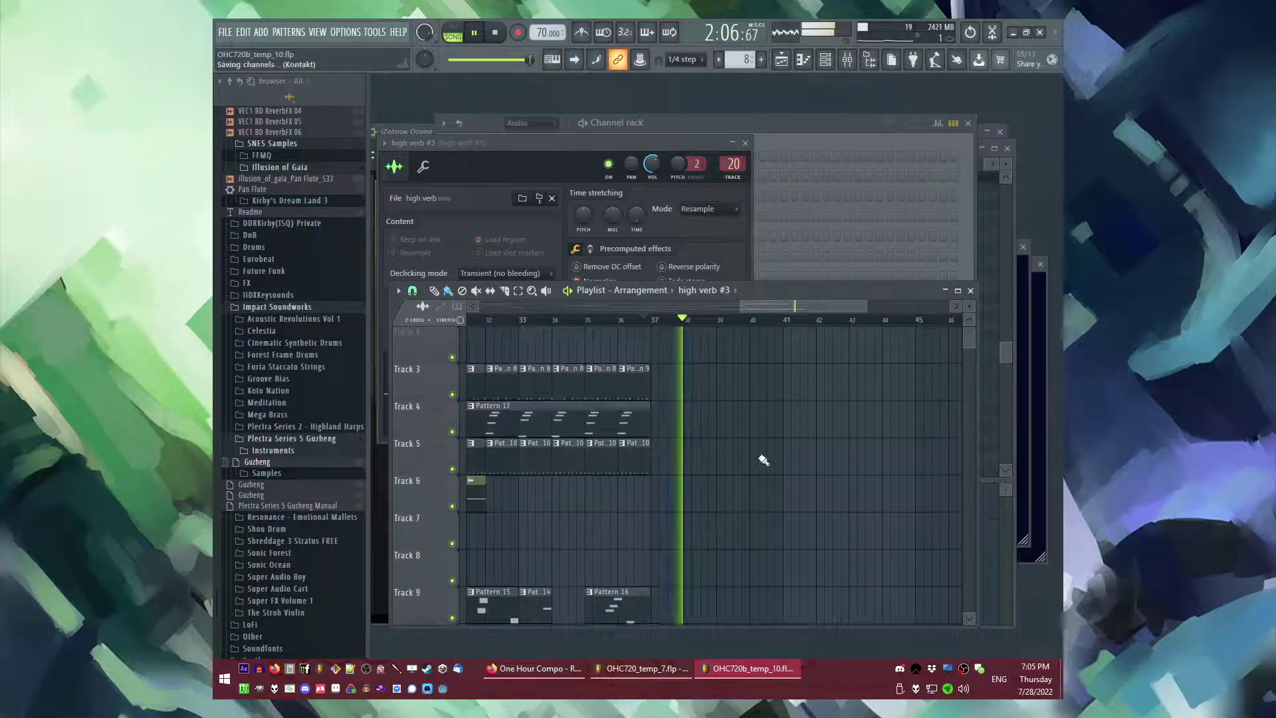
pyautogui.hotkey('ctrl', 's')
# - Select bars 37 to 40 in the playlist and add Fruity Mute 2 to the Master mixer track with mute off
pyautogui.moveTo(656, 319); pyautogui.dragTo(747, 321)
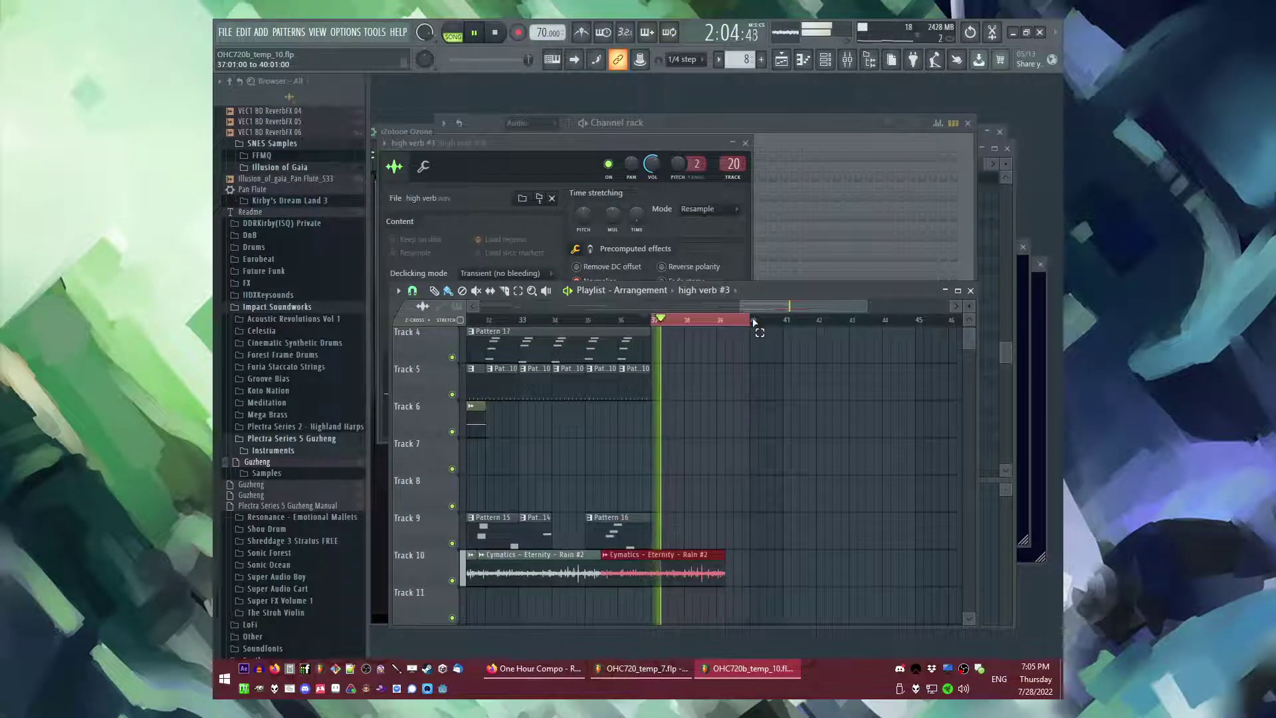
pyautogui.press('F9')
pyautogui.click(468, 398)
pyautogui.click(929, 398)
pyautogui.click(864, 421)
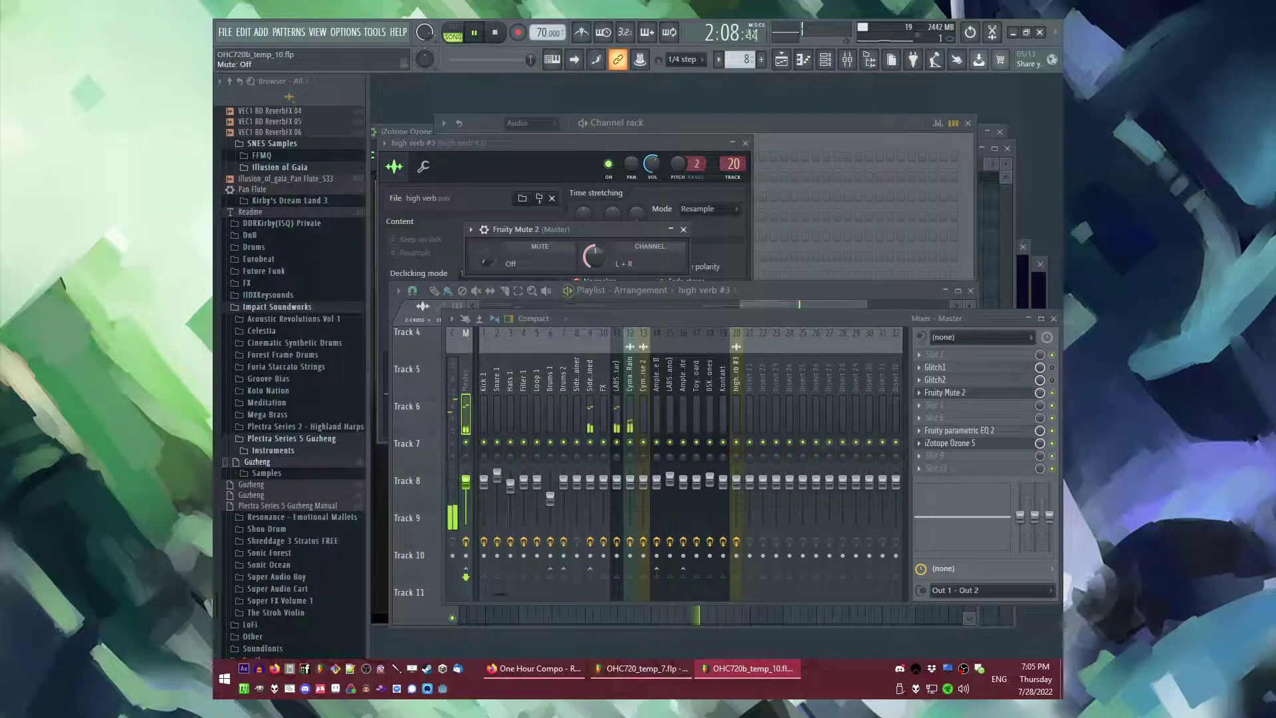
# - Initialize the Fruity Mute 2 mix level at 0% and automate it on Track 6, flat from bar 37 and rising from bar 38 to 40
pyautogui.rightClick(1040, 396)
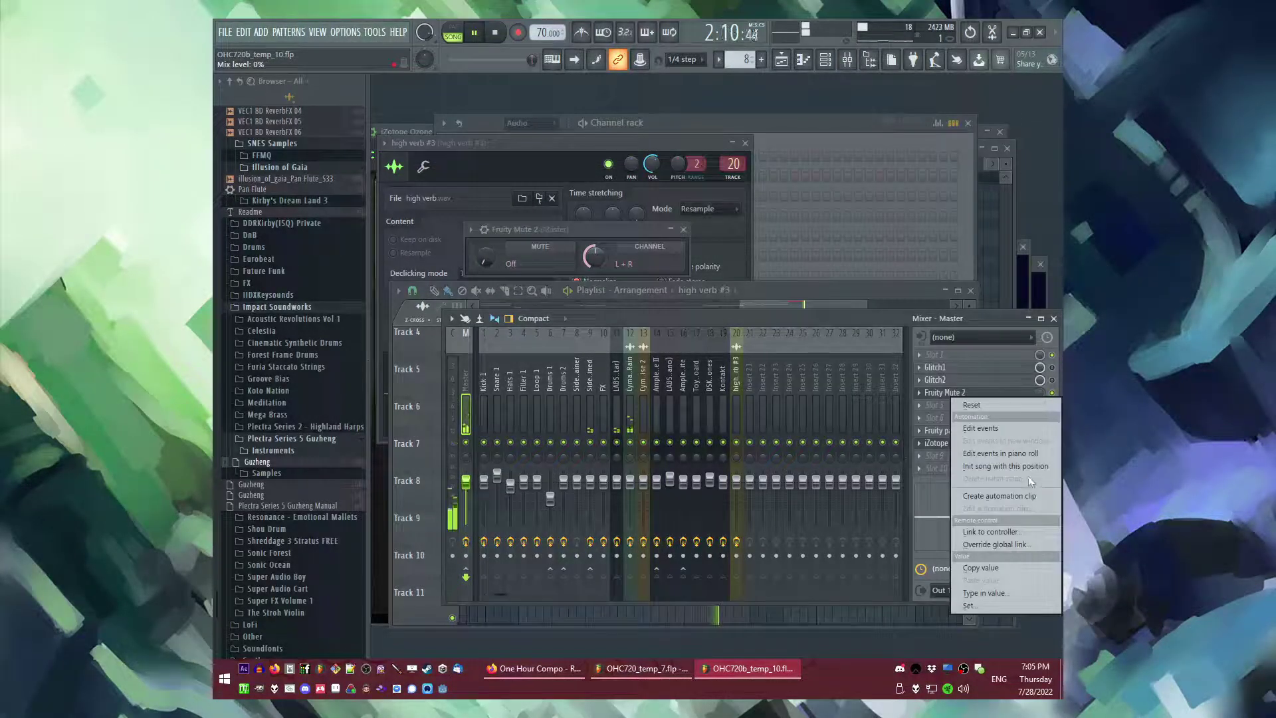
pyautogui.click(1022, 467)
pyautogui.rightClick(1039, 393)
pyautogui.click(1041, 495)
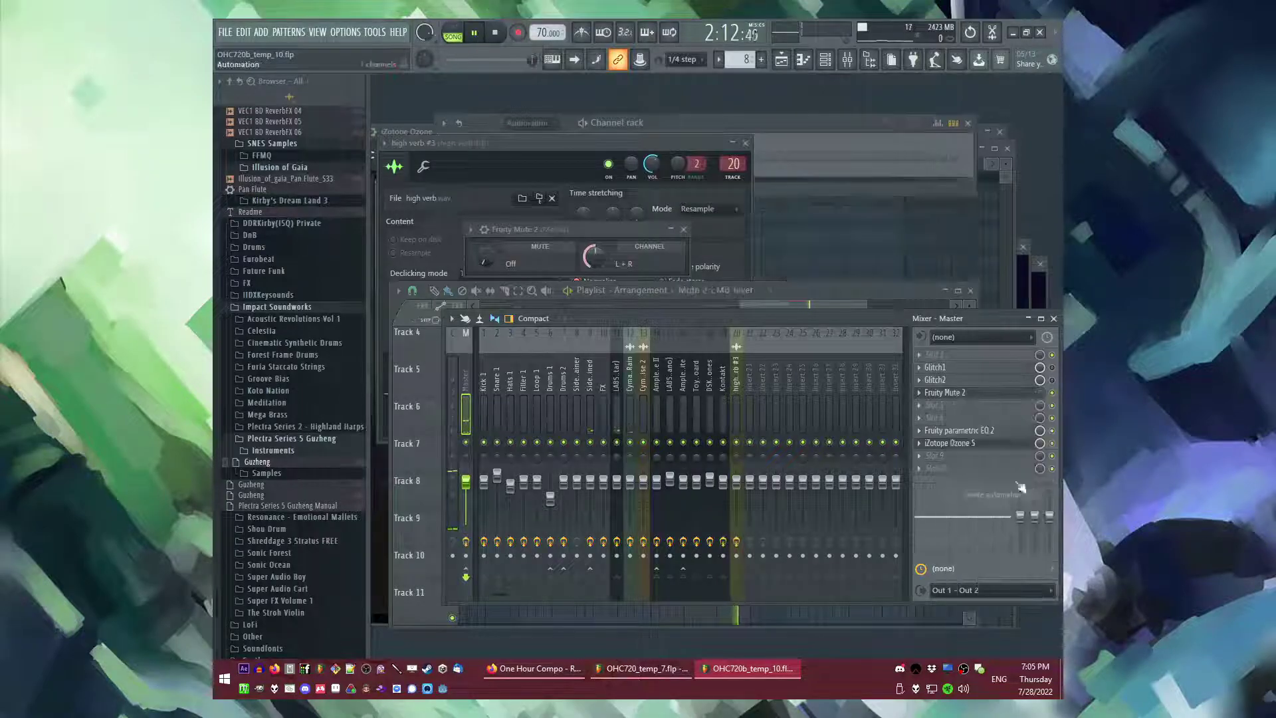
pyautogui.moveTo(753, 439); pyautogui.dragTo(723, 391)
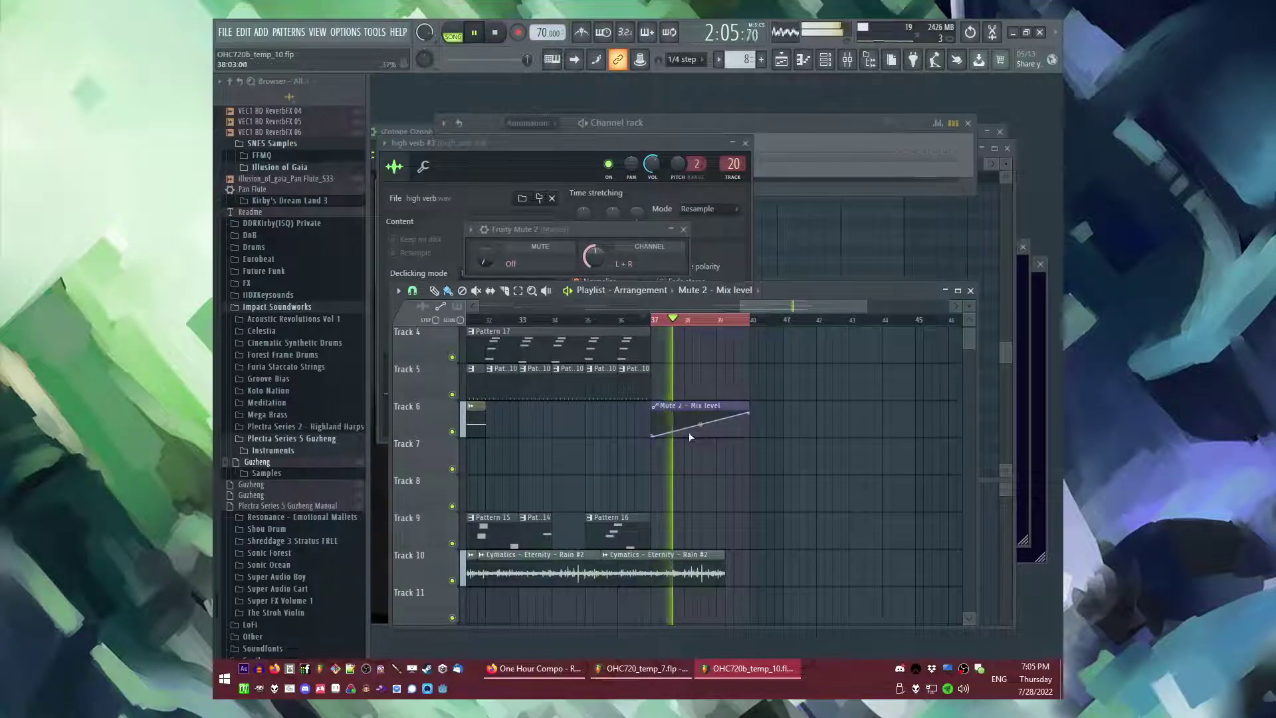
pyautogui.scroll(2, 751, 420)
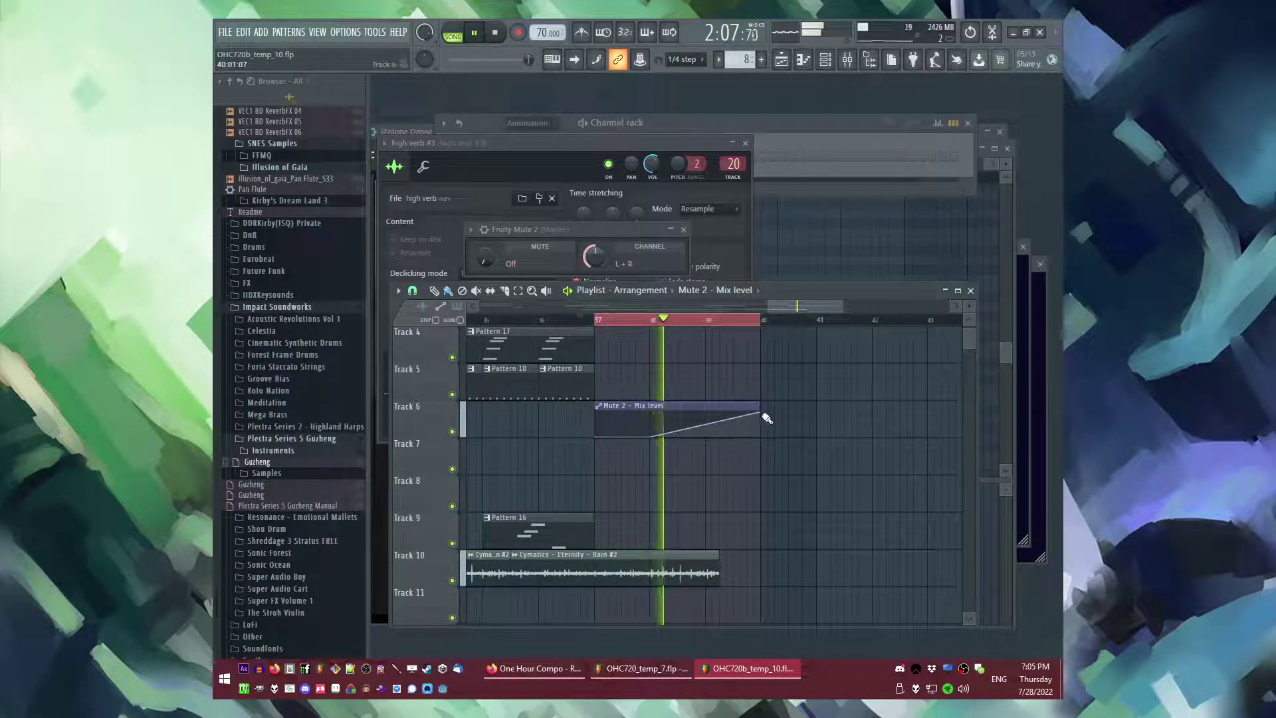
# - Append another Cymatics - Eternity - Rain #2 clip on Track 10 and play from around bar 38
pyautogui.click(714, 558)
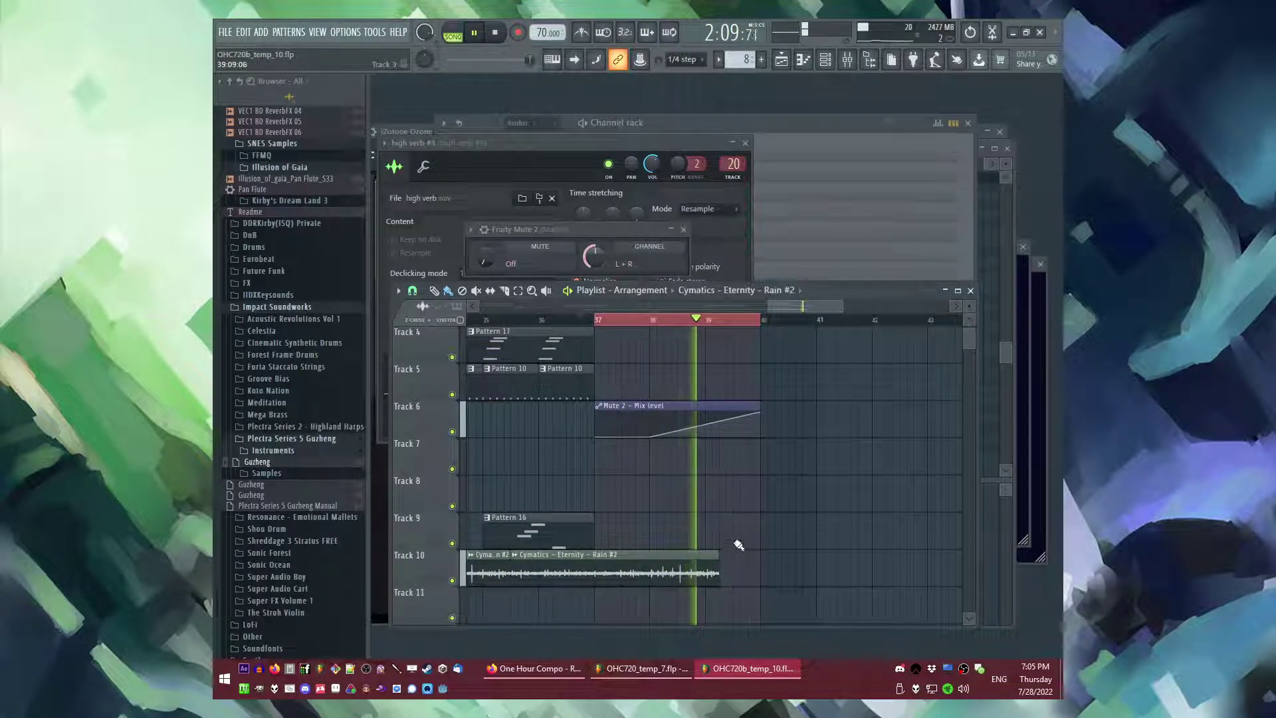
pyautogui.click(738, 546)
pyautogui.click(675, 320)
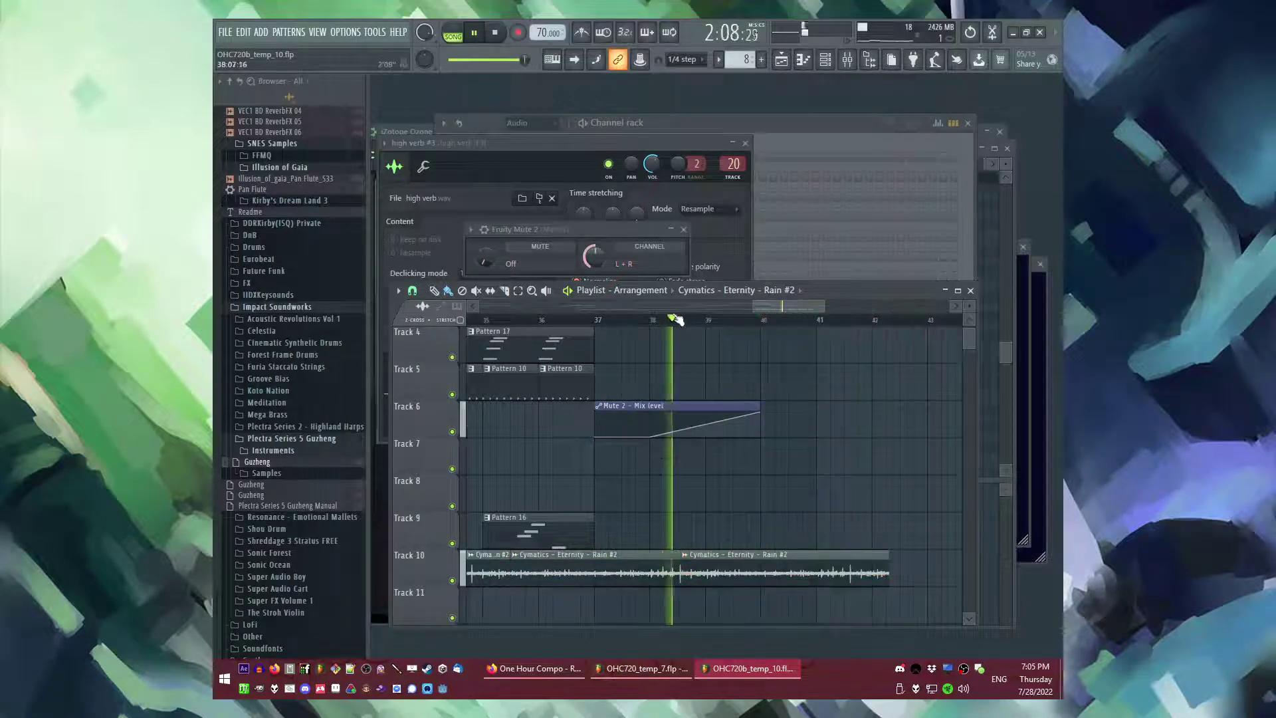
# - Shorten the Mute 2 mix level clip to the middle of bar 39 and trim the last rain clip to just before bar 40
pyautogui.moveTo(762, 418); pyautogui.dragTo(733, 408)
pyautogui.click(599, 321)
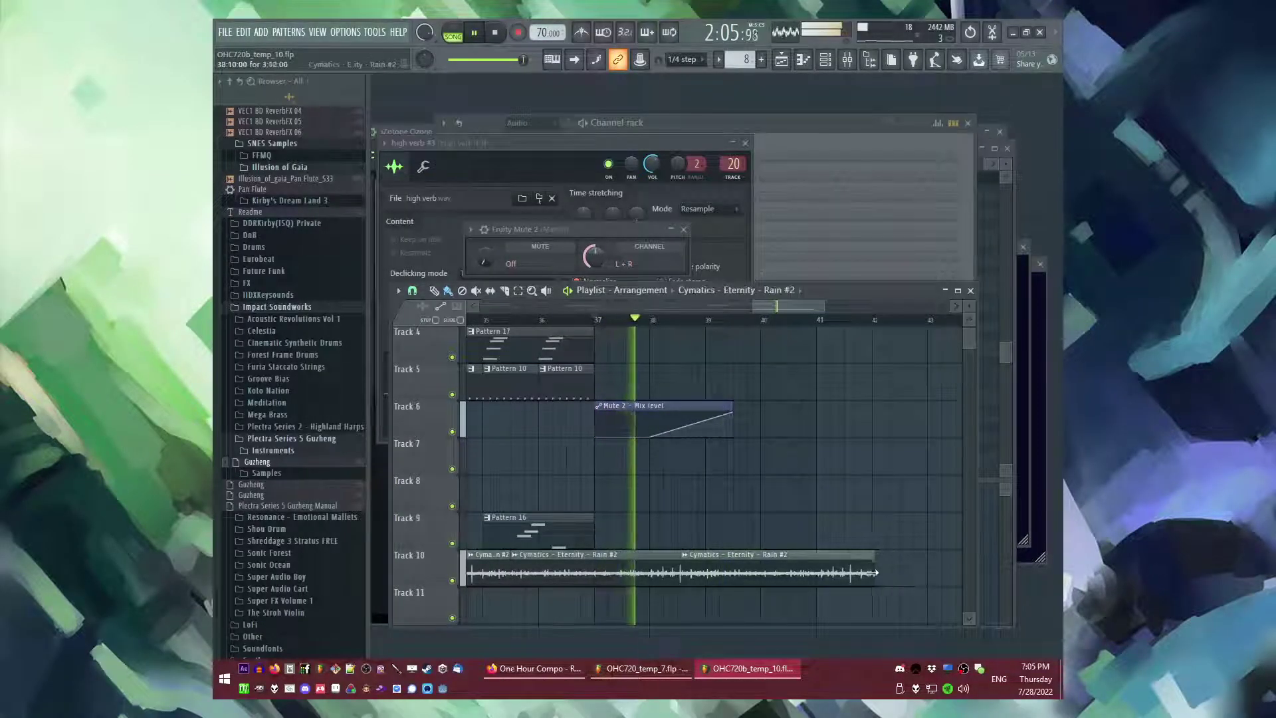
pyautogui.moveTo(891, 570); pyautogui.dragTo(751, 573)
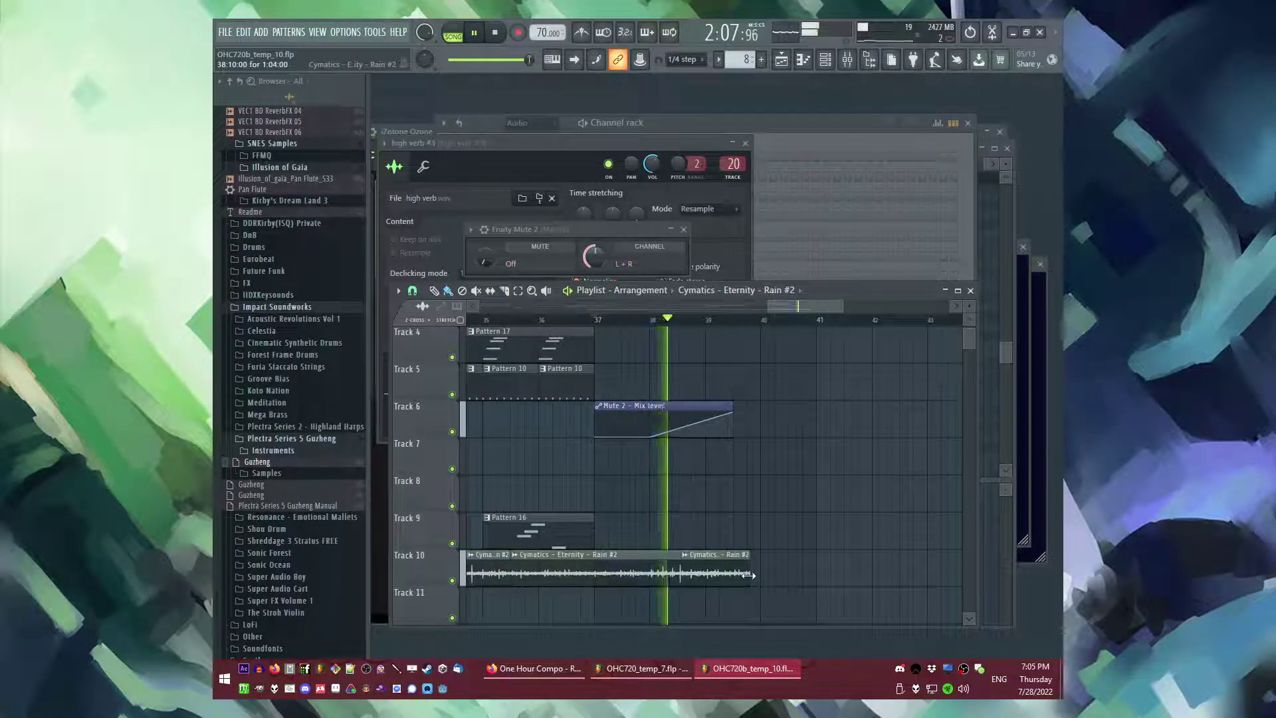
# - Replace the overlapping last rain clip on Track 10 with a duplicate that starts where the previous rain clip ends
pyautogui.scroll(4, 749, 575)
pyautogui.moveTo(745, 573); pyautogui.dragTo(857, 525)
pyautogui.scroll(-2, 834, 537)
pyautogui.scroll(-3, 809, 497)
pyautogui.rightClick(791, 529)
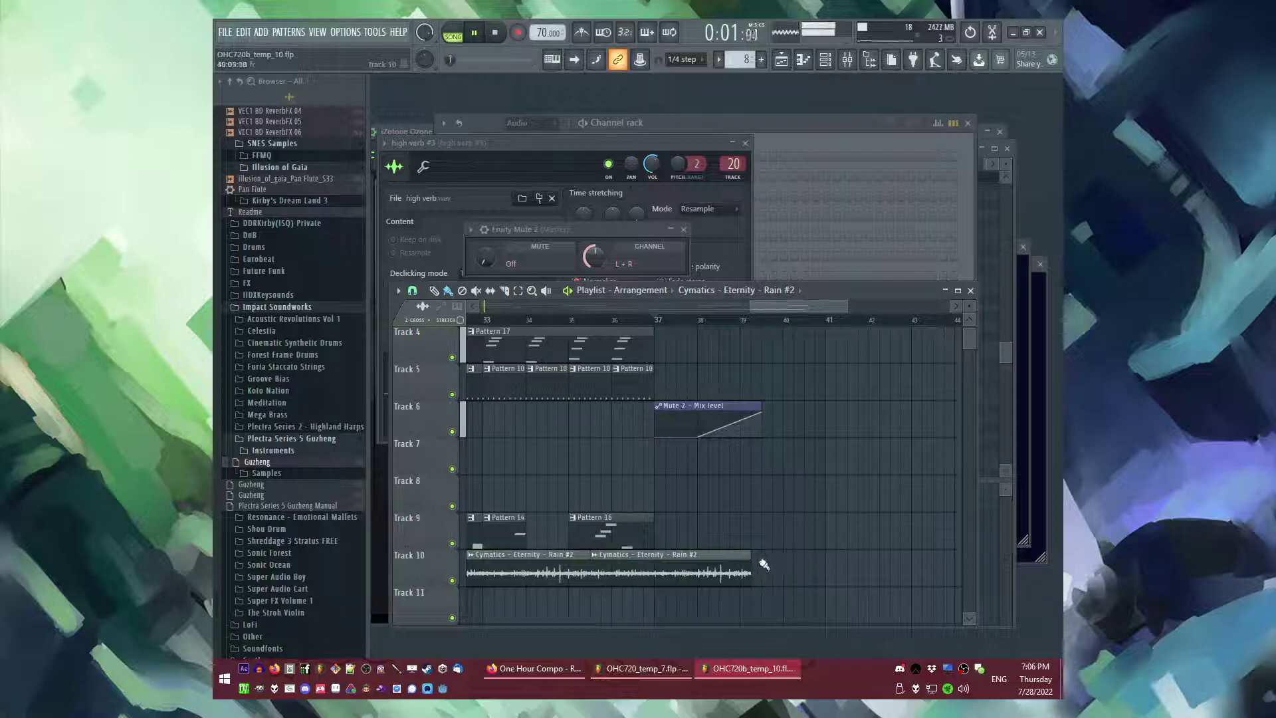
pyautogui.keyDown('ctrl'); pyautogui.moveTo(744, 564); pyautogui.dragTo(717, 580); pyautogui.keyUp('ctrl')
pyautogui.hotkey('ctrl', 'b')
pyautogui.keyDown('ctrl'); pyautogui.click(758, 506); pyautogui.keyUp('ctrl')
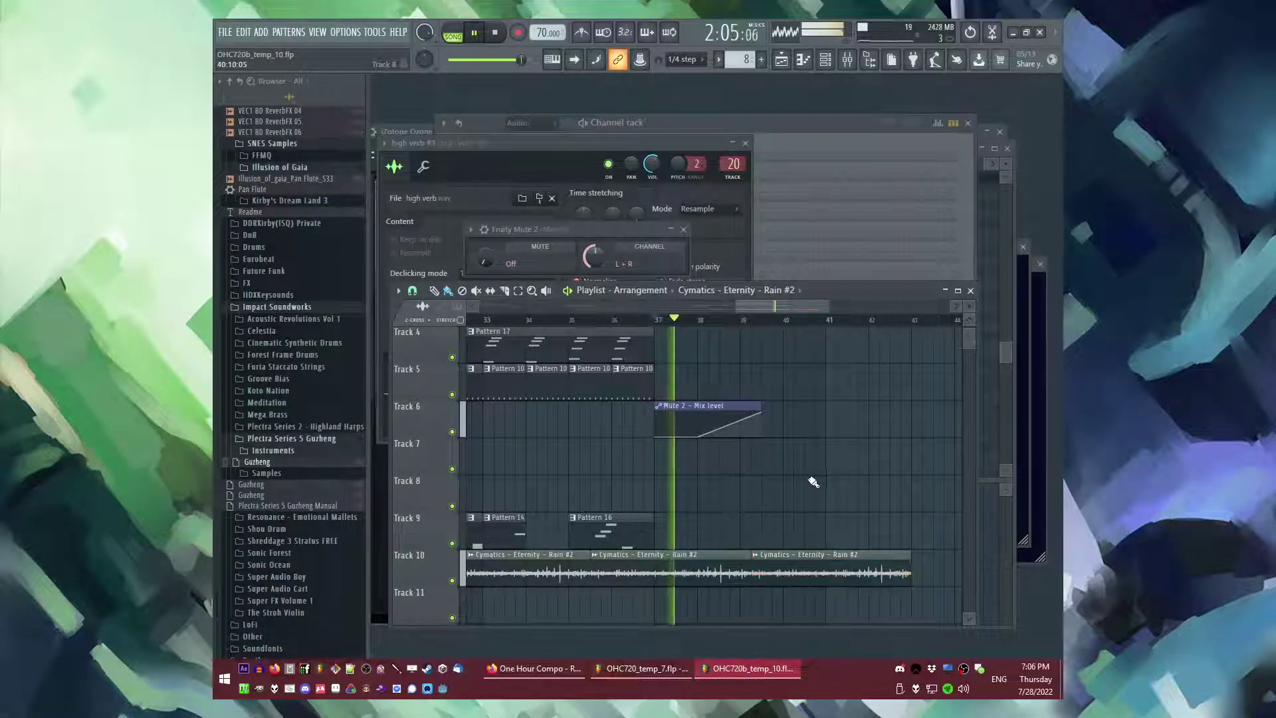
# - Create an empty Pattern 19, place it in bar 39 on Track 9, and trim the last rain clip to end before bar 40
pyautogui.press('F4')
pyautogui.press('Return')
pyautogui.click(756, 527)
pyautogui.moveTo(910, 580); pyautogui.dragTo(767, 593)
pyautogui.scroll(3, 768, 592)
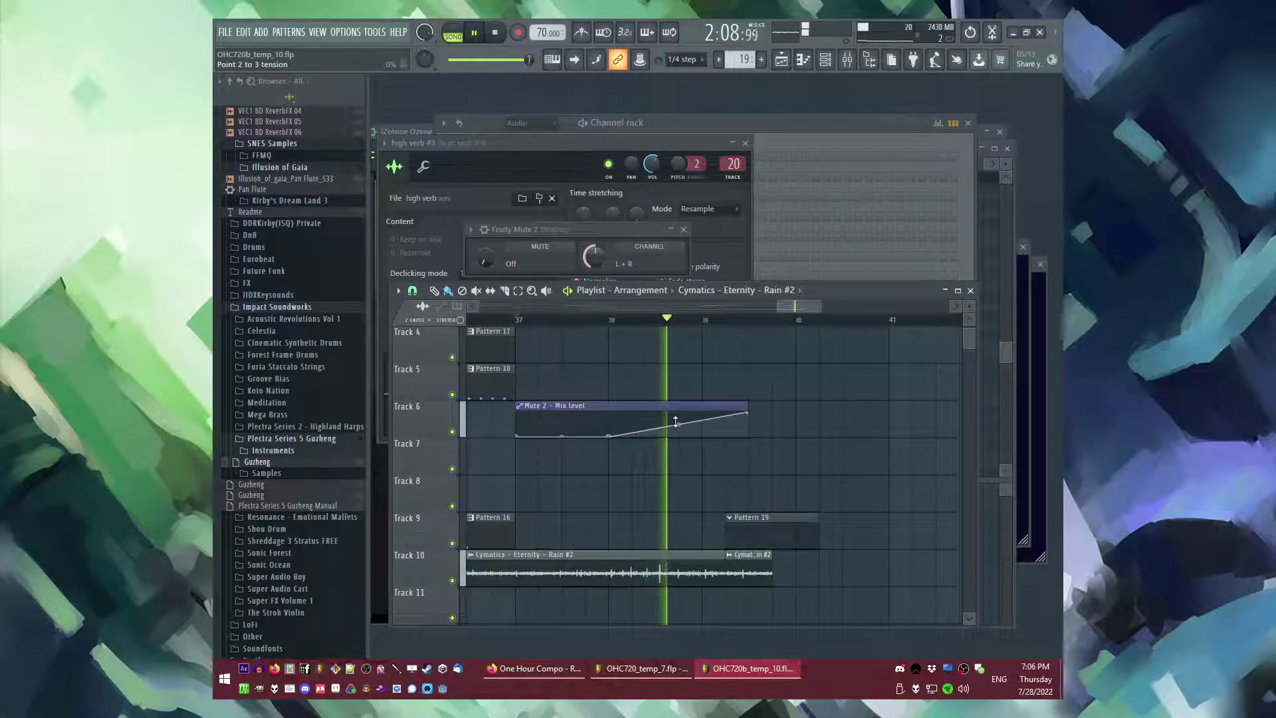
# - Extend the Mute 2 mix level and last rain clips to bar 40, and shift the Pattern 19 clip to the middle of bar 39
pyautogui.moveTo(746, 420); pyautogui.dragTo(795, 415)
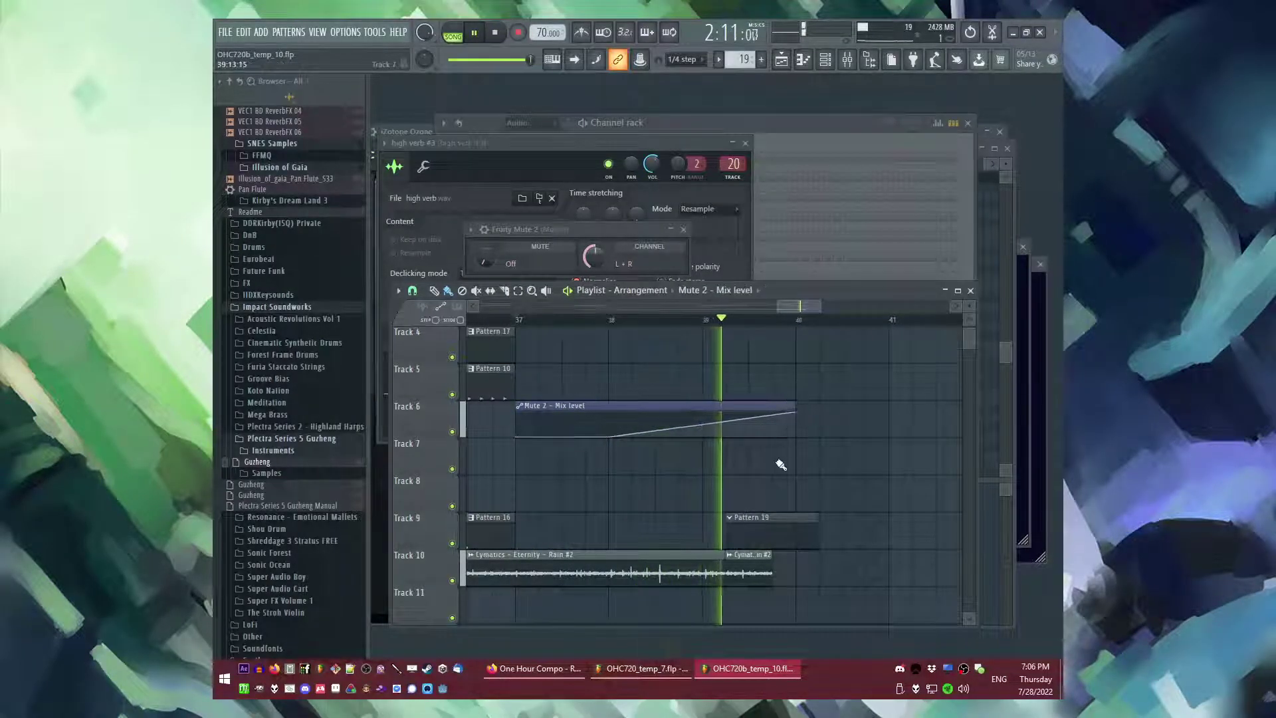
pyautogui.moveTo(769, 520); pyautogui.dragTo(790, 520)
pyautogui.moveTo(772, 574); pyautogui.dragTo(789, 574)
# - Listen to the ending and bend the Mute 2 mix level curve slightly upward between bars 38 and 40
pyautogui.click(750, 321)
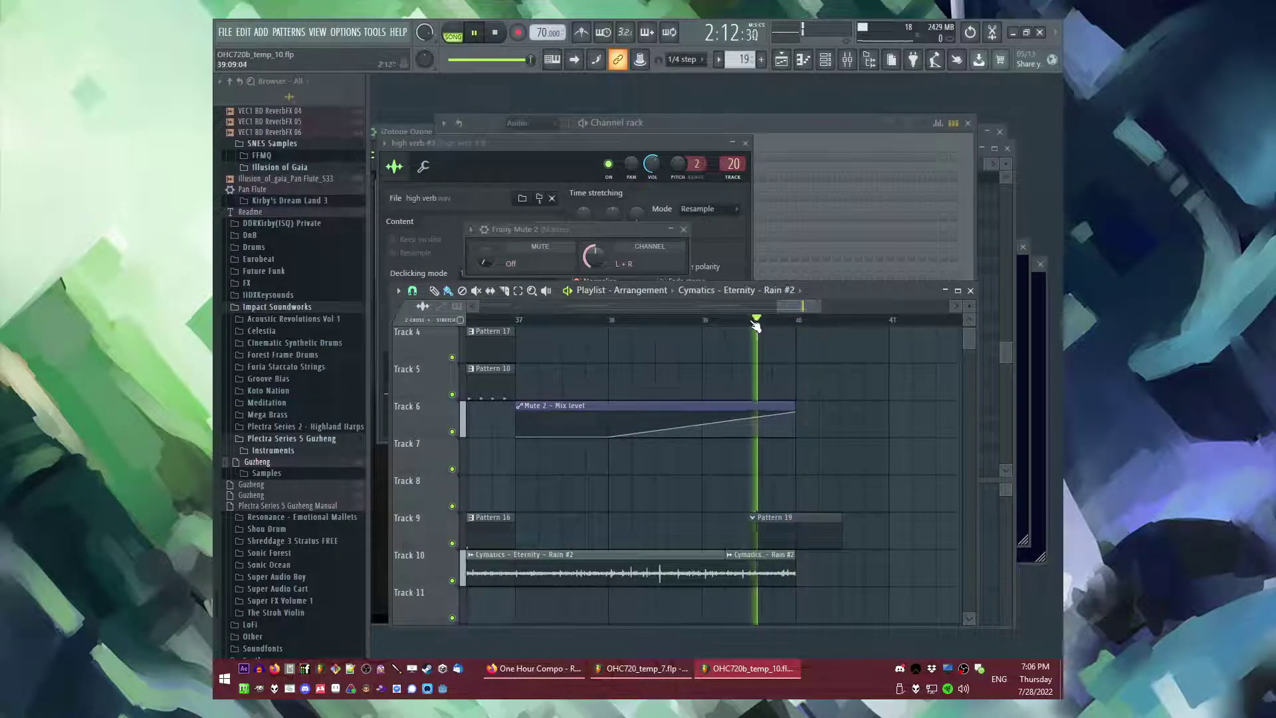
pyautogui.click(695, 321)
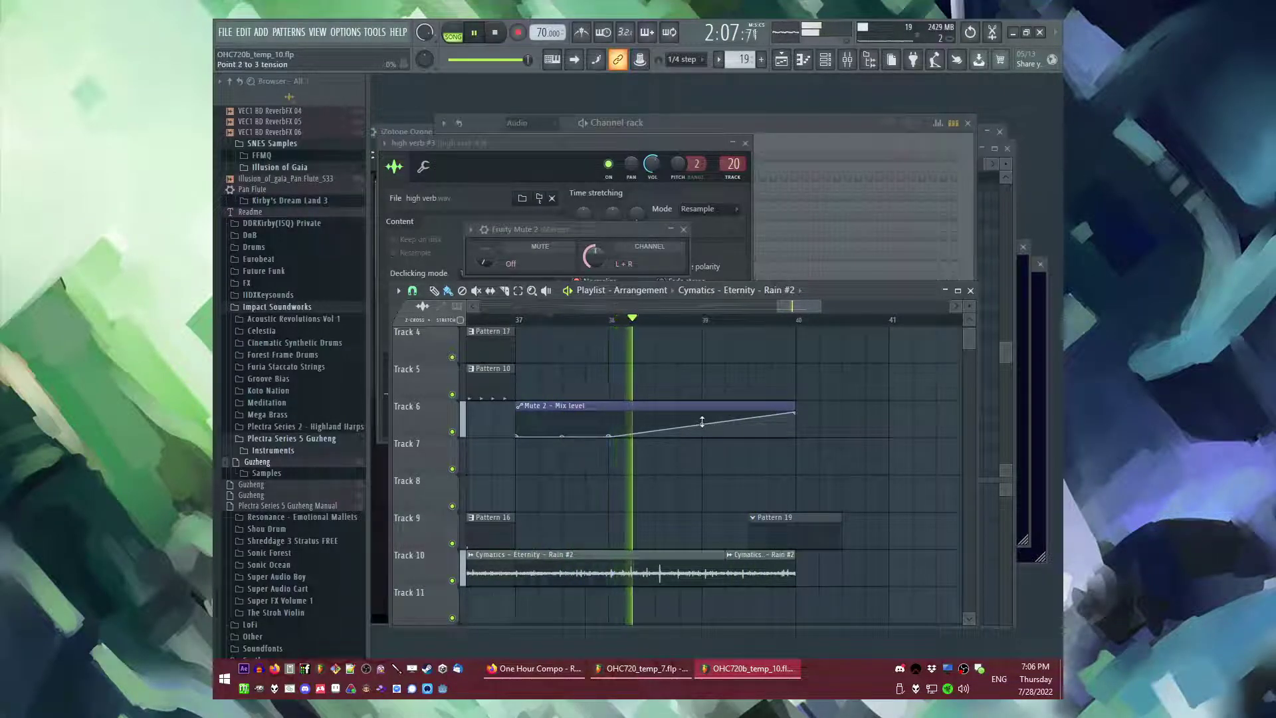
pyautogui.moveTo(701, 422); pyautogui.dragTo(702, 419)
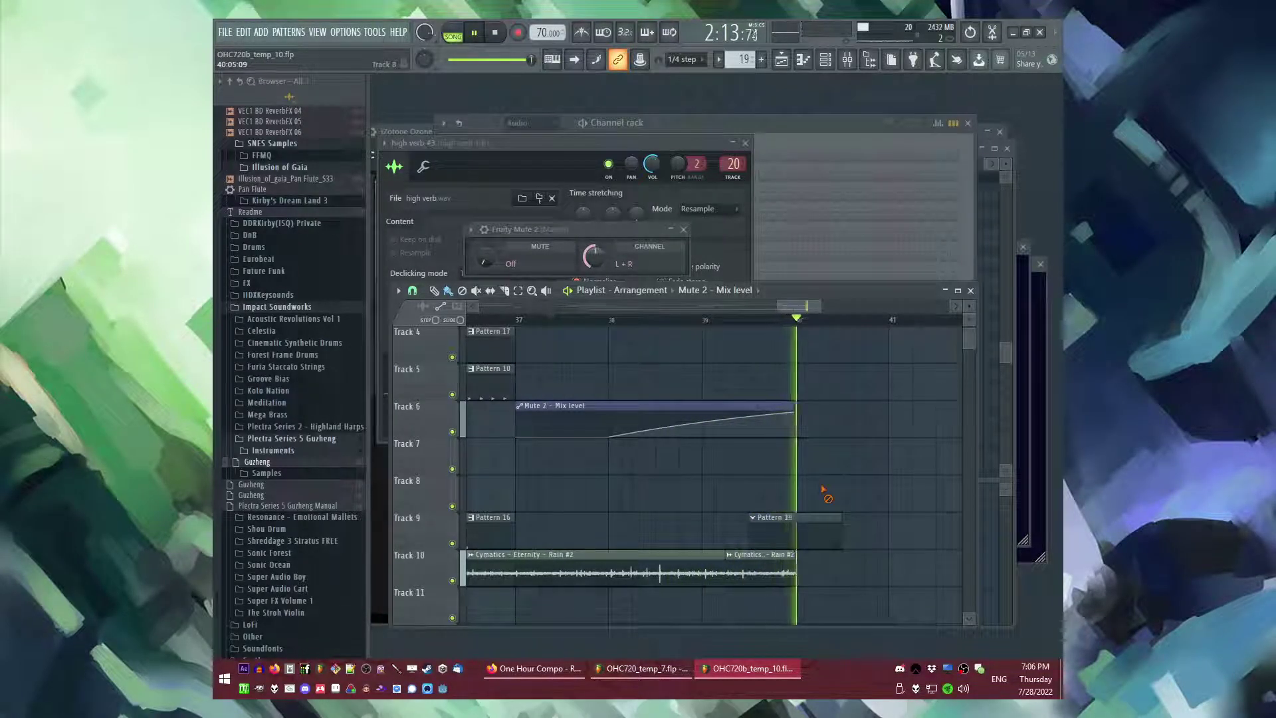
# - Play the whole arrangement from the start and spot-check the section around bar 13
pyautogui.scroll(-7, 839, 472)
pyautogui.click(470, 319)
pyautogui.scroll(3, 499, 342)
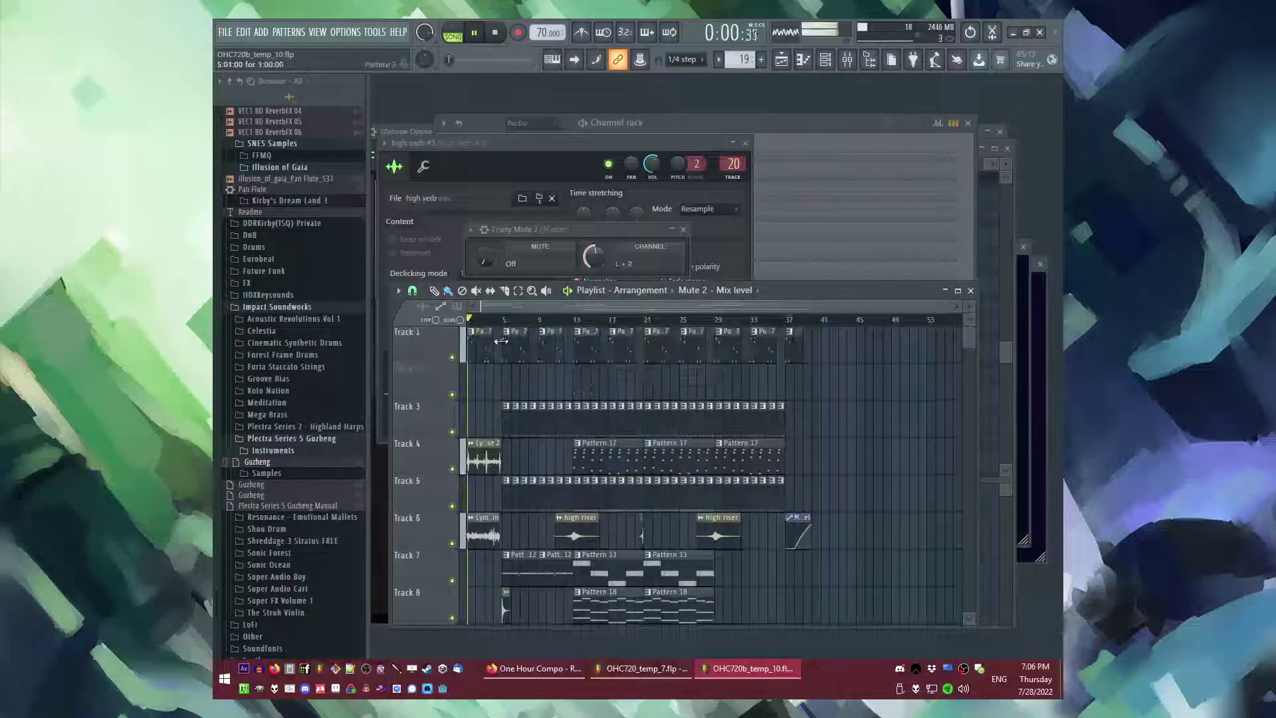
pyautogui.scroll(2, 478, 350)
pyautogui.scroll(-3, 478, 350)
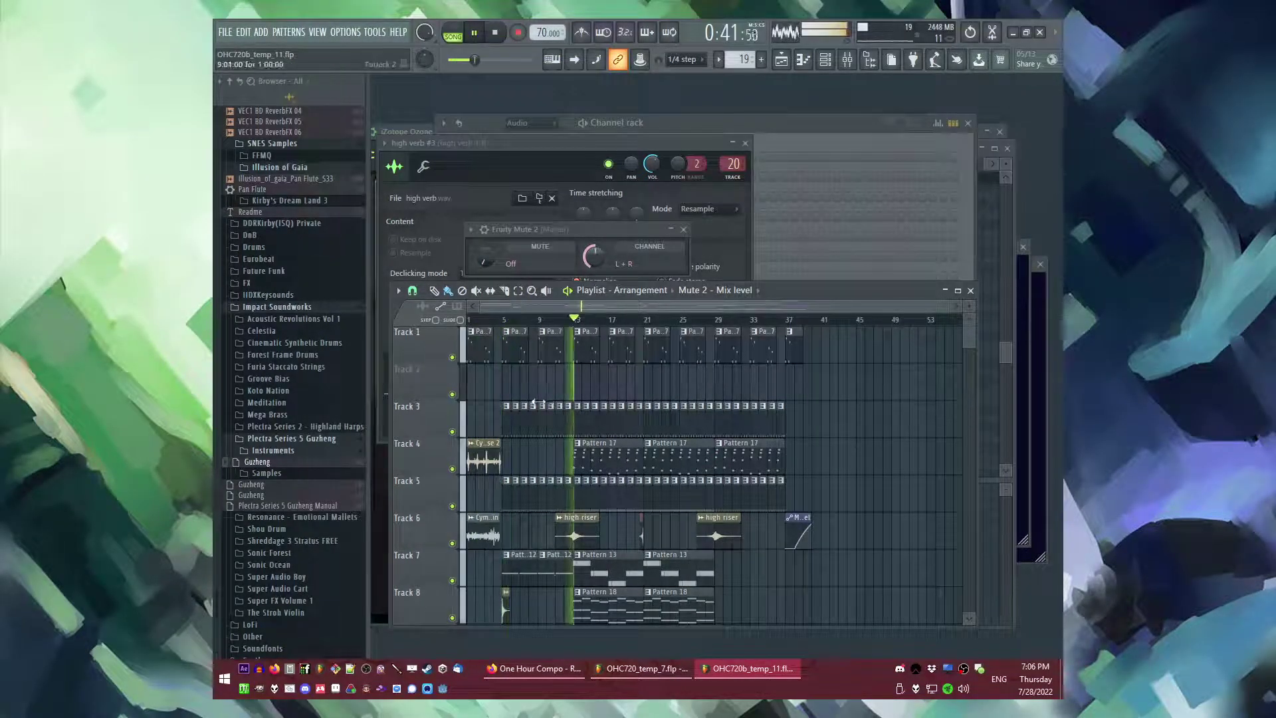
pyautogui.scroll(2, 687, 329)
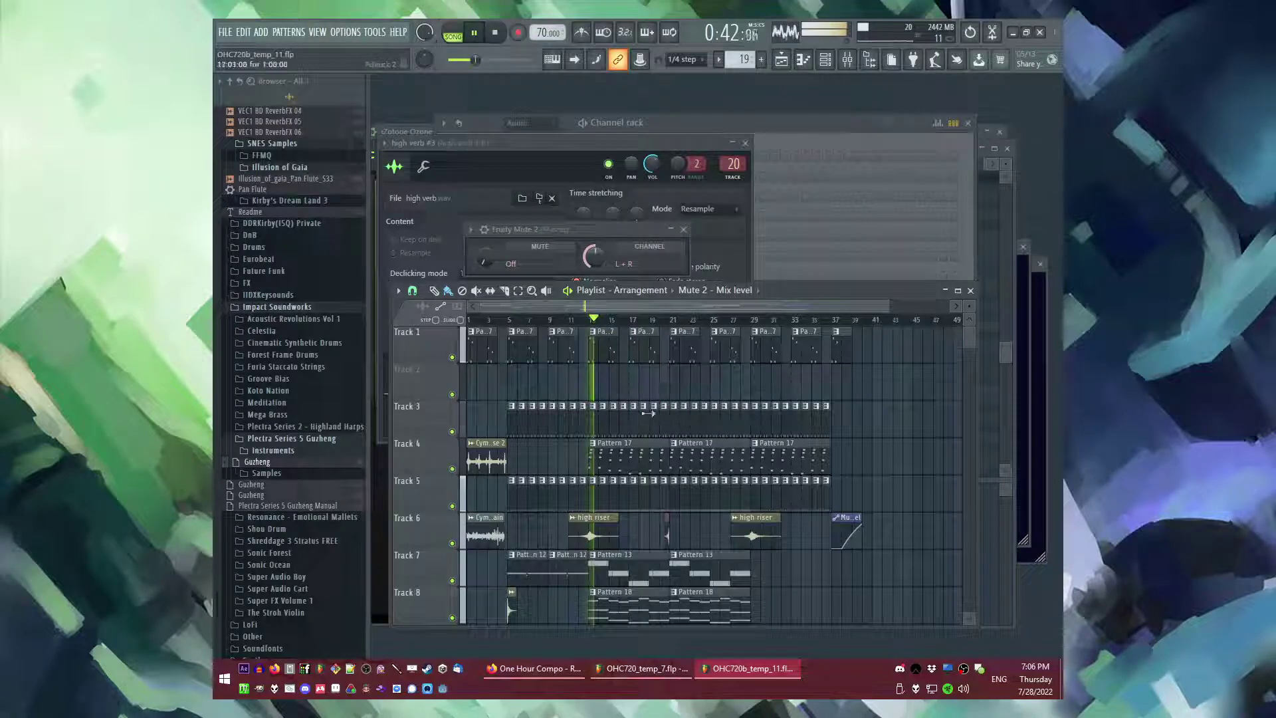
# - Add a Fruity Parametric EQ 2 above Fruity Reeverb 2 on the Ample Bass P Lite II mixer track
pyautogui.scroll(3, 648, 413)
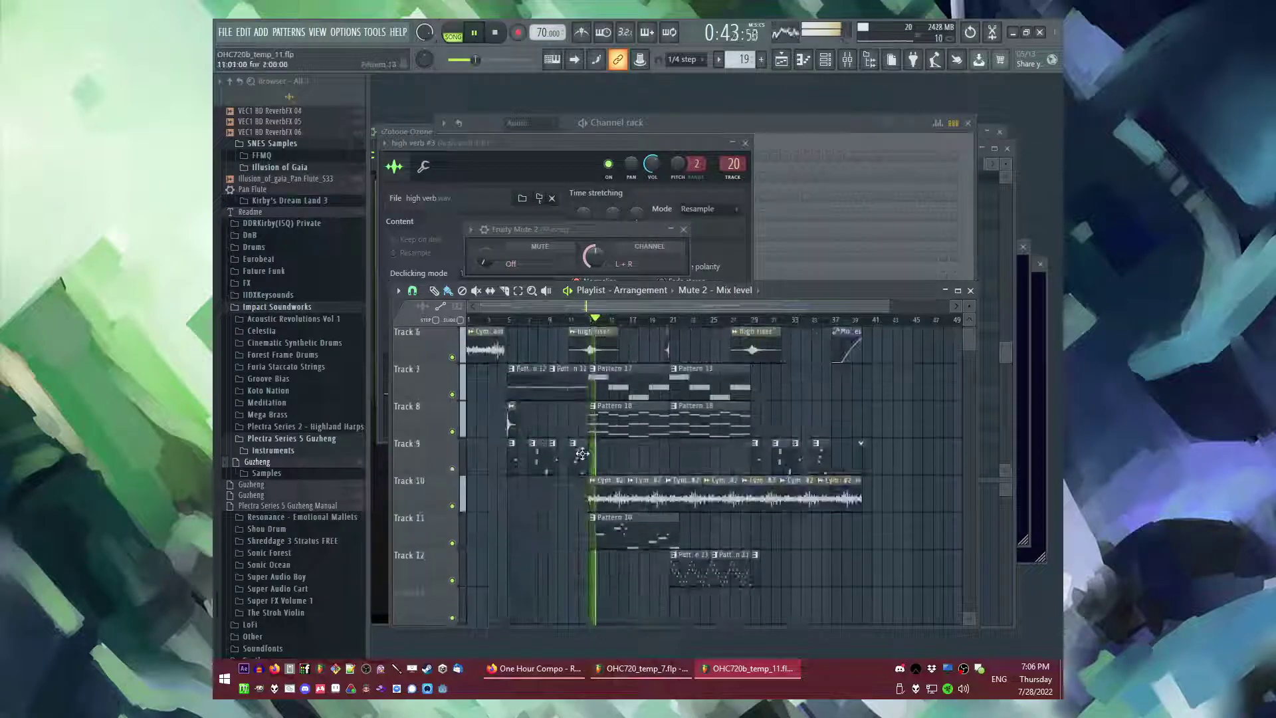
pyautogui.scroll(-3, 575, 459)
pyautogui.press('F9')
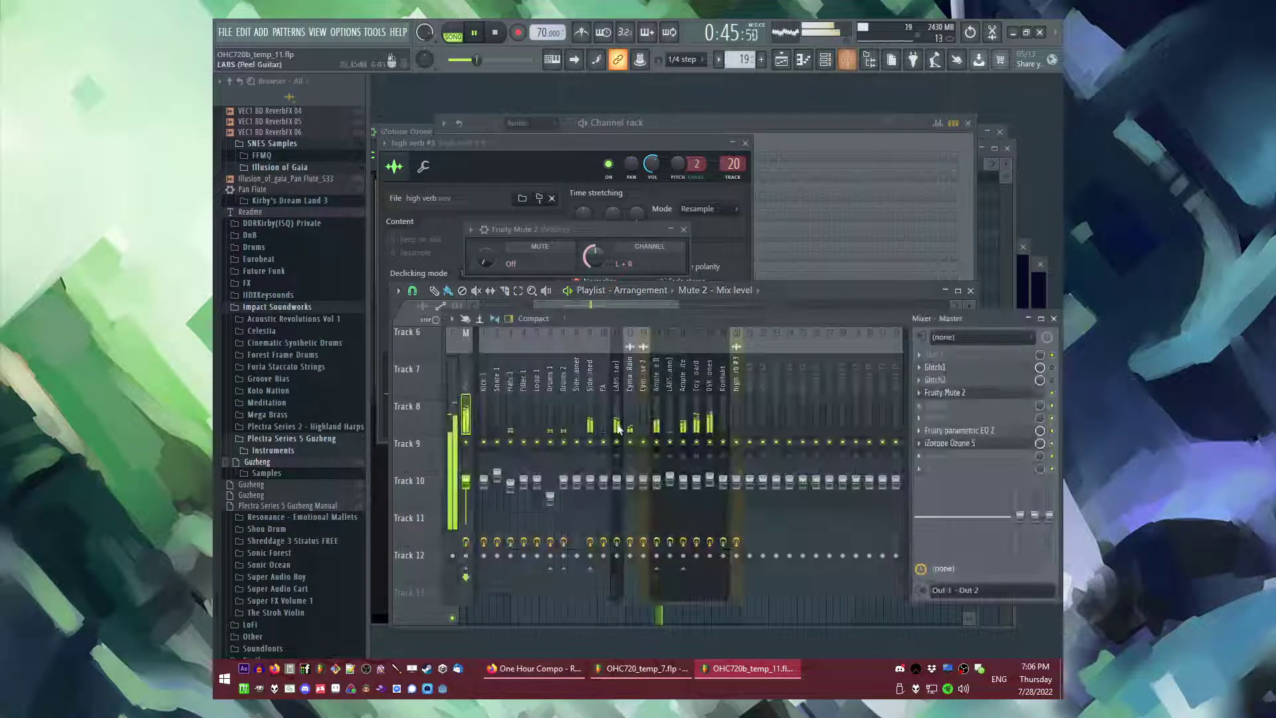
pyautogui.moveTo(669, 406); pyautogui.dragTo(710, 408)
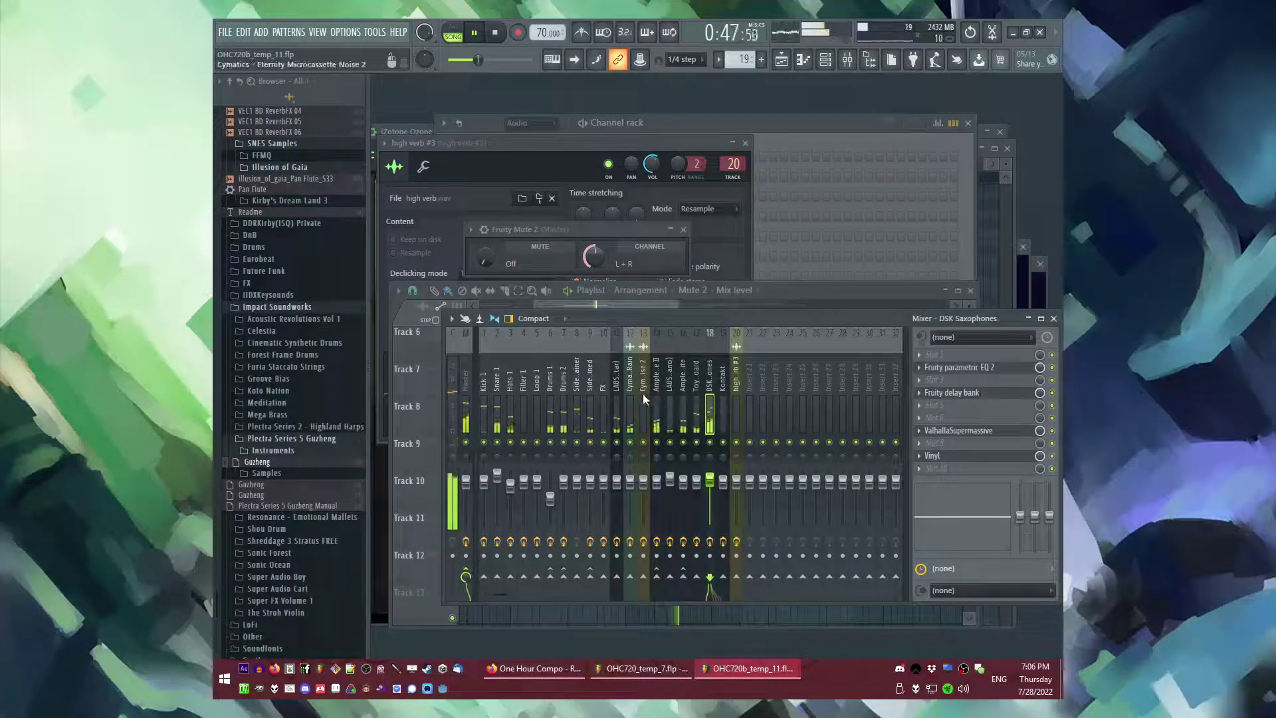
pyautogui.click(657, 415)
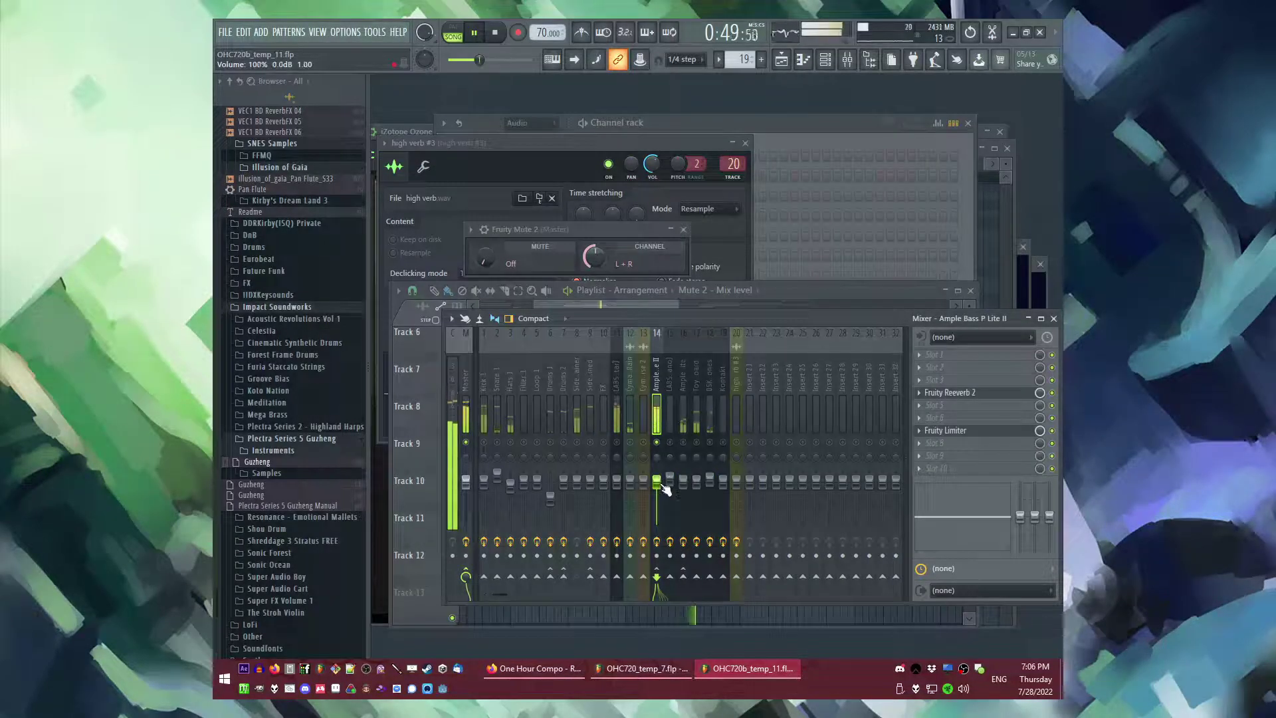
pyautogui.click(926, 370)
pyautogui.click(854, 464)
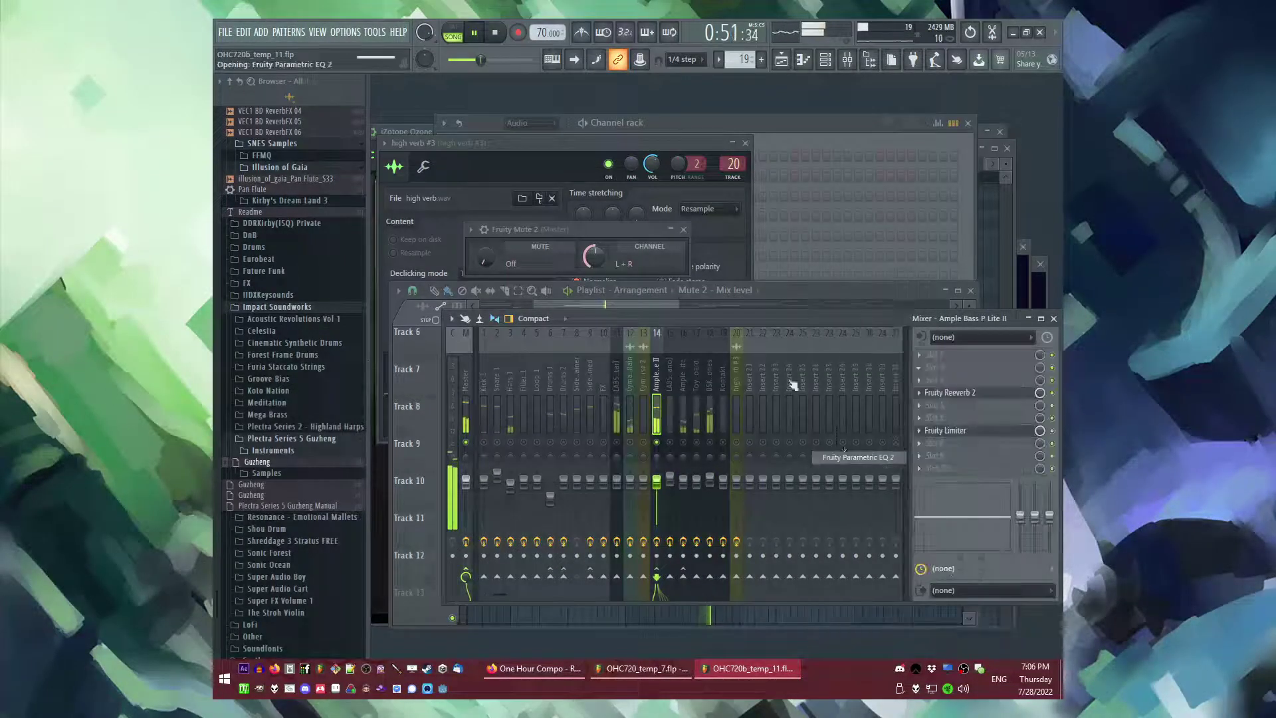
pyautogui.press('F9')
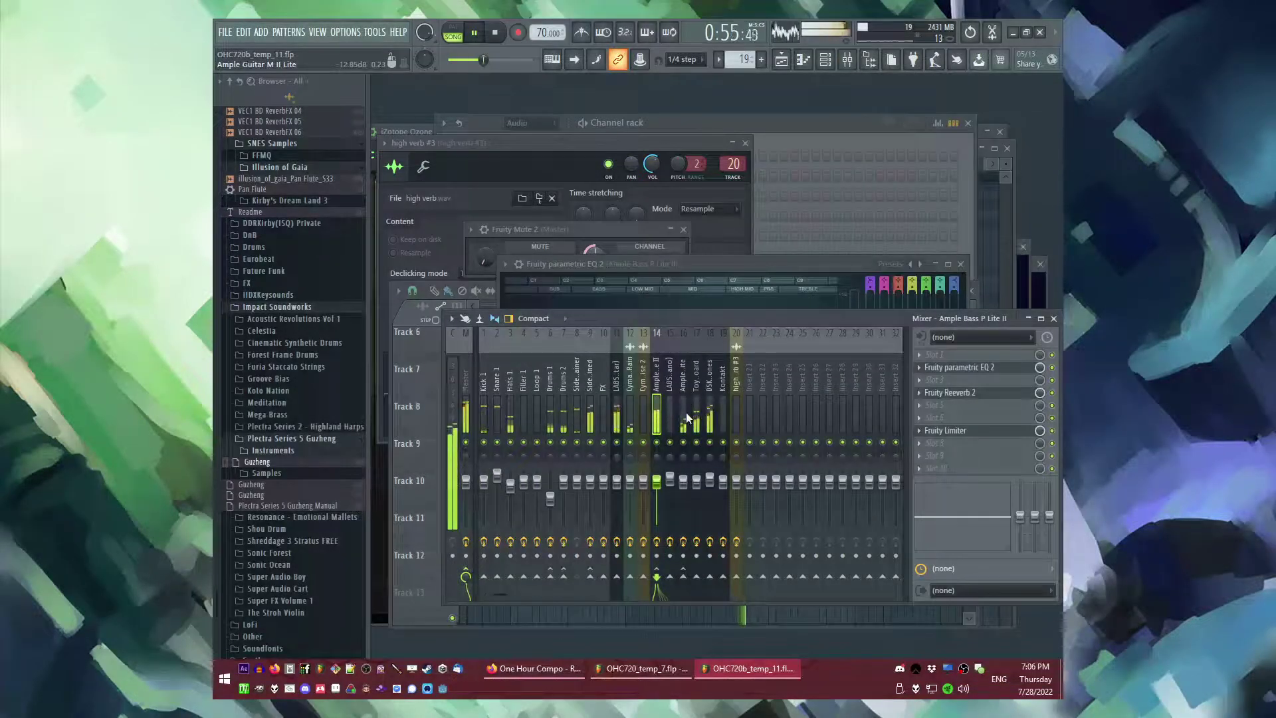
# - Raise the Ample Guitar M II Lite mixer fader slightly and check the Toy Keyboard and LABS (Peel Guitar) tracks
pyautogui.click(682, 409)
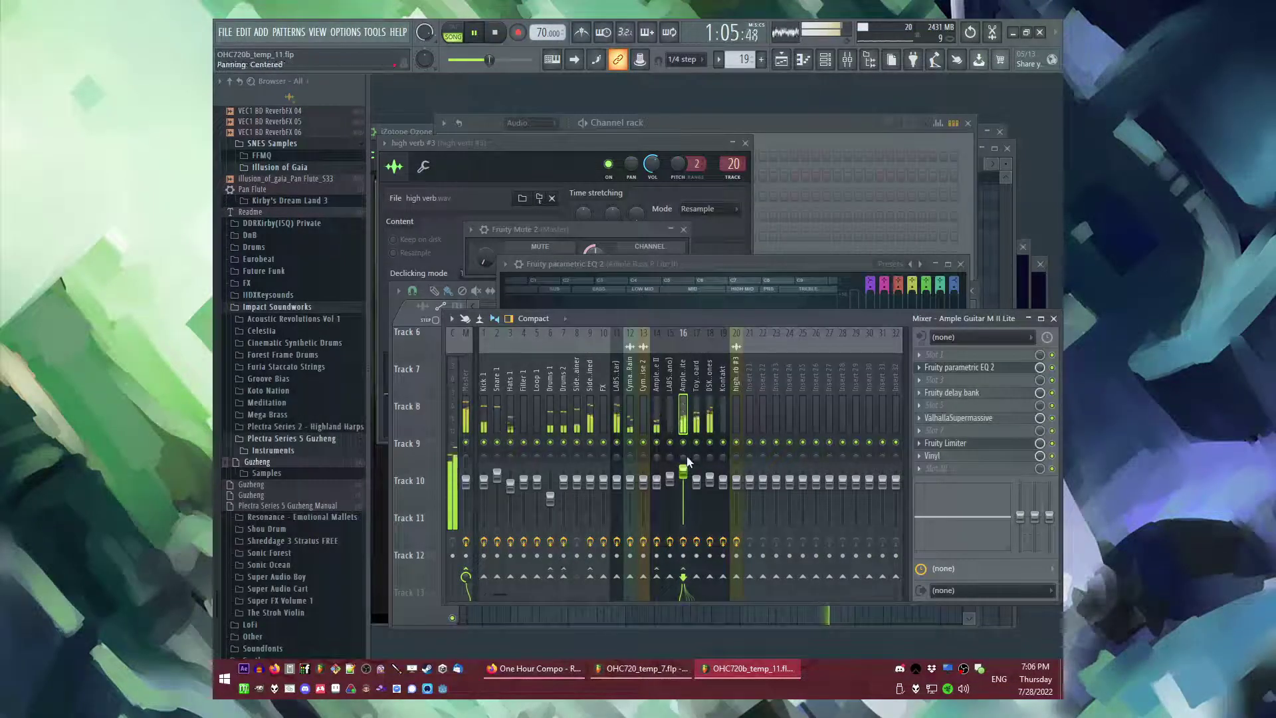
pyautogui.click(697, 418)
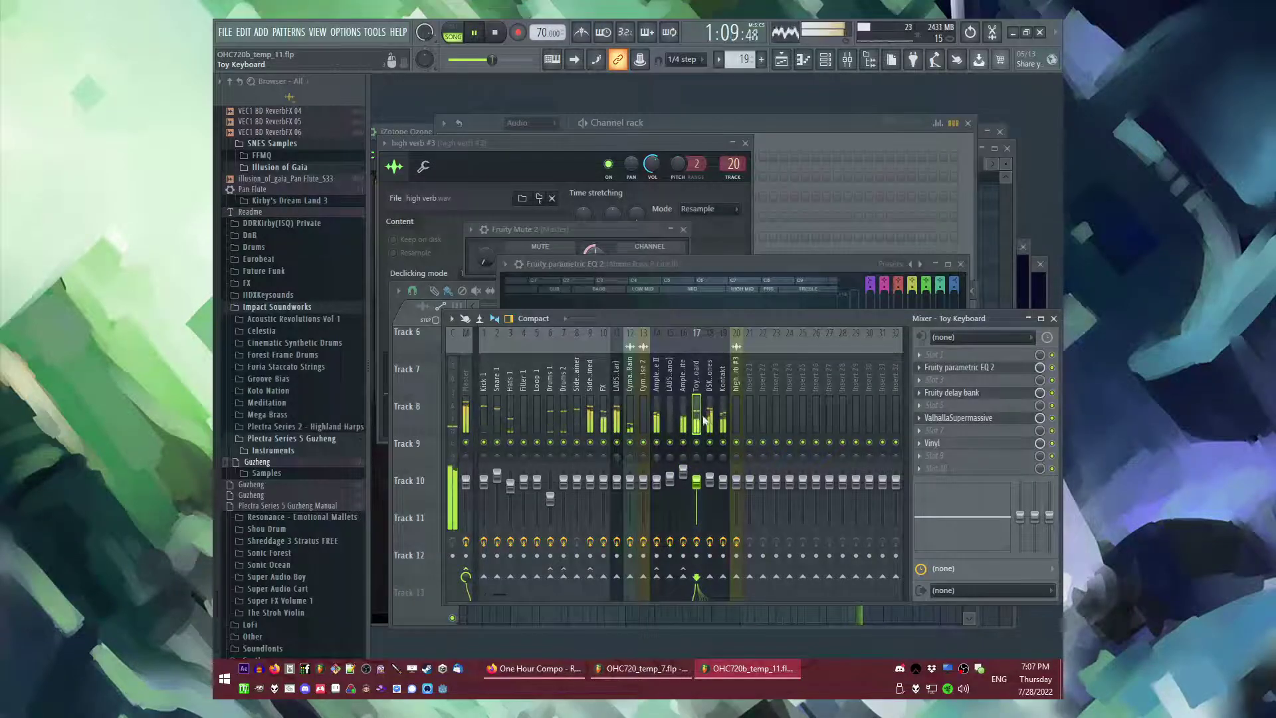
pyautogui.click(618, 410)
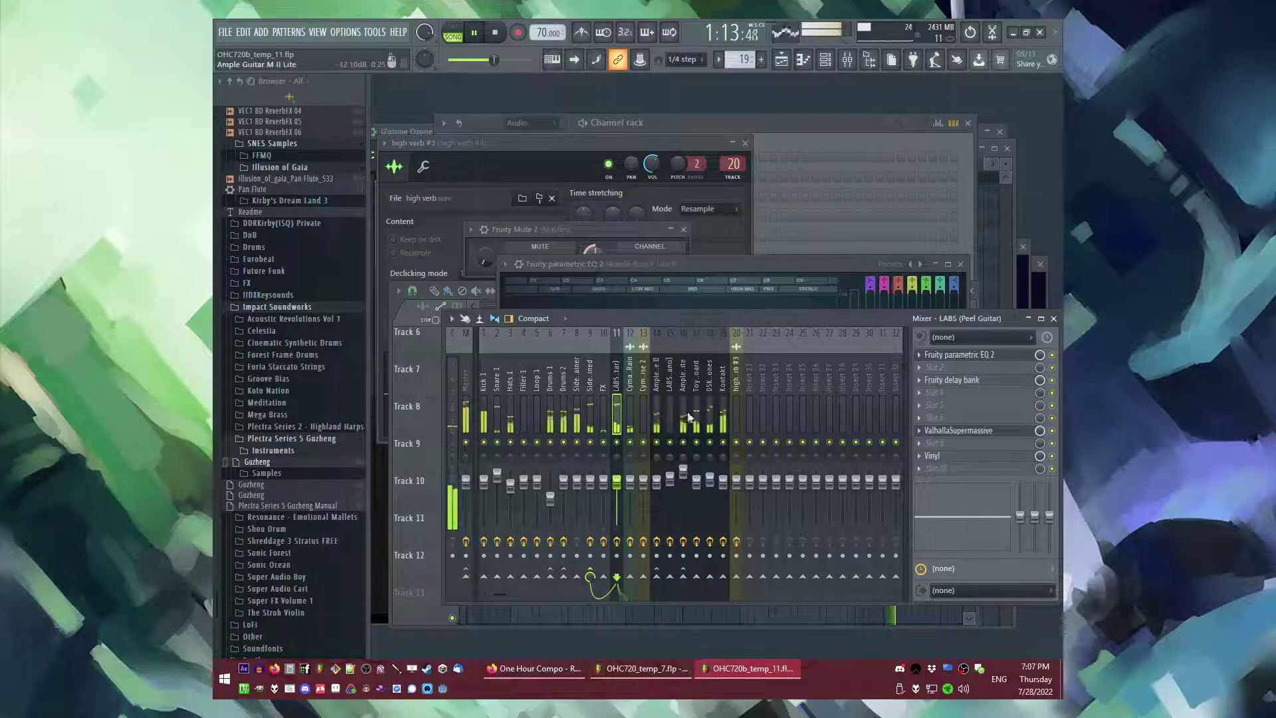
# - Look over all playlist tracks around bars 21 to 29 while the song plays
pyautogui.press('F9')
pyautogui.scroll(-4, 709, 462)
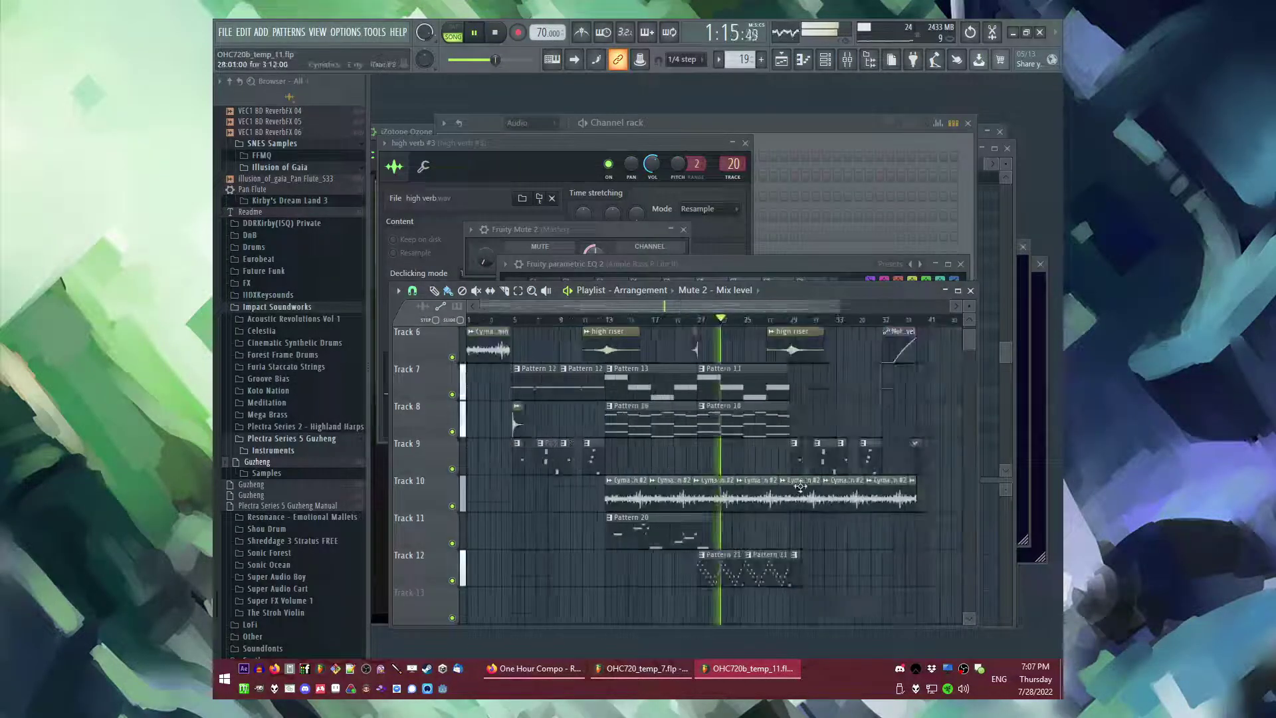
pyautogui.scroll(6, 740, 476)
pyautogui.scroll(3, 687, 430)
pyautogui.scroll(-4, 638, 494)
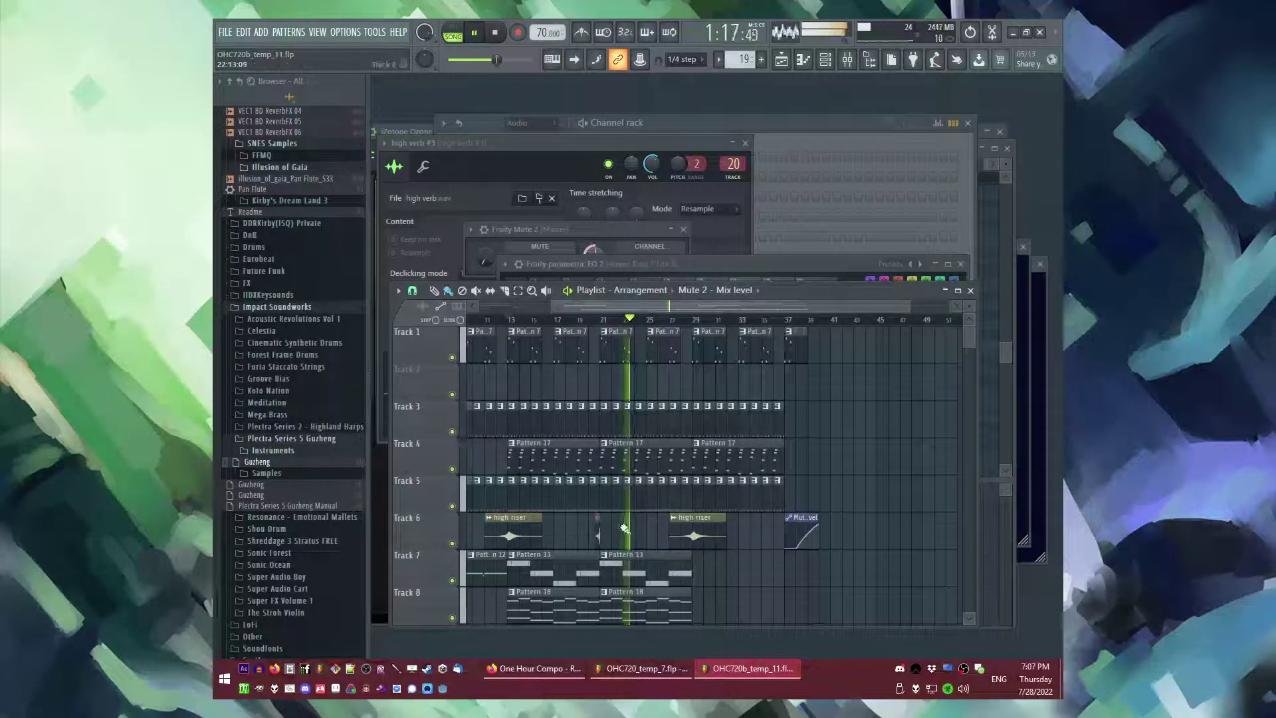
pyautogui.scroll(-2, 638, 518)
pyautogui.scroll(3, 664, 511)
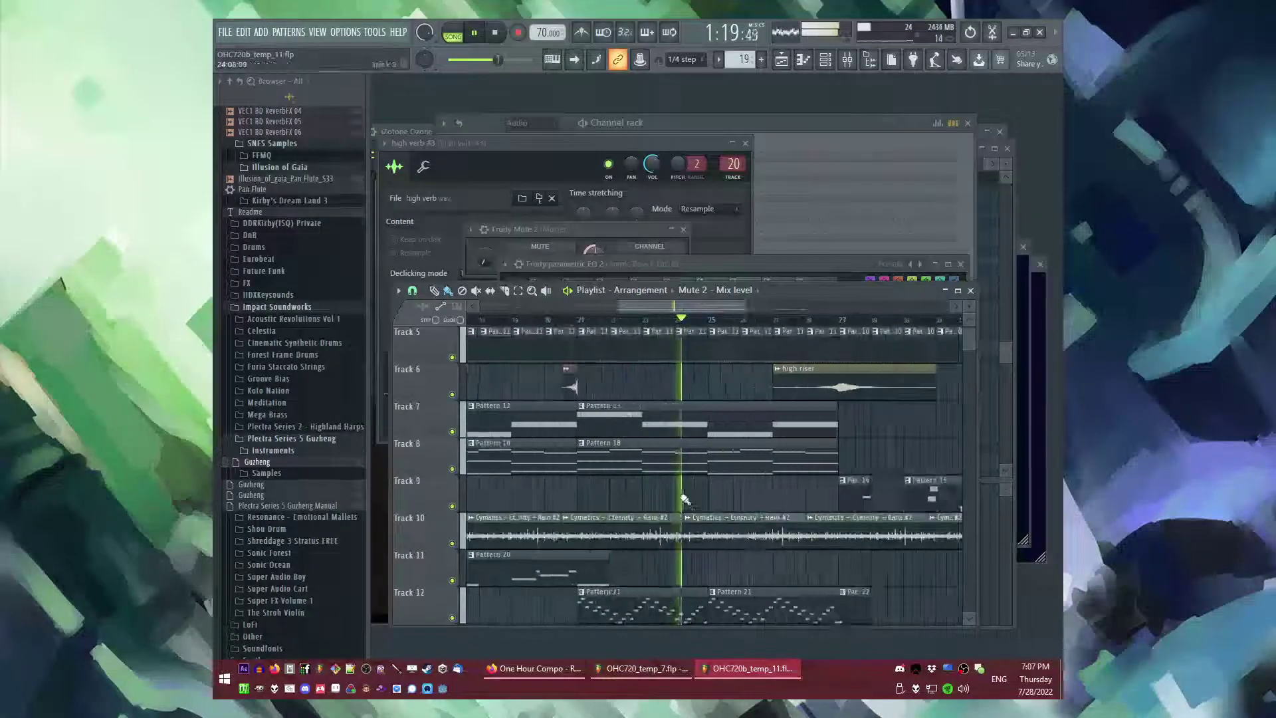
pyautogui.scroll(2, 671, 465)
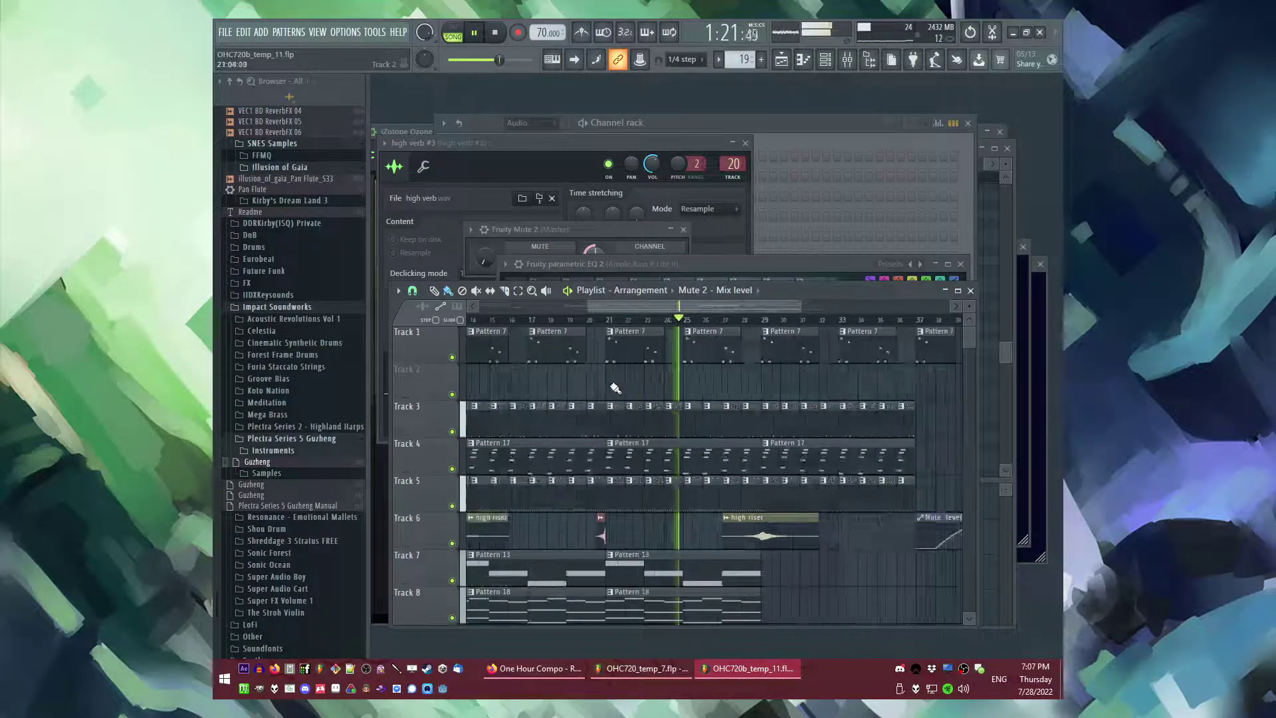
# - Copy all Toy Keyboard chords from Pattern 18 and place a new Pattern 23 clip on Track 2 at bar 21
pyautogui.scroll(-5, 618, 385)
pyautogui.doubleClick(630, 399)
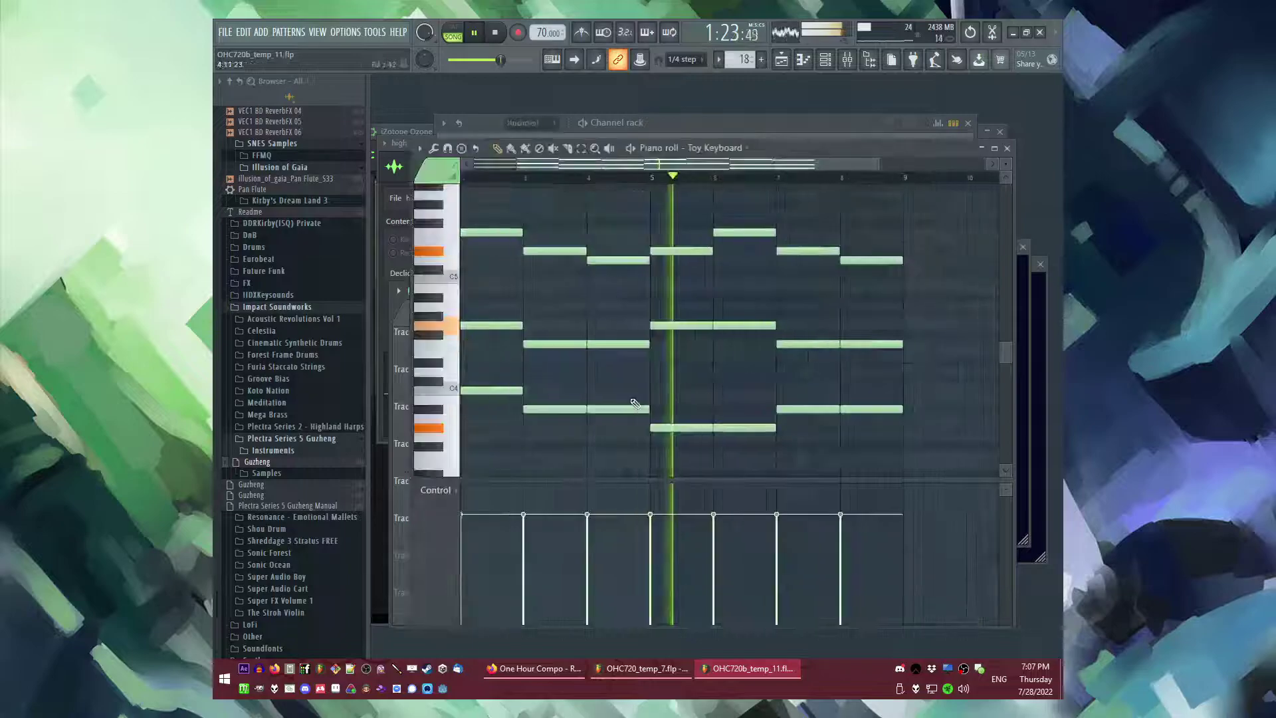
pyautogui.hotkey('ctrl', 'a')
pyautogui.press('F5')
pyautogui.scroll(3, 622, 422)
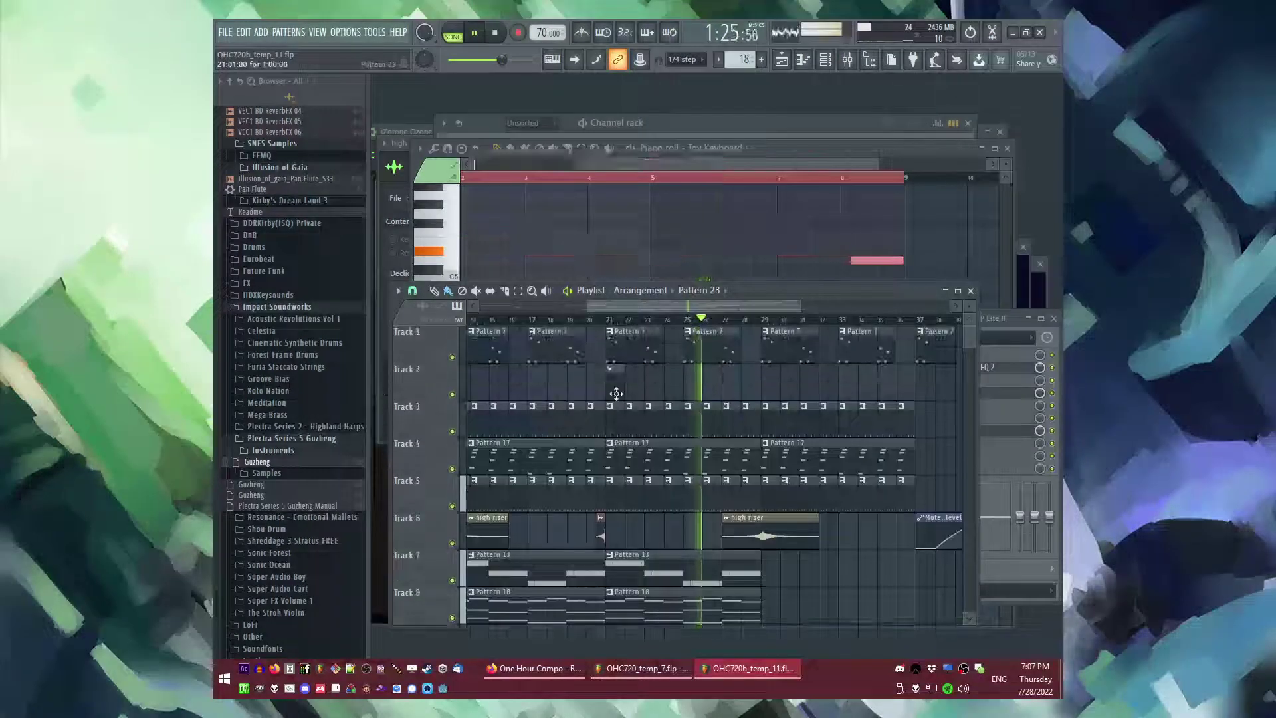
# - Add an Xpand!2 channel and paste the copied chords into it in Pattern 23
pyautogui.press('F6')
pyautogui.click(259, 32)
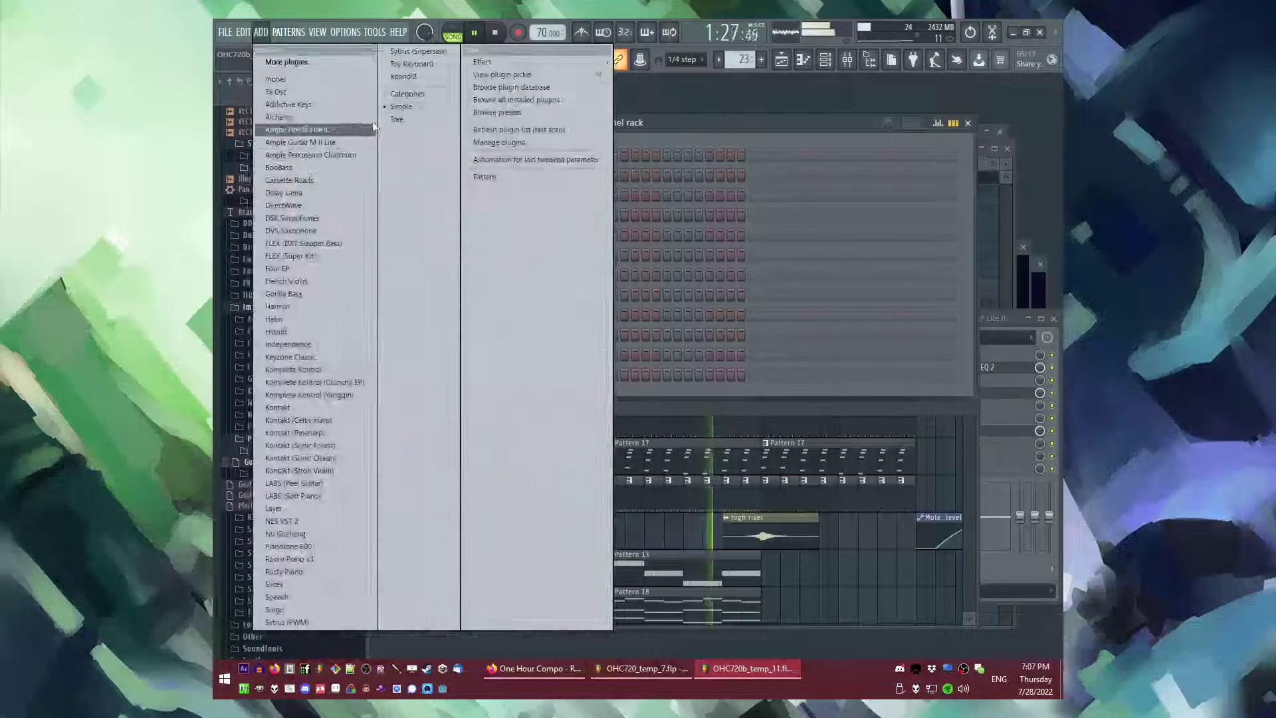
pyautogui.click(399, 78)
pyautogui.rightClick(535, 396)
pyautogui.click(591, 389)
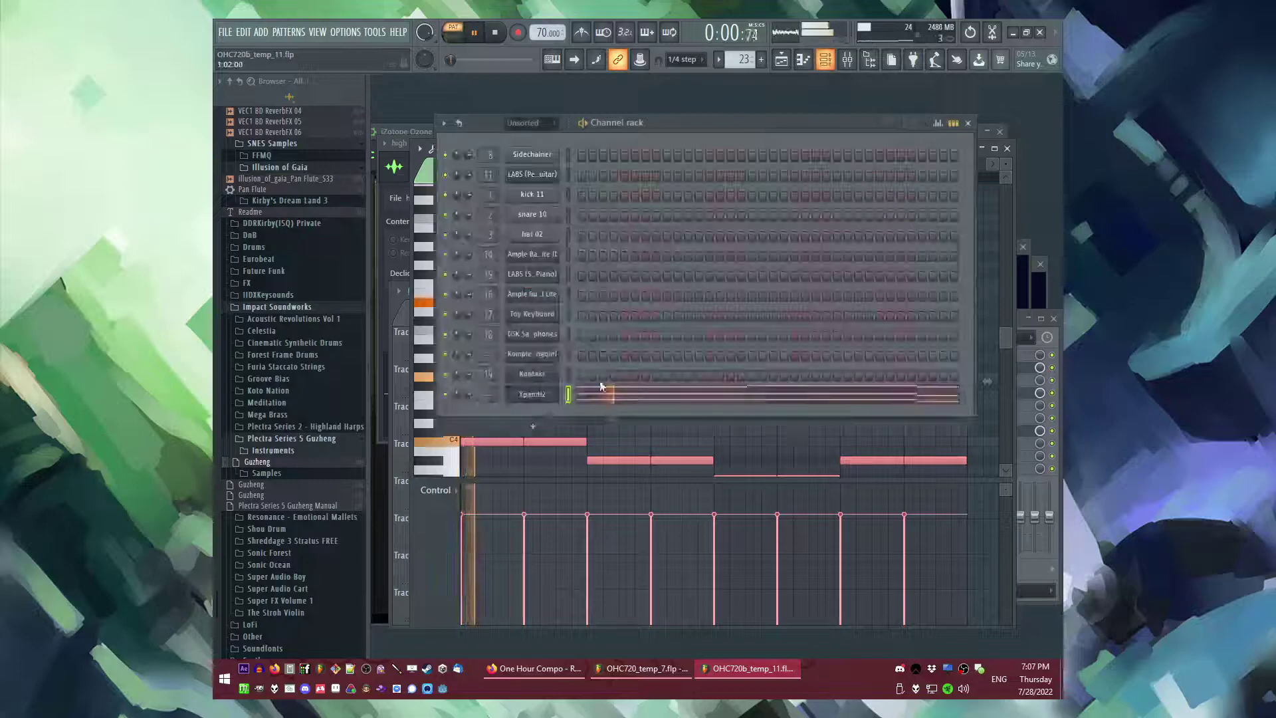
# - Load a Soft Pads preset in Xpand!2 and audition the following ones, including +52 Simply Gold, with the pattern playing
pyautogui.click(531, 401)
pyautogui.click(664, 561)
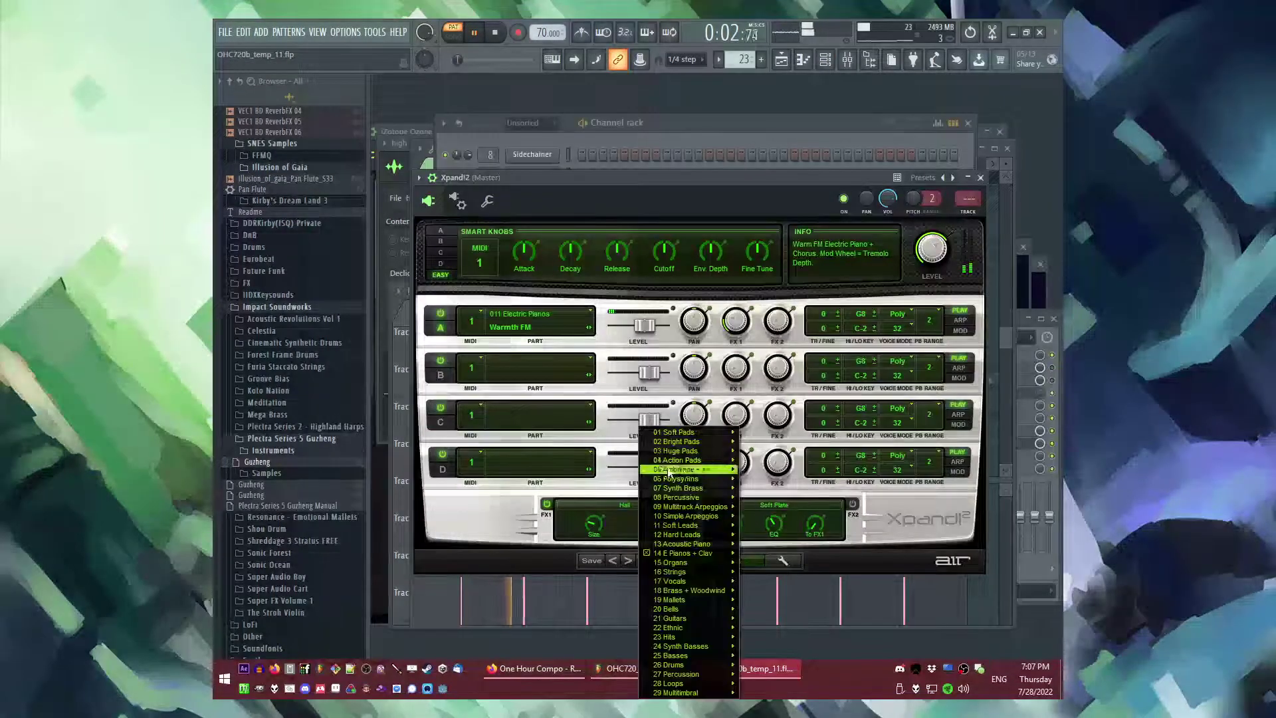
pyautogui.moveTo(668, 435)
pyautogui.click(771, 482)
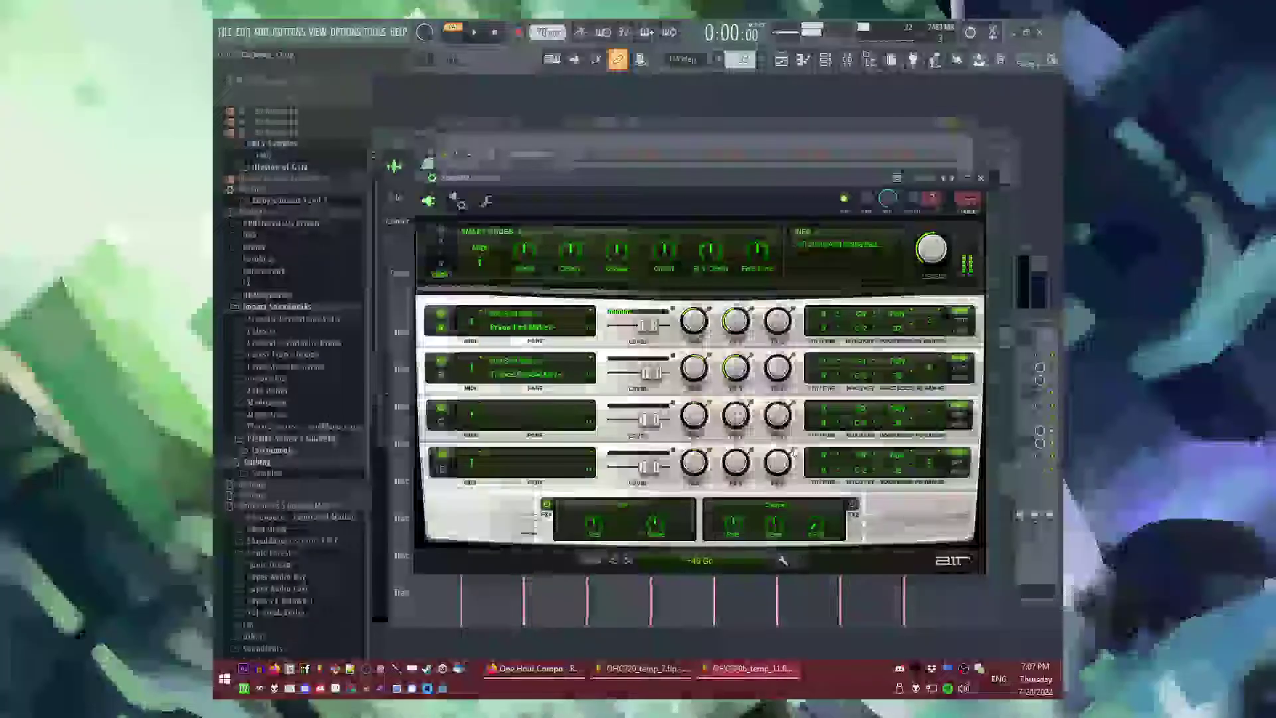
pyautogui.click(630, 560)
pyautogui.click(629, 559)
pyautogui.click(628, 559)
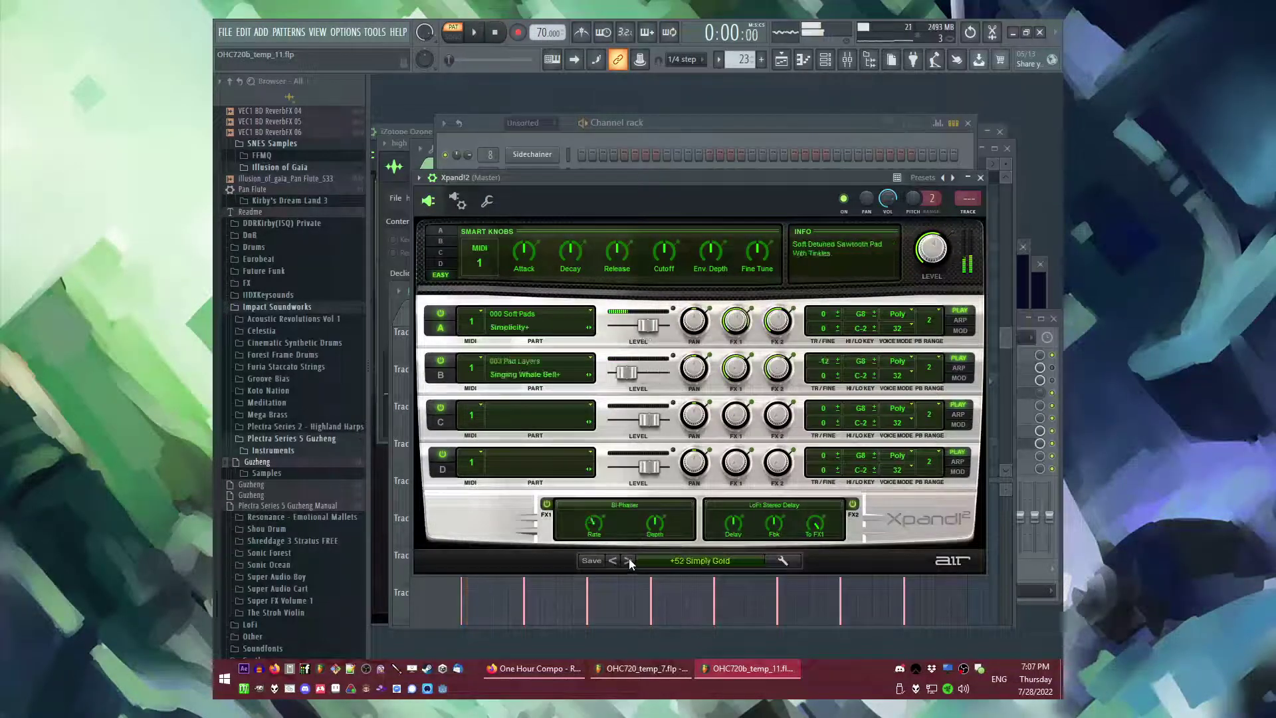
pyautogui.click(629, 559)
pyautogui.click(629, 560)
pyautogui.click(629, 561)
pyautogui.click(629, 560)
pyautogui.click(629, 560)
pyautogui.press('space')
pyautogui.click(630, 562)
pyautogui.press('space')
# - Try the Xpand!2 Soft Pads presets +68 Paradise and 06 Silky Pad through 09 Shimmer
pyautogui.click(699, 560)
pyautogui.moveTo(678, 432)
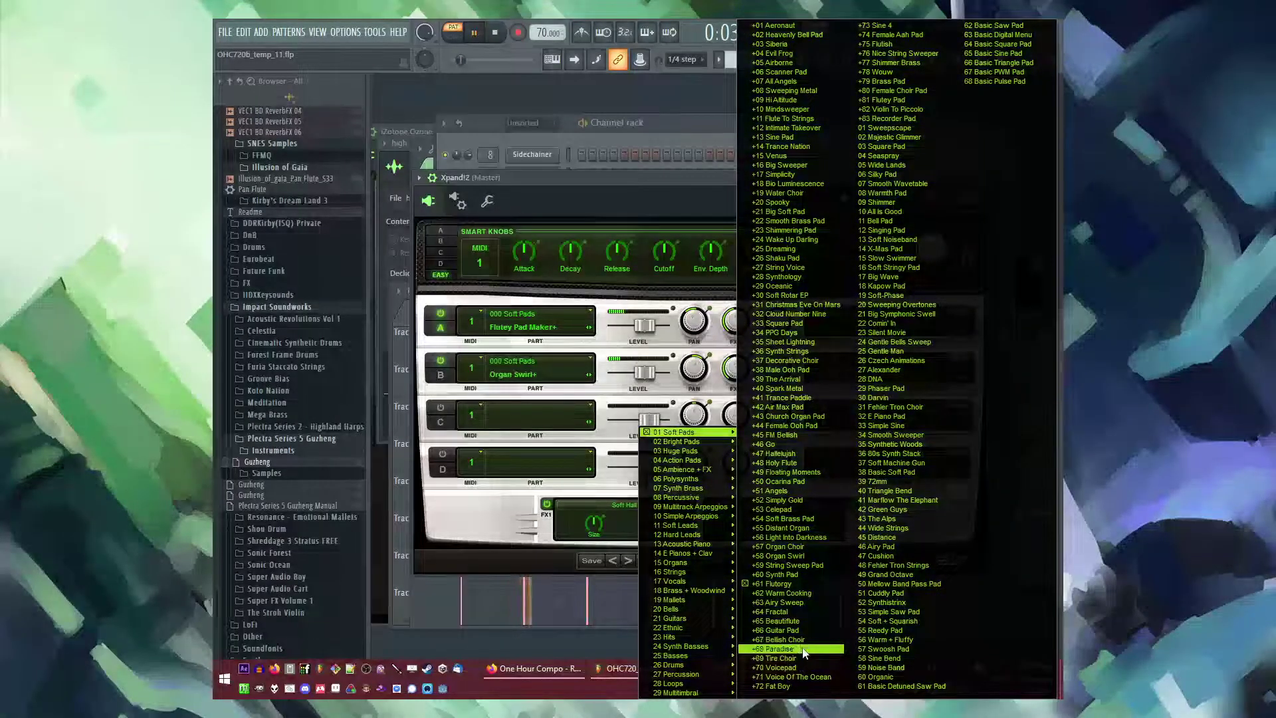
pyautogui.click(794, 648)
pyautogui.click(655, 563)
pyautogui.moveTo(678, 432)
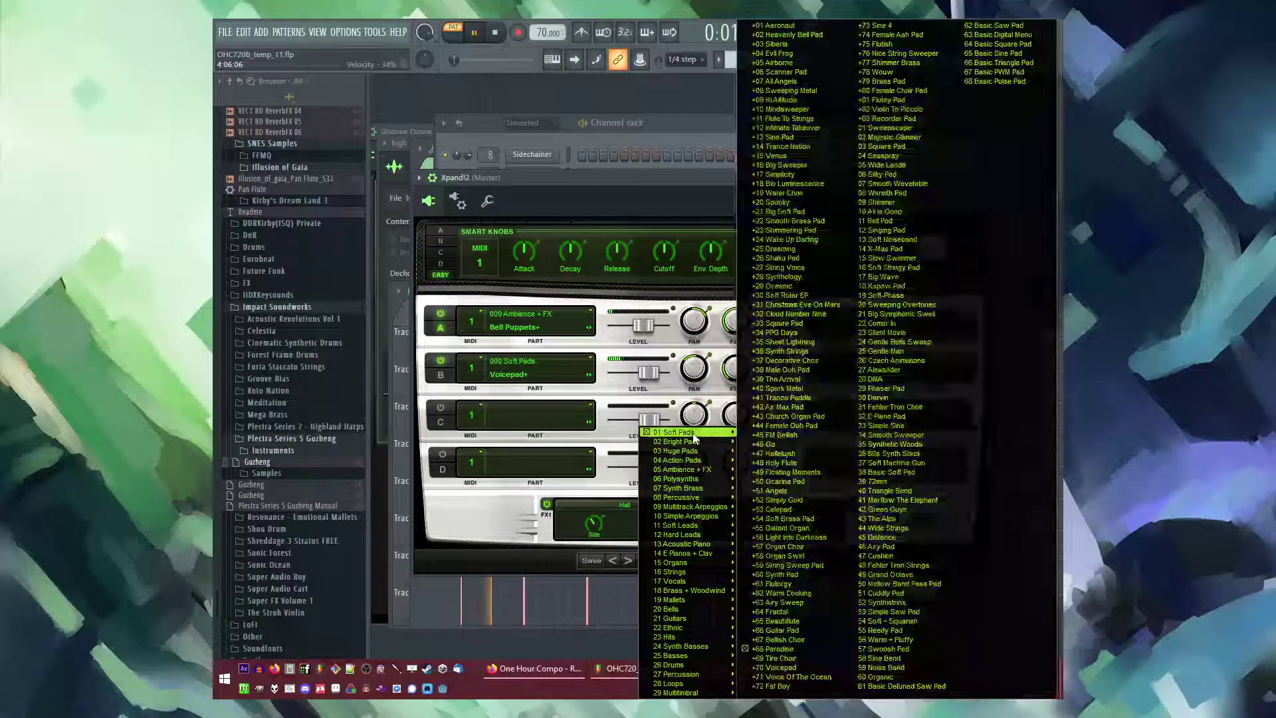
pyautogui.click(881, 174)
pyautogui.click(632, 559)
pyautogui.click(632, 560)
pyautogui.click(632, 560)
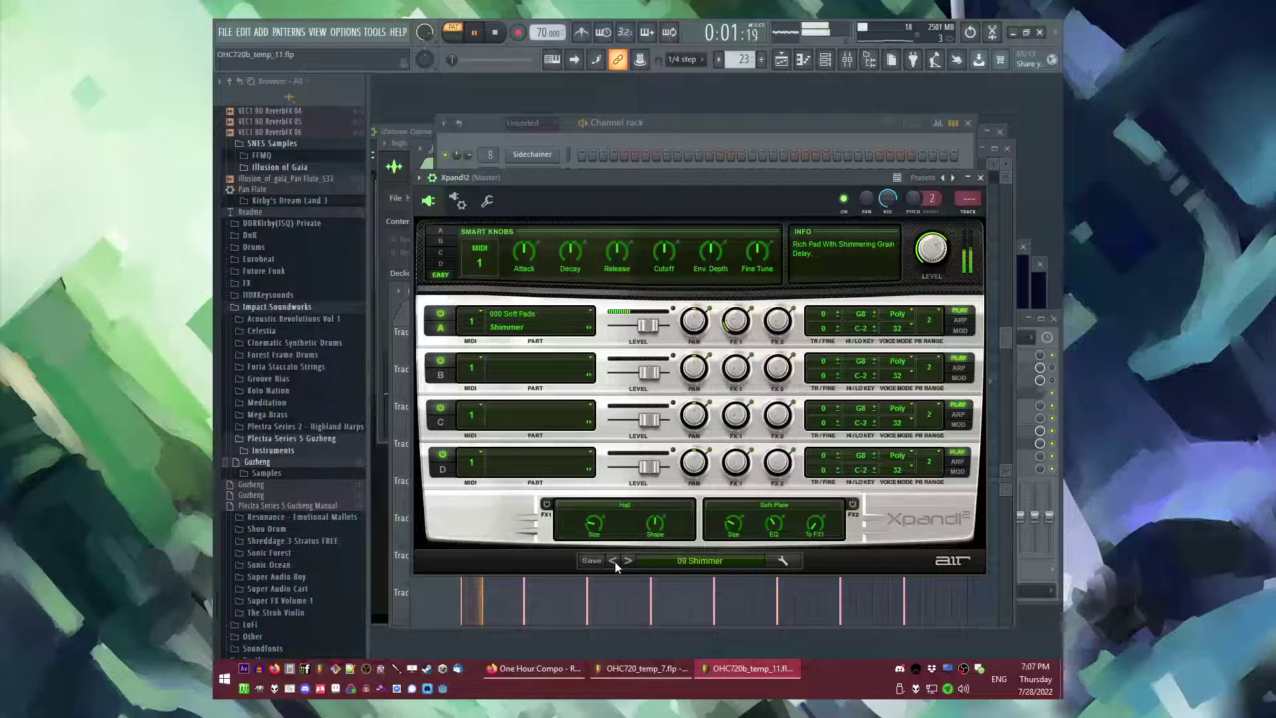
# - Step through the Xpand!2 presets to 16 Soft Stringy Pad and lower the channel volume to 63%
pyautogui.click(616, 564)
pyautogui.click(630, 563)
pyautogui.click(630, 563)
pyautogui.click(630, 562)
pyautogui.click(630, 563)
pyautogui.click(629, 561)
pyautogui.click(629, 561)
pyautogui.click(629, 561)
pyautogui.click(627, 560)
pyautogui.press('space')
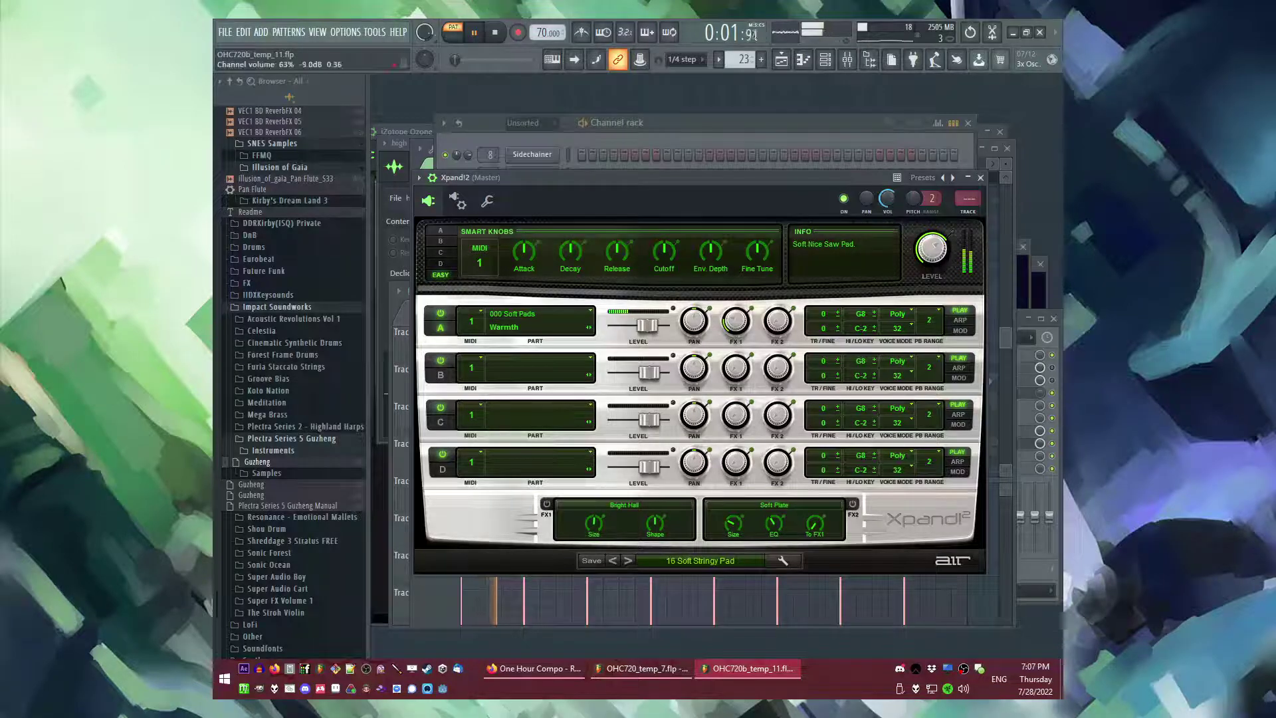
# - Audition the song from bar 21 and delete the Pattern 23 clip from Track 2
pyautogui.press('F5')
pyautogui.click(609, 322)
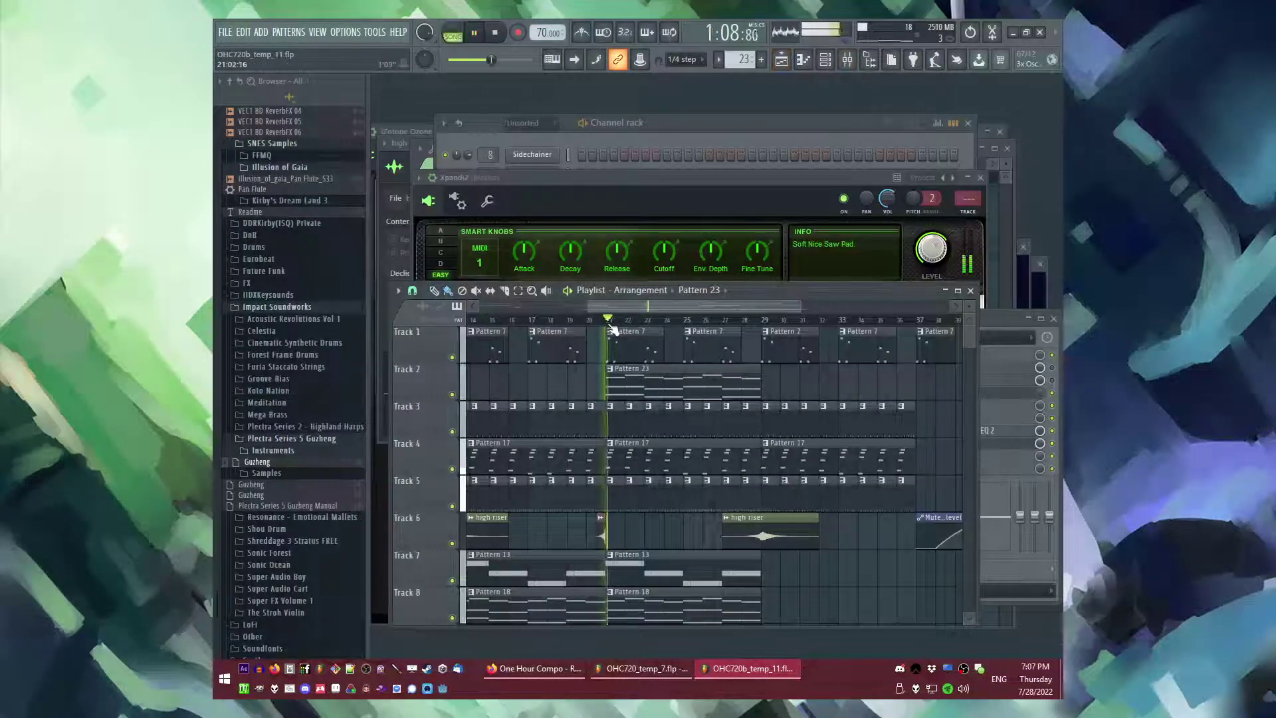
pyautogui.click(745, 187)
pyautogui.press('F5')
pyautogui.rightClick(725, 391)
# - Place a copy of Pattern 14 in bar 21 on Track 9 and make it a unique pattern
pyautogui.scroll(-2, 703, 389)
pyautogui.scroll(-2, 703, 389)
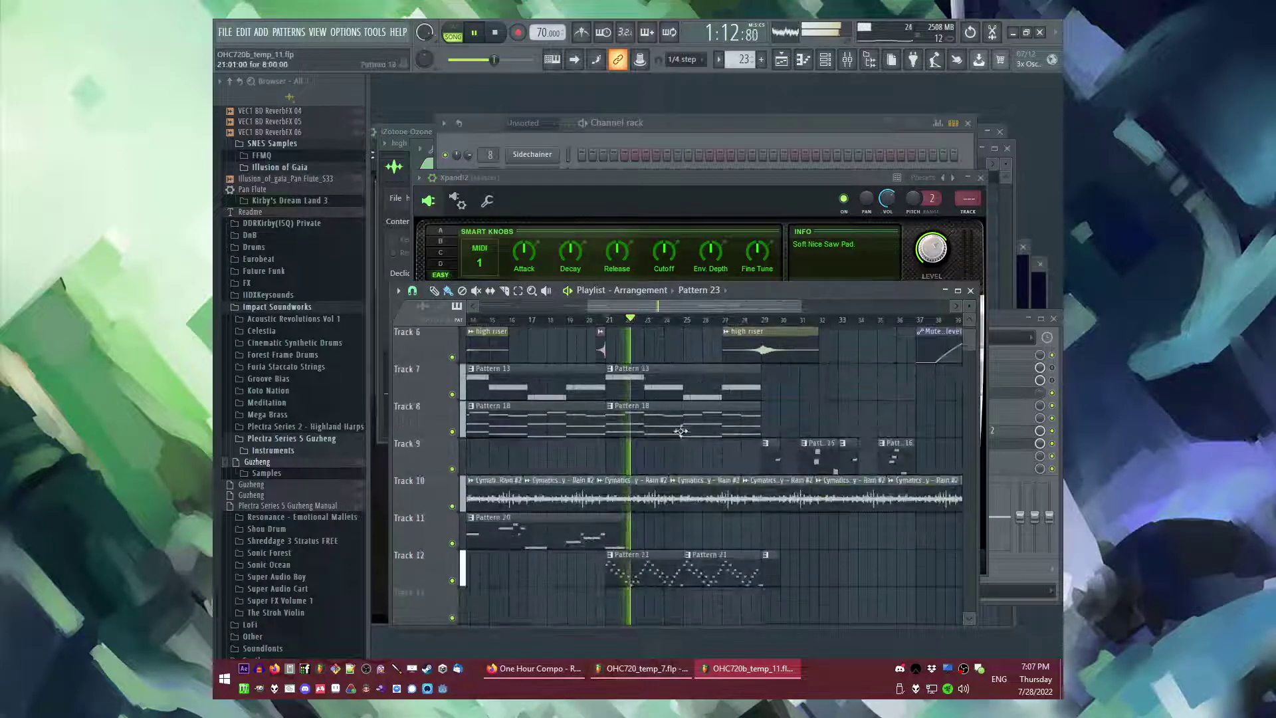
pyautogui.scroll(2, 688, 446)
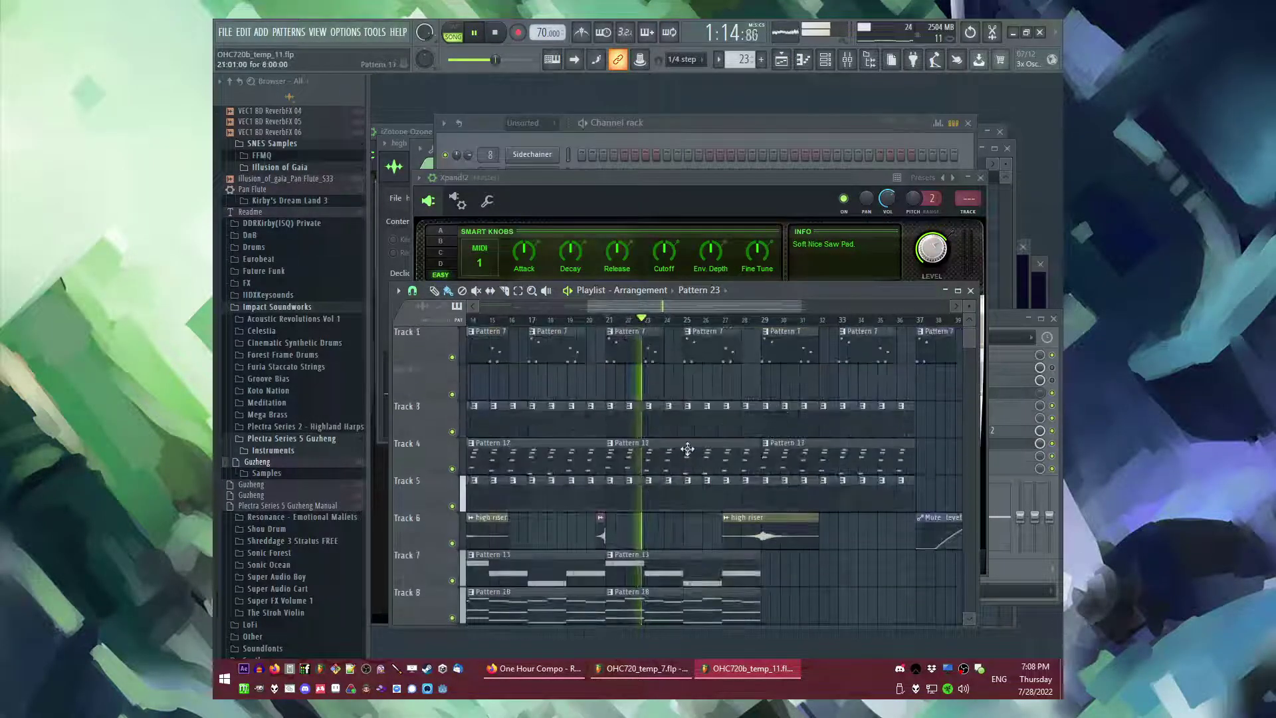
pyautogui.scroll(-2, 677, 395)
pyautogui.click(768, 458)
pyautogui.click(610, 444)
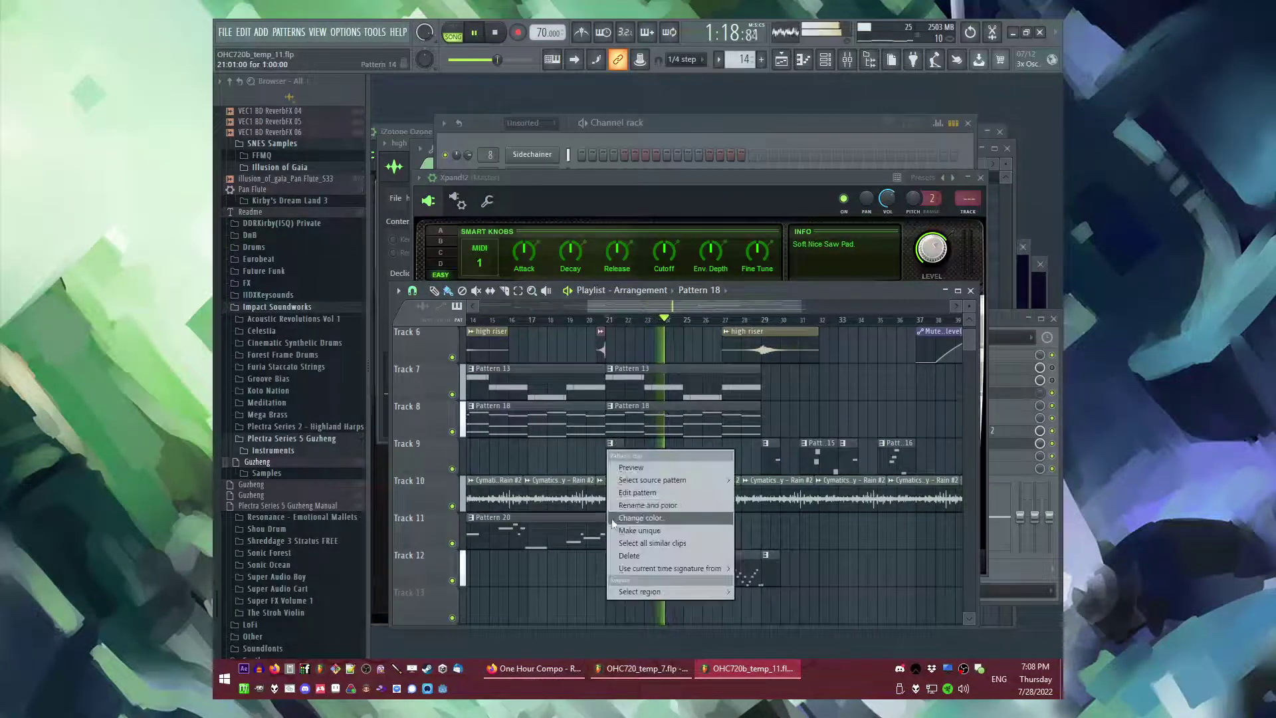
# - Copy the Toy Keyboard chords from Track 8 and paste them over the LABS (Soft Piano) note in the bar 21 pattern
pyautogui.doubleClick(624, 430)
pyautogui.press('F5')
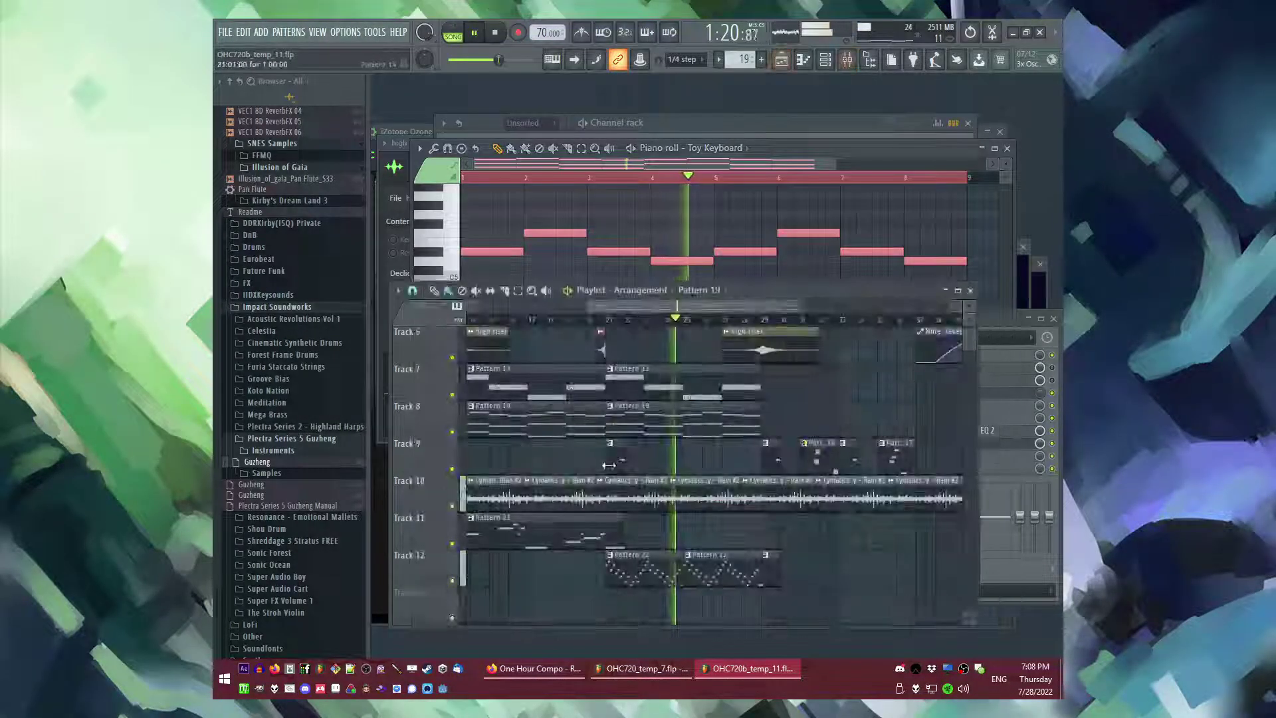
pyautogui.doubleClick(615, 460)
pyautogui.press('F6')
pyautogui.click(664, 273)
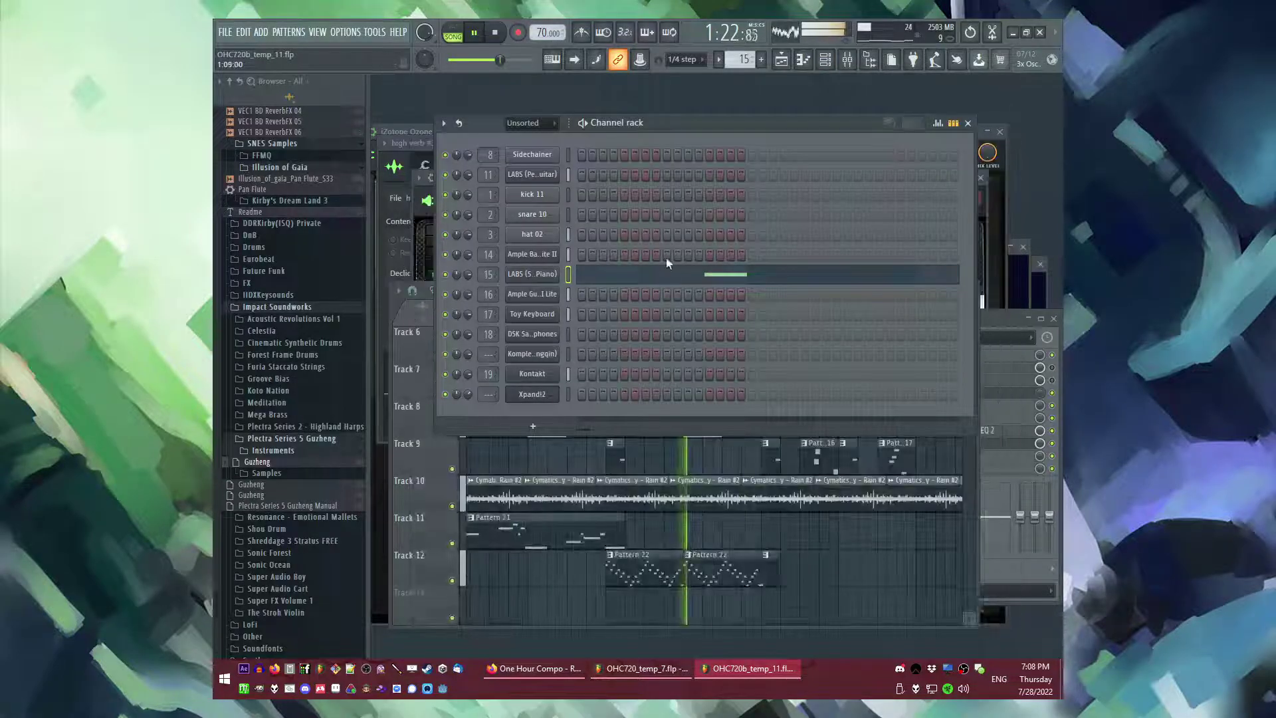
pyautogui.click(664, 273)
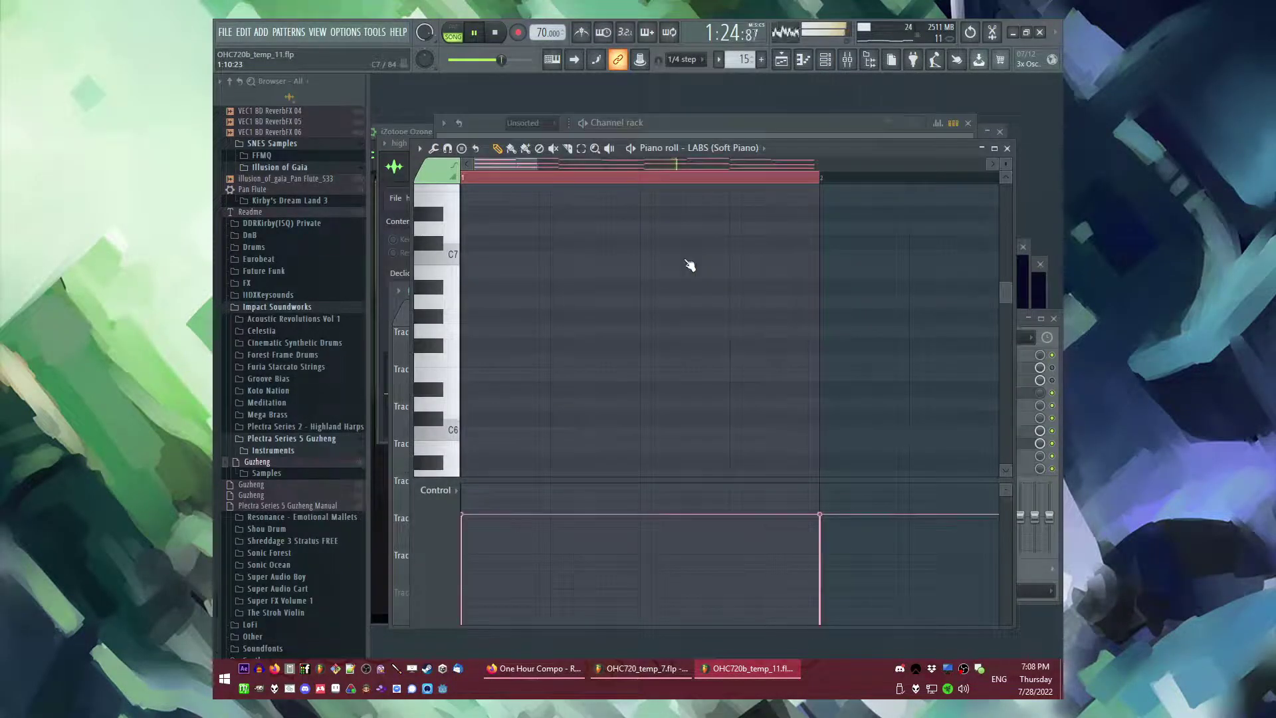
# - Transpose the pasted LABS (Soft Piano) chords up one octave
pyautogui.scroll(-3, 610, 323)
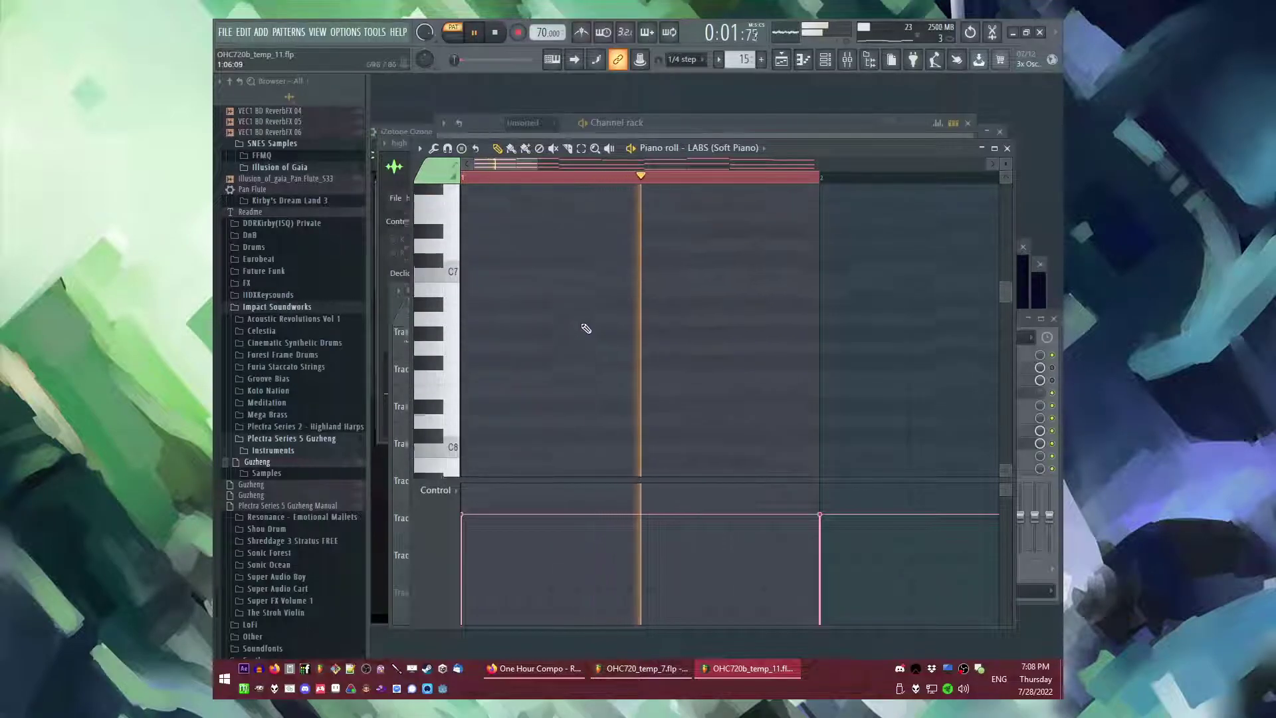
pyautogui.scroll(-5, 584, 324)
pyautogui.scroll(-7, 580, 322)
pyautogui.scroll(2, 465, 326)
pyautogui.scroll(4, 479, 442)
pyautogui.scroll(-3, 488, 428)
pyautogui.hotkey('ctrl', 'Up')
pyautogui.scroll(3, 465, 226)
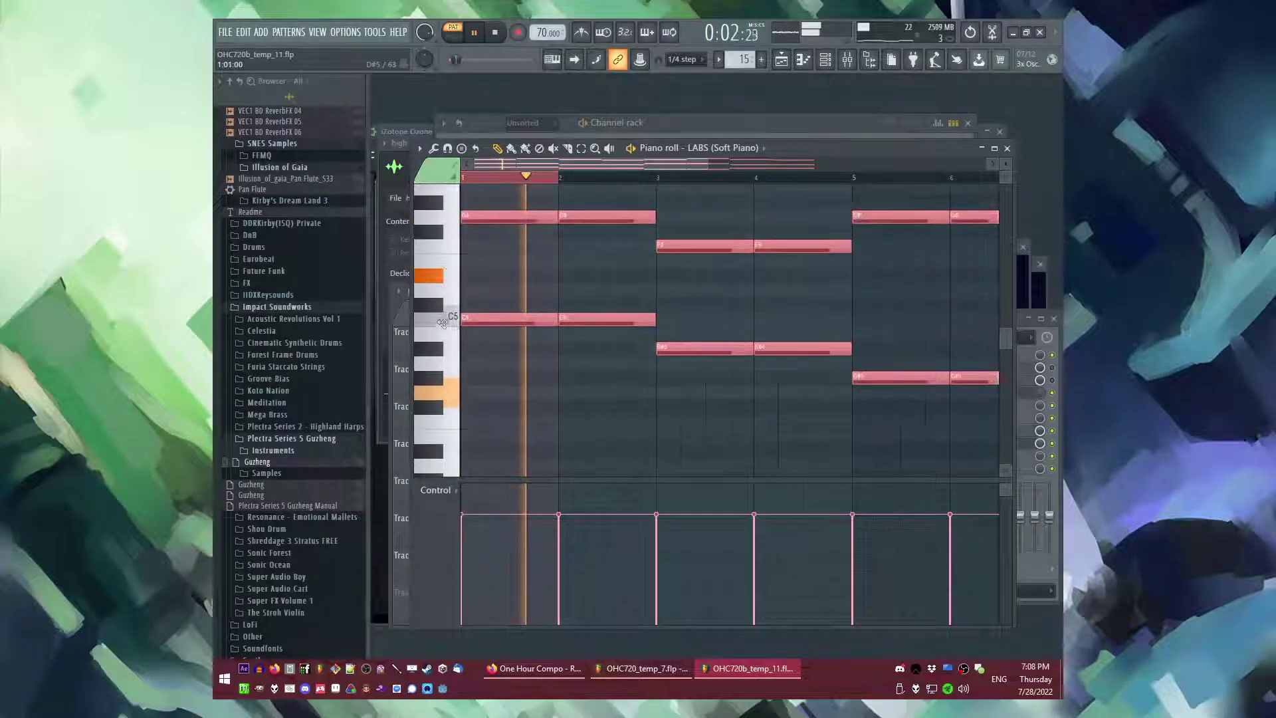
pyautogui.scroll(3, 532, 319)
pyautogui.scroll(-3, 545, 303)
# - Shorten all Soft Piano chords to stabs of about one beat and duplicate each about three steps after its start
pyautogui.keyDown('ctrl'); pyautogui.click(499, 179); pyautogui.keyUp('ctrl')
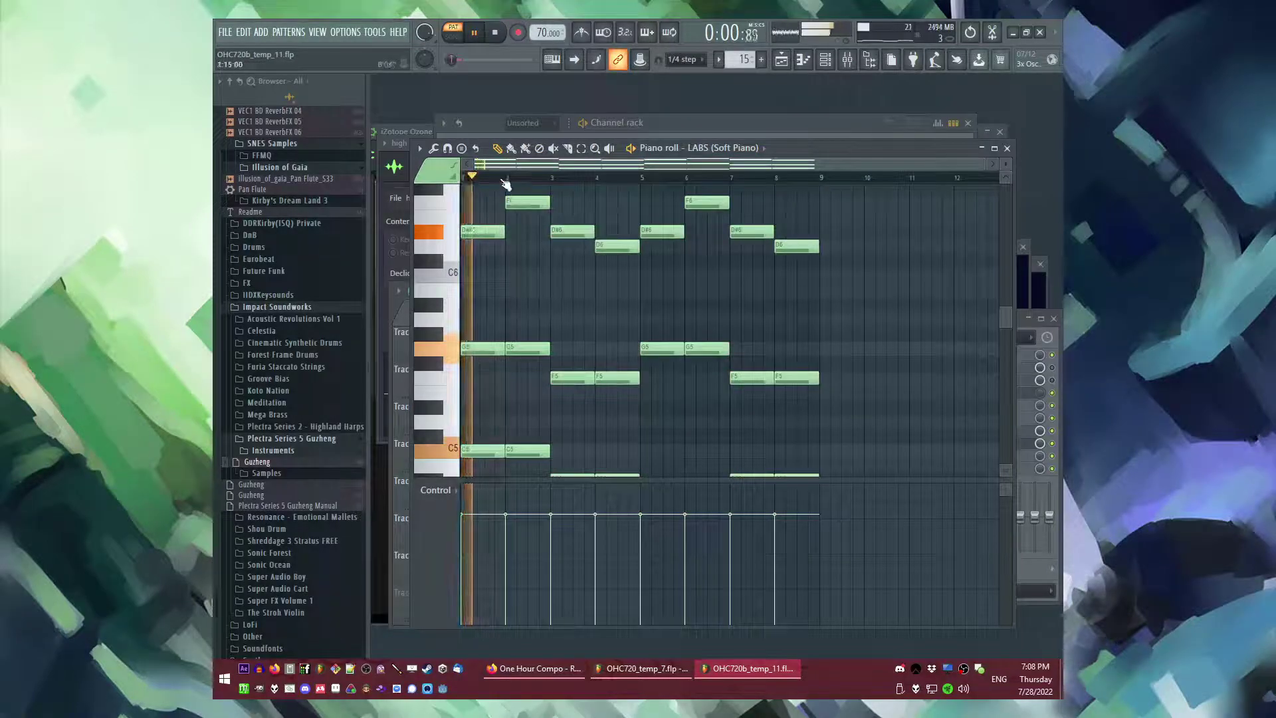
pyautogui.press('l')
pyautogui.hotkey('ctrl', 'a')
pyautogui.moveTo(548, 352); pyautogui.dragTo(510, 355)
pyautogui.scroll(3, 509, 354)
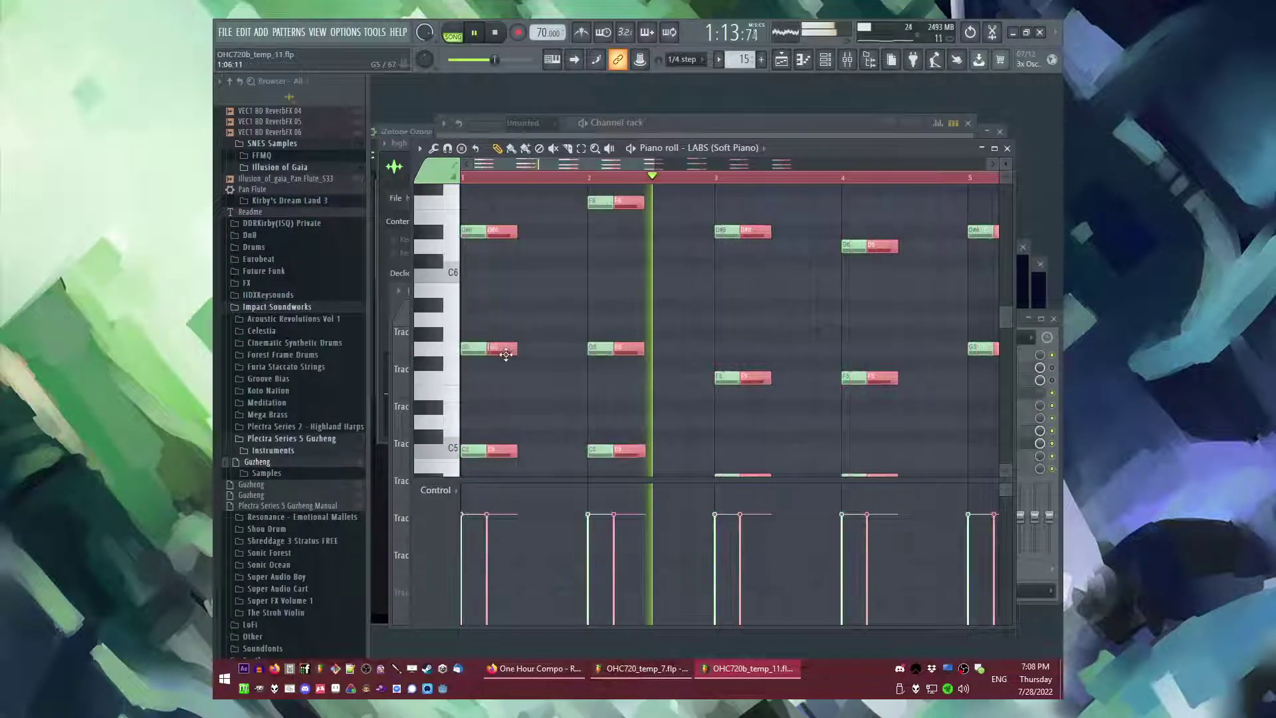
# - Duplicate the Soft Piano chord stabs so they repeat four times per bar across all eight bars of the pattern
pyautogui.scroll(-3, 511, 349)
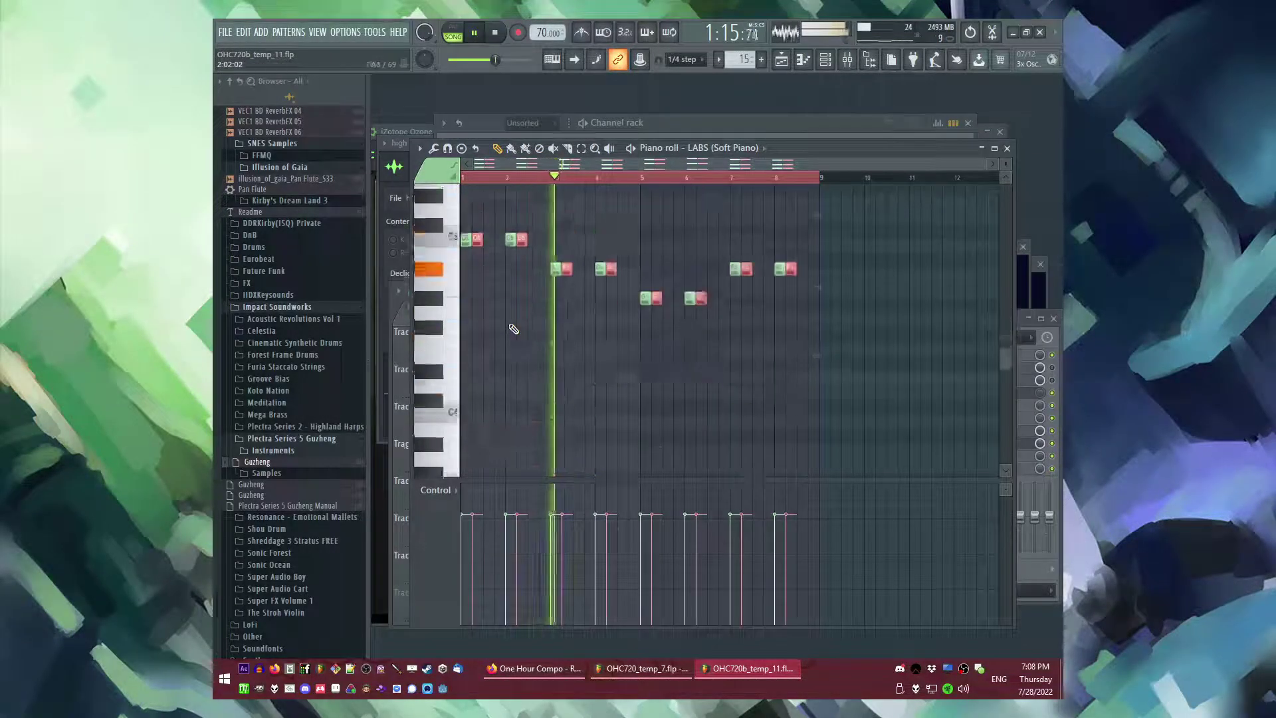
pyautogui.scroll(3, 458, 323)
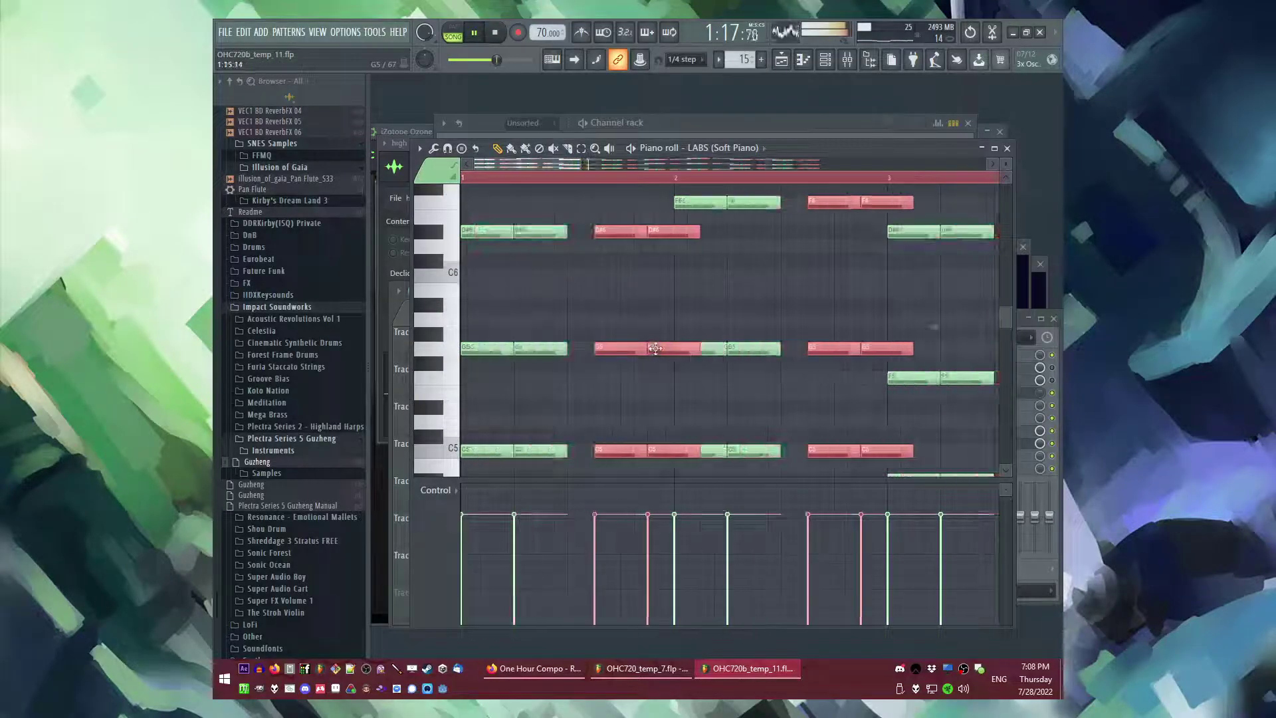
pyautogui.scroll(-2, 609, 387)
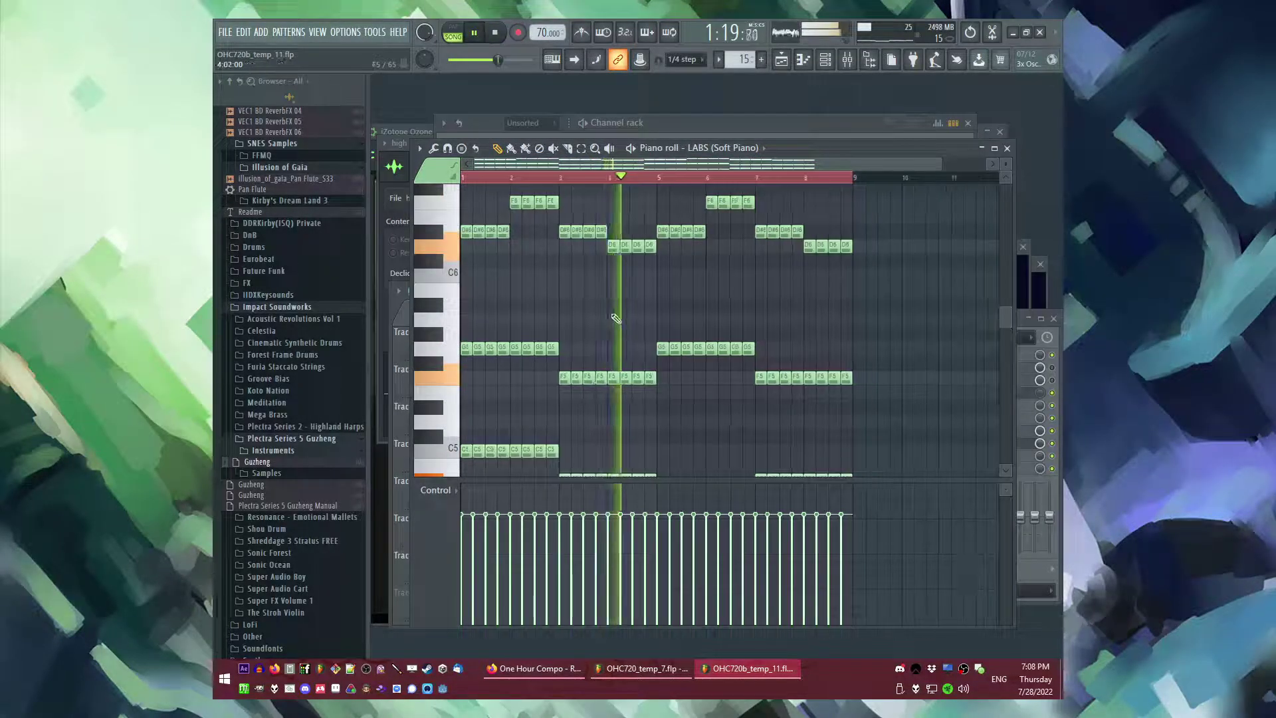
# - Lower the velocity of all Soft Piano chord stabs in the pattern evenly to about one third
pyautogui.press('F6')
pyautogui.moveTo(468, 560); pyautogui.dragTo(946, 563)
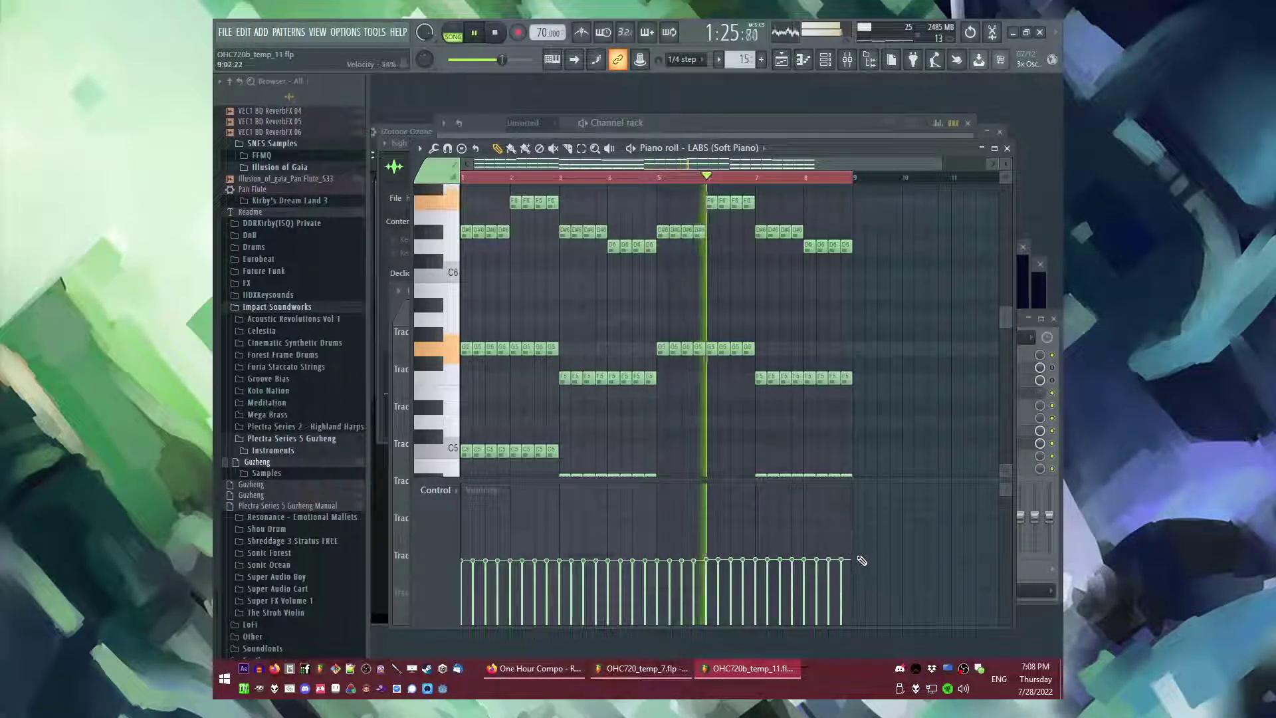
pyautogui.press('F5')
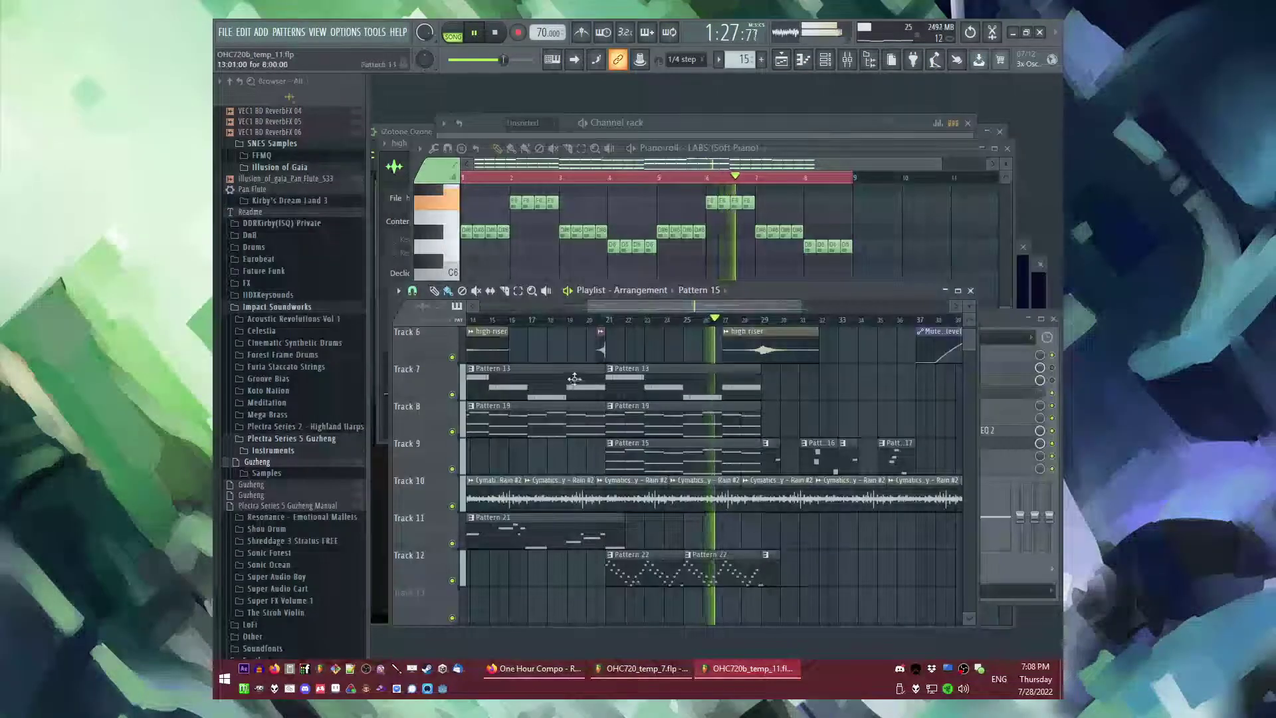
pyautogui.press('F6')
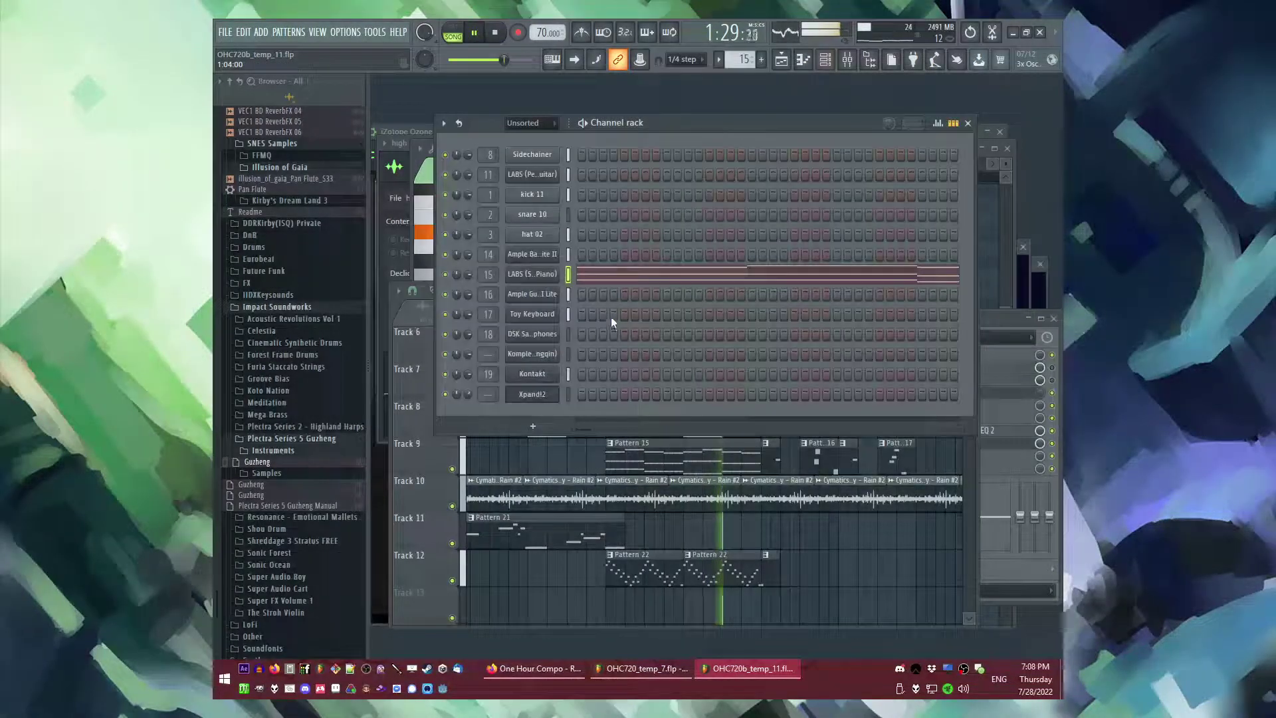
pyautogui.click(605, 280)
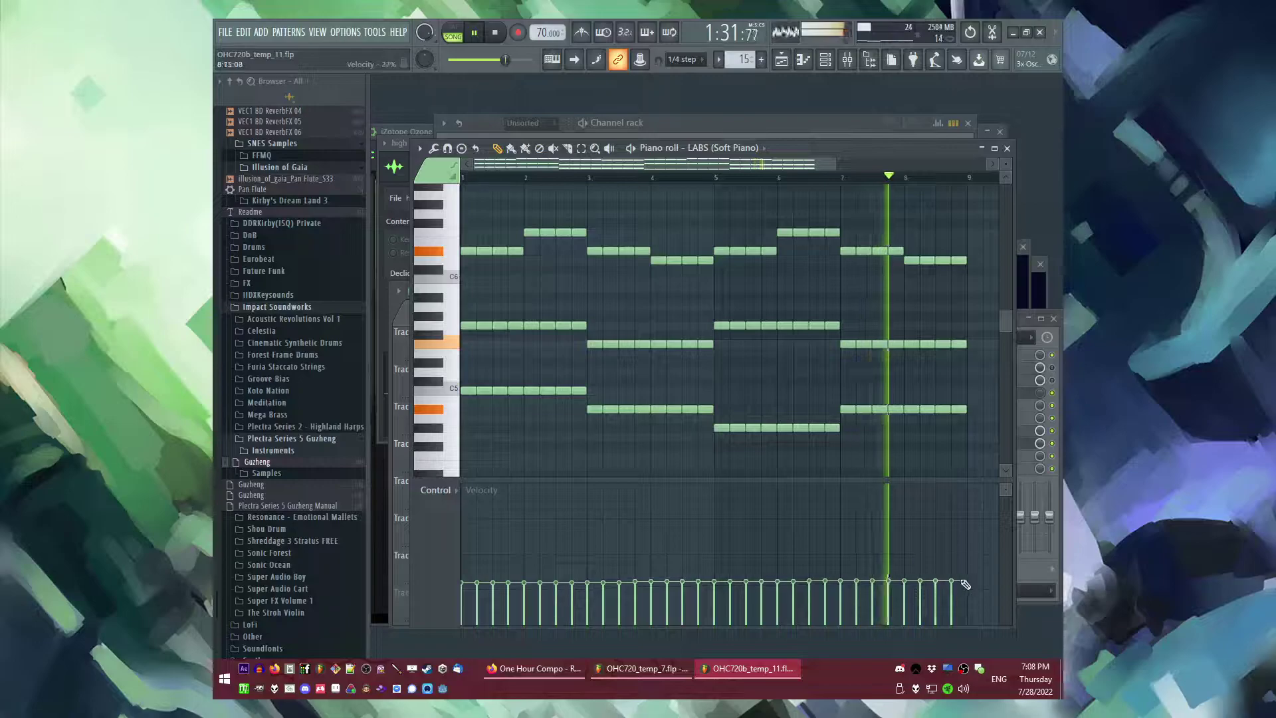
pyautogui.moveTo(960, 576); pyautogui.dragTo(460, 573)
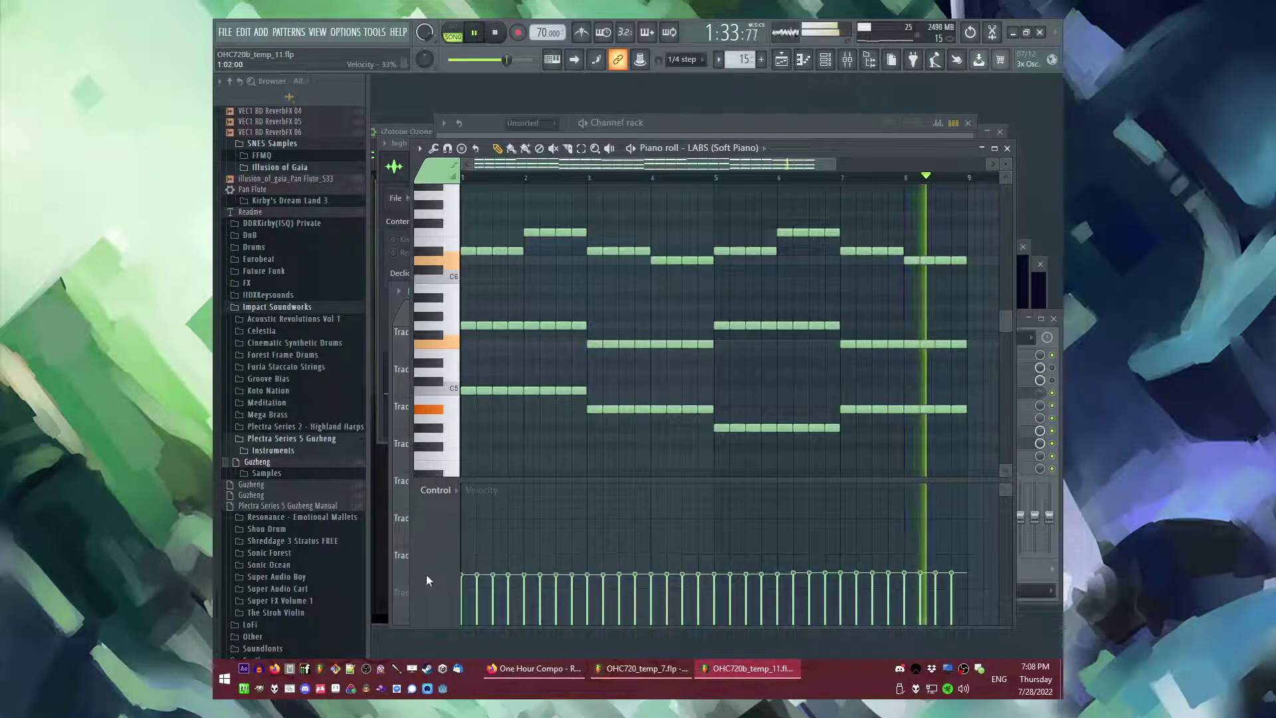
# - Play the arrangement from just before bar 21 and save the project as the new version OHC720b_temp_12.flp
pyautogui.press('F5')
pyautogui.click(597, 321)
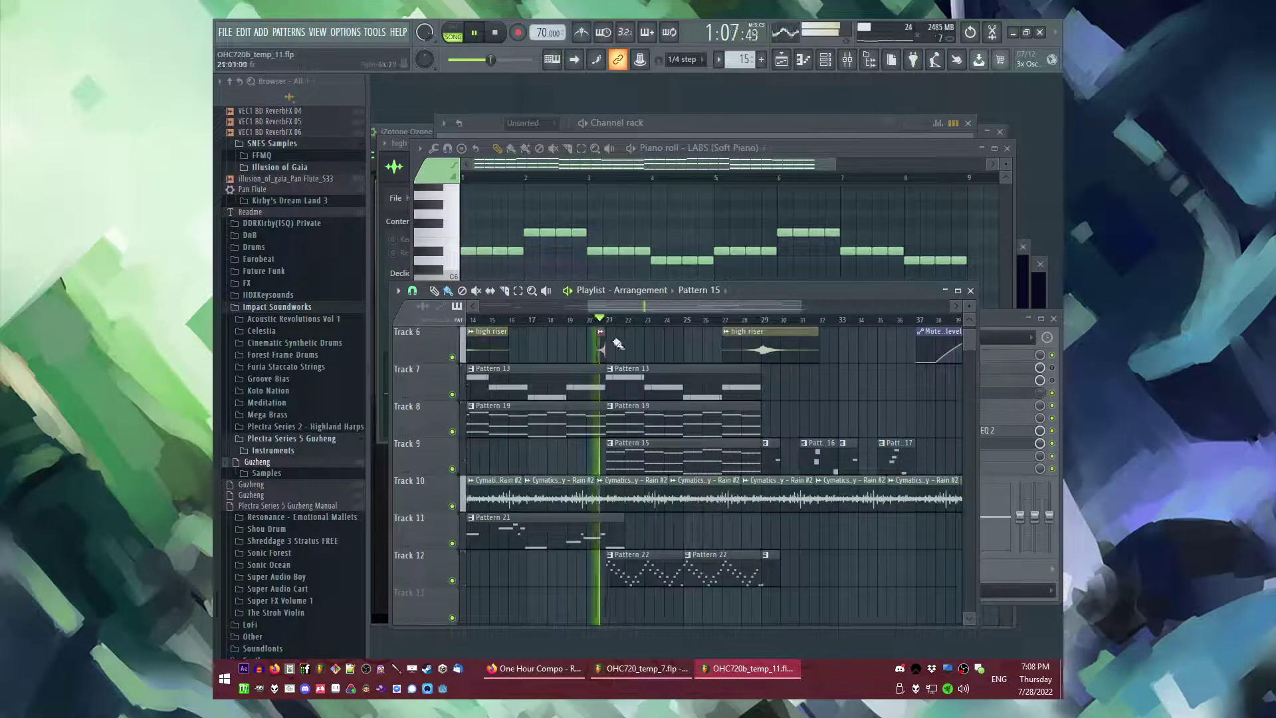
pyautogui.scroll(2, 598, 335)
pyautogui.scroll(-1, 637, 365)
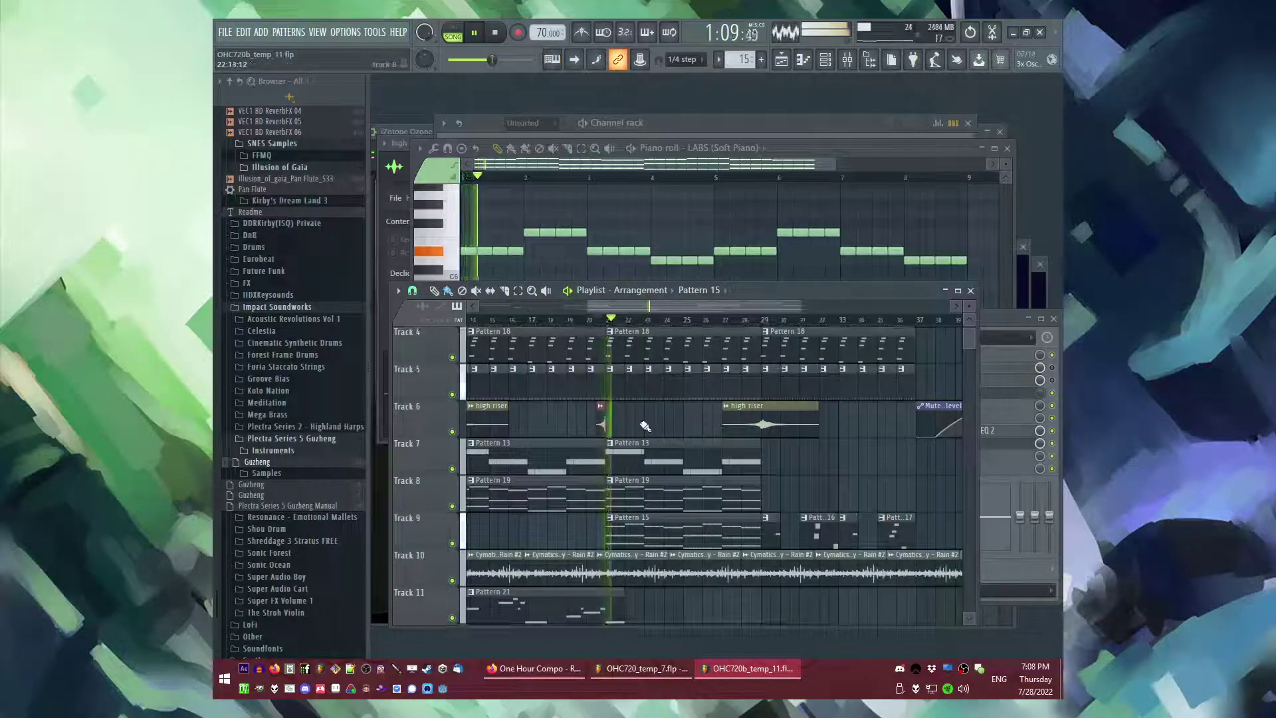
pyautogui.scroll(-1, 731, 432)
# - Check the levels and effects of the LABS (Peel Guitar) and LABS (Soft Piano) mixer tracks during playback
pyautogui.press('F9')
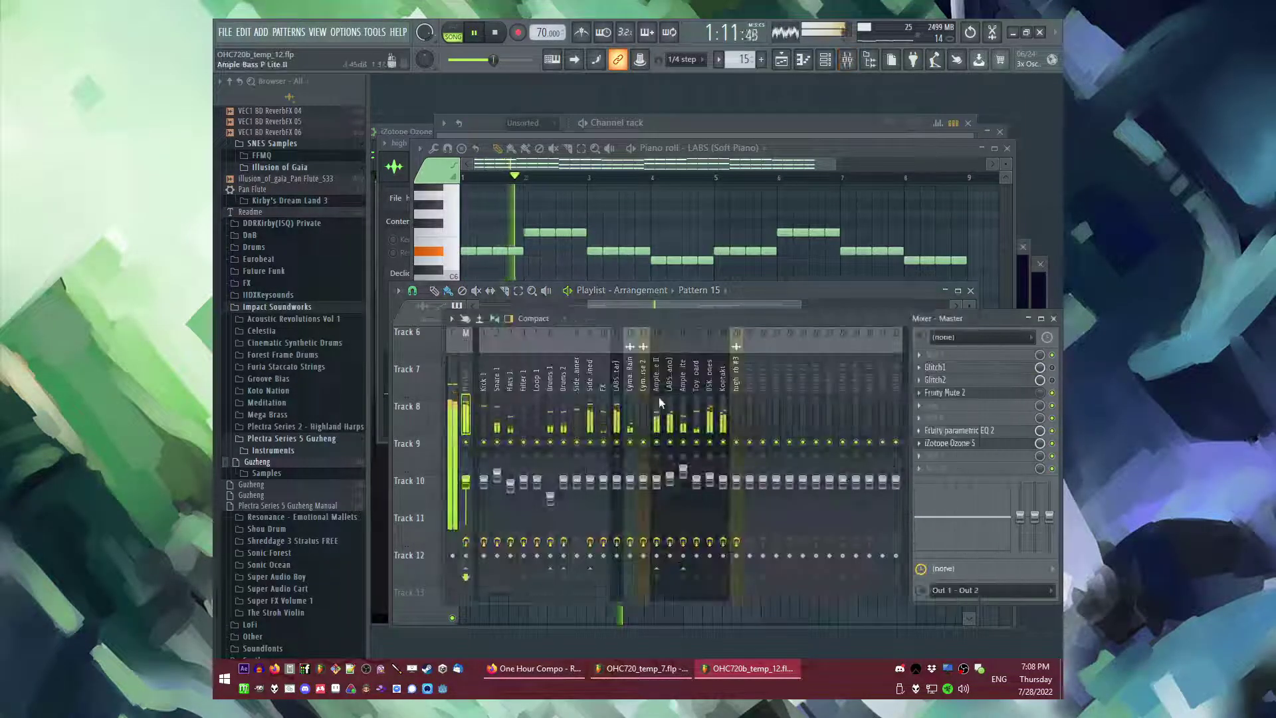
pyautogui.click(618, 399)
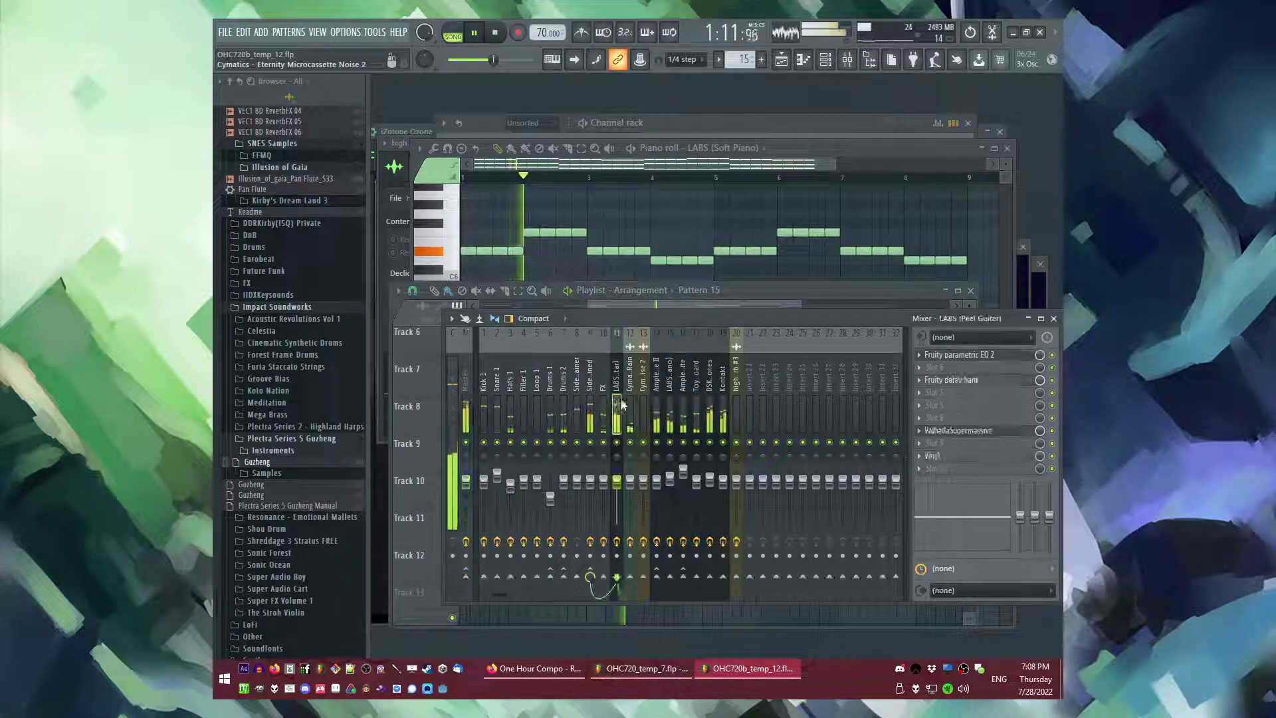
pyautogui.click(670, 399)
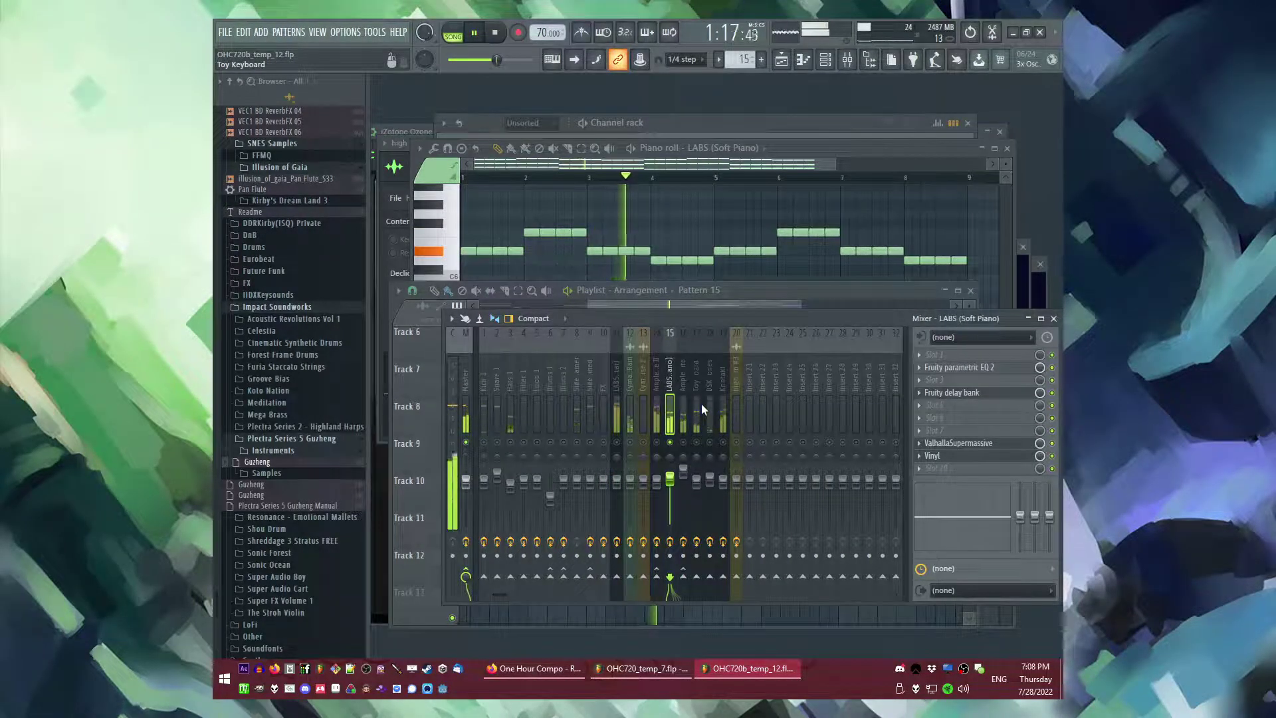
pyautogui.press('F9')
# - Review the later part of the arrangement by playing from the end of bar 28 and from around bar 37
pyautogui.press('F5')
pyautogui.press('F5')
pyautogui.click(755, 320)
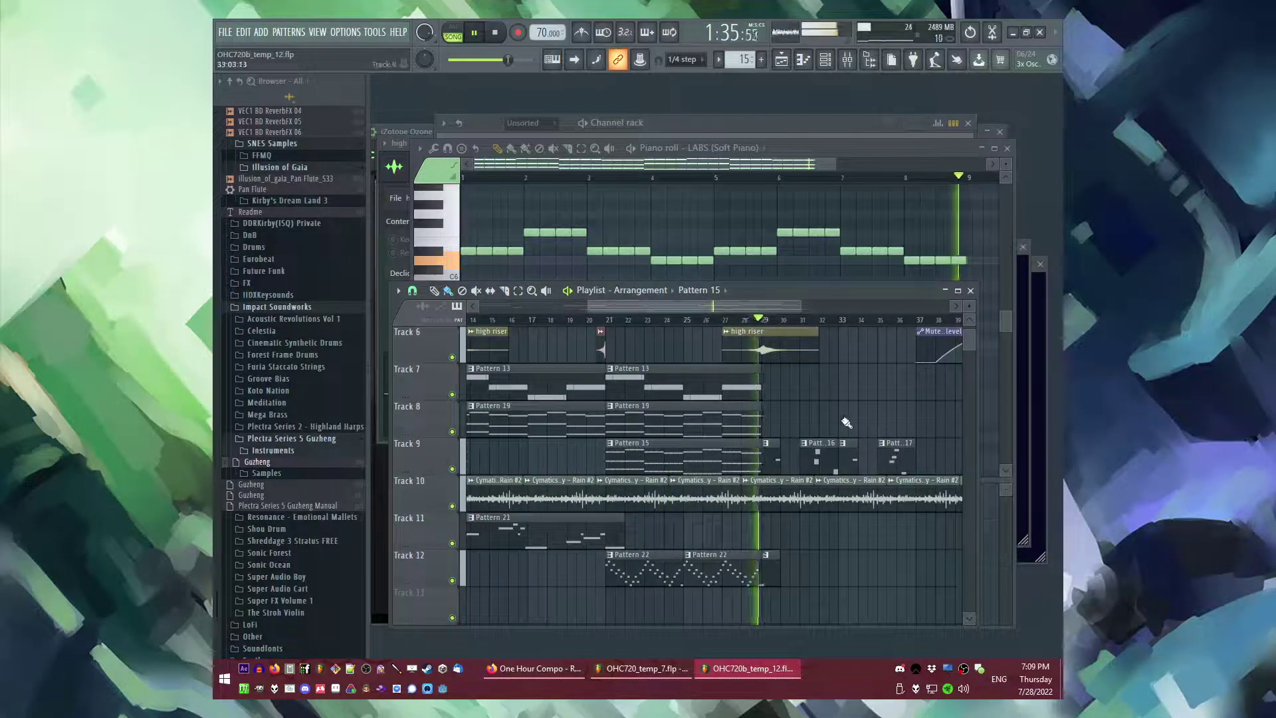
pyautogui.scroll(3, 842, 420)
pyautogui.scroll(4, 802, 418)
pyautogui.scroll(-1, 570, 403)
pyautogui.scroll(-3, 570, 403)
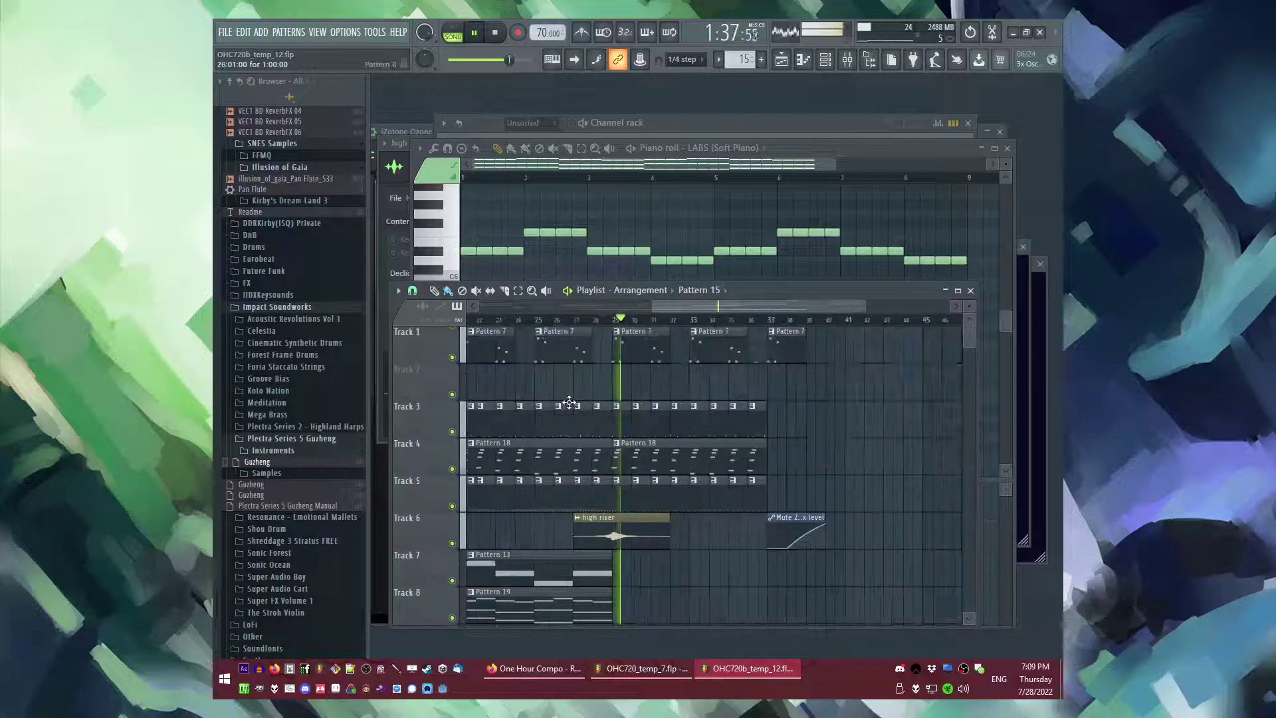
pyautogui.scroll(-4, 647, 383)
pyautogui.scroll(4, 717, 419)
pyautogui.click(788, 321)
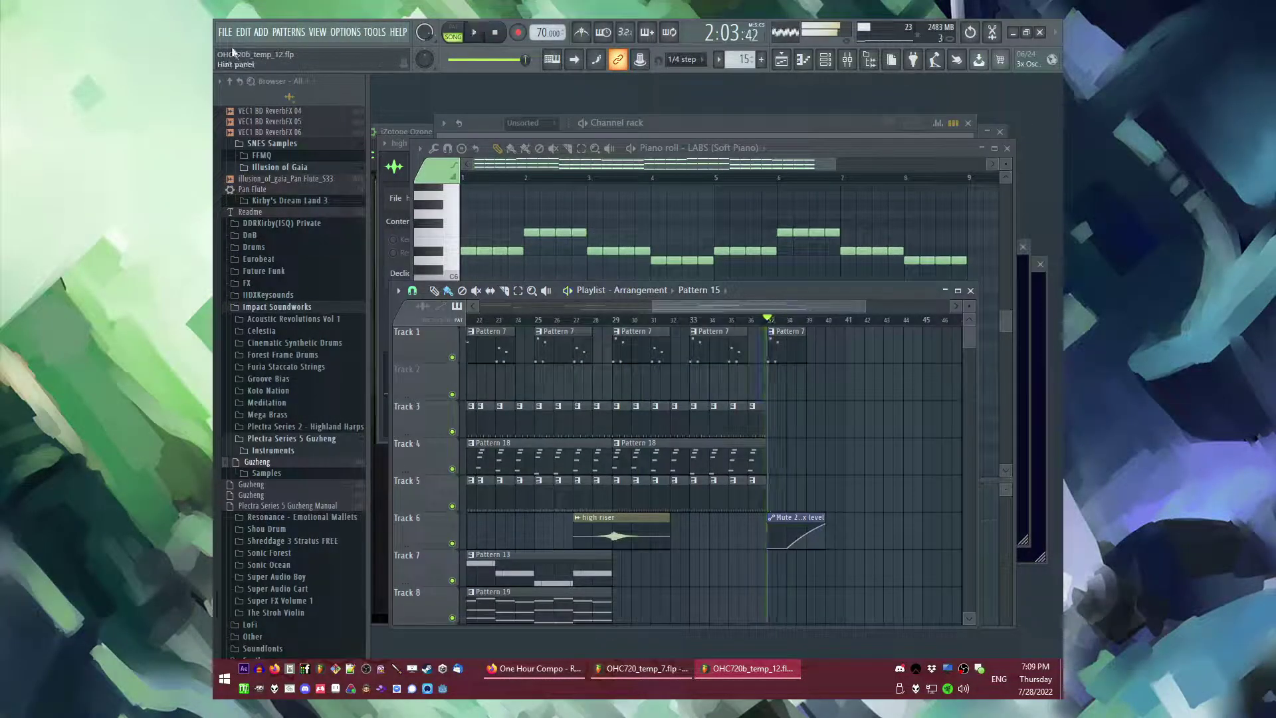
# - Export the song as the WAV file OHC720b_temp_12.wav on the Desktop
pyautogui.click(225, 32)
pyautogui.moveTo(299, 150)
pyautogui.click(412, 154)
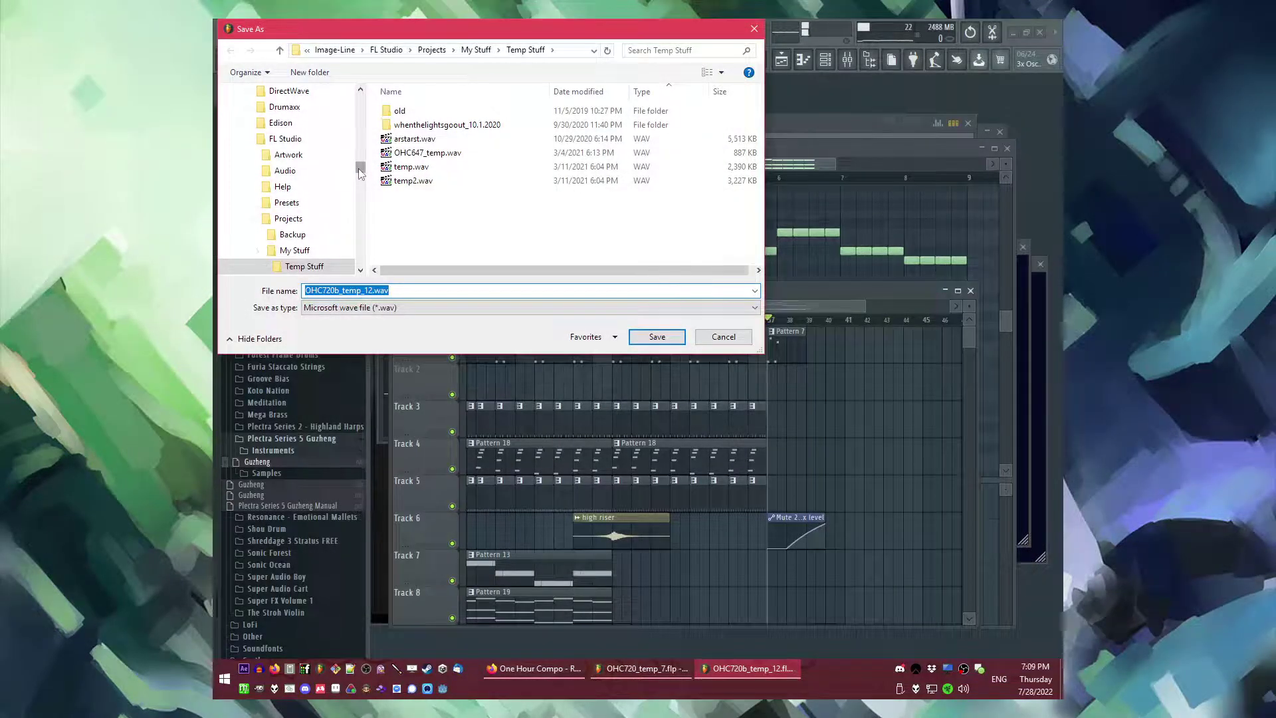
pyautogui.scroll(15, 318, 138)
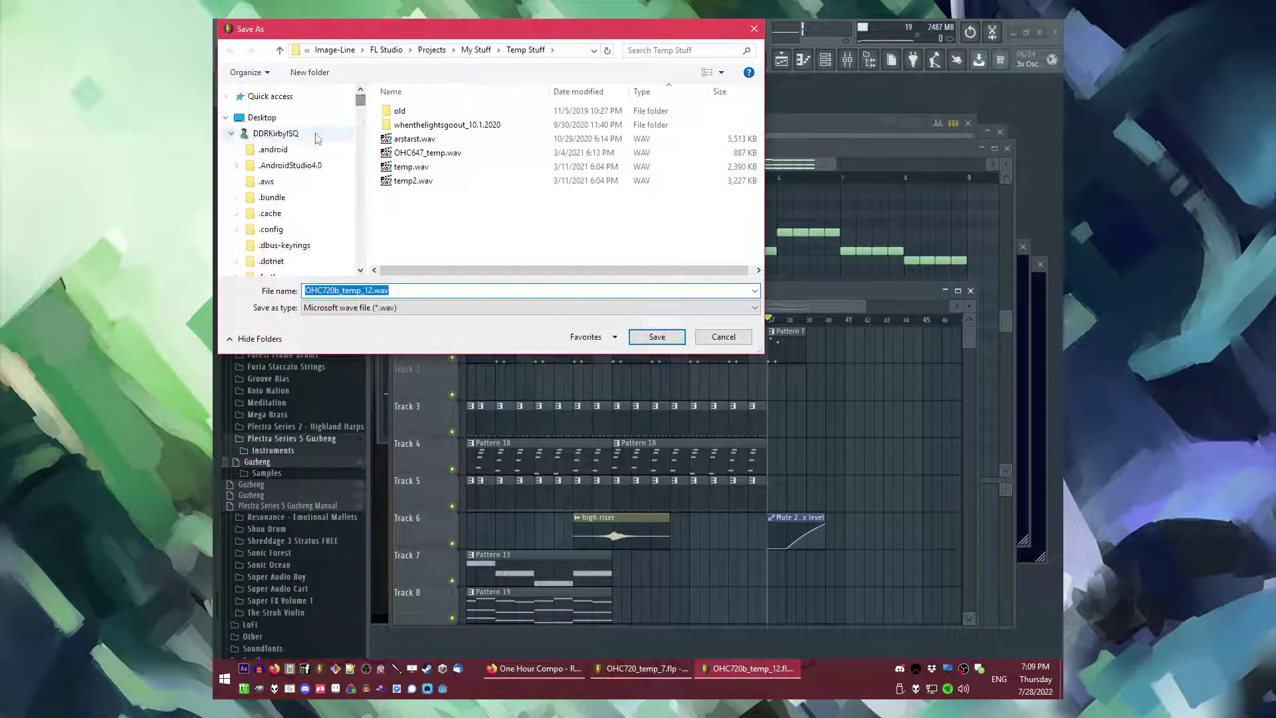
pyautogui.click(262, 117)
pyautogui.click(657, 336)
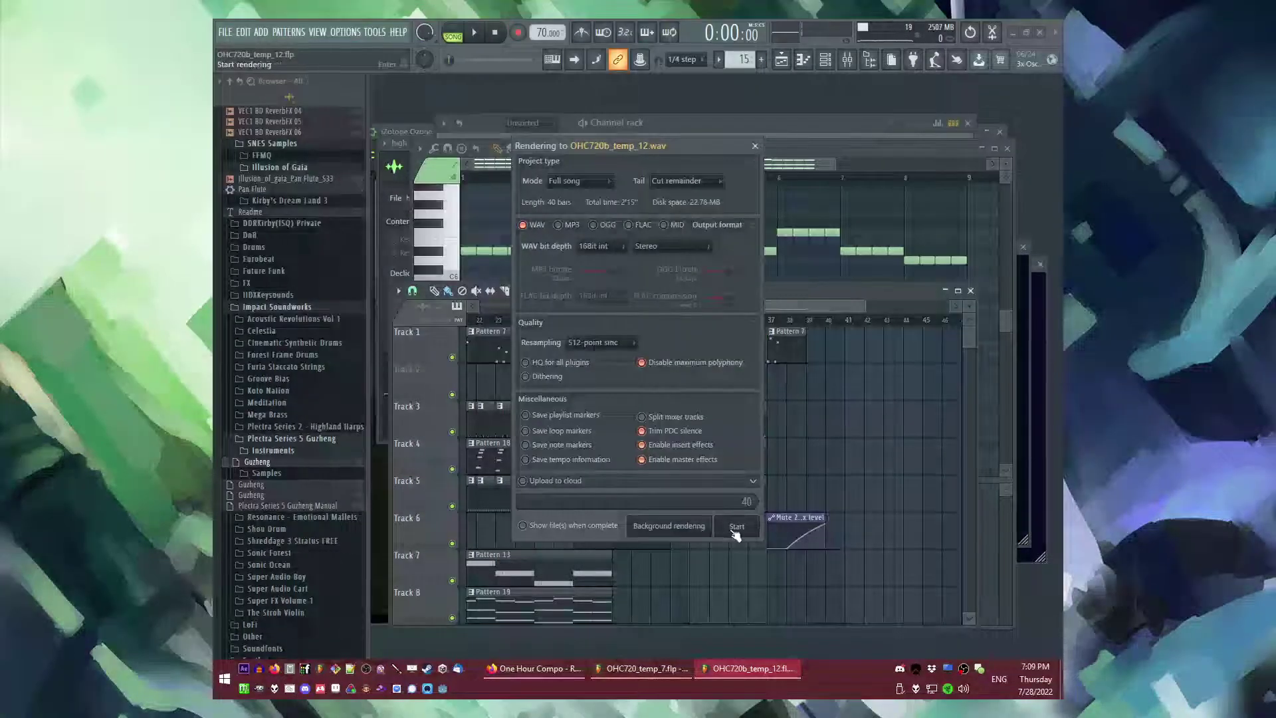